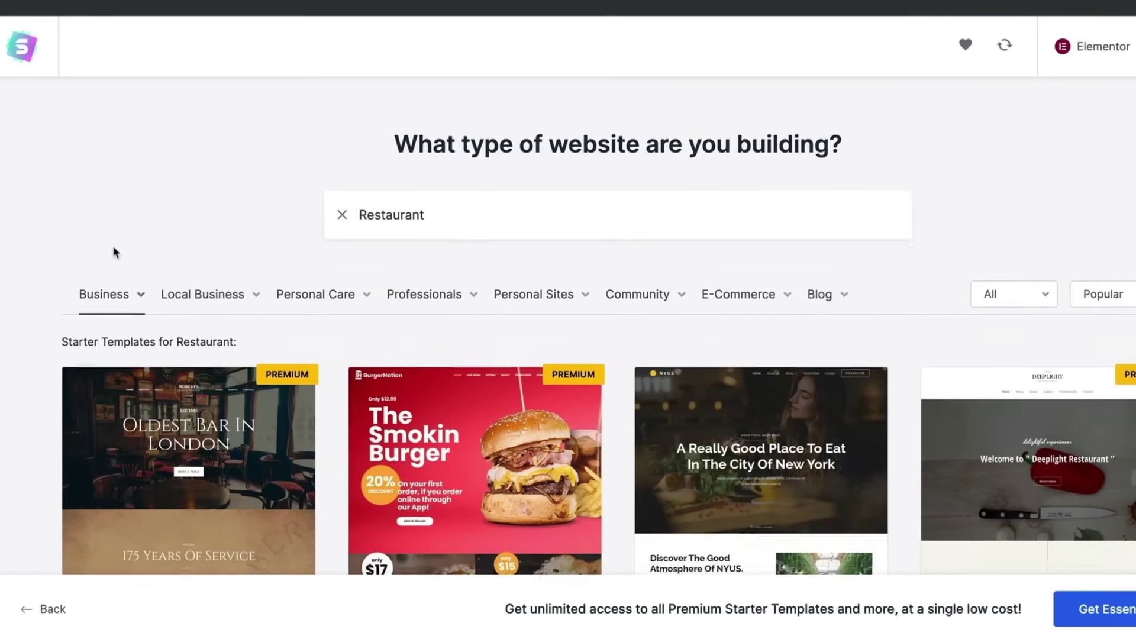
Browse the 'Restaurant' template results down to BBQ Food Truck, Coffee Shop and Cafe.
scroll(112, 251, down, 9)
scroll(106, 254, down, 15)
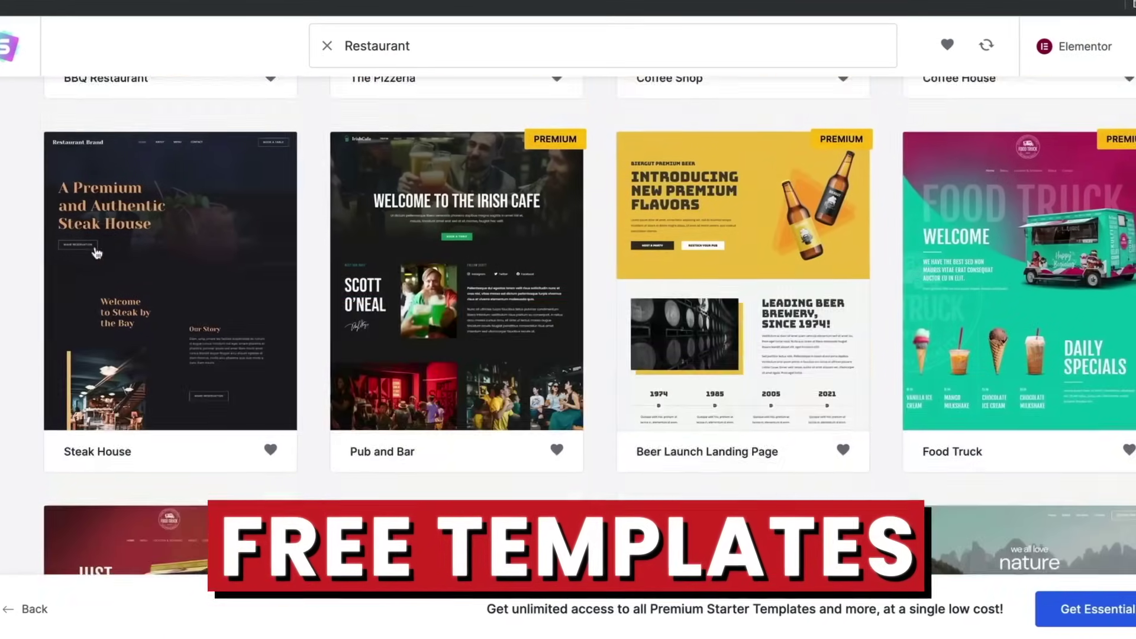
scroll(88, 253, down, 2)
scroll(83, 249, up, 5)
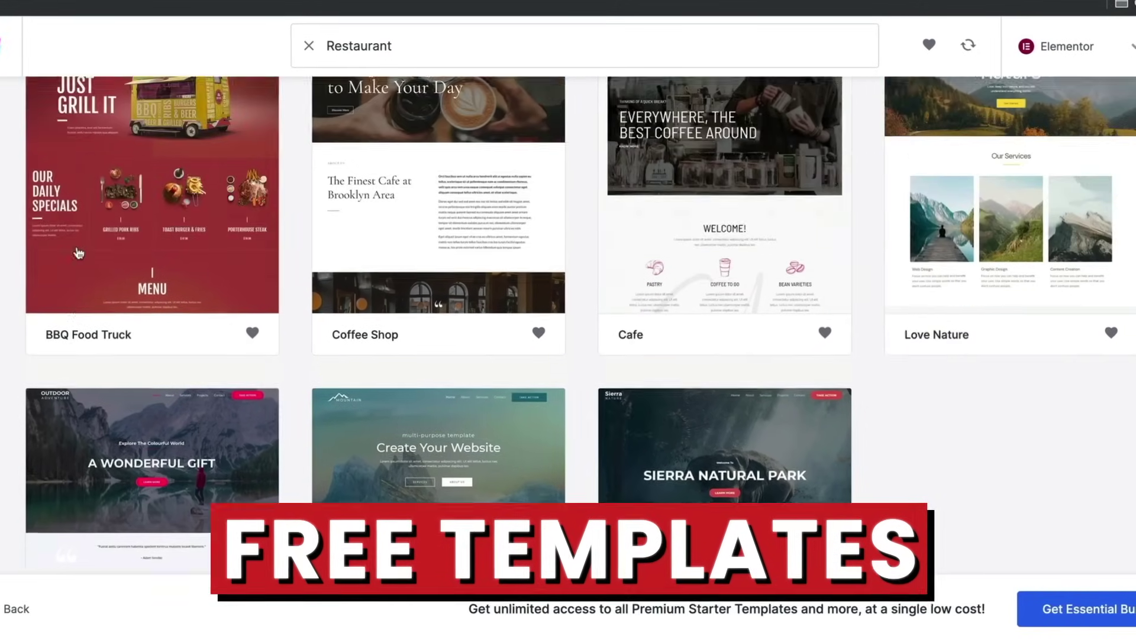
scroll(71, 254, up, 6)
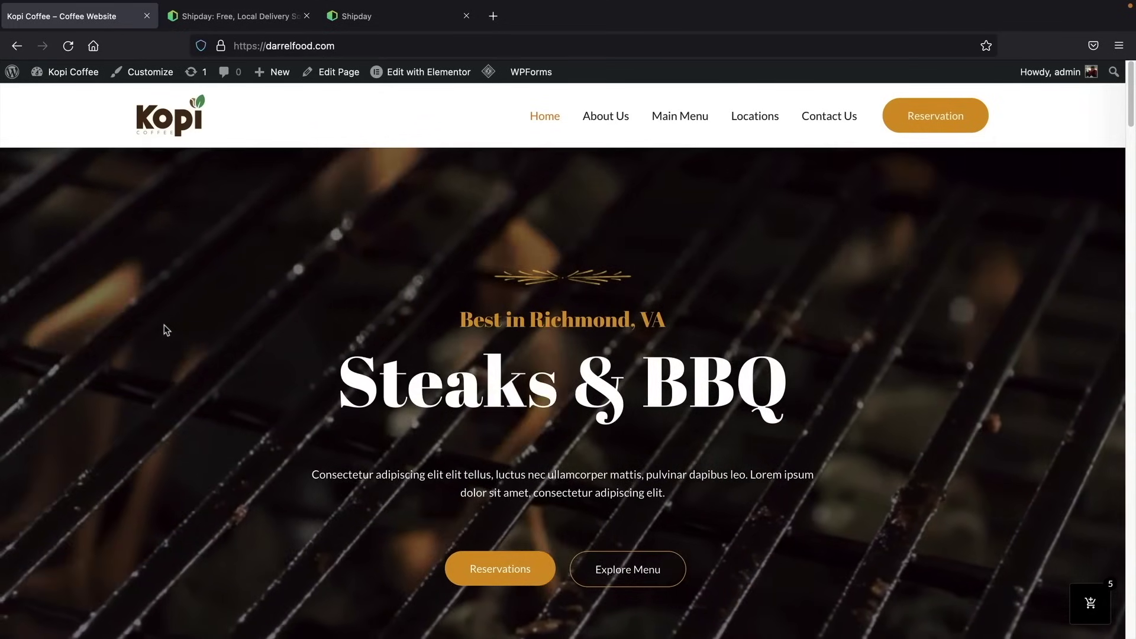
Go down the home page past the highlighted 'The BBQ Place.' heading to the Check our Menu QR code.
scroll(235, 362, down, 1)
scroll(272, 360, down, 9)
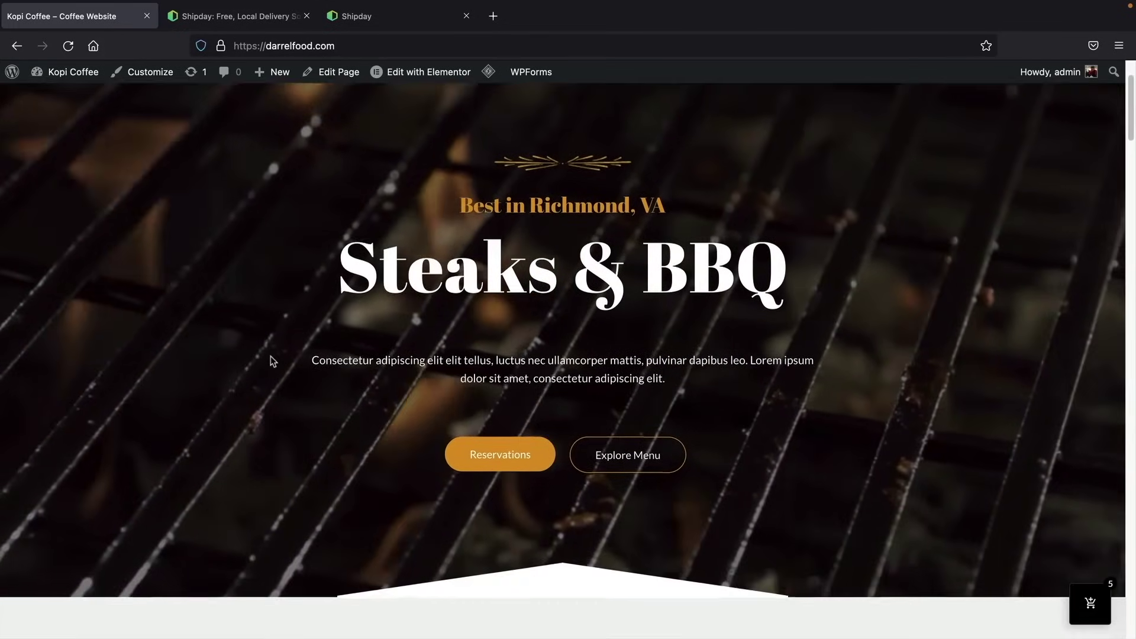
scroll(273, 361, down, 2)
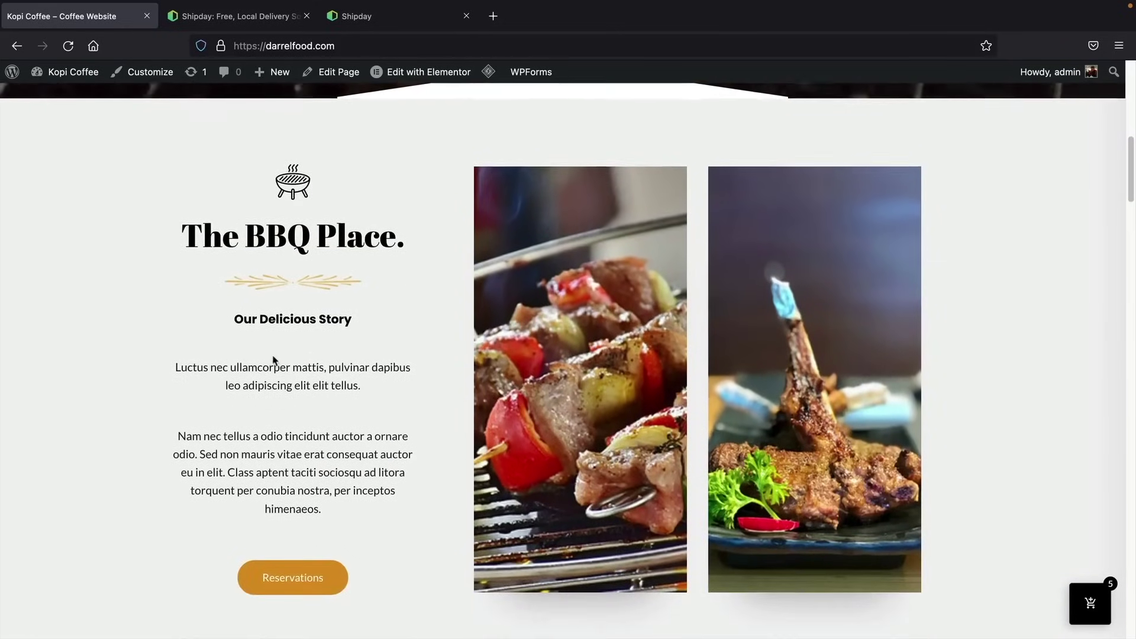
scroll(308, 349, down, 1)
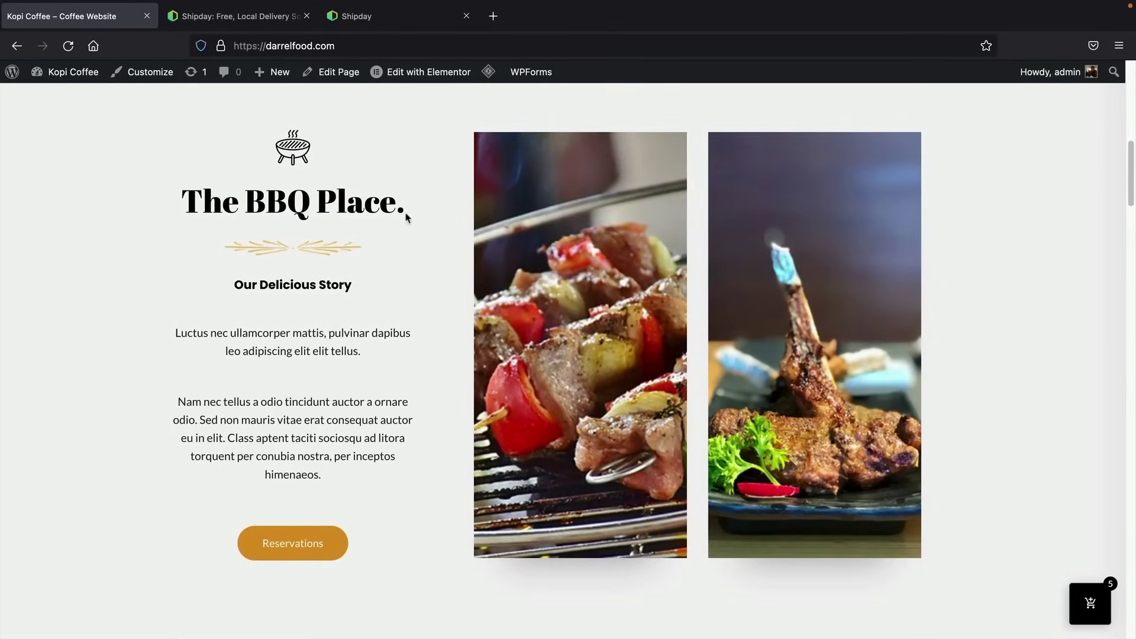
drag(406, 218, 173, 212)
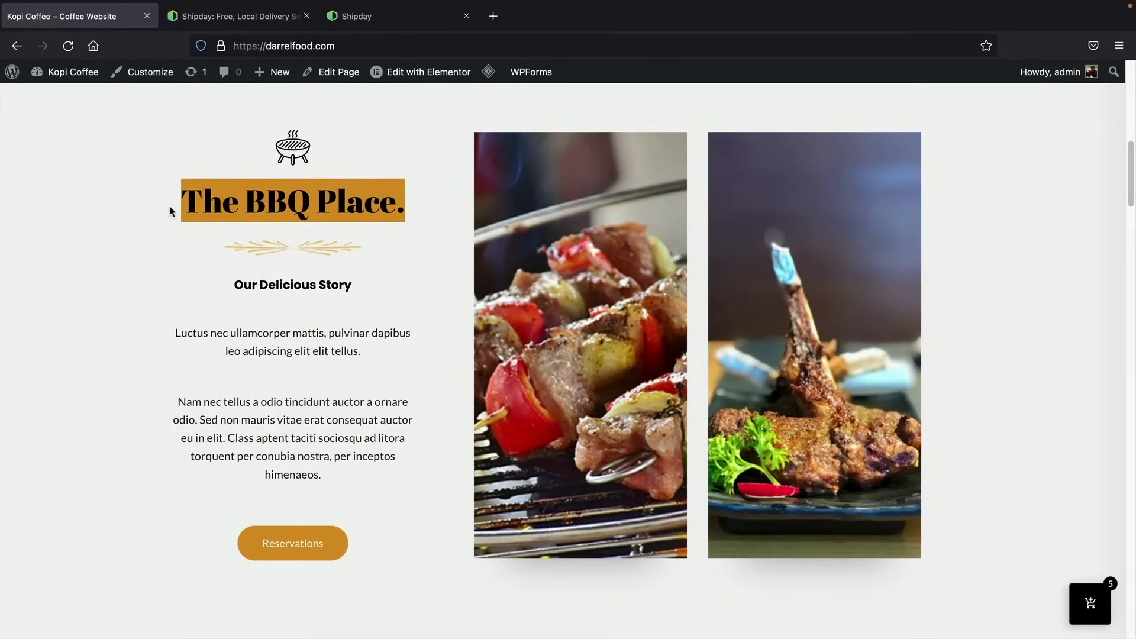
click(199, 196)
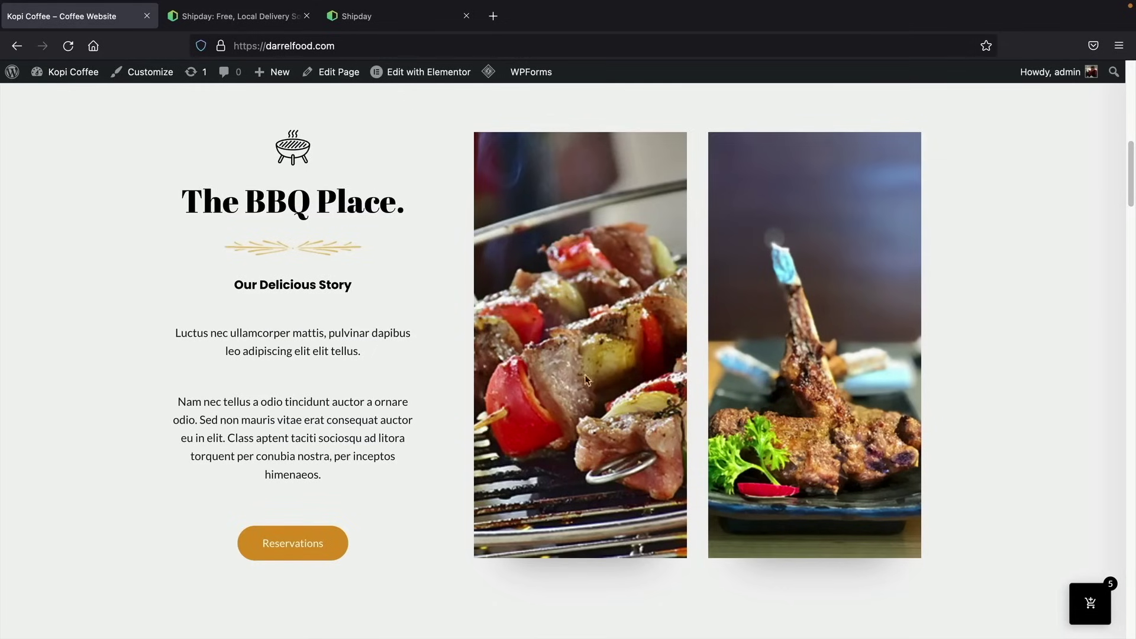
scroll(411, 411, down, 8)
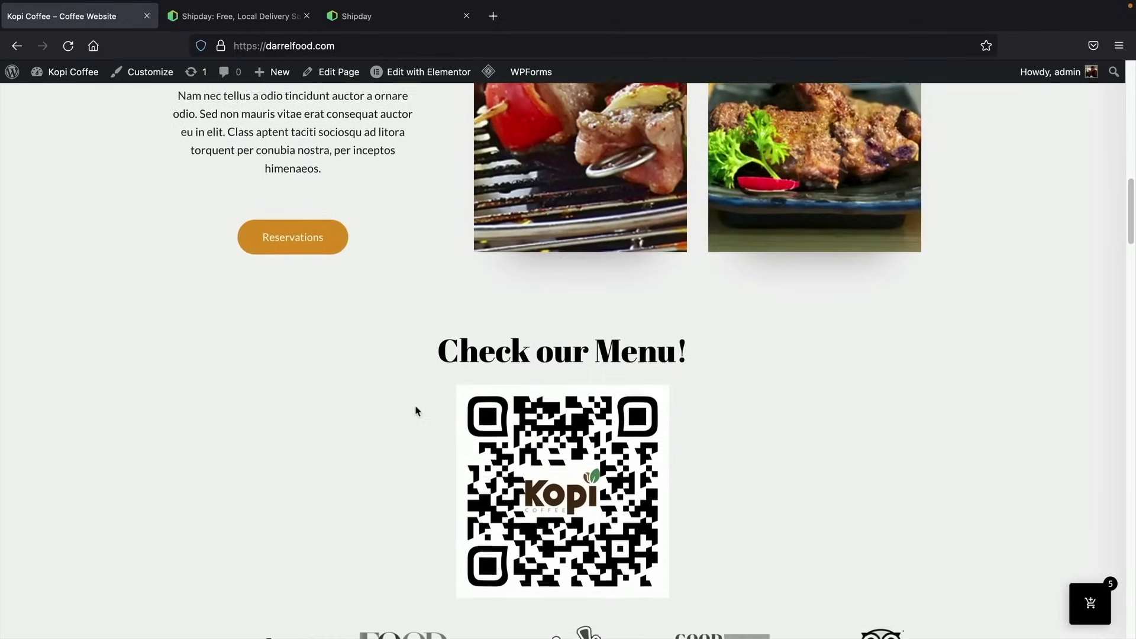
scroll(416, 410, down, 1)
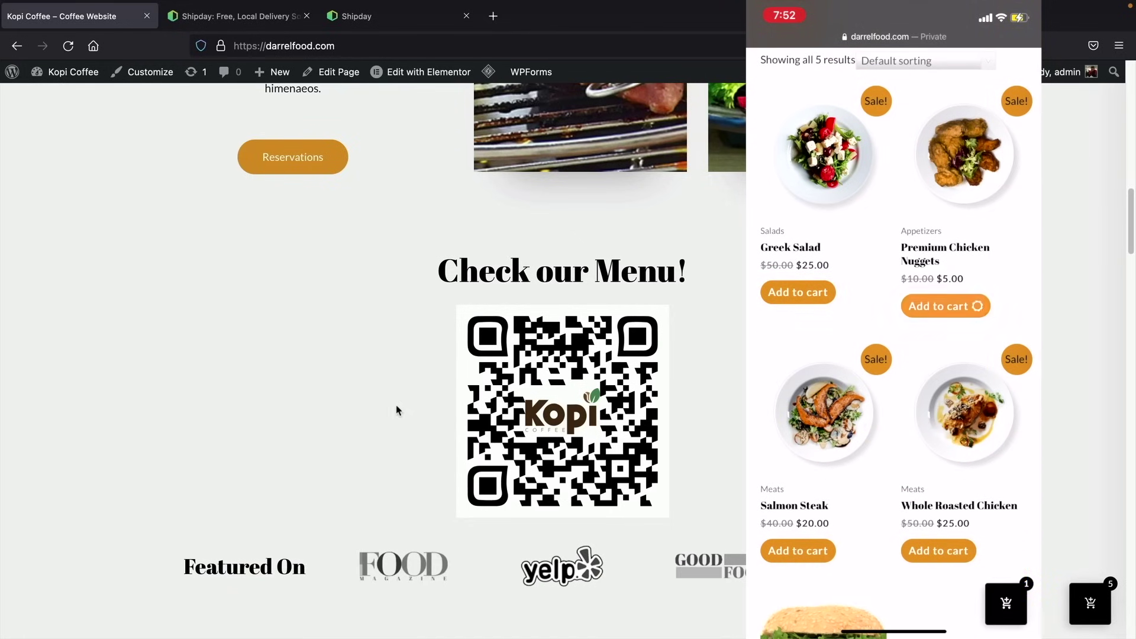
Go past Featured Delicacies to Spaghetti with Grilled Mackerel and Chicken Nuggets with Potato.
scroll(379, 406, down, 5)
scroll(378, 401, down, 5)
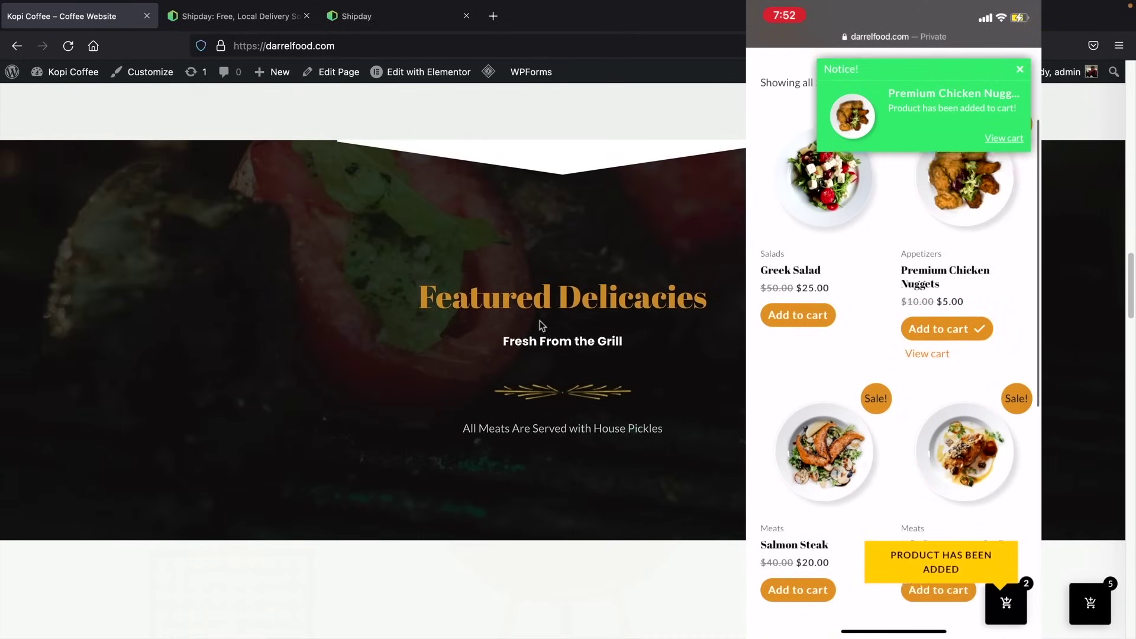
scroll(359, 261, down, 6)
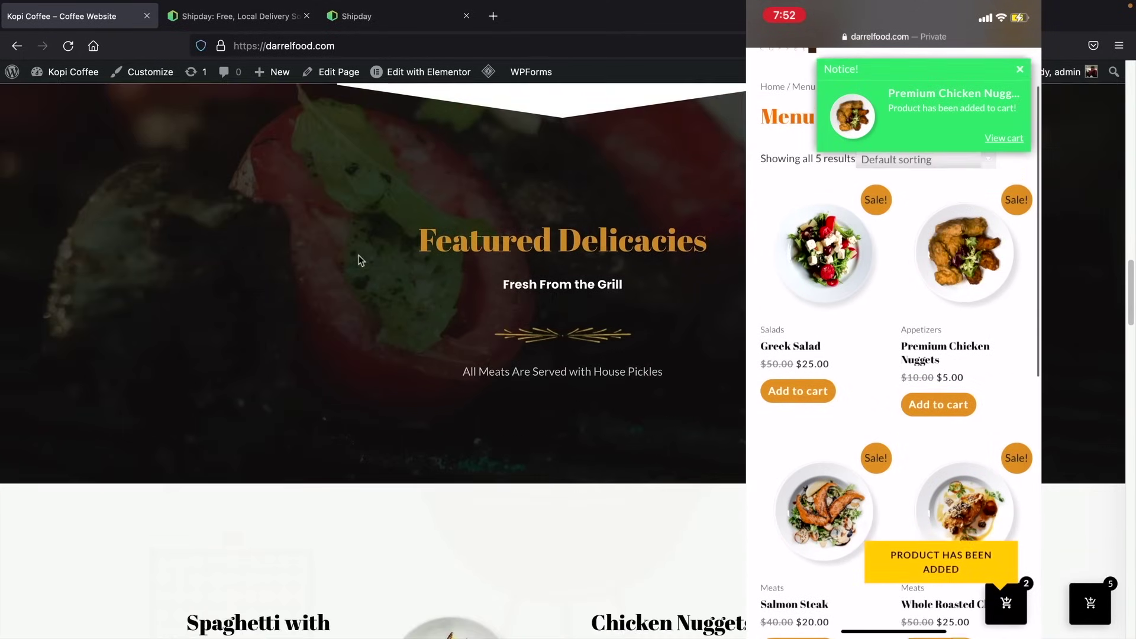
scroll(356, 263, down, 4)
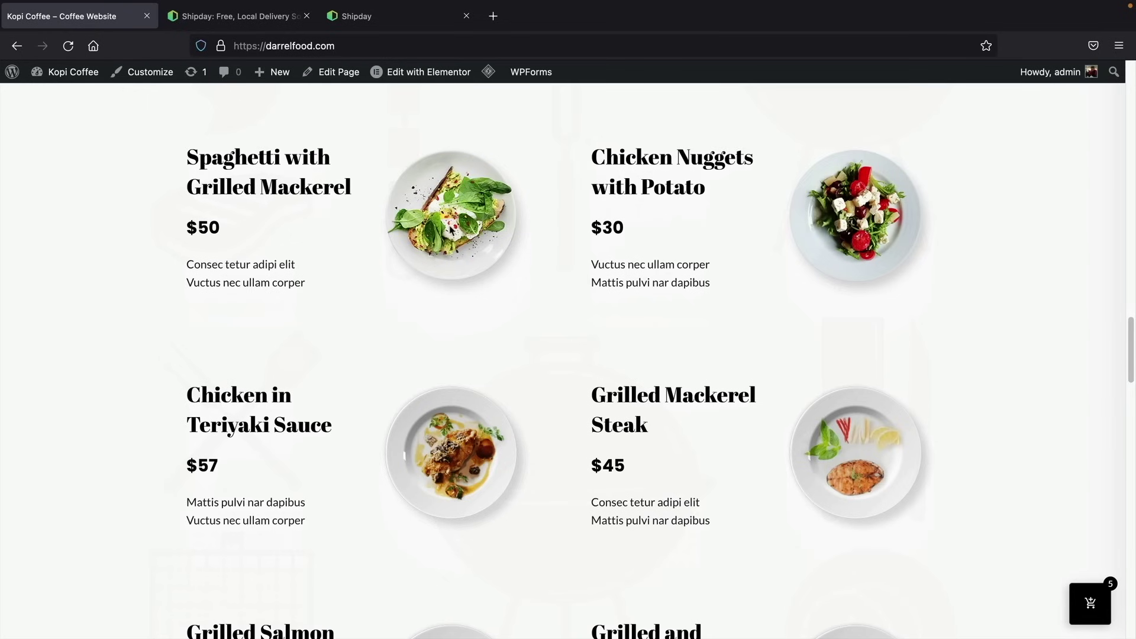
Highlight part of the 'Enjoy 50% Off' drinks heading, then continue to the booking form.
scroll(483, 312, down, 9)
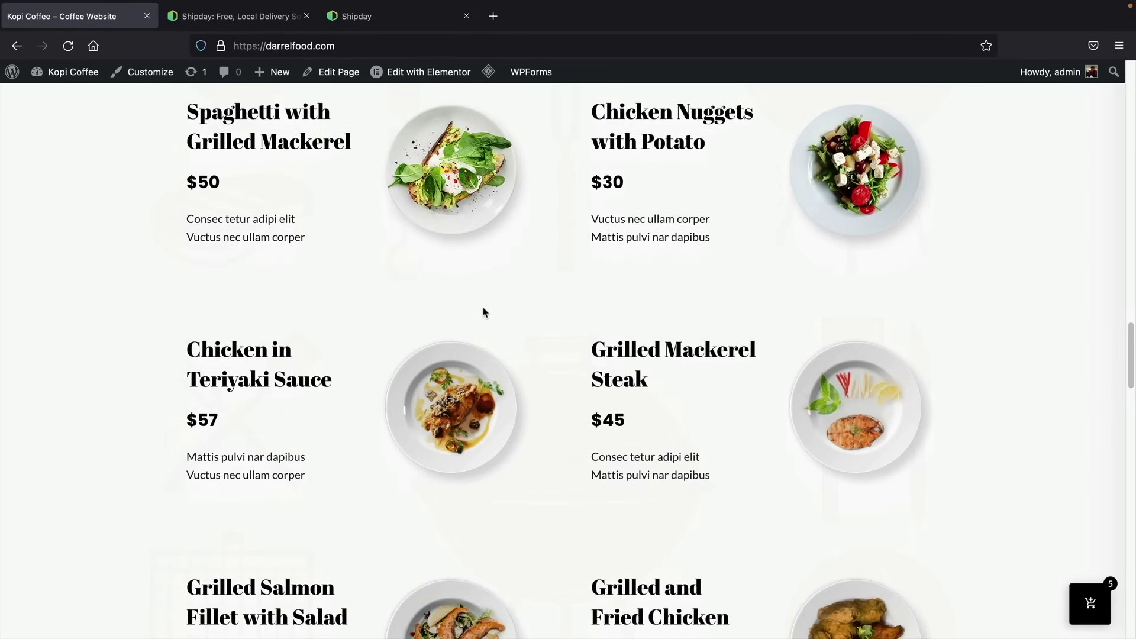
scroll(487, 311, down, 4)
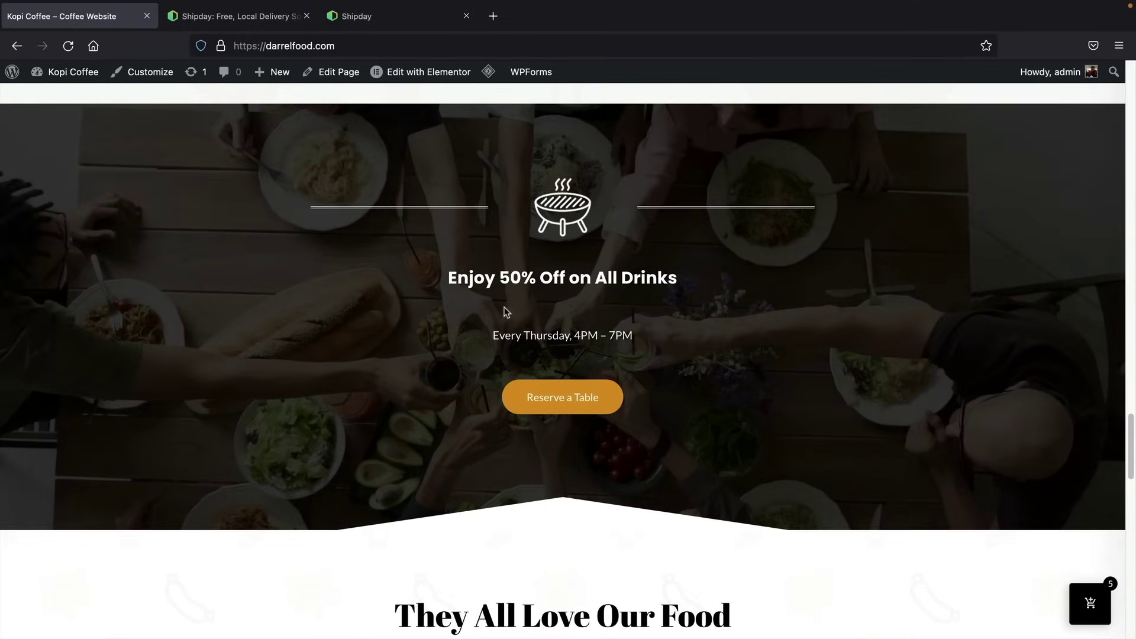
drag(510, 278, 633, 275)
click(640, 279)
scroll(641, 279, down, 7)
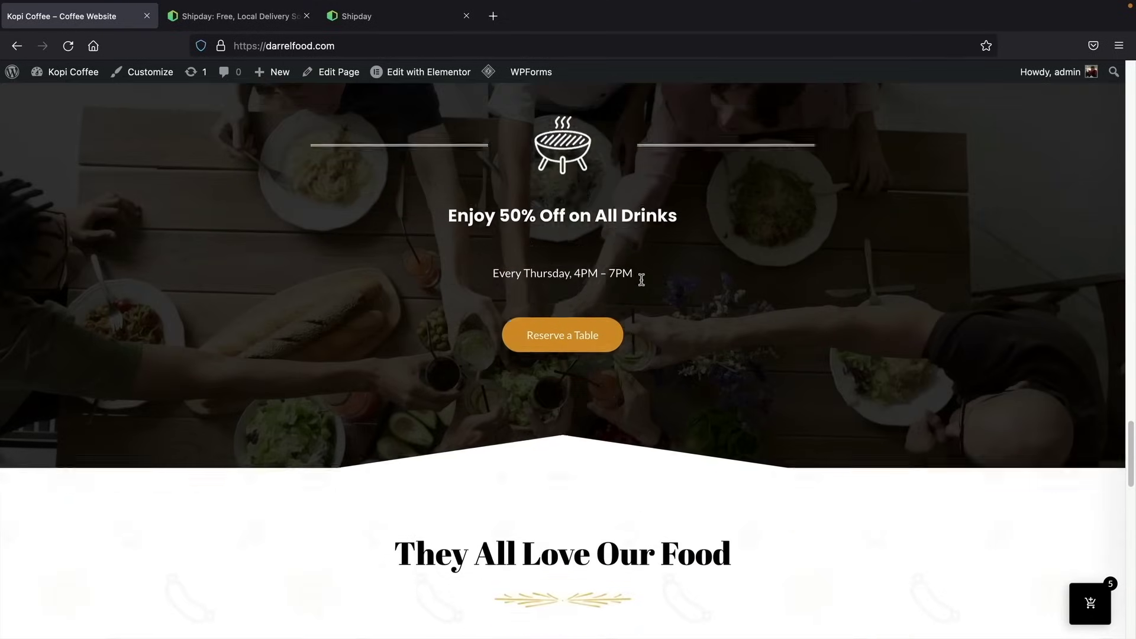
scroll(641, 286, down, 3)
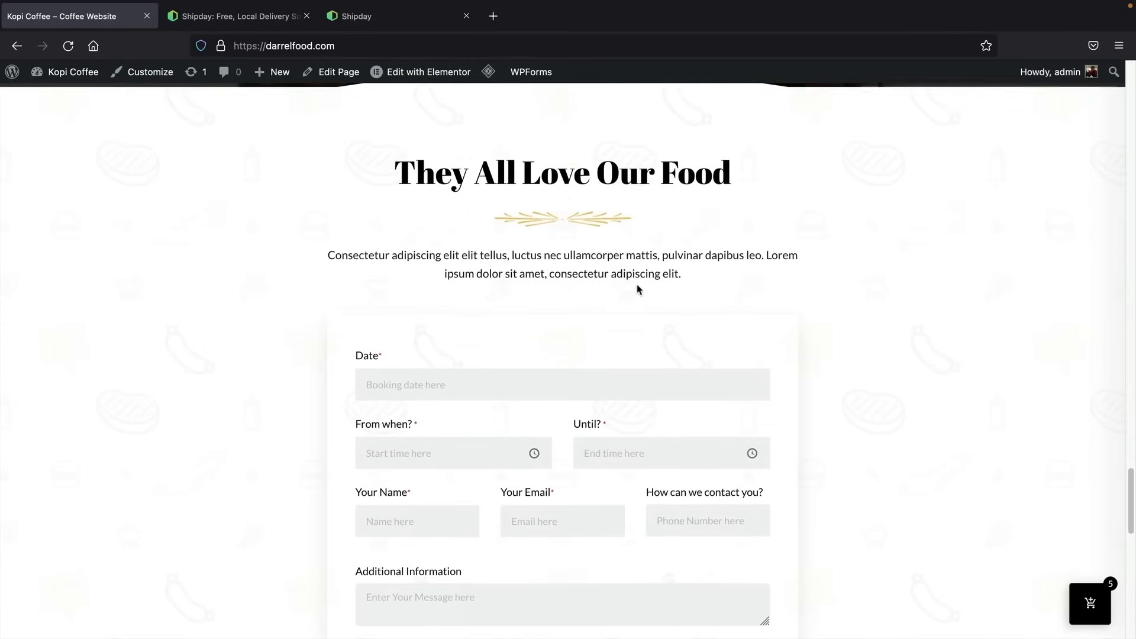
scroll(637, 289, down, 1)
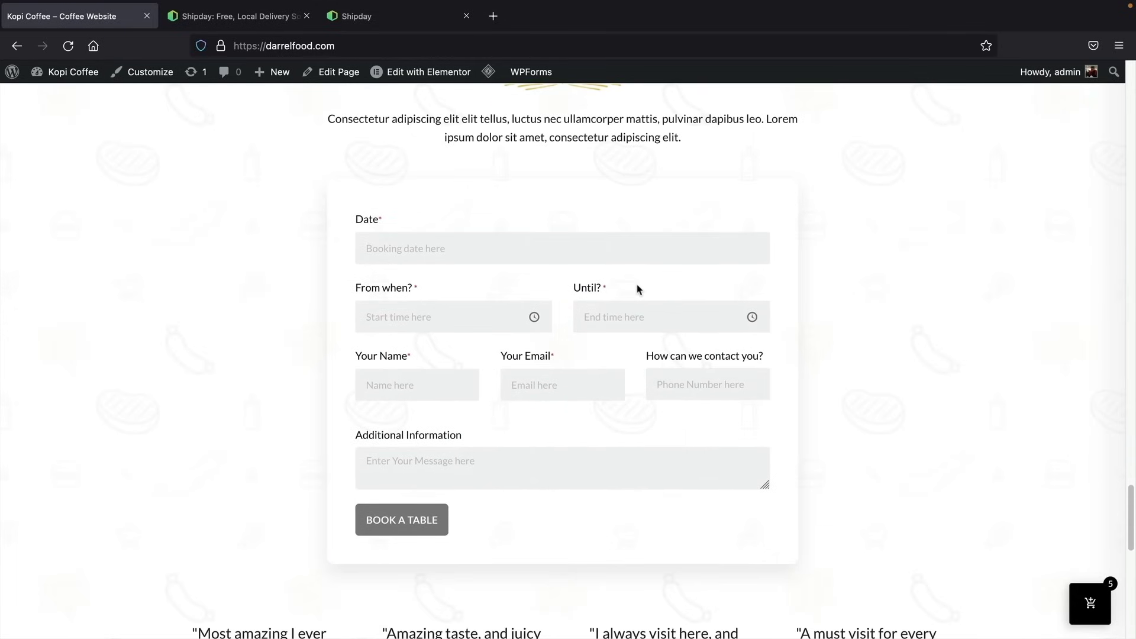
scroll(638, 289, down, 1)
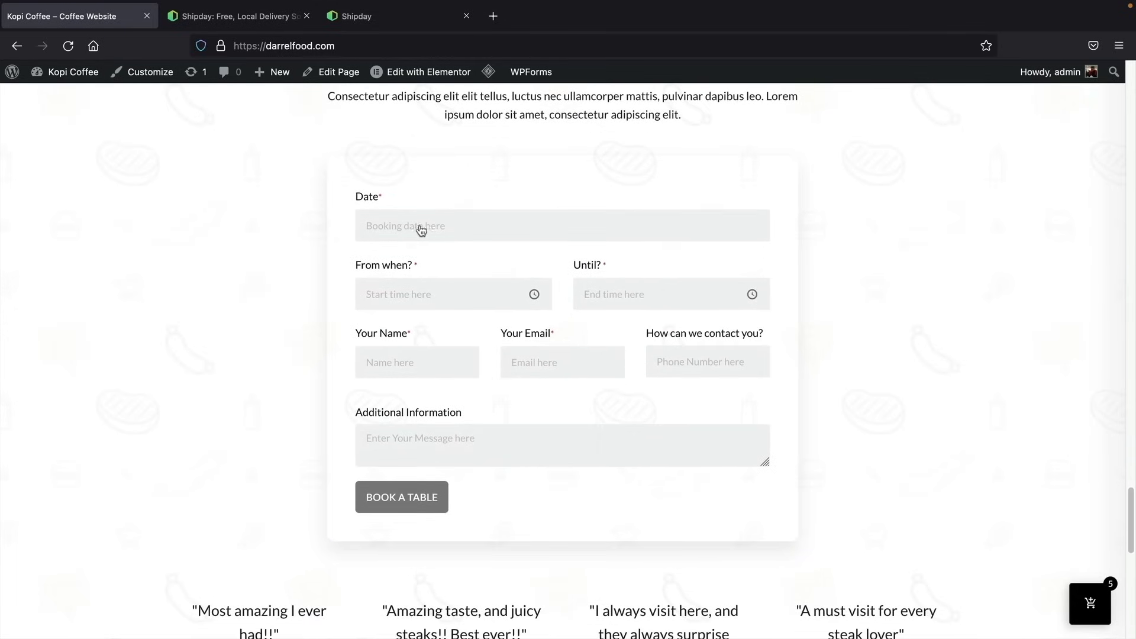
Set the table booking for June 27, 2022 starting at 3:00 pm.
click(417, 229)
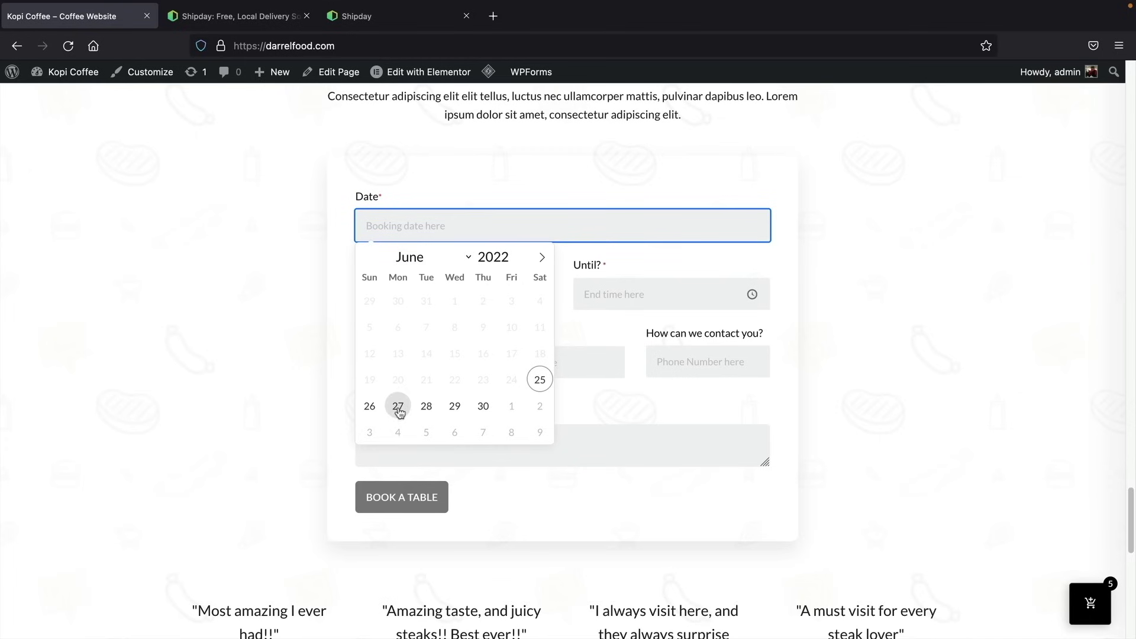
click(398, 407)
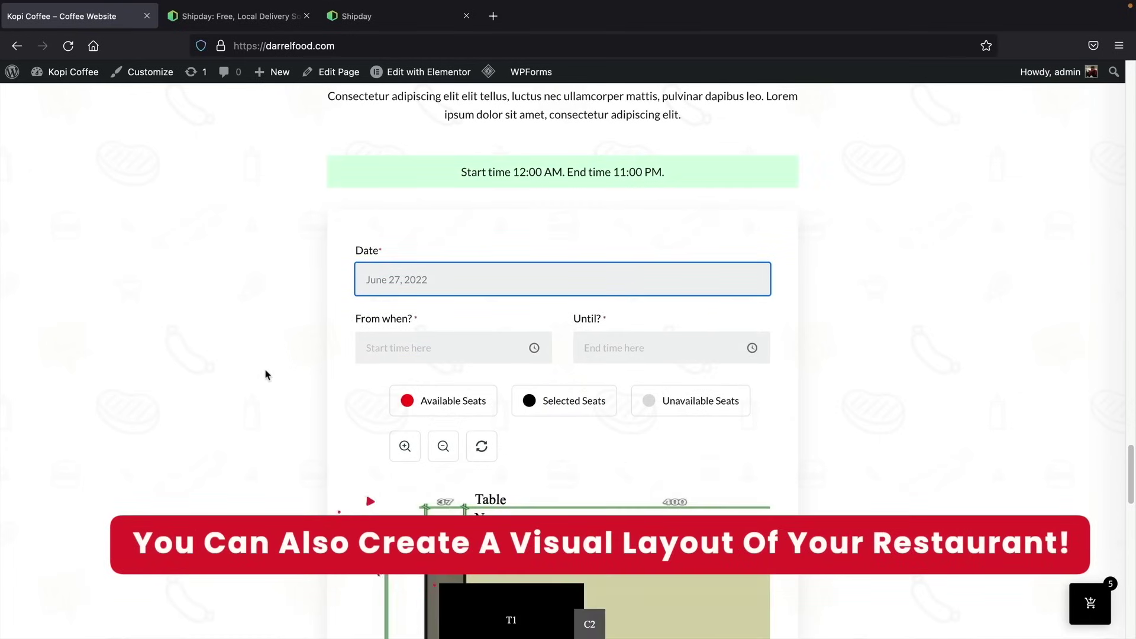
scroll(265, 374, down, 3)
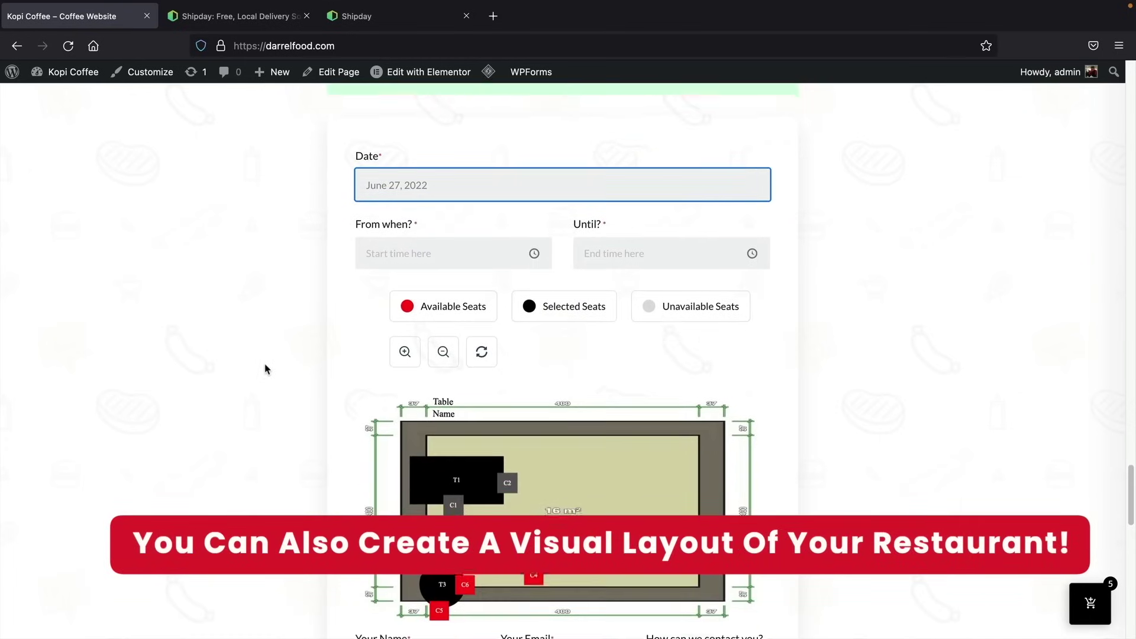
scroll(265, 369, down, 2)
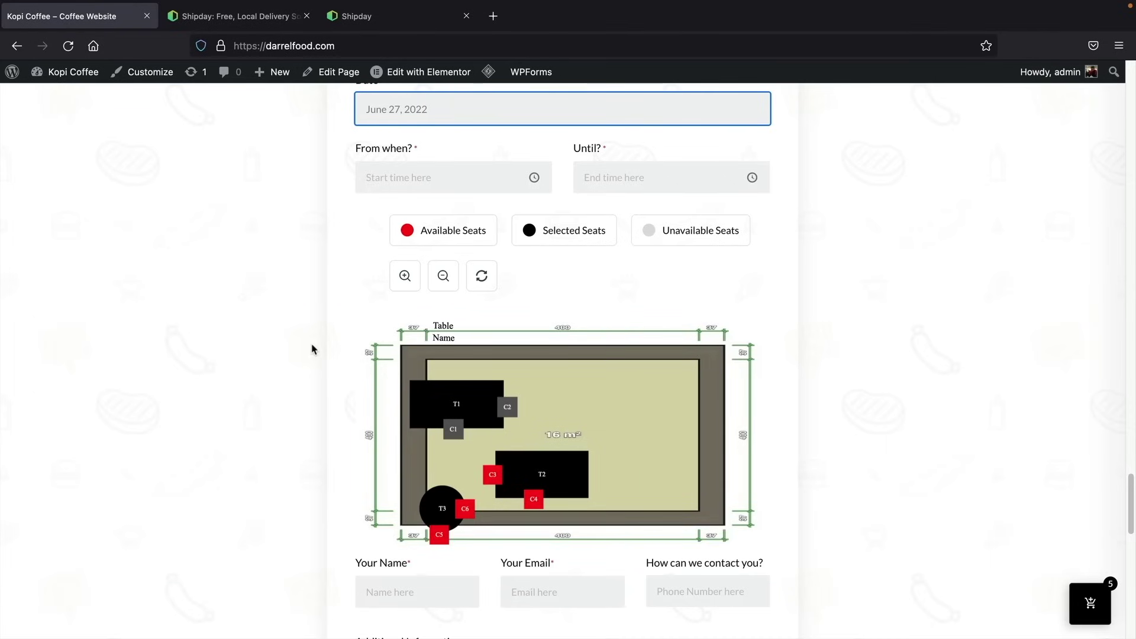
click(443, 180)
scroll(432, 256, down, 10)
click(434, 258)
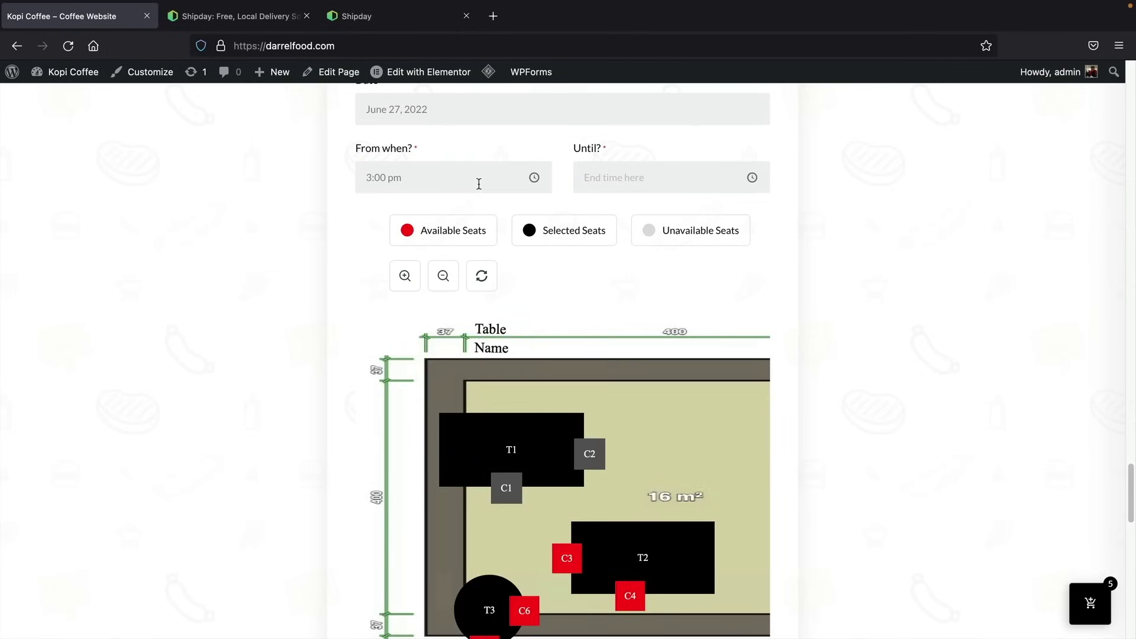
Set the booking end time to 4:00 pm and look over the seat map.
click(612, 171)
scroll(620, 253, down, 12)
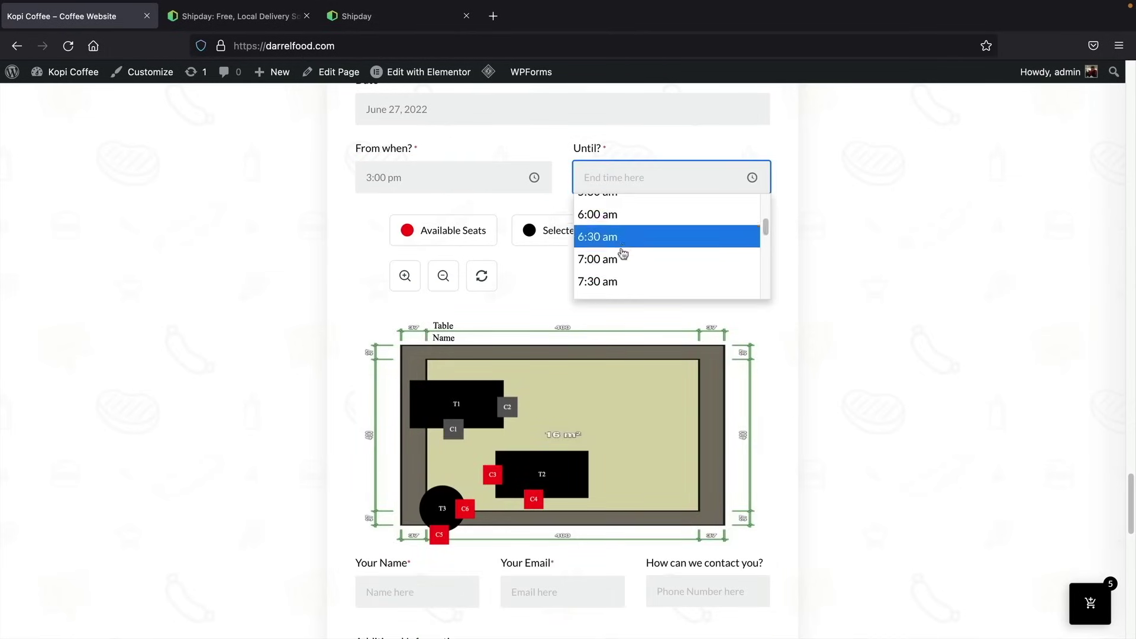
scroll(624, 276, up, 4)
scroll(624, 276, down, 1)
click(624, 279)
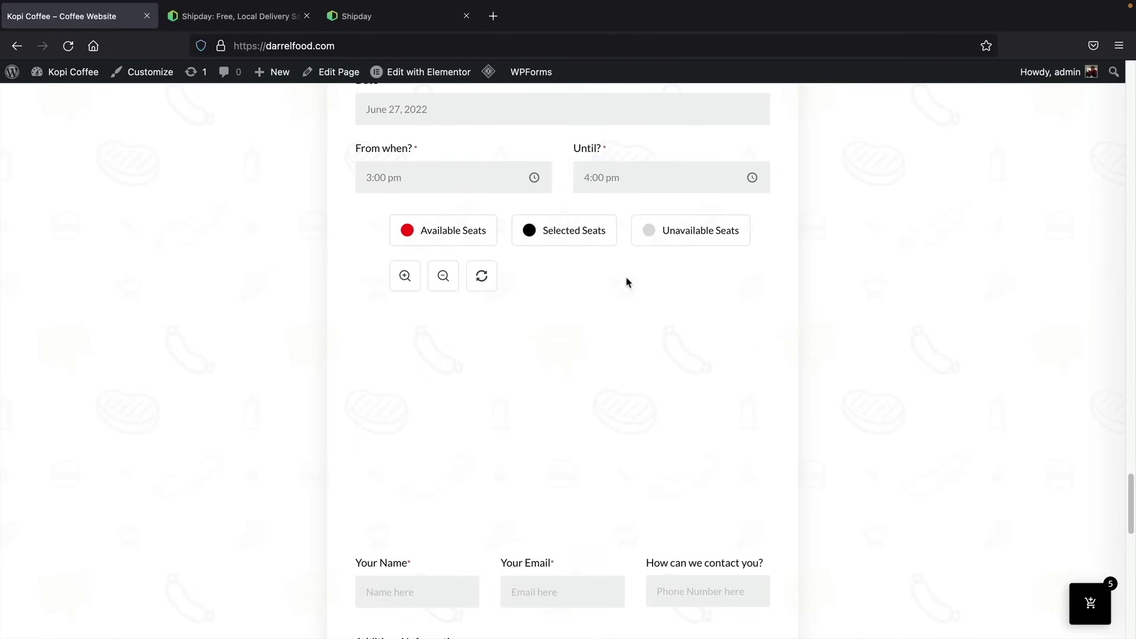
scroll(368, 280, down, 3)
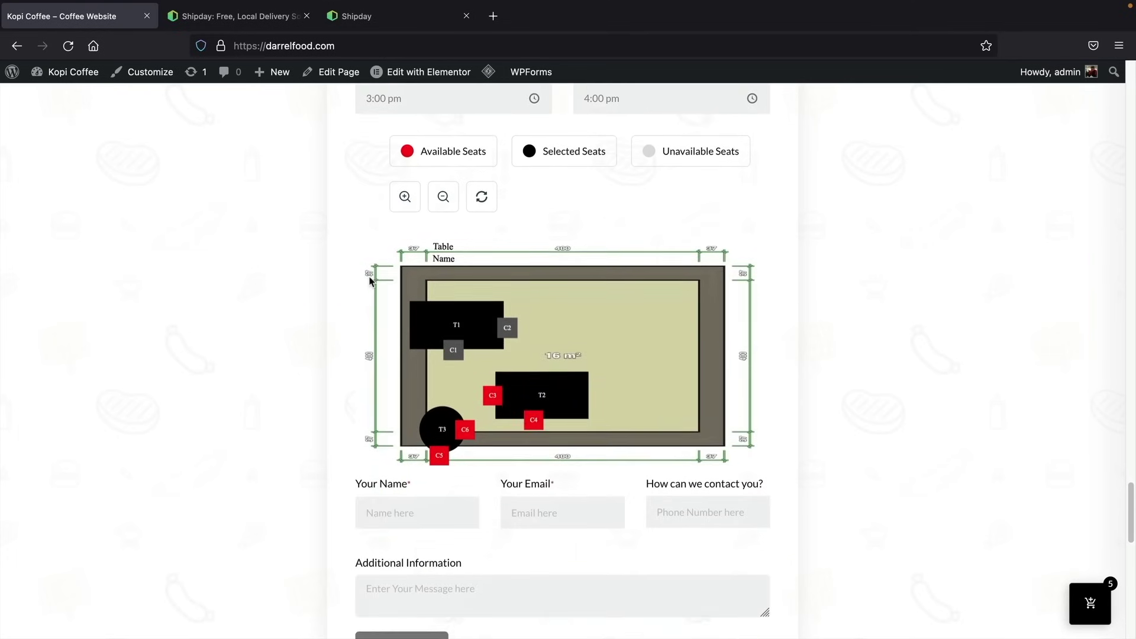
scroll(410, 276, down, 1)
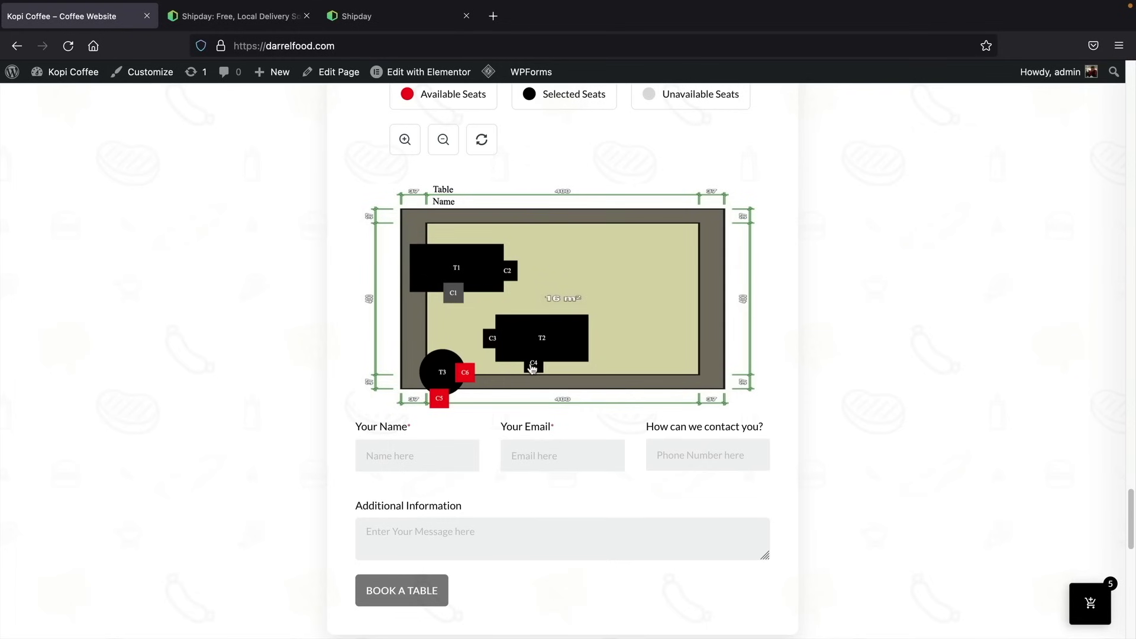
scroll(533, 368, down, 4)
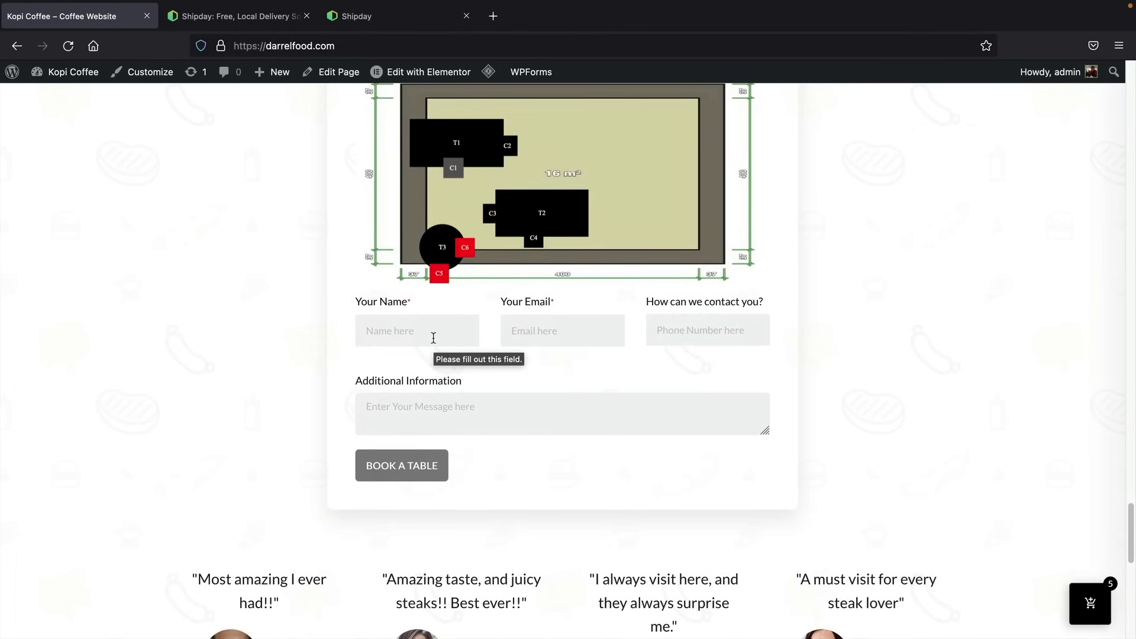
scroll(450, 331, up, 7)
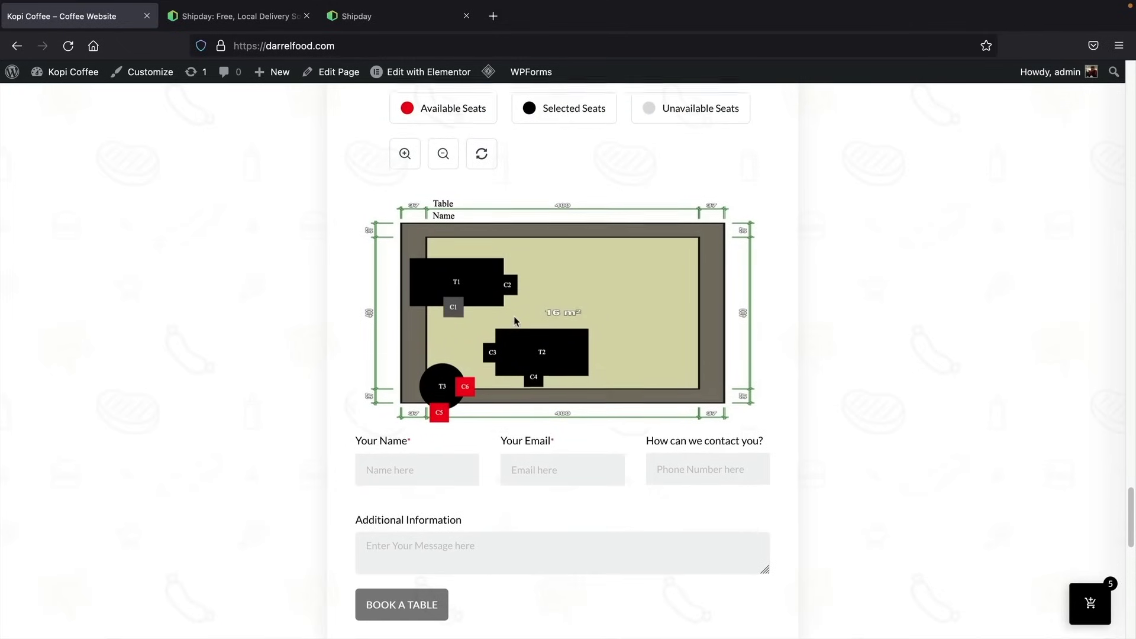
scroll(514, 324, up, 3)
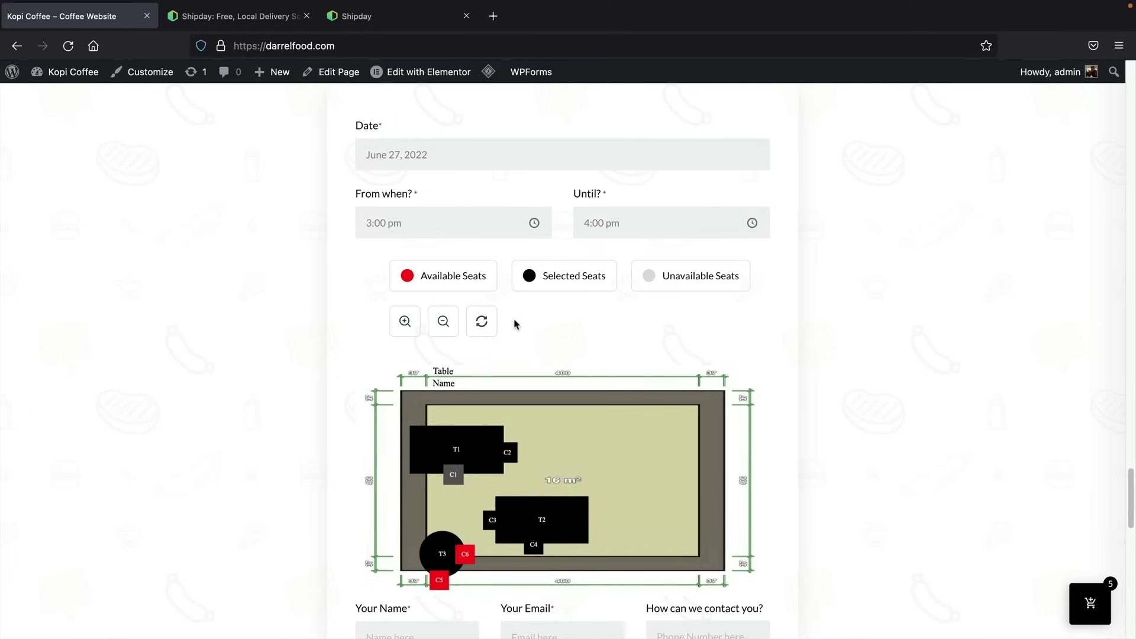
scroll(514, 323, down, 17)
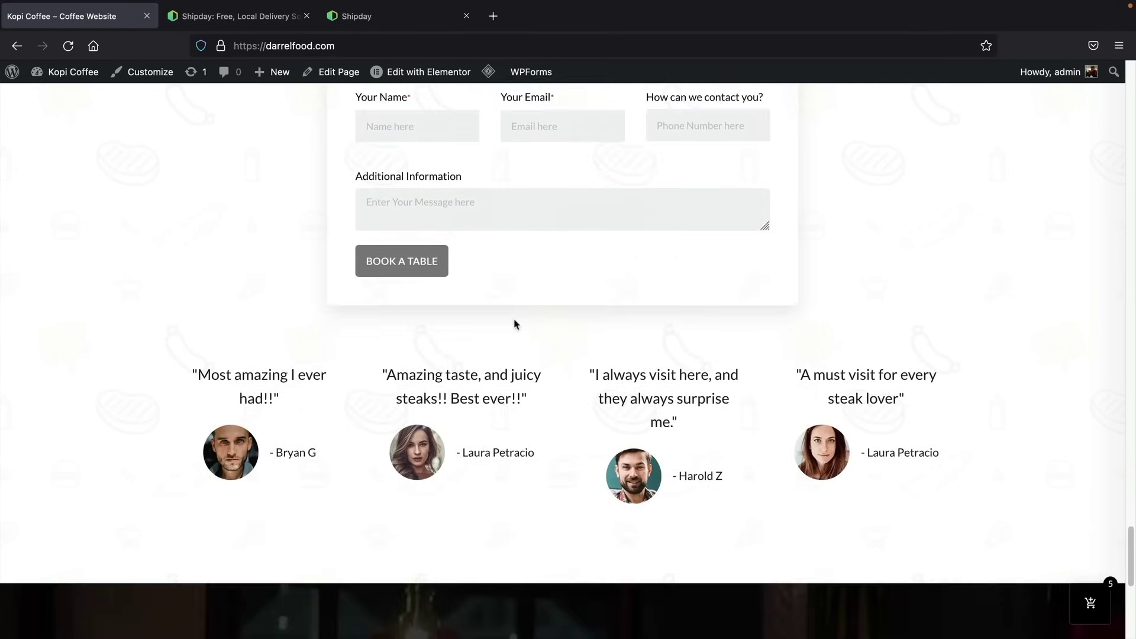
scroll(514, 324, down, 5)
scroll(448, 355, down, 9)
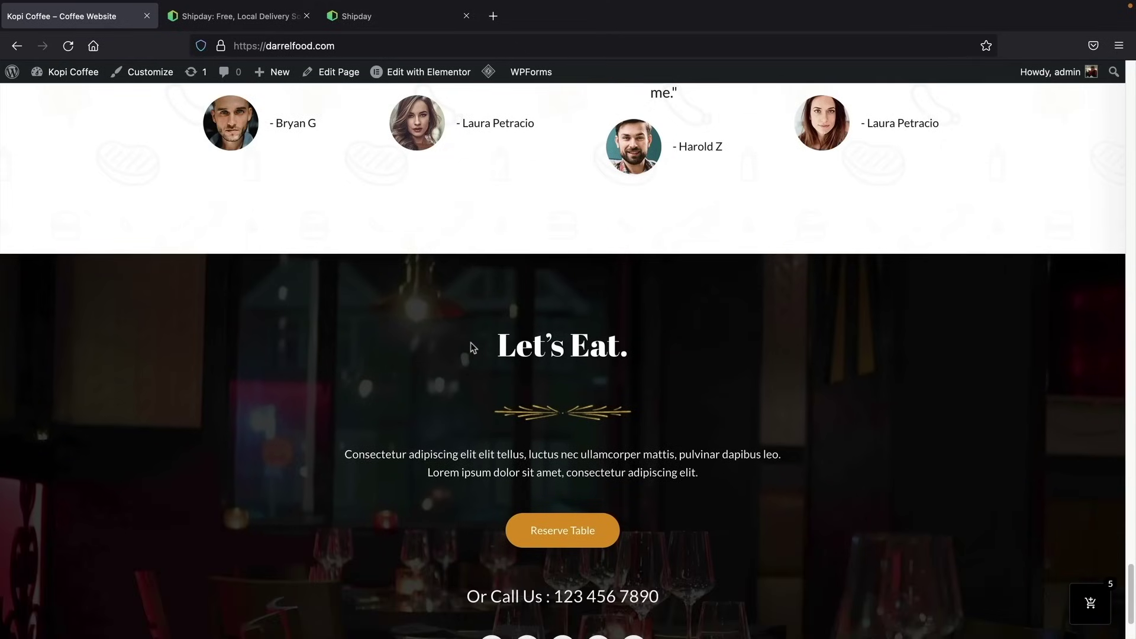
scroll(526, 315, down, 2)
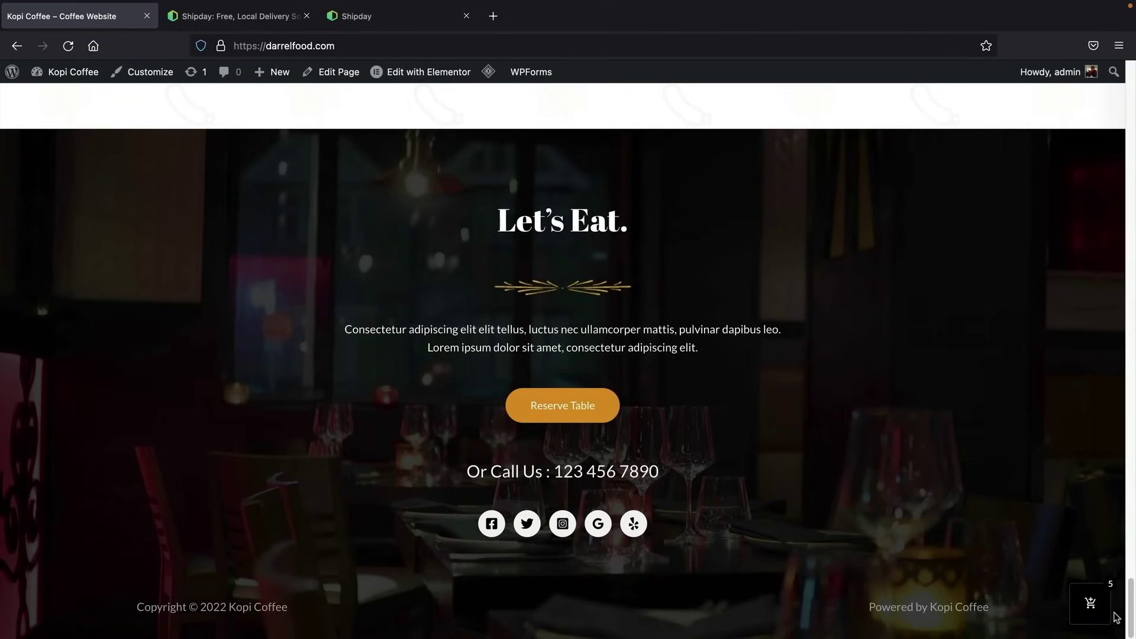
drag(1132, 619, 1132, 103)
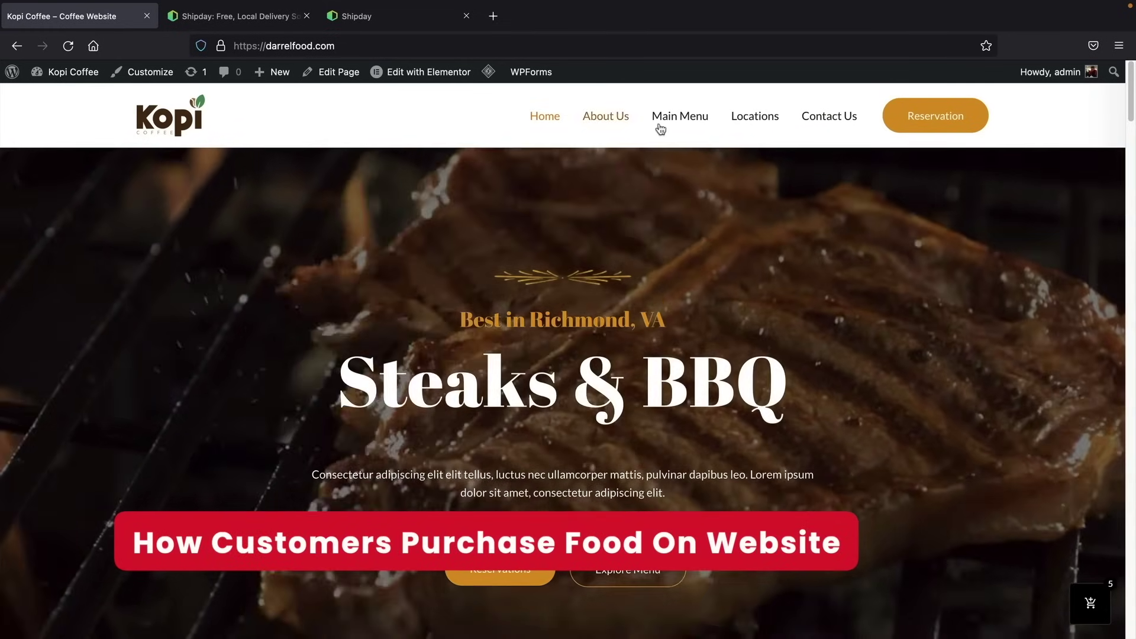
From the Main Menu, add Whole Roasted Chicken, Salmon Steak and Premium Chicken Nuggets to the cart.
click(679, 122)
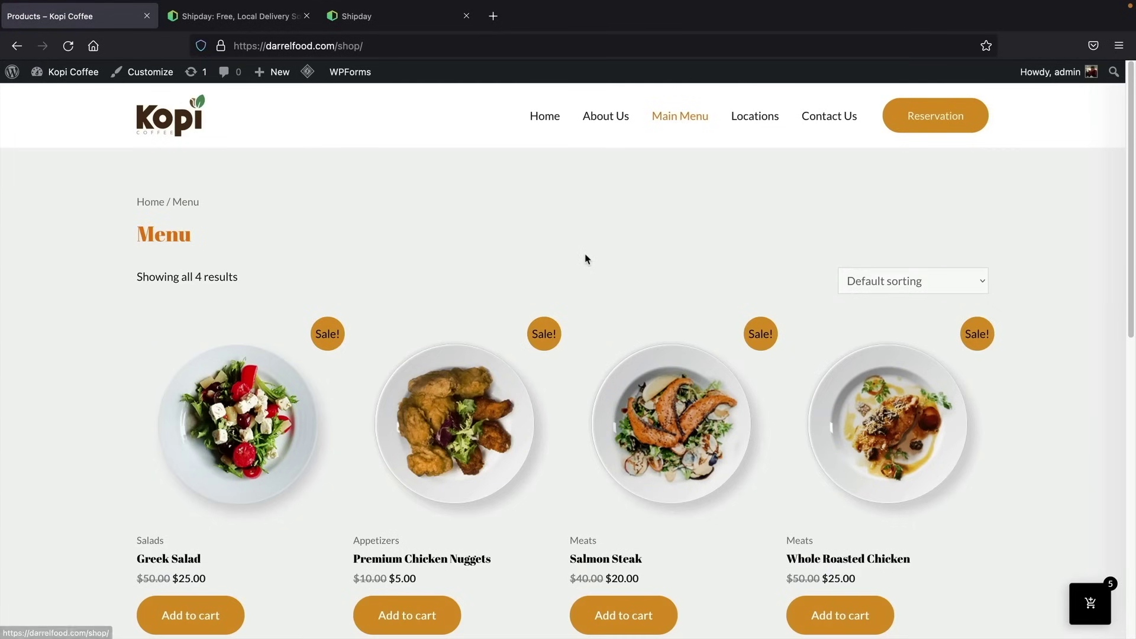
scroll(585, 257, down, 3)
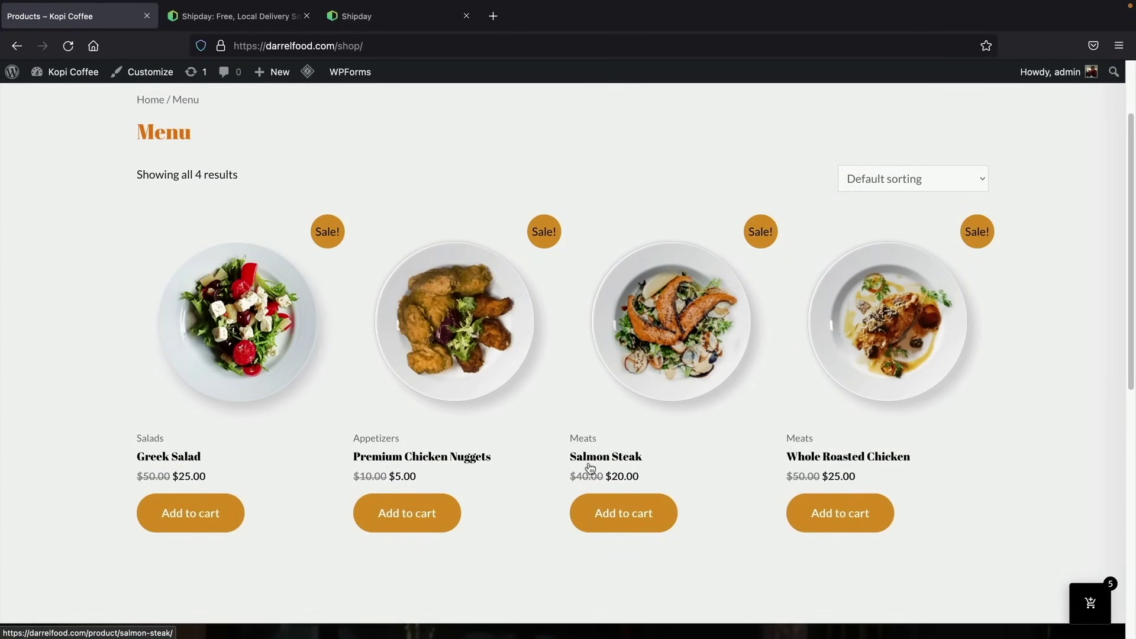
click(835, 519)
click(630, 519)
click(430, 522)
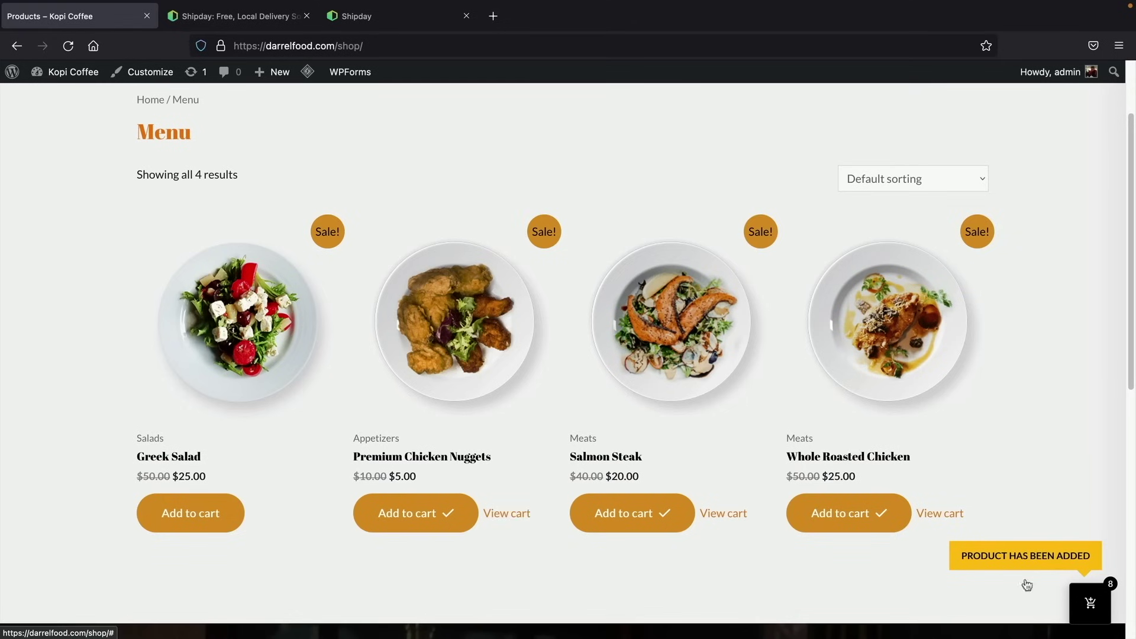
Open the Premium Chicken Nuggets product page and highlight its preparing and delivery times.
click(448, 339)
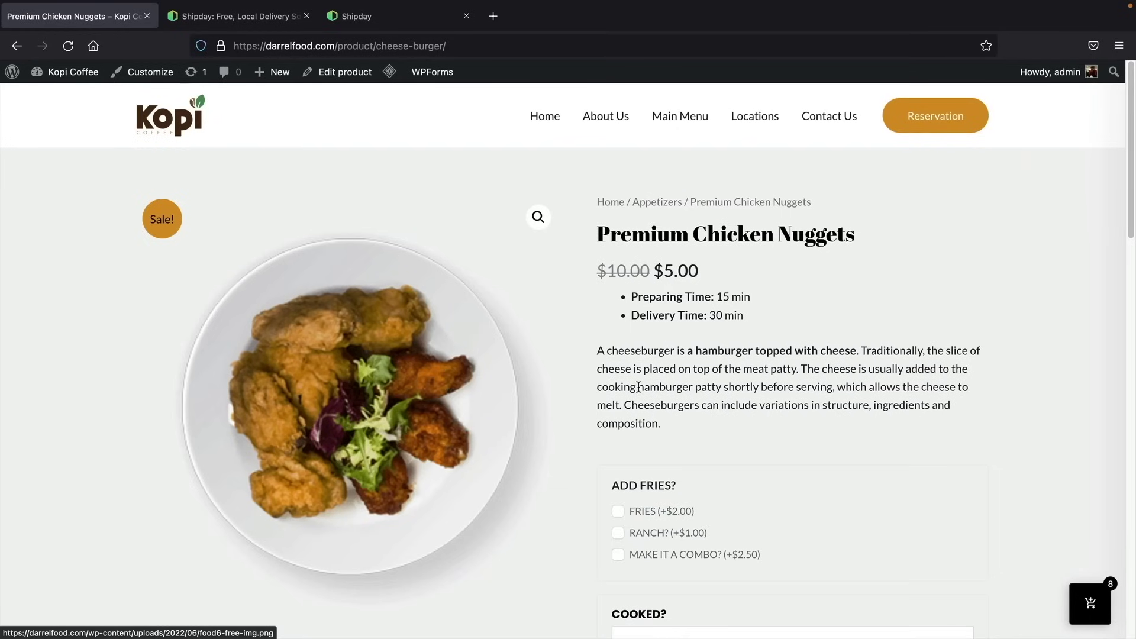
drag(602, 235, 879, 231)
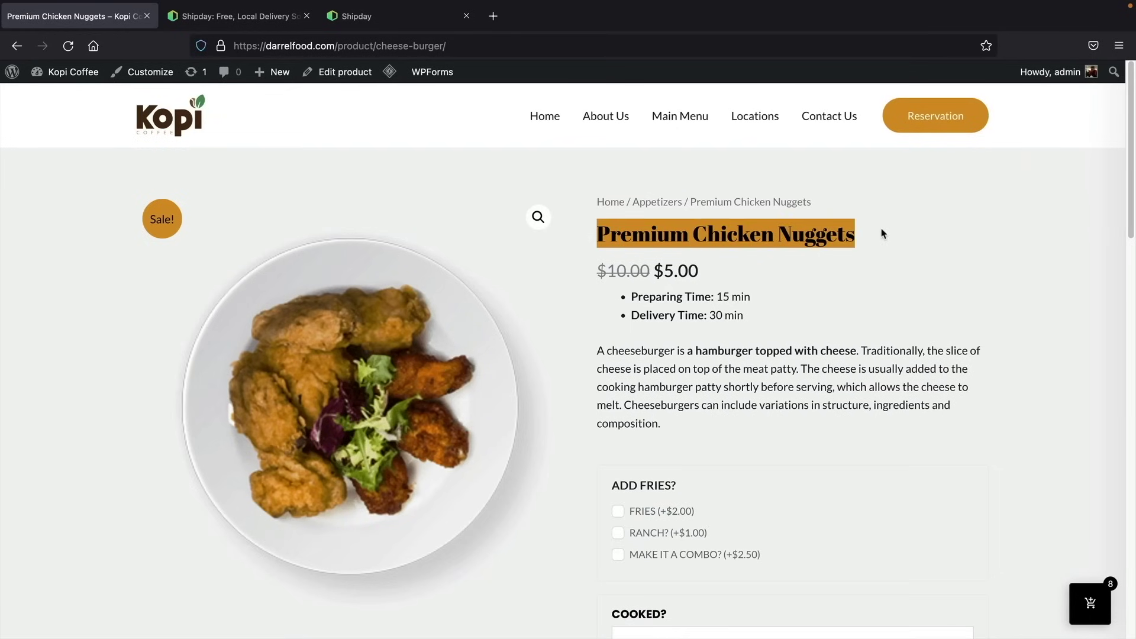
scroll(844, 269, down, 1)
drag(640, 254, 744, 252)
drag(643, 272, 751, 272)
click(753, 273)
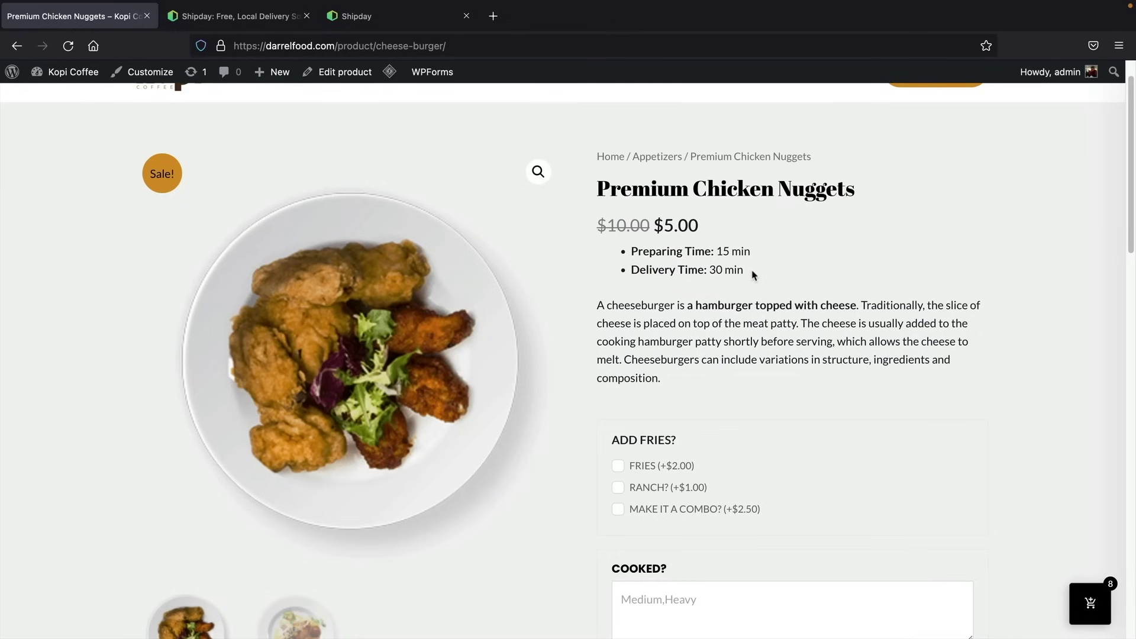
Add Premium Chicken Nuggets with Fries, Ranch and Combo add-ons to the cart.
scroll(751, 278, down, 3)
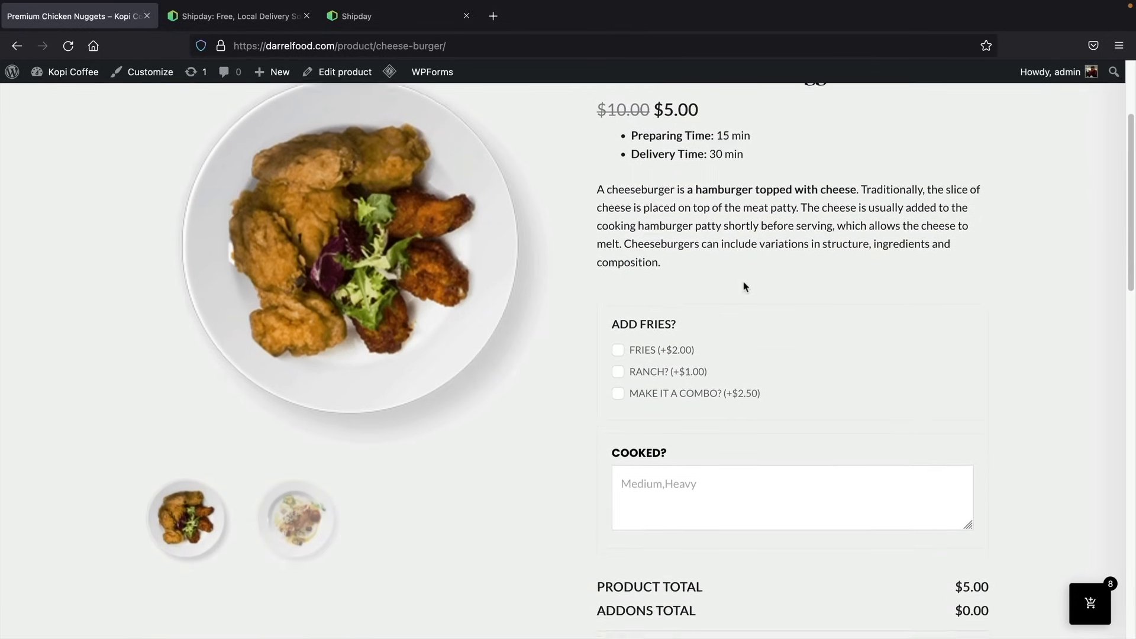
click(643, 345)
click(642, 365)
click(654, 385)
scroll(653, 378, down, 1)
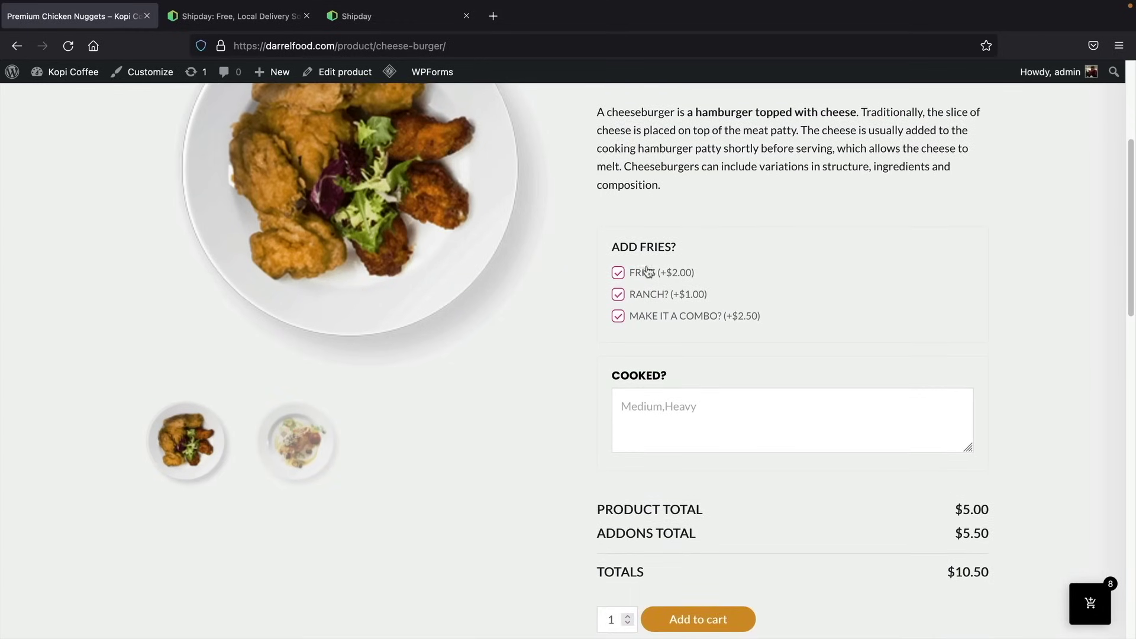
scroll(669, 286, down, 1)
click(710, 574)
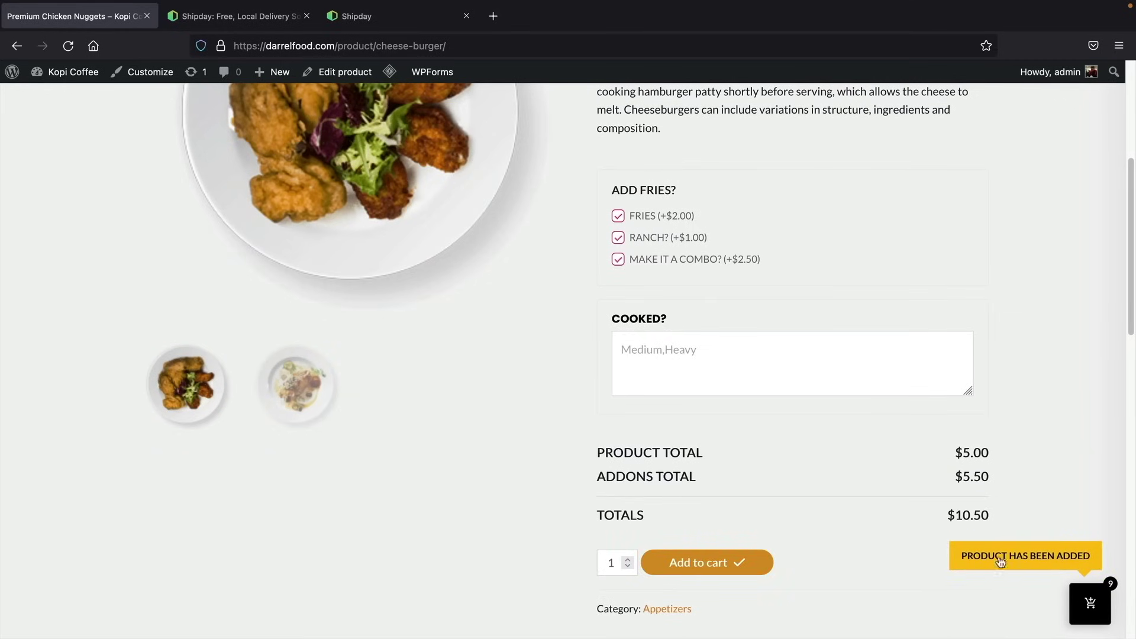
click(1089, 604)
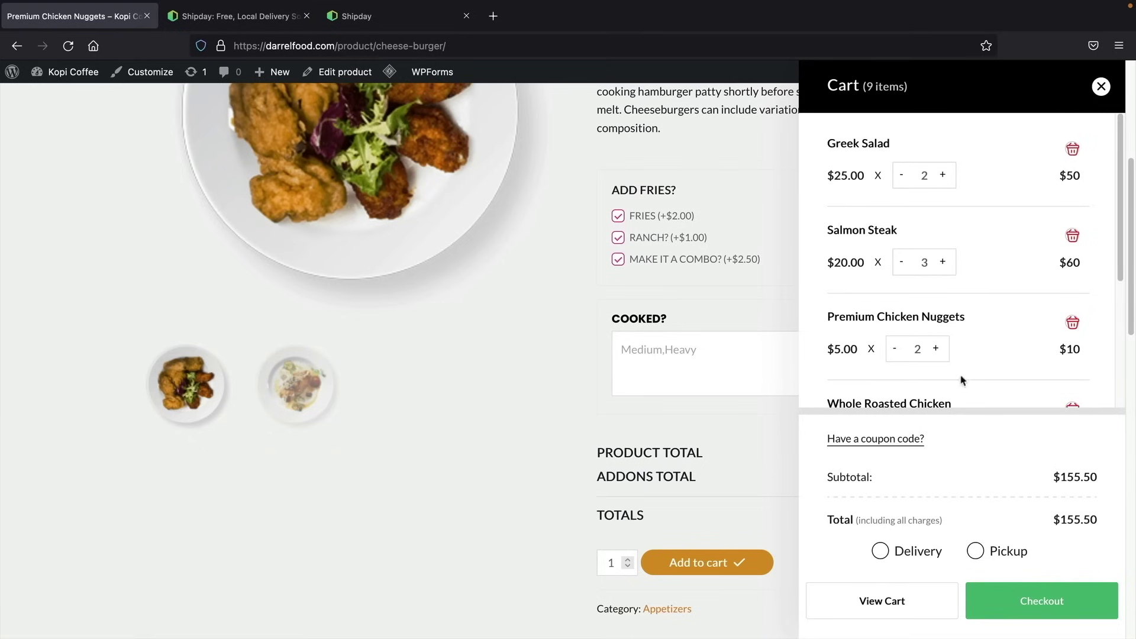
Review the 9-item cart and coupon field, settle on Delivery, and proceed to checkout.
scroll(961, 309, down, 2)
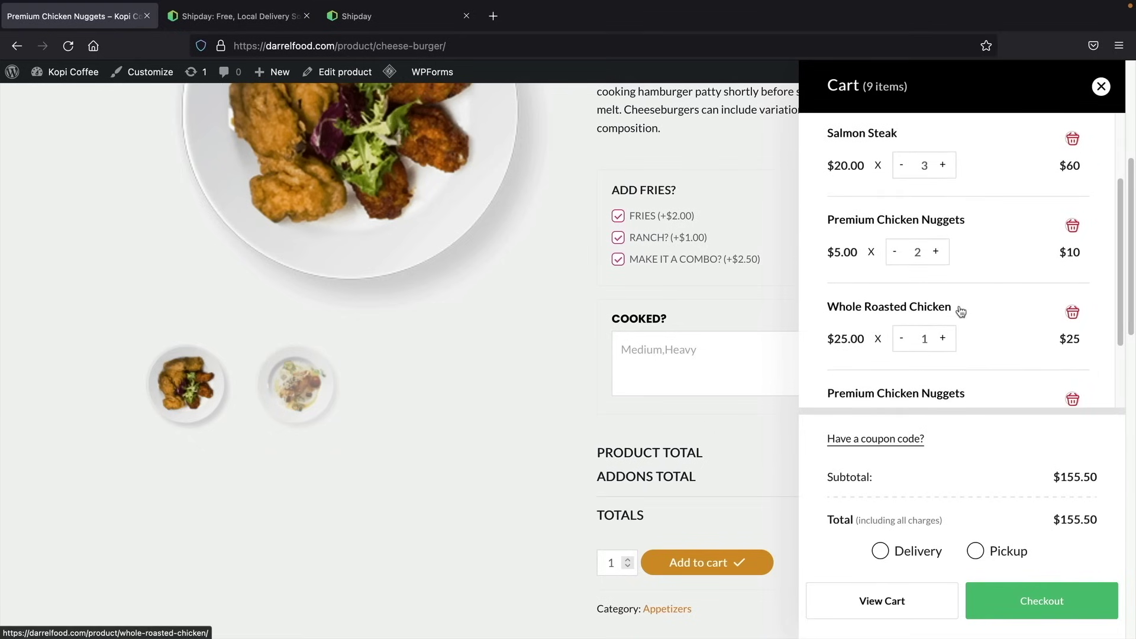
click(886, 441)
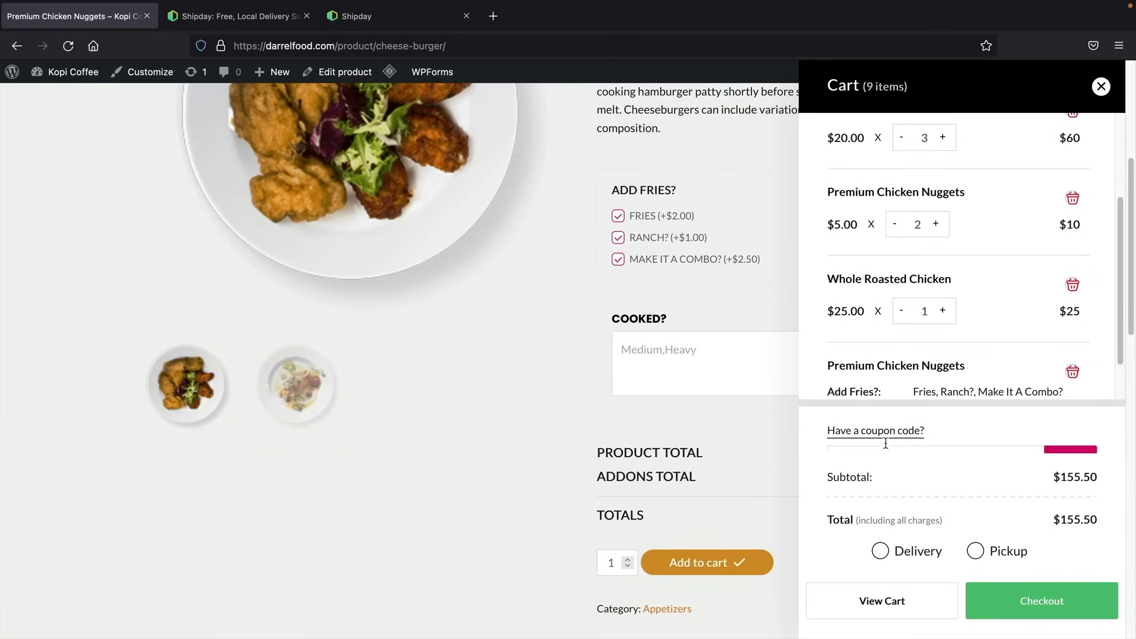
click(885, 443)
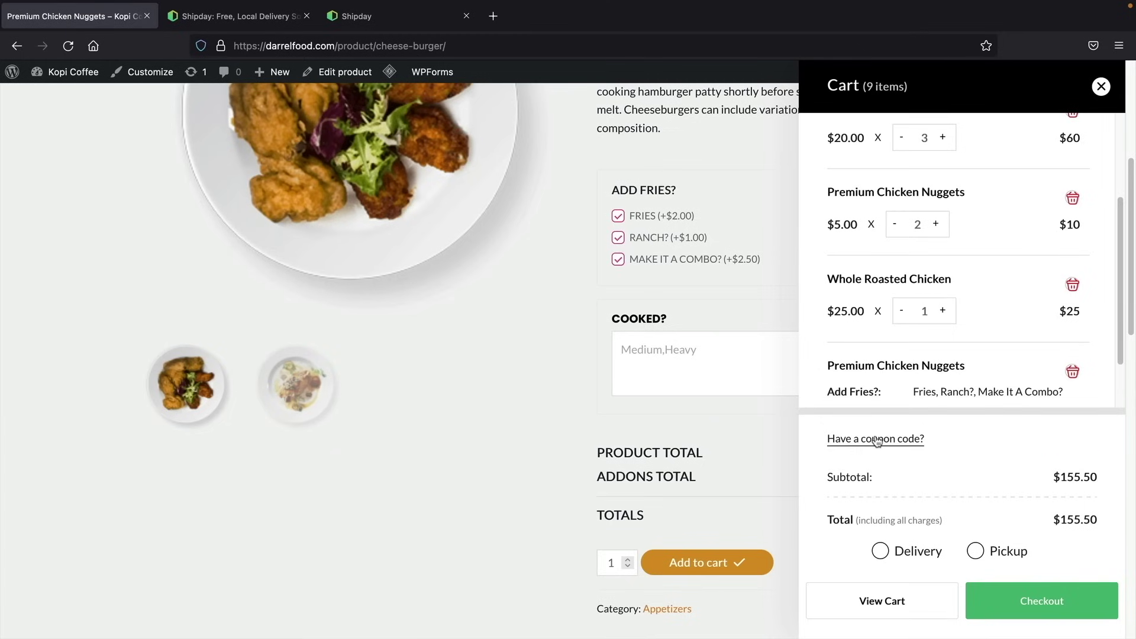
scroll(877, 441, down, 1)
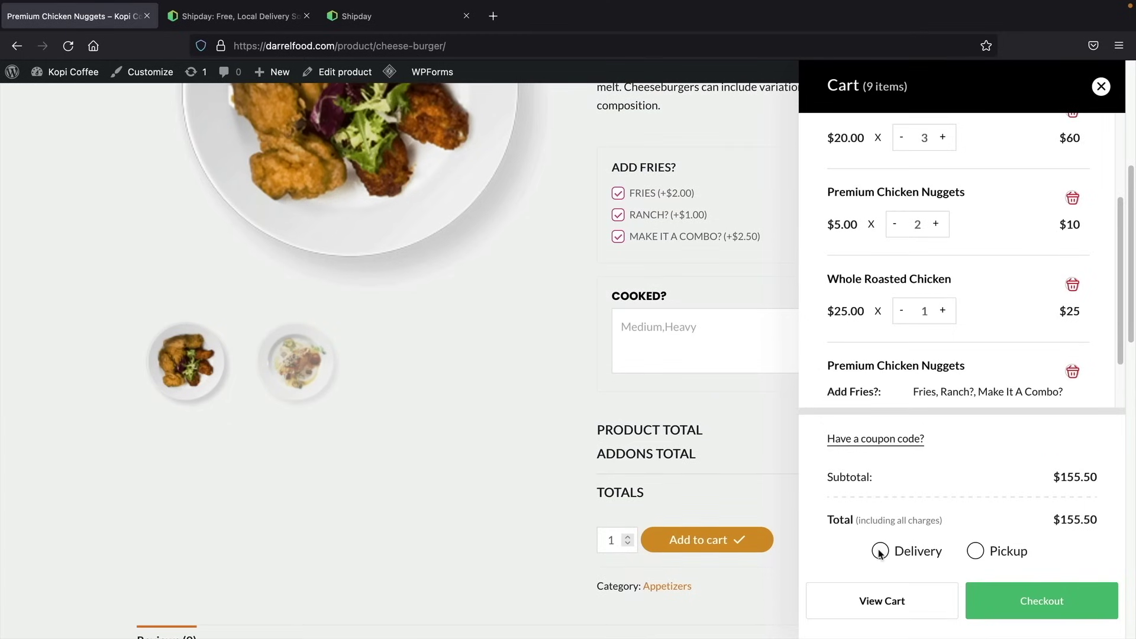
click(975, 551)
click(881, 554)
click(1055, 609)
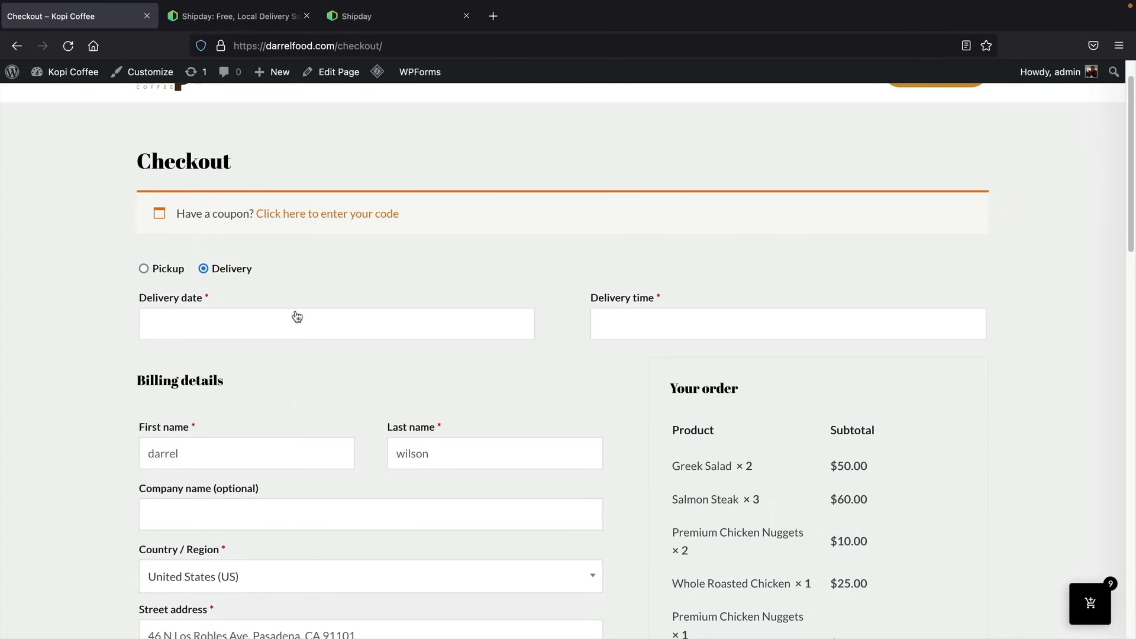
Set the delivery date to June 27, 2022 and the delivery time to 12:00 pm.
click(301, 329)
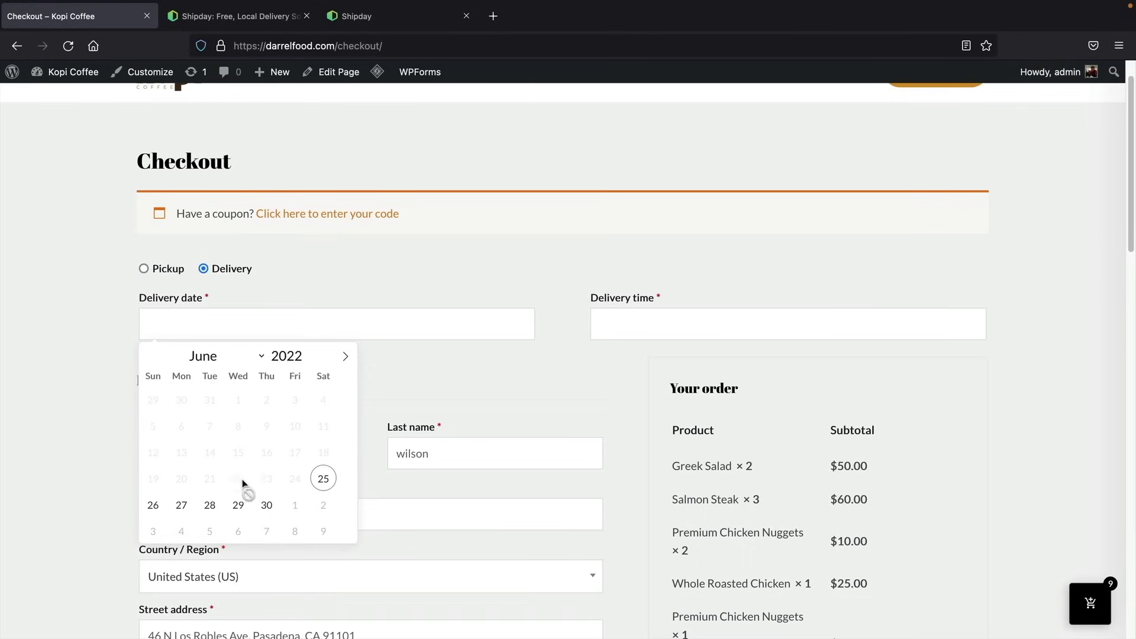
click(181, 504)
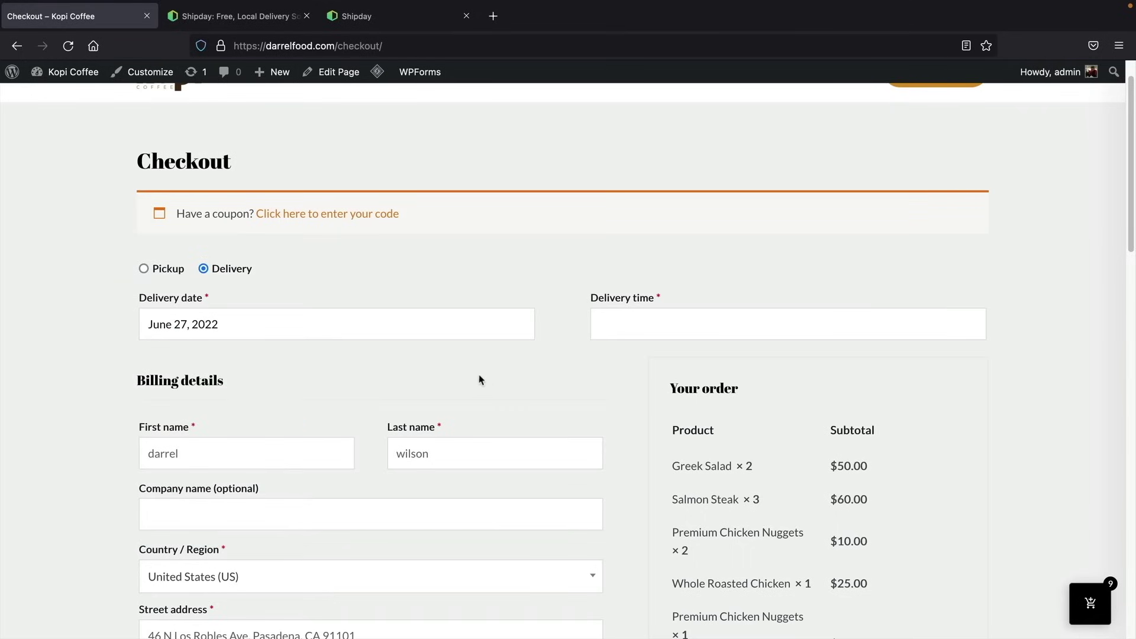
click(697, 324)
scroll(628, 395, down, 10)
scroll(628, 395, down, 7)
scroll(628, 395, up, 1)
scroll(628, 391, up, 1)
click(629, 369)
click(637, 323)
scroll(611, 421, up, 5)
scroll(620, 385, down, 5)
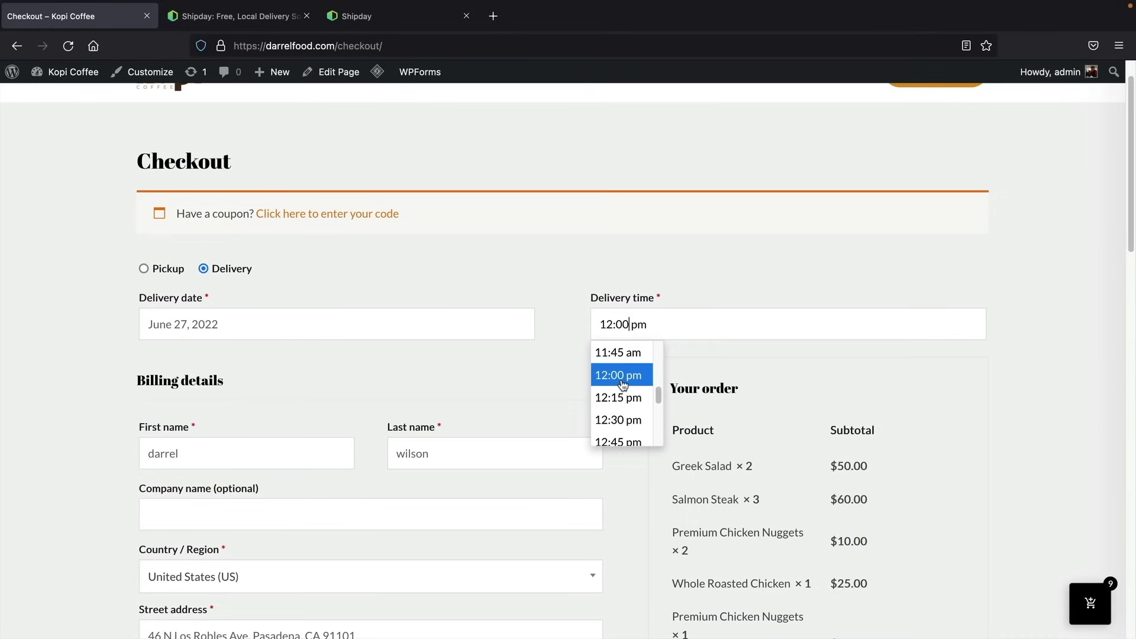
click(622, 385)
scroll(620, 385, down, 6)
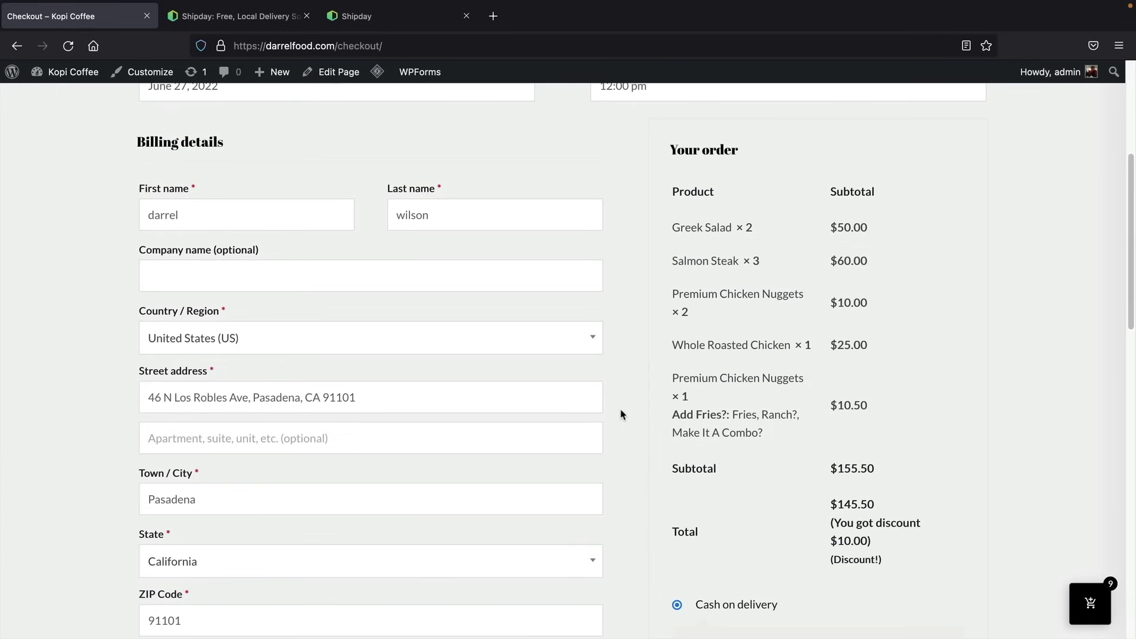
Switch the checkout payment method from cash to credit card.
scroll(621, 414, down, 3)
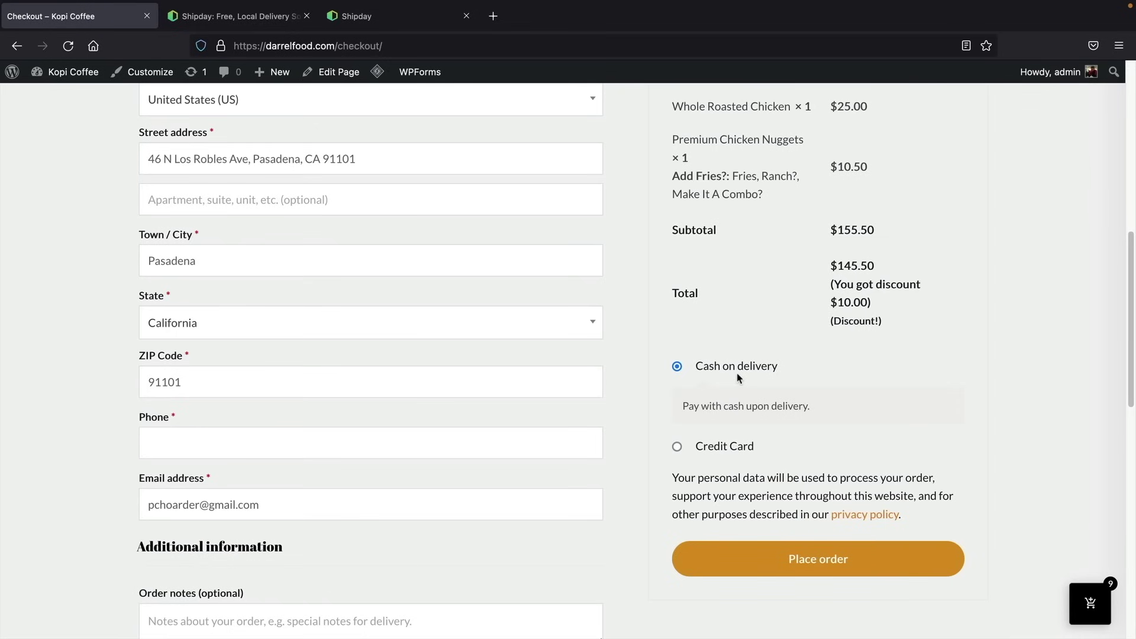
click(679, 448)
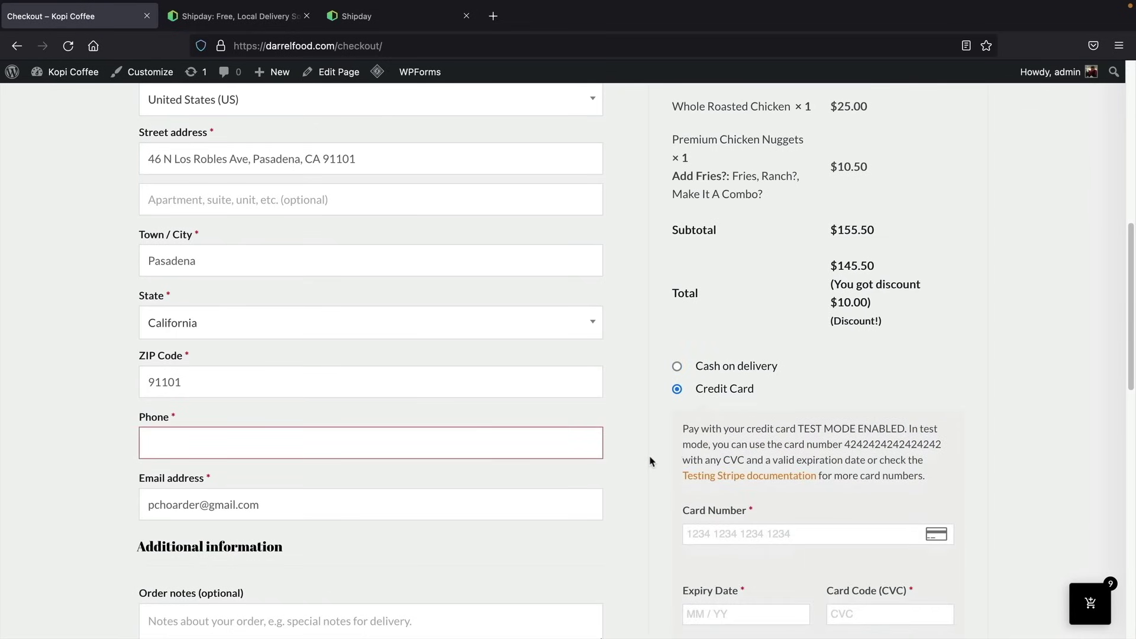
scroll(650, 455, down, 3)
scroll(650, 456, down, 3)
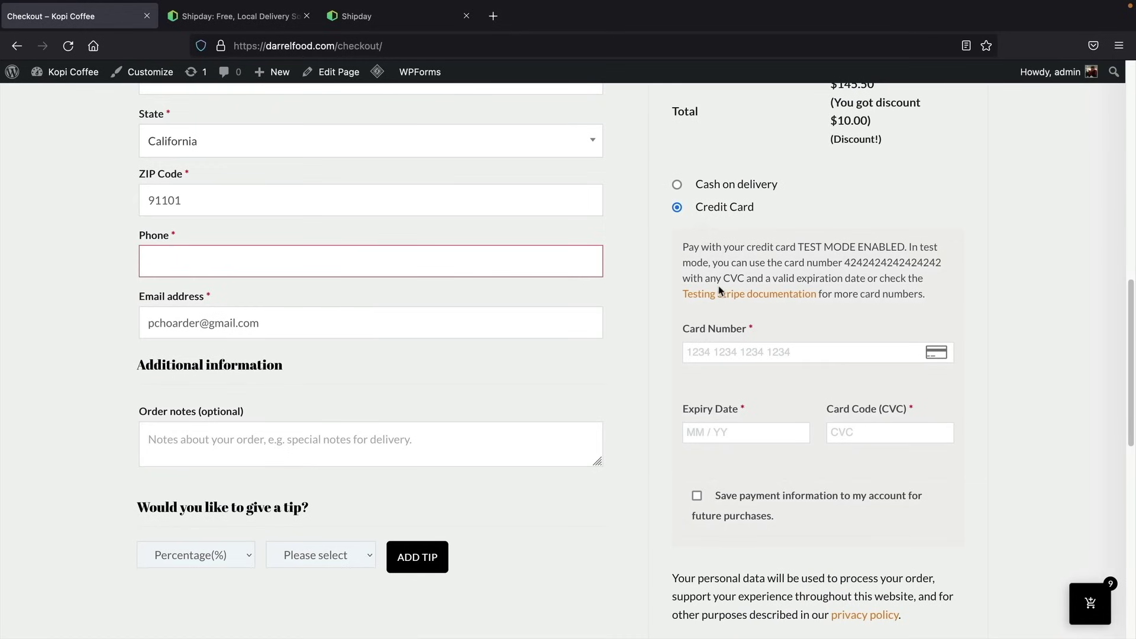
scroll(661, 445, down, 6)
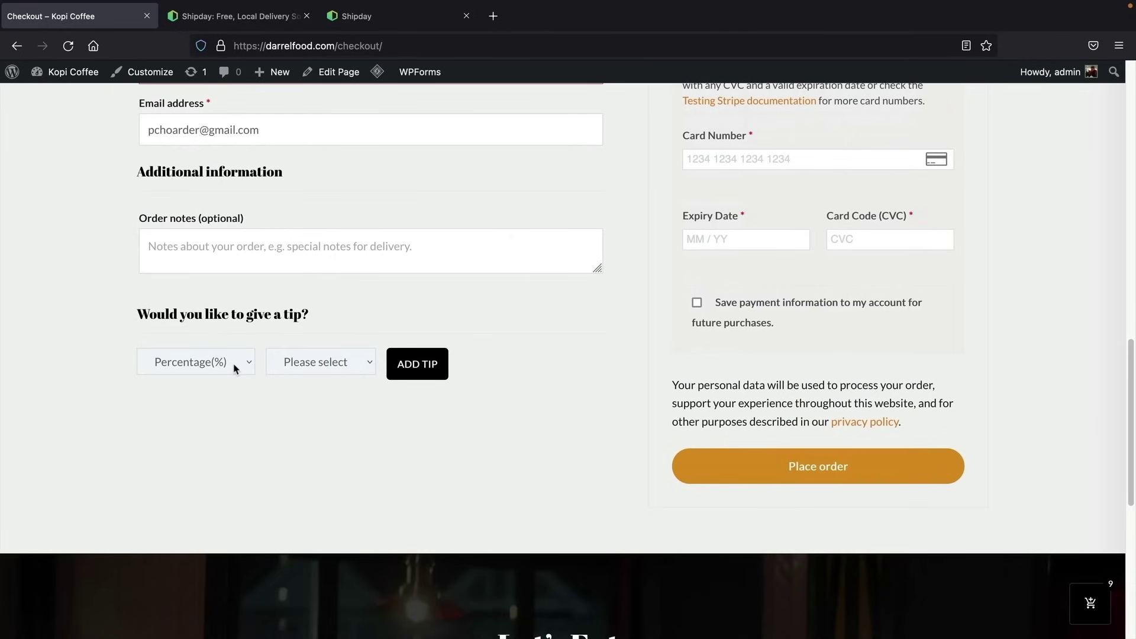
Set the tip type to Percentage(%) with a 5% amount.
click(235, 369)
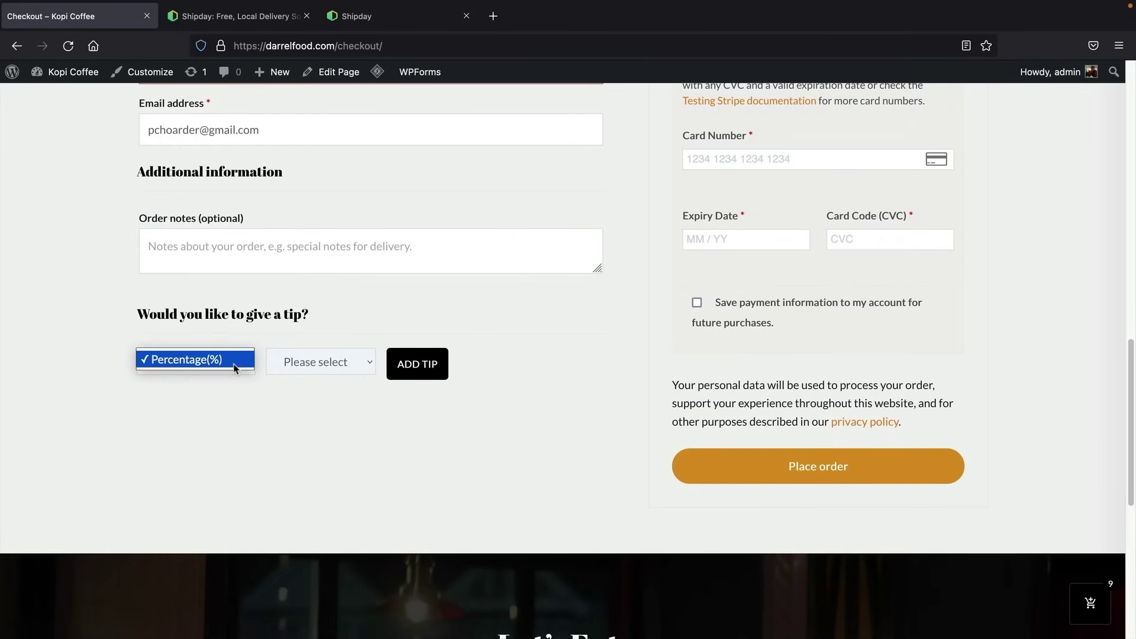
click(234, 364)
click(278, 360)
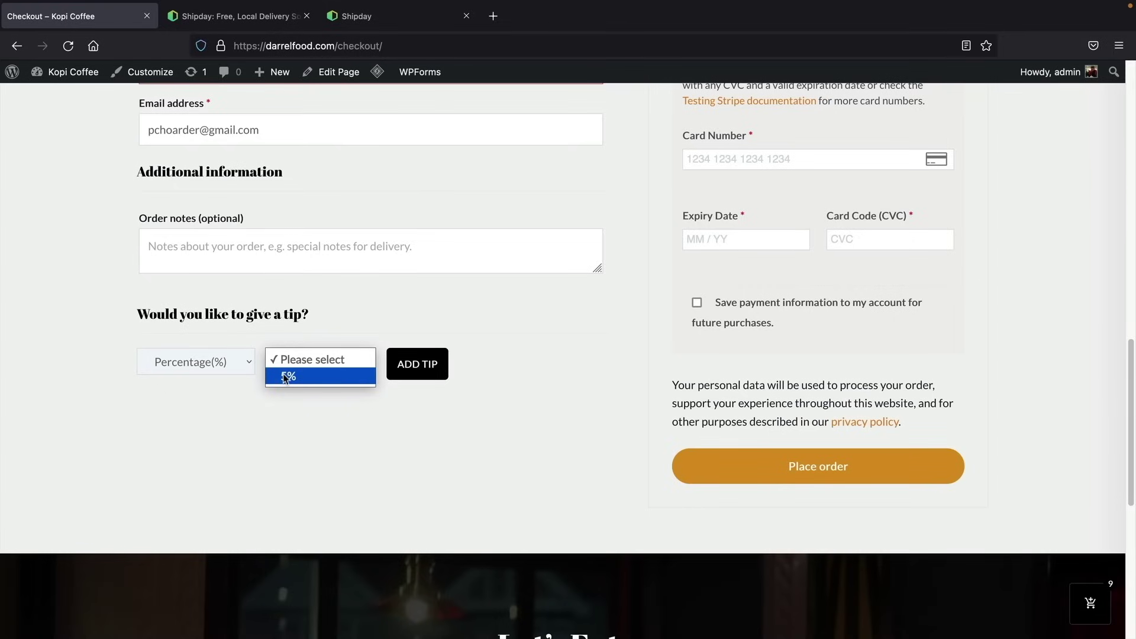
click(286, 377)
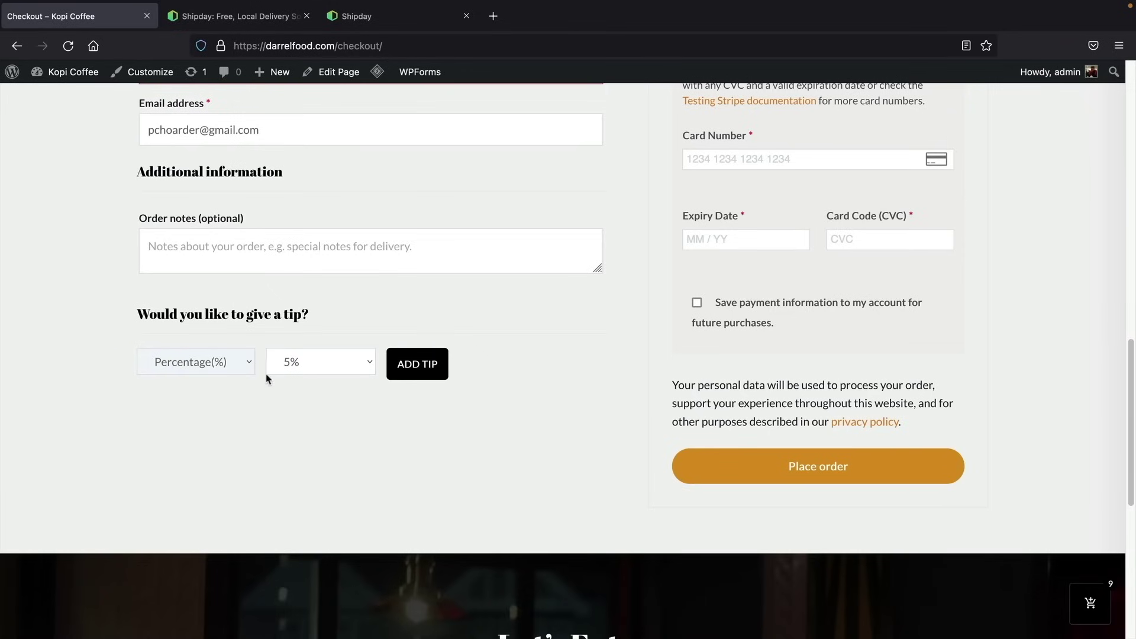
click(176, 371)
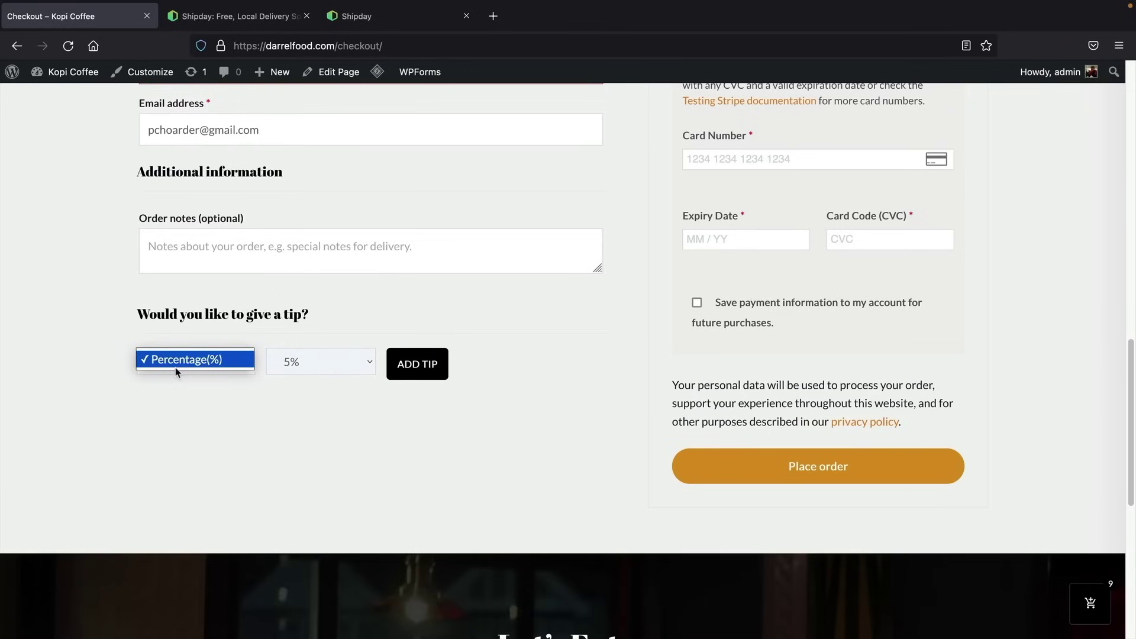
click(176, 367)
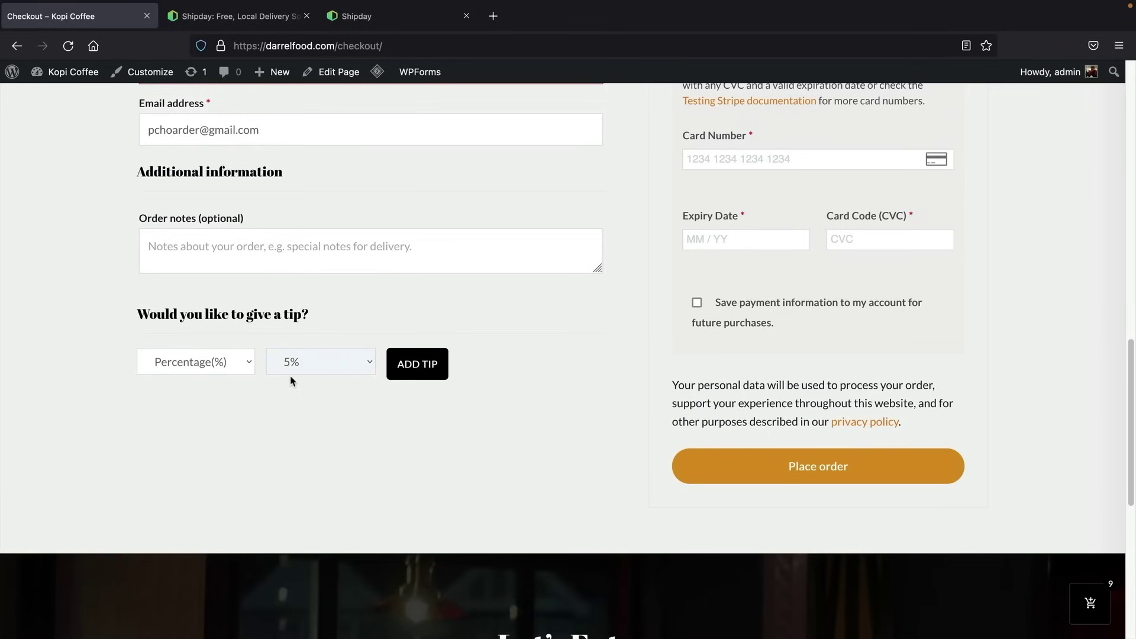
scroll(663, 352, up, 1)
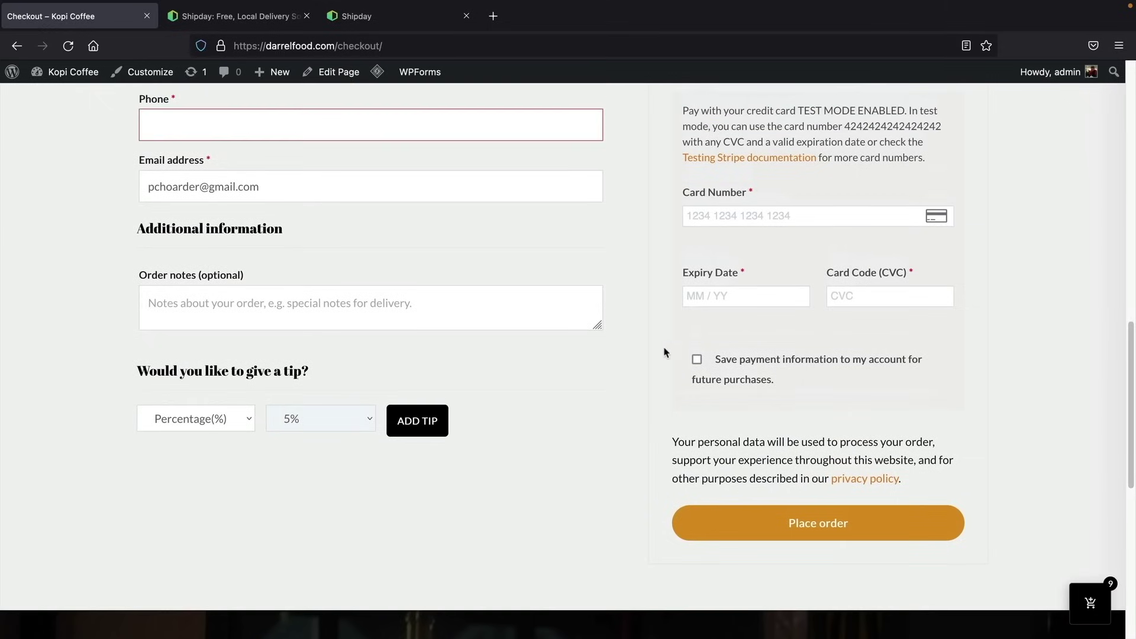
Enter the Stripe test card number and expiry details in the card fields.
click(754, 217)
text(4242424242424242)
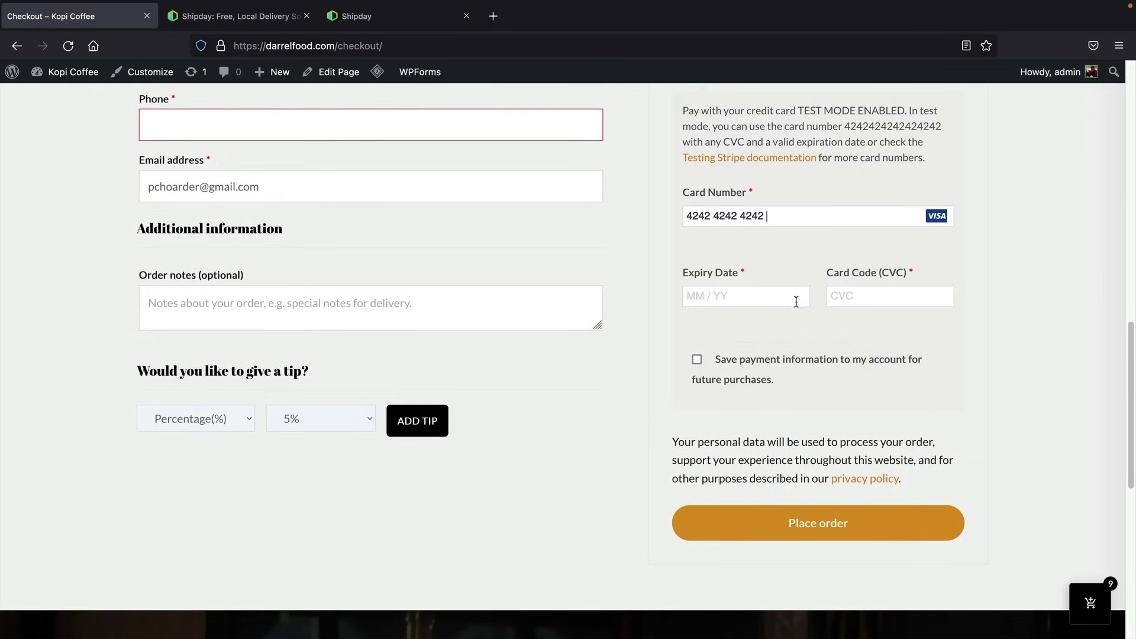
key(Tab)
text(033)
text(123)
Save the payment information for future purchases and place the order.
scroll(698, 385, up, 1)
click(697, 383)
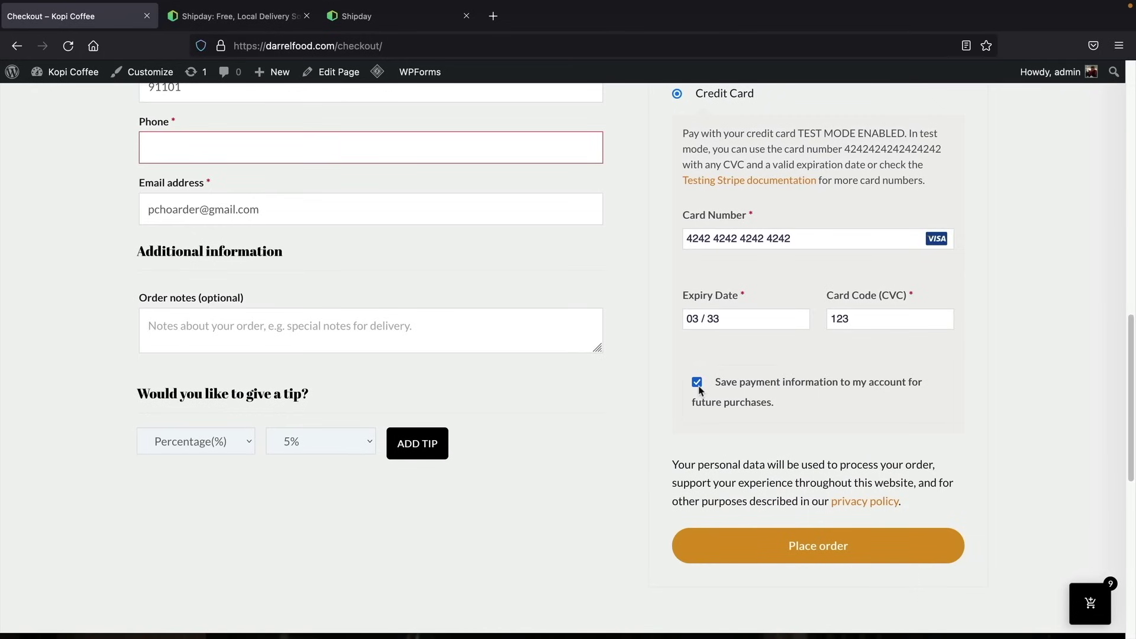
scroll(757, 455, down, 1)
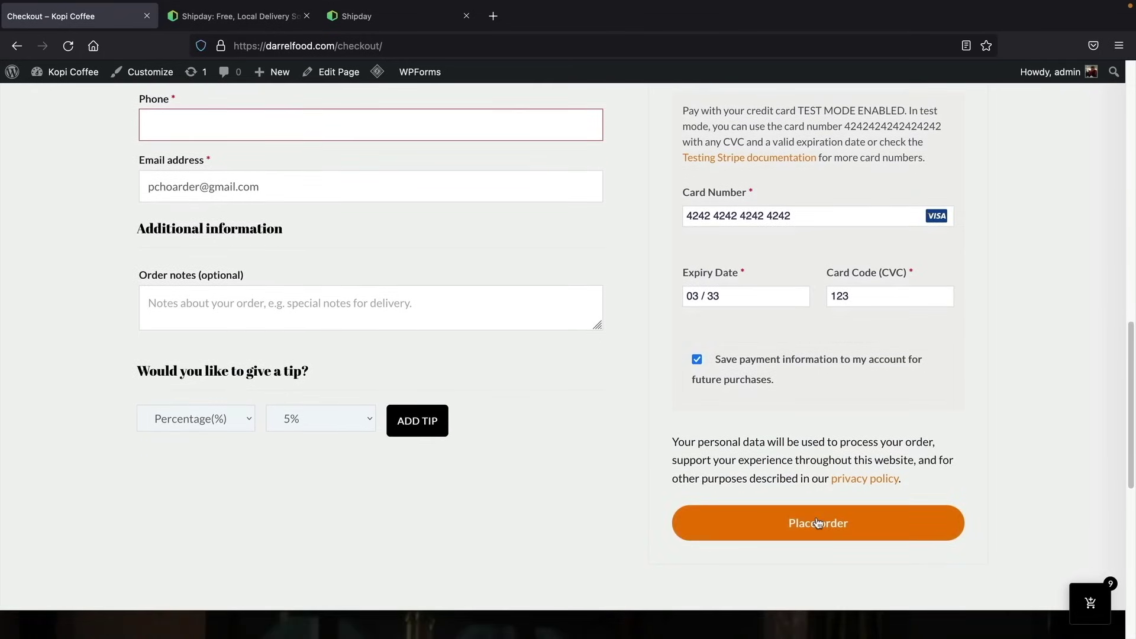
click(818, 523)
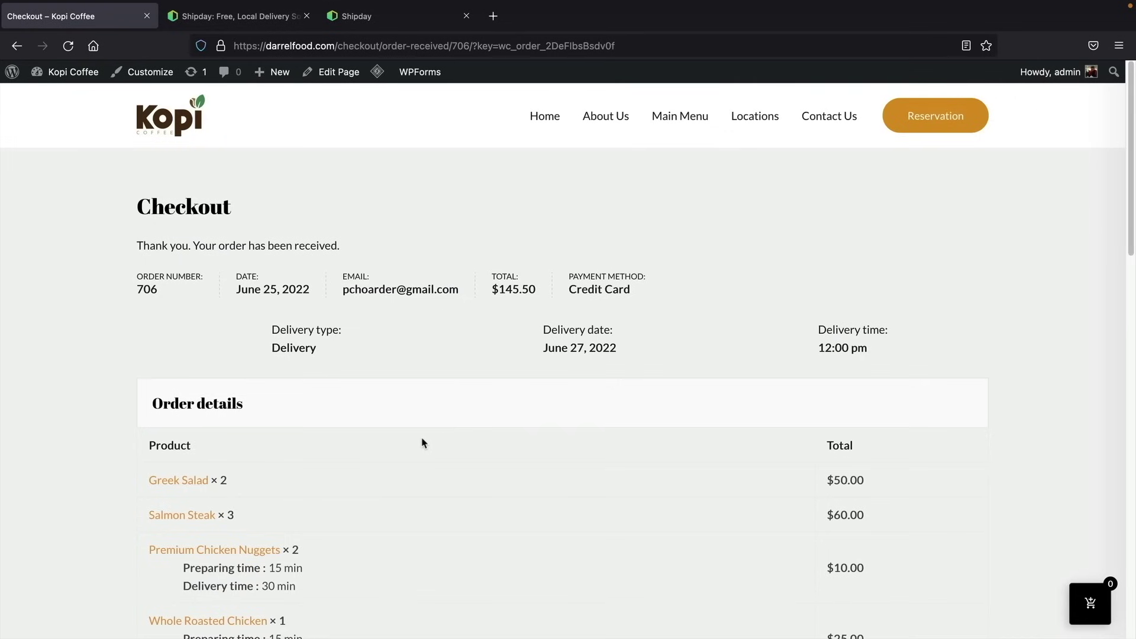
Scroll through order 706's Order details items, subtotal and $145.50 total after discount.
scroll(421, 457, down, 2)
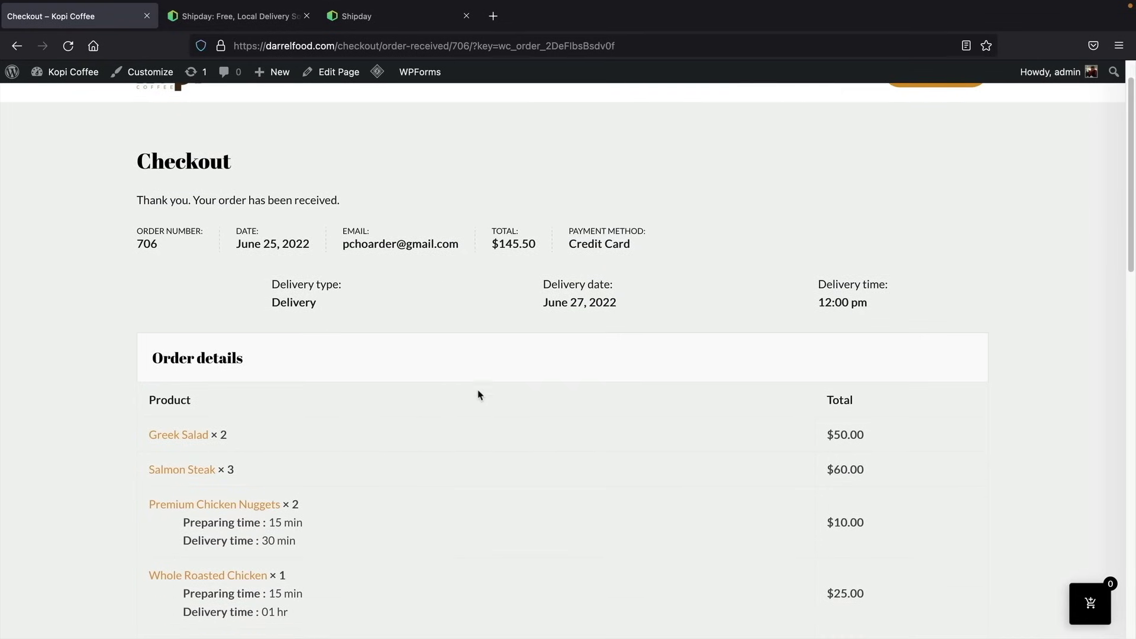
scroll(393, 325, down, 8)
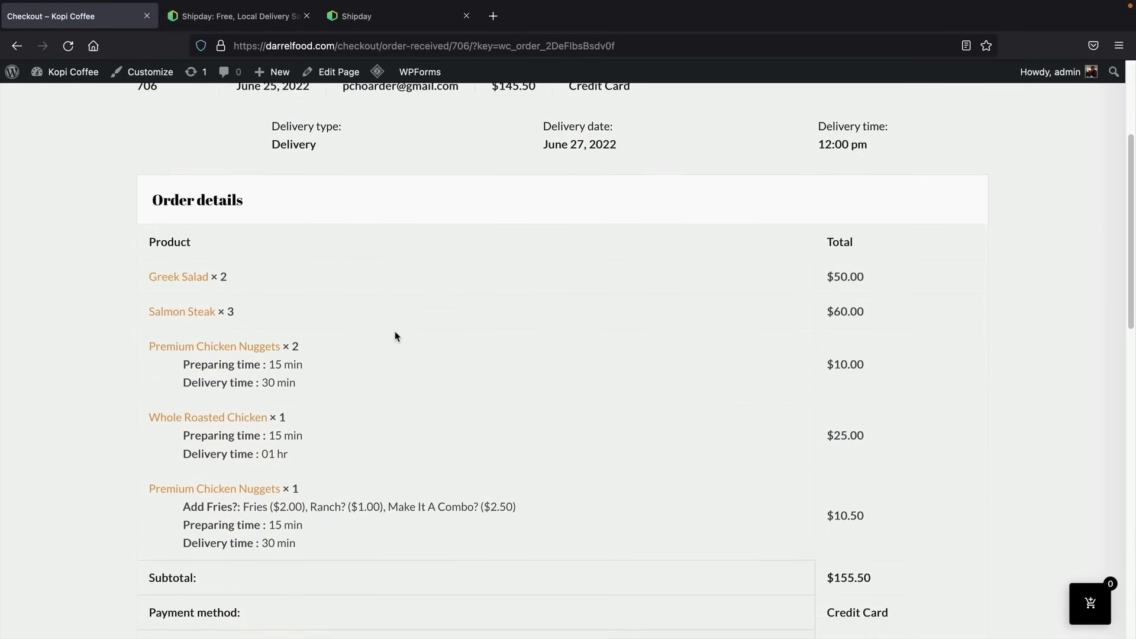
scroll(395, 336, down, 3)
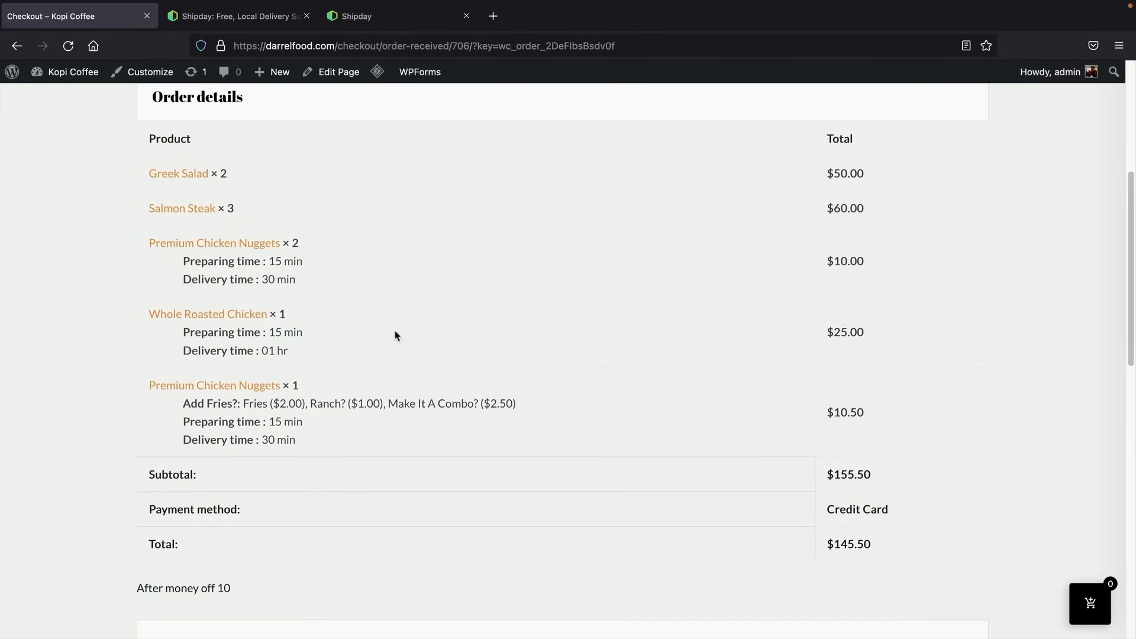
scroll(395, 336, up, 1)
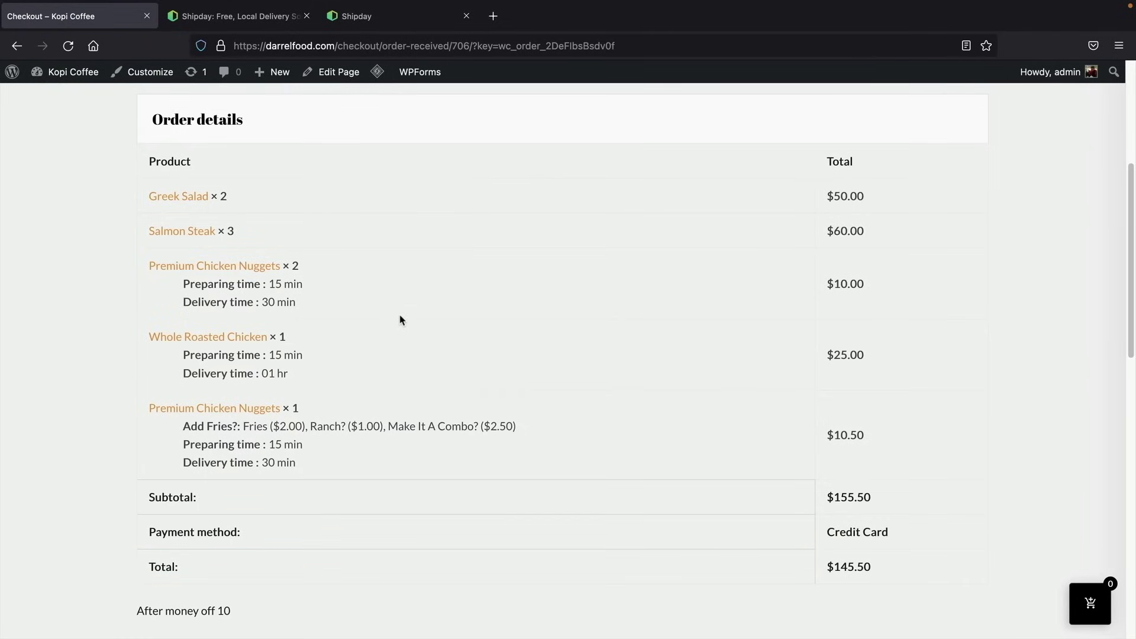
scroll(399, 320, up, 1)
In Shipday, check the $145.50, 10.48-mile order and mark it ready for pick-up.
click(368, 24)
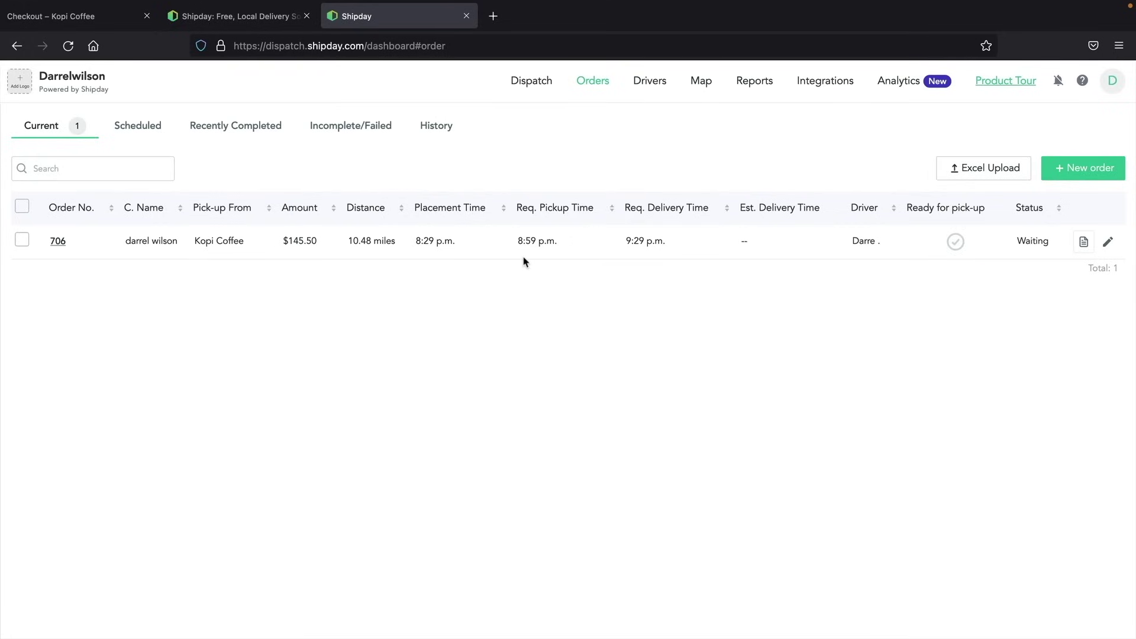
drag(283, 240, 328, 266)
drag(349, 239, 389, 237)
click(389, 267)
click(956, 242)
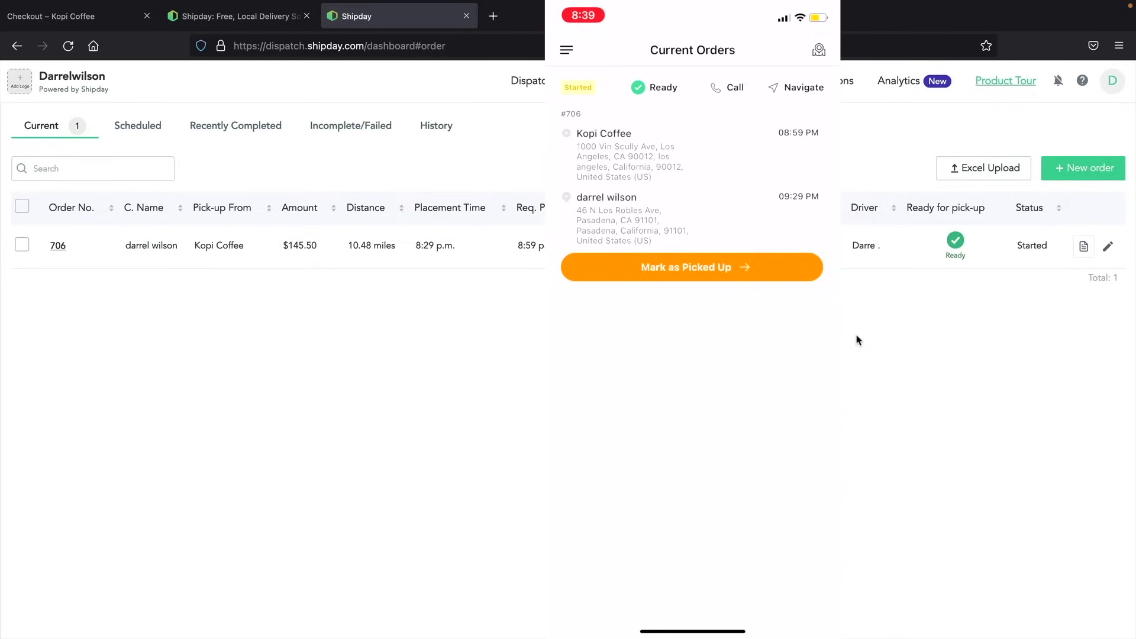
Point out order 706's Started status while the driver completes the delivery.
double_click(1032, 244)
click(985, 371)
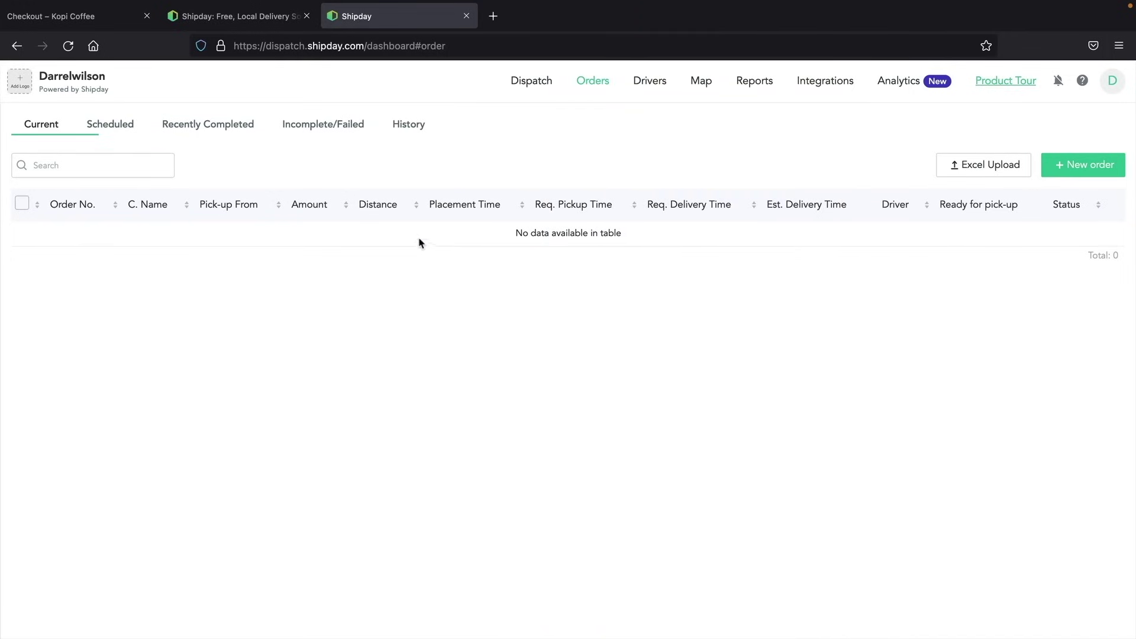
Open the delivered order's Order Details from Recently Completed and scroll through them.
click(224, 129)
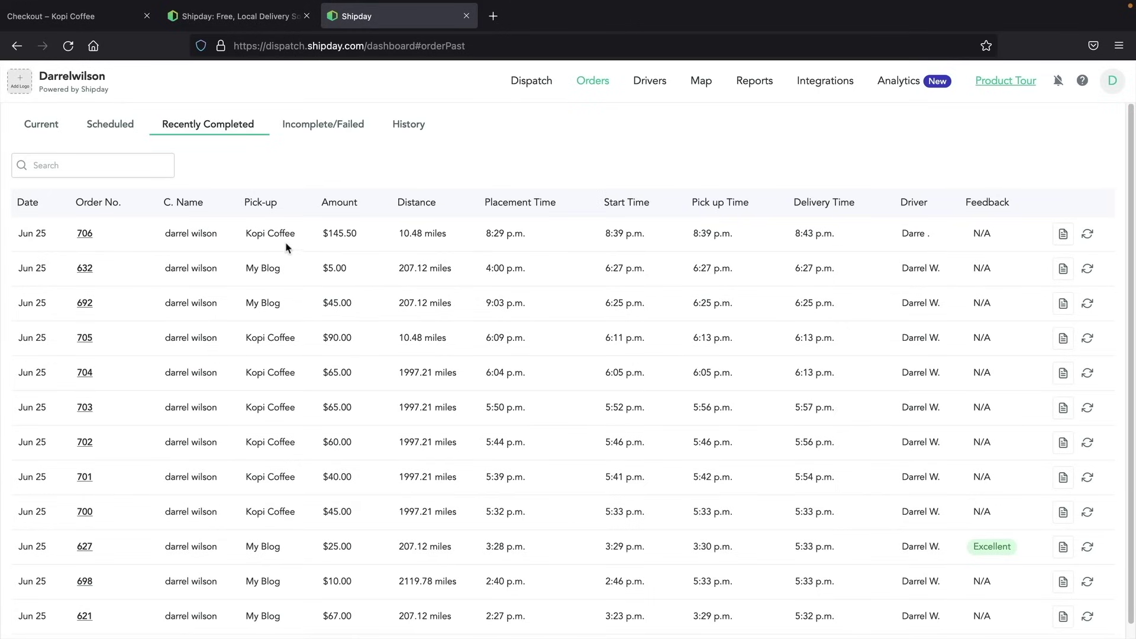
click(85, 234)
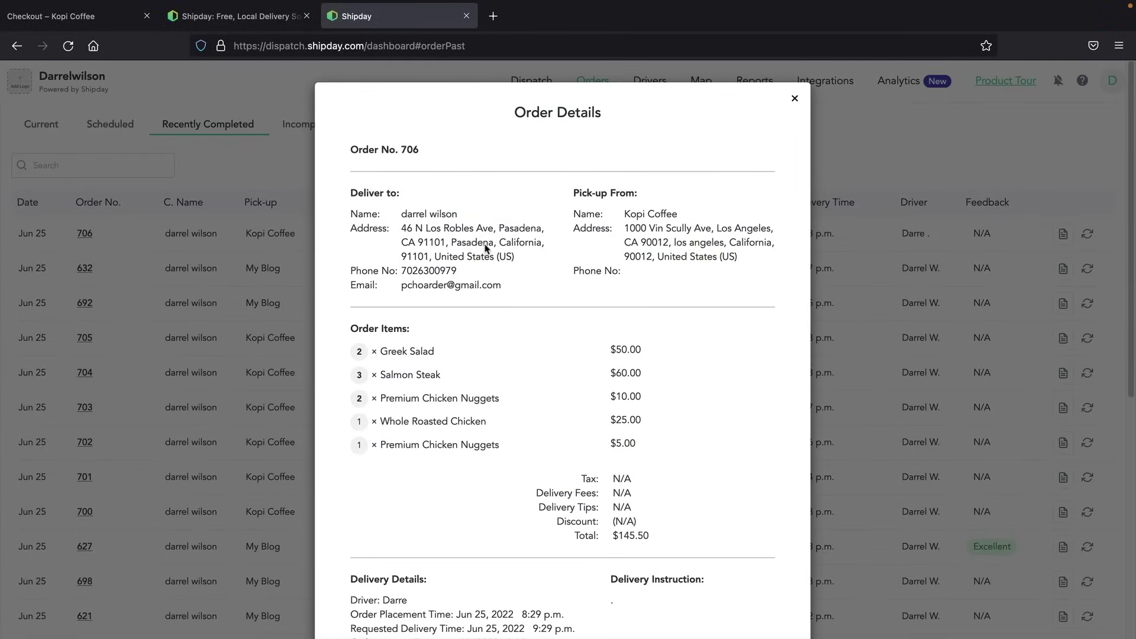
scroll(634, 352, down, 6)
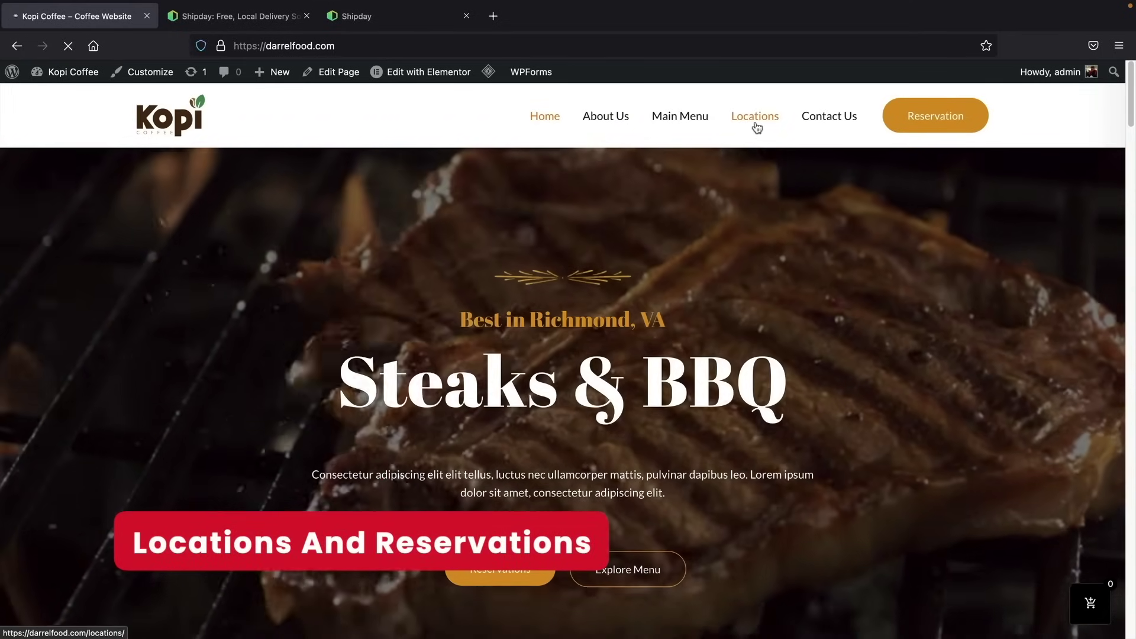
click(756, 125)
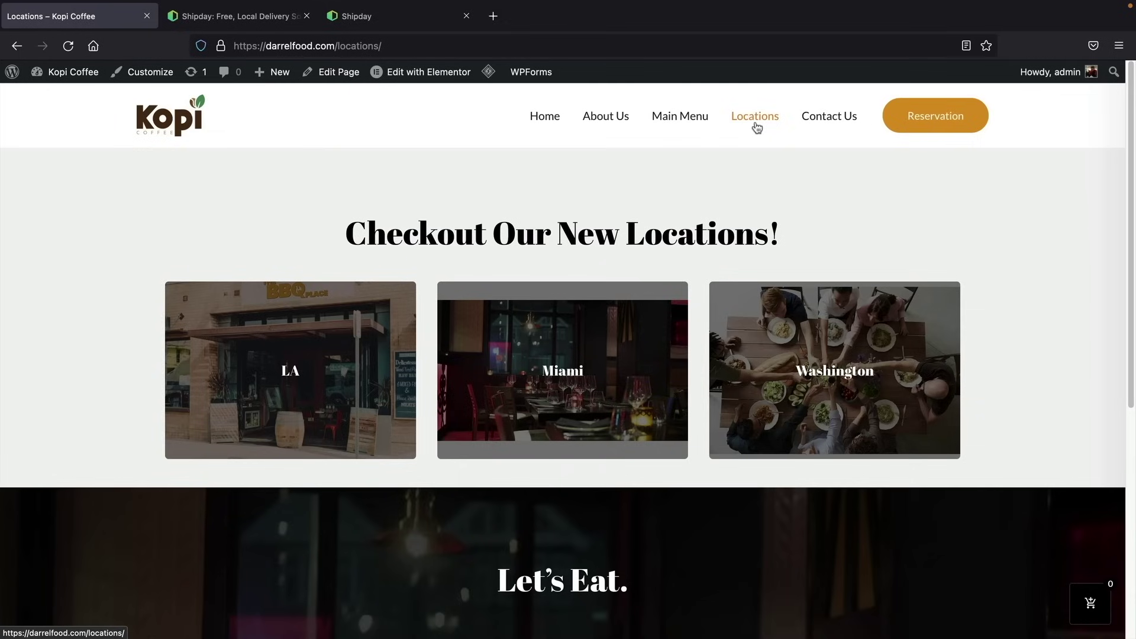
click(571, 378)
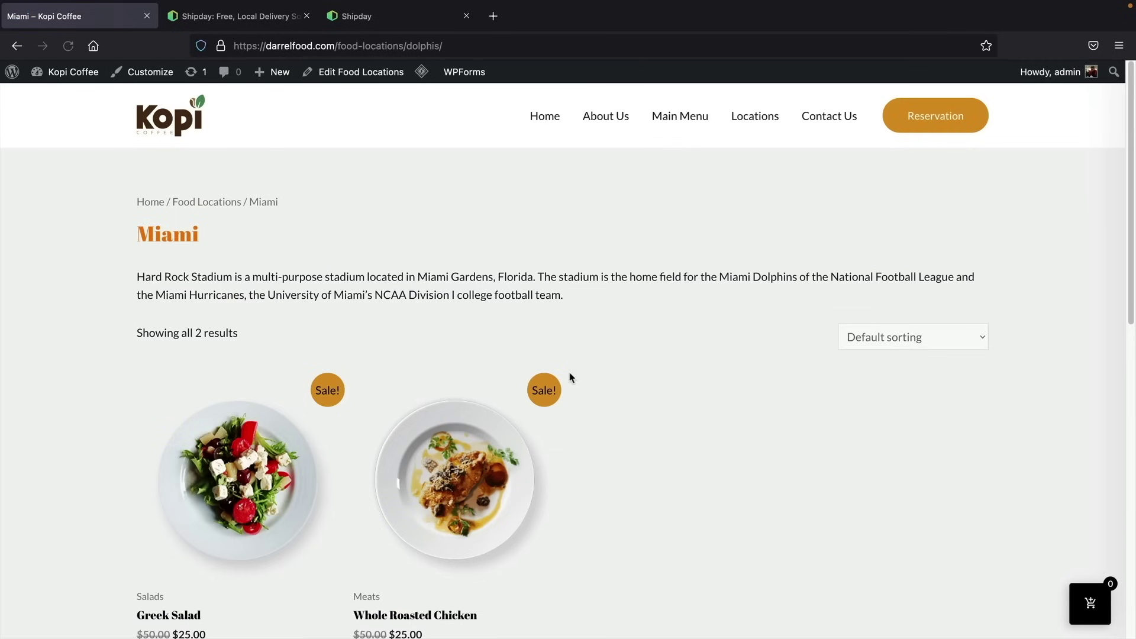
scroll(569, 371, down, 1)
drag(588, 285, 150, 278)
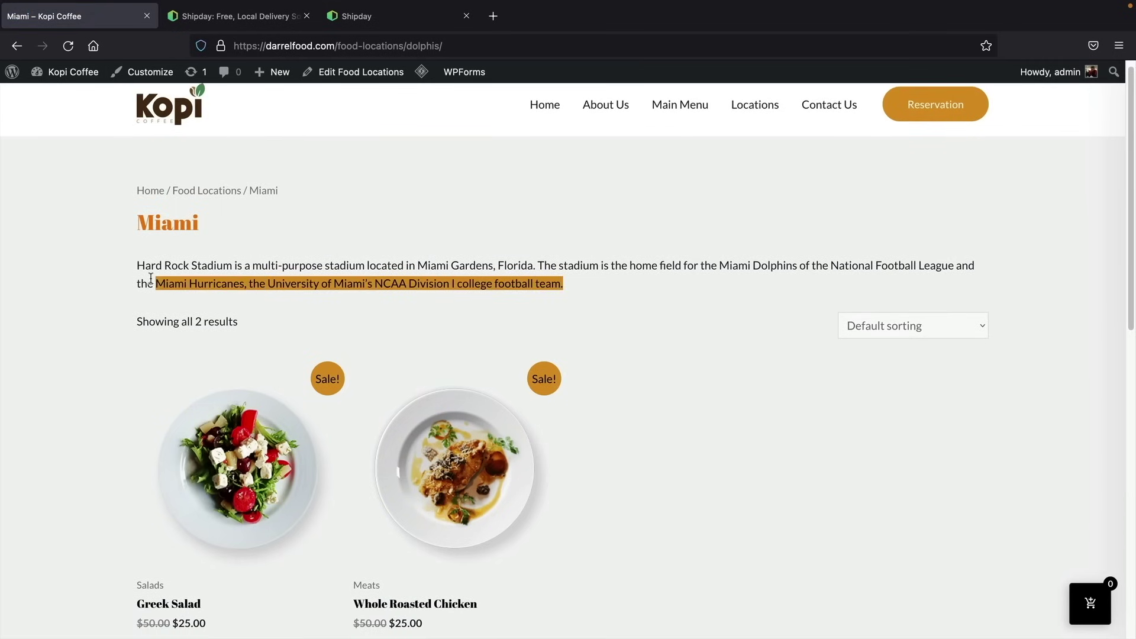
scroll(151, 278, down, 3)
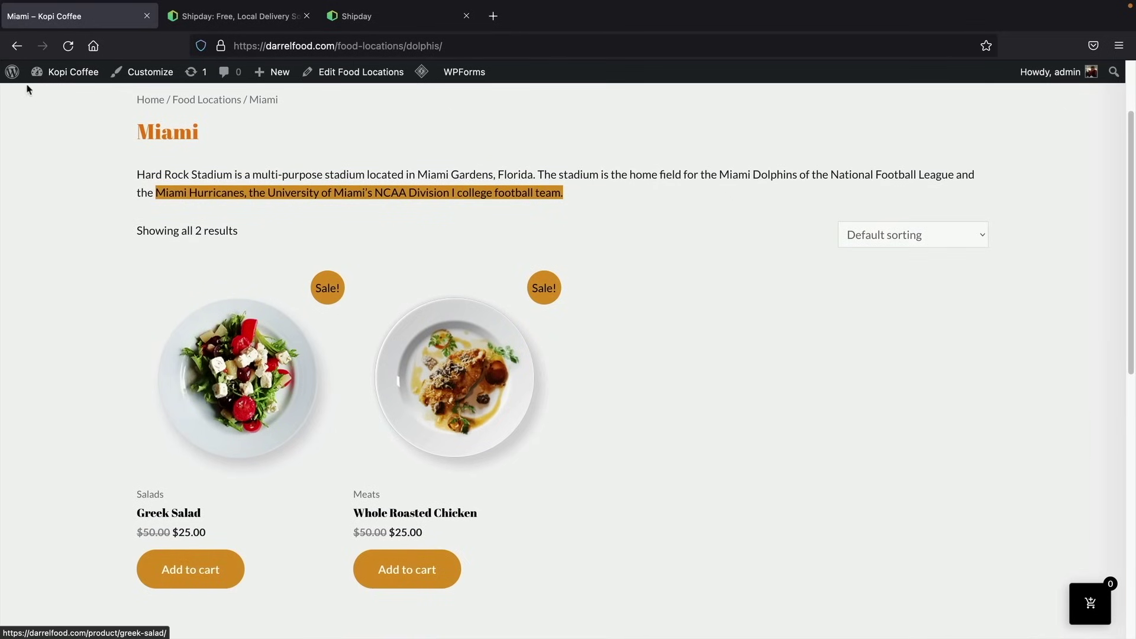
click(16, 47)
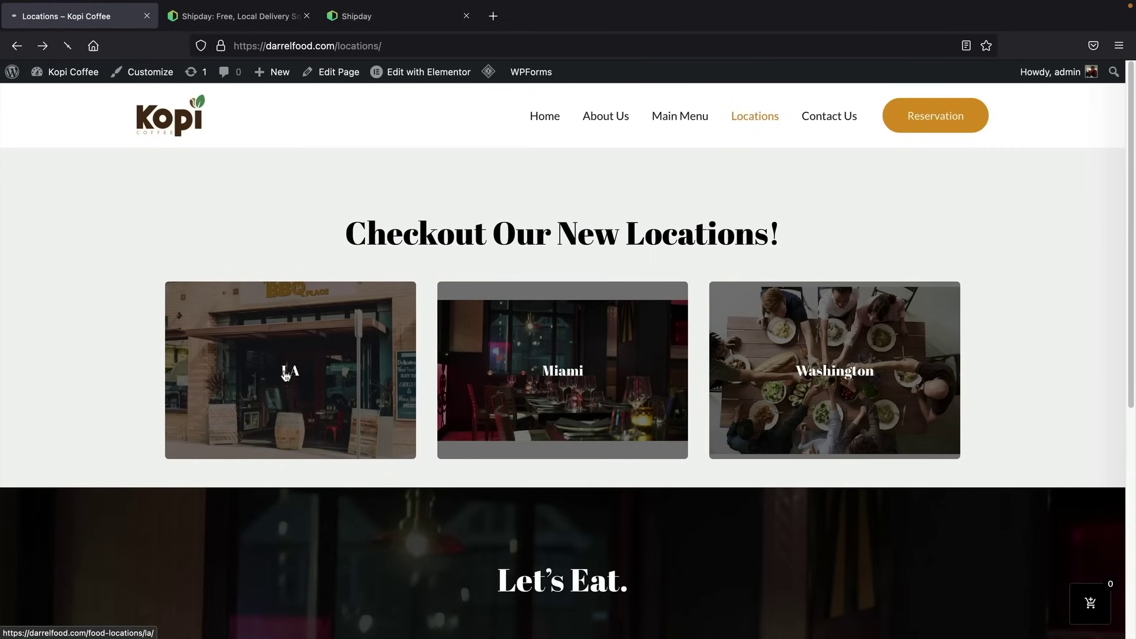
click(285, 375)
scroll(286, 375, down, 2)
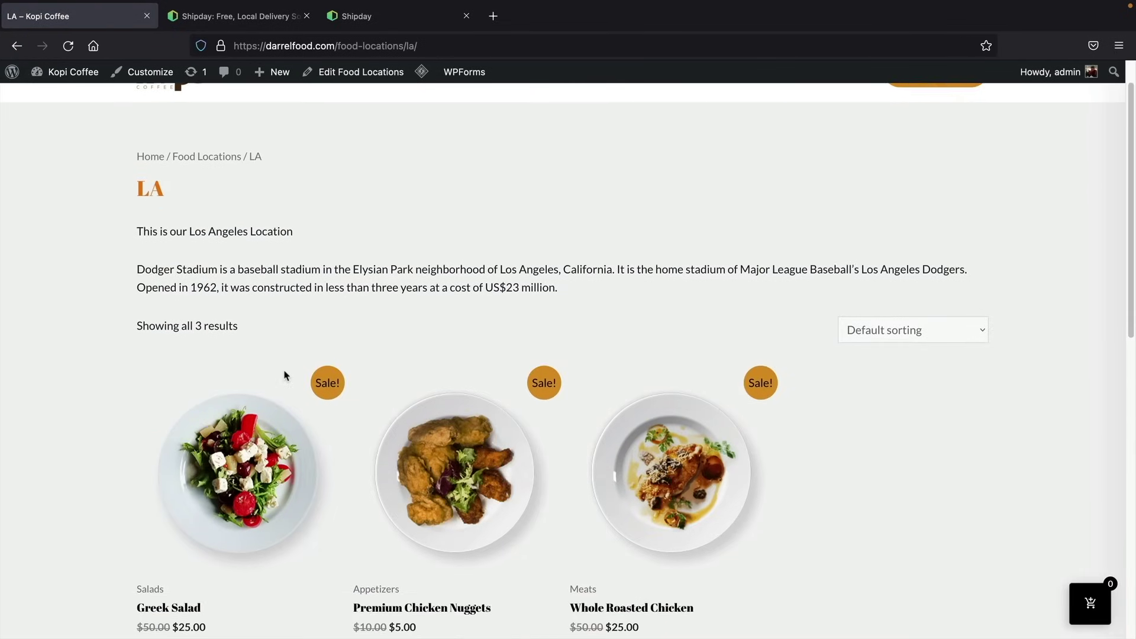
scroll(284, 376, down, 1)
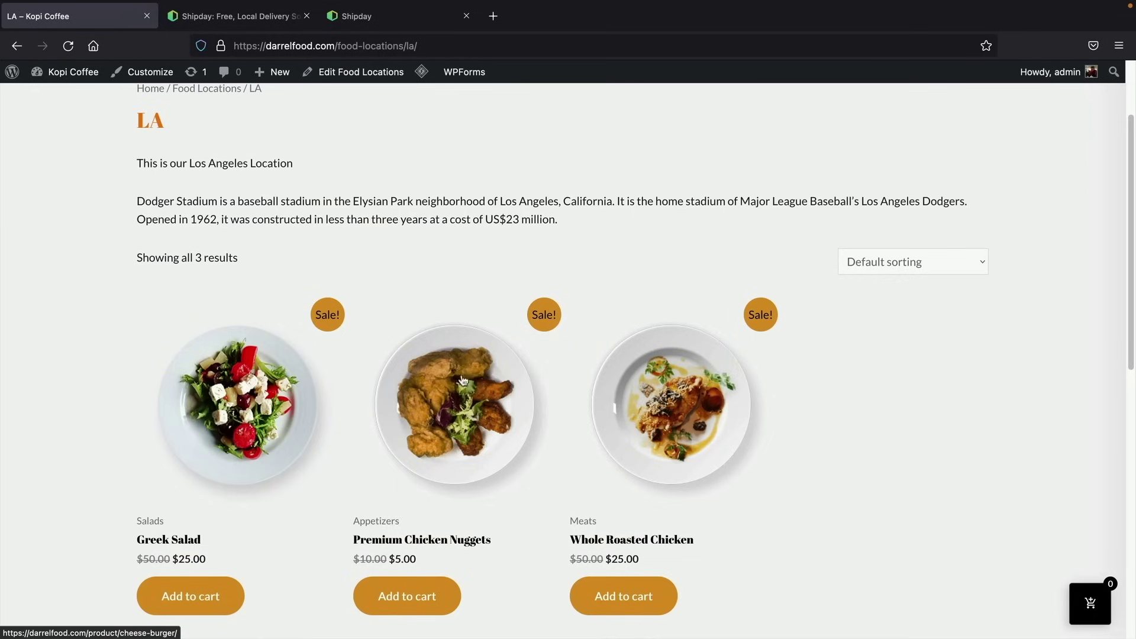
click(16, 46)
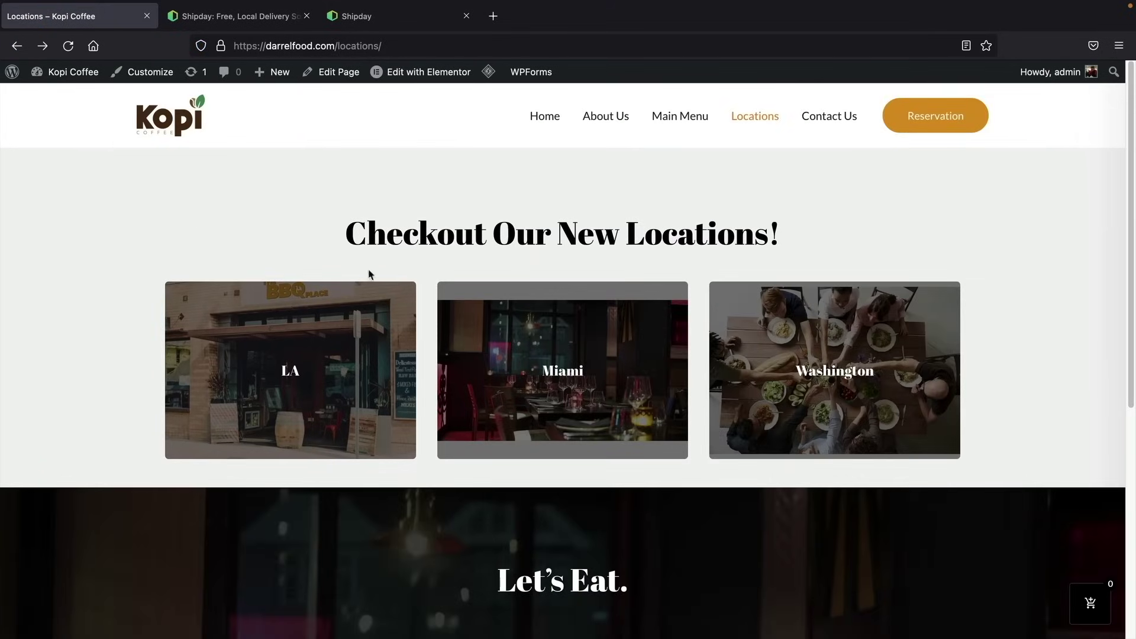
click(548, 124)
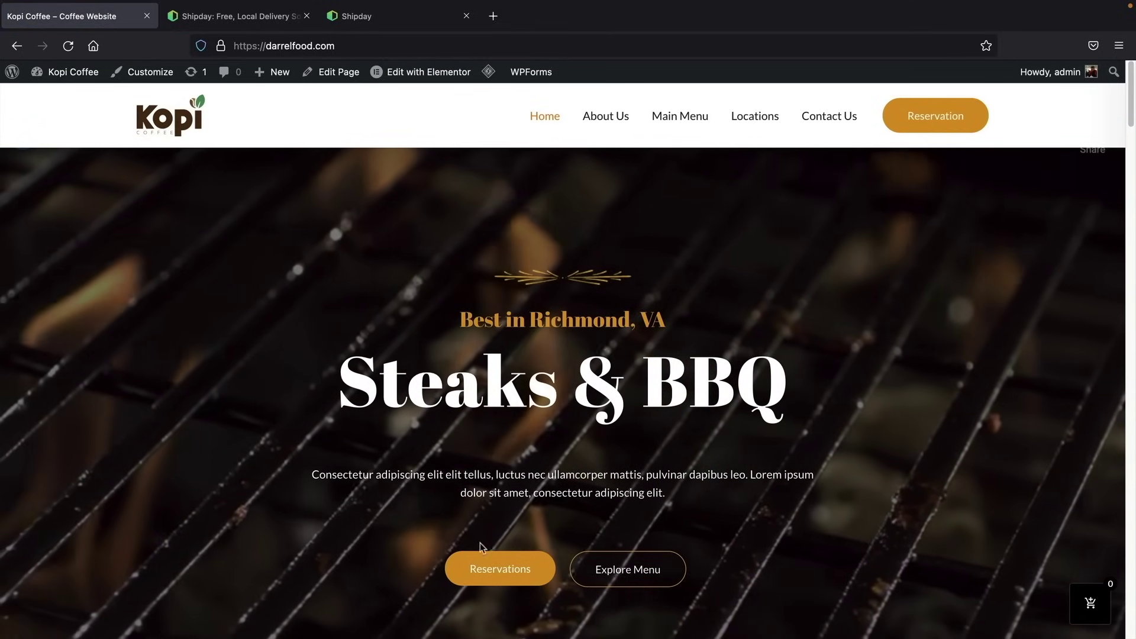
Open the table reservation page and pick June 27, 2022 as the booking date.
click(489, 569)
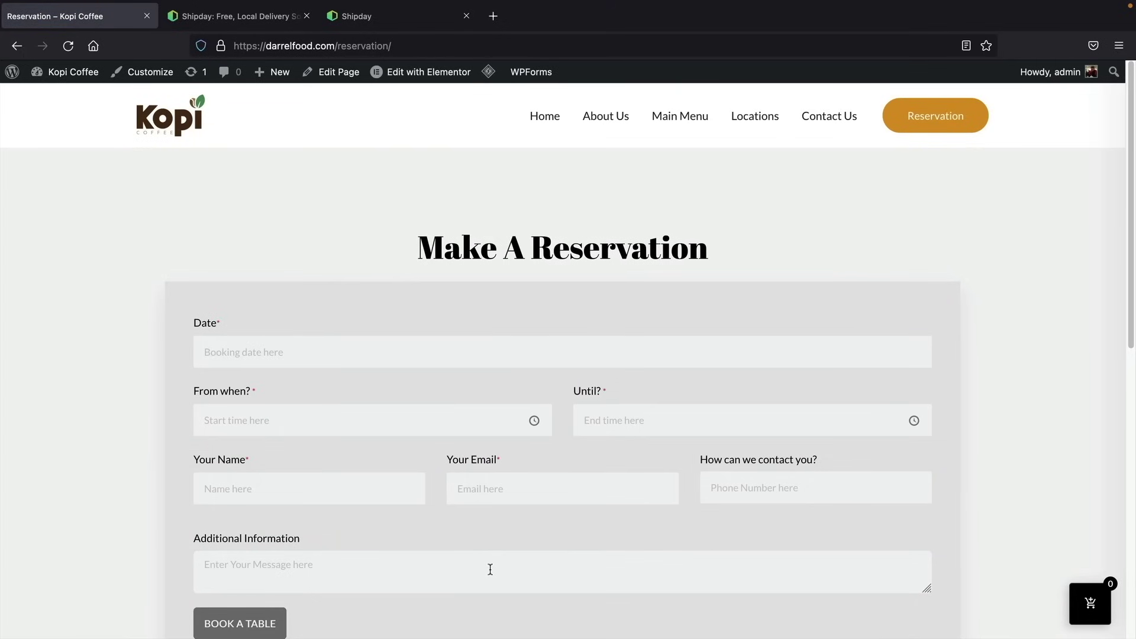
scroll(506, 496, down, 2)
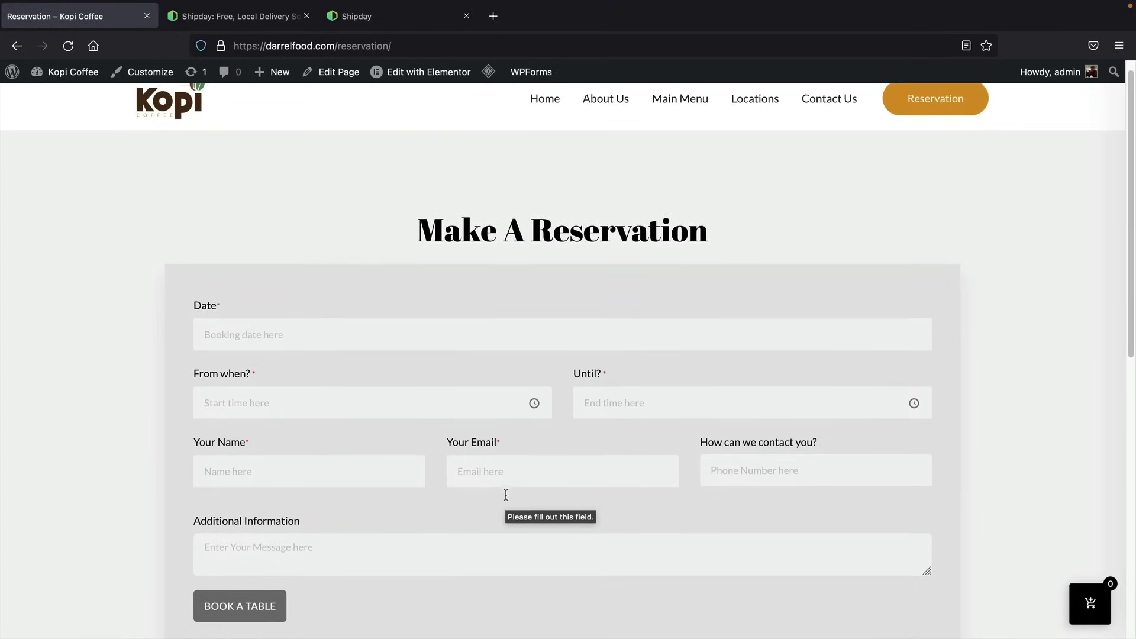
scroll(505, 496, down, 3)
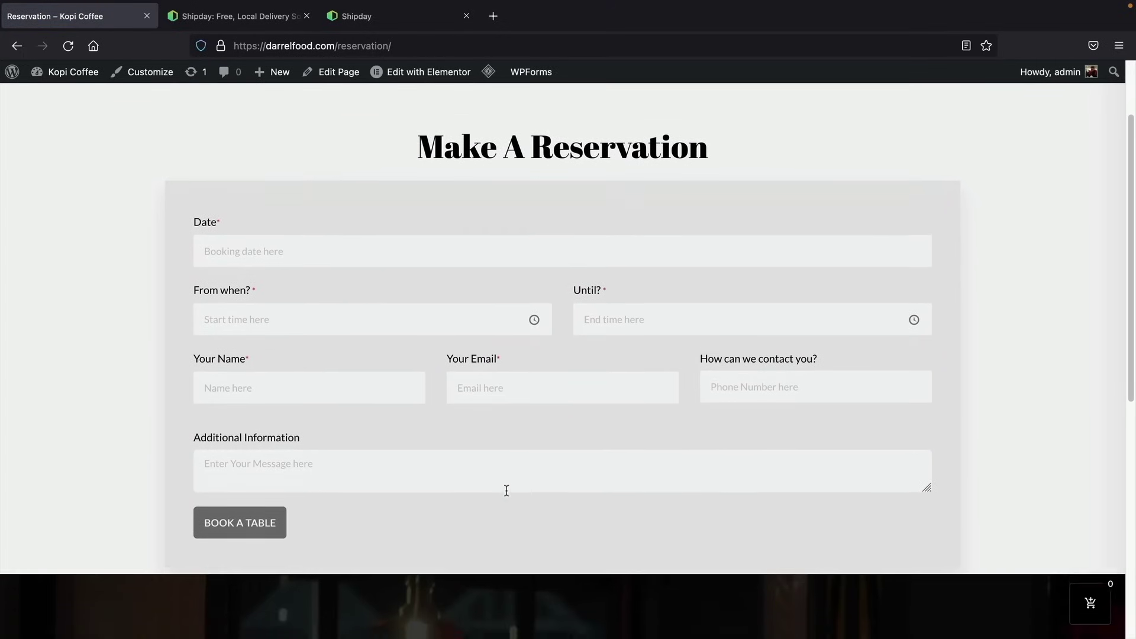
click(291, 223)
click(237, 395)
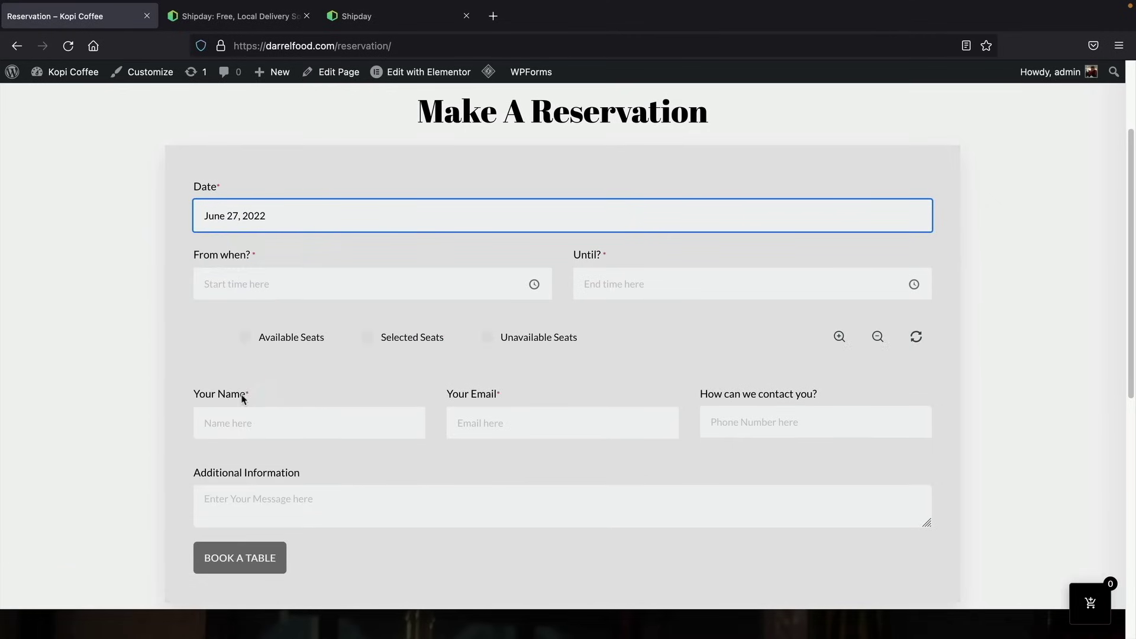
Set the reservation time from 7:00 am until 10:30 am.
click(323, 278)
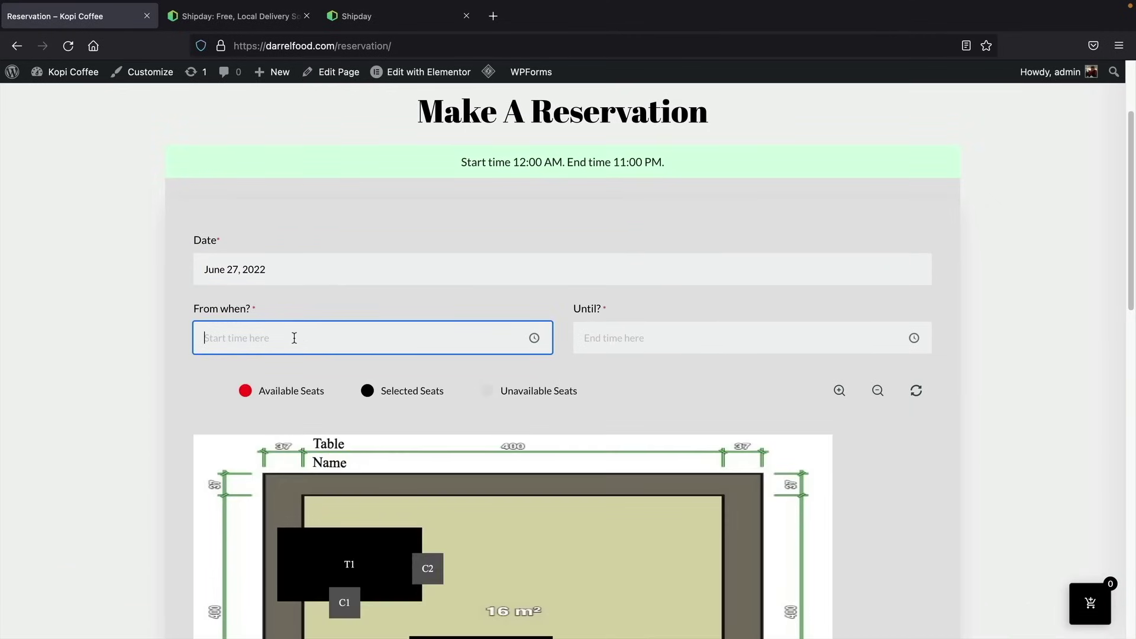
click(294, 335)
click(314, 426)
click(633, 343)
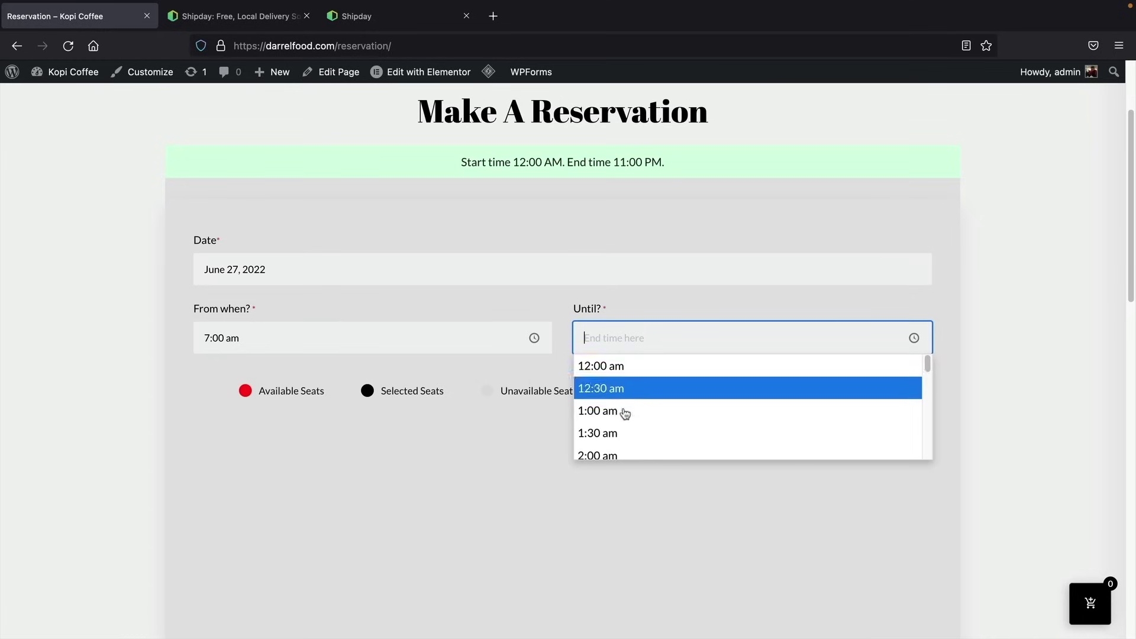
scroll(634, 423, down, 3)
click(634, 419)
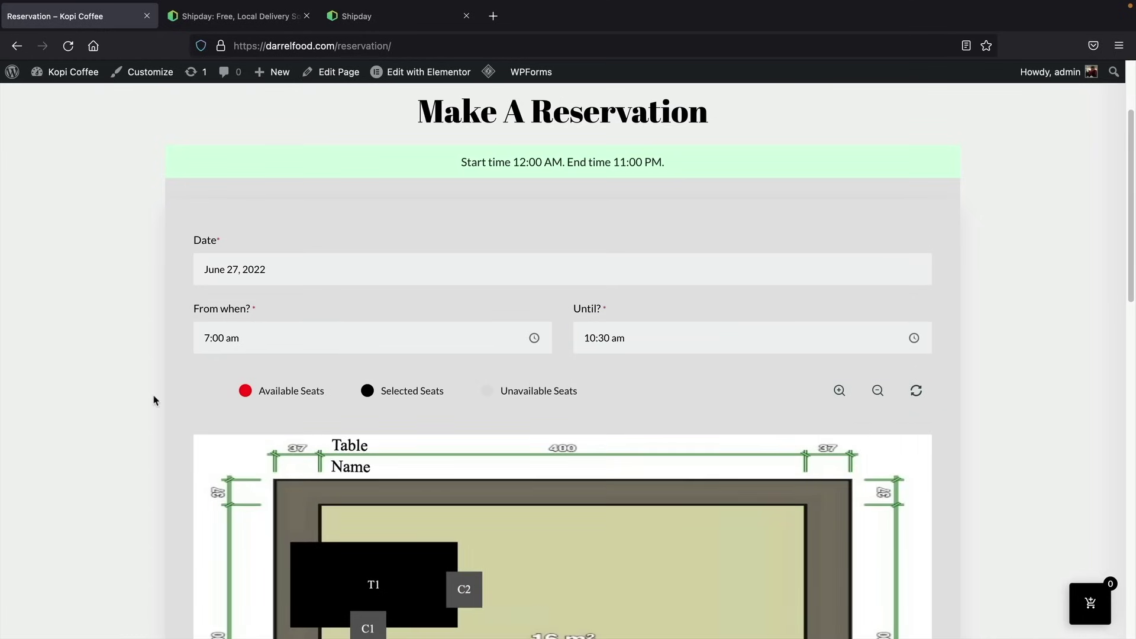
Select seats C3 and C4 at table T2 on the seat map.
scroll(154, 400, down, 3)
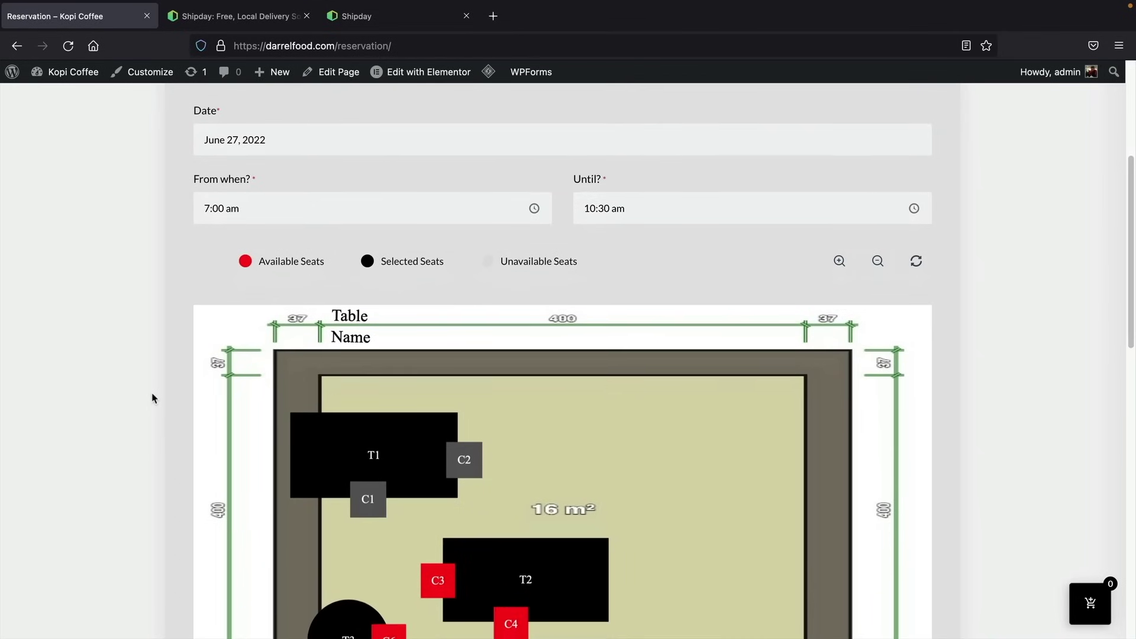
scroll(155, 393, down, 4)
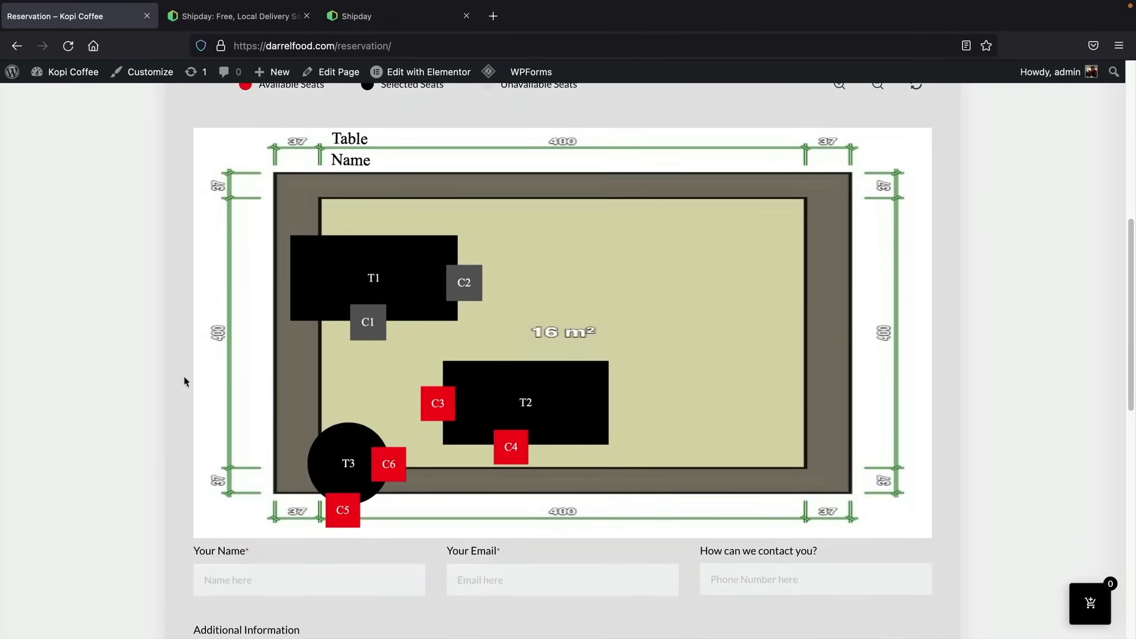
click(442, 410)
click(511, 457)
Fill in the guest's details, book the table and confirm the booking.
scroll(375, 391, down, 4)
click(337, 395)
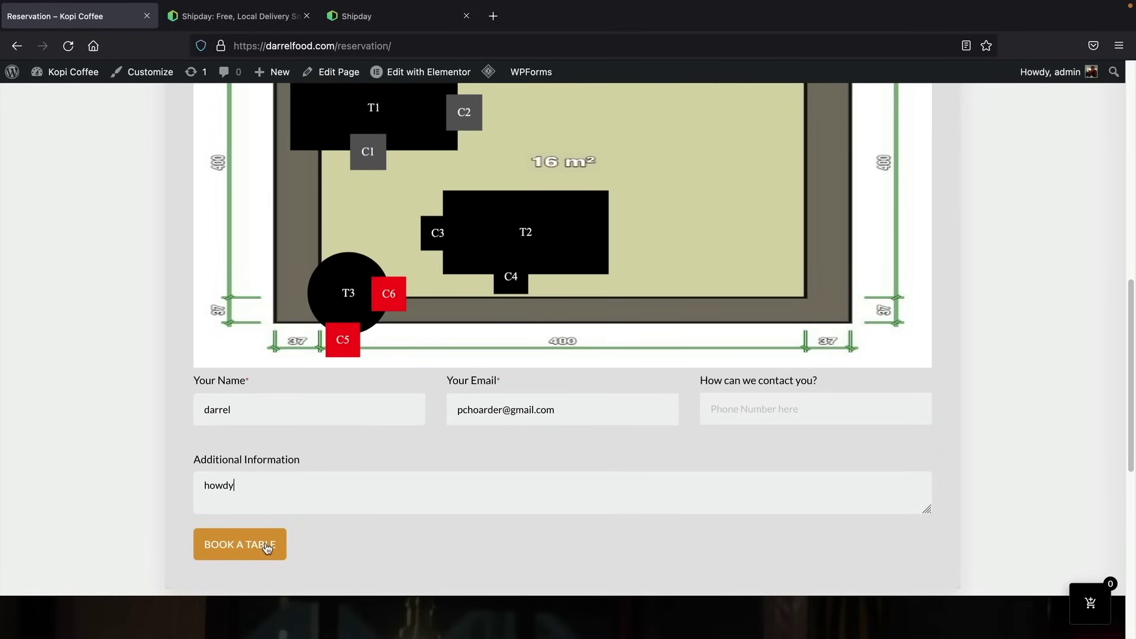
click(264, 542)
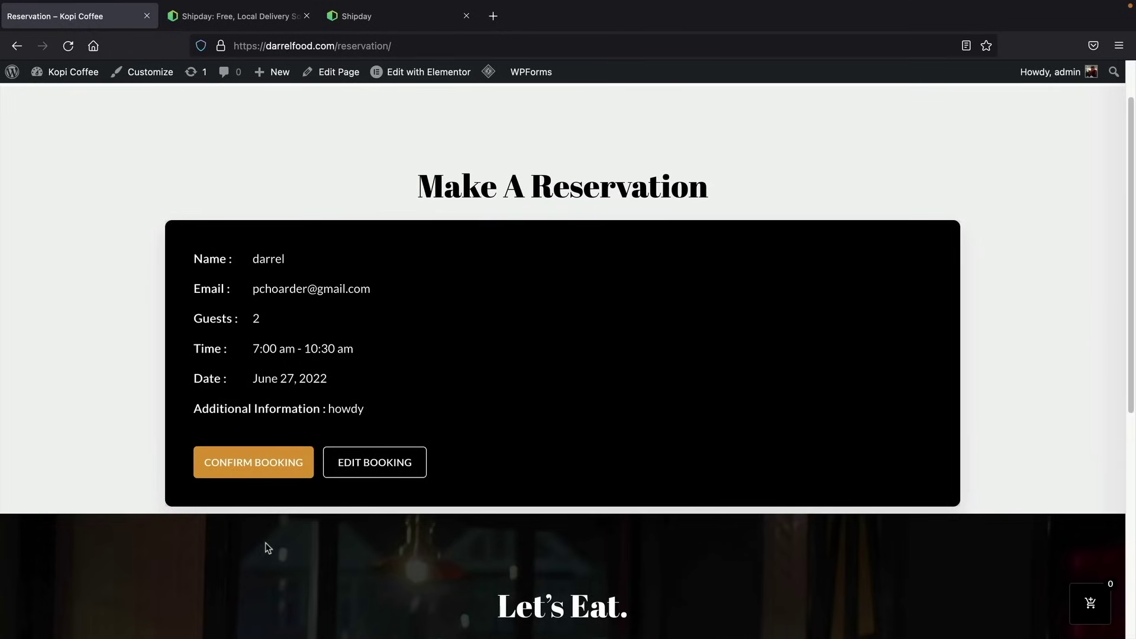
click(232, 469)
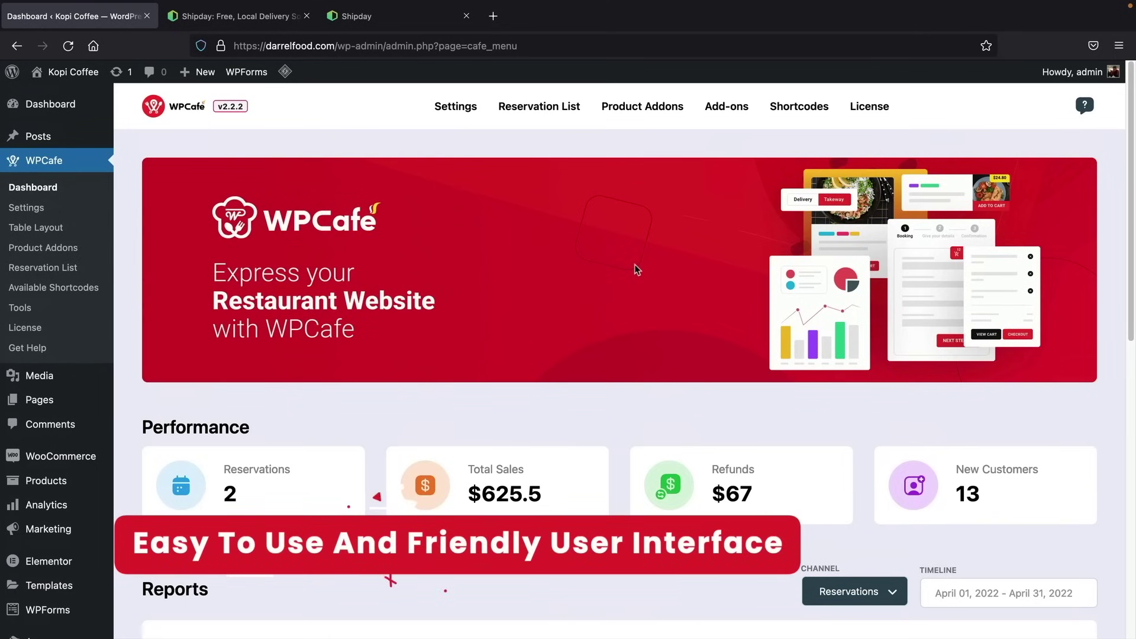
scroll(350, 292, down, 3)
drag(228, 362, 265, 359)
drag(153, 475, 936, 372)
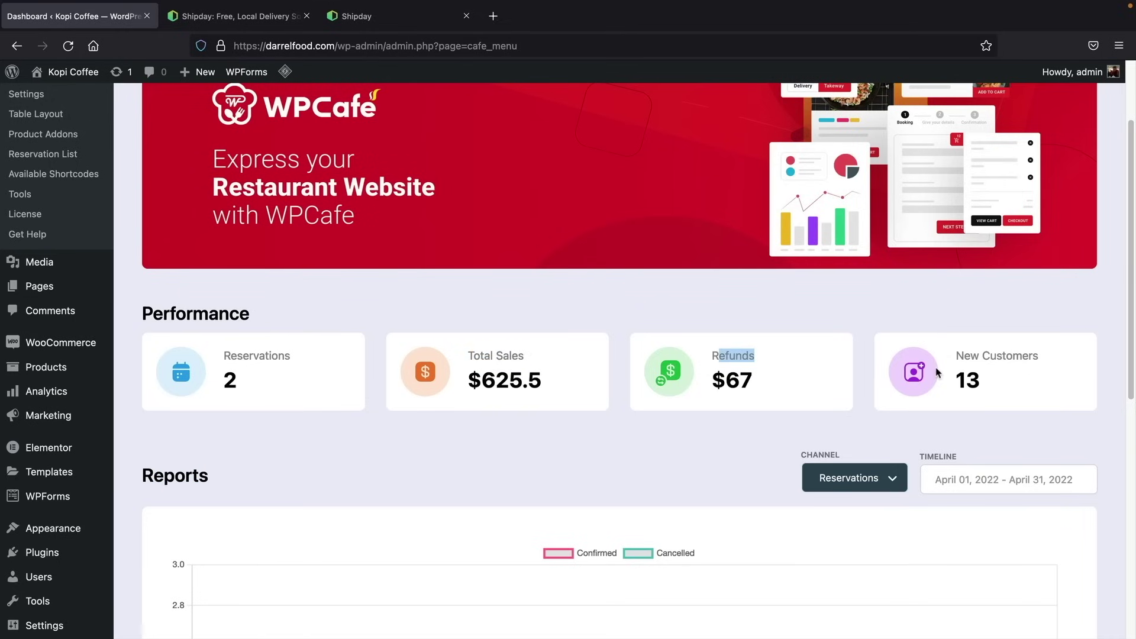
scroll(914, 438, down, 1)
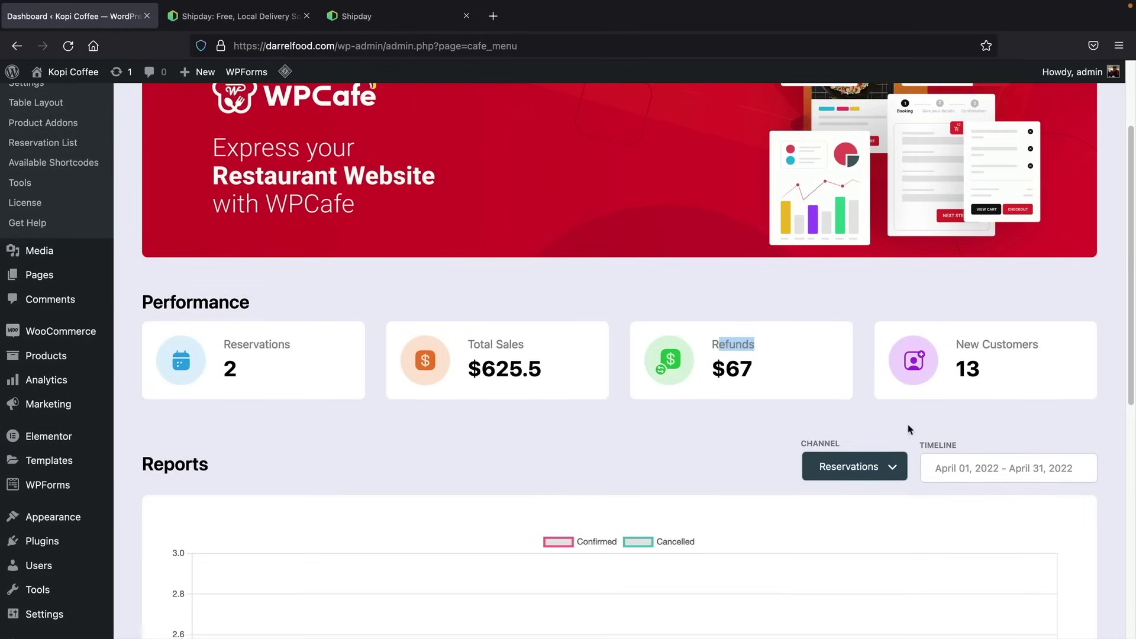
click(877, 474)
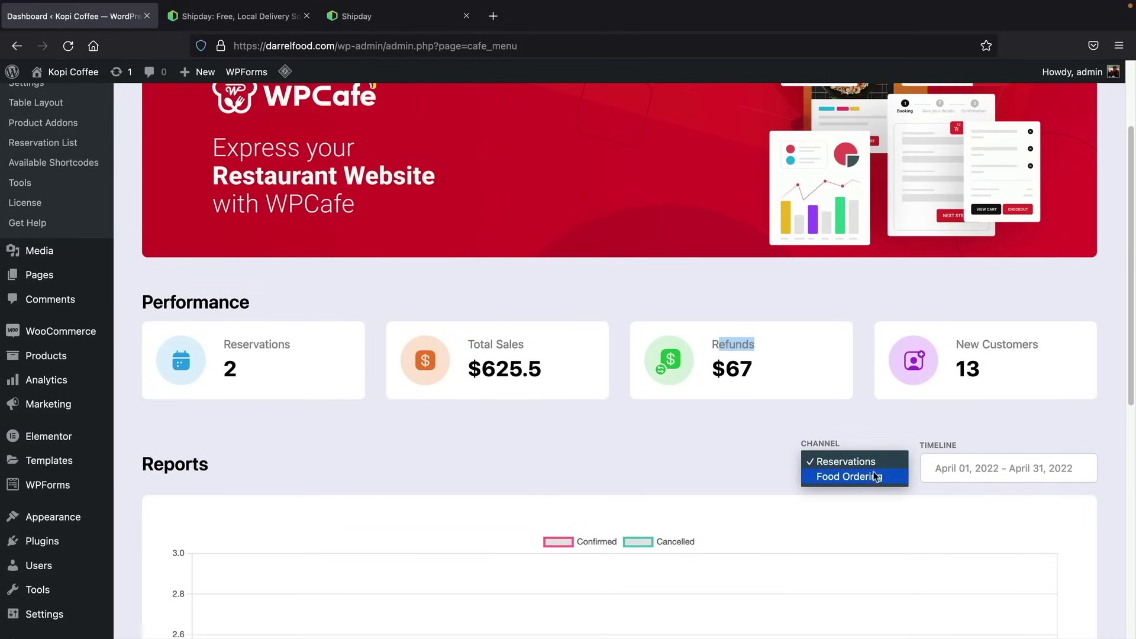
key(Escape)
click(992, 465)
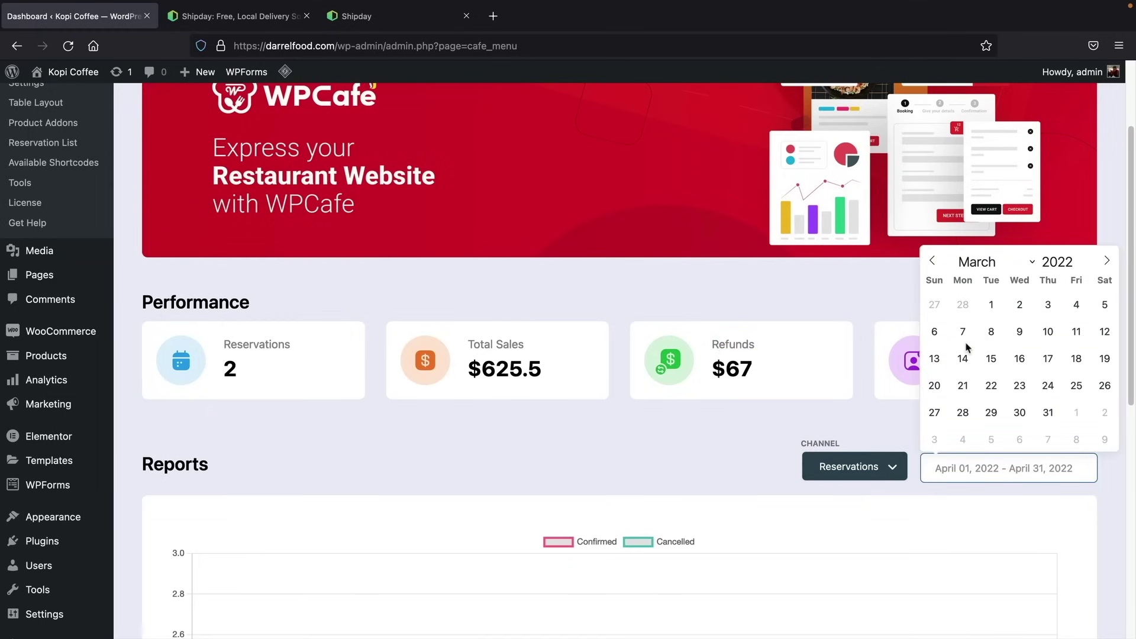
click(708, 443)
scroll(707, 444, up, 3)
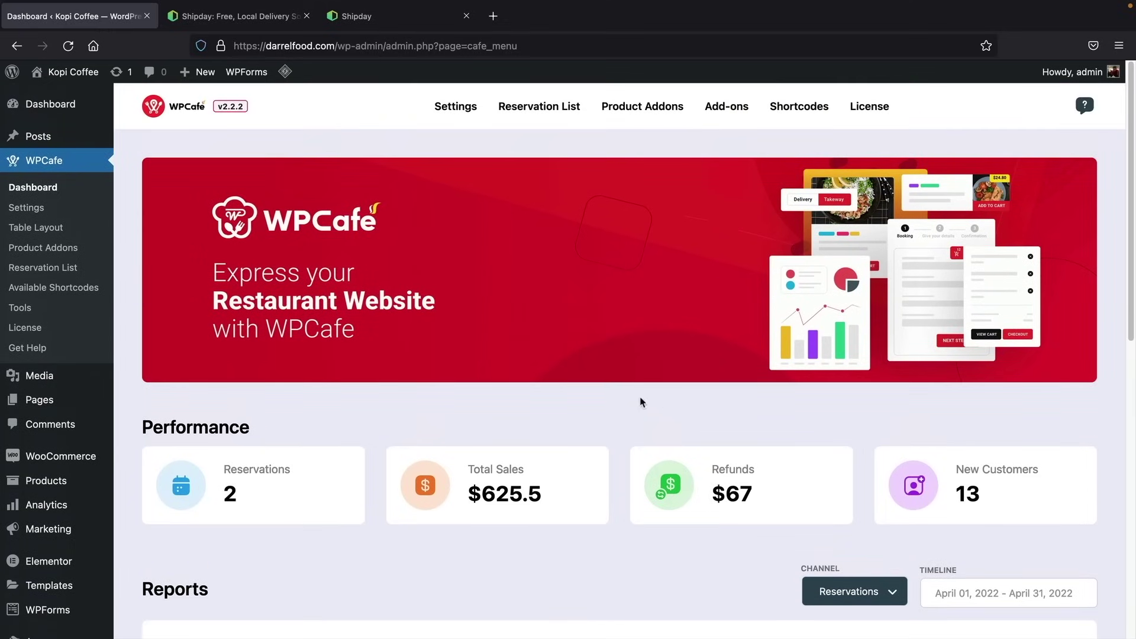
click(39, 212)
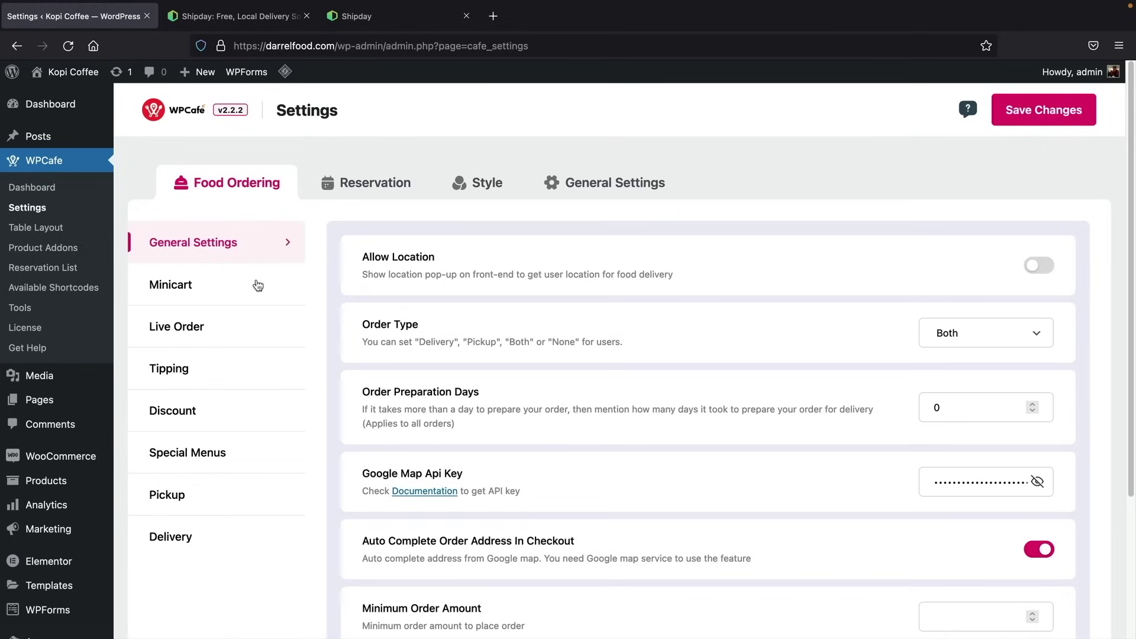
Review the Minicart settings, keeping Style 2, and the Live Order notification settings.
click(205, 286)
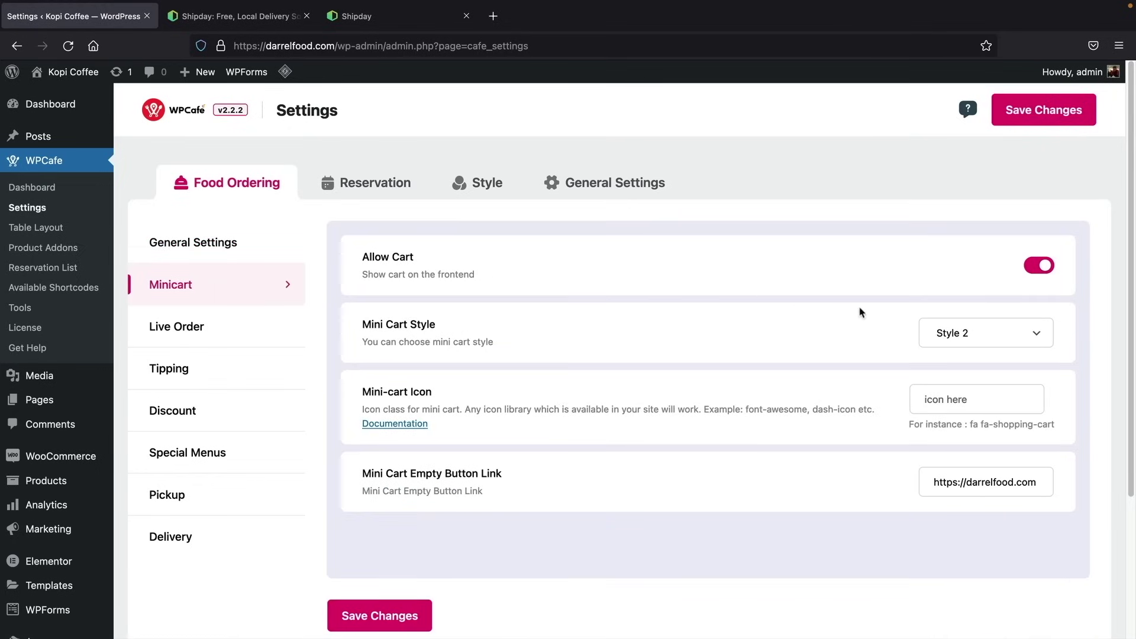
click(950, 339)
click(211, 335)
click(195, 333)
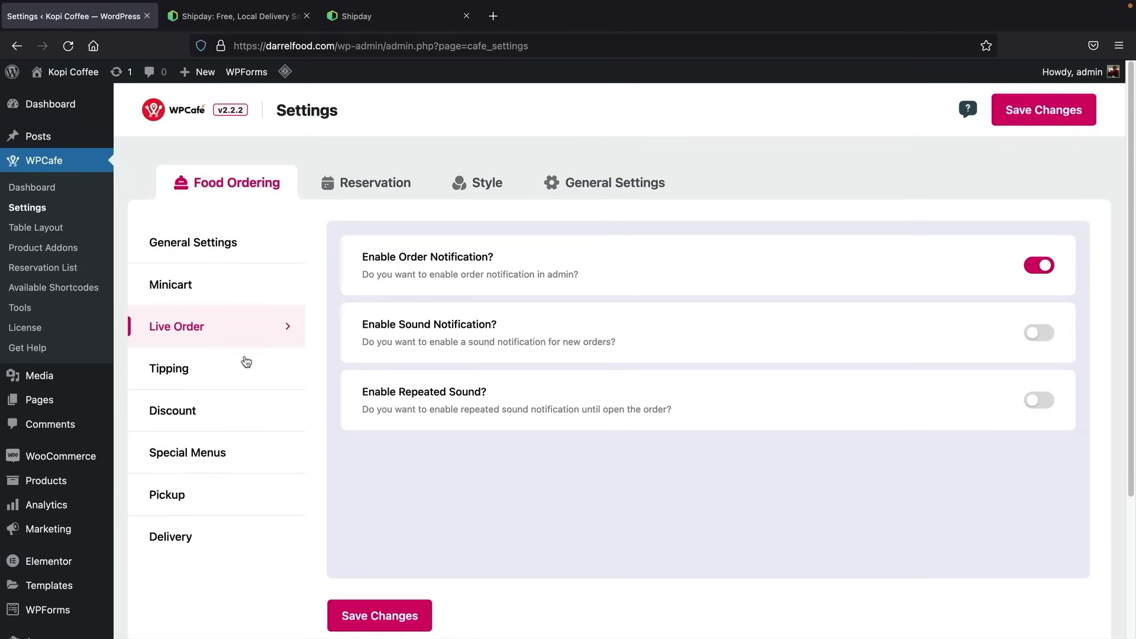
Set Tipping's Allow Tip for option to Fixed amounts.
click(226, 369)
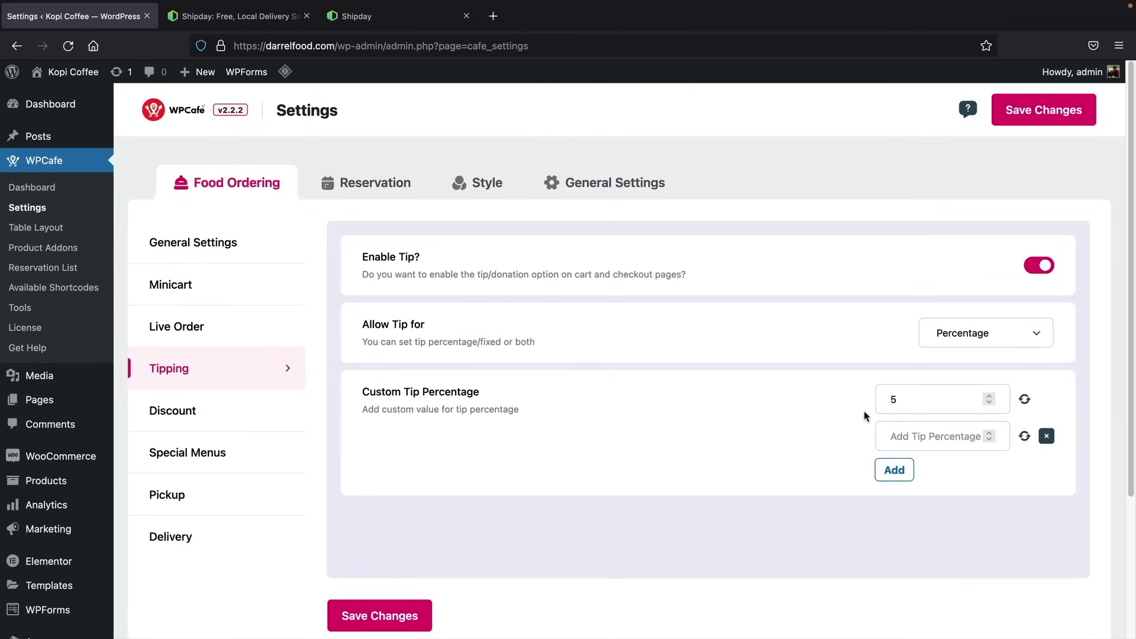
click(1003, 337)
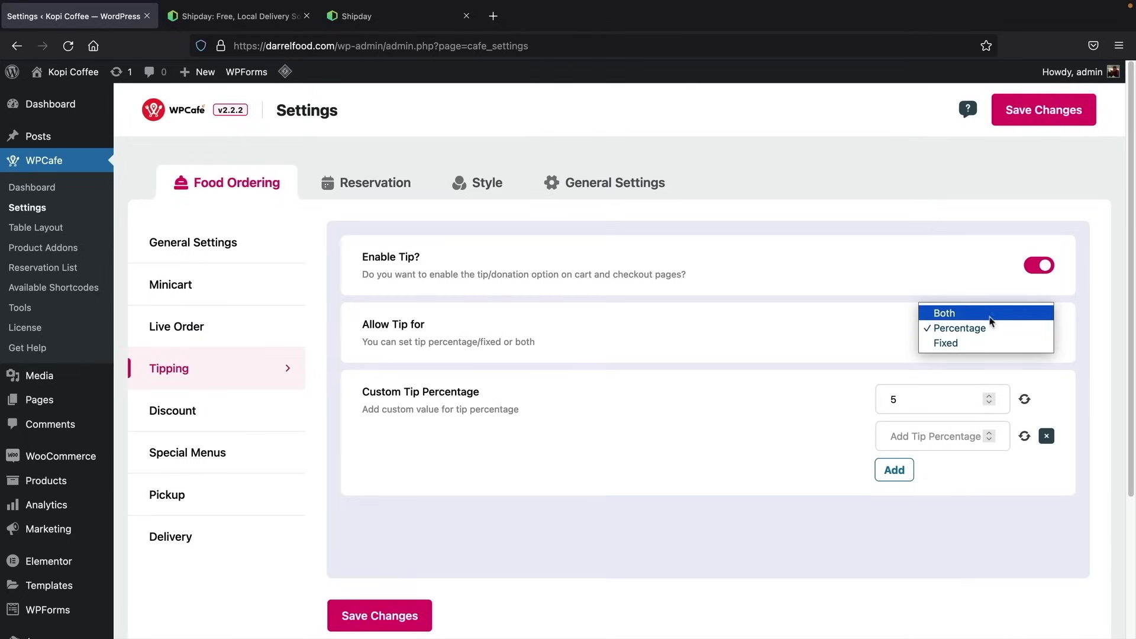
click(980, 344)
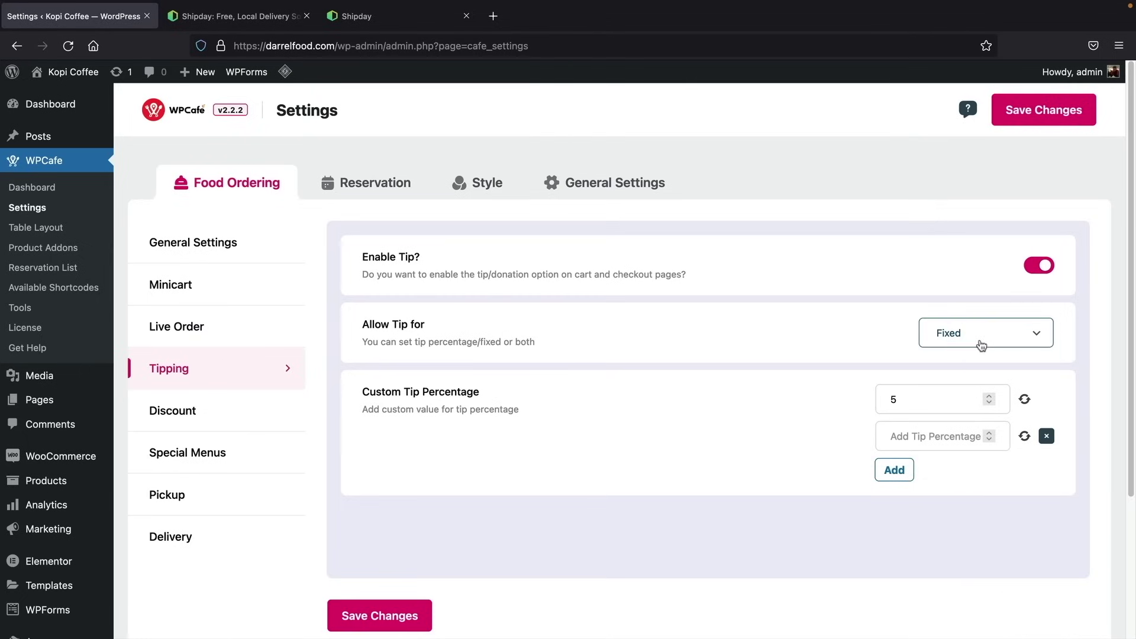
Browse the Discount, Special Menus and Pickup food ordering settings.
click(215, 421)
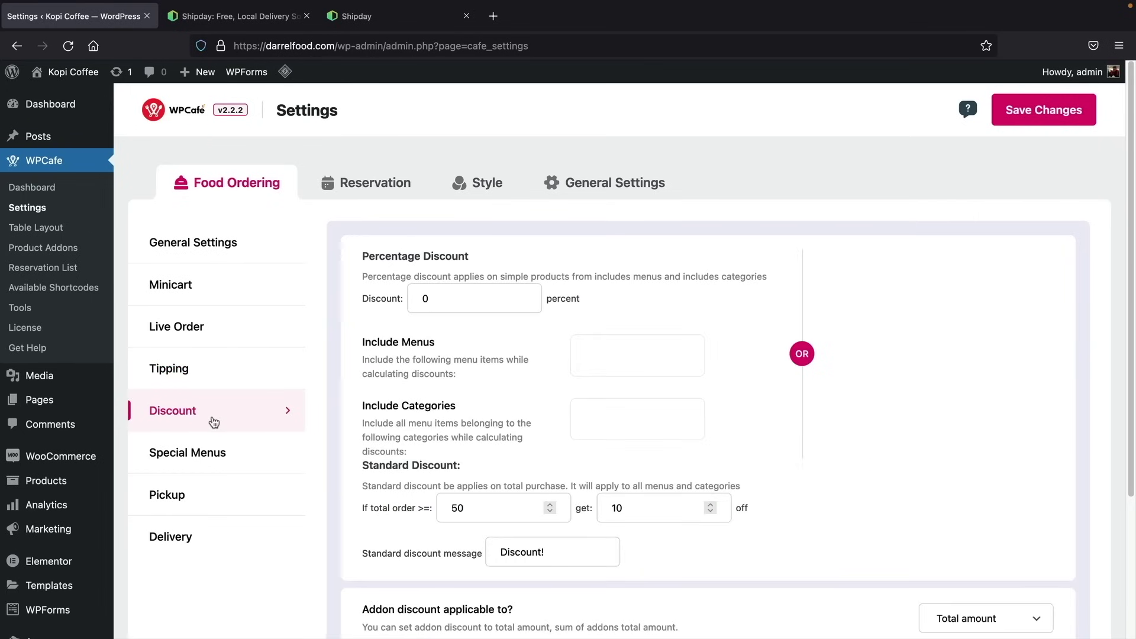
scroll(214, 421, down, 1)
click(219, 453)
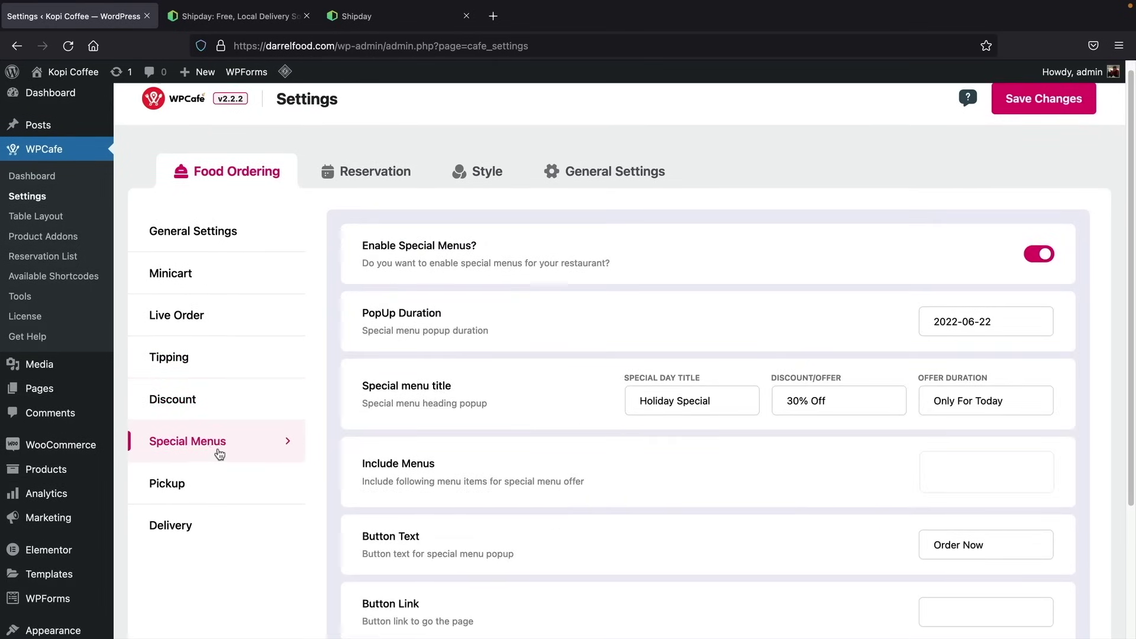
scroll(304, 438, down, 3)
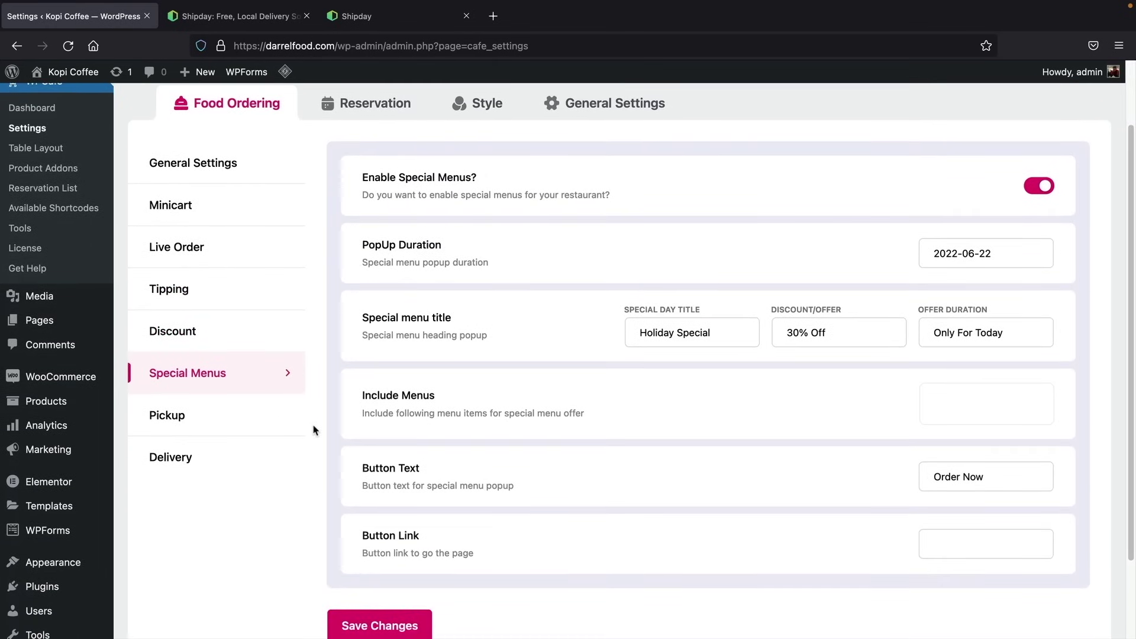
scroll(315, 430, down, 1)
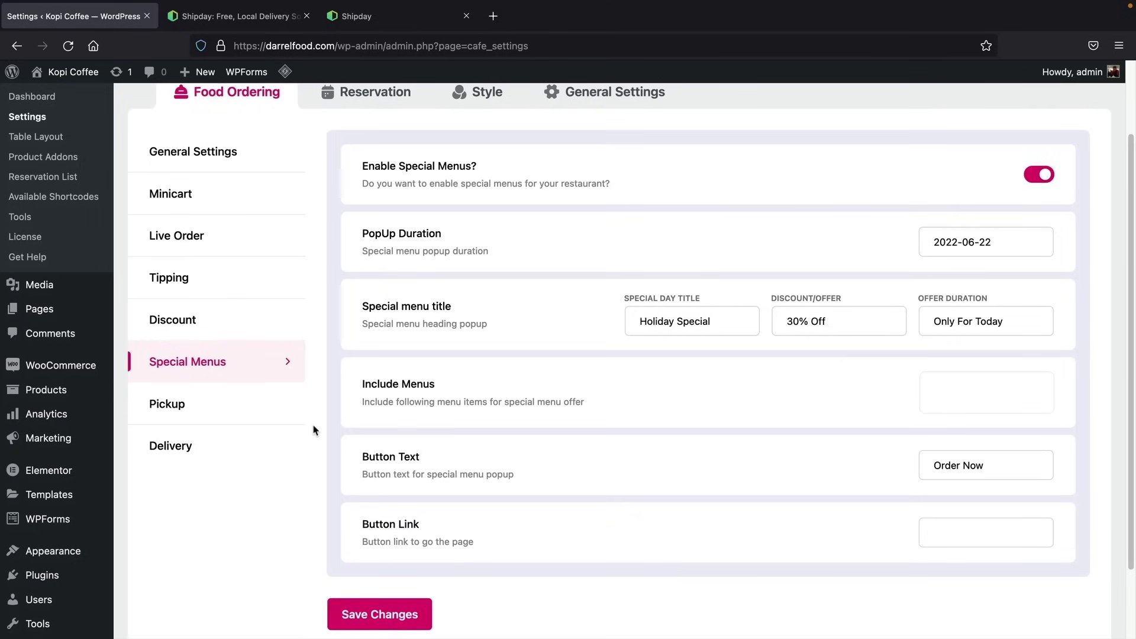
click(243, 404)
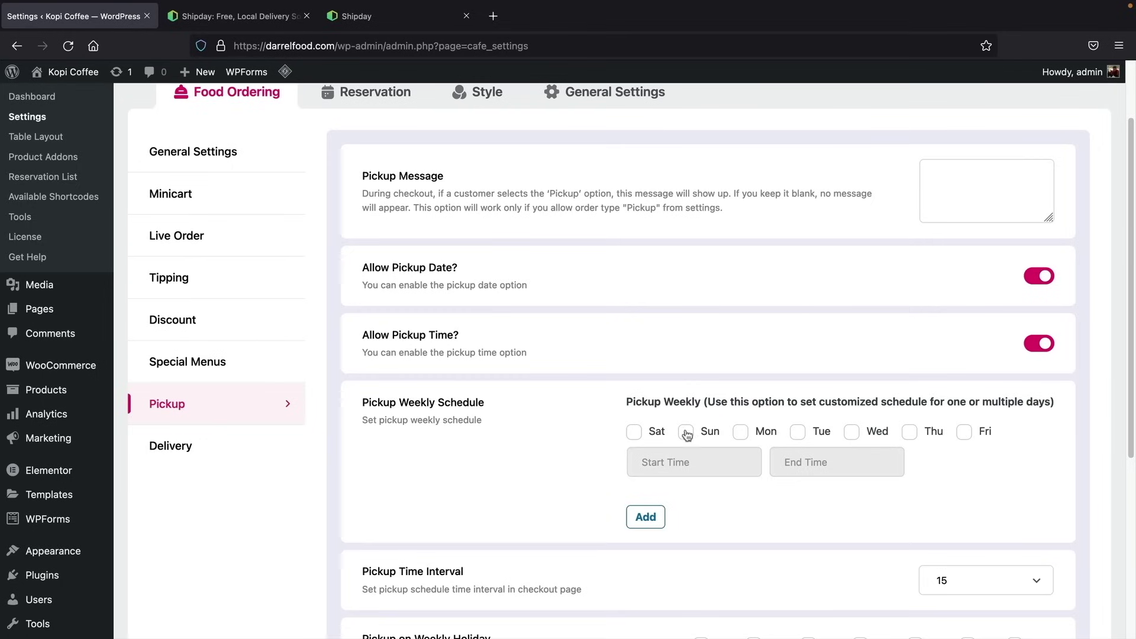
Include Monday through Friday in the pickup weekly schedule.
click(740, 431)
click(797, 431)
click(851, 432)
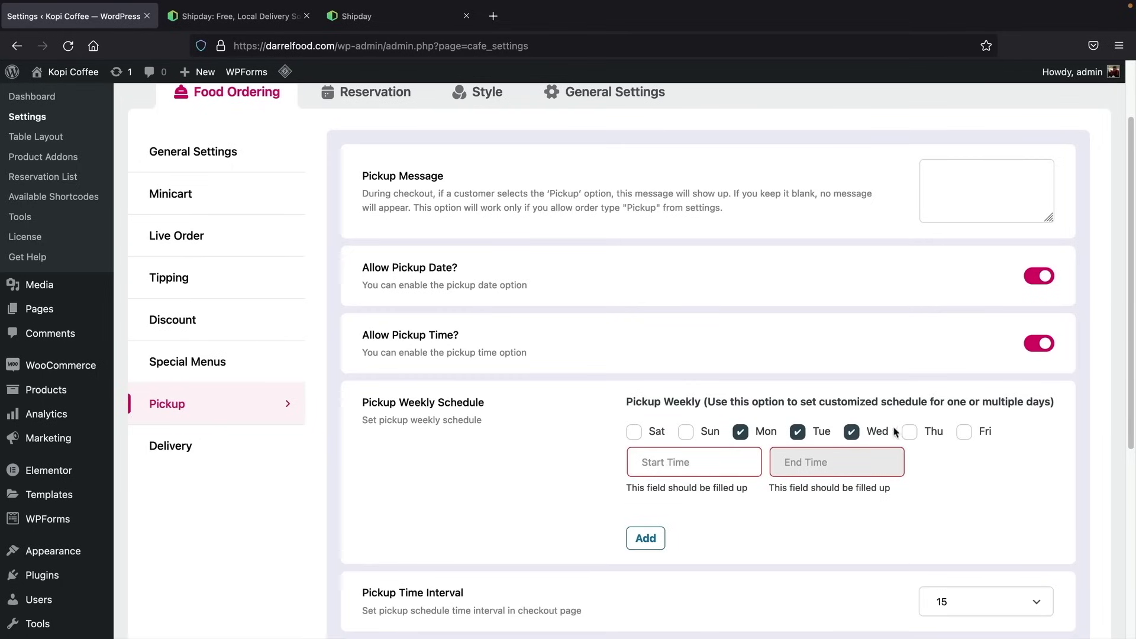
click(909, 431)
click(964, 431)
Set pickup hours from 10:00 AM to 10:00 PM, then show the Delivery settings.
click(680, 463)
scroll(697, 509, down, 6)
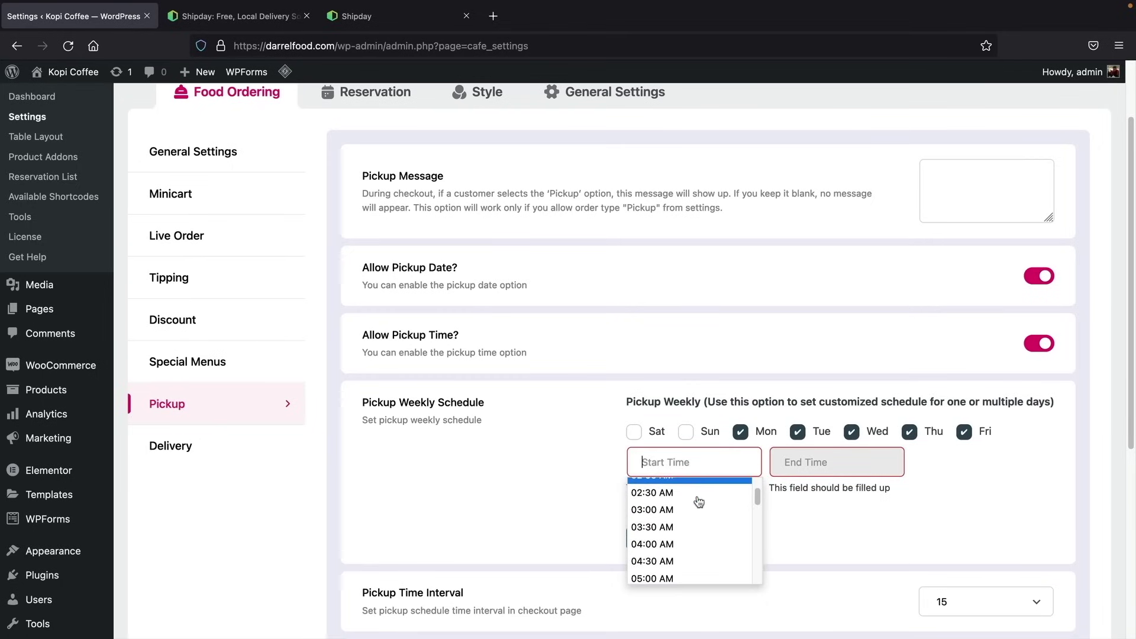
click(695, 517)
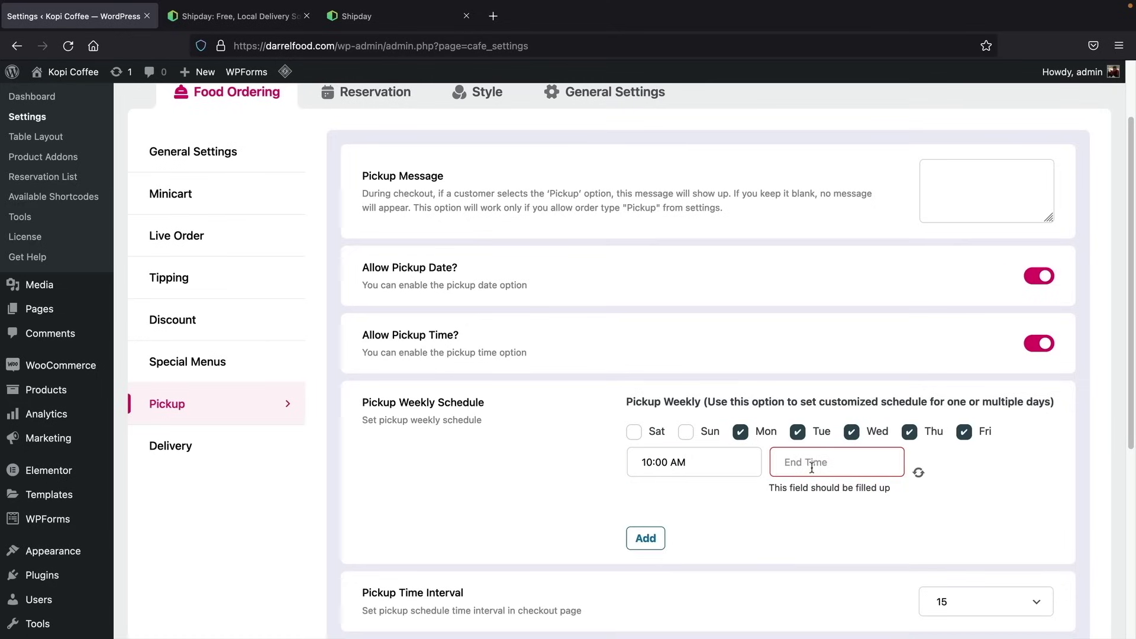
click(793, 462)
scroll(813, 524, down, 6)
scroll(813, 524, down, 8)
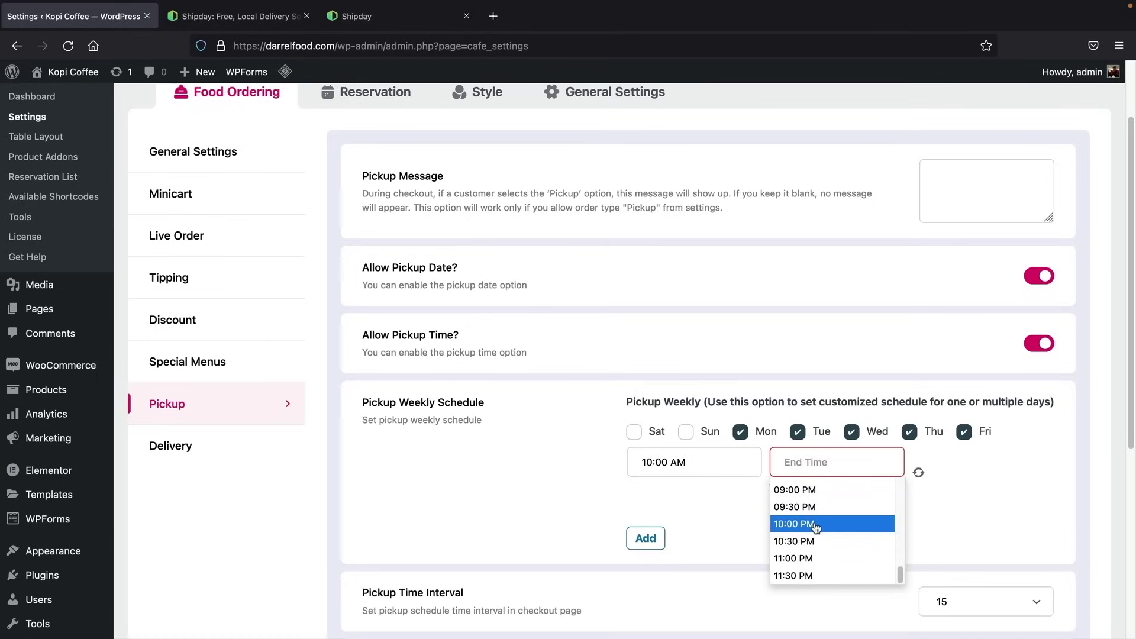
click(815, 524)
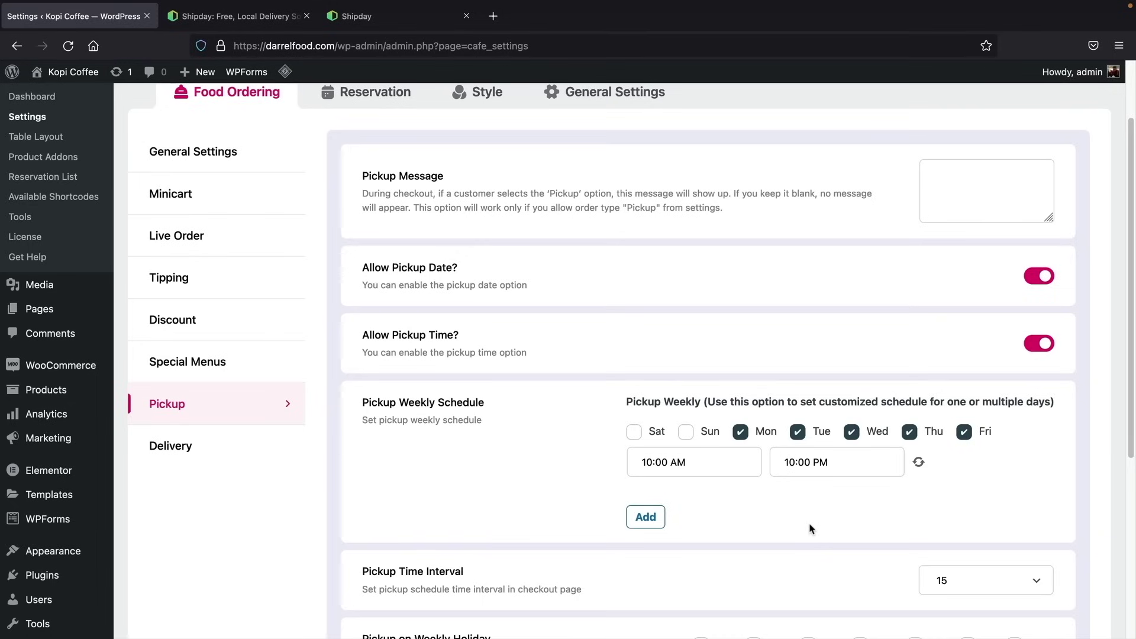
click(249, 453)
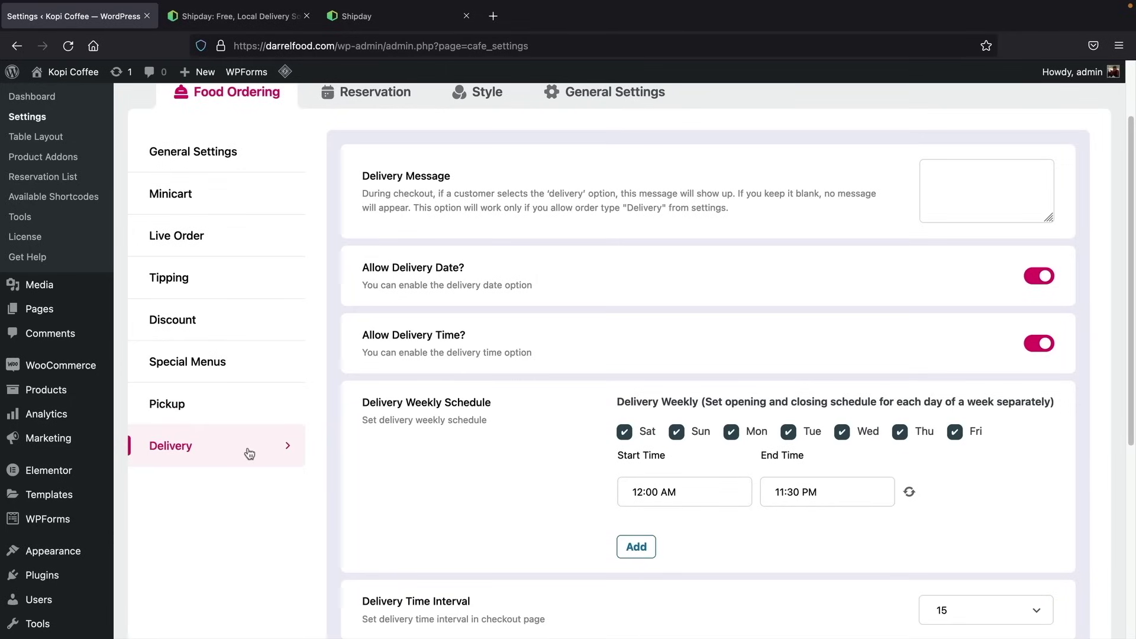
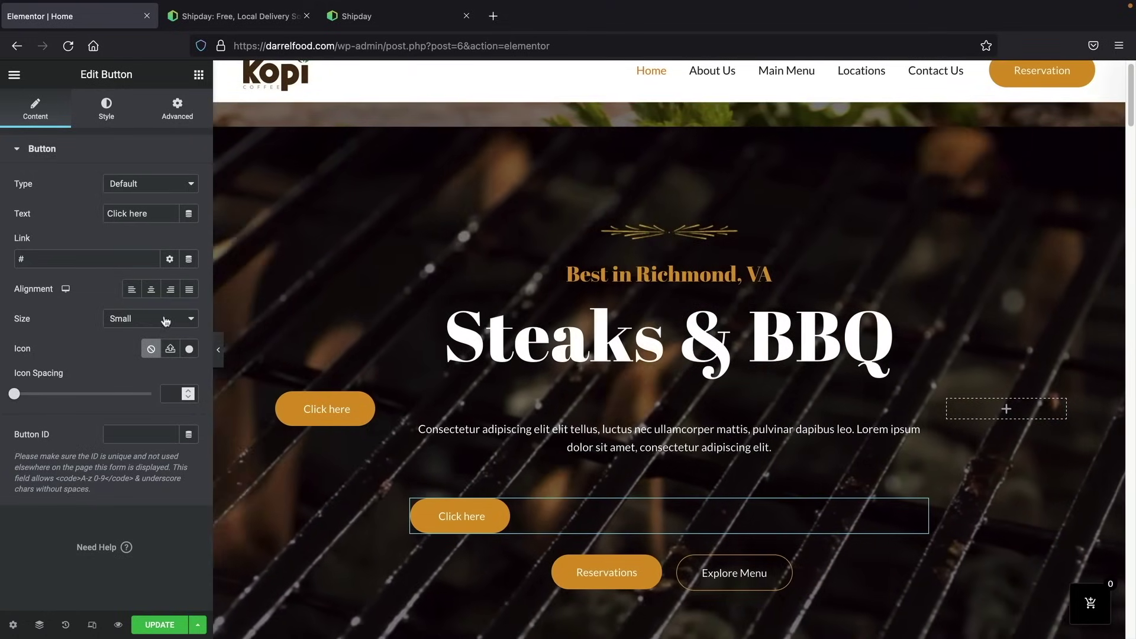
Center the Click here button and retitle the hero heading 'BBQ Food!'.
click(151, 289)
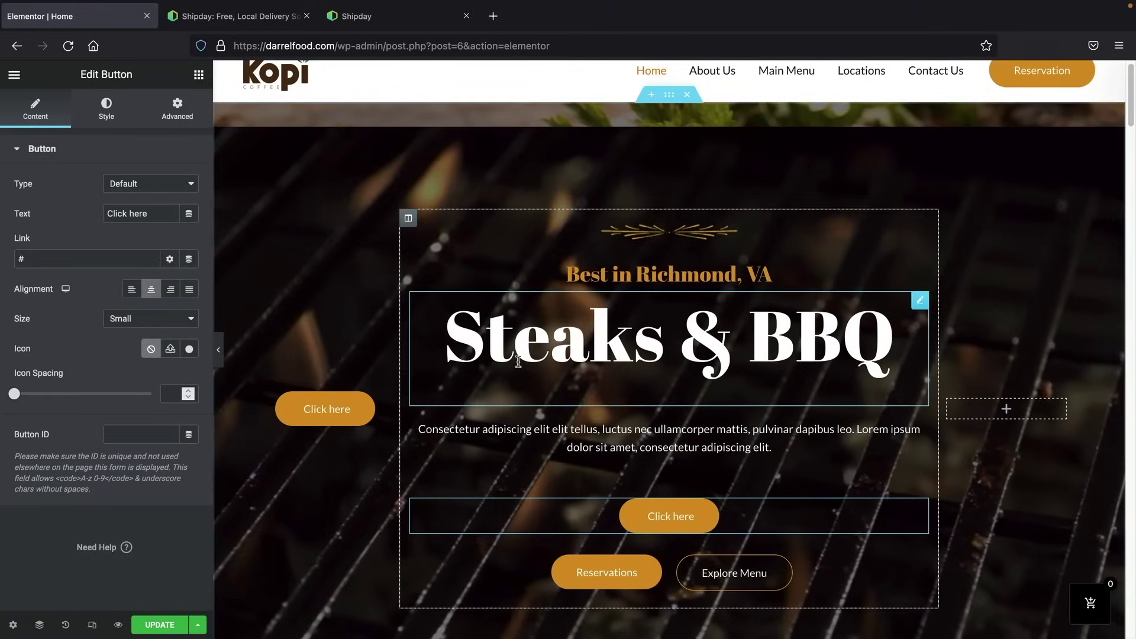
triple_click(568, 362)
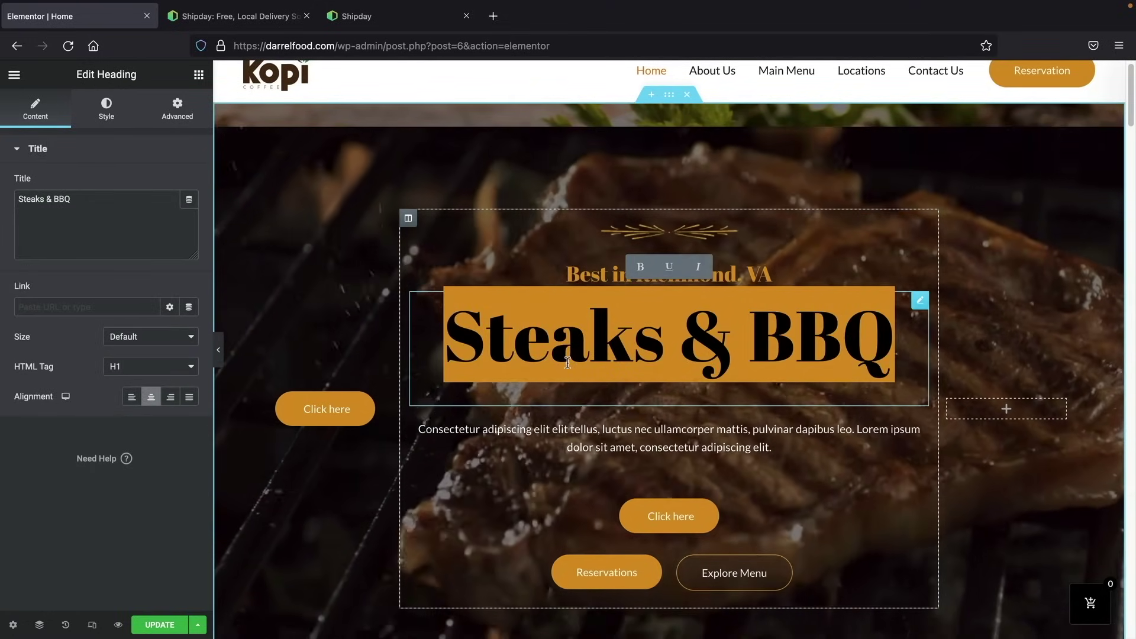
text(BBQ Food!)
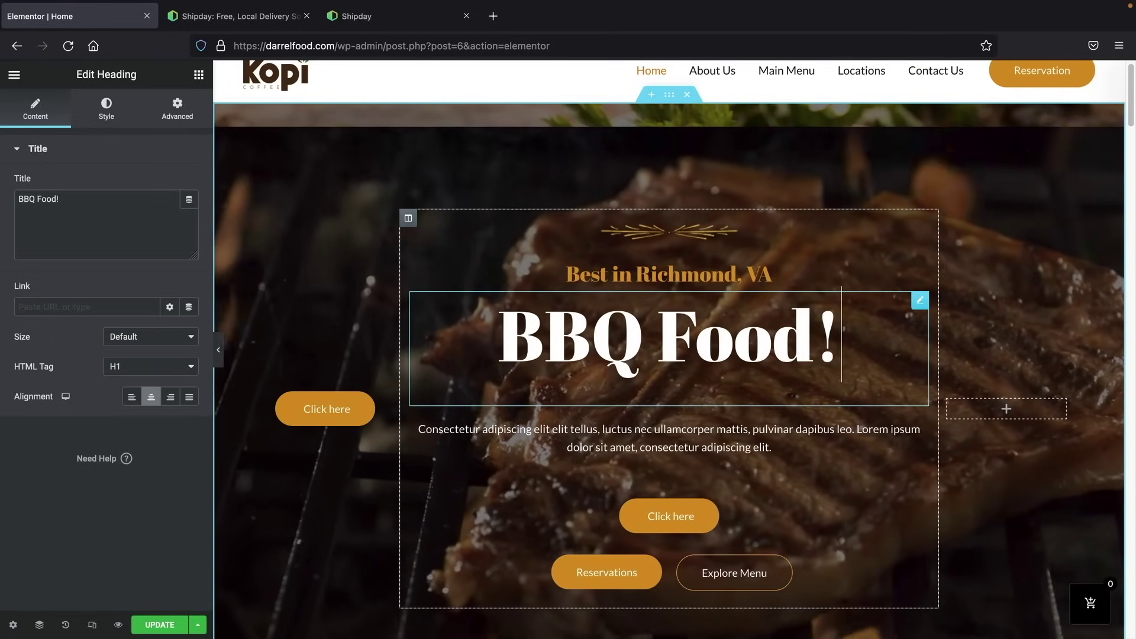
Rename the section heading 'The BBQ Place.' to 'The Thai Place.'.
scroll(565, 371, down, 8)
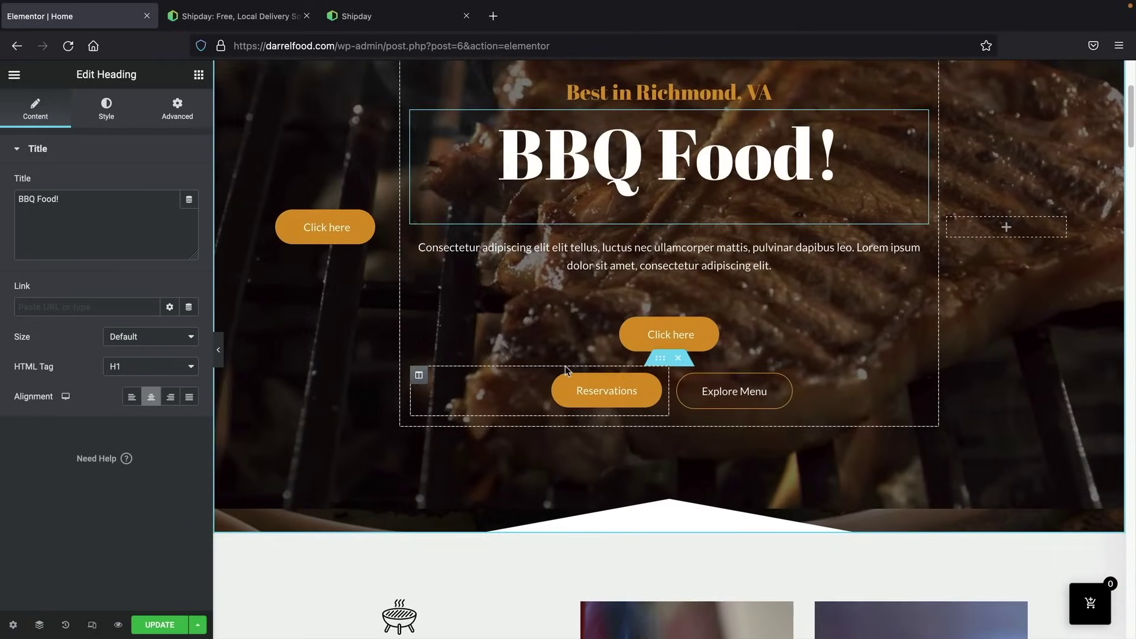
scroll(565, 371, down, 3)
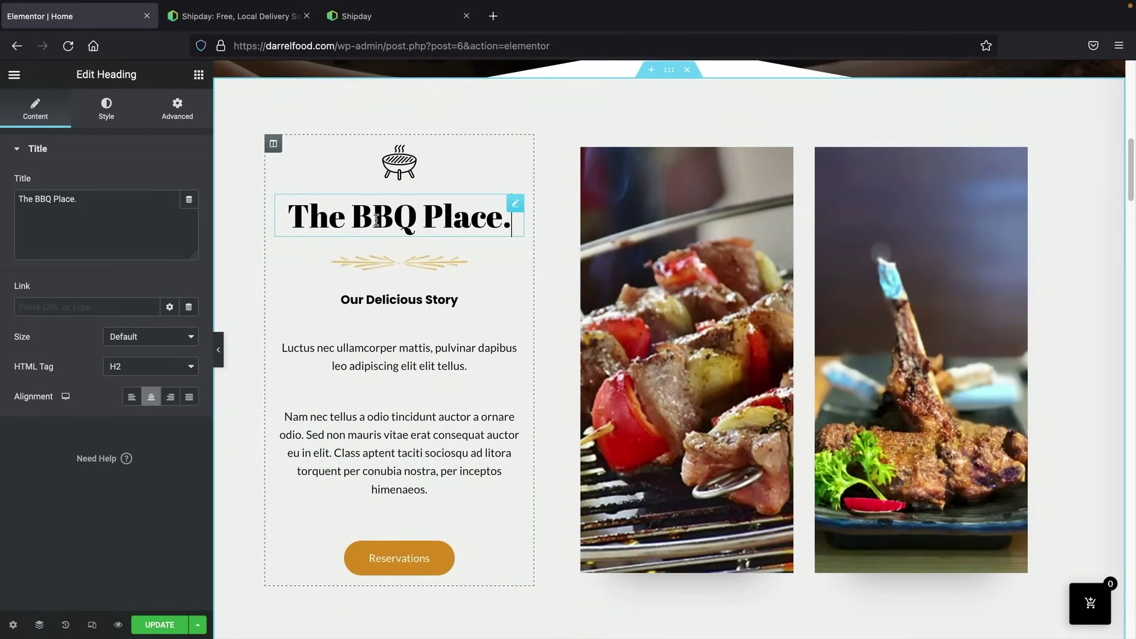
text(Thai)
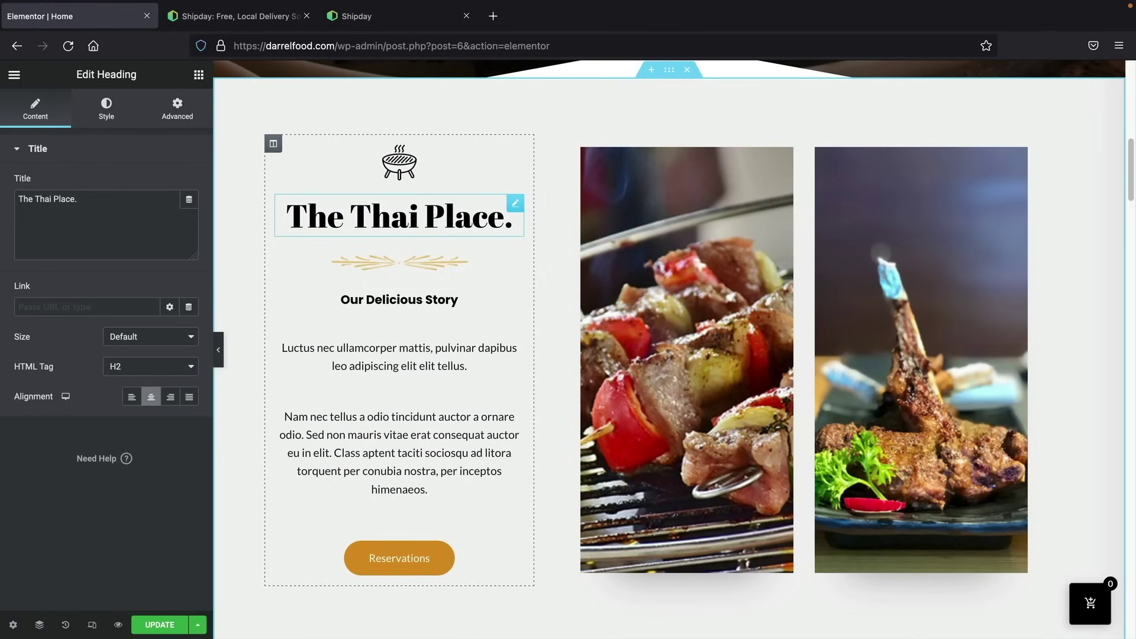
scroll(651, 263, down, 1)
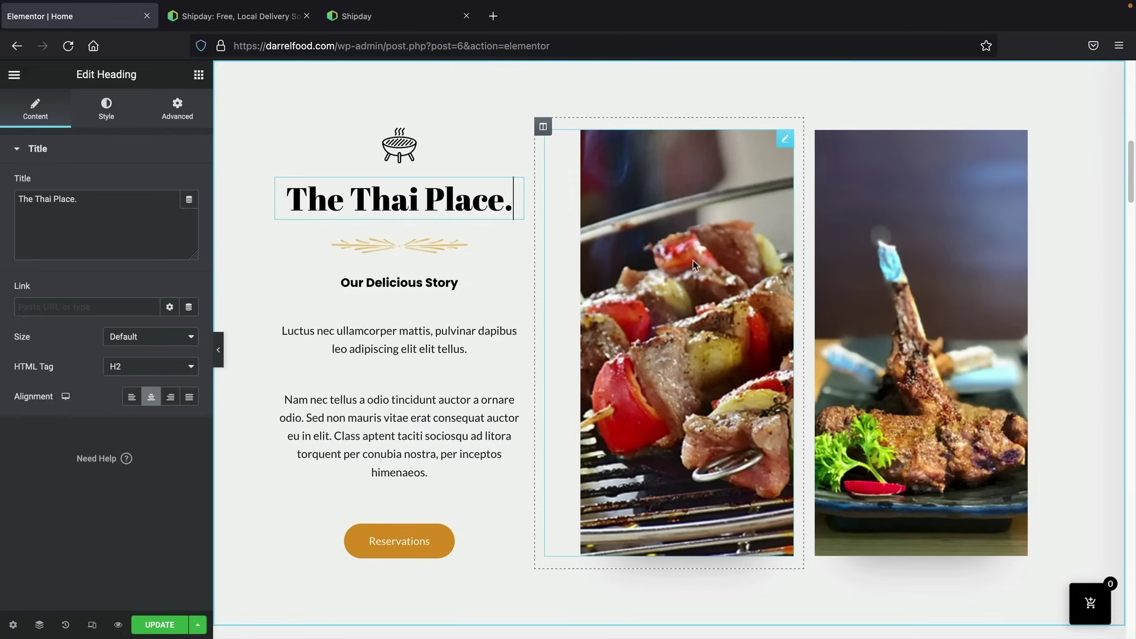
scroll(694, 260, down, 3)
Add a Lorem ipsum text block and a Click here button under the kebab photo.
click(264, 176)
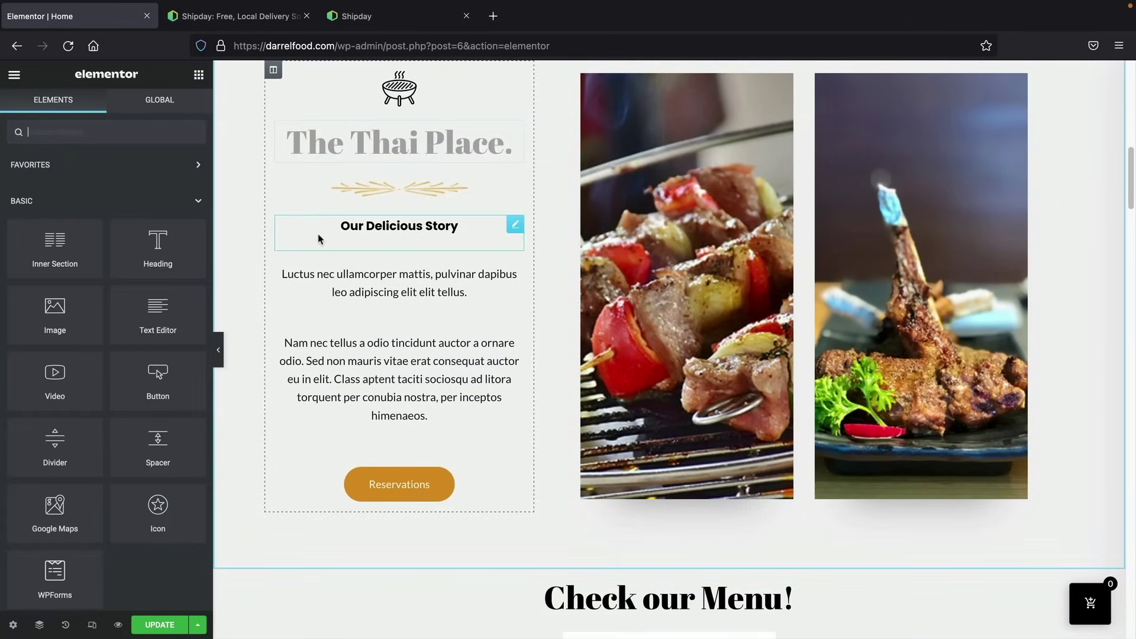
scroll(320, 254, up, 3)
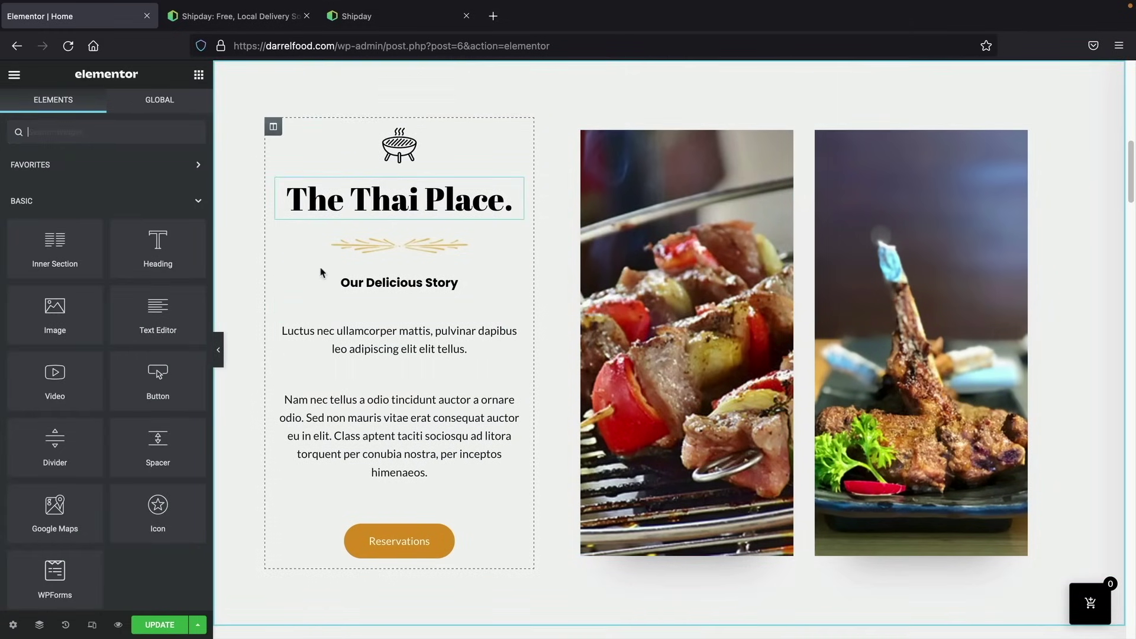
scroll(241, 309, down, 3)
drag(154, 313, 609, 473)
scroll(486, 430, down, 1)
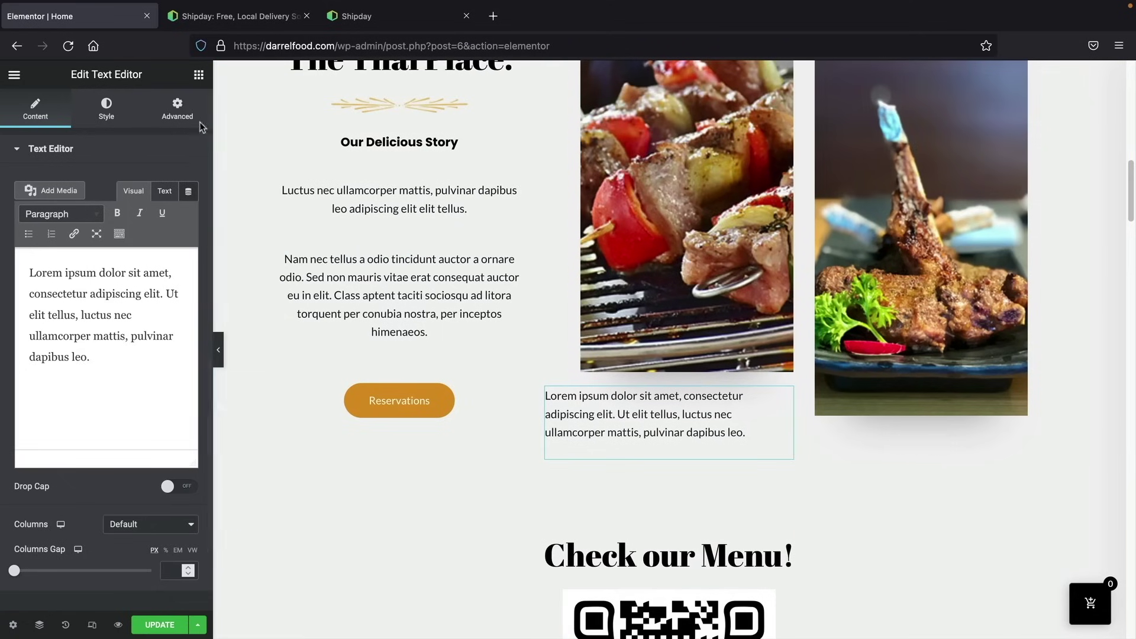
click(198, 75)
drag(165, 406, 610, 448)
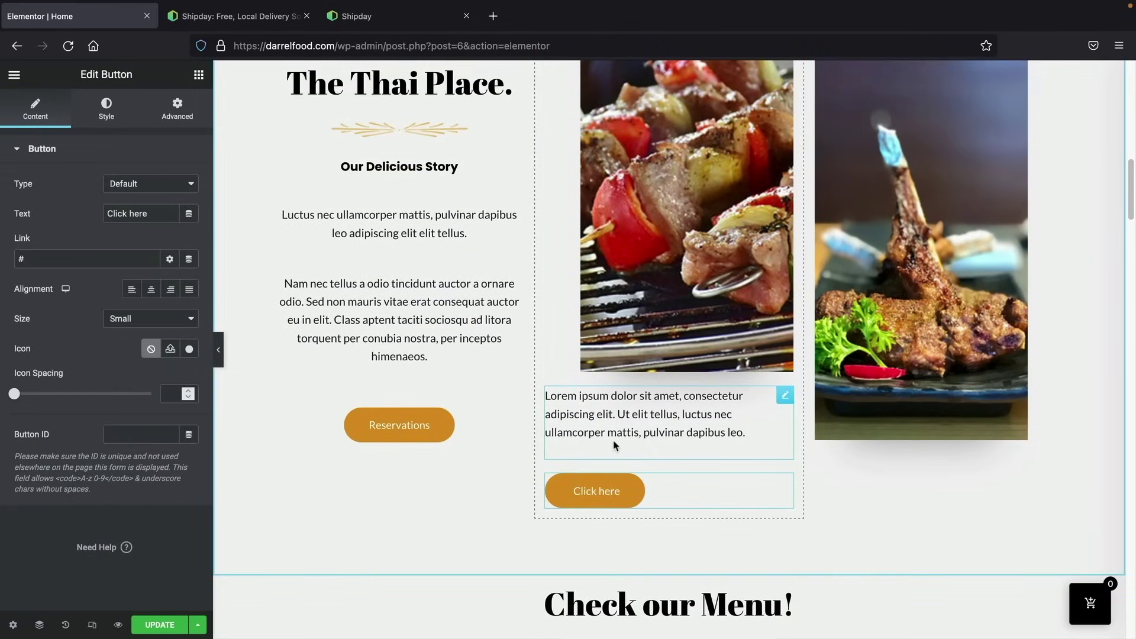
Insert a YouTube video widget under 'Our Delicious Story'.
scroll(552, 431, up, 2)
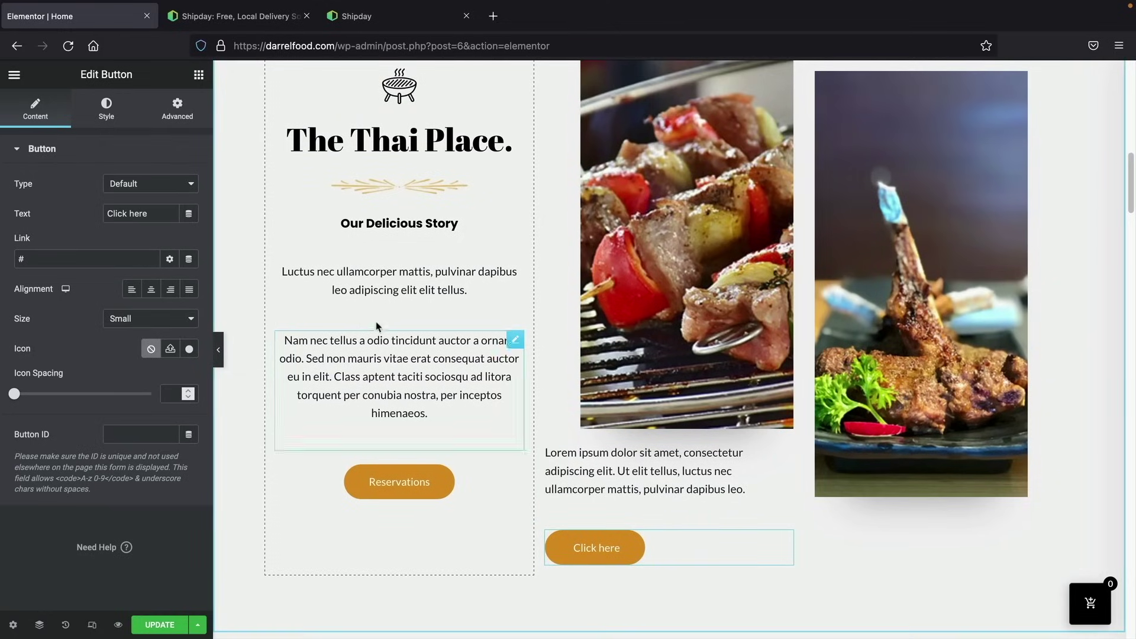
click(199, 76)
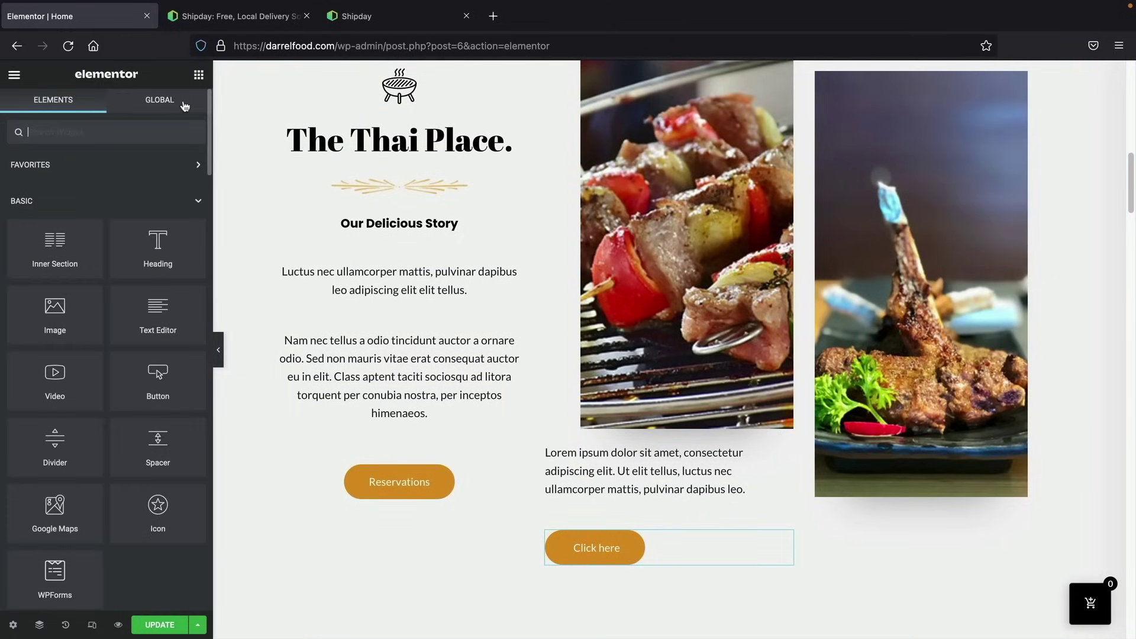
drag(50, 384, 398, 255)
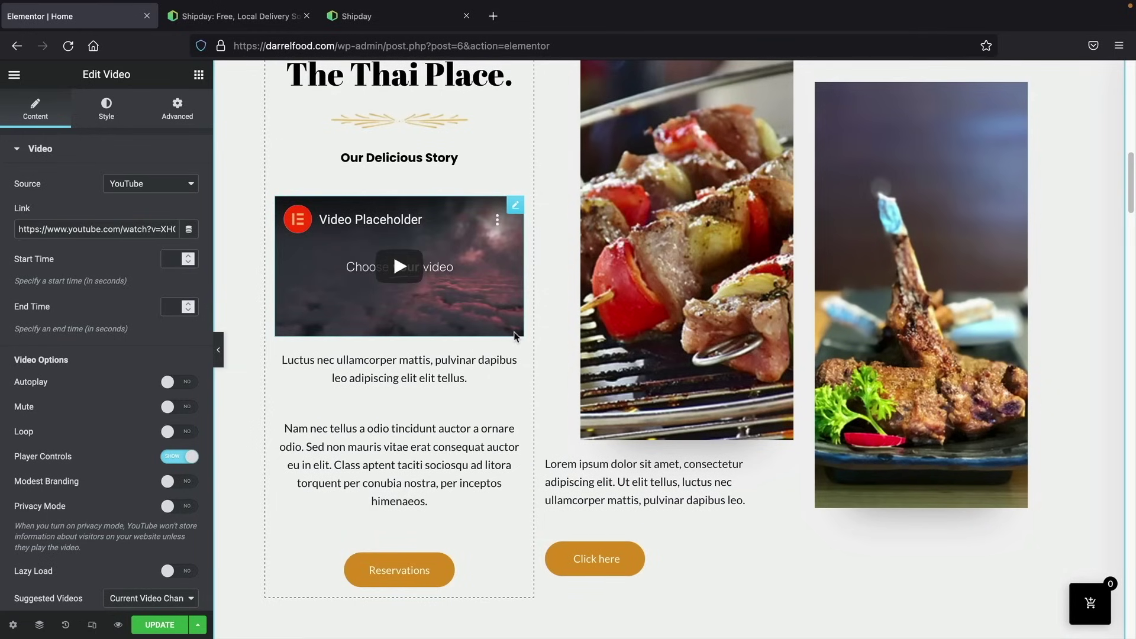
Swap the Spaghetti with Grilled Mackerel and Chicken Nuggets with Potato dish photos in the menu grid.
scroll(533, 312, down, 8)
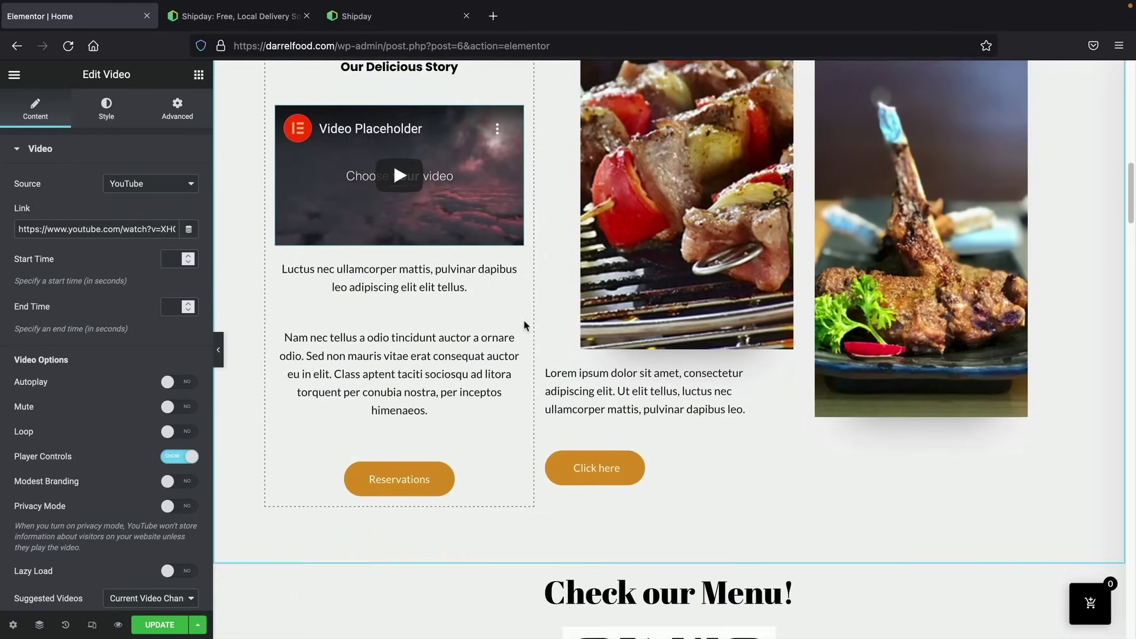
scroll(523, 323, down, 8)
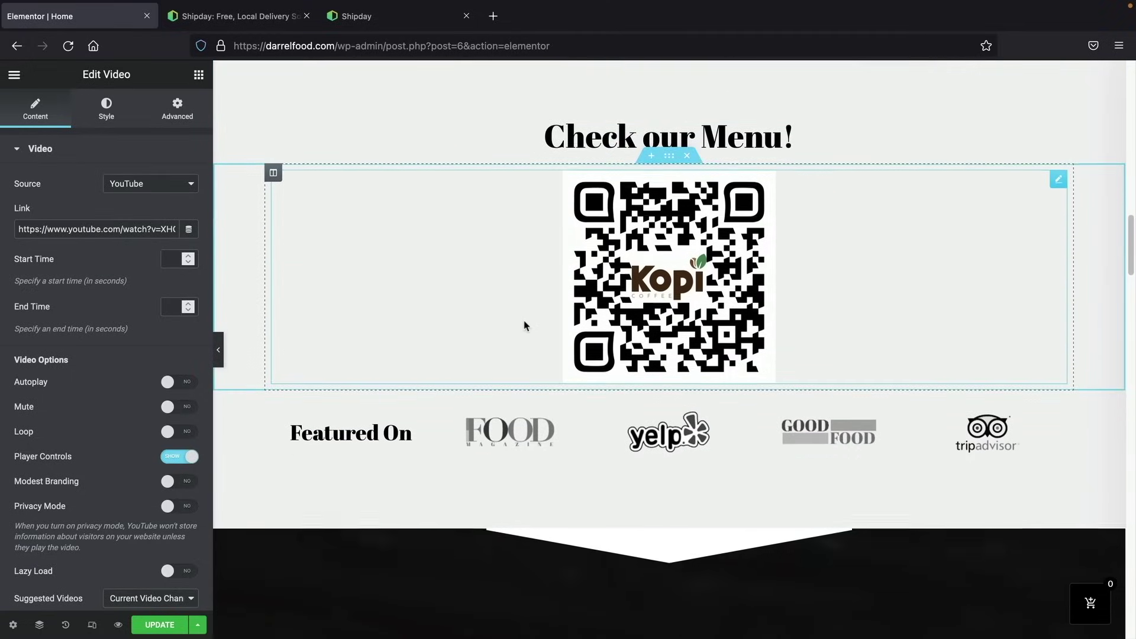
scroll(524, 321, down, 10)
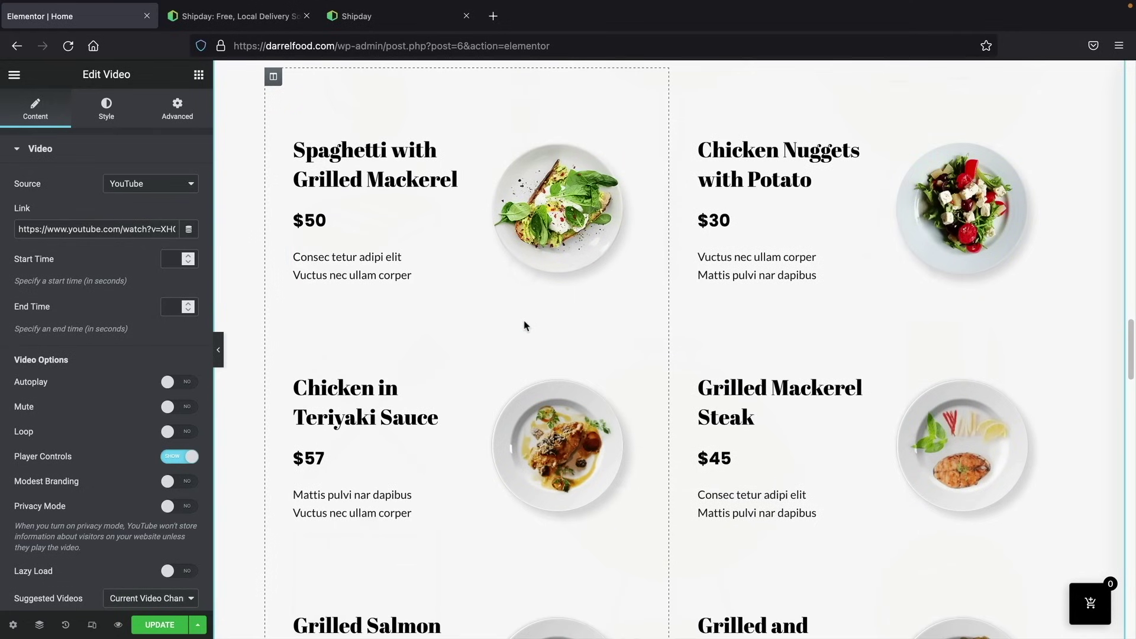
scroll(524, 324, up, 1)
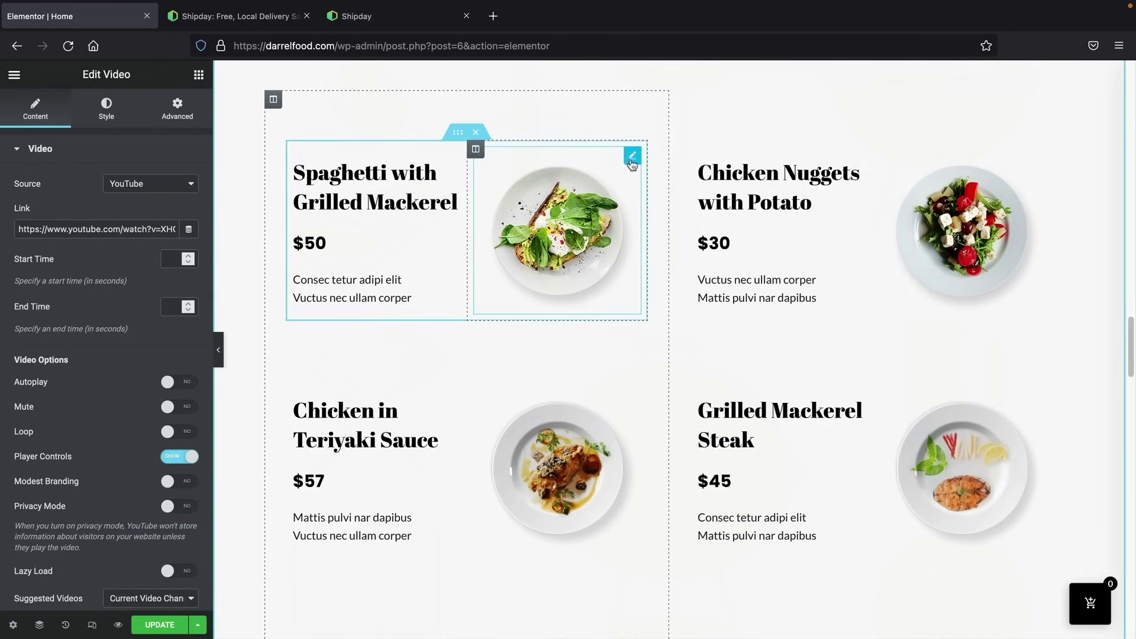
drag(632, 165, 953, 170)
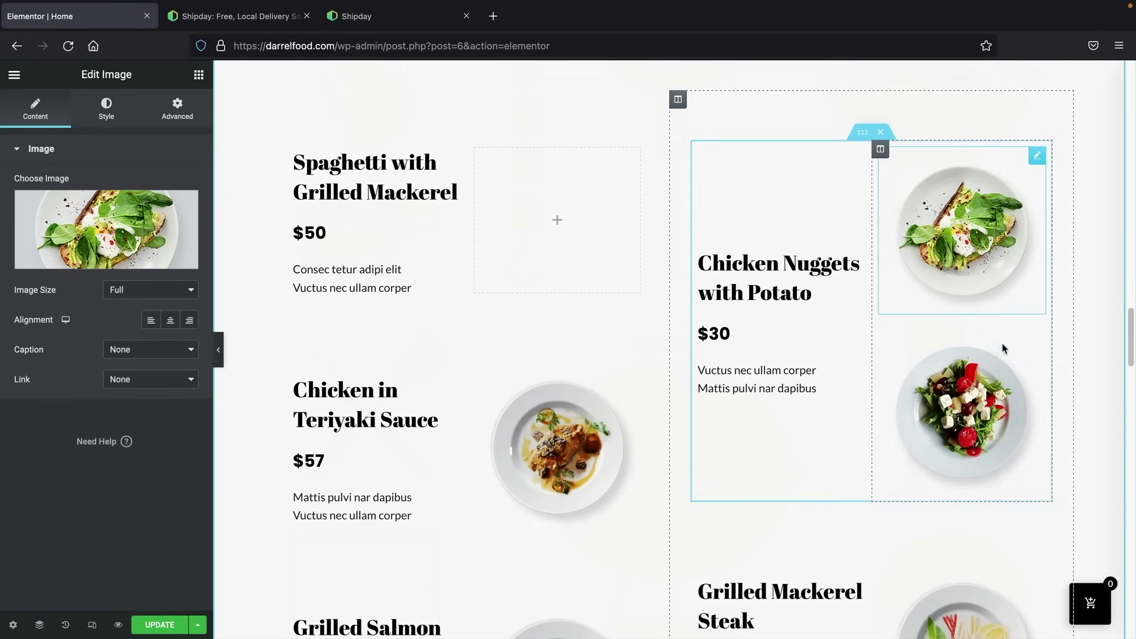
drag(1033, 351, 555, 209)
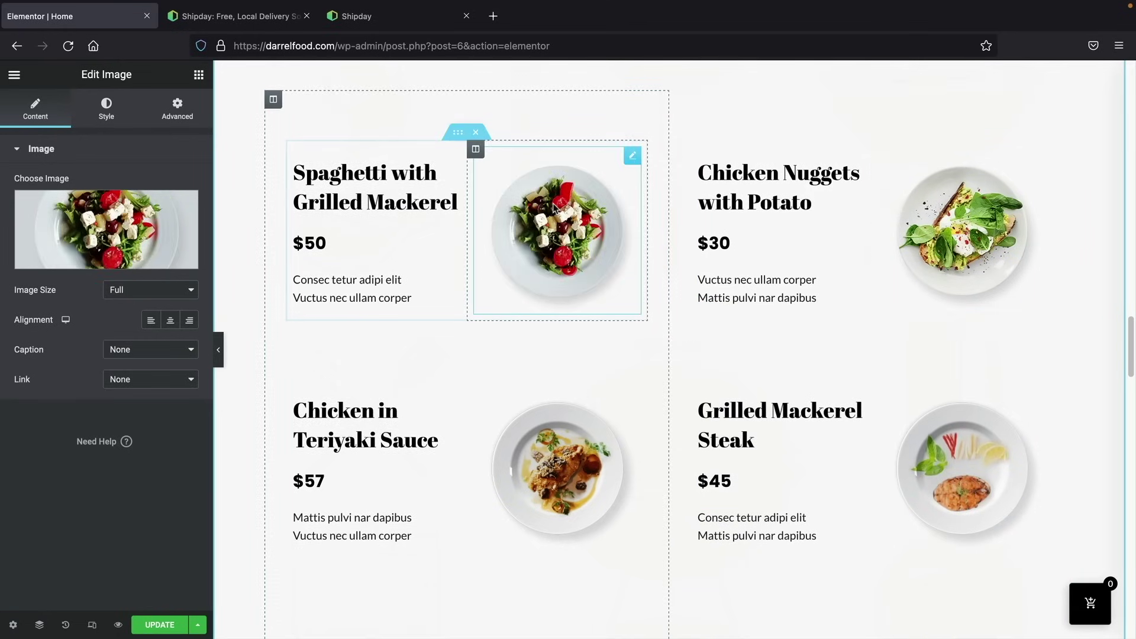
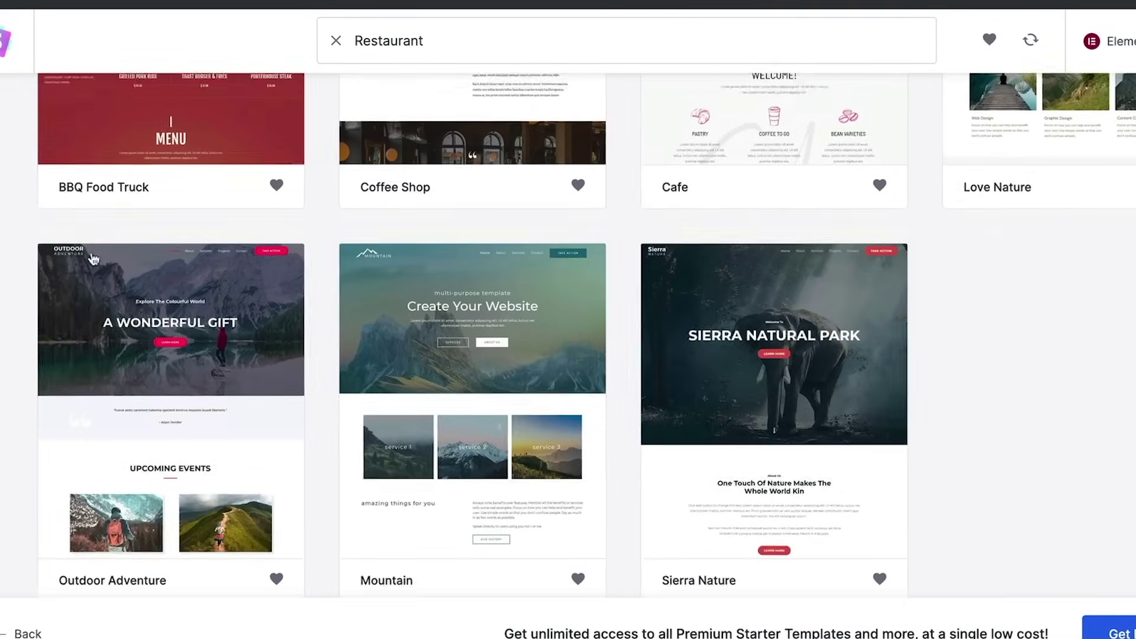
Scroll through the Restaurant template results to compare BBQ Restaurant and The Pizzeria.
scroll(119, 266, up, 15)
scroll(141, 272, up, 3)
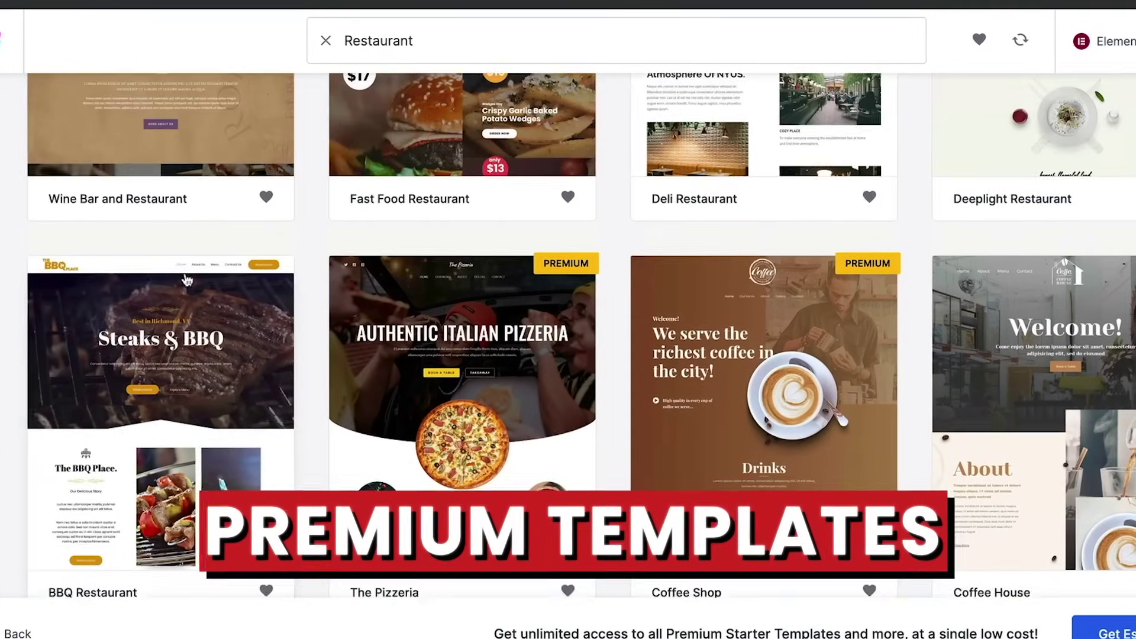
scroll(140, 349, down, 2)
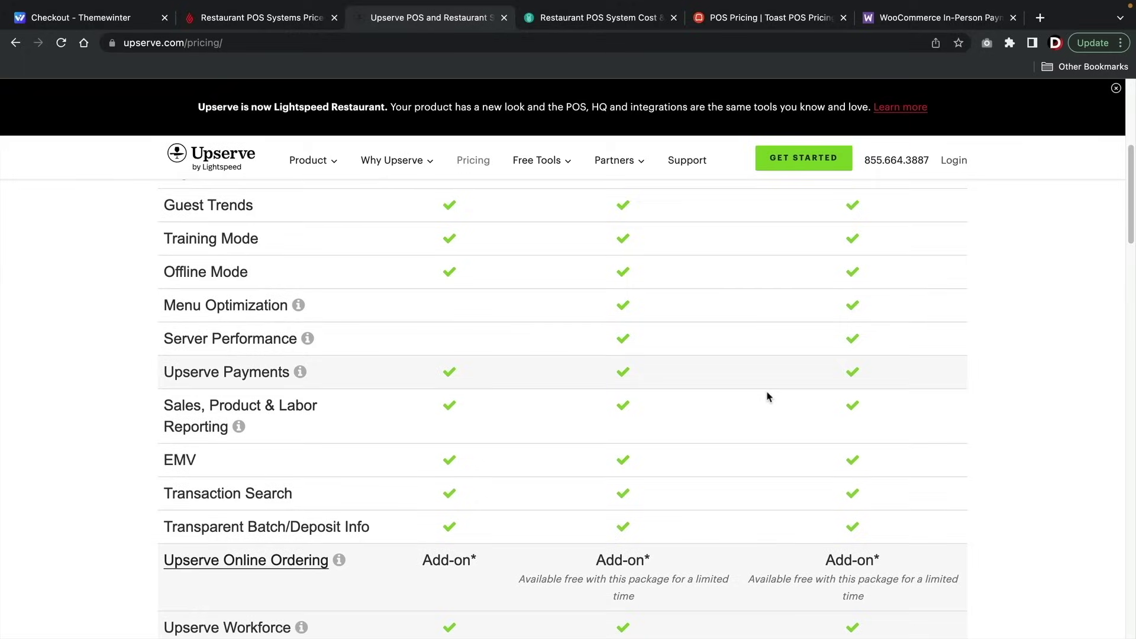
Scroll down the plugin pricing table and highlight the $49 Standard plan price.
scroll(768, 397, down, 3)
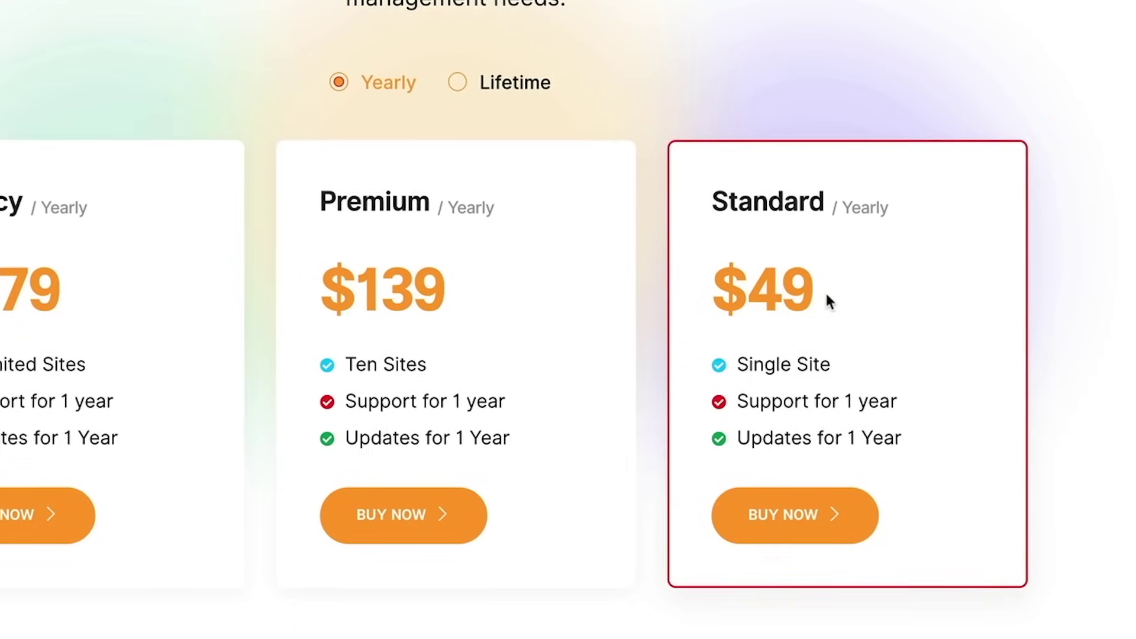
drag(826, 294, 705, 294)
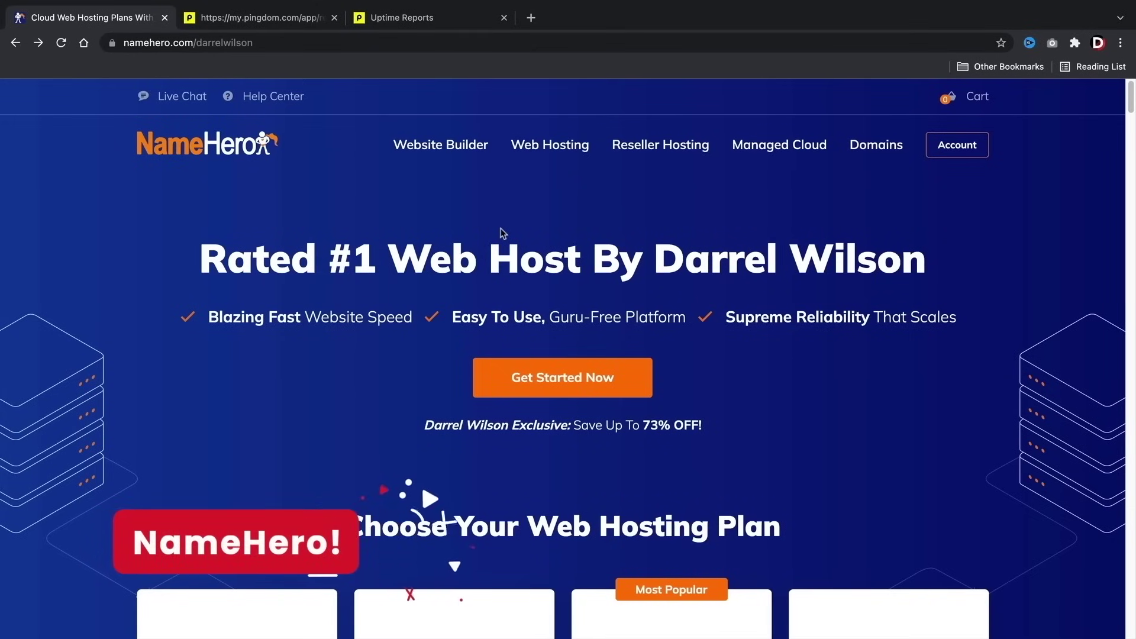
click(482, 19)
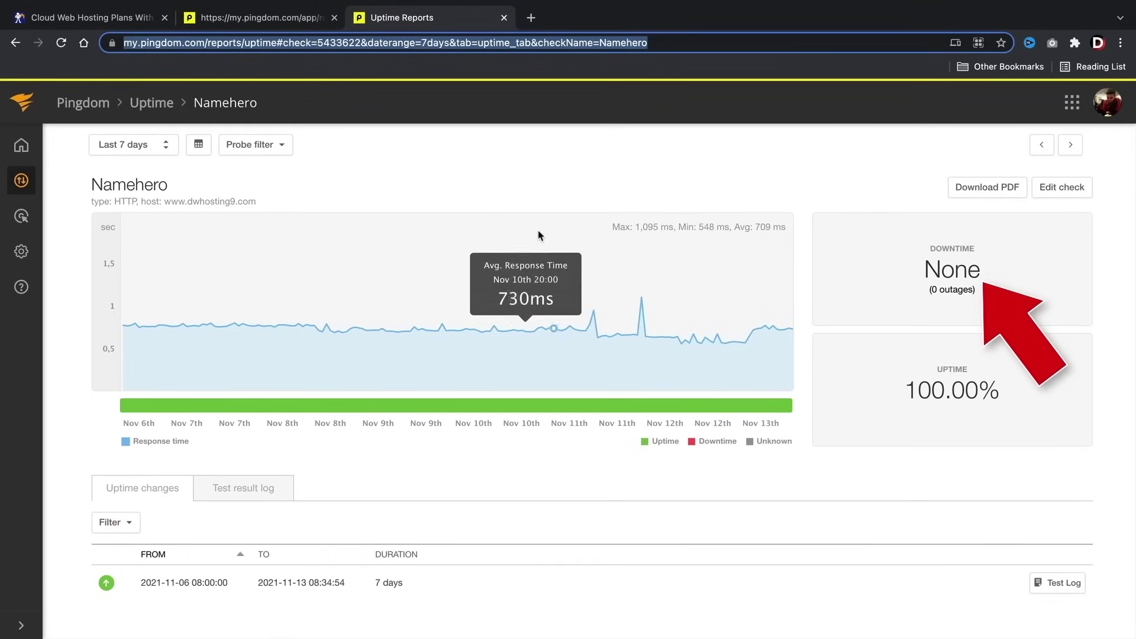
click(298, 20)
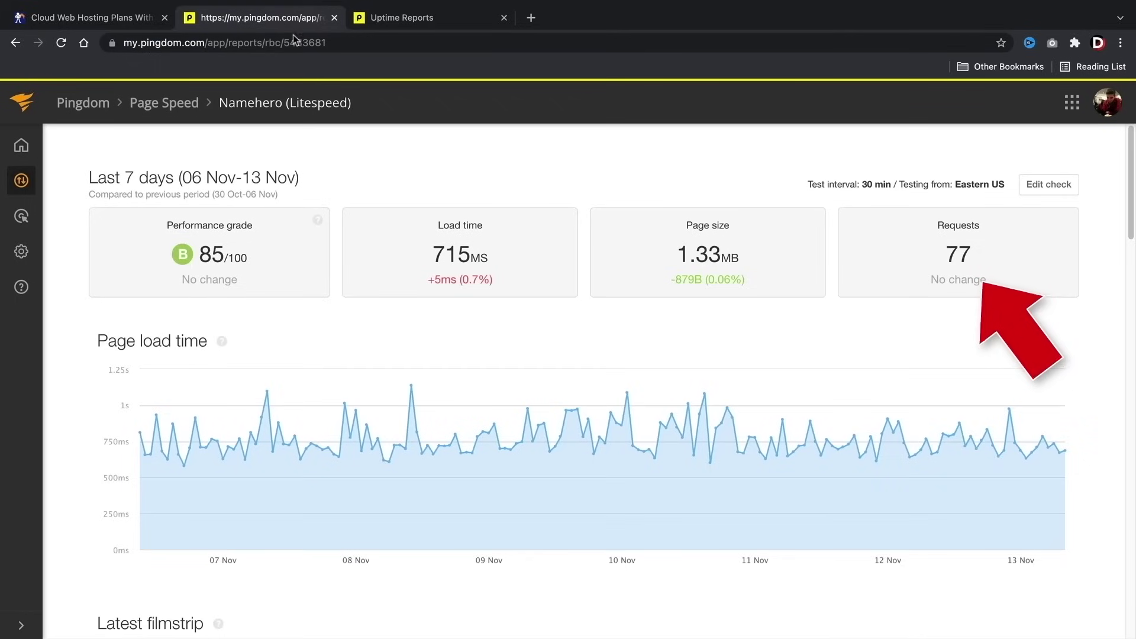
drag(503, 260, 436, 253)
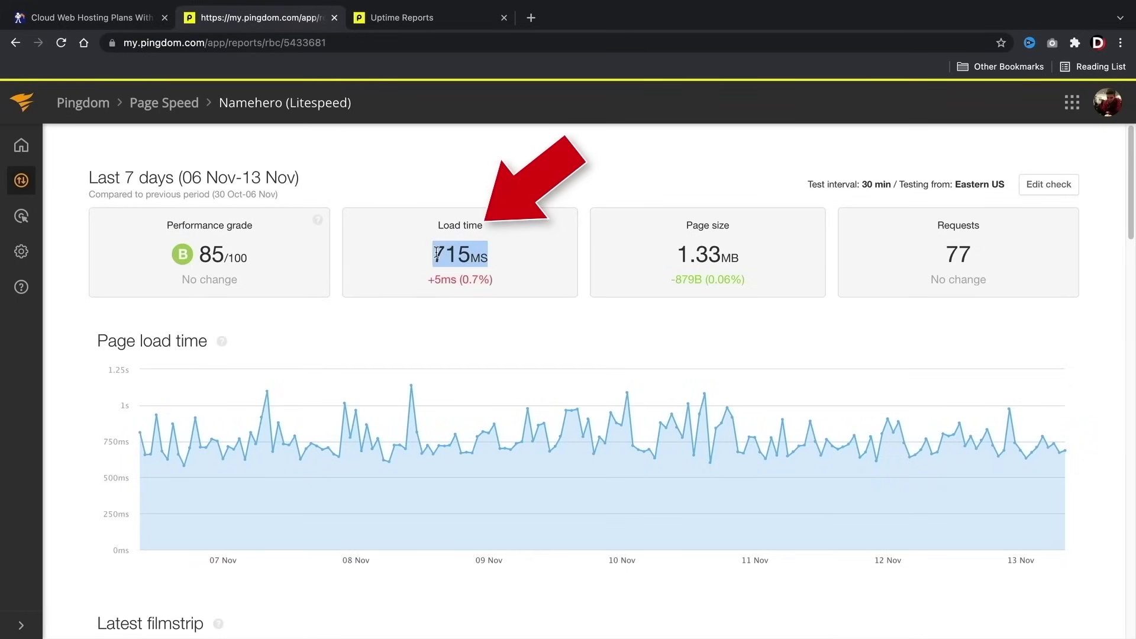
click(508, 328)
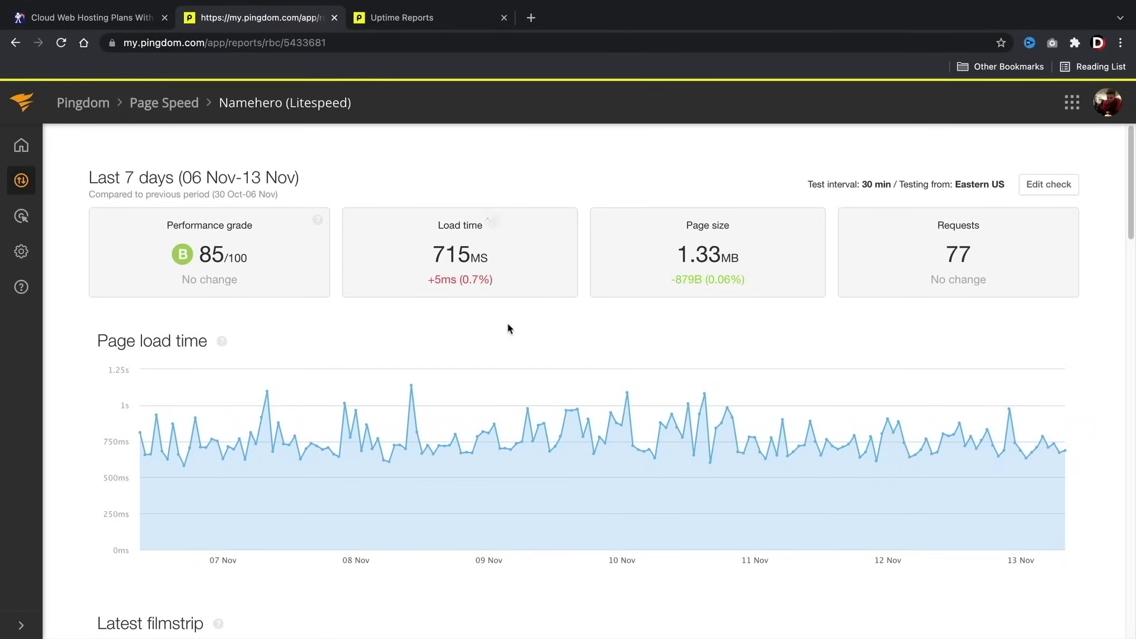
click(96, 18)
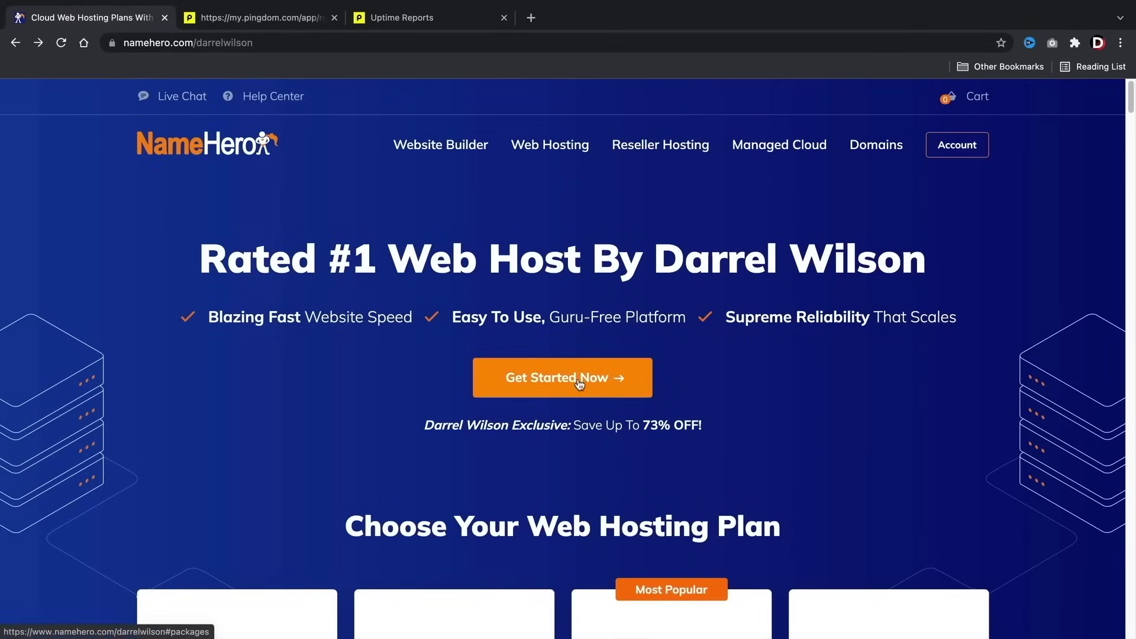
Jump to the cloud hosting plans, compare Starter through Business, and order Plus Cloud.
click(578, 378)
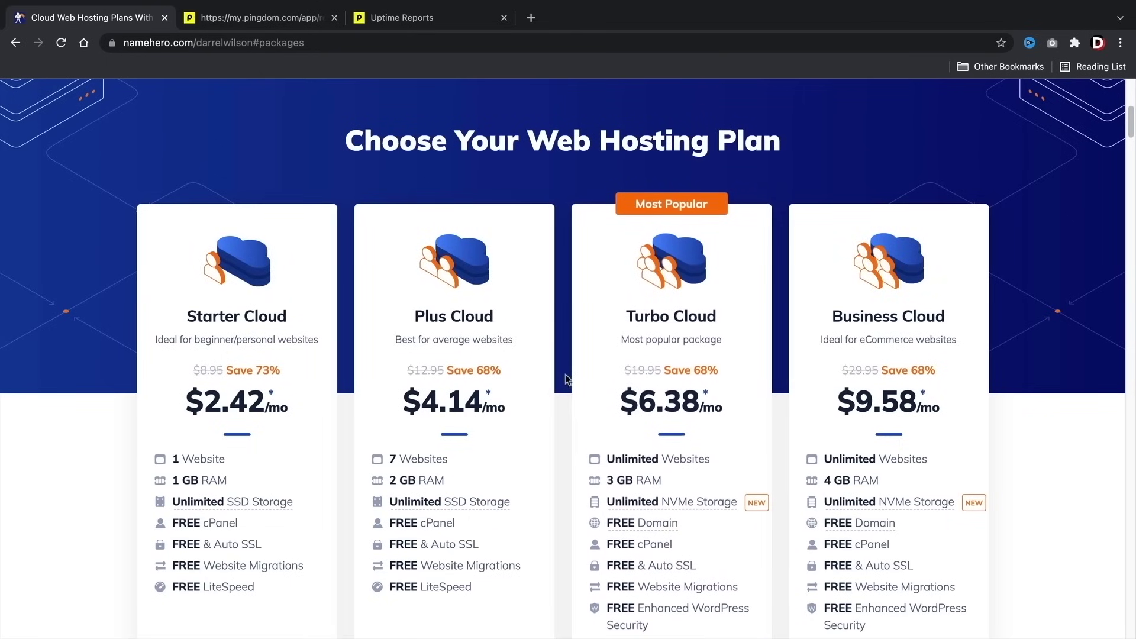
scroll(561, 402, down, 2)
scroll(560, 405, down, 1)
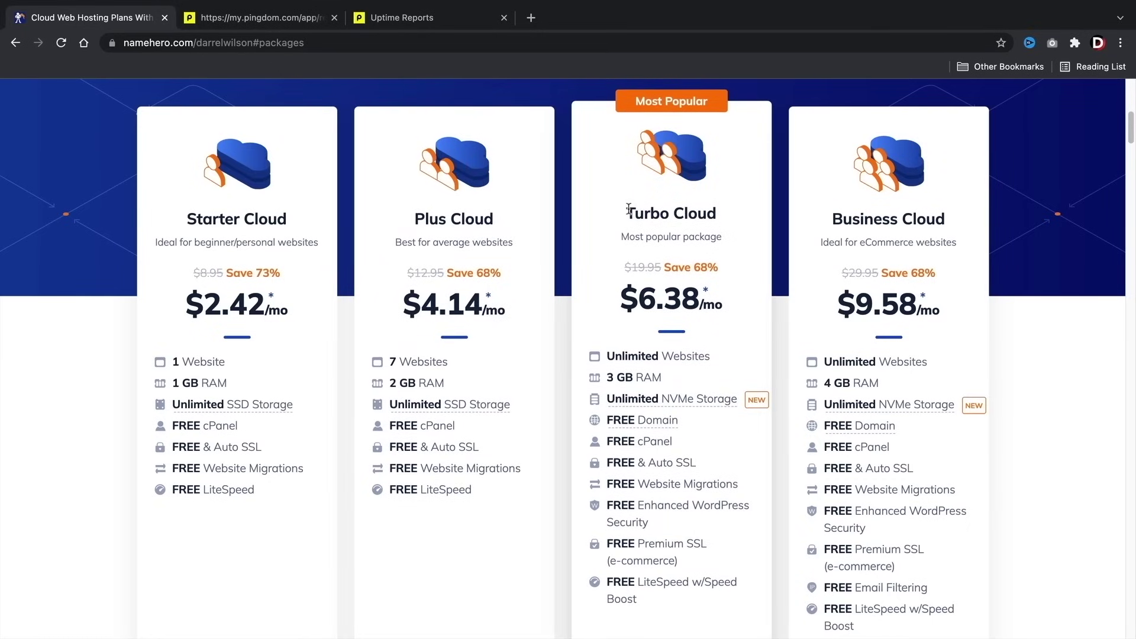
drag(629, 209, 724, 217)
click(723, 214)
mouse_move(716, 403)
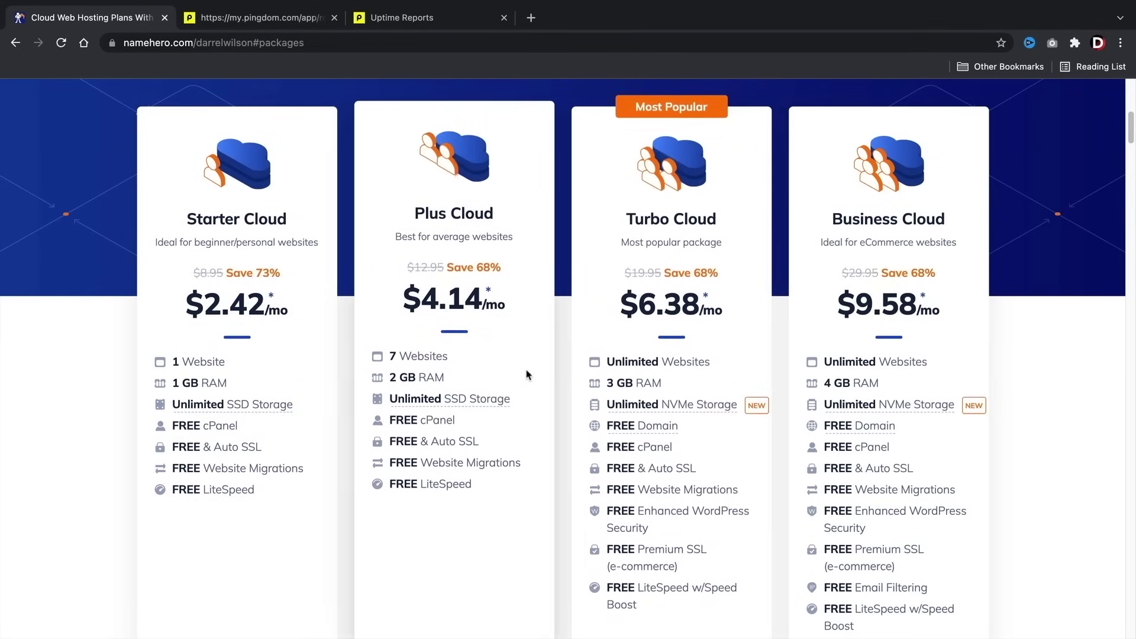
scroll(528, 374, down, 4)
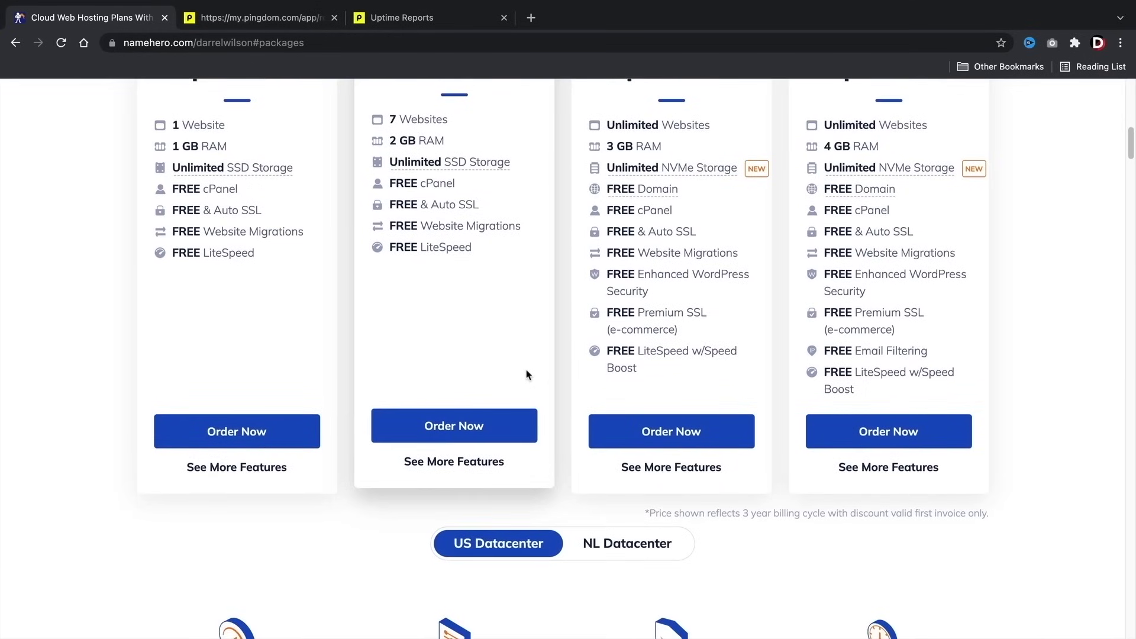
click(466, 427)
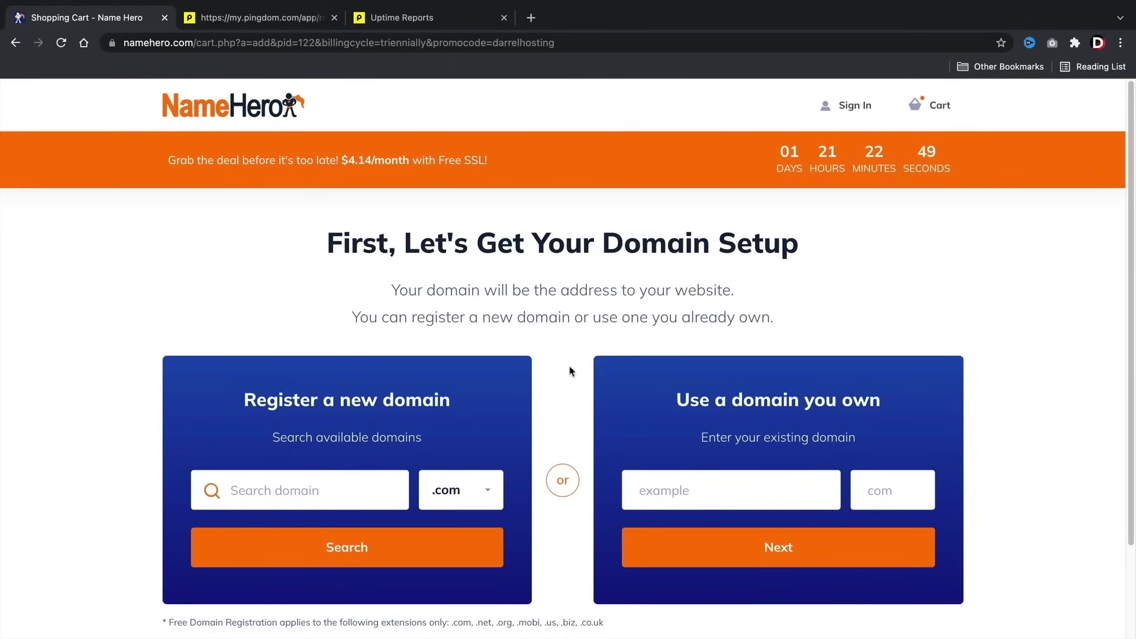
Search for tutorialdomain1.com as the free domain and continue once it shows available.
scroll(570, 371, down, 2)
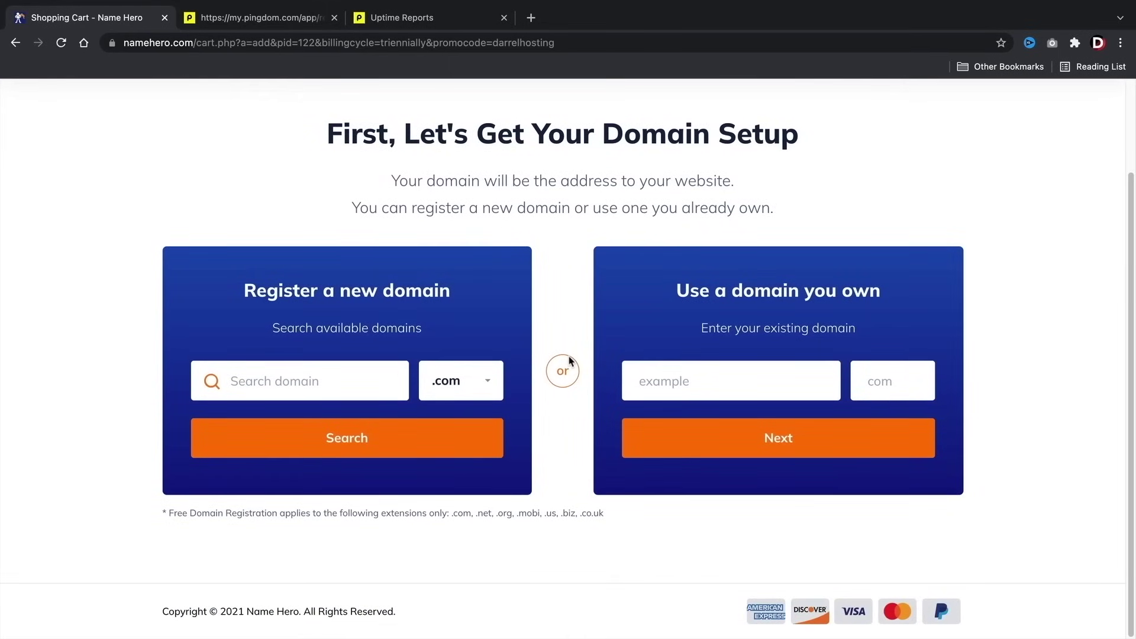
click(333, 382)
text(tutorialdomain1)
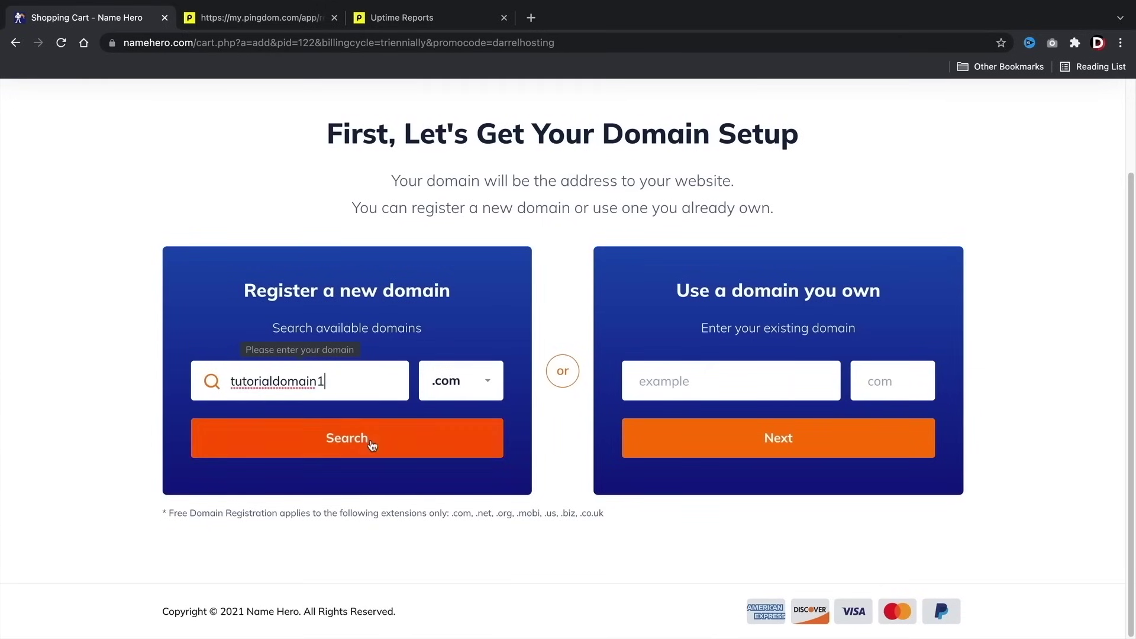
click(370, 439)
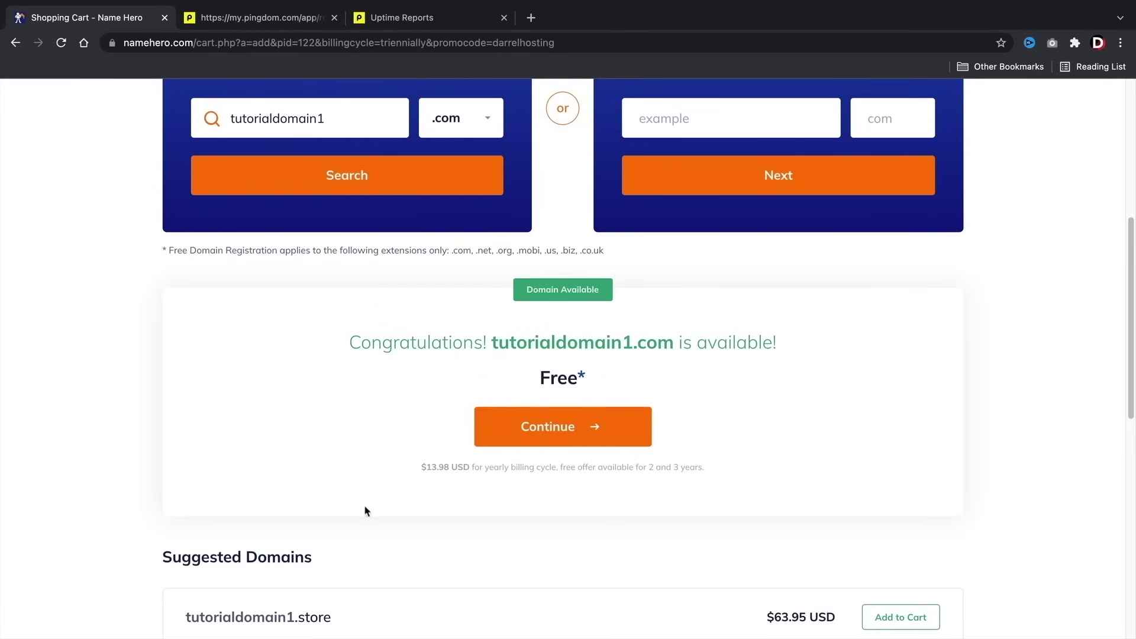
click(607, 433)
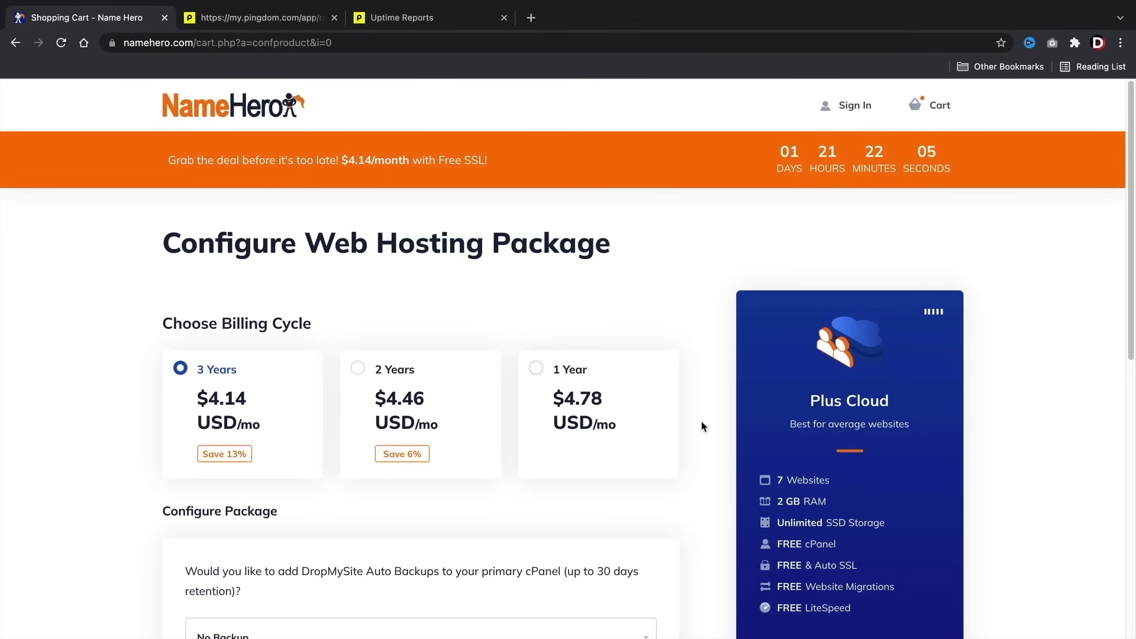
Change the Plus Cloud billing cycle to 1 Year at $4.78/mo and continue.
scroll(702, 426, down, 2)
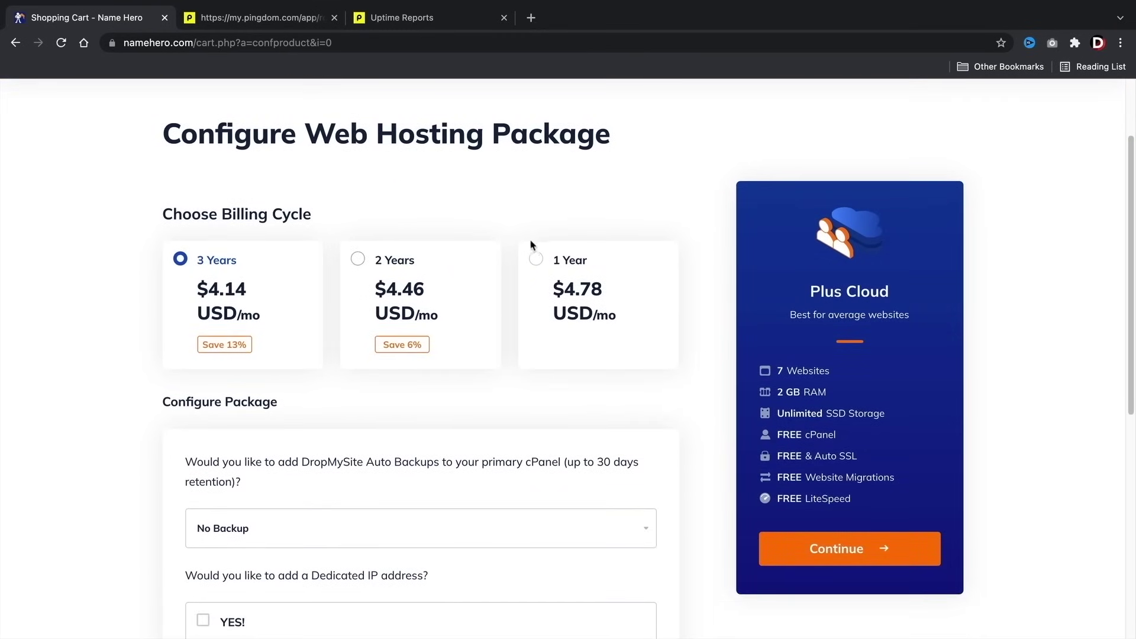
click(565, 268)
scroll(687, 354, down, 3)
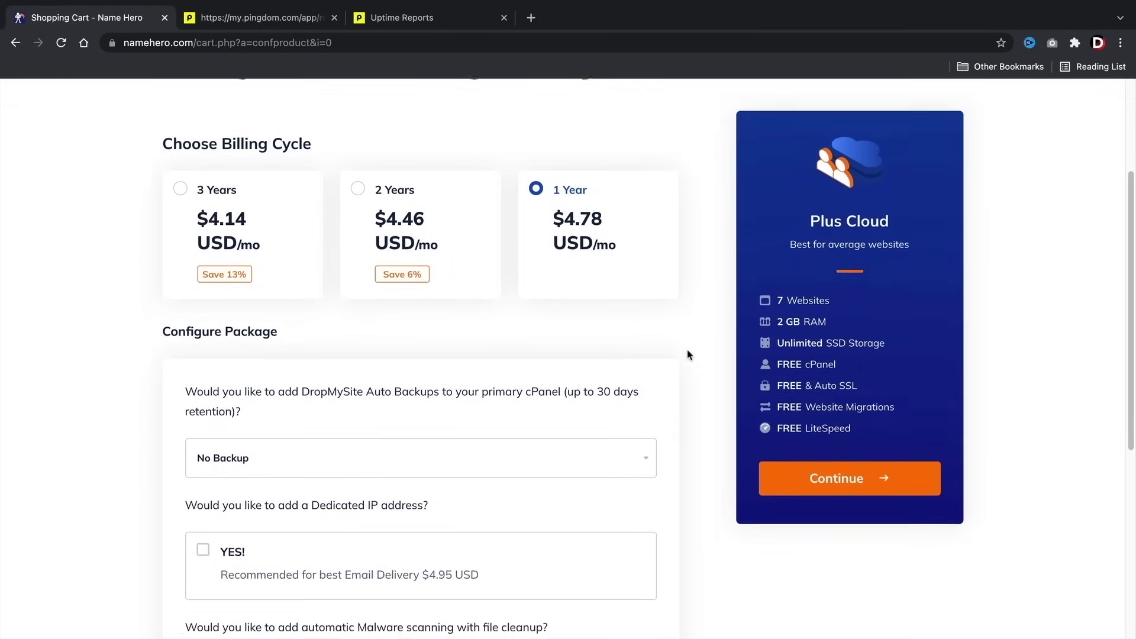
scroll(716, 367, down, 6)
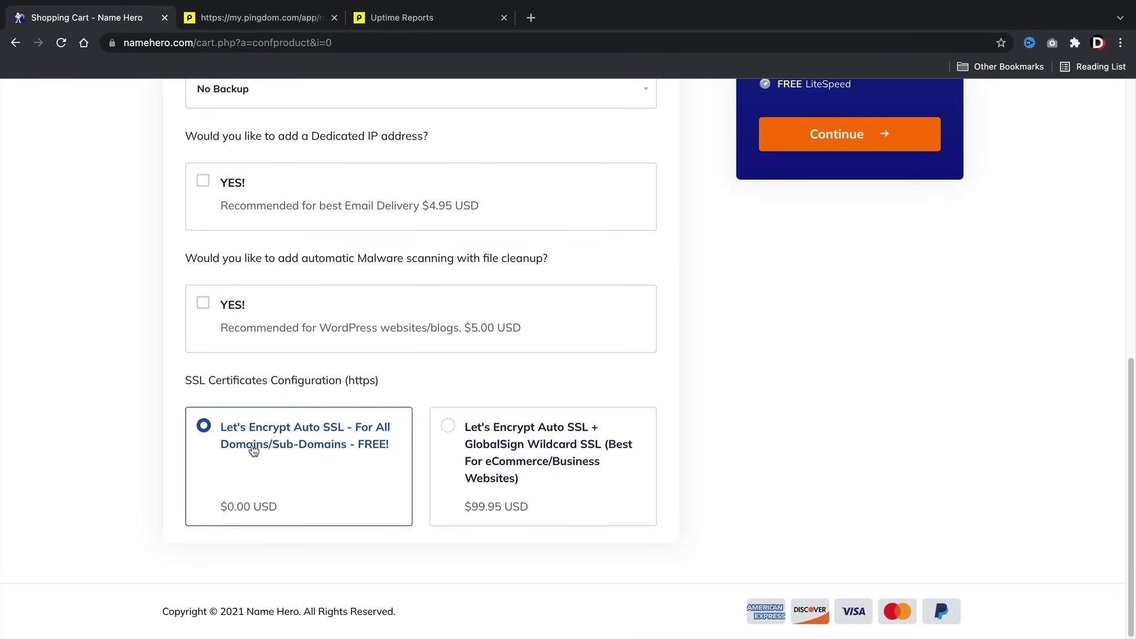
scroll(766, 440, up, 10)
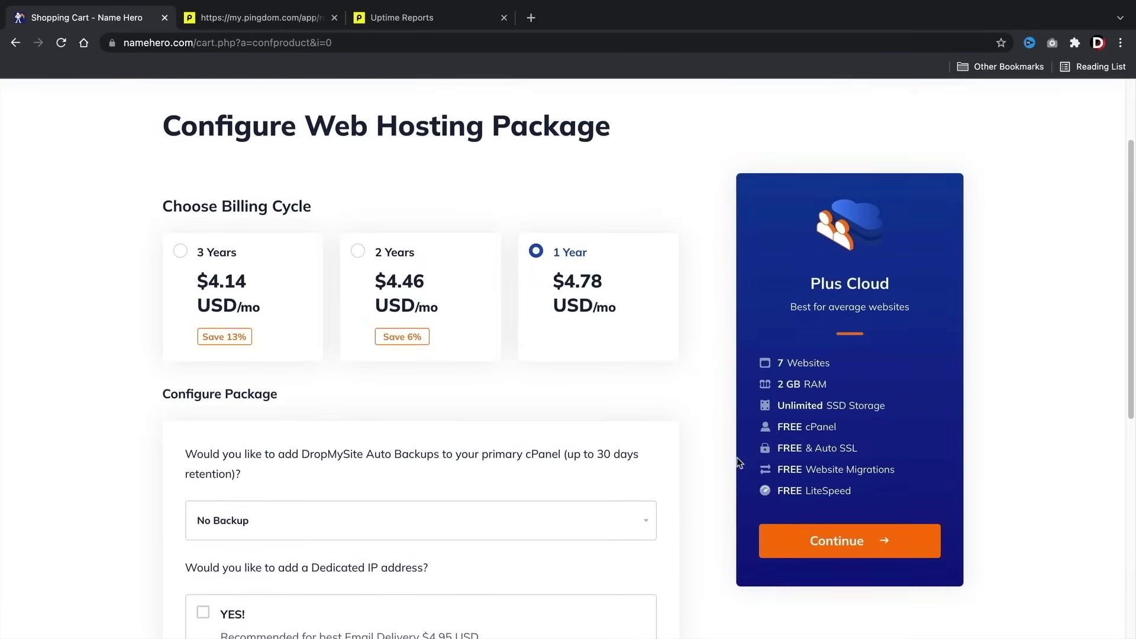
scroll(596, 466, down, 1)
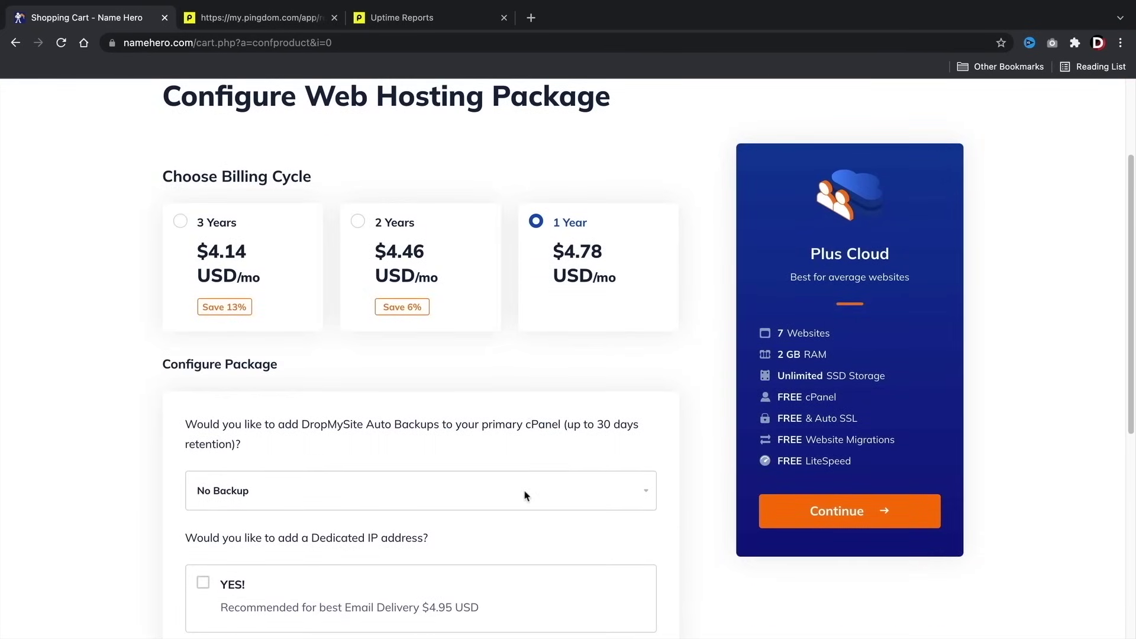
click(887, 513)
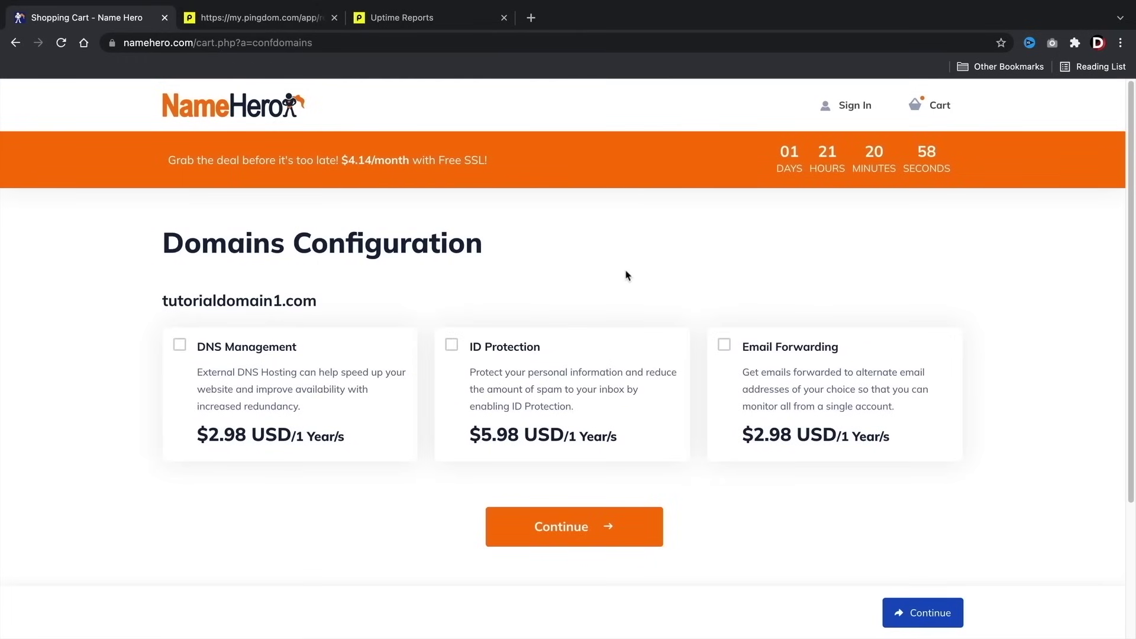
Add ID Protection to tutorialdomain1.com and proceed to Review & Checkout, $77.37 USD due.
click(524, 349)
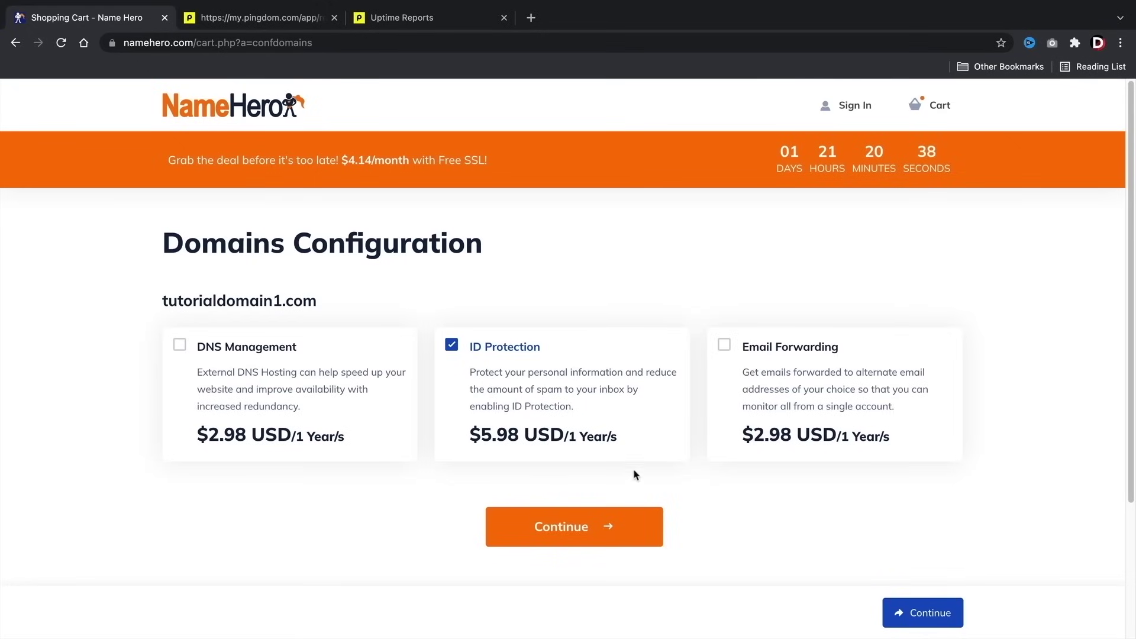
click(566, 529)
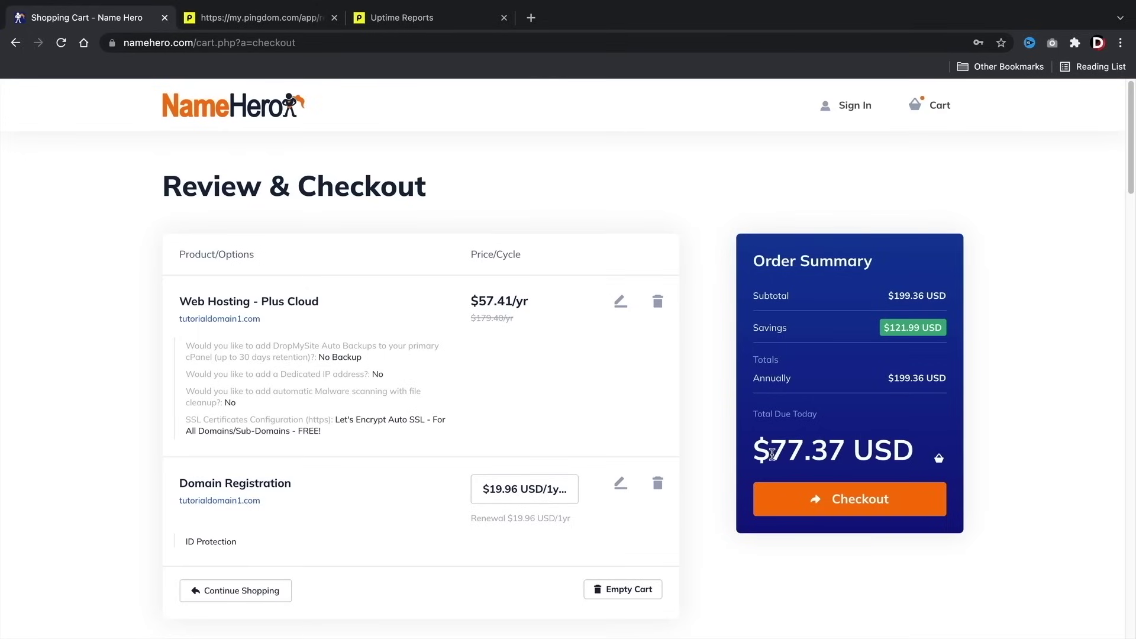
drag(757, 450, 916, 451)
click(707, 440)
click(414, 18)
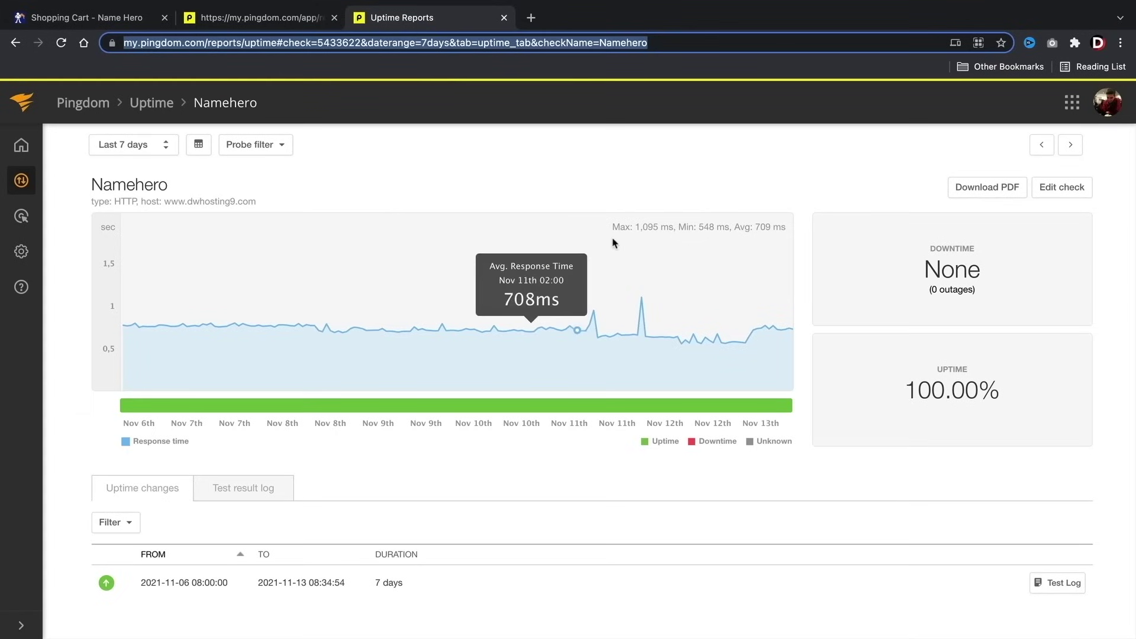
click(268, 20)
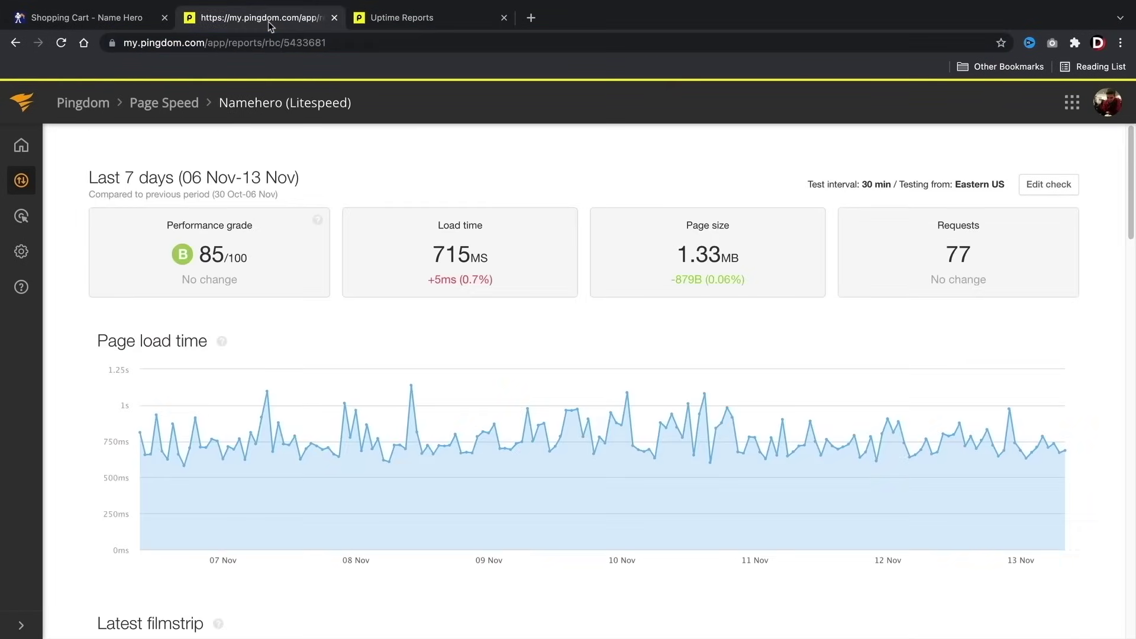
click(124, 22)
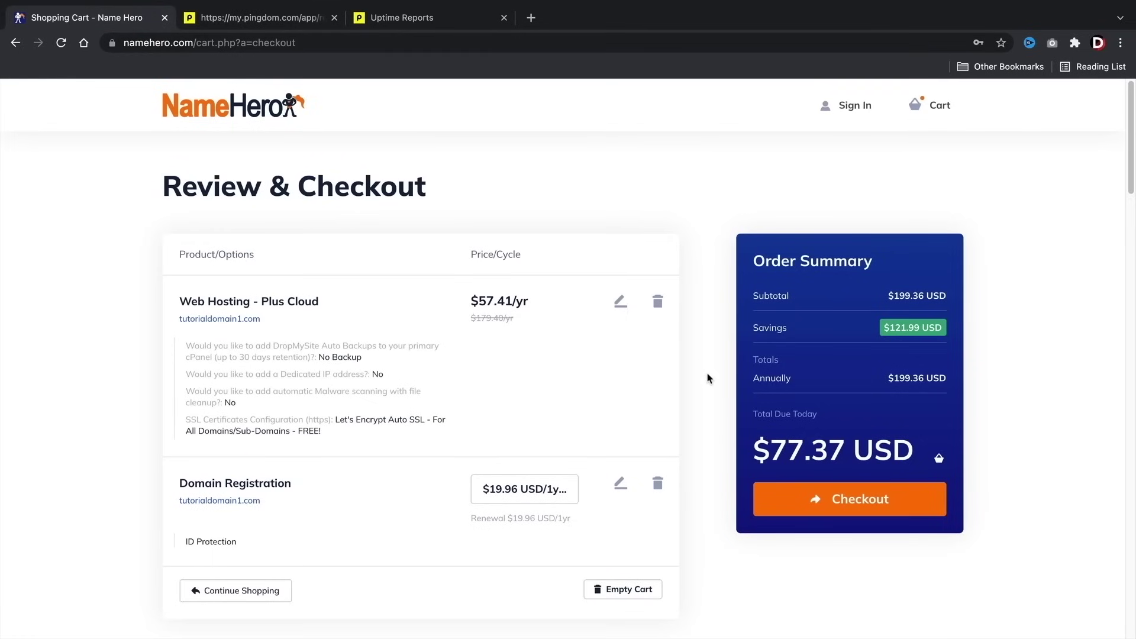
scroll(708, 378, down, 3)
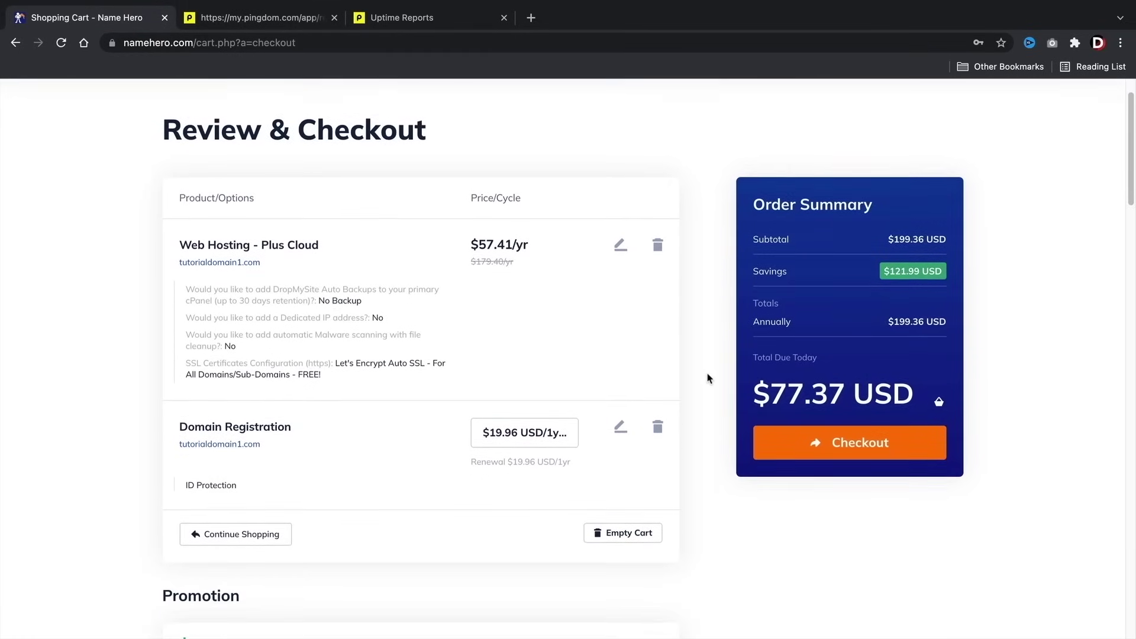
scroll(708, 378, down, 7)
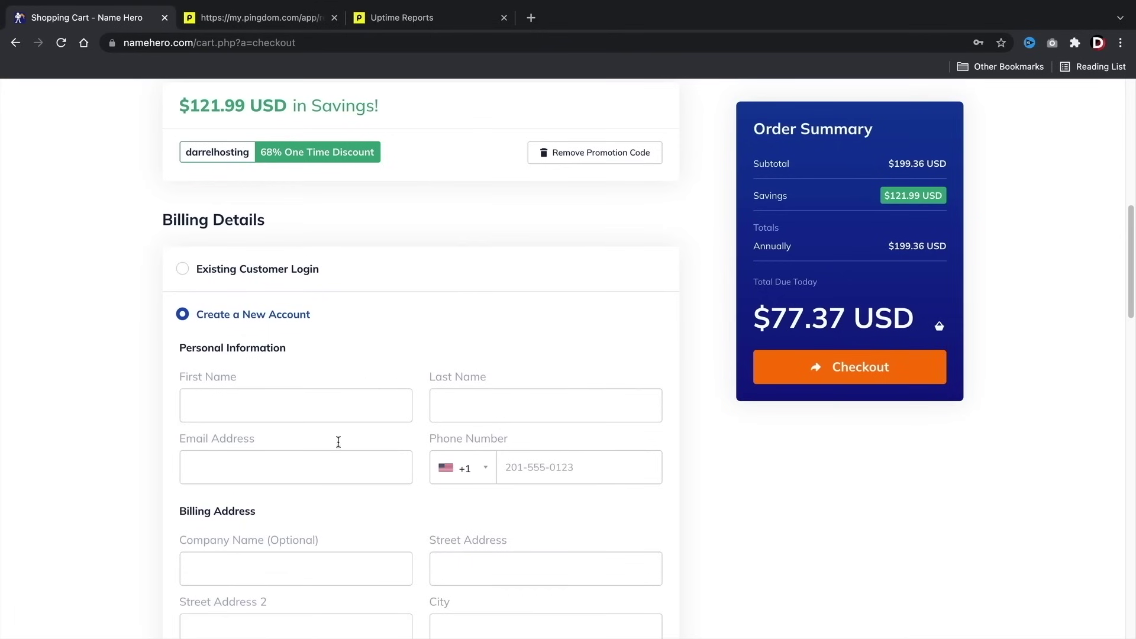
At the bottom of checkout, tick the Terms of Service agreement and open the terms.
scroll(687, 489, down, 2)
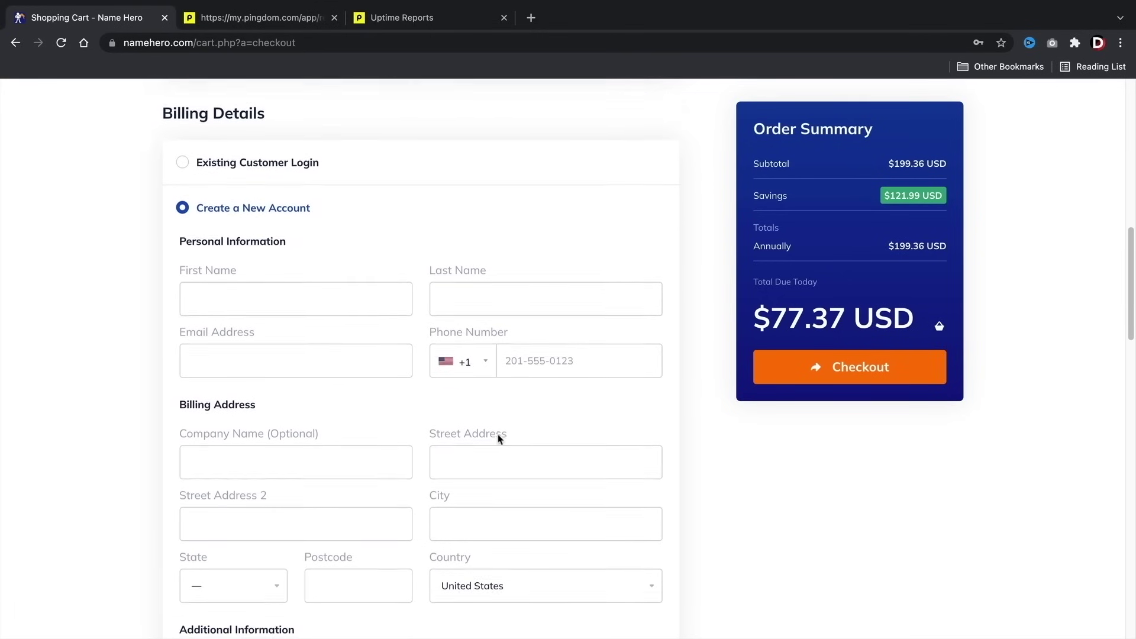
scroll(498, 438, down, 5)
scroll(344, 424, down, 1)
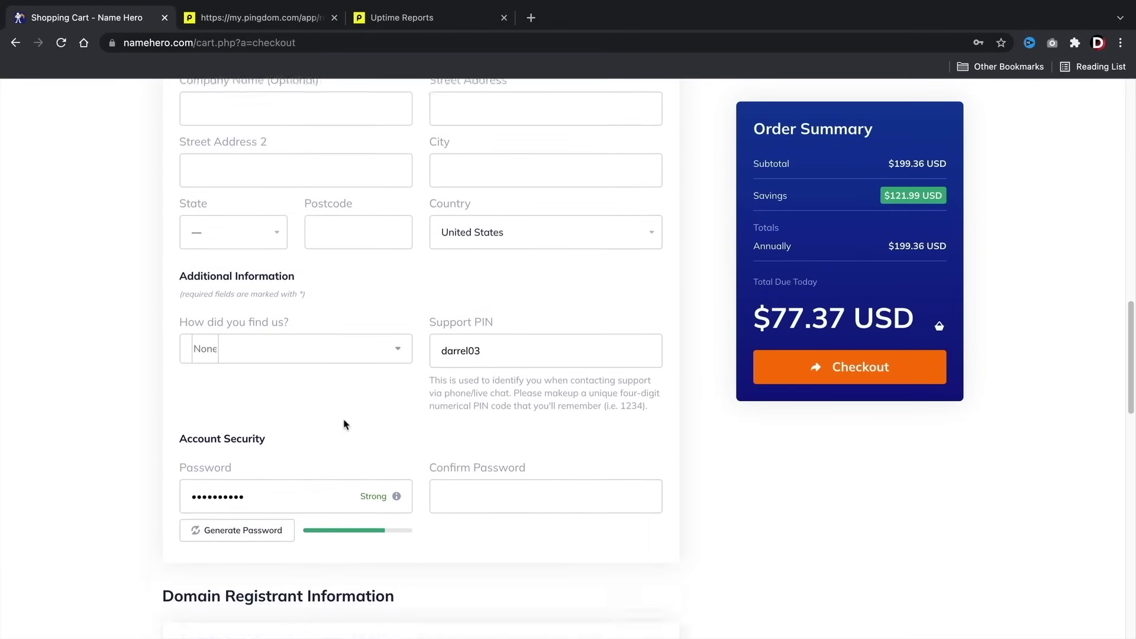
scroll(345, 424, down, 3)
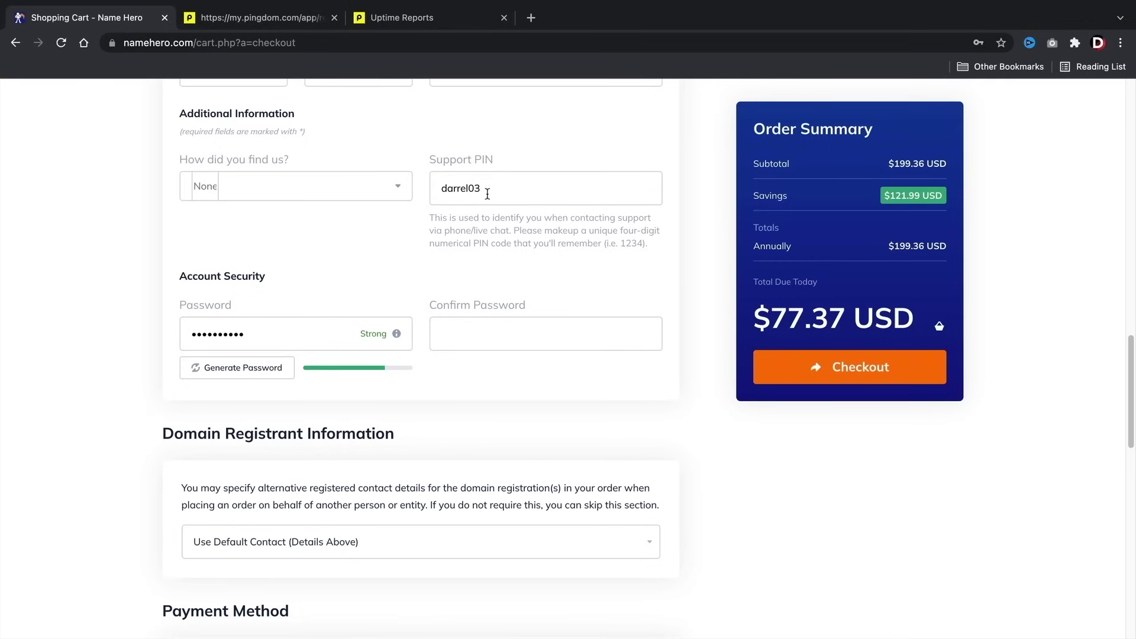
scroll(578, 283, down, 6)
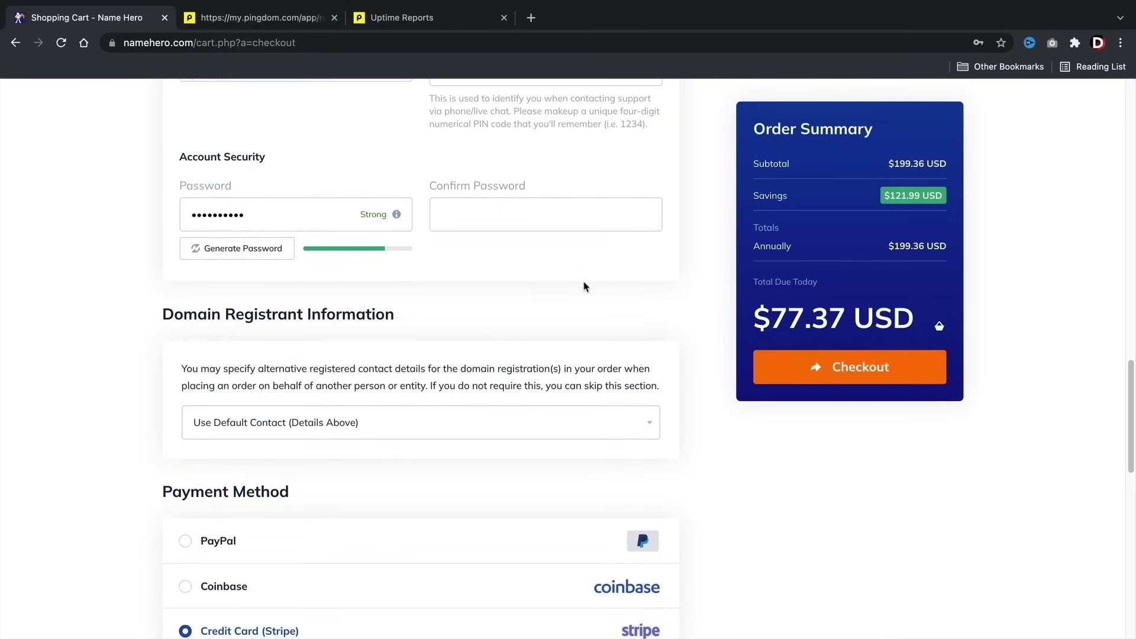
scroll(584, 287, down, 1)
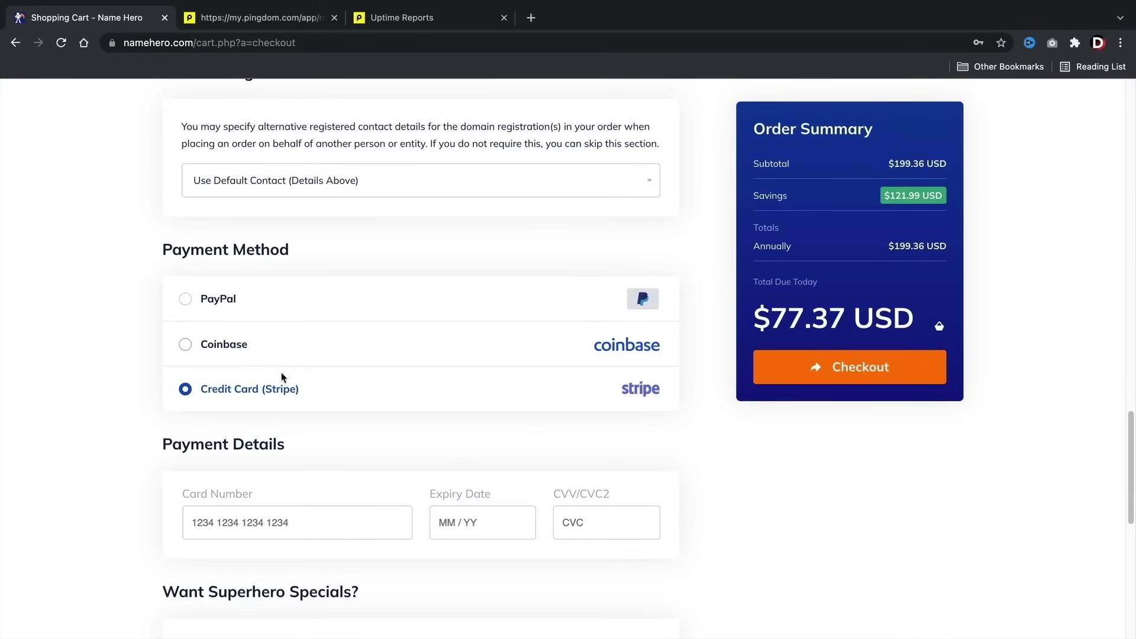
scroll(249, 387, down, 2)
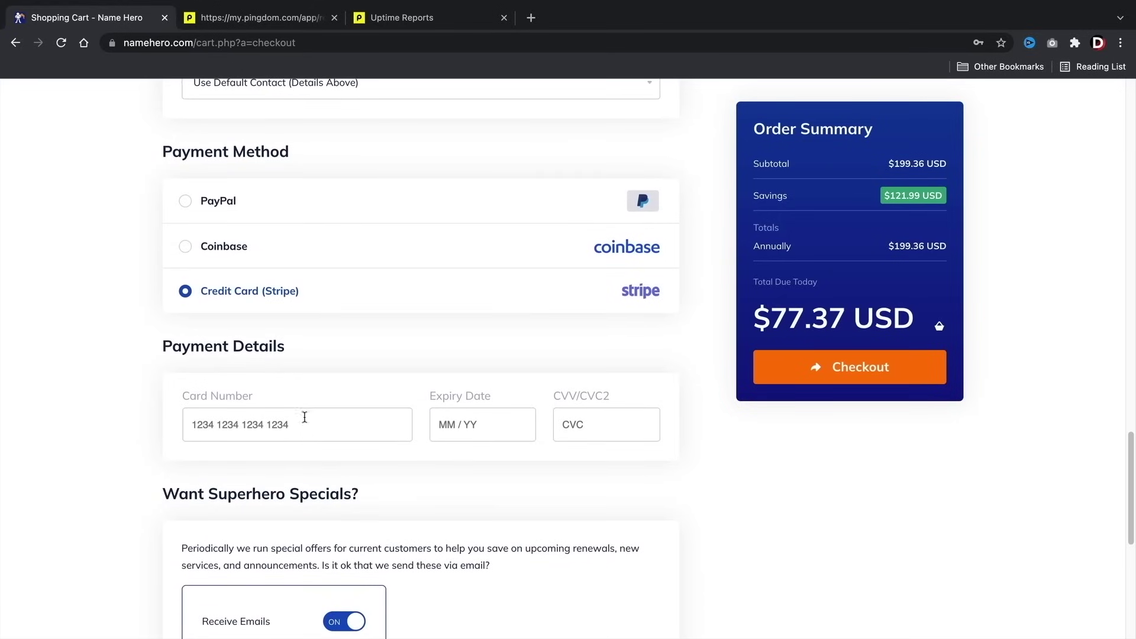
scroll(272, 421, down, 5)
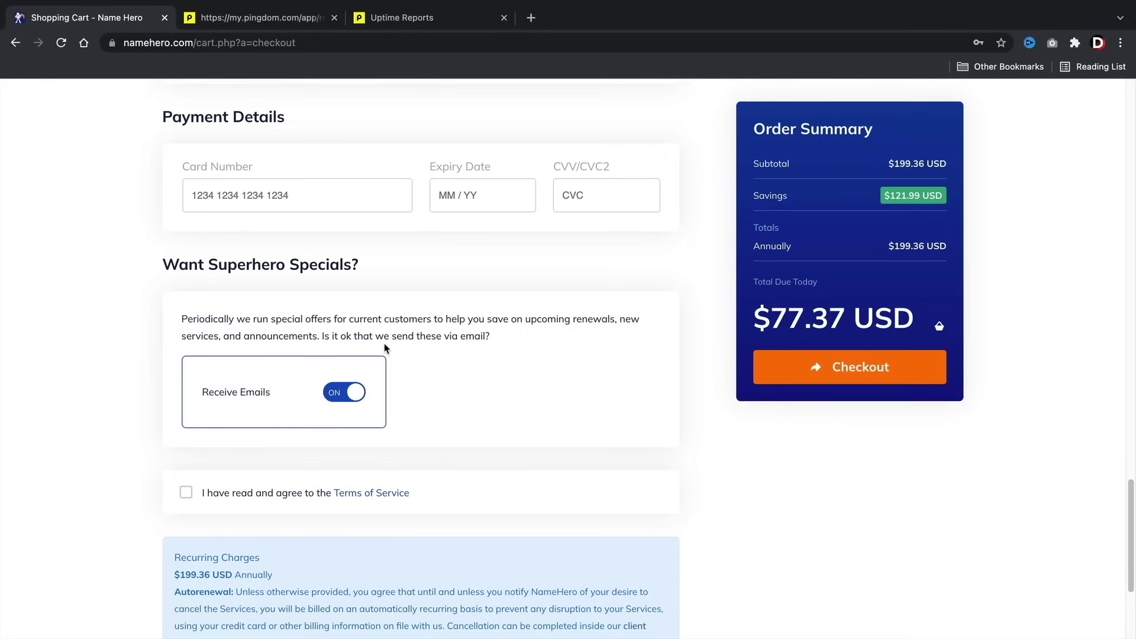
scroll(387, 352, down, 1)
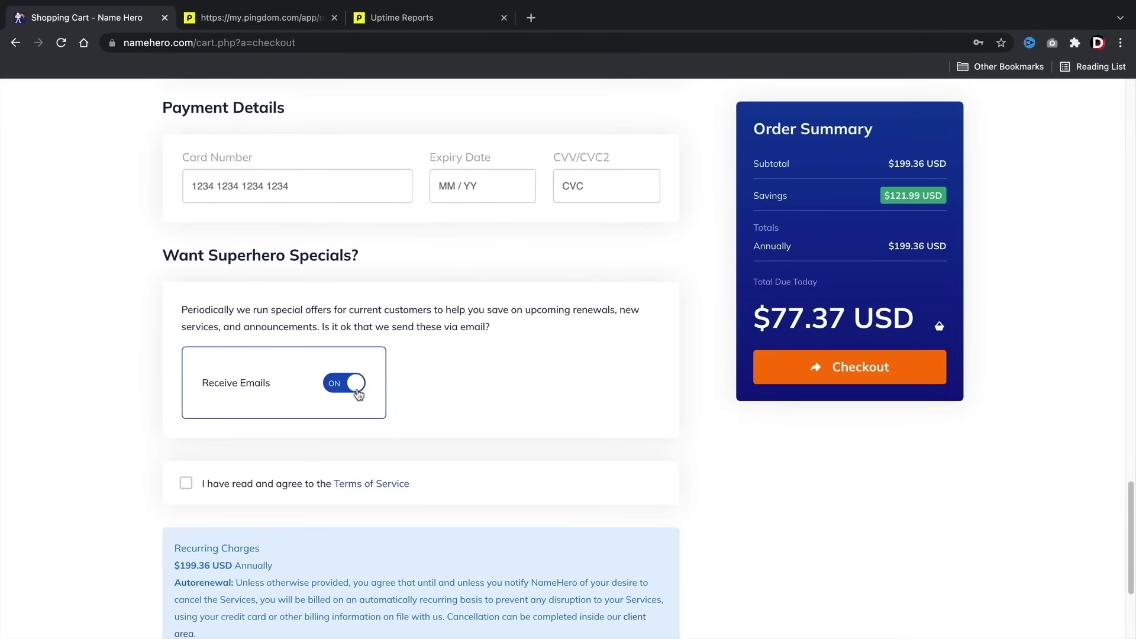
scroll(363, 369, down, 2)
scroll(362, 368, down, 1)
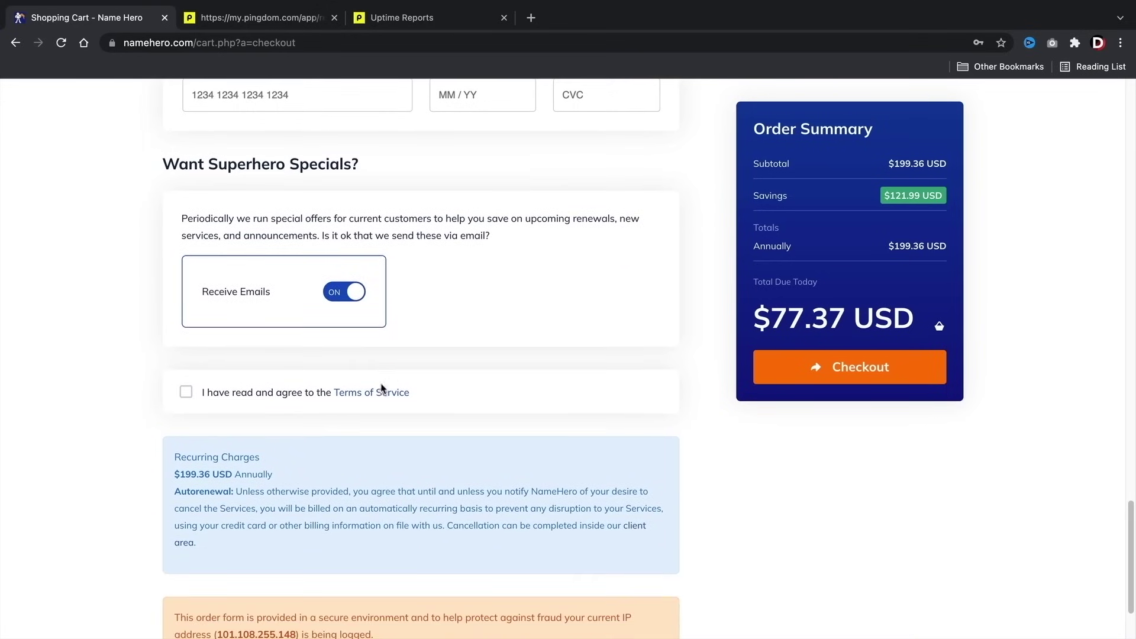
click(185, 392)
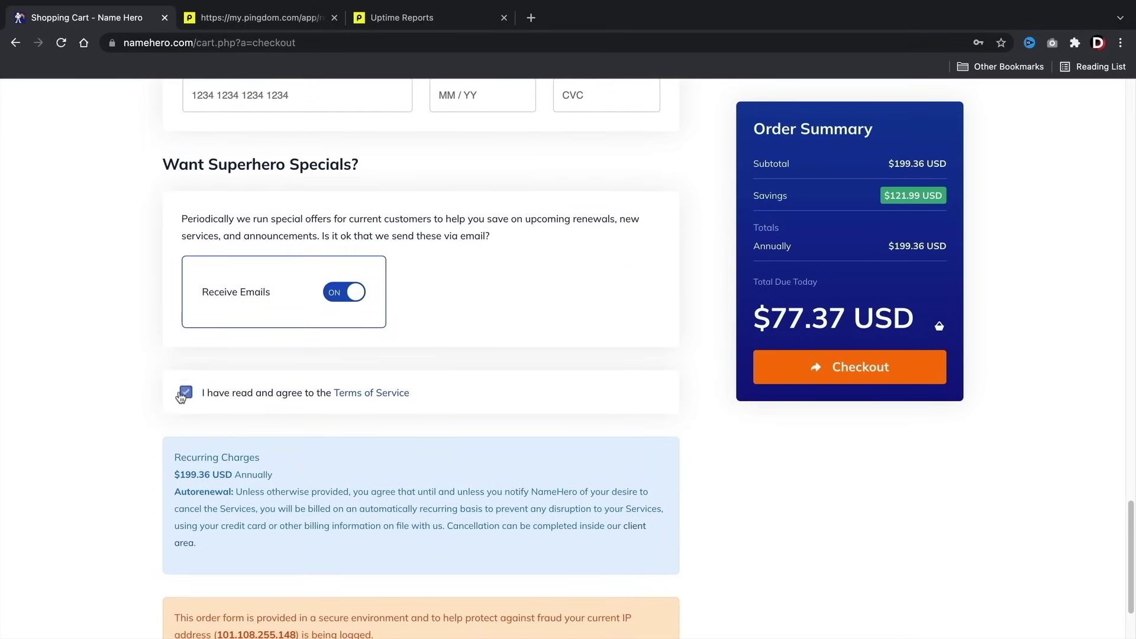
click(363, 394)
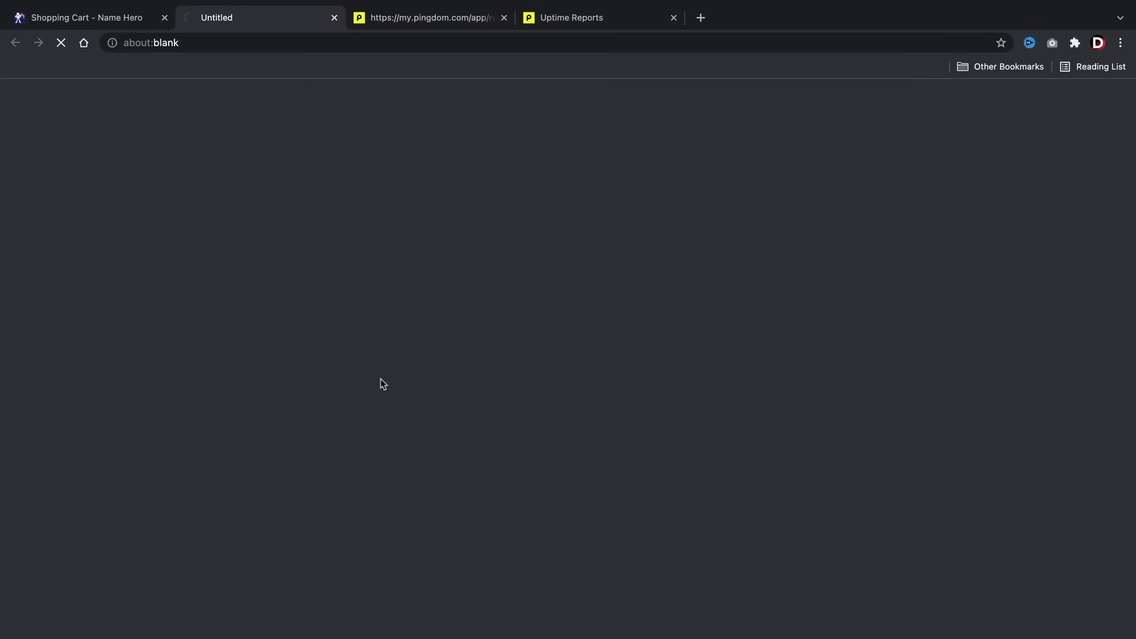
Read through the Terms of Service page, then return to the checkout tab.
scroll(495, 331, down, 6)
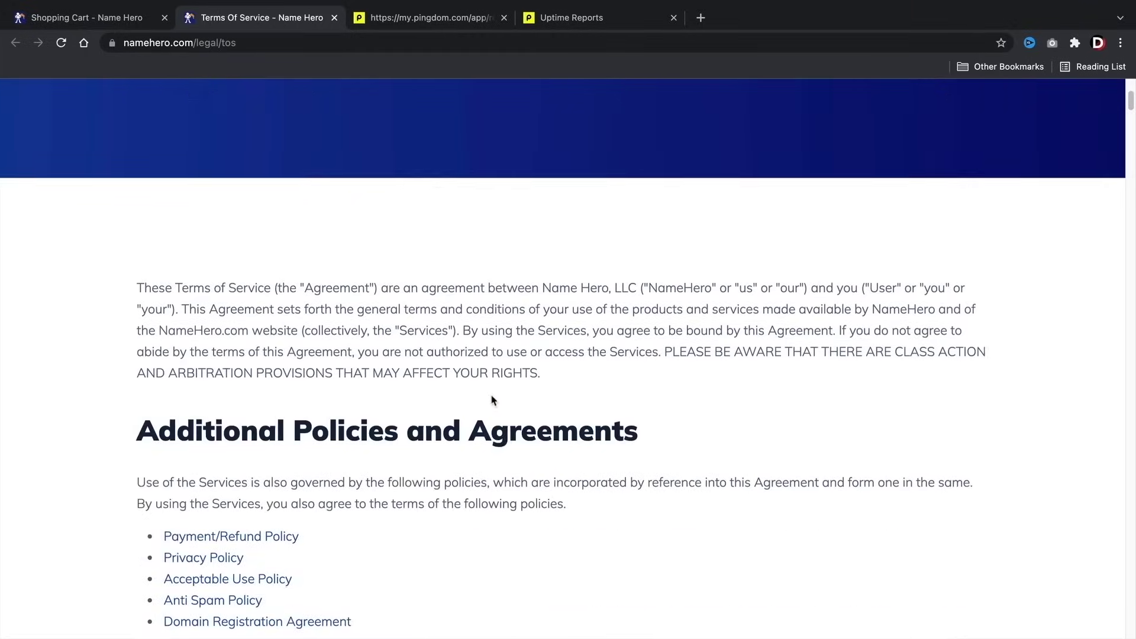
drag(1130, 103, 598, 96)
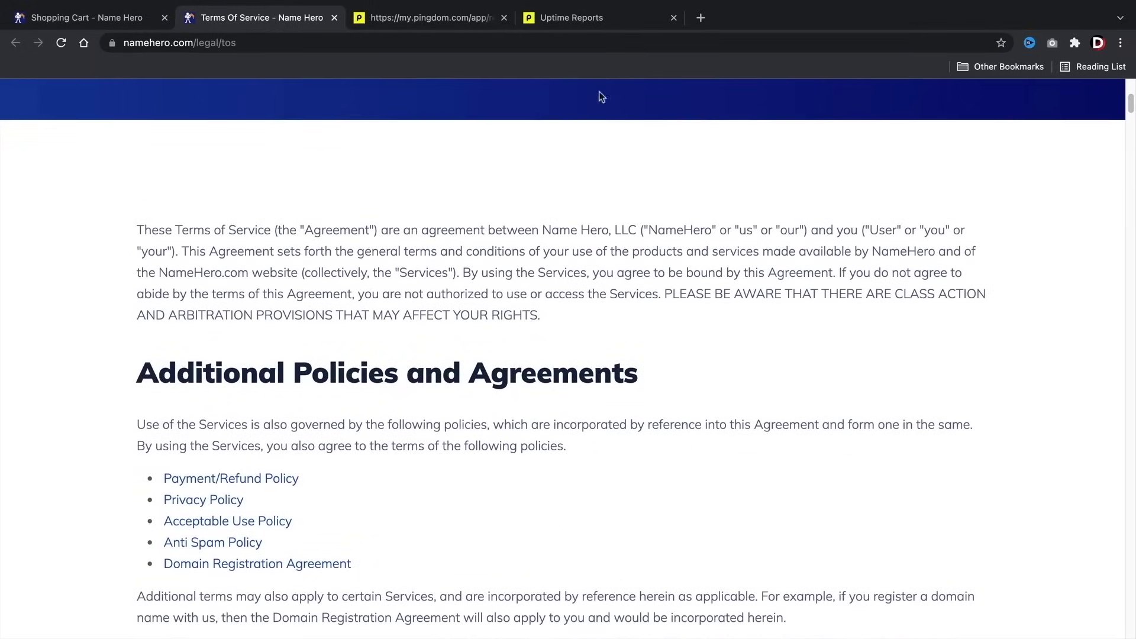
scroll(401, 178, up, 5)
click(130, 21)
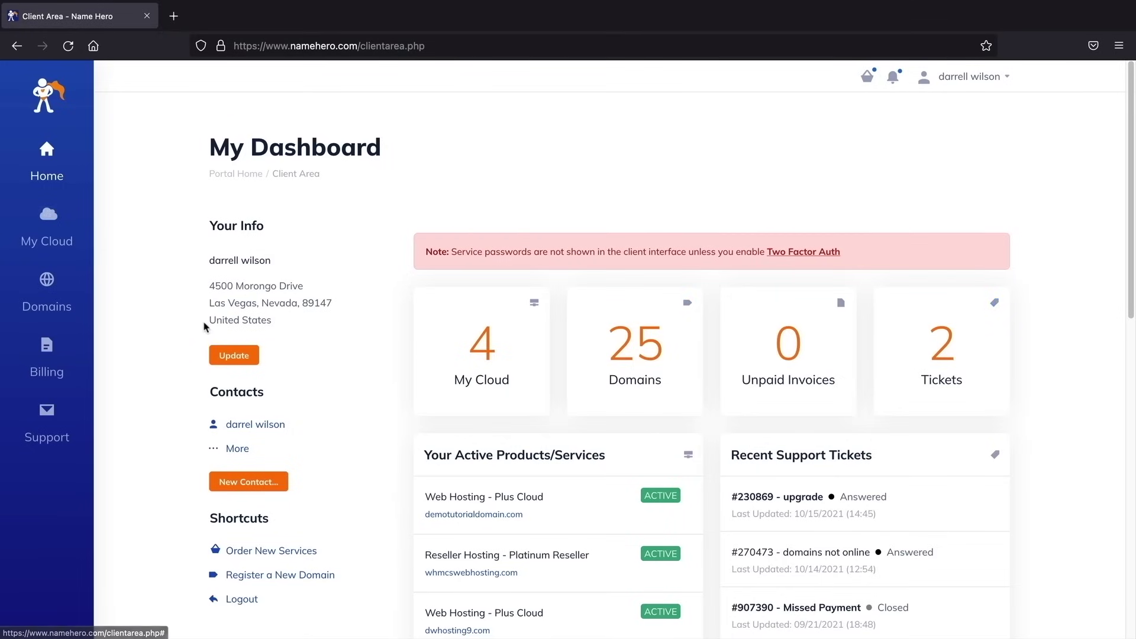
click(52, 224)
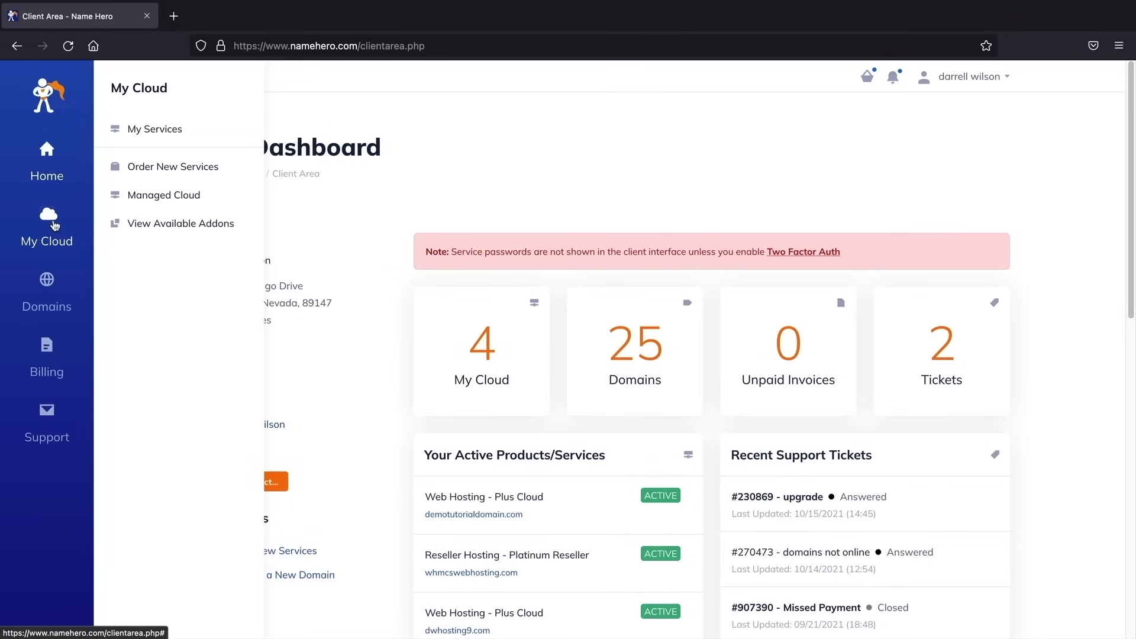
click(47, 292)
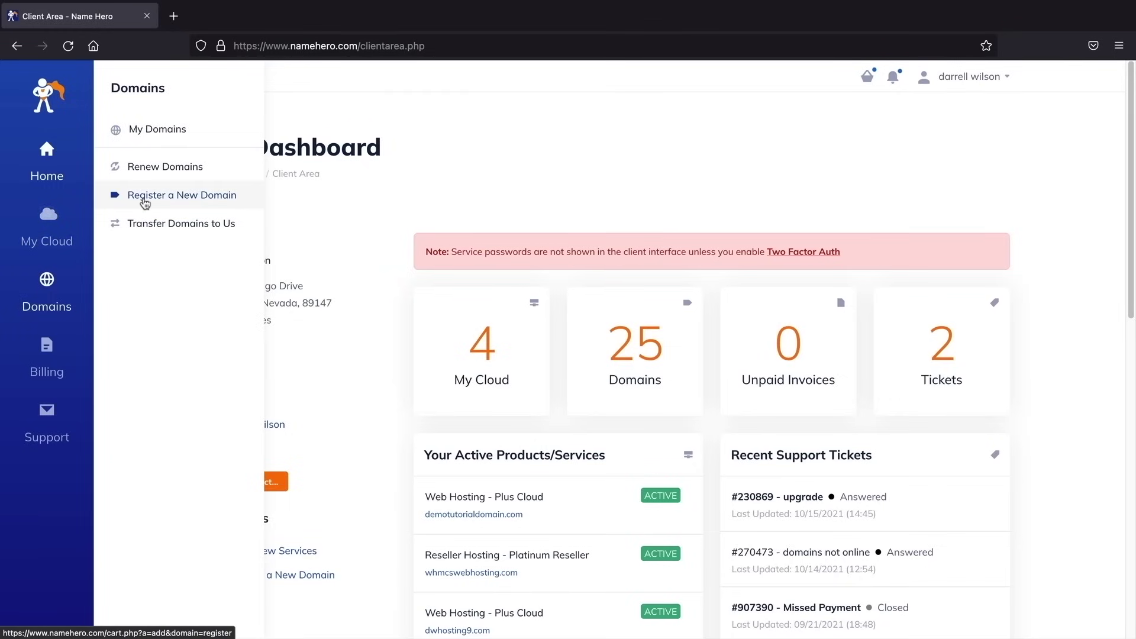
click(44, 364)
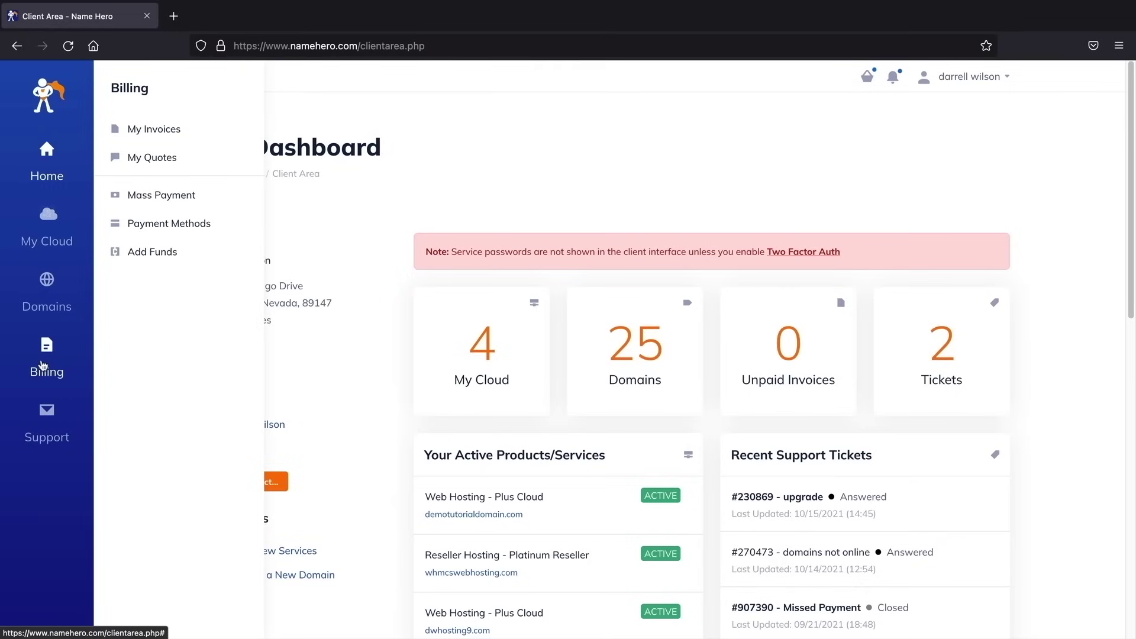
click(54, 428)
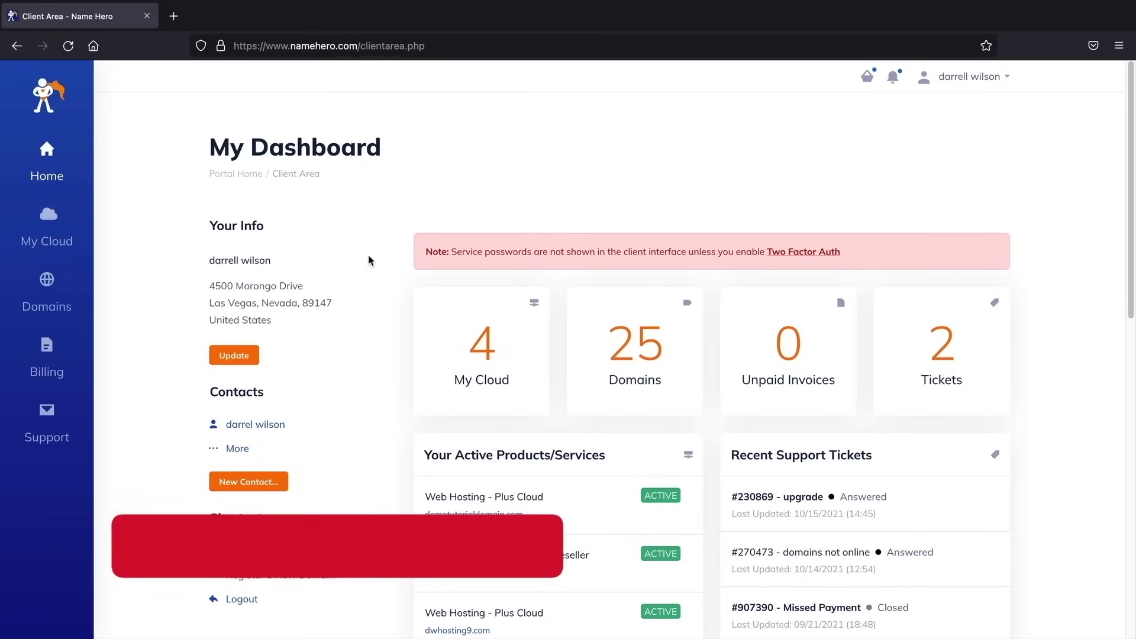
click(486, 374)
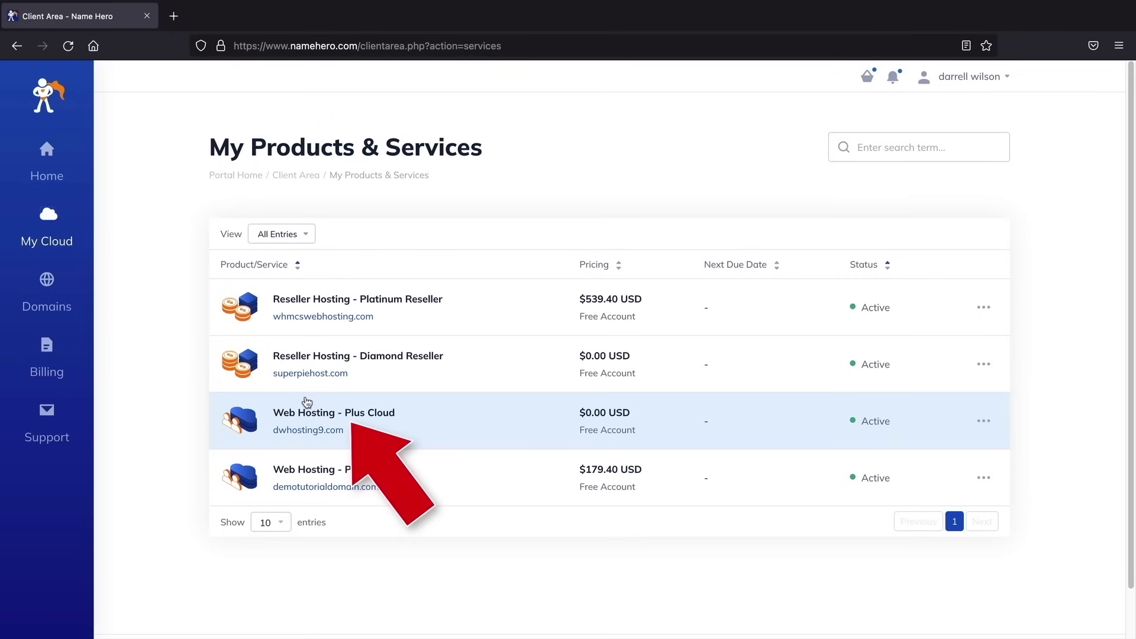
Open the Plus Cloud account for dwhosting9.com, log in to cPanel, and search 'wordpress'.
click(285, 422)
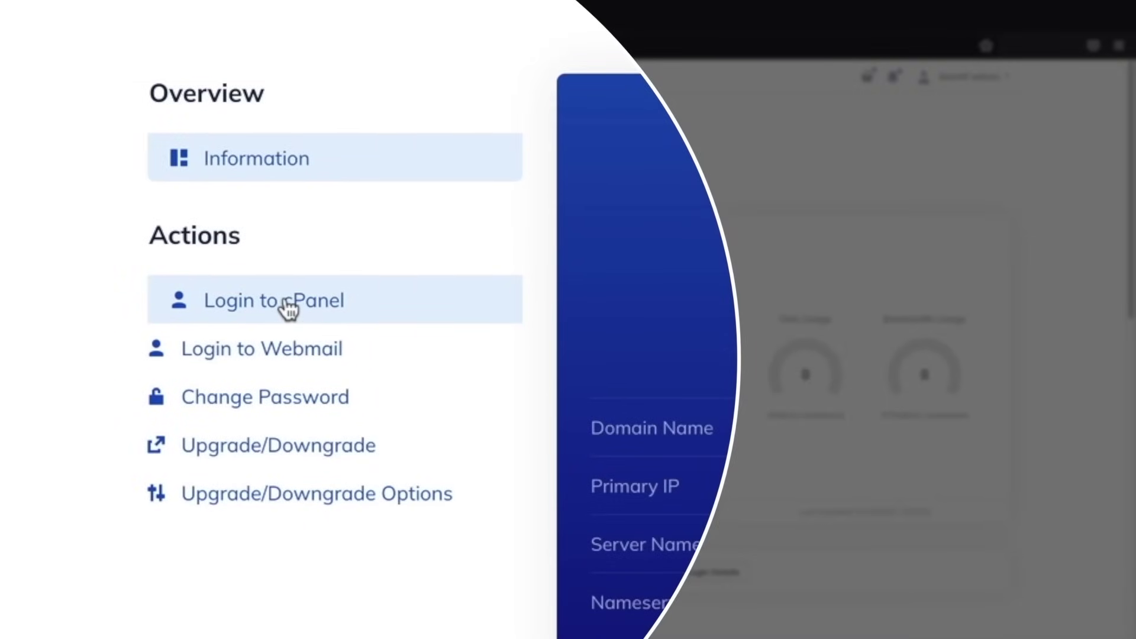
click(286, 301)
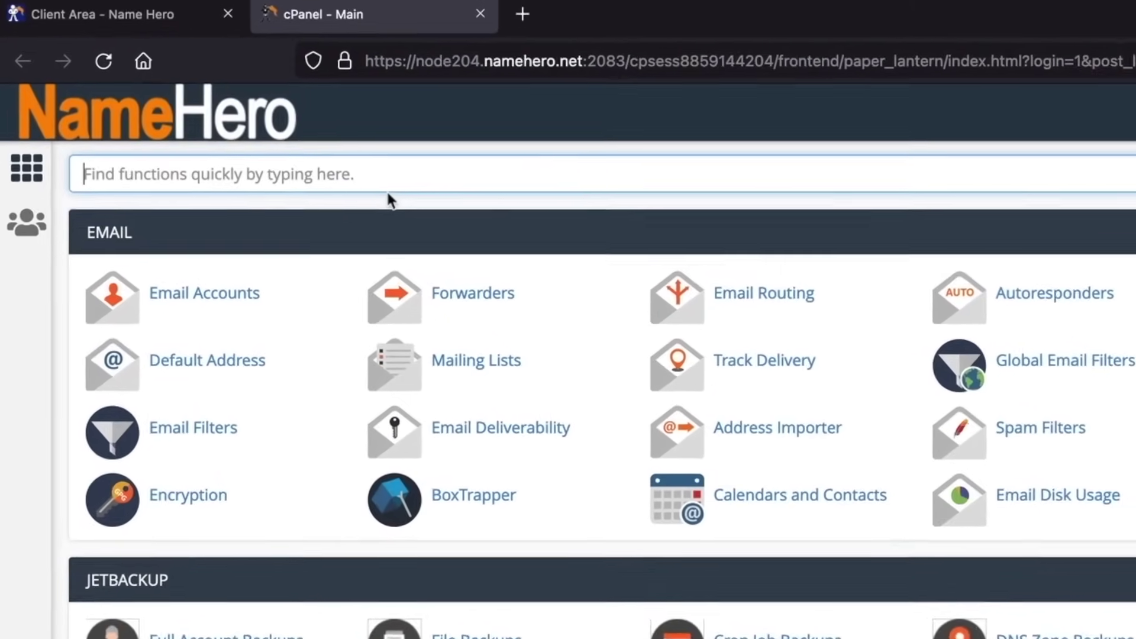
text(wordpress)
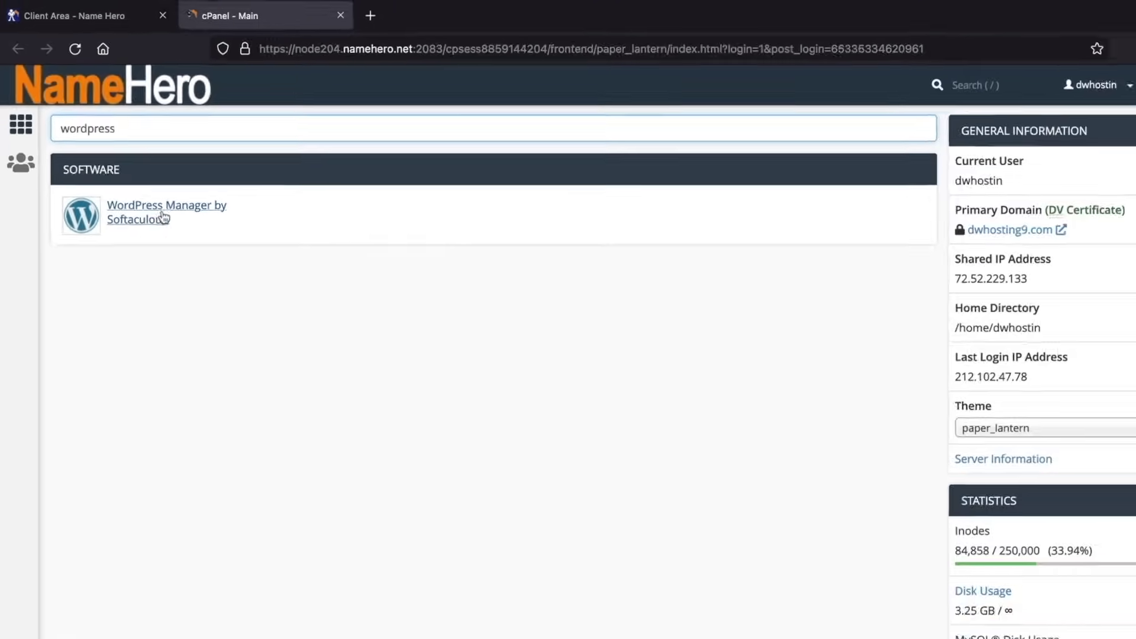
Launch WordPress Manager by Softaculous and start a new WordPress install on dwhosting9.com.
click(164, 217)
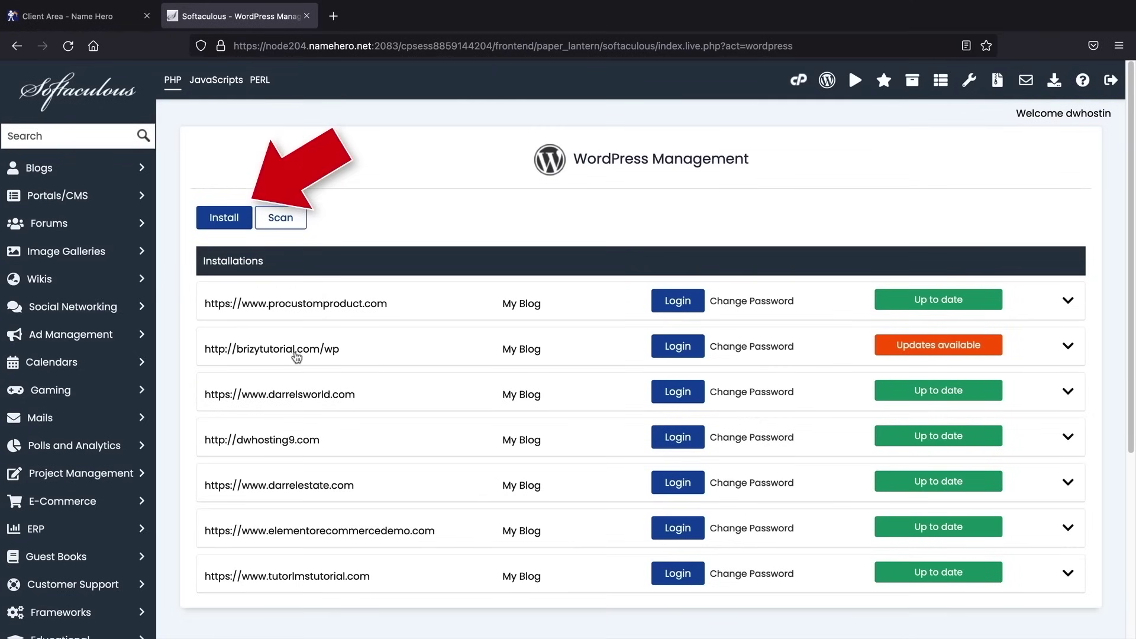
click(242, 220)
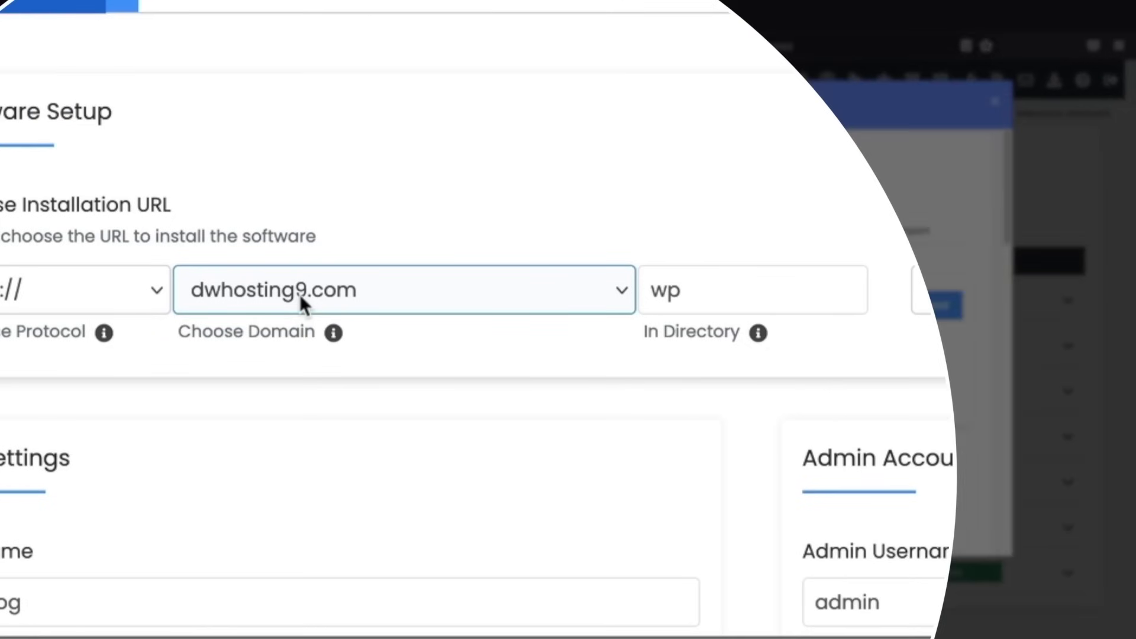
click(300, 293)
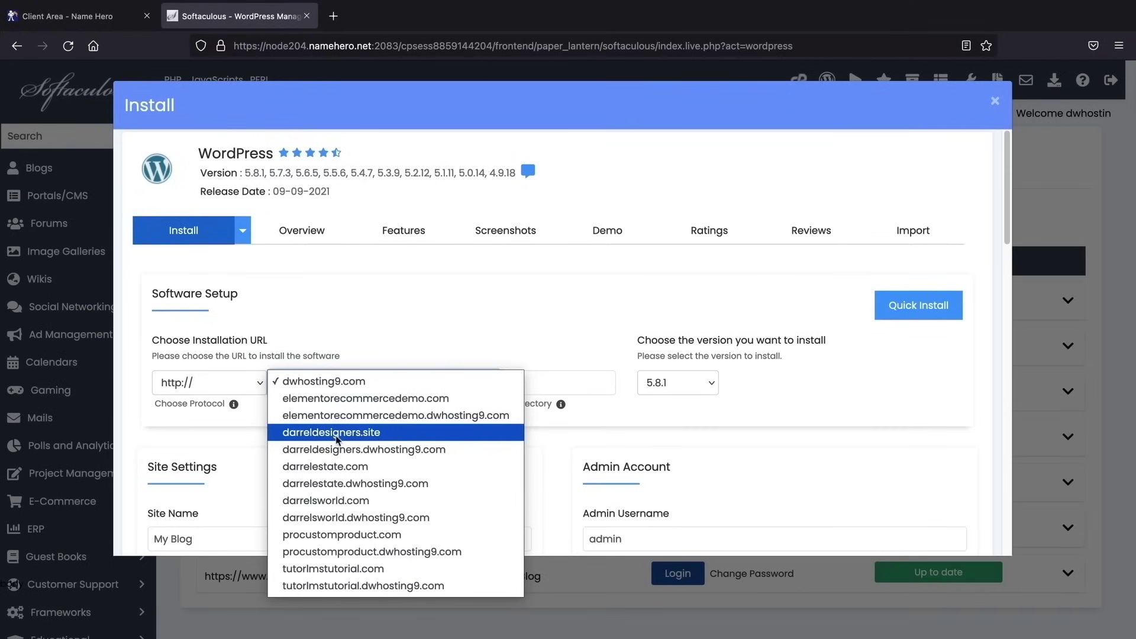
click(336, 437)
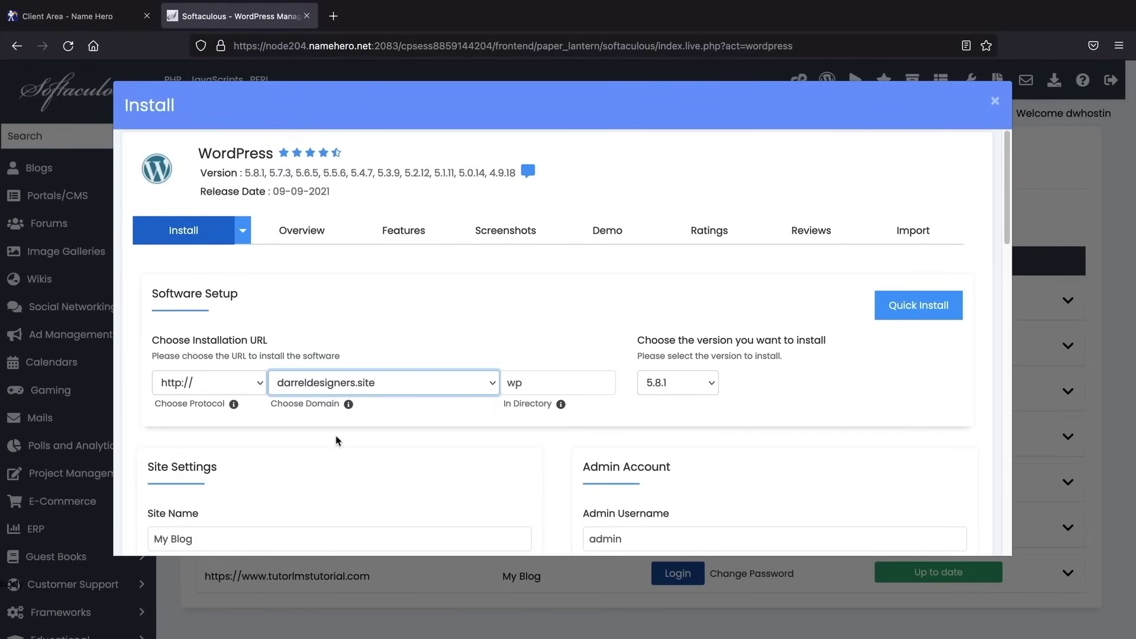
click(251, 386)
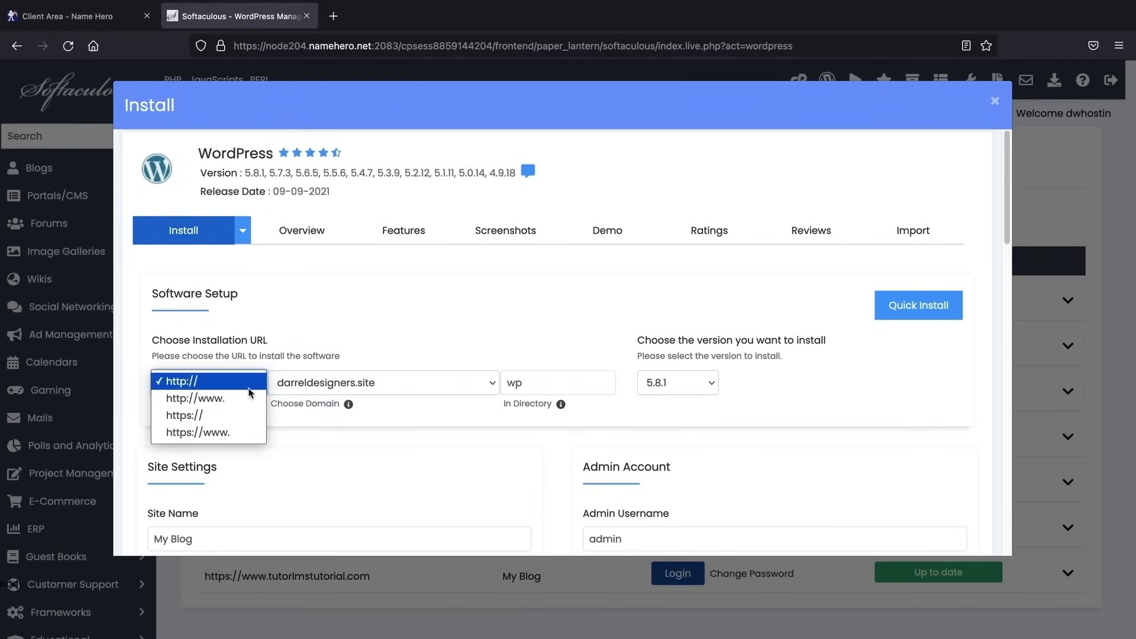
click(216, 433)
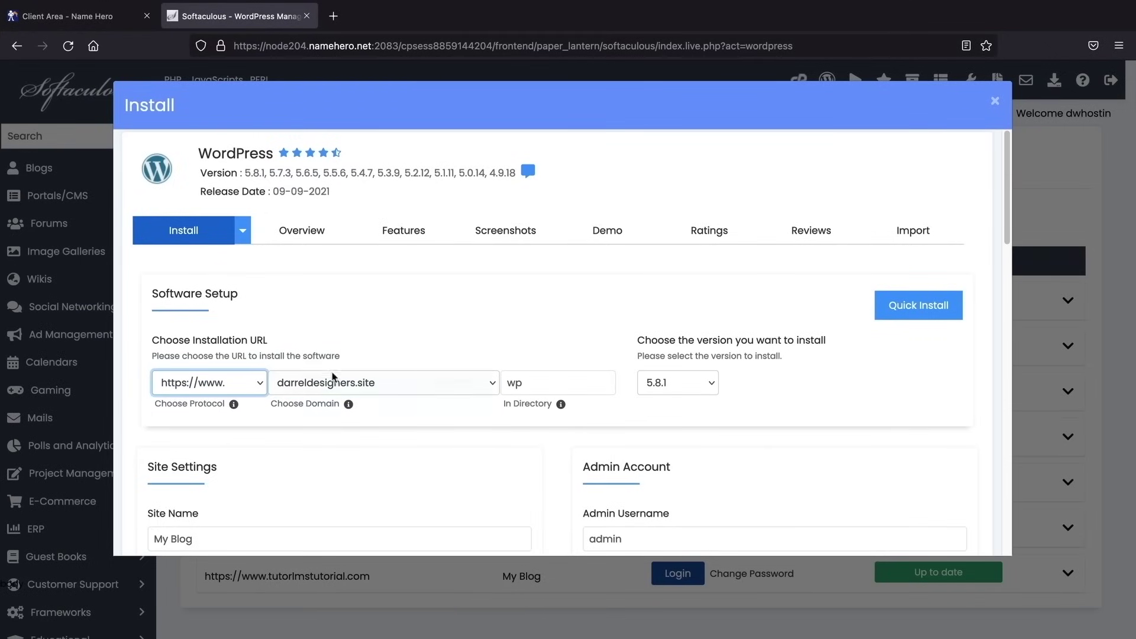
click(557, 383)
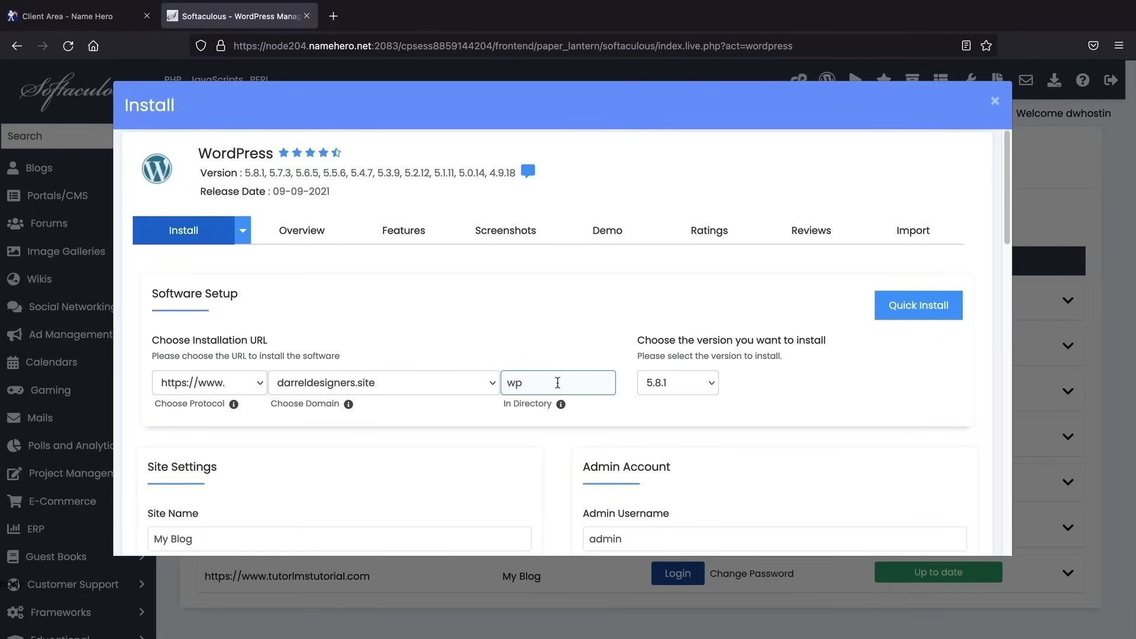
double_click(537, 387)
key(BackSpace)
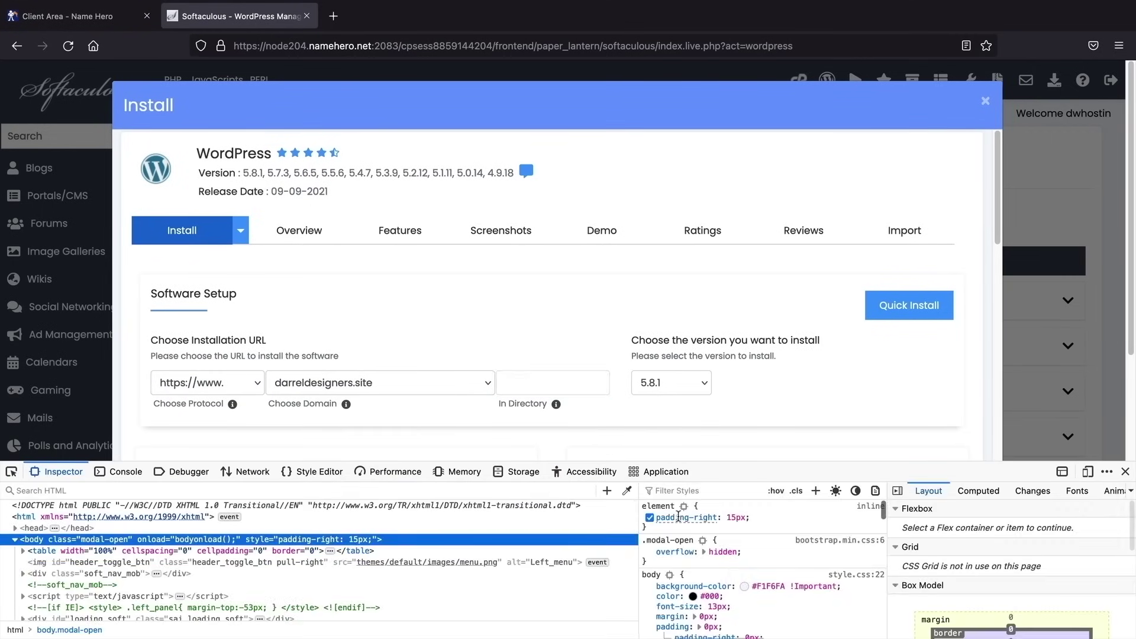
Close the developer tools and scroll down to the Site Settings and Admin Account sections.
click(1126, 470)
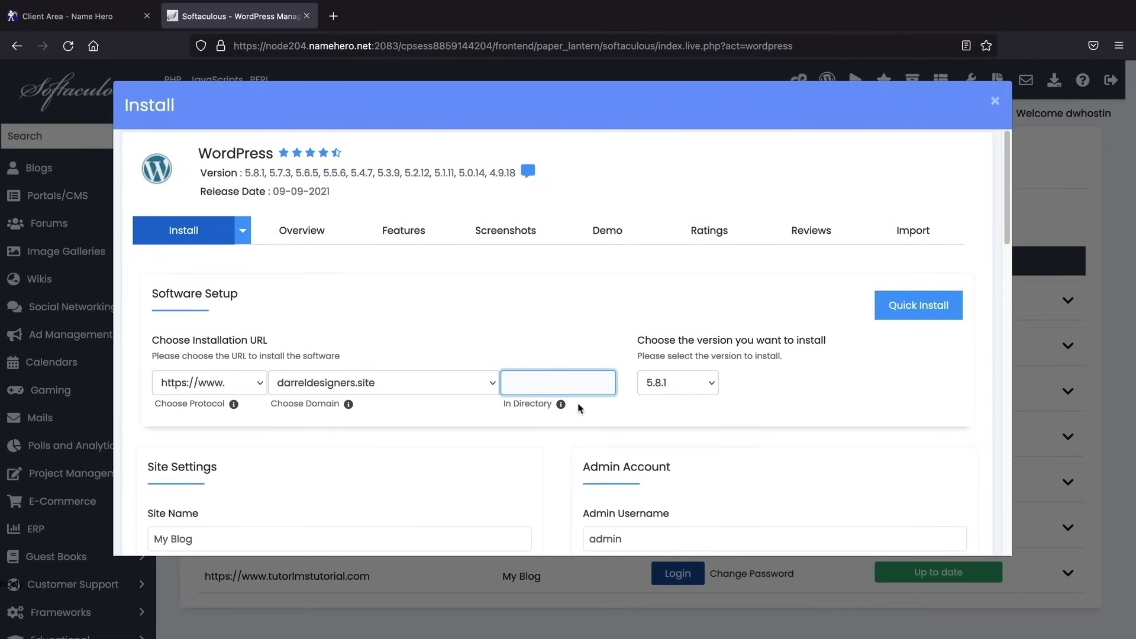
scroll(541, 389, down, 3)
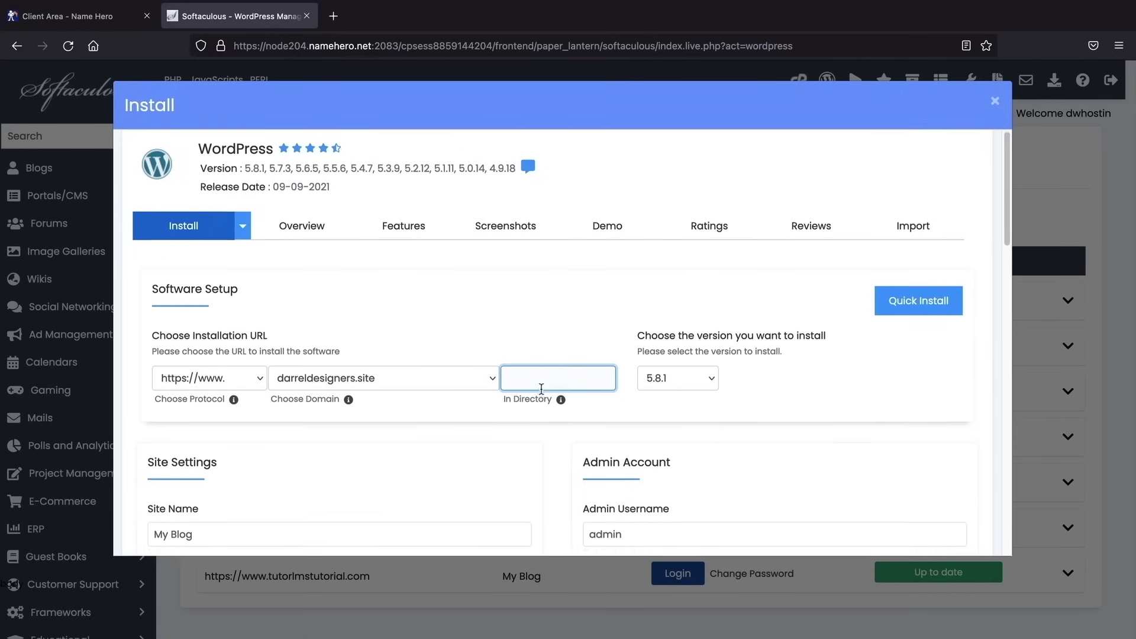
scroll(541, 394, down, 1)
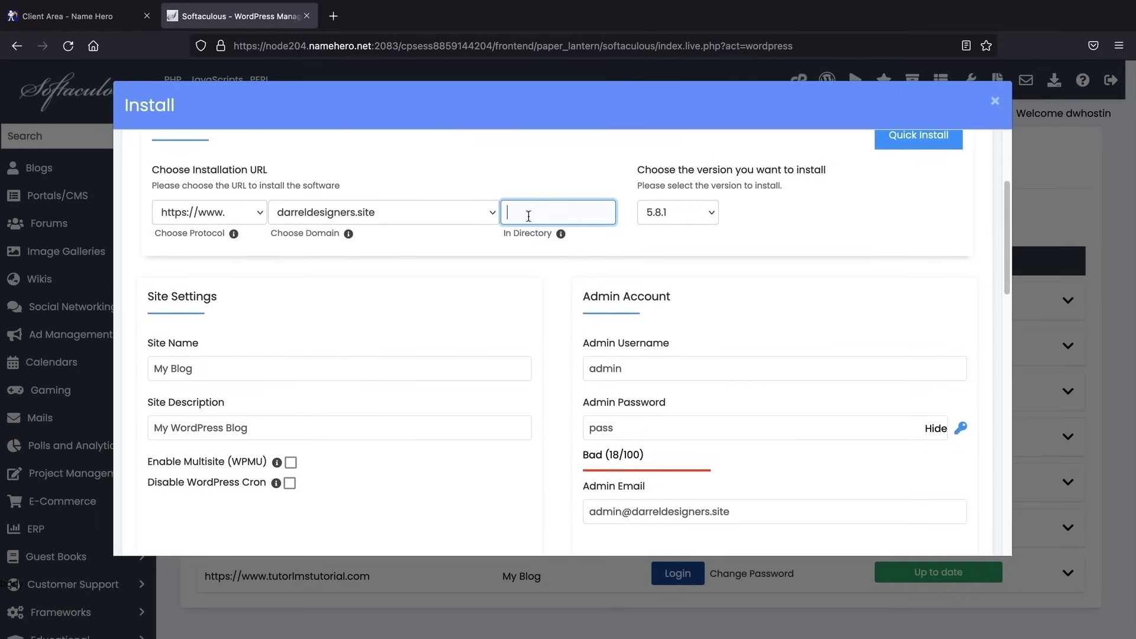
scroll(570, 379, down, 2)
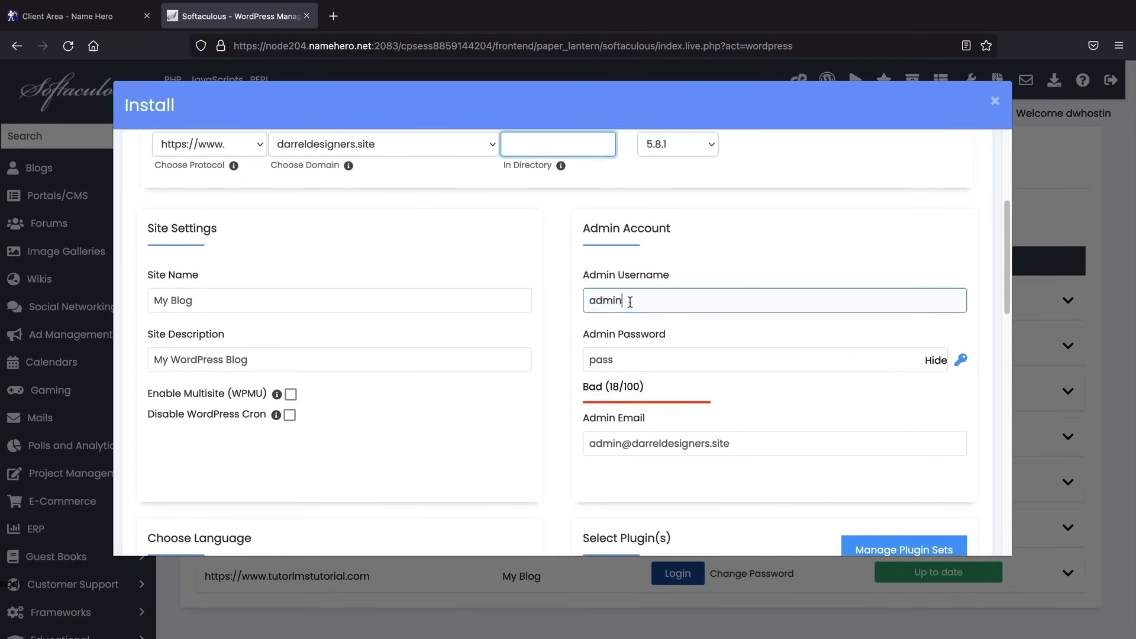
drag(628, 300, 569, 306)
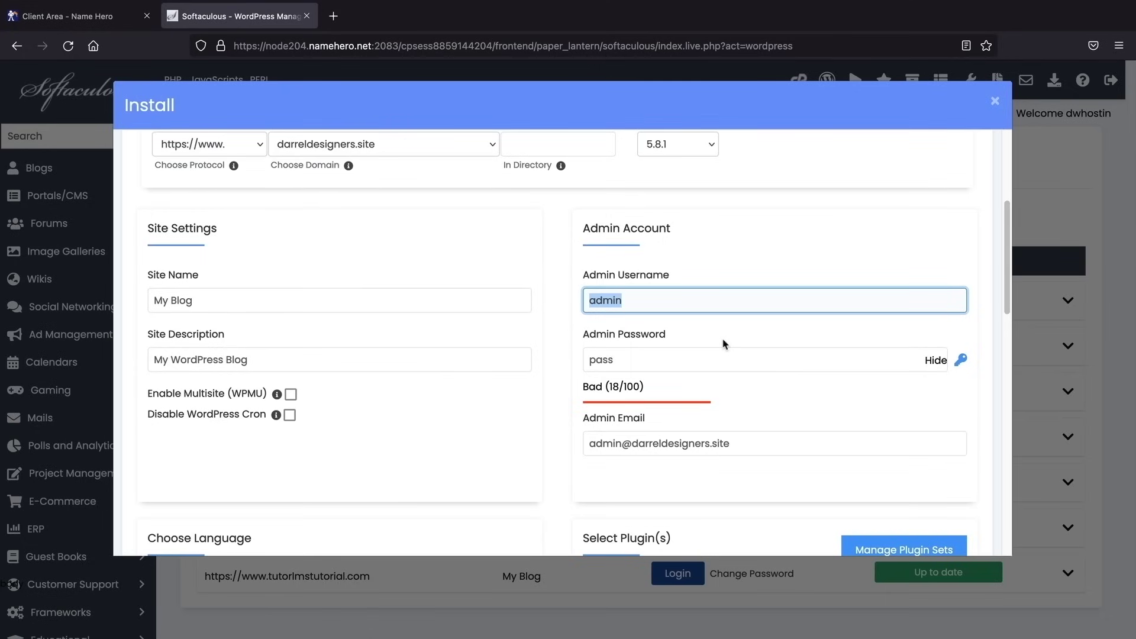
key(Tab)
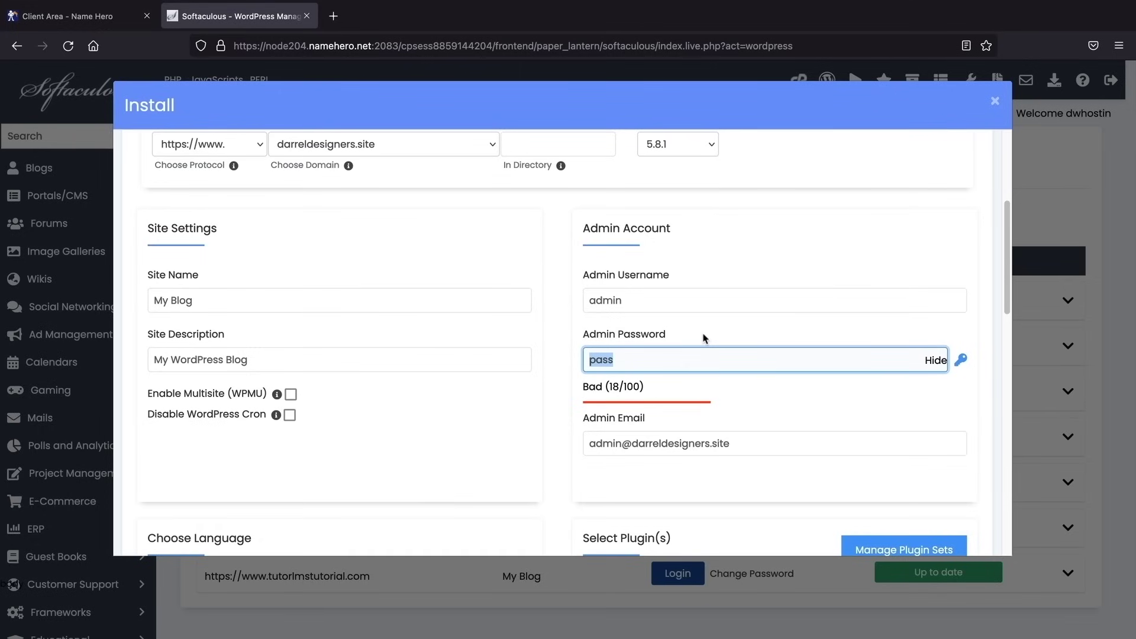
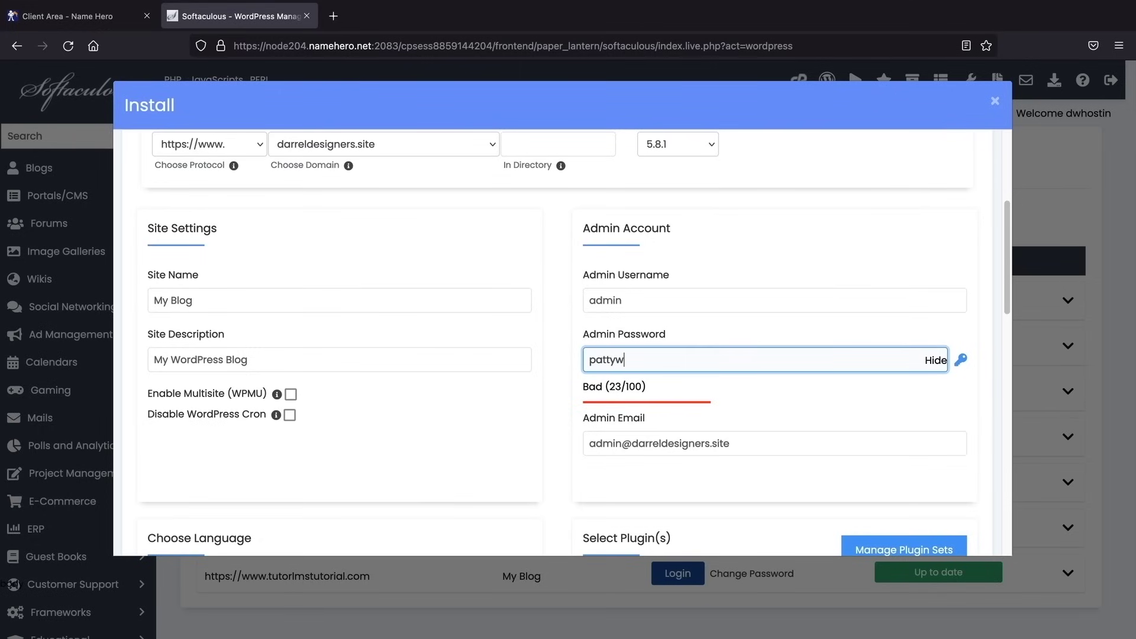
Enter a new admin password and replace the admin e-mail with the owner's address.
click(663, 441)
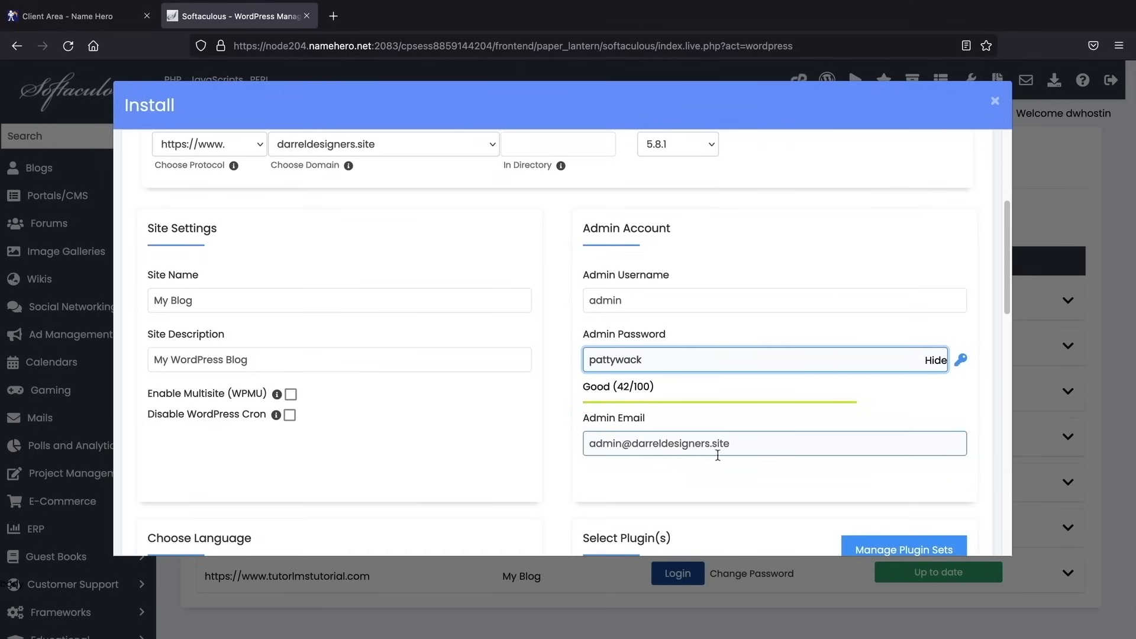
drag(747, 447, 582, 445)
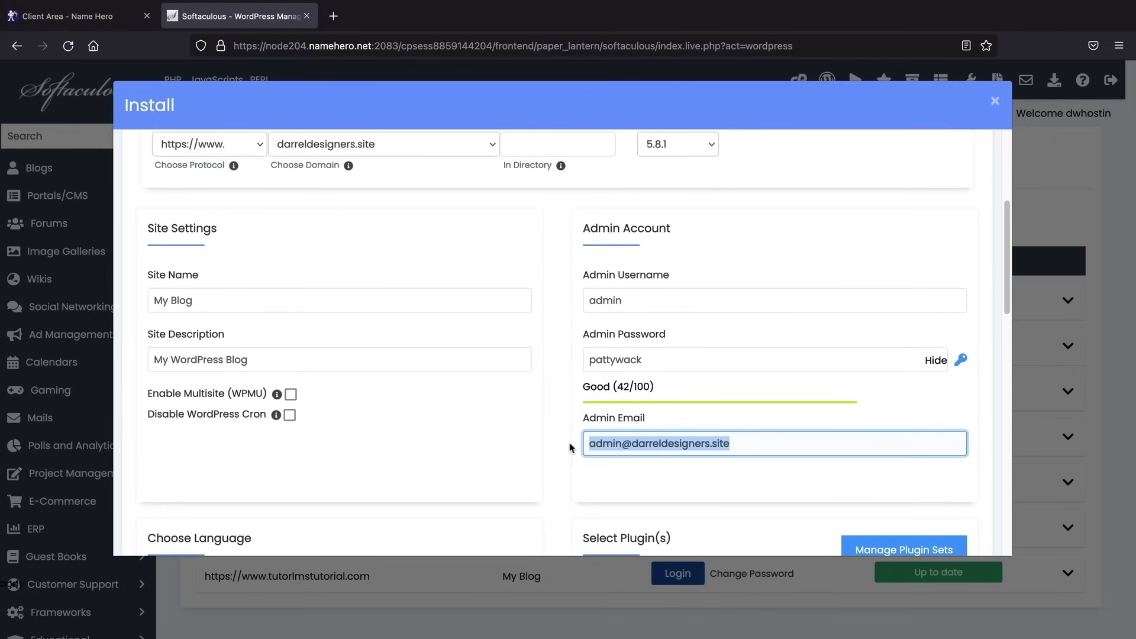
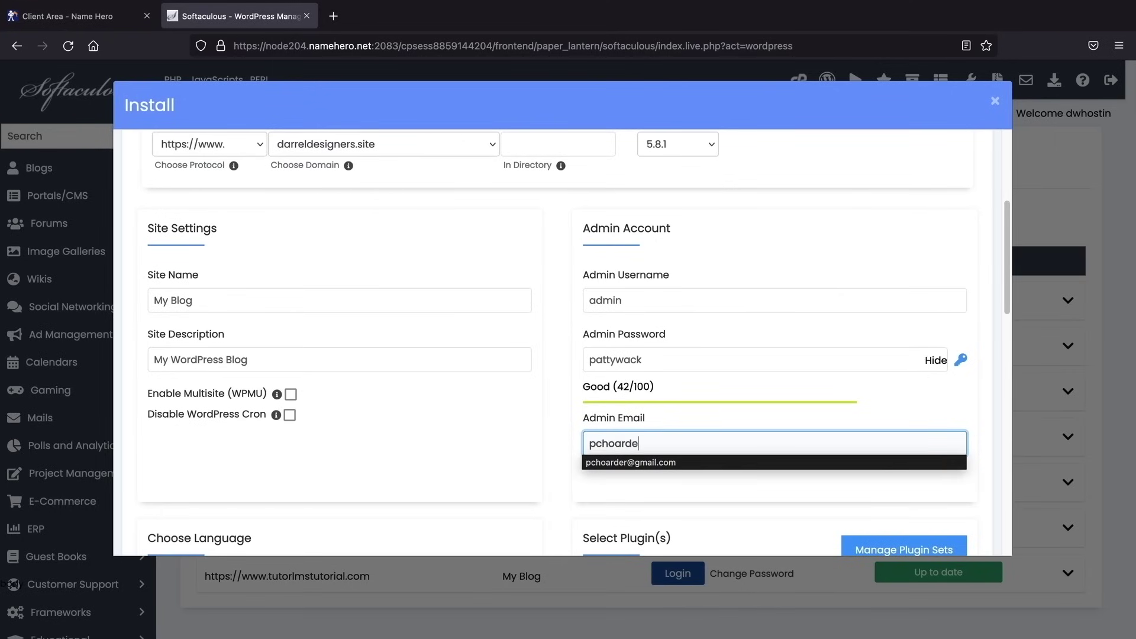
click(562, 452)
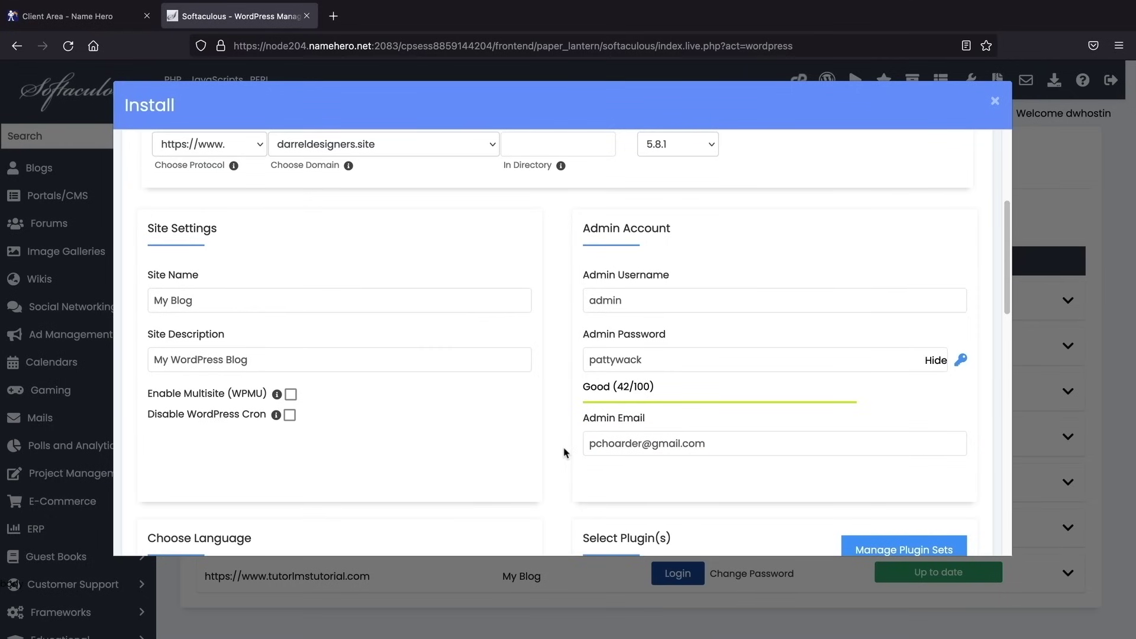
middle_click(563, 448)
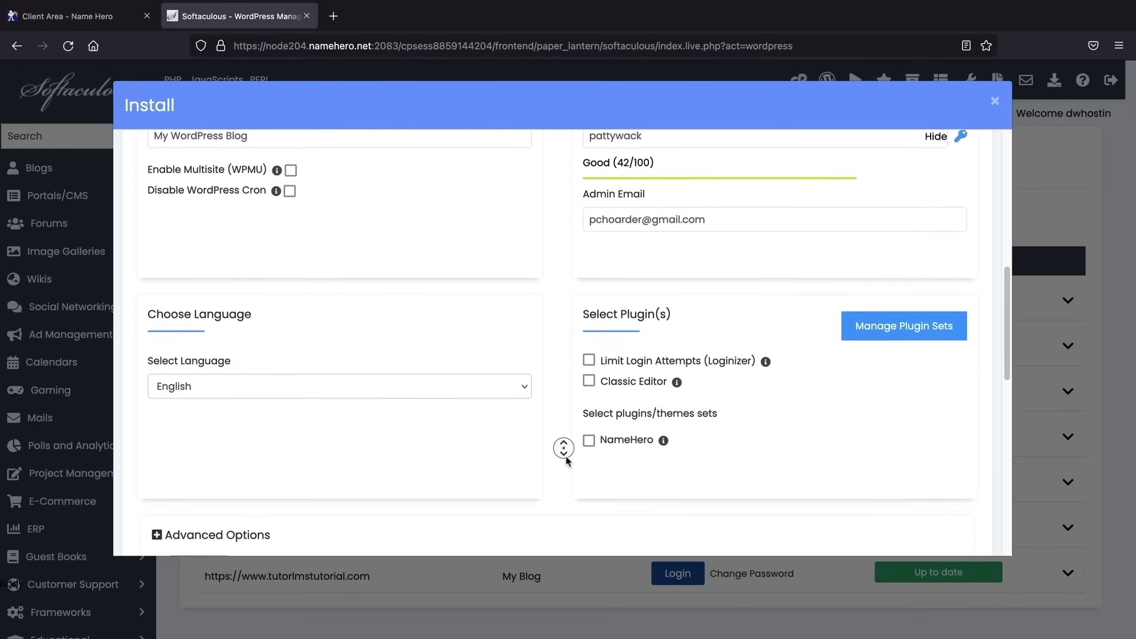
Keep English as the selected site language.
click(497, 339)
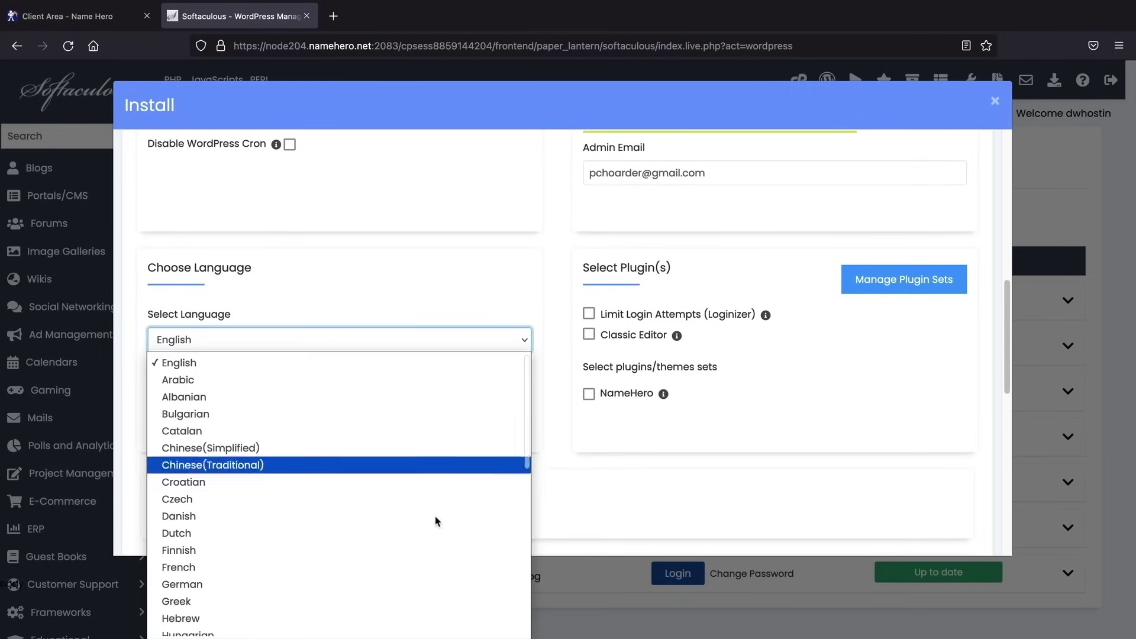
click(349, 362)
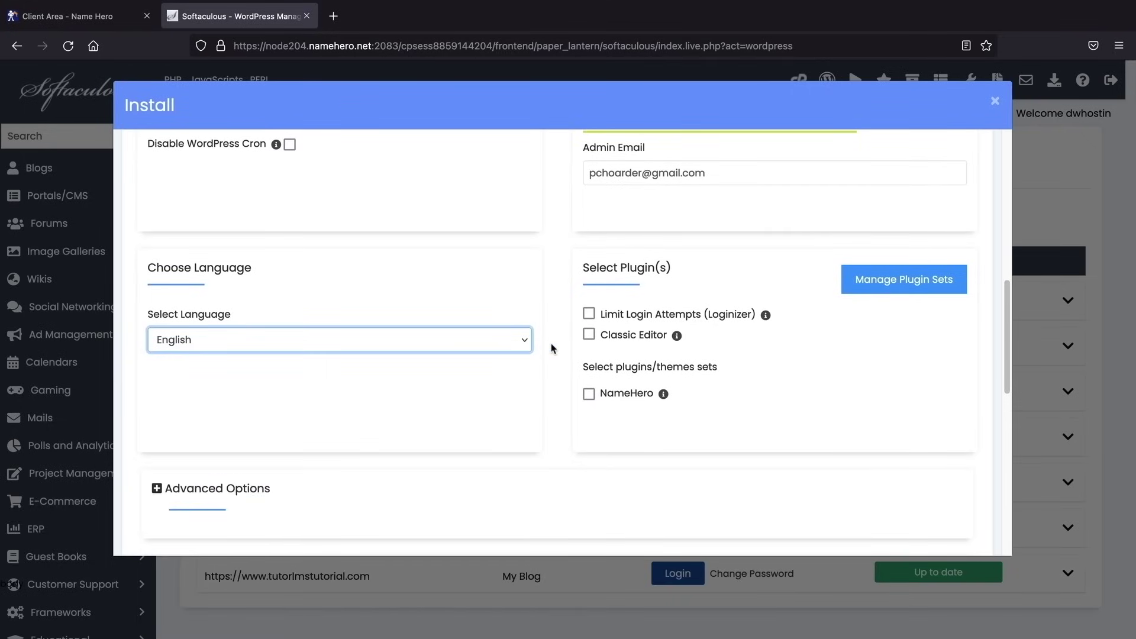
middle_click(557, 361)
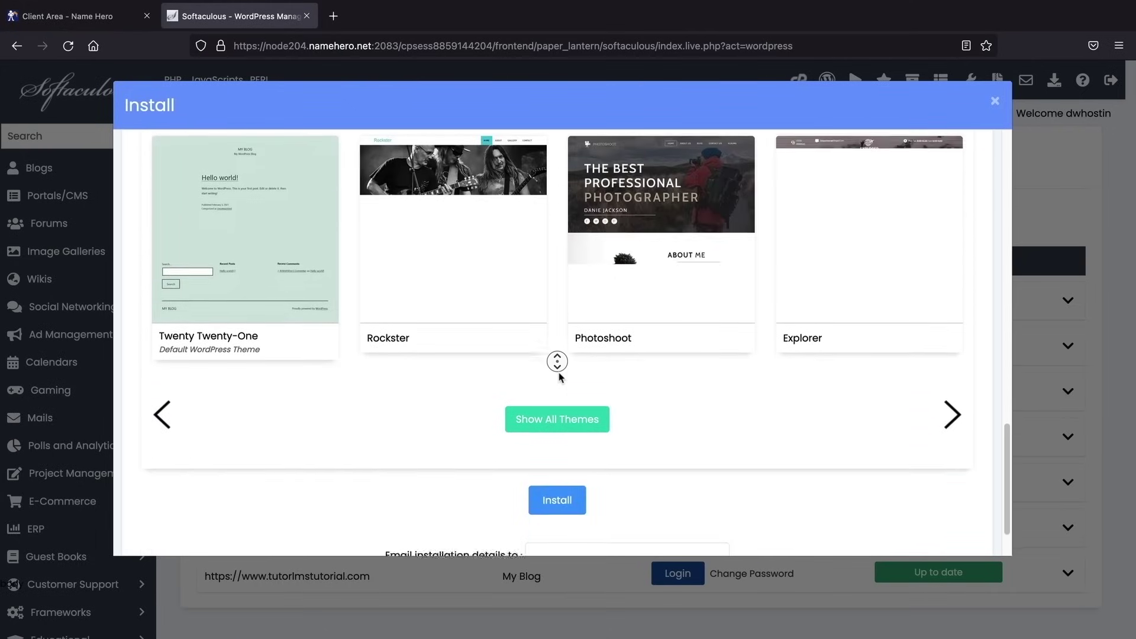
Run the WordPress installation on darreldesigners.site with the configured settings.
click(559, 376)
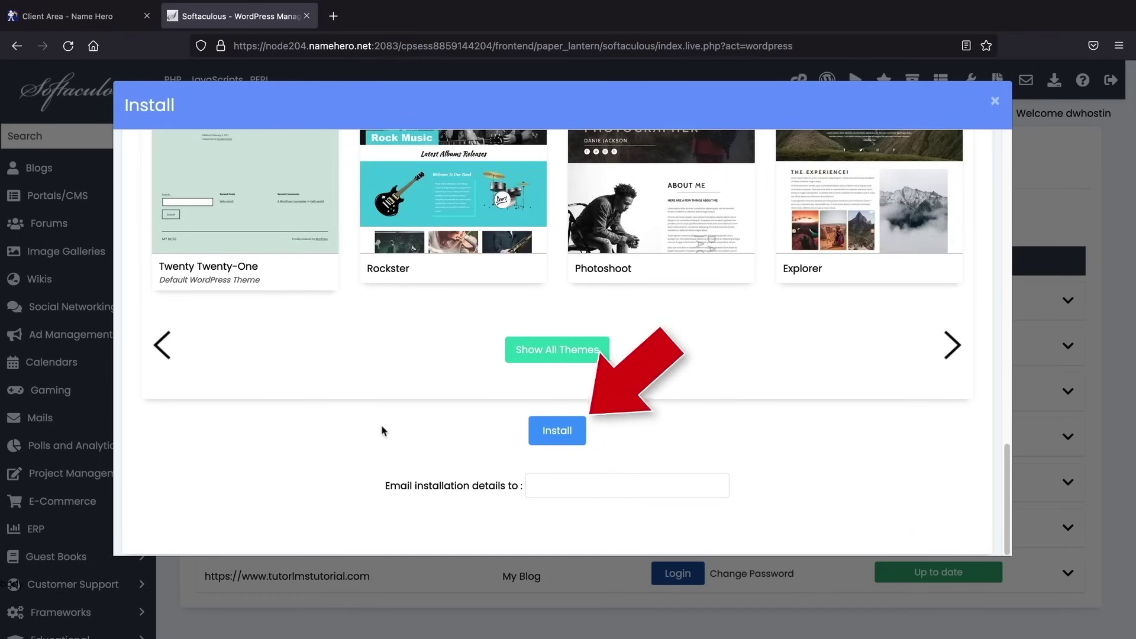
click(555, 432)
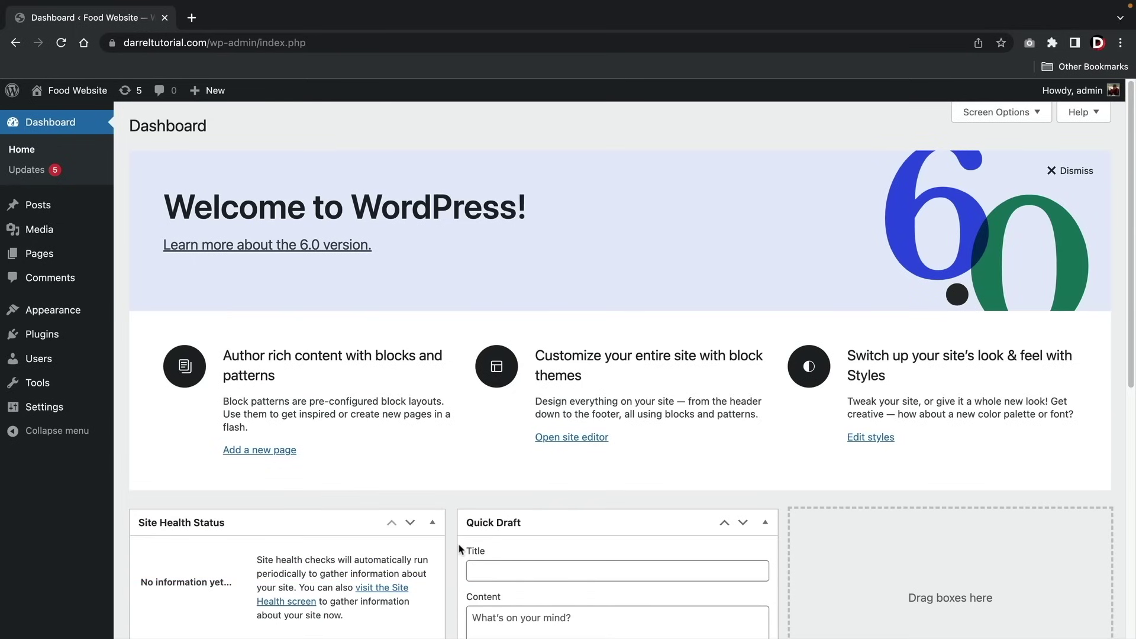
mouse_move(101, 90)
click(68, 118)
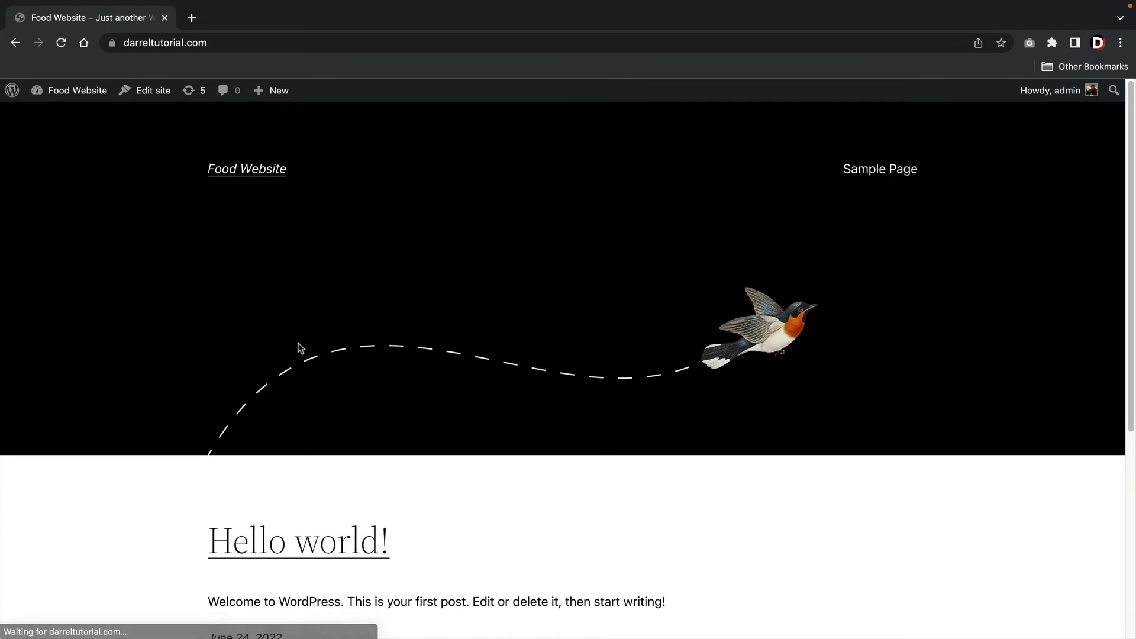
scroll(381, 323, down, 3)
scroll(382, 323, down, 4)
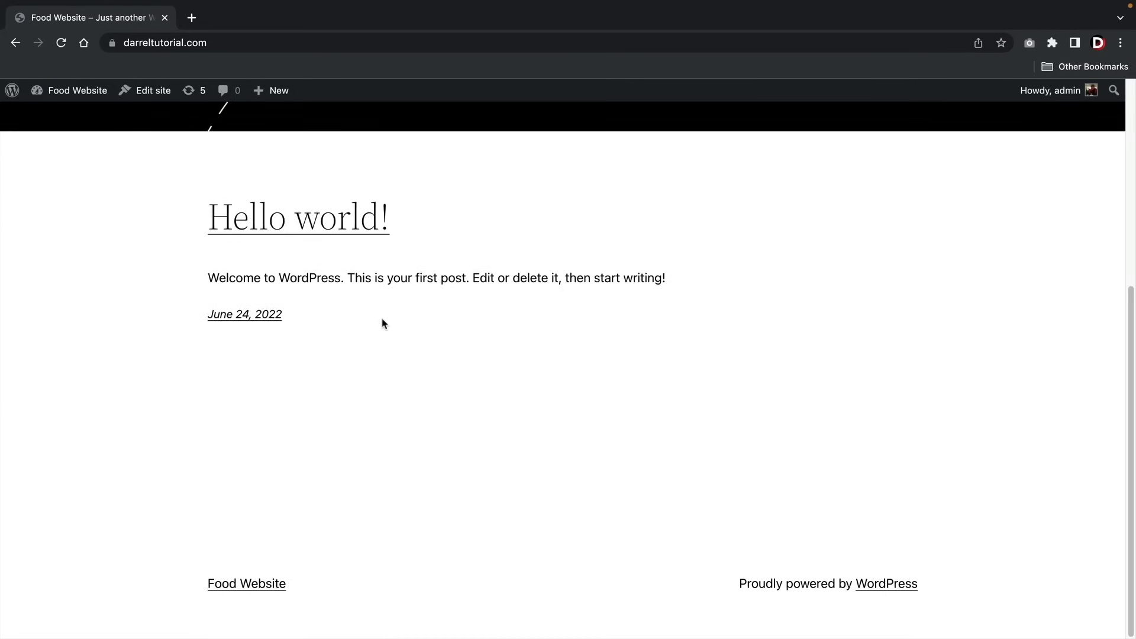
scroll(419, 348, up, 5)
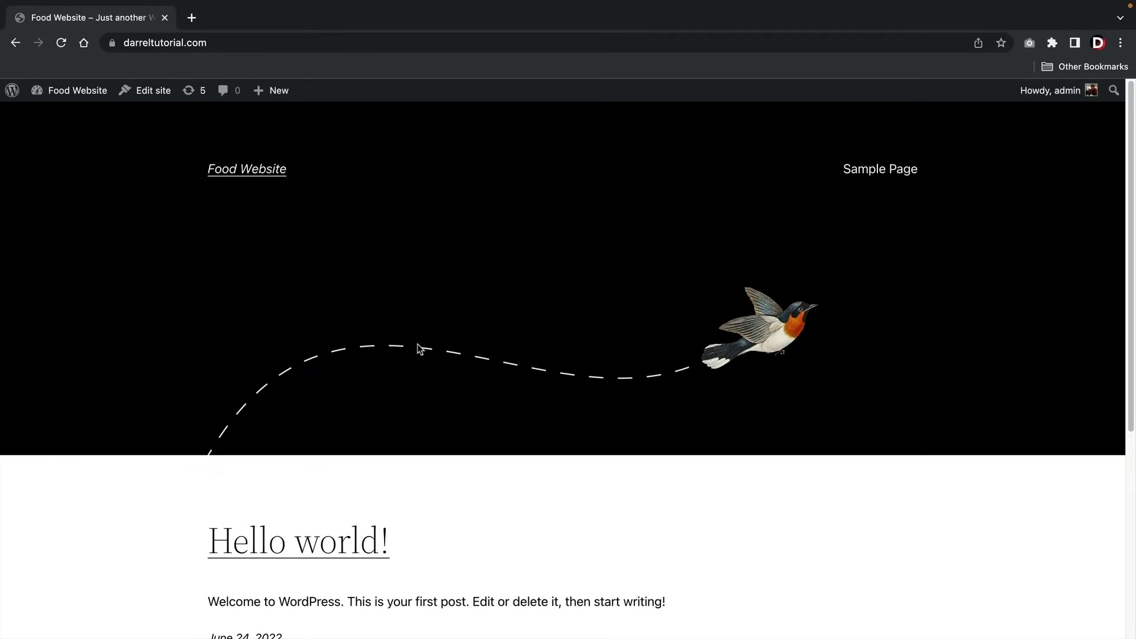
mouse_move(71, 93)
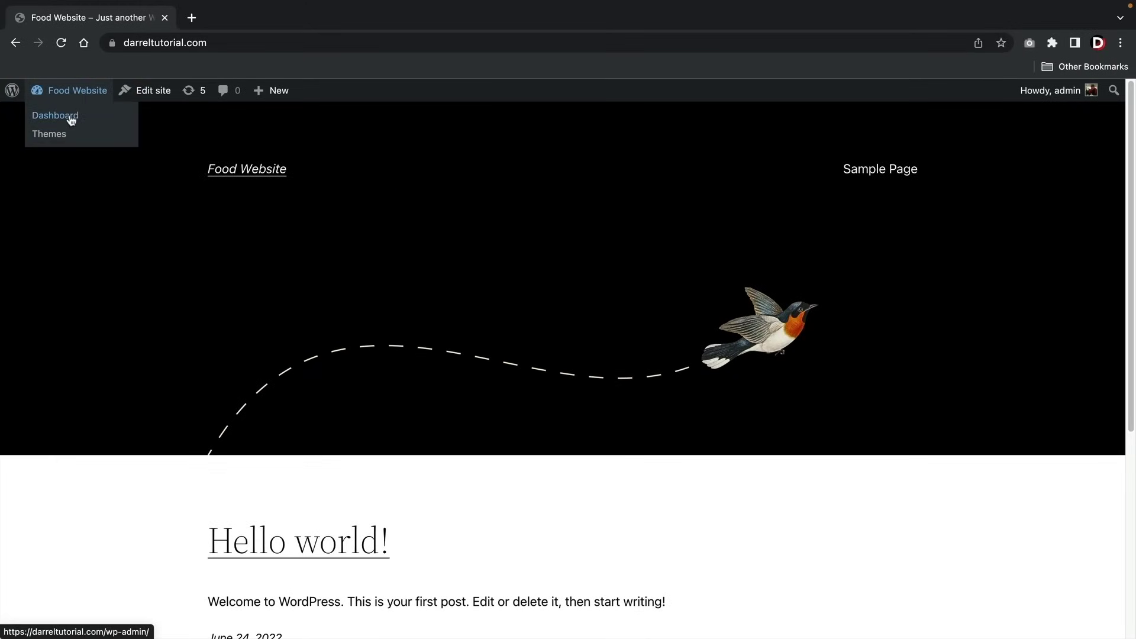
click(71, 120)
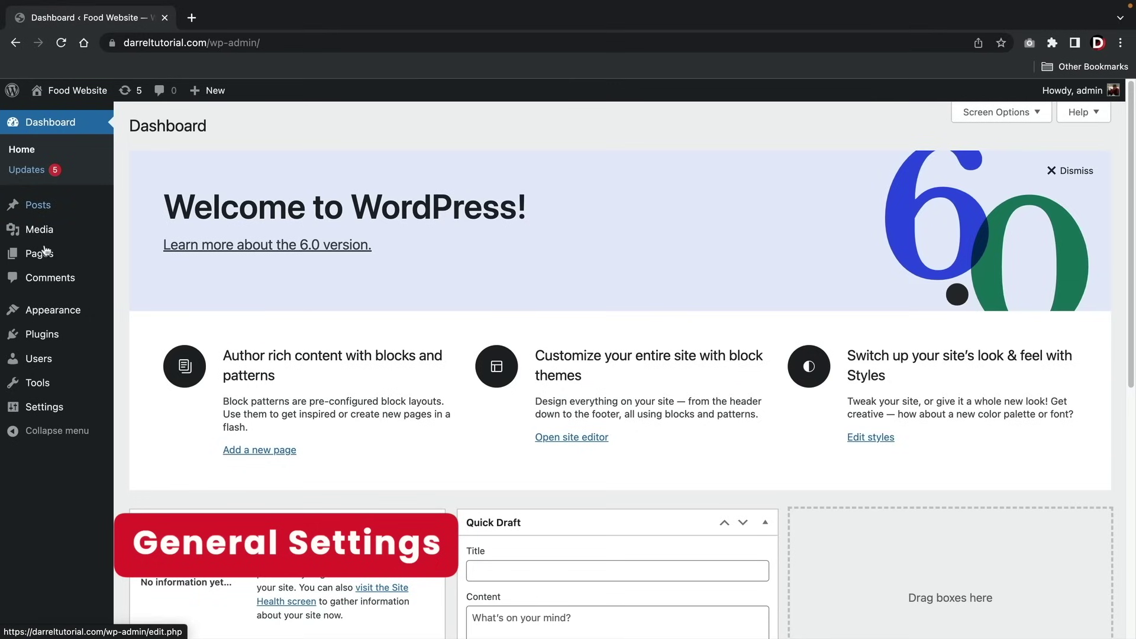
mouse_move(38, 358)
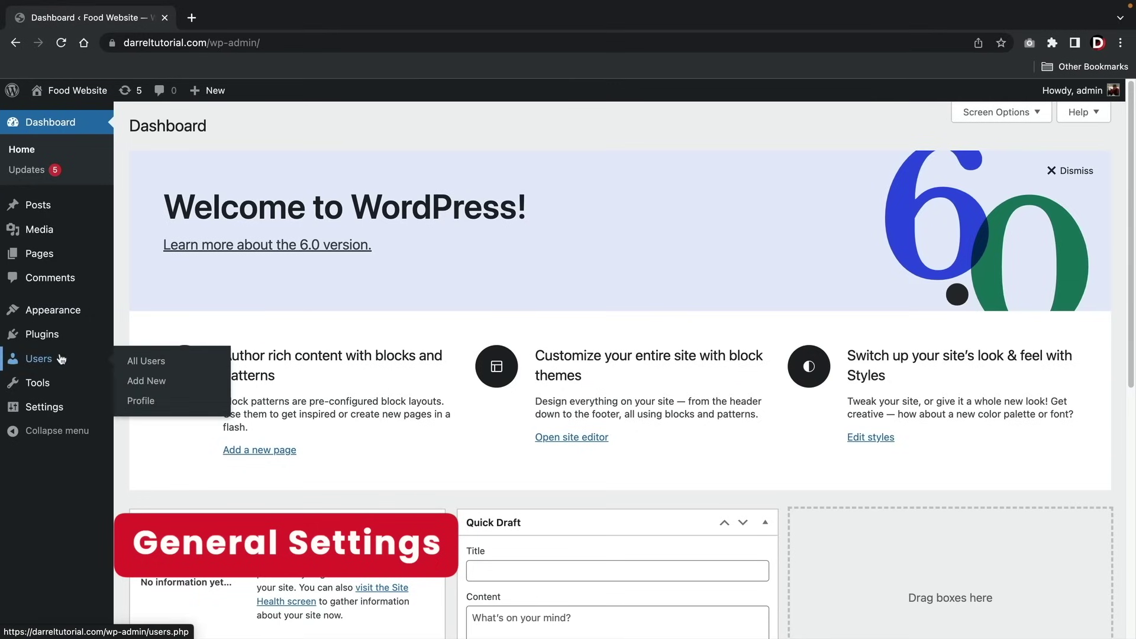
Open the admin profile and set the admin colour scheme to Midnight.
click(145, 400)
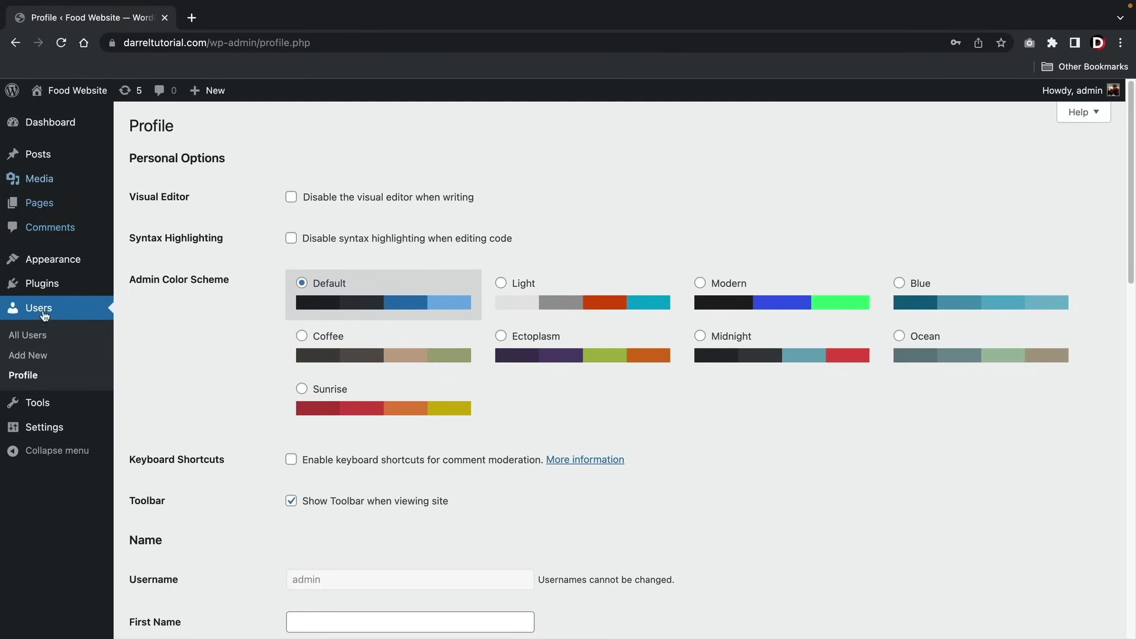
click(602, 303)
click(745, 297)
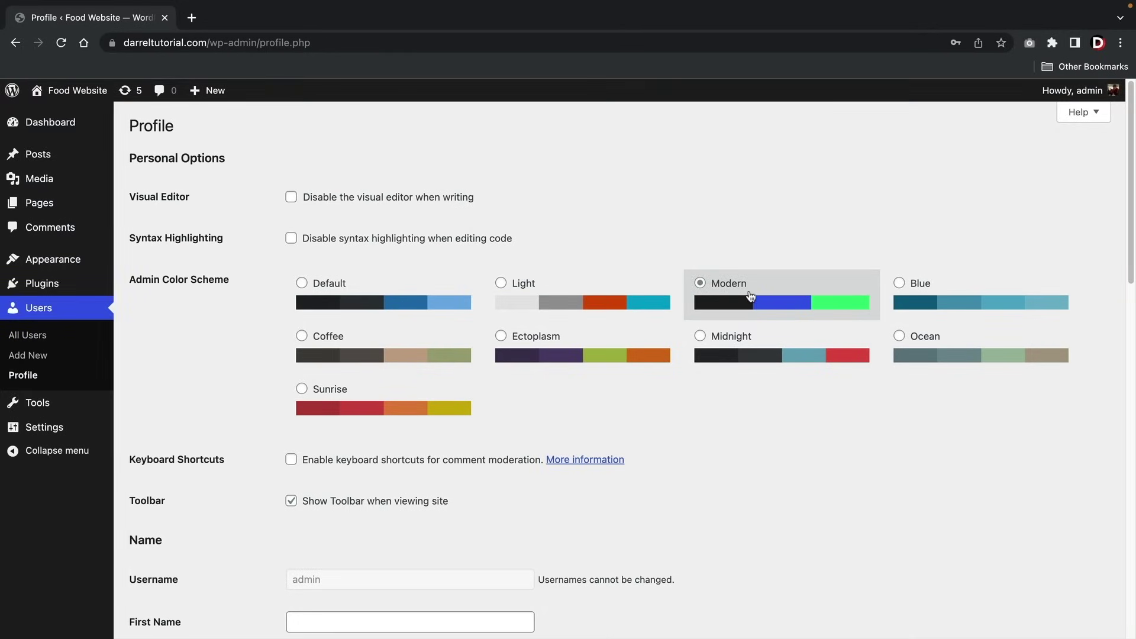
click(954, 298)
click(941, 349)
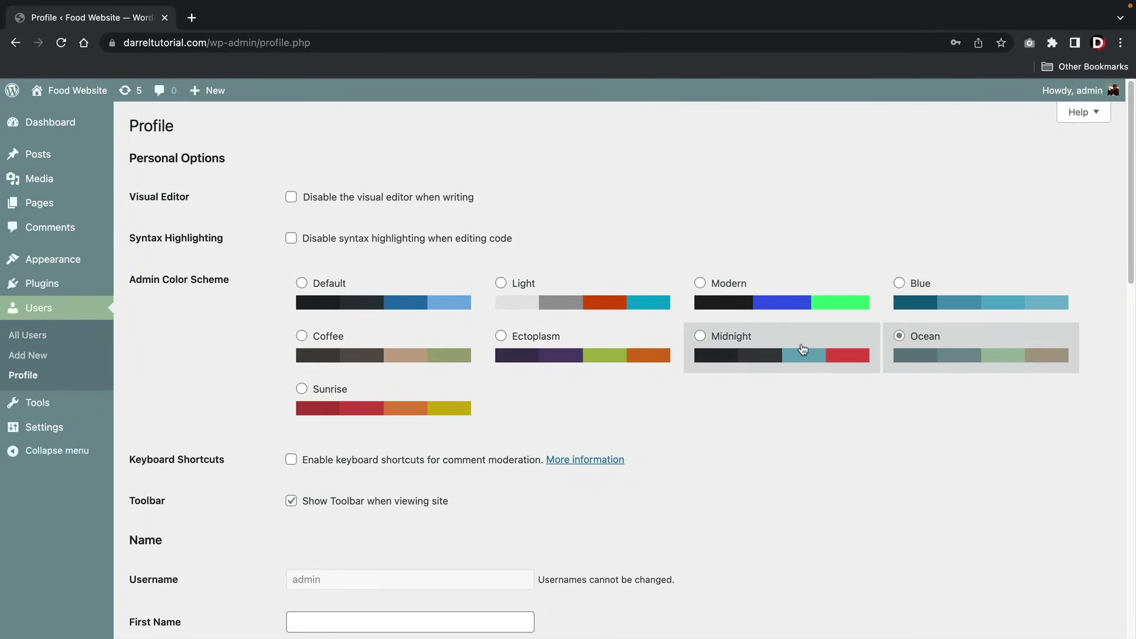
click(801, 351)
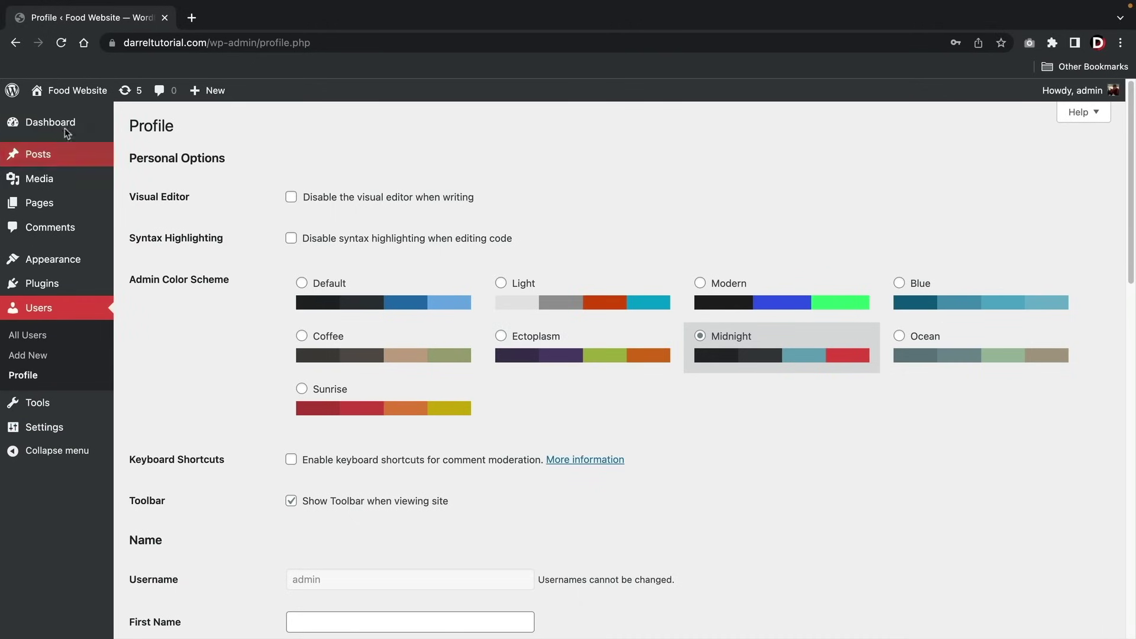
Generate a new password, cancel it, and save the profile.
scroll(176, 334, down, 1)
scroll(175, 334, down, 10)
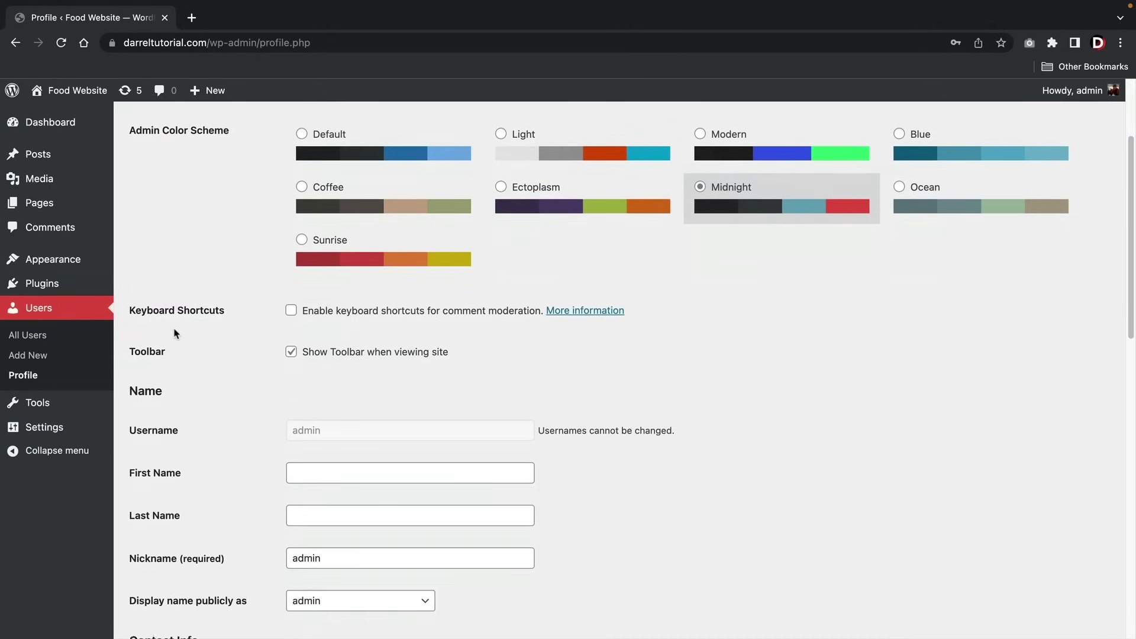
scroll(178, 334, down, 2)
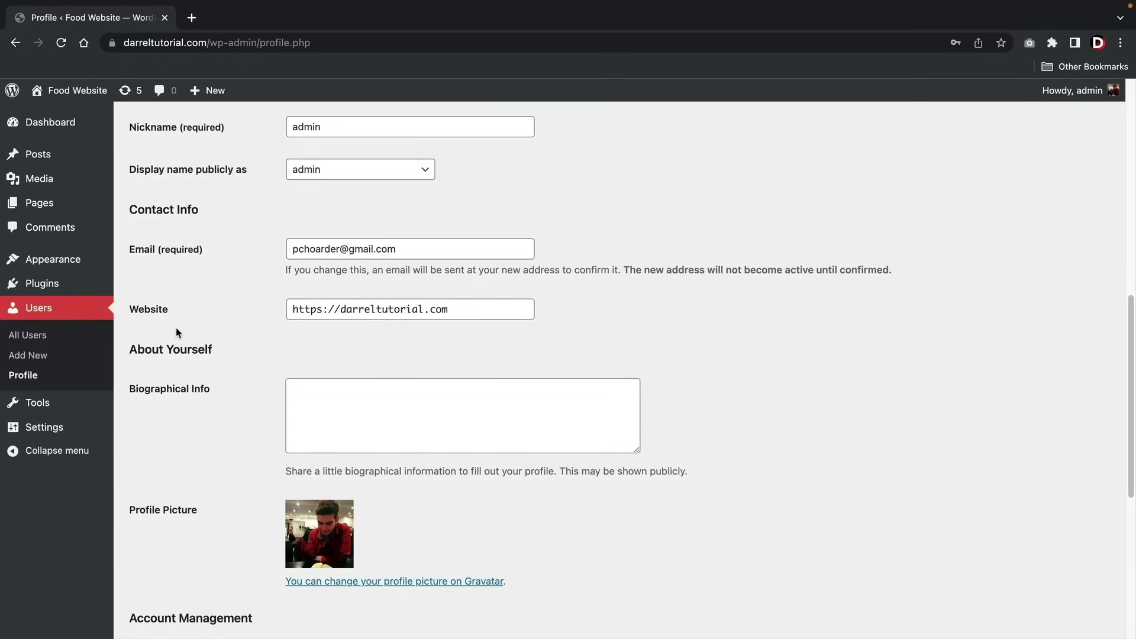
drag(410, 248, 289, 249)
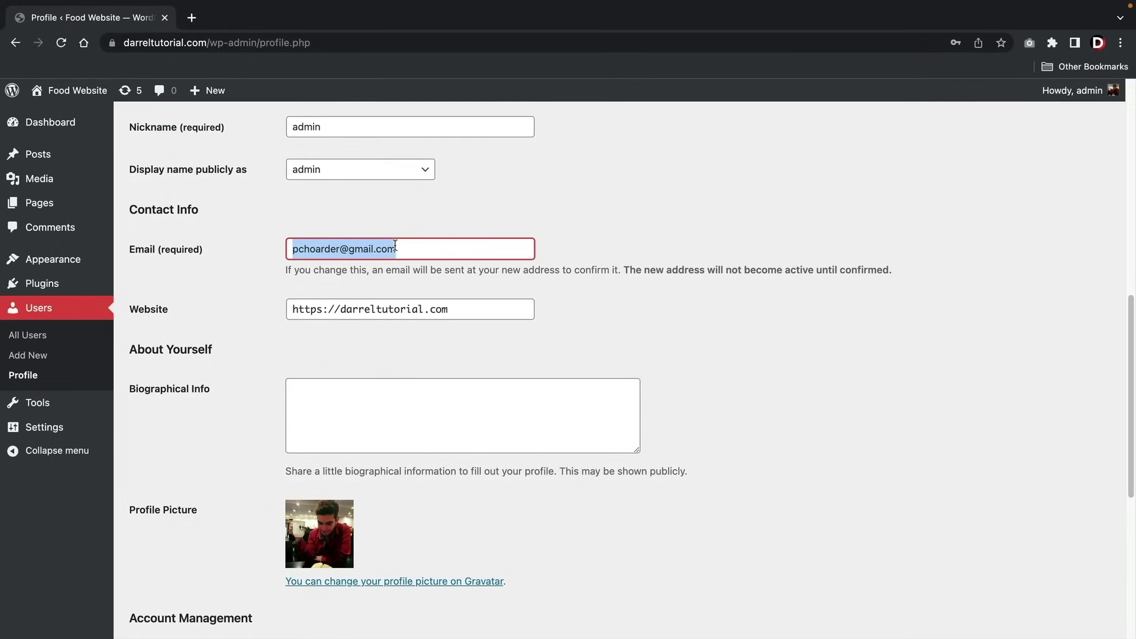
scroll(272, 249, down, 10)
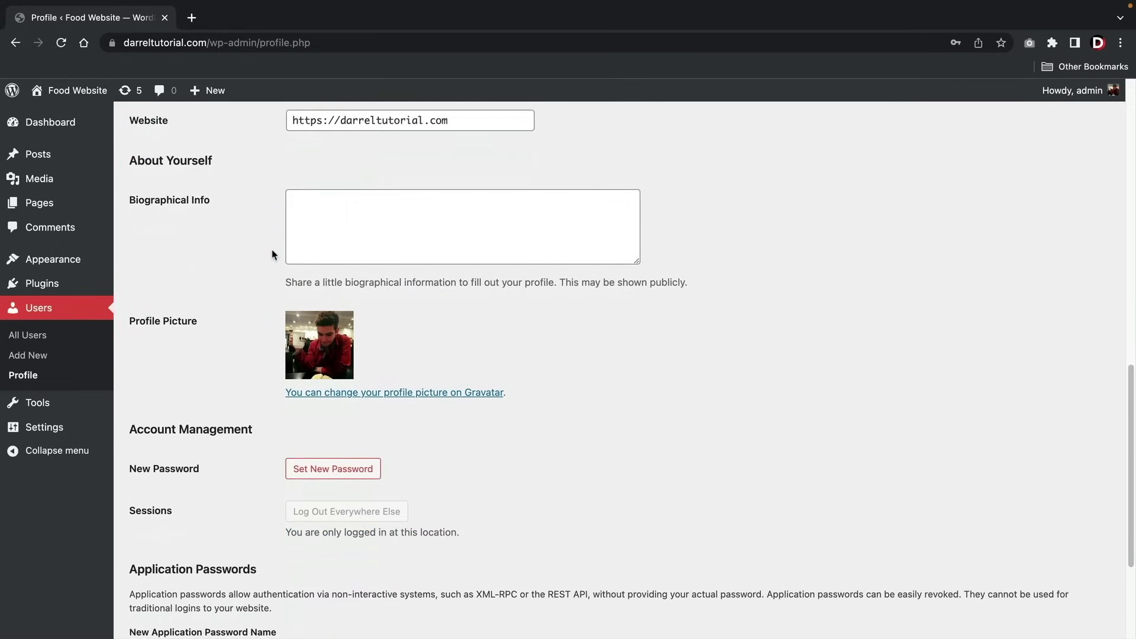
scroll(272, 255, down, 2)
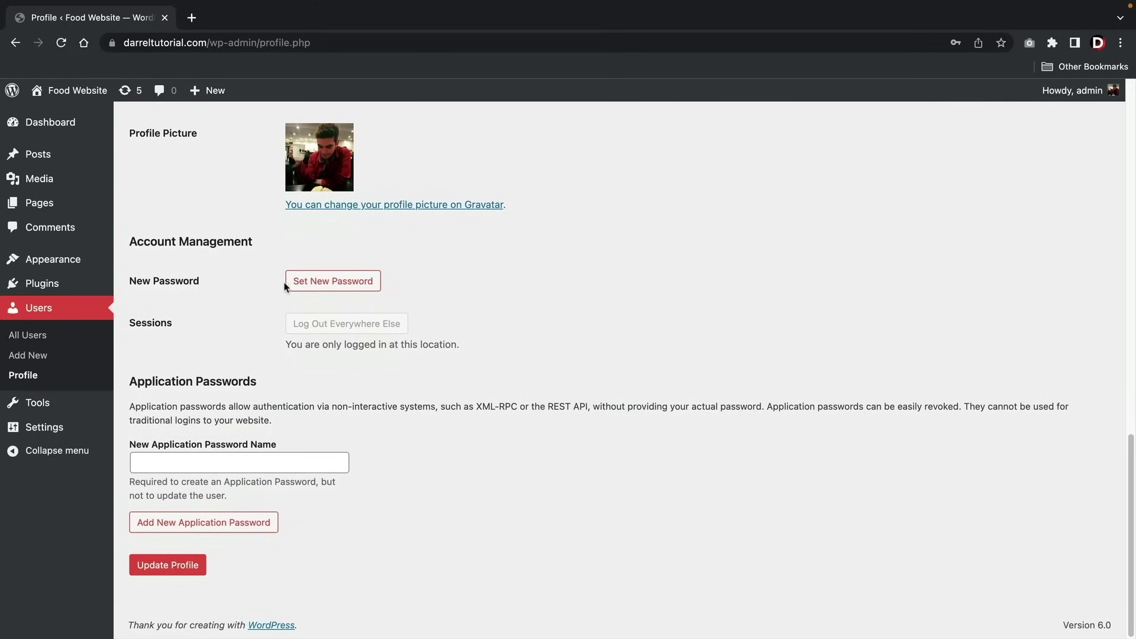
click(318, 289)
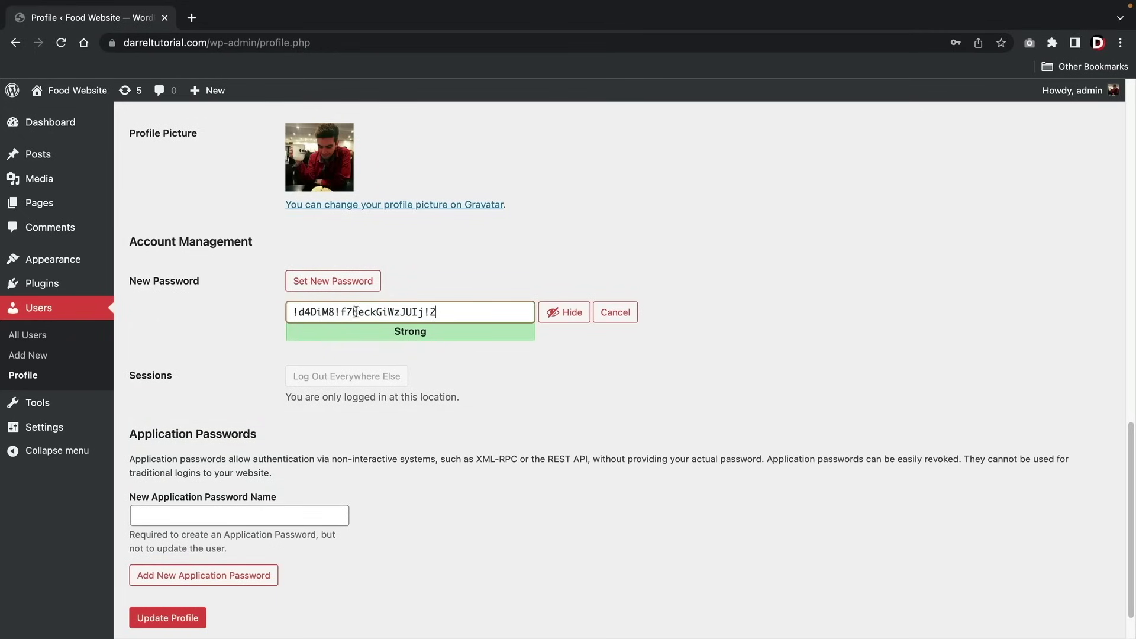
click(607, 313)
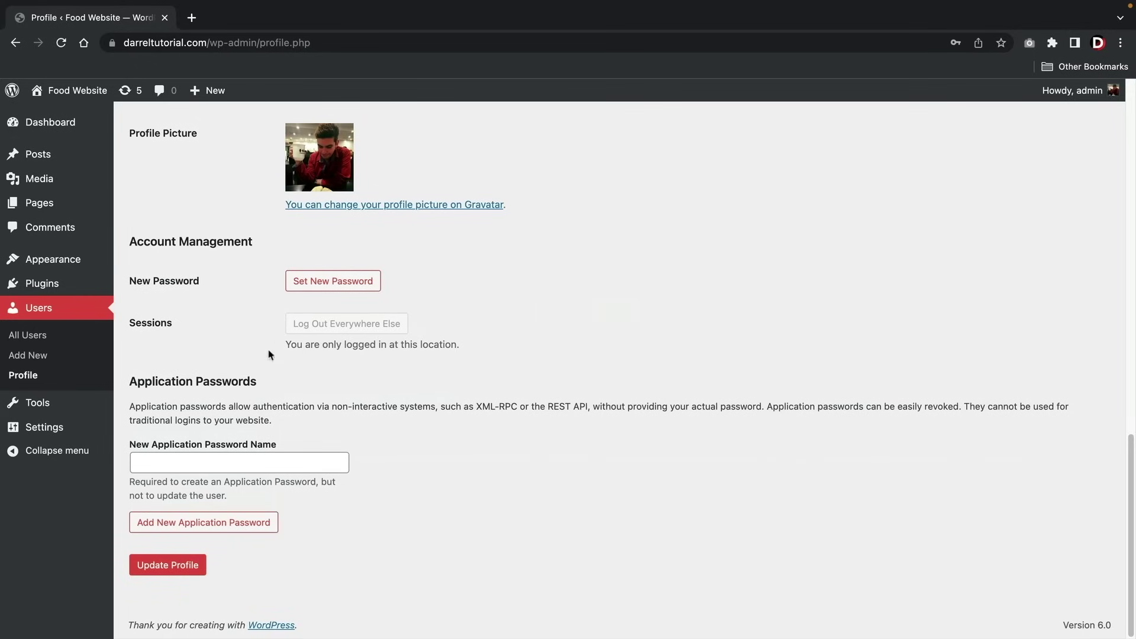
click(177, 568)
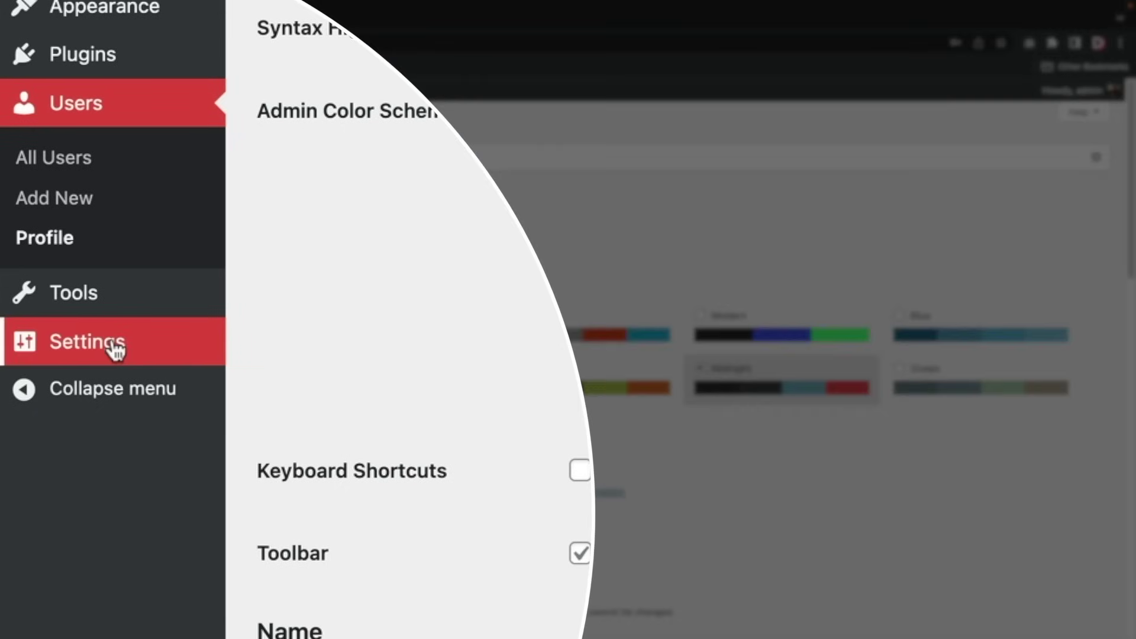
Open General Settings and check the Site Language list, leaving English (United States).
mouse_move(57, 430)
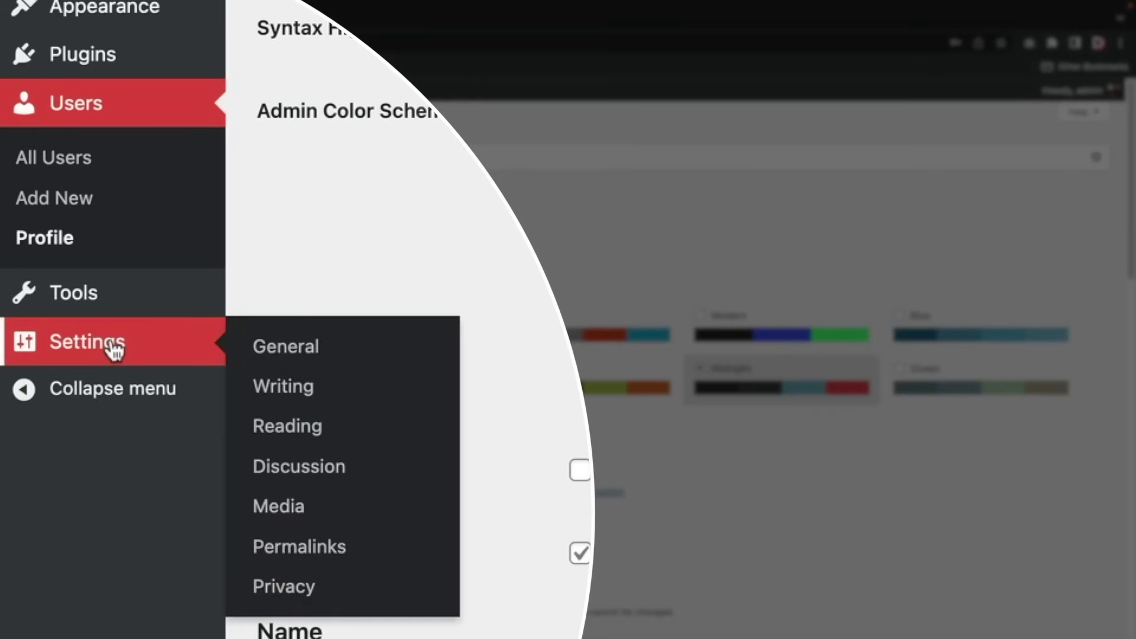
click(346, 349)
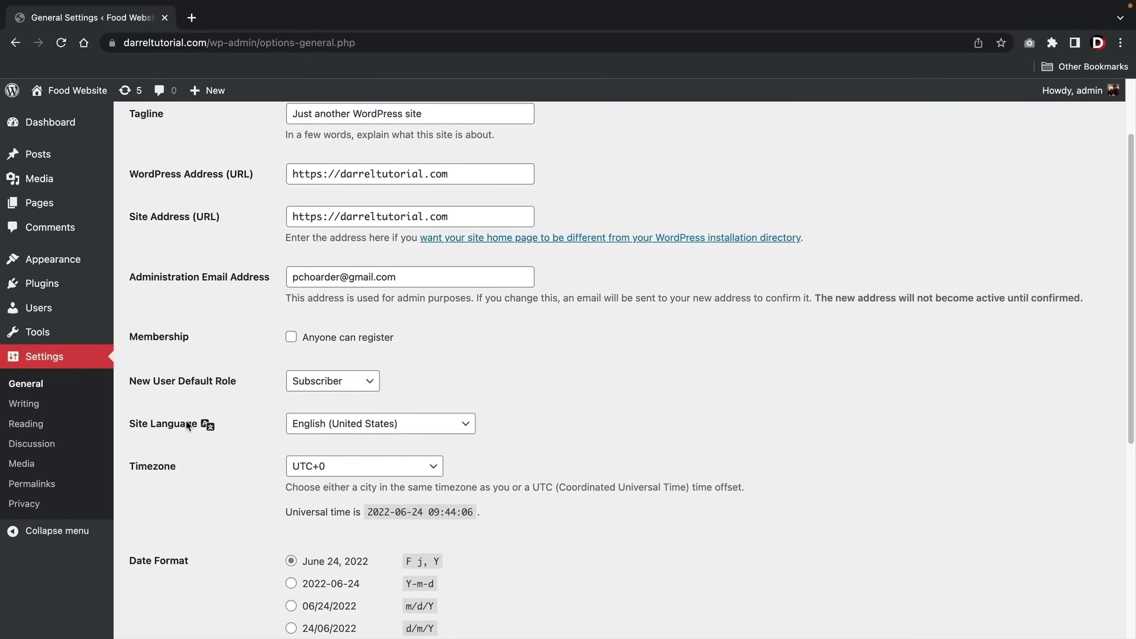
scroll(187, 424, down, 3)
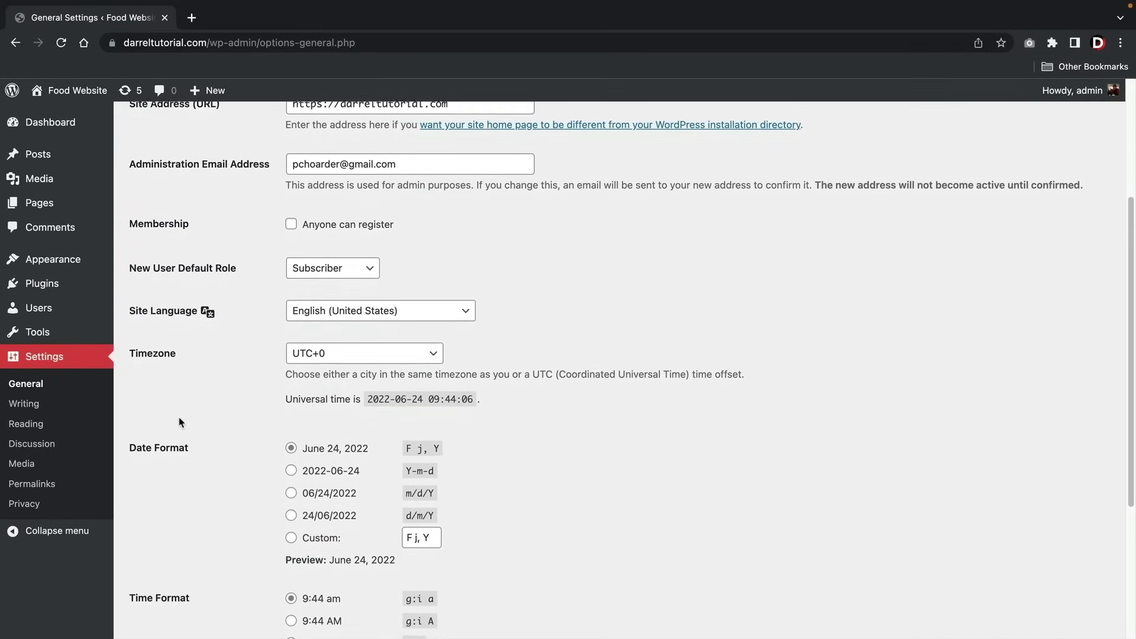
click(343, 311)
scroll(346, 370, down, 5)
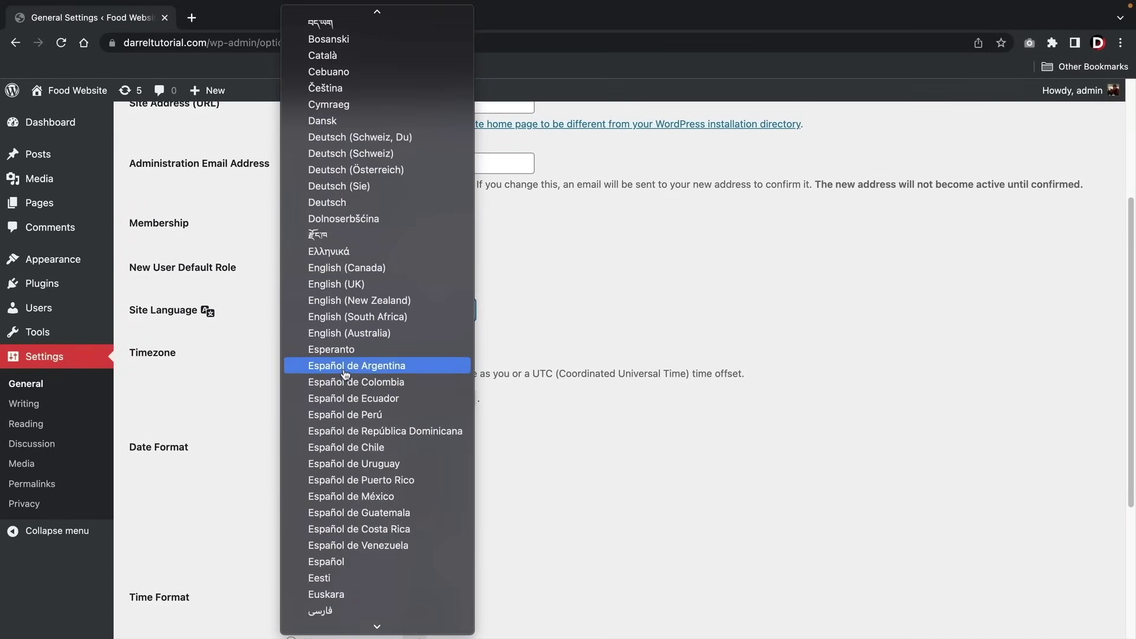
scroll(345, 373, down, 20)
scroll(345, 374, up, 6)
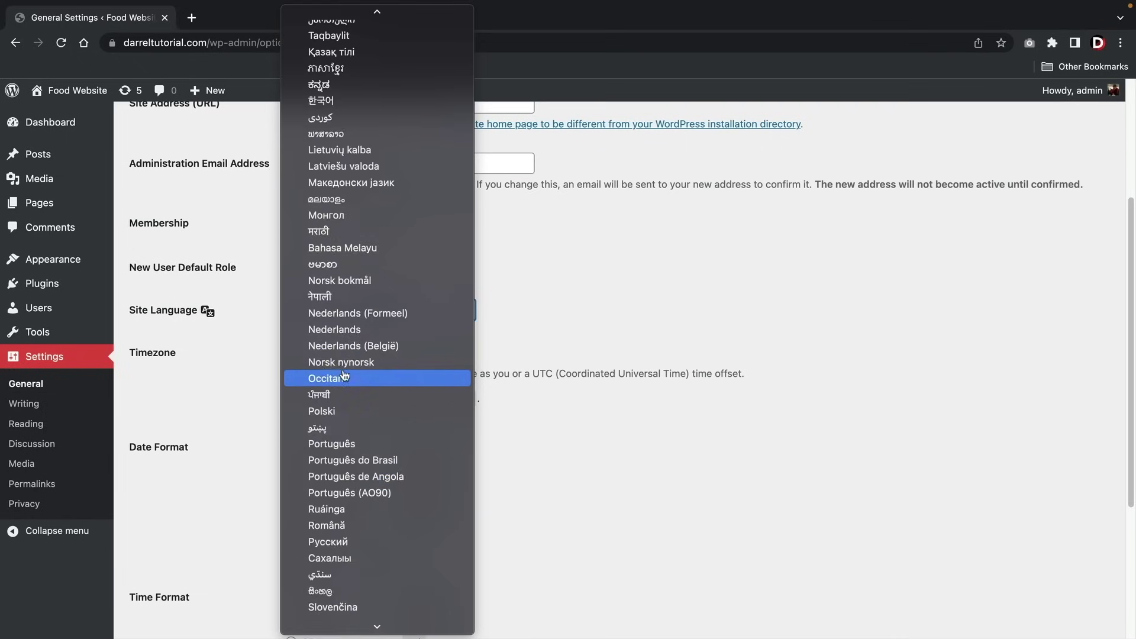
scroll(345, 375, up, 12)
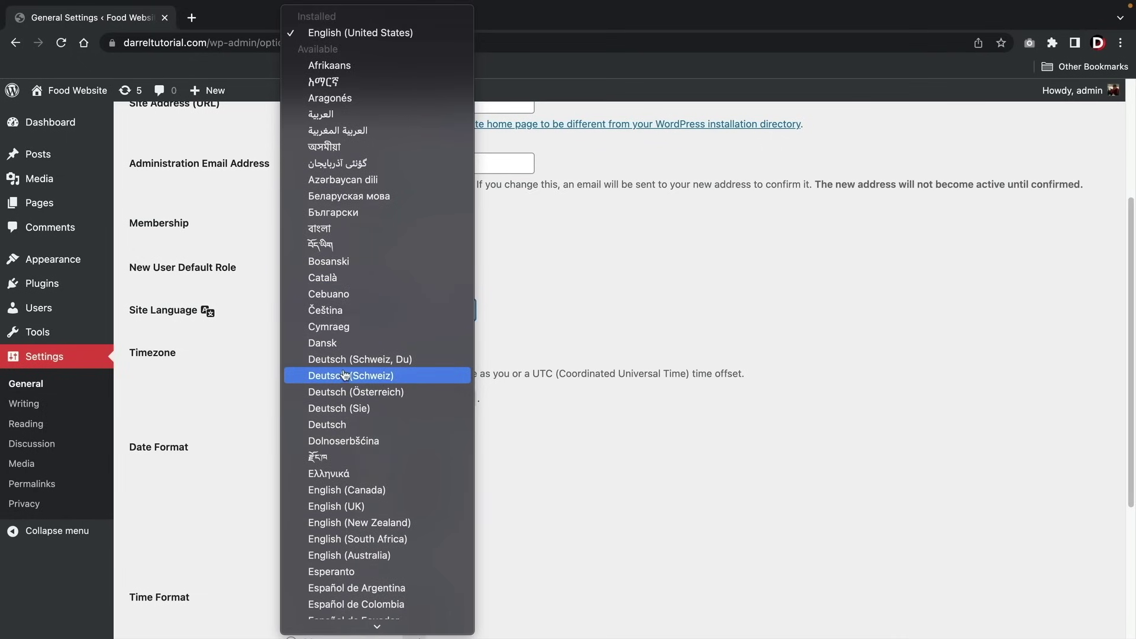
click(611, 301)
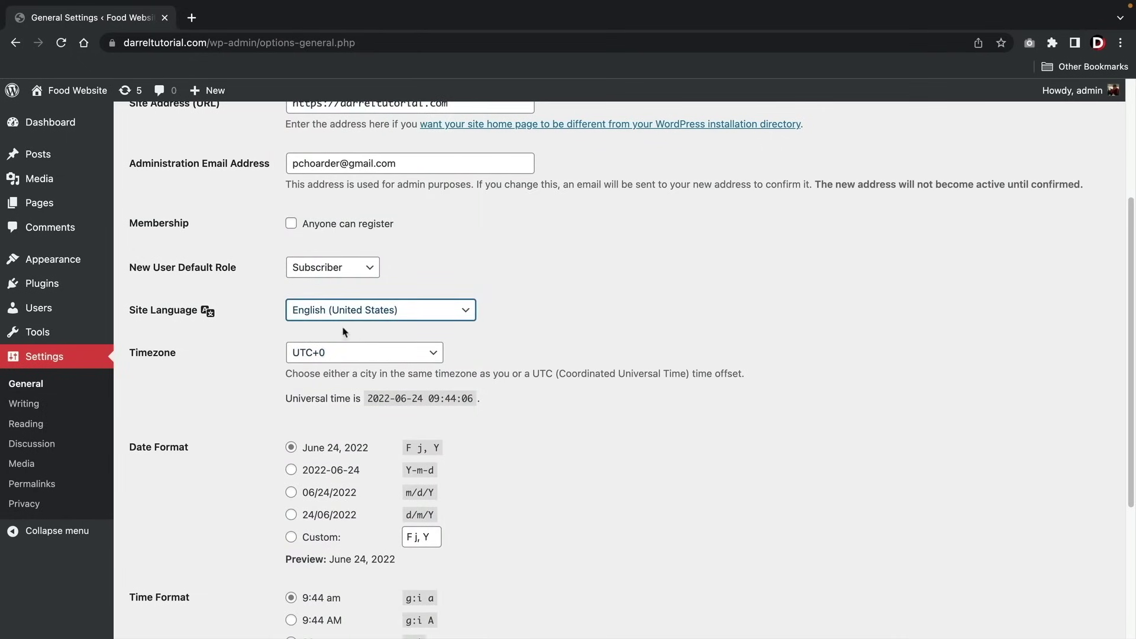
Save the General settings without changes.
scroll(278, 354, down, 3)
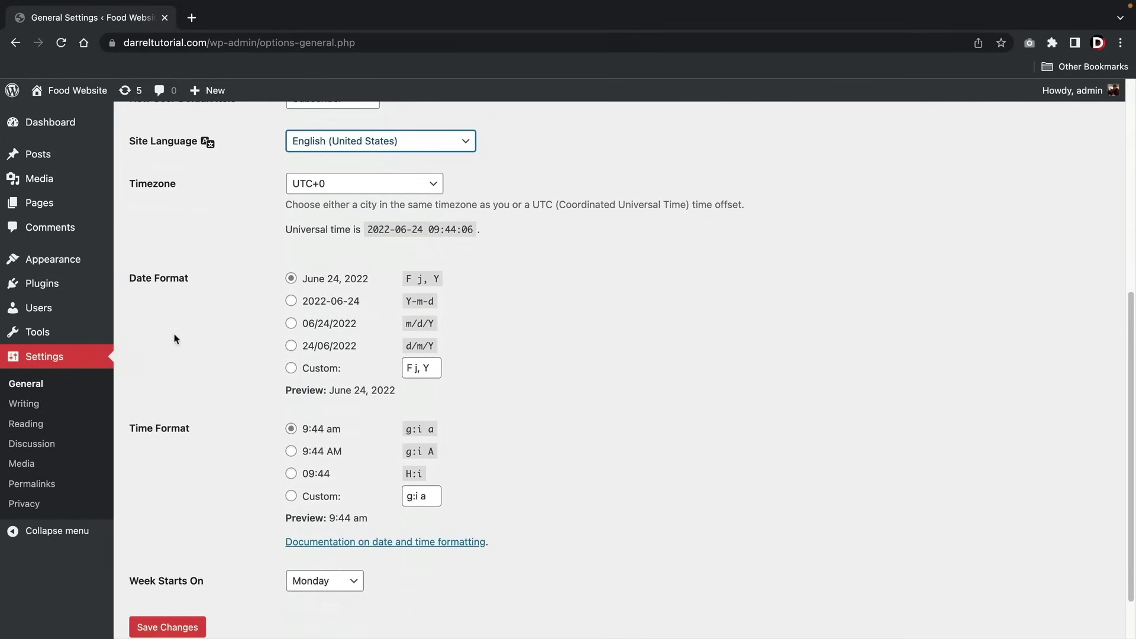
drag(141, 432, 181, 427)
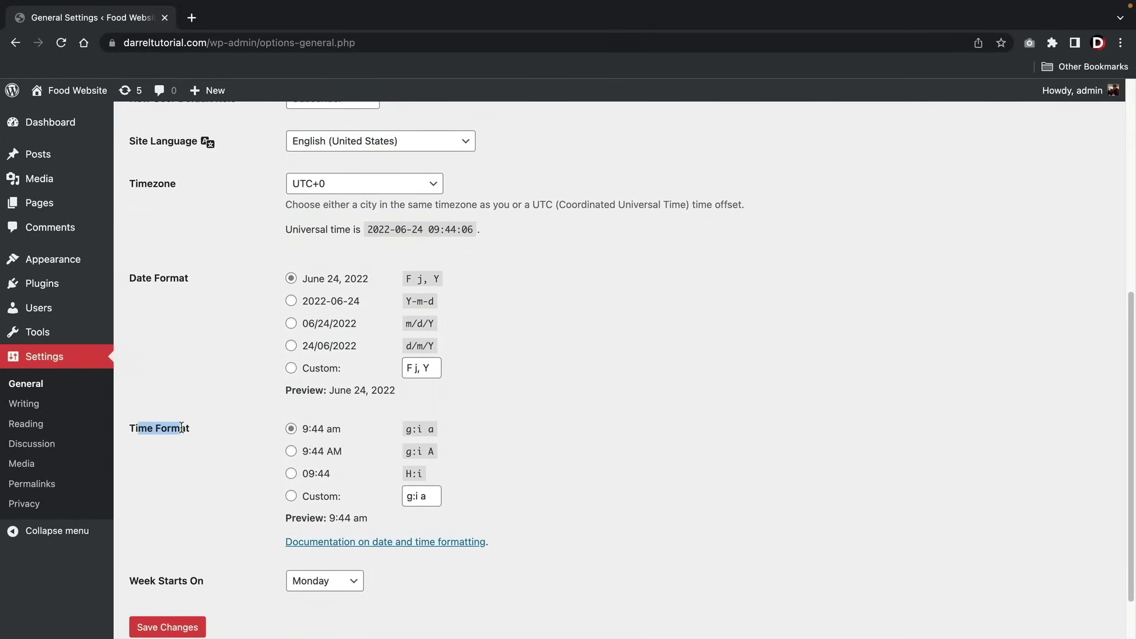
scroll(200, 423, down, 1)
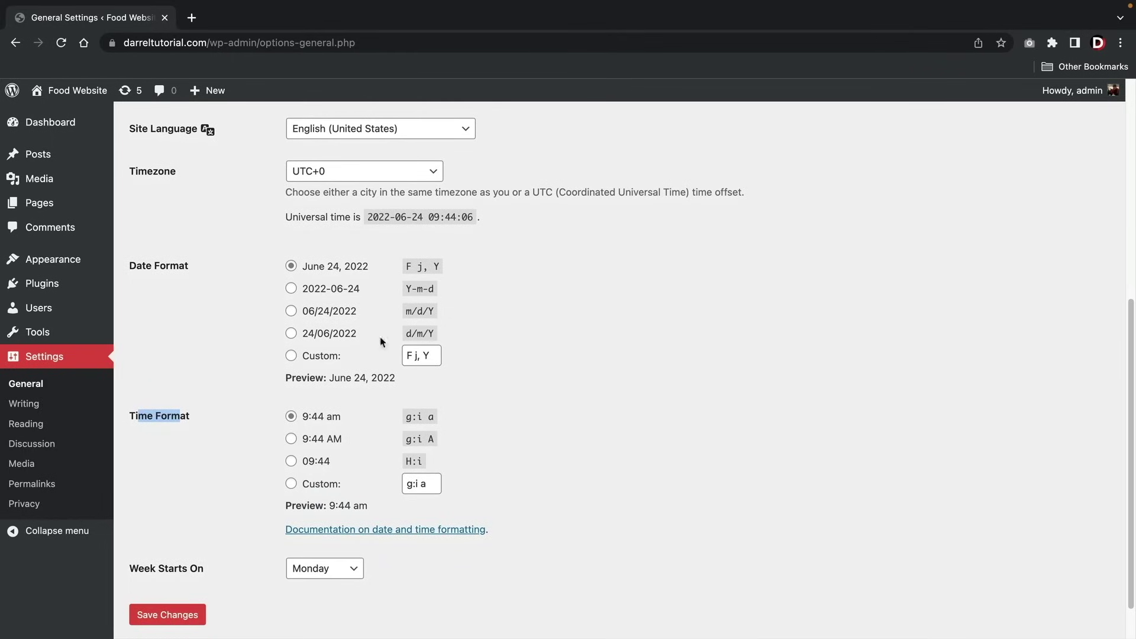
click(224, 353)
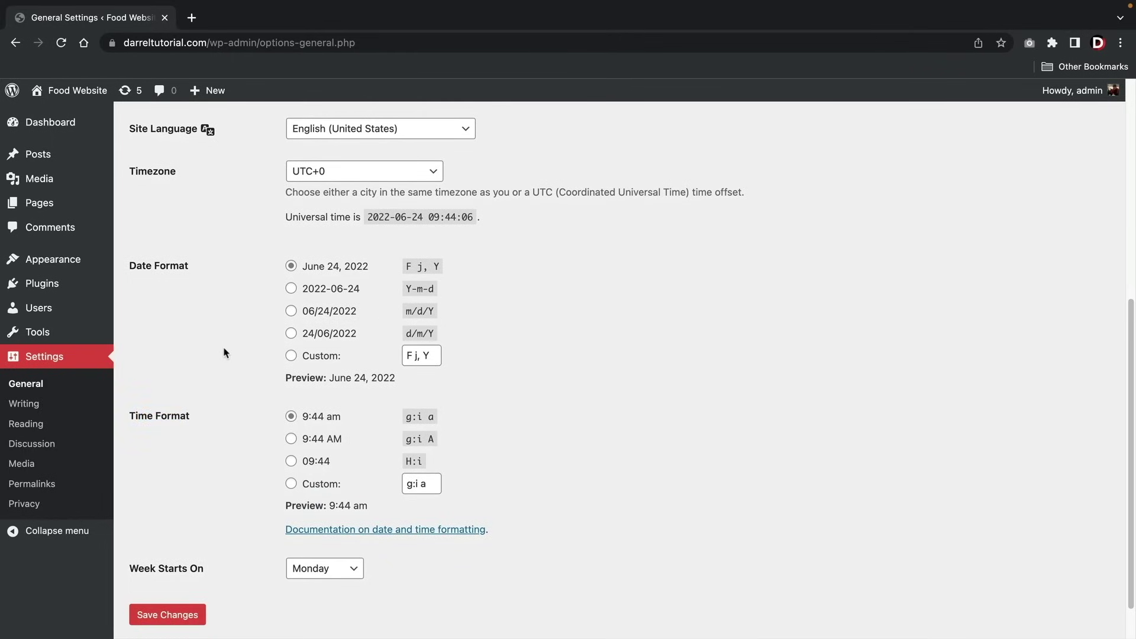
scroll(207, 373, down, 3)
click(165, 565)
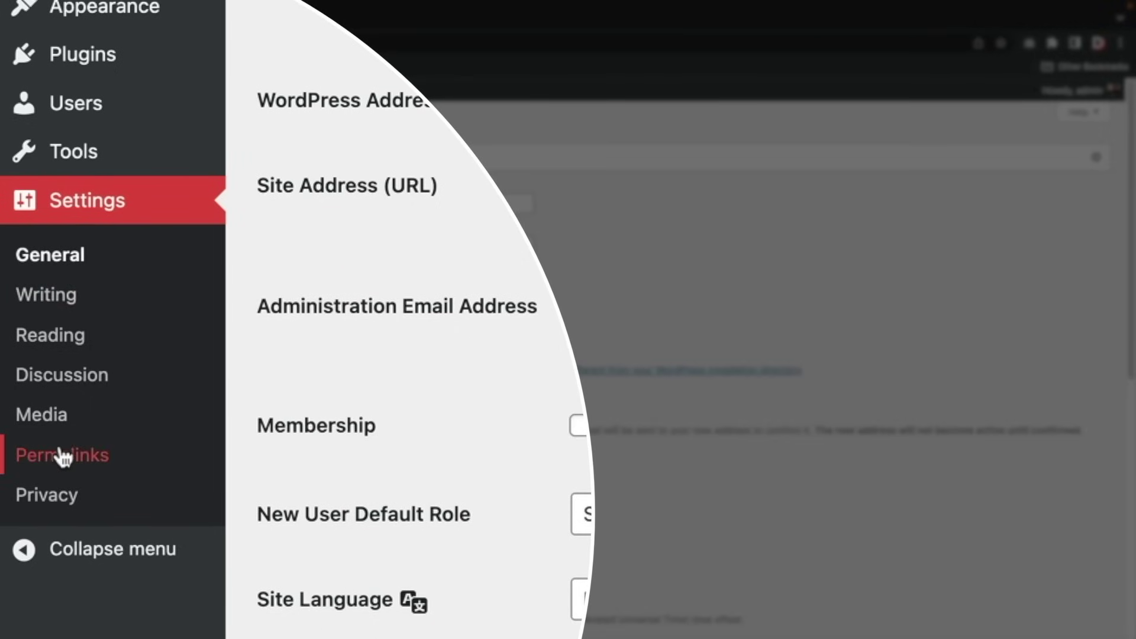
Switch the permalink structure to Post name (/%postname%/) and save it.
click(73, 462)
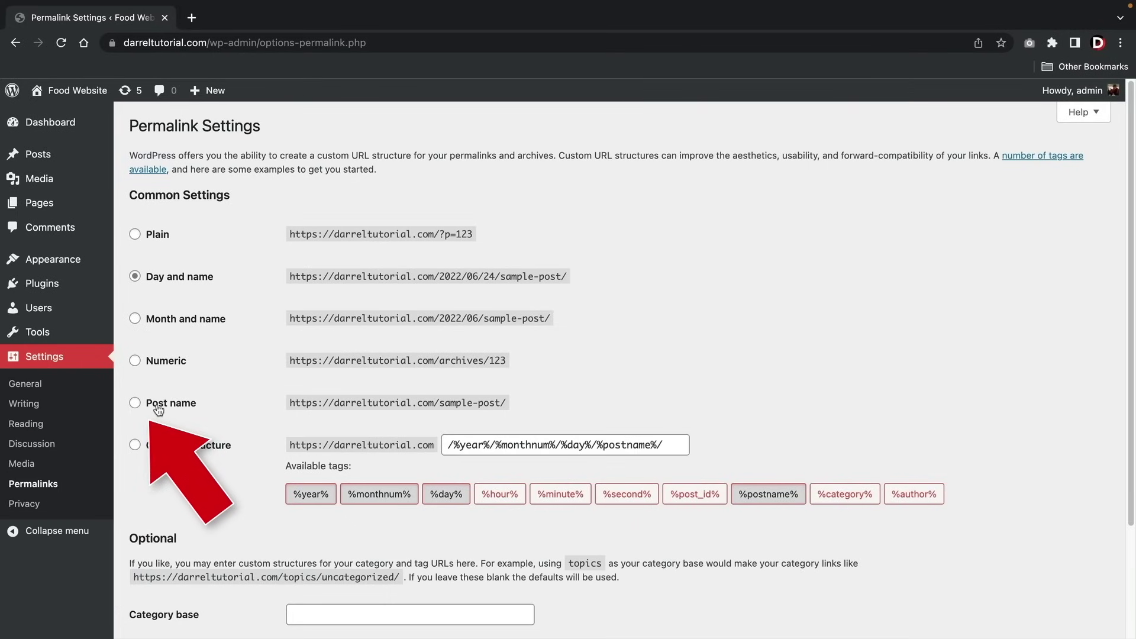
click(158, 408)
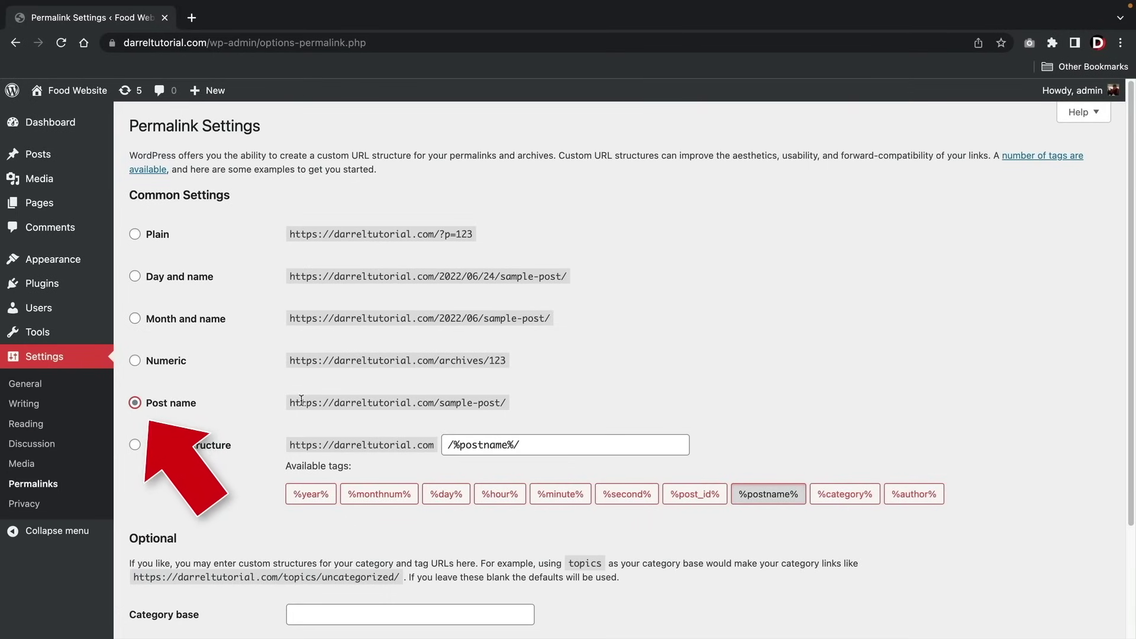
drag(303, 402, 512, 405)
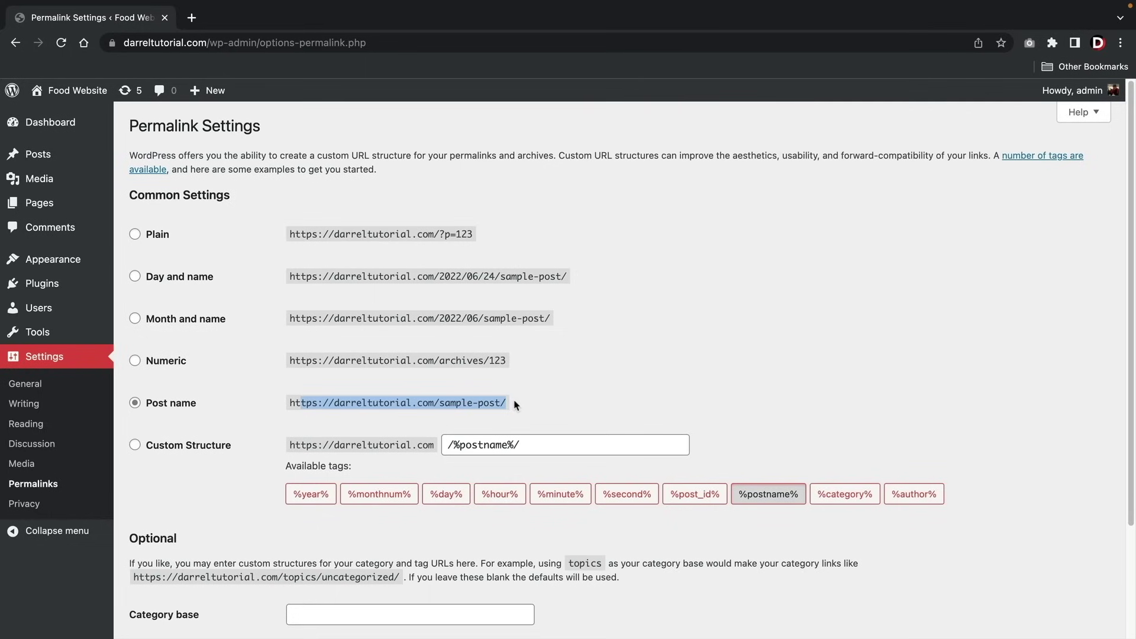
drag(428, 318, 501, 316)
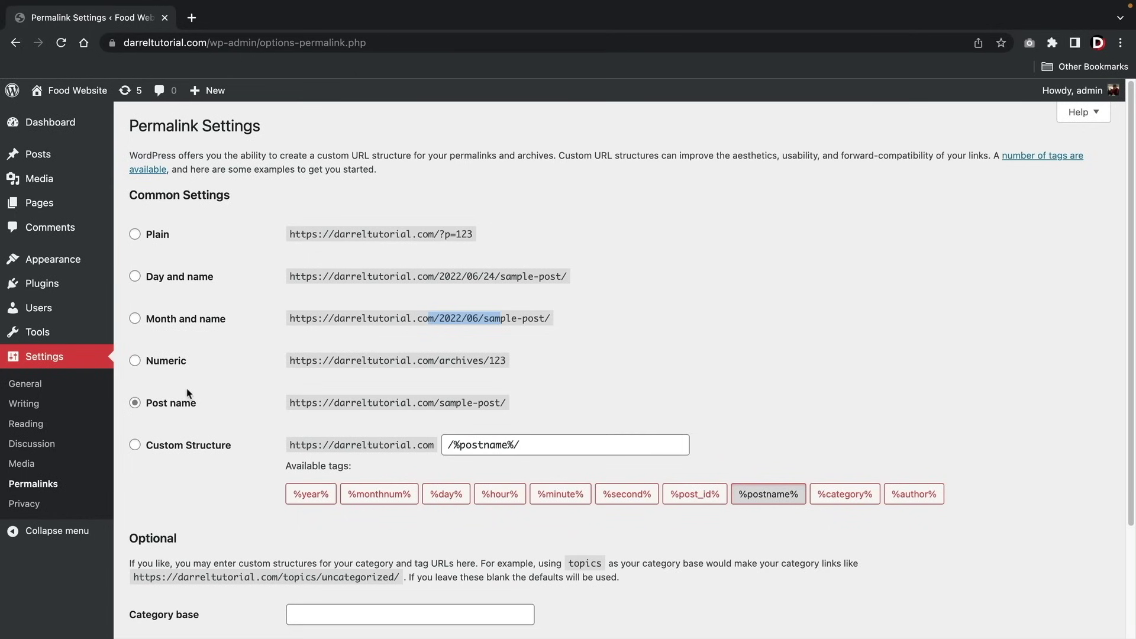
click(179, 413)
scroll(216, 435, down, 3)
click(176, 564)
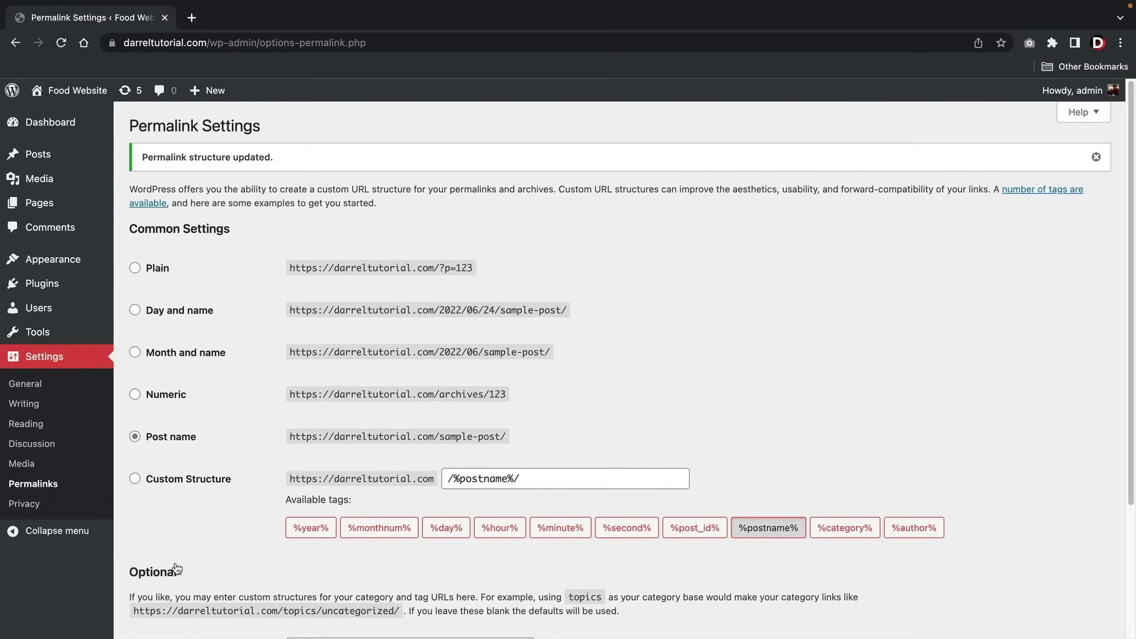
Log out of WordPress from the dashboard's Howdy, admin menu.
click(59, 125)
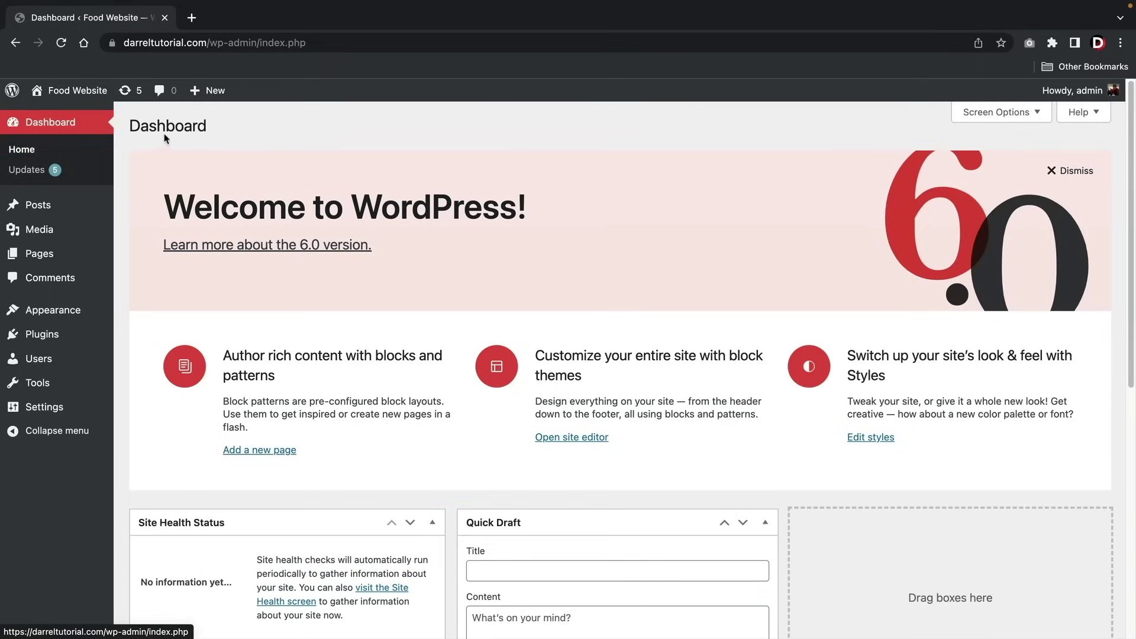
mouse_move(1065, 96)
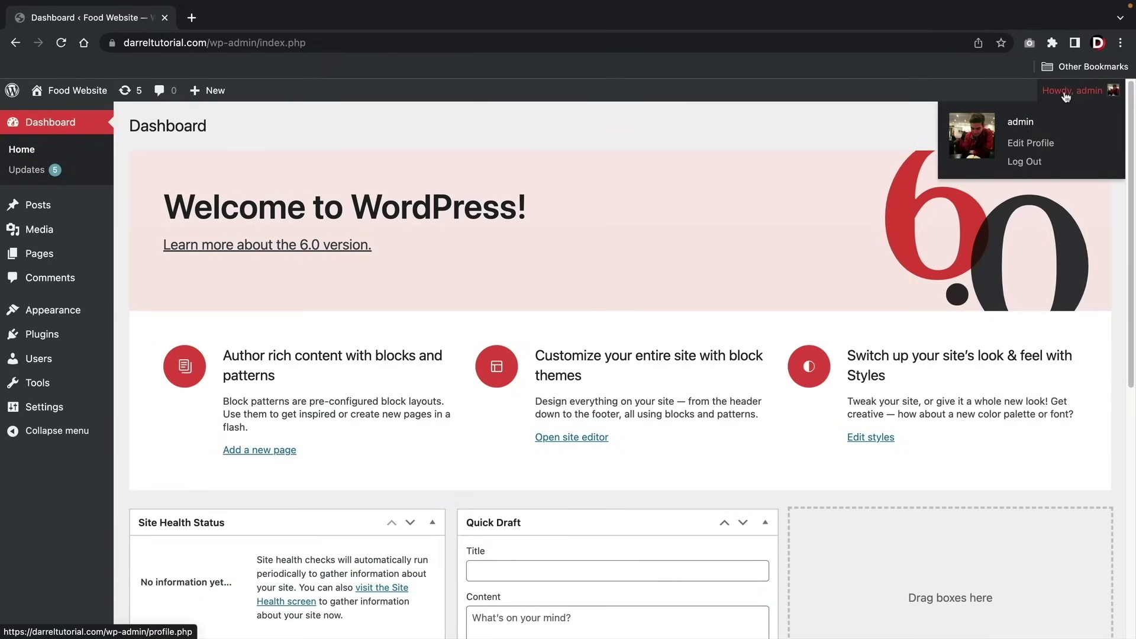
click(1024, 162)
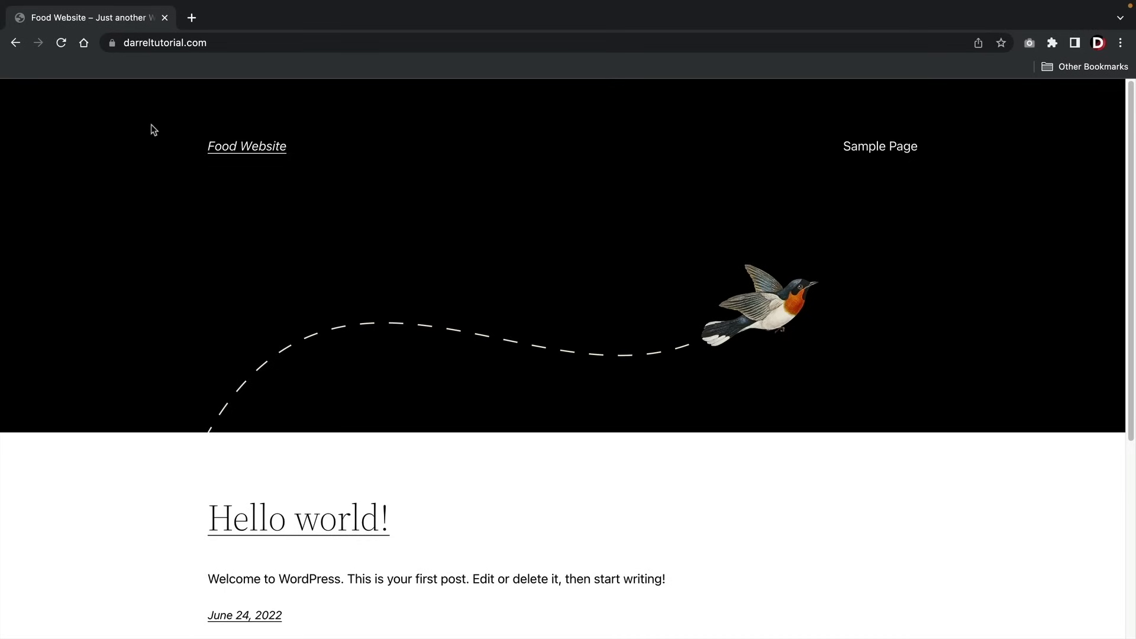
Load the site's /wp-admin address to reach the login page.
click(251, 41)
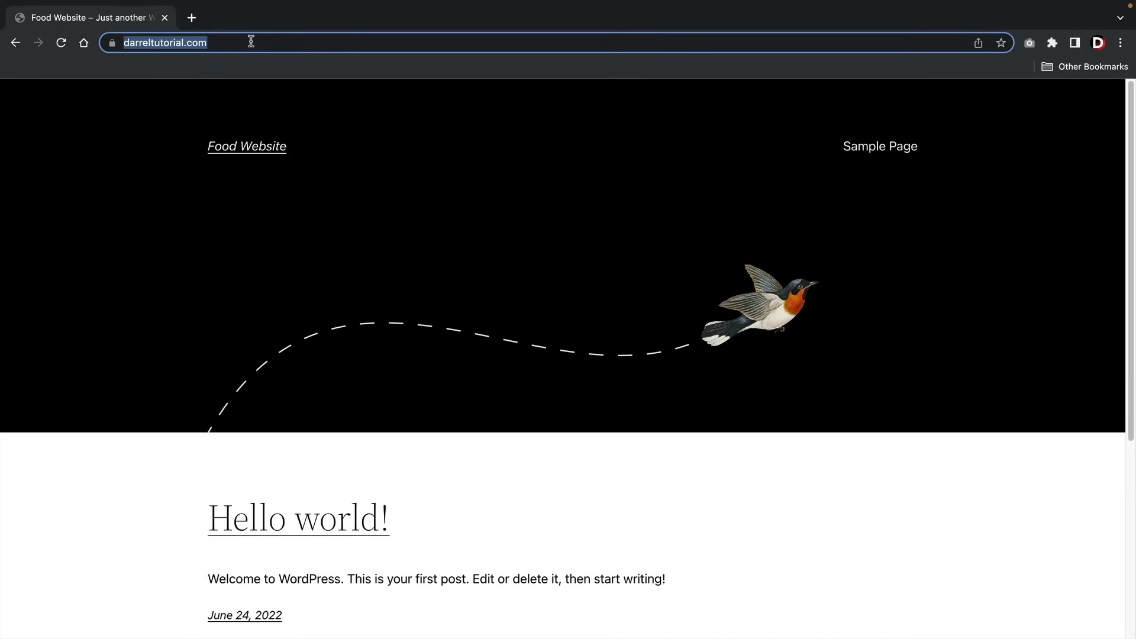
click(251, 41)
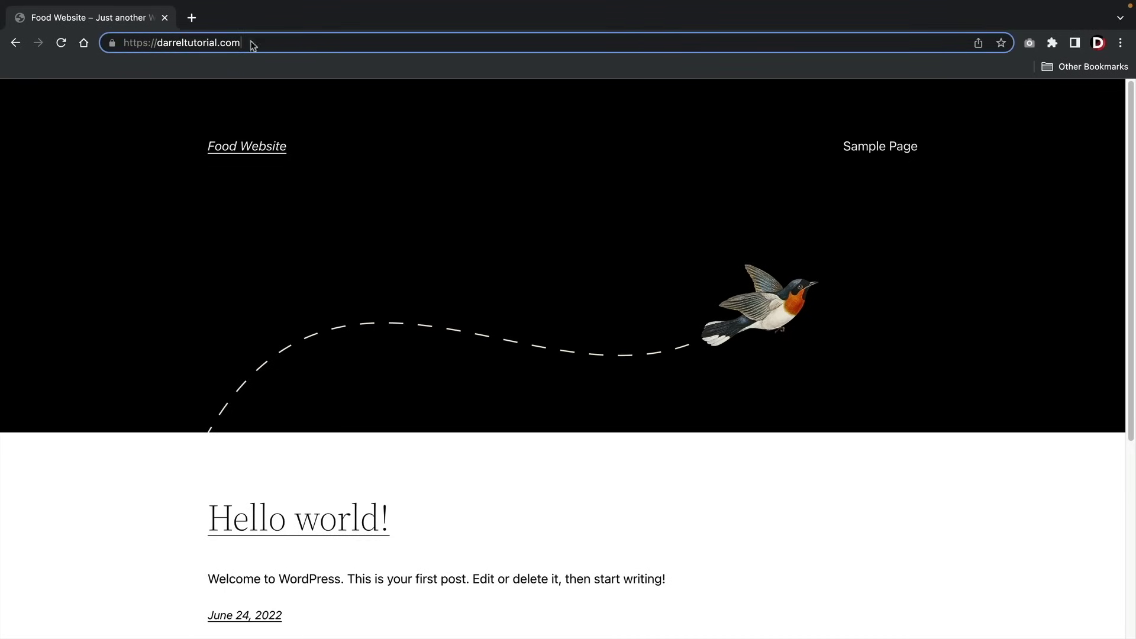
text(/wp-ad)
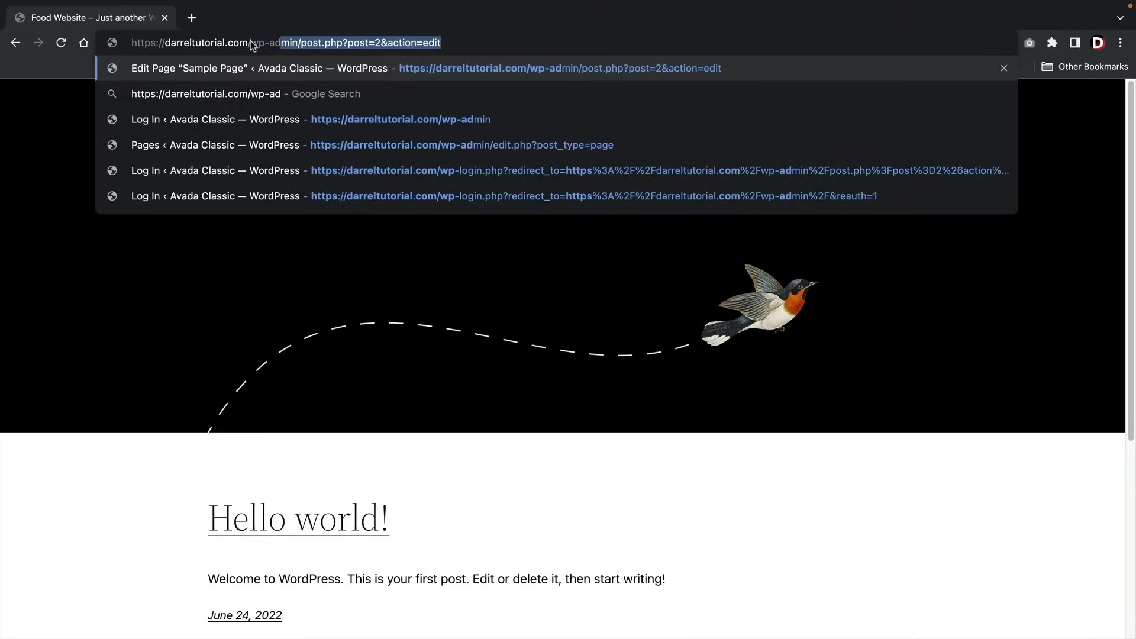
text(min)
key(Return)
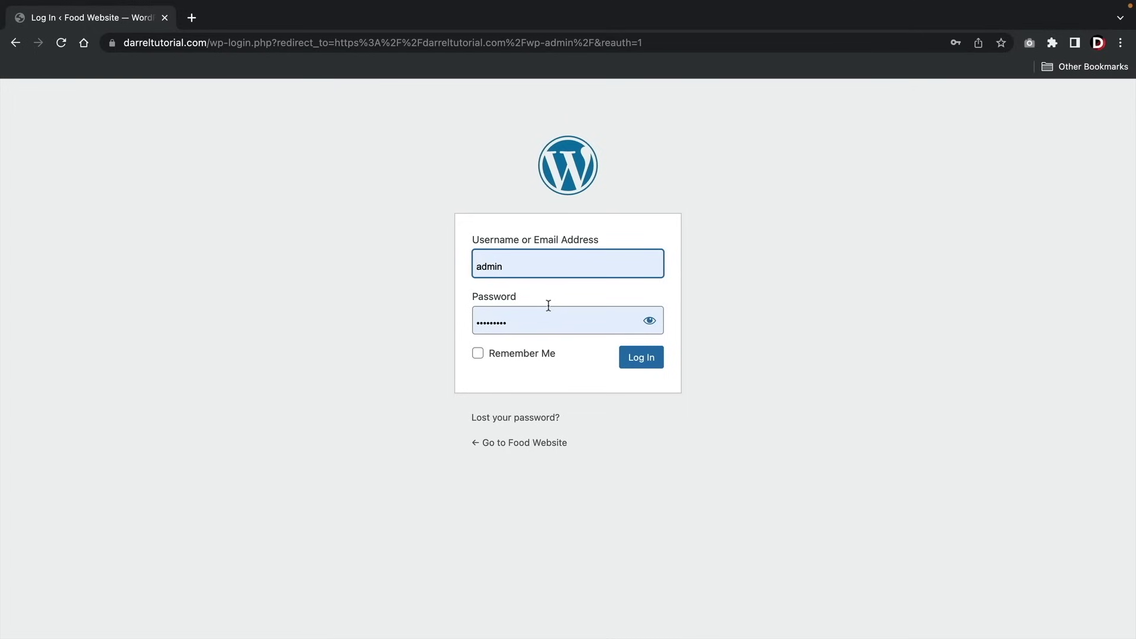
Log in as admin using the saved username and password.
double_click(540, 322)
click(752, 306)
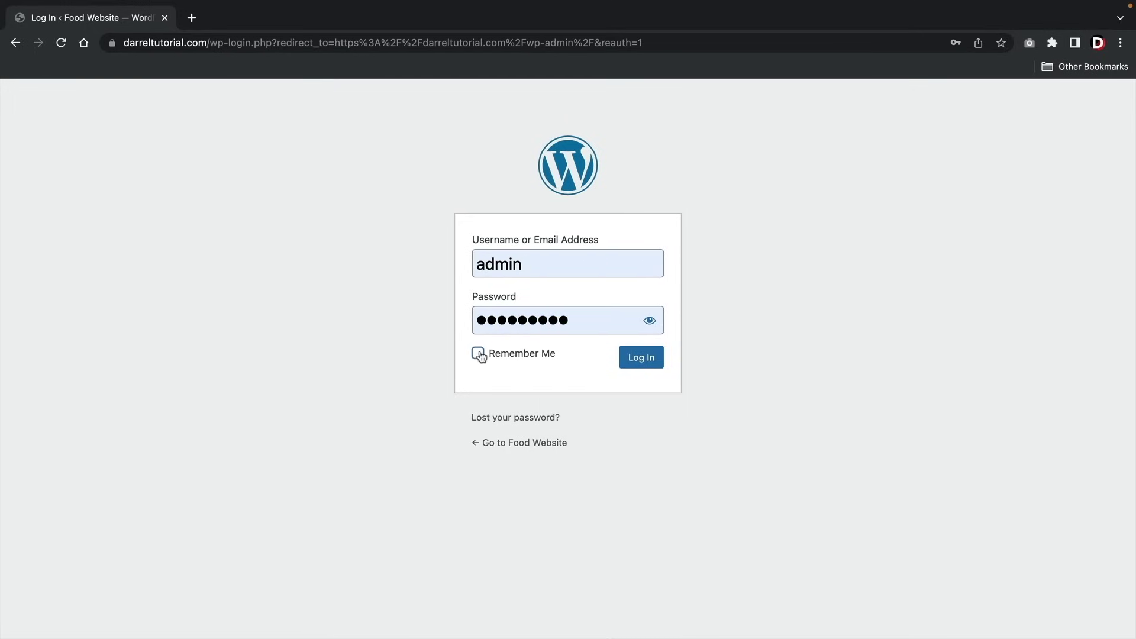
click(649, 360)
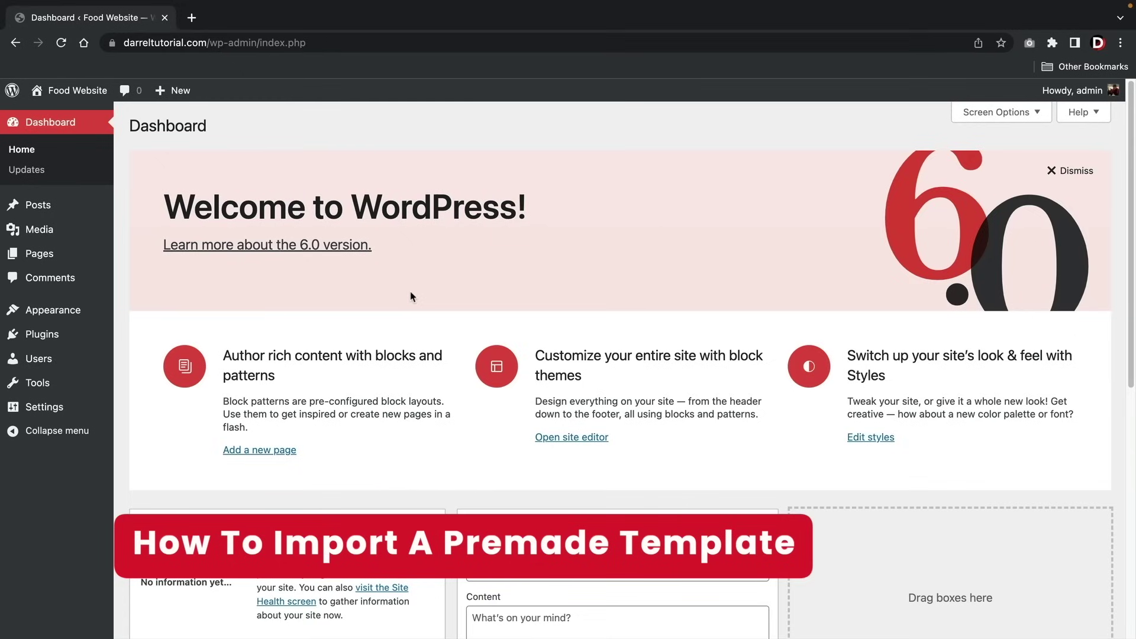
Open Add New Themes and browse the Popular themes list.
mouse_move(69, 311)
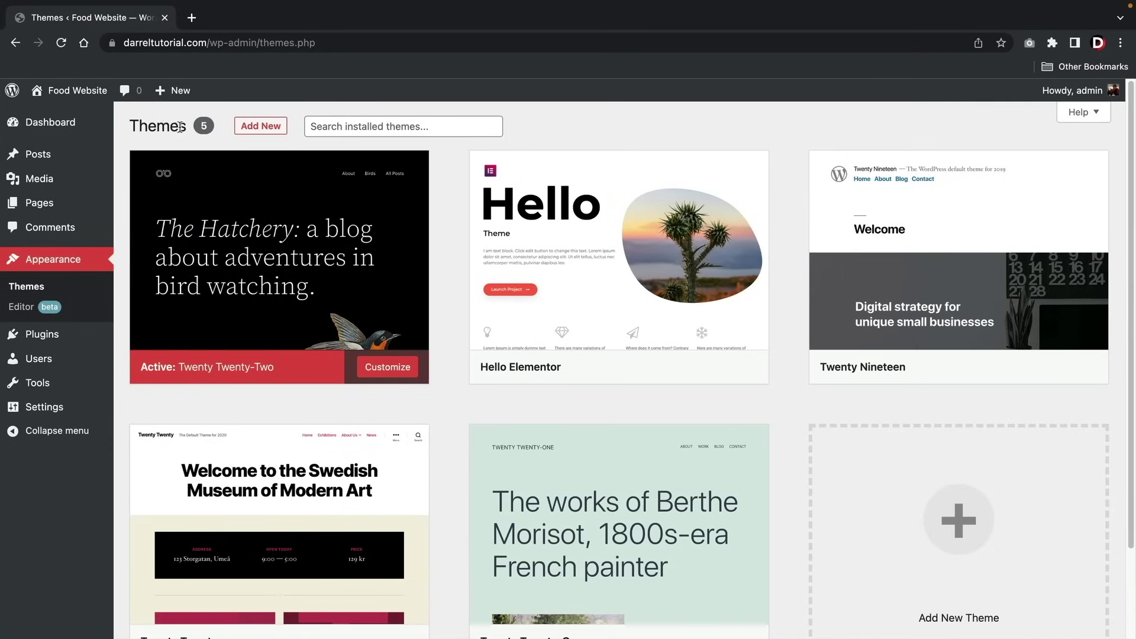
click(255, 127)
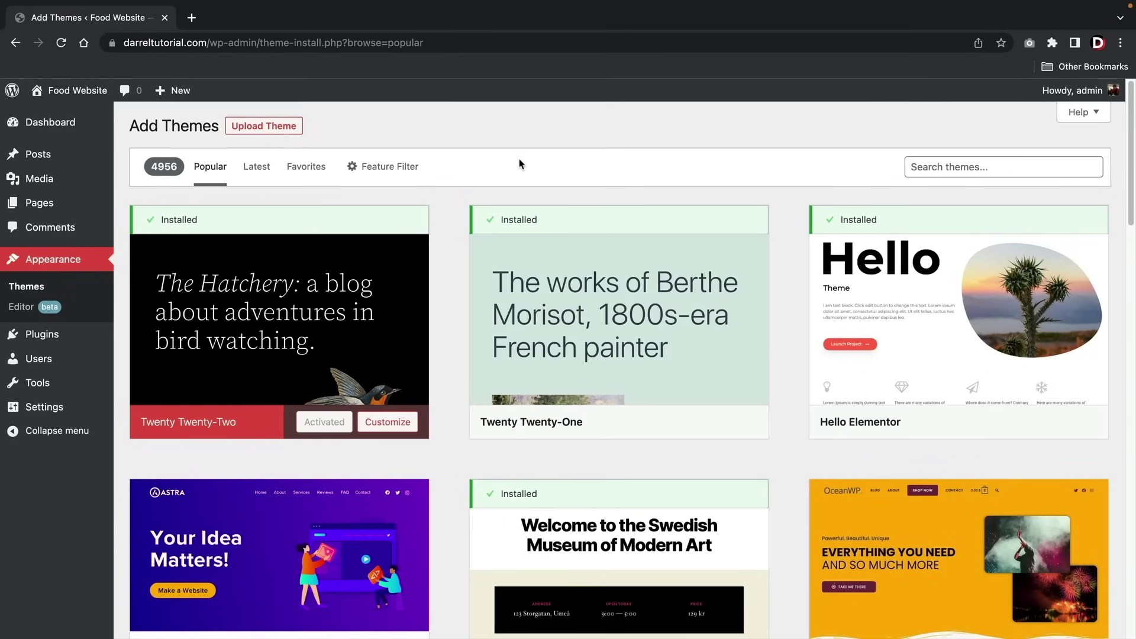
scroll(520, 163, down, 2)
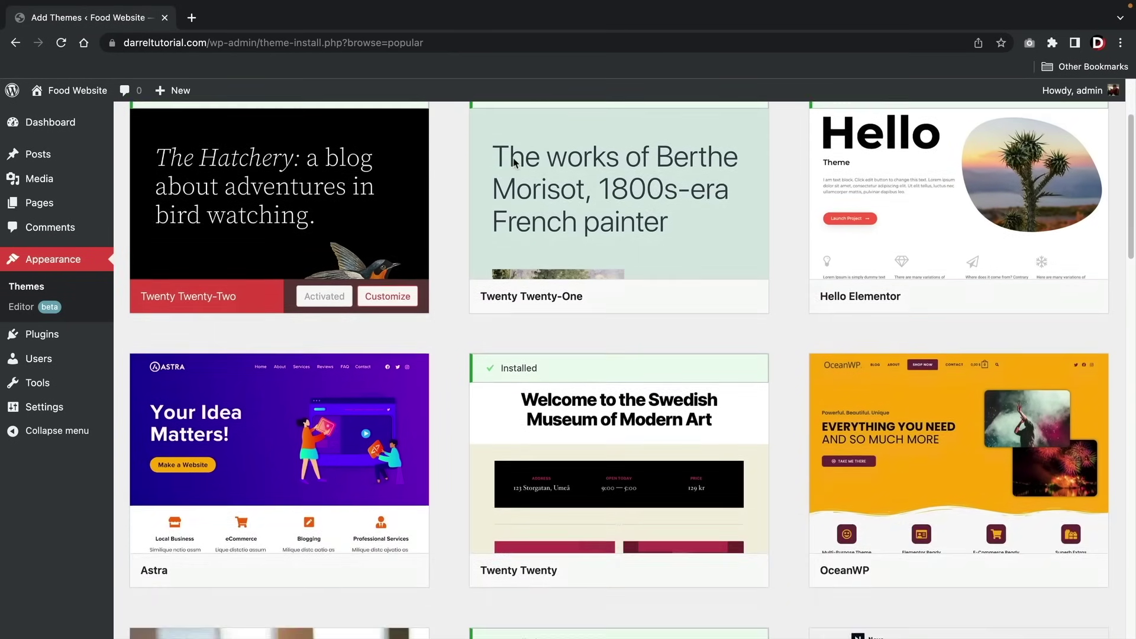
scroll(513, 163, down, 5)
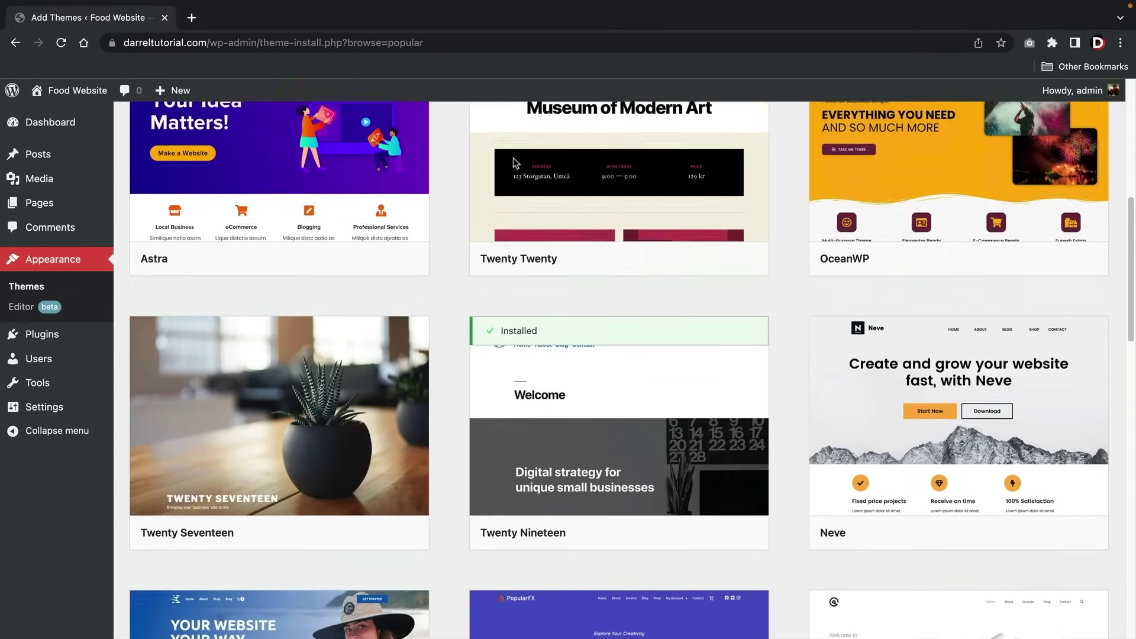
scroll(513, 163, down, 10)
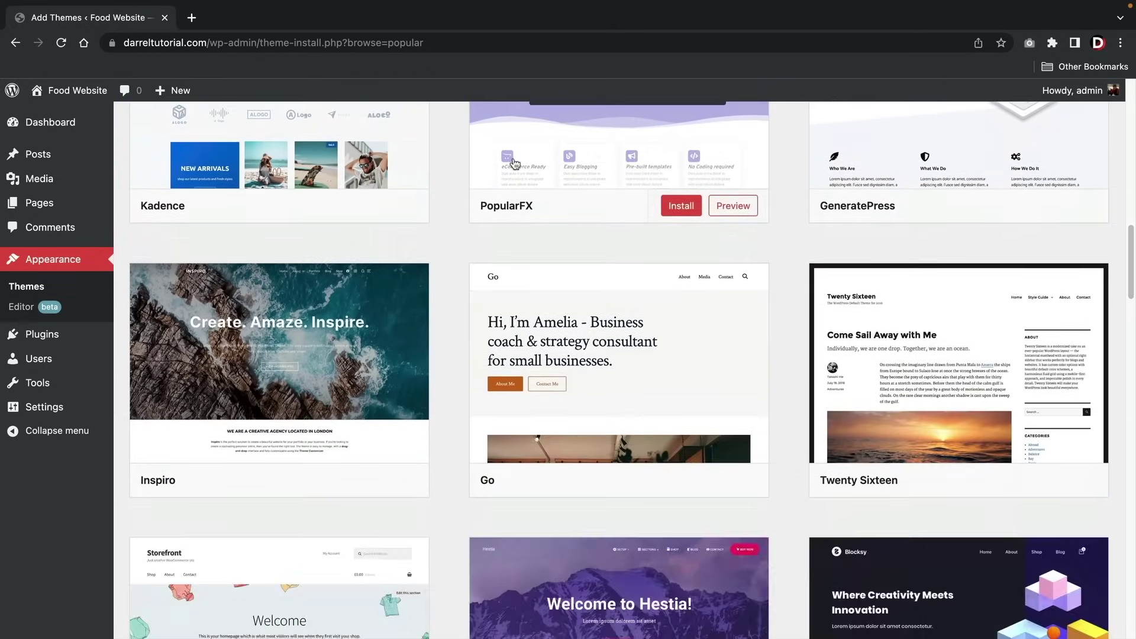
scroll(513, 164, down, 8)
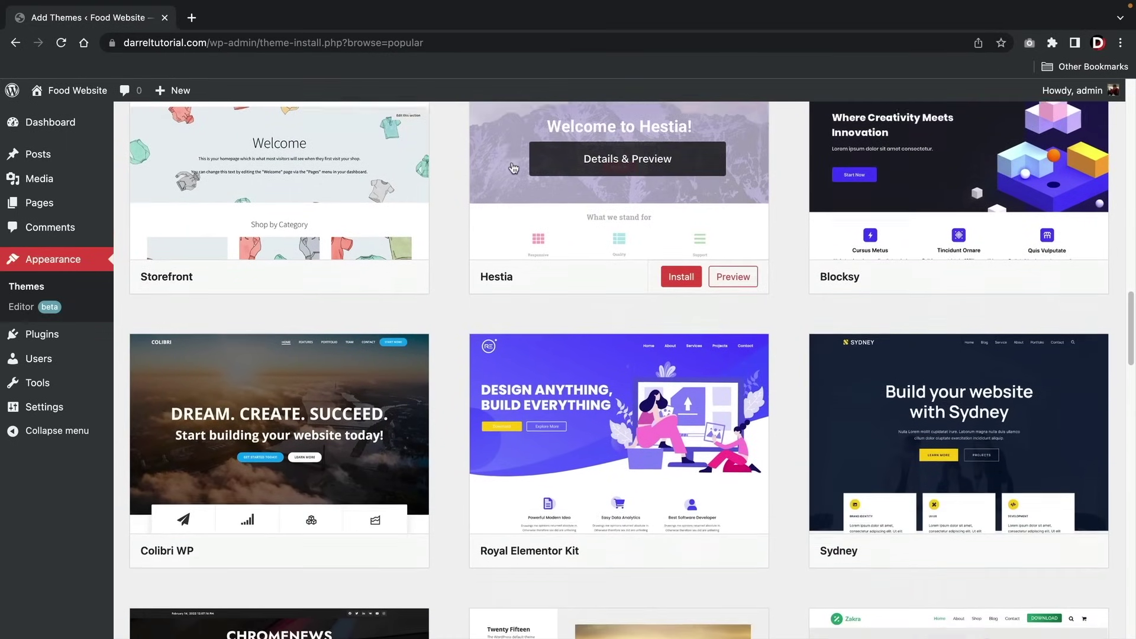
scroll(514, 169, down, 3)
scroll(471, 211, up, 13)
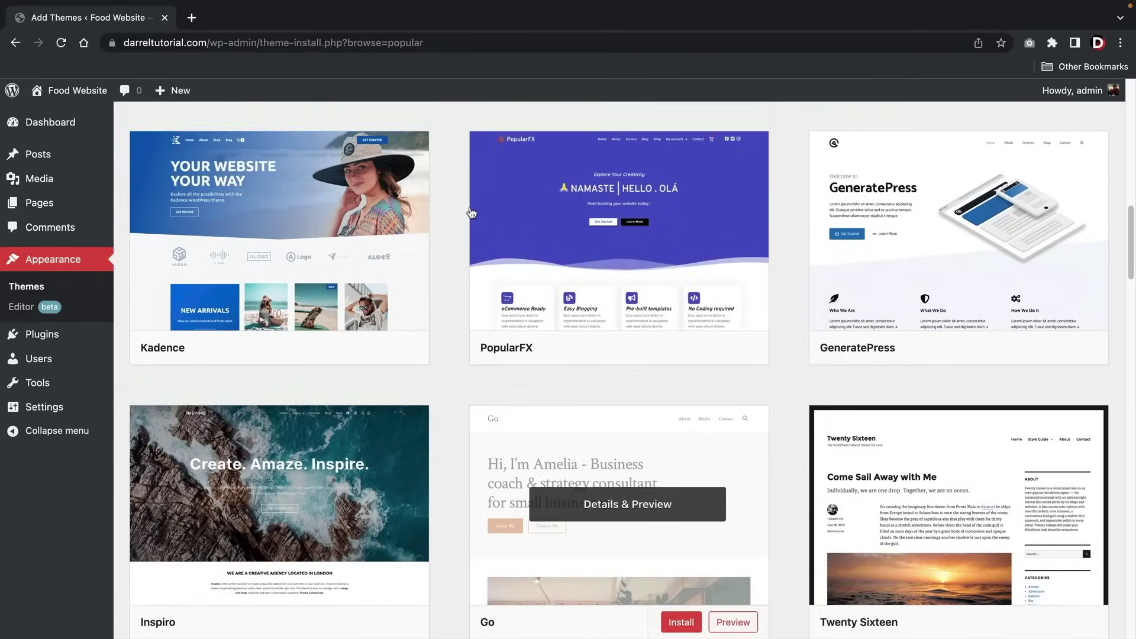
scroll(472, 213, up, 15)
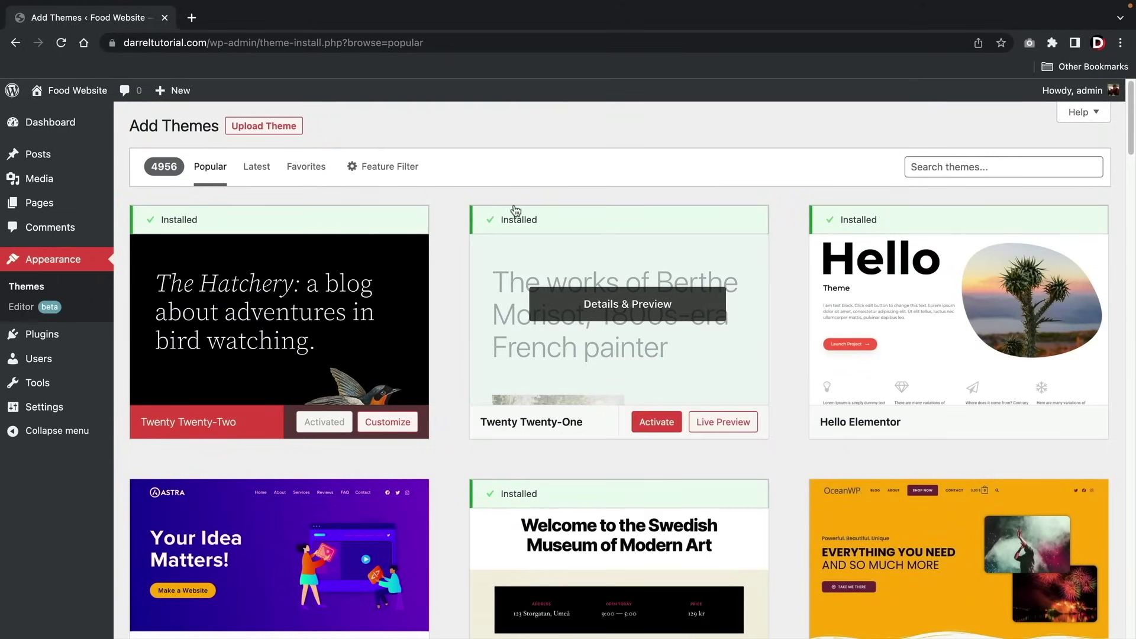
scroll(686, 207, down, 3)
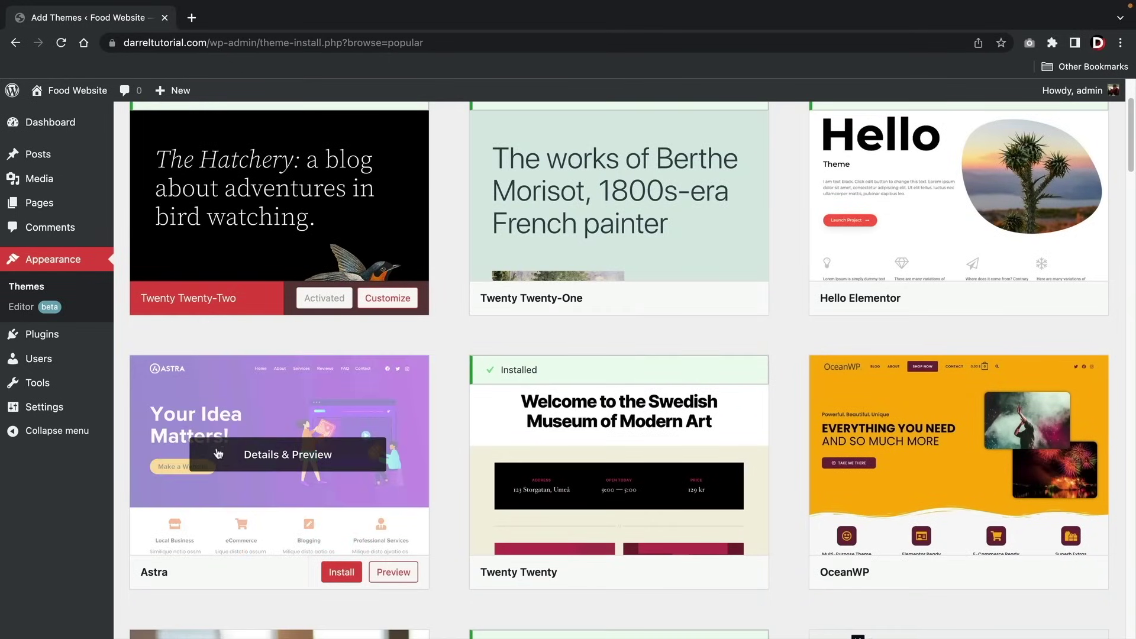
scroll(773, 242, up, 3)
click(954, 167)
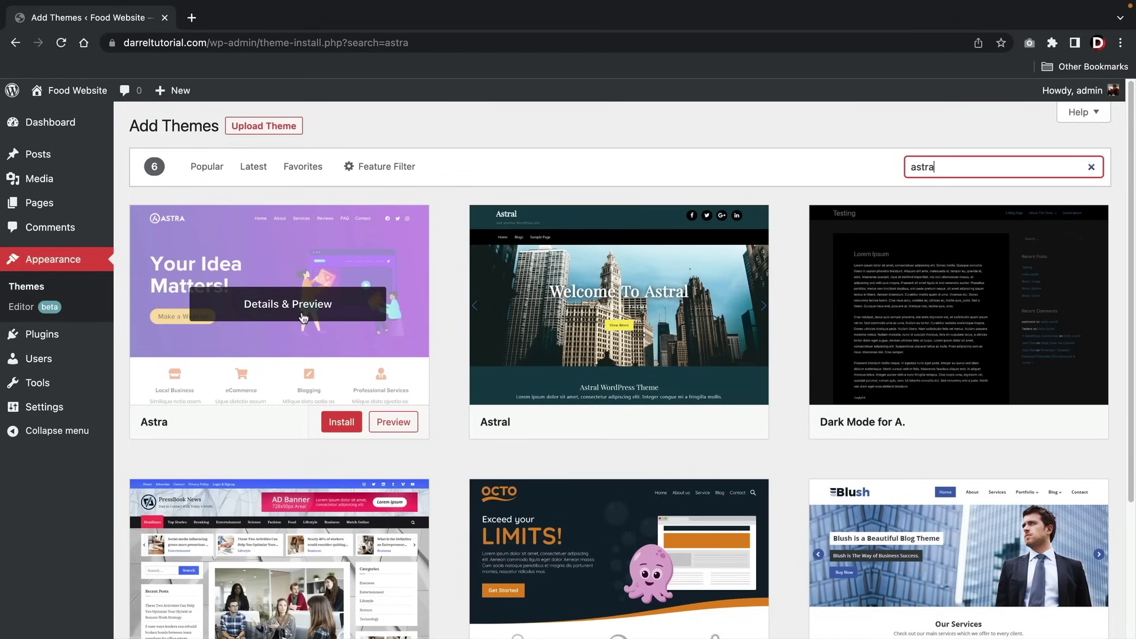
Install the Astra theme from the search results and activate it.
click(342, 426)
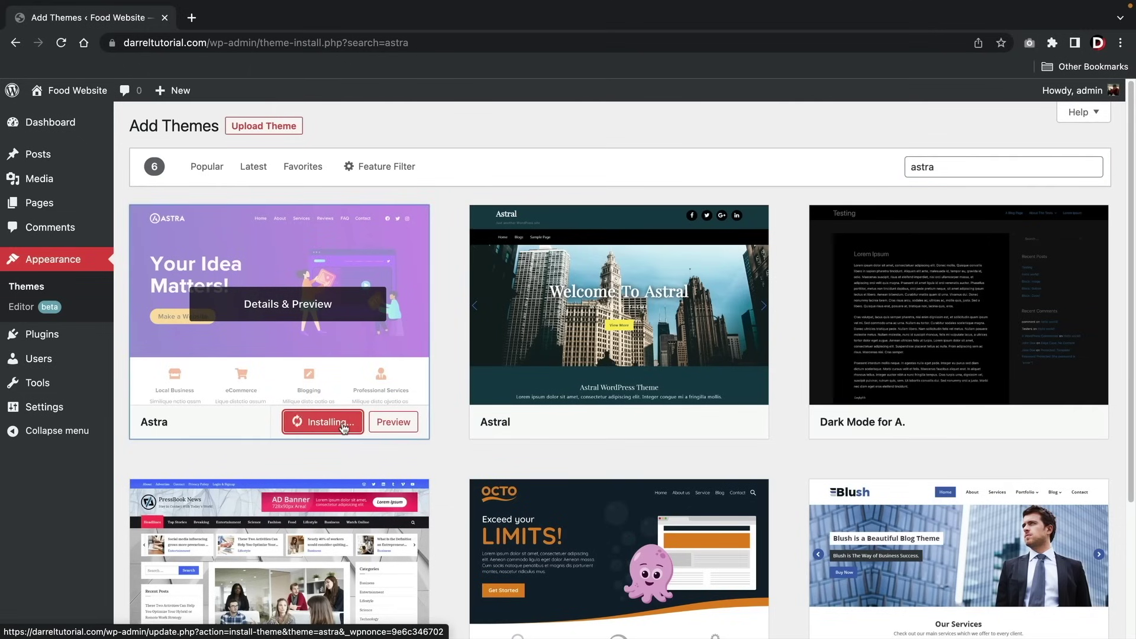
click(327, 425)
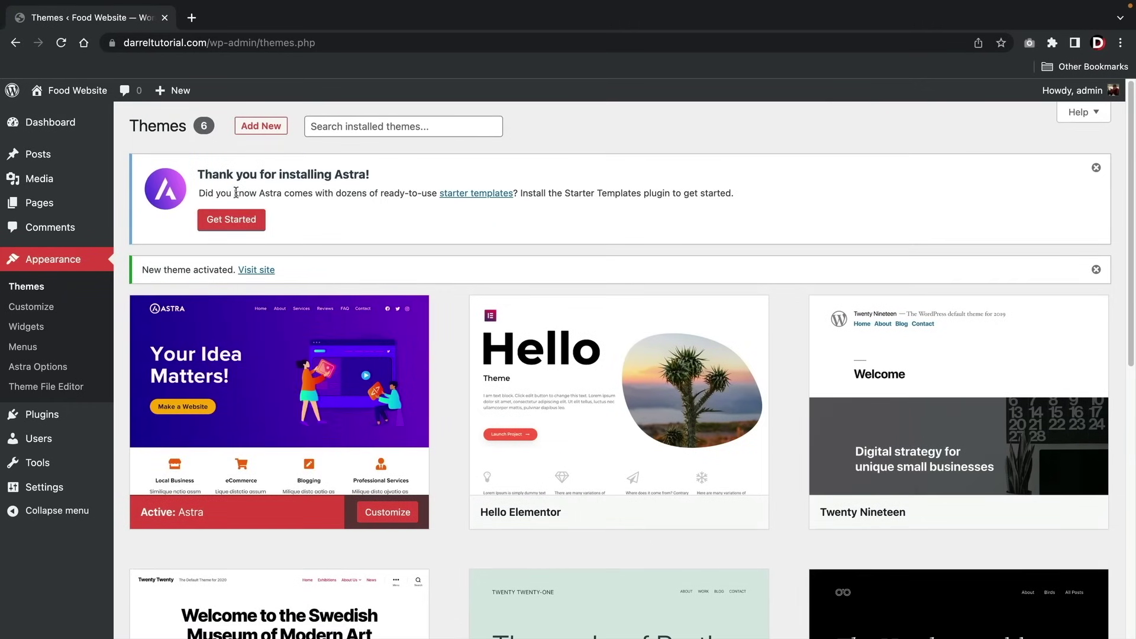
drag(237, 179, 306, 179)
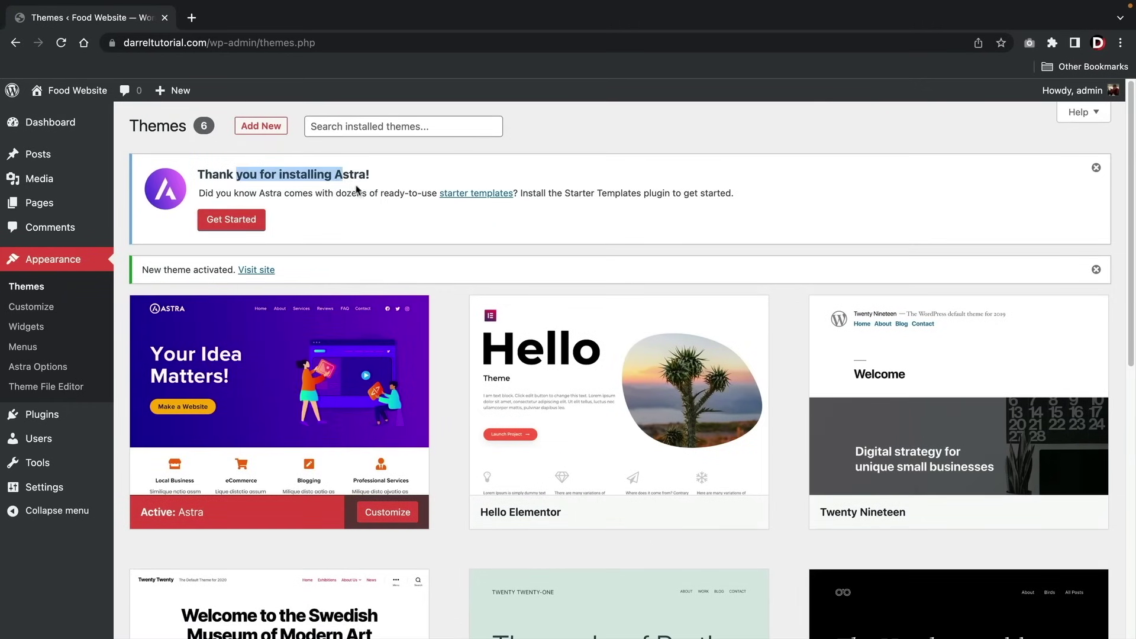
Install and activate the Starter Templates plugin from the Astra notice, then return to the Dashboard.
click(247, 224)
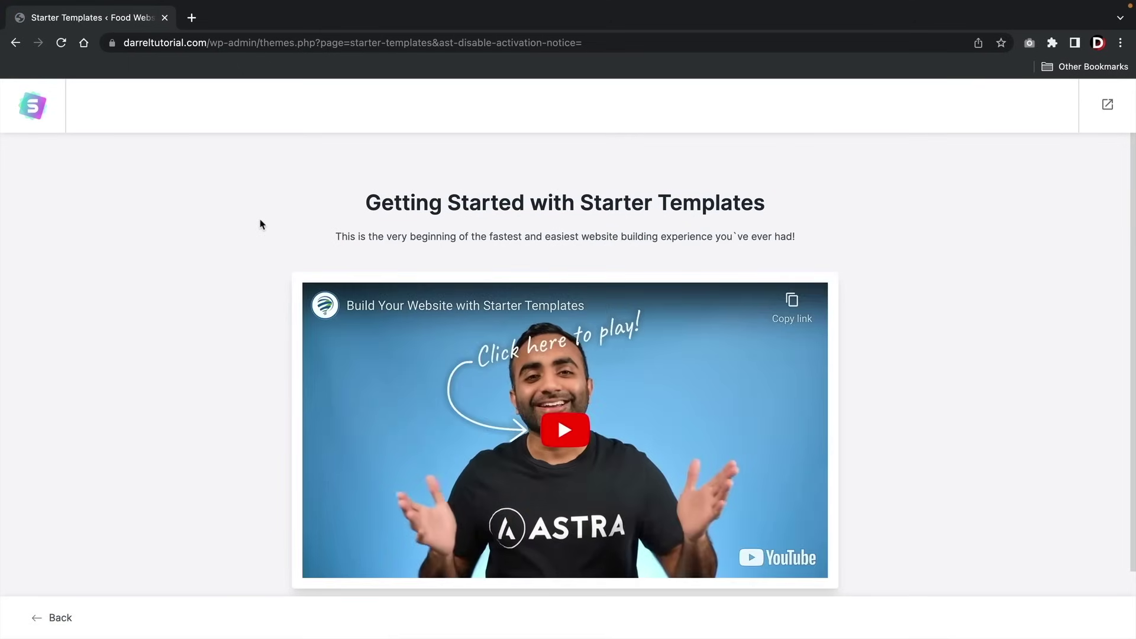
click(55, 618)
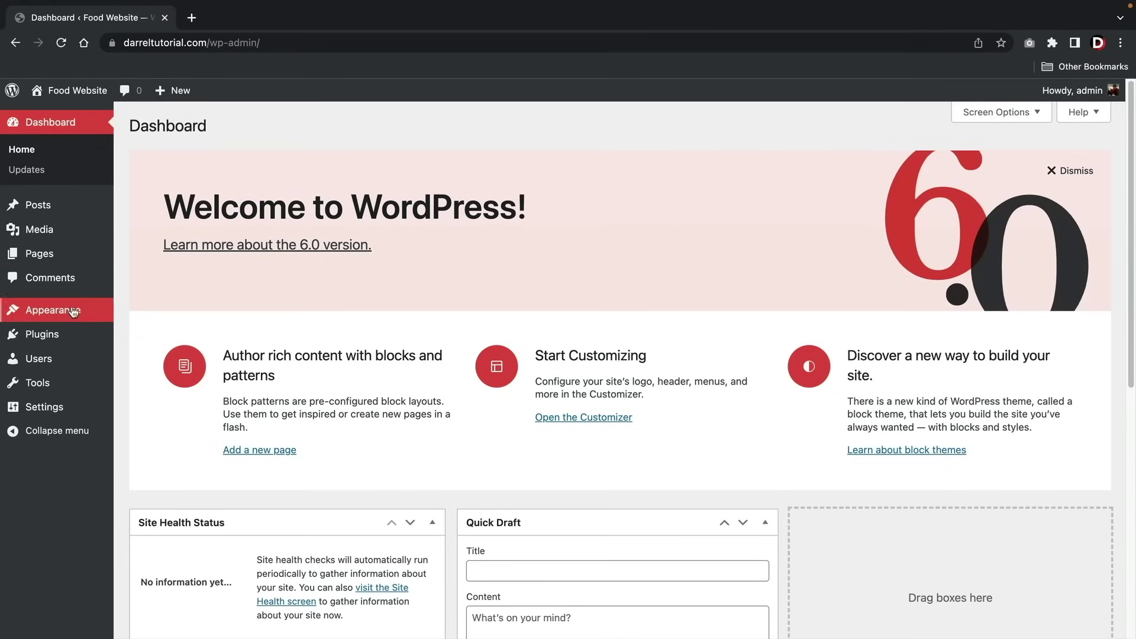
Launch the Starter Templates builder with Build Your Website Now on the Astra Options page.
mouse_move(76, 313)
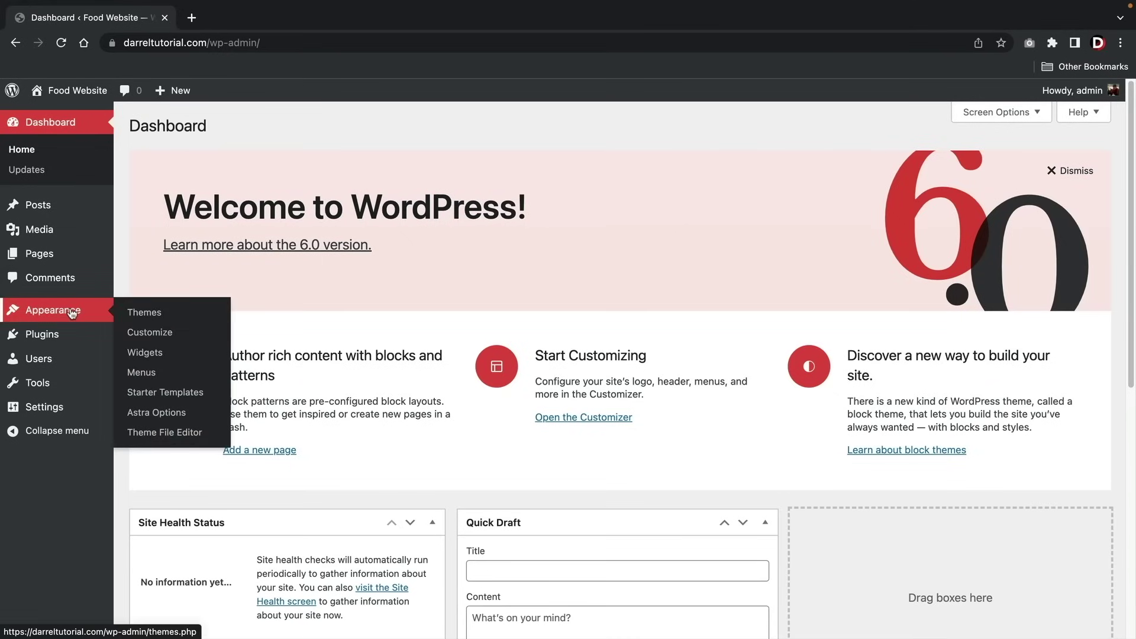
click(167, 422)
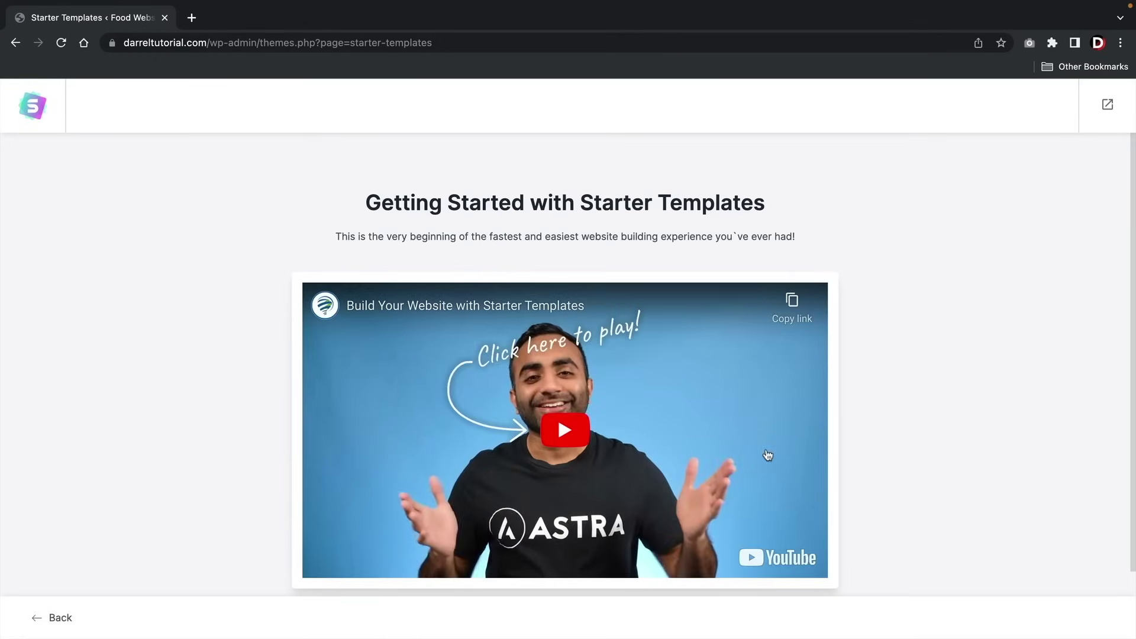
scroll(761, 432, down, 2)
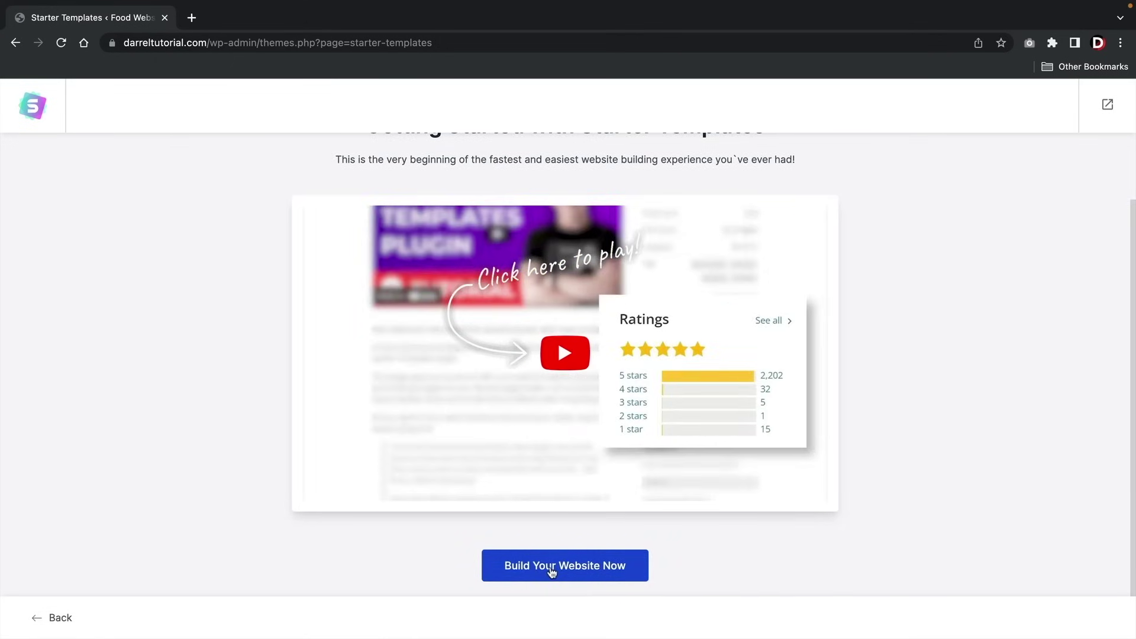
click(556, 568)
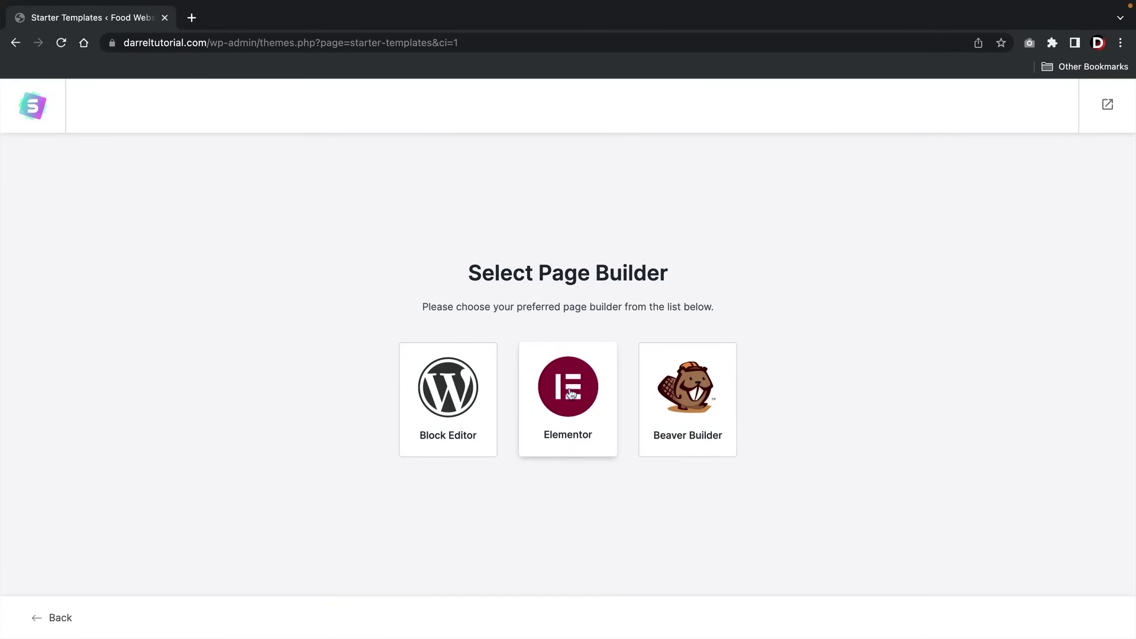
Choose Elementor as the page builder and search the template library for 'food'.
click(565, 389)
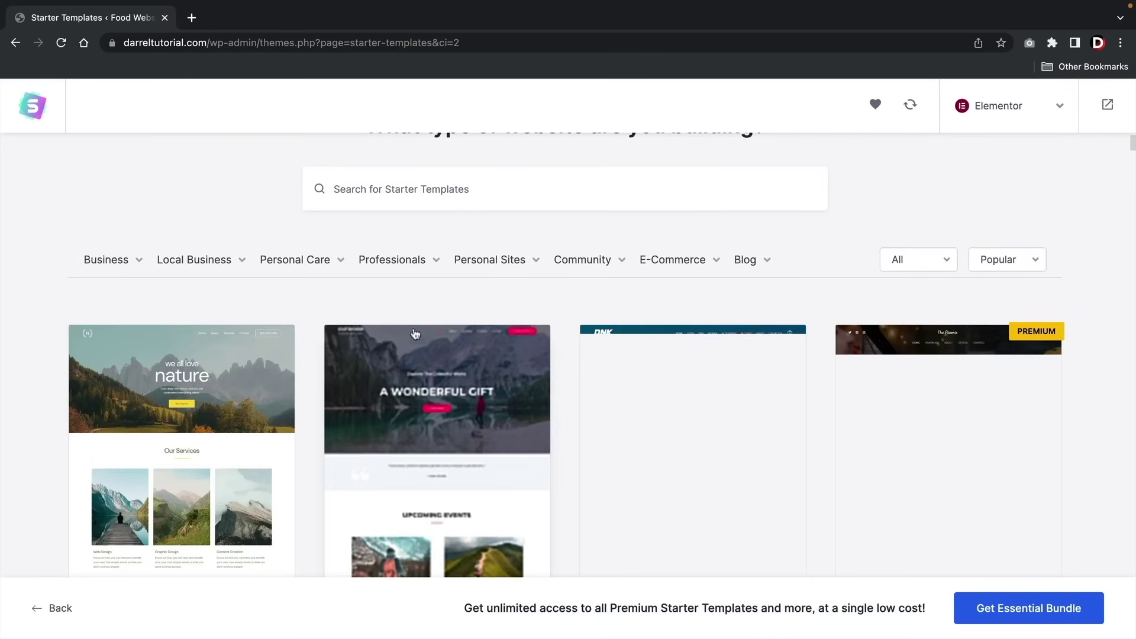
scroll(380, 411, down, 4)
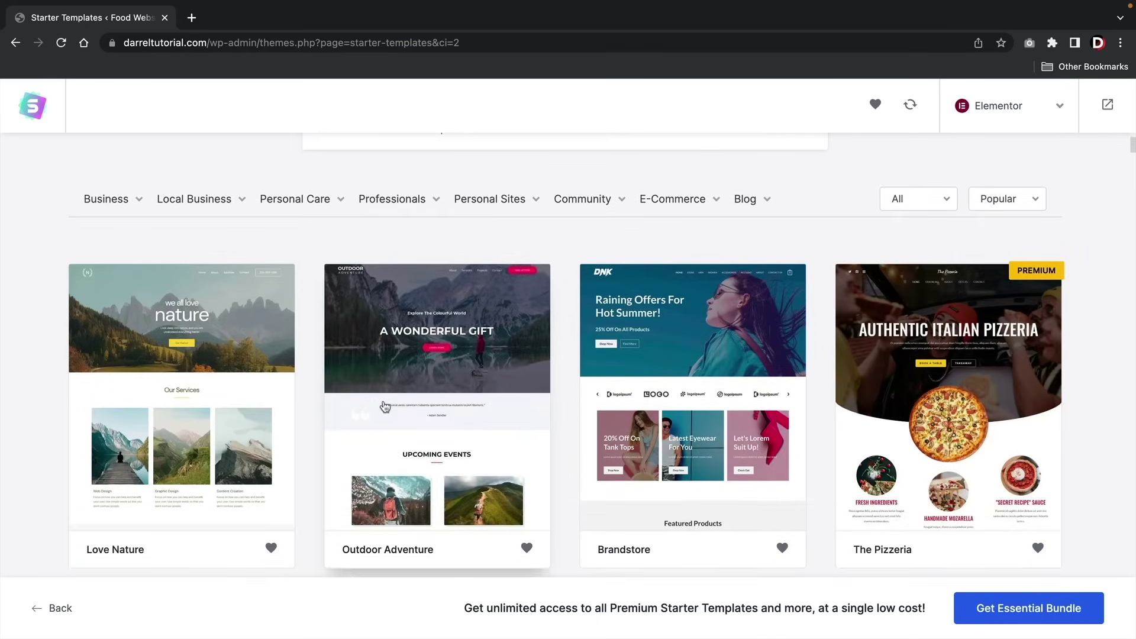
scroll(384, 402, down, 3)
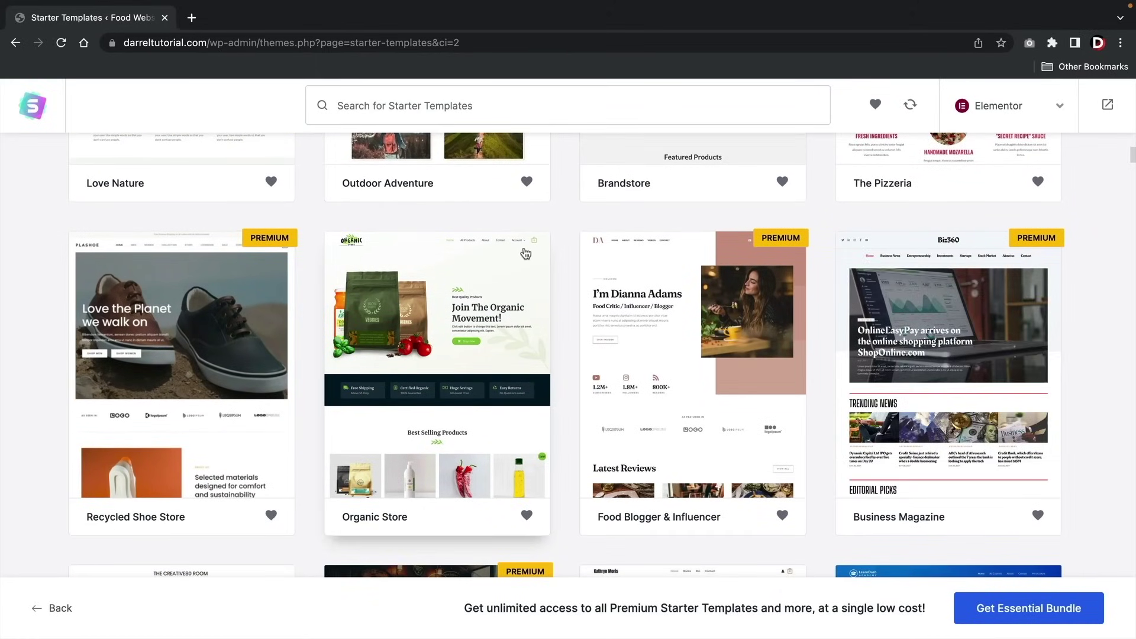
scroll(508, 305, up, 8)
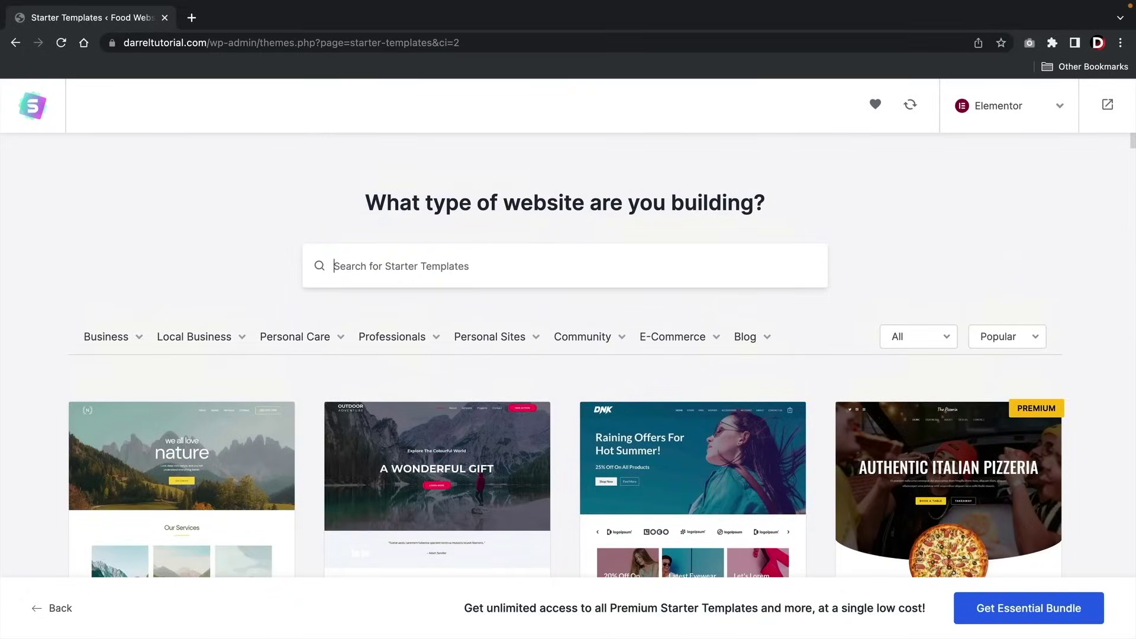
text(food)
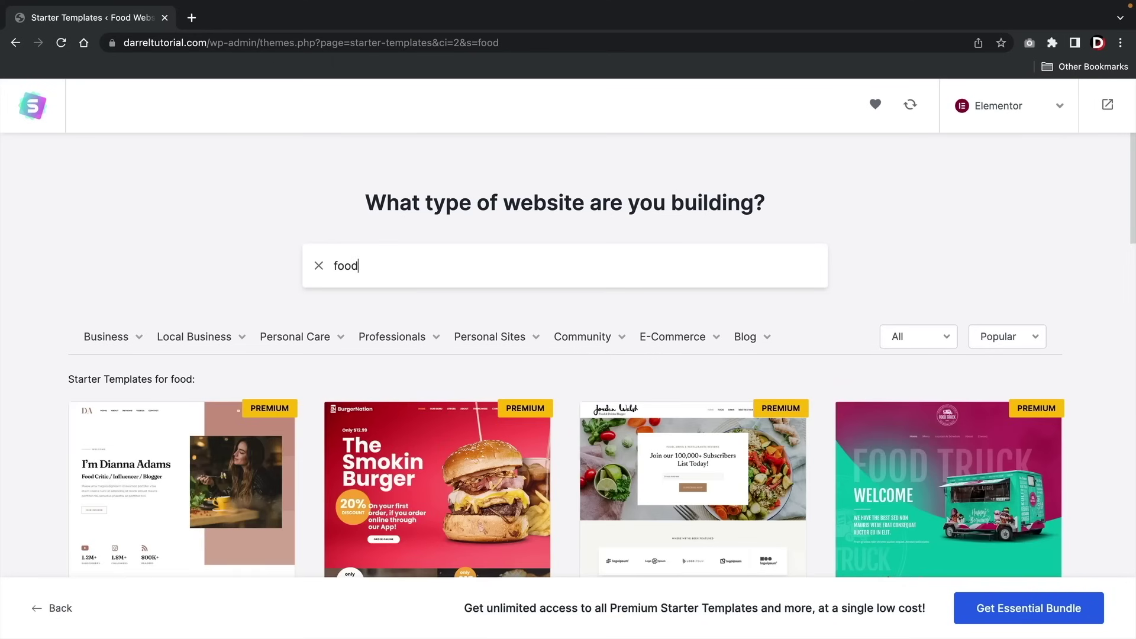
Browse the food results, then filter the library to the Restaurant category.
scroll(566, 377, down, 2)
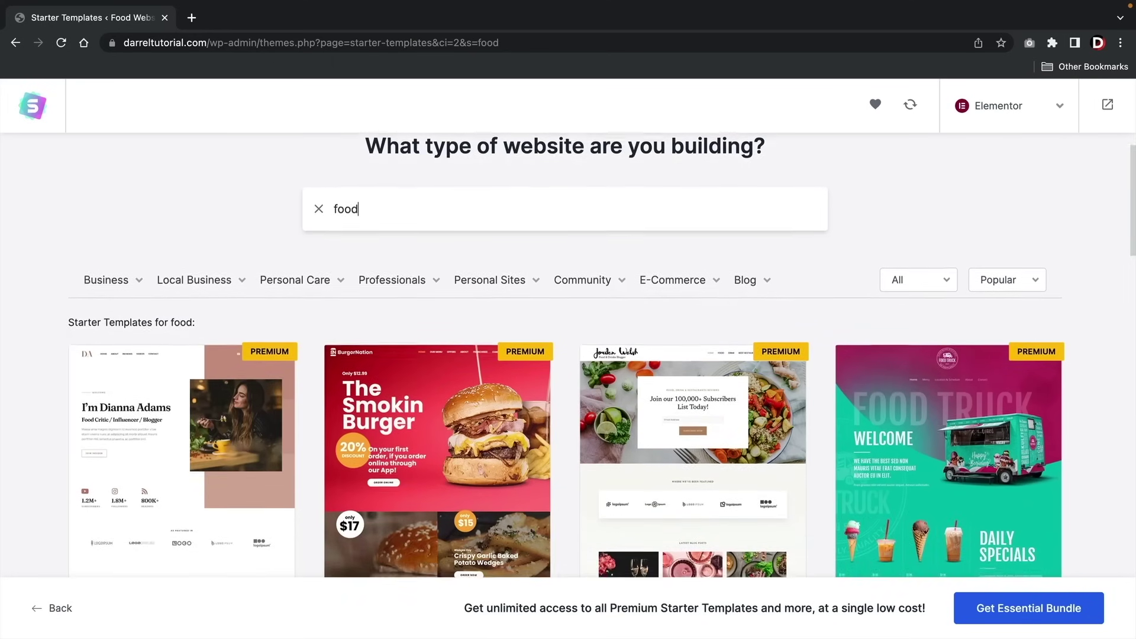
scroll(566, 377, down, 5)
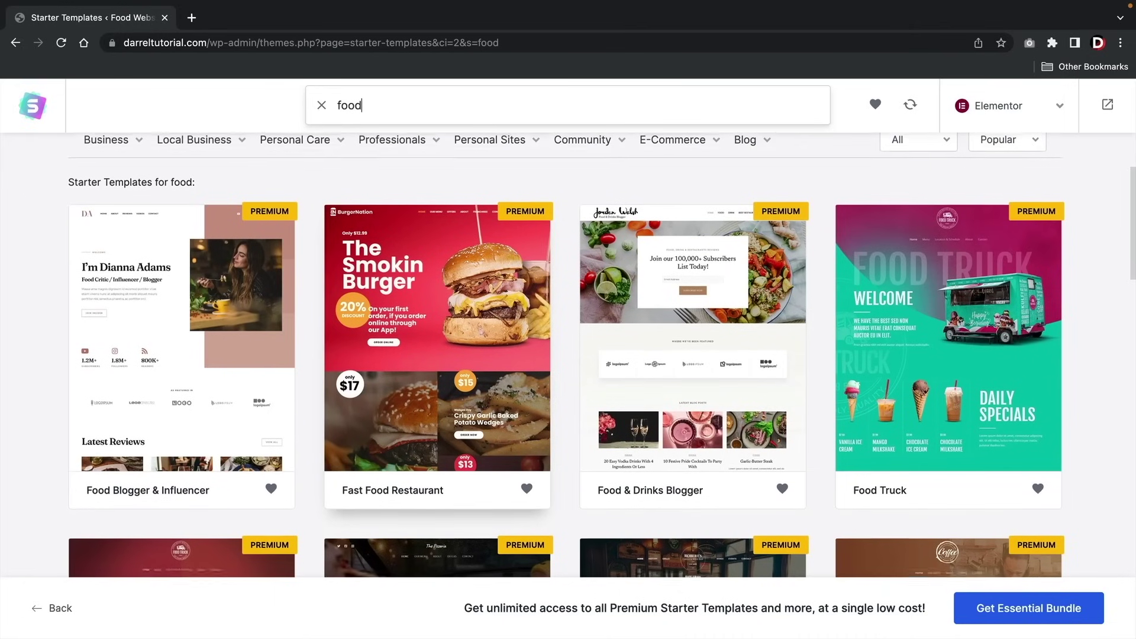
scroll(486, 259, down, 1)
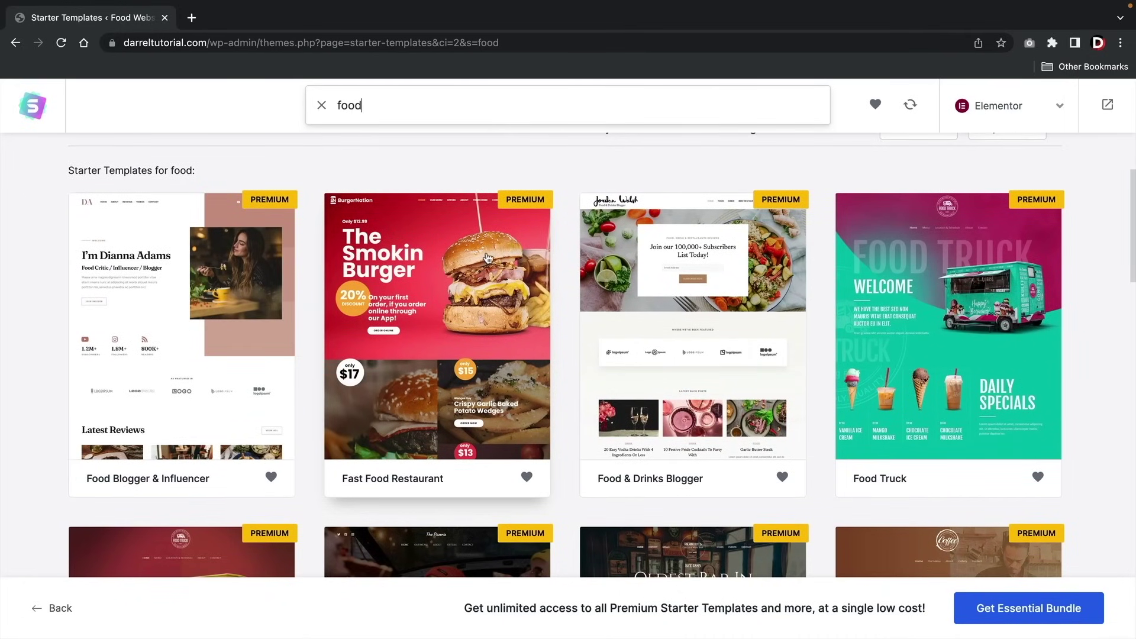
scroll(487, 258, down, 1)
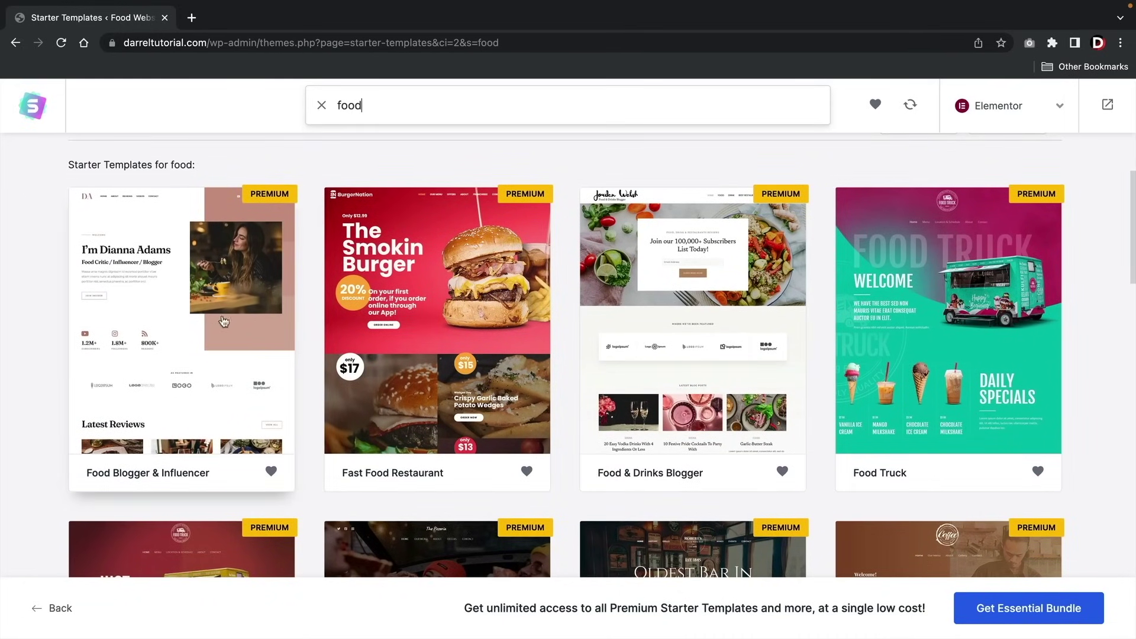
scroll(441, 300, down, 10)
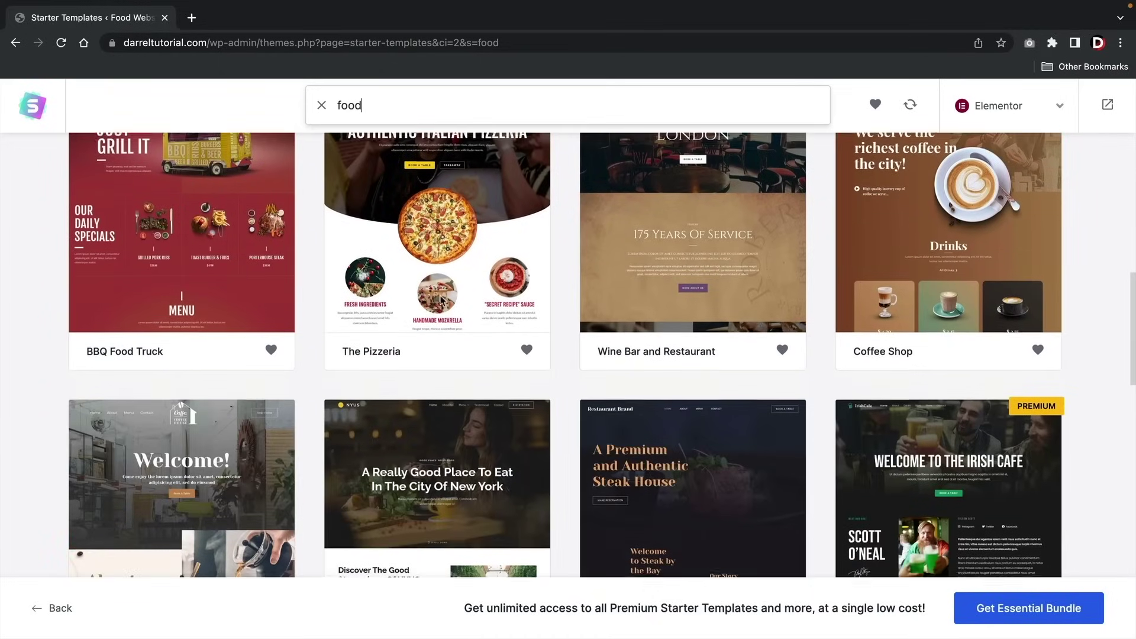
scroll(441, 300, down, 4)
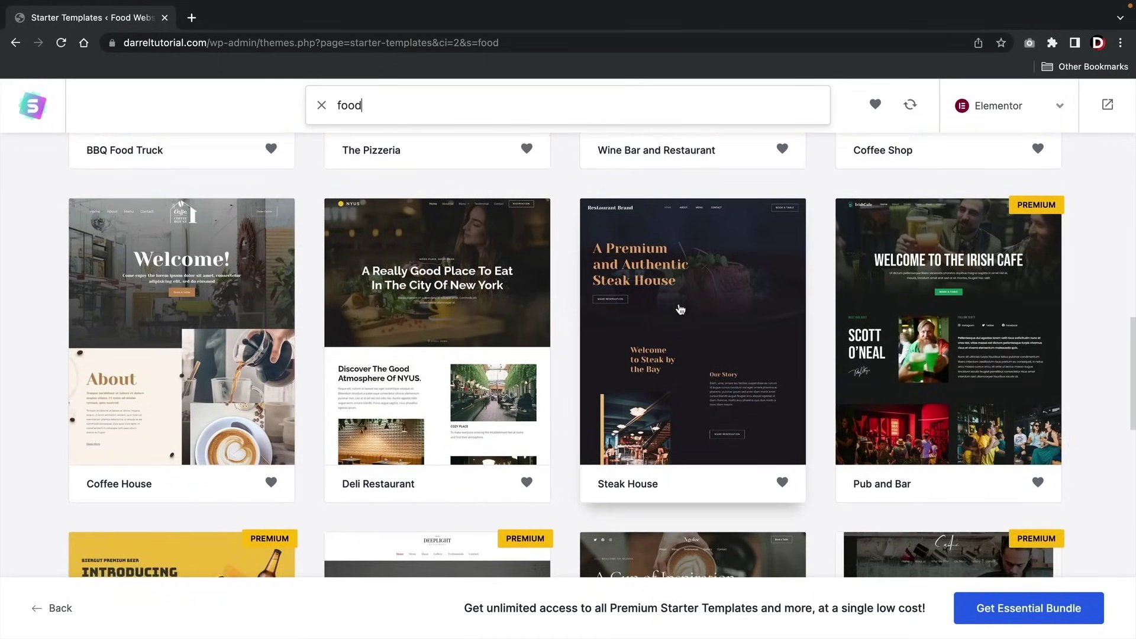
scroll(678, 309, down, 6)
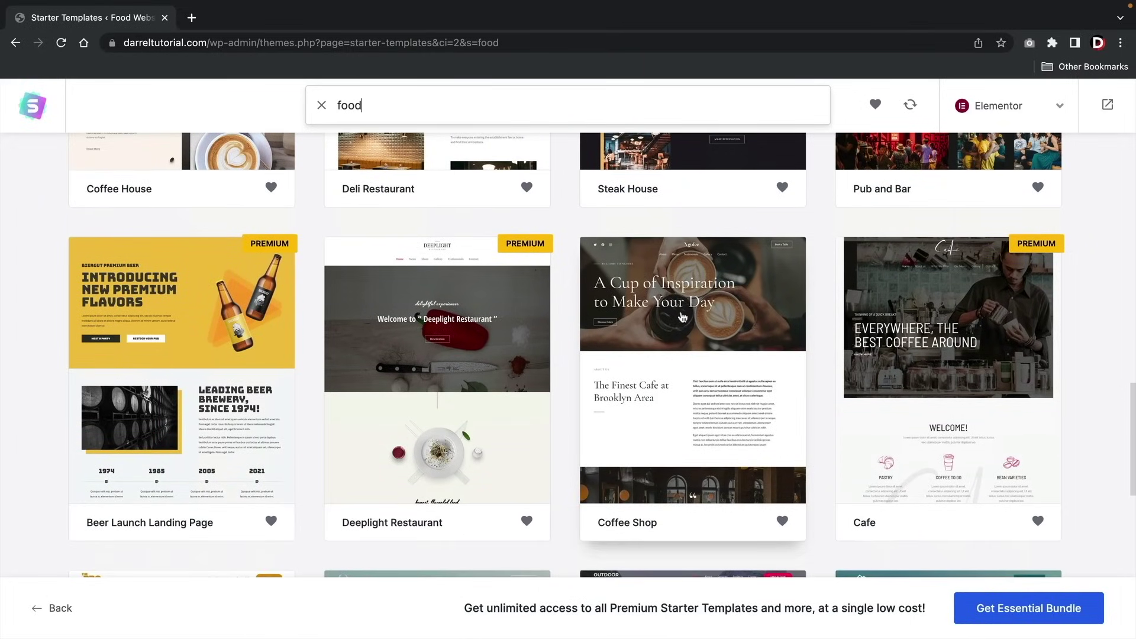
scroll(682, 318, down, 9)
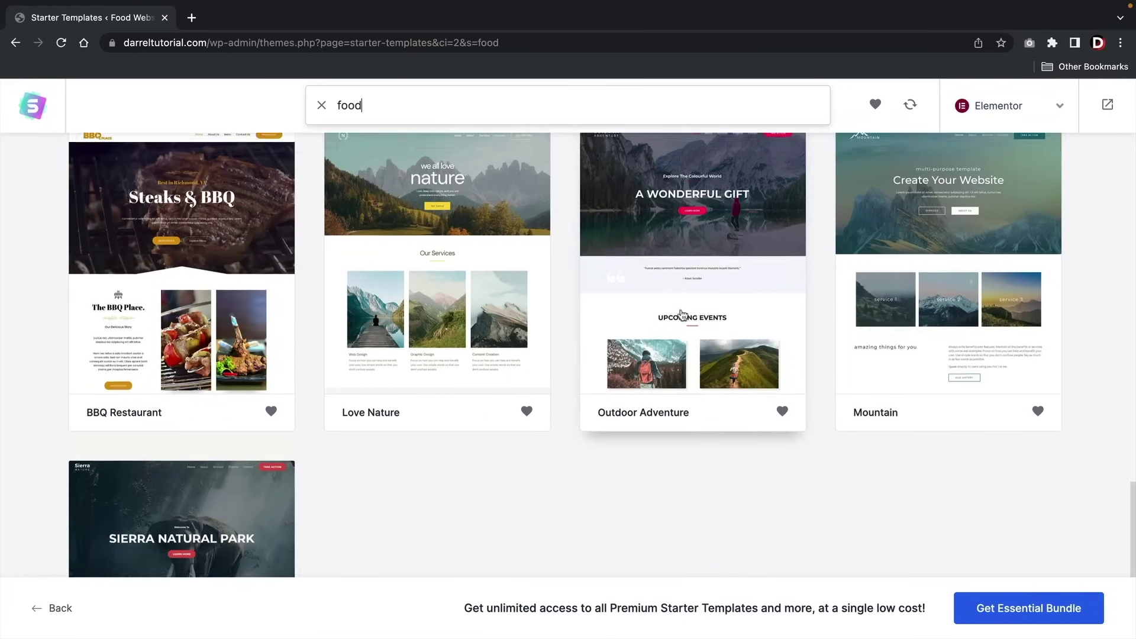
scroll(682, 313, up, 2)
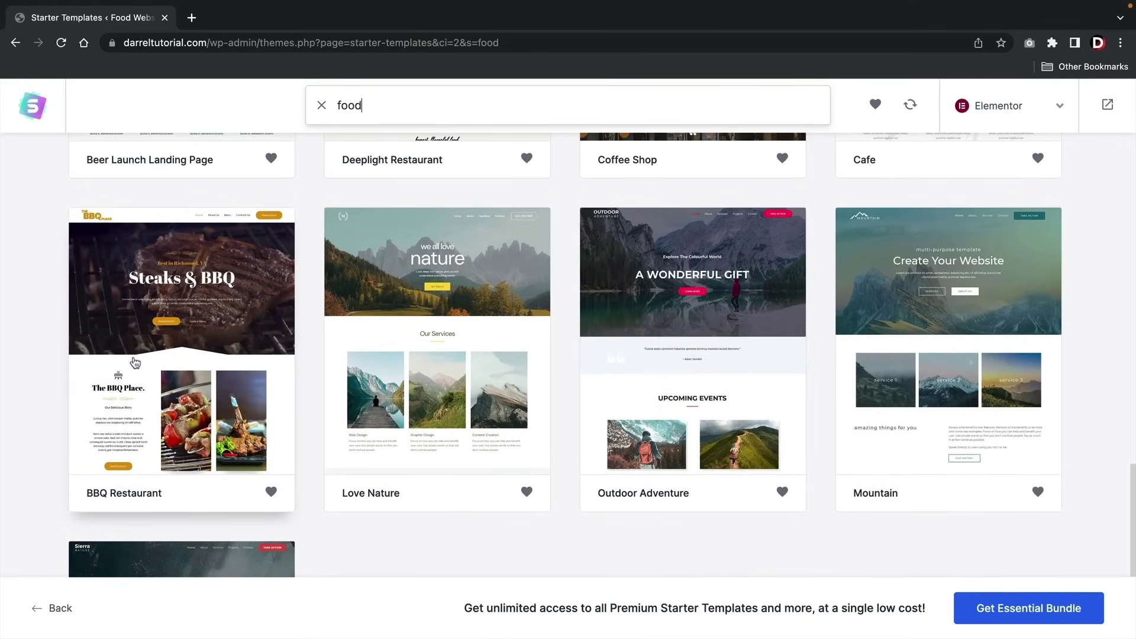
scroll(195, 372, up, 15)
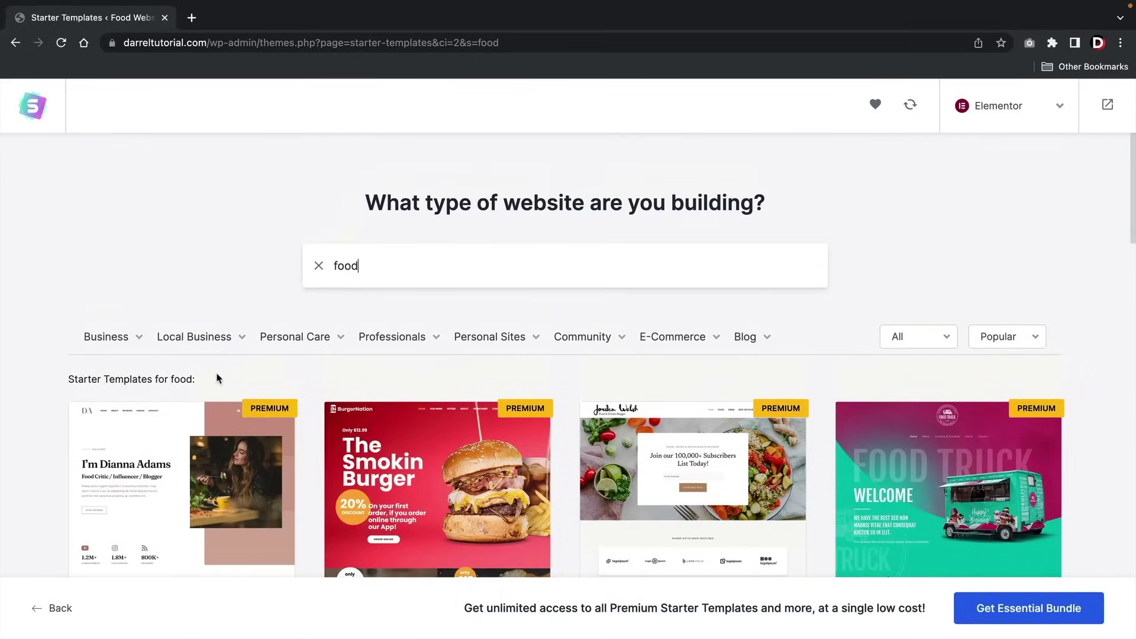
mouse_move(95, 343)
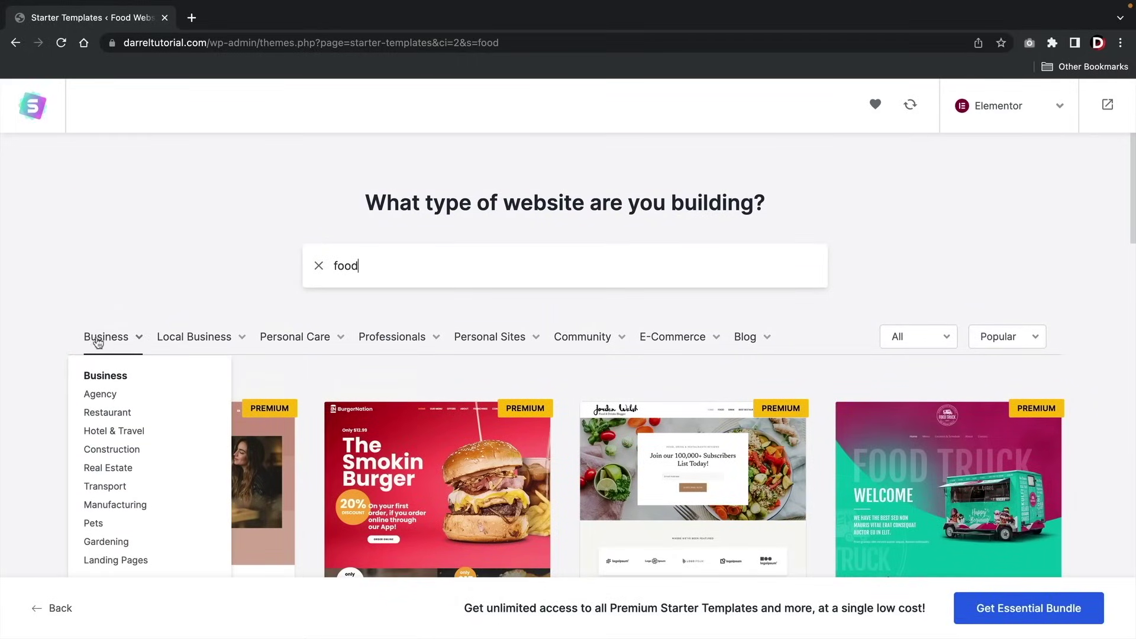
click(108, 412)
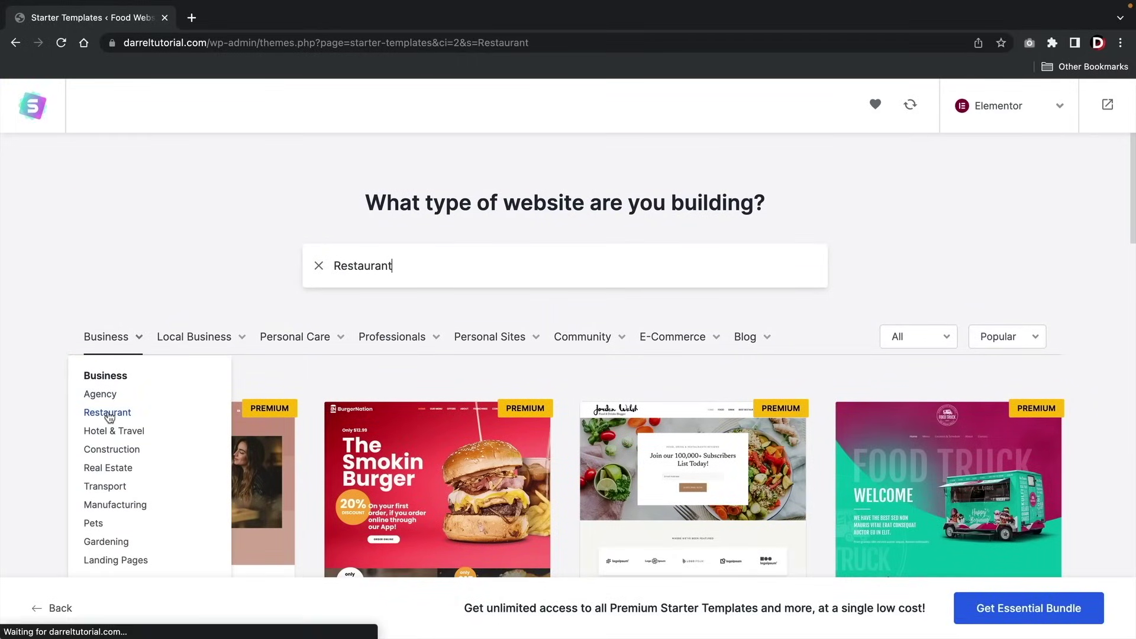
Scroll through the Restaurant templates and select the BBQ Restaurant template.
scroll(116, 289, down, 10)
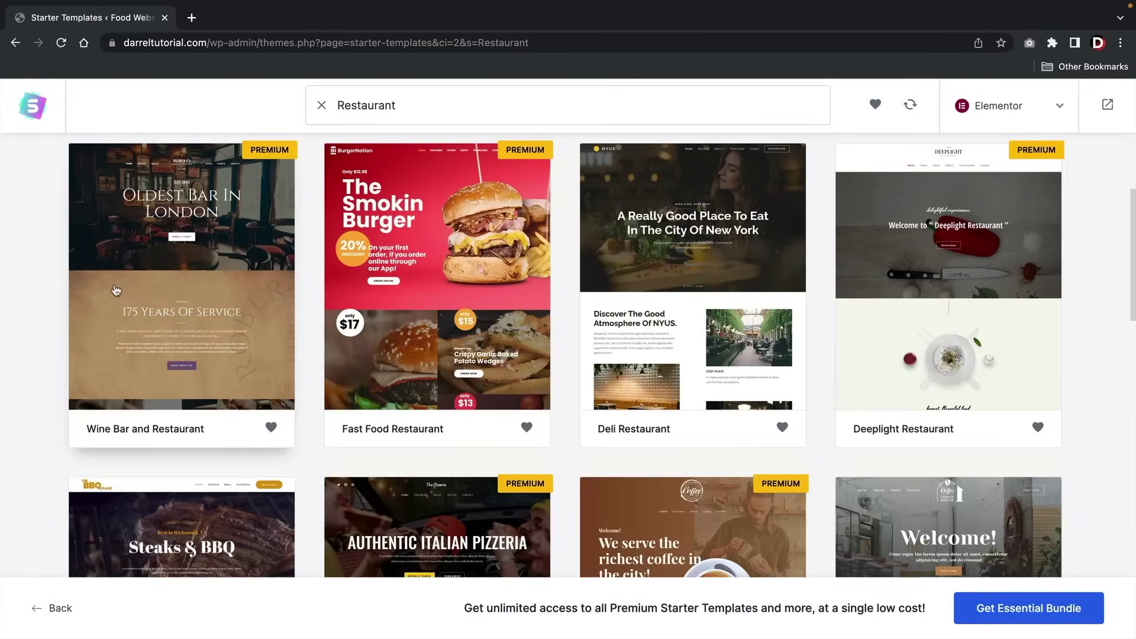
scroll(116, 289, down, 13)
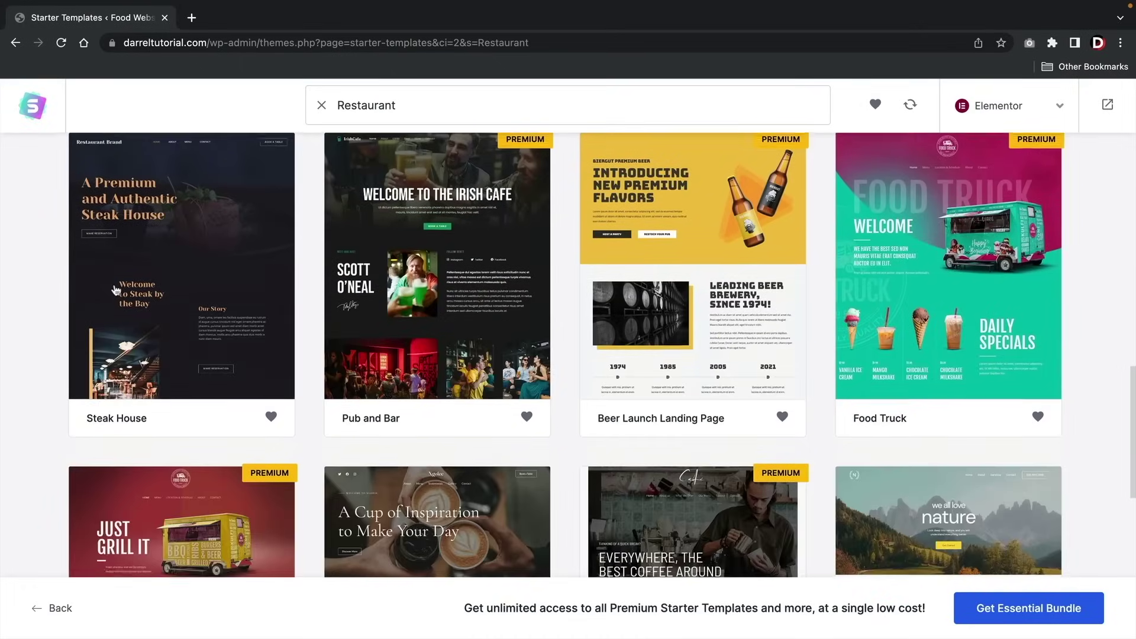
scroll(116, 290, down, 1)
scroll(116, 290, up, 6)
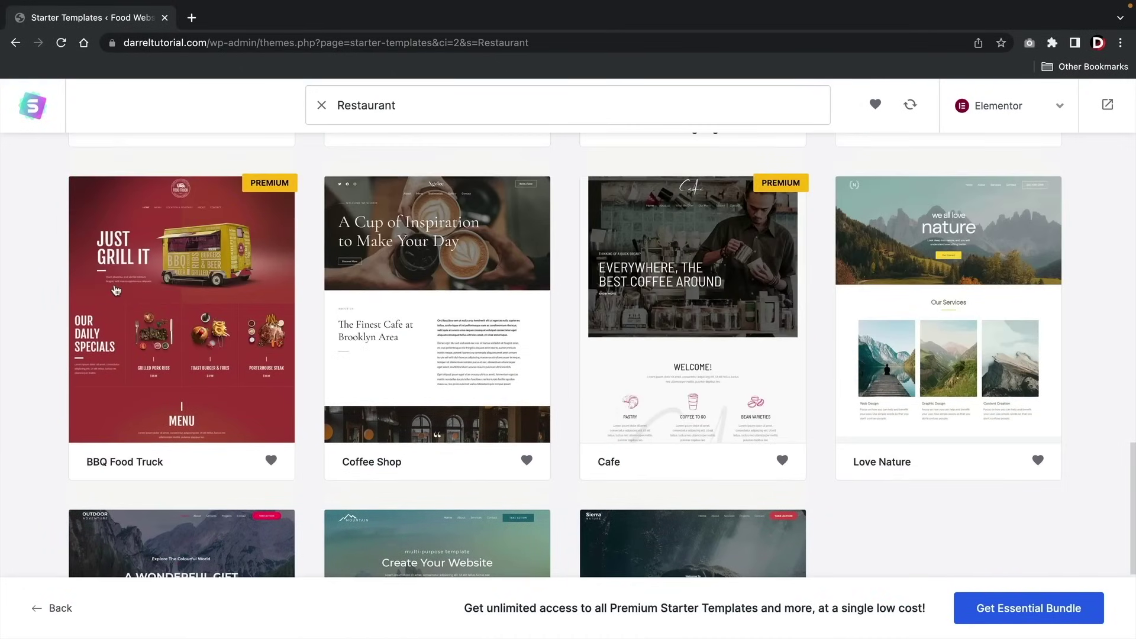
scroll(117, 290, up, 8)
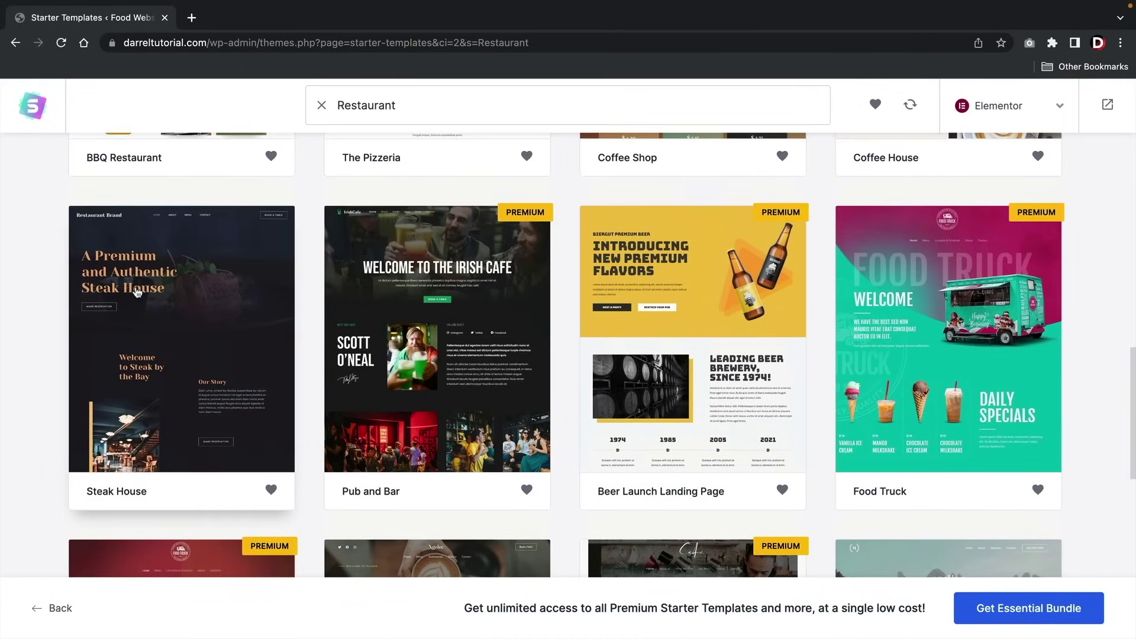
scroll(162, 301, up, 1)
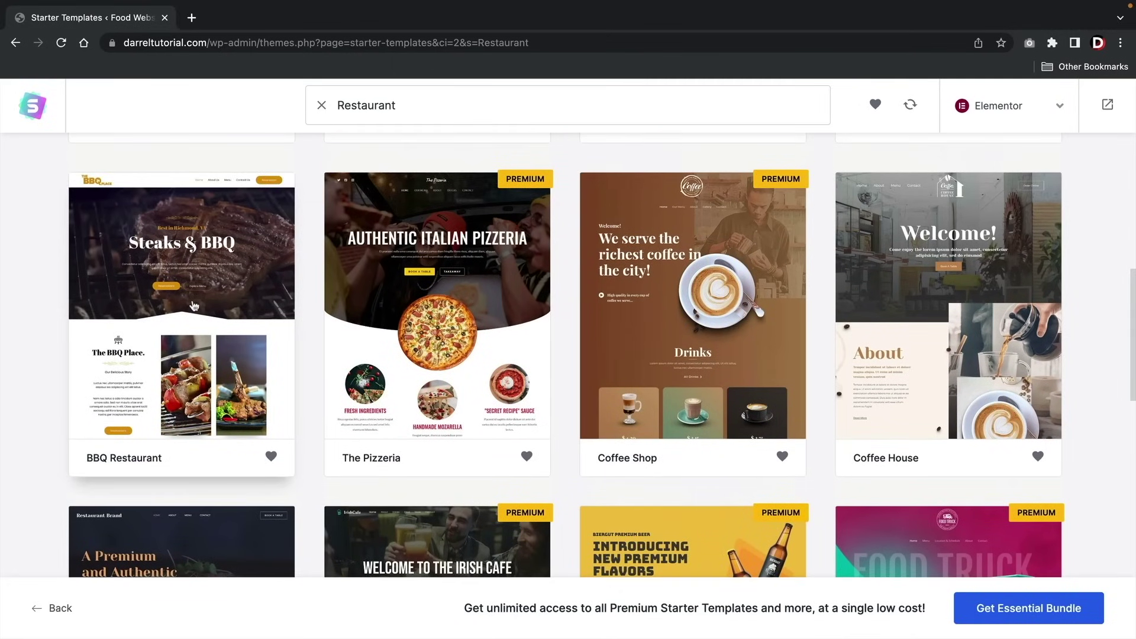
scroll(198, 306, up, 2)
scroll(186, 414, down, 2)
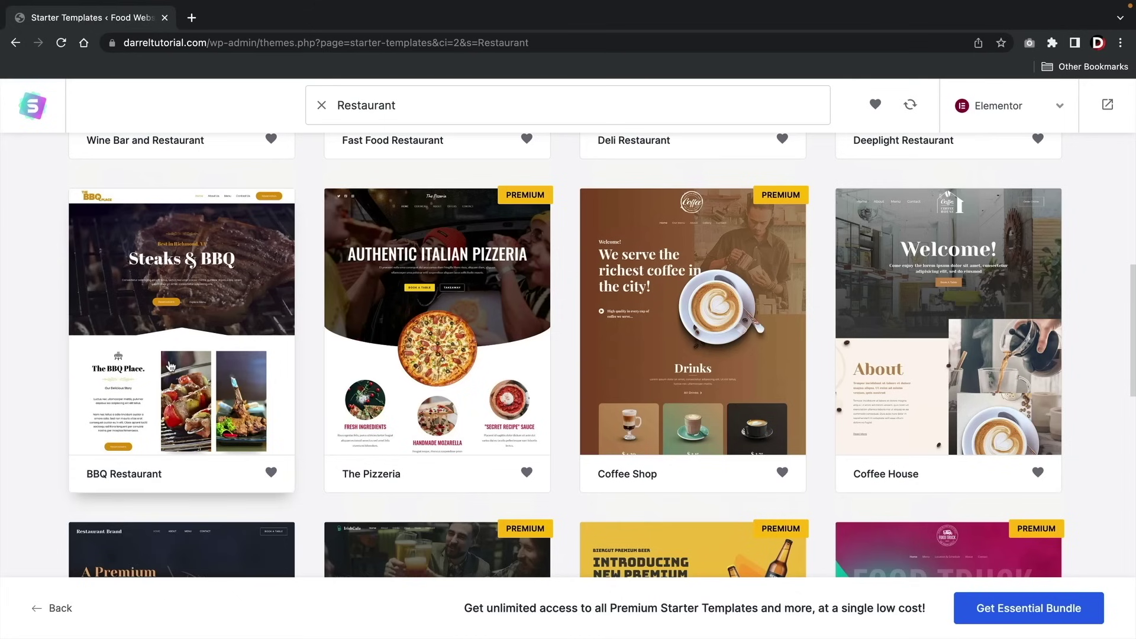
scroll(473, 261, up, 4)
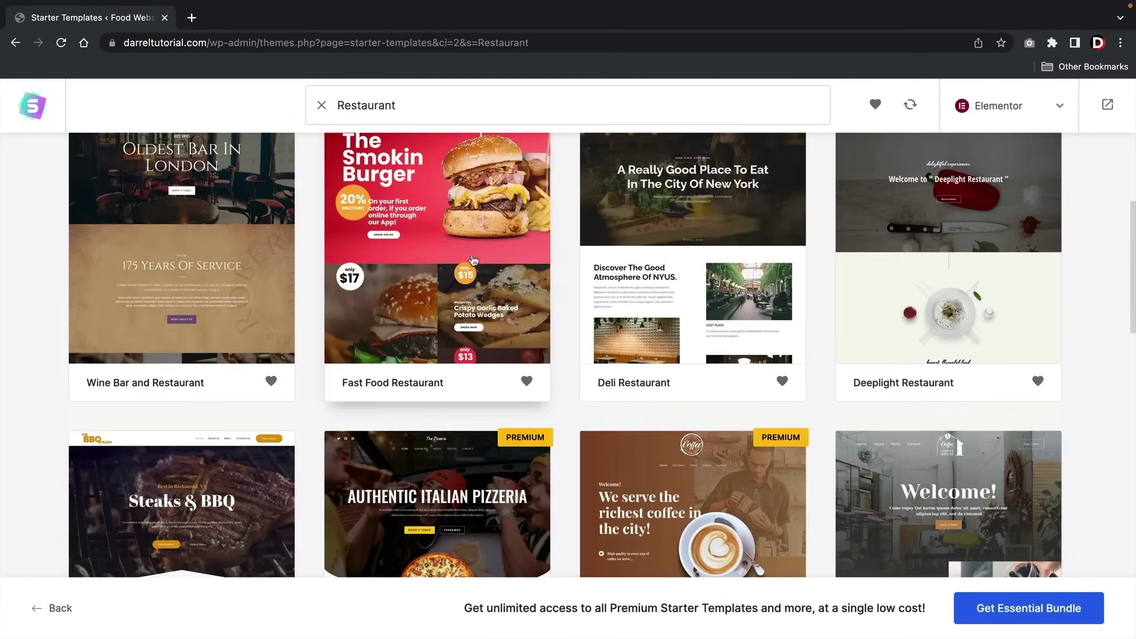
scroll(429, 299, down, 4)
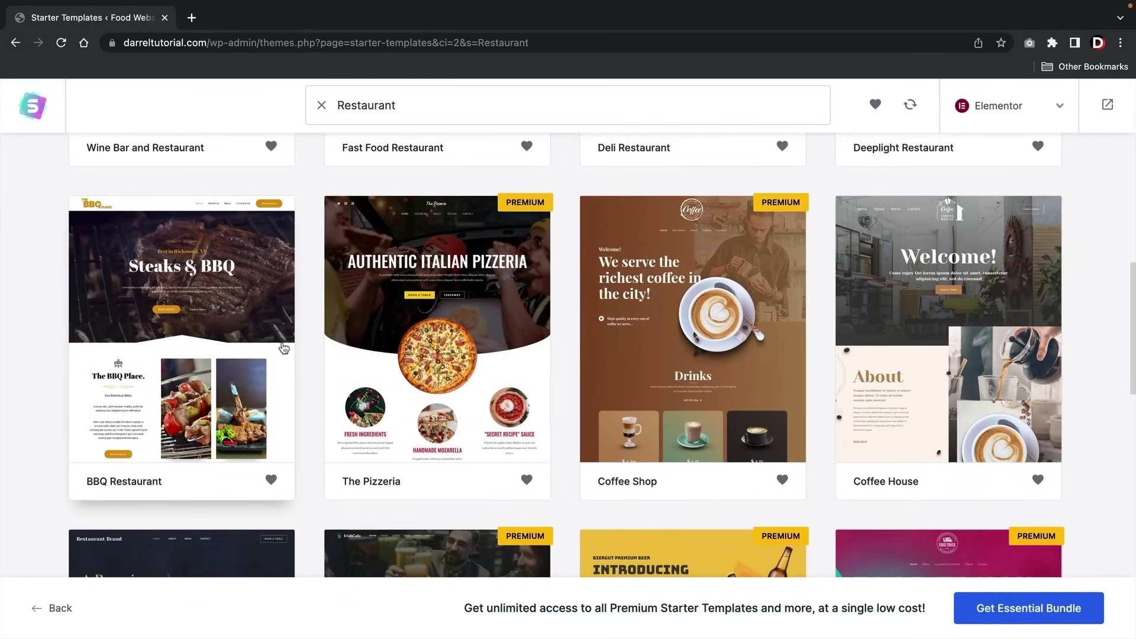
click(171, 408)
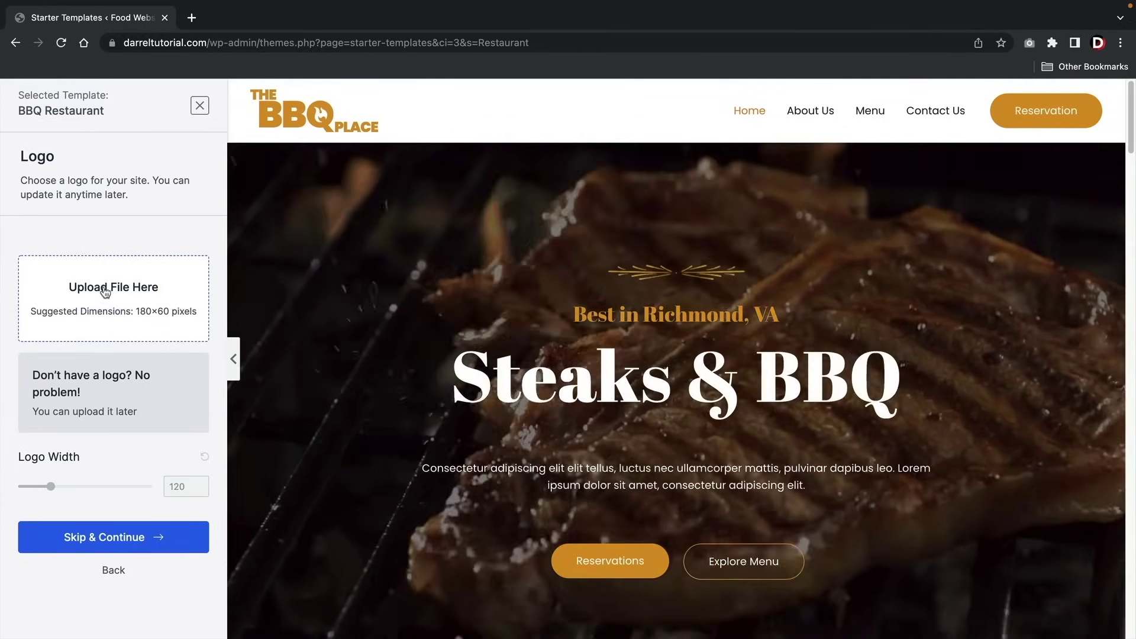
Upload logo-kopicoffee-2.png as the site logo and shrink its width to 99.
click(104, 293)
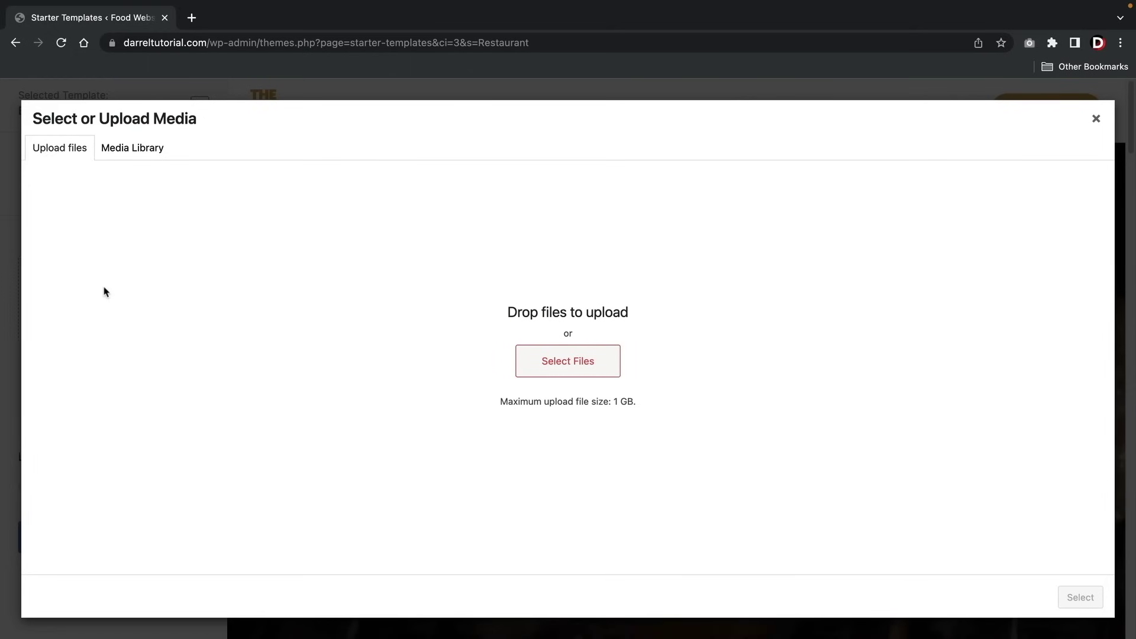
click(566, 358)
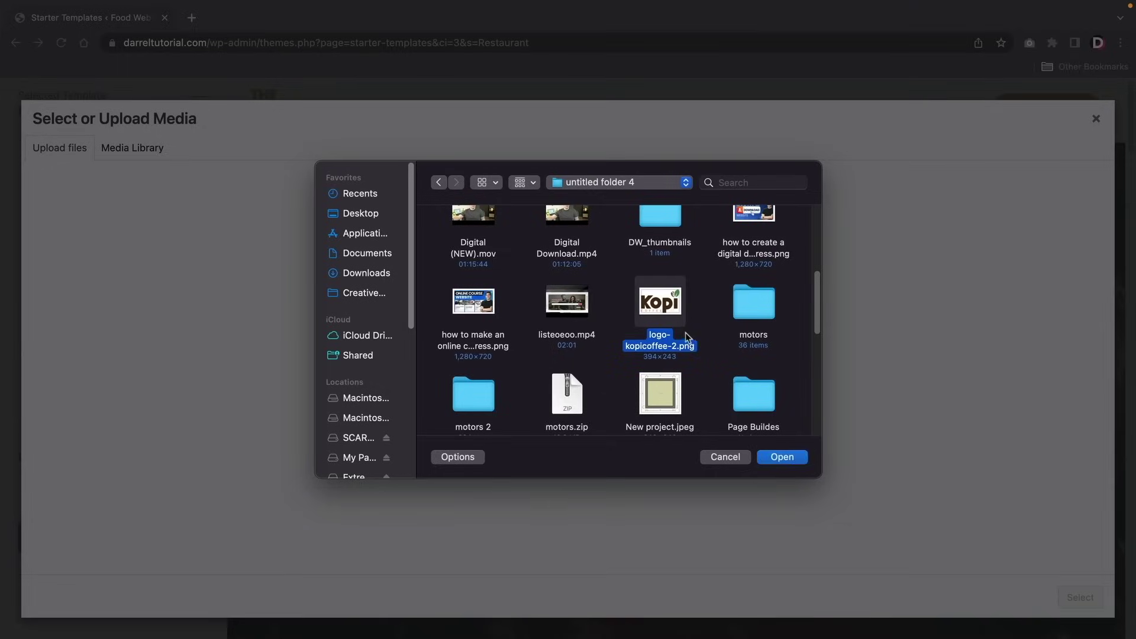
click(779, 460)
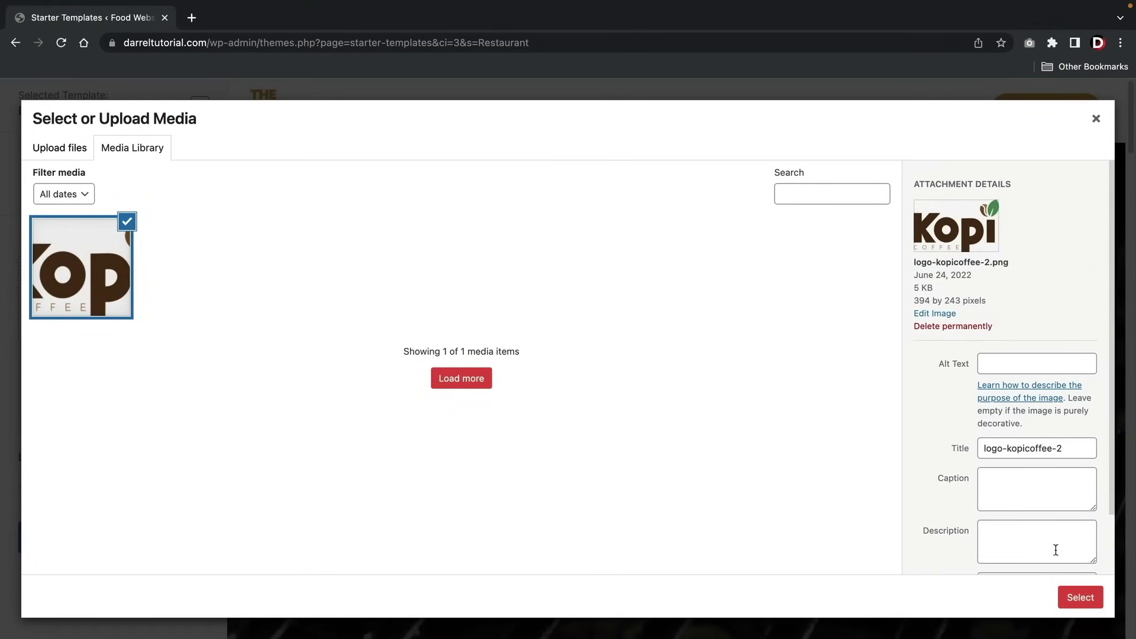
click(1081, 597)
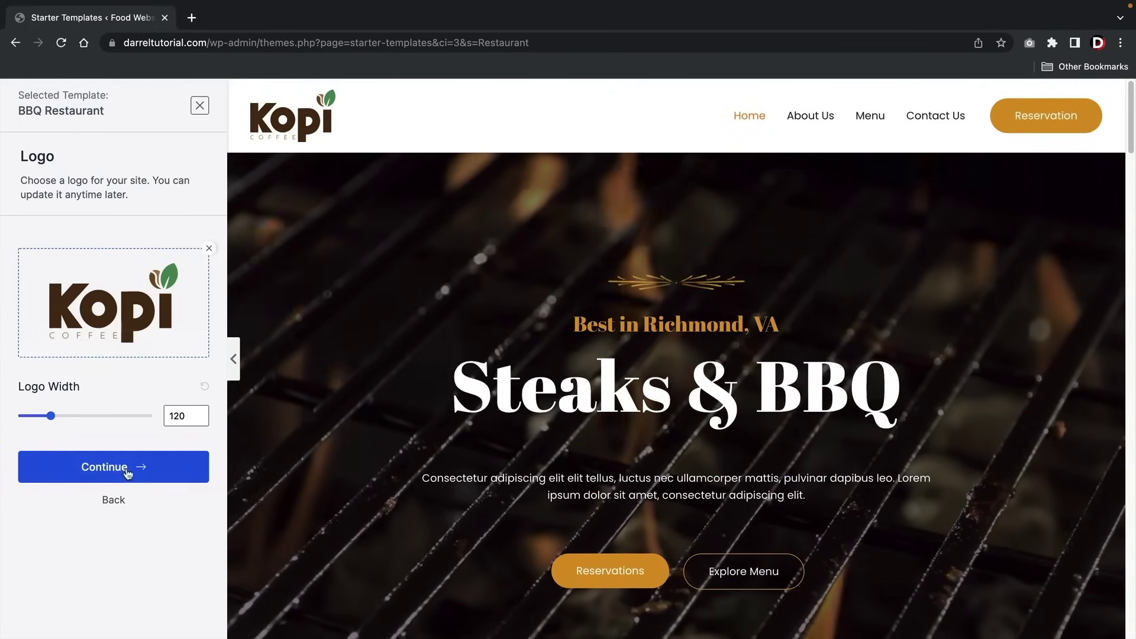
drag(51, 416, 46, 417)
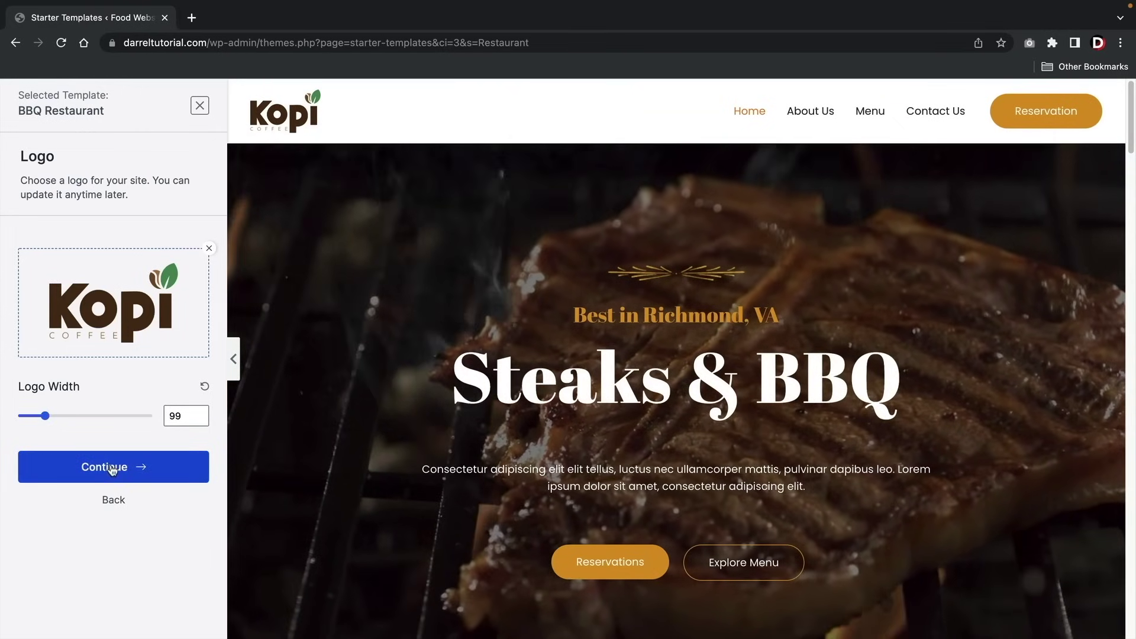
click(111, 467)
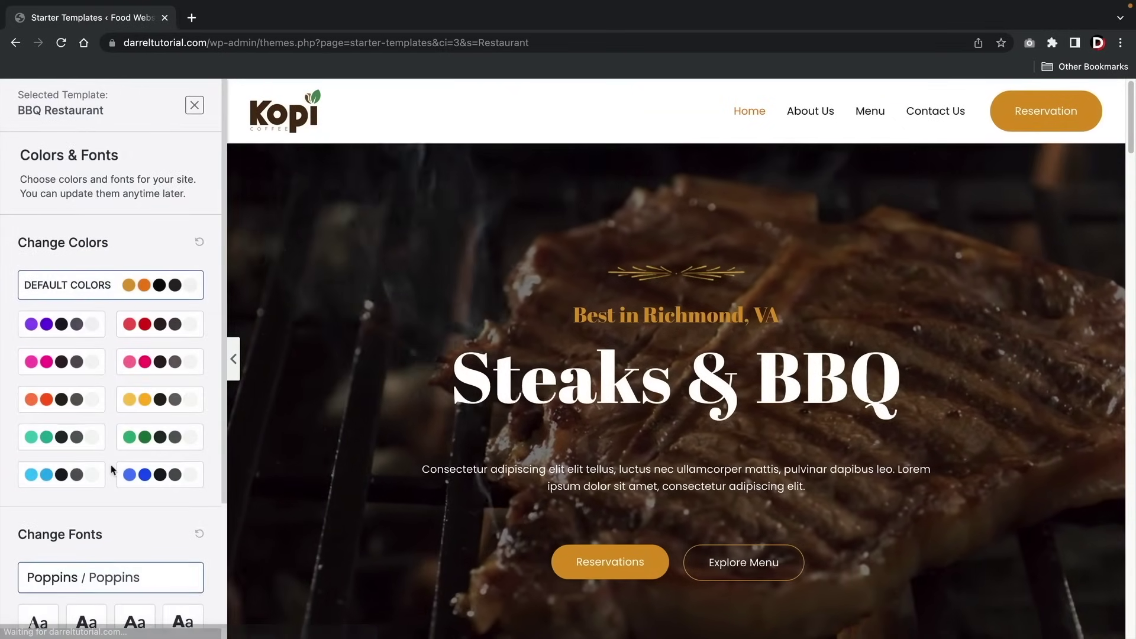
Preview the red colour palette, then revert to the default gold colours.
click(159, 333)
scroll(419, 344, down, 10)
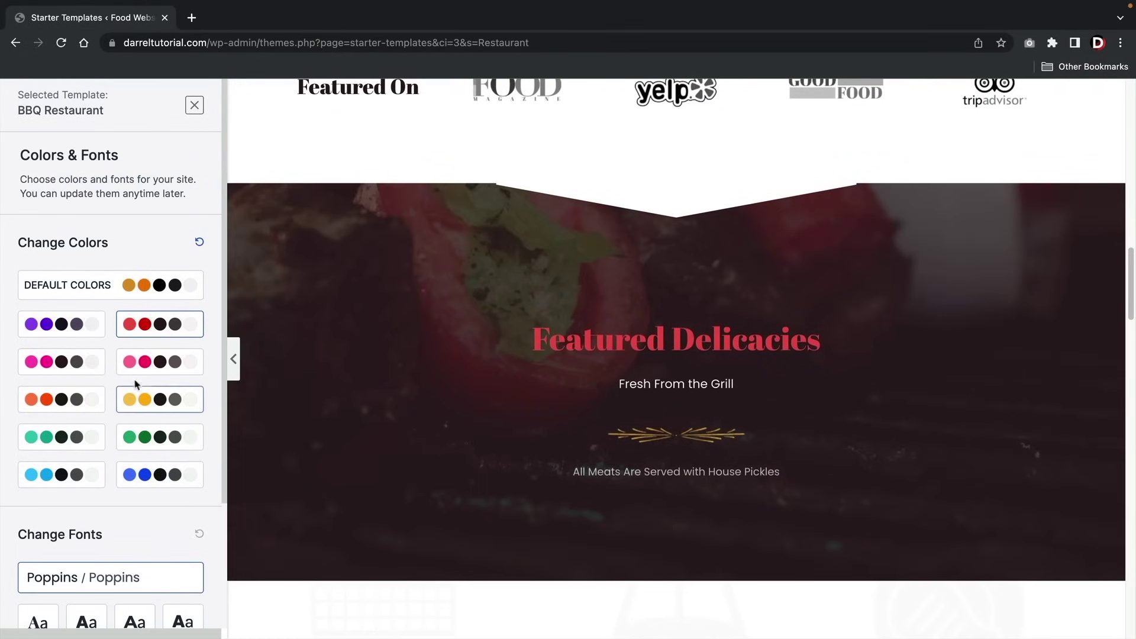
scroll(378, 419, down, 10)
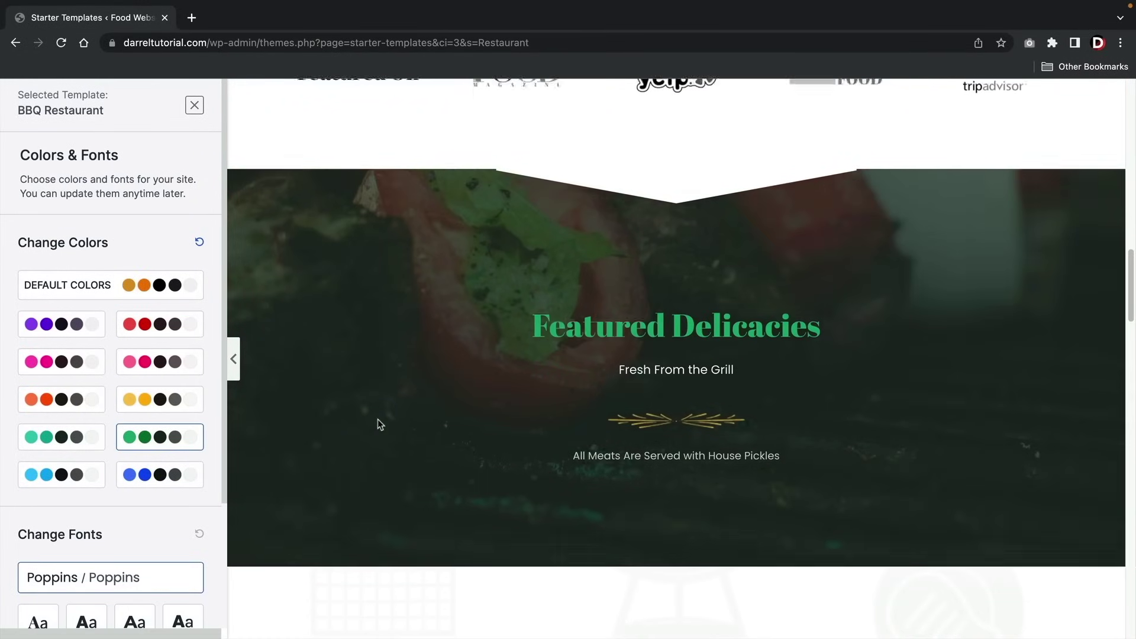
scroll(379, 414, down, 10)
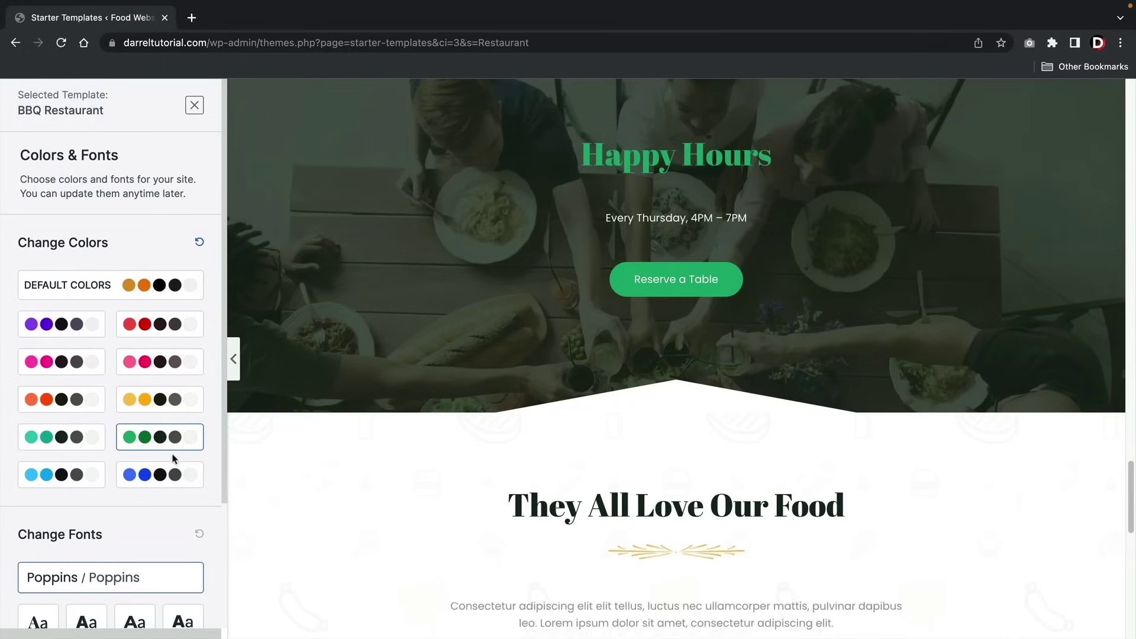
scroll(400, 457, down, 10)
scroll(402, 454, down, 3)
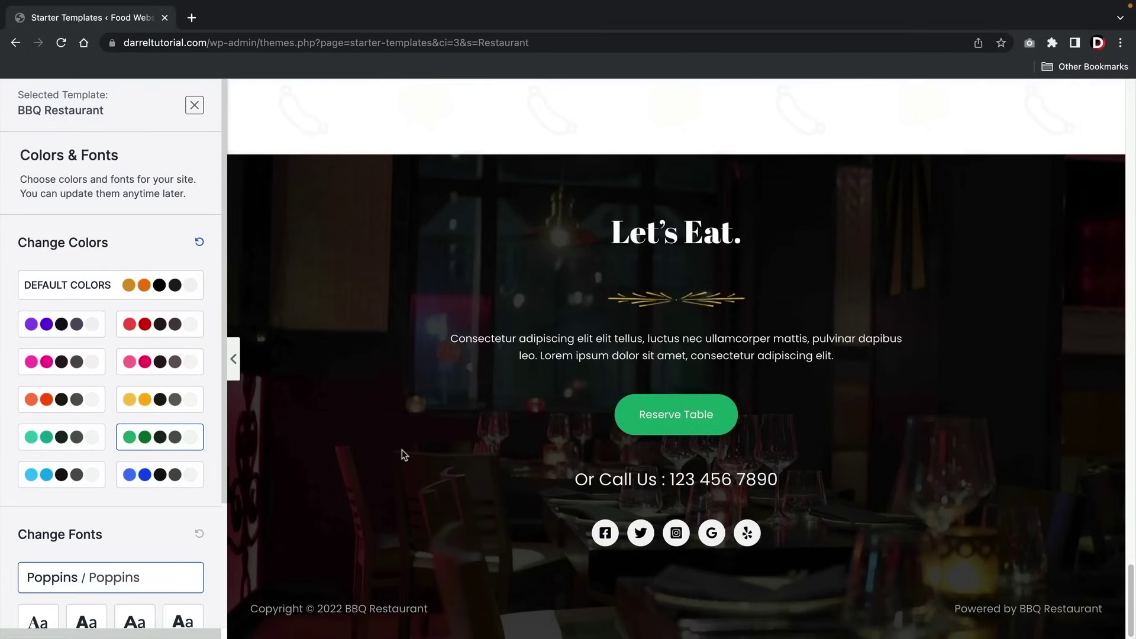
scroll(527, 388, up, 10)
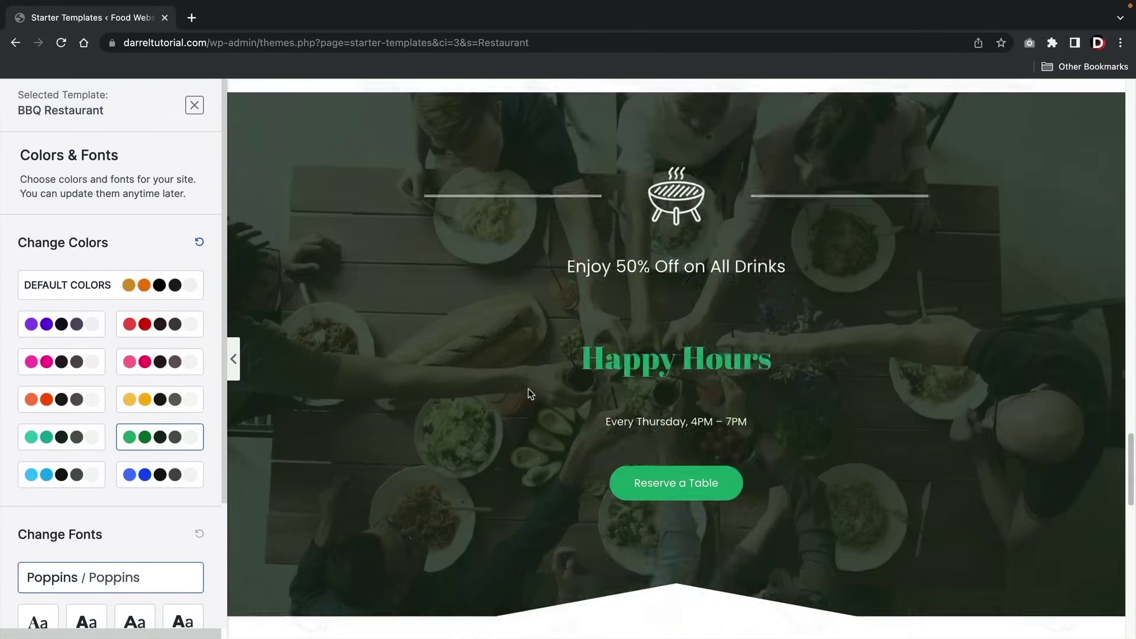
scroll(528, 388, up, 10)
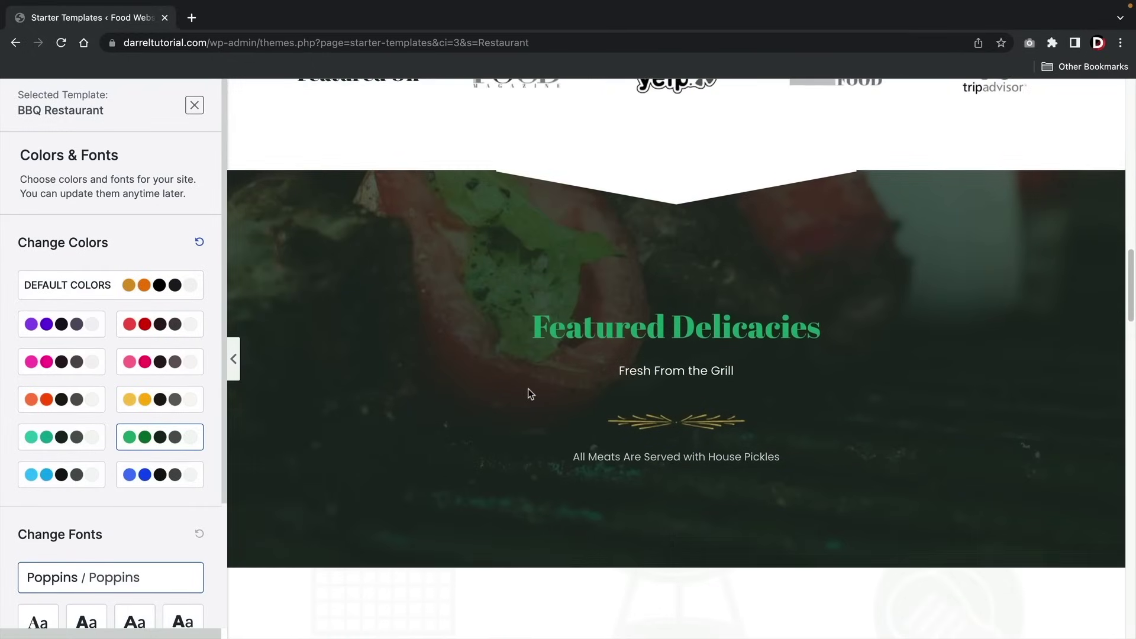
scroll(527, 388, up, 8)
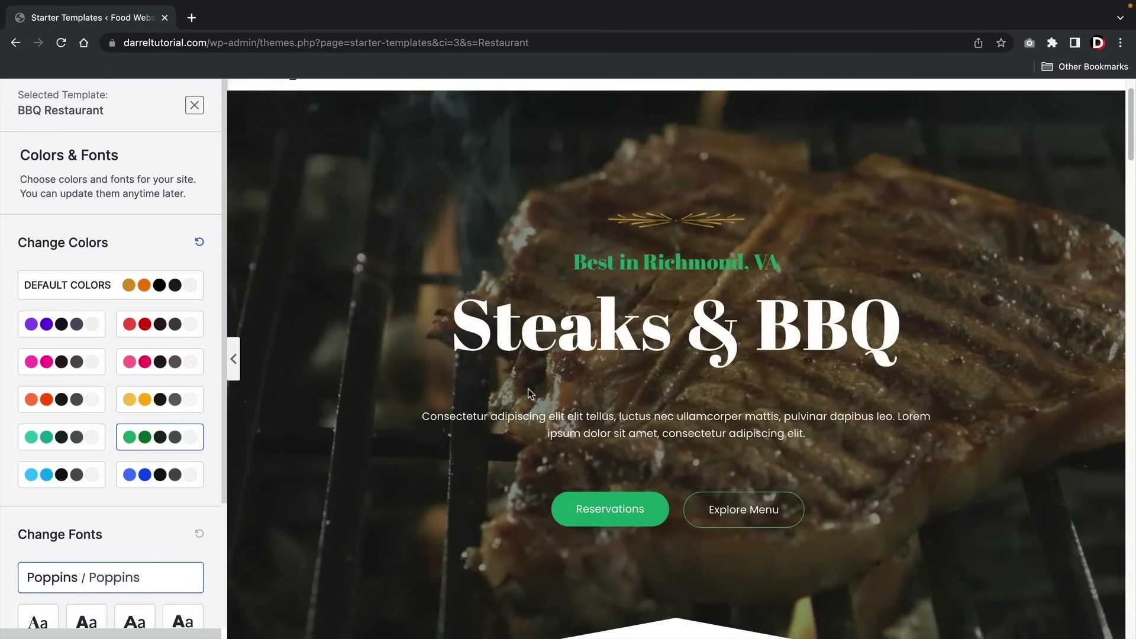
click(172, 284)
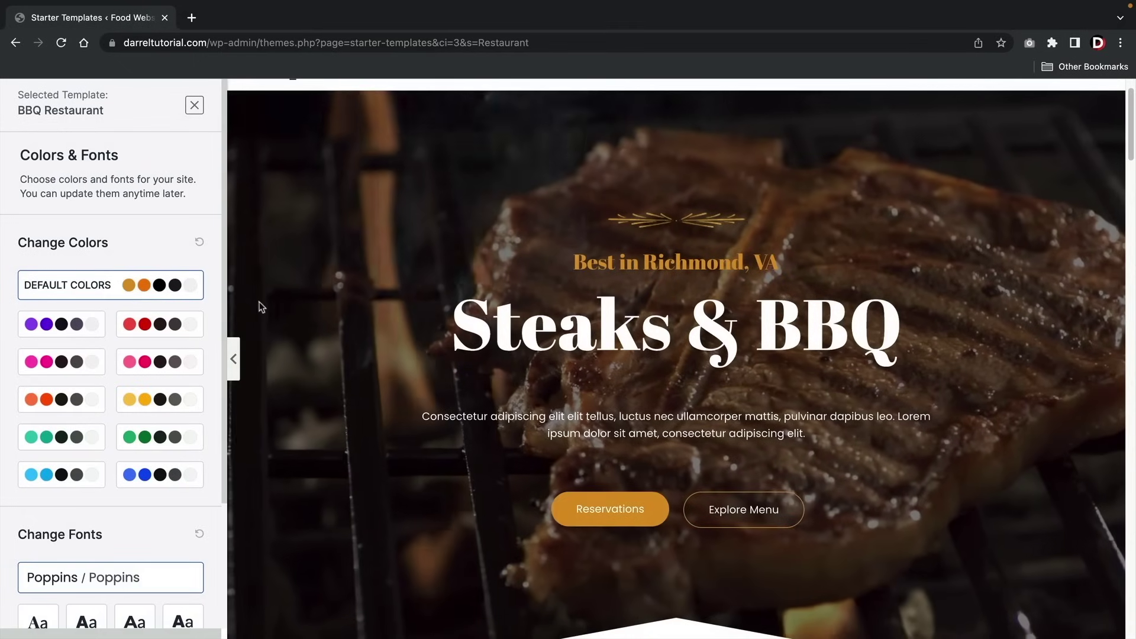
Compare font pairings and apply Poppins / Lato before continuing to the final step.
scroll(324, 335, up, 1)
scroll(324, 331, up, 1)
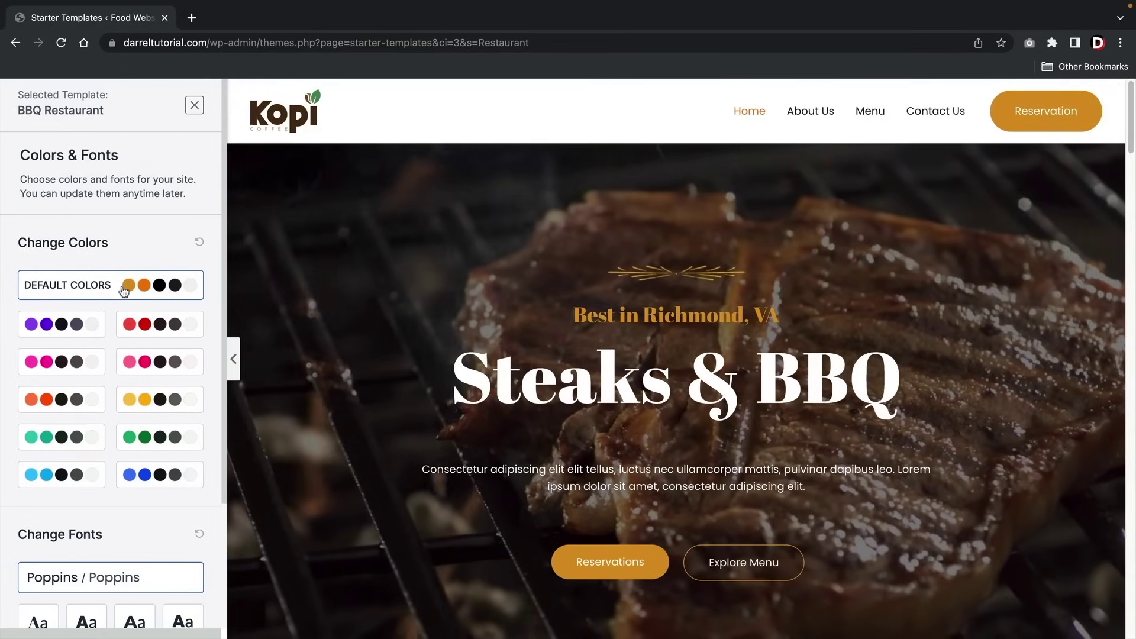
scroll(123, 291, down, 3)
click(137, 460)
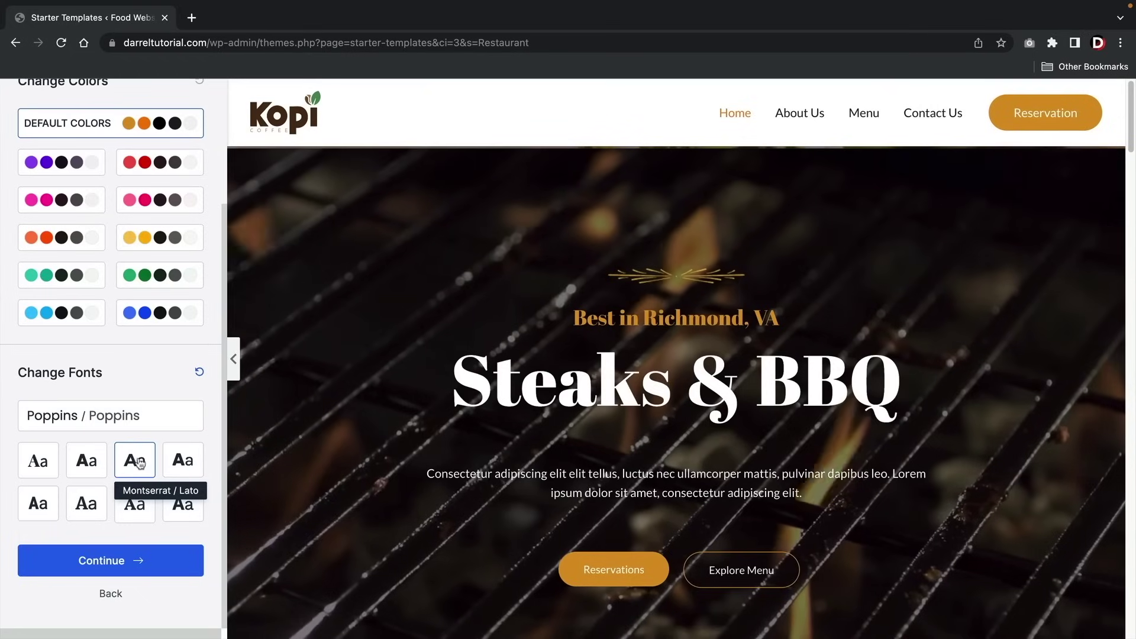
click(90, 465)
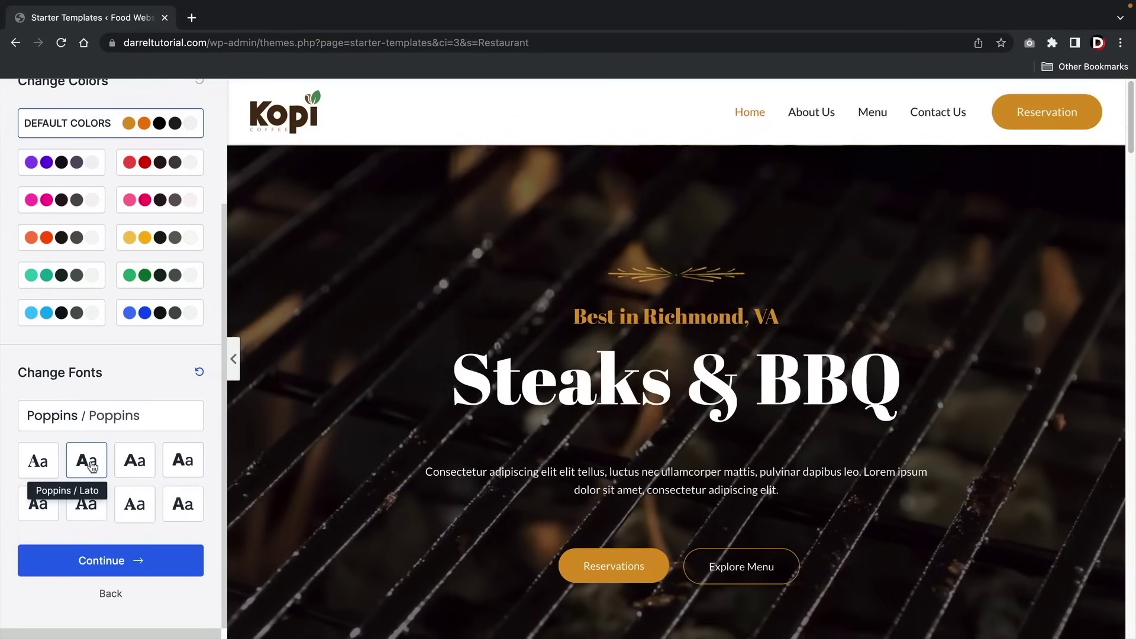
click(38, 460)
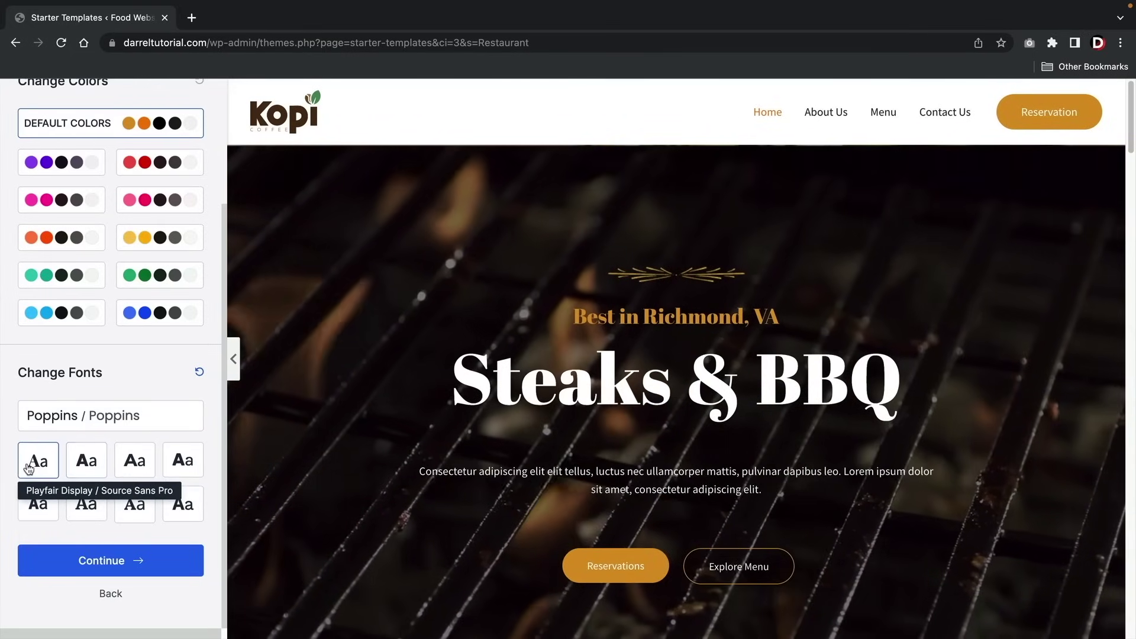
click(90, 465)
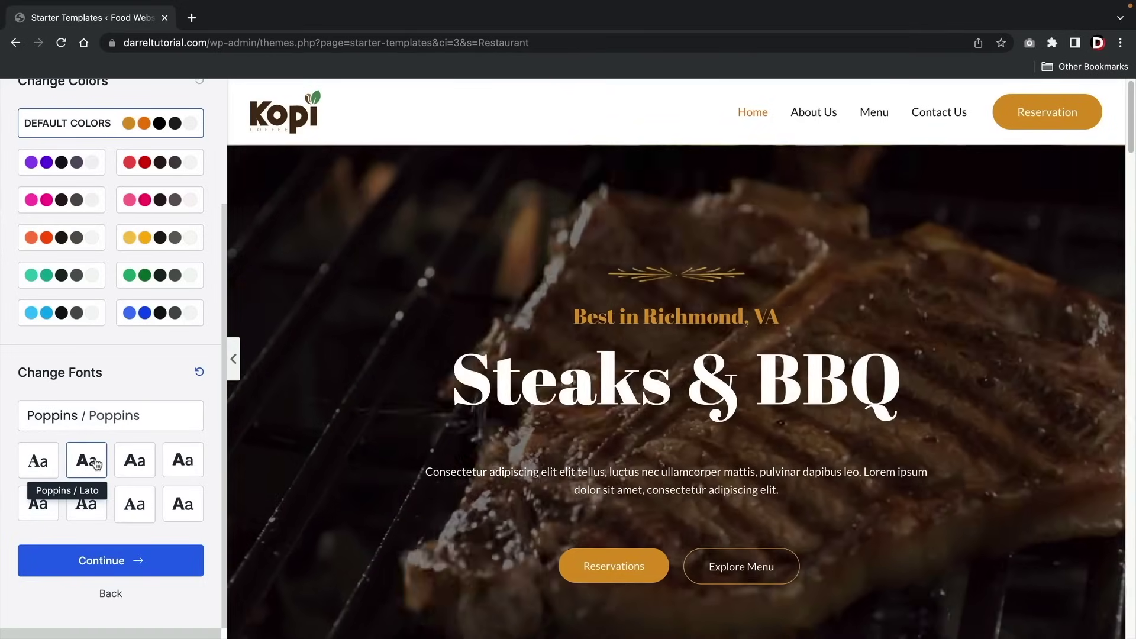
click(121, 561)
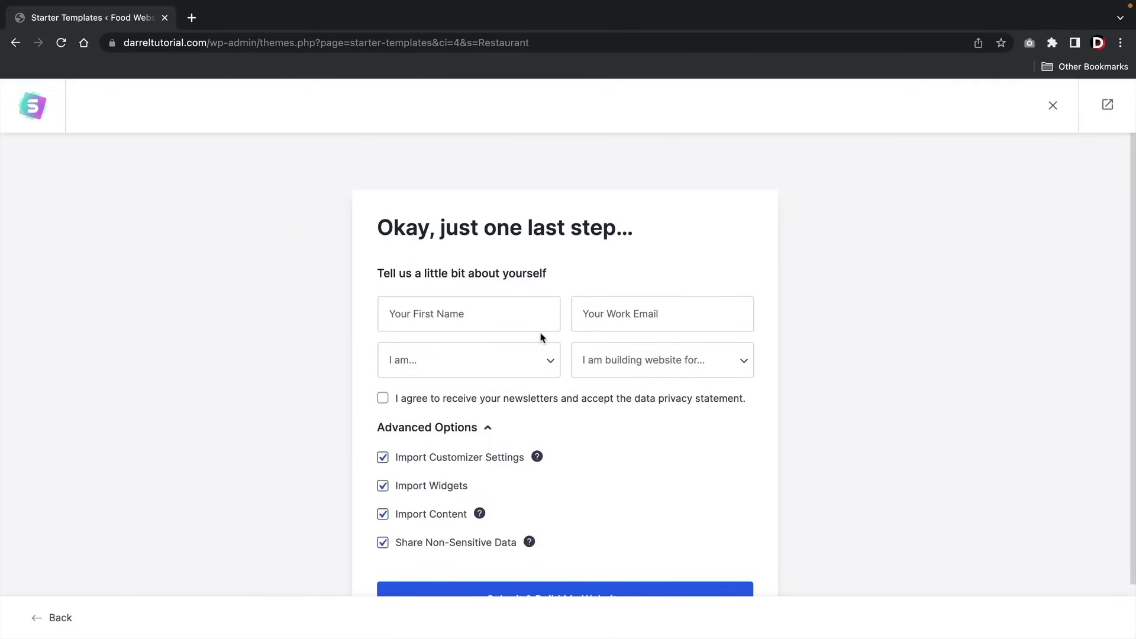
Submit the final form to build the site, then view the finished website in a new tab.
scroll(540, 338, down, 2)
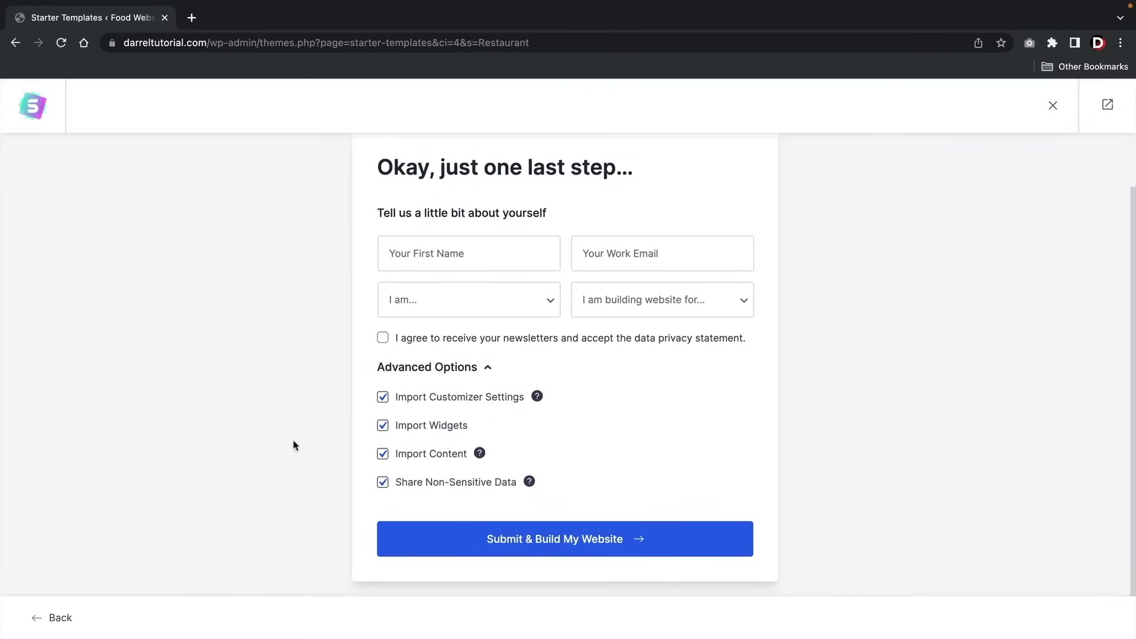
click(518, 540)
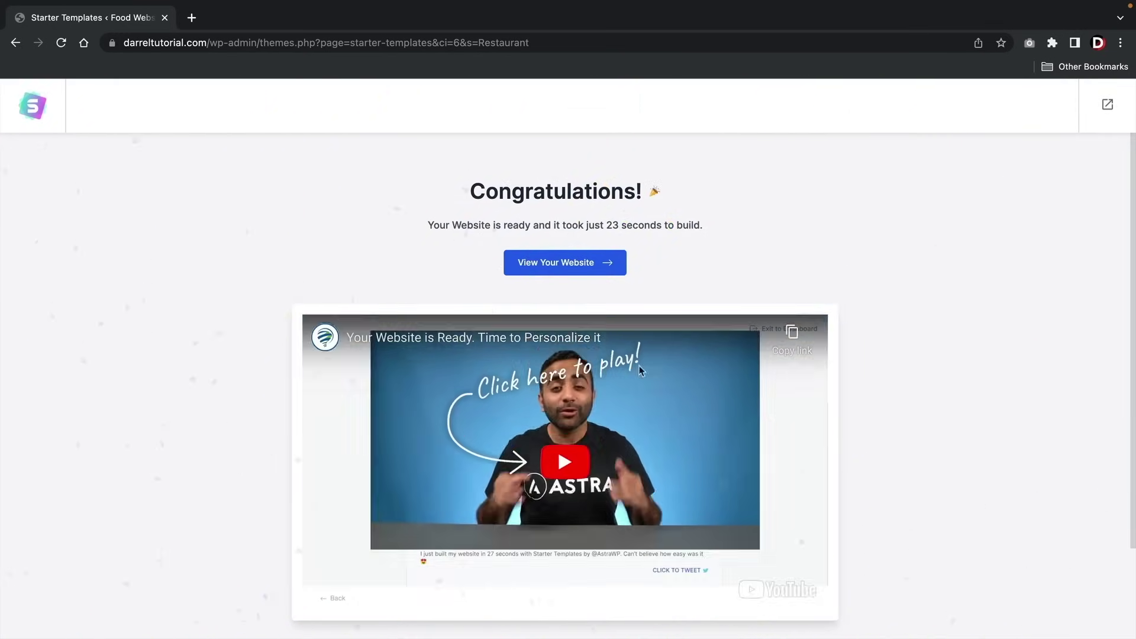
click(538, 267)
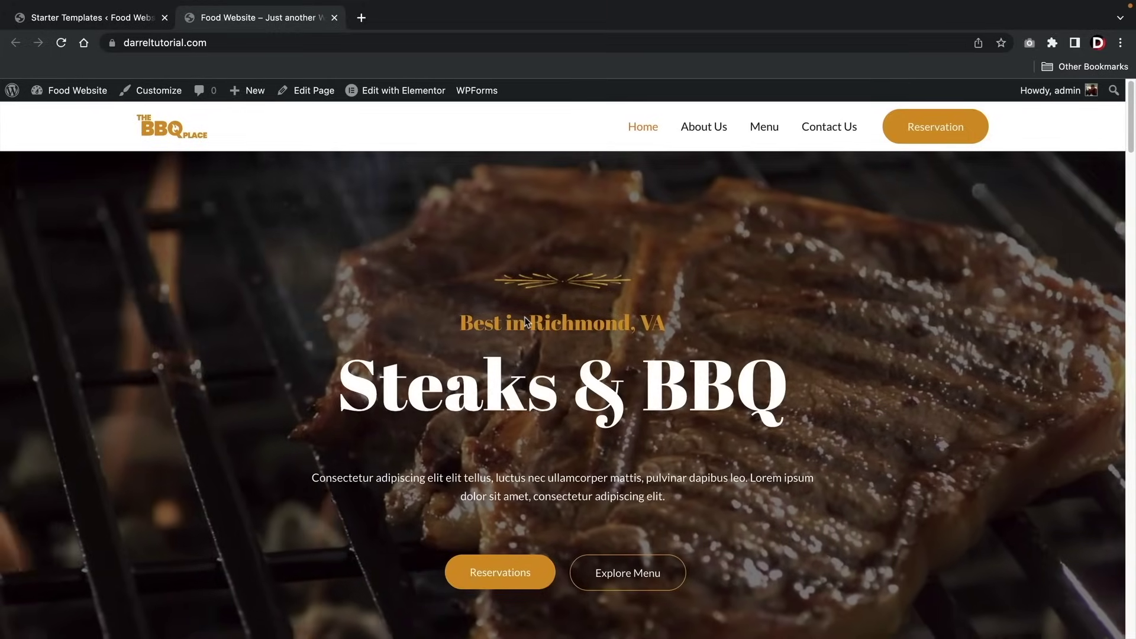
Scroll through the live BBQ homepage sections, then close the Starter Templates tab.
scroll(525, 320, down, 3)
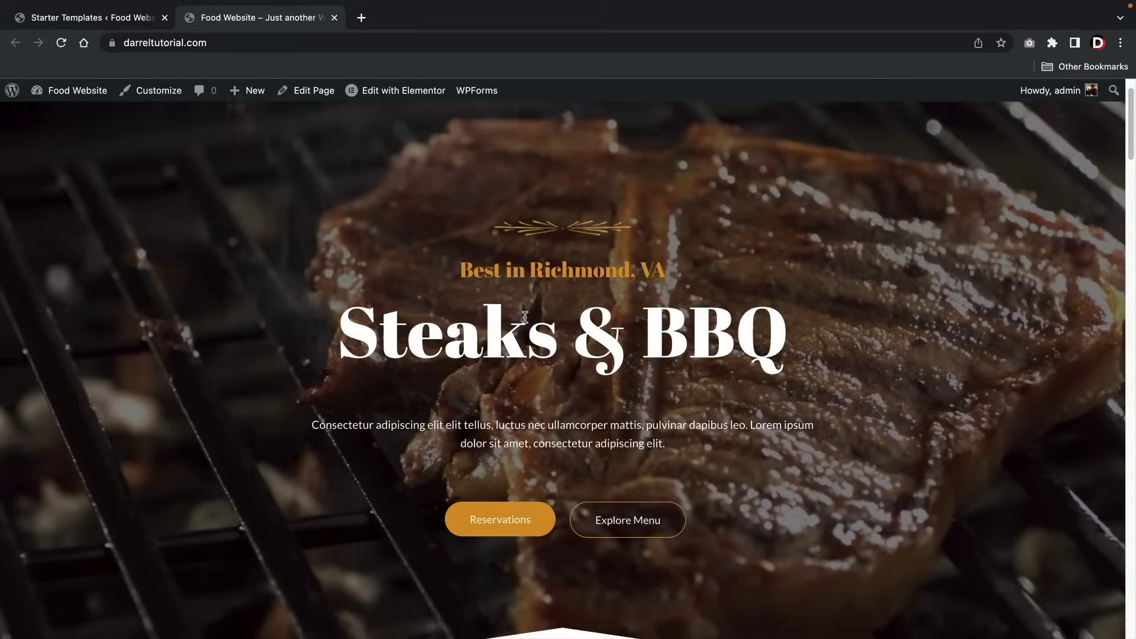
scroll(525, 320, down, 7)
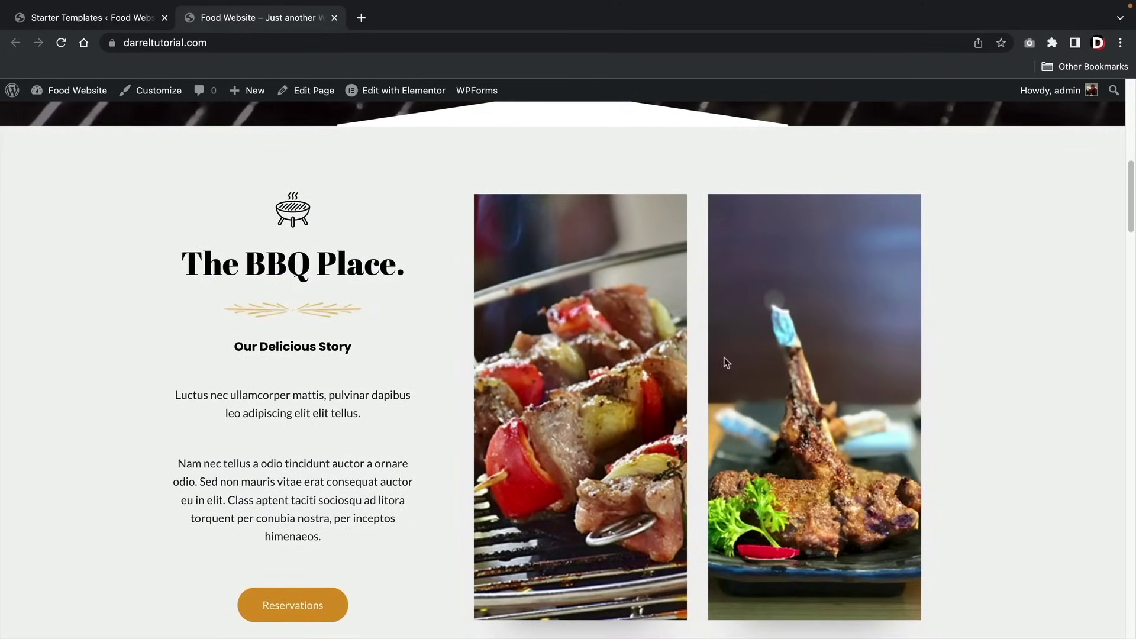
scroll(318, 375, down, 12)
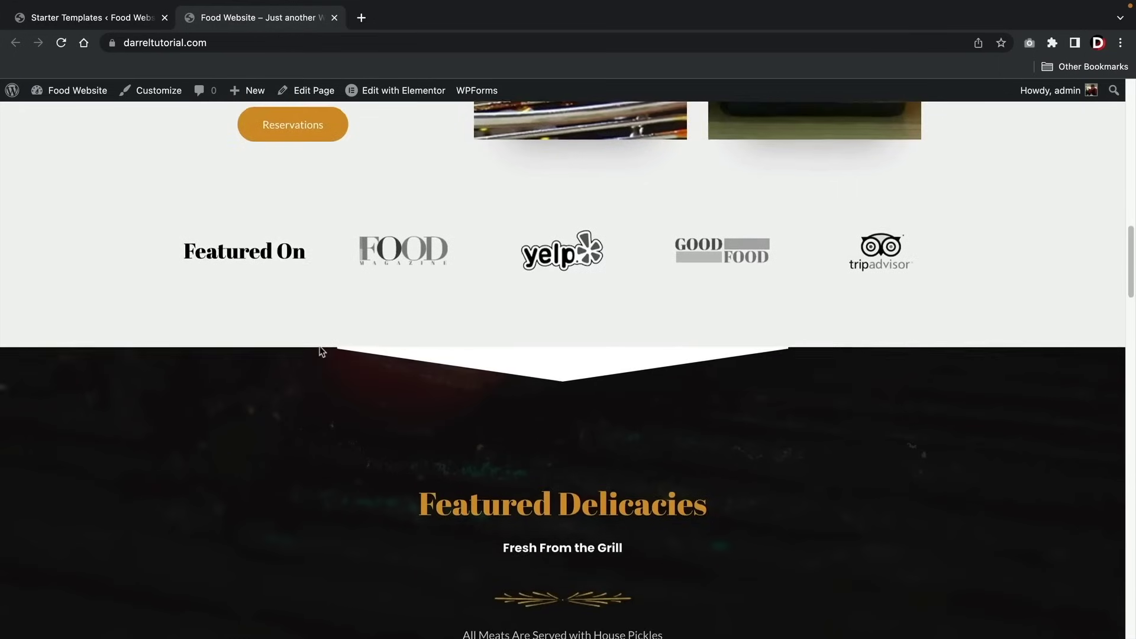
scroll(321, 348, down, 14)
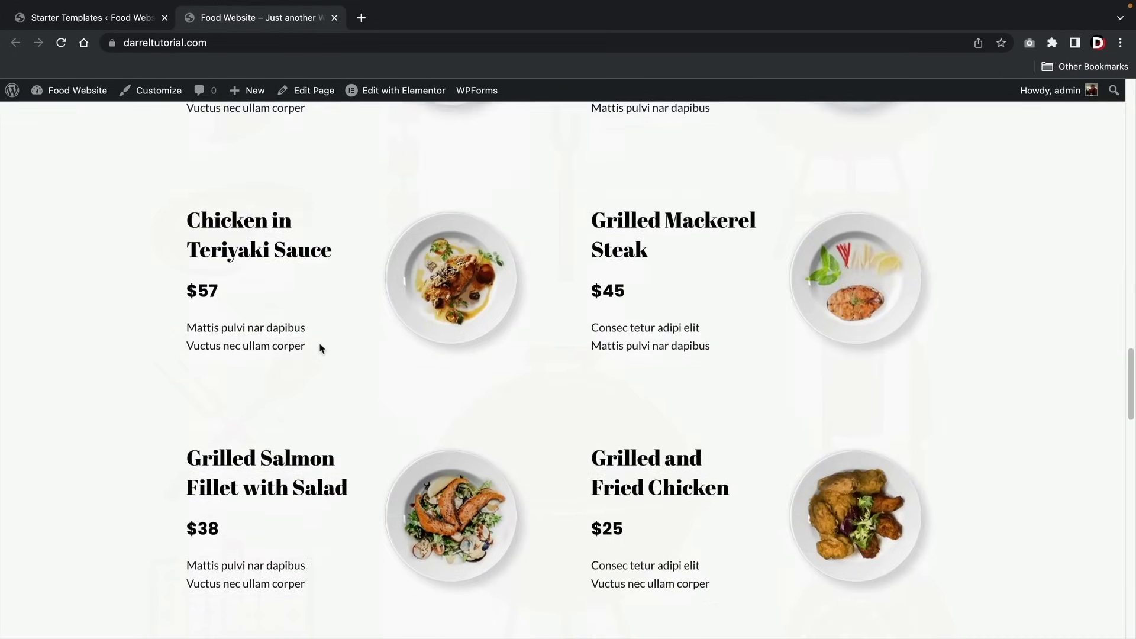
scroll(321, 348, down, 5)
scroll(320, 346, down, 20)
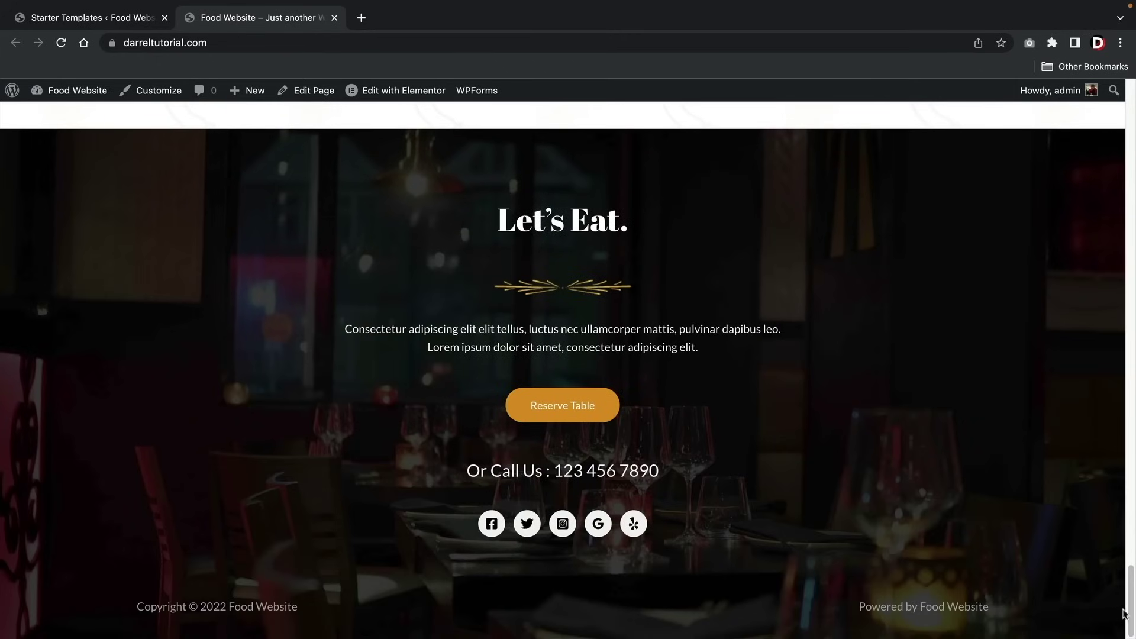
scroll(1123, 612, up, 20)
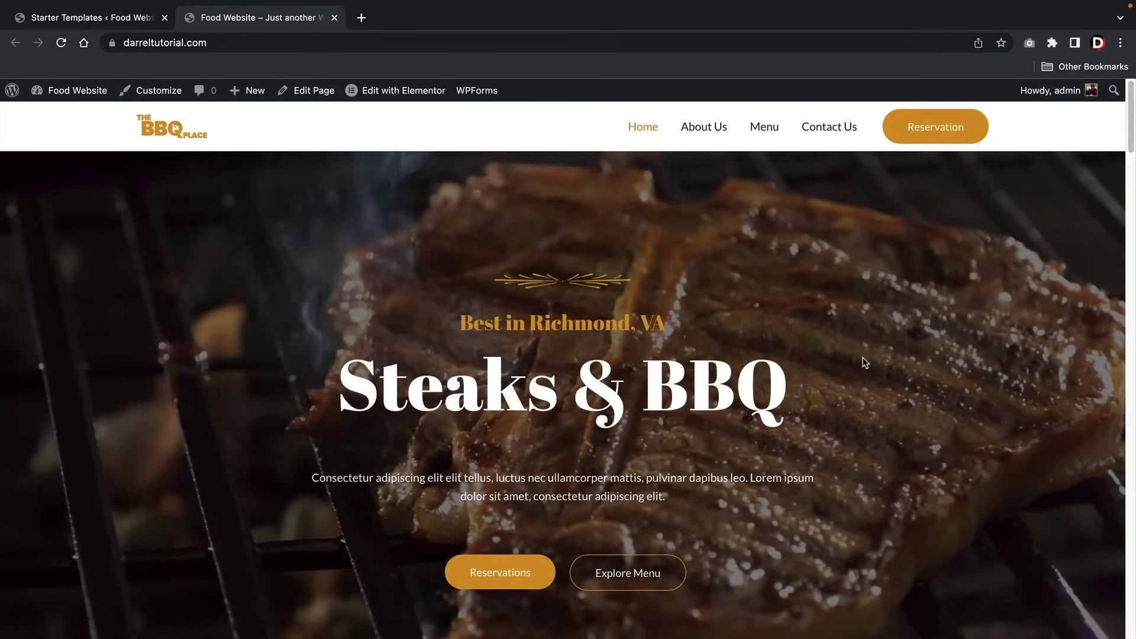
click(164, 17)
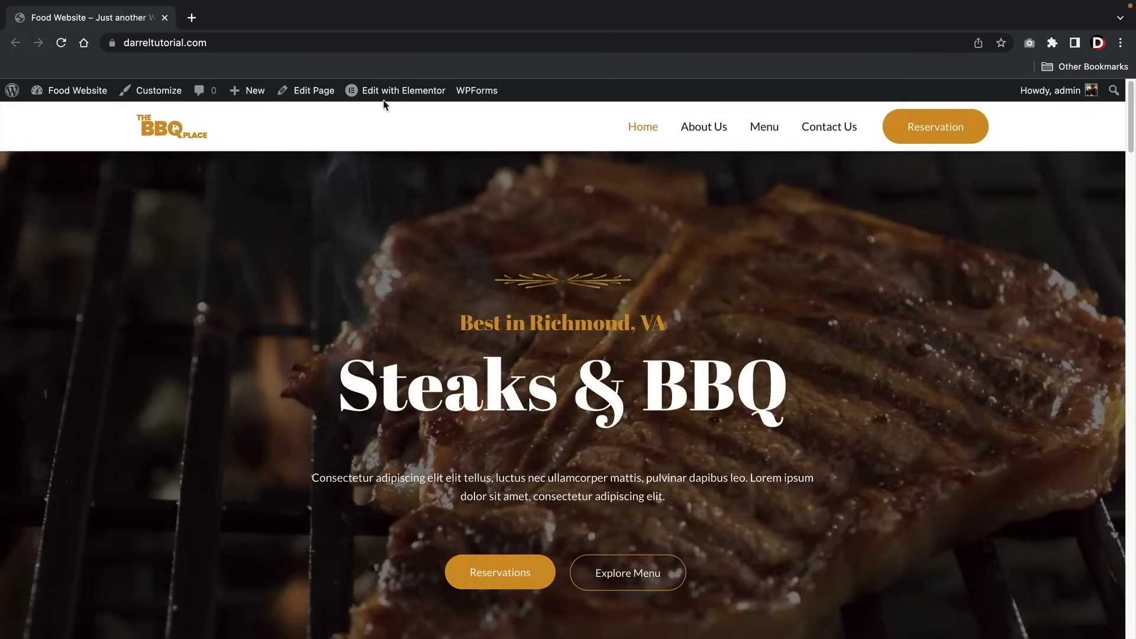
Open the homepage in Elementor from the admin bar and close the Navigator panel.
mouse_move(394, 96)
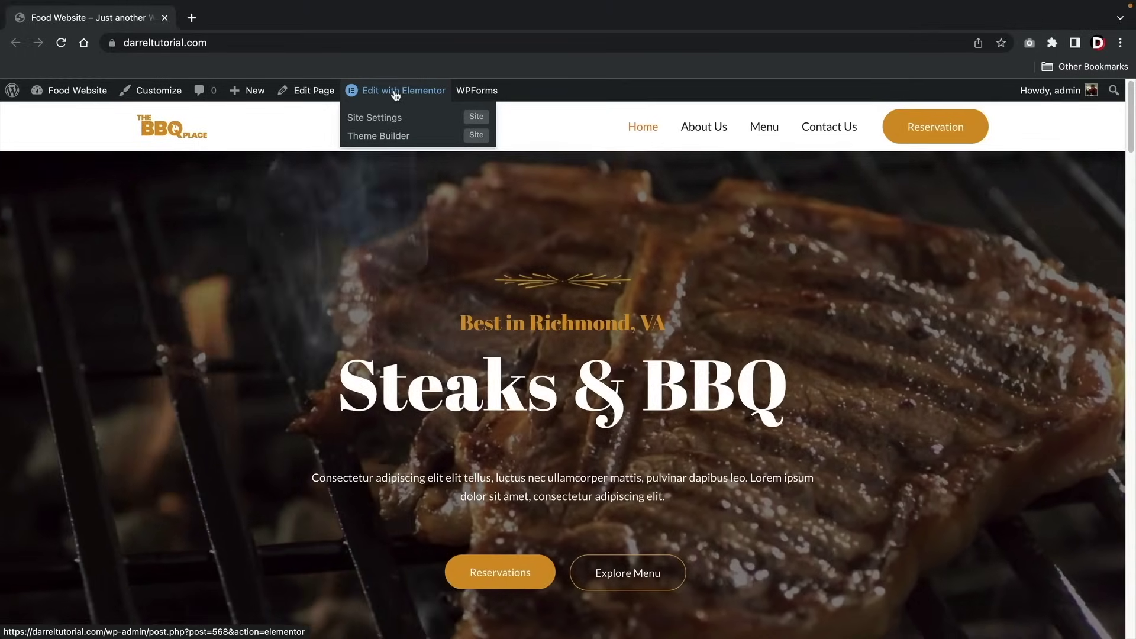
click(395, 95)
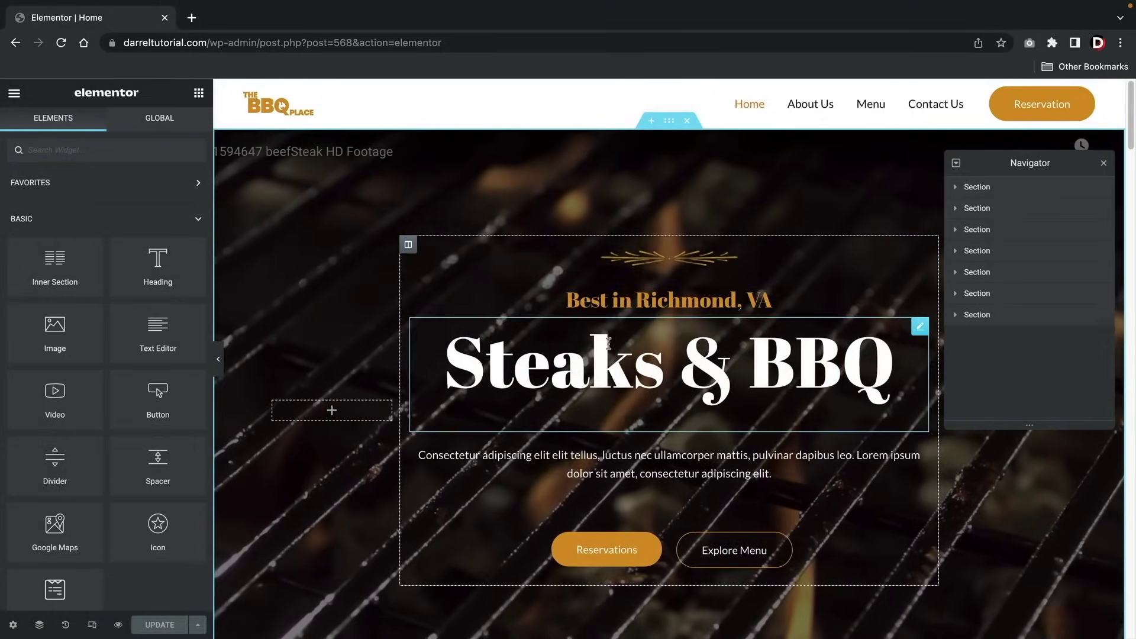
click(1103, 163)
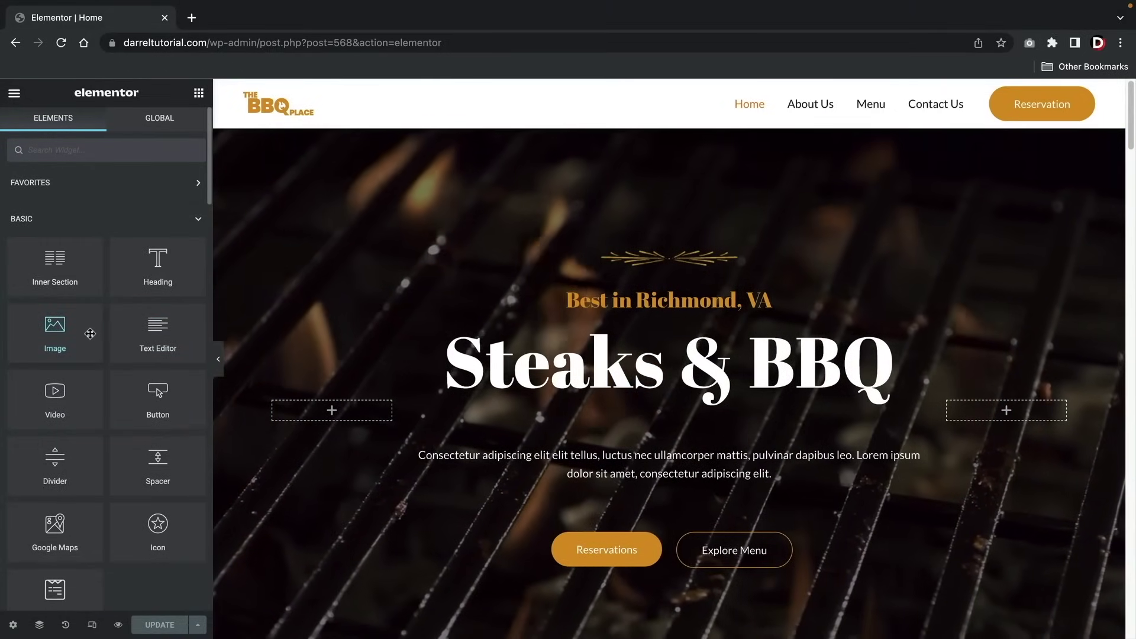
scroll(90, 333, down, 20)
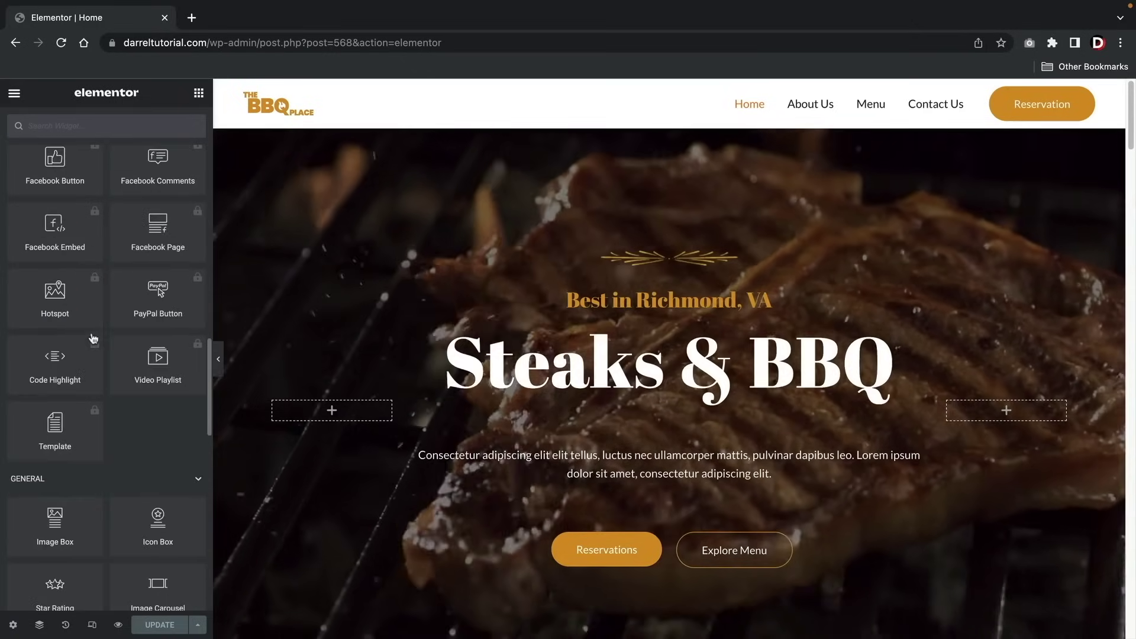
scroll(93, 338, down, 15)
scroll(93, 333, down, 5)
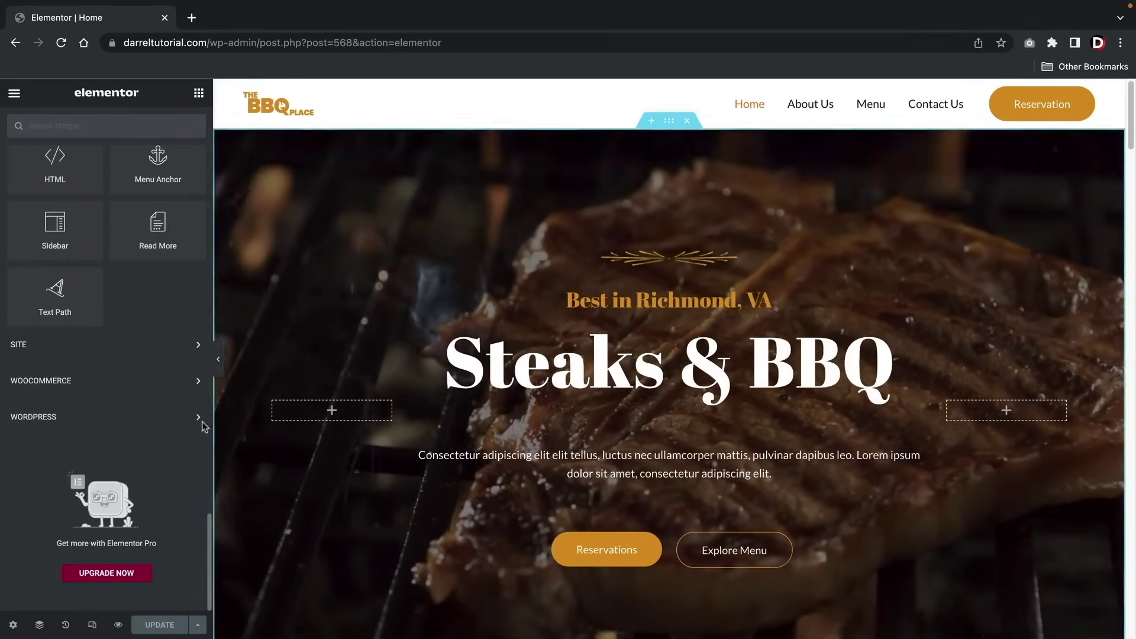
scroll(138, 437, up, 20)
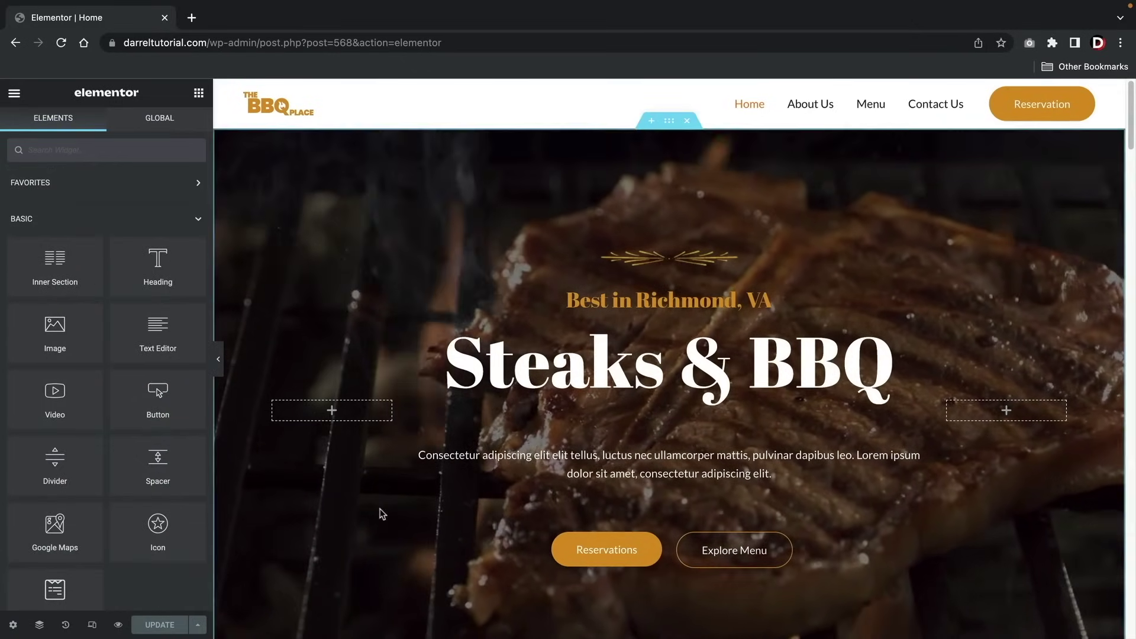
scroll(414, 473, down, 1)
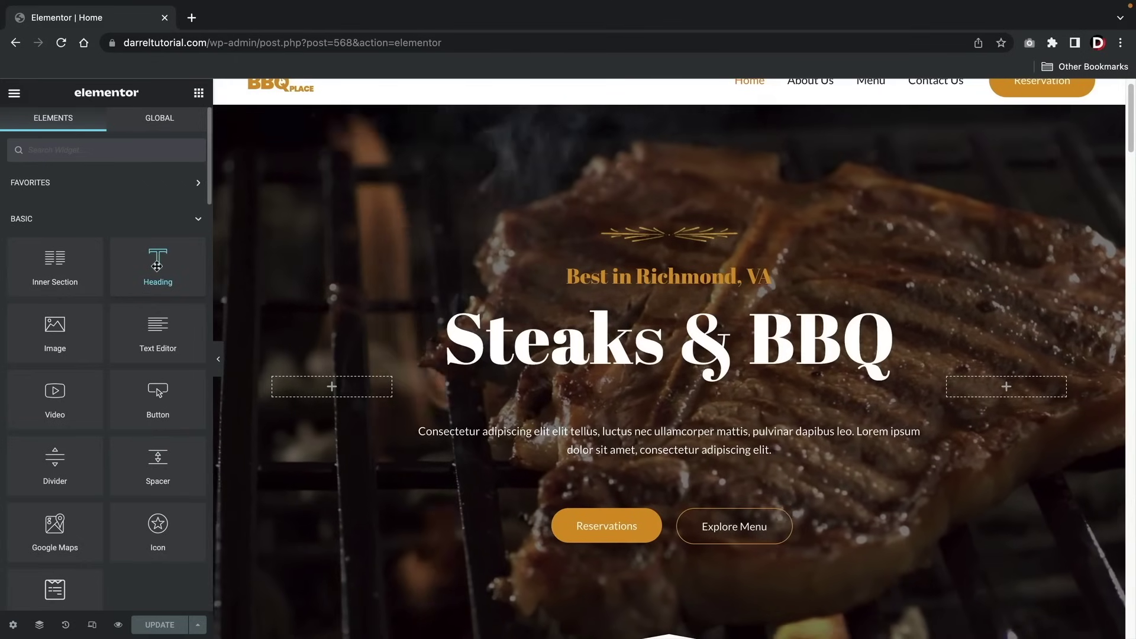
Place a Heading widget below 'Steaks & BBQ' and review its Content, Style and Advanced tabs.
drag(157, 266, 307, 300)
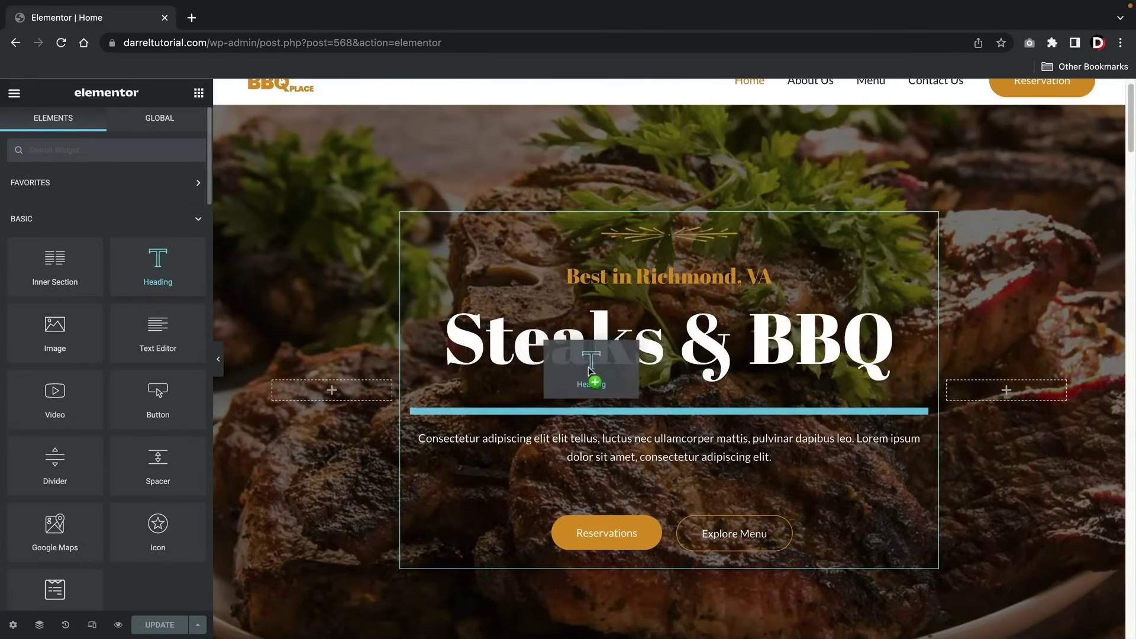
drag(589, 371, 589, 373)
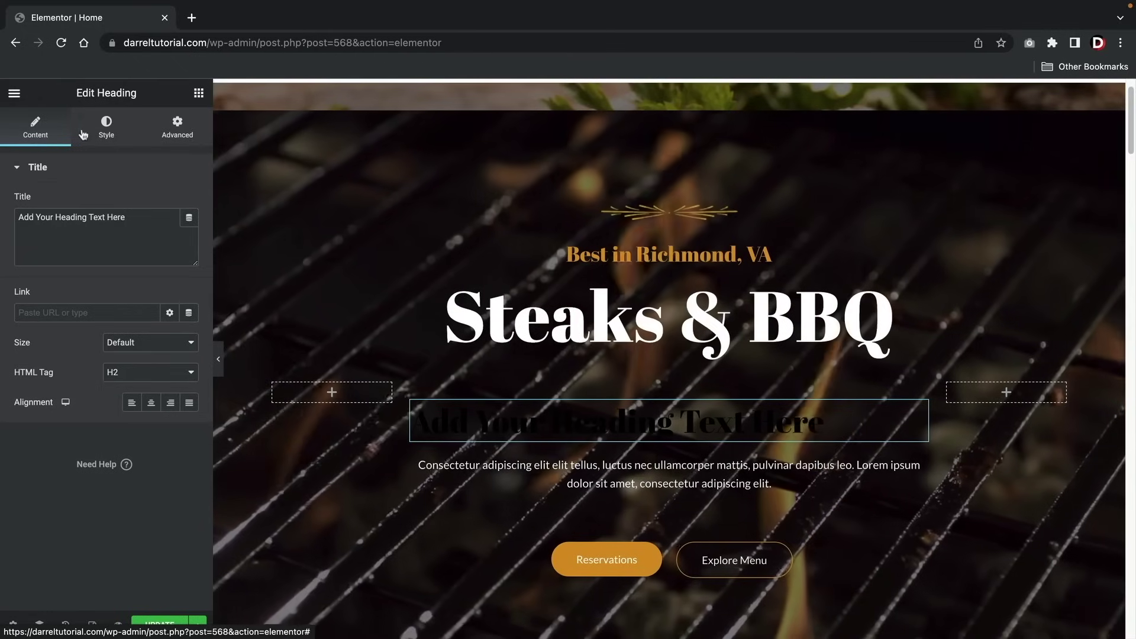
click(104, 136)
click(165, 134)
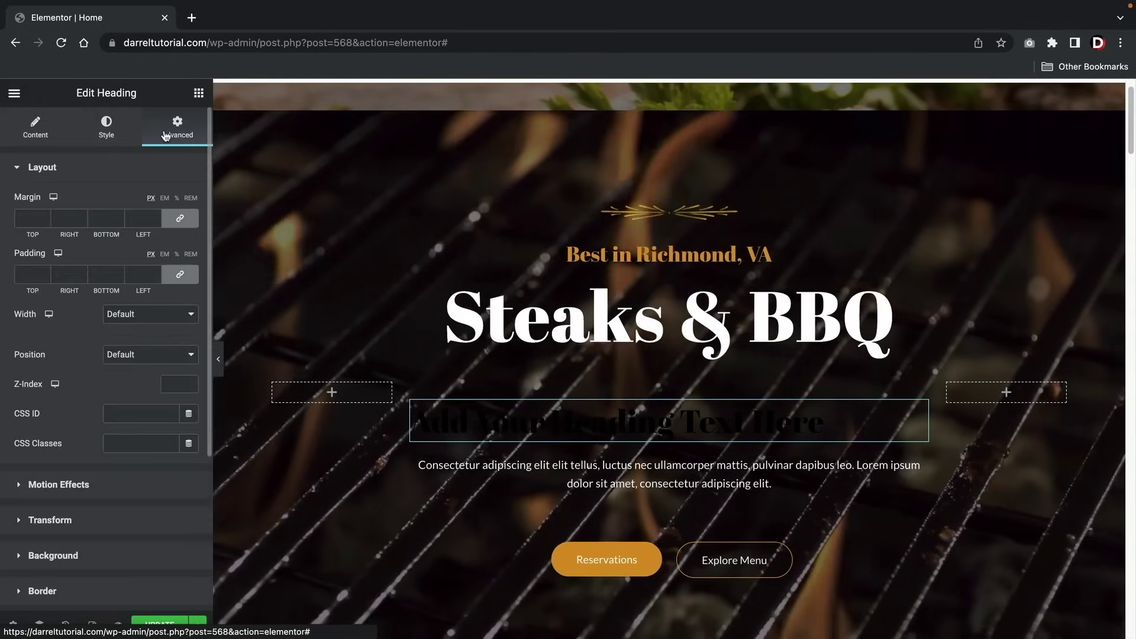
click(36, 127)
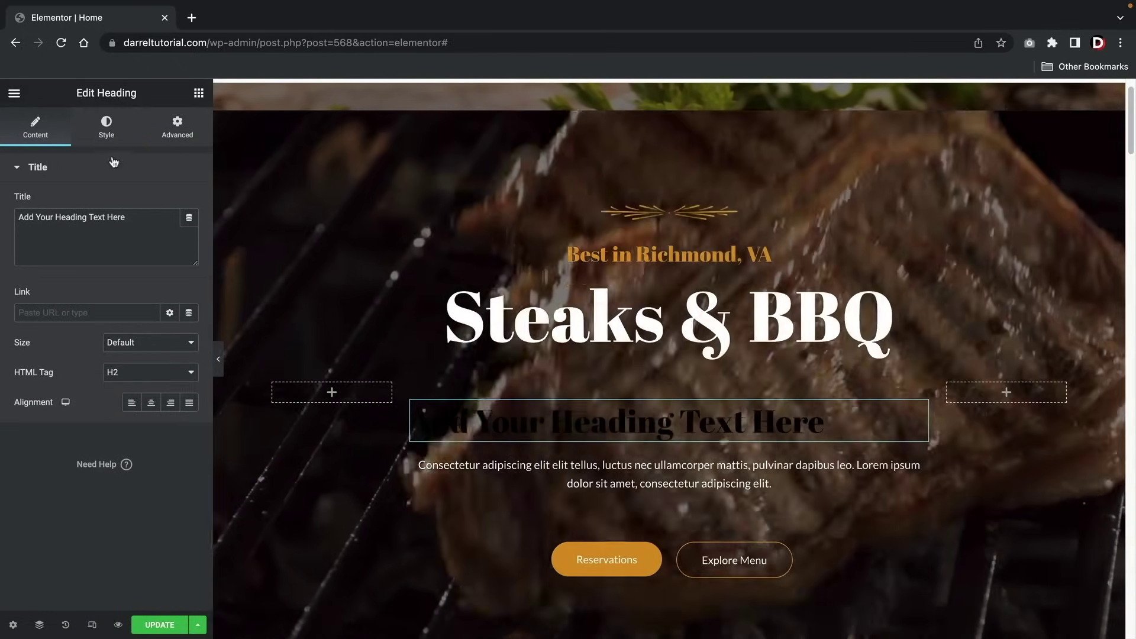
click(106, 127)
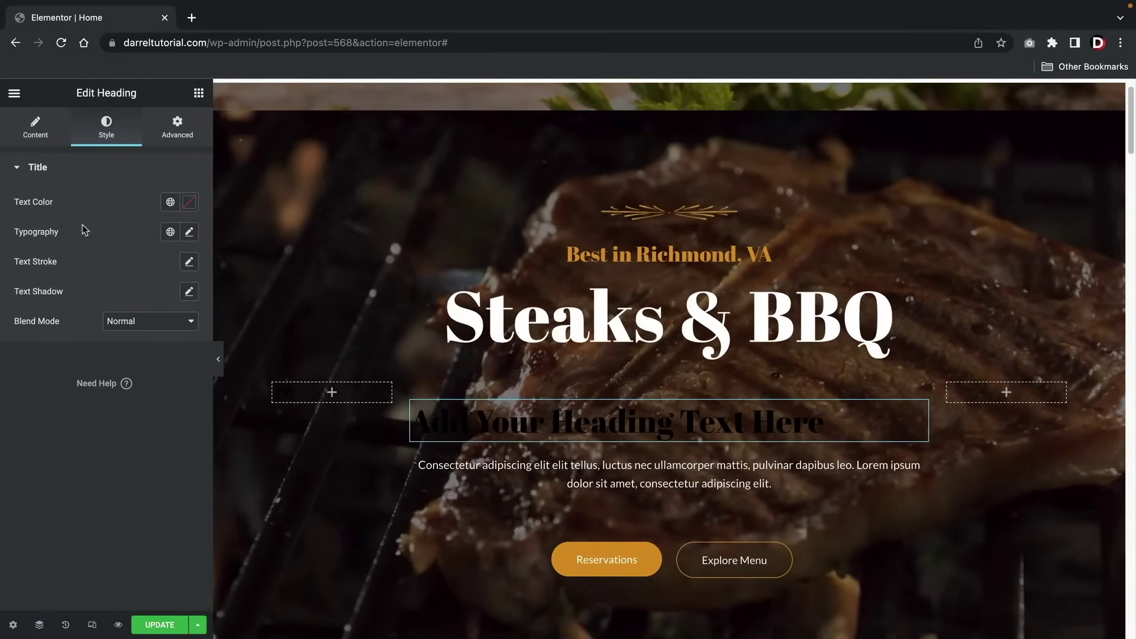
click(166, 130)
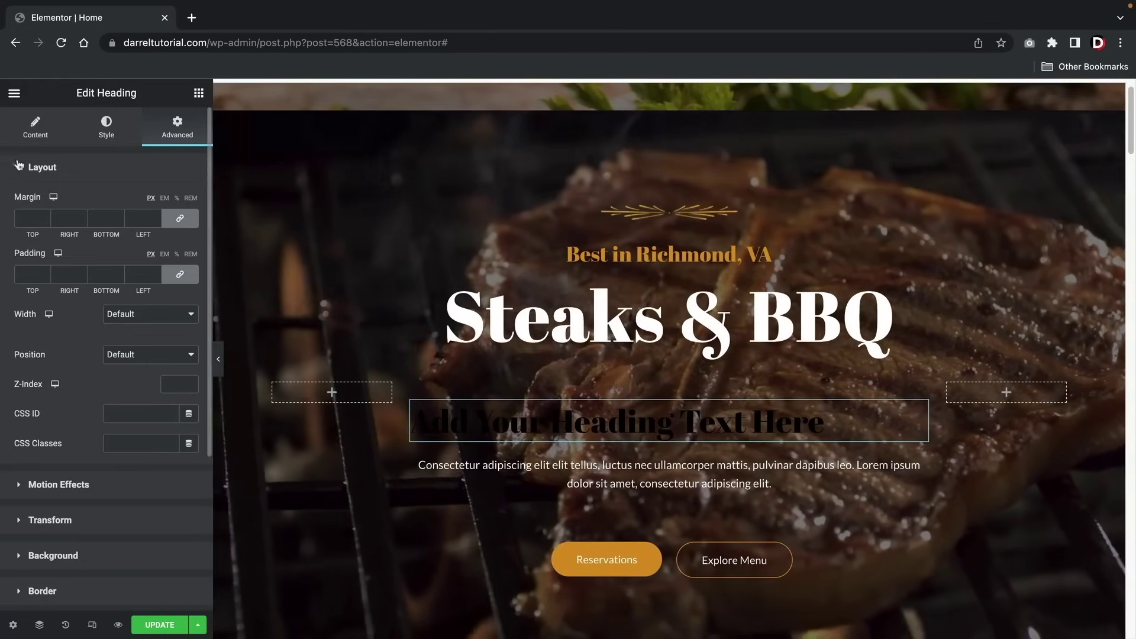
click(34, 132)
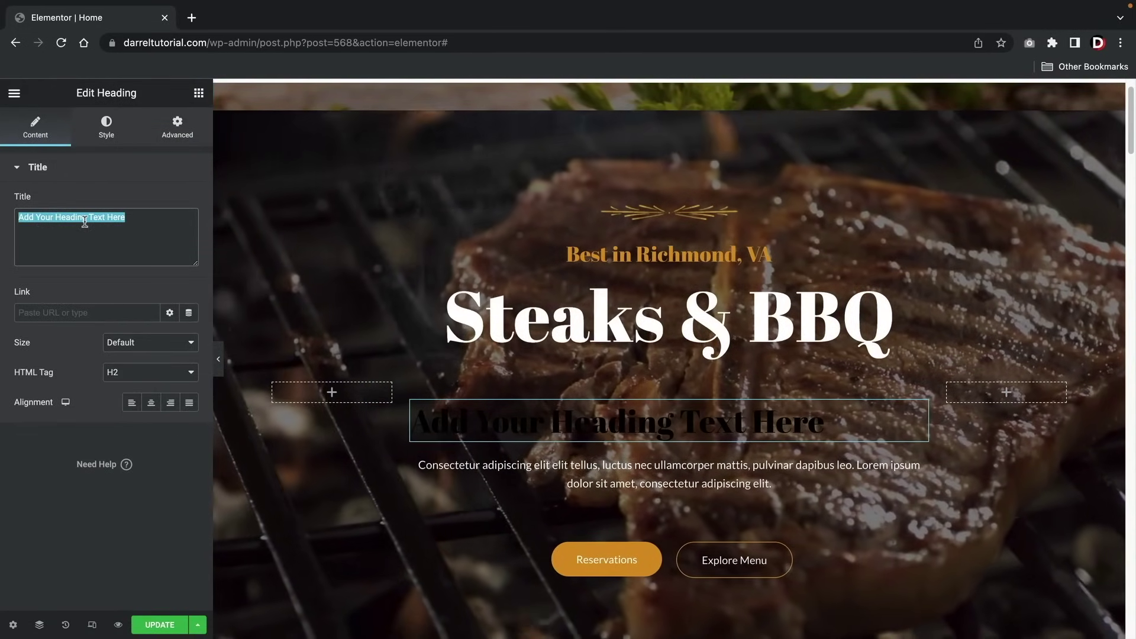
Change the heading text to 'Best Steaks In Nashville'.
key(BackSpace)
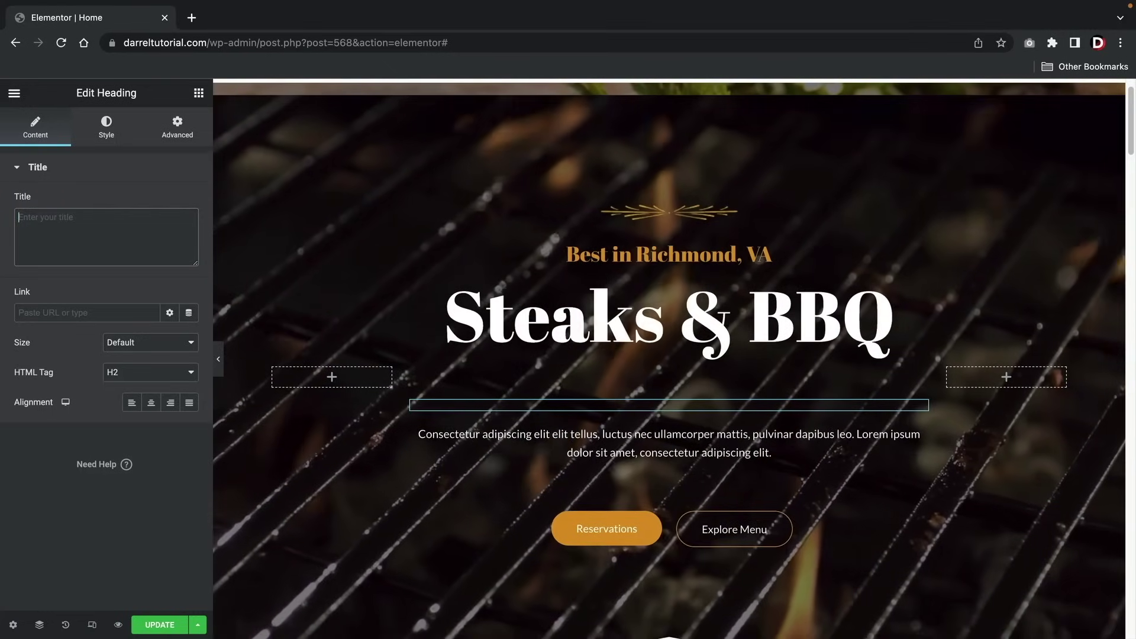
text(Best Steaks I)
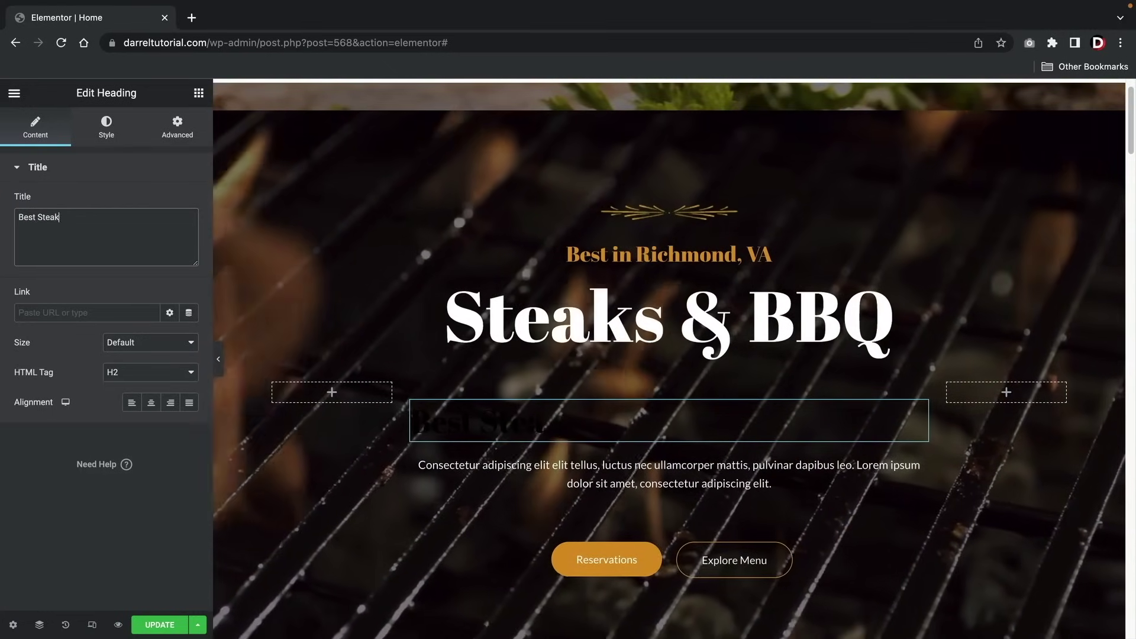
text(n B)
key(BackSpace)
text(Nashville)
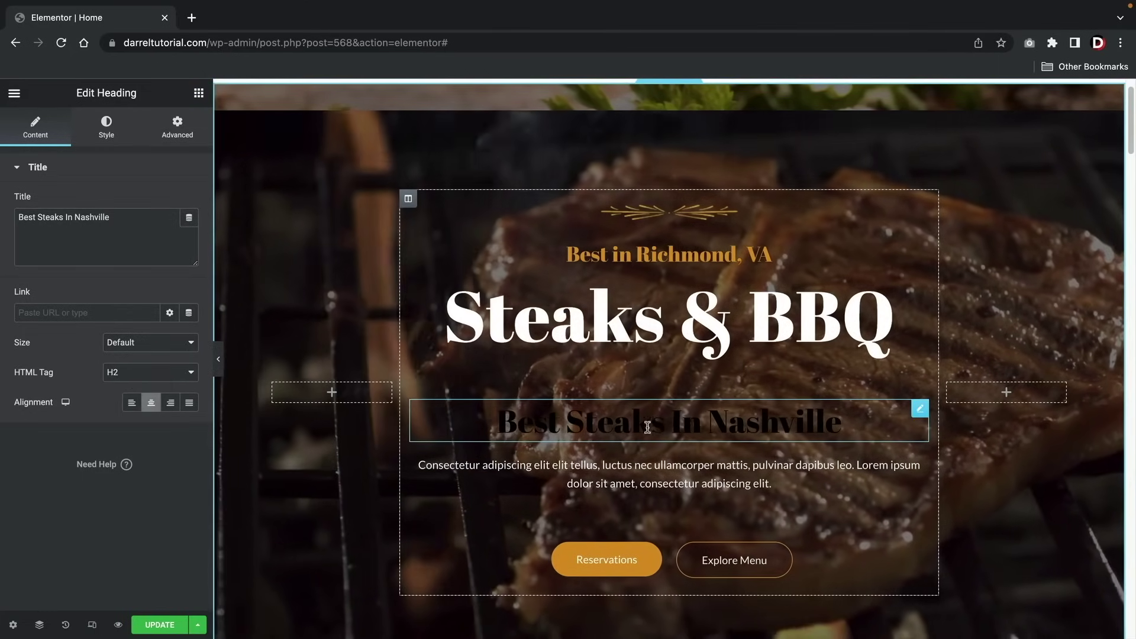
click(106, 127)
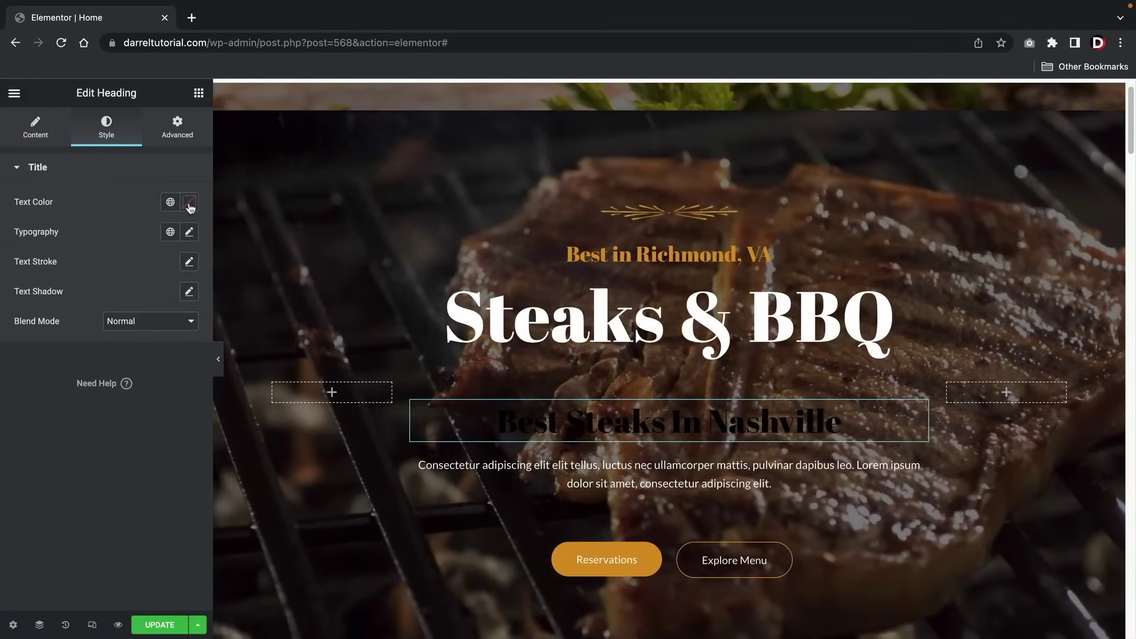
Set the Best Steaks In Nashville heading colour to light grey #E1E0E0.
click(189, 201)
drag(35, 272, 17, 269)
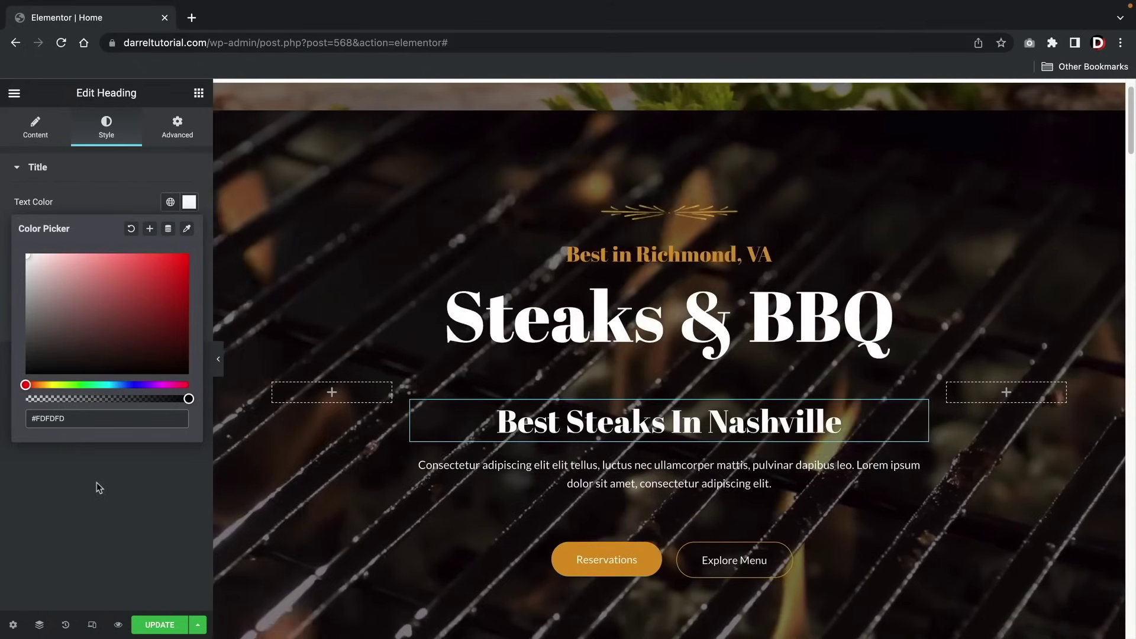
click(97, 482)
Set the heading typography to Poppins Bold, replacing a trial Audiowide font.
click(189, 232)
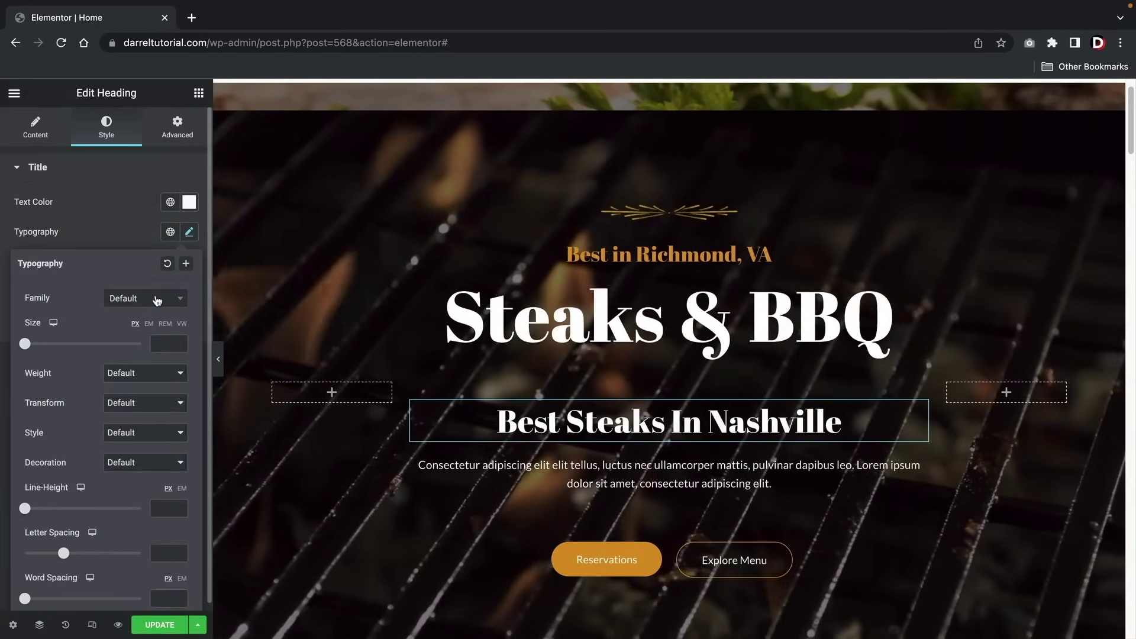
click(158, 300)
scroll(151, 355, down, 10)
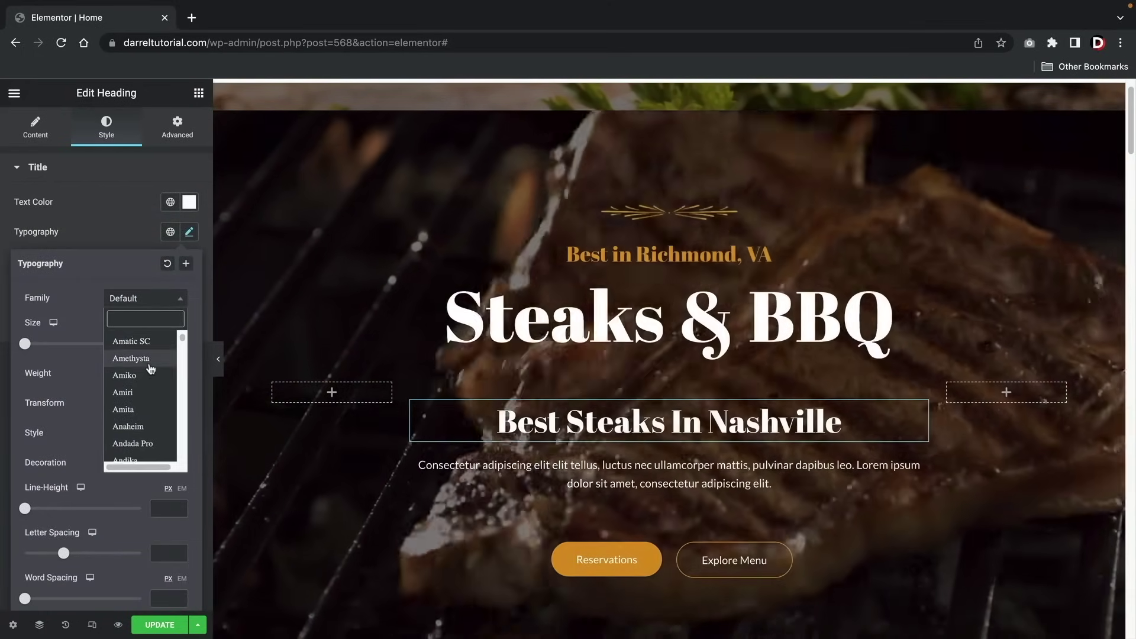
scroll(151, 368, down, 3)
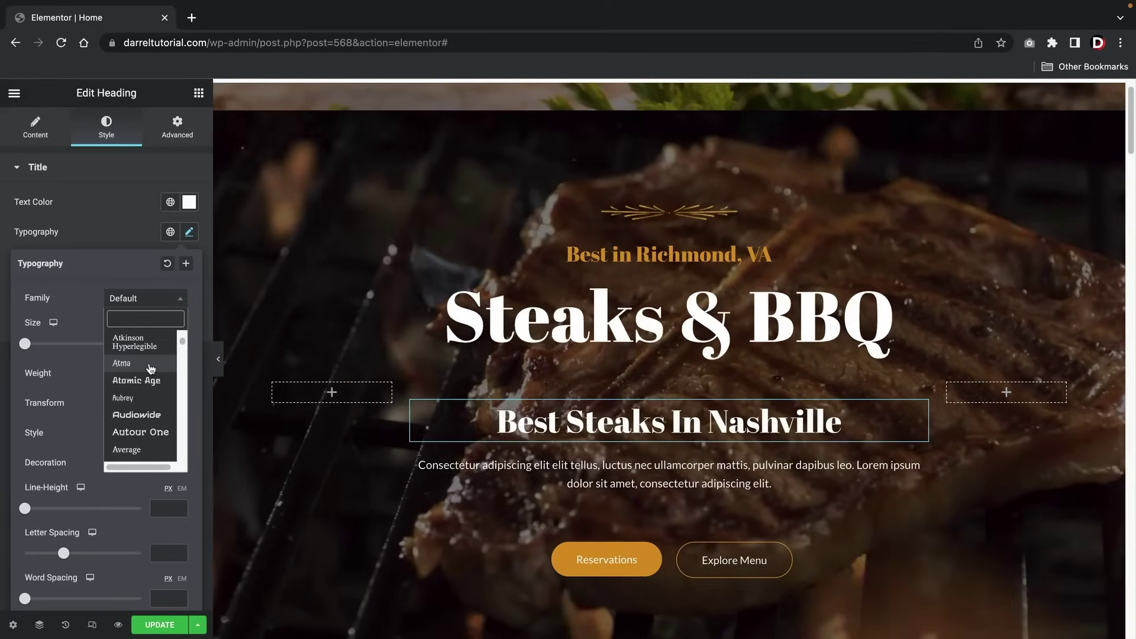
click(137, 414)
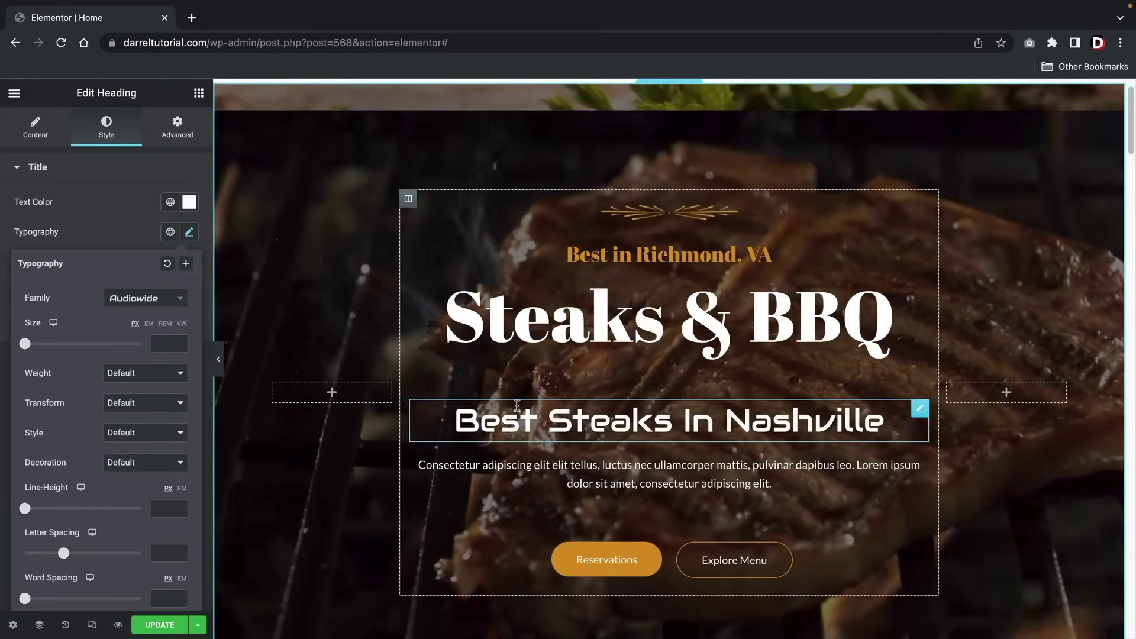
click(122, 304)
scroll(142, 390, down, 20)
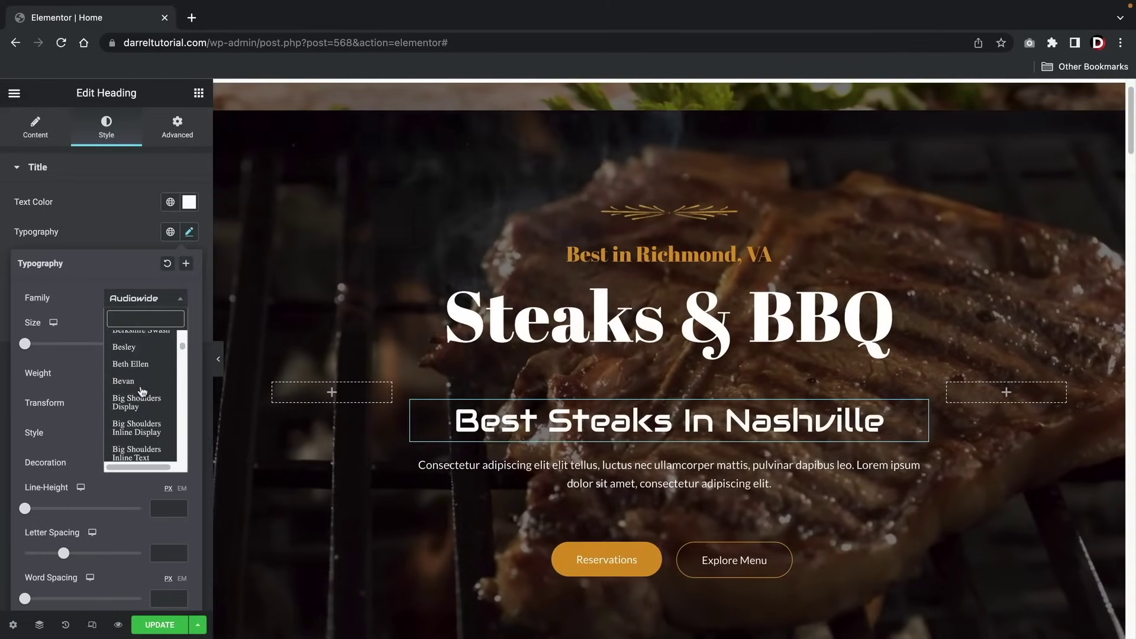
scroll(142, 392, down, 15)
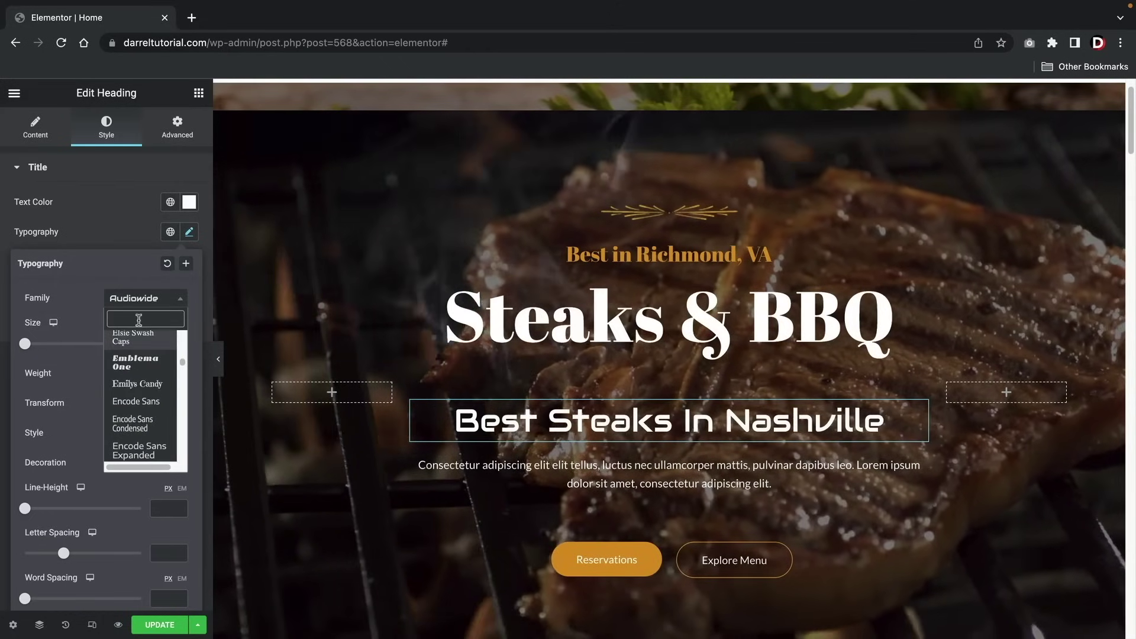
text(popp)
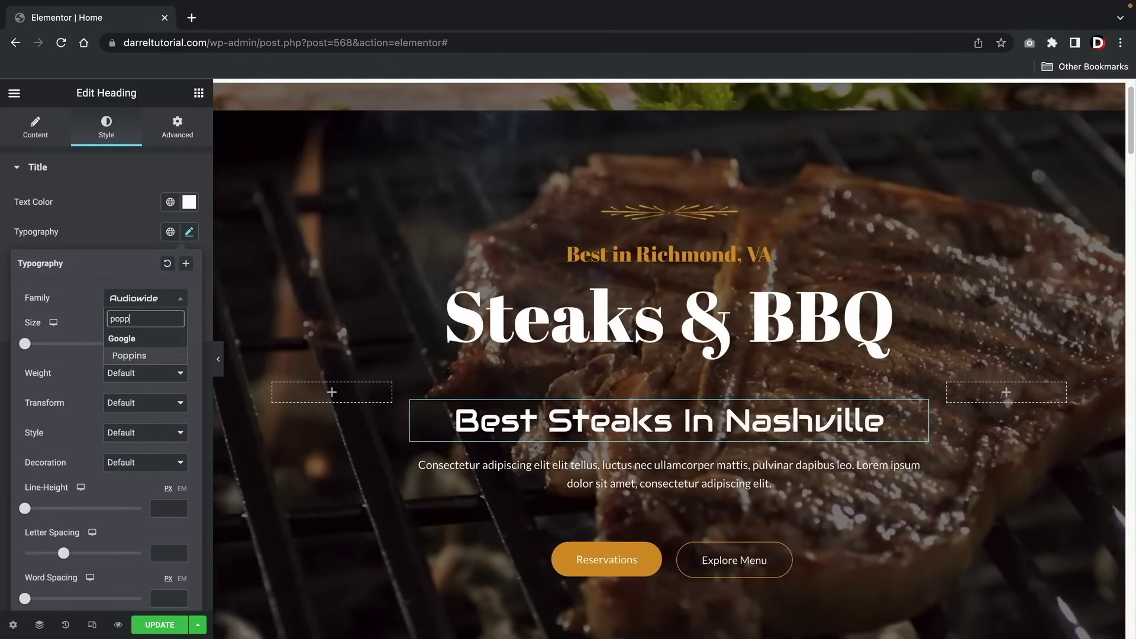
click(129, 356)
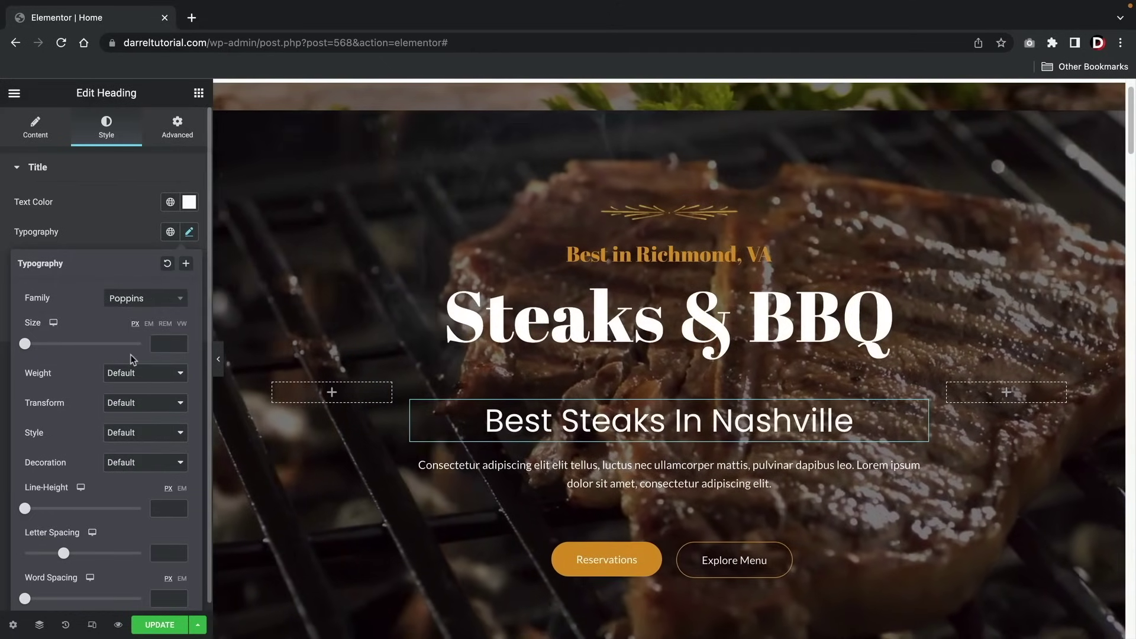
click(142, 373)
click(148, 401)
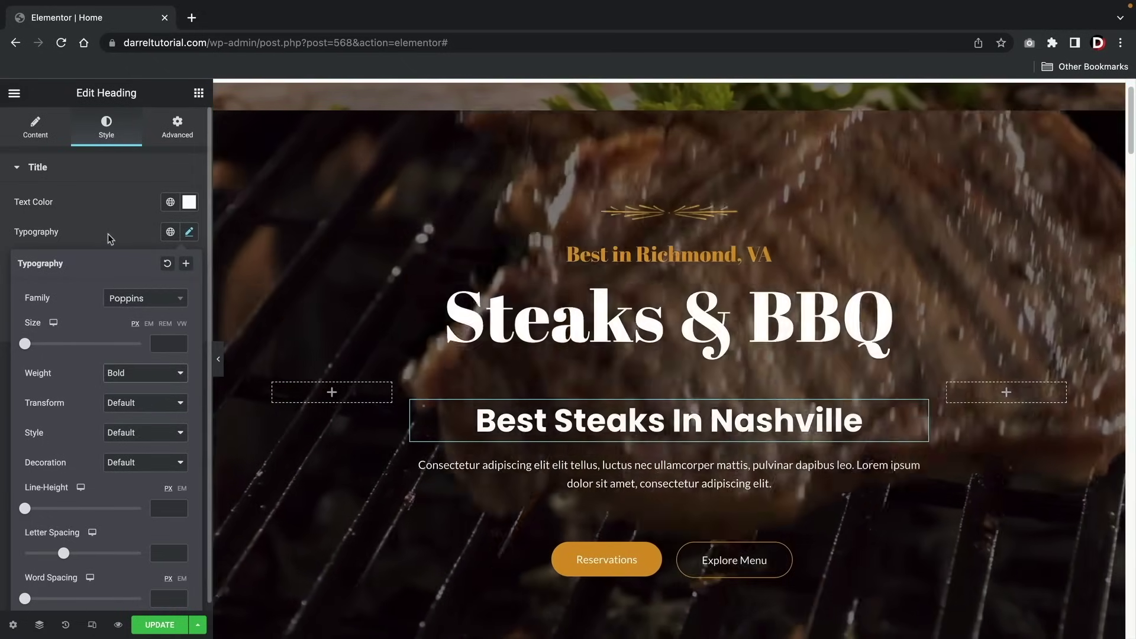
click(125, 223)
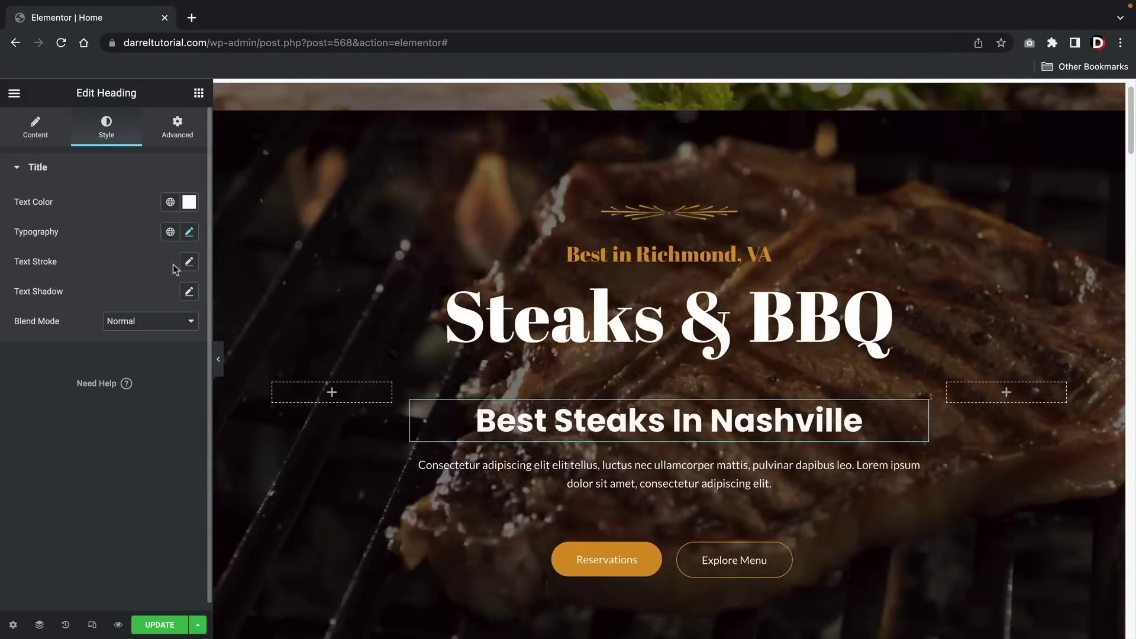
Review the heading's blur-10 text shadow settings.
click(189, 291)
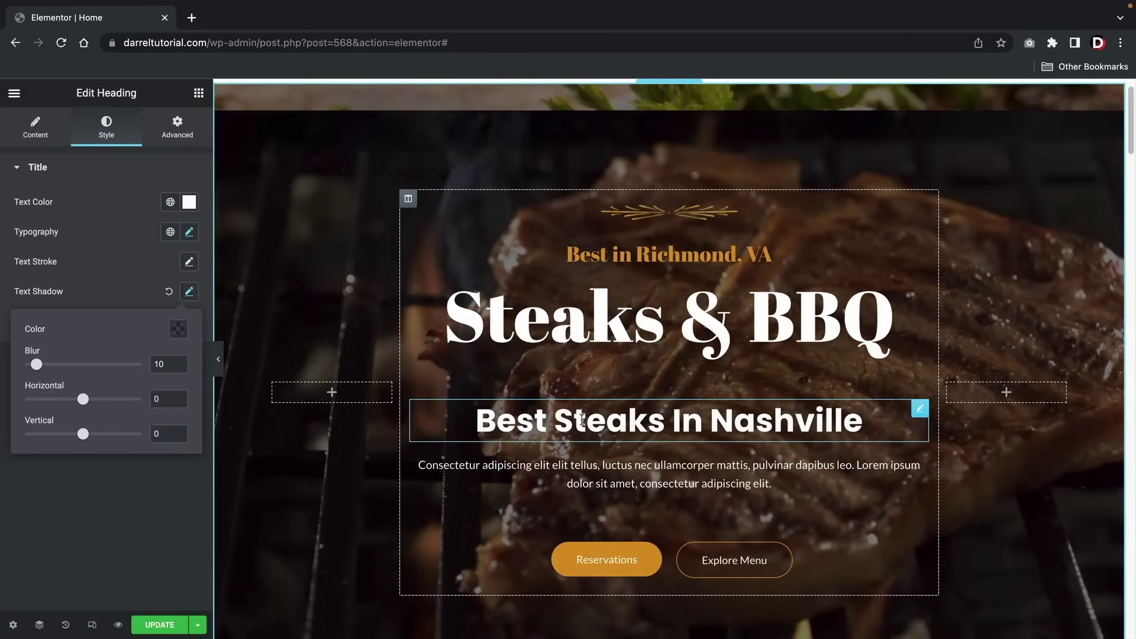
click(121, 503)
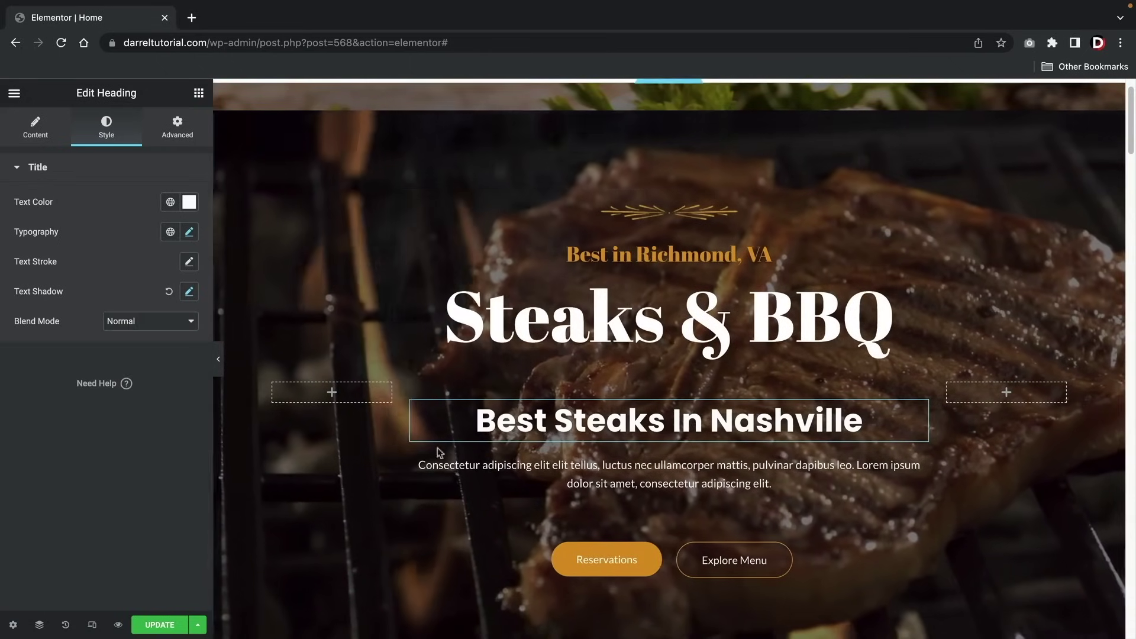
scroll(463, 441, down, 8)
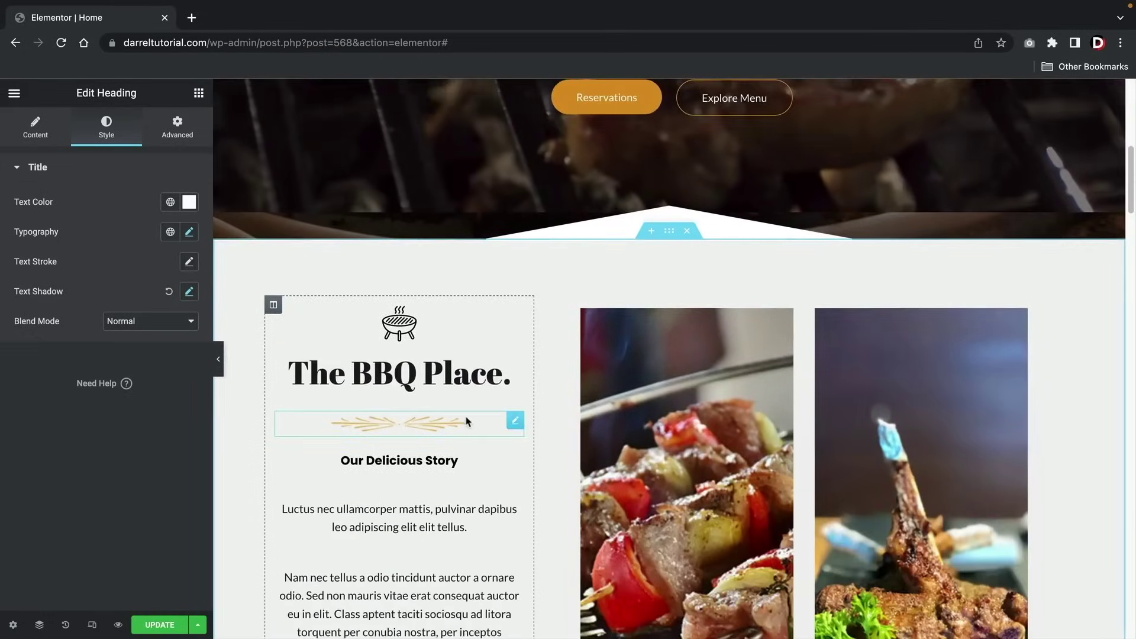
Replace The BBQ Place. heading text with 'My New Food Ordering Resutrant'.
scroll(467, 420, down, 3)
scroll(466, 415, up, 1)
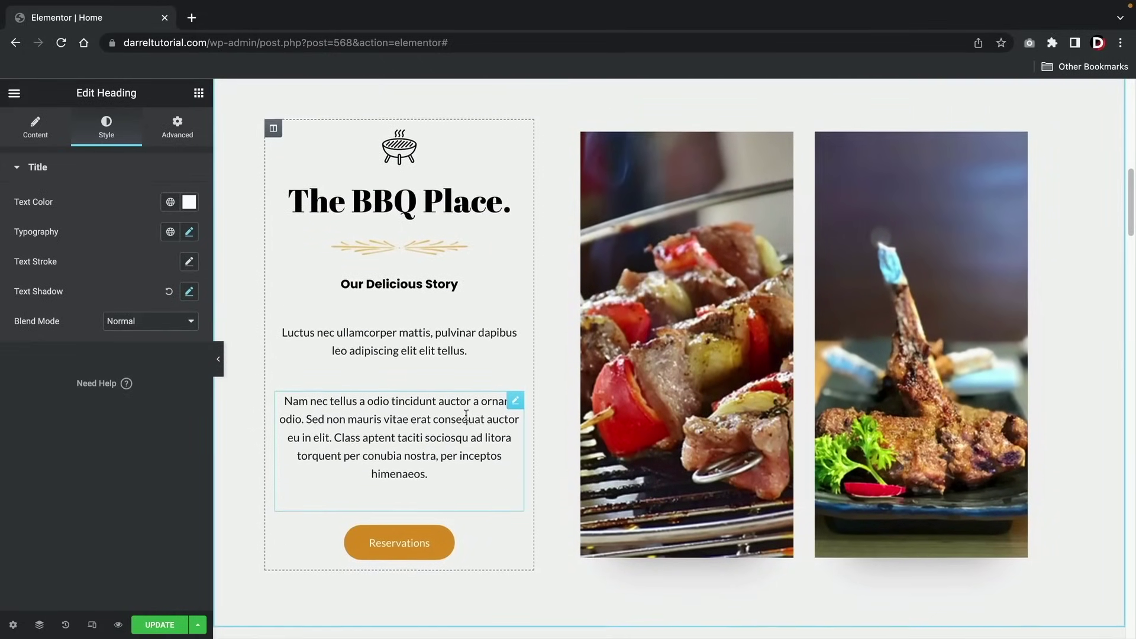
click(404, 217)
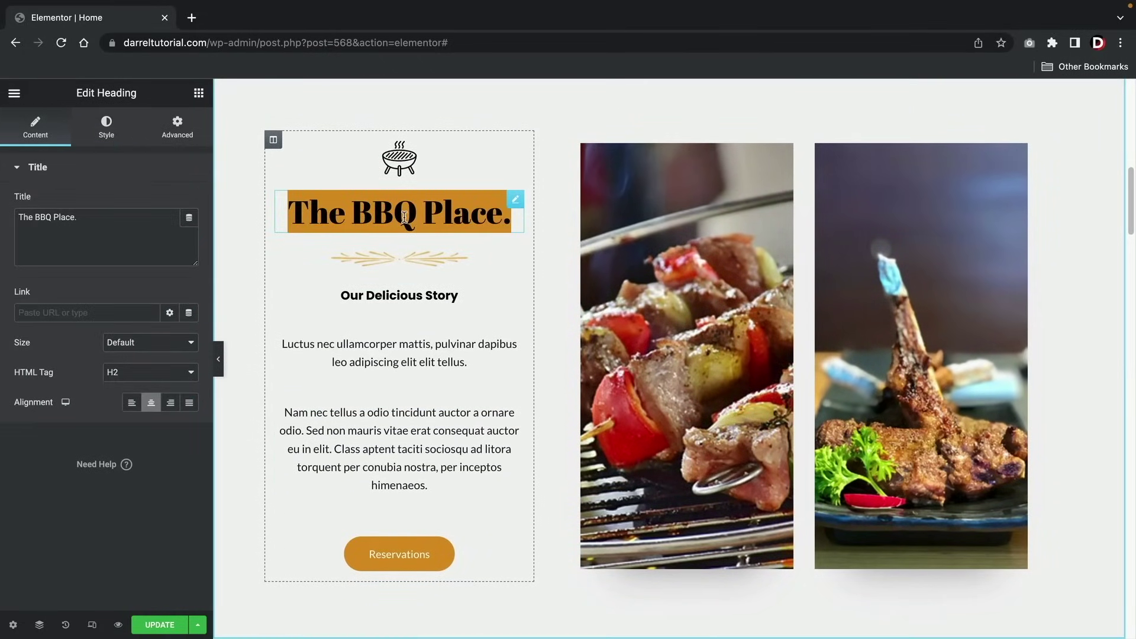
text(My New)
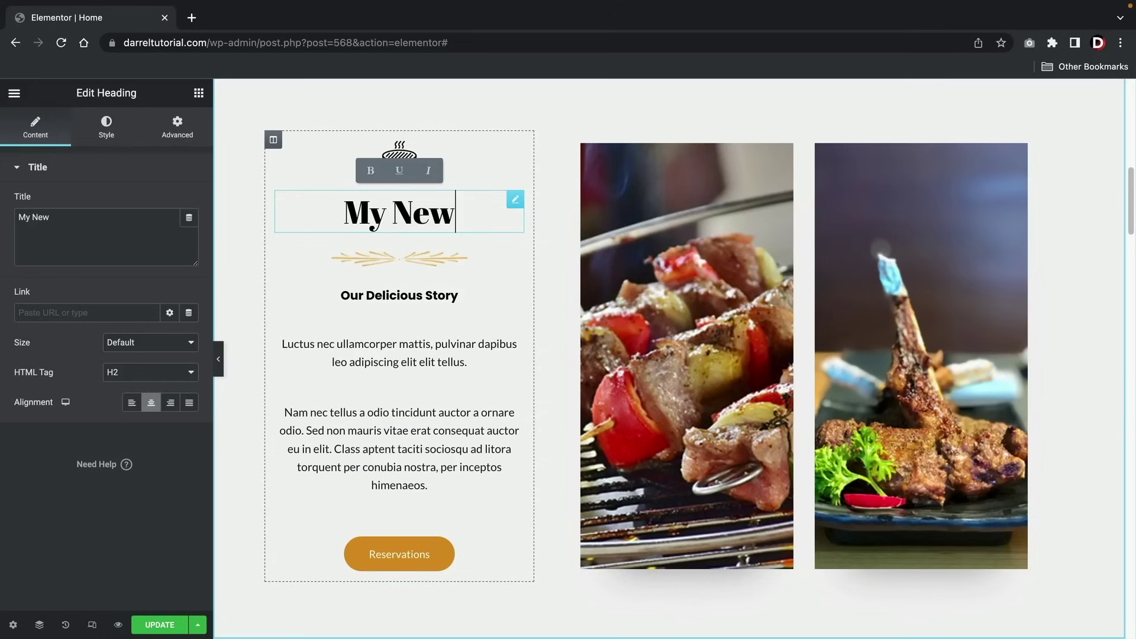
text( Re)
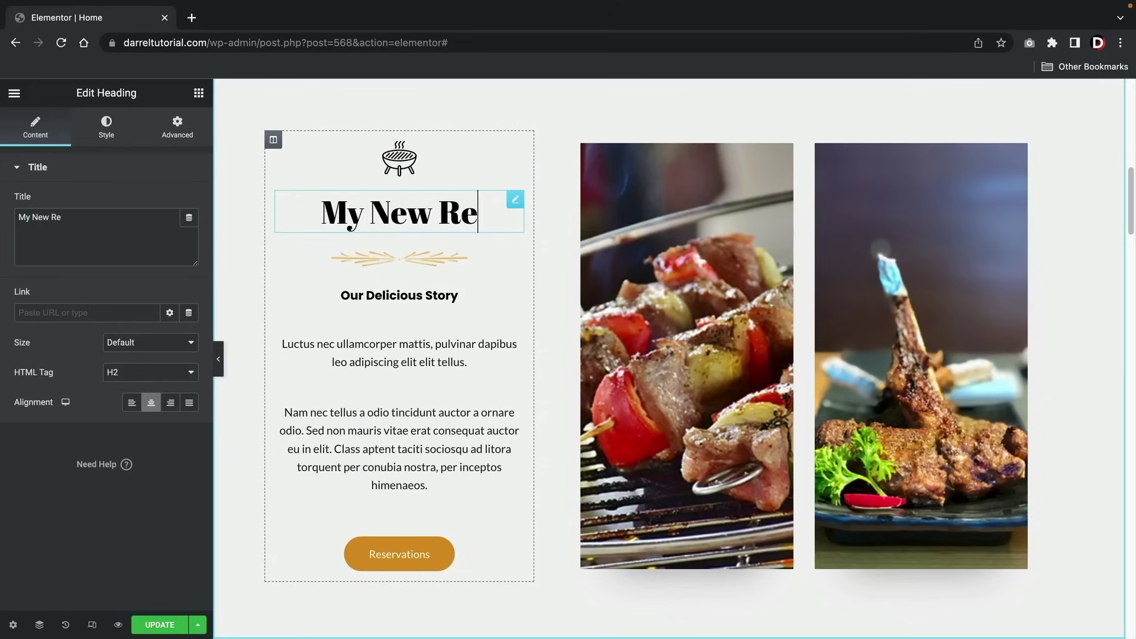
key(BackSpace)
key(BackSpace)
text(Food)
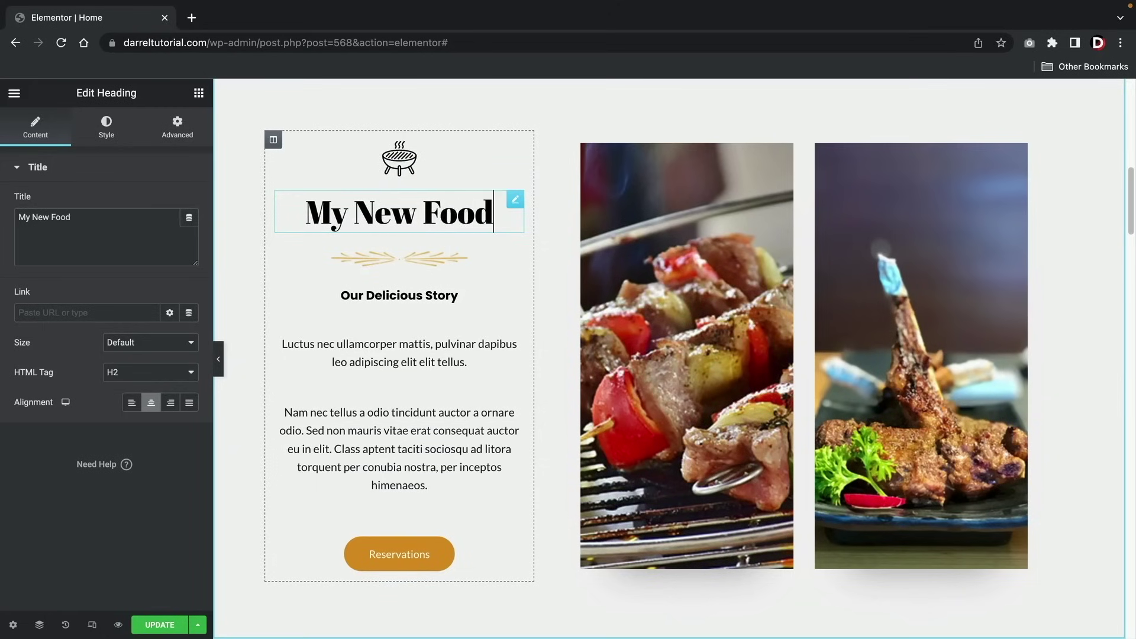
text( Ordering Resutrant)
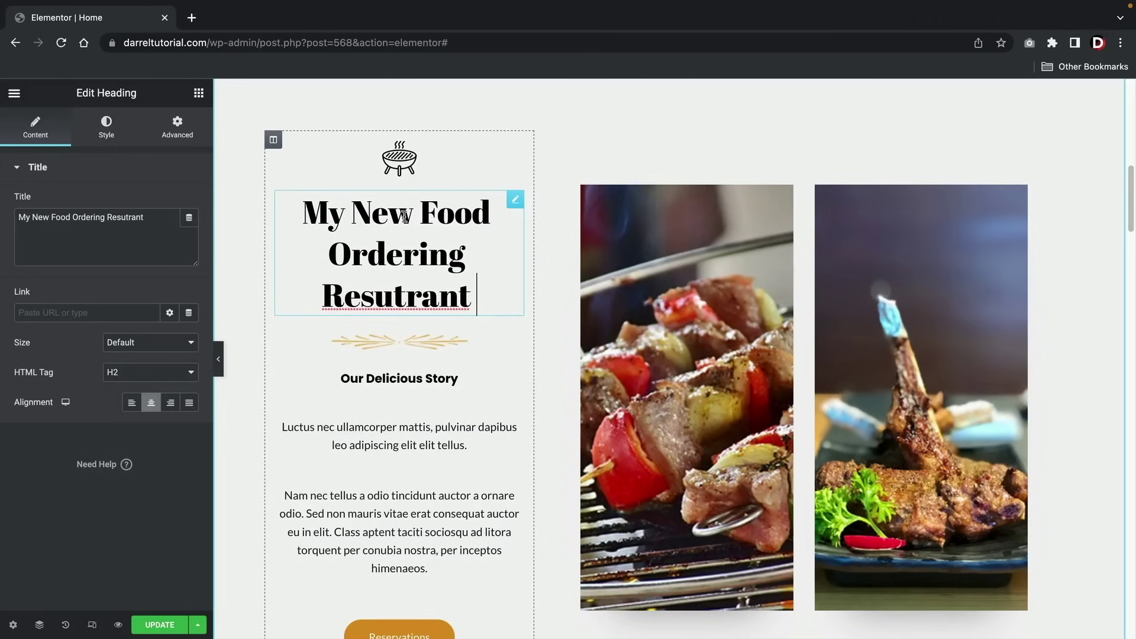
Correct the misspelled last word to 'Restaurant' using the spelling suggestions.
right_click(402, 272)
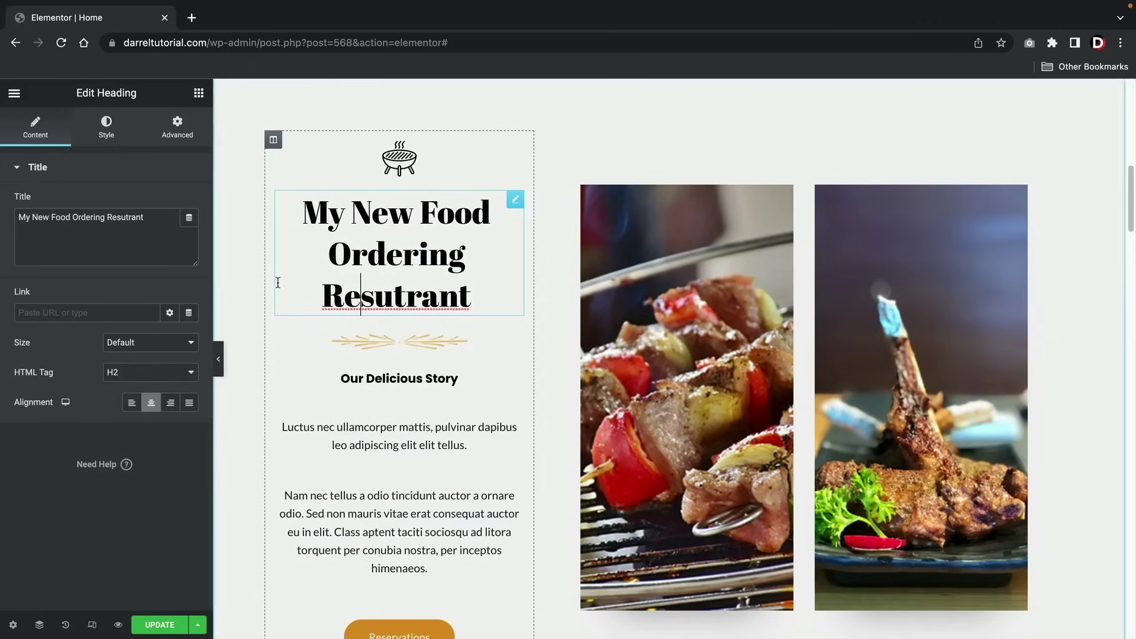
click(120, 228)
right_click(119, 220)
key(Escape)
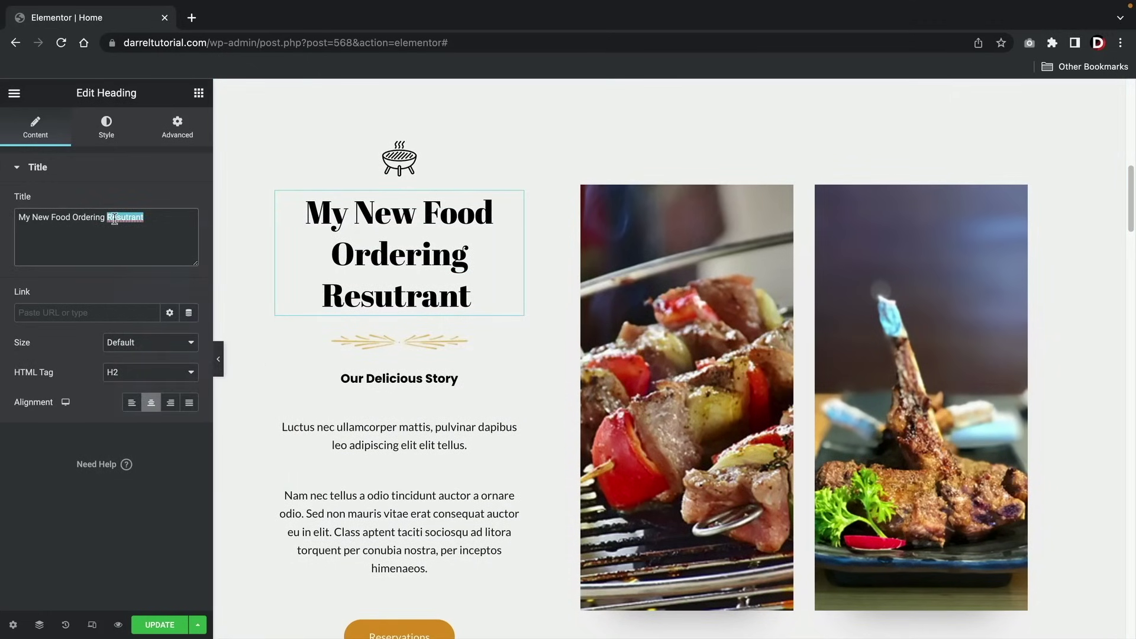
text(Rest)
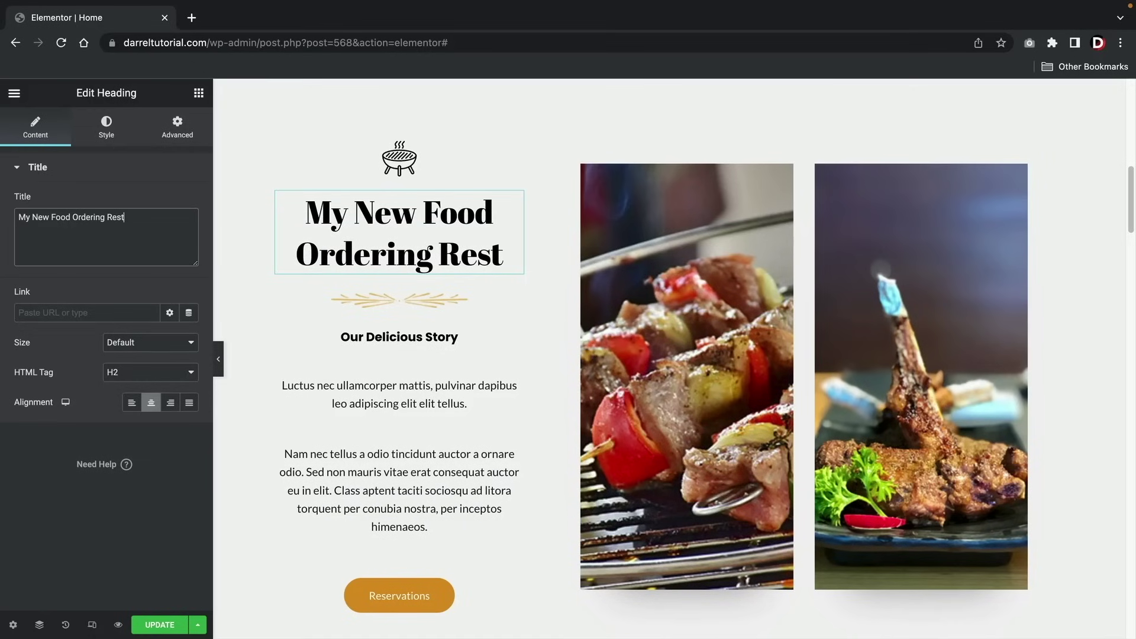
text(urant)
right_click(113, 220)
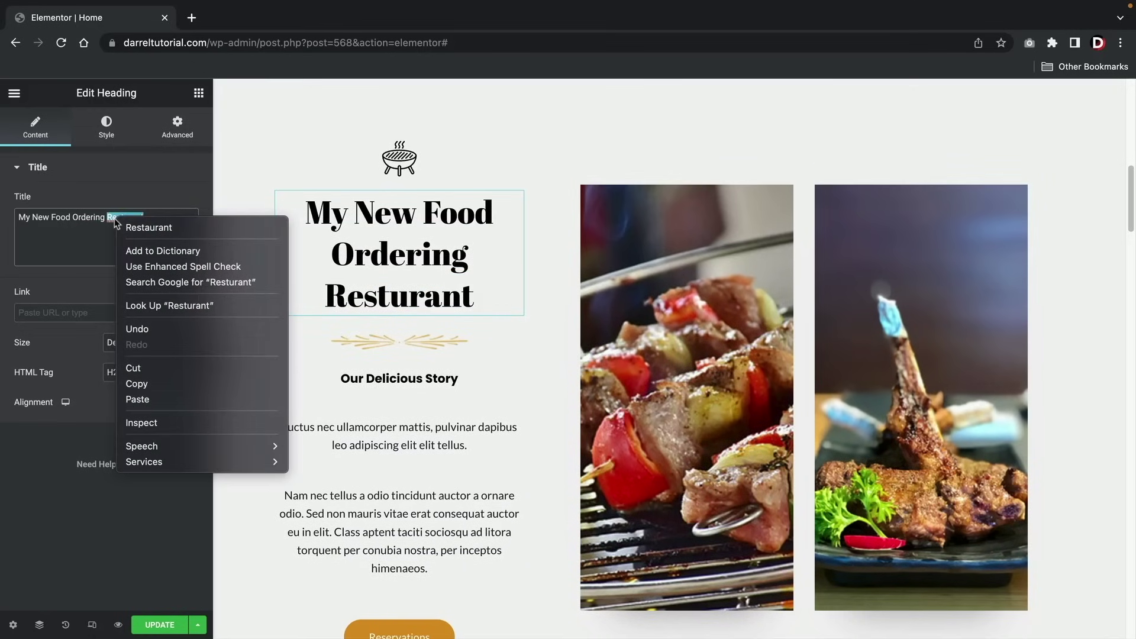
click(152, 231)
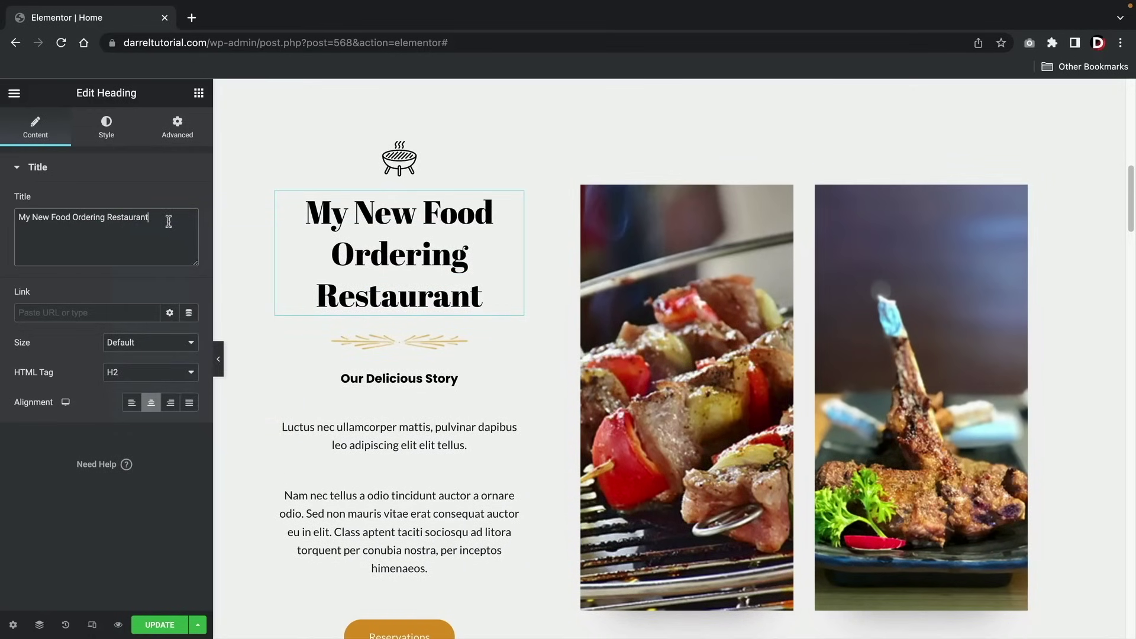
click(199, 93)
Add a trial star Icon above the heading, colour it red #F01111, then delete it.
scroll(106, 296, down, 3)
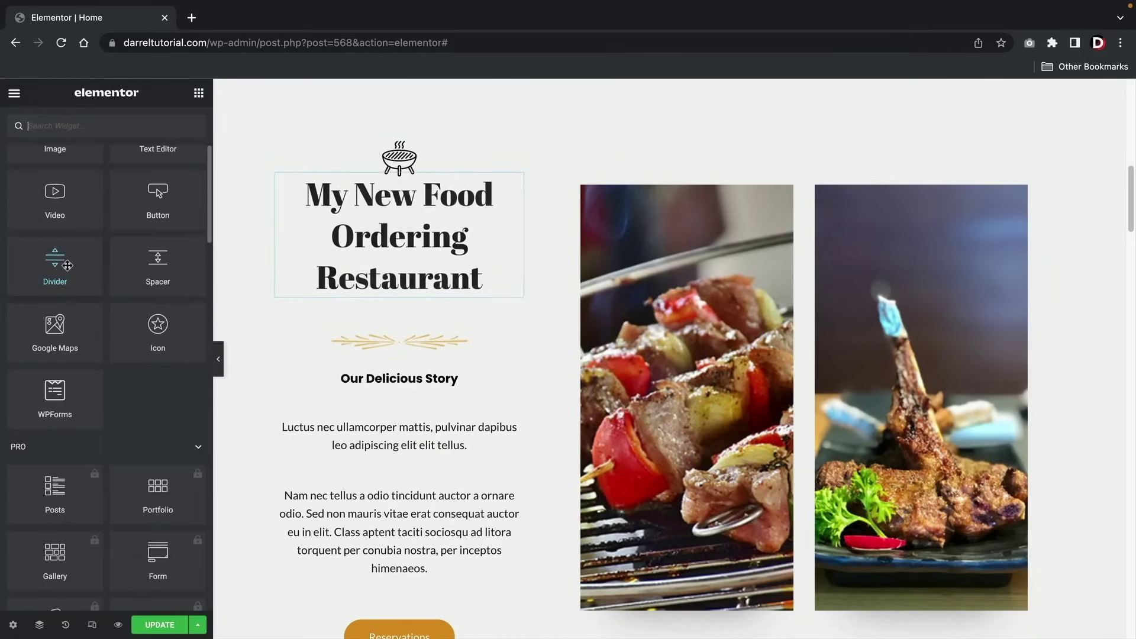
scroll(260, 361, up, 1)
drag(157, 332, 377, 237)
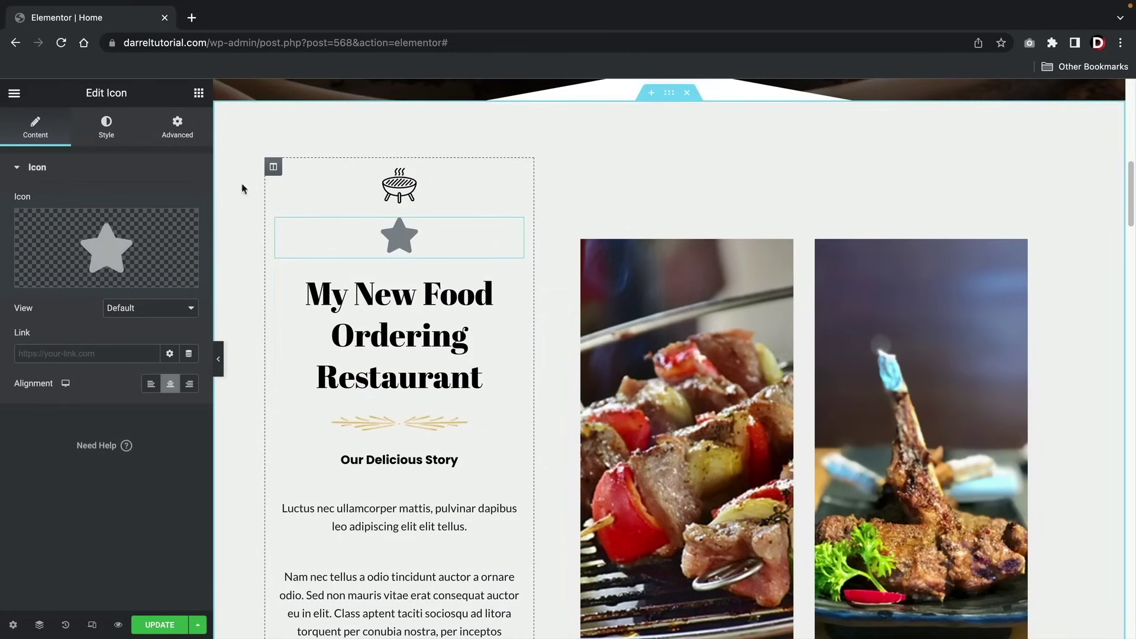
click(107, 128)
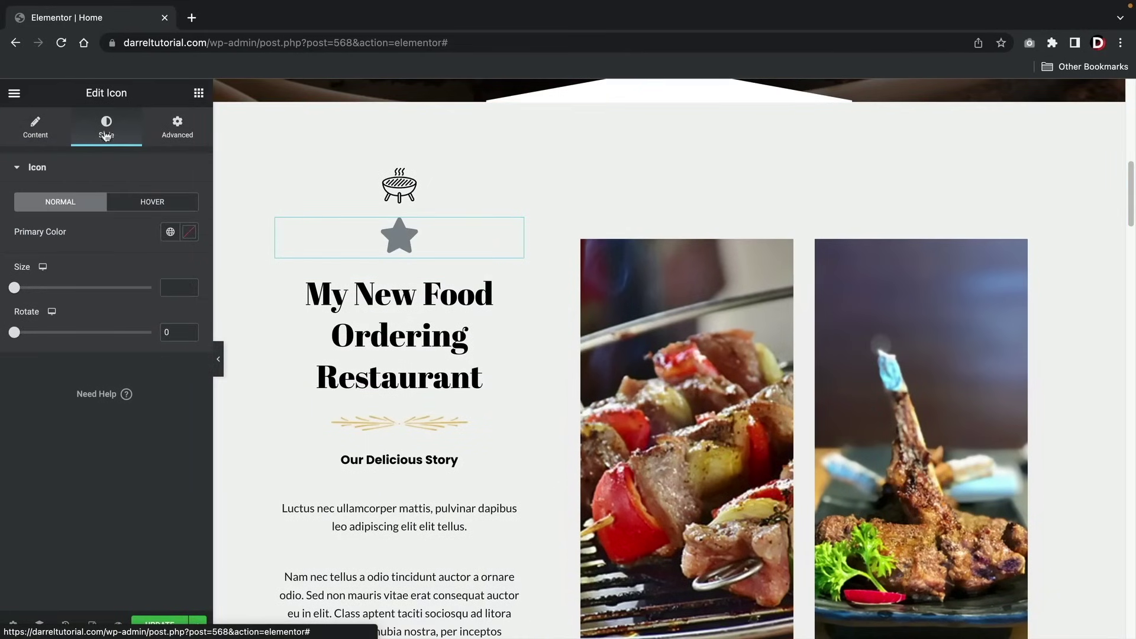
click(189, 232)
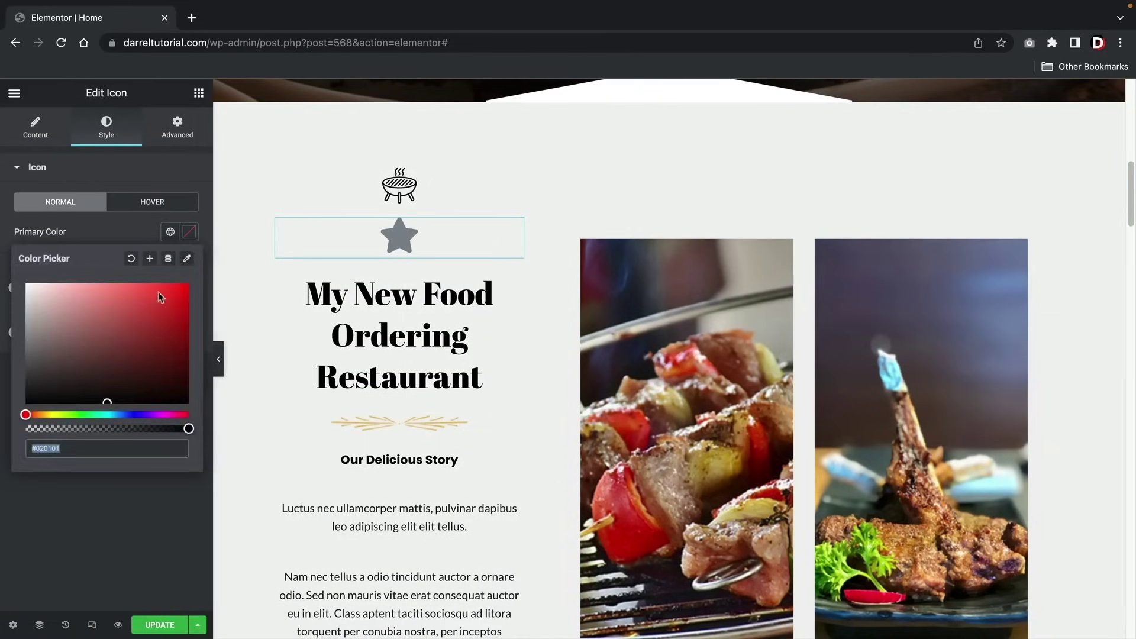
click(141, 227)
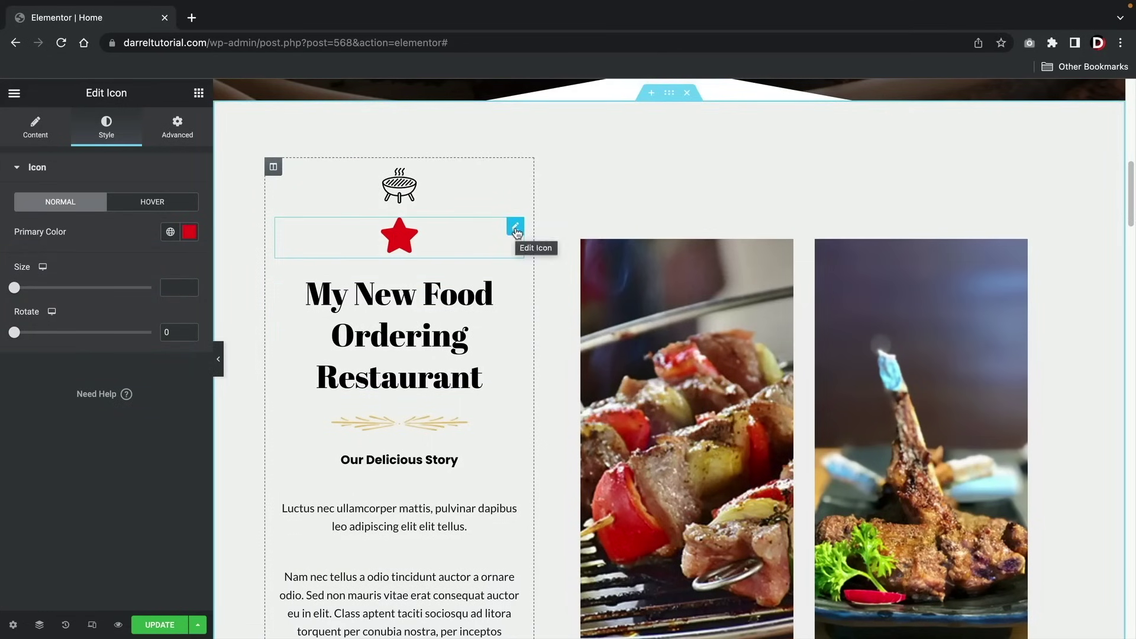
right_click(515, 230)
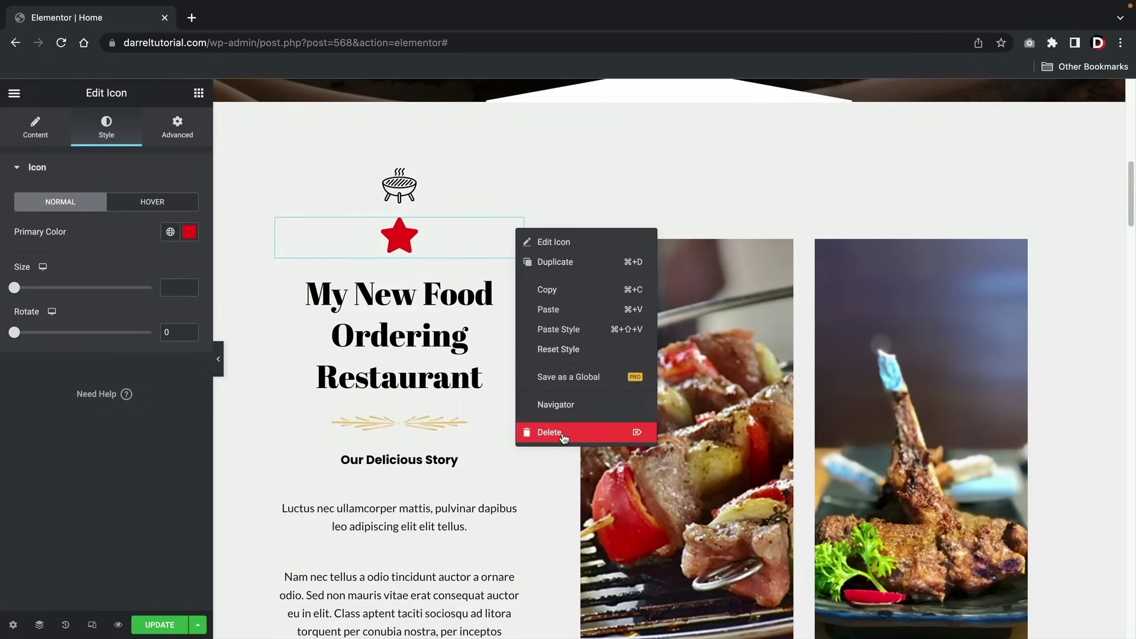
click(549, 432)
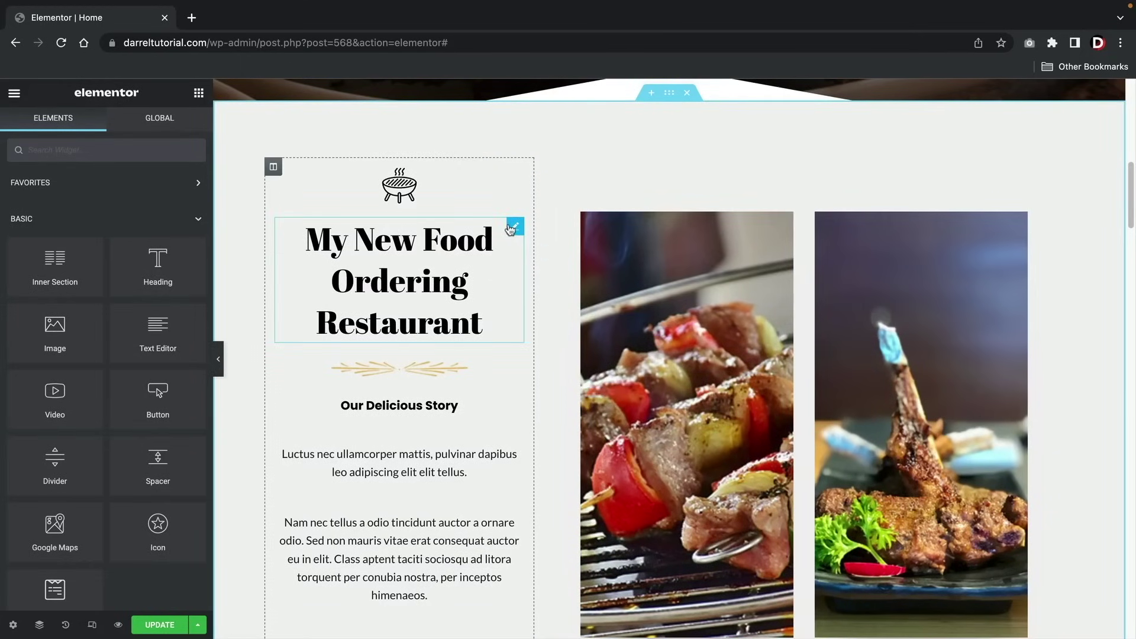
Duplicate the gold divider and move the copy above the 'My New Food Ordering Restaurant' heading.
right_click(508, 370)
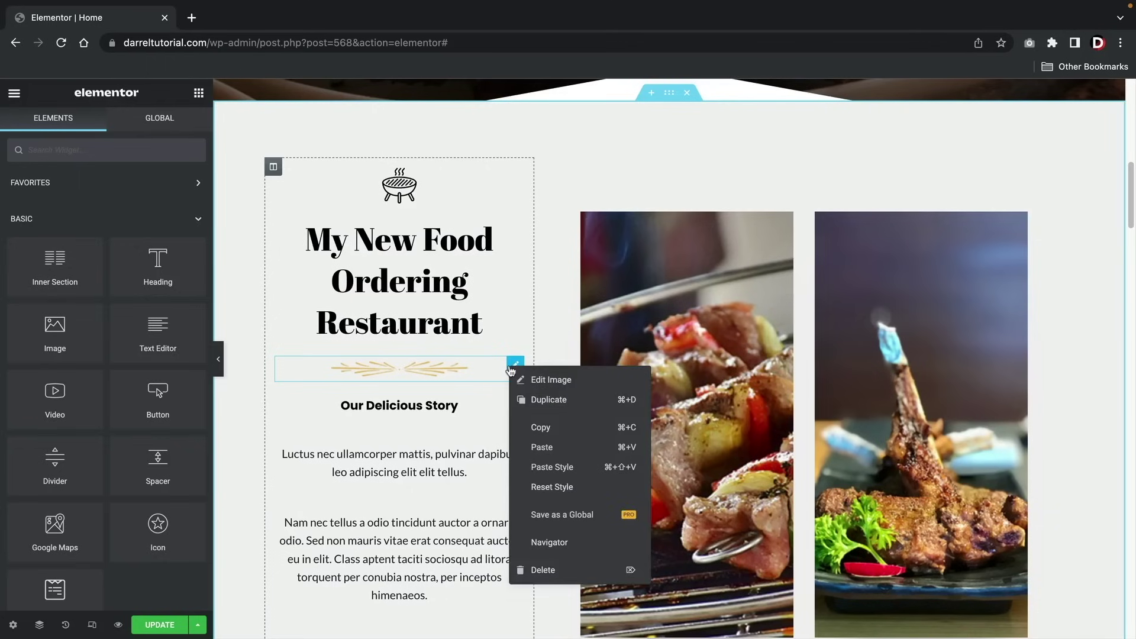
click(522, 400)
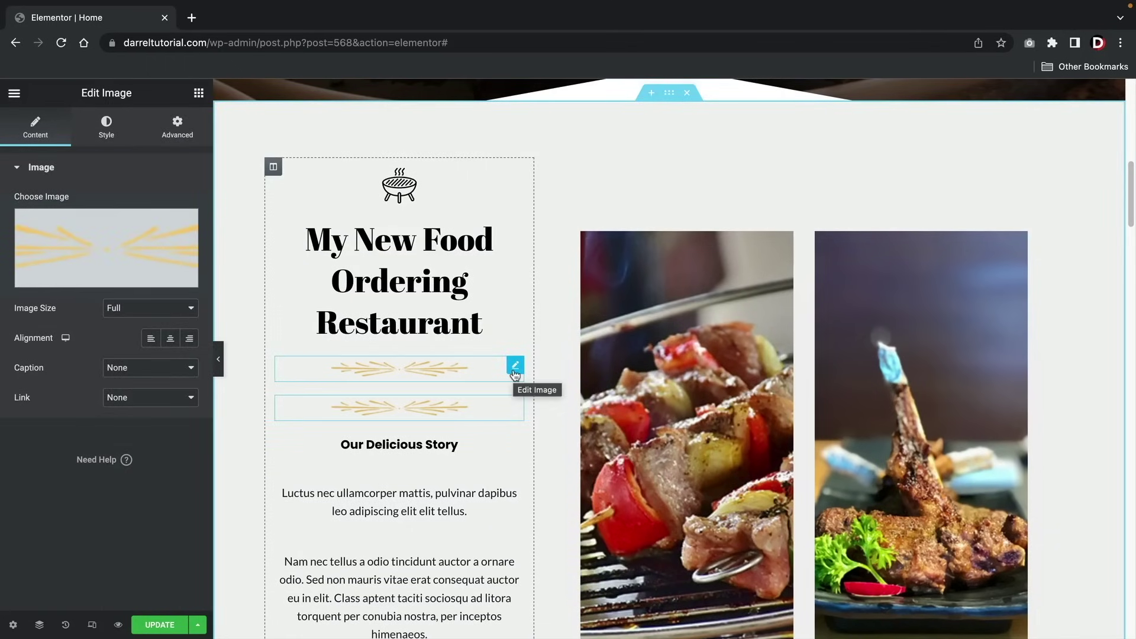
drag(515, 367, 439, 218)
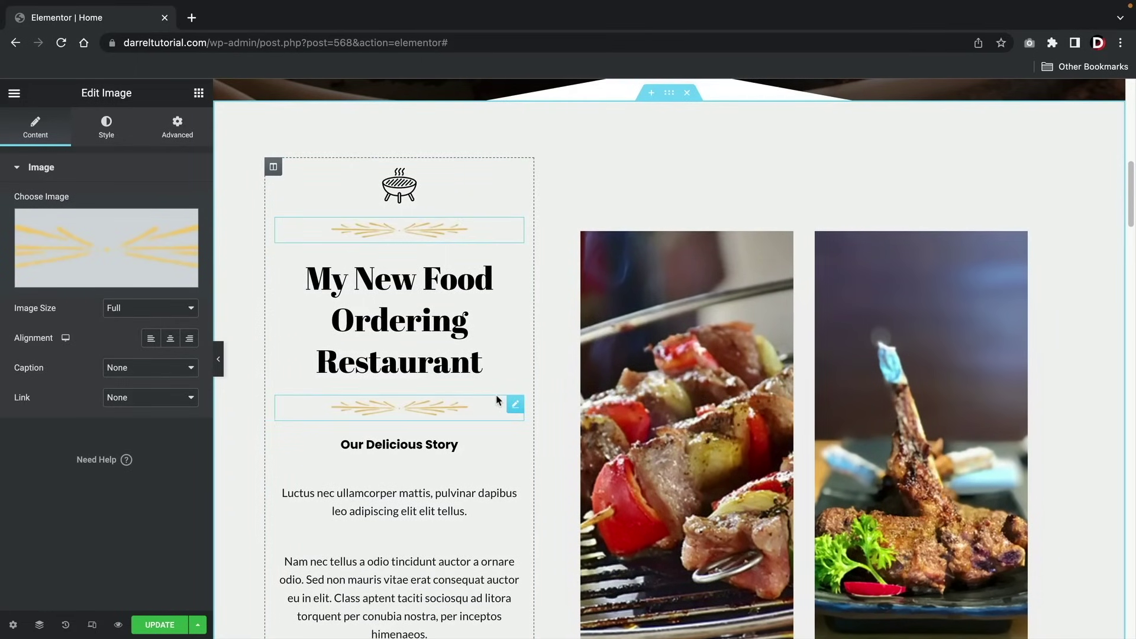
scroll(497, 400, down, 1)
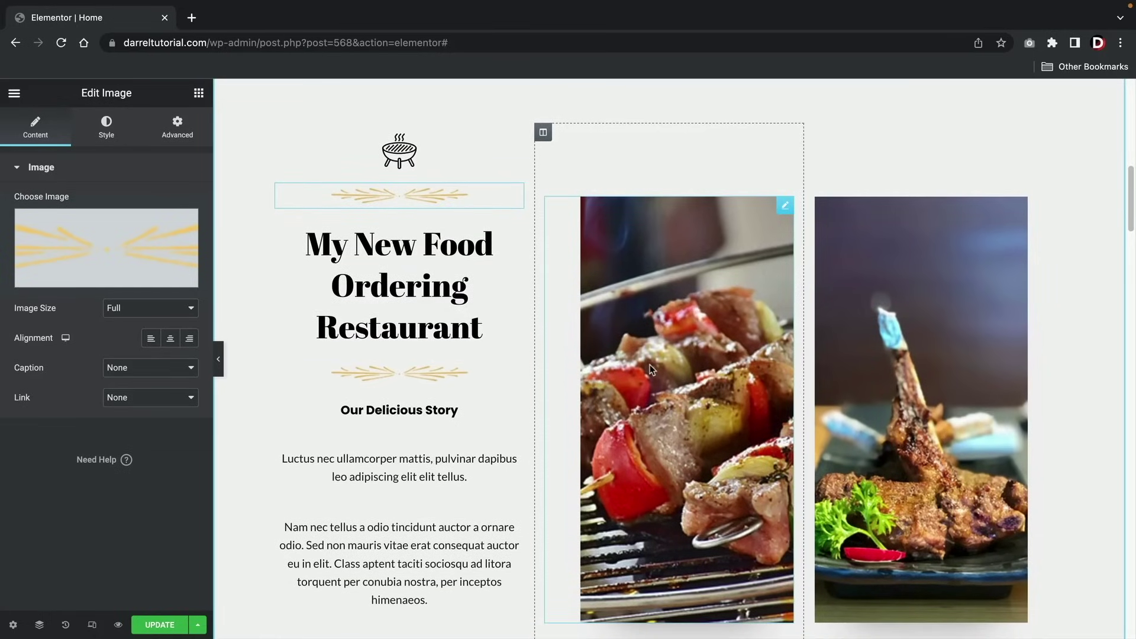
scroll(649, 370, down, 1)
scroll(650, 370, down, 1)
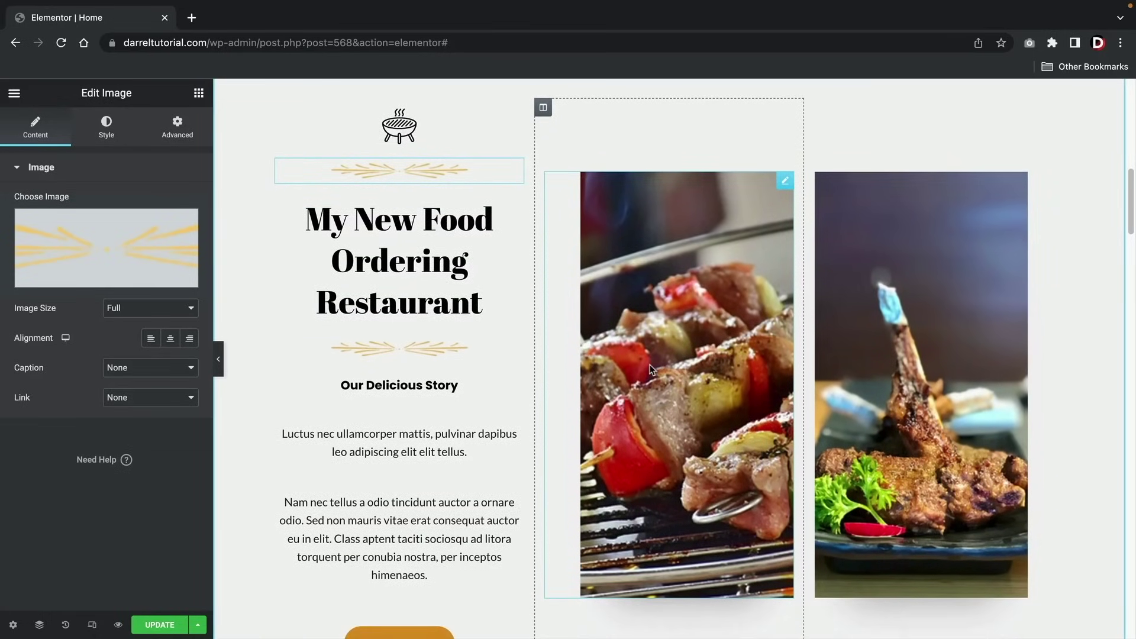
scroll(649, 370, up, 2)
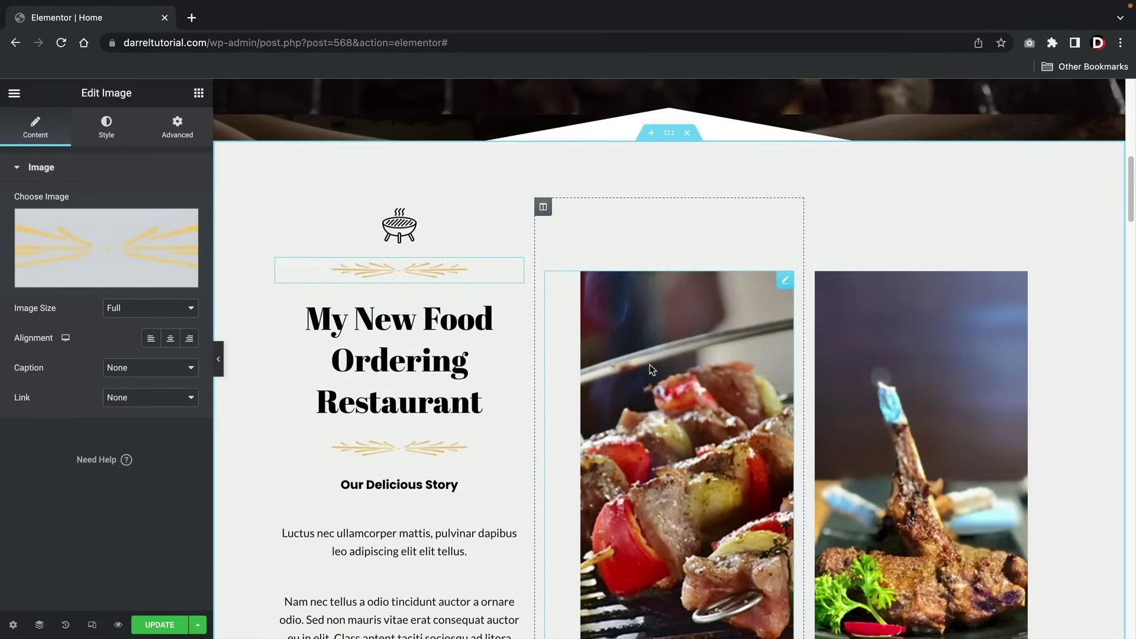
scroll(649, 370, down, 7)
scroll(649, 370, down, 7)
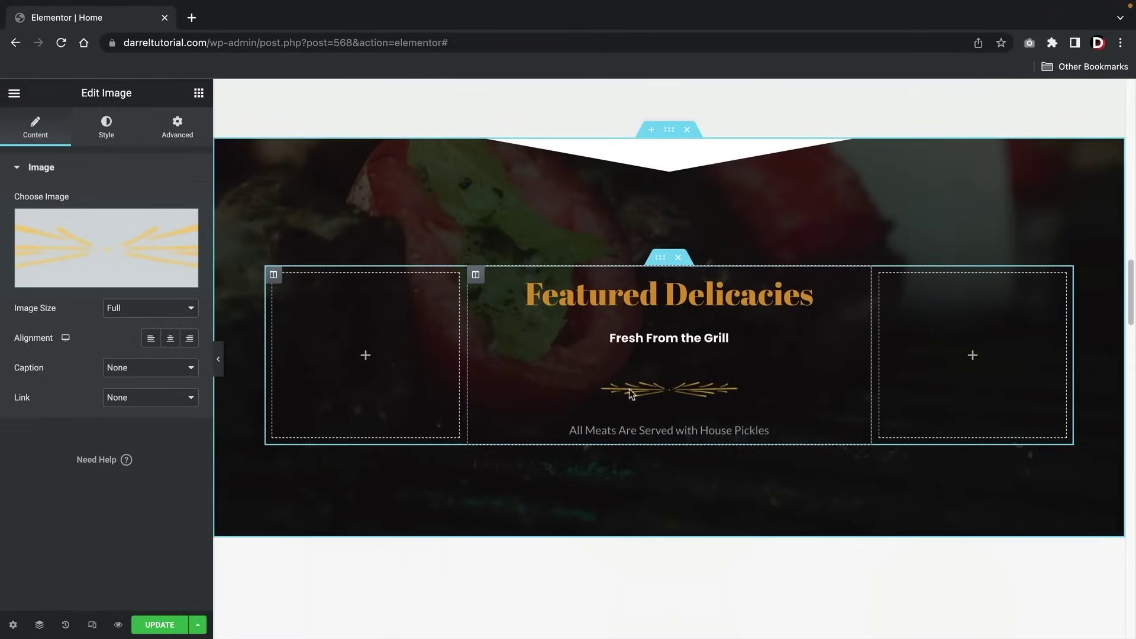
Place an Image widget in Featured Delicacies' left column, abandoning an attempted file upload.
click(200, 95)
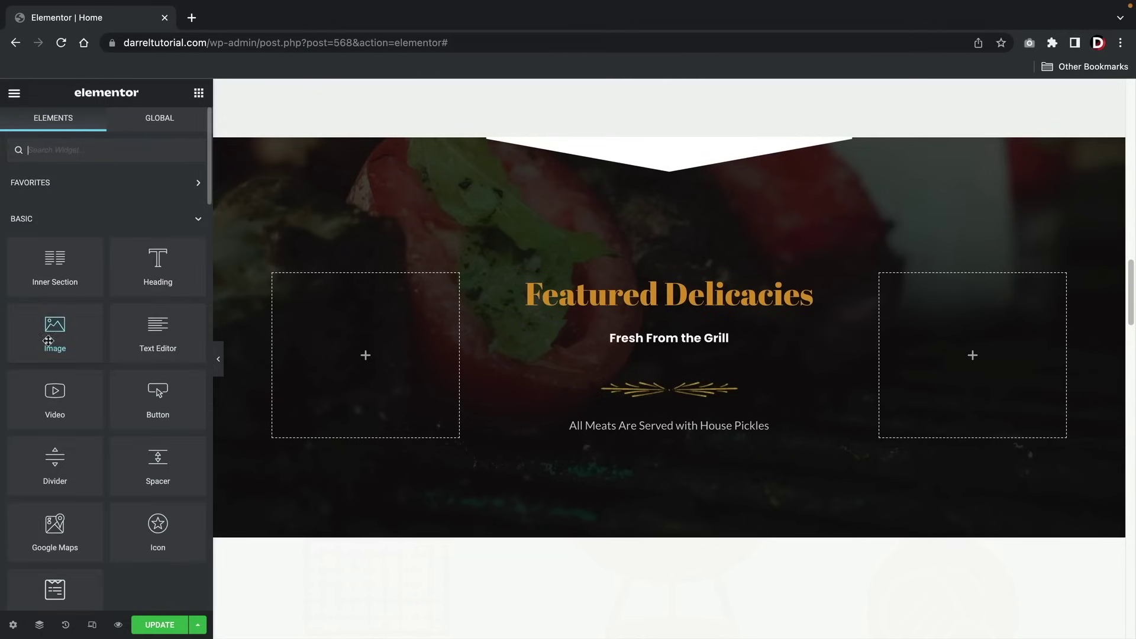
drag(48, 340, 328, 357)
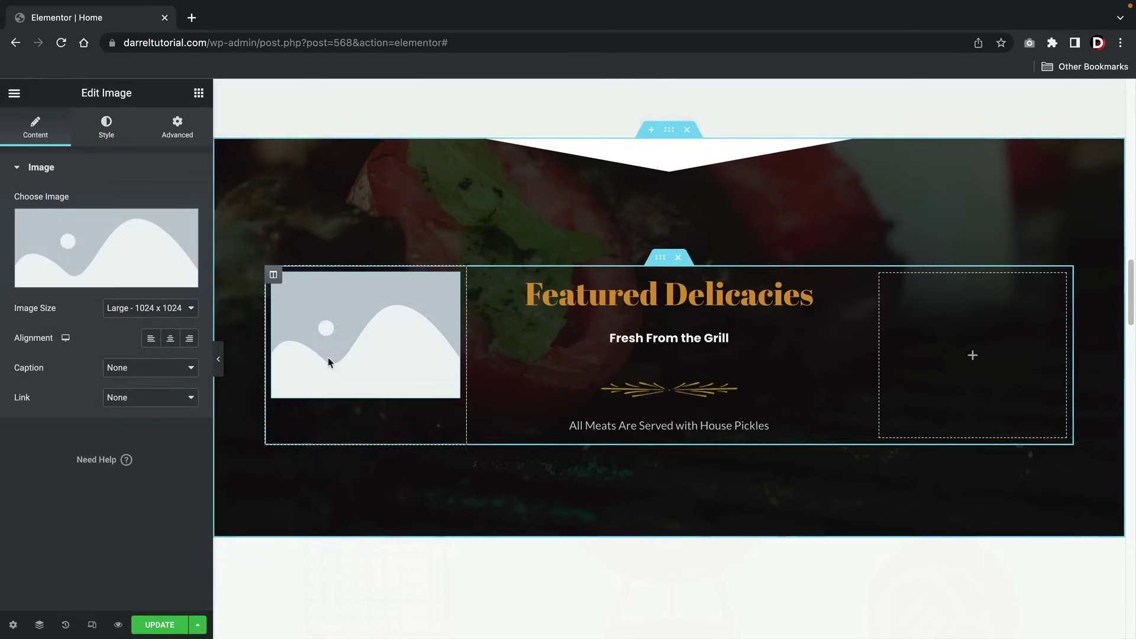
click(102, 243)
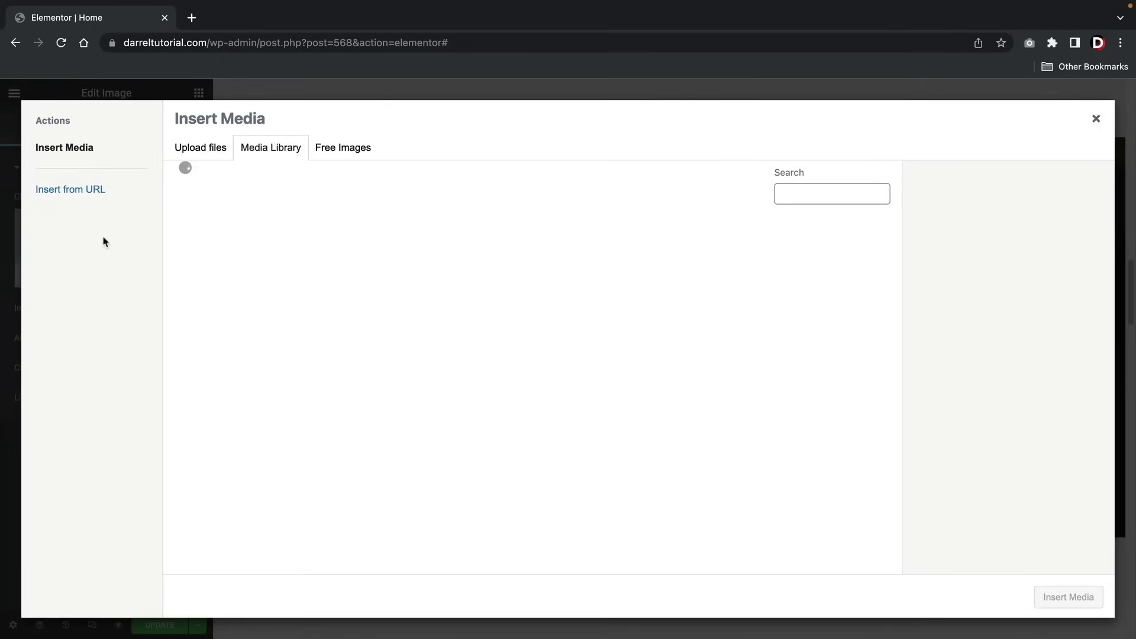
click(206, 151)
click(632, 358)
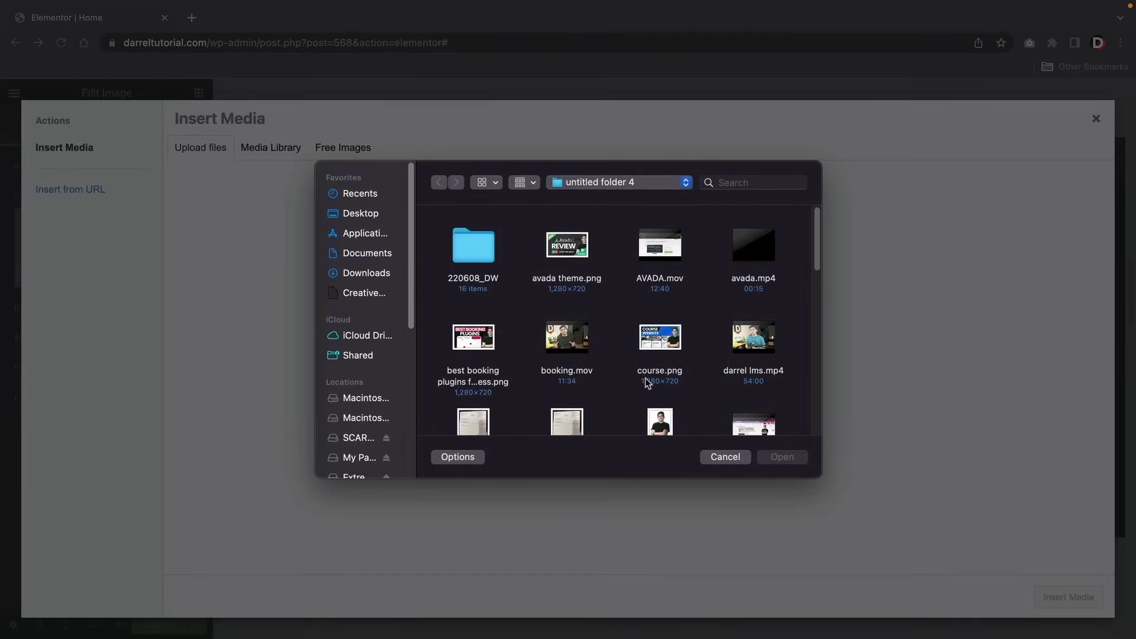
click(725, 462)
Search the free Pixabay images for 'food' and insert the Salad, Fruit, Berry photo.
click(353, 148)
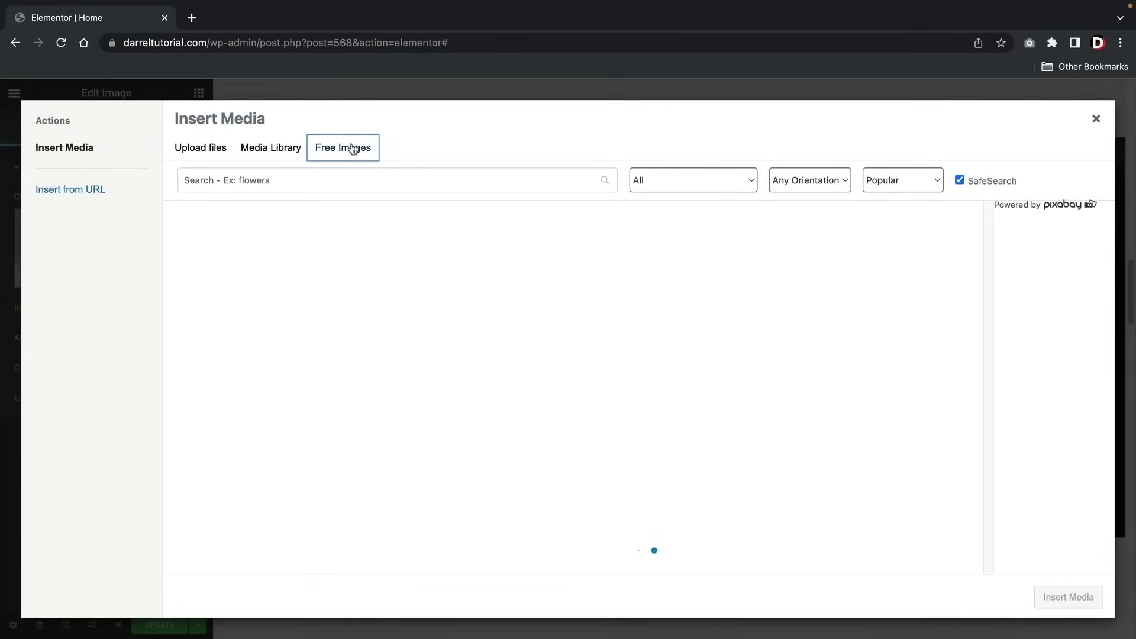
click(347, 179)
text(food)
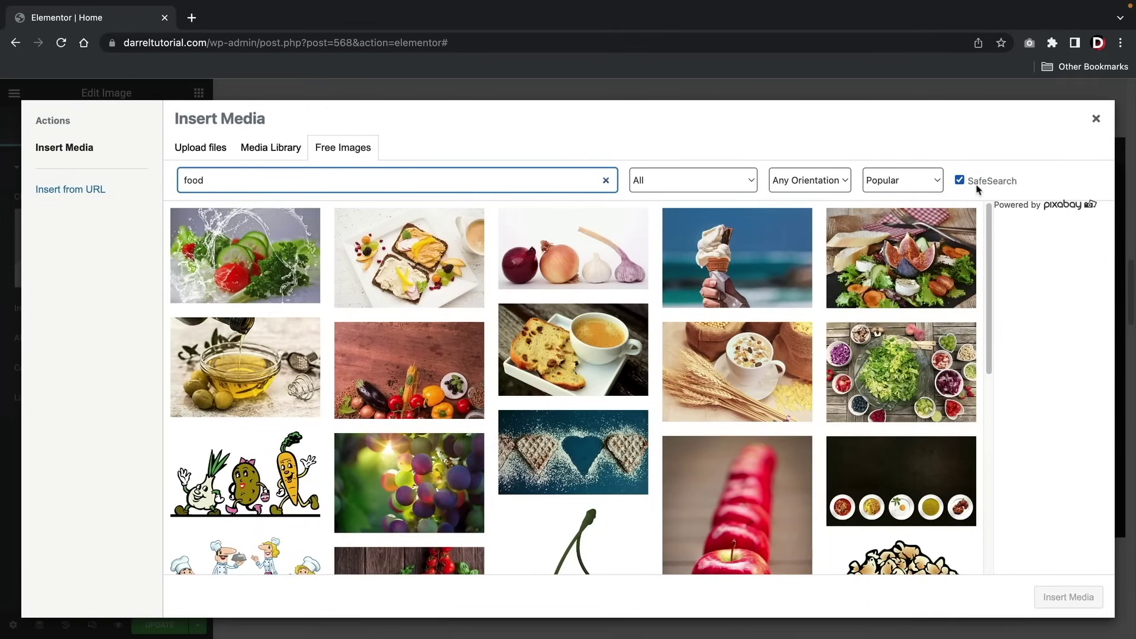
mouse_move(880, 263)
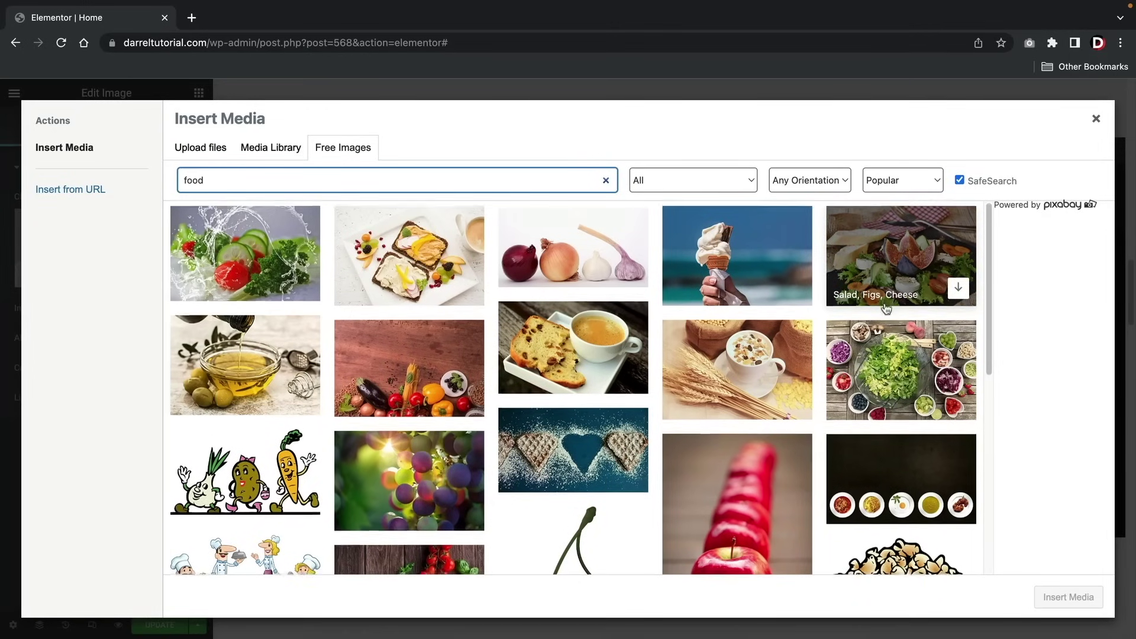
scroll(923, 355, down, 1)
mouse_move(955, 393)
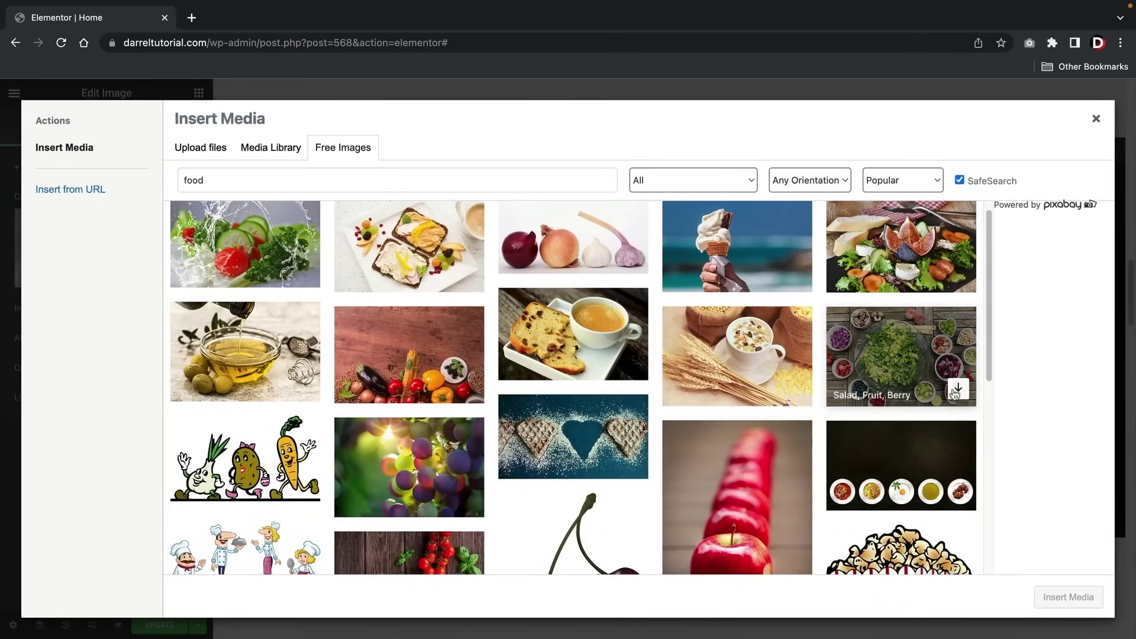
click(931, 383)
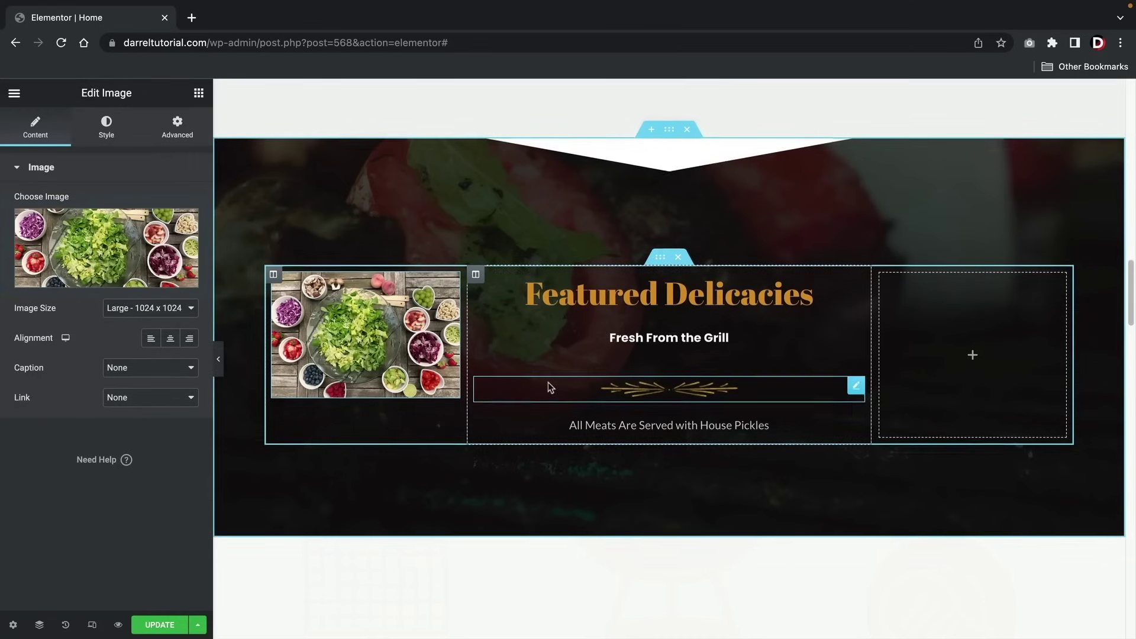
scroll(548, 385, down, 1)
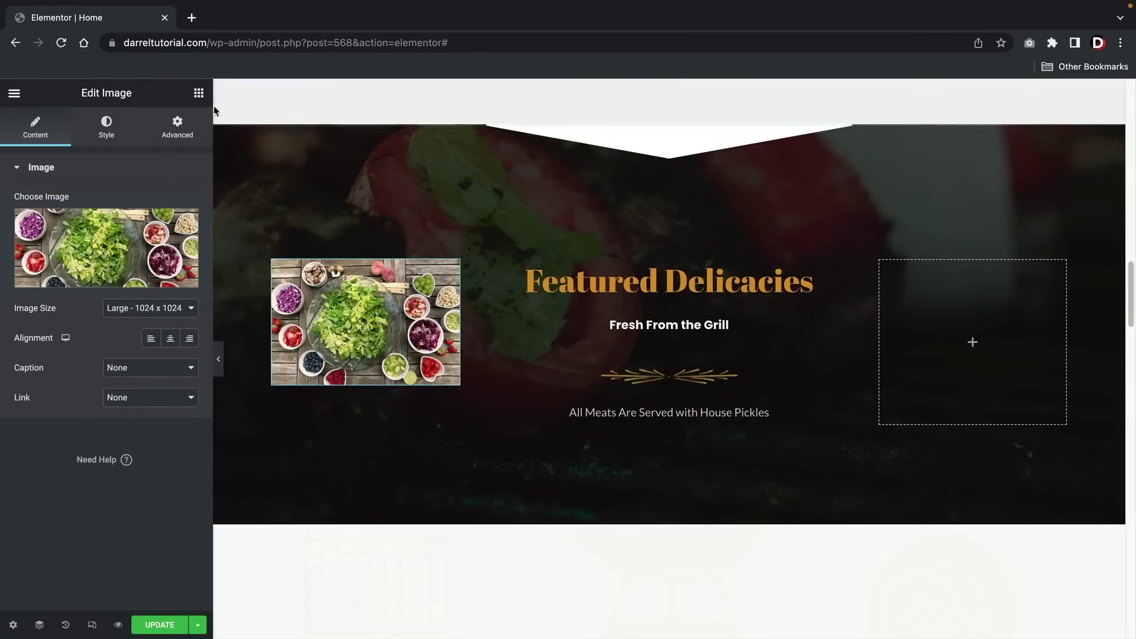
click(198, 93)
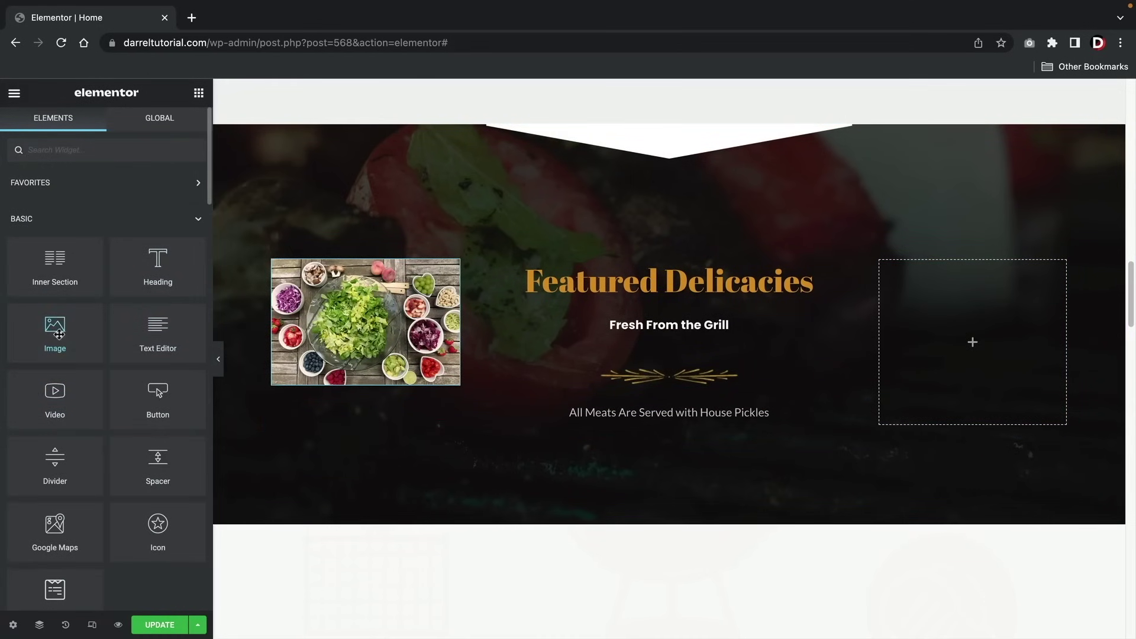
Add an Image widget to the right column with the Pixabay 'burger' result Burger, Bacon, Snack.
drag(55, 329, 947, 342)
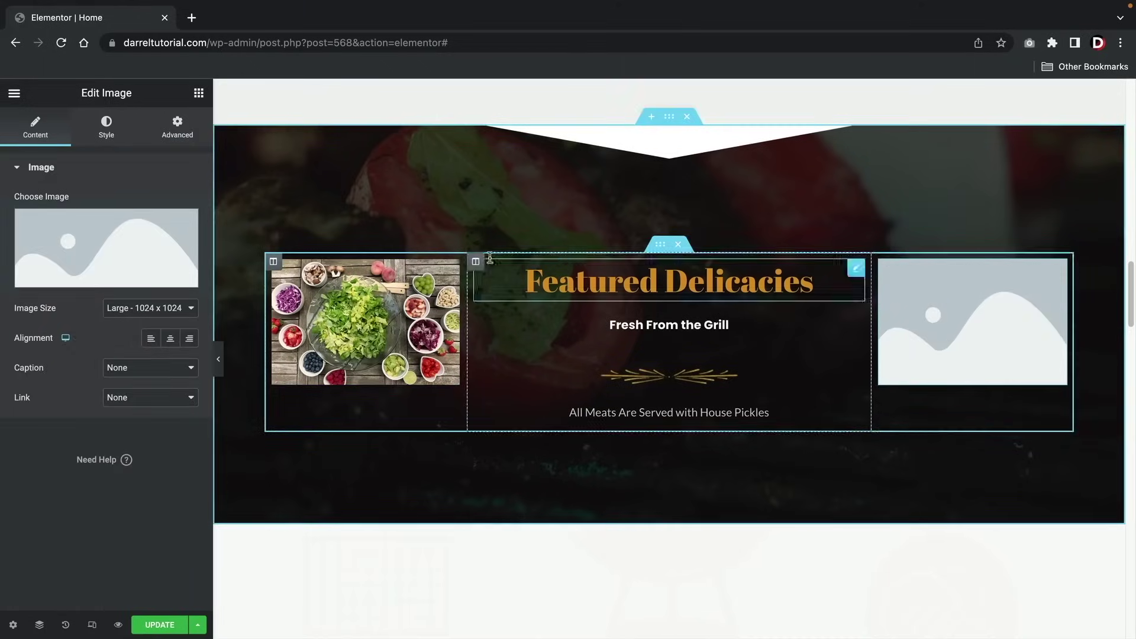
click(100, 261)
click(343, 147)
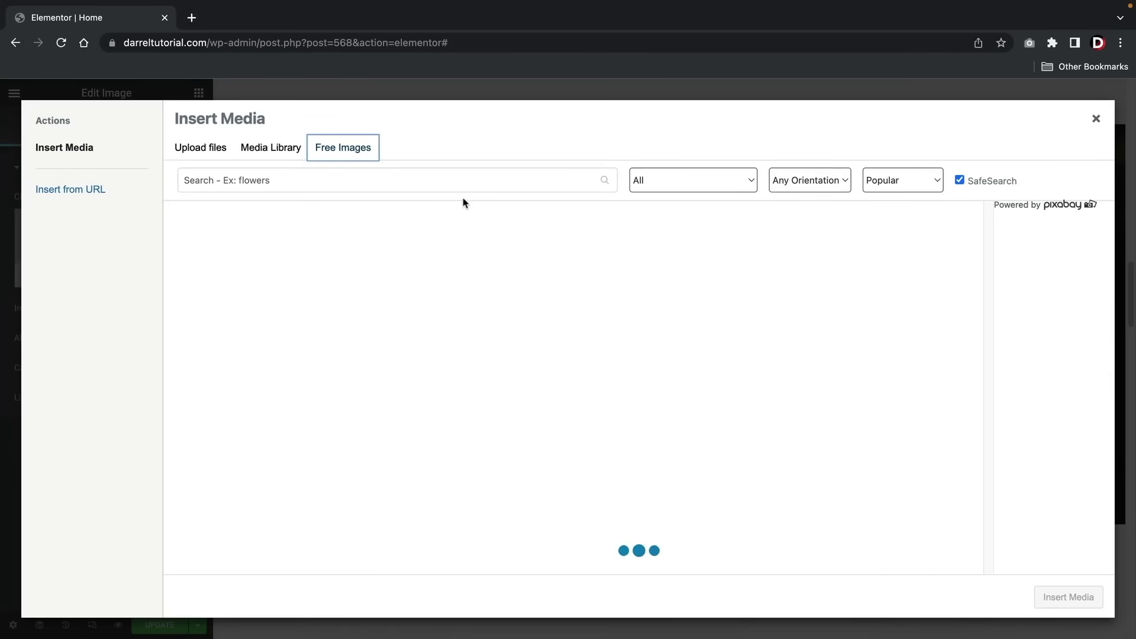
click(301, 179)
text(burger)
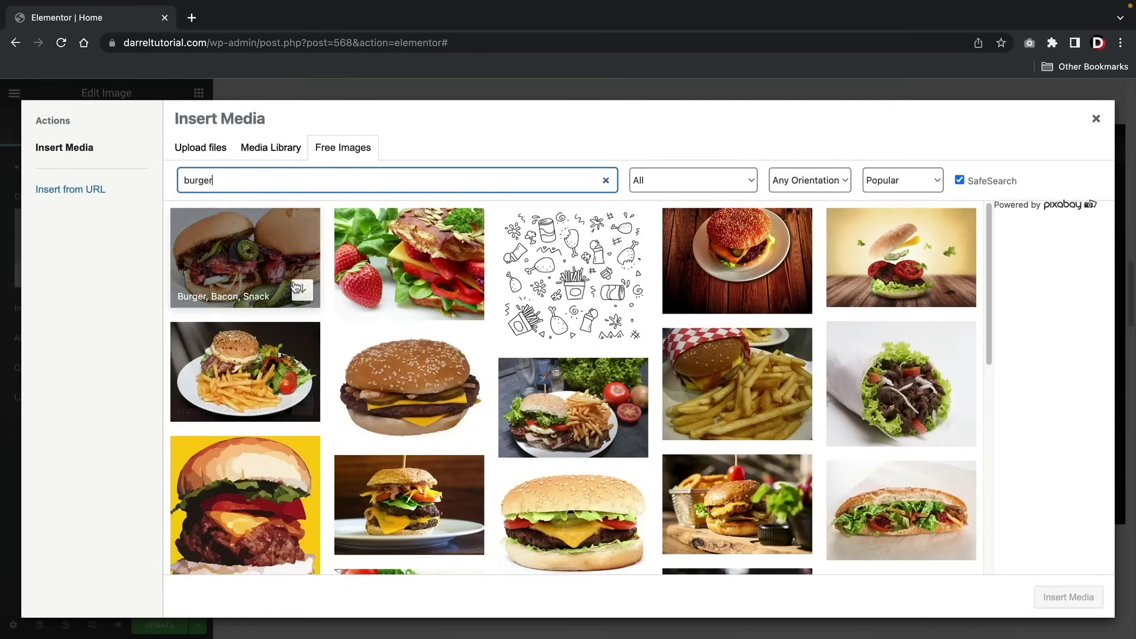
click(303, 292)
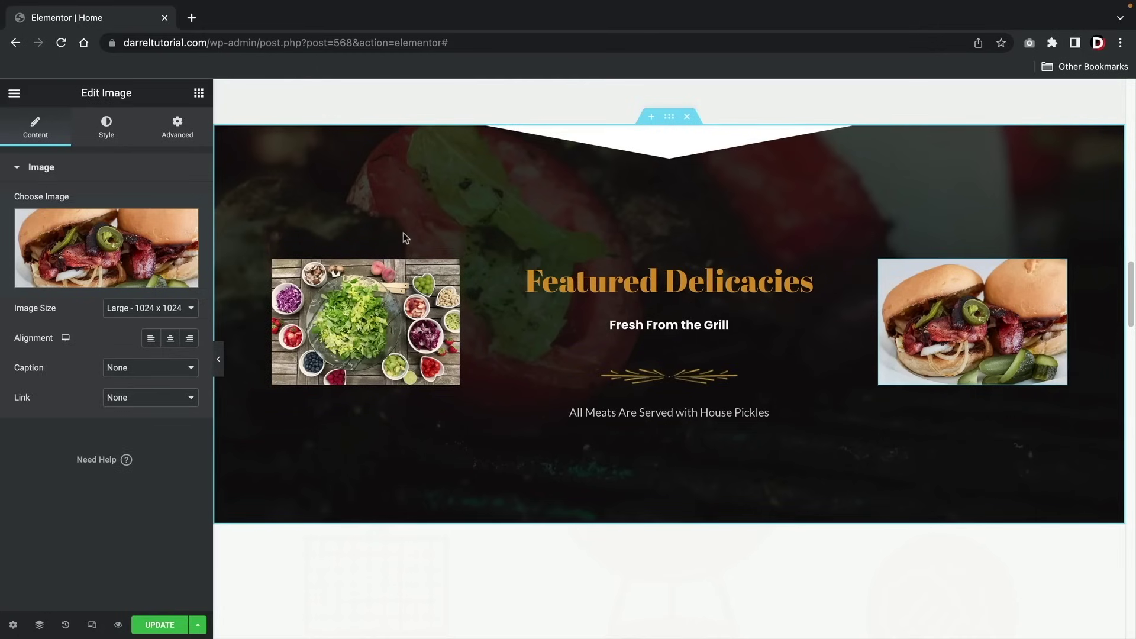
scroll(446, 214, up, 1)
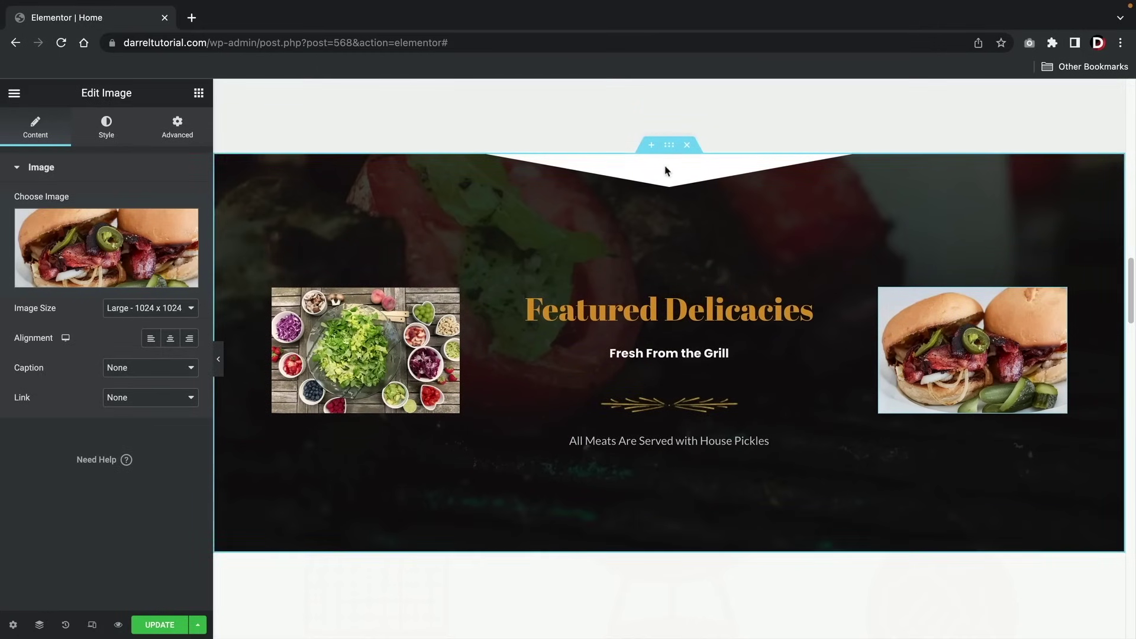
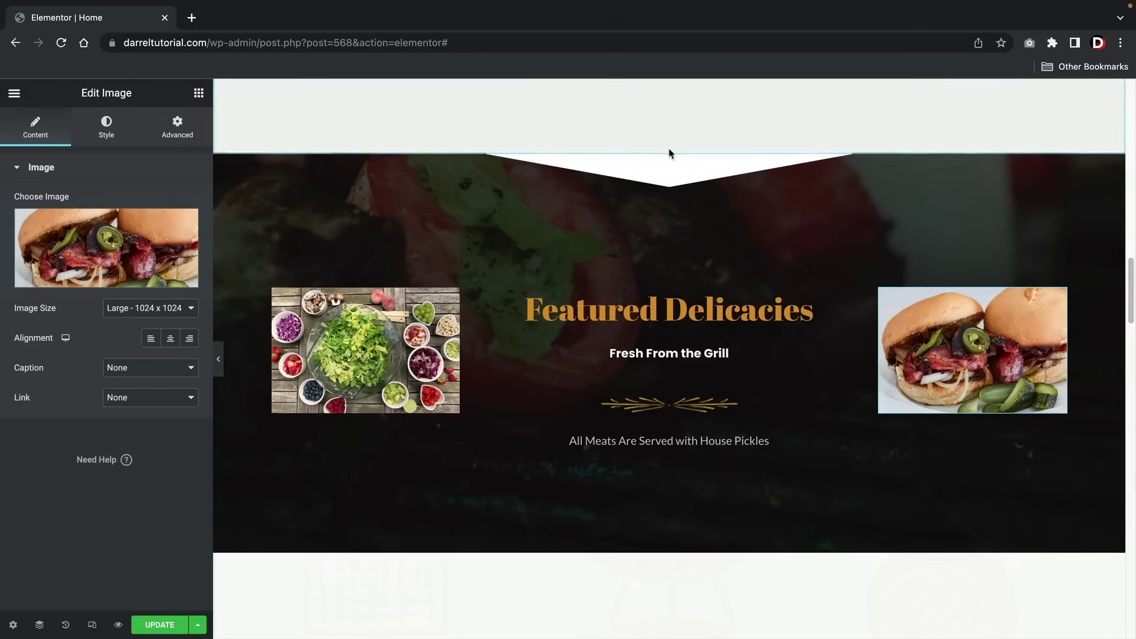
Open the Featured Delicacies section's settings with Edit Section and show its background styling.
scroll(671, 158, up, 1)
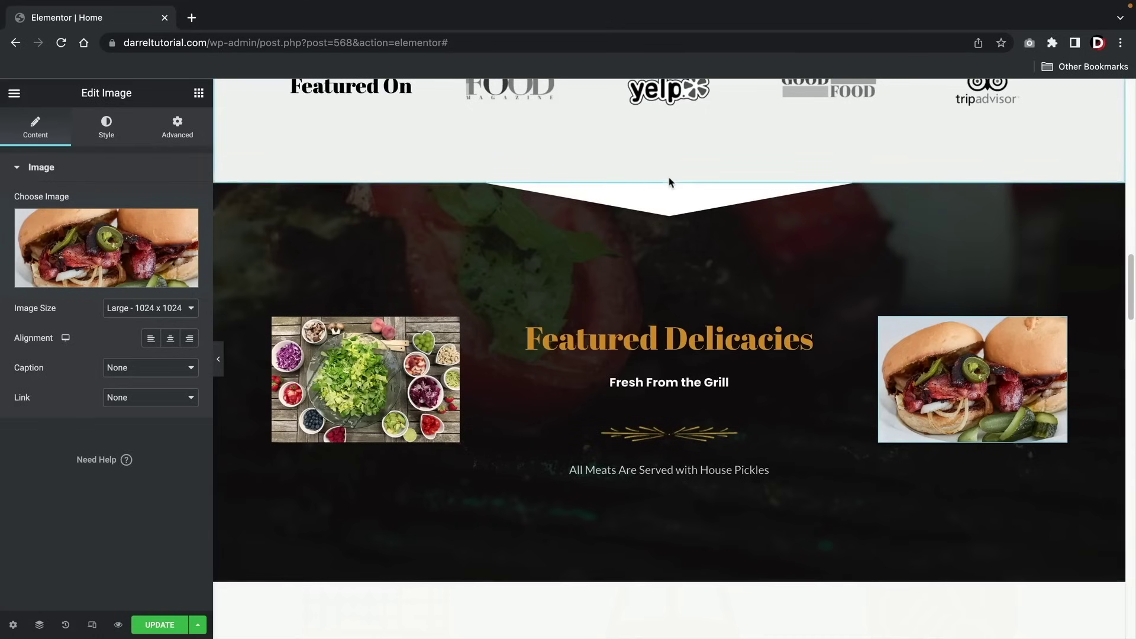
right_click(410, 227)
click(428, 239)
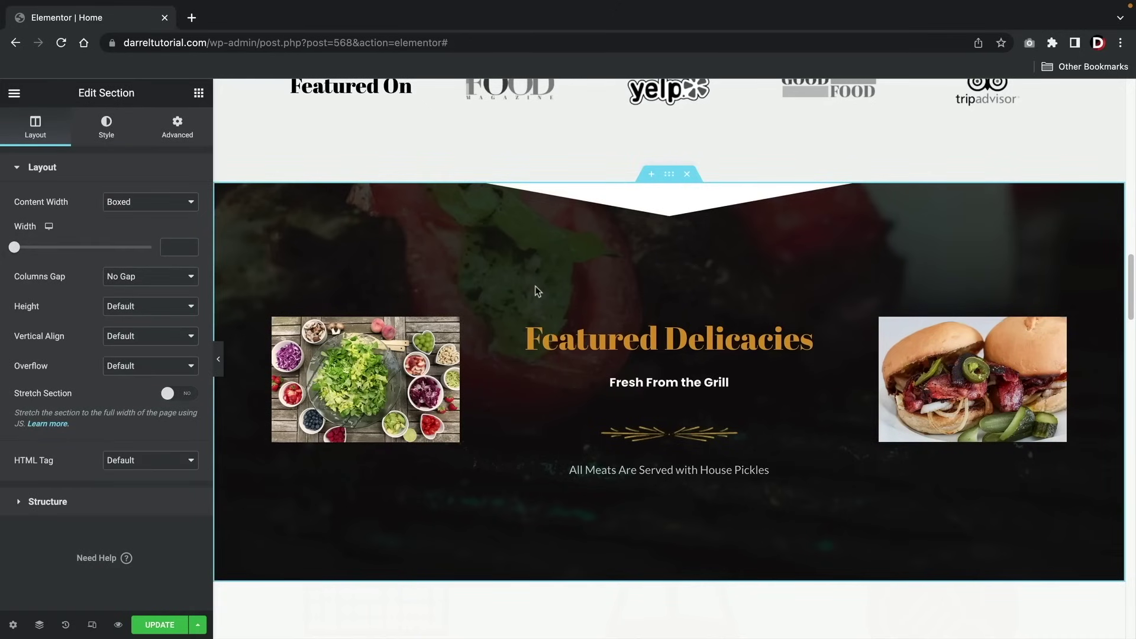
click(106, 136)
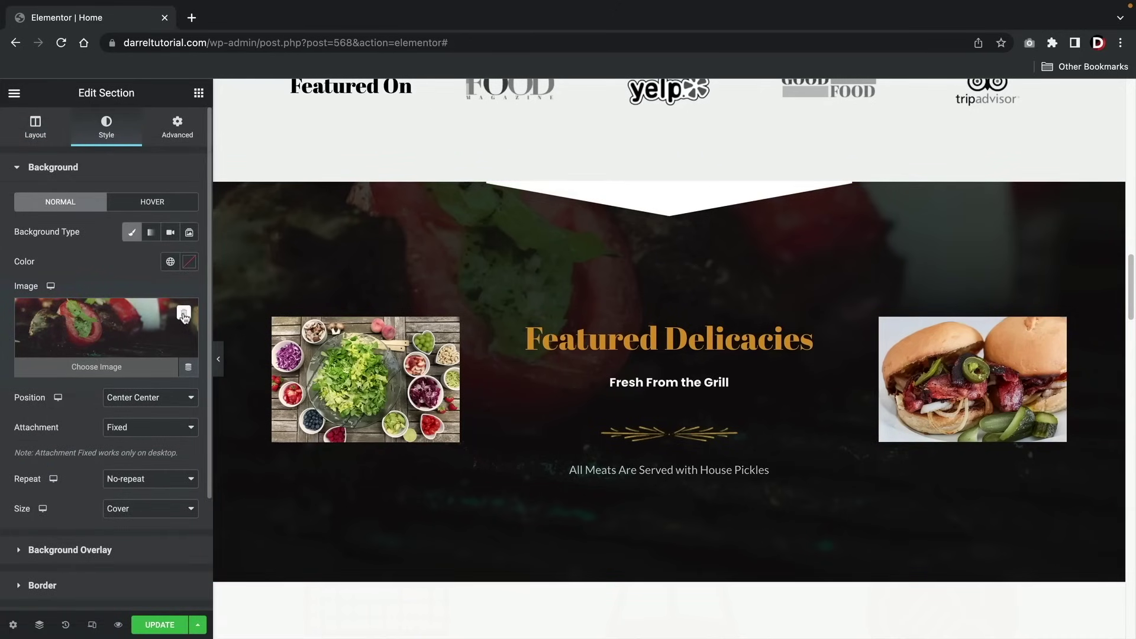
Remove the section's background photo and set its background color to #F0F0F0.
click(183, 314)
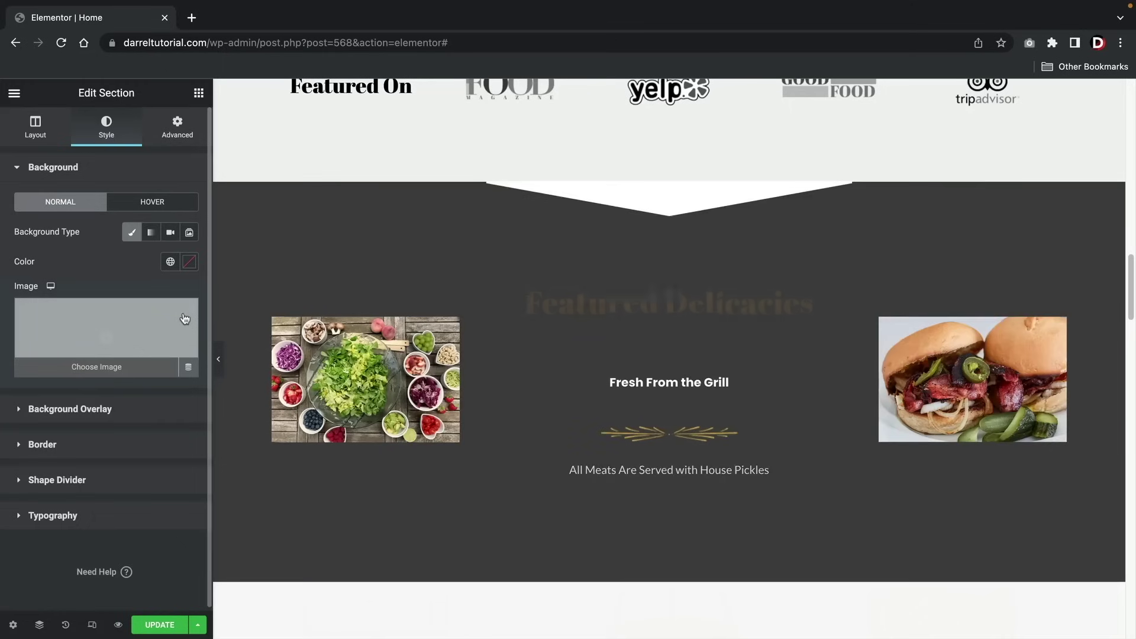
click(124, 330)
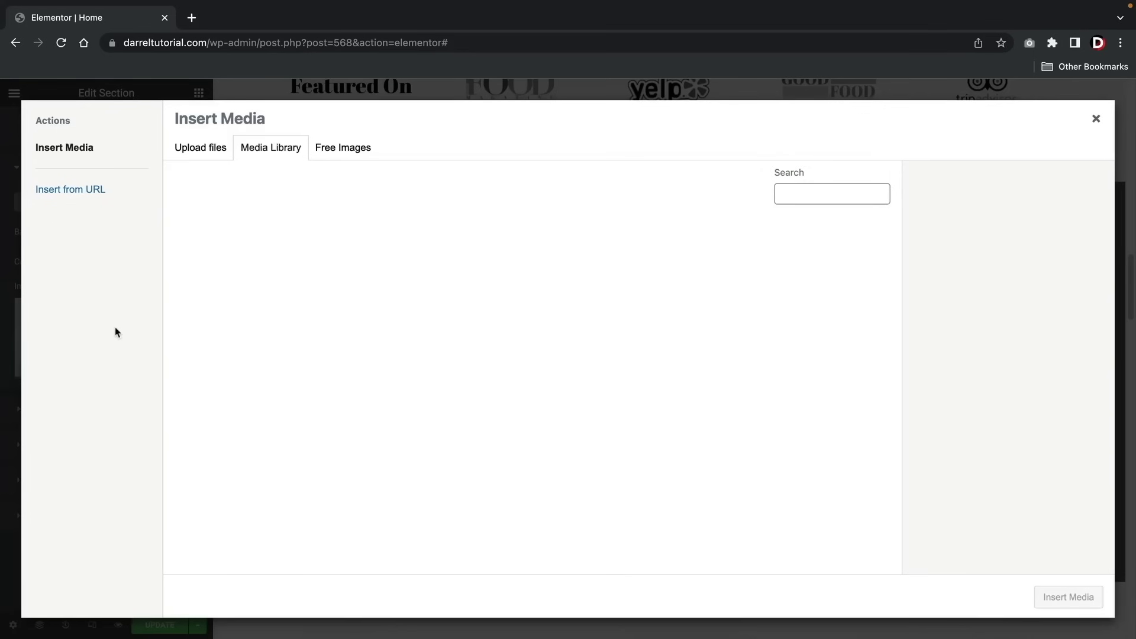
click(1113, 122)
click(190, 261)
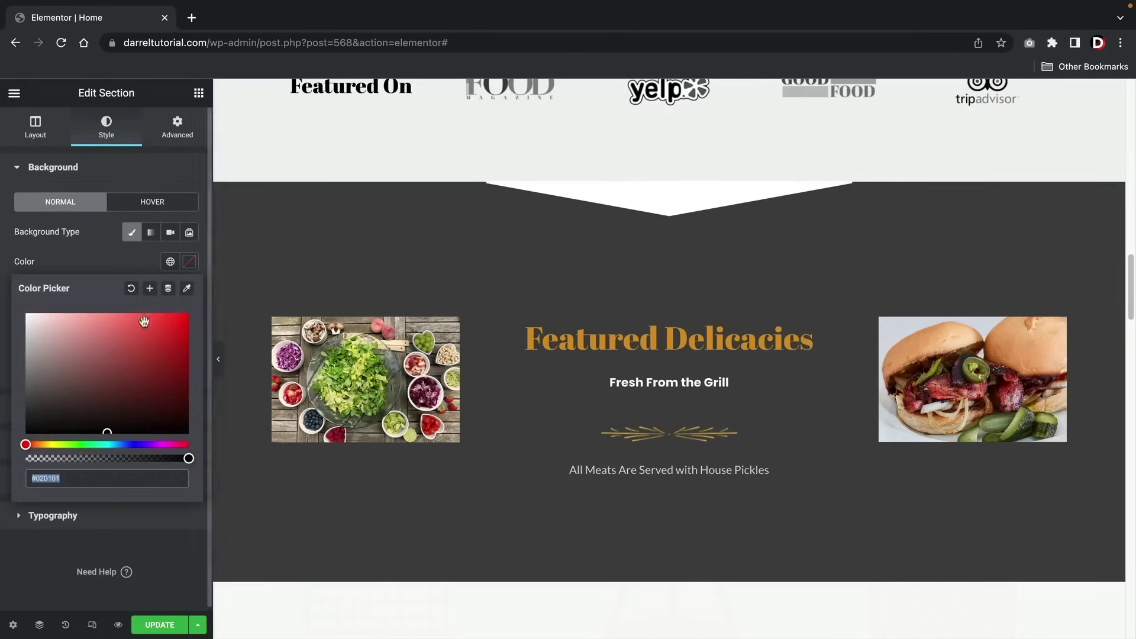
drag(143, 321, 13, 324)
click(76, 257)
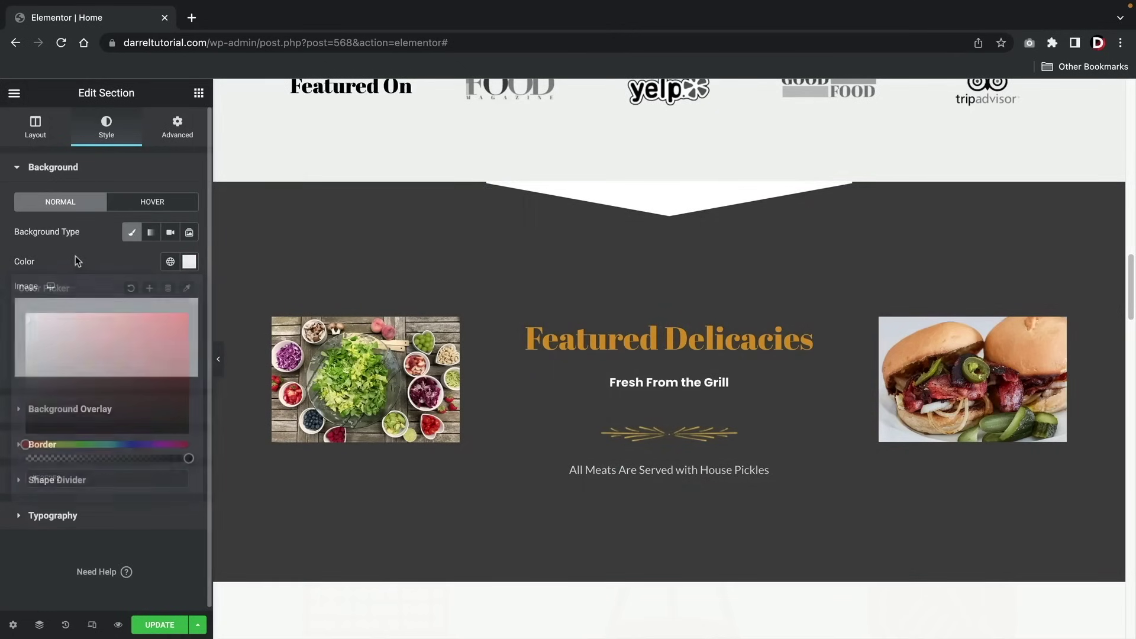
Set the background overlay color alpha to 0, then delete the Featured Delicacies section.
click(87, 412)
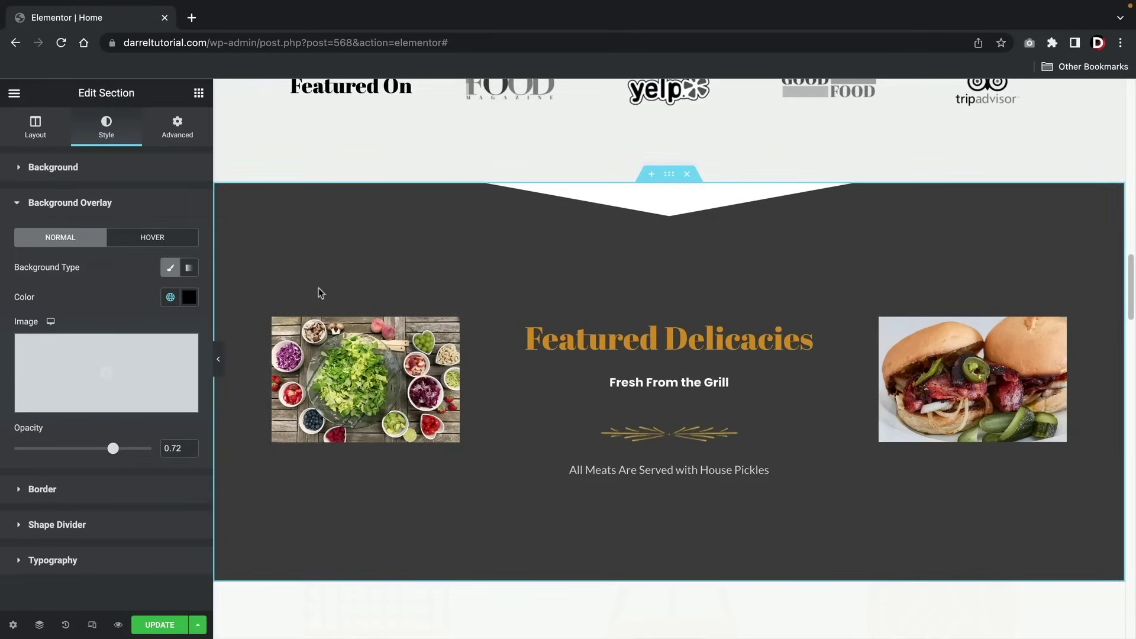
click(189, 297)
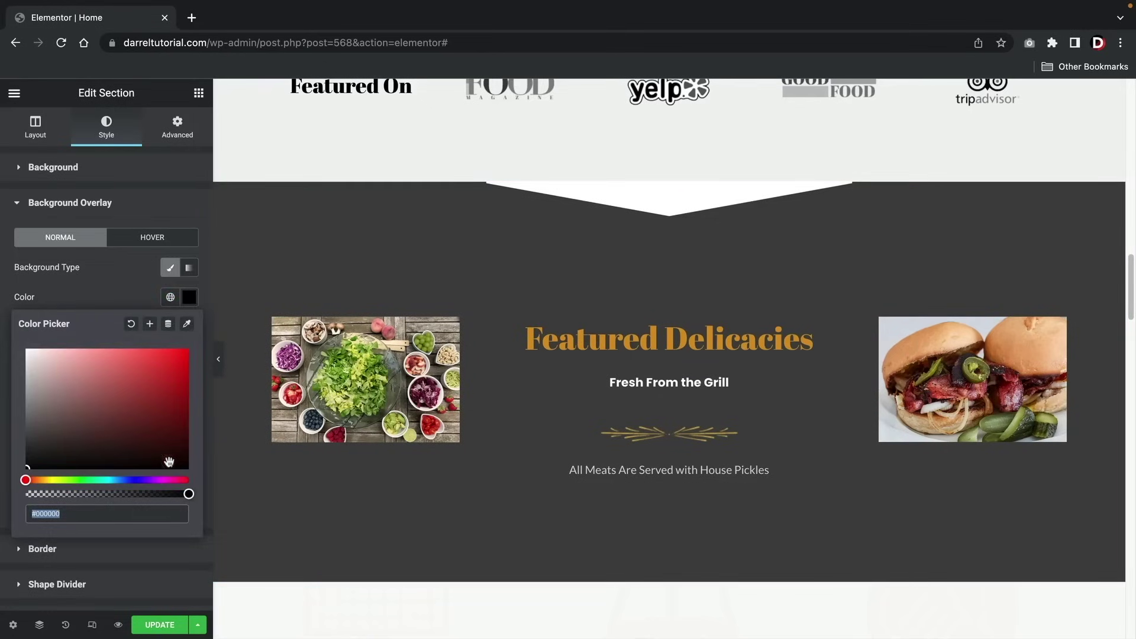
drag(188, 491, 25, 493)
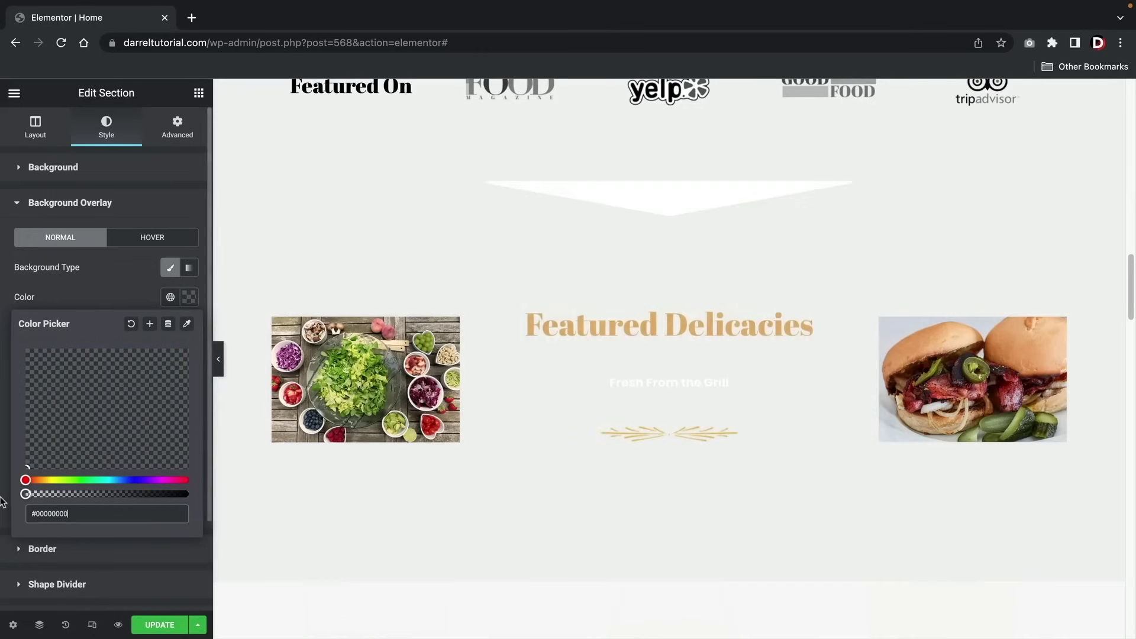
click(188, 296)
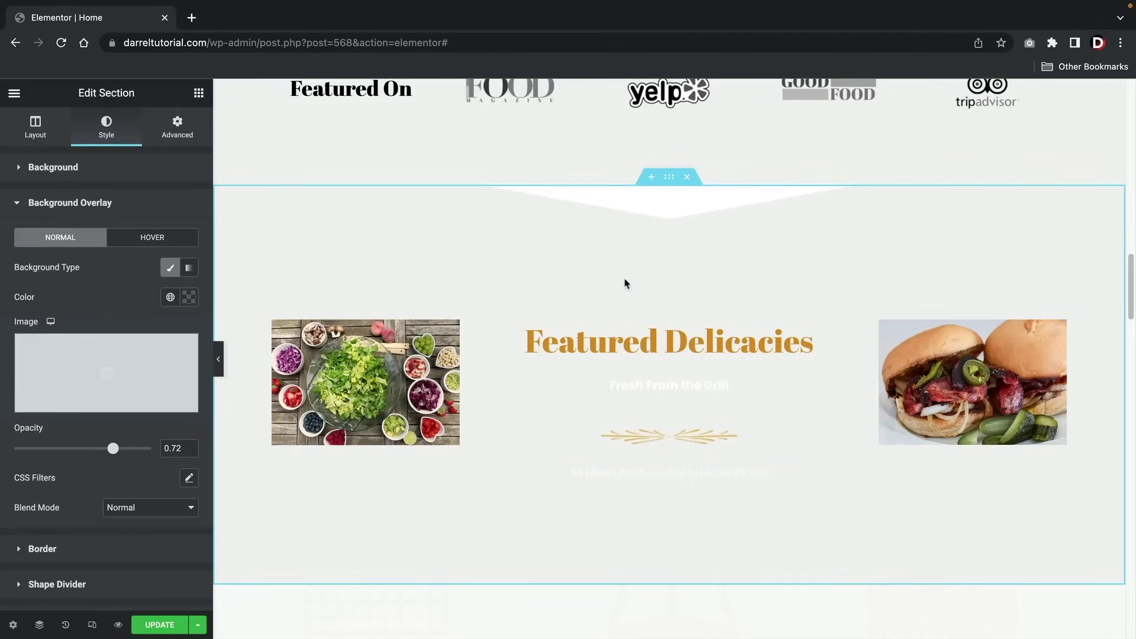
scroll(692, 272, up, 2)
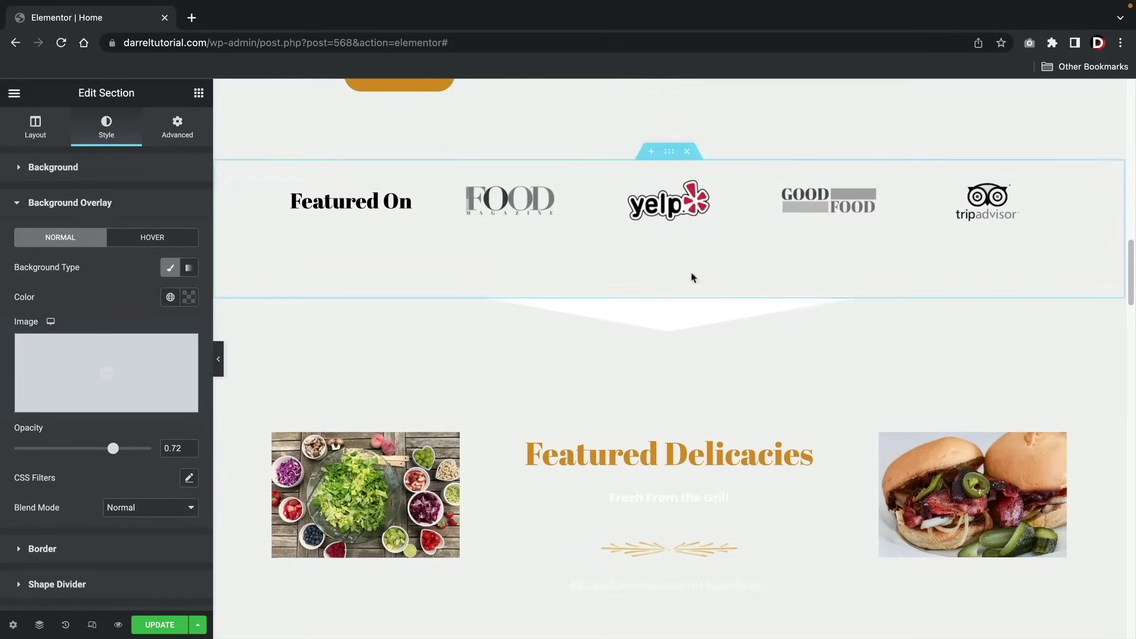
click(687, 292)
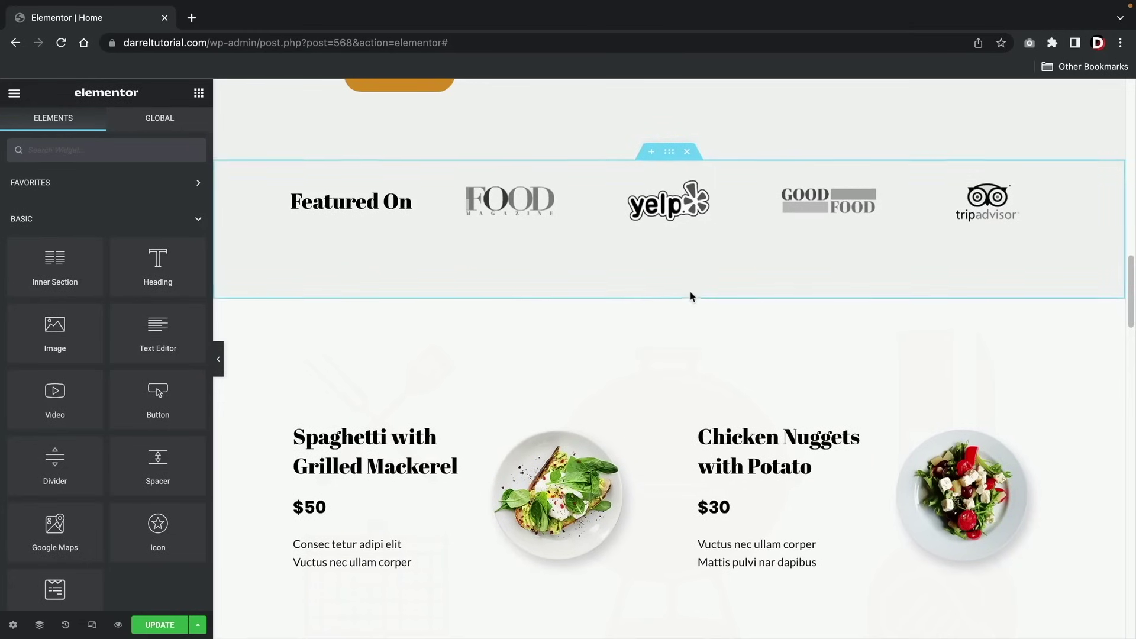
Delete the Featured On logo section and add a new section slot above the dish menu.
scroll(689, 283, up, 2)
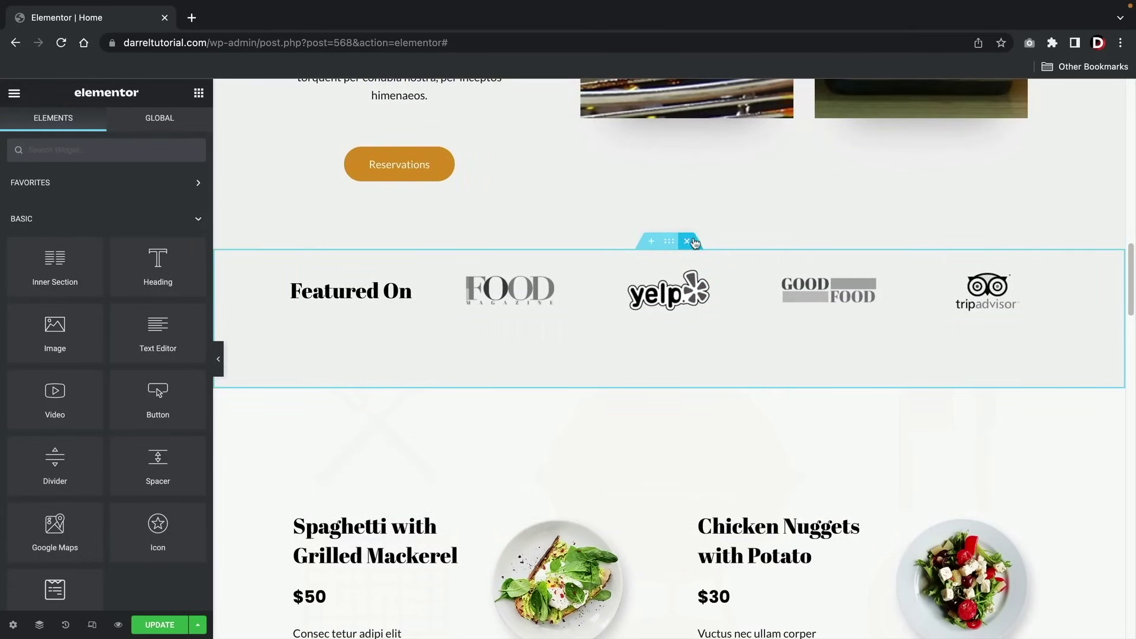
click(687, 241)
scroll(694, 296, up, 1)
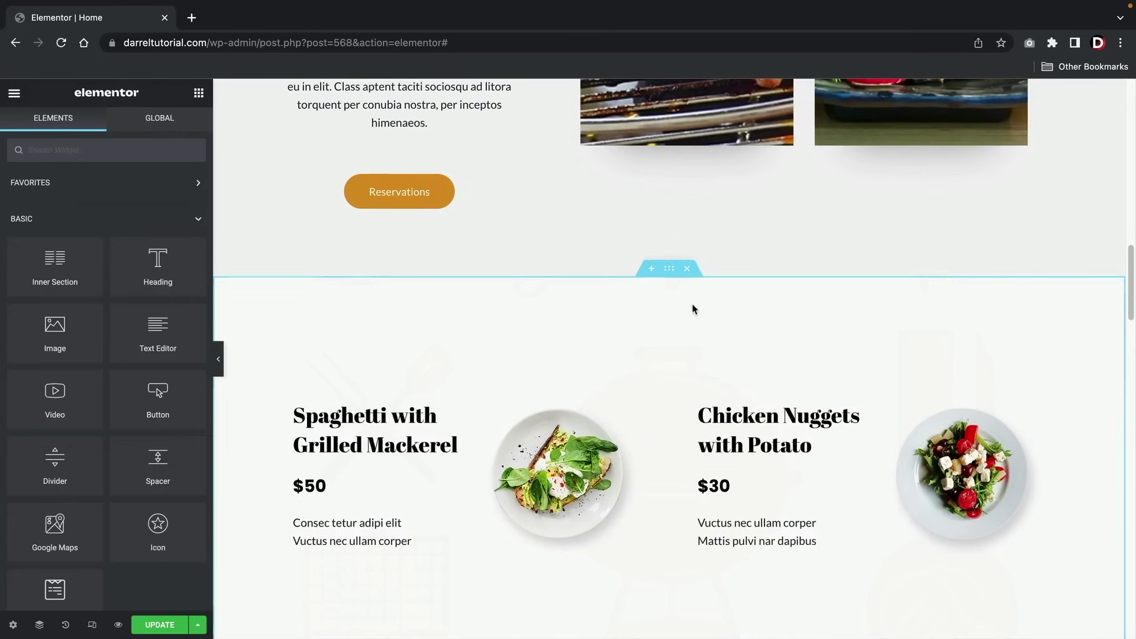
scroll(693, 309, up, 1)
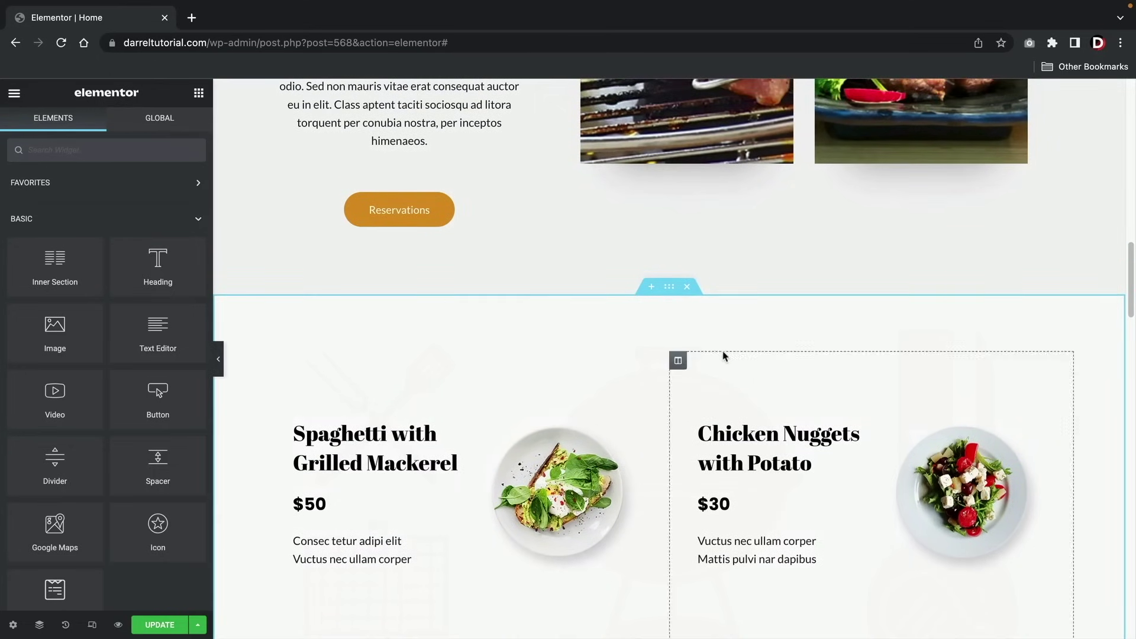
scroll(535, 314, up, 6)
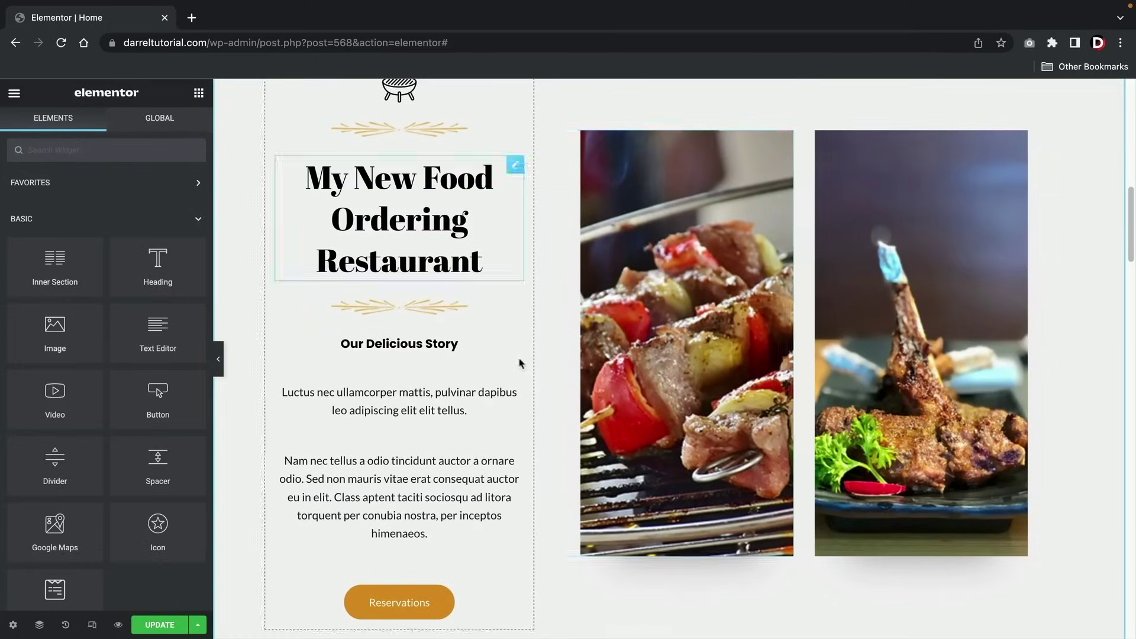
scroll(759, 282, down, 8)
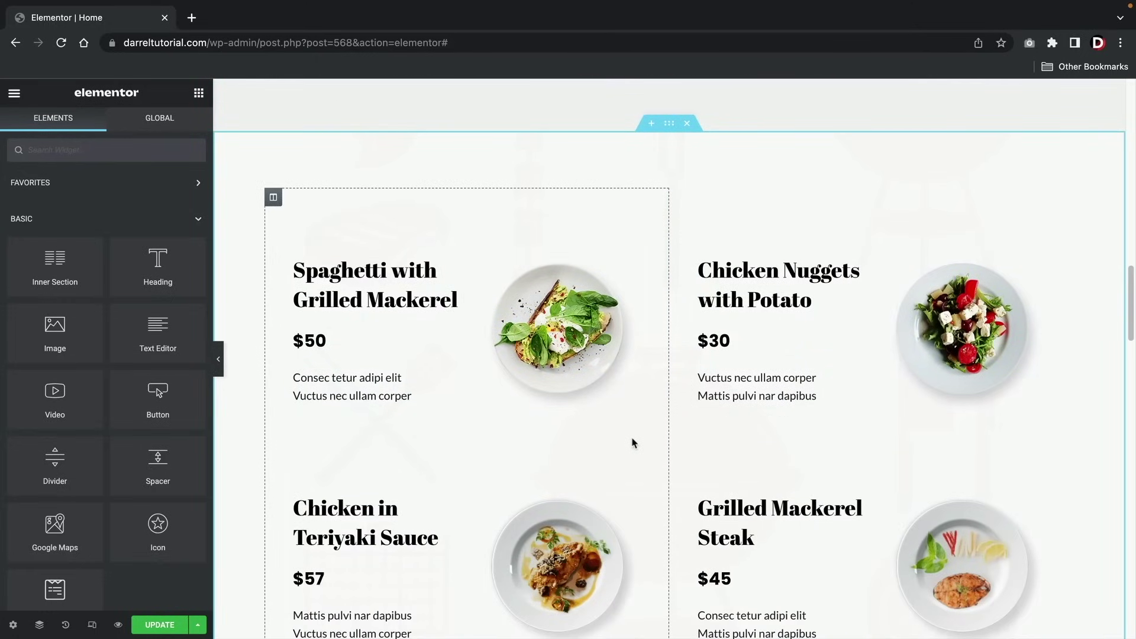
scroll(632, 443, up, 3)
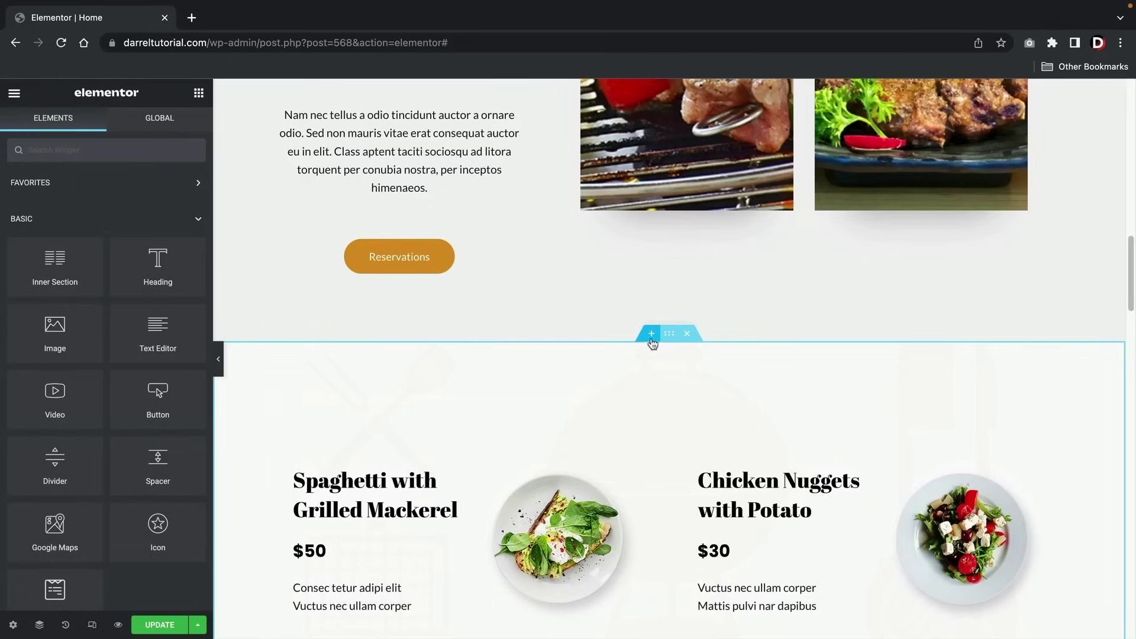
click(651, 334)
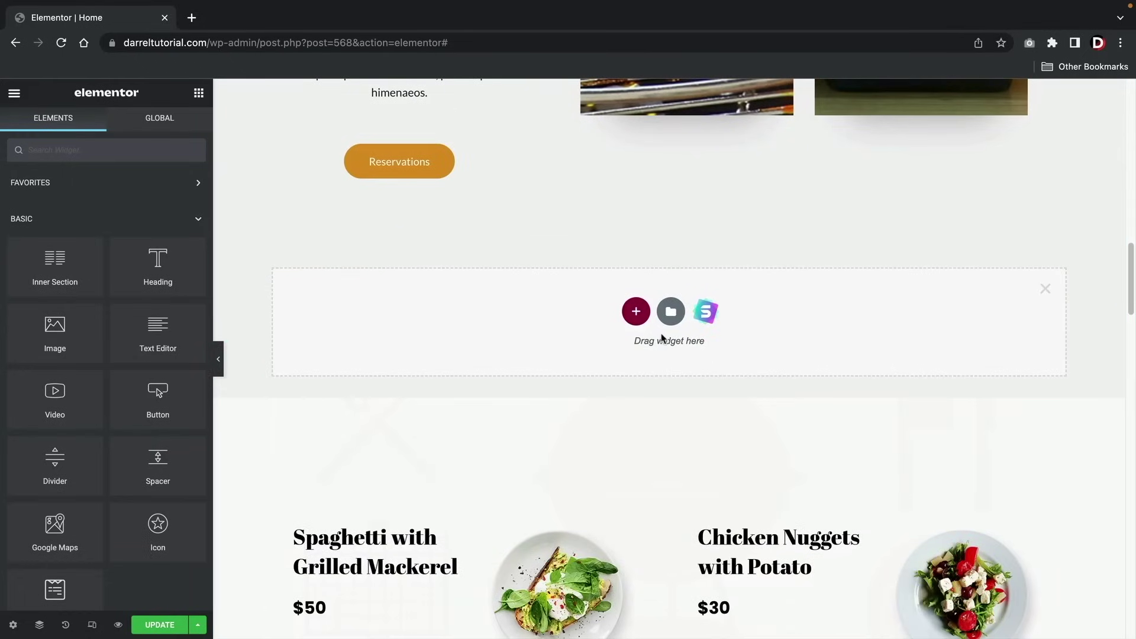
Give the new section a three-equal-column structure.
click(638, 314)
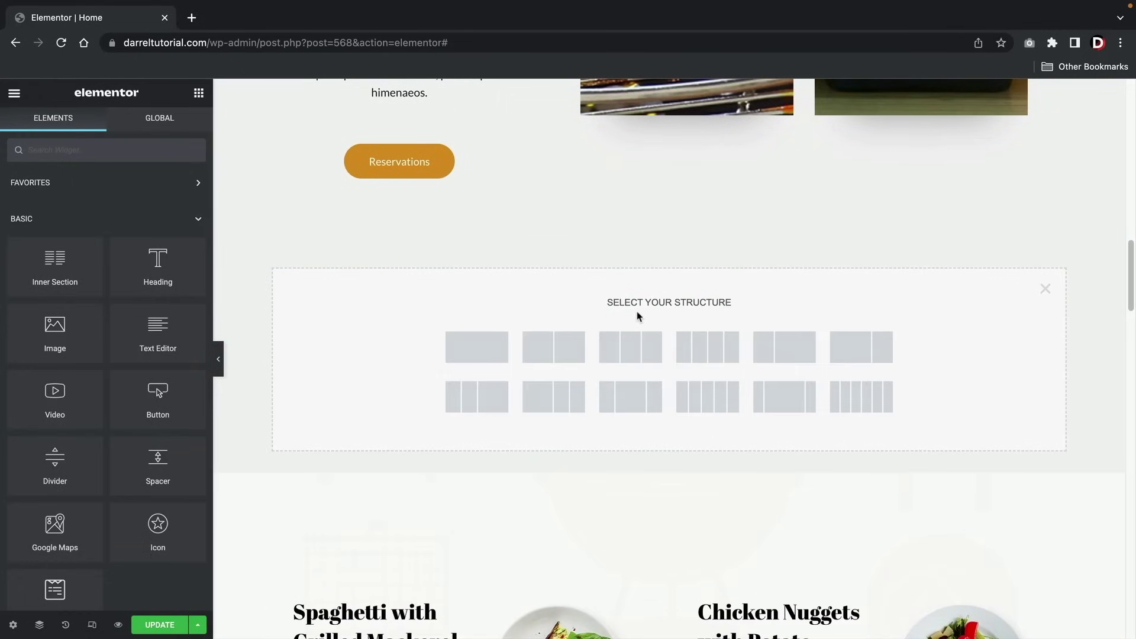
click(633, 353)
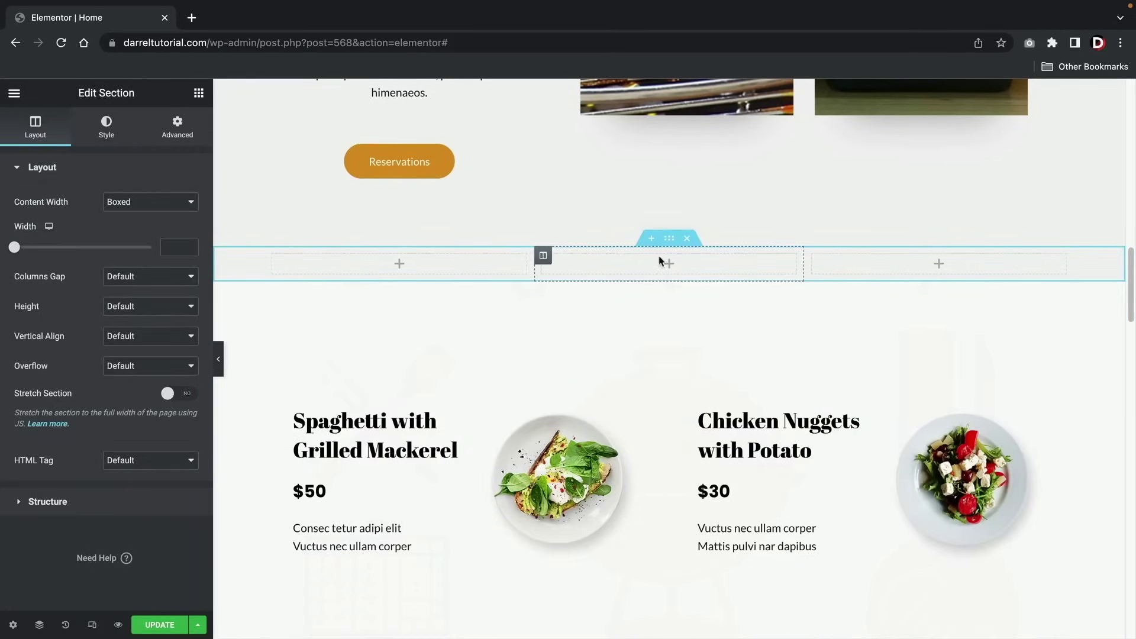
click(198, 94)
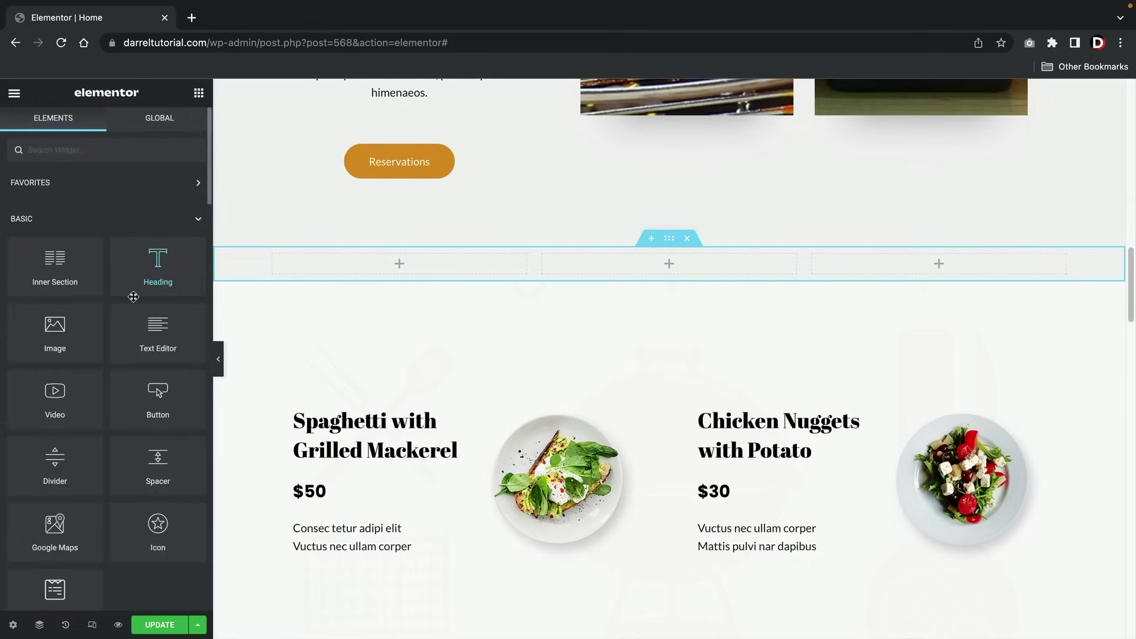
Add an Image, a Heading and a Button widget to the first column.
drag(55, 329, 367, 263)
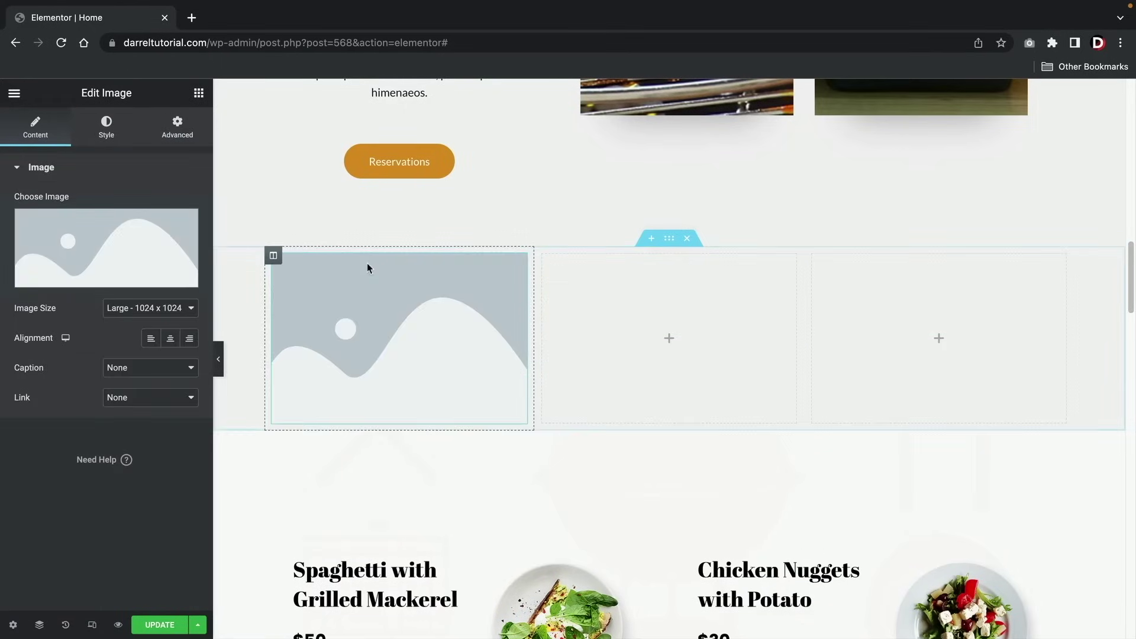
click(198, 94)
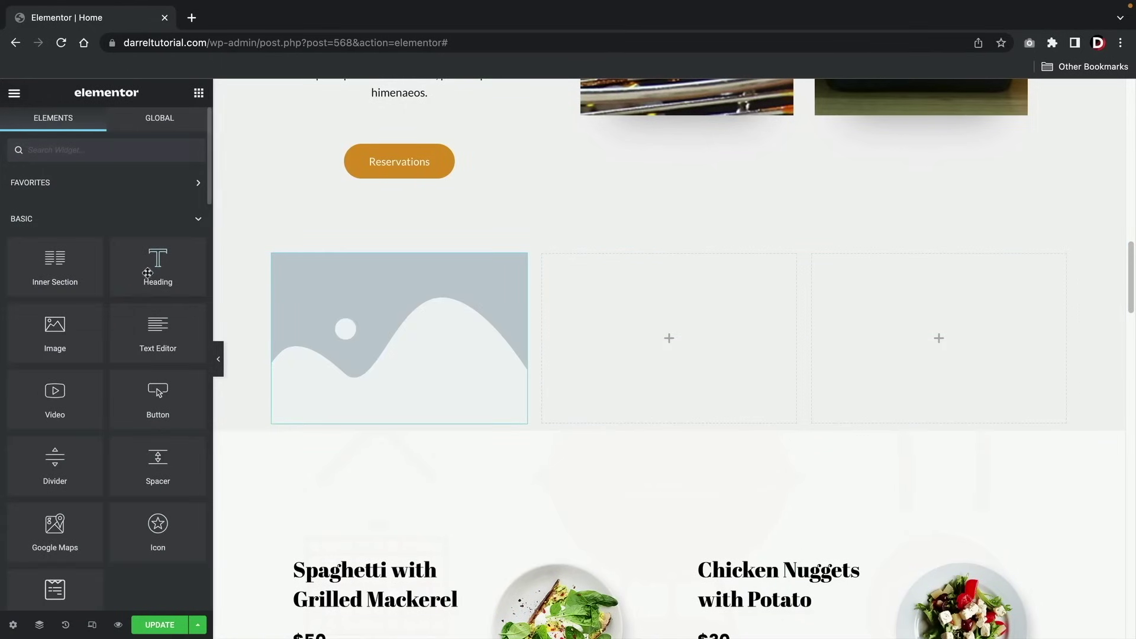
drag(157, 266, 338, 413)
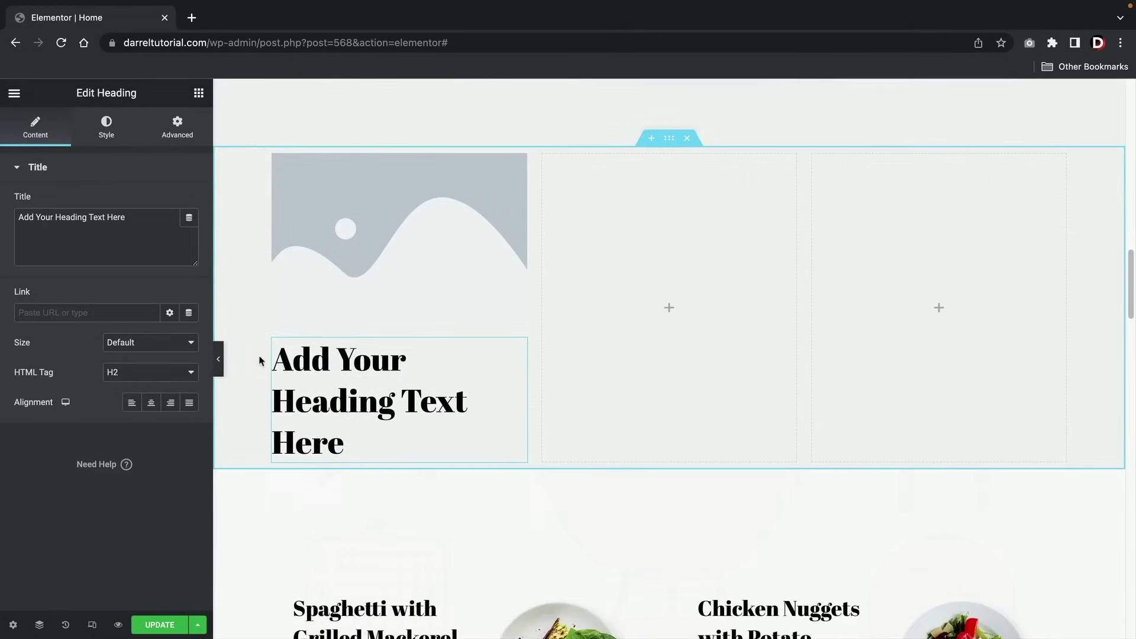
click(198, 95)
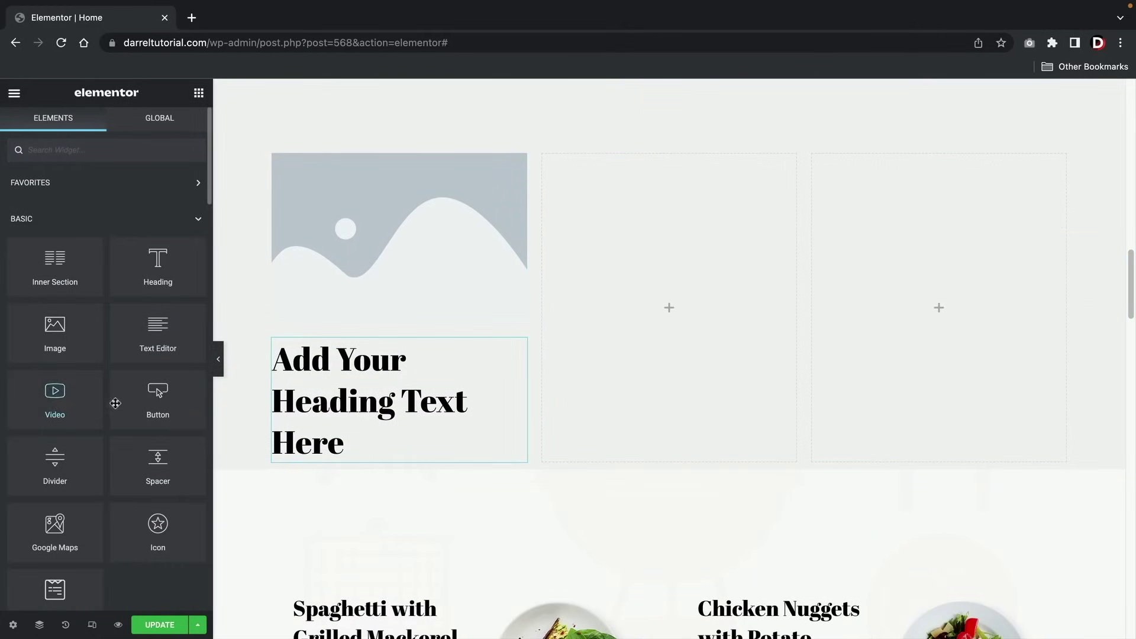
drag(155, 393, 323, 468)
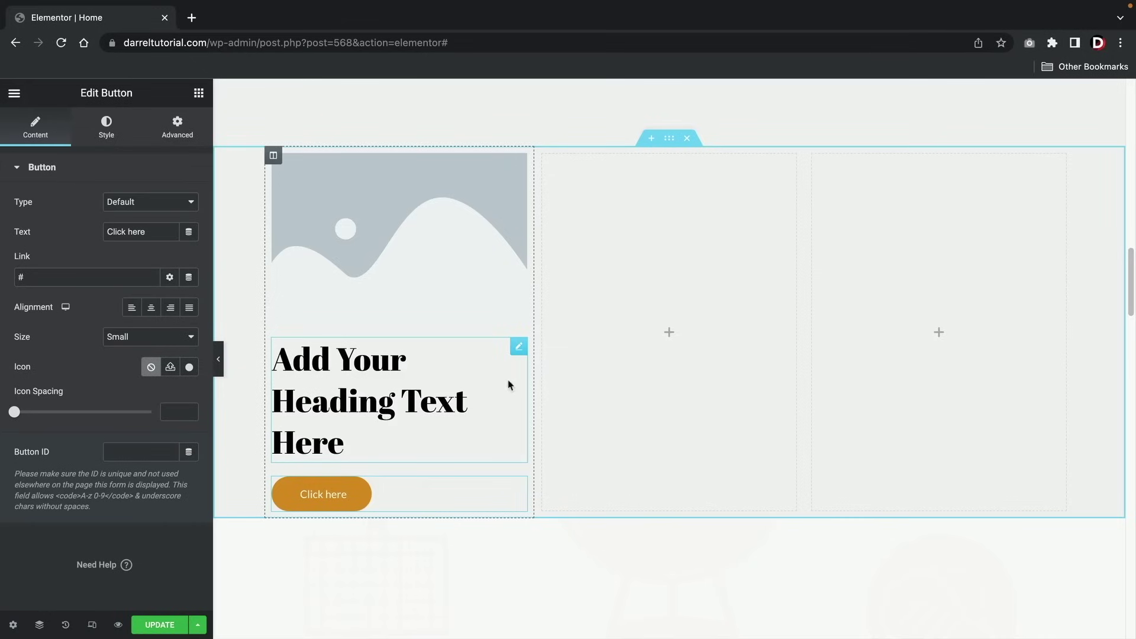
Duplicate the placeholder image into the second column.
right_click(520, 166)
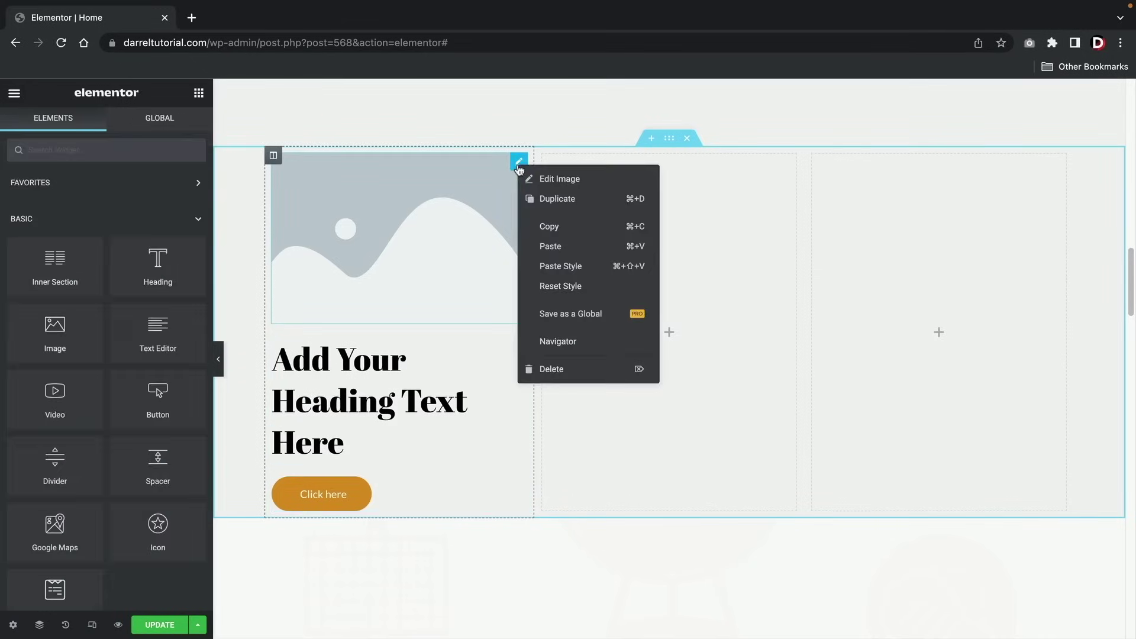
click(547, 201)
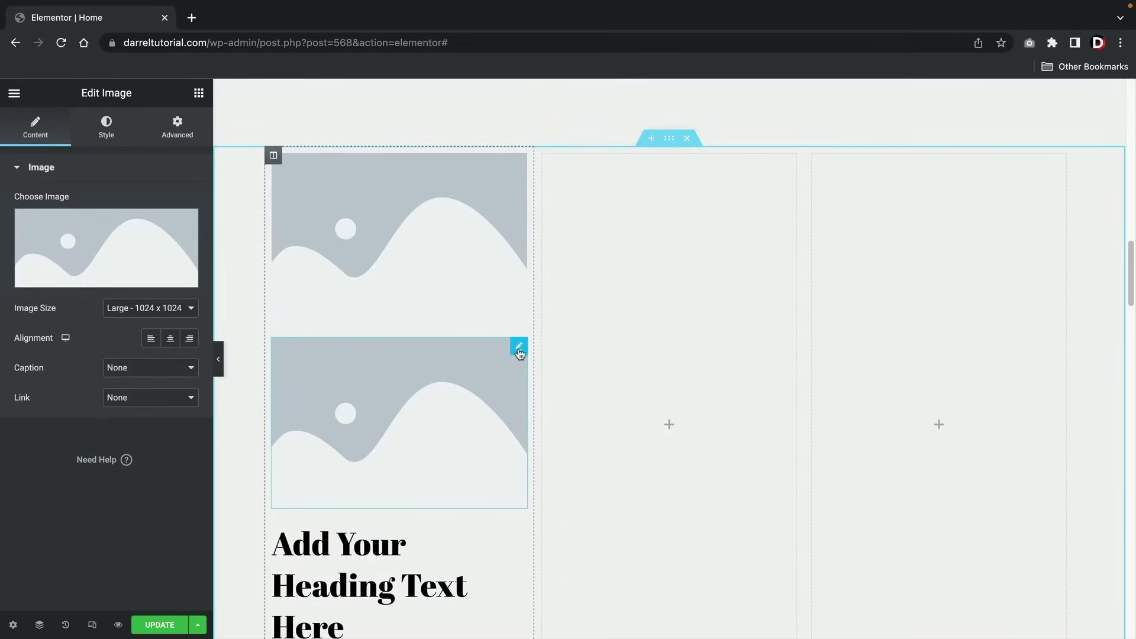
drag(519, 353, 631, 287)
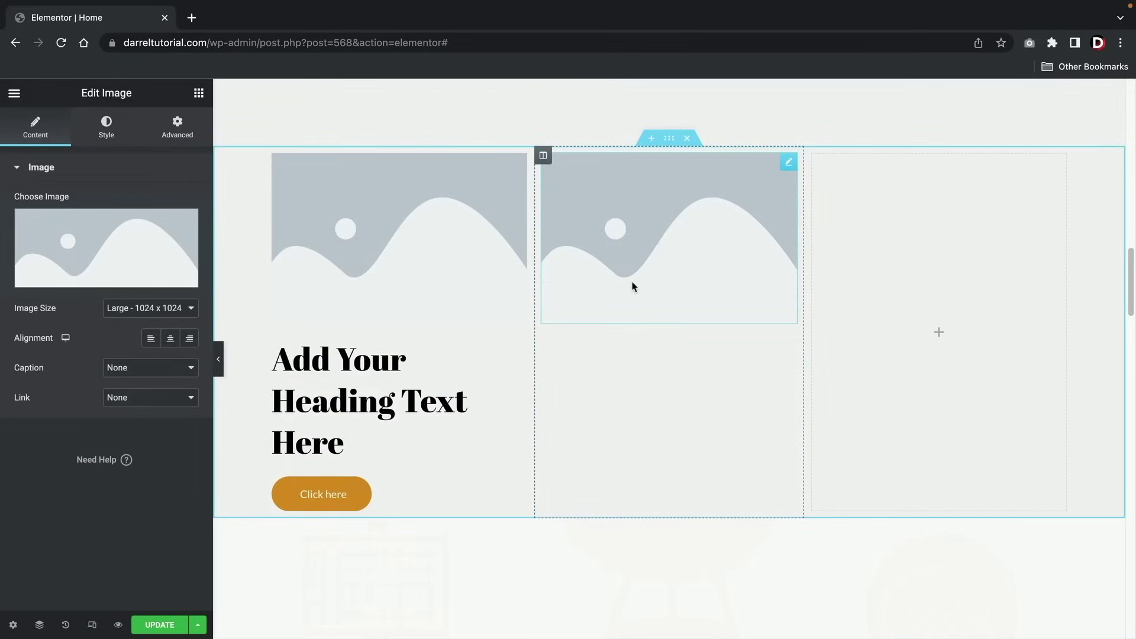
click(199, 93)
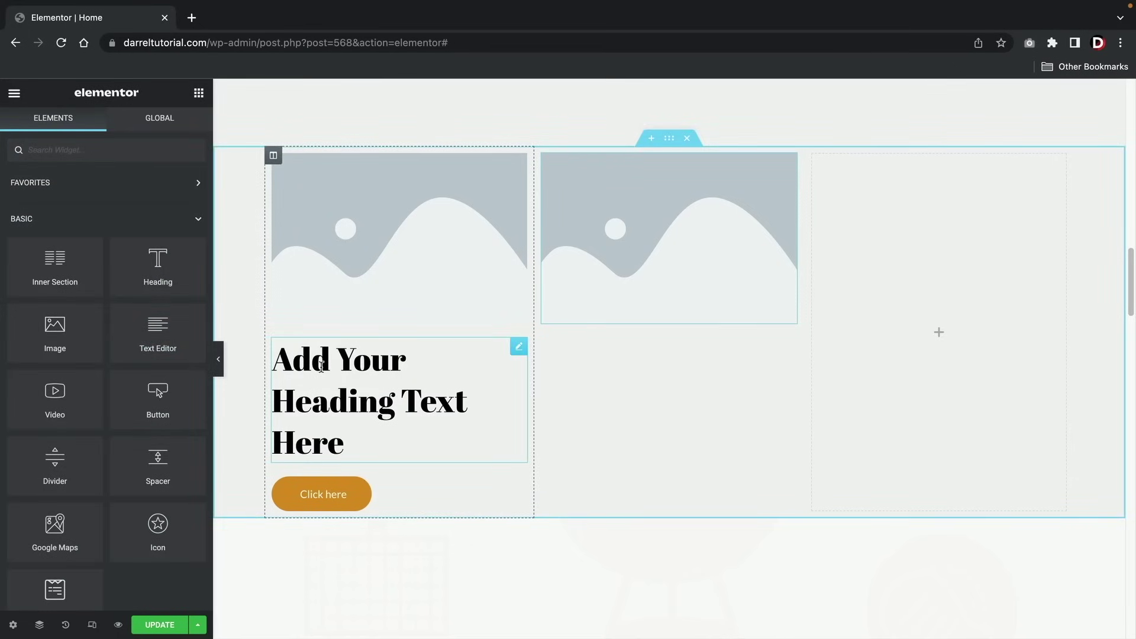
Duplicate the heading and Click here button under the middle image, then open the left image's media library.
right_click(519, 347)
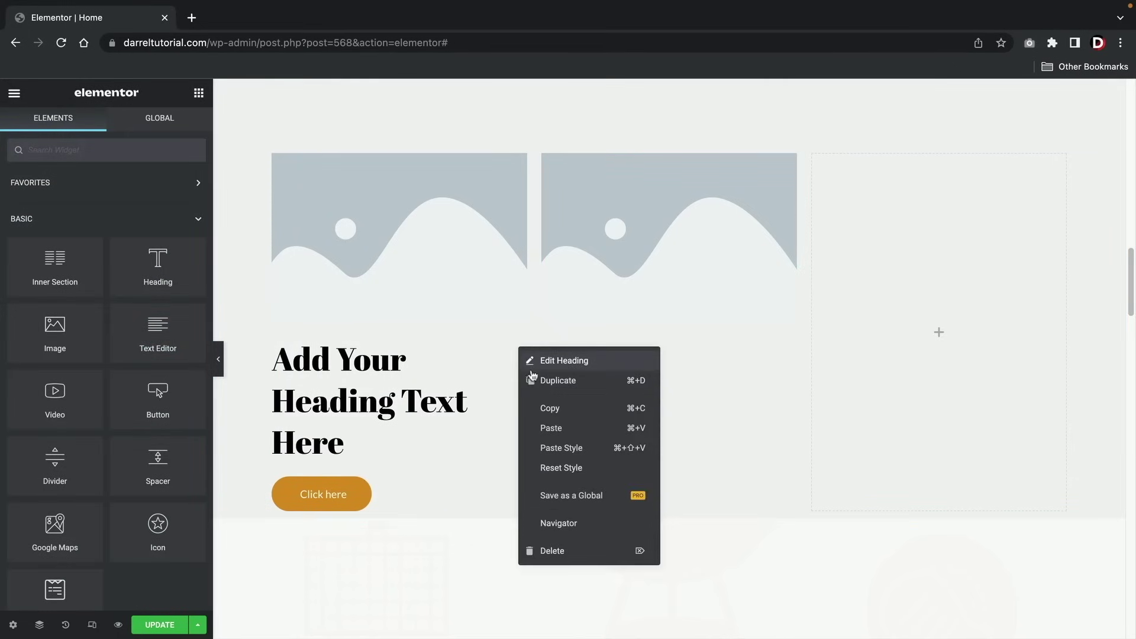
click(532, 379)
drag(518, 483, 638, 372)
right_click(518, 484)
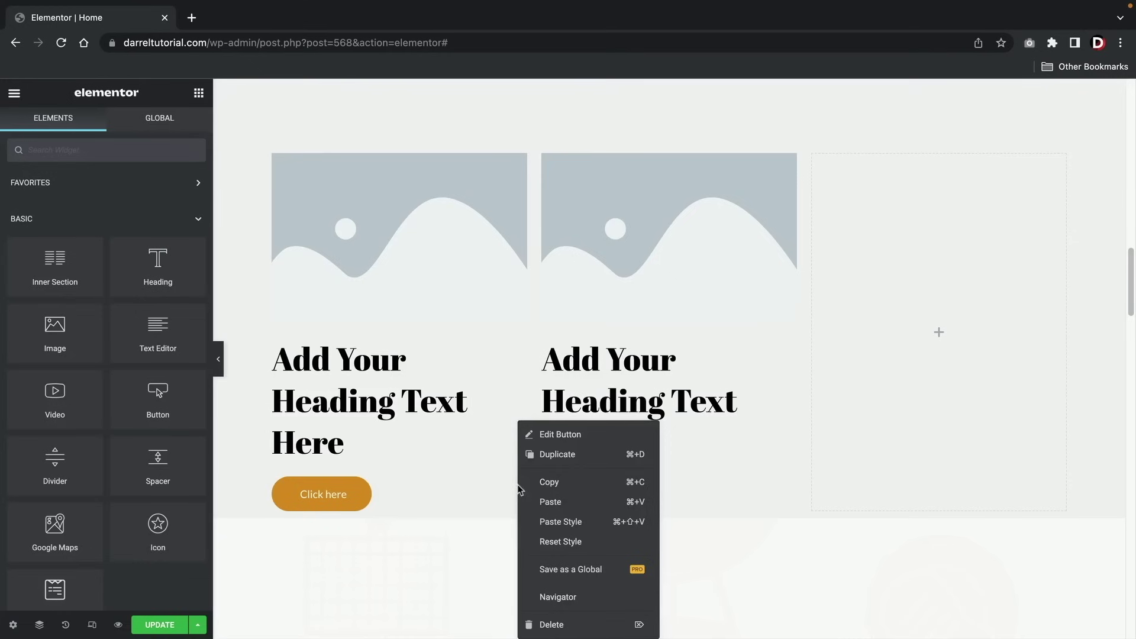
click(553, 457)
drag(519, 533, 609, 457)
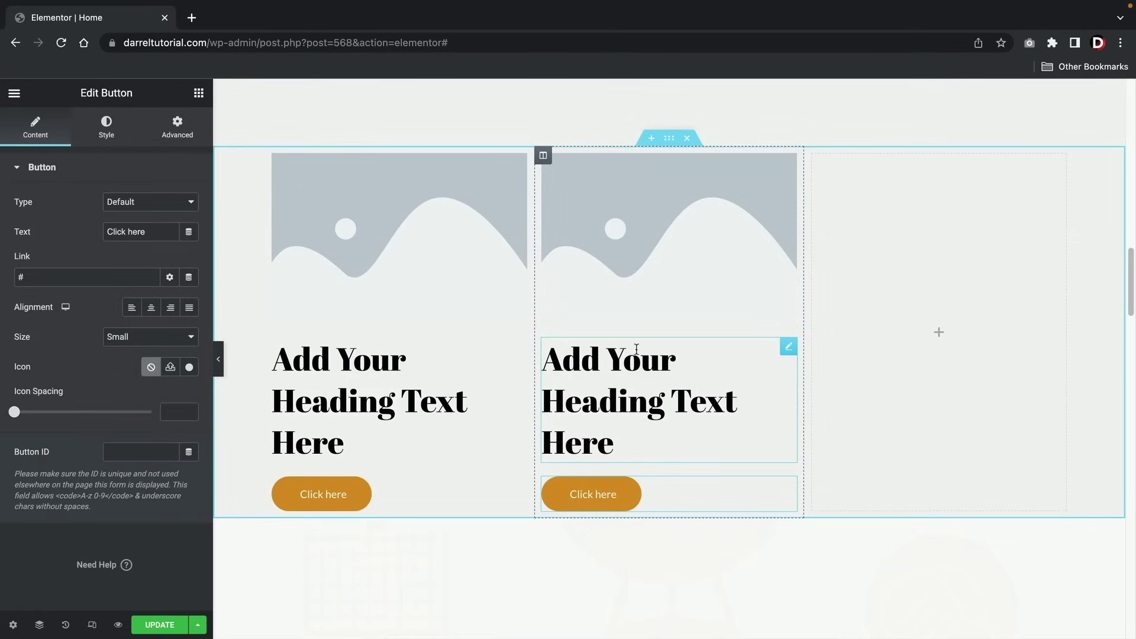
click(431, 246)
click(77, 254)
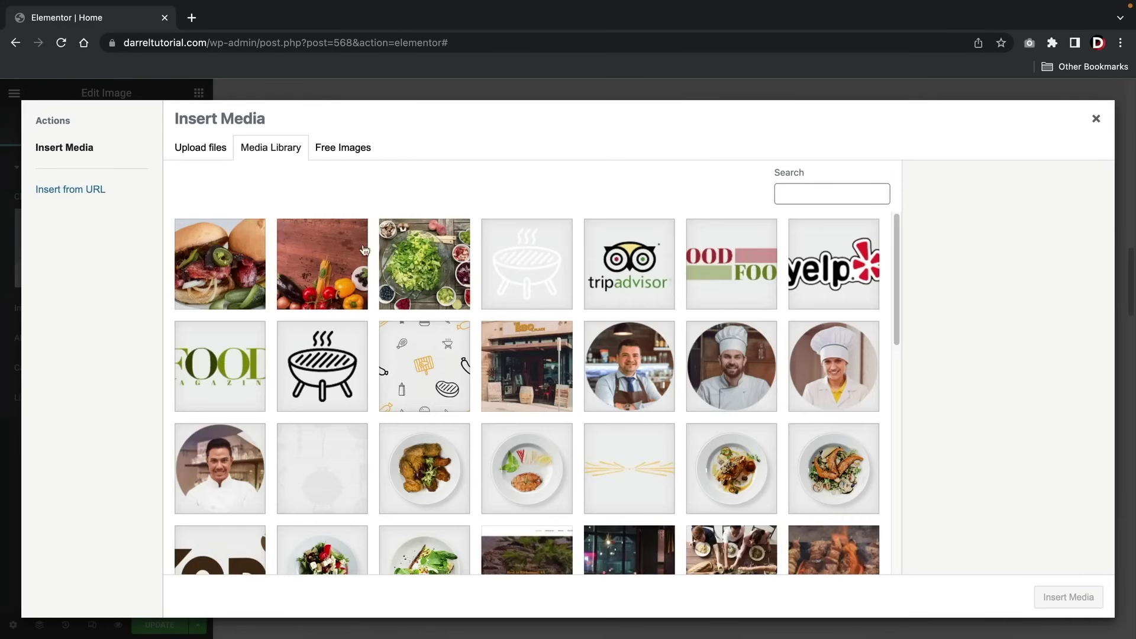
Insert the chicken plate photo in the left column and the salmon plate photo in the middle.
scroll(545, 369, down, 2)
click(480, 367)
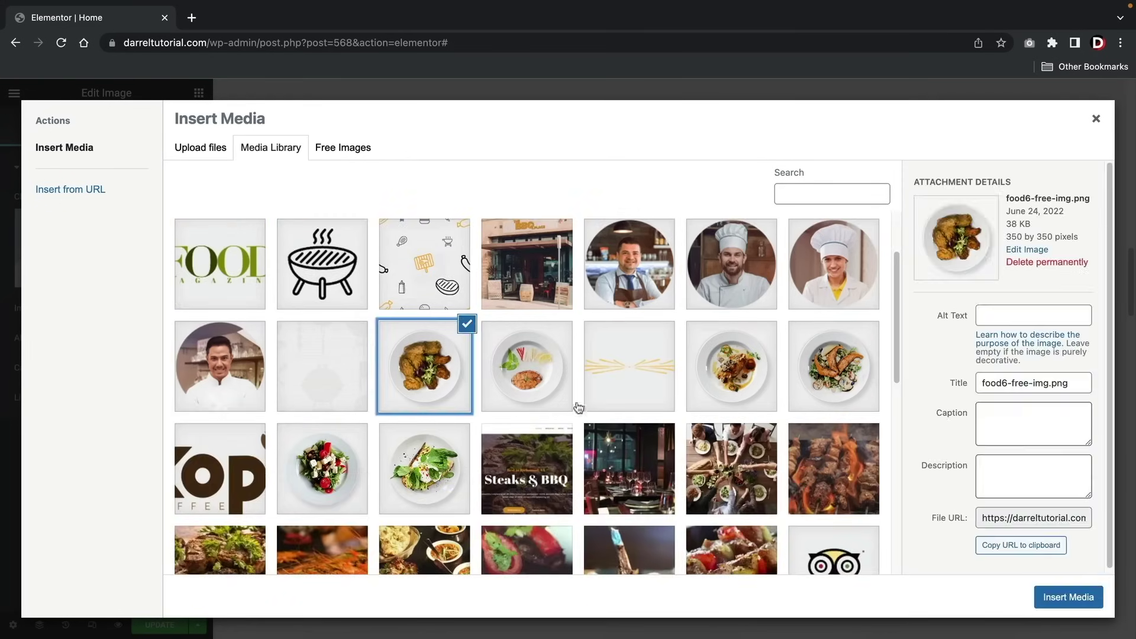
click(1070, 598)
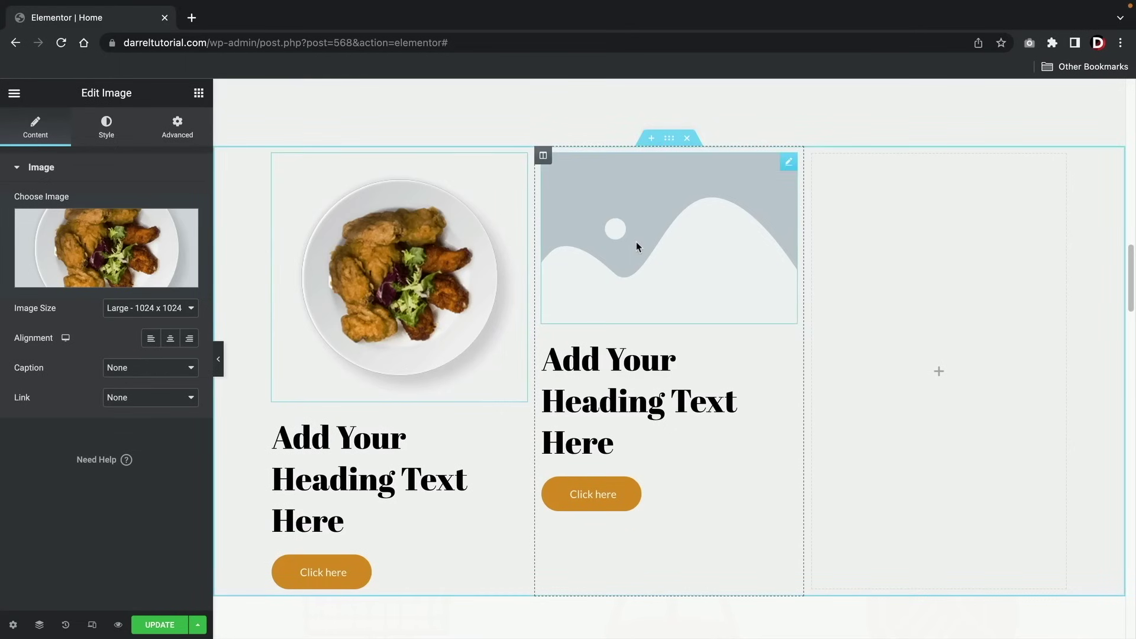
click(119, 247)
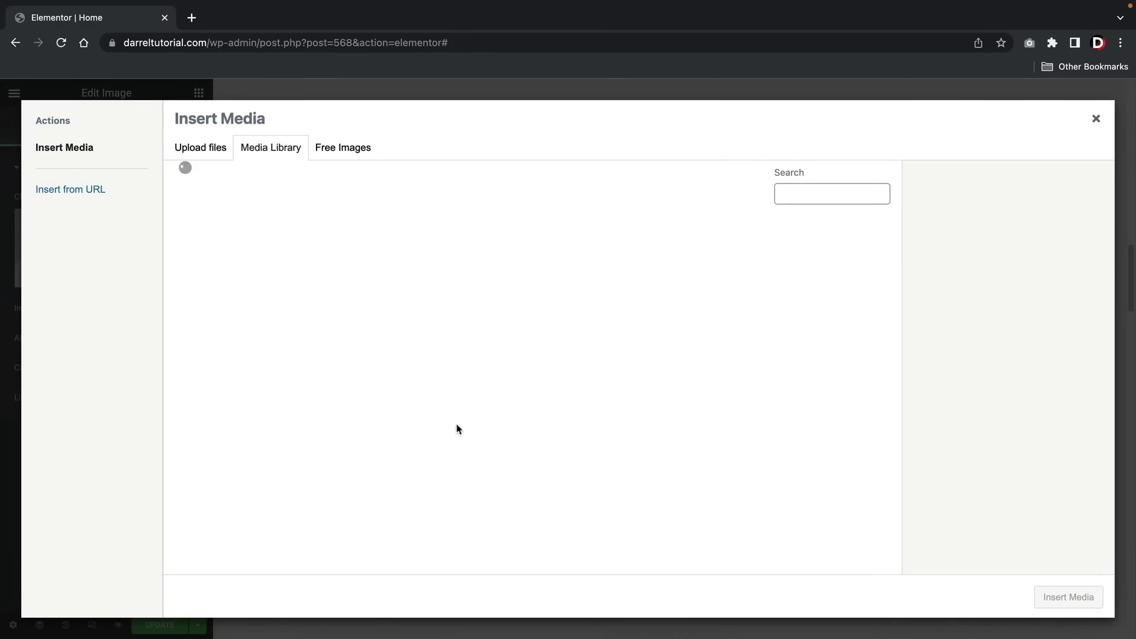
scroll(643, 355, down, 5)
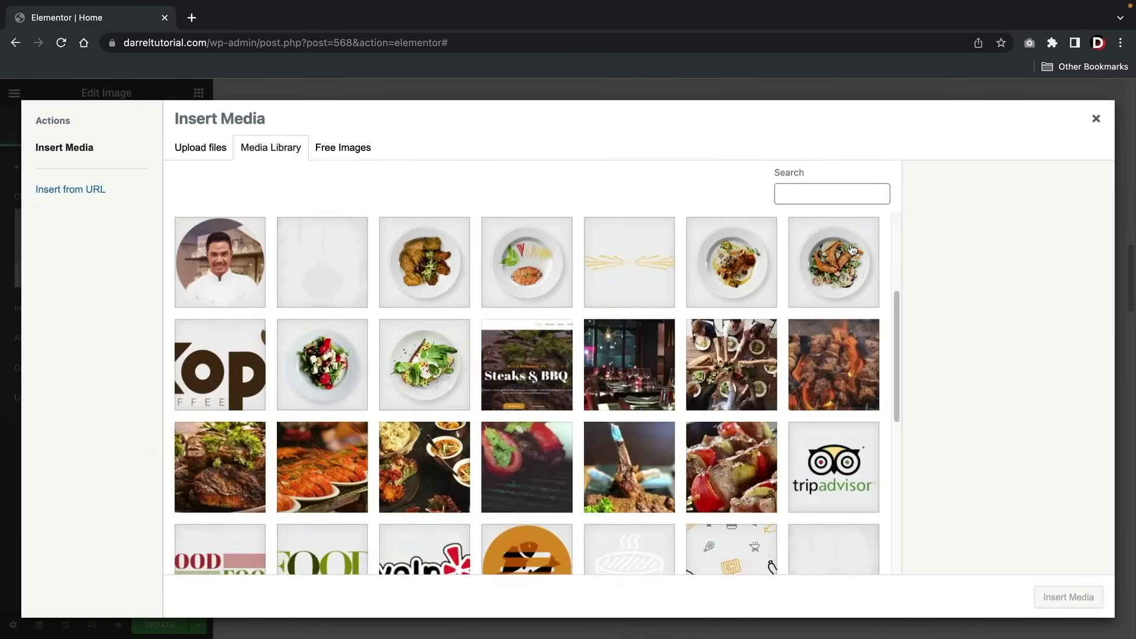
click(852, 249)
click(1044, 598)
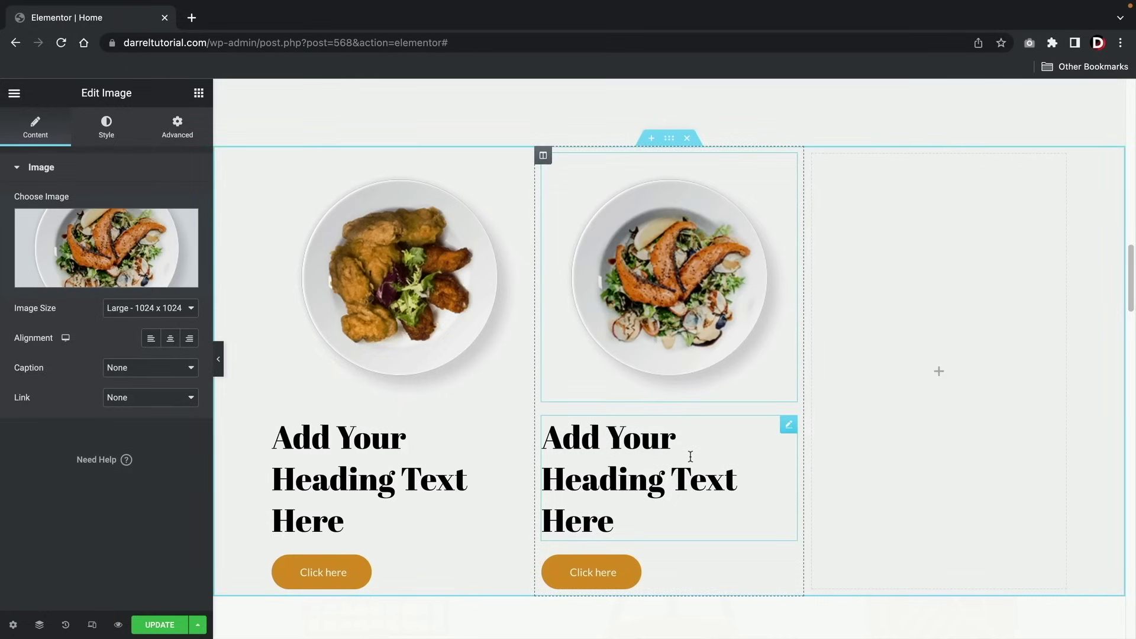
Select the left heading's title text and start typing the new title.
triple_click(397, 465)
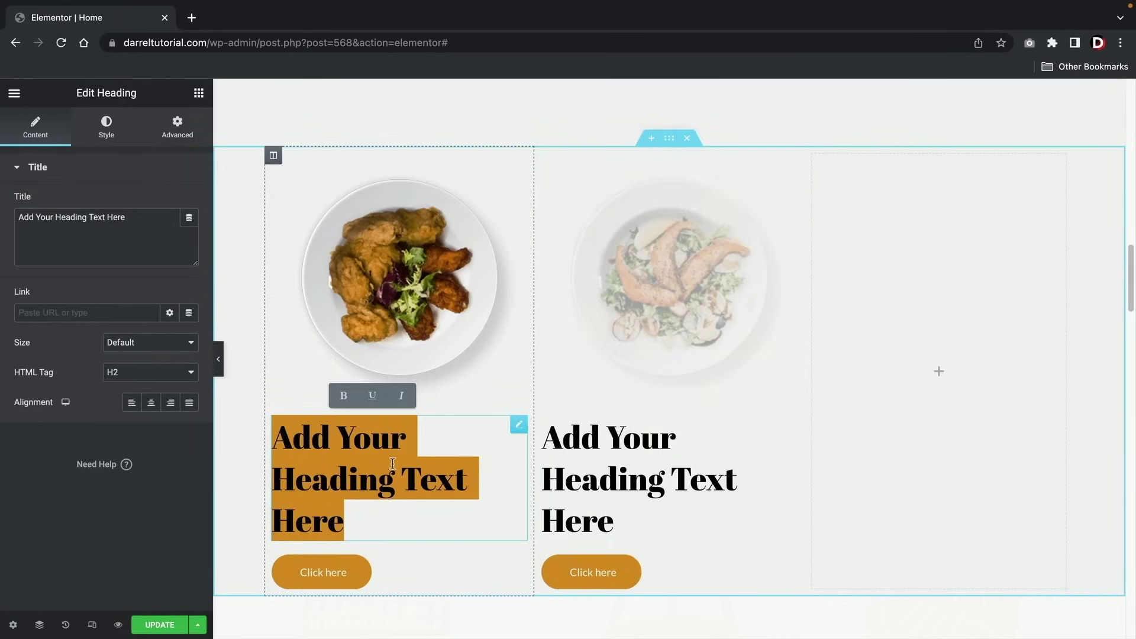
triple_click(114, 217)
text(Fresh Chicken Wings)
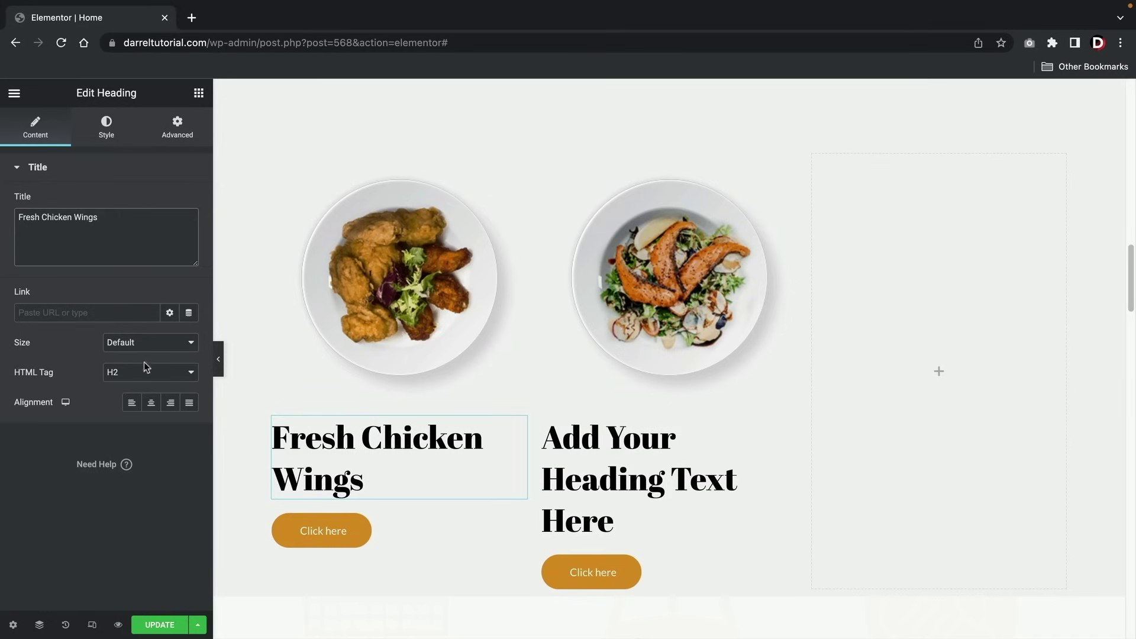
Center the Fresh Chicken Wings heading and its Click here button, and begin editing the button's link.
click(151, 406)
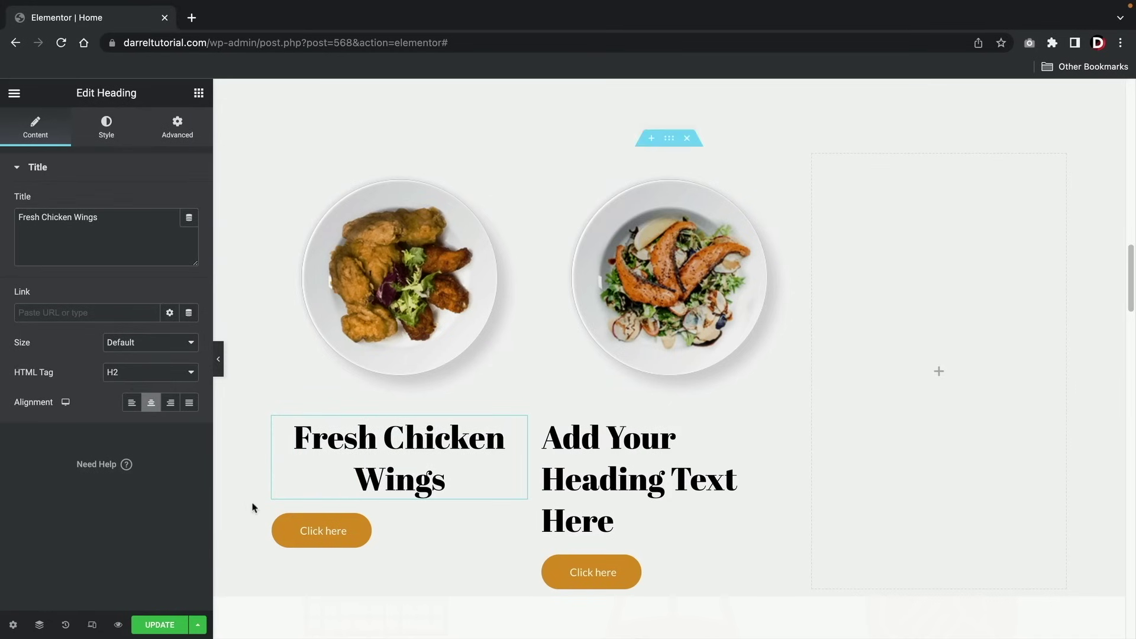
click(520, 523)
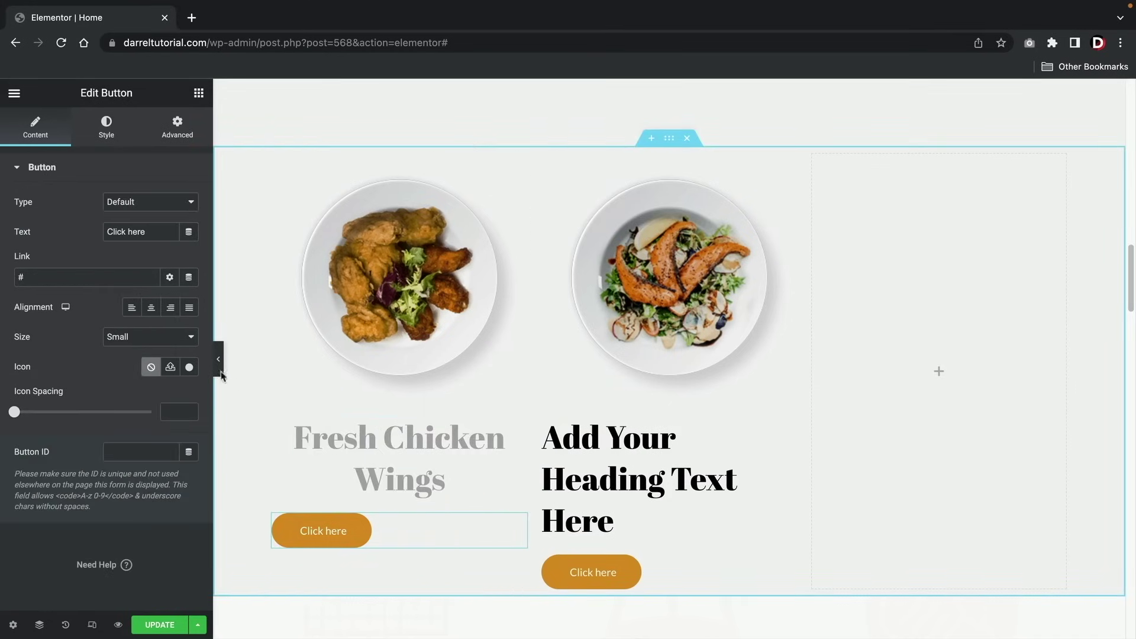
click(152, 310)
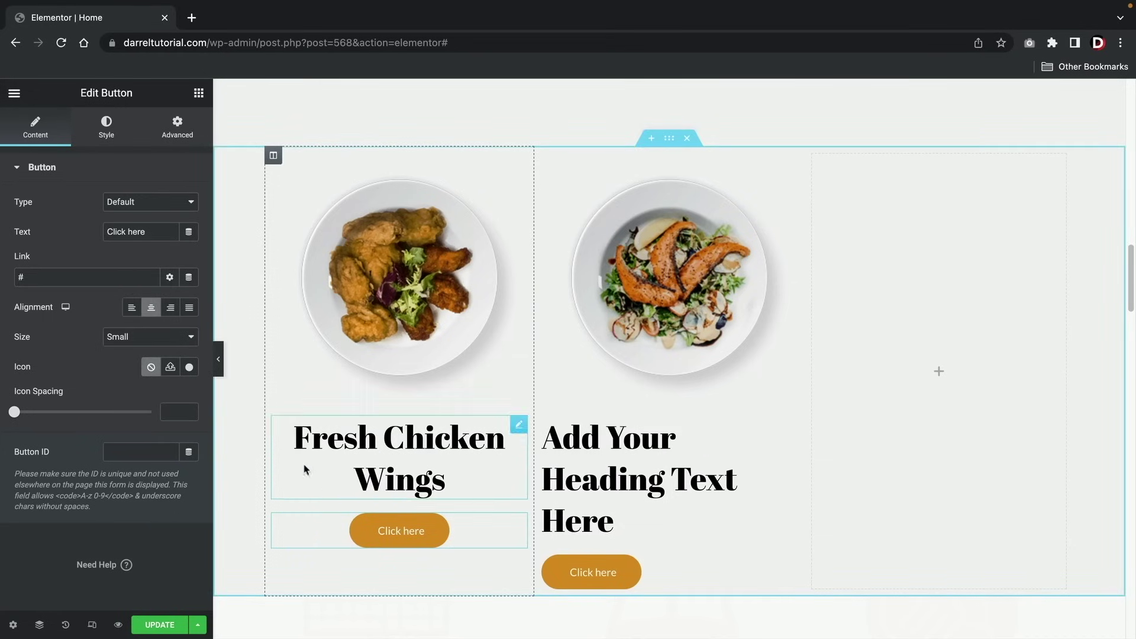
click(66, 280)
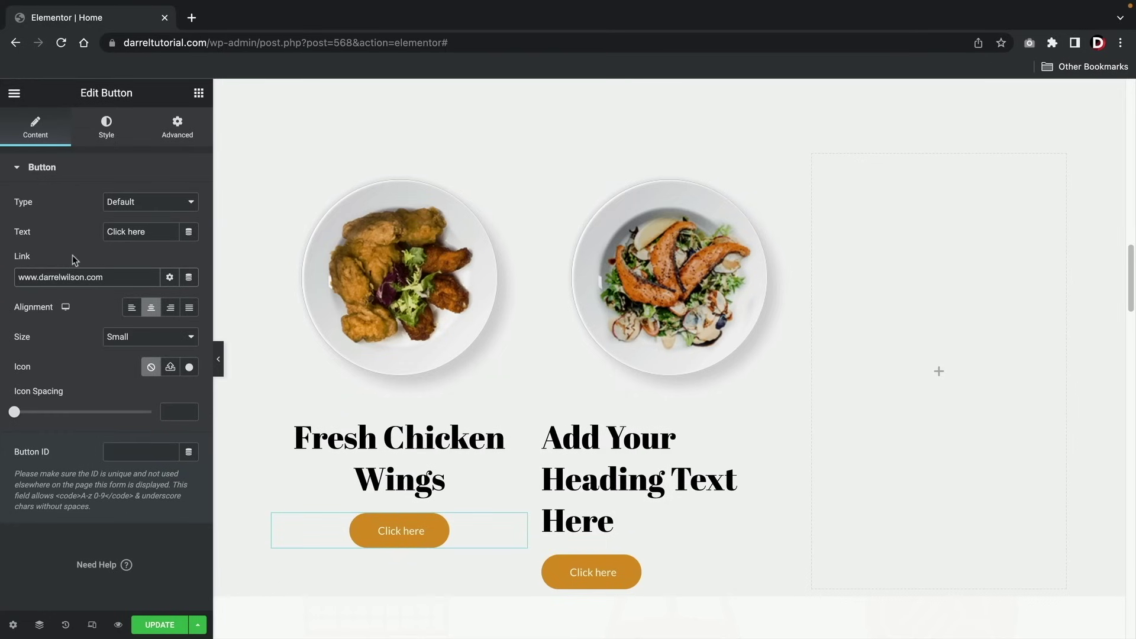
scroll(551, 301, up, 1)
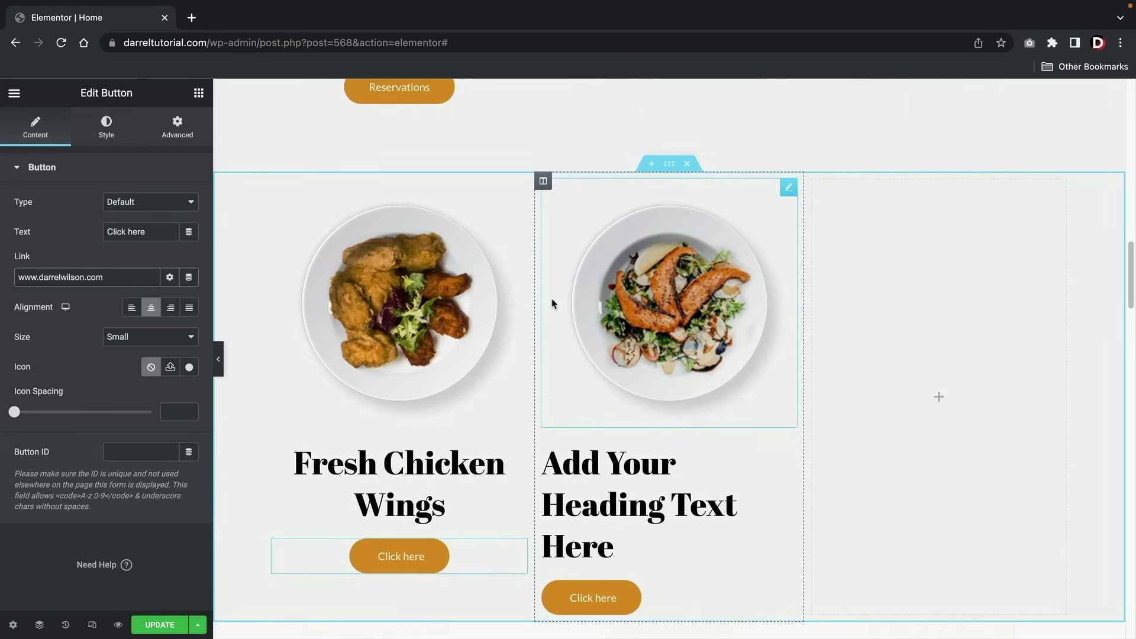
scroll(552, 298, down, 5)
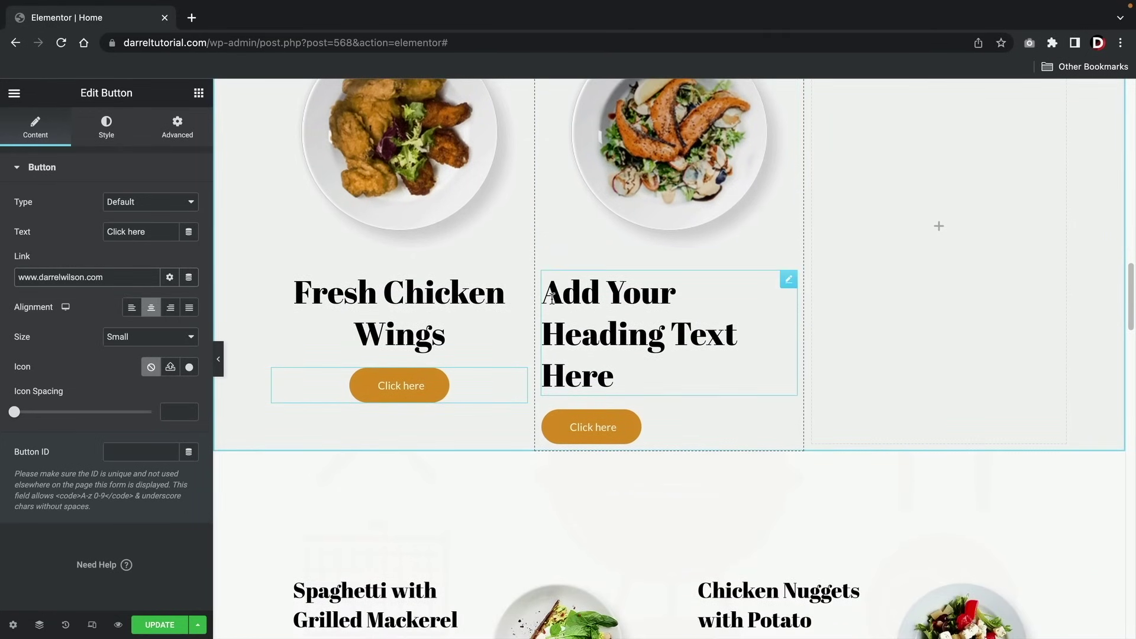
scroll(545, 292, down, 5)
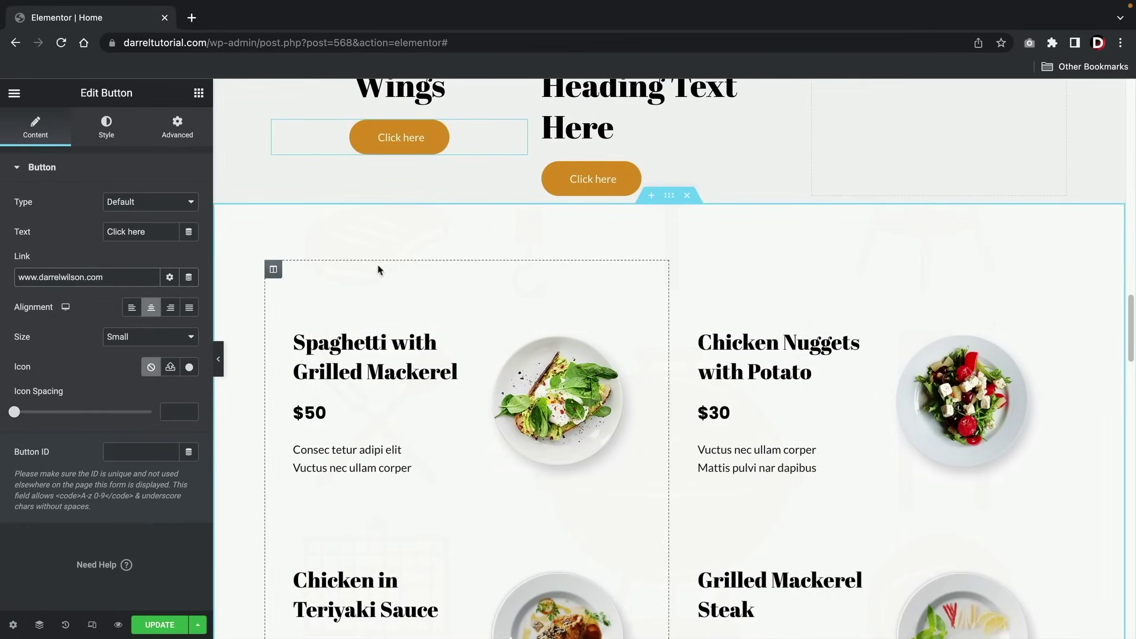
scroll(372, 267, up, 3)
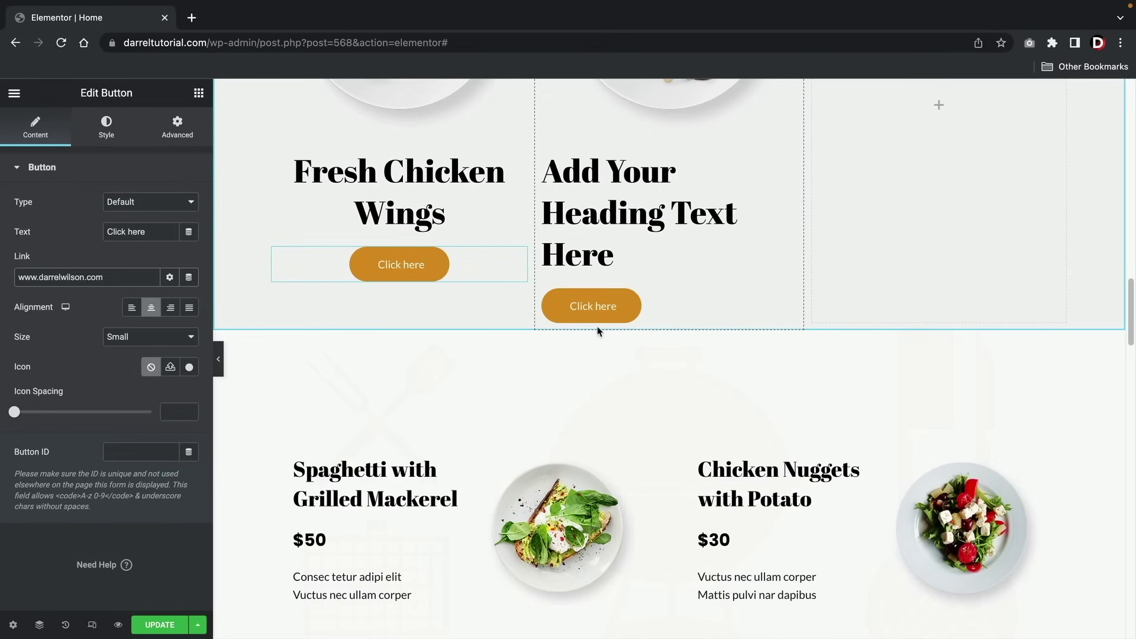
scroll(616, 326, up, 5)
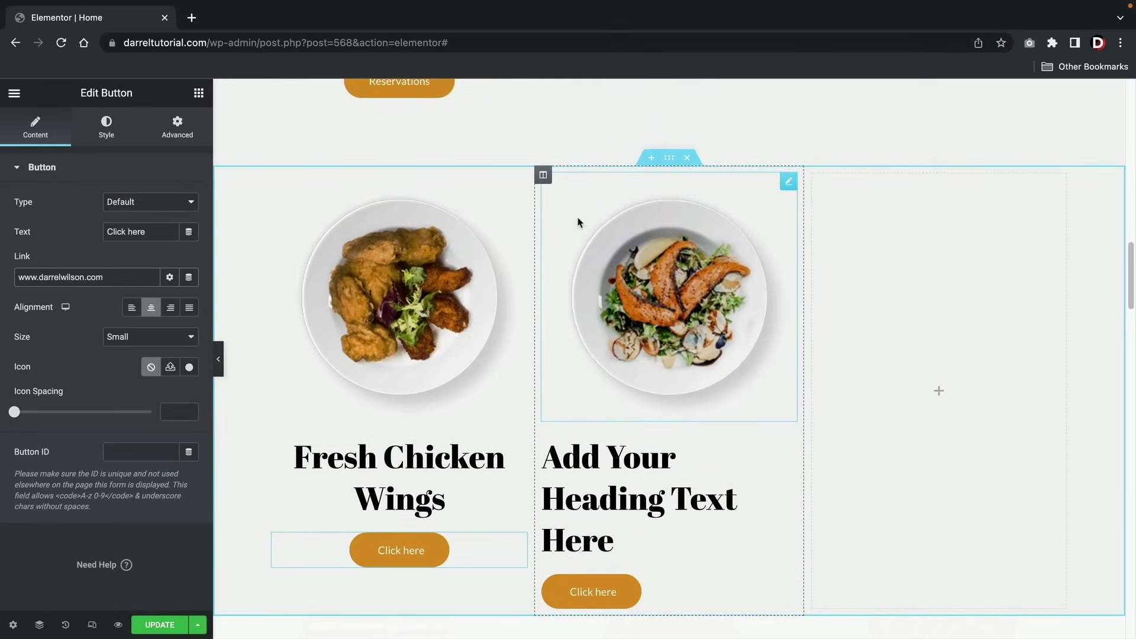
Set the middle column's padding to 0 on all sides except 75 px at the bottom.
click(543, 175)
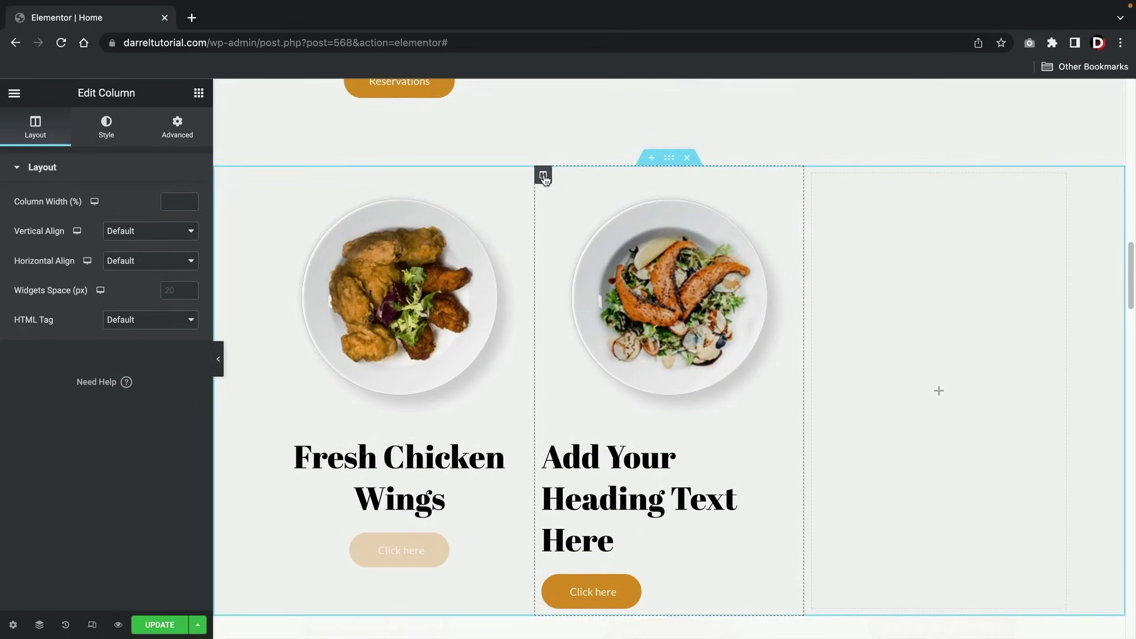
scroll(543, 176, down, 1)
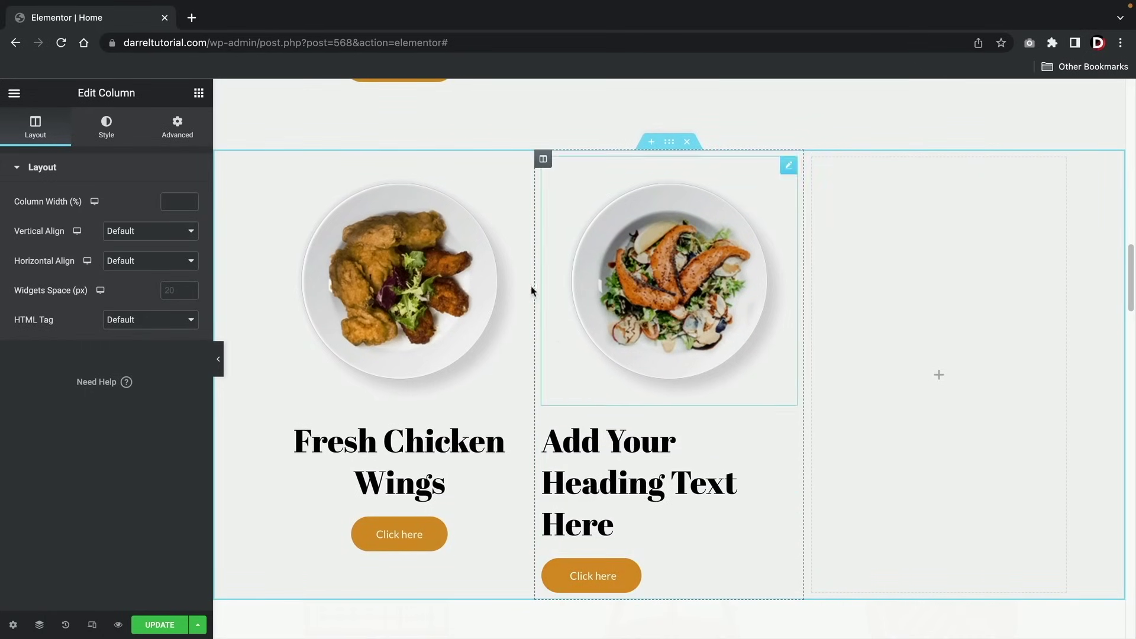
click(177, 127)
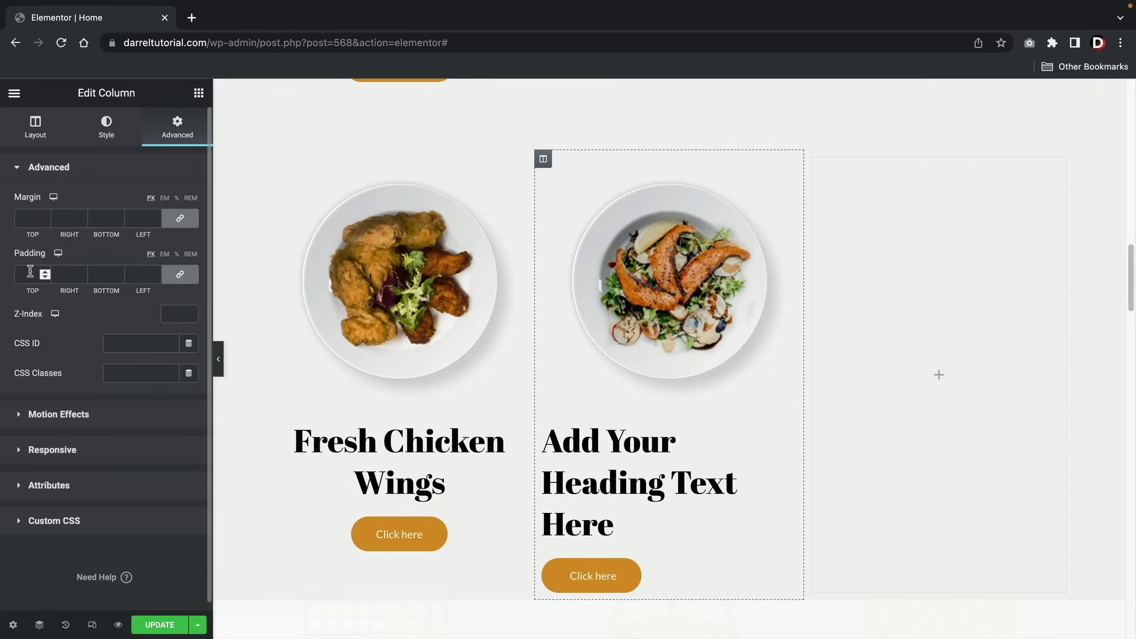
click(156, 277)
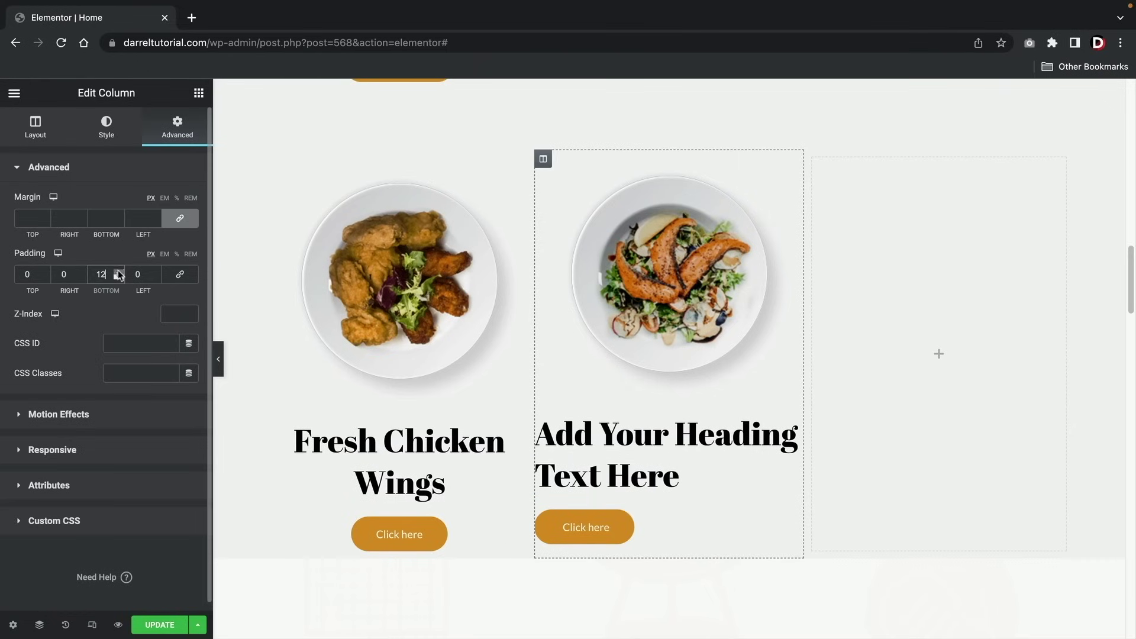
scroll(118, 274, up, 8)
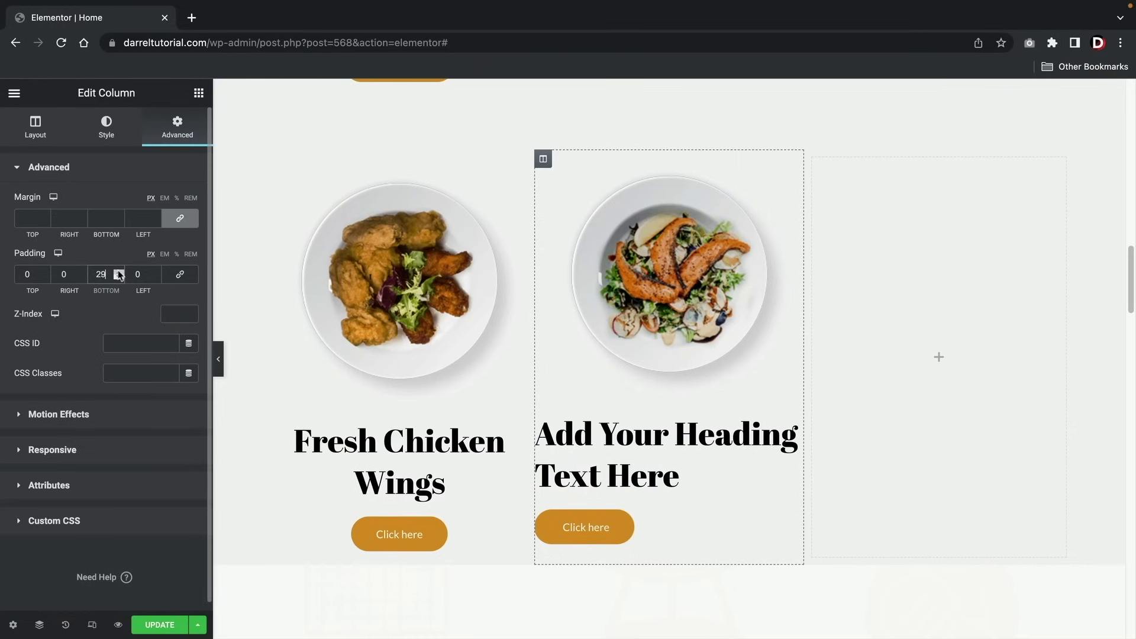
scroll(118, 273, up, 20)
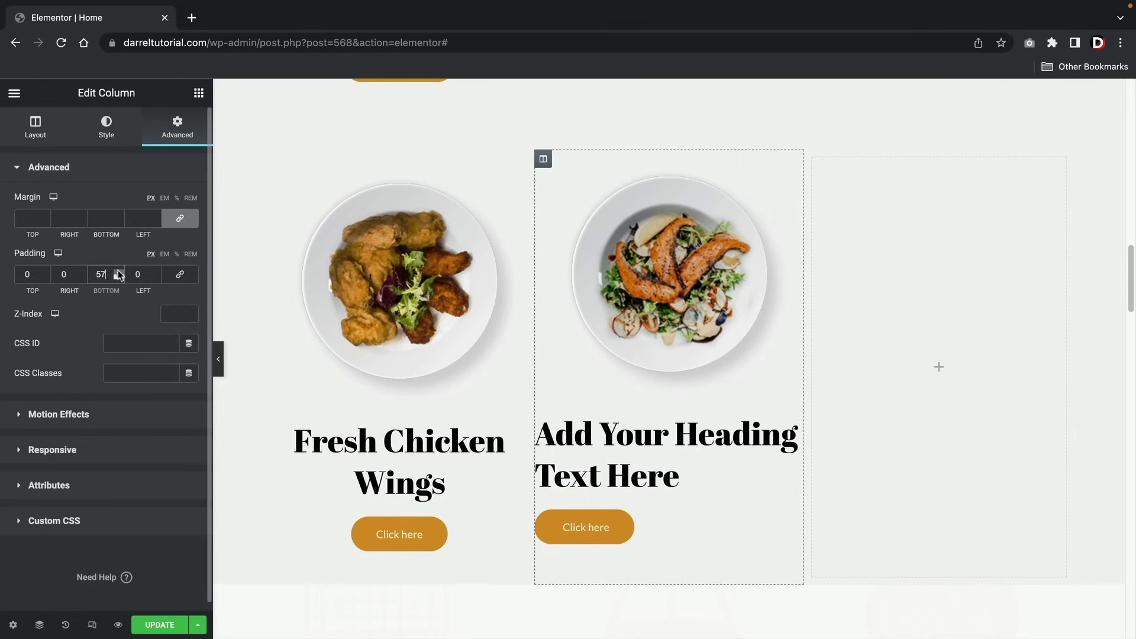
scroll(118, 273, up, 8)
scroll(622, 537, down, 2)
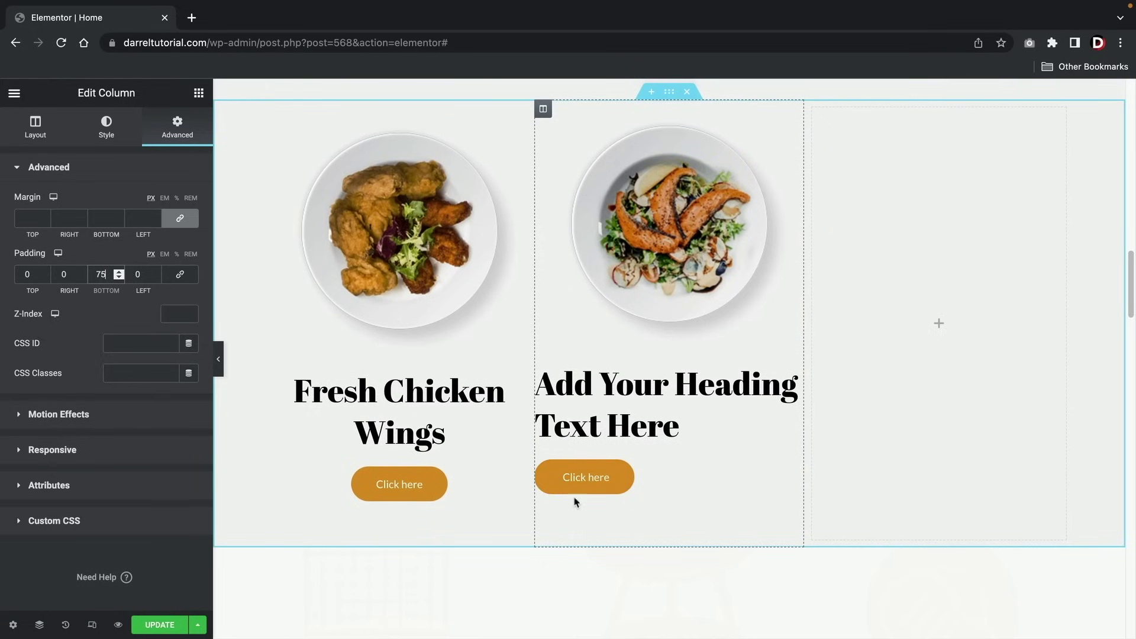
scroll(585, 502, down, 5)
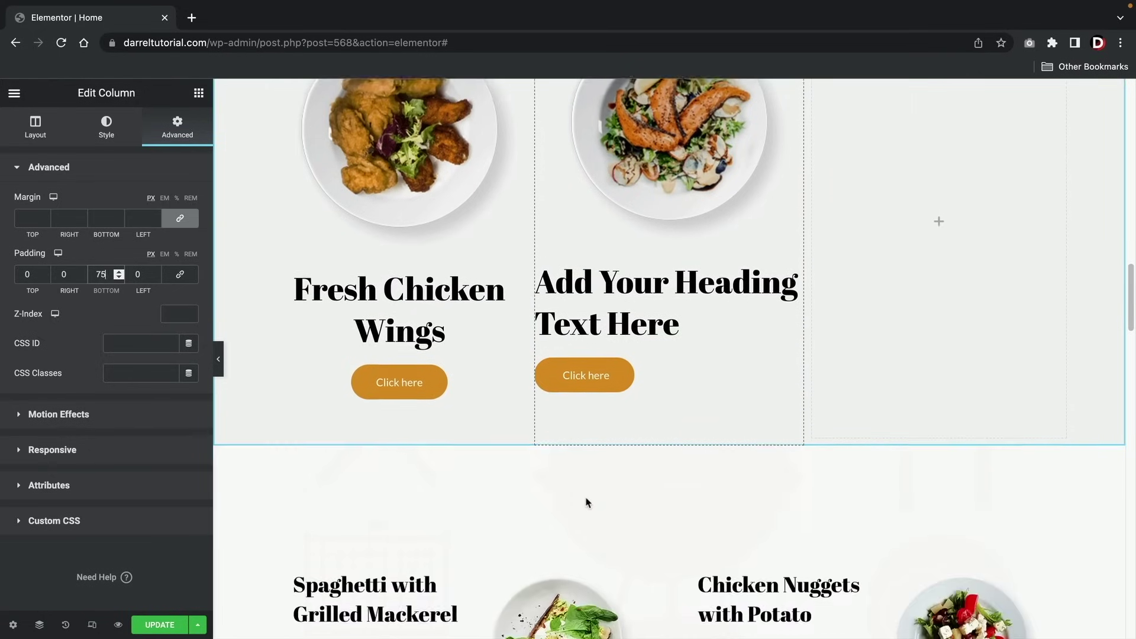
Scroll down to the Happy Hours column and select its Reserve a Table button.
scroll(587, 501, down, 4)
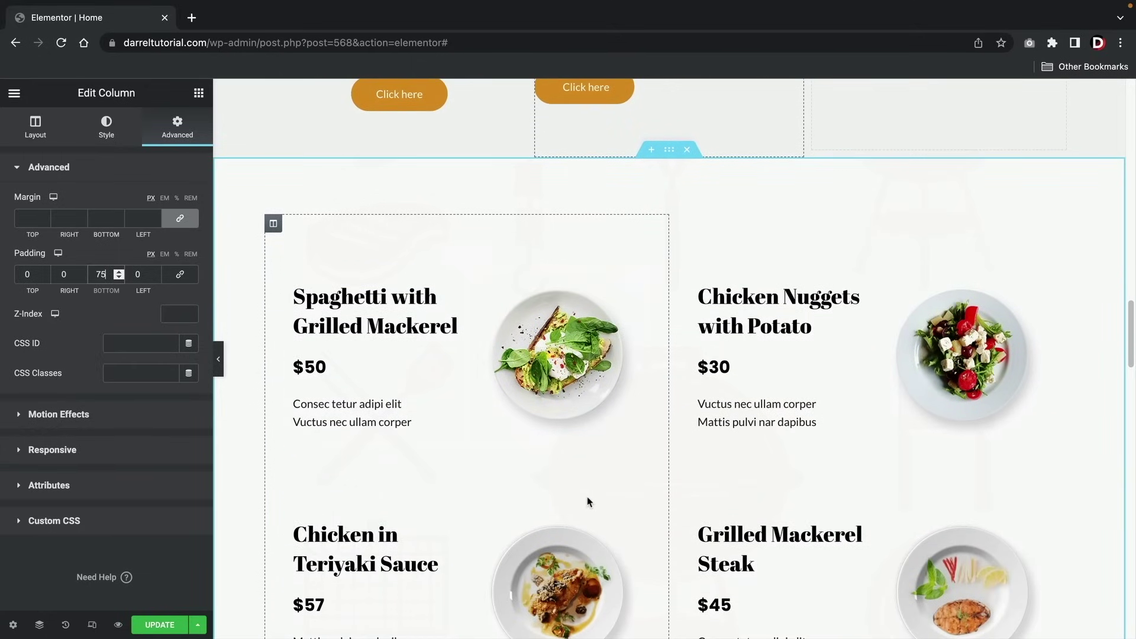
scroll(587, 501, down, 9)
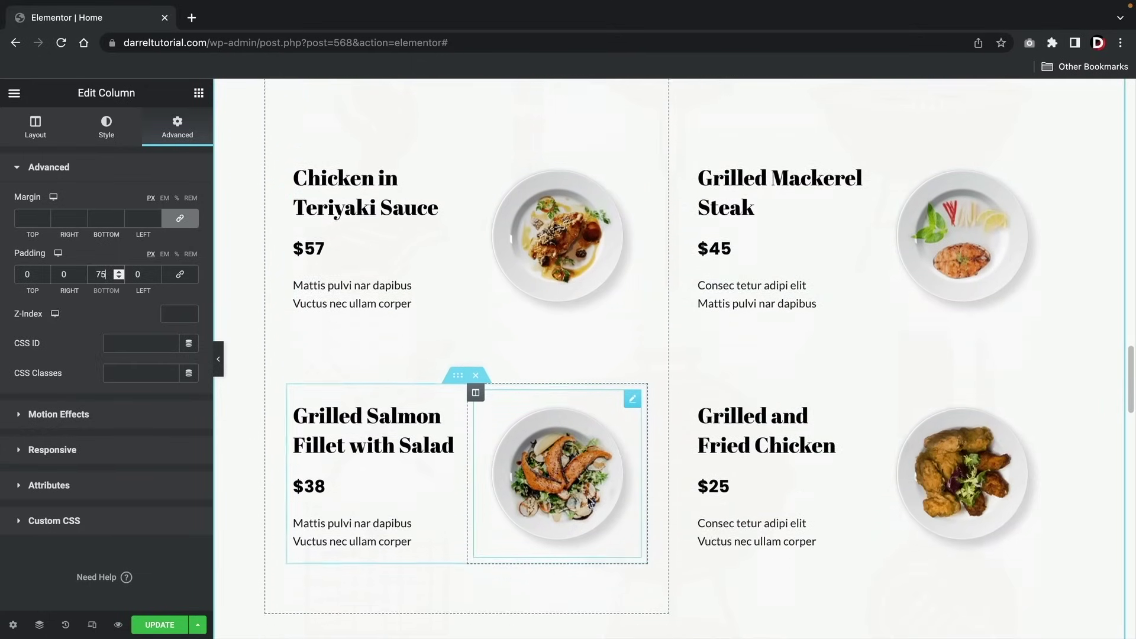
scroll(586, 500, down, 9)
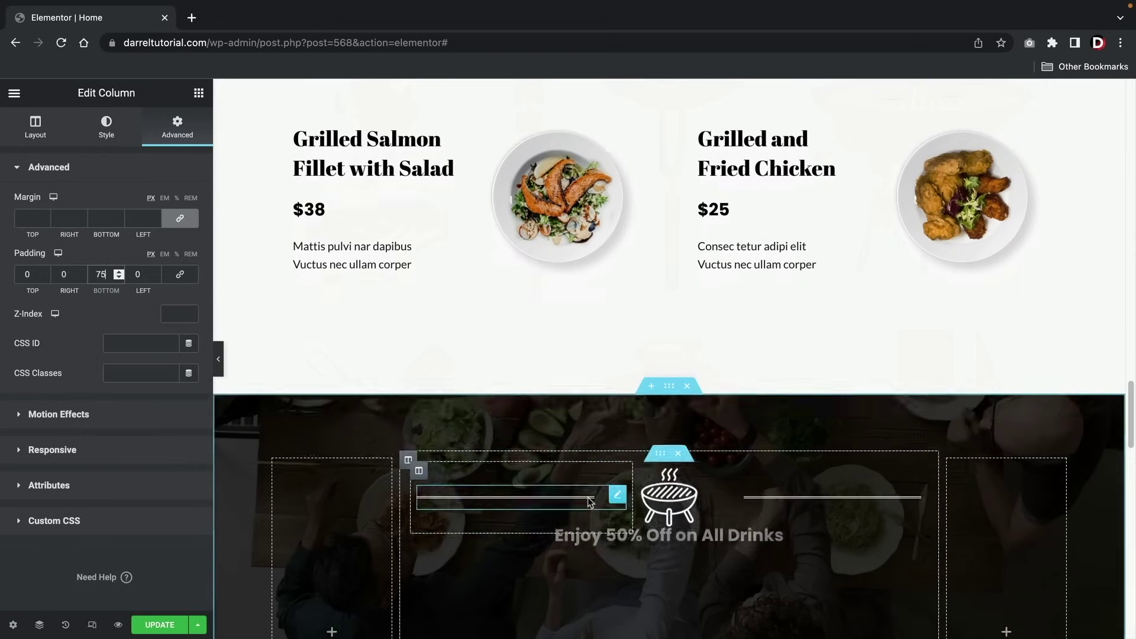
scroll(588, 497, down, 4)
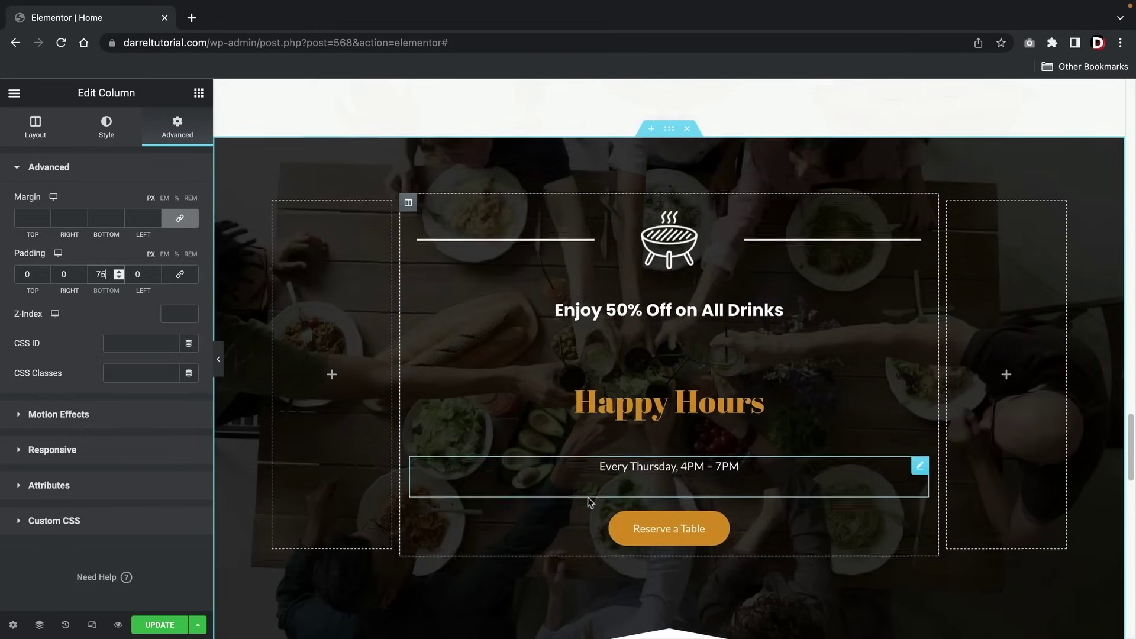
scroll(588, 500, down, 1)
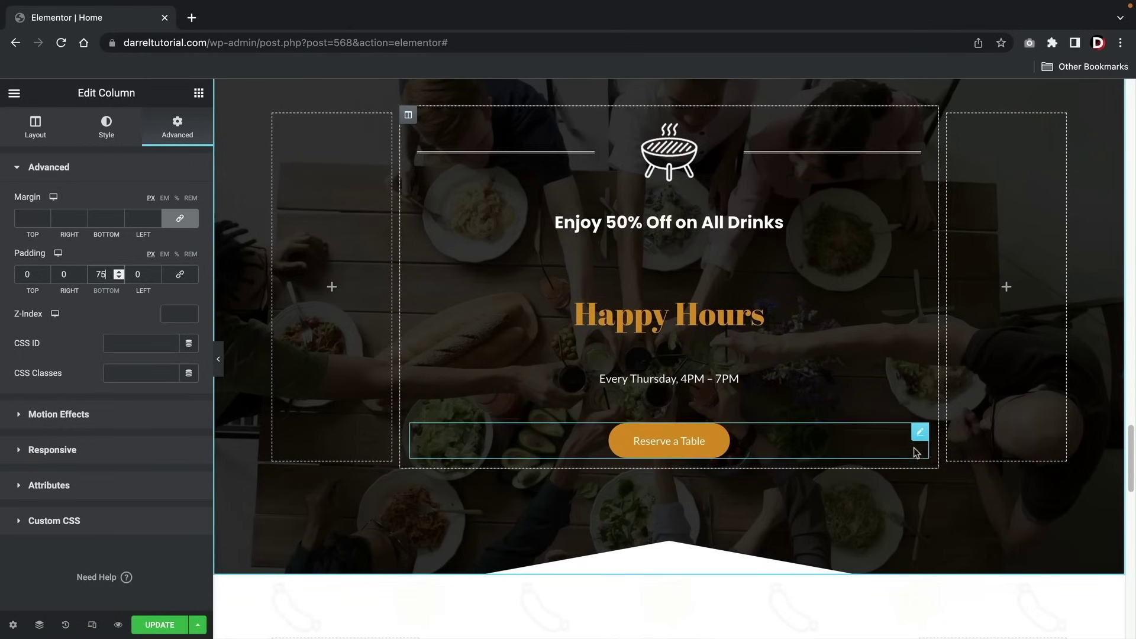
click(920, 433)
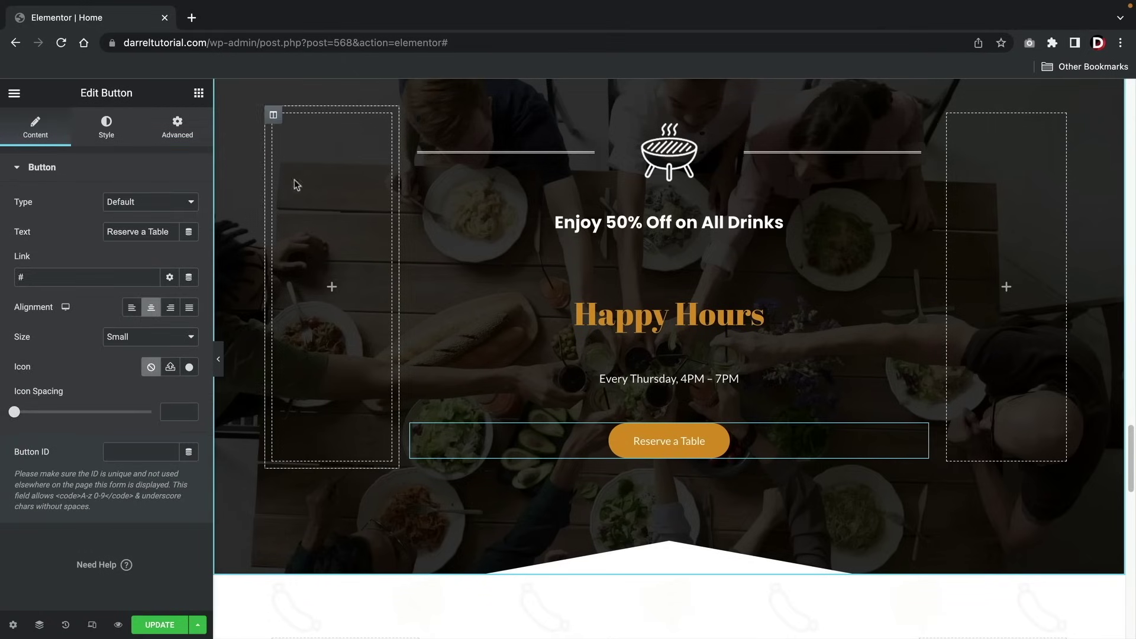
Unlink the Reserve a Table button's padding and raise its top padding to 20 px.
click(177, 127)
click(180, 274)
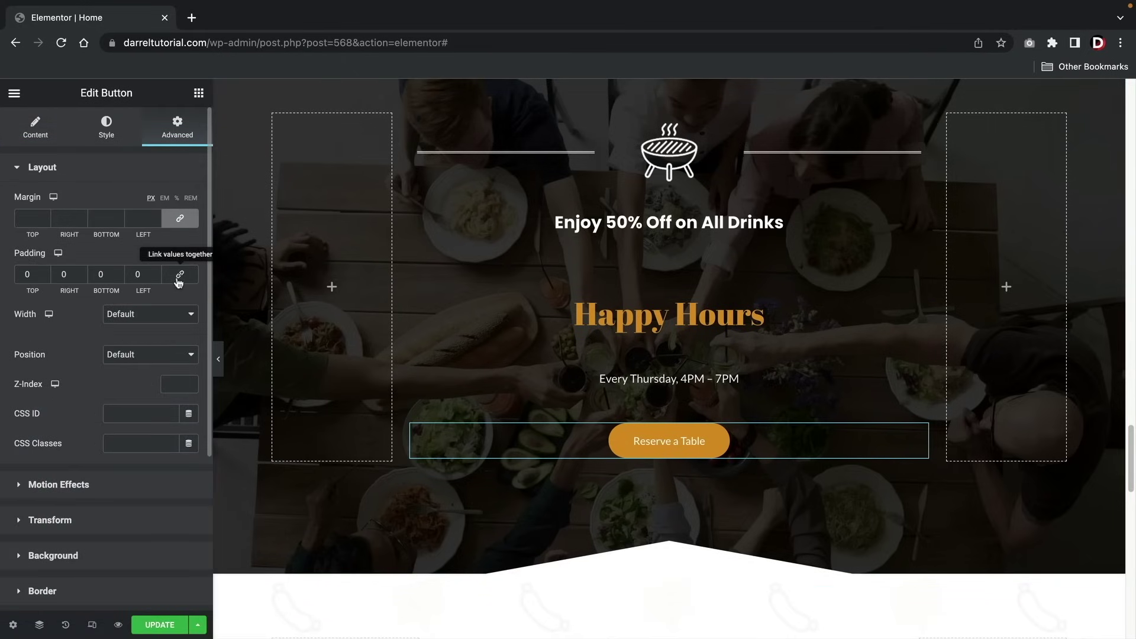
click(45, 272)
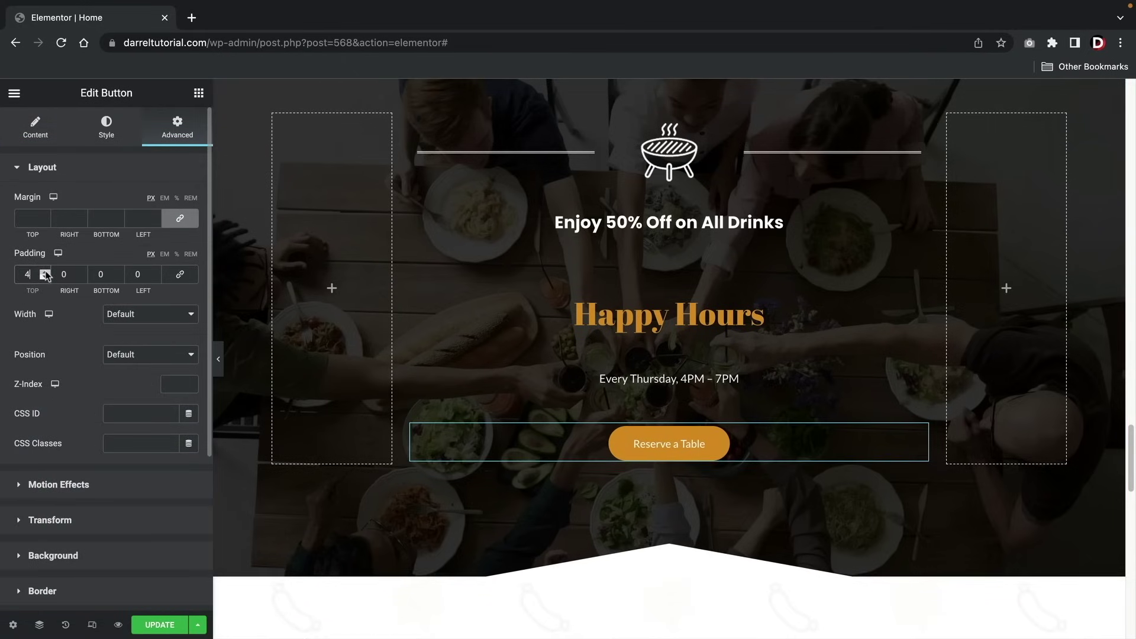
click(45, 272)
click(45, 272)
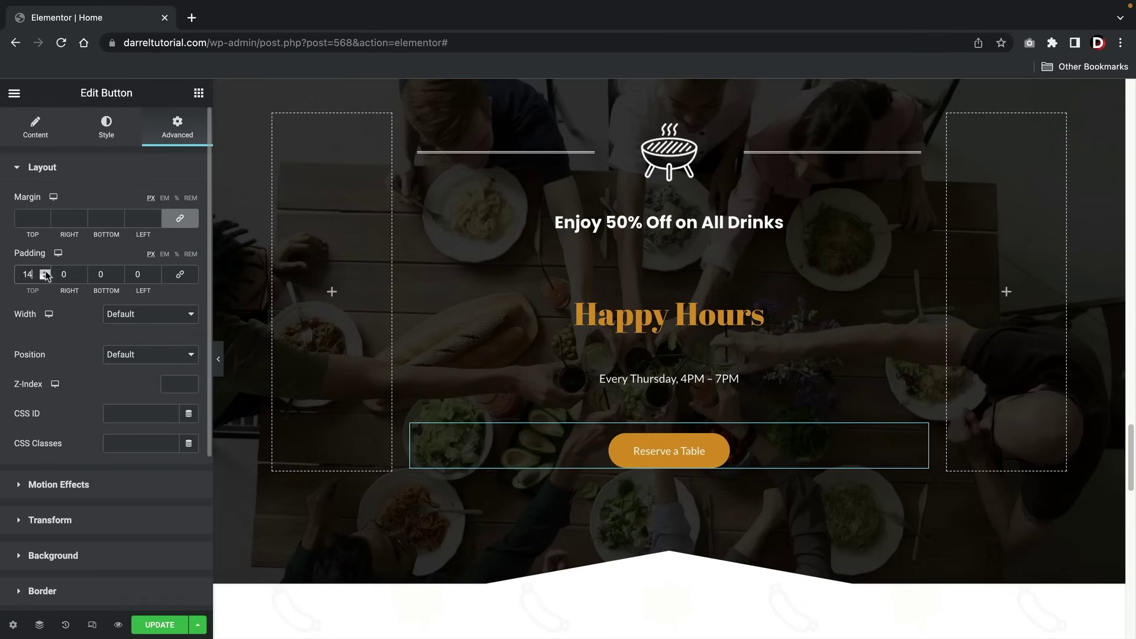
click(45, 272)
click(45, 272)
click(45, 272)
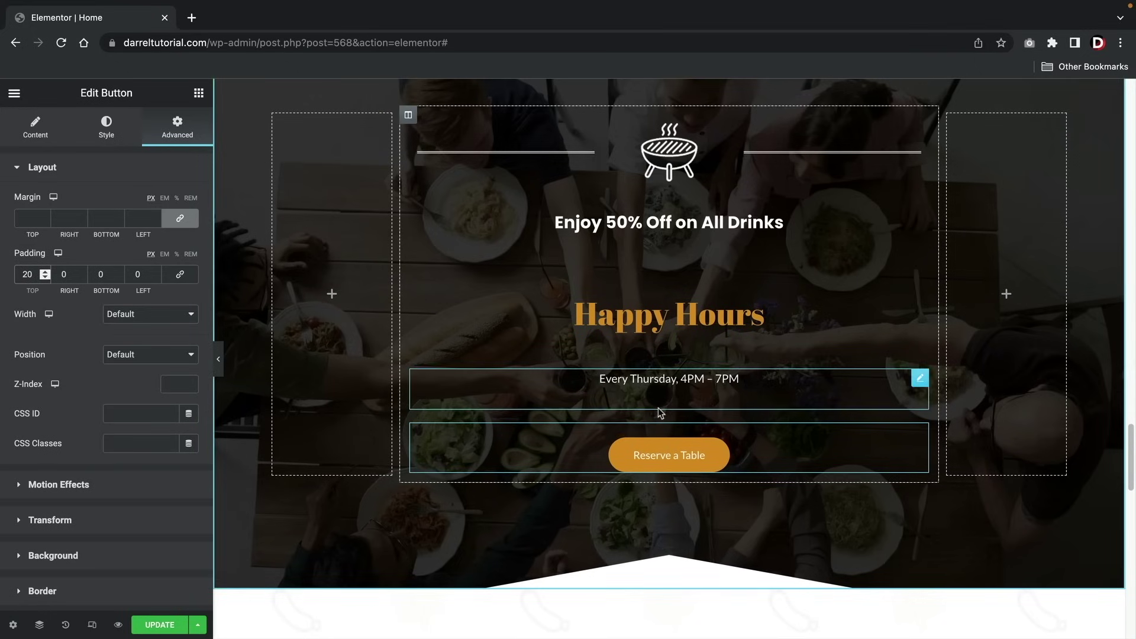
scroll(659, 412, up, 20)
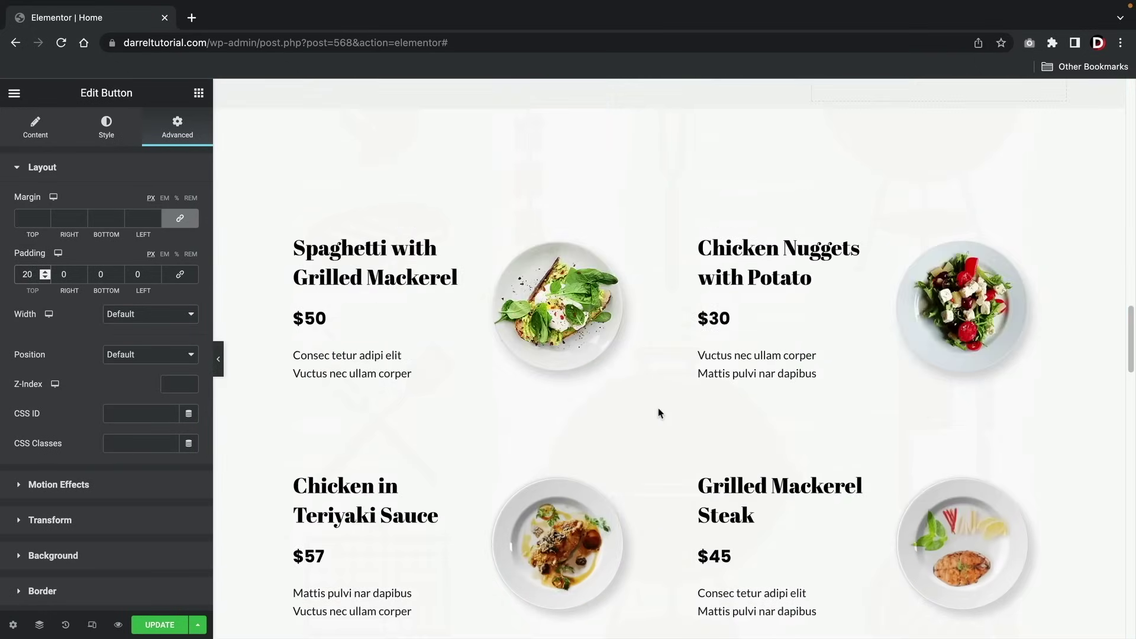
Delete the three-column section holding the Fresh Chicken Wings and salmon cards.
scroll(660, 412, up, 3)
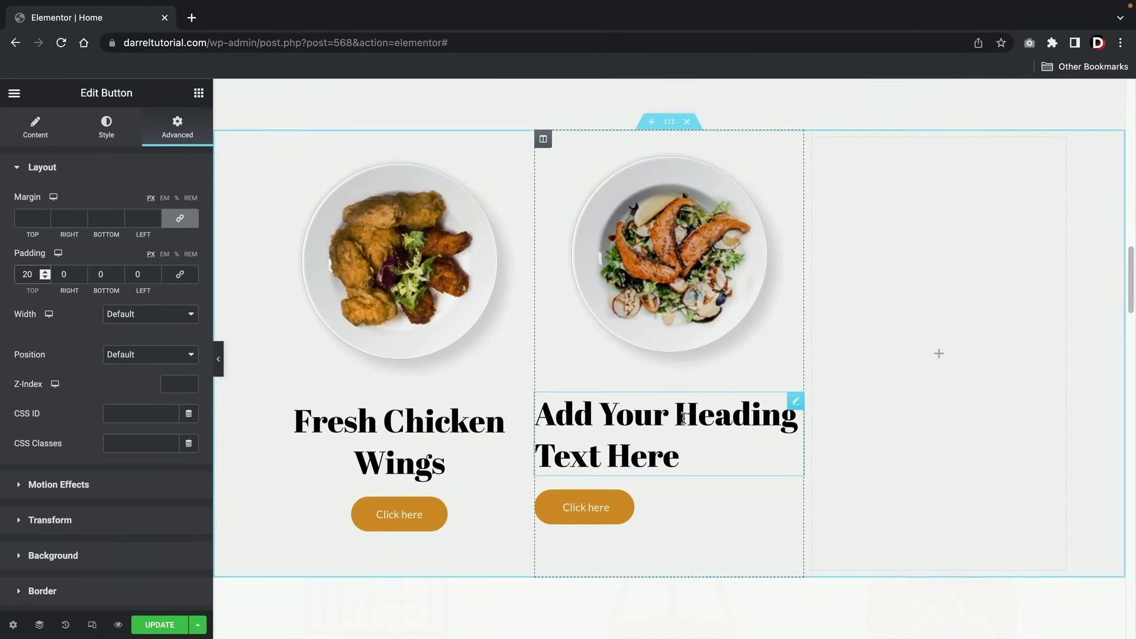
scroll(684, 419, up, 1)
scroll(683, 418, down, 1)
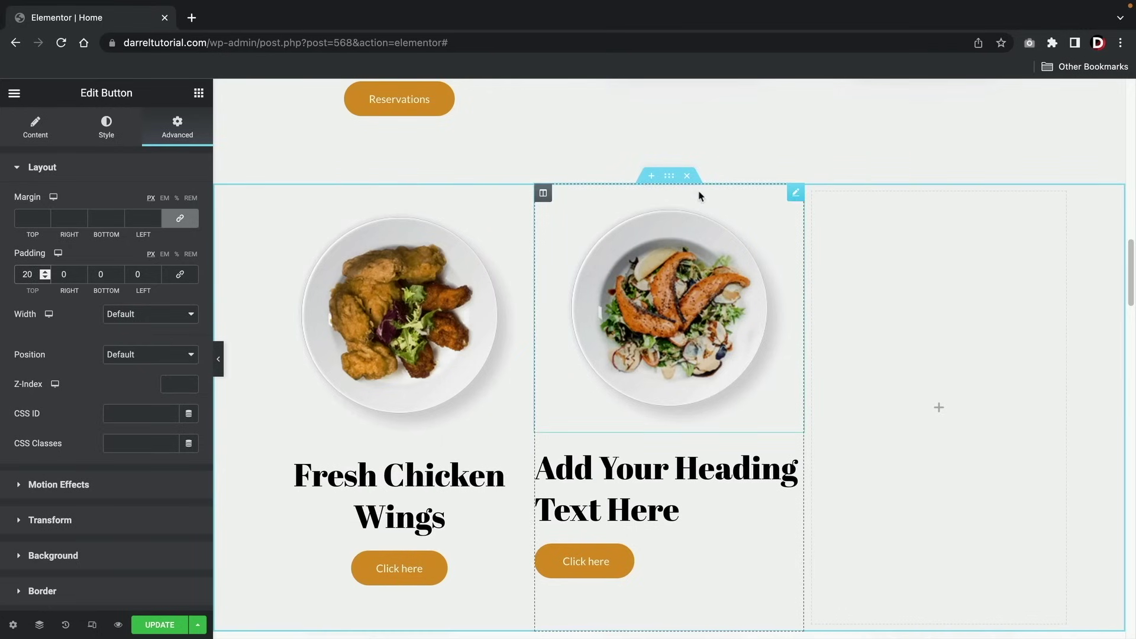
click(688, 177)
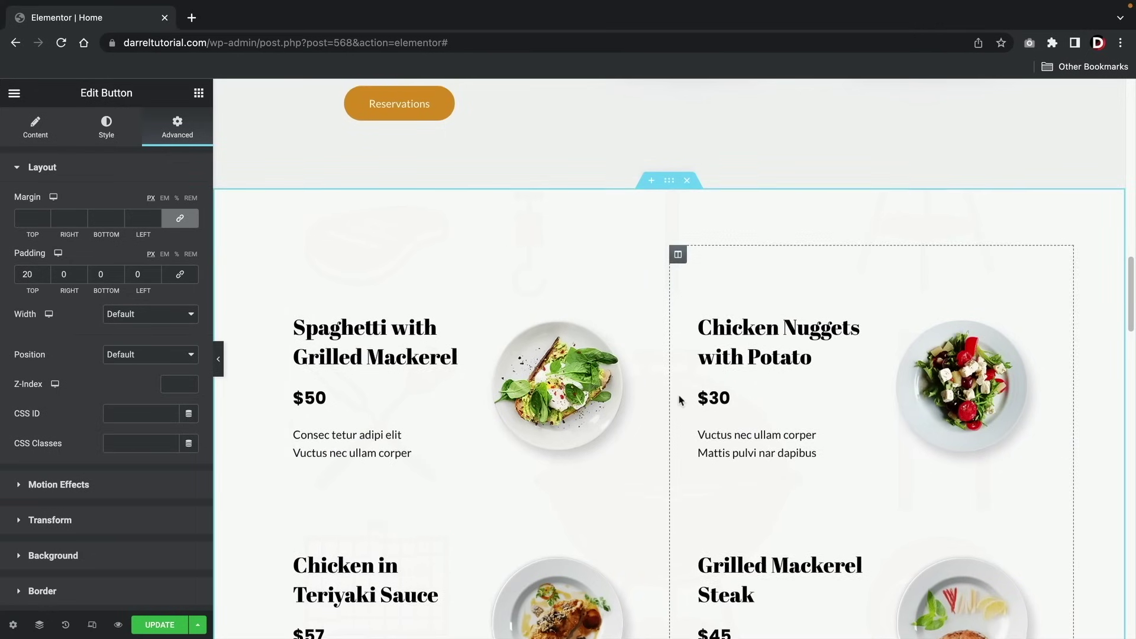
scroll(677, 398, up, 20)
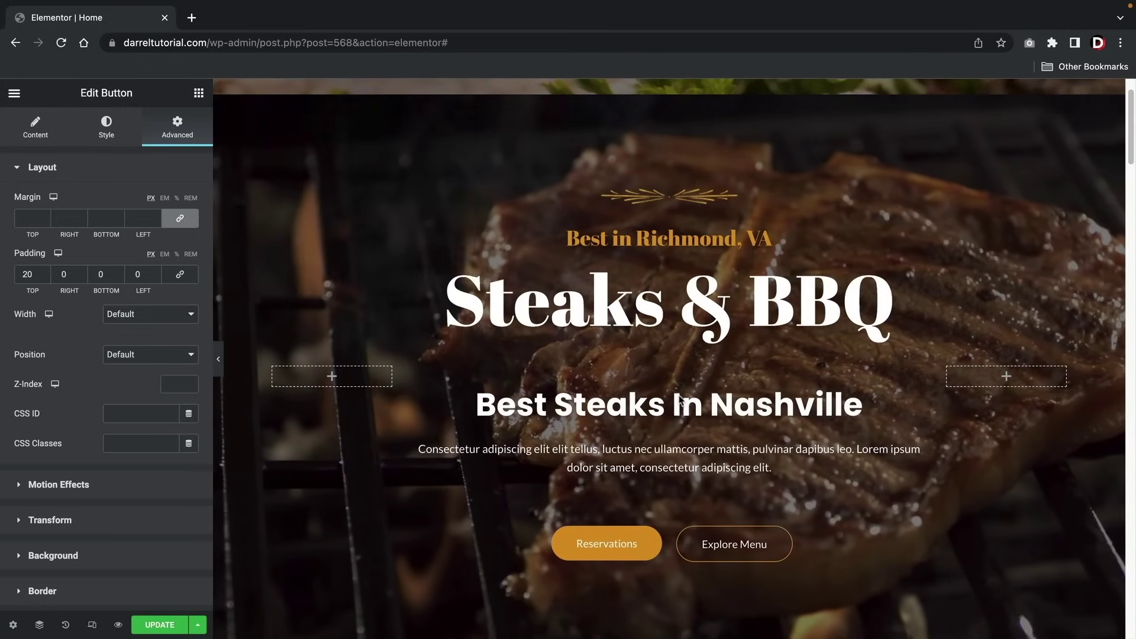
scroll(679, 399, down, 1)
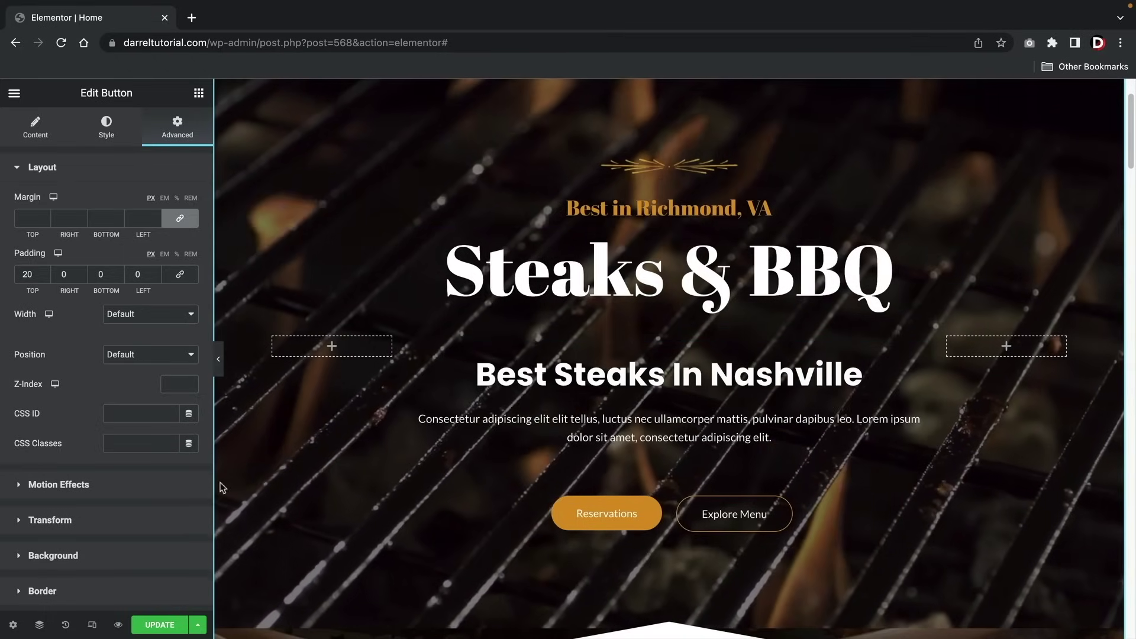
Save the homepage with UPDATE and choose View Page from the editor's main menu.
click(178, 625)
scroll(591, 449, up, 2)
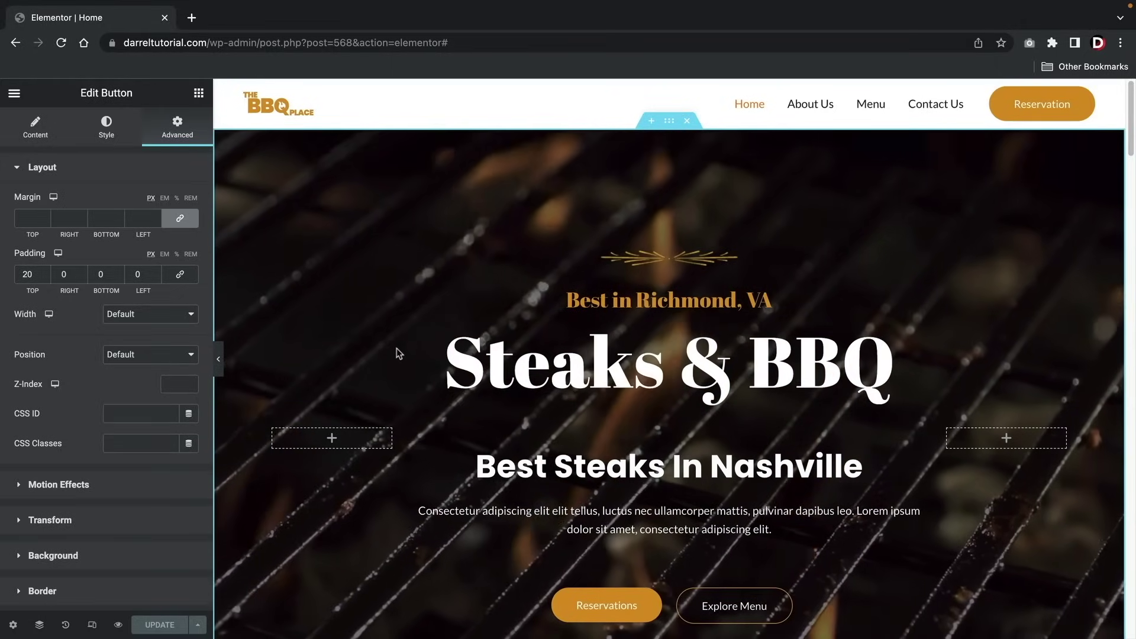
click(14, 93)
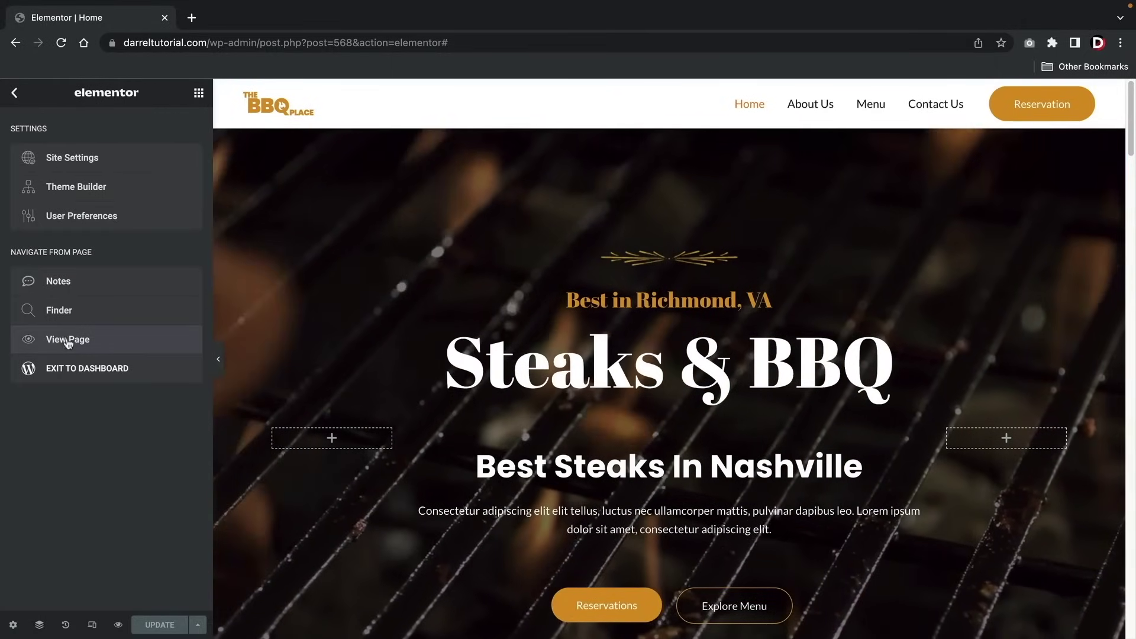
click(68, 342)
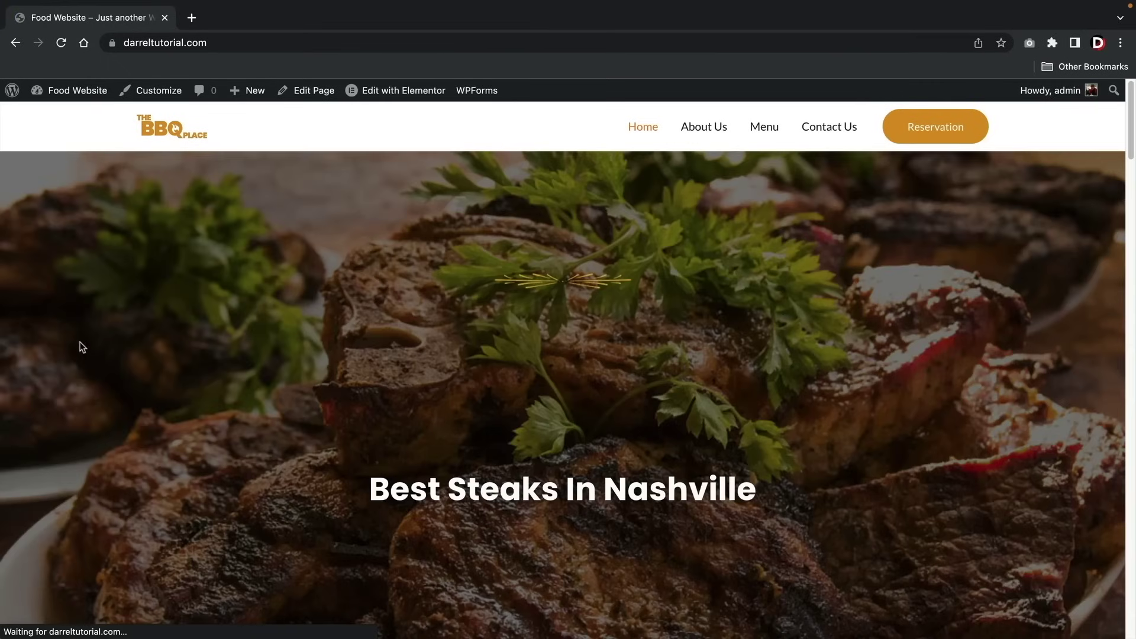
Scroll through the live Steaks & BBQ homepage, selecting the Best Steaks In Nashville heading text.
scroll(91, 343, down, 2)
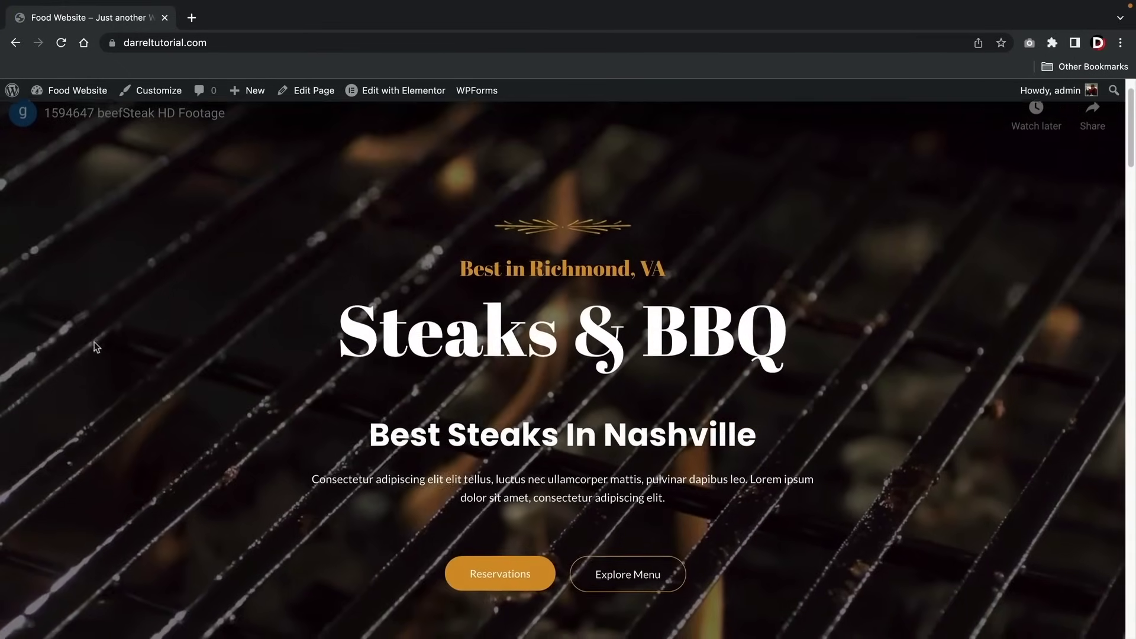
drag(368, 391, 710, 392)
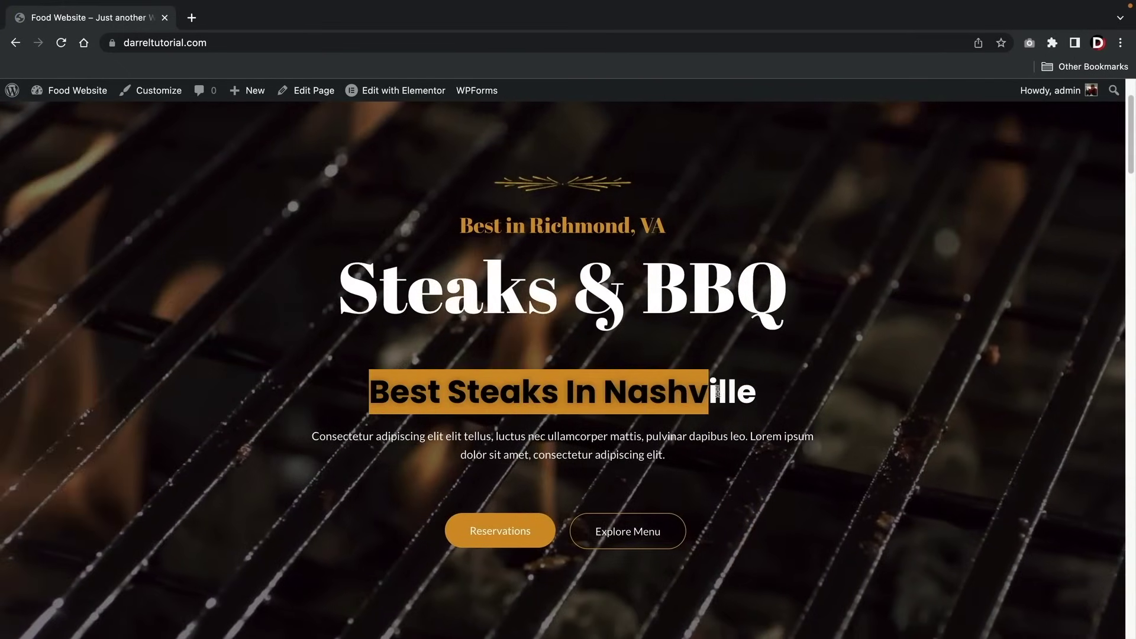
click(737, 390)
double_click(737, 391)
scroll(738, 392, down, 10)
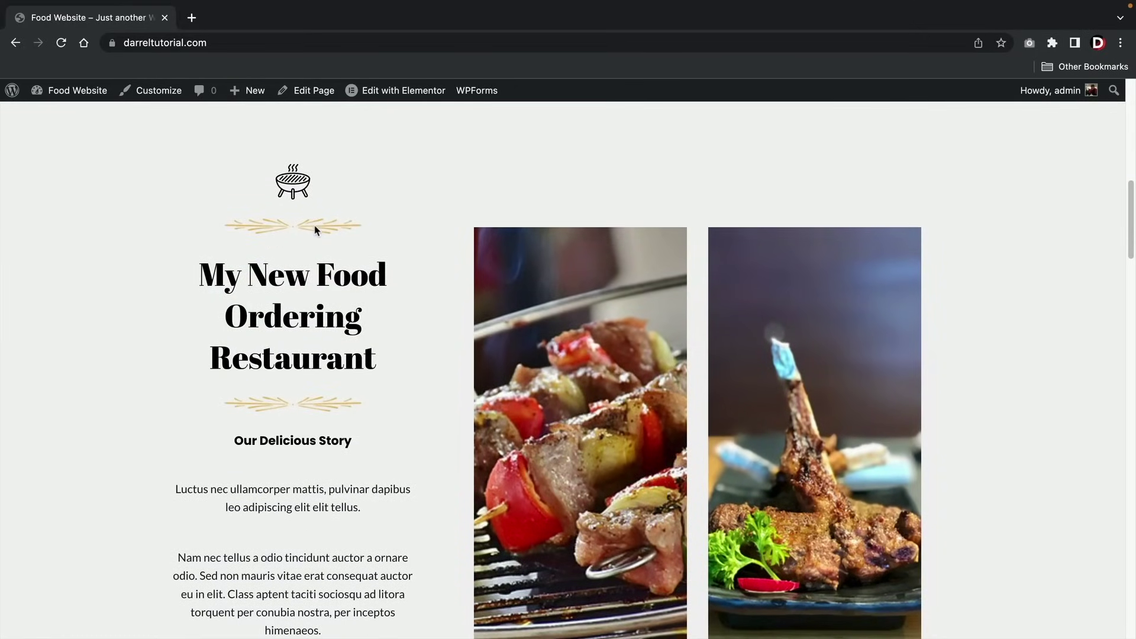
scroll(314, 230, down, 20)
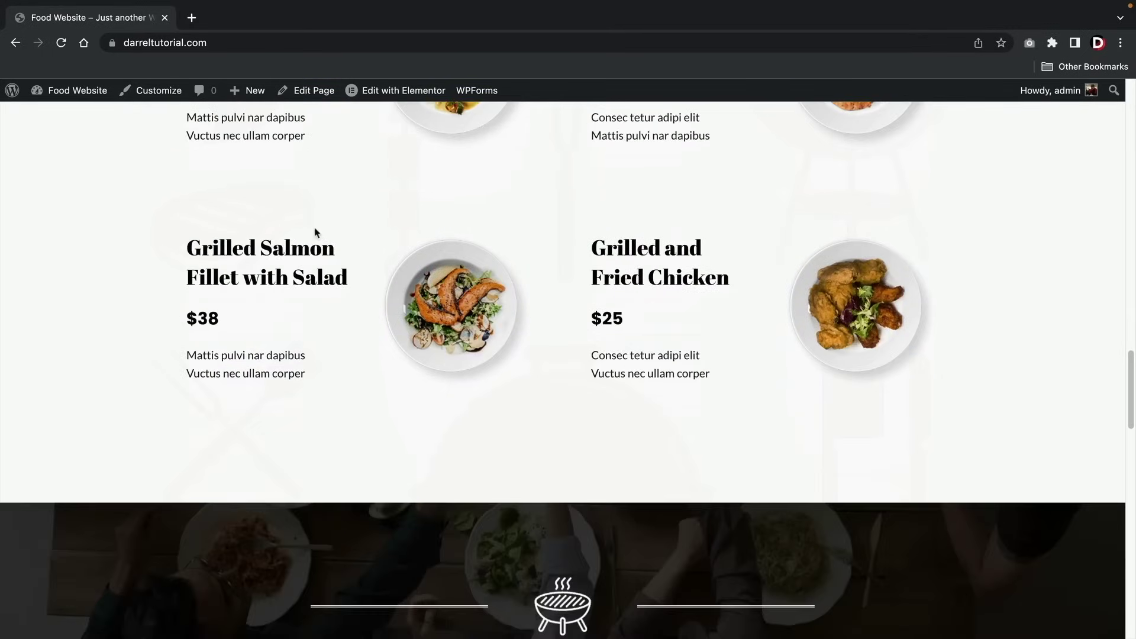
scroll(317, 248, up, 20)
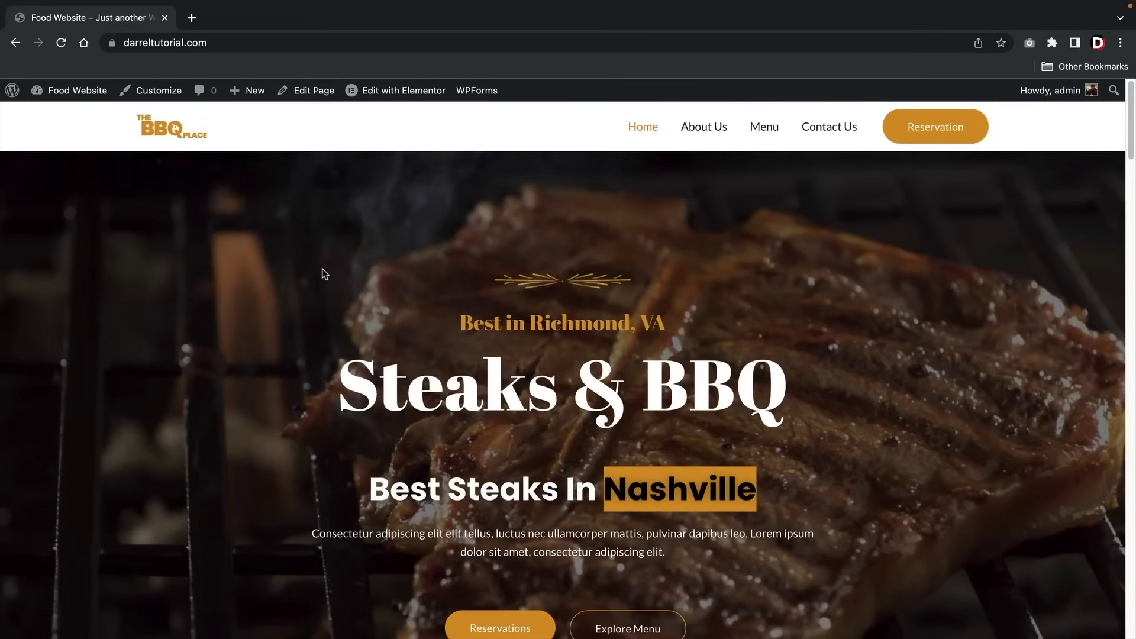
scroll(331, 284, down, 3)
click(337, 297)
scroll(366, 320, up, 2)
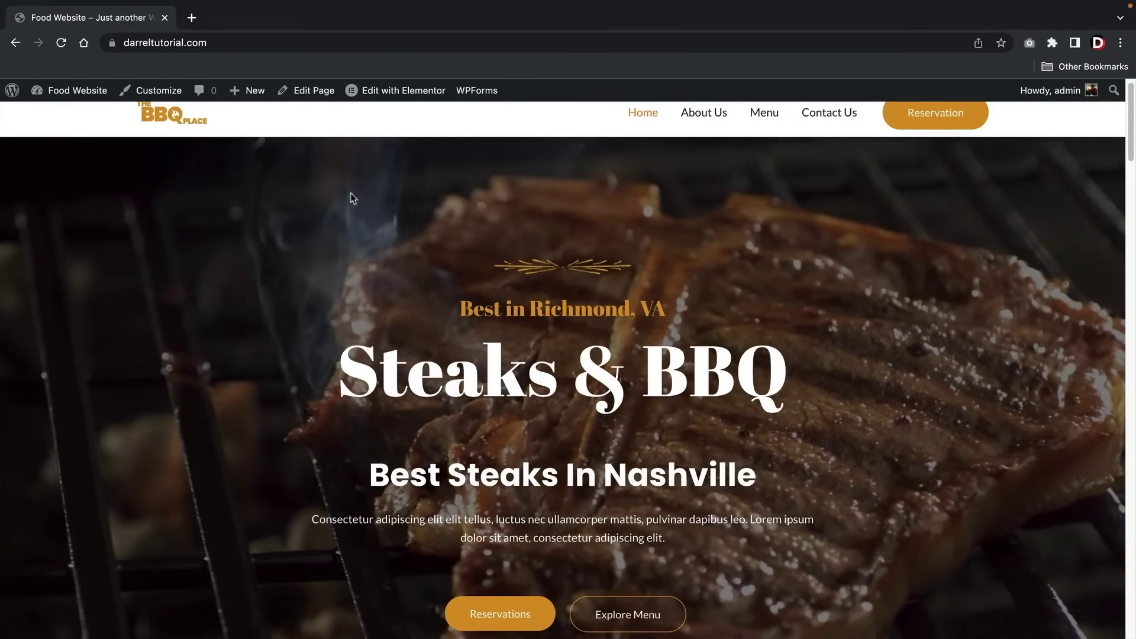
Switch back to the tutorial video browser tab.
mouse_move(401, 94)
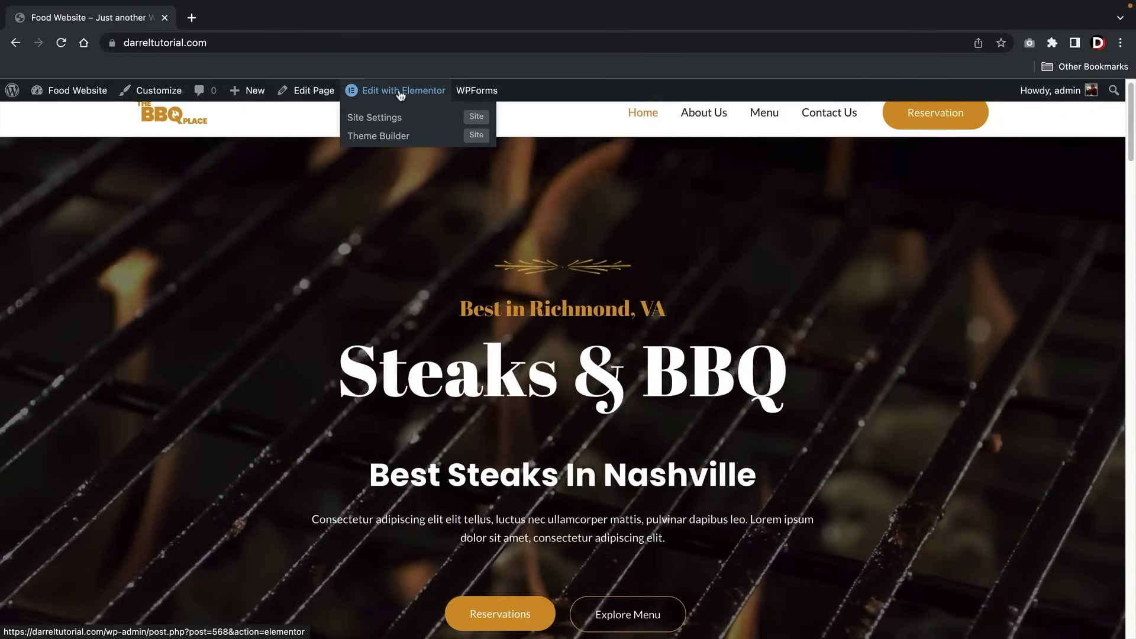
mouse_move(463, 2)
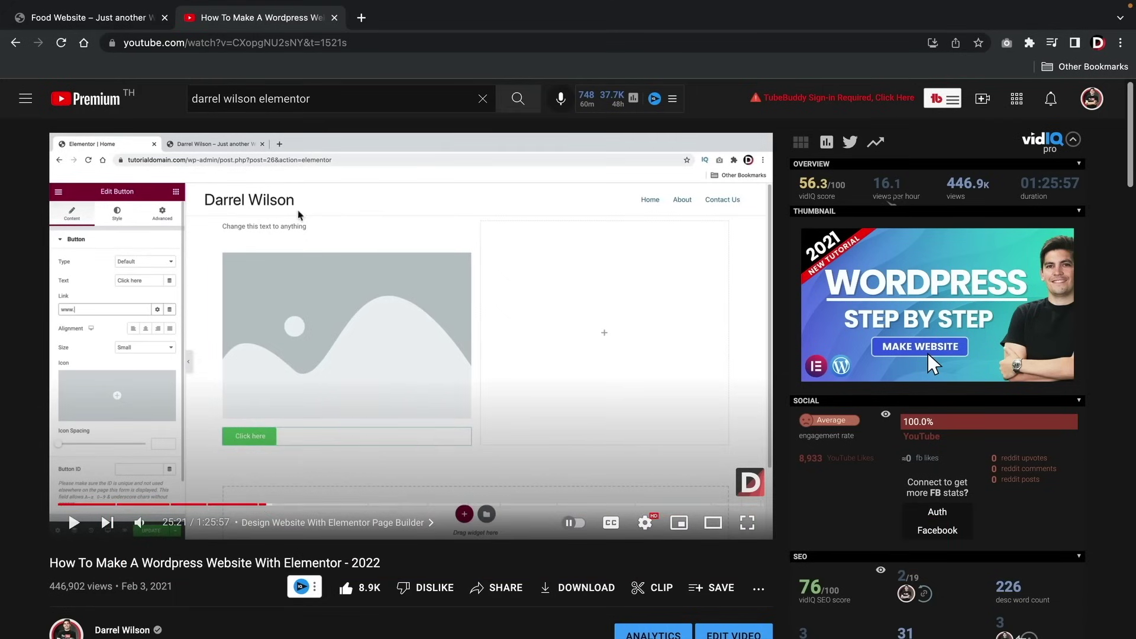
click(89, 18)
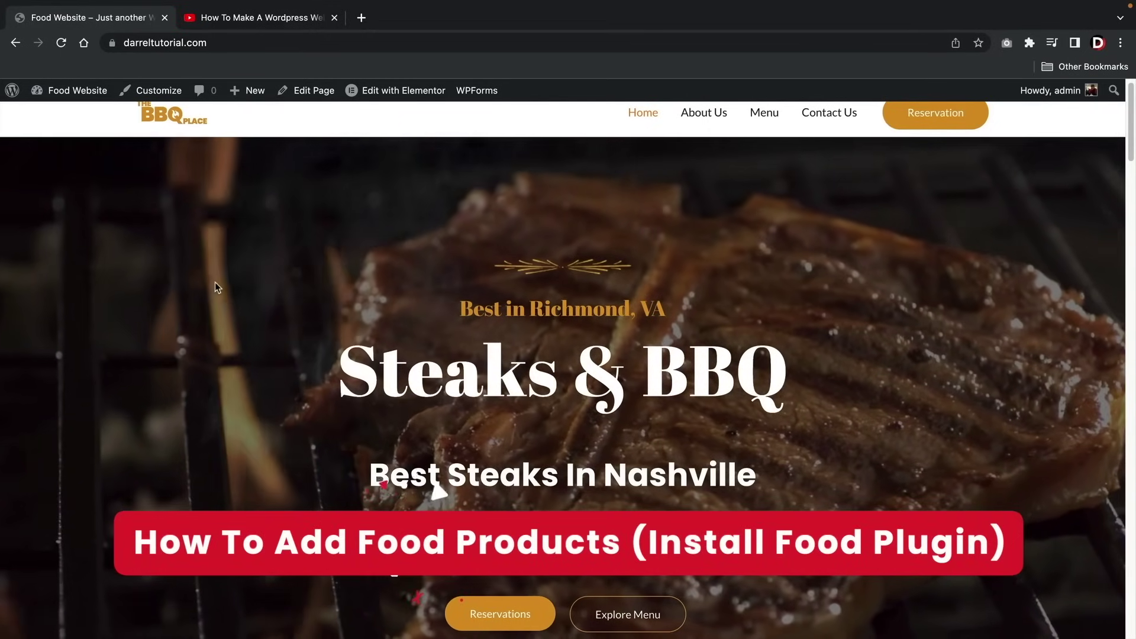
Go to the WordPress dashboard and dismiss the Starter Templates rating notice.
mouse_move(90, 100)
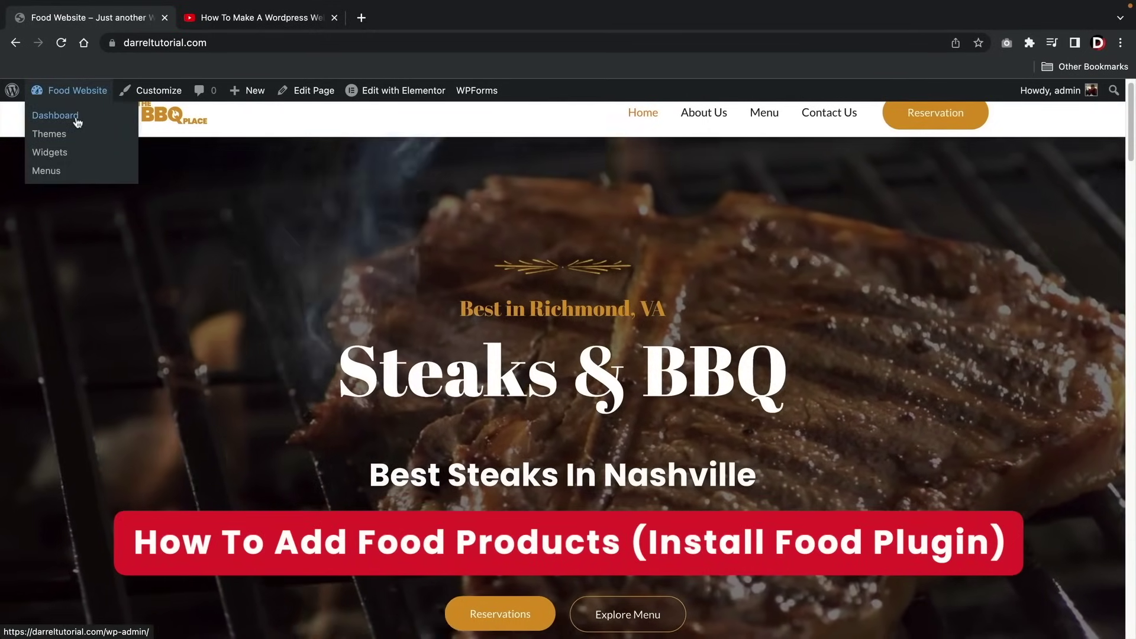
click(76, 118)
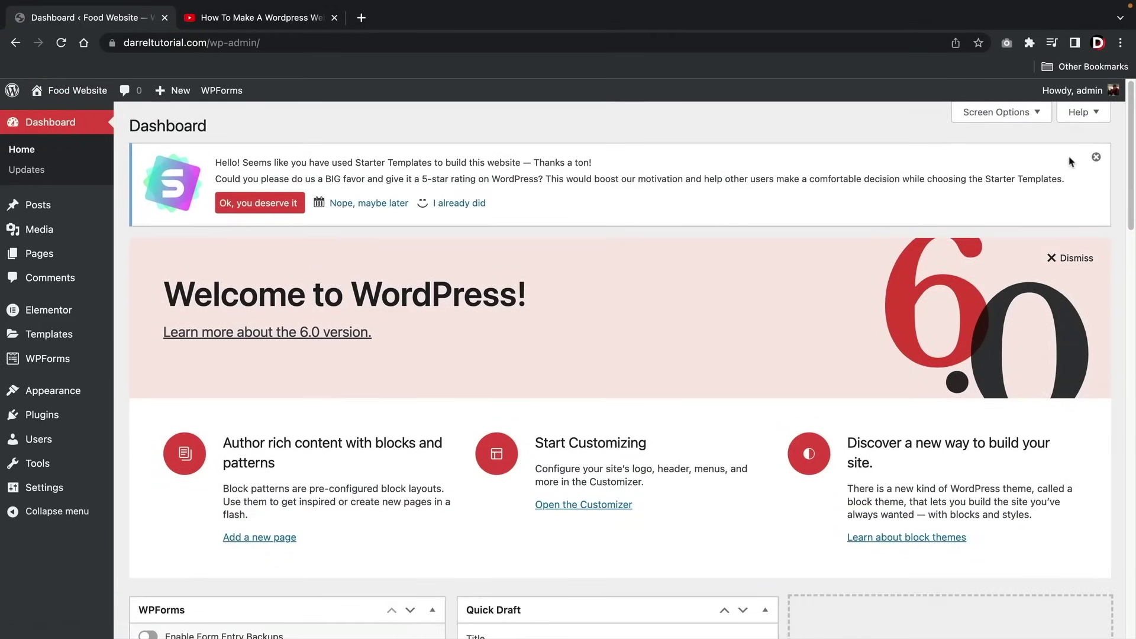
click(1095, 157)
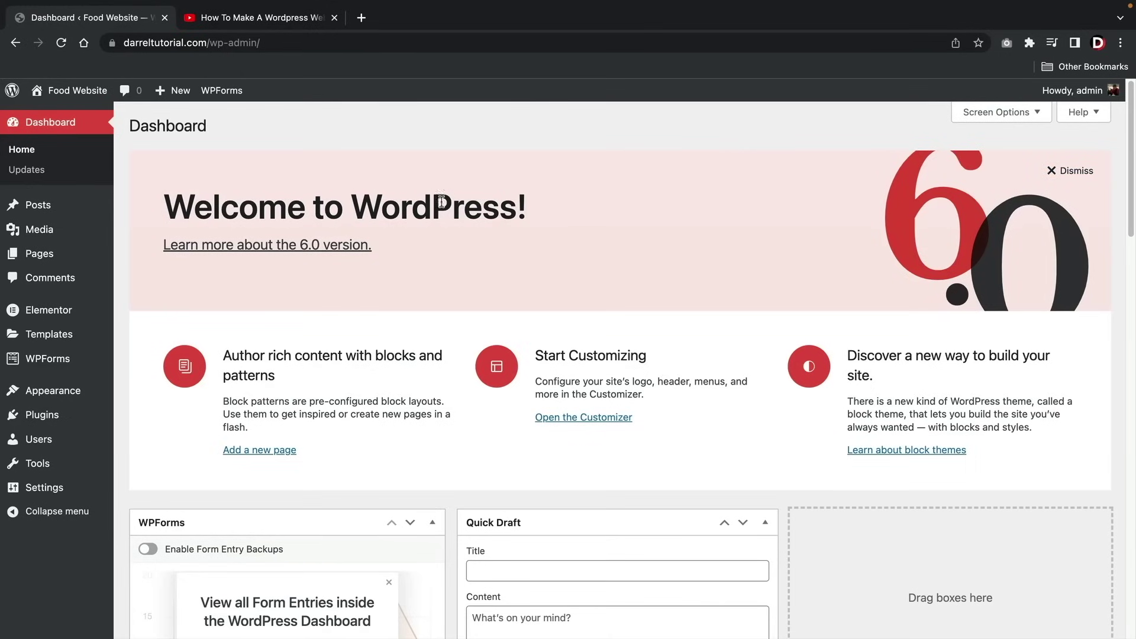
Search plugins for 'woocommerce', install WooCommerce and start activating it.
mouse_move(37, 420)
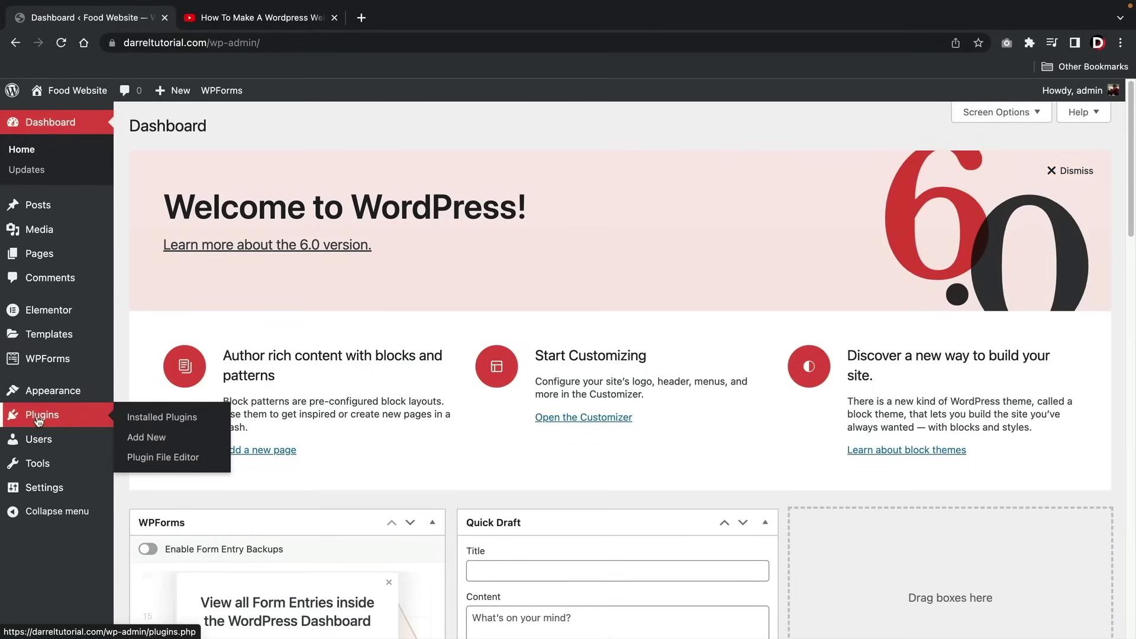
click(144, 438)
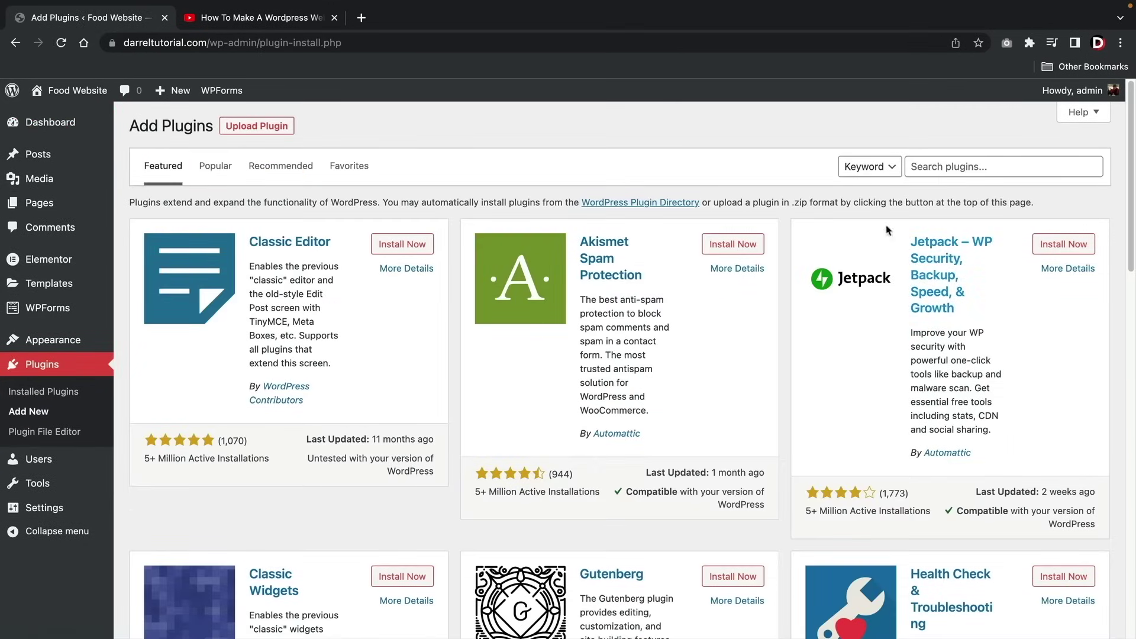
click(932, 173)
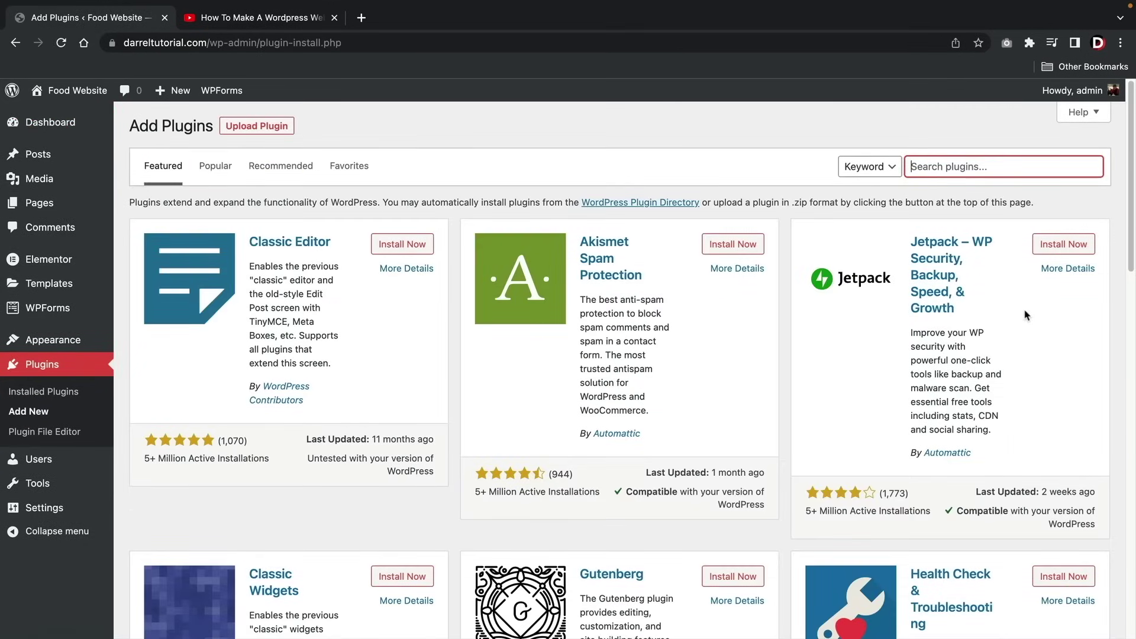
text(woocommerc)
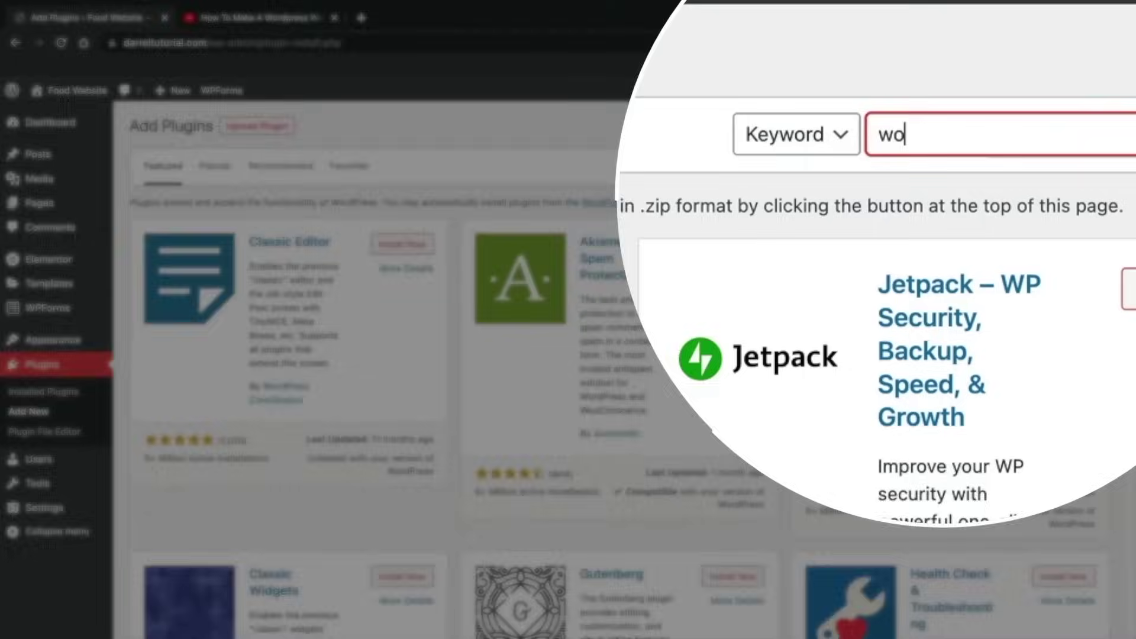
text(e)
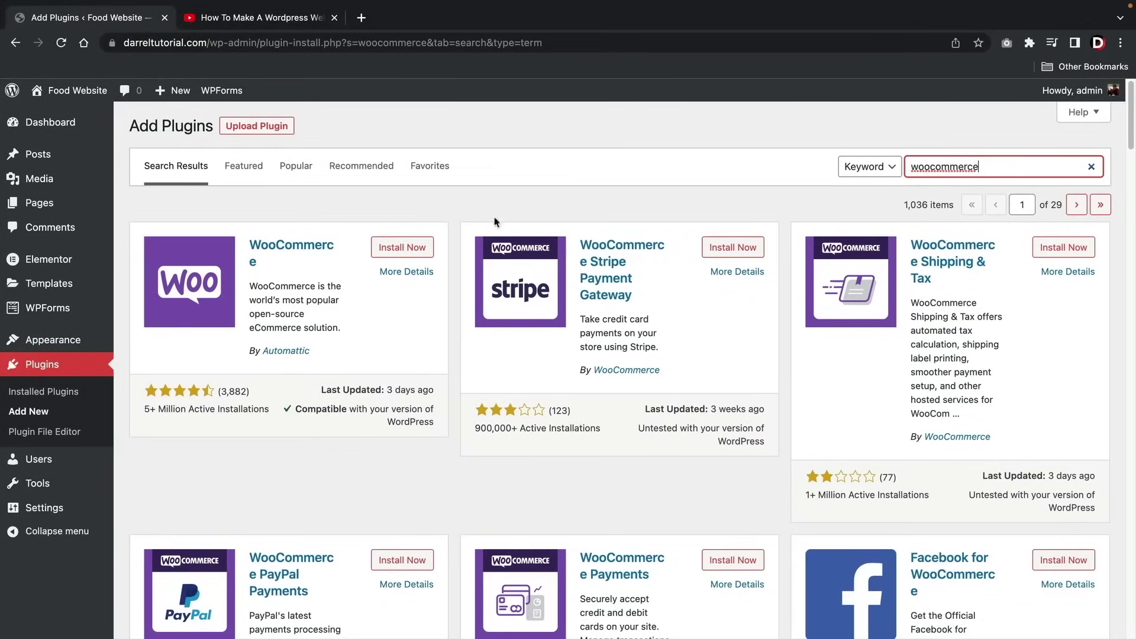
click(400, 249)
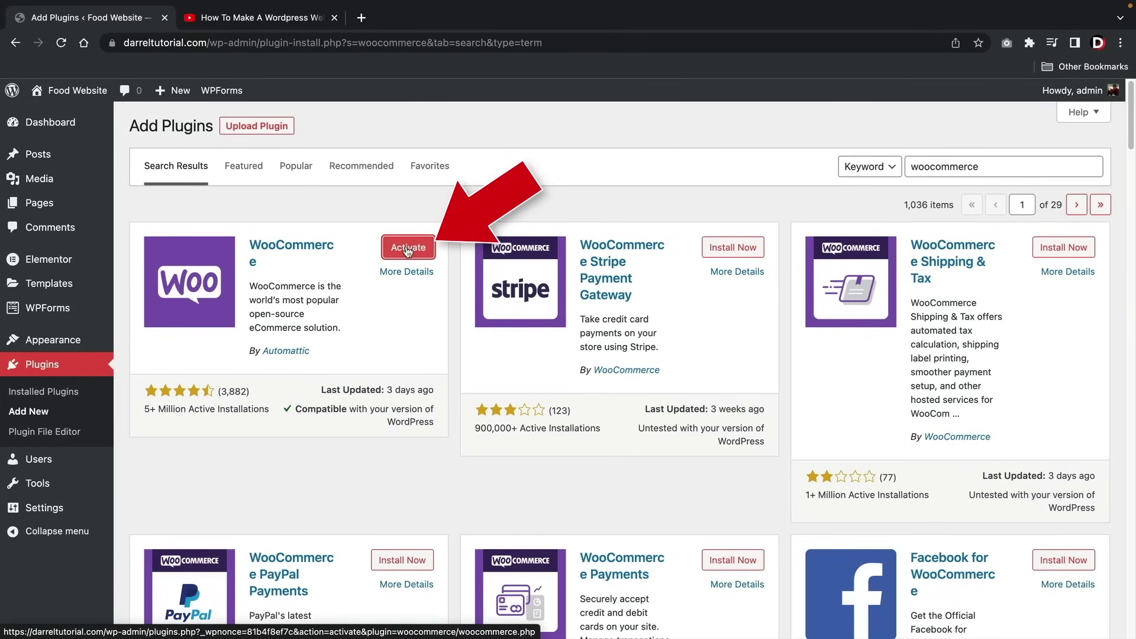
click(408, 248)
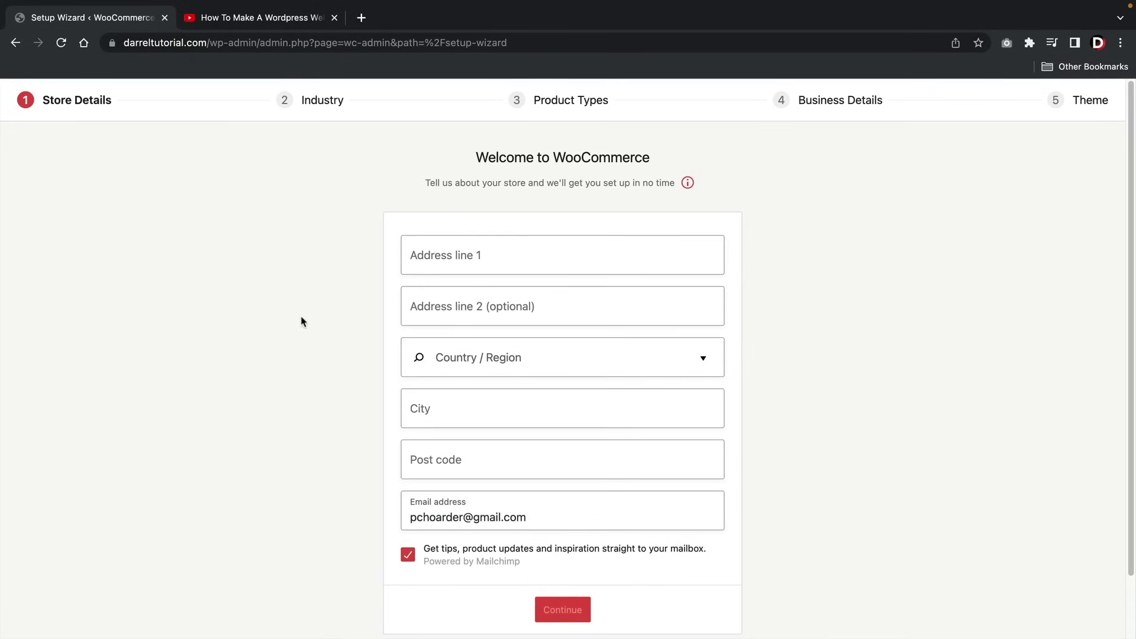
Skip the WooCommerce store details and answer No thanks to usage tracking.
scroll(302, 321, down, 2)
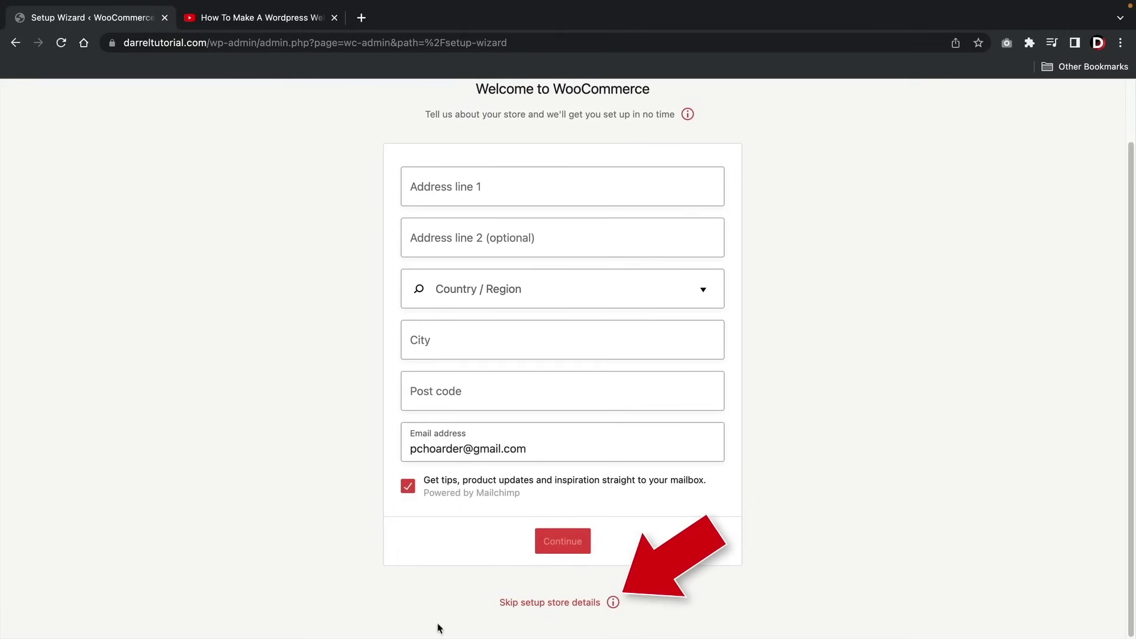
click(532, 603)
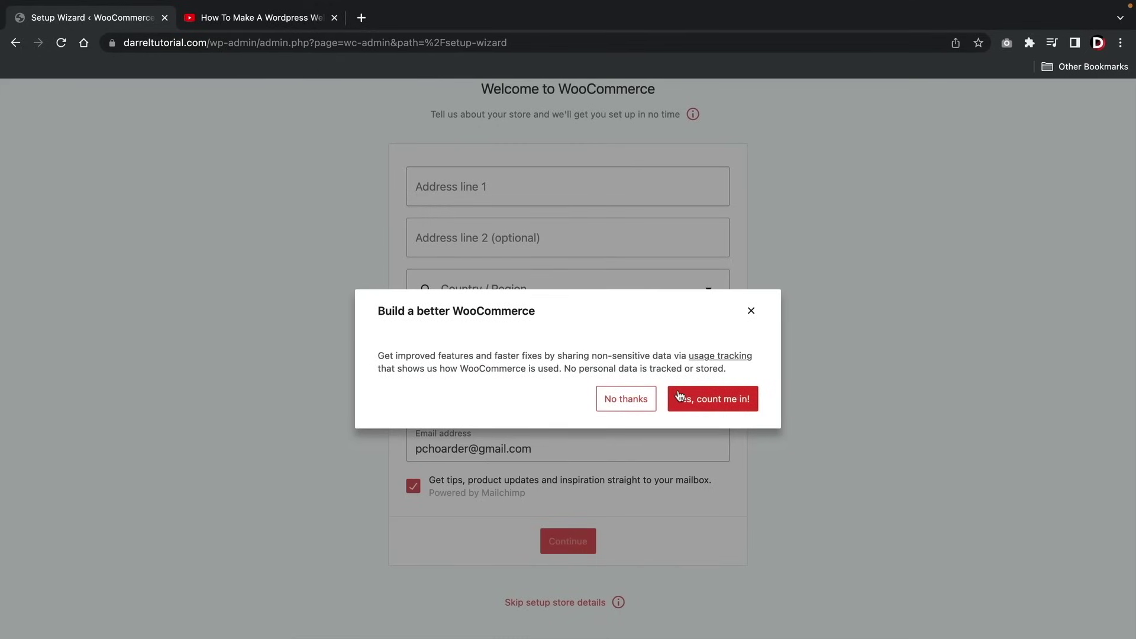
click(630, 401)
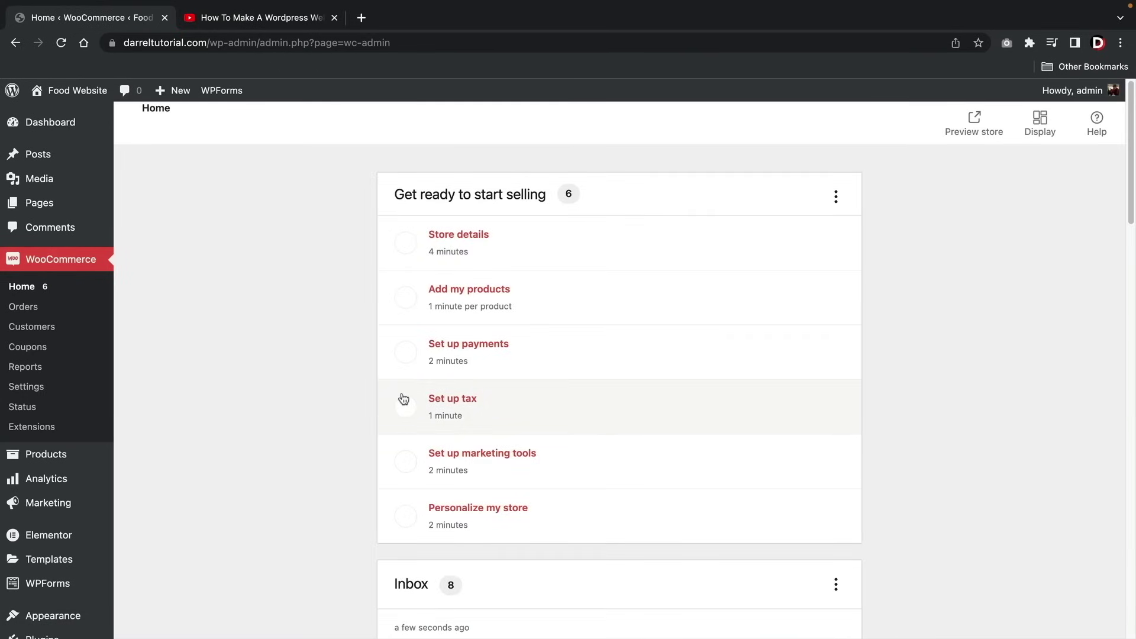
scroll(56, 379, down, 3)
mouse_move(52, 497)
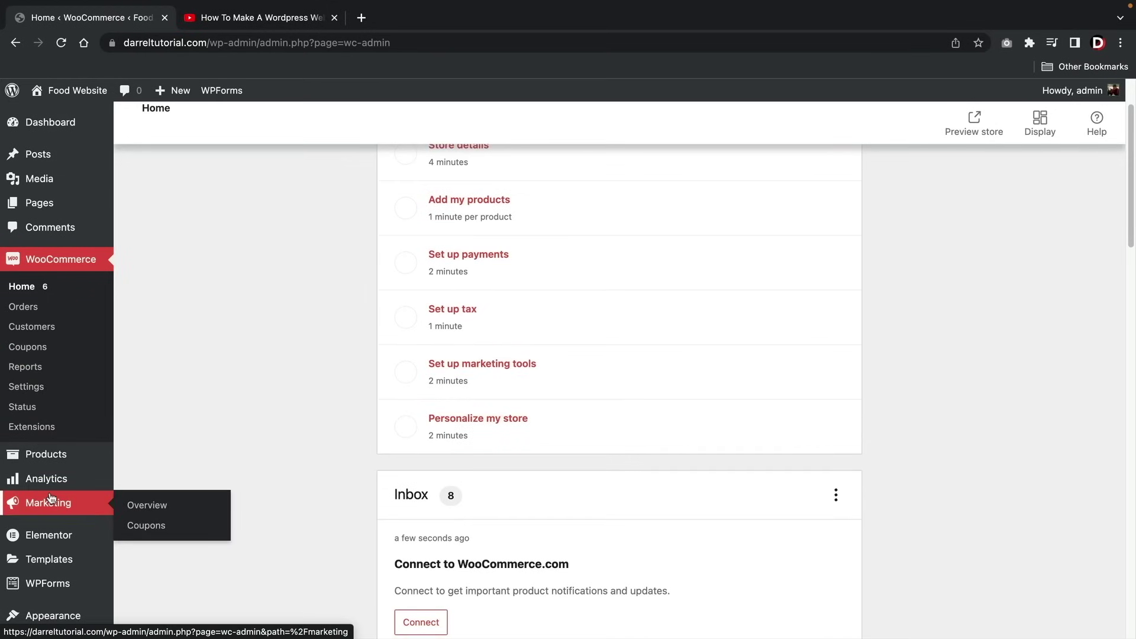
scroll(66, 615, down, 1)
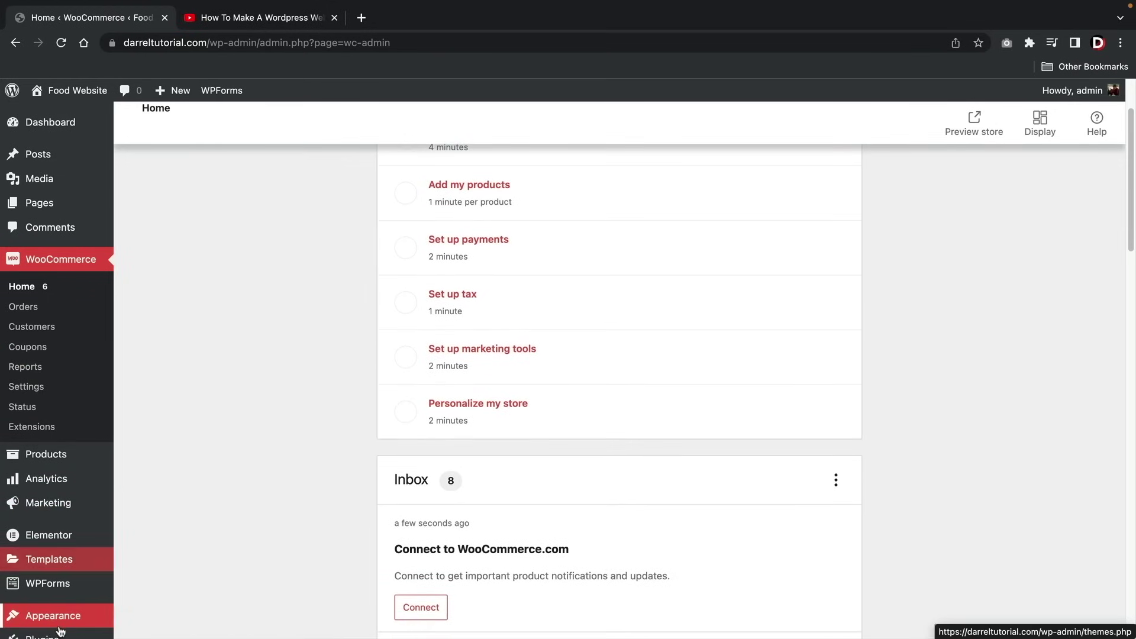
scroll(60, 637, down, 2)
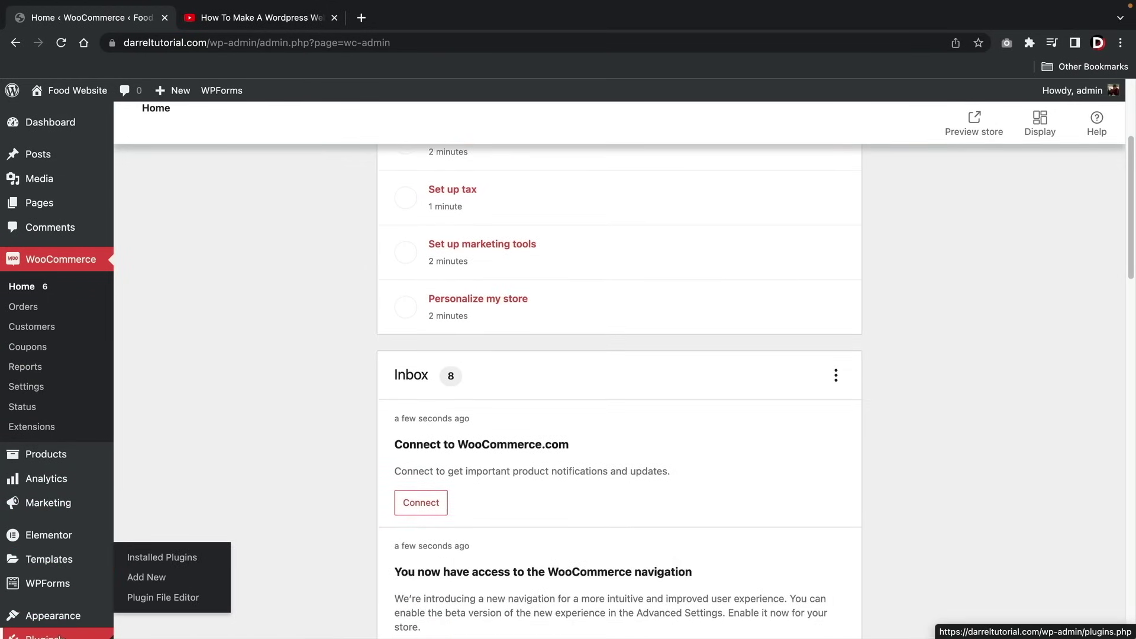
Search plugins for 'wpcafe', then install and activate WPCafe – Food Menu.
click(143, 585)
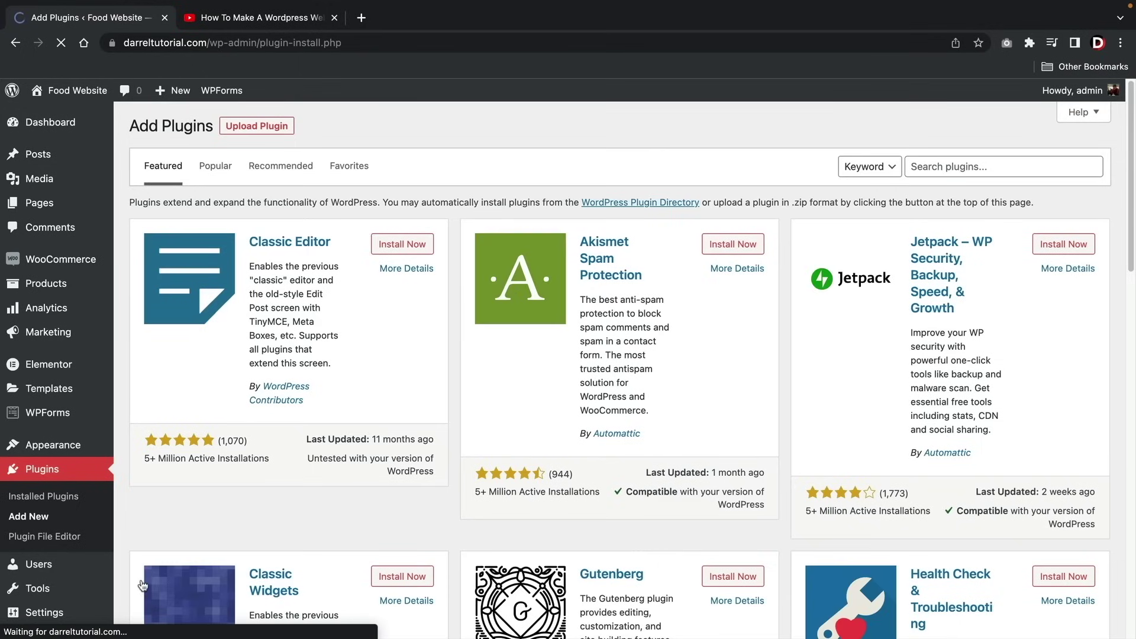
click(1036, 161)
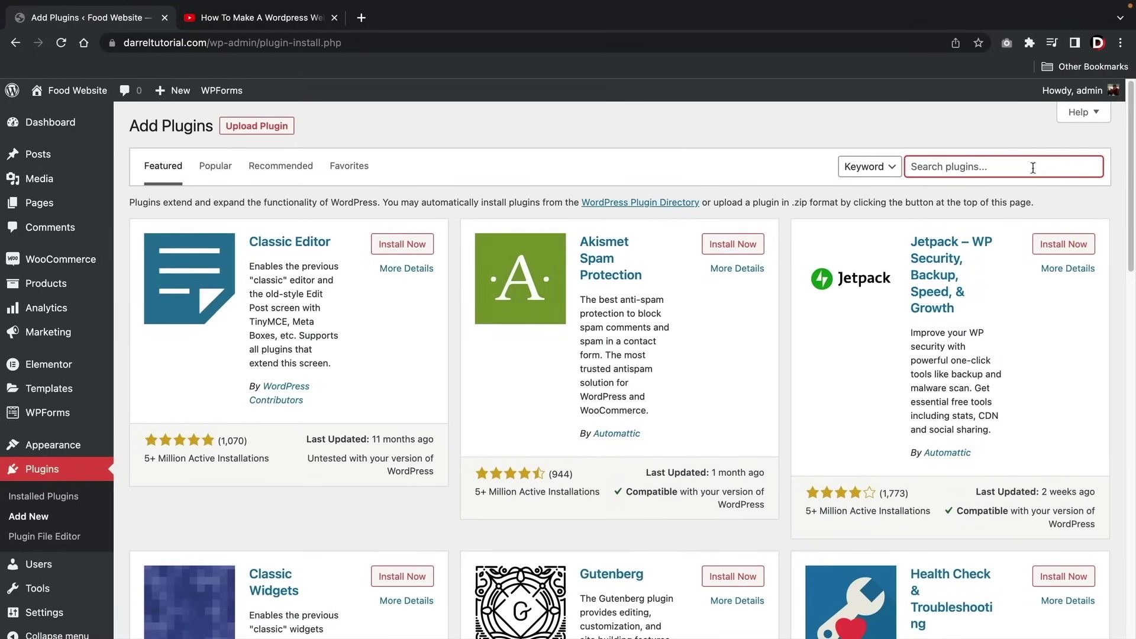
text(wpcafe)
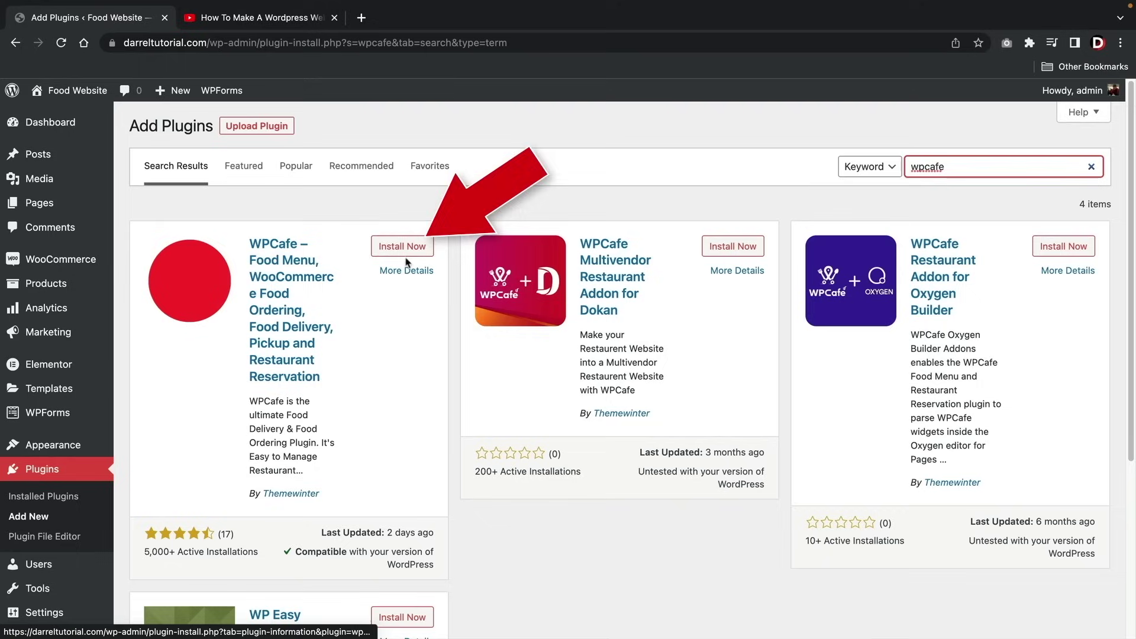
click(402, 249)
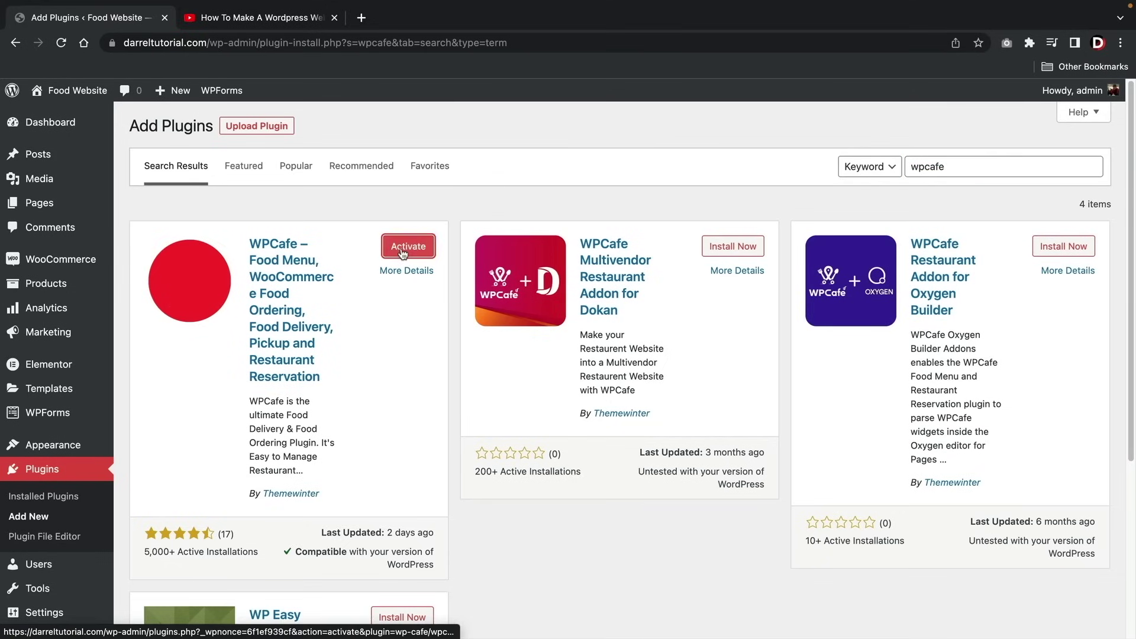
click(402, 250)
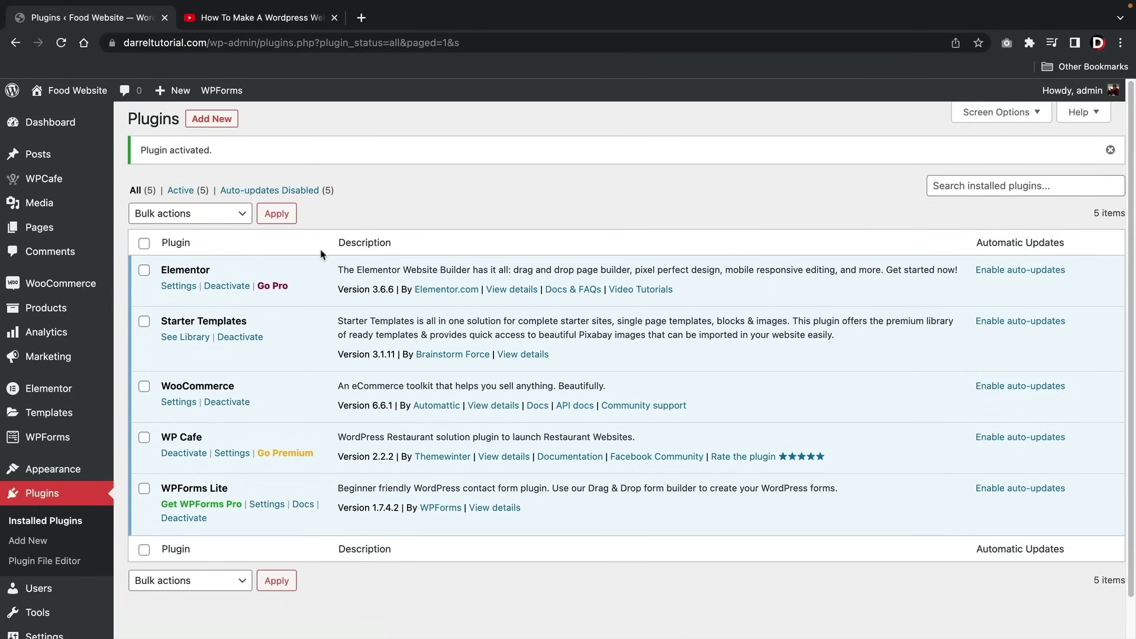
Open the WPCafe Dashboard and scroll through its reservations, sales and report figures.
mouse_move(30, 180)
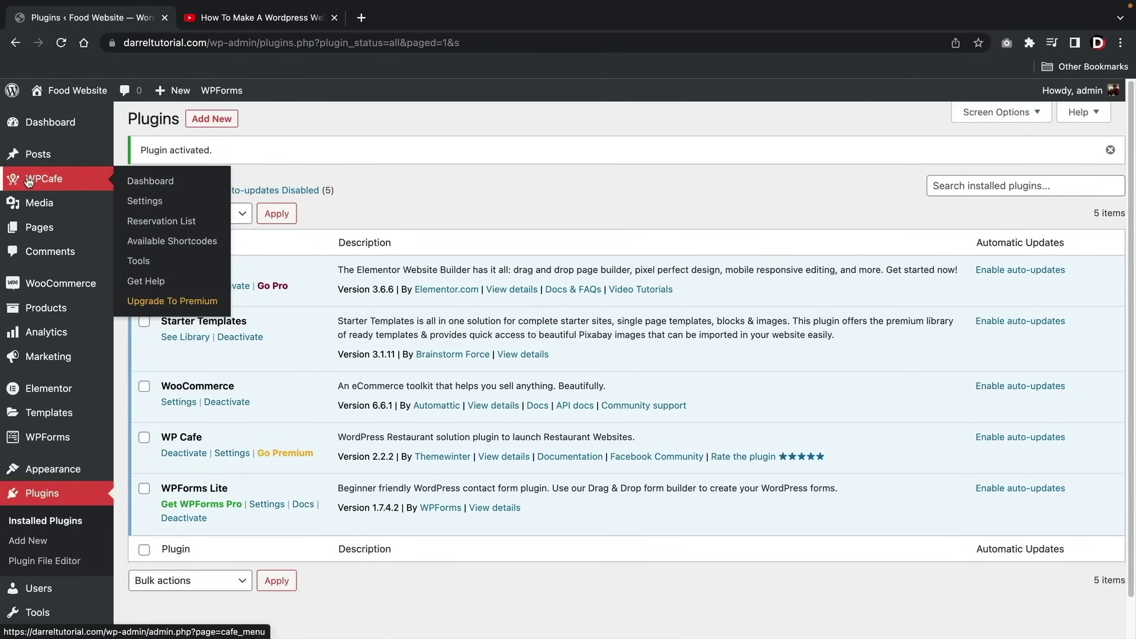
click(152, 187)
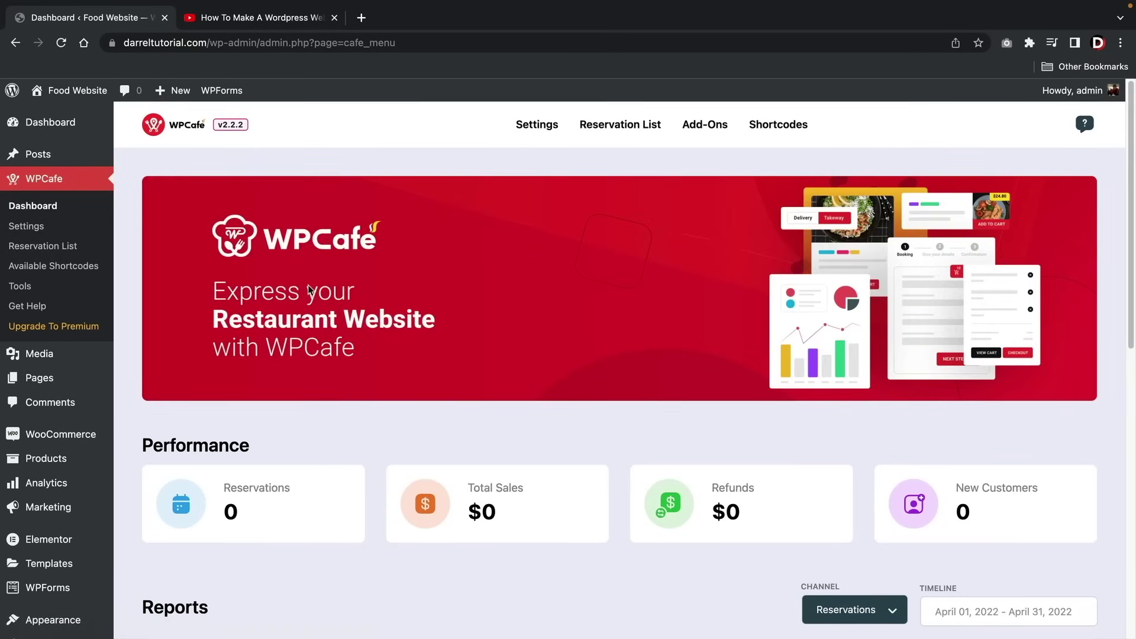
scroll(469, 287, down, 3)
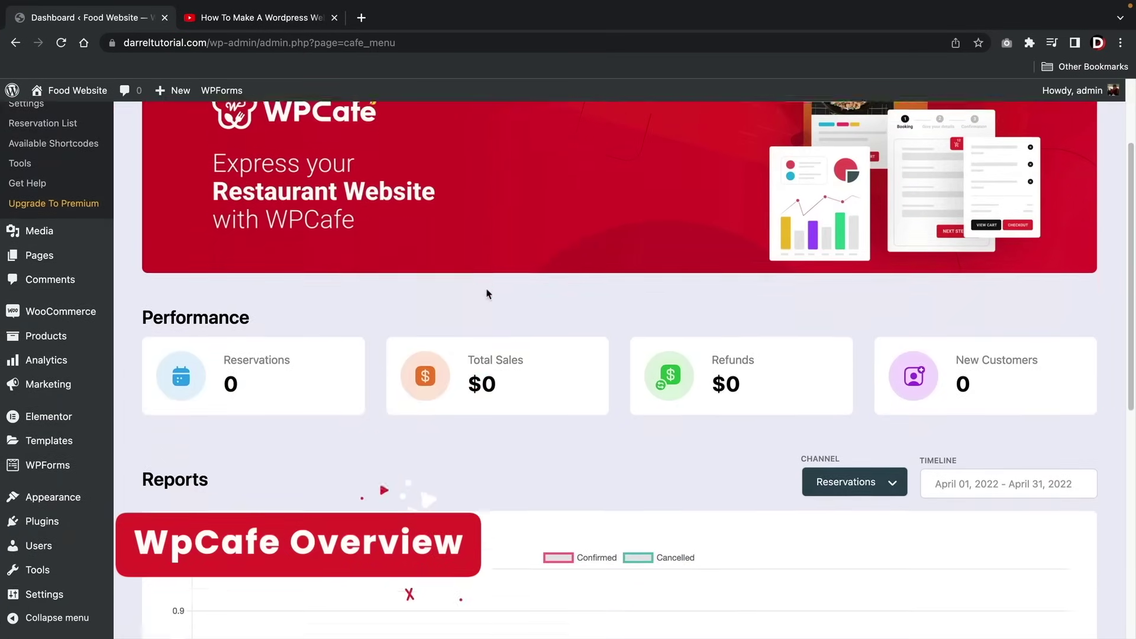
scroll(489, 293, down, 6)
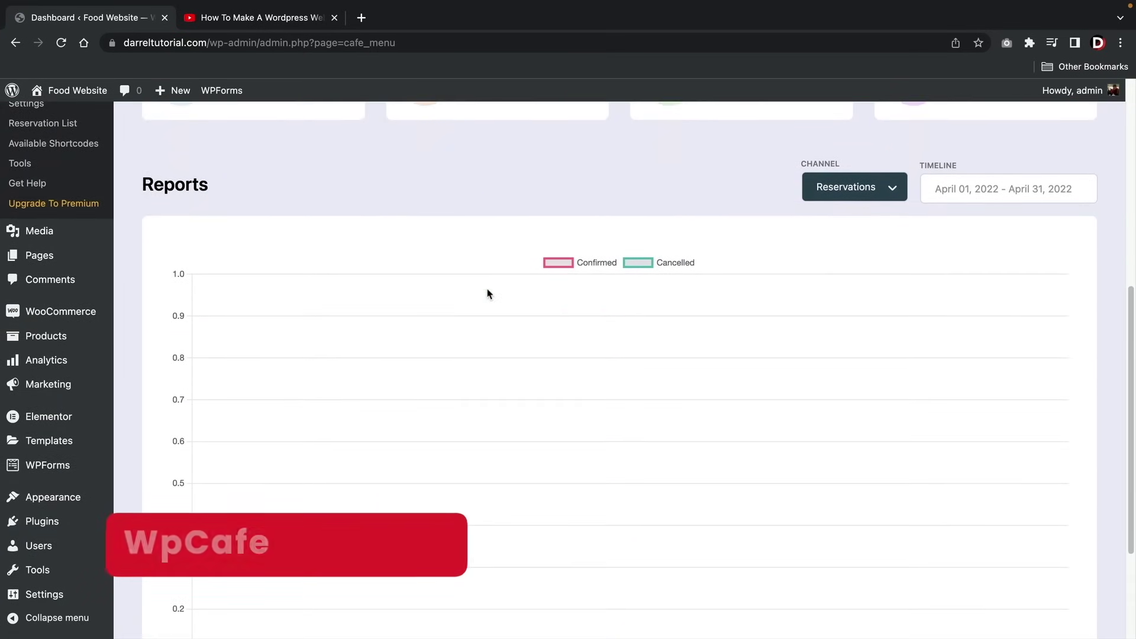
scroll(489, 293, down, 1)
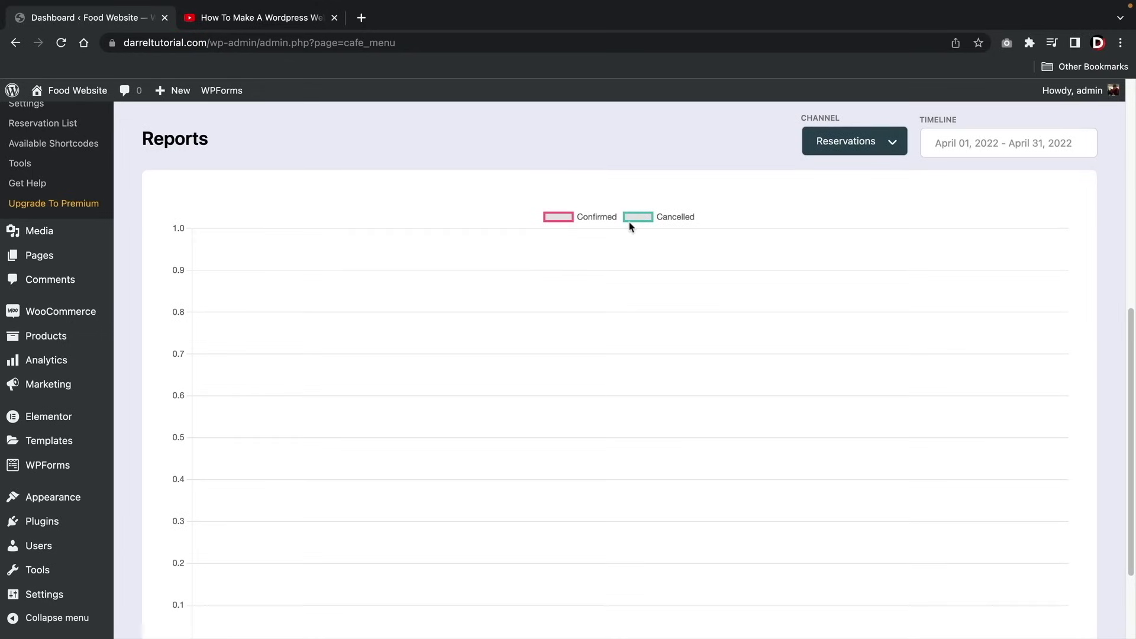
scroll(557, 340, down, 4)
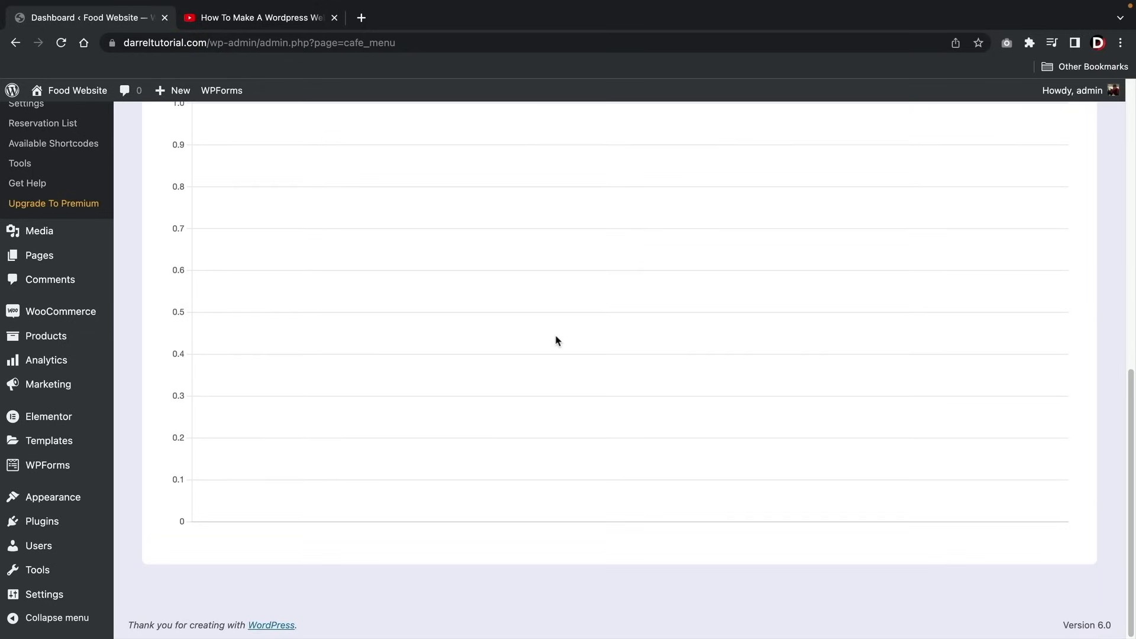
scroll(487, 383, up, 12)
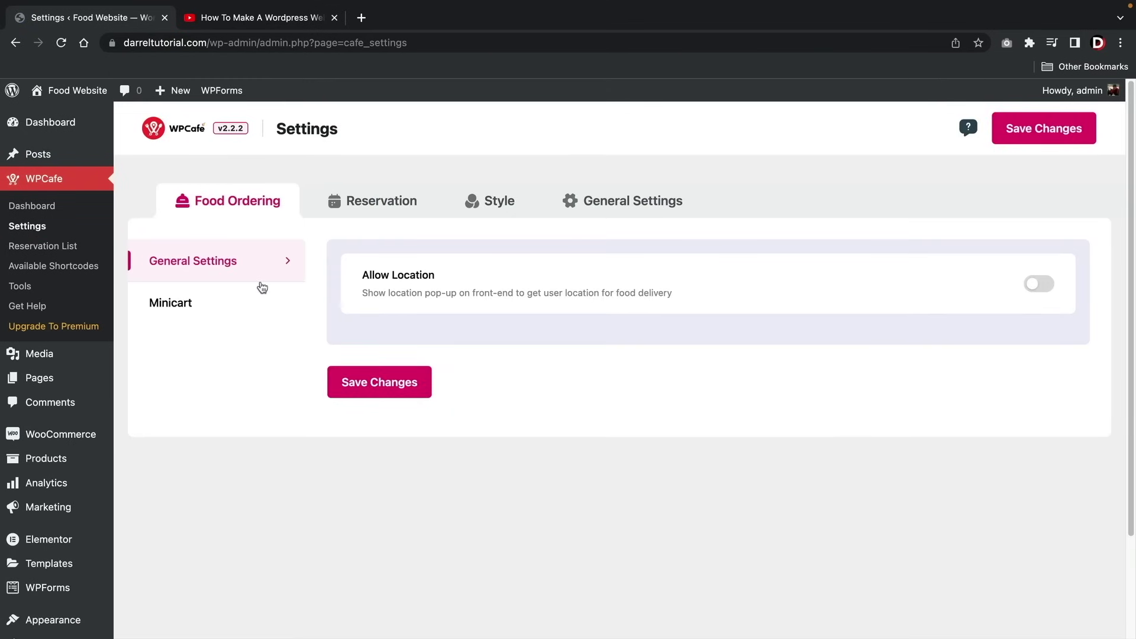
Review the Minicart settings, keeping the mini cart style as Style 1.
click(219, 310)
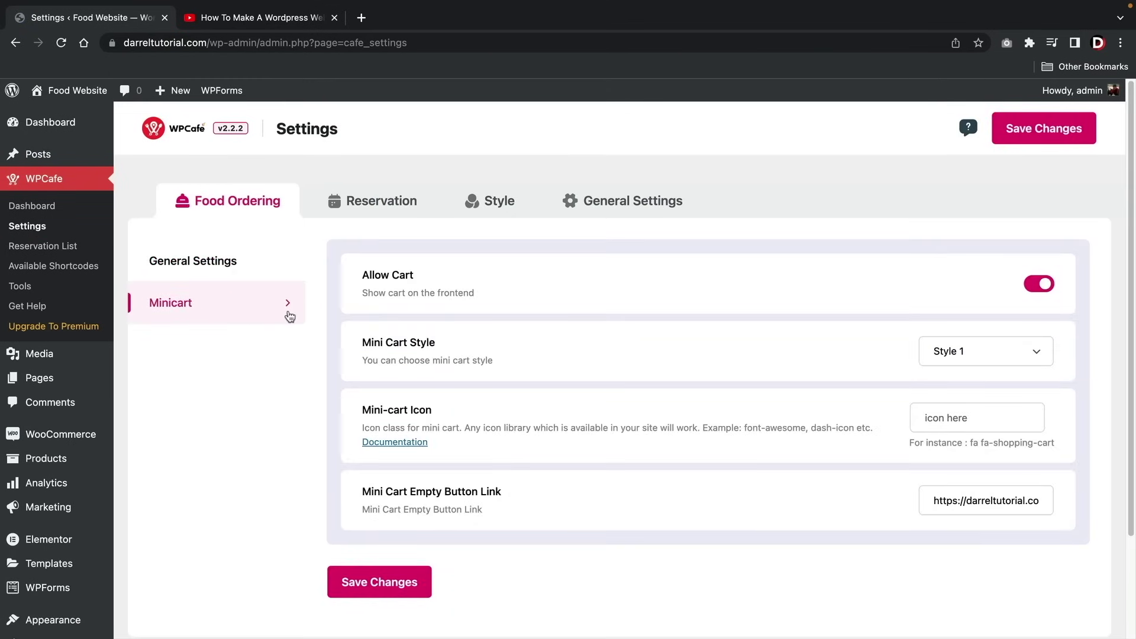
click(992, 360)
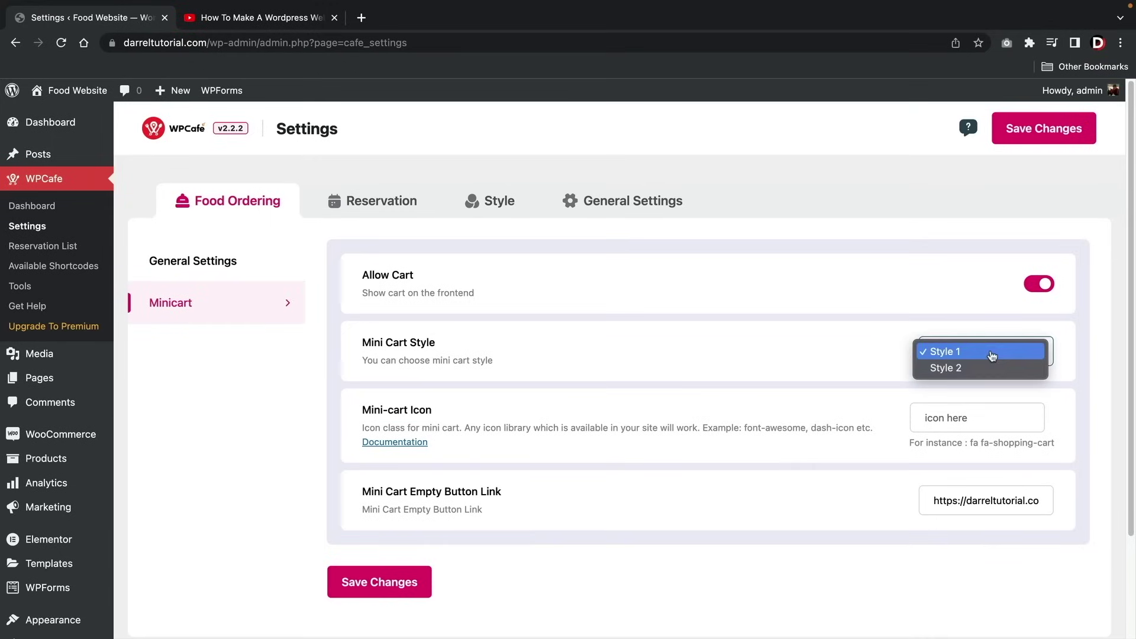
click(985, 355)
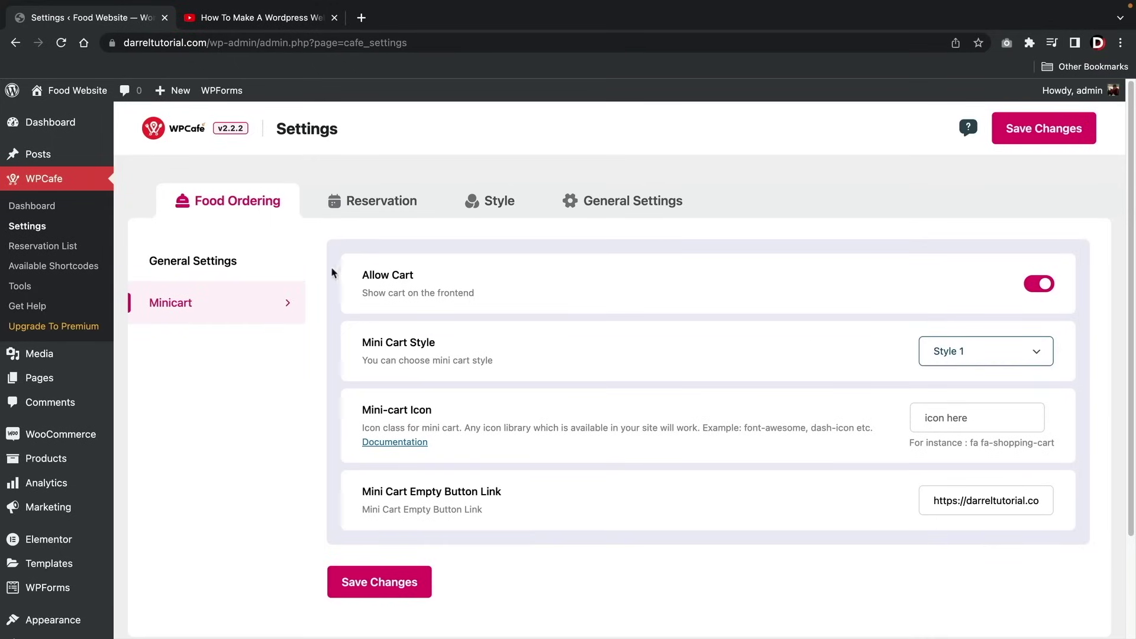
click(205, 261)
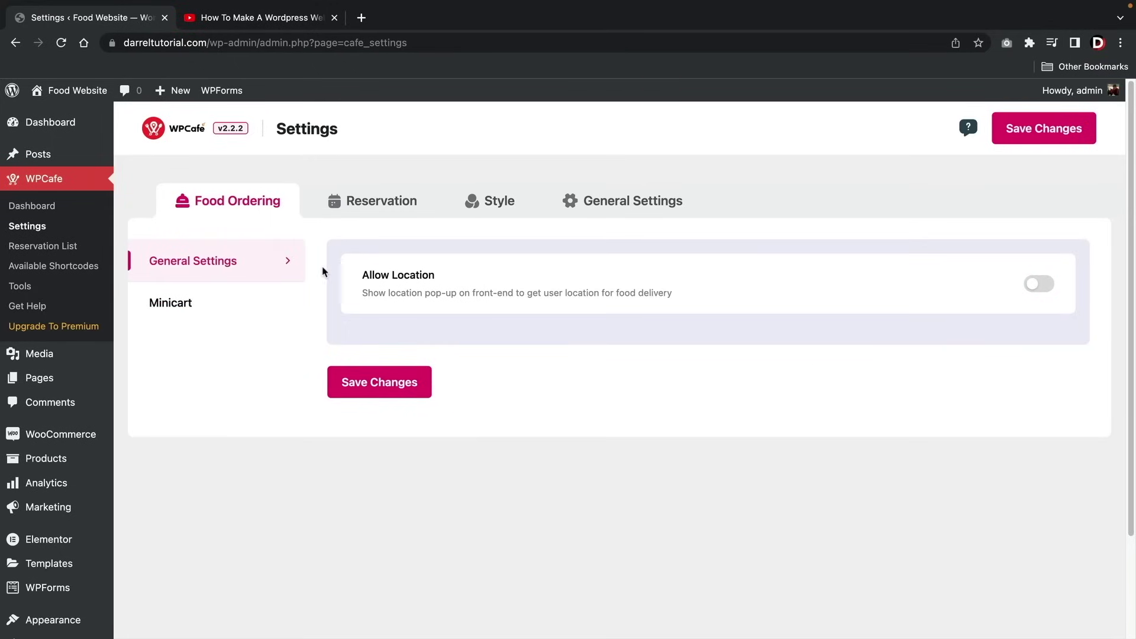
Browse the reservation, menu colour and date/time settings, leaving calendar language English.
click(379, 207)
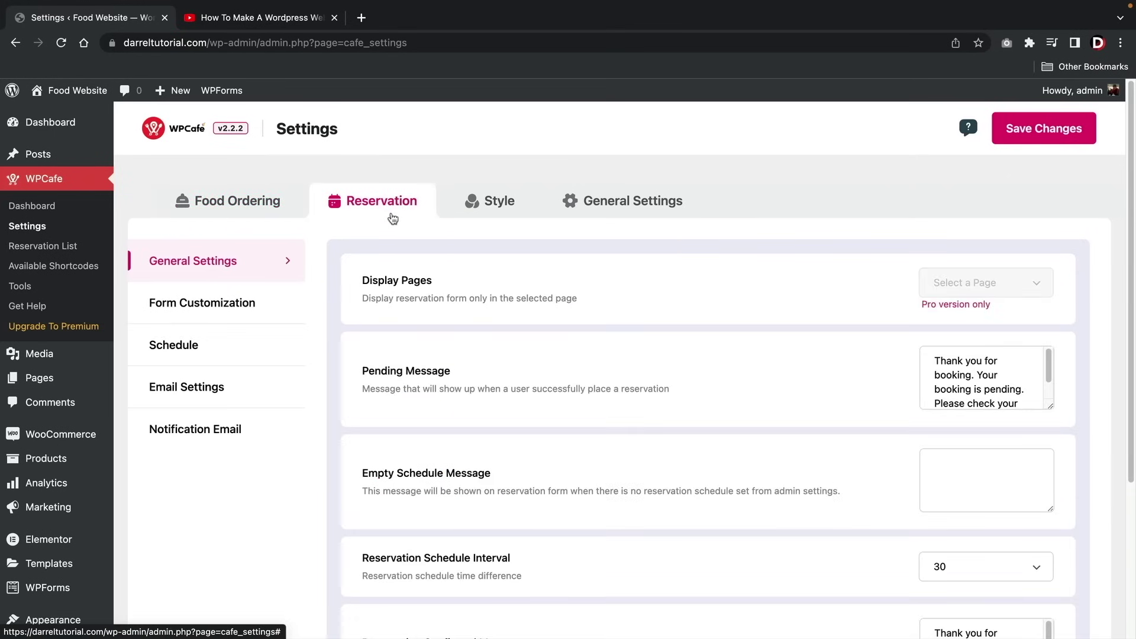
scroll(393, 218, down, 1)
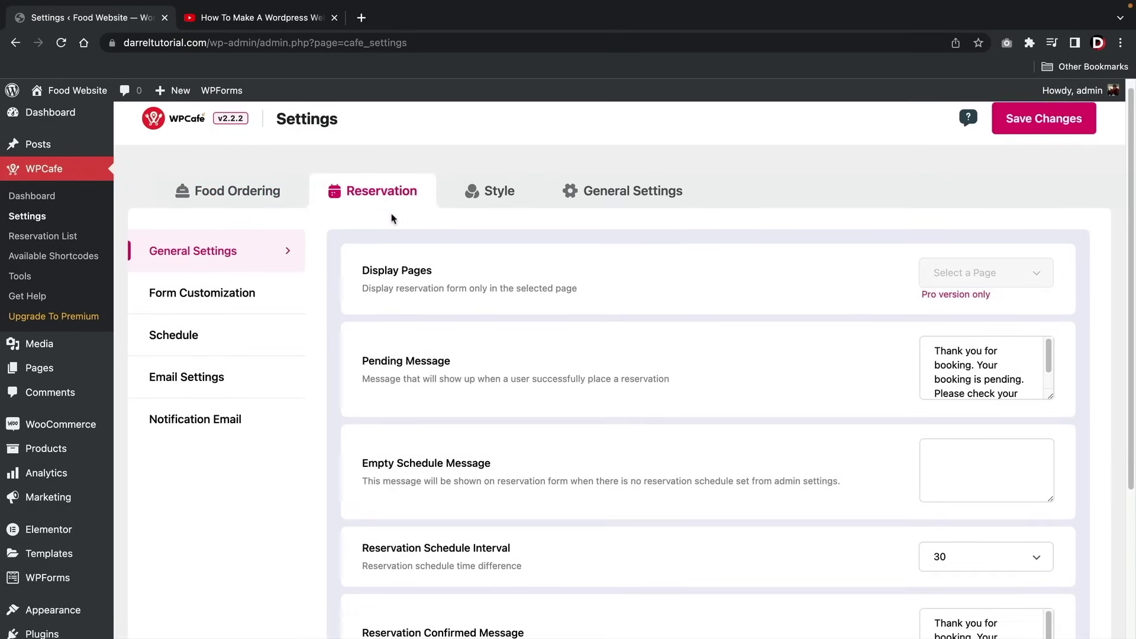
click(496, 198)
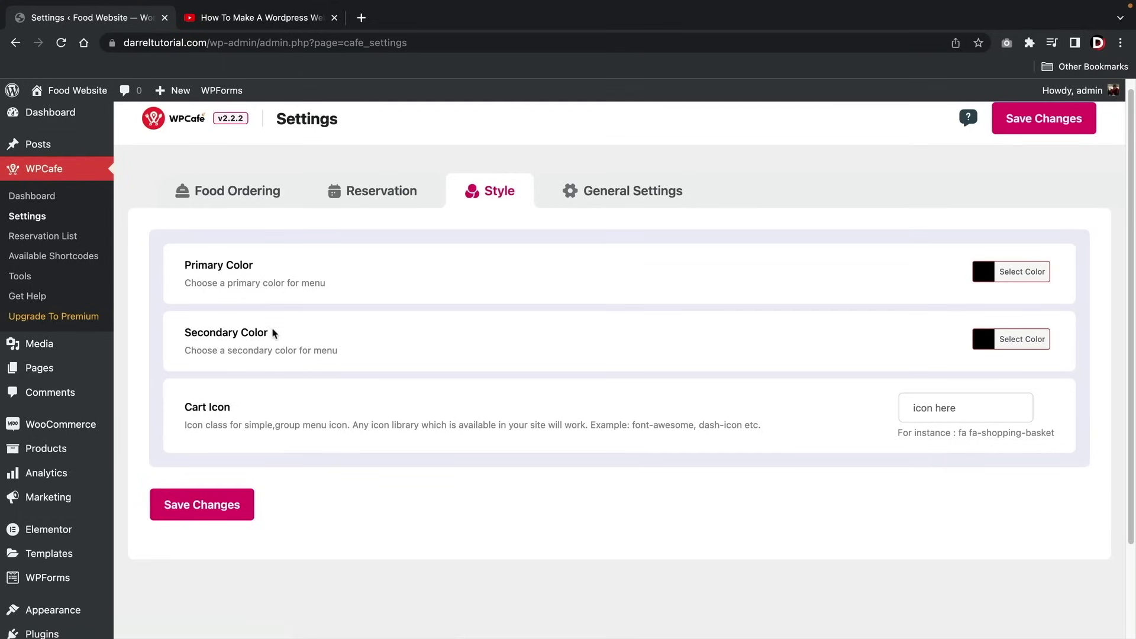
click(600, 196)
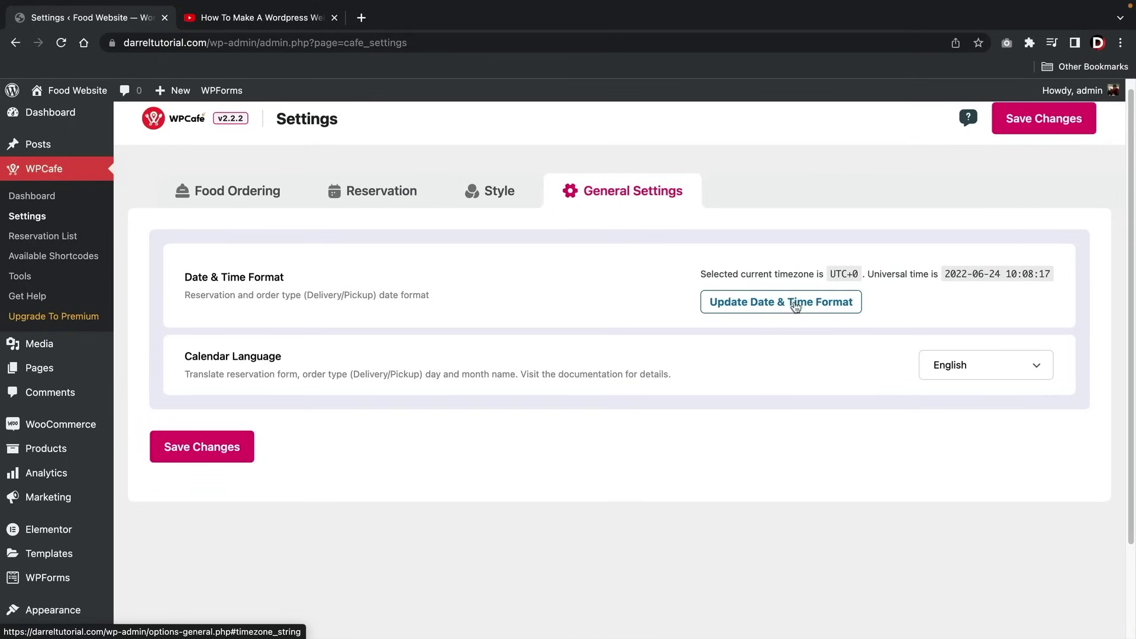
click(953, 365)
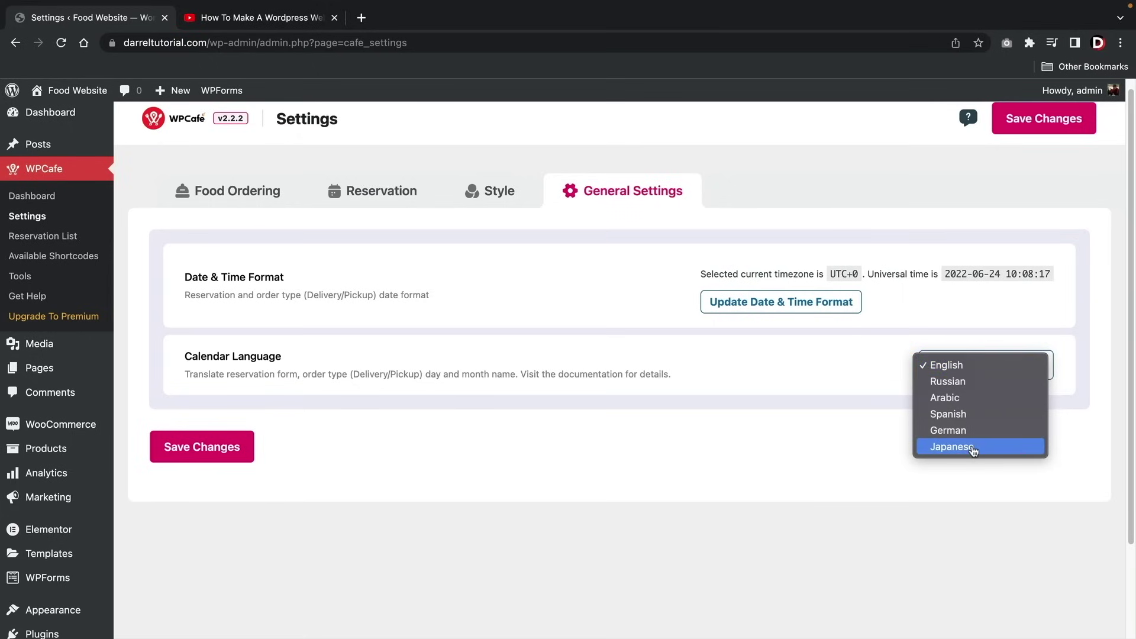
click(830, 448)
click(228, 189)
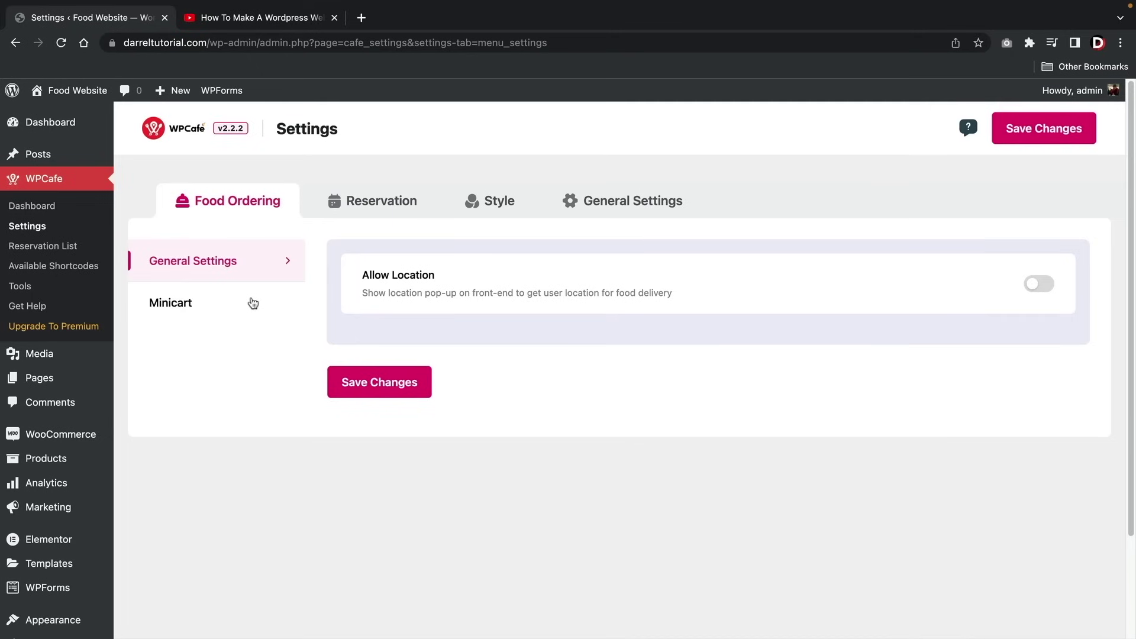
Check the empty floating cart on the live site, then return to the admin dashboard.
mouse_move(79, 102)
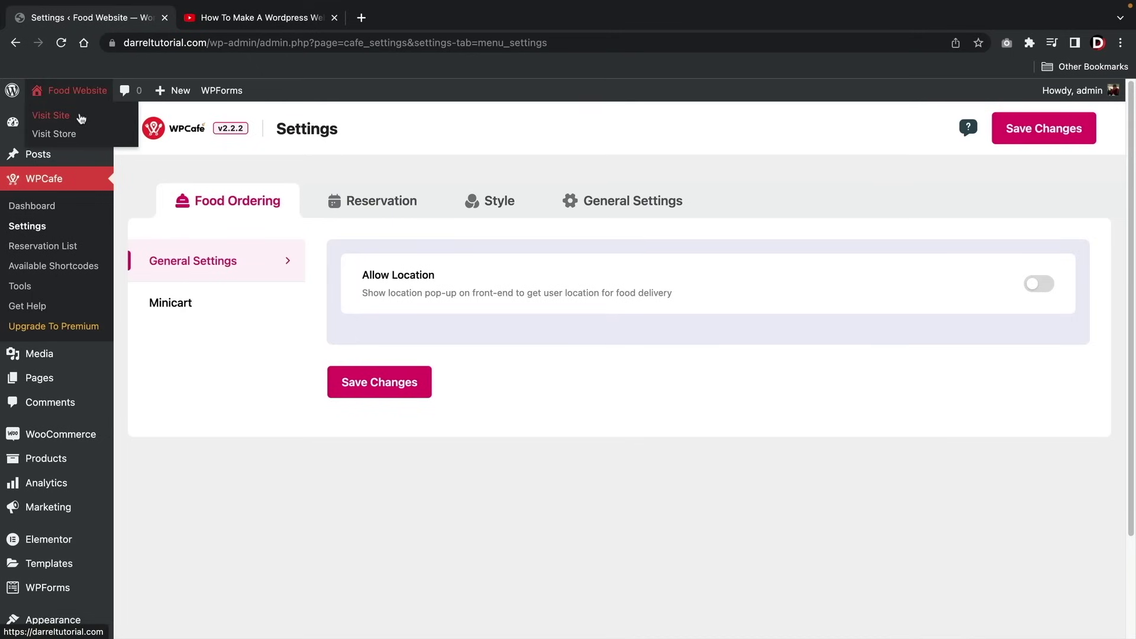
click(81, 122)
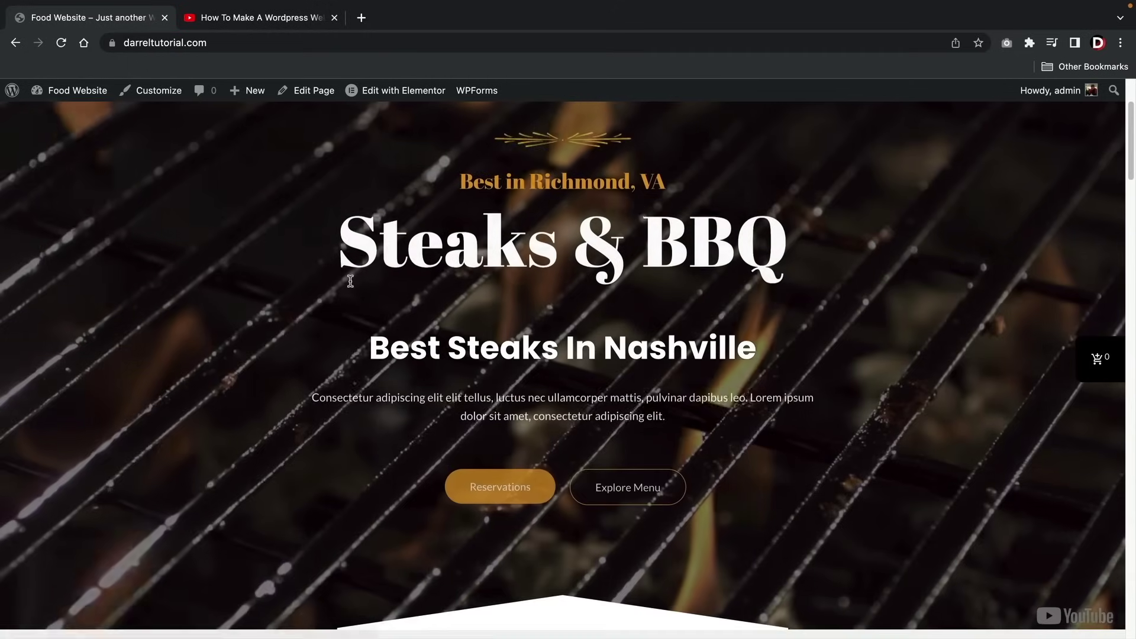
scroll(350, 281, down, 8)
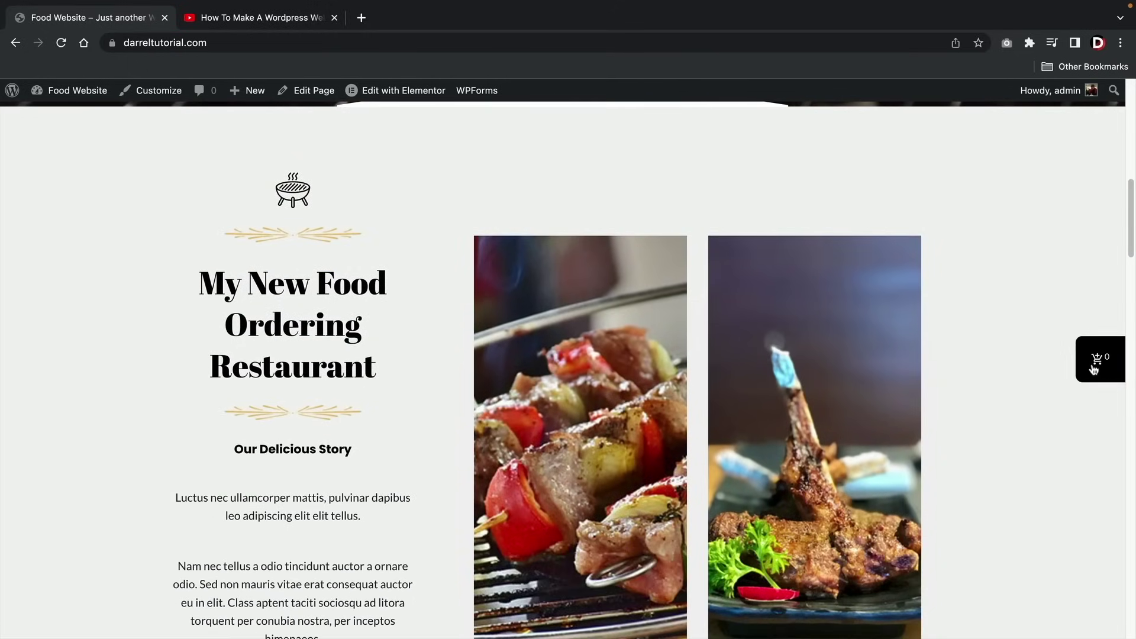
click(1093, 370)
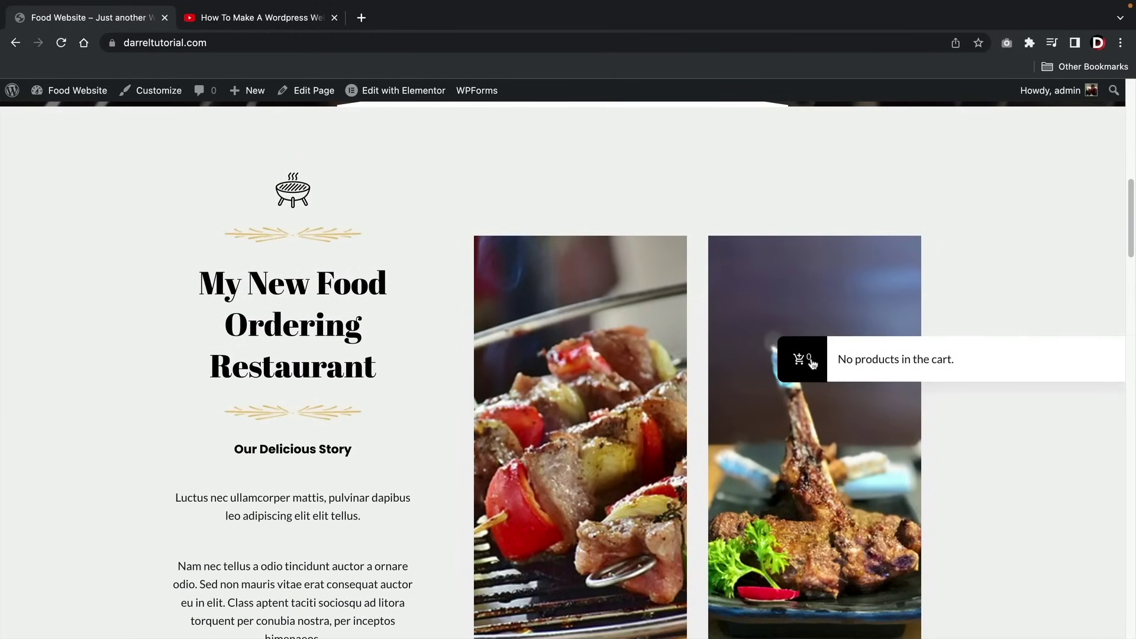
scroll(621, 326, up, 4)
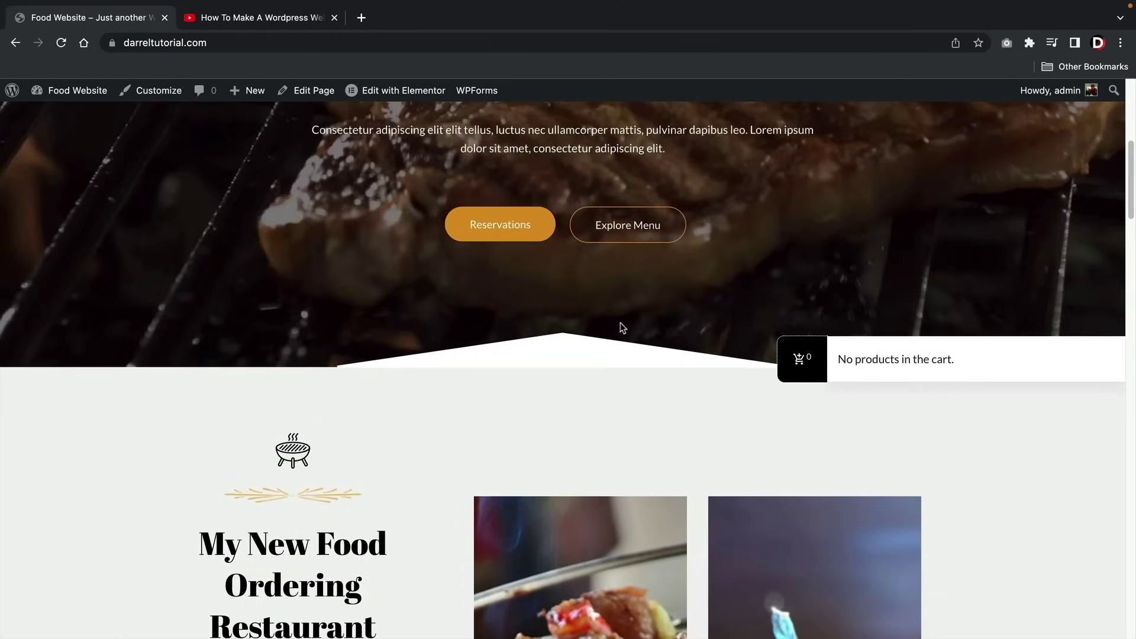
scroll(615, 324, up, 6)
click(798, 369)
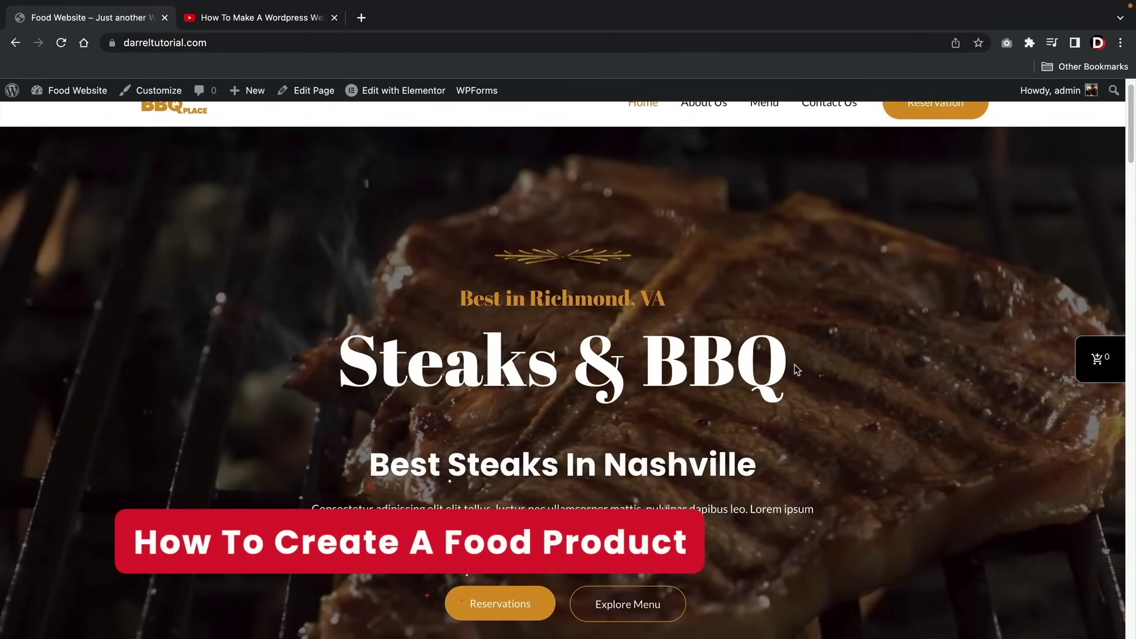
scroll(237, 207, down, 1)
mouse_move(80, 116)
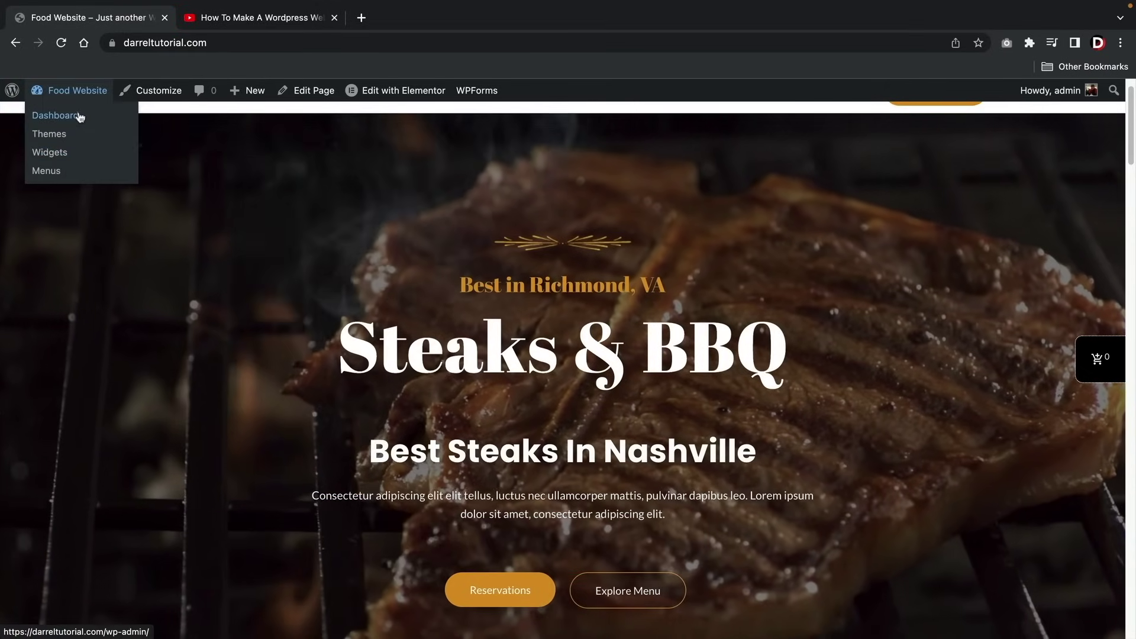
click(76, 118)
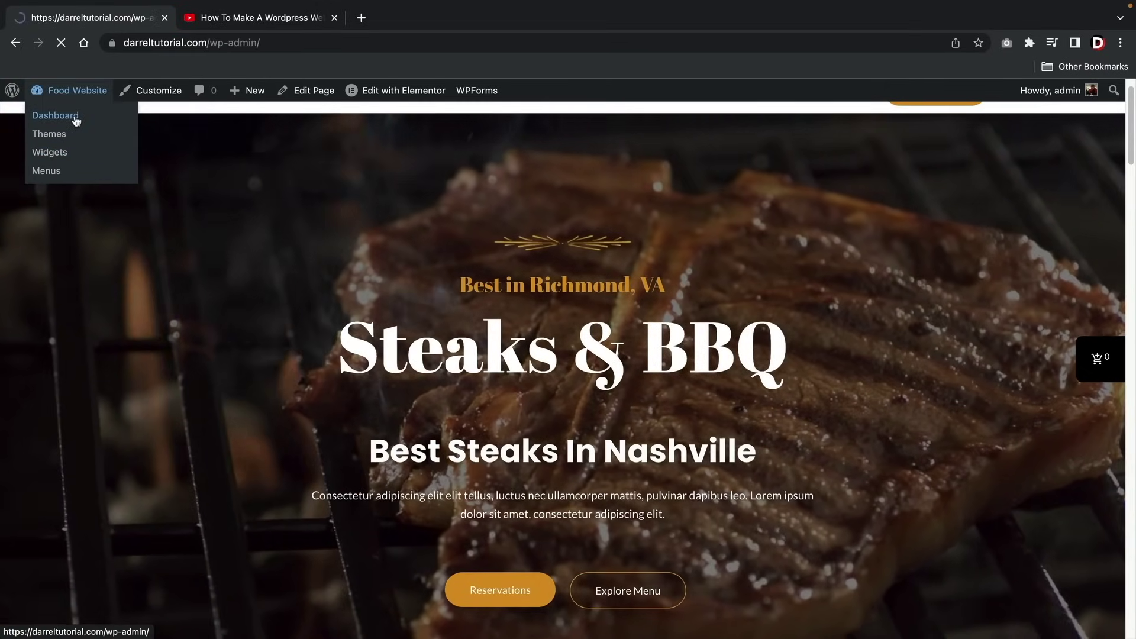
Start a new product named 'Chicken Wings' and place the caret in its description.
mouse_move(48, 362)
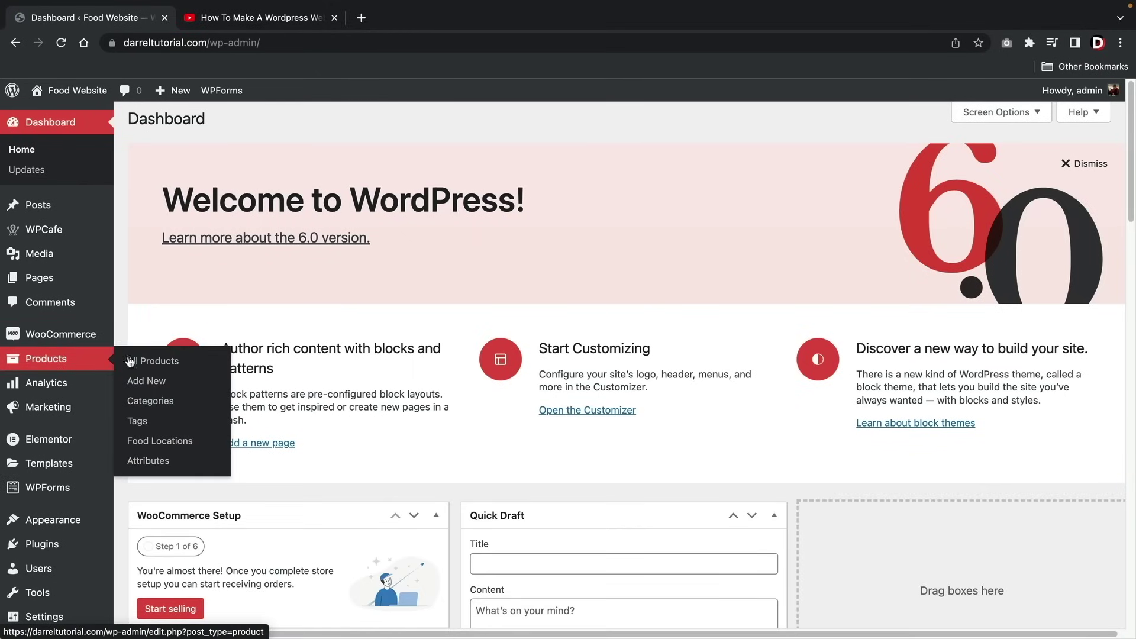
click(152, 386)
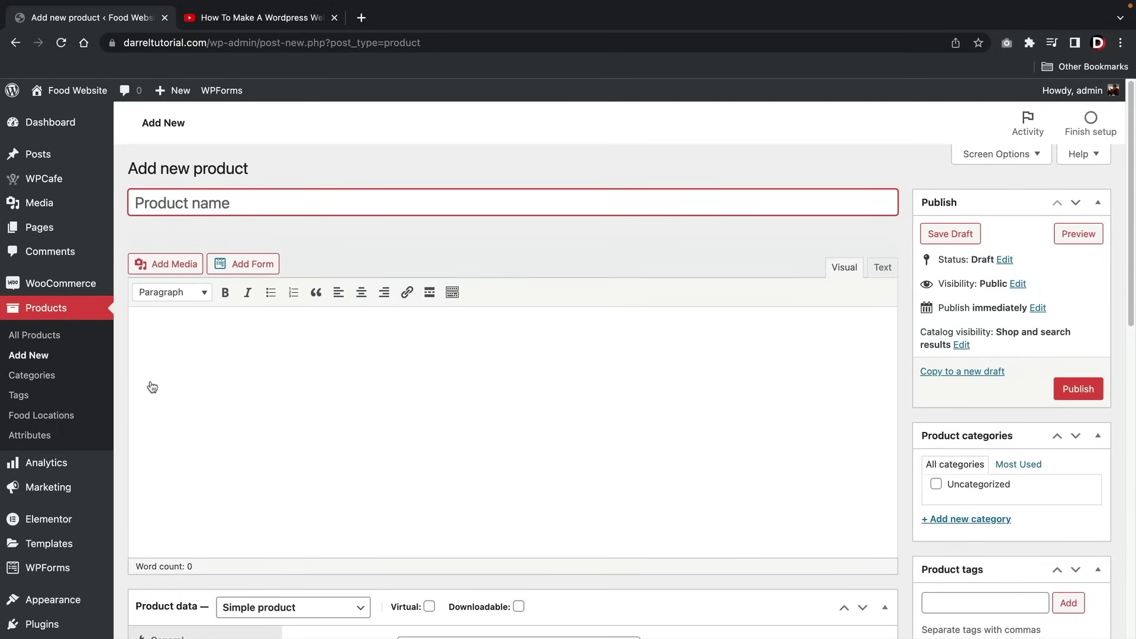
text(Chicken Win)
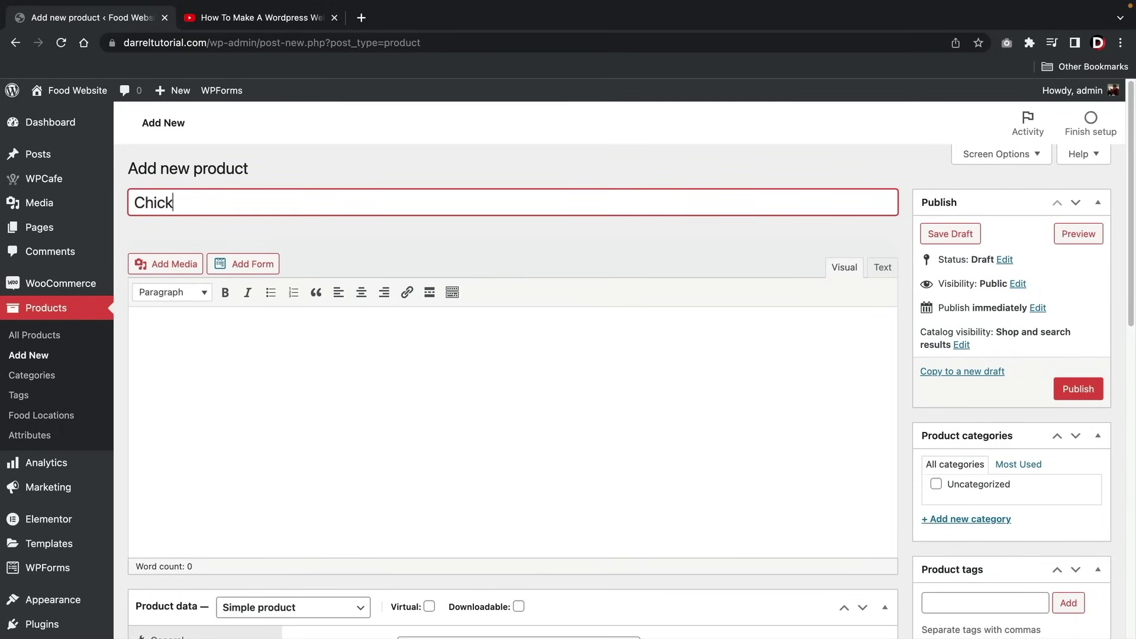
text(gs)
scroll(197, 324, down, 2)
scroll(198, 324, up, 2)
click(216, 341)
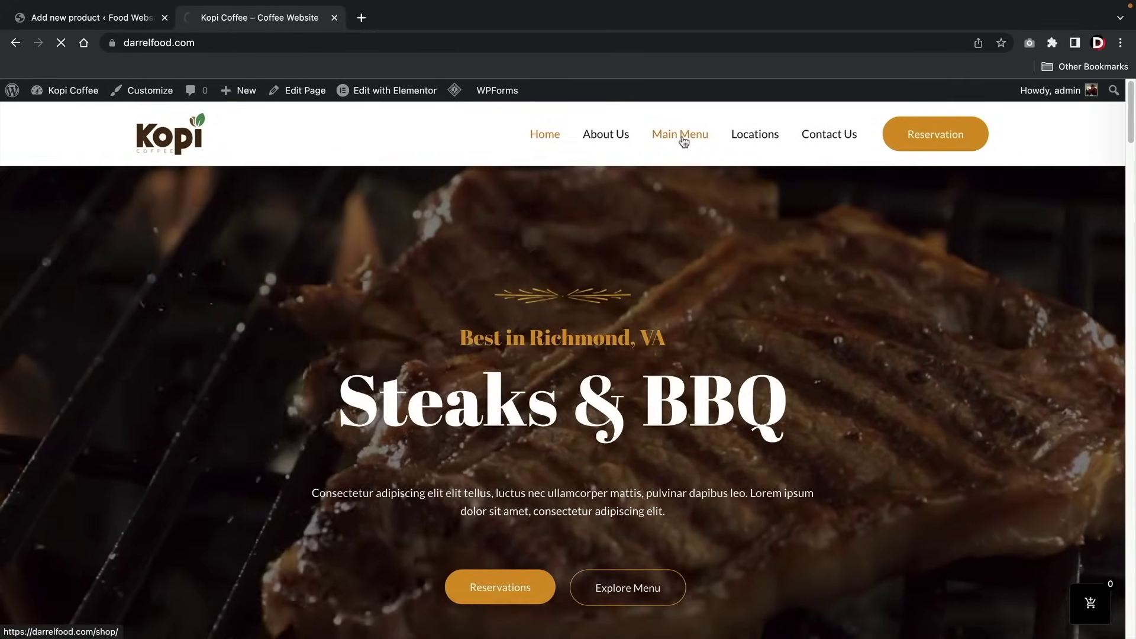
Open Premium Chicken Nuggets on the reference site and copy its description paragraph.
click(680, 136)
scroll(619, 194, down, 3)
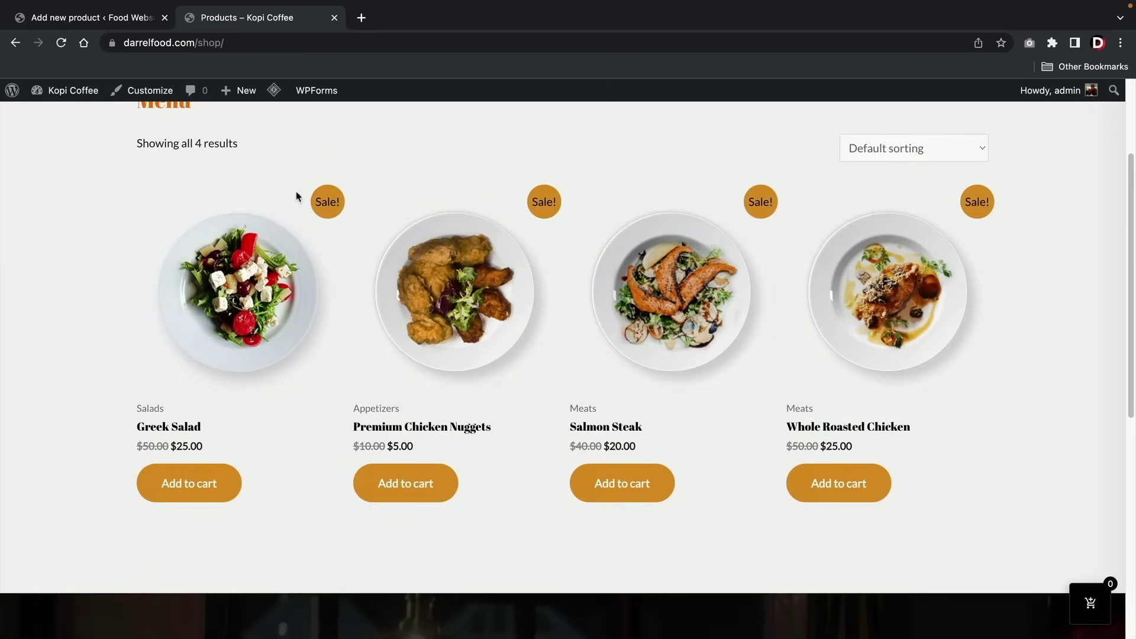
click(456, 290)
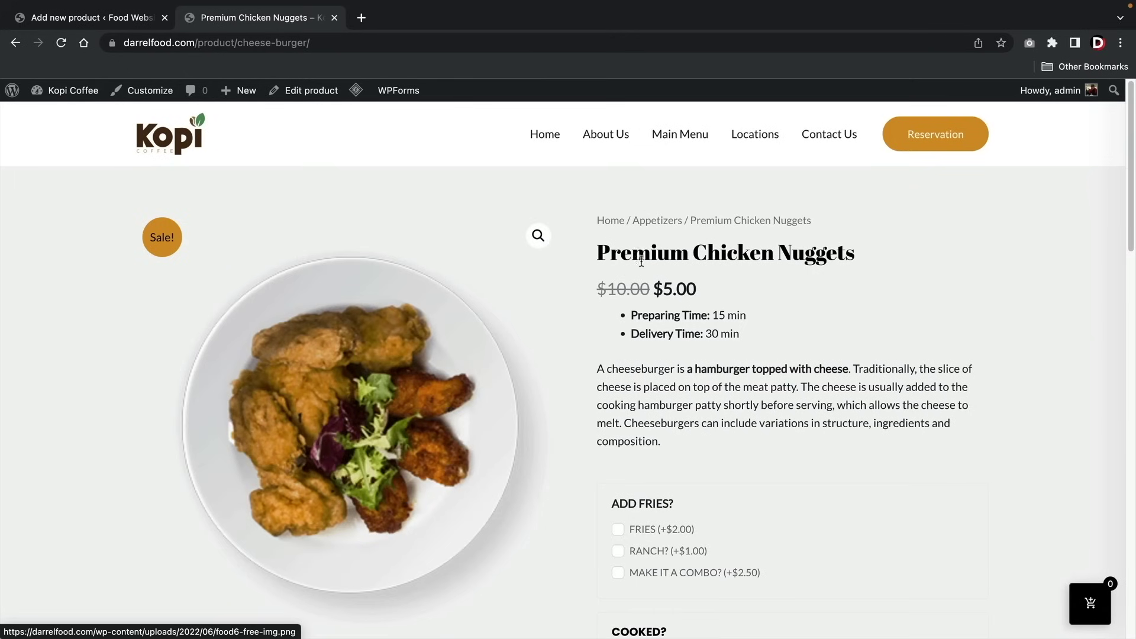
double_click(621, 239)
drag(620, 239, 780, 249)
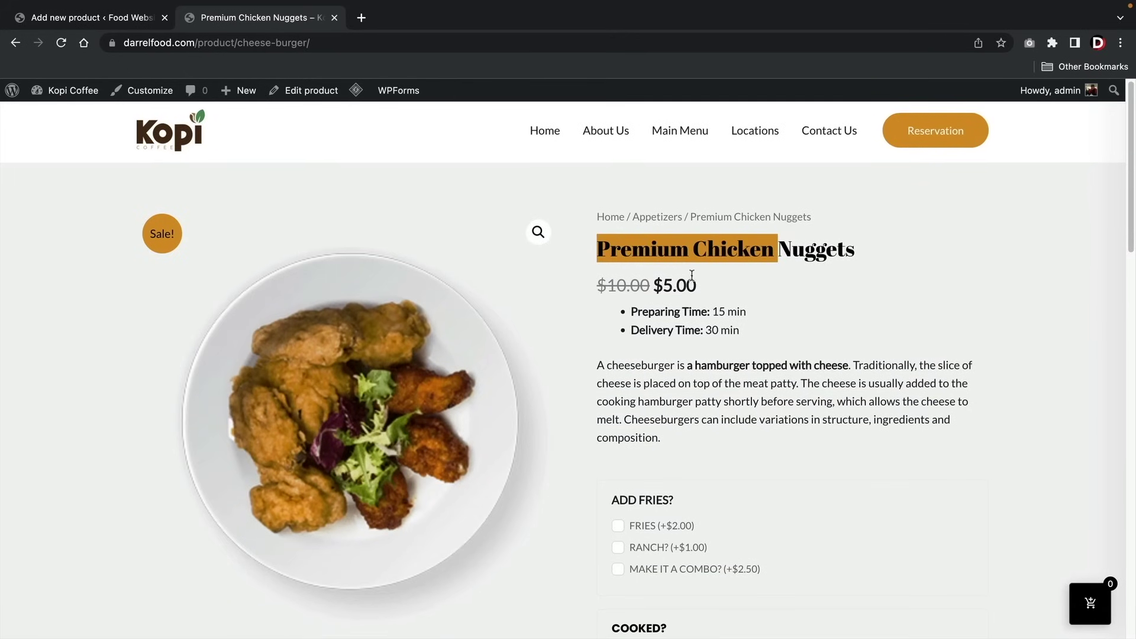
scroll(680, 278, down, 1)
drag(658, 290, 781, 317)
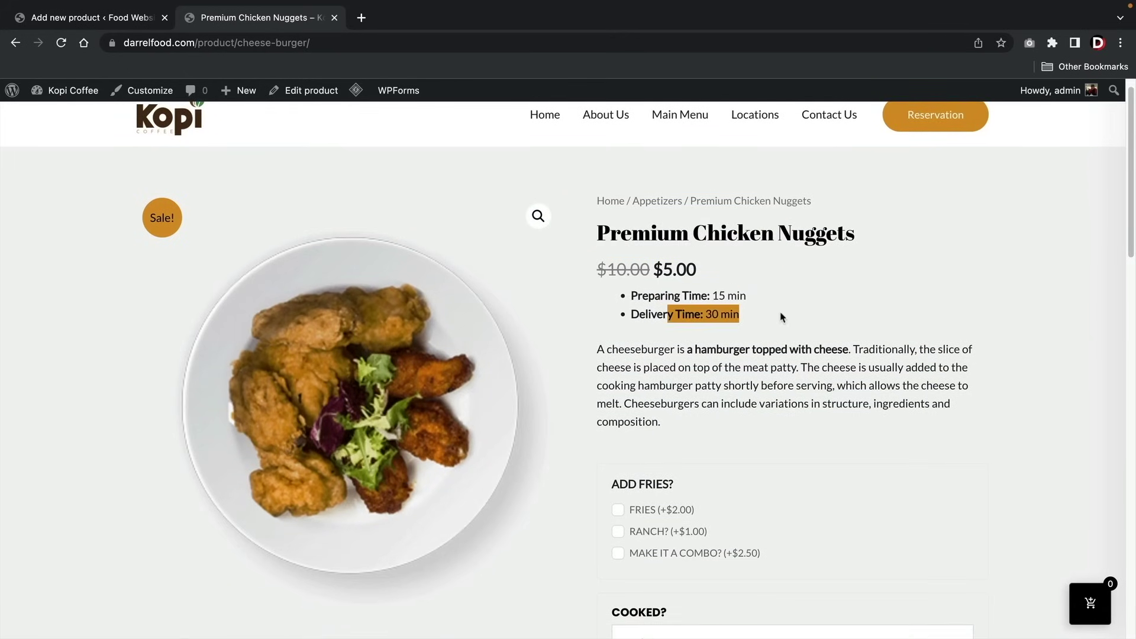
scroll(781, 317, down, 1)
drag(707, 410, 599, 336)
right_click(602, 340)
click(622, 373)
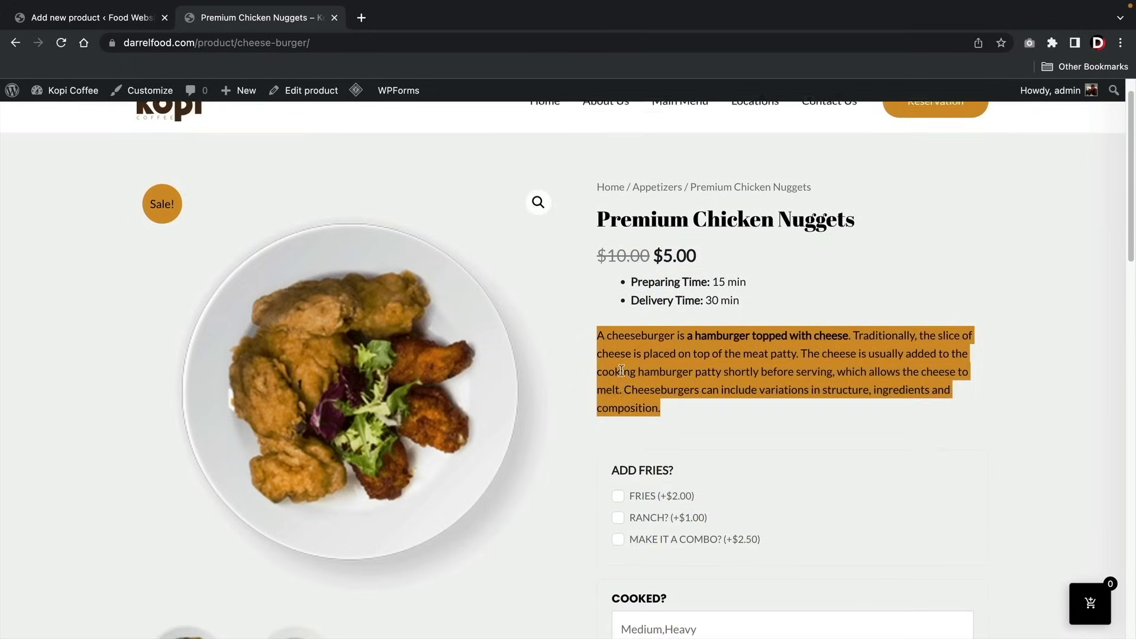
Return to the Chicken Wings product draft after rechecking the Premium Chicken Nuggets page.
scroll(635, 297, down, 3)
scroll(641, 337, down, 2)
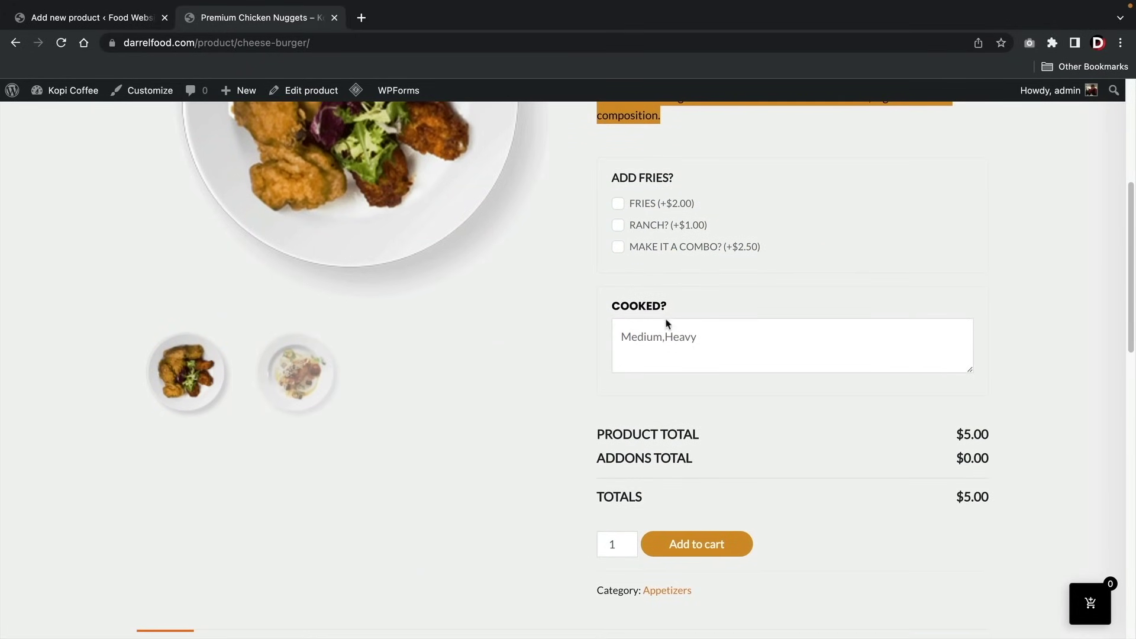
scroll(676, 348, down, 4)
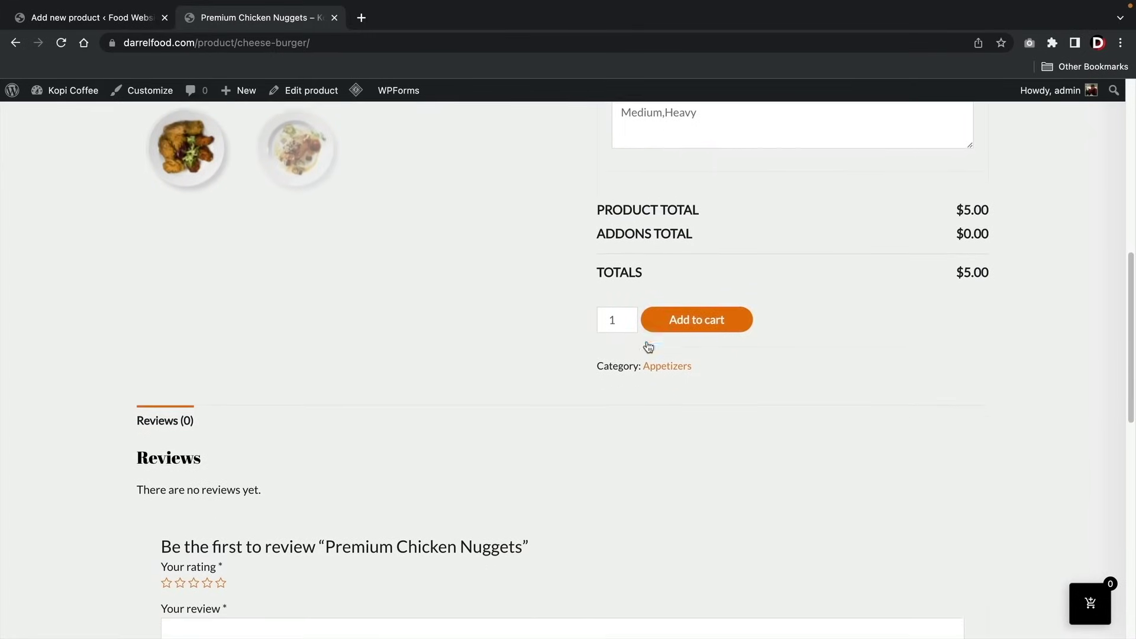
scroll(565, 339, down, 2)
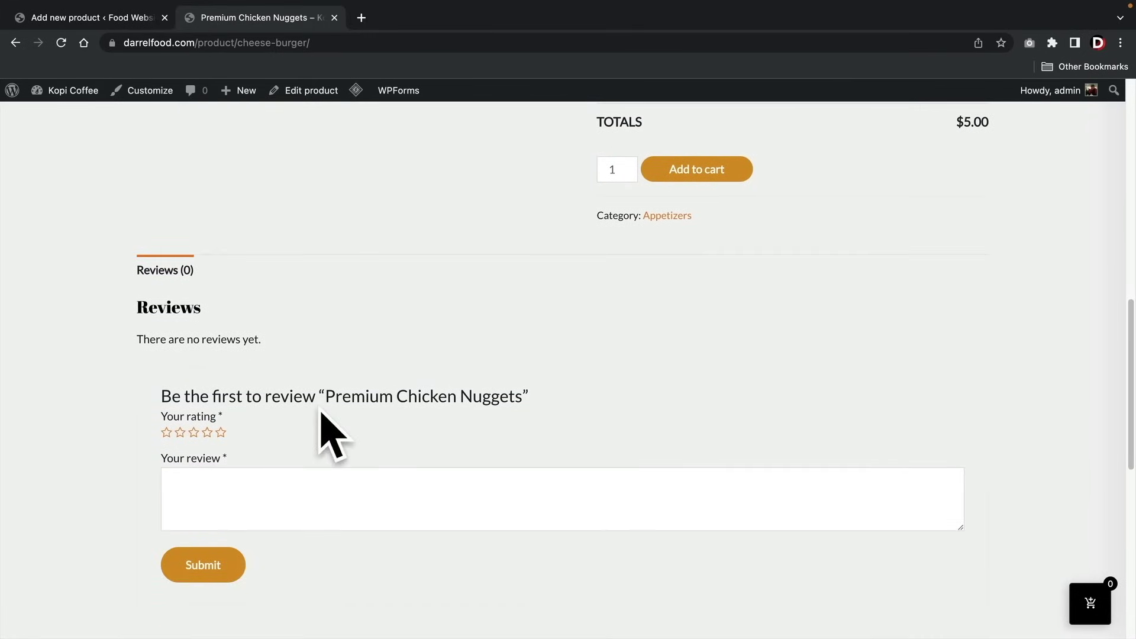
scroll(257, 448, up, 2)
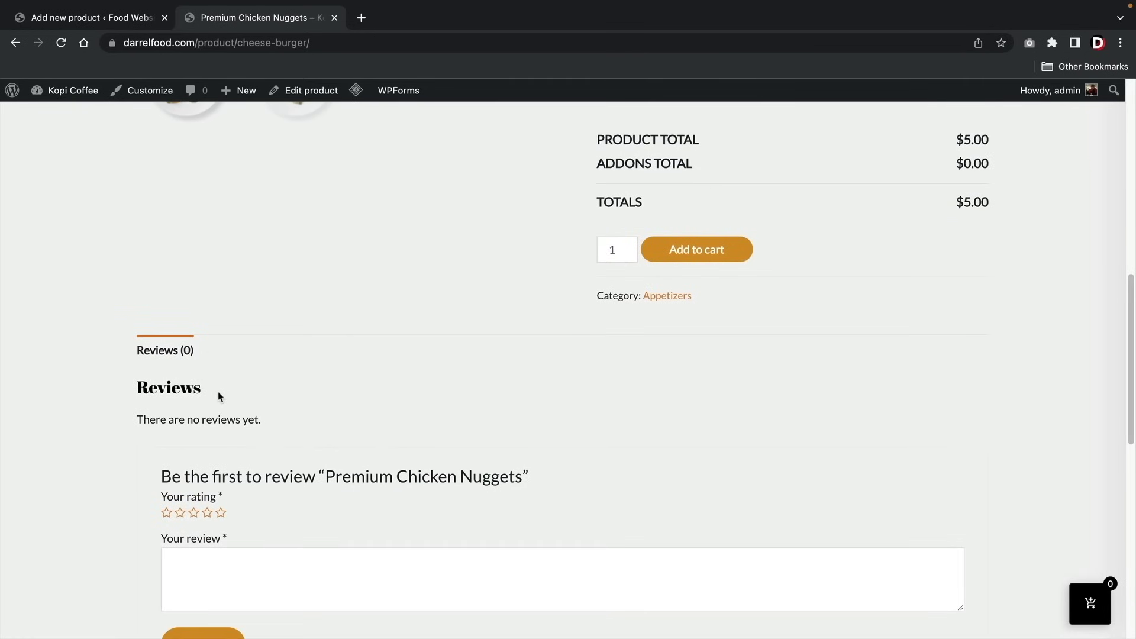
scroll(231, 402, up, 10)
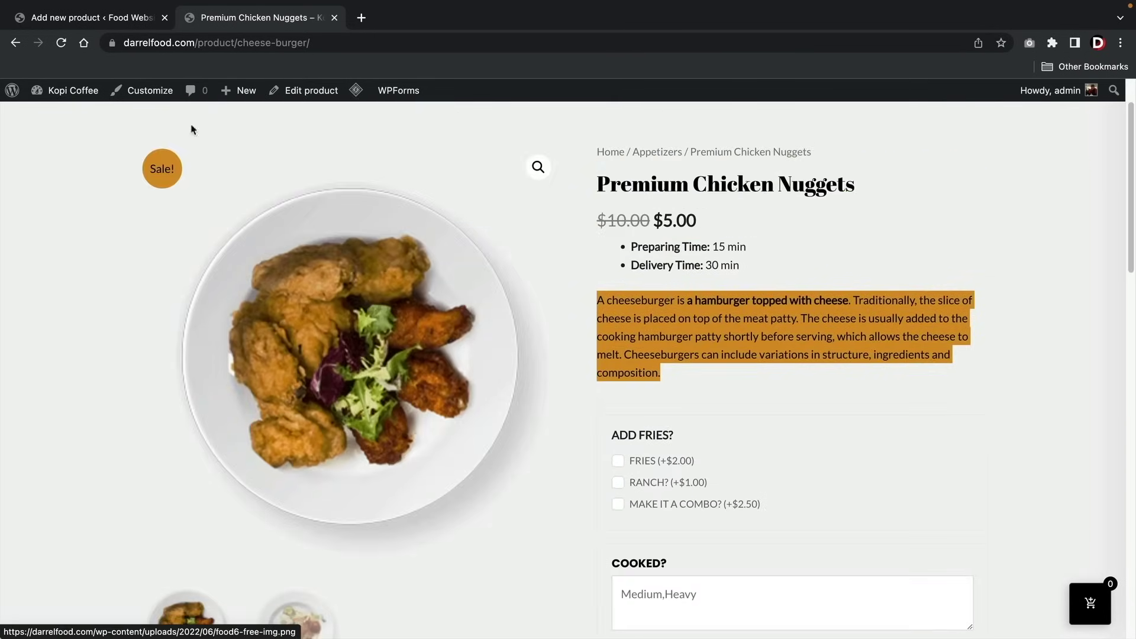
click(116, 26)
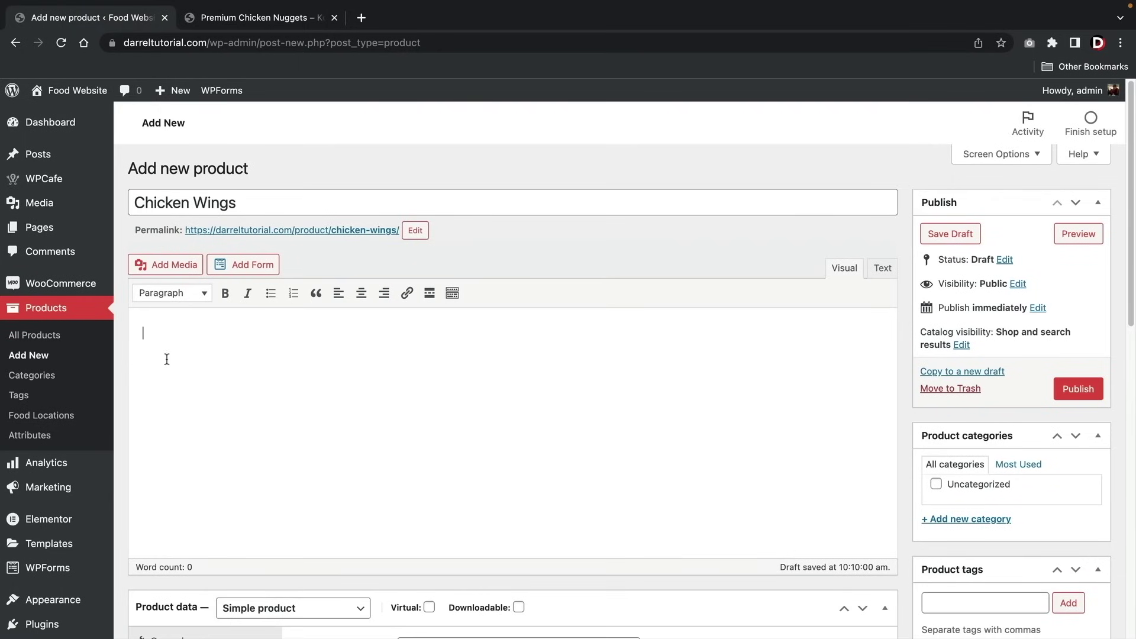
click(235, 27)
scroll(367, 296, down, 10)
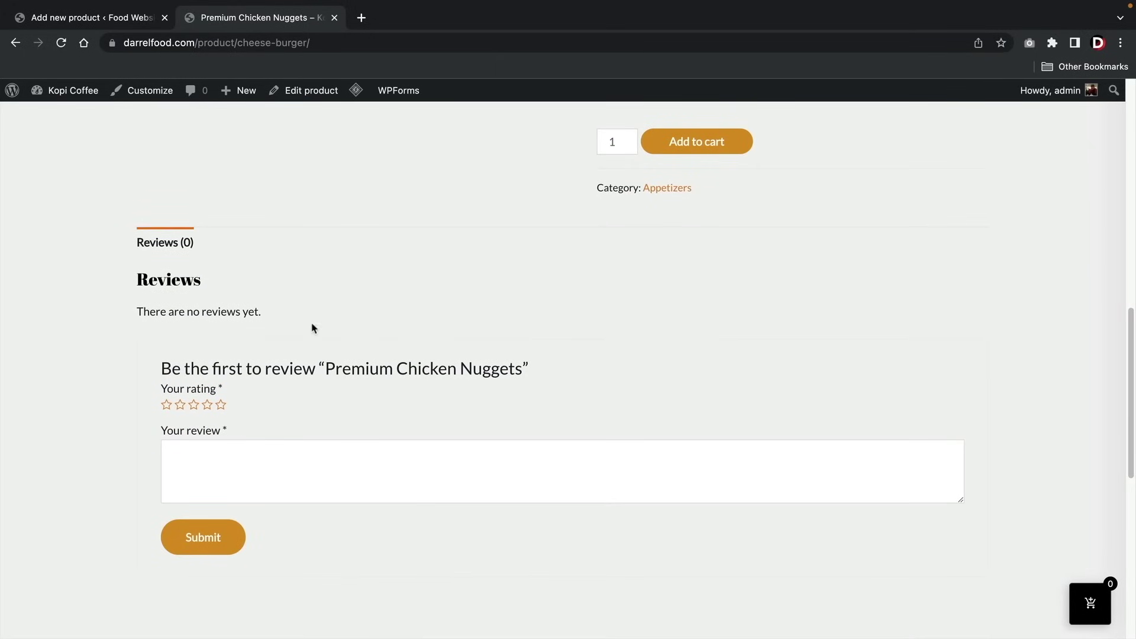
scroll(257, 358, up, 10)
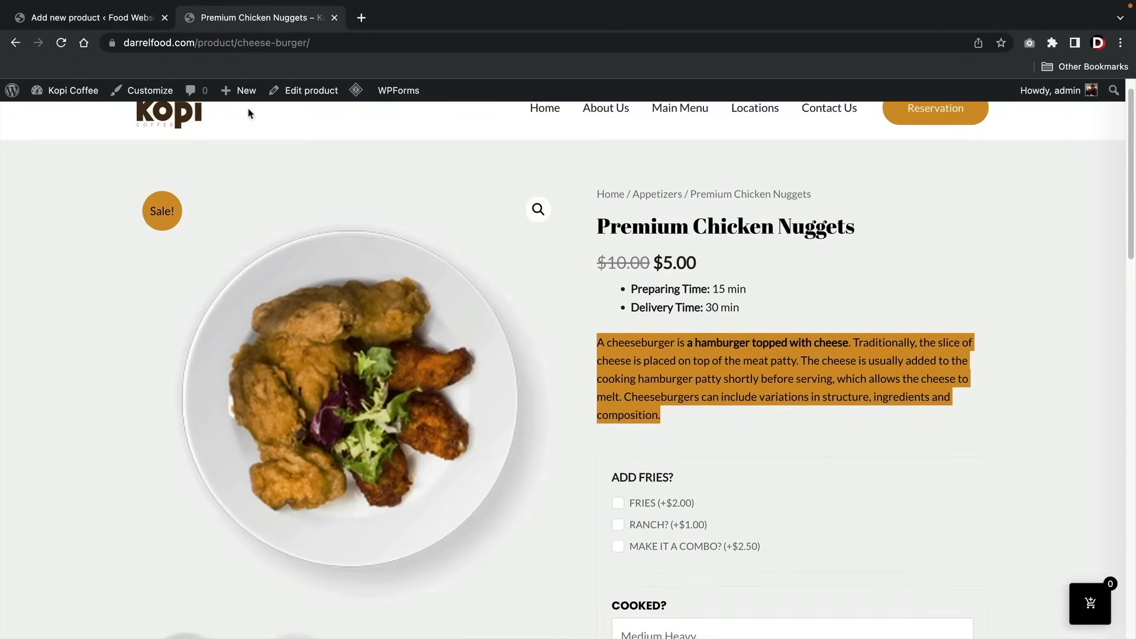
click(114, 29)
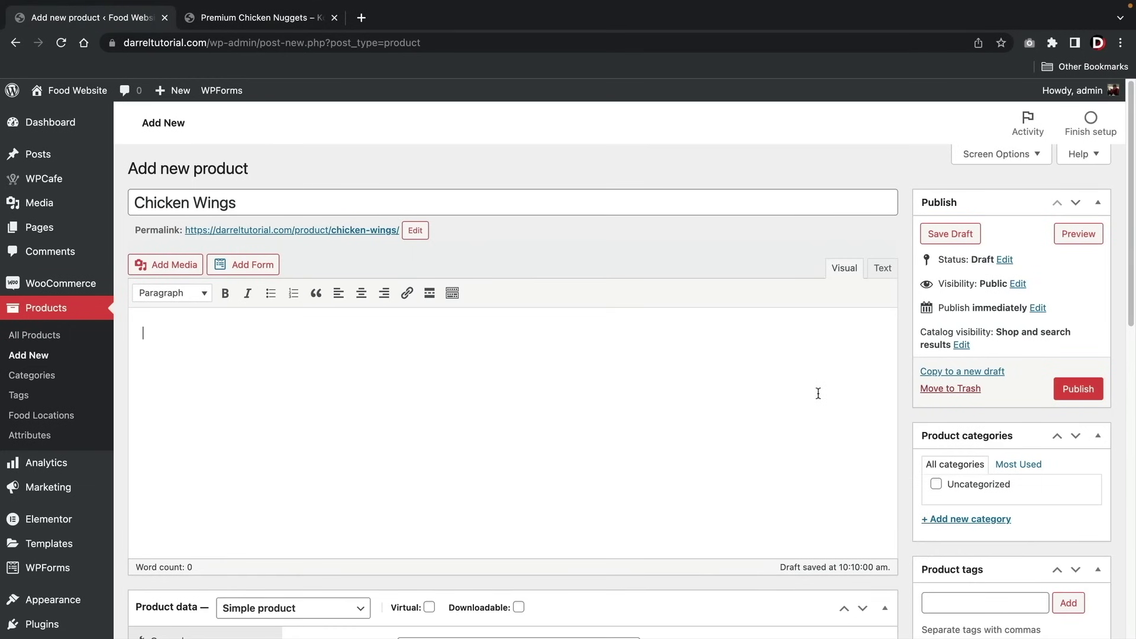
Create a new Appetizers product category and assign Chicken Wings to it.
scroll(982, 417, down, 1)
click(976, 501)
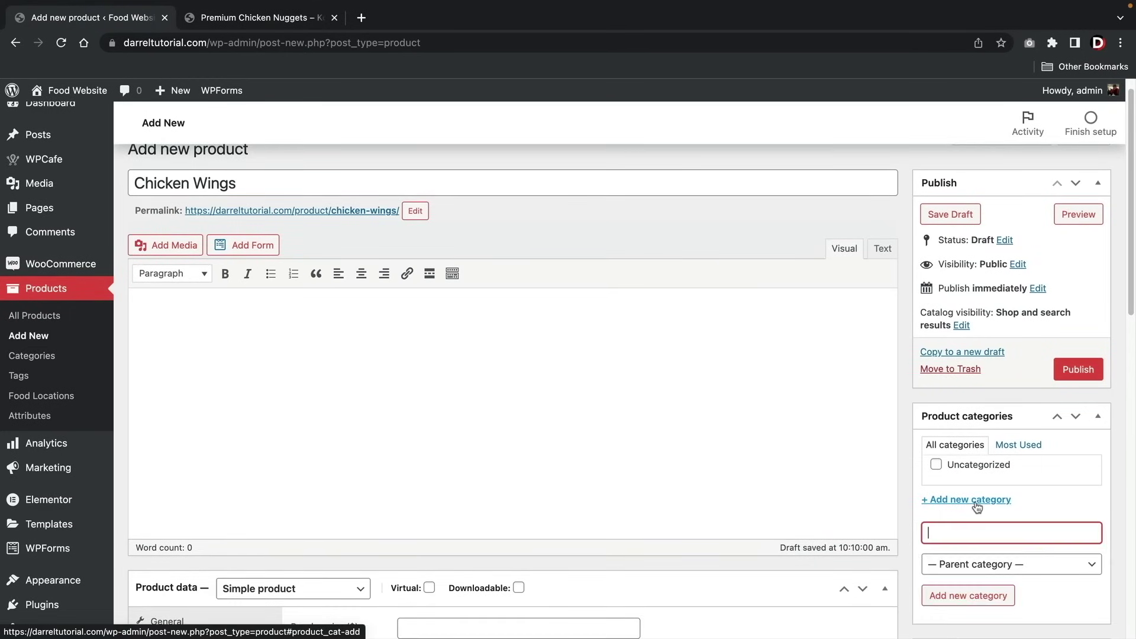
scroll(976, 507, down, 2)
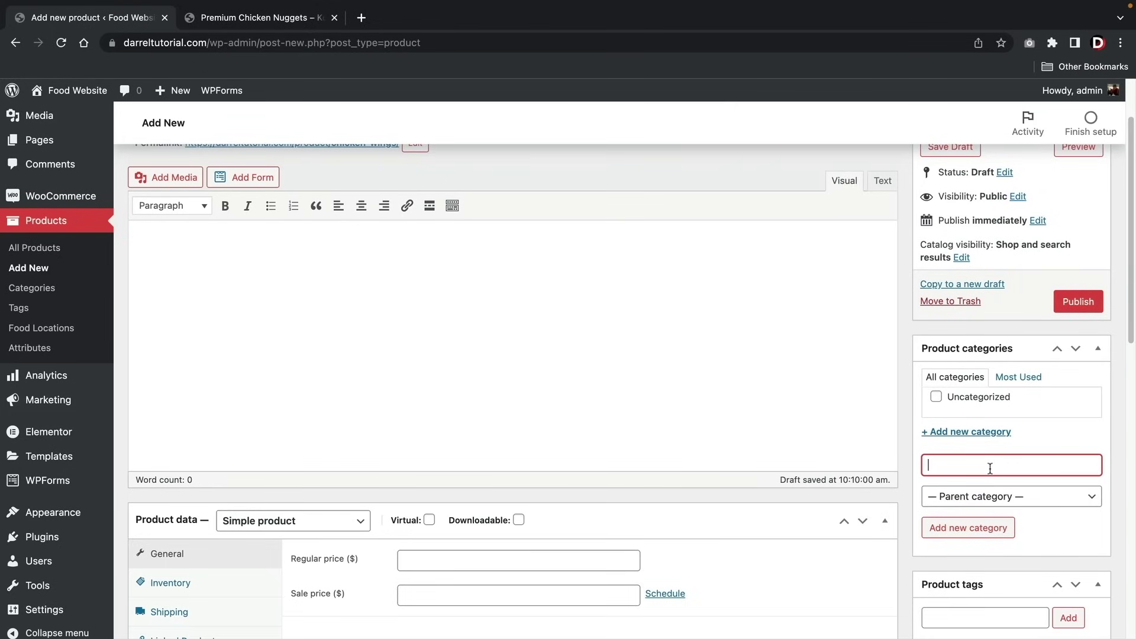
text(Appetizers)
click(984, 525)
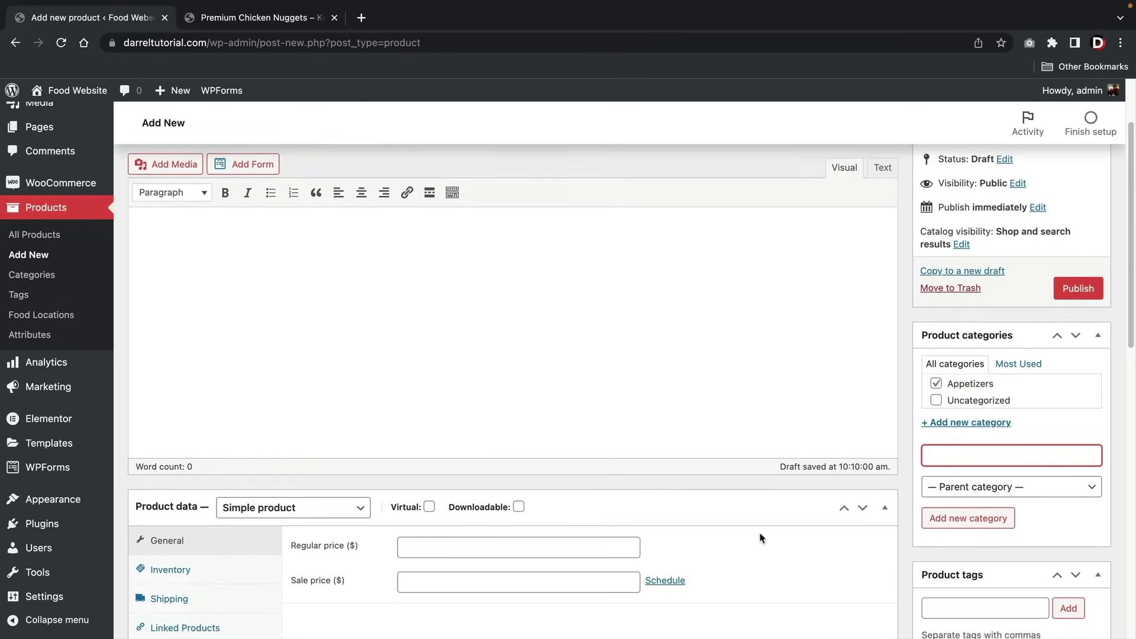
Give Chicken Wings a regular price of 20 and return to the Premium Chicken Nuggets tab.
scroll(761, 534, up, 3)
scroll(283, 257, down, 6)
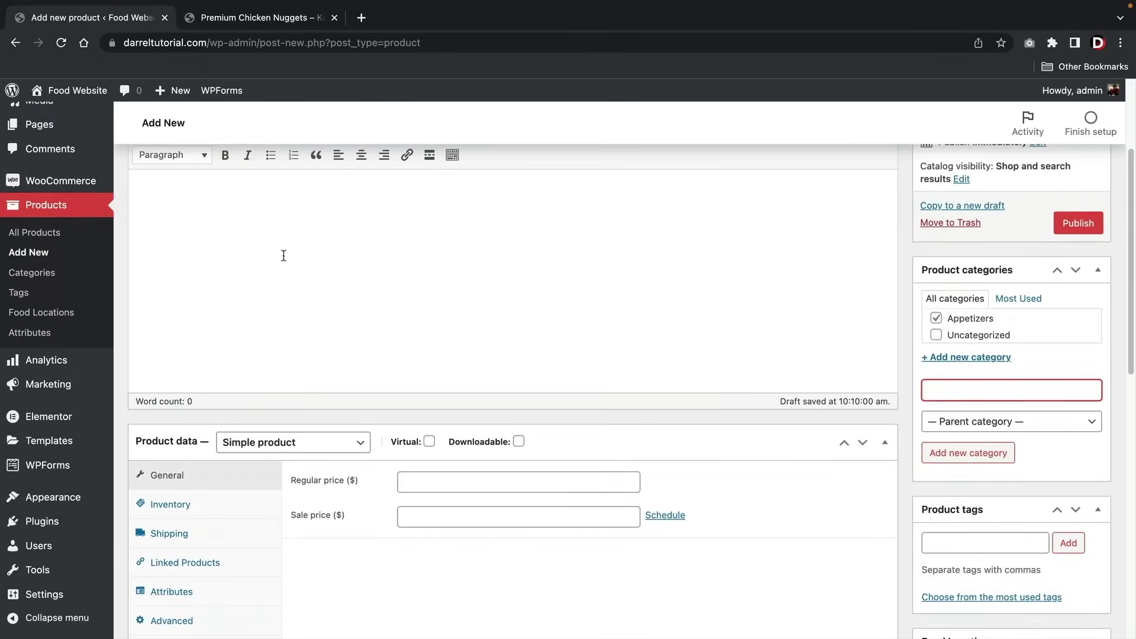
click(456, 262)
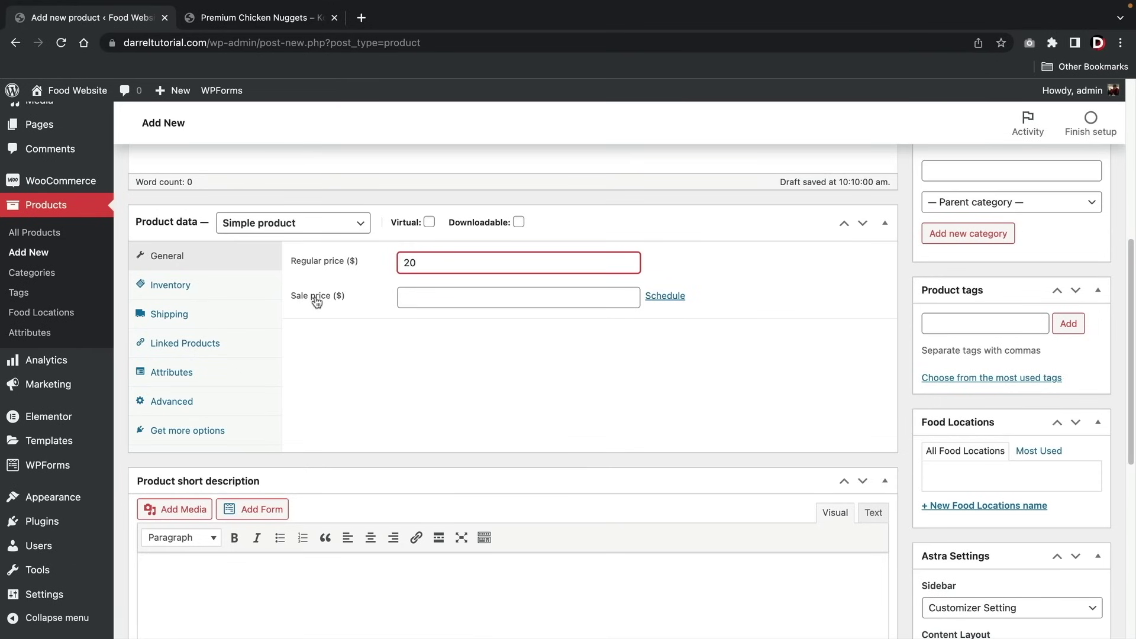
scroll(318, 299, down, 2)
scroll(318, 299, down, 5)
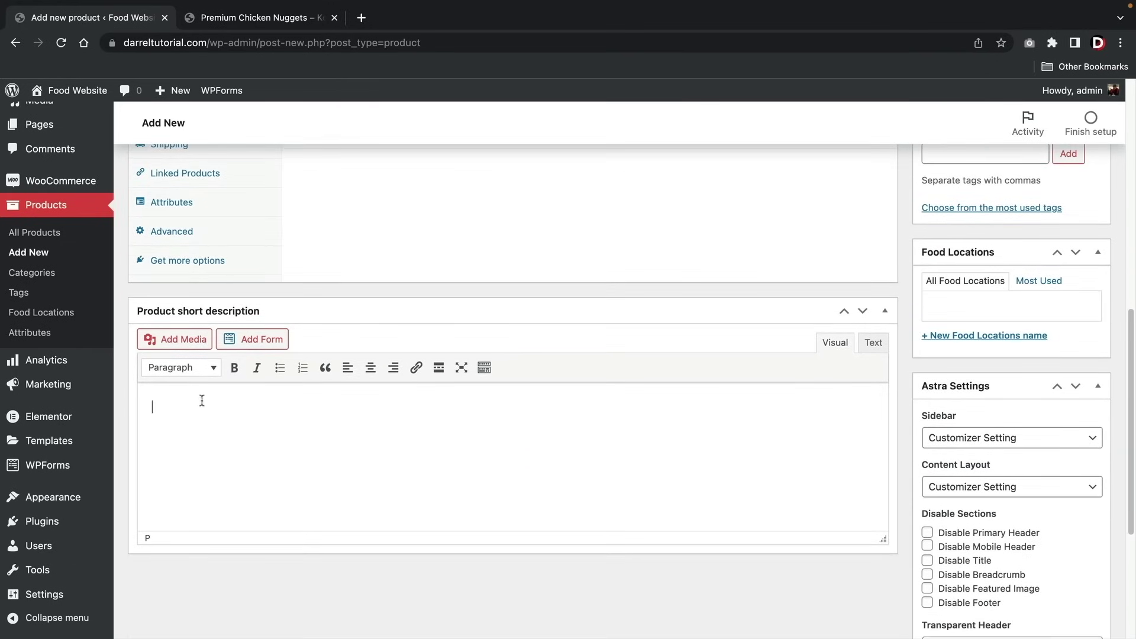
click(250, 19)
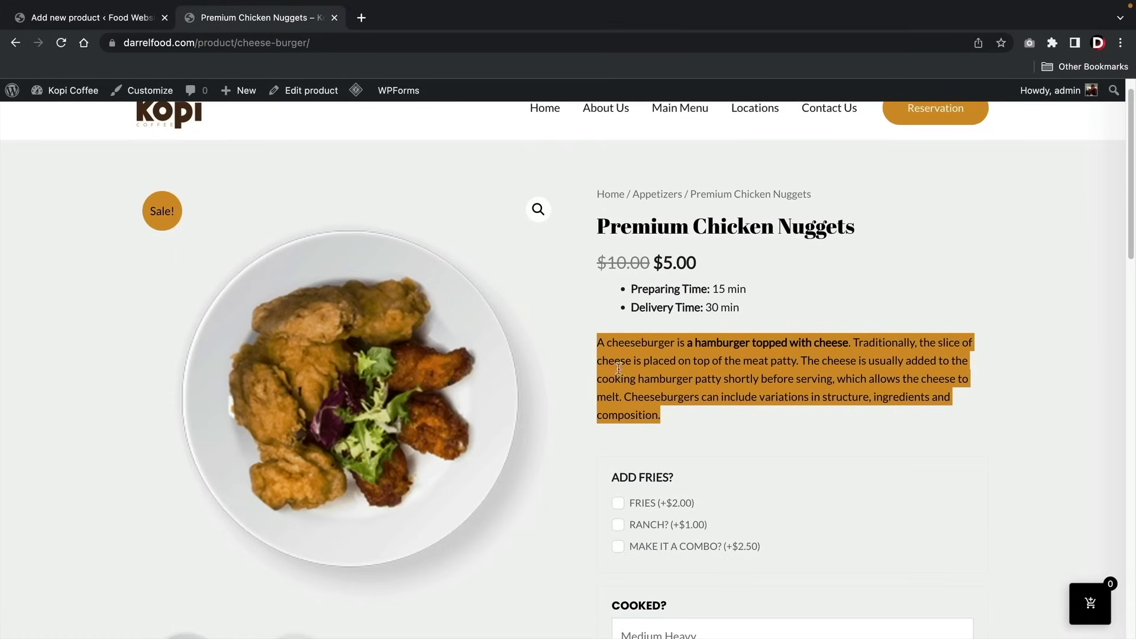
Paste the cheeseburger paragraph into the product short description.
click(92, 17)
right_click(163, 402)
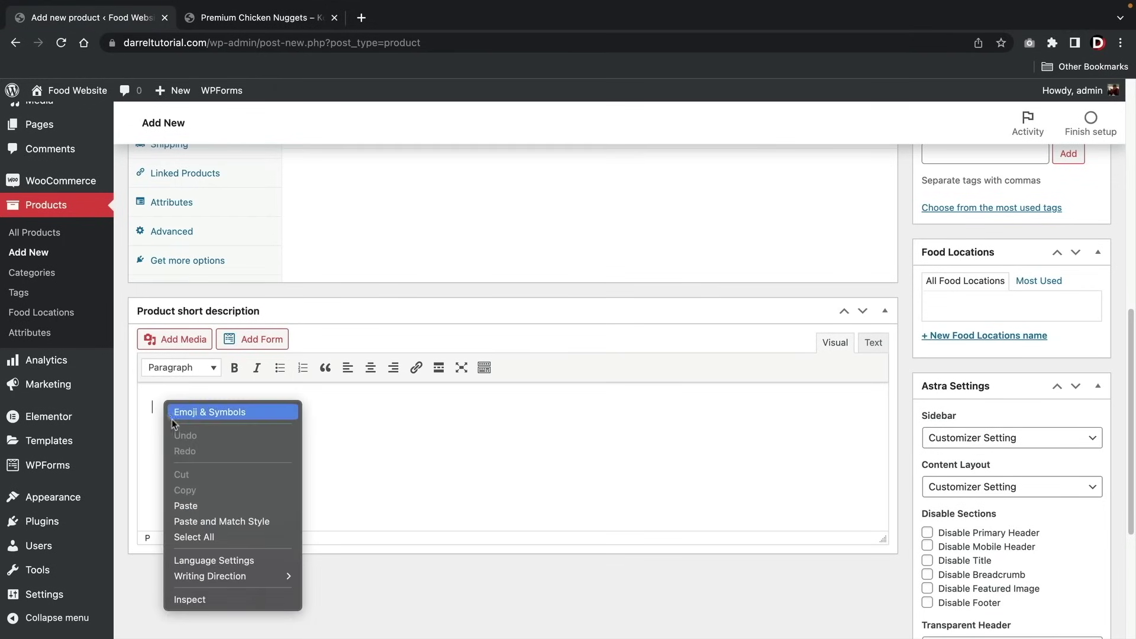
click(189, 505)
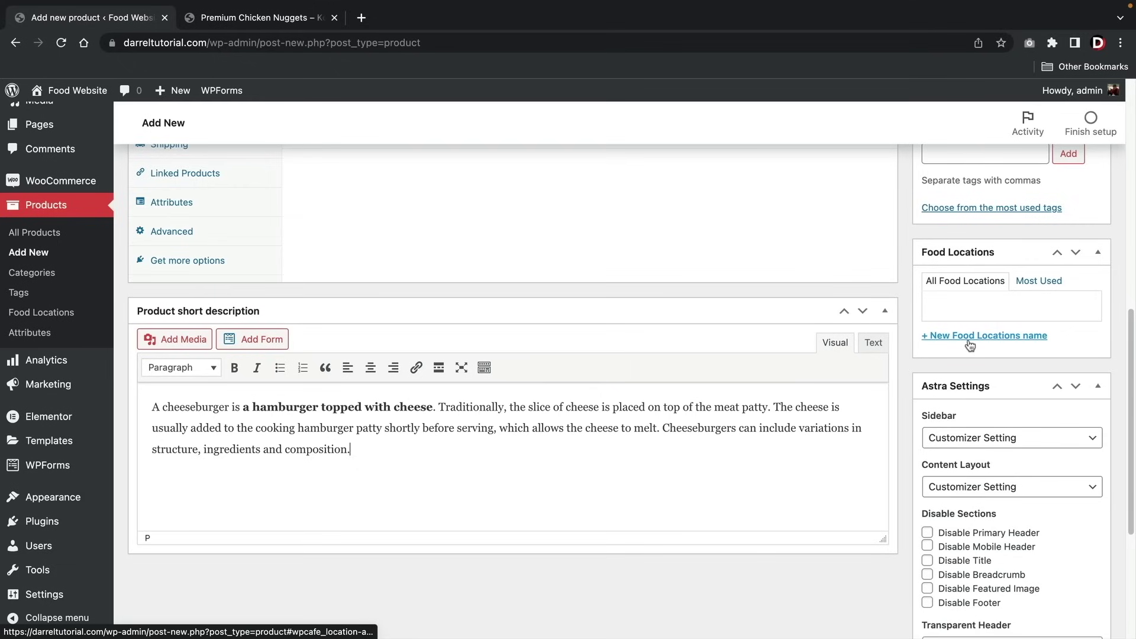
Add a new, ticked Miami food location to the product.
click(970, 343)
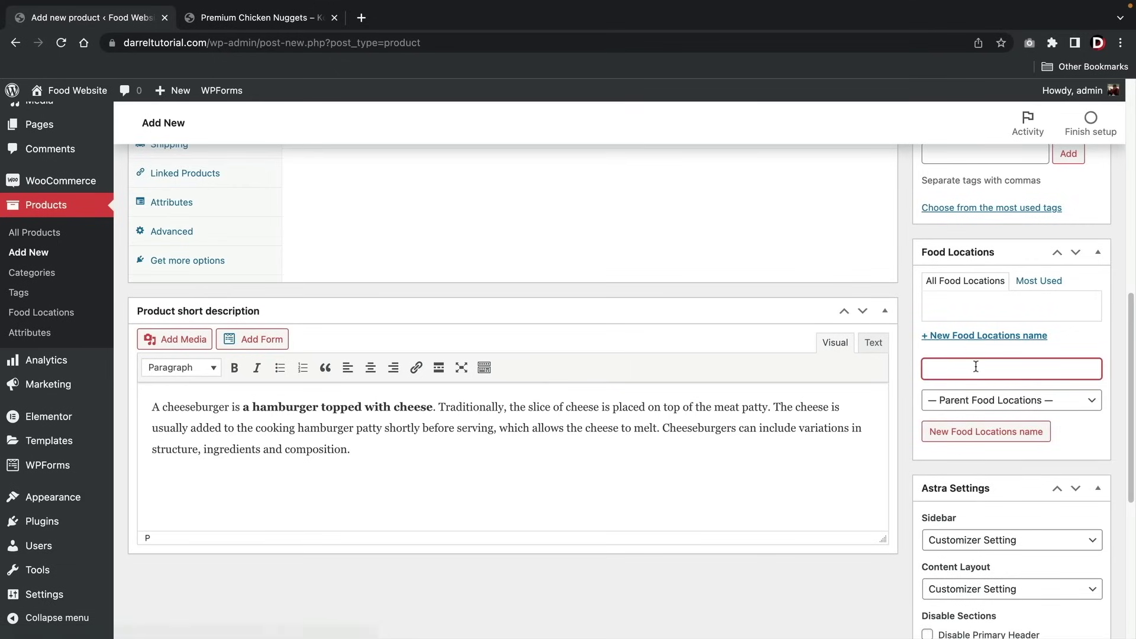
text(Miami)
click(983, 434)
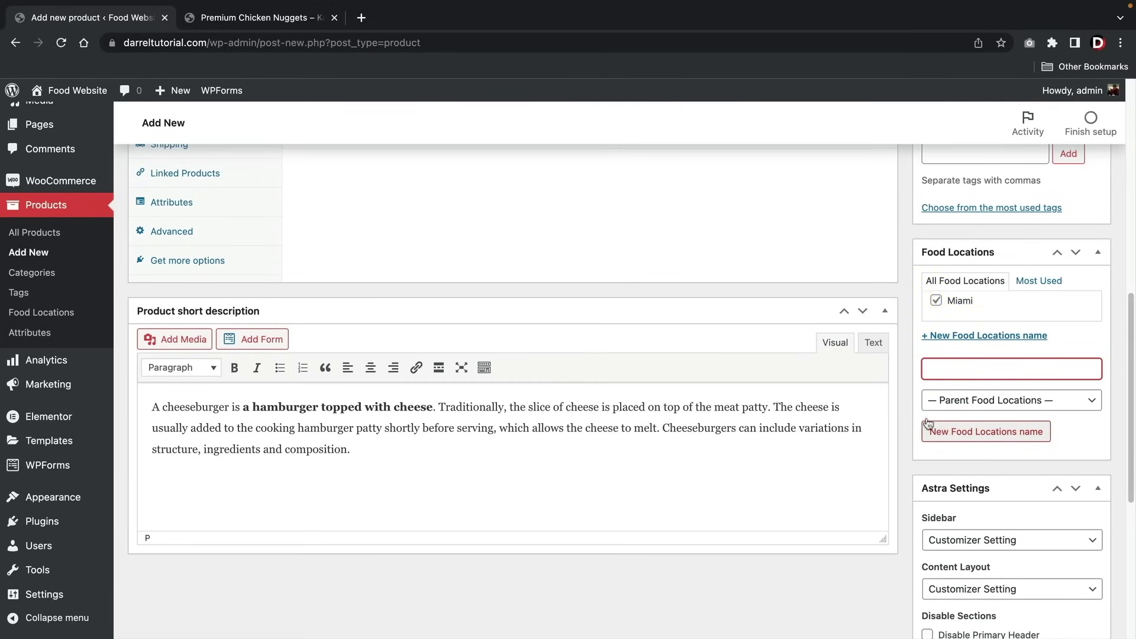
scroll(903, 411, down, 2)
scroll(899, 403, down, 5)
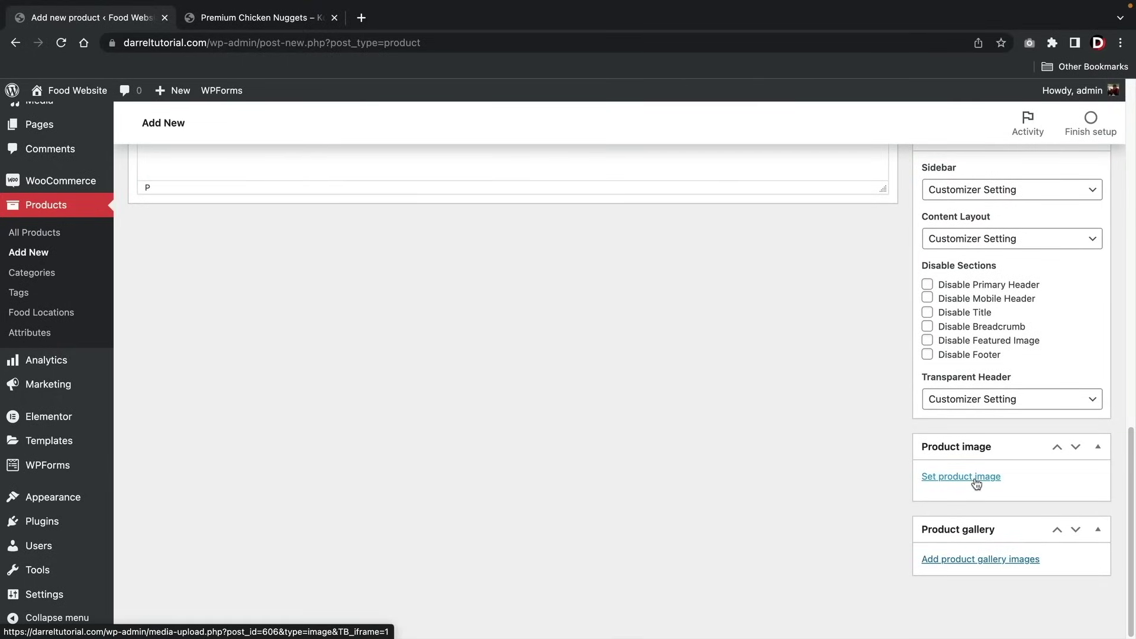
click(976, 484)
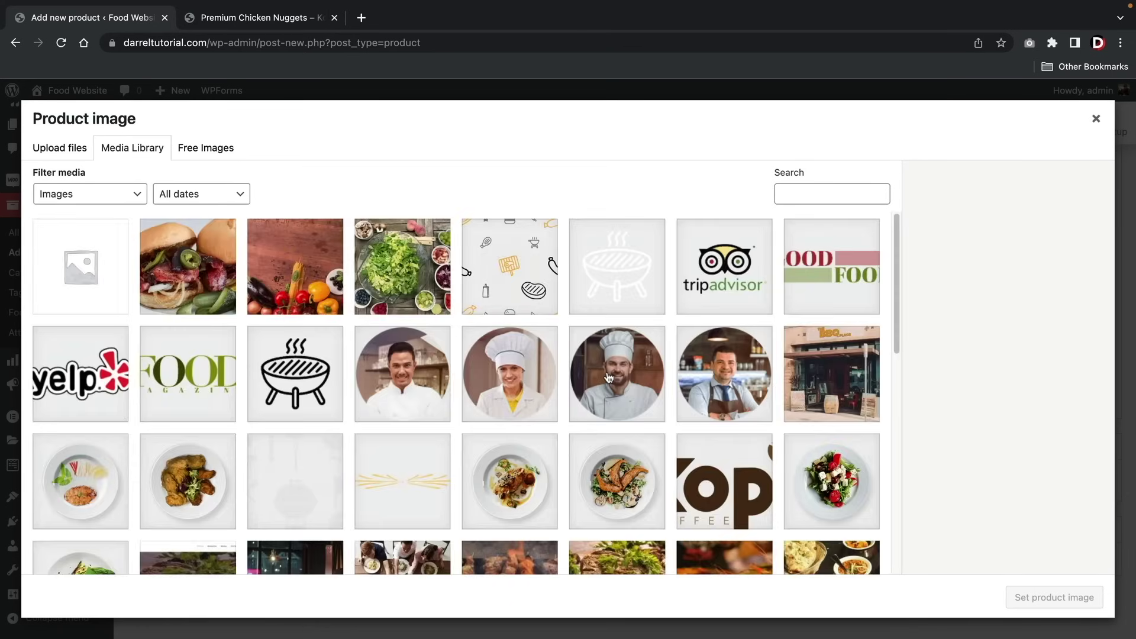
Set the chicken plate photo food6-free-img.png as the product image.
scroll(609, 377, down, 3)
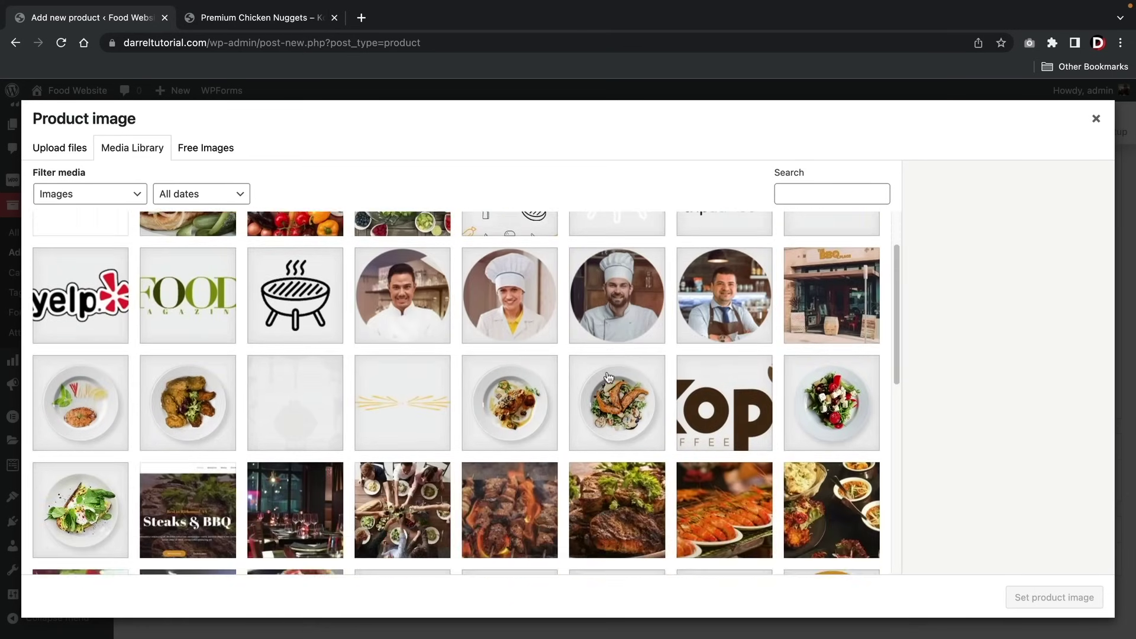
scroll(608, 377, down, 2)
scroll(608, 377, up, 1)
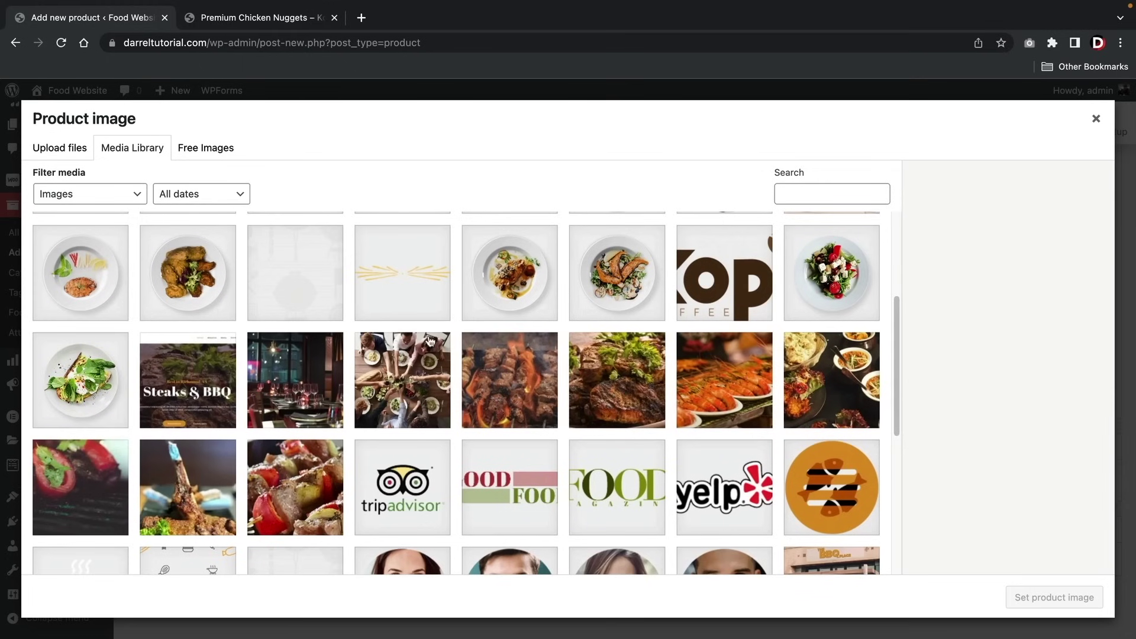
click(190, 270)
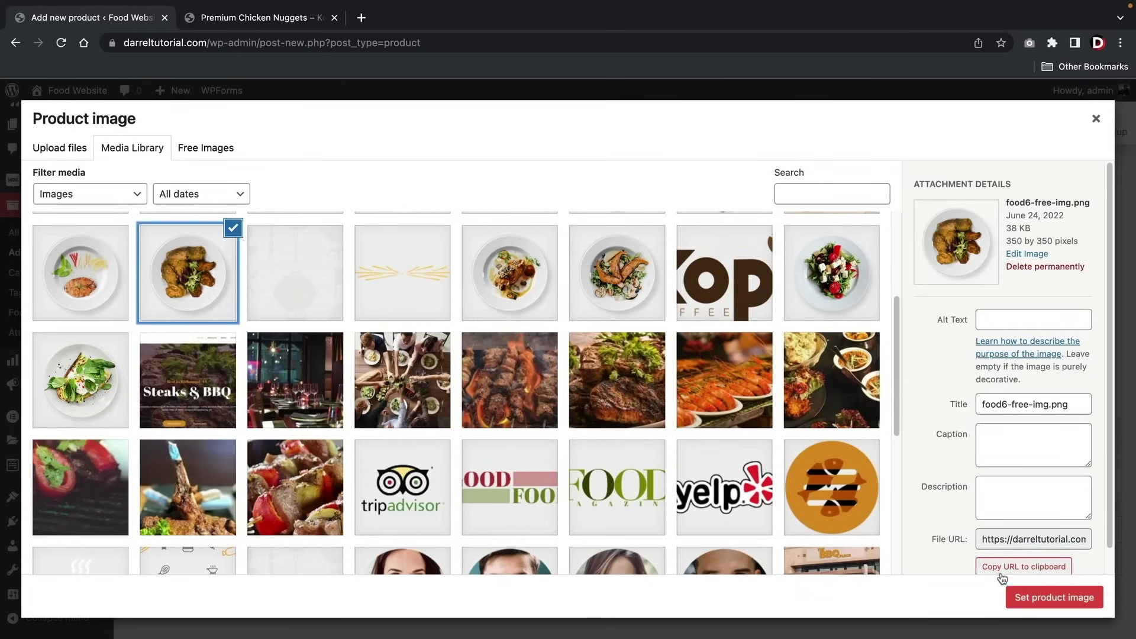
click(1051, 597)
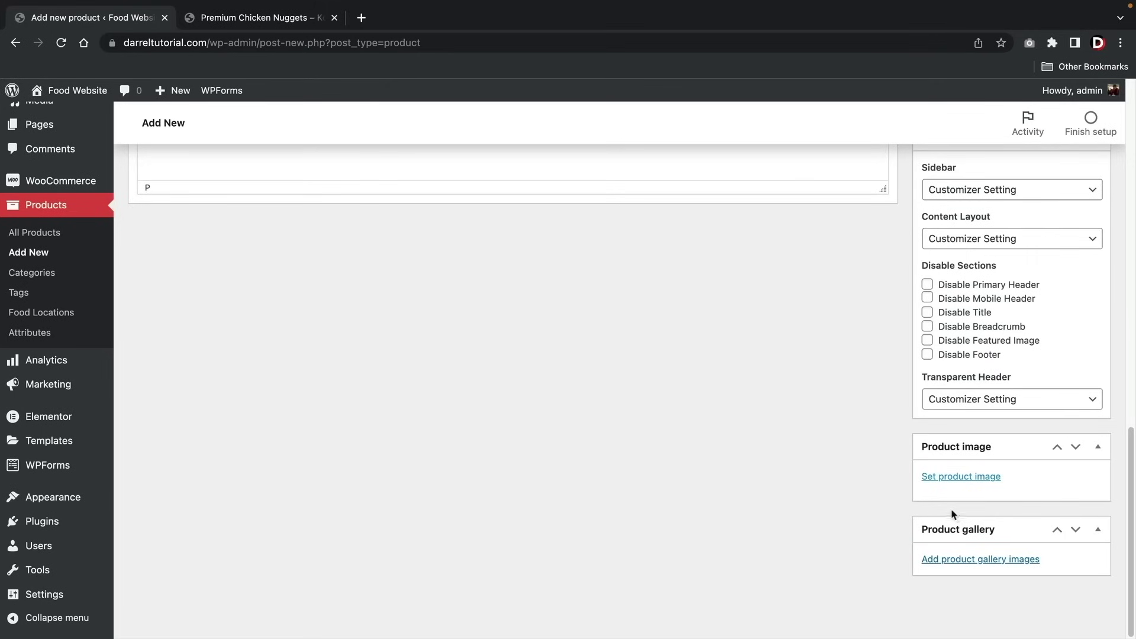
Add the ribs photo banner1-free-img.jpg to the product gallery.
click(976, 562)
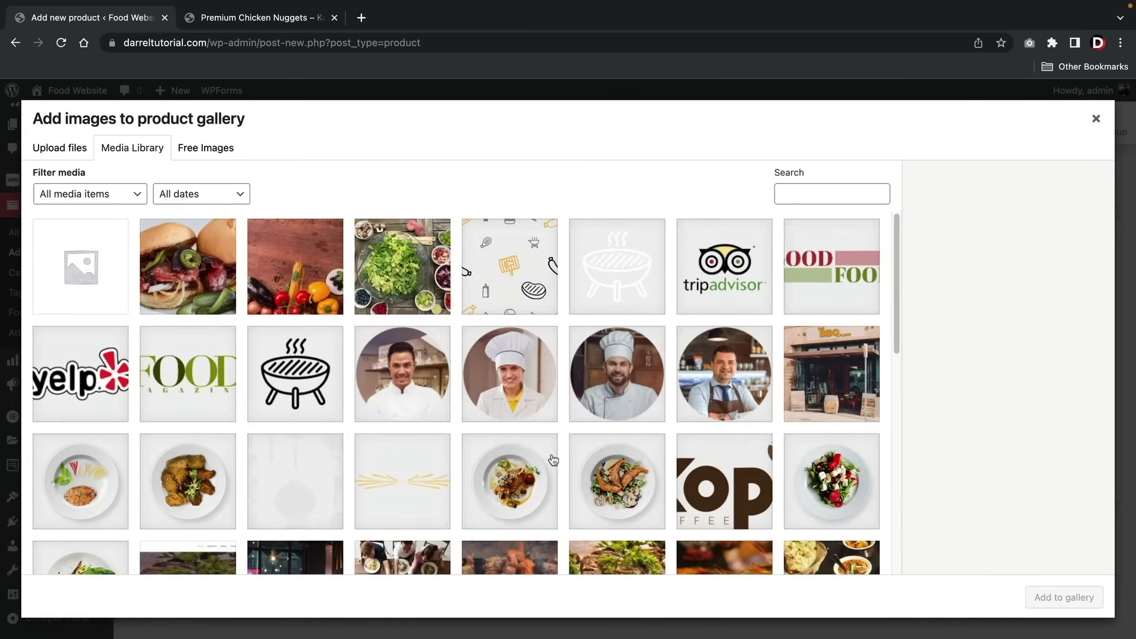
scroll(553, 459, down, 5)
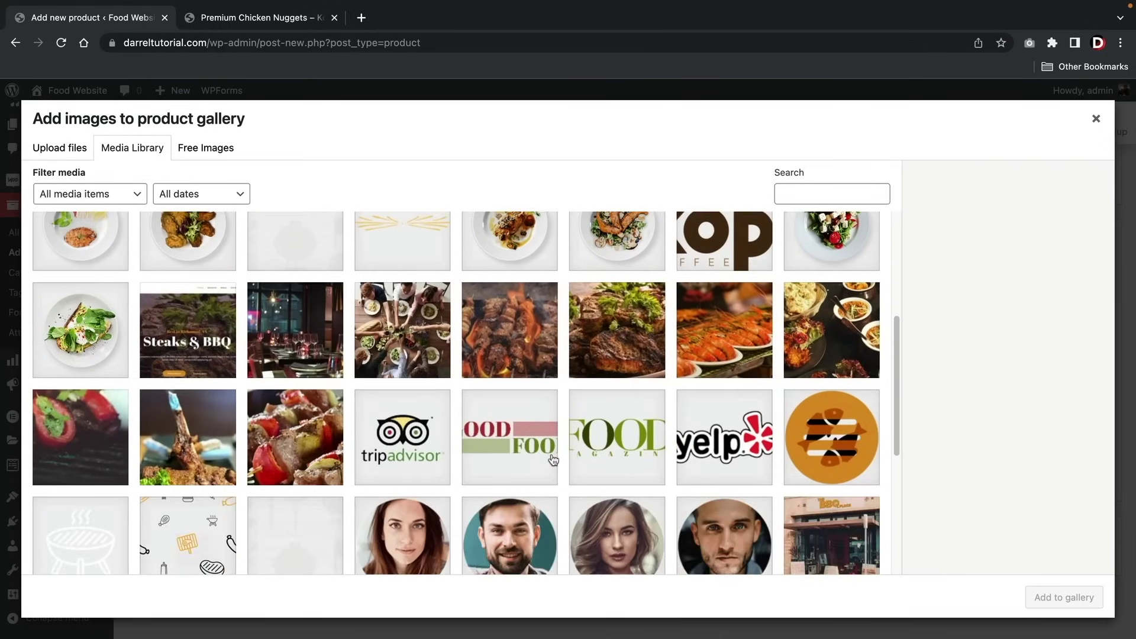
scroll(553, 460, down, 2)
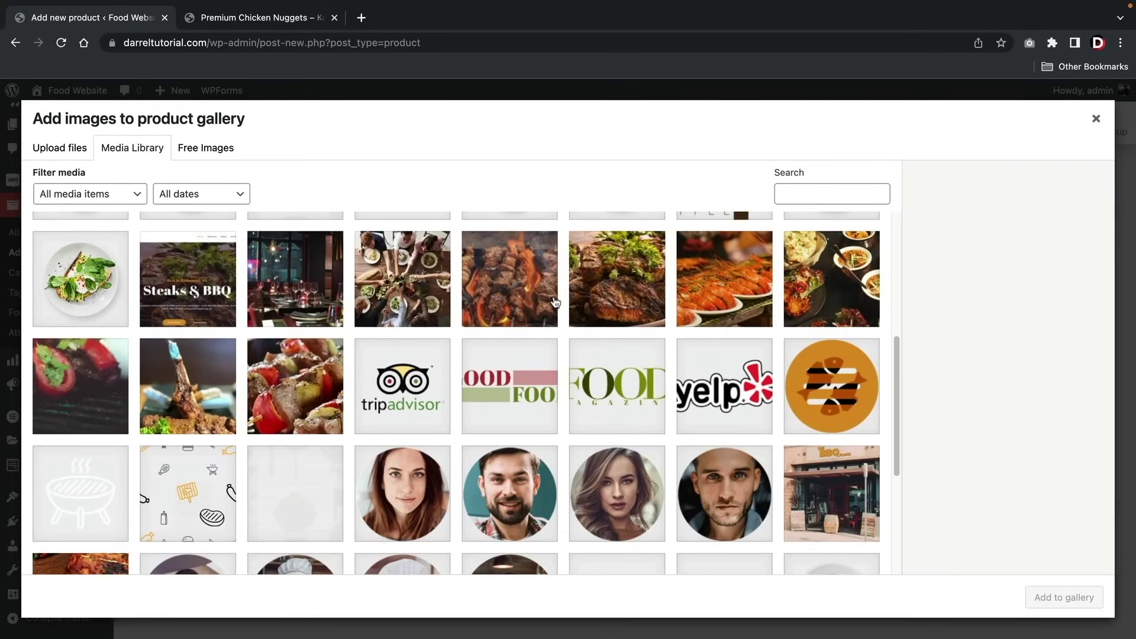
scroll(556, 313, down, 5)
click(82, 356)
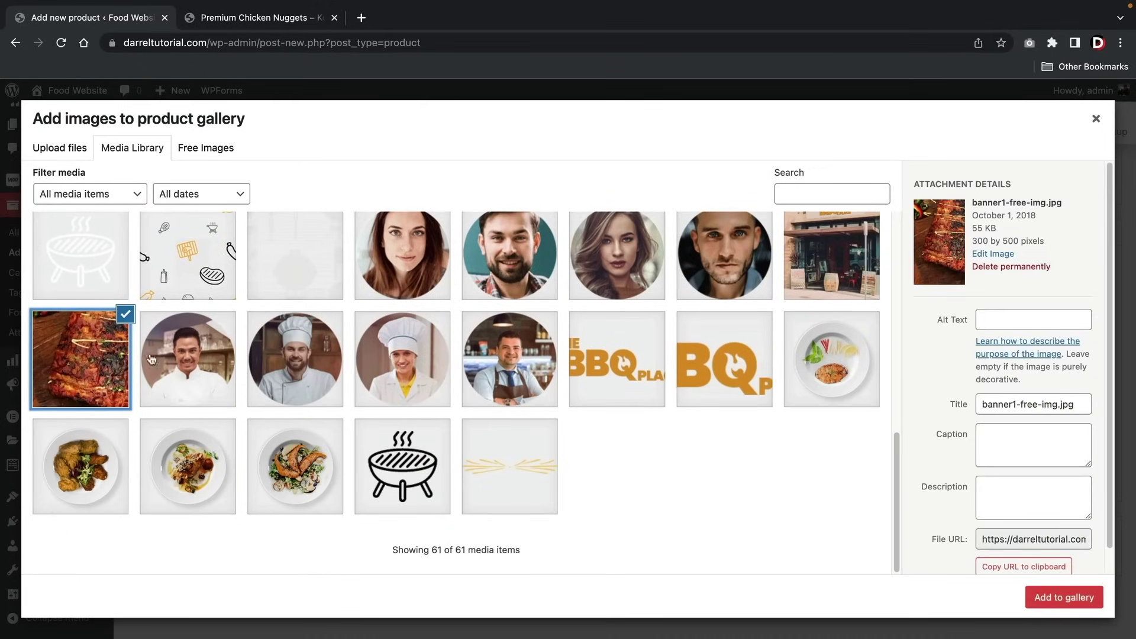
click(1063, 596)
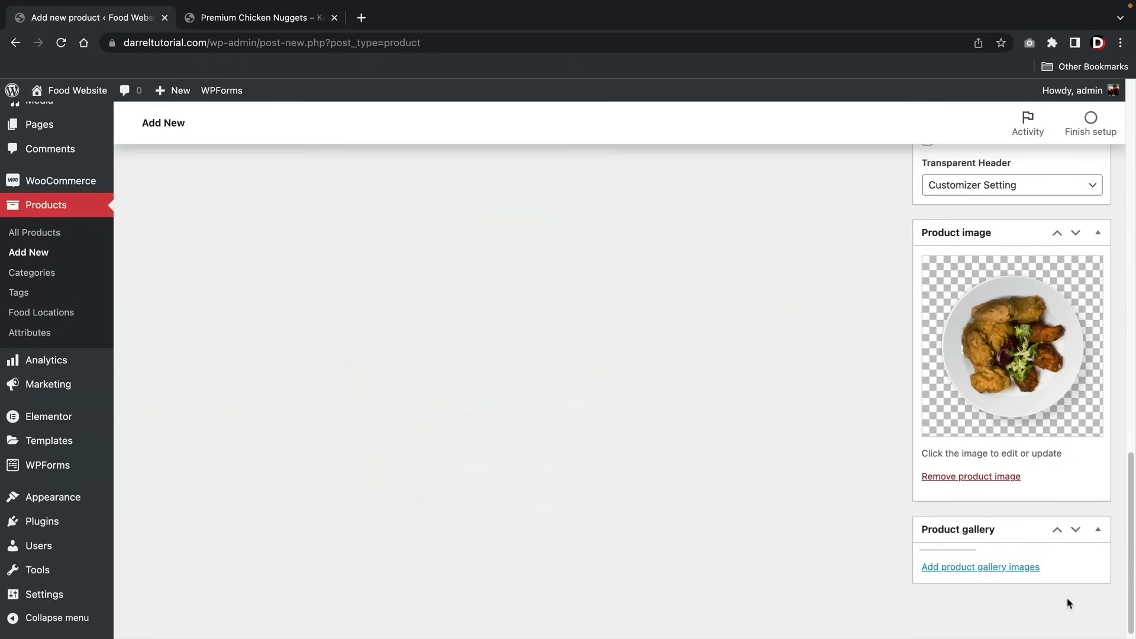
Check the Premium Chicken Nuggets product page, then return to the Chicken Wings editor.
scroll(911, 503, up, 1)
scroll(906, 504, up, 4)
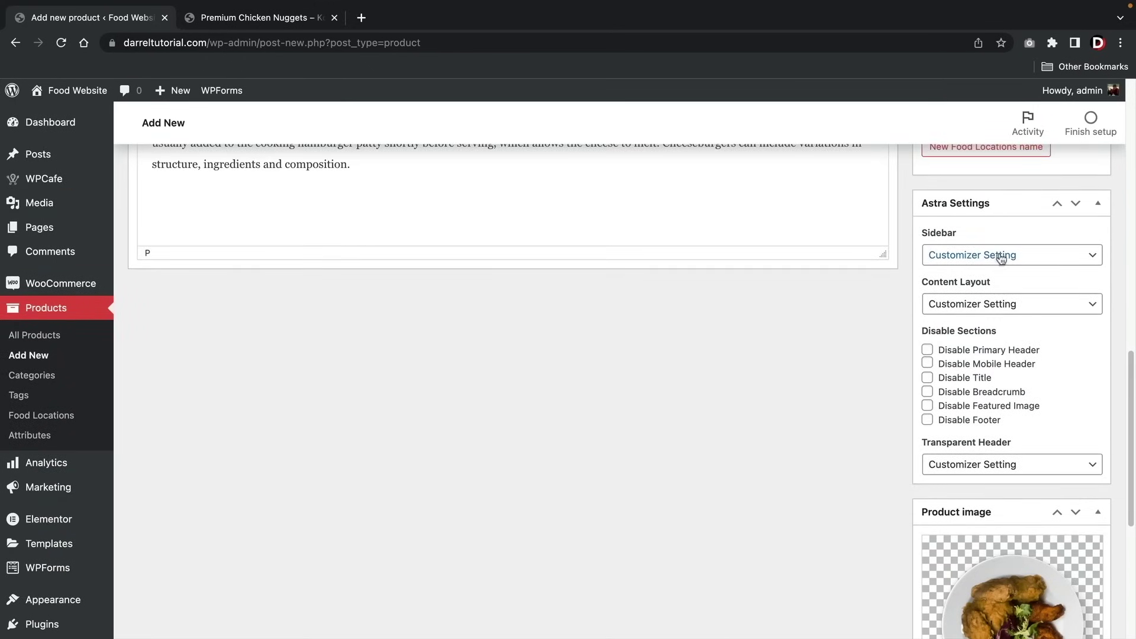
click(260, 18)
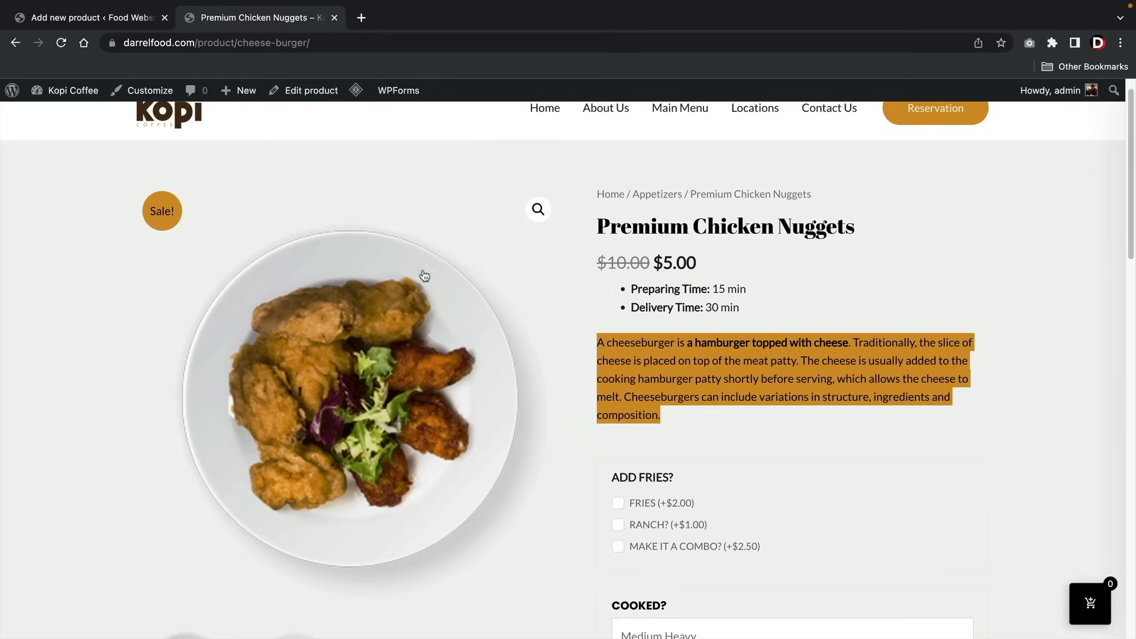
click(983, 207)
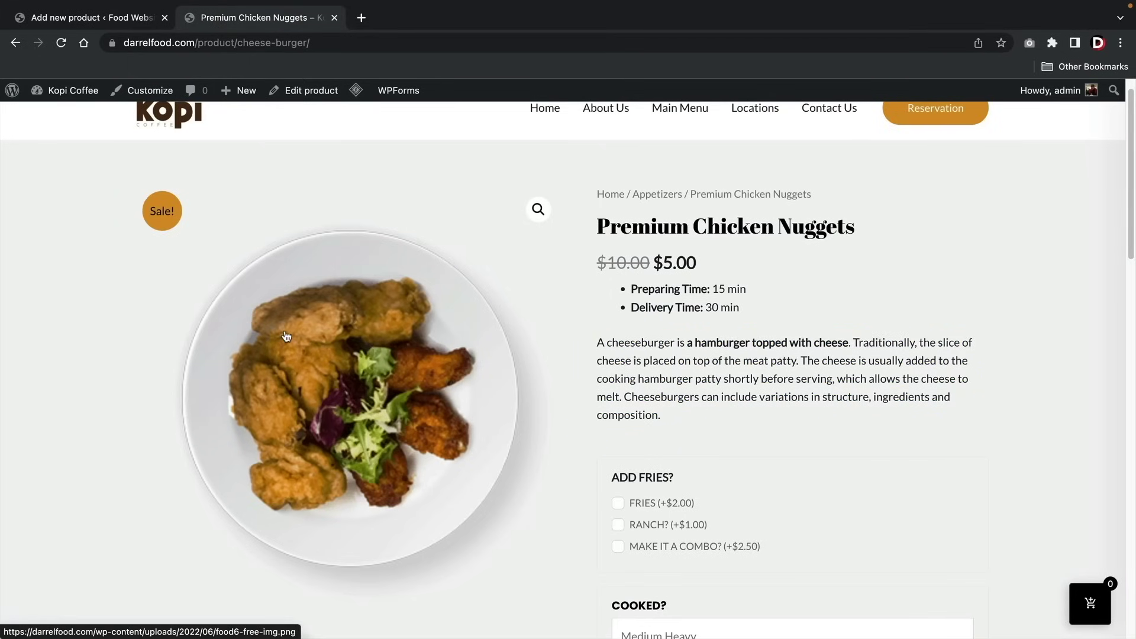
click(112, 20)
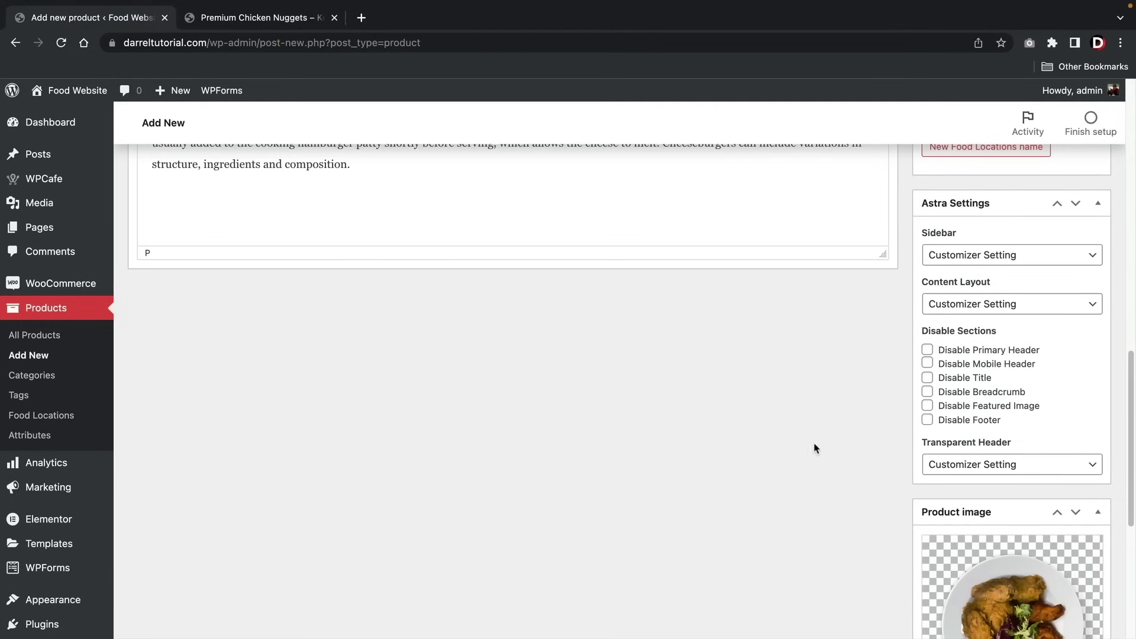
Set the Astra sidebar to No Sidebar and content layout to Full Width / Contained.
click(983, 256)
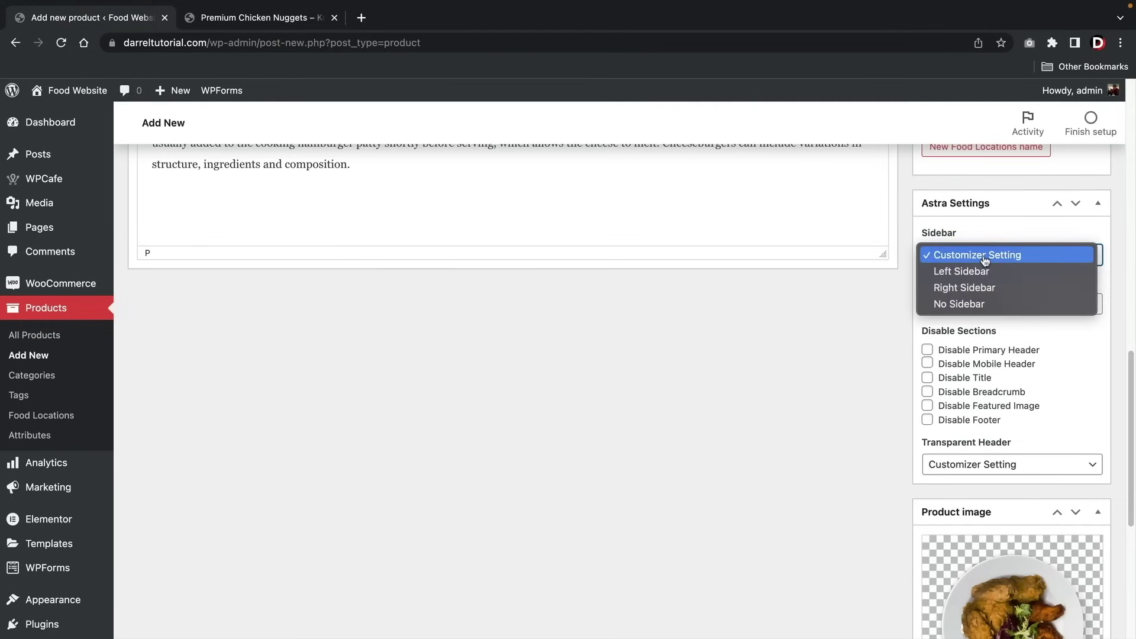
click(973, 303)
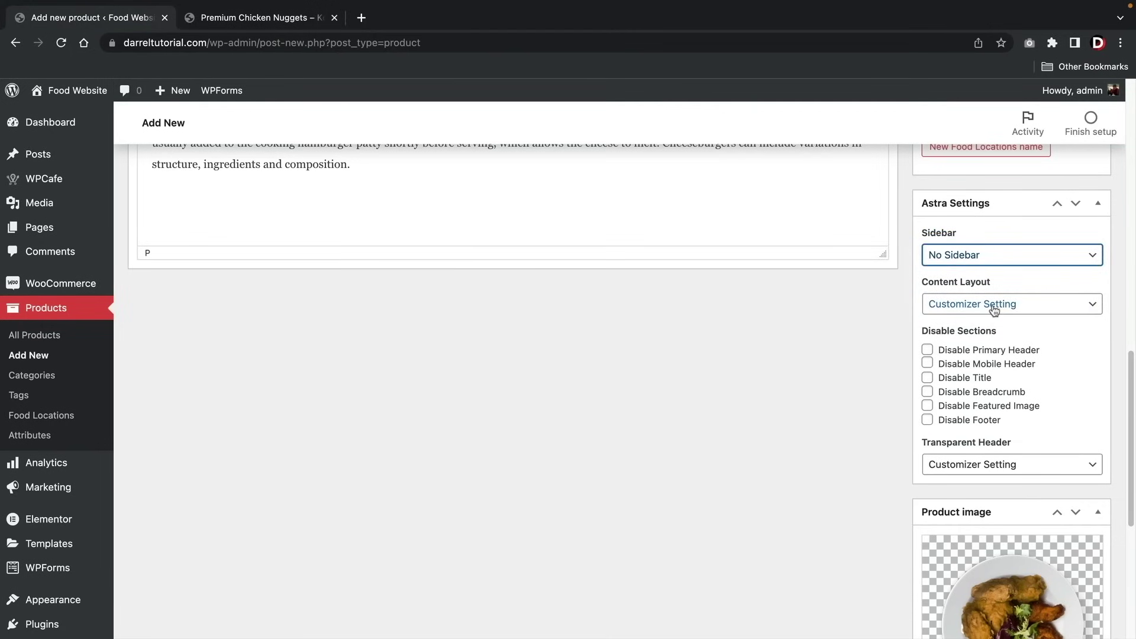
click(995, 311)
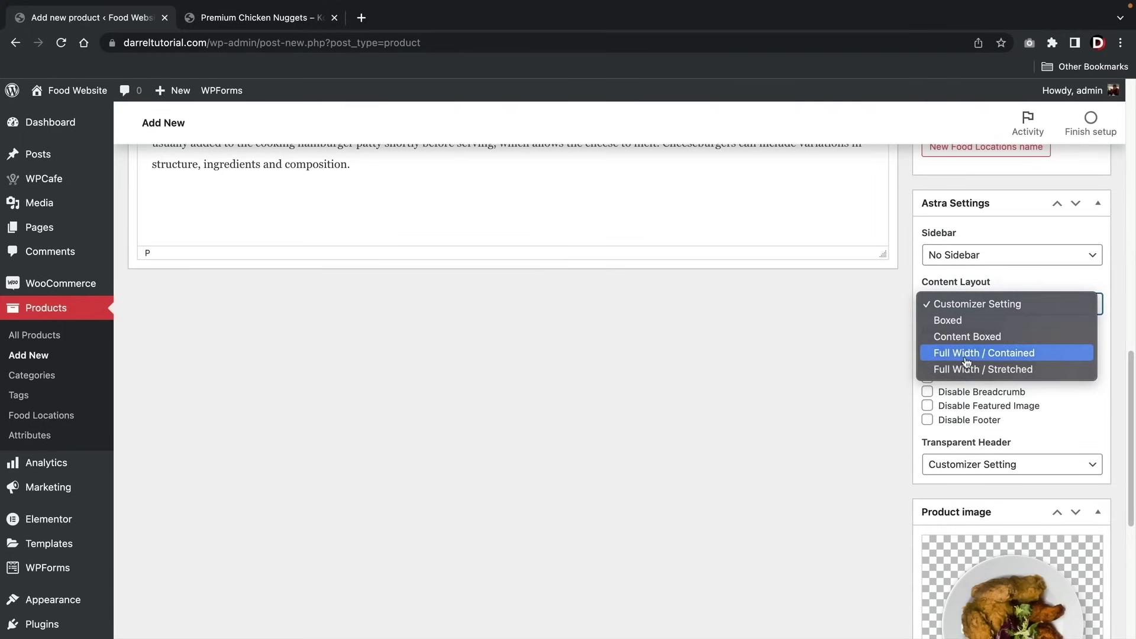
click(966, 357)
scroll(966, 359, up, 10)
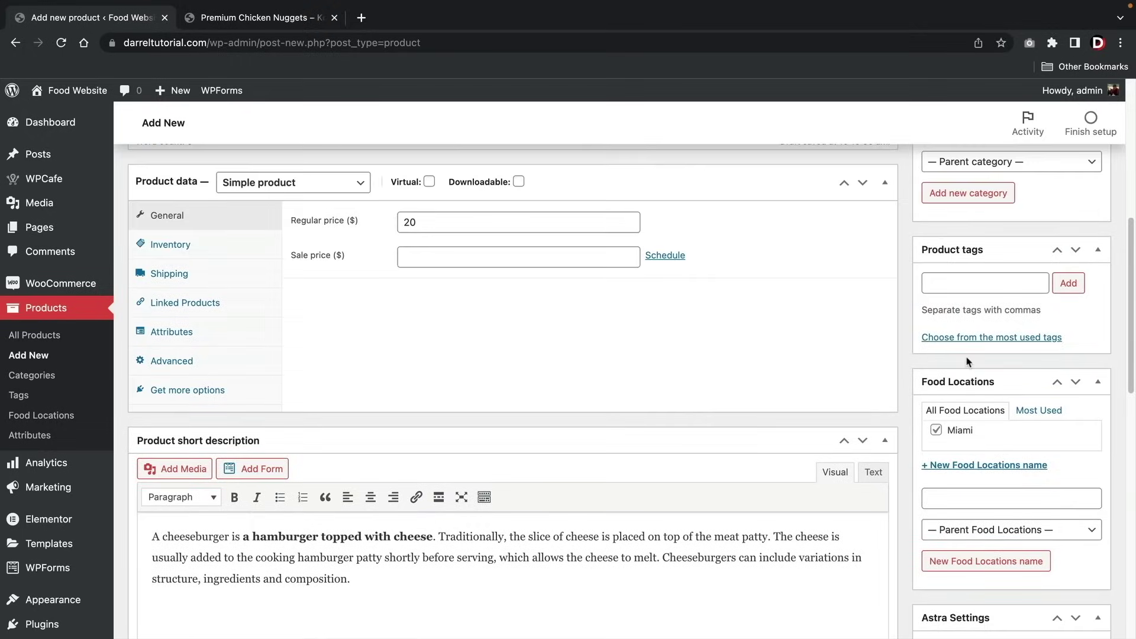
scroll(950, 389, up, 4)
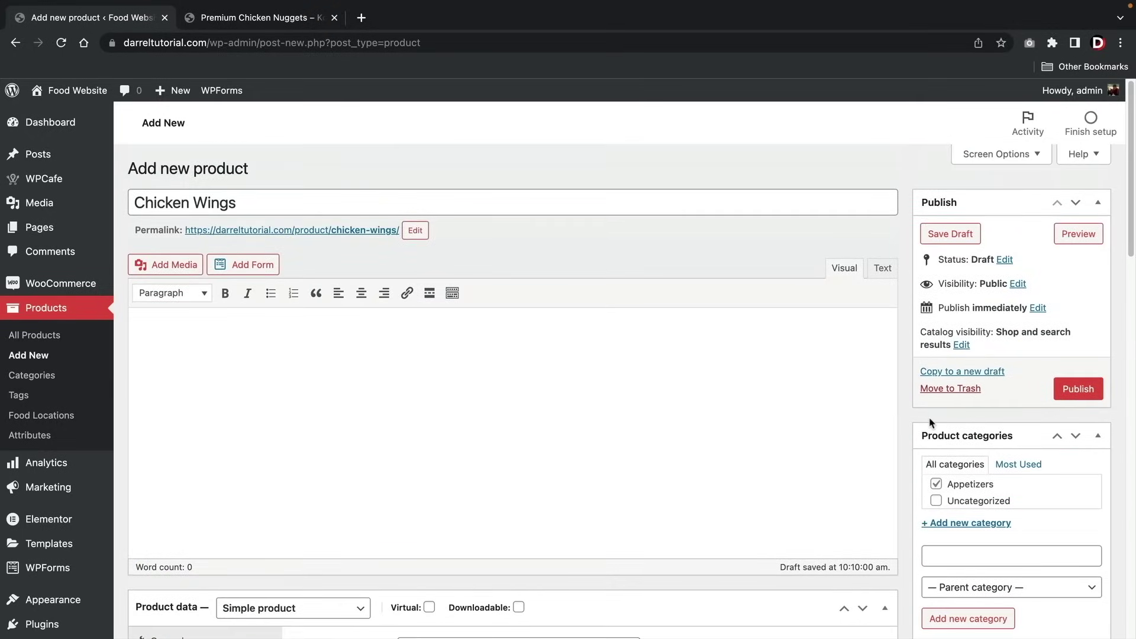
Publish Chicken Wings and add it to the cart from its live page.
click(1075, 391)
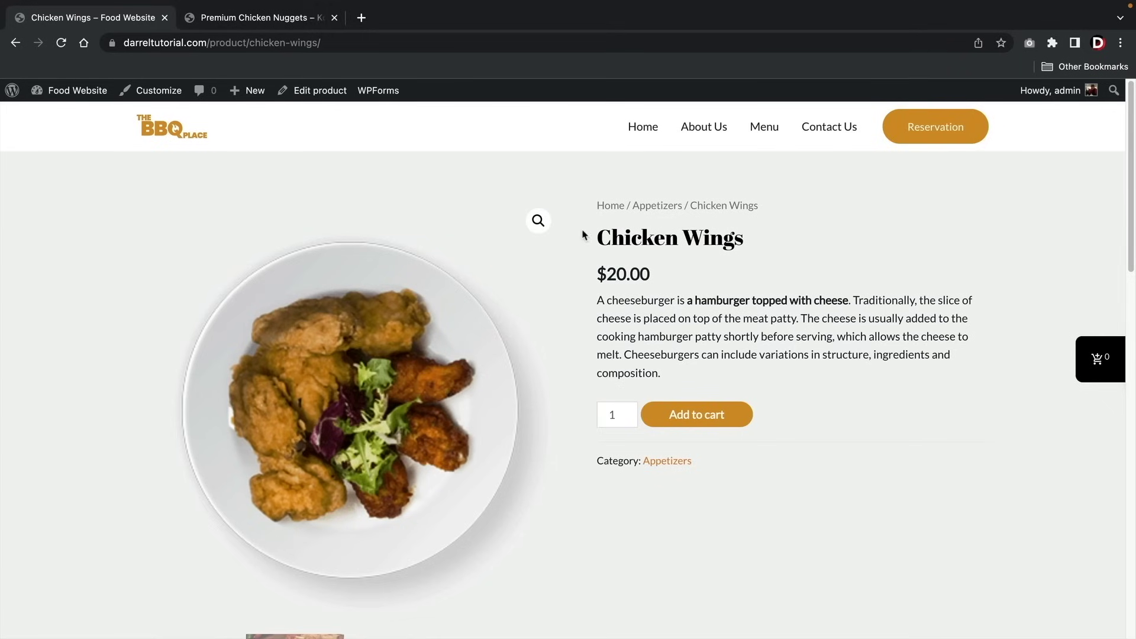
drag(596, 236, 769, 243)
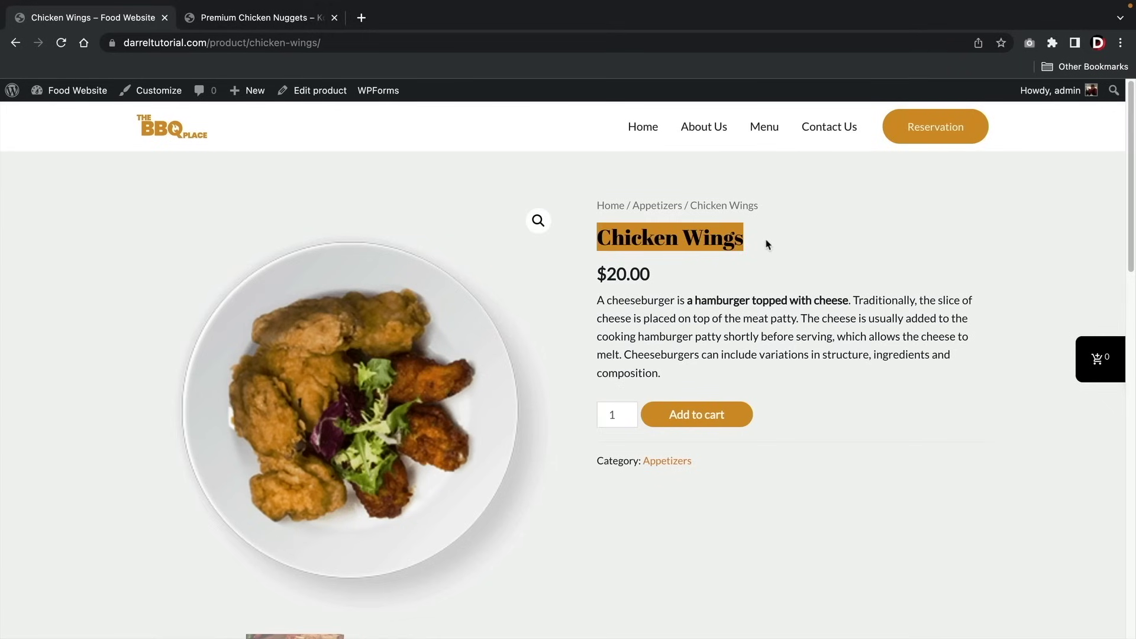
drag(693, 474, 676, 270)
click(657, 323)
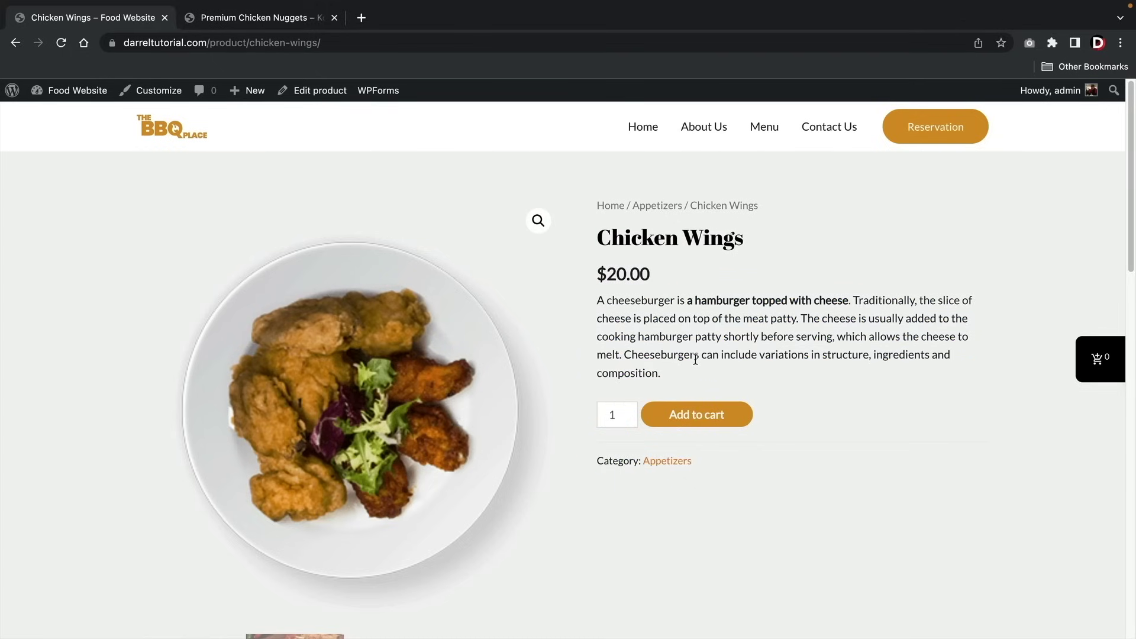
click(700, 417)
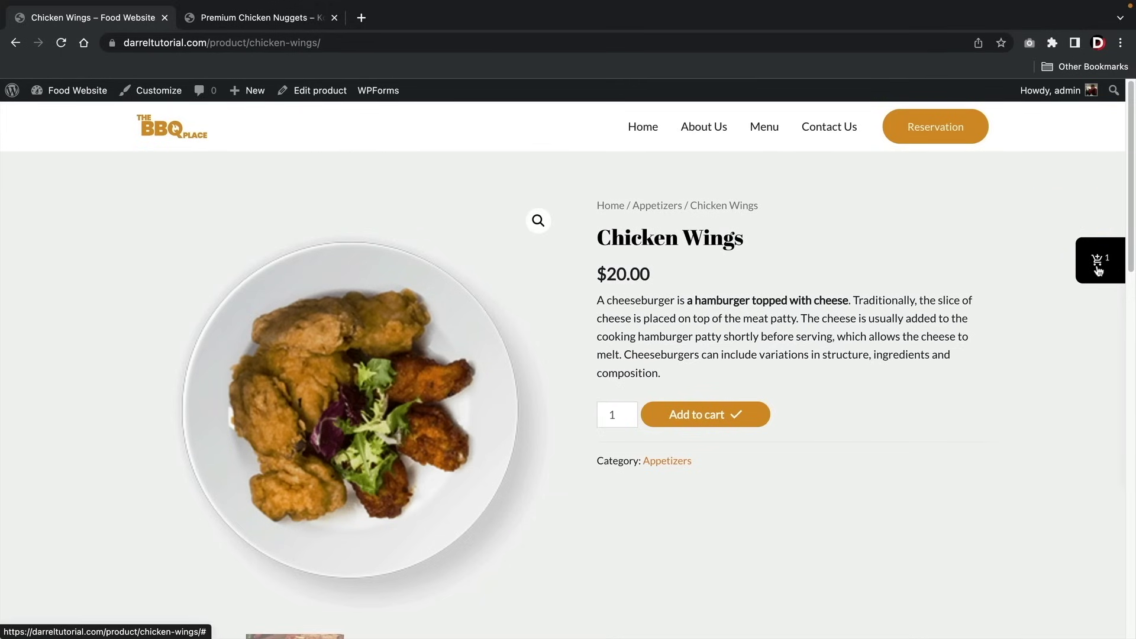
Look over the Premium Chicken Nuggets page, then return to the Chicken Wings page.
click(278, 23)
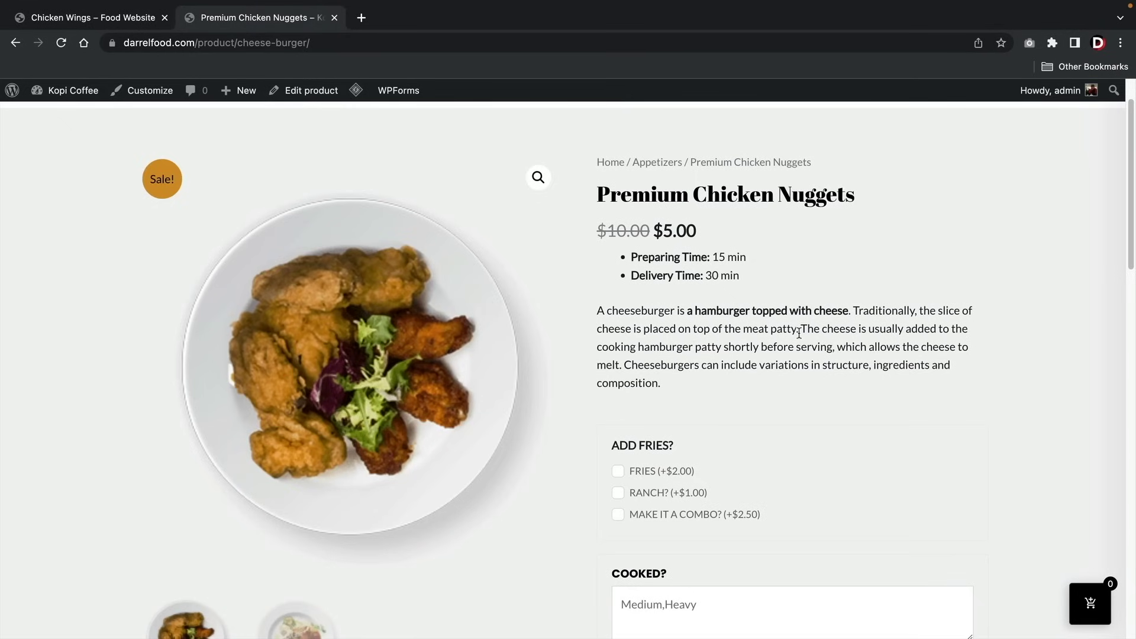
drag(763, 278, 650, 276)
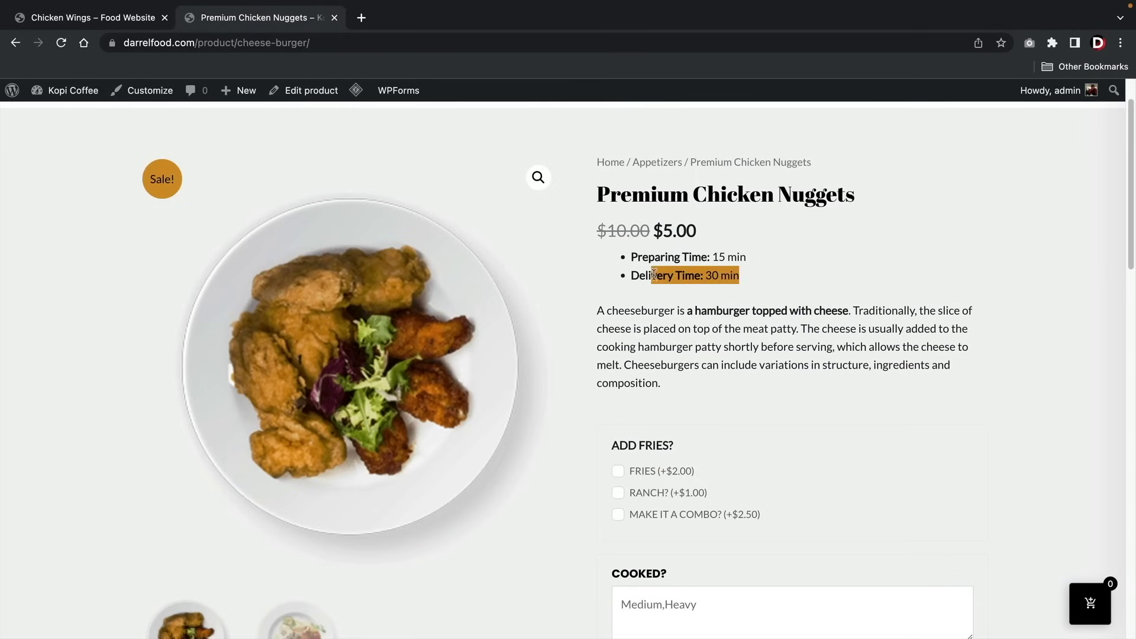
scroll(654, 286, down, 4)
scroll(654, 373, down, 3)
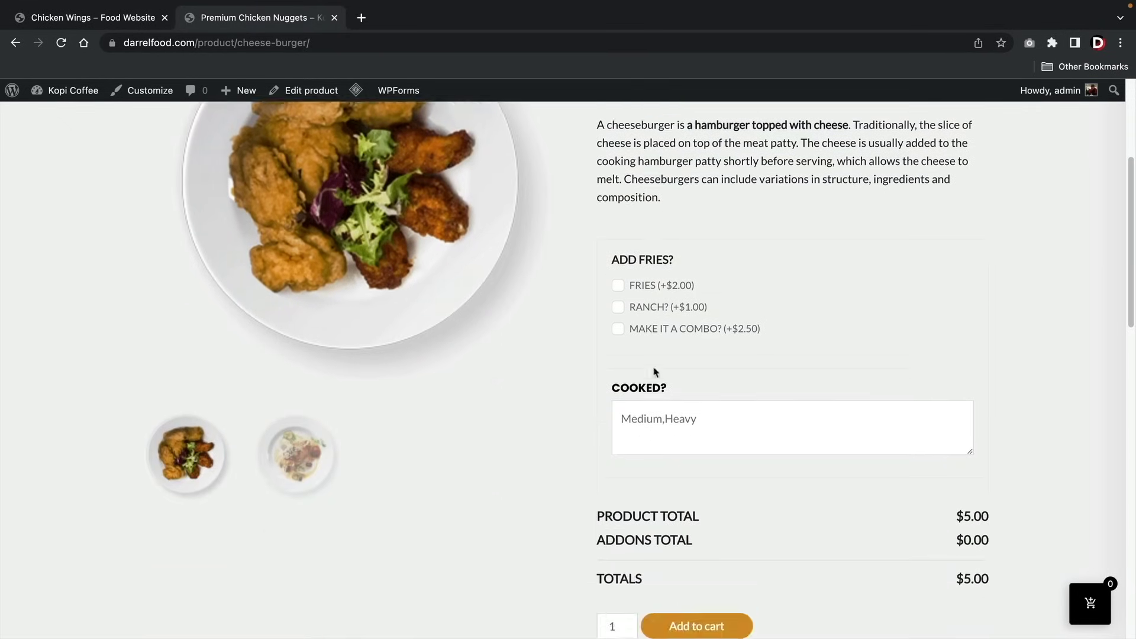
click(668, 405)
scroll(668, 405, up, 6)
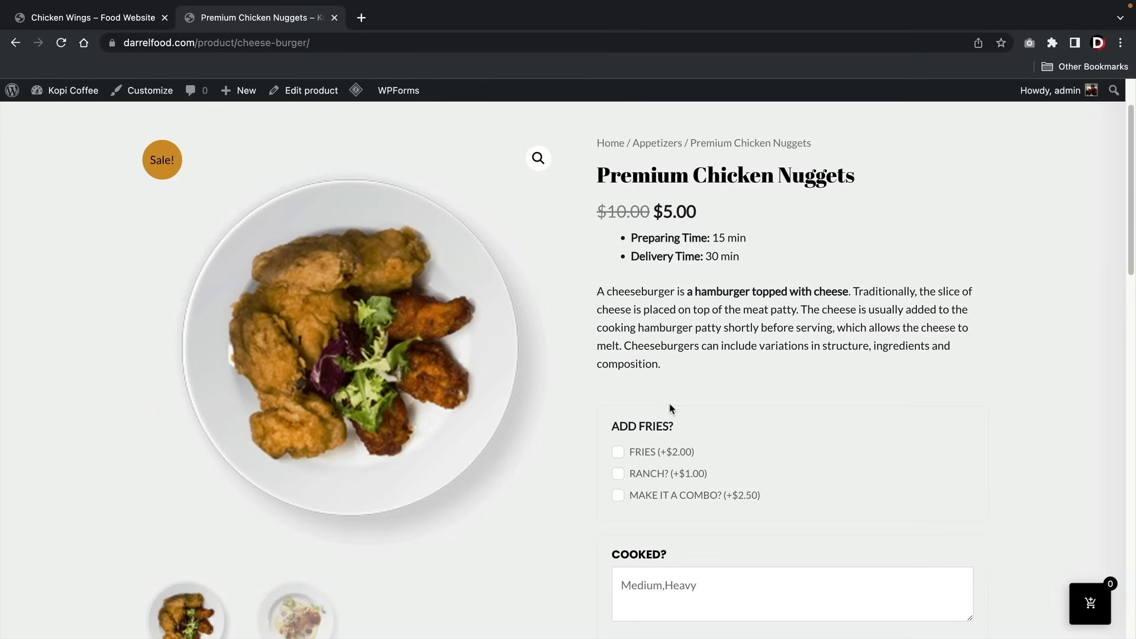
click(117, 27)
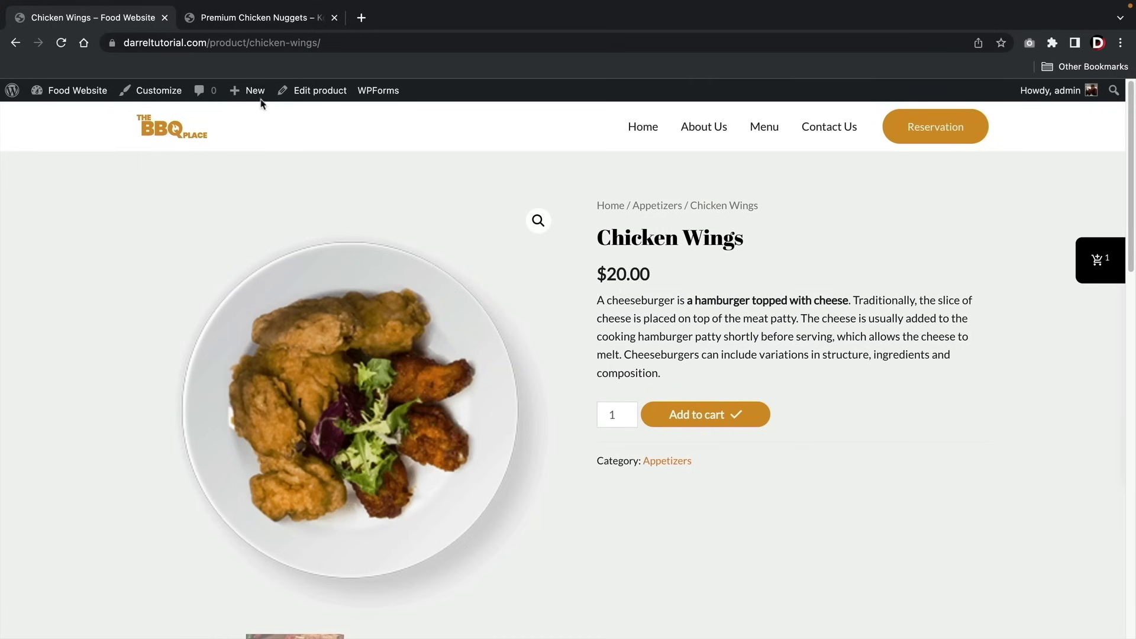
Start a new product via + New > Product and name it Salmon Steak.
mouse_move(252, 102)
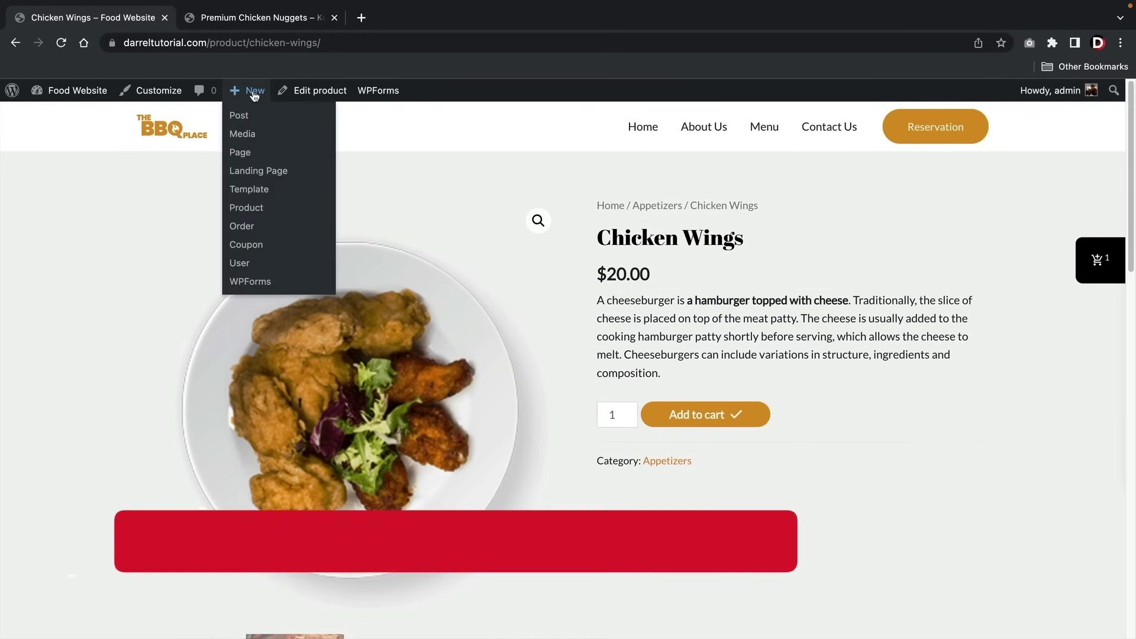
click(253, 210)
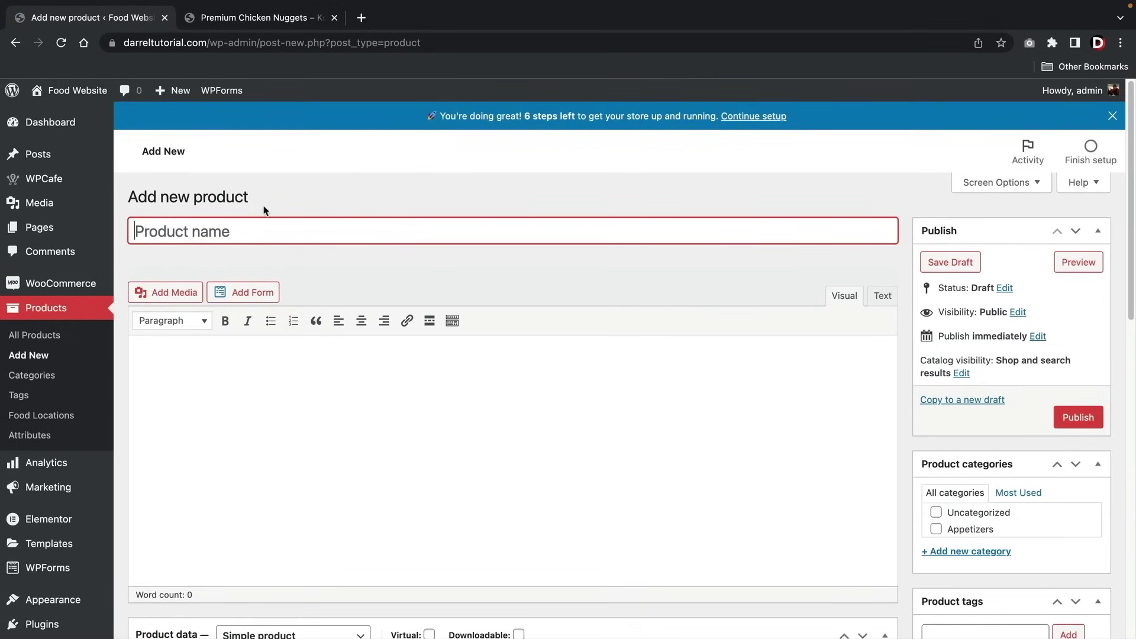
click(1112, 116)
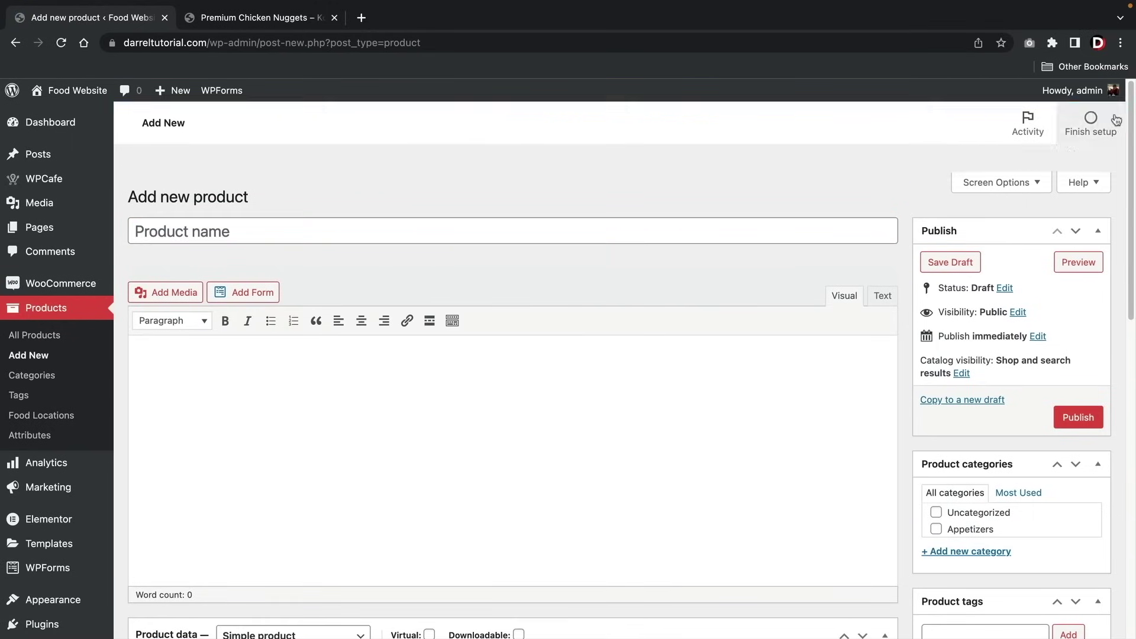
click(372, 203)
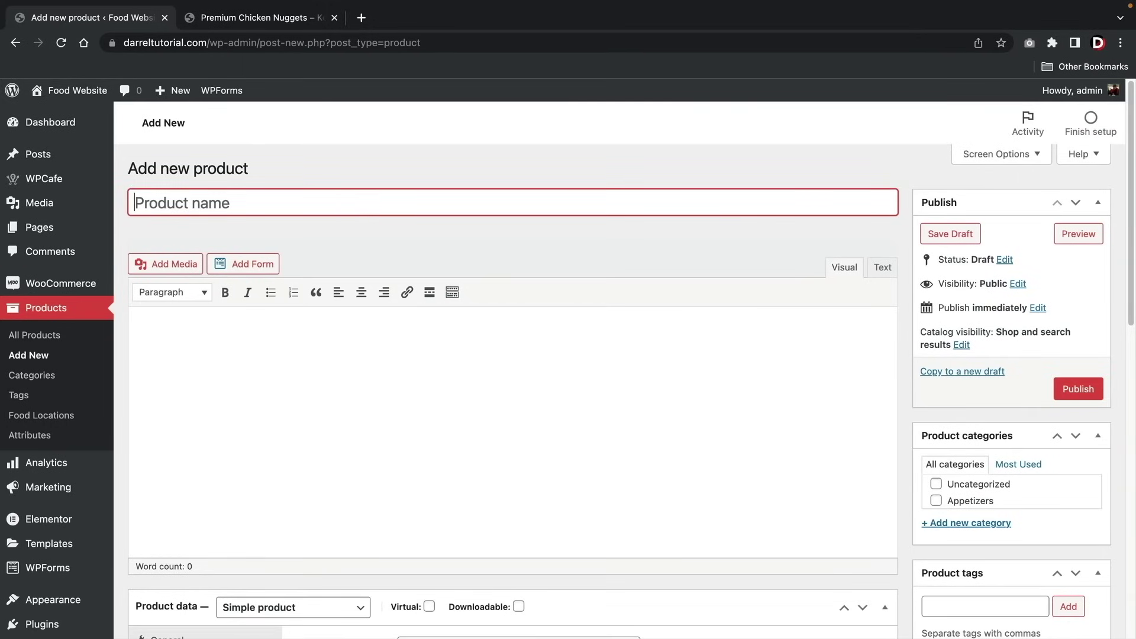
text(Salmon Steak)
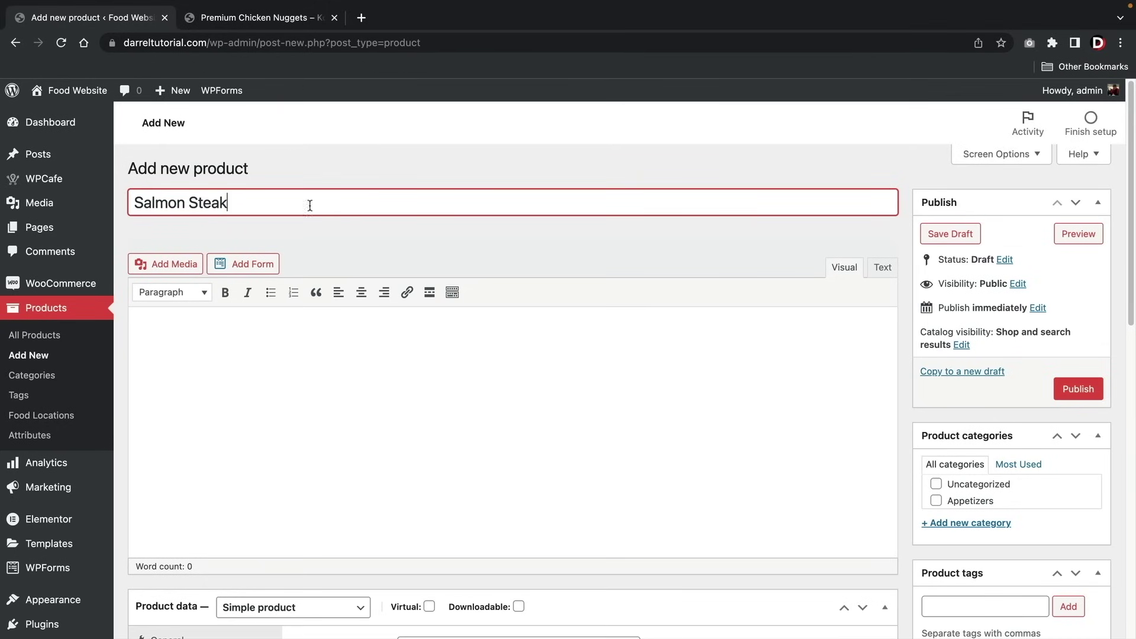
scroll(312, 208, down, 5)
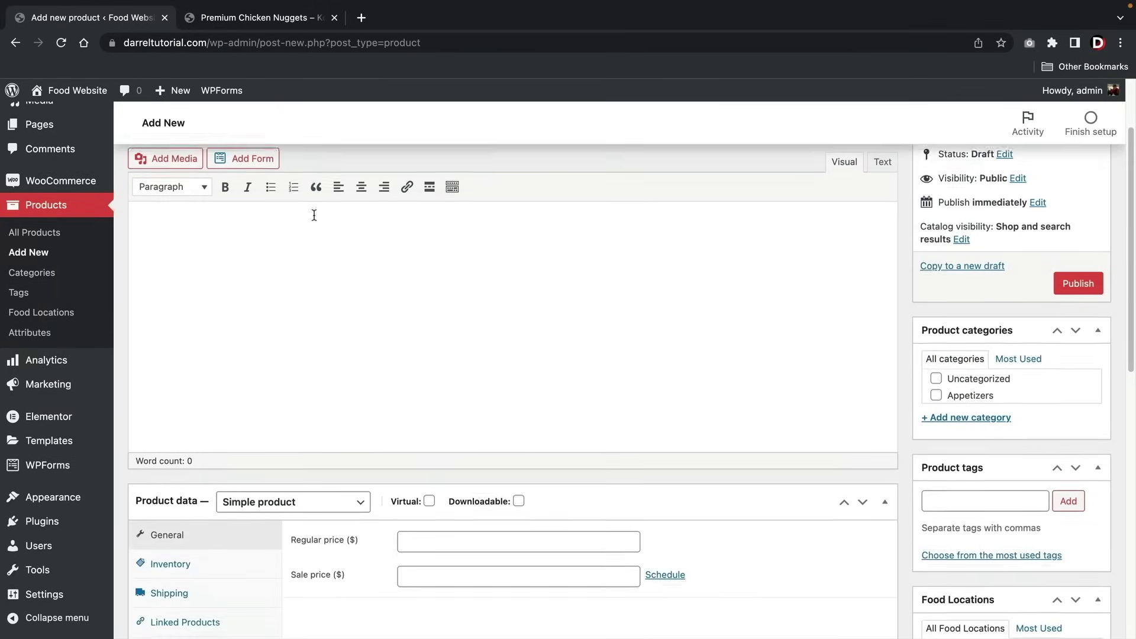
Set the salmon plate photo food5-free-img.png as the product image.
scroll(317, 238, down, 6)
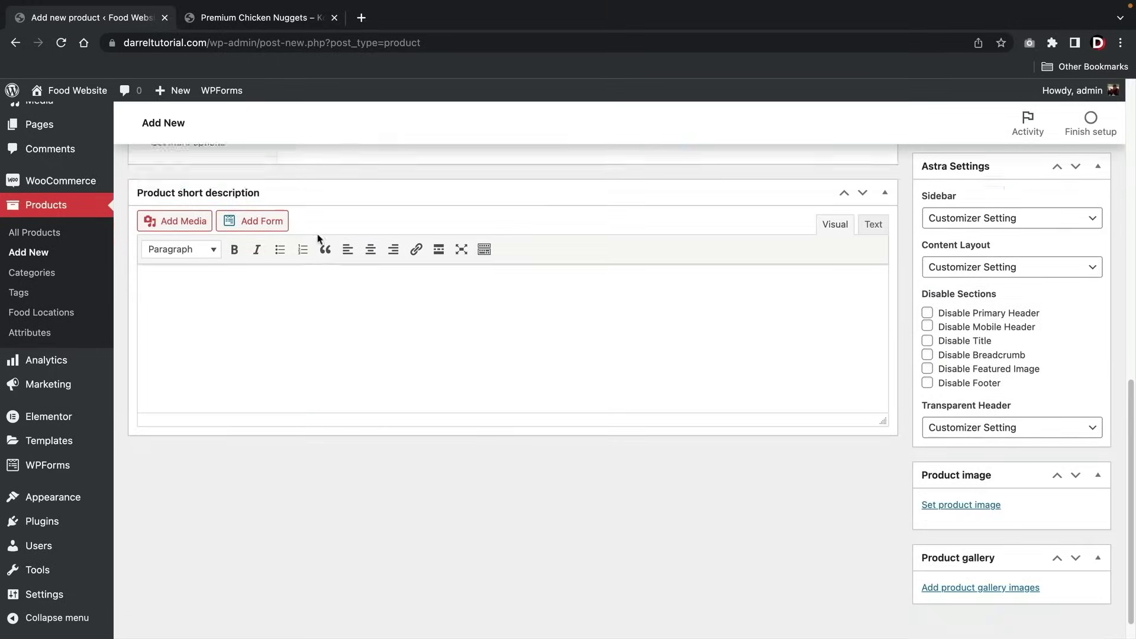
click(959, 477)
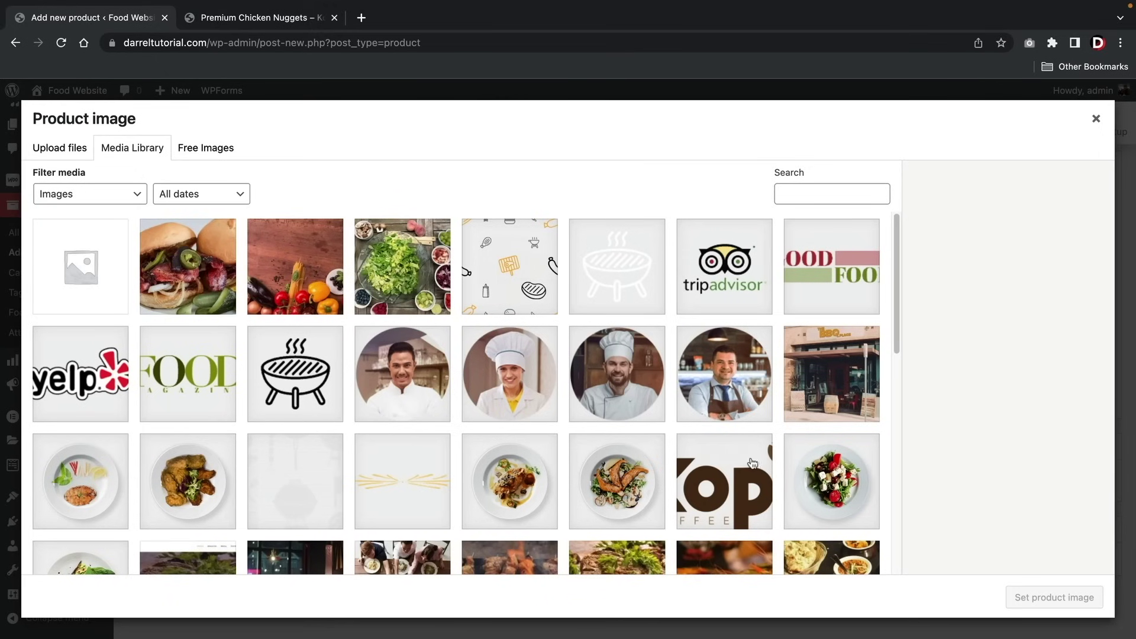
scroll(752, 463, down, 3)
click(615, 301)
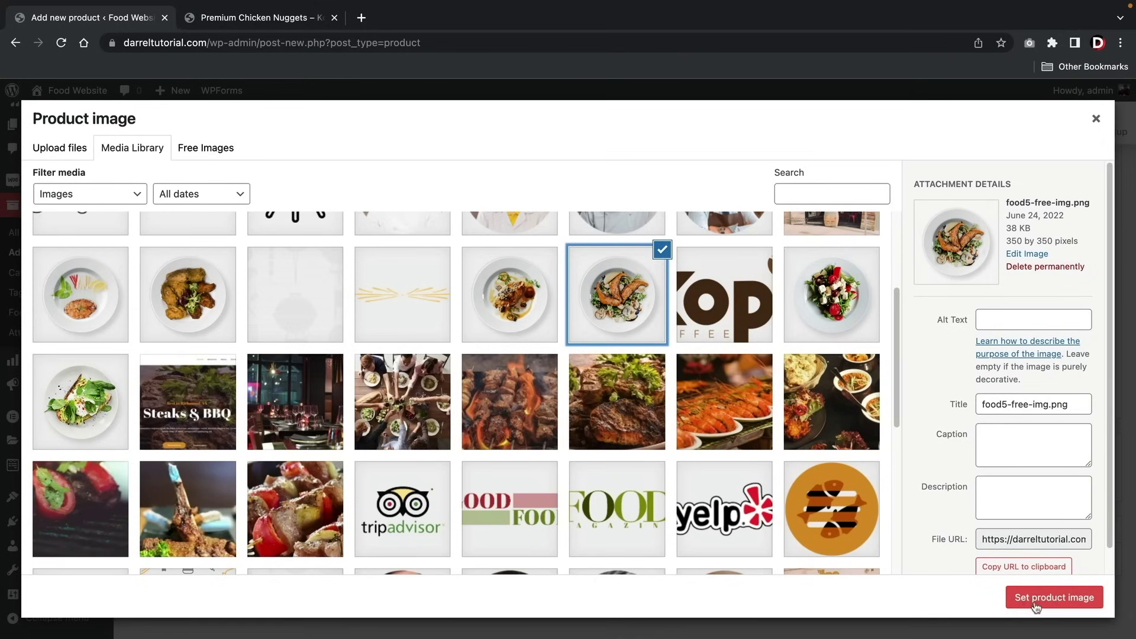
click(1036, 598)
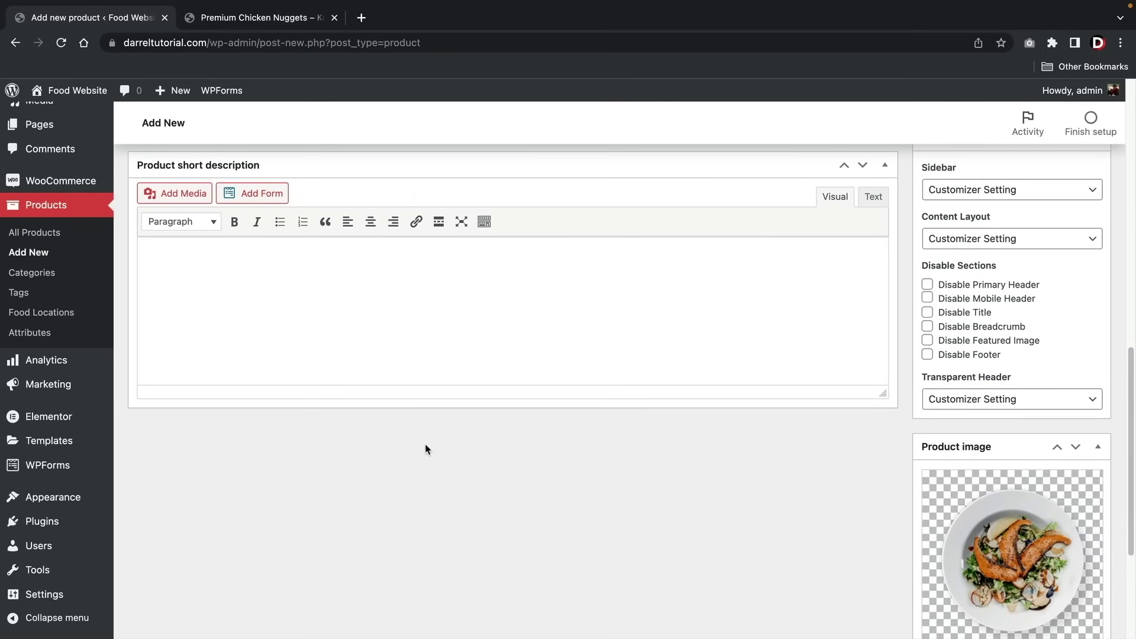
scroll(425, 450, up, 7)
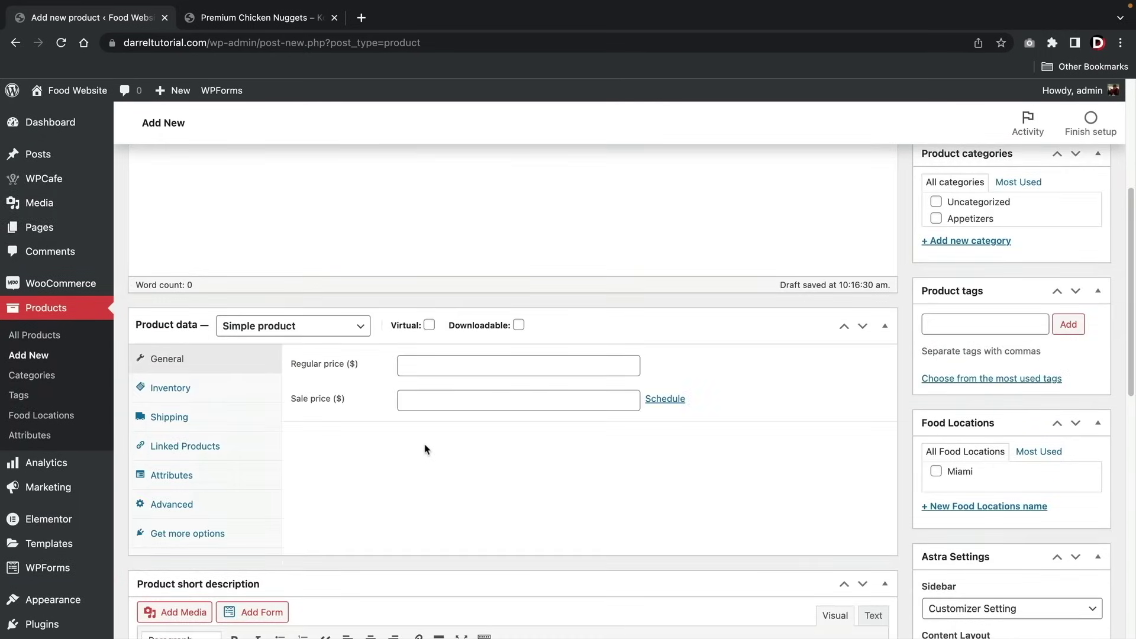
Give the salmon product a regular price of 25.
click(458, 362)
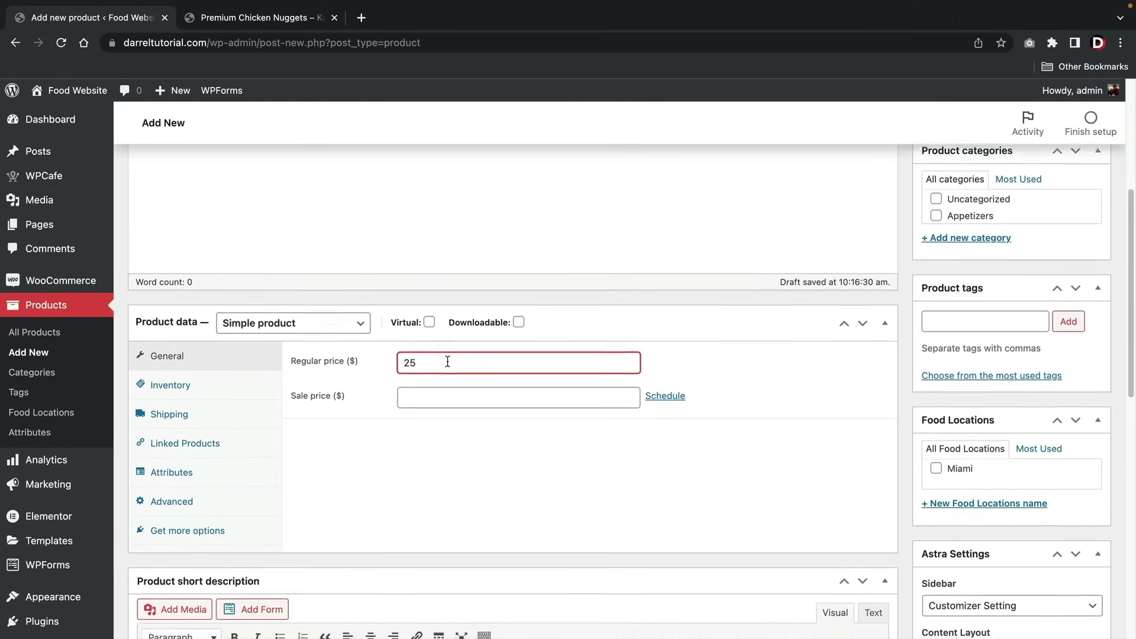
scroll(449, 361, down, 1)
scroll(947, 320, up, 3)
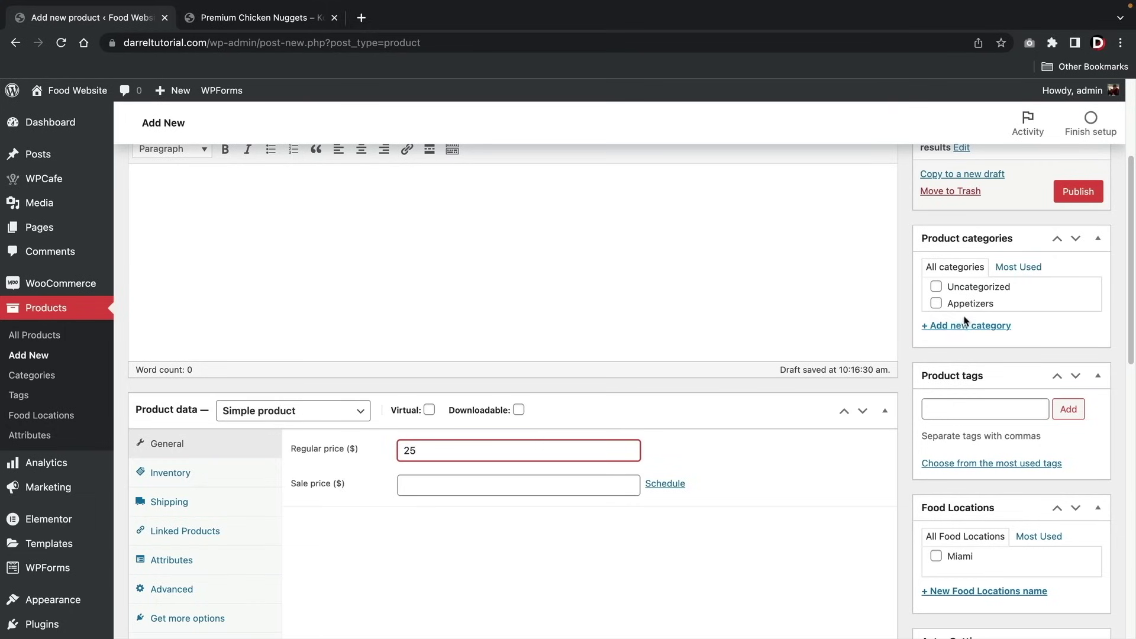
Create and tick a new Main Course category, and tick the Miami food location.
click(964, 327)
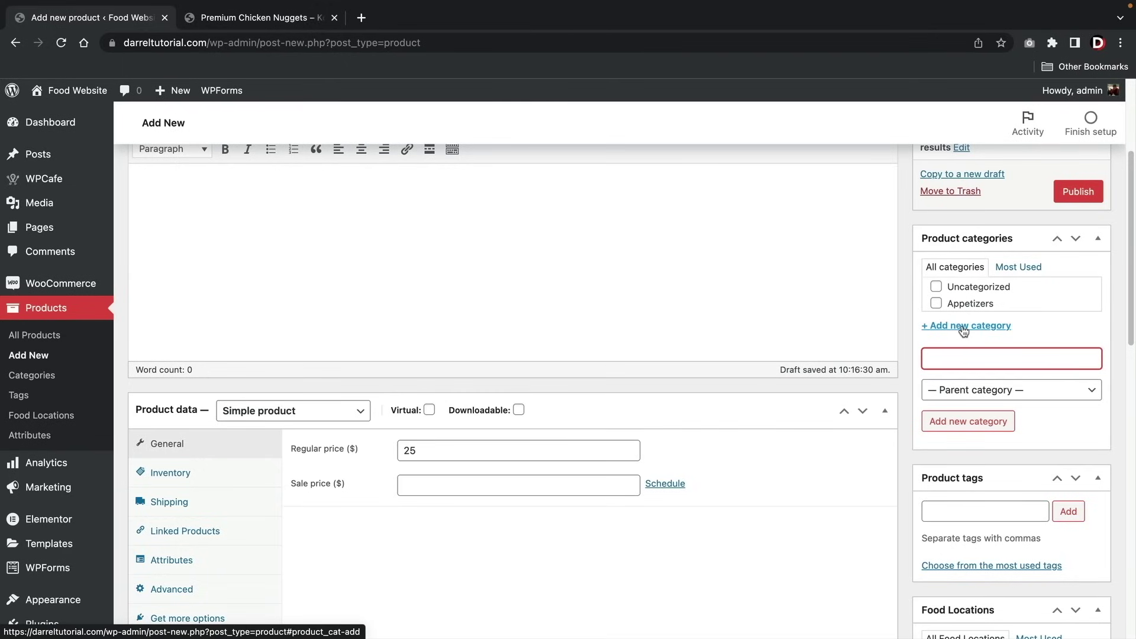
text(Main Course)
click(966, 420)
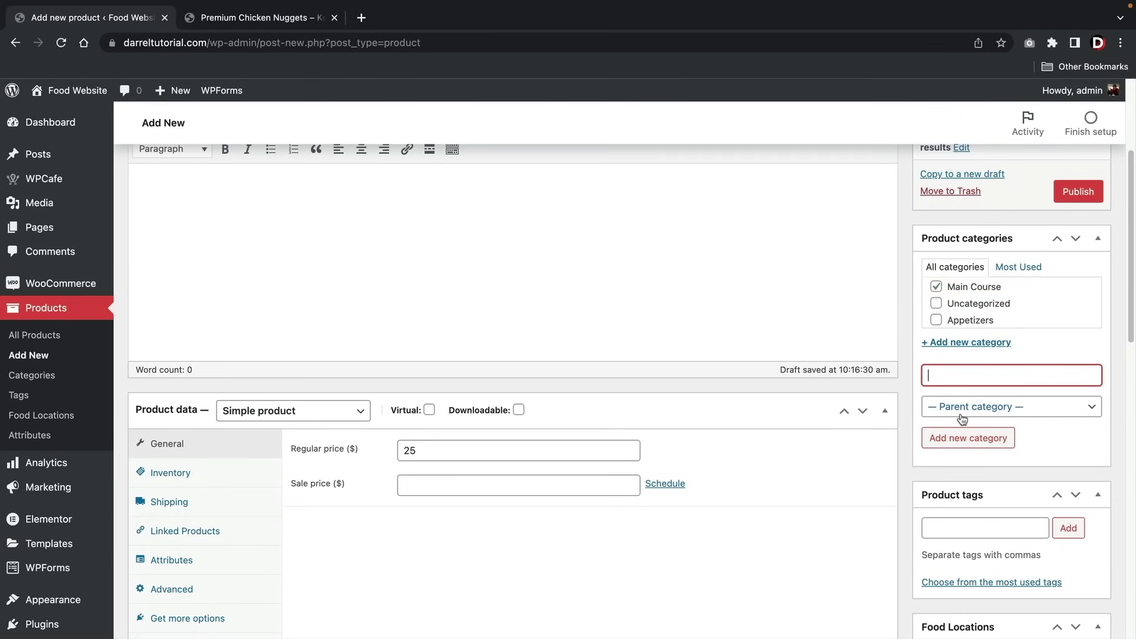
scroll(962, 420, down, 3)
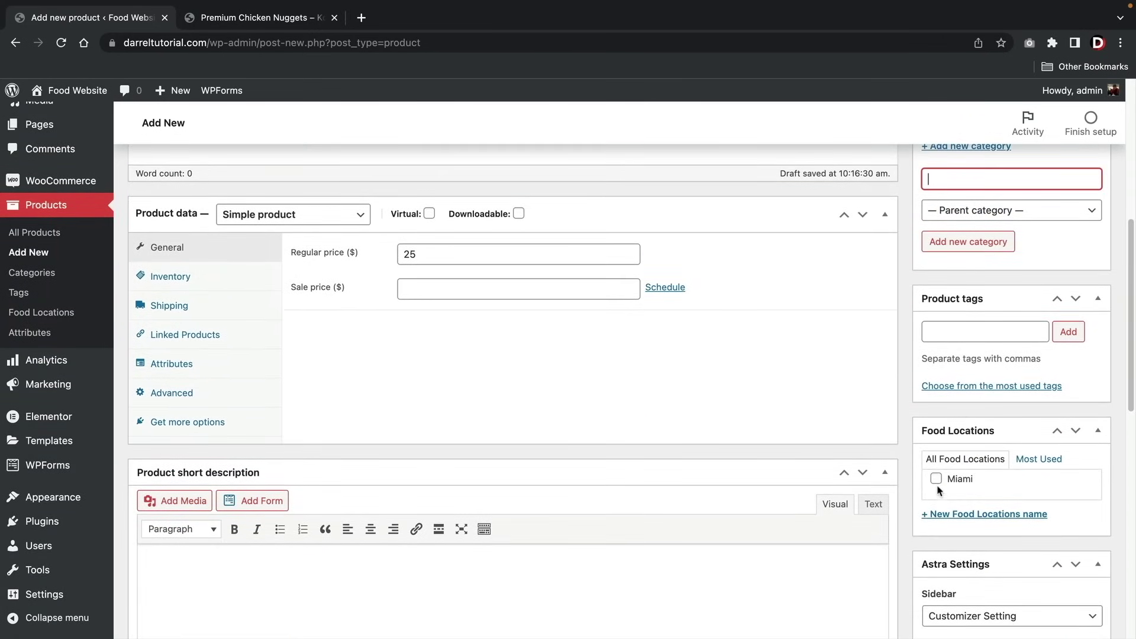
click(936, 479)
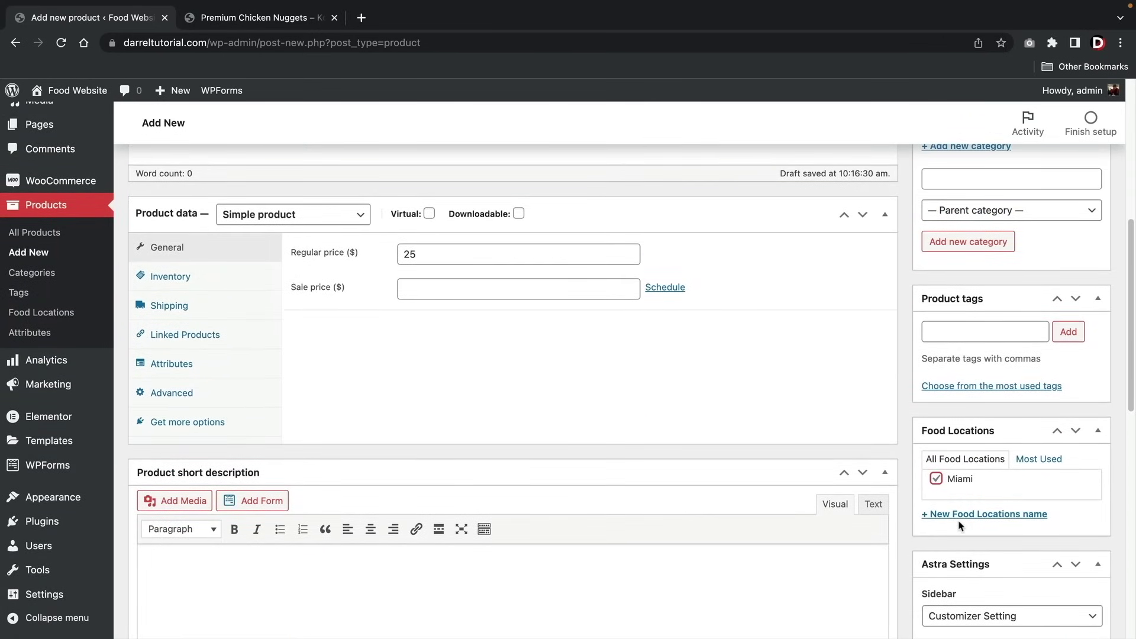
scroll(959, 525, down, 3)
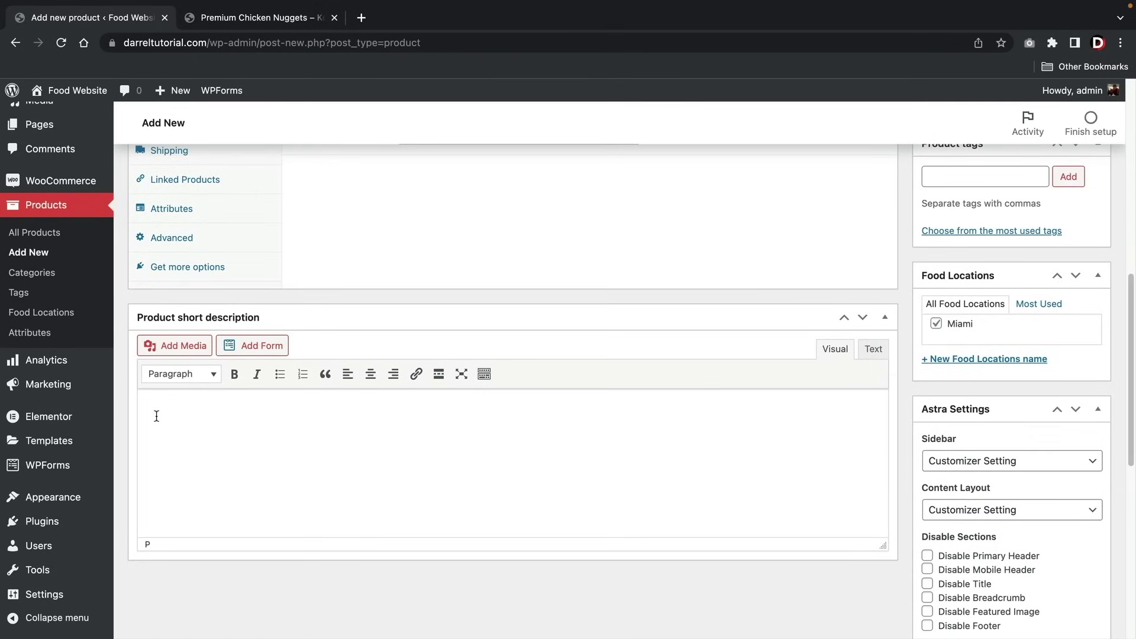
Paste the salmon cooking instructions into the product short description.
right_click(156, 416)
click(189, 518)
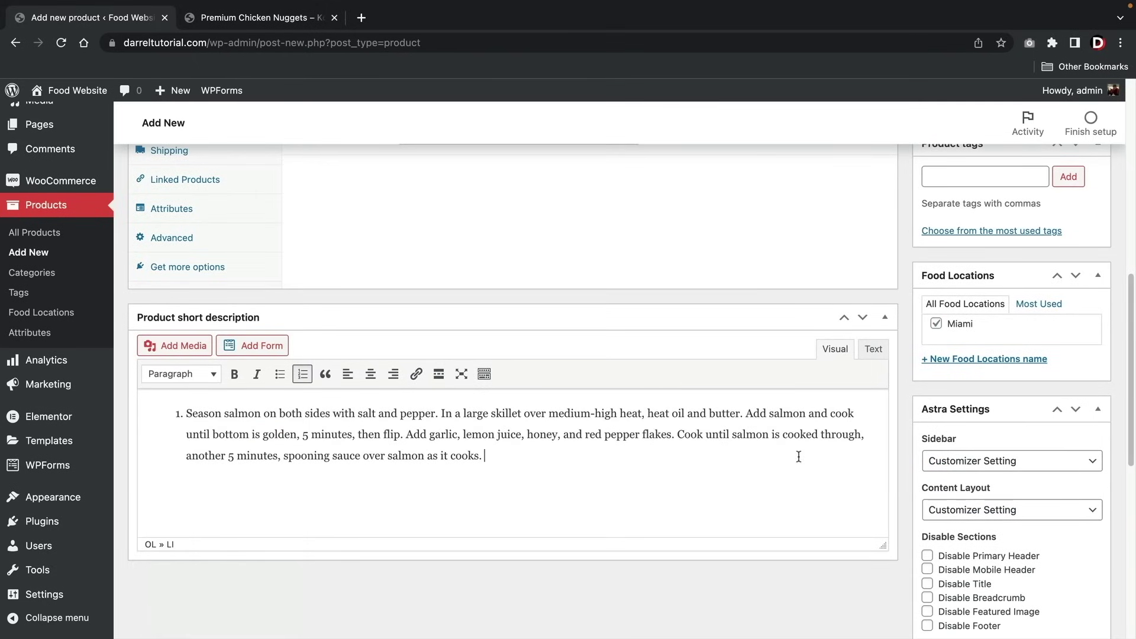
scroll(932, 511, down, 3)
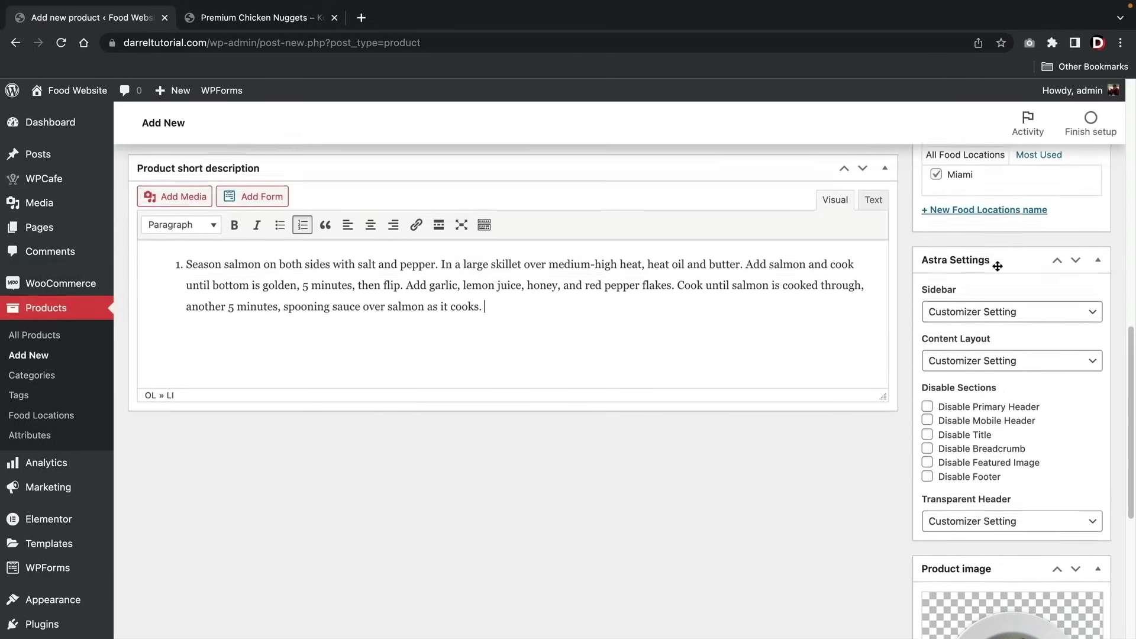
scroll(998, 266, up, 1)
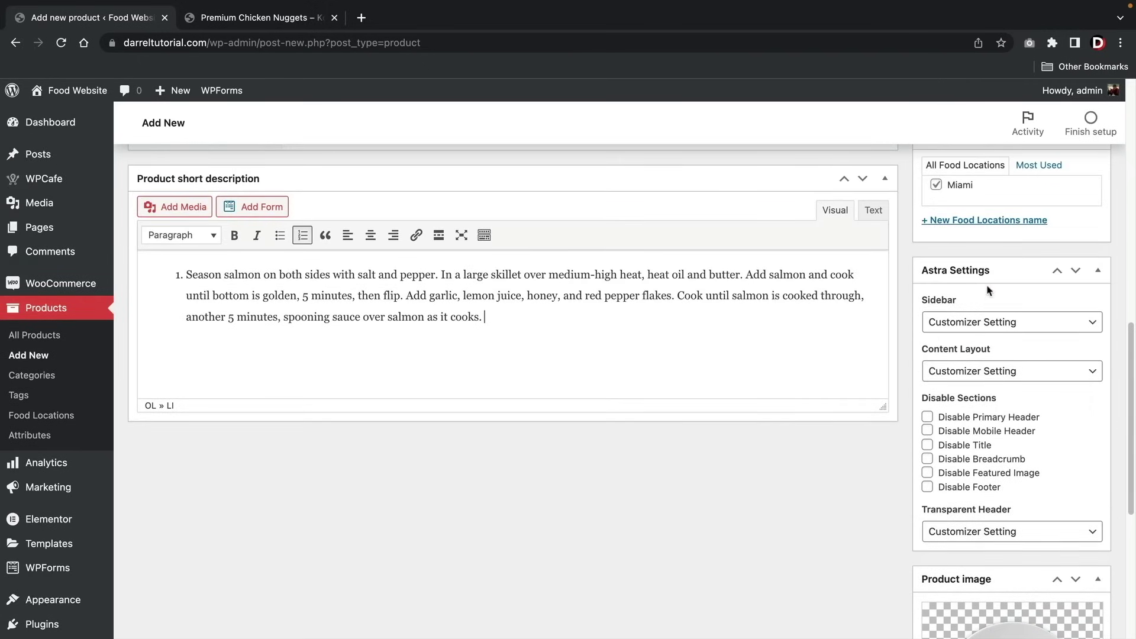
Set the Astra sidebar to No Sidebar and content layout to Full Width / Contained.
click(1013, 329)
click(1008, 371)
click(1014, 378)
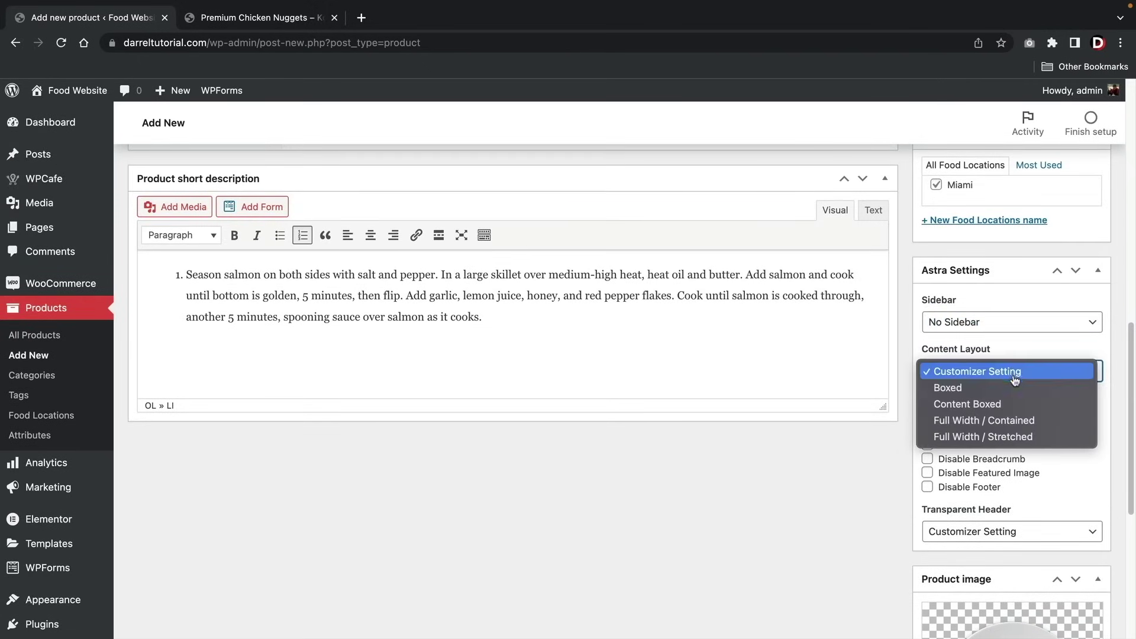
click(1015, 426)
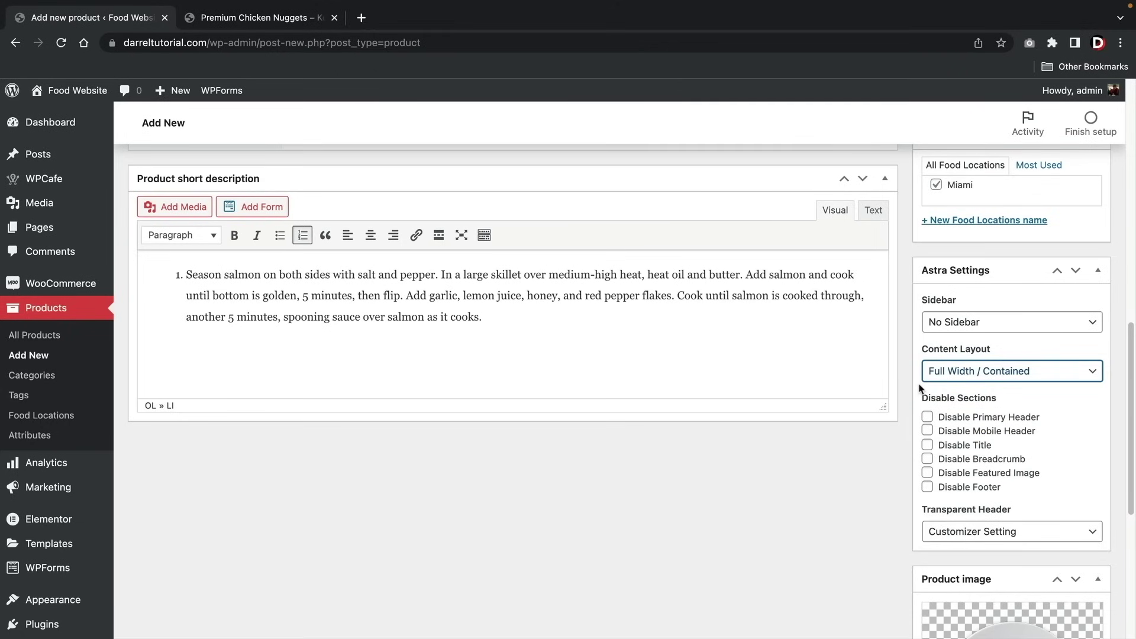
Remove the numbered-list formatting from the description and publish Salmon Steak.
click(186, 274)
key(BackSpace)
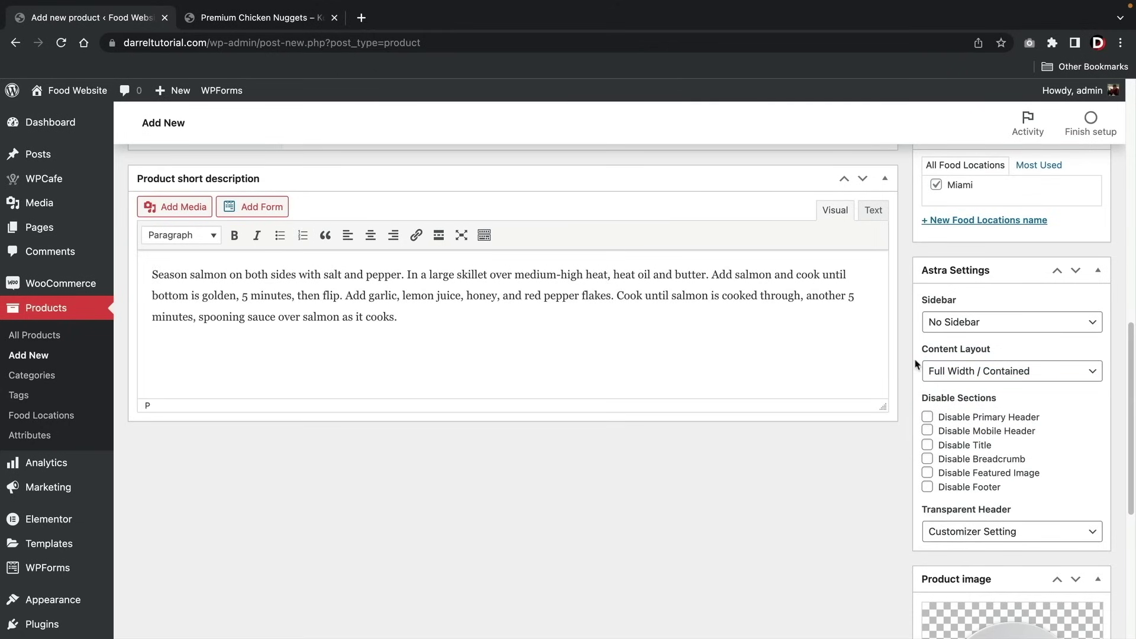
scroll(916, 363, up, 15)
click(1077, 383)
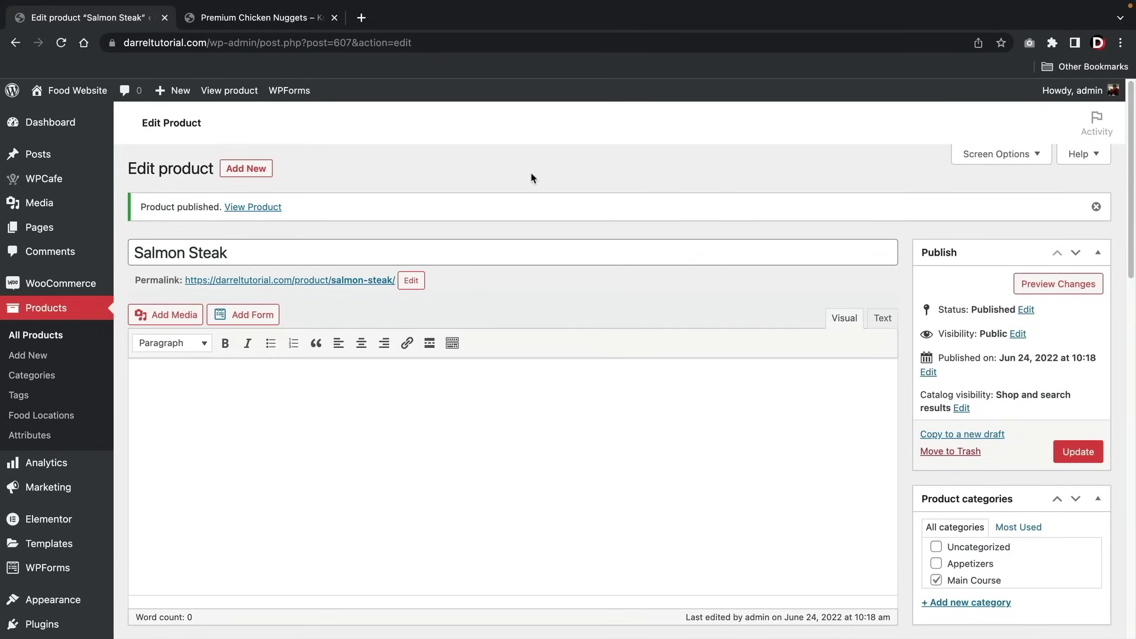
Add Salmon Steak to the cart from its live page and check the $45.00 mini-cart.
click(222, 95)
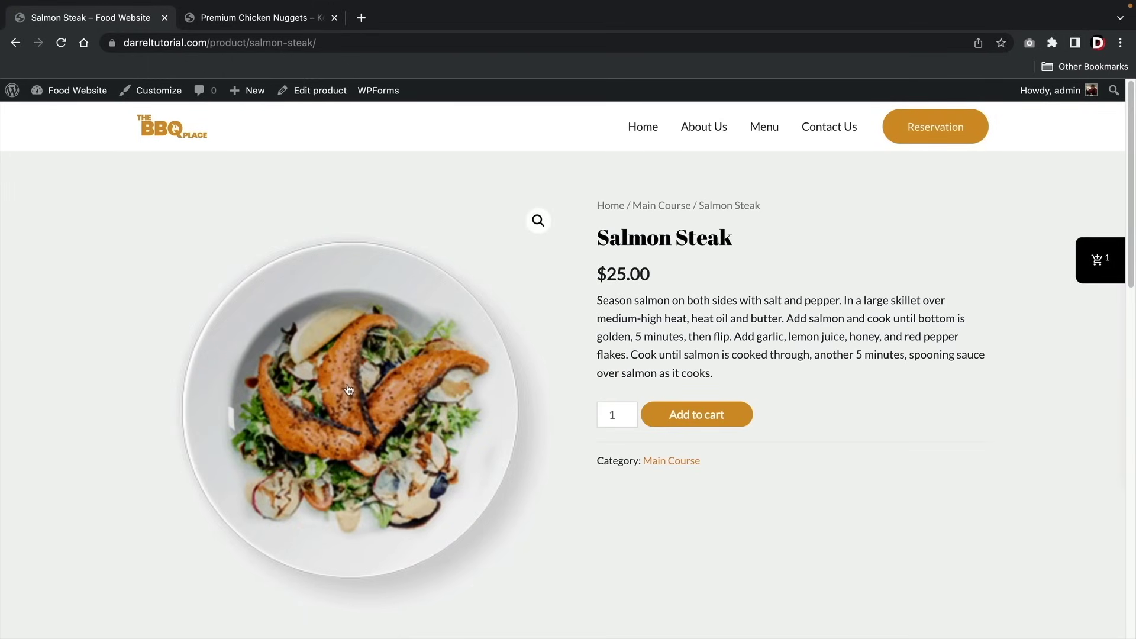
scroll(514, 414, down, 1)
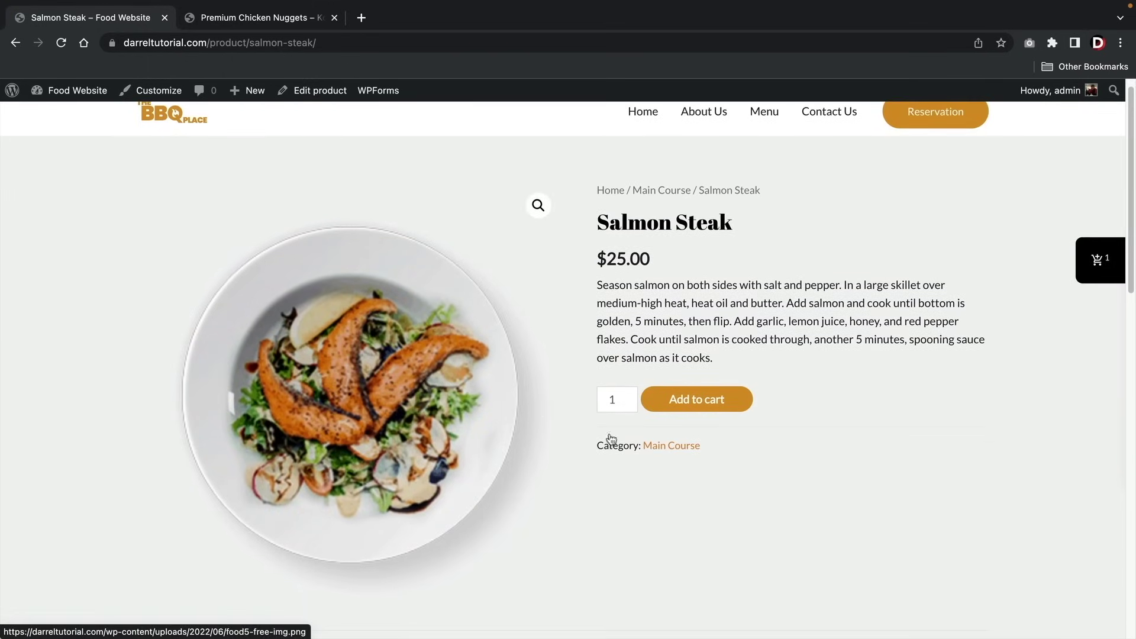
click(712, 403)
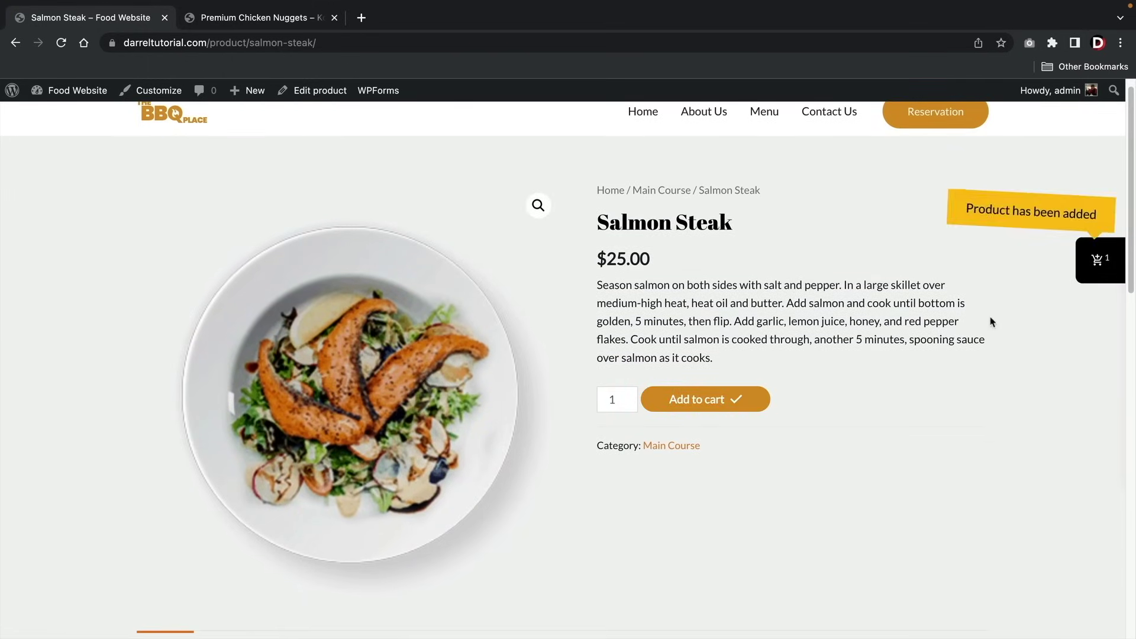
click(1098, 259)
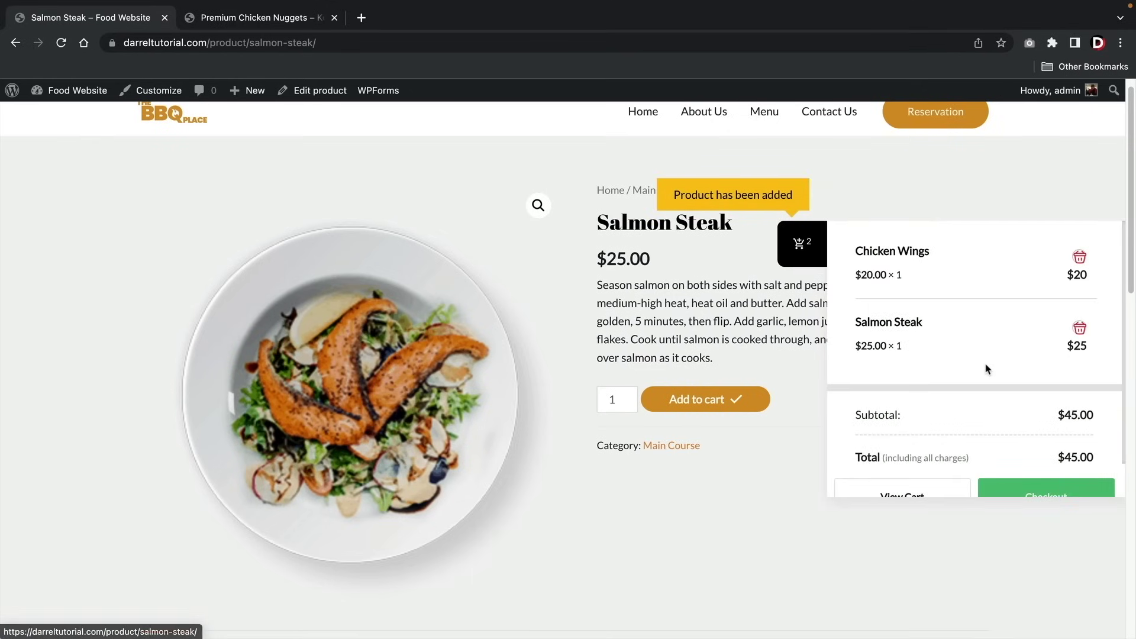
scroll(986, 361, down, 1)
scroll(971, 334, up, 1)
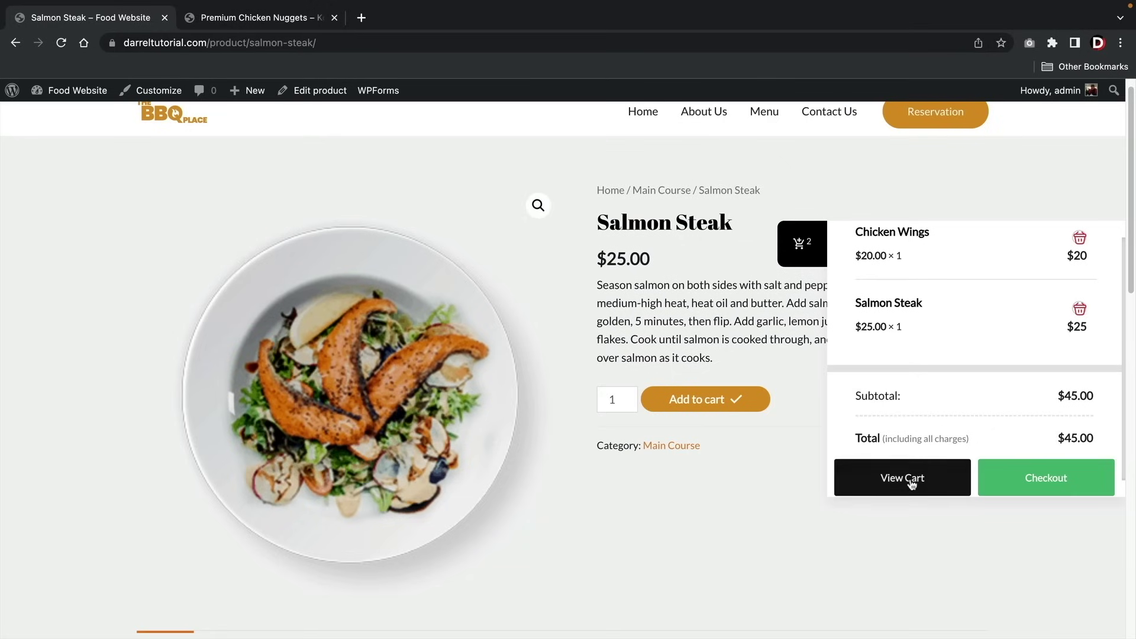
click(1058, 486)
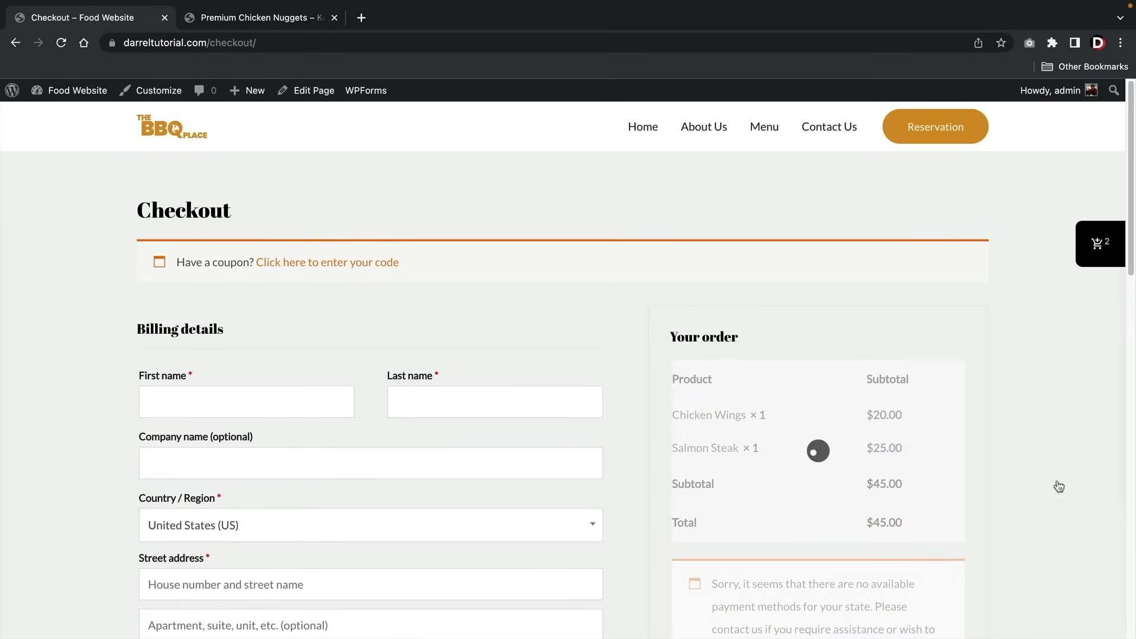
scroll(794, 426, down, 3)
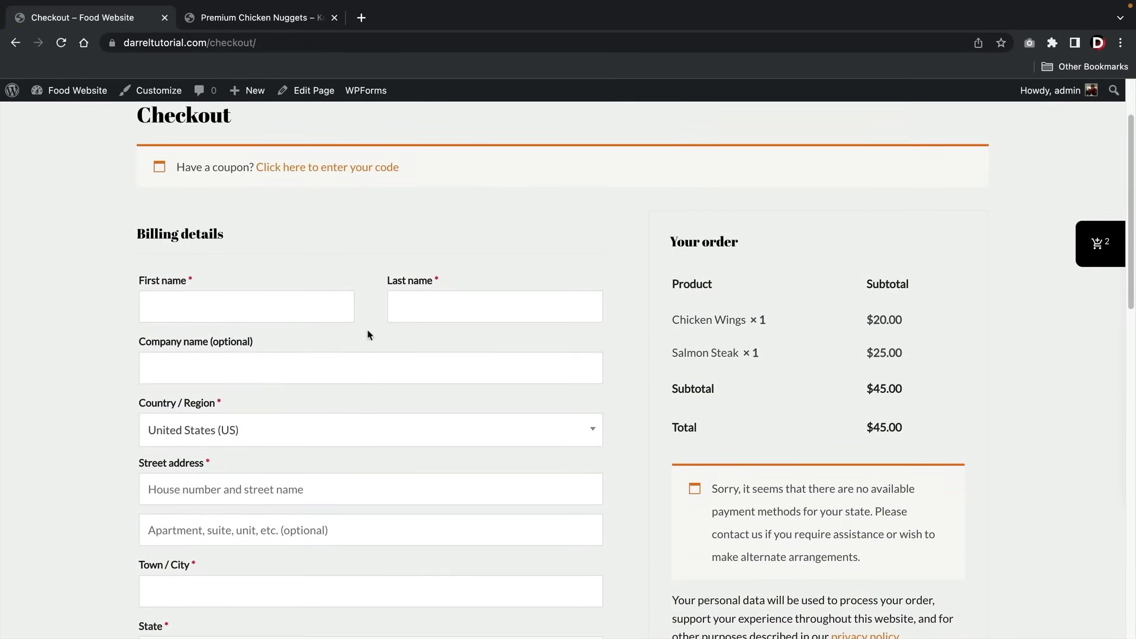
scroll(379, 329, down, 3)
scroll(382, 326, down, 6)
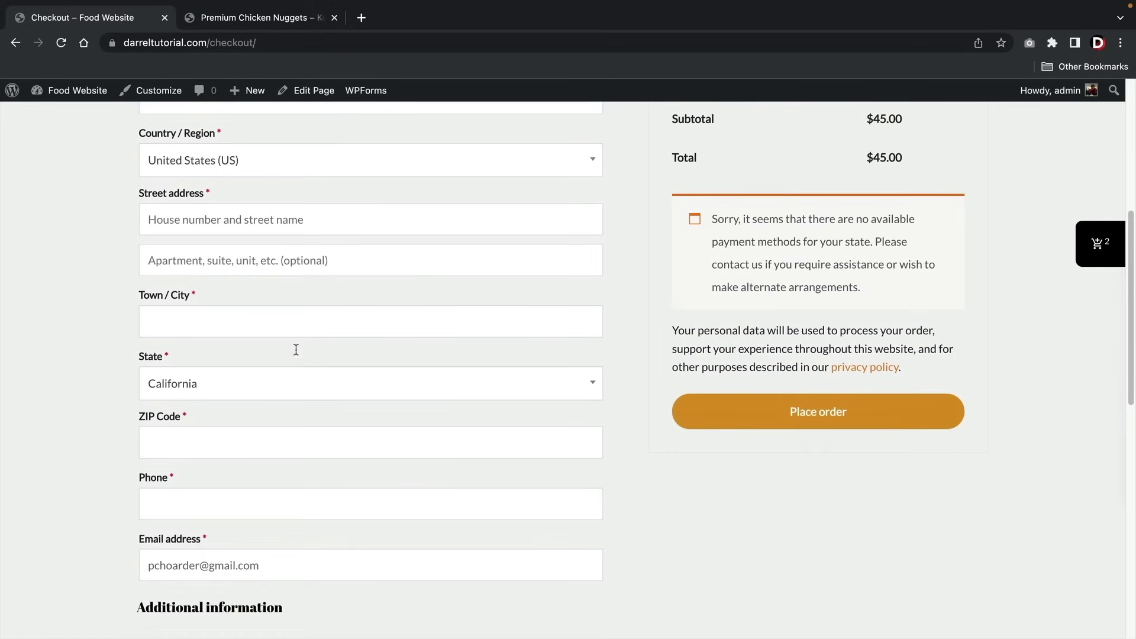
scroll(307, 391, down, 1)
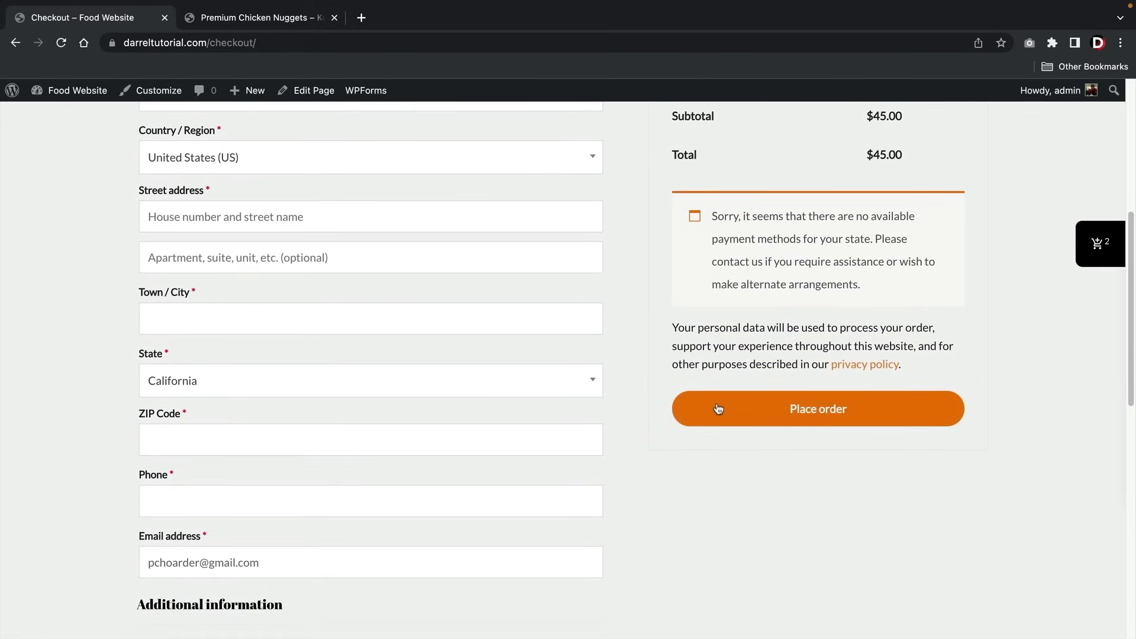
scroll(710, 407, up, 3)
scroll(705, 407, up, 4)
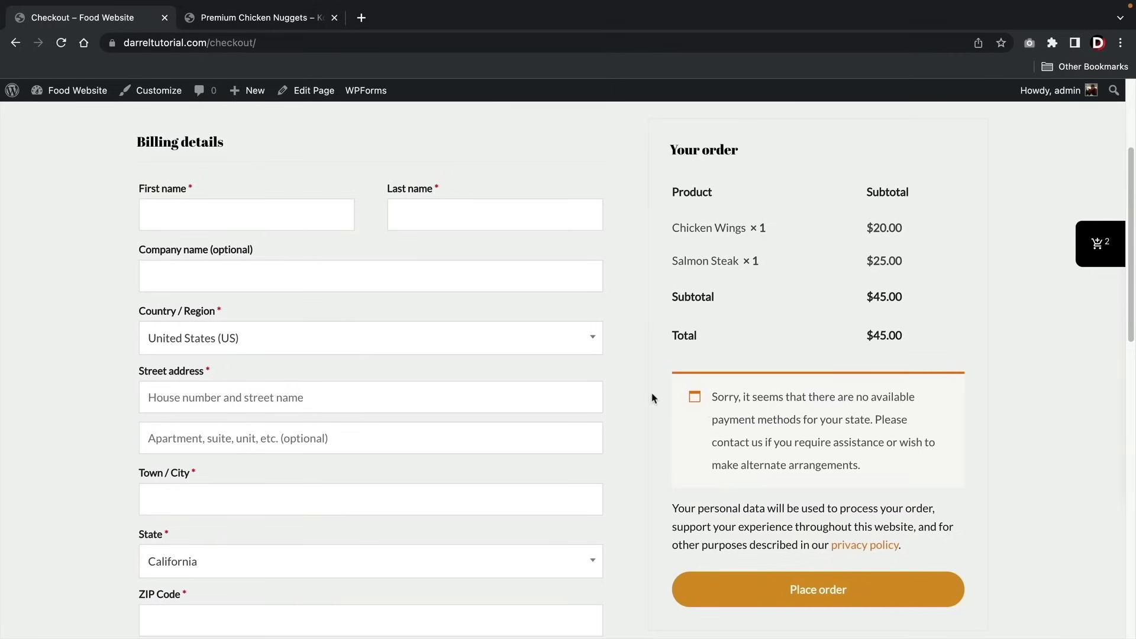
scroll(653, 397, up, 3)
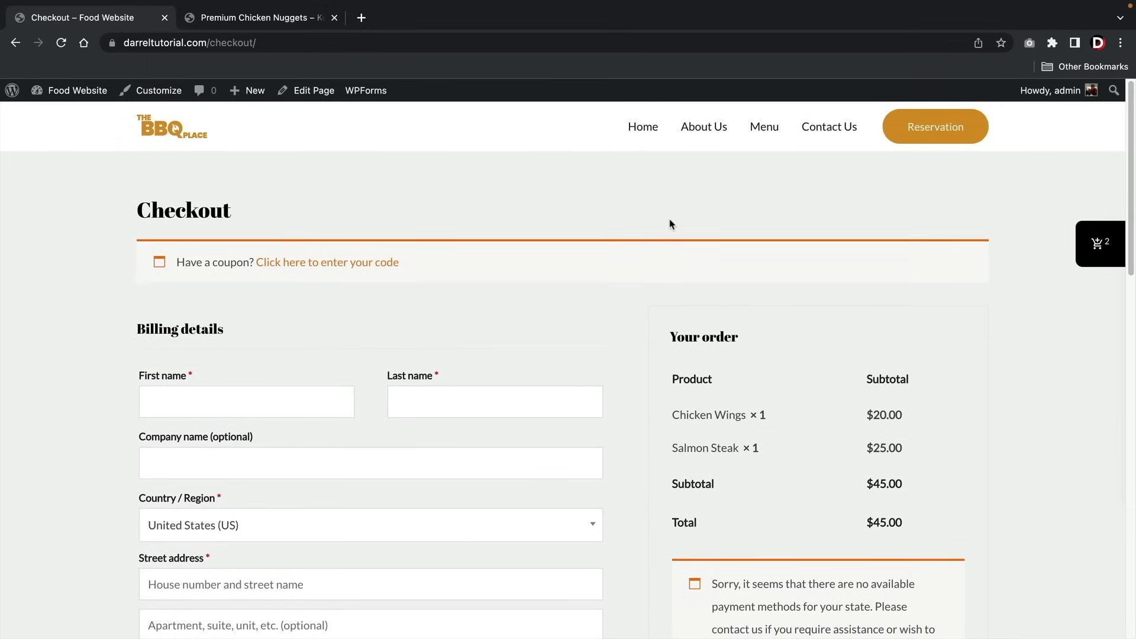
Go to the site's homepage and open it in the Elementor editor.
click(643, 130)
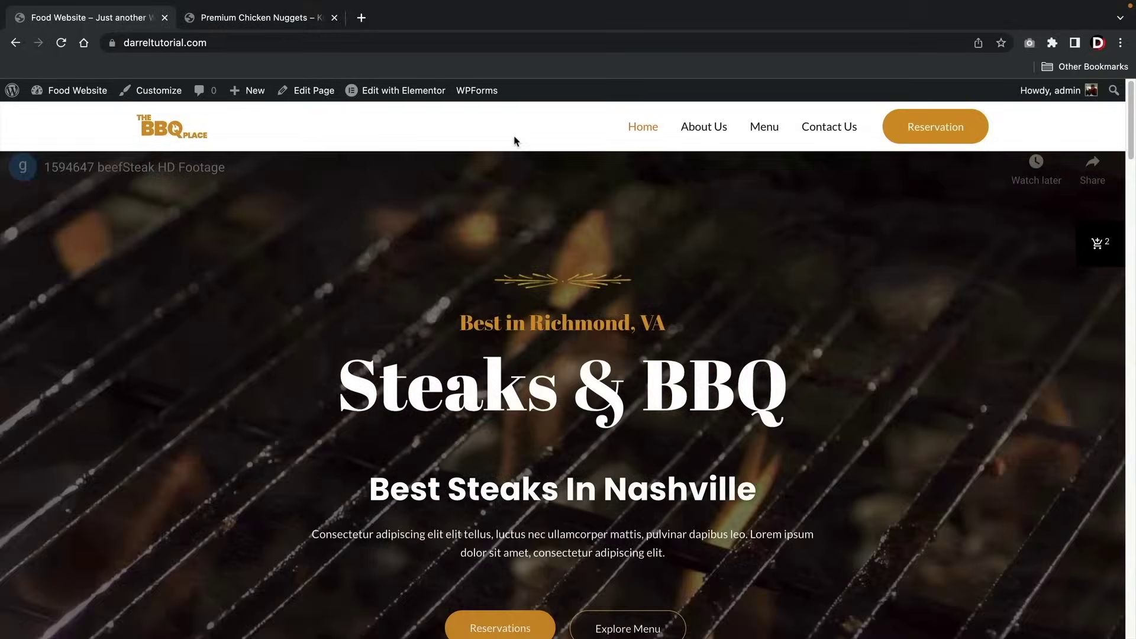
mouse_move(403, 97)
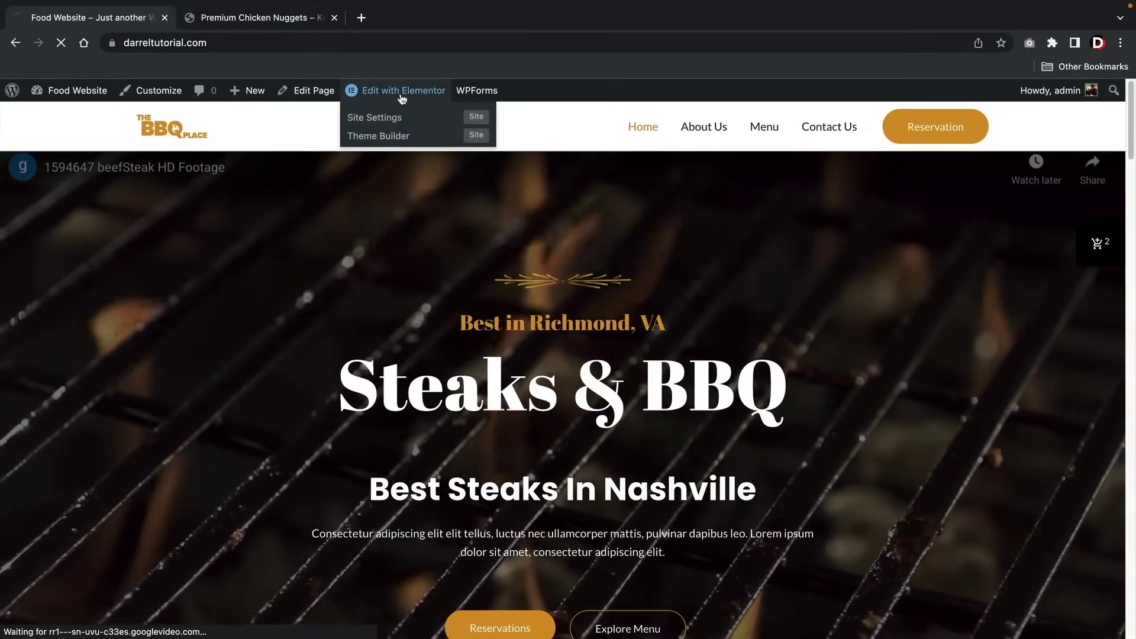
click(402, 94)
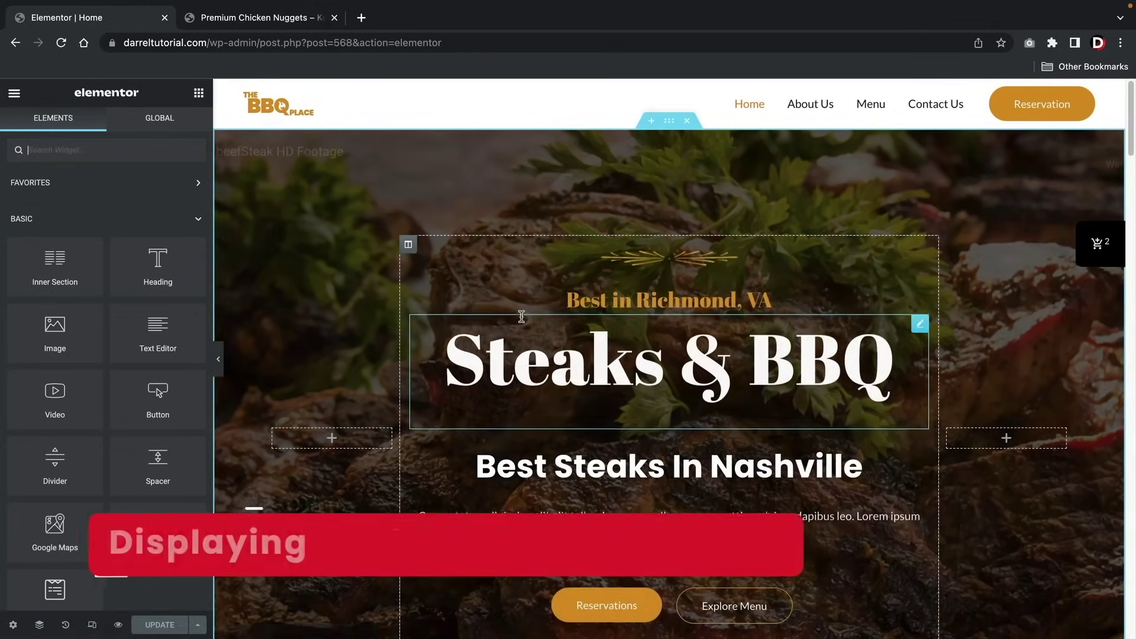
Scroll to the food section and bring up the options for the kebab photo.
scroll(523, 321, down, 3)
scroll(522, 321, down, 10)
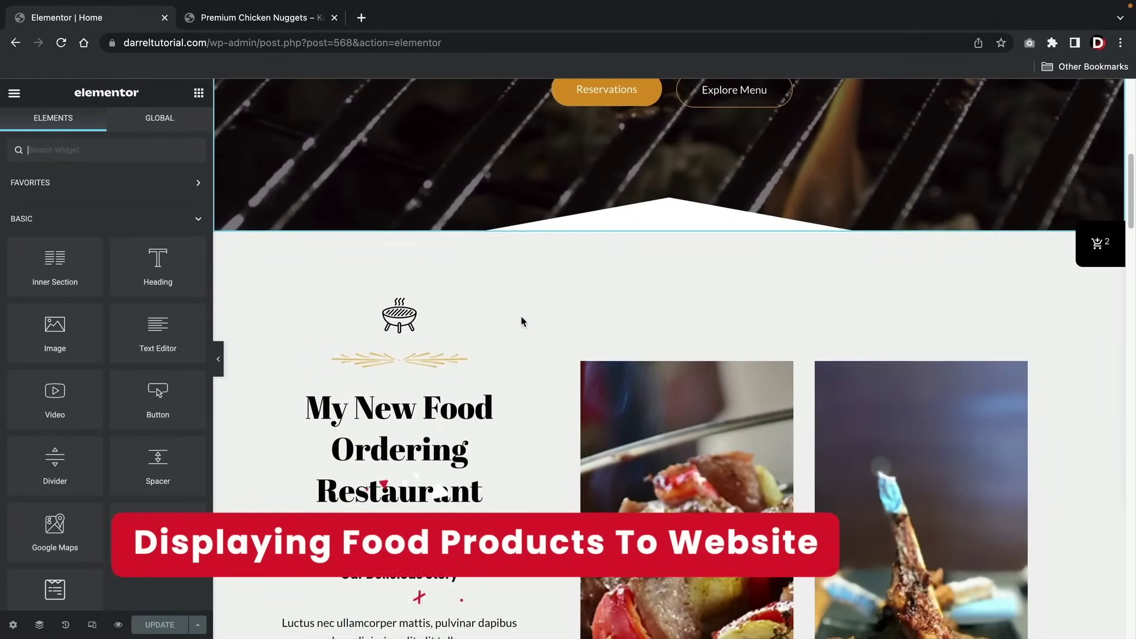
scroll(522, 321, down, 1)
scroll(523, 321, up, 3)
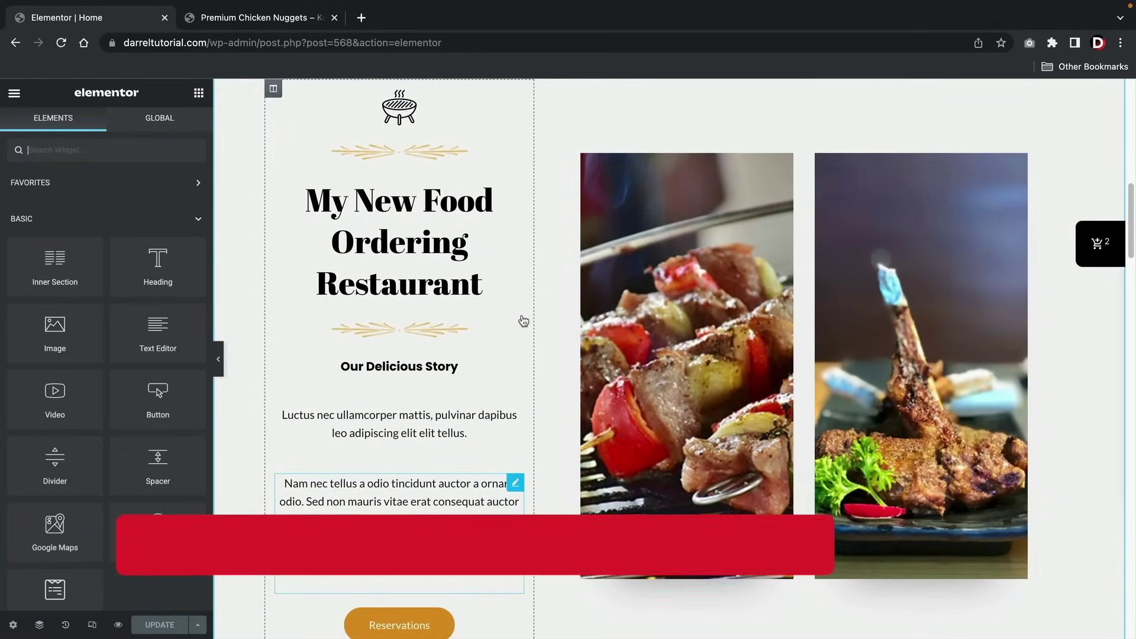
scroll(522, 321, up, 1)
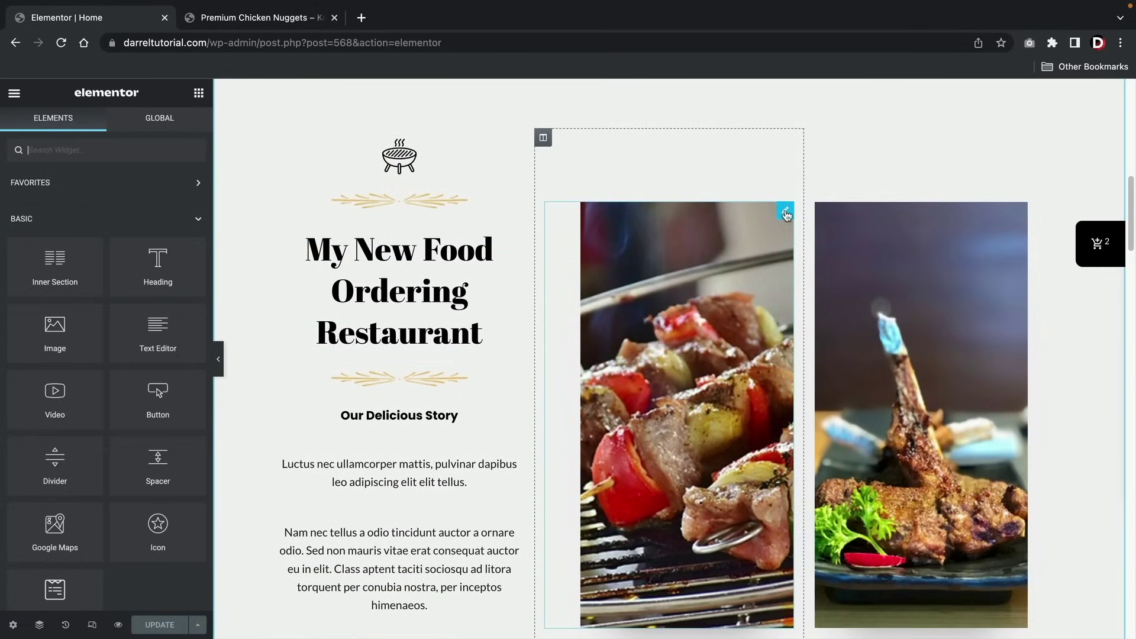
right_click(786, 214)
Delete the kebab photo and the column holding the lamb chop photo.
click(825, 420)
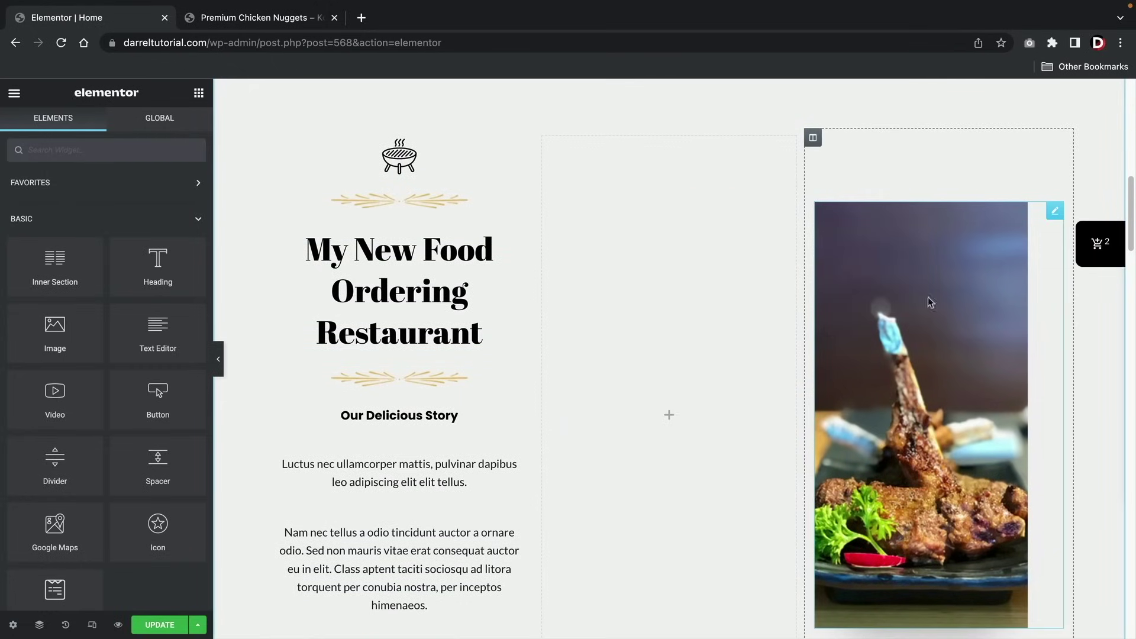
right_click(1055, 221)
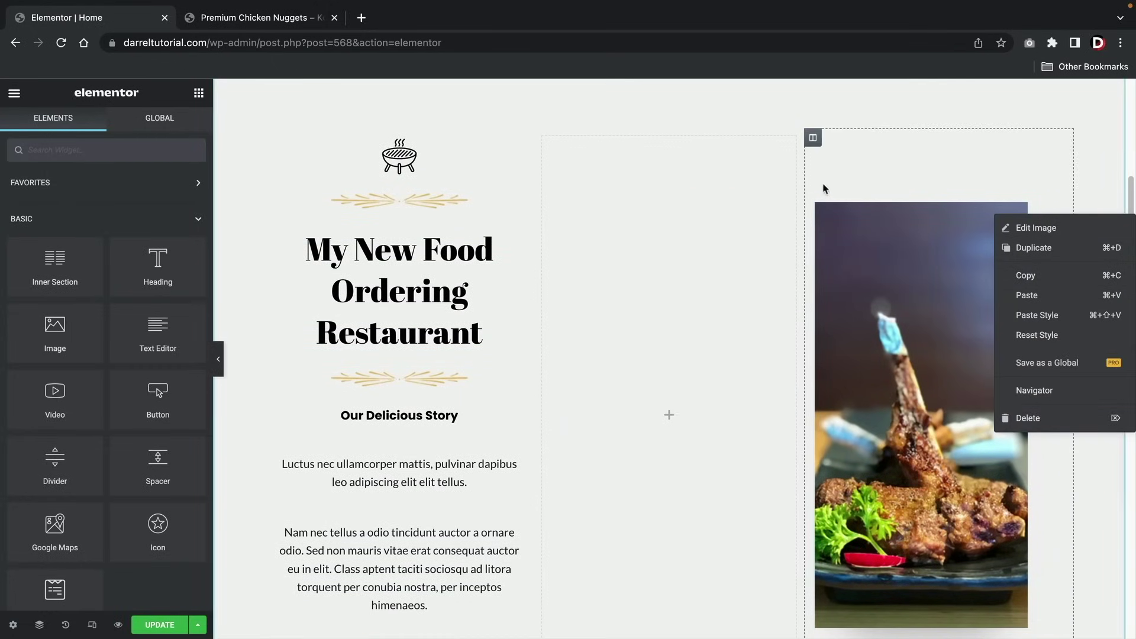
right_click(813, 139)
click(847, 344)
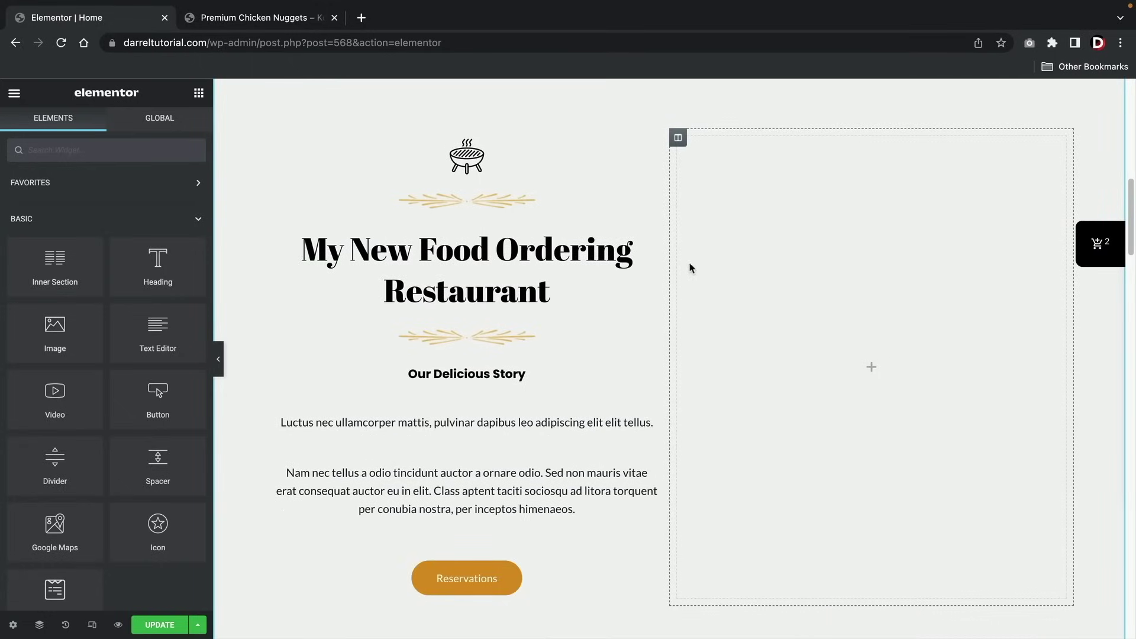
scroll(100, 255, down, 15)
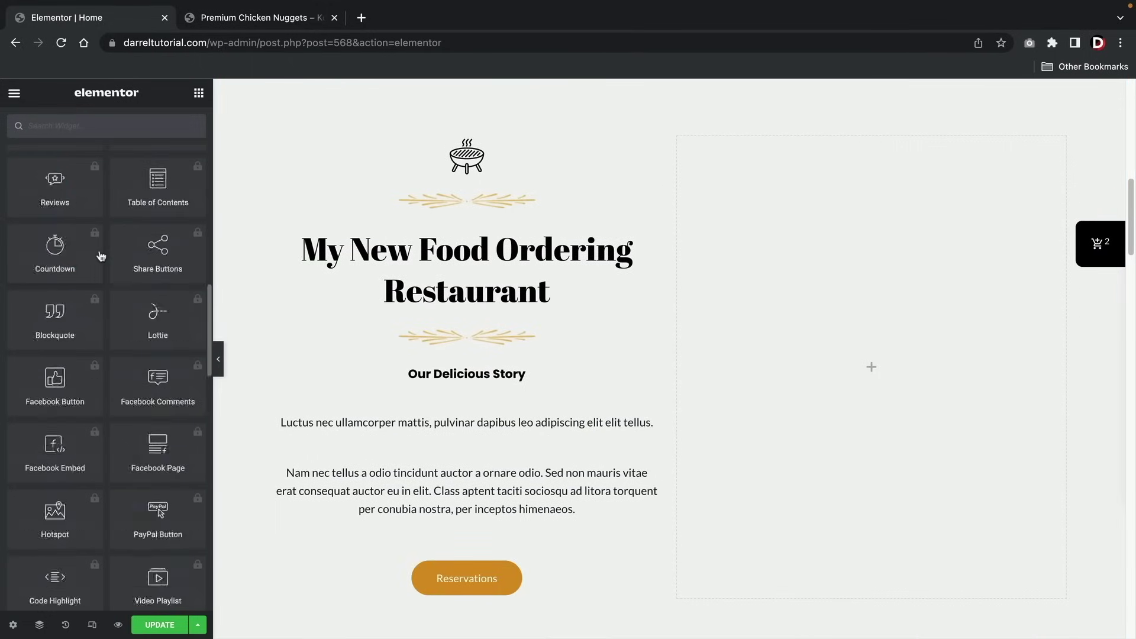
scroll(101, 255, down, 20)
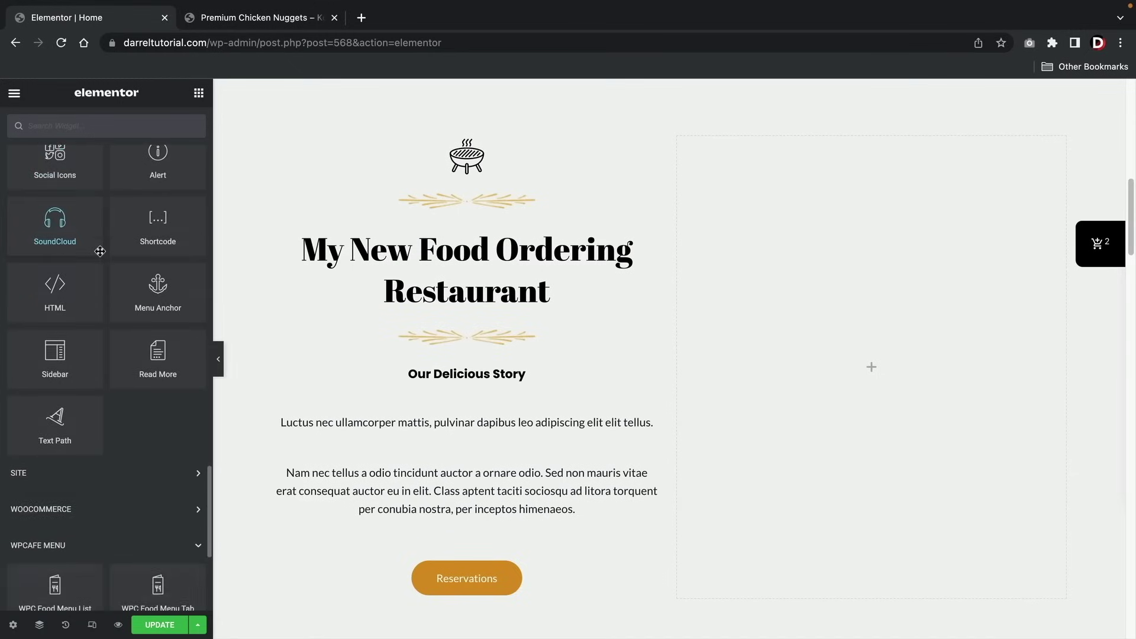
scroll(100, 252, down, 5)
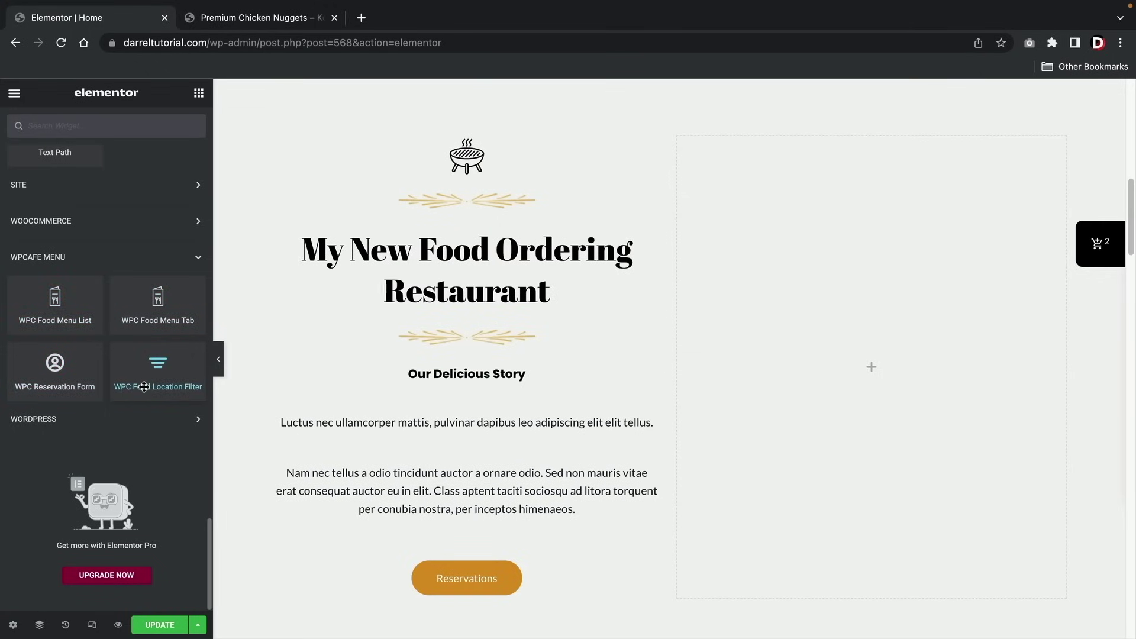
Drop a WPC Food Menu List into the empty column, preview Styles 2 and 3, keep Menu Style 1.
drag(93, 307, 855, 366)
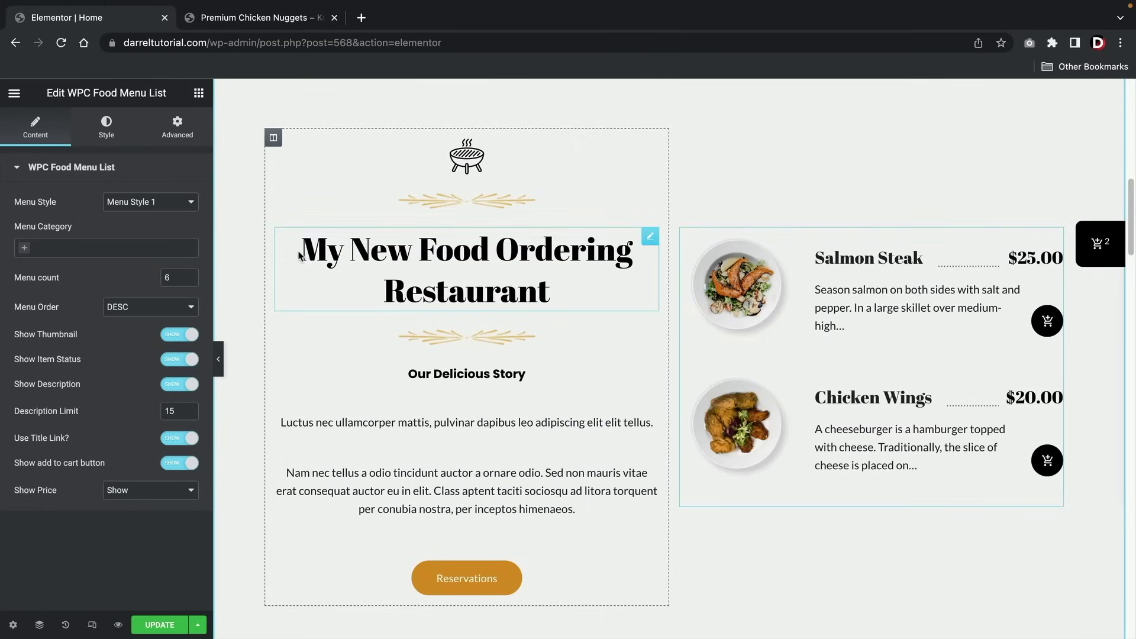
click(159, 202)
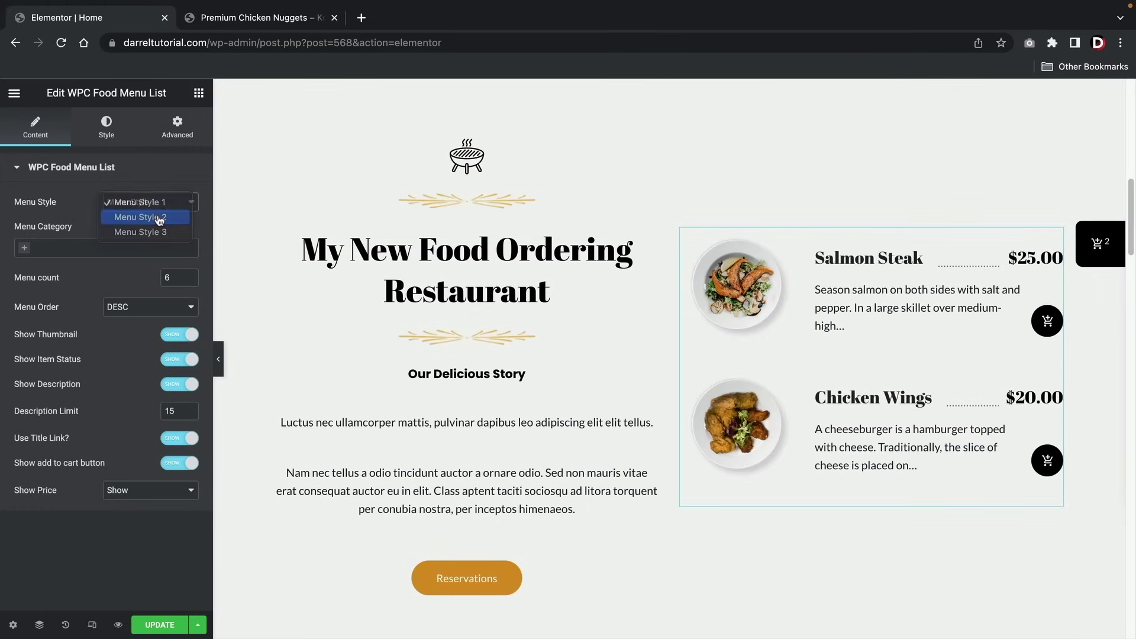
click(159, 218)
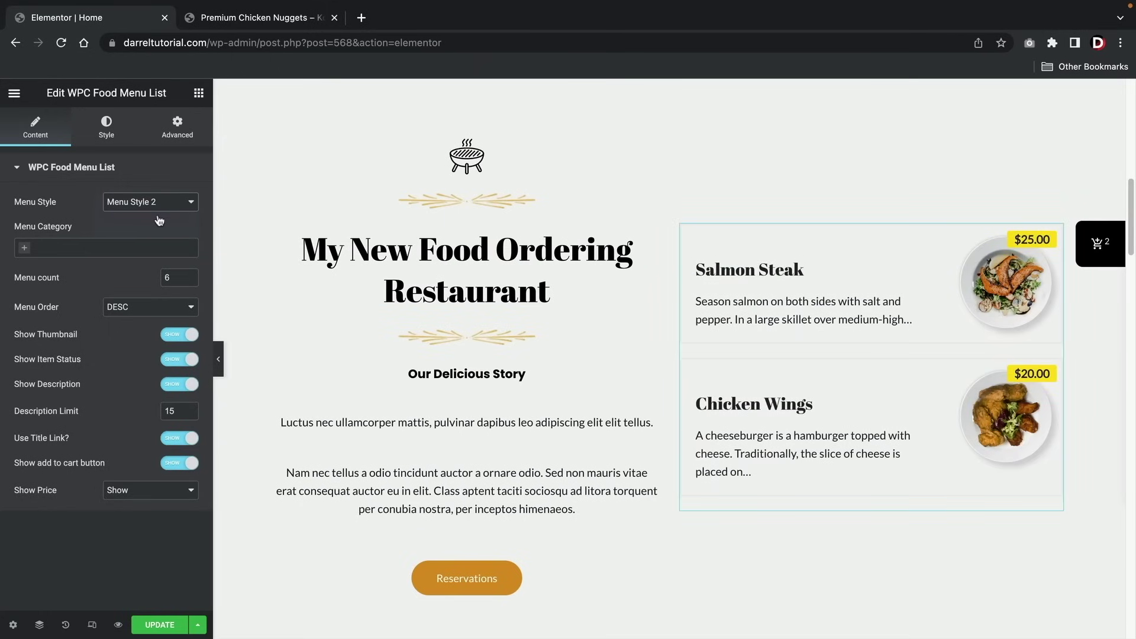
click(158, 201)
click(159, 216)
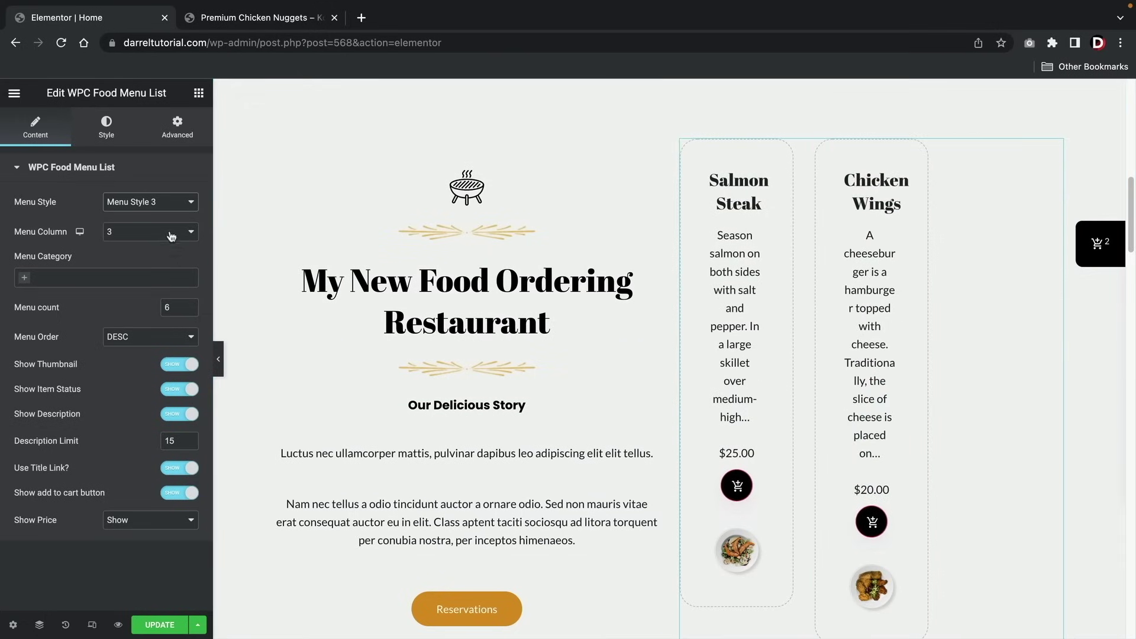
click(175, 204)
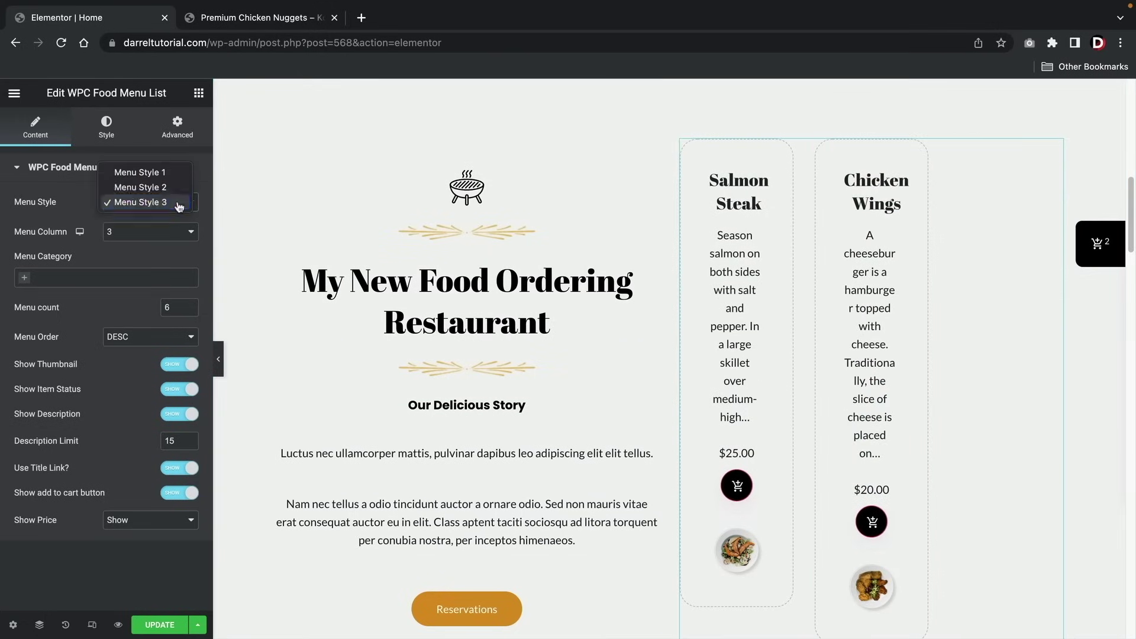
click(169, 172)
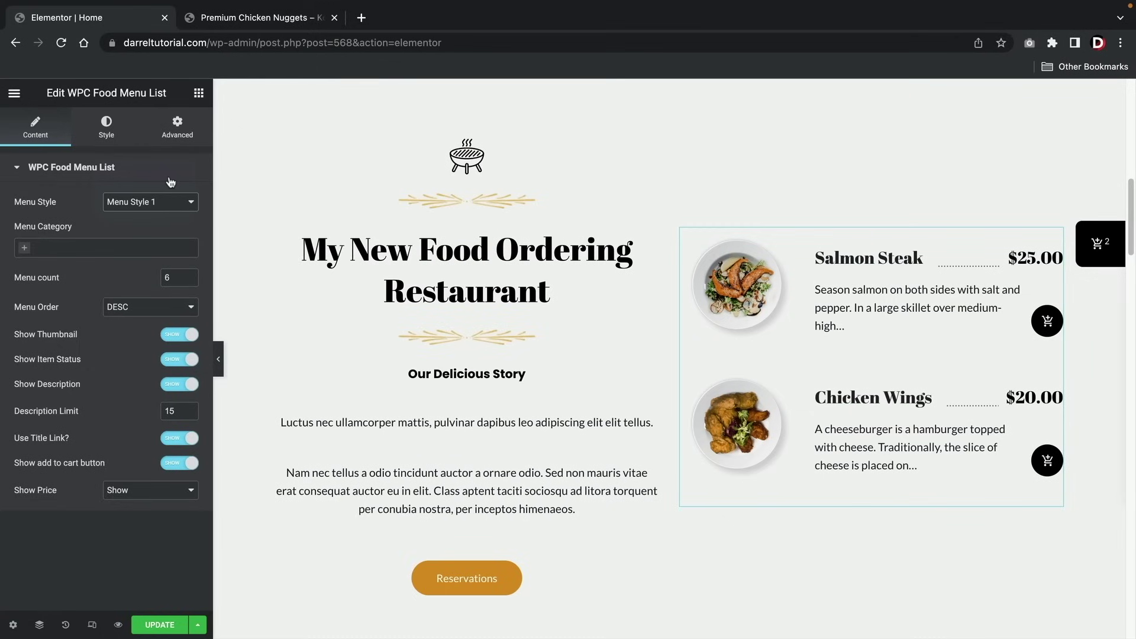
Set the food menu list's Menu Category to Main Course.
triple_click(481, 267)
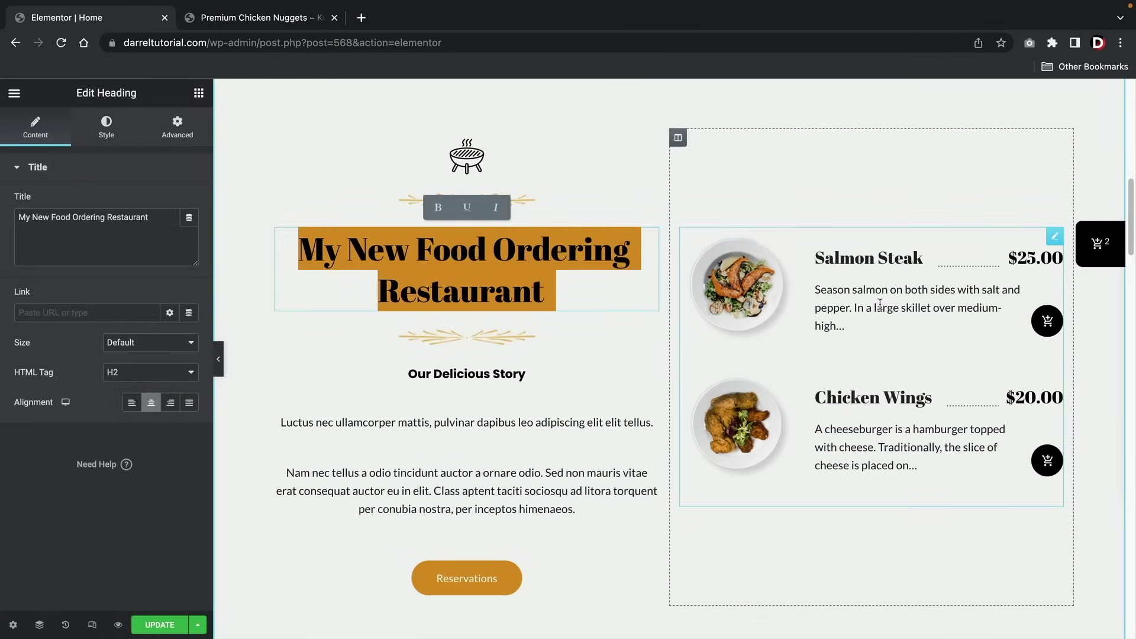
click(903, 303)
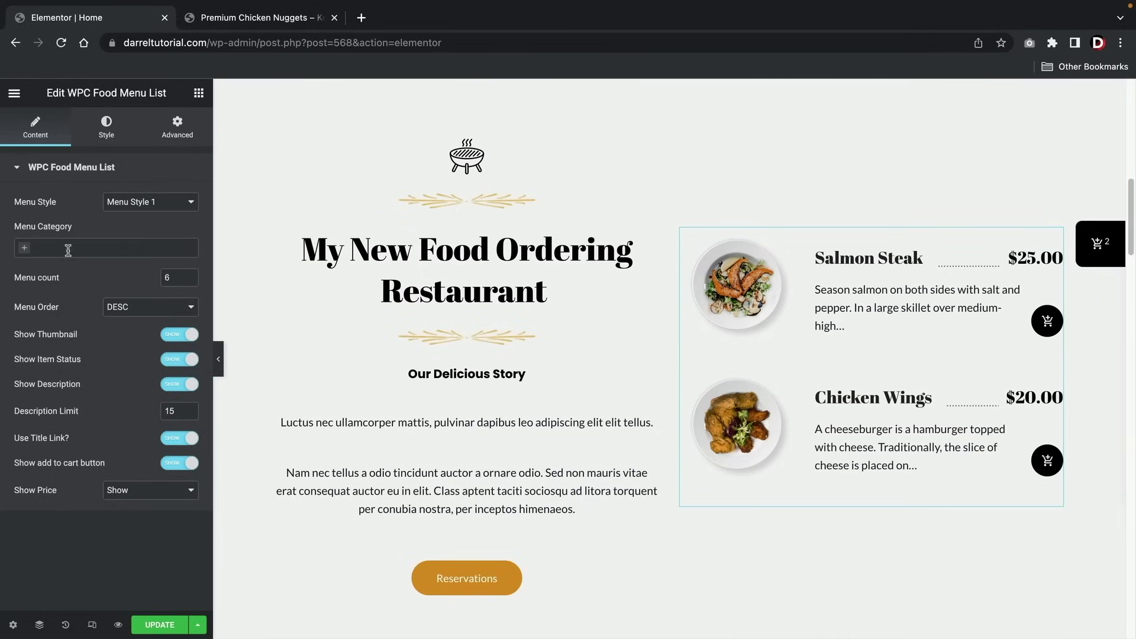
click(28, 249)
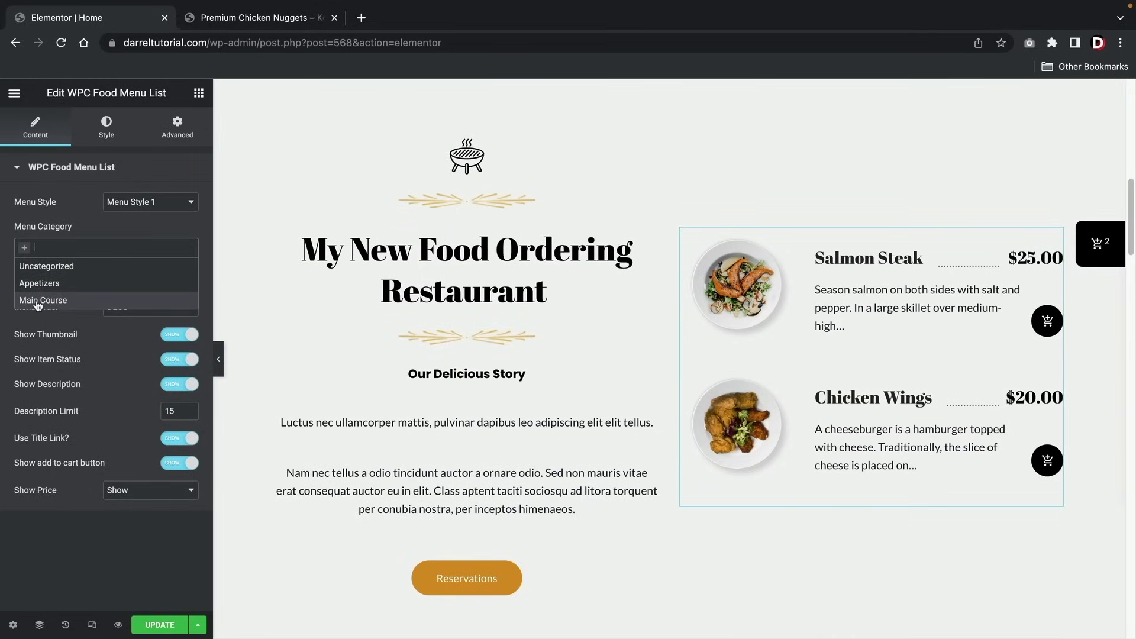
click(39, 300)
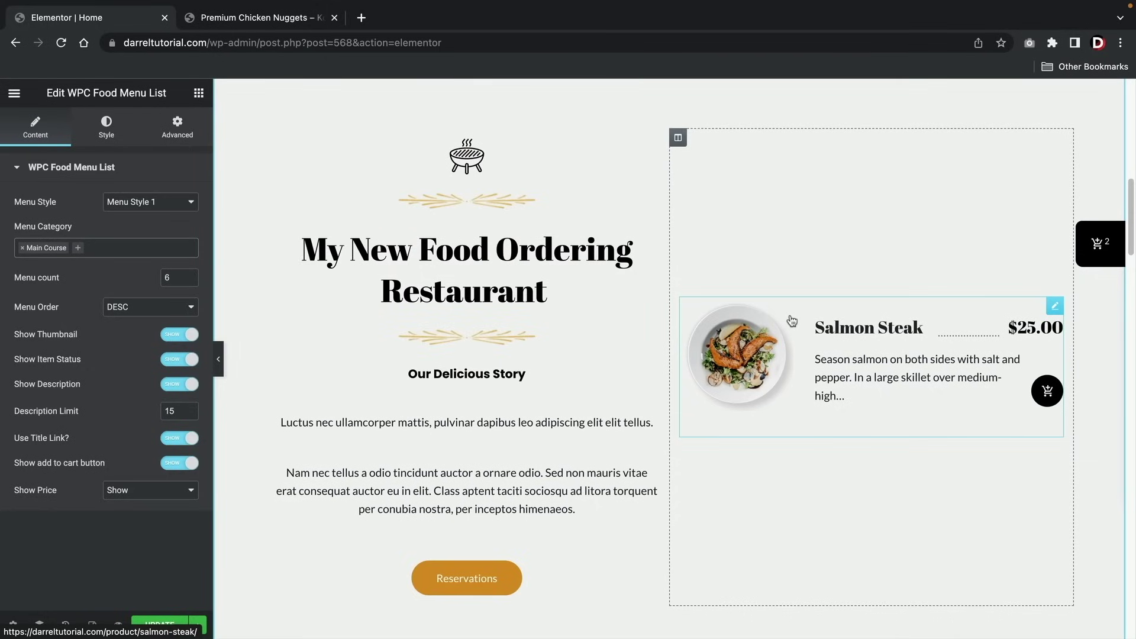
Replace the heading text with 'Our Best Seafood'.
triple_click(514, 266)
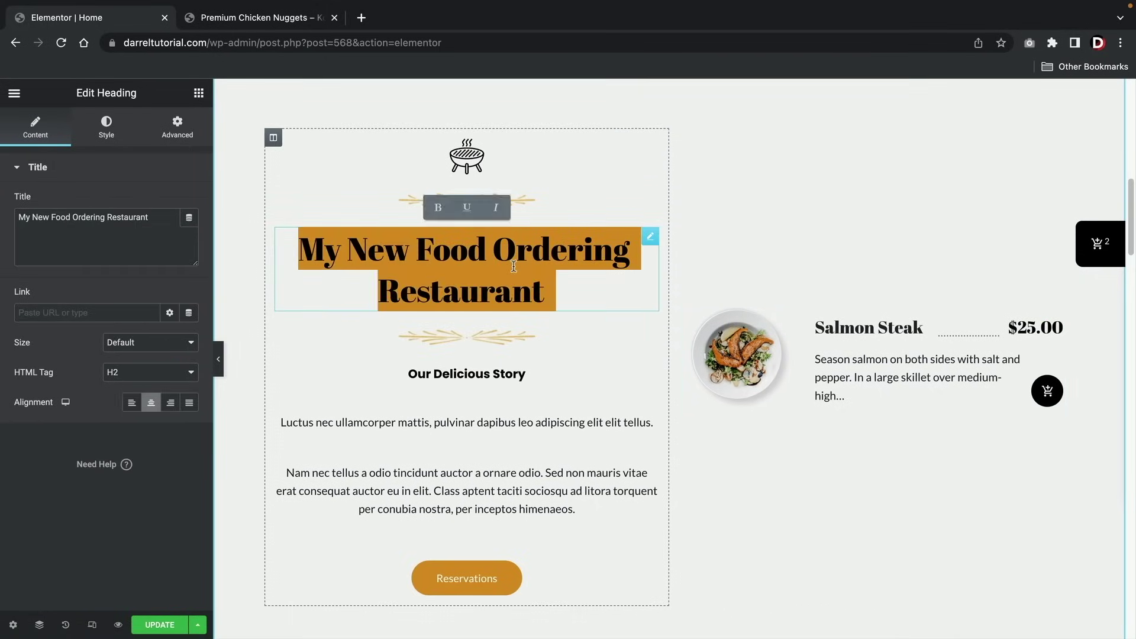
text(Our Bes)
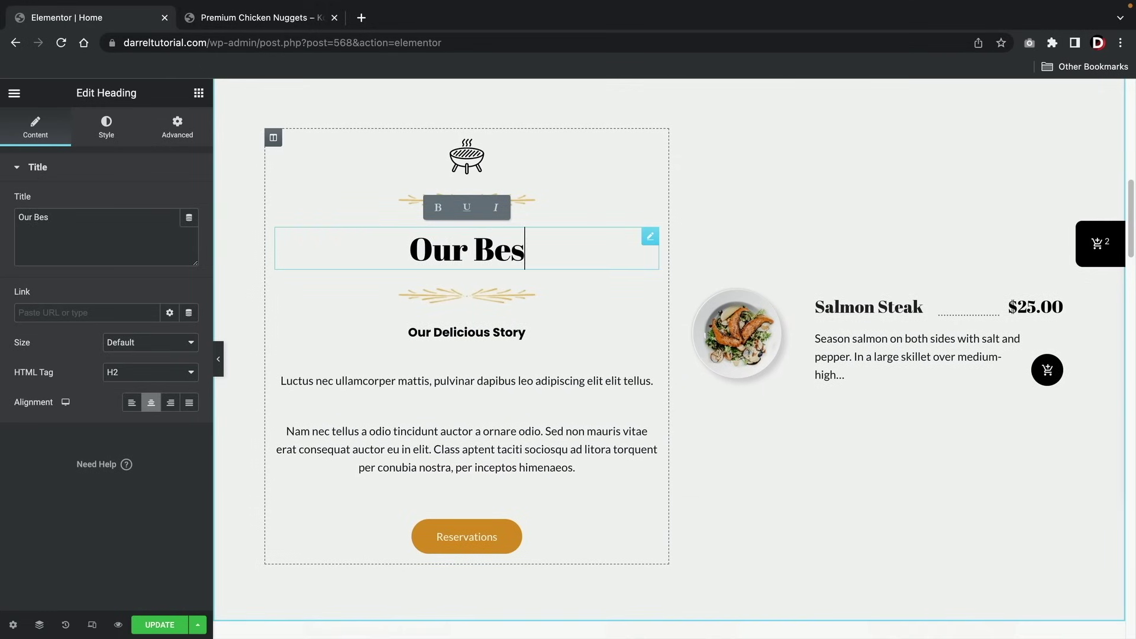
text(t Seafood)
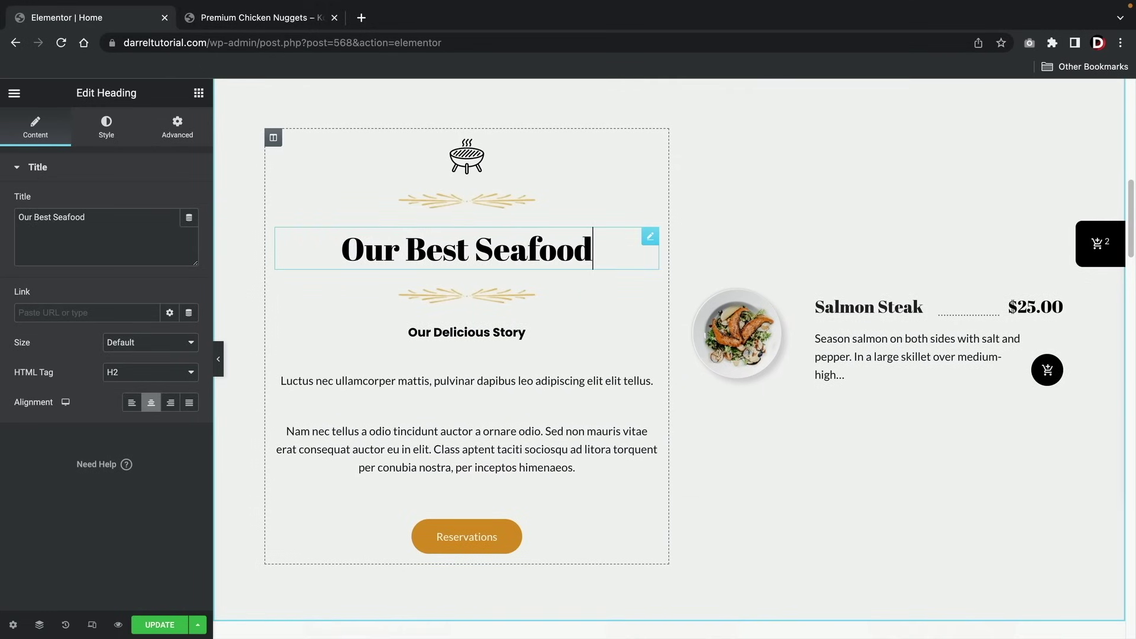
click(869, 352)
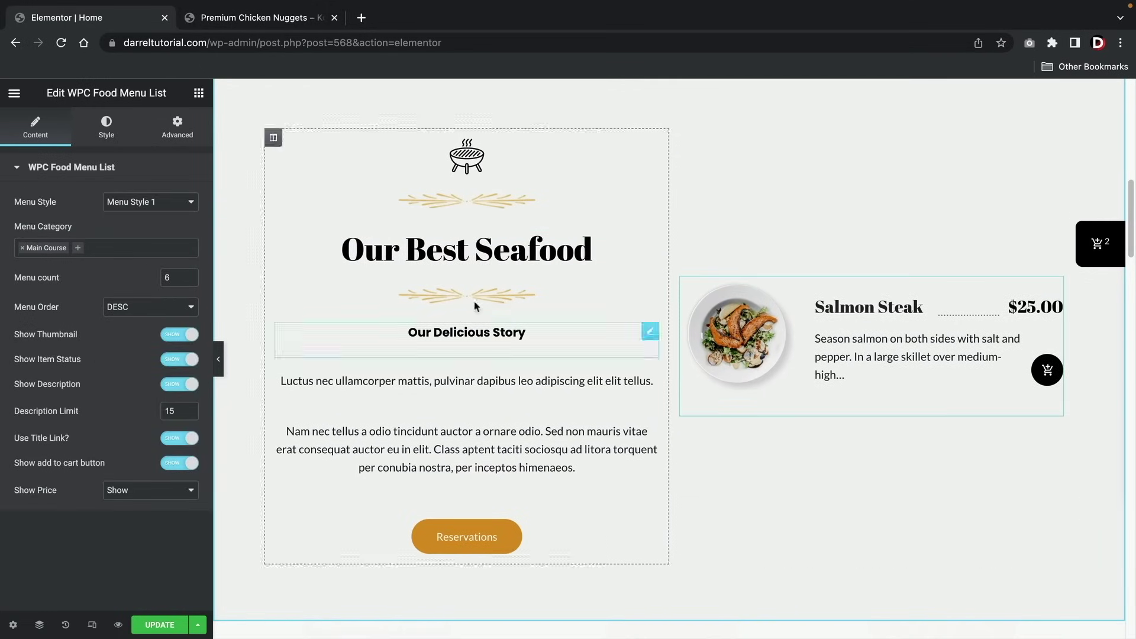
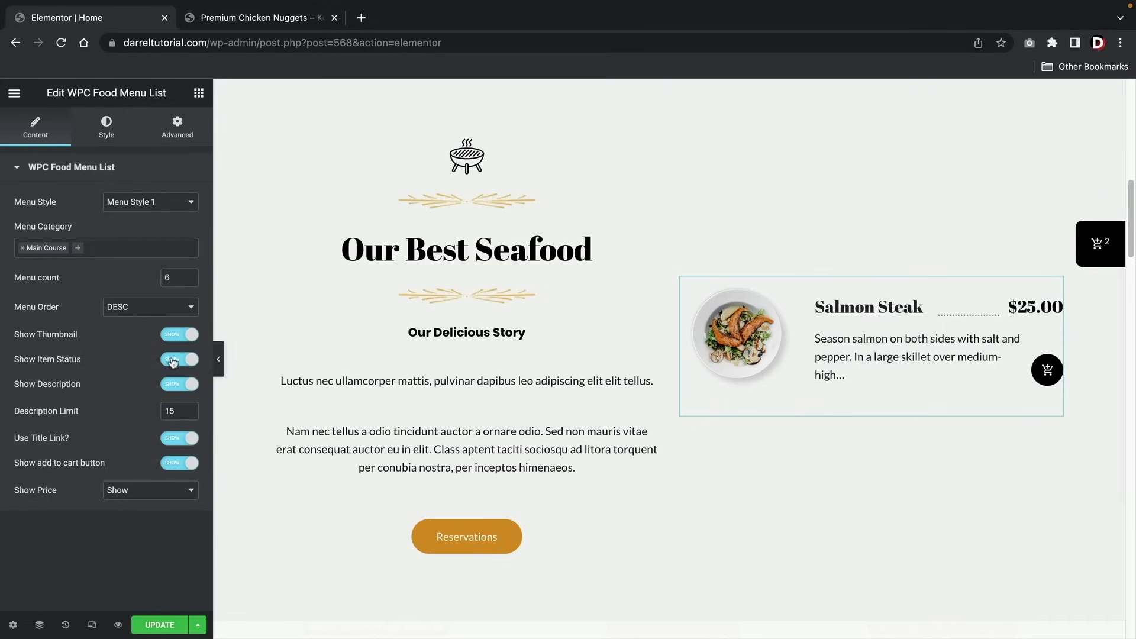
Toggle the menu item descriptions and prices off, then show them again.
click(175, 389)
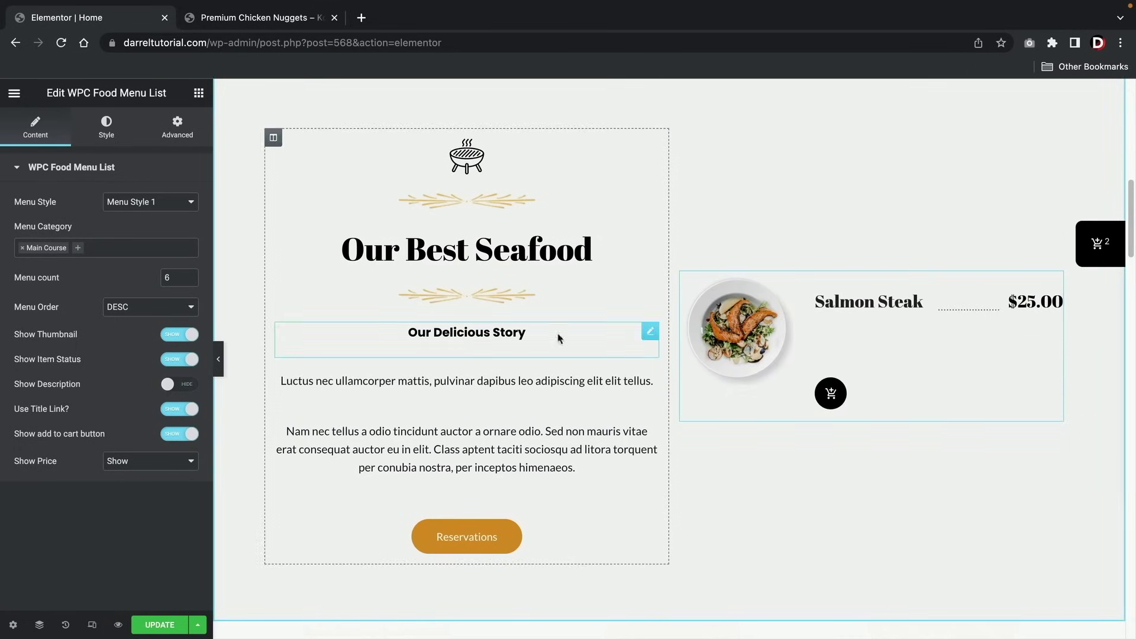
click(173, 386)
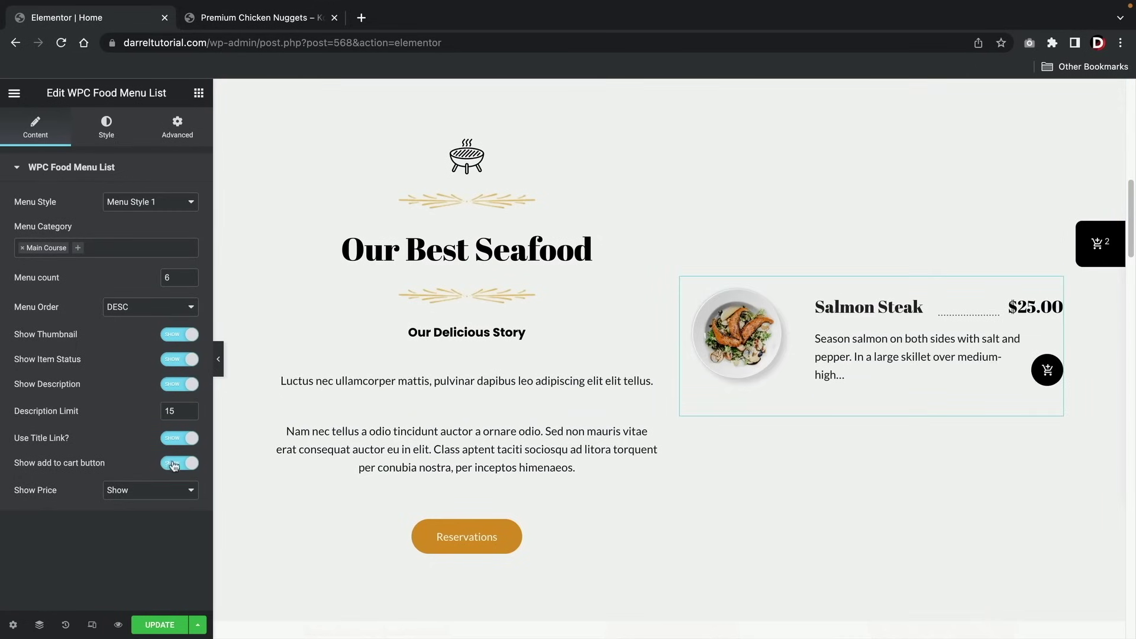
click(169, 490)
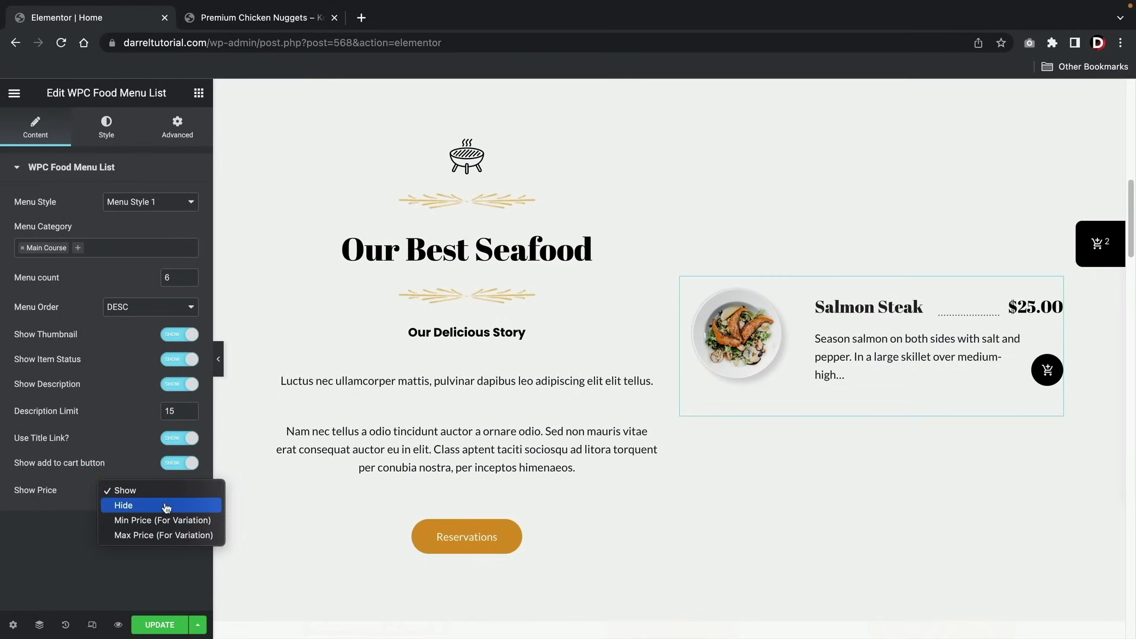
click(165, 507)
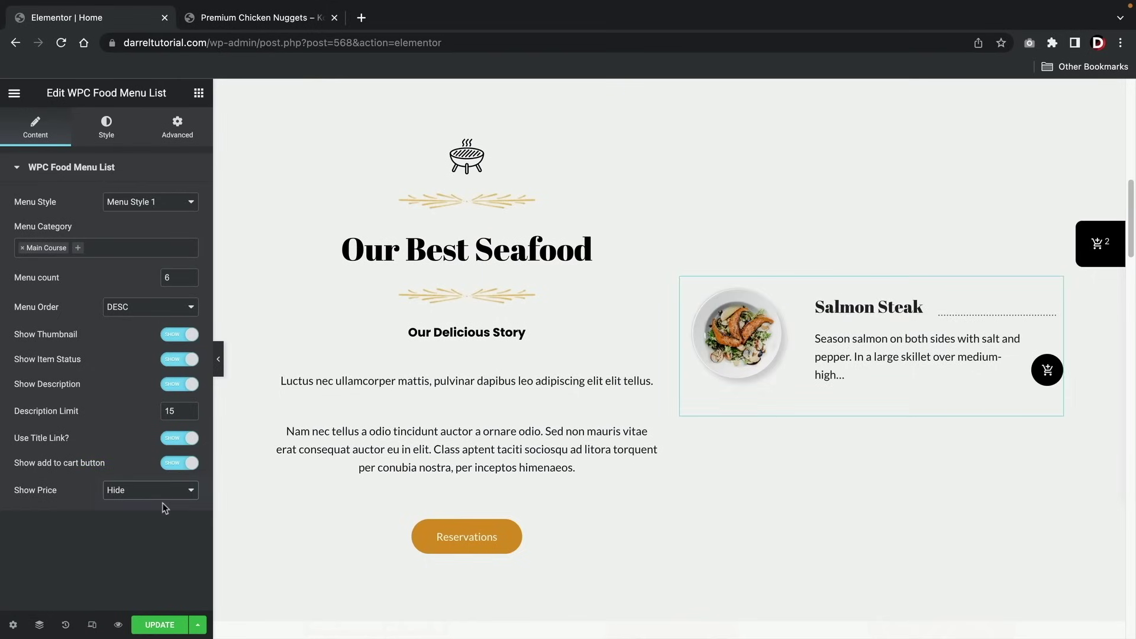
click(163, 502)
click(136, 473)
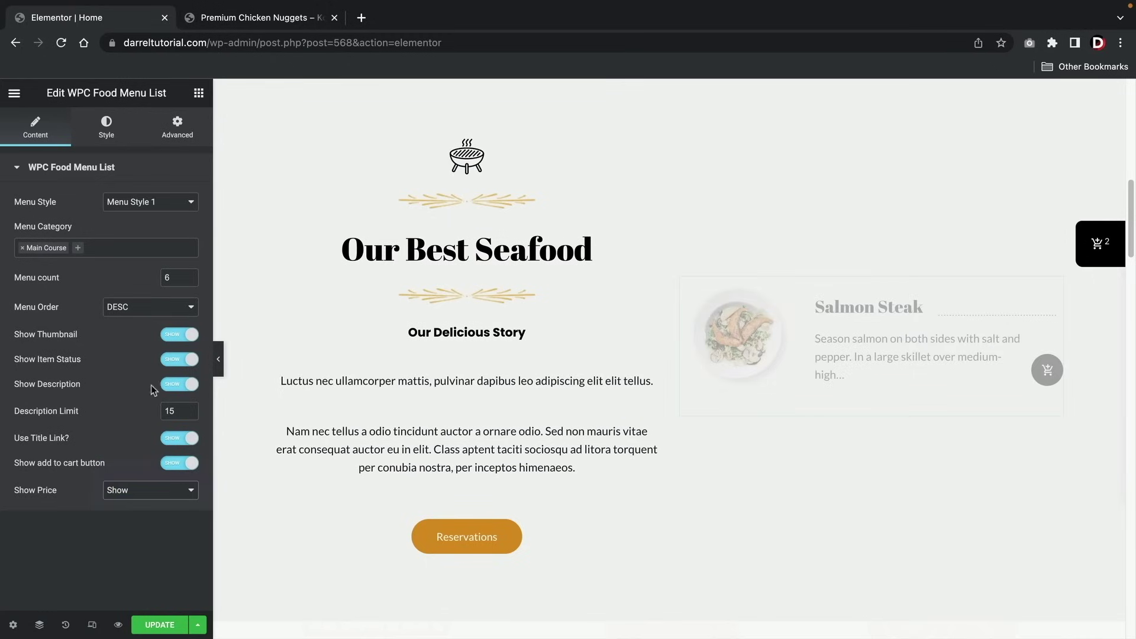
Style the cart button with a light grey icon and a red #F60000 background.
click(105, 133)
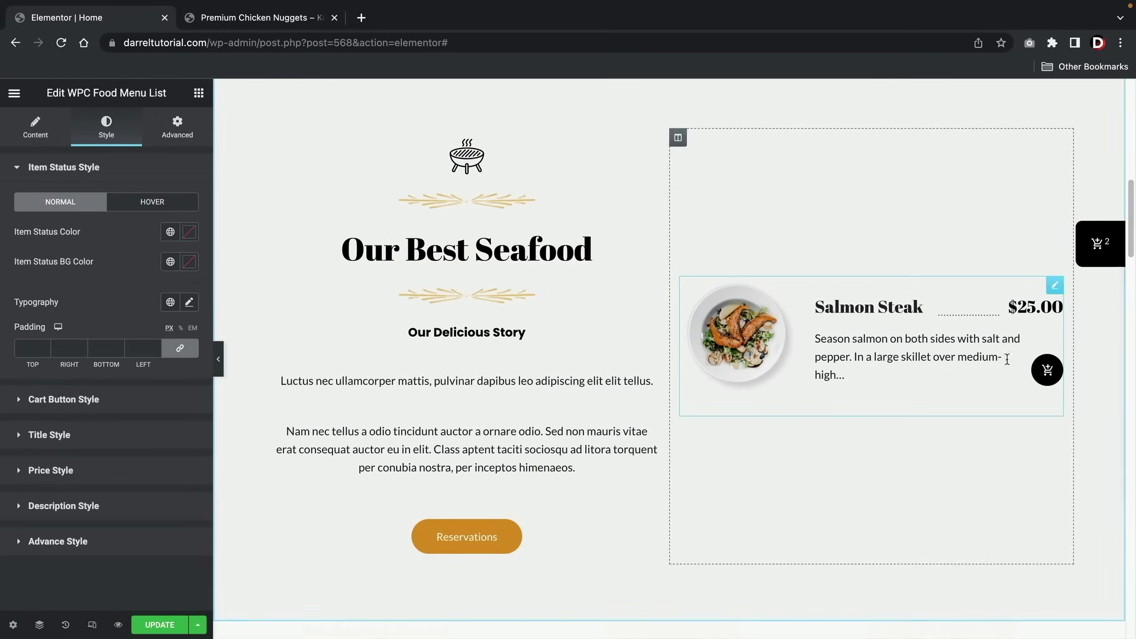
click(68, 401)
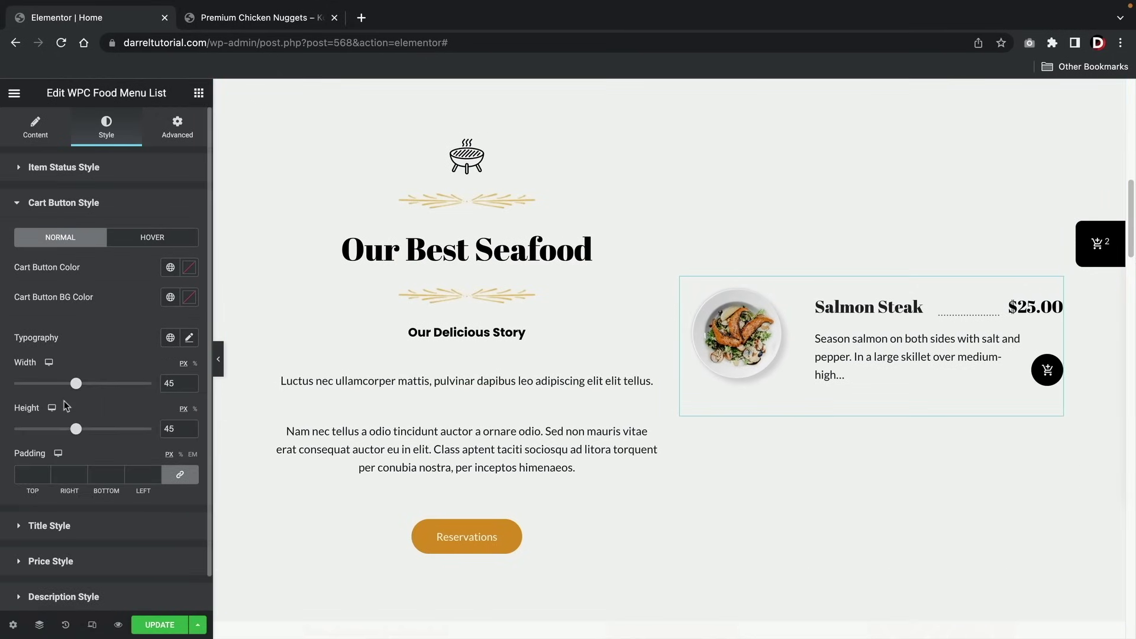
click(189, 271)
drag(157, 351, 29, 331)
click(78, 281)
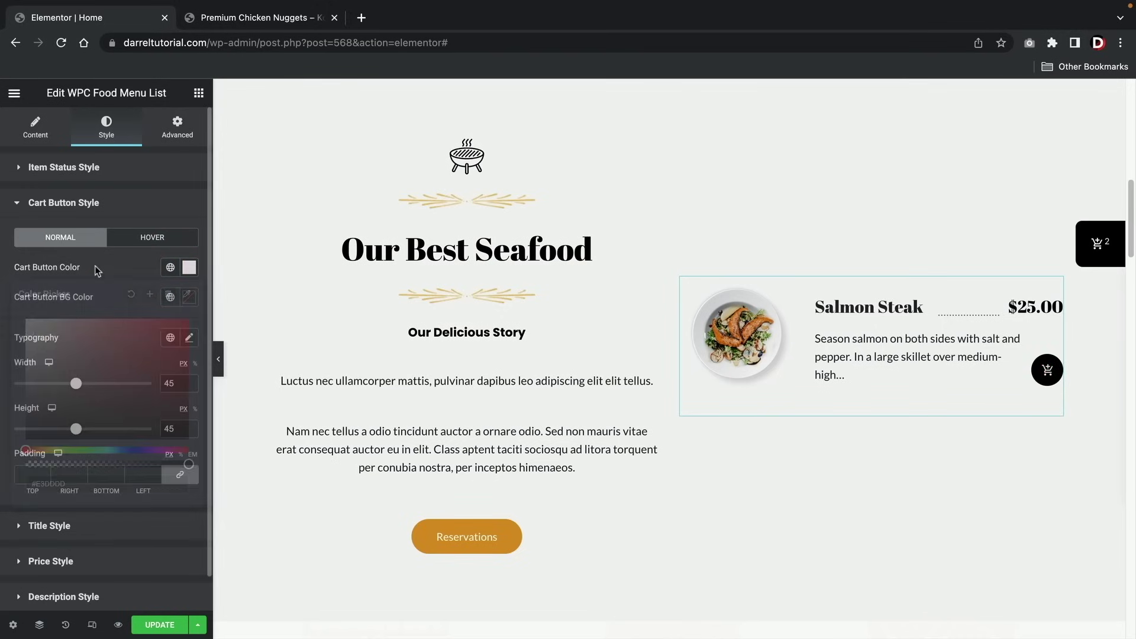
click(189, 297)
drag(177, 364, 187, 353)
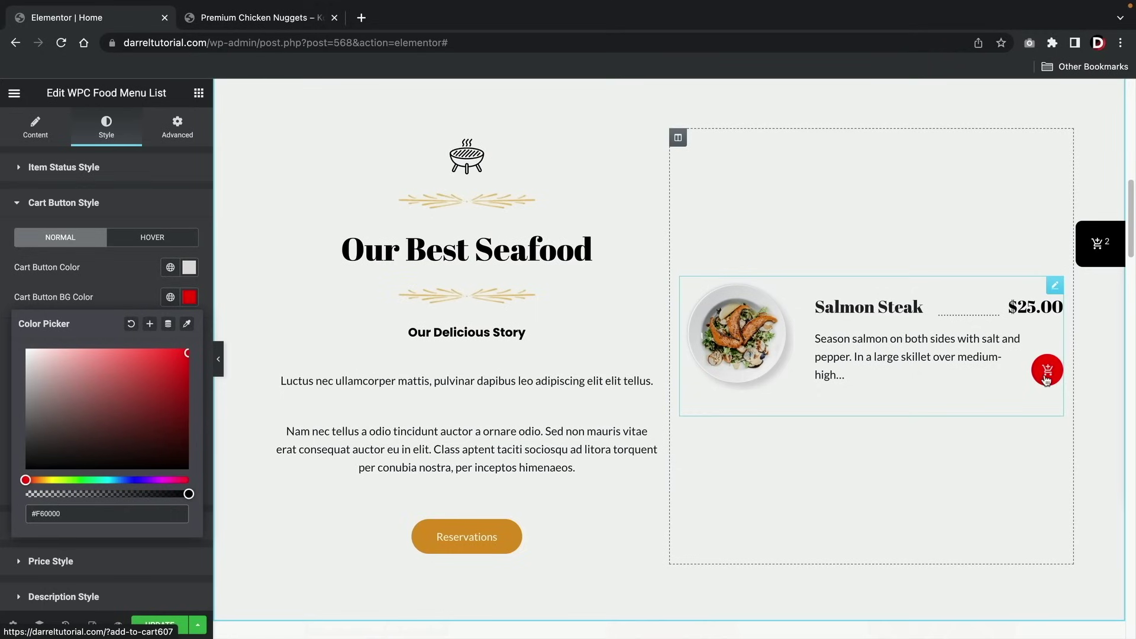
click(133, 297)
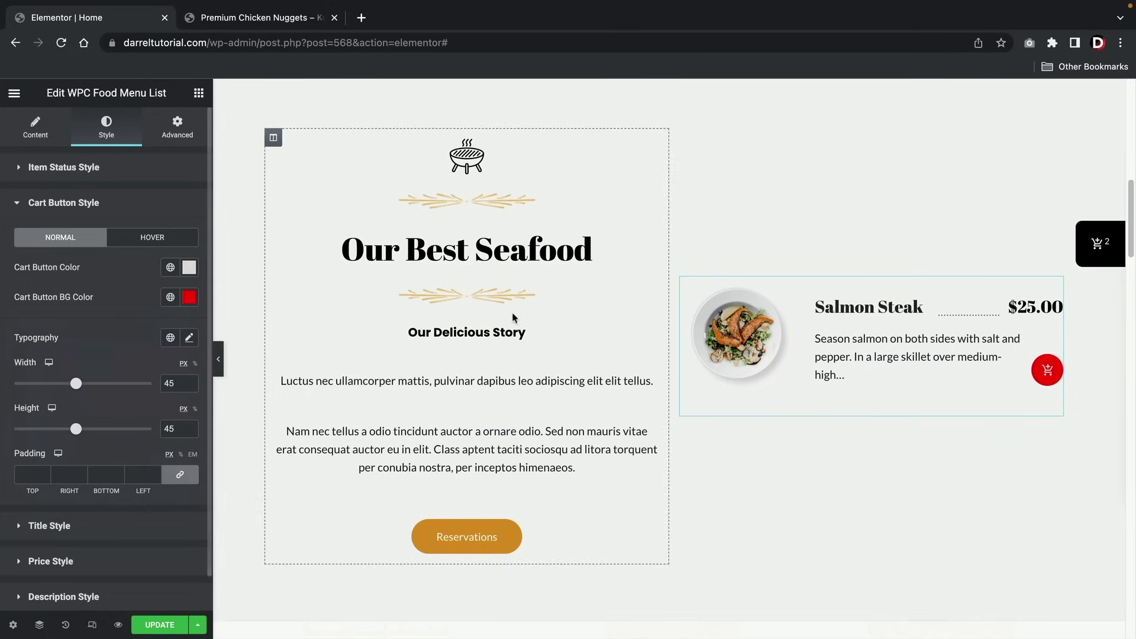
Set the Salmon Steak title colour to red #EF0000.
scroll(127, 414, down, 1)
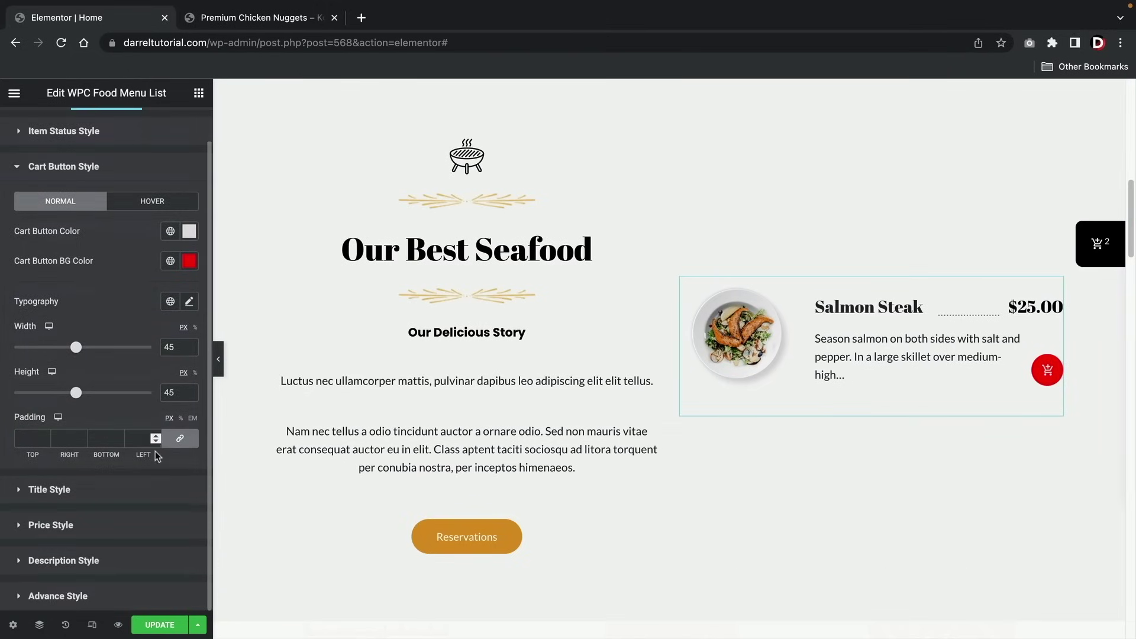
click(104, 489)
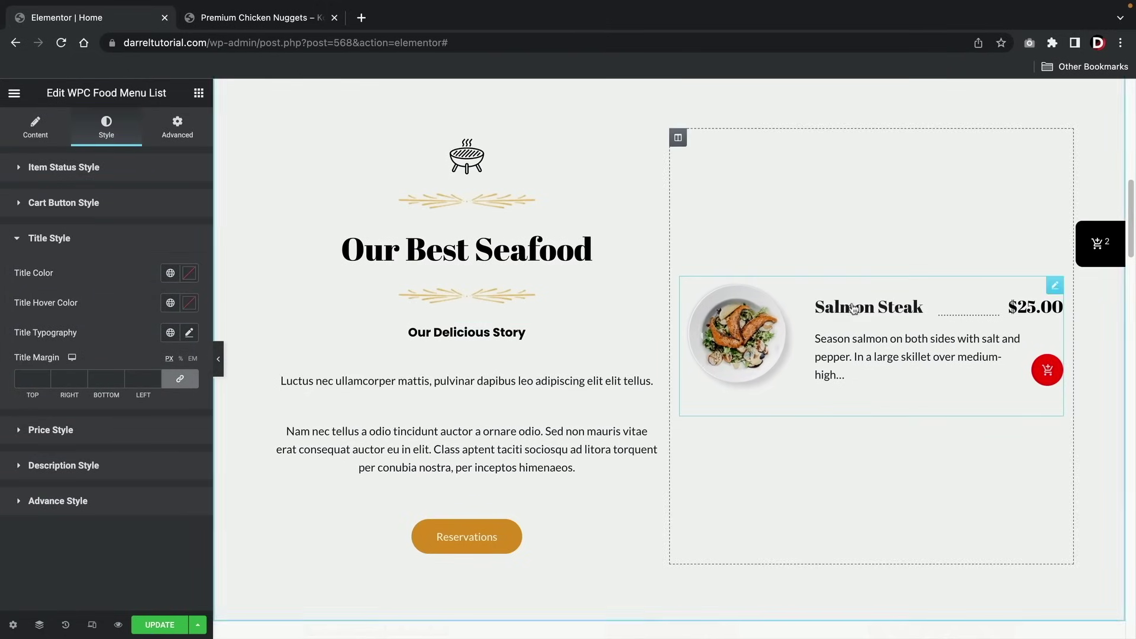
click(189, 272)
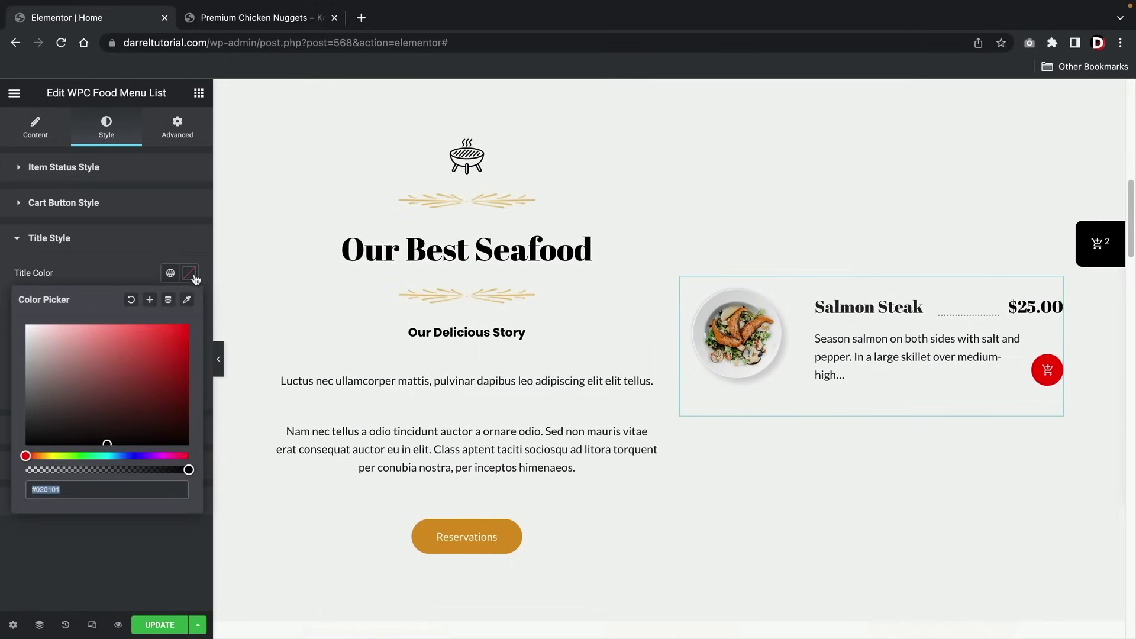
click(173, 343)
click(188, 332)
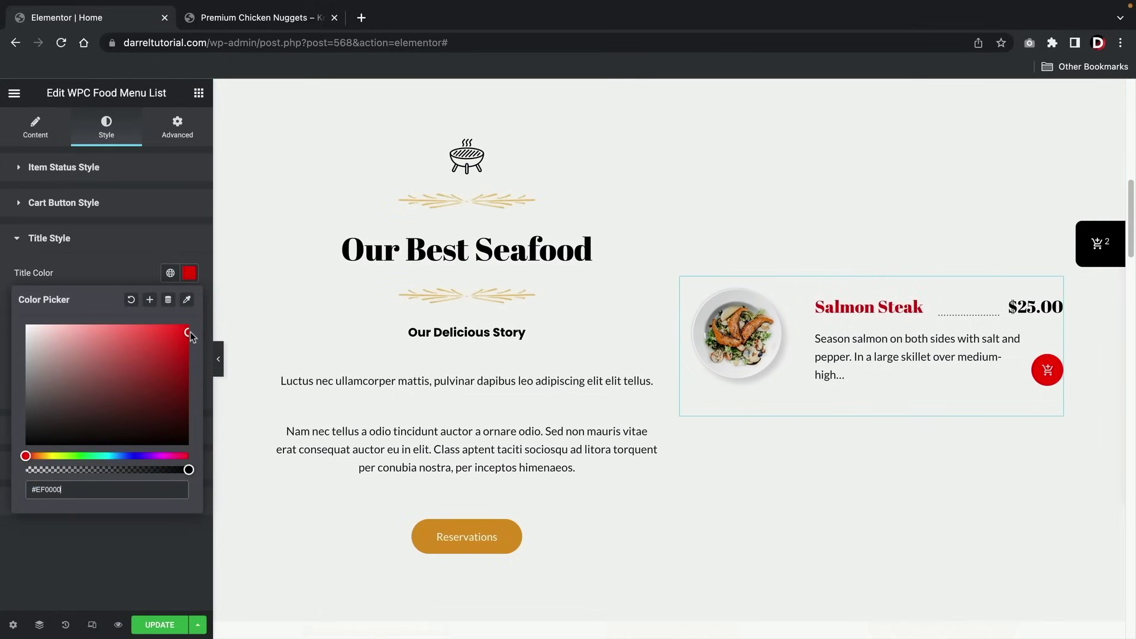
click(136, 274)
Look through the price, description and spacing style sections, then open the edit history.
click(92, 371)
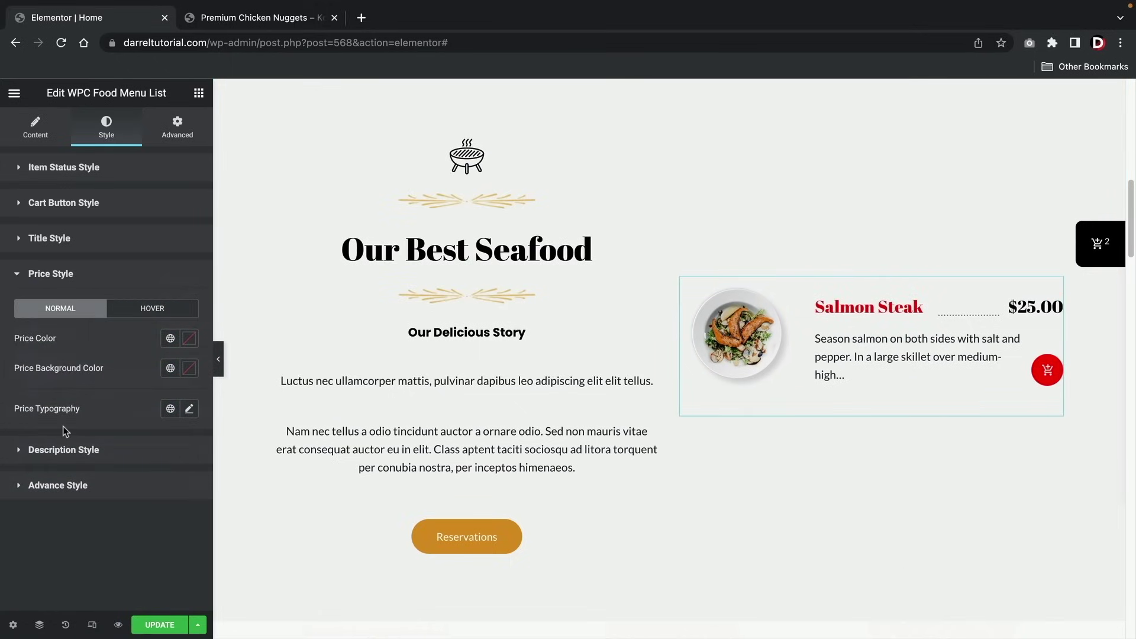
click(64, 451)
click(67, 471)
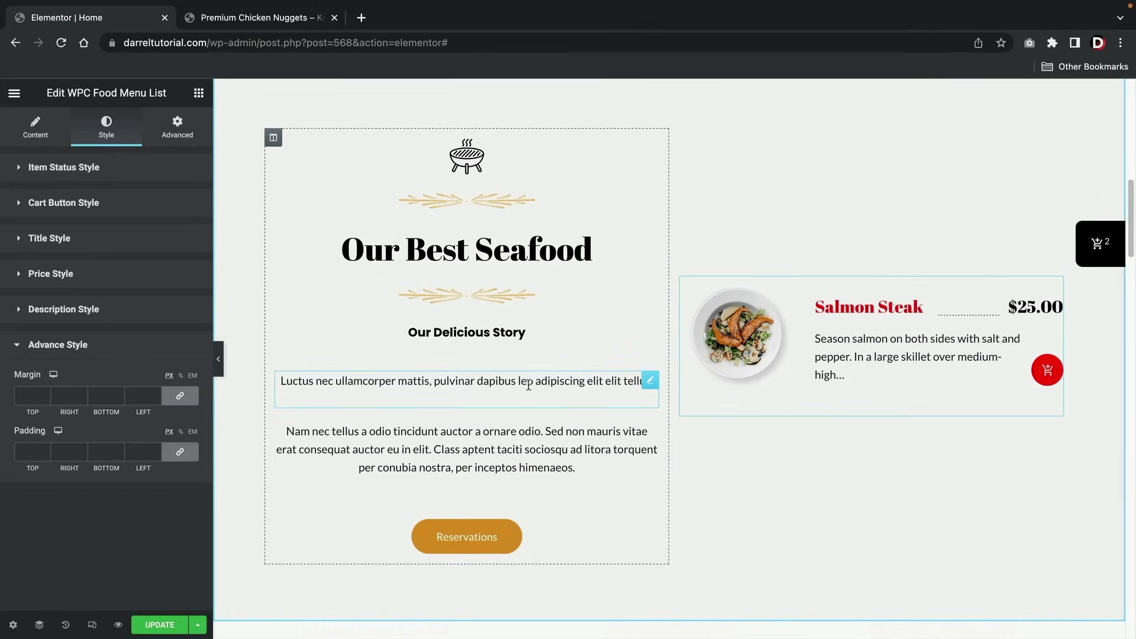
scroll(530, 385, up, 1)
scroll(530, 385, up, 3)
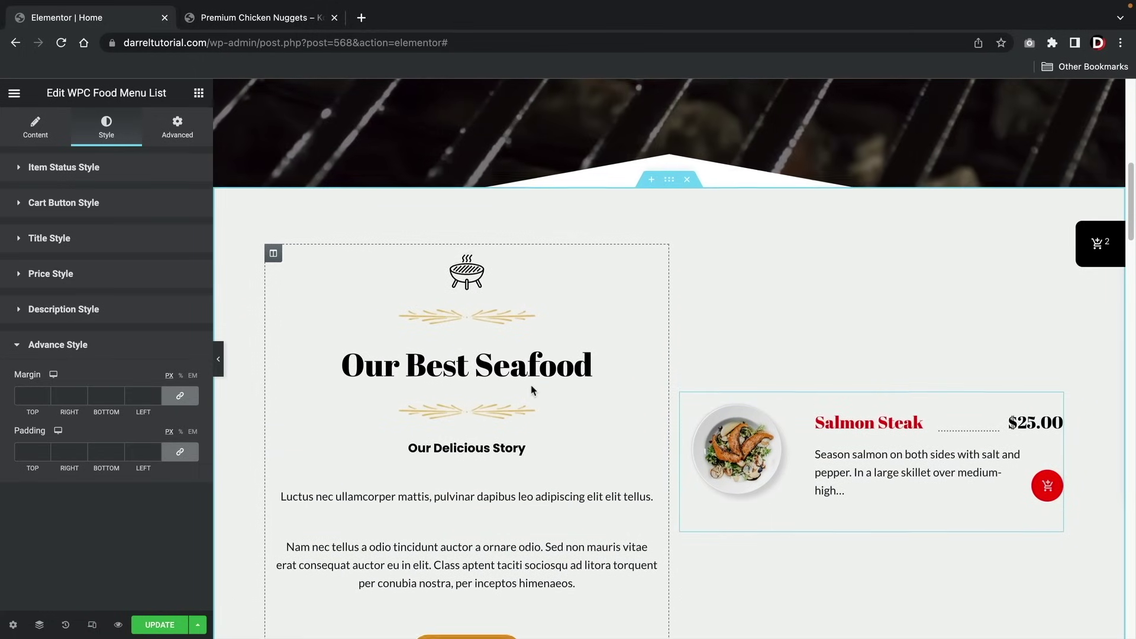
scroll(532, 390, up, 8)
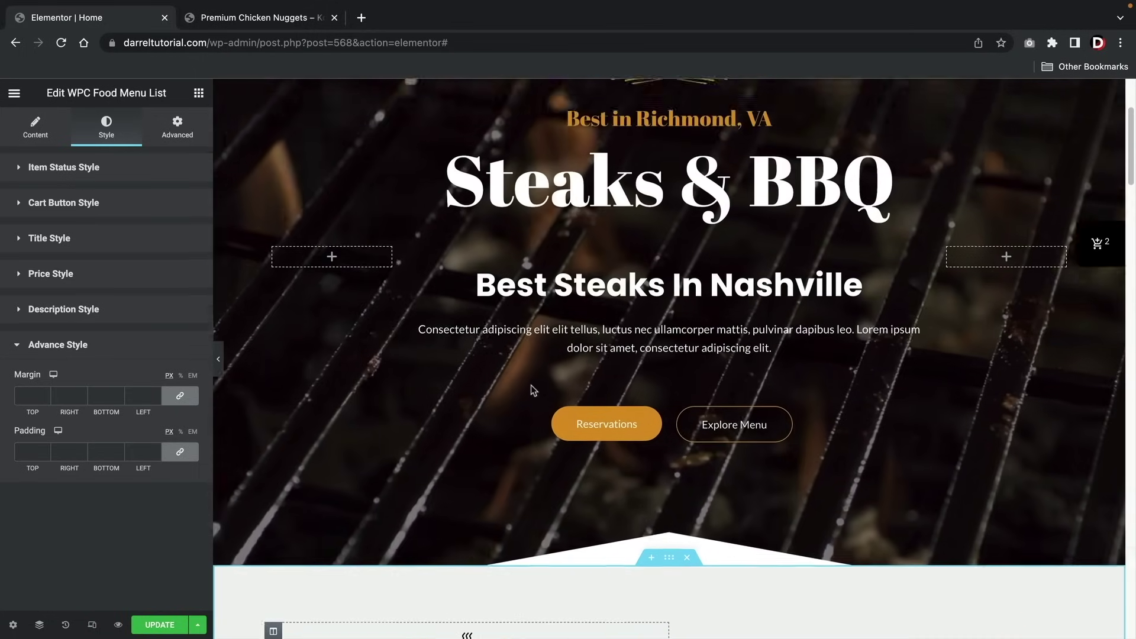
scroll(533, 390, down, 15)
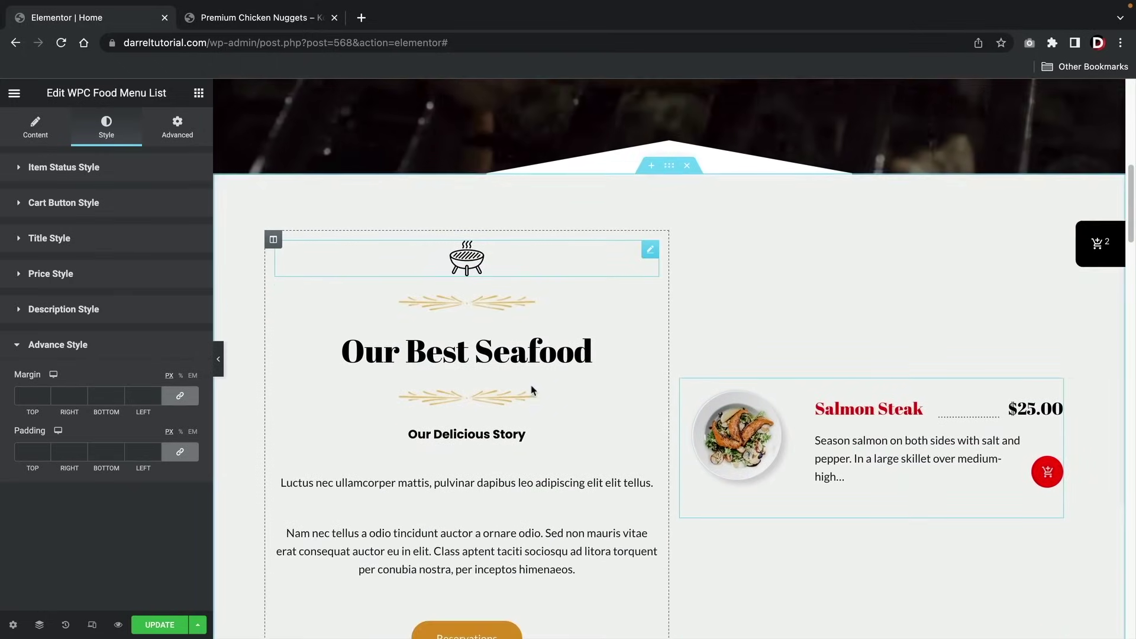
scroll(530, 390, up, 2)
click(65, 625)
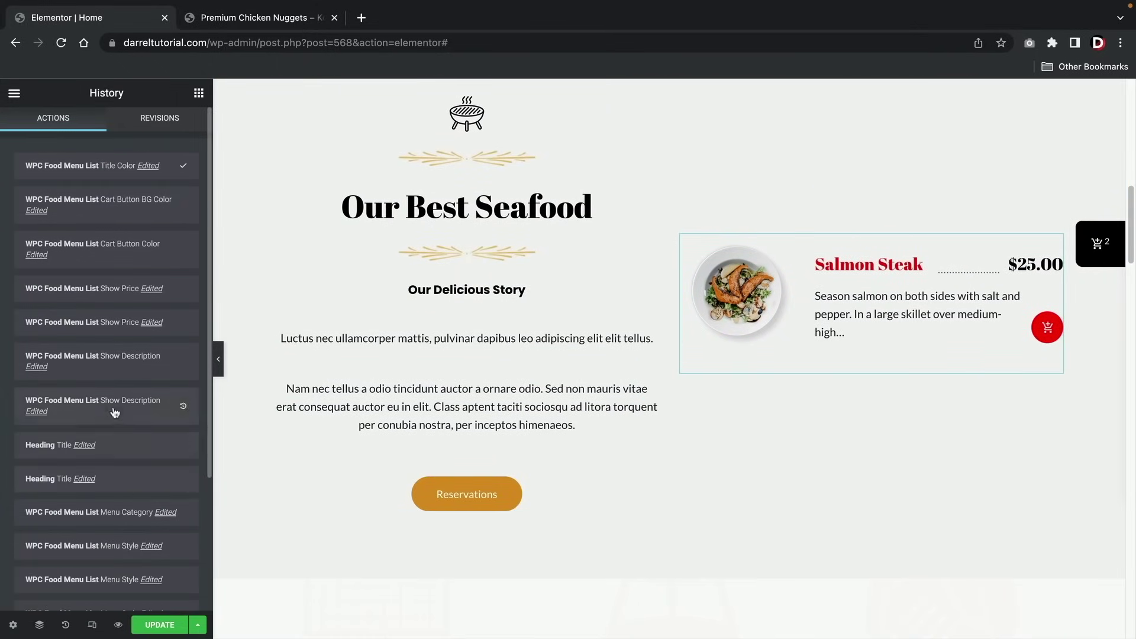
Revert the page in History to before the heading edit, then save with UPDATE.
click(152, 404)
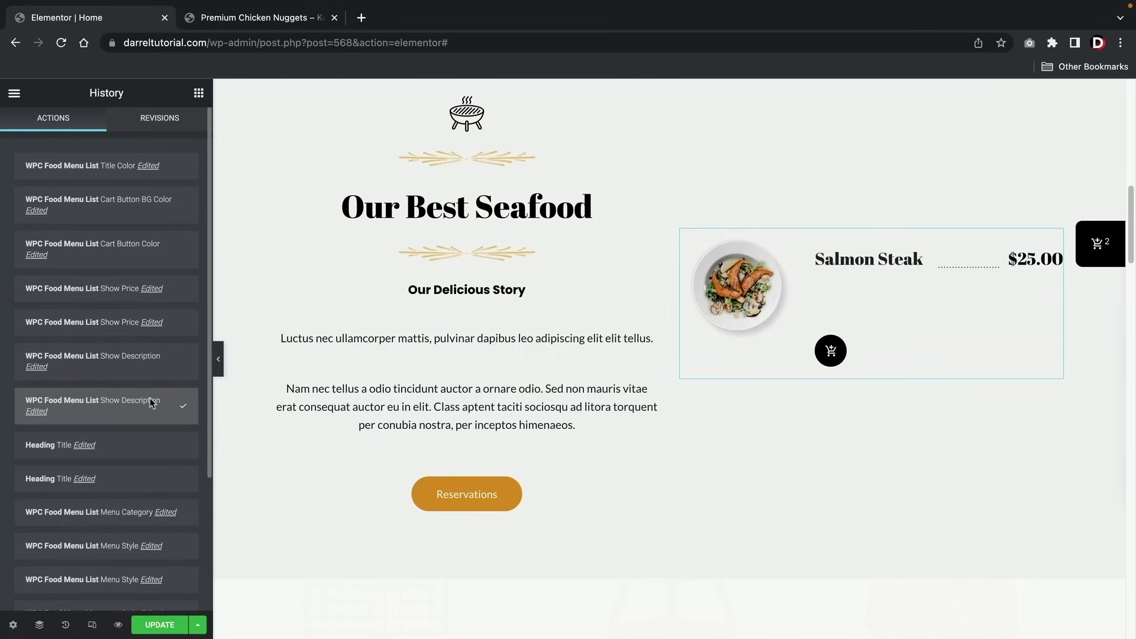
click(142, 445)
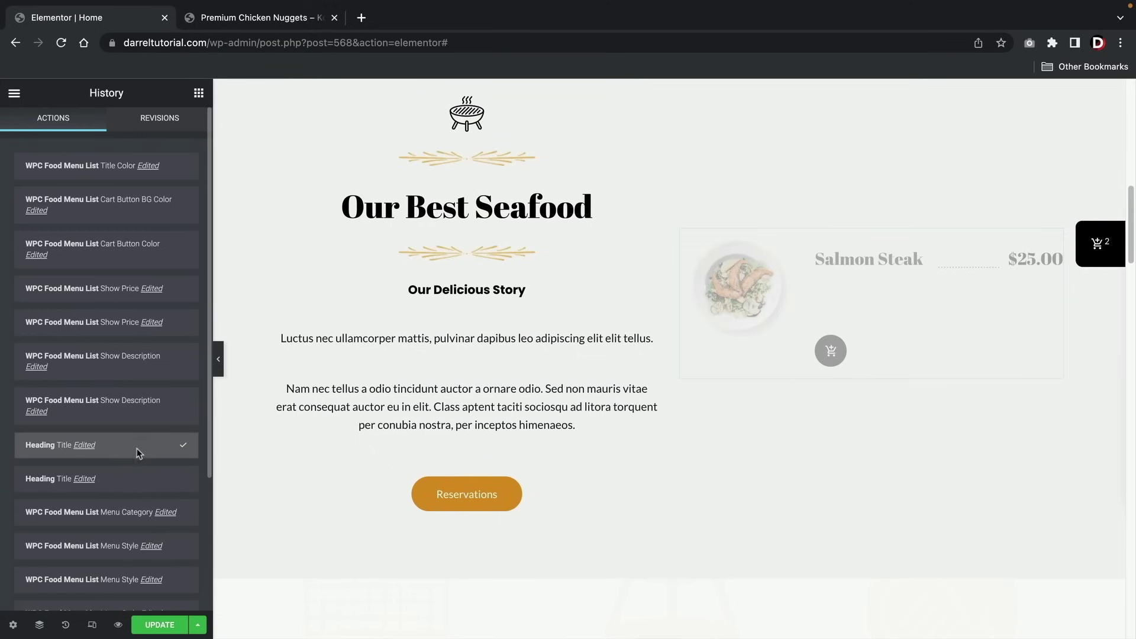
click(126, 513)
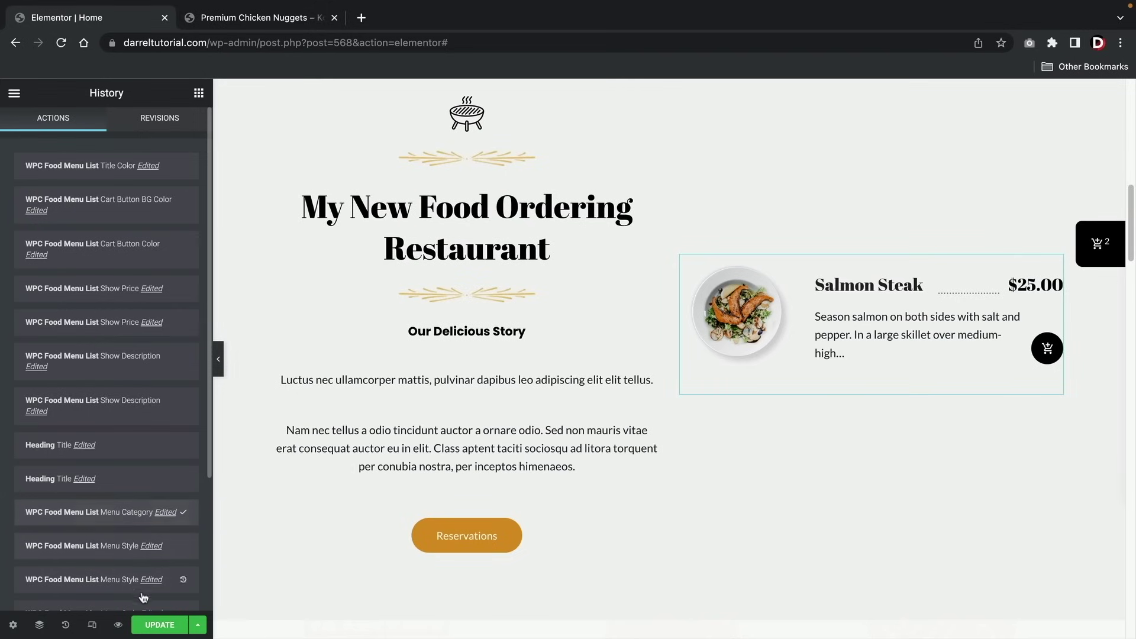
click(157, 629)
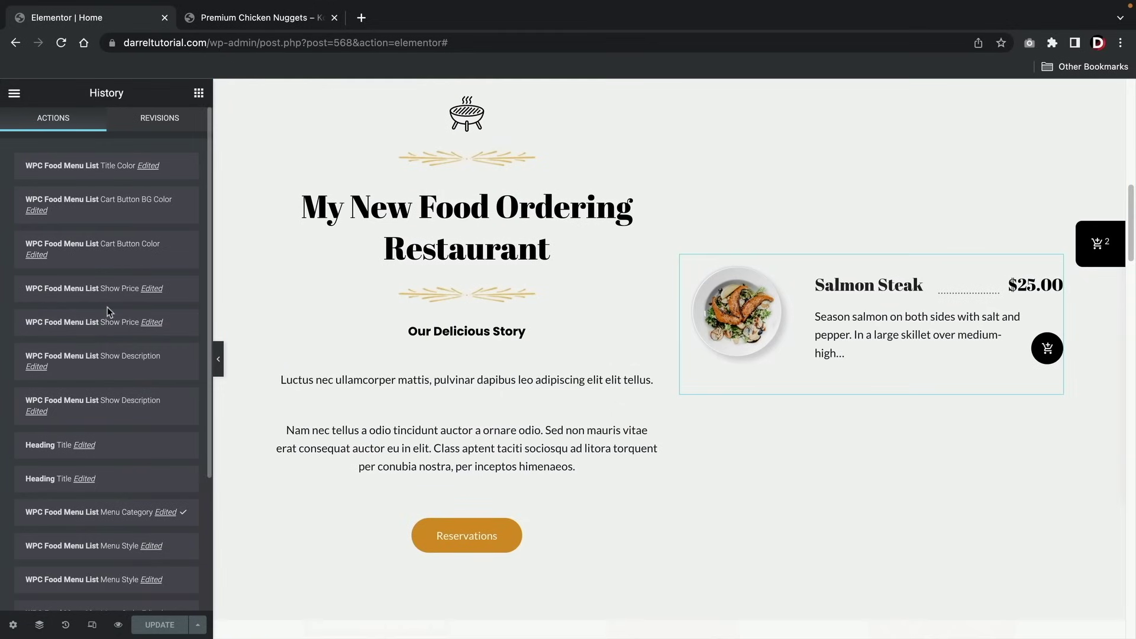
click(14, 95)
Exit Elementor to the dashboard, go to the Pages list, and view the Shop page live.
click(71, 372)
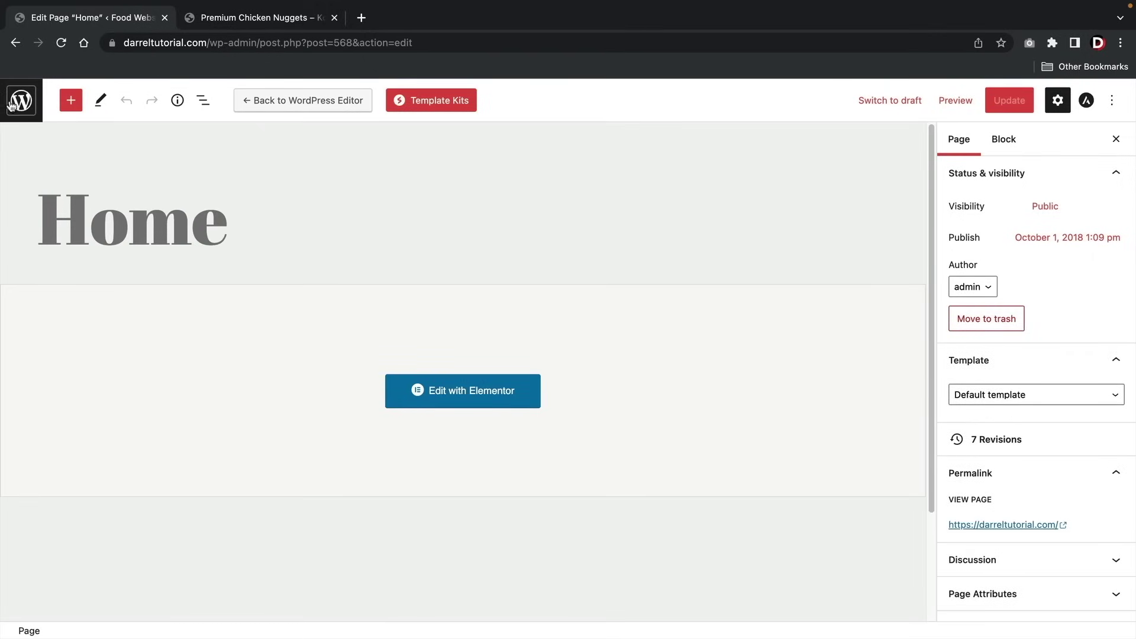
click(19, 105)
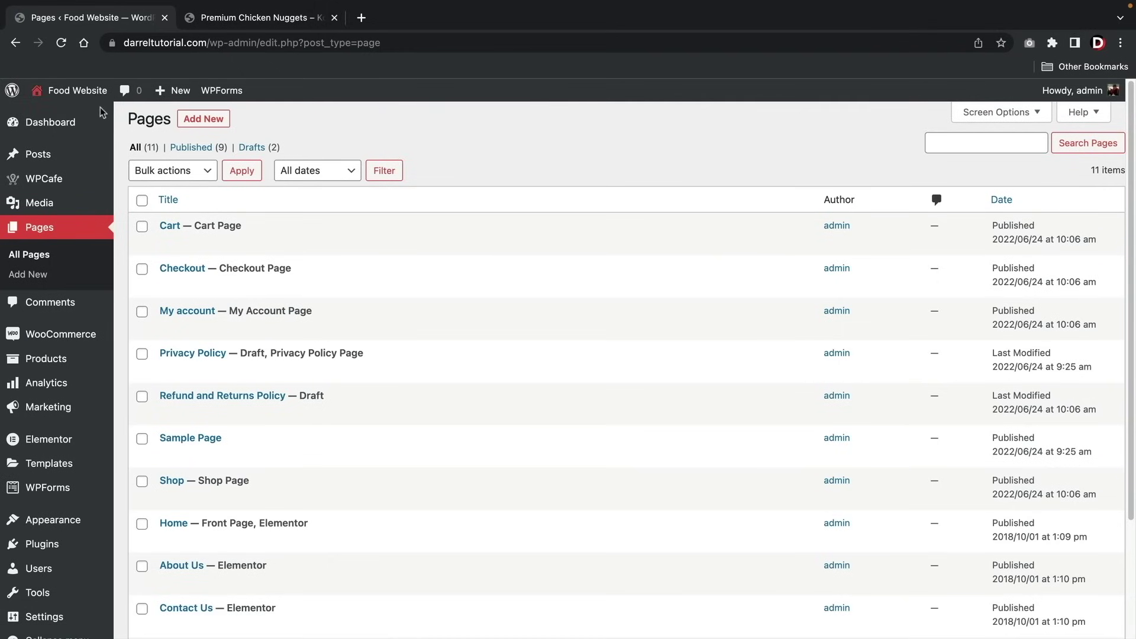
scroll(177, 266, down, 3)
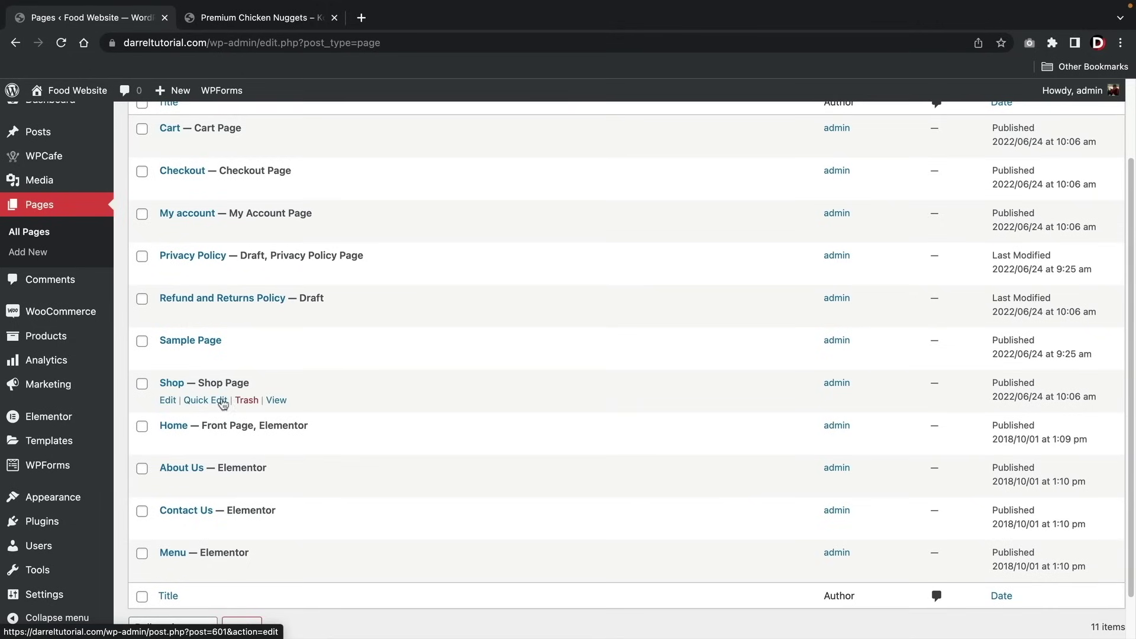
click(276, 404)
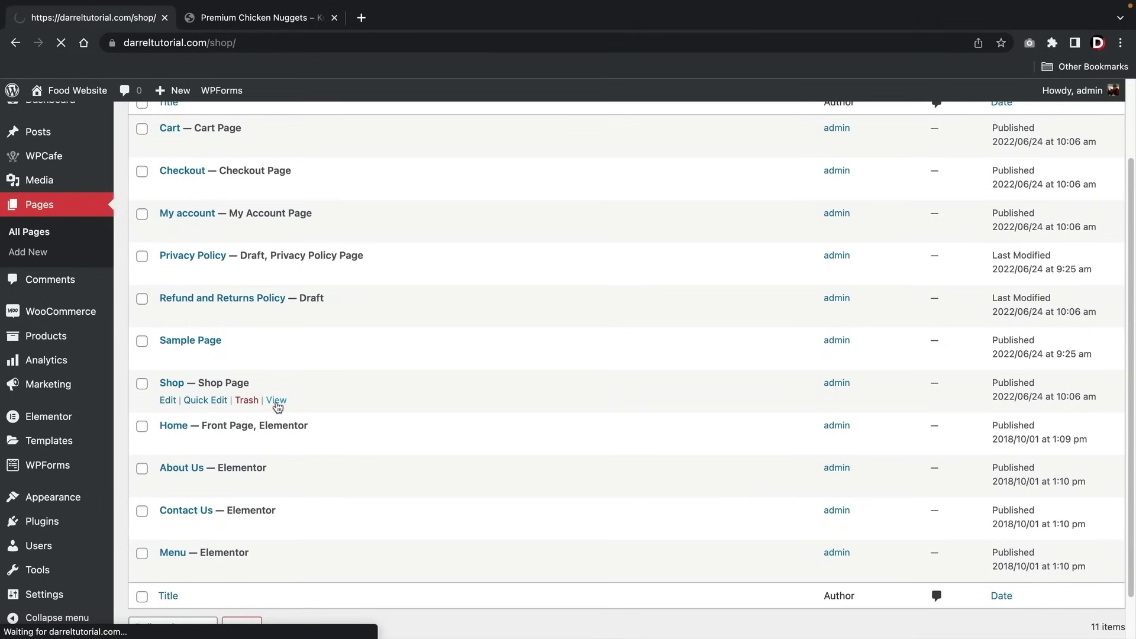
Add another Salmon Steak to the cart from the Shop page.
scroll(237, 390, down, 2)
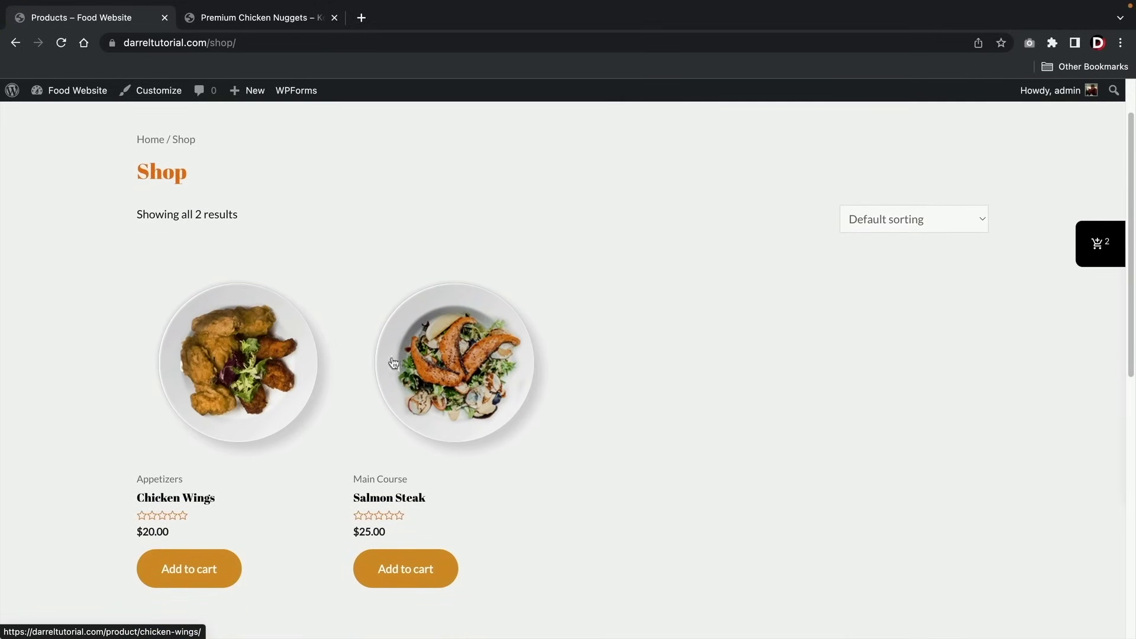
scroll(469, 408, down, 2)
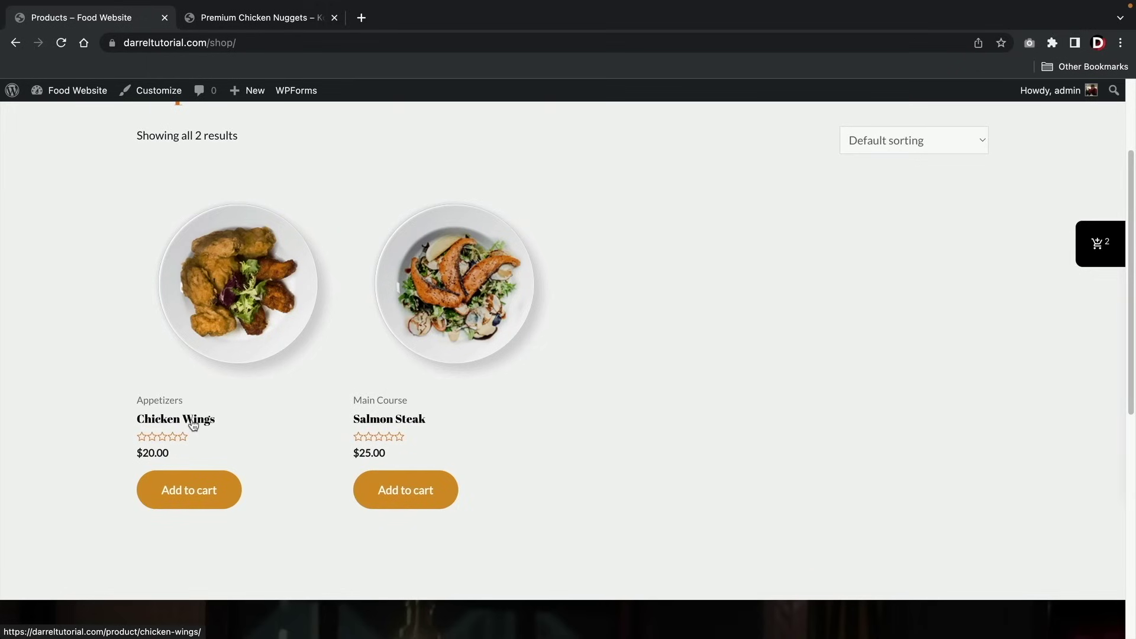
drag(353, 400, 397, 400)
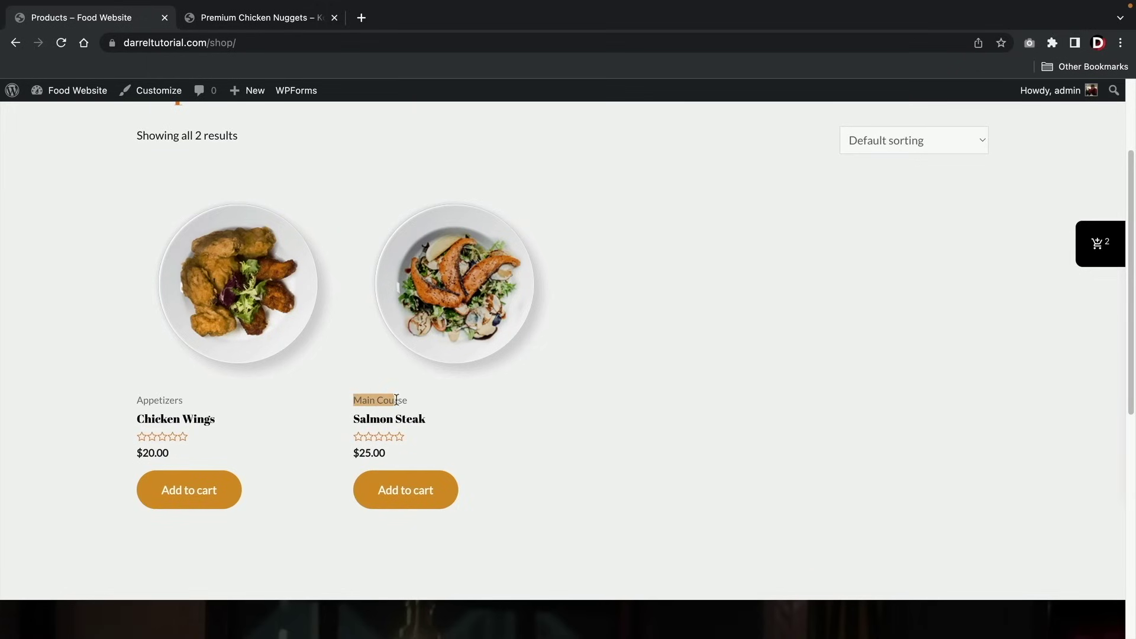
click(404, 399)
click(421, 491)
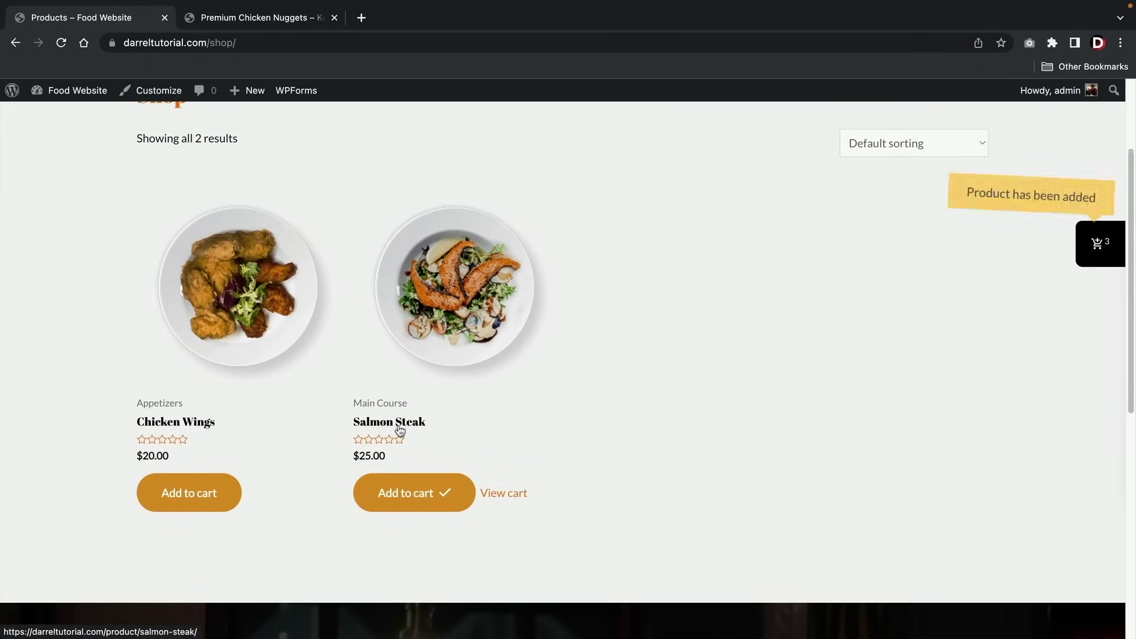
Check the three items in the side cart, close it, and return to the admin Pages list.
scroll(400, 430, up, 1)
click(1096, 244)
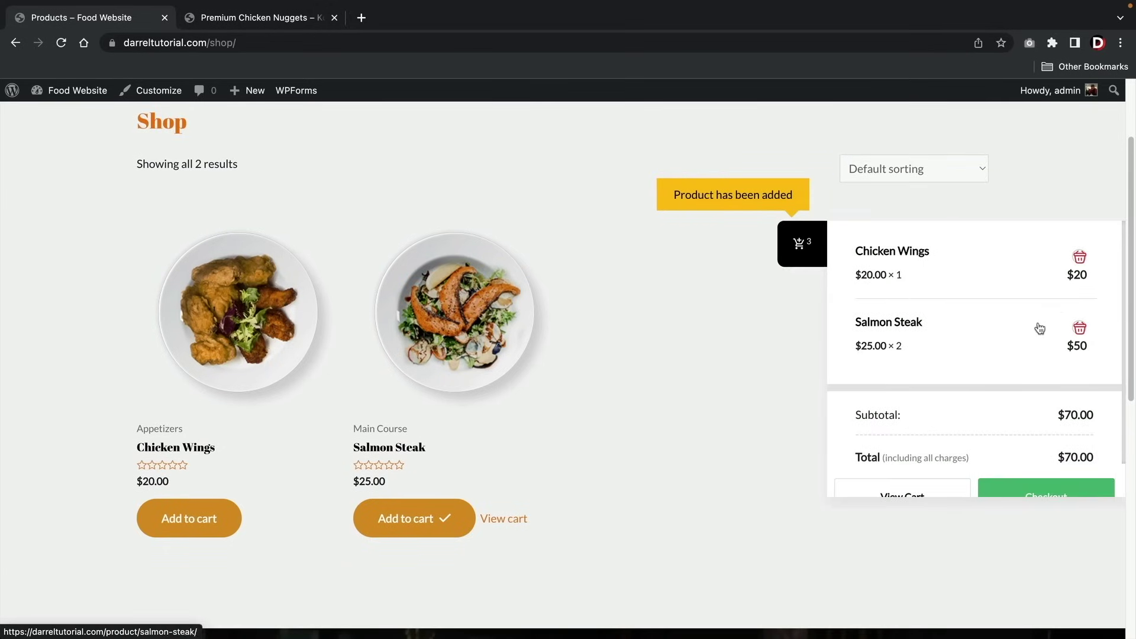
click(733, 396)
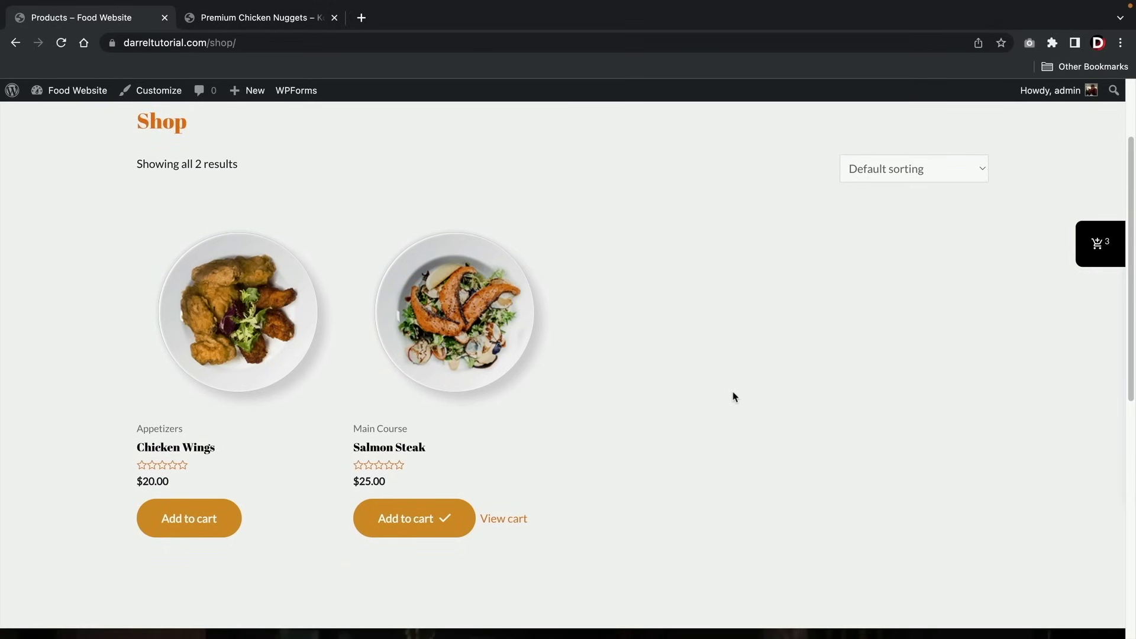
scroll(733, 396, up, 3)
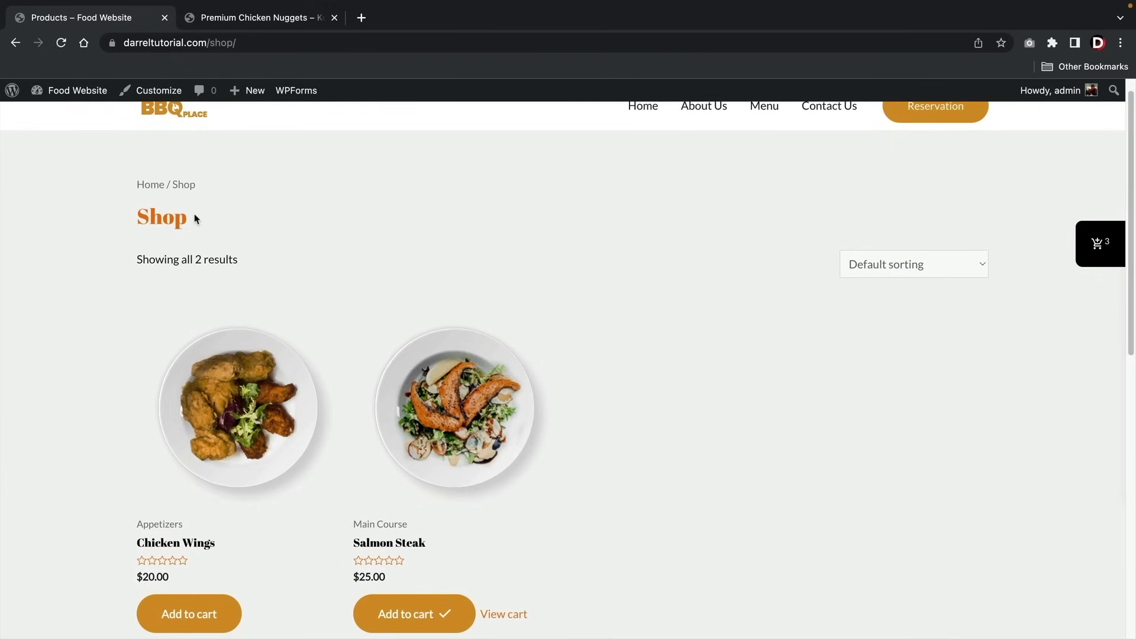
drag(196, 218, 124, 225)
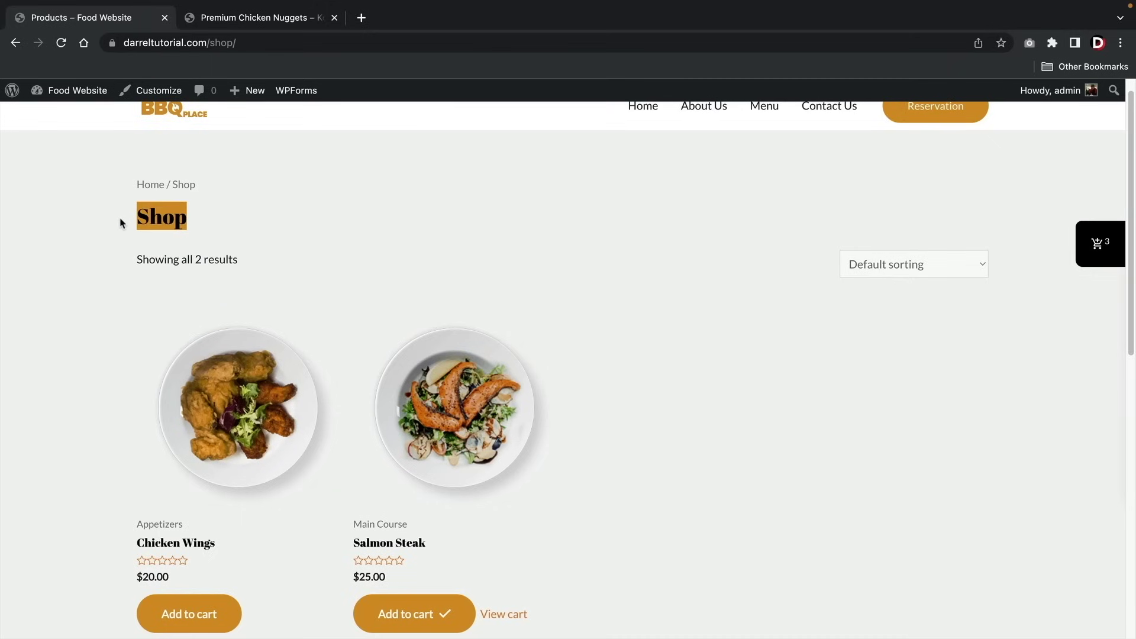
click(15, 43)
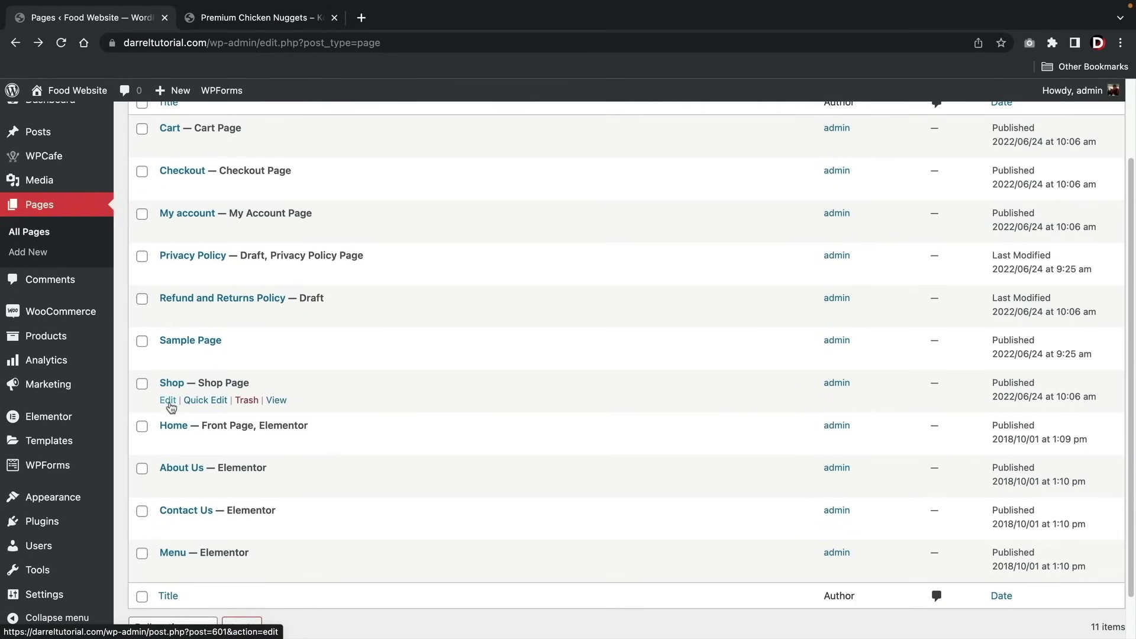
Retitle the Shop page 'Main Menu', change its slug to main-menu, and update it.
click(169, 402)
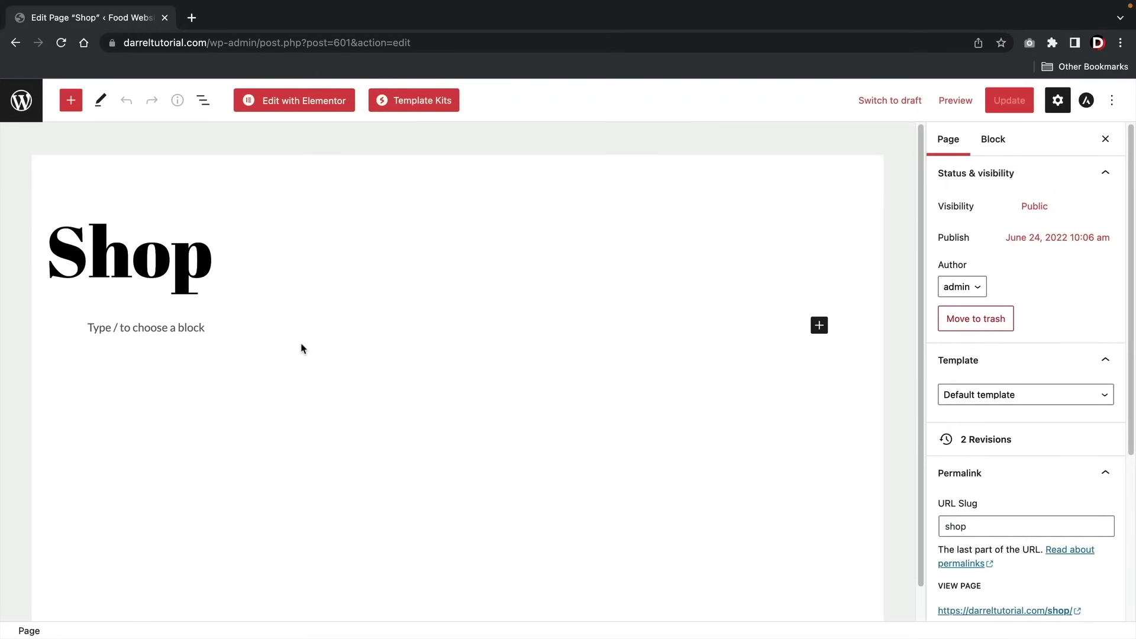
click(261, 276)
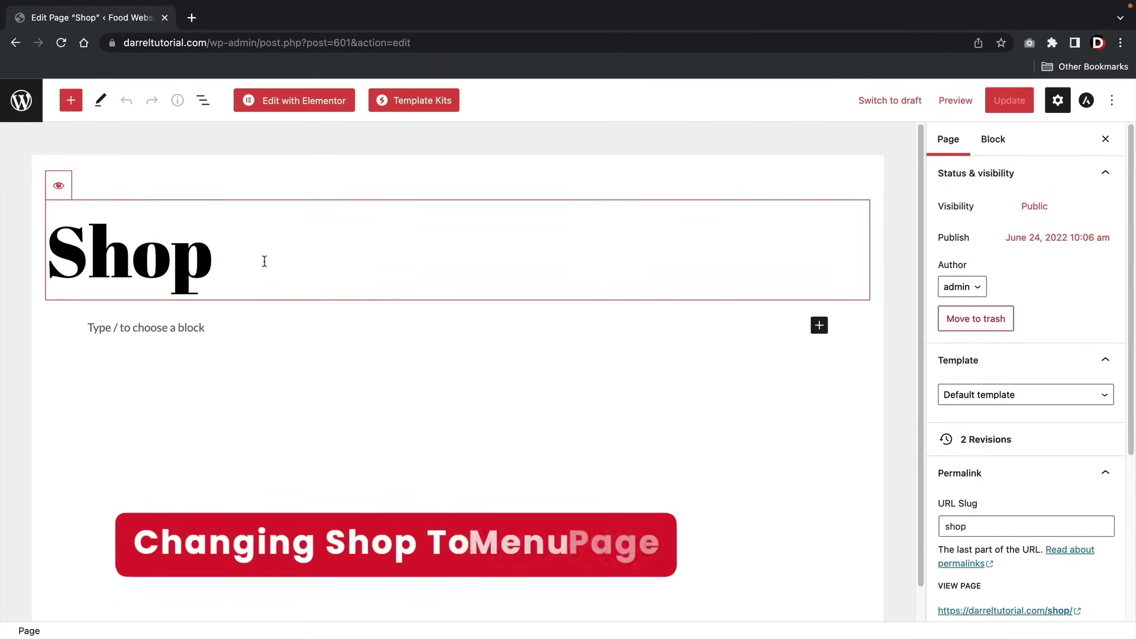
double_click(265, 261)
text(Main Mn)
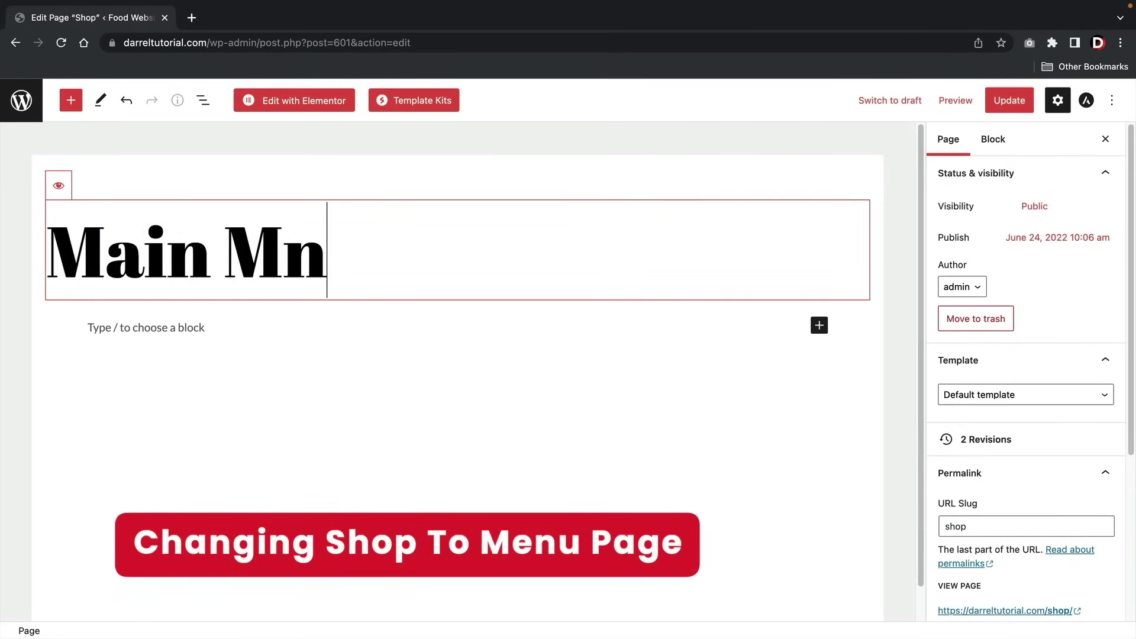
key(BackSpace)
text(enu)
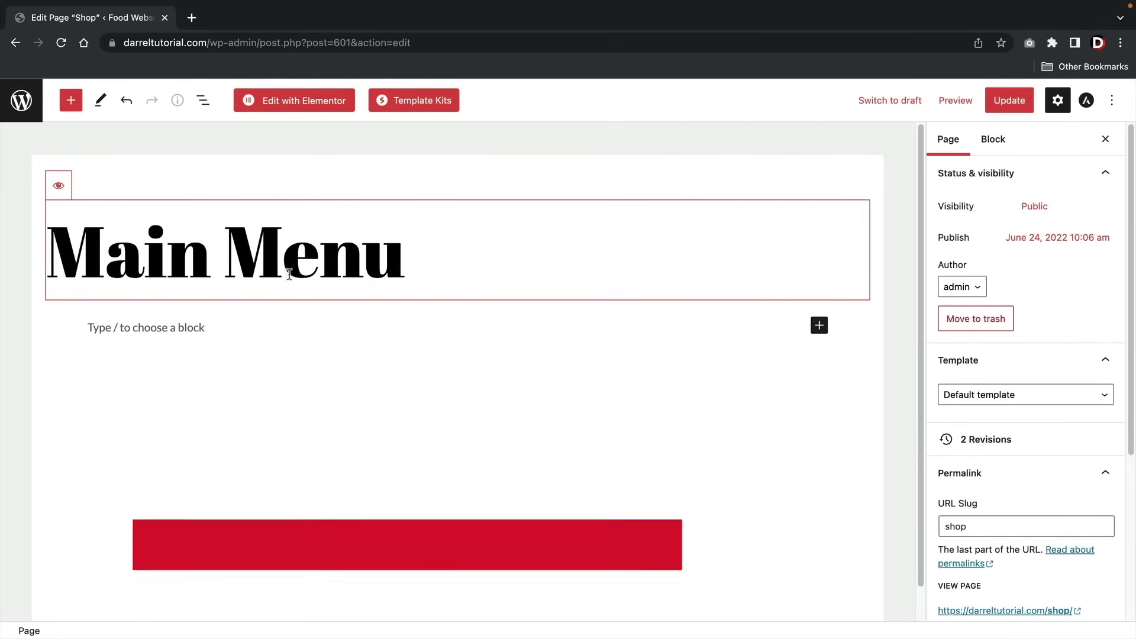
click(974, 521)
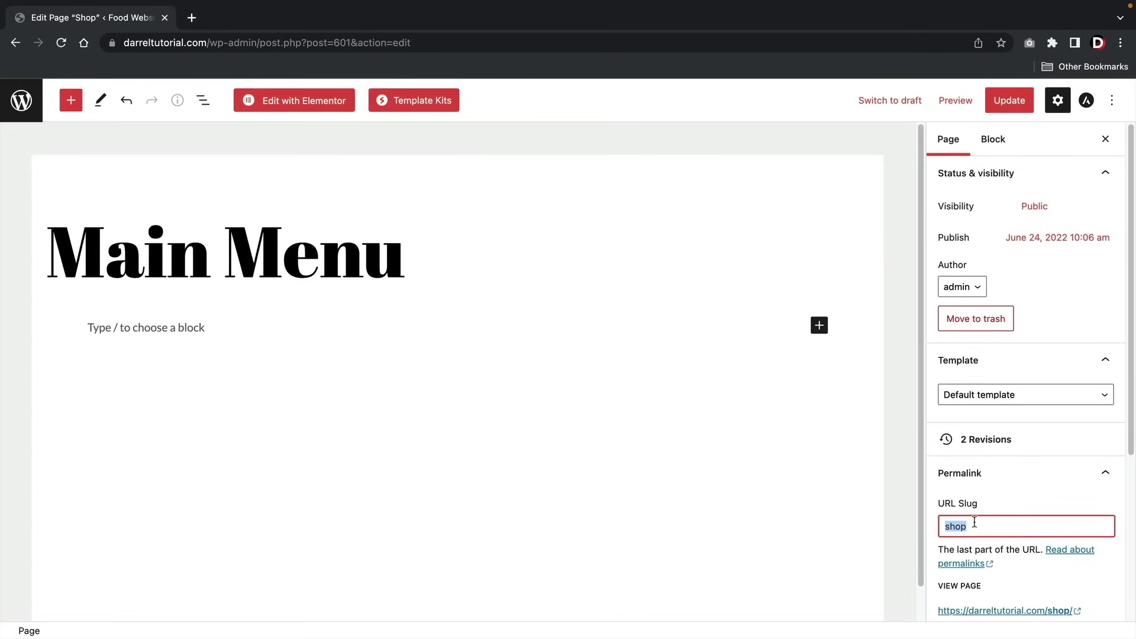
text(main menu)
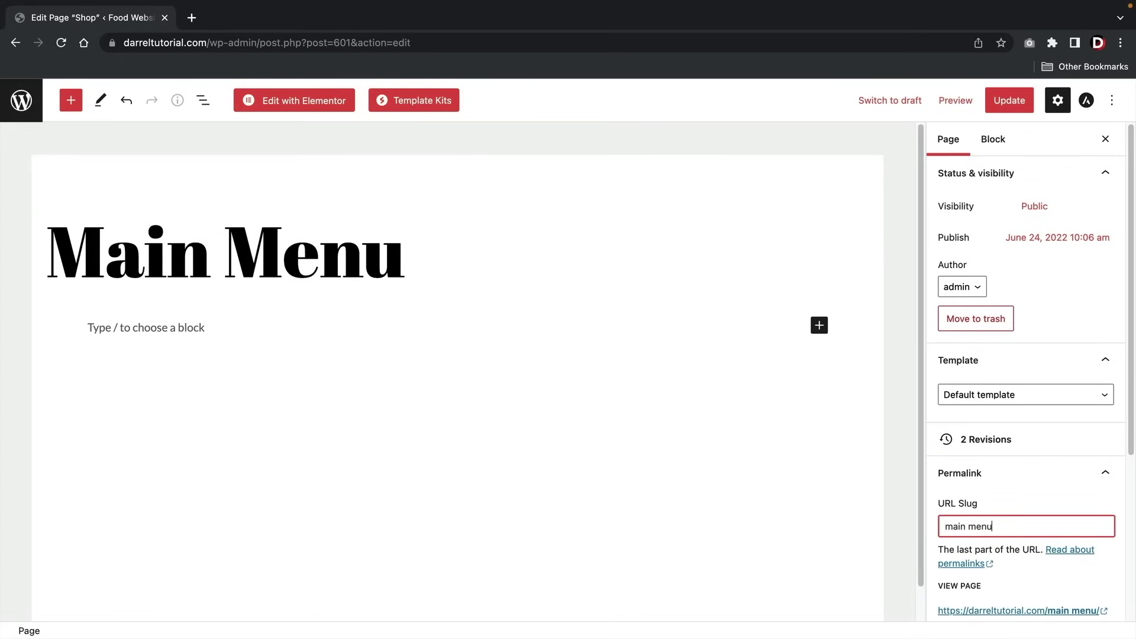
click(1018, 105)
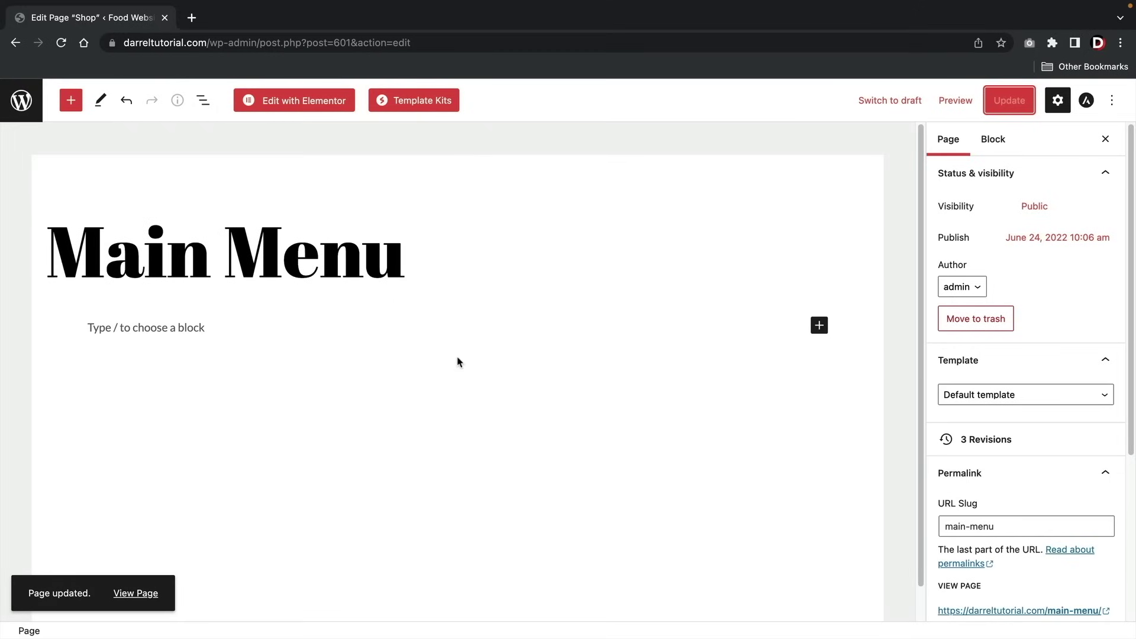
click(28, 108)
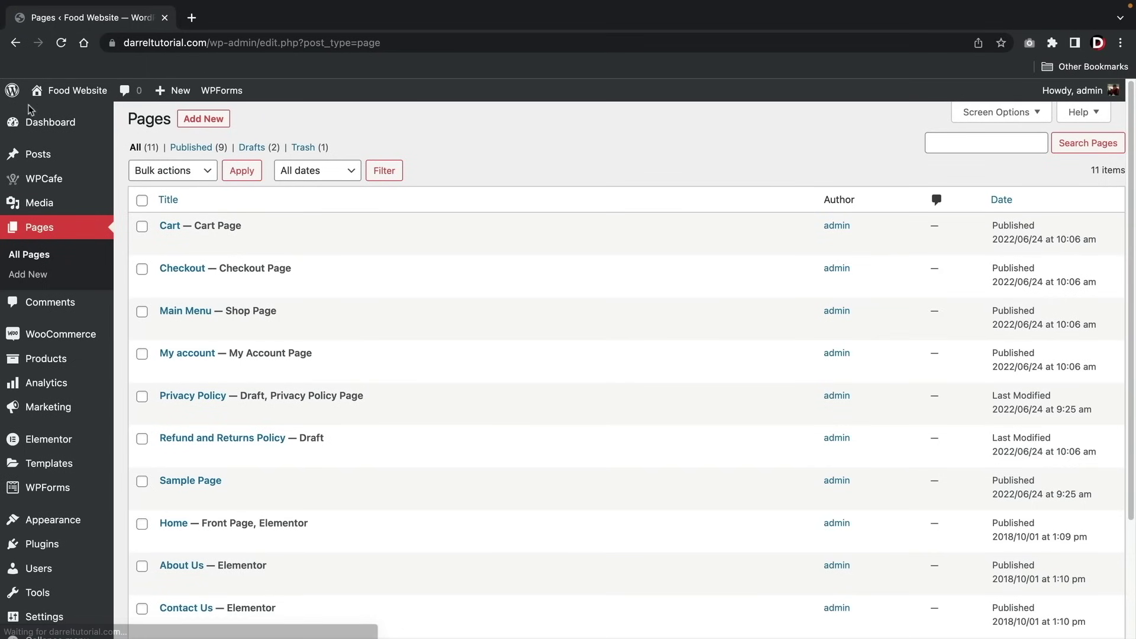
Browse the old Menu page on the live site.
scroll(210, 323, down, 2)
scroll(212, 325, down, 2)
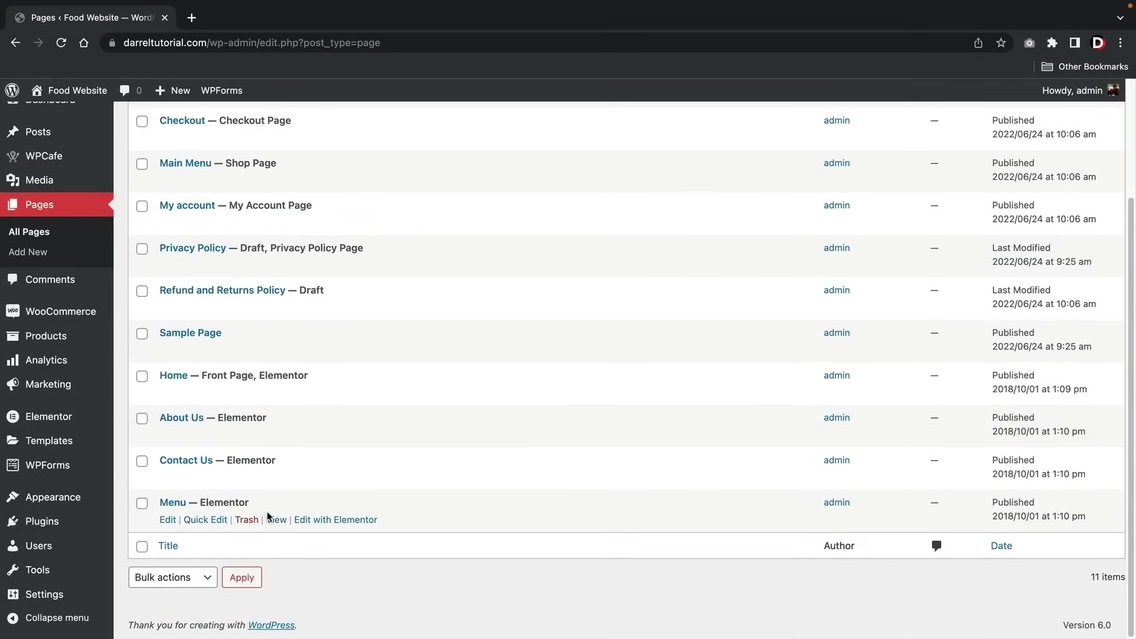
click(278, 521)
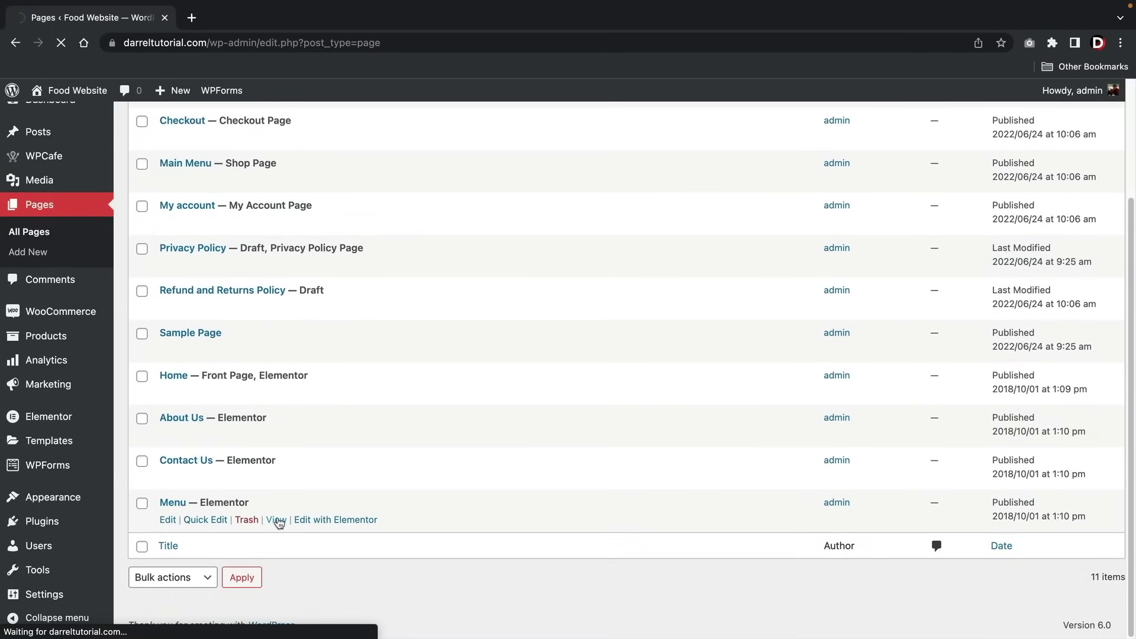
scroll(343, 415, down, 4)
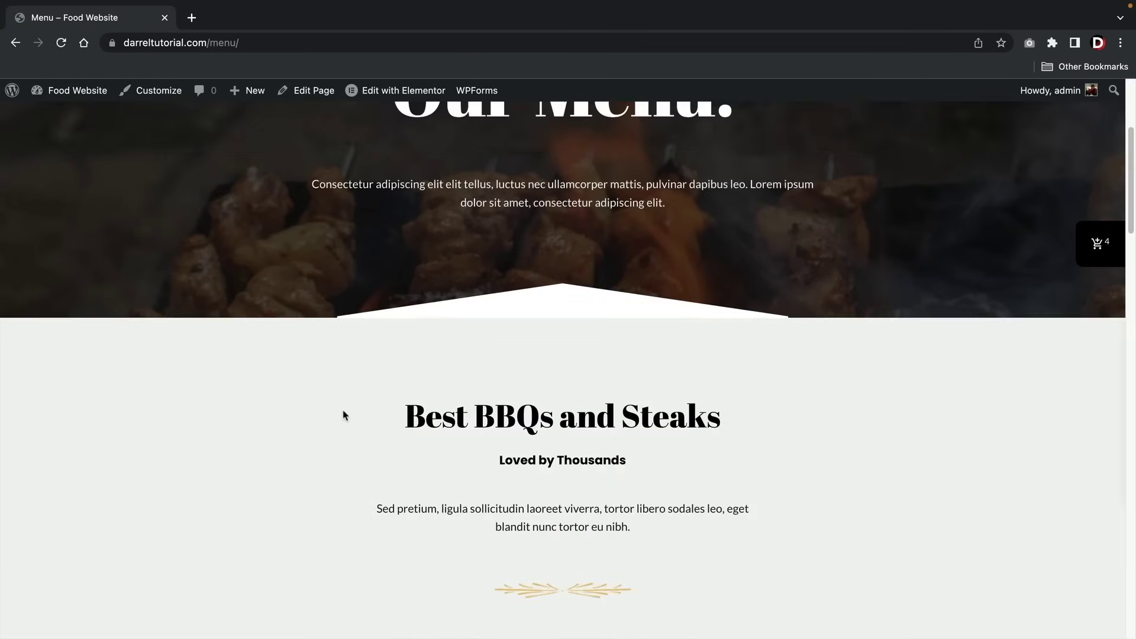
scroll(343, 415, down, 17)
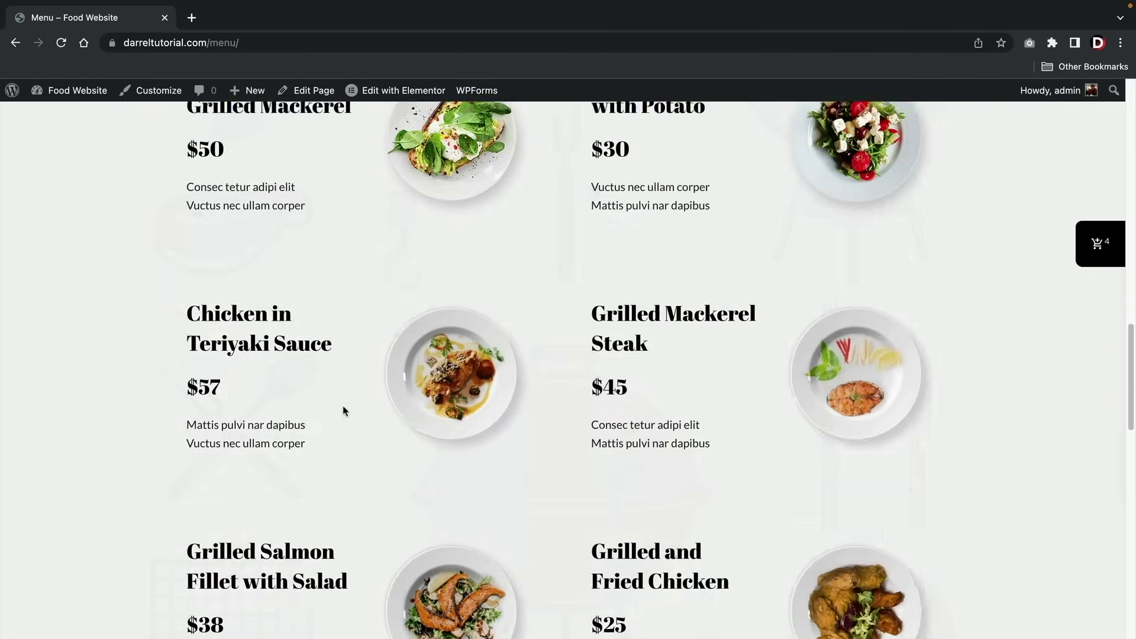
scroll(343, 408, down, 18)
scroll(343, 408, up, 7)
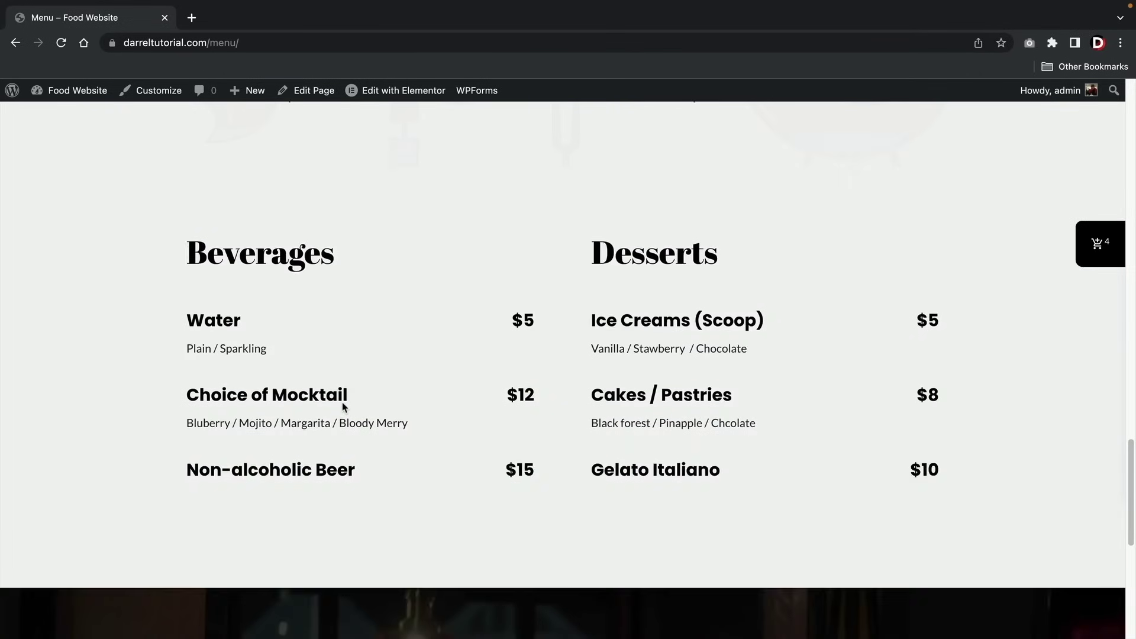
scroll(343, 407, up, 20)
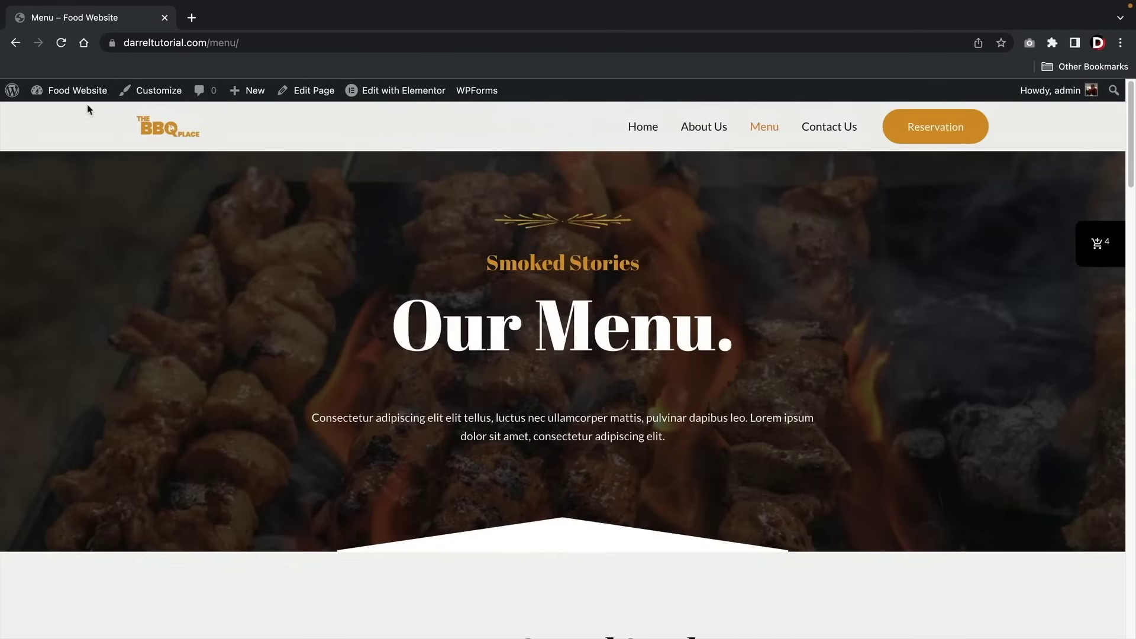
Back in the Pages list, move the old Menu page to the Trash.
click(17, 45)
mouse_move(255, 310)
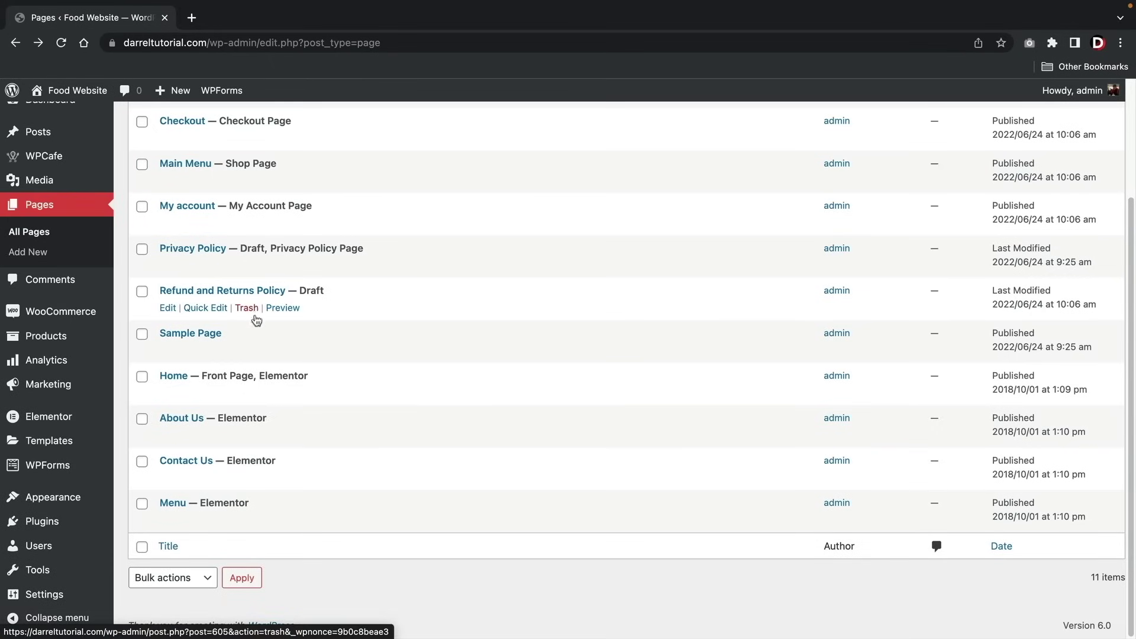
click(247, 521)
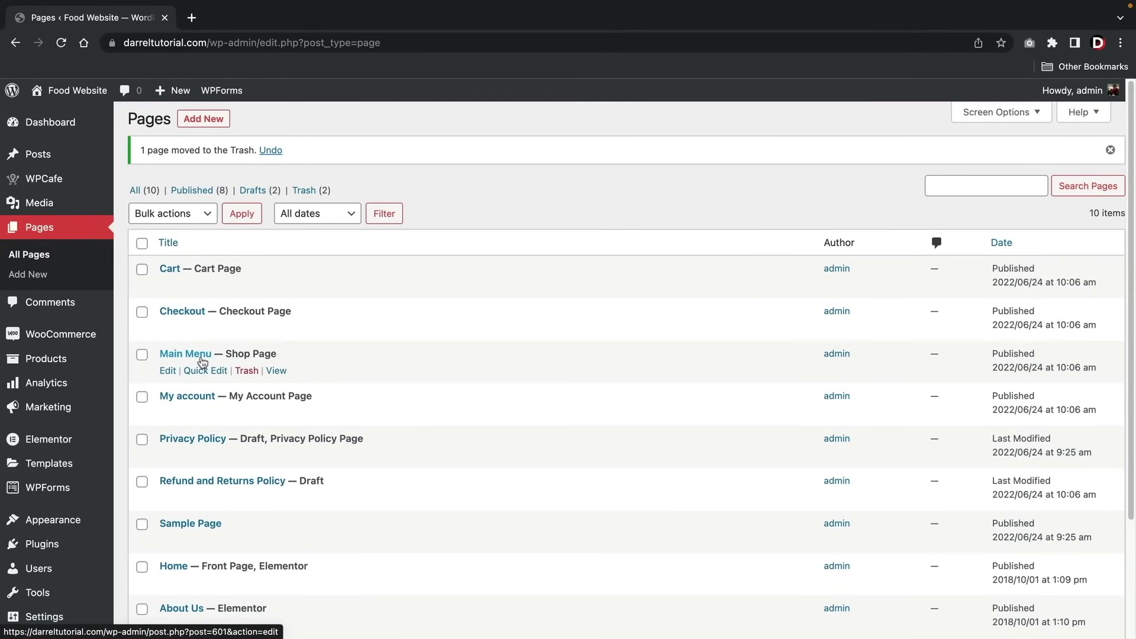
click(311, 196)
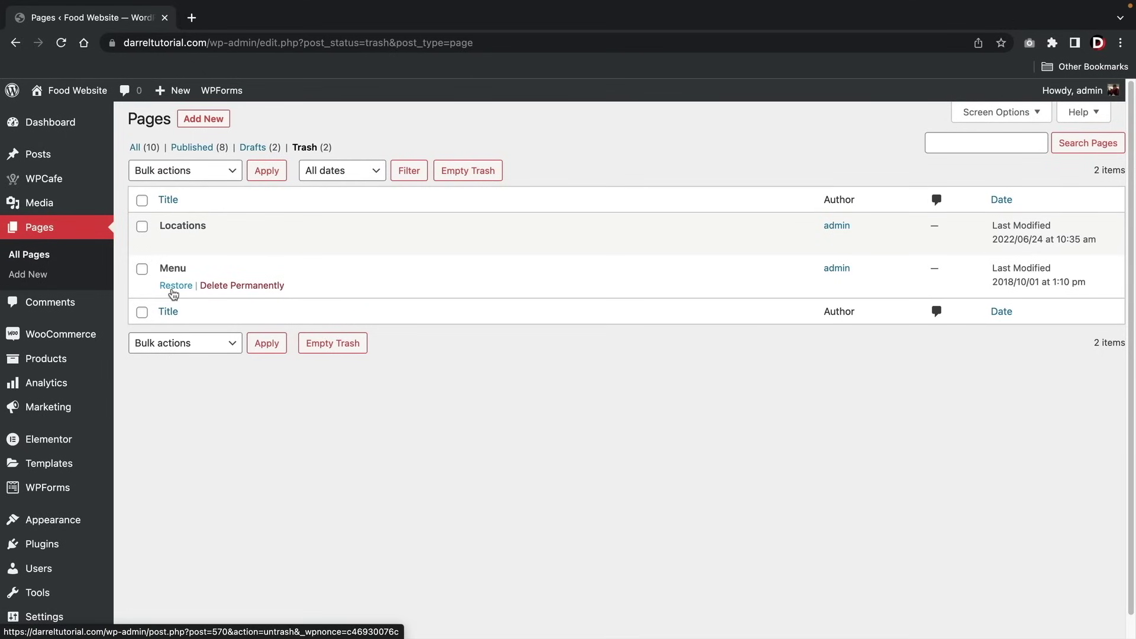
click(175, 286)
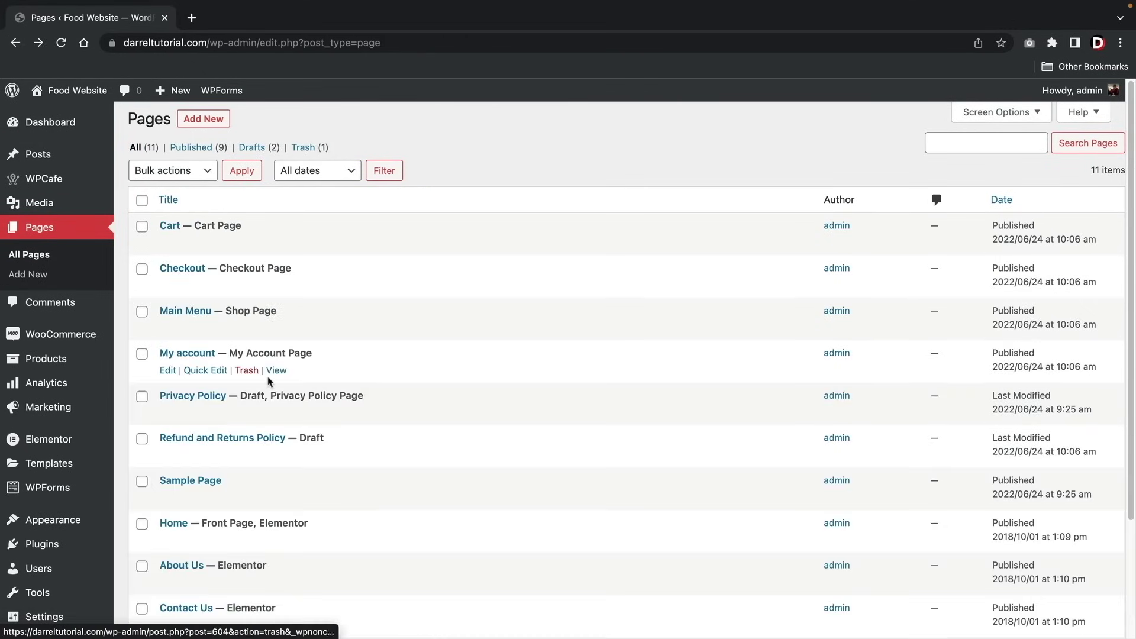
scroll(270, 382, down, 3)
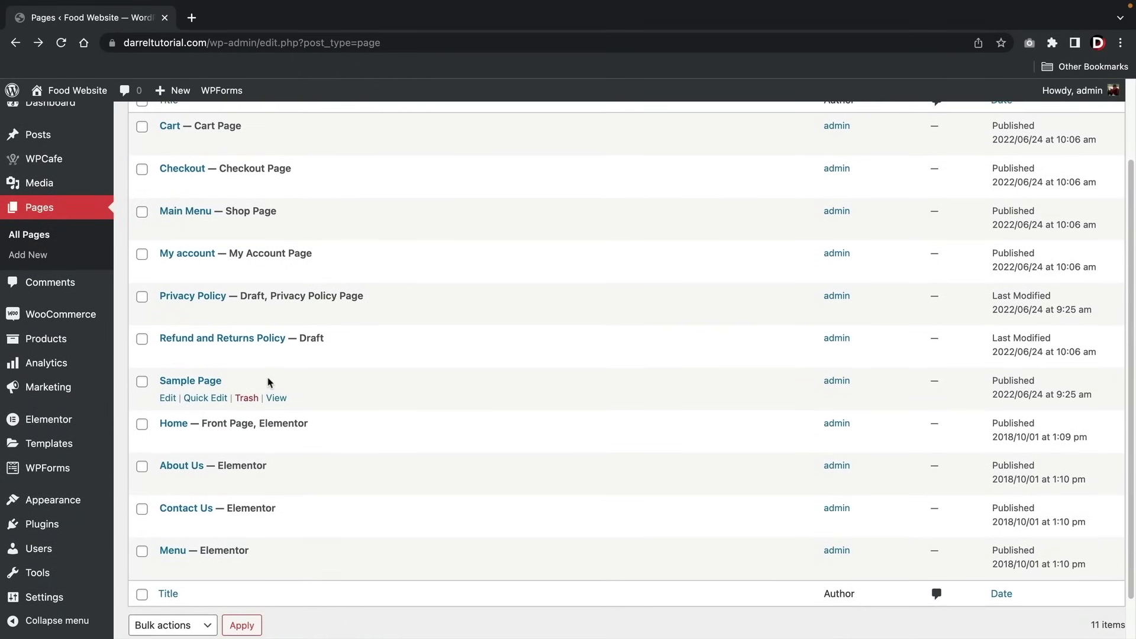
scroll(266, 380, up, 2)
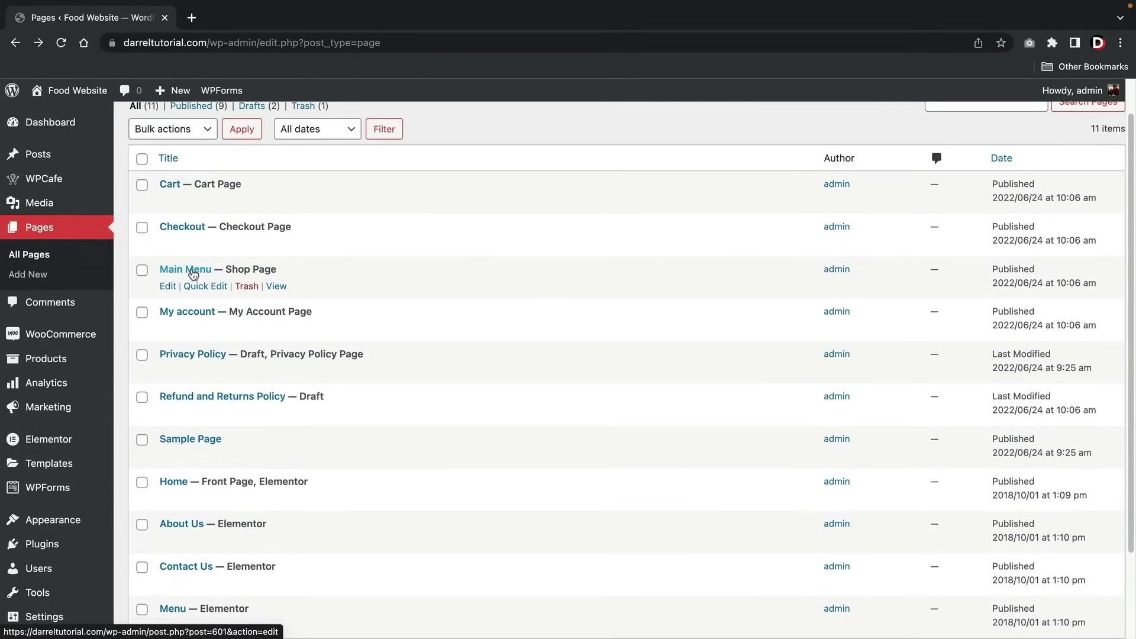
mouse_move(47, 524)
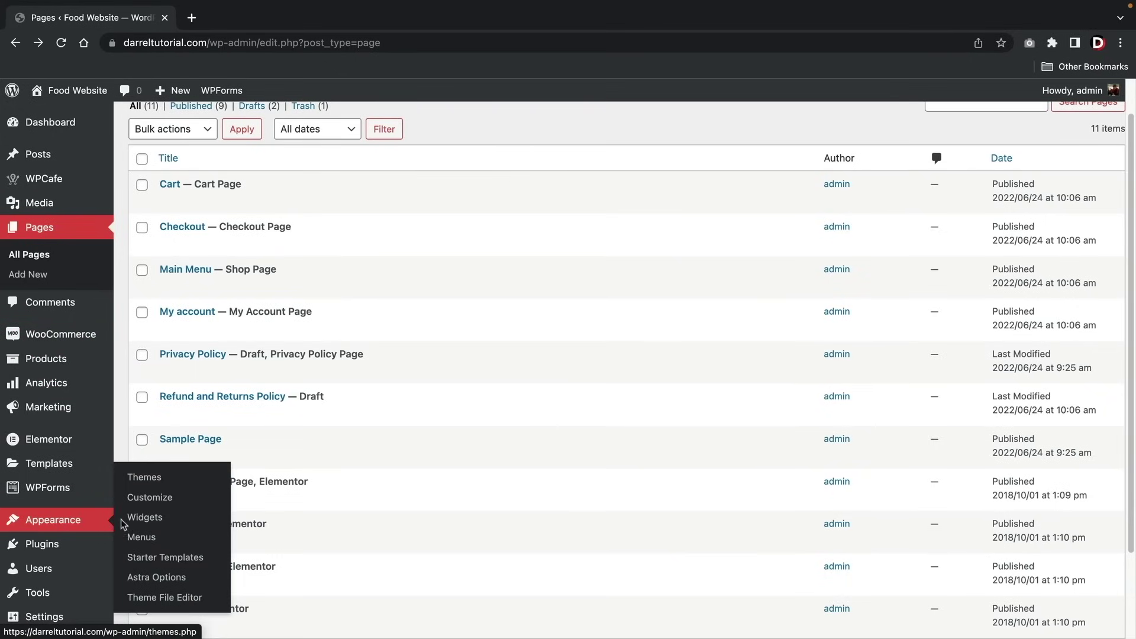
Remove the invalid Menu item from the navigation menu in Appearance > Menus.
click(143, 538)
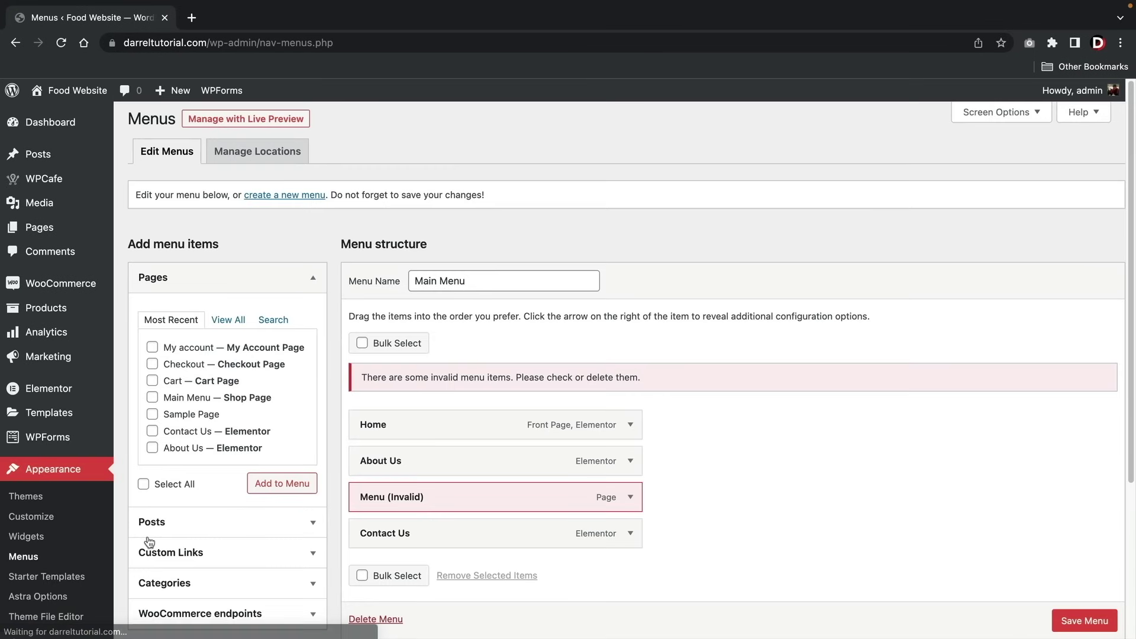
scroll(159, 526, down, 2)
scroll(169, 519, down, 2)
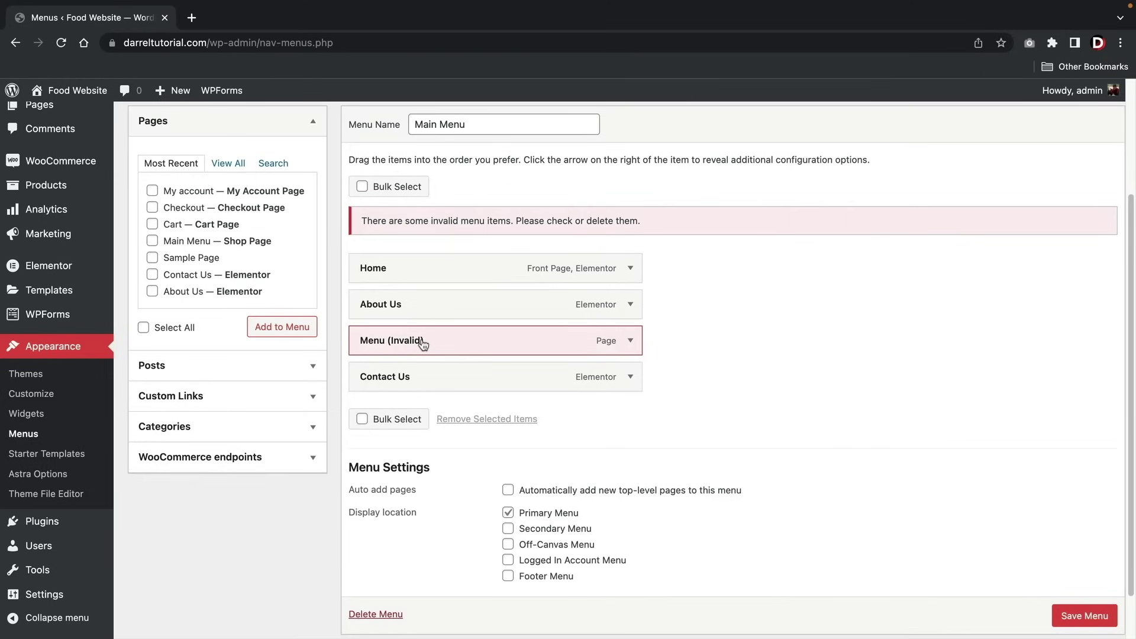
click(629, 342)
click(372, 472)
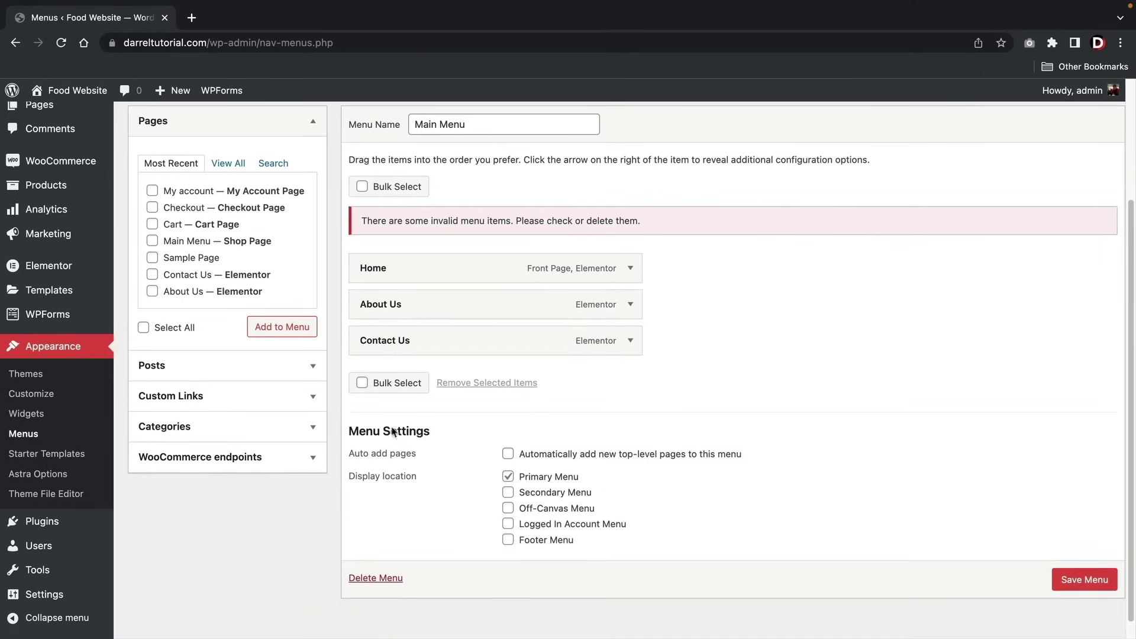
Add the Main Menu page to the menu just above Contact Us and save the menu.
click(225, 163)
scroll(211, 230, down, 1)
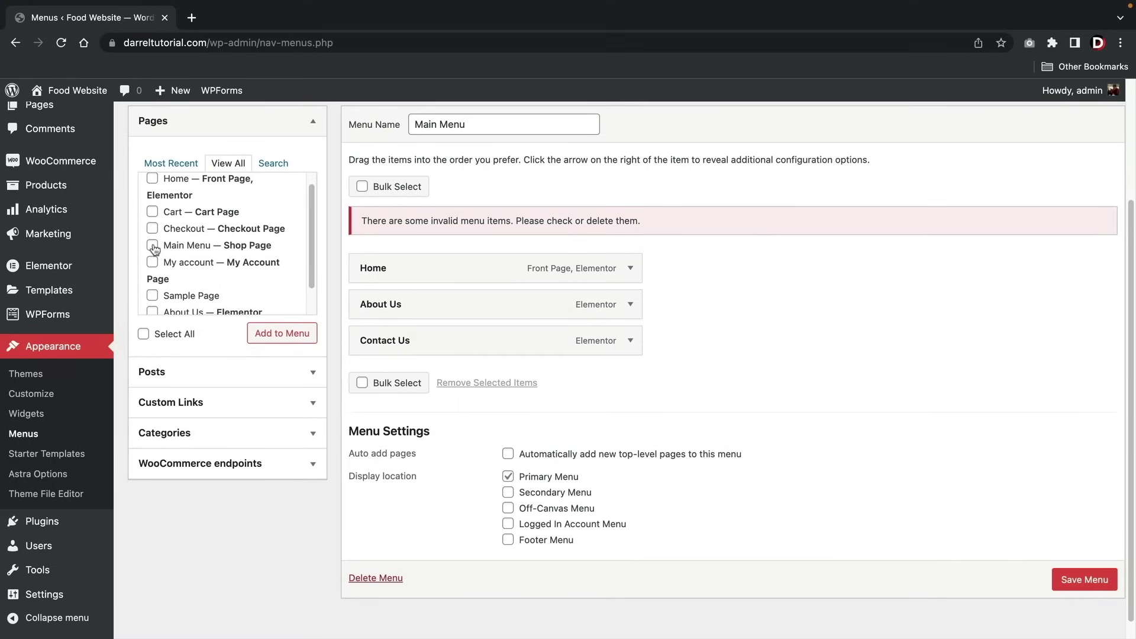
click(152, 245)
click(283, 336)
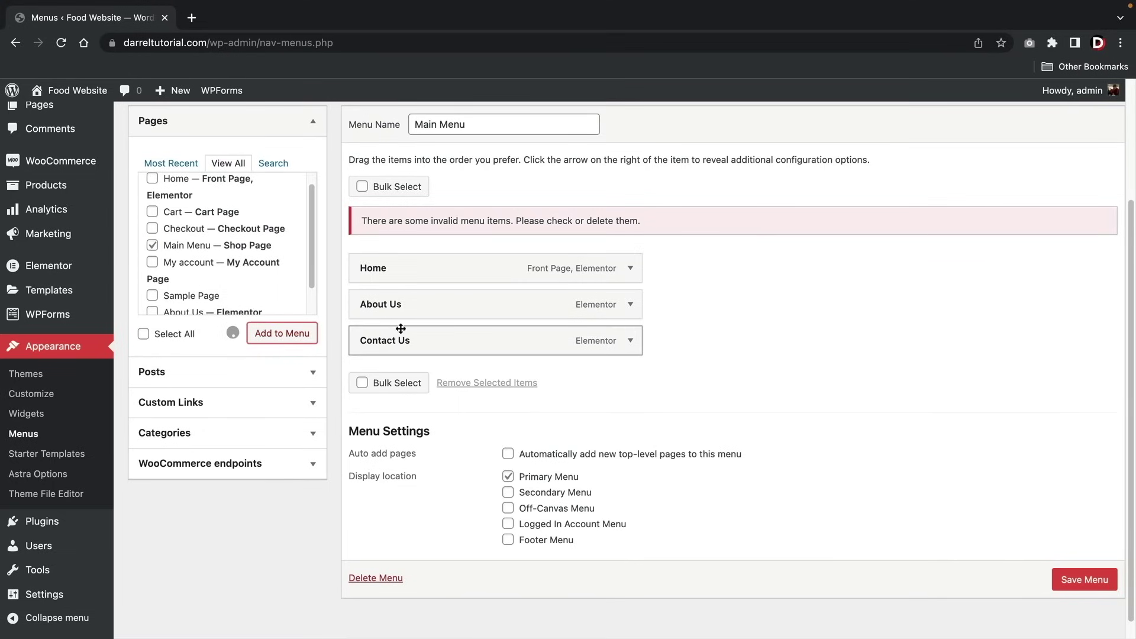
drag(433, 381, 435, 343)
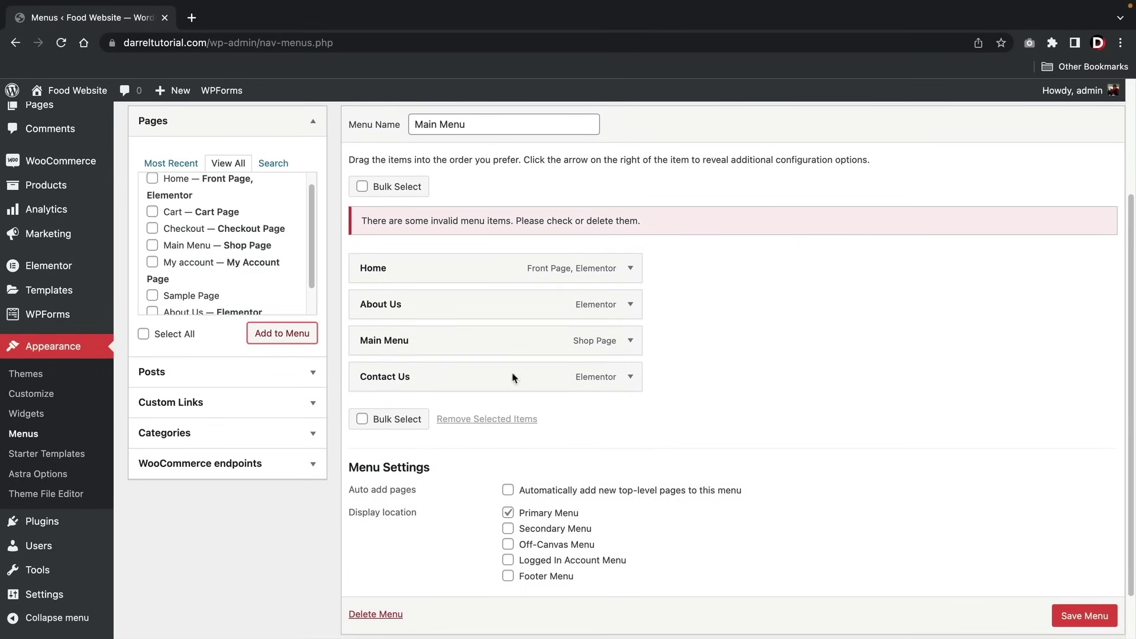
scroll(1052, 614, down, 1)
click(1072, 583)
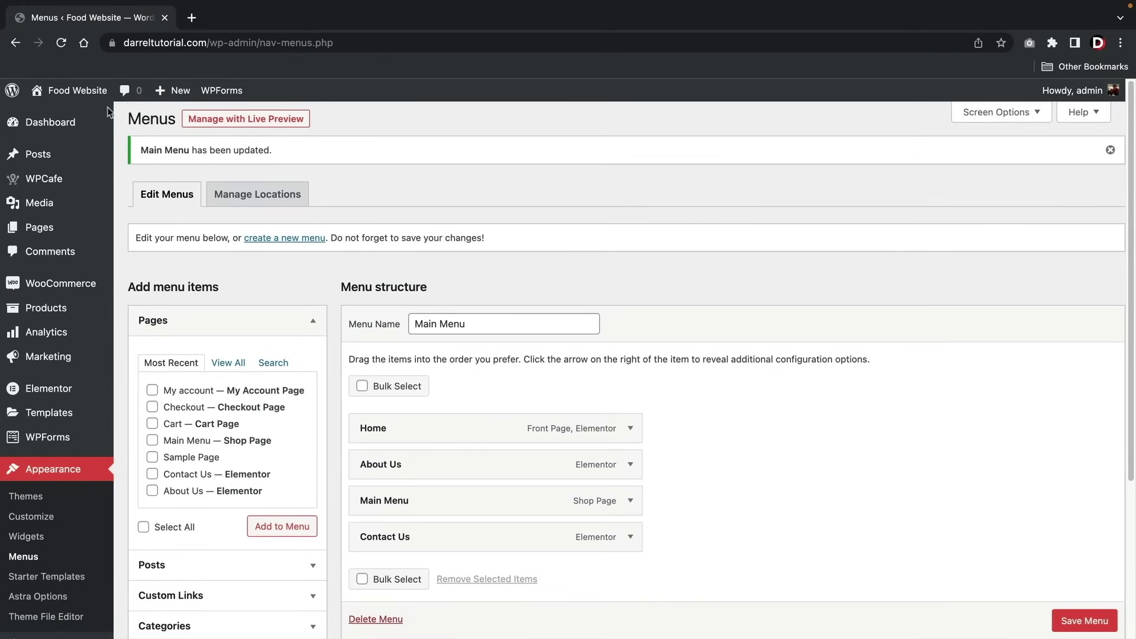
mouse_move(77, 90)
click(80, 116)
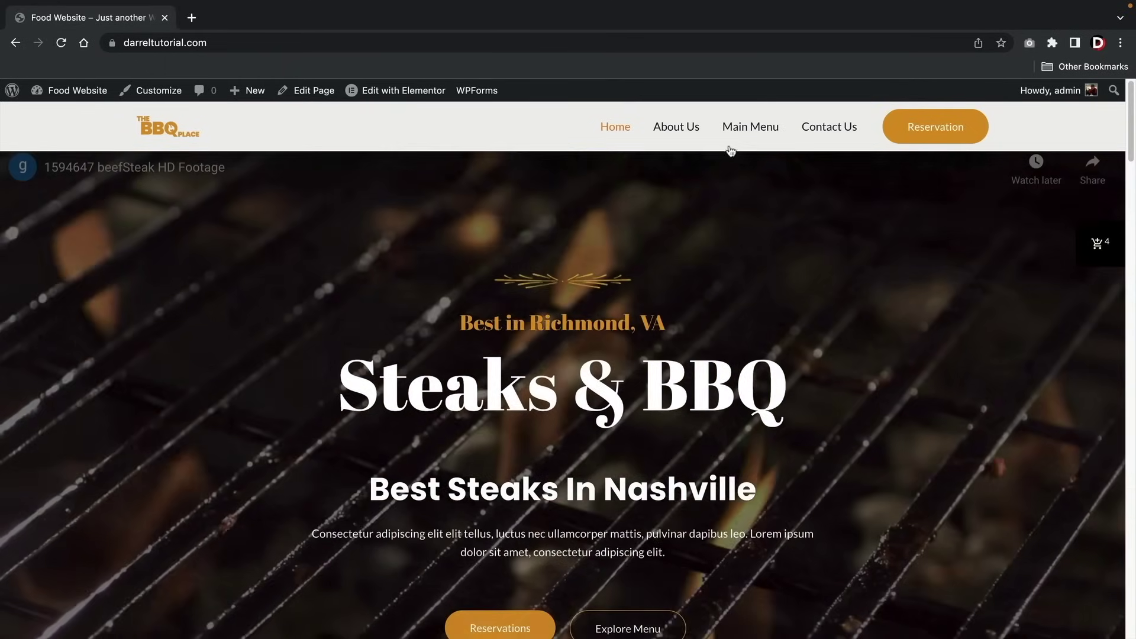
Open Main Menu from the site navigation, add Chicken Wings to the cart, and return Home.
click(741, 132)
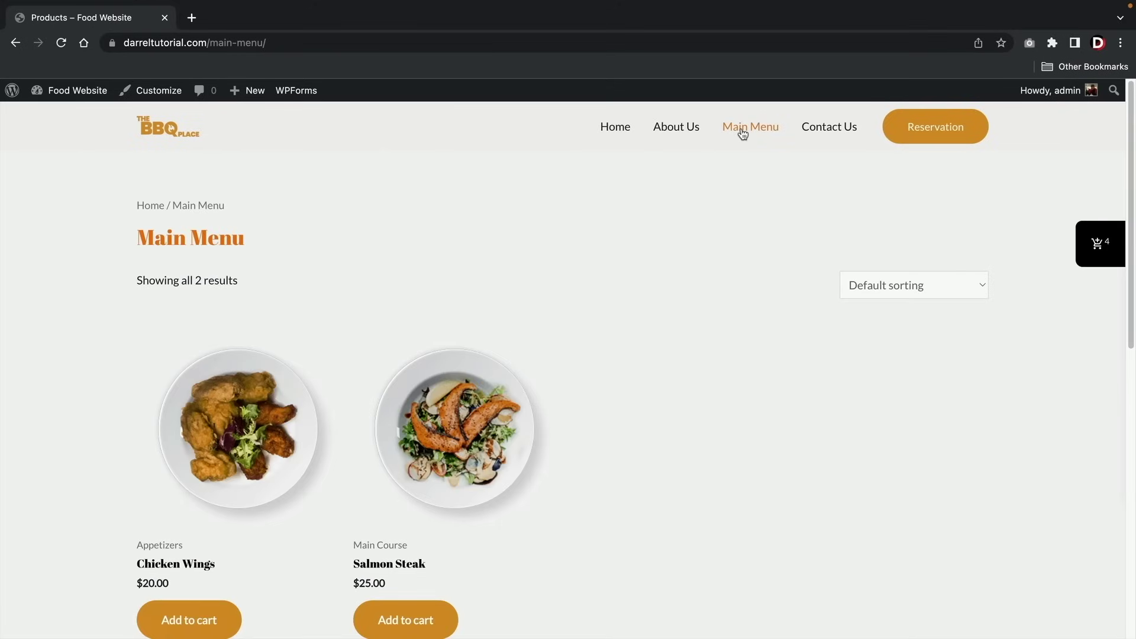
scroll(661, 237, down, 1)
drag(349, 211, 142, 222)
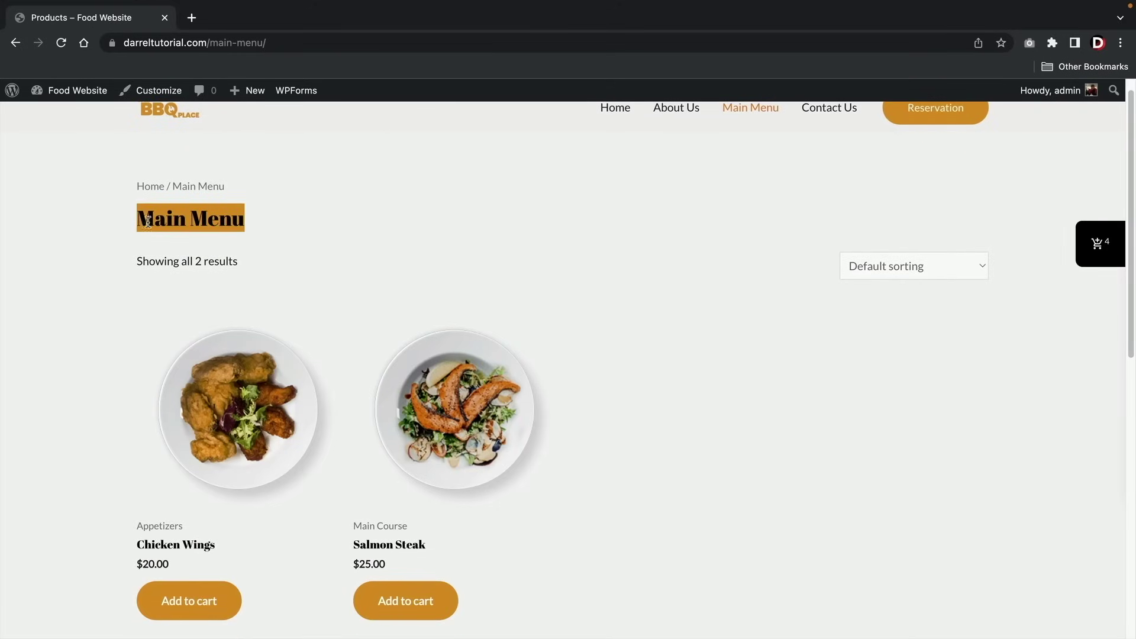
scroll(176, 227, down, 1)
scroll(332, 216, down, 3)
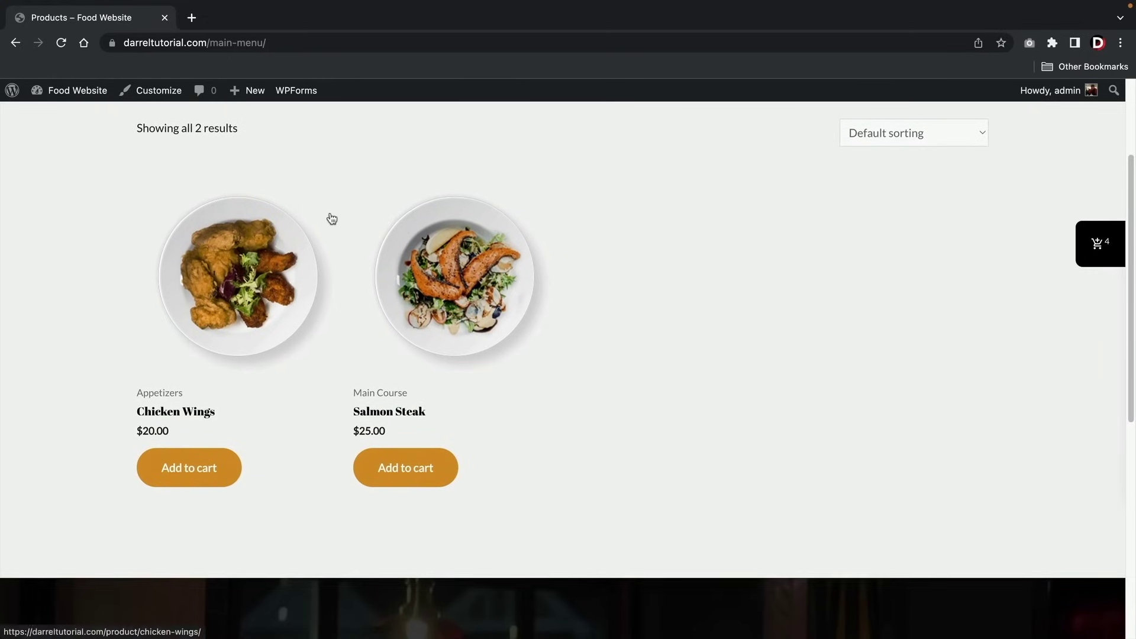
scroll(325, 247, up, 1)
scroll(326, 248, up, 1)
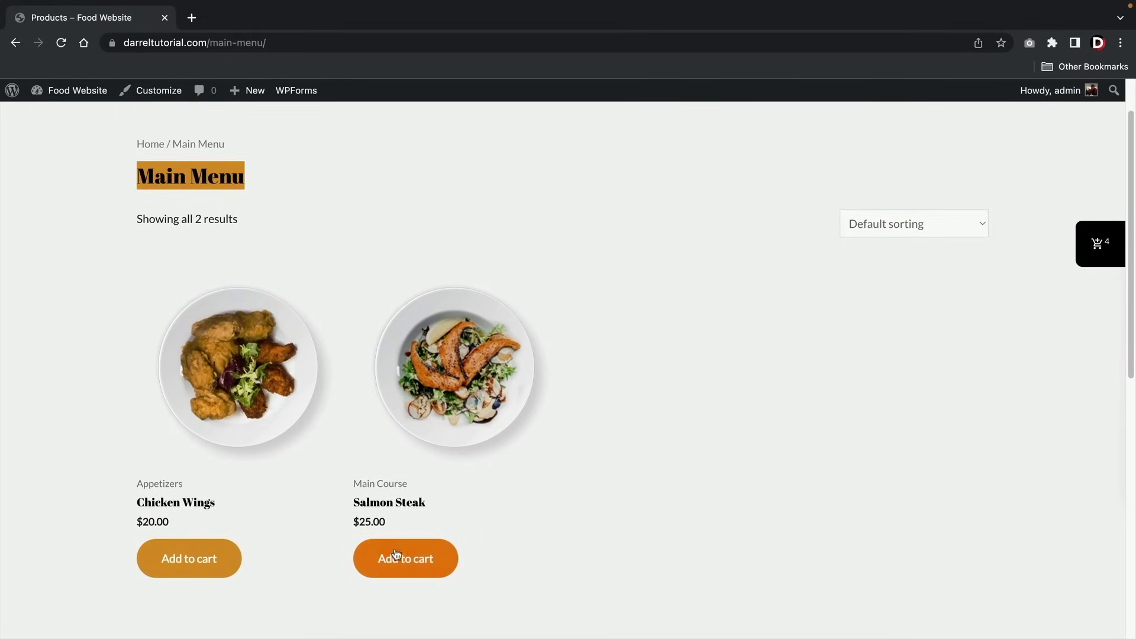
click(196, 563)
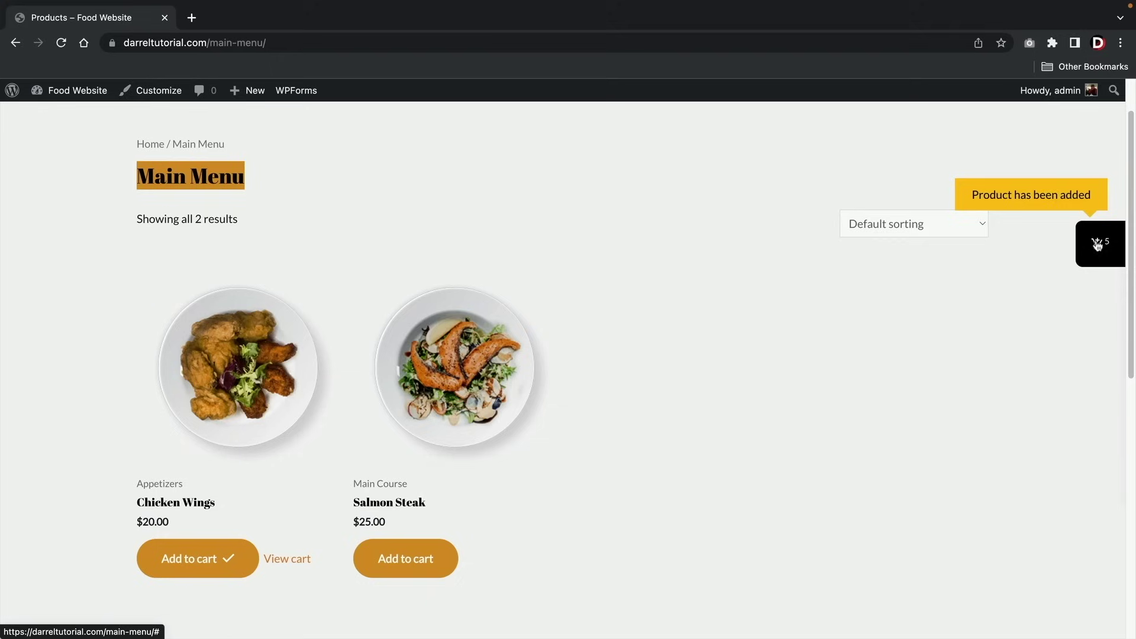
scroll(710, 319, up, 1)
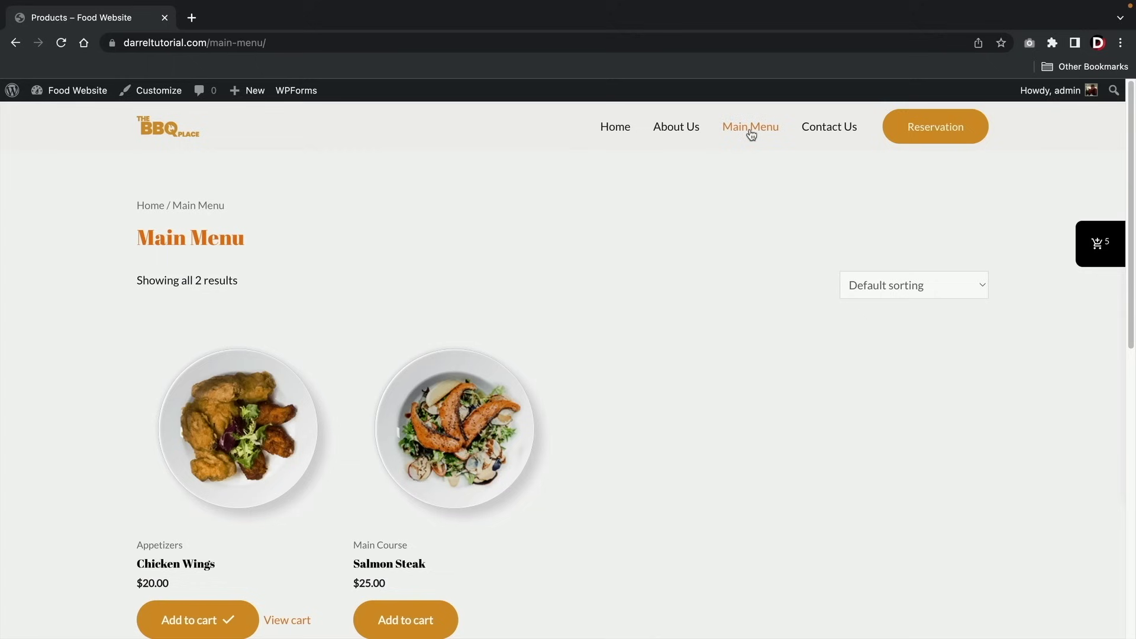
click(618, 129)
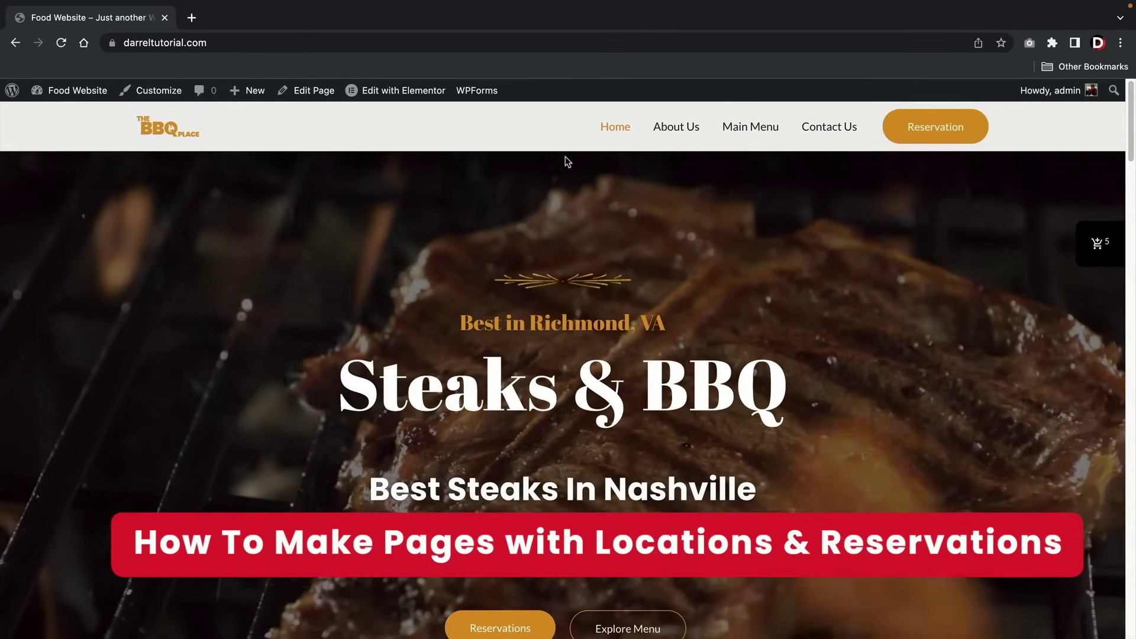
Create a new page titled 'Locations' and publish it.
mouse_move(255, 97)
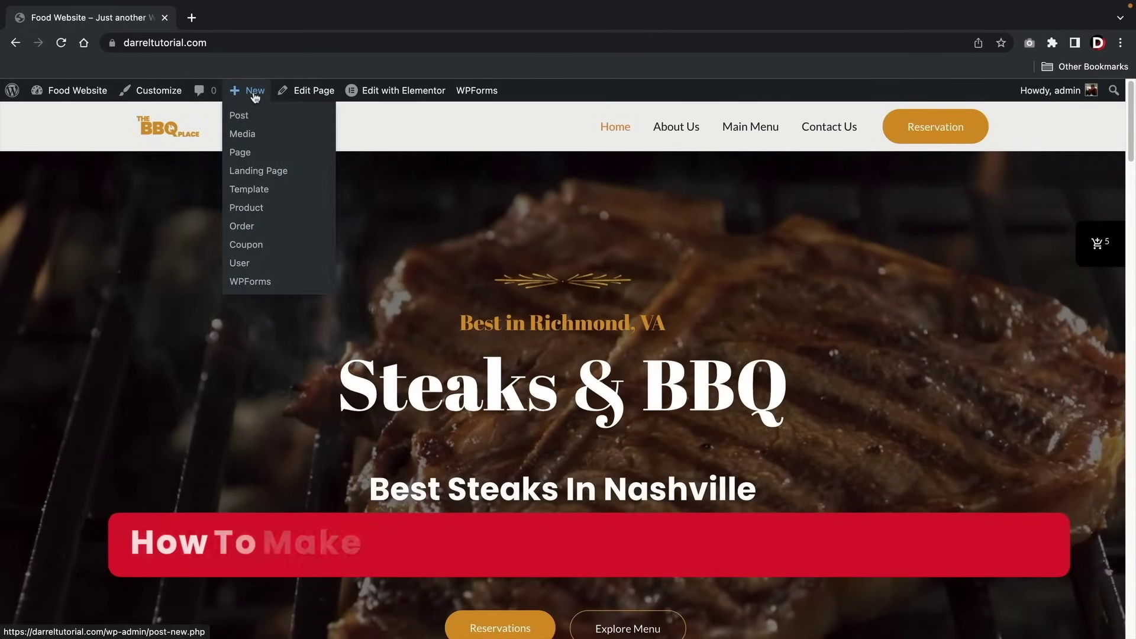
click(246, 154)
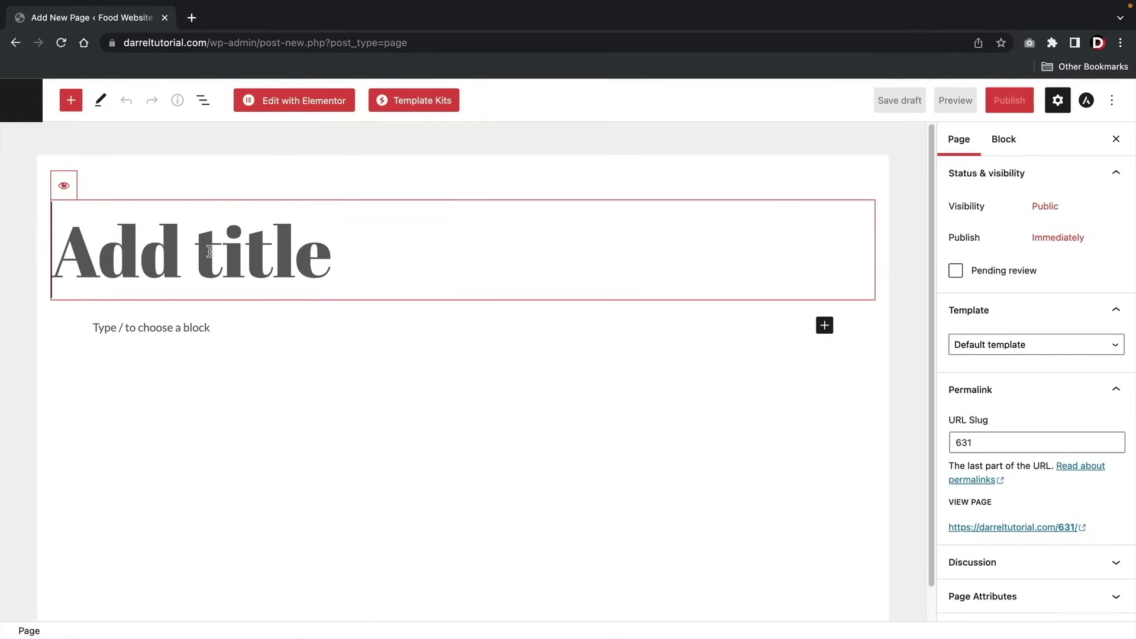
text(Locations)
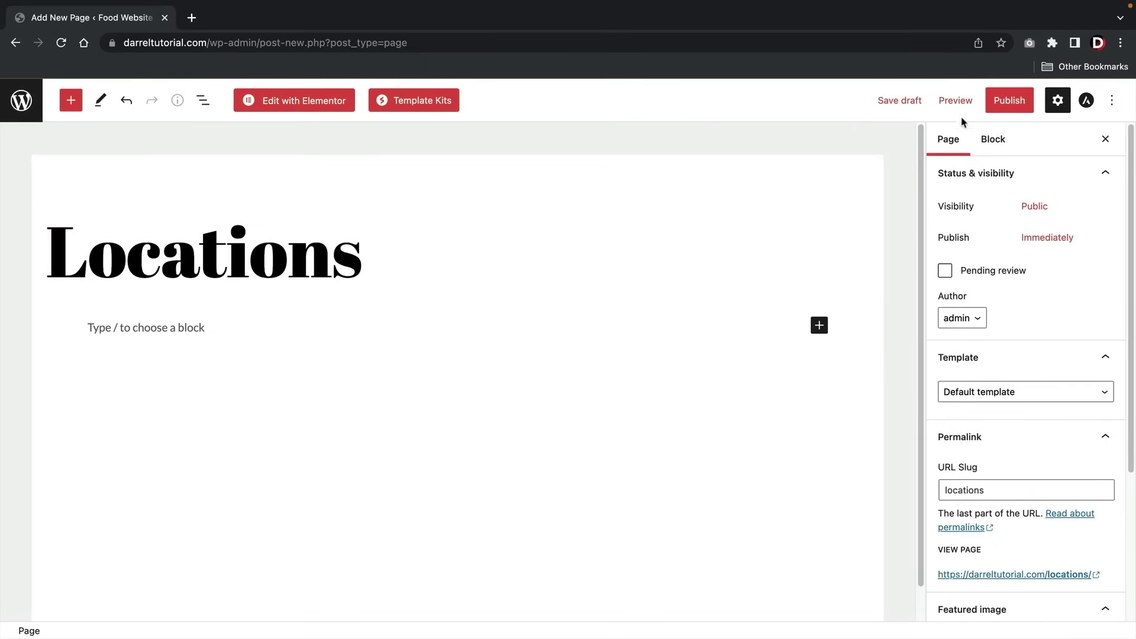
click(1009, 101)
click(992, 104)
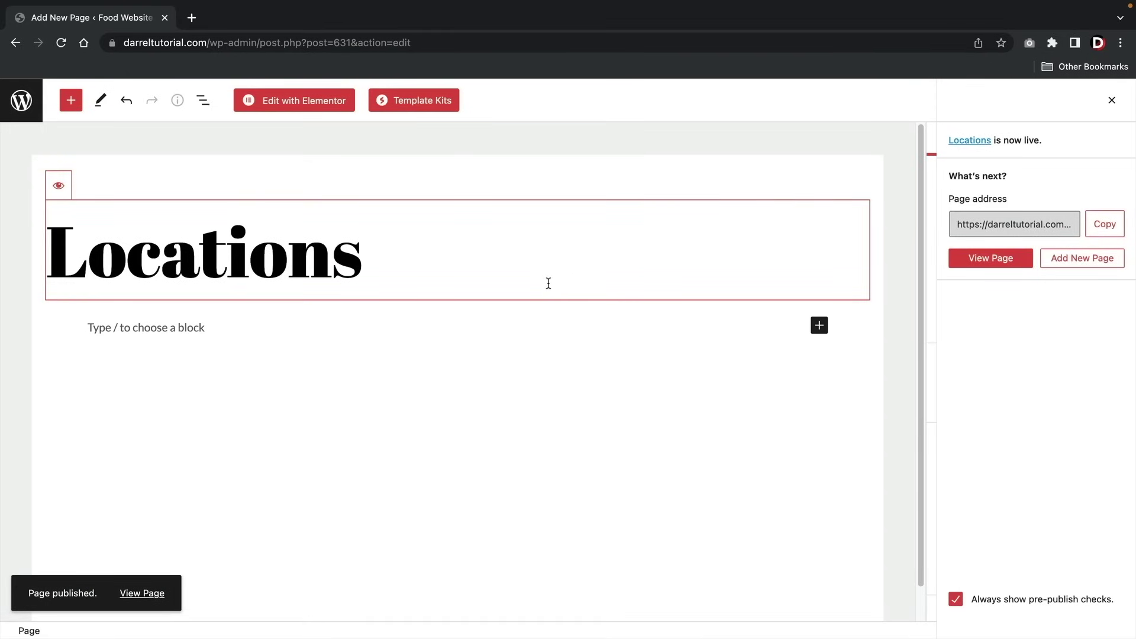
click(22, 111)
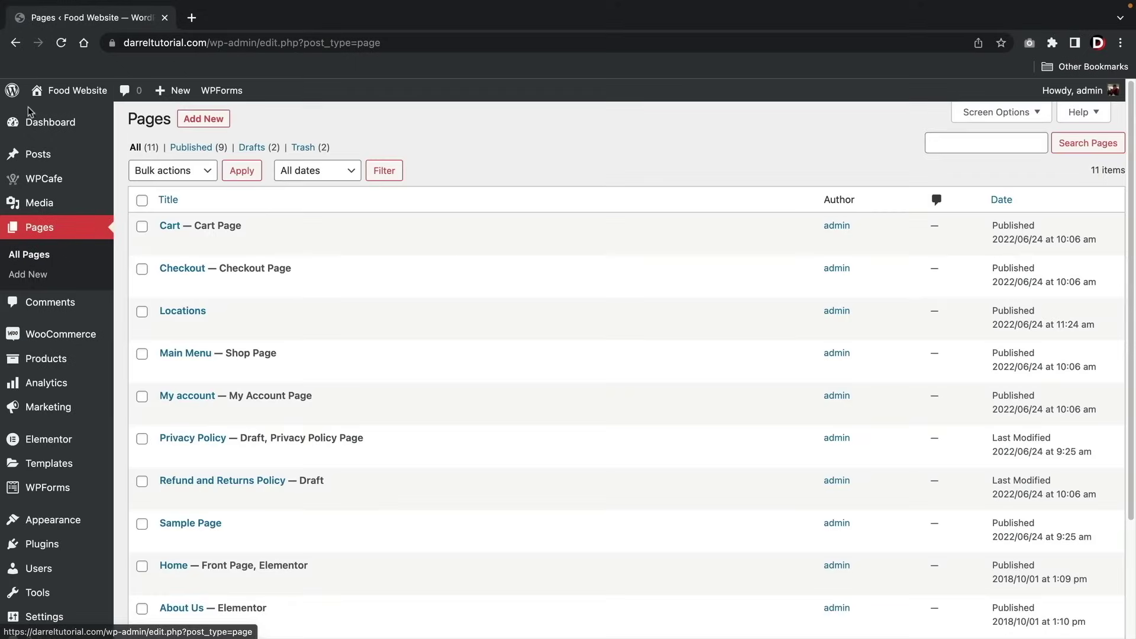
mouse_move(51, 106)
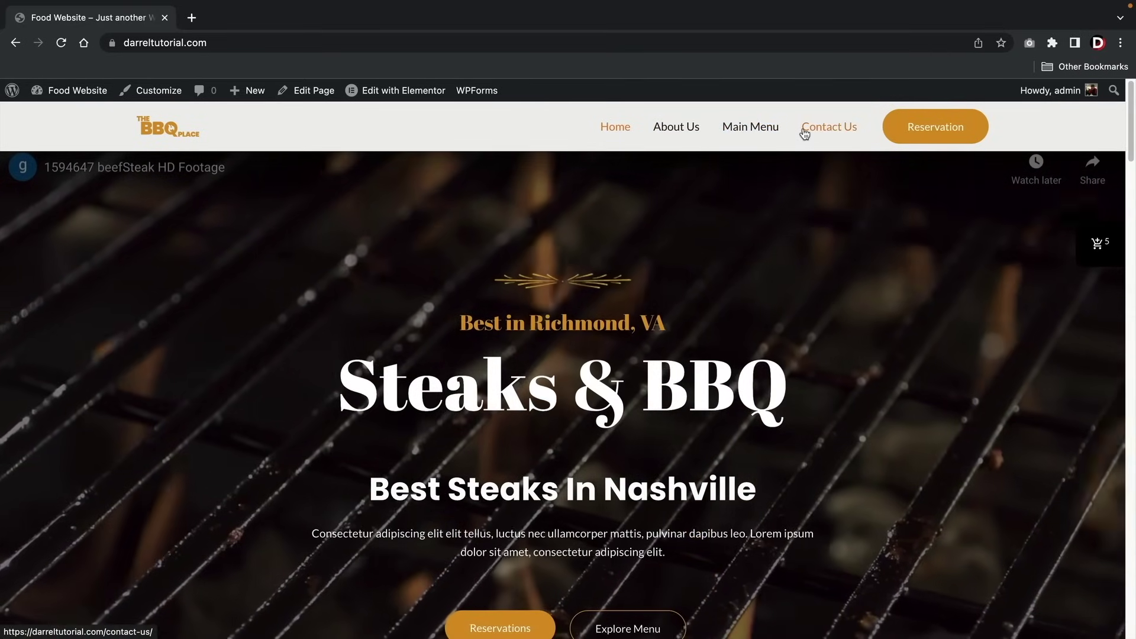
Add the Locations page to the menu between About Us and Main Menu, then save it.
mouse_move(71, 90)
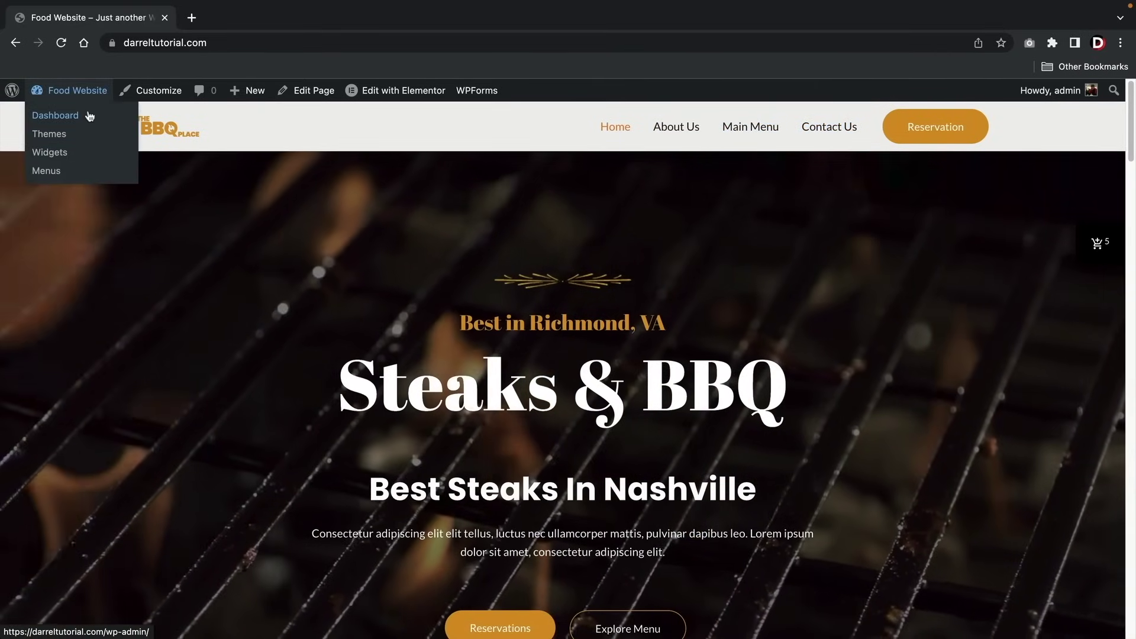
click(89, 116)
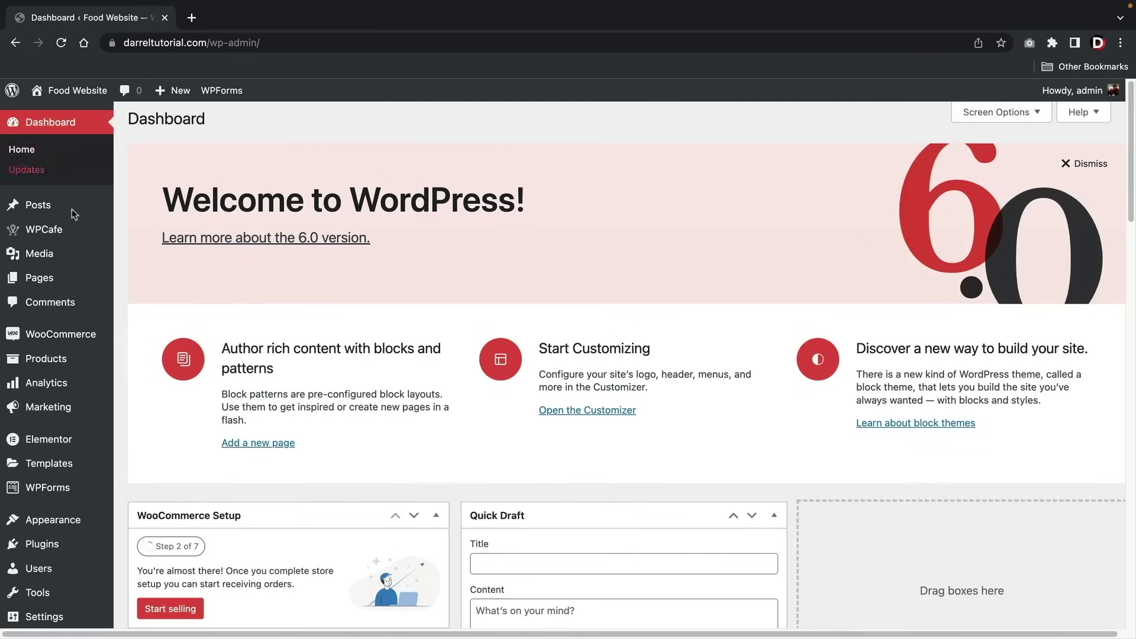
mouse_move(62, 523)
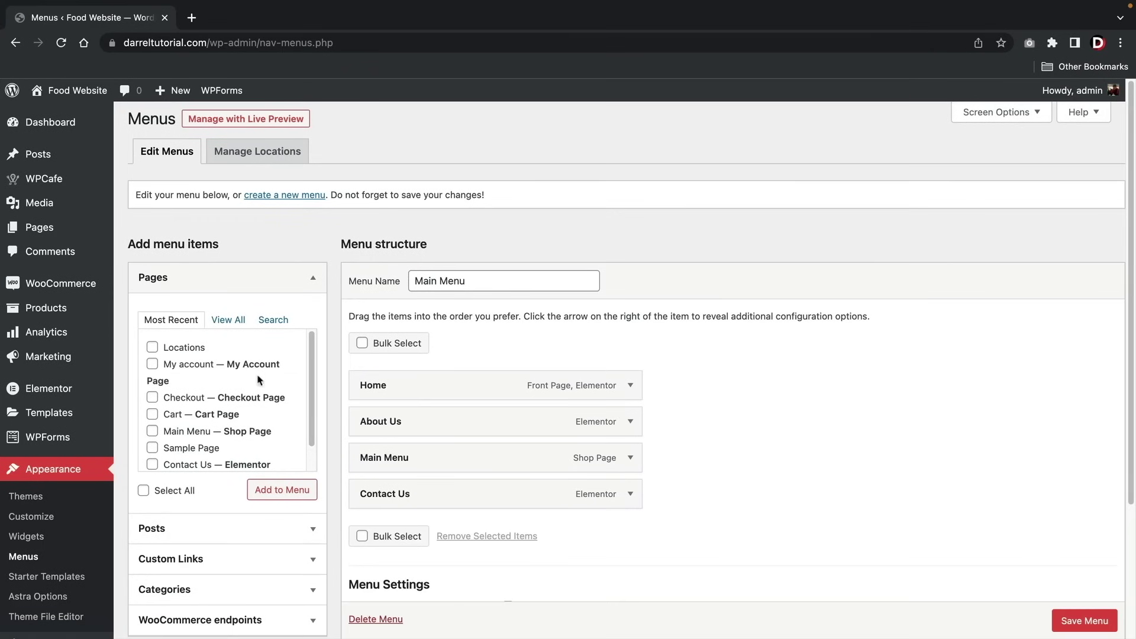
click(243, 320)
scroll(238, 328, down, 1)
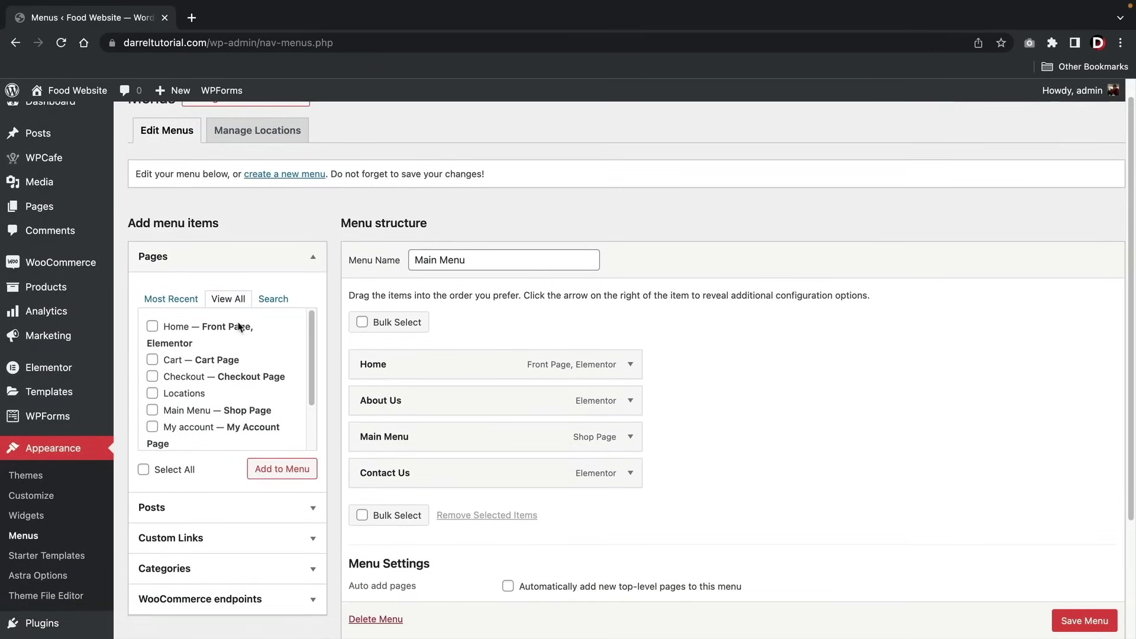
scroll(237, 333, down, 2)
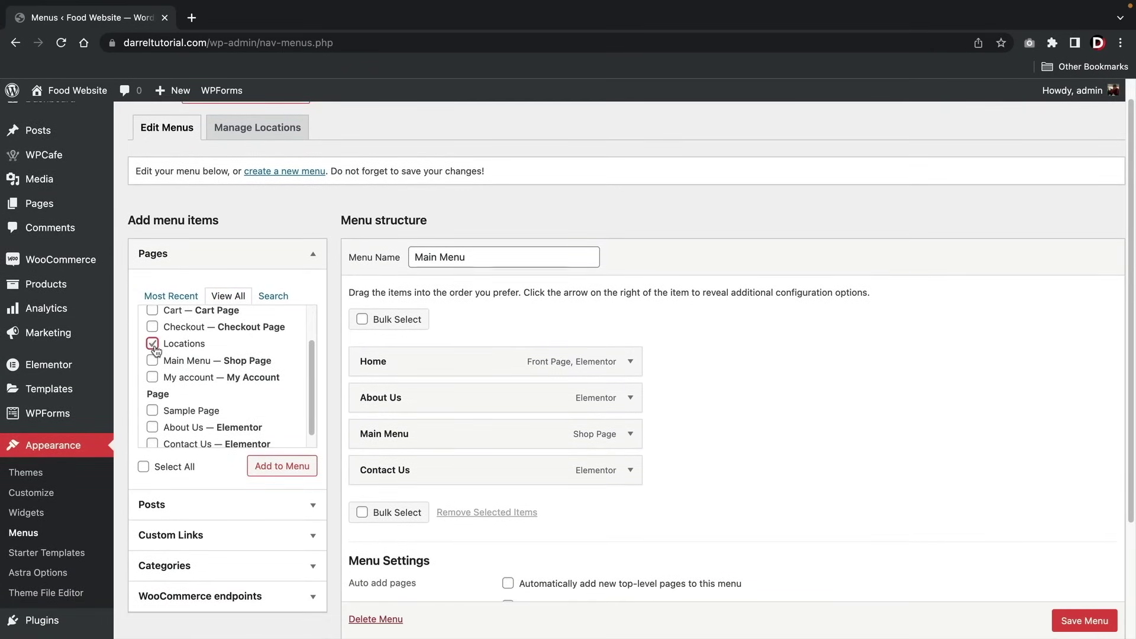
click(277, 468)
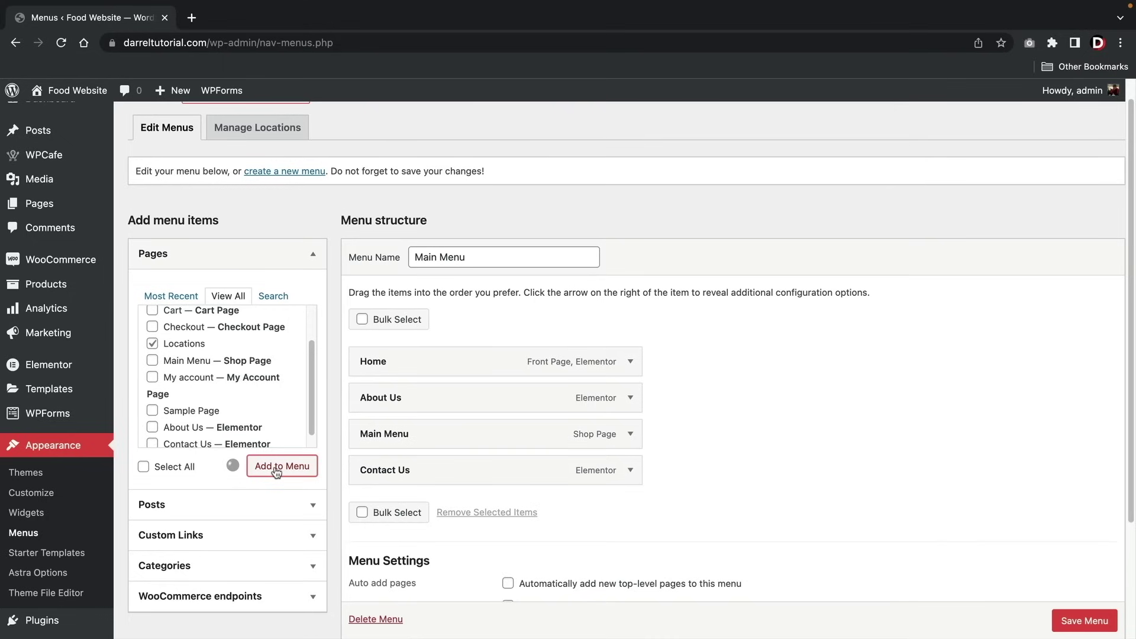
drag(410, 506, 465, 415)
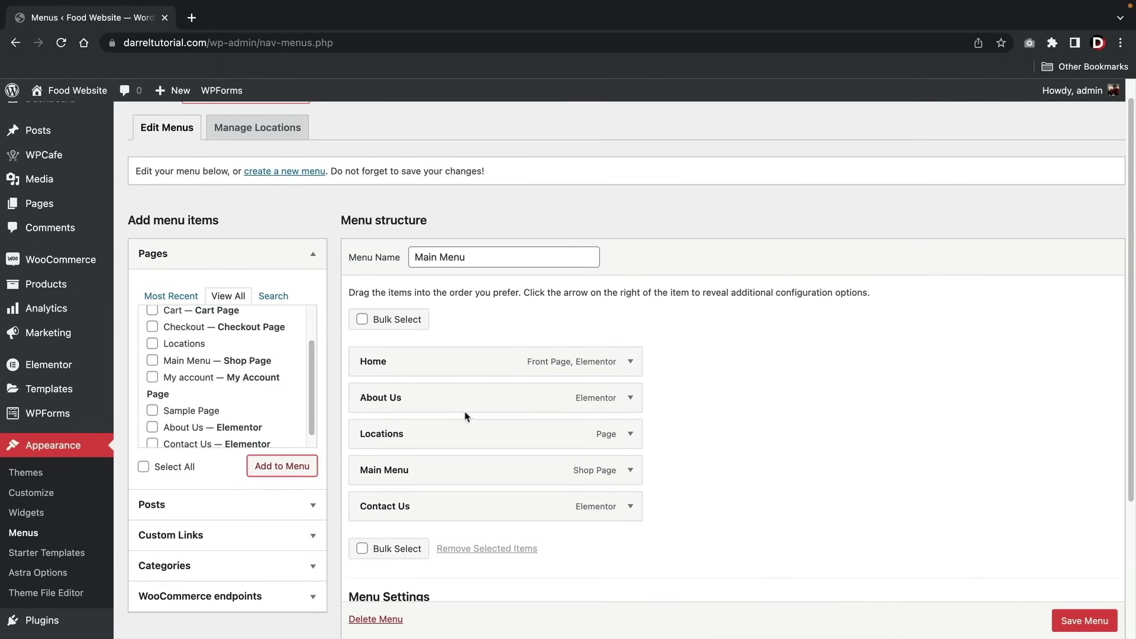
scroll(473, 384, down, 1)
scroll(1085, 619, down, 1)
click(1083, 620)
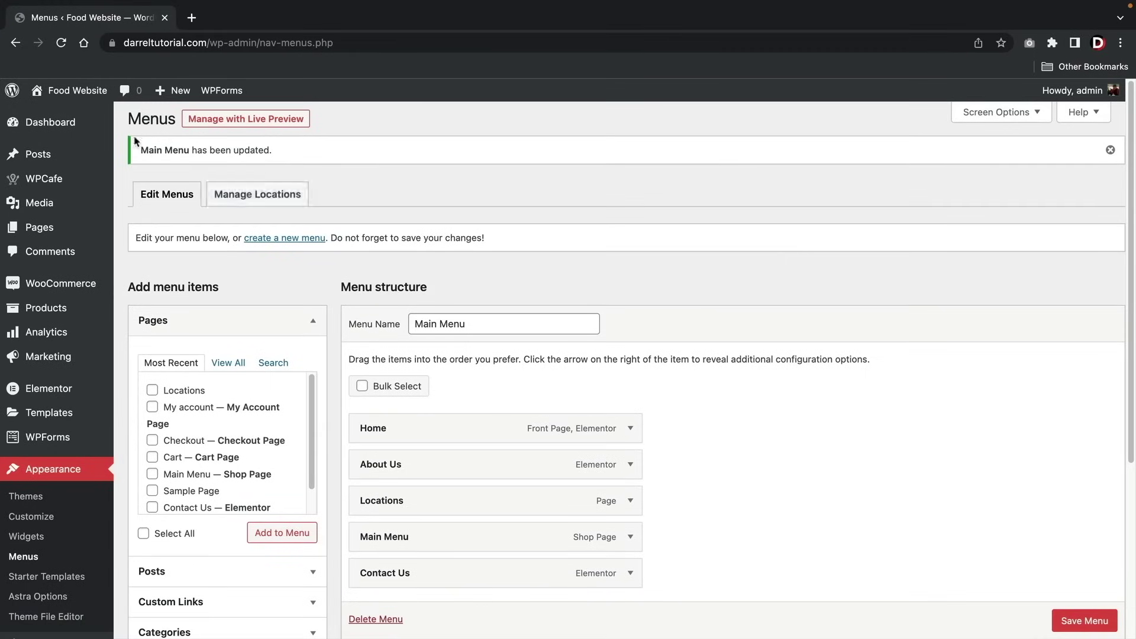
Visit the live Locations page from the header navigation and open it for editing.
click(78, 122)
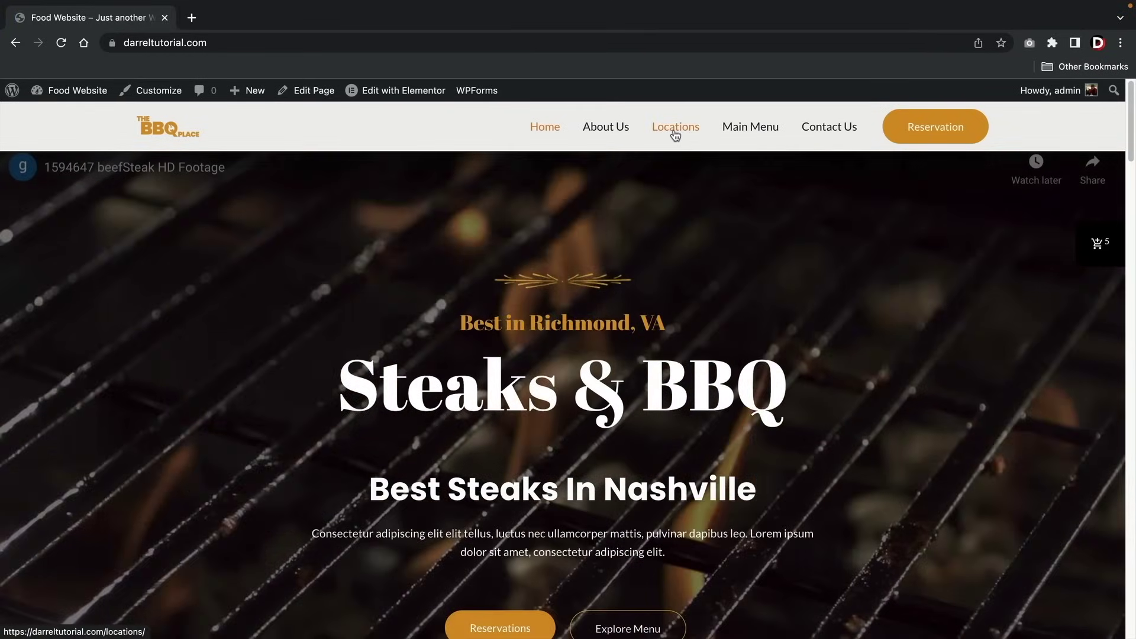
click(675, 134)
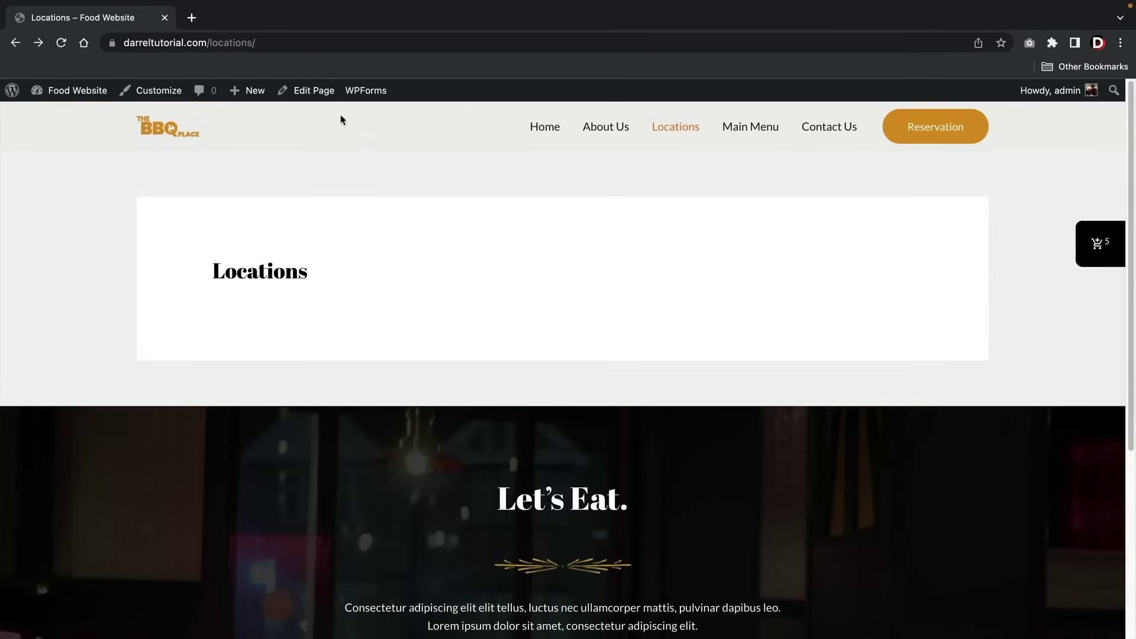
click(320, 95)
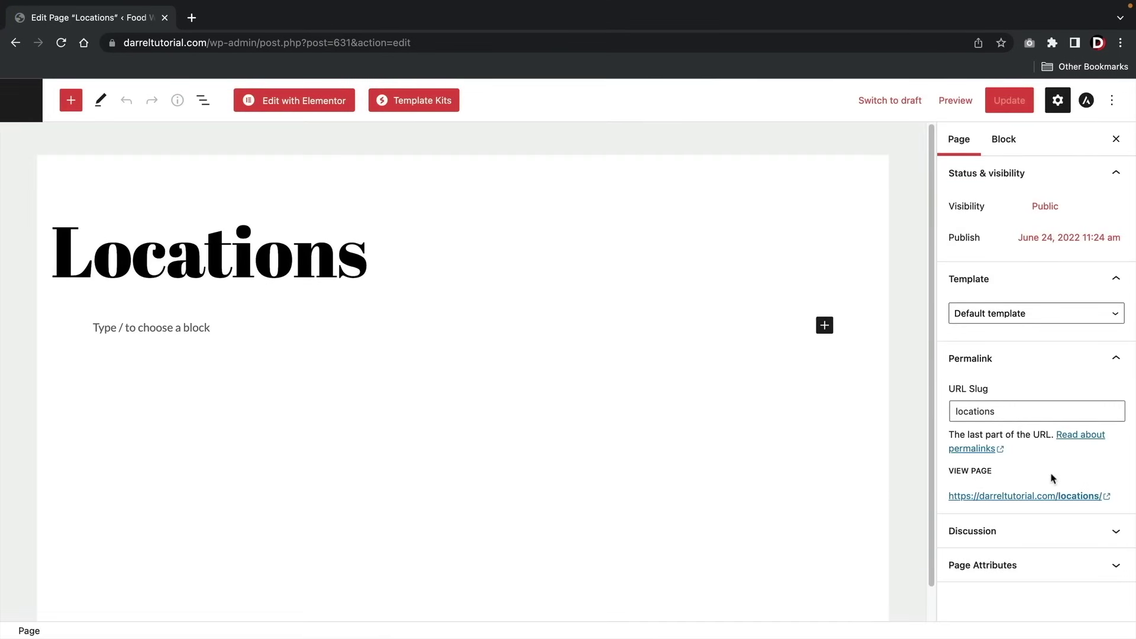
Give the Locations page the Elementor Full Width template, update it, and open it in Elementor.
click(1013, 564)
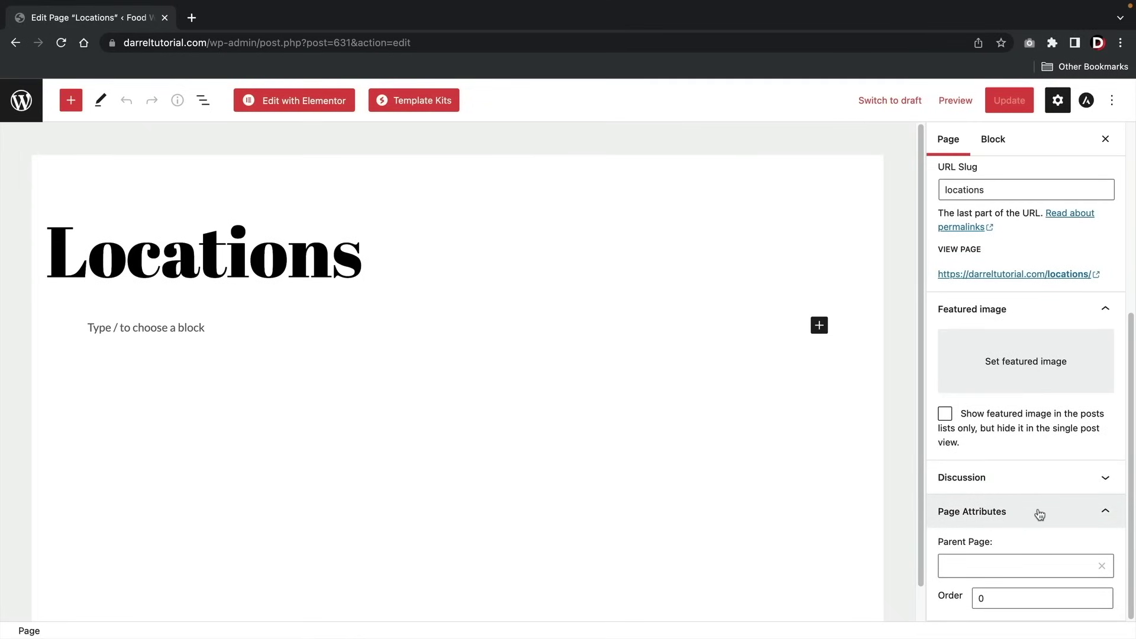
scroll(1039, 512, up, 5)
click(1035, 397)
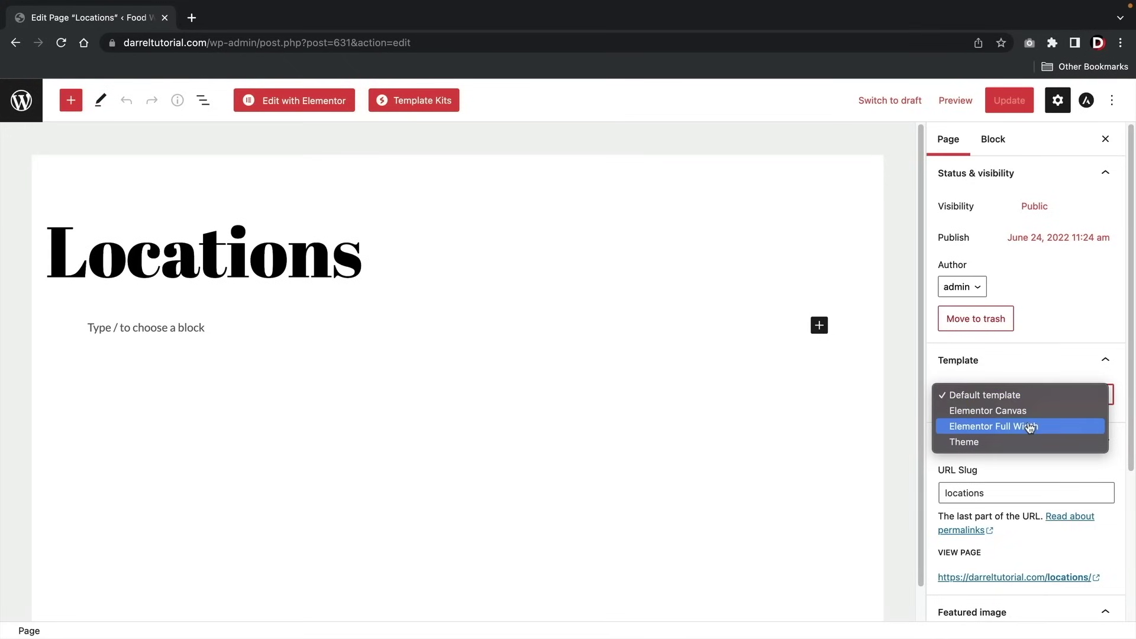
click(1029, 427)
click(1020, 105)
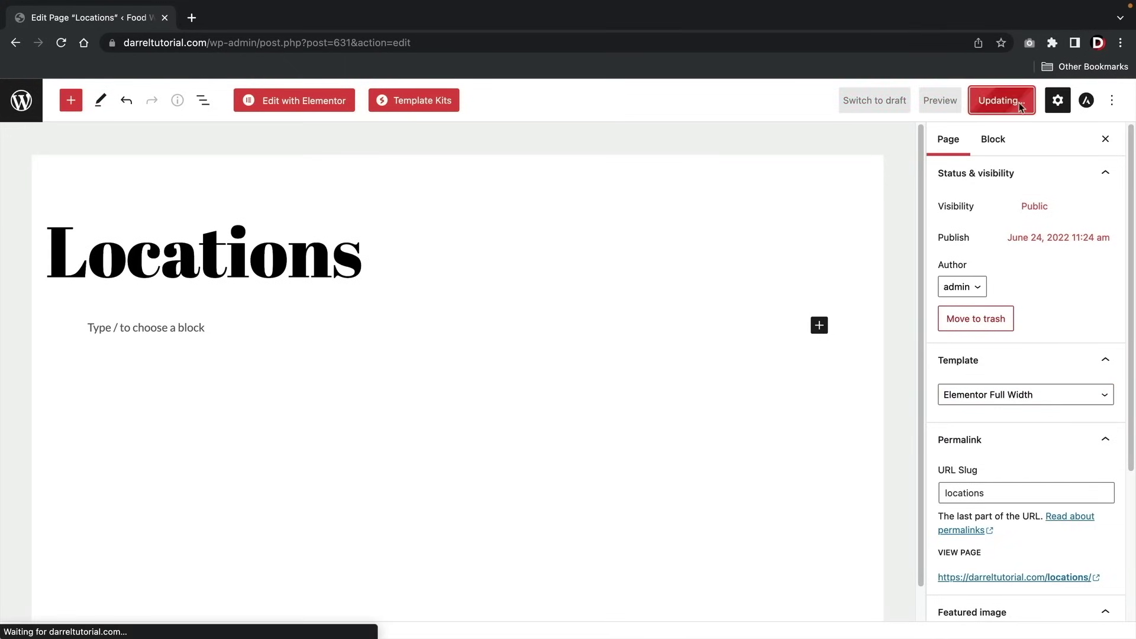
click(303, 104)
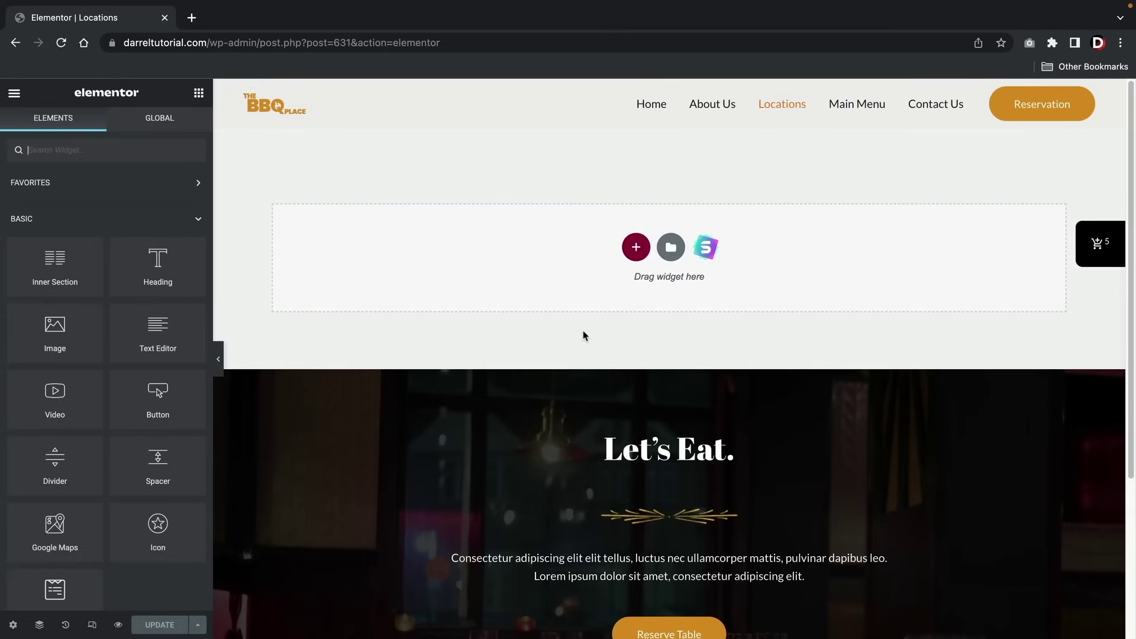
Add a one-column section with a Heading reading 'Checkout Our New Locations'.
click(636, 252)
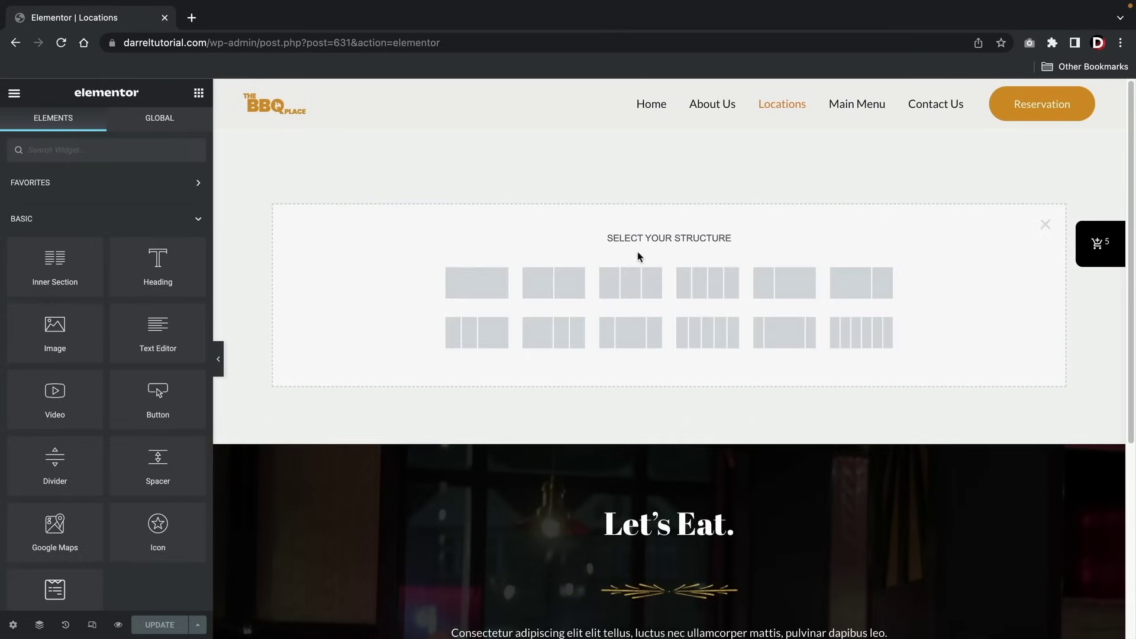
click(485, 294)
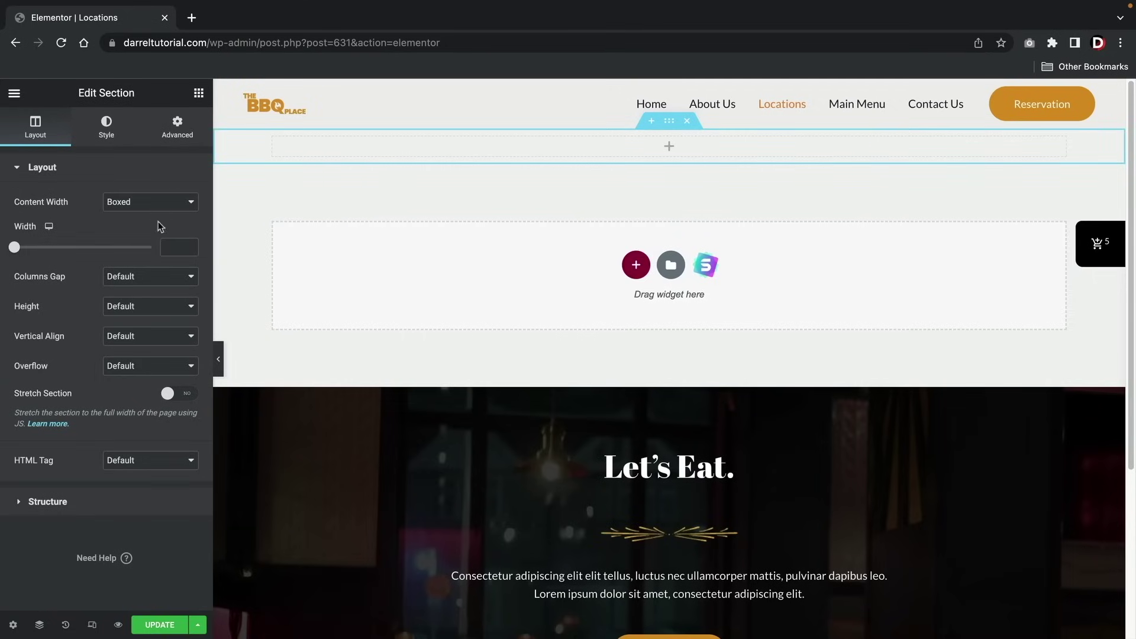
click(197, 93)
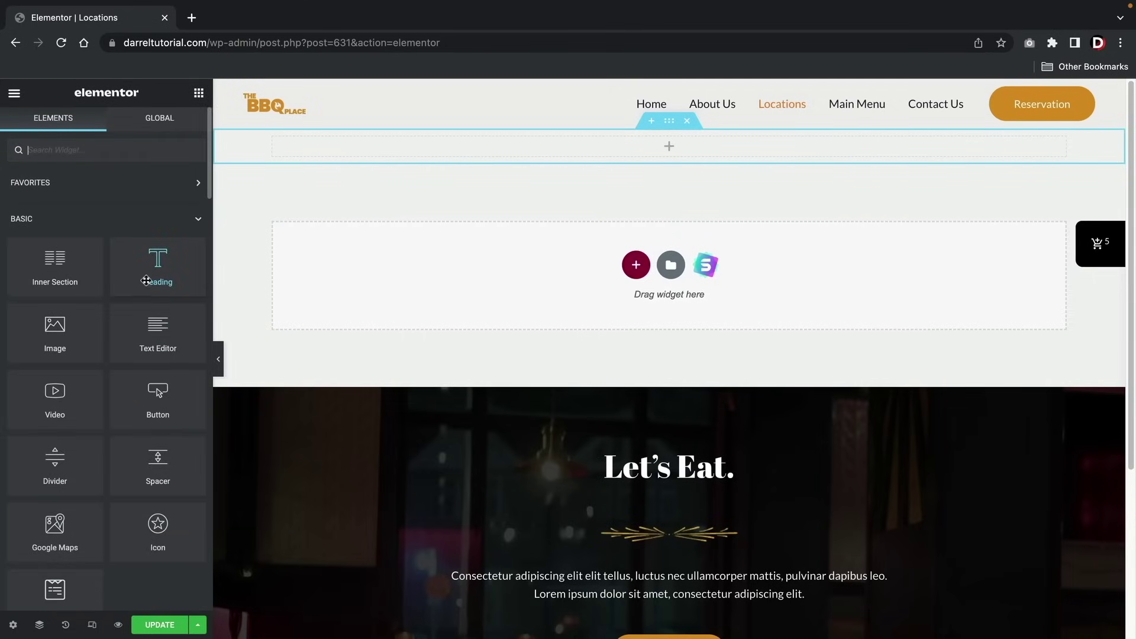
drag(147, 281, 465, 154)
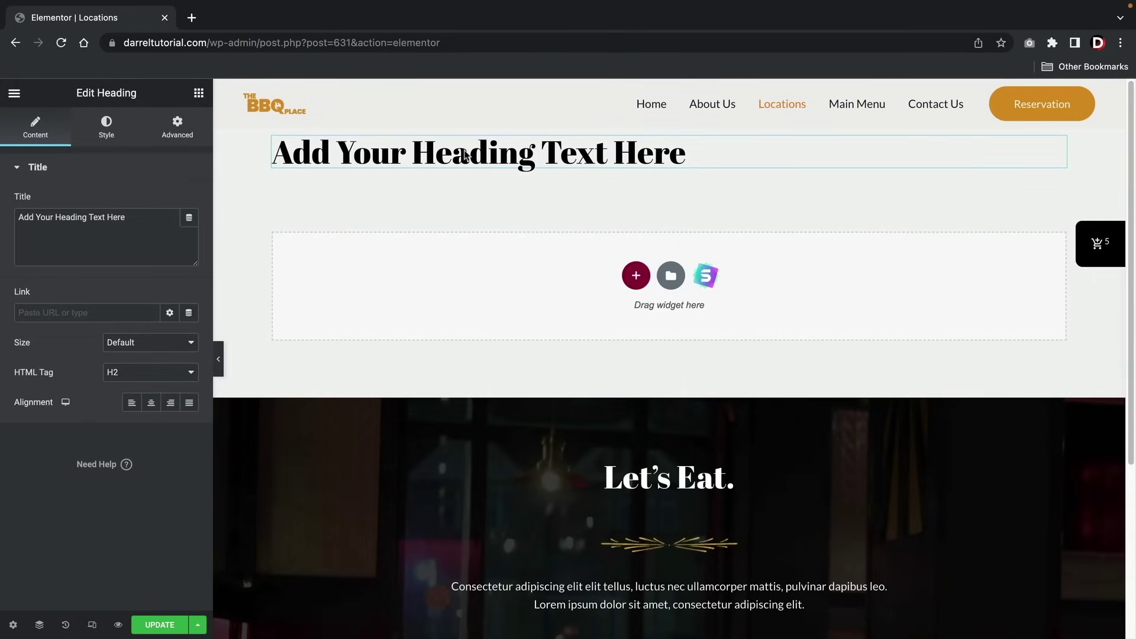
triple_click(106, 214)
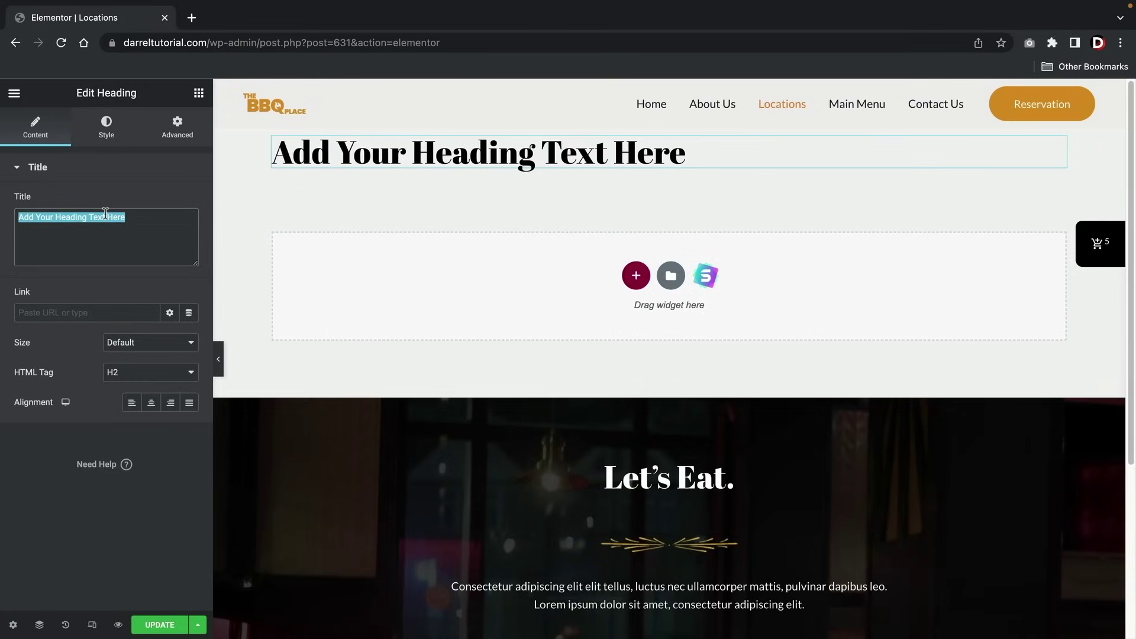
text(C)
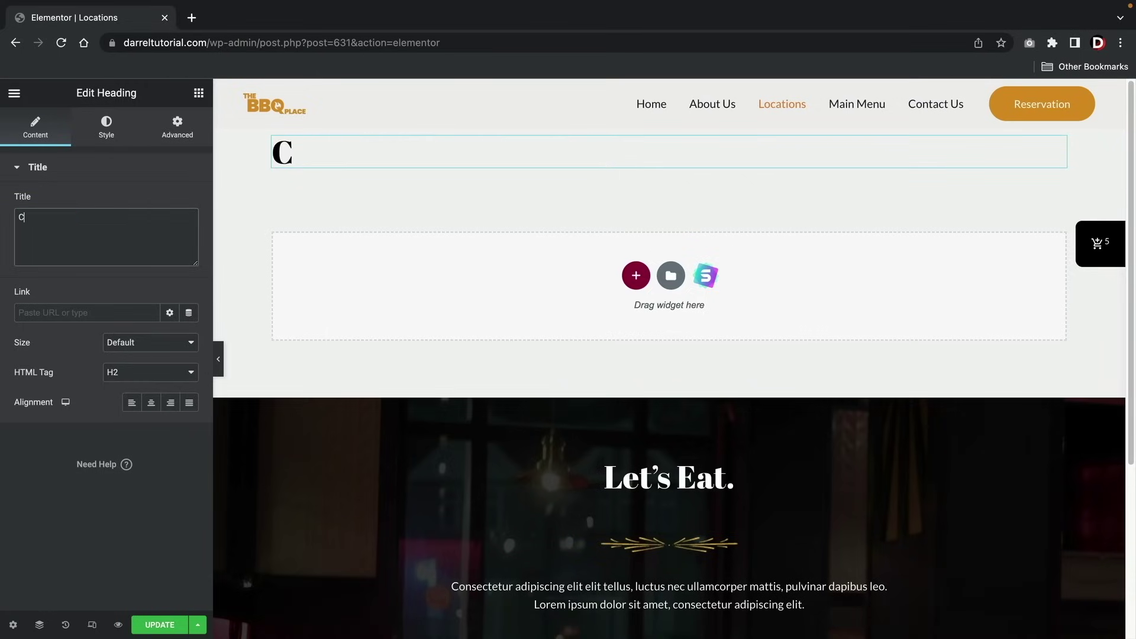
text(heckout Ou)
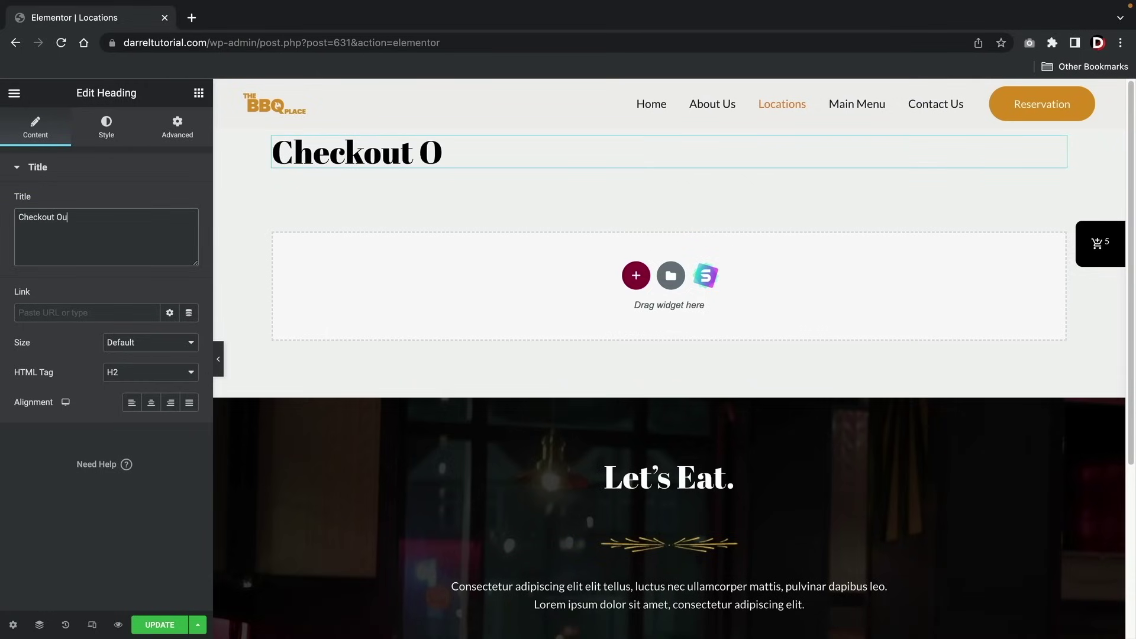
text(r New Locations)
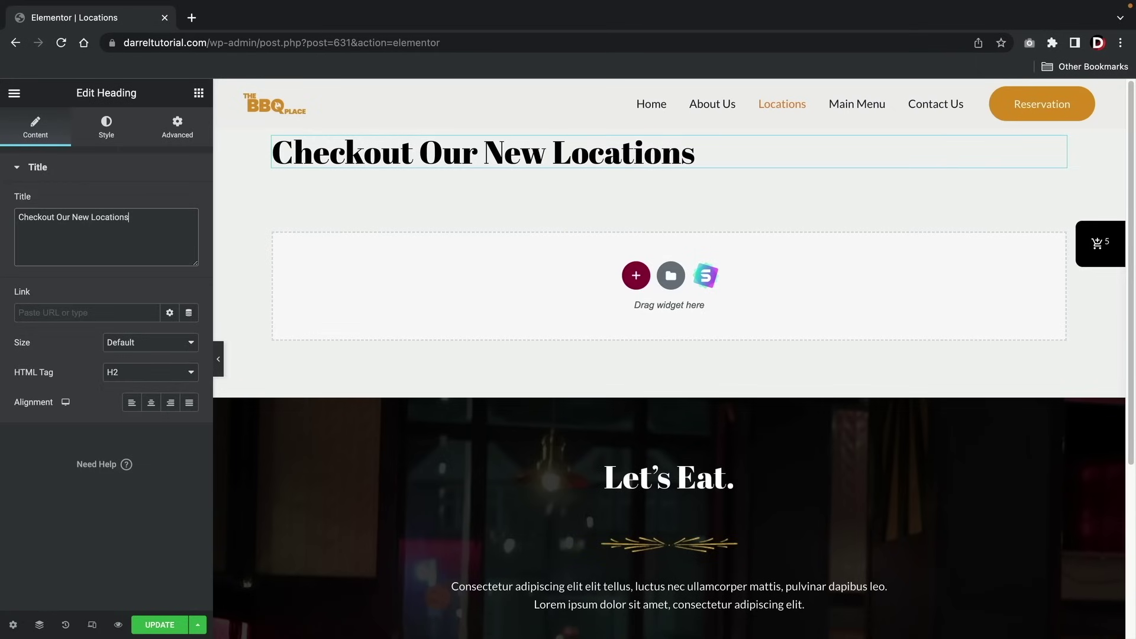
Center the heading, give it 60 px top padding, and save the page.
click(151, 403)
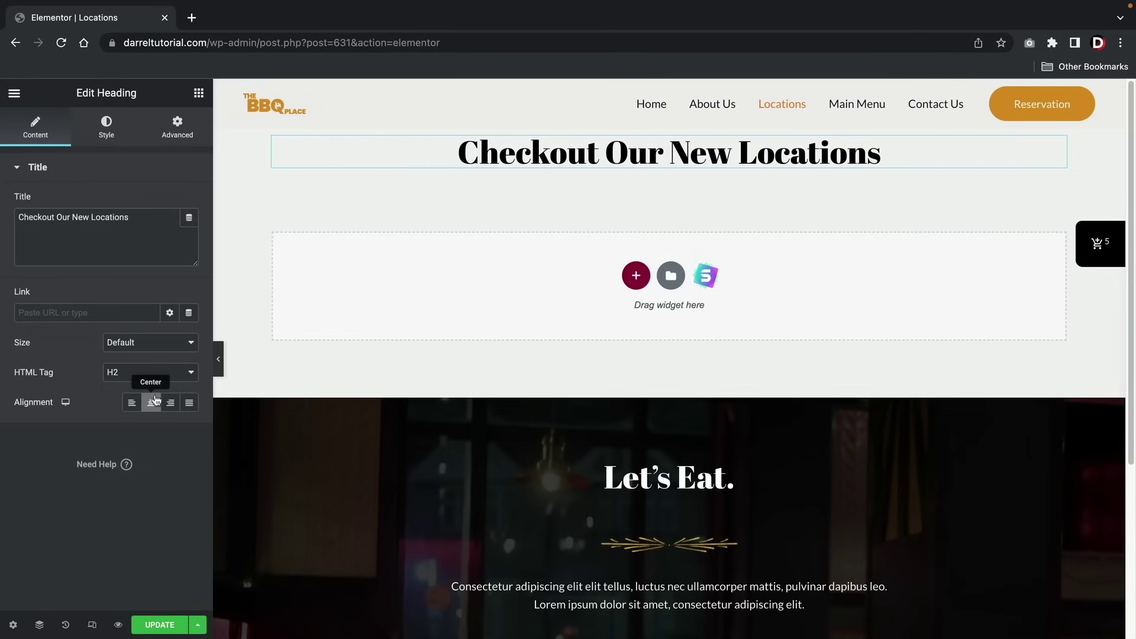
click(175, 129)
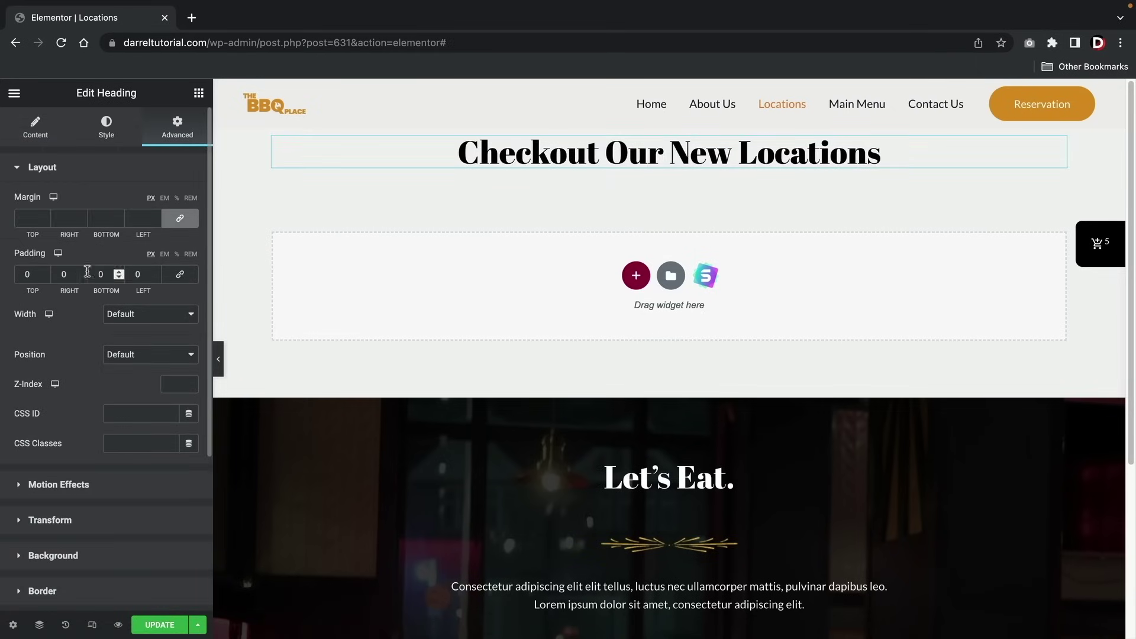
click(46, 272)
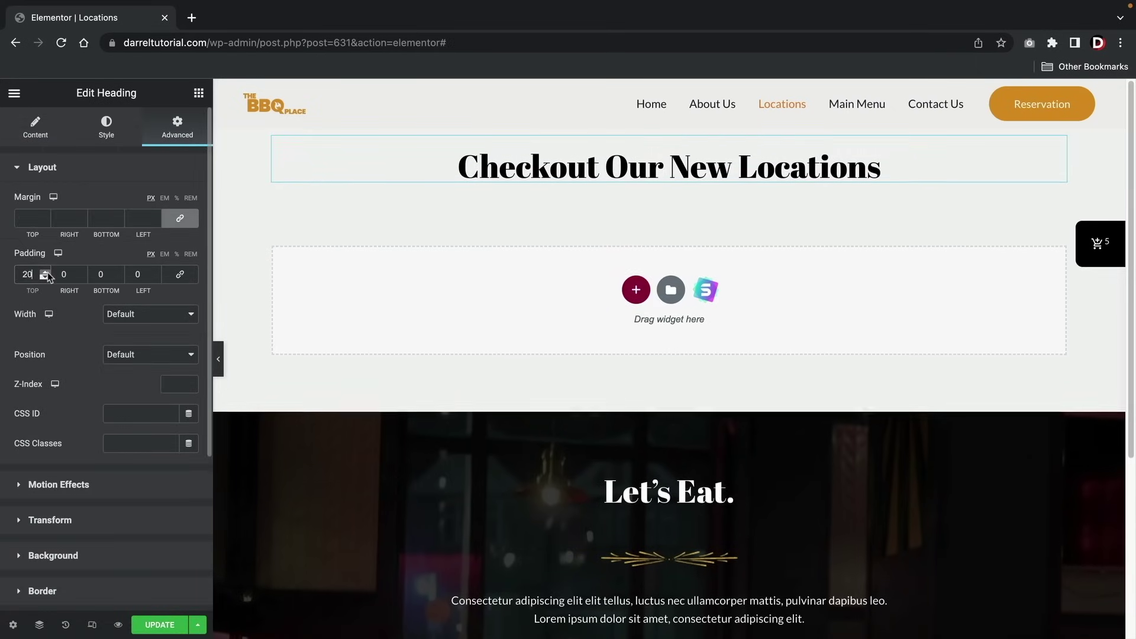
drag(47, 272, 47, 272)
click(160, 624)
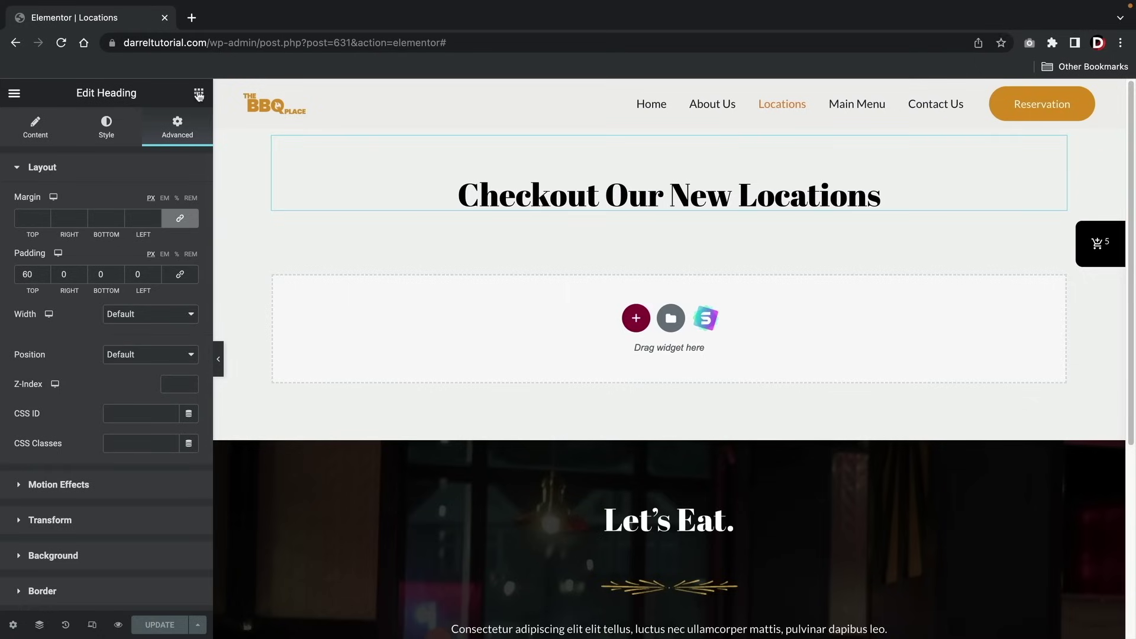
click(634, 318)
Add a one-column section with a WPC Food Menu List set to Menu Style 2.
click(502, 355)
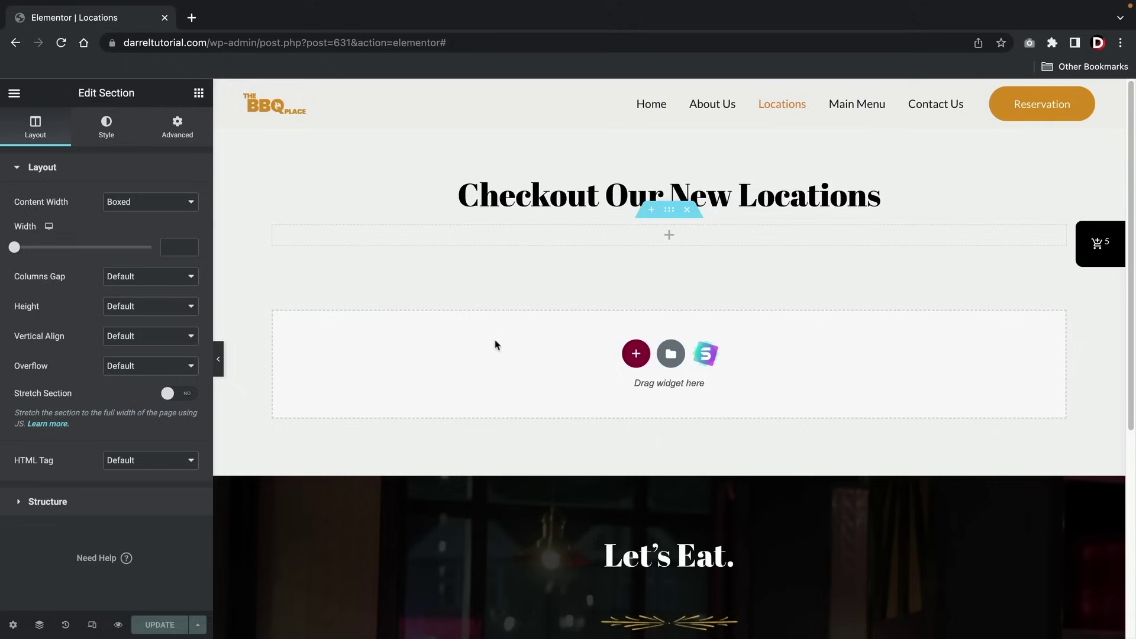
click(198, 92)
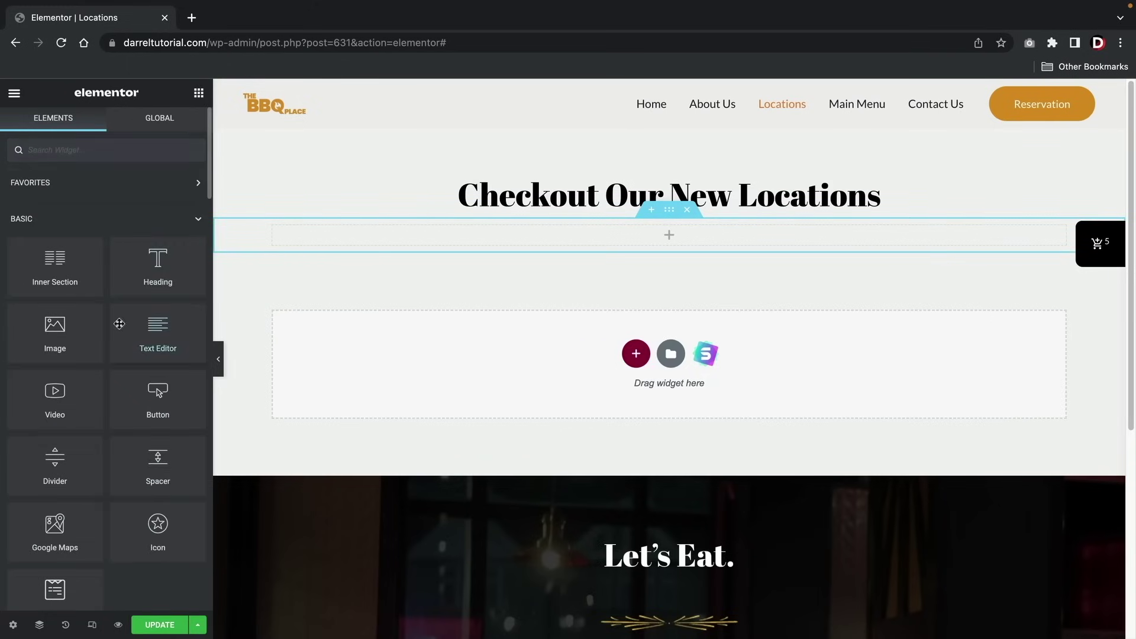
scroll(121, 327, down, 10)
scroll(118, 322, down, 15)
drag(98, 317, 438, 240)
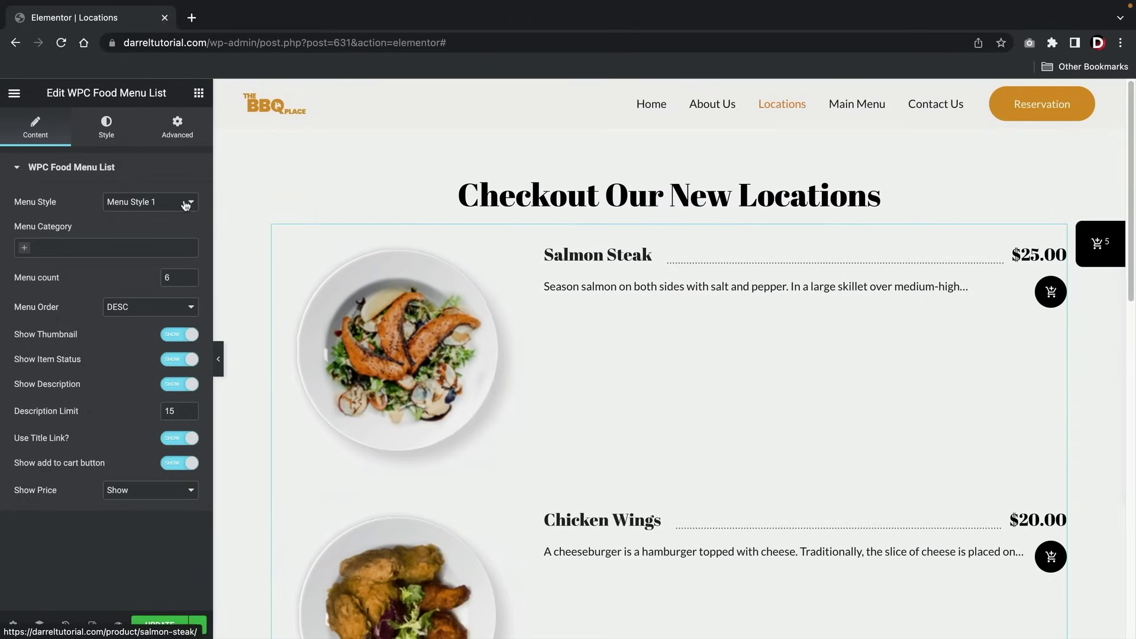
click(180, 202)
click(178, 218)
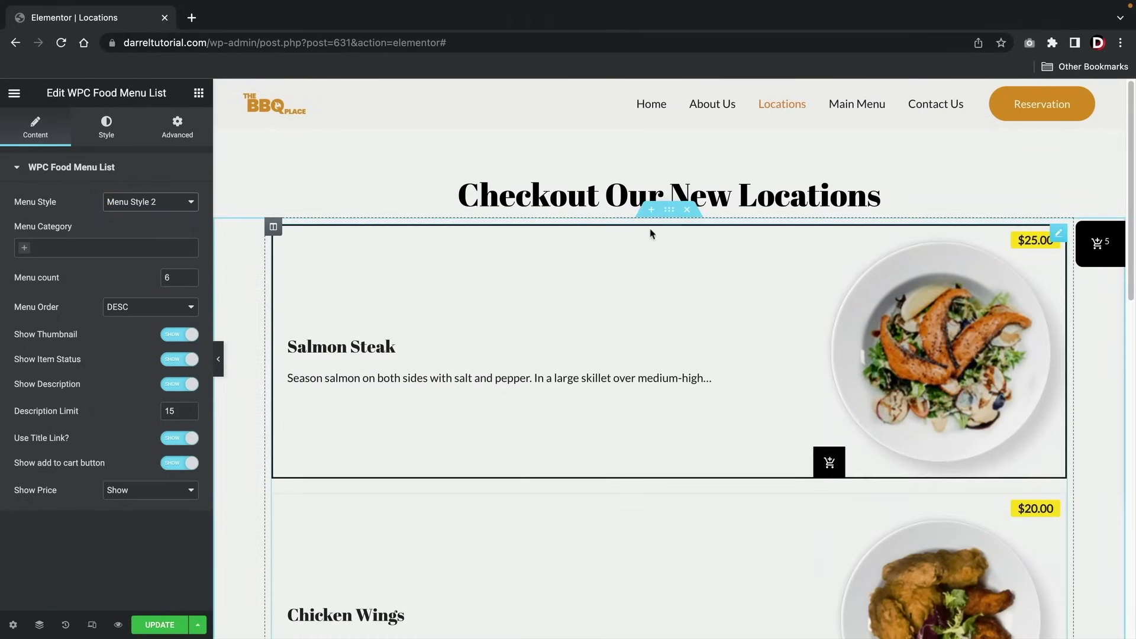
Change the heading to 'Checkout Our New Menu'.
double_click(772, 196)
text(Menu)
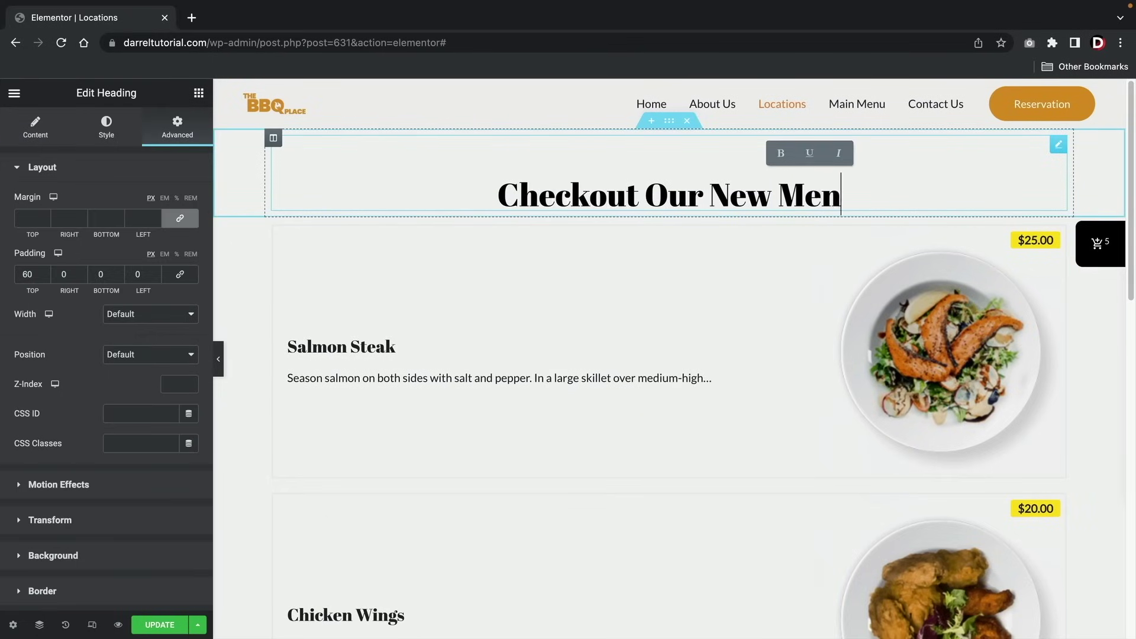
click(323, 219)
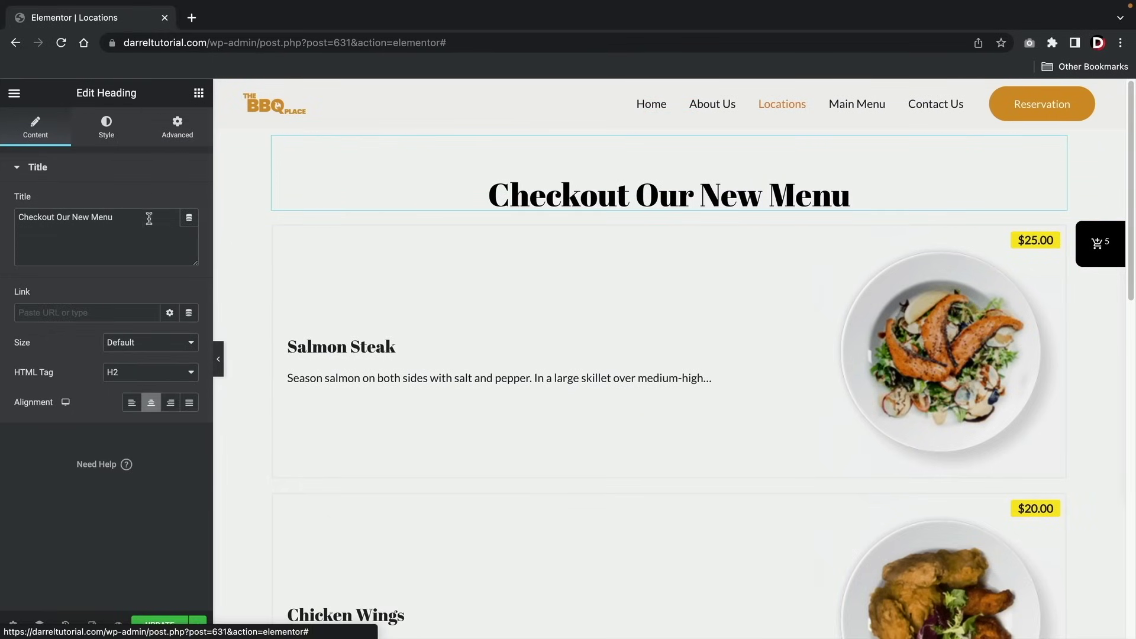
Switch the food menu to Menu Style 3, then back to Menu Style 1.
click(446, 279)
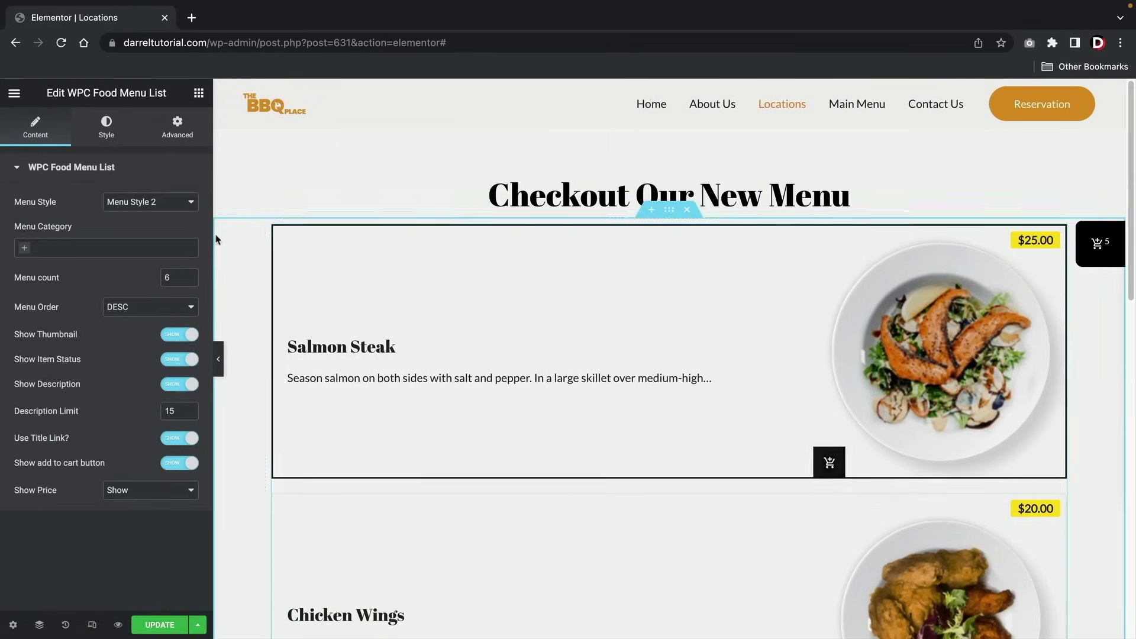
click(163, 202)
click(172, 218)
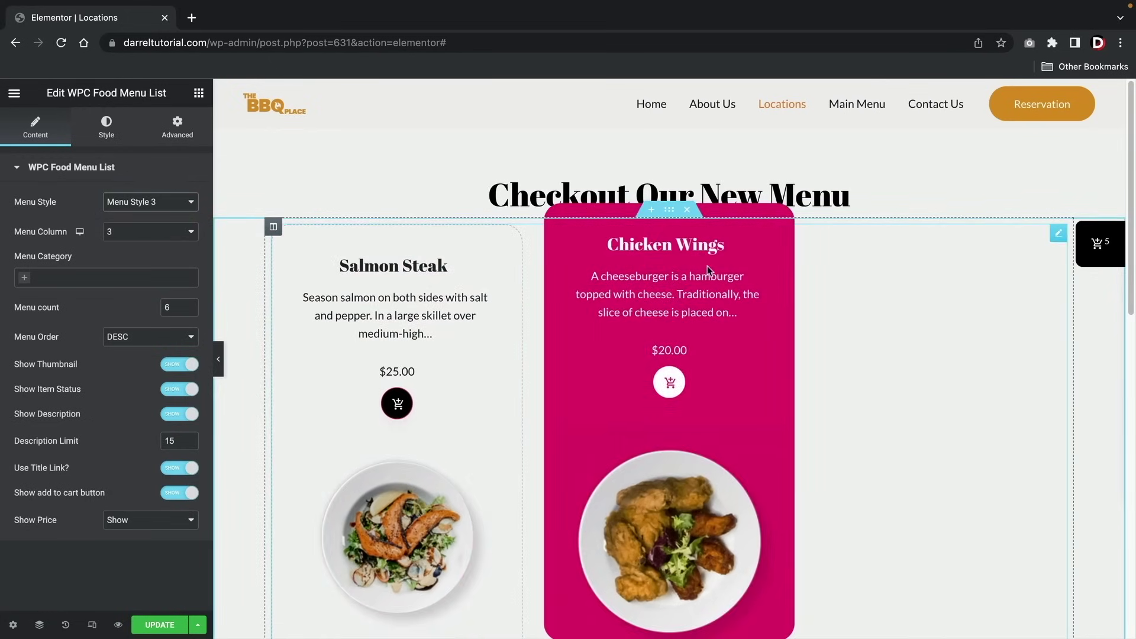
click(150, 202)
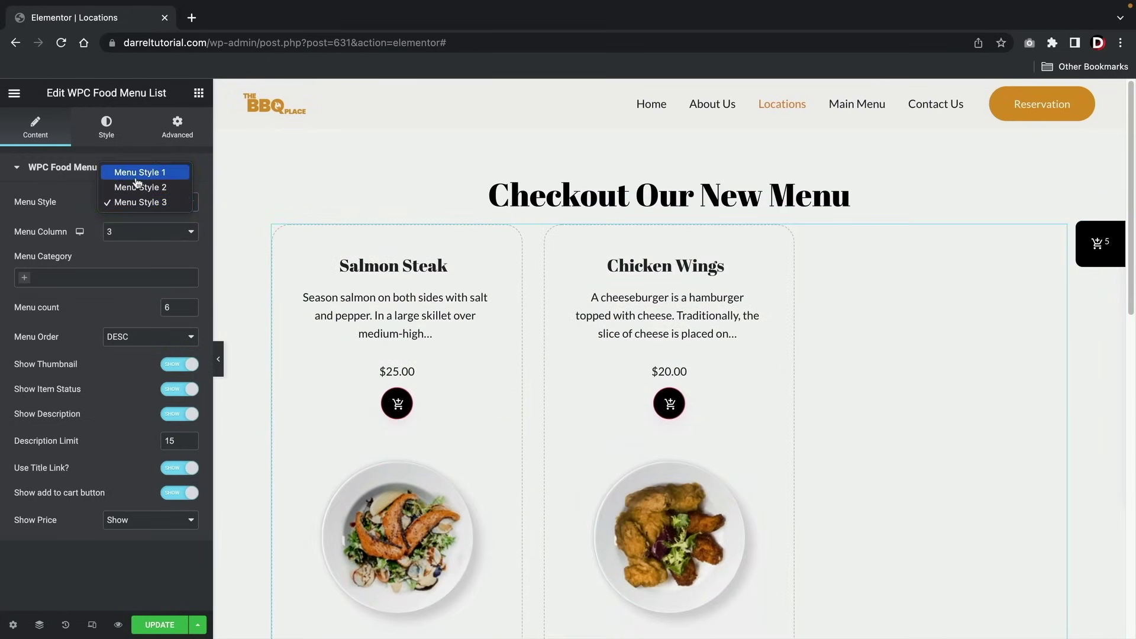
click(136, 176)
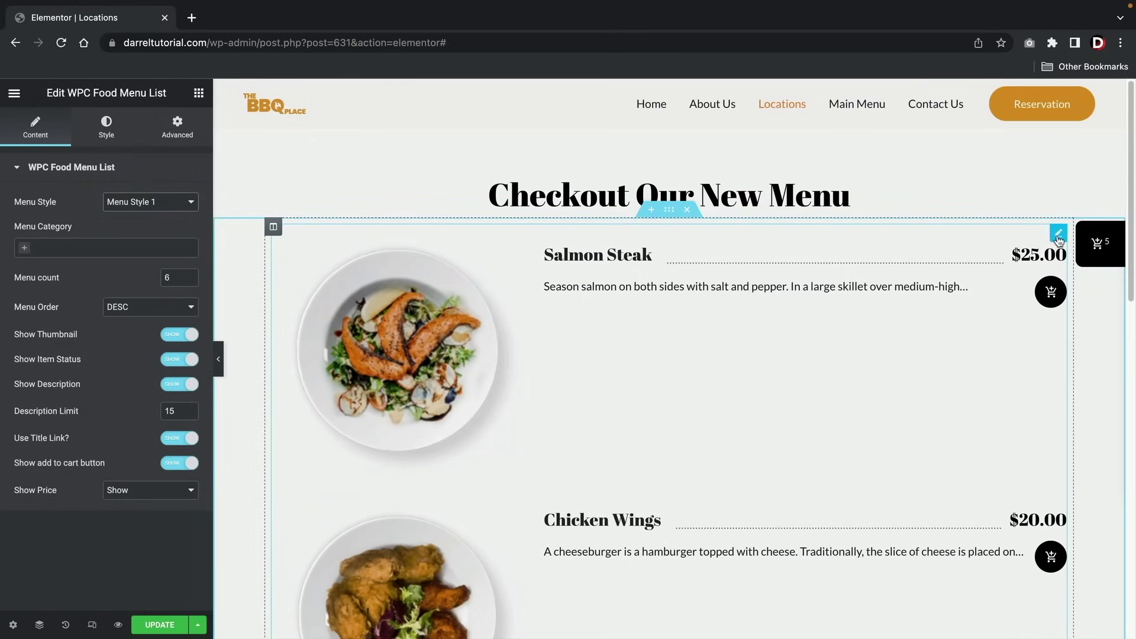
Delete the food menu widget and restore the heading to 'Checkout Our New Locations'.
right_click(1053, 240)
click(1047, 440)
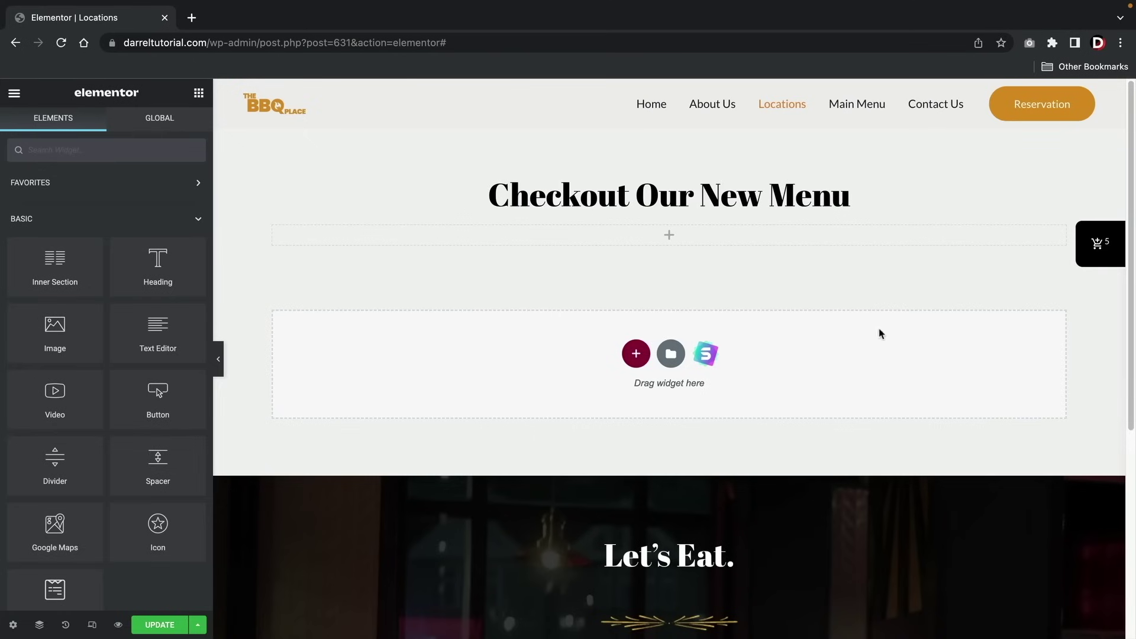
double_click(802, 196)
text(Locations)
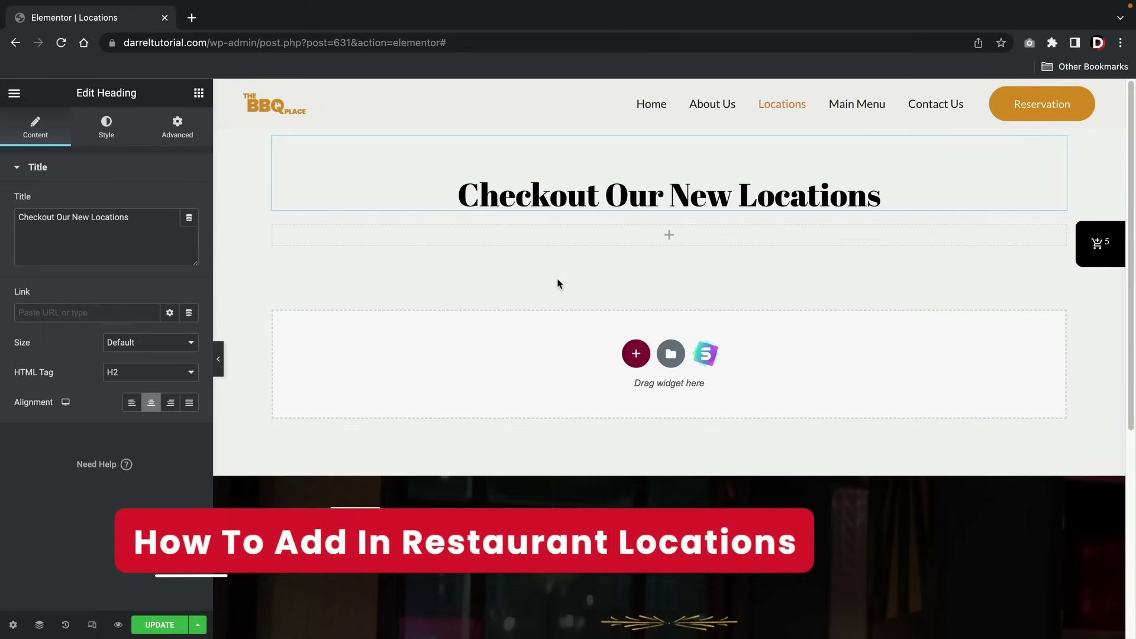
click(192, 19)
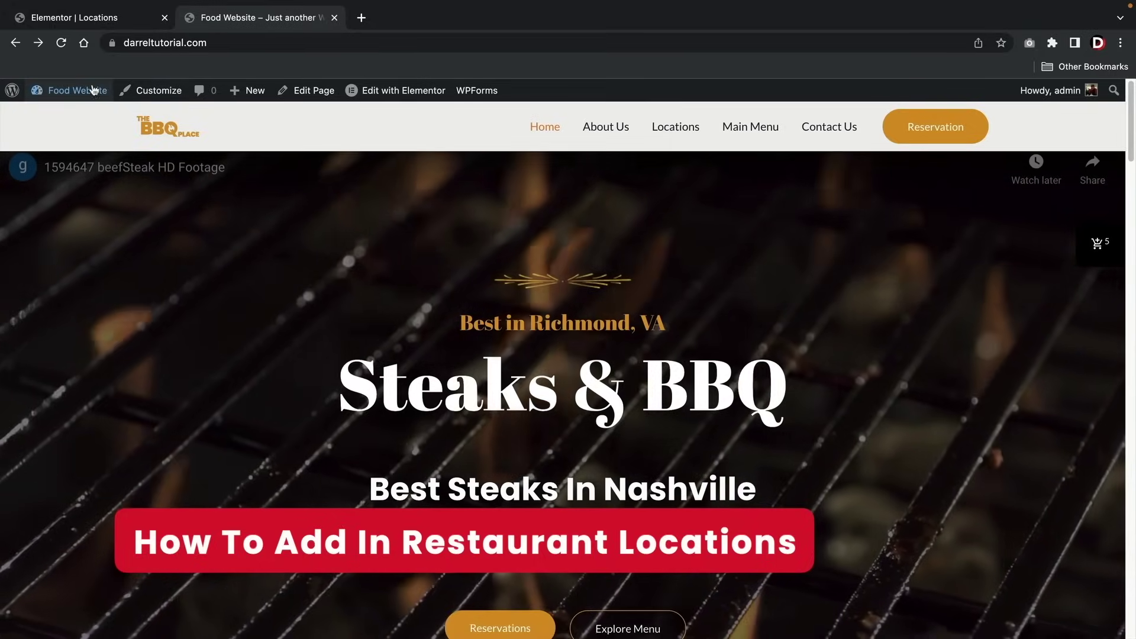
Open the Filter Food Menu By Location generator on WPCafe's Available Shortcodes page.
mouse_move(89, 90)
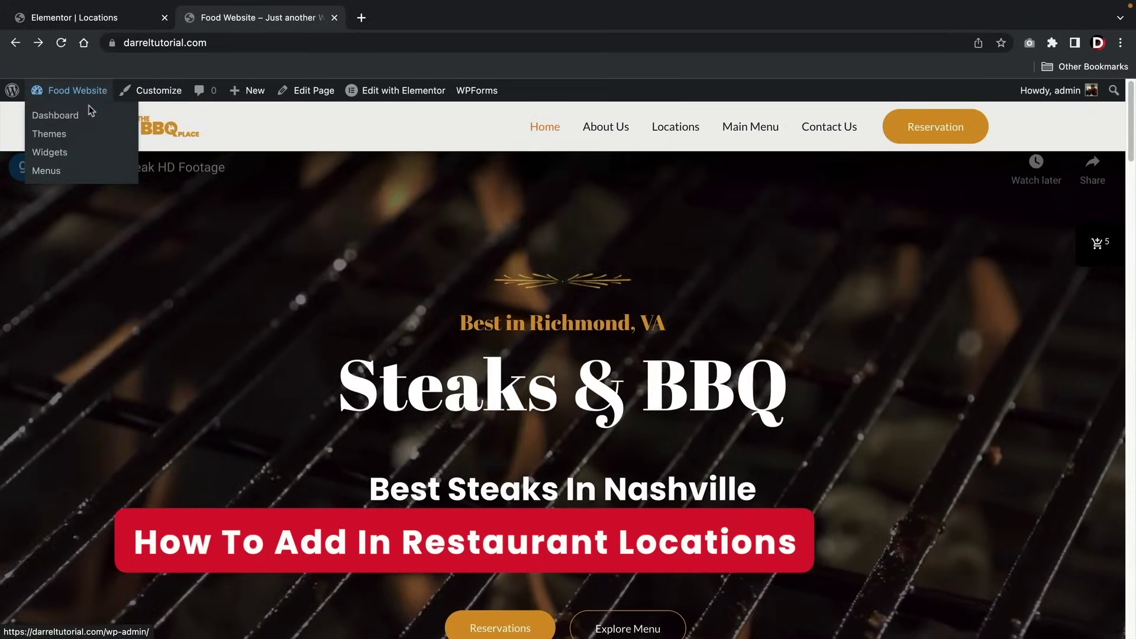
click(90, 113)
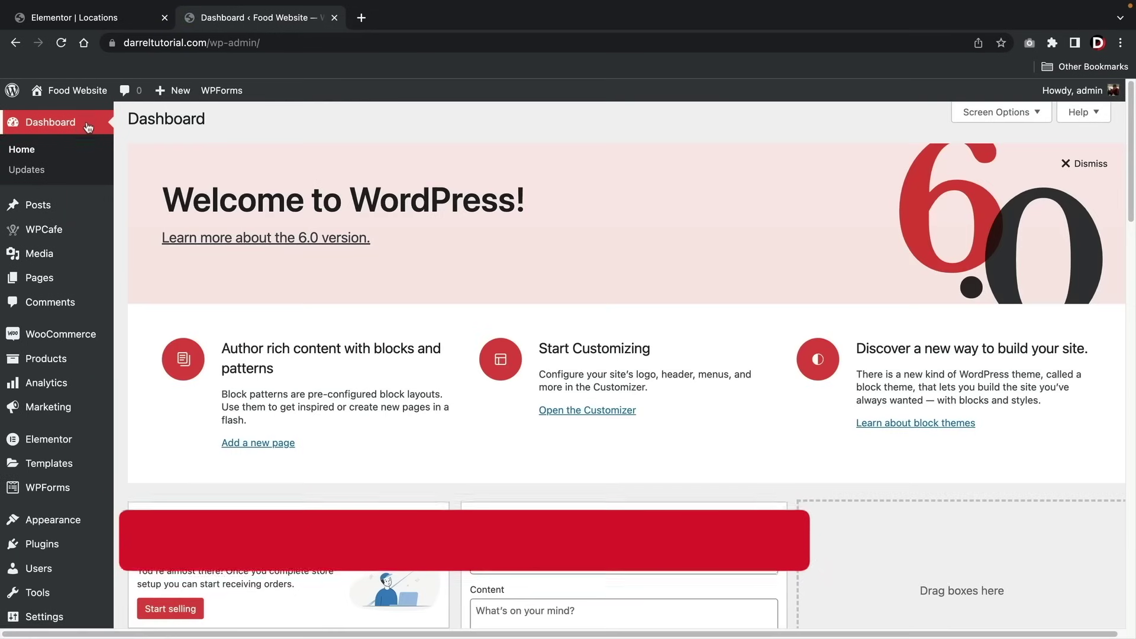
mouse_move(68, 237)
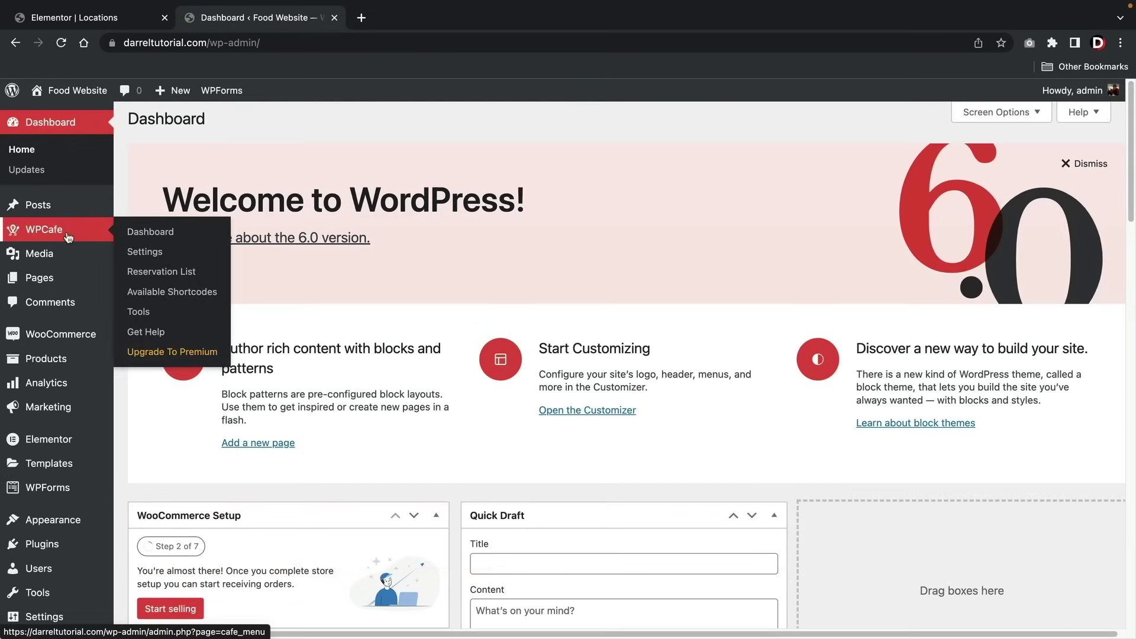
click(166, 293)
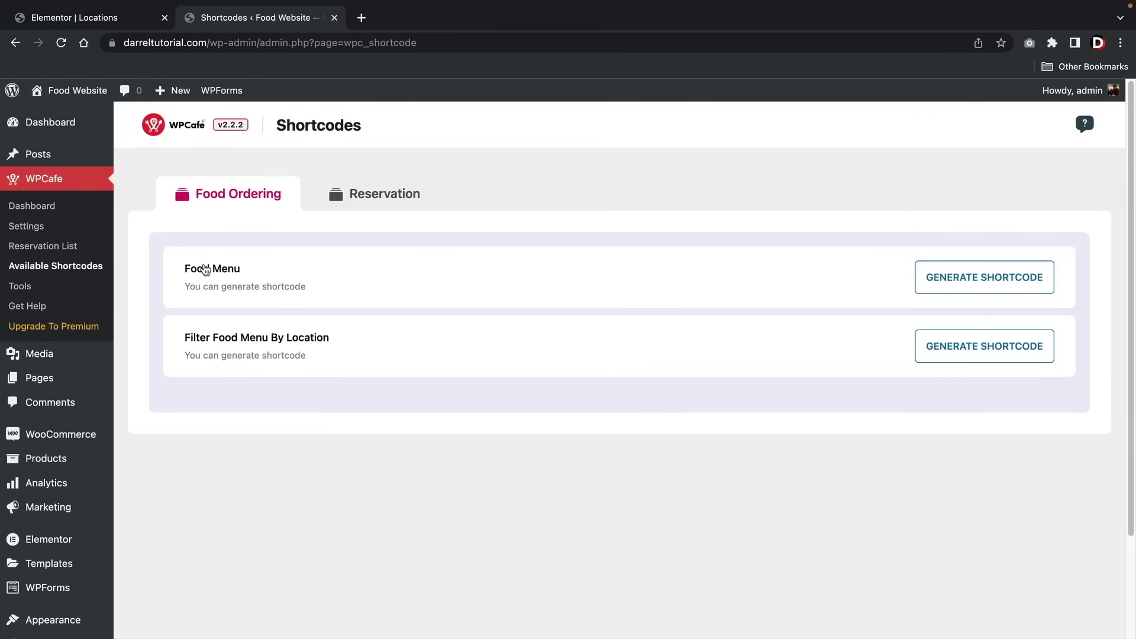
click(985, 347)
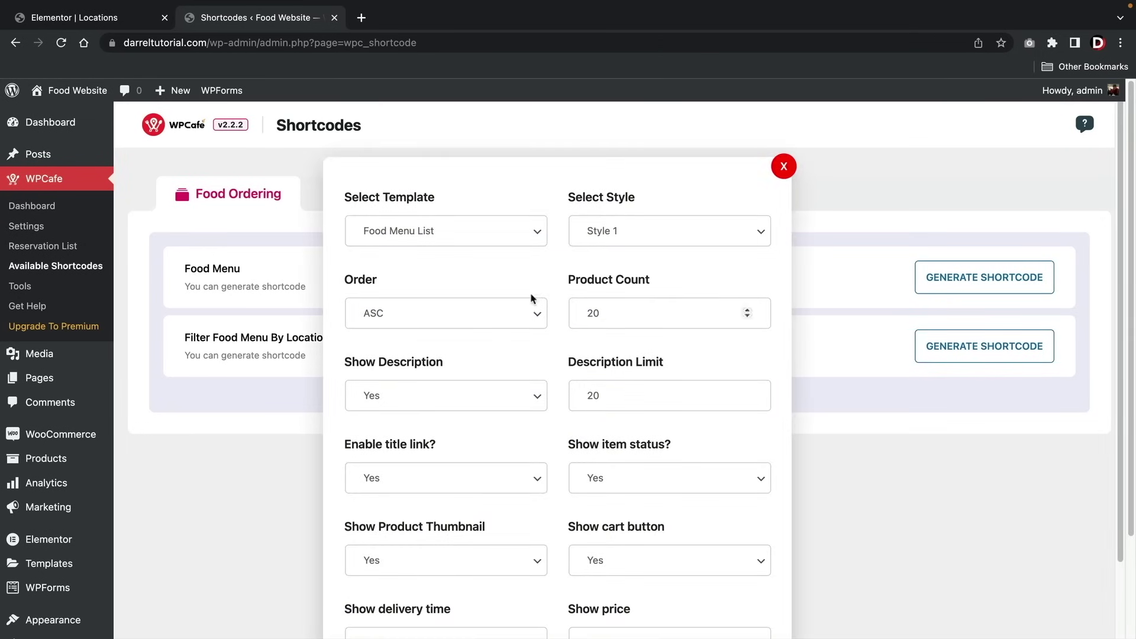
Generate the wpc_food_location_menu shortcode with Style 1 and ASC order, and copy it.
scroll(568, 331, down, 3)
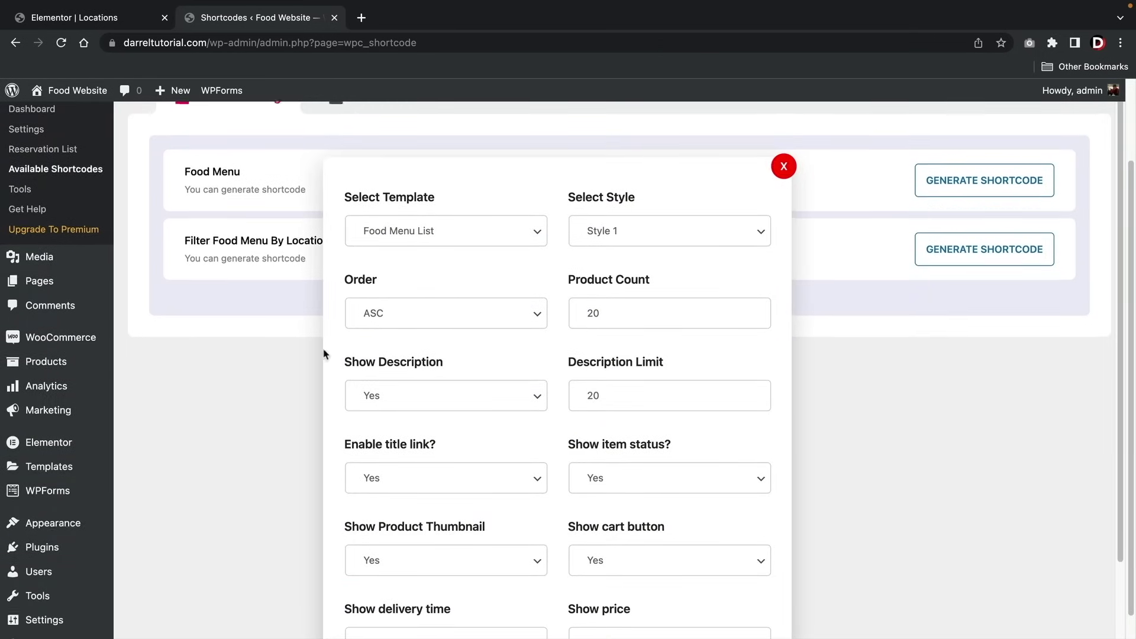
scroll(502, 361, up, 3)
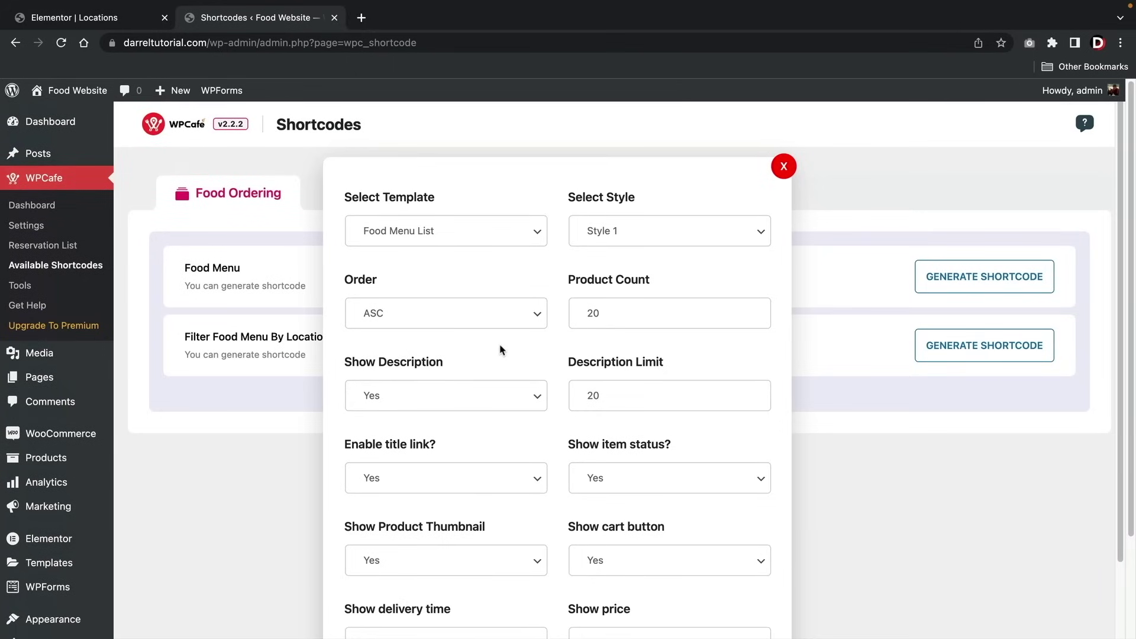
scroll(563, 284, down, 3)
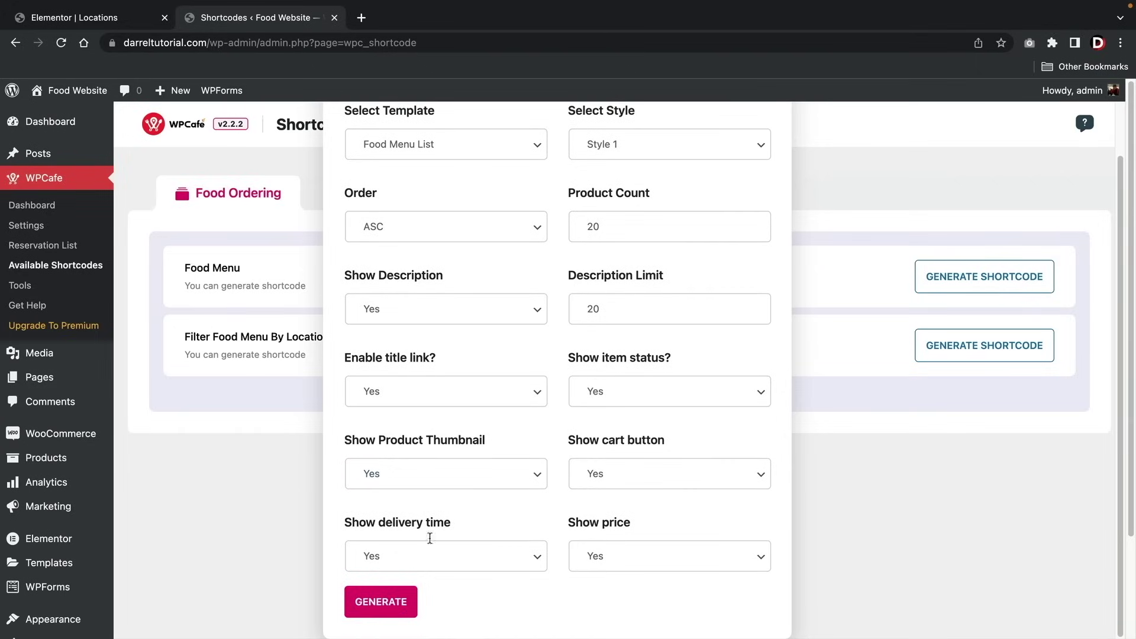
click(398, 601)
scroll(408, 590, down, 2)
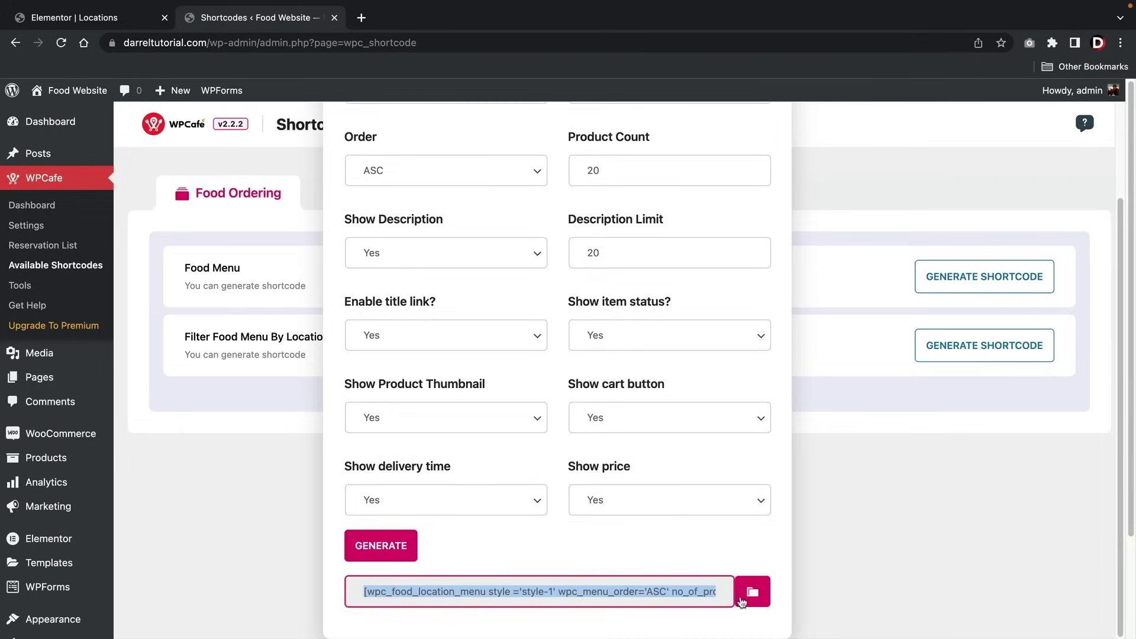
click(253, 312)
click(132, 17)
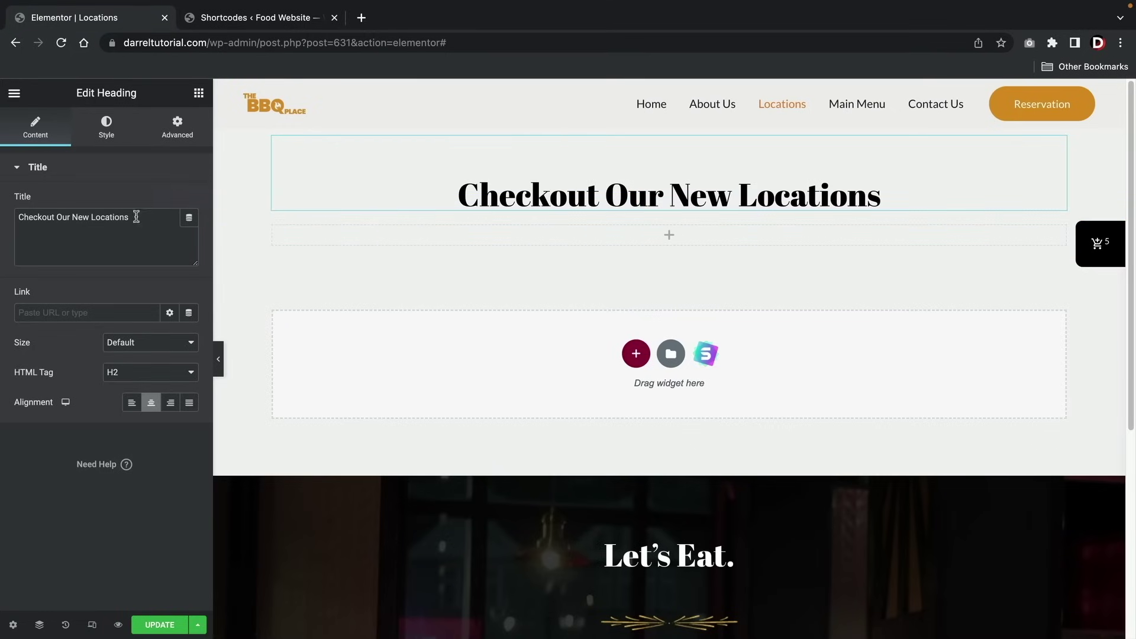
Add a Shortcode widget below the heading with the pasted location menu shortcode applied.
click(198, 93)
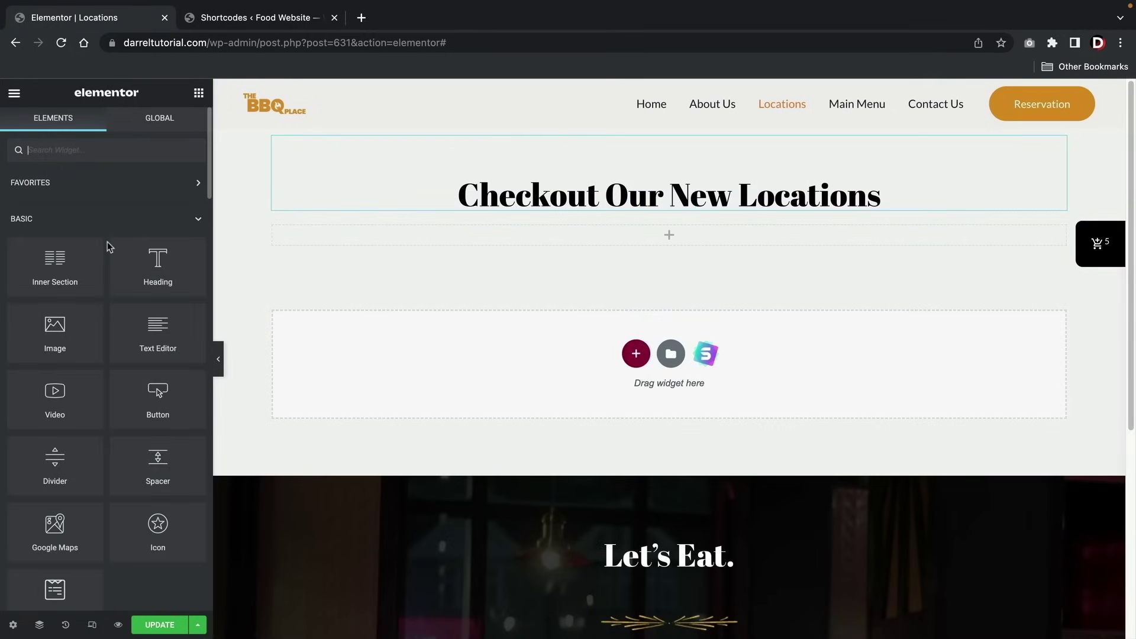
text(shor)
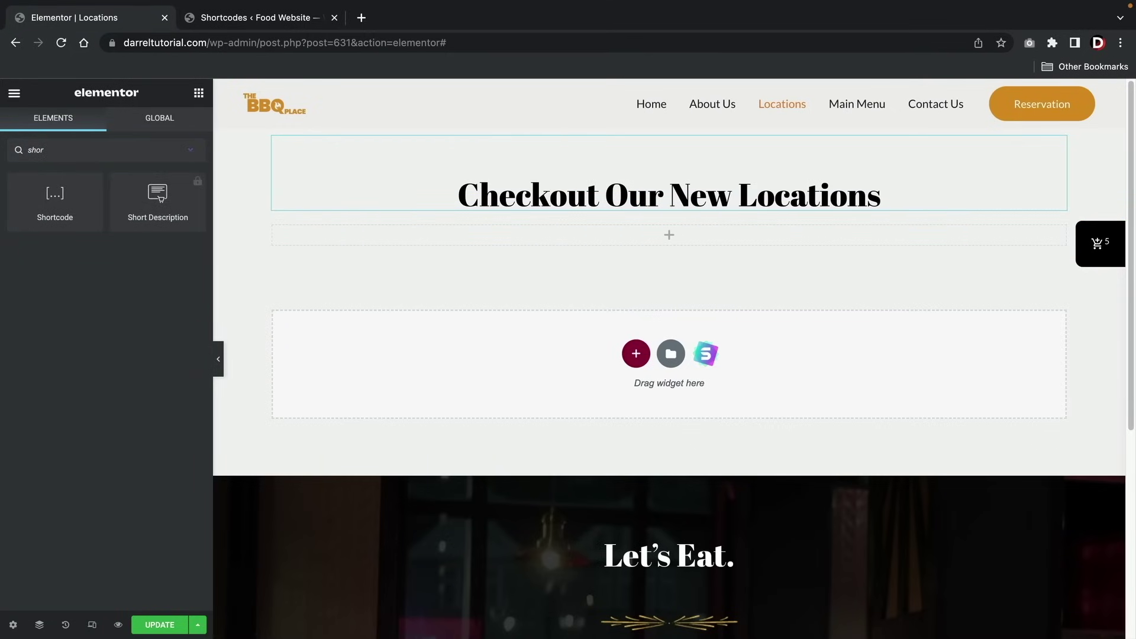
drag(33, 195, 482, 237)
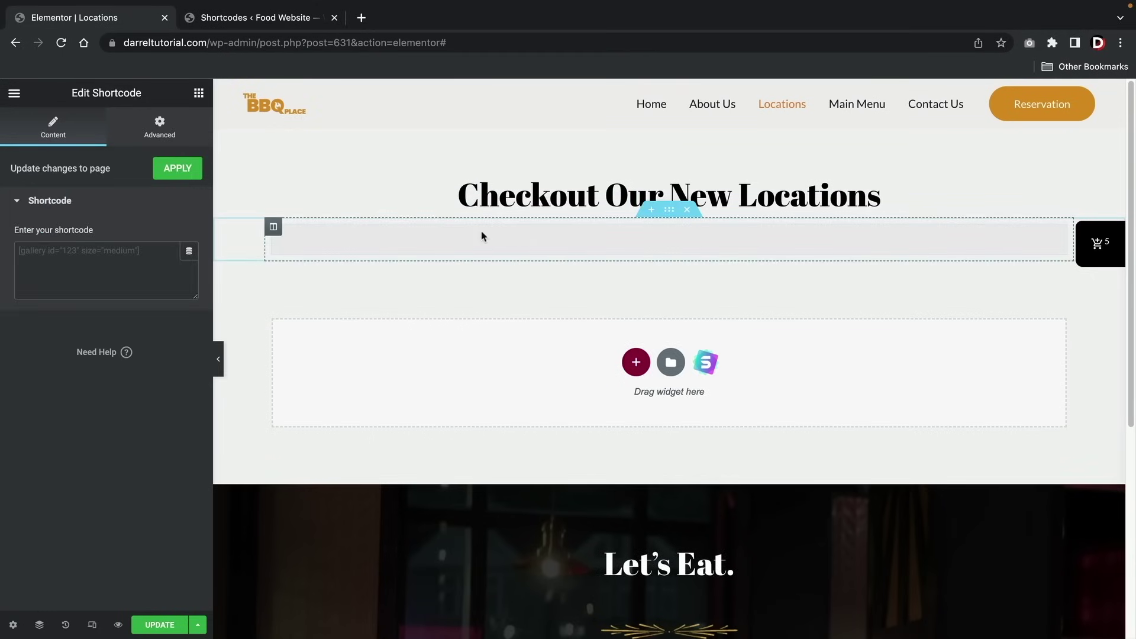
click(104, 246)
right_click(104, 246)
click(126, 347)
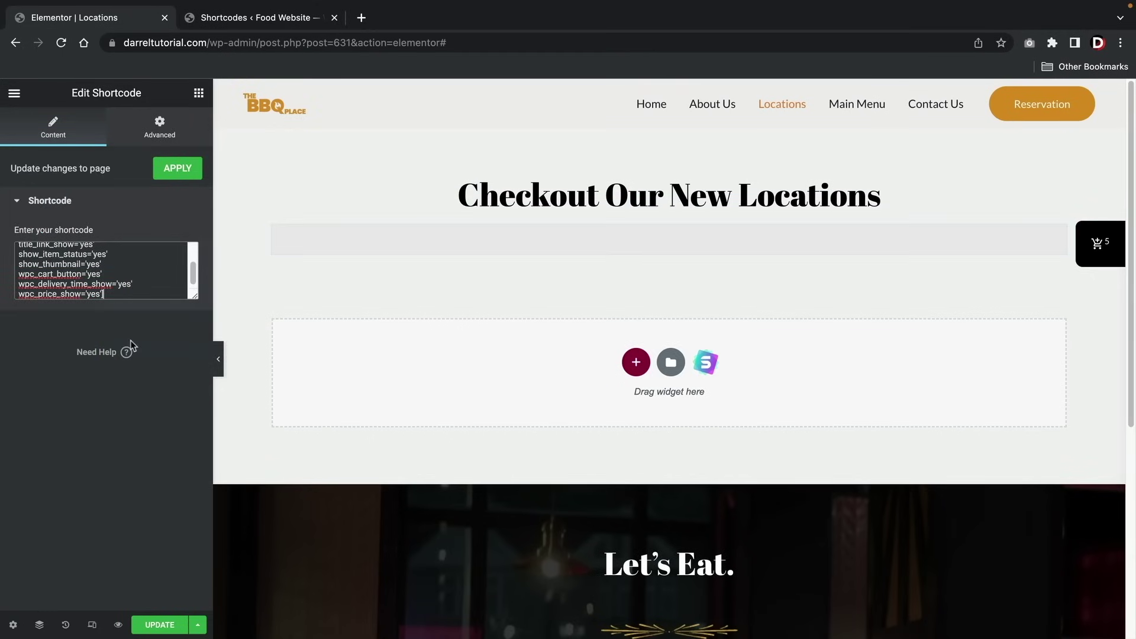
click(177, 169)
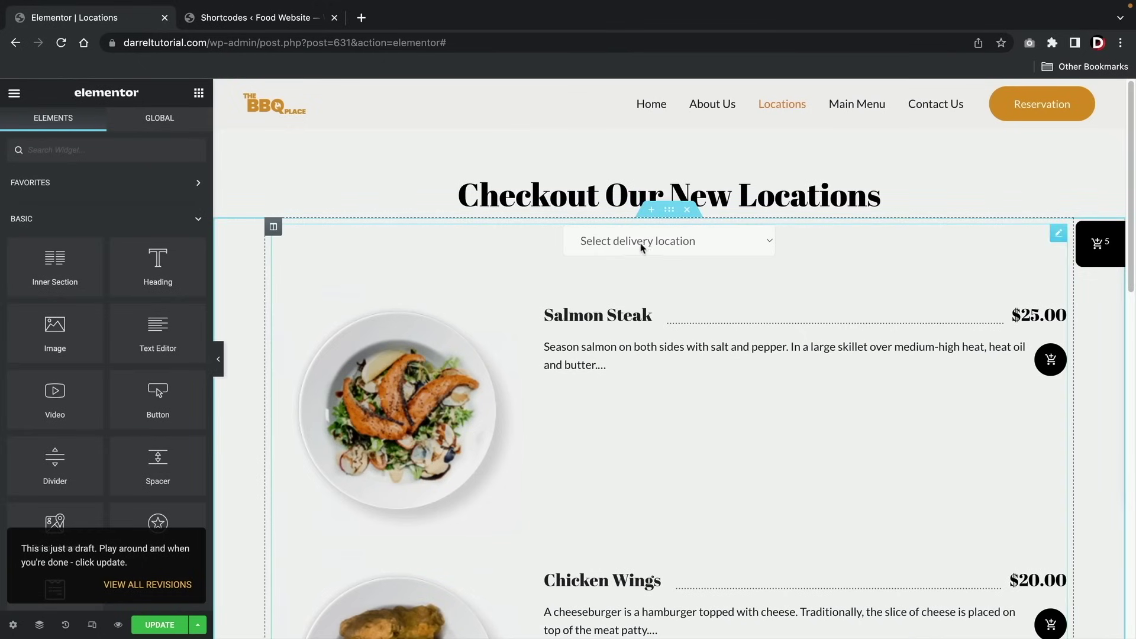
Save the Locations page with Update after cancelling an unsaved exit.
click(14, 93)
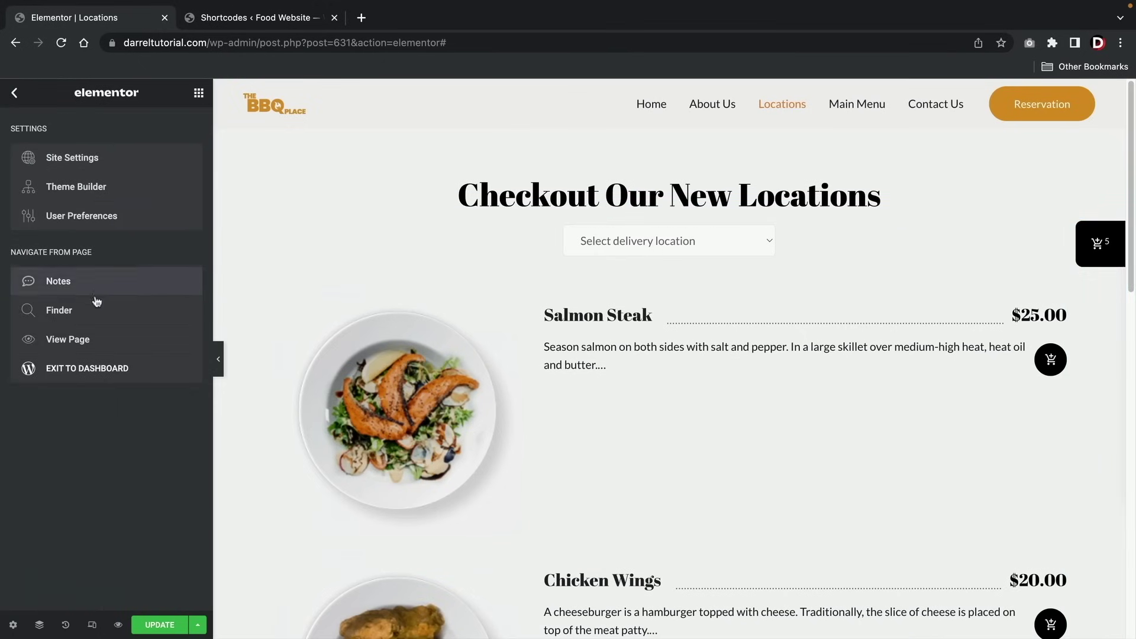
click(99, 348)
click(511, 249)
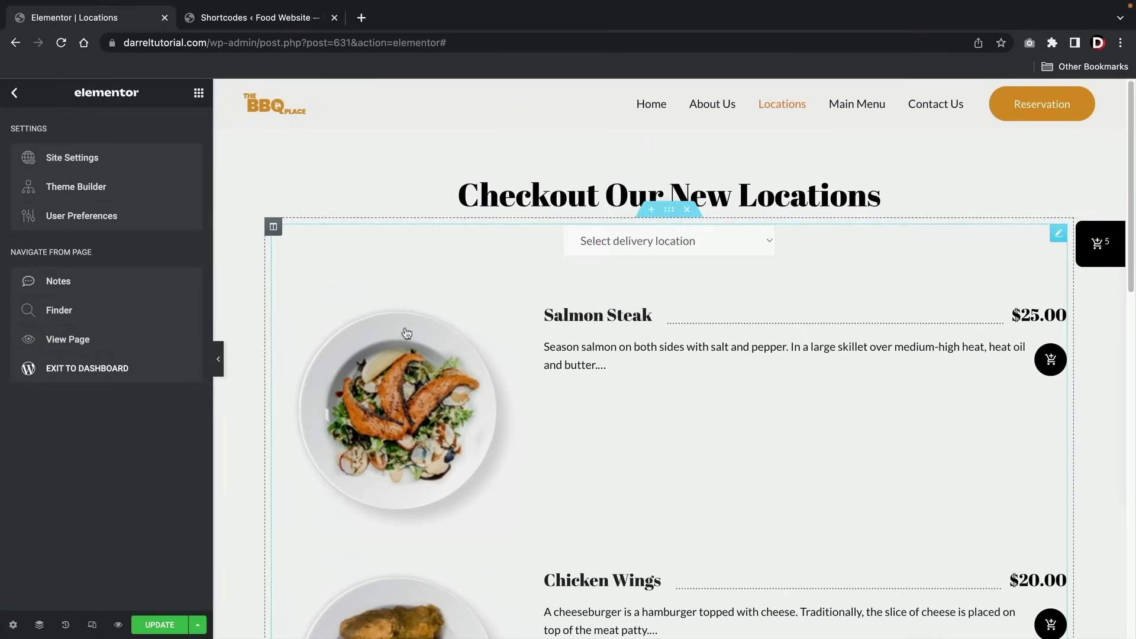
click(160, 626)
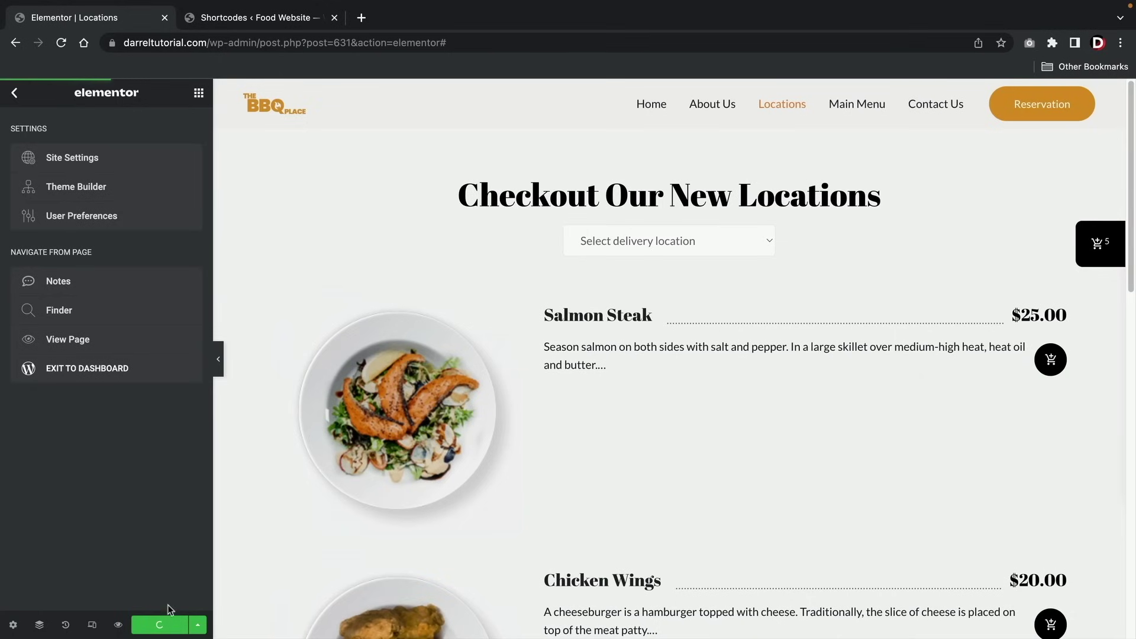
click(14, 93)
click(15, 93)
View the live Locations page and set its delivery location to Miami.
click(164, 350)
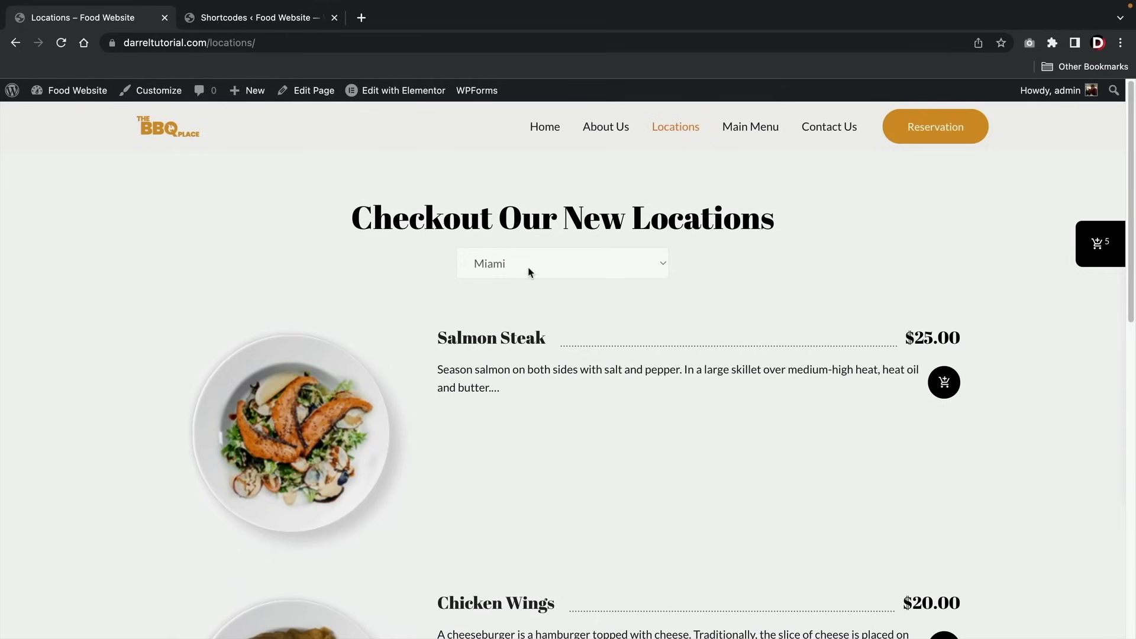
click(528, 271)
click(524, 248)
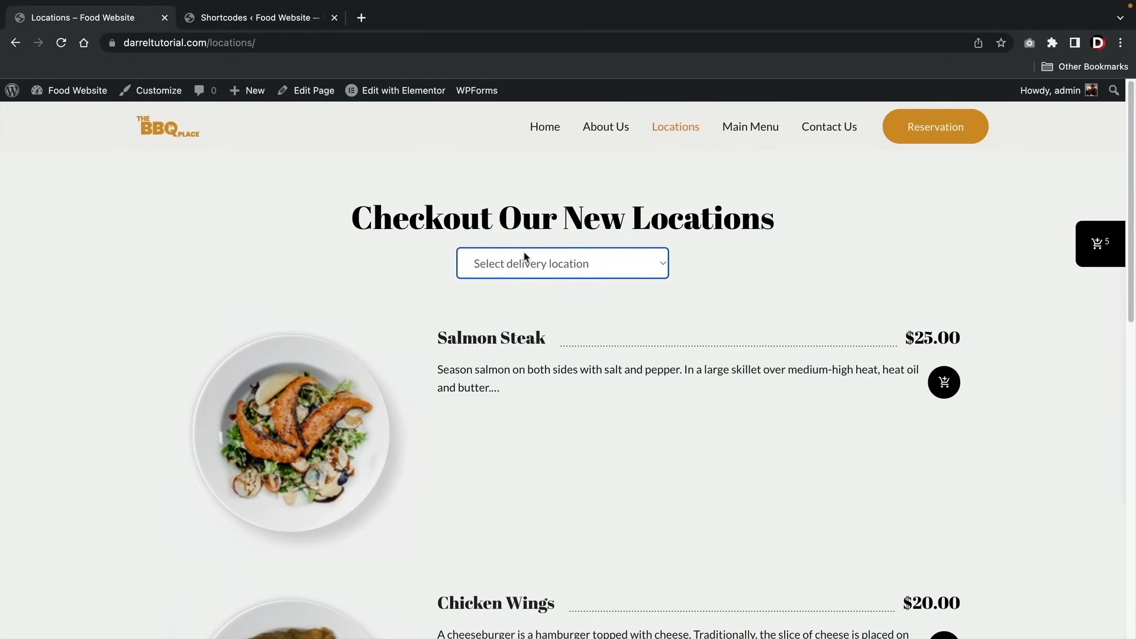
click(527, 265)
click(527, 279)
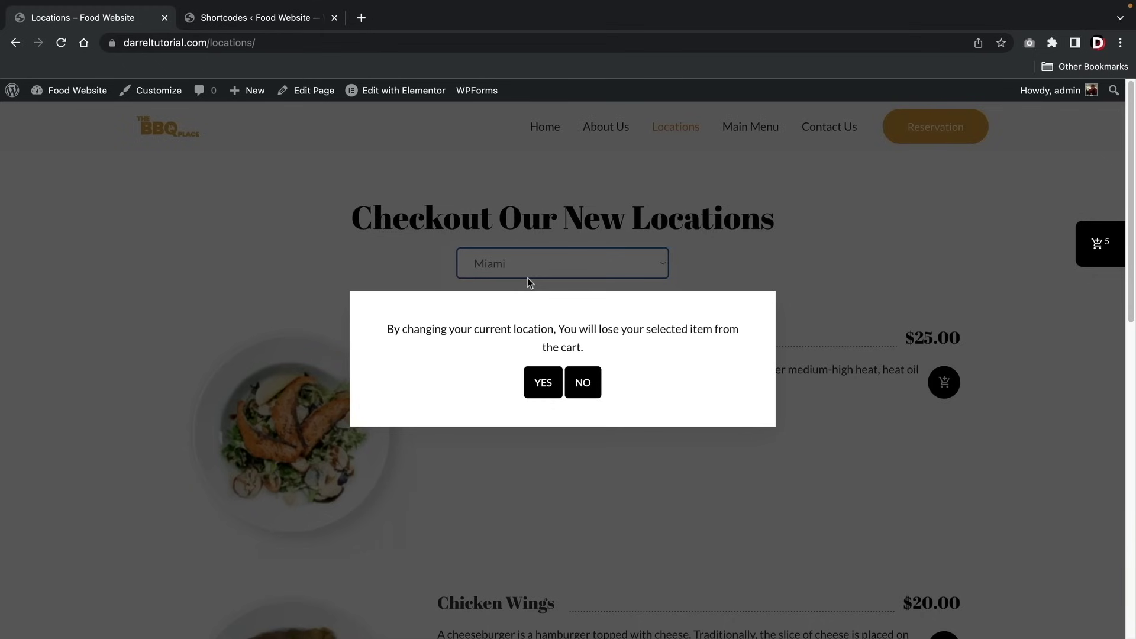
click(583, 384)
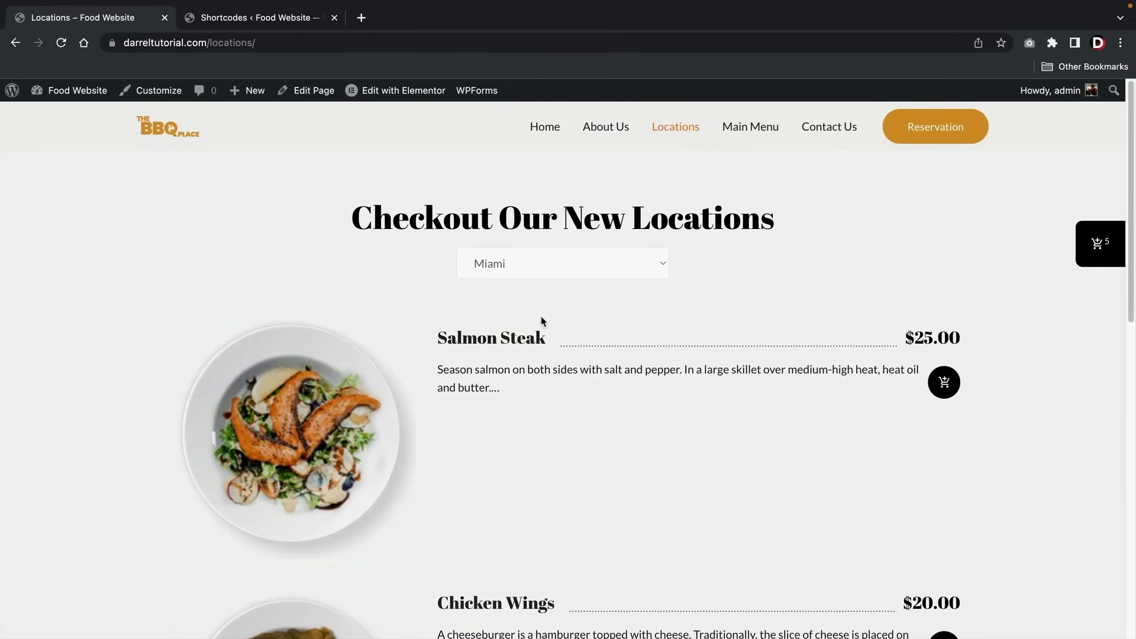
click(255, 20)
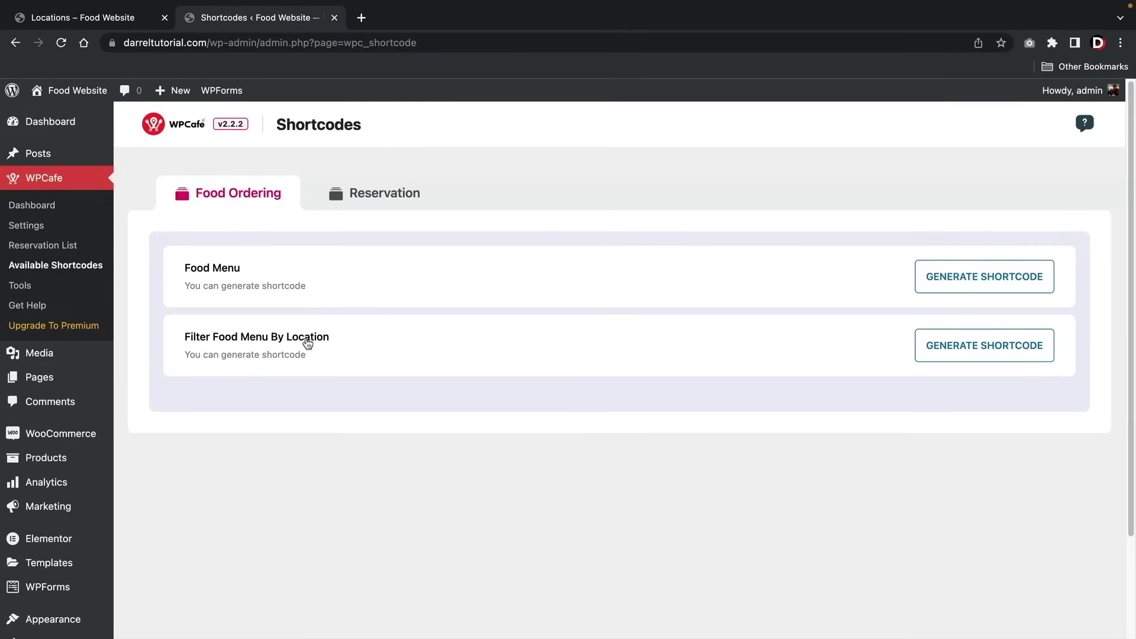
Review the Filter Food Menu By Location style and template options, keeping Style 1.
click(966, 350)
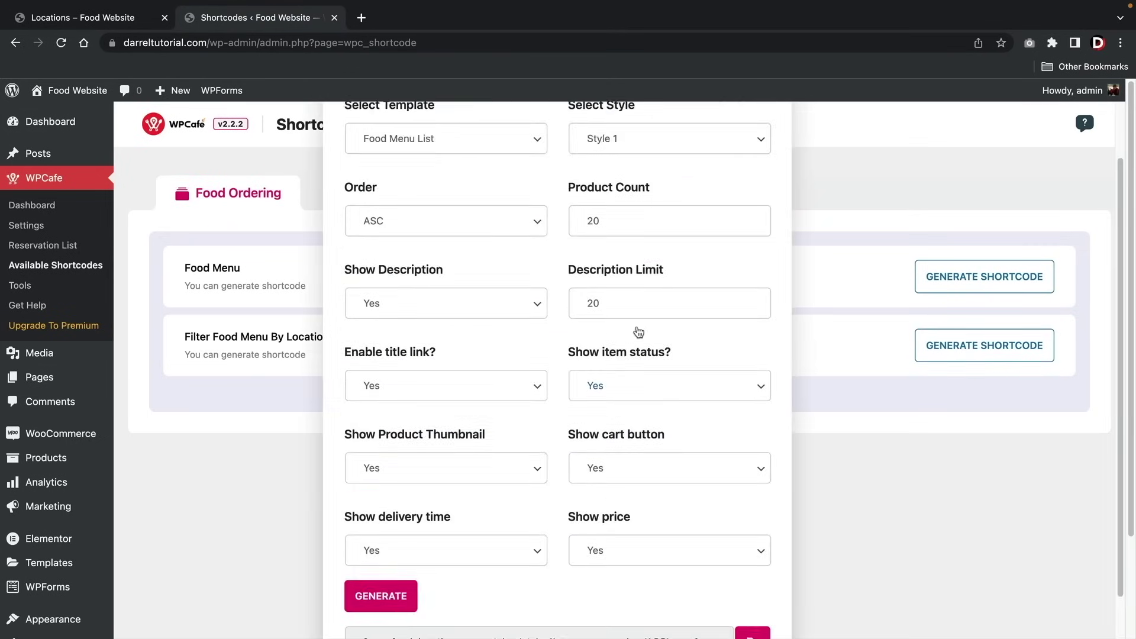
click(656, 237)
click(657, 236)
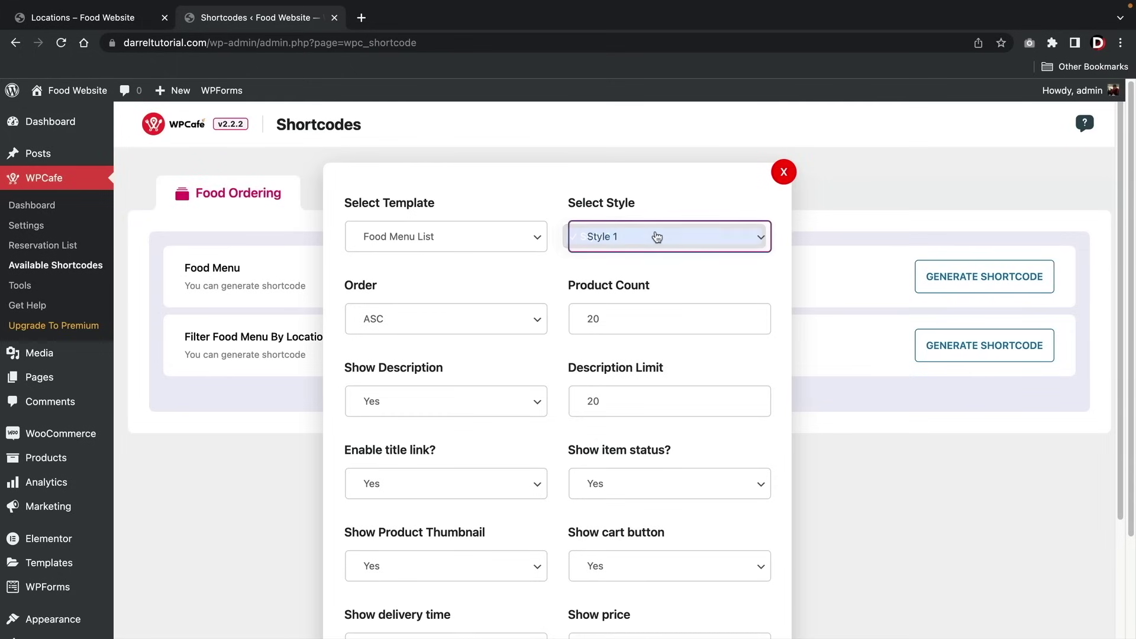
scroll(657, 236, down, 3)
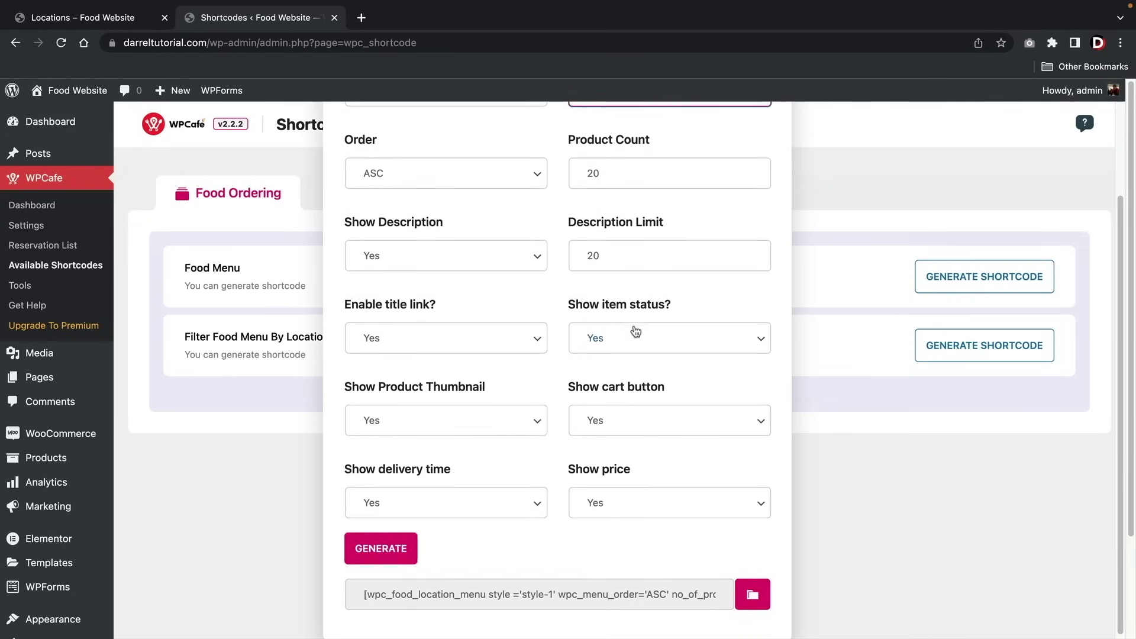
scroll(635, 332, up, 3)
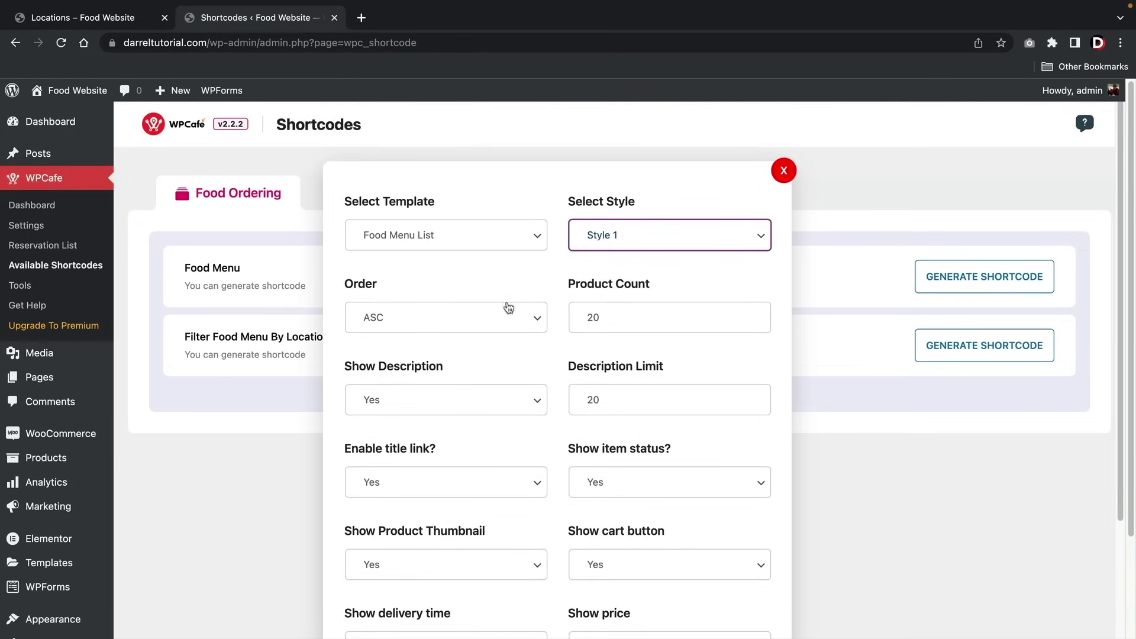
click(507, 237)
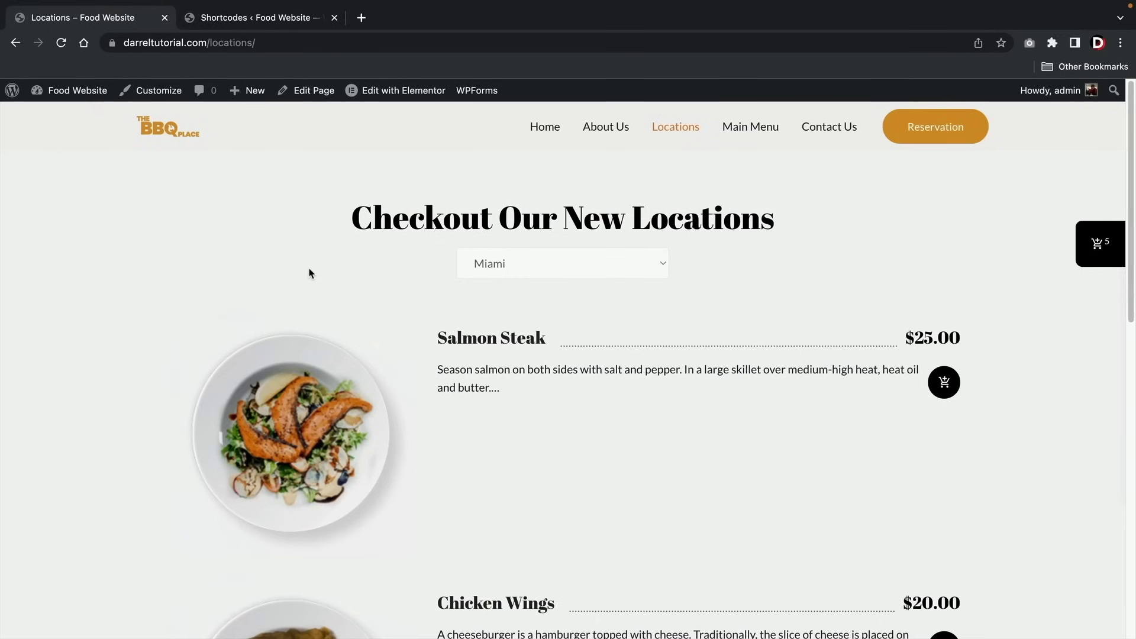
mouse_move(54, 90)
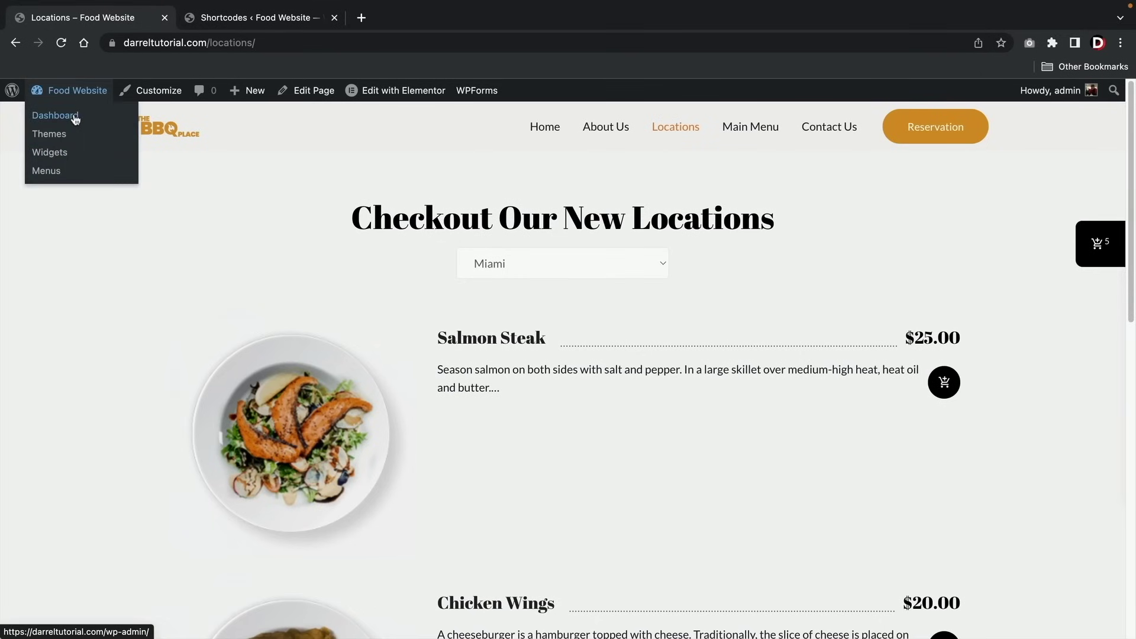
click(55, 115)
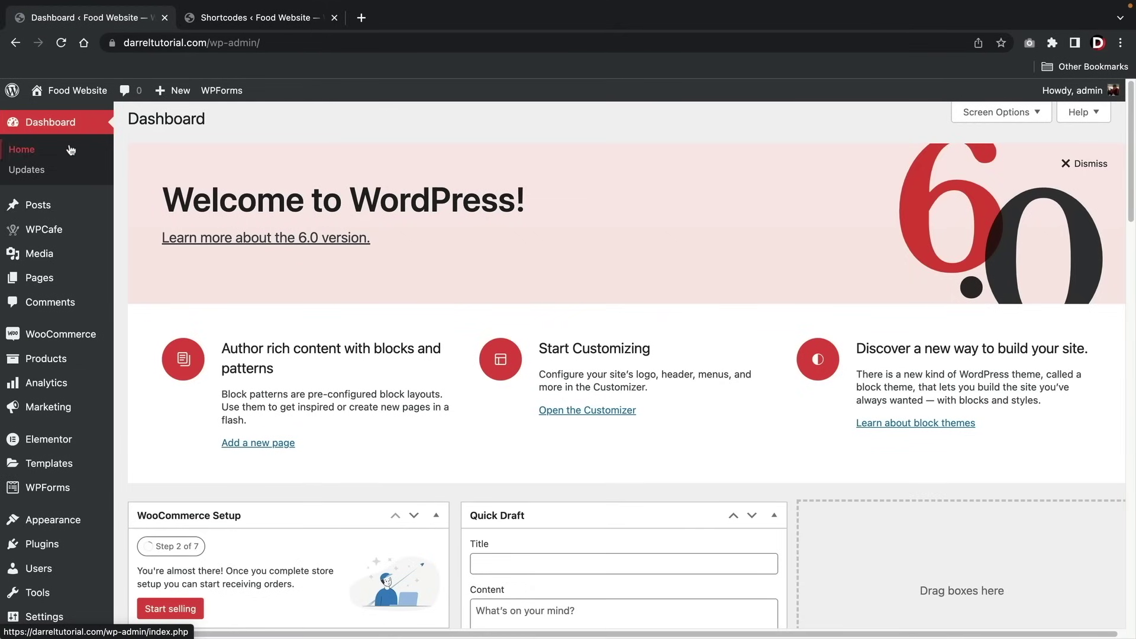
Create a Montana food location under Products > Food Locations.
mouse_move(78, 340)
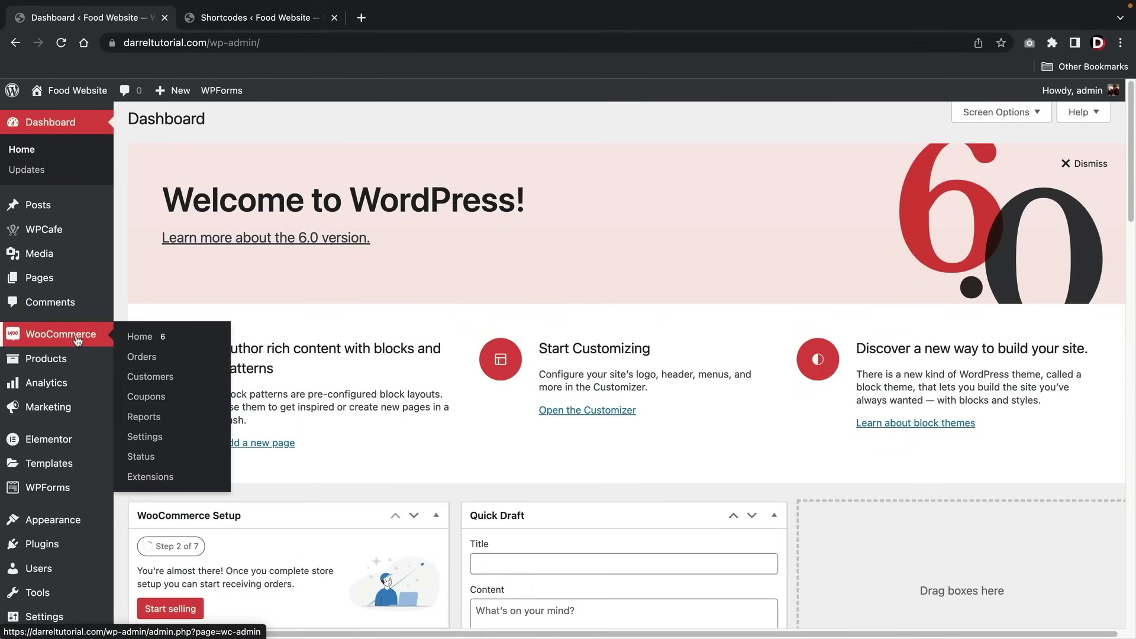
mouse_move(74, 360)
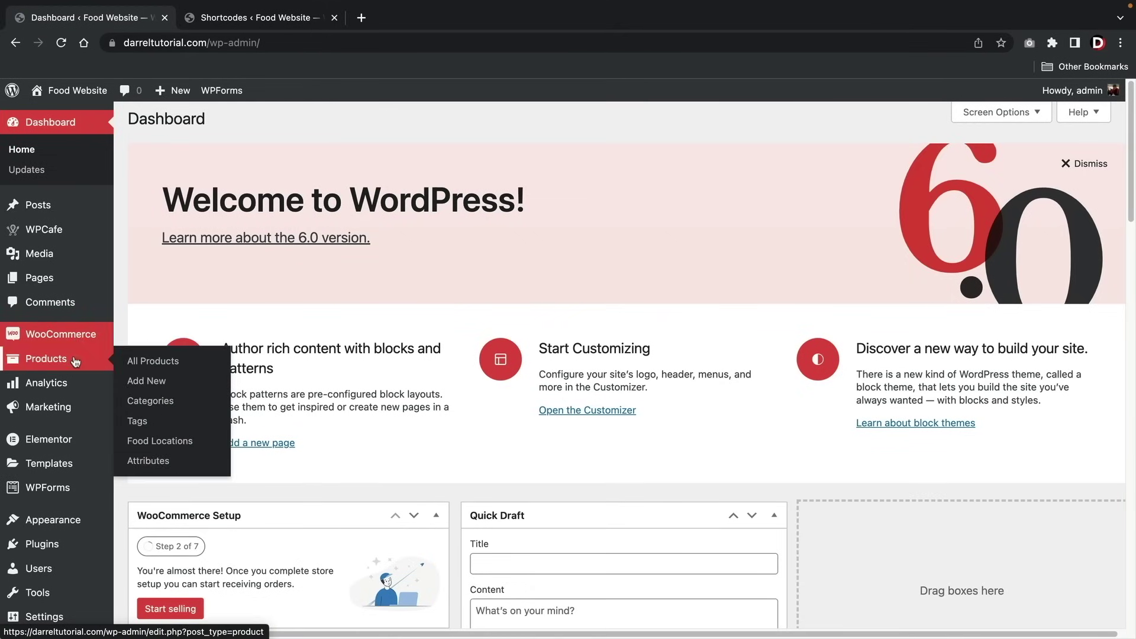
click(161, 448)
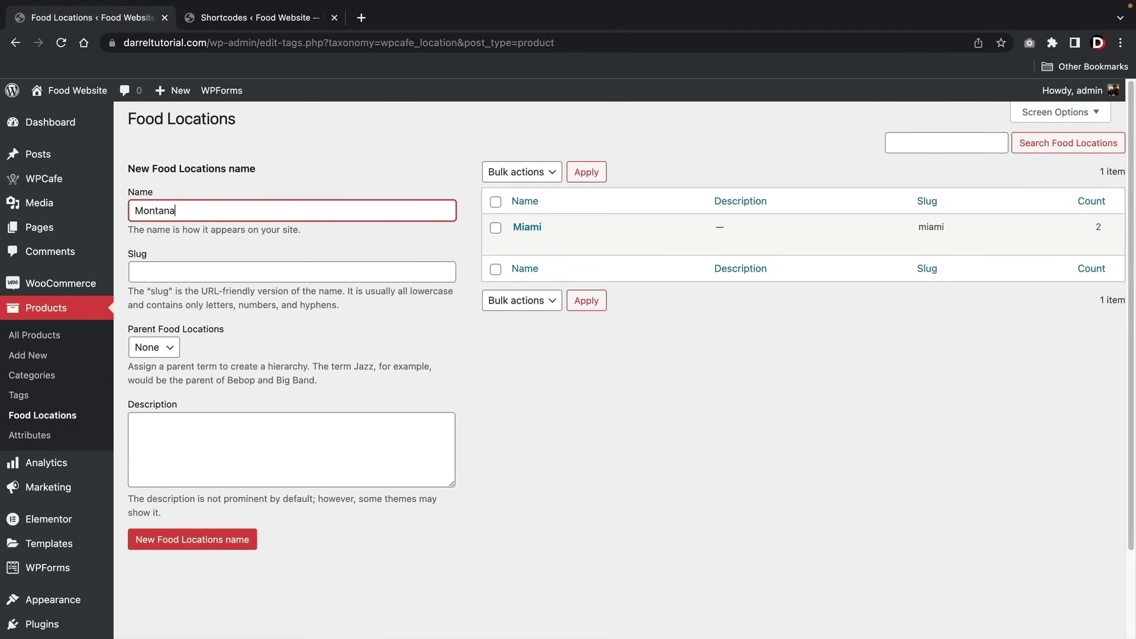
click(195, 544)
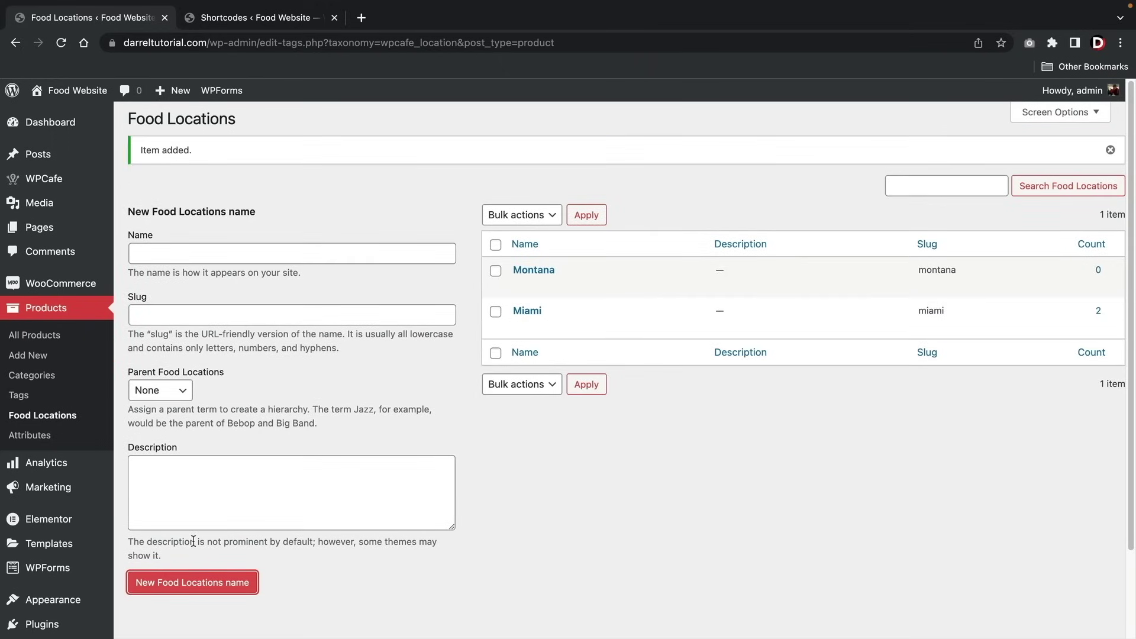
click(54, 337)
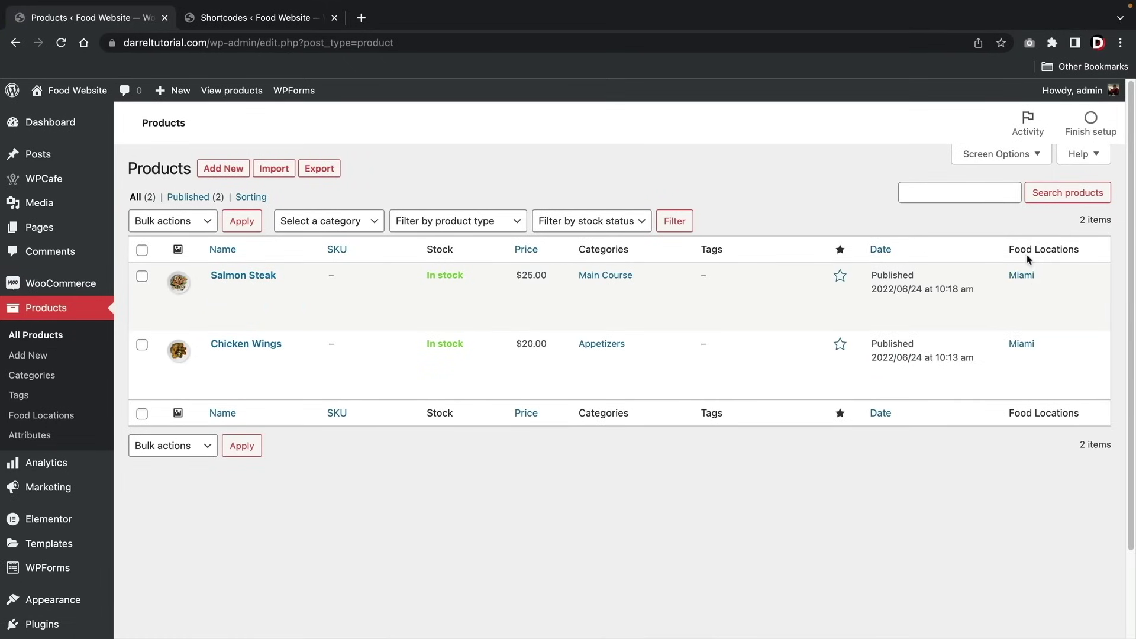
Quick-edit Chicken Wings to move it from the Miami food location to Montana.
drag(1013, 248, 1052, 249)
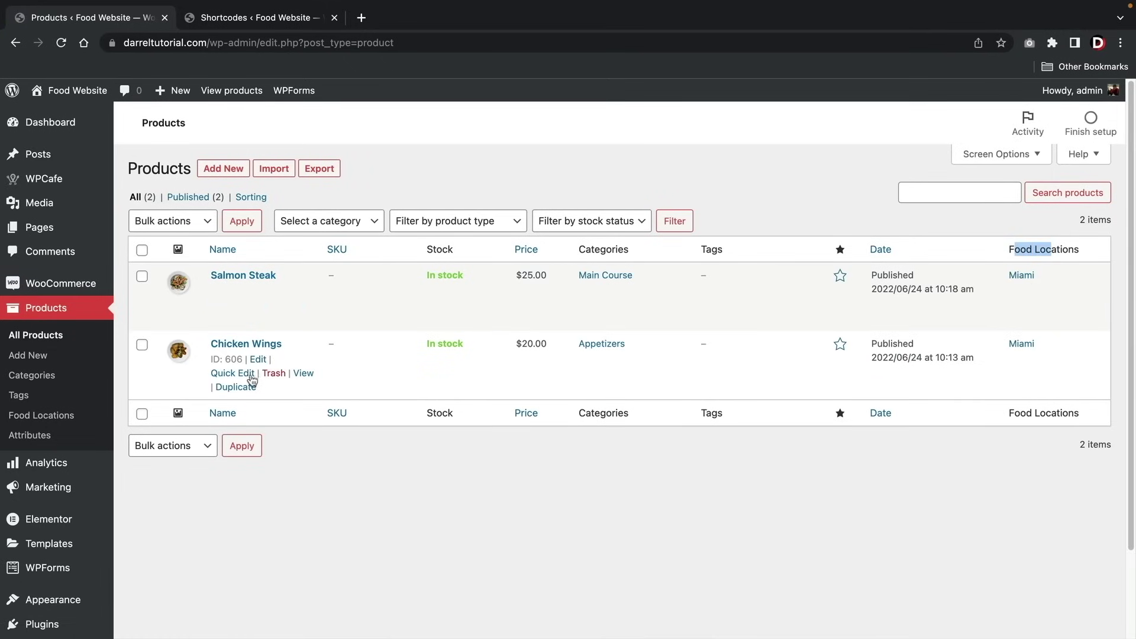
click(244, 373)
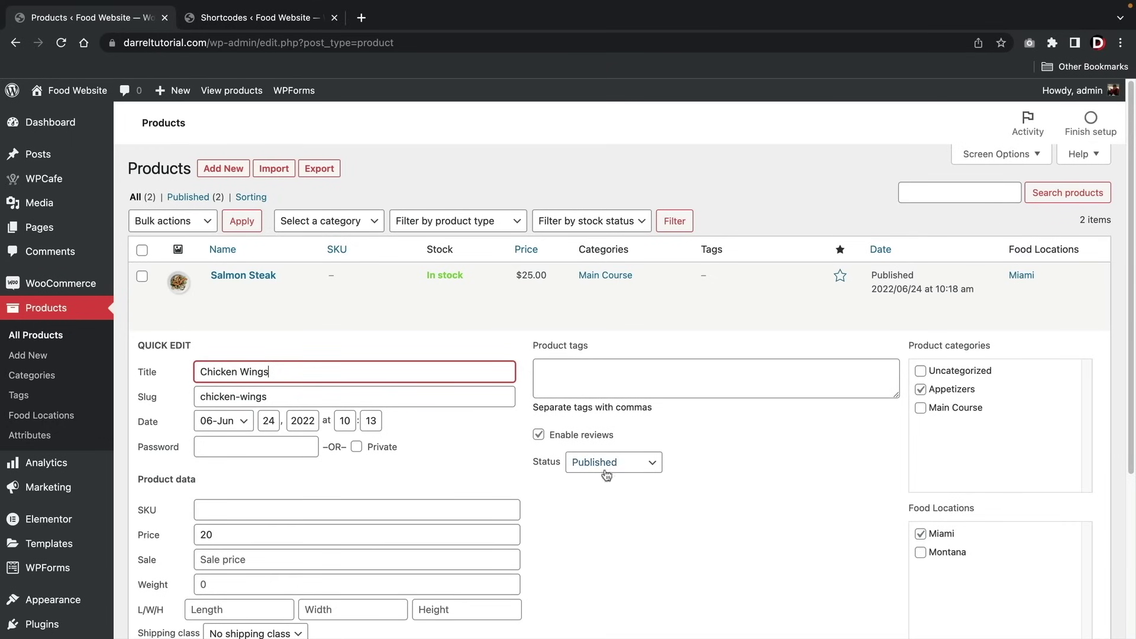
scroll(609, 461, down, 1)
click(923, 473)
click(922, 459)
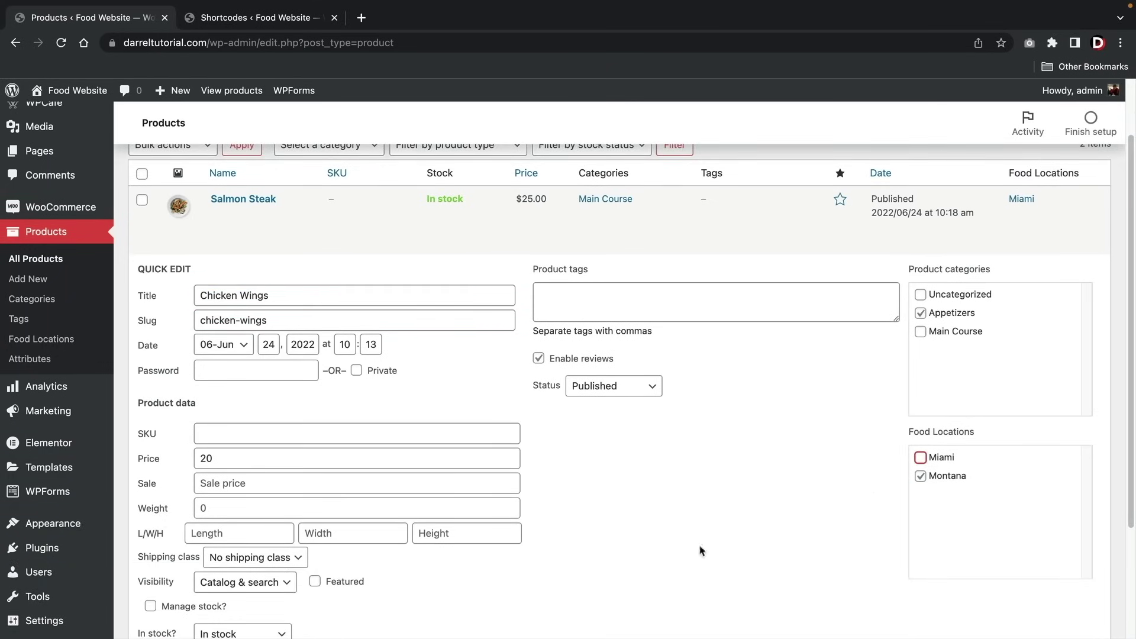
scroll(584, 597, down, 2)
click(172, 508)
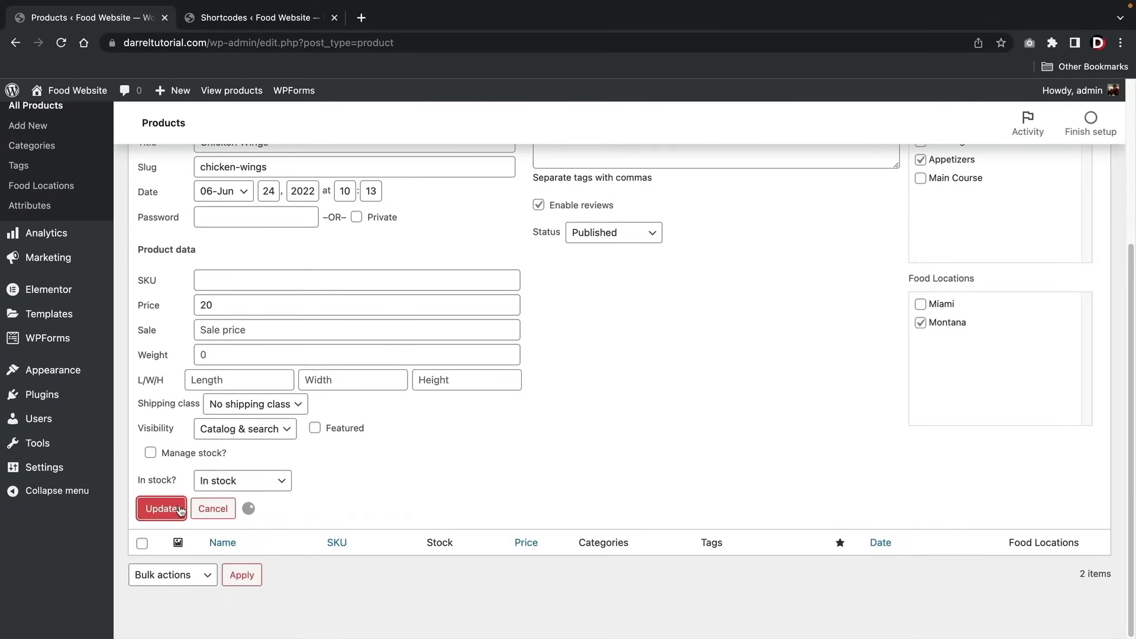
scroll(538, 510, up, 1)
scroll(541, 510, up, 3)
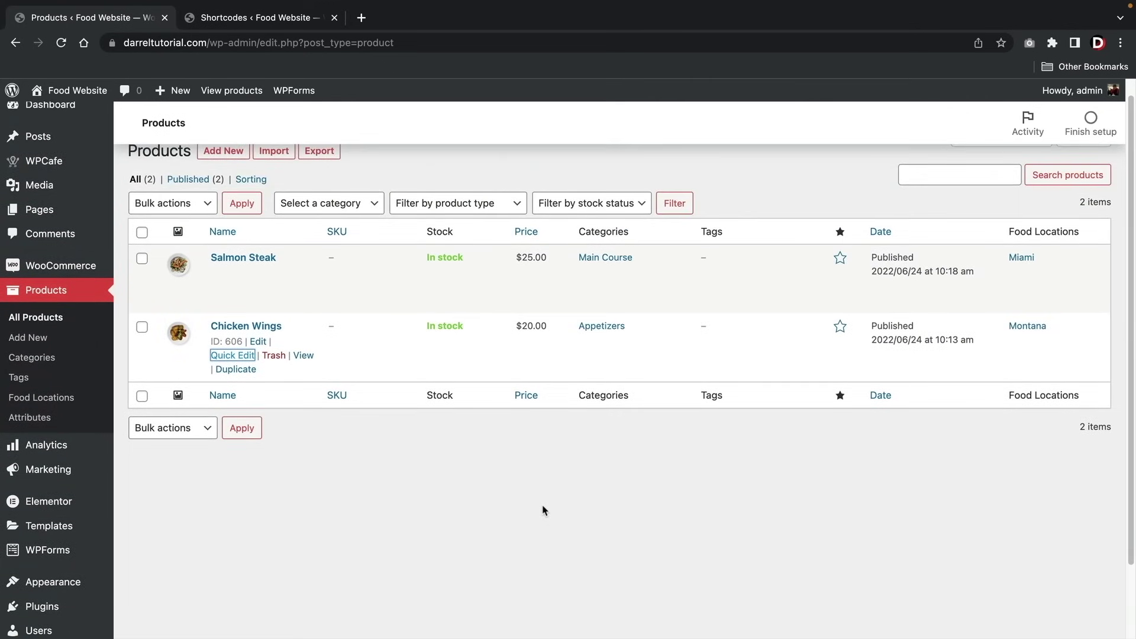
scroll(544, 510, up, 1)
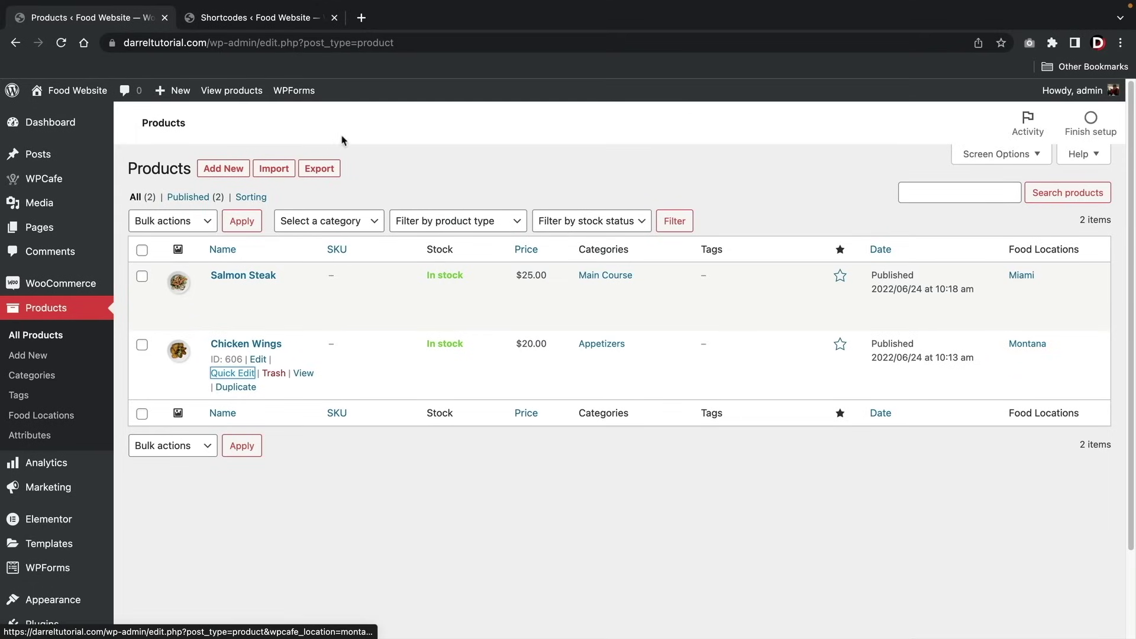
mouse_move(73, 91)
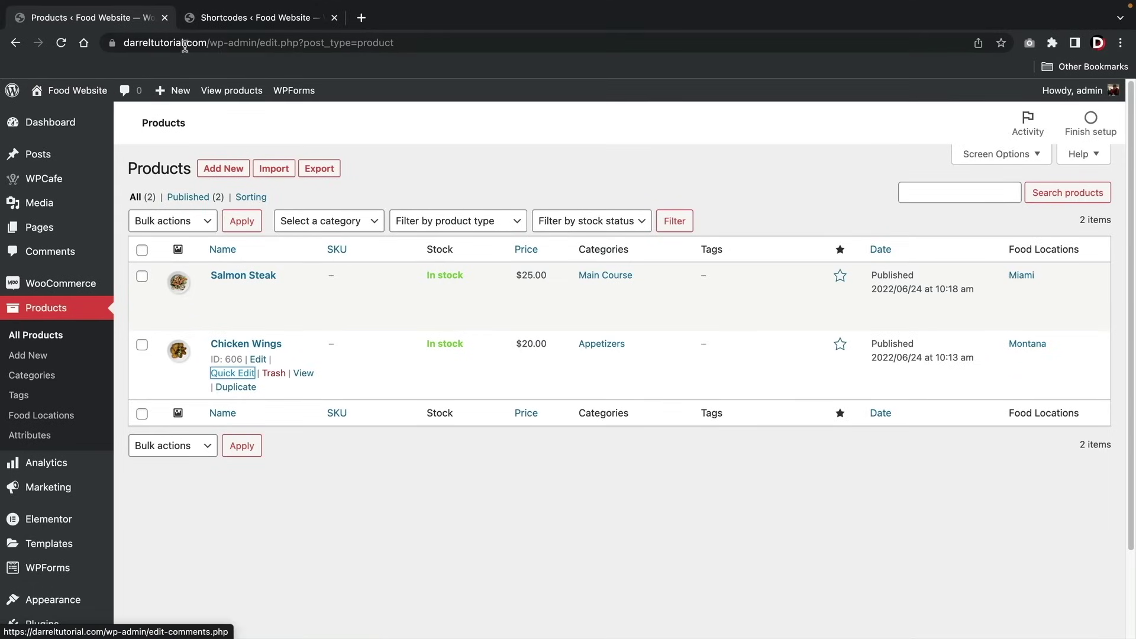
click(80, 118)
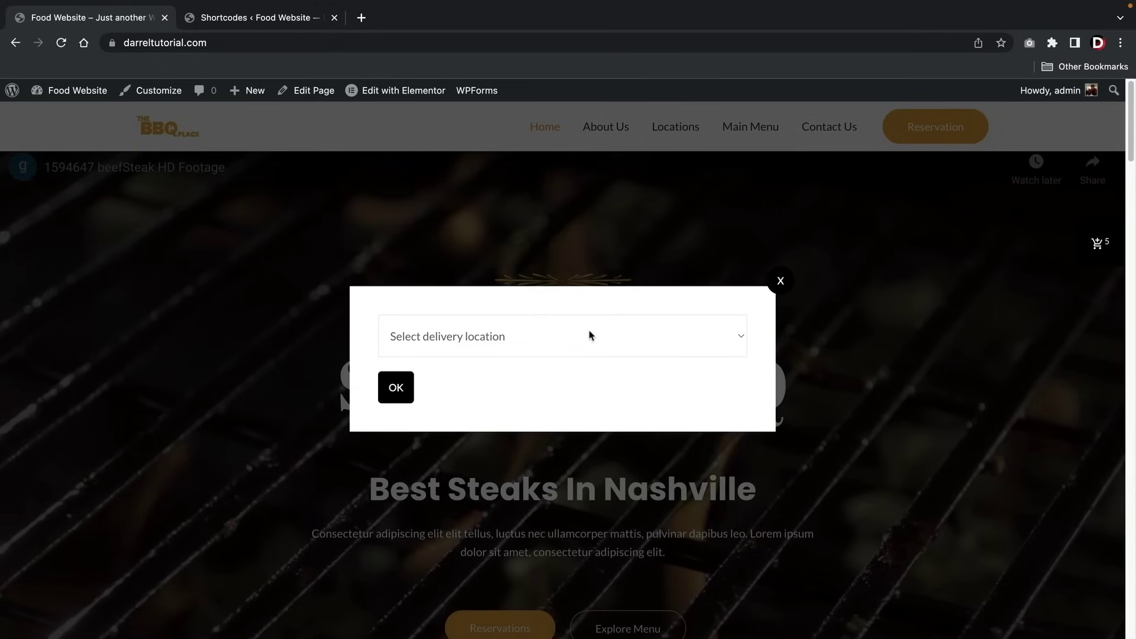
Dismiss the delivery location pop-up and go to the live Locations page.
click(580, 335)
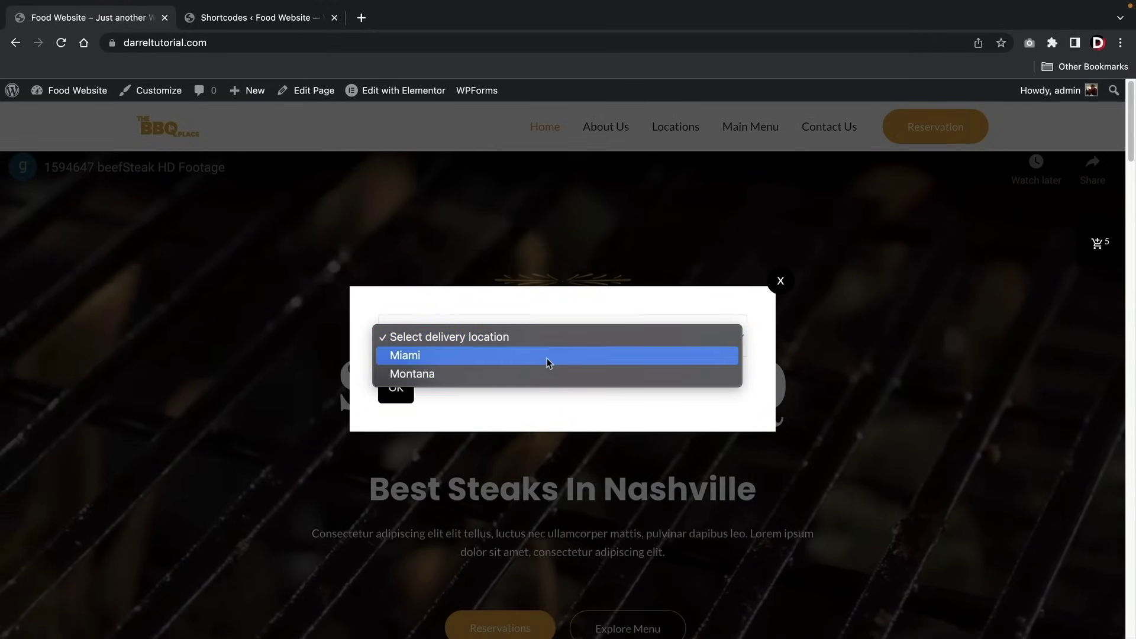
click(781, 284)
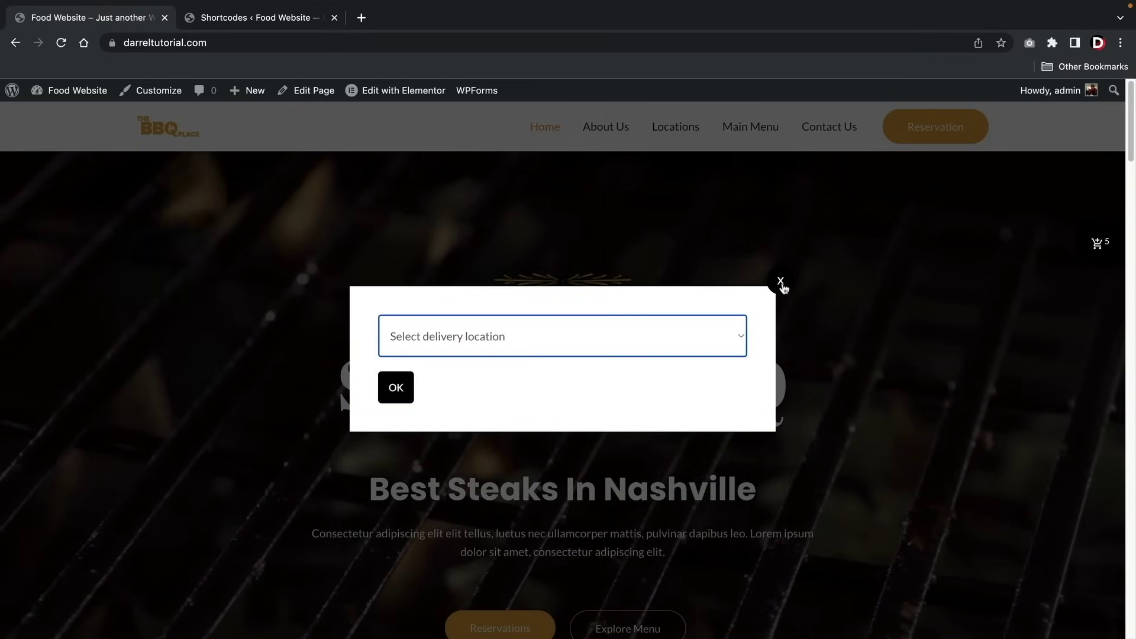
click(780, 284)
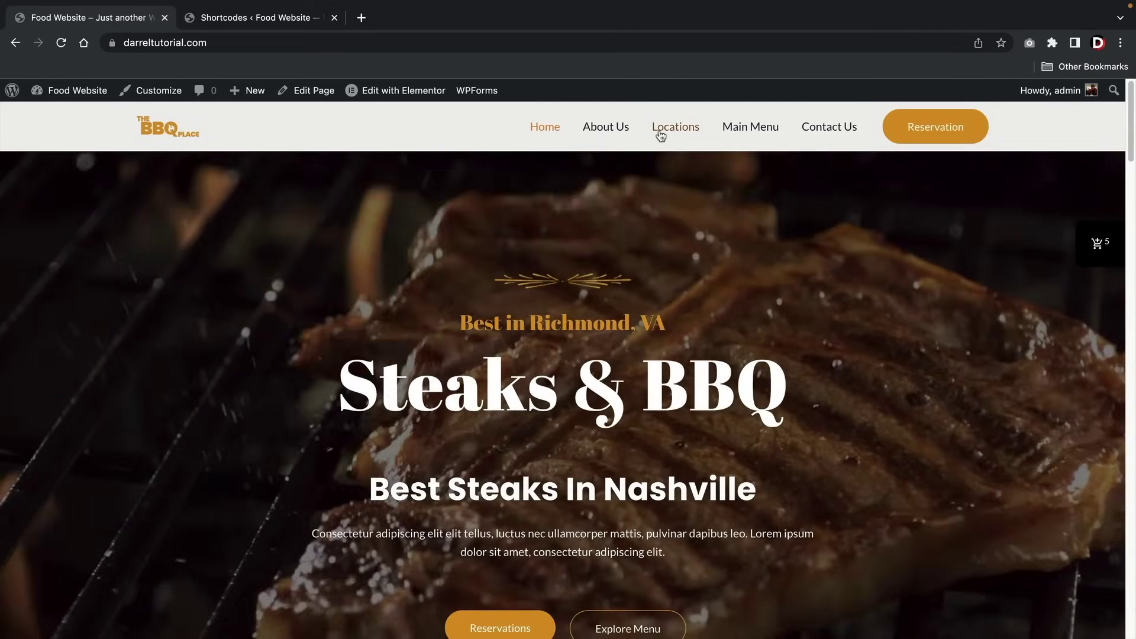
click(669, 132)
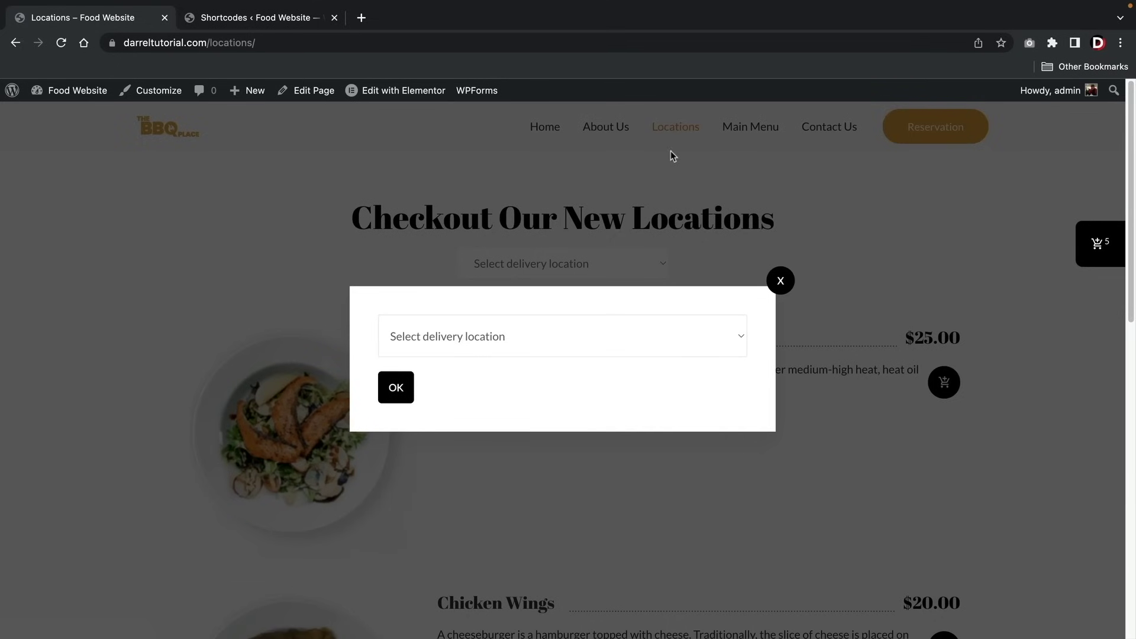
click(780, 282)
scroll(710, 248, down, 2)
Filter the menu to Miami, then Montana, confirming each location switch.
click(636, 200)
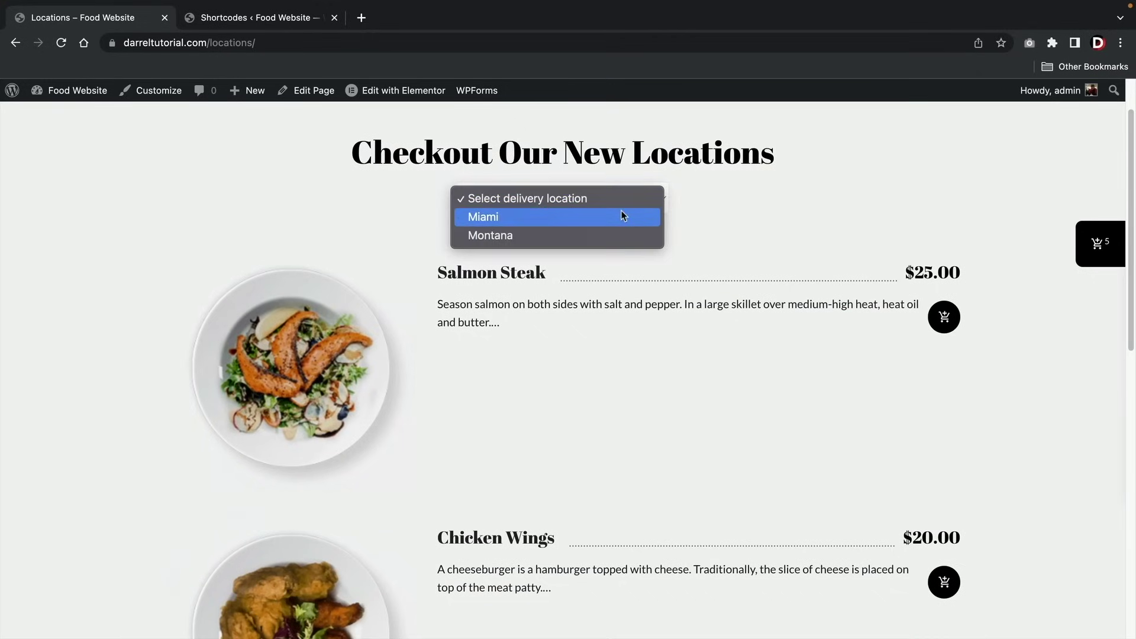
click(621, 217)
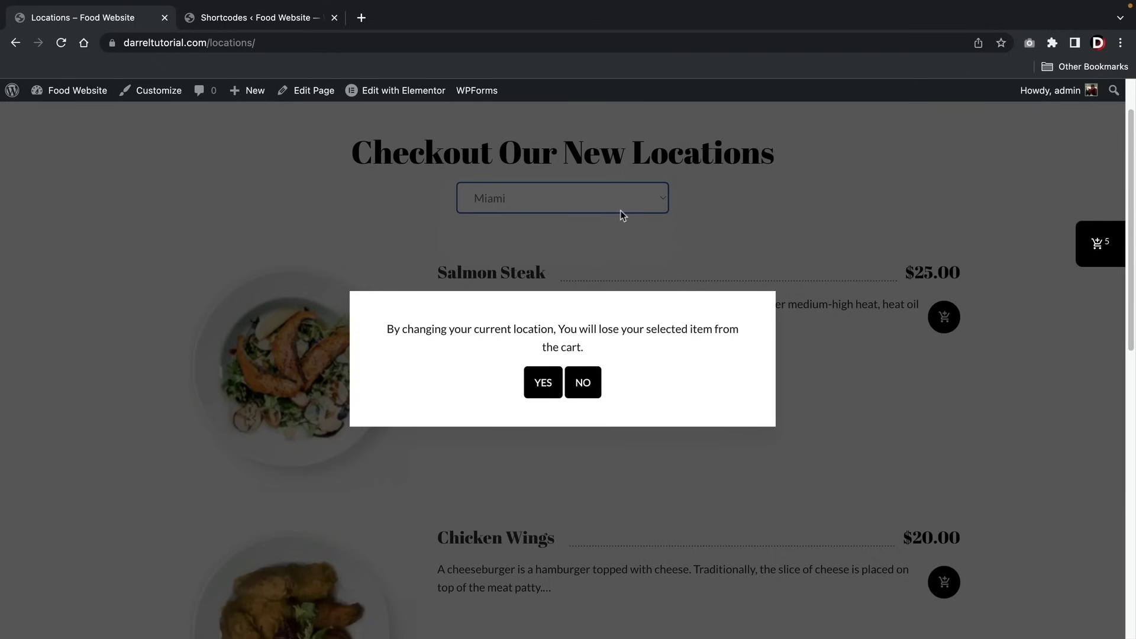
click(543, 383)
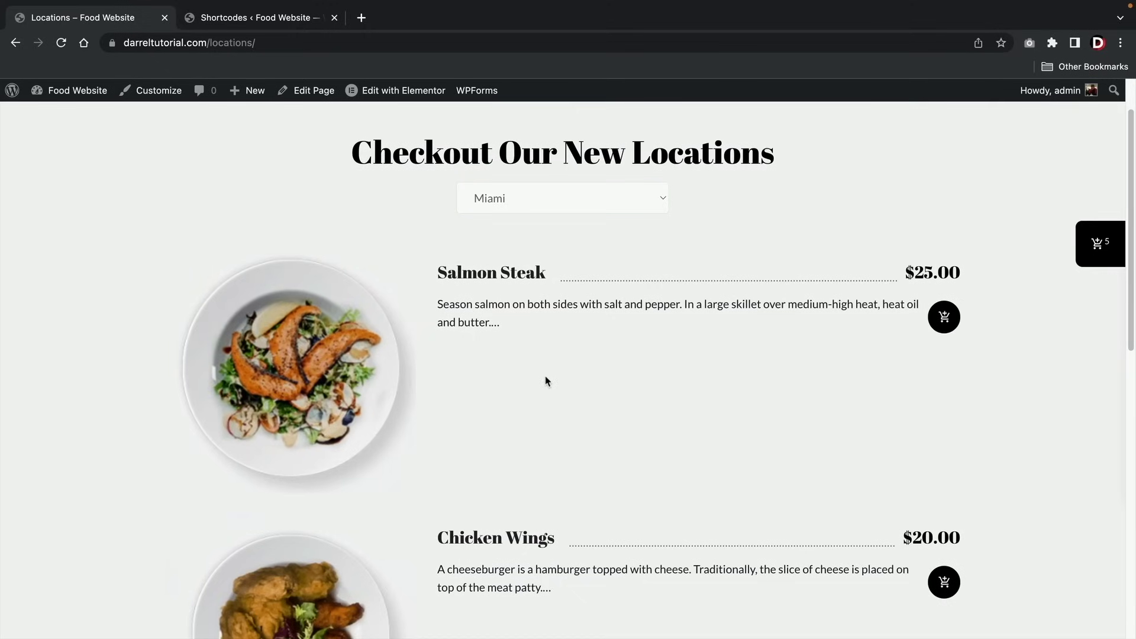
scroll(432, 388, up, 2)
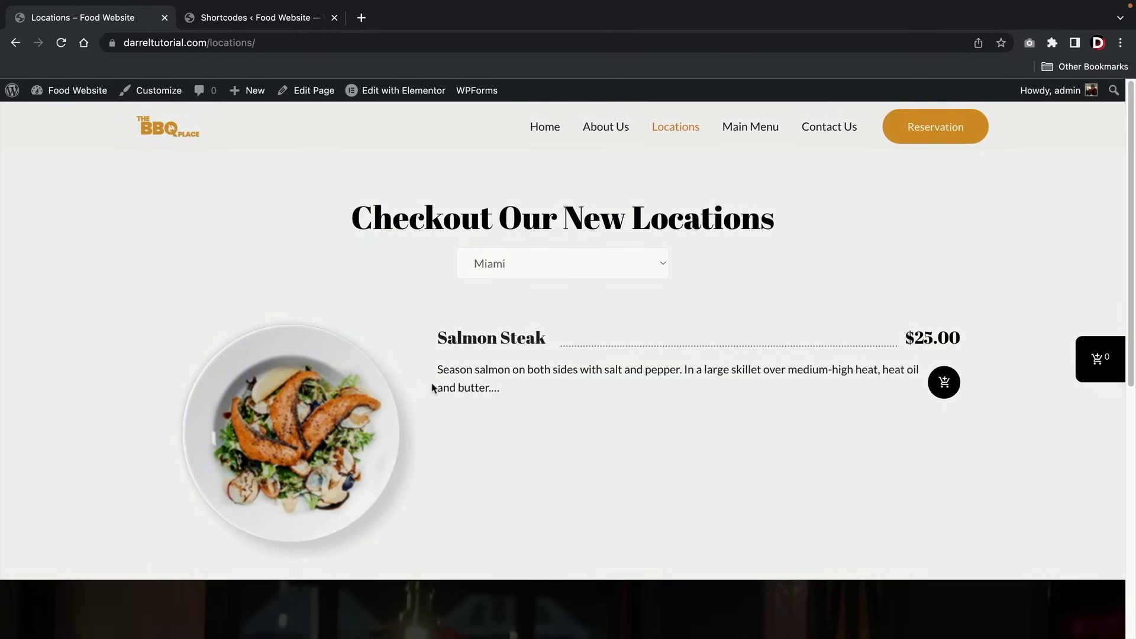
click(520, 275)
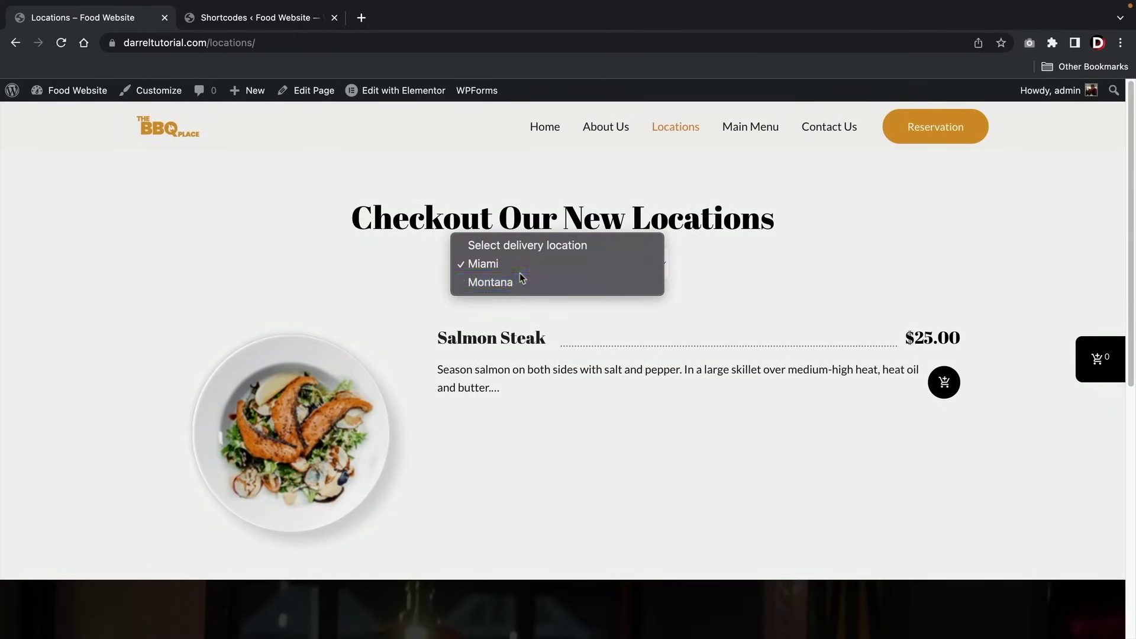
click(520, 283)
click(541, 380)
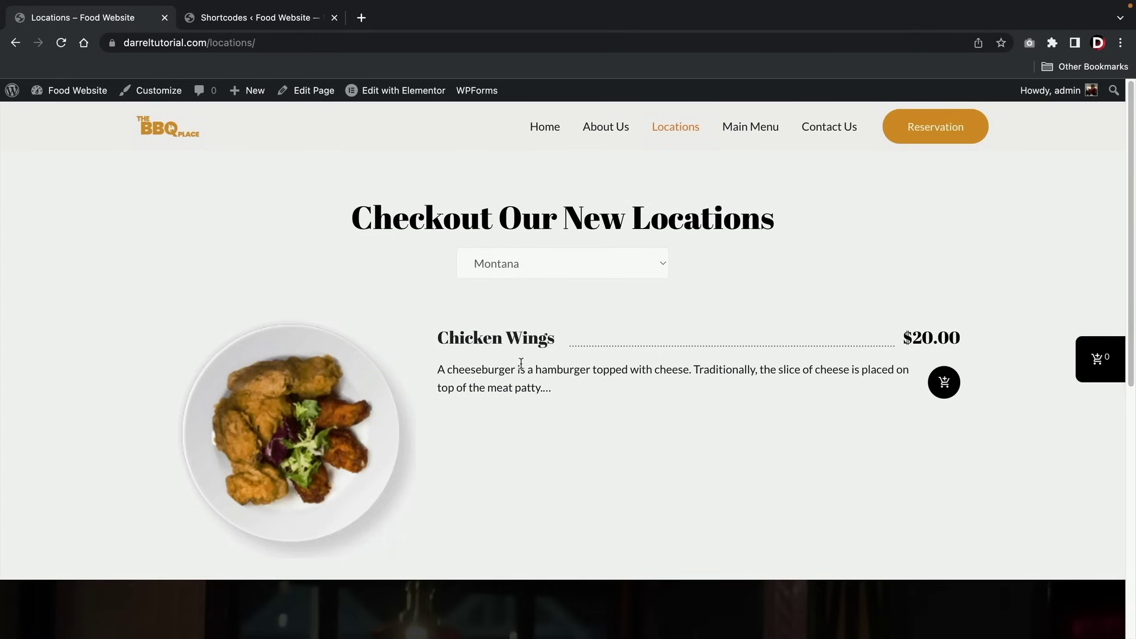
Turn off WPCafe's Allow Location delivery pop-up under Food Ordering and save the change.
mouse_move(71, 90)
click(75, 116)
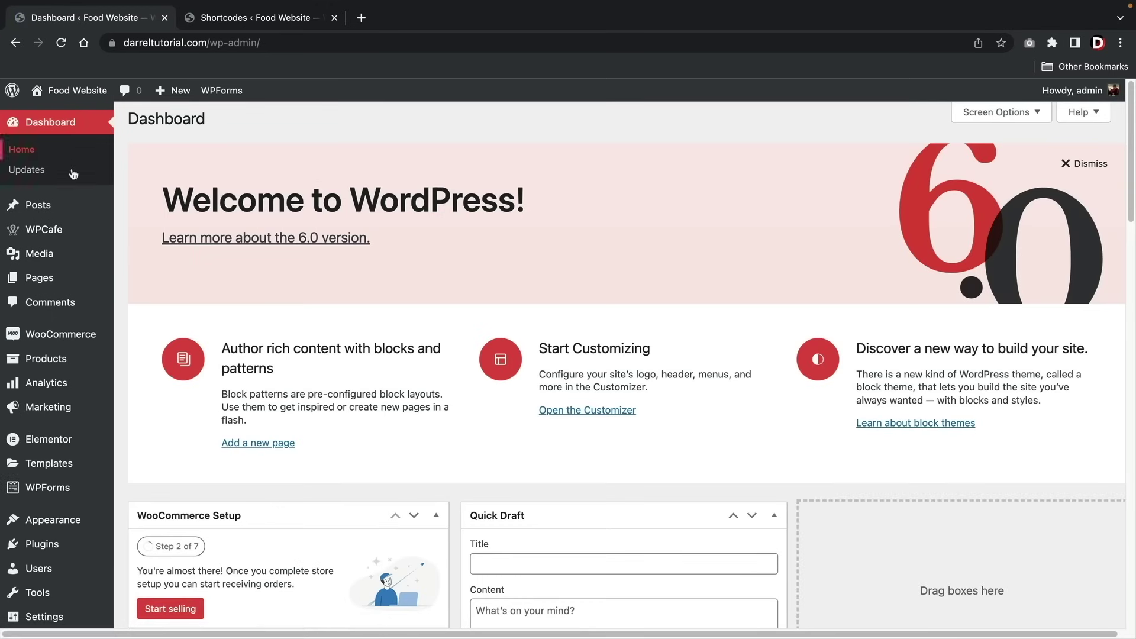
mouse_move(66, 227)
click(168, 253)
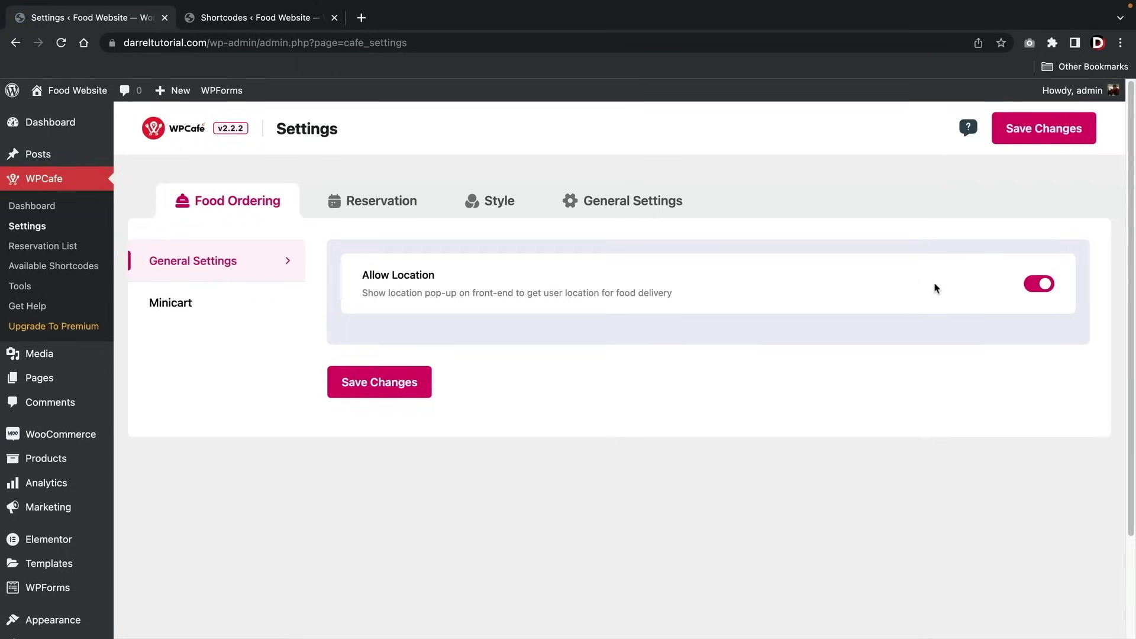
click(1033, 288)
click(365, 384)
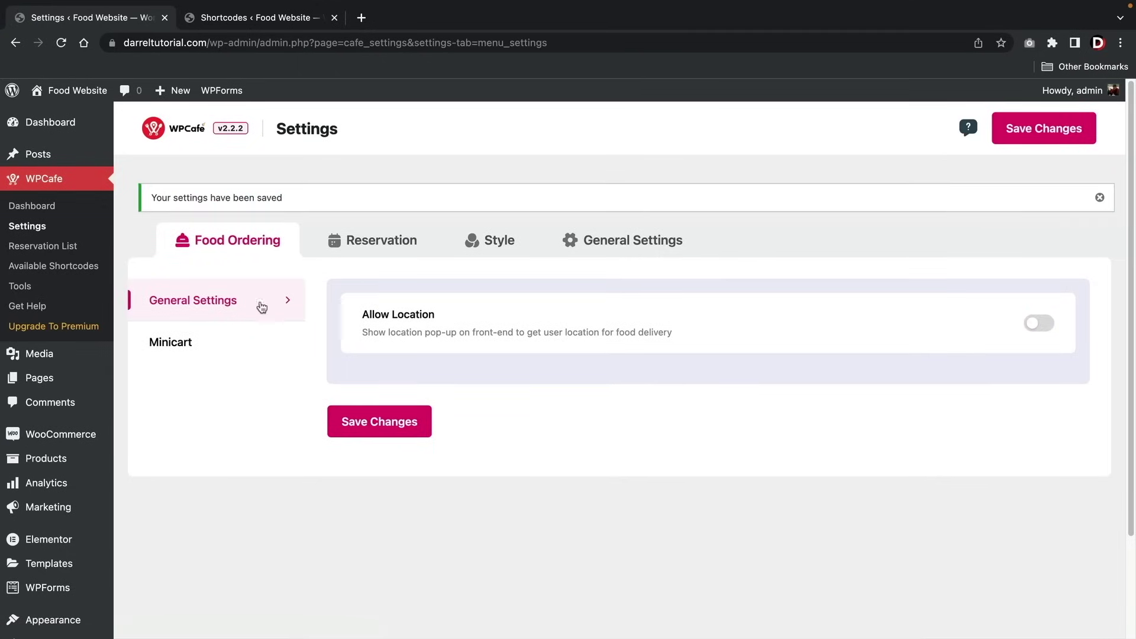
click(61, 273)
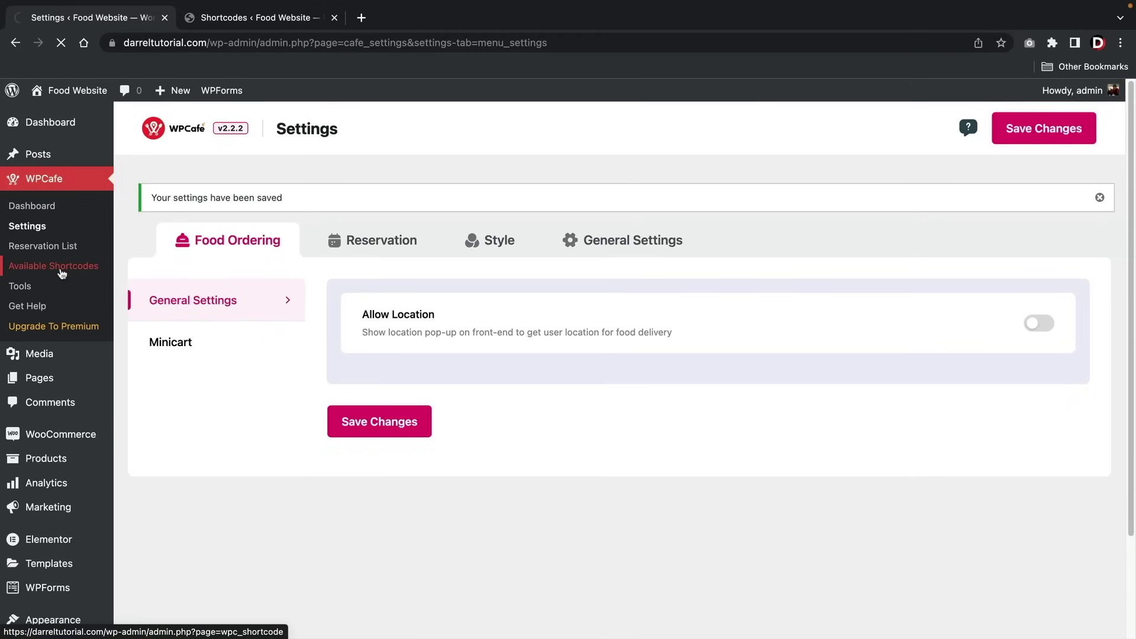
Open the Reservation Form shortcode generator and compare its Style 1 and Style 2 options.
click(368, 197)
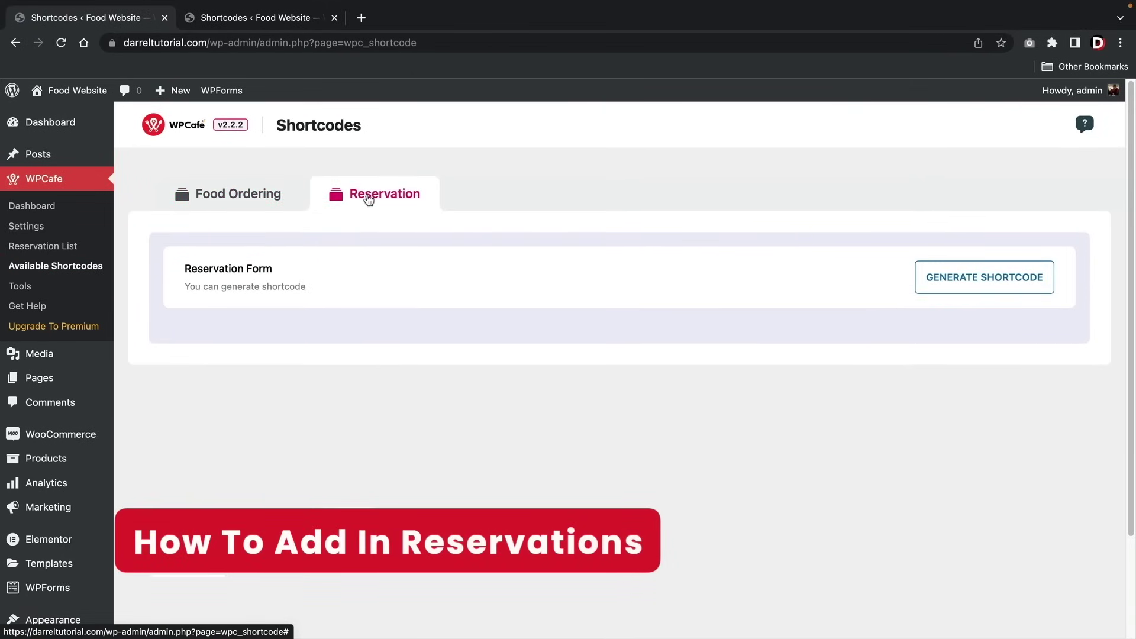
click(957, 276)
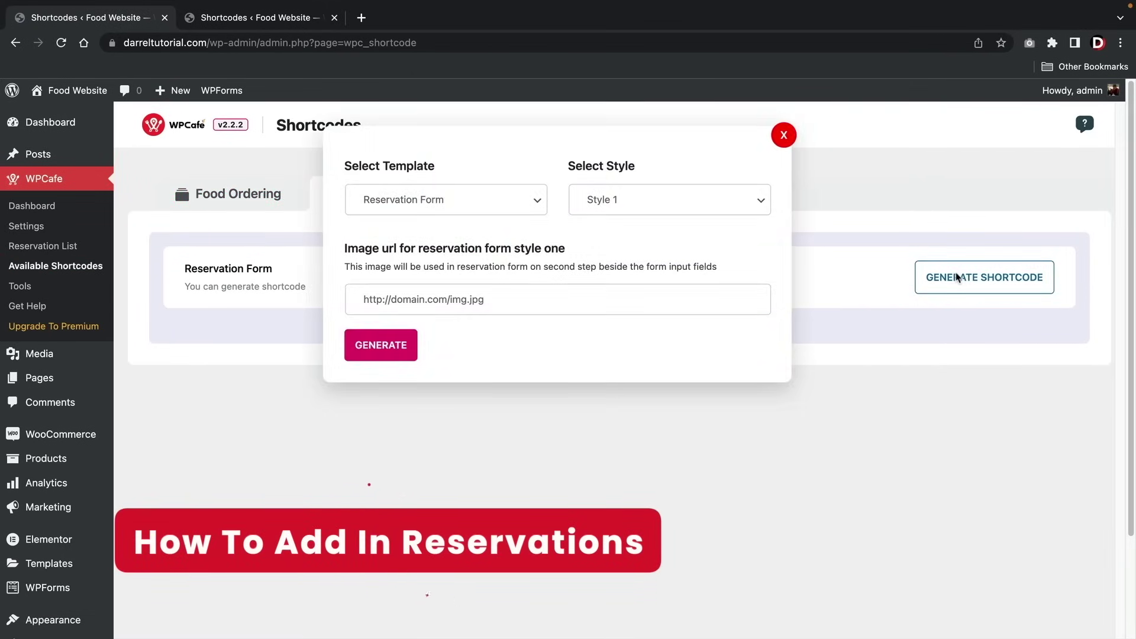
click(664, 210)
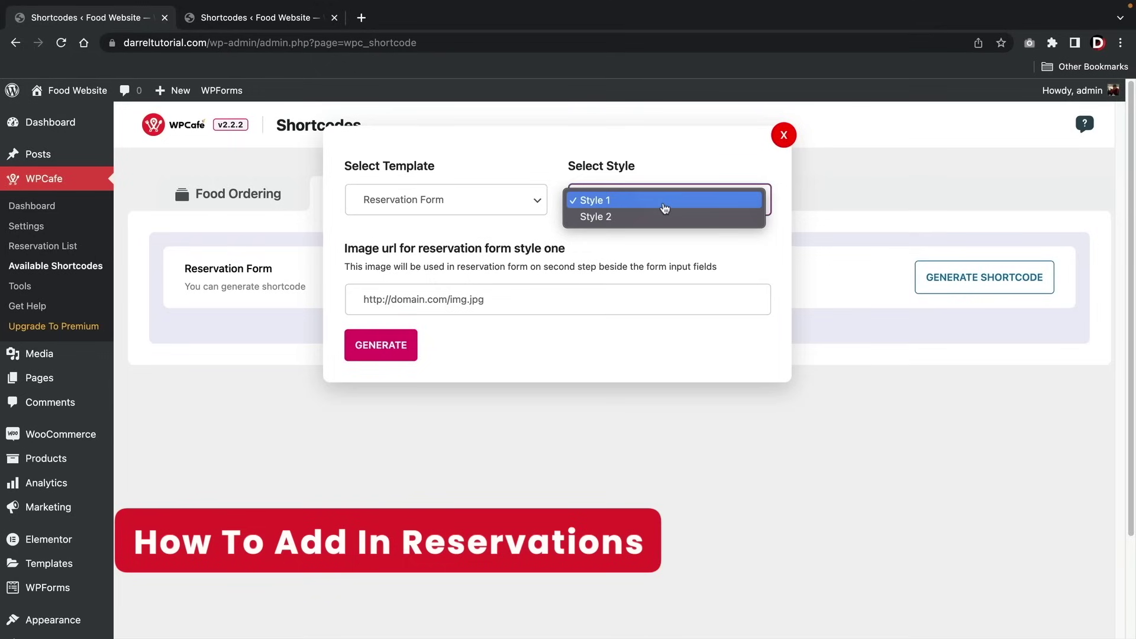
click(661, 217)
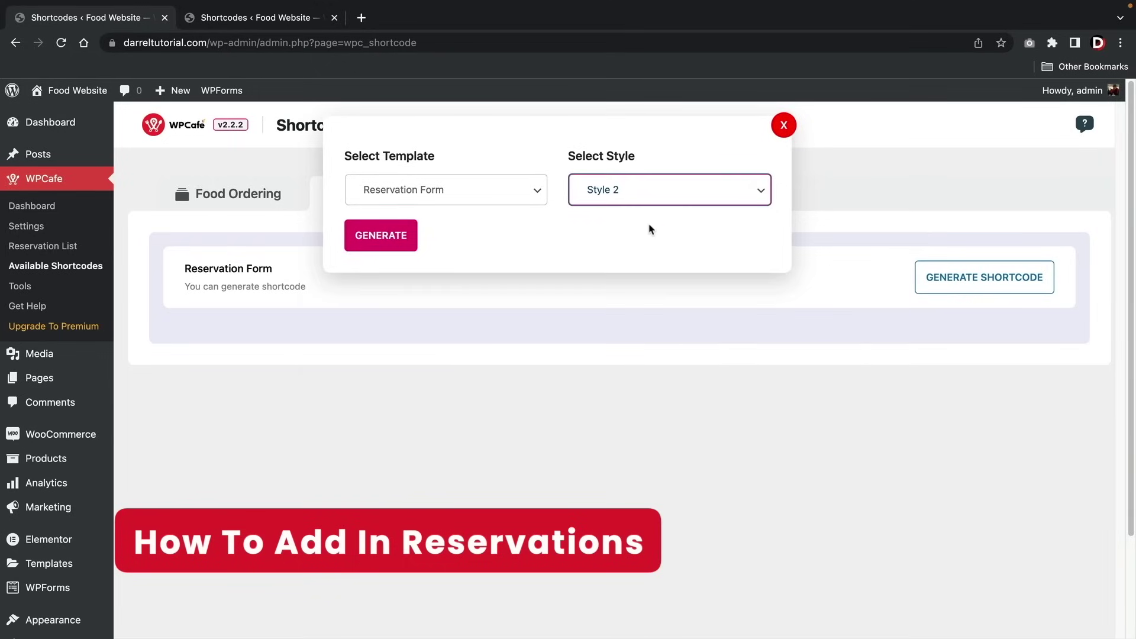
click(618, 198)
click(622, 177)
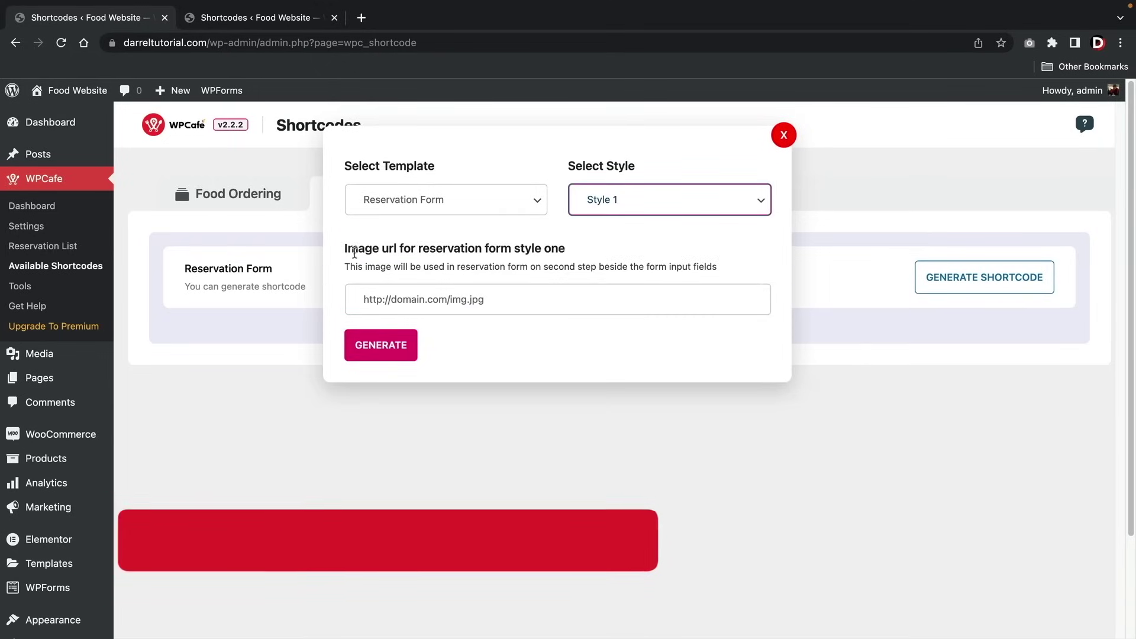
Settle on Style 2, generate and copy the shortcode, then visit the live site.
click(564, 245)
click(623, 211)
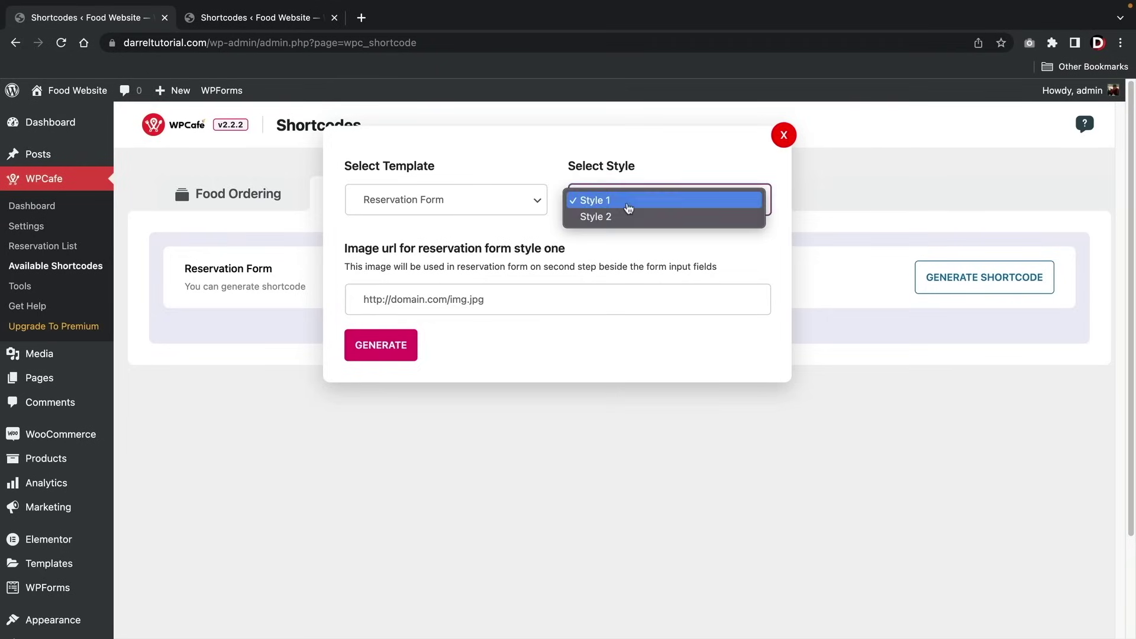
click(630, 218)
click(401, 243)
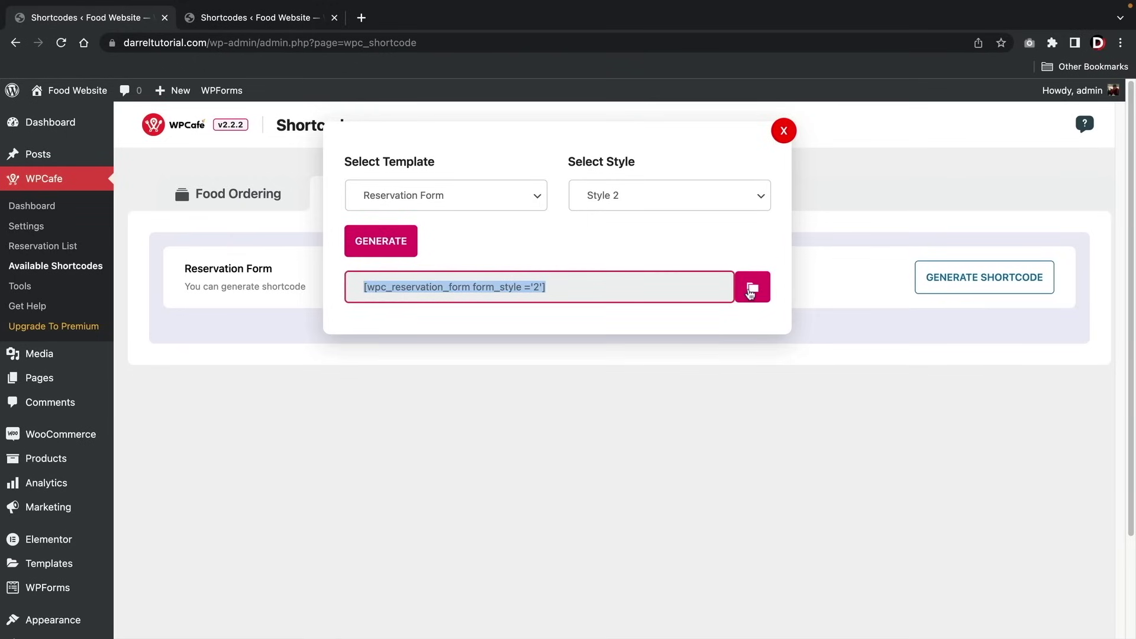
mouse_move(68, 92)
click(70, 116)
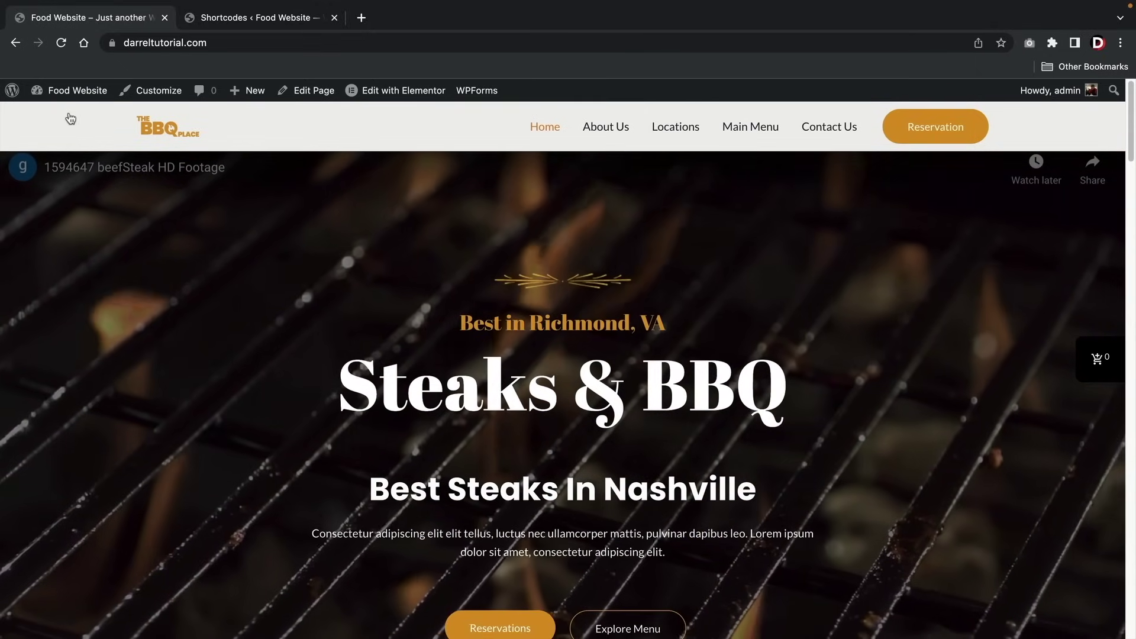
Scroll through the Steaks & BBQ homepage, then start a new page from the admin bar.
scroll(499, 271, down, 10)
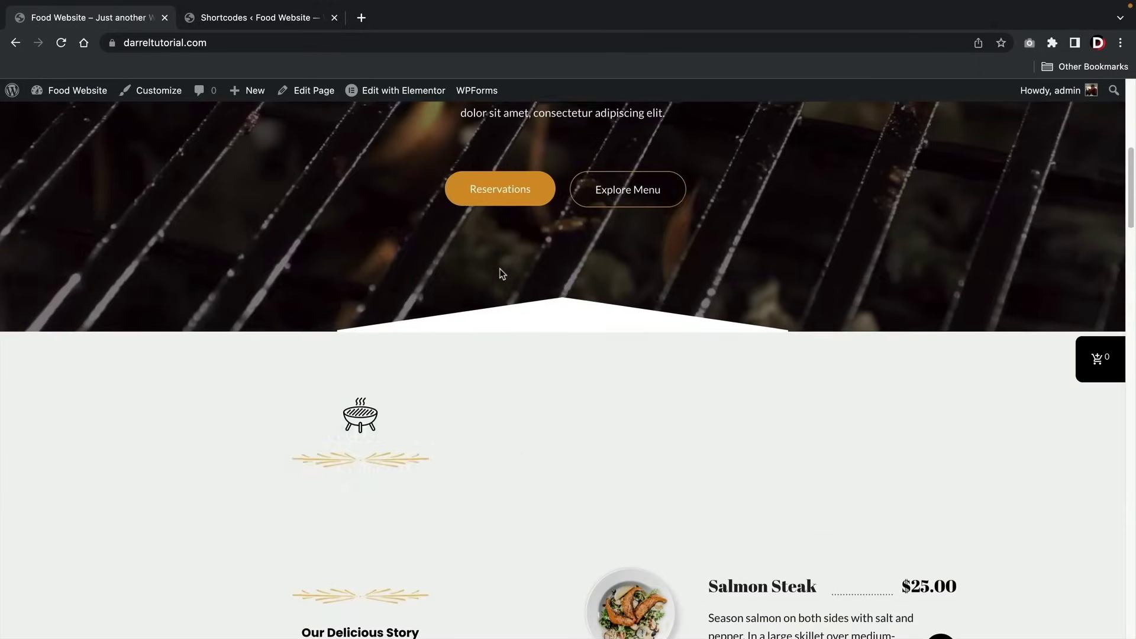
scroll(601, 393, down, 5)
scroll(601, 392, up, 15)
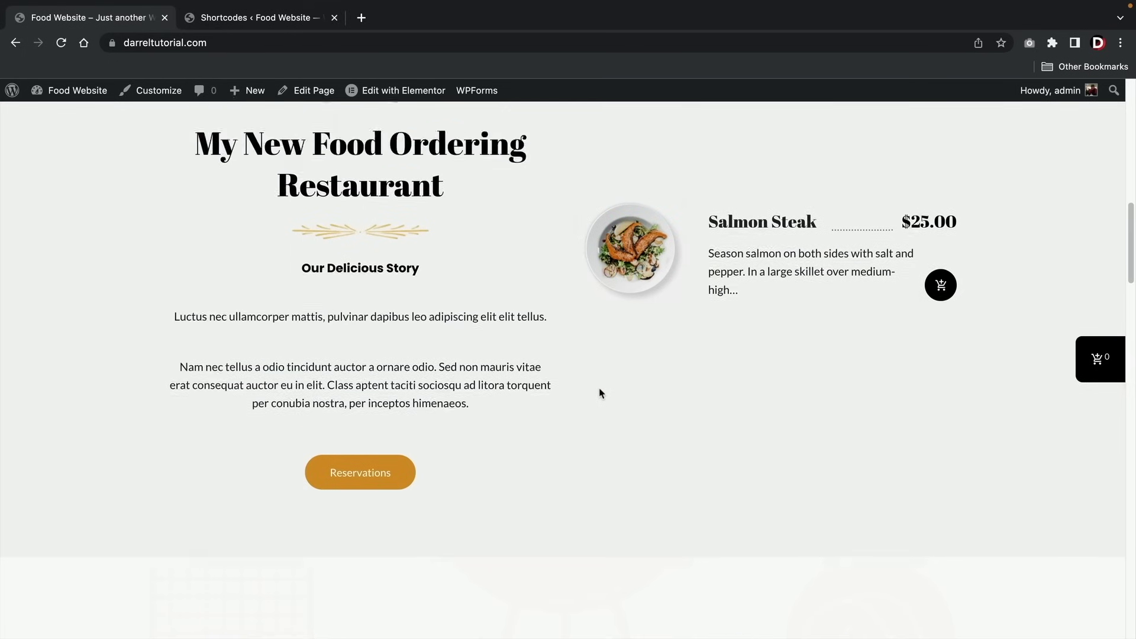
scroll(601, 393, up, 2)
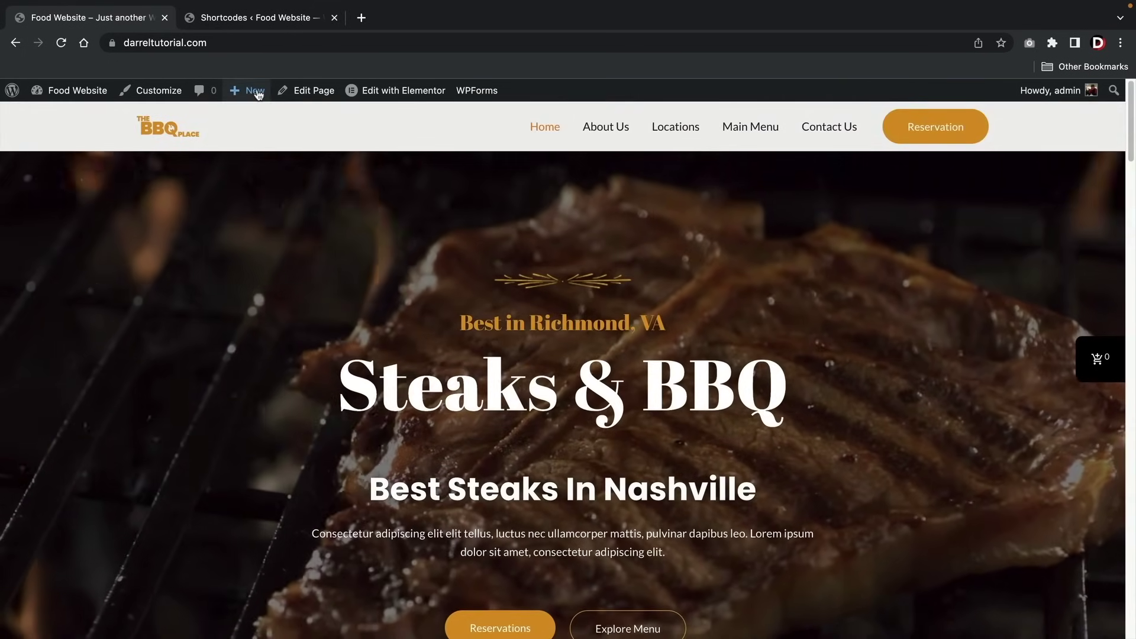
mouse_move(259, 94)
click(249, 155)
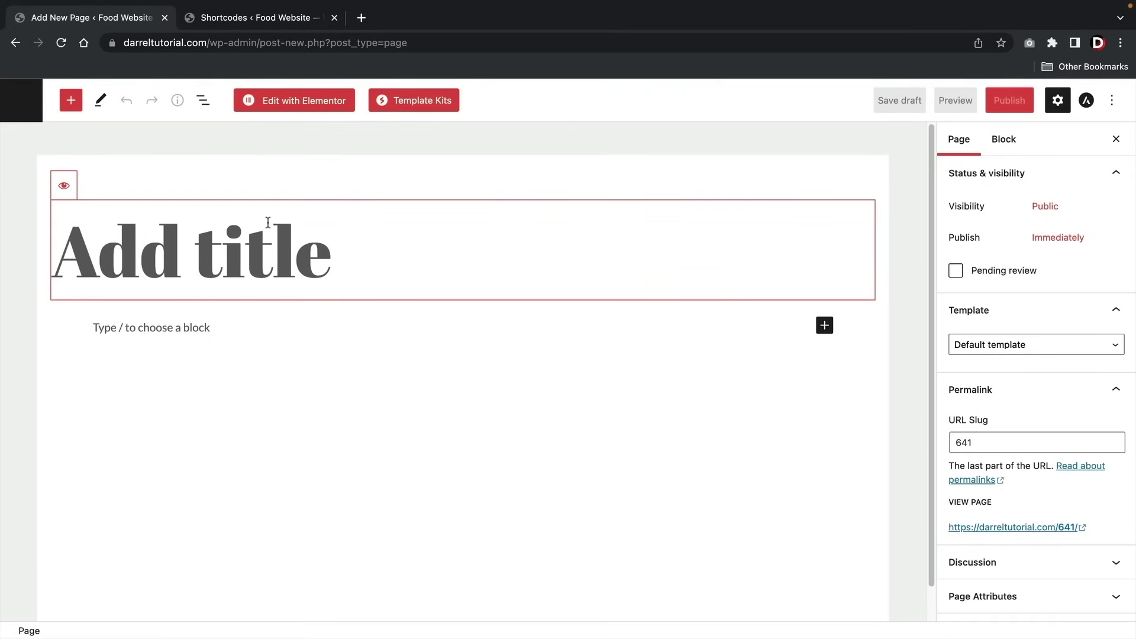
Title the new page 'Reservations' and paste the reservation form shortcode into its body.
text(Res)
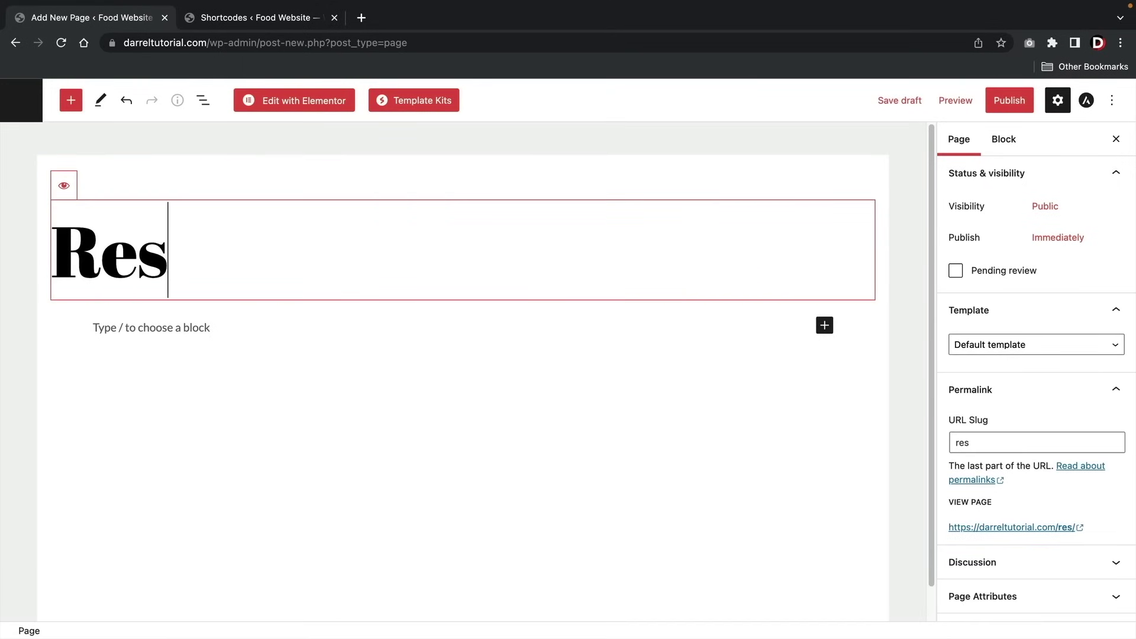
text(ervations)
click(183, 329)
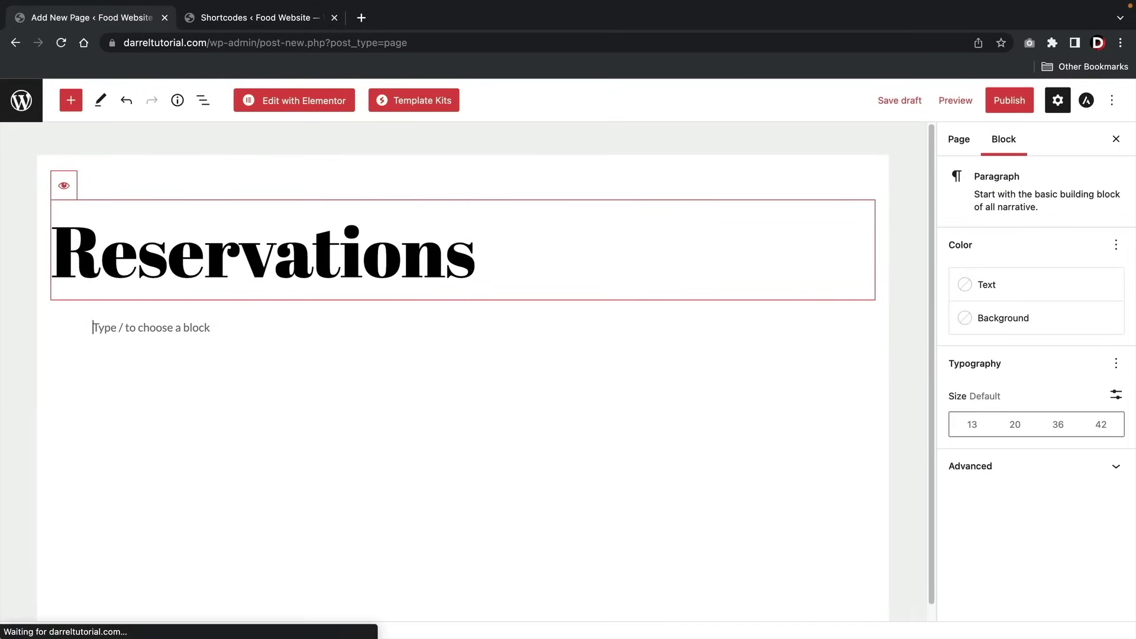
right_click(183, 329)
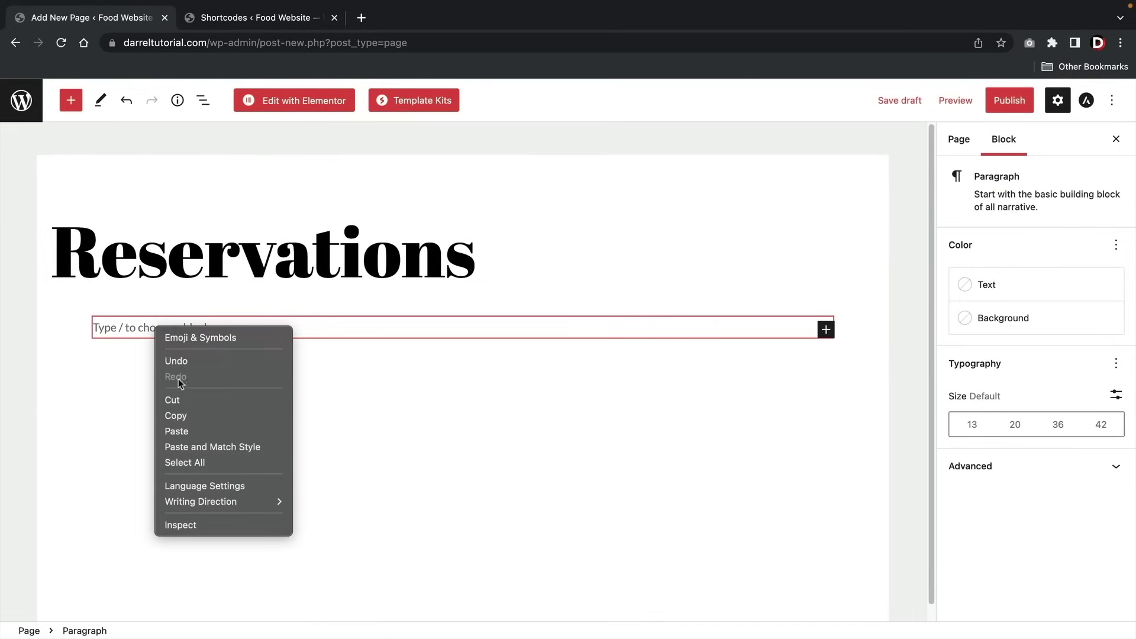
click(193, 428)
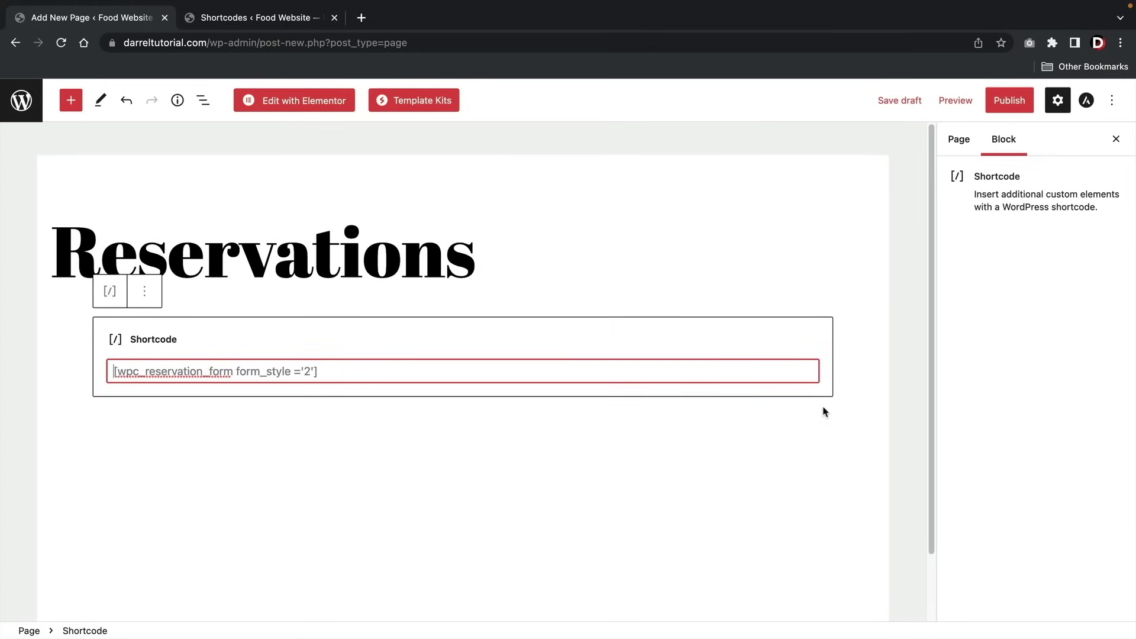
Apply the Elementor Full Width template, publish the Reservations page and view it live.
click(961, 140)
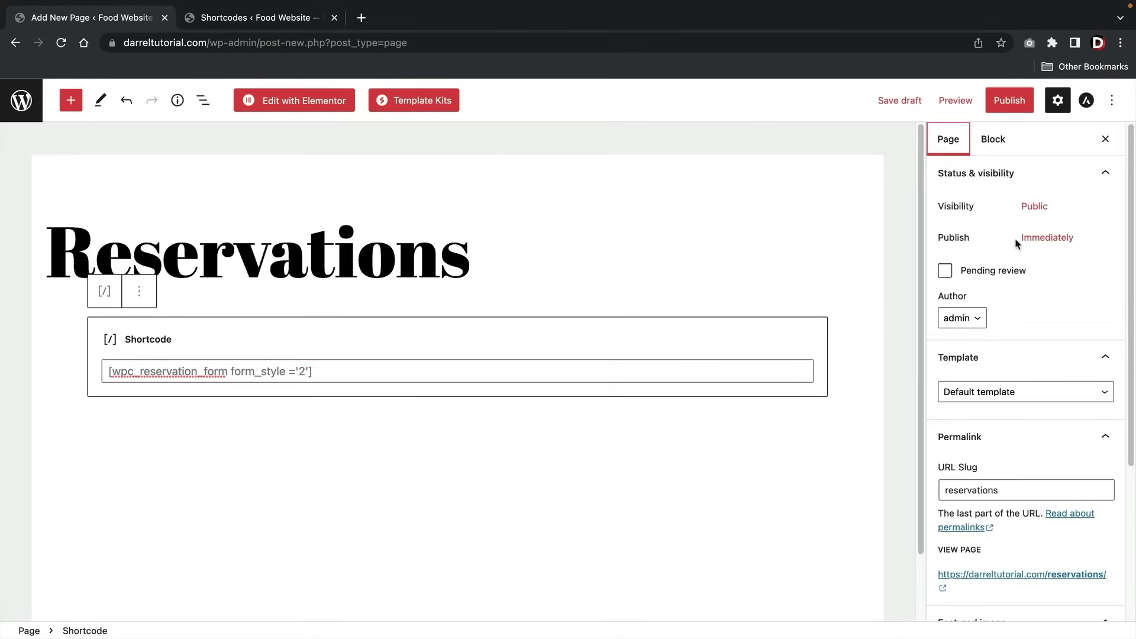
scroll(998, 364, down, 1)
click(999, 367)
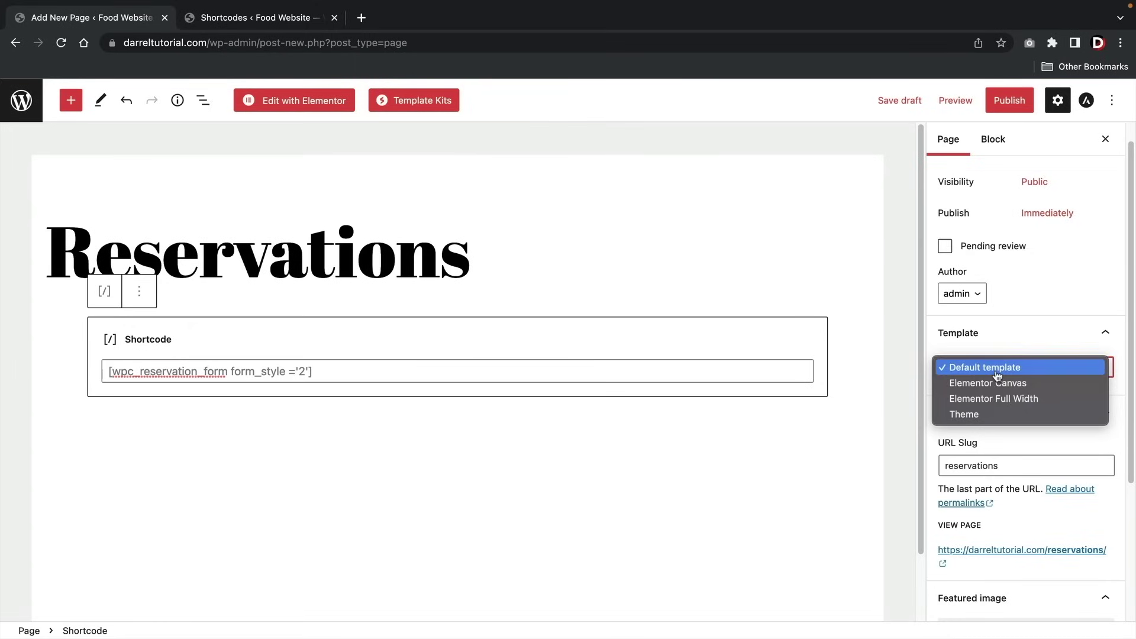
click(997, 400)
click(1009, 100)
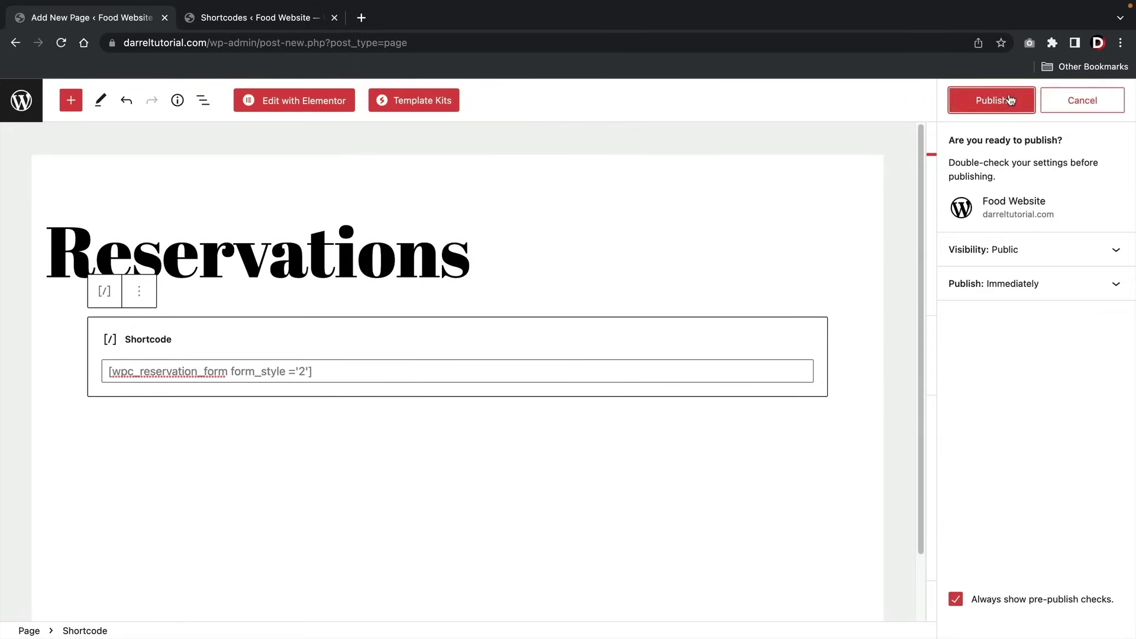
click(1010, 100)
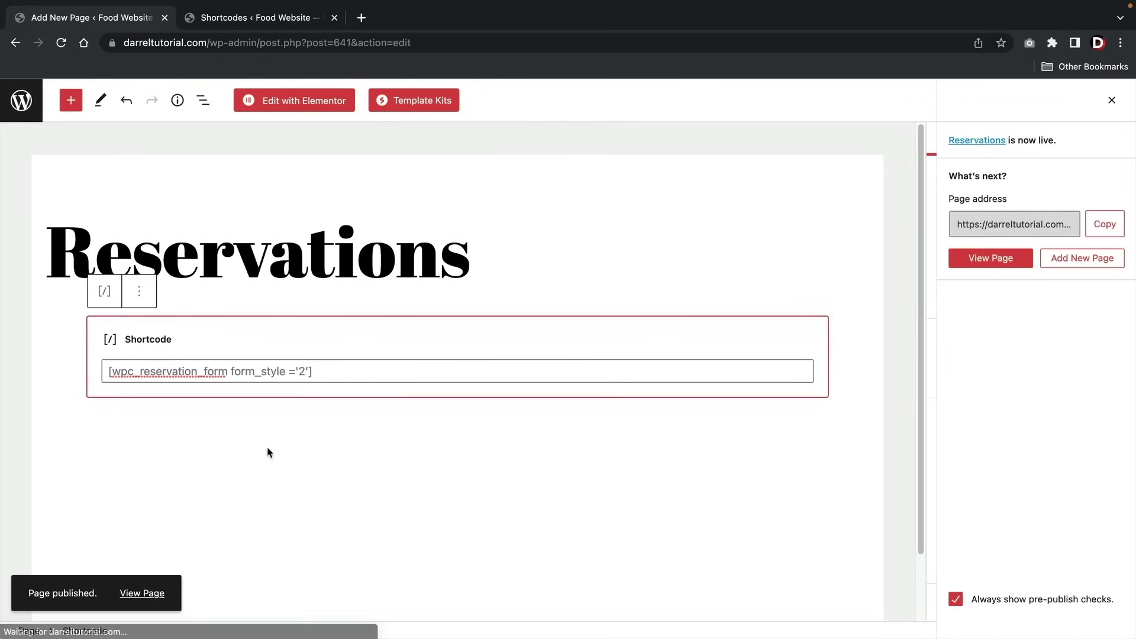
click(155, 601)
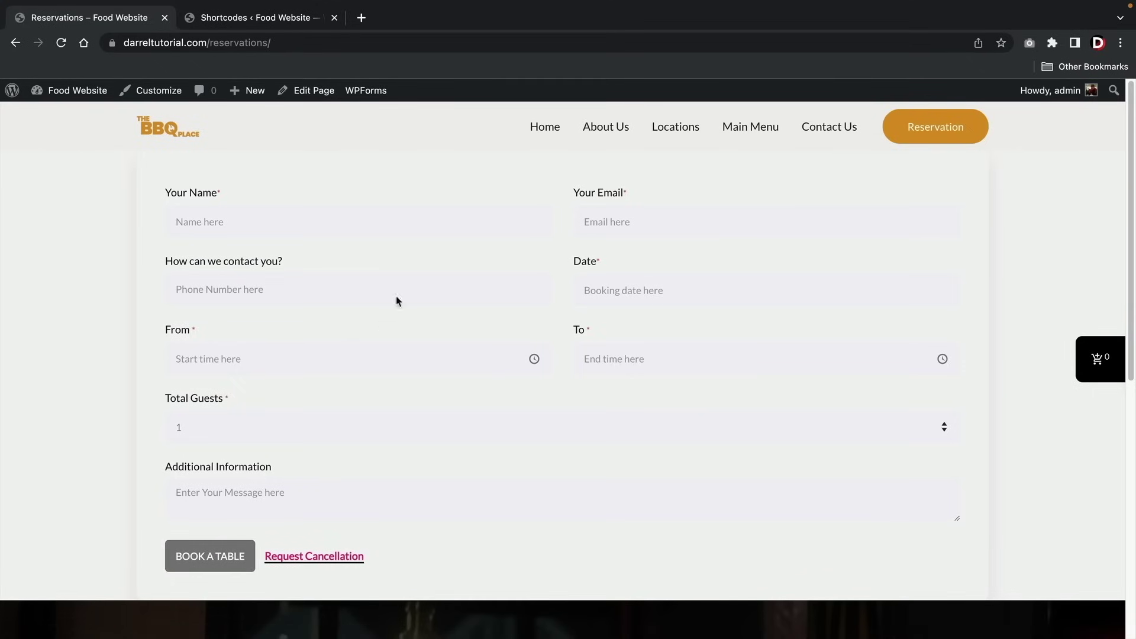
Scroll over the live Reservations booking form, then open the page in Elementor's editor.
scroll(314, 394, down, 5)
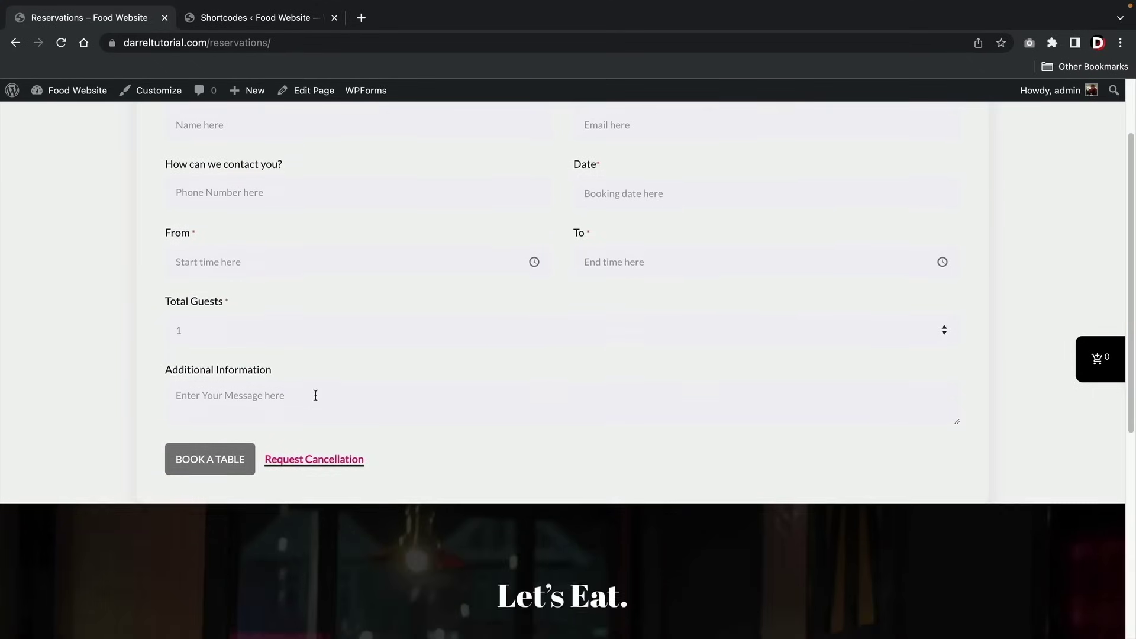
scroll(318, 400, up, 5)
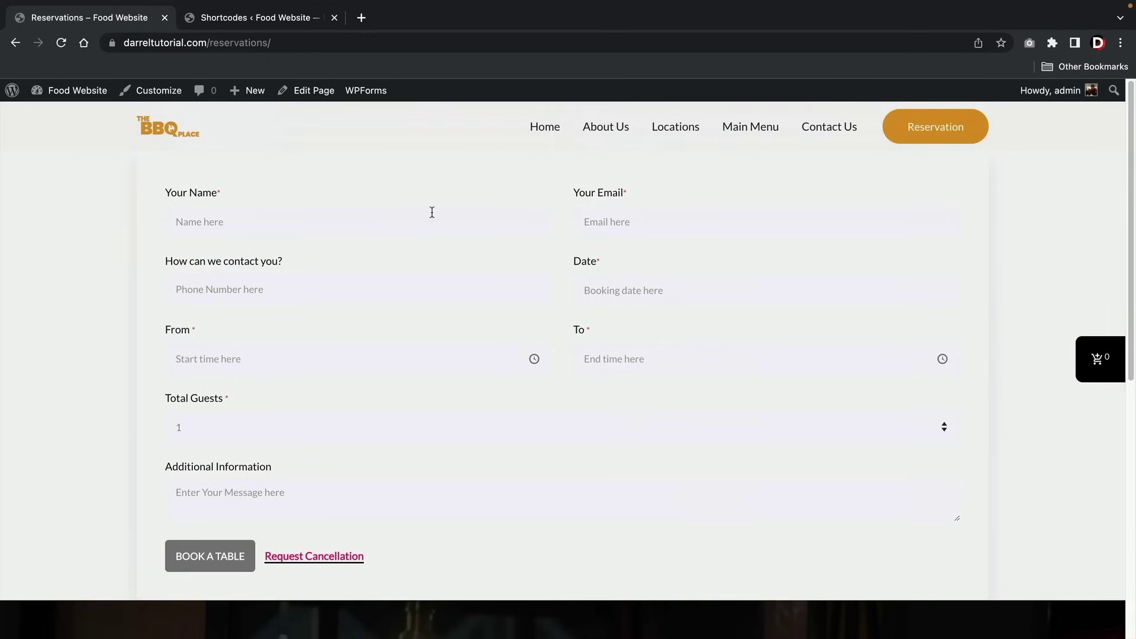
click(310, 94)
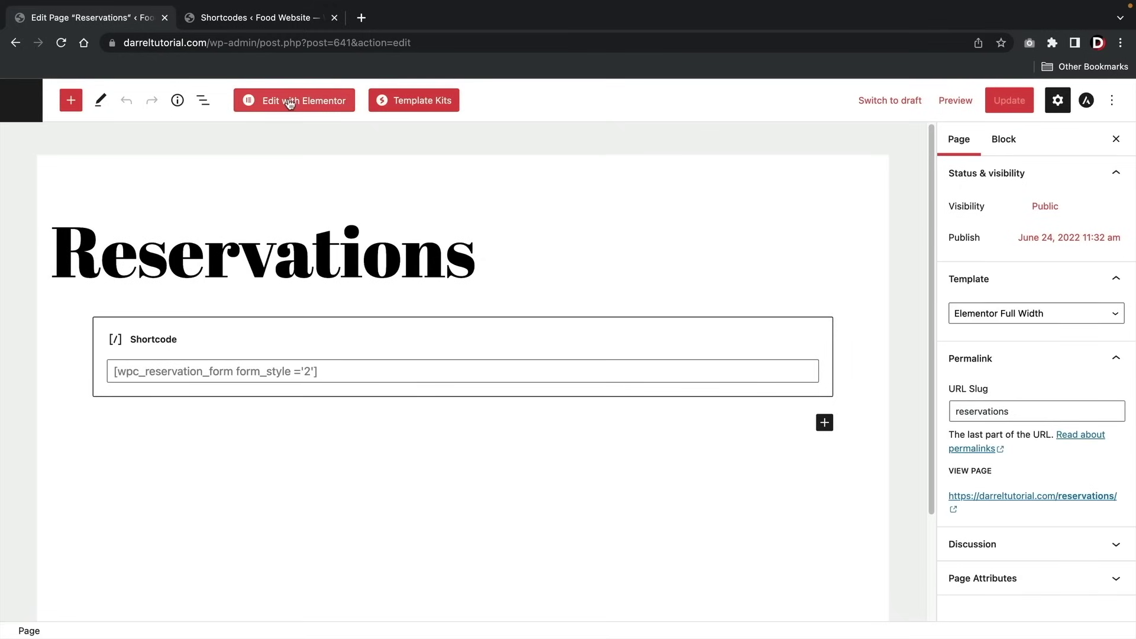
click(289, 102)
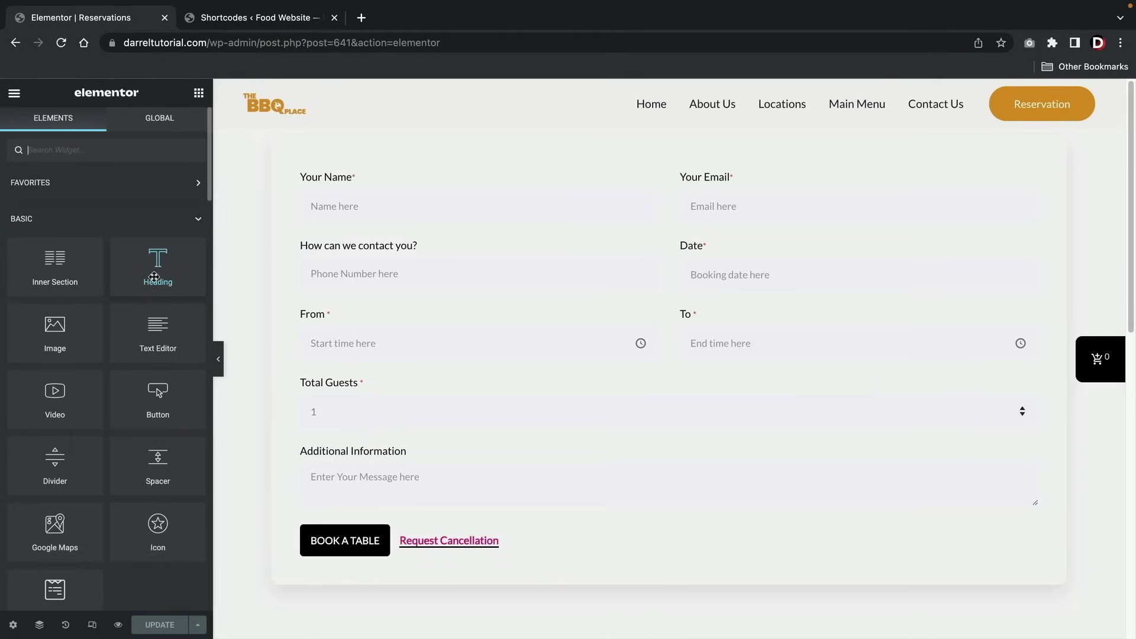
Add a Heading widget above the form reading 'Reservations' and centre it.
drag(156, 275, 470, 151)
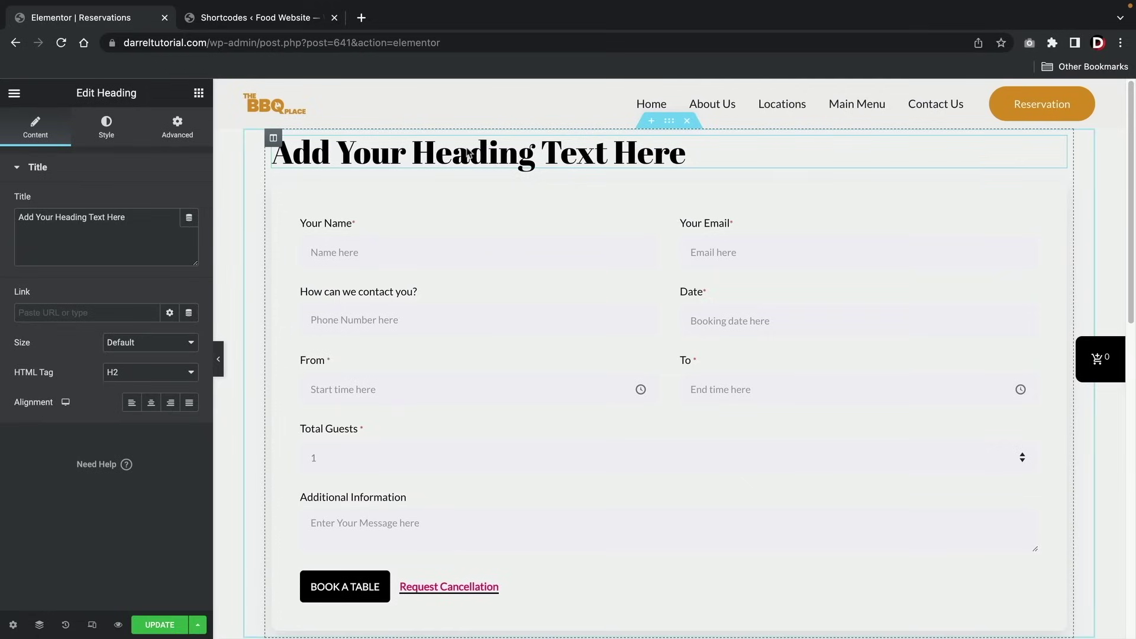
triple_click(108, 218)
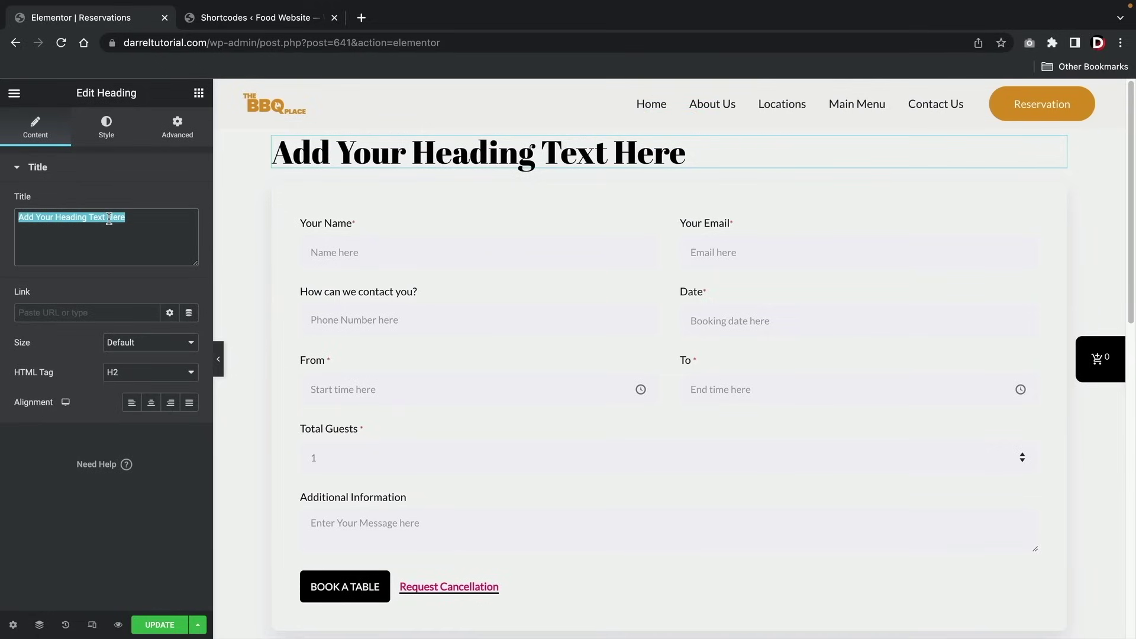
text(Reservations)
click(151, 402)
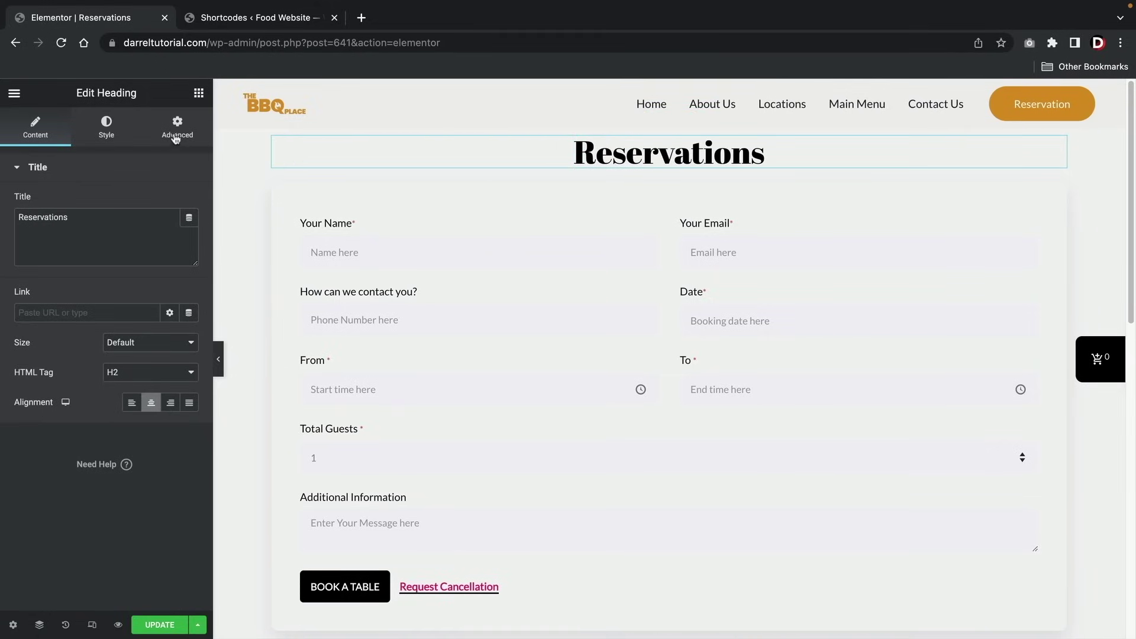
Give the heading 50 px top padding and update the page.
click(176, 137)
click(179, 274)
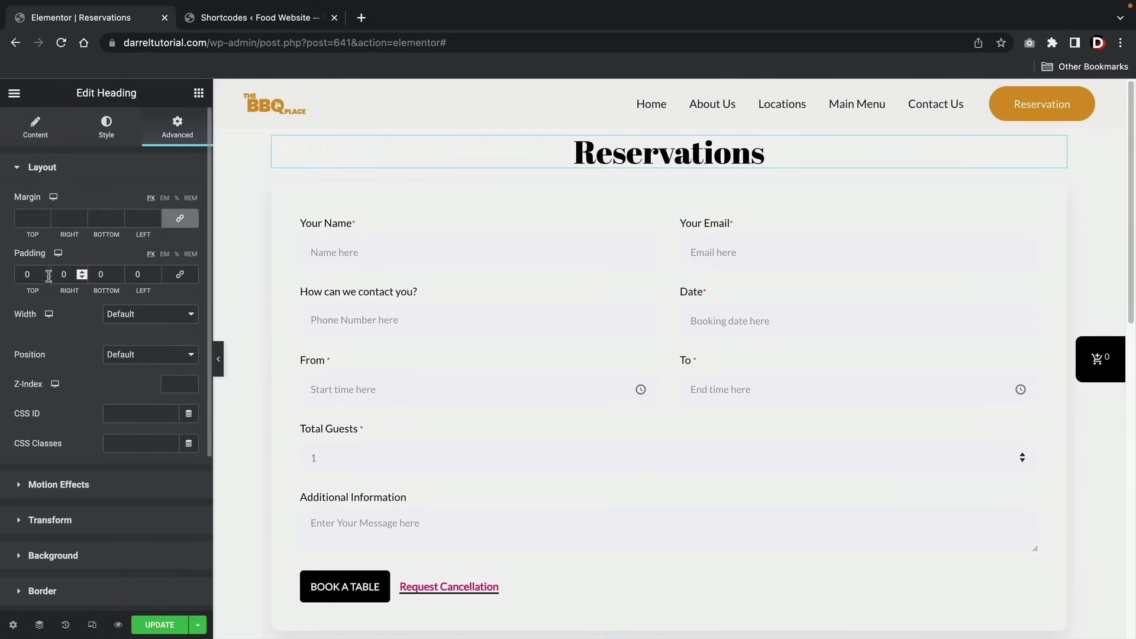
drag(35, 274, 2, 277)
text(50)
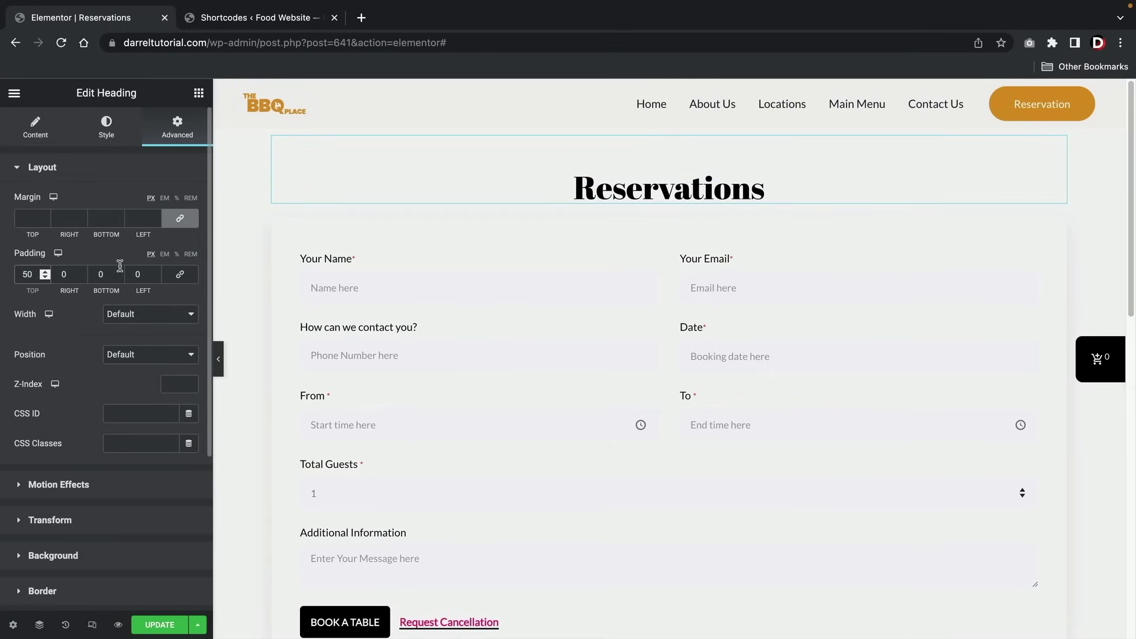
scroll(452, 310, down, 3)
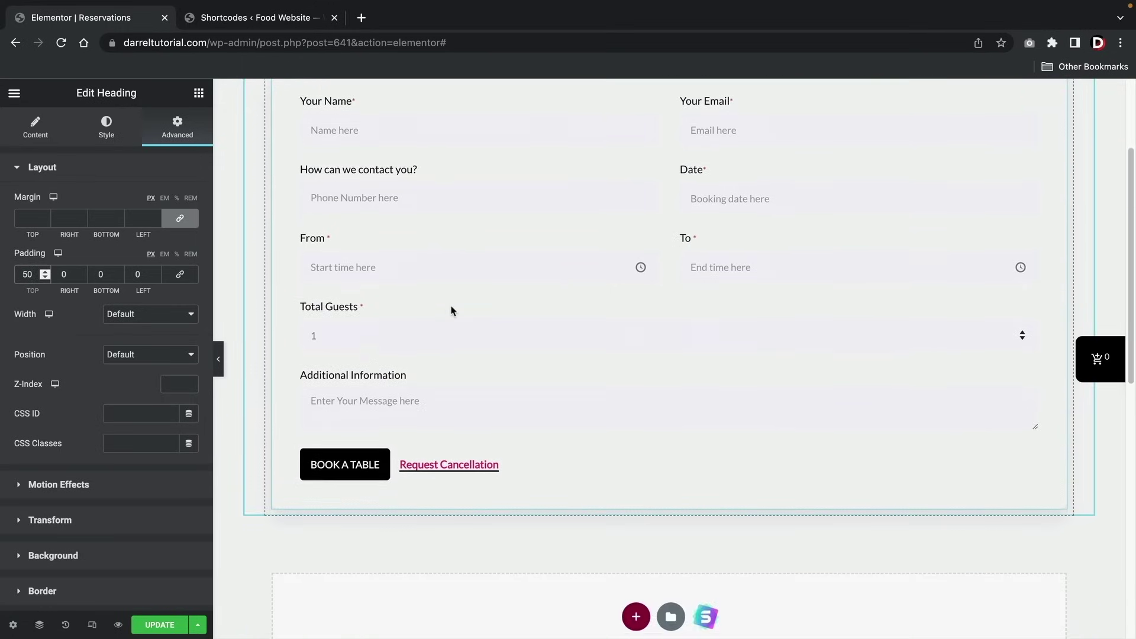
scroll(452, 309, up, 3)
click(151, 625)
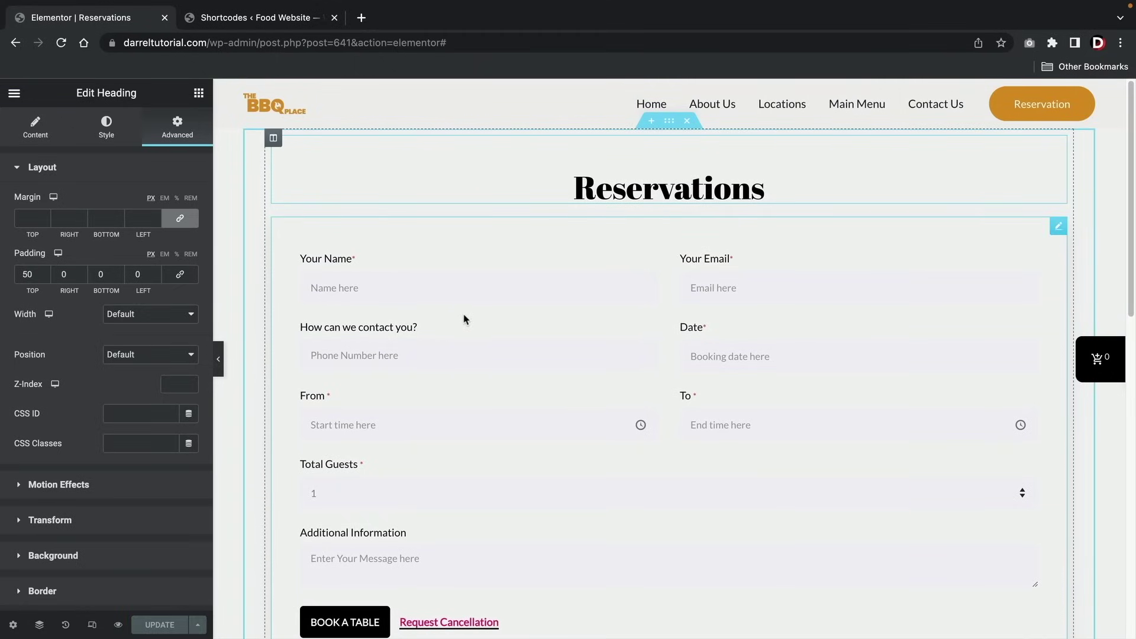
click(794, 272)
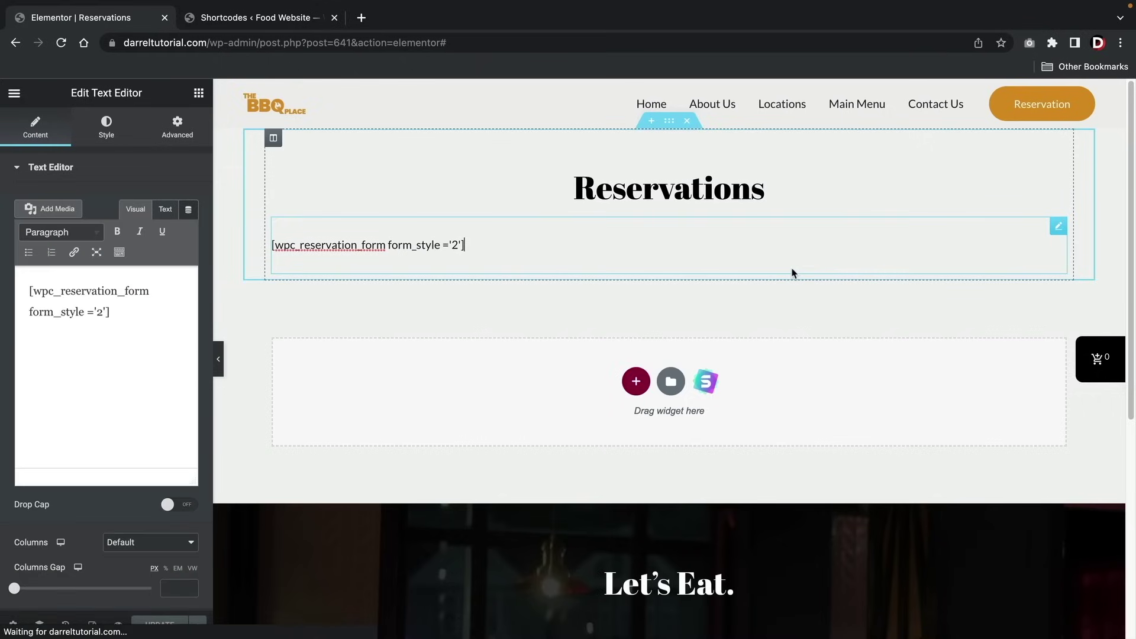
Open the reservation form widget's typography styling and try the Aleo font family.
click(1058, 234)
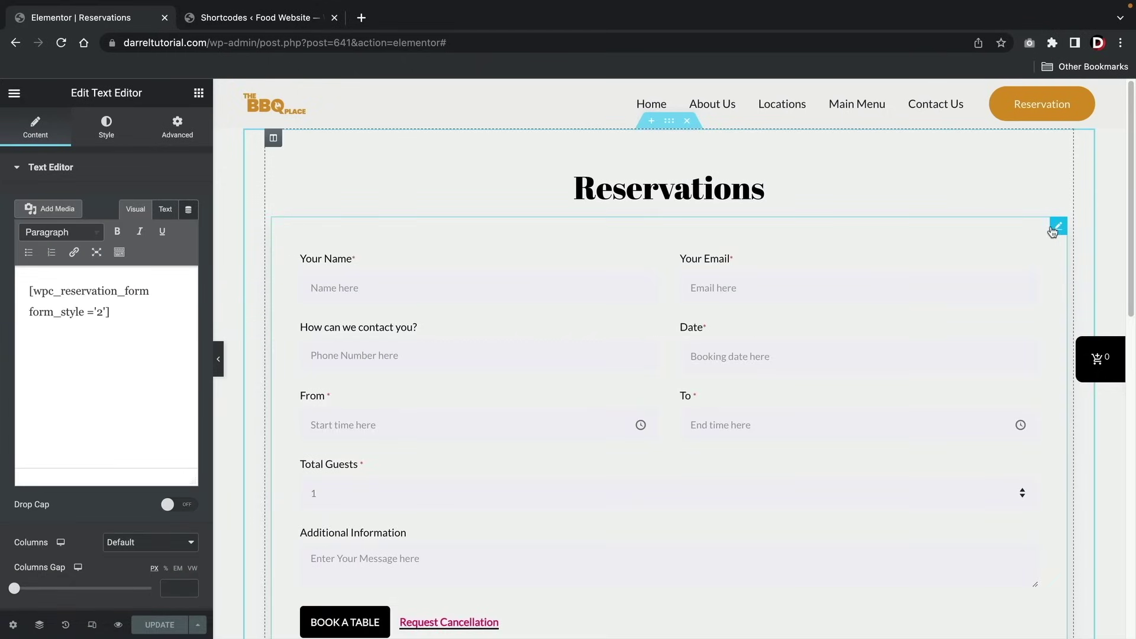
click(110, 130)
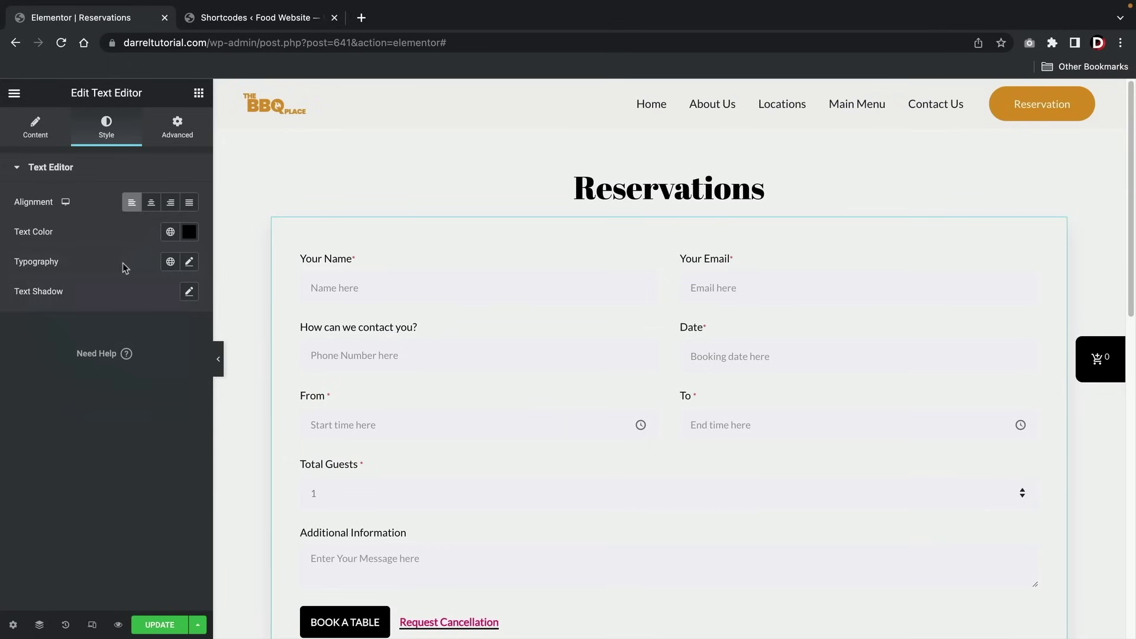
click(188, 262)
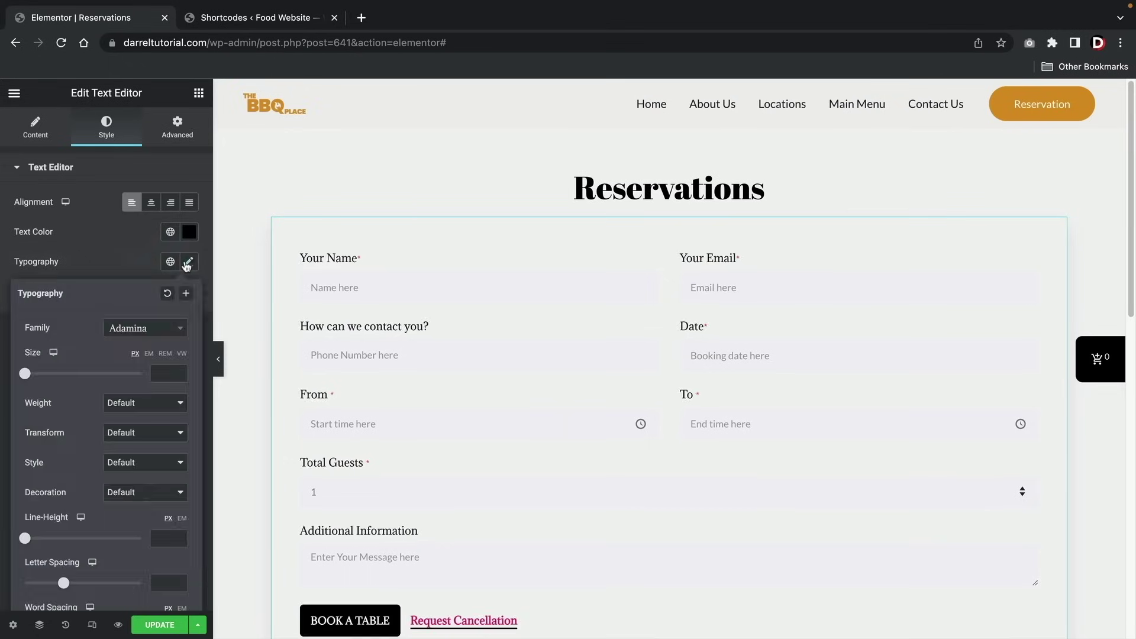
scroll(110, 303, down, 1)
click(143, 291)
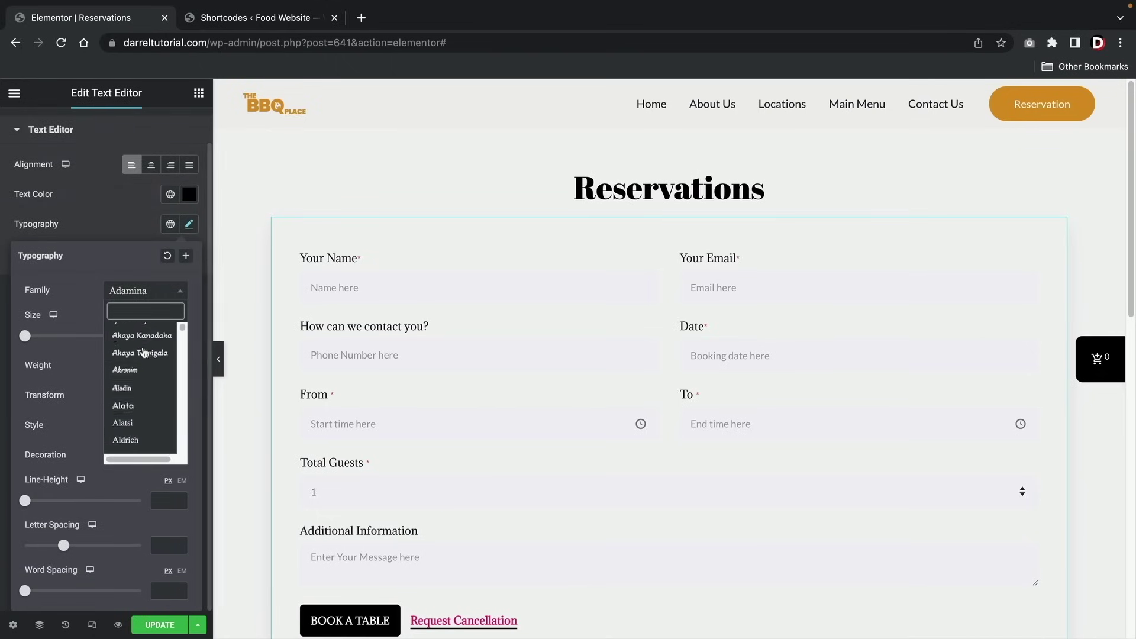
scroll(142, 367, down, 3)
click(142, 383)
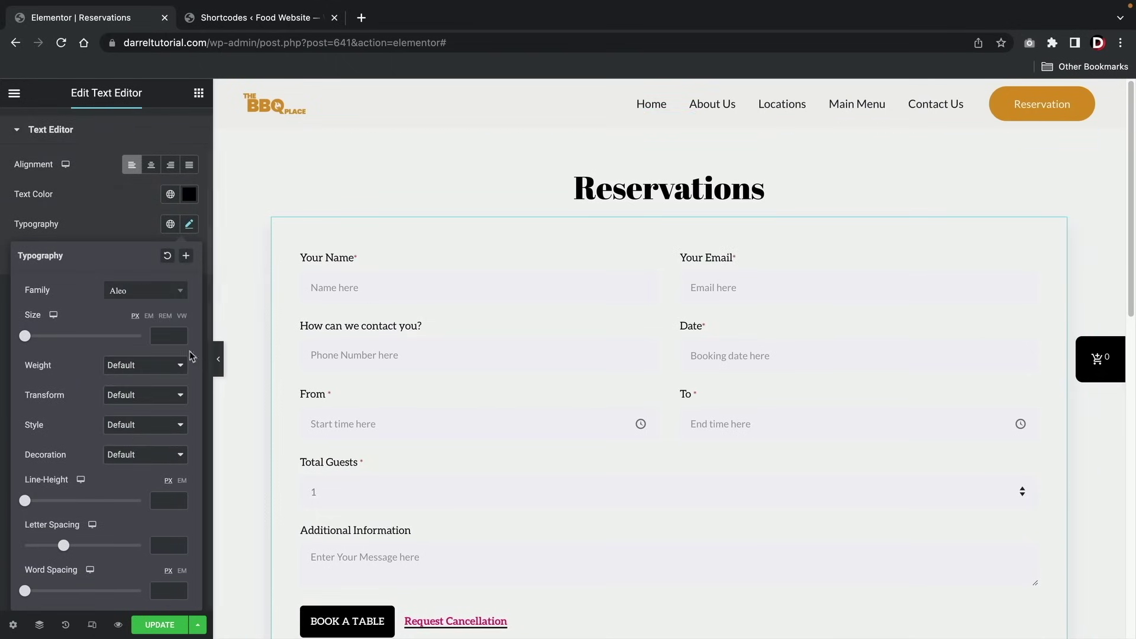
Try Arbutus Slab and Asset, settle on Arsenal, and enlarge the form text size.
click(148, 291)
click(155, 395)
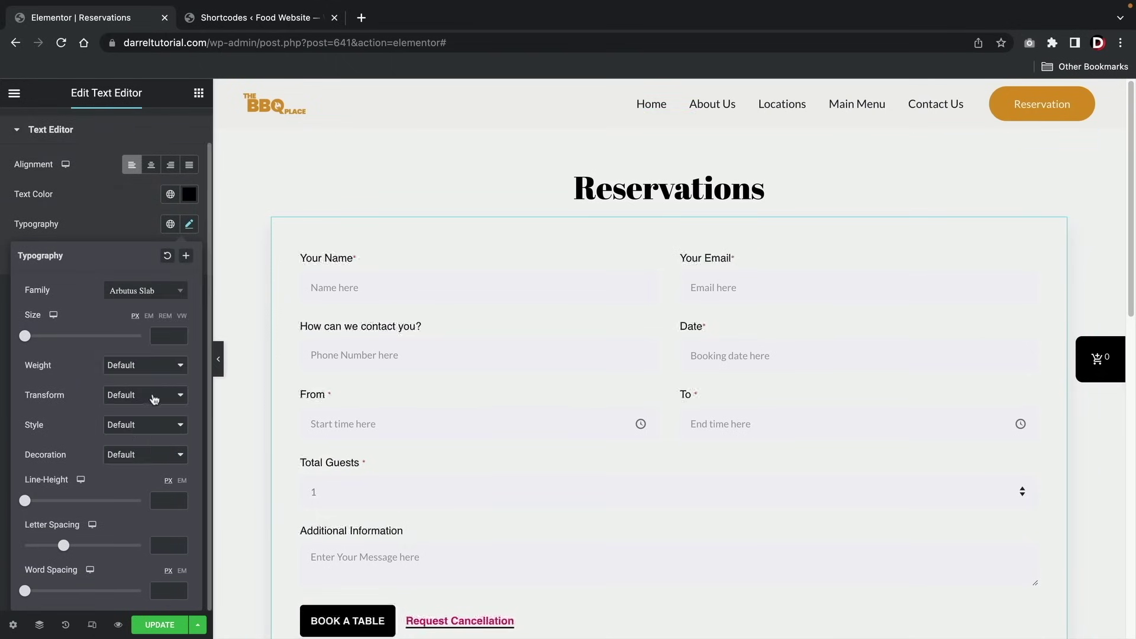
click(157, 298)
scroll(156, 406, down, 3)
click(155, 408)
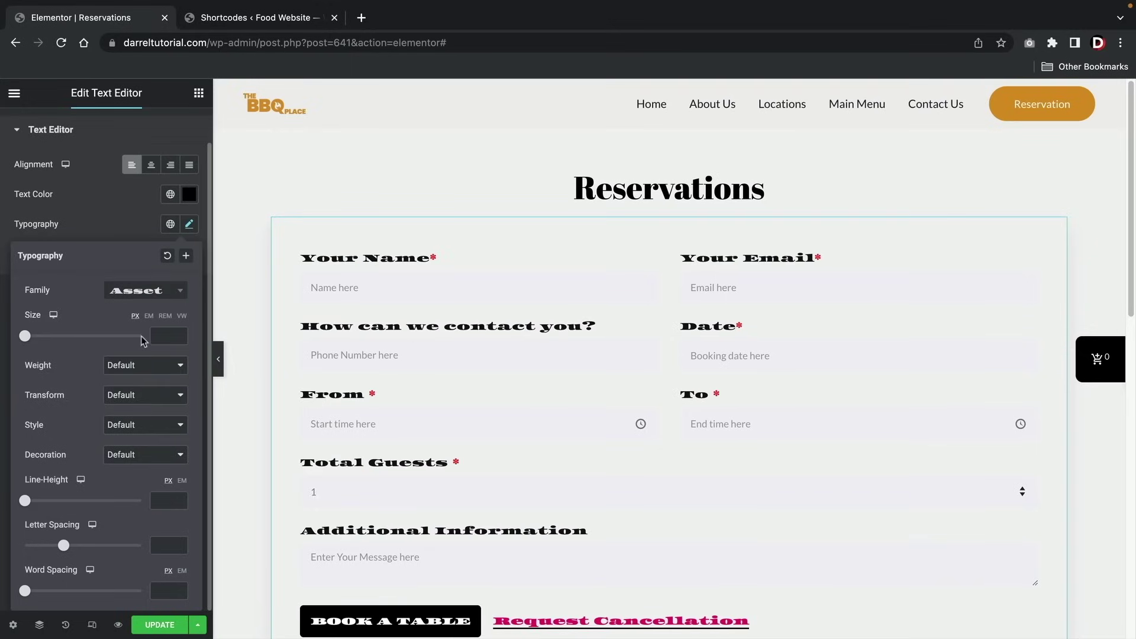
click(150, 290)
scroll(142, 372, up, 2)
click(144, 371)
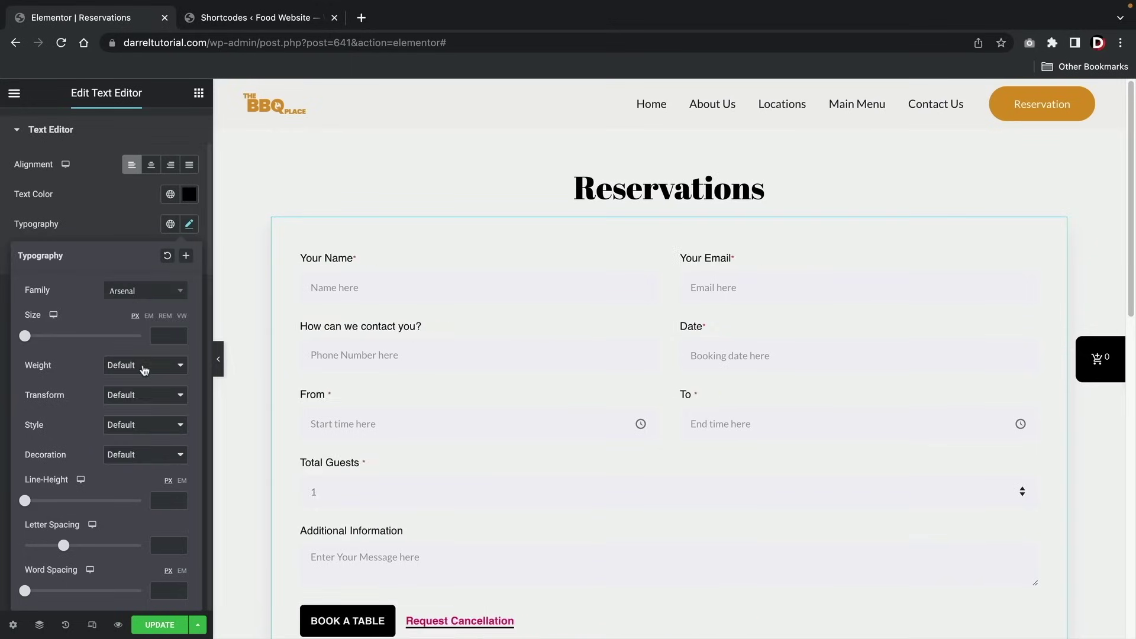
drag(25, 336, 35, 343)
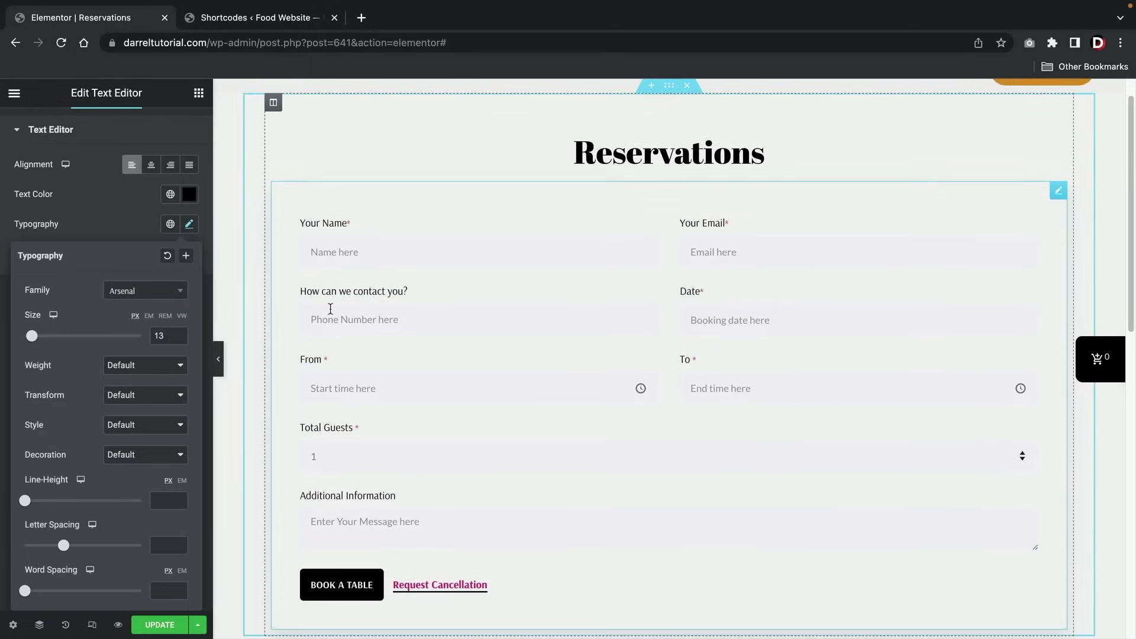
click(188, 228)
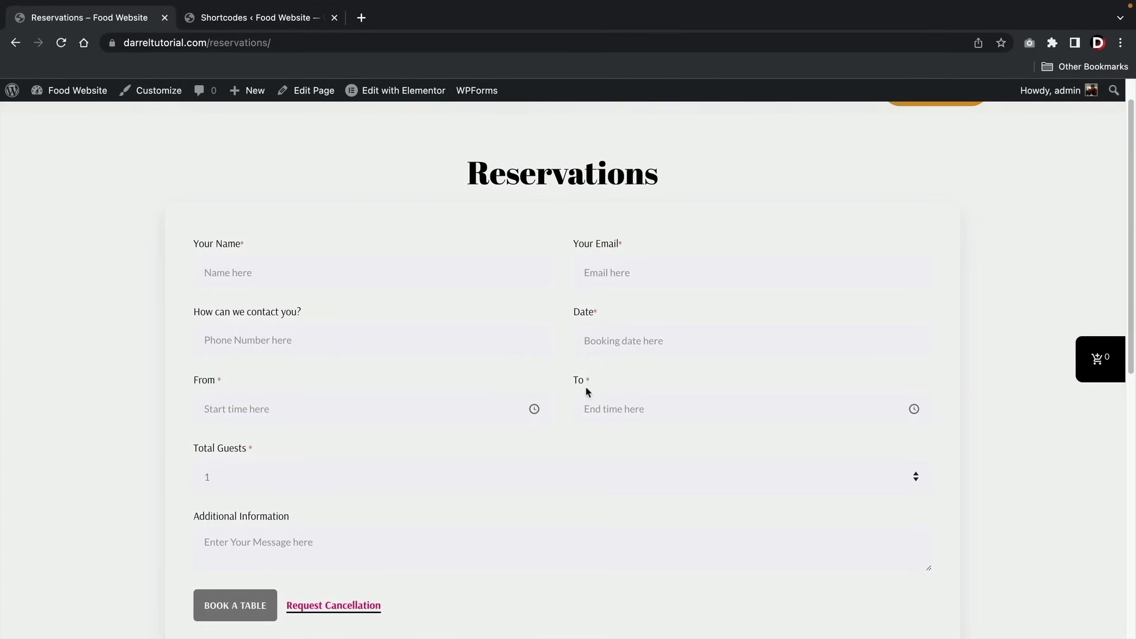
Pick the 25th as a test booking date, triggering the 'No schedule is set from admin' notice, then return to the Dashboard.
click(642, 351)
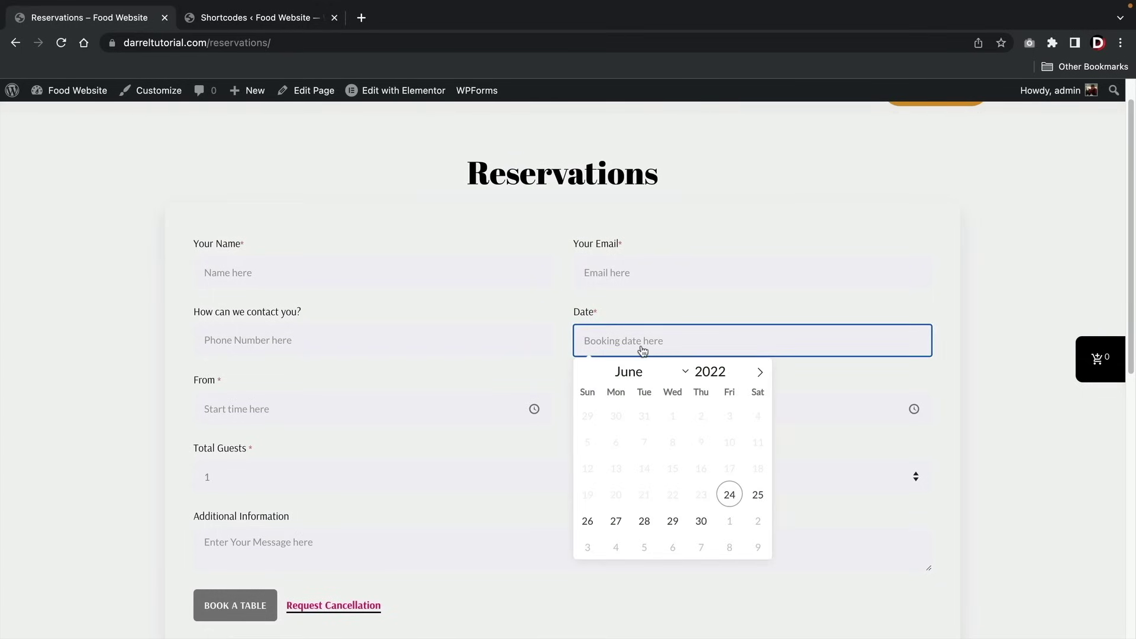
click(757, 494)
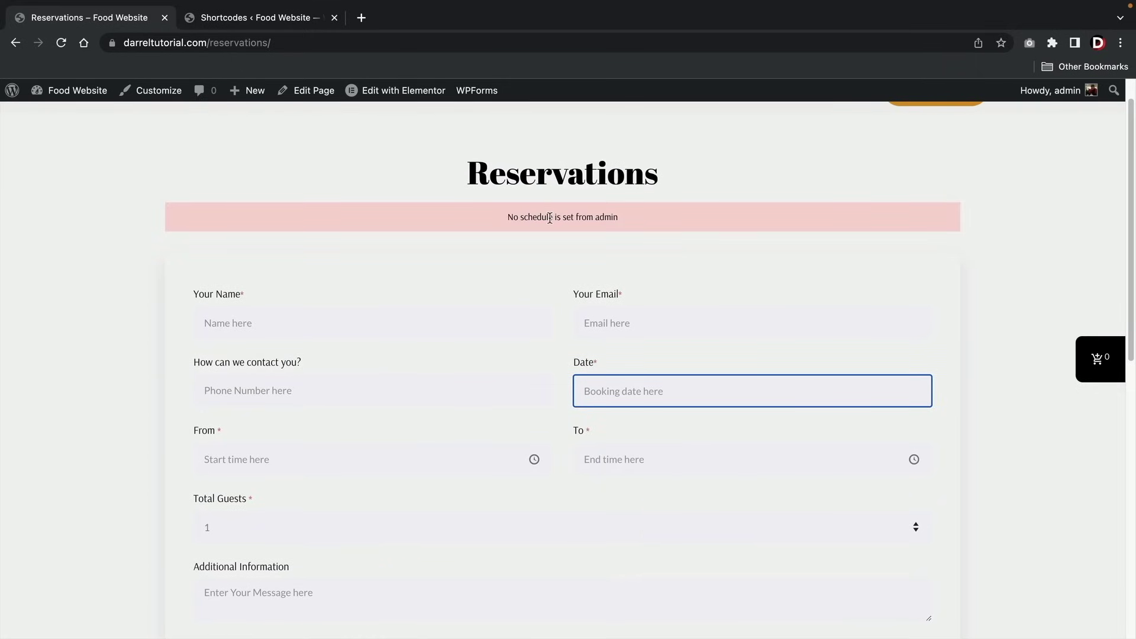
mouse_move(97, 93)
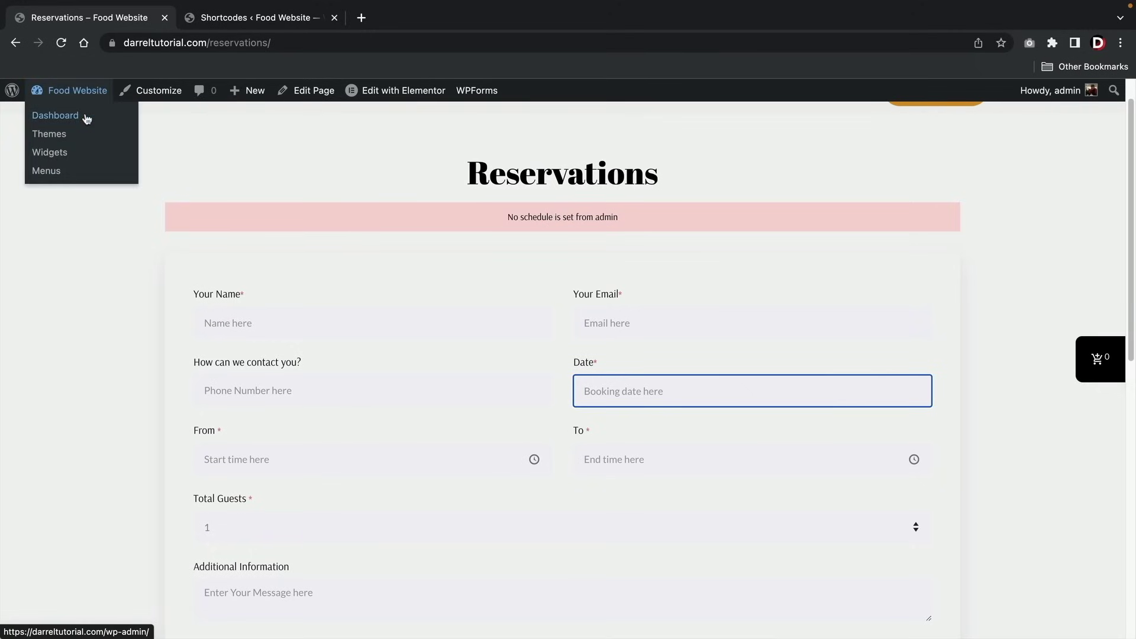
click(86, 117)
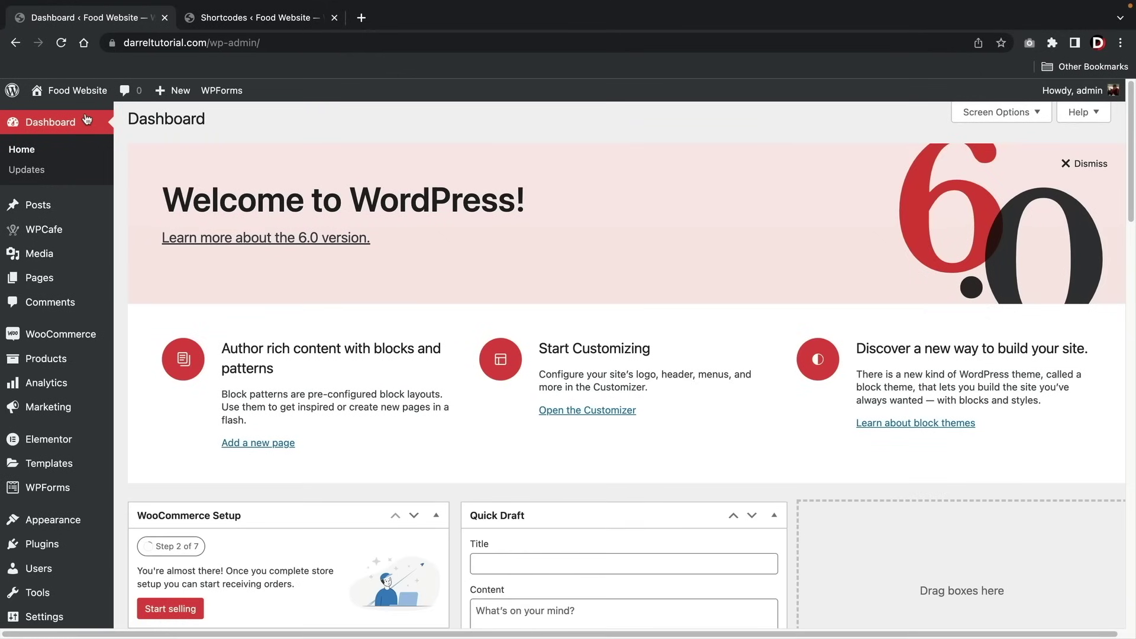
Open WPCafe's Reservation Schedule settings and choose the per-day weekly schedule option.
mouse_move(76, 256)
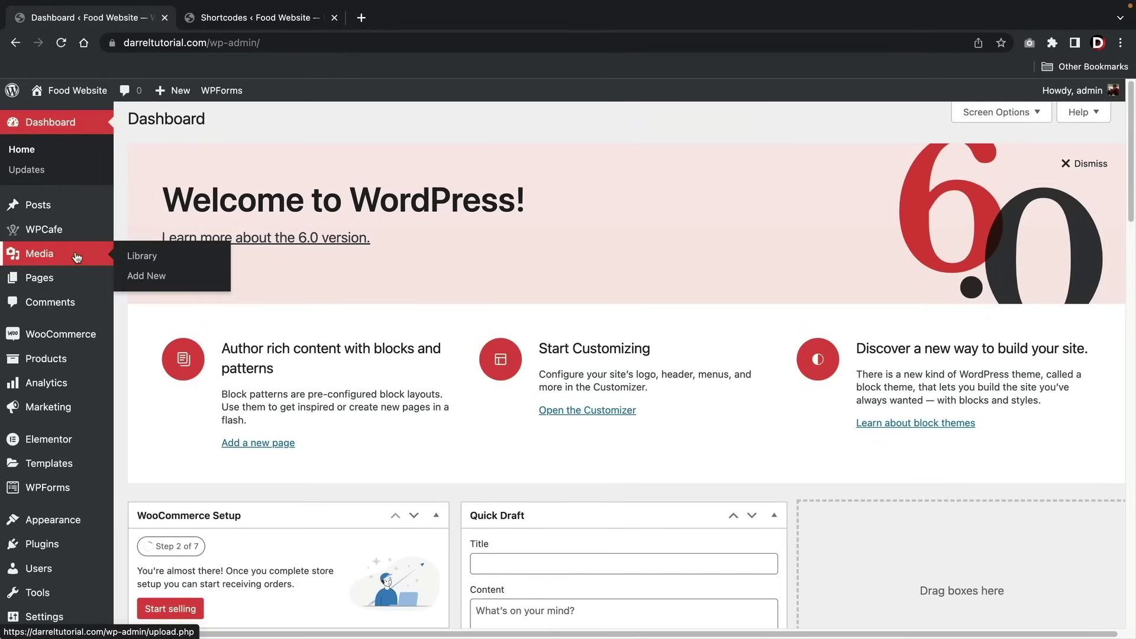
mouse_move(65, 231)
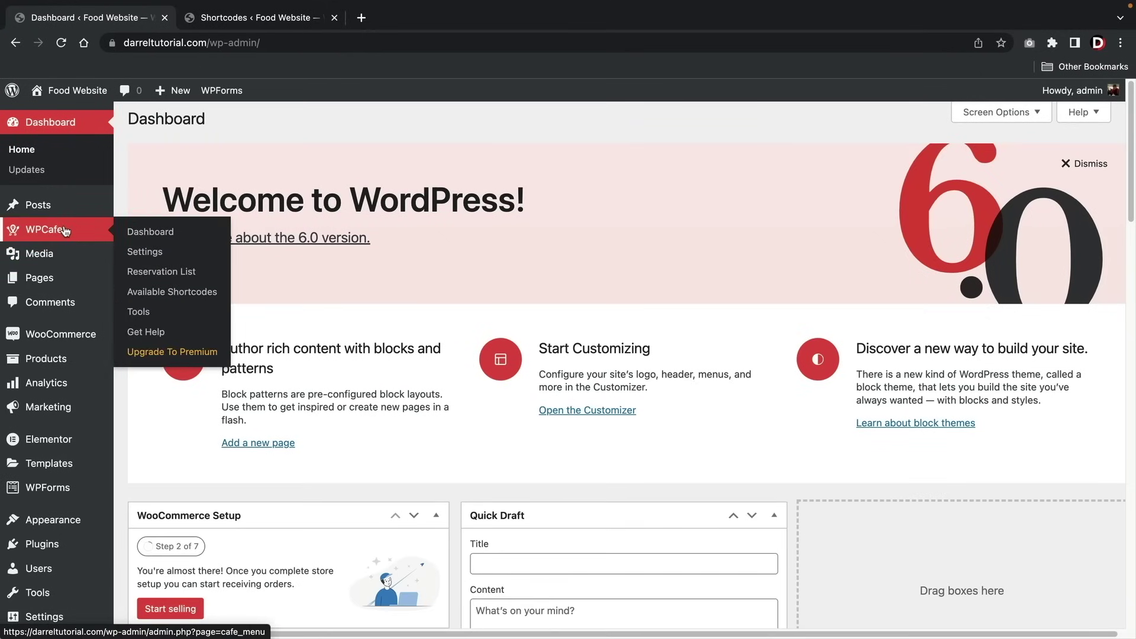
click(147, 253)
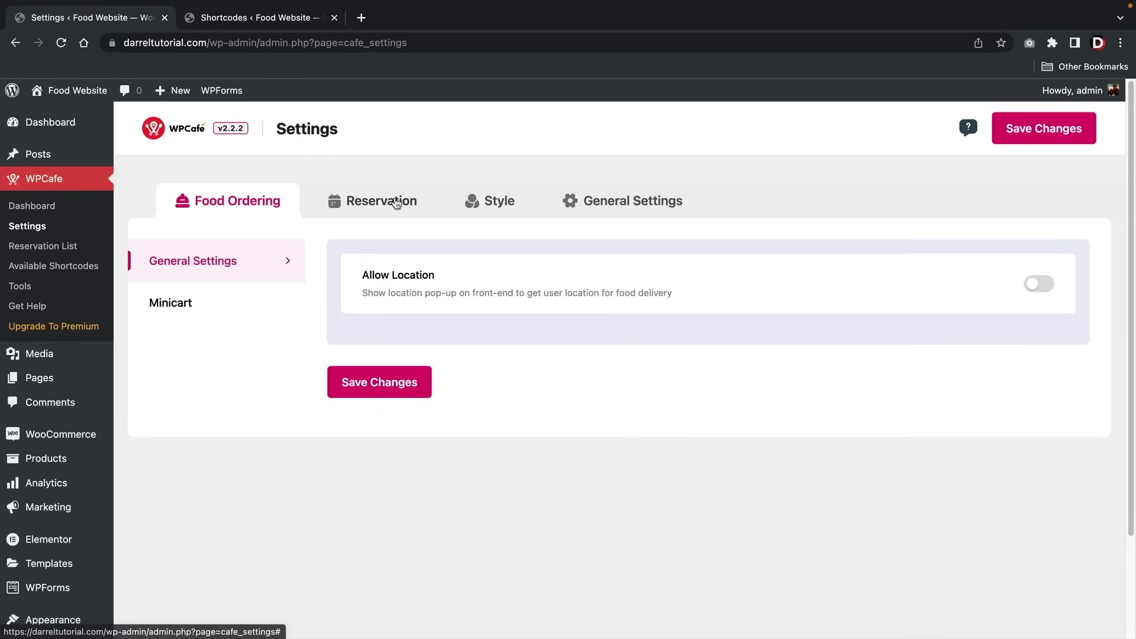
click(396, 204)
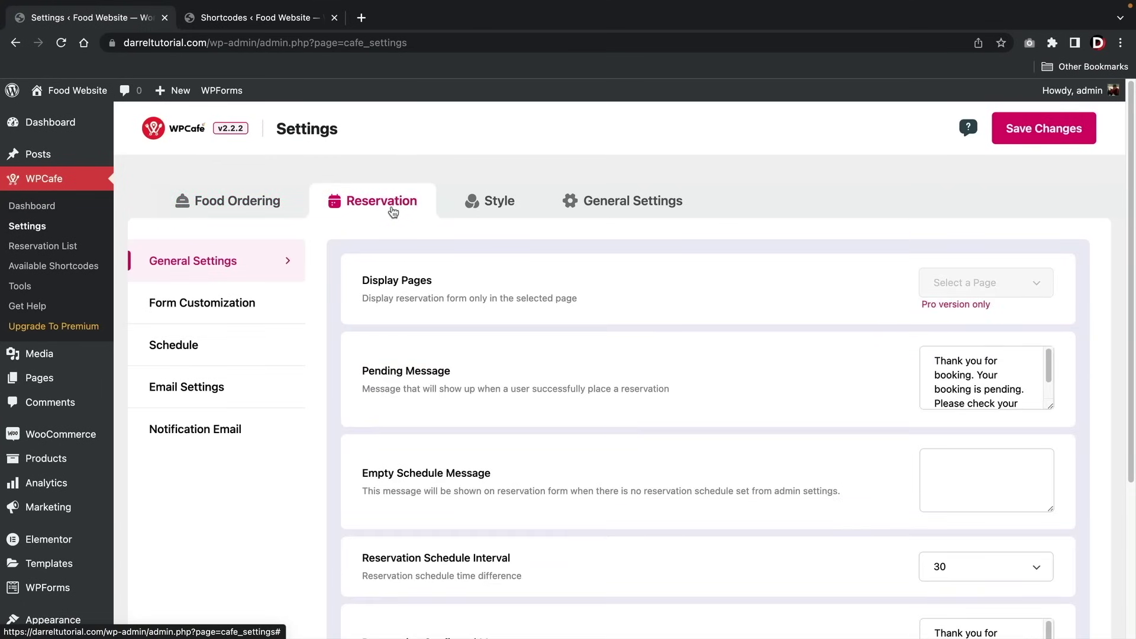
click(238, 343)
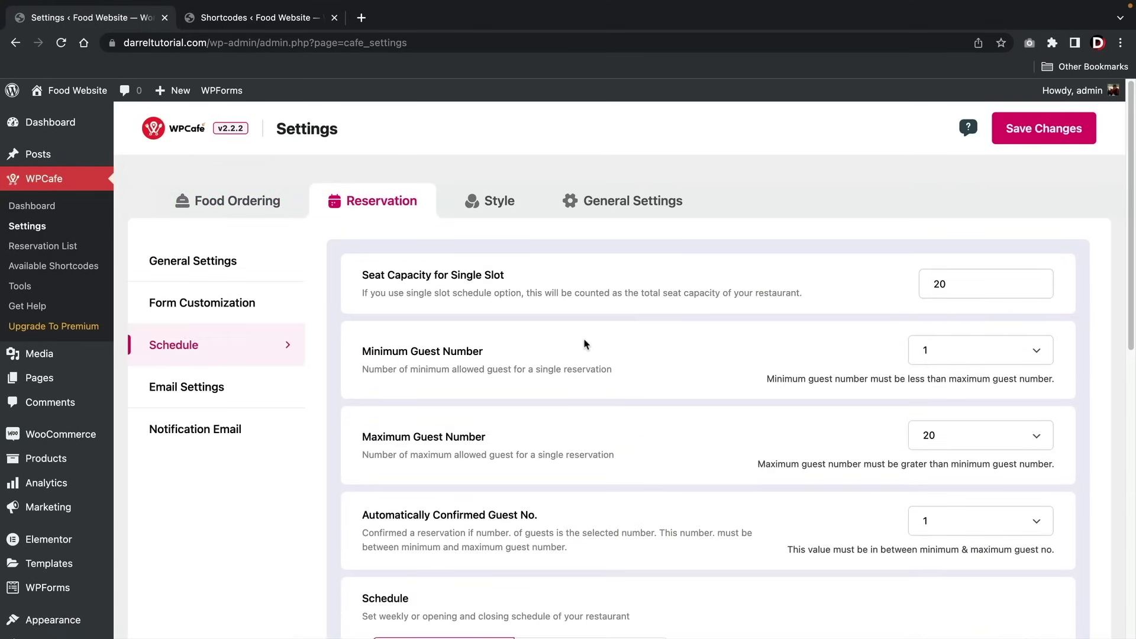
scroll(584, 344, down, 5)
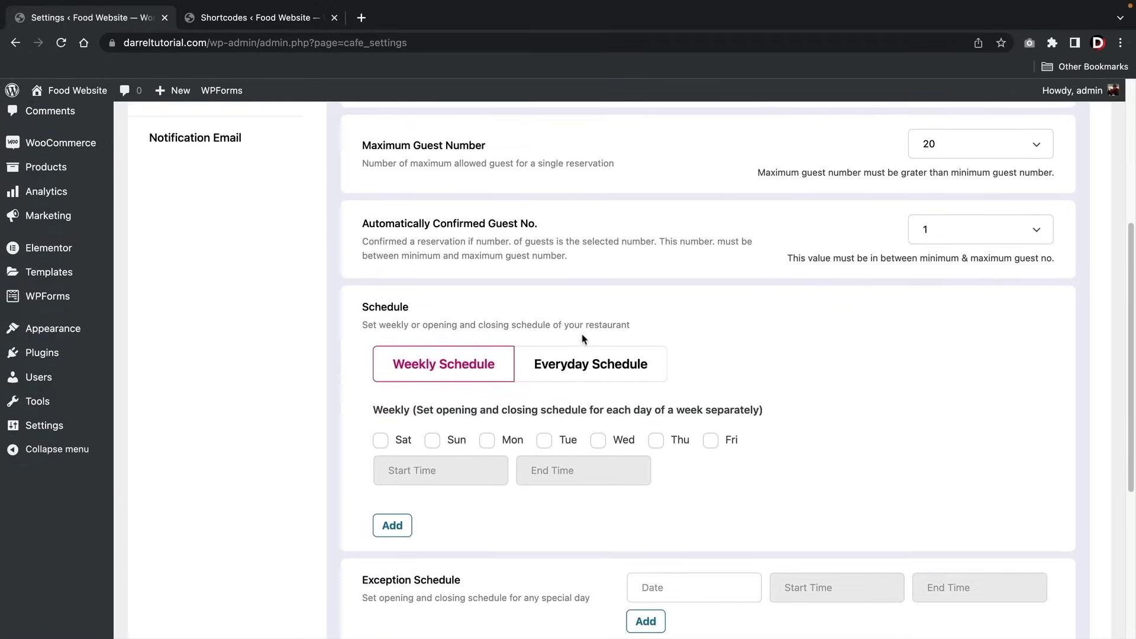
scroll(584, 339, down, 2)
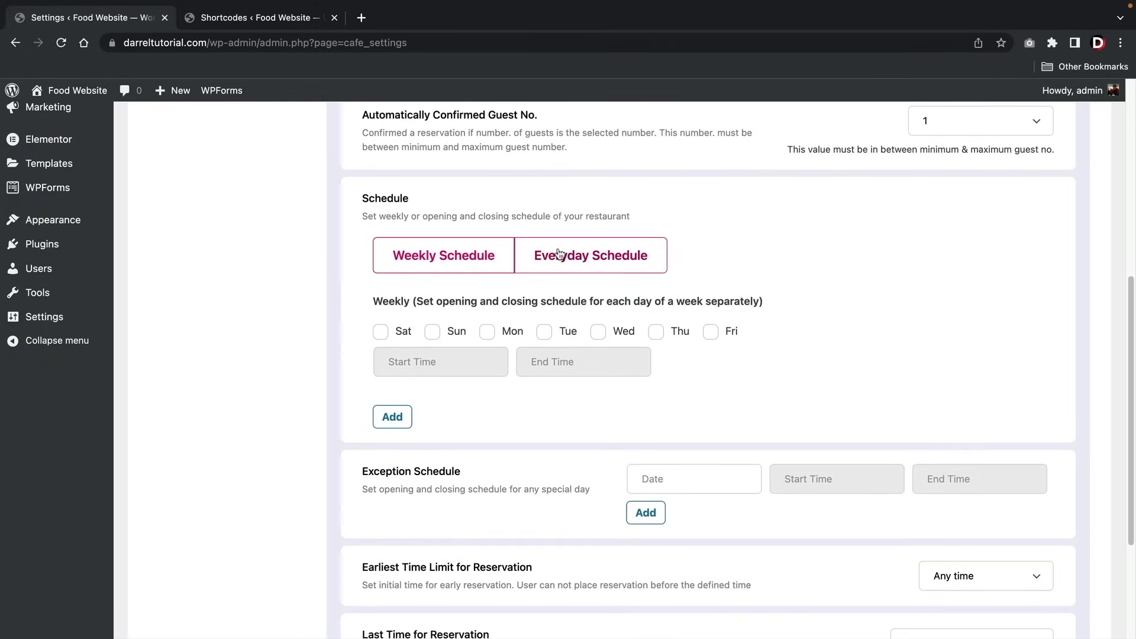
click(558, 253)
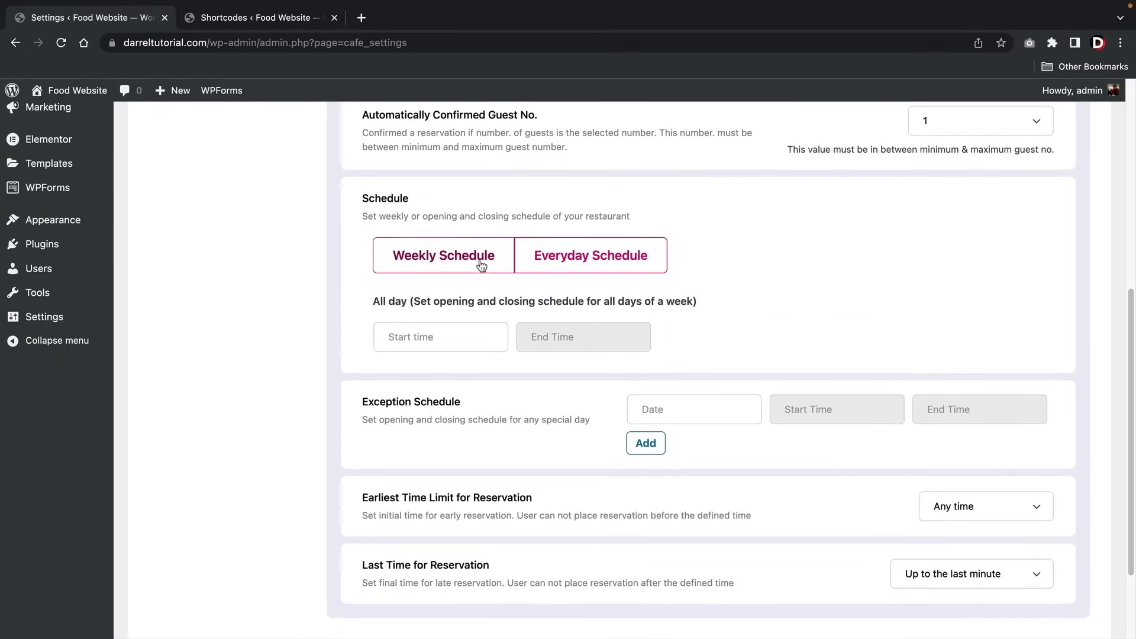
click(480, 258)
Schedule Monday through Friday from 08:00 AM to 10:00 PM.
click(489, 334)
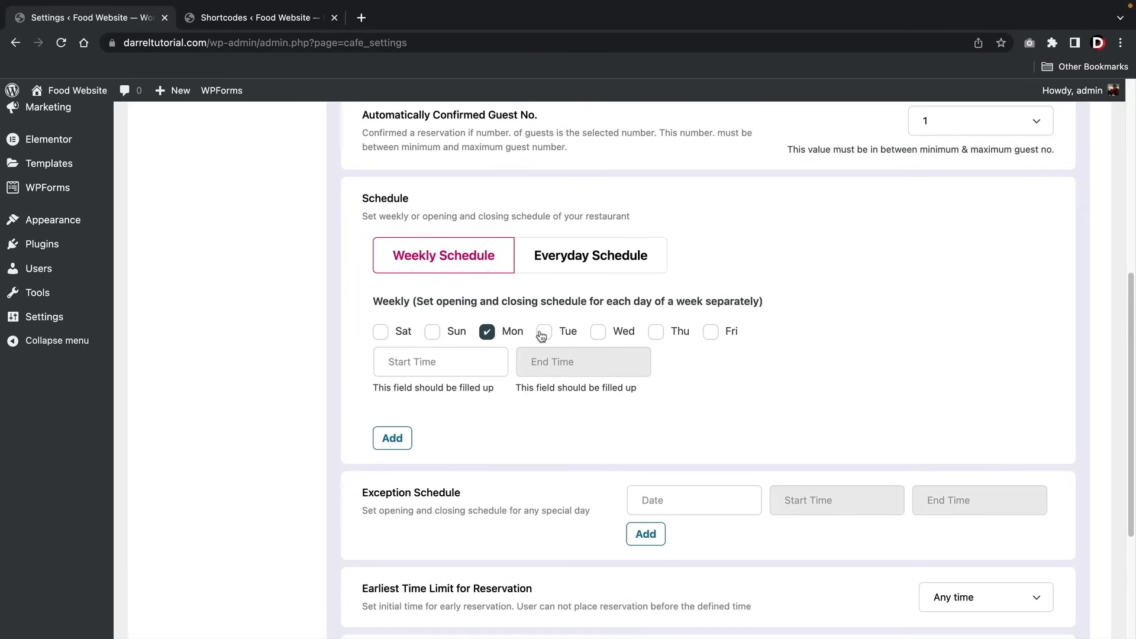
click(544, 332)
click(597, 332)
click(655, 333)
click(710, 331)
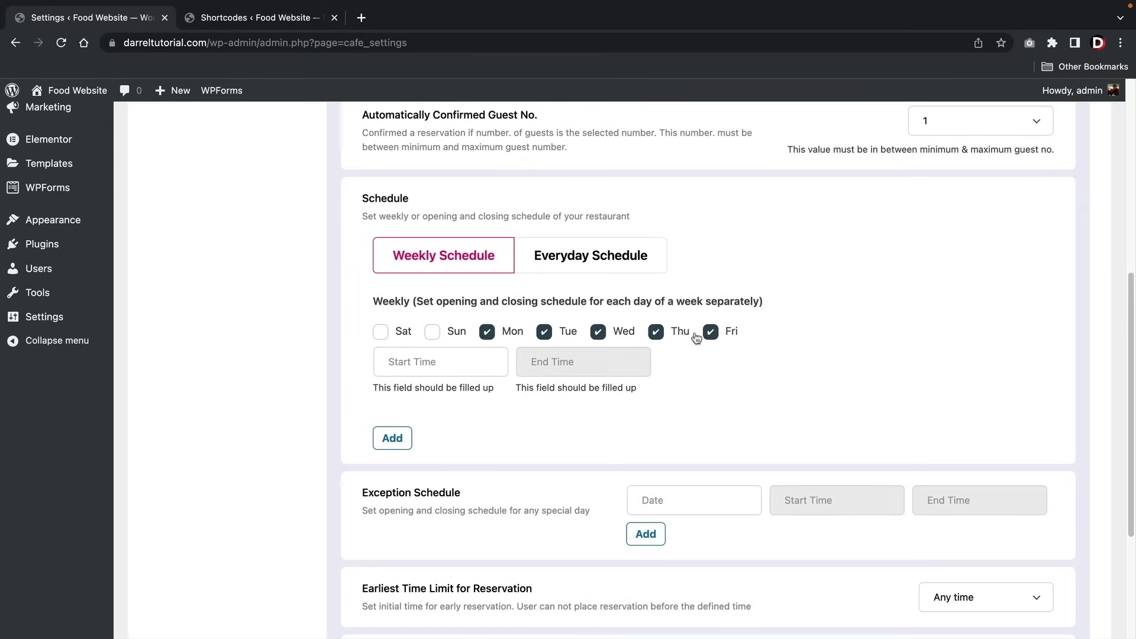
click(456, 362)
scroll(438, 424, down, 2)
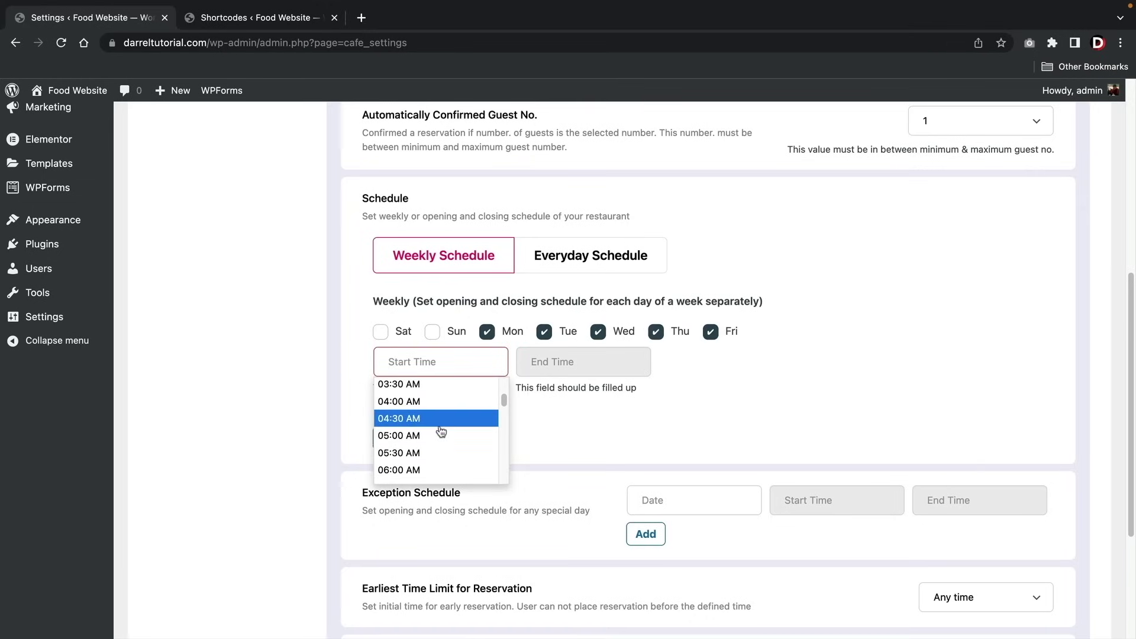
scroll(438, 424, down, 2)
click(438, 421)
click(555, 363)
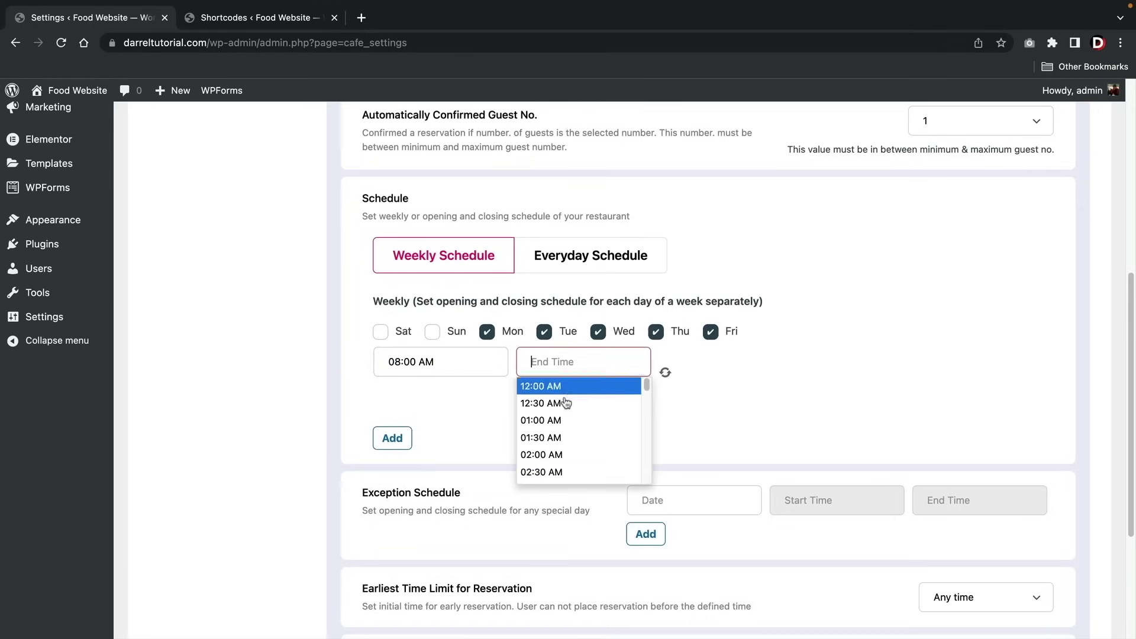
scroll(568, 432, down, 10)
click(569, 425)
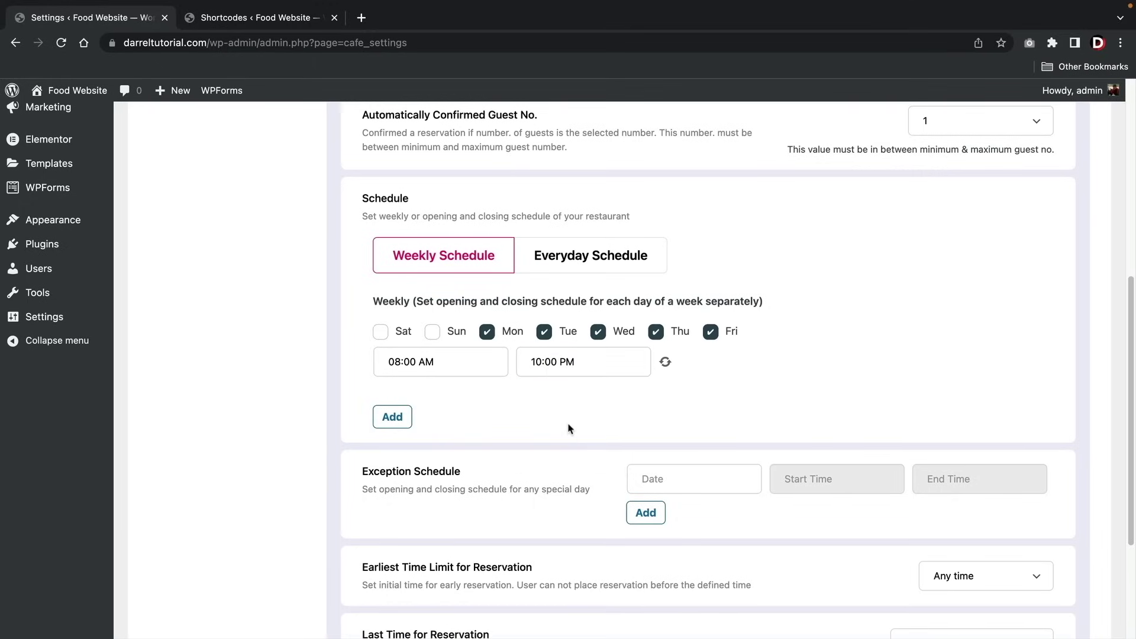
Add a second schedule row for Saturday and Sunday, then save the schedule settings.
click(393, 418)
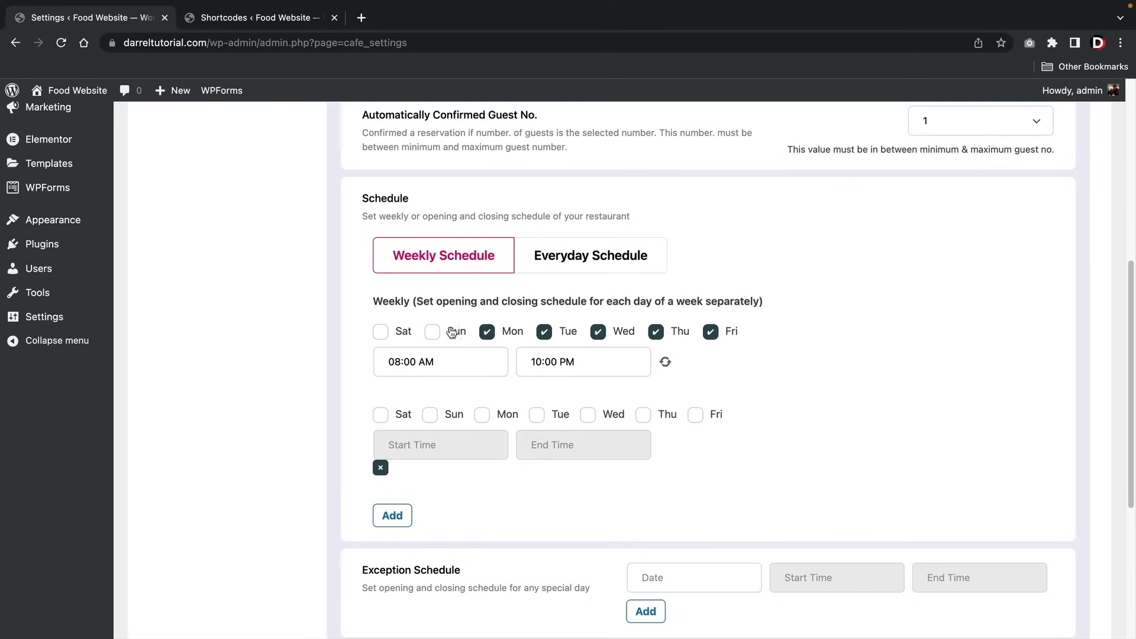
click(432, 331)
click(391, 334)
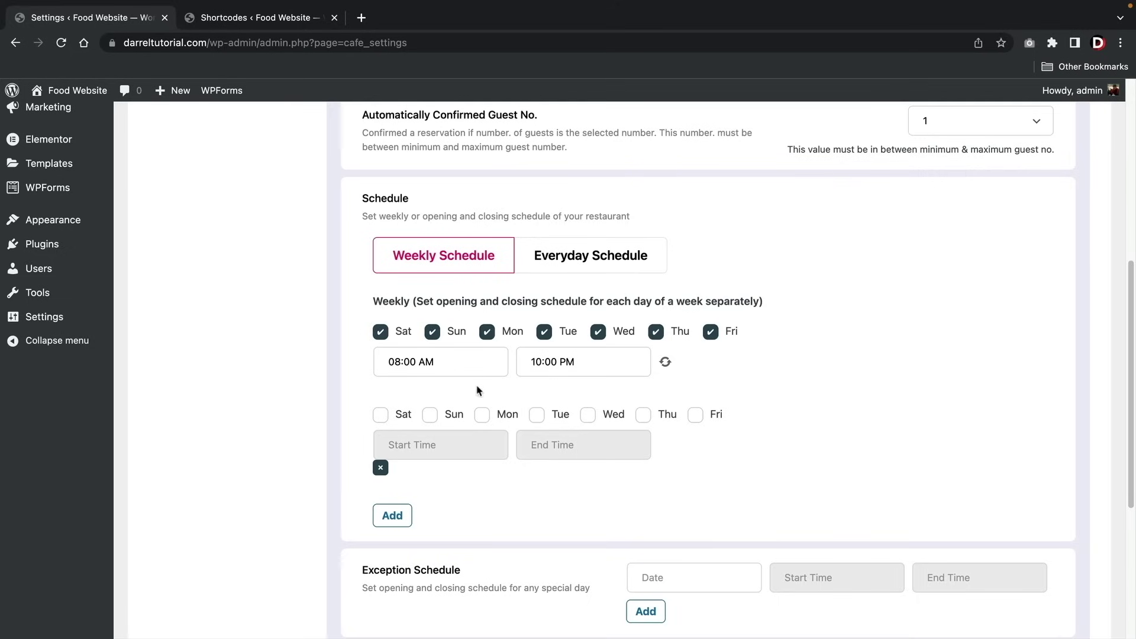
scroll(465, 395, down, 5)
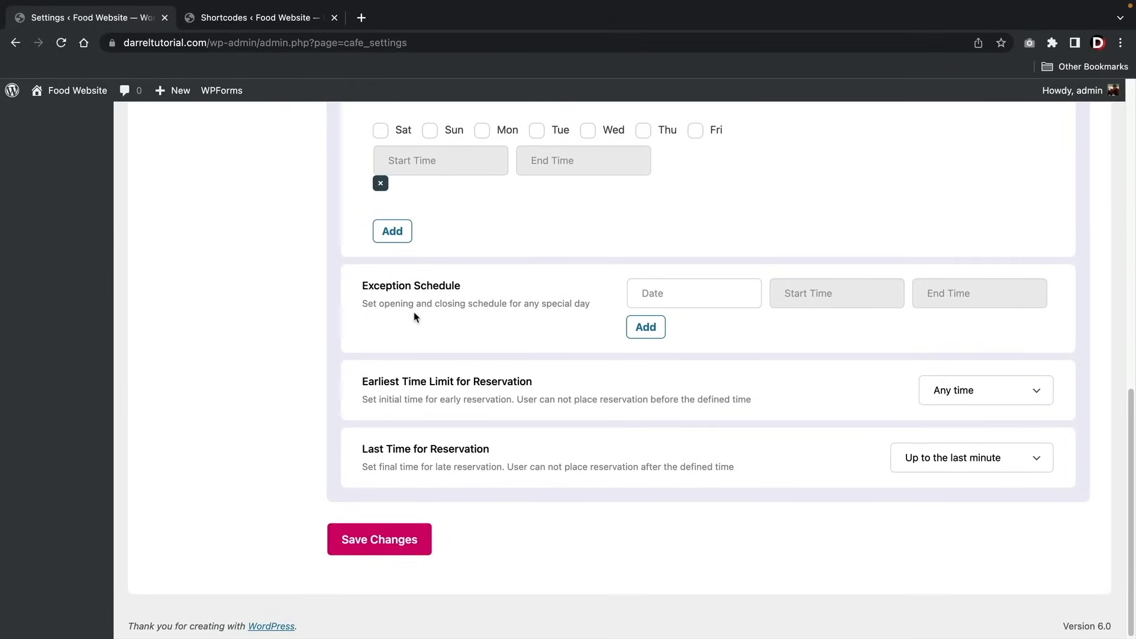
scroll(416, 318, up, 10)
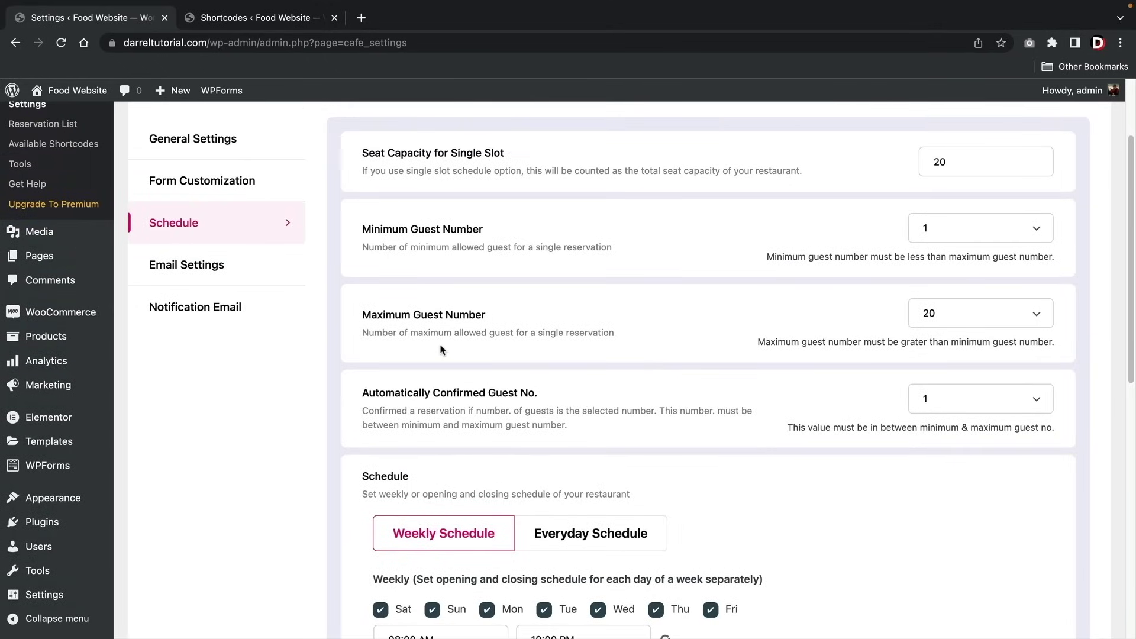
scroll(440, 350, down, 10)
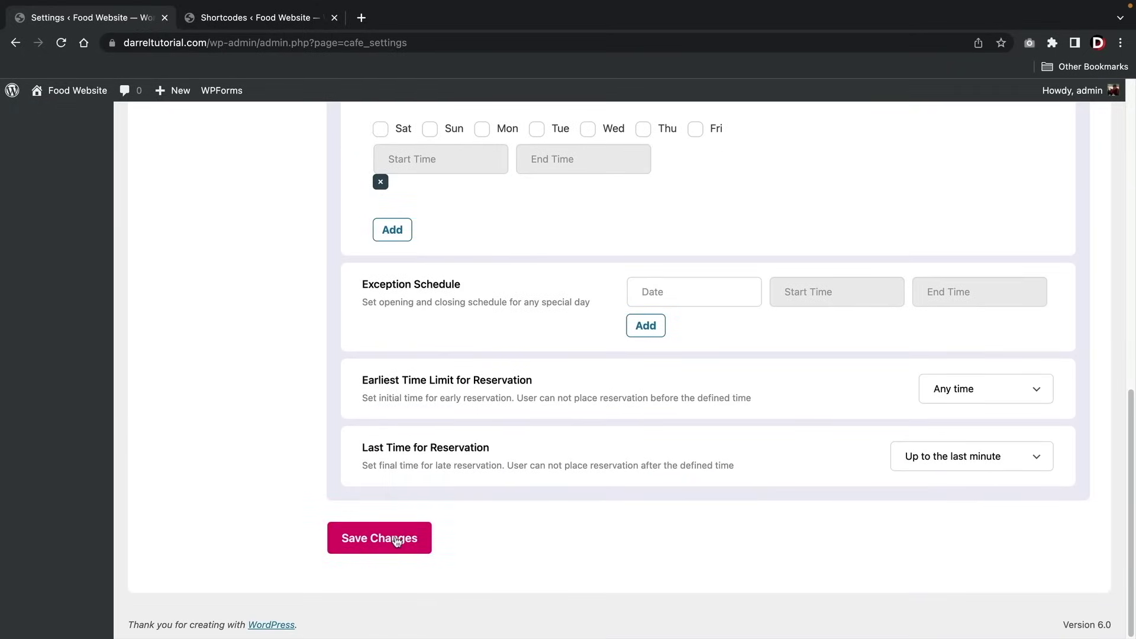
click(394, 543)
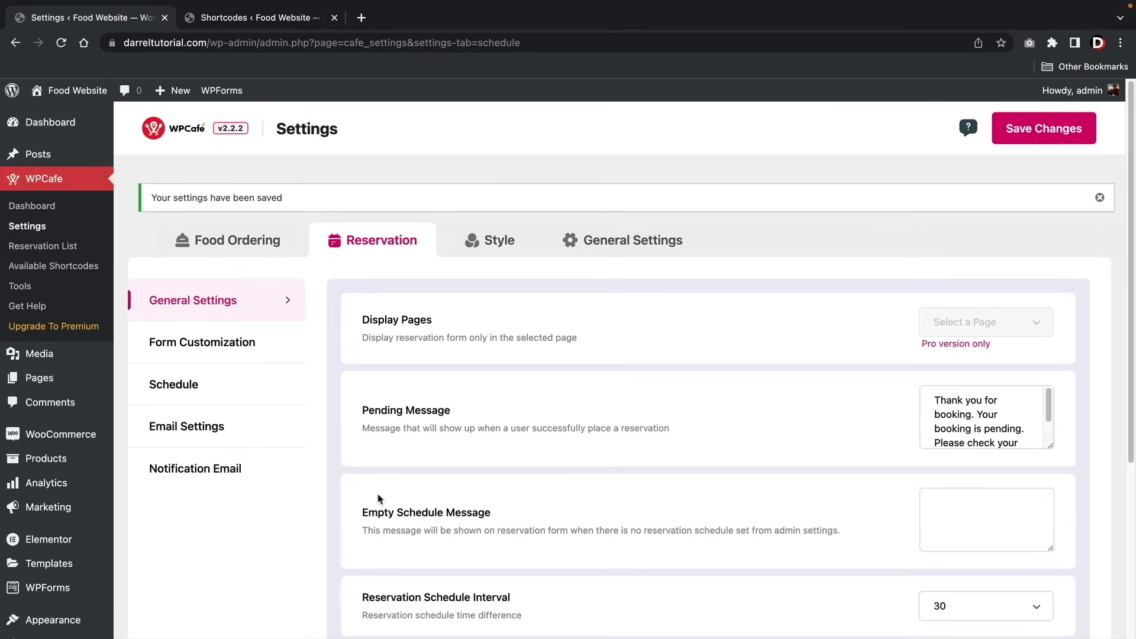
Browse Form Customization, Schedule and Email Settings in the Reservation submenu, ending on Notification Email.
click(254, 350)
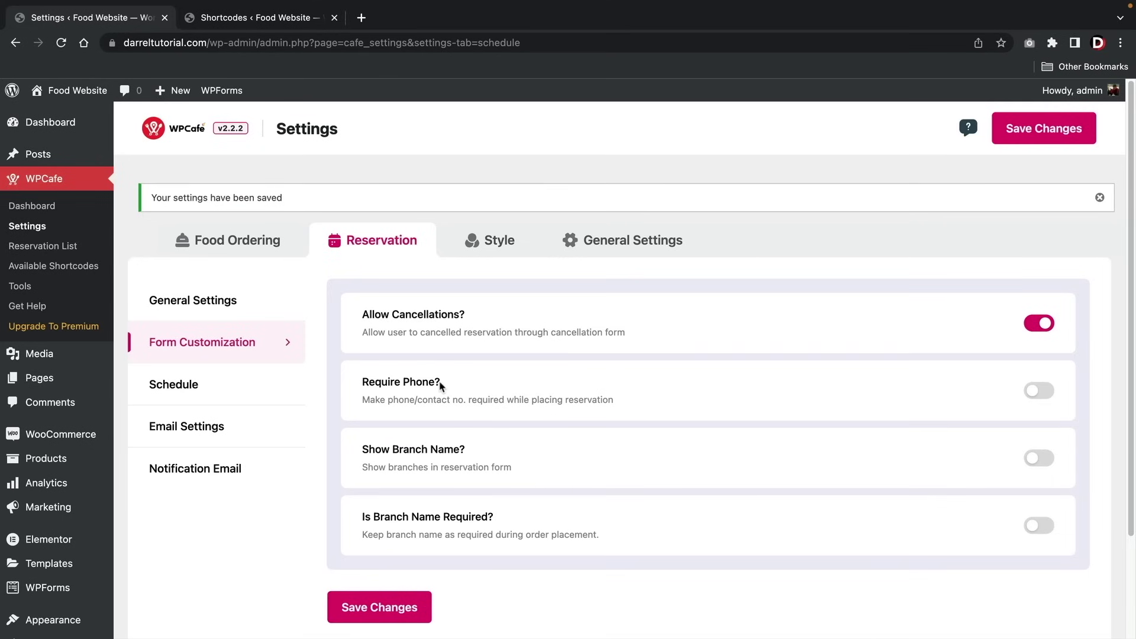
click(234, 394)
scroll(286, 391, down, 2)
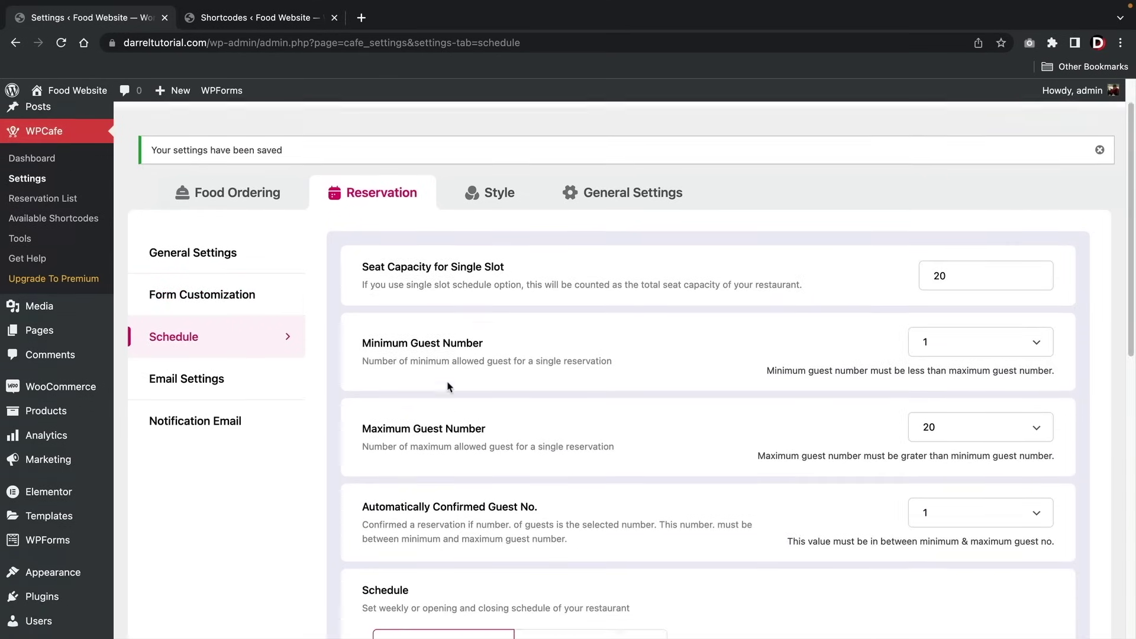
click(240, 367)
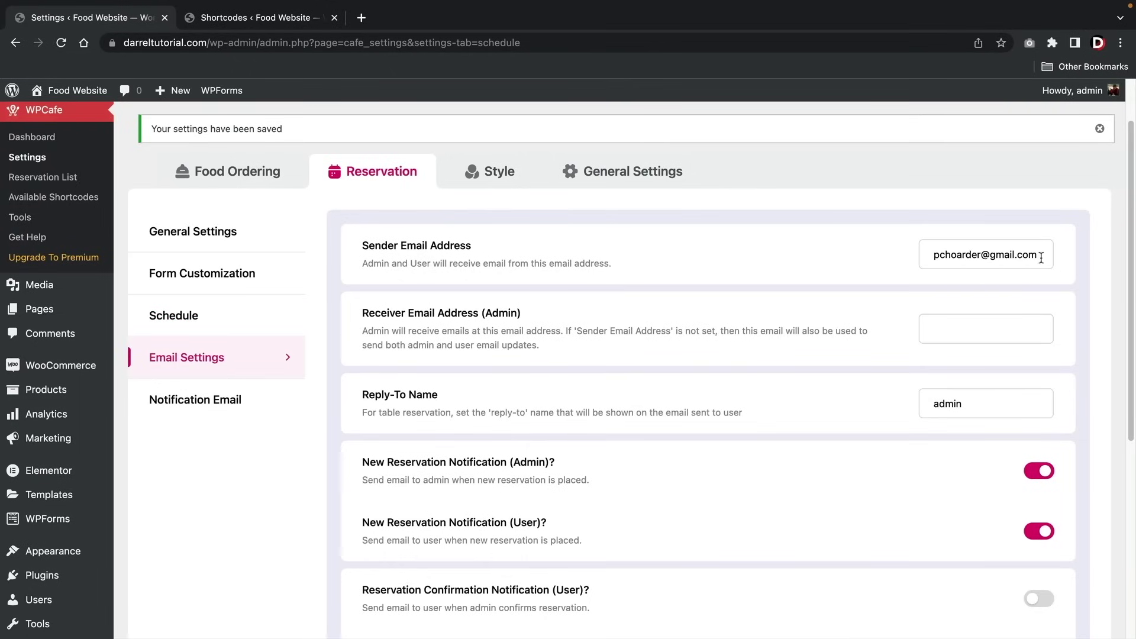
drag(1040, 258, 926, 256)
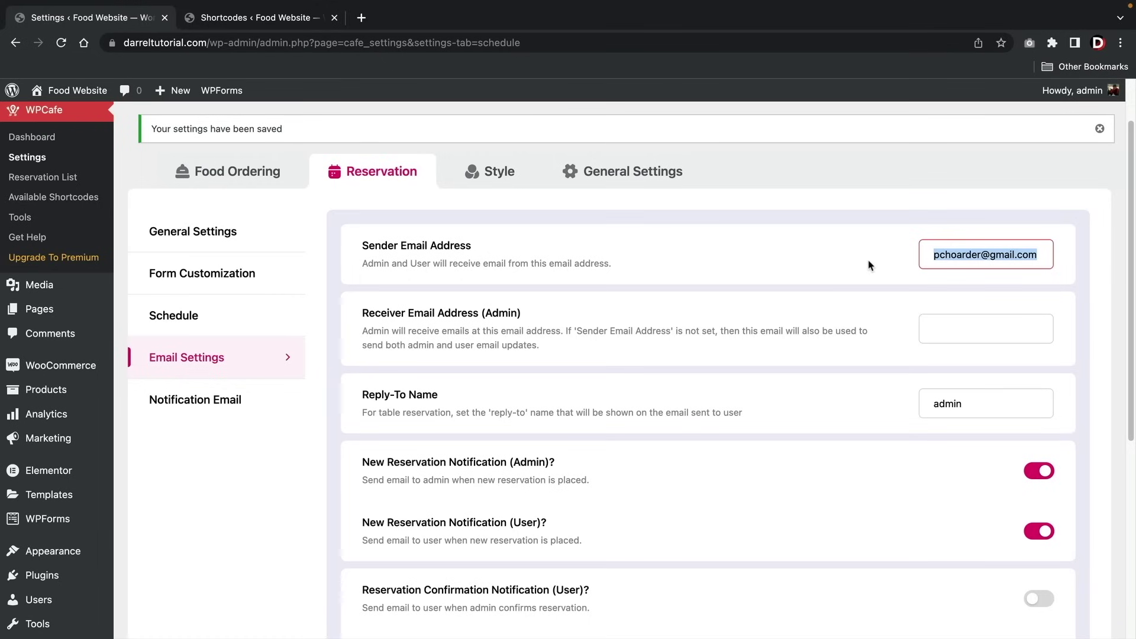
scroll(869, 263, down, 5)
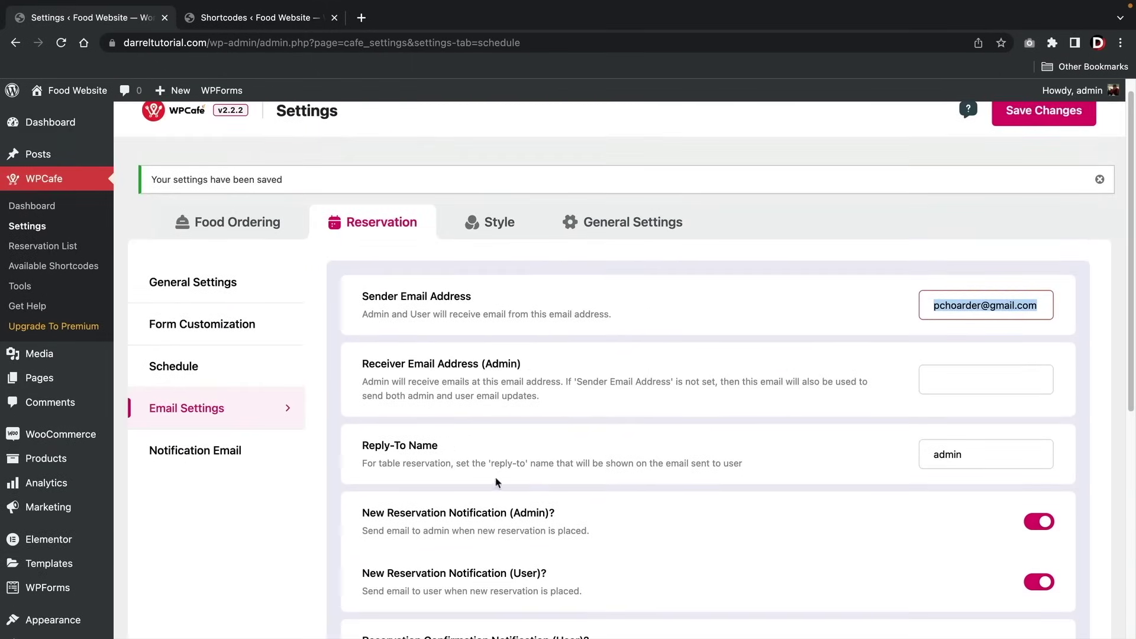
click(195, 451)
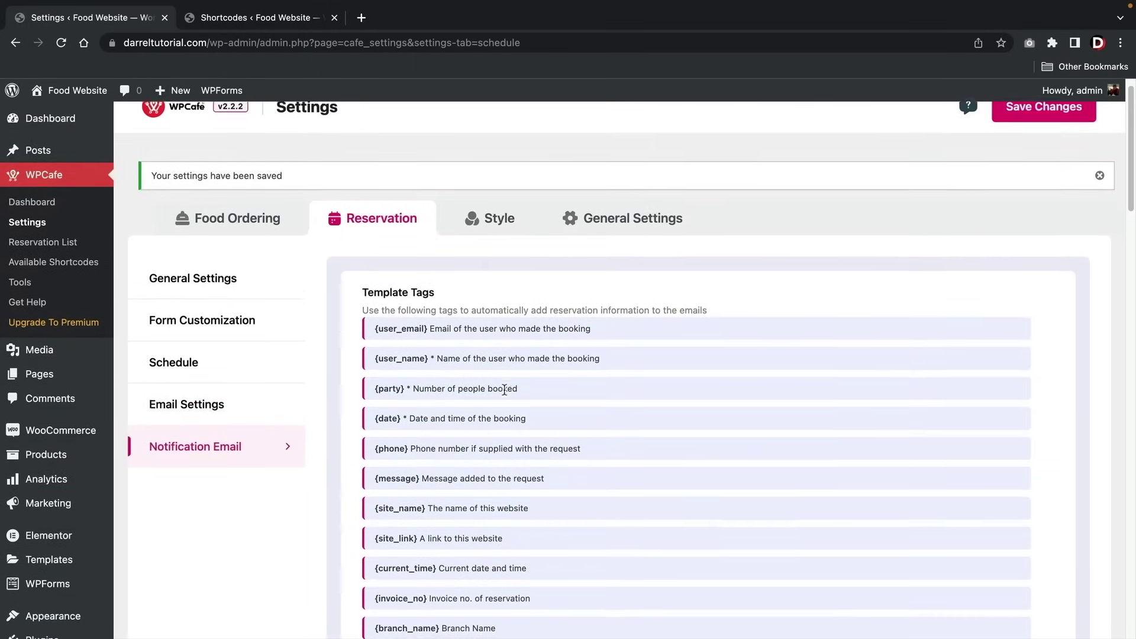
Set the admin new-reservation email subject to 'New Reservation Request' and body to 'hey man new booking!'.
scroll(506, 391, down, 2)
scroll(505, 391, down, 6)
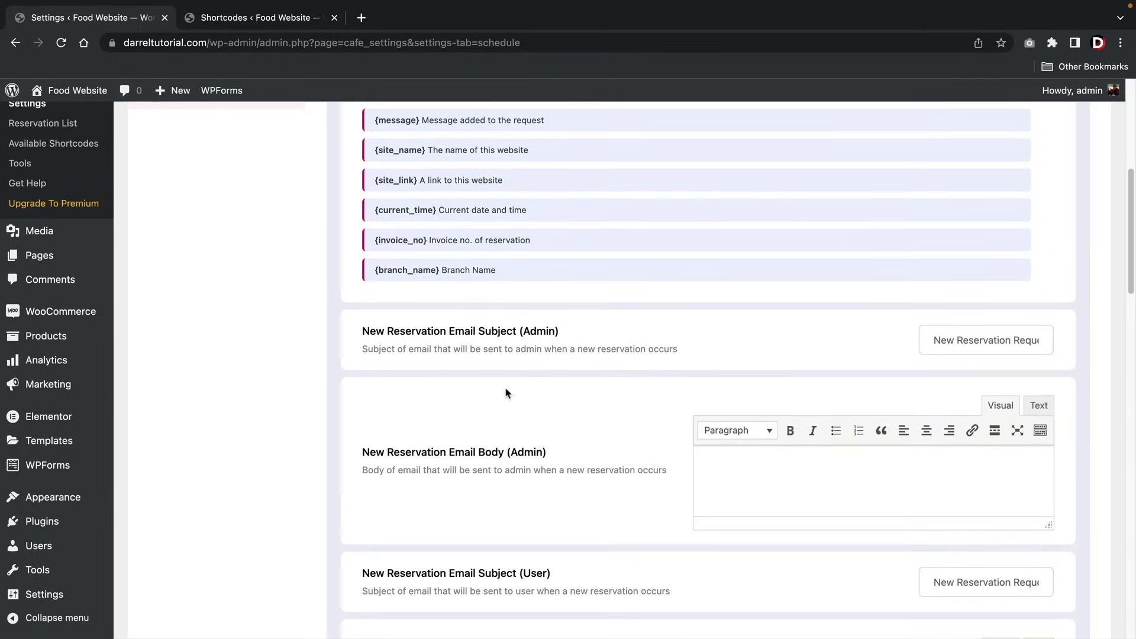
scroll(506, 392, down, 3)
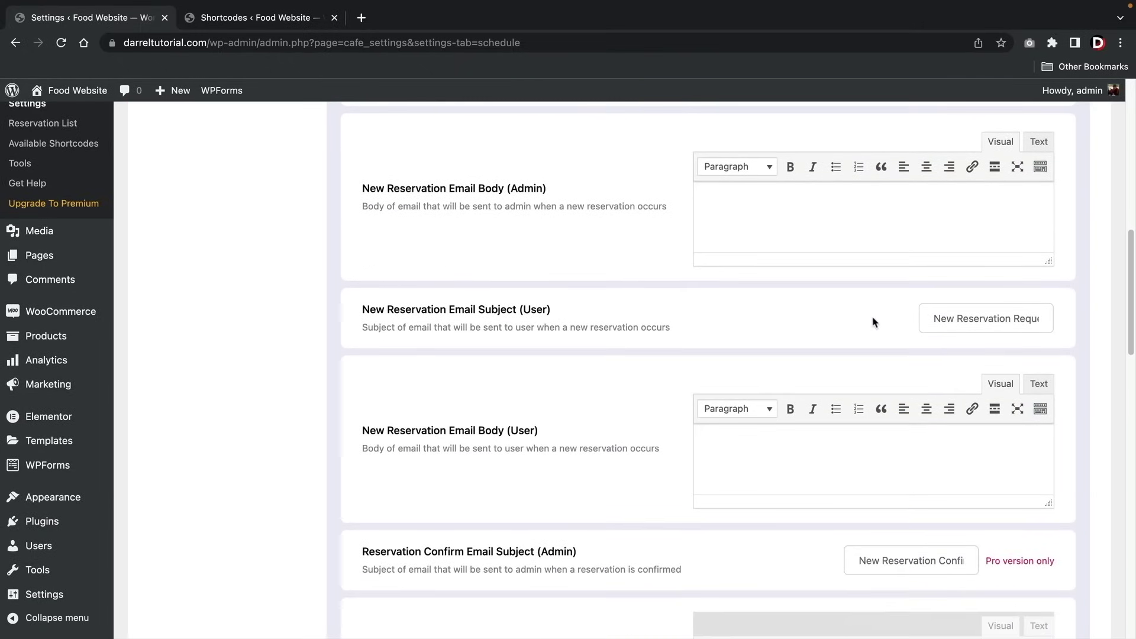
scroll(872, 323, up, 3)
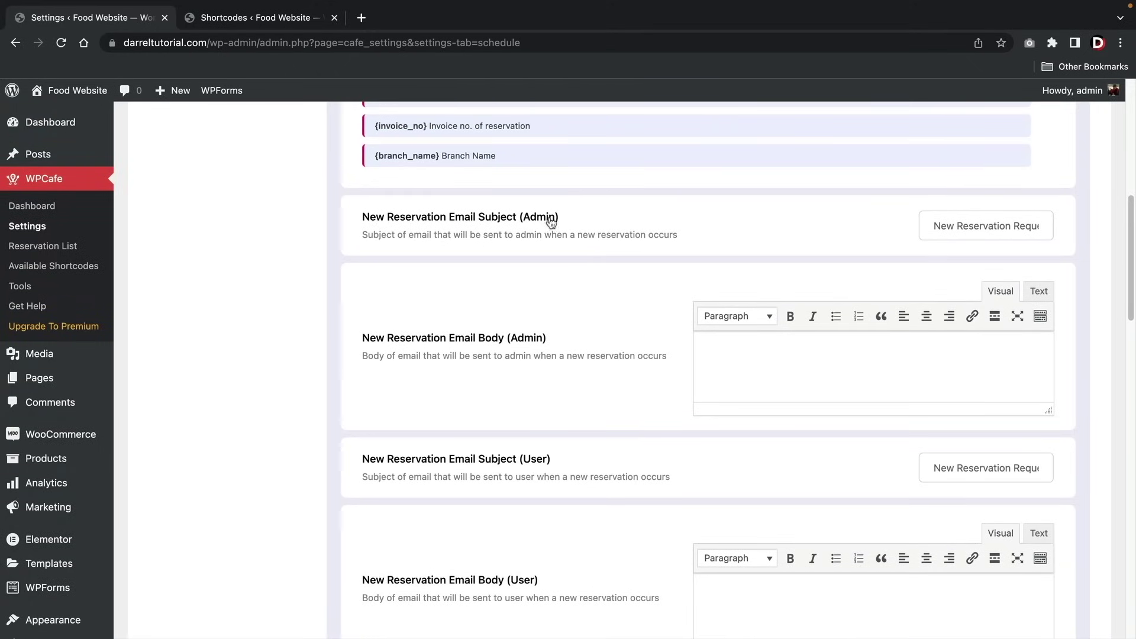
click(995, 231)
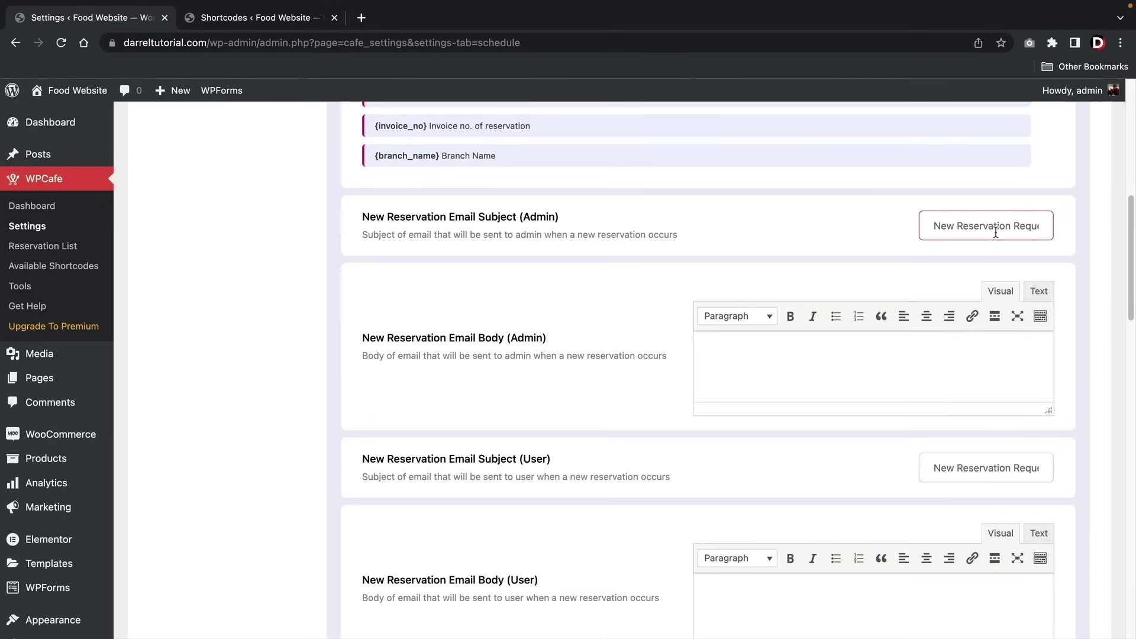
key(super+a)
text(New Resevatin Request)
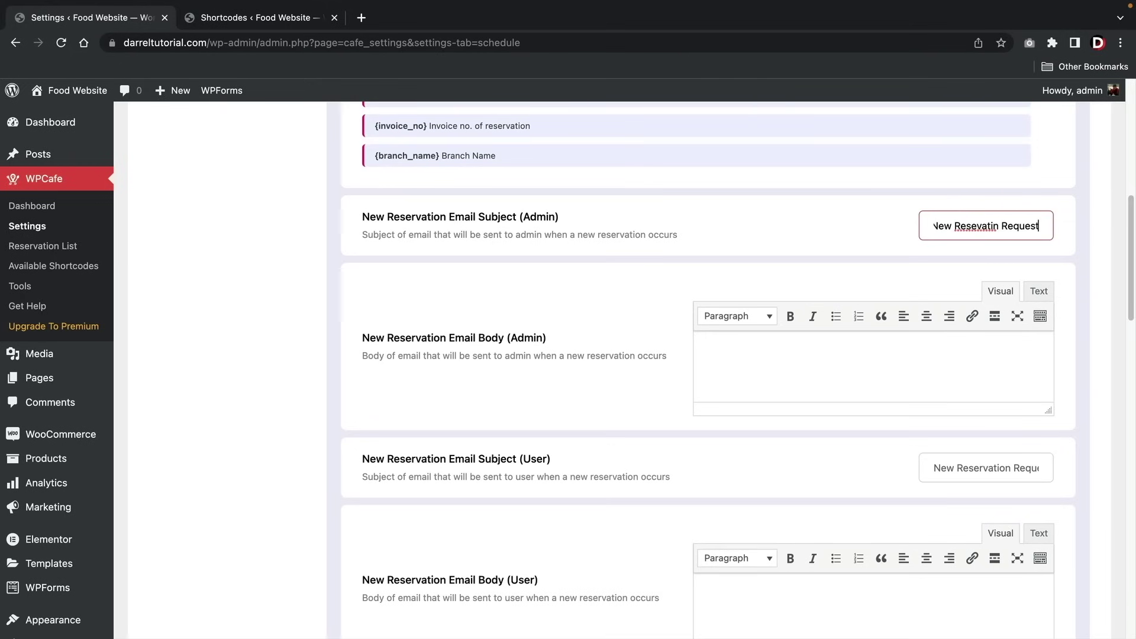
right_click(987, 230)
click(852, 239)
scroll(811, 481, down, 3)
click(811, 276)
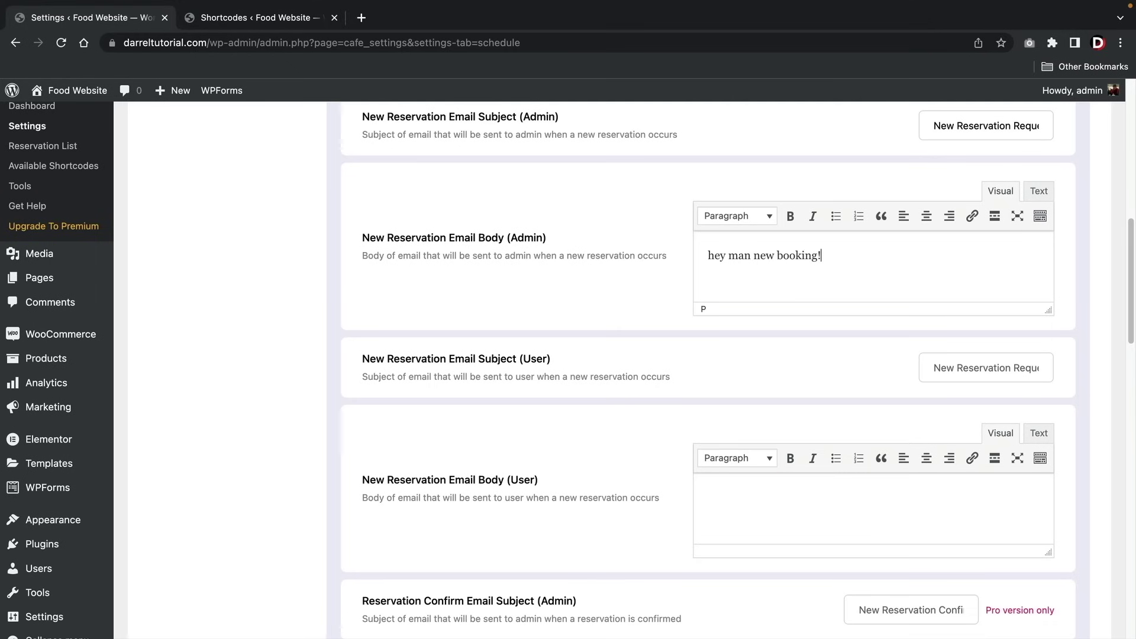
scroll(816, 278, down, 1)
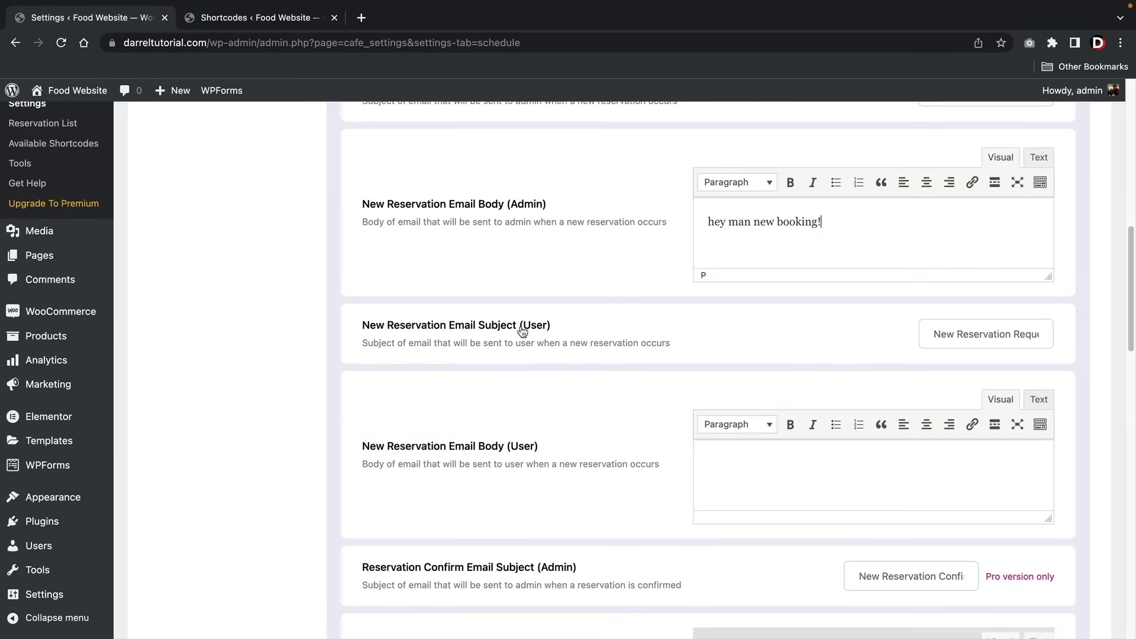
Change the user email subject to 'Thank you for booking with Darrelfoods.com' and save the settings.
click(959, 331)
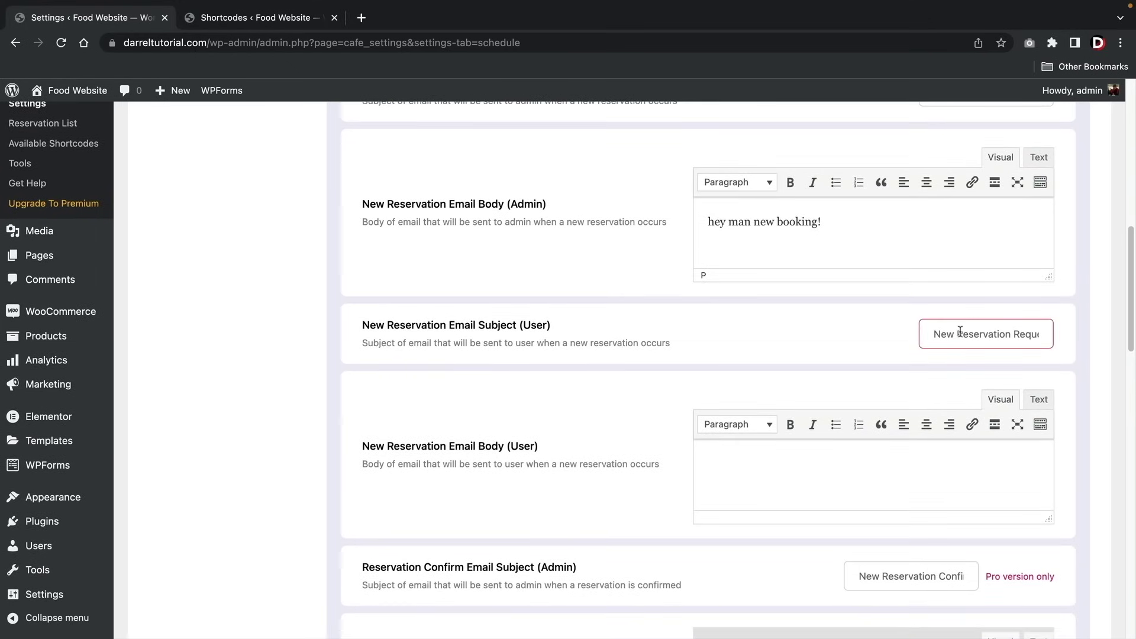
key(ctrl+a)
text(Thank you for booking wit)
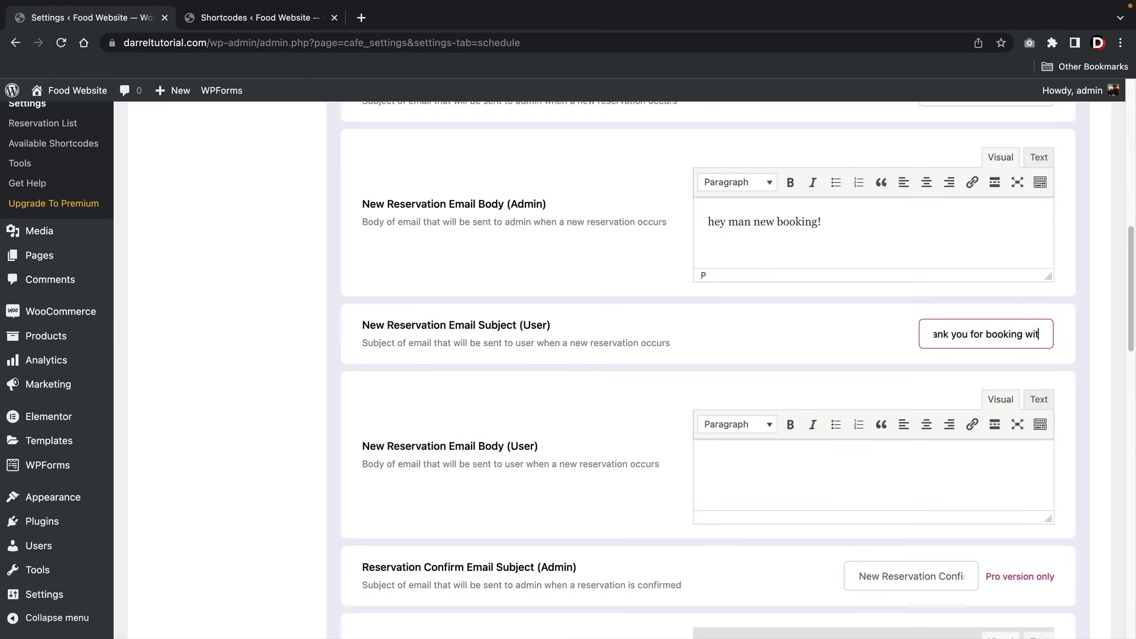
text(h Darrelooods.com)
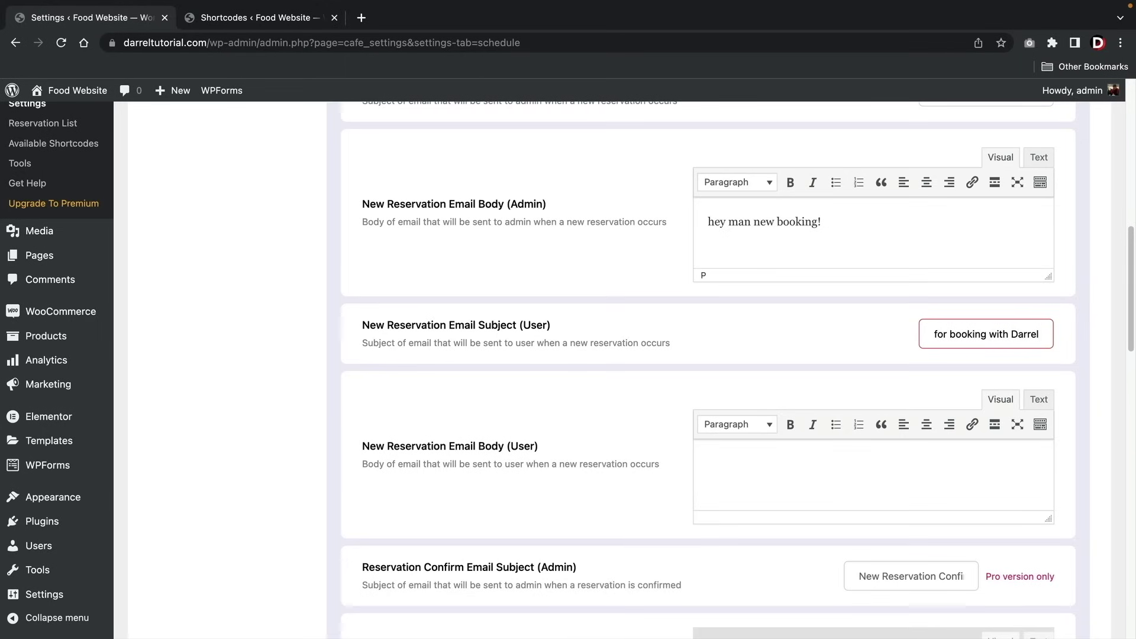
scroll(879, 342, down, 2)
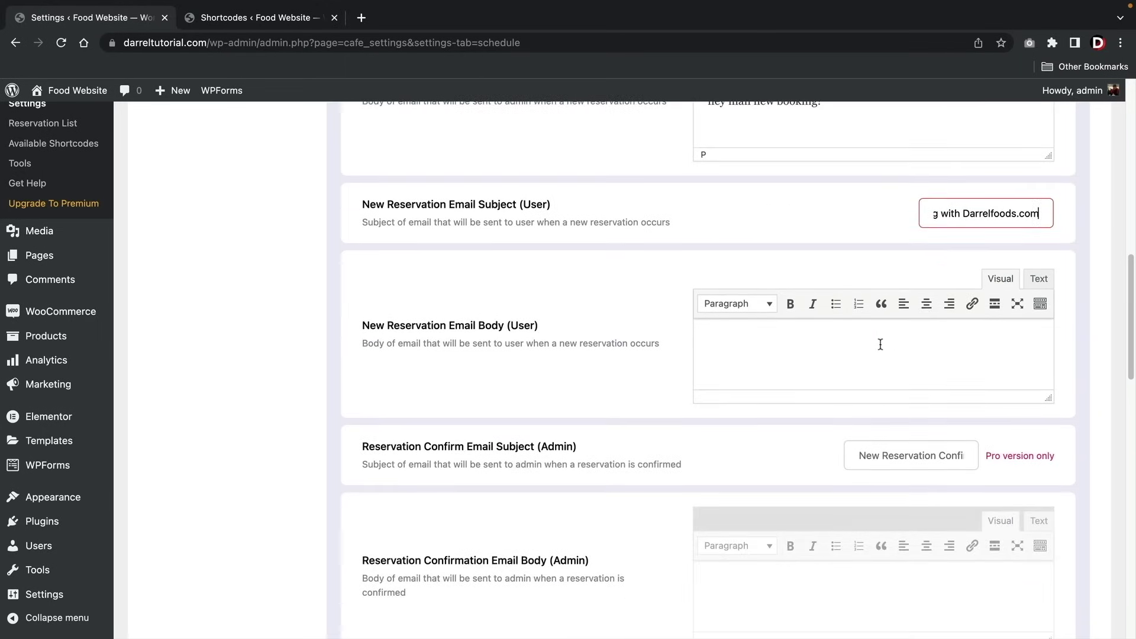
click(877, 345)
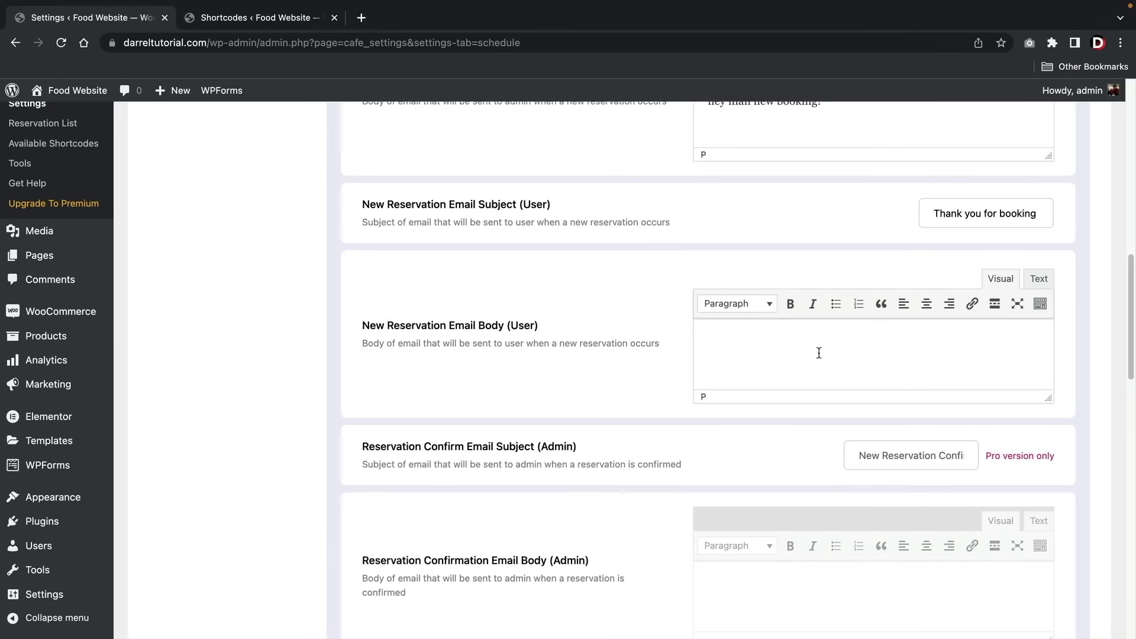
scroll(817, 352, down, 3)
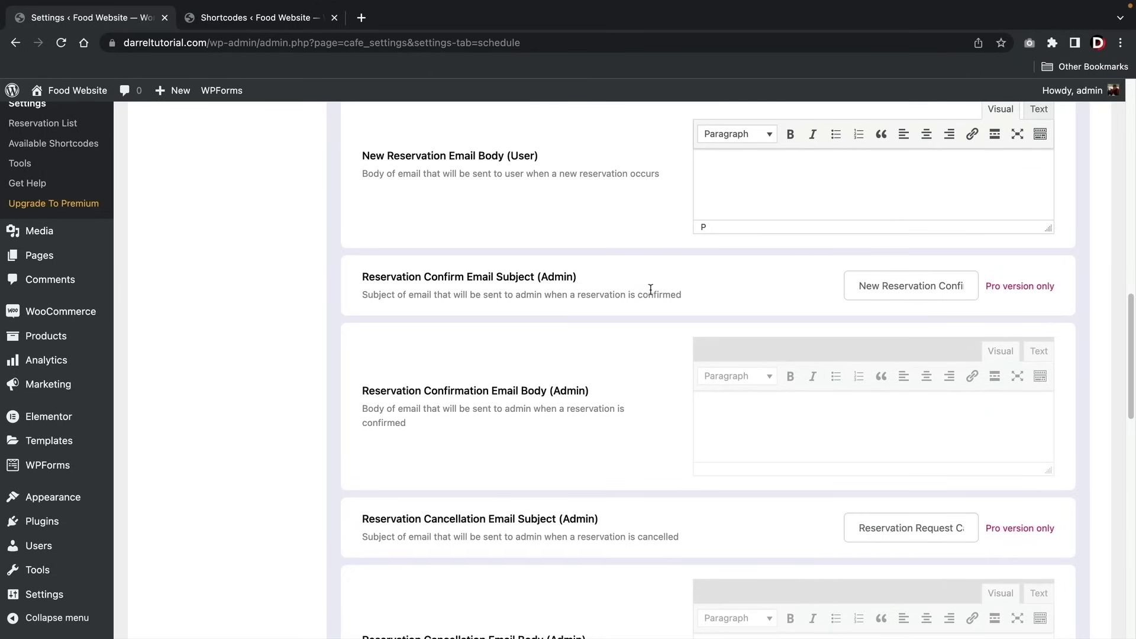
scroll(651, 289, down, 6)
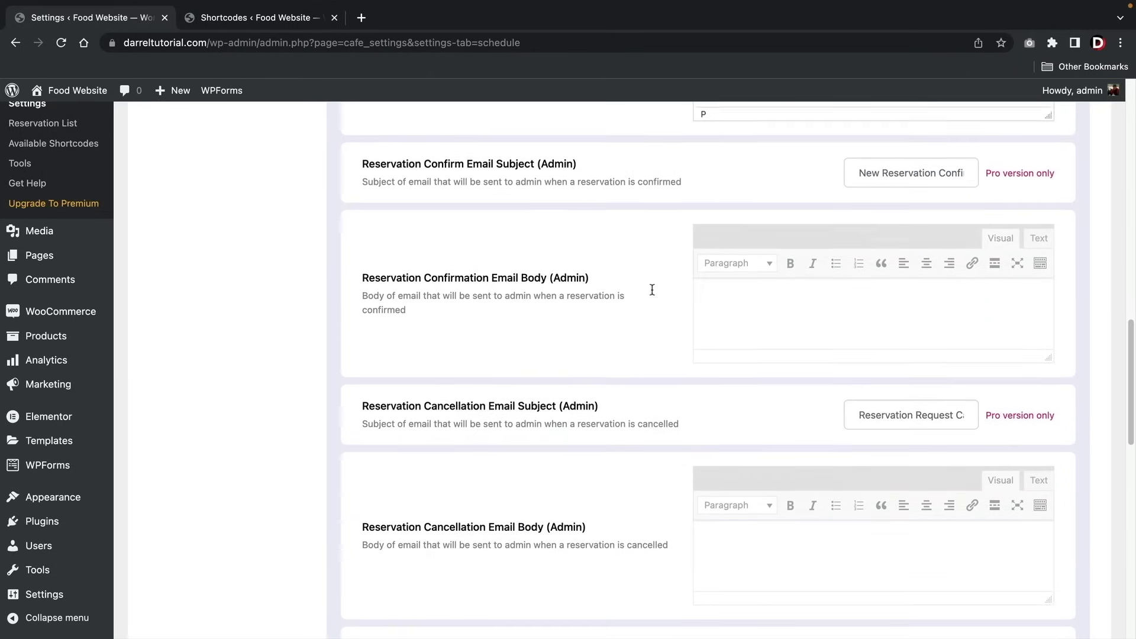
scroll(843, 386, down, 10)
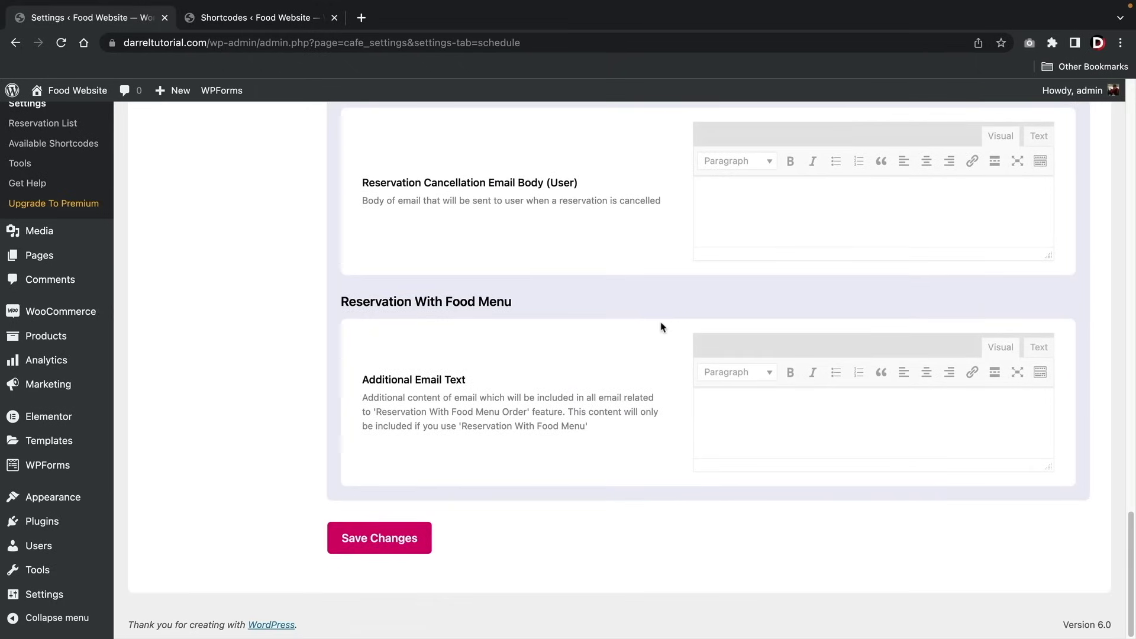
click(386, 552)
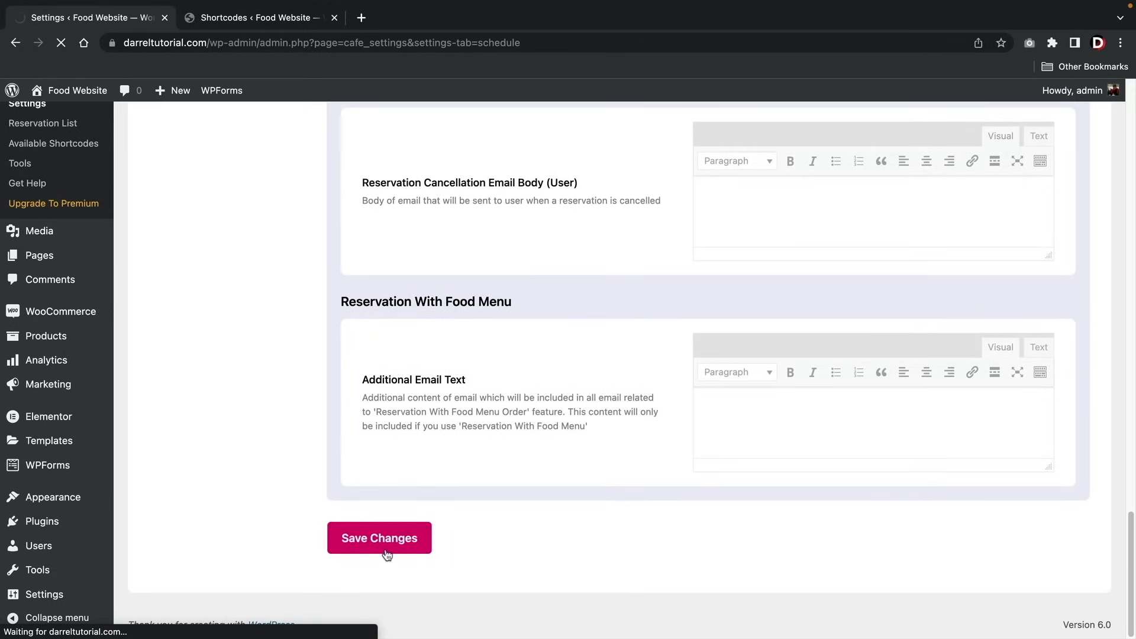
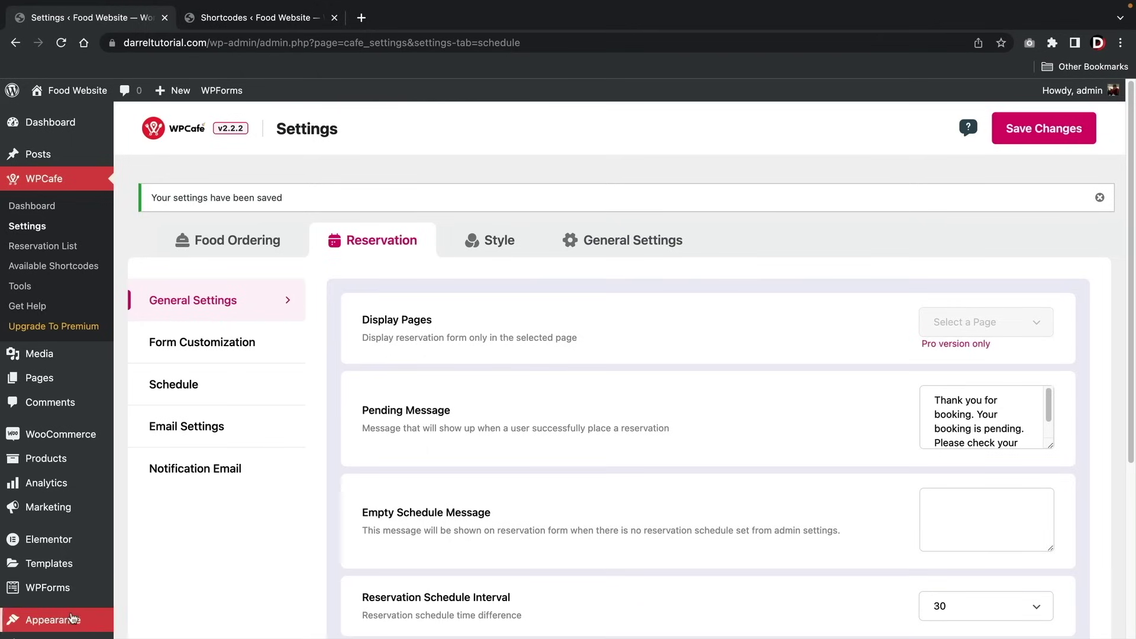
In Appearance > Menus, add the Reservations page to the Main Menu.
mouse_move(88, 622)
click(157, 539)
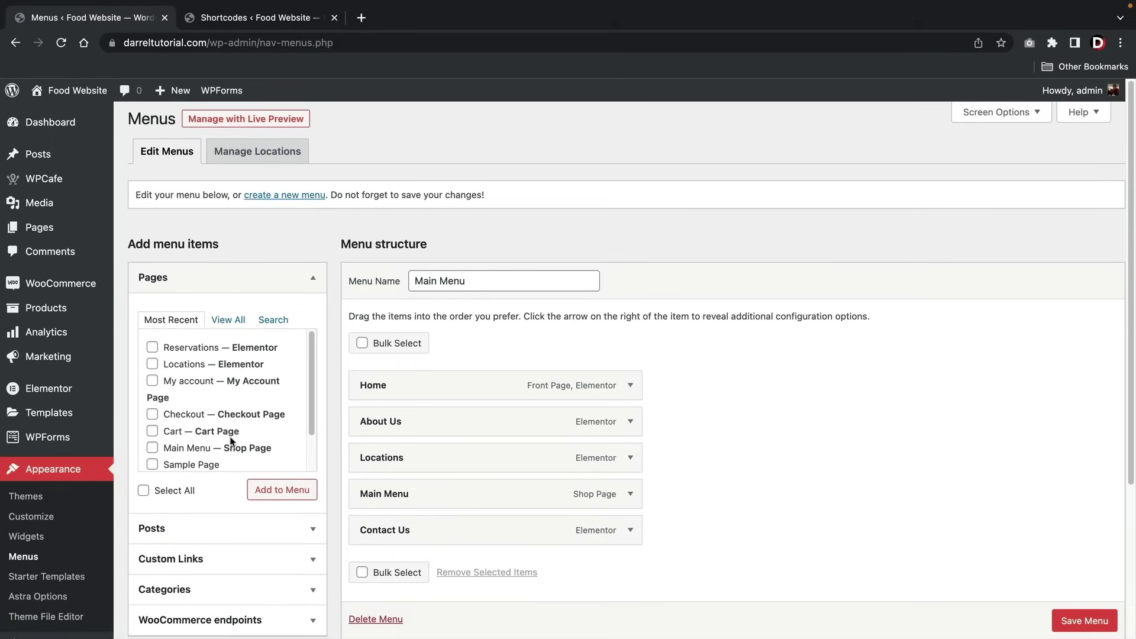
click(224, 323)
scroll(200, 402, down, 1)
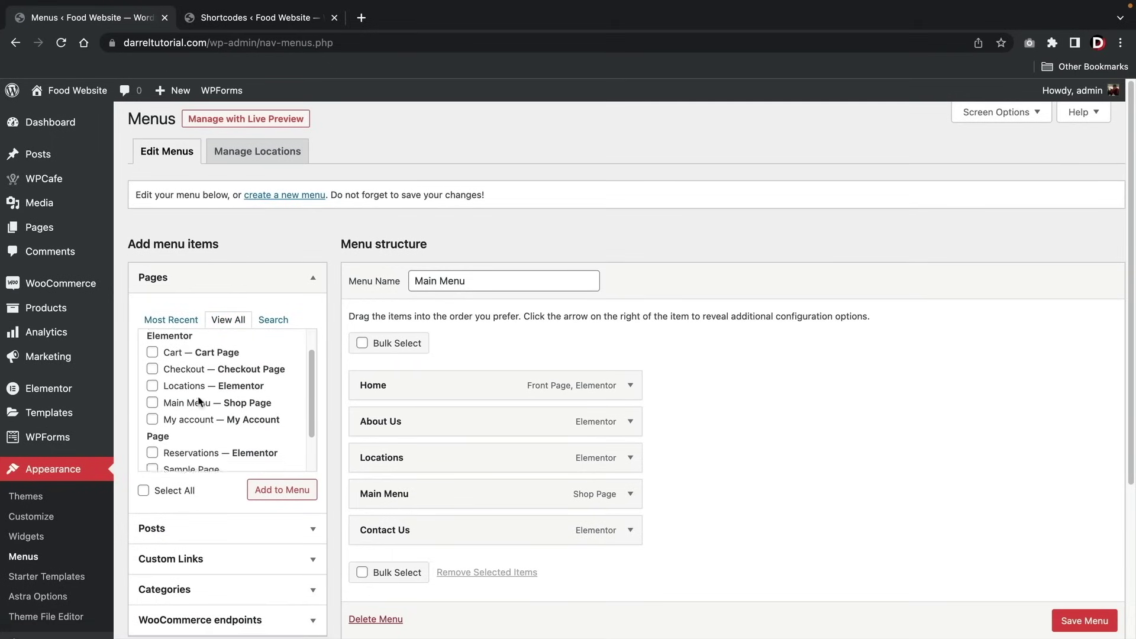
scroll(200, 403, down, 1)
click(183, 439)
click(282, 489)
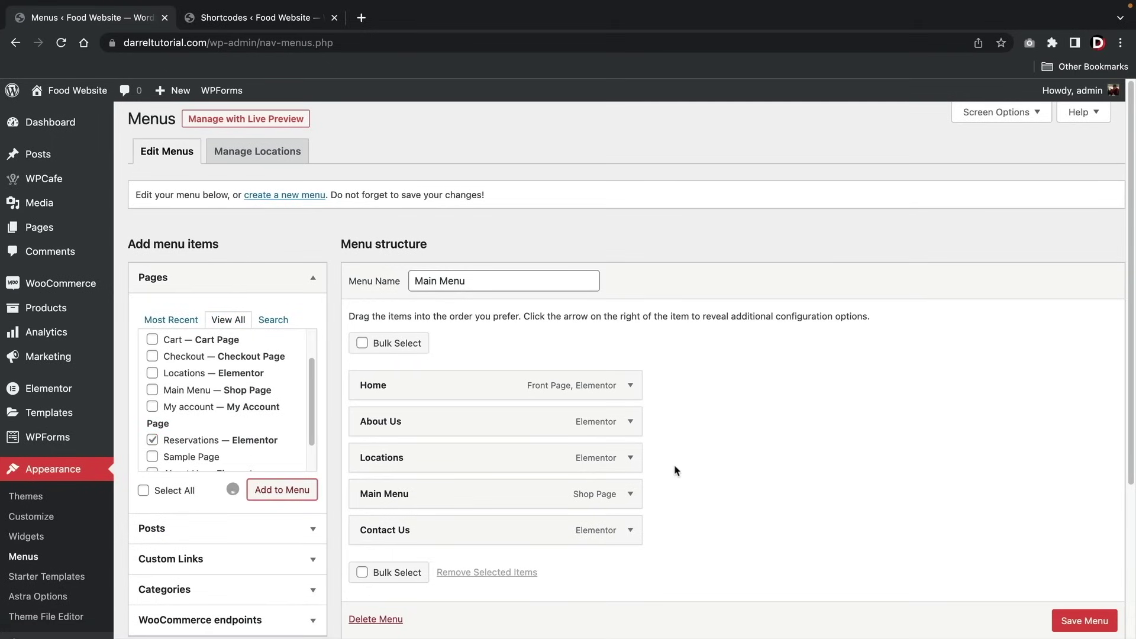
Move the Reservations item just above Contact Us and save the menu.
scroll(672, 467, down, 3)
drag(469, 421, 461, 378)
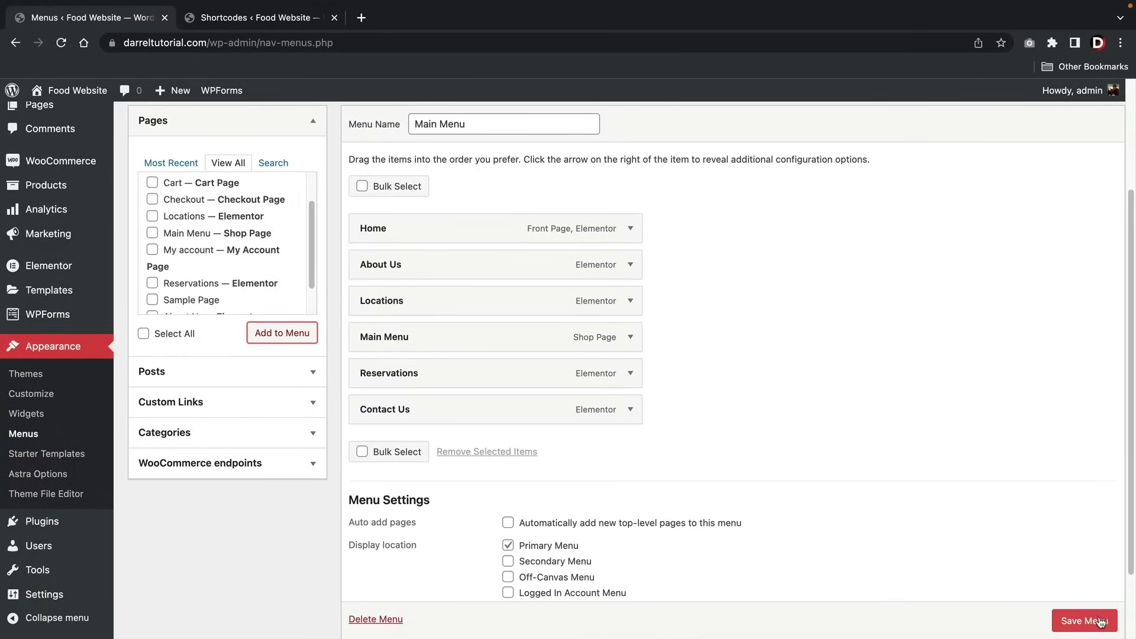
scroll(1100, 622, down, 1)
click(1091, 604)
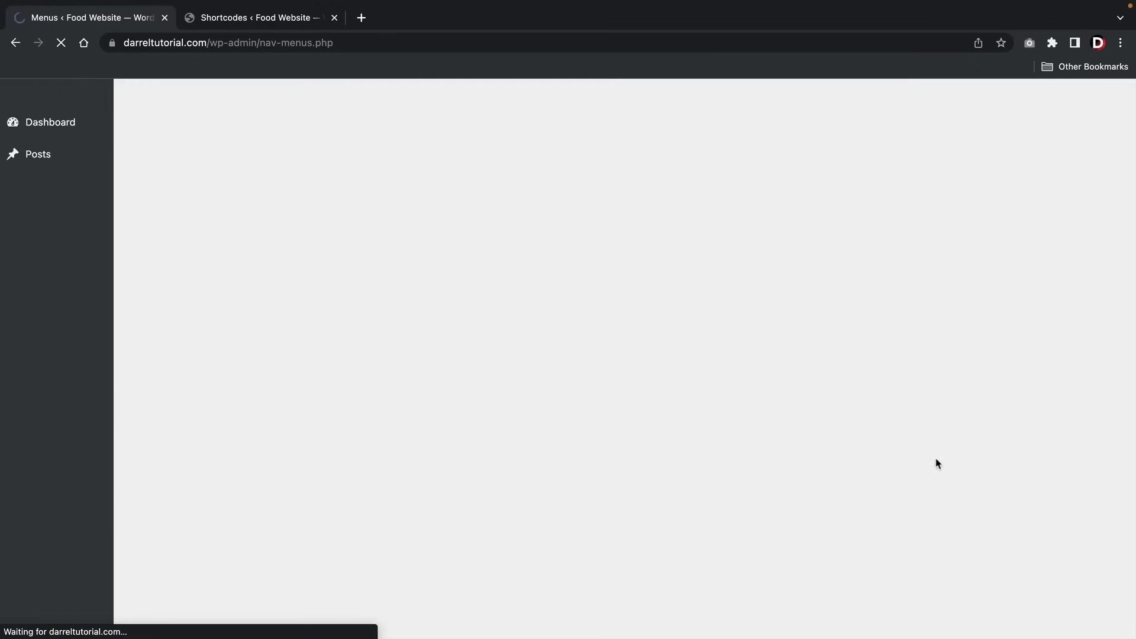
On the live Reservations page, enter the guest's name, e-mail and phone number.
mouse_move(71, 90)
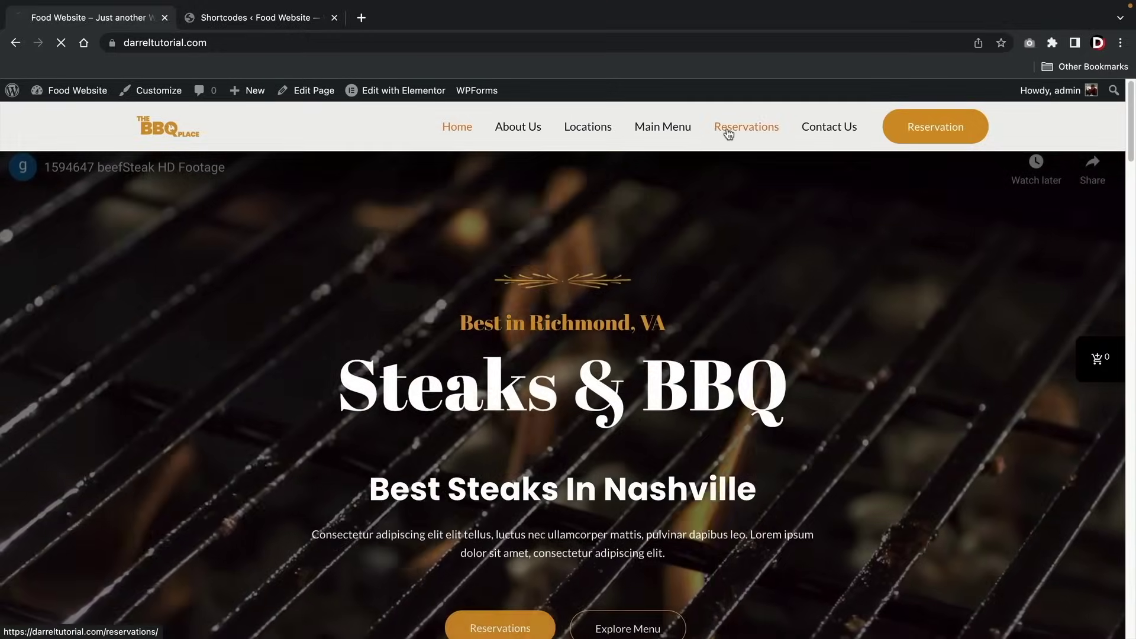
click(728, 133)
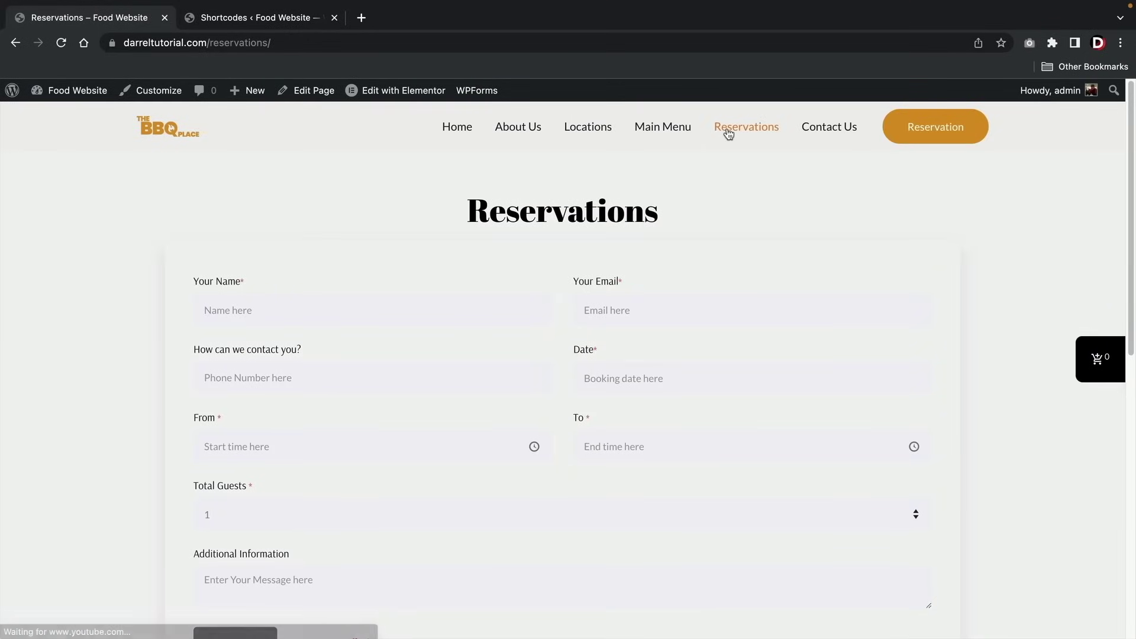
click(282, 303)
text(darrel wil)
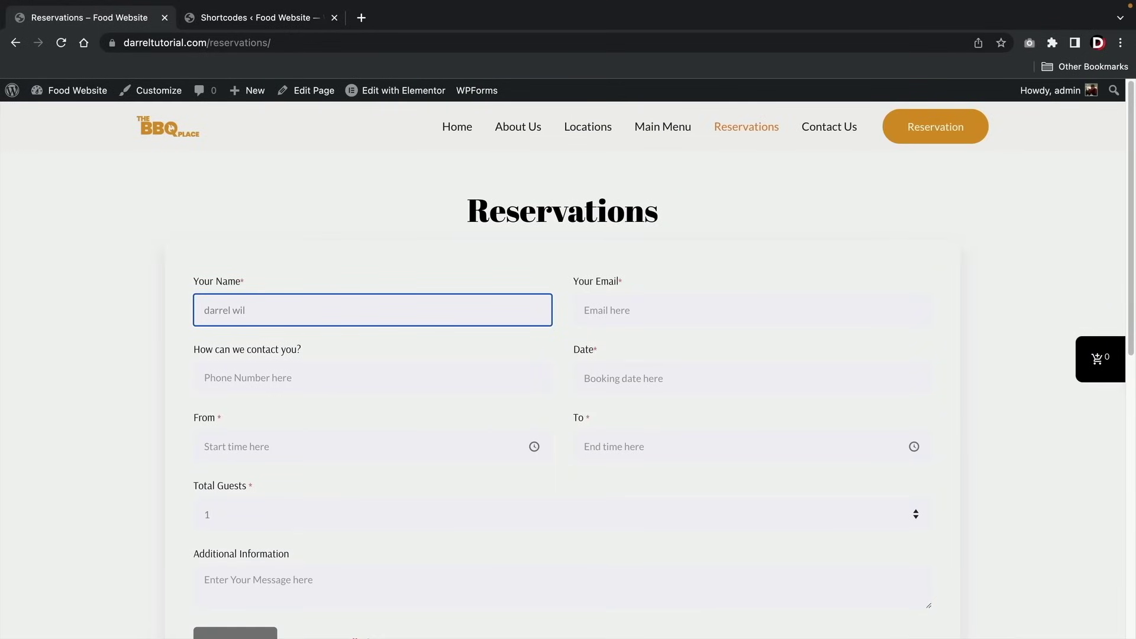
text(son)
key(Tab)
text(pch)
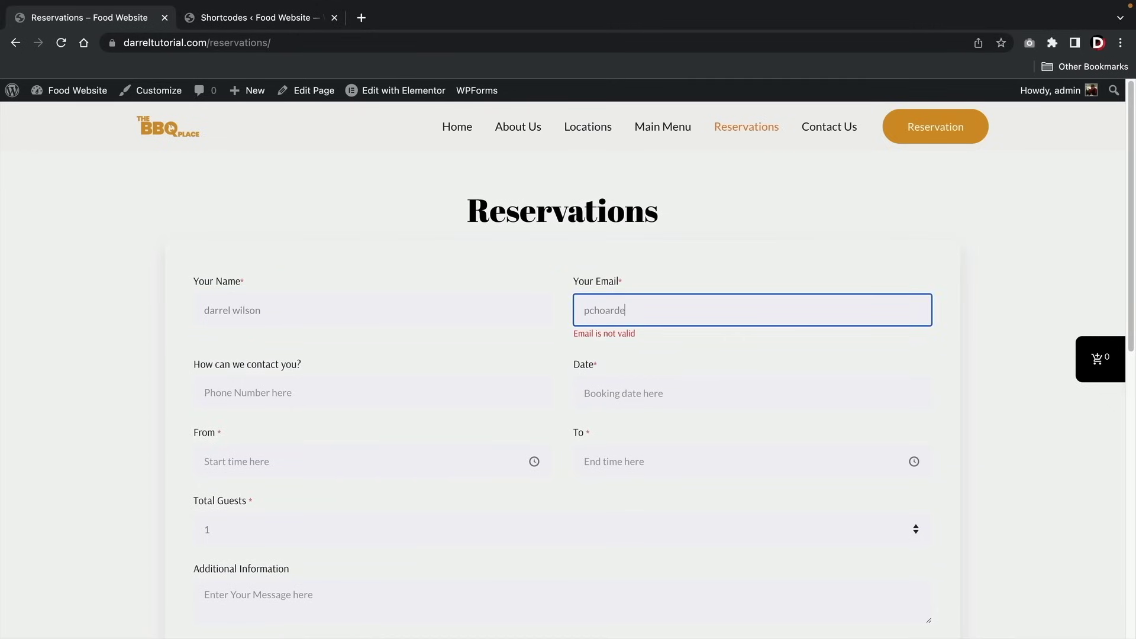
key(Tab)
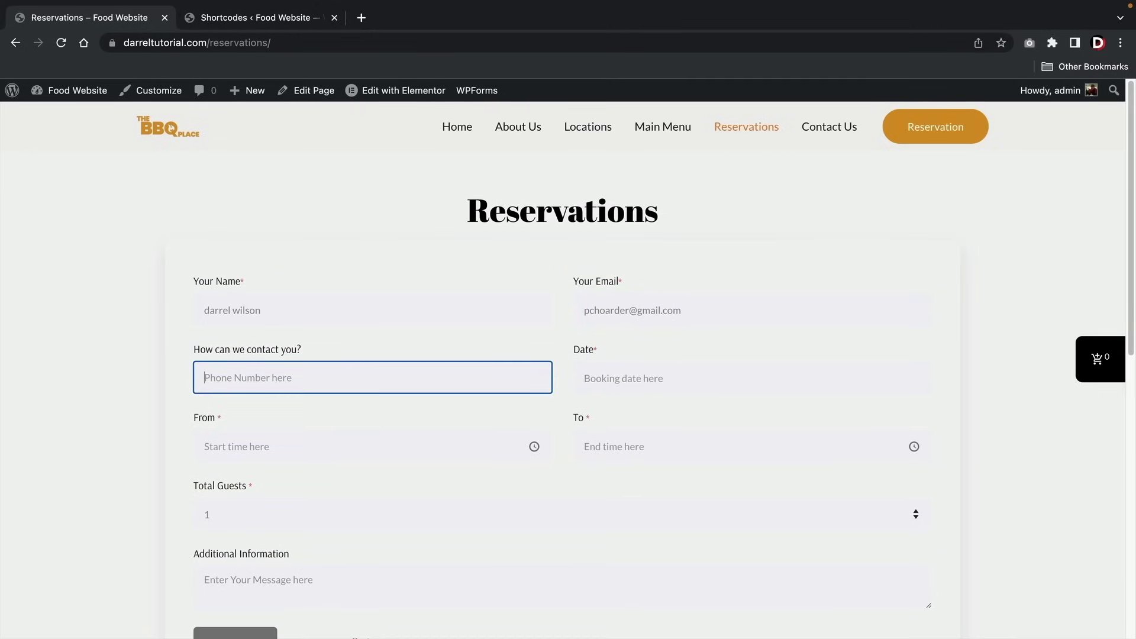
text(388888888)
key(Tab)
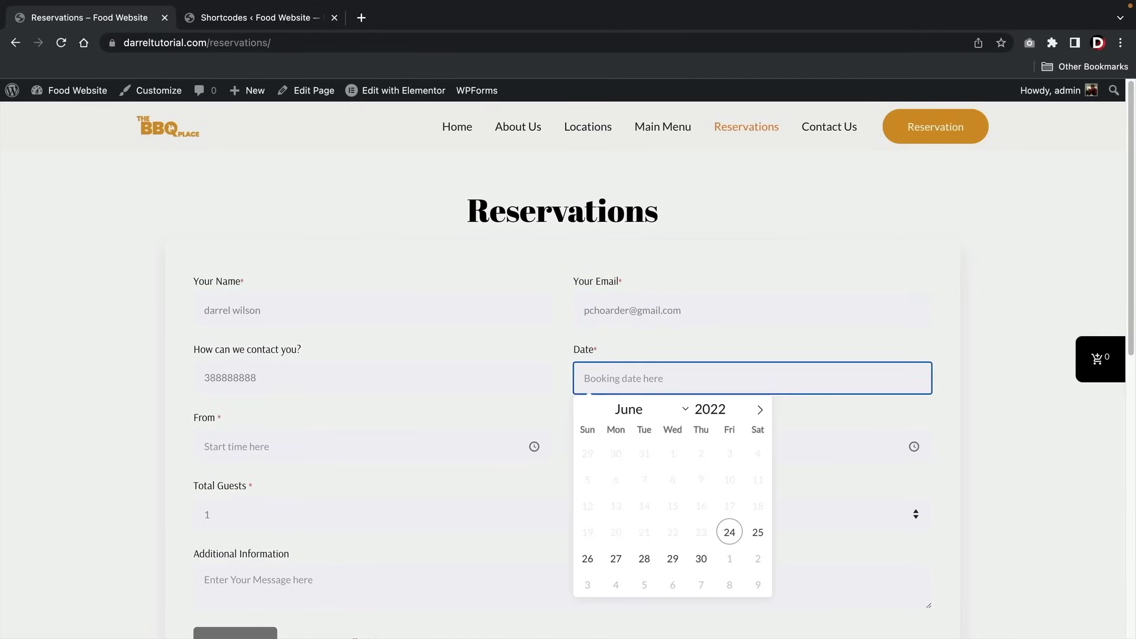
Set the booking date to June 24, 2022, from 8:00 pm to 9:00 pm.
click(729, 532)
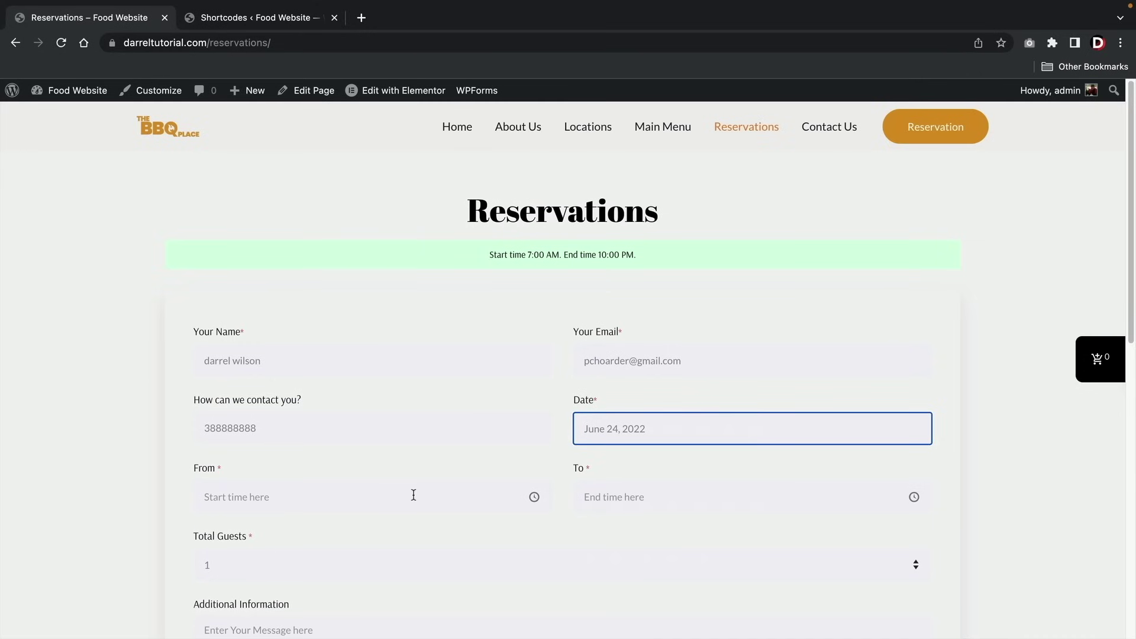
scroll(414, 392, down, 1)
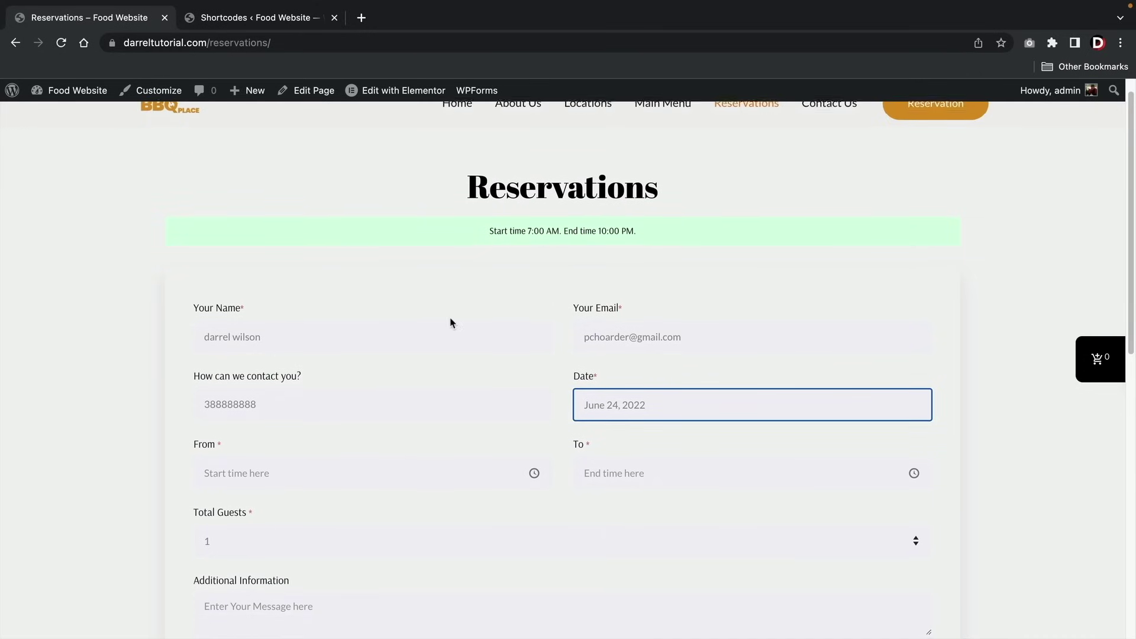
scroll(355, 384, down, 1)
click(269, 459)
scroll(269, 460, down, 3)
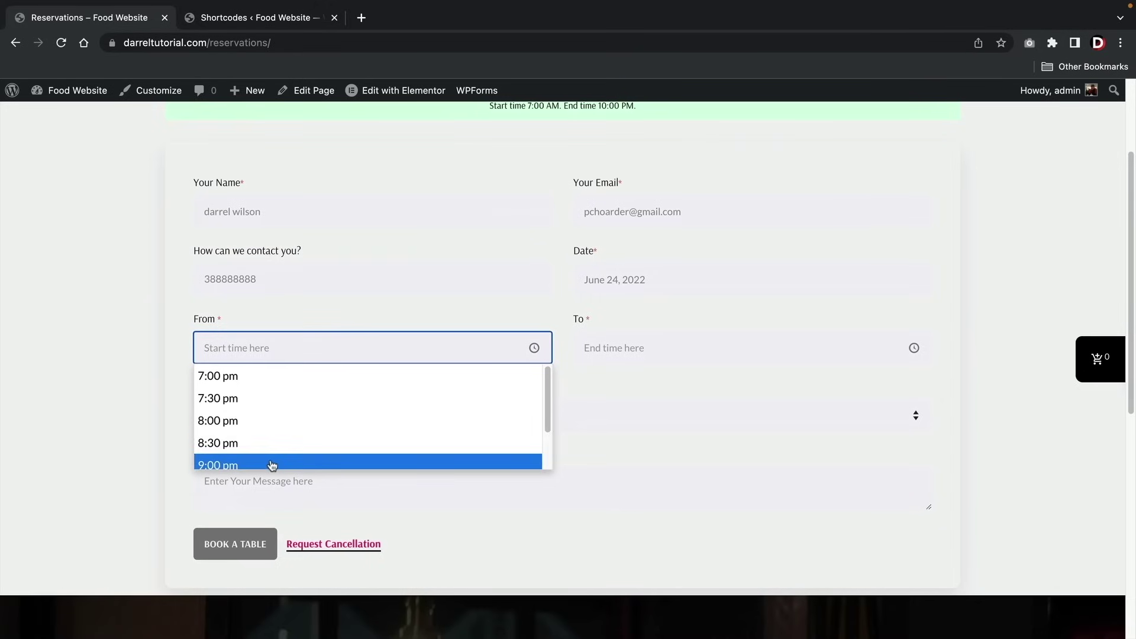
click(271, 421)
click(609, 347)
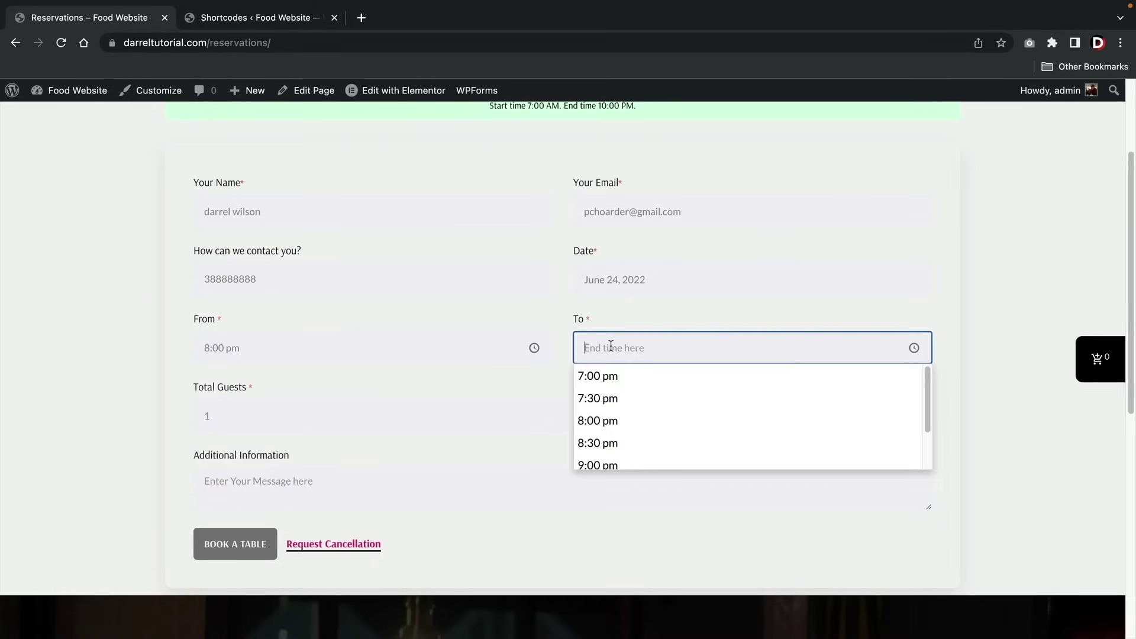
click(618, 463)
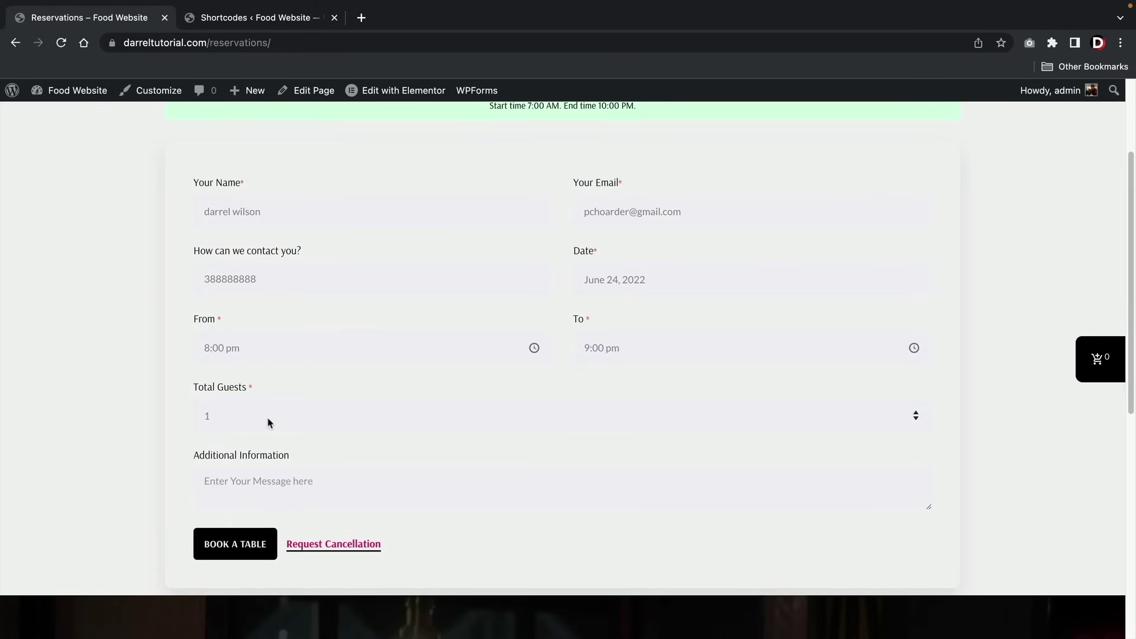
Keep the reservation at one guest, book the table and confirm the booking.
click(267, 423)
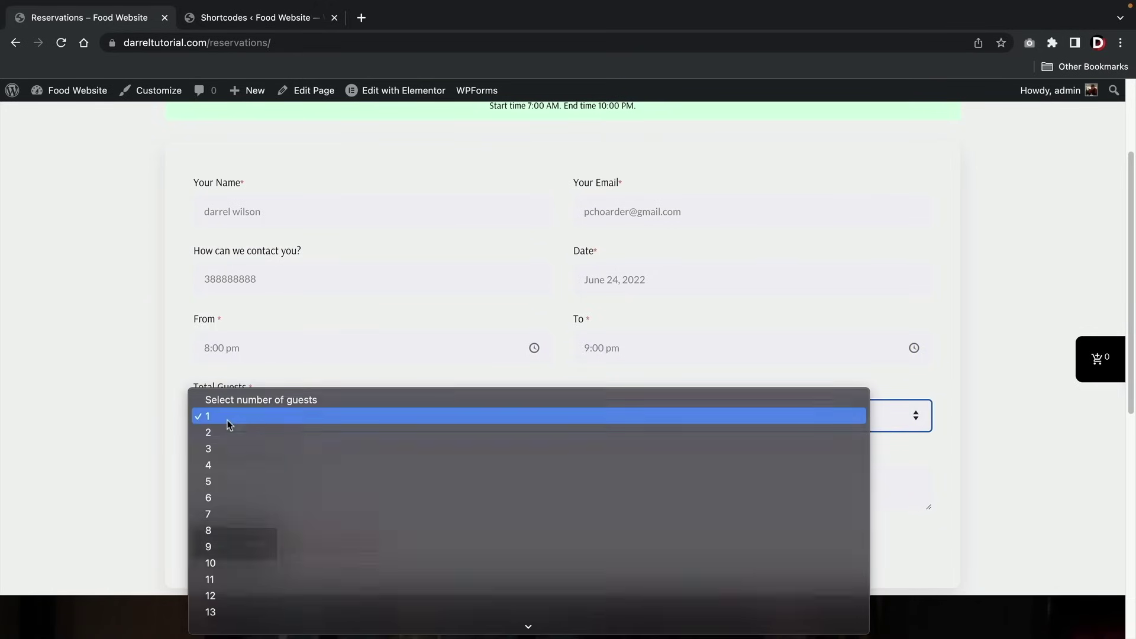
click(229, 424)
scroll(142, 473, down, 1)
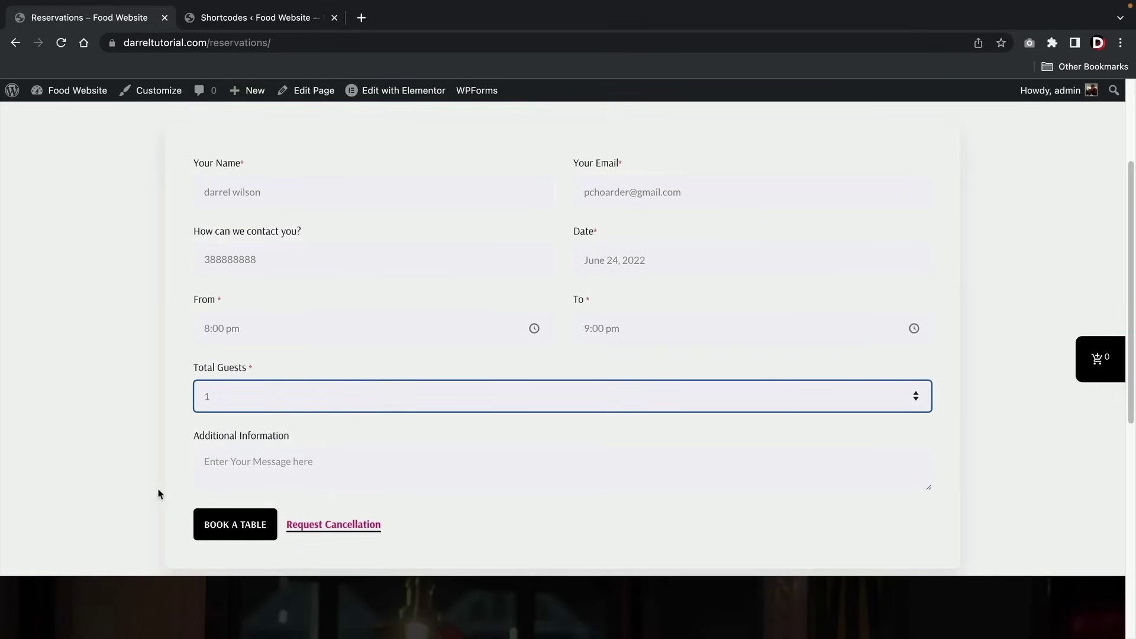
click(229, 524)
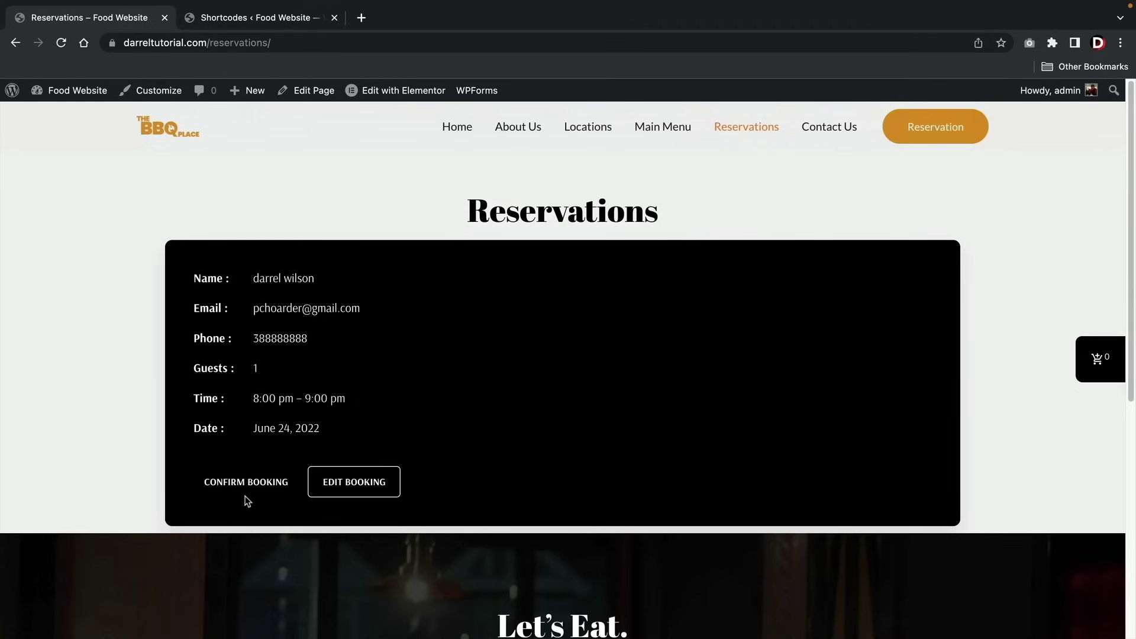
click(262, 486)
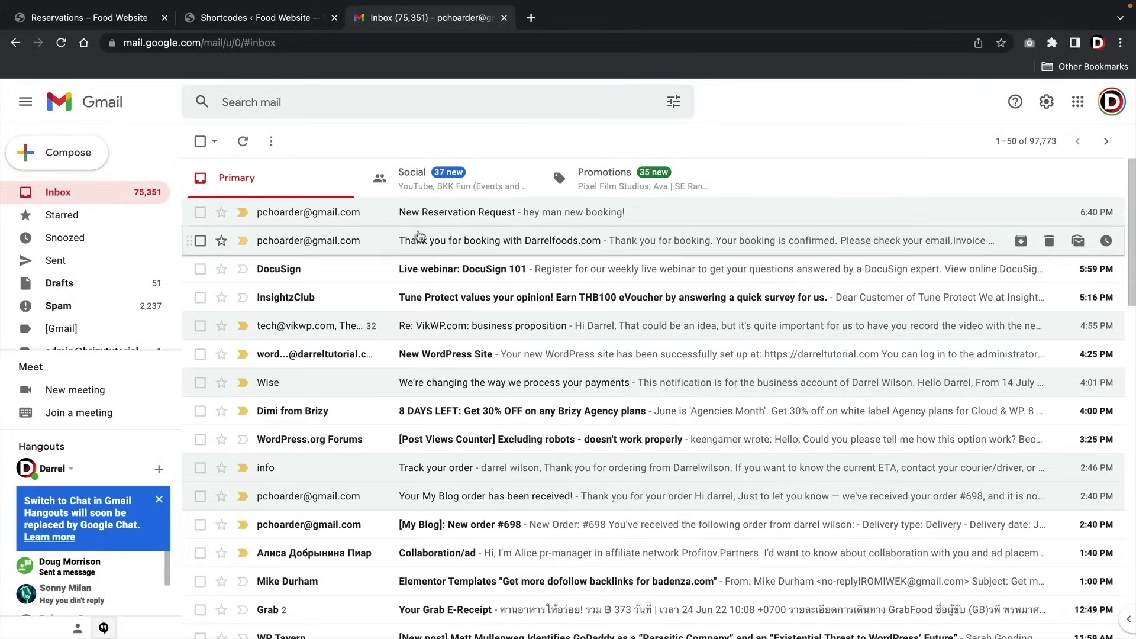
Read the 'Thank you for booking' and 'New Reservation Request' emails, then switch to the Reservations tab.
click(420, 246)
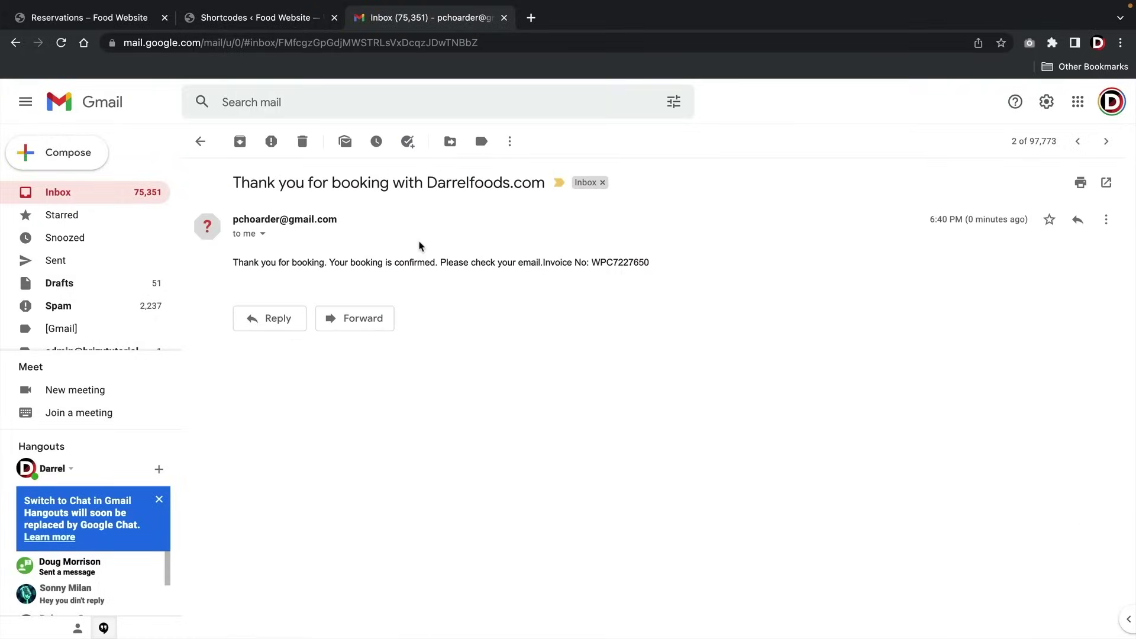
drag(271, 263, 623, 264)
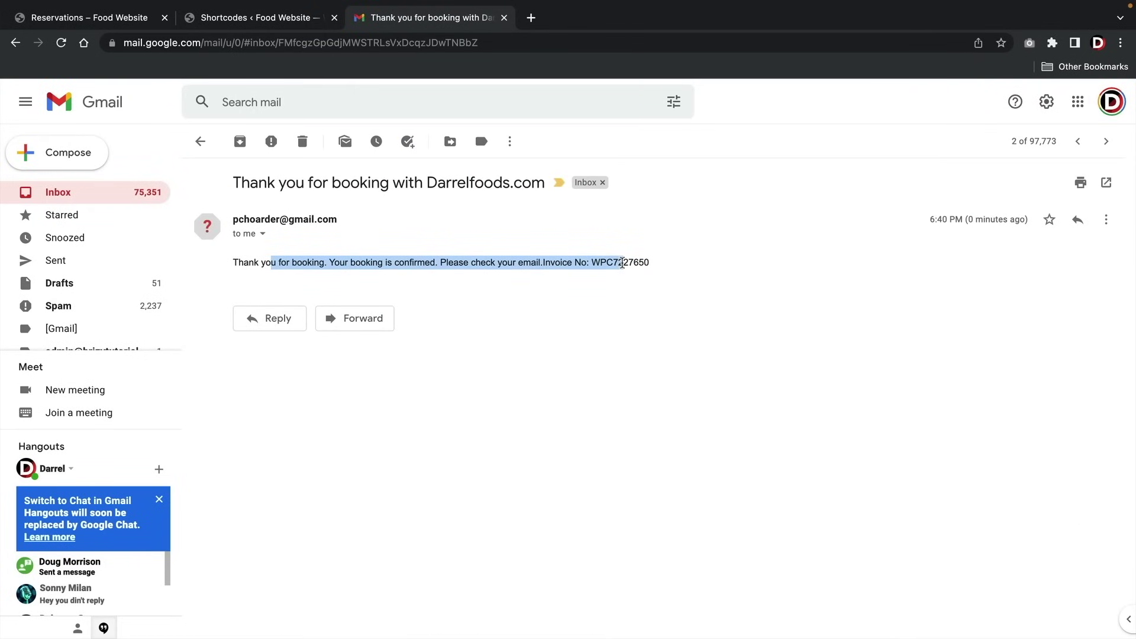
click(200, 141)
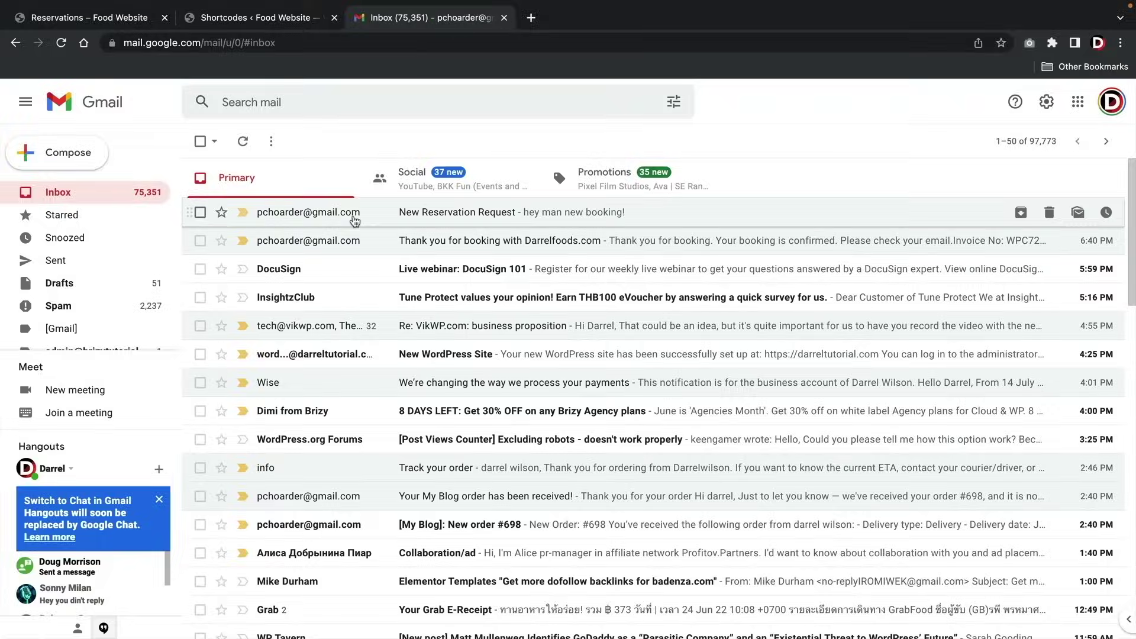
click(401, 216)
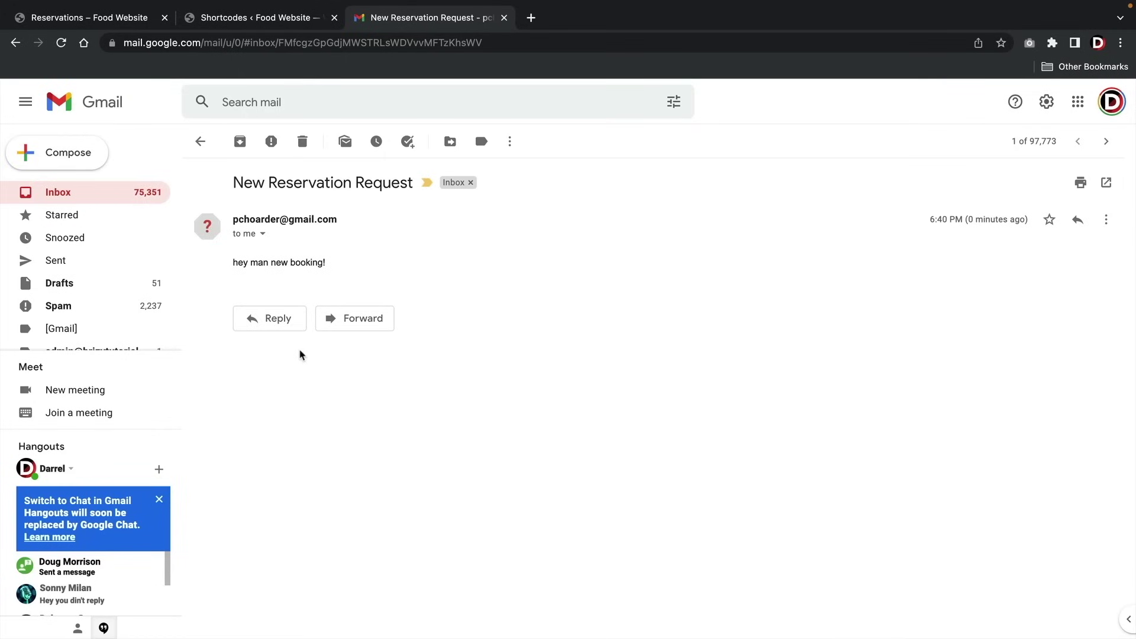
click(118, 27)
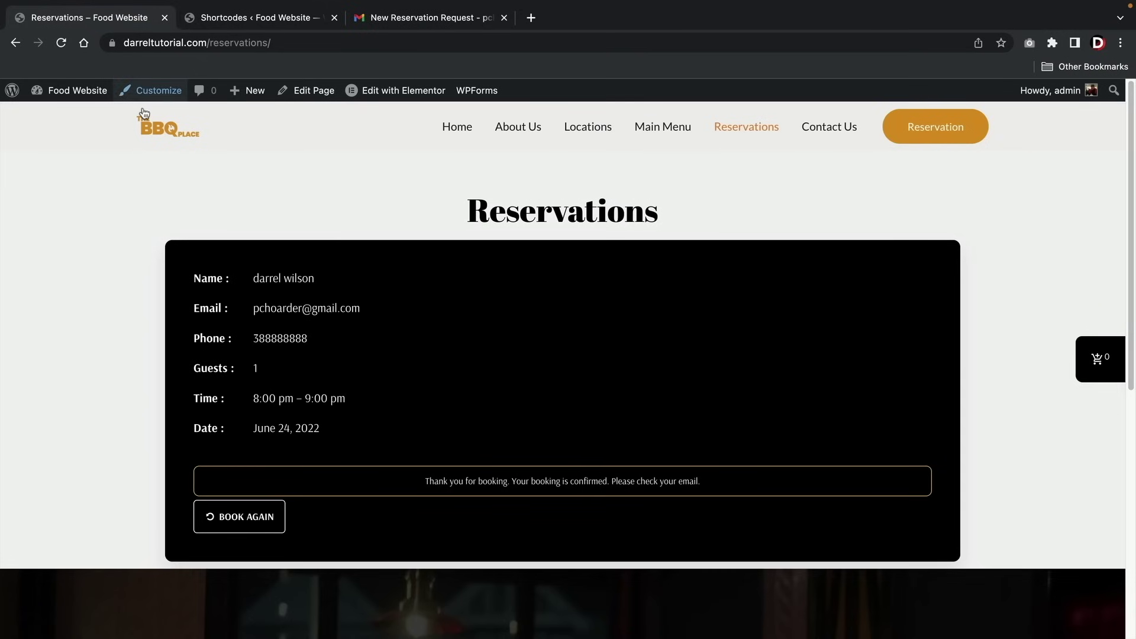
Navigate to Home, the Main Menu page and Home again, then open the theme Customizer.
click(465, 134)
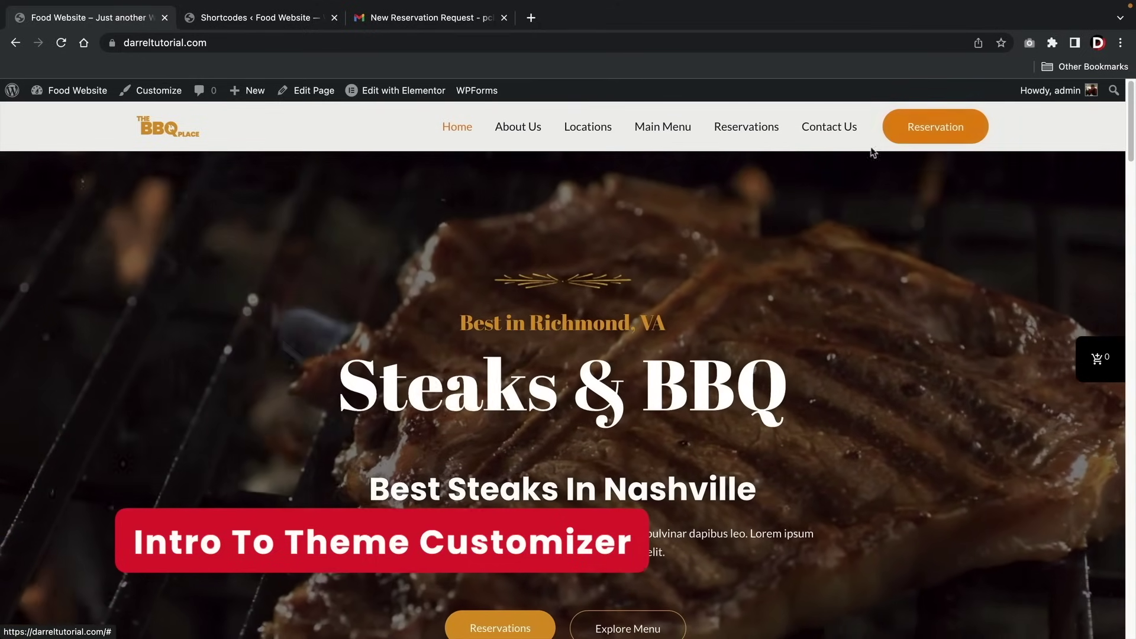
click(672, 130)
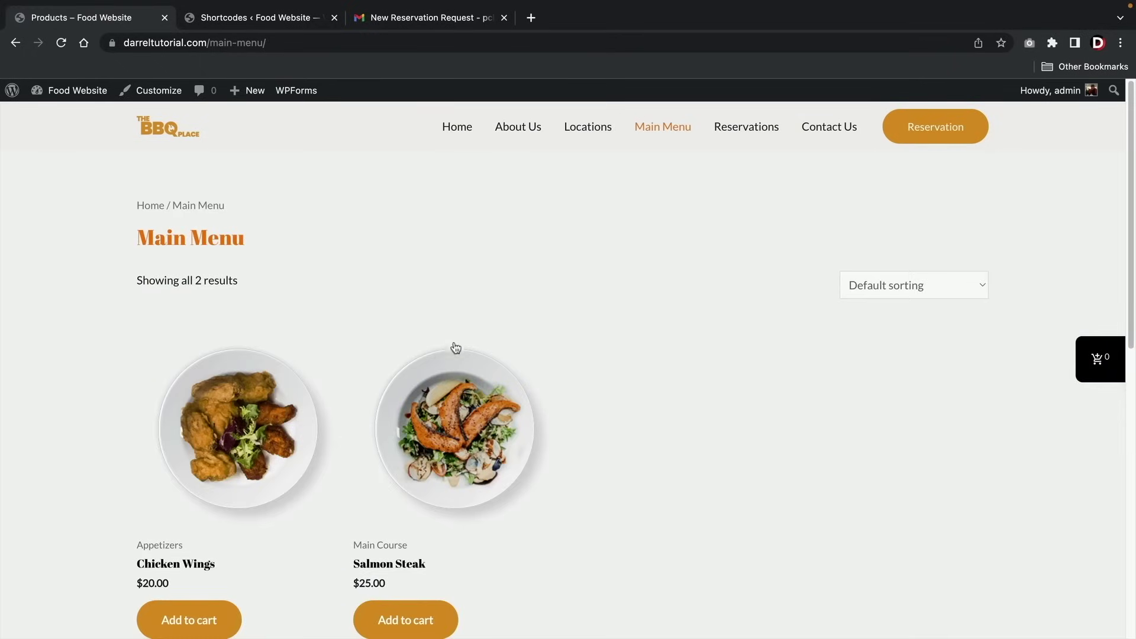
click(466, 133)
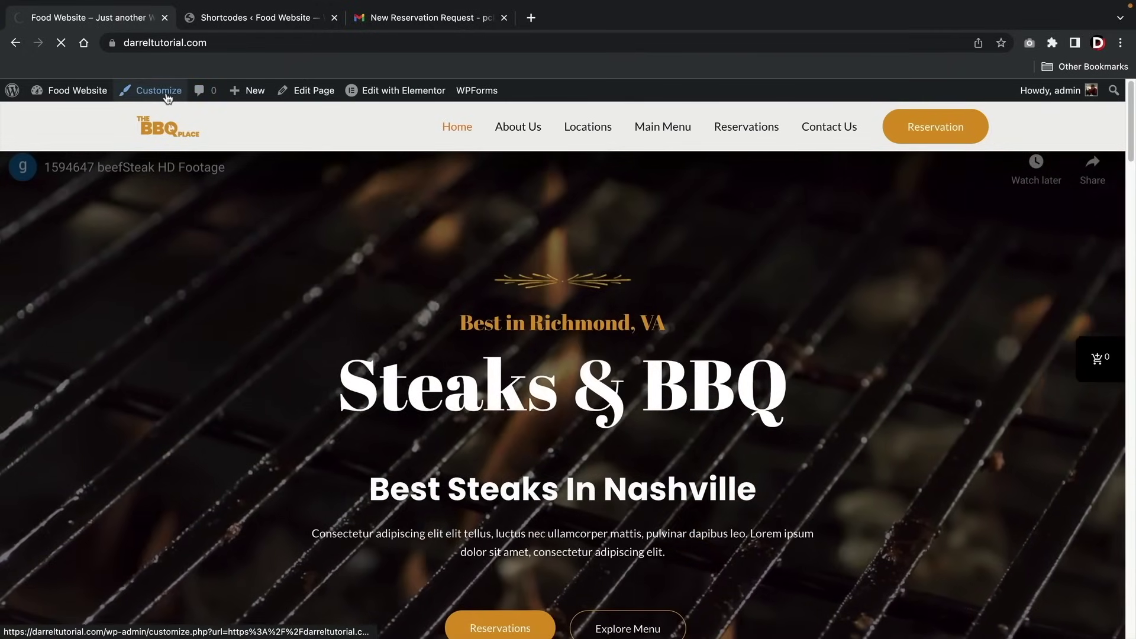
click(159, 90)
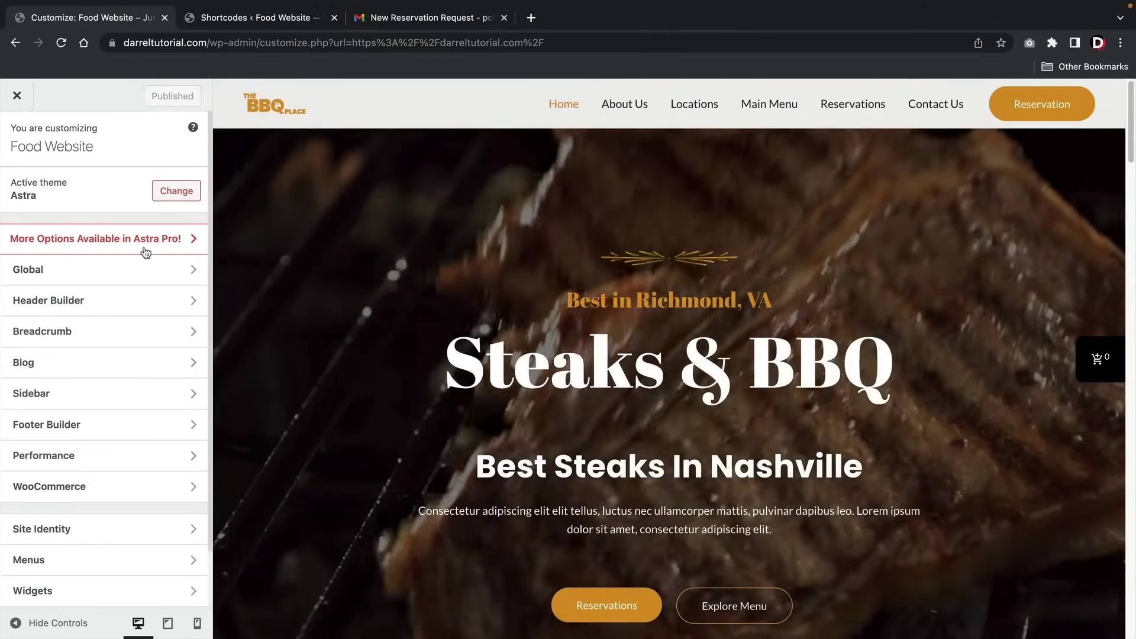
Replace the header logo with the Kopi coffee image, cropped to include the full image.
click(83, 303)
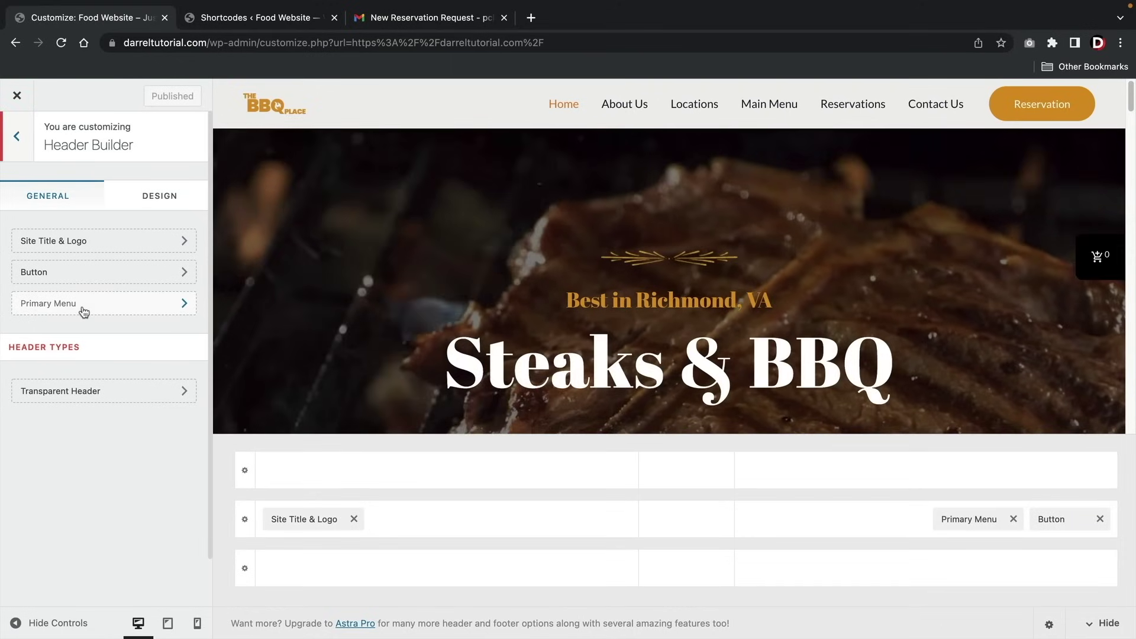
click(310, 525)
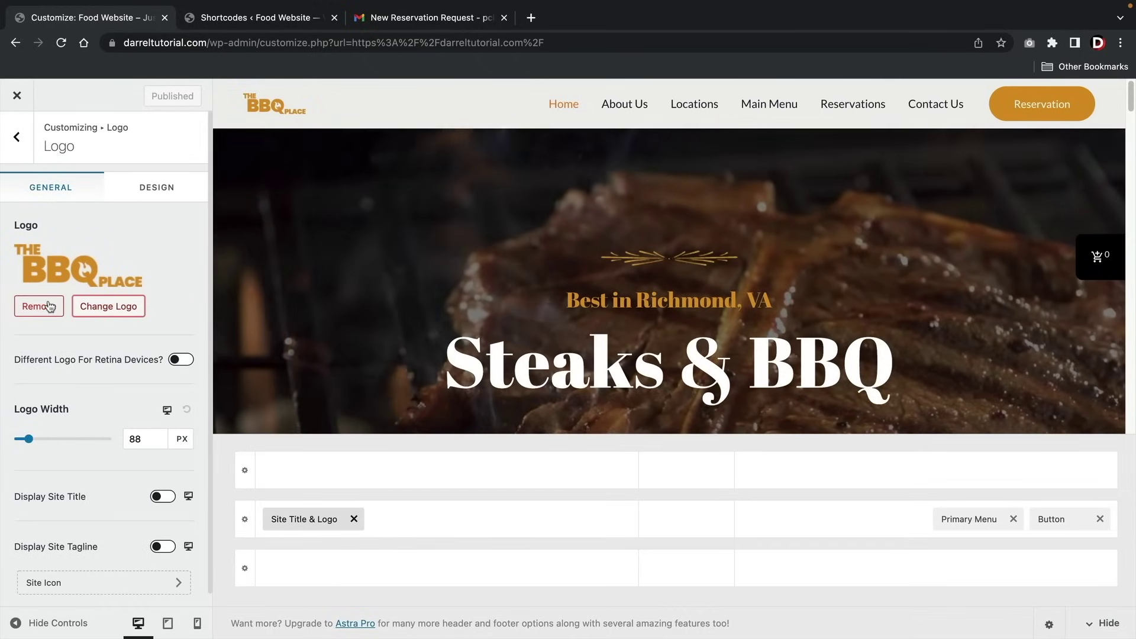
click(125, 310)
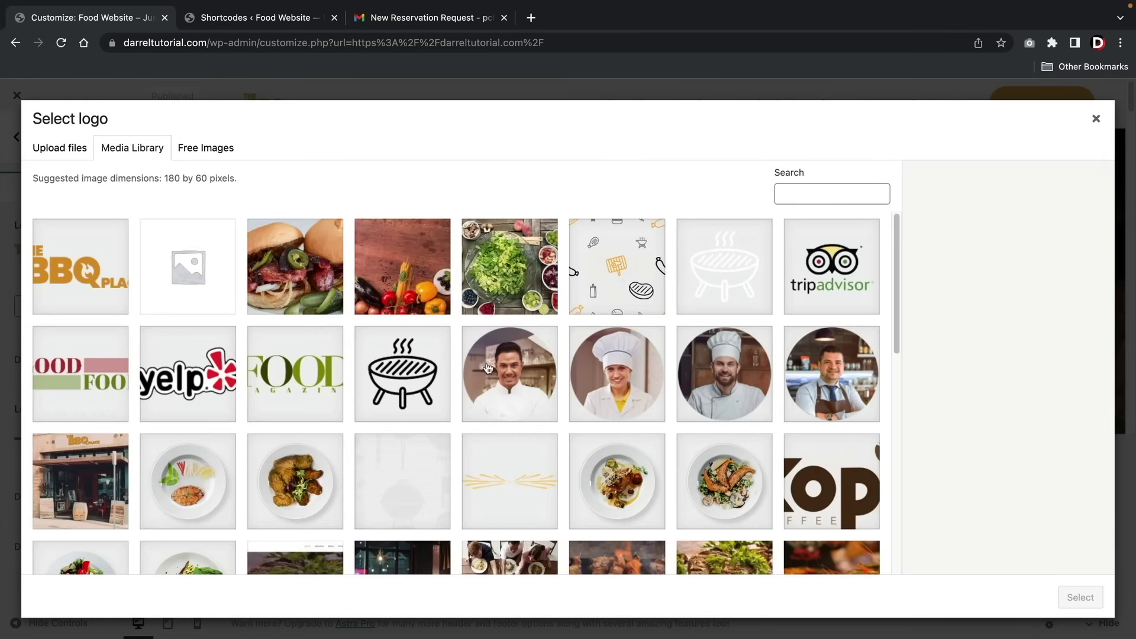
scroll(497, 367, down, 2)
click(831, 402)
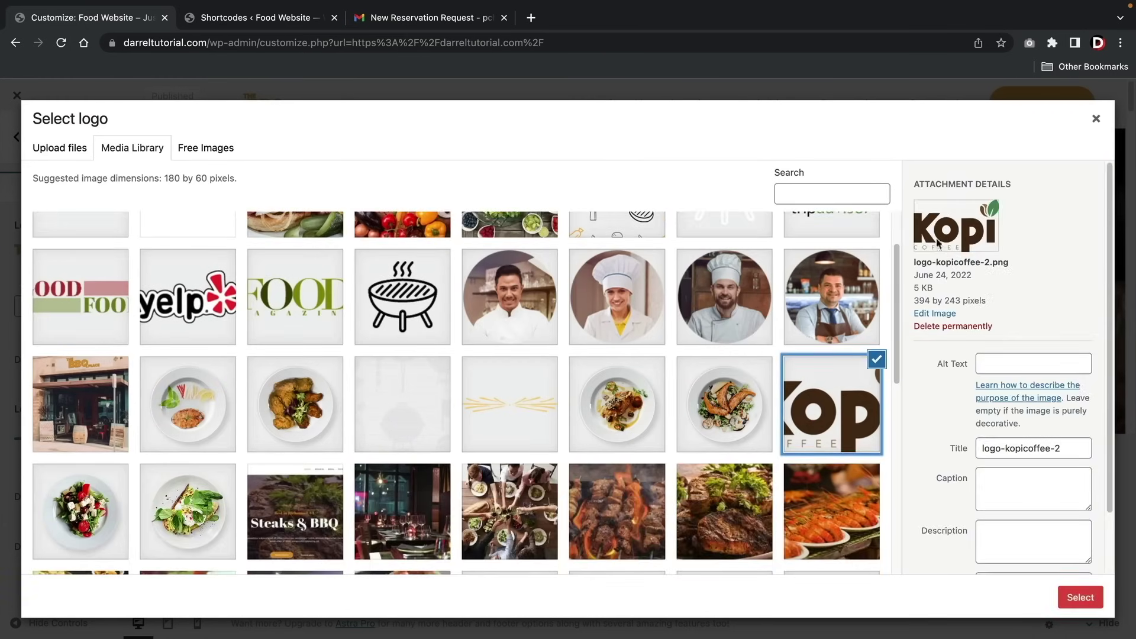
click(1080, 597)
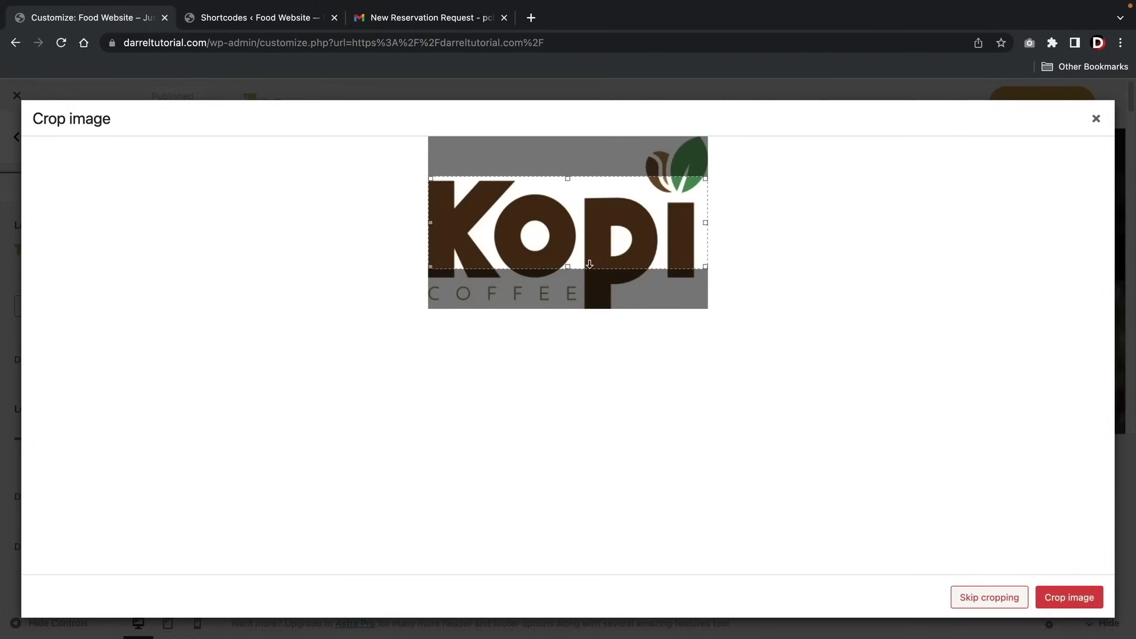
drag(590, 264, 590, 307)
drag(572, 179, 565, 135)
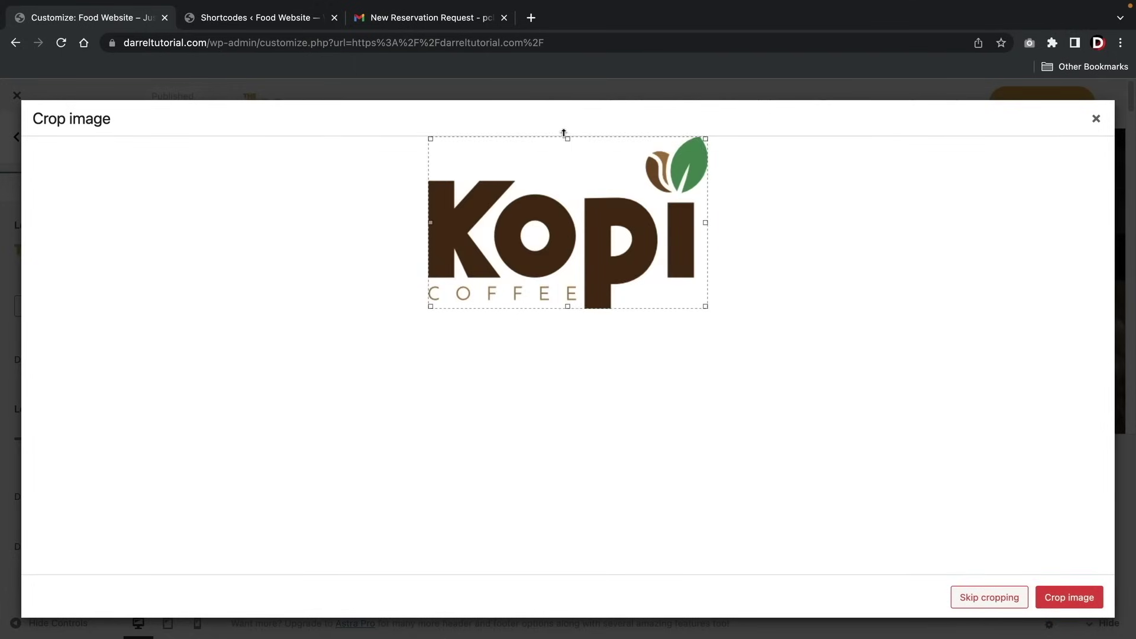
click(1056, 598)
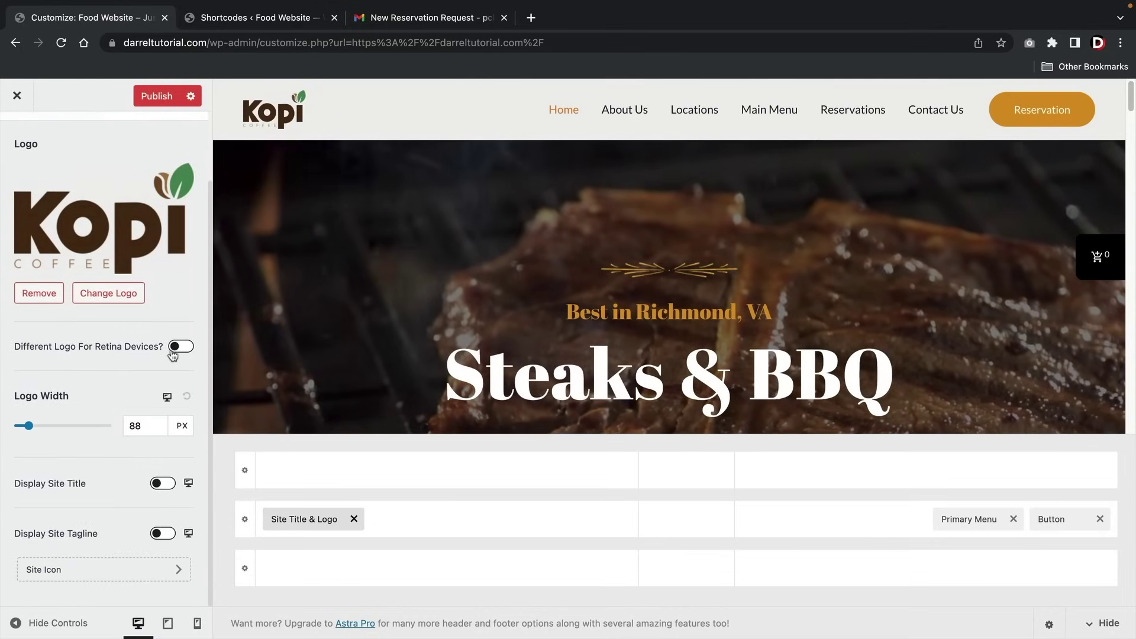
Enable Different Logo For Retina Devices in the logo settings.
scroll(174, 352, up, 3)
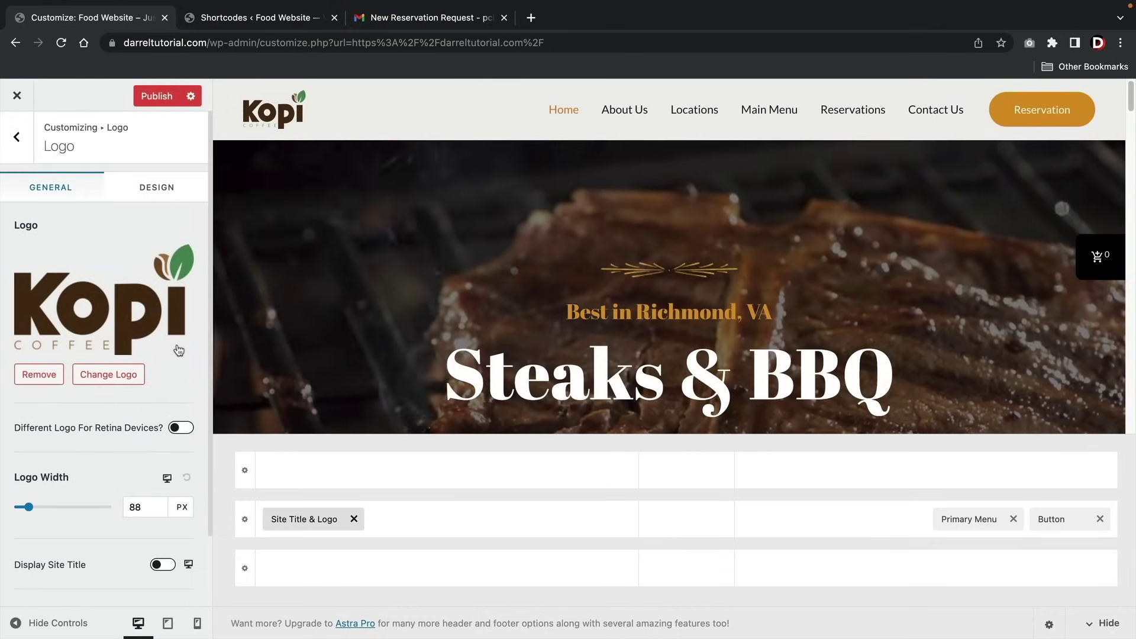
click(180, 427)
scroll(170, 405, down, 3)
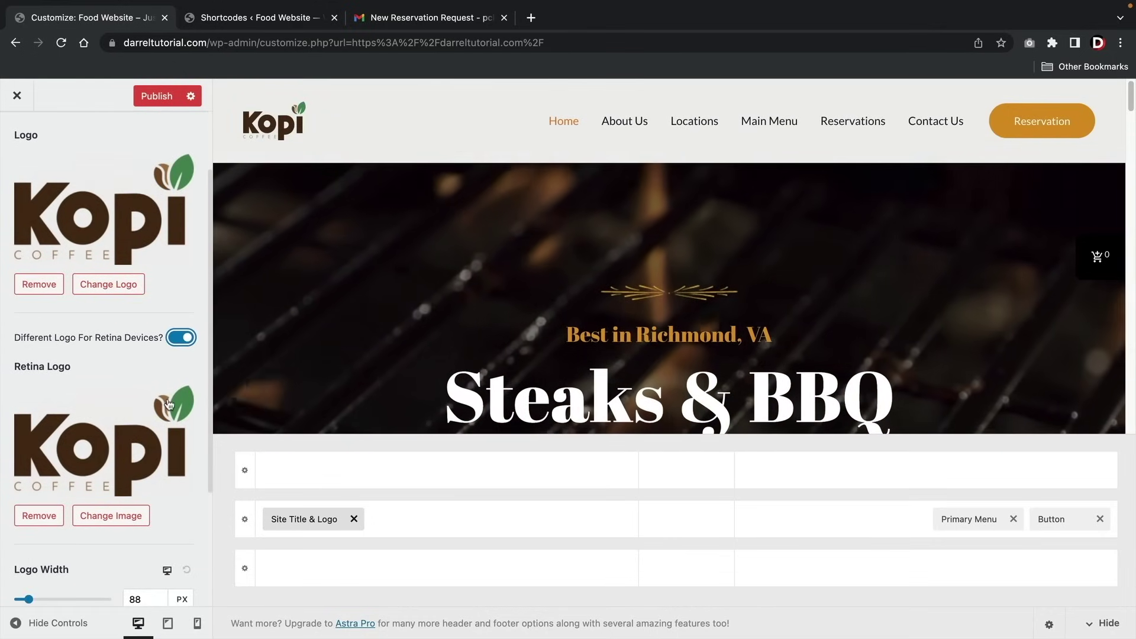
scroll(171, 393, up, 2)
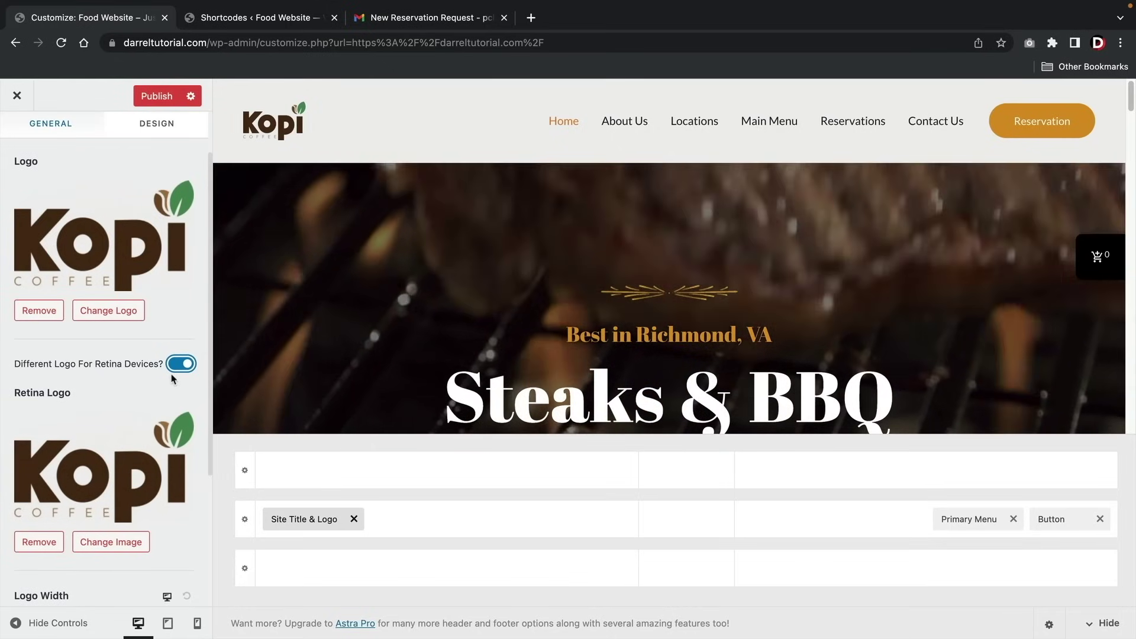
scroll(172, 379, down, 4)
scroll(173, 379, up, 6)
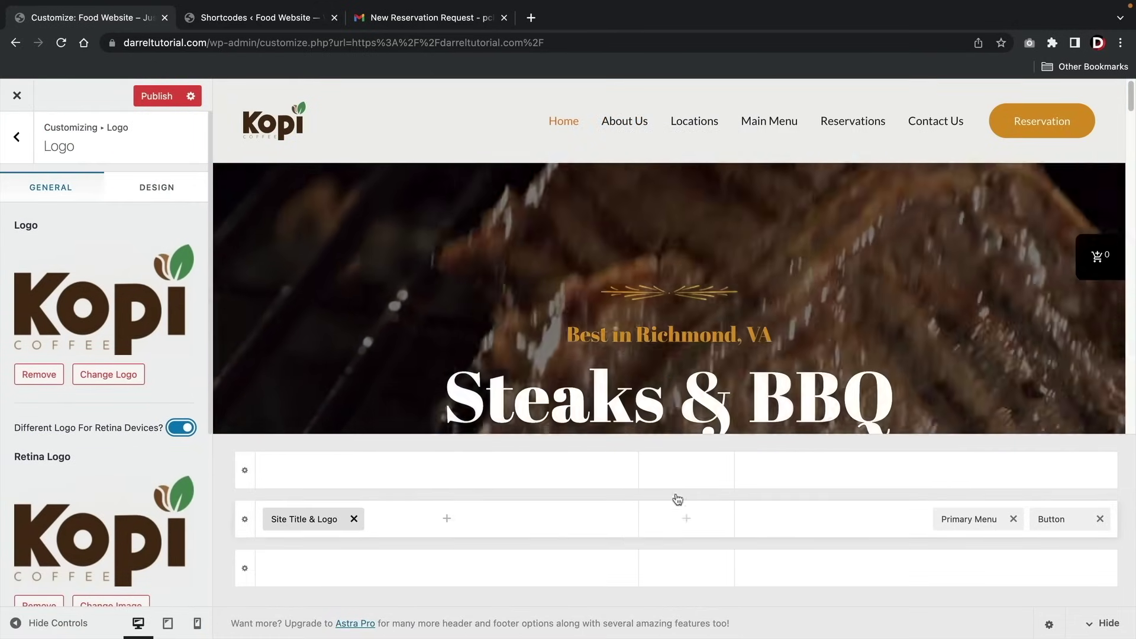
click(447, 521)
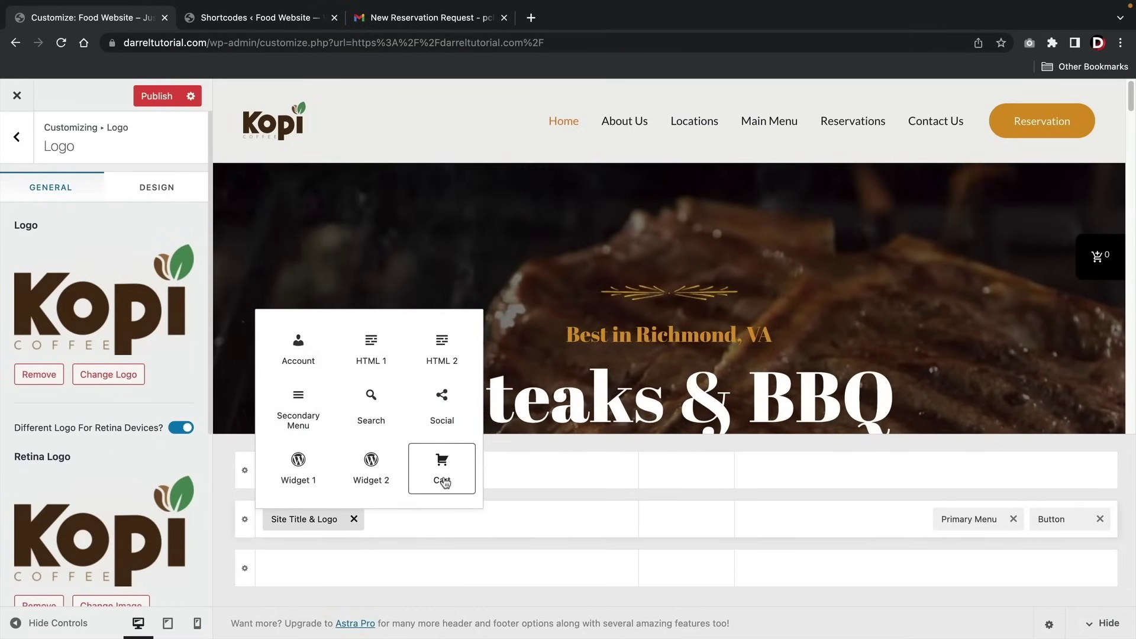
Add a Cart element to the middle header row, placed at the far right after Button.
click(444, 481)
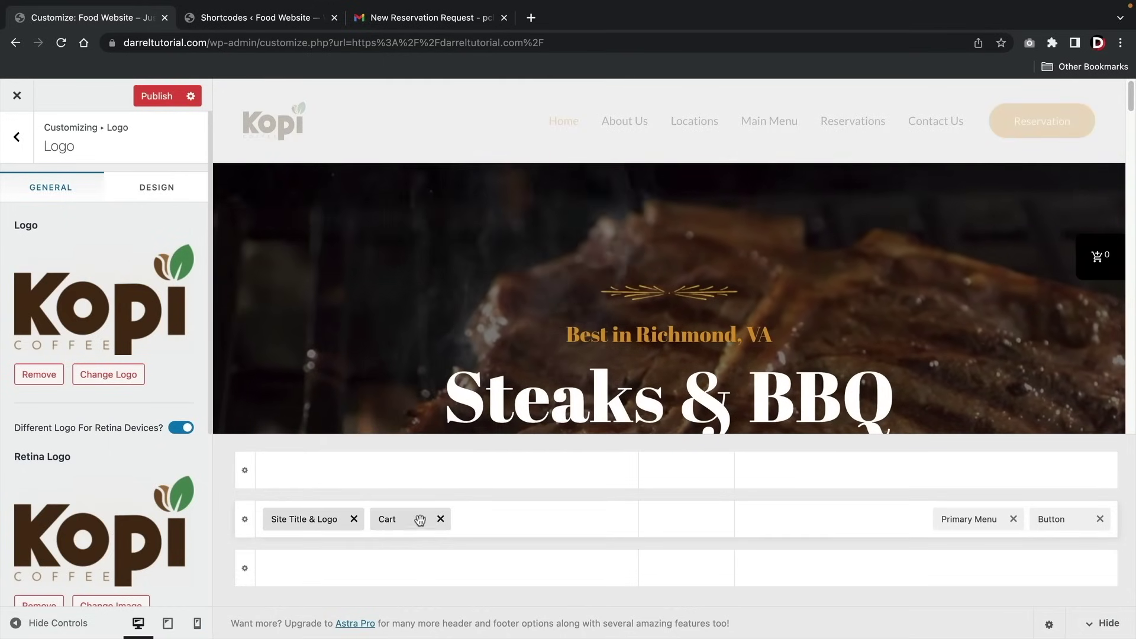
mouse_move(382, 121)
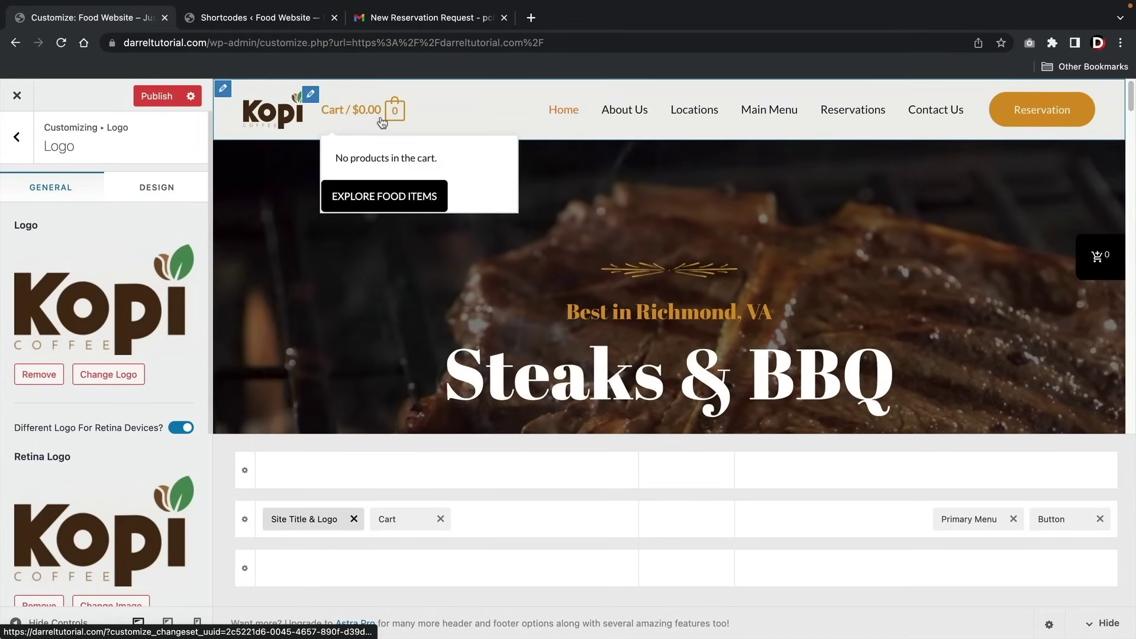
drag(394, 519, 1063, 534)
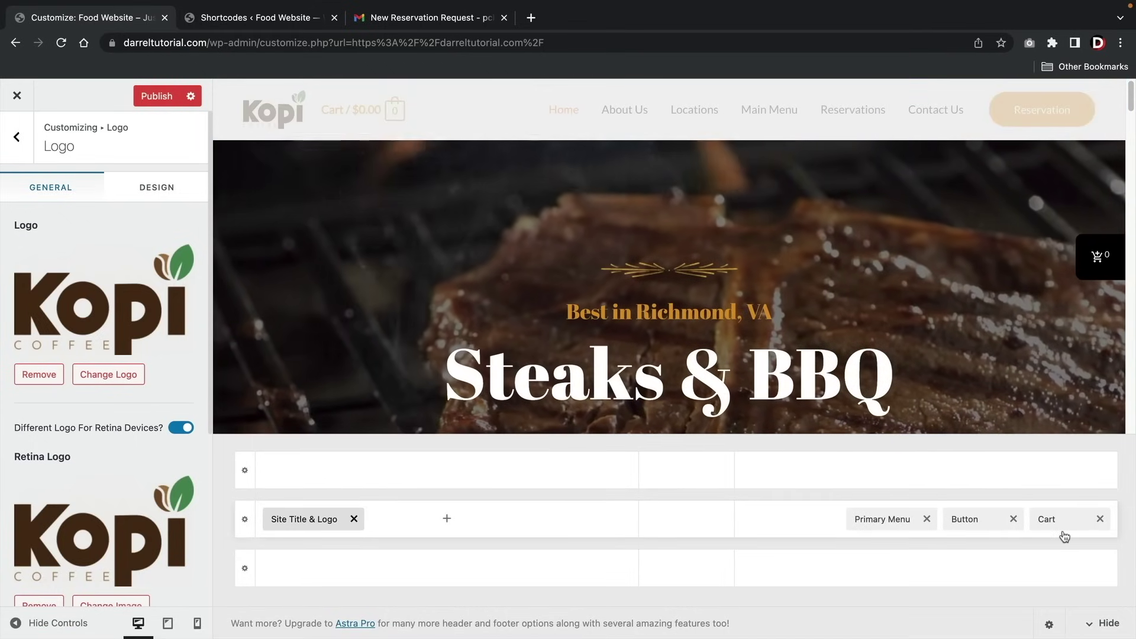
mouse_move(1048, 112)
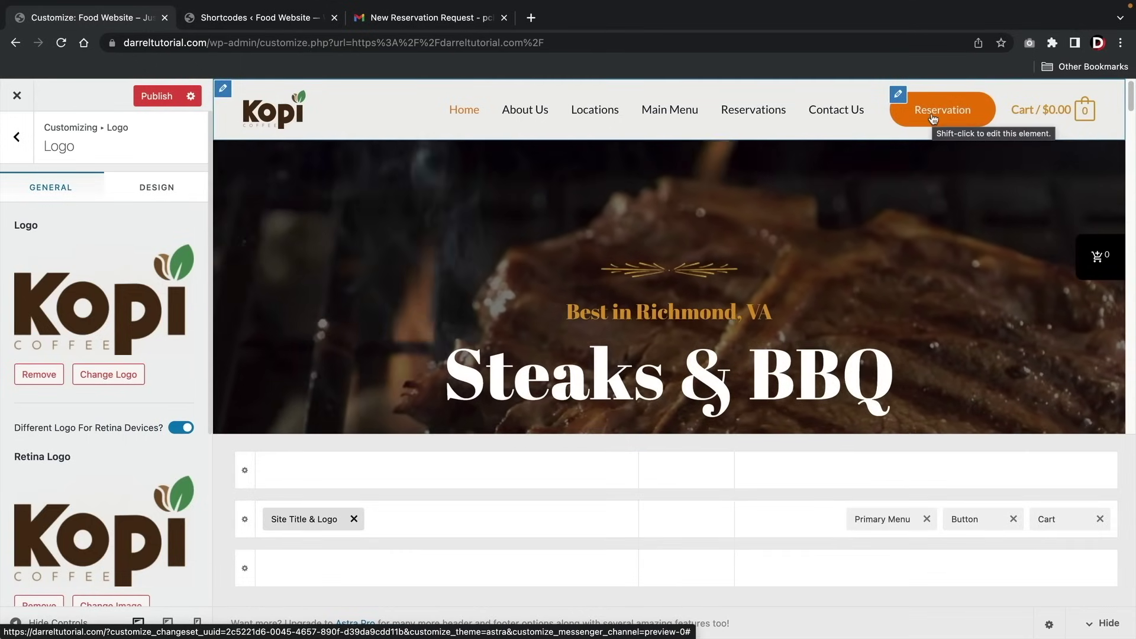
Set the Reservation button's link to the reservations page URL copied from the other tab.
click(965, 520)
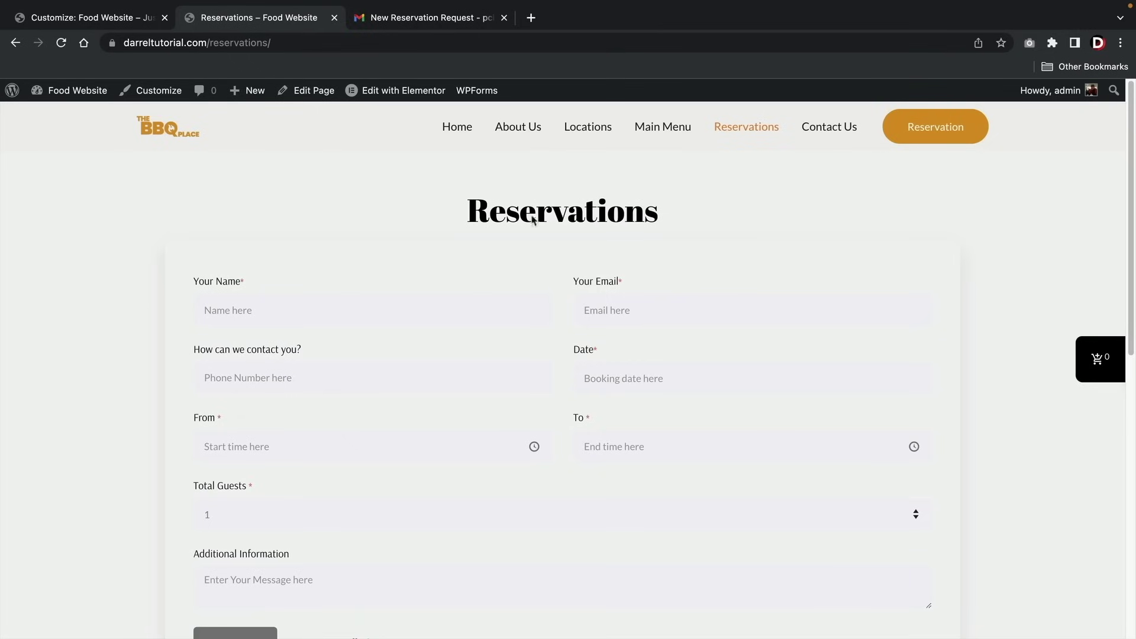
click(239, 42)
right_click(237, 42)
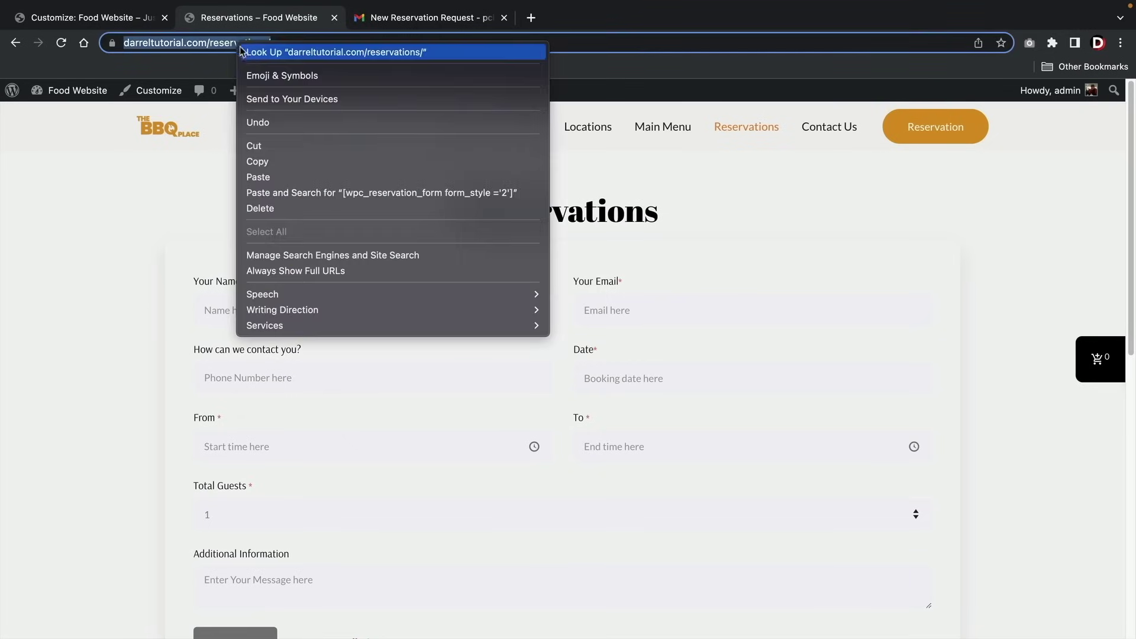
click(271, 157)
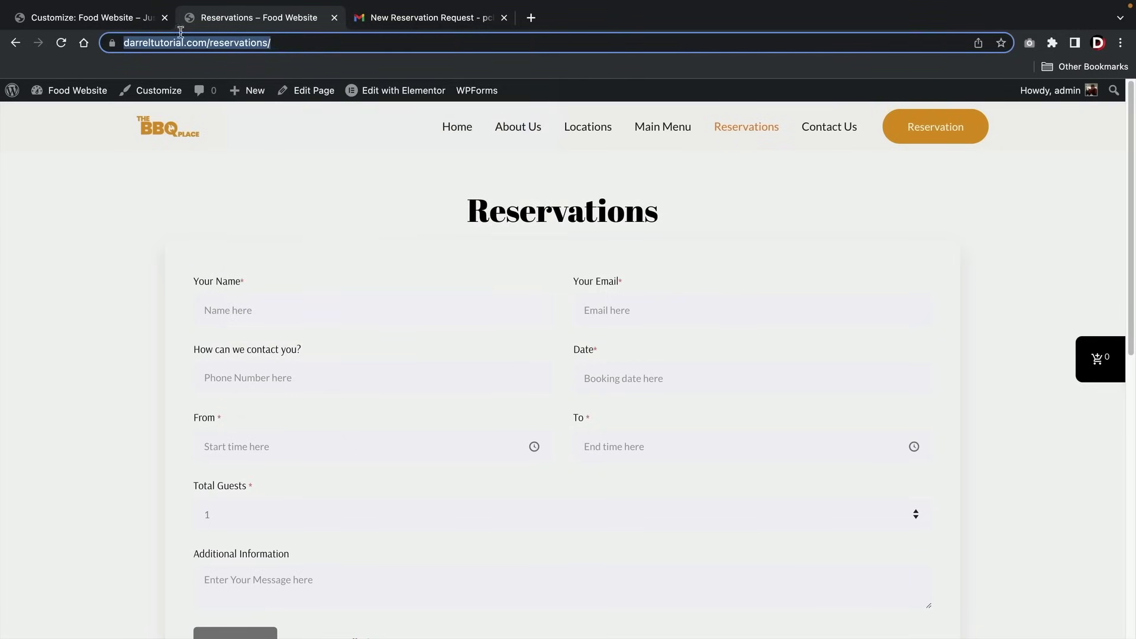
key(super+1)
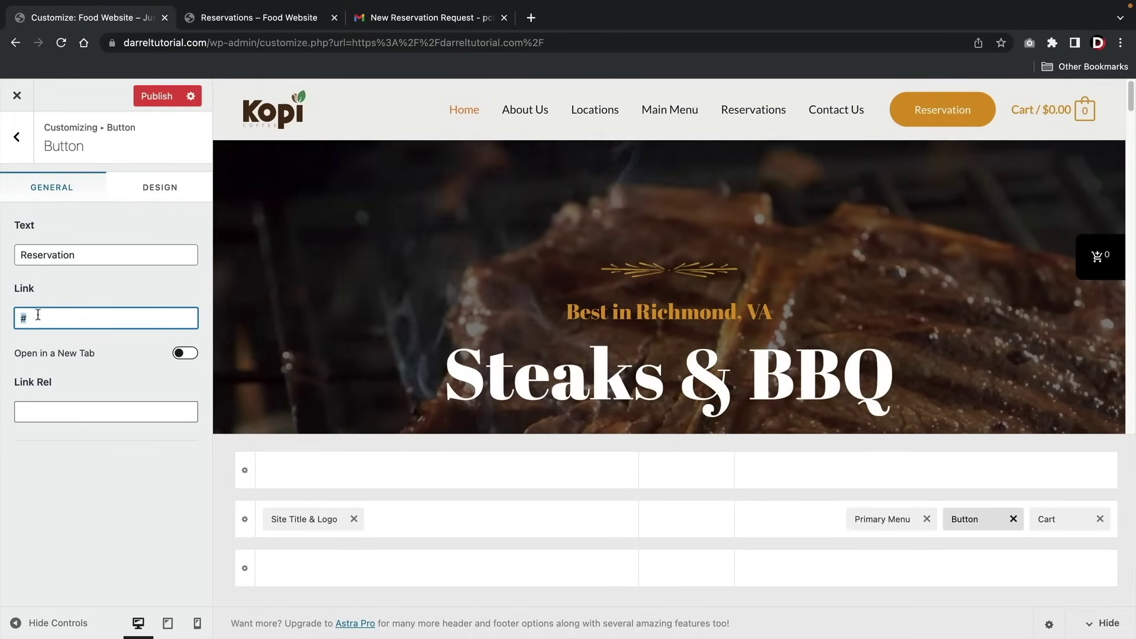
right_click(38, 315)
click(84, 438)
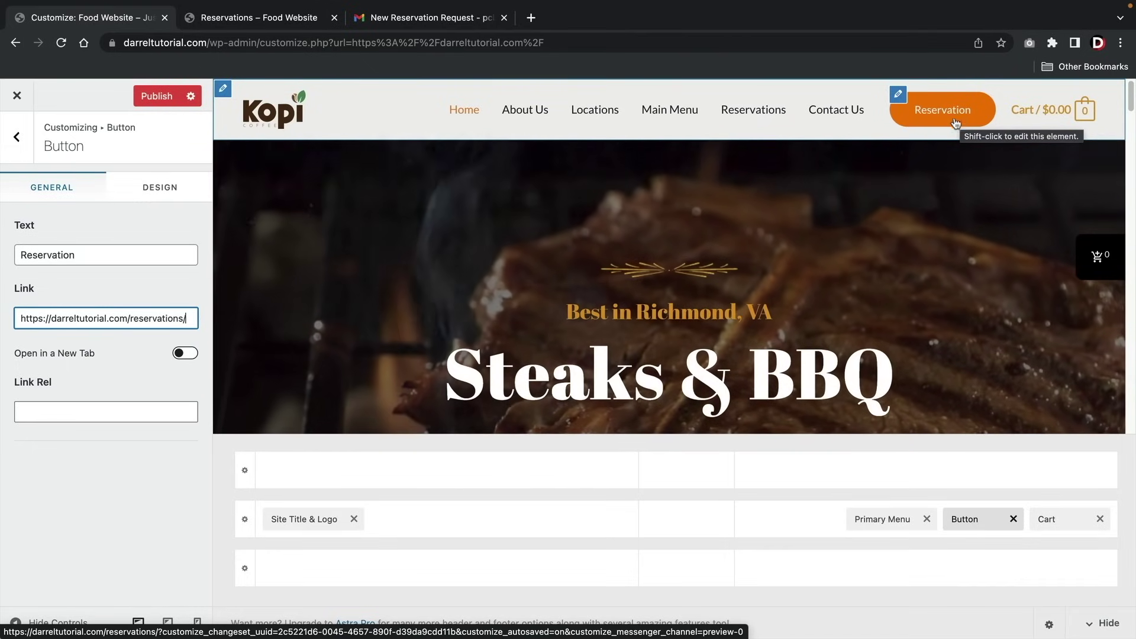
click(450, 470)
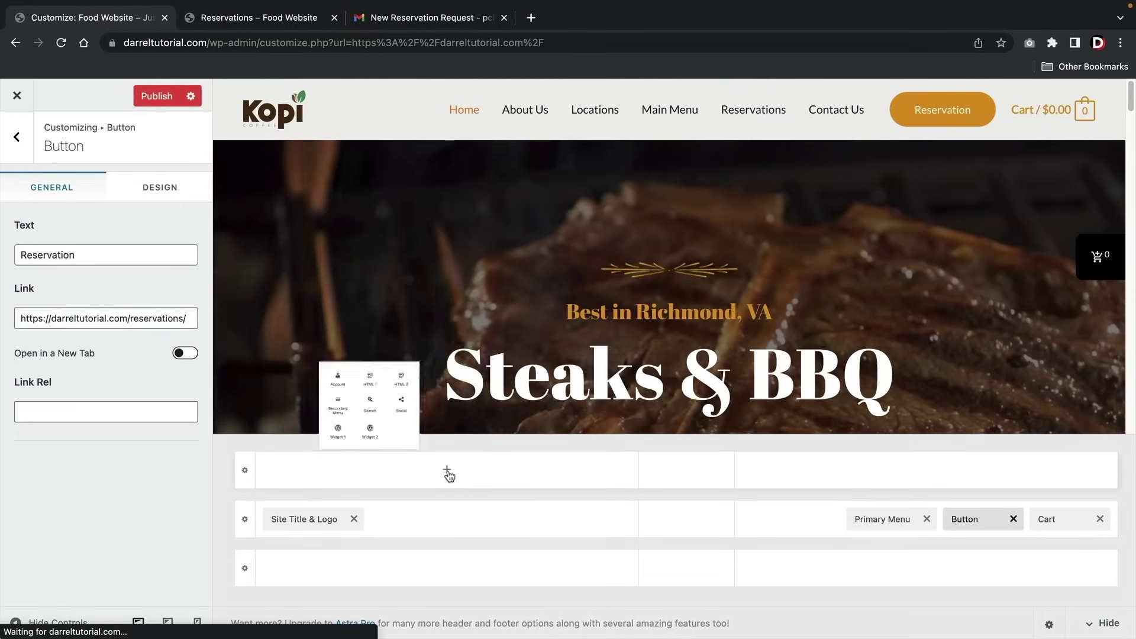
Add a Social element with Behance, Dribbble and Email 1 icons to the top row's right side.
click(442, 358)
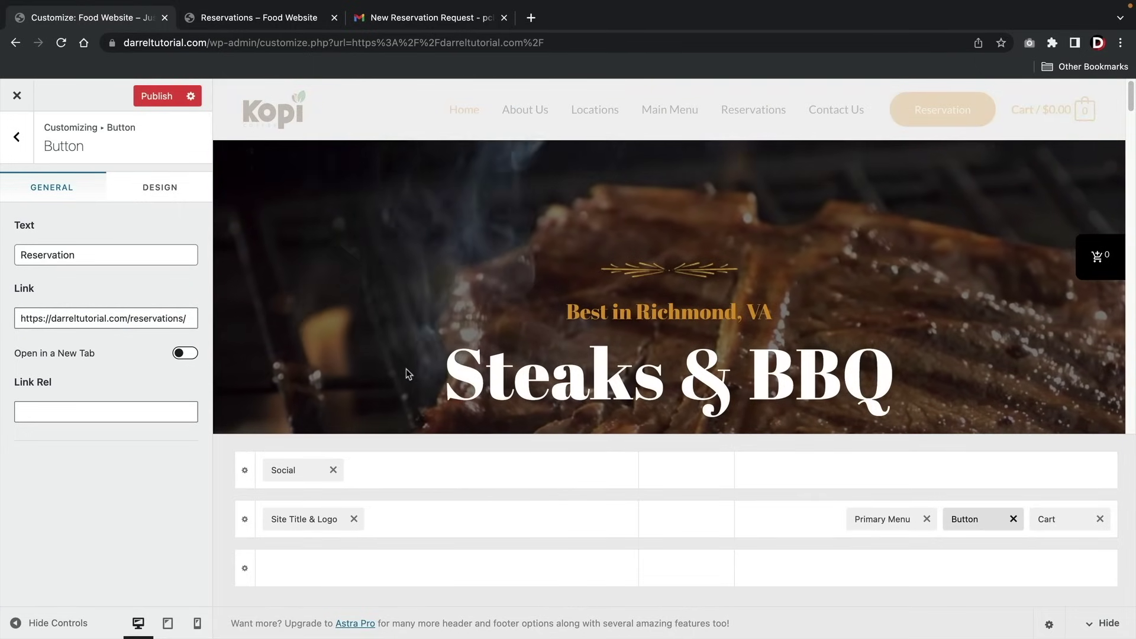
click(292, 470)
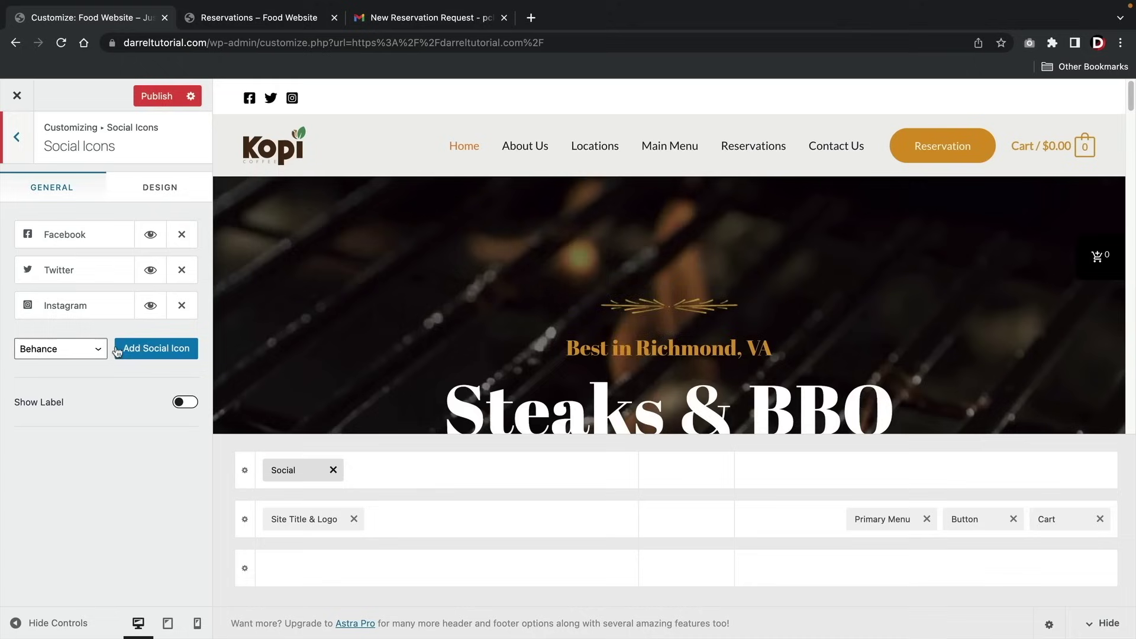
click(150, 352)
click(151, 386)
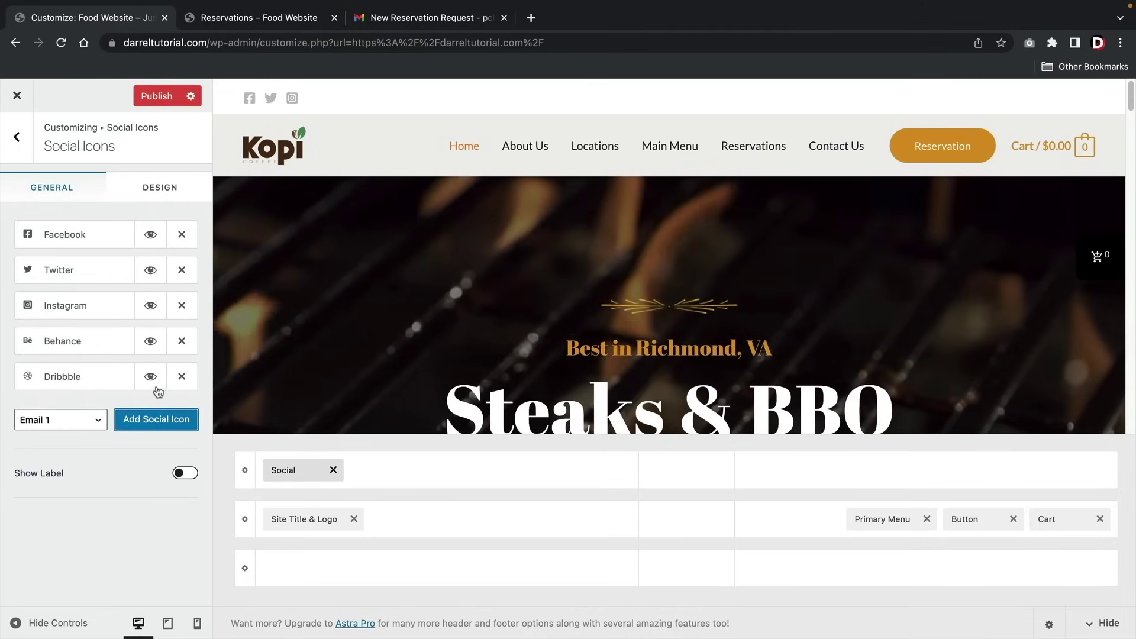
click(148, 421)
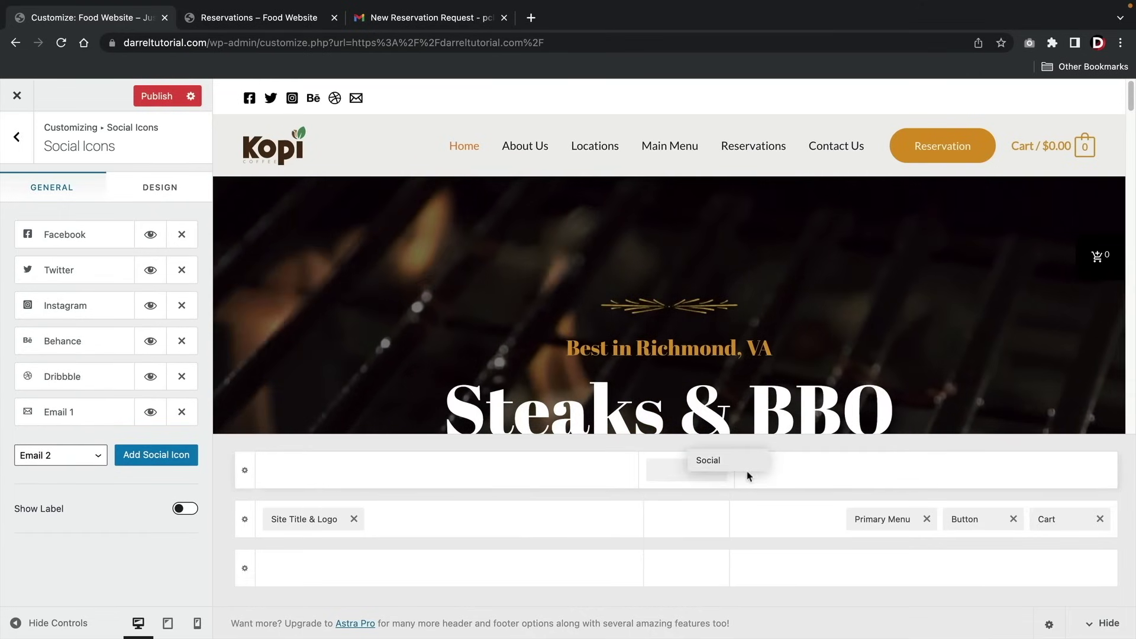
drag(992, 478, 1024, 482)
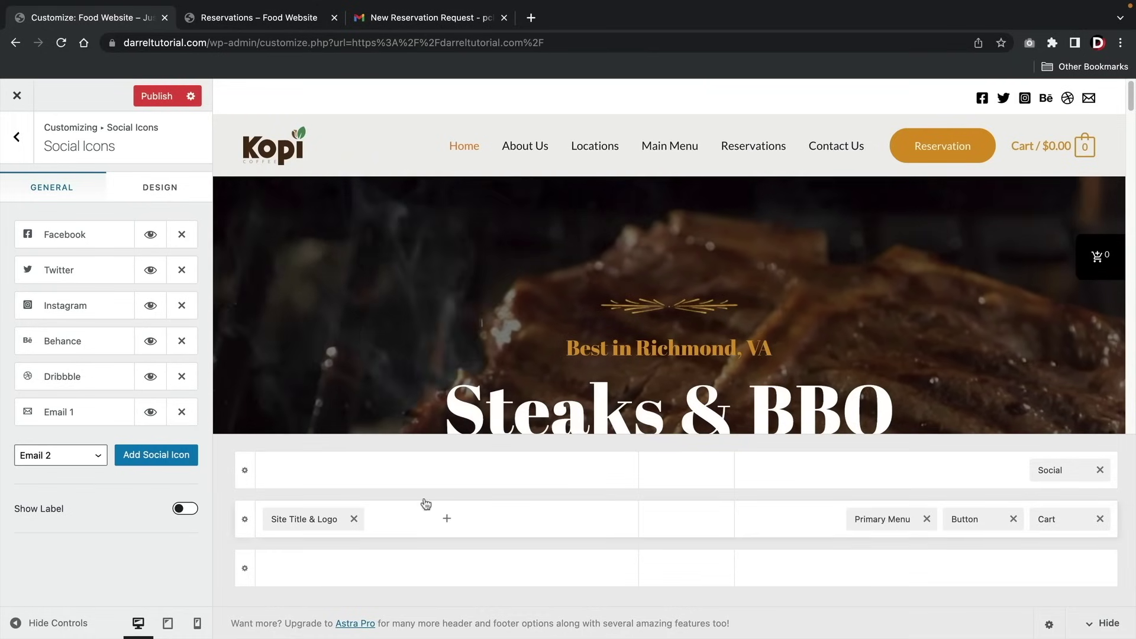
click(241, 470)
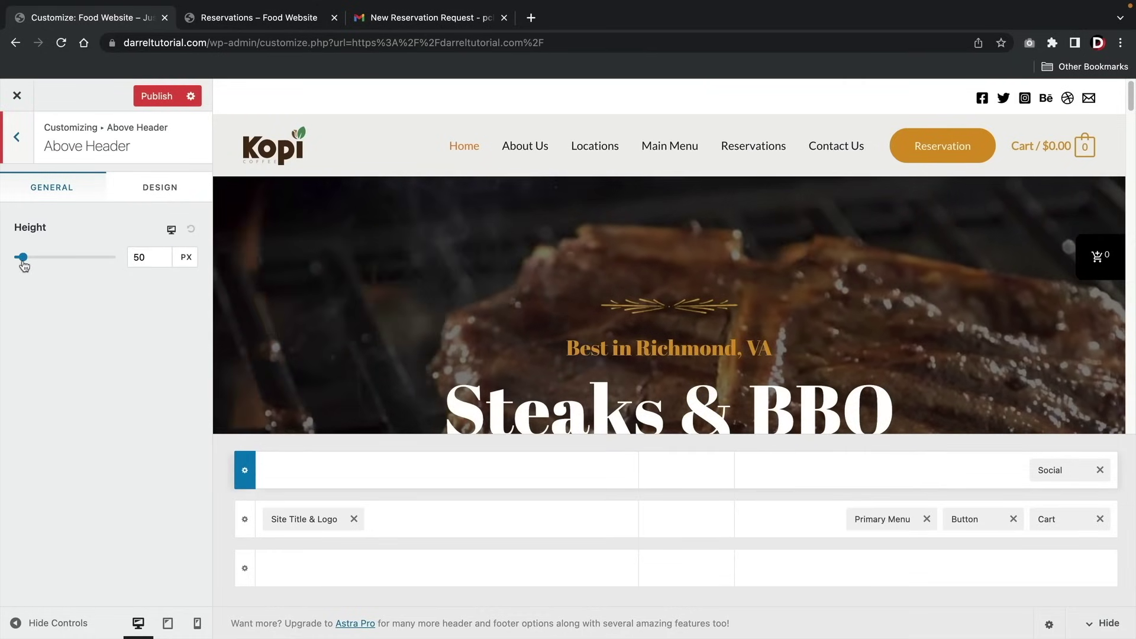
Reduce the above-header bar's height and give it a black background.
drag(22, 258, 24, 264)
click(157, 195)
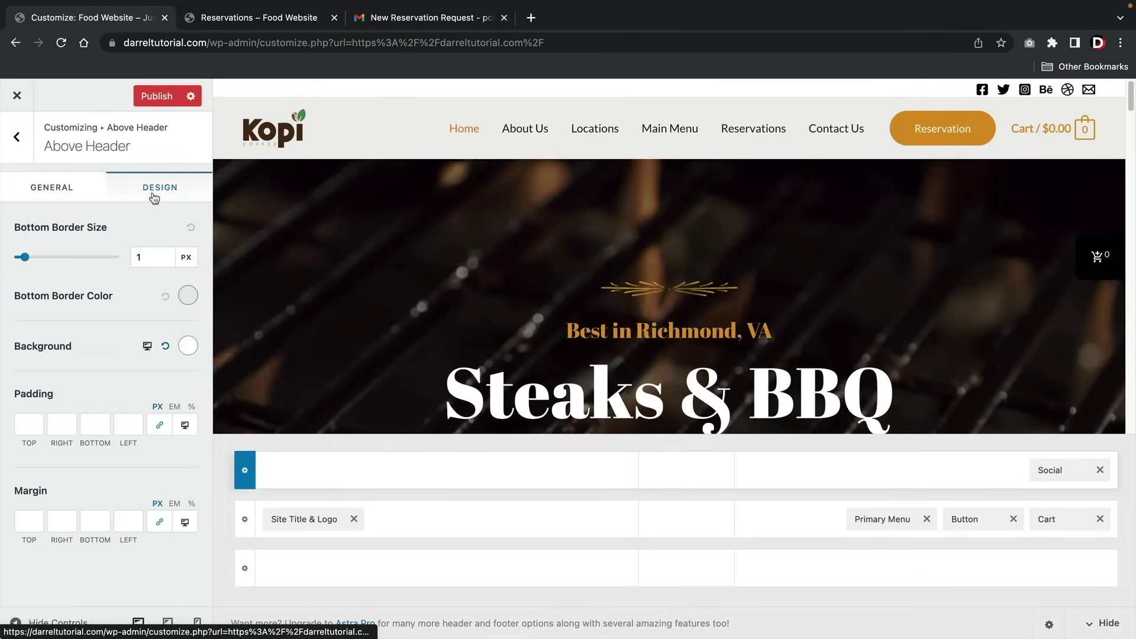
click(187, 348)
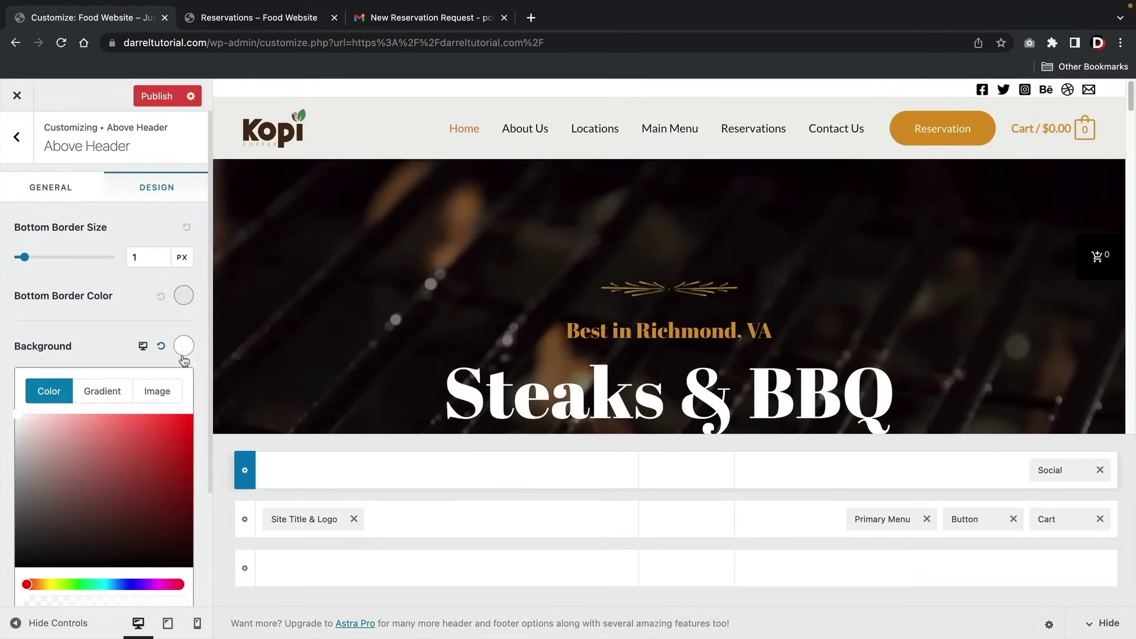
drag(118, 534, 176, 568)
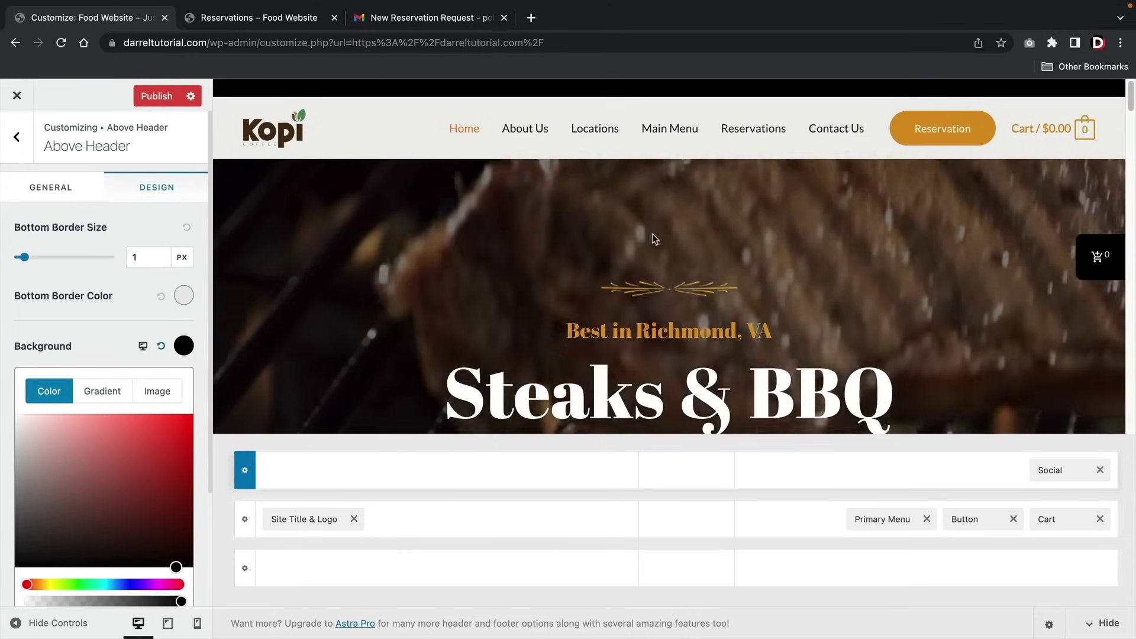
Set the social icons' Icon Color to white and return to the Header Builder.
click(1042, 471)
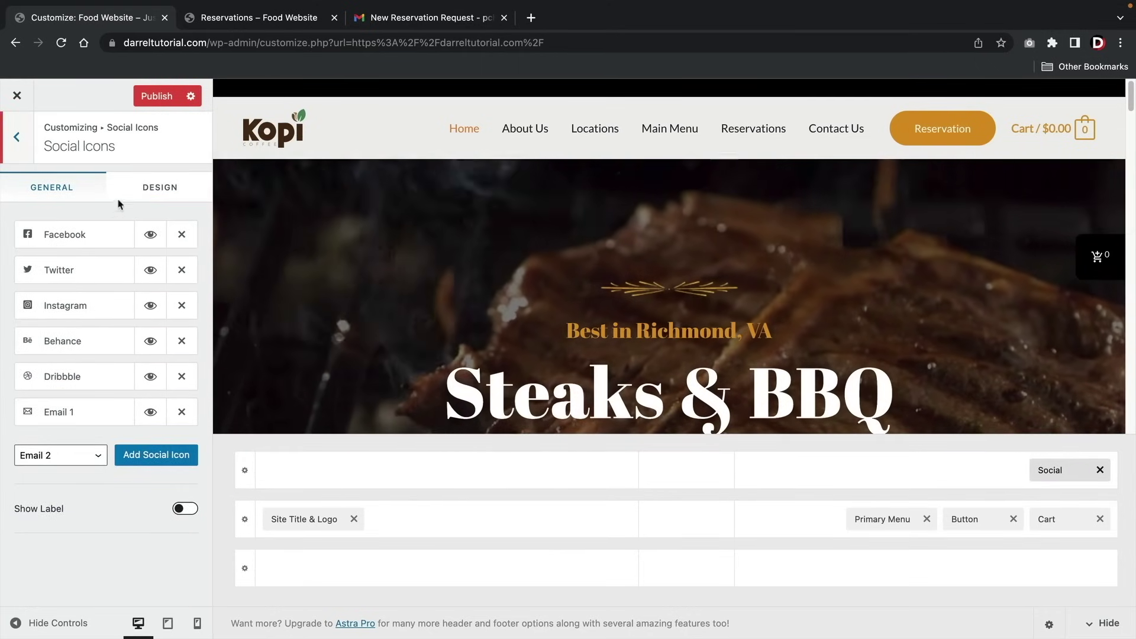
click(154, 185)
scroll(126, 332, down, 2)
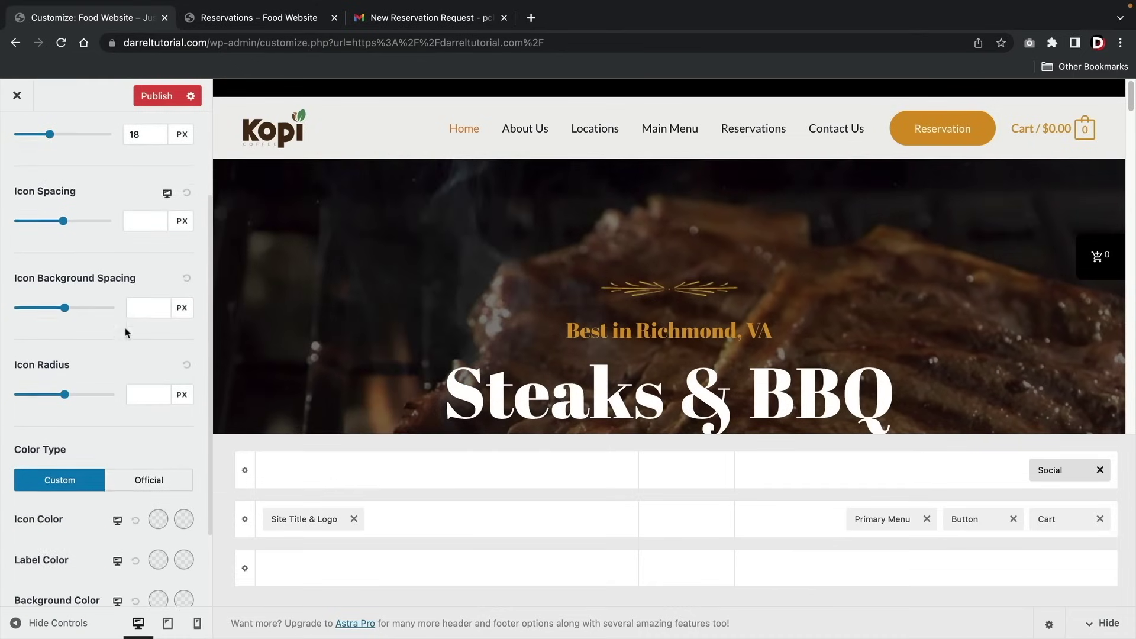
scroll(127, 331, down, 3)
click(157, 417)
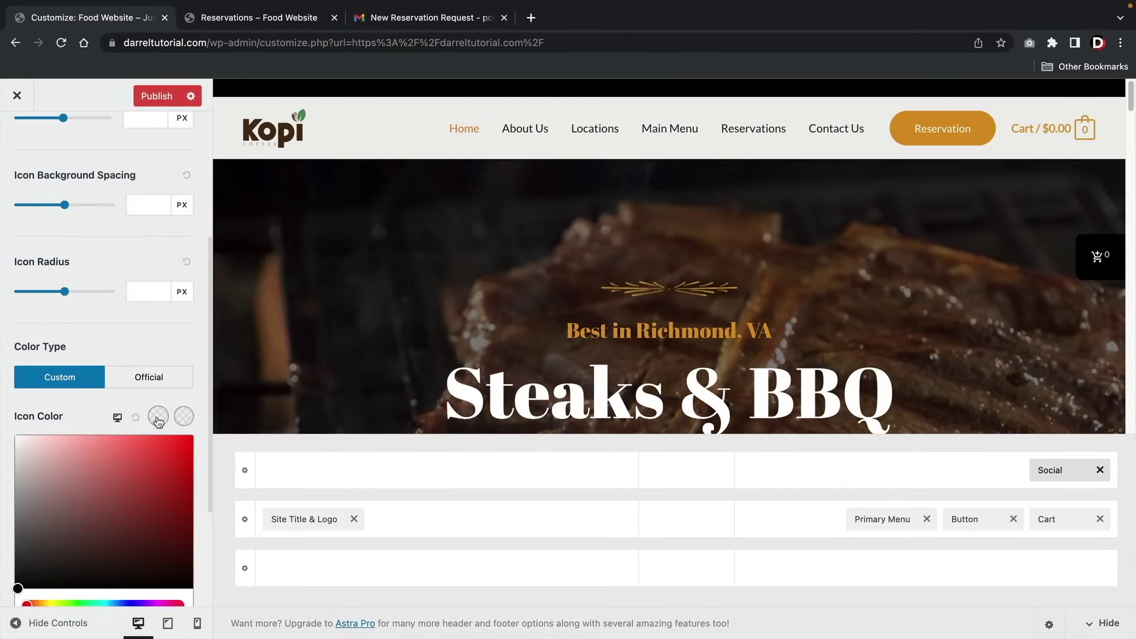
click(16, 439)
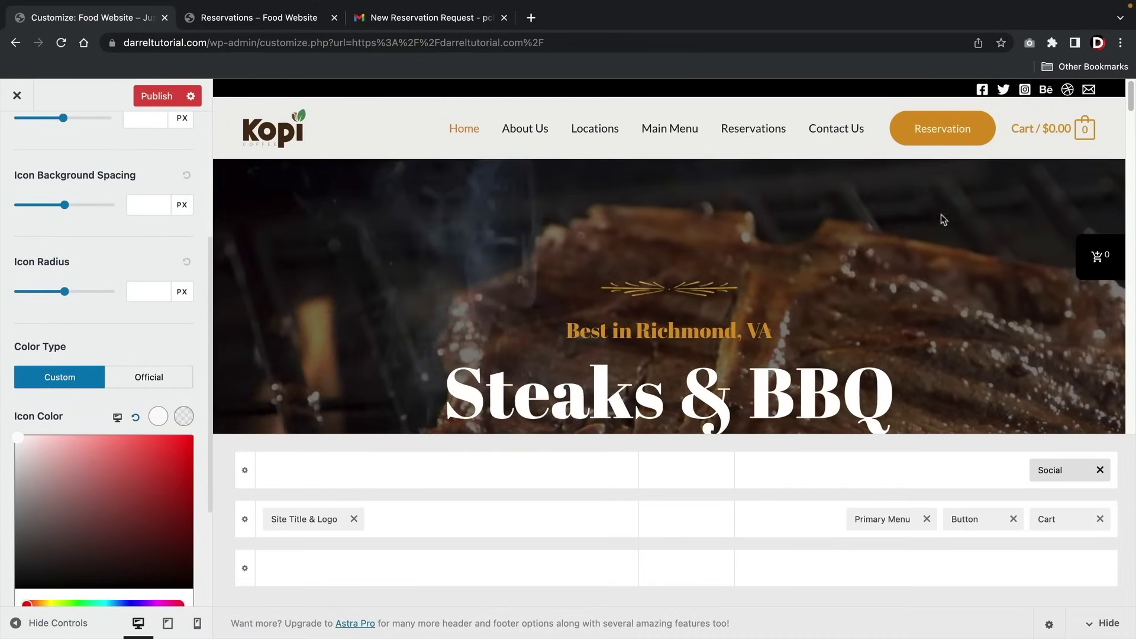
scroll(840, 355, down, 2)
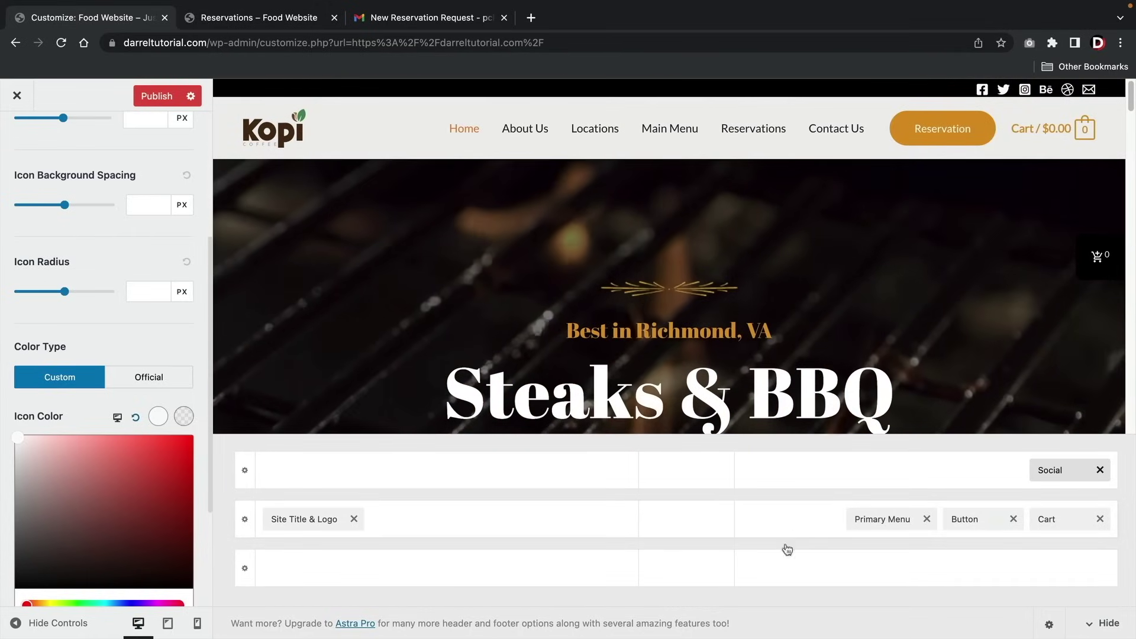
scroll(125, 325, up, 4)
click(16, 138)
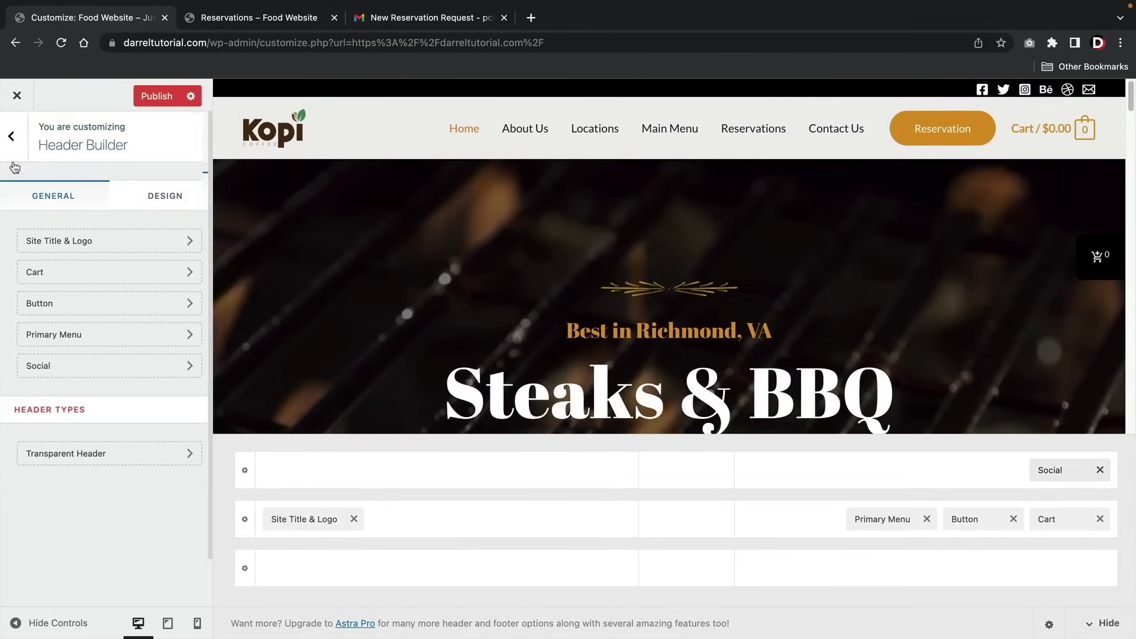
Glance at Footer Builder, preview the Main Menu shop page, and open the WooCommerce section.
click(17, 134)
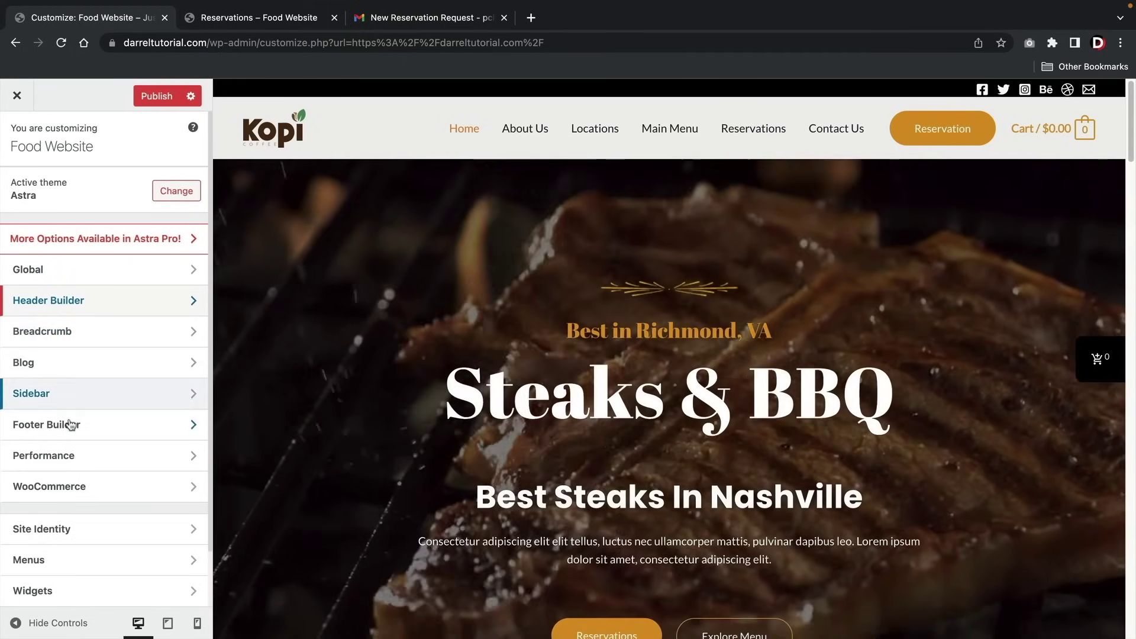
click(74, 433)
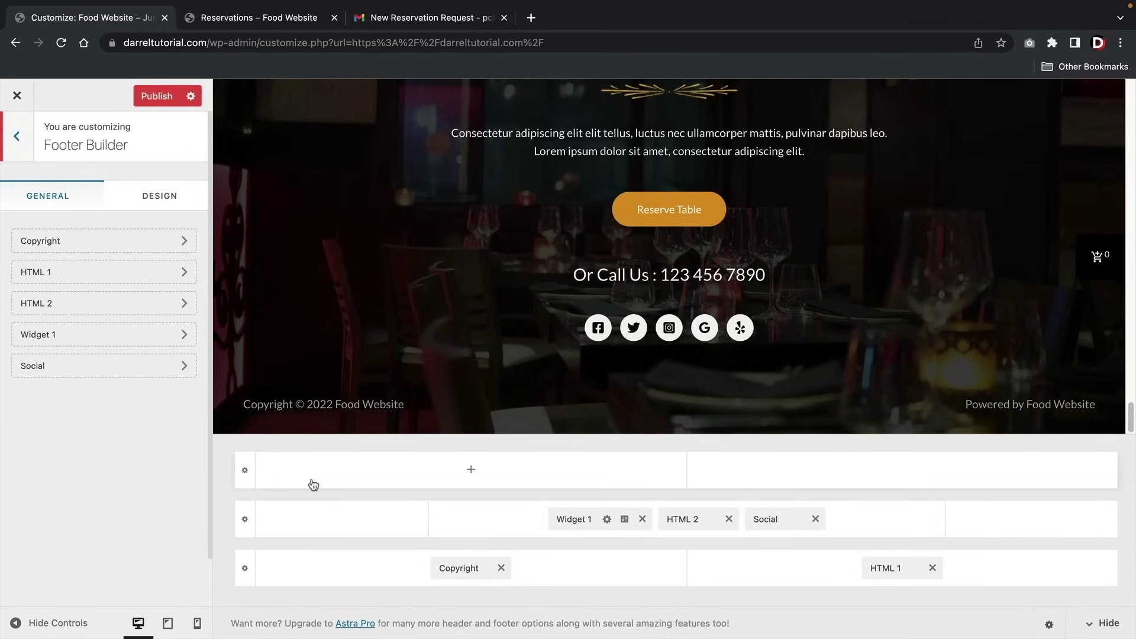
click(17, 138)
scroll(396, 431, up, 2)
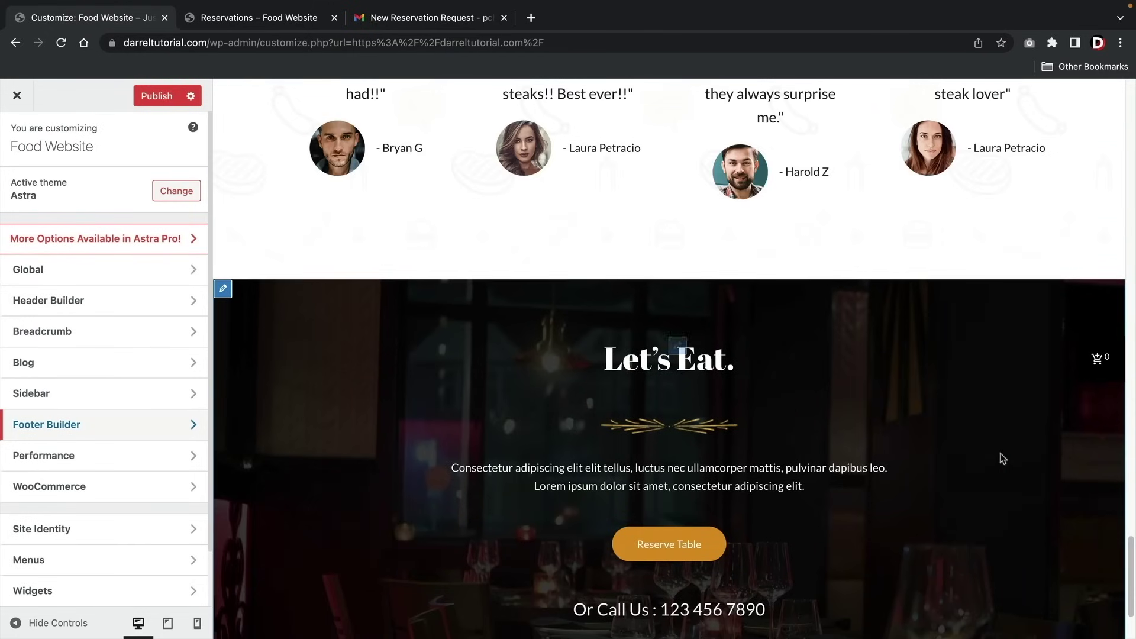
scroll(669, 355, up, 20)
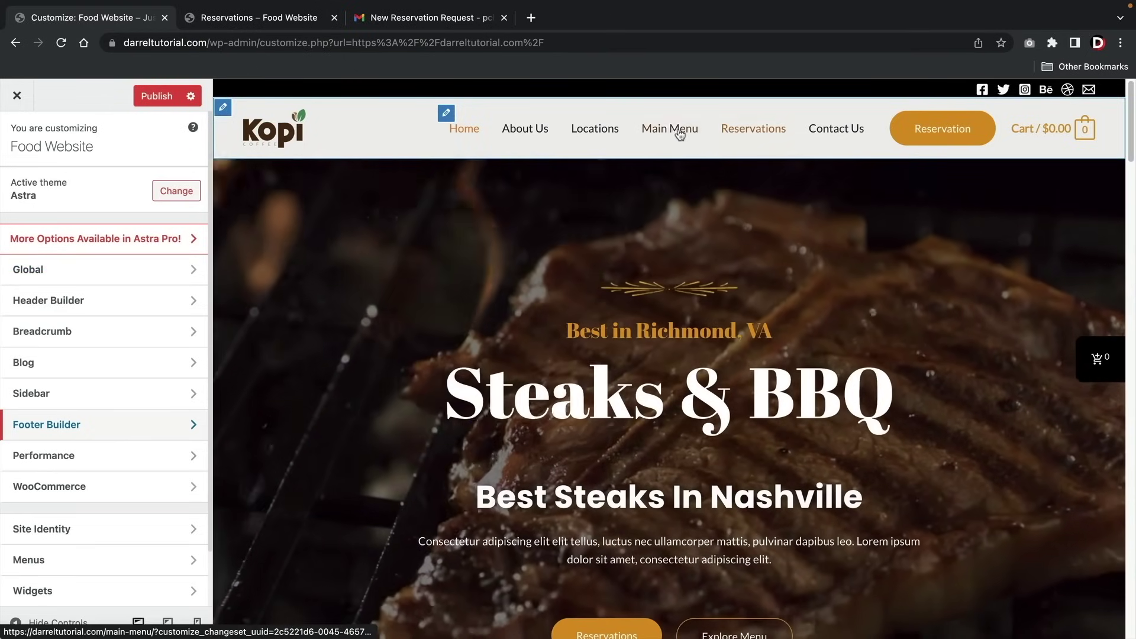
click(676, 133)
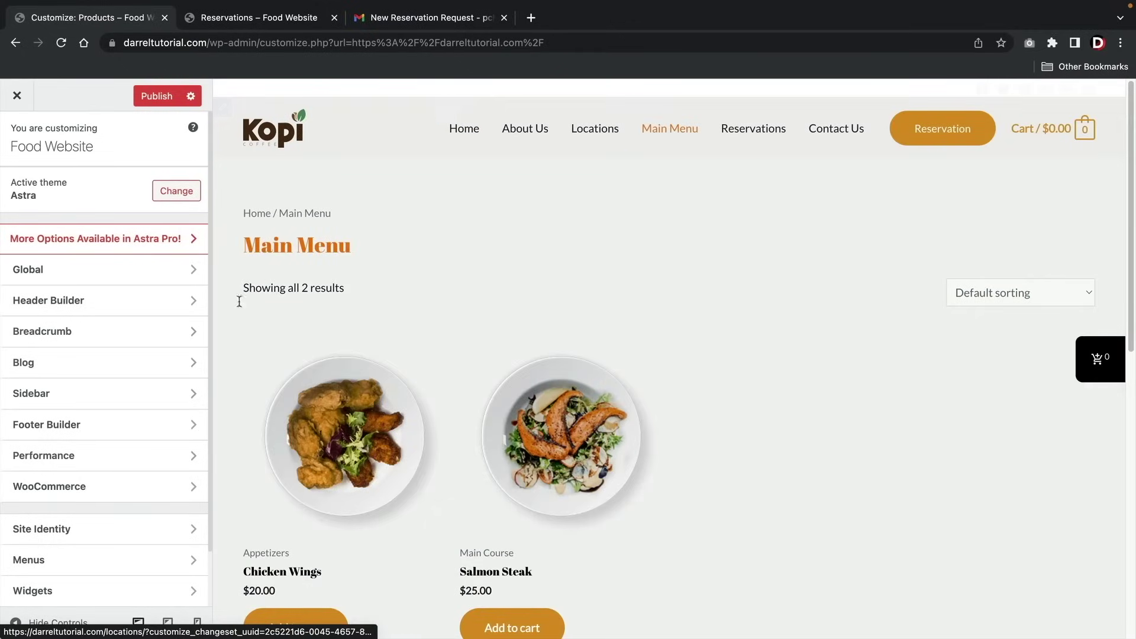
scroll(295, 432, down, 1)
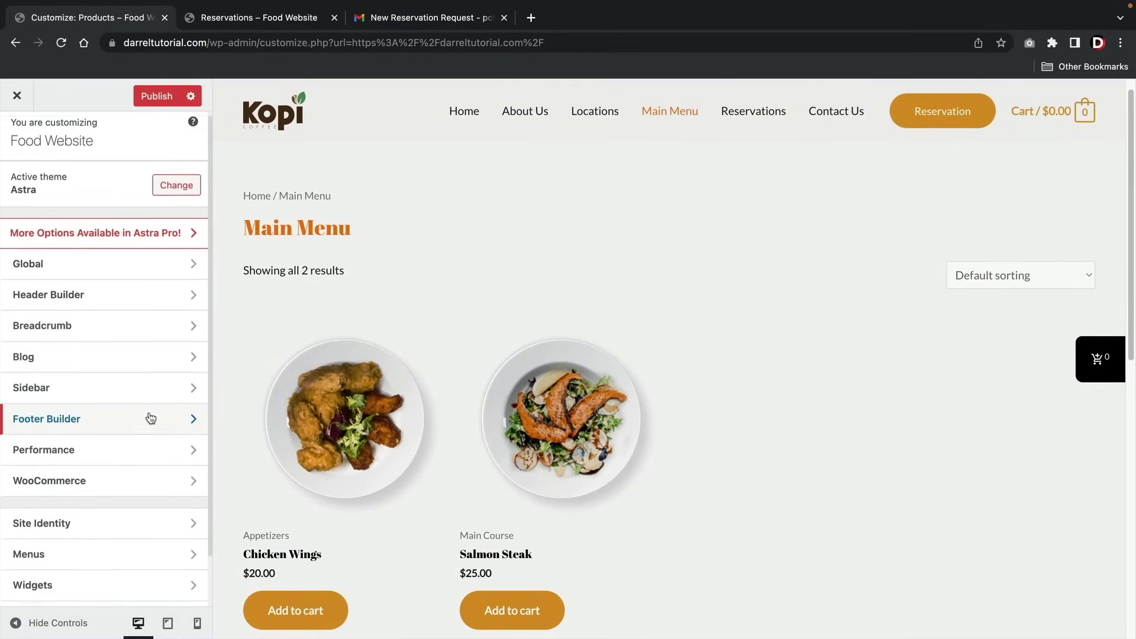
scroll(151, 418, down, 2)
click(51, 432)
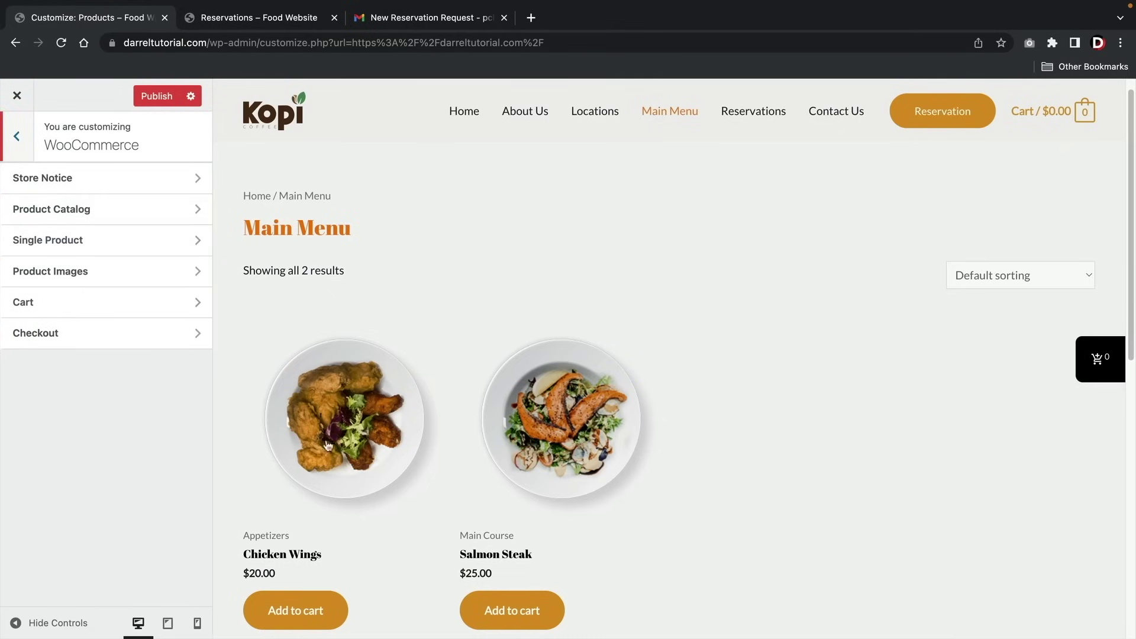
Turn on star ratings and short descriptions in the Product Catalog settings.
click(118, 213)
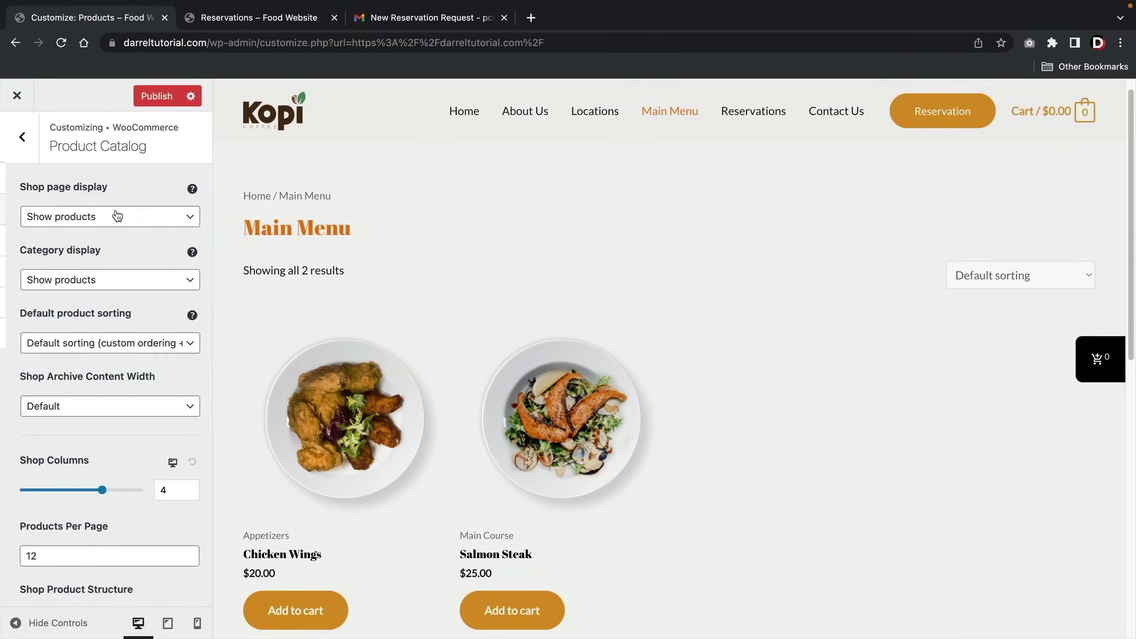
scroll(355, 361, down, 3)
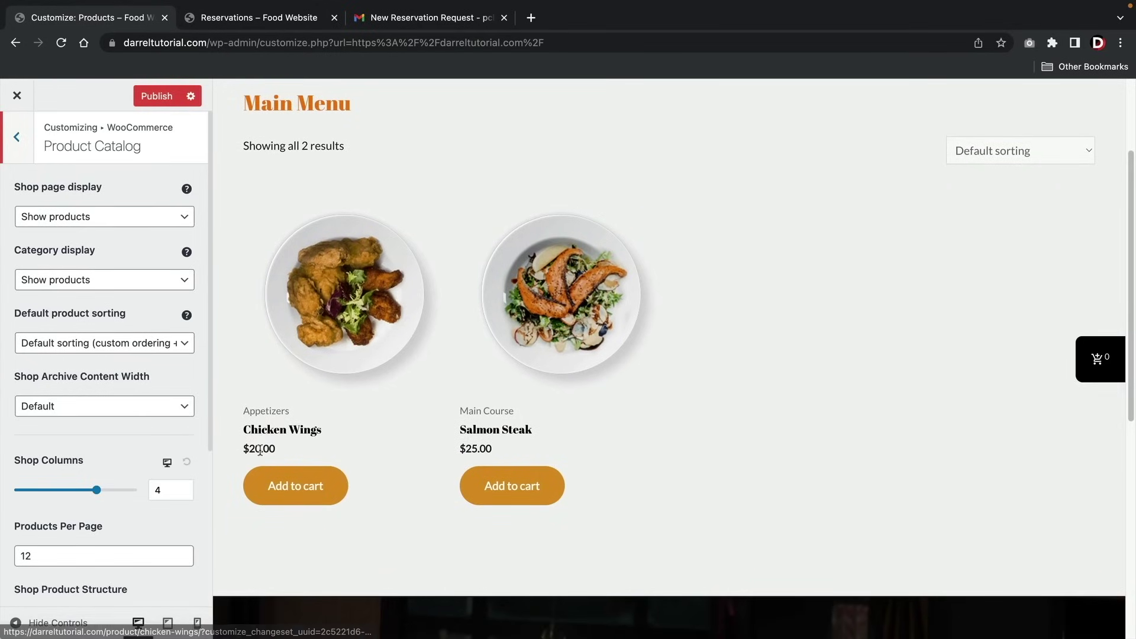
scroll(86, 437, down, 4)
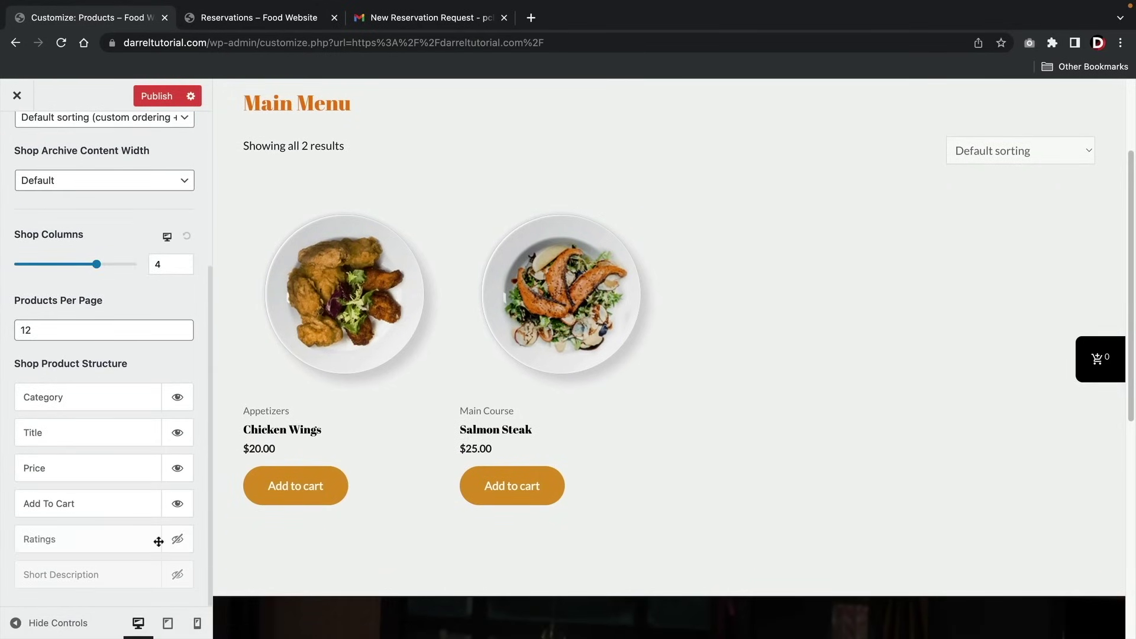
scroll(178, 544, up, 1)
click(177, 585)
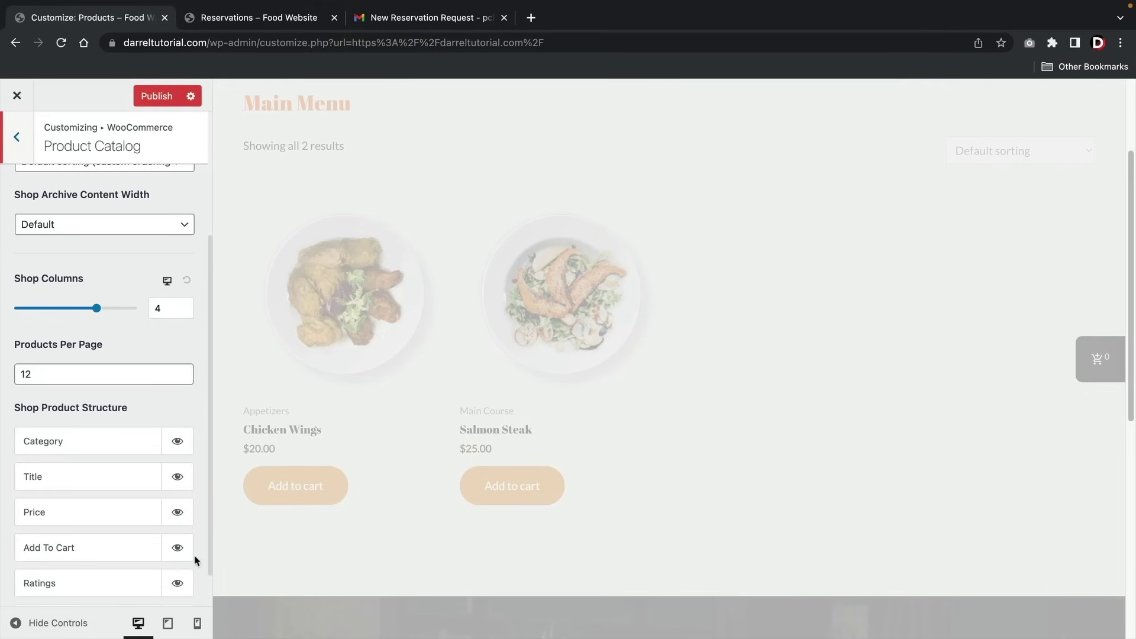
scroll(189, 555, down, 1)
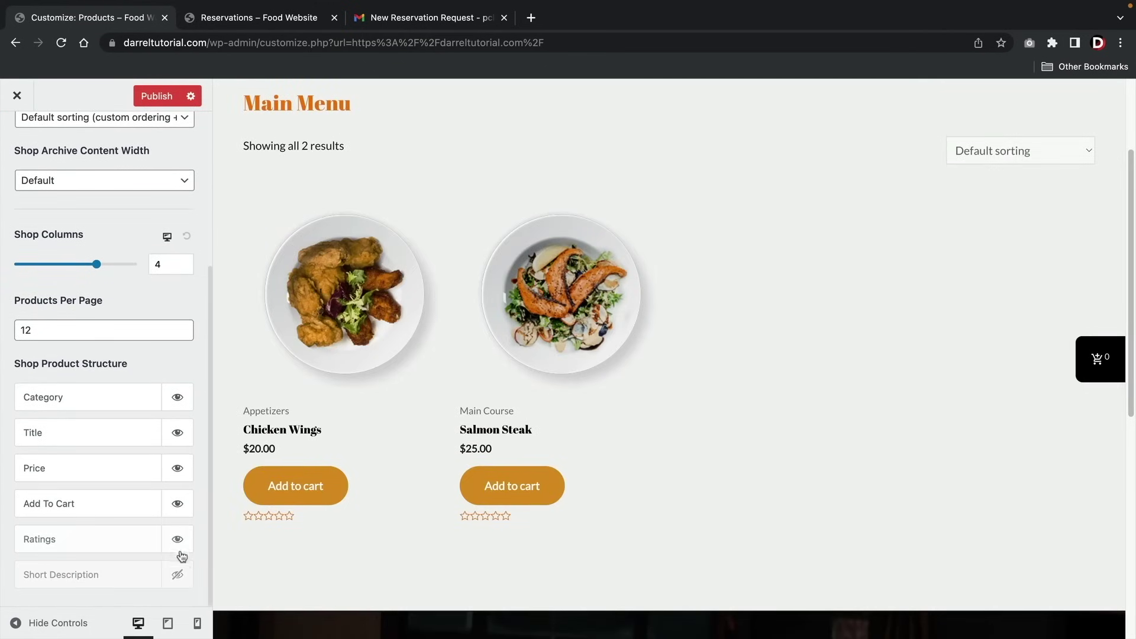
click(181, 576)
Move Short Description beneath Category and hide it.
scroll(308, 552, down, 2)
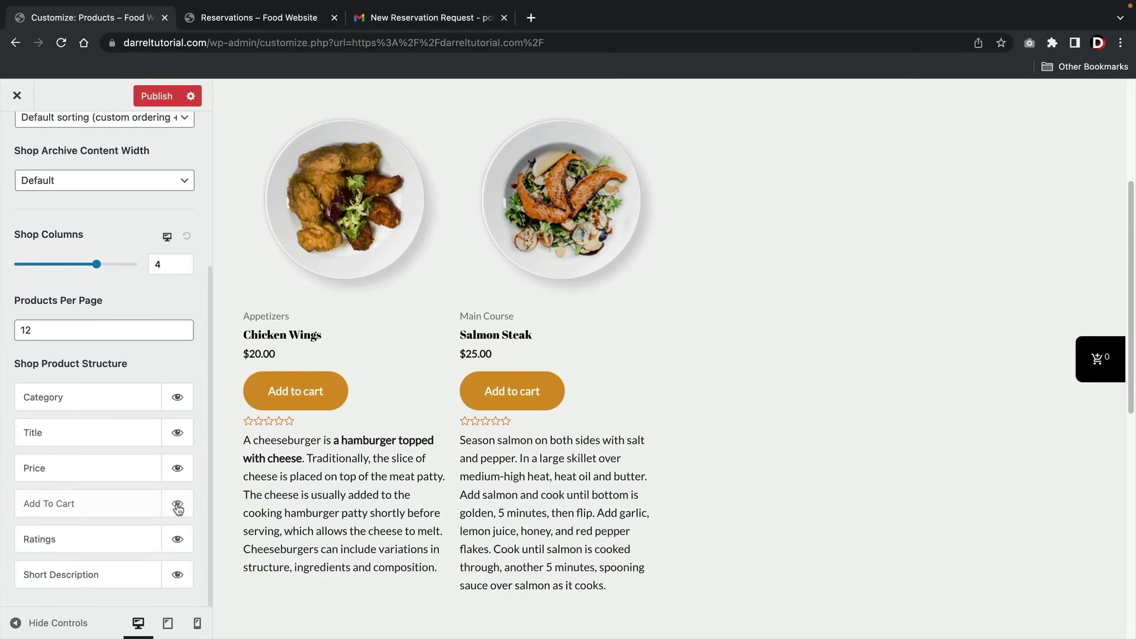
scroll(178, 583, up, 1)
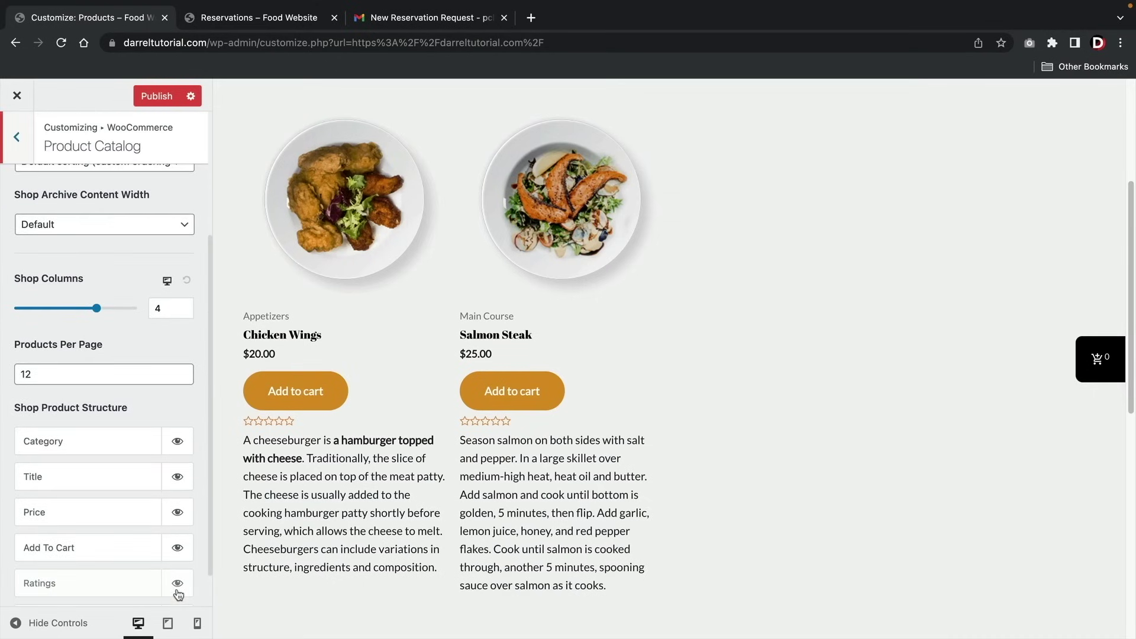
scroll(130, 547, down, 1)
drag(129, 577, 132, 474)
click(177, 477)
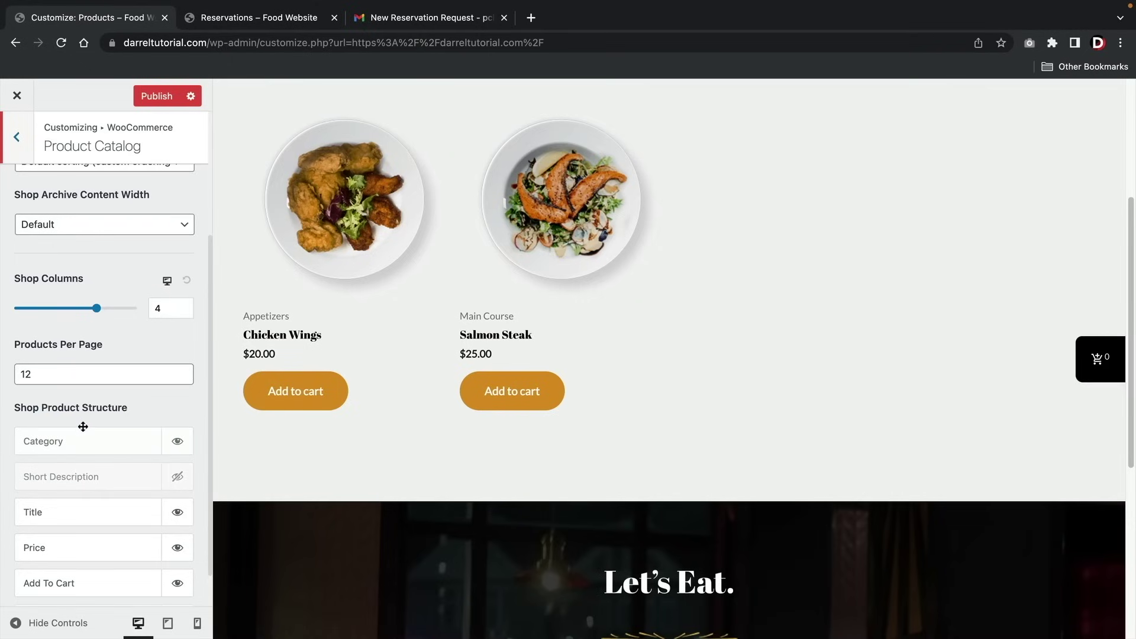
Keep the shop at 4 columns per row and return to the WooCommerce sections.
scroll(83, 426, up, 1)
drag(68, 338, 67, 341)
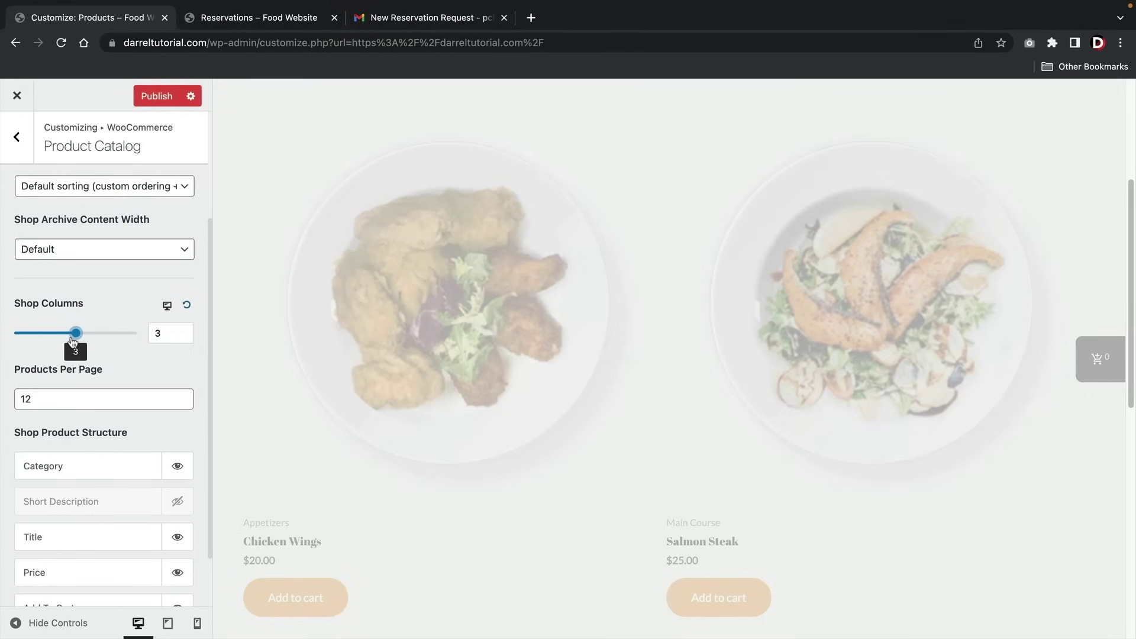
drag(73, 336, 93, 334)
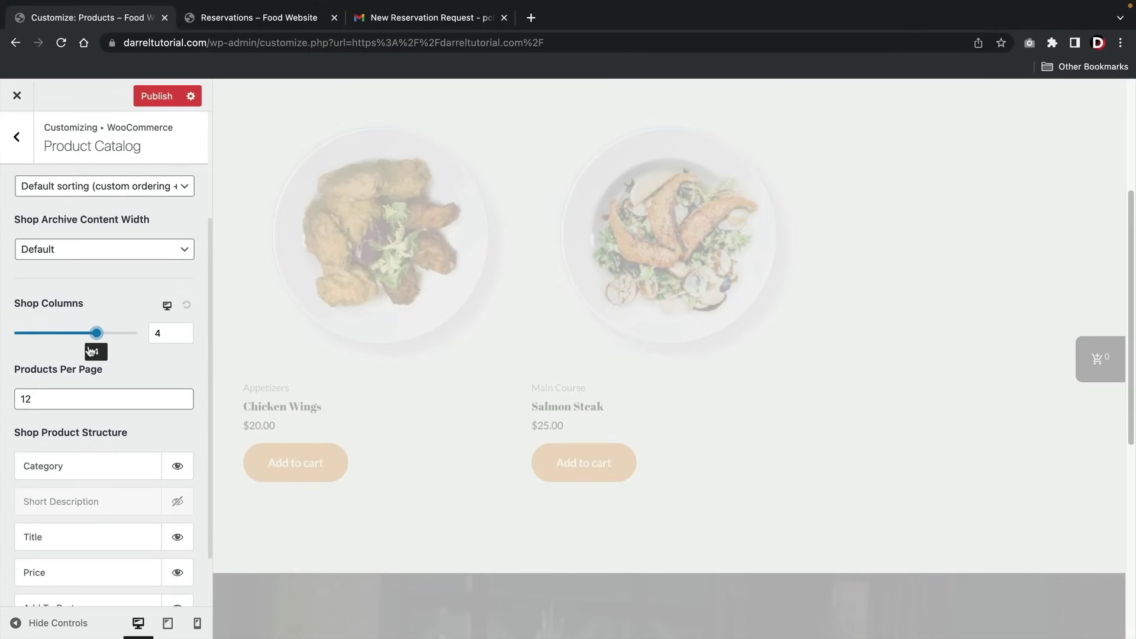
scroll(92, 355, down, 2)
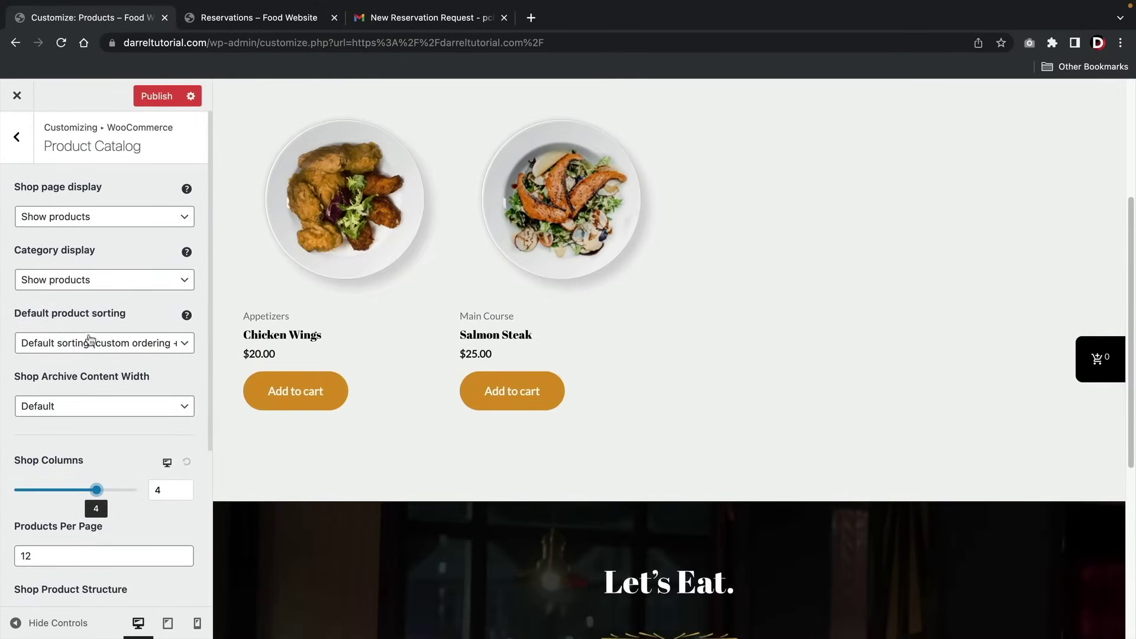
scroll(319, 445, up, 4)
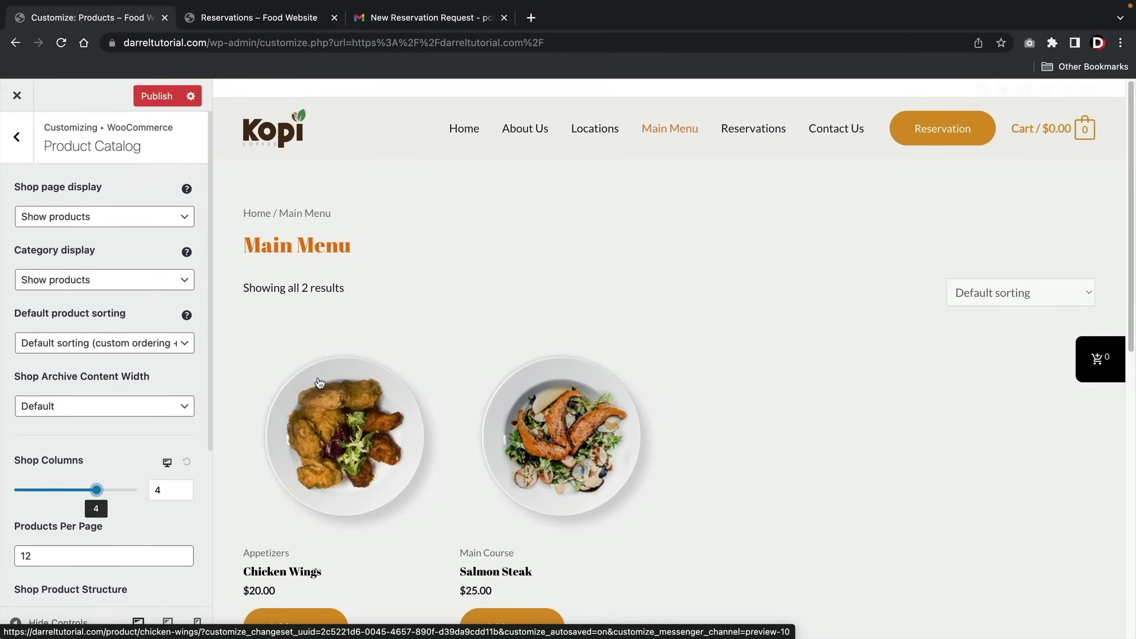
click(17, 137)
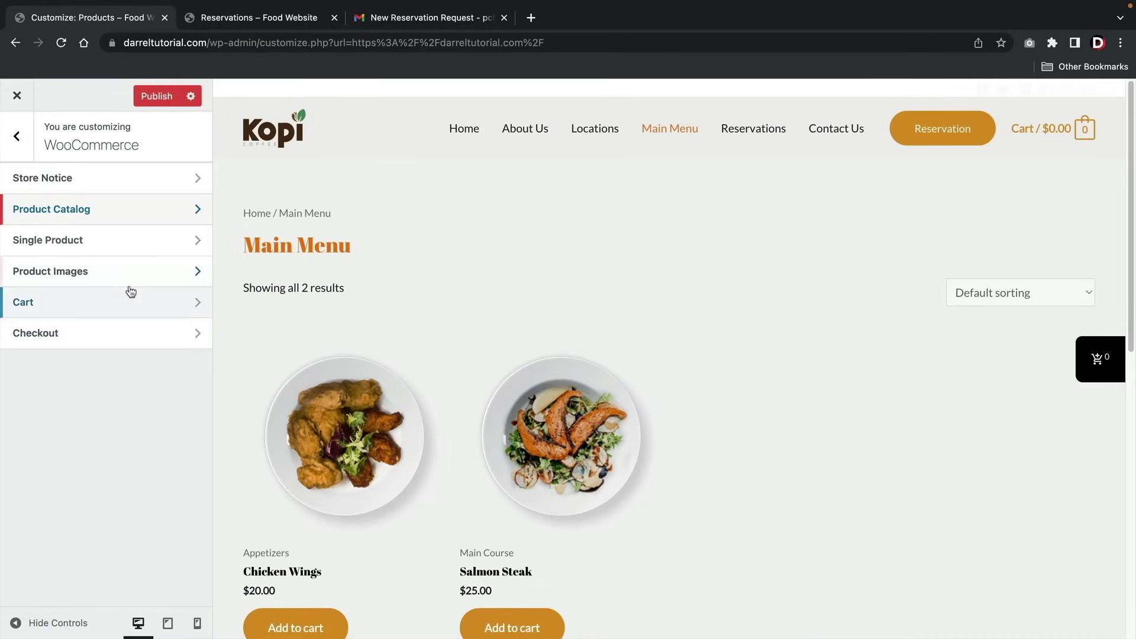
Set the BBQ Place logo, cropped square around its BB letters, as the site icon.
click(21, 144)
click(104, 481)
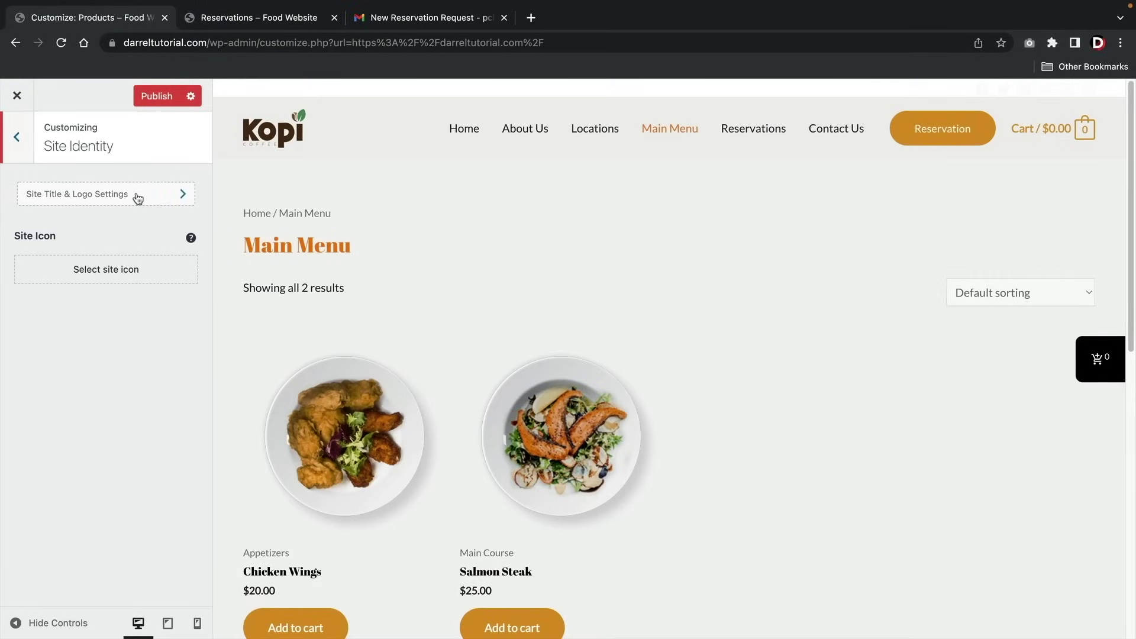
click(108, 270)
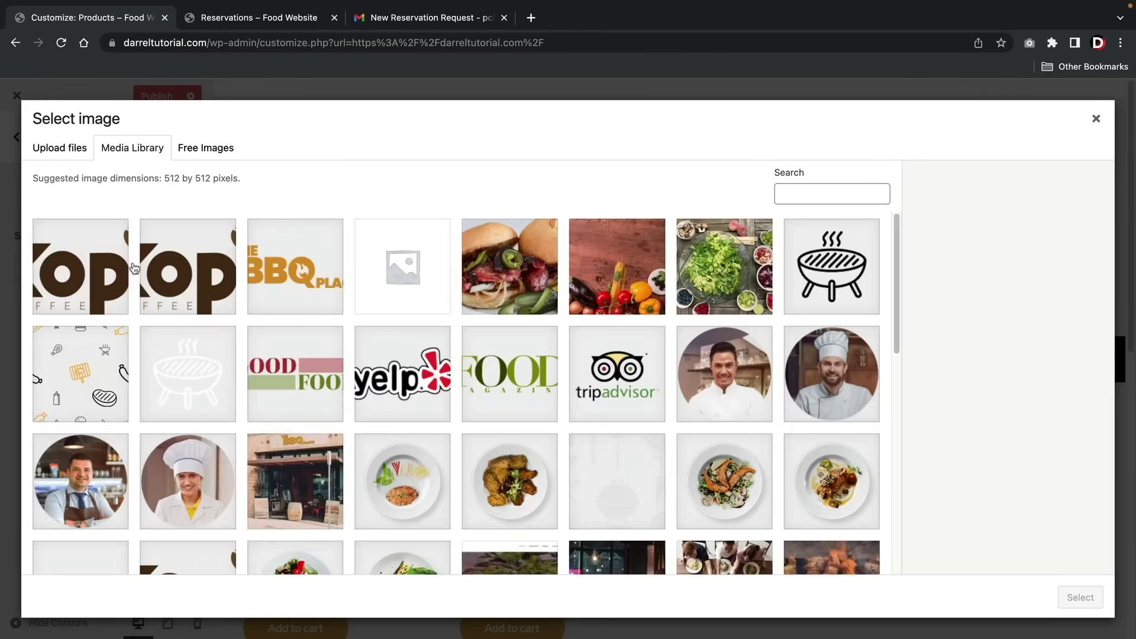
click(311, 297)
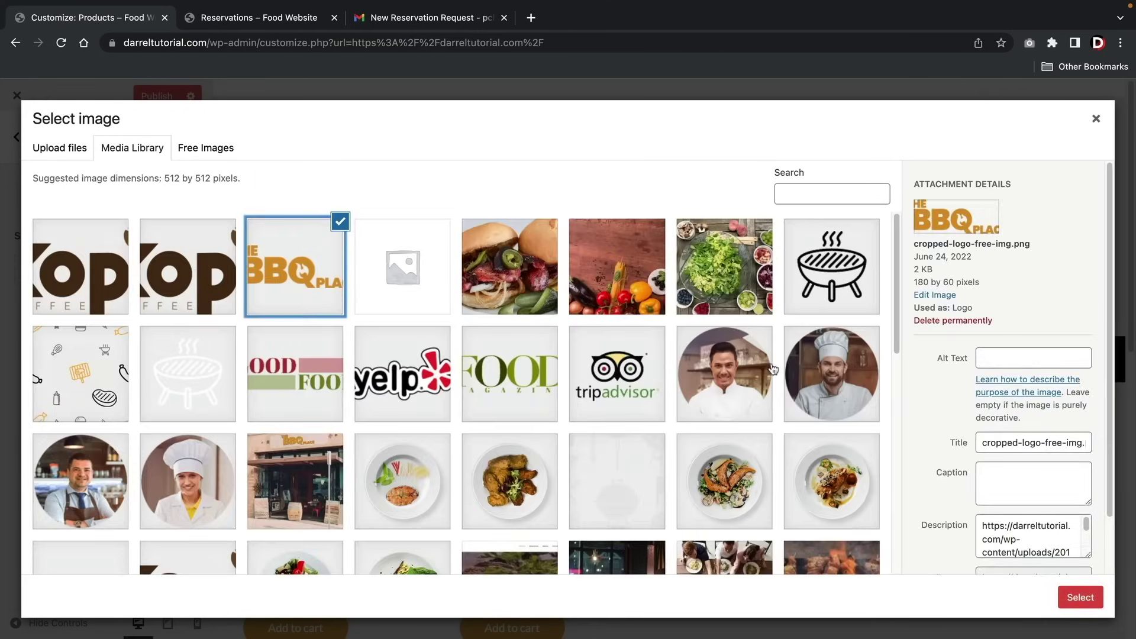
click(1075, 595)
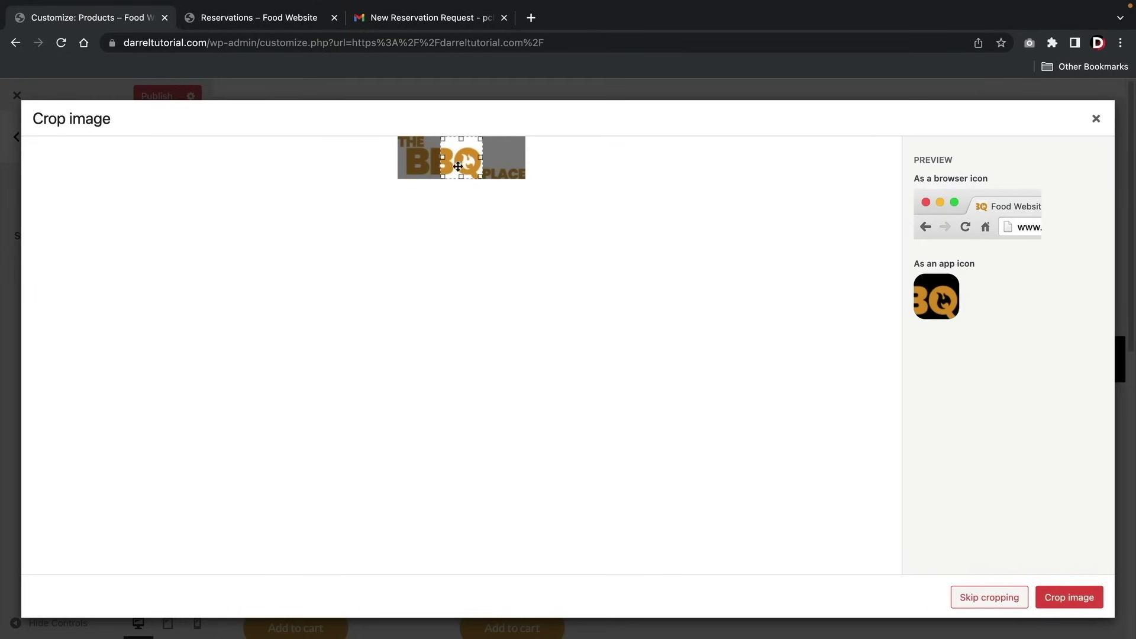
drag(467, 155, 433, 156)
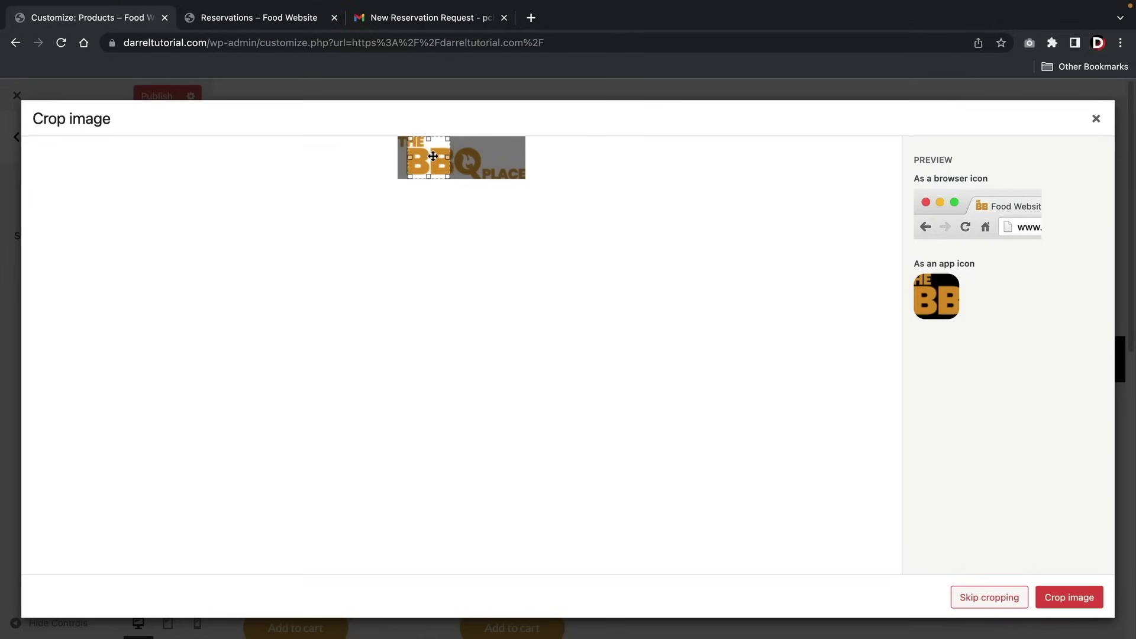
click(1056, 597)
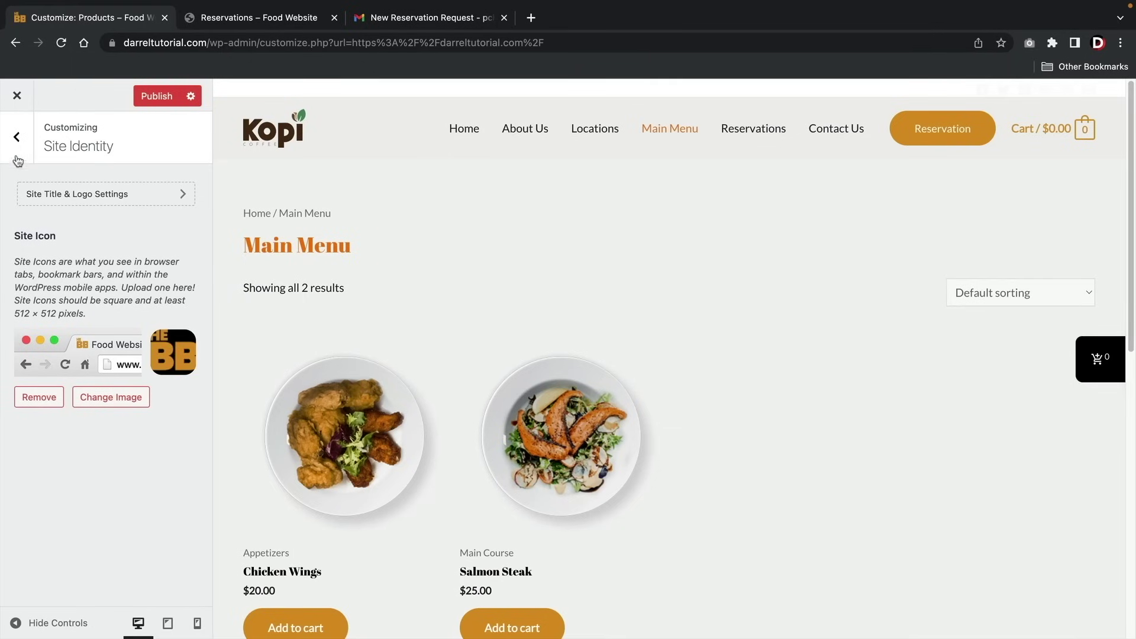
click(16, 137)
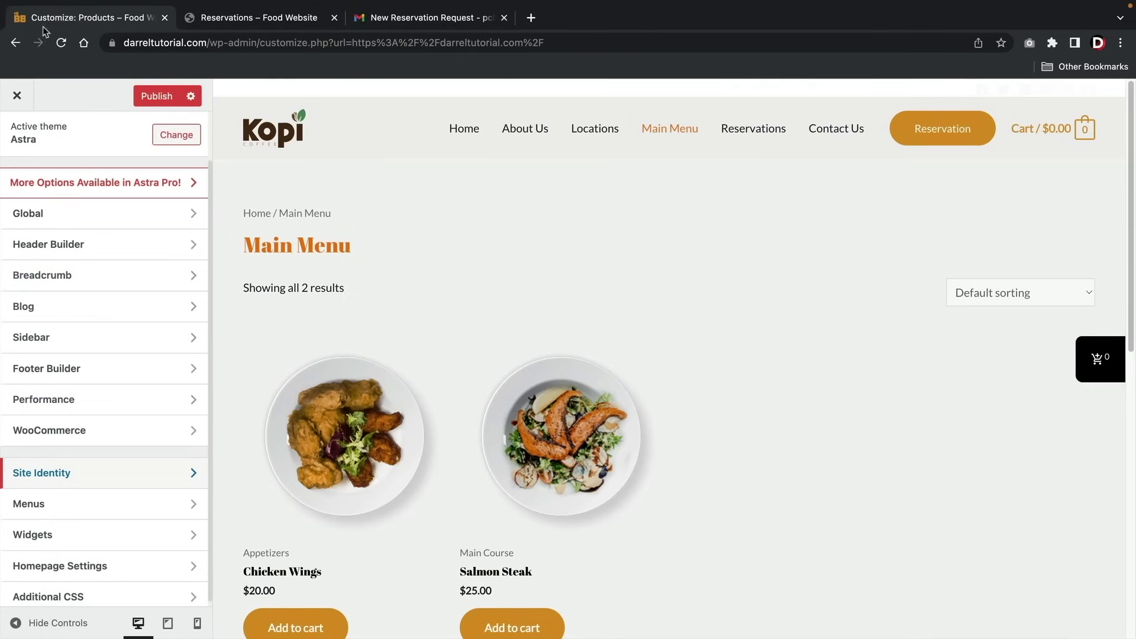
Choose About Us as the static homepage, publish it, and view the live site.
click(159, 97)
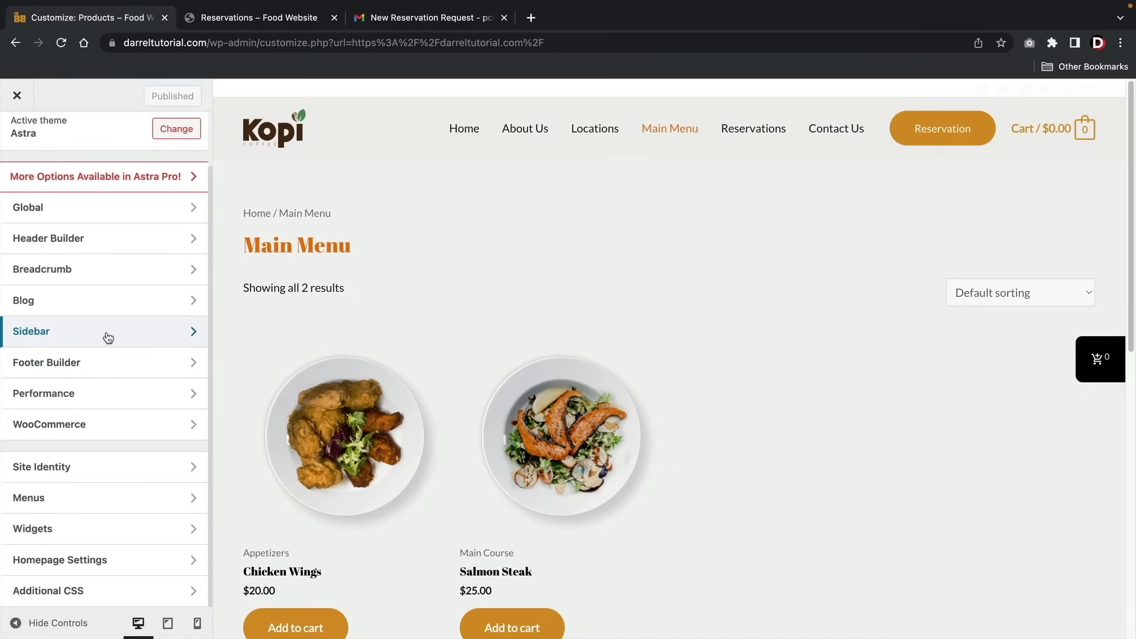
click(76, 562)
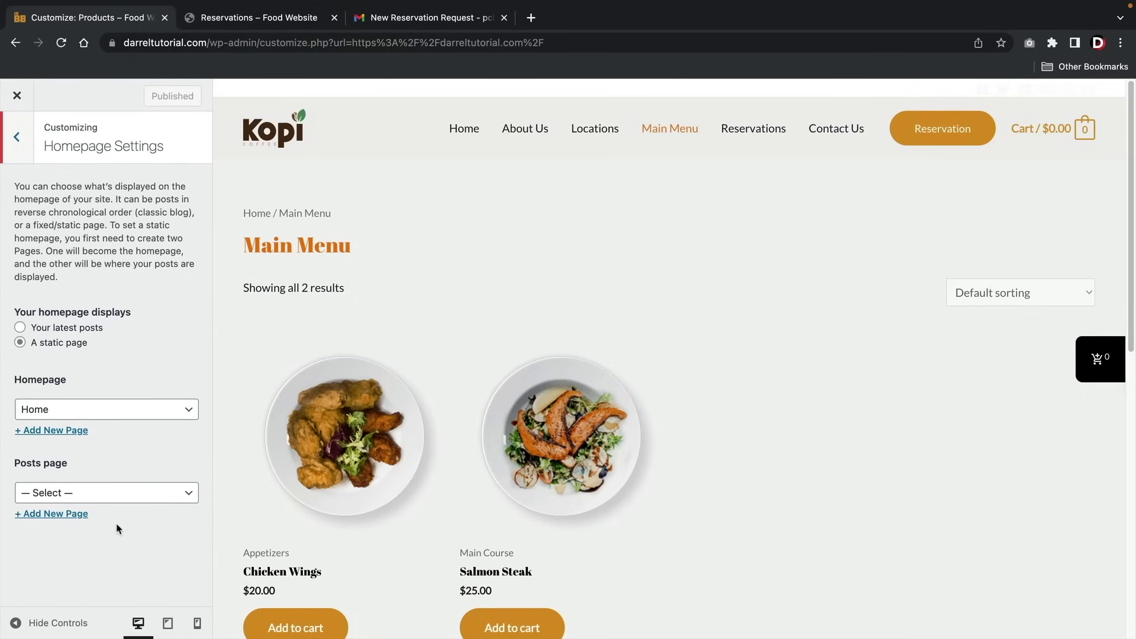
click(104, 411)
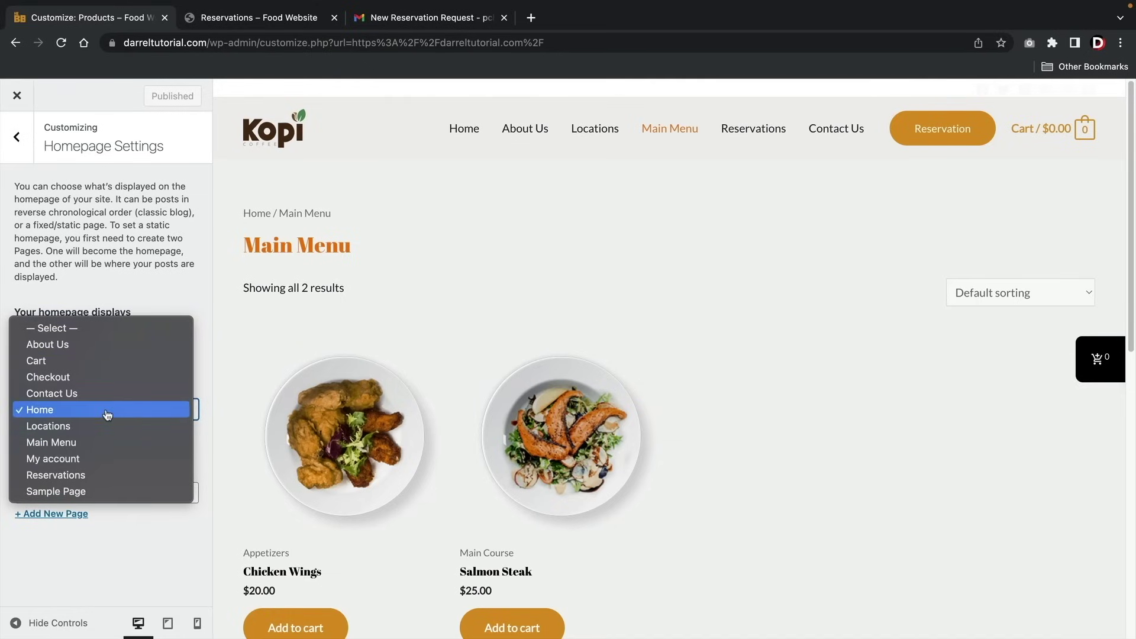
click(104, 348)
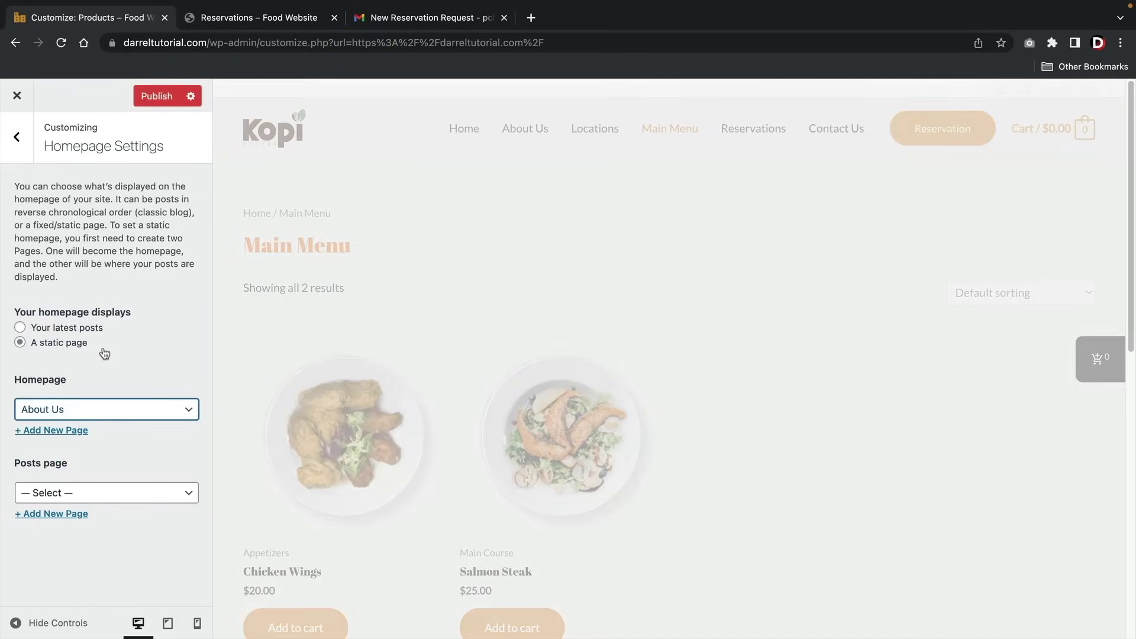
click(153, 99)
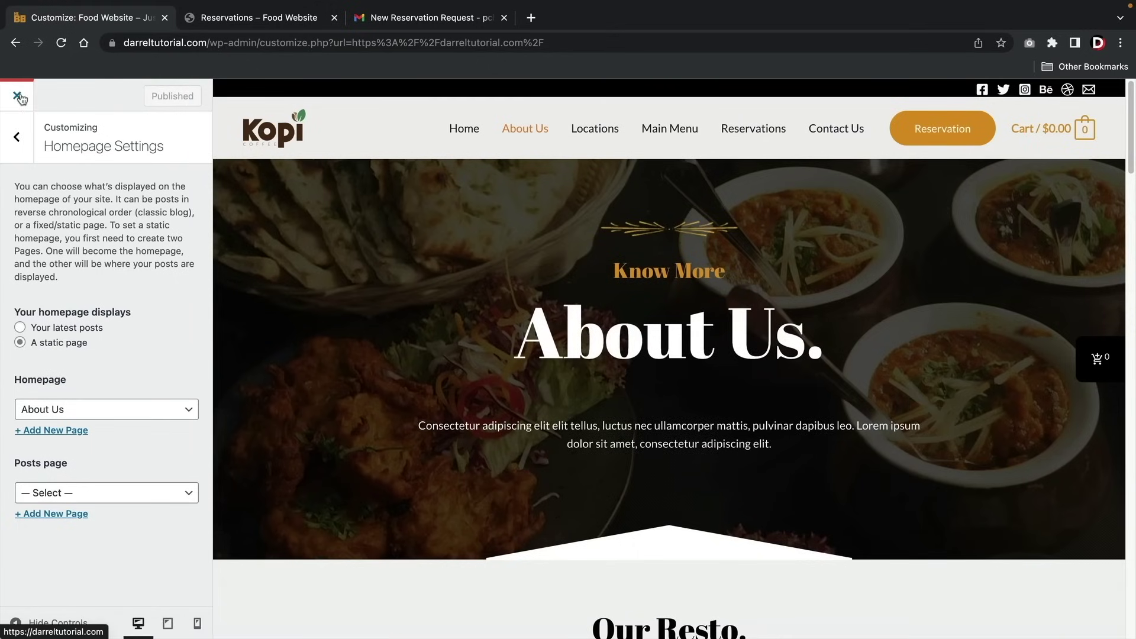
click(23, 108)
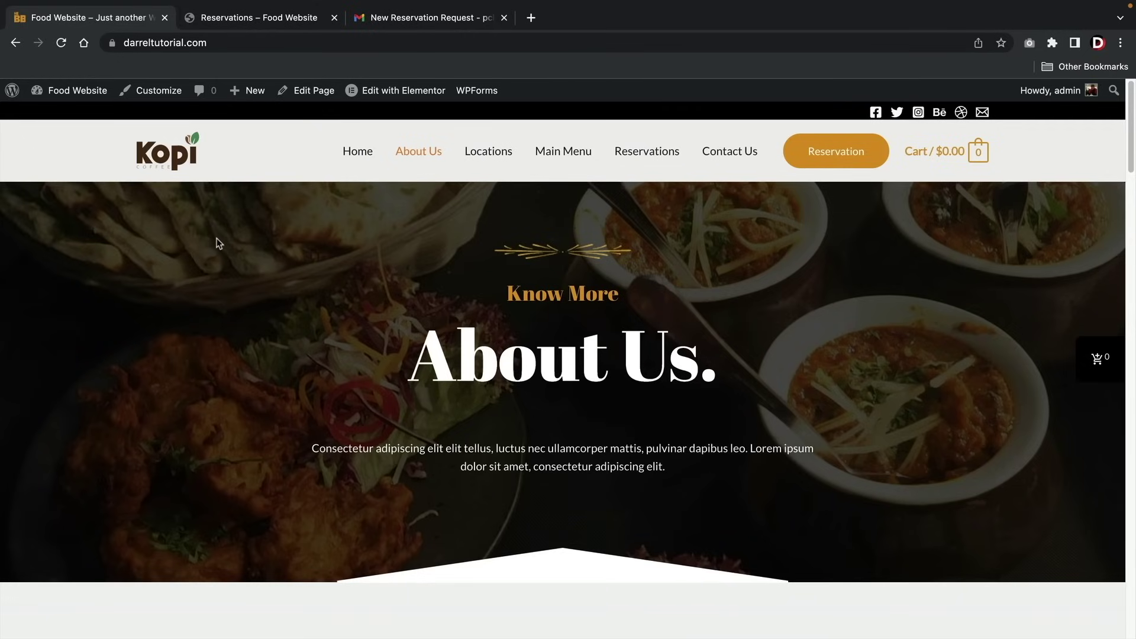
Set Home back as the homepage in the Customizer's Homepage Settings.
click(167, 93)
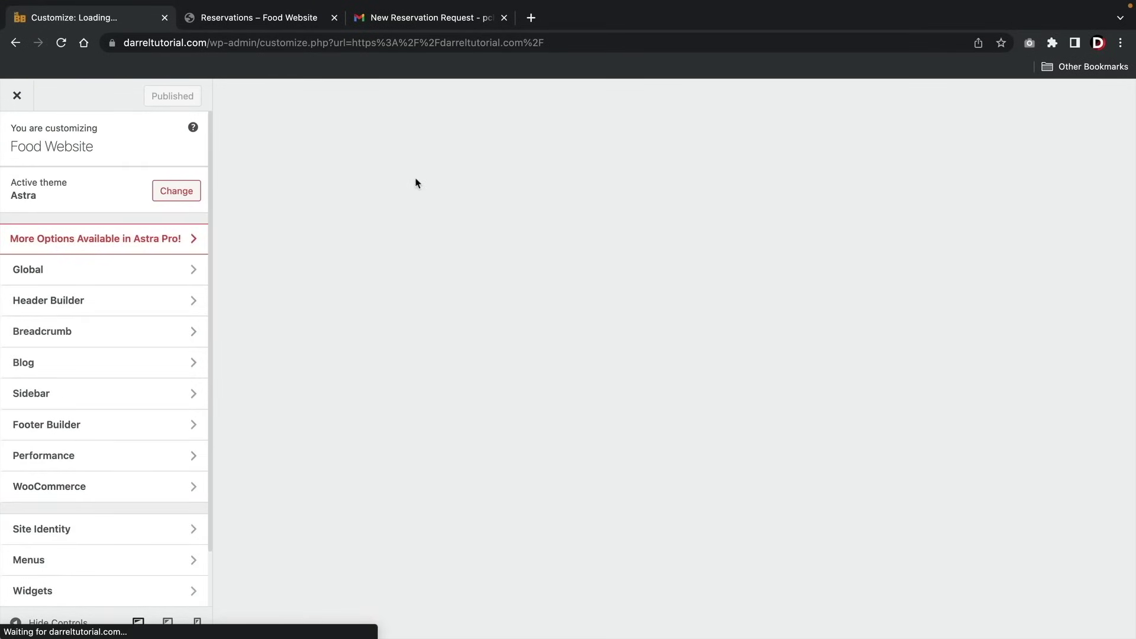
scroll(139, 378, down, 2)
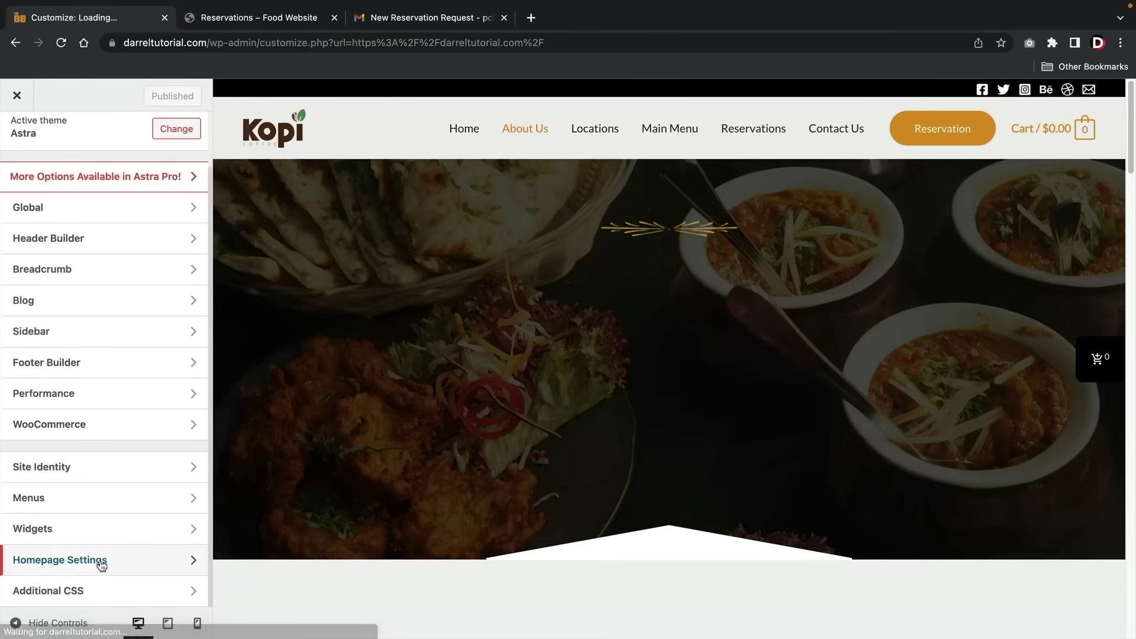
click(101, 563)
click(88, 411)
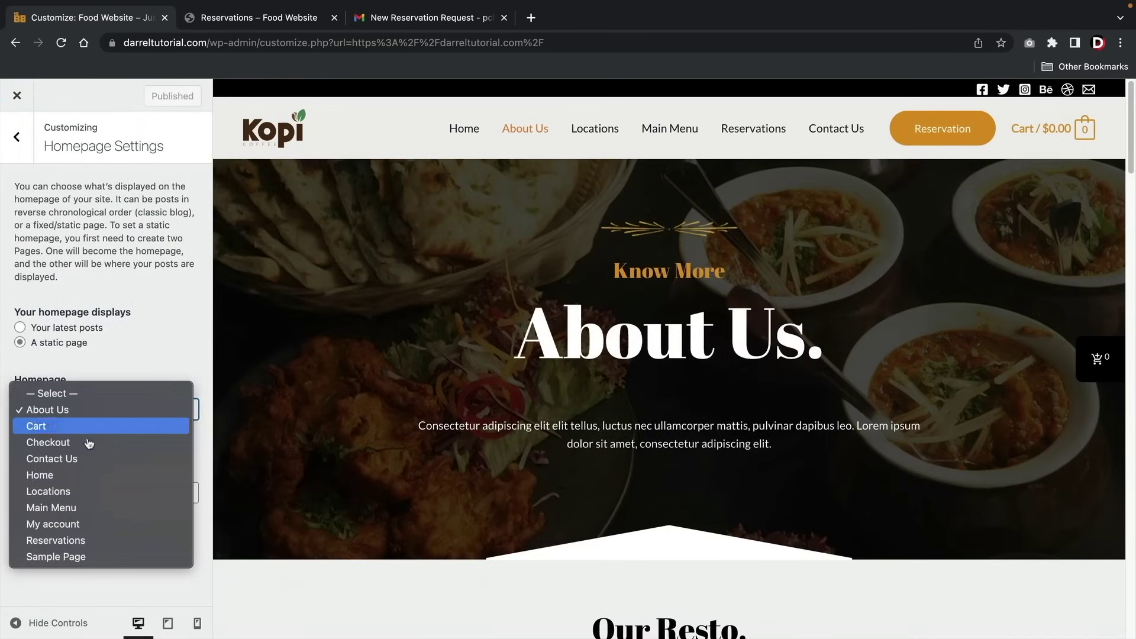
click(83, 476)
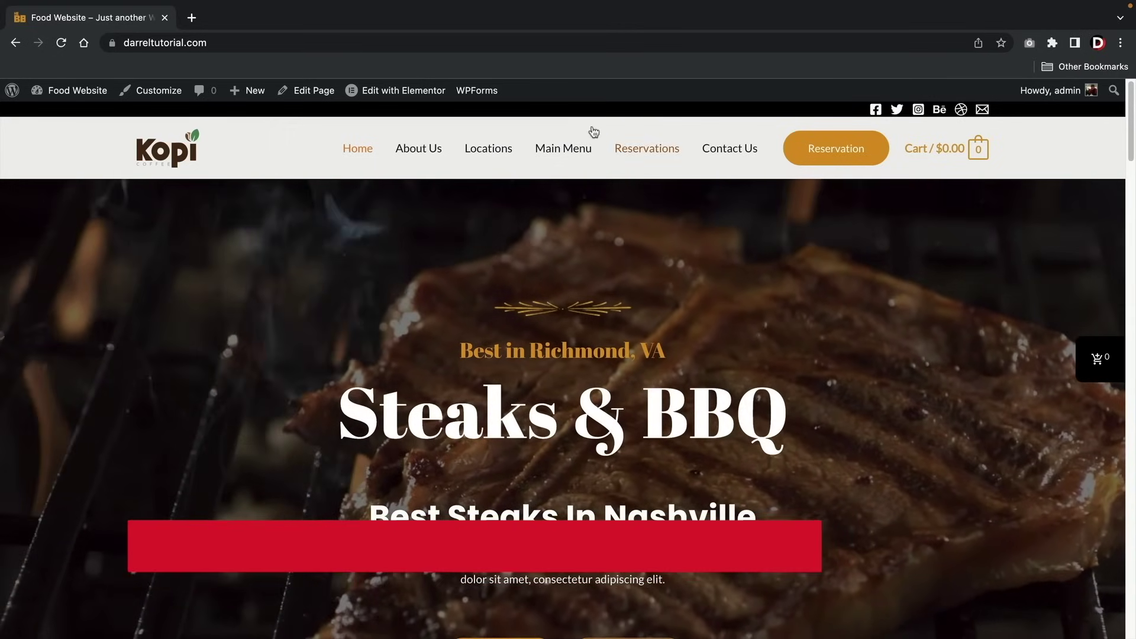
Check the Main Menu page on the live site, then return to Home.
click(554, 154)
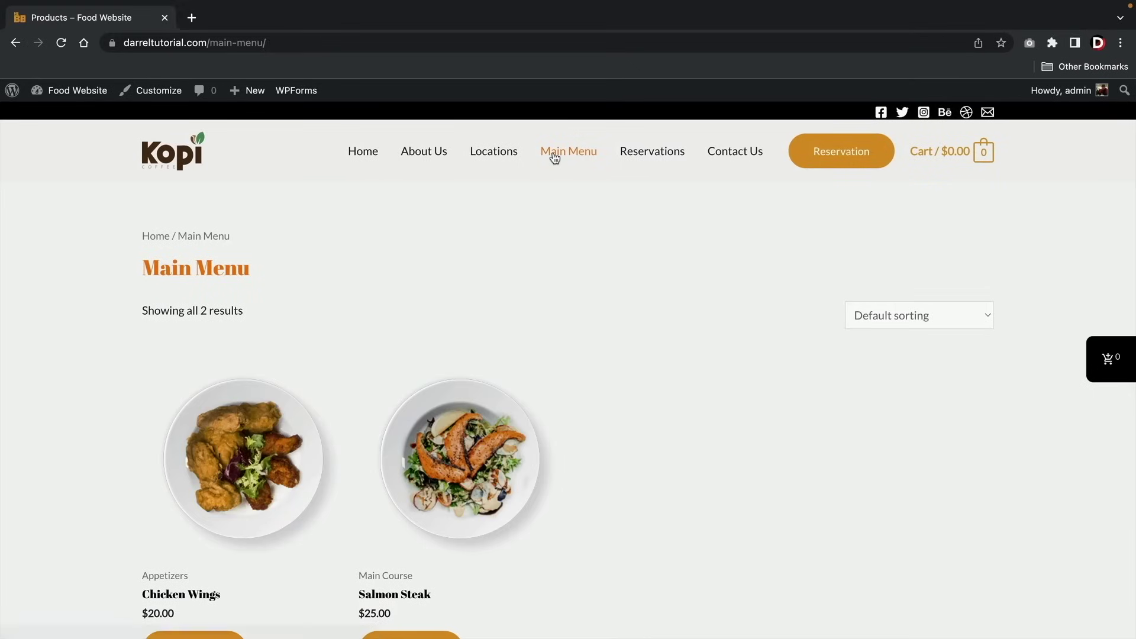
scroll(534, 206, down, 3)
scroll(567, 254, up, 2)
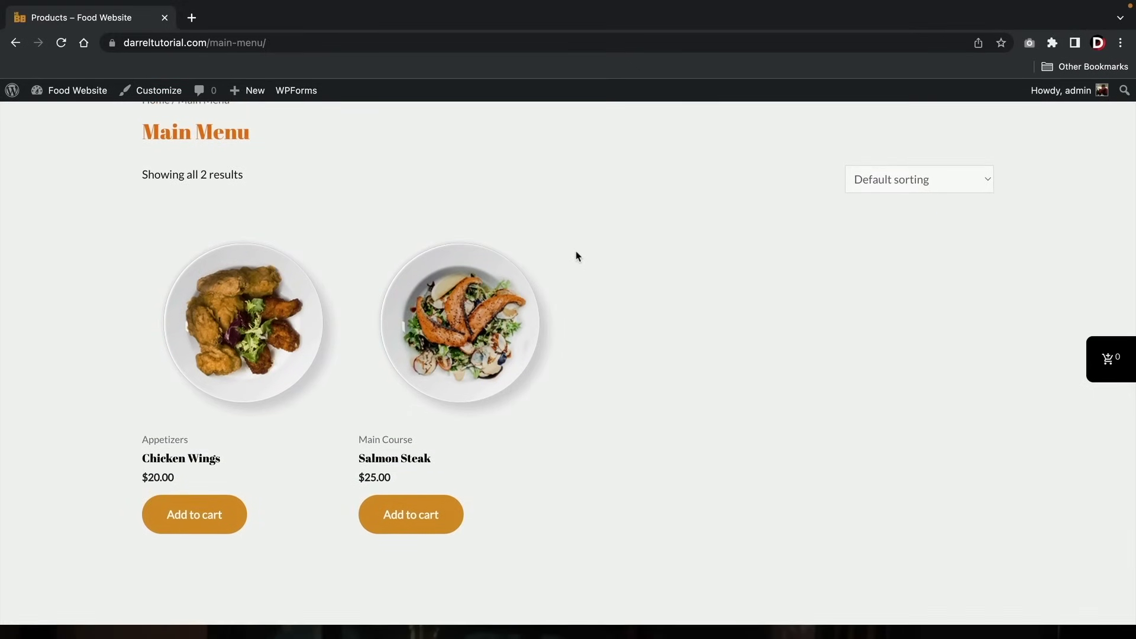
scroll(370, 256, up, 2)
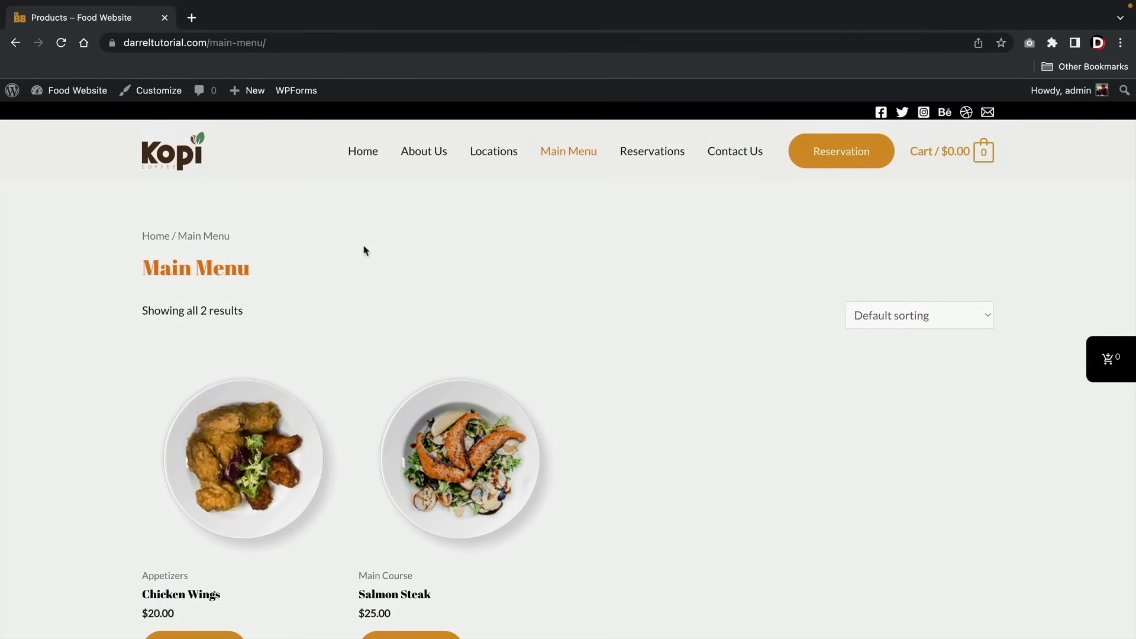
click(366, 152)
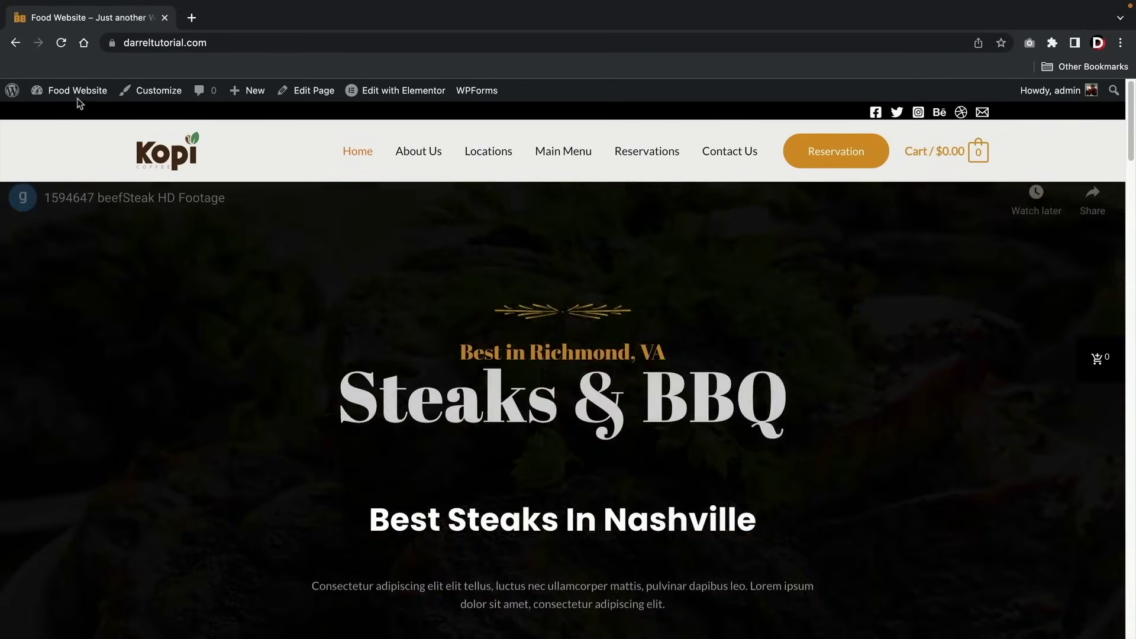
From Plugins > Add New, install and activate Stripe Gateway, then install WooCommerce PayPal Payments.
mouse_move(78, 93)
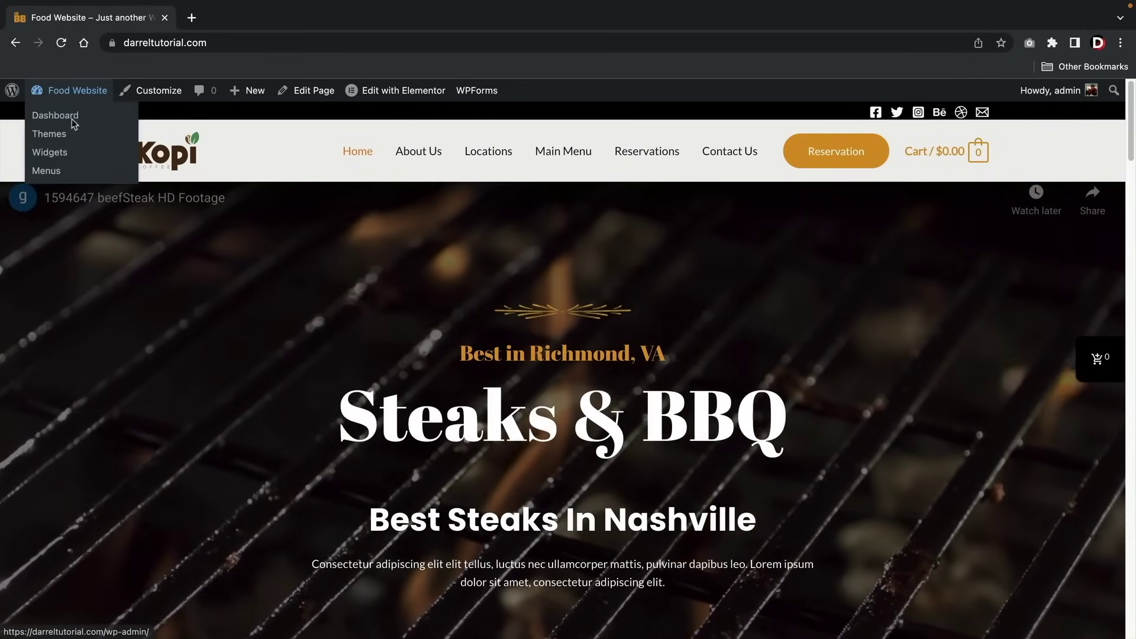
click(74, 117)
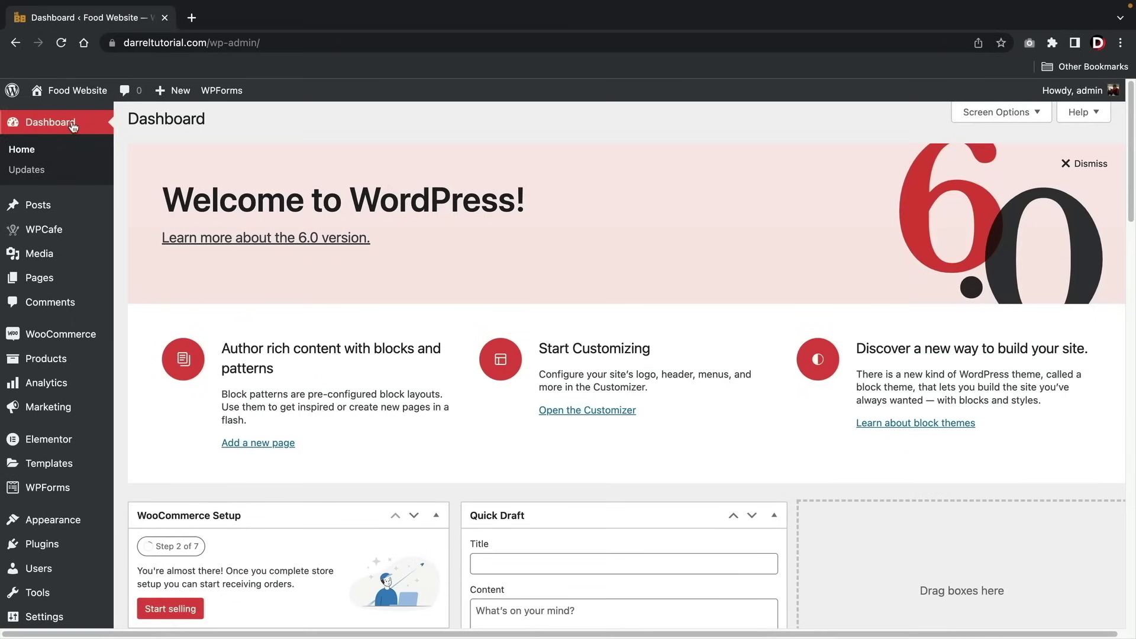
mouse_move(77, 548)
click(144, 570)
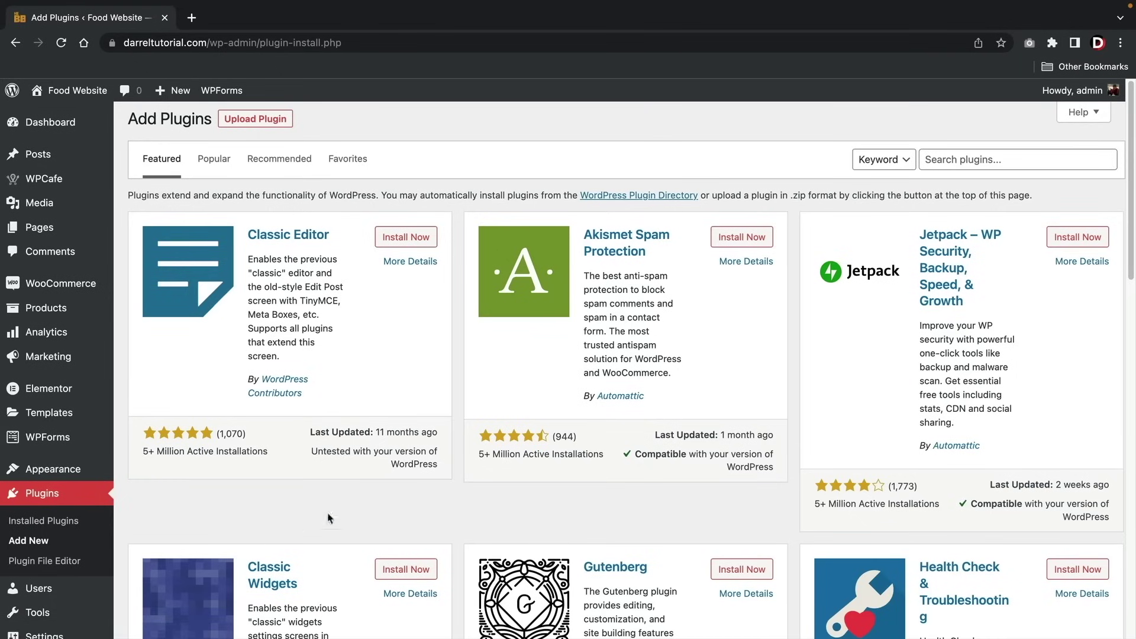
click(948, 163)
text(stripe)
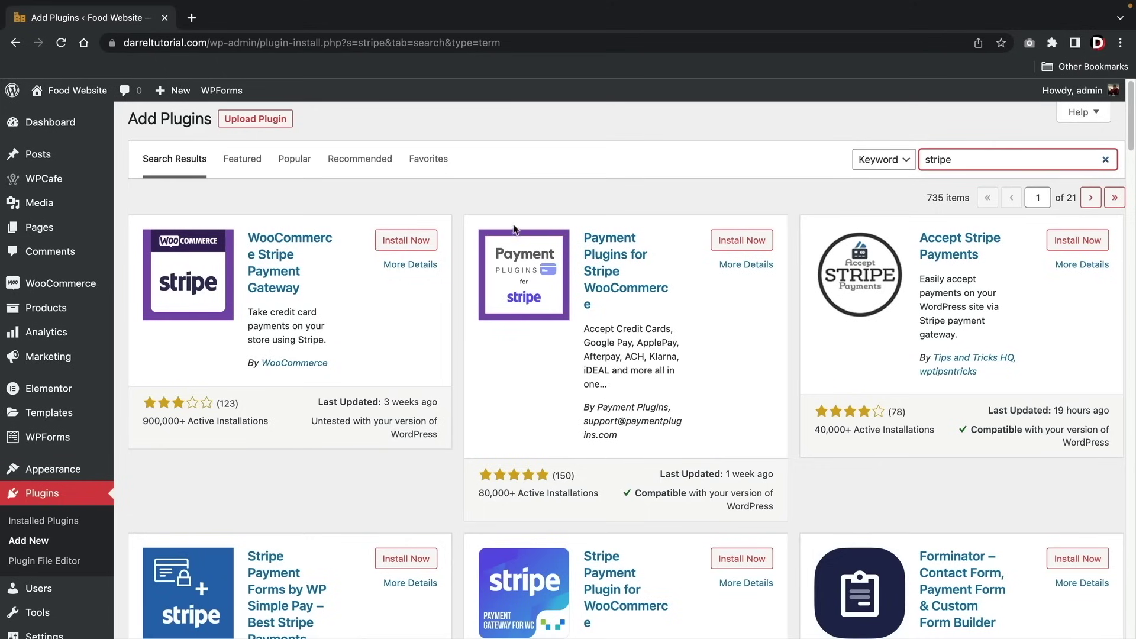
click(405, 240)
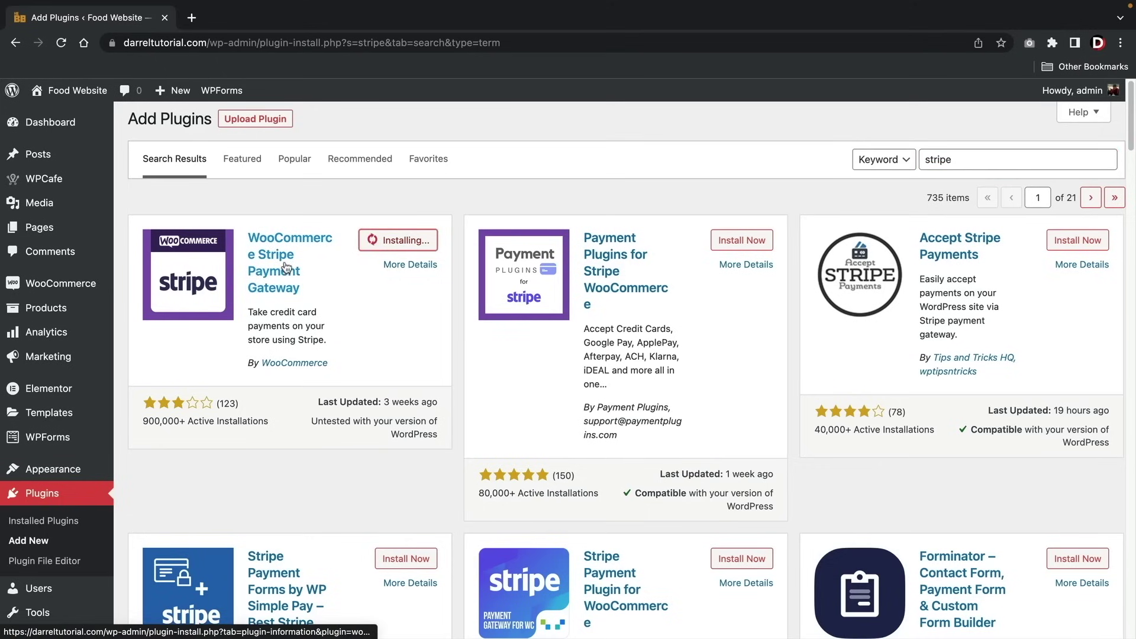
click(409, 242)
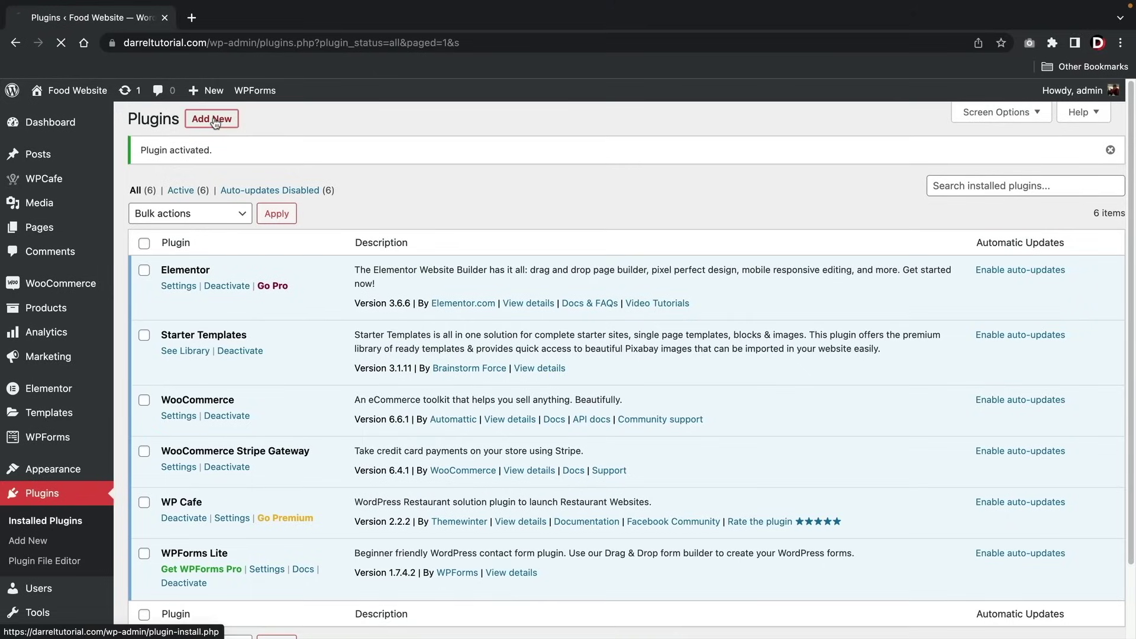
text(paypal)
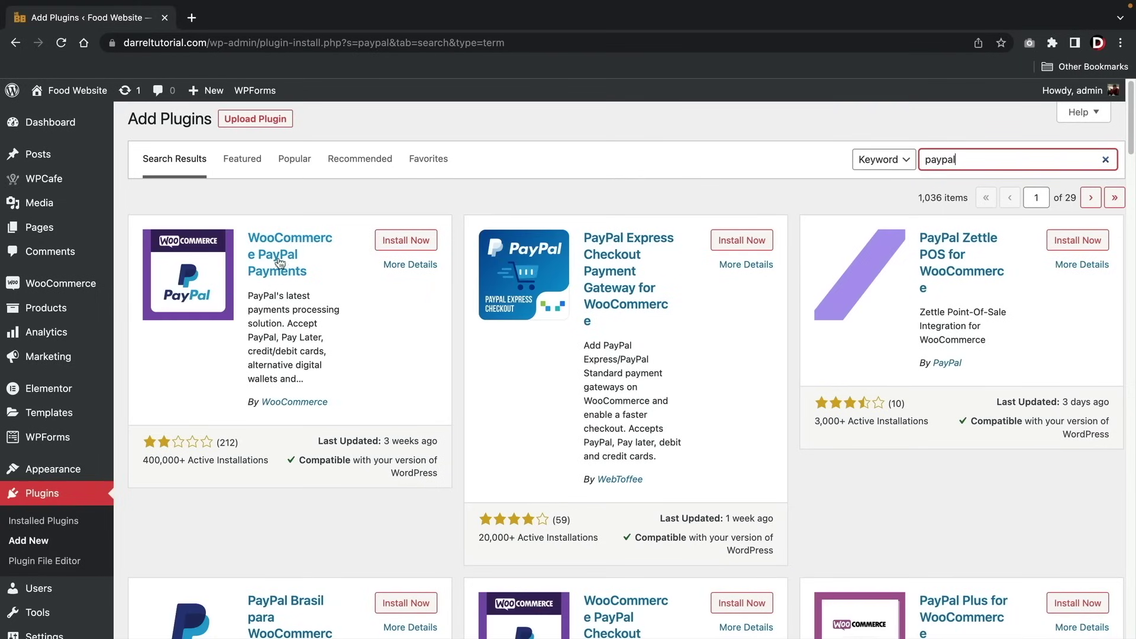
click(396, 237)
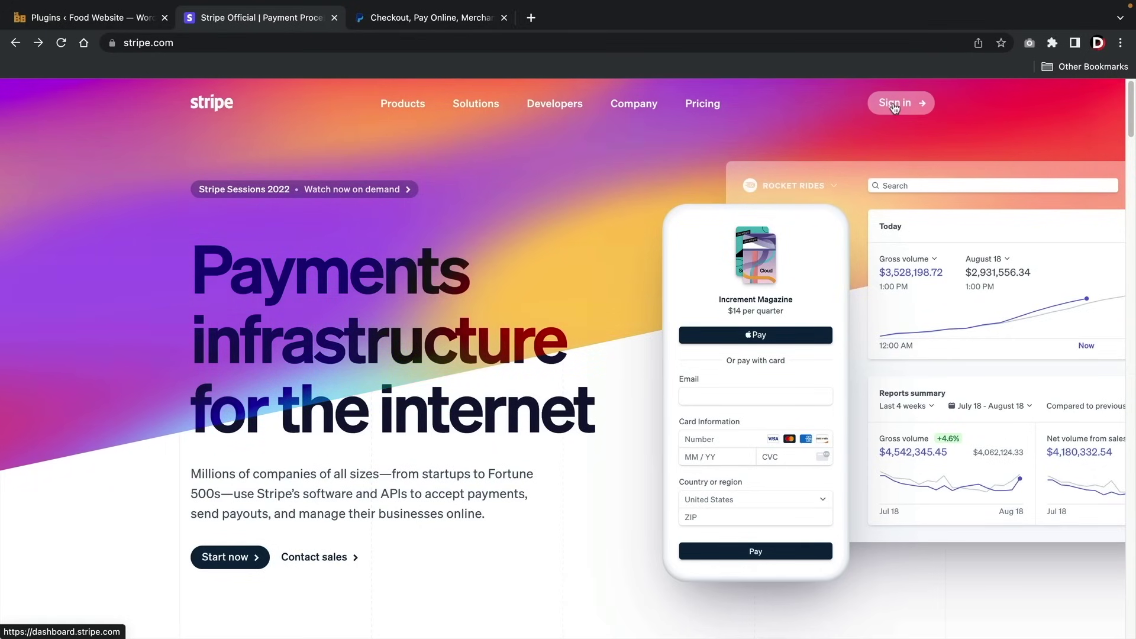
Check Stripe's 2.9% + 30¢ card pricing, then switch to the PayPal tab.
click(702, 107)
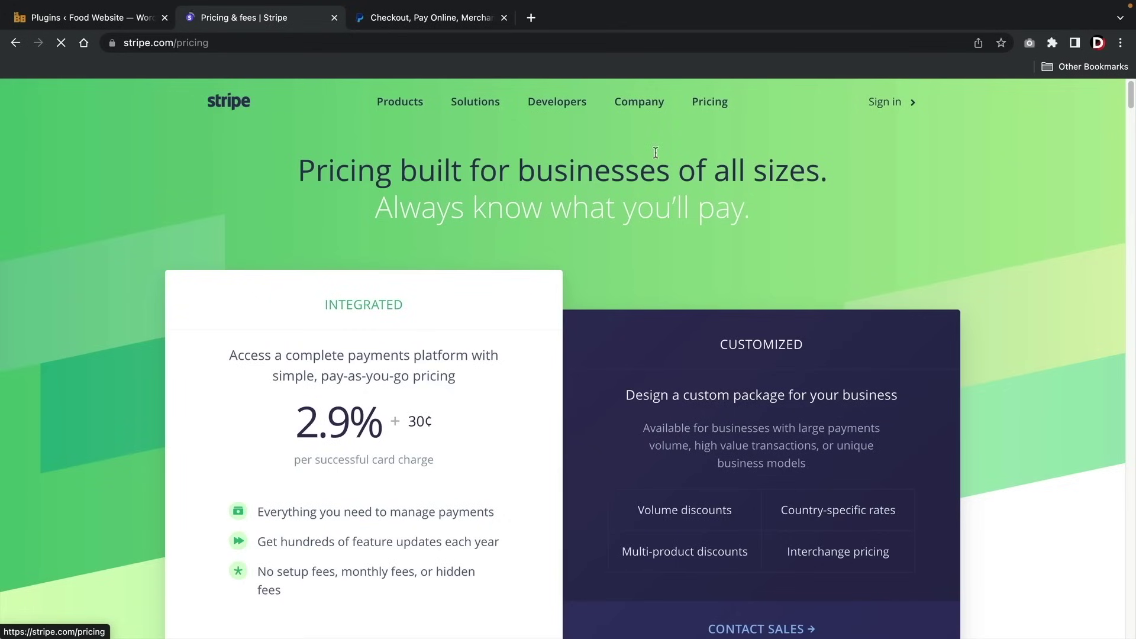
scroll(656, 152, down, 3)
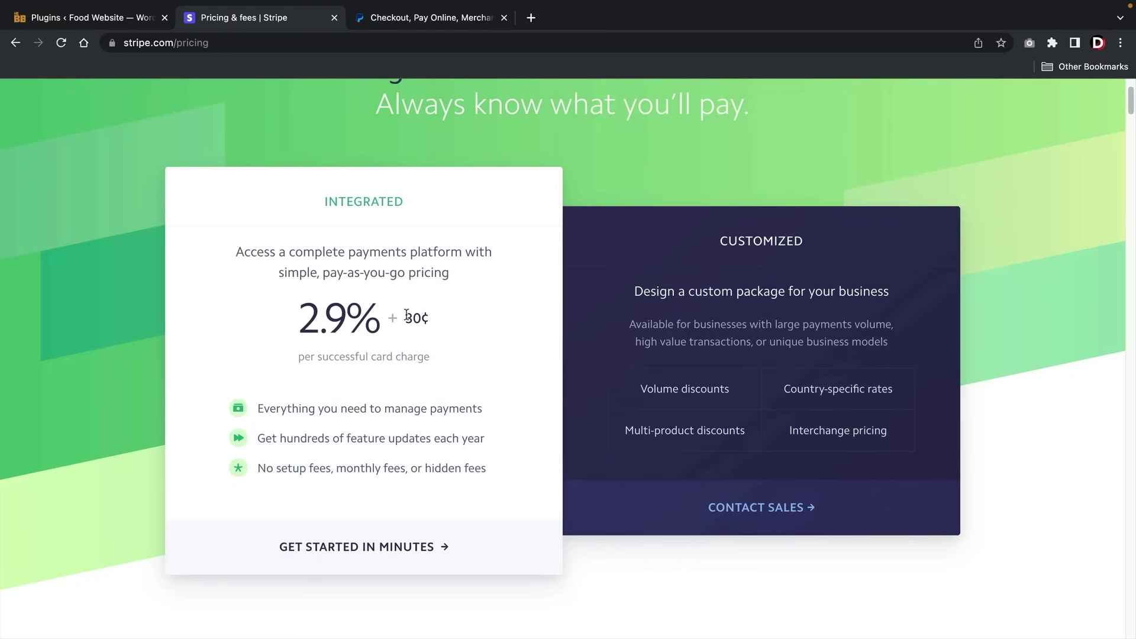
scroll(323, 244, up, 2)
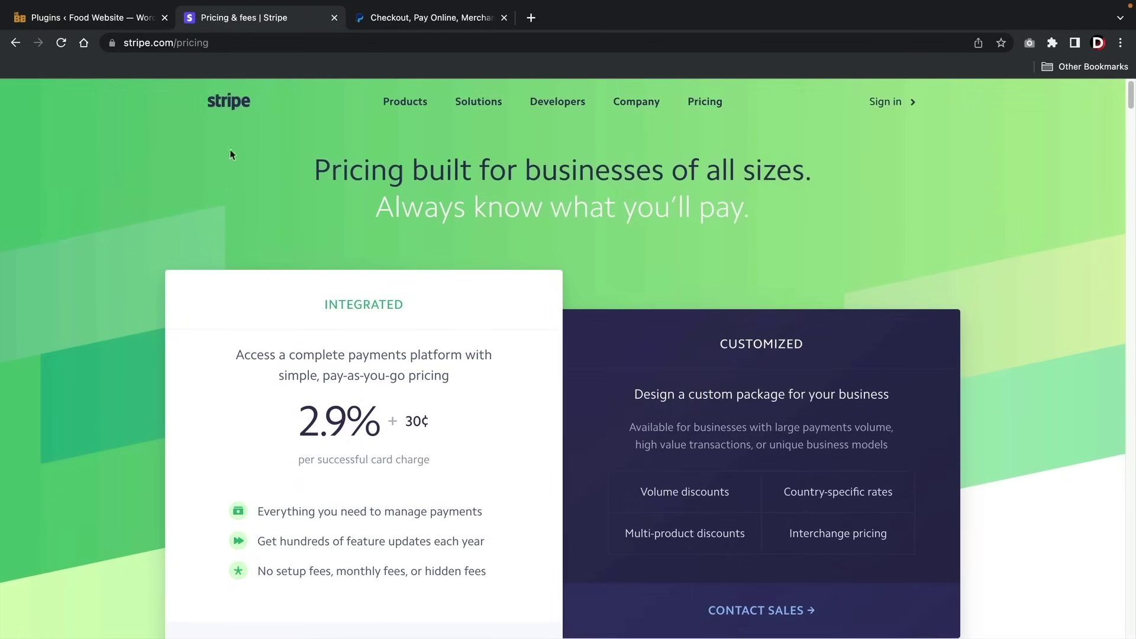
key(super+bracketleft)
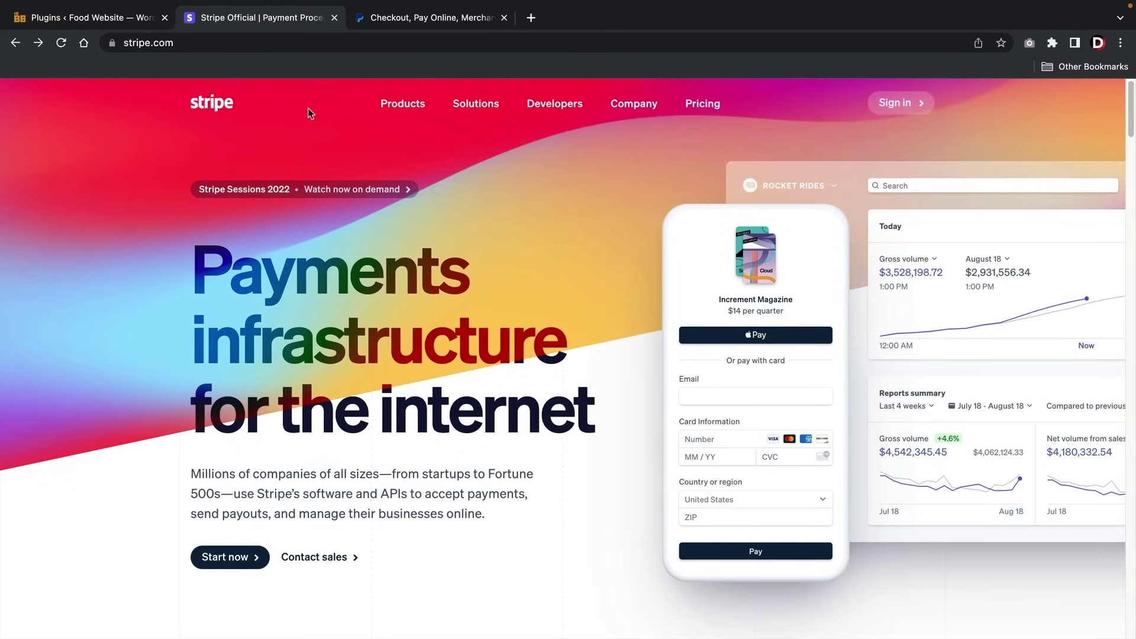
click(414, 17)
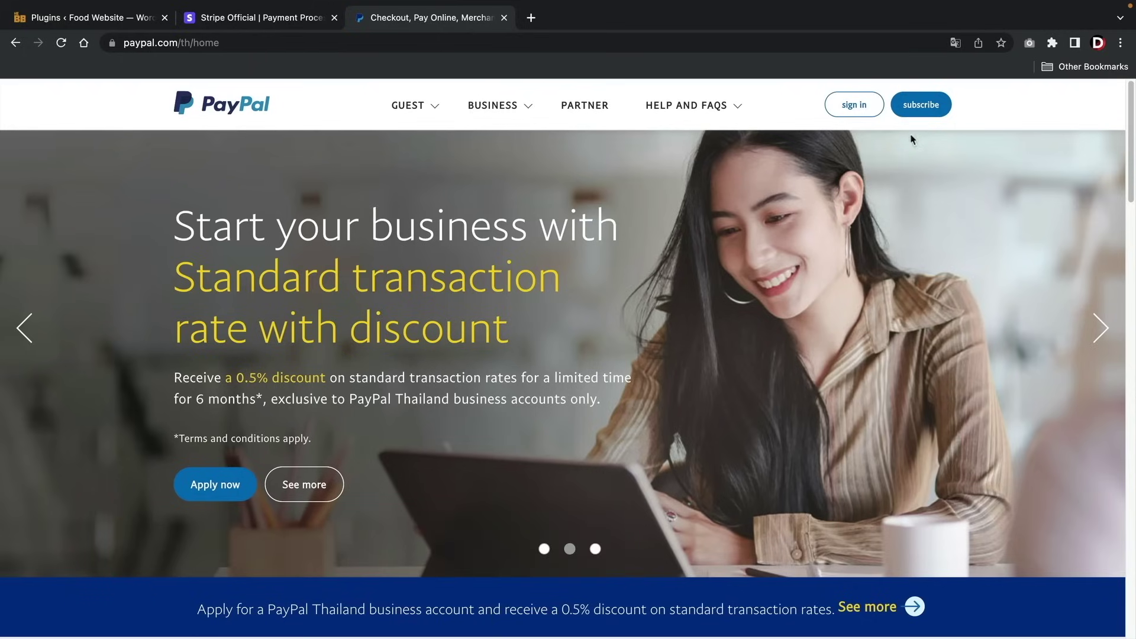
Open PayPal's account sign-up page, then return to the WordPress plugins tab.
click(926, 110)
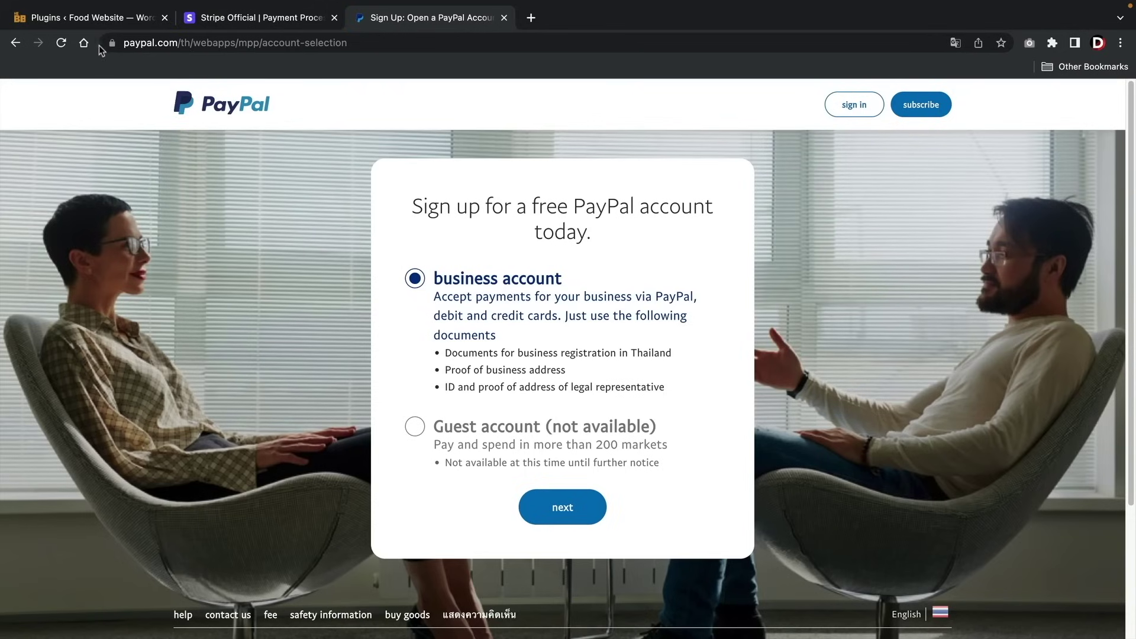
click(92, 17)
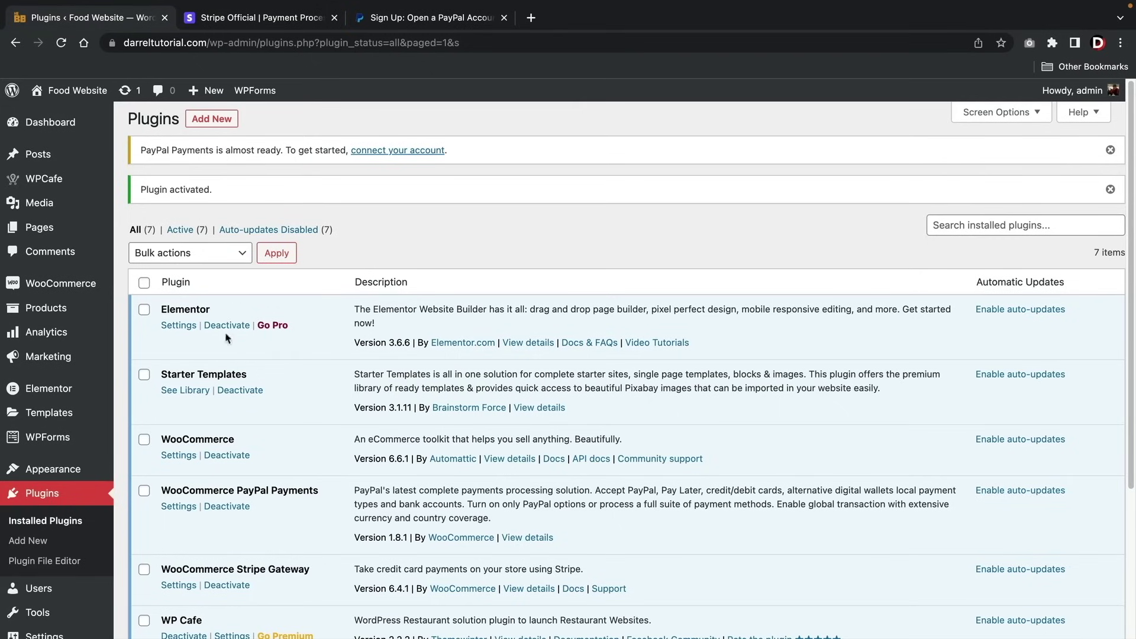
Enter the store's street address and city Las Vegas in WooCommerce General settings.
mouse_move(110, 285)
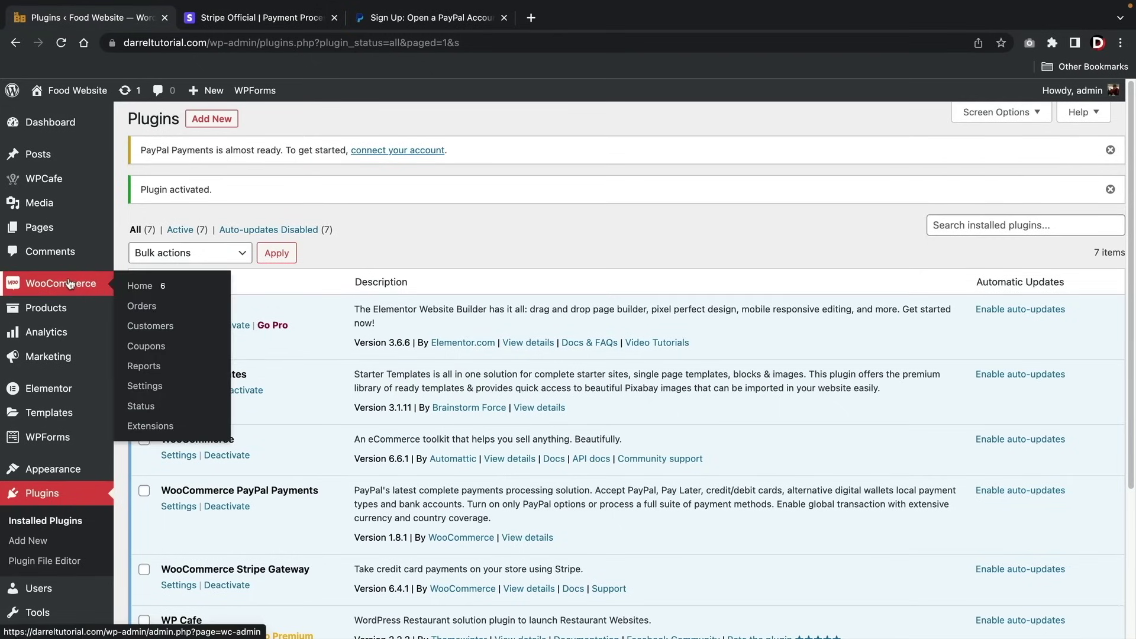
click(166, 388)
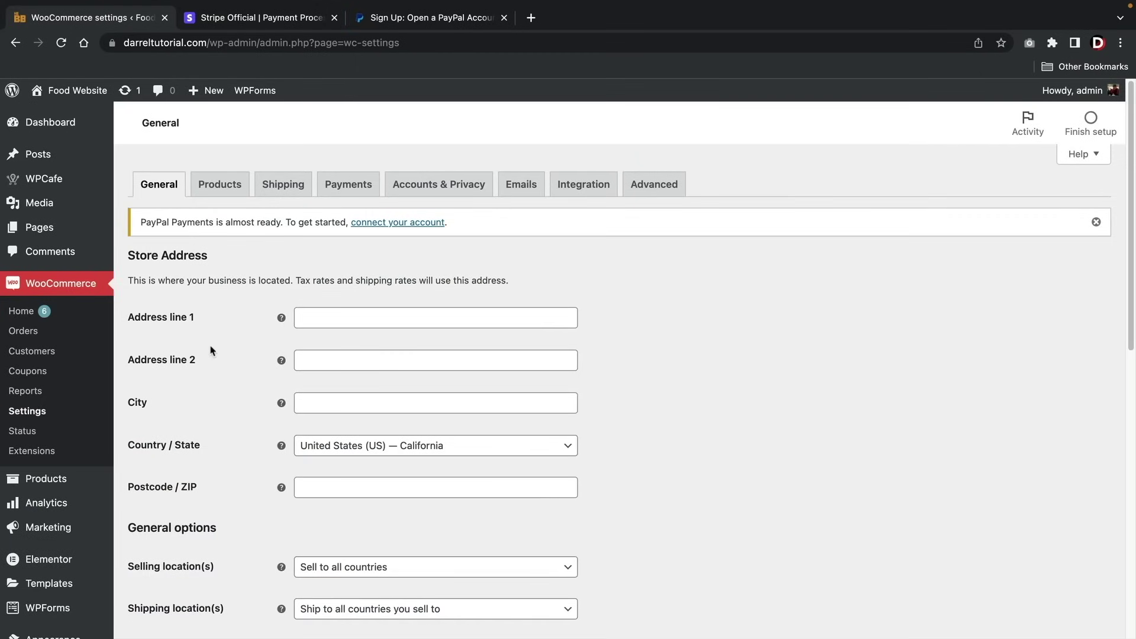
scroll(211, 350, down, 3)
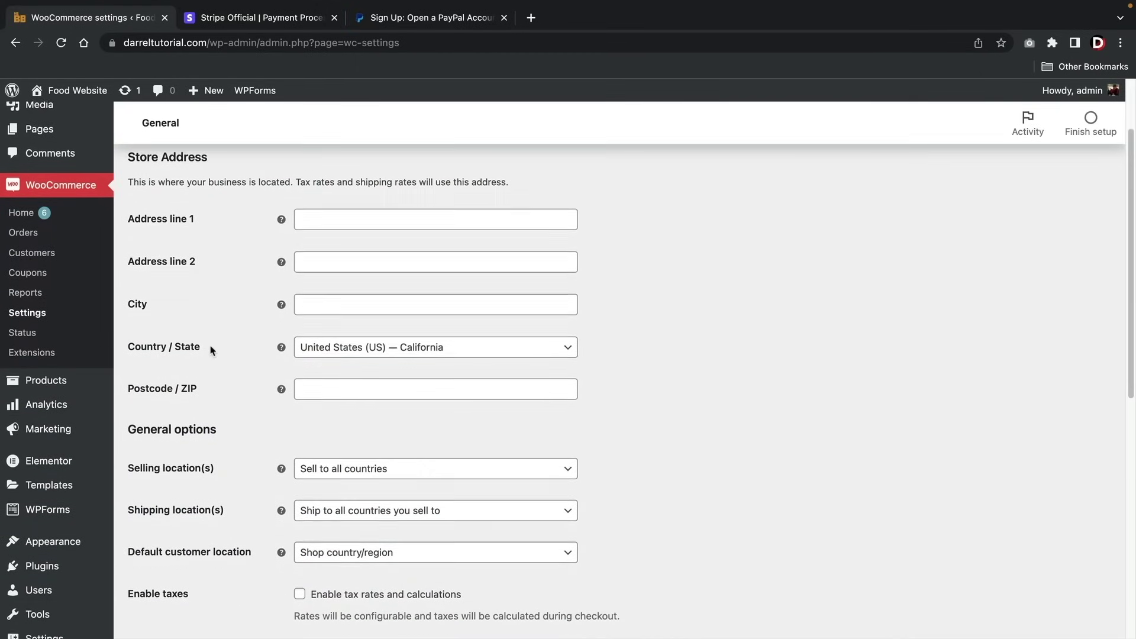
click(349, 213)
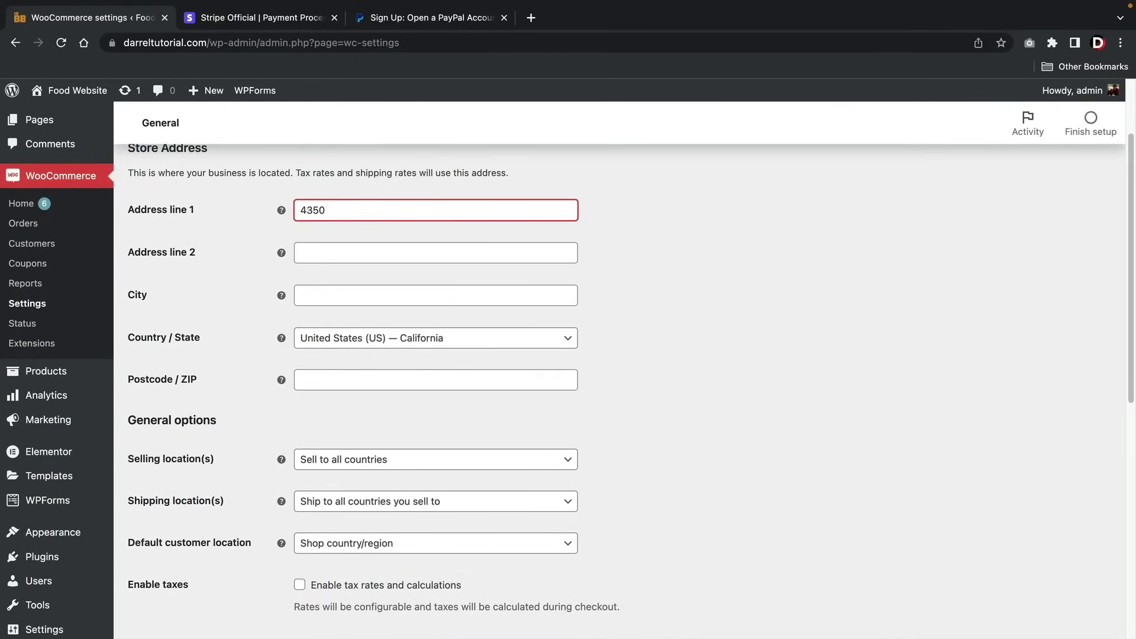
click(344, 296)
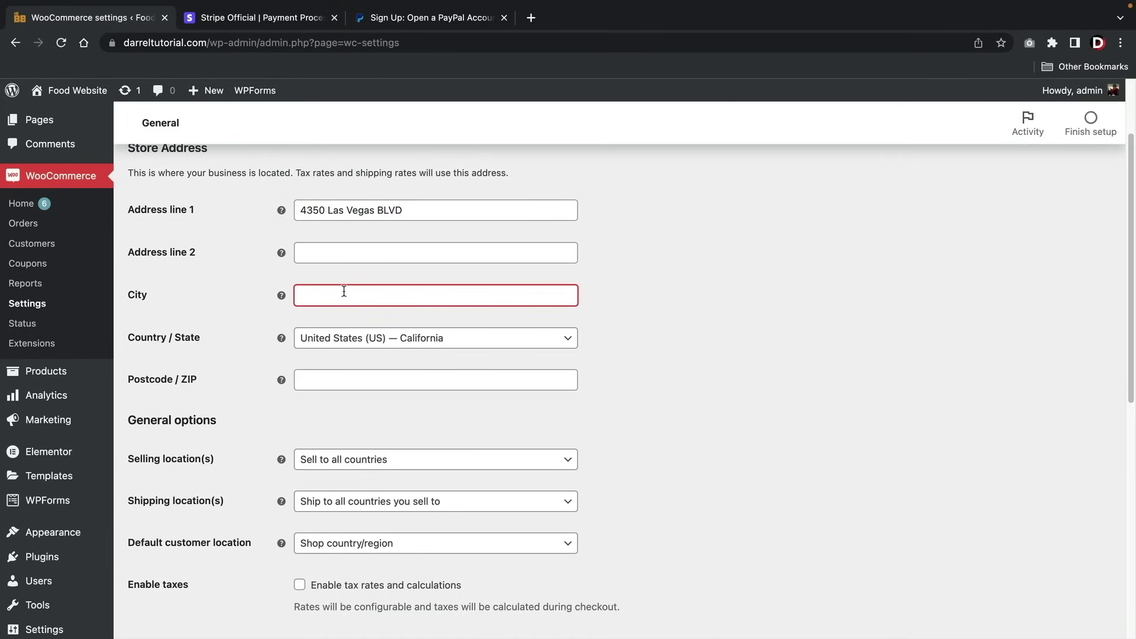
text(Las Vegas)
Set the country/state to United States (US) — Nevada and enter the store's ZIP code.
key(Tab)
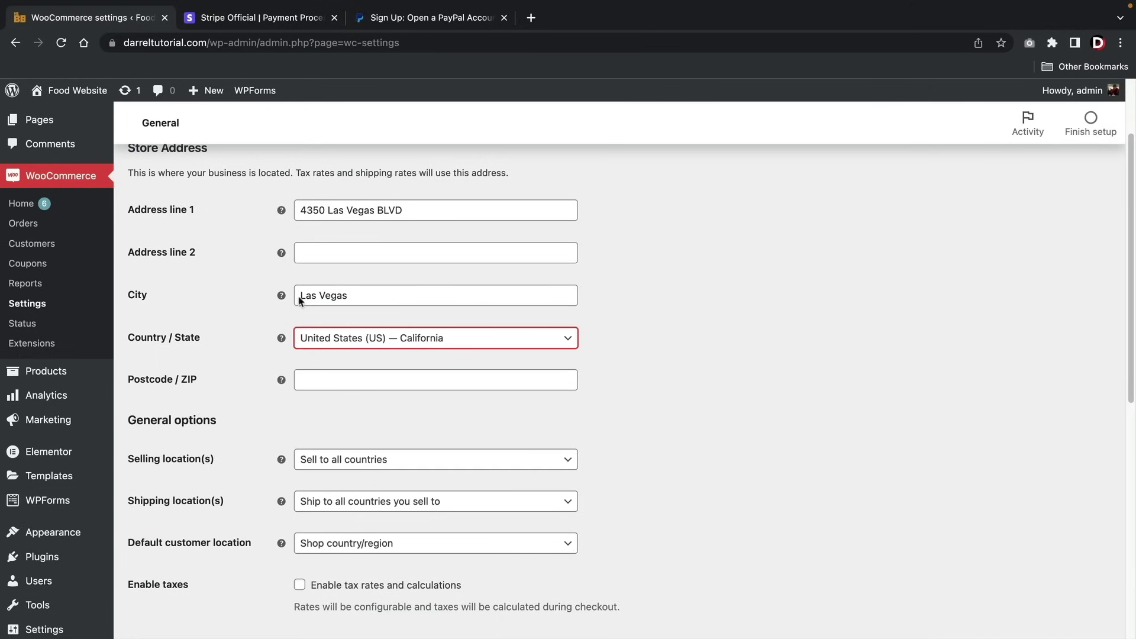
click(339, 343)
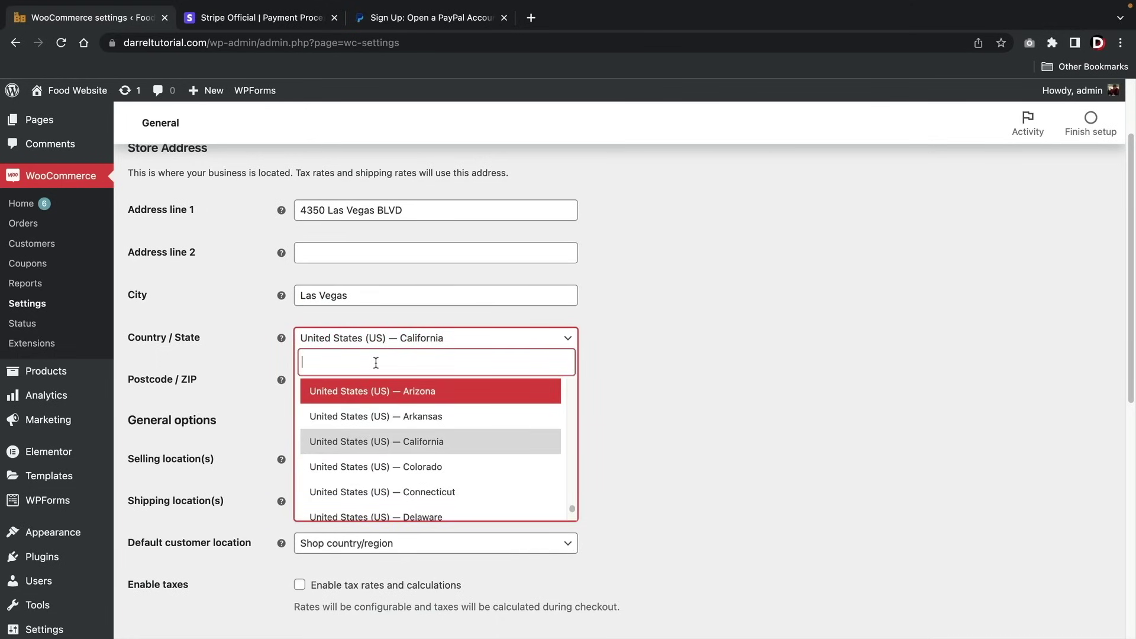
text(nevada)
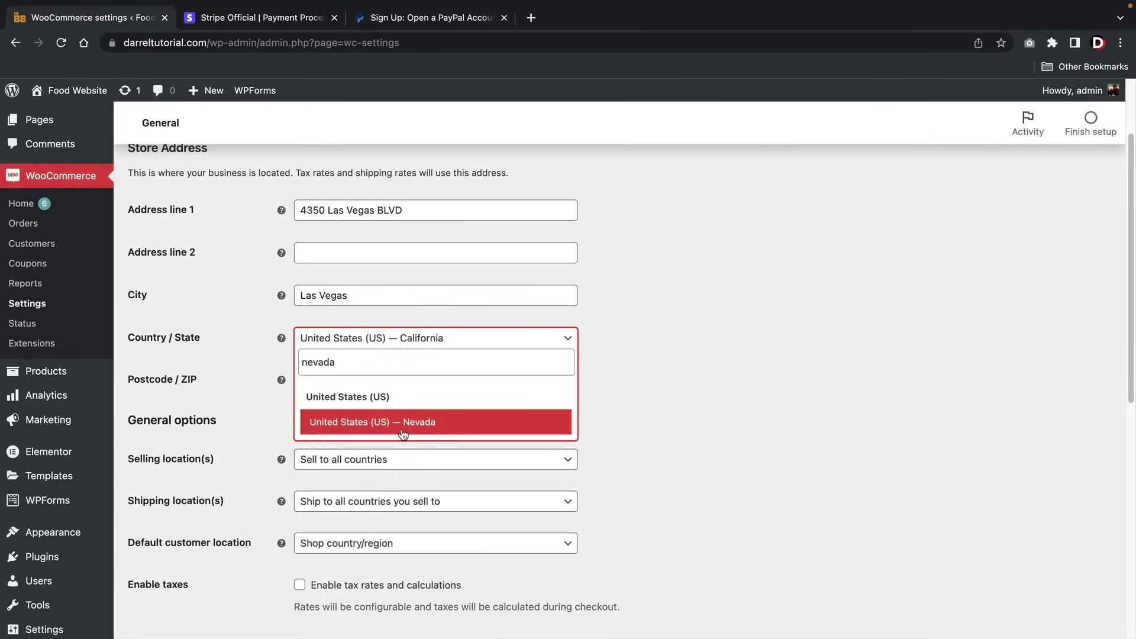
click(403, 433)
scroll(404, 430, down, 3)
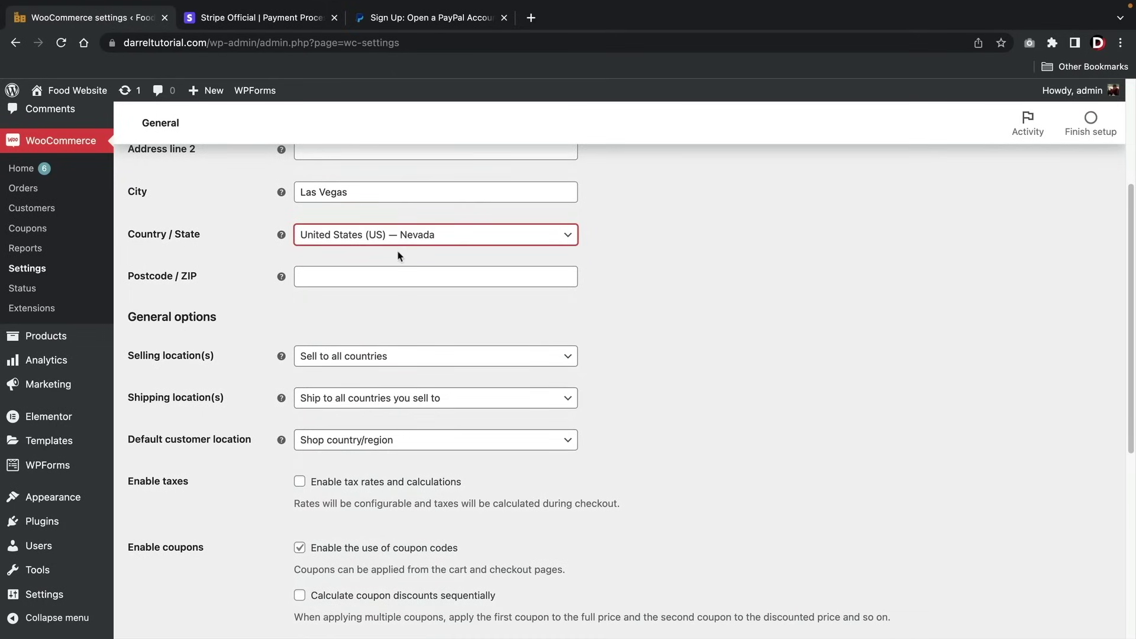
click(404, 278)
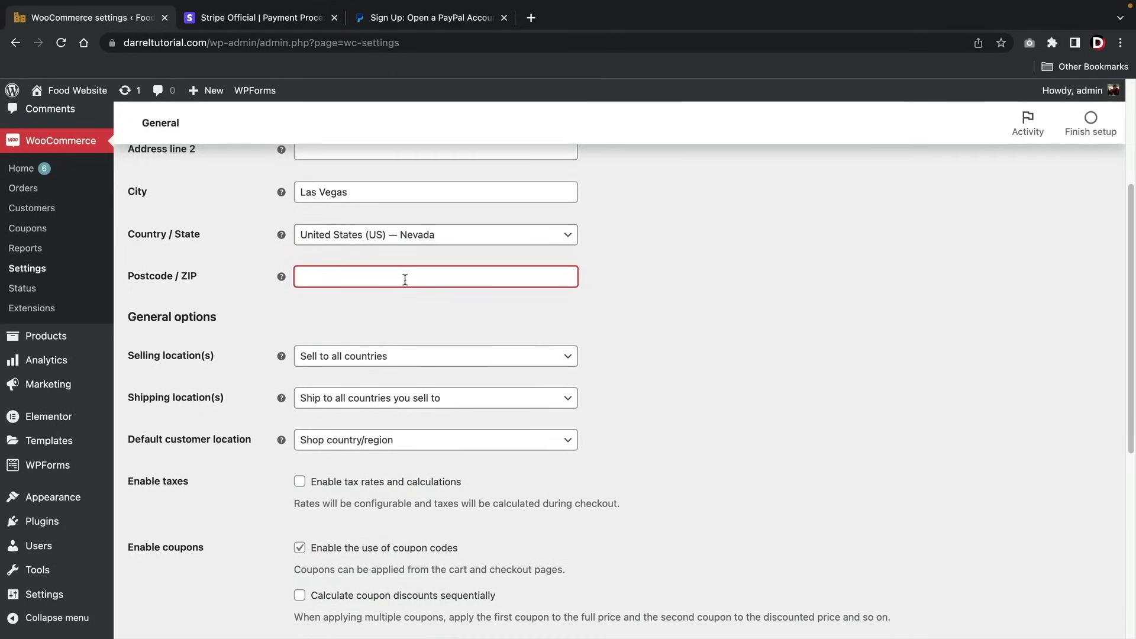
text(89147)
click(333, 357)
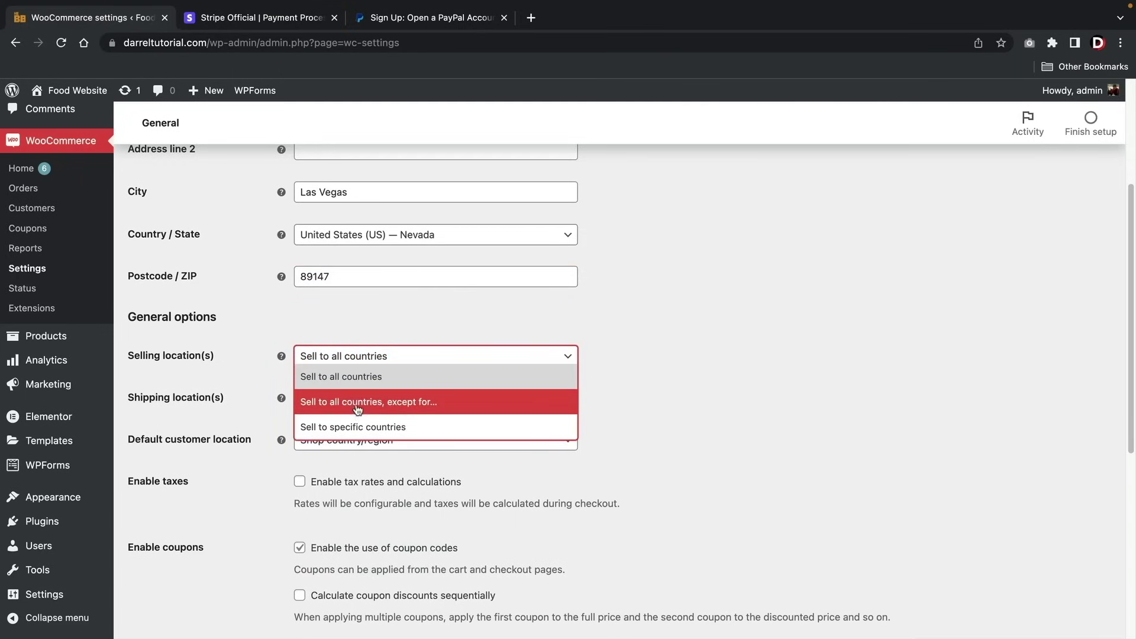
Limit selling locations to the specific country United States (US).
click(364, 427)
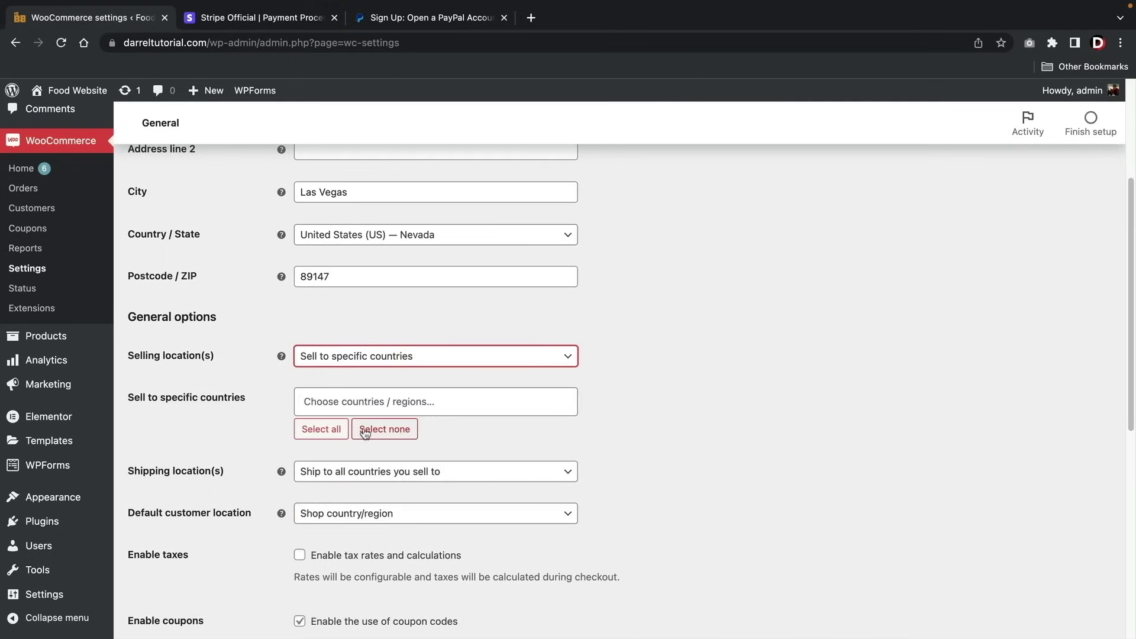
click(371, 403)
text(united)
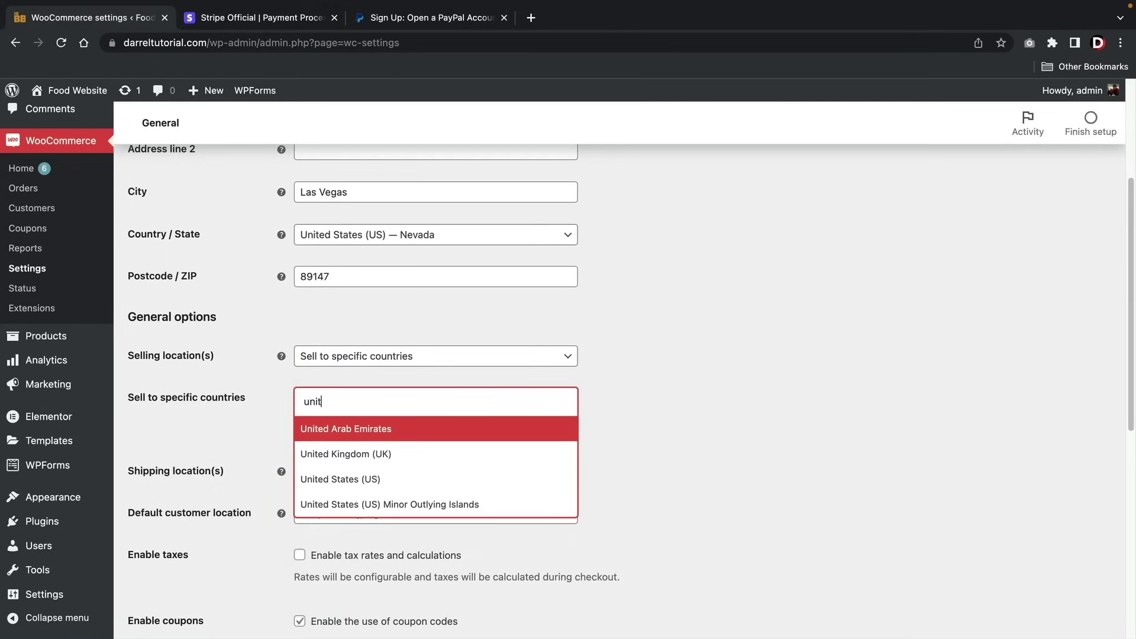
click(367, 476)
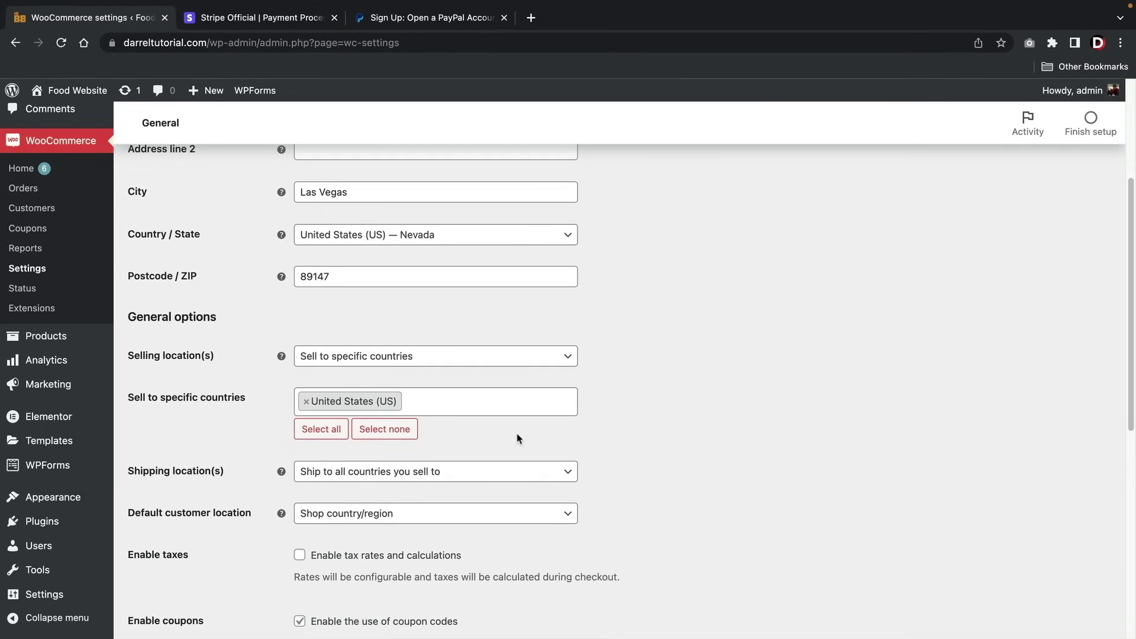
Enable tax rates and calculations, keep US dollar currency, and save the general settings.
scroll(506, 441, down, 3)
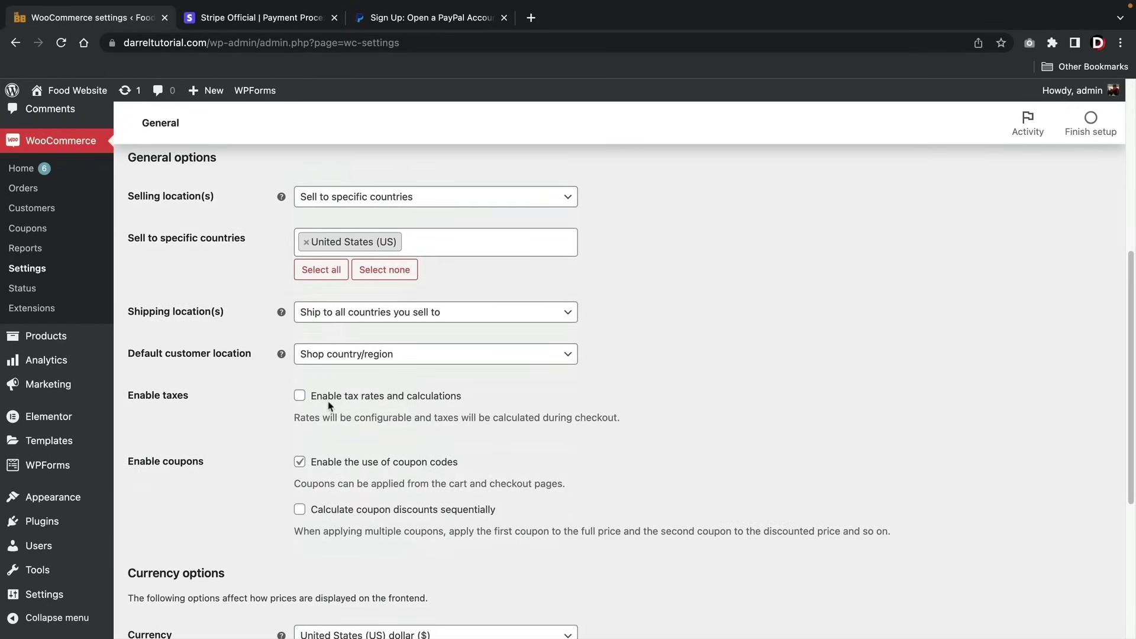
click(300, 396)
scroll(274, 473, down, 5)
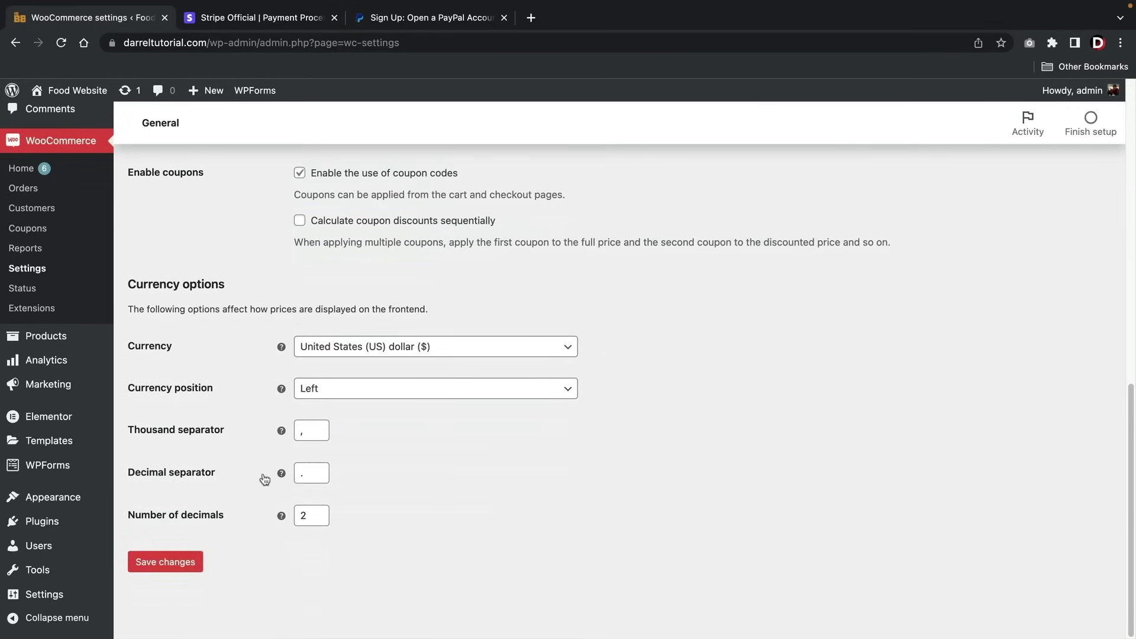
click(355, 351)
scroll(387, 482, down, 3)
click(672, 375)
click(166, 562)
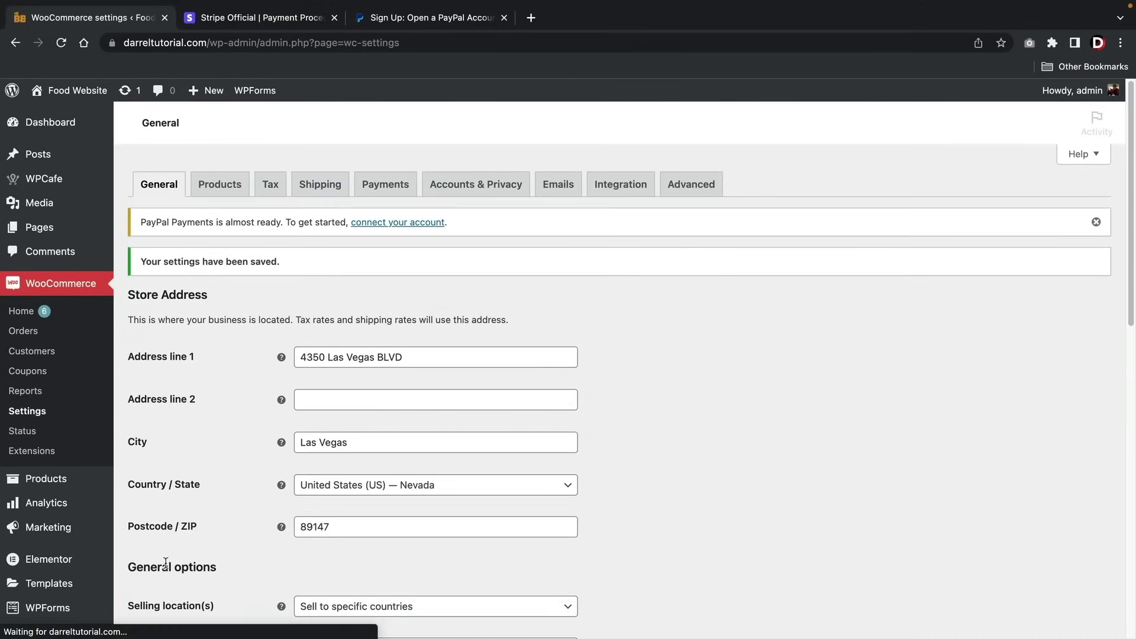
click(230, 186)
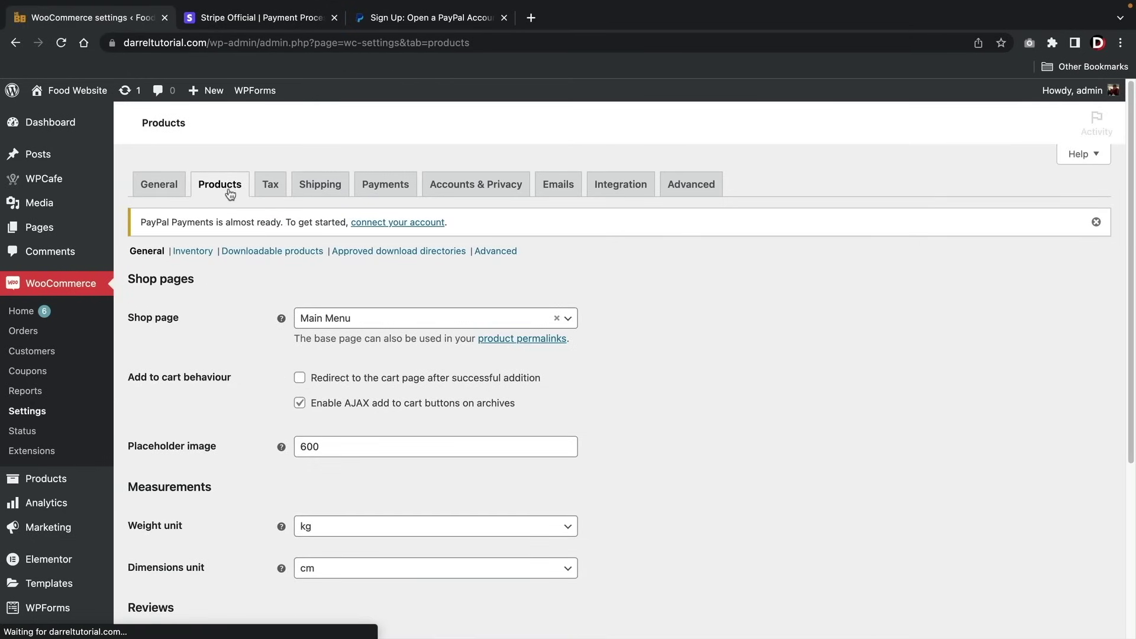
Untick Enable product reviews and save the WooCommerce Products settings.
scroll(235, 298, down, 3)
scroll(235, 299, down, 2)
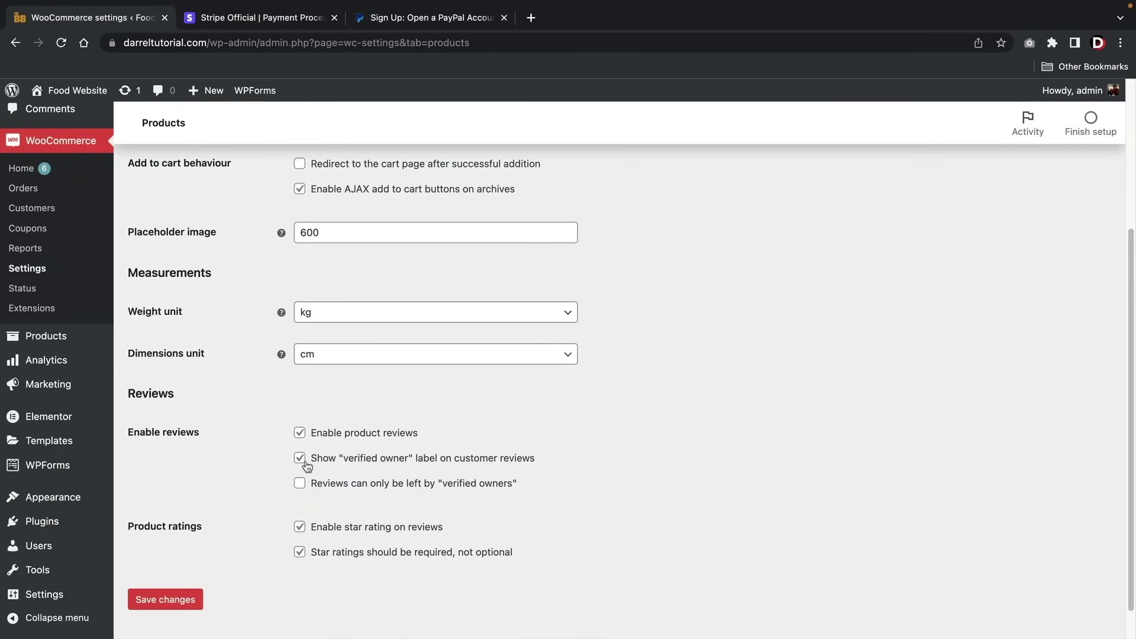
click(301, 434)
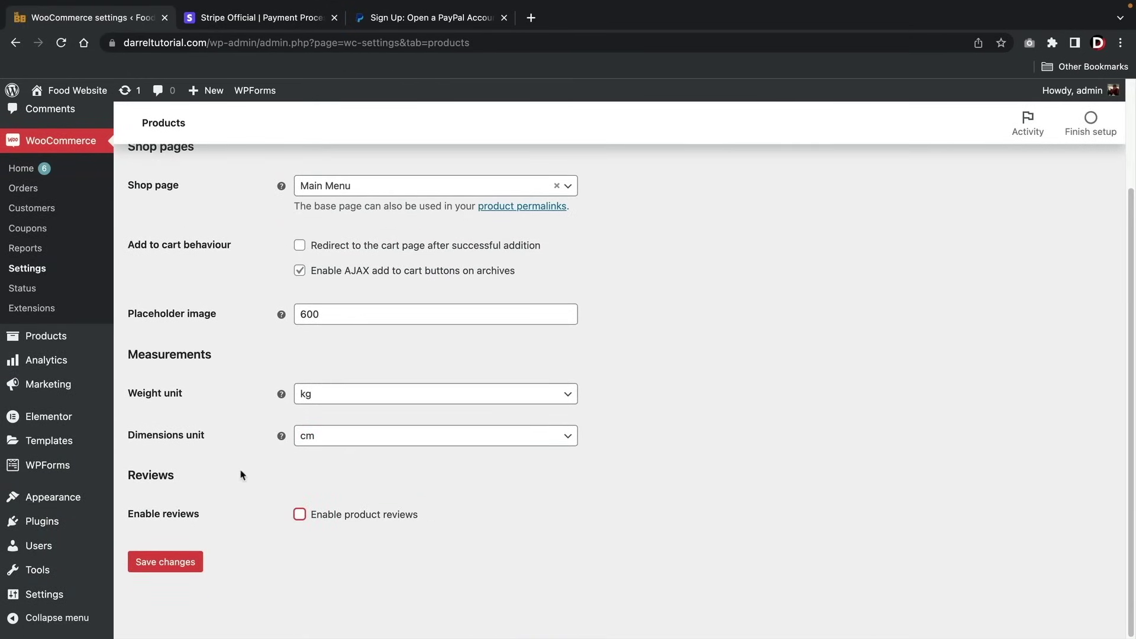
click(180, 562)
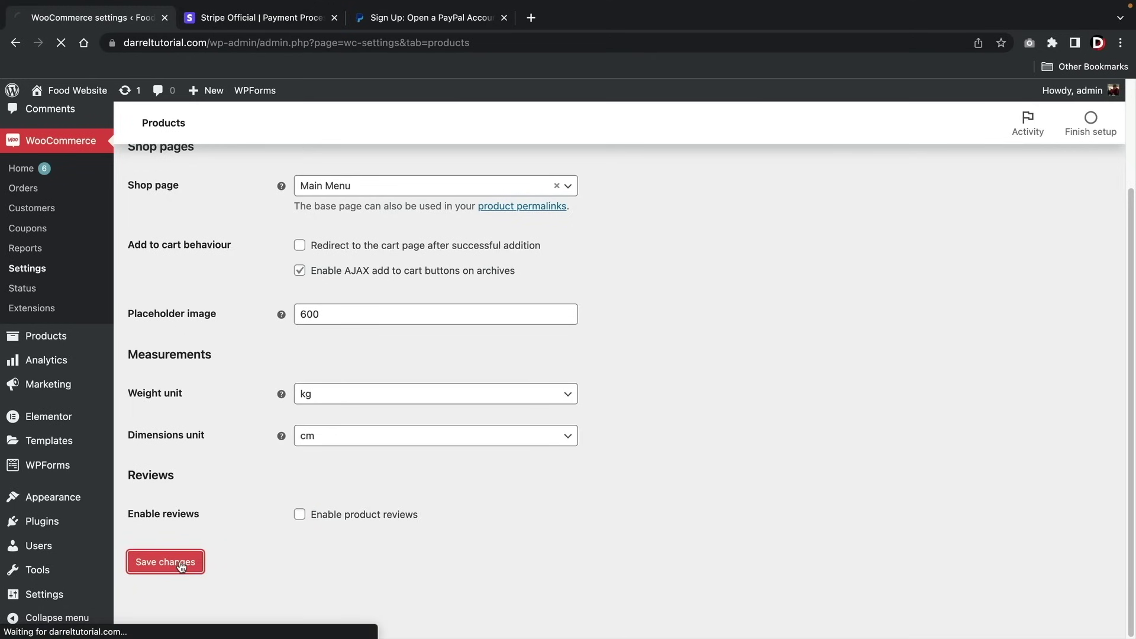
scroll(266, 426, down, 5)
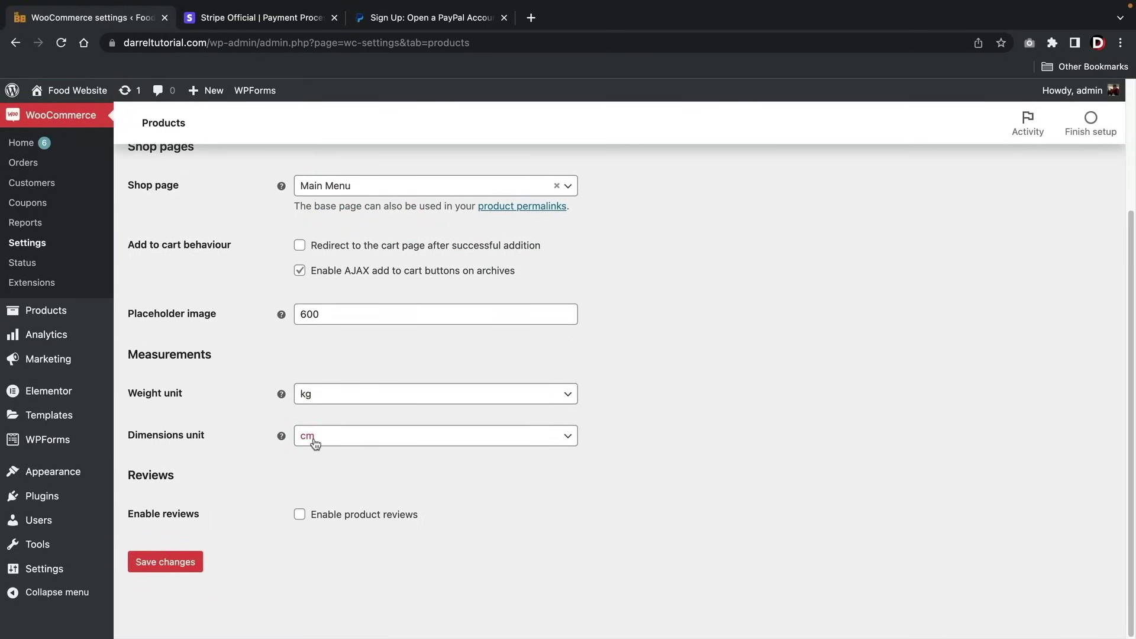
scroll(188, 435, up, 3)
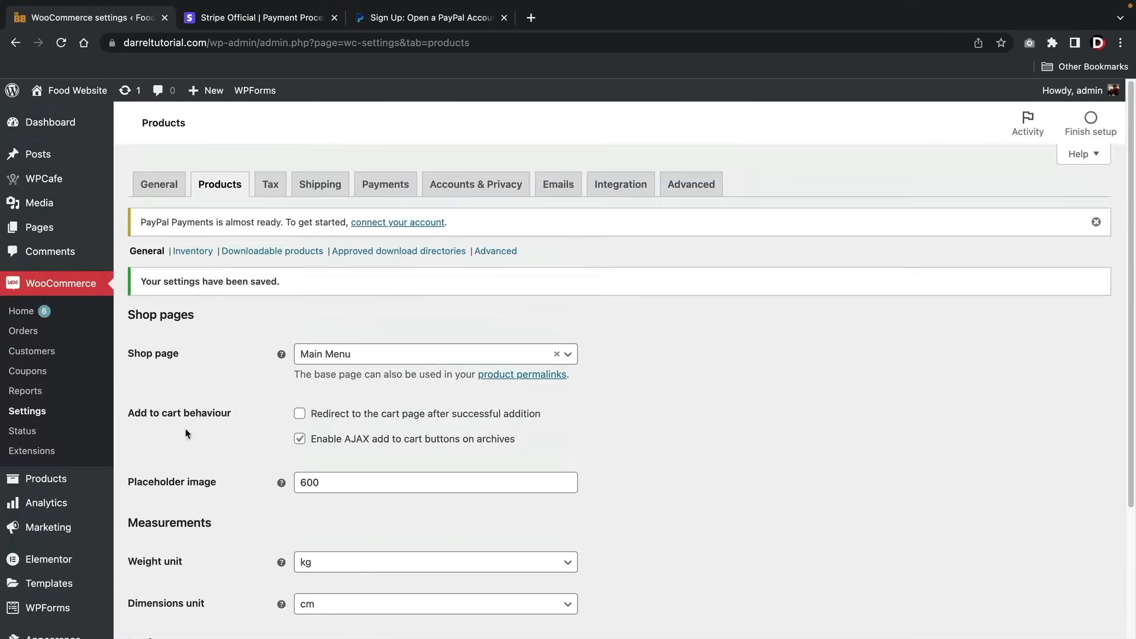
click(271, 186)
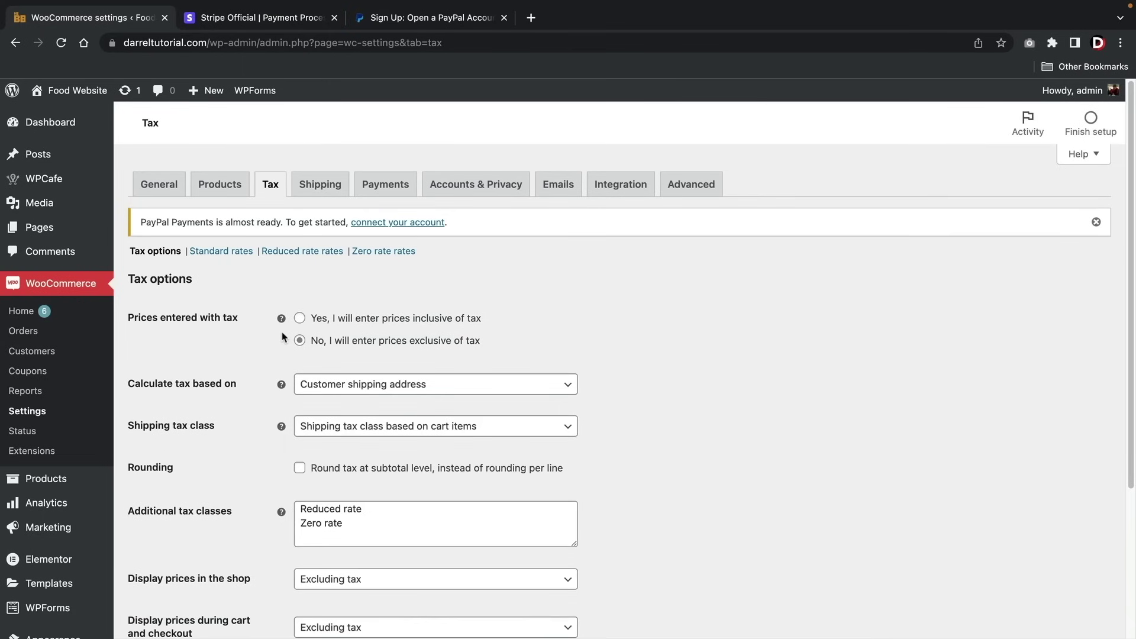
Insert a new Standard tax rate row with country code US (United States).
scroll(283, 337, down, 3)
scroll(283, 337, up, 3)
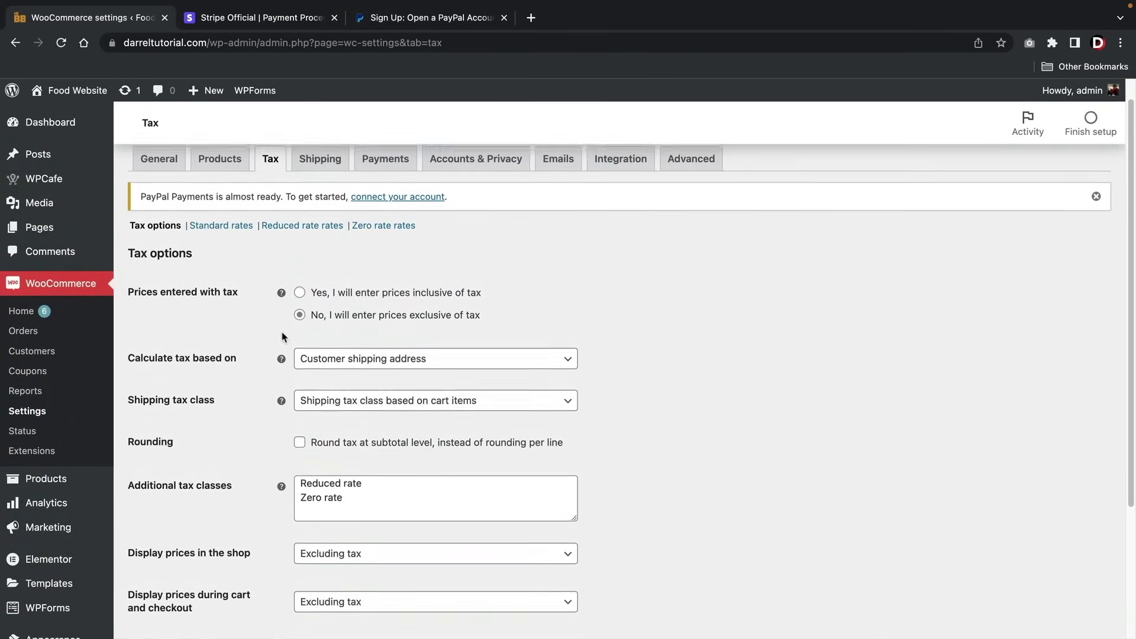
click(236, 228)
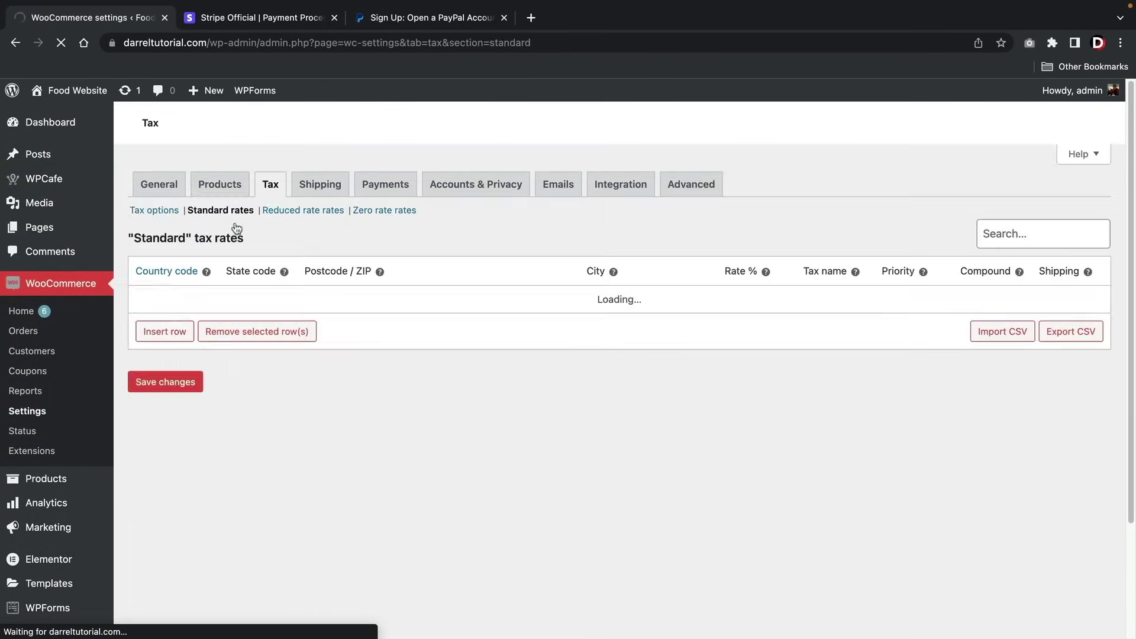
click(189, 377)
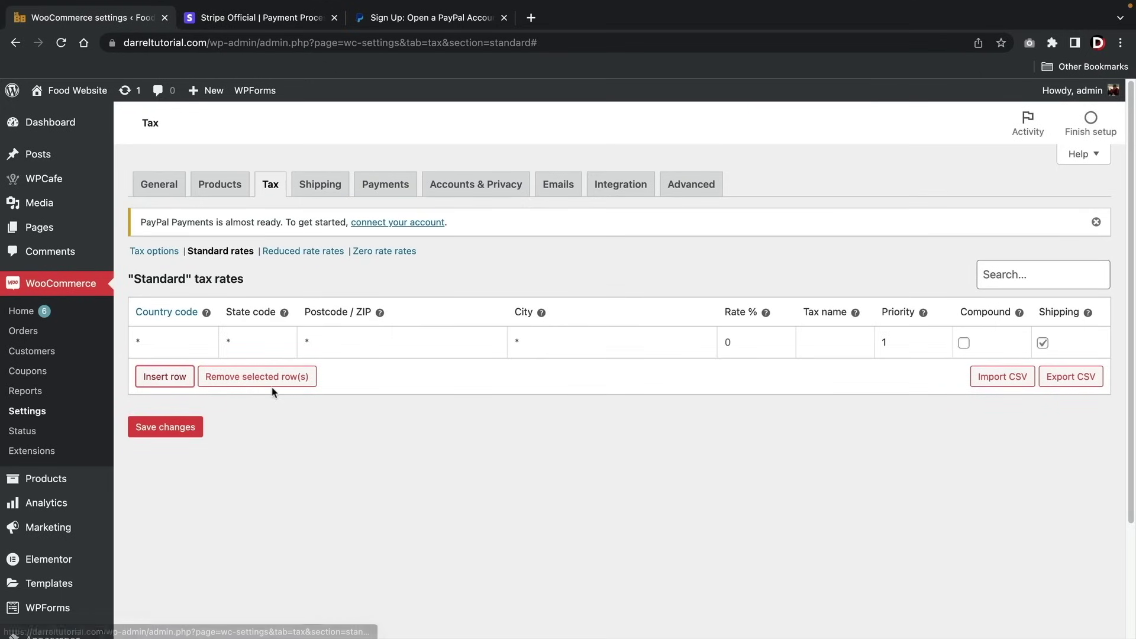
click(186, 345)
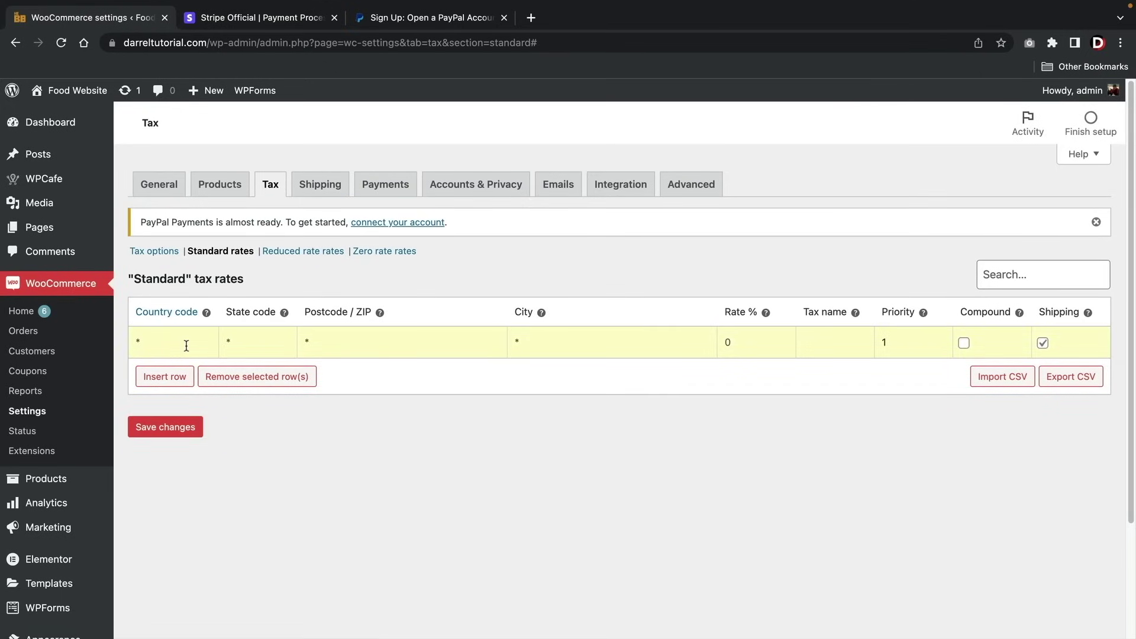
text(US)
click(180, 368)
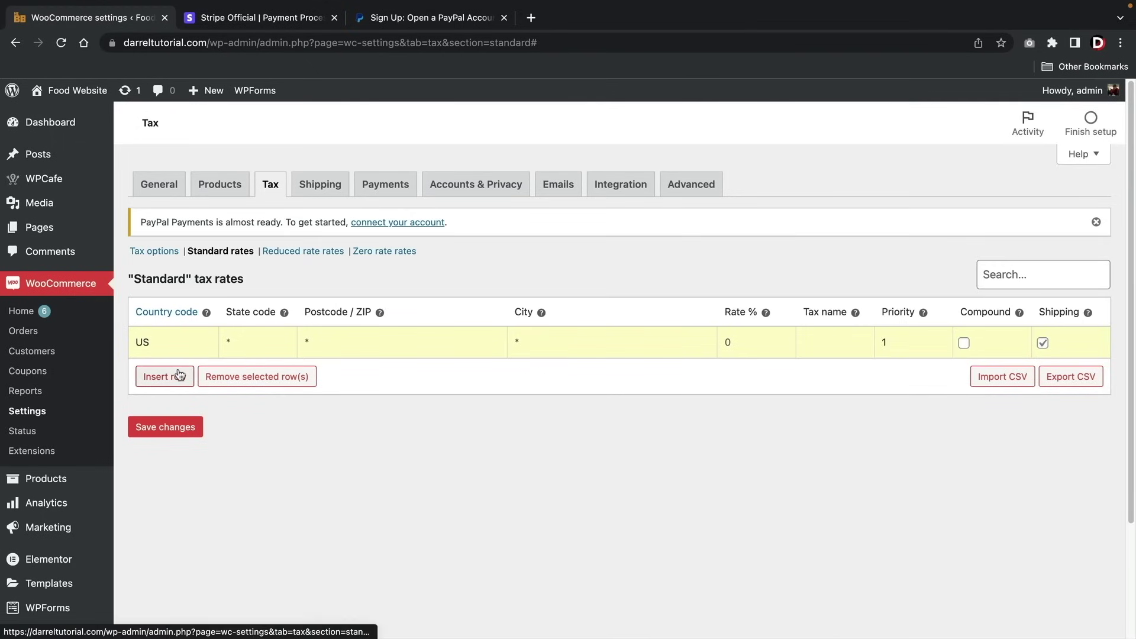
Clear the row's state code so the US rate applies to all states.
click(268, 340)
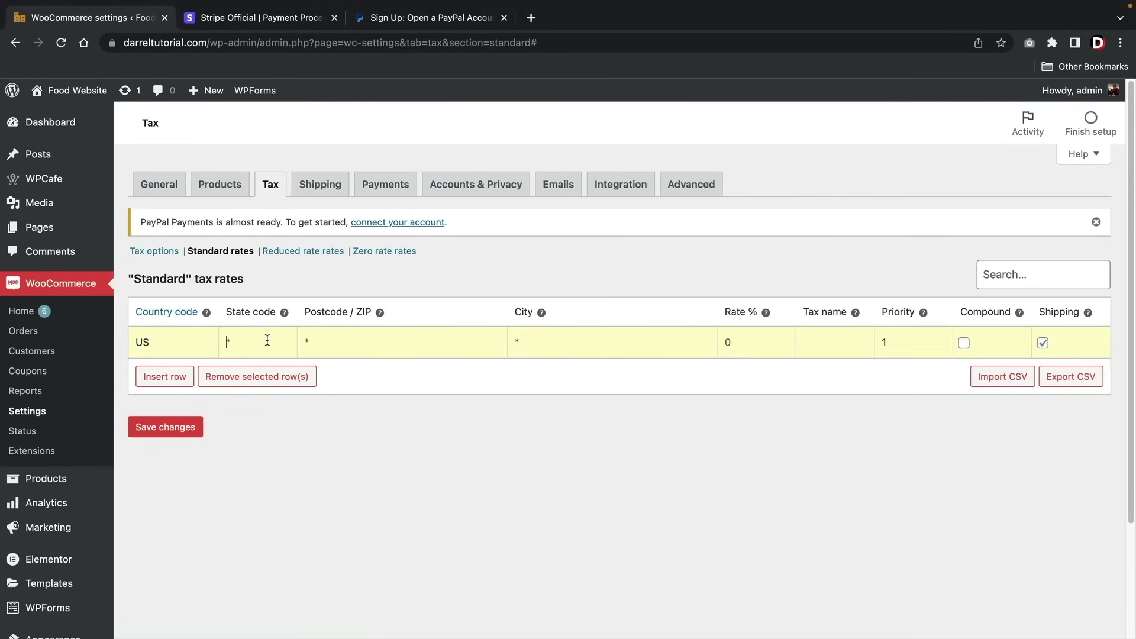
text(NEB)
key(BackSpace)
key(BackSpace)
key(BackSpace)
text(DE)
click(720, 342)
double_click(259, 345)
key(BackSpace)
Save the US standard rate, insert another empty row, and look up valid country codes.
click(168, 426)
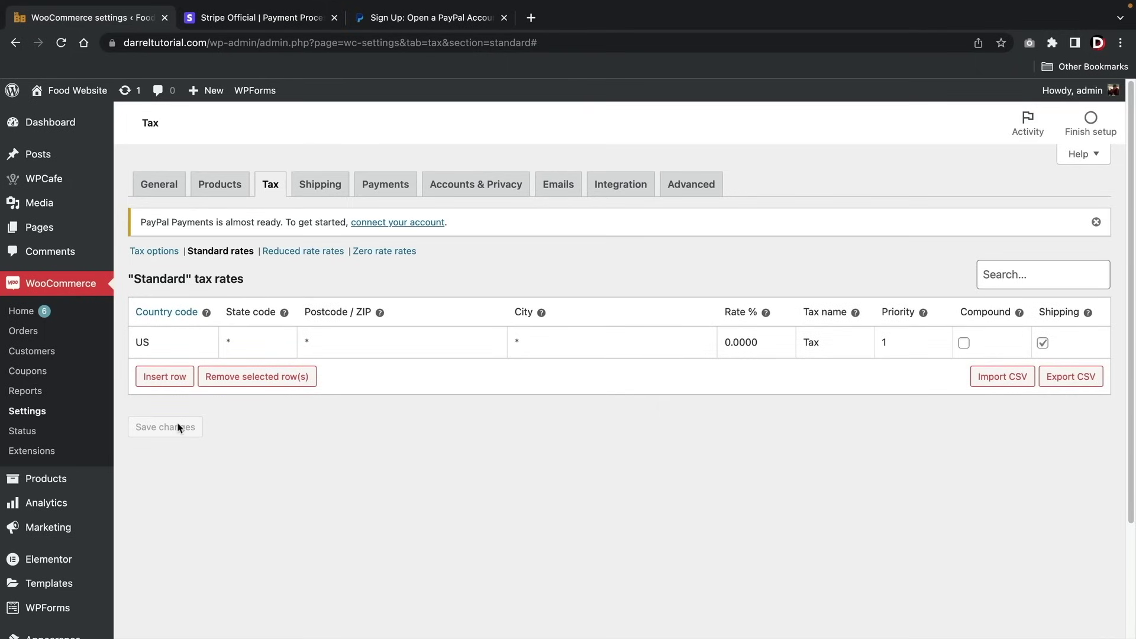
click(177, 377)
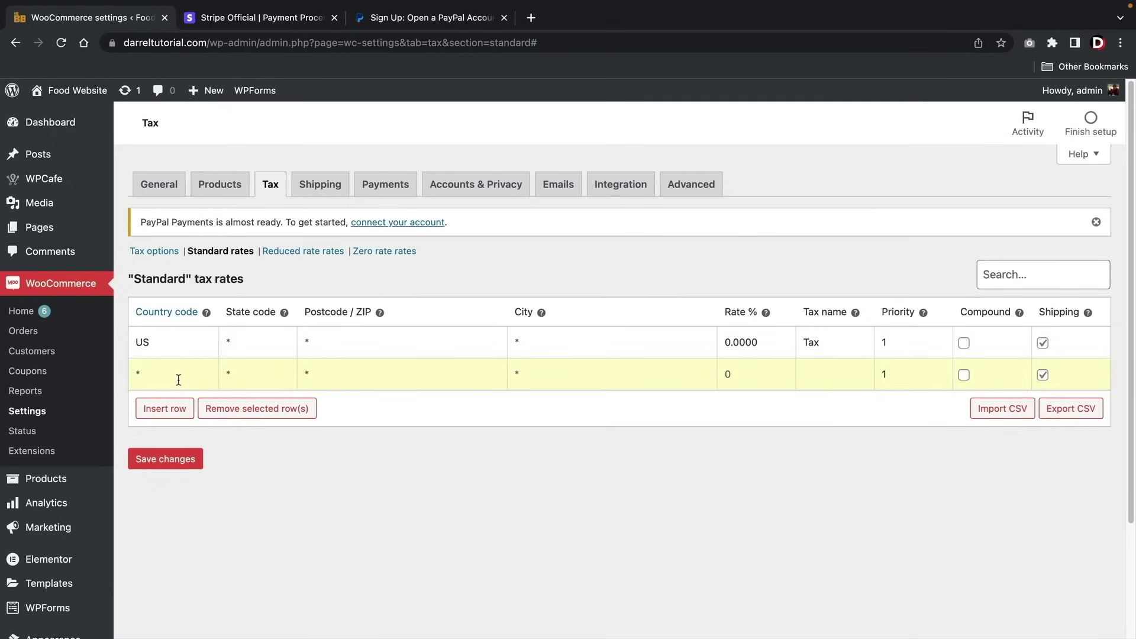
click(164, 315)
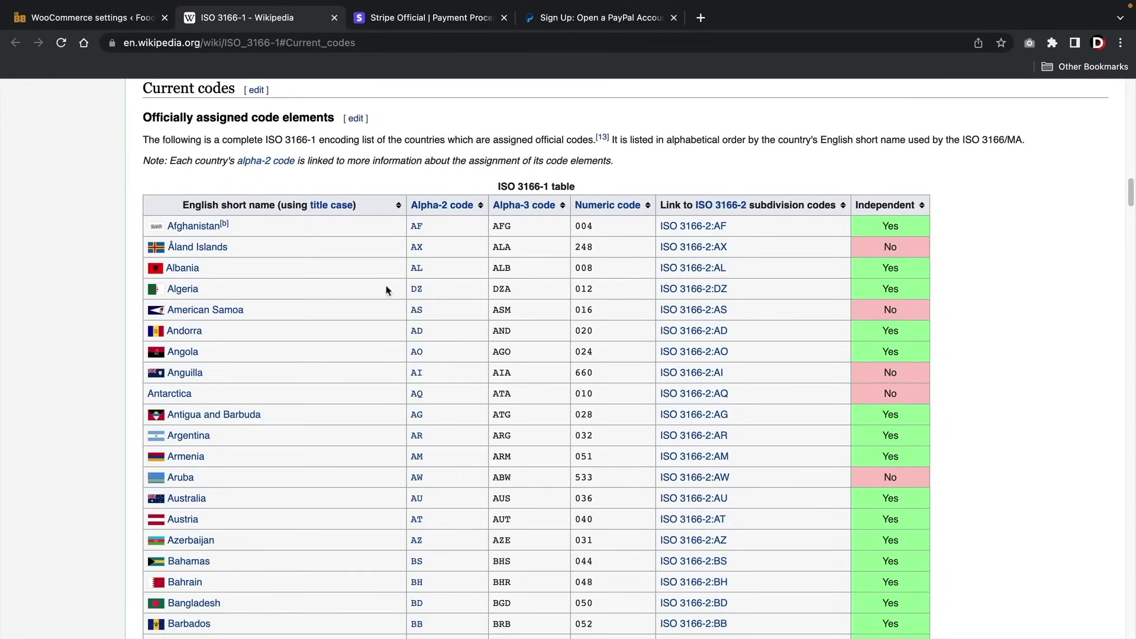
Browse Wikipedia's ISO 3166-1 alpha-2 code table, then return to the WooCommerce tax rates.
scroll(420, 388, down, 6)
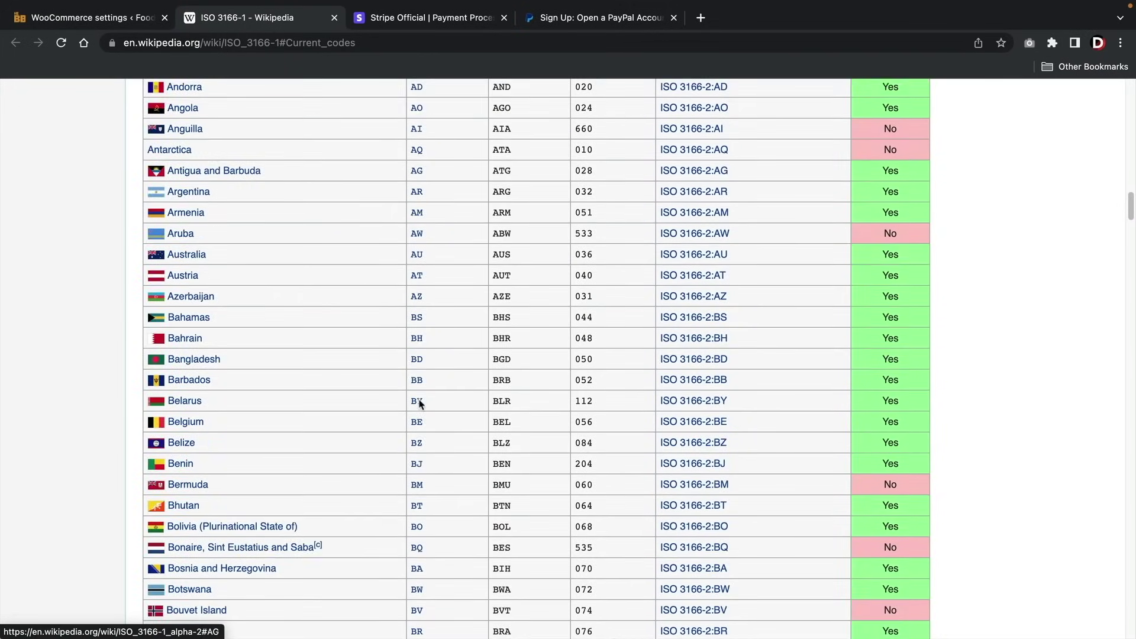
scroll(418, 404, down, 2)
mouse_move(416, 426)
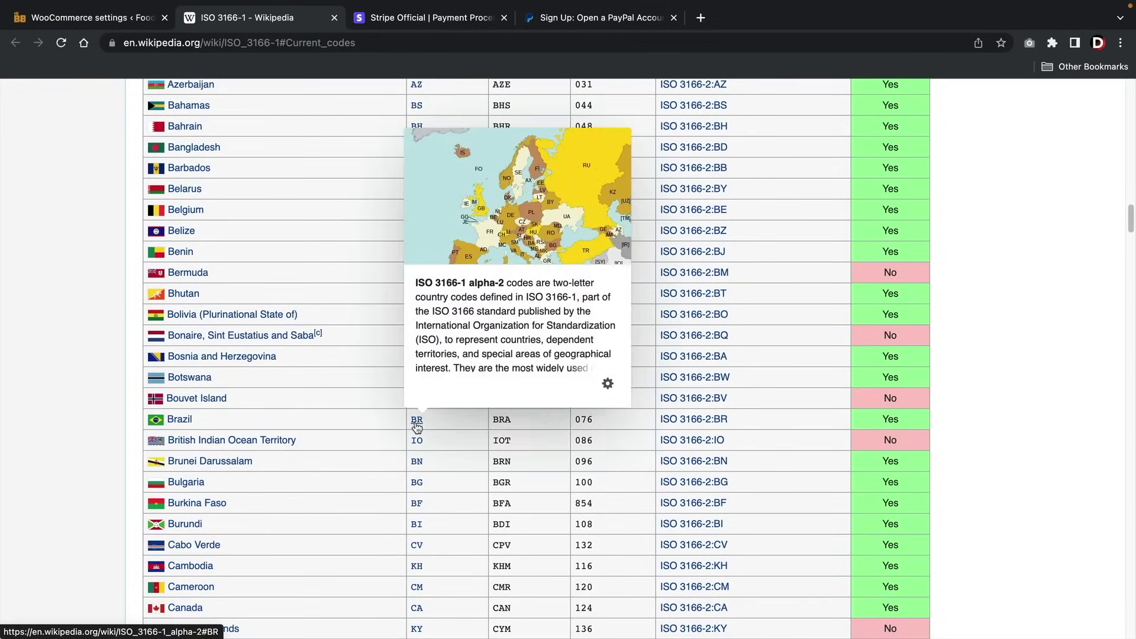
scroll(415, 426, down, 3)
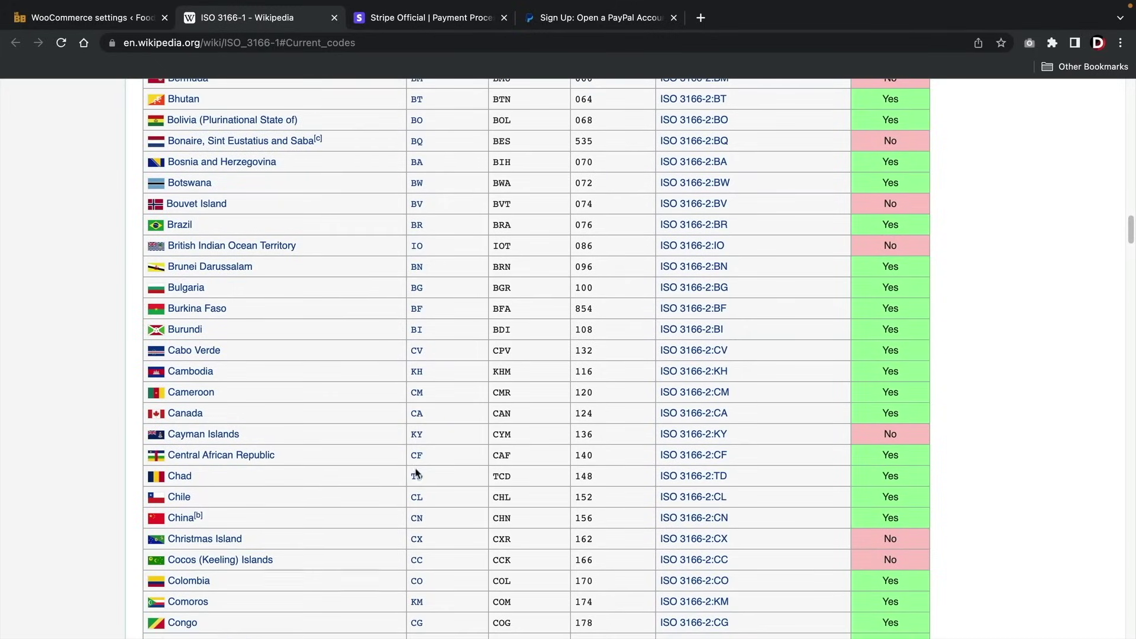
scroll(418, 482, down, 6)
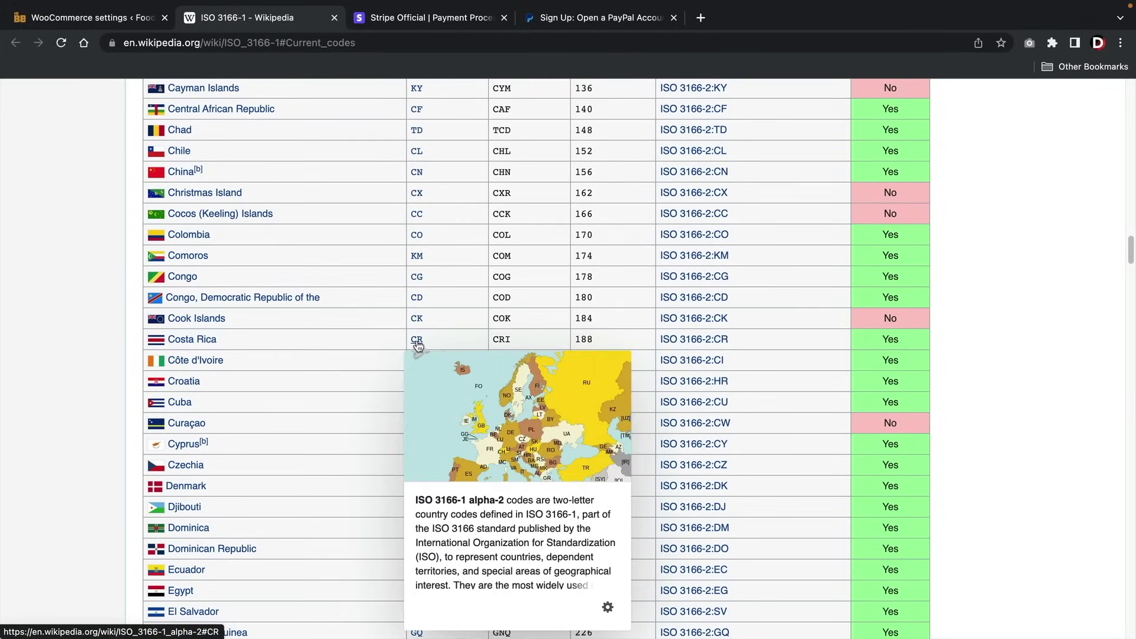
click(88, 18)
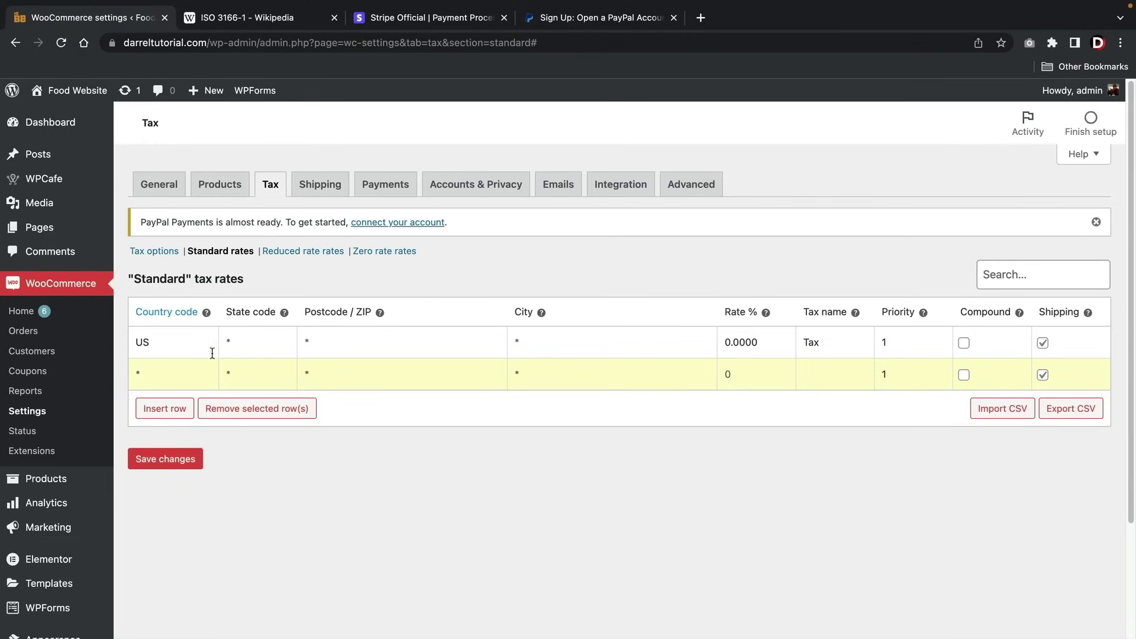
Fill the new row with country MX and a 3% tax rate.
click(181, 377)
text(MX)
click(733, 374)
text(3)
Remove the trial MX row and save, keeping only the US rate.
click(254, 408)
click(174, 428)
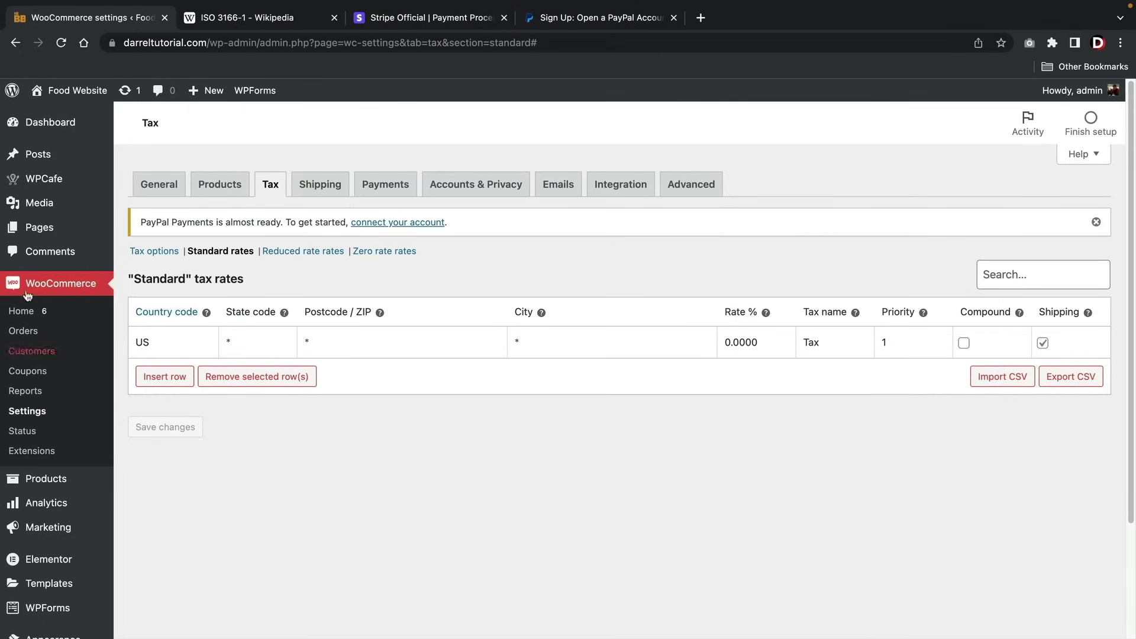
click(335, 192)
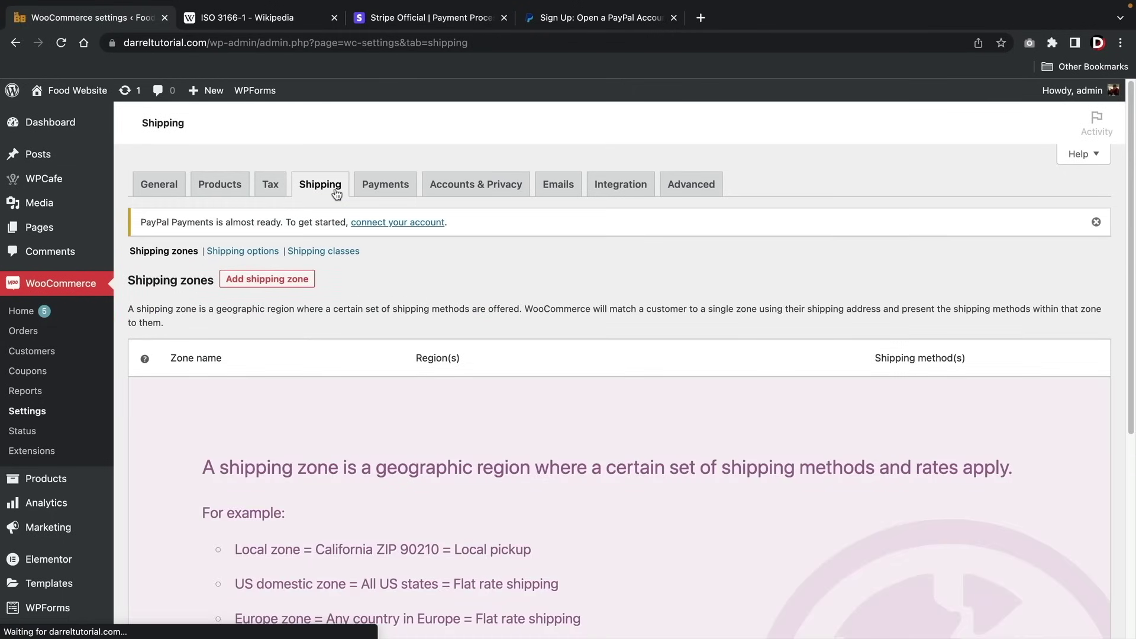
Scroll the WooCommerce Shipping settings and start a new, empty shipping zone.
scroll(362, 293, down, 1)
scroll(362, 293, down, 3)
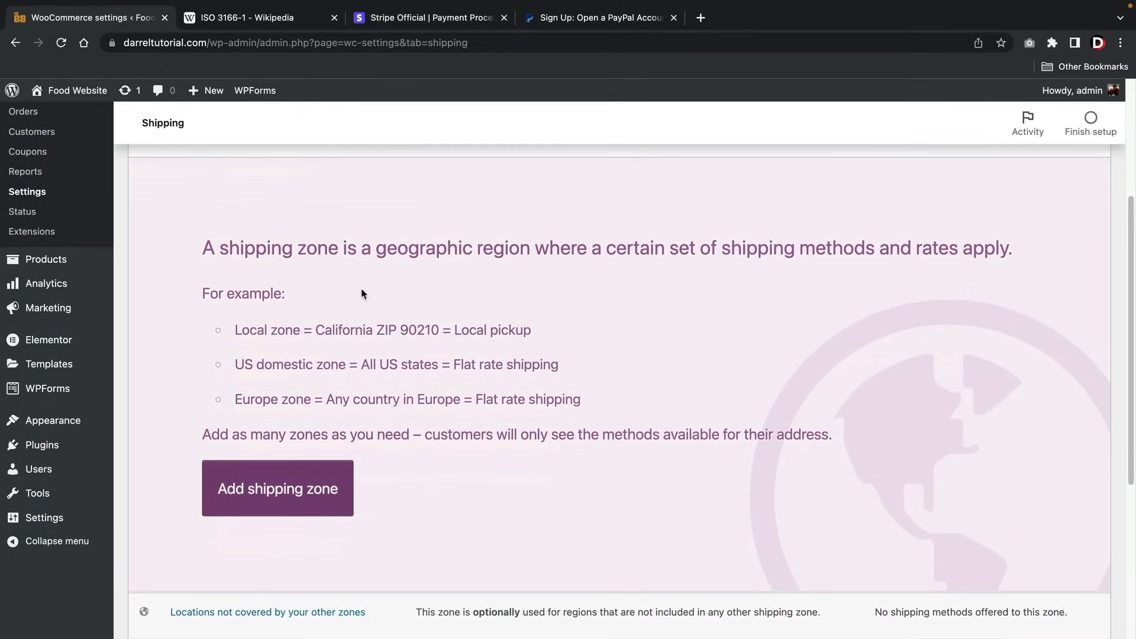
scroll(362, 293, up, 2)
scroll(362, 294, down, 2)
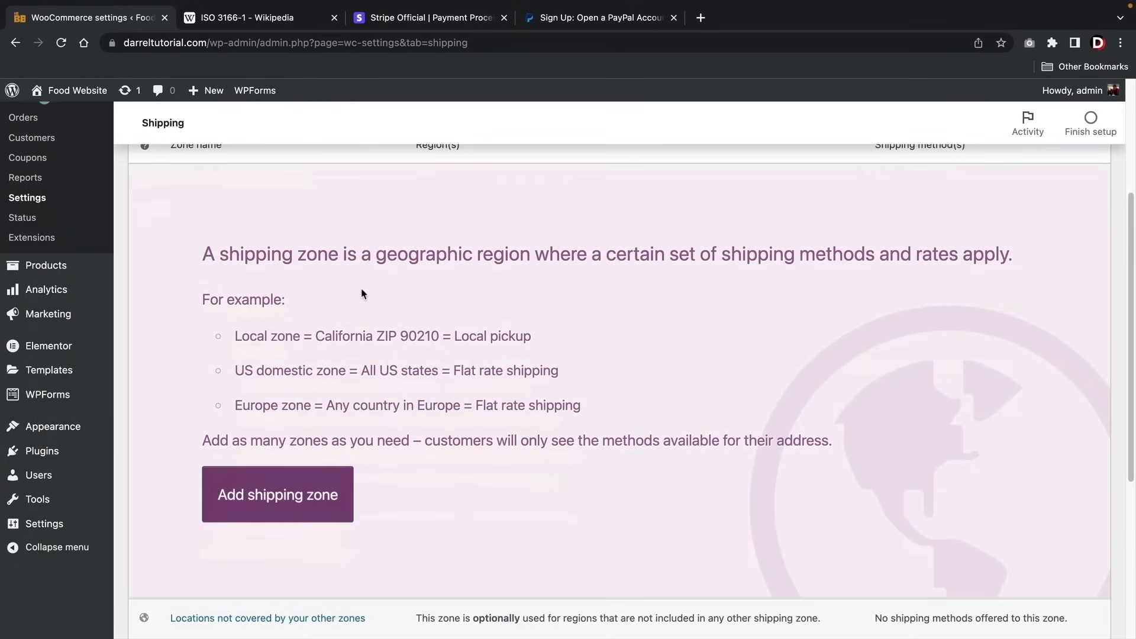
click(289, 487)
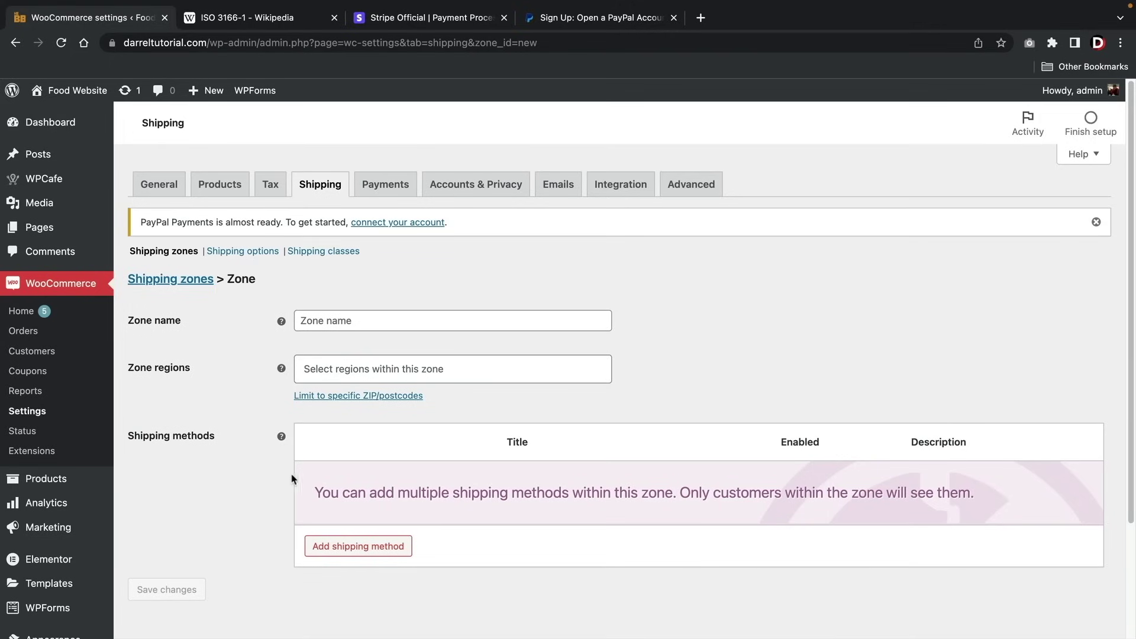
click(389, 318)
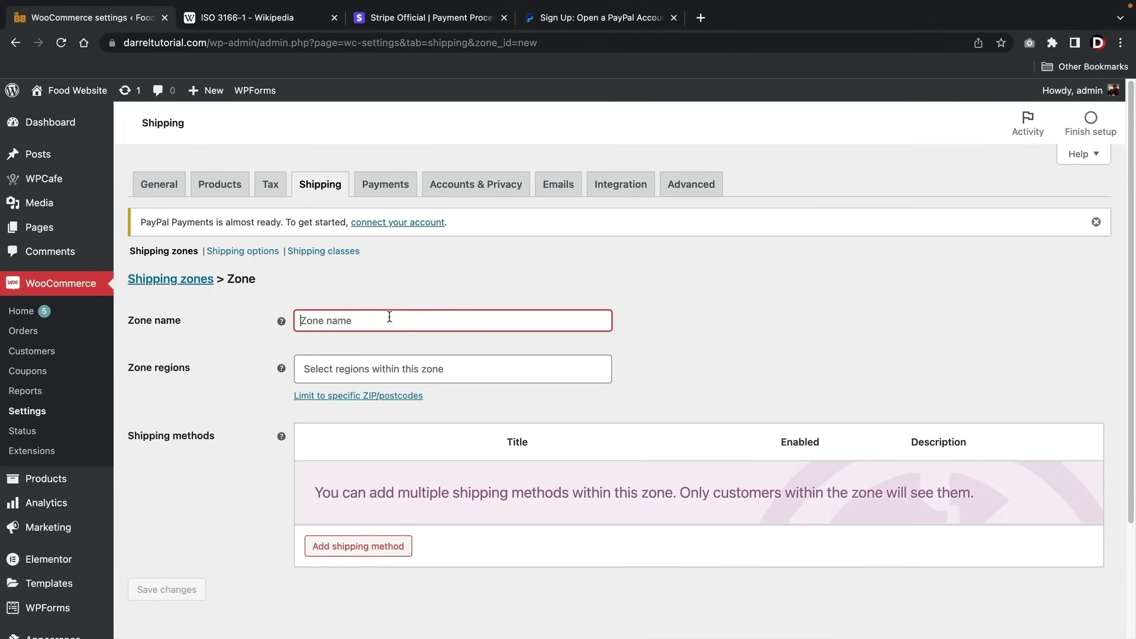
Name the zone US and set its region to United States (US).
text(US)
key(Tab)
text(uni)
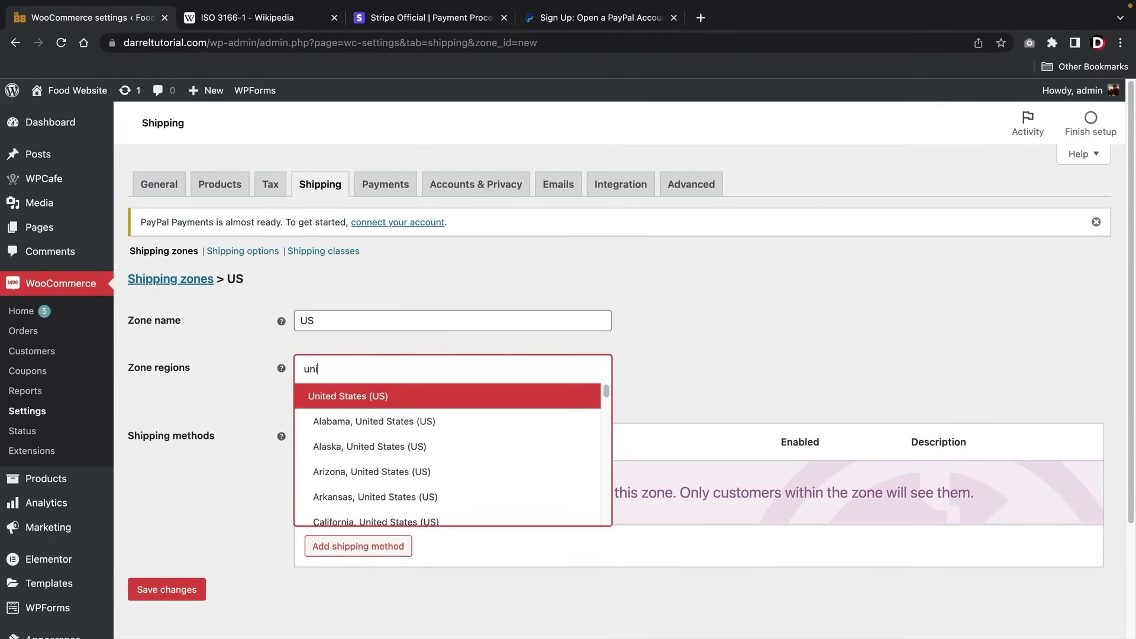
click(409, 396)
Add a Flat rate shipping method to the US zone, after trying Free shipping and Local pickup.
click(376, 551)
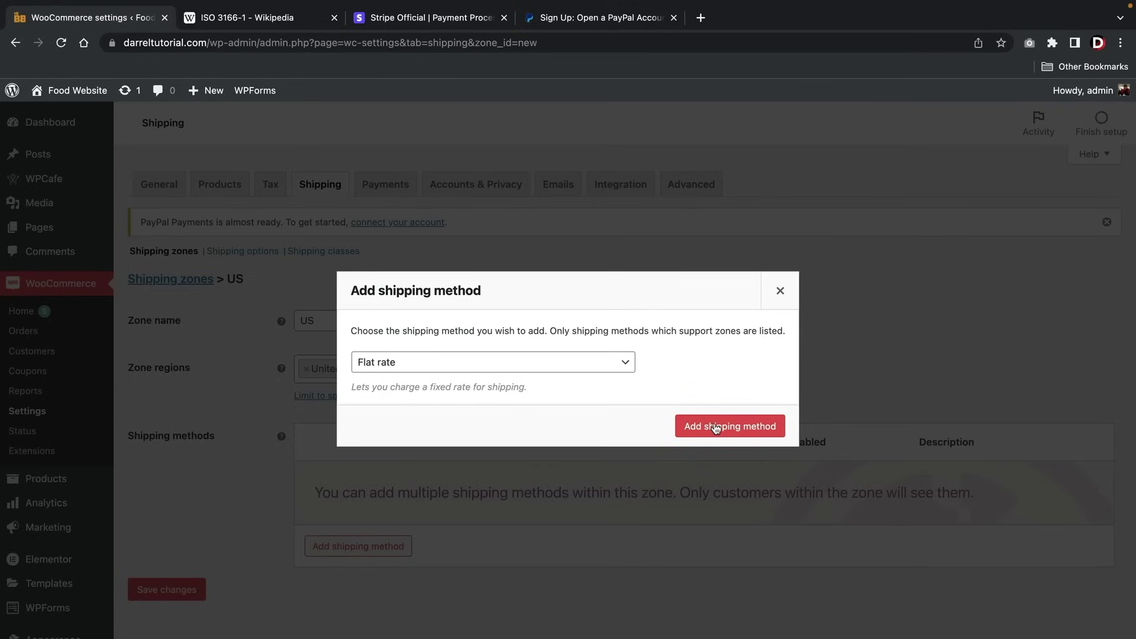
click(601, 371)
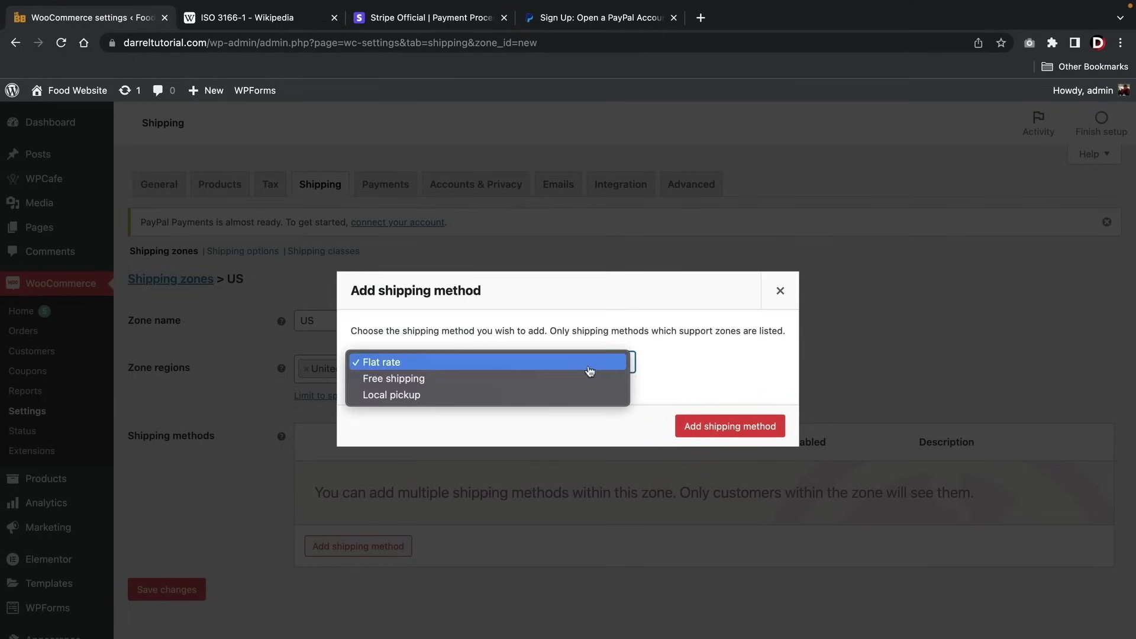
click(559, 379)
click(548, 363)
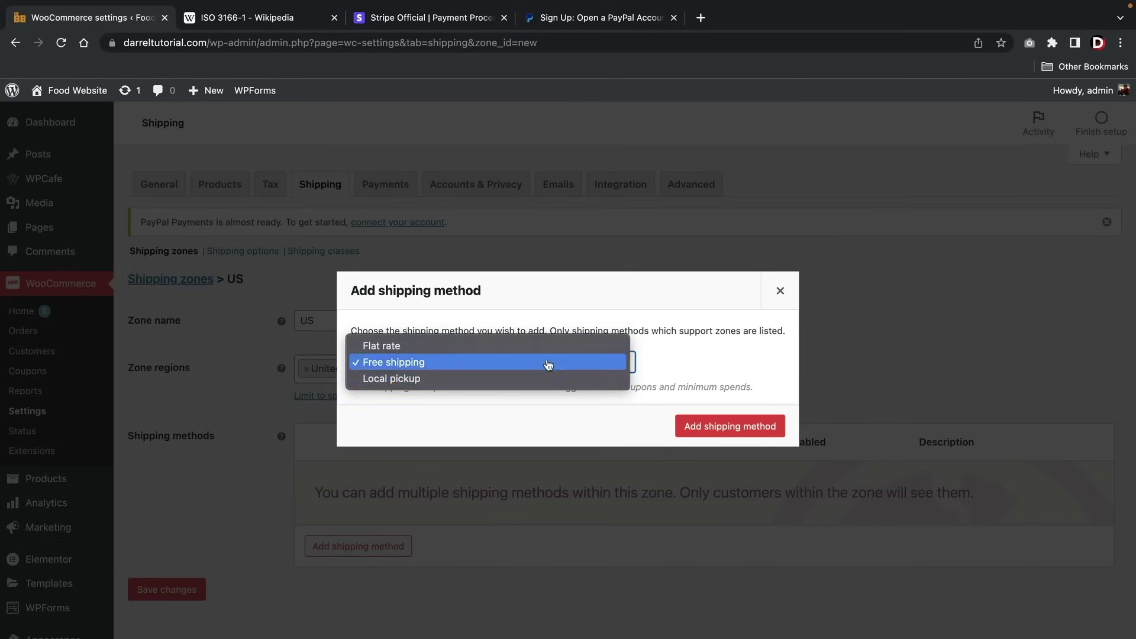
click(538, 380)
click(539, 362)
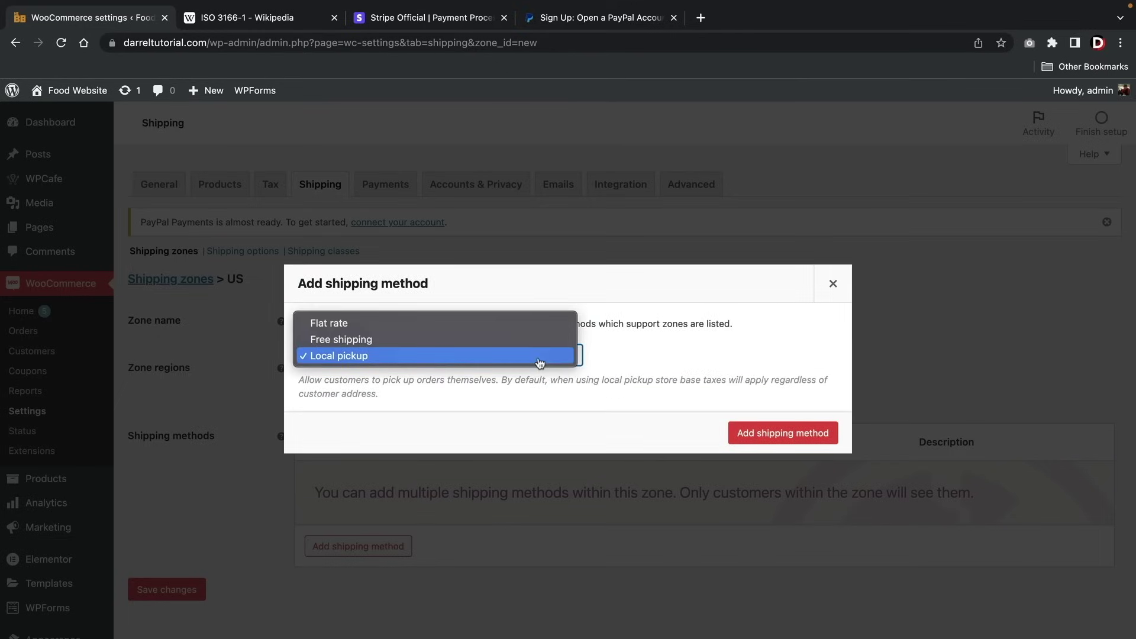
click(532, 323)
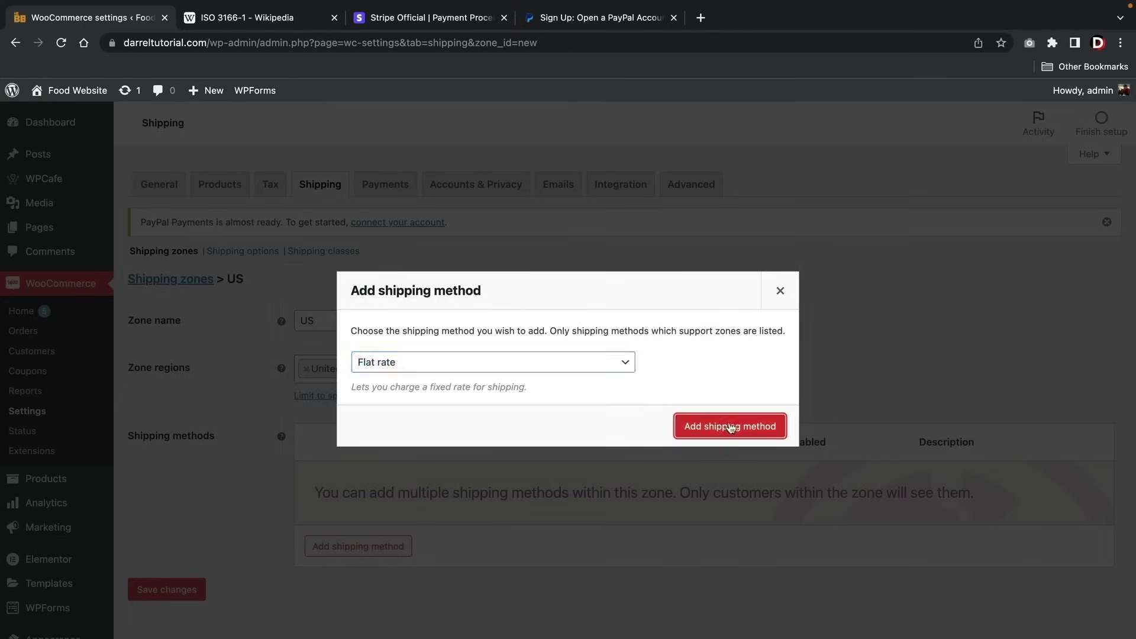
click(729, 426)
scroll(658, 454, down, 3)
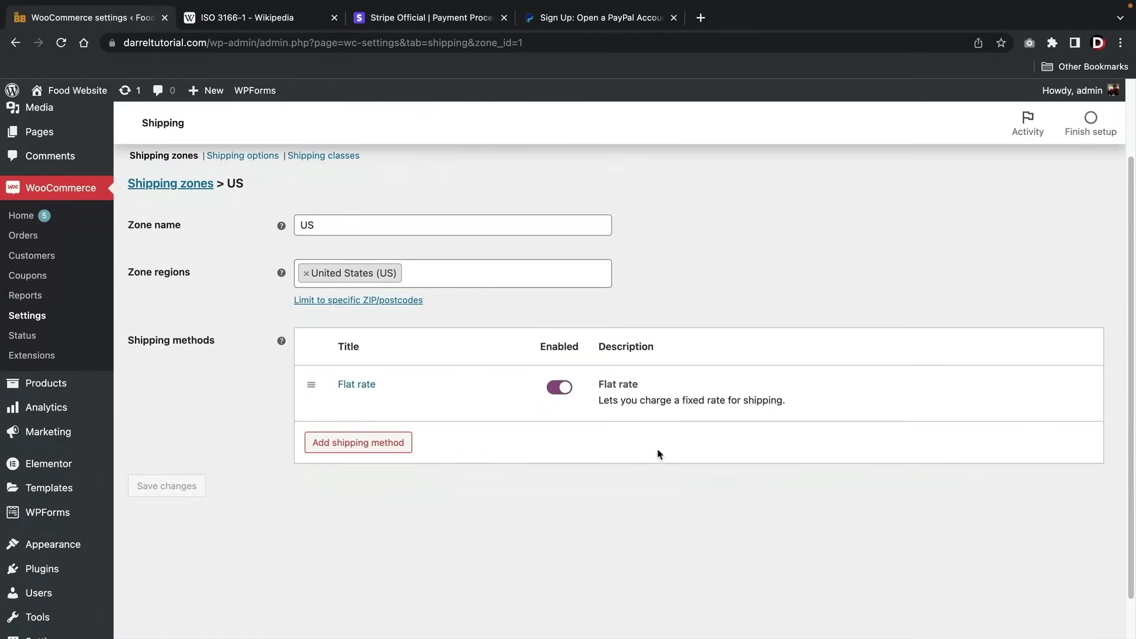
Set the Flat rate's tax status to None and its cost to 3, then save.
click(351, 401)
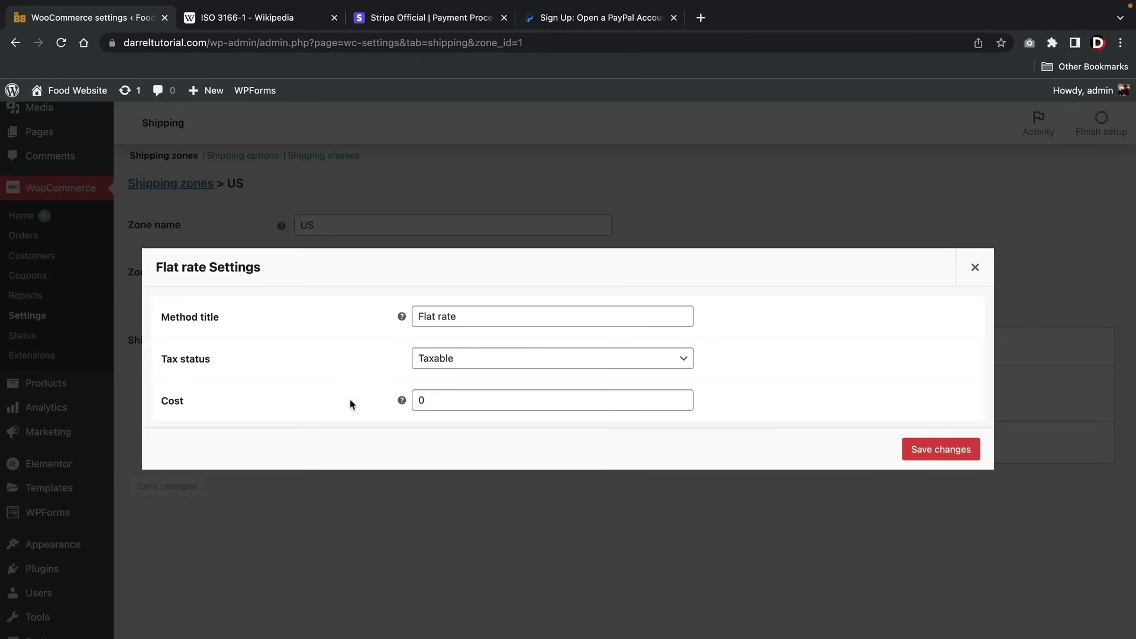
click(472, 362)
click(471, 377)
click(452, 400)
key(BackSpace)
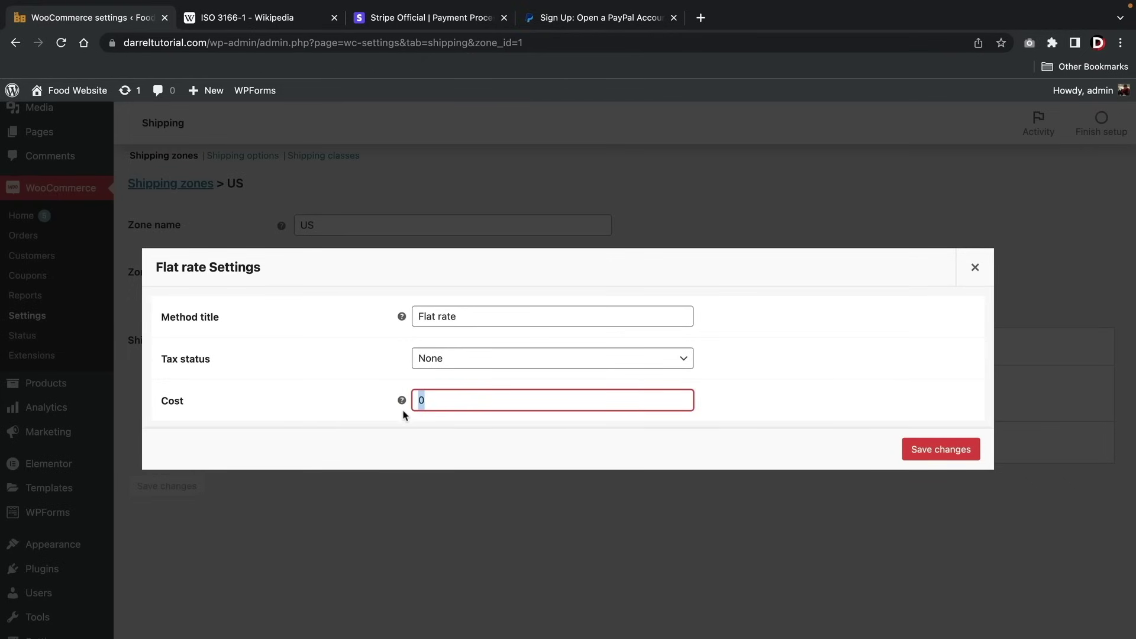
text(3)
click(949, 450)
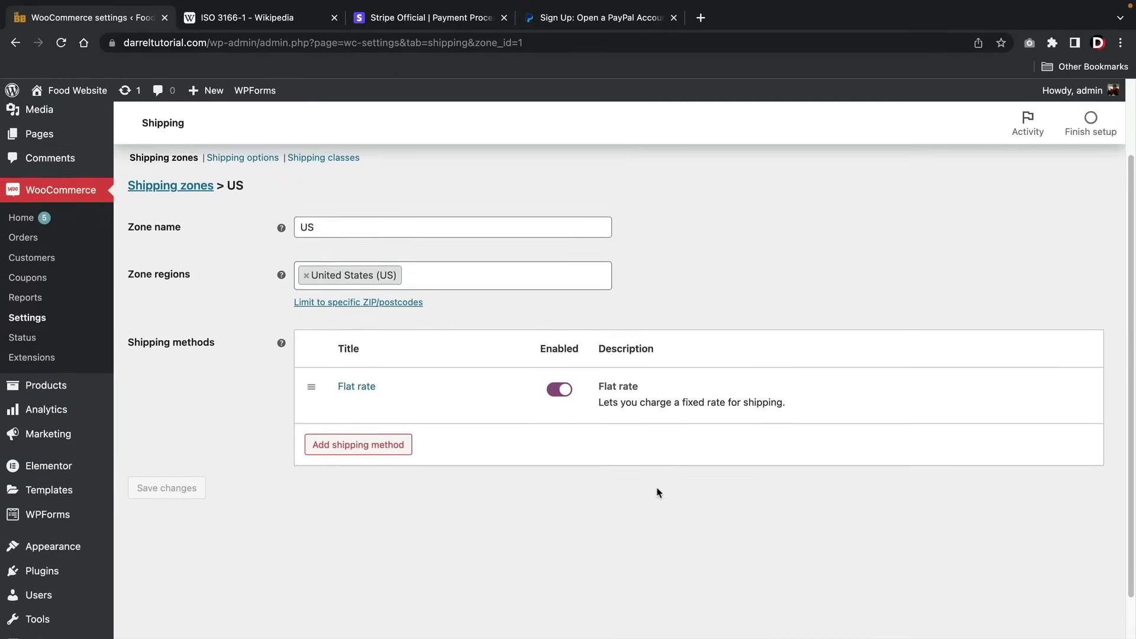
scroll(657, 491, up, 2)
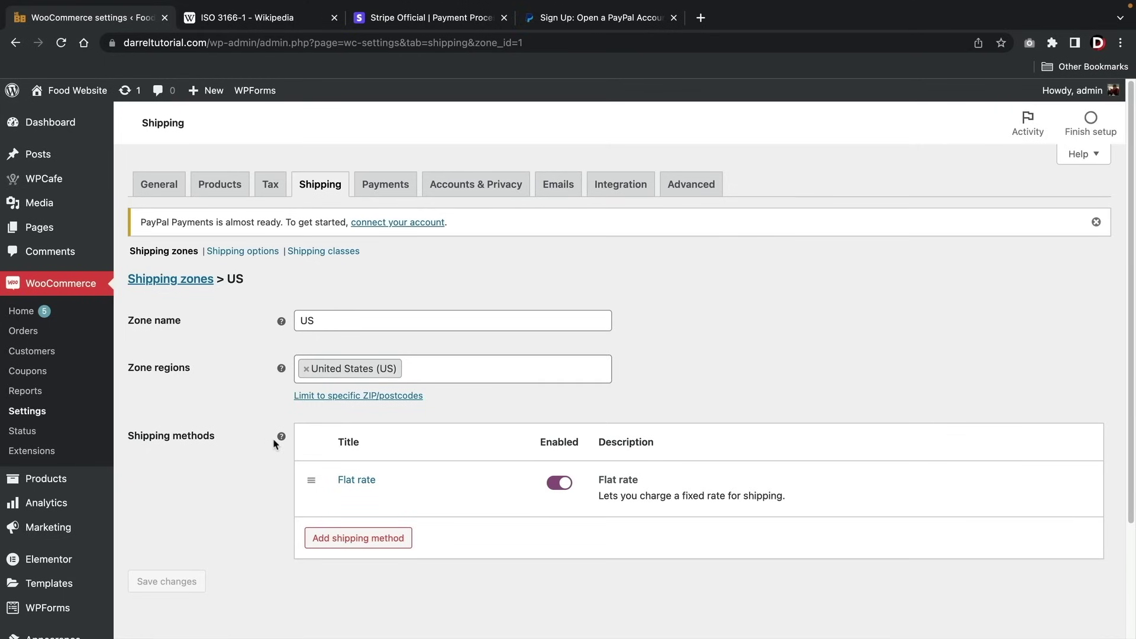
click(393, 187)
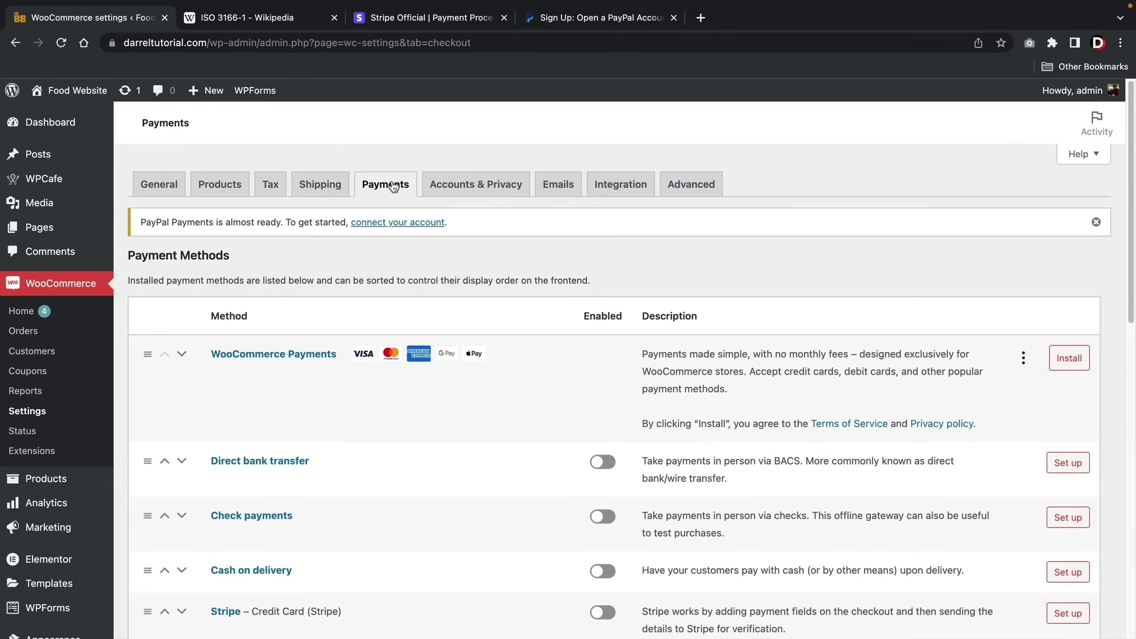
Enable Cash on delivery and Stripe – Credit Card, then begin connecting a Stripe account.
scroll(393, 188, down, 5)
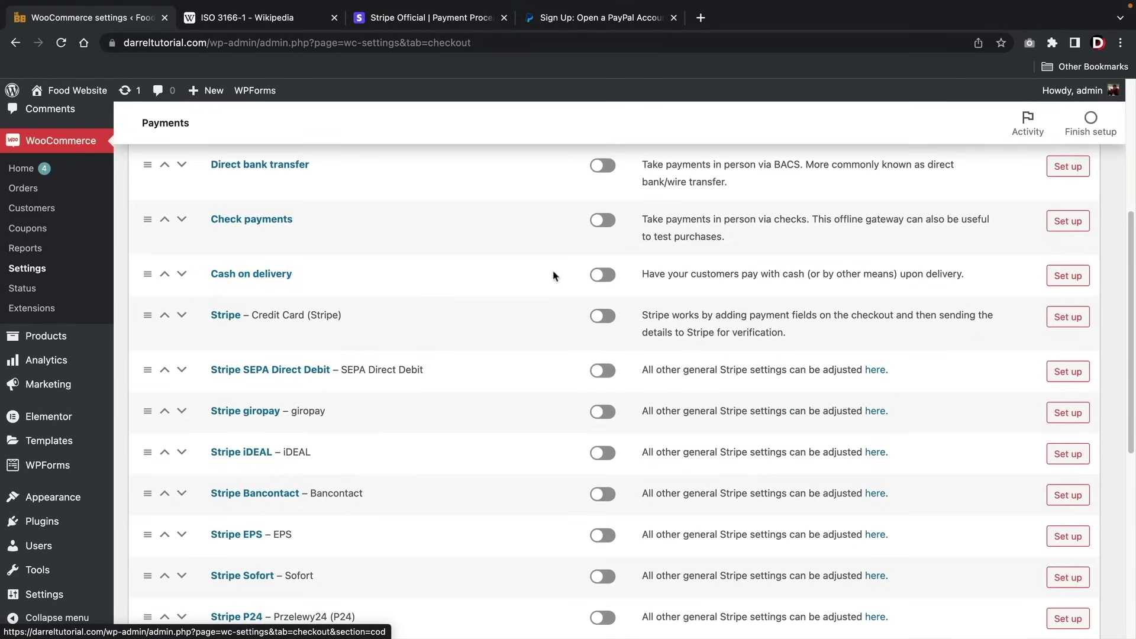
click(602, 278)
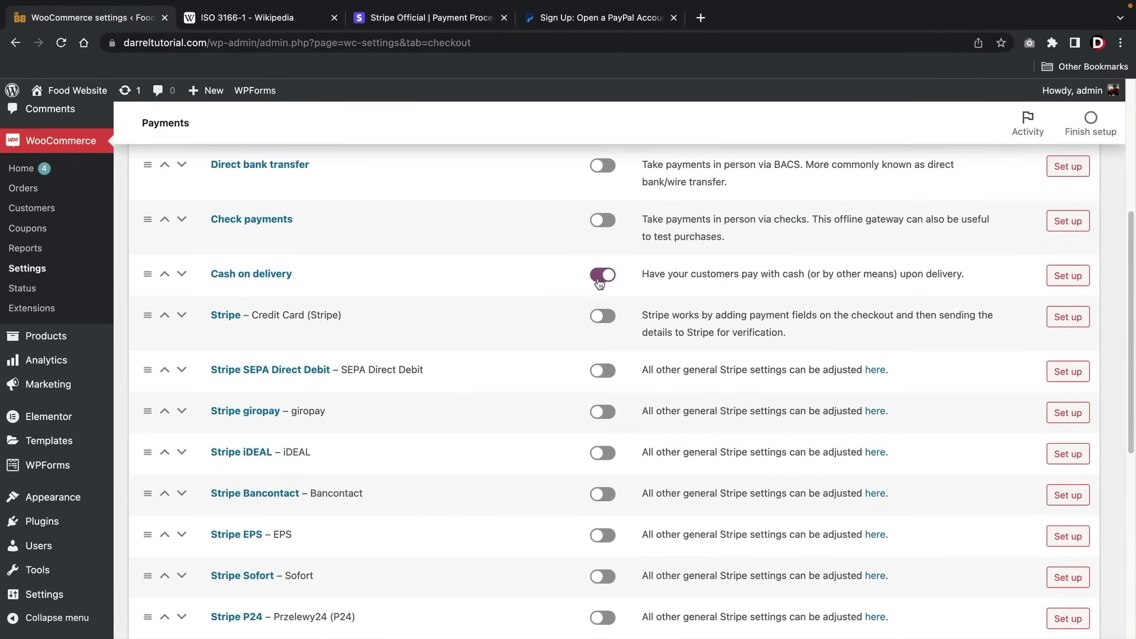
click(602, 319)
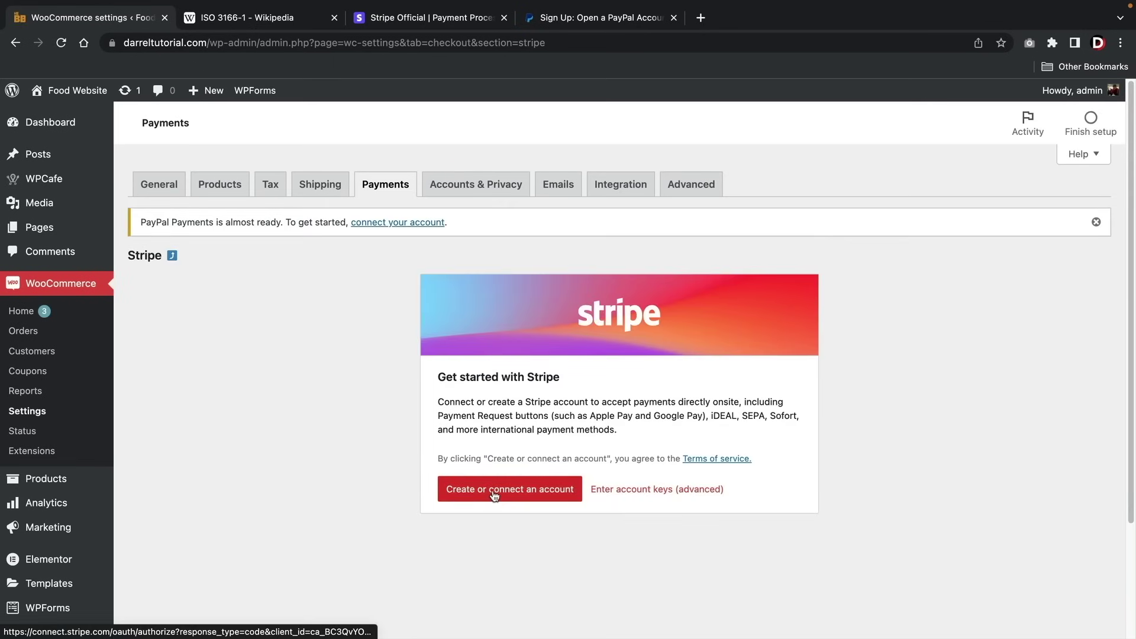
click(494, 496)
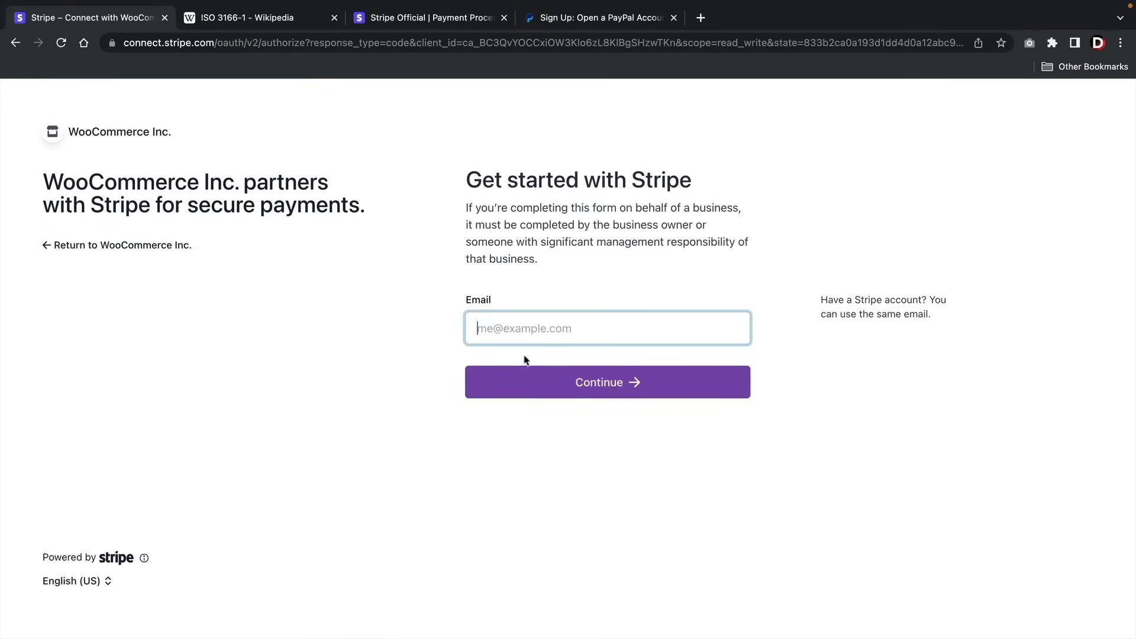
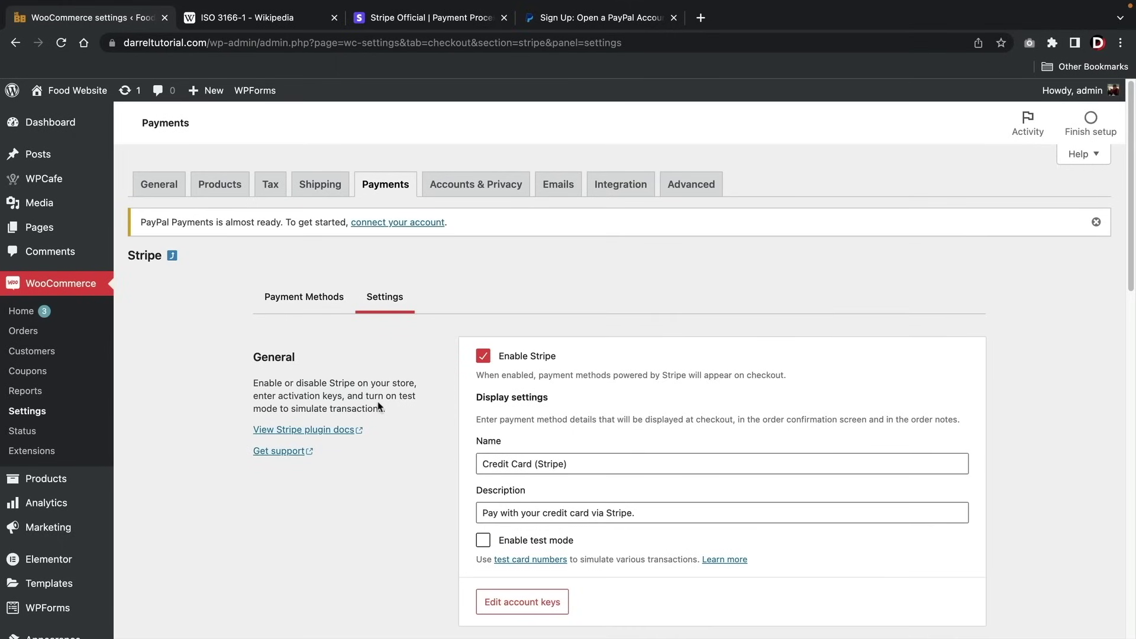
Copy the Stripe webhook endpoint URL from the account details and switch to the Stripe tab.
scroll(377, 407, down, 7)
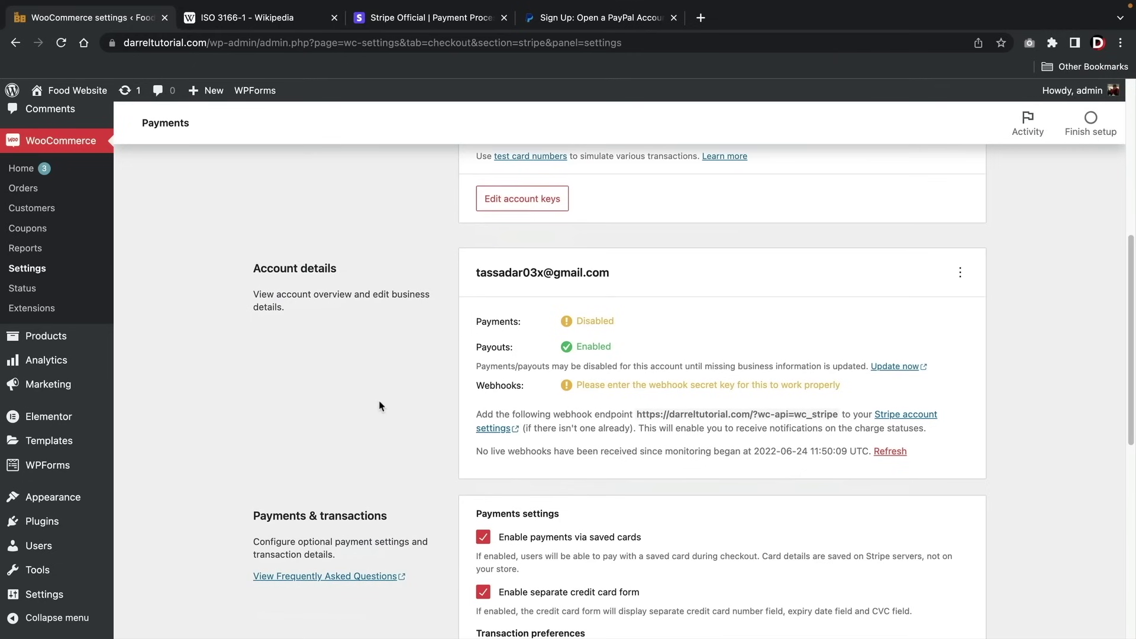
scroll(381, 405, up, 1)
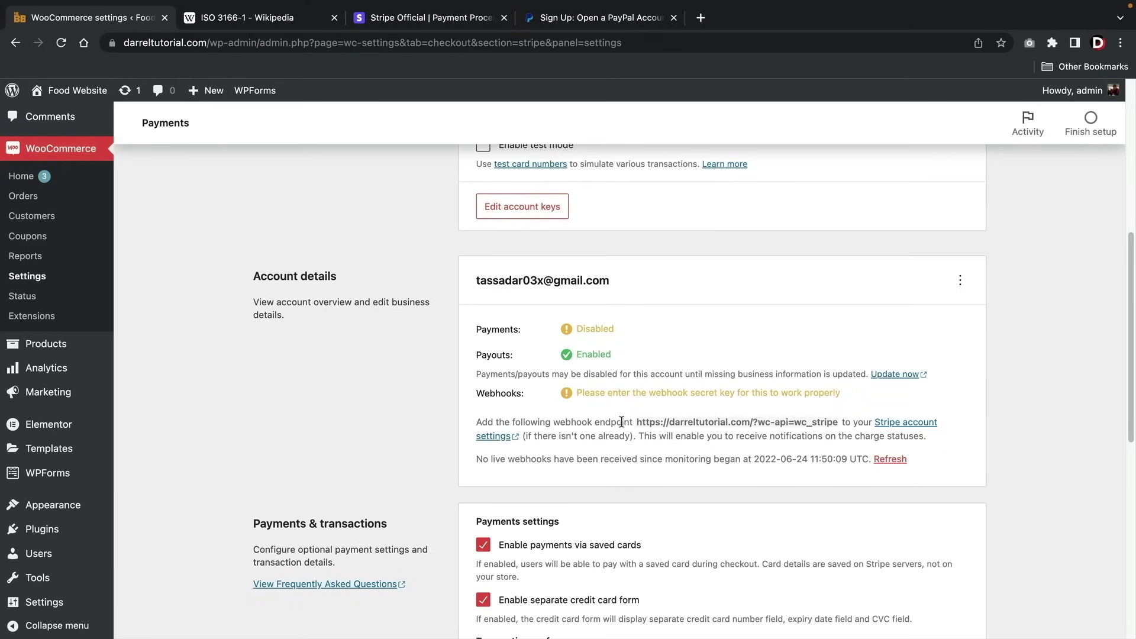
drag(637, 422, 835, 423)
right_click(827, 428)
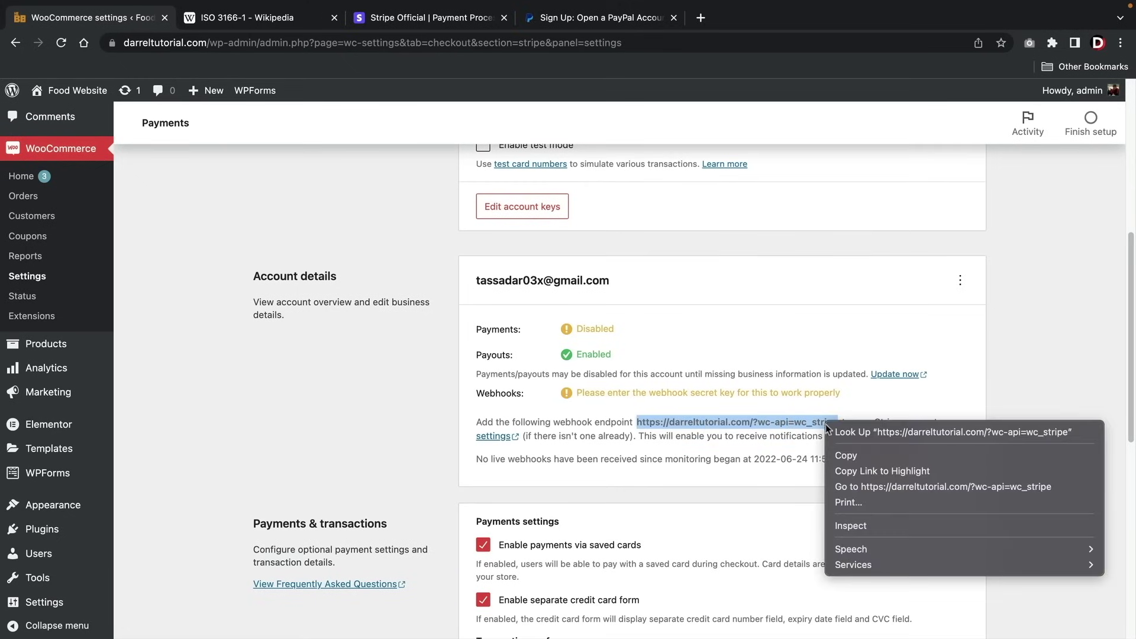
click(844, 455)
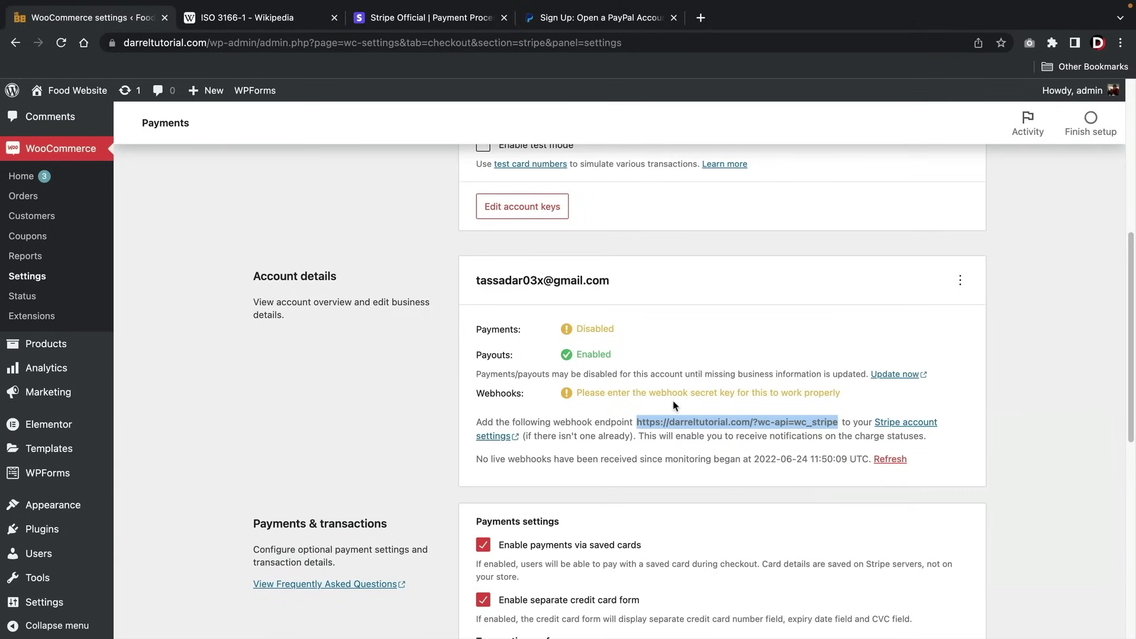
click(404, 18)
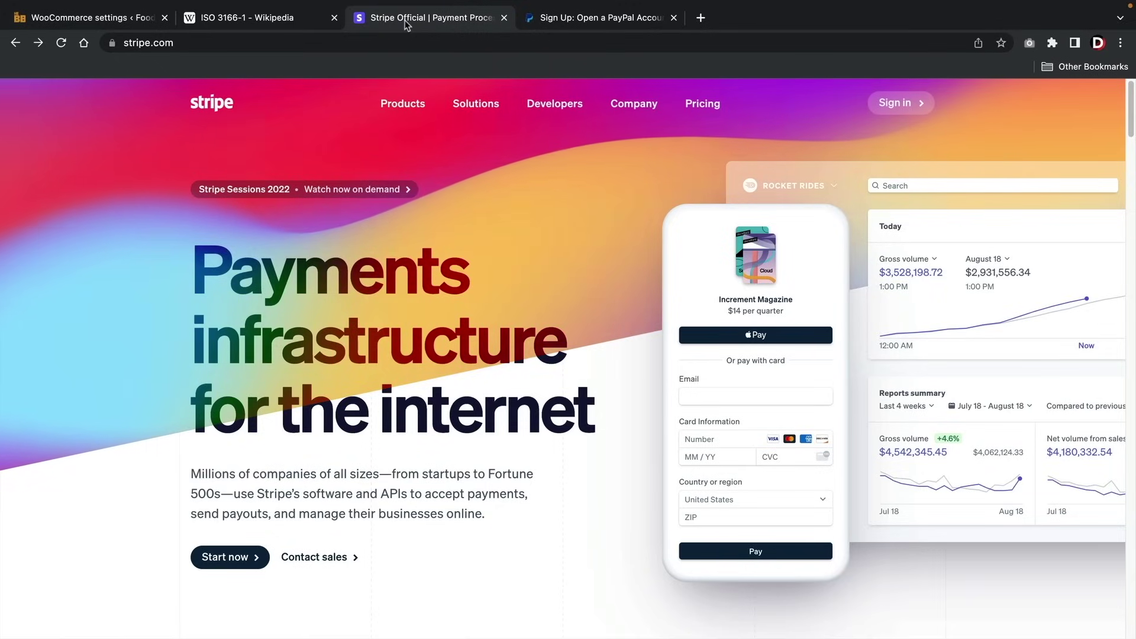
Sign in to Stripe and go to Developers > Webhooks to add a new endpoint.
click(911, 104)
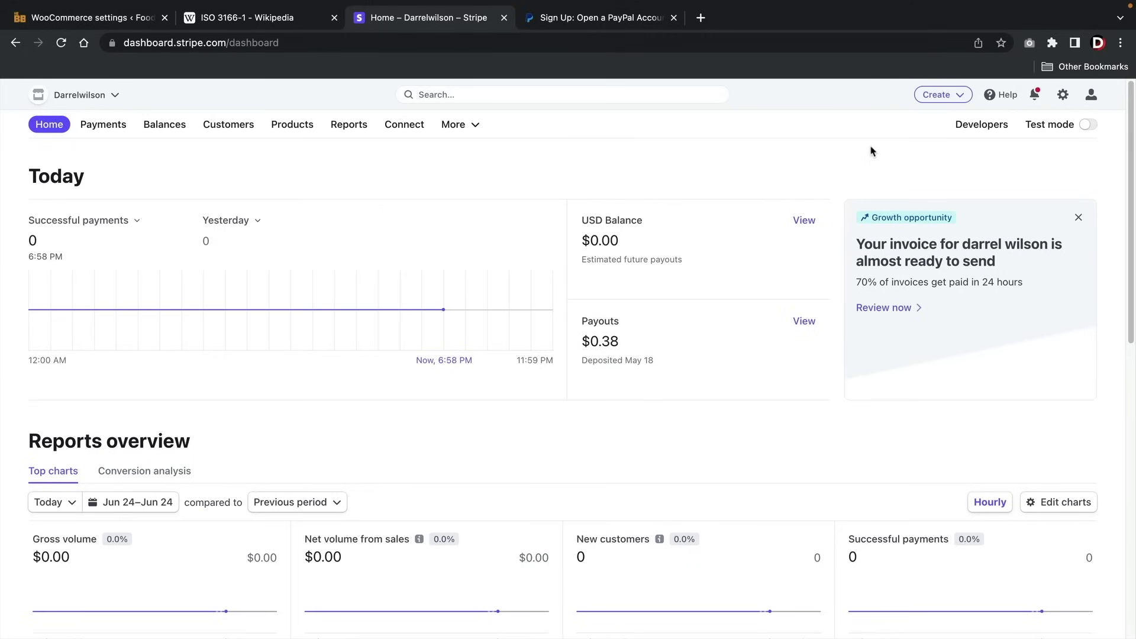
click(978, 125)
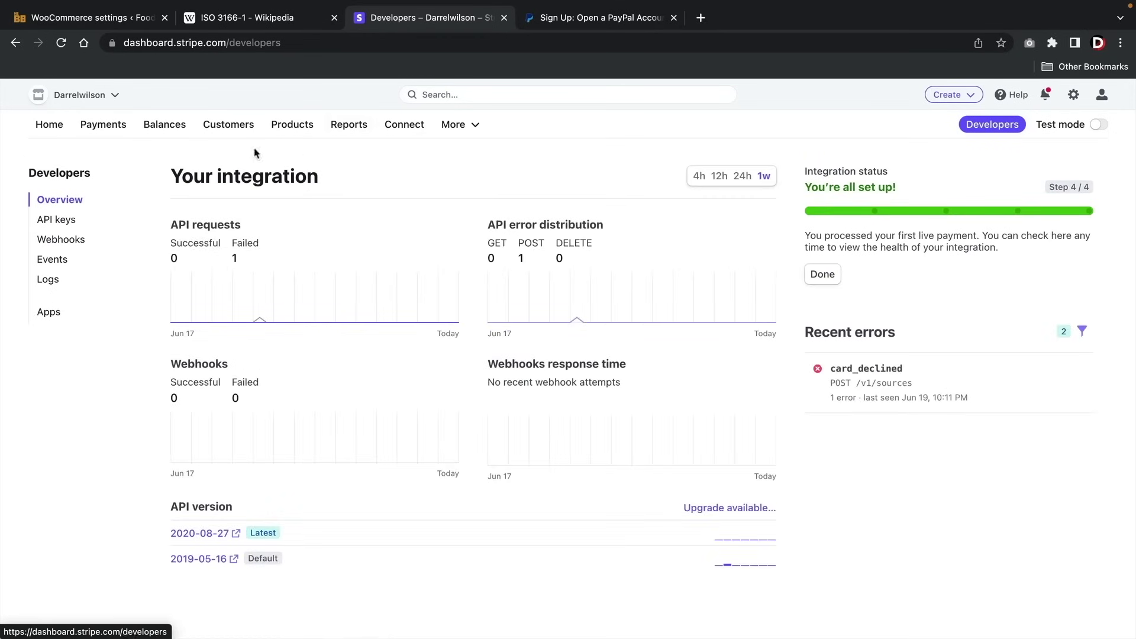
click(61, 224)
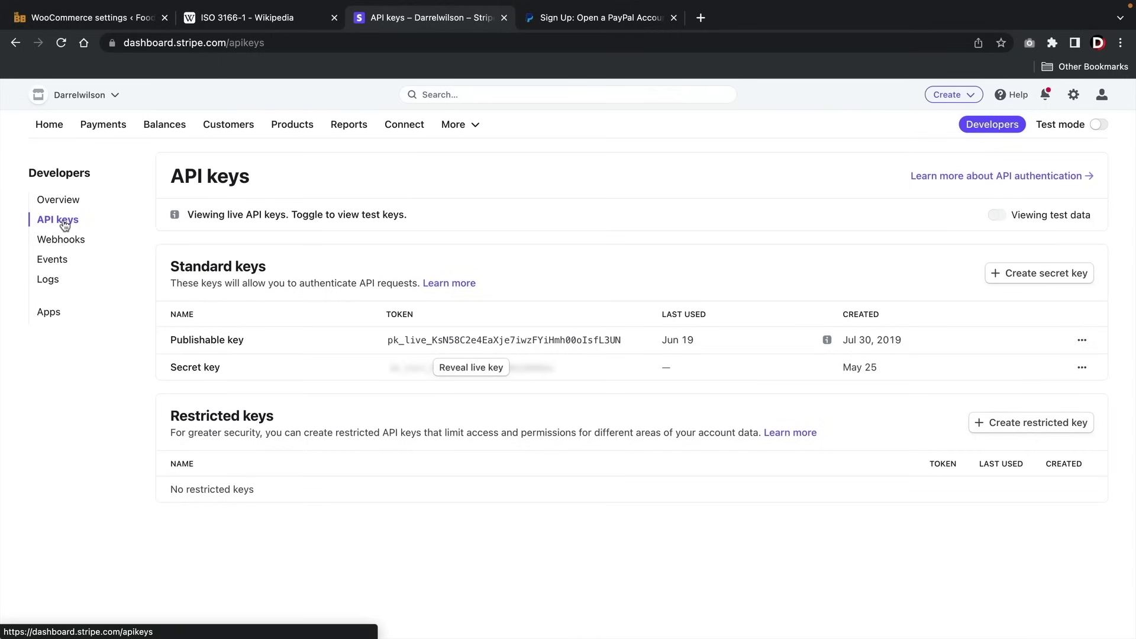
click(56, 239)
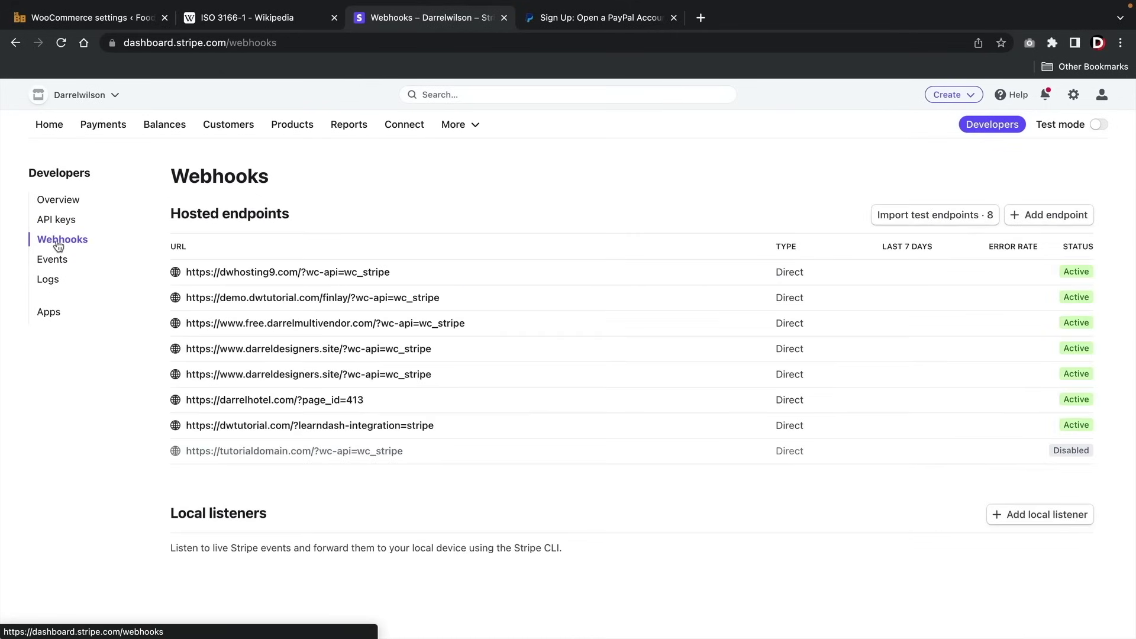
click(1035, 216)
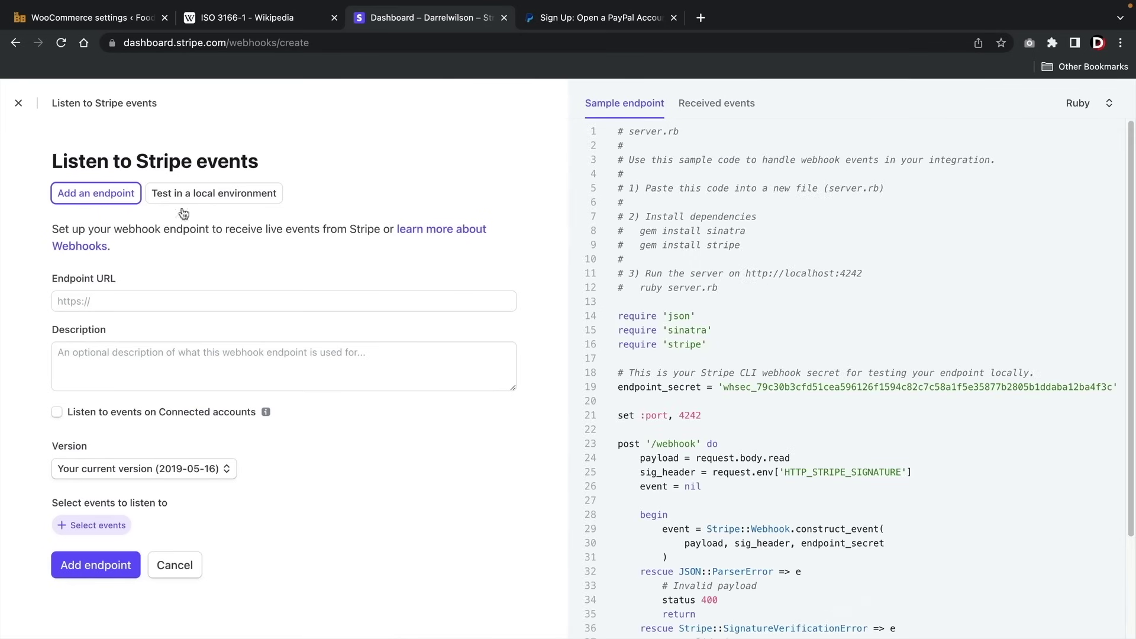
Paste the site's wc_stripe webhook URL as the endpoint URL and add a description about capturing payments.
right_click(97, 304)
click(138, 403)
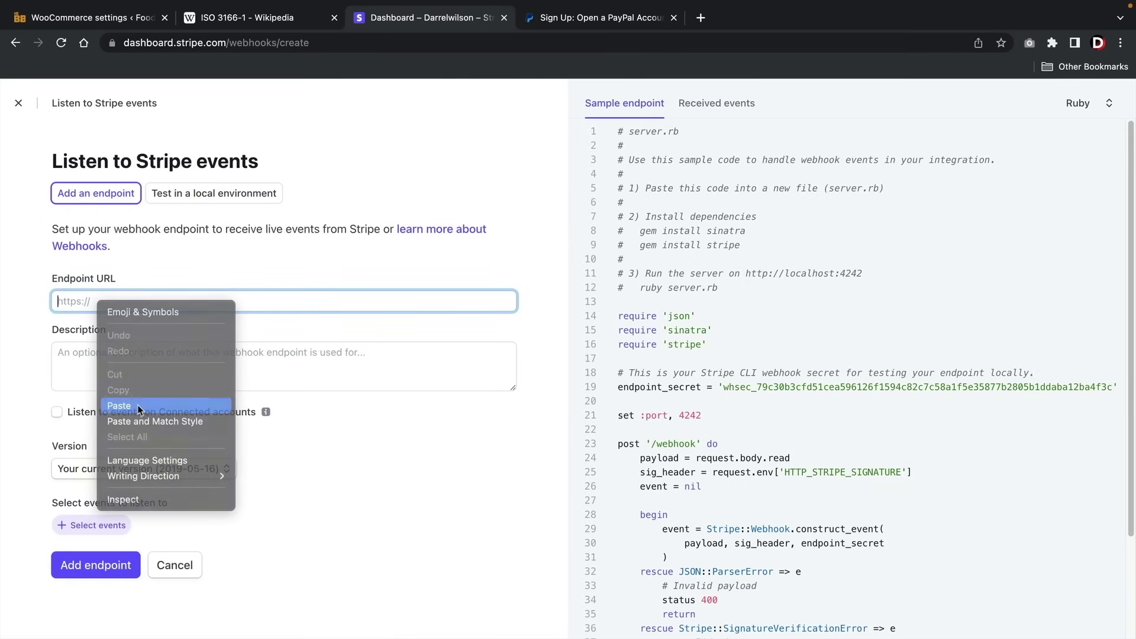
click(101, 16)
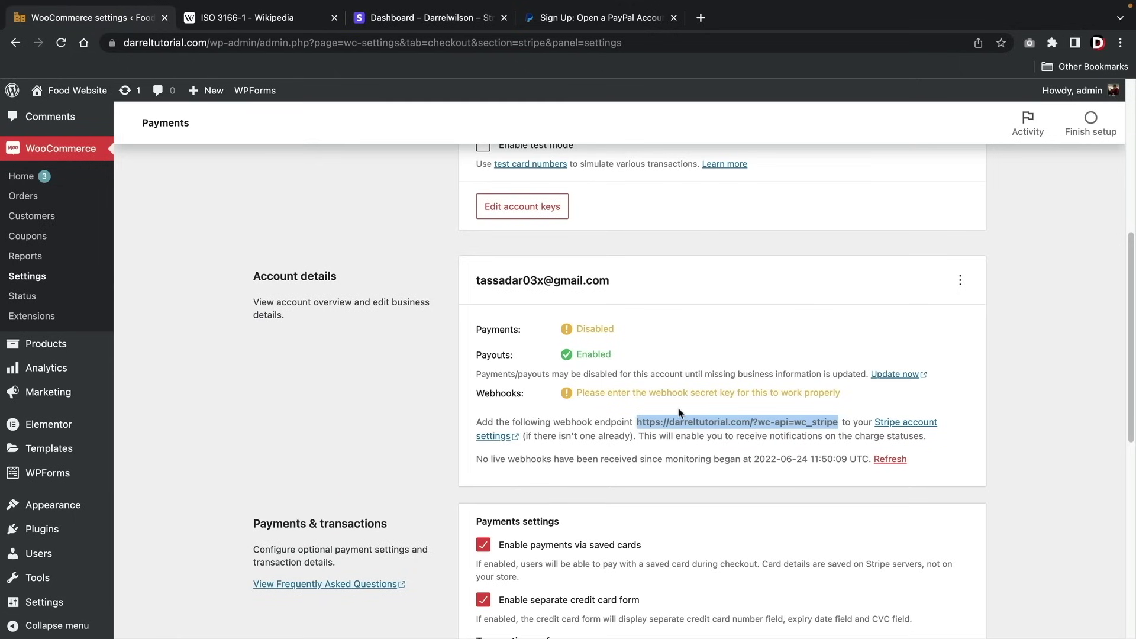
click(450, 18)
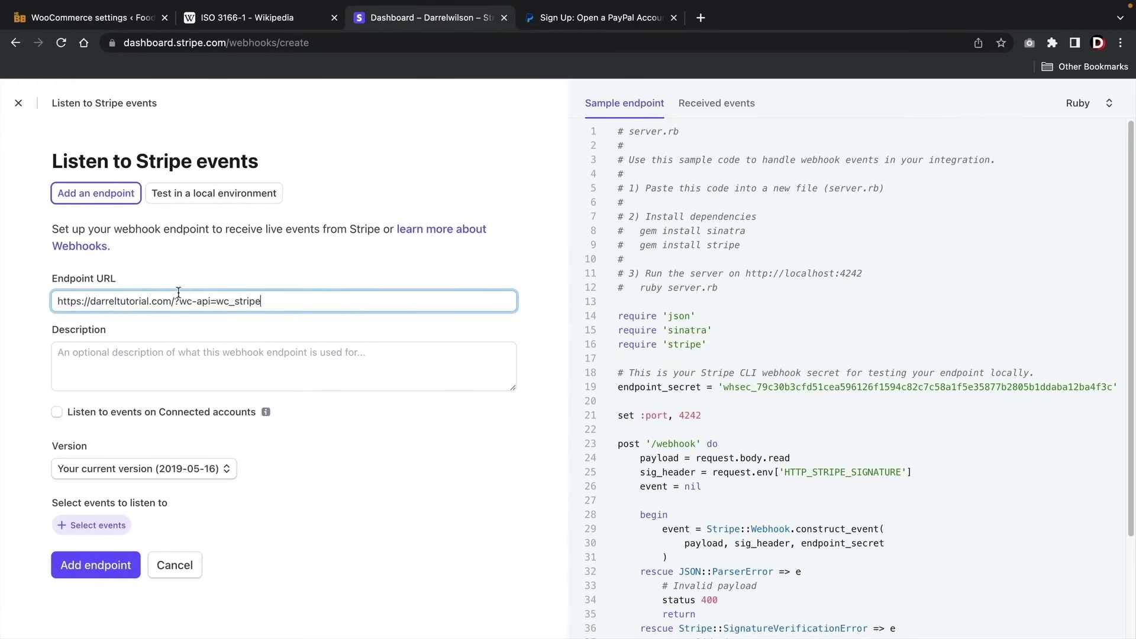
click(197, 383)
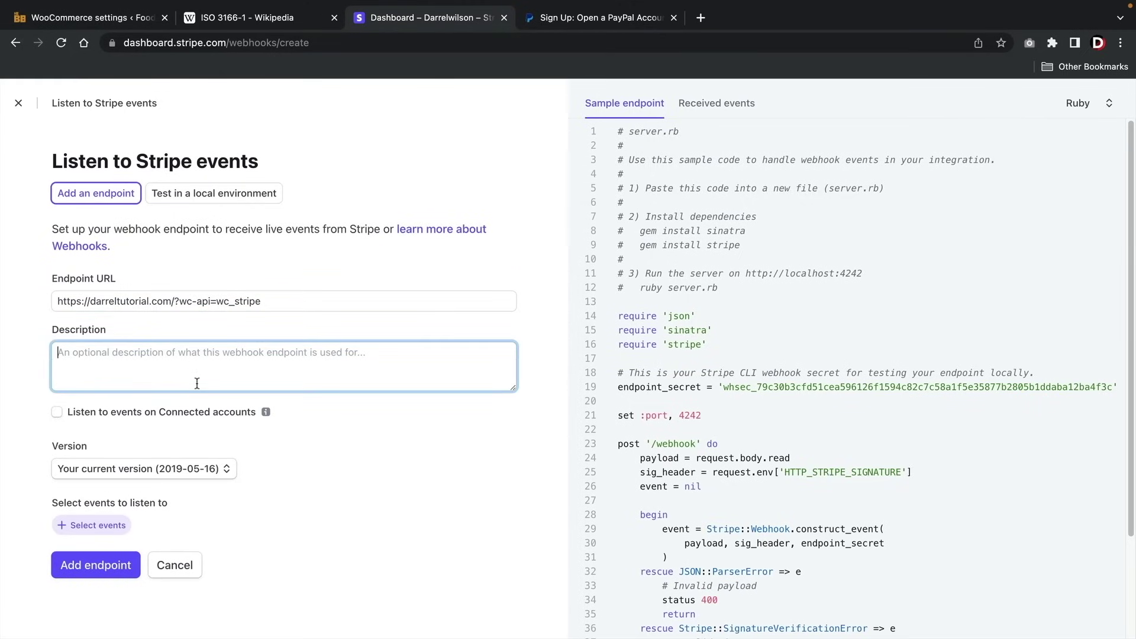
text(We are usinfg)
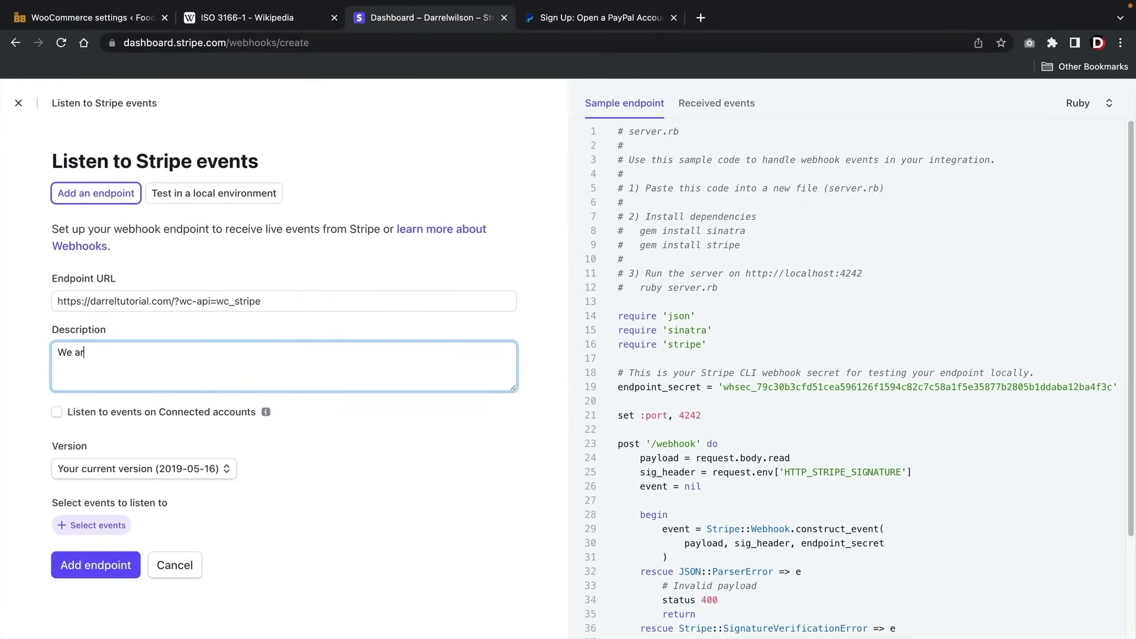
key(BackSpace)
key(BackSpace)
text(this to capture payments)
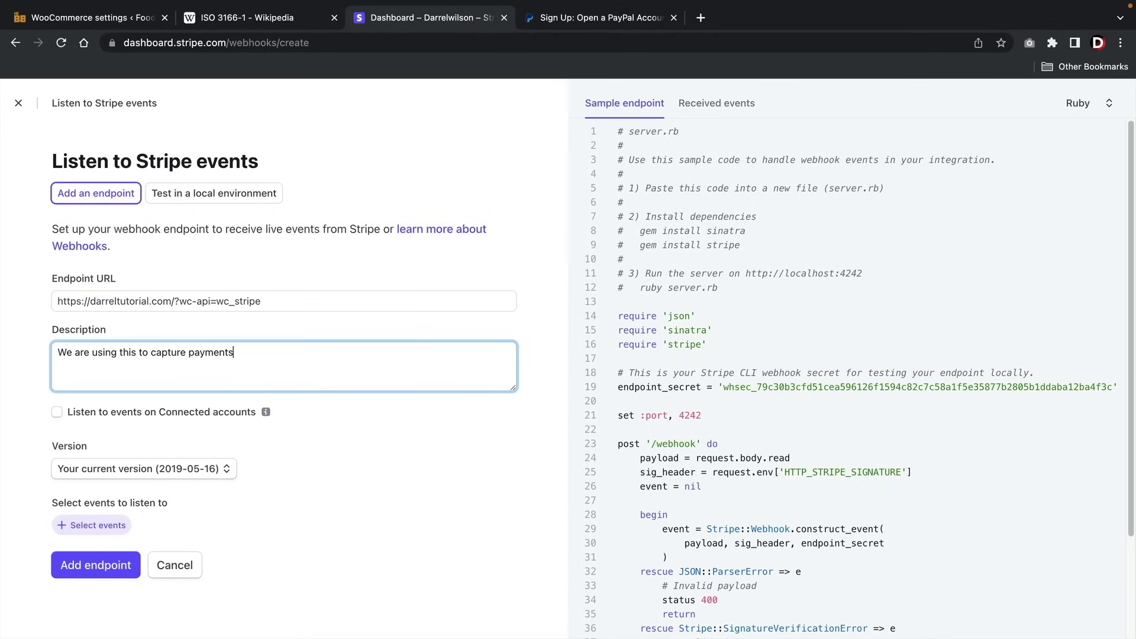
Subscribe the endpoint to all 13 Charge events and create it.
click(103, 525)
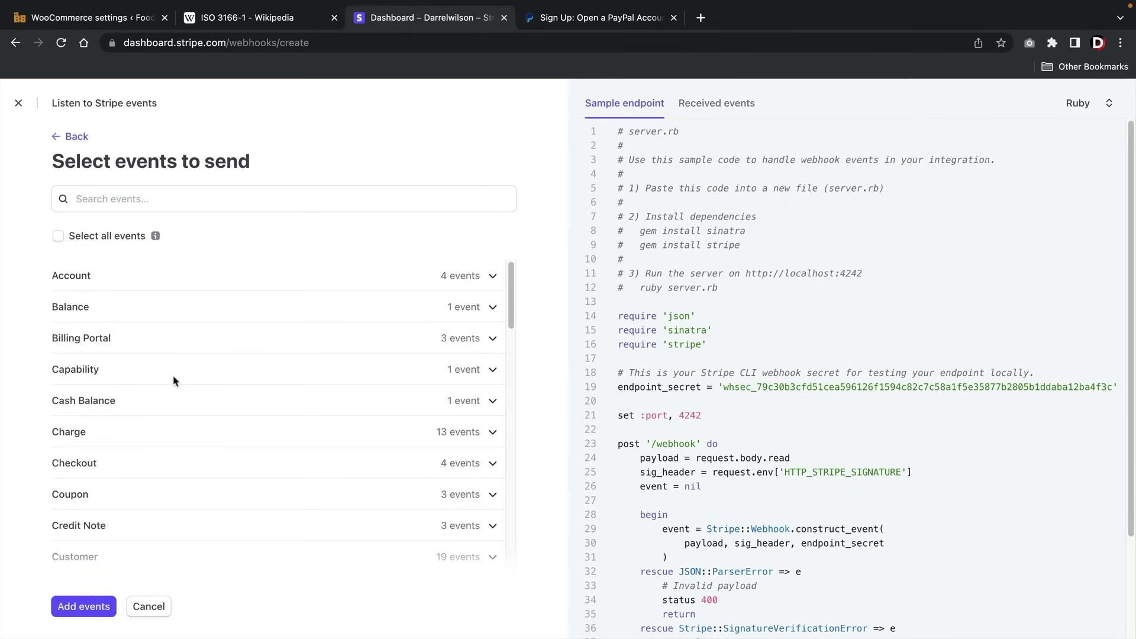
click(102, 436)
scroll(82, 436, down, 1)
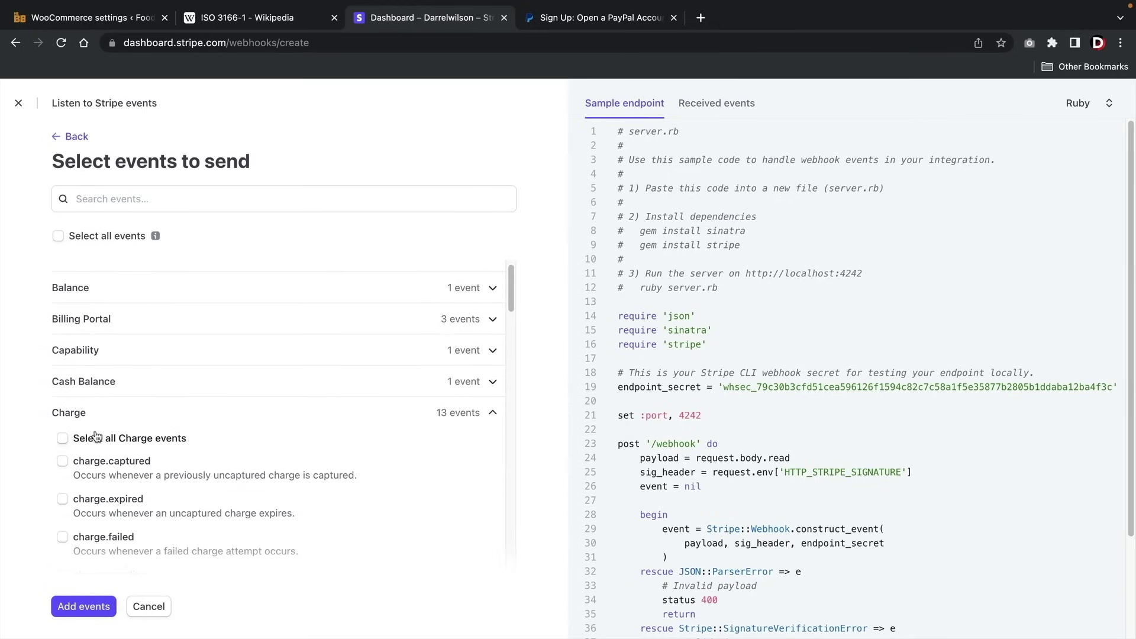
click(62, 439)
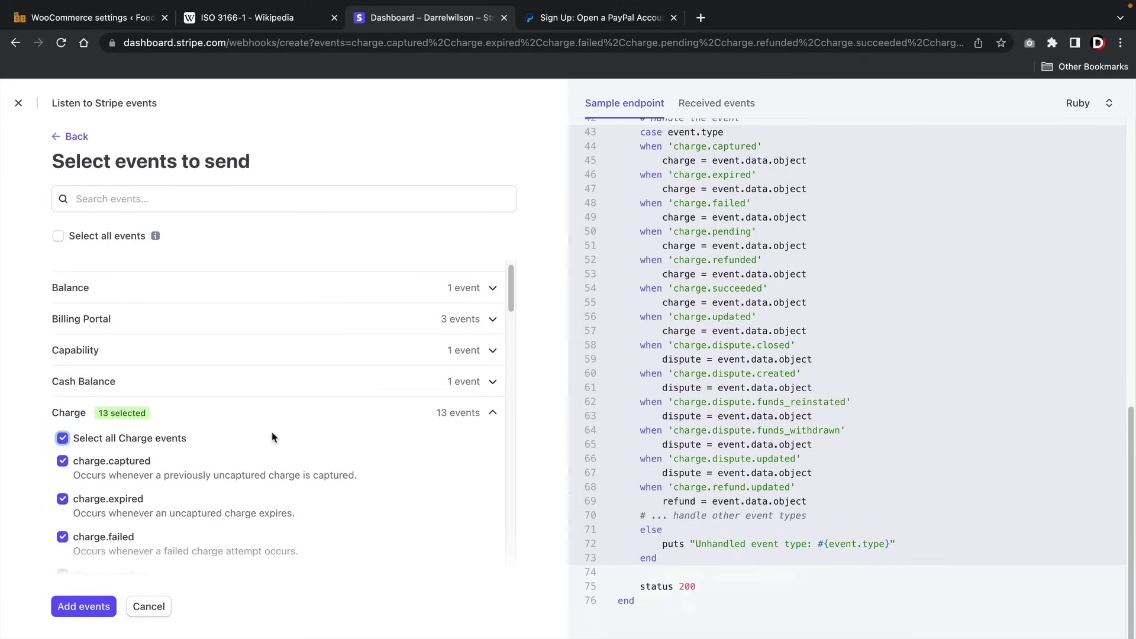
click(89, 607)
scroll(236, 553, down, 5)
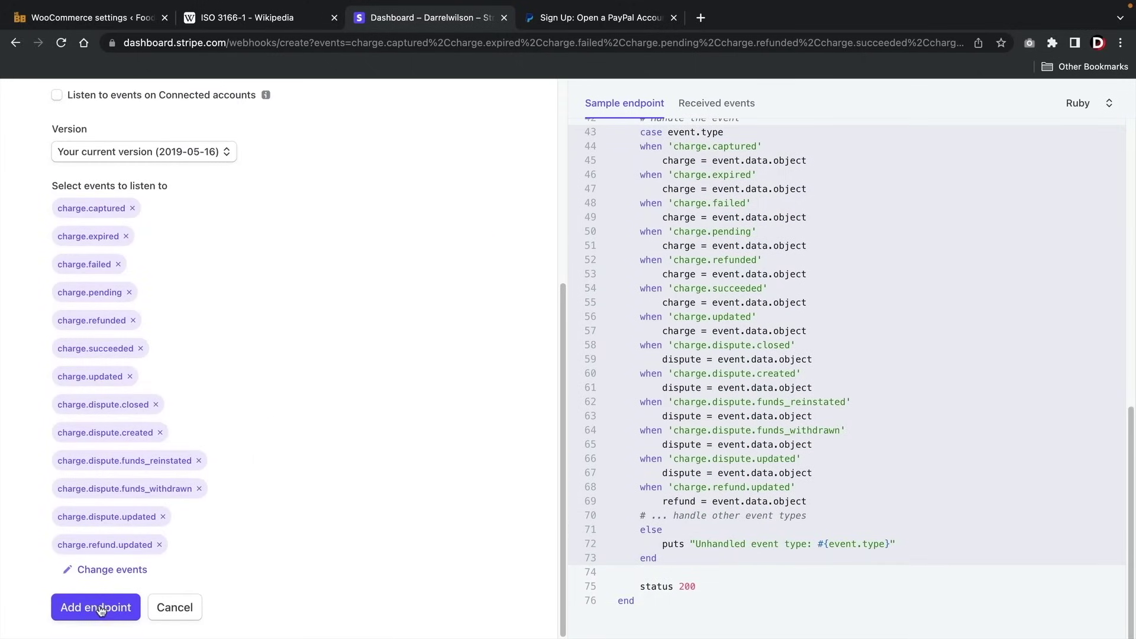
click(101, 608)
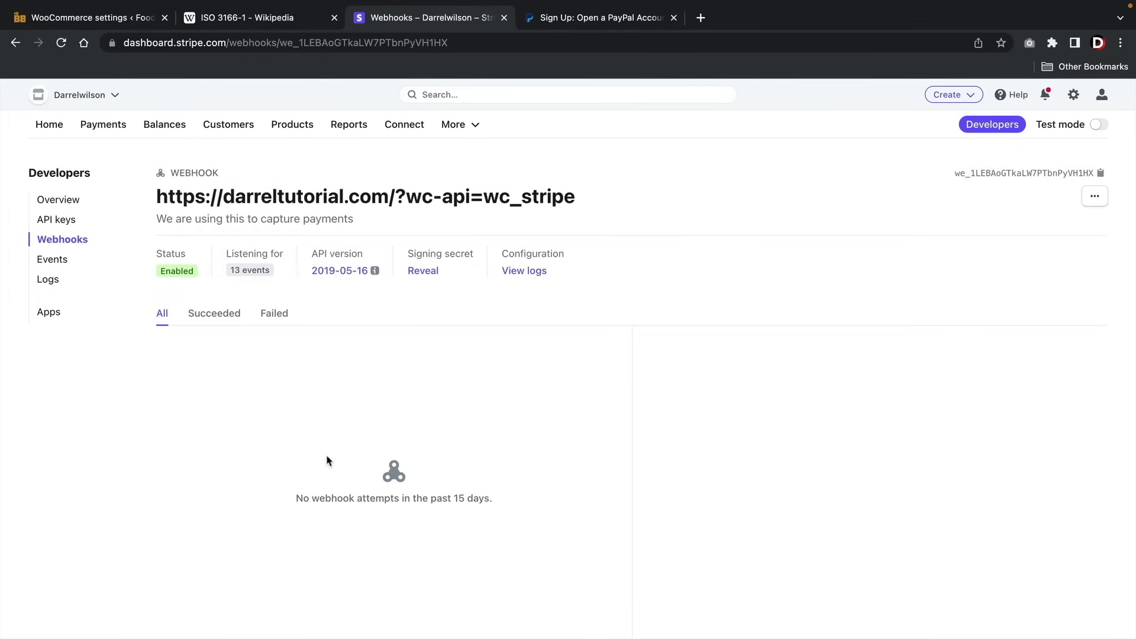
Reveal and copy the new endpoint's webhook signing secret.
click(426, 274)
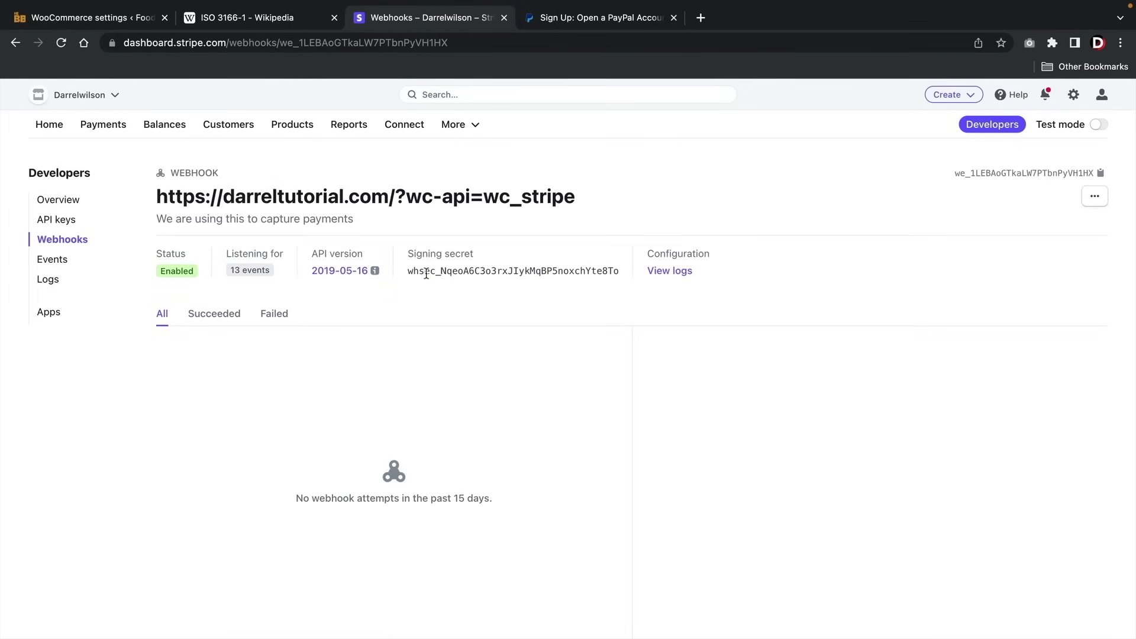
double_click(426, 273)
right_click(426, 274)
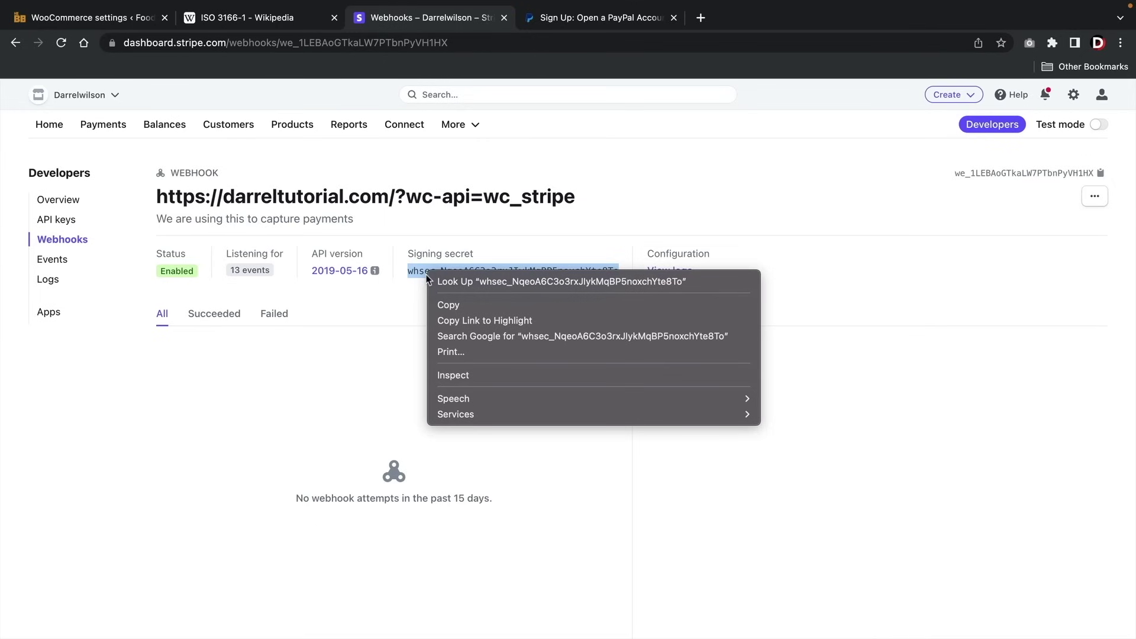
click(435, 304)
click(89, 17)
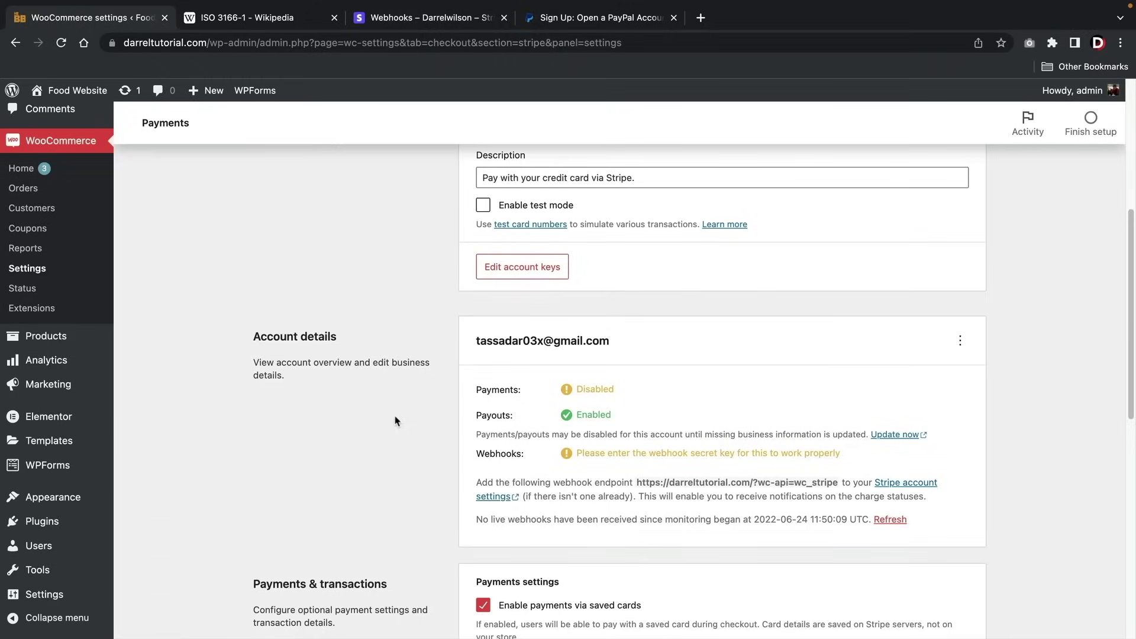
Paste the signing secret into the live Webhook secret field and save the live keys.
click(516, 268)
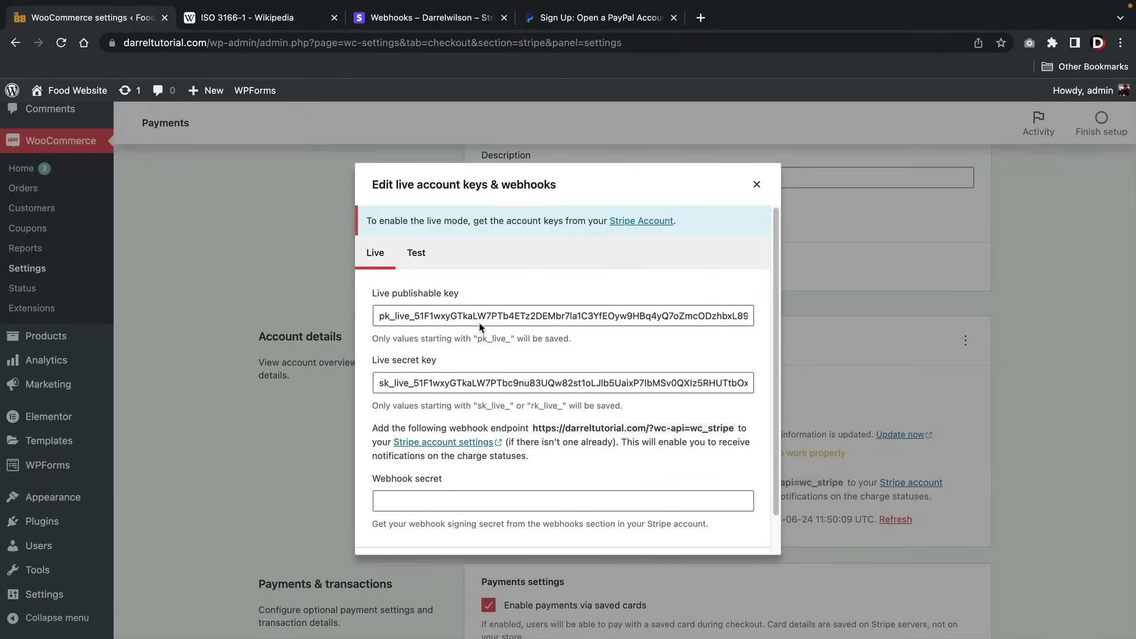
click(392, 503)
right_click(393, 504)
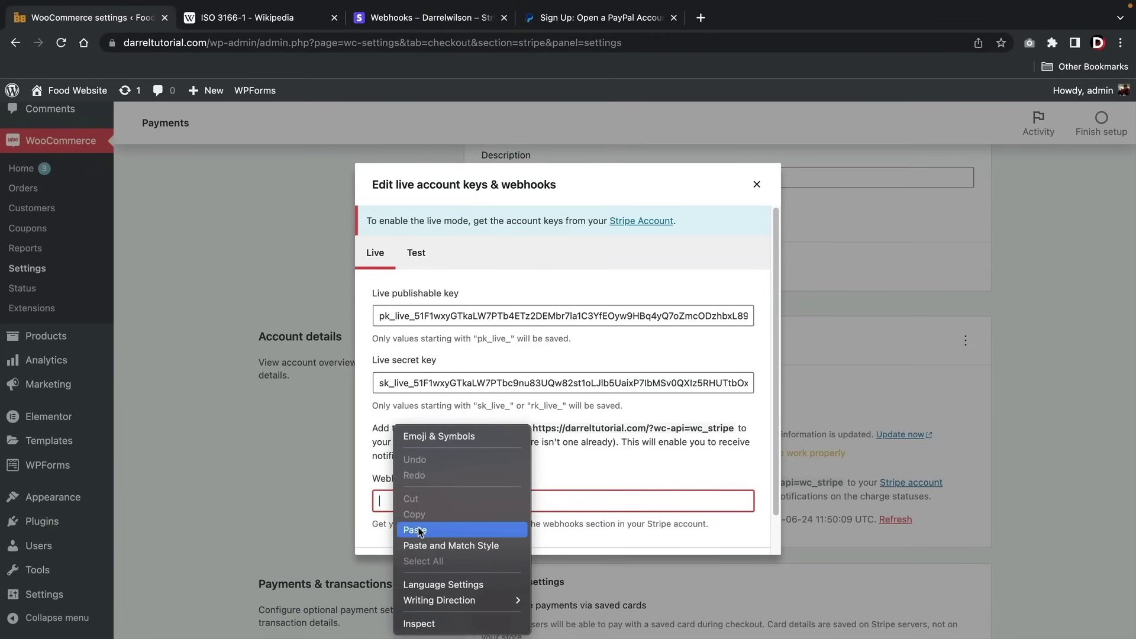
click(417, 529)
scroll(592, 473, down, 2)
click(714, 531)
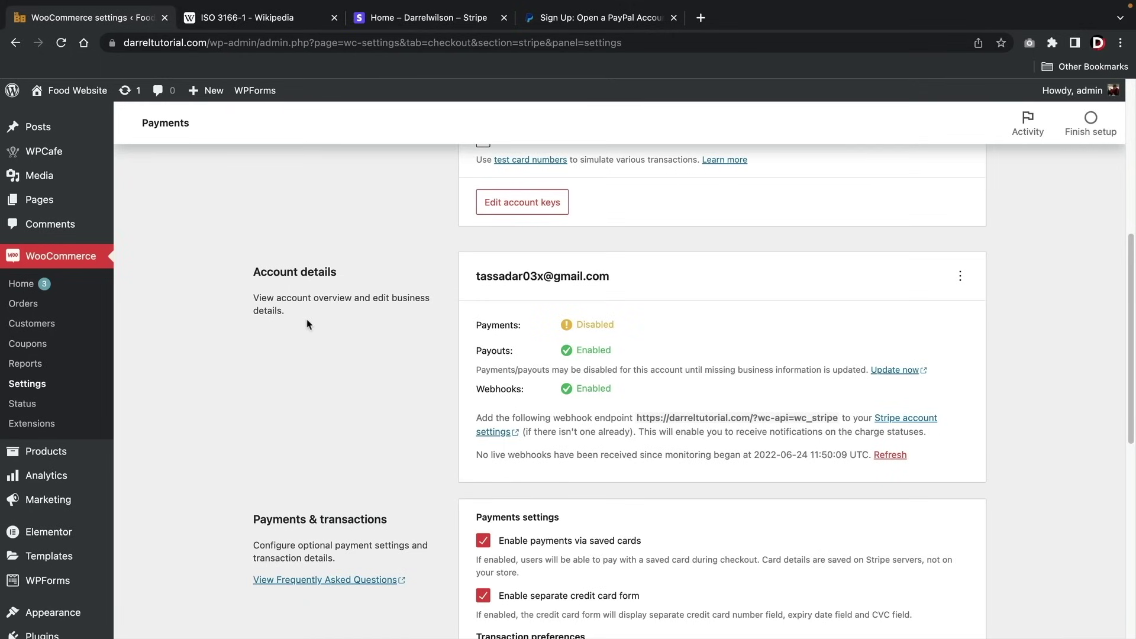
Highlight the disabled Payments status and the account details description.
drag(615, 325, 479, 320)
click(479, 320)
drag(261, 296, 329, 310)
click(338, 320)
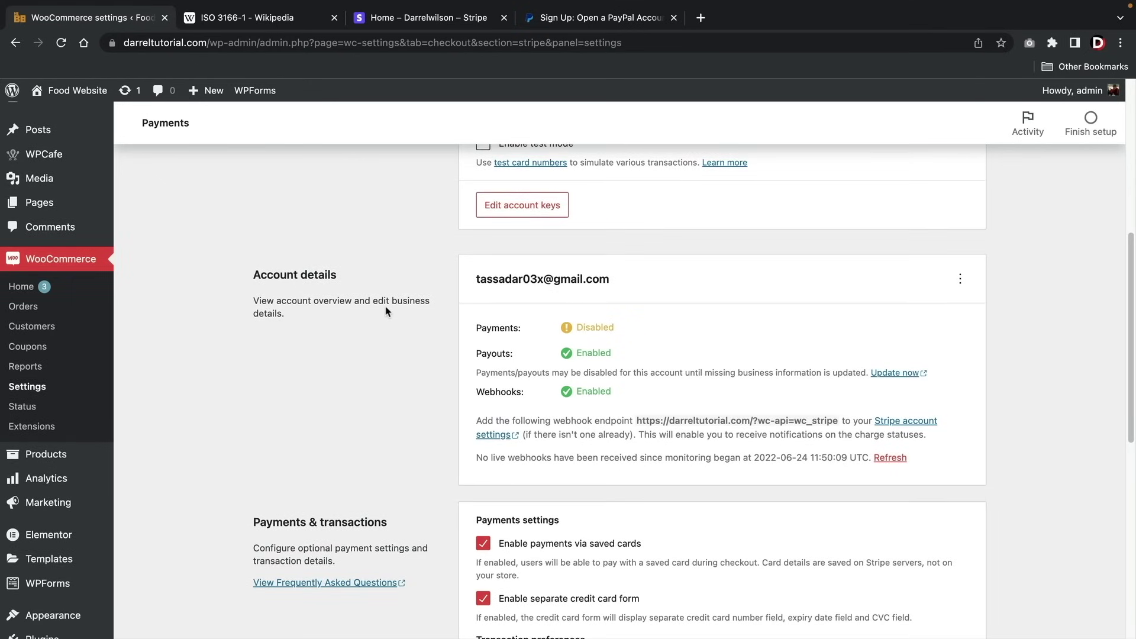
Set the full bank statement name to DarrelFoods.com, save, and view the Payment Methods tab.
scroll(385, 312, down, 4)
scroll(385, 312, down, 4)
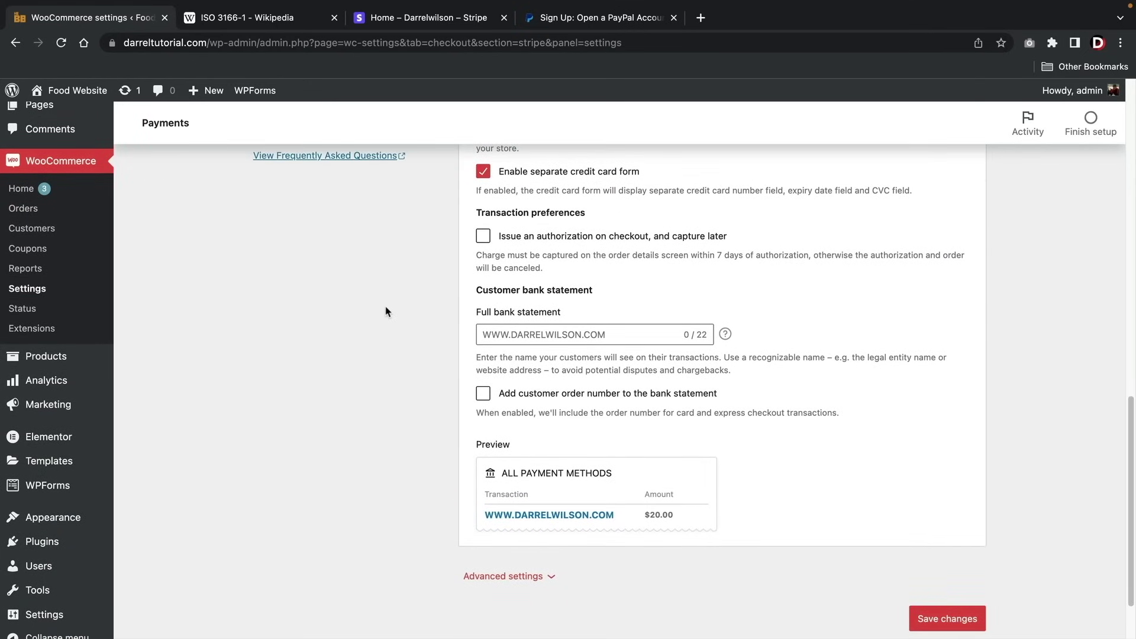
click(550, 336)
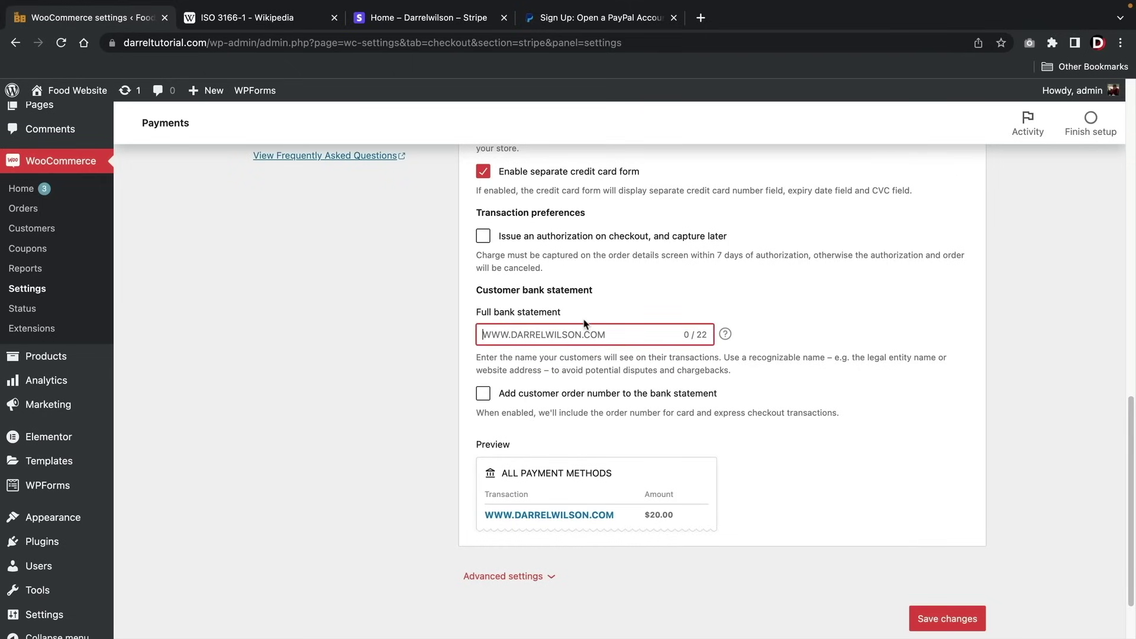
text(Darrel)
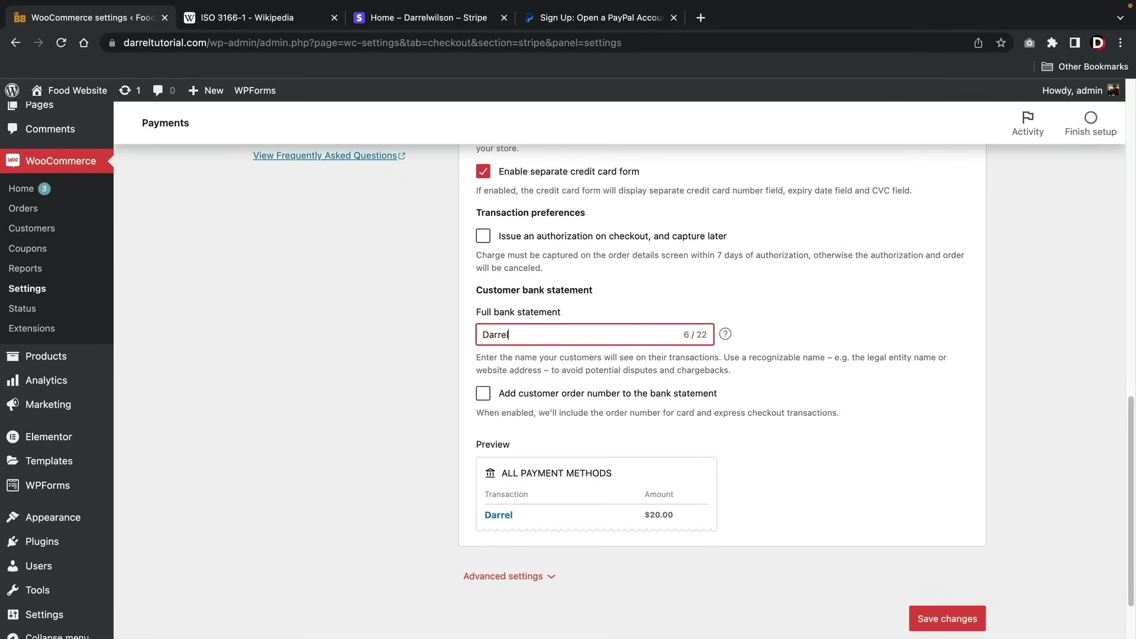
text(Foods.com)
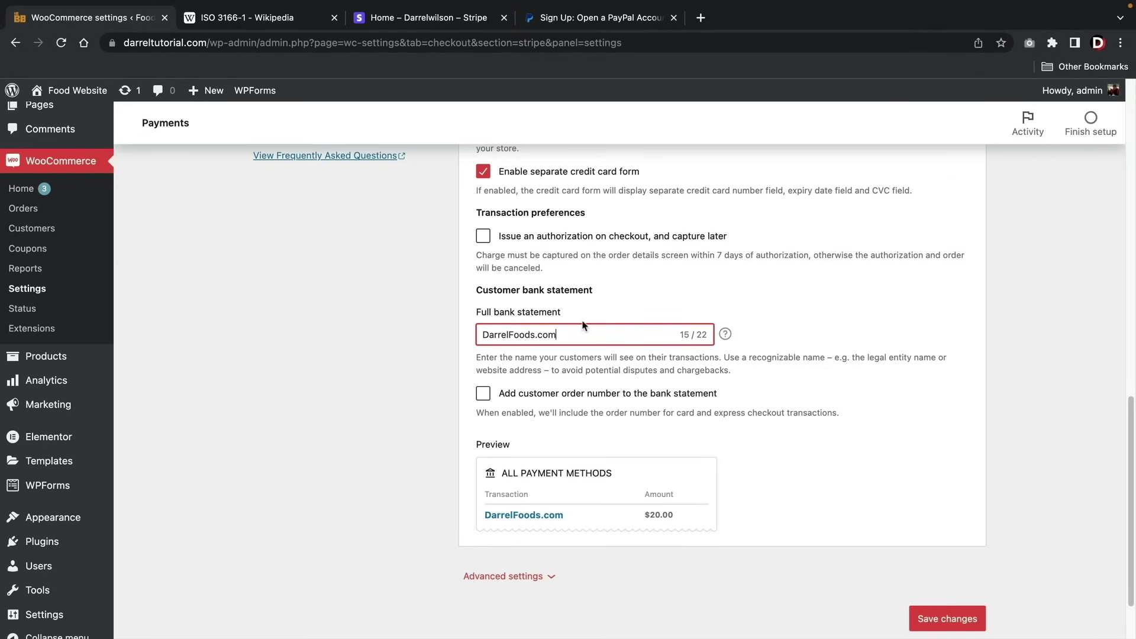
click(938, 618)
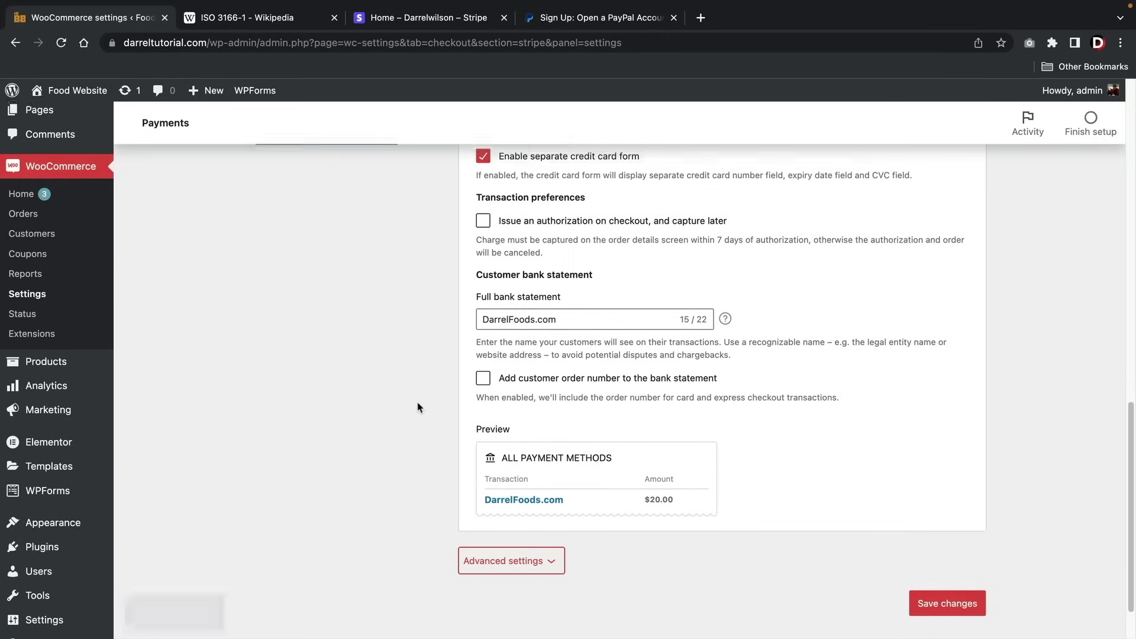
click(302, 297)
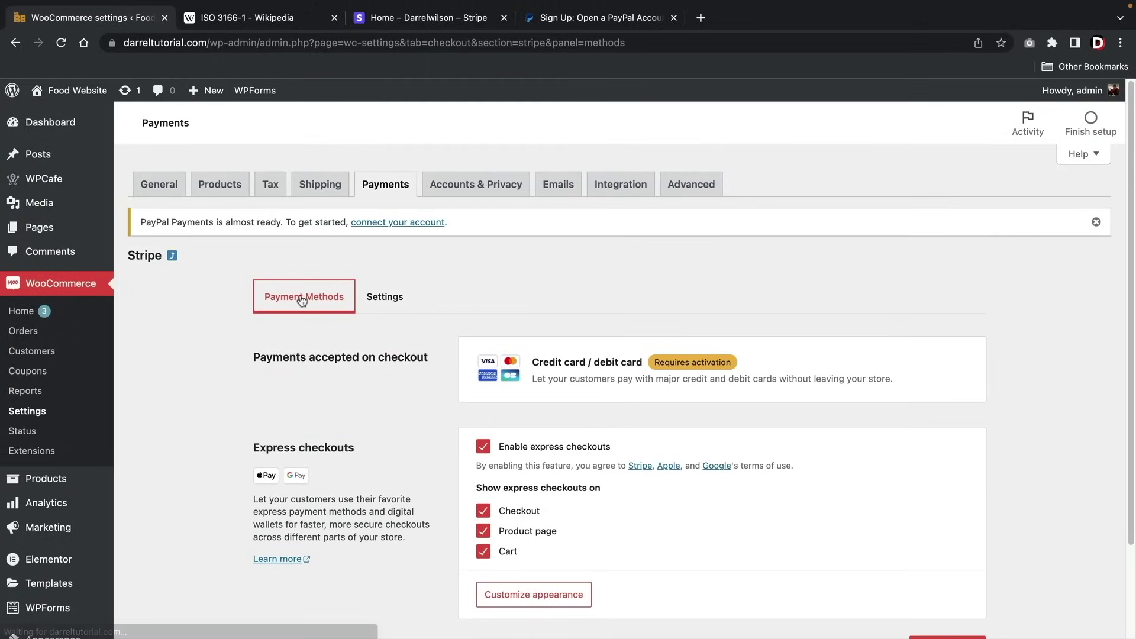
From the store's payment methods list, turn on PayPal and start connecting a PayPal account.
scroll(301, 300, down, 3)
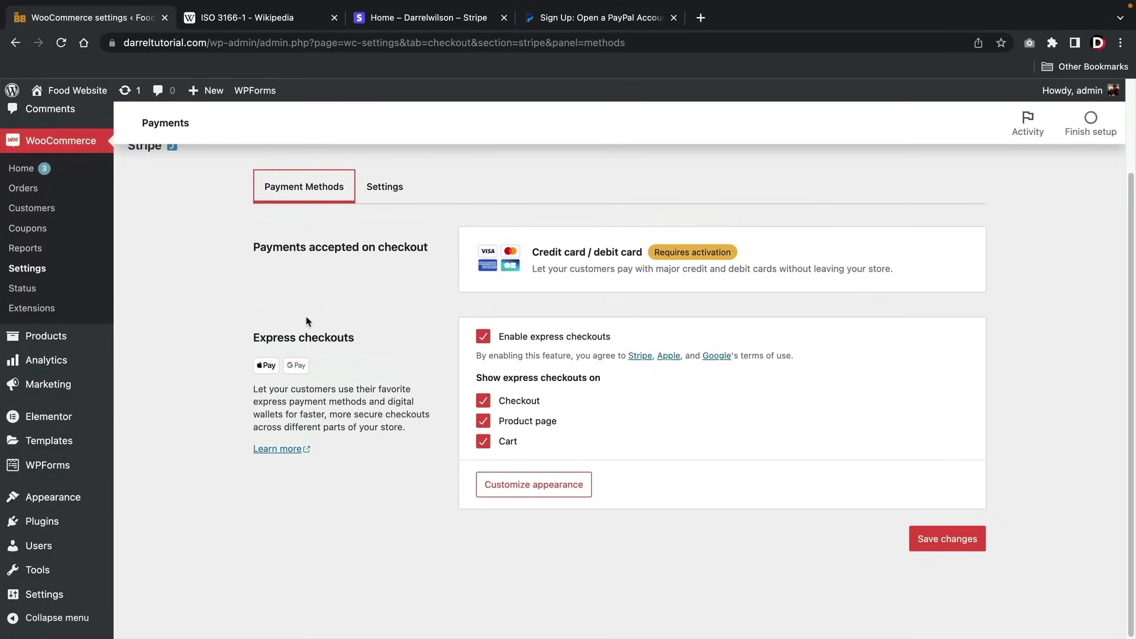
scroll(307, 326, up, 3)
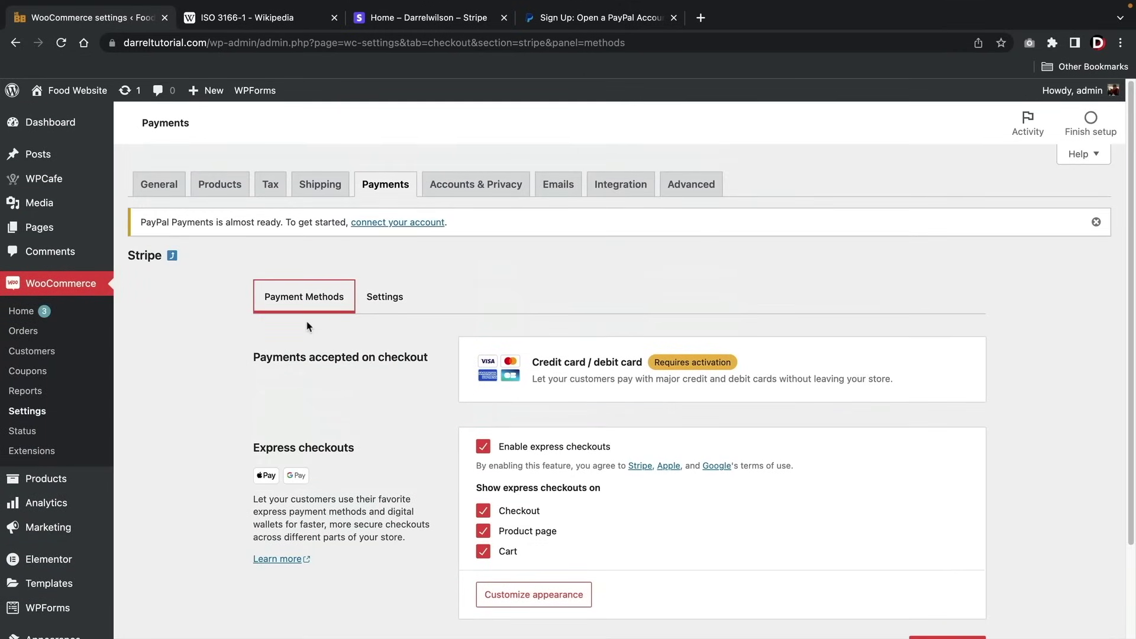
click(385, 190)
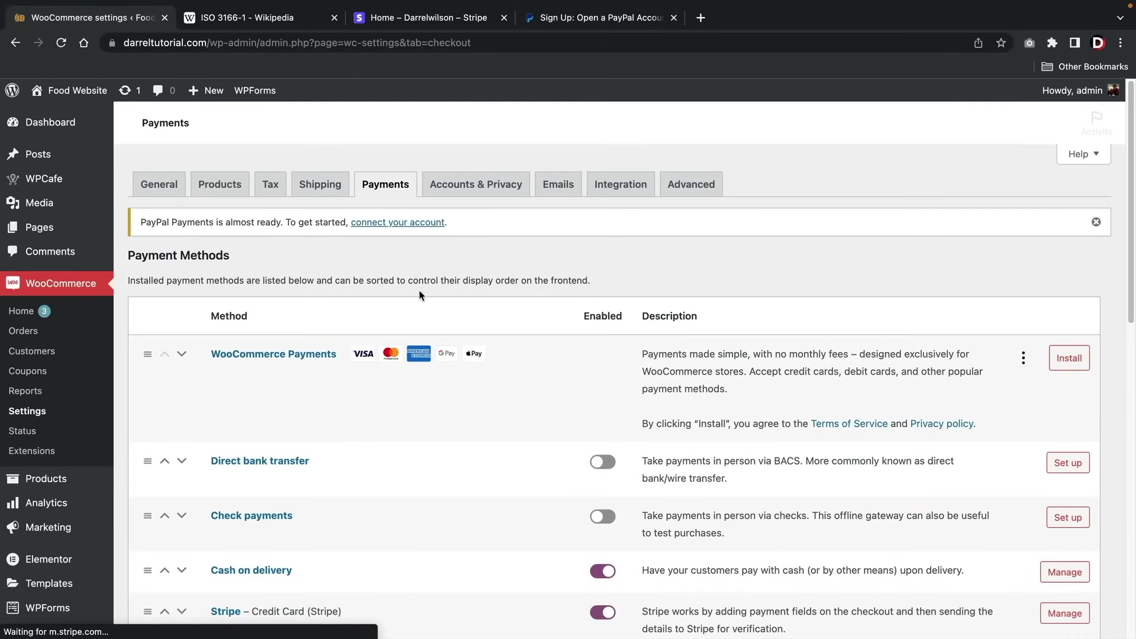
scroll(461, 313, down, 3)
scroll(465, 315, down, 10)
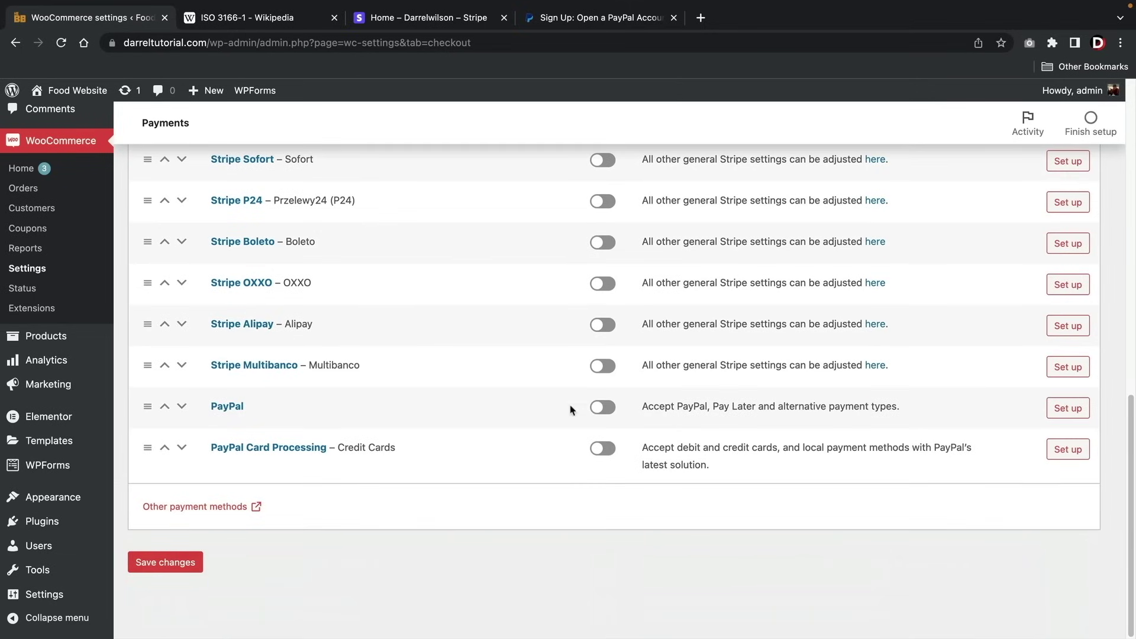
click(605, 412)
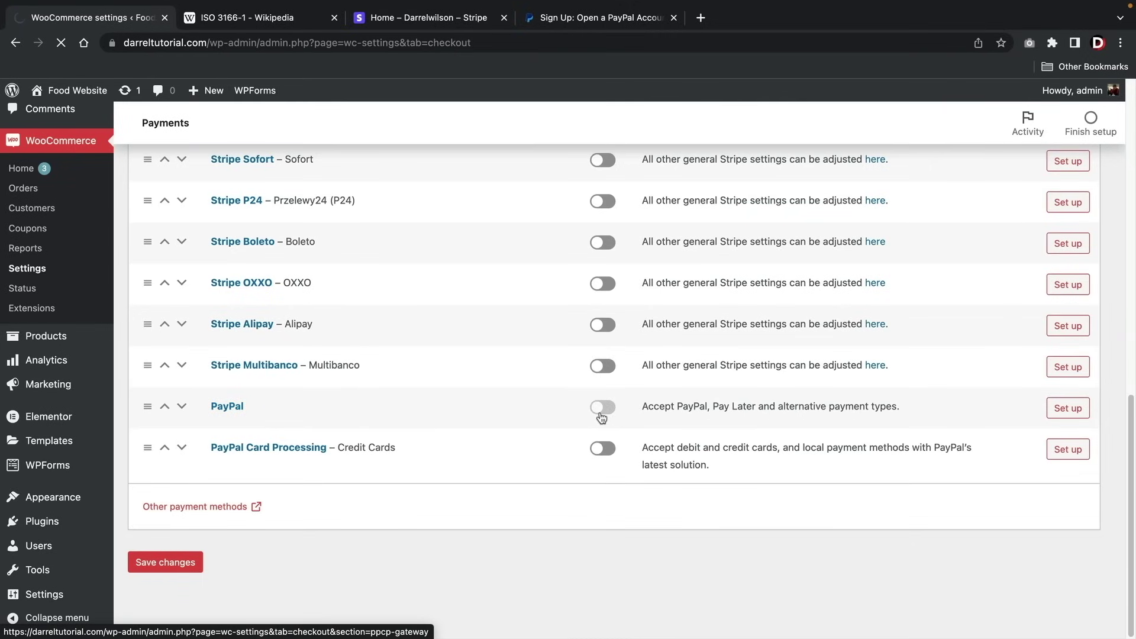
scroll(208, 316, down, 3)
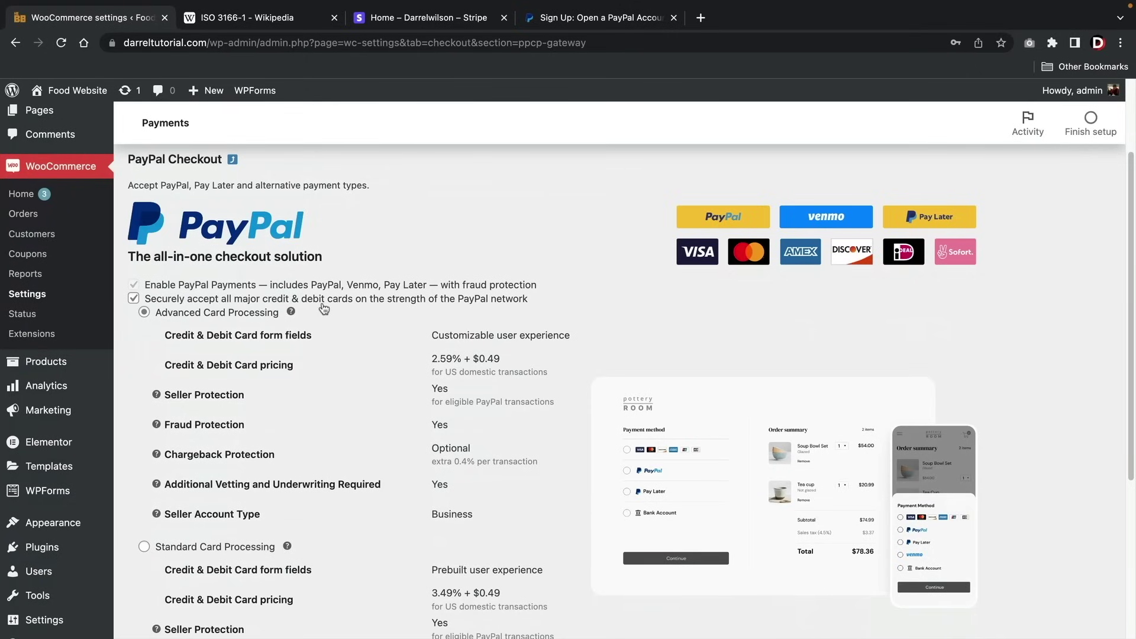
scroll(324, 307, down, 5)
click(185, 444)
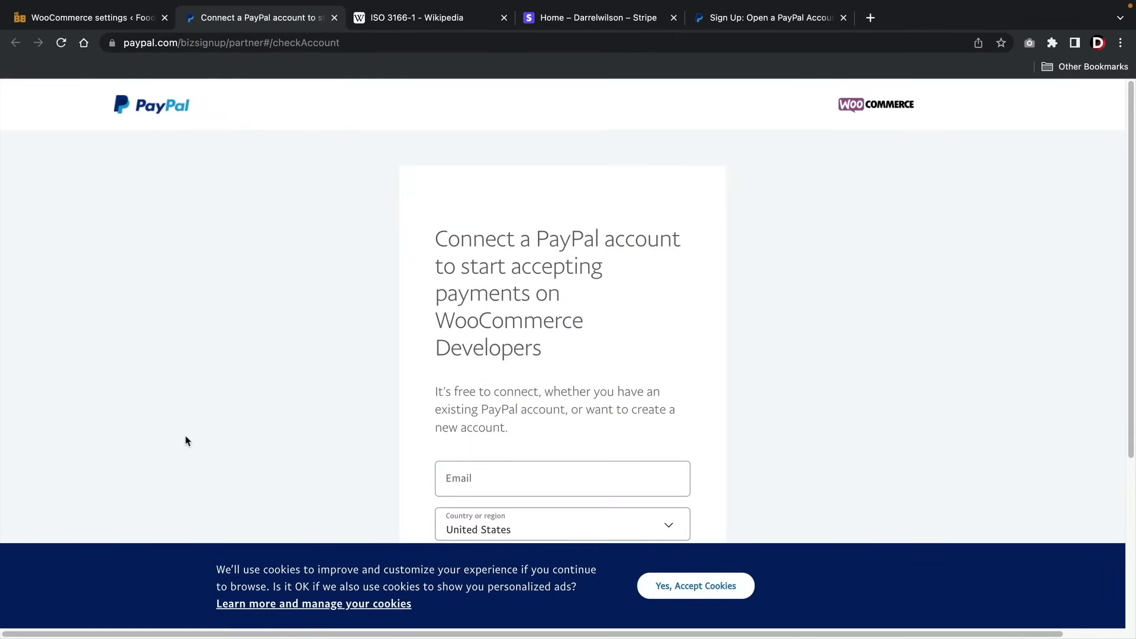
Accept PayPal cookies, enter the business account e-mail, log in, and return to WooCommerce.
scroll(188, 440, down, 5)
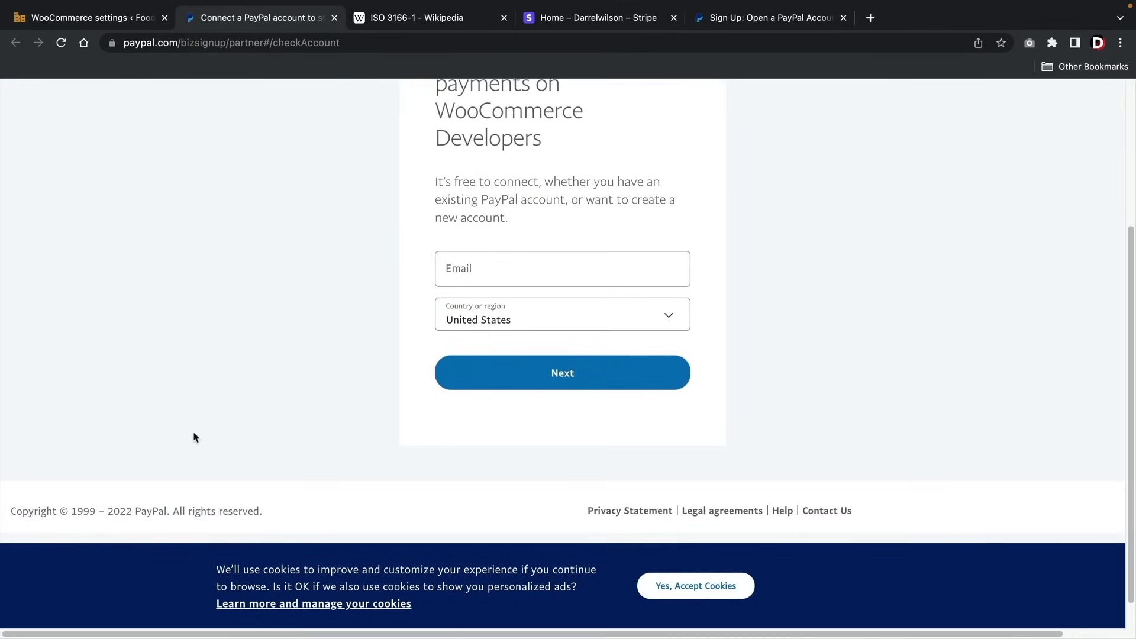
click(647, 587)
scroll(505, 532, up, 1)
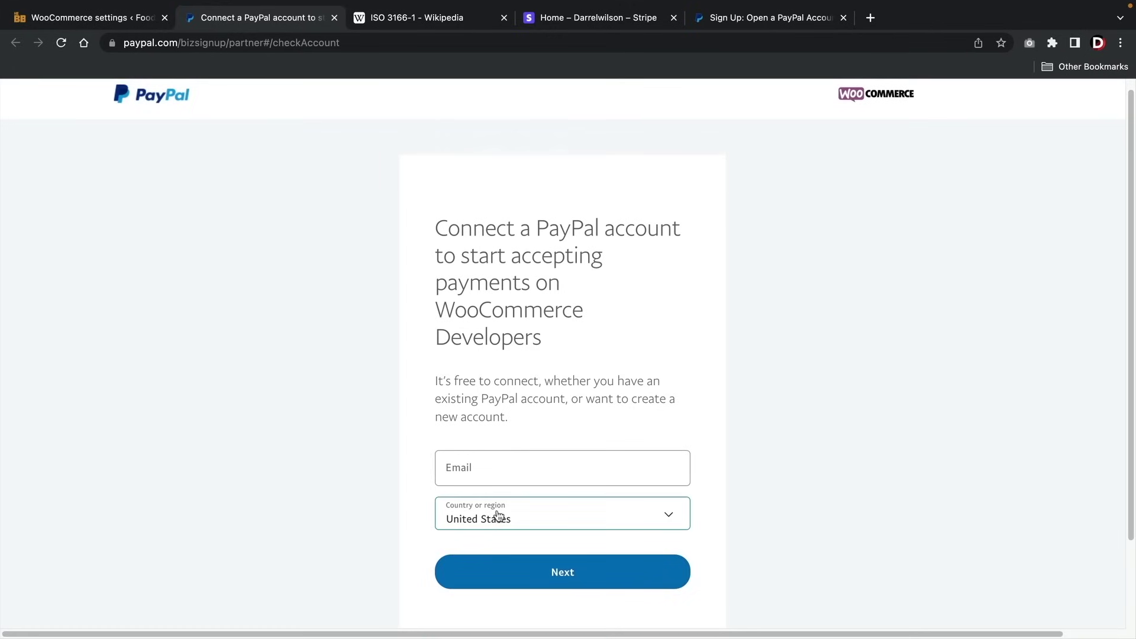
click(512, 468)
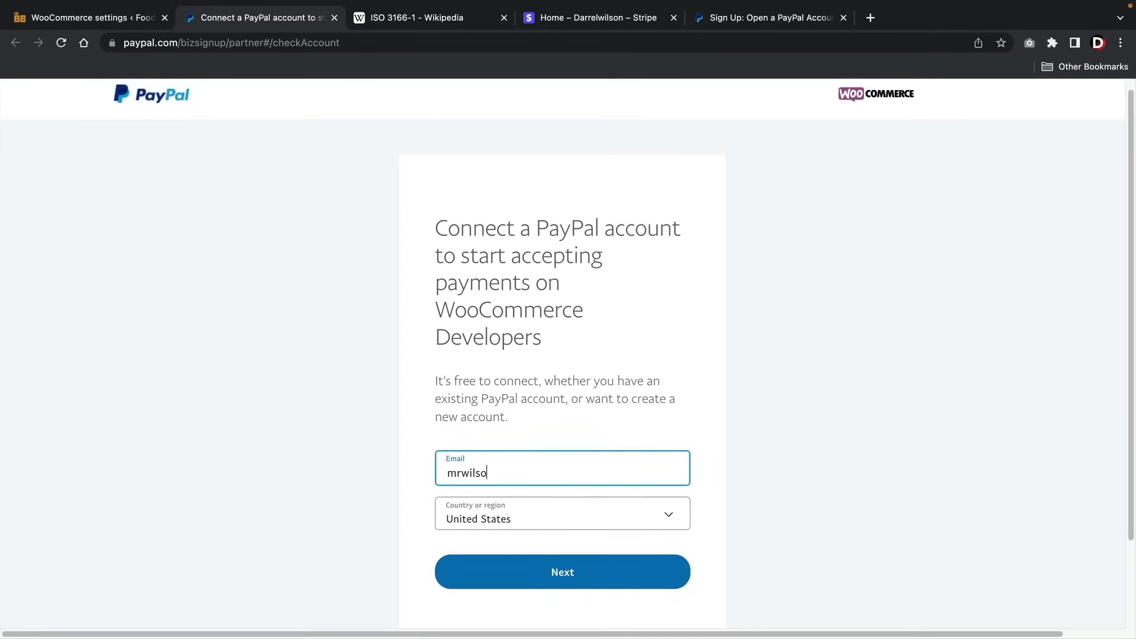
click(566, 569)
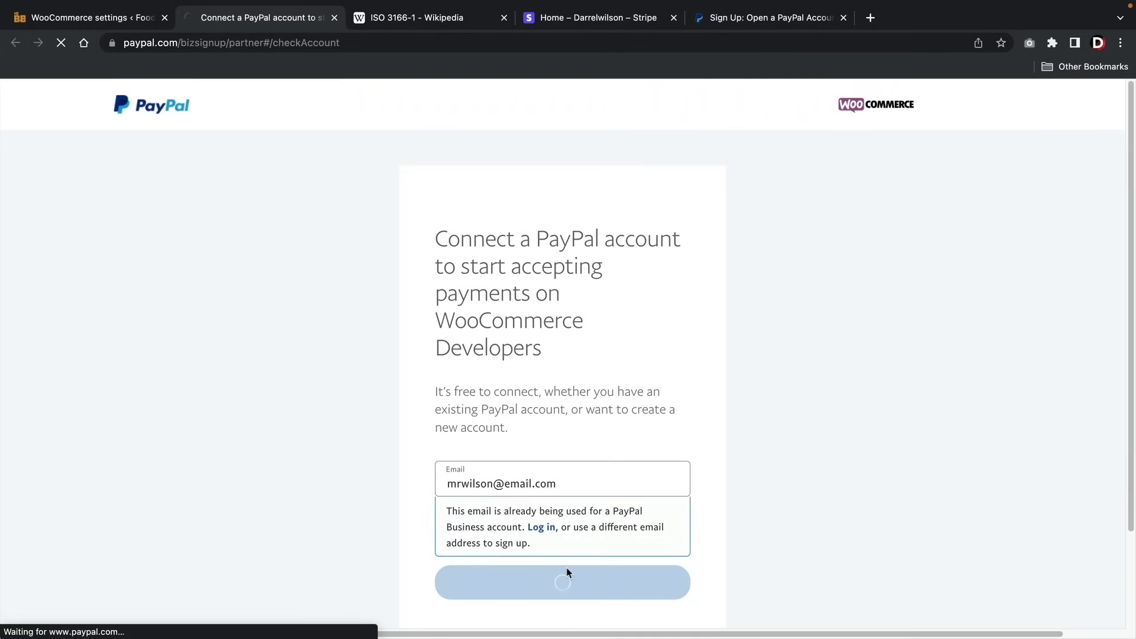
click(541, 527)
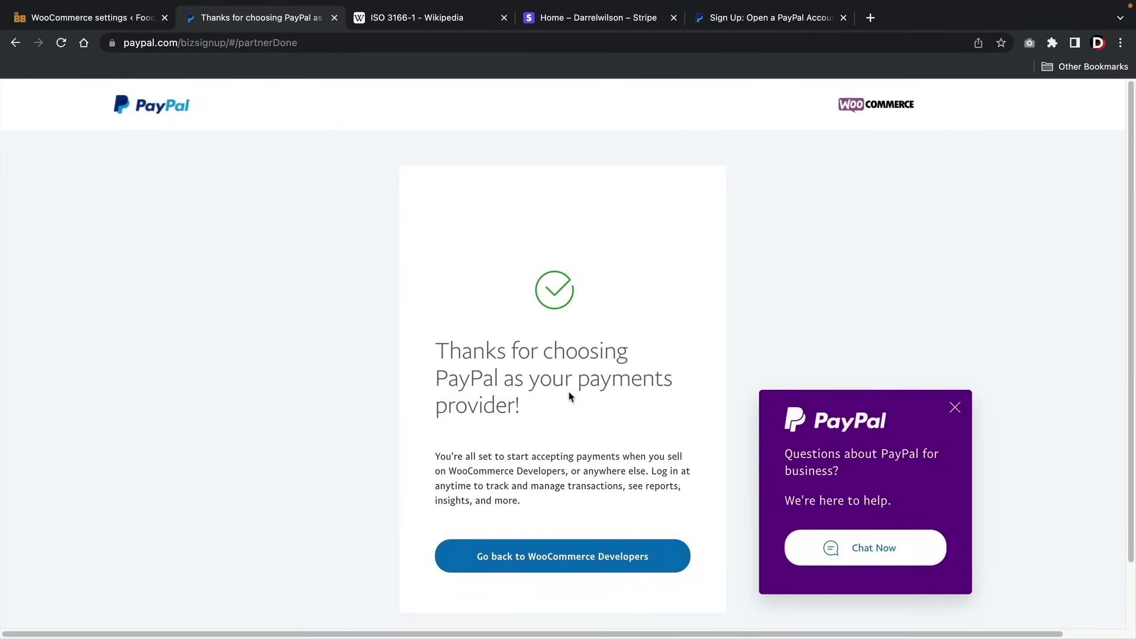
click(594, 568)
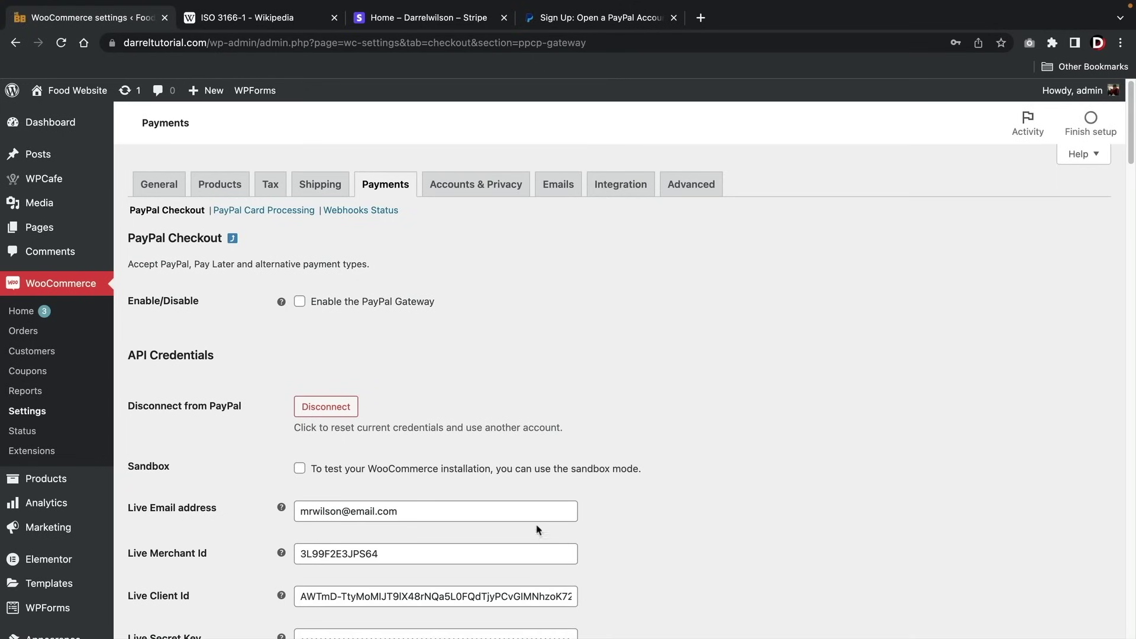
Enable the PayPal gateway for checkout.
click(300, 302)
scroll(232, 449, down, 20)
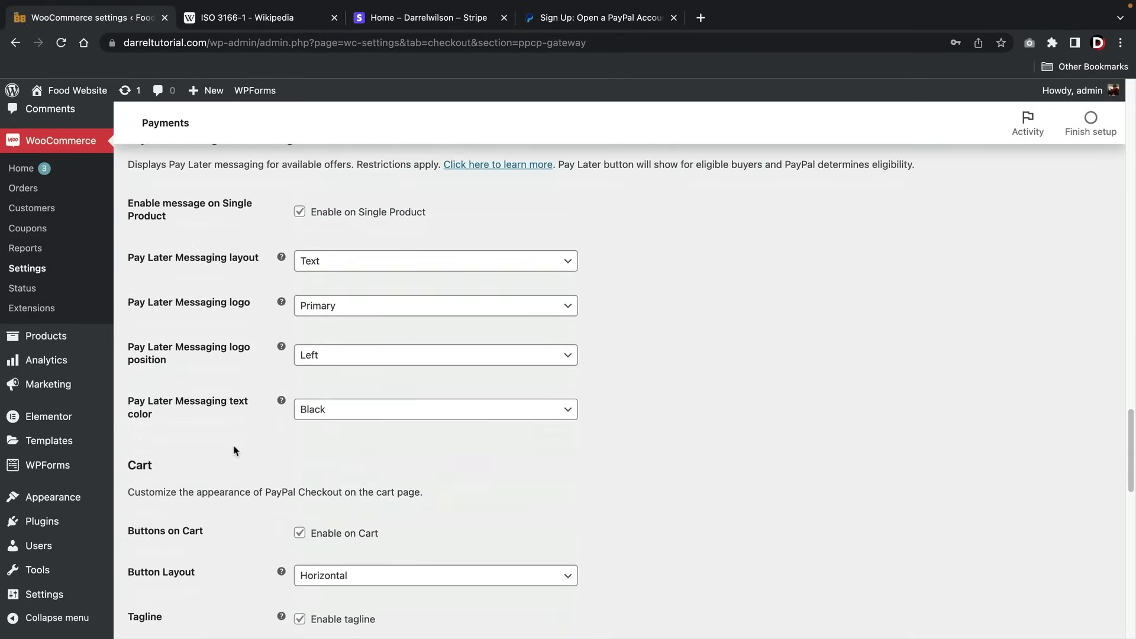
scroll(234, 449, down, 4)
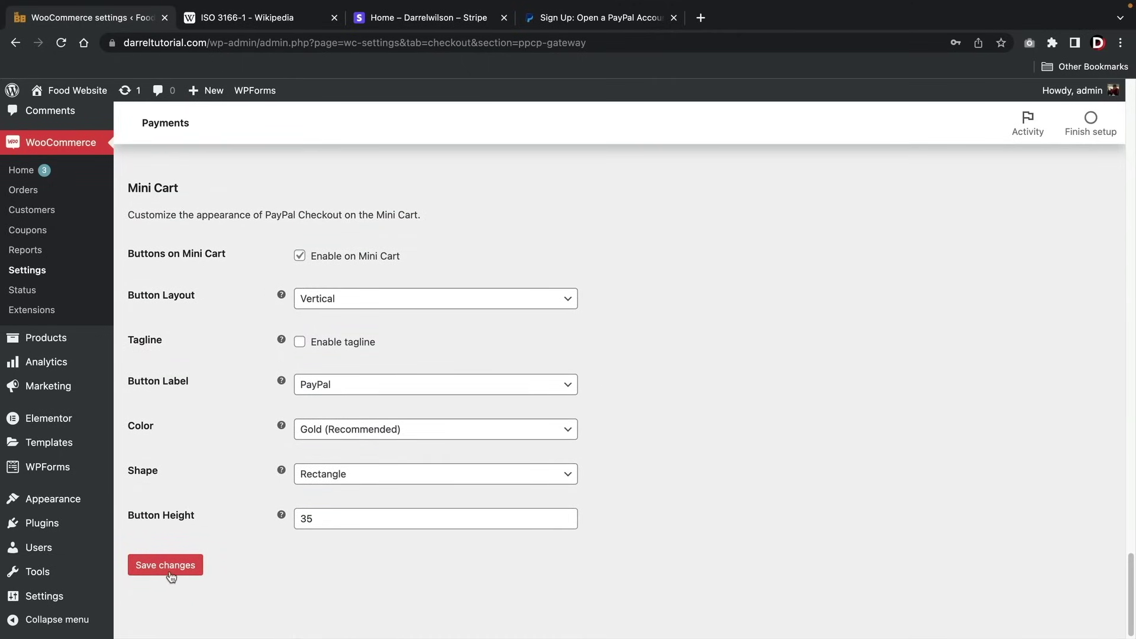
scroll(171, 575, up, 4)
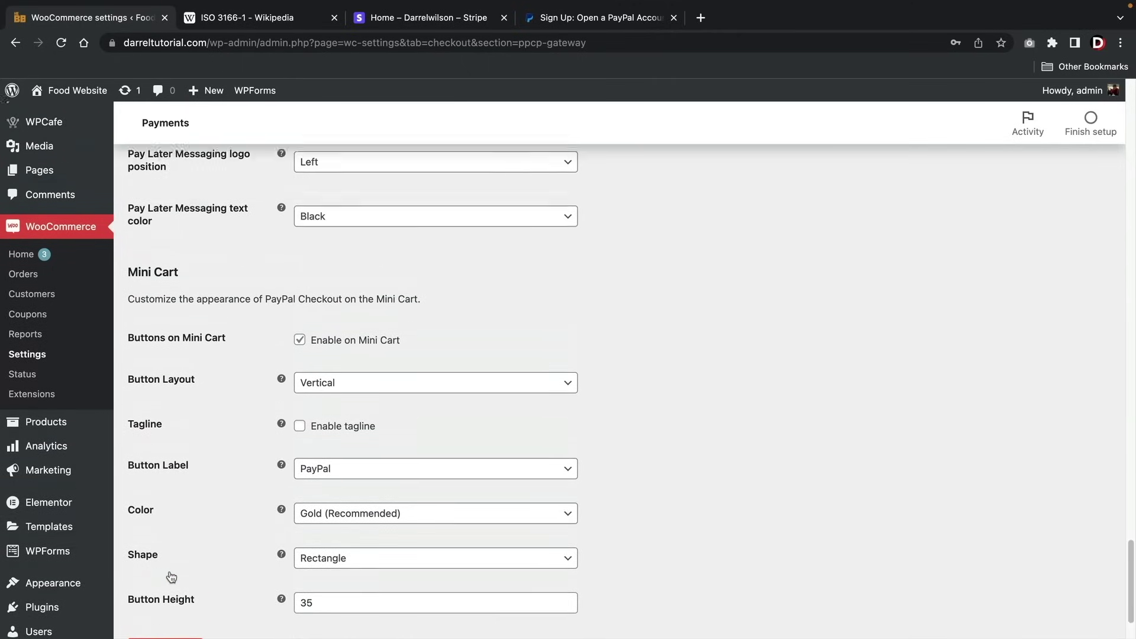
Turn off PayPal buttons on the mini cart and cart page plus cart Pay Later messaging, then save.
click(300, 454)
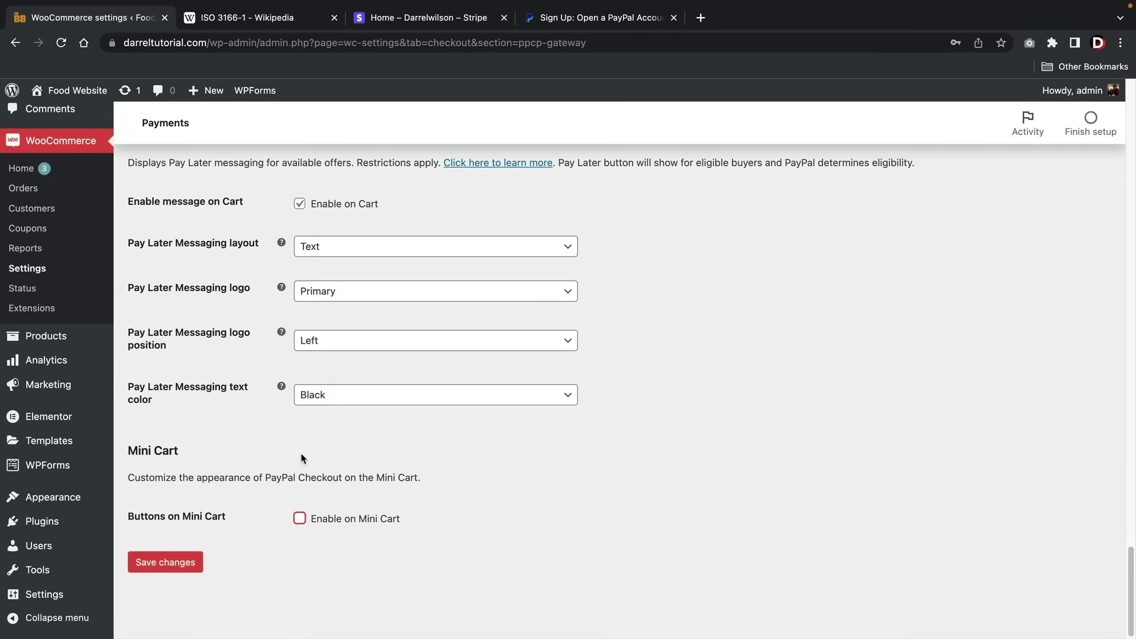
scroll(301, 459, up, 3)
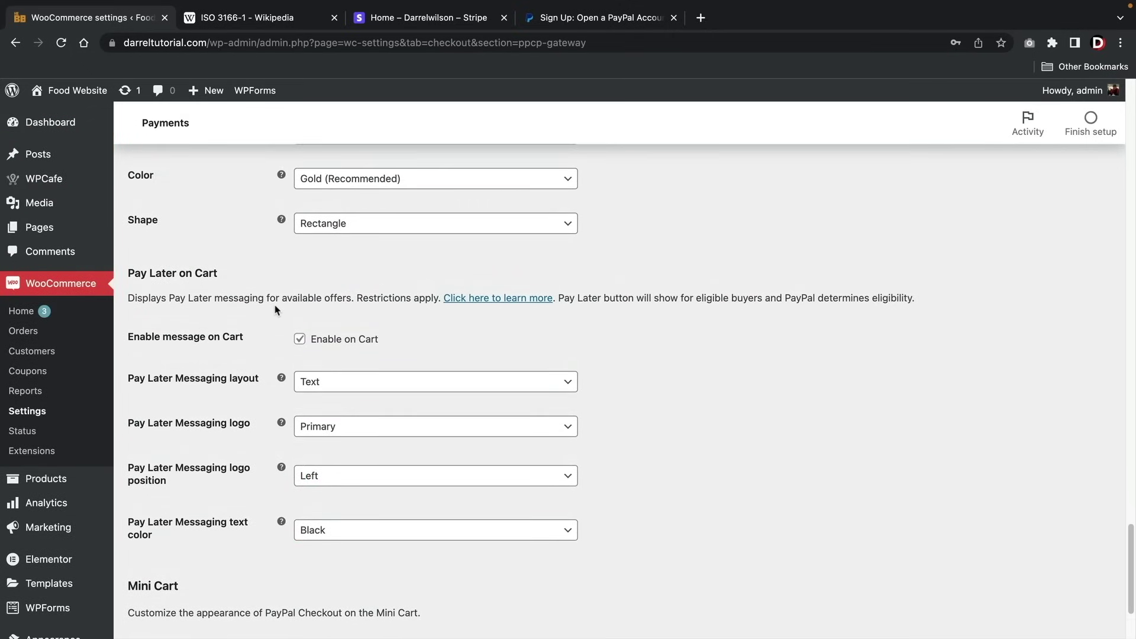
click(300, 339)
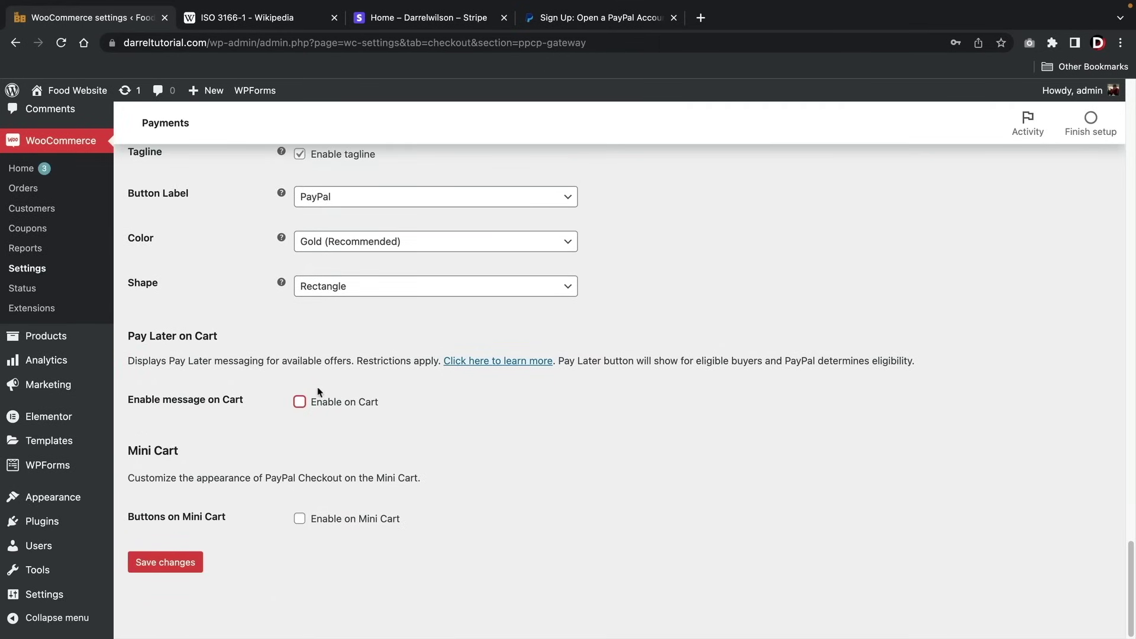
scroll(314, 410, up, 4)
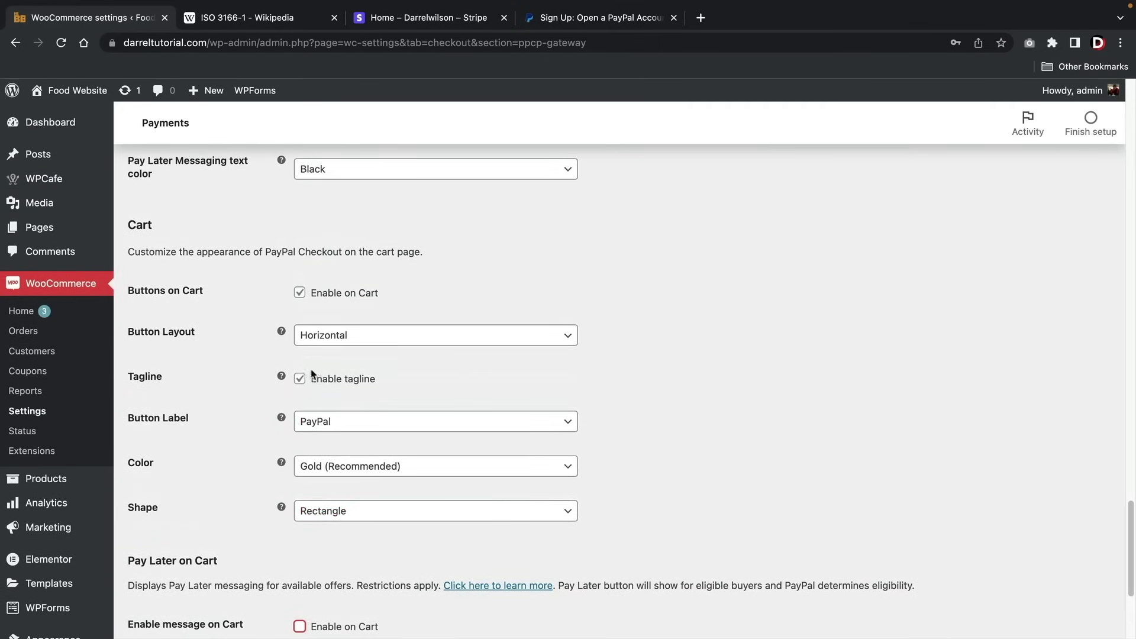
click(299, 293)
scroll(299, 388, up, 5)
scroll(299, 388, down, 1)
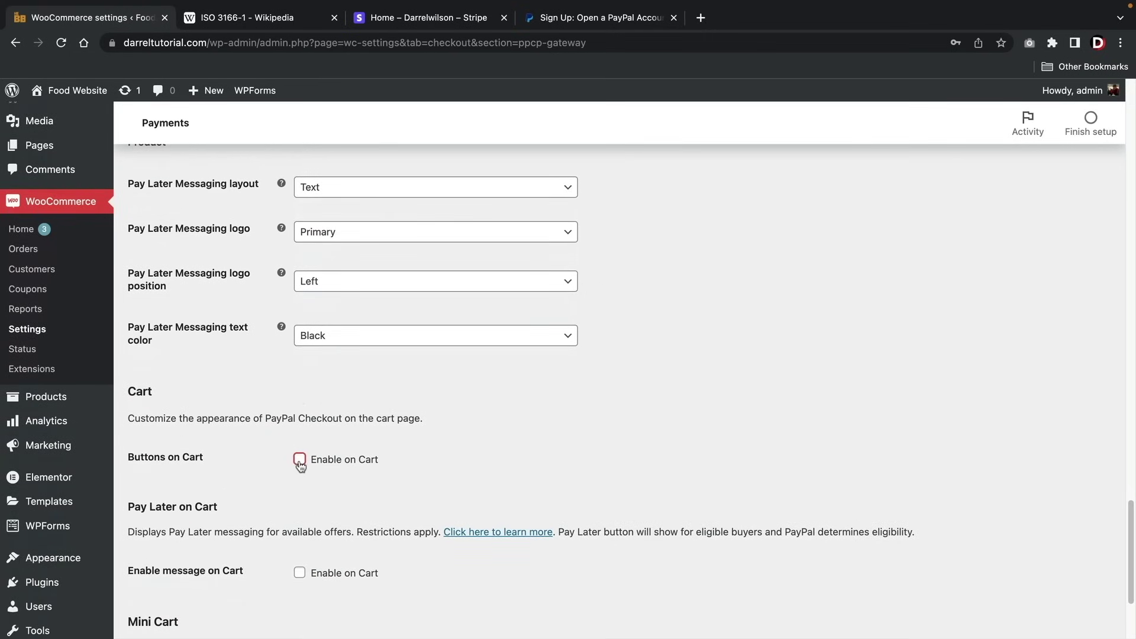
scroll(264, 459, up, 5)
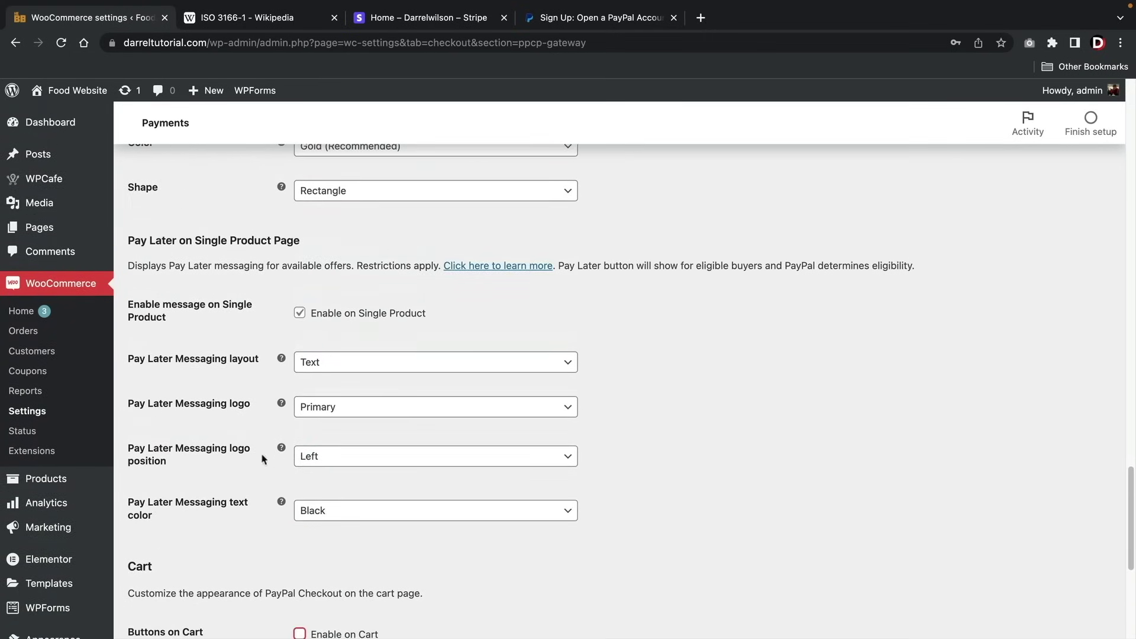
scroll(254, 458, down, 2)
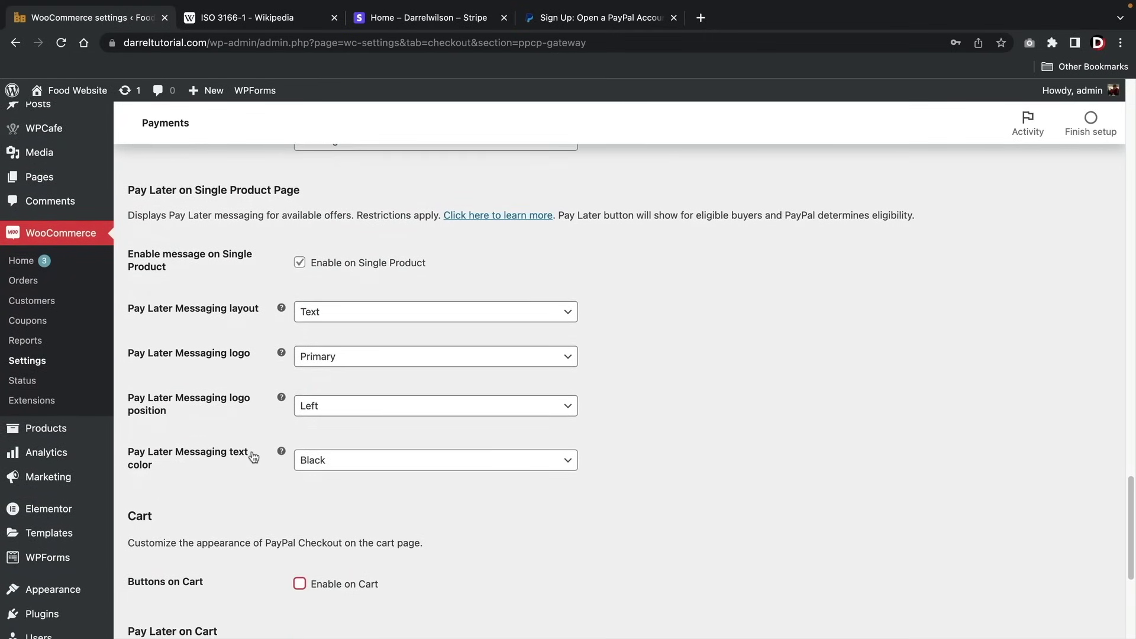
scroll(202, 337, down, 8)
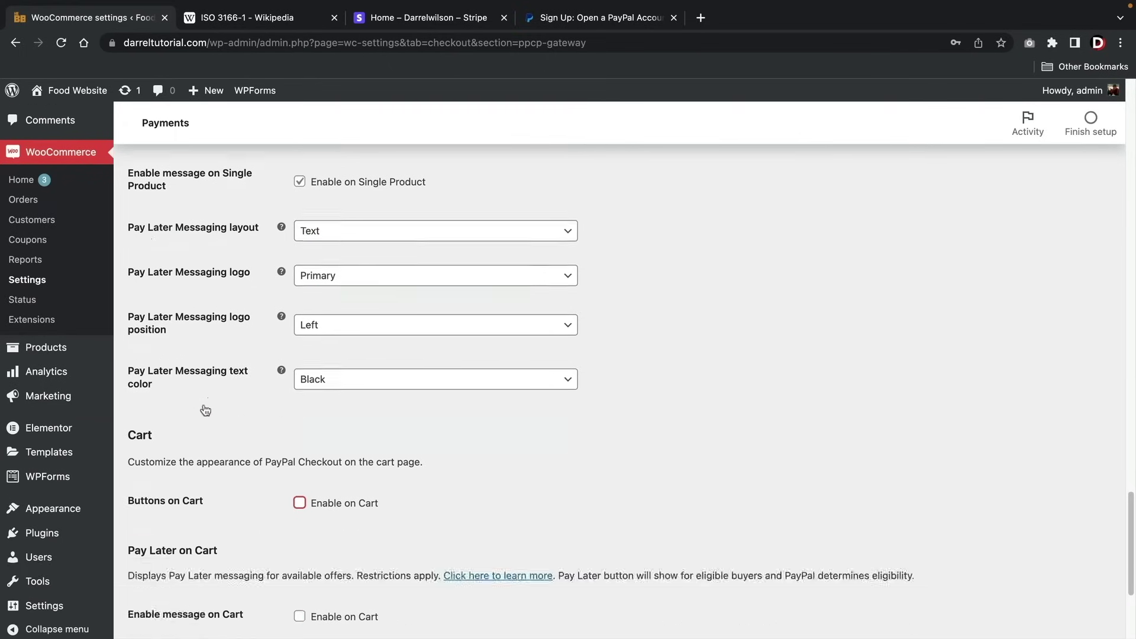
click(165, 563)
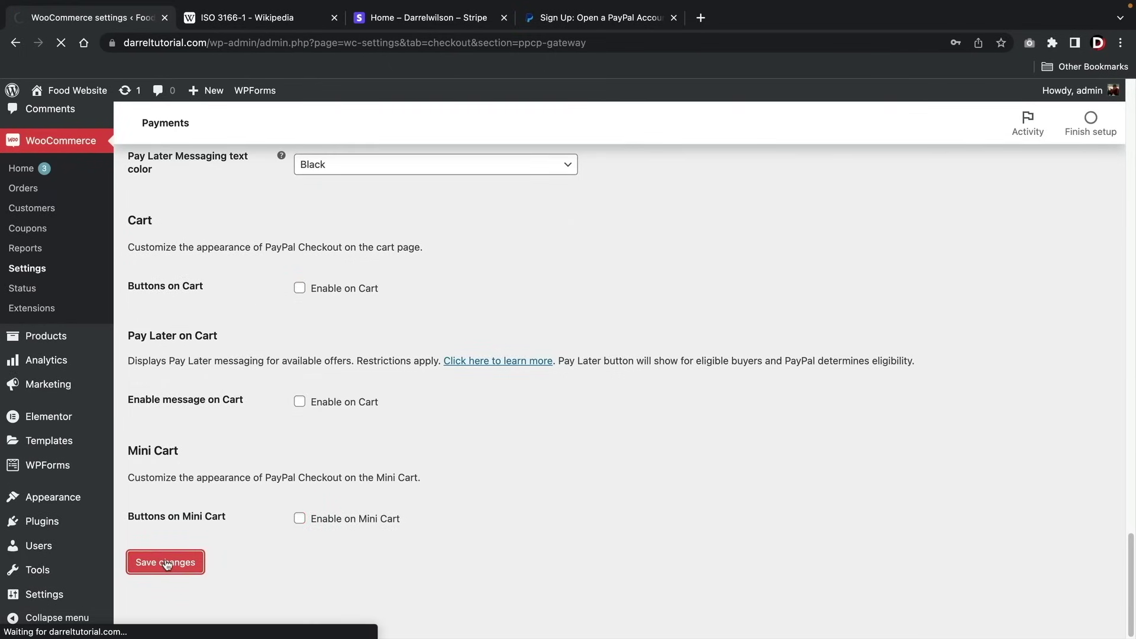
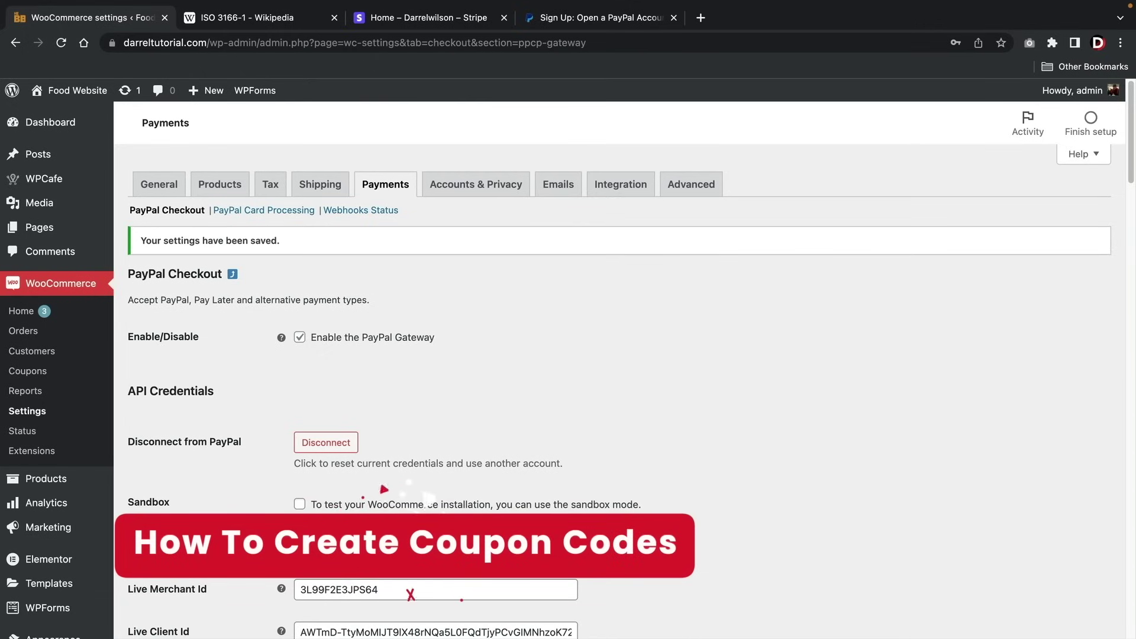
Create a new coupon under Marketing > Coupons with the code darrel50.
mouse_move(71, 505)
click(36, 534)
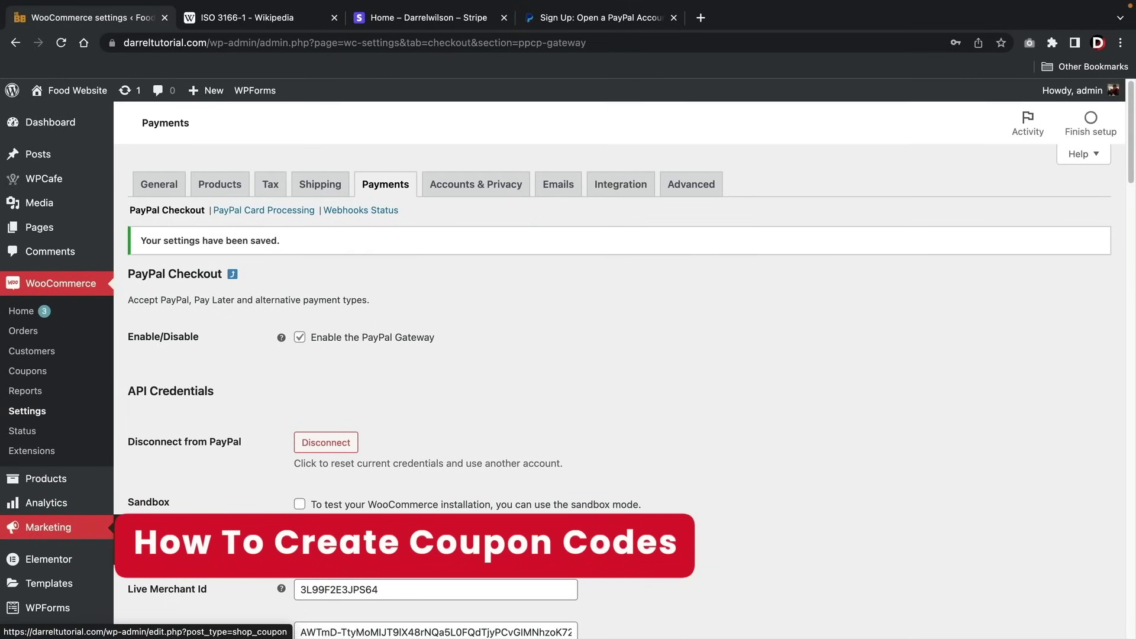
click(155, 550)
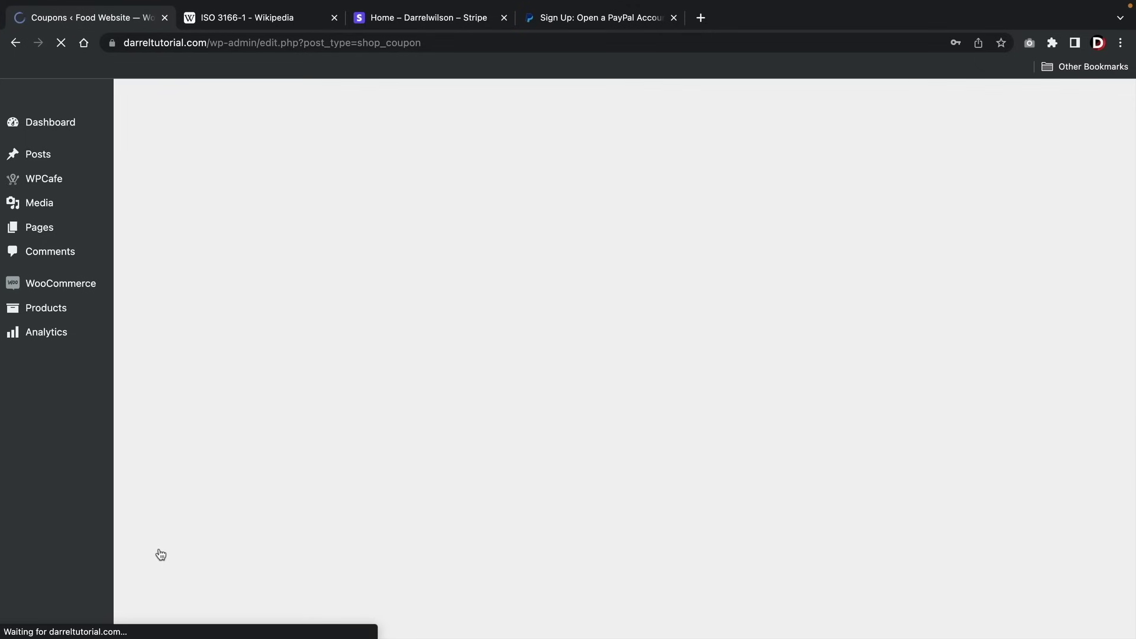
click(550, 421)
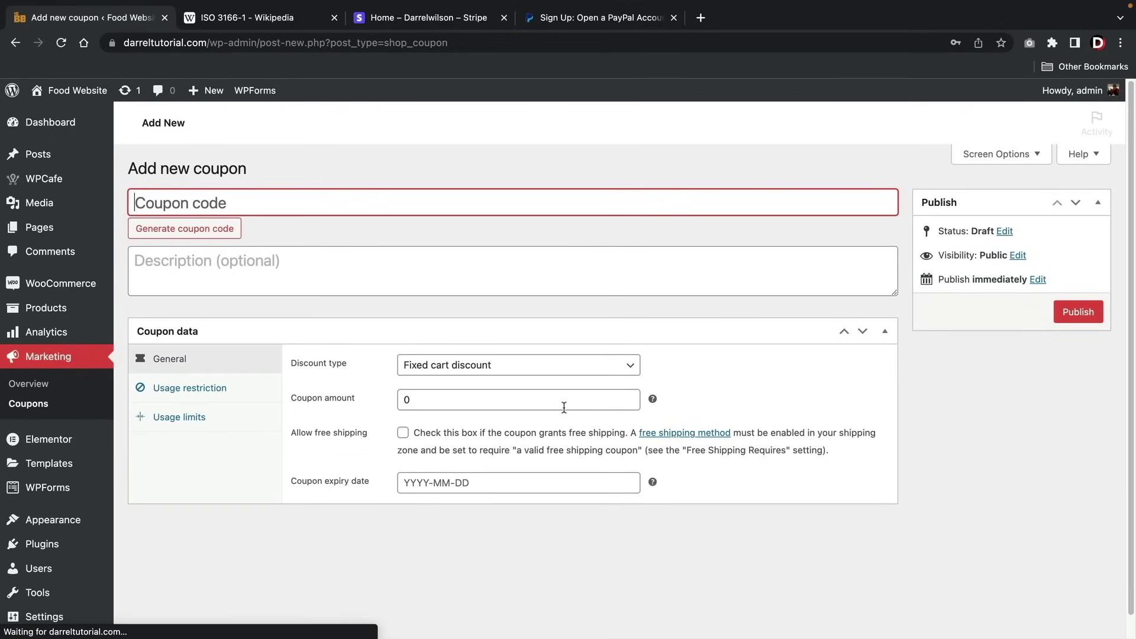
click(355, 208)
text(darrel50)
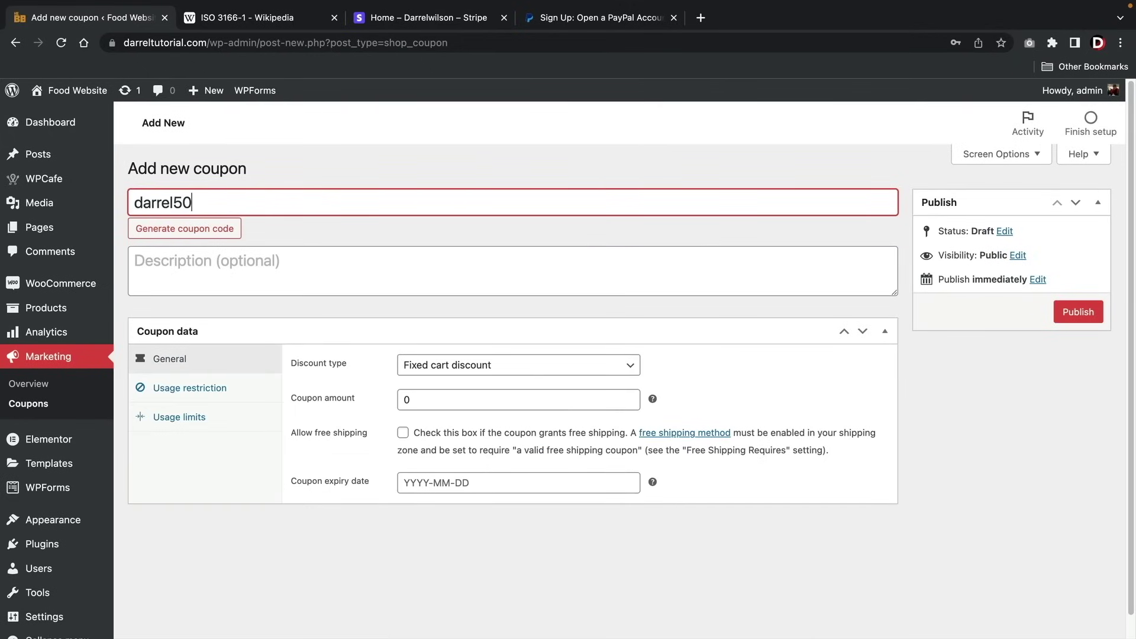
Make the coupon a 50% percentage discount that allows free shipping.
click(442, 264)
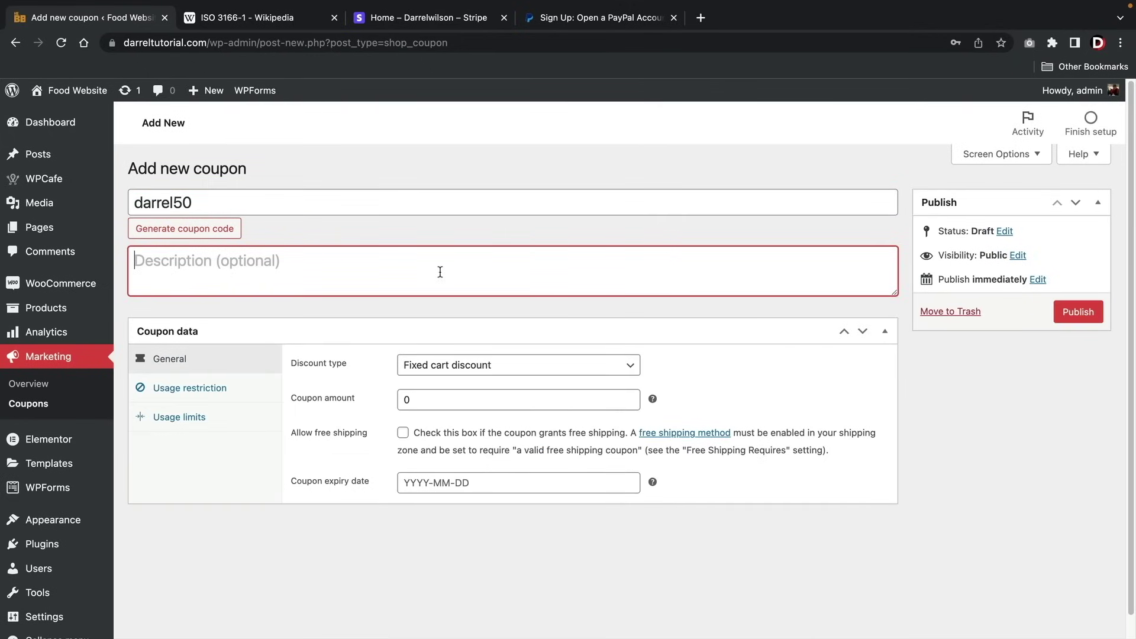
click(462, 367)
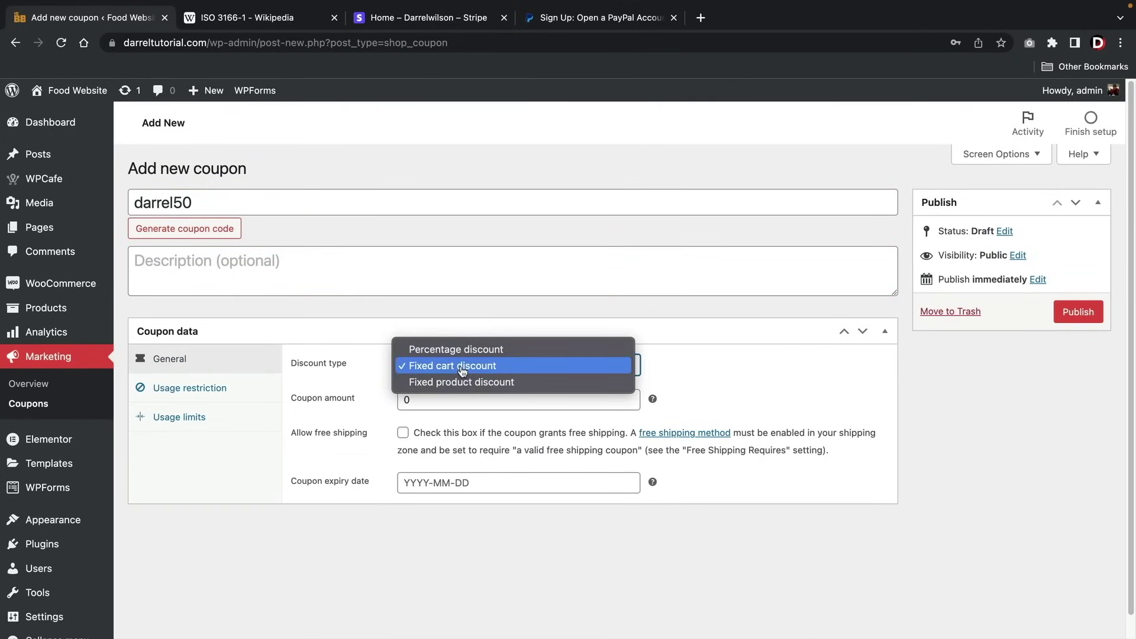
click(465, 355)
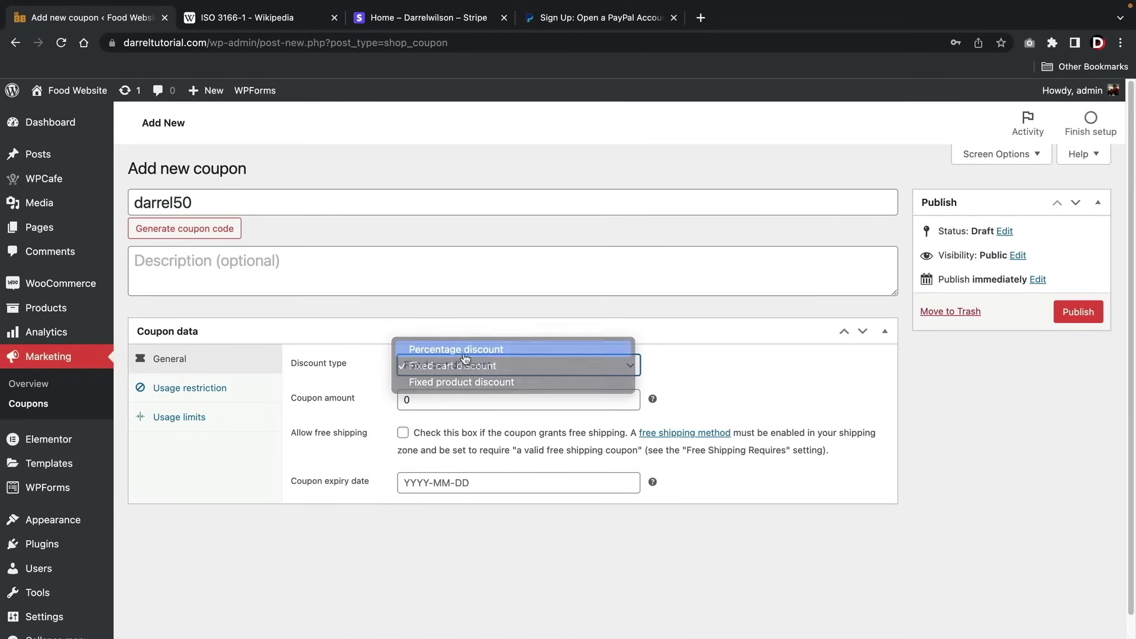
click(476, 398)
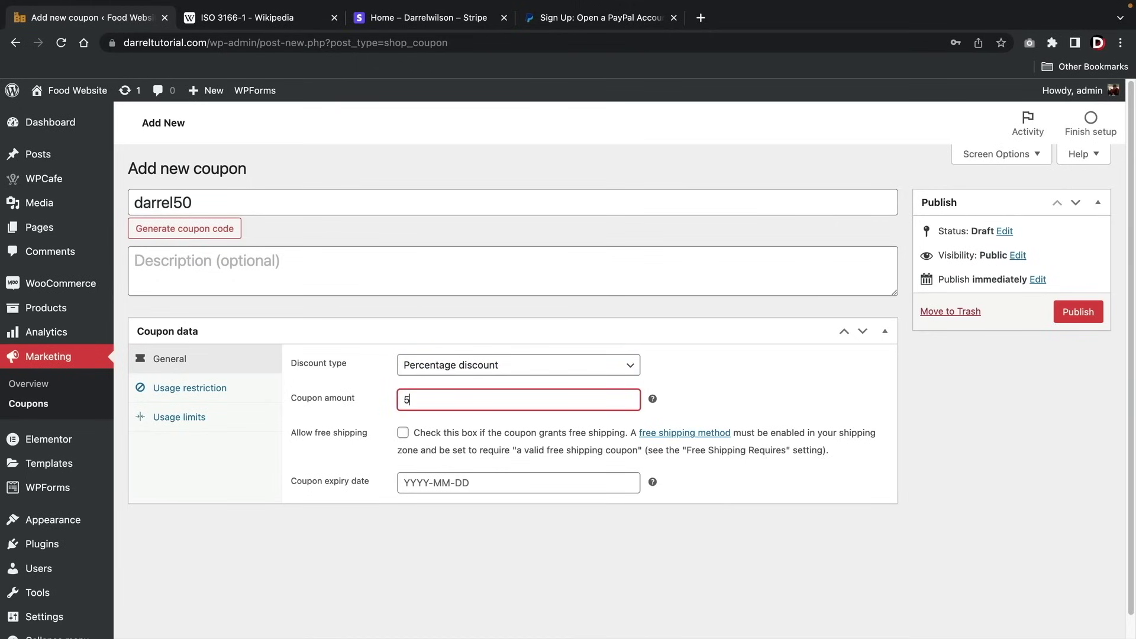
scroll(475, 398, down, 1)
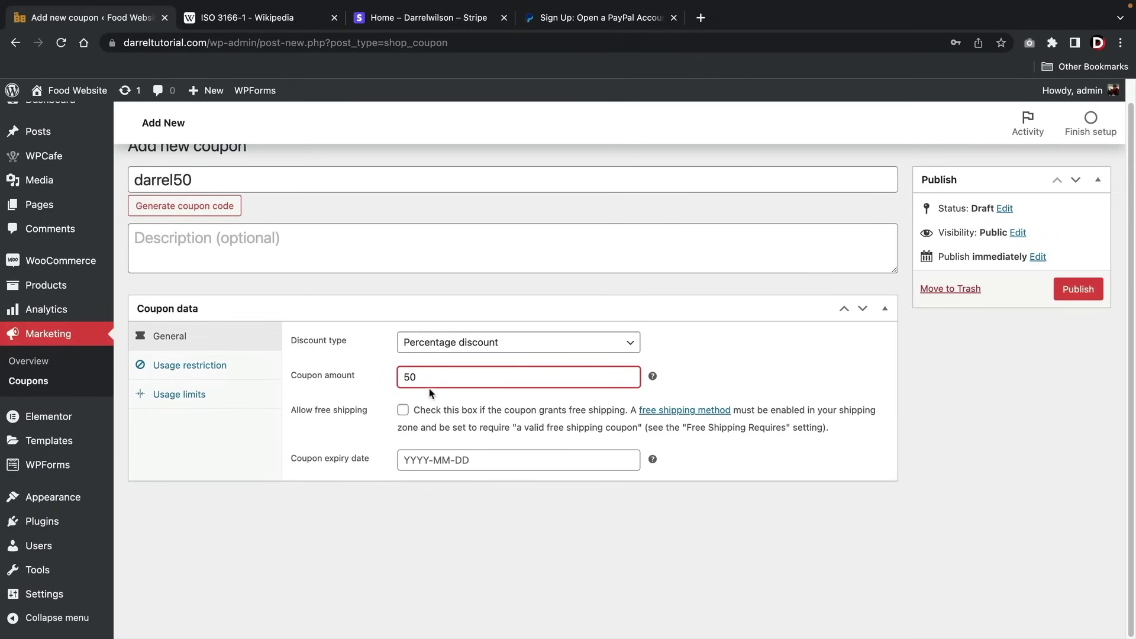
click(403, 410)
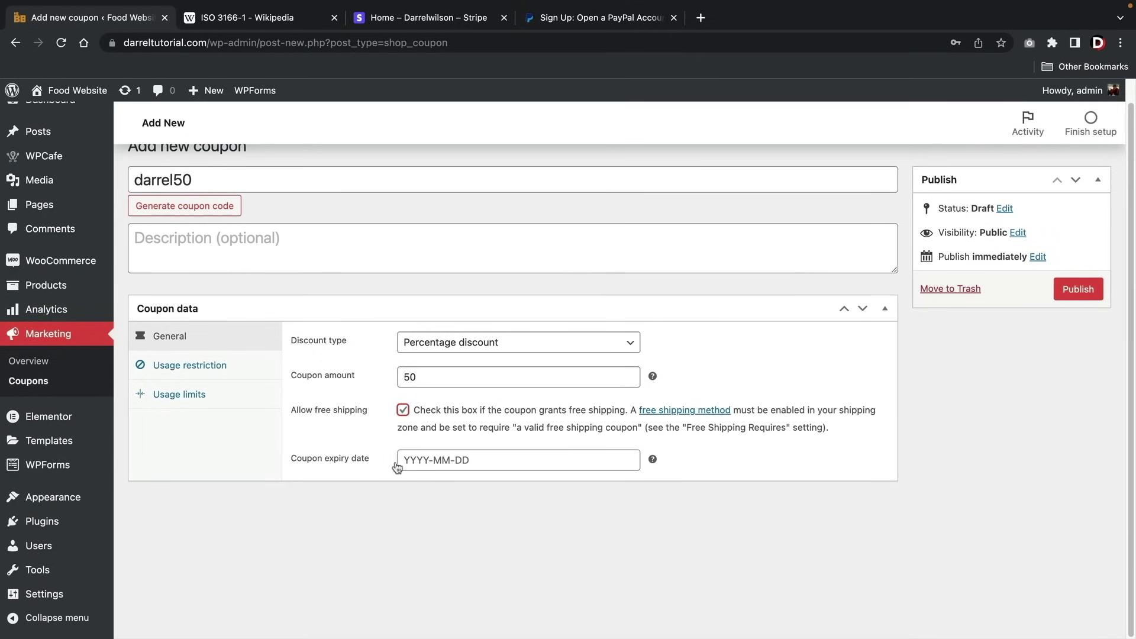
Set the coupon to expire on 2022-06-30 and view its usage restrictions.
click(424, 460)
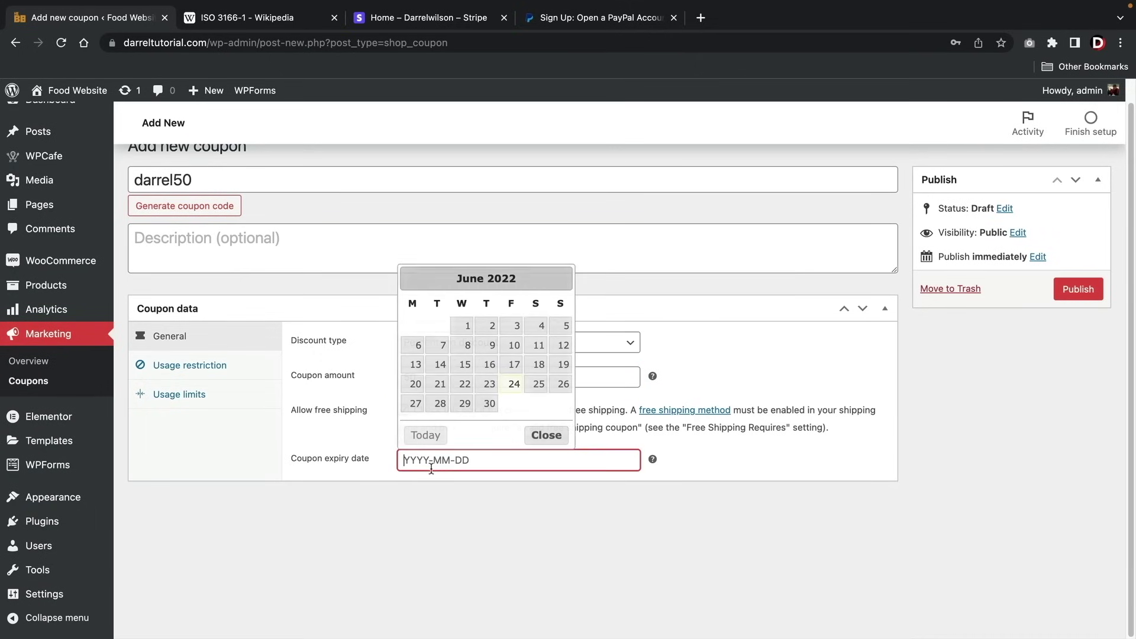
click(490, 403)
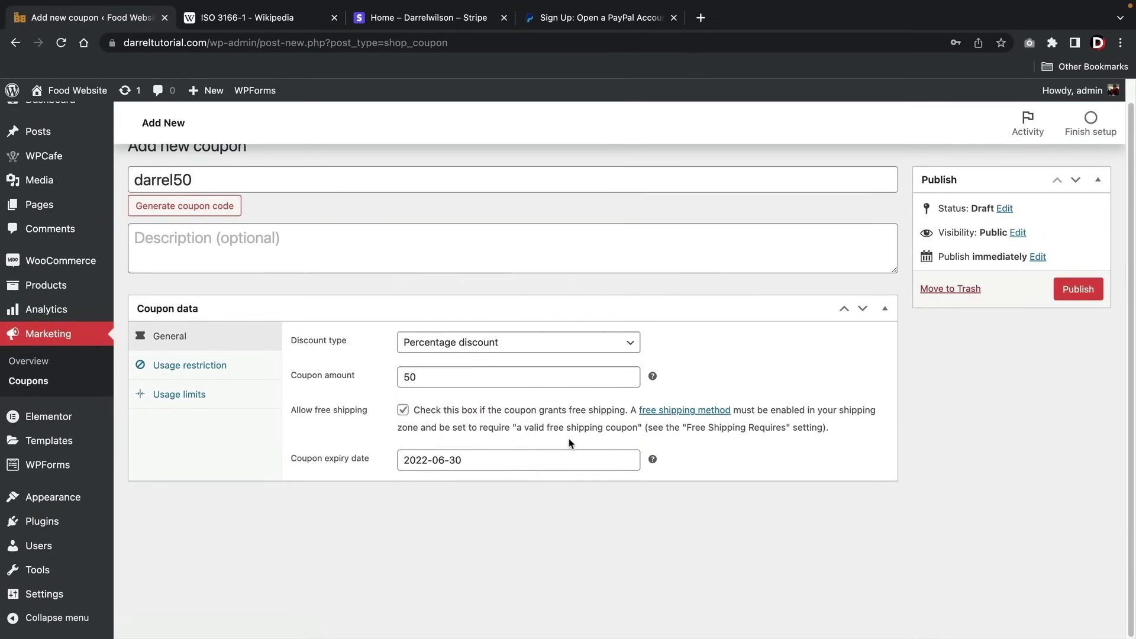
click(219, 368)
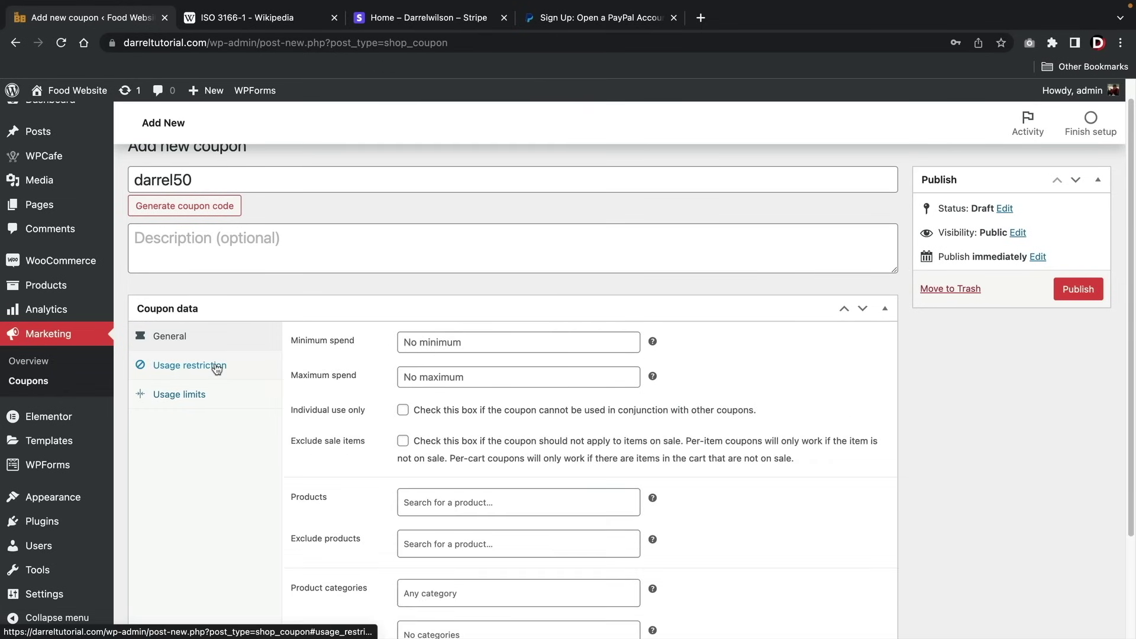
Review the usage restriction and usage limit settings, then publish coupon darrel50.
scroll(290, 382, down, 2)
scroll(290, 382, down, 1)
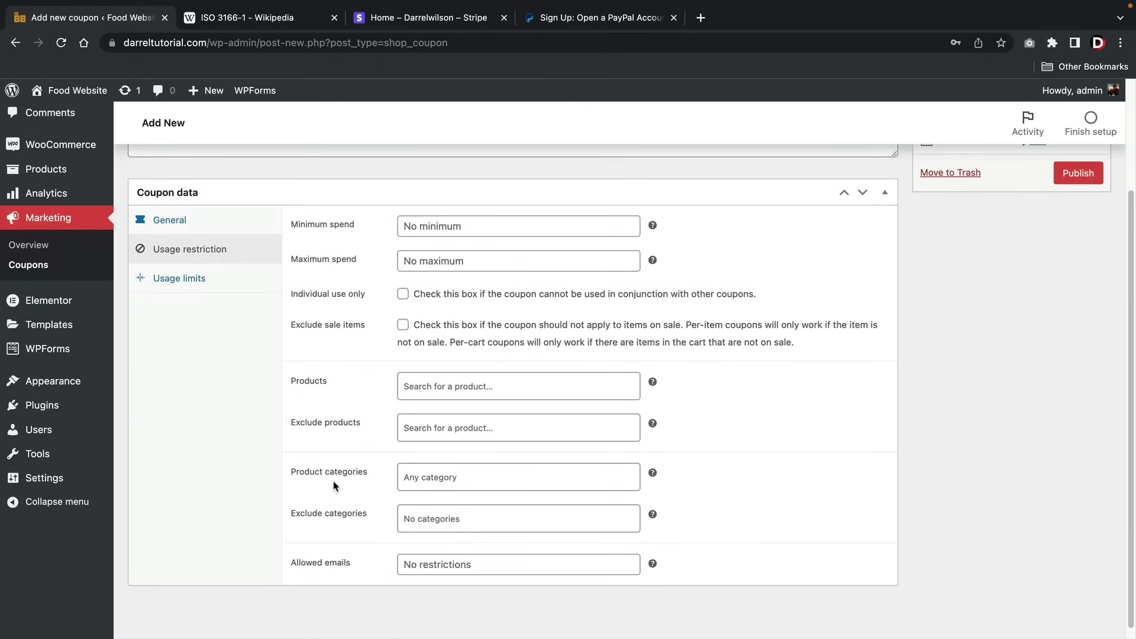
click(208, 280)
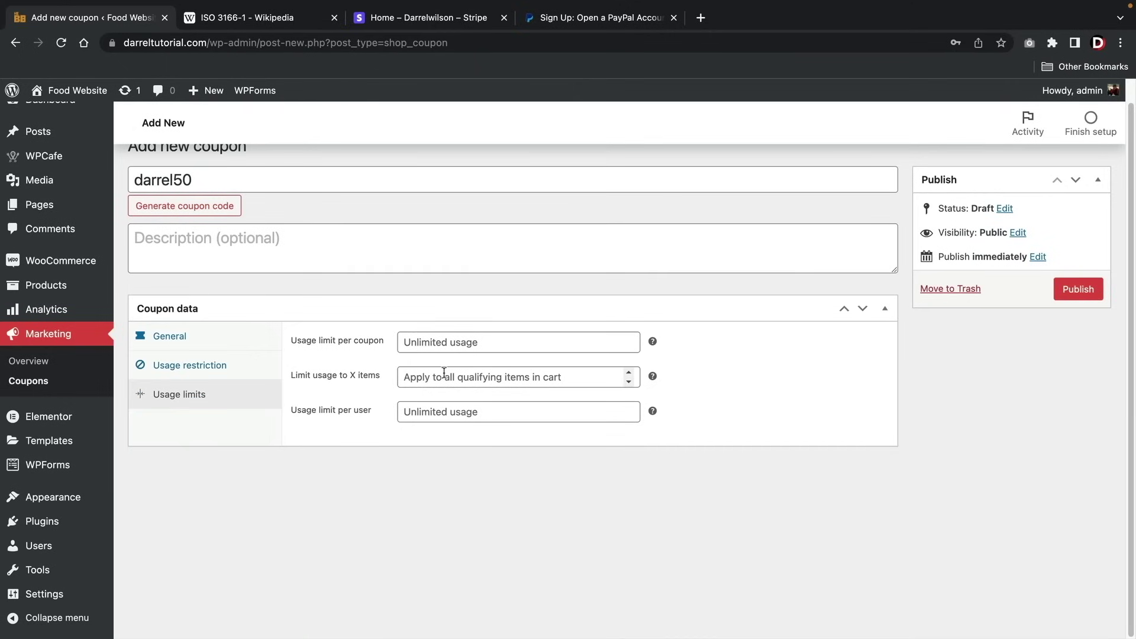
scroll(444, 373, up, 1)
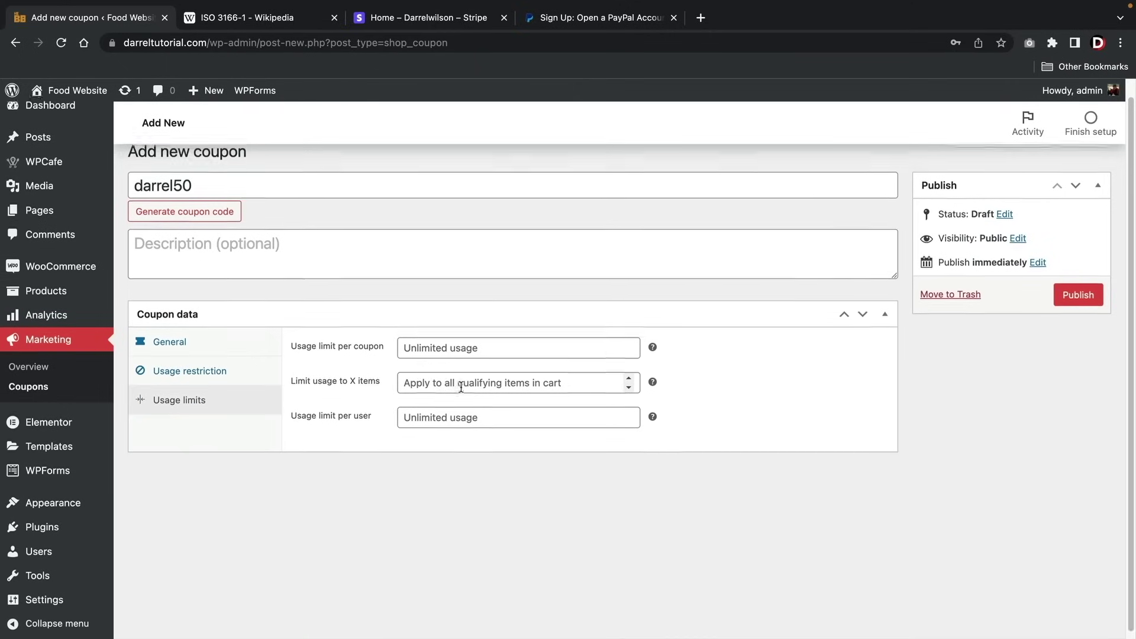
click(1073, 314)
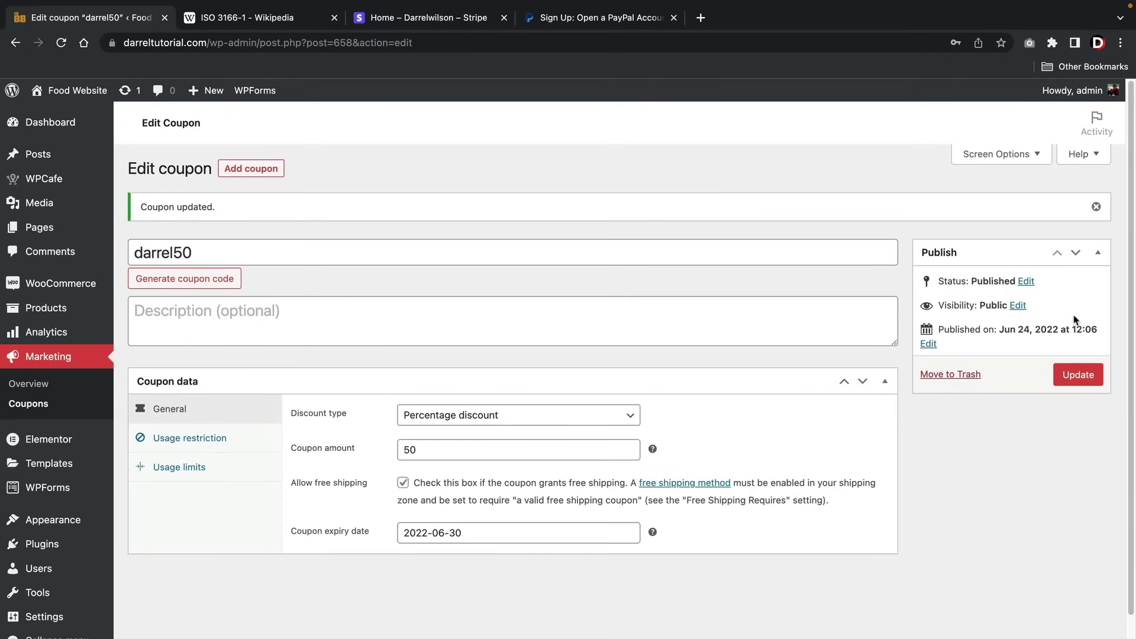
Visit the site's Main Menu and add Salmon Steak and Chicken Wings to the cart.
mouse_move(71, 90)
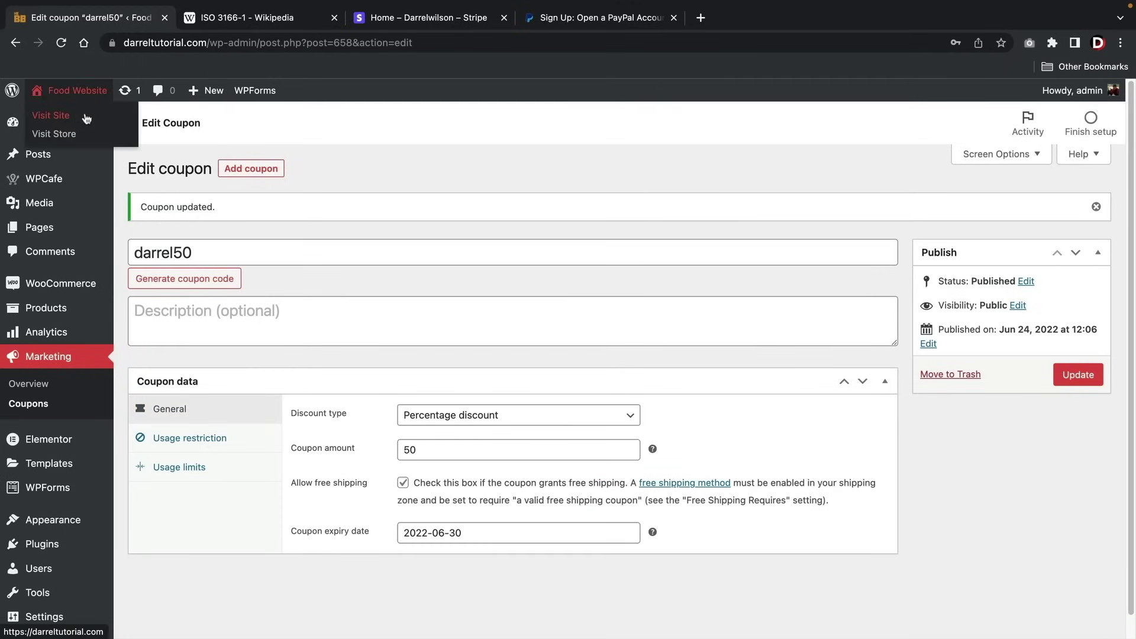
click(86, 117)
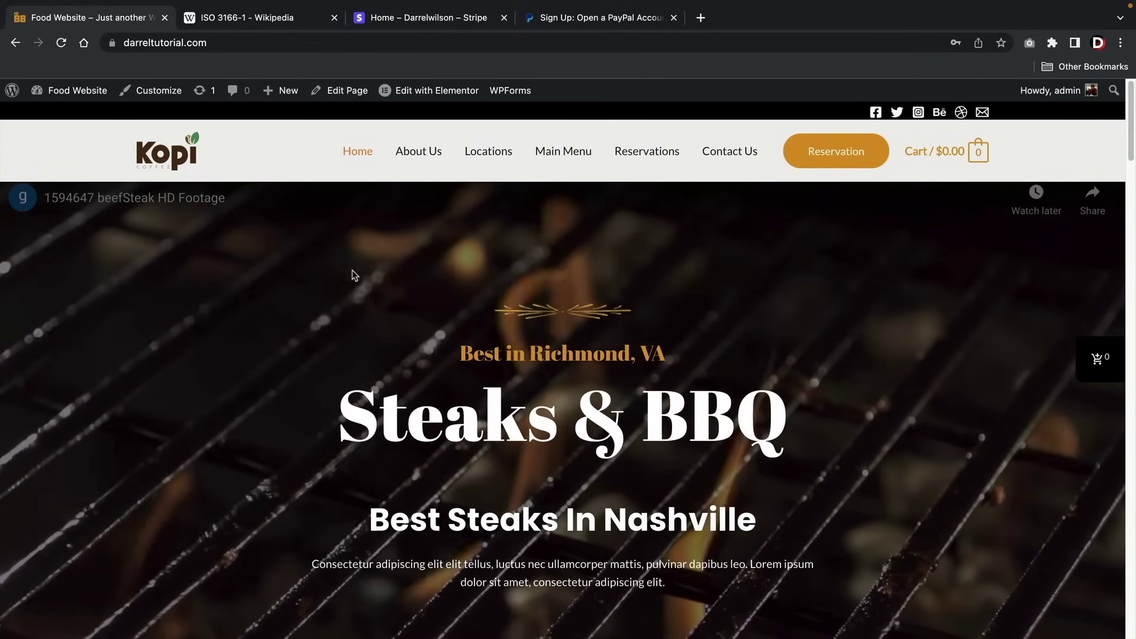
click(565, 155)
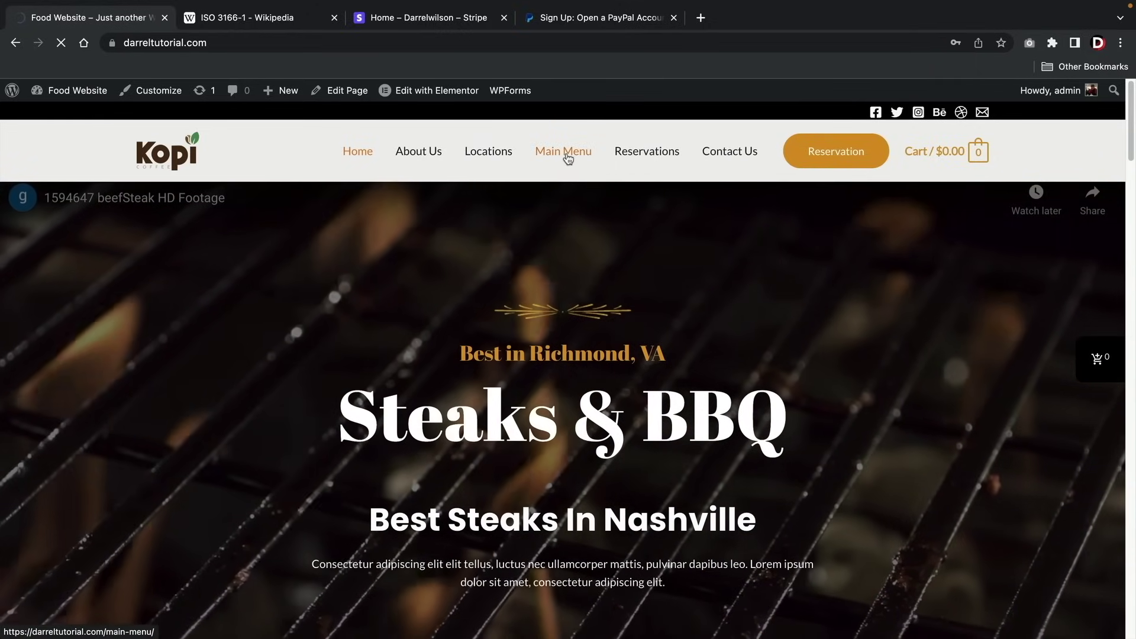
scroll(566, 236, down, 3)
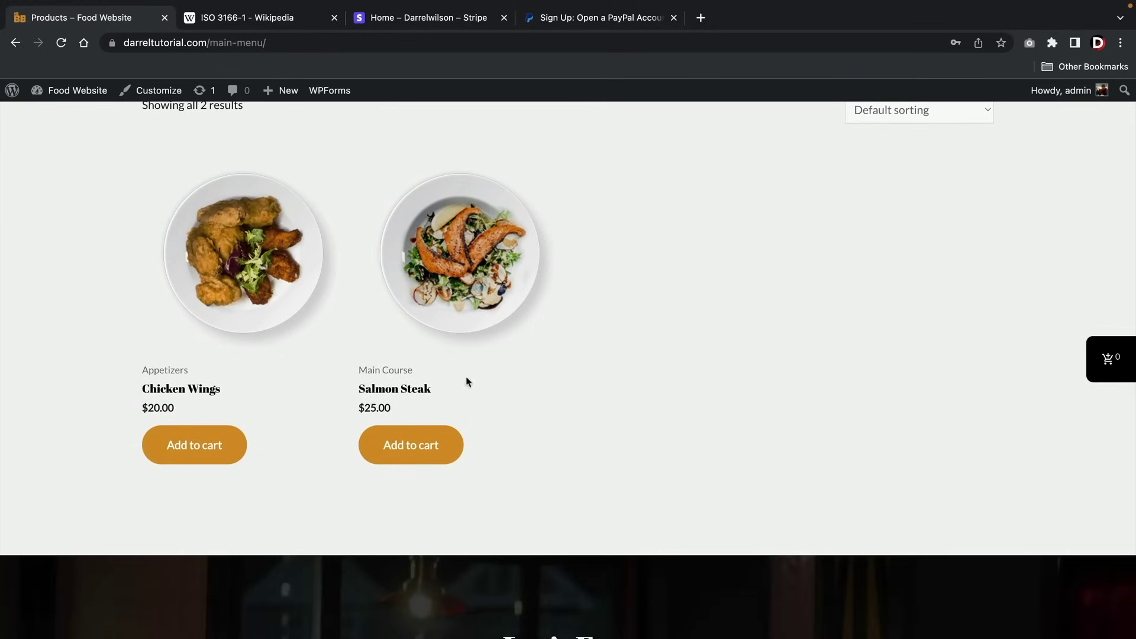
scroll(450, 402, up, 1)
click(422, 466)
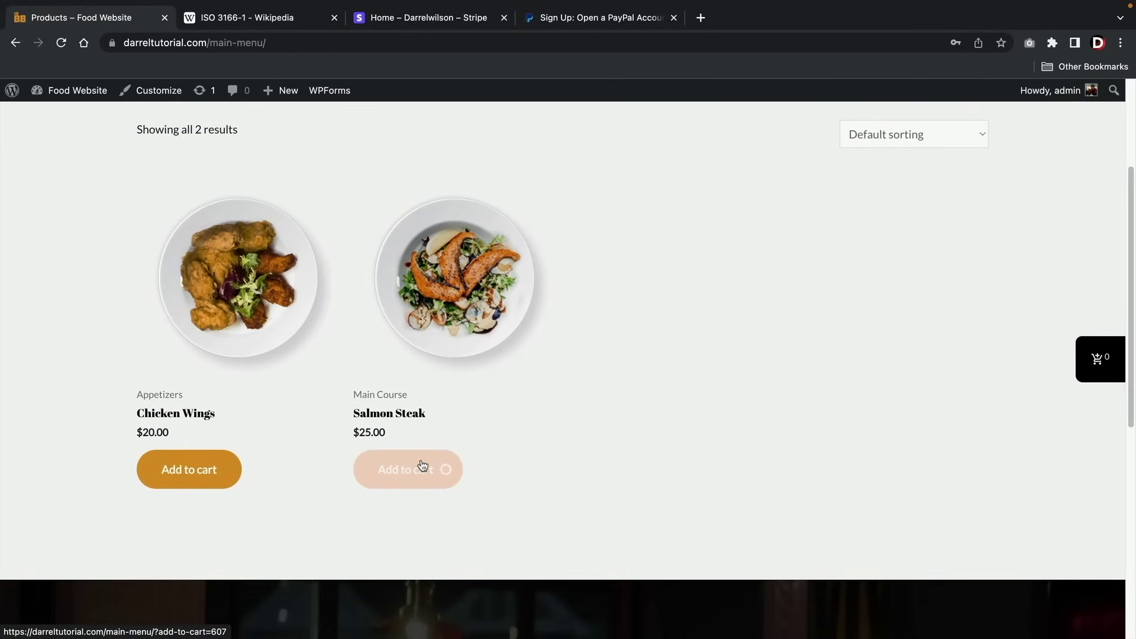
click(171, 470)
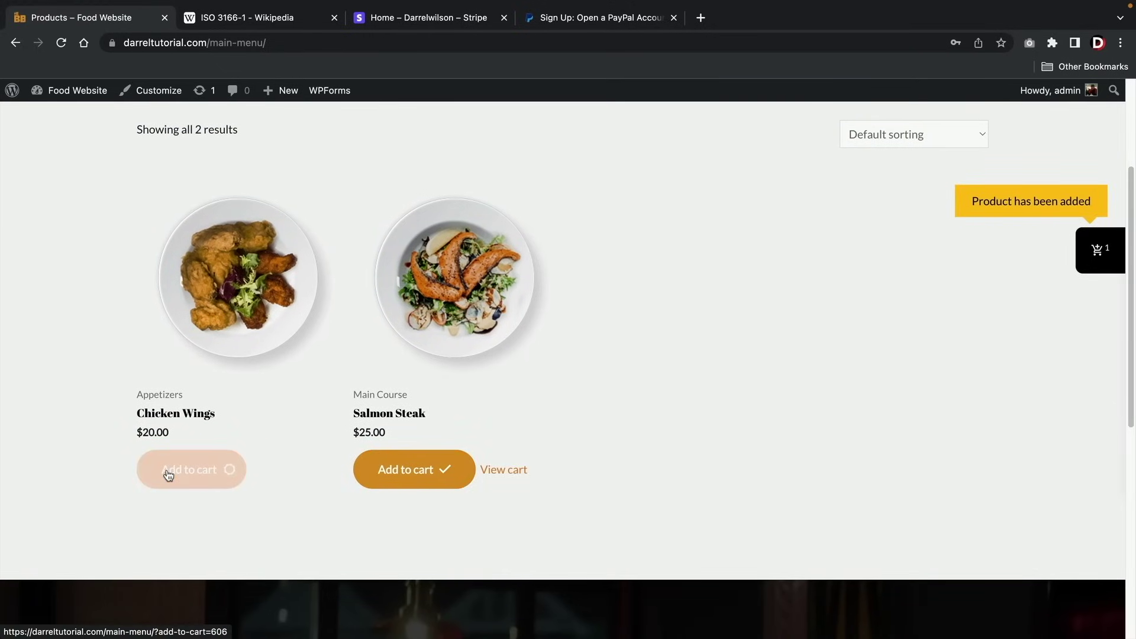
Open the side cart and proceed to checkout with the $48.00 order.
click(1091, 255)
scroll(1035, 273, down, 1)
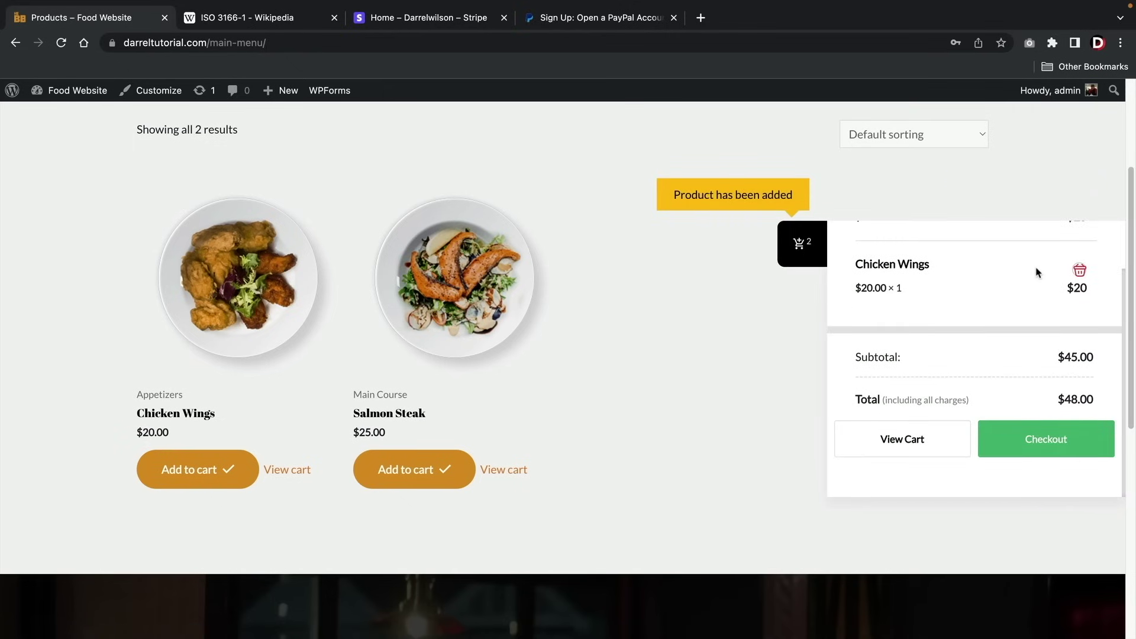
click(1060, 443)
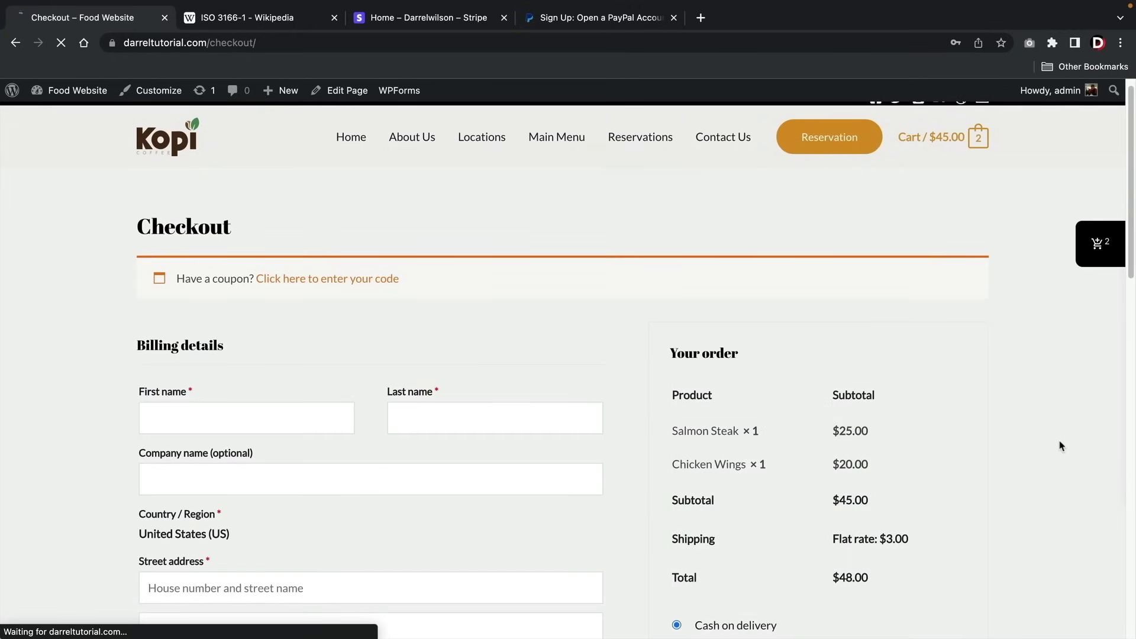
Select Credit Card (Stripe) as payment, then switch to PayPal.
scroll(1059, 444, down, 3)
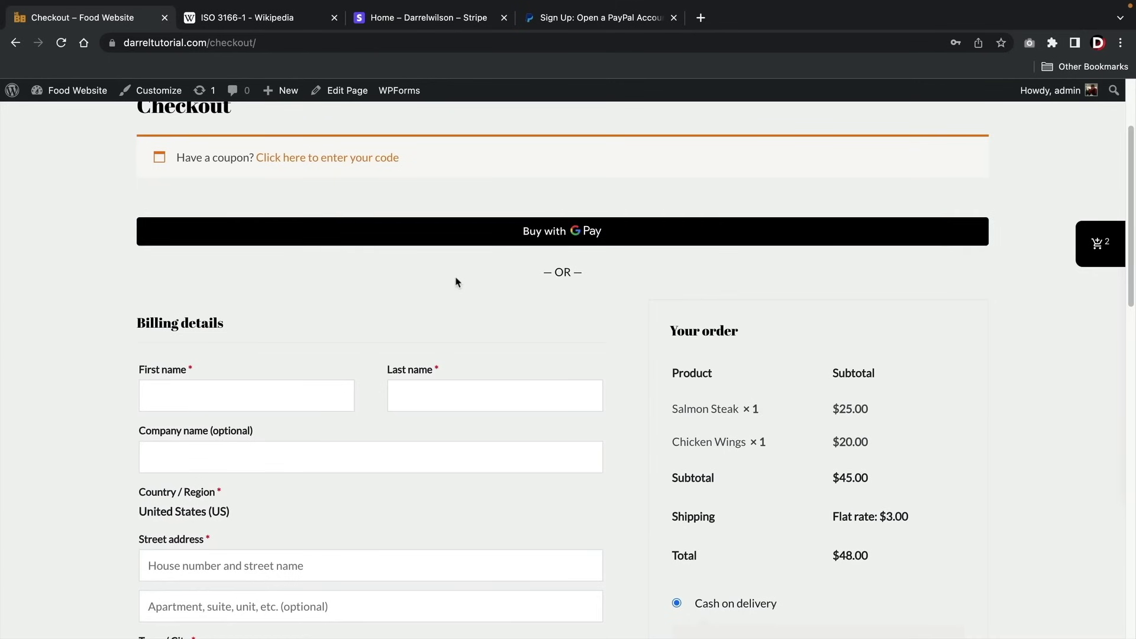
scroll(501, 287, down, 5)
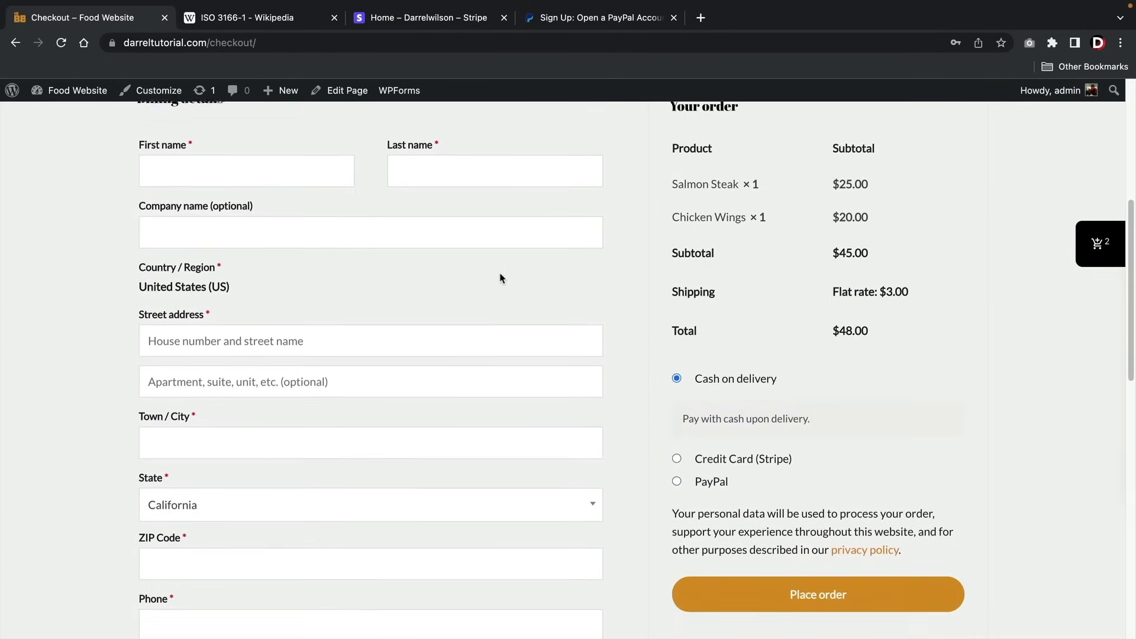
click(676, 423)
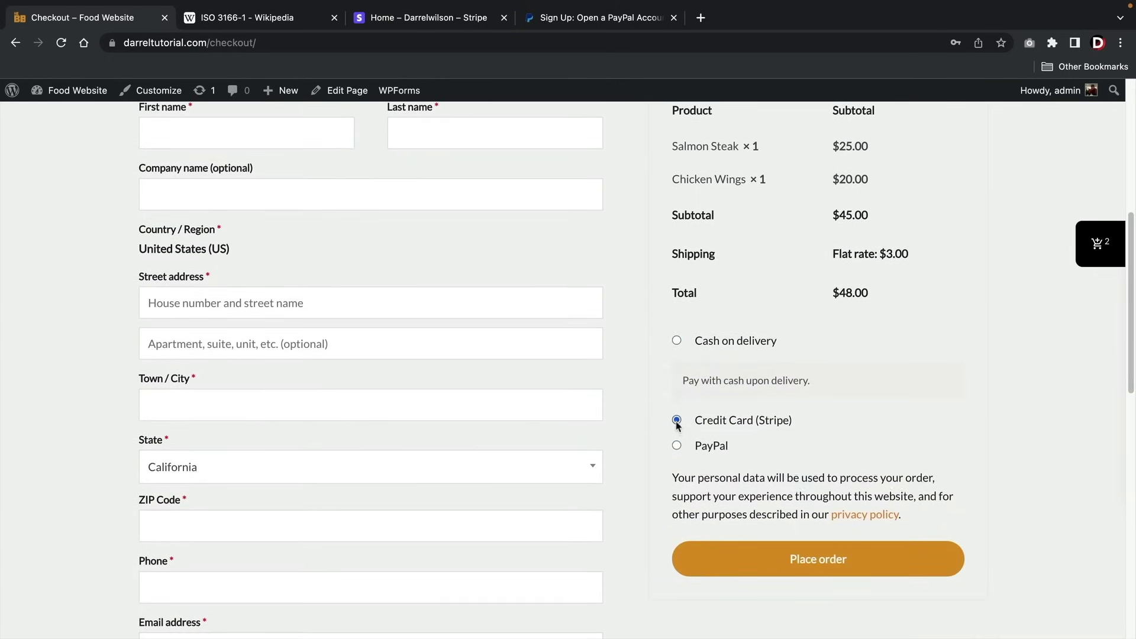
scroll(686, 365, down, 4)
click(676, 464)
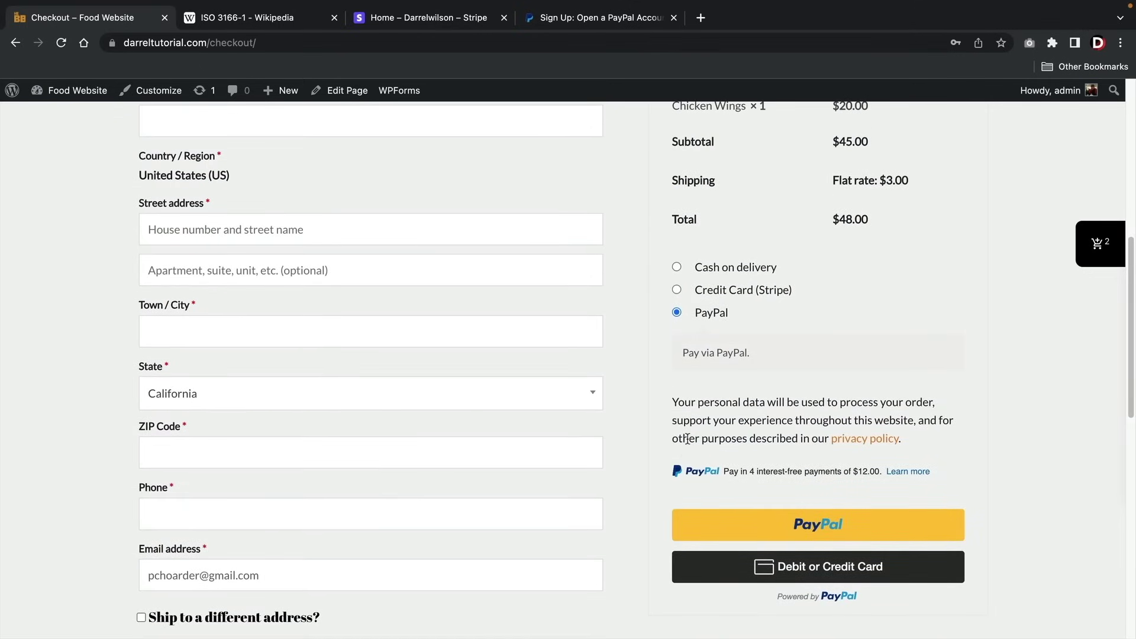
Open PayPal's debit or credit card form, close it again, keeping PayPal selected.
scroll(686, 438, down, 2)
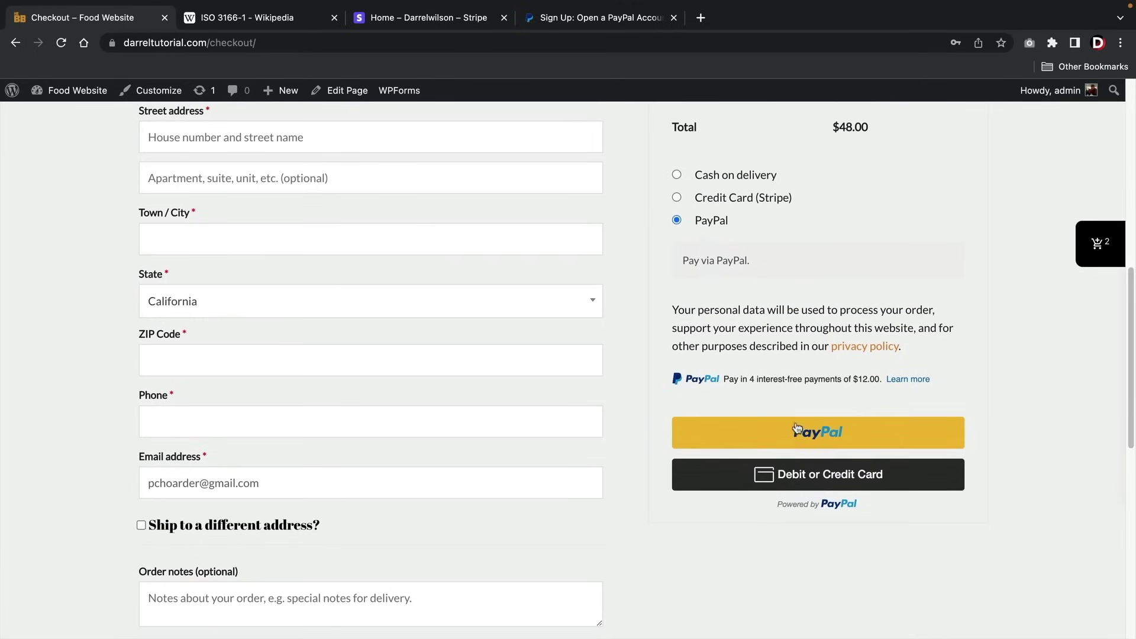
click(826, 482)
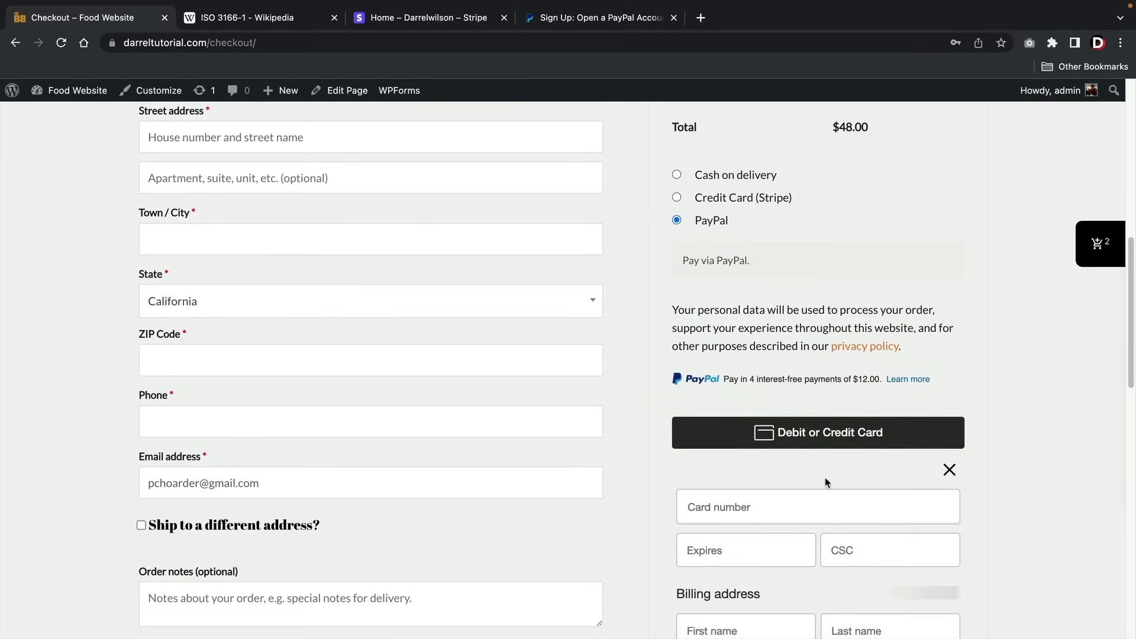
scroll(827, 482, down, 5)
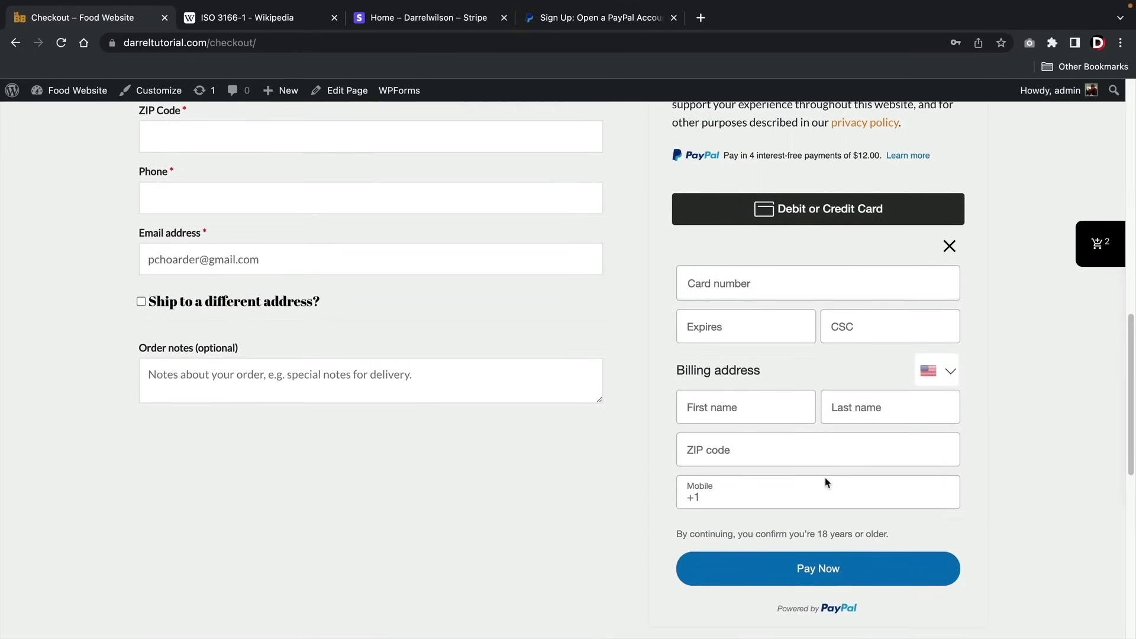
scroll(827, 482, up, 3)
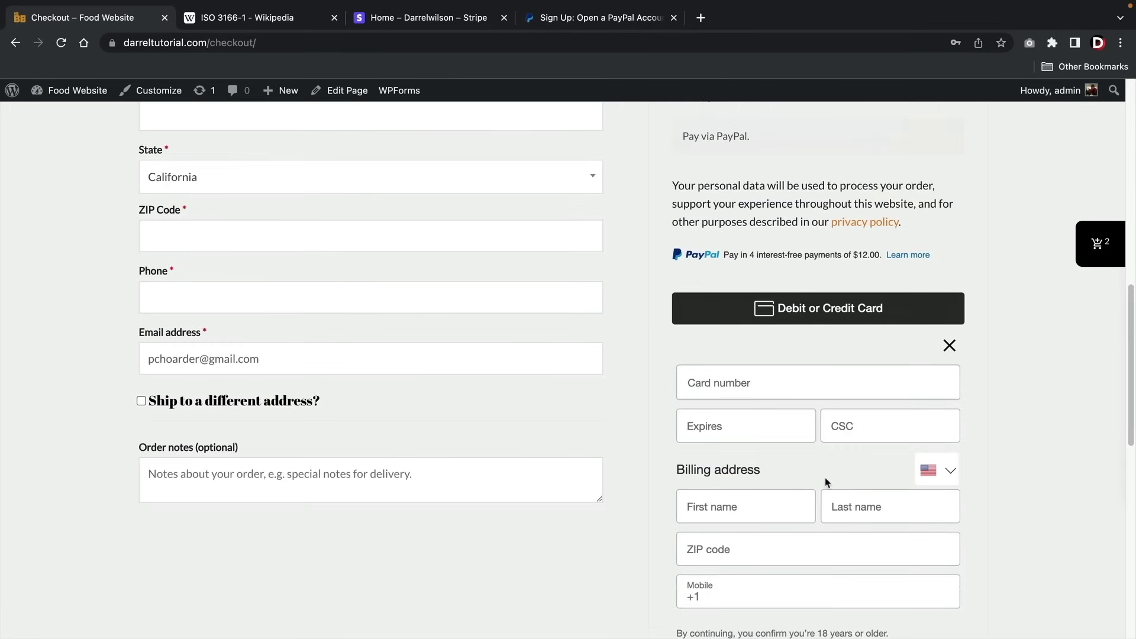
click(949, 375)
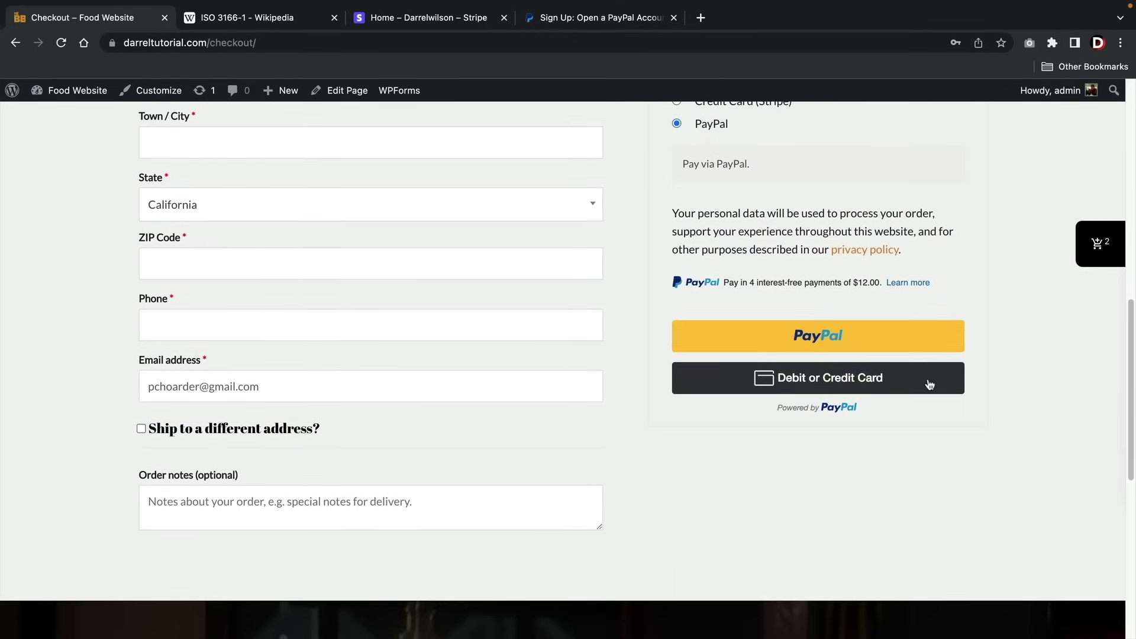
scroll(530, 398, up, 5)
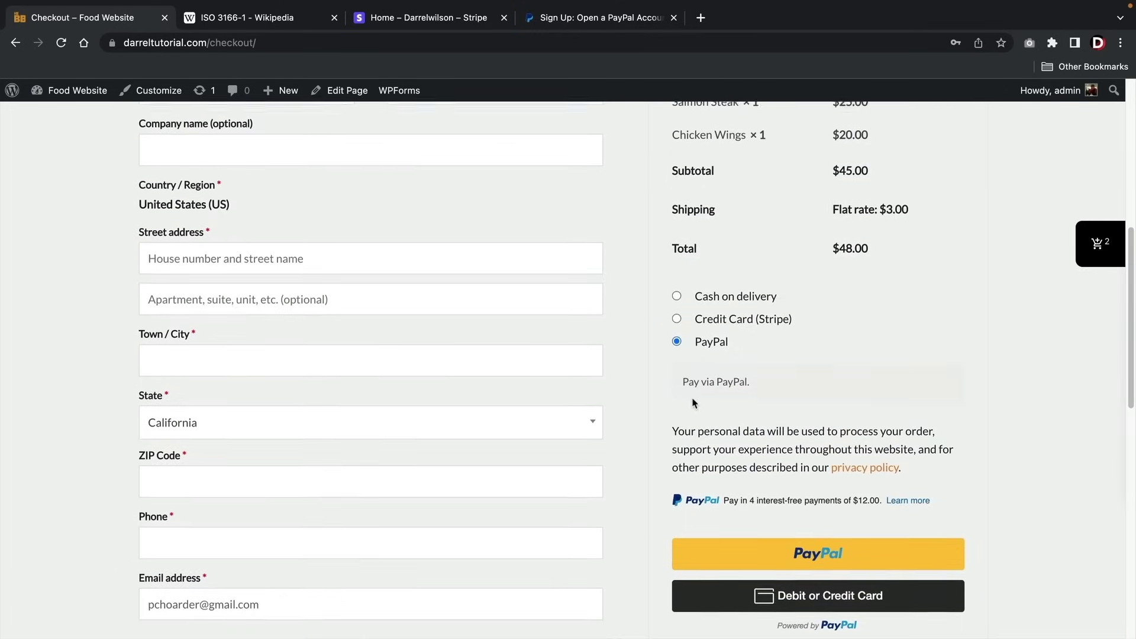
scroll(689, 400, up, 5)
scroll(693, 403, down, 2)
click(247, 204)
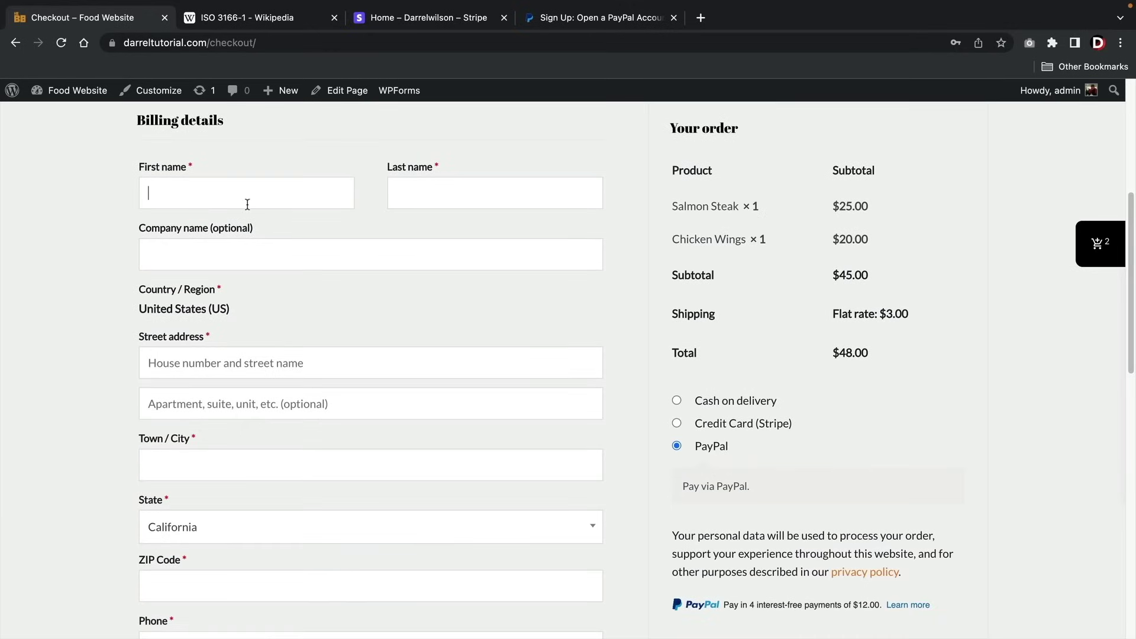
Enter the customer's first and last name, street address and city in billing details.
key(Tab)
key(Tab)
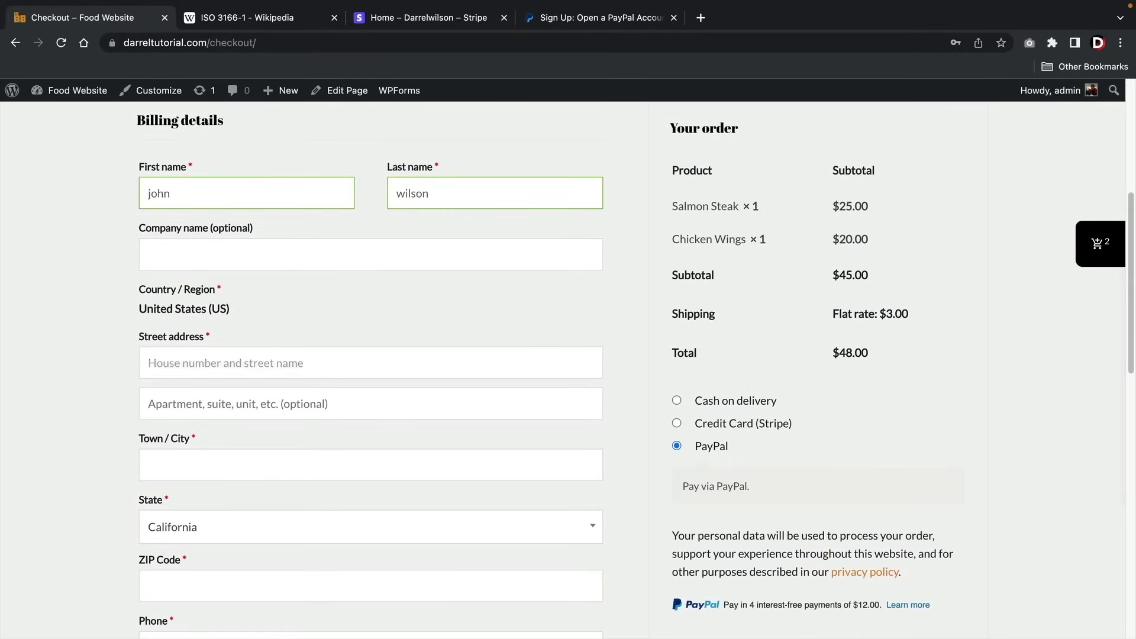
key(Tab)
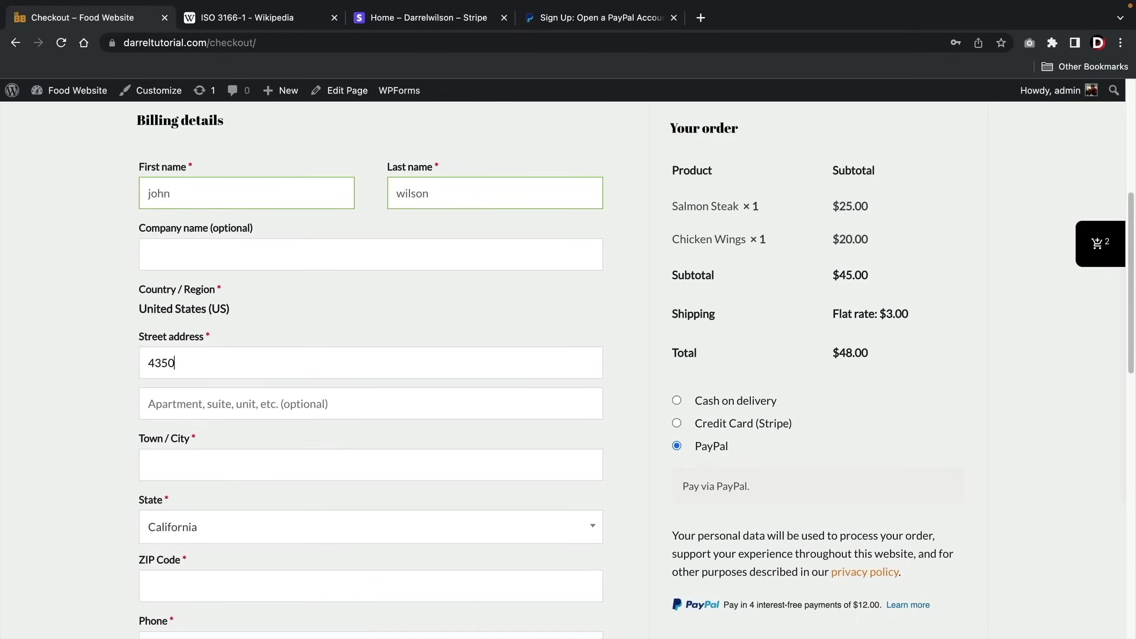
click(371, 464)
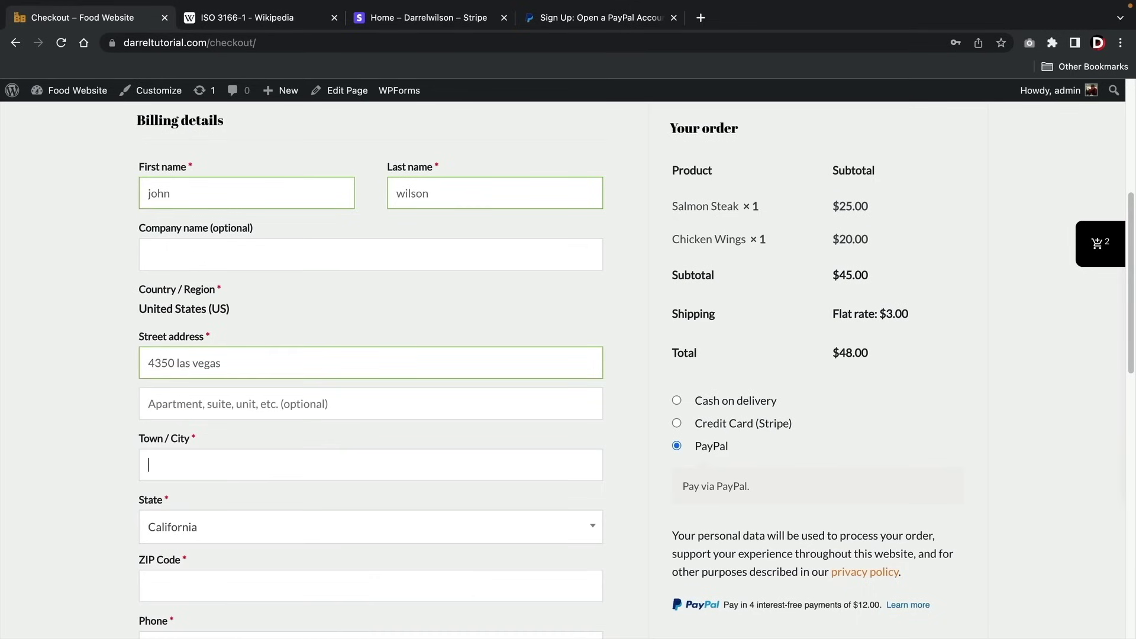
text(las vegas)
Choose Nevada as the state and enter the customer's ZIP code and phone number.
scroll(246, 388, down, 3)
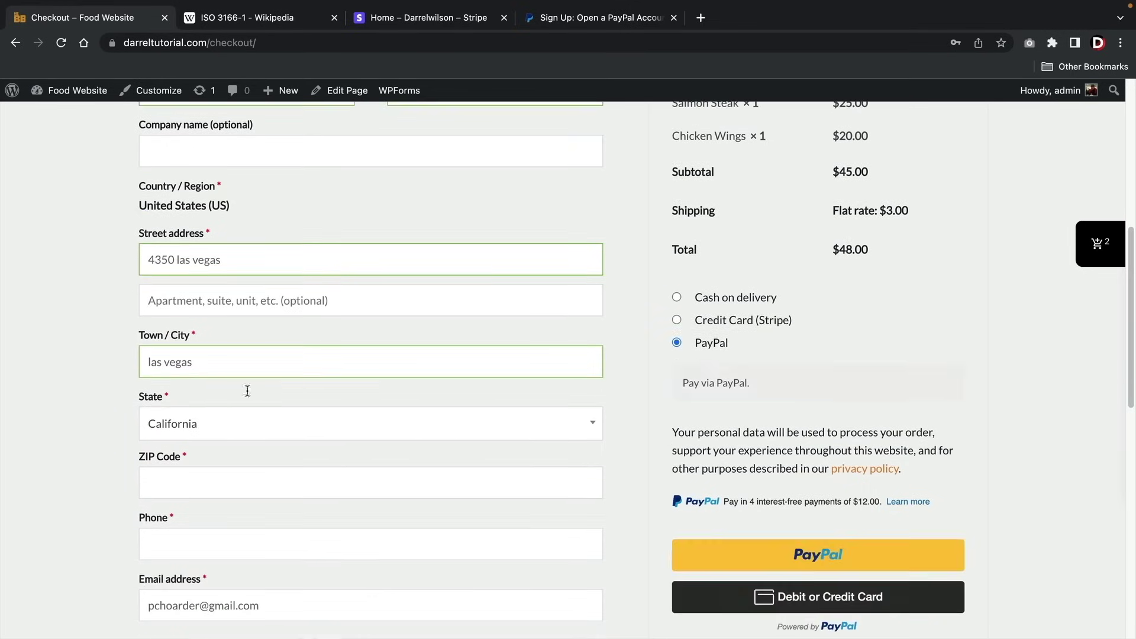
click(253, 424)
text(nev)
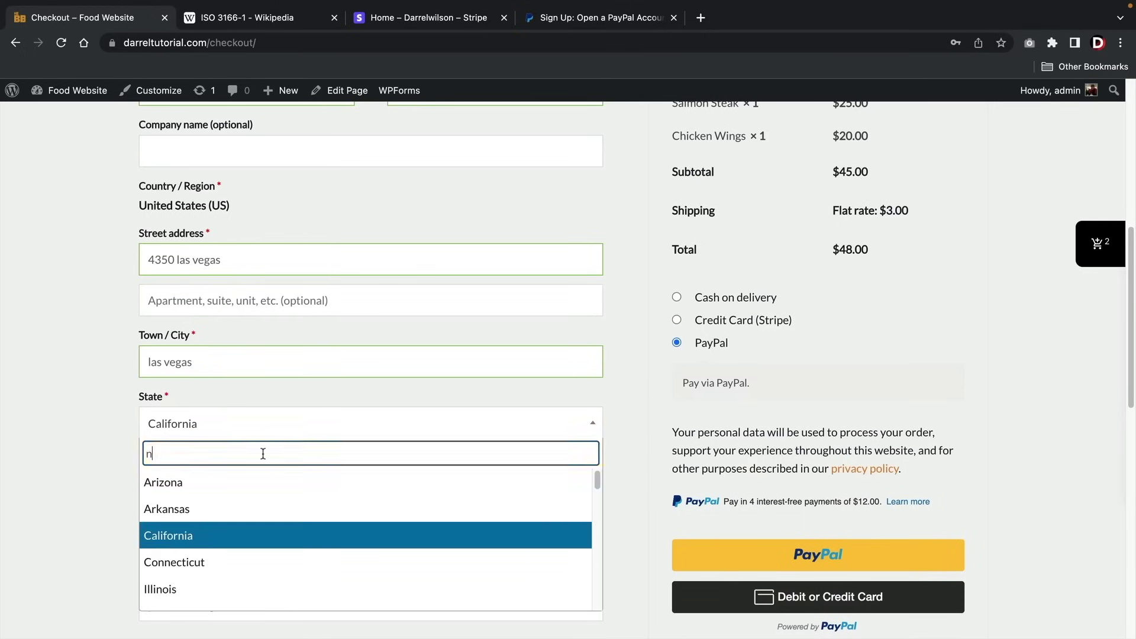
click(259, 478)
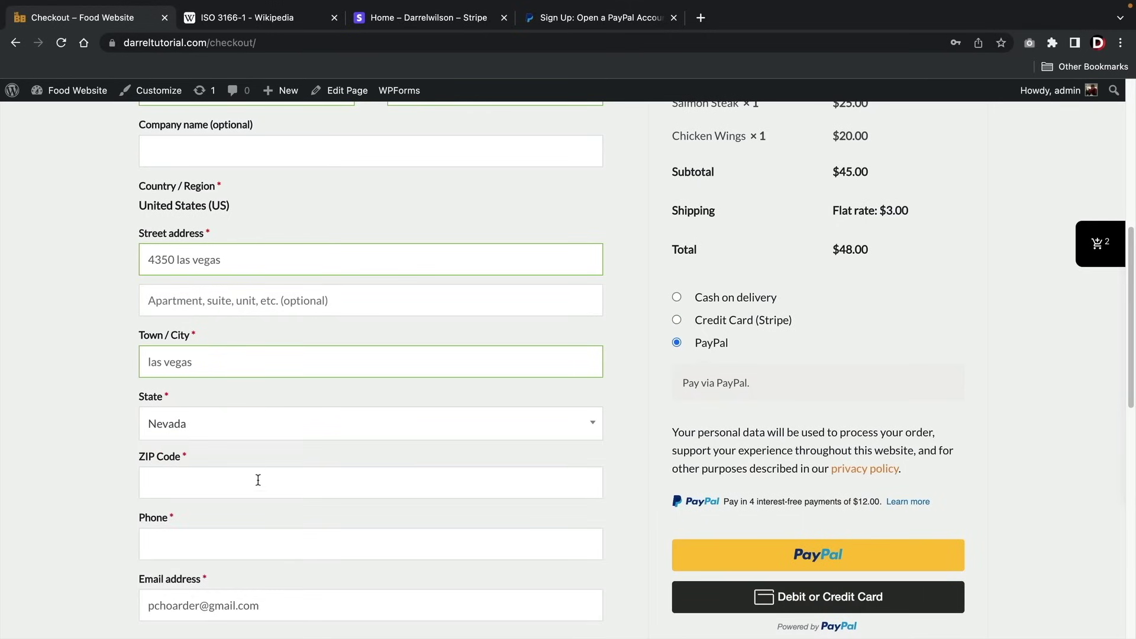
click(256, 477)
scroll(256, 477, down, 1)
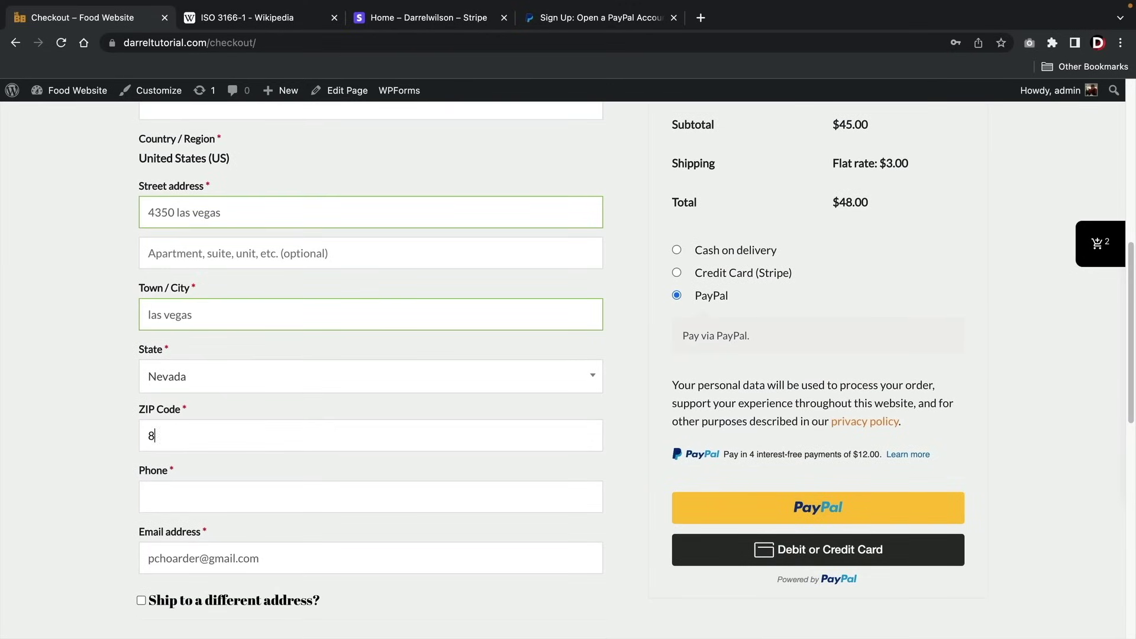
text(89147)
key(Tab)
text(3888888)
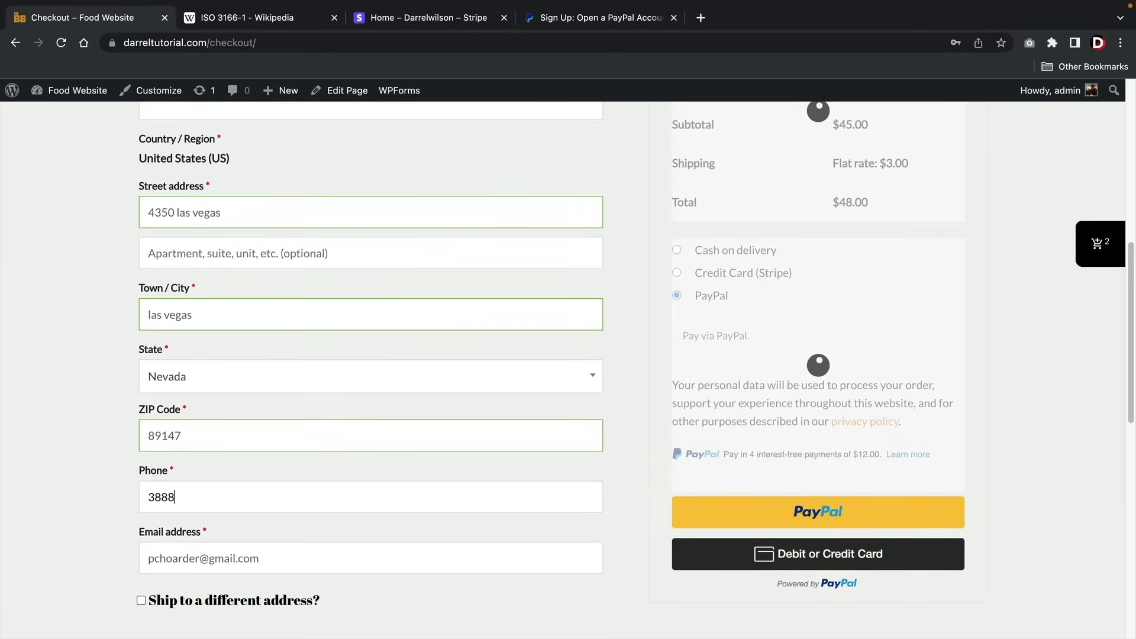
scroll(476, 332, up, 6)
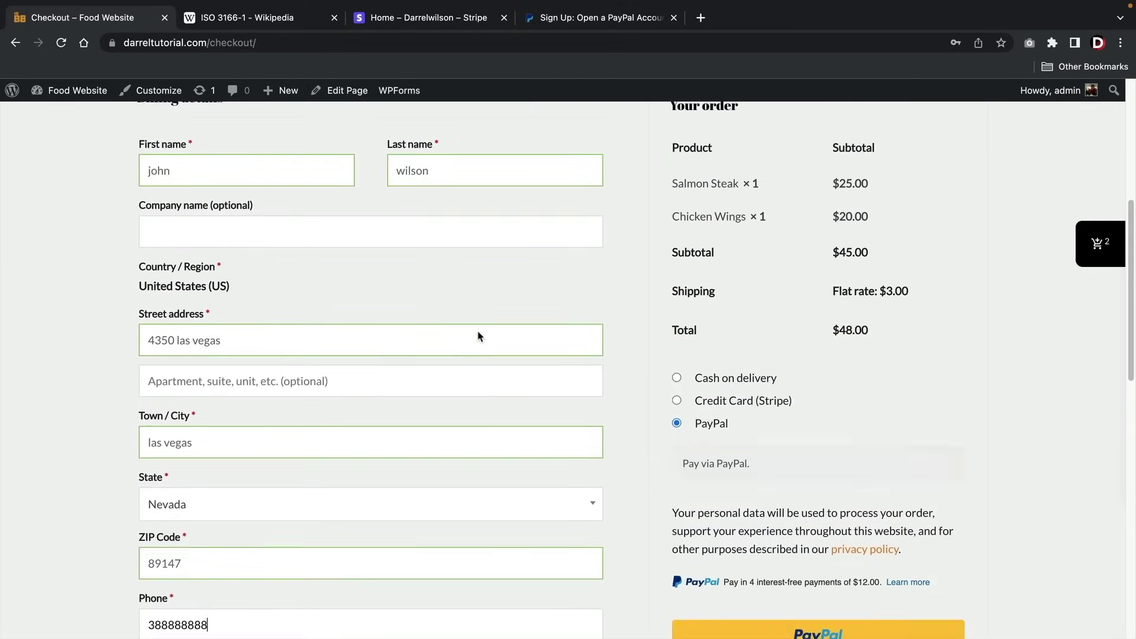
scroll(478, 336, down, 3)
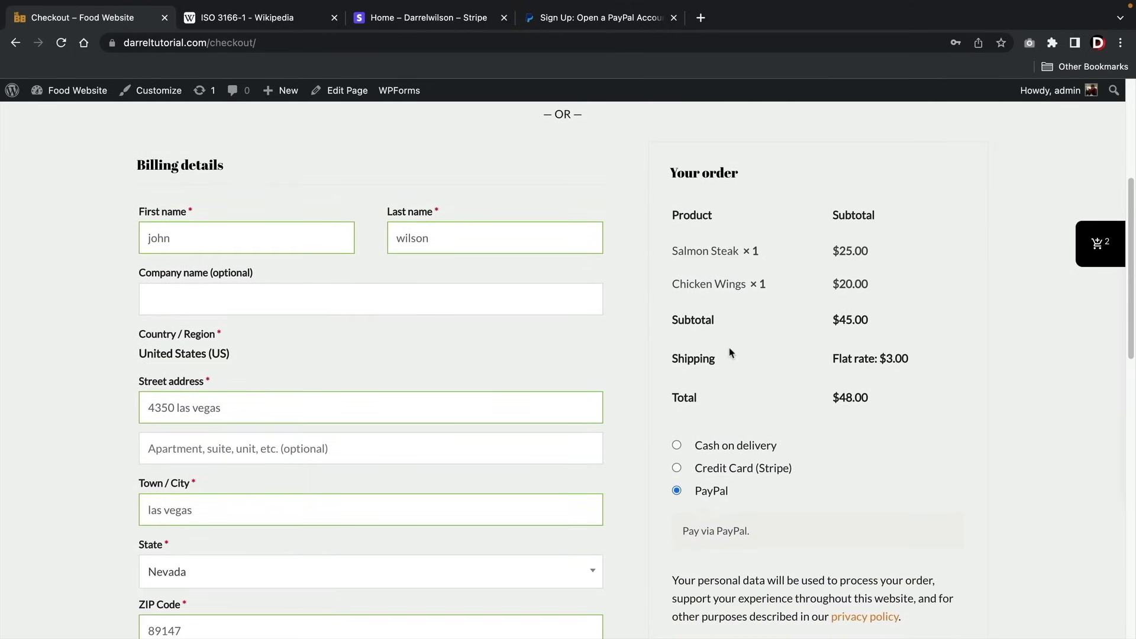
scroll(729, 349, up, 5)
Apply coupon darrel50 at checkout, taking $22.50 off for a $25.50 total.
click(380, 269)
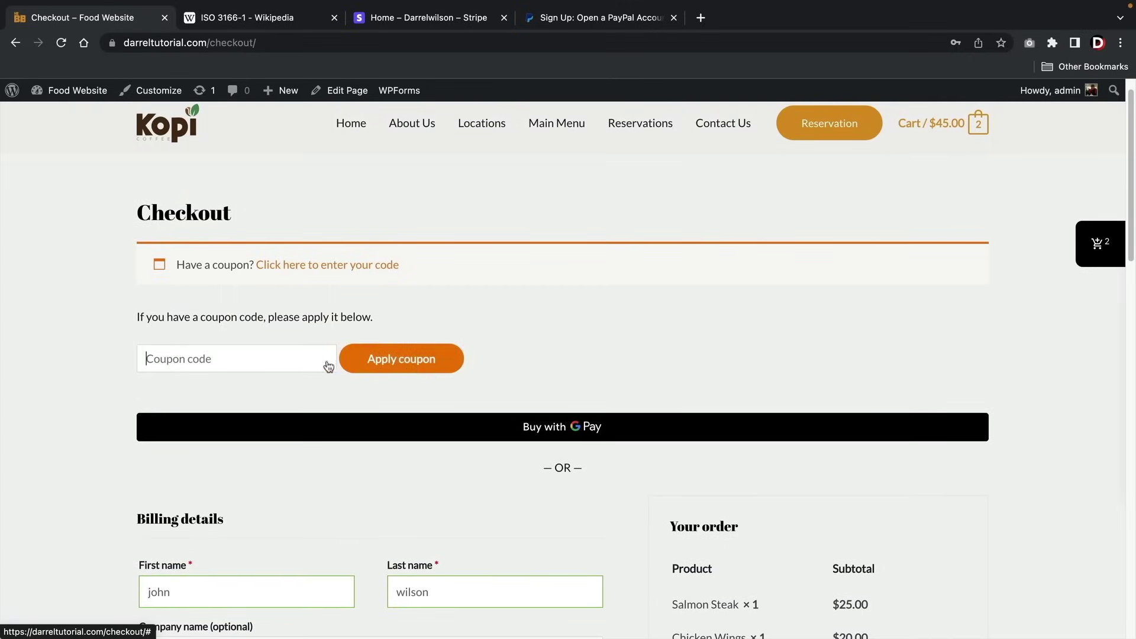
click(325, 363)
text(darrel50)
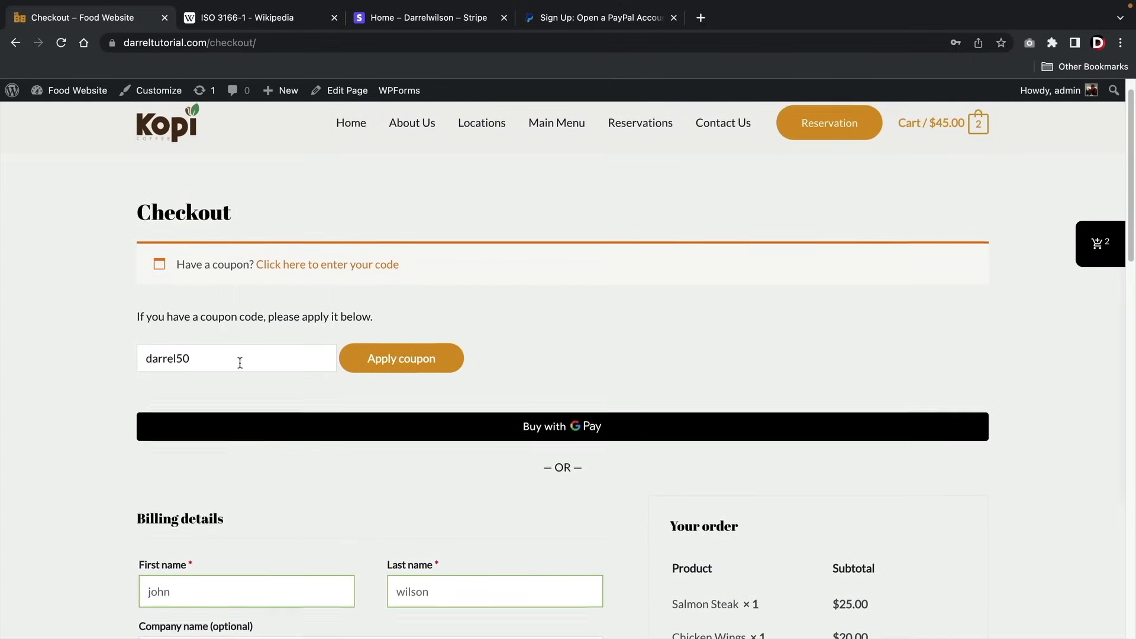
scroll(239, 362, down, 5)
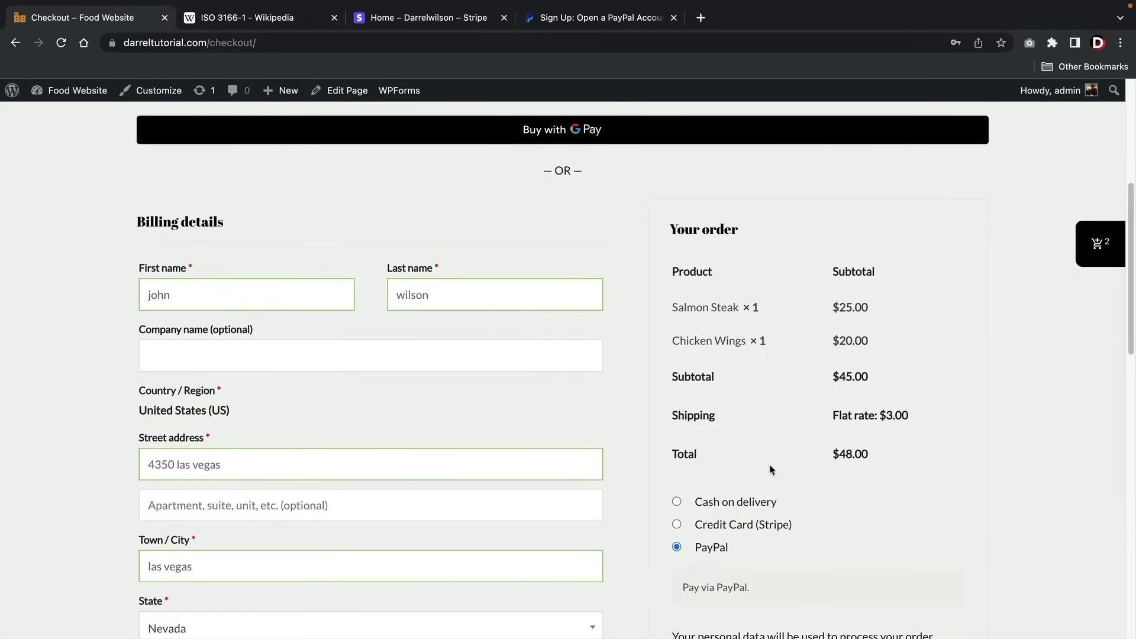
scroll(770, 469, up, 4)
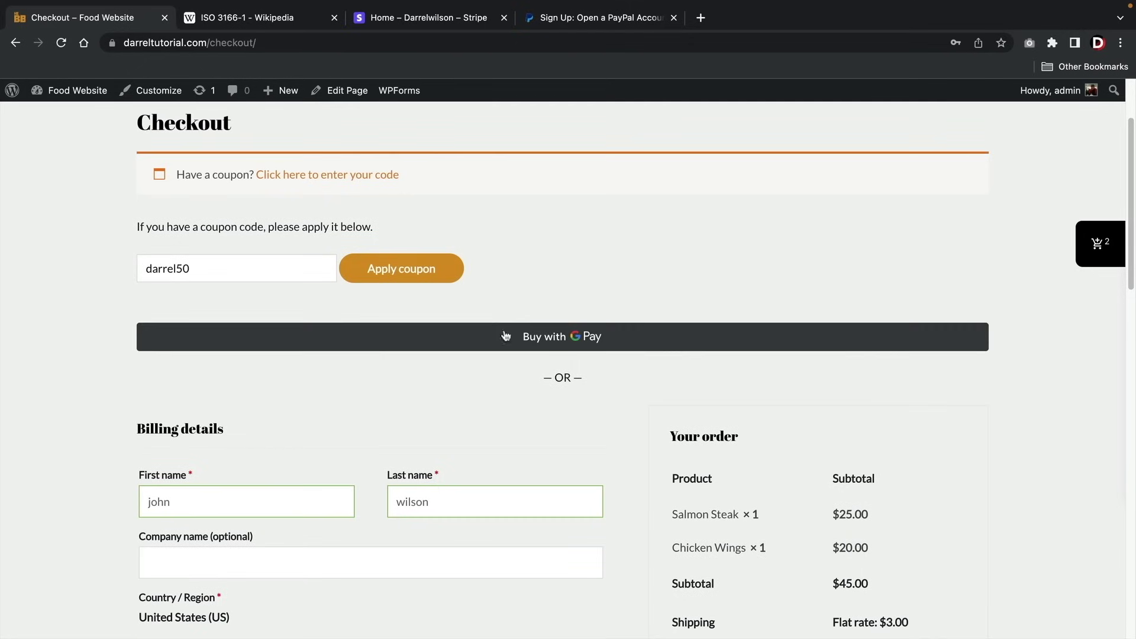
click(418, 276)
scroll(816, 520, down, 5)
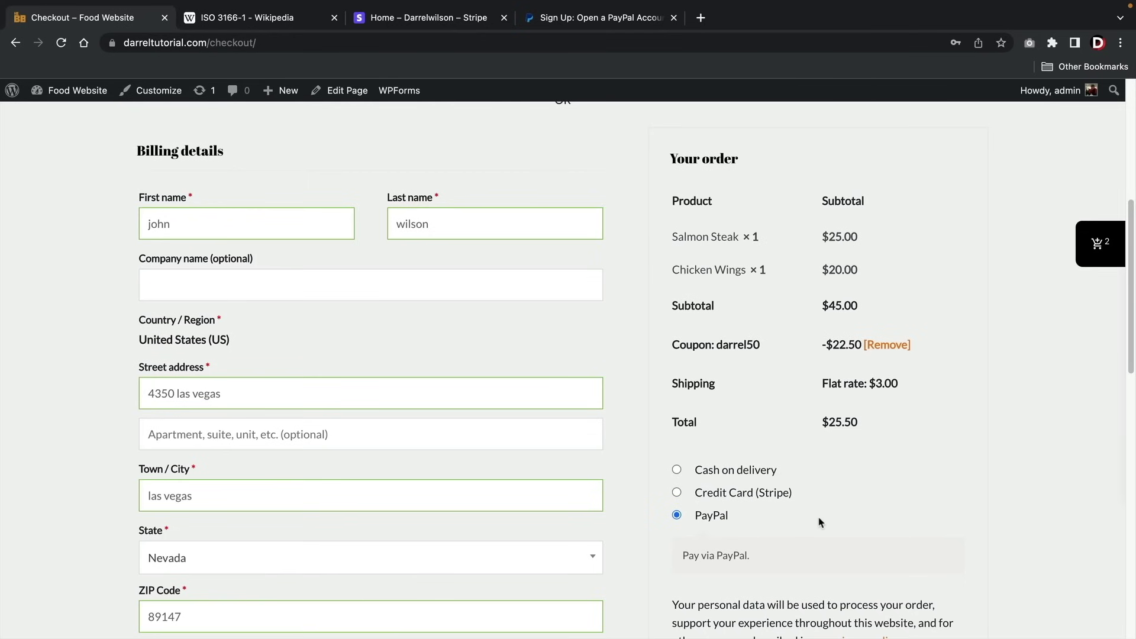
scroll(819, 521, down, 3)
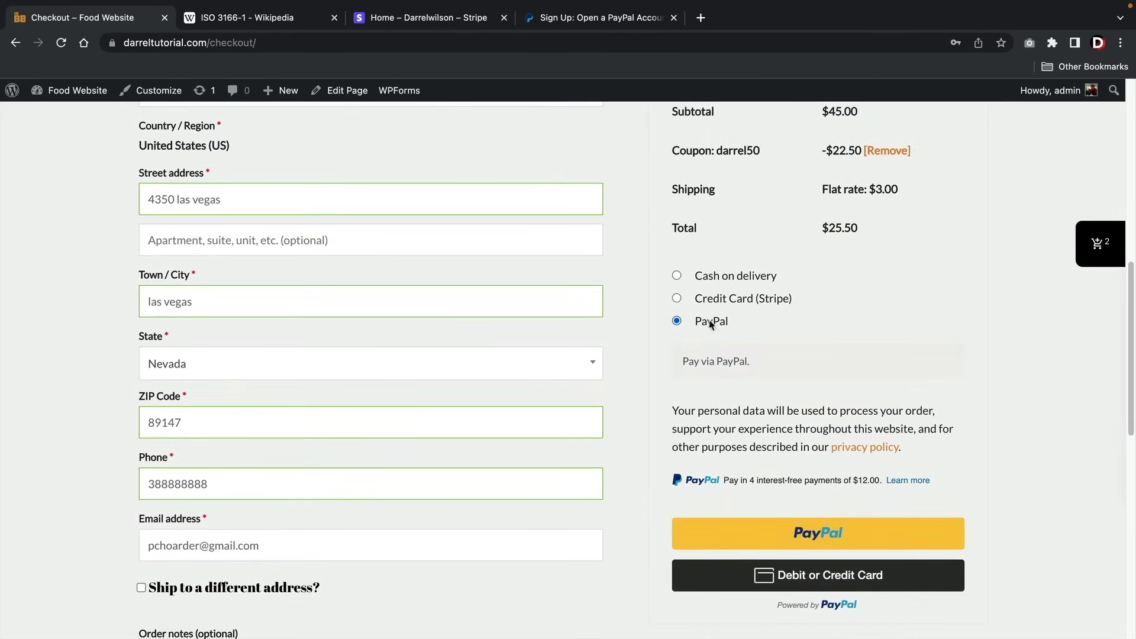
Switch the payment method to Cash on delivery and place the $25.50 order.
click(677, 300)
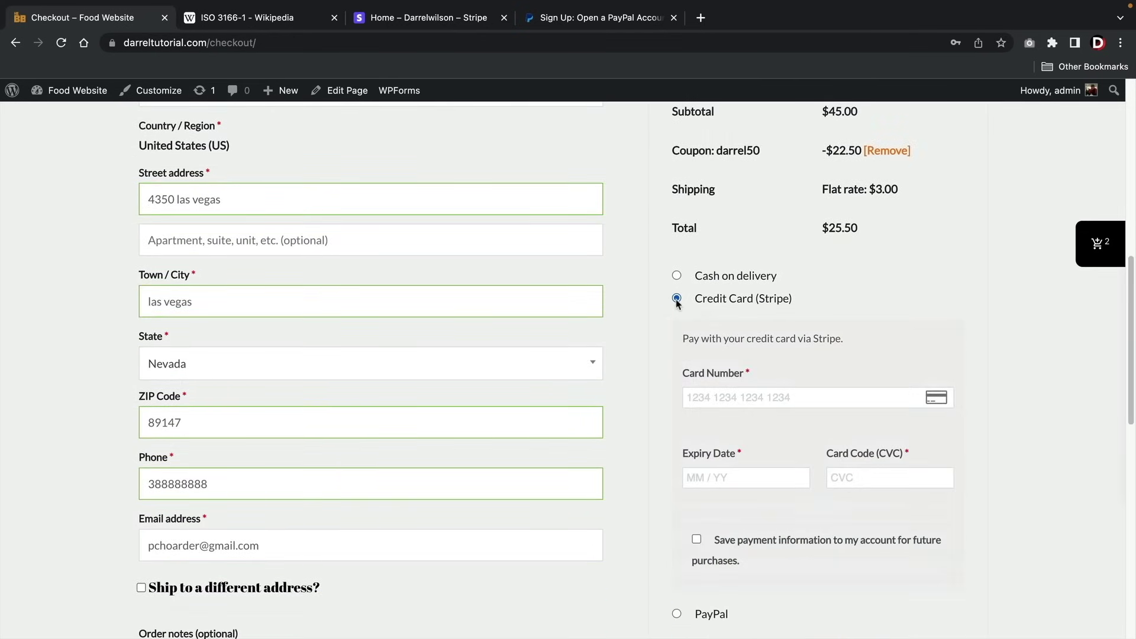
scroll(678, 302, down, 5)
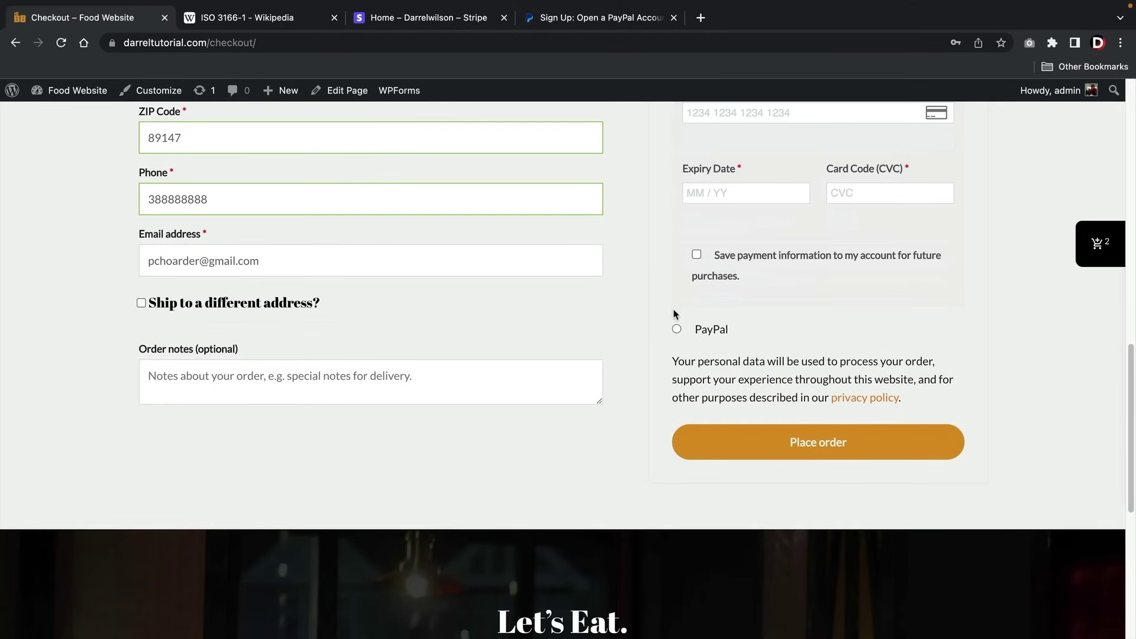
click(676, 327)
scroll(676, 342, up, 5)
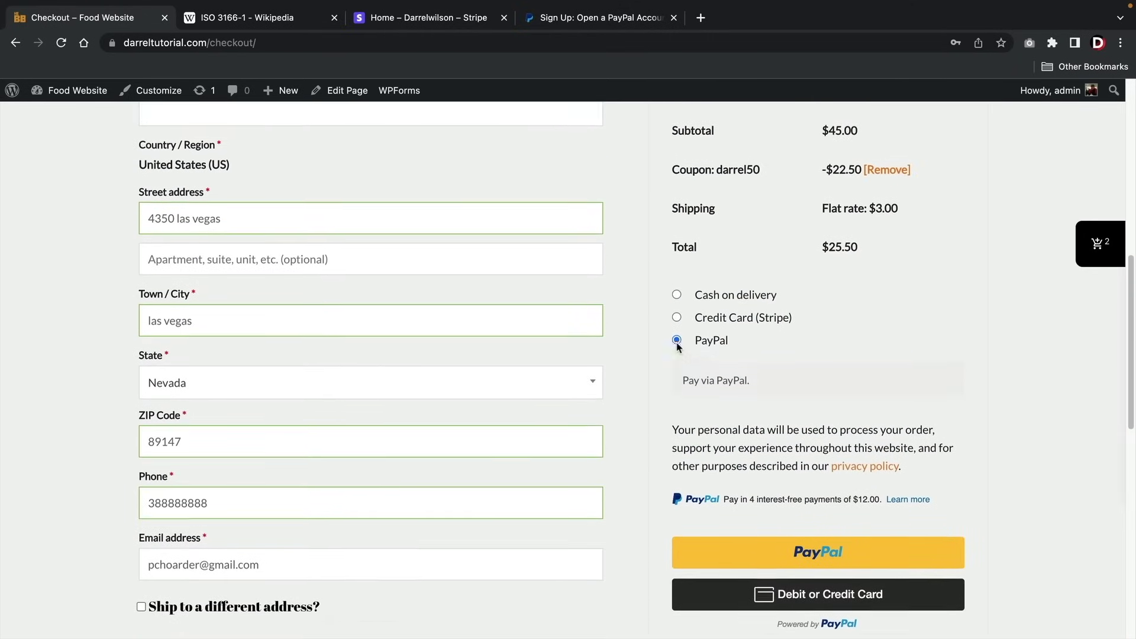
click(676, 364)
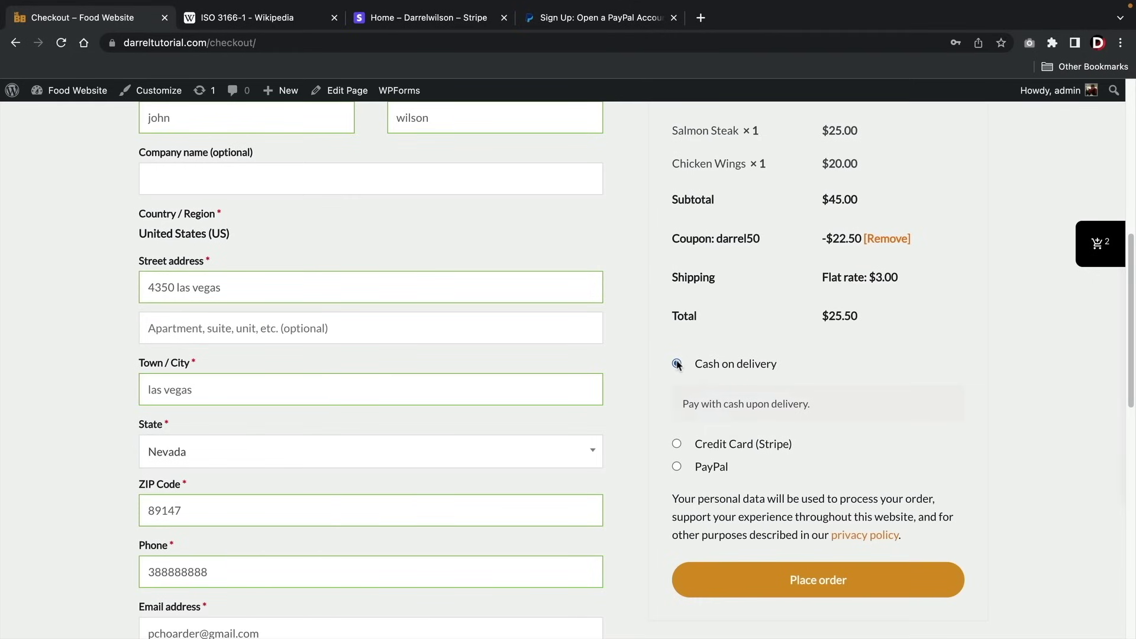
click(839, 585)
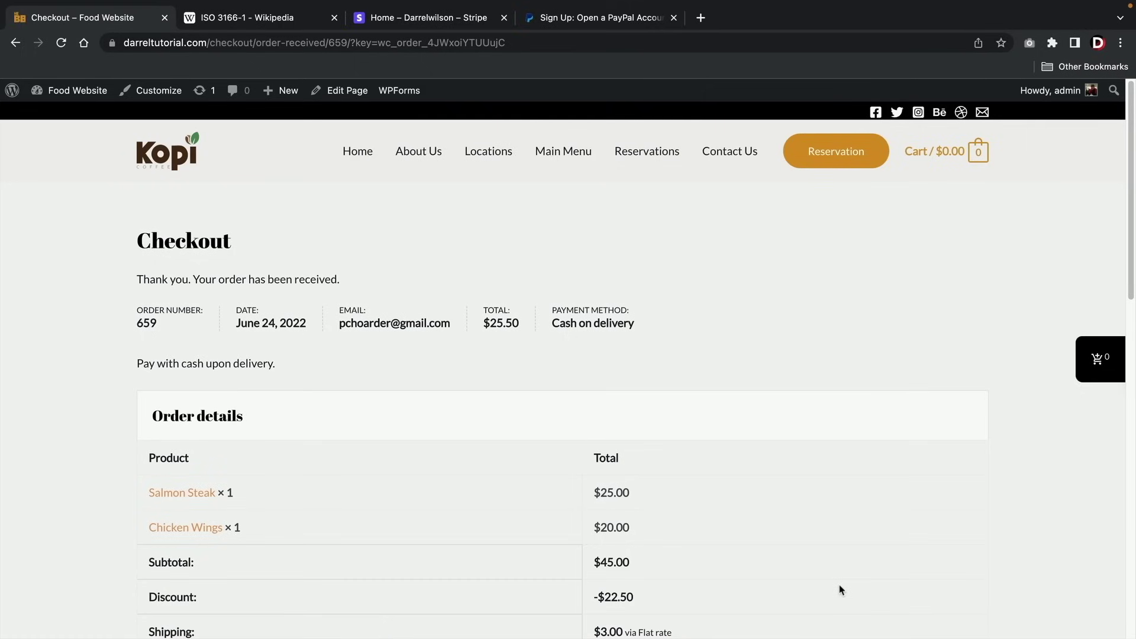
scroll(728, 459, down, 5)
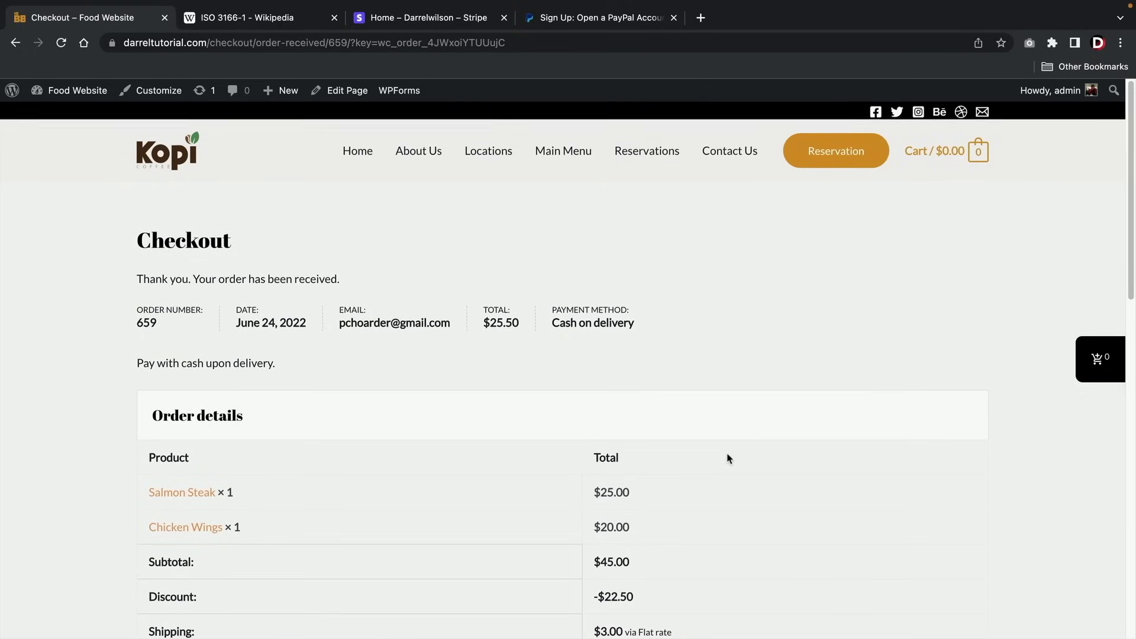
scroll(728, 459, down, 5)
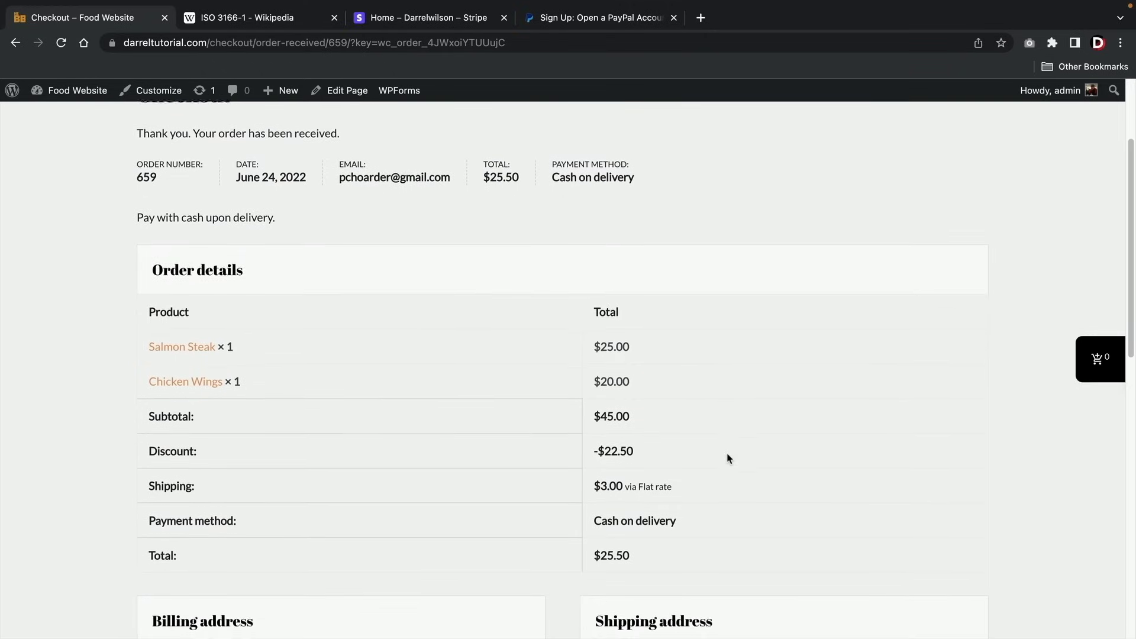
scroll(728, 459, down, 4)
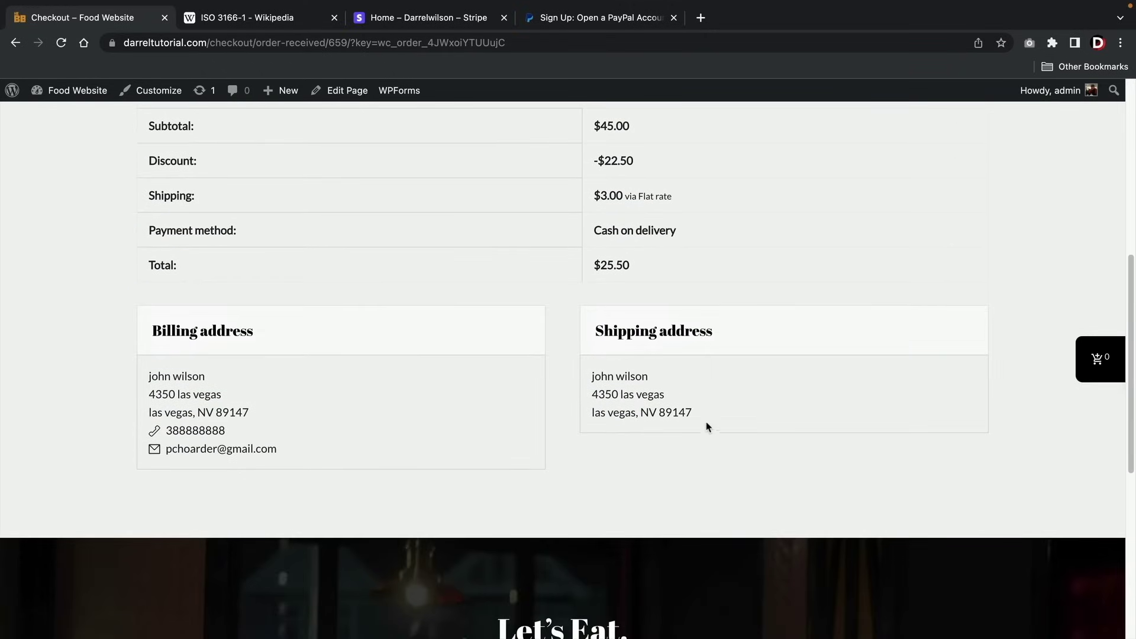
scroll(722, 344, up, 8)
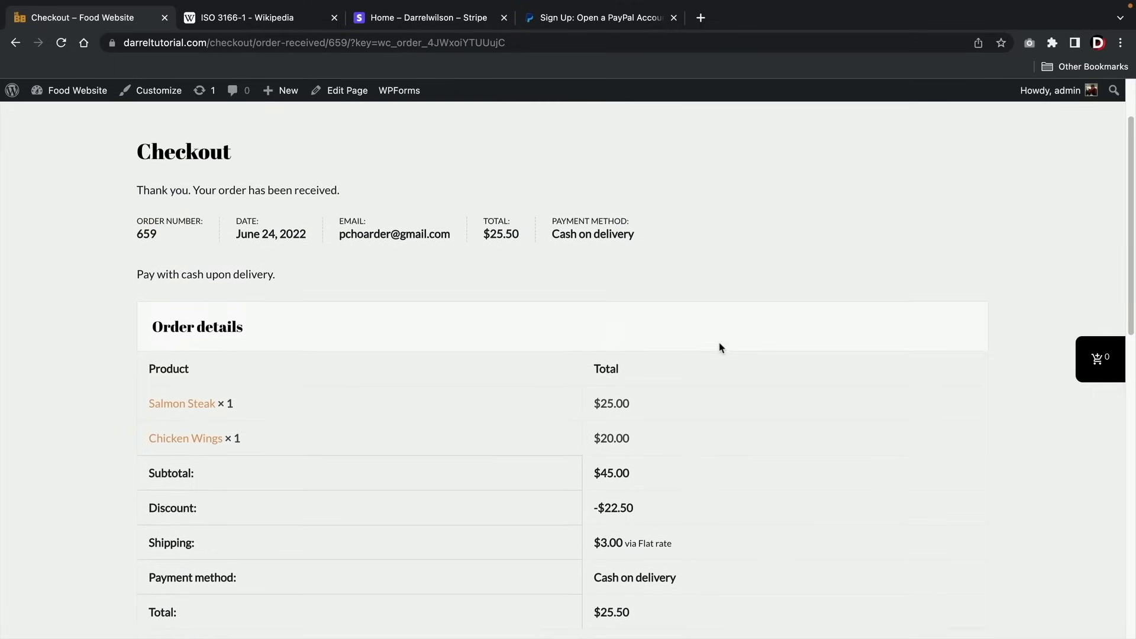
scroll(717, 355, down, 2)
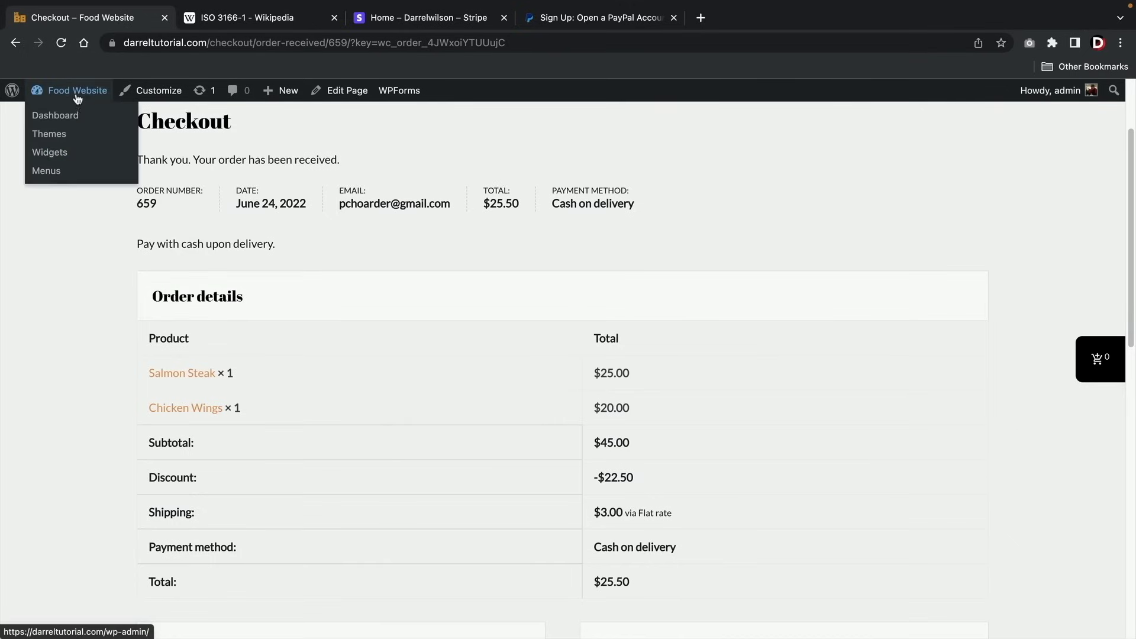
click(72, 116)
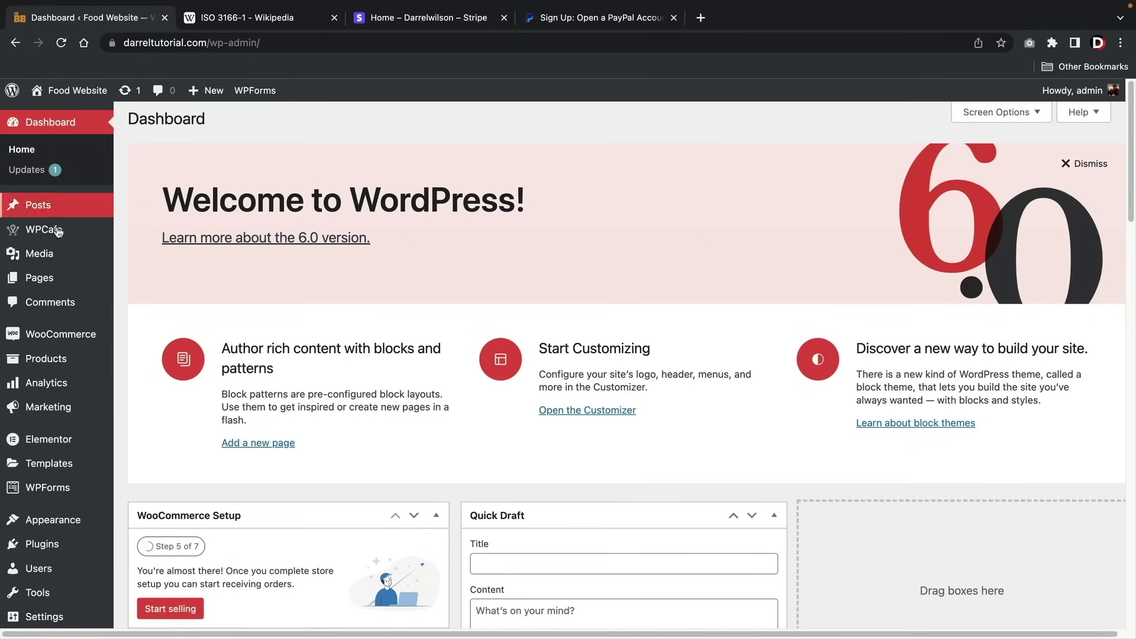
Open the WPCafe dashboard and highlight the $25.5 Total Sales figure.
mouse_move(57, 236)
click(137, 234)
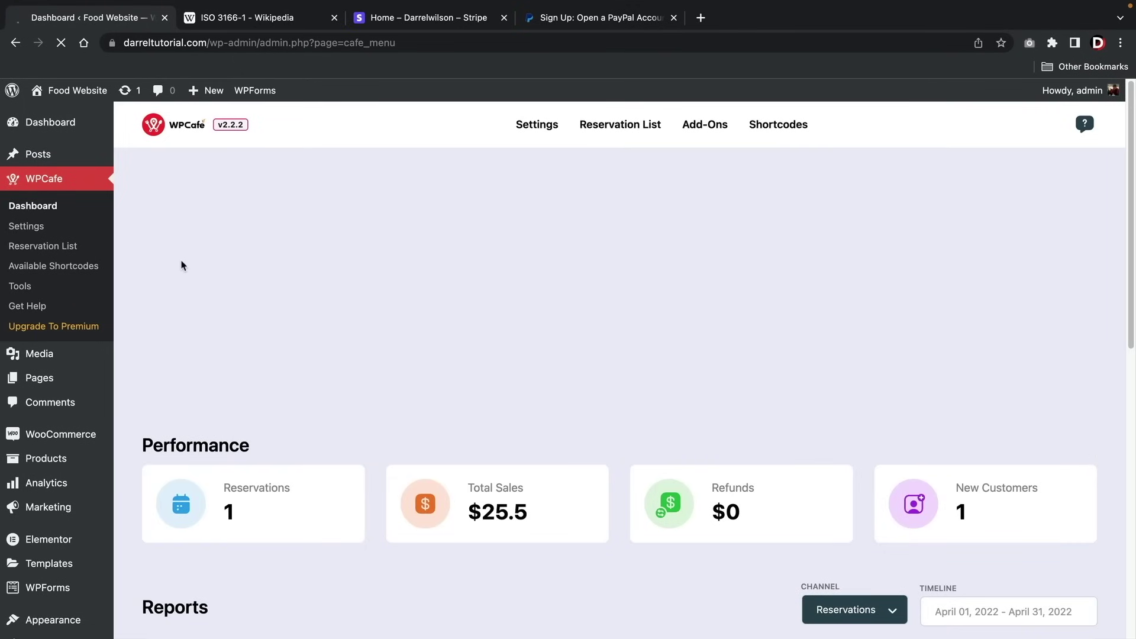
scroll(183, 263, down, 2)
scroll(182, 260, down, 2)
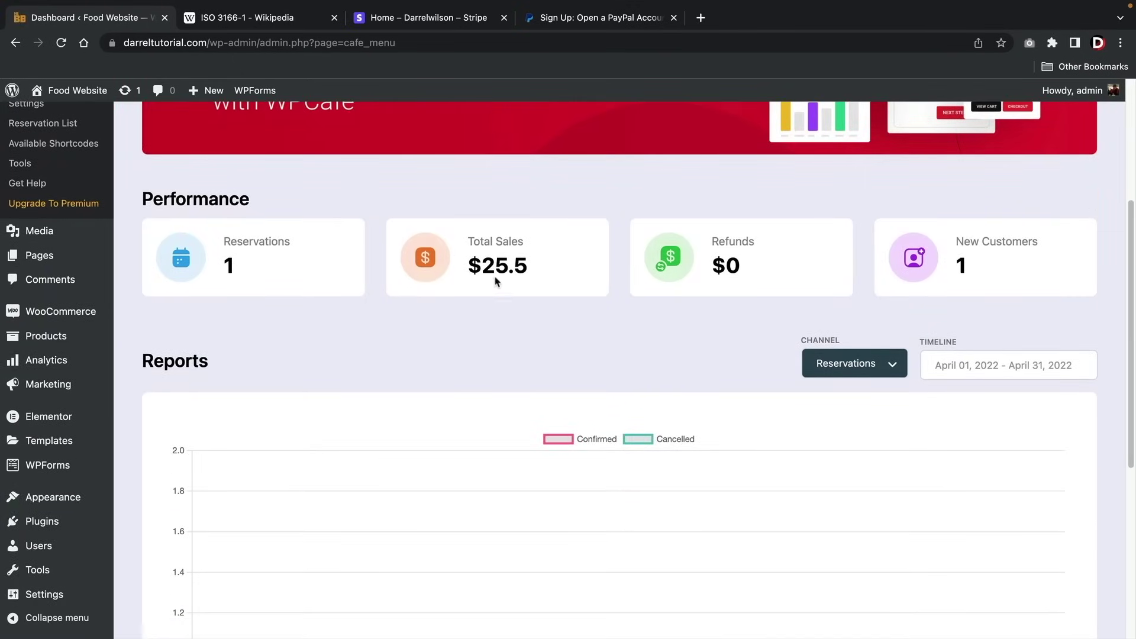
drag(549, 271, 498, 270)
scroll(611, 276, down, 2)
scroll(627, 274, up, 2)
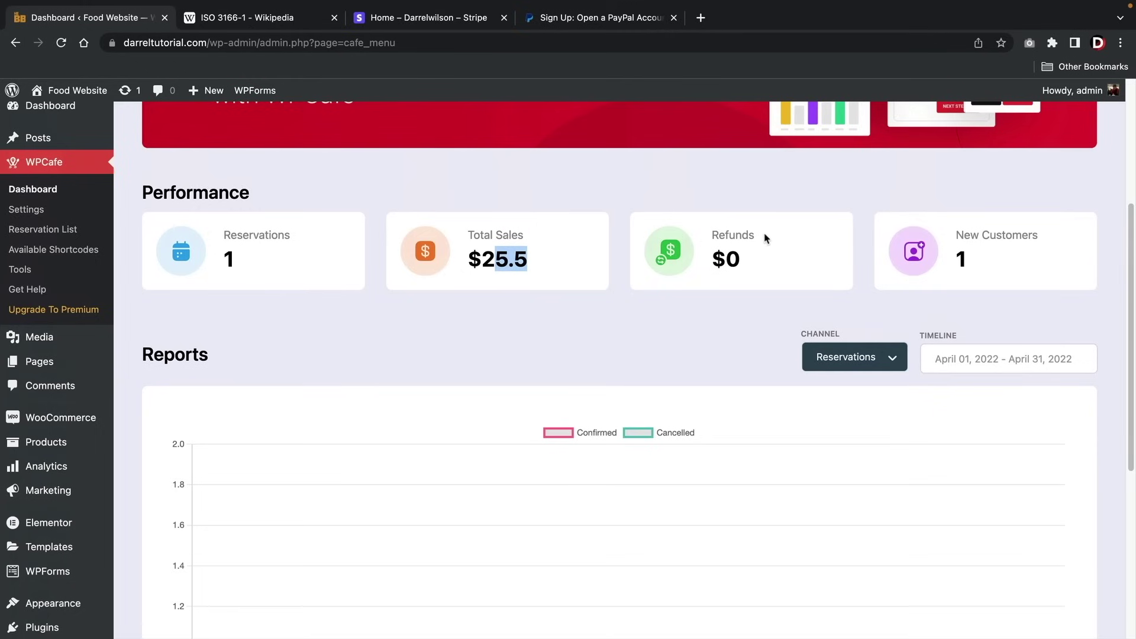
Switch the Reports Channel from Reservations to Food Ordering.
drag(1012, 263, 938, 230)
scroll(926, 243, down, 1)
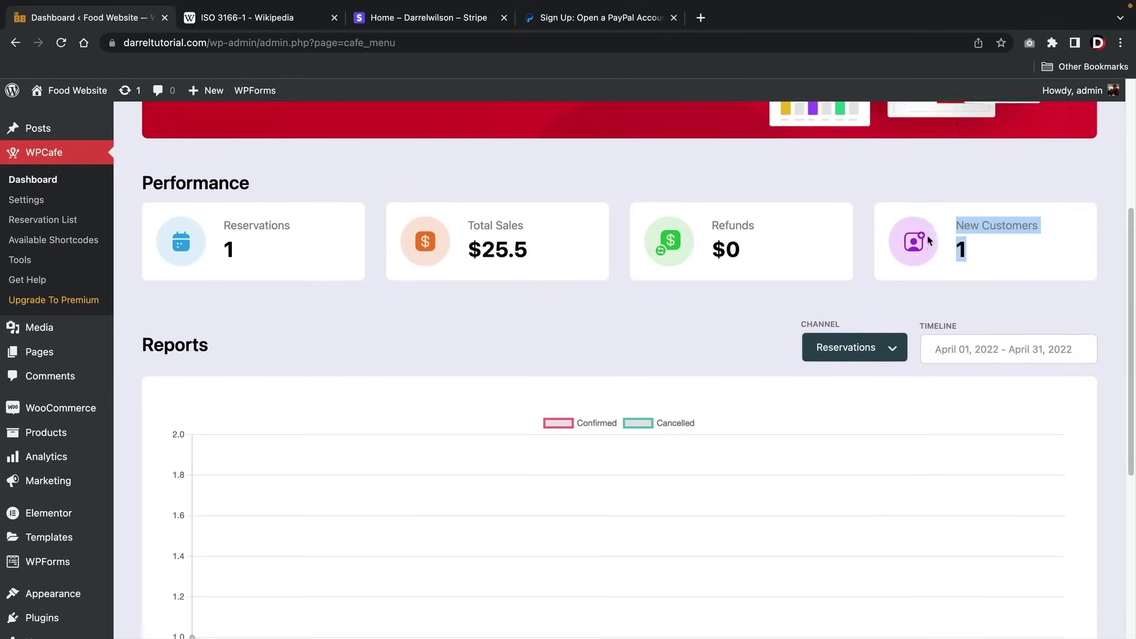
scroll(916, 279, down, 2)
click(887, 245)
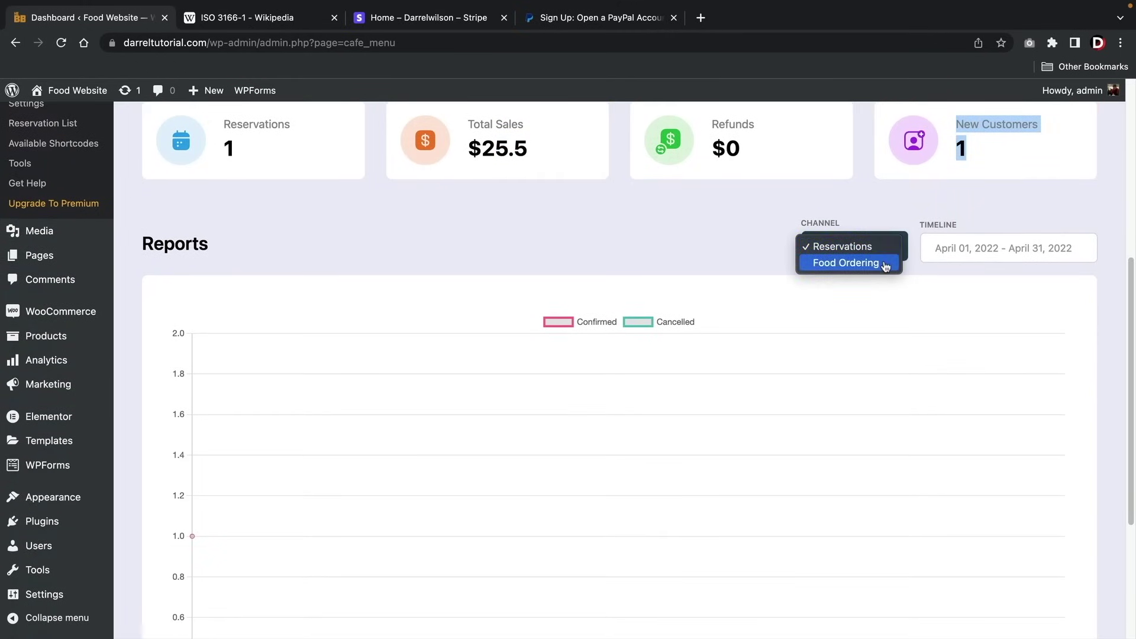
click(885, 260)
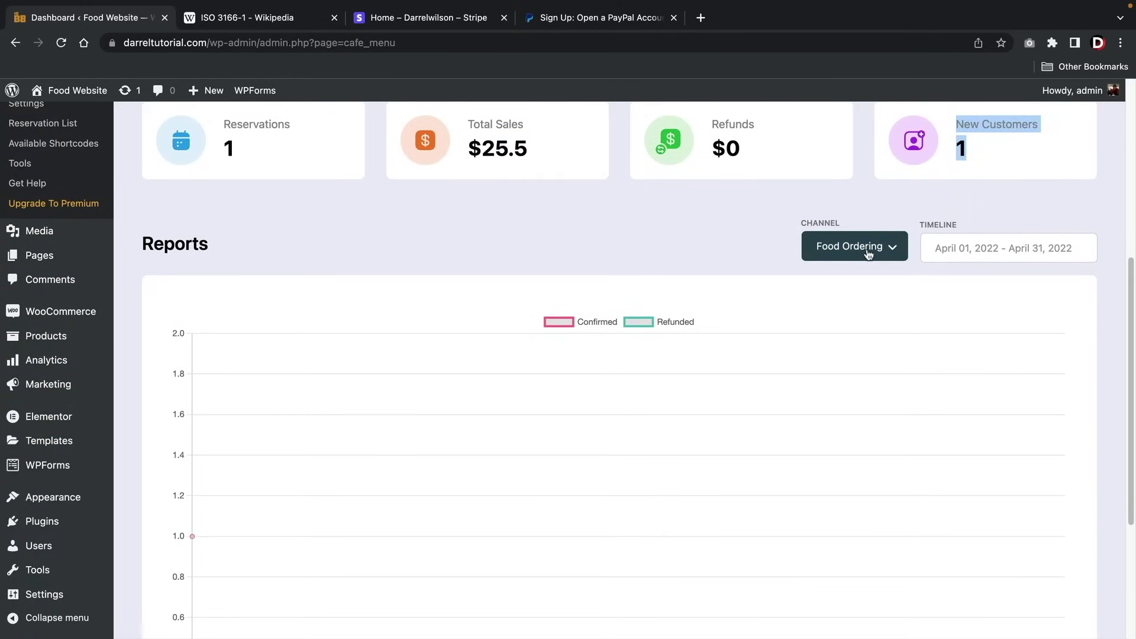
scroll(867, 256, down, 5)
mouse_move(463, 273)
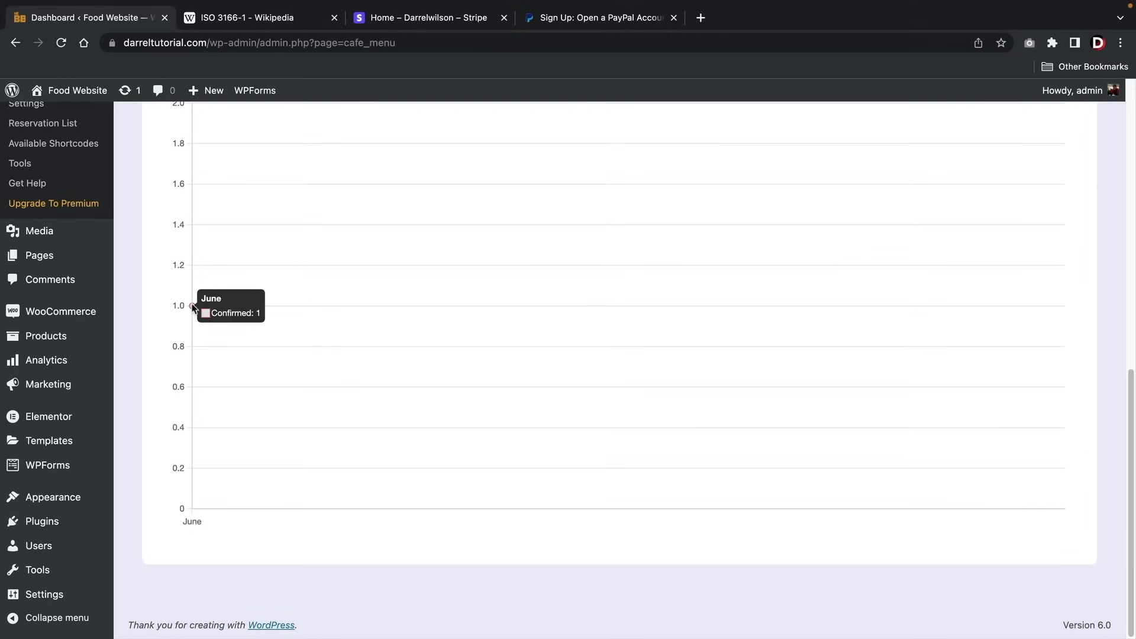
scroll(192, 306, up, 1)
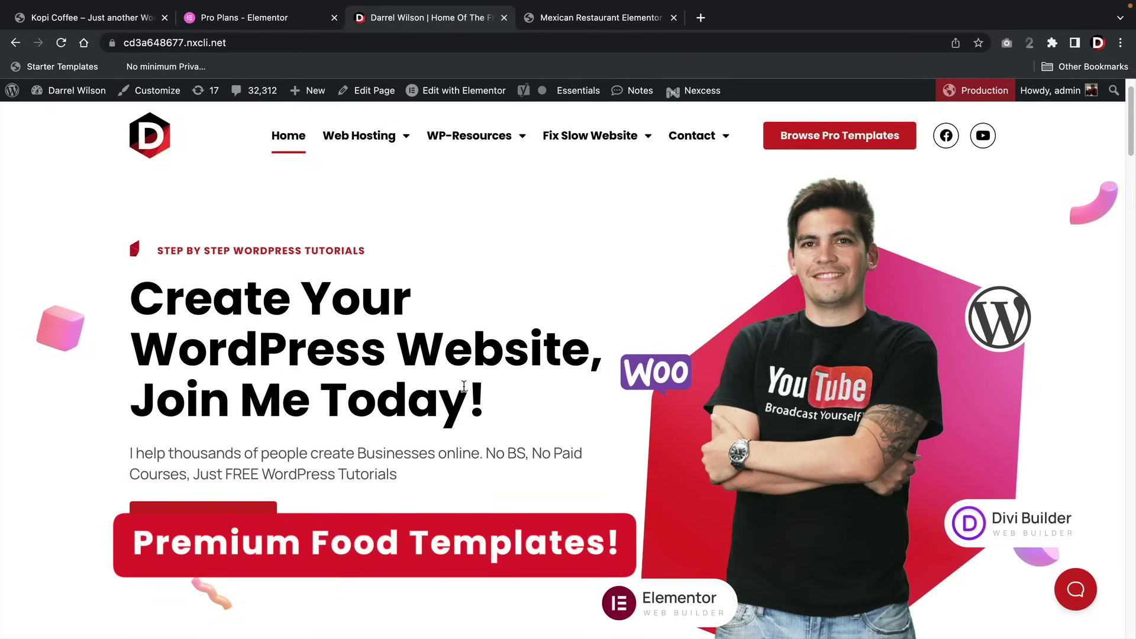
Check the Rancheros demo tab, return to darrelwilson.com, and open Browse Pro Templates.
click(599, 27)
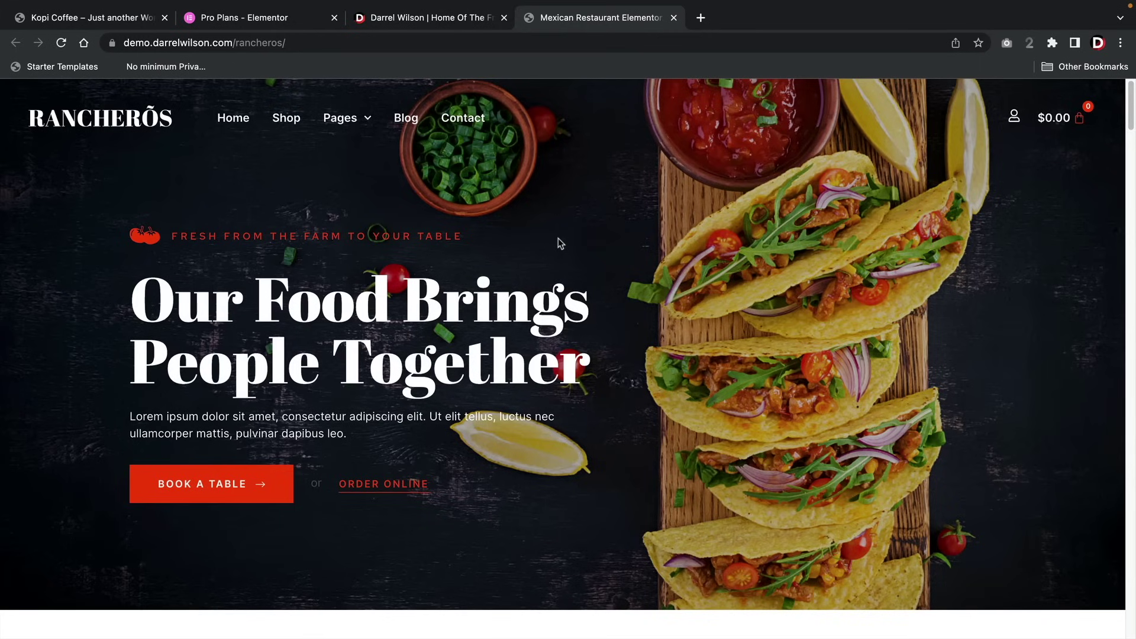
click(444, 19)
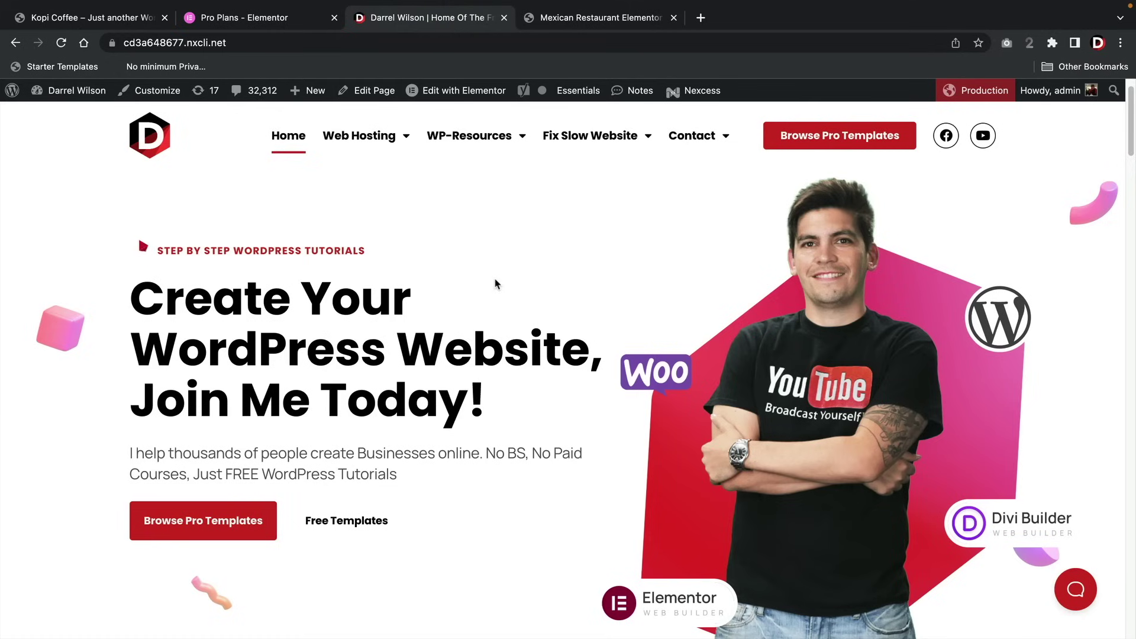
click(217, 43)
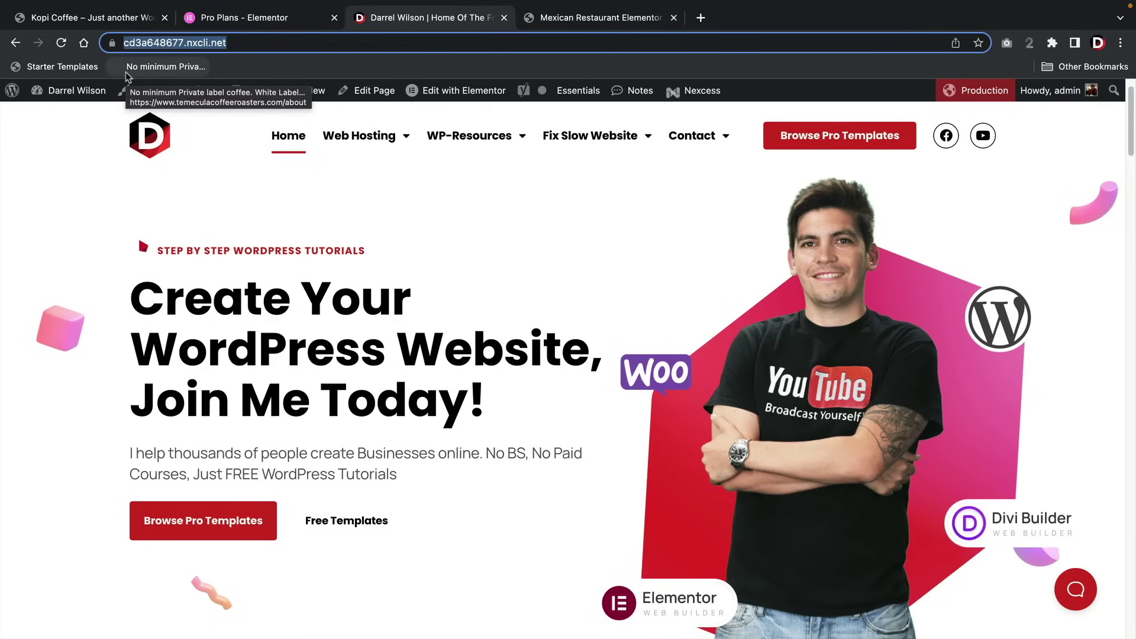
click(202, 149)
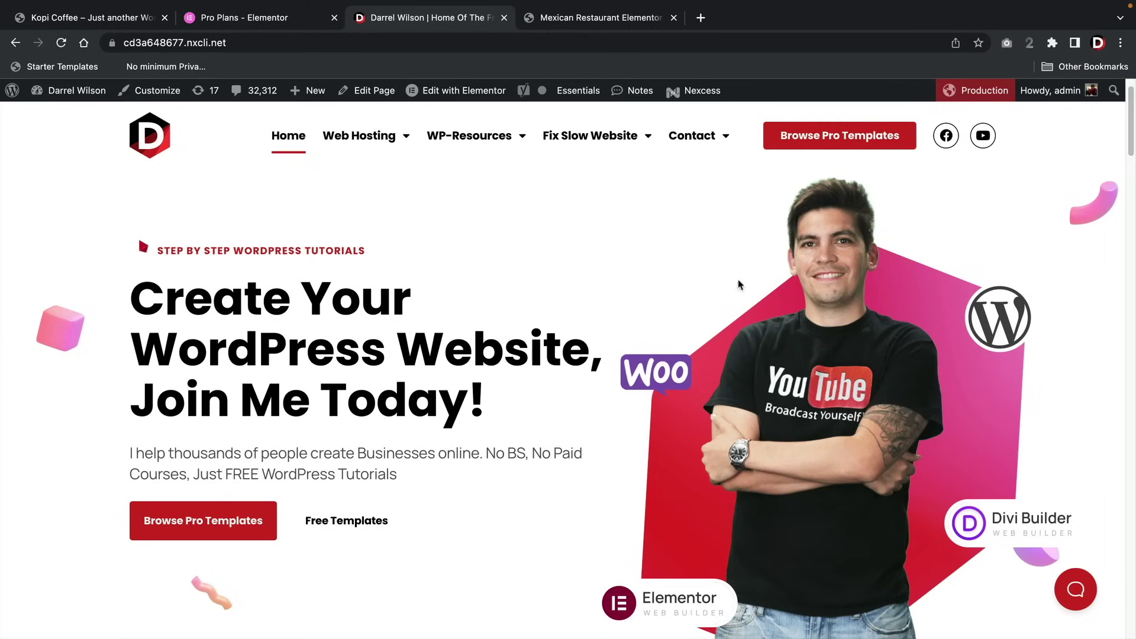
click(831, 141)
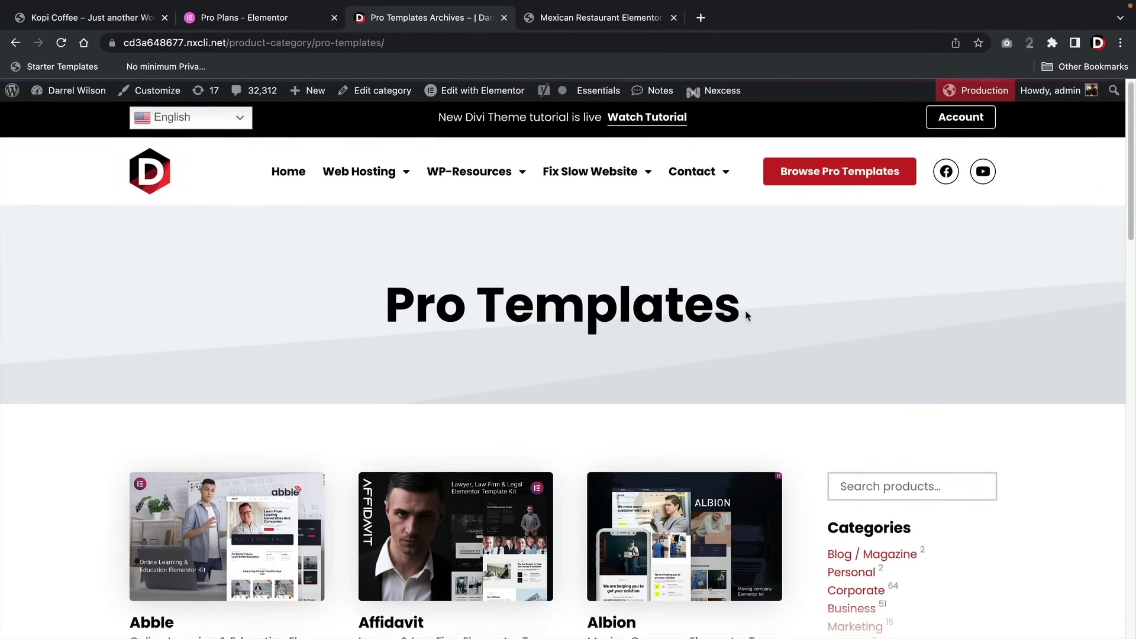
scroll(746, 314, down, 2)
scroll(746, 314, down, 4)
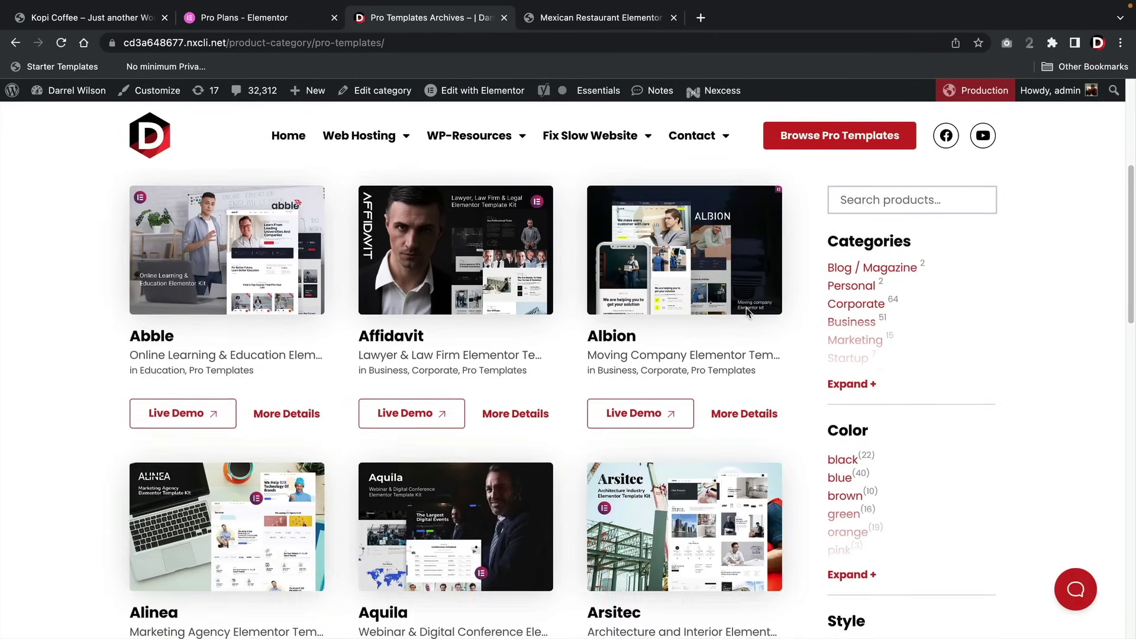
scroll(746, 314, up, 1)
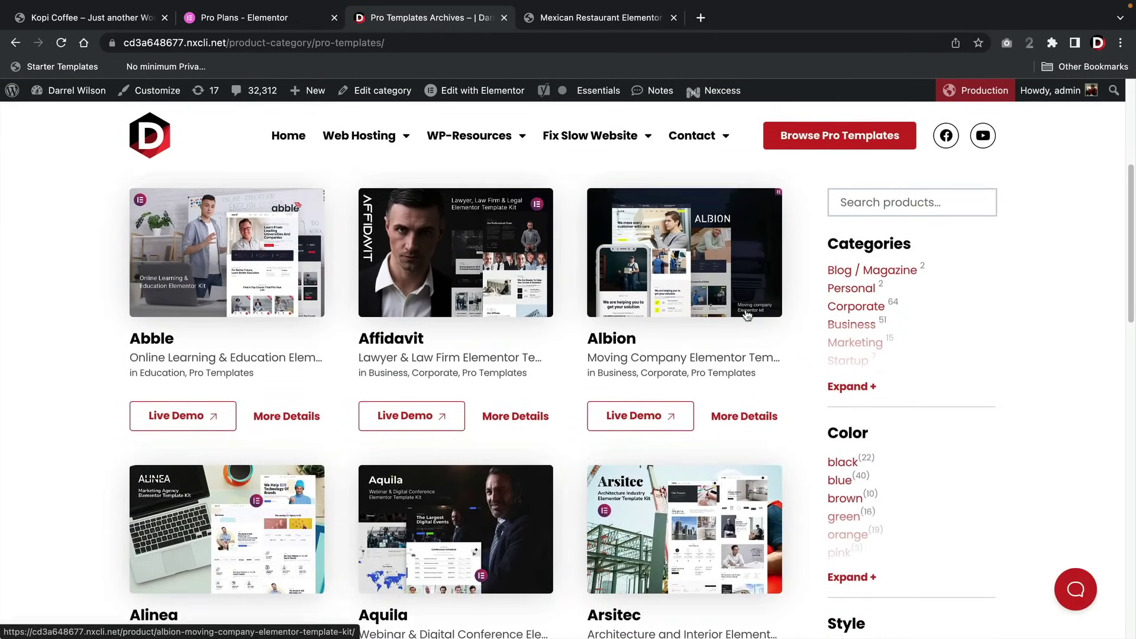
click(895, 202)
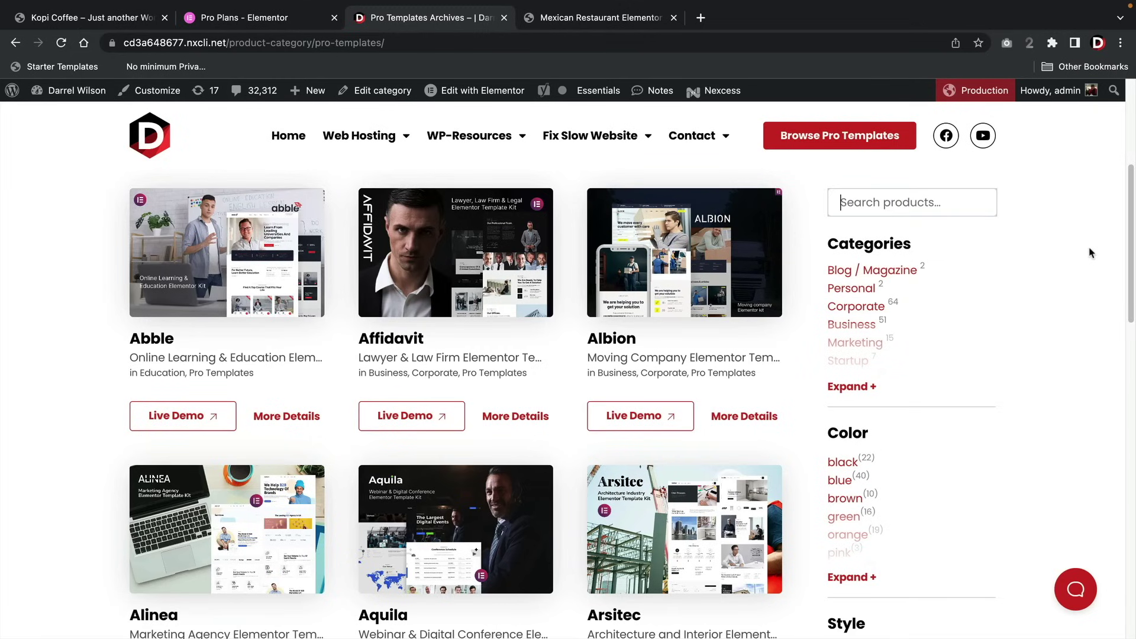
text(food)
key(Return)
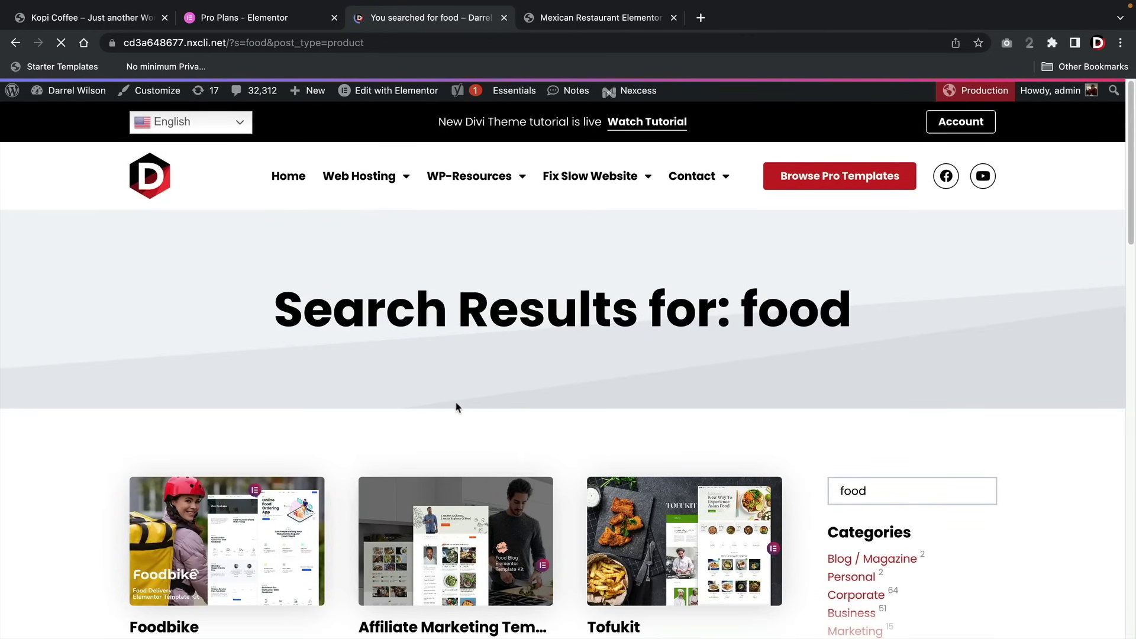
scroll(456, 405, down, 2)
scroll(455, 388, down, 3)
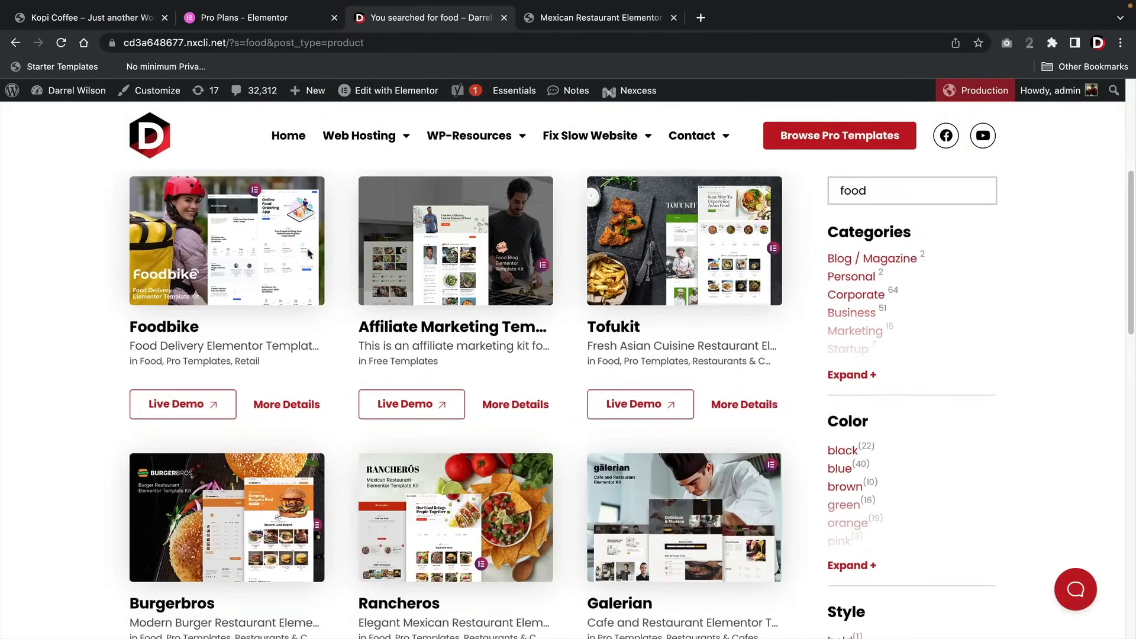
scroll(638, 281, down, 3)
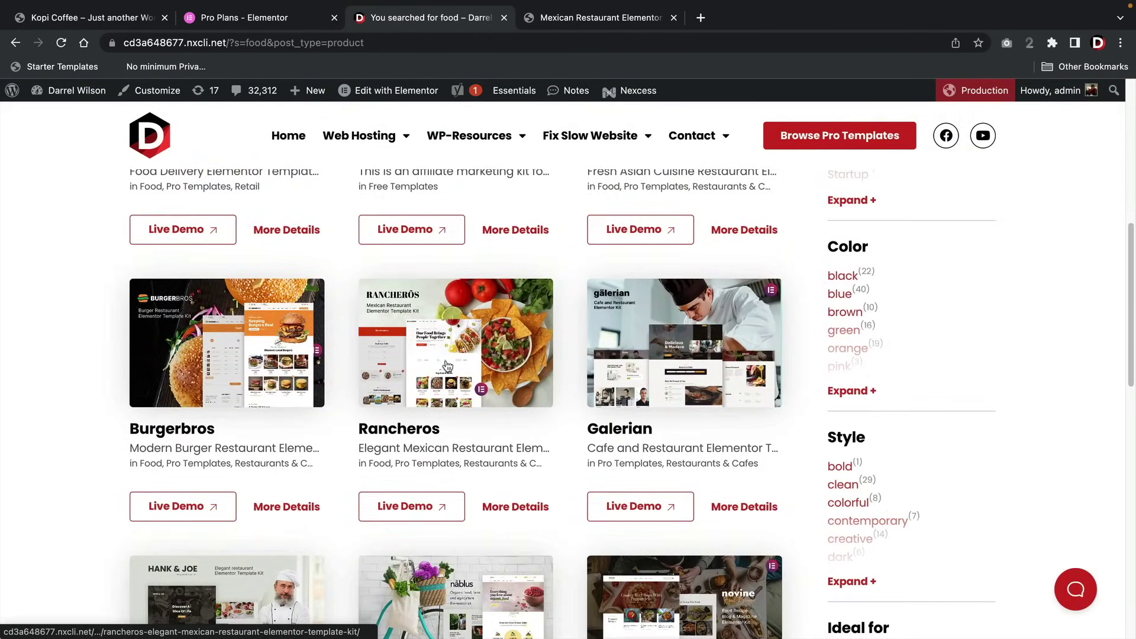
scroll(266, 360, down, 3)
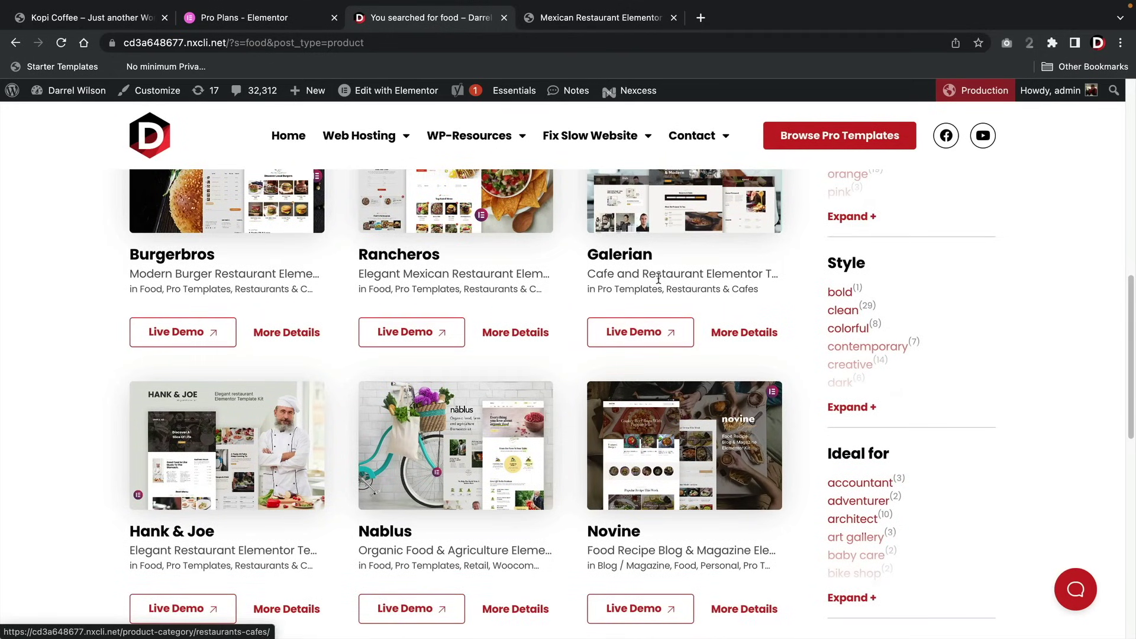
scroll(575, 436, up, 3)
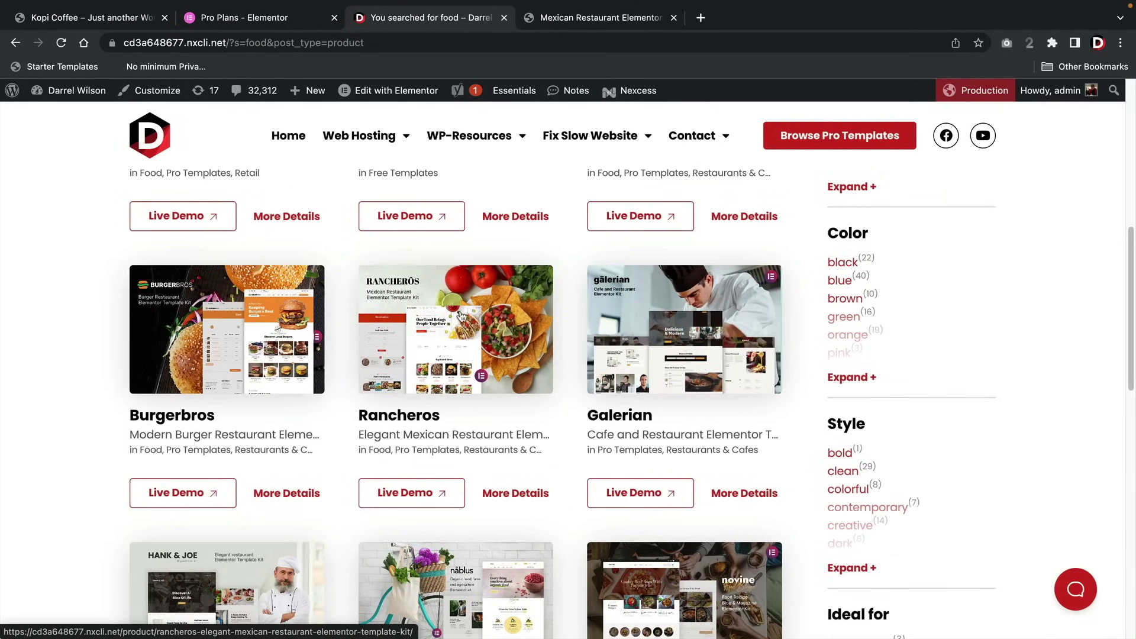
click(454, 320)
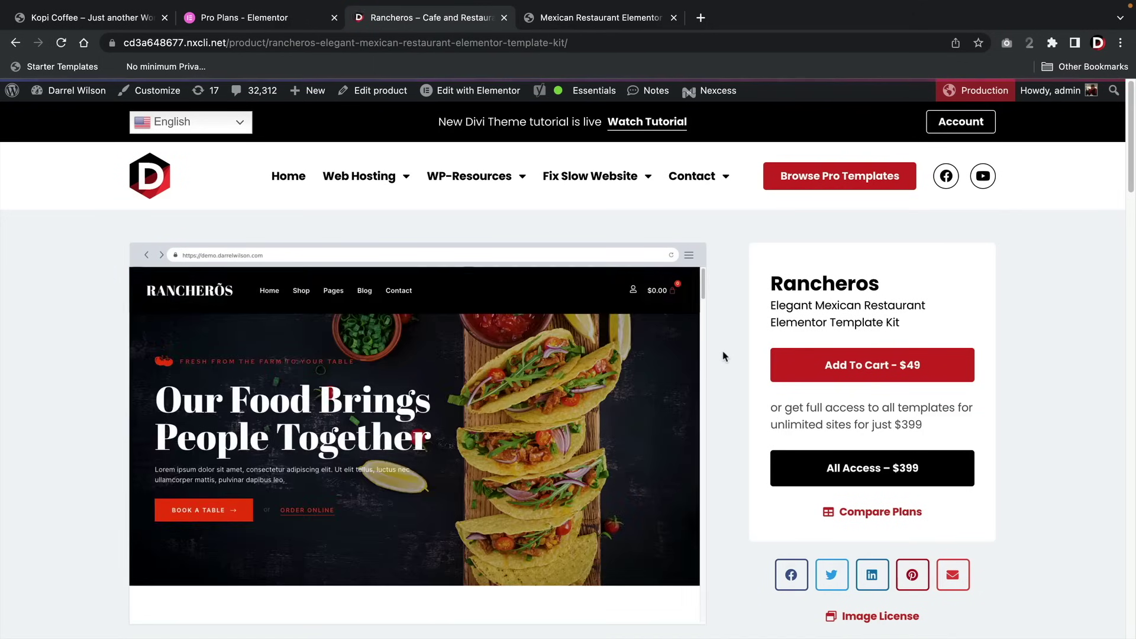
scroll(629, 333, down, 1)
scroll(520, 328, down, 10)
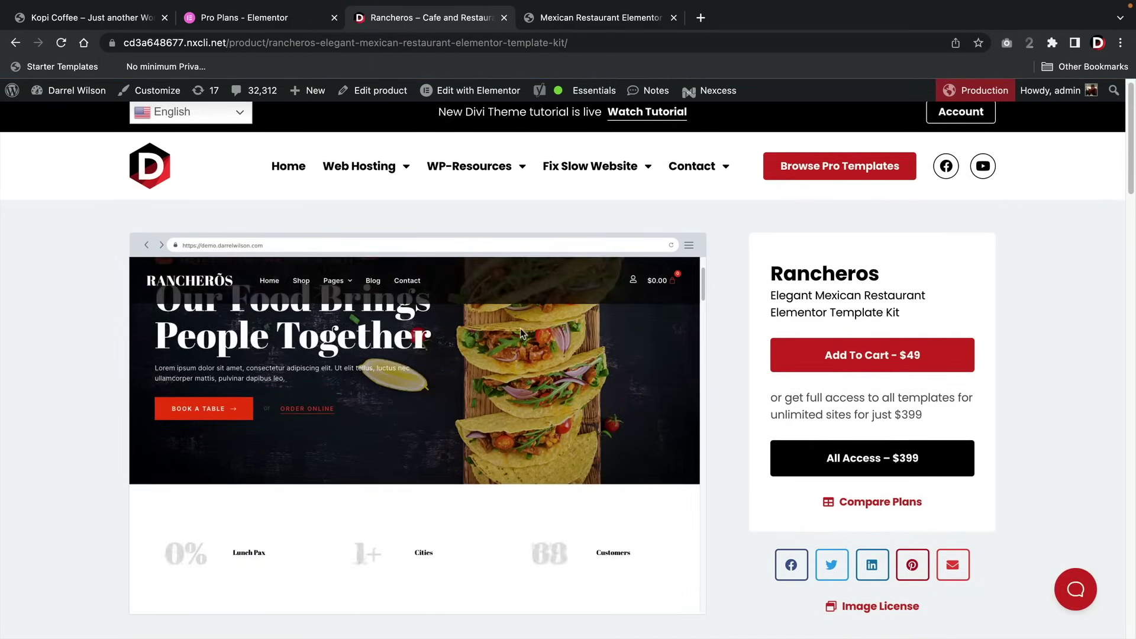
scroll(521, 331, down, 15)
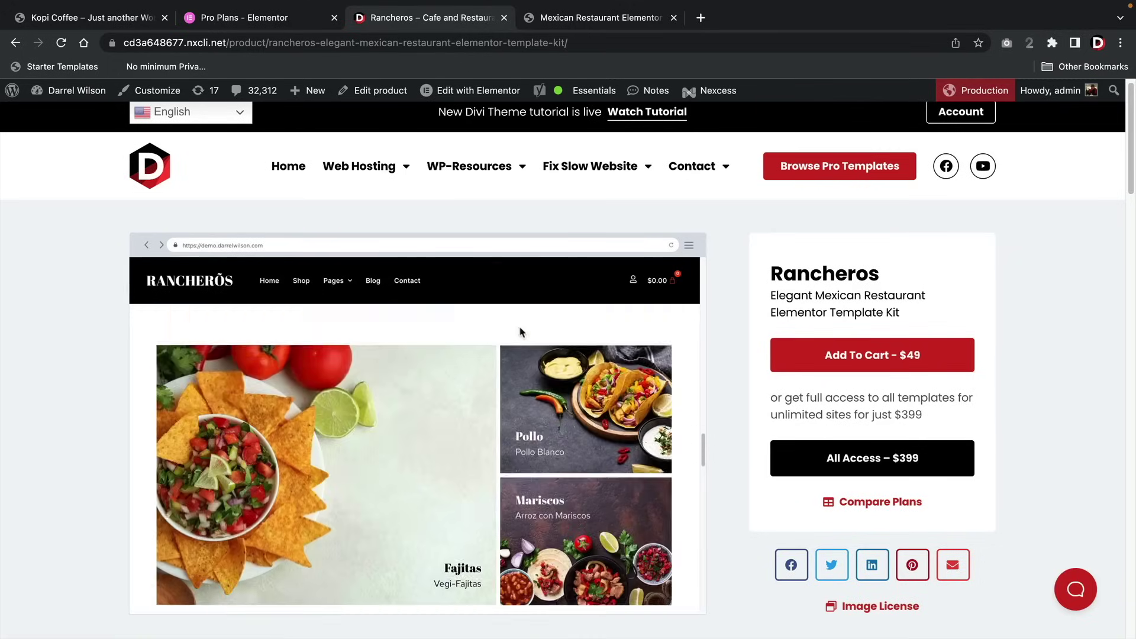
scroll(517, 344, down, 8)
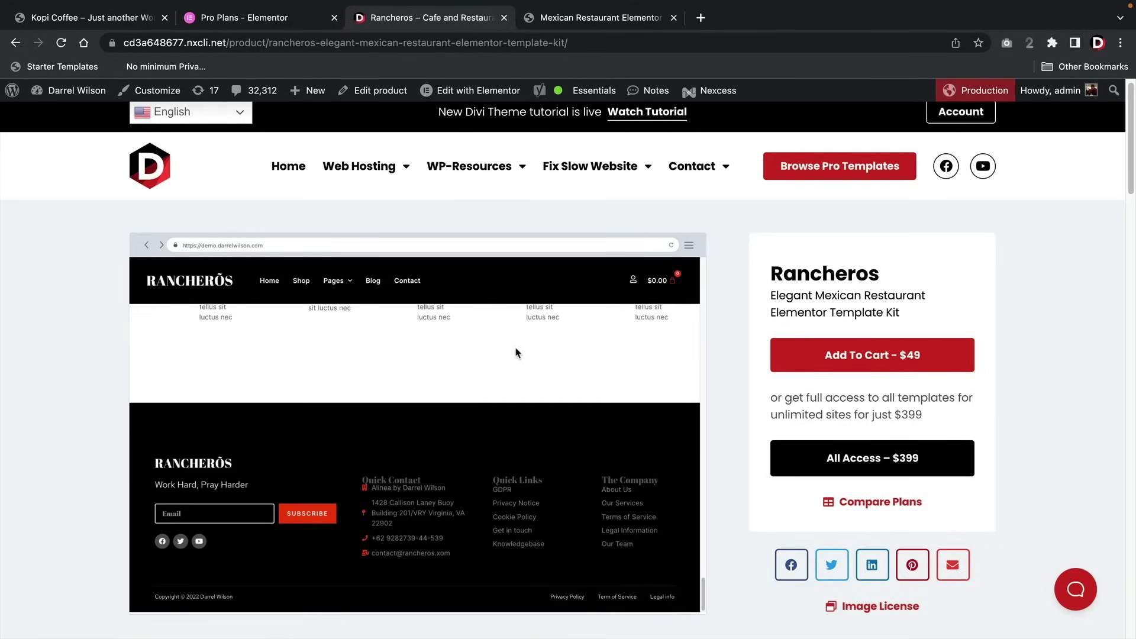
scroll(456, 456, up, 10)
scroll(452, 456, up, 20)
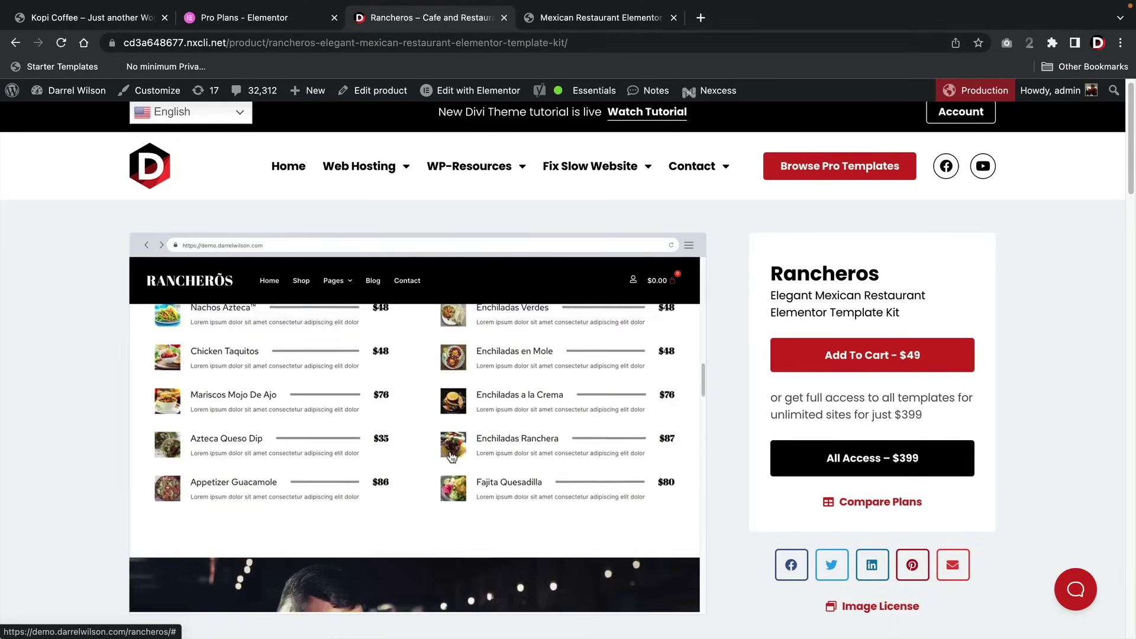
scroll(443, 415, up, 5)
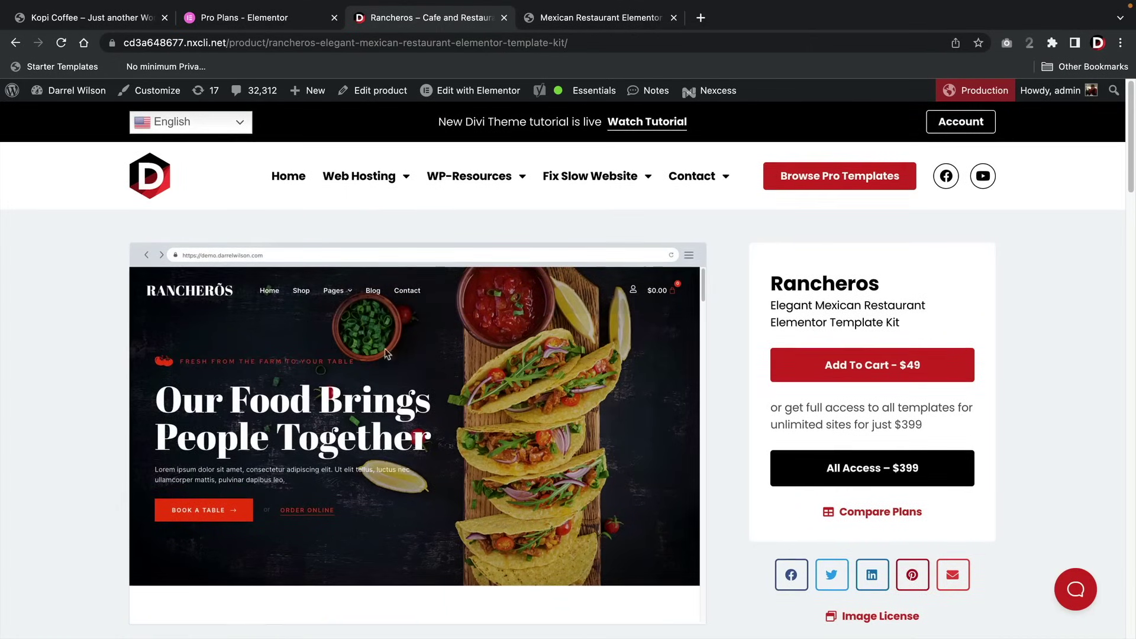
click(349, 314)
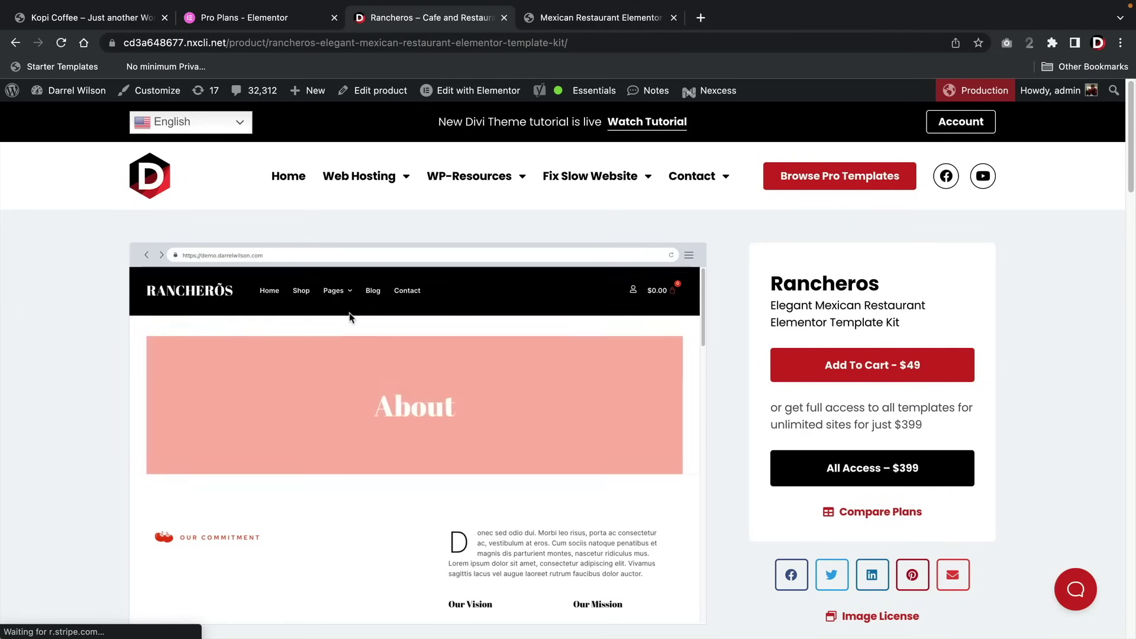
click(303, 292)
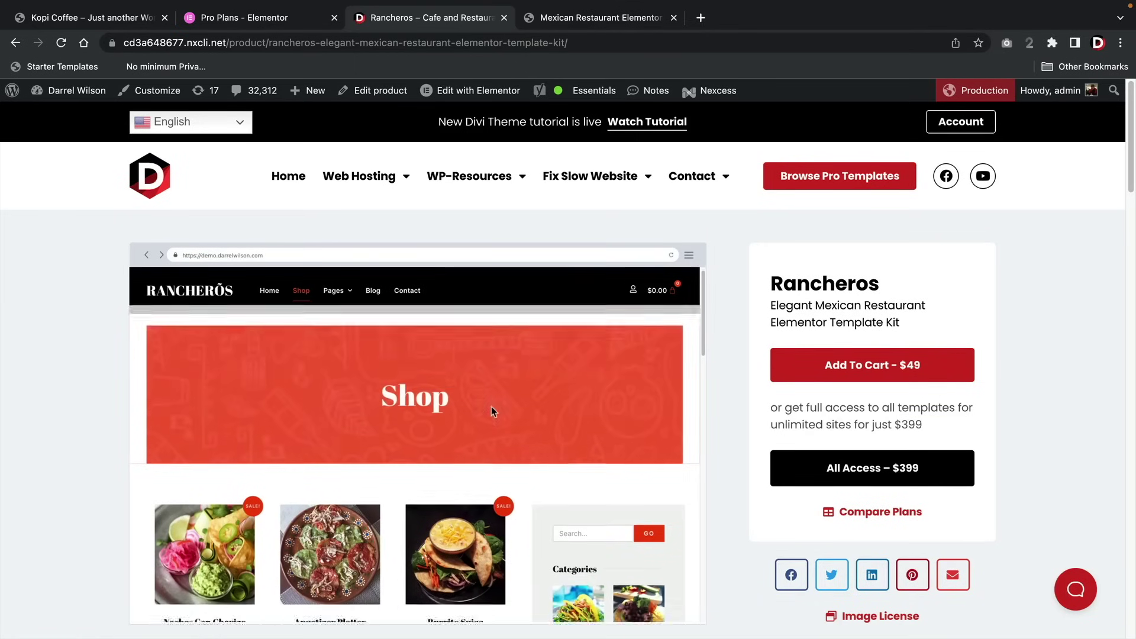
scroll(491, 406, down, 2)
scroll(491, 408, down, 10)
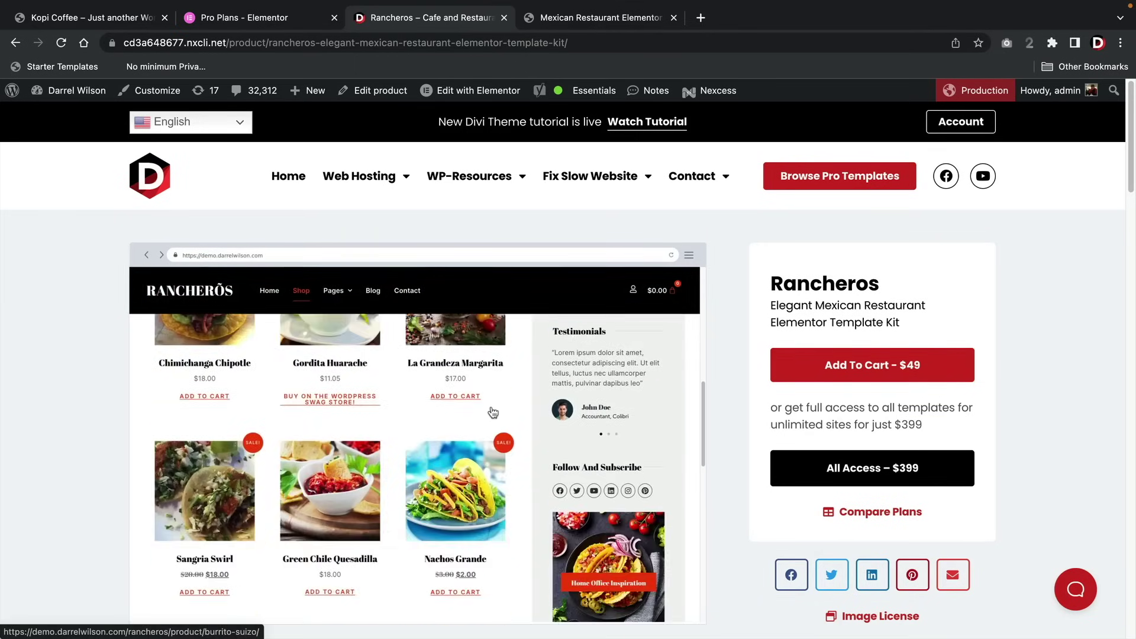
scroll(492, 412, down, 10)
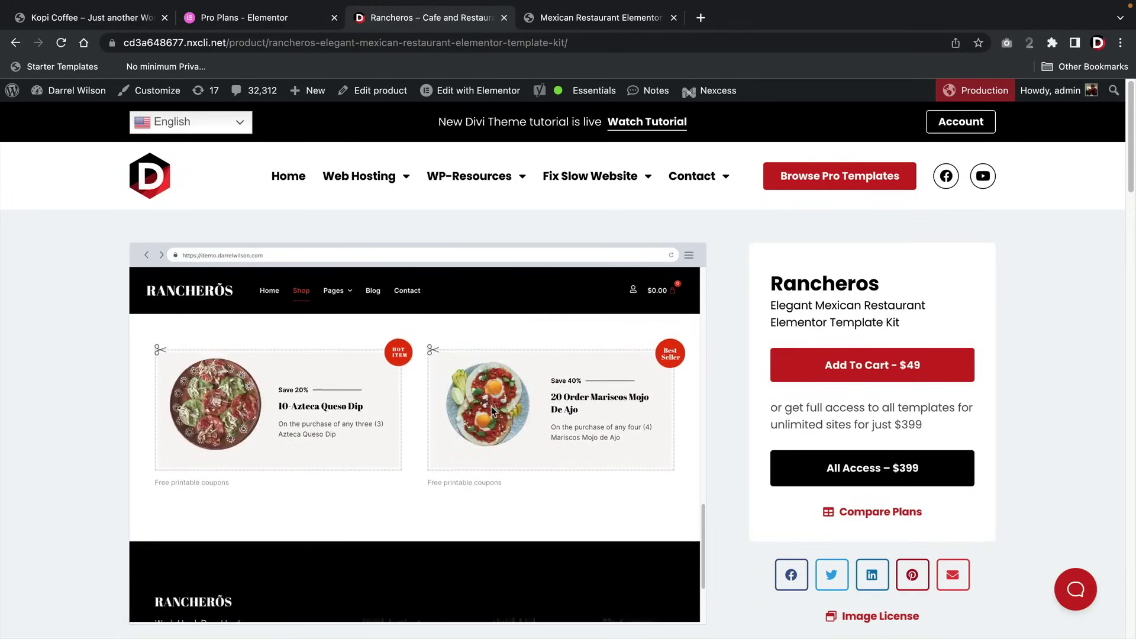
scroll(494, 412, up, 10)
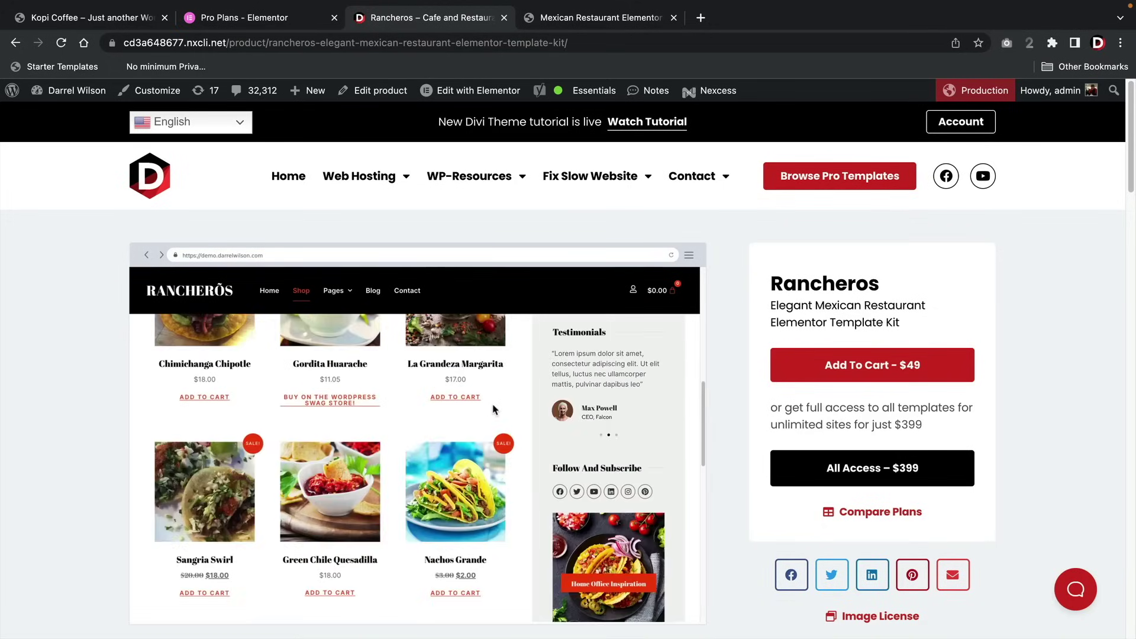
scroll(494, 409, up, 5)
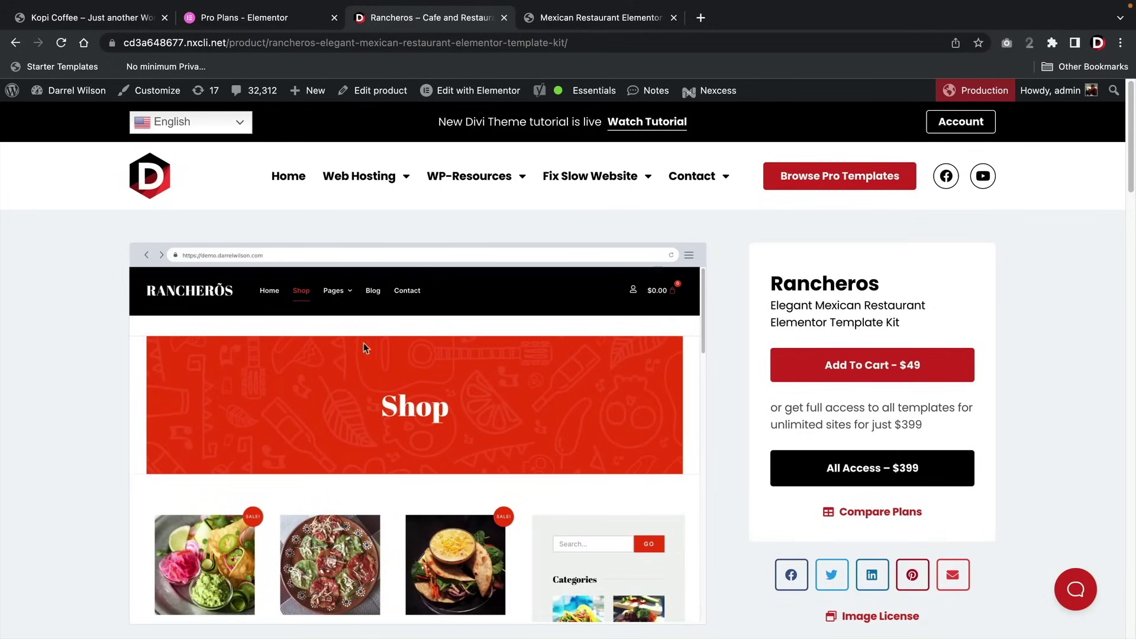
click(276, 297)
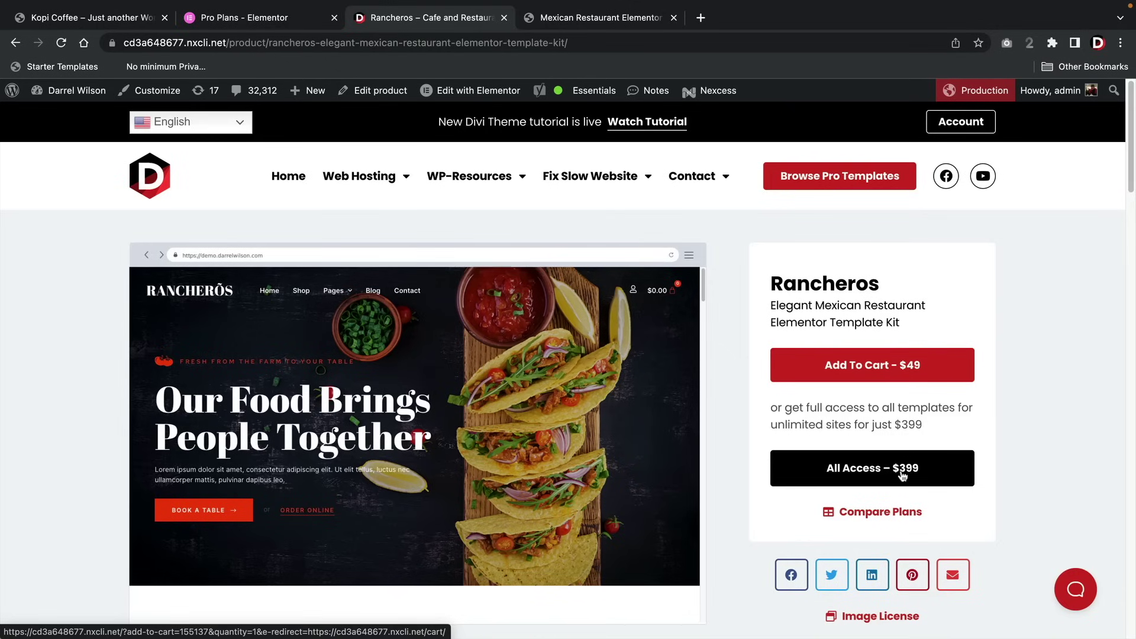
click(822, 367)
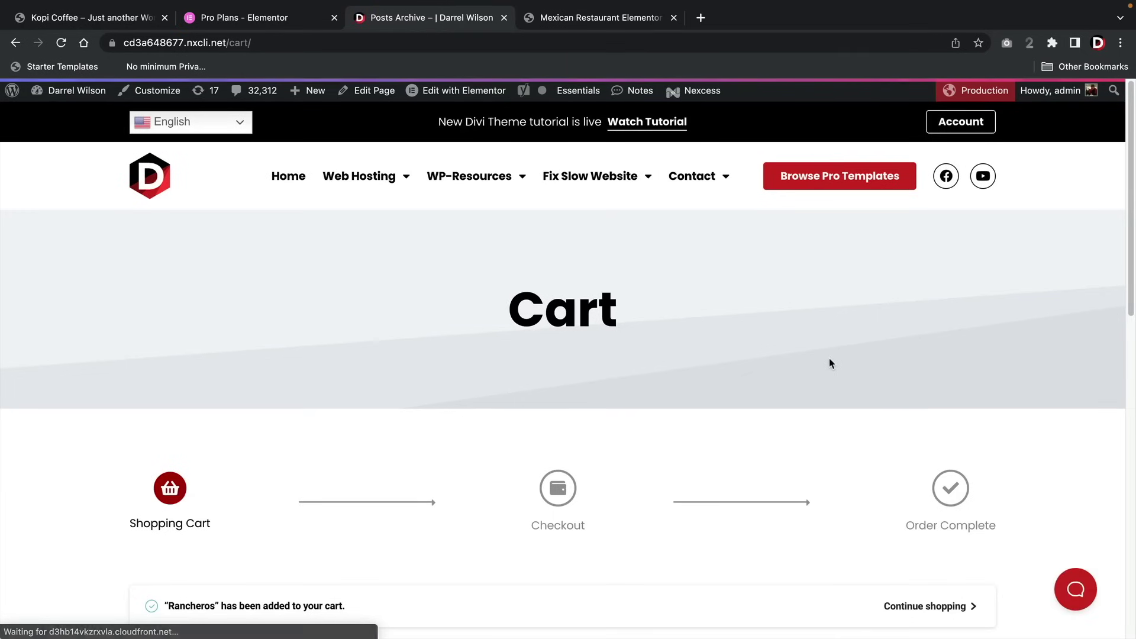
Apply the coupon 'food' for a $44.10 total, then remove it.
scroll(807, 359, down, 7)
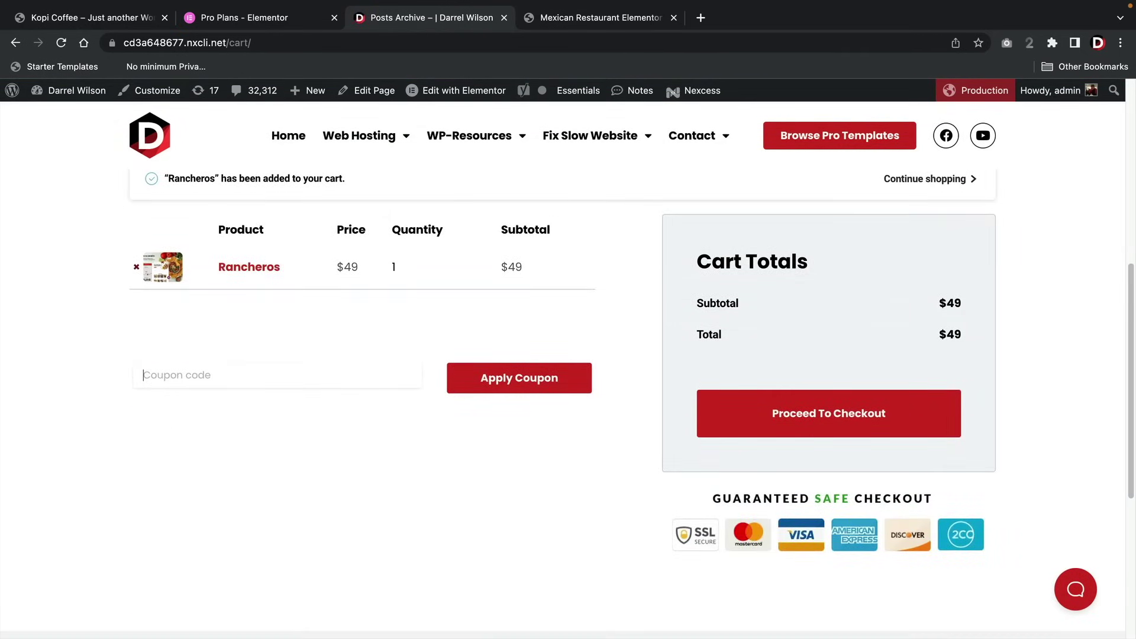
text(food)
click(562, 372)
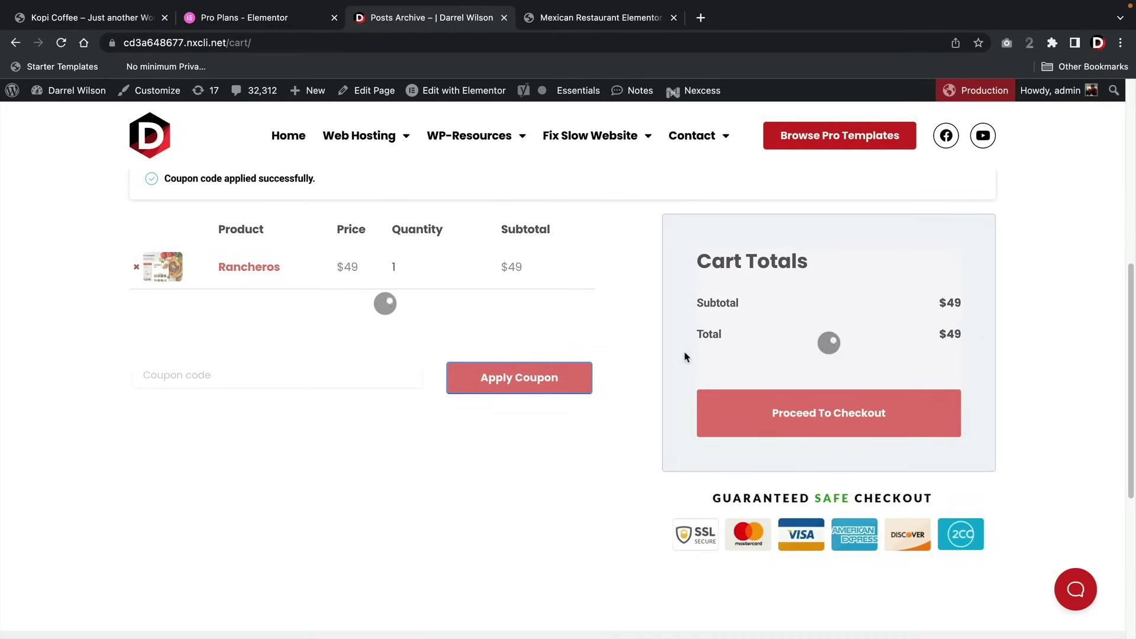
drag(914, 375, 1001, 377)
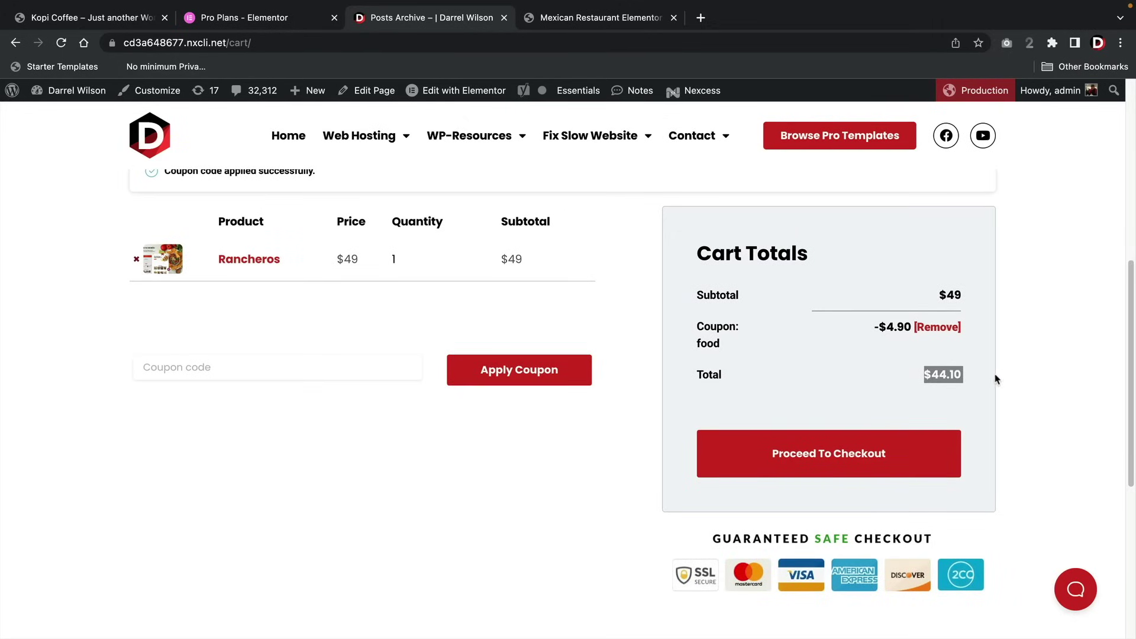
click(952, 332)
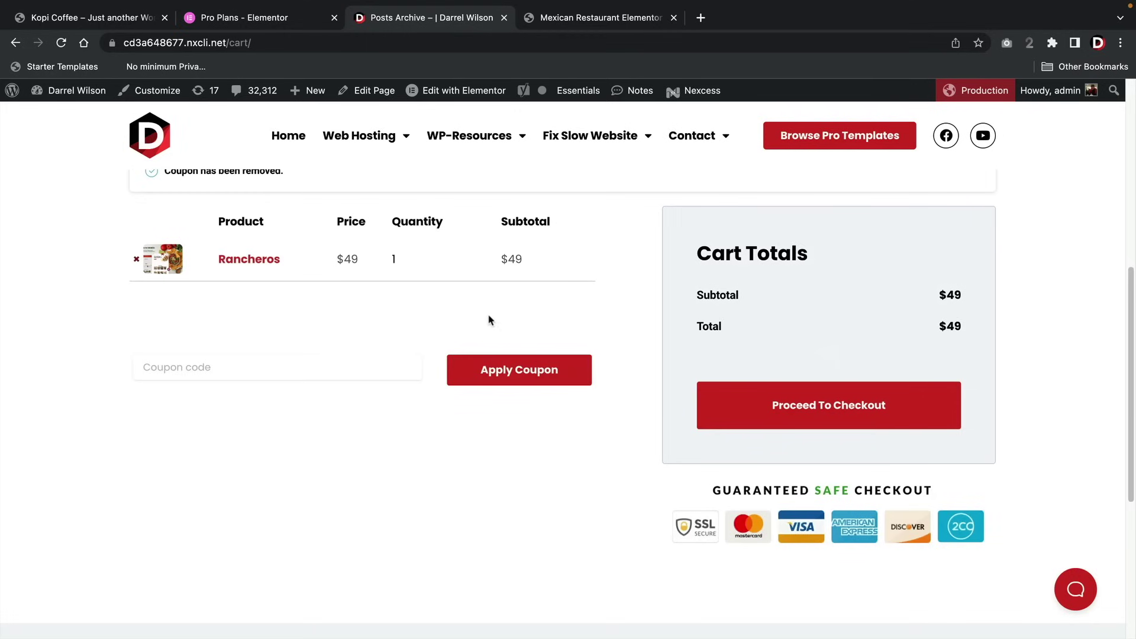
click(335, 361)
click(495, 374)
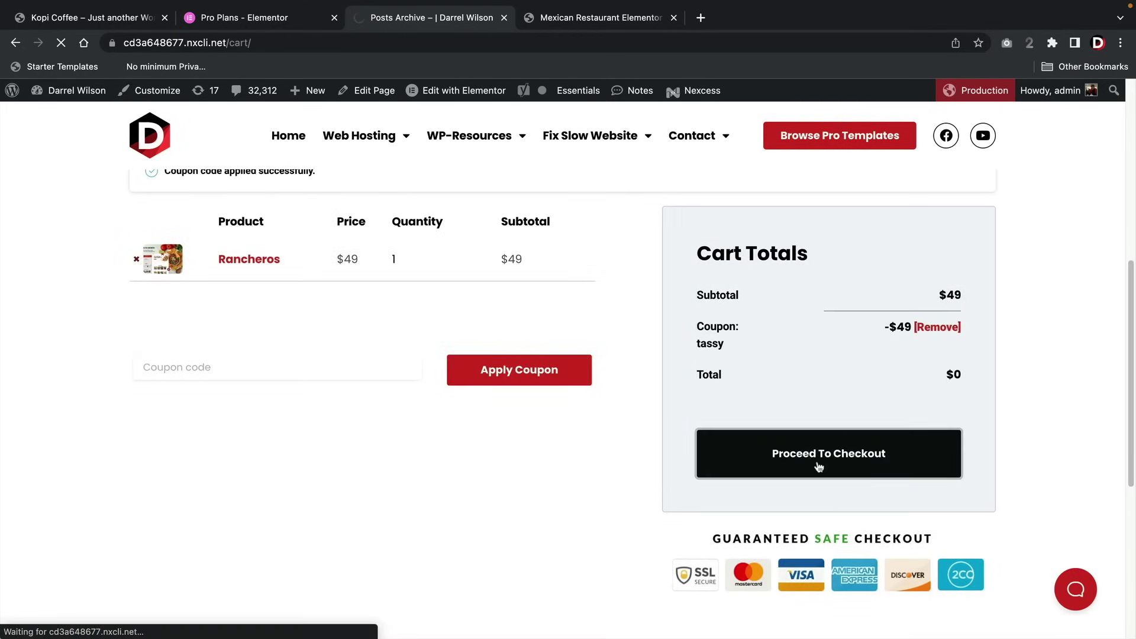
click(816, 465)
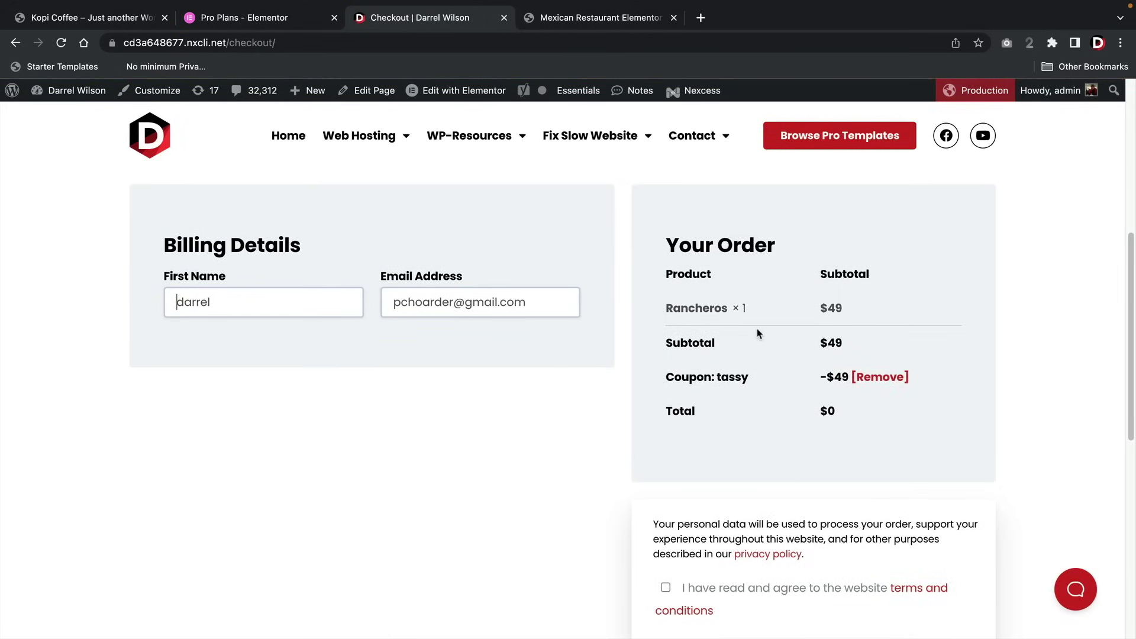
Place the free $0 Rancheros order in the Darrel Wilson store.
scroll(758, 335, down, 2)
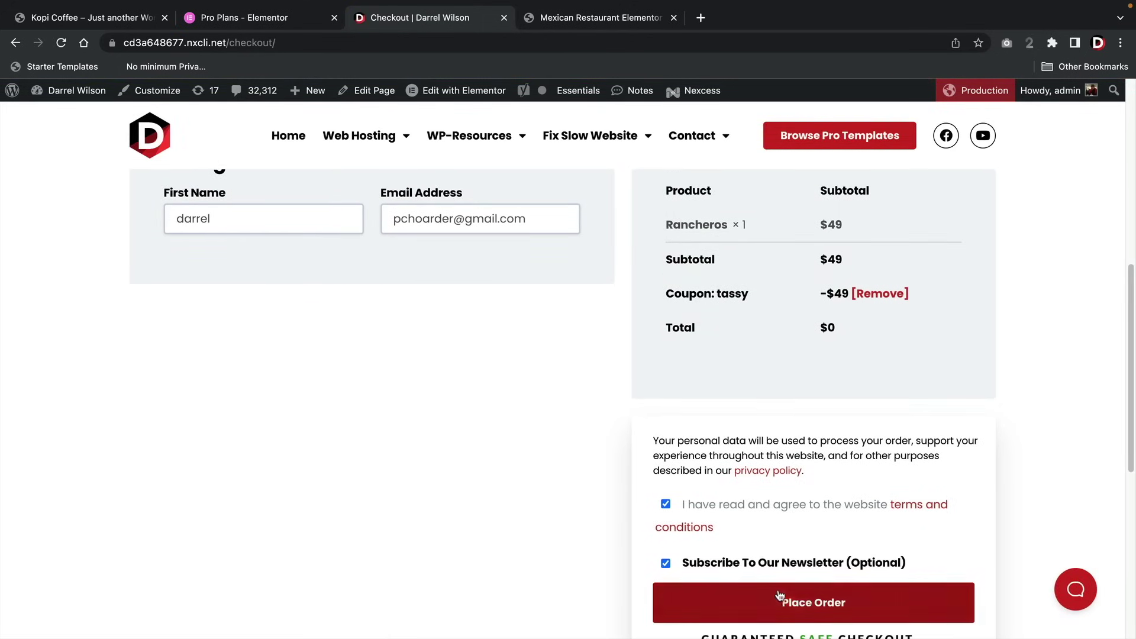
click(799, 598)
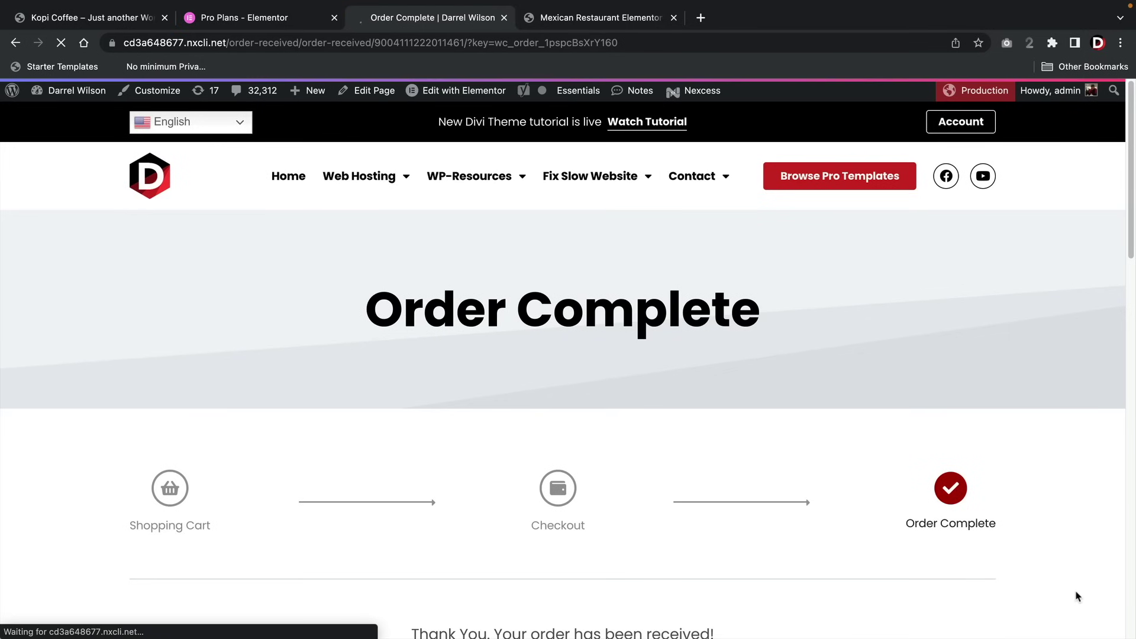
click(1076, 591)
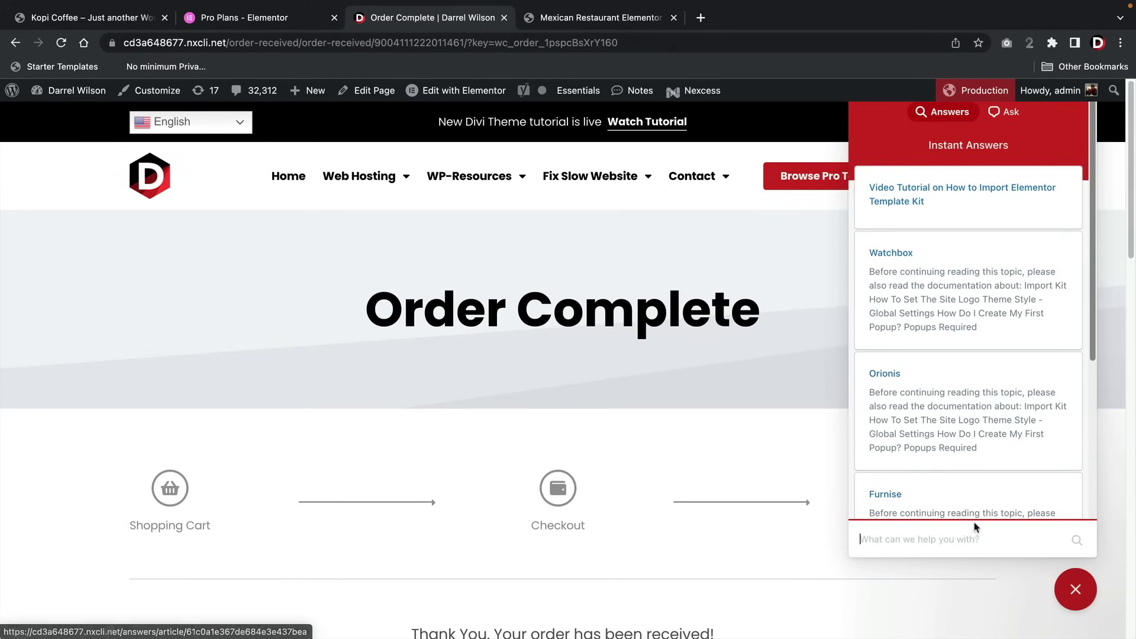
click(1075, 589)
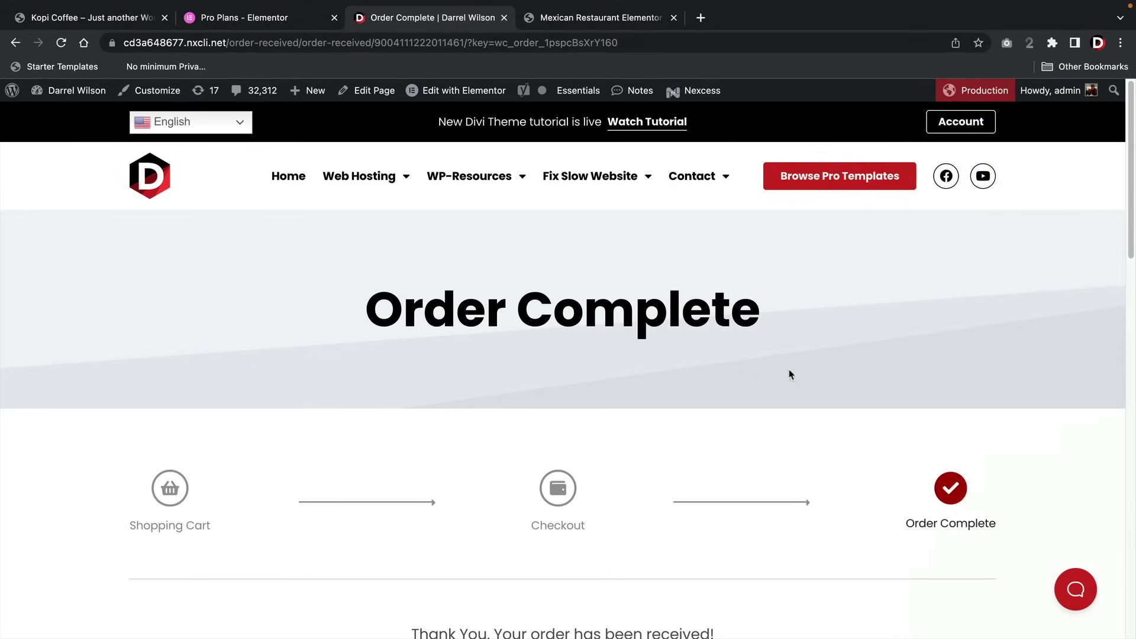
Download rancheros-elementor-kit.zip from the order's Downloads section, then return to the Kopi Coffee site.
drag(371, 311, 764, 305)
scroll(804, 309, down, 10)
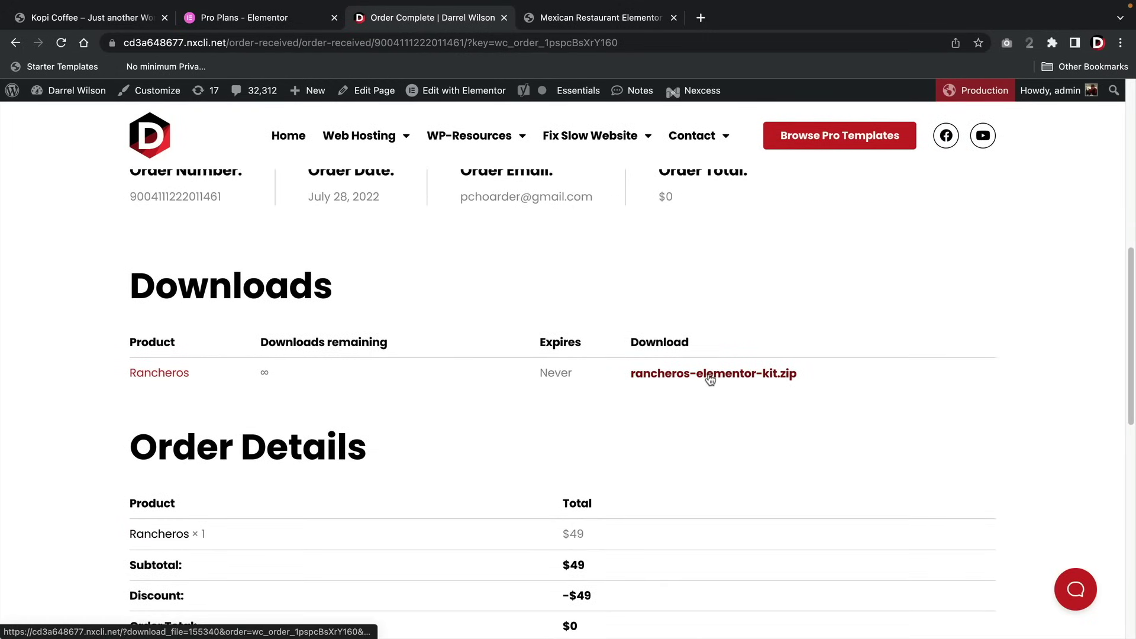
click(710, 380)
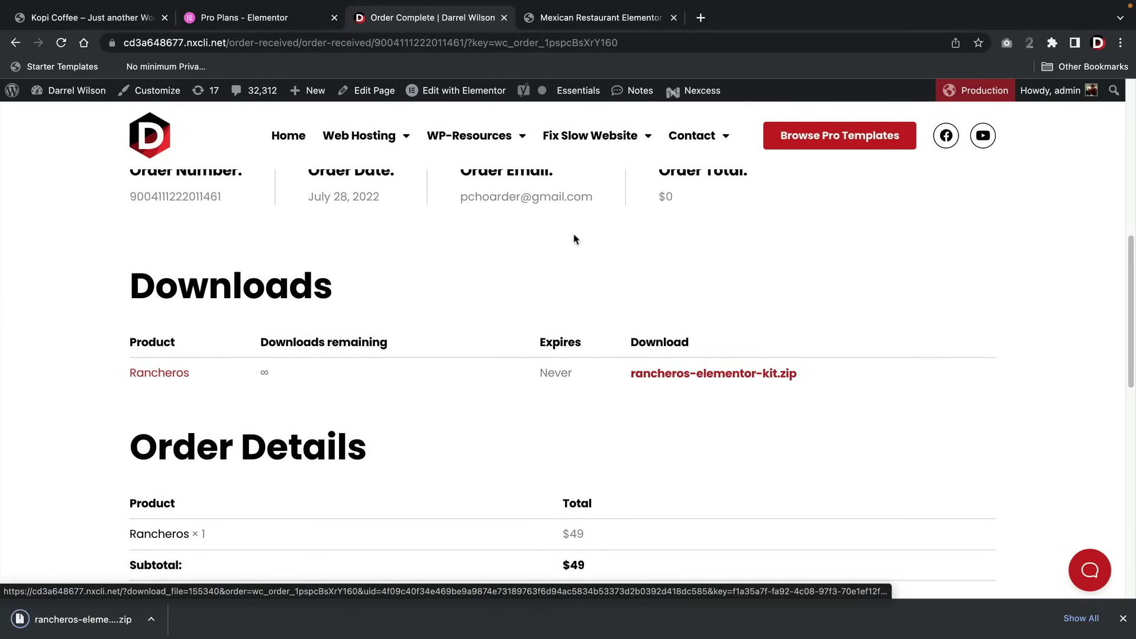
click(128, 23)
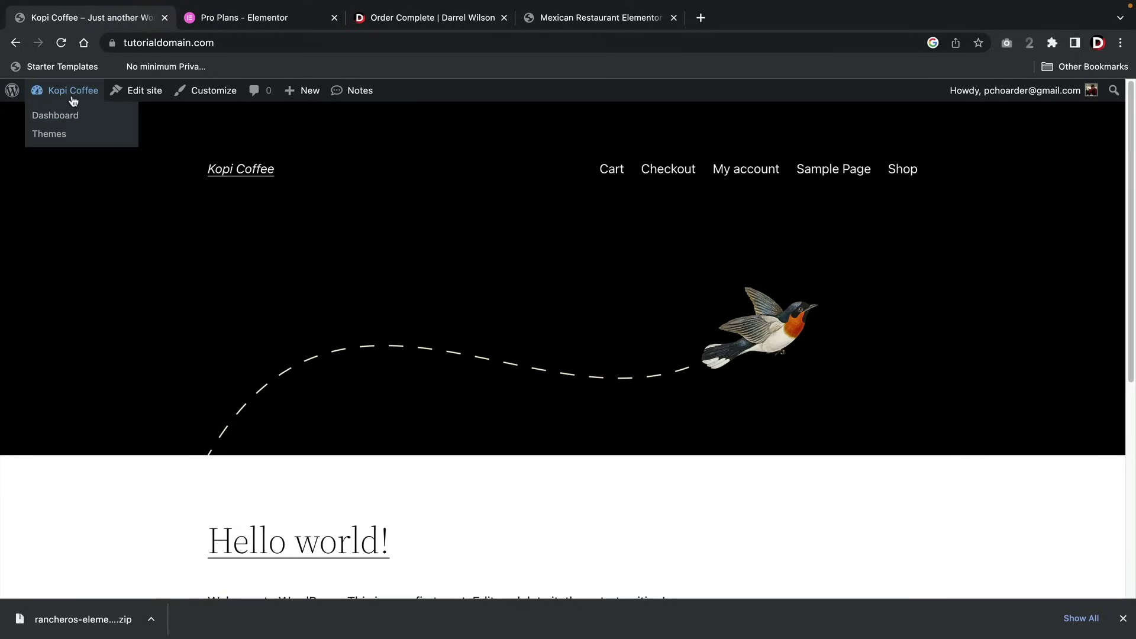
Open the Kopi Coffee installed plugins list and highlight Elementor, Elementor Pro and WooCommerce.
click(70, 116)
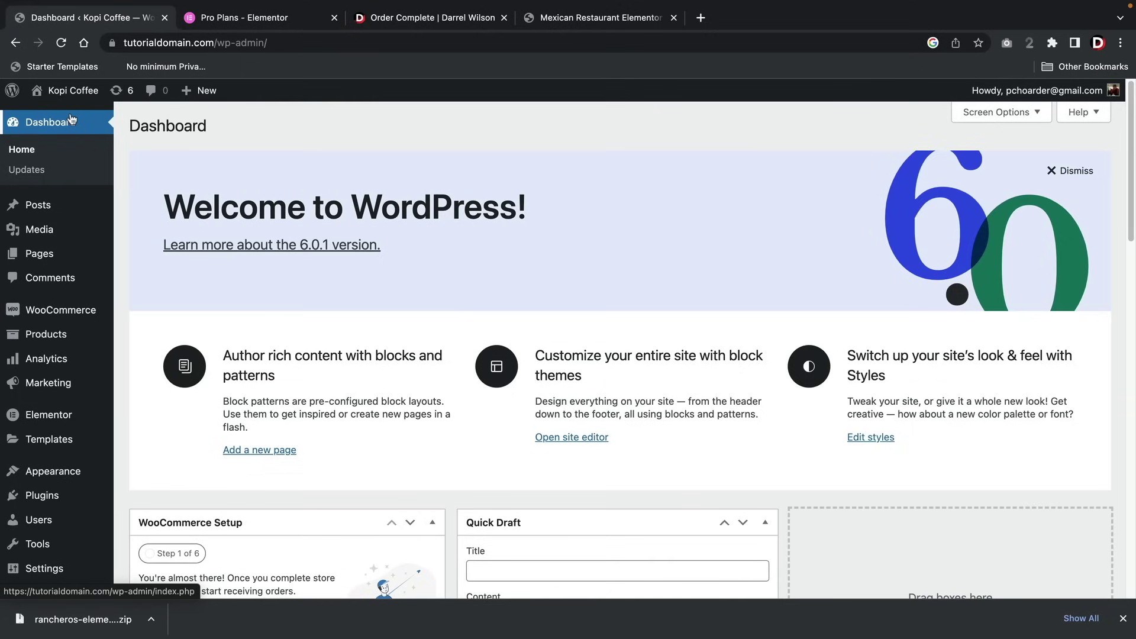
mouse_move(68, 503)
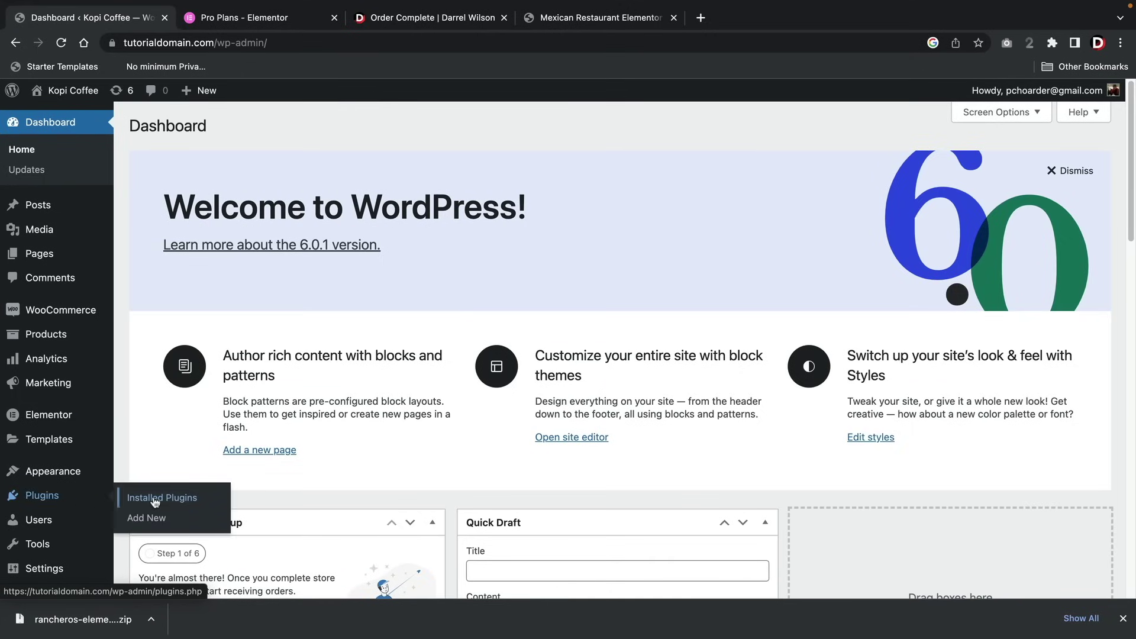
click(155, 499)
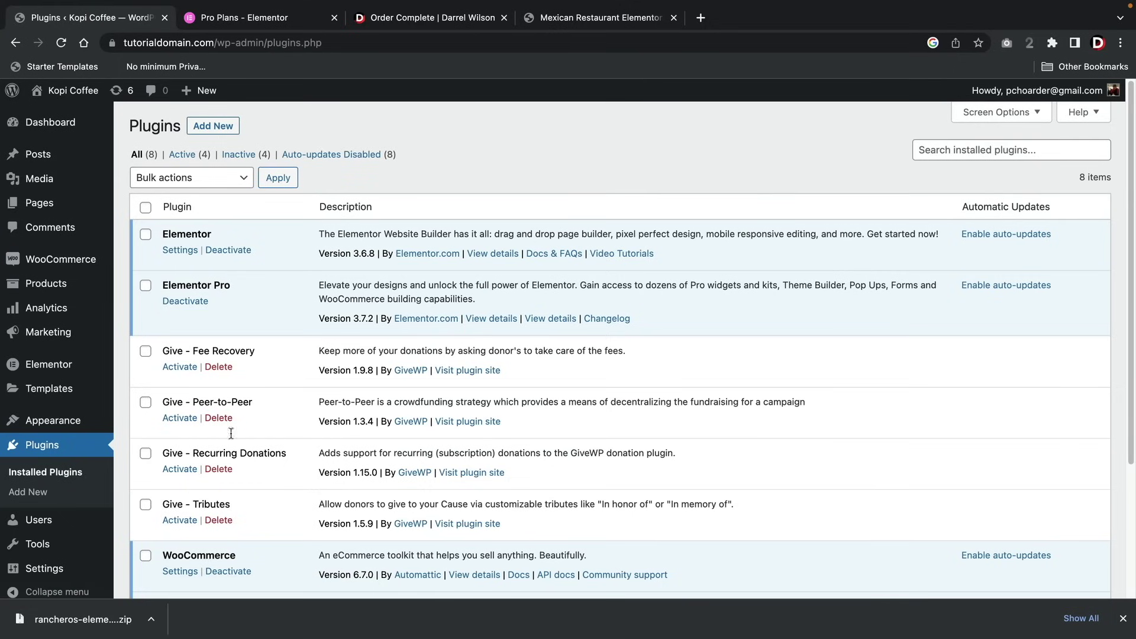
drag(167, 232, 235, 238)
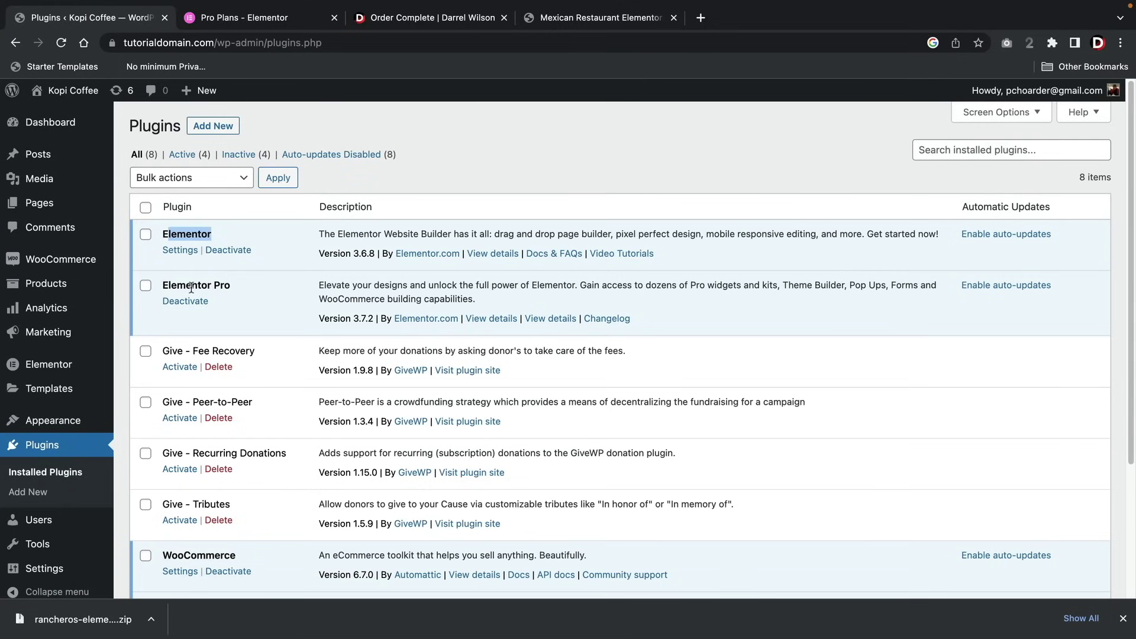
drag(190, 288, 247, 294)
scroll(247, 294, down, 3)
click(177, 379)
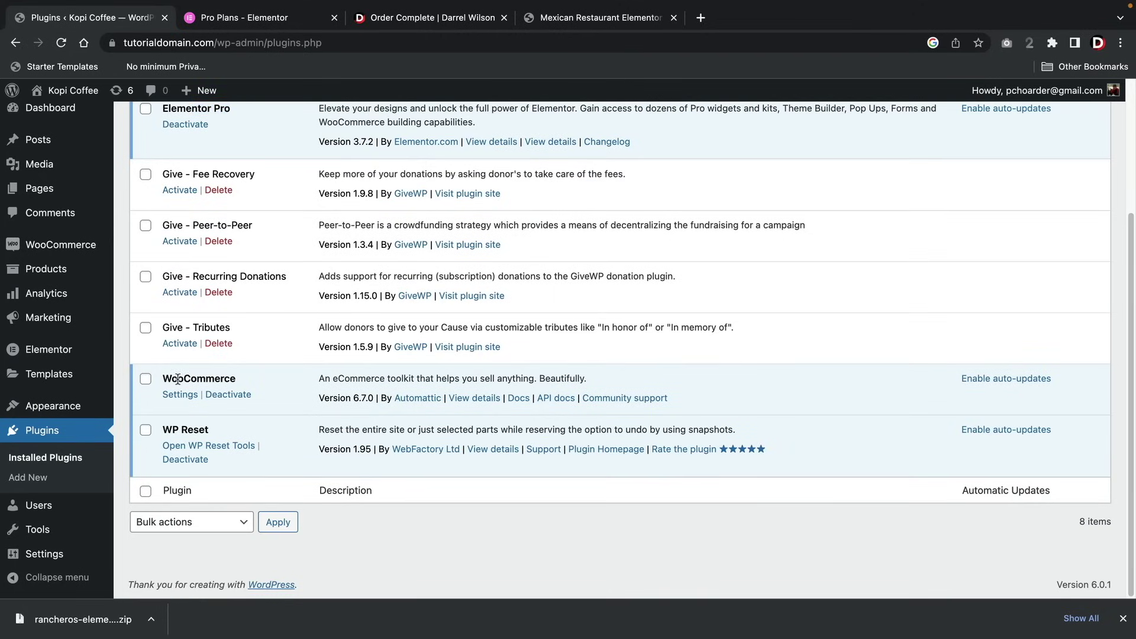
drag(177, 379, 288, 385)
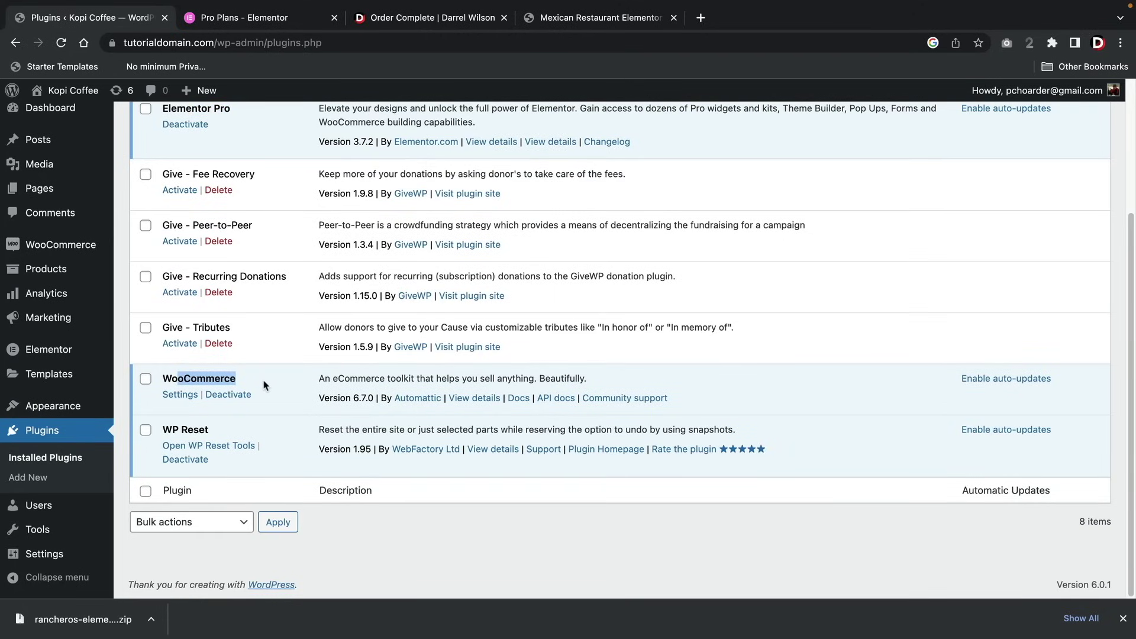
Highlight the Elementor and Elementor Pro plugin names once more.
scroll(238, 385, up, 1)
drag(163, 403, 236, 405)
scroll(236, 406, up, 5)
drag(161, 233, 219, 237)
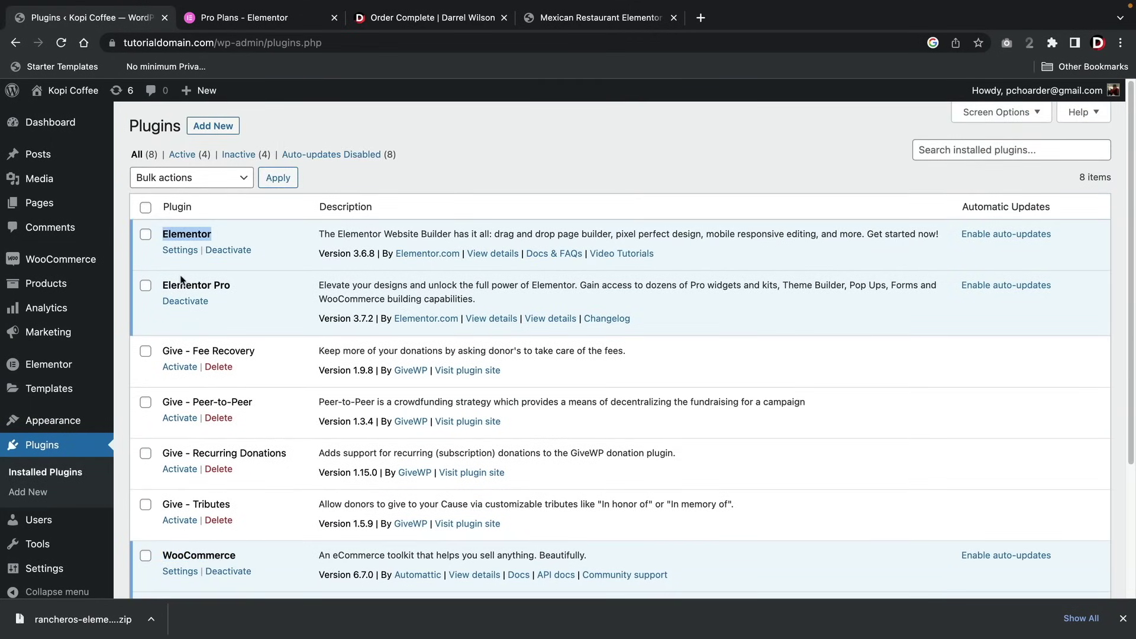
drag(171, 285, 257, 290)
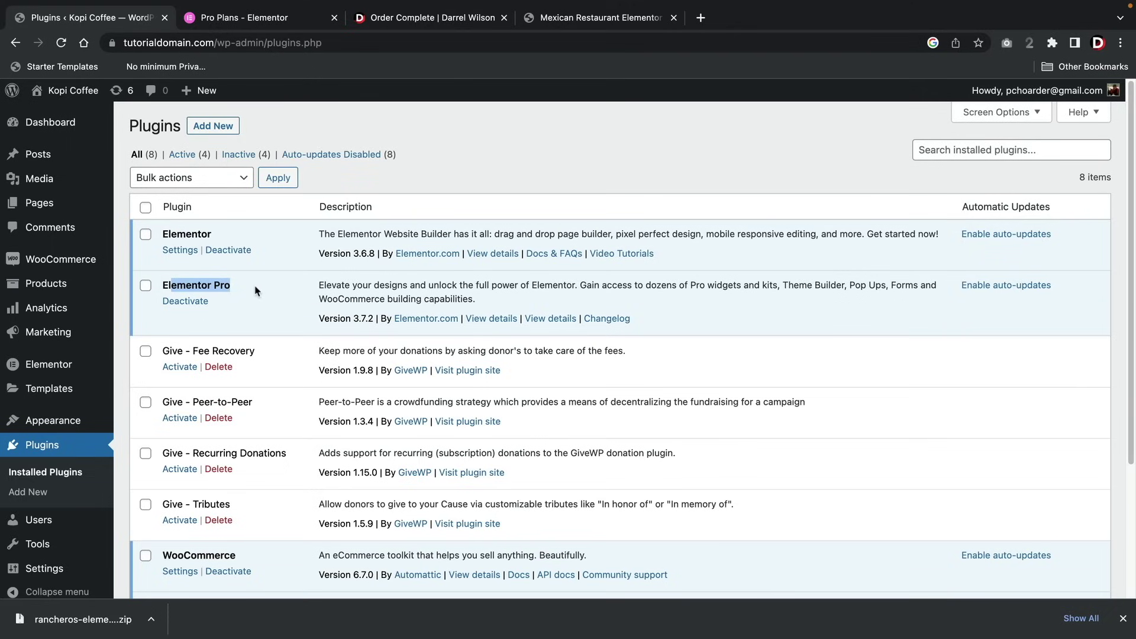
Check Elementor Pro's $49 per year price, then go to Appearance > Themes.
click(256, 23)
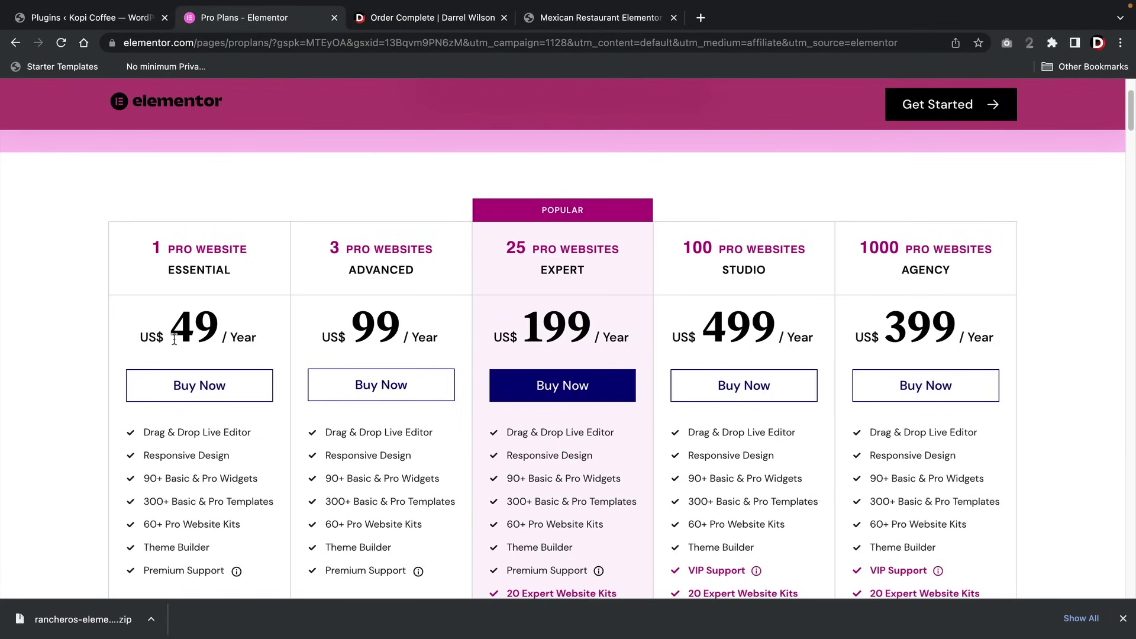
drag(172, 338, 256, 338)
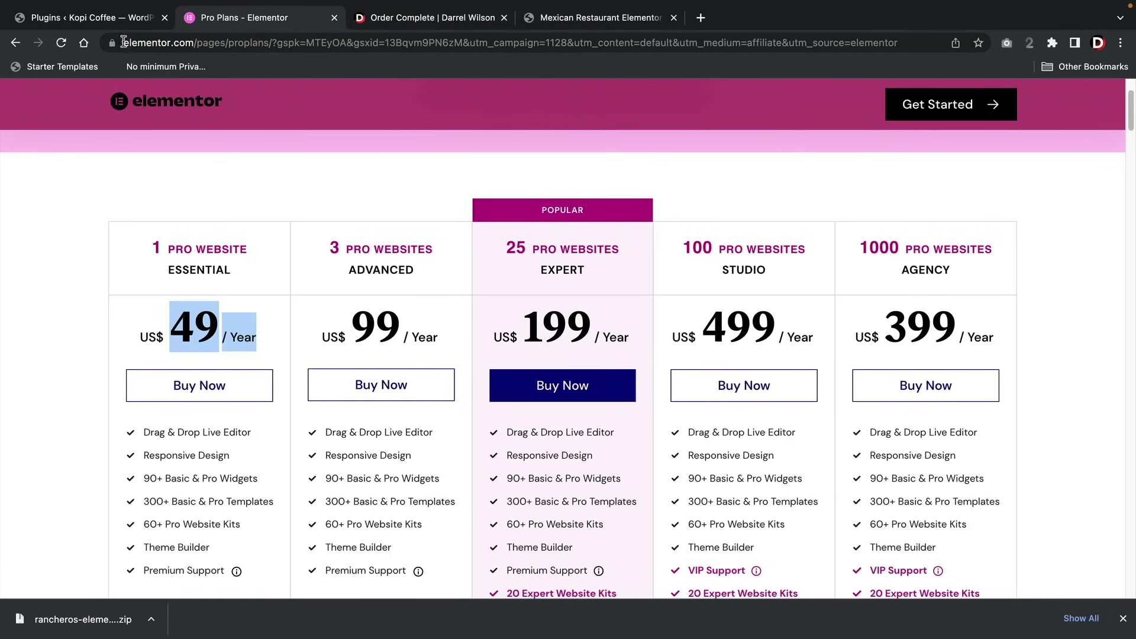
click(119, 24)
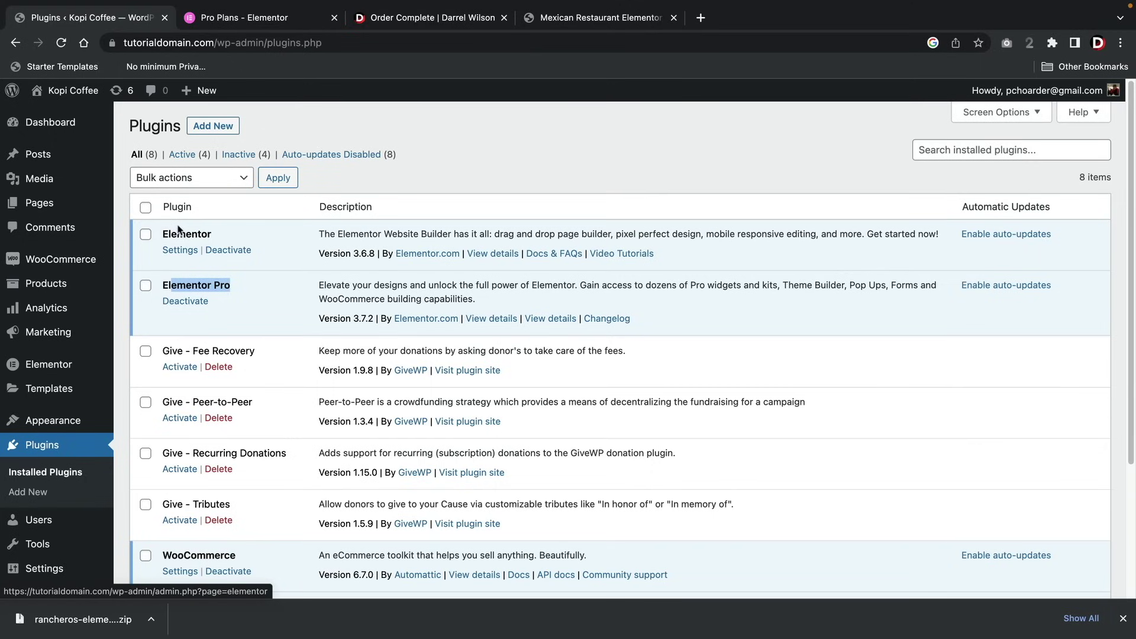
mouse_move(77, 421)
click(131, 424)
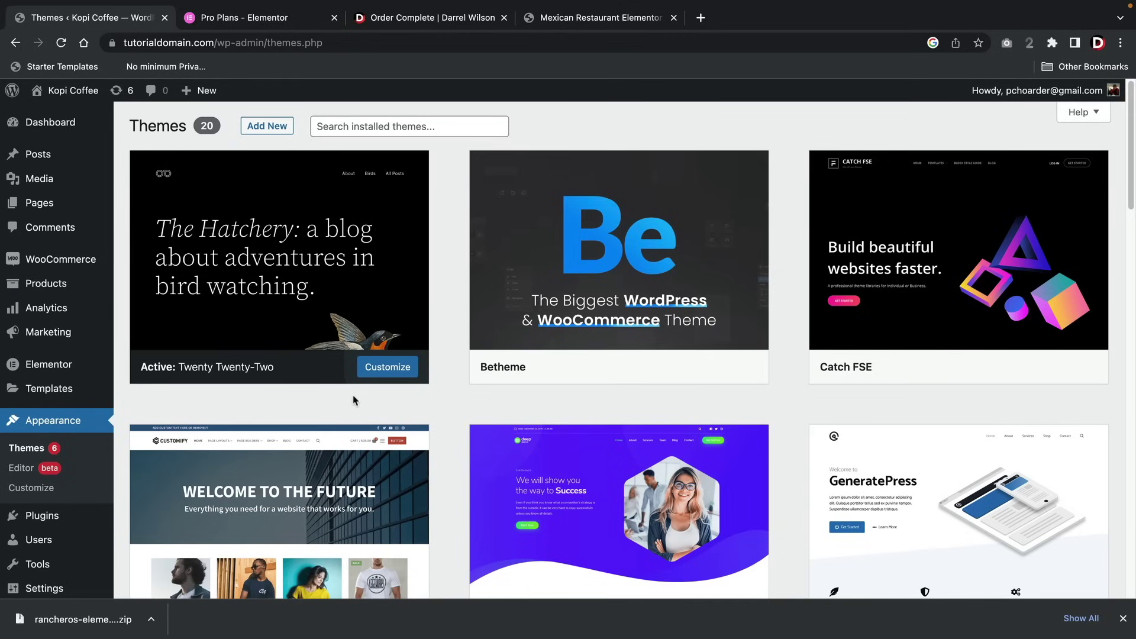
Activate the Hello Elementor theme, then go to Elementor > Tools.
click(283, 131)
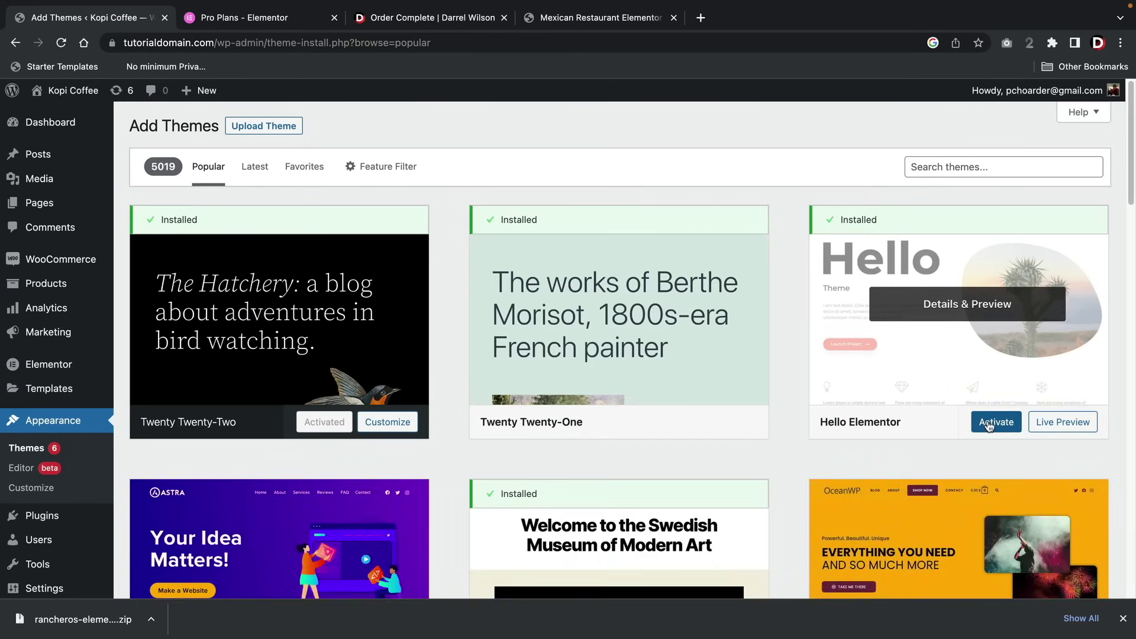
click(989, 424)
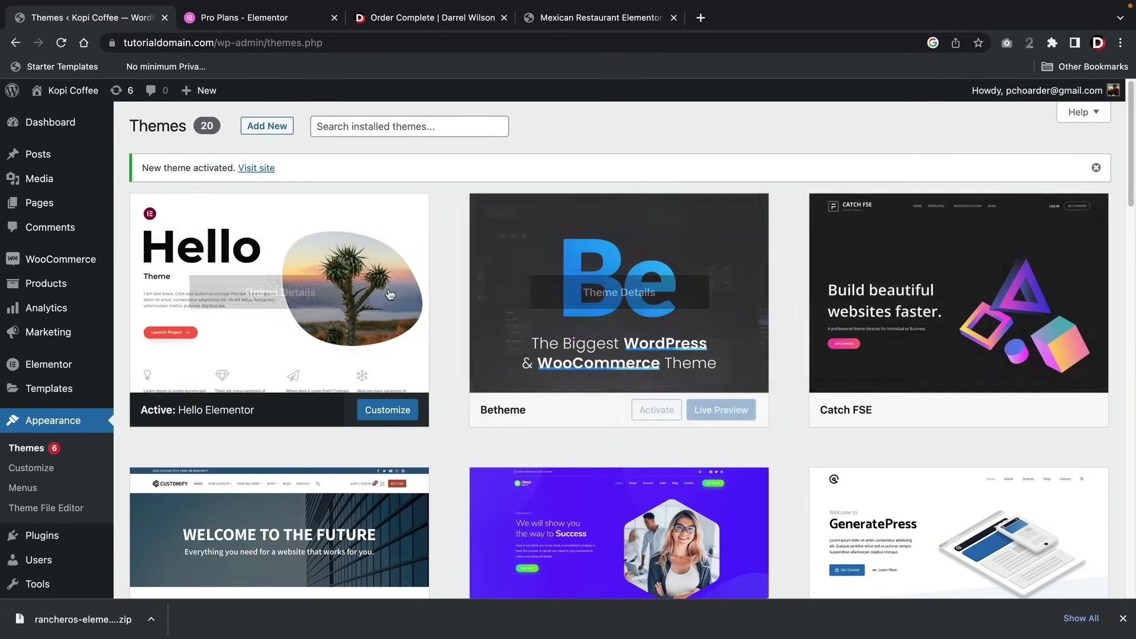
mouse_move(252, 260)
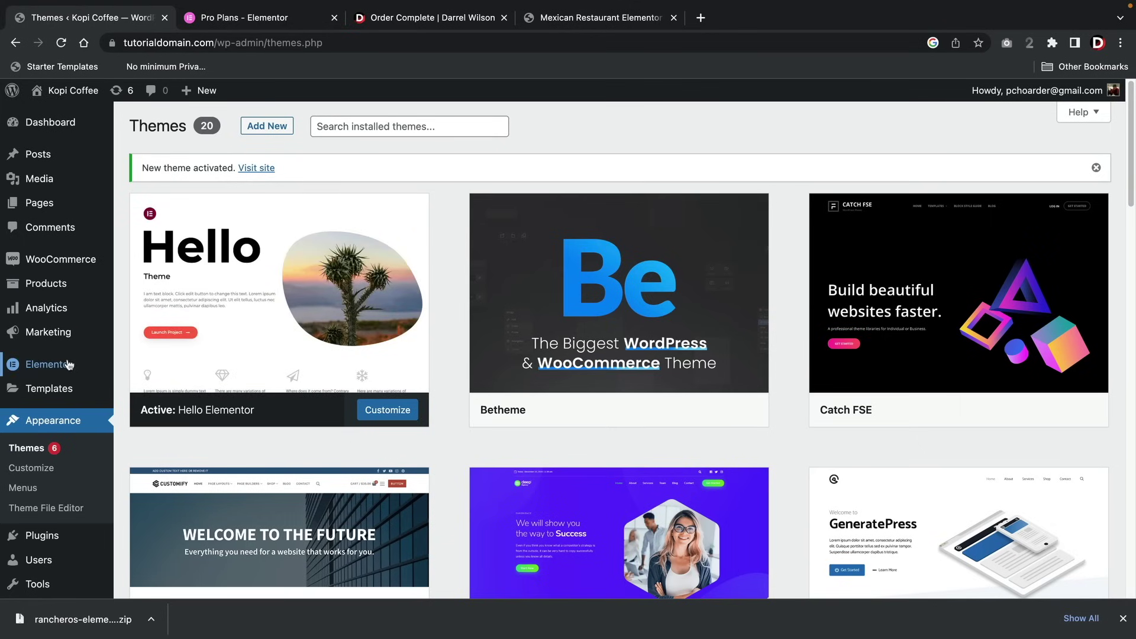
mouse_move(59, 368)
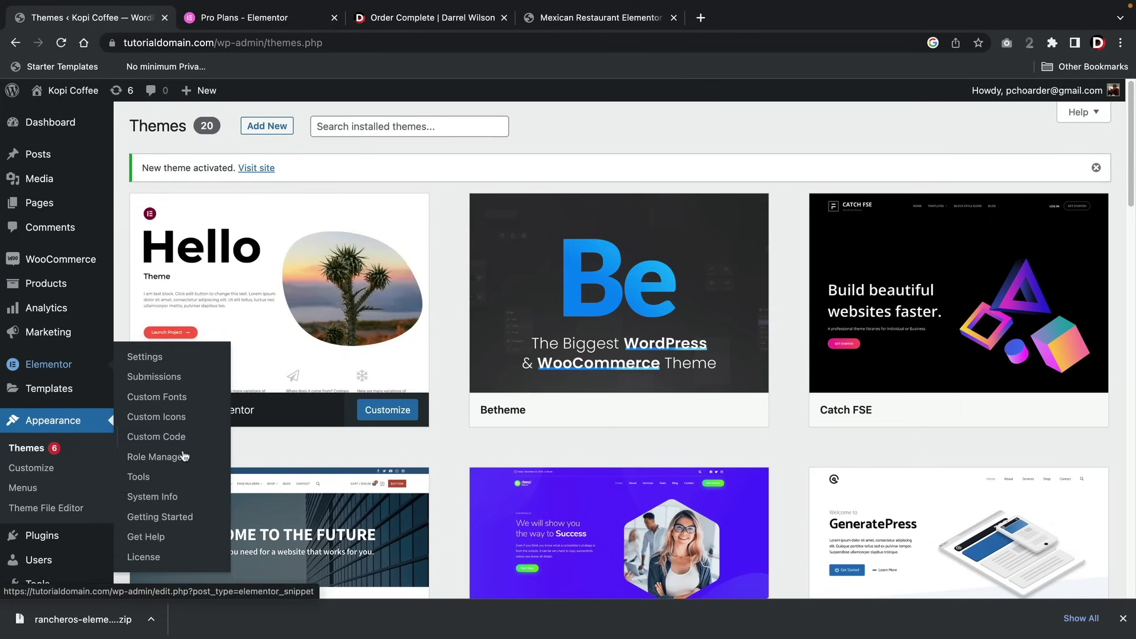
click(157, 479)
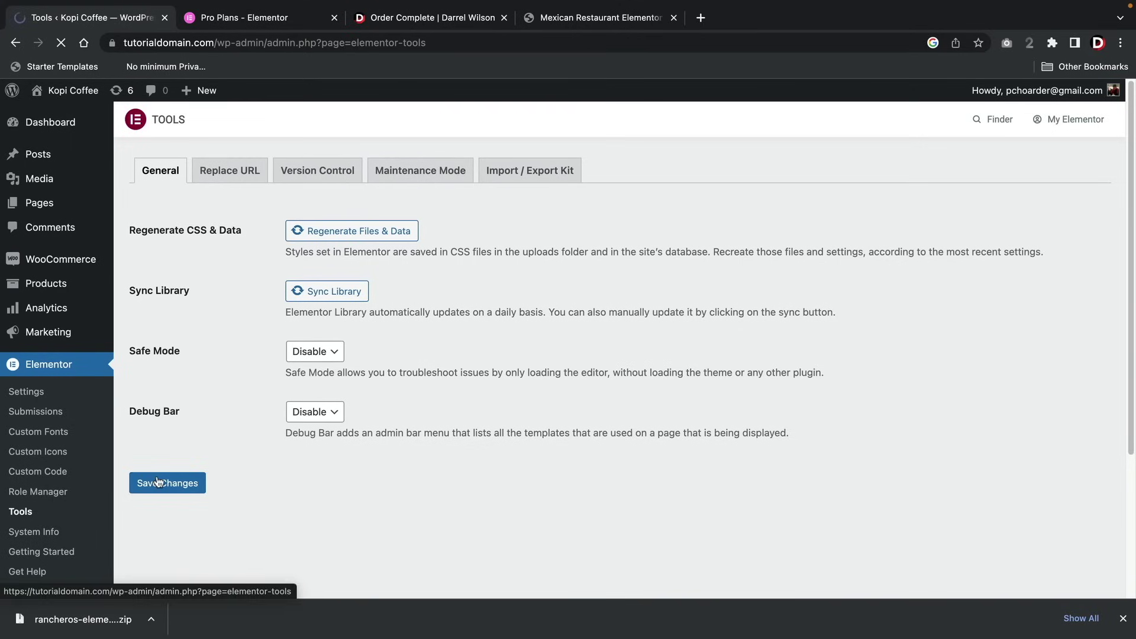
Show the Import / Export Kit options, then preview the site's plain default front end.
click(518, 171)
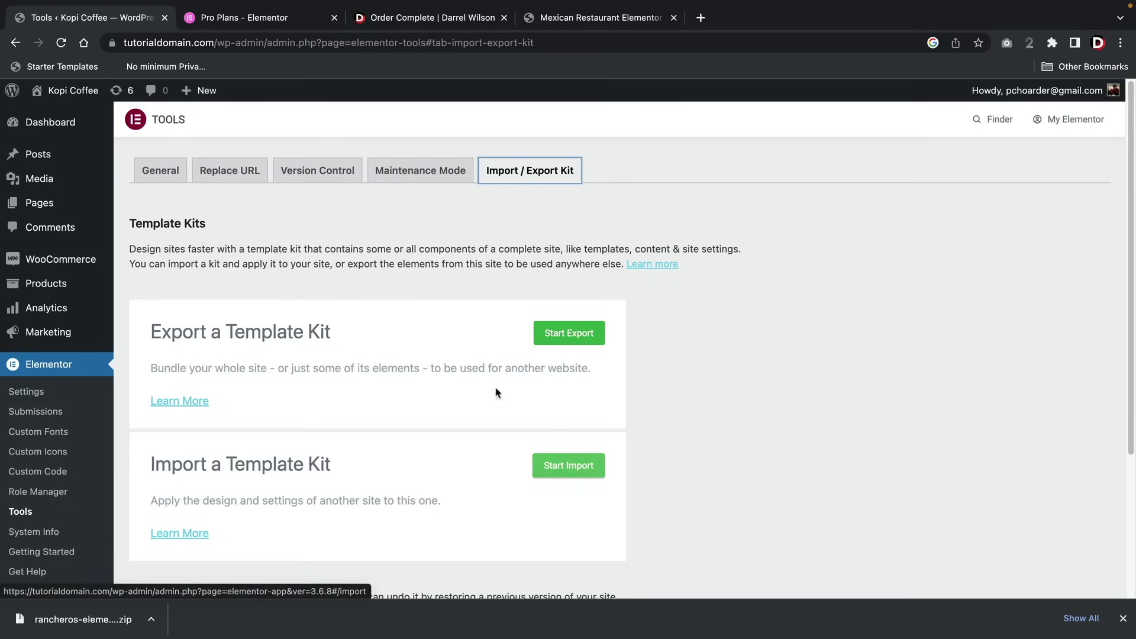
click(82, 118)
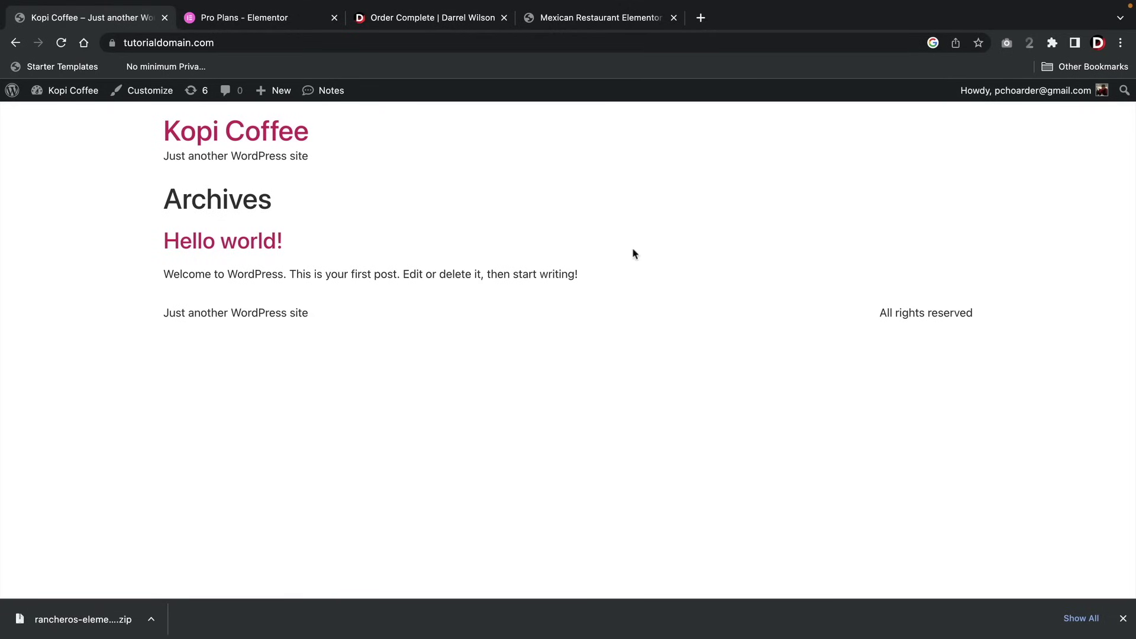
drag(633, 255, 689, 172)
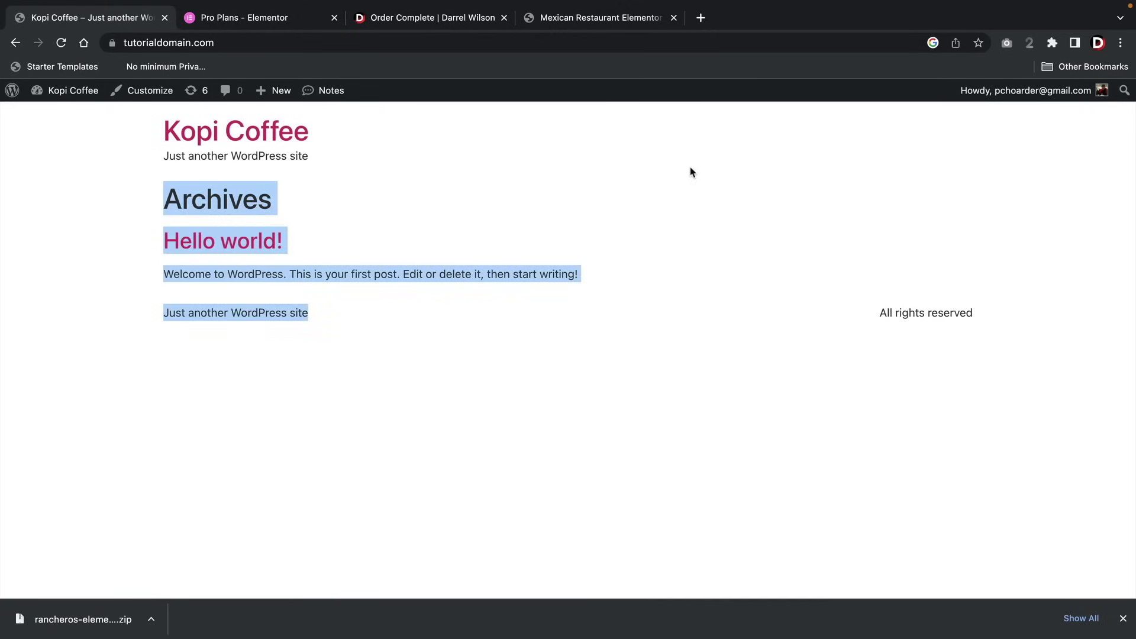
click(709, 131)
mouse_move(65, 91)
click(63, 117)
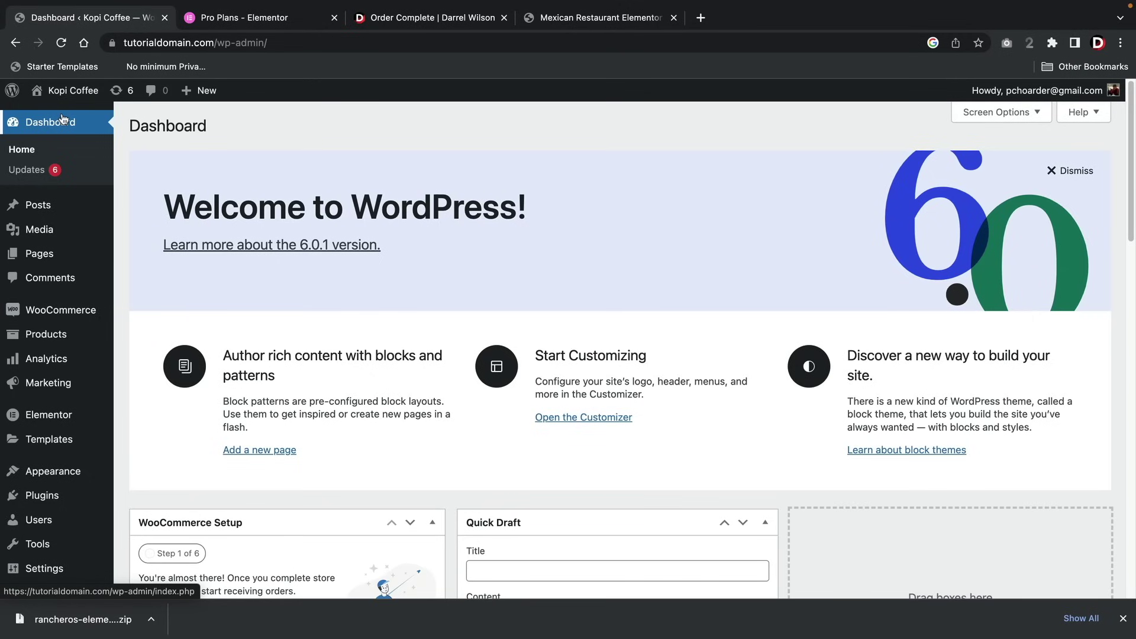
Import rancheros-elementor-kit.zip's templates, content and site settings, enabling unfiltered uploads.
mouse_move(78, 414)
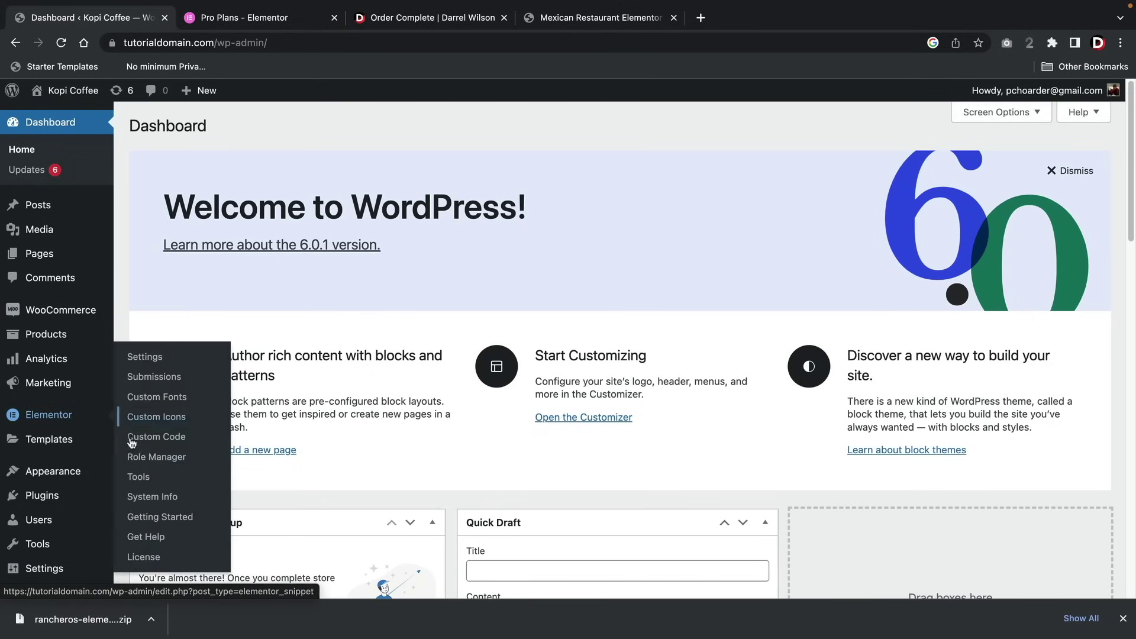
click(136, 479)
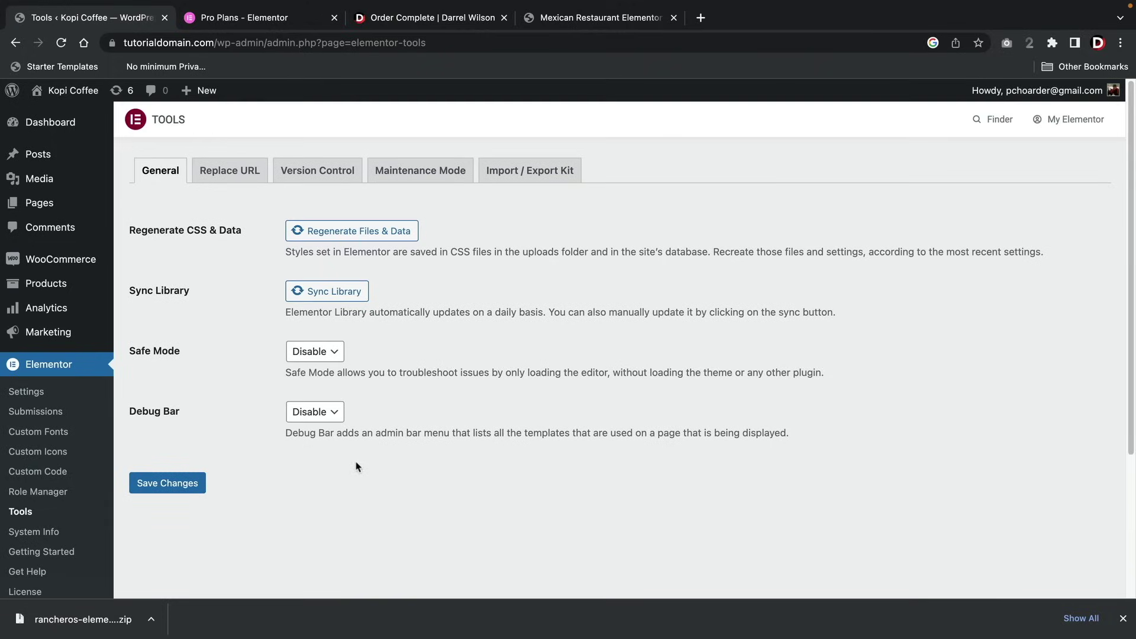
click(524, 178)
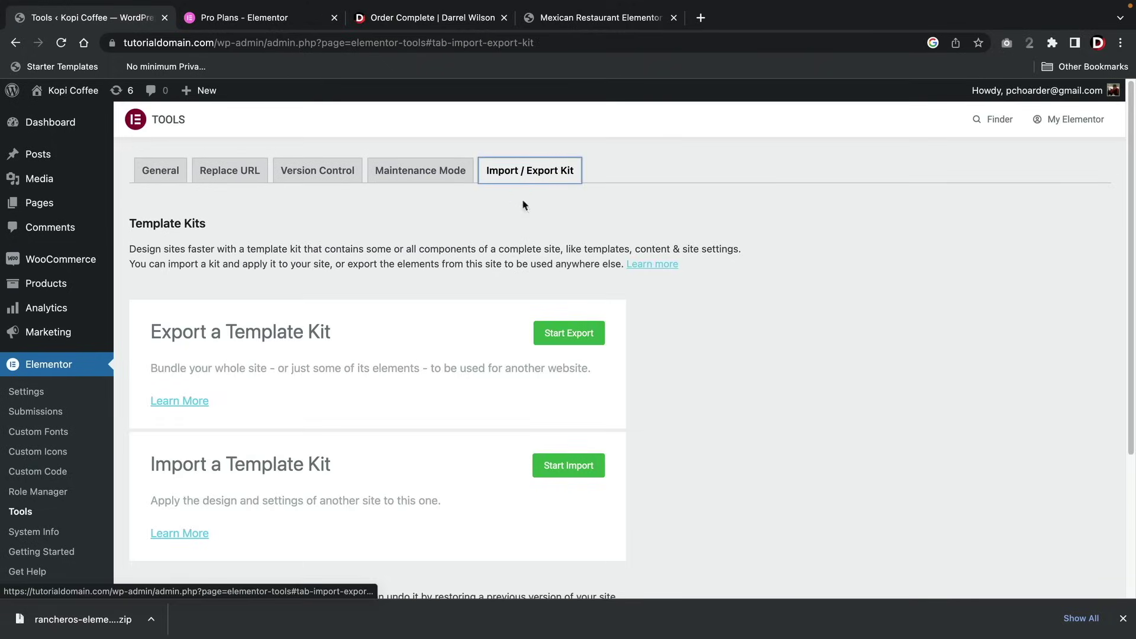
click(572, 471)
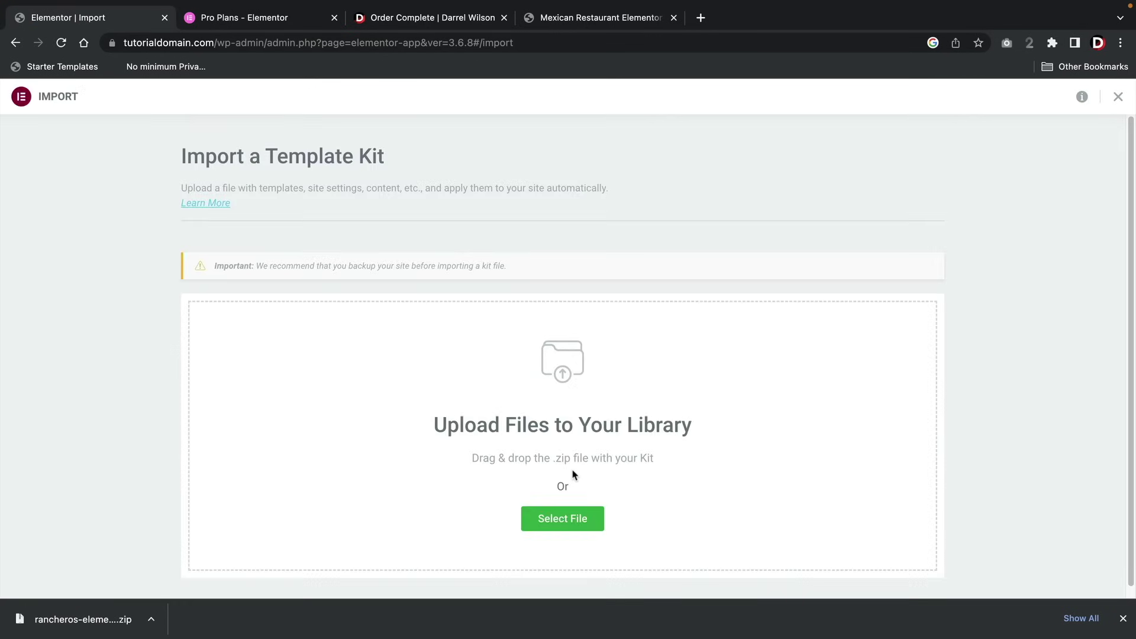
drag(100, 609, 543, 424)
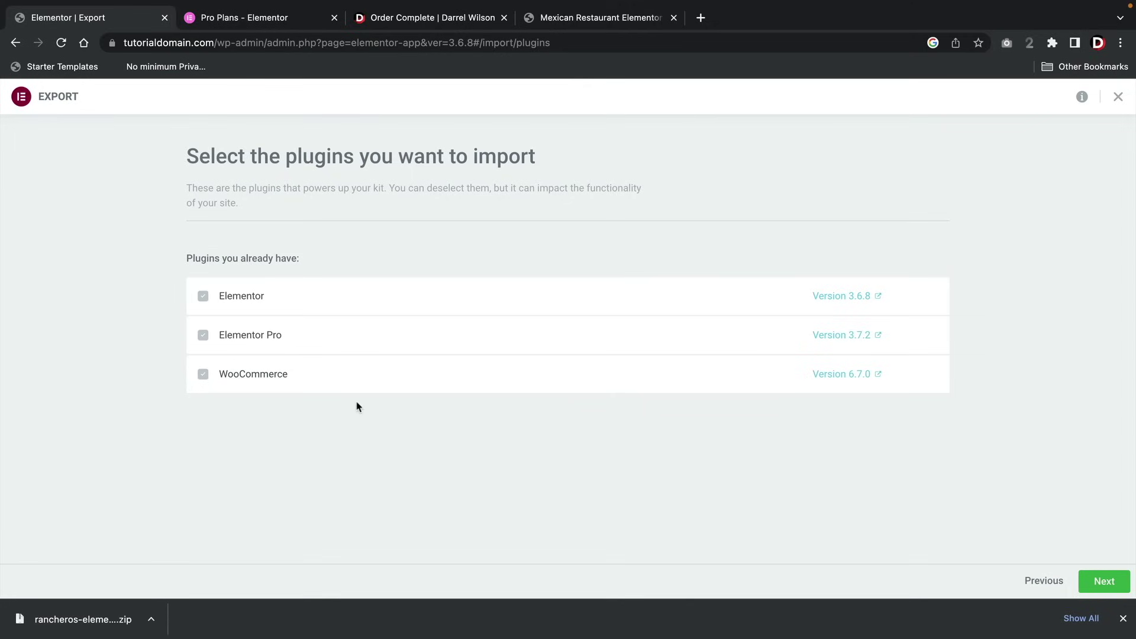
click(1104, 582)
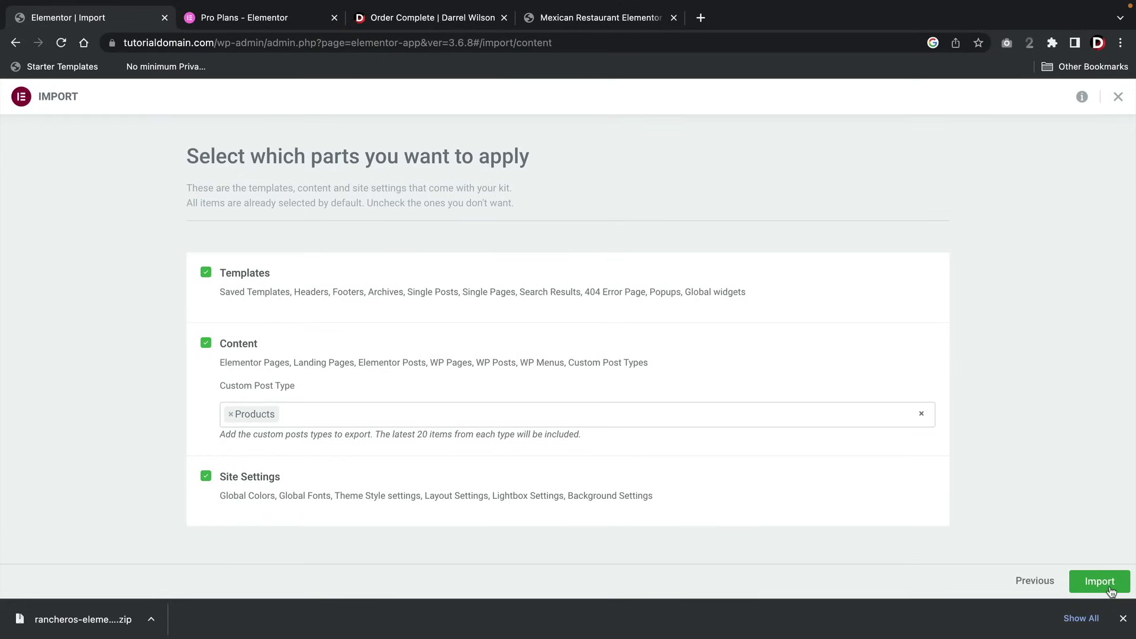
click(1107, 587)
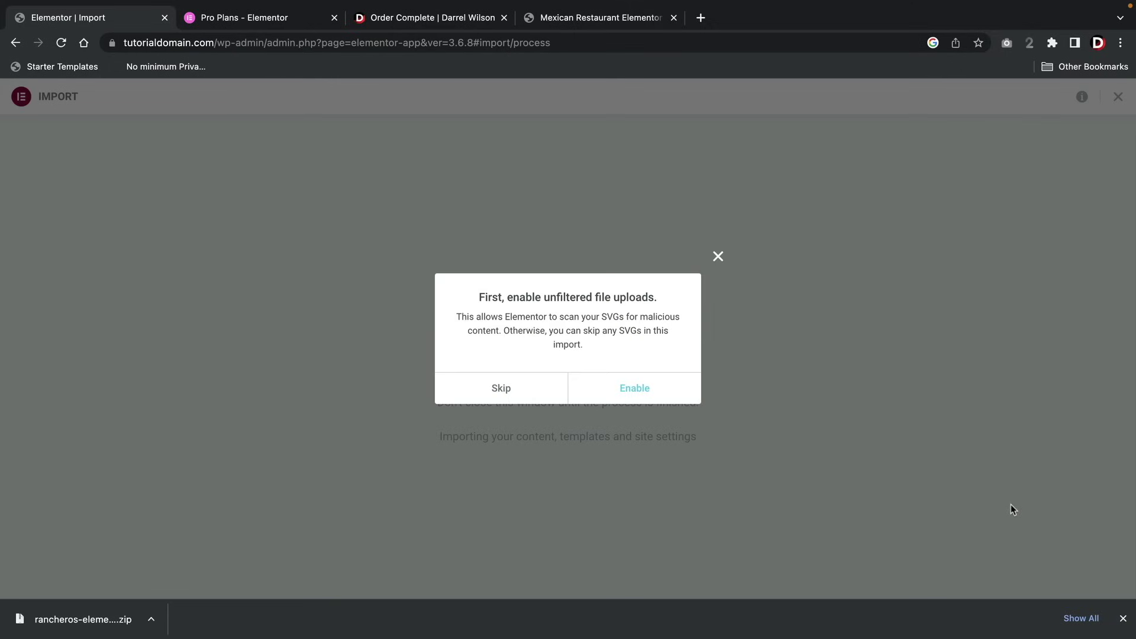
click(636, 388)
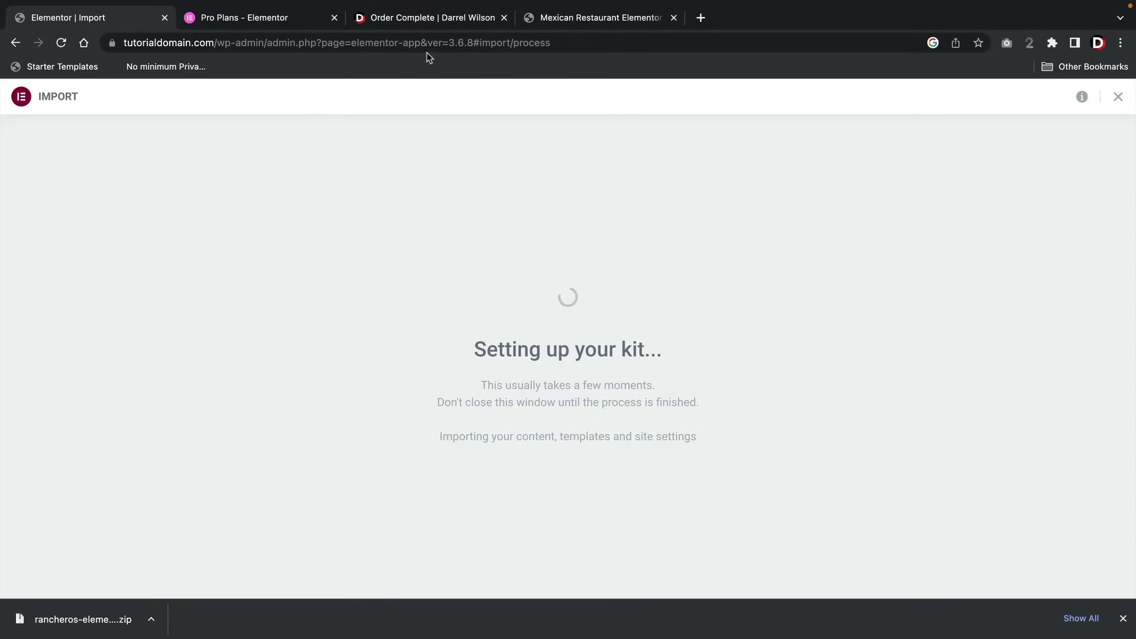
click(430, 23)
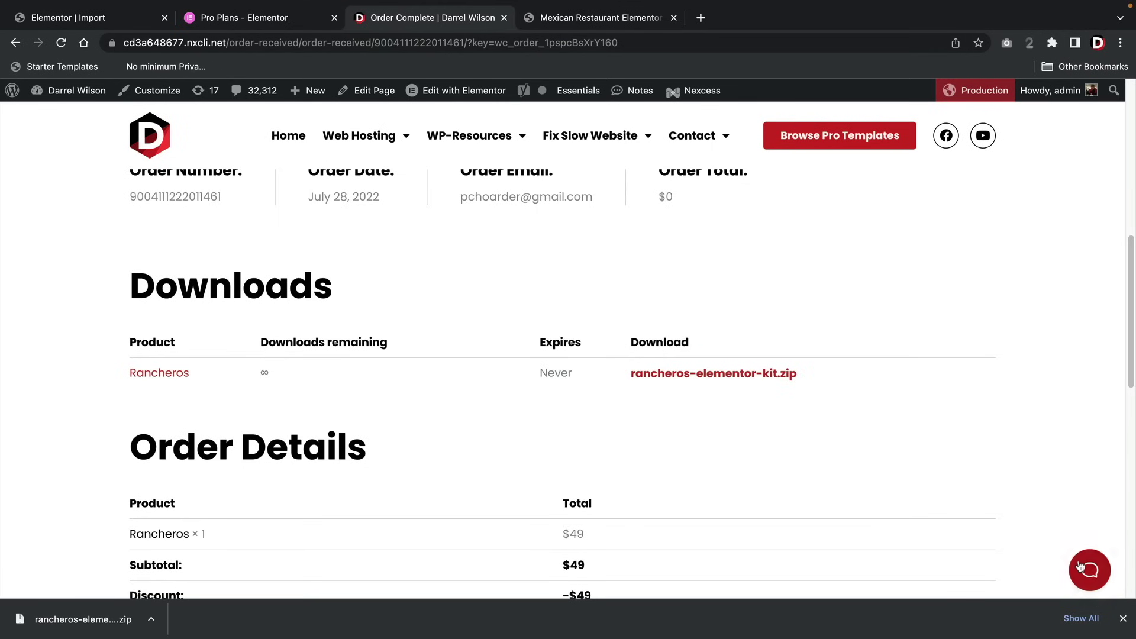
Ask 'hey we have a problem!' in the store's help panel, then return to the Elementor import.
click(1080, 567)
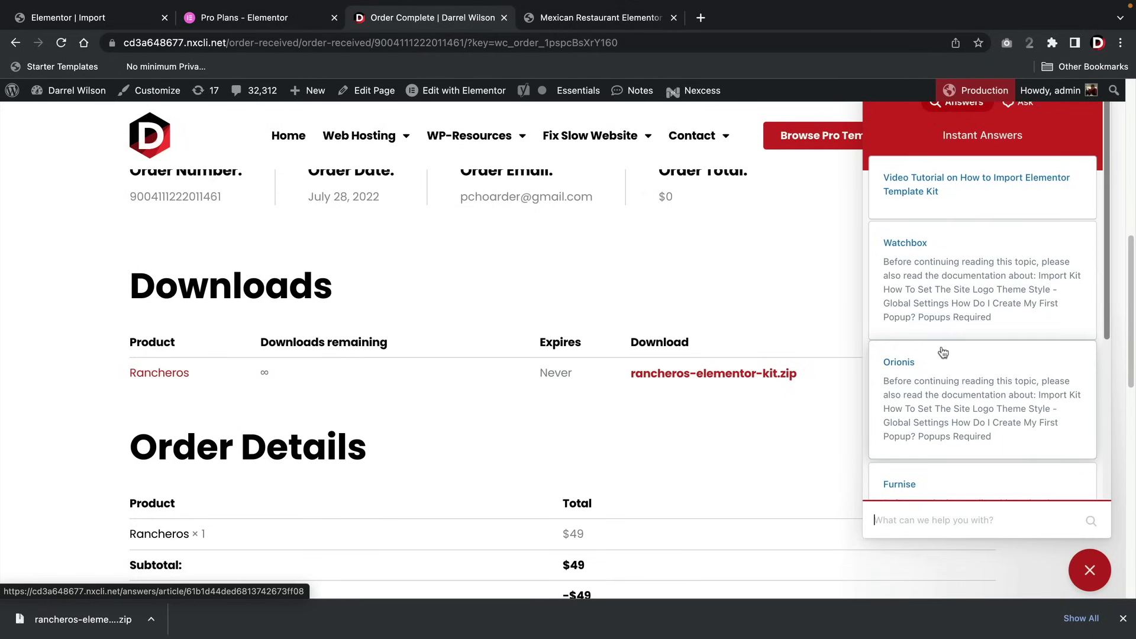
scroll(970, 373, up, 5)
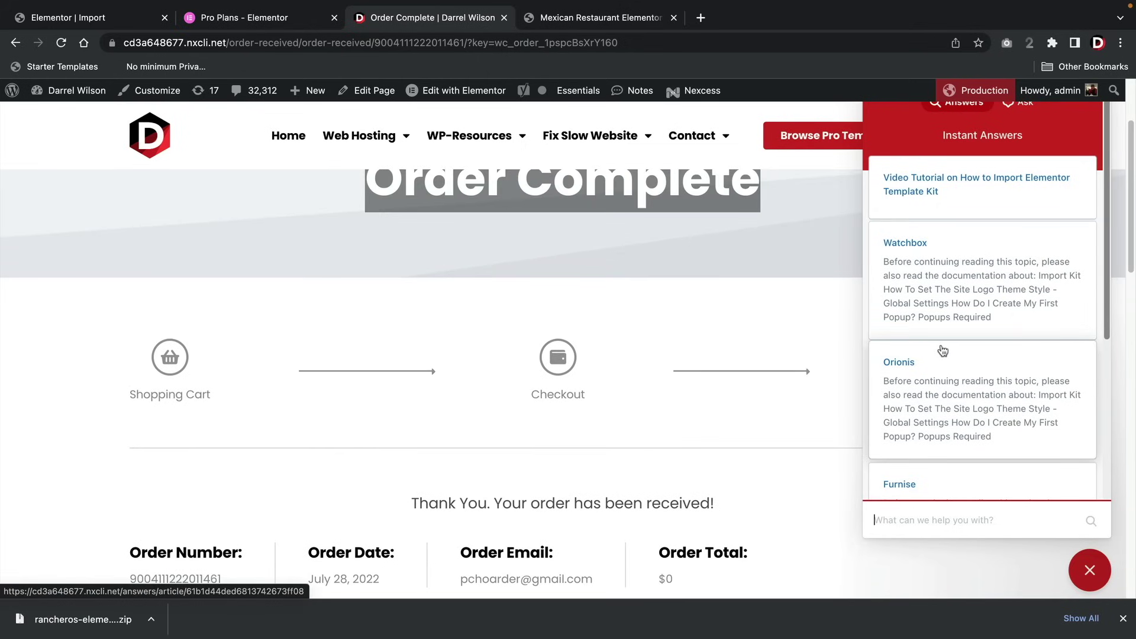
scroll(936, 351, up, 1)
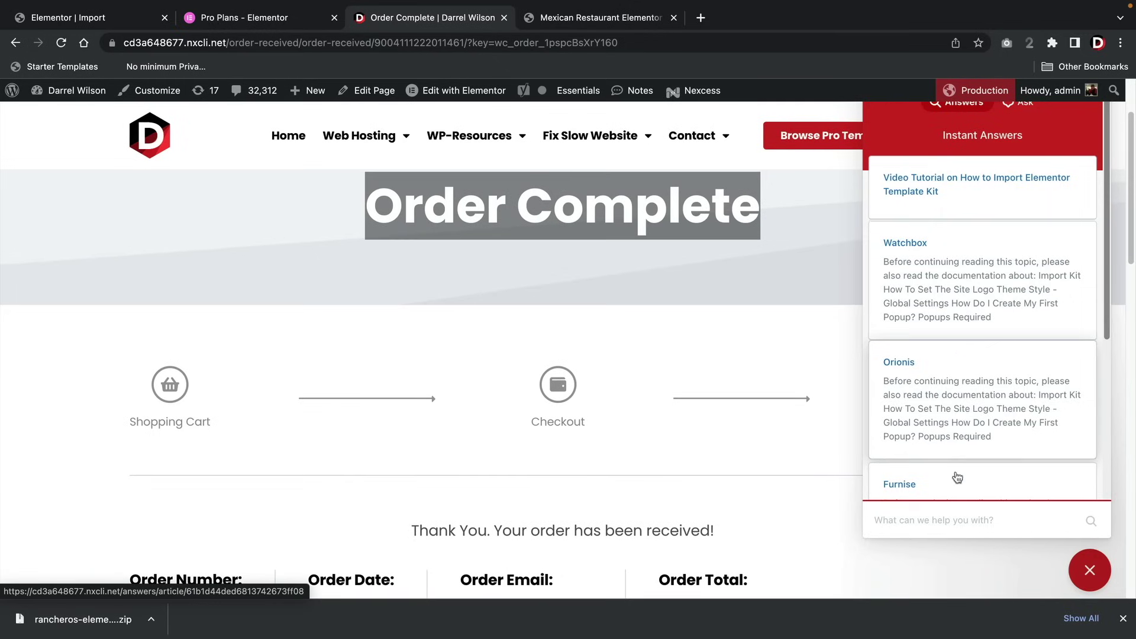
text(hey we hav)
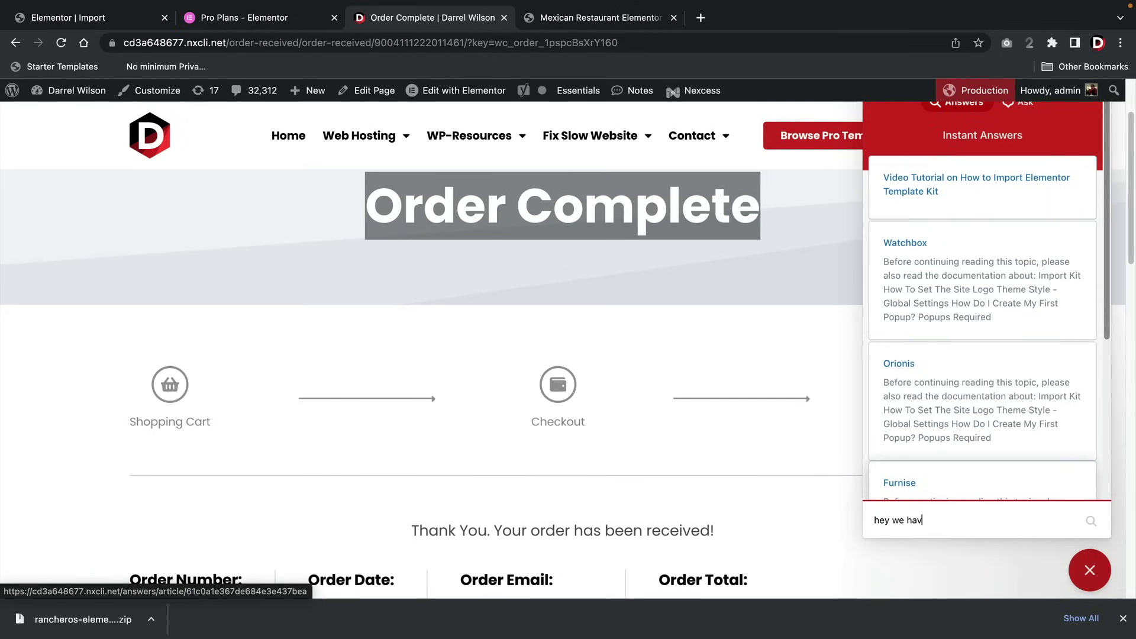
text(e a problem!)
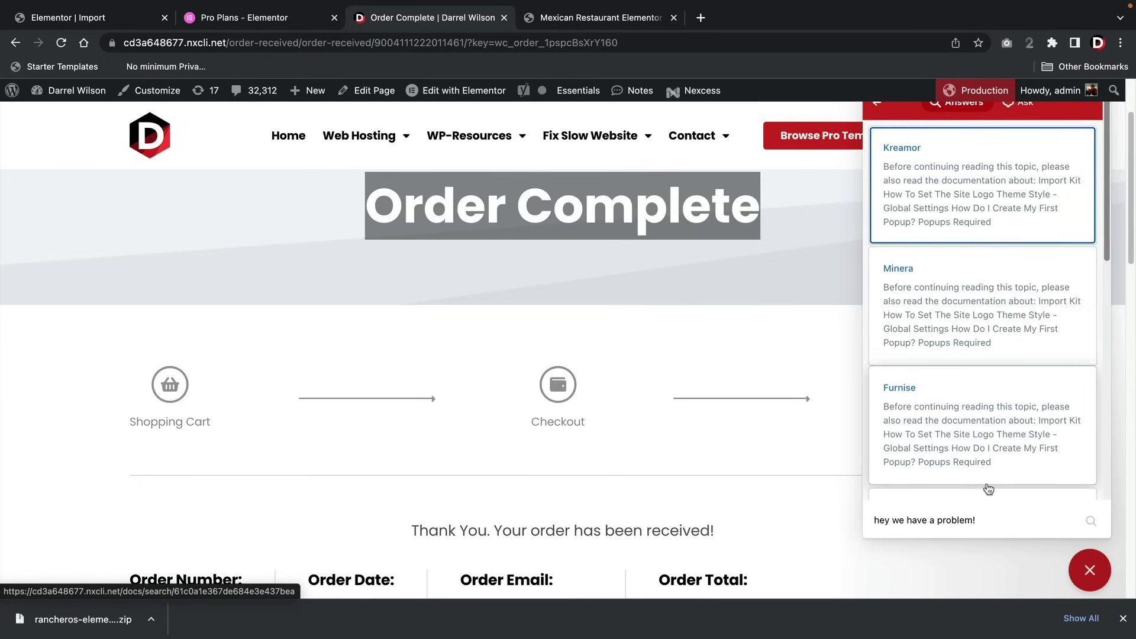
click(102, 22)
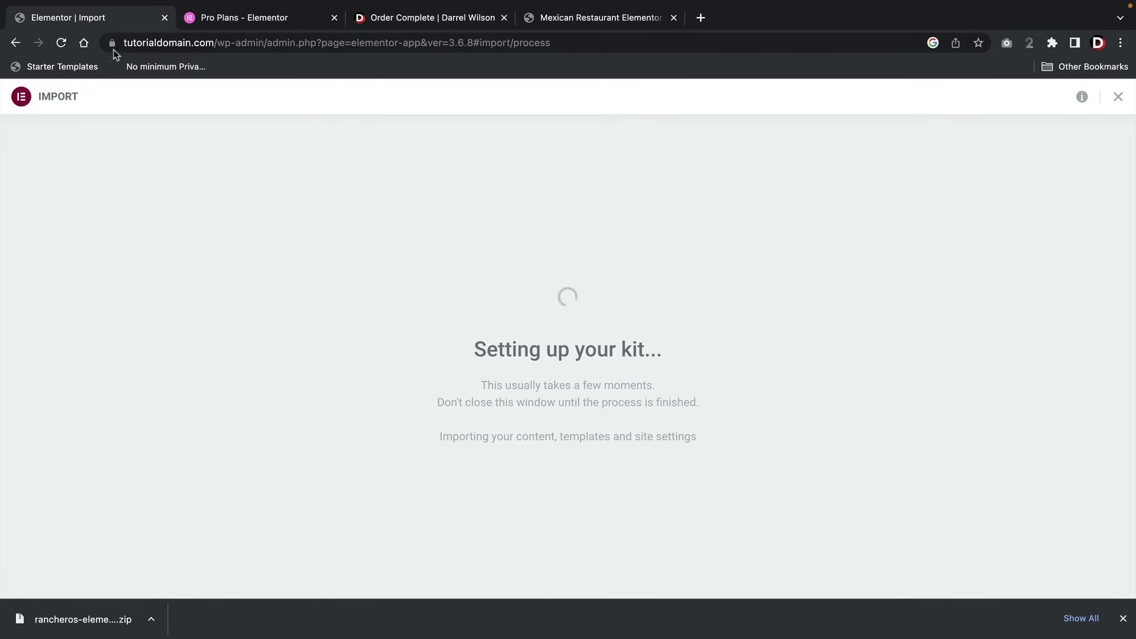
Dismiss the downloads bar and close the 'Your kit is now live' screen.
click(1122, 615)
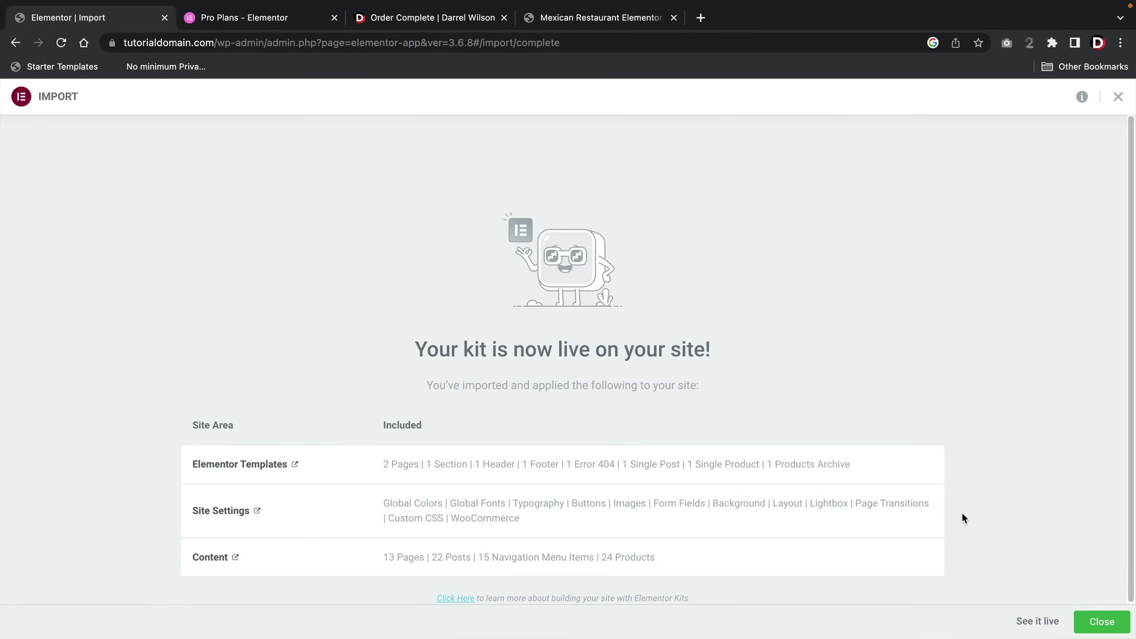
click(1102, 626)
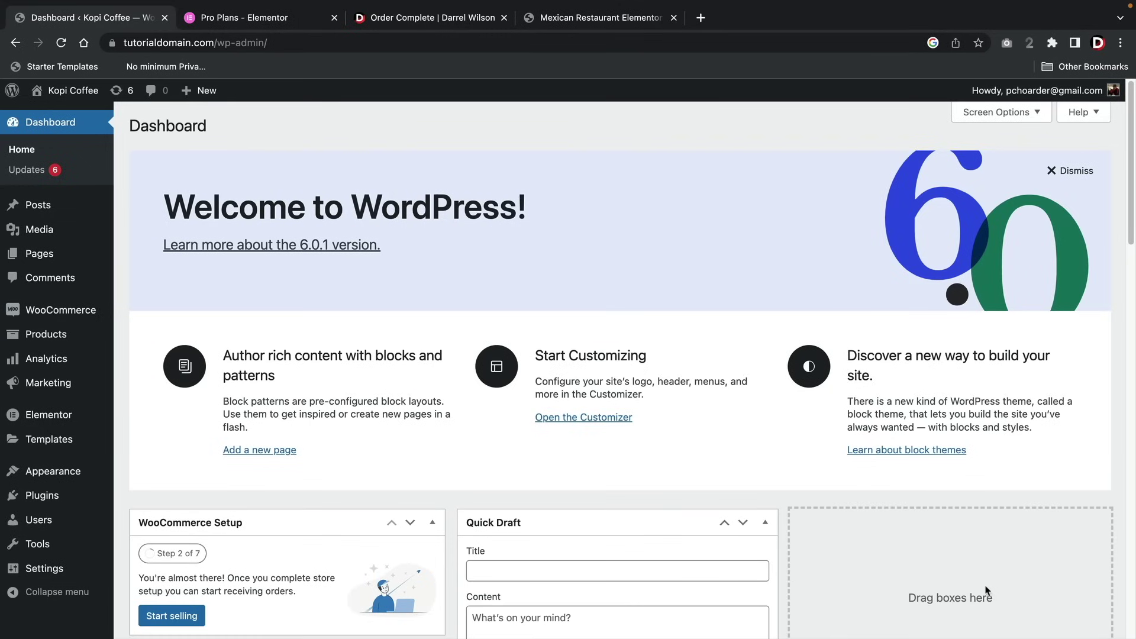
Open the live Rancheros homepage from the dashboard and scroll through it.
mouse_move(71, 93)
click(67, 118)
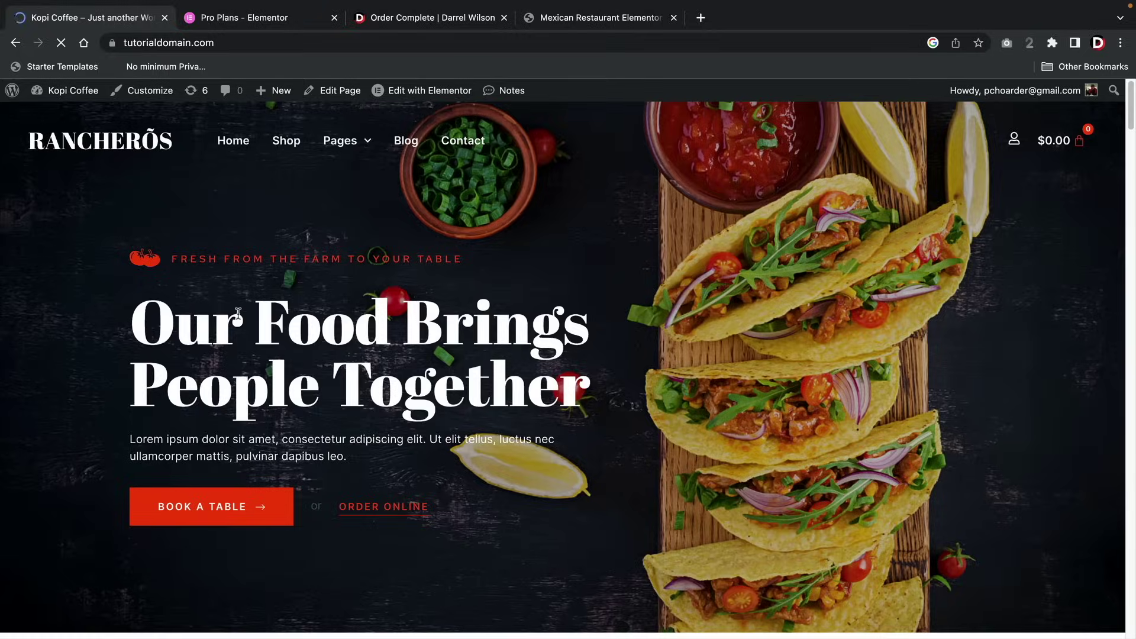
scroll(449, 356, down, 10)
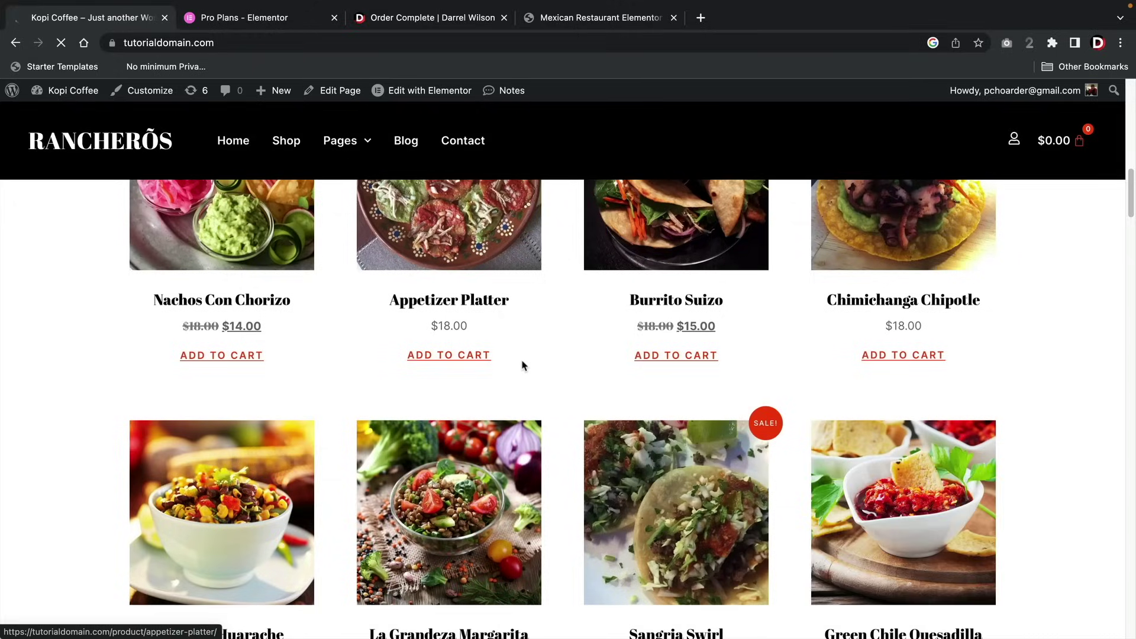
scroll(522, 363, down, 7)
scroll(535, 373, up, 5)
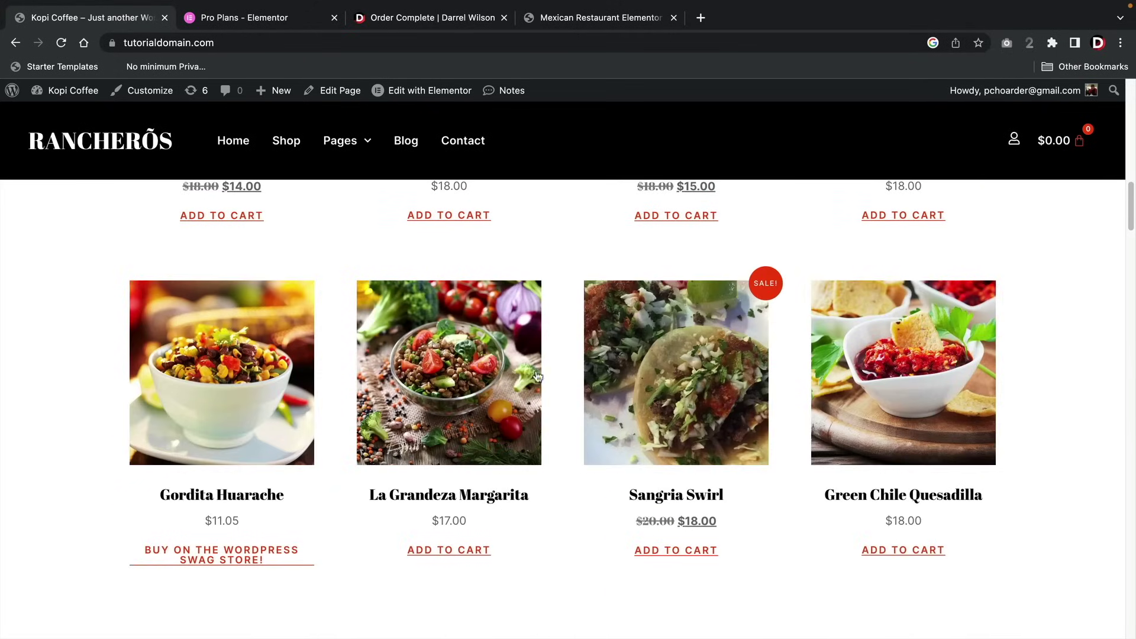
Add Sangria Swirl to the cart, then remove it from the mini-cart.
click(674, 549)
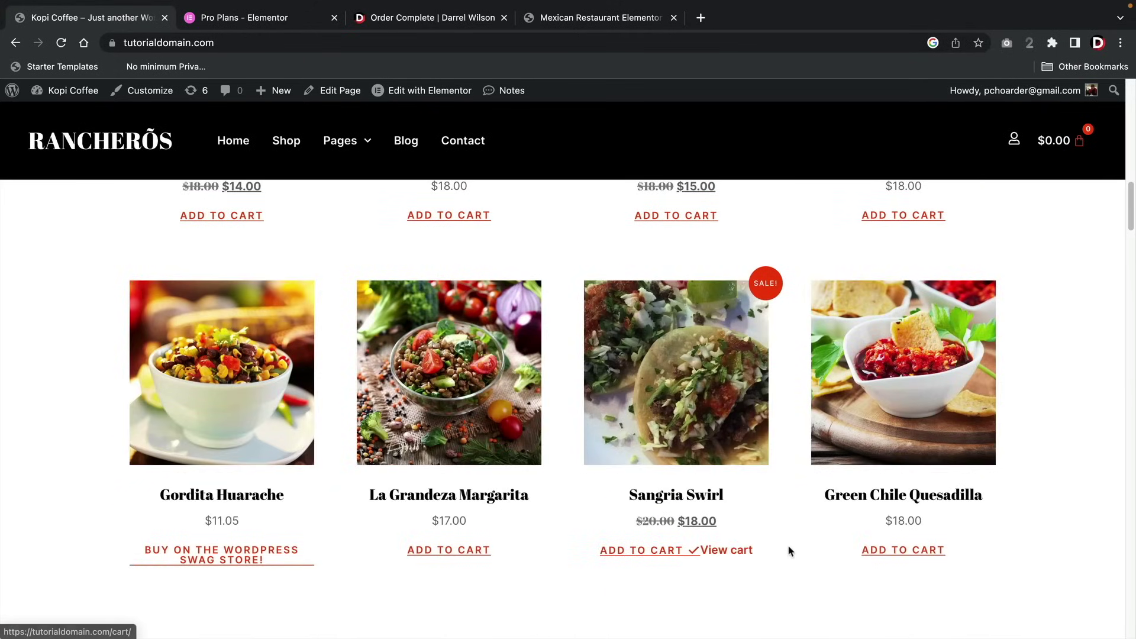
scroll(790, 550, down, 10)
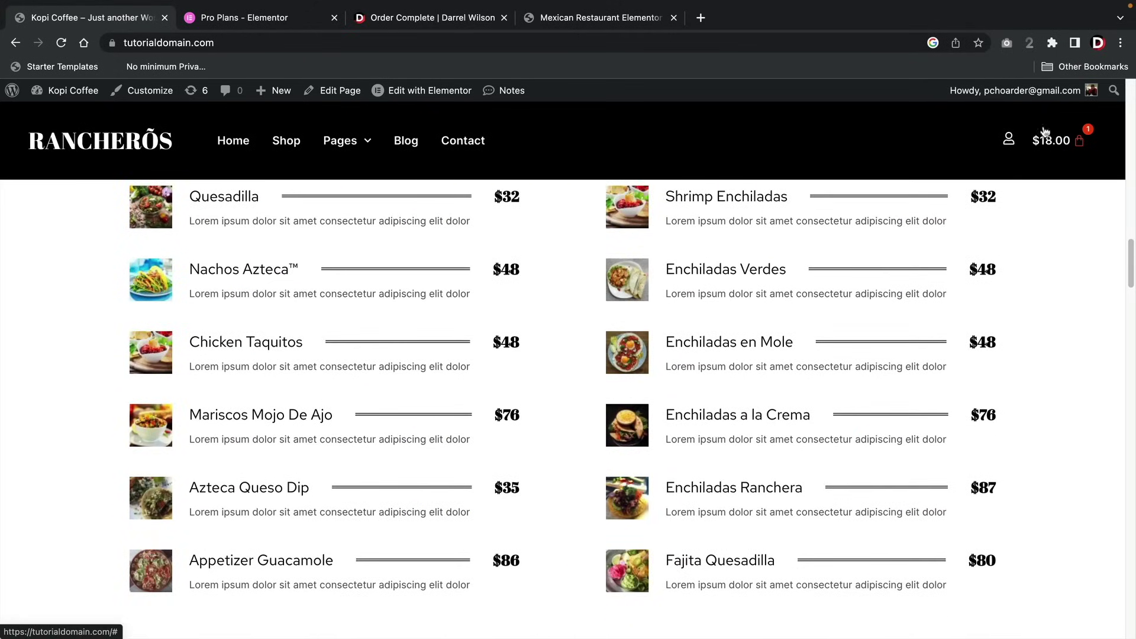
click(1047, 135)
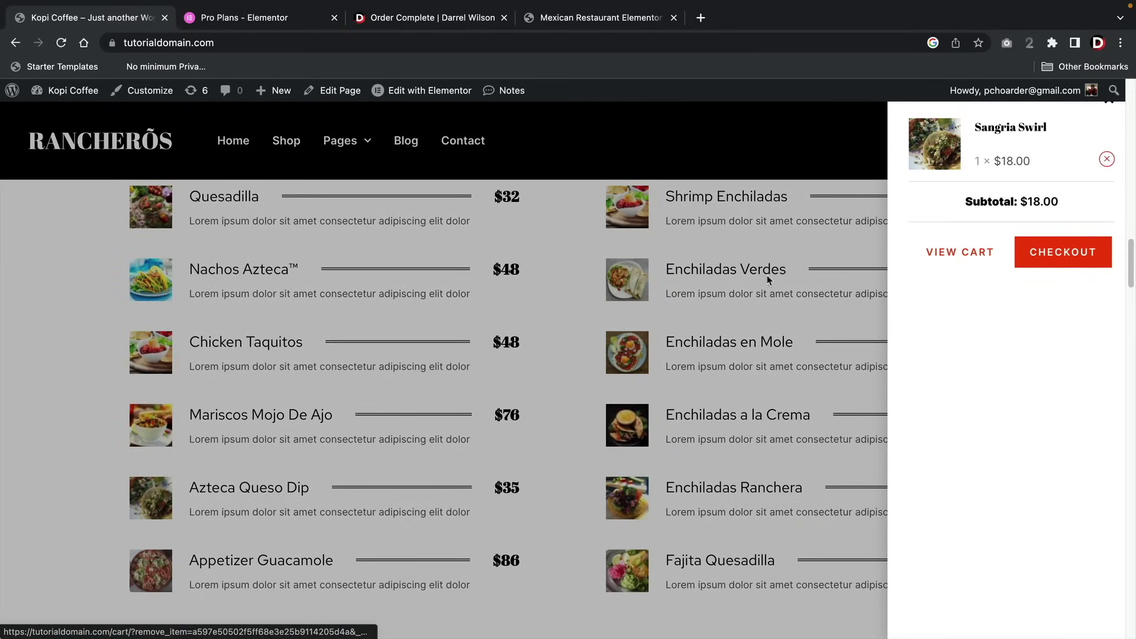
scroll(736, 278, down, 10)
click(735, 276)
scroll(735, 277, down, 7)
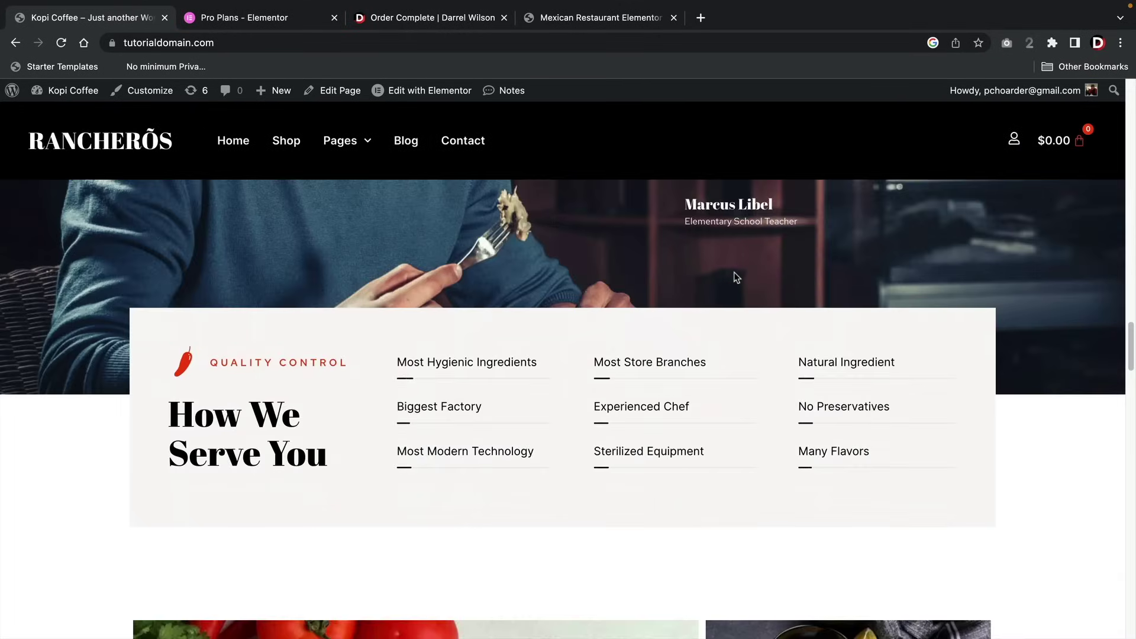
scroll(736, 278, down, 15)
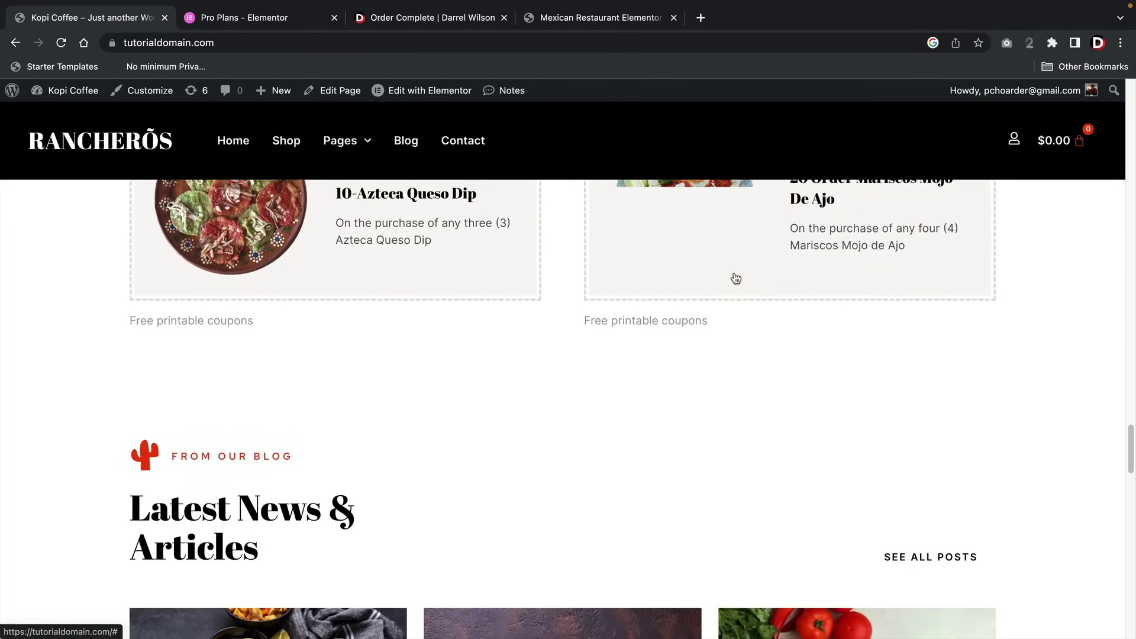
scroll(735, 278, down, 15)
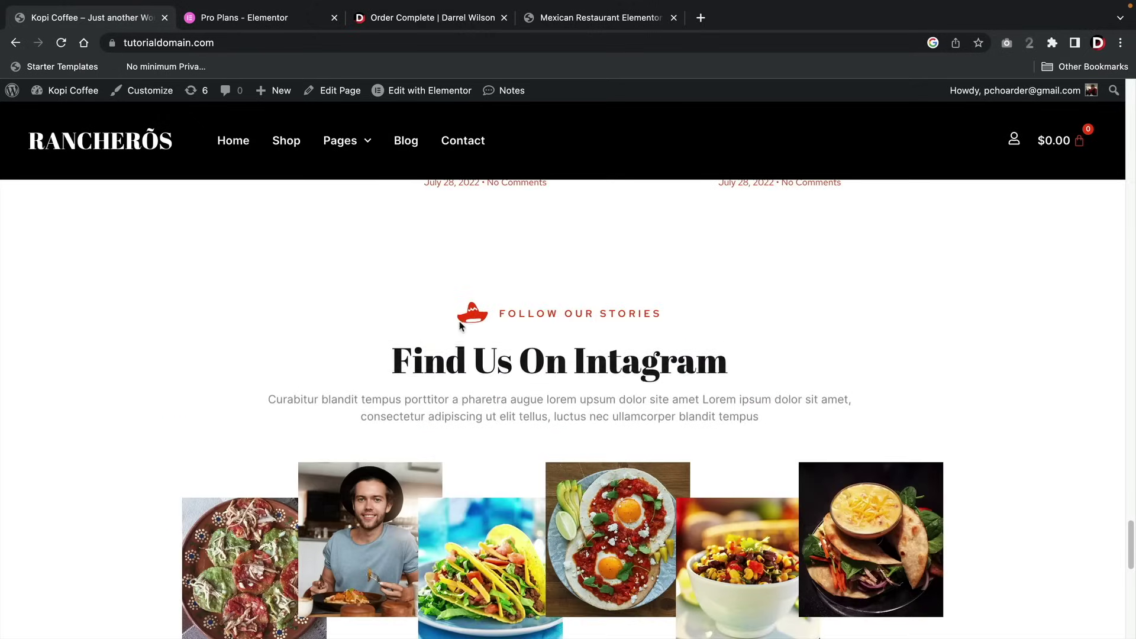
scroll(460, 325, down, 12)
scroll(388, 375, up, 11)
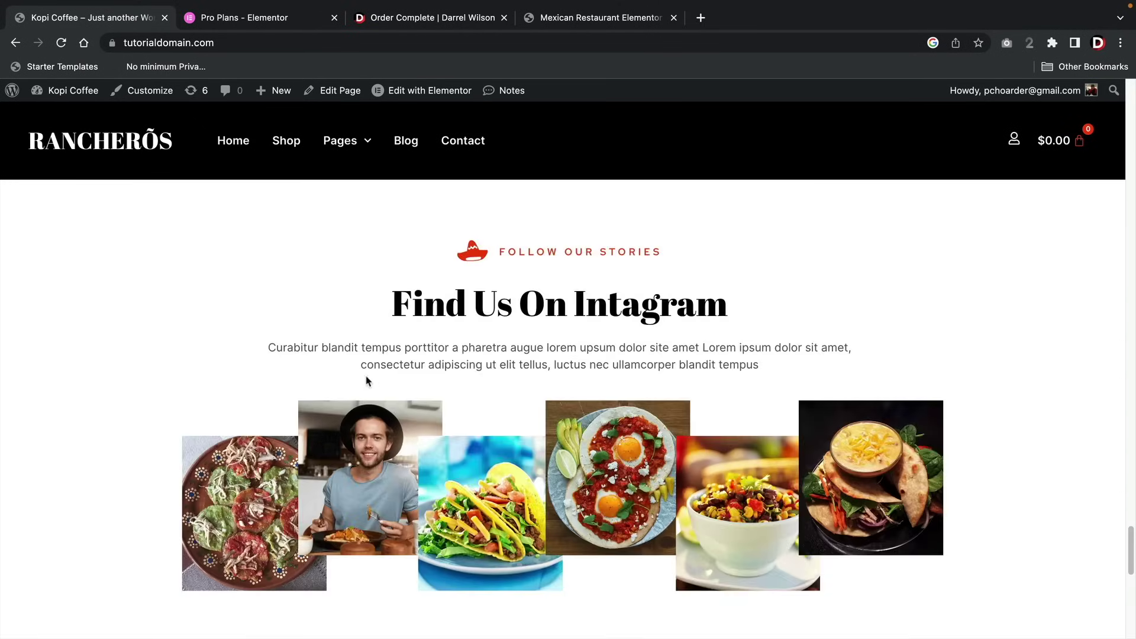
scroll(260, 372, up, 20)
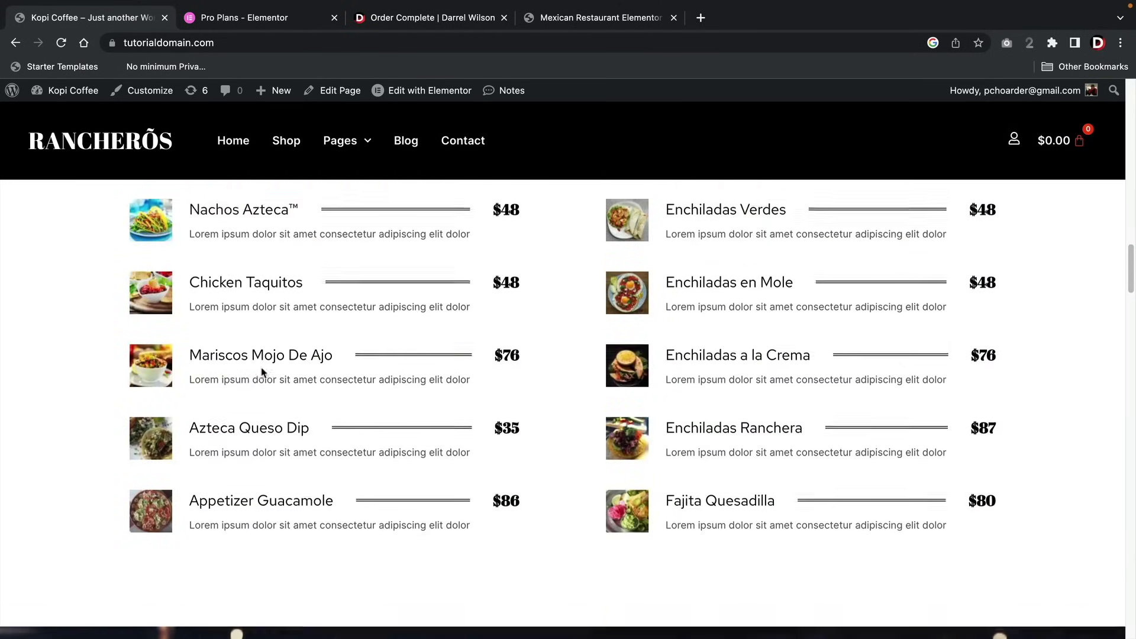
scroll(263, 372, up, 20)
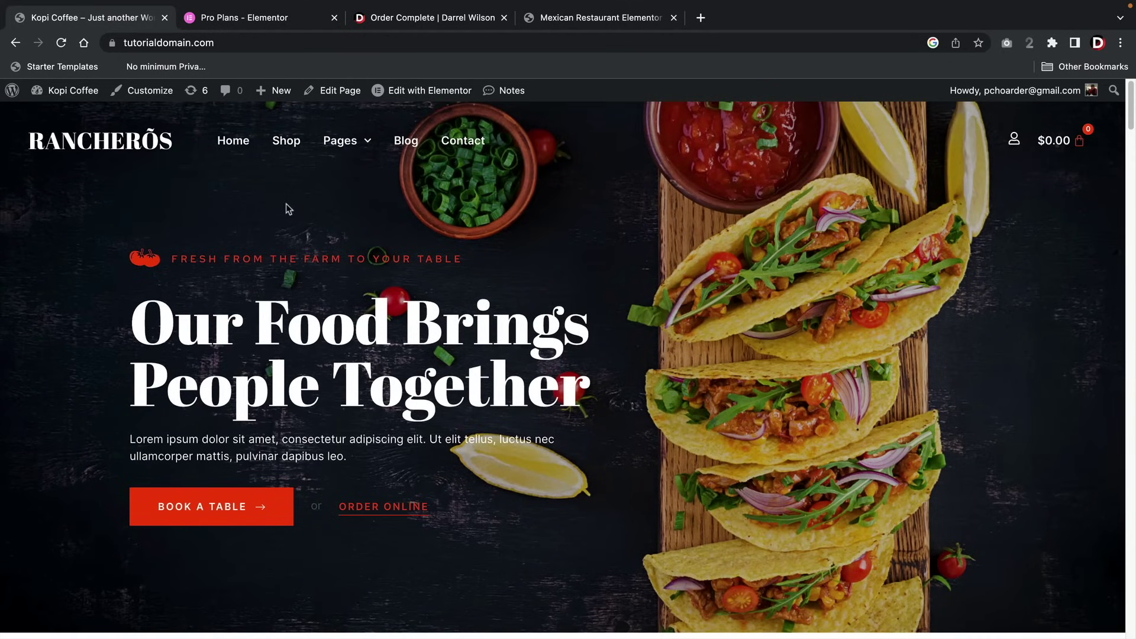
Open the Rancheros demo's About page from the Pages menu, then go back Home.
mouse_move(348, 145)
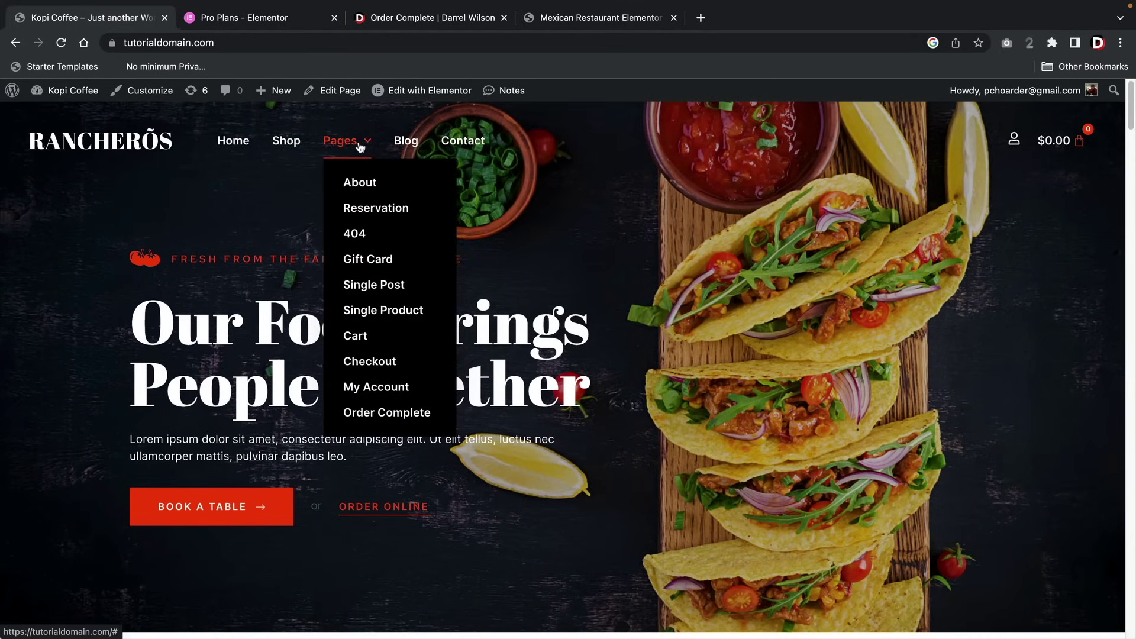
click(365, 181)
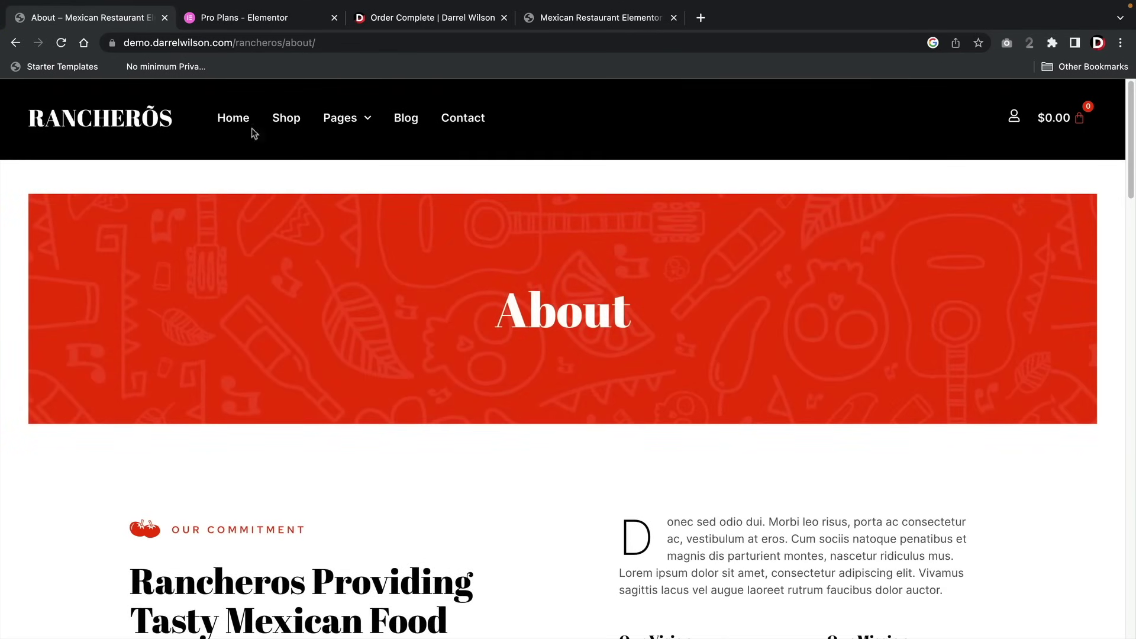
click(241, 141)
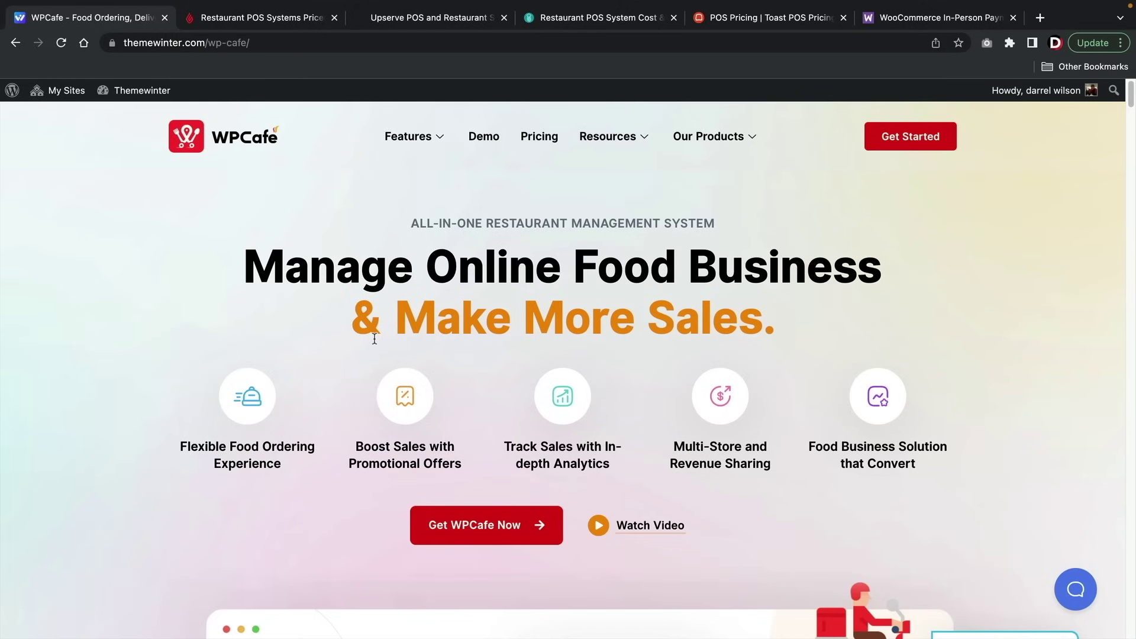
Compare WPCafe's yearly pricing (Standard $49) with the lifetime plan prices.
click(479, 536)
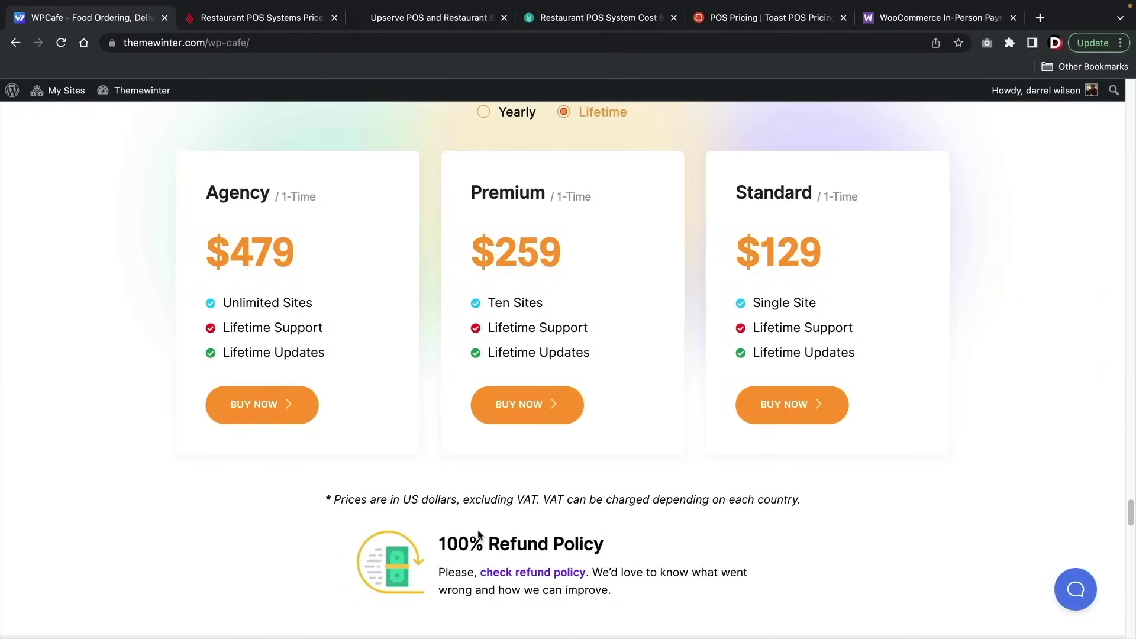
scroll(428, 243, up, 1)
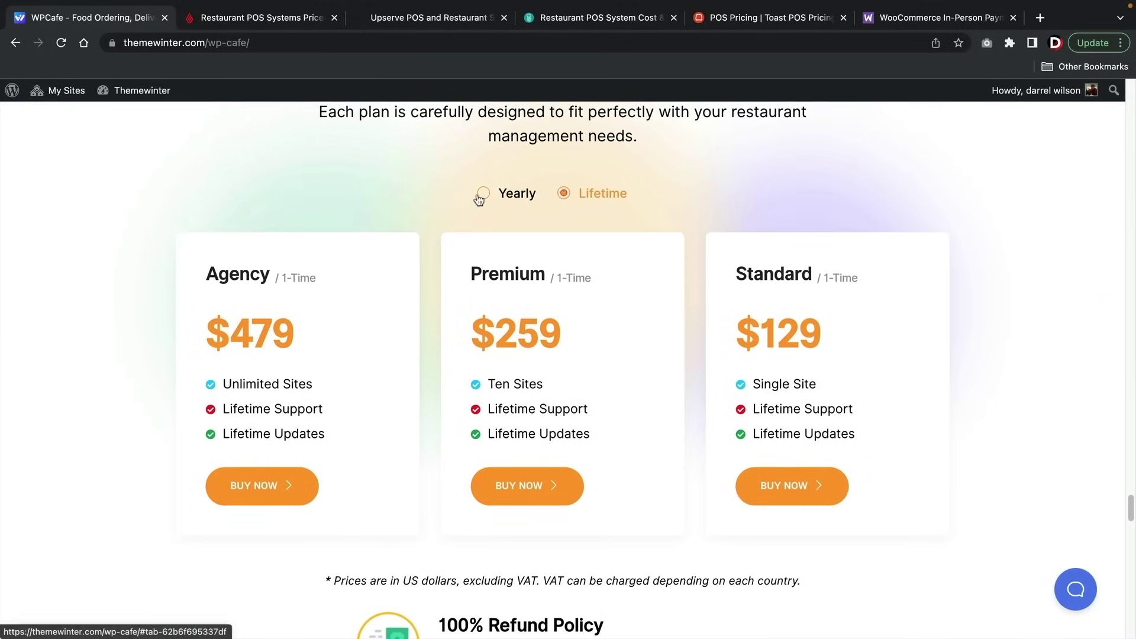
click(482, 195)
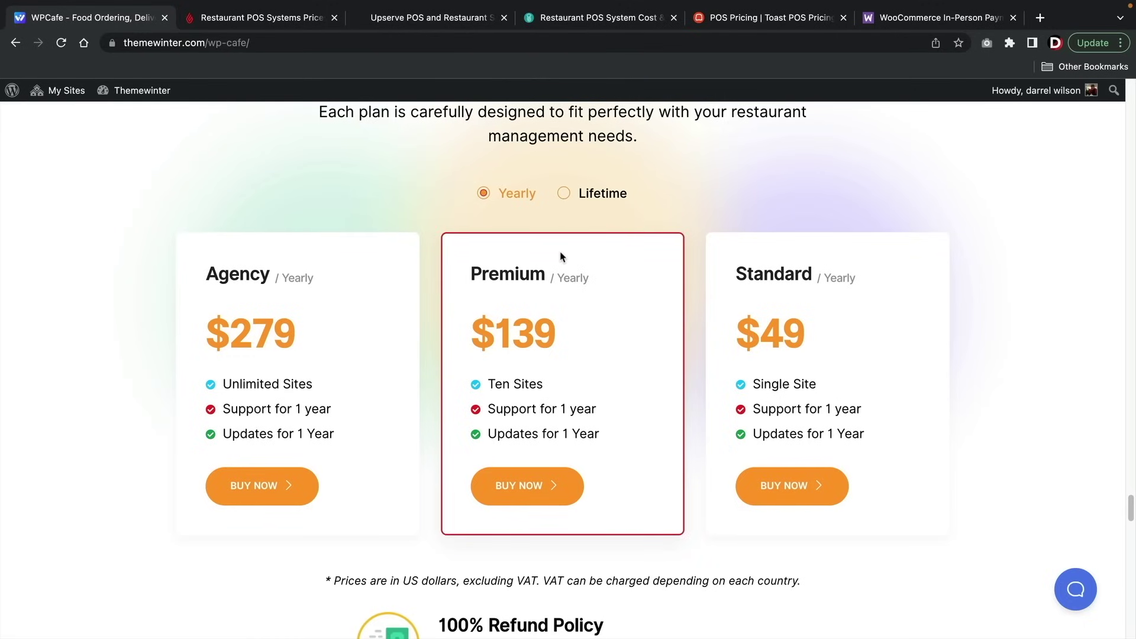
drag(805, 349, 732, 340)
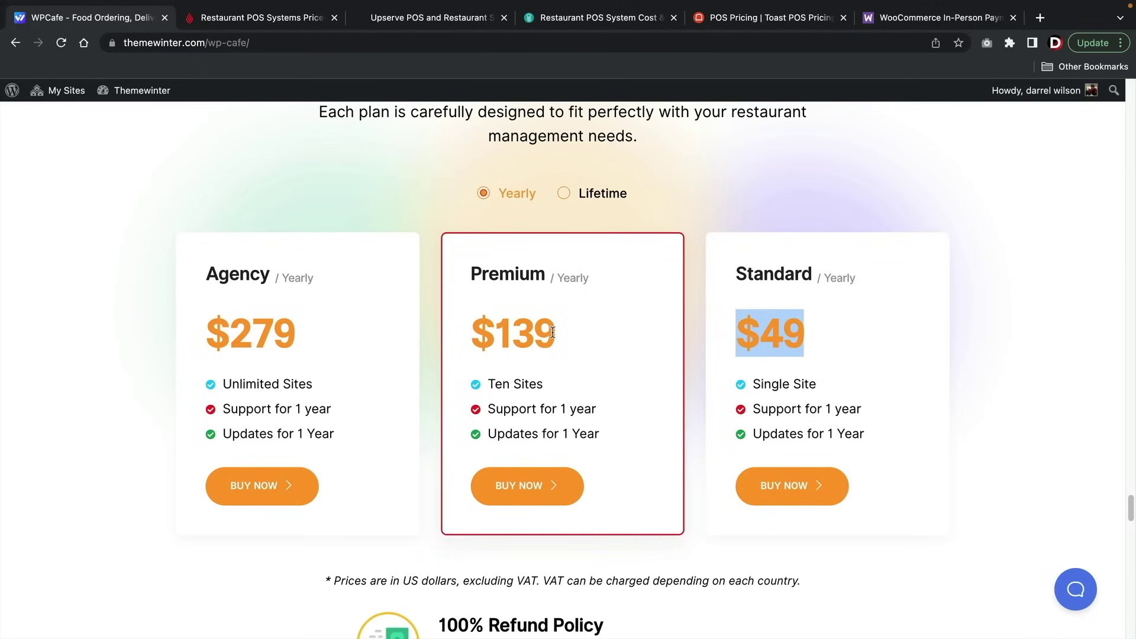
click(565, 195)
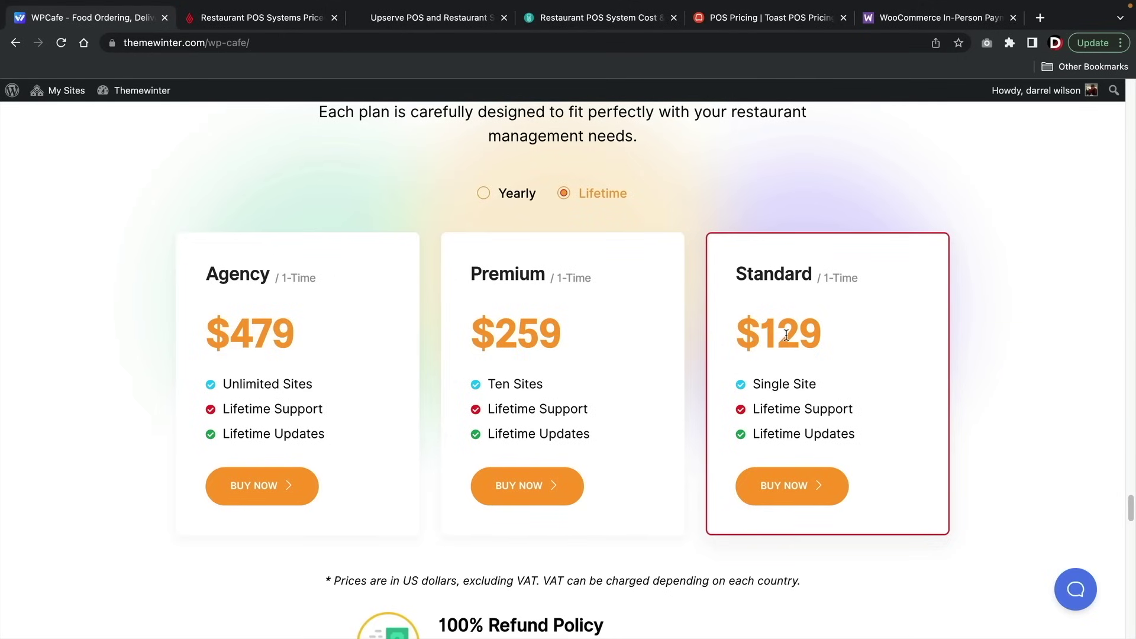
Review the Standard Lifetime plan's support and updates, then buy it for $129.
drag(858, 413, 753, 412)
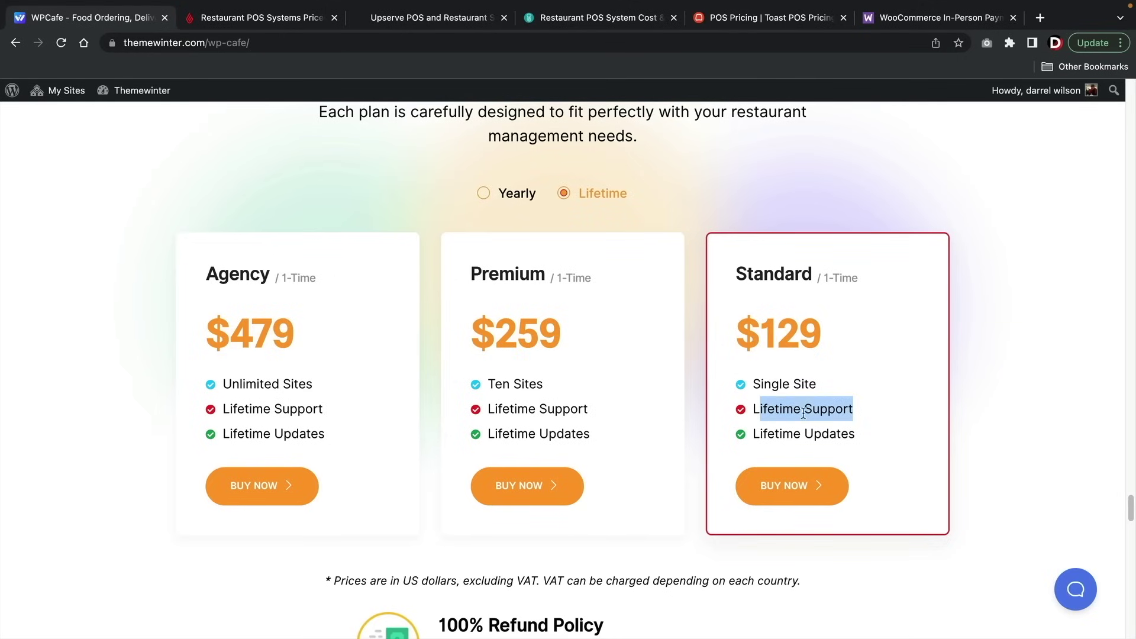
drag(874, 432, 759, 436)
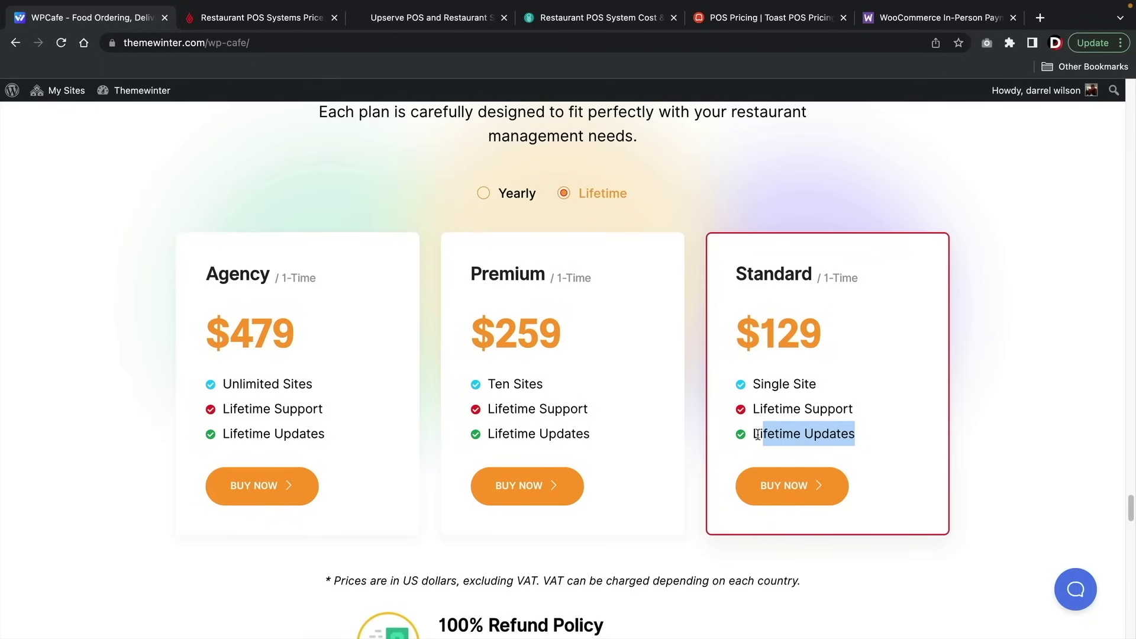
scroll(758, 435, down, 4)
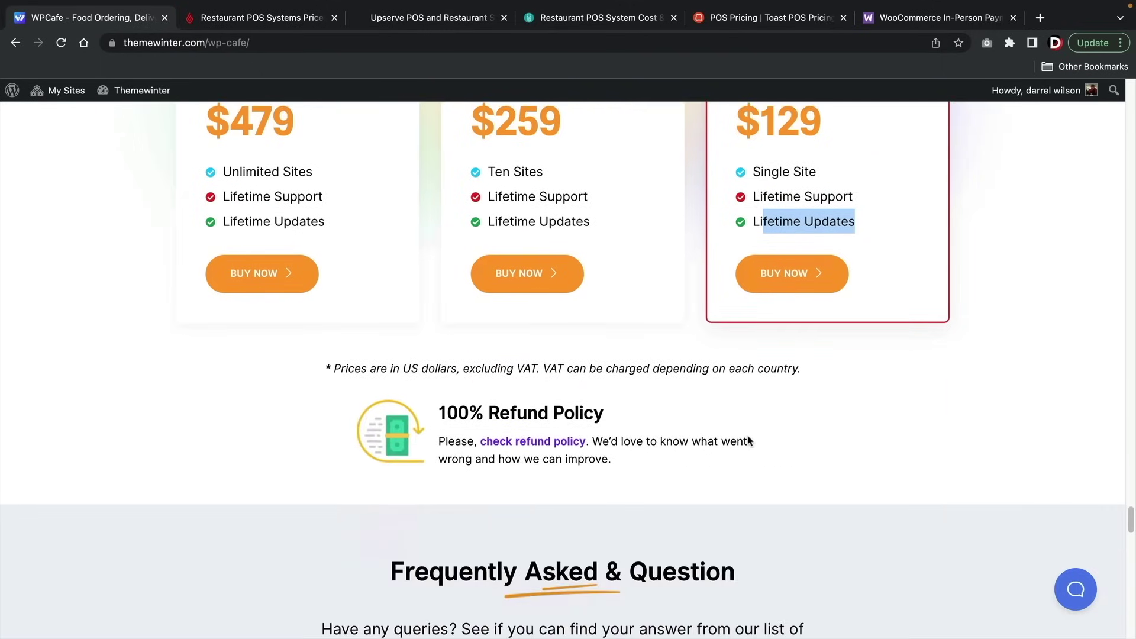
scroll(749, 441, down, 1)
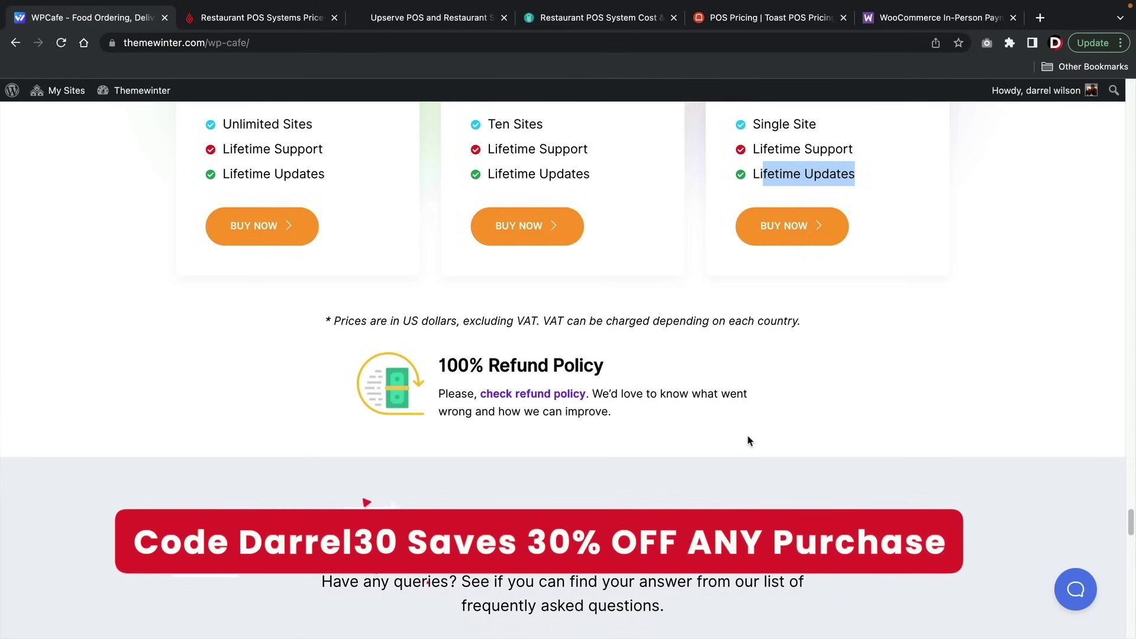
scroll(749, 440, up, 1)
scroll(749, 441, up, 4)
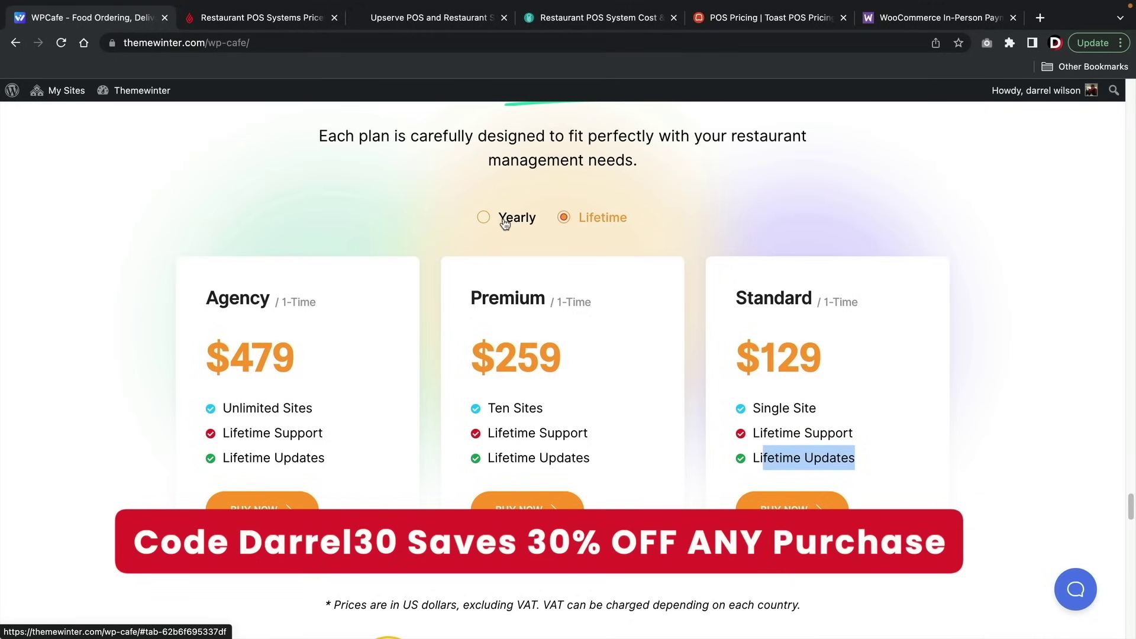
click(799, 518)
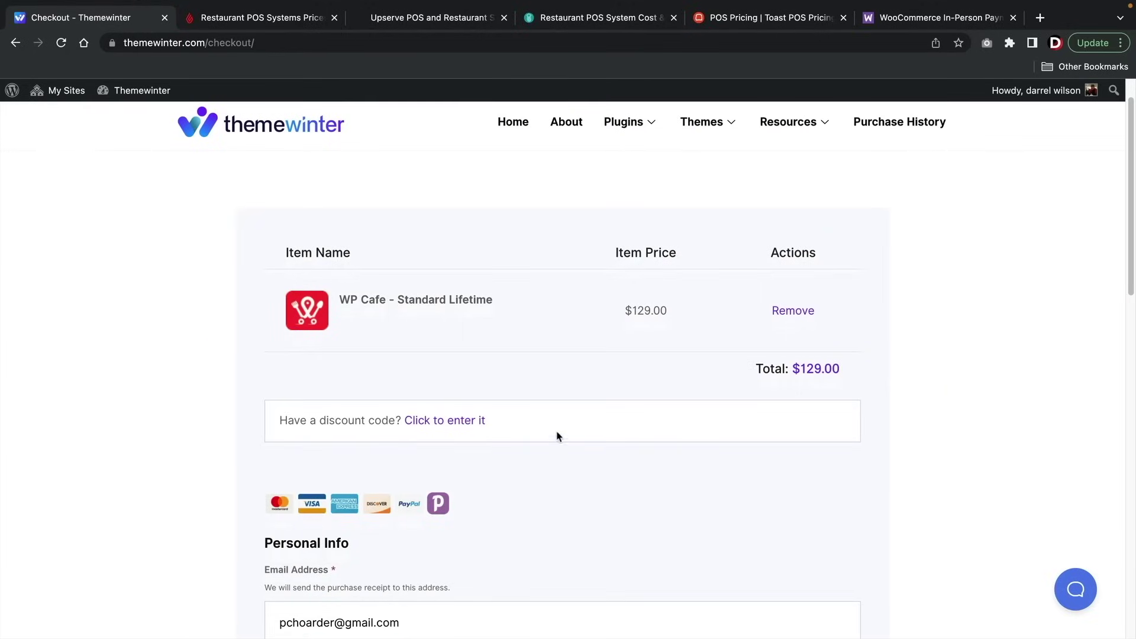
Apply discount code darrel30, bringing Standard Lifetime to $90.30, then view Lightspeed's pricing.
click(457, 421)
scroll(610, 503, down, 1)
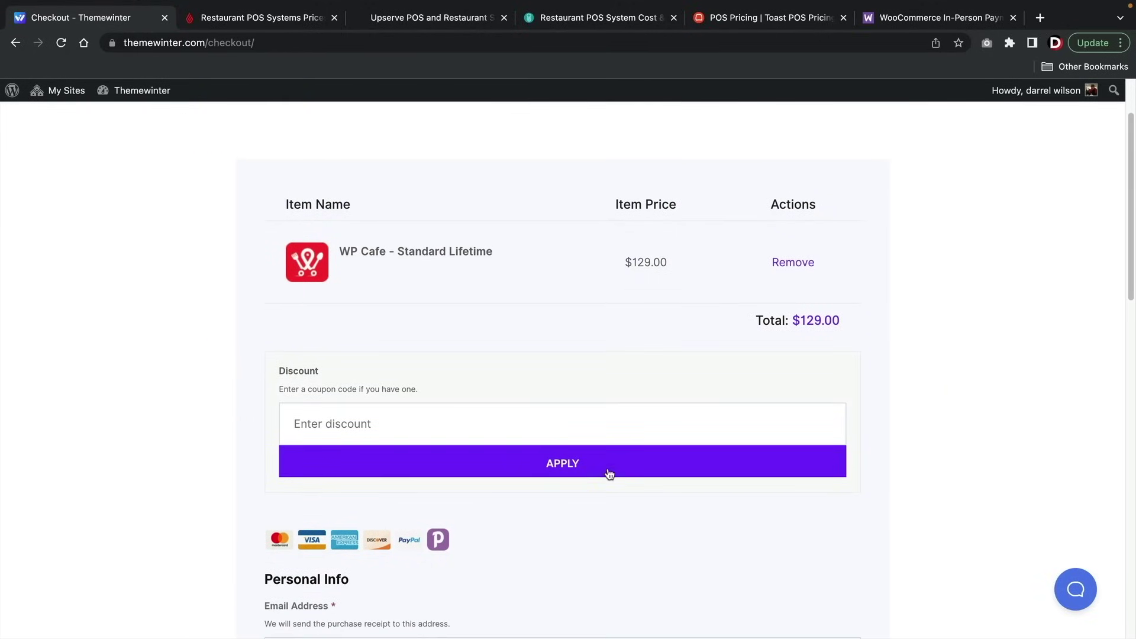
text(darre;30)
key(BackSpace)
key(BackSpace)
key(BackSpace)
text(l30)
click(668, 462)
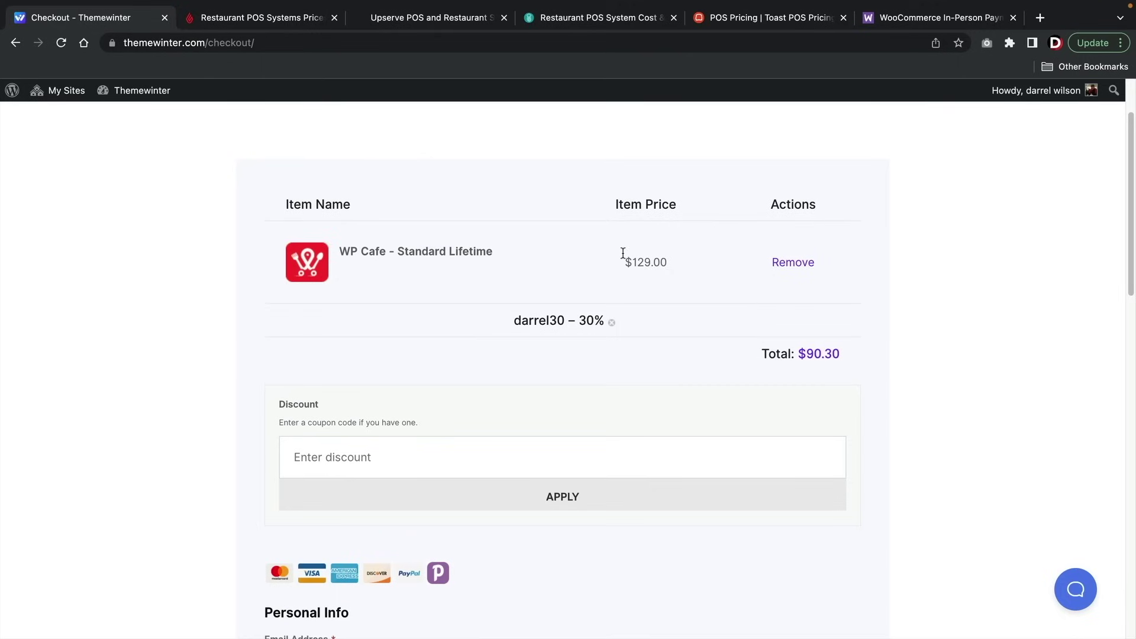
click(280, 20)
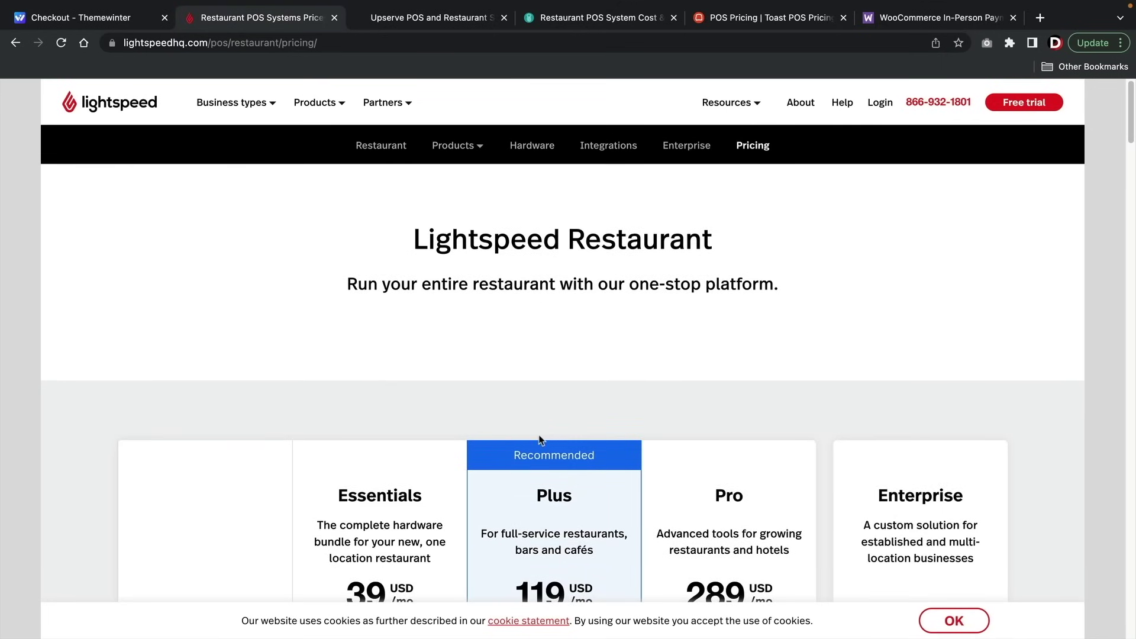
Scroll through the Lightspeed Restaurant pricing table to compare plan prices and features.
scroll(538, 440, down, 5)
scroll(539, 439, up, 1)
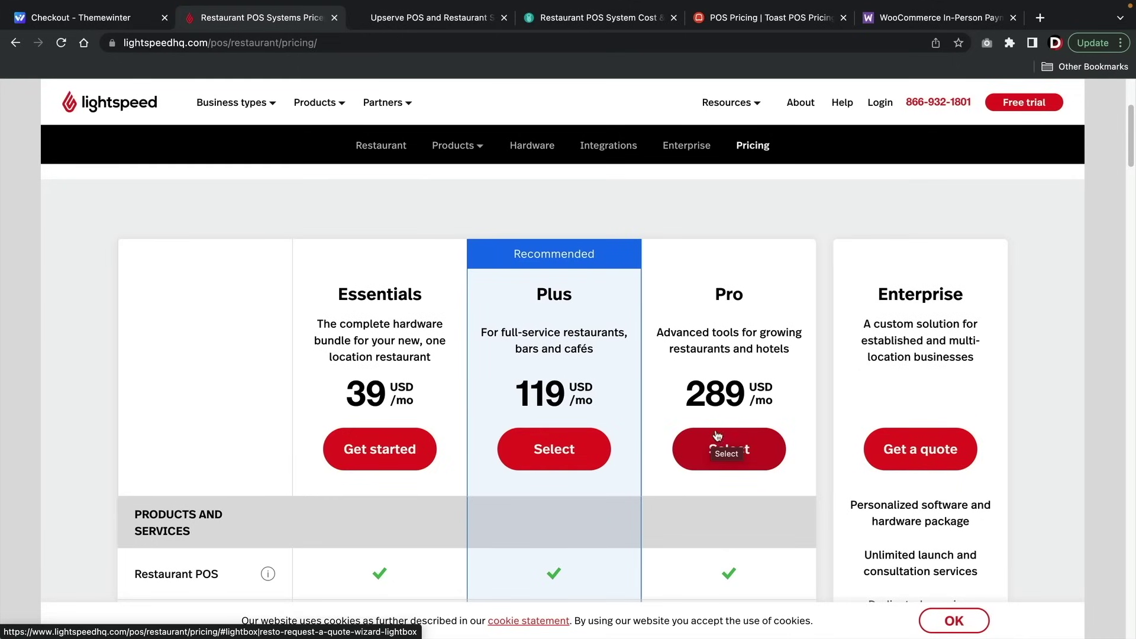
scroll(710, 440, down, 5)
scroll(708, 441, down, 3)
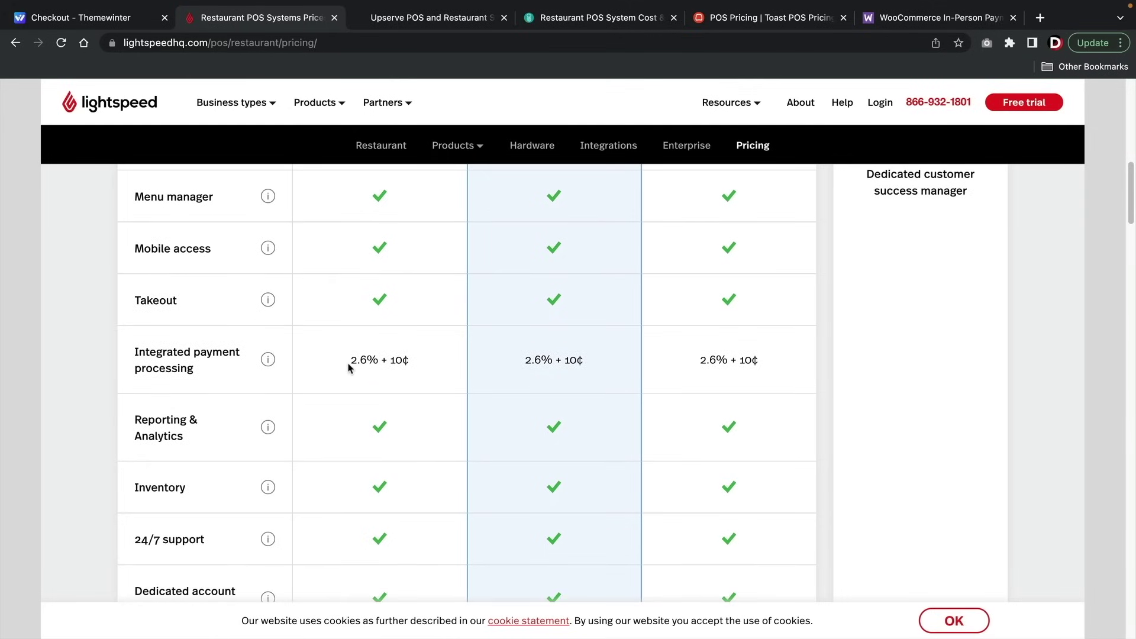
Glance at the Themewinter checkout, recheck Lightspeed's pricing, then move to Upserve's pricing page.
click(116, 18)
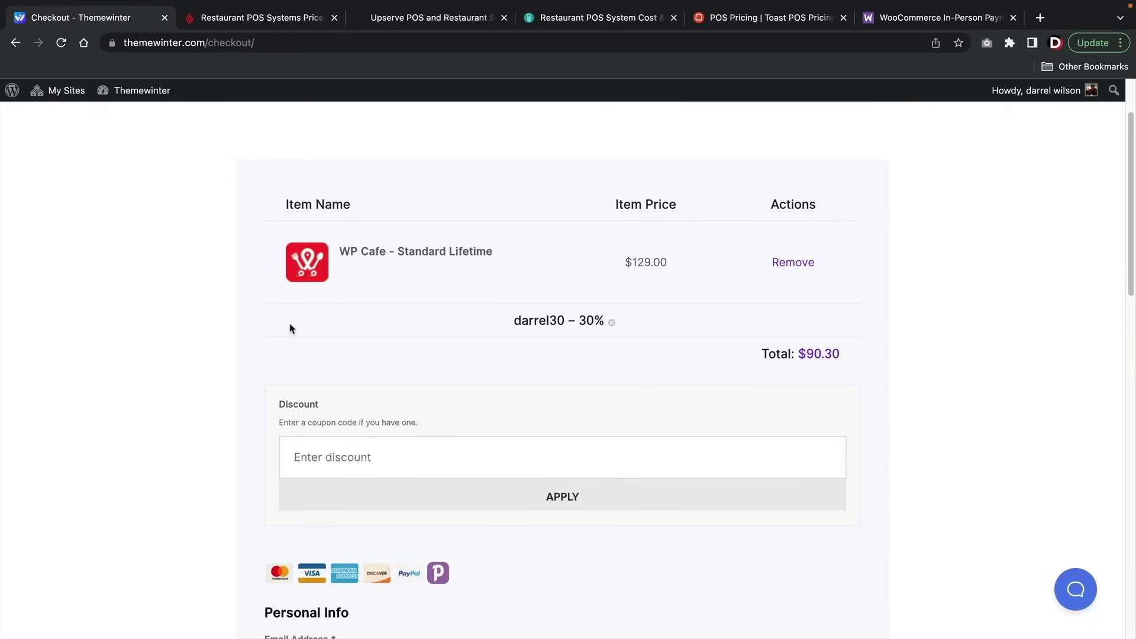
click(259, 18)
scroll(451, 405, down, 3)
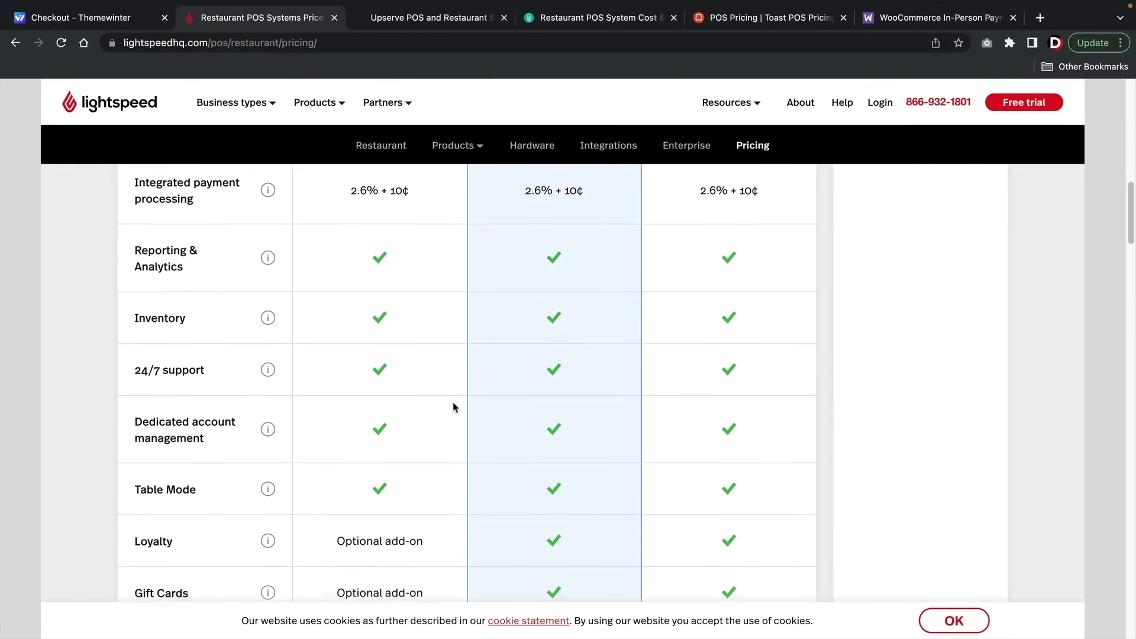
scroll(454, 407, down, 3)
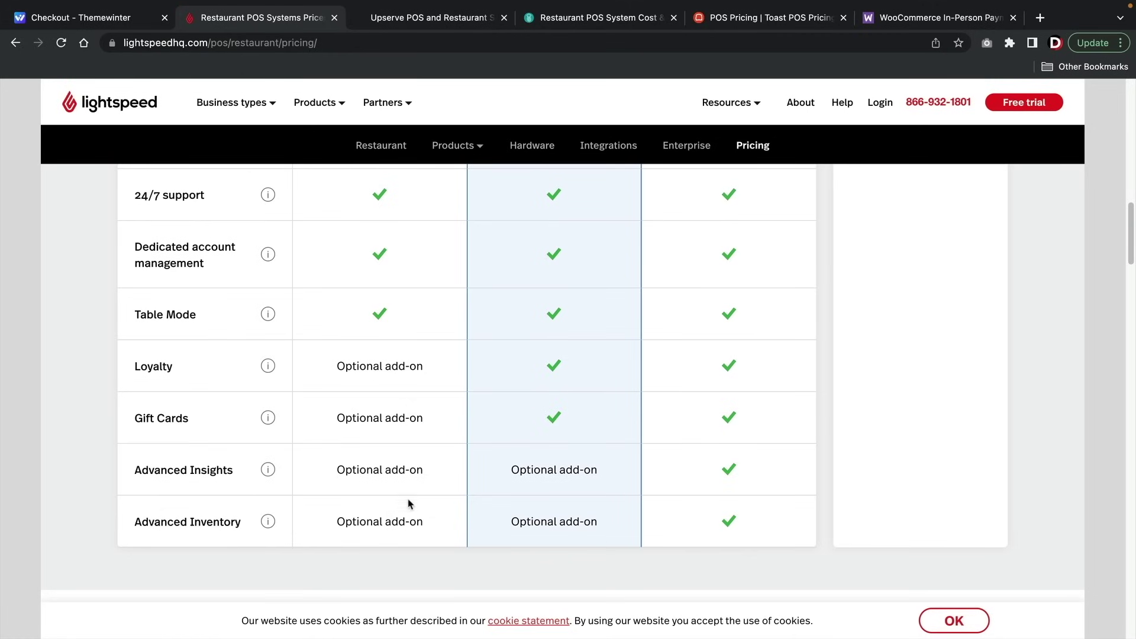
scroll(426, 500, up, 3)
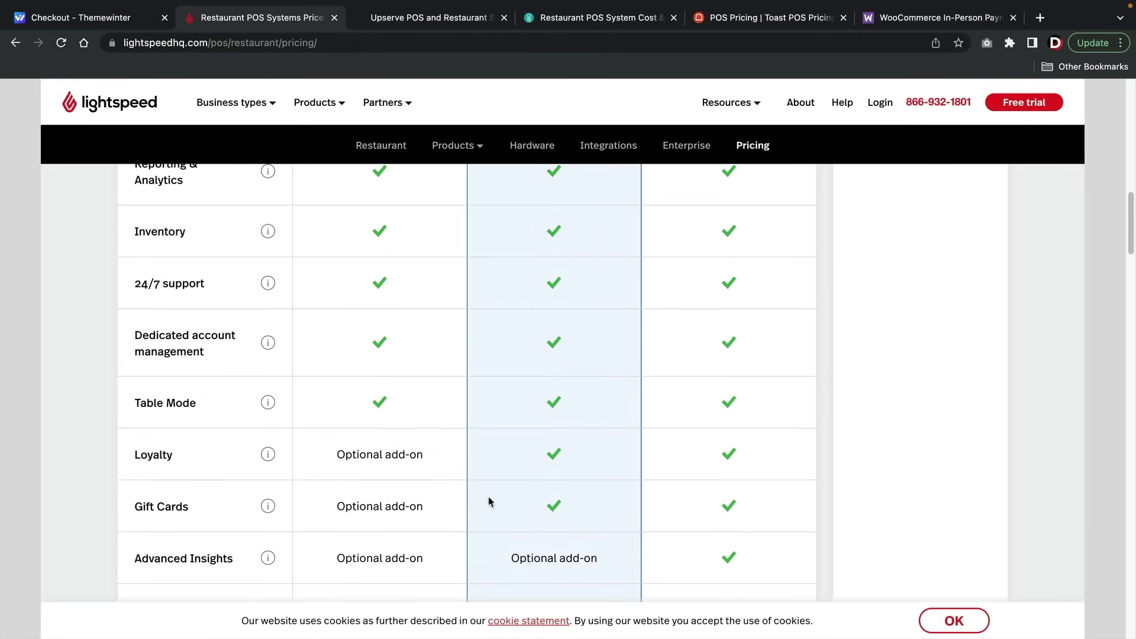
scroll(489, 501, up, 1)
scroll(489, 501, up, 5)
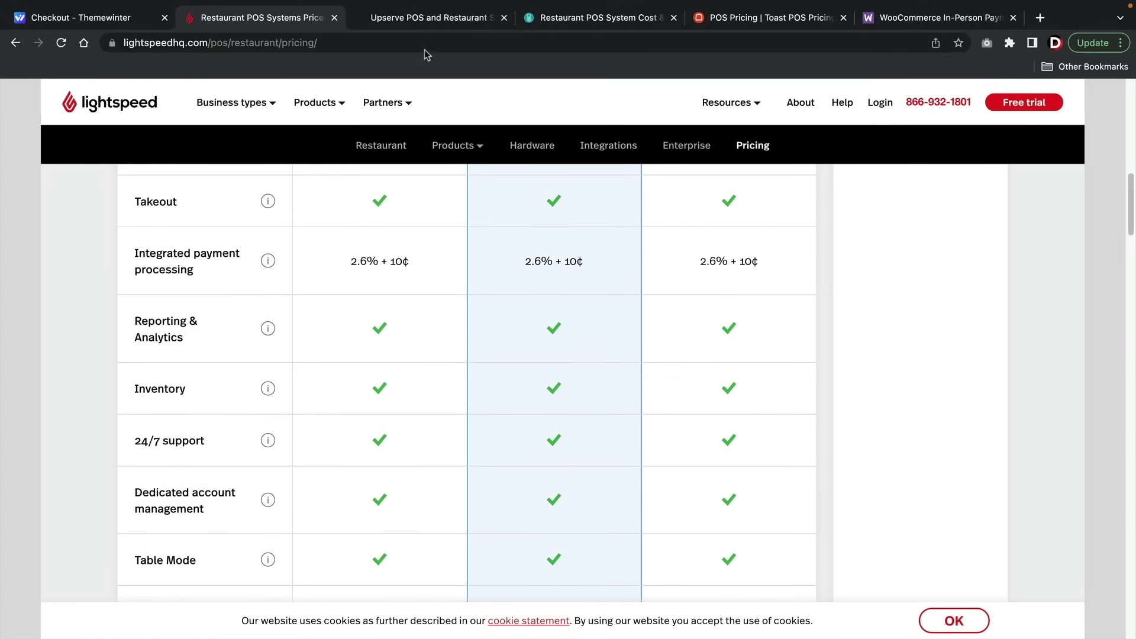
click(431, 19)
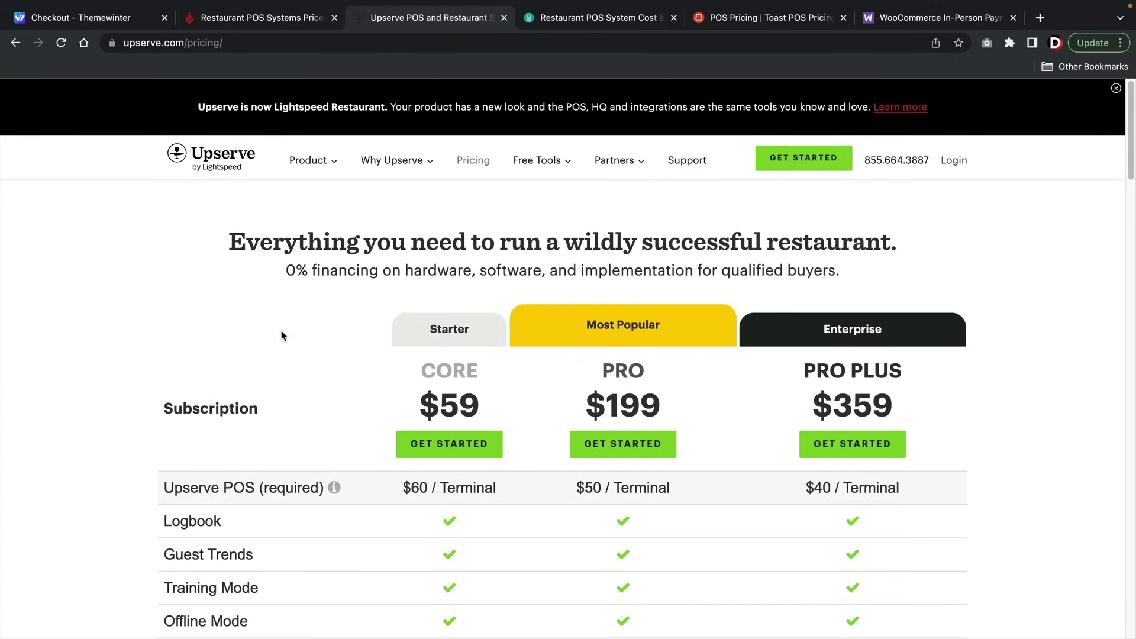
Highlight Upserve's $199 PRO and $359 PRO PLUS prices and the PRO Online Ordering add-on.
scroll(284, 335, down, 1)
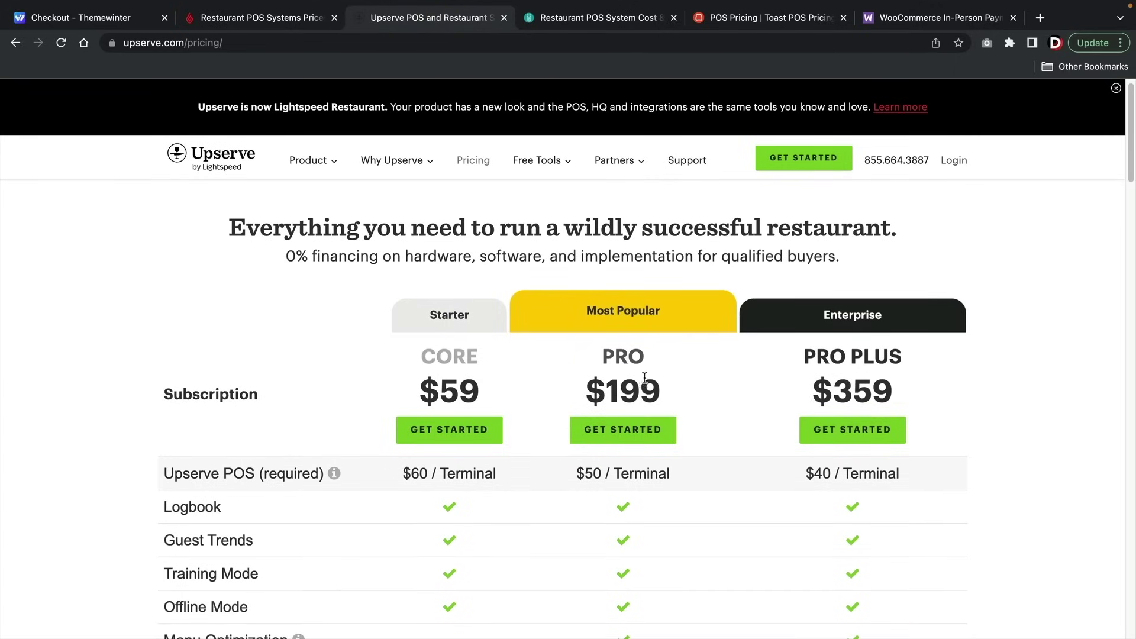
drag(689, 395, 594, 395)
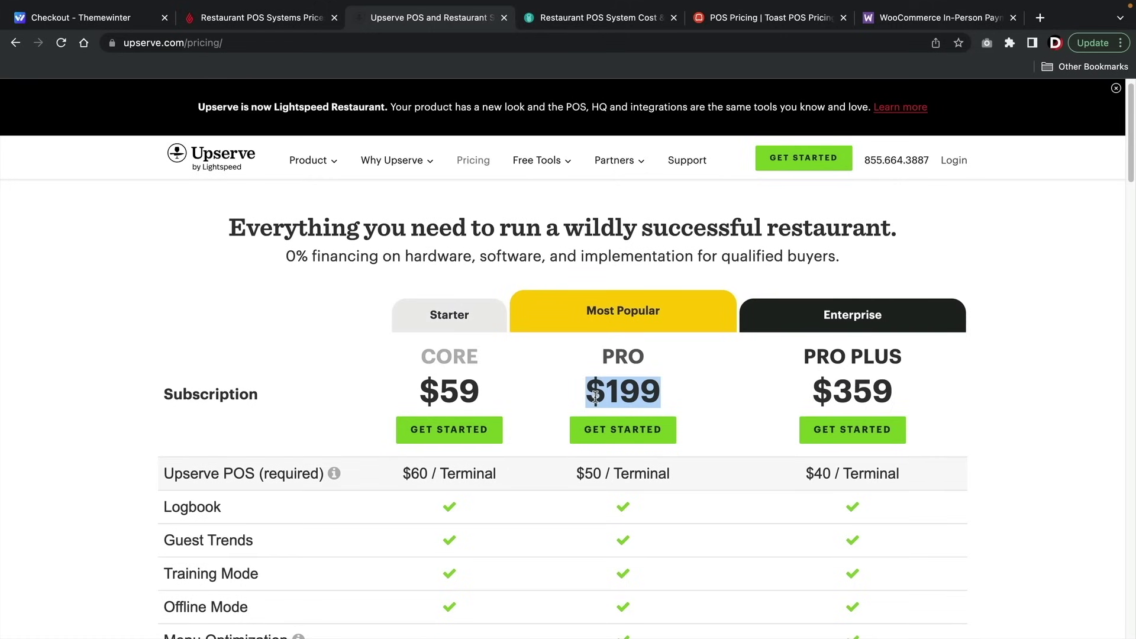
mouse_move(817, 392)
mouse_down()
mouse_move(917, 389)
mouse_move(821, 400)
mouse_up()
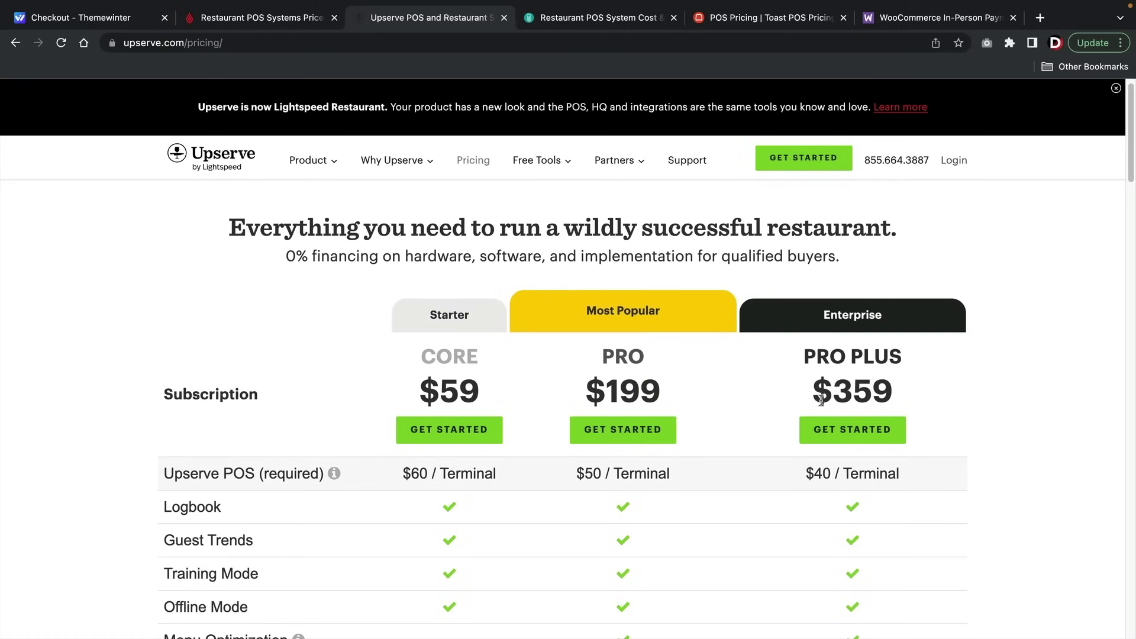
scroll(772, 397, down, 5)
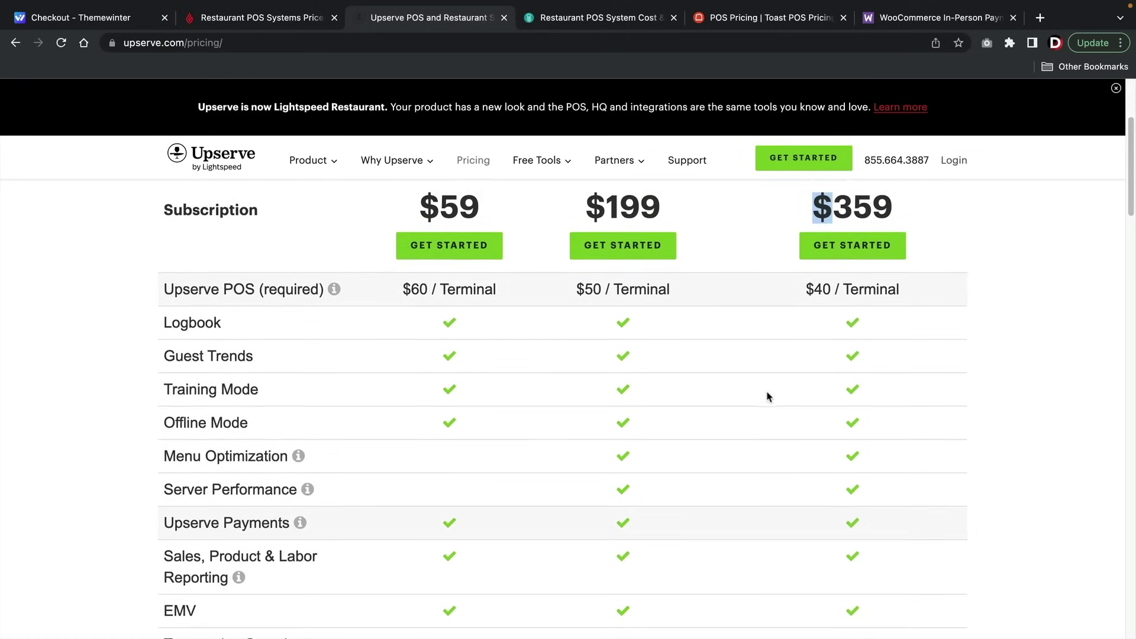
scroll(768, 397, down, 5)
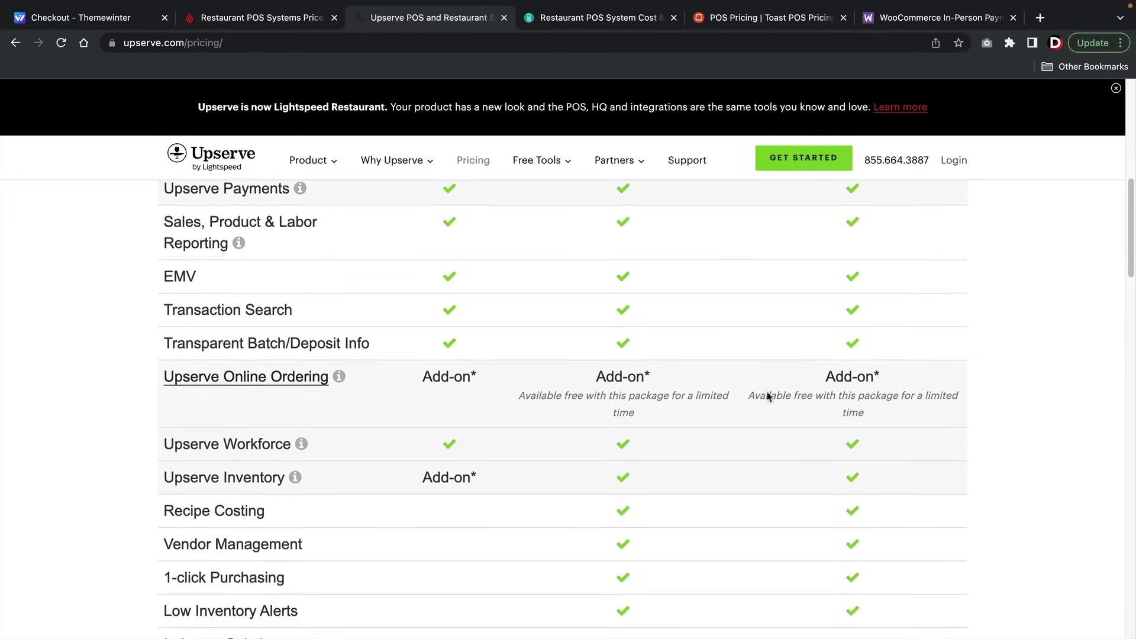
drag(599, 381, 674, 385)
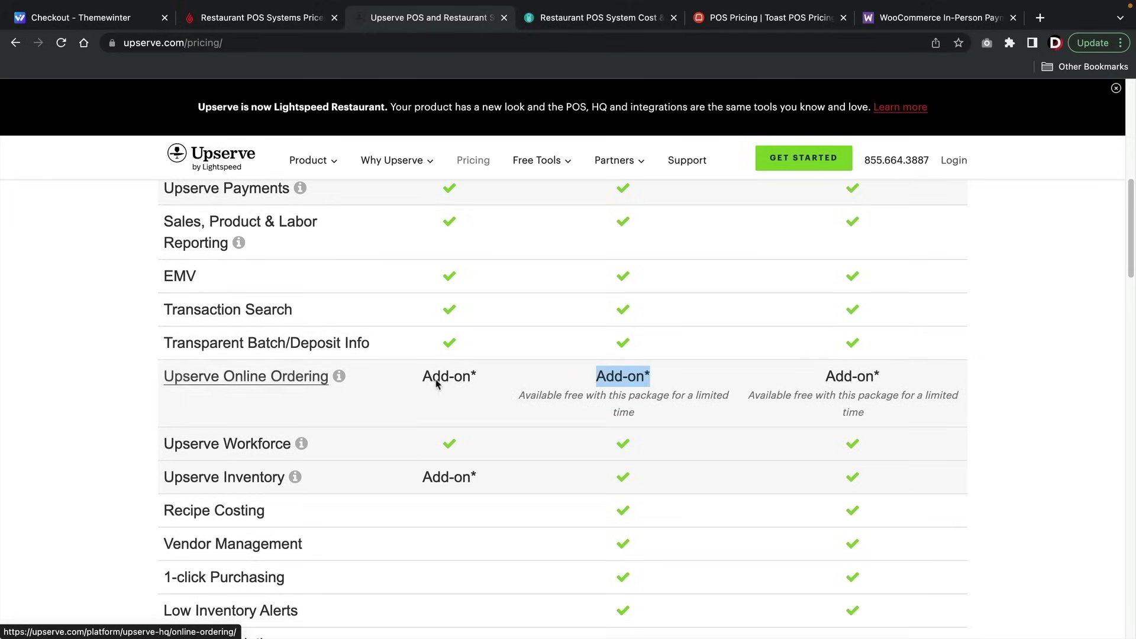
Scroll through Upserve's add-on rows, briefly highlighting the Gift Cards add-on.
scroll(562, 390, down, 3)
scroll(565, 391, down, 6)
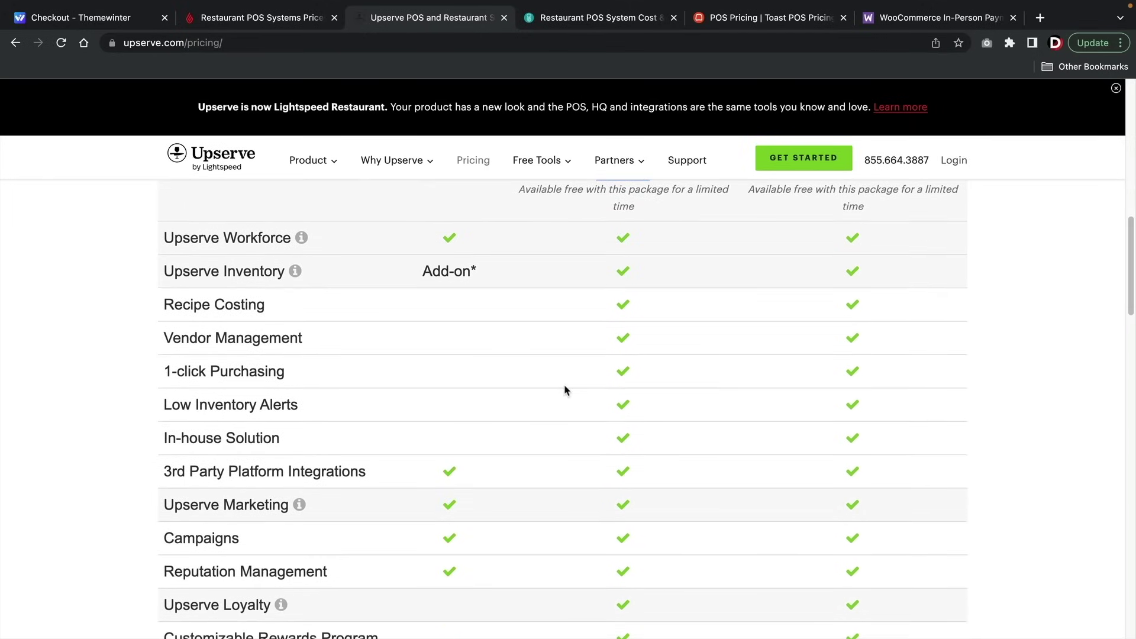
scroll(564, 390, down, 1)
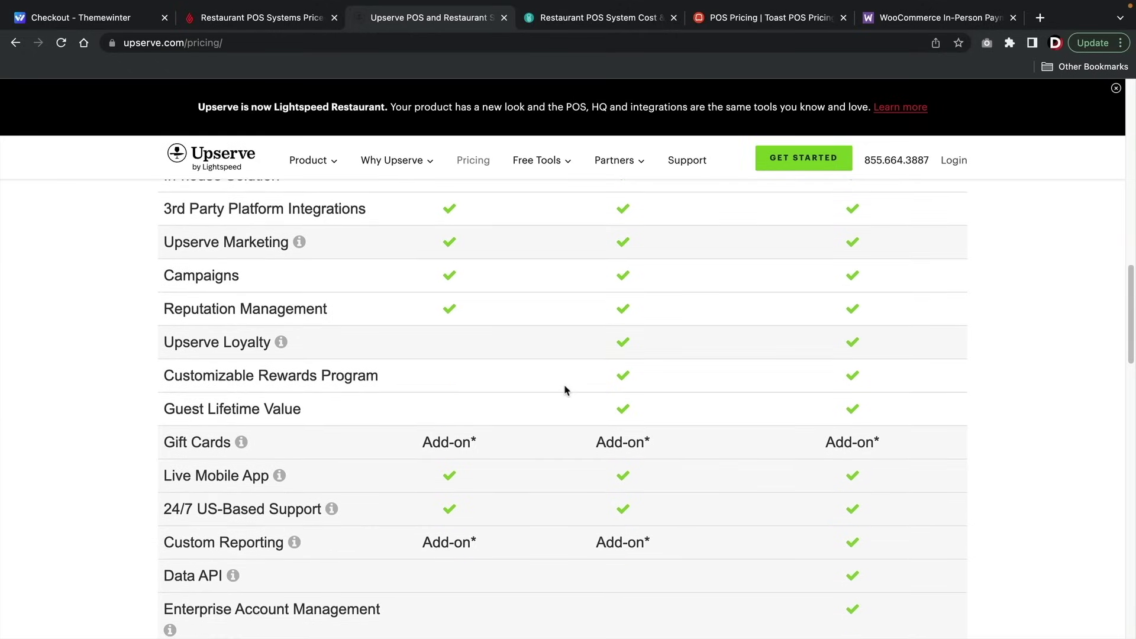
drag(663, 401, 593, 401)
scroll(587, 407, down, 2)
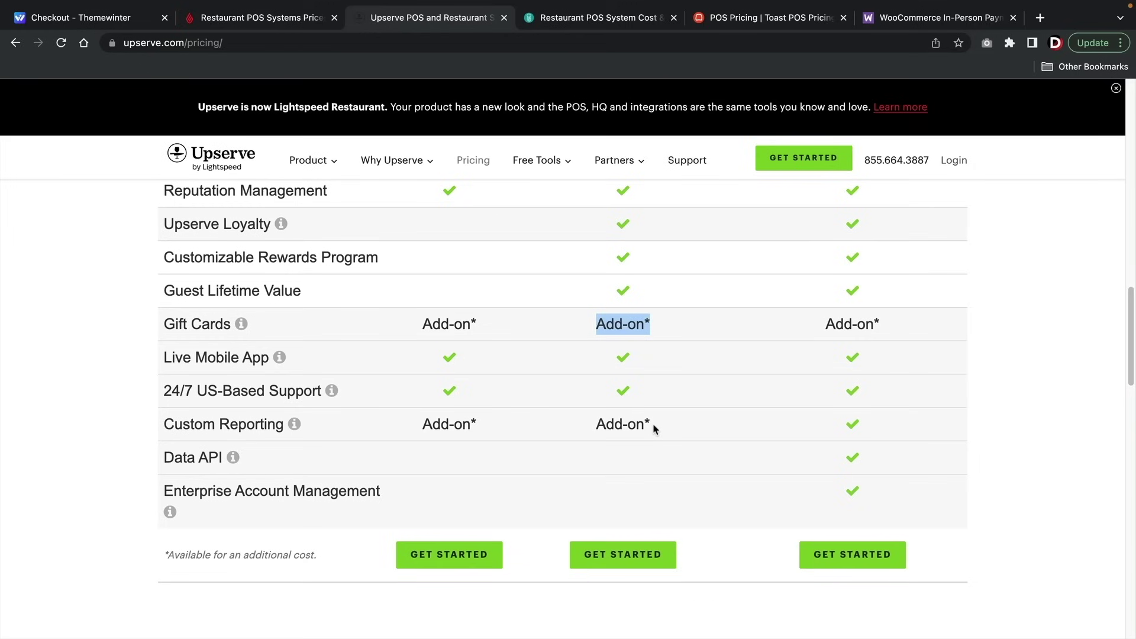
scroll(654, 428, up, 2)
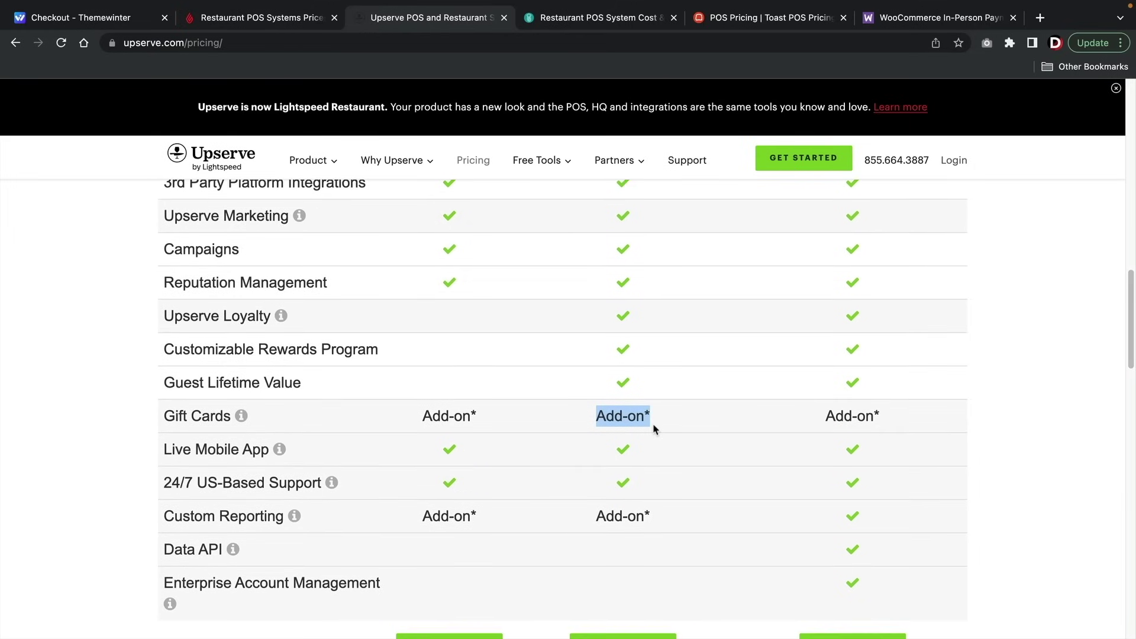
scroll(655, 426, up, 1)
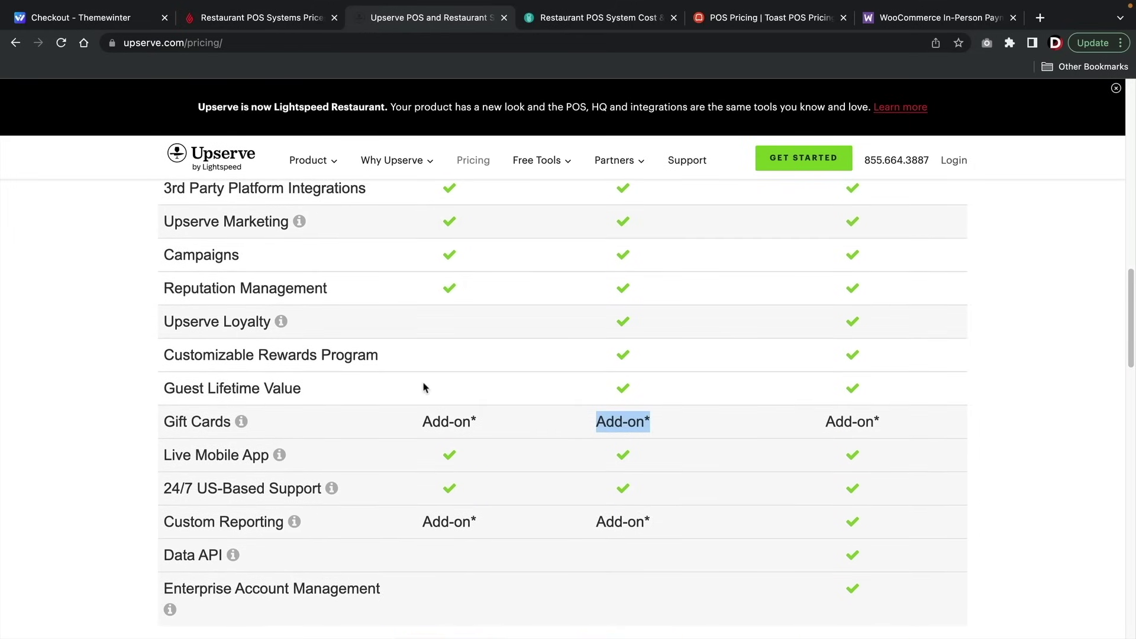
scroll(426, 385, up, 1)
click(687, 338)
Highlight the $59 CORE price, then move on to the TouchBistro pricing page.
scroll(561, 347, up, 20)
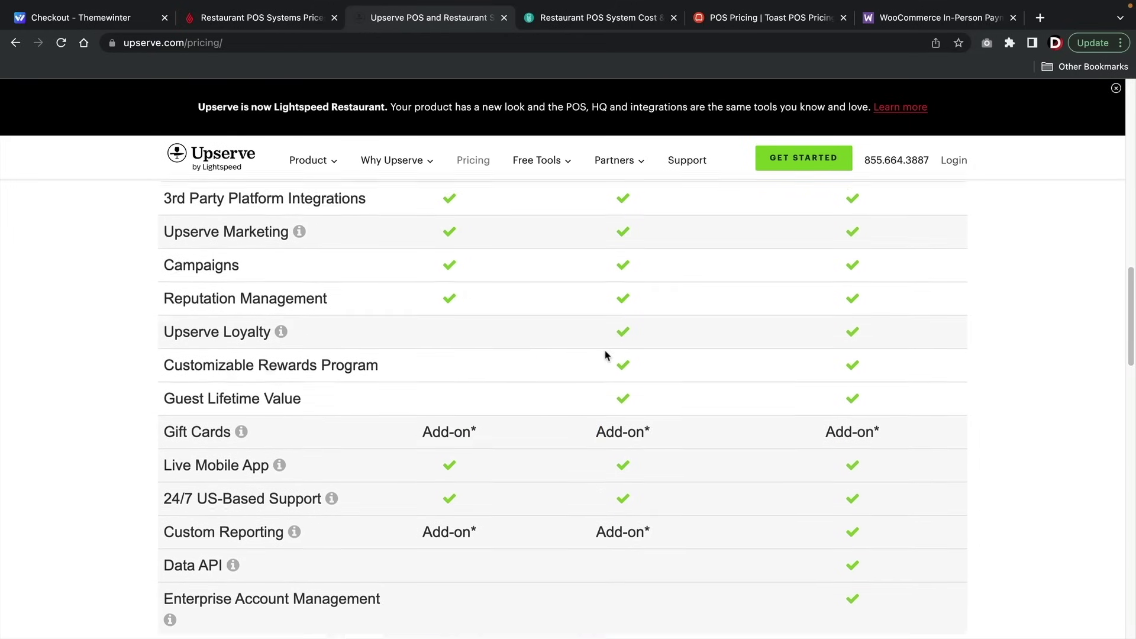
drag(559, 408, 364, 410)
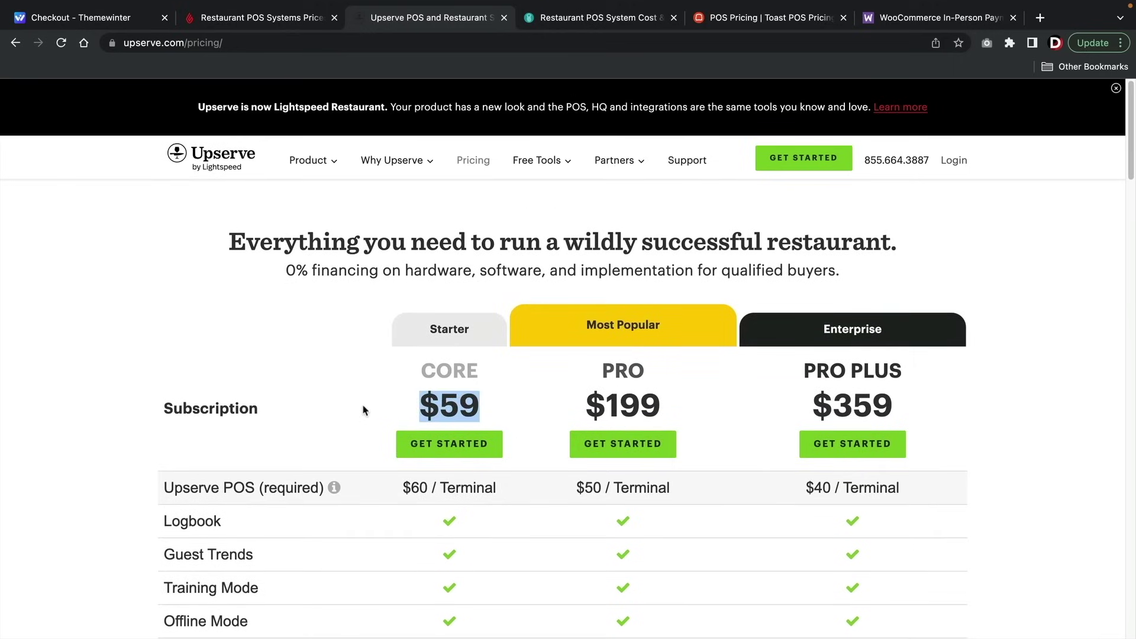
click(498, 405)
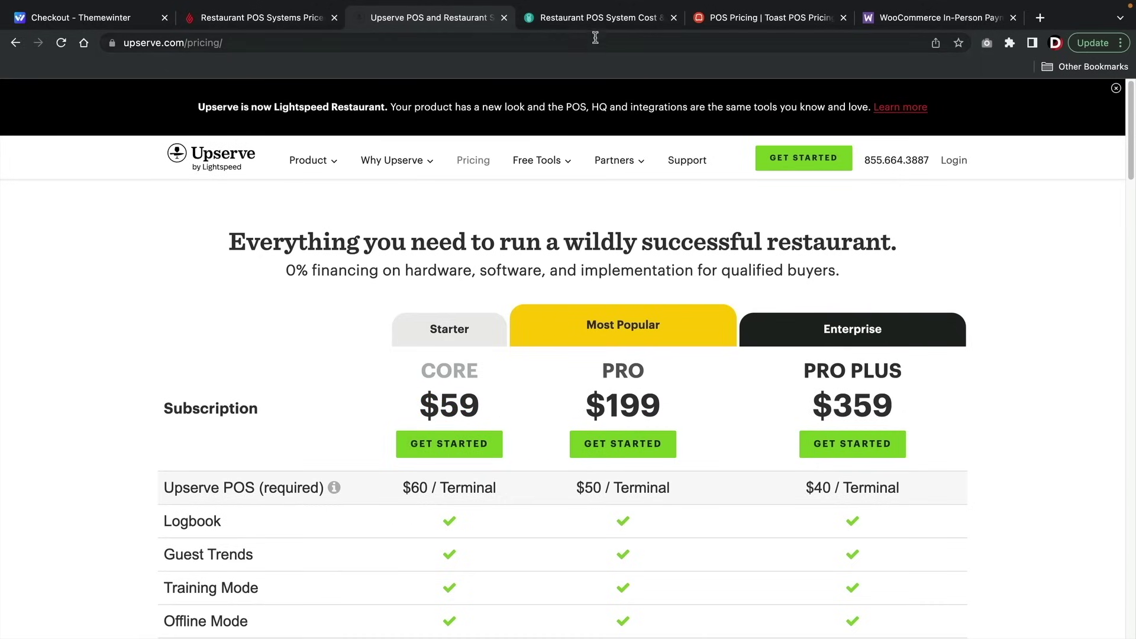
click(594, 17)
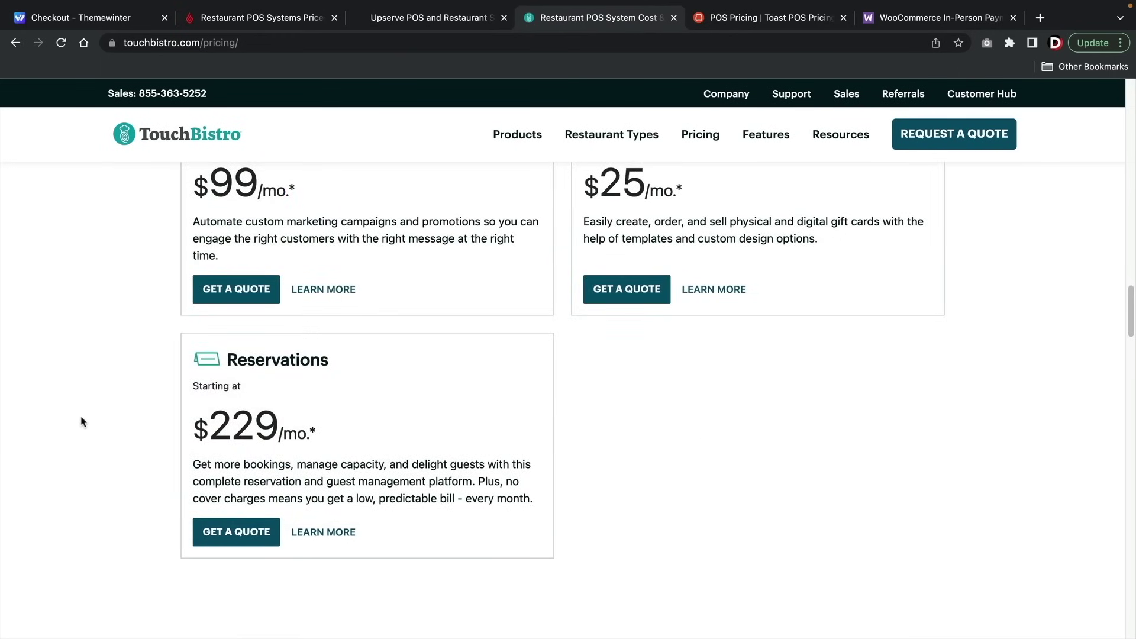
Browse TouchBistro's customer engagement pricing cards, then return to the Themewinter checkout tab with Cmd+1.
scroll(95, 414, up, 6)
scroll(106, 411, up, 2)
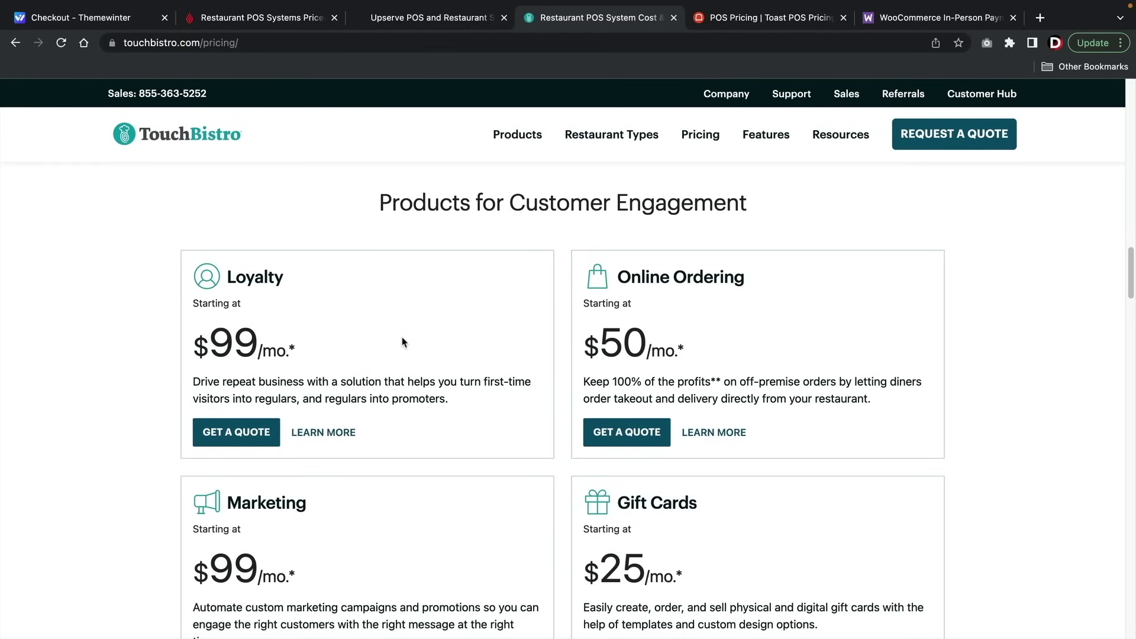
scroll(292, 324, down, 3)
scroll(259, 438, down, 5)
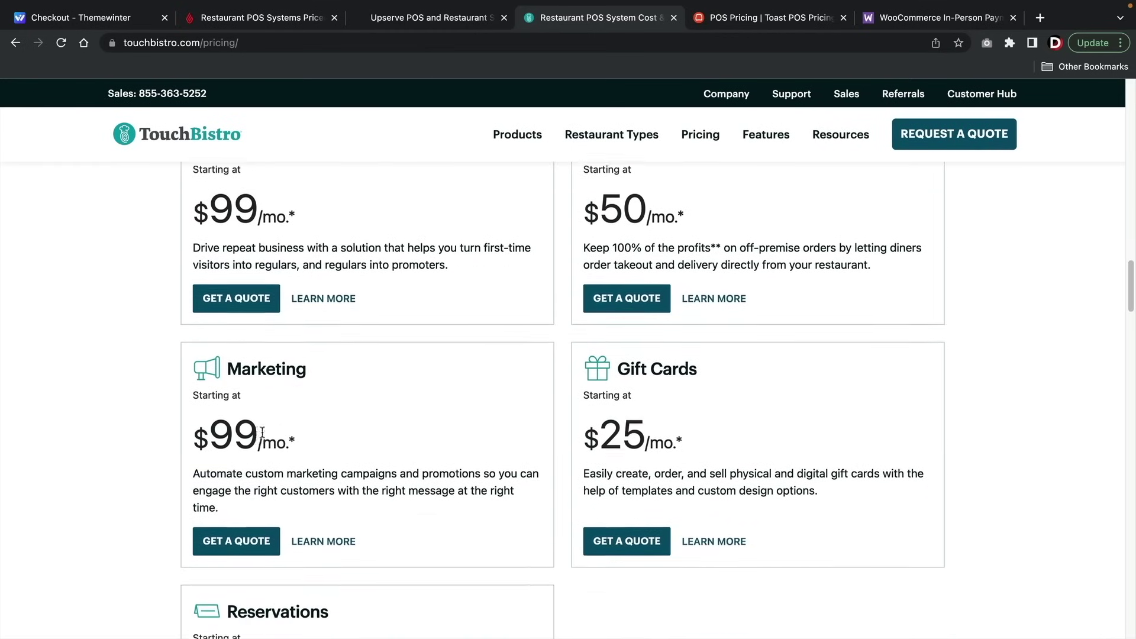
scroll(294, 450, down, 3)
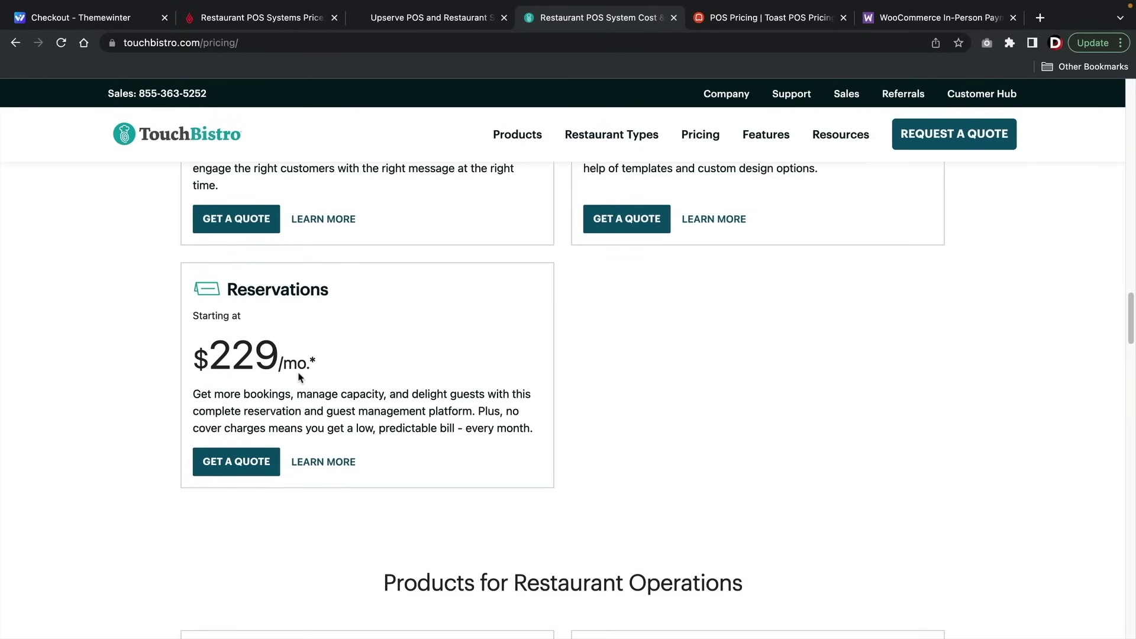
scroll(298, 377, up, 10)
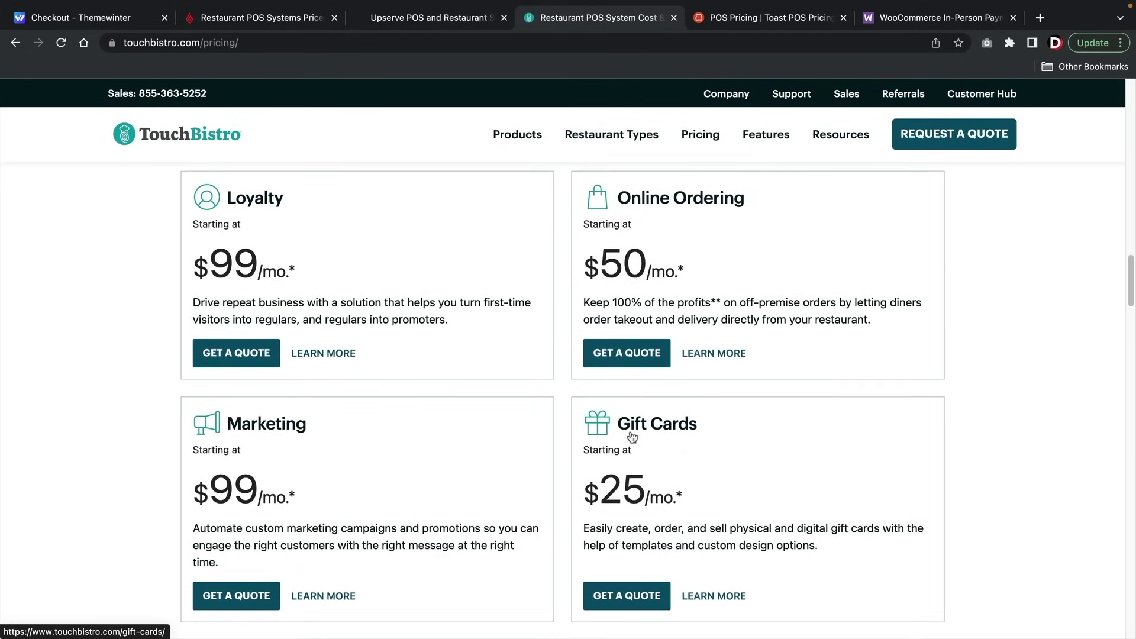
key(super+1)
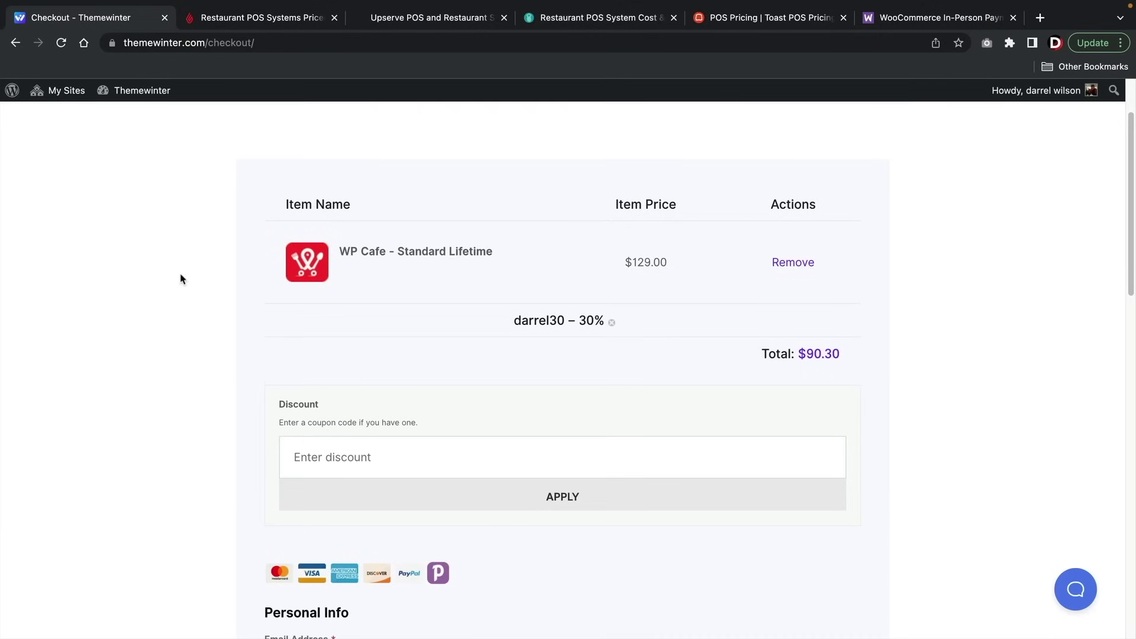
Scroll to the bottom of the Themewinter checkout and place the WP Cafe Standard order.
scroll(186, 280, down, 5)
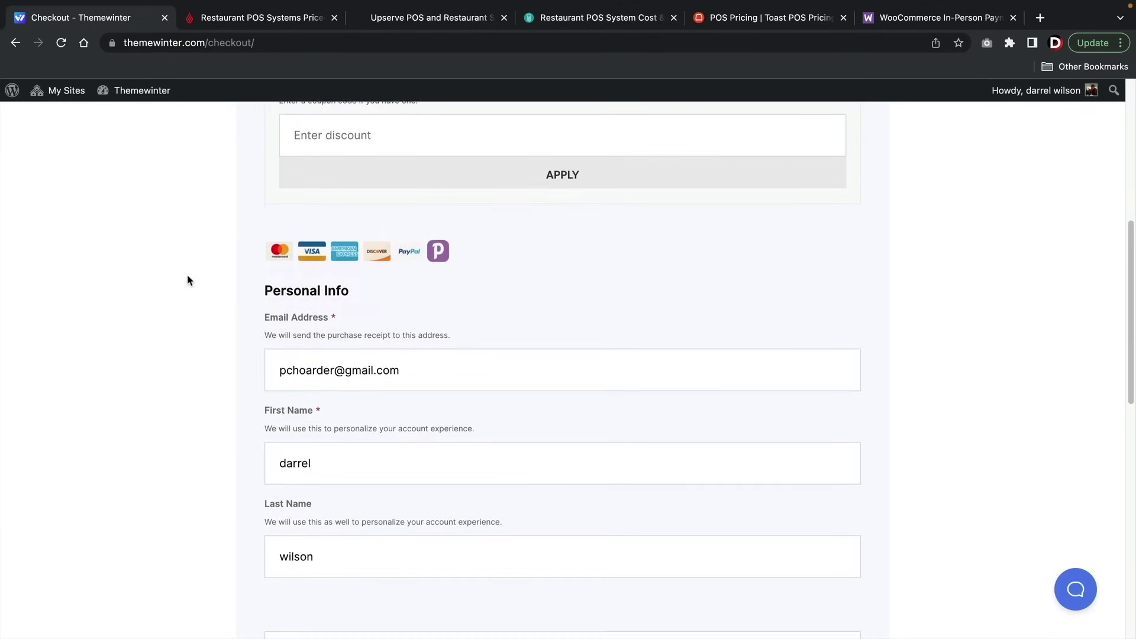
scroll(188, 280, down, 4)
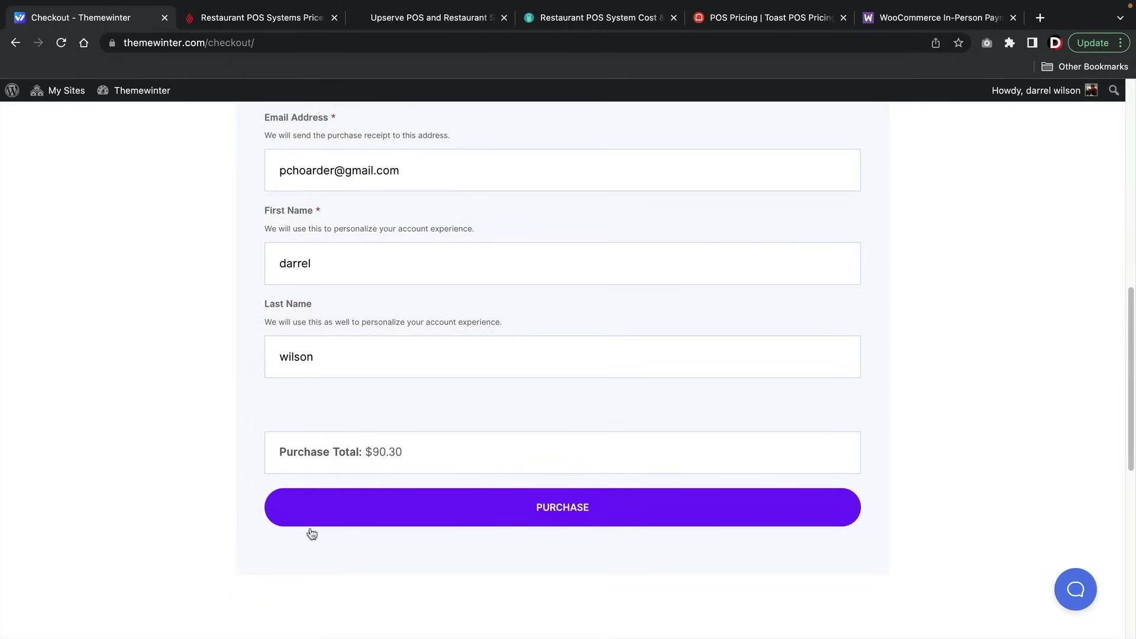
click(527, 530)
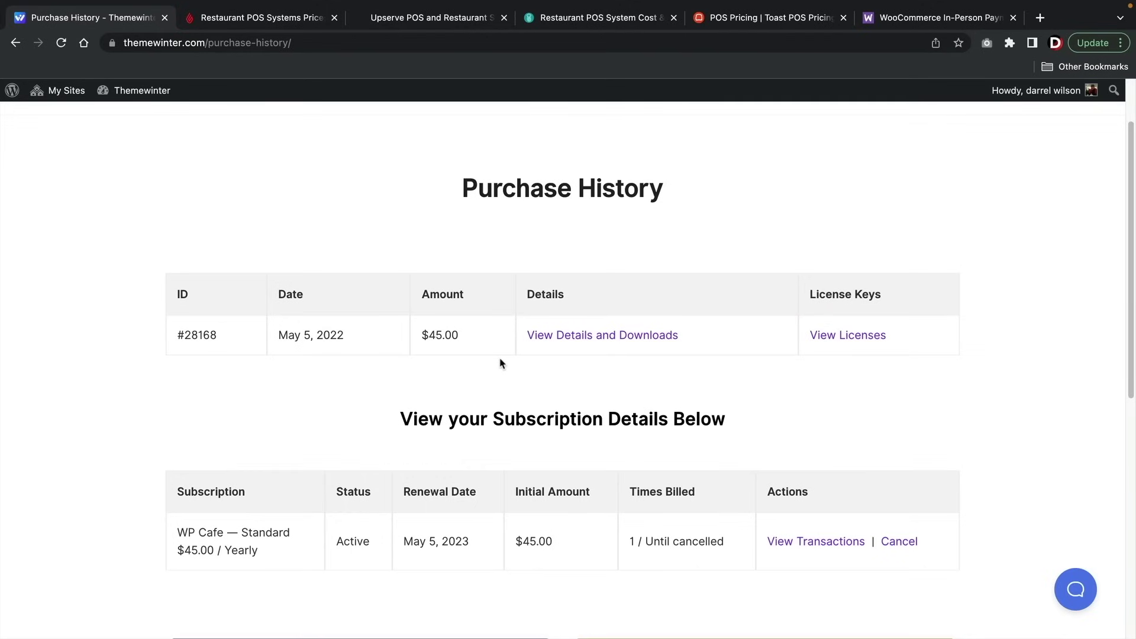
Open the order's details and download the wpcafe-pro.v.2.2.2 plugin zip.
click(569, 342)
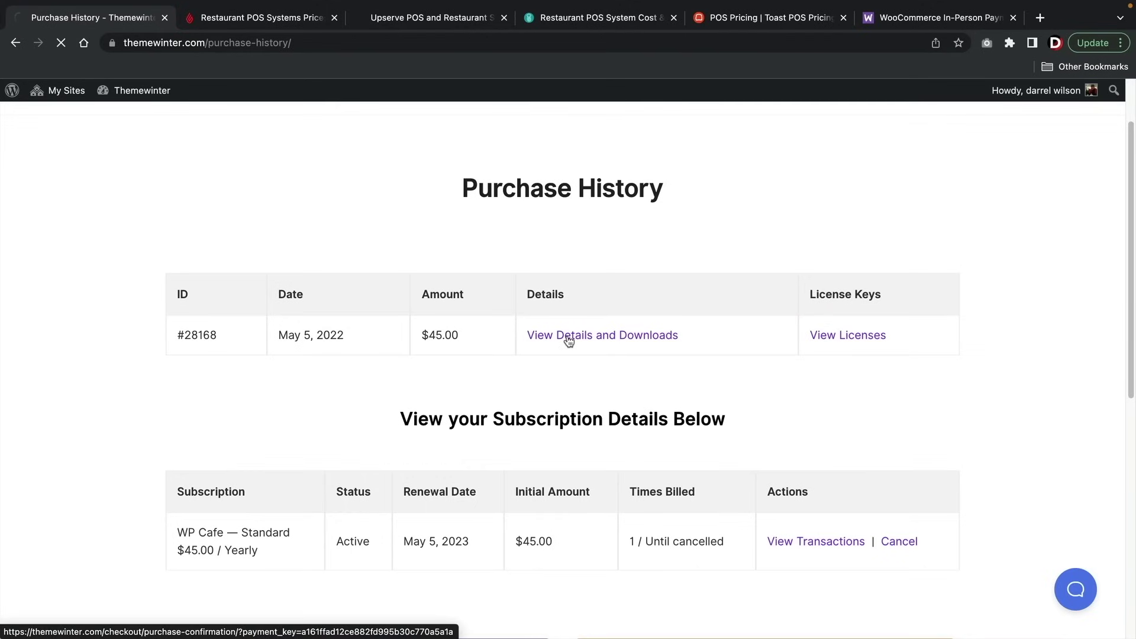
scroll(473, 344, down, 6)
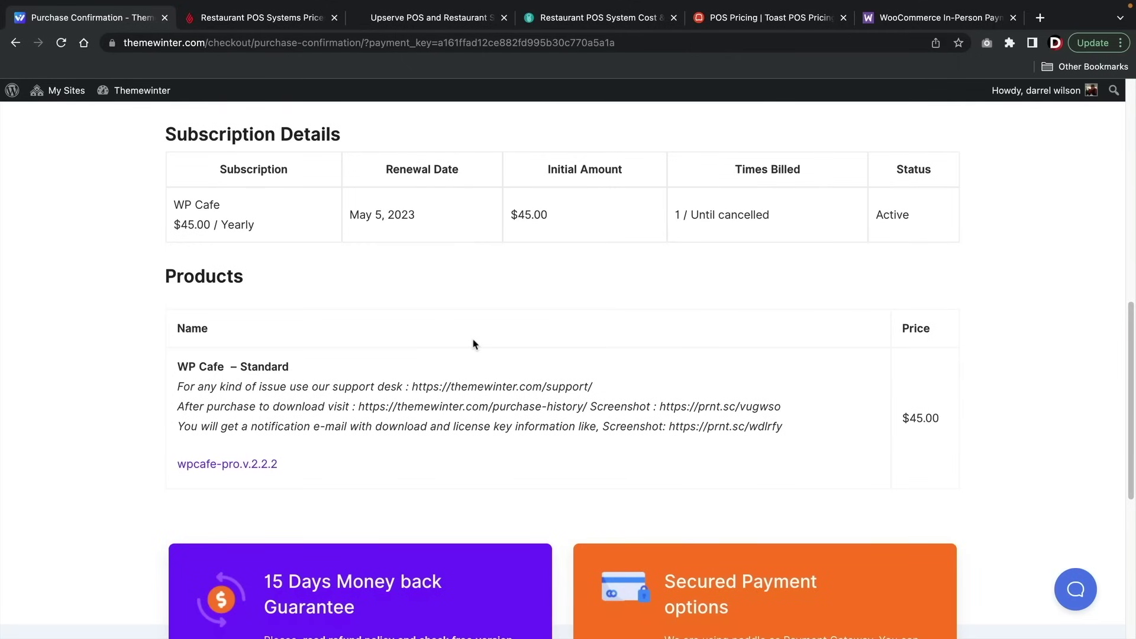
drag(269, 284, 157, 273)
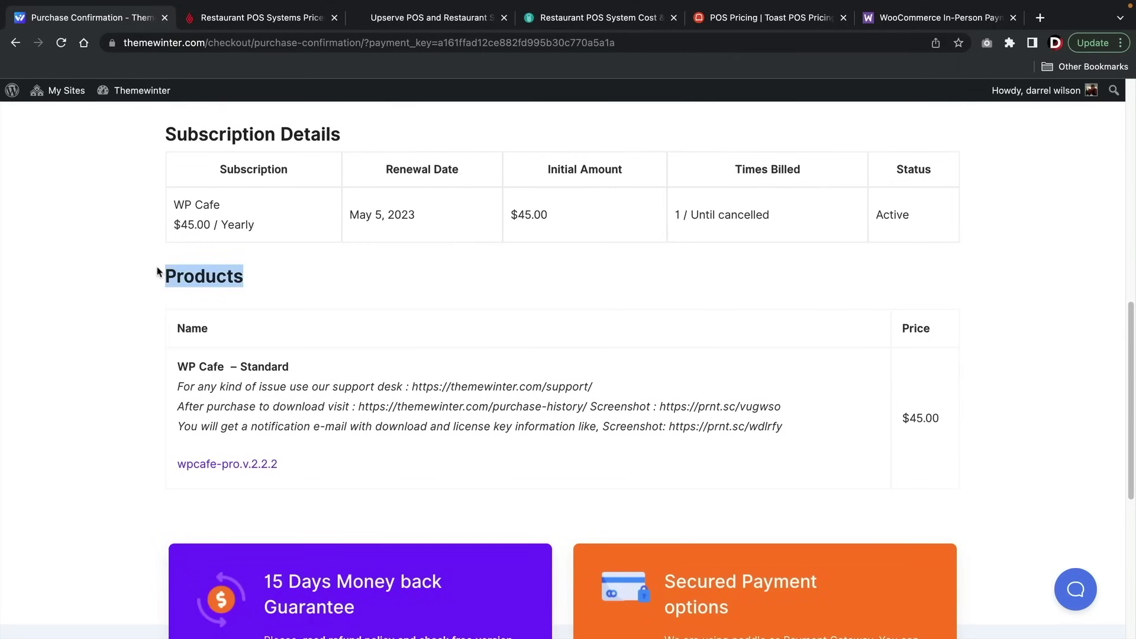
click(380, 328)
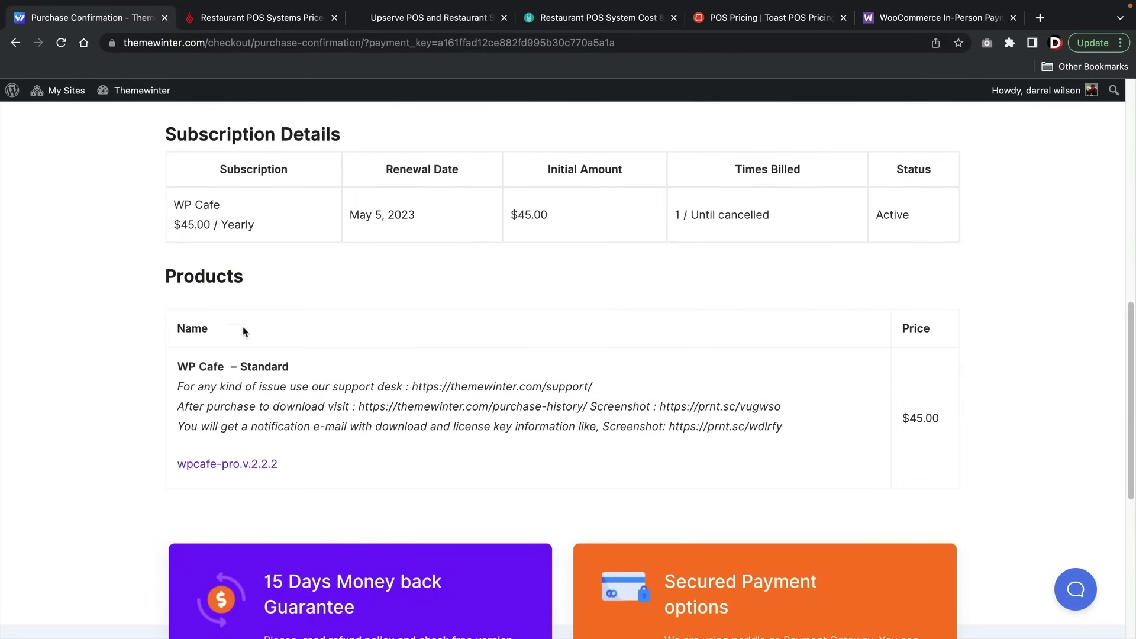
click(223, 464)
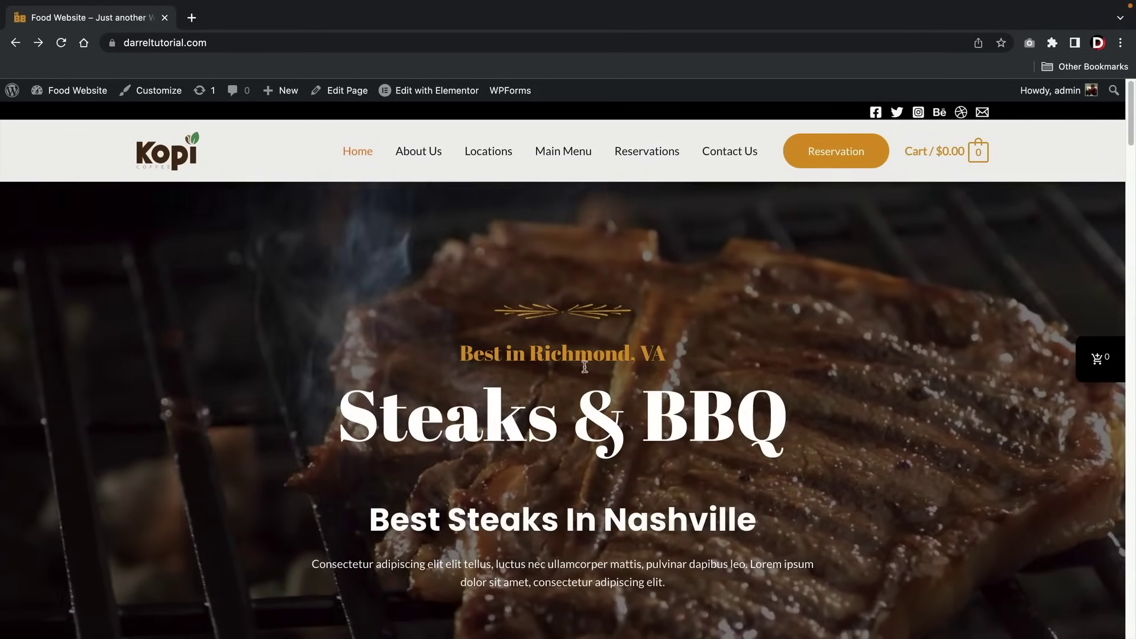
Go from the Food Website to WordPress's Plugins > Add New > Upload Plugin form.
mouse_move(78, 90)
click(86, 122)
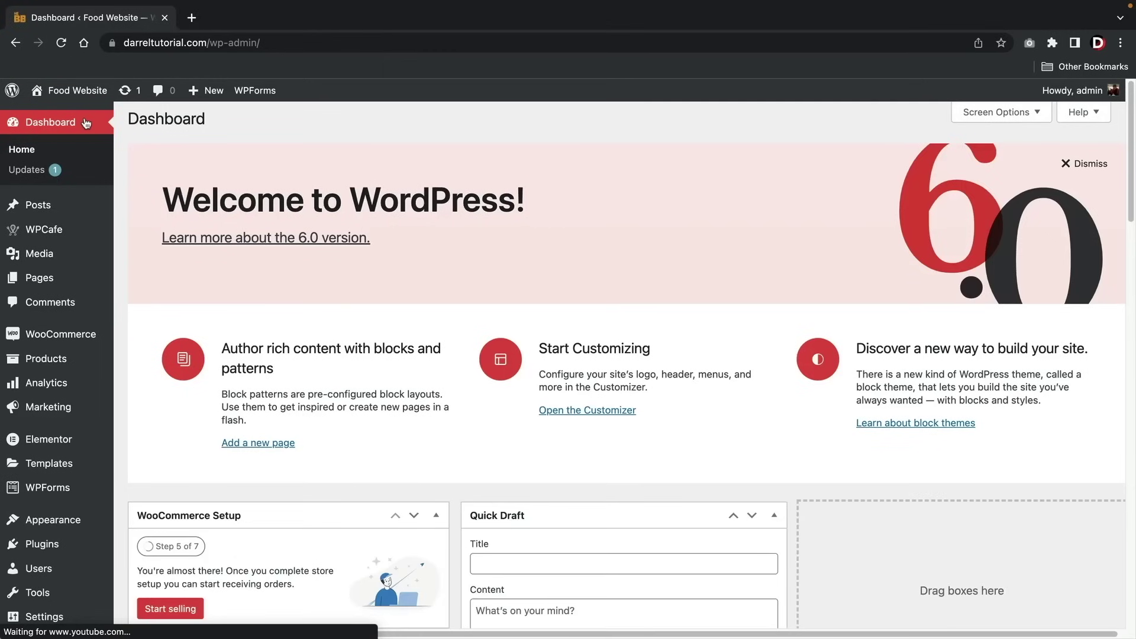
mouse_move(68, 547)
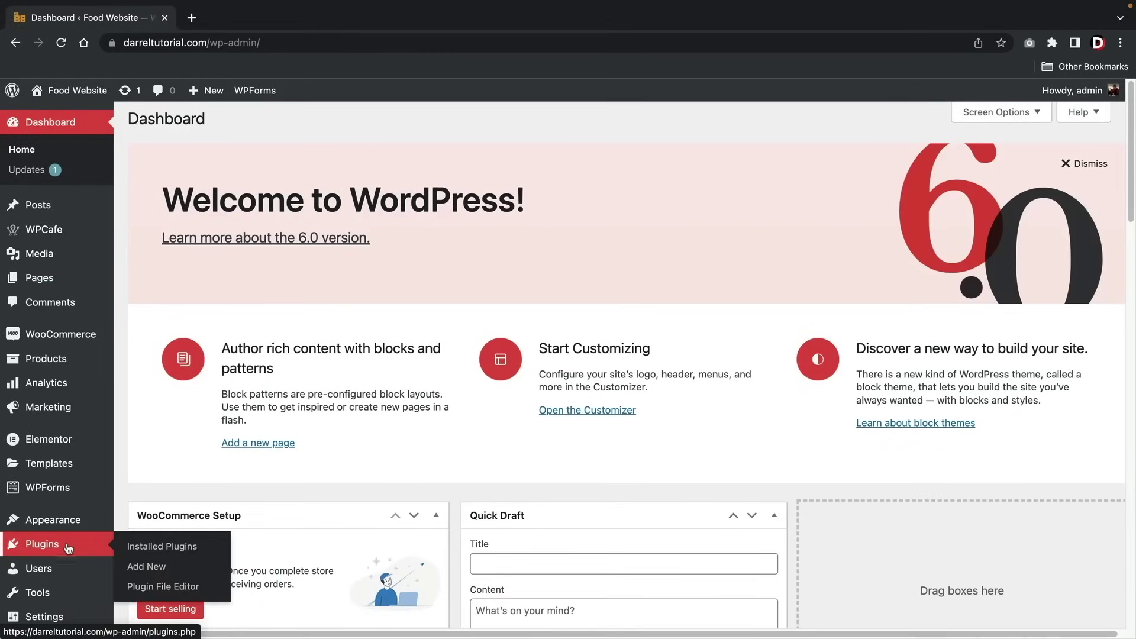
click(150, 568)
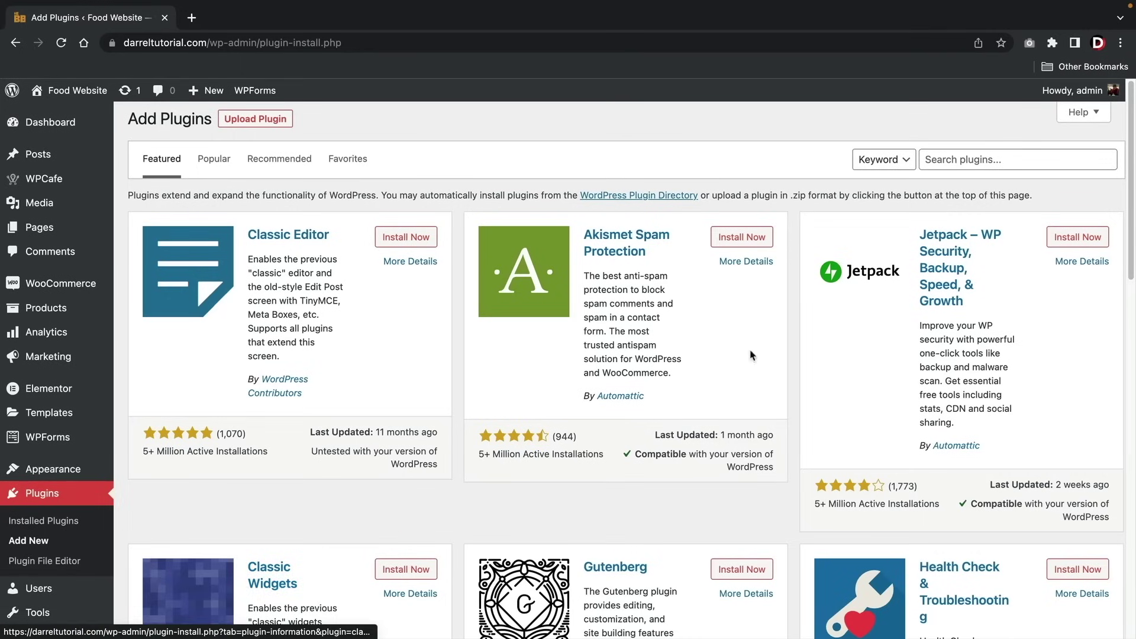
click(967, 152)
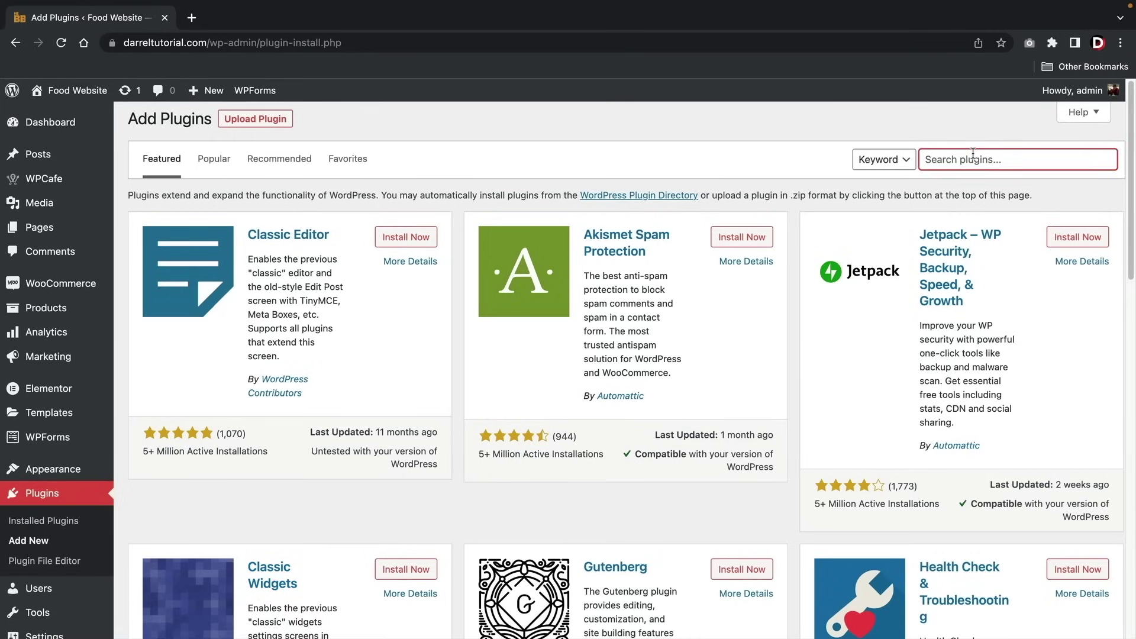
click(244, 121)
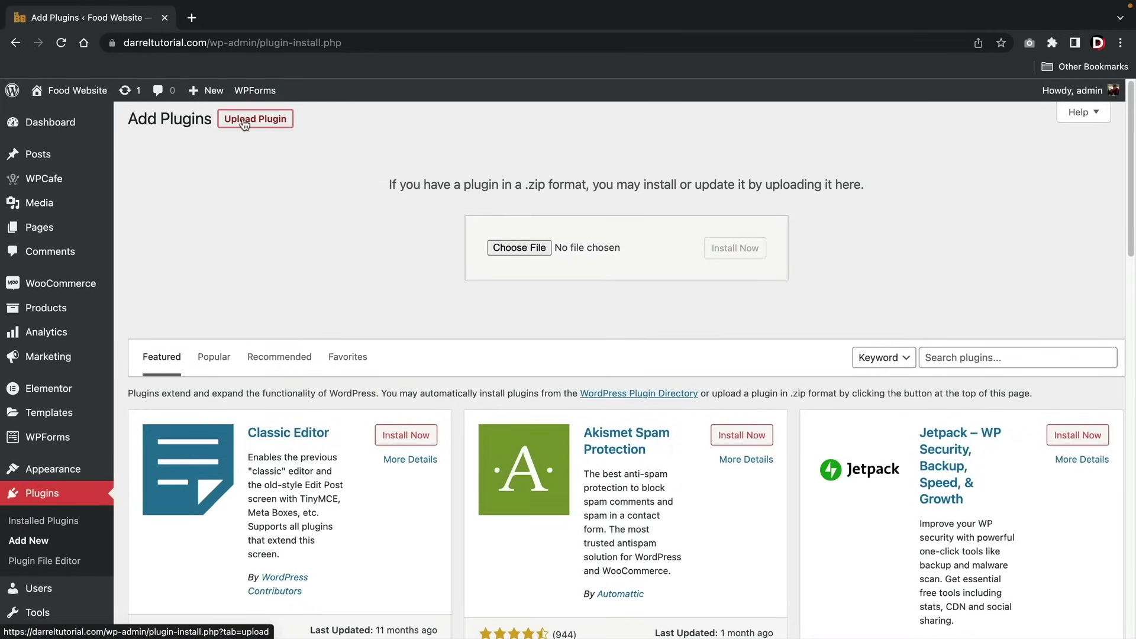
Choose wpcafe-pro.v.2.2.2 (1).zip from the Desktop and install it.
click(512, 248)
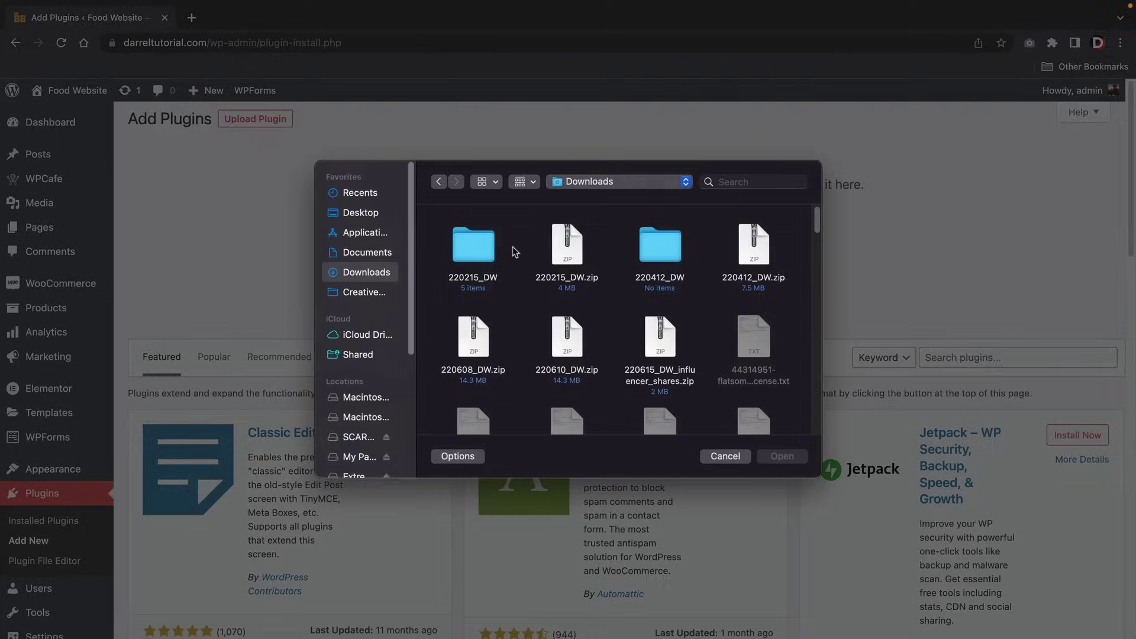
click(352, 218)
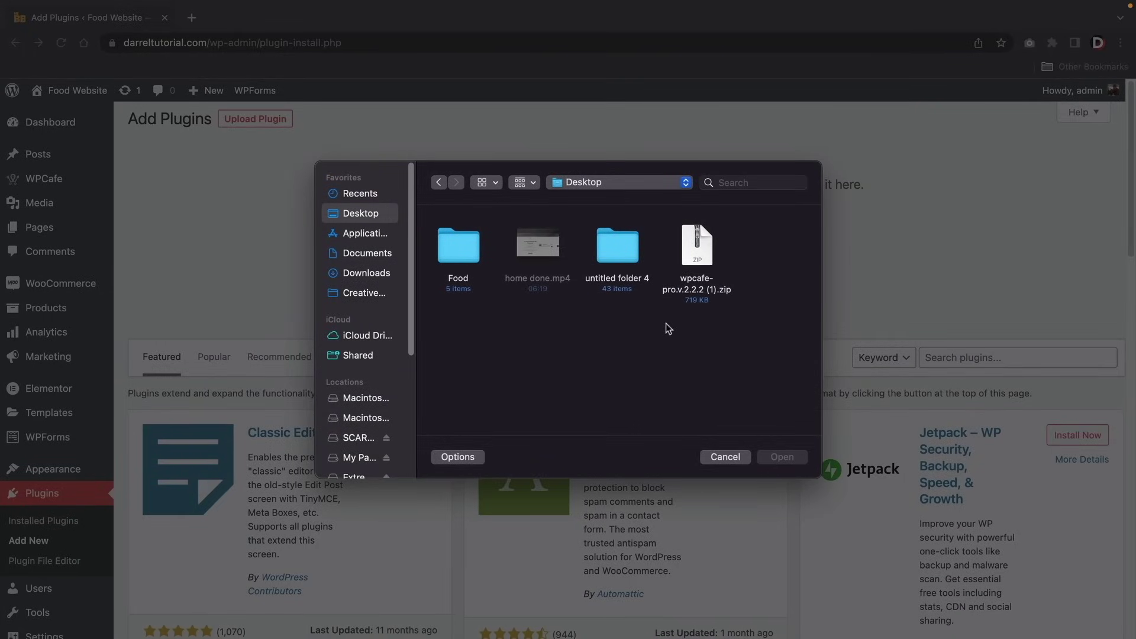
click(697, 260)
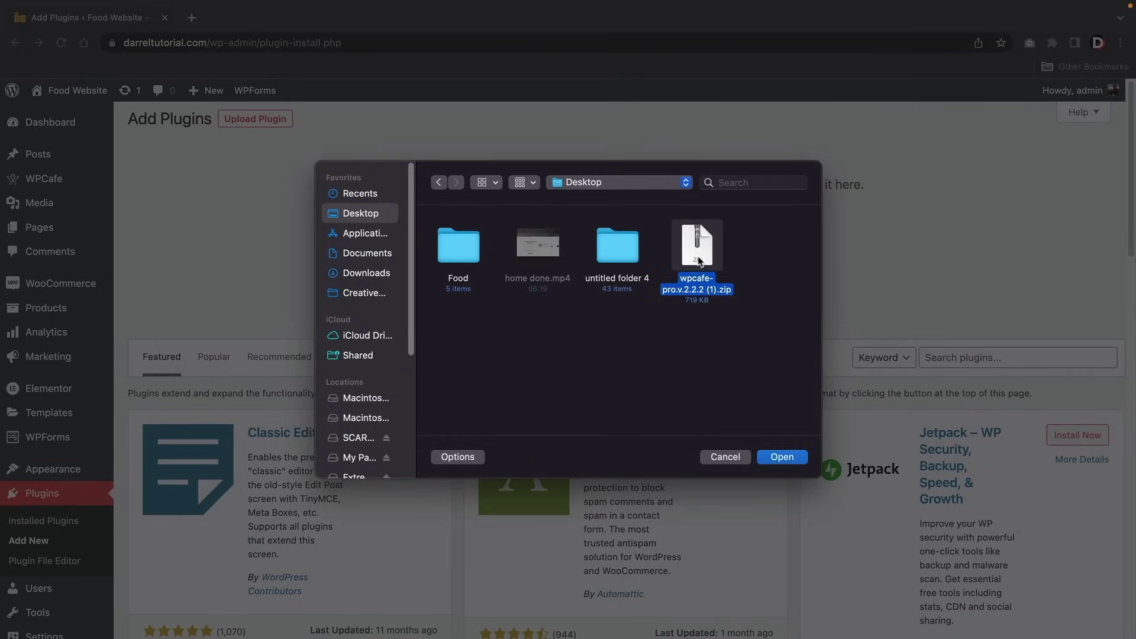
click(782, 457)
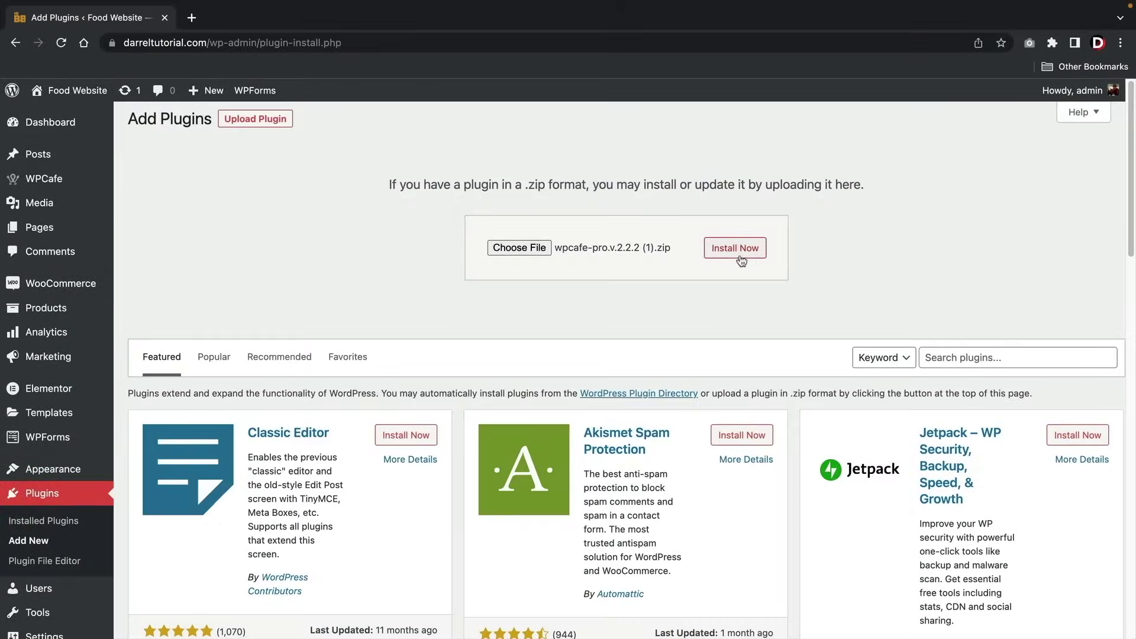
click(729, 253)
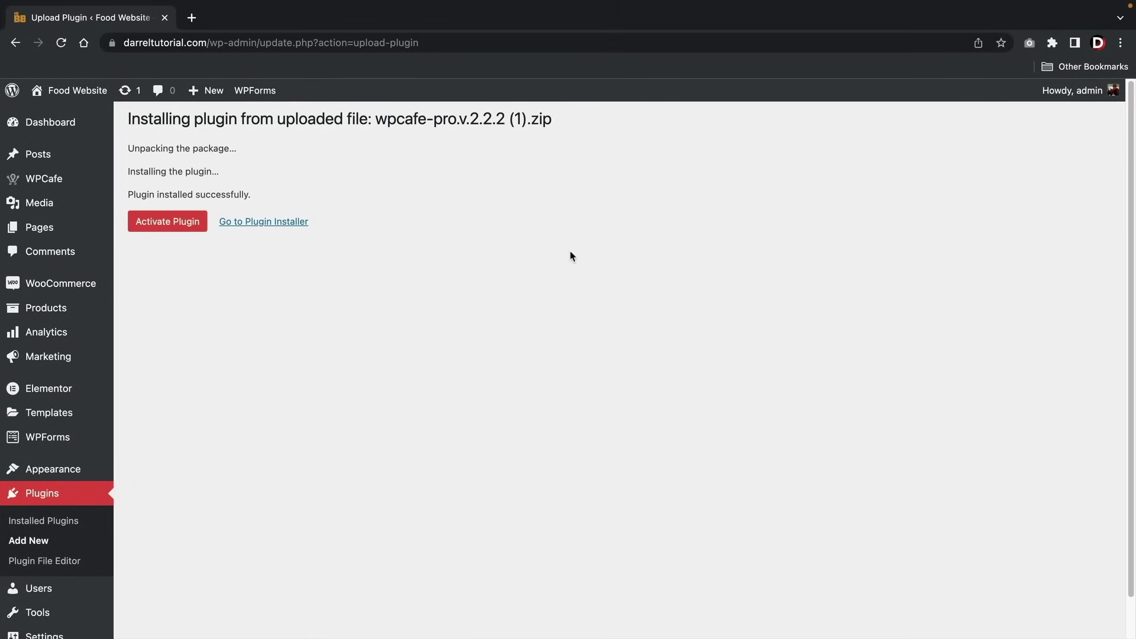
Activate WPCafe Pro and select Themewinter as the marketplace on its License page.
click(185, 227)
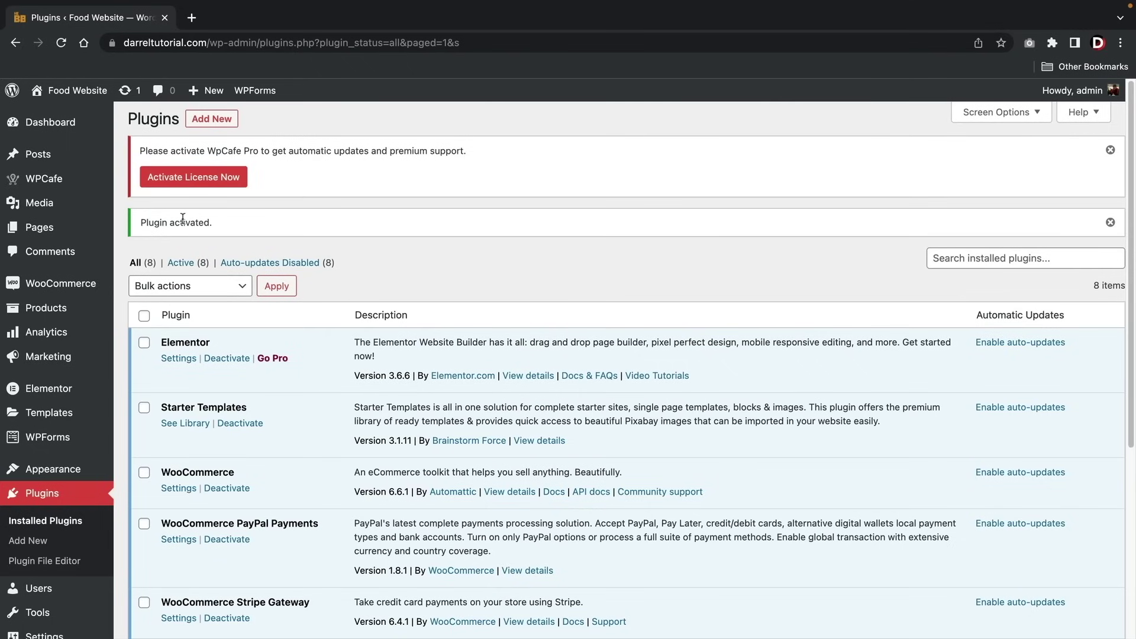
click(190, 181)
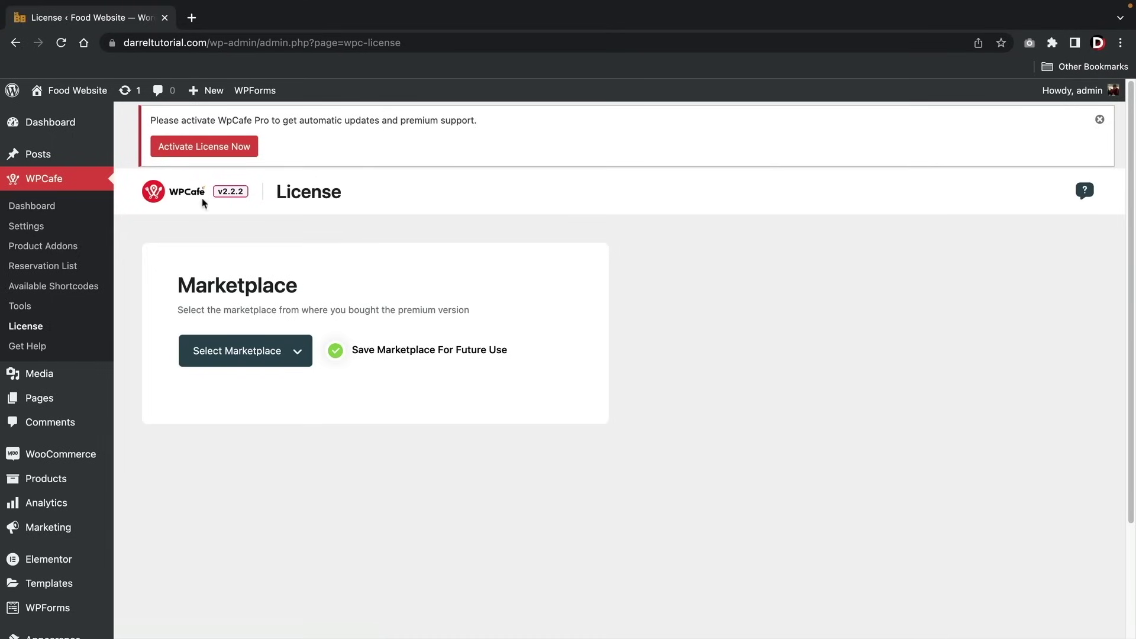
click(261, 341)
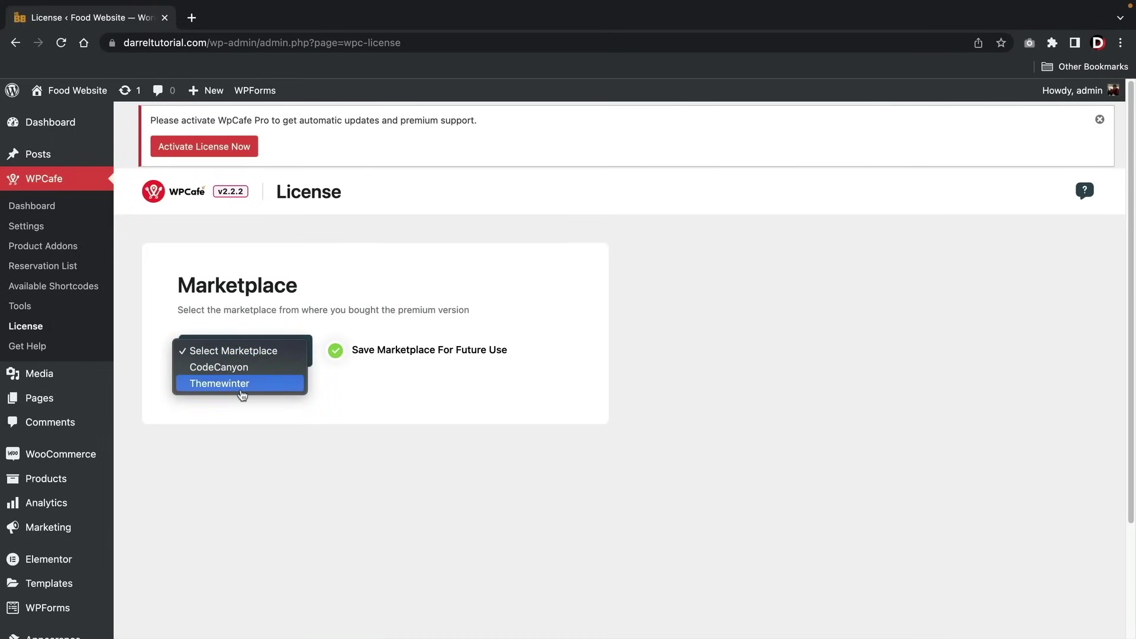
click(207, 384)
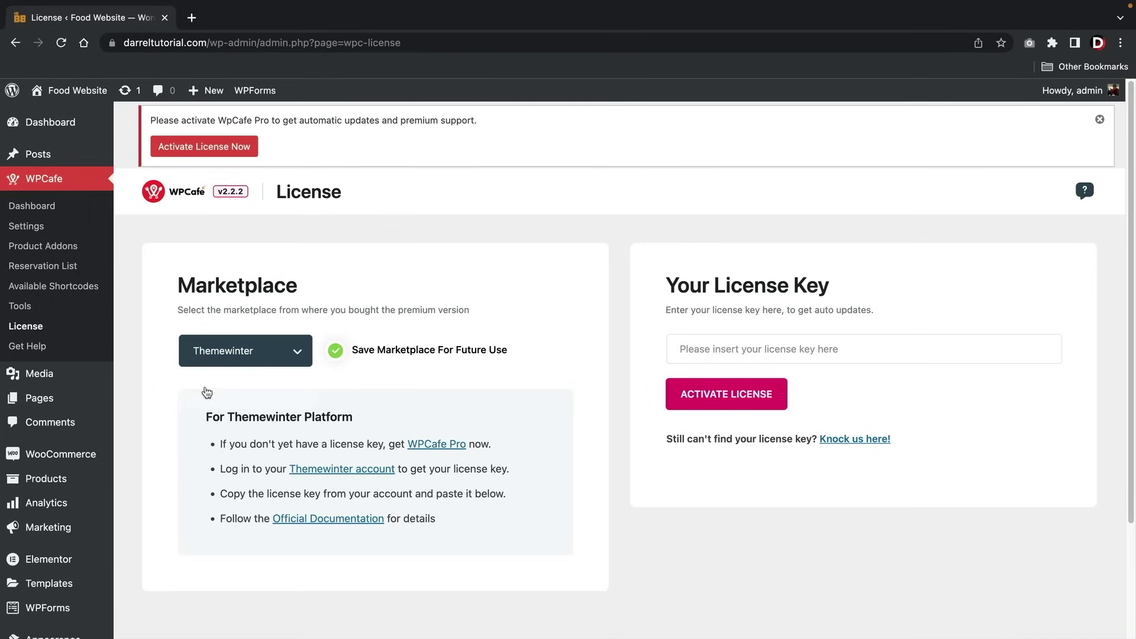
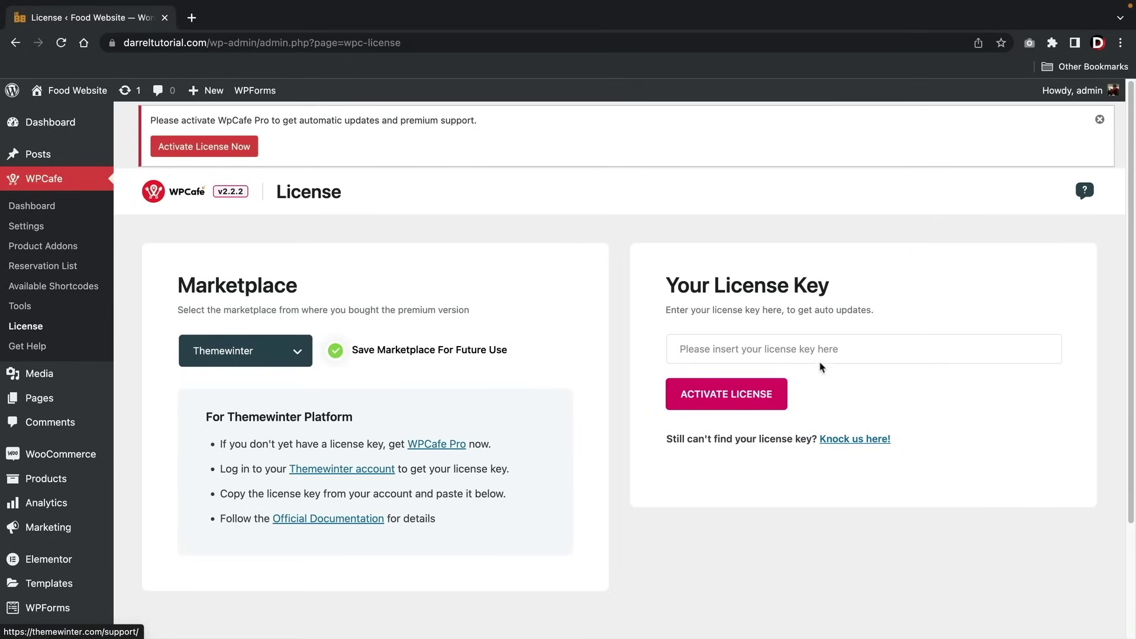
Activate the WPCafe Pro licence key and go to the WPCafe Settings page.
click(700, 350)
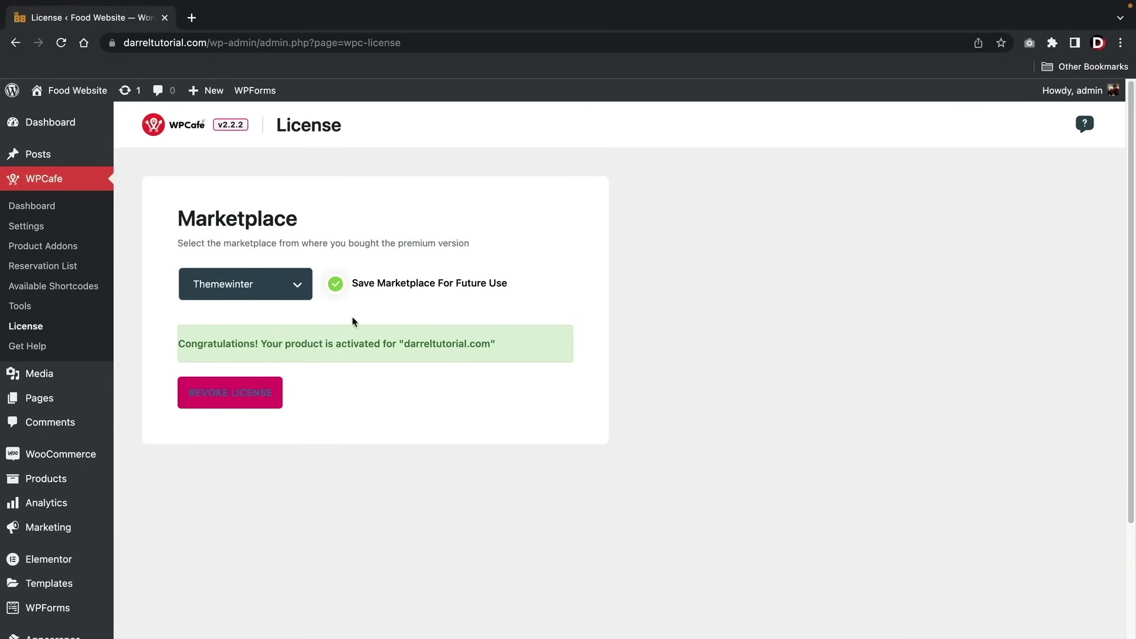
drag(234, 343, 456, 345)
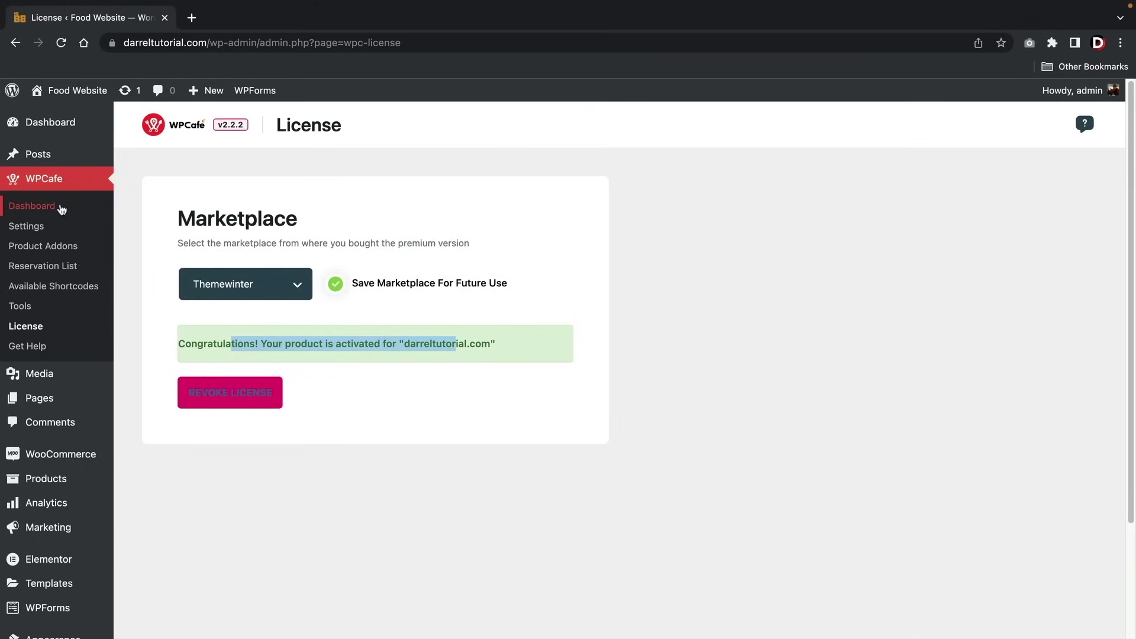
click(37, 227)
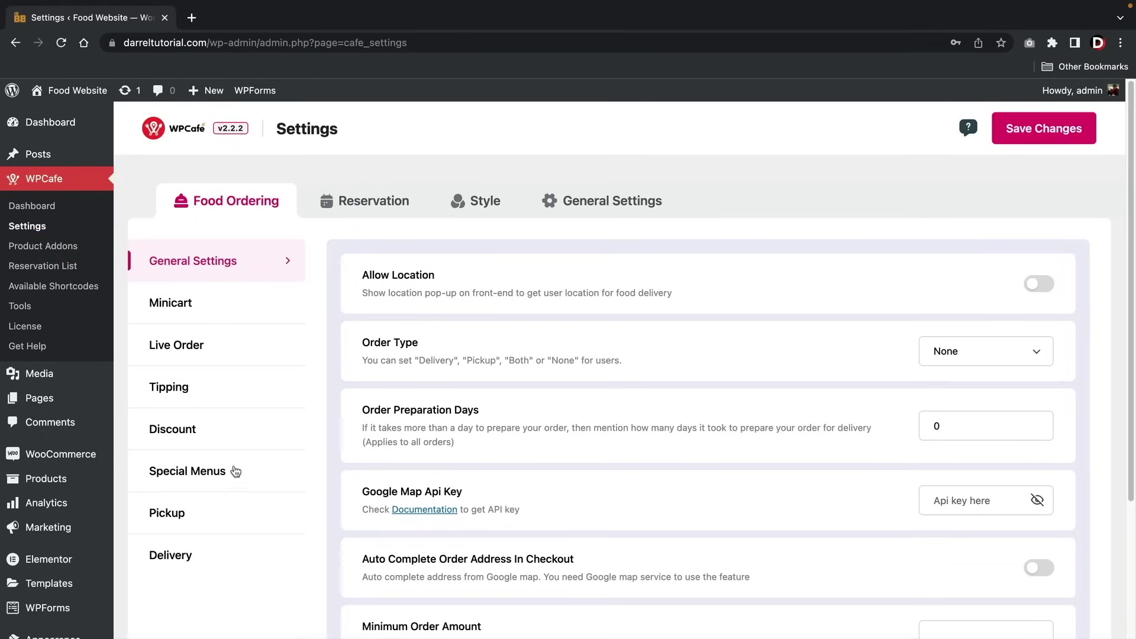
click(363, 204)
Set the Food Ordering Order Type to Delivery.
click(485, 204)
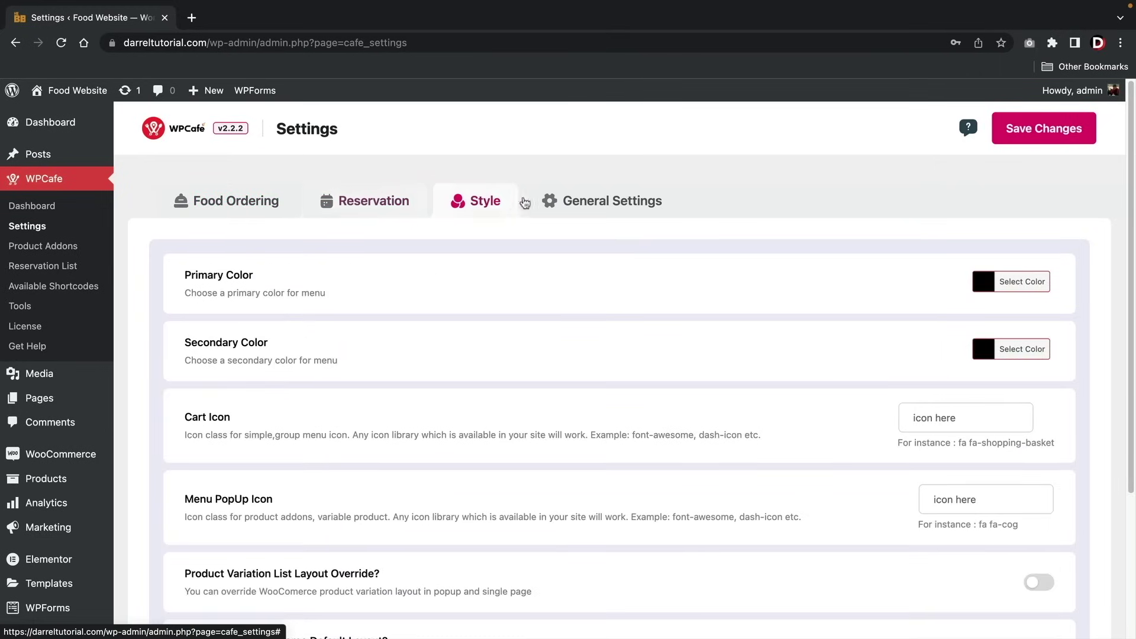
click(607, 207)
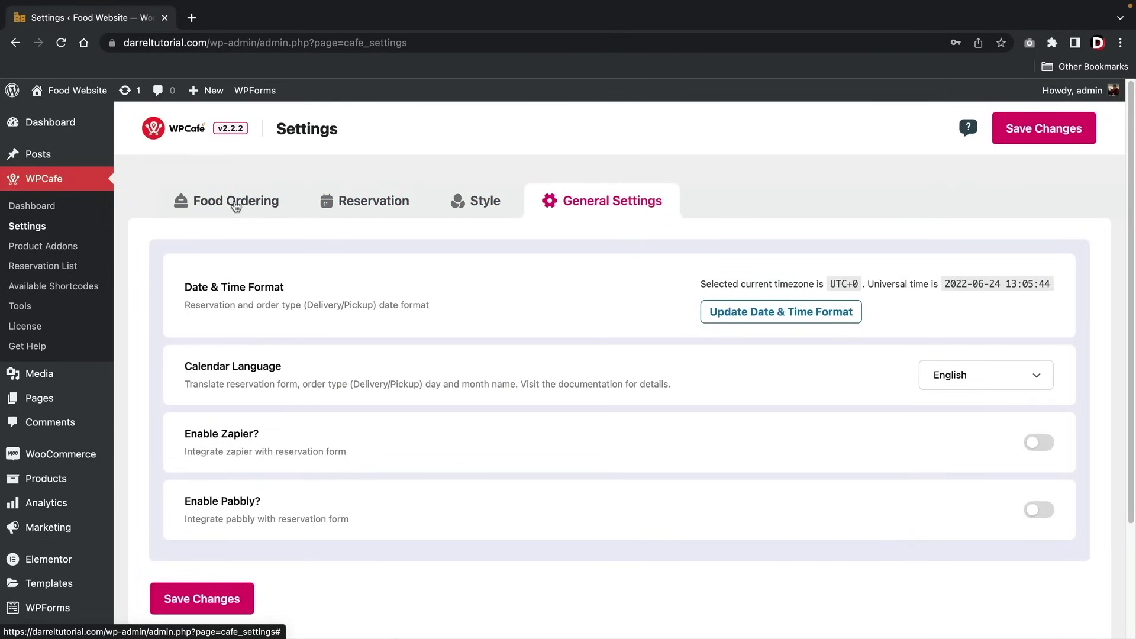
click(234, 205)
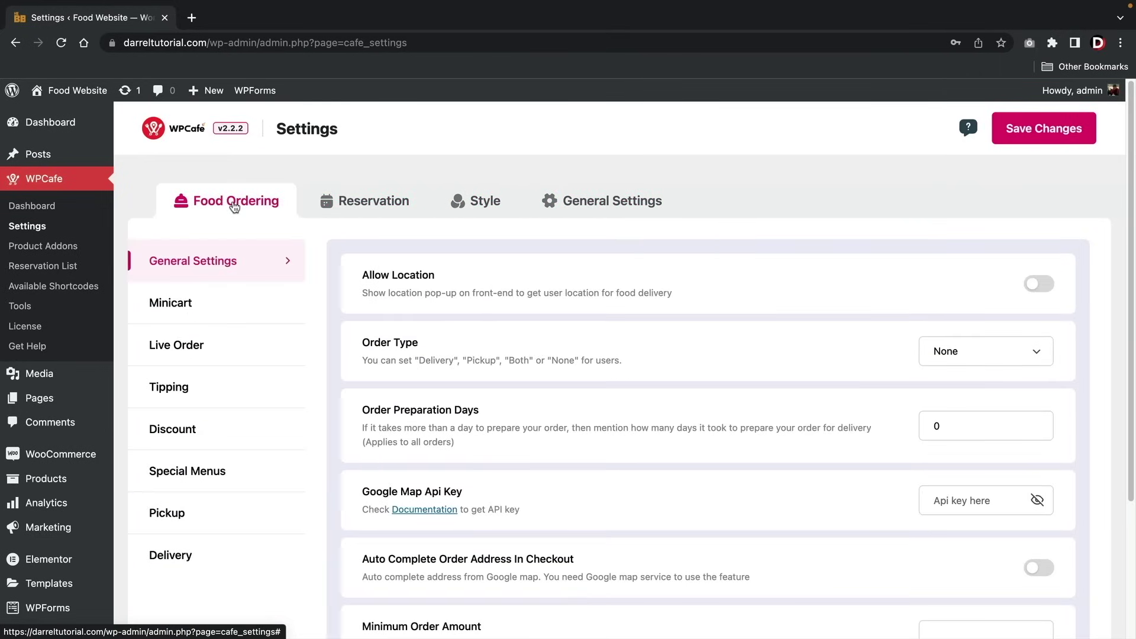
scroll(366, 309, down, 2)
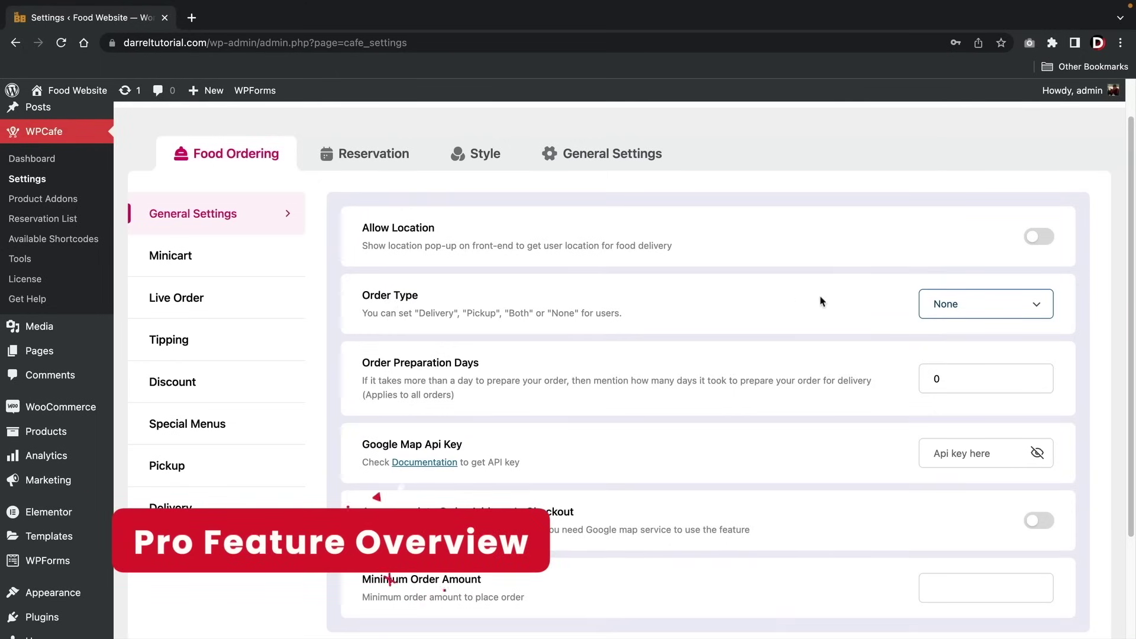
click(966, 305)
click(964, 332)
Turn on Auto Complete Order Address, set Minimum Order Amount to 20, and save.
scroll(786, 303, down, 1)
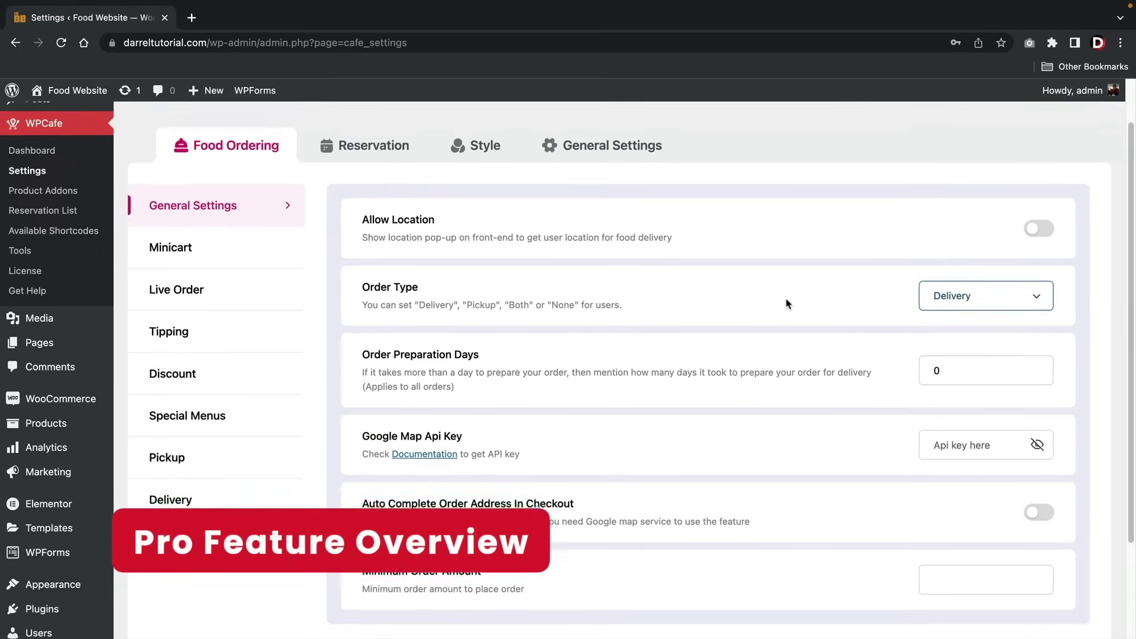
scroll(786, 304, down, 2)
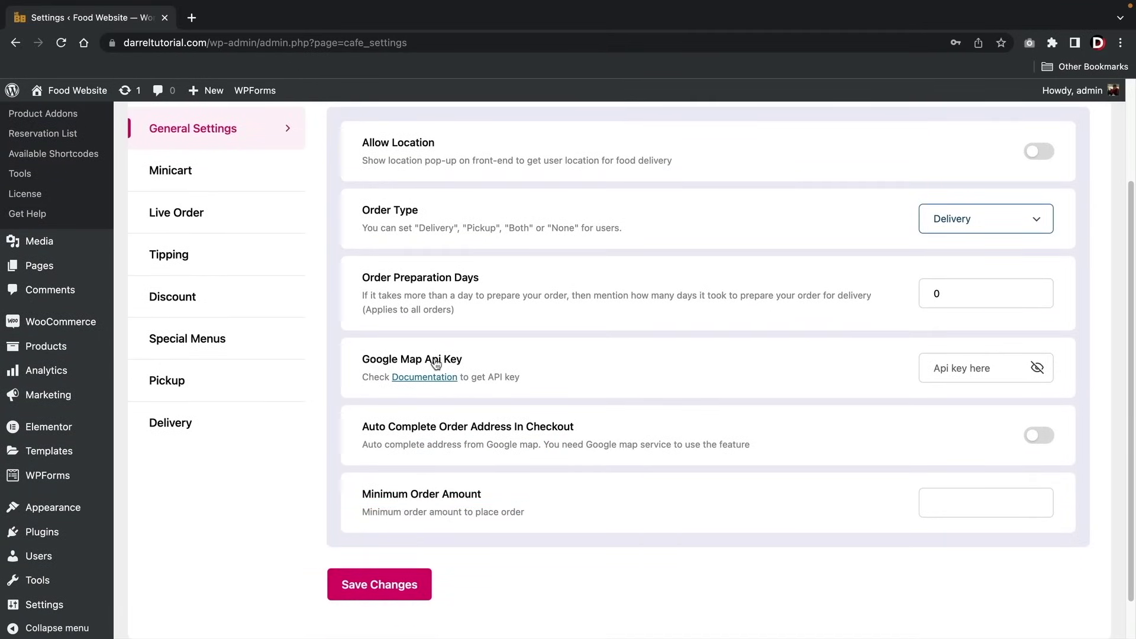
scroll(438, 363, down, 2)
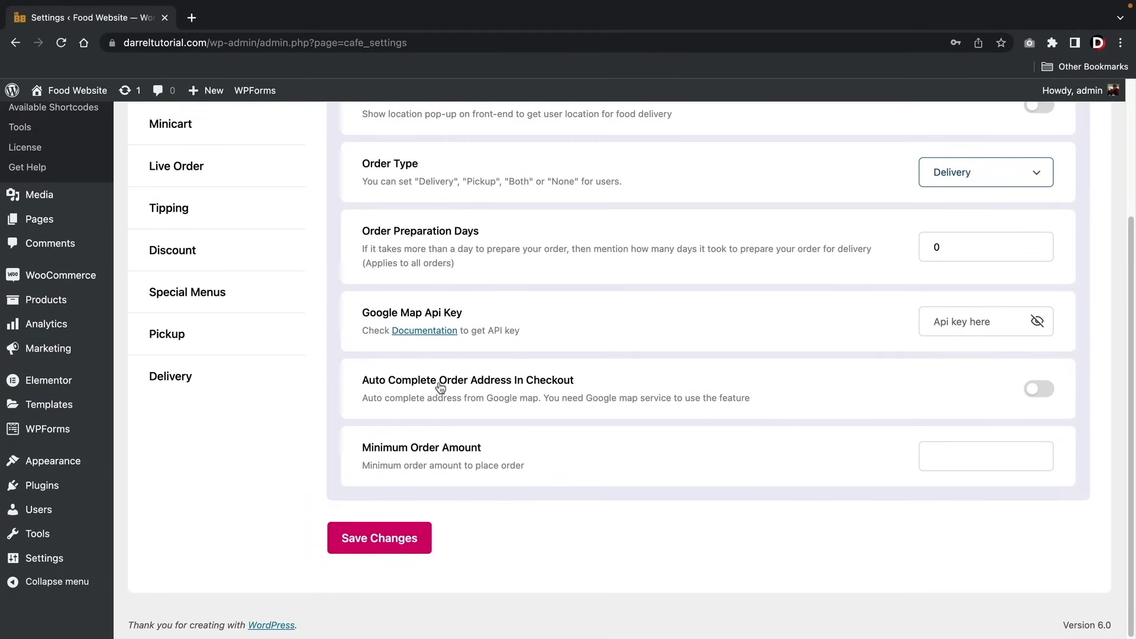
click(1038, 391)
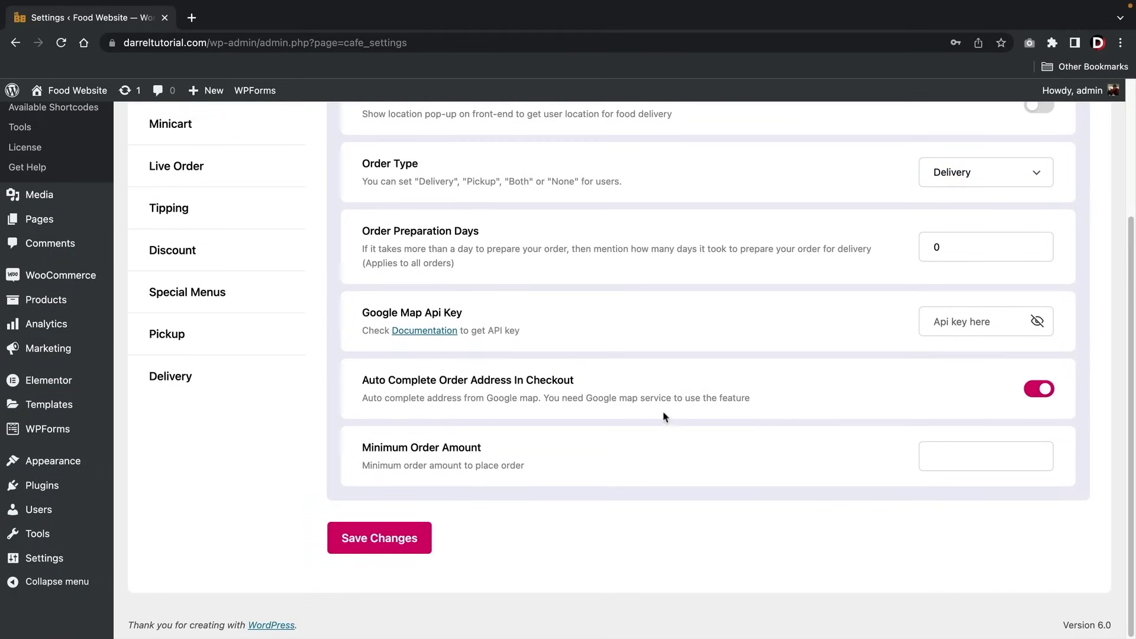
scroll(645, 420, up, 4)
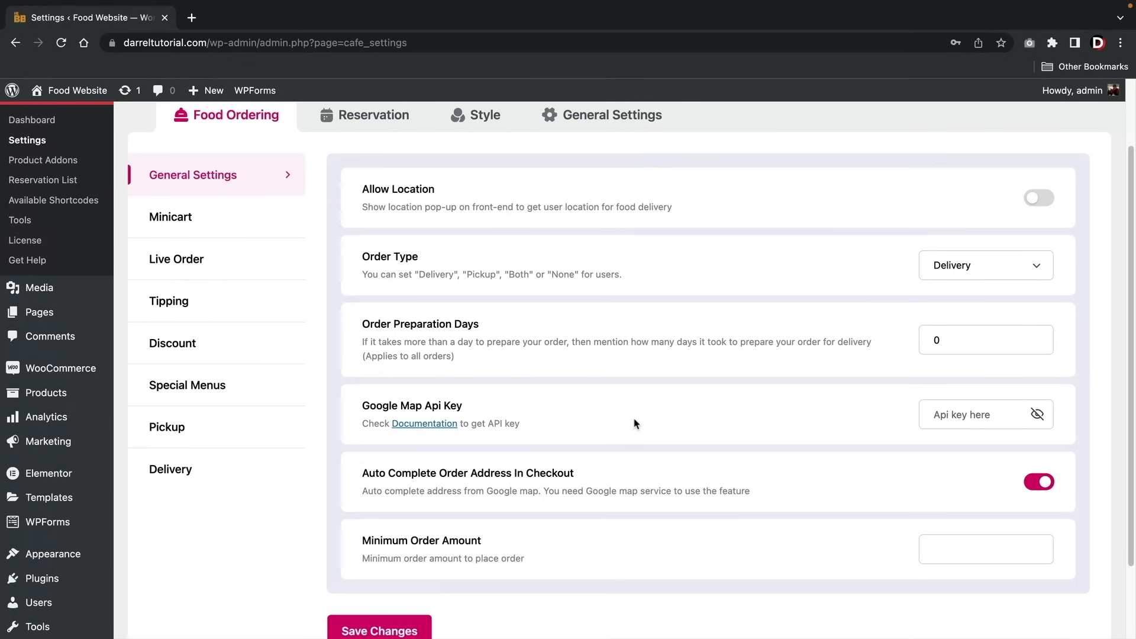
scroll(635, 423, down, 1)
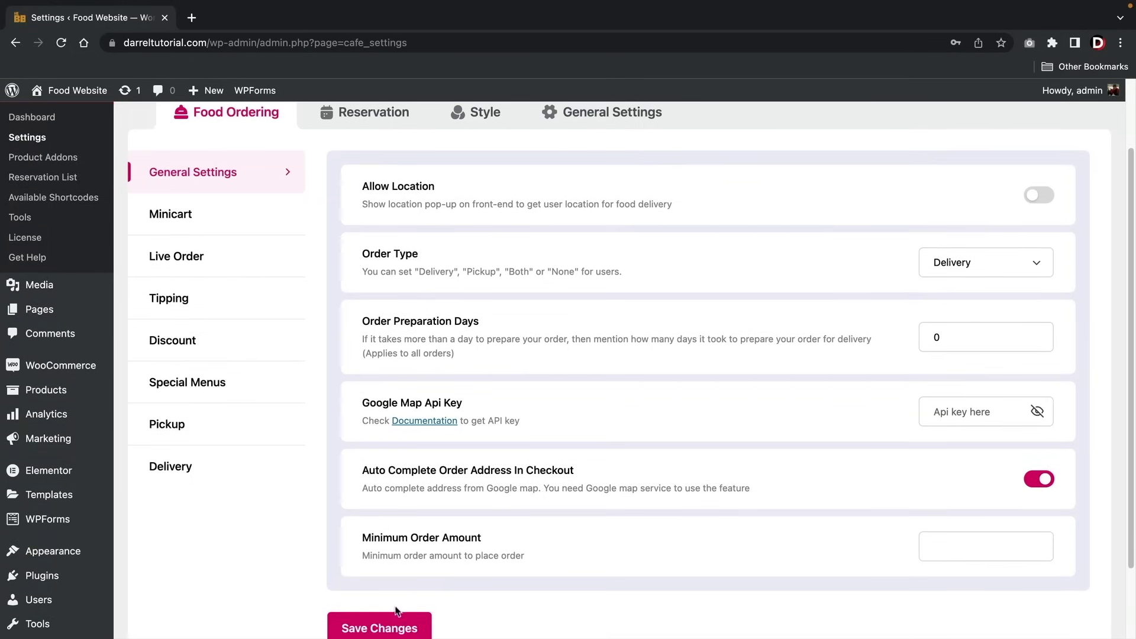
click(383, 629)
scroll(443, 483, down, 3)
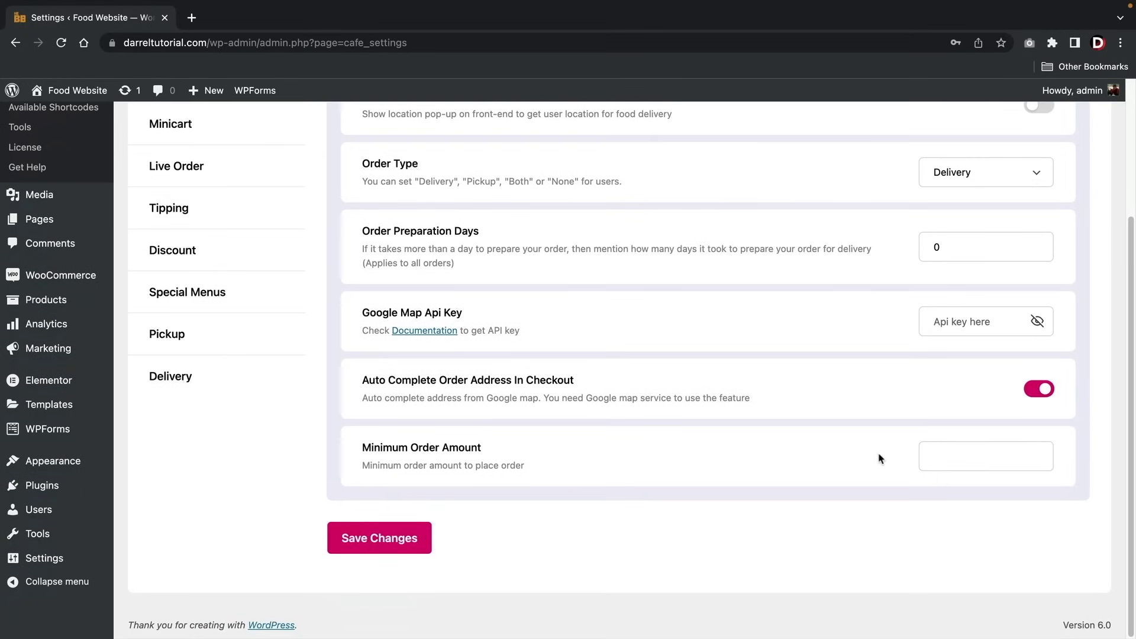
click(923, 450)
text(20)
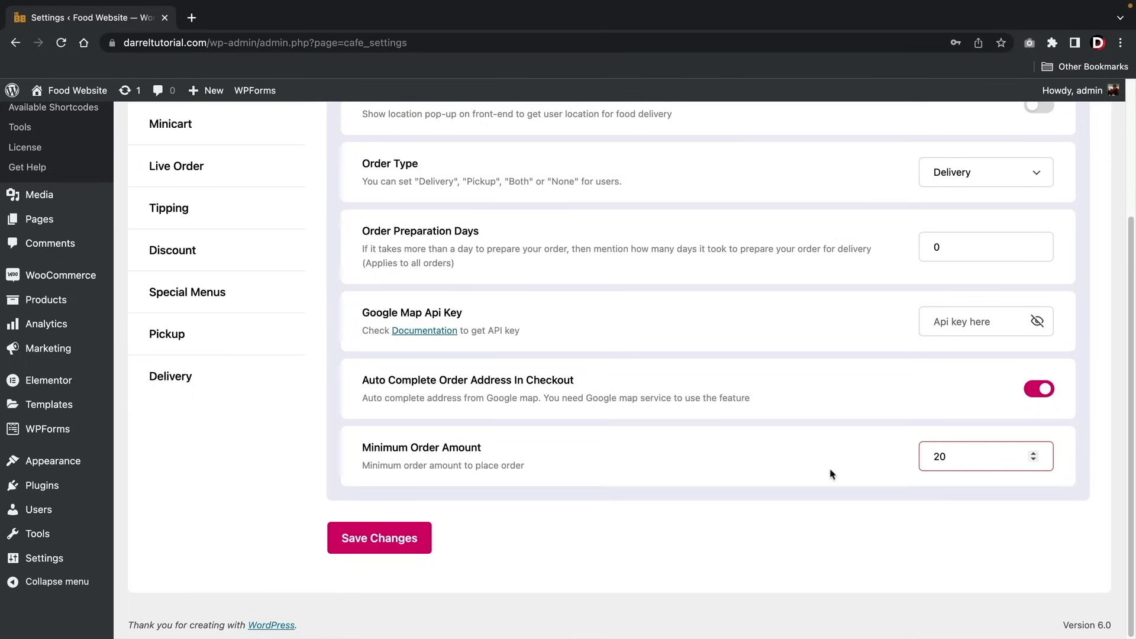
click(414, 537)
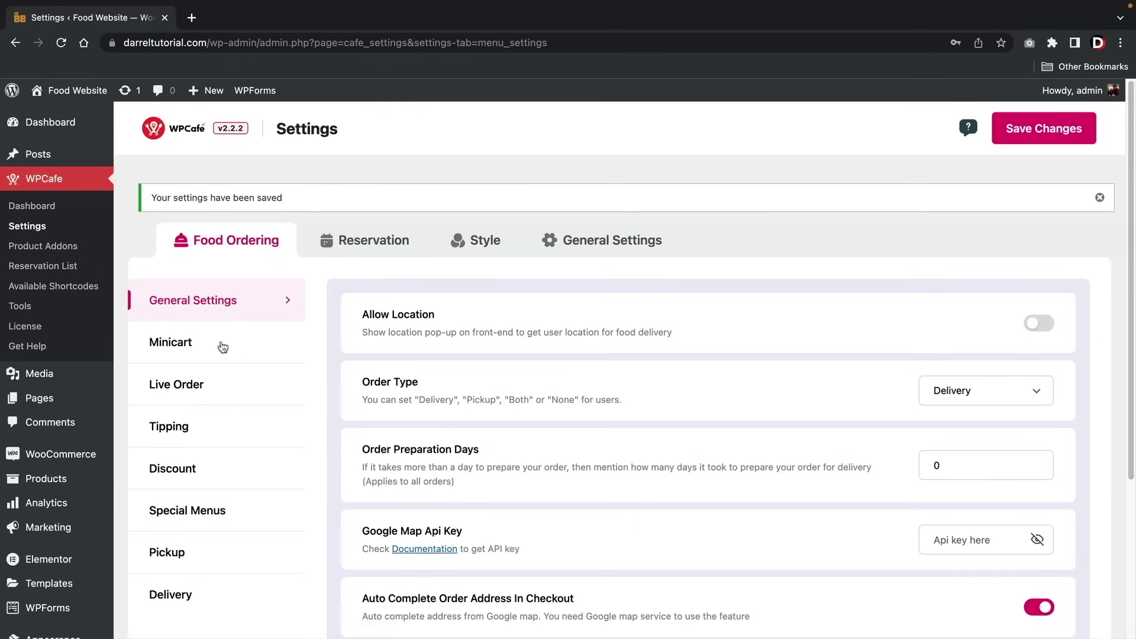
Set the Mini Cart Style to Style 2 and save the mini cart settings.
click(223, 343)
click(957, 393)
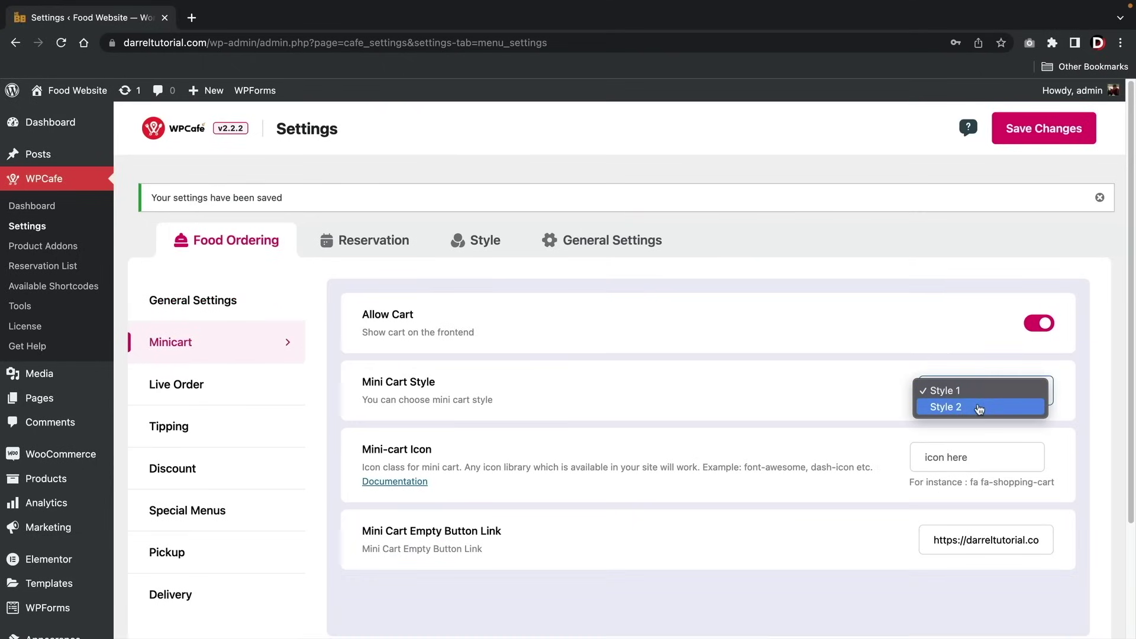
click(976, 395)
click(976, 395)
click(974, 411)
scroll(692, 393, down, 5)
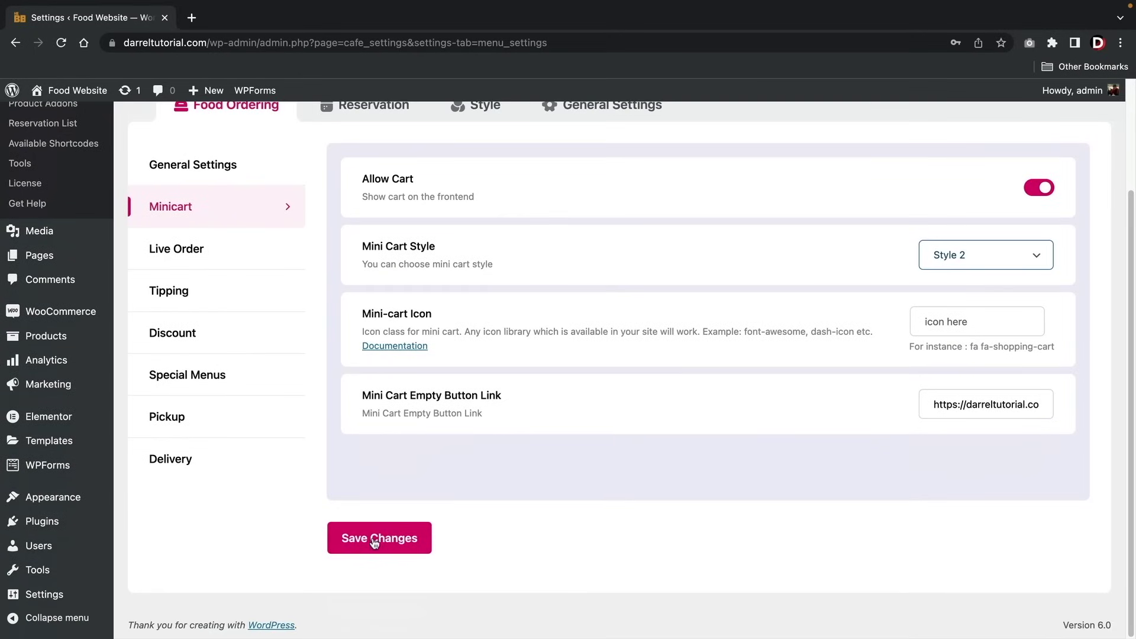
click(376, 539)
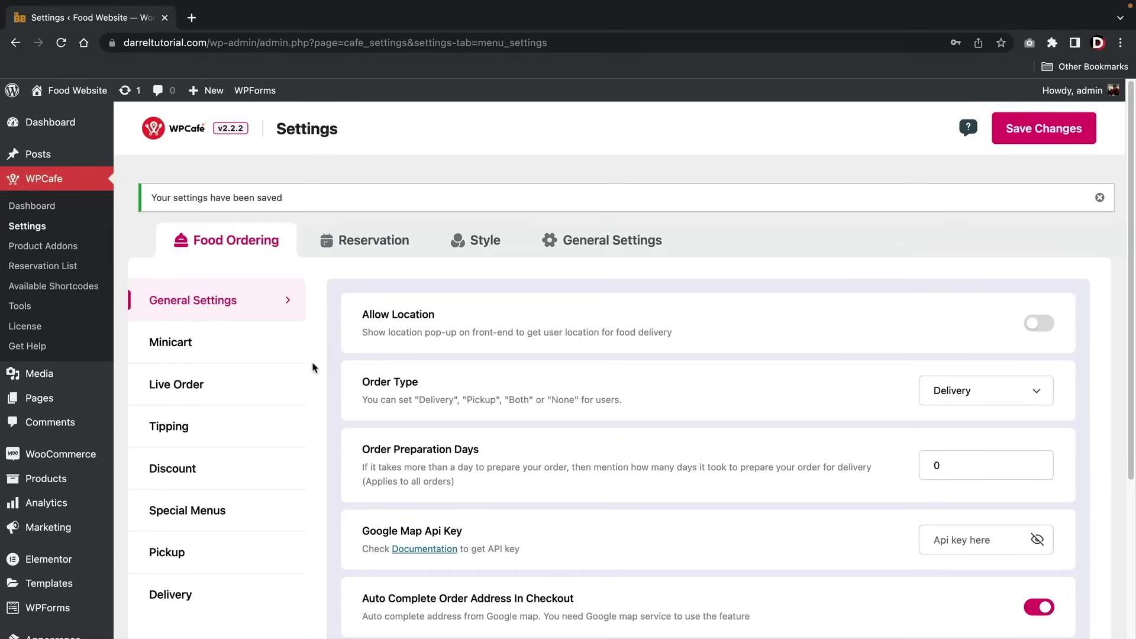
Enable admin Order Notification in Live Order settings and save.
click(241, 384)
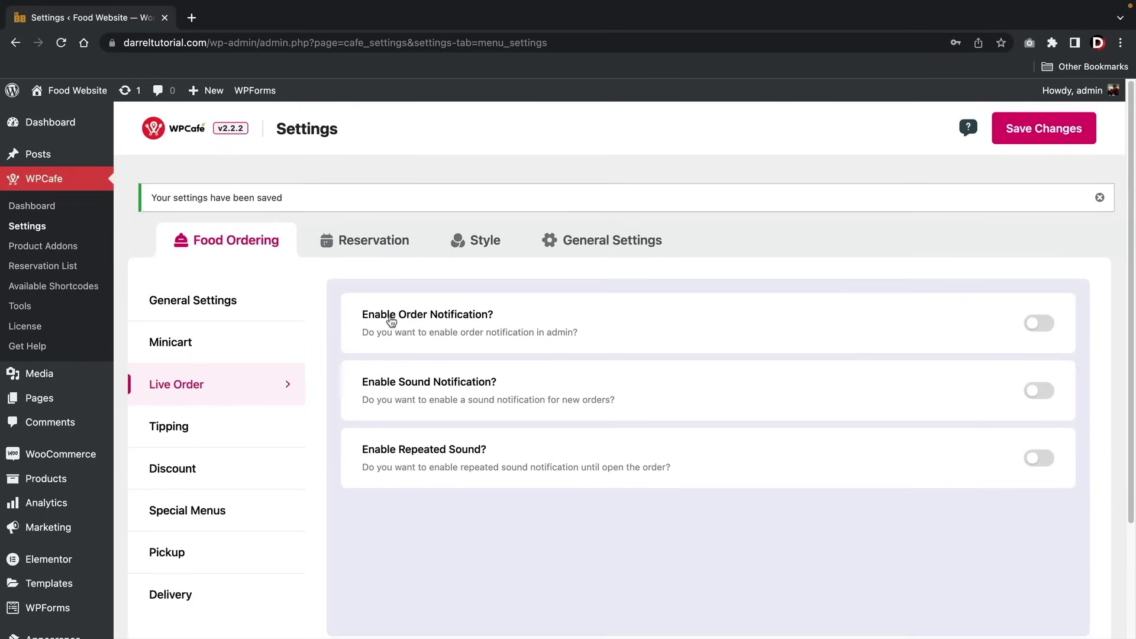
click(1034, 324)
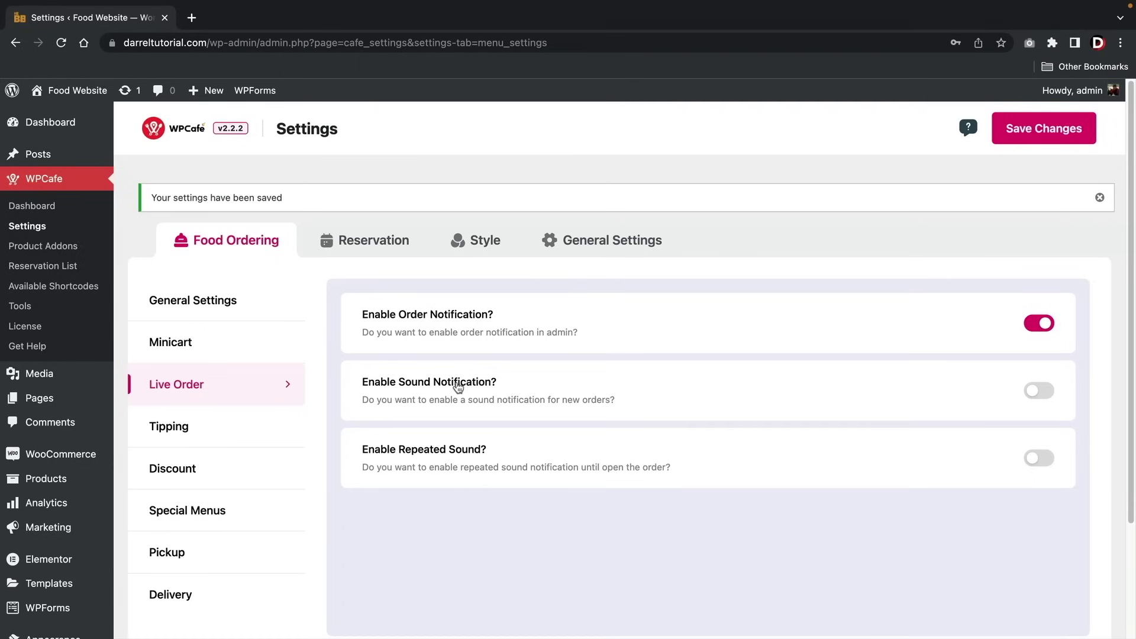
scroll(453, 385, down, 3)
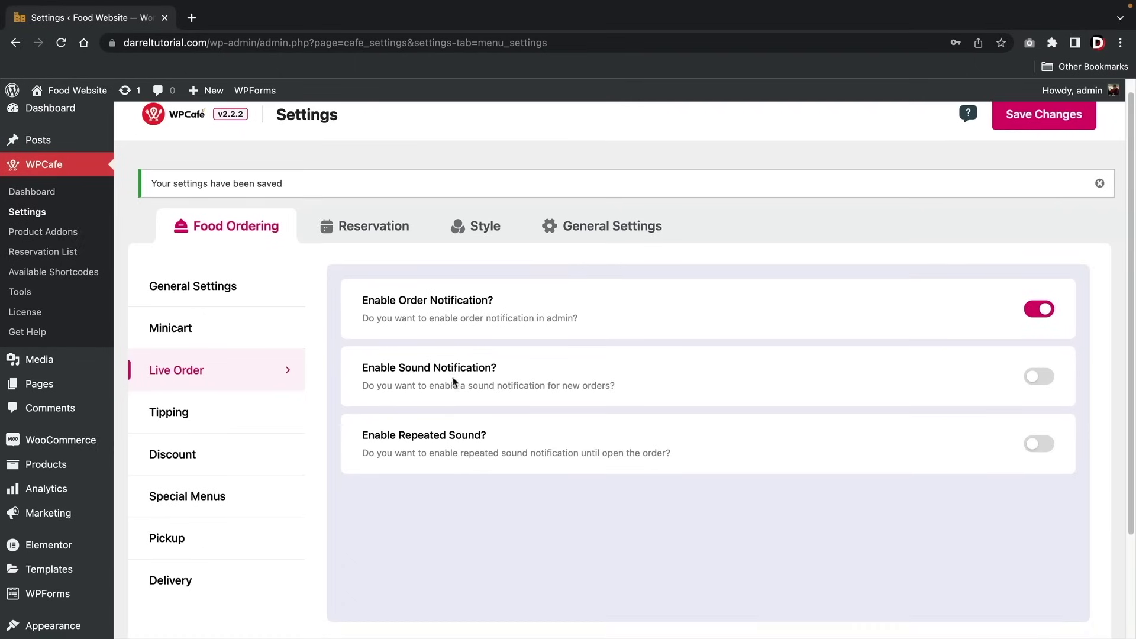
click(381, 559)
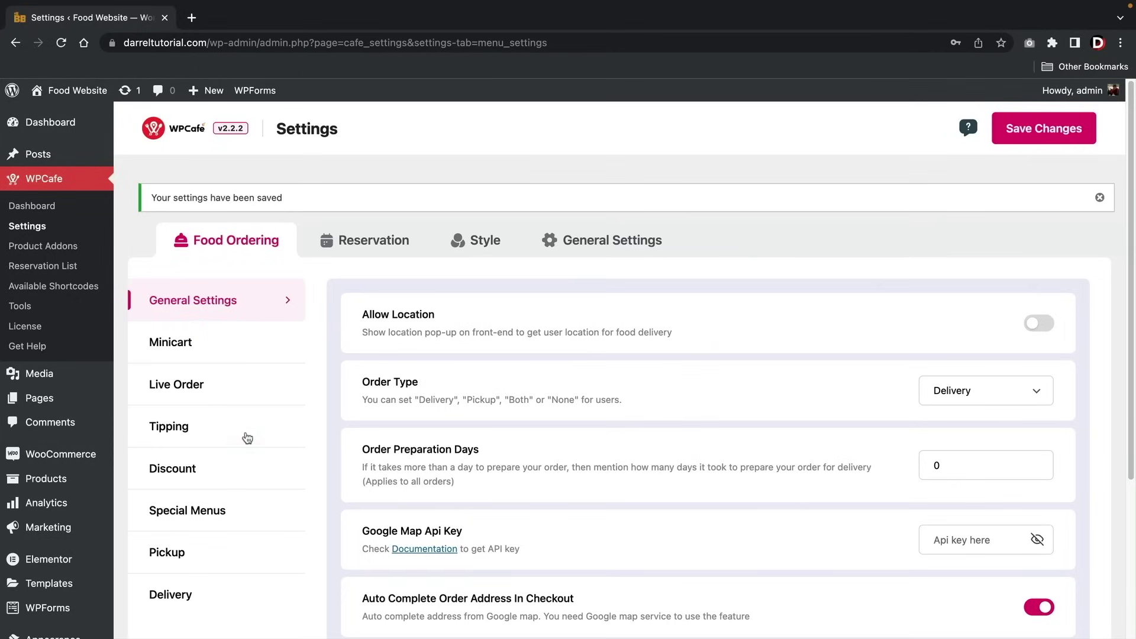
Enable tipping on cart and checkout with Allow Tip for set to Percentage.
click(244, 435)
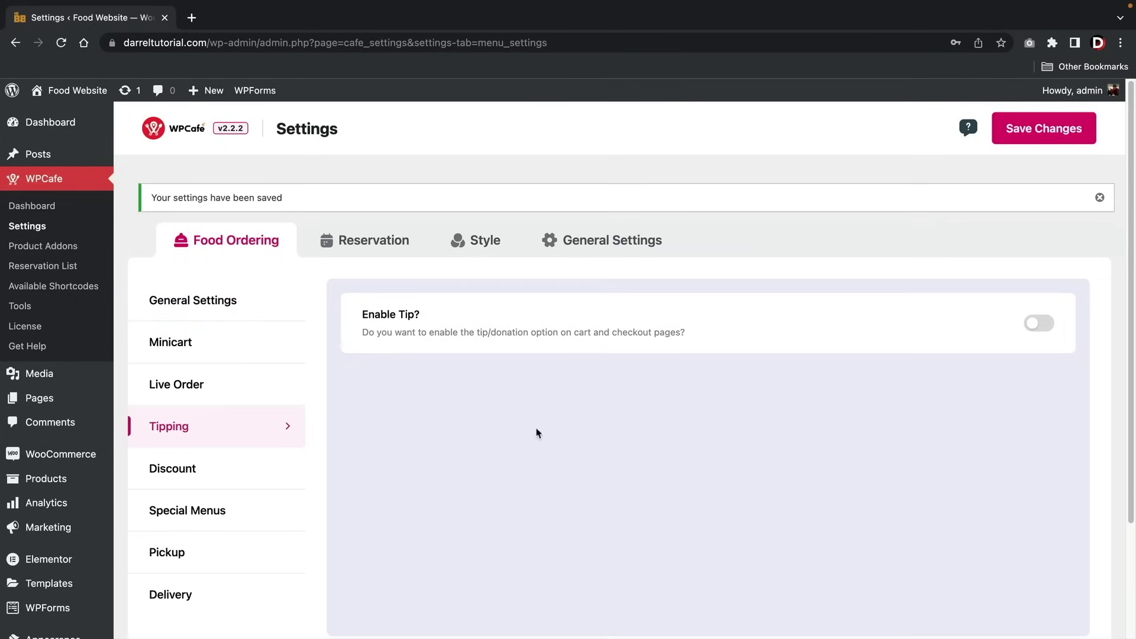
click(1039, 323)
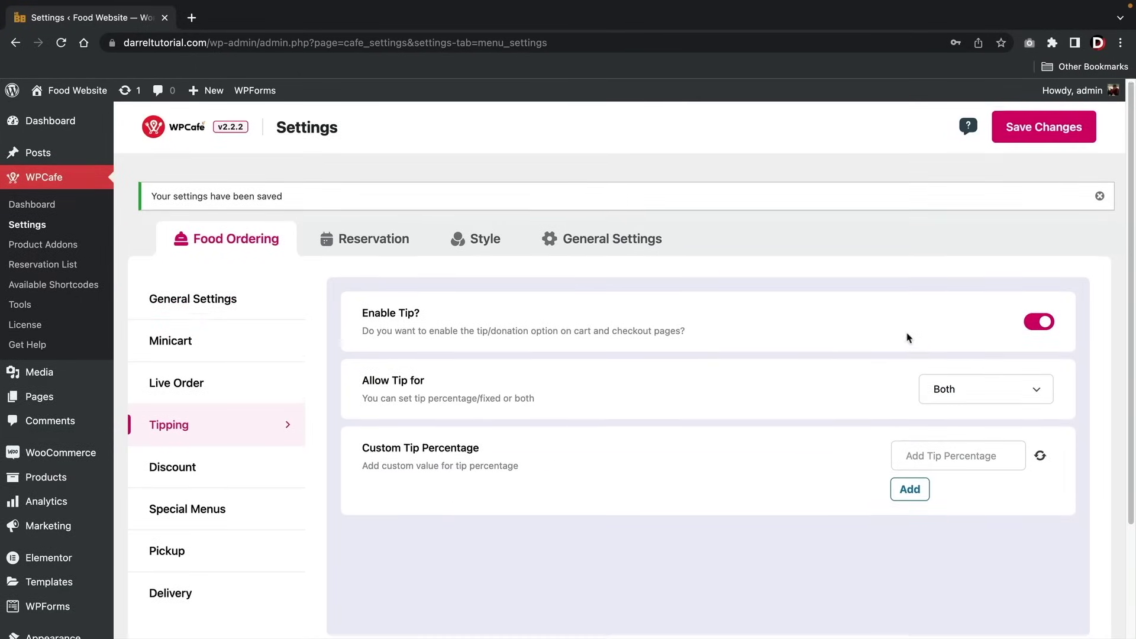
scroll(908, 338, down, 2)
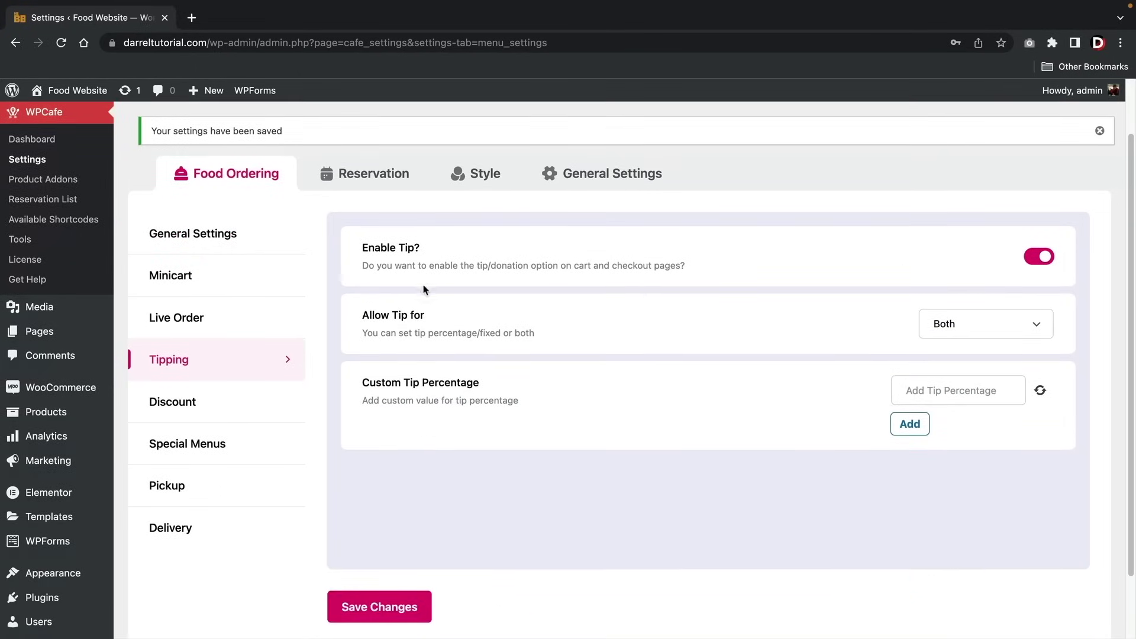
click(966, 327)
click(970, 341)
click(979, 340)
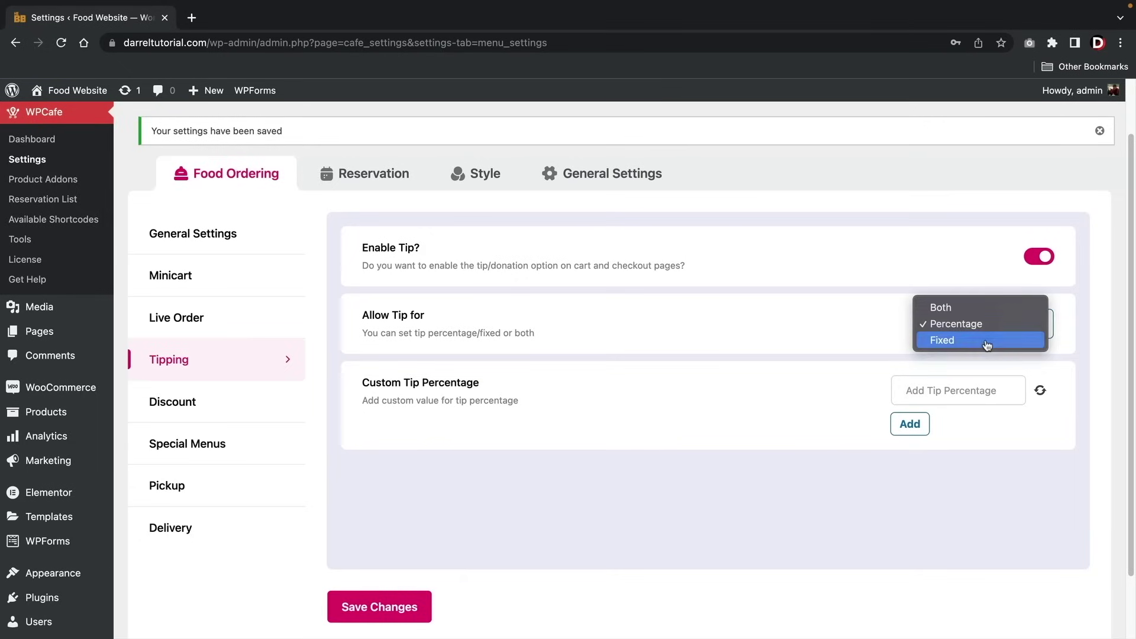
click(986, 341)
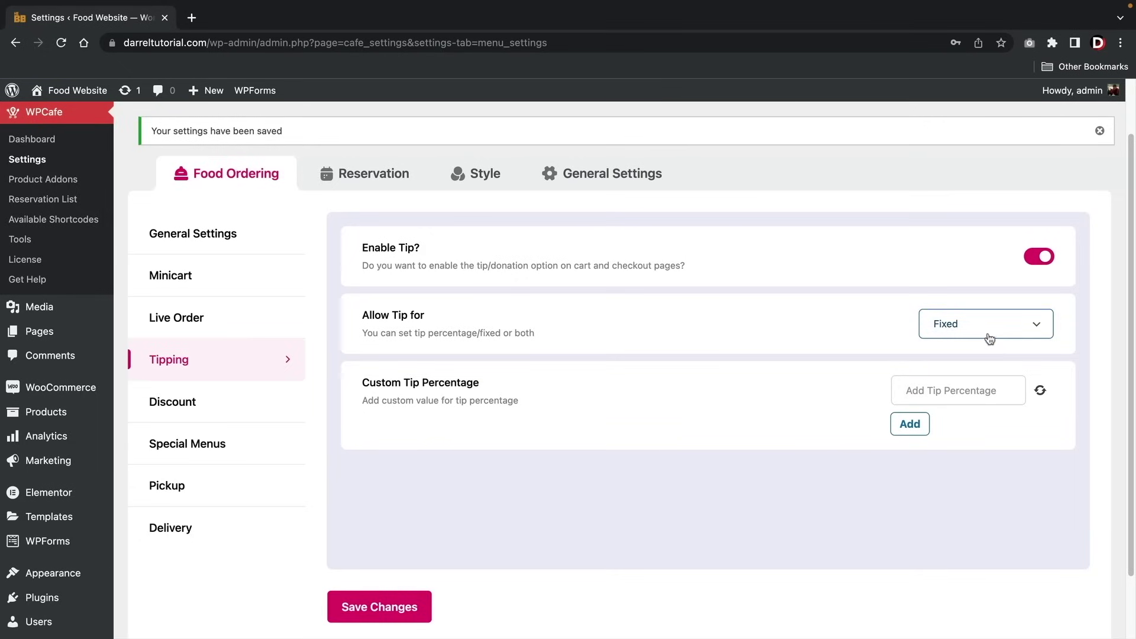
click(989, 339)
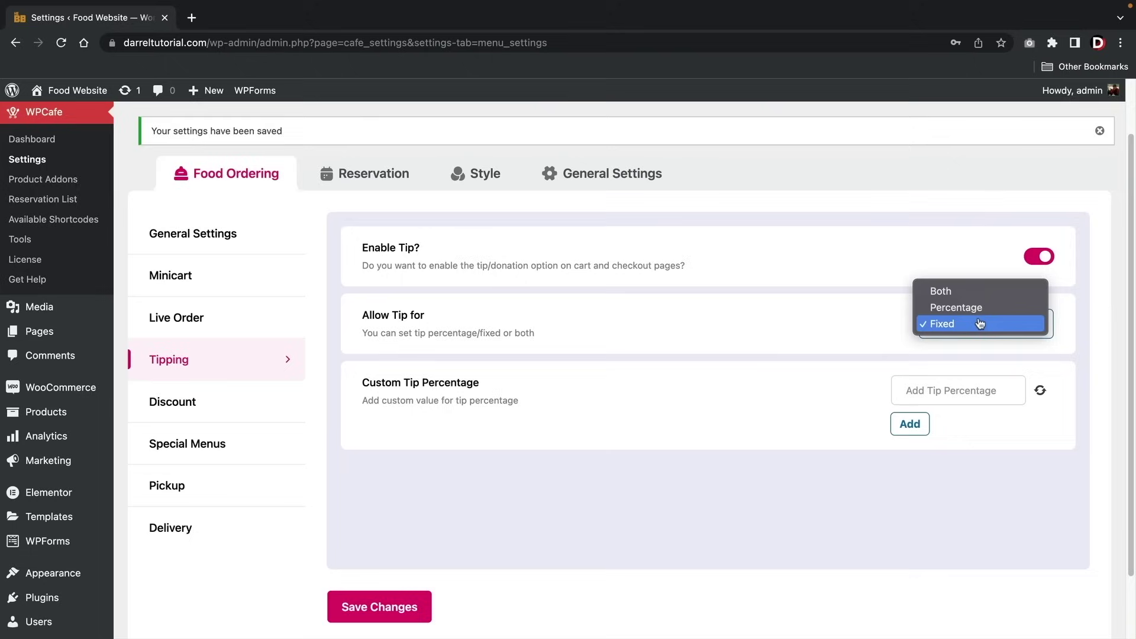
click(981, 323)
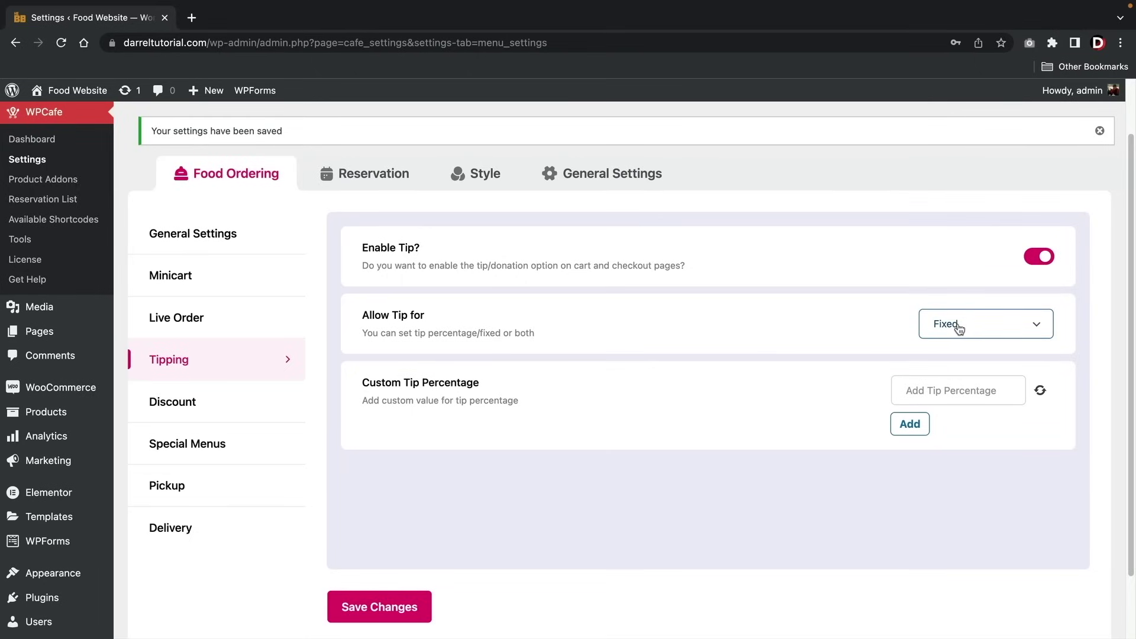
click(959, 329)
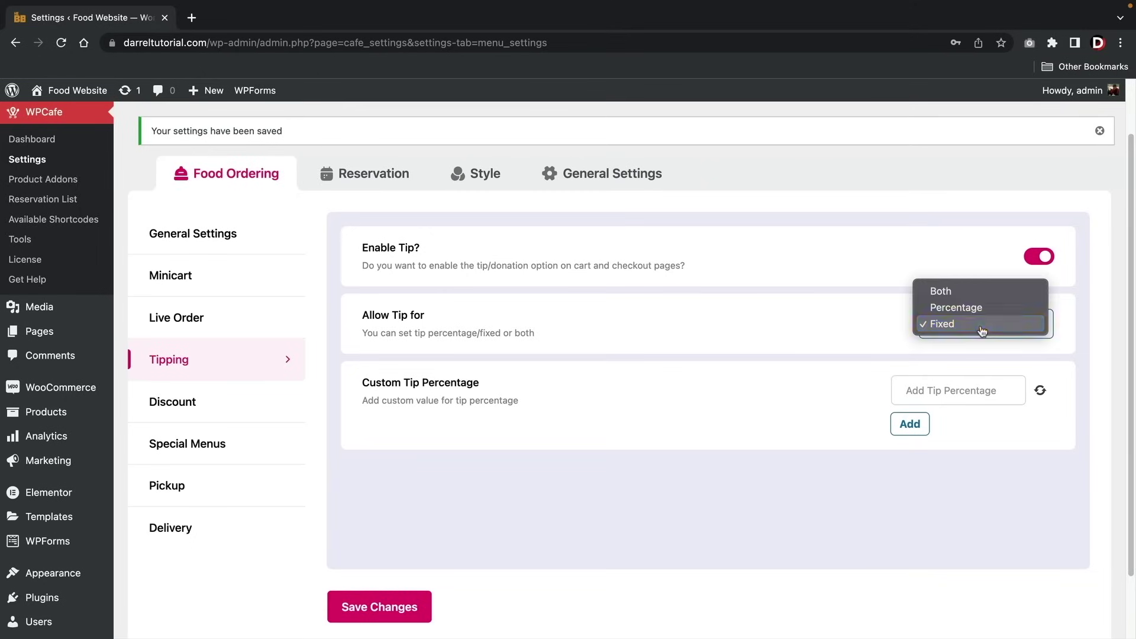
click(982, 308)
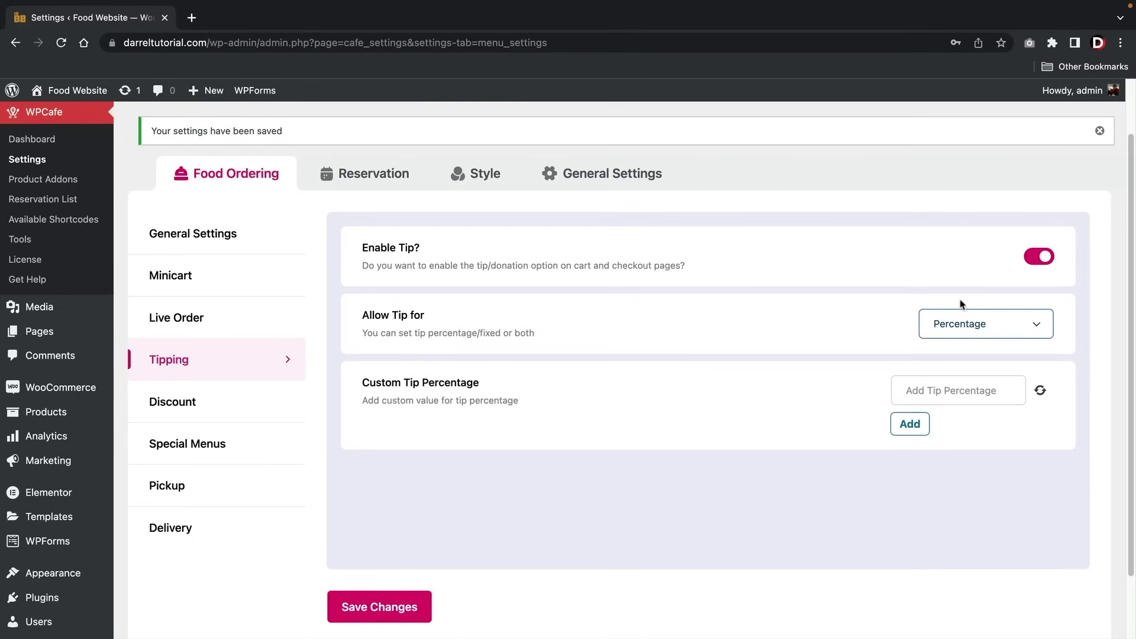
Add 10 as a custom tip percentage and save the tipping settings.
click(968, 397)
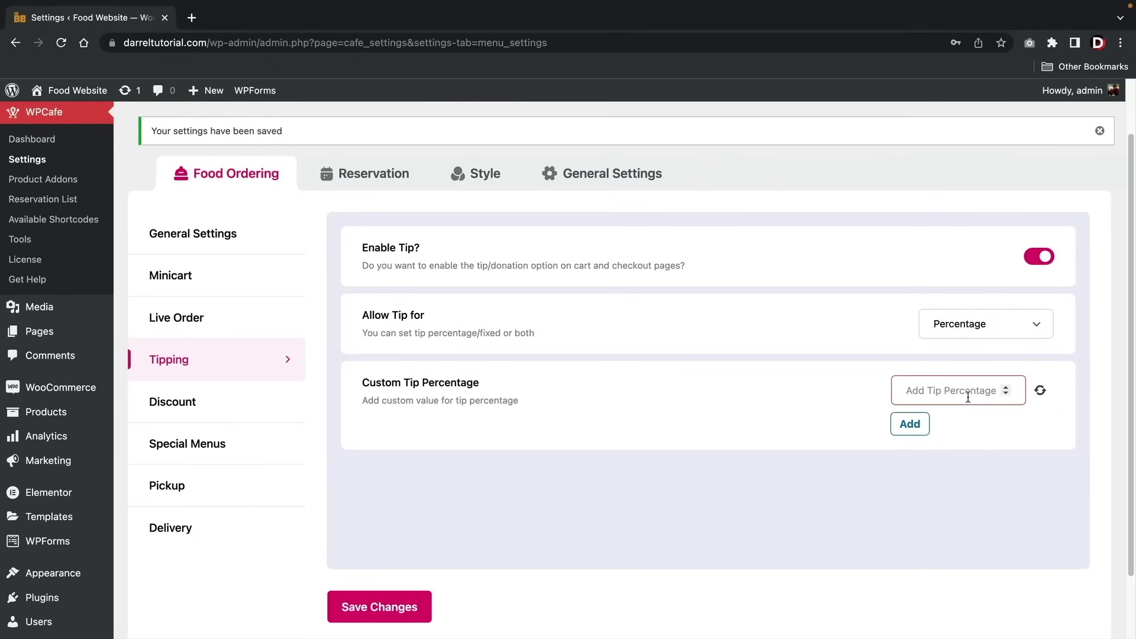
text(10)
click(399, 614)
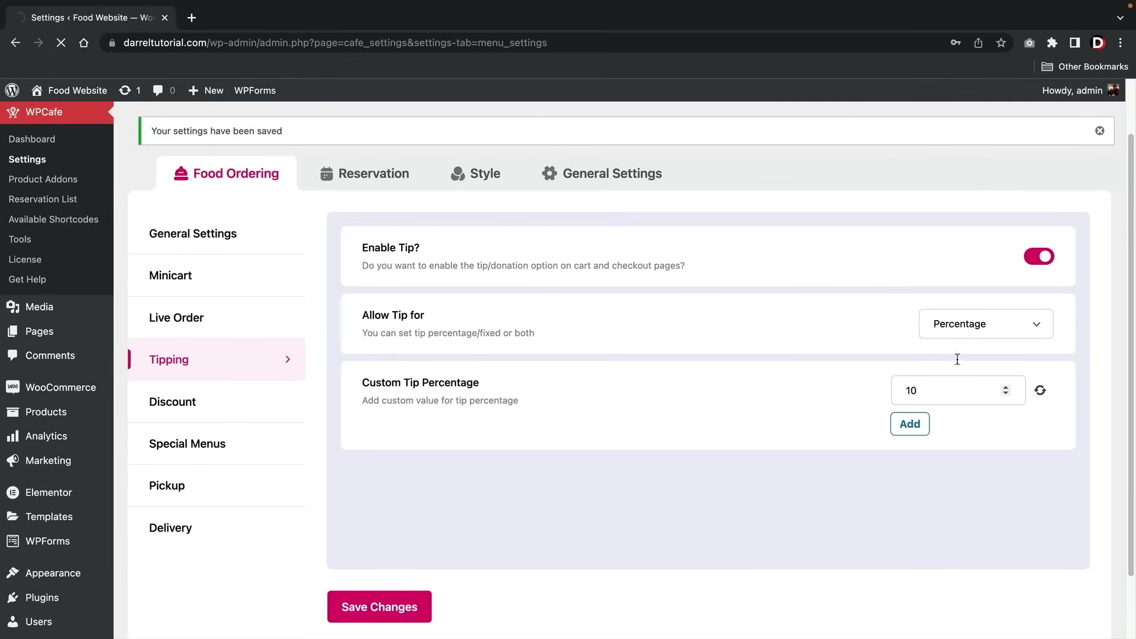
scroll(851, 350, down, 3)
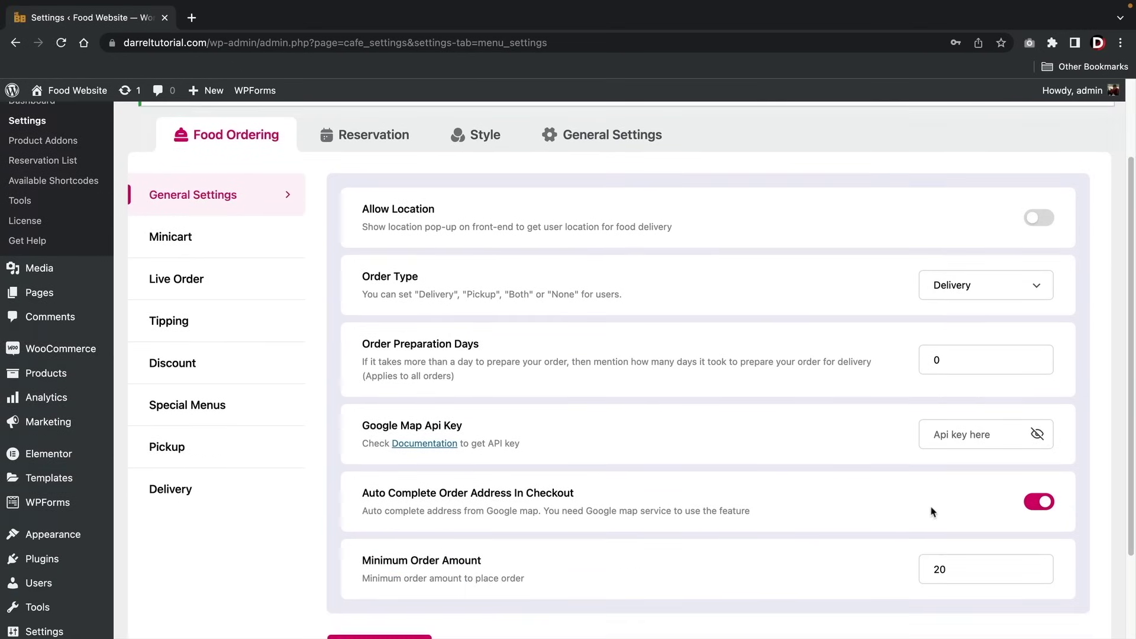
Open the Food Ordering Discount subtab and review its percentage and standard discount fields.
scroll(781, 460, up, 4)
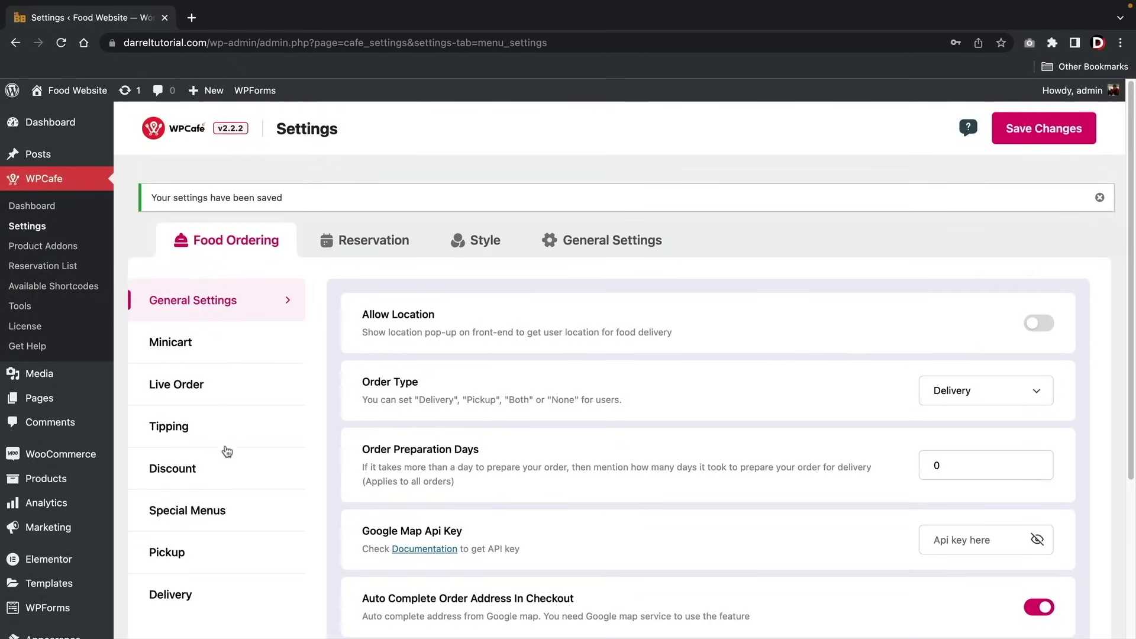
click(219, 474)
scroll(317, 443, down, 2)
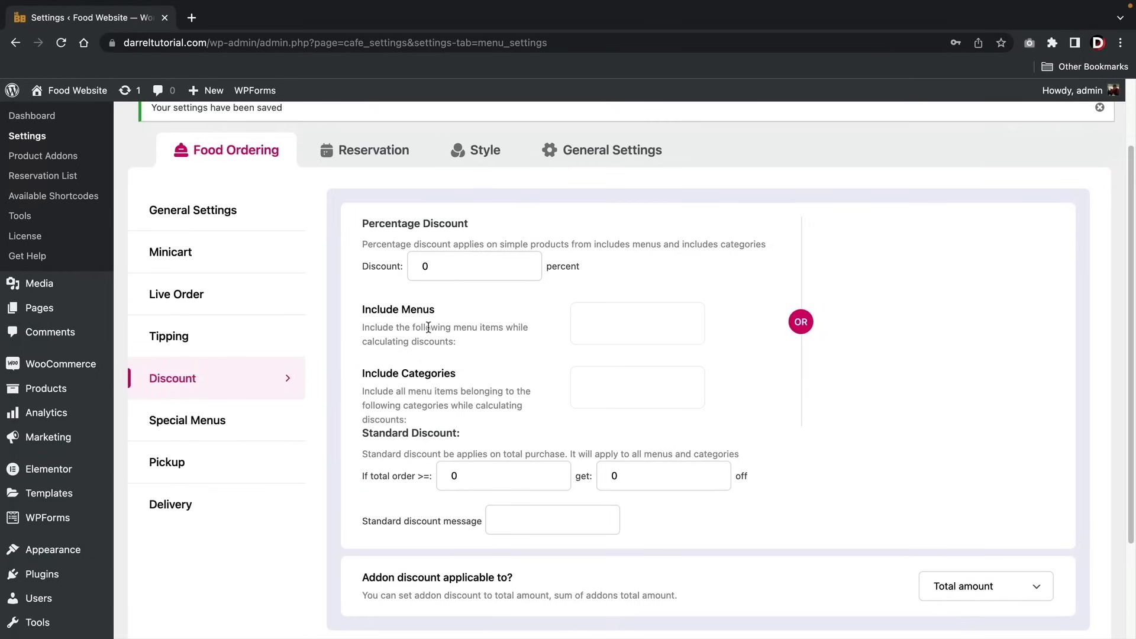
mouse_move(35, 375)
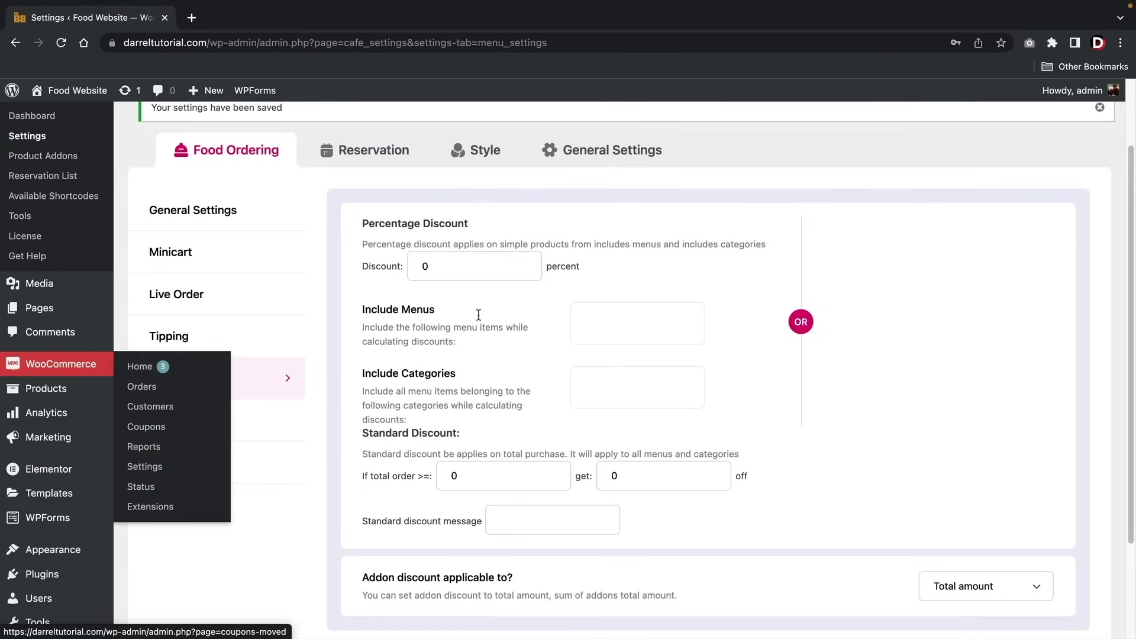
scroll(547, 485, down, 1)
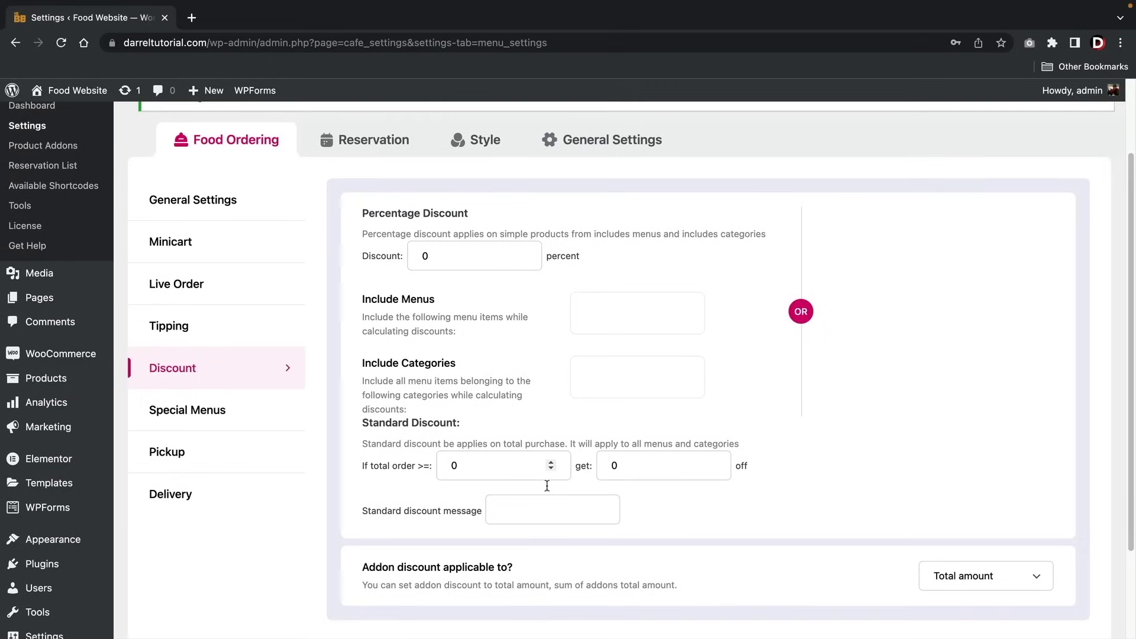
mouse_move(73, 362)
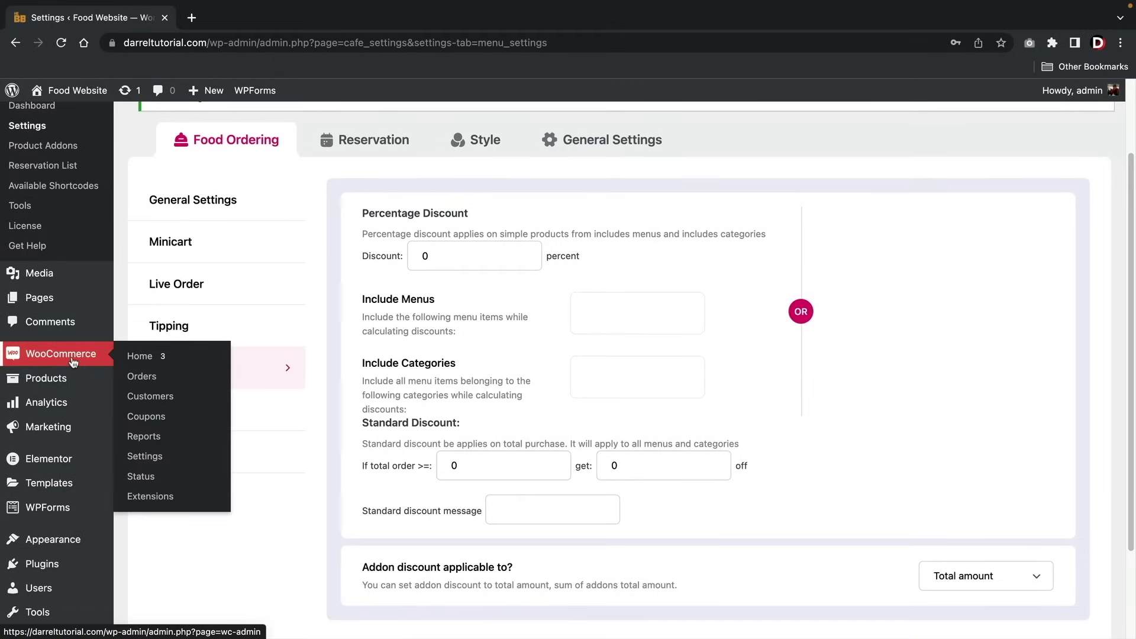
scroll(75, 495, down, 2)
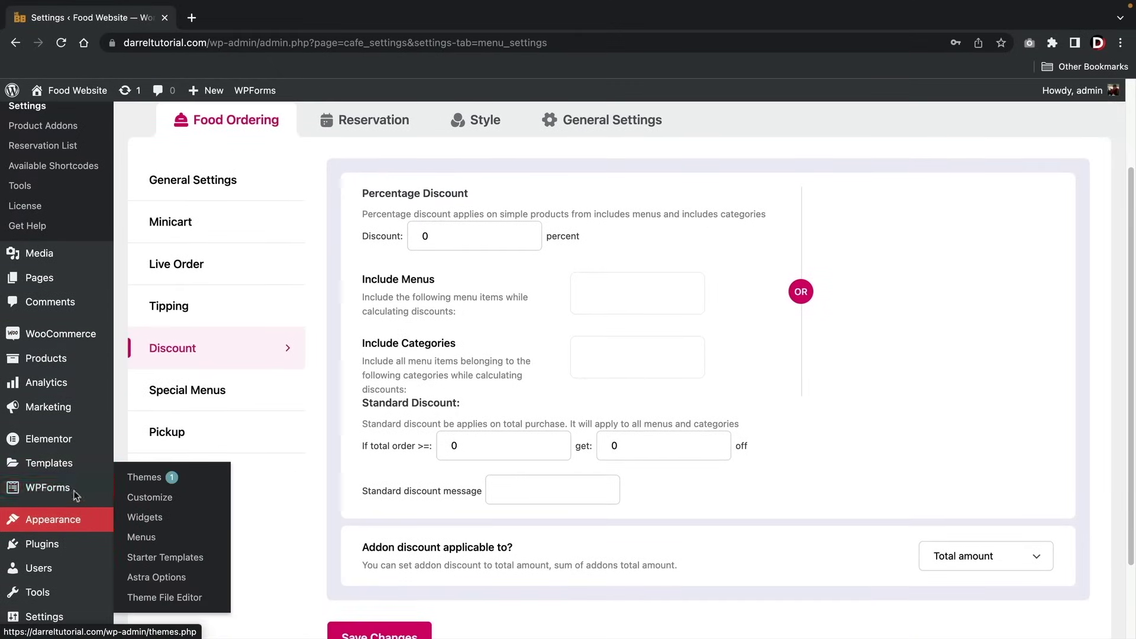
mouse_move(70, 416)
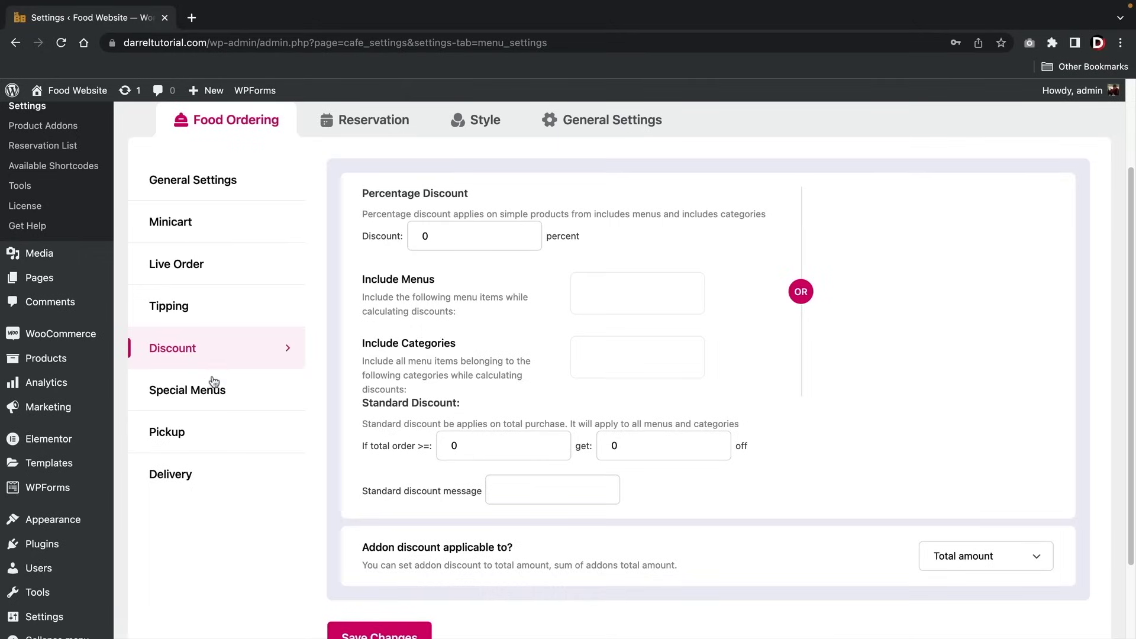
Switch on the Enable Special Menus toggle in the Special Menus subtab.
click(220, 400)
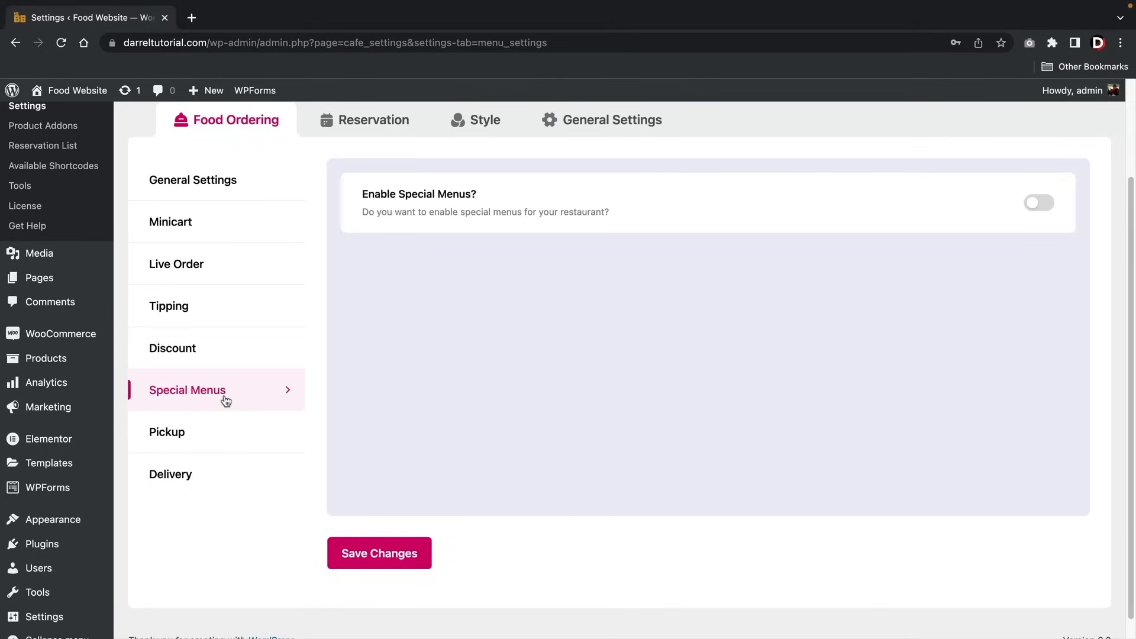
click(1032, 204)
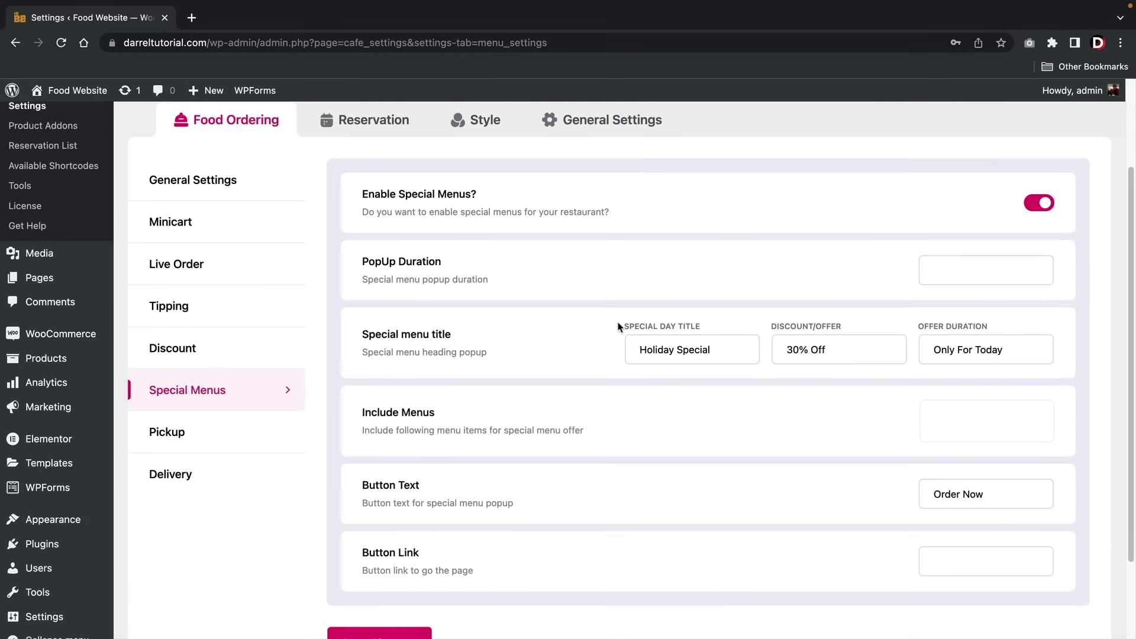
scroll(619, 326, down, 1)
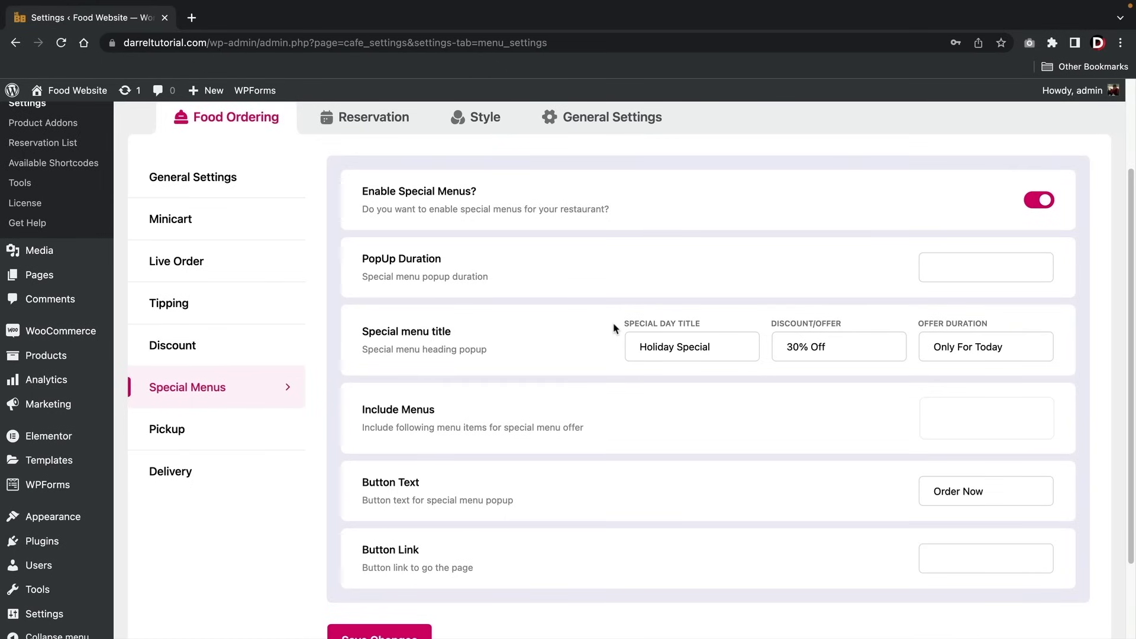
scroll(614, 328, down, 1)
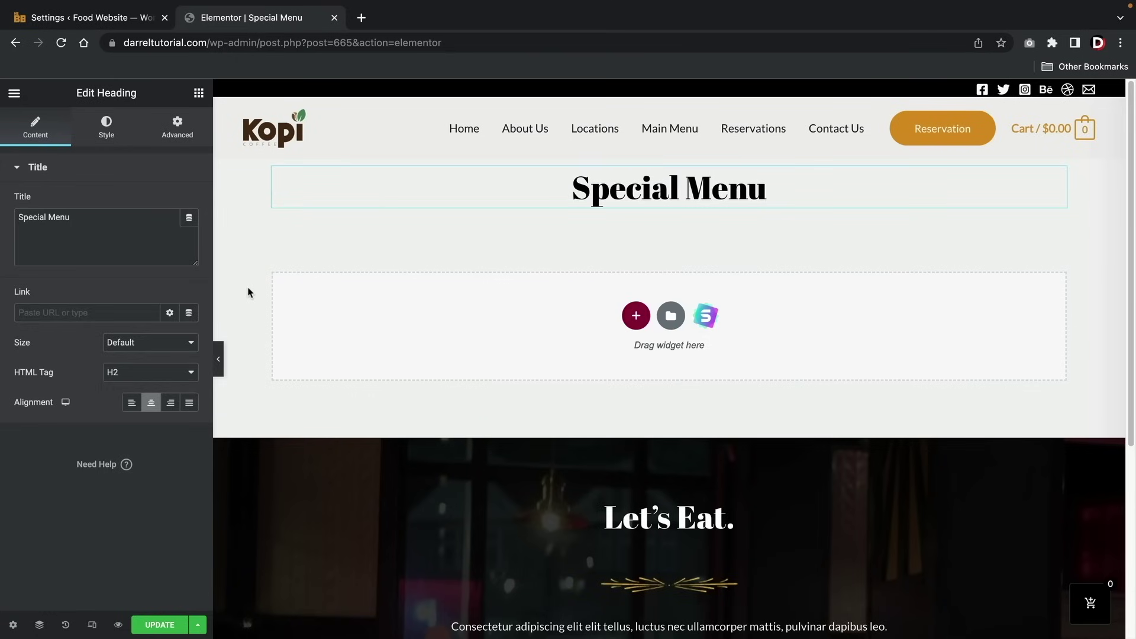
Drag a WPC Food Menu List widget below the Special Menu heading.
click(199, 93)
scroll(119, 355, down, 15)
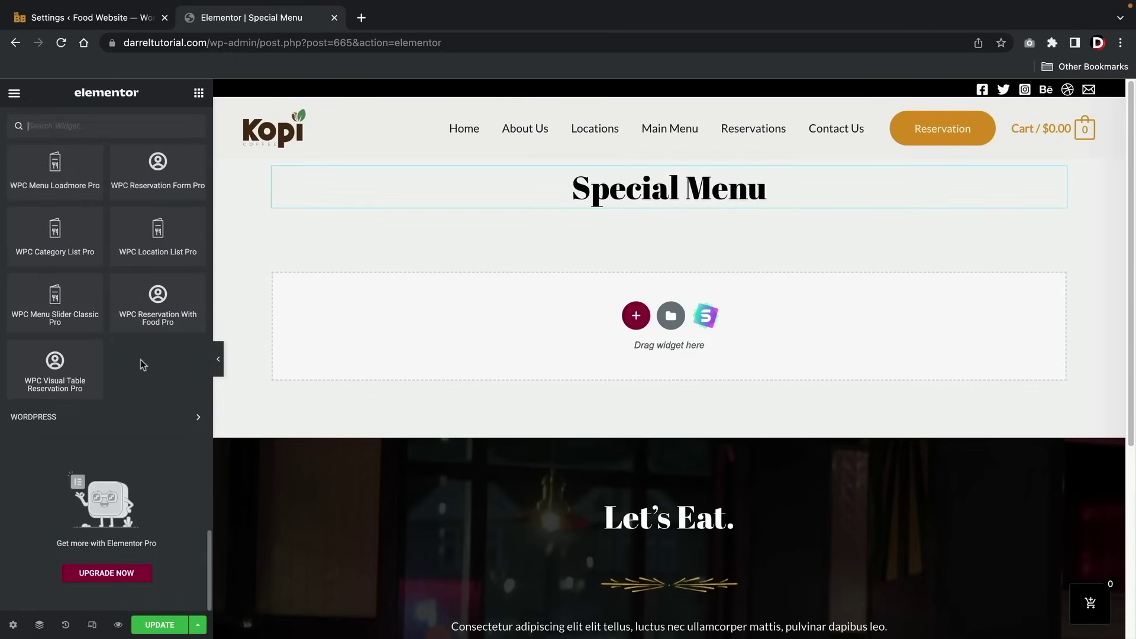
scroll(140, 359, up, 10)
scroll(142, 363, down, 5)
scroll(108, 299, up, 1)
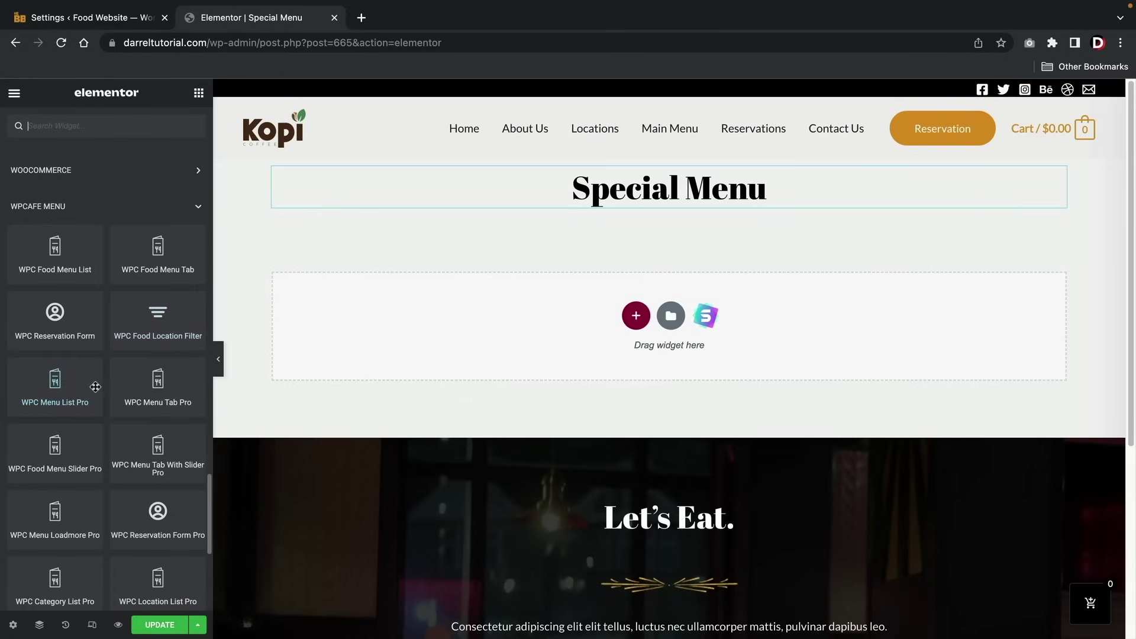
drag(89, 254, 656, 201)
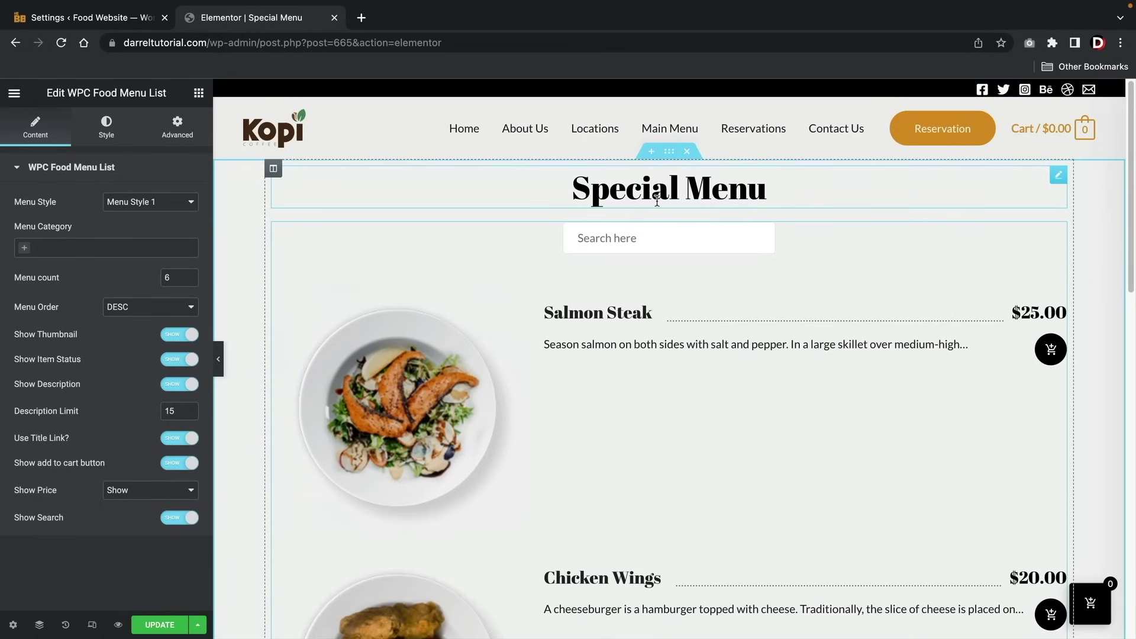
Update the Special Menu page and view it live.
click(161, 626)
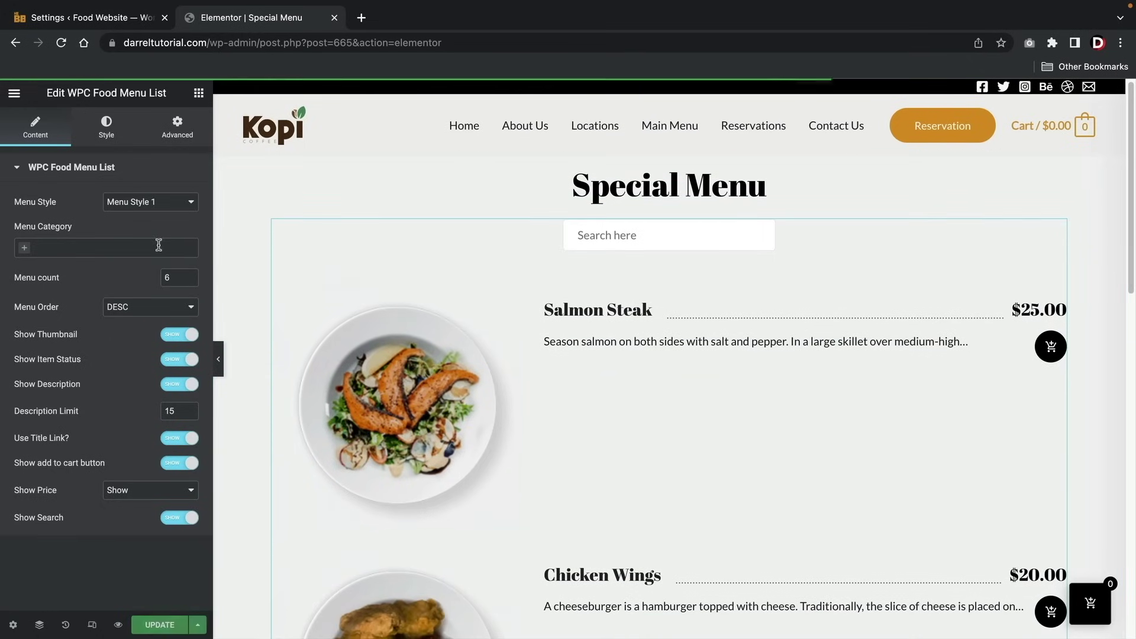
click(15, 94)
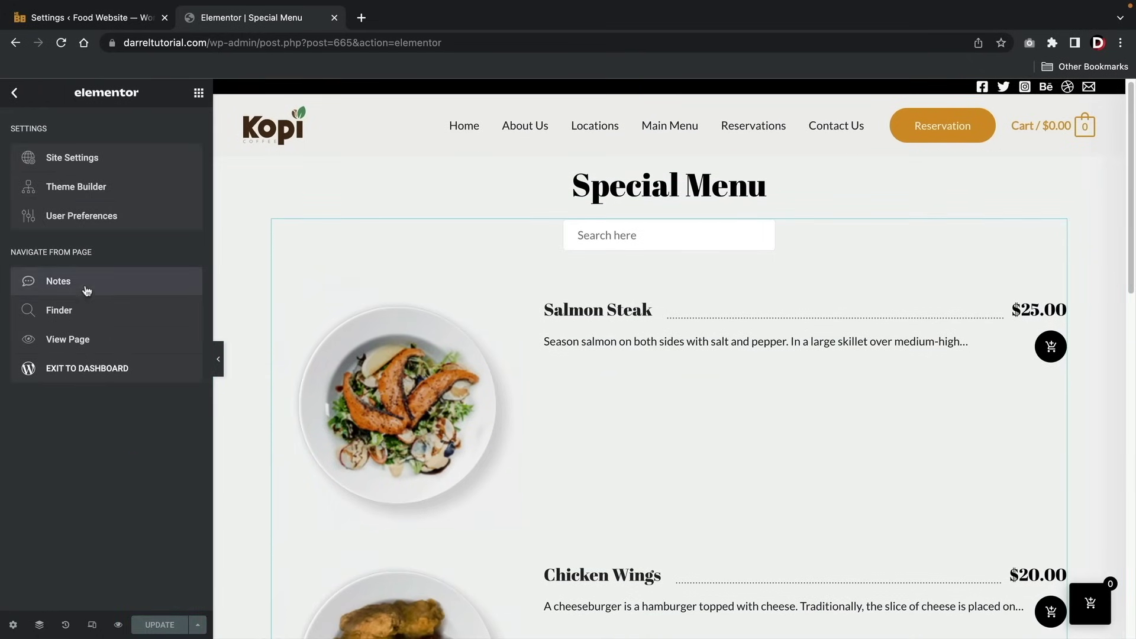
click(88, 340)
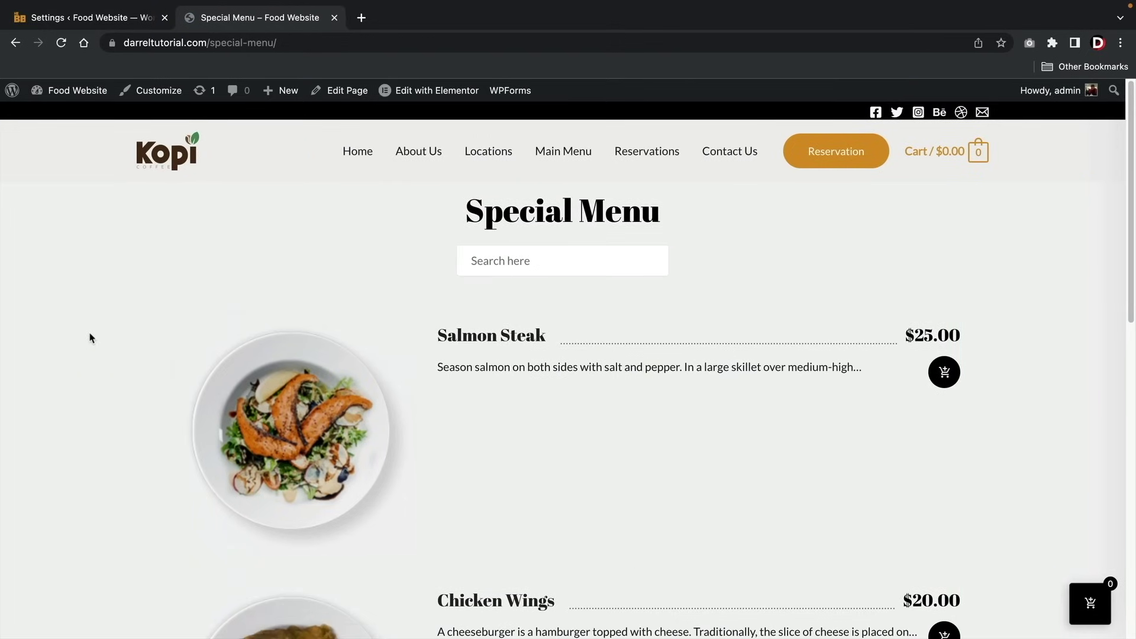
Copy the Special Menu page address and paste it as the special menu button link.
click(174, 43)
right_click(174, 42)
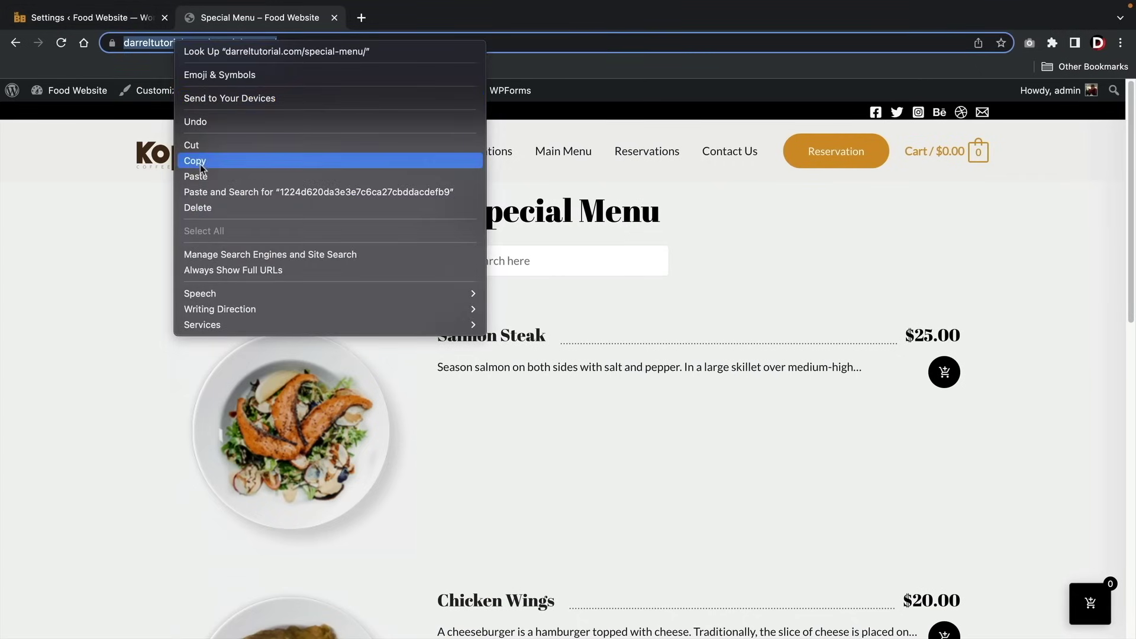
click(200, 167)
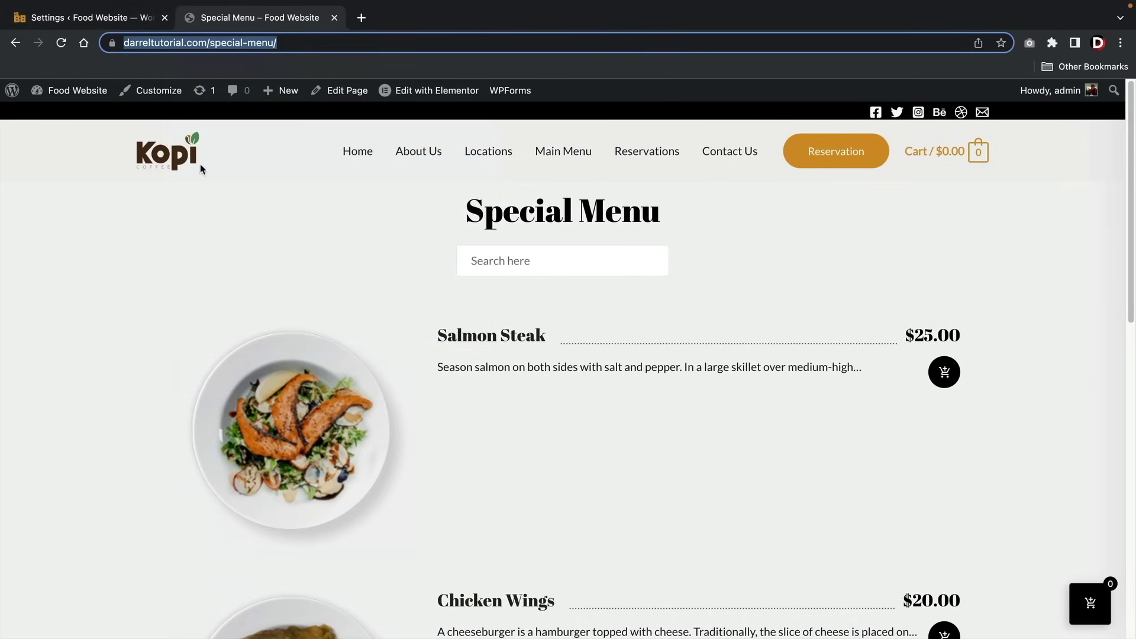
click(125, 23)
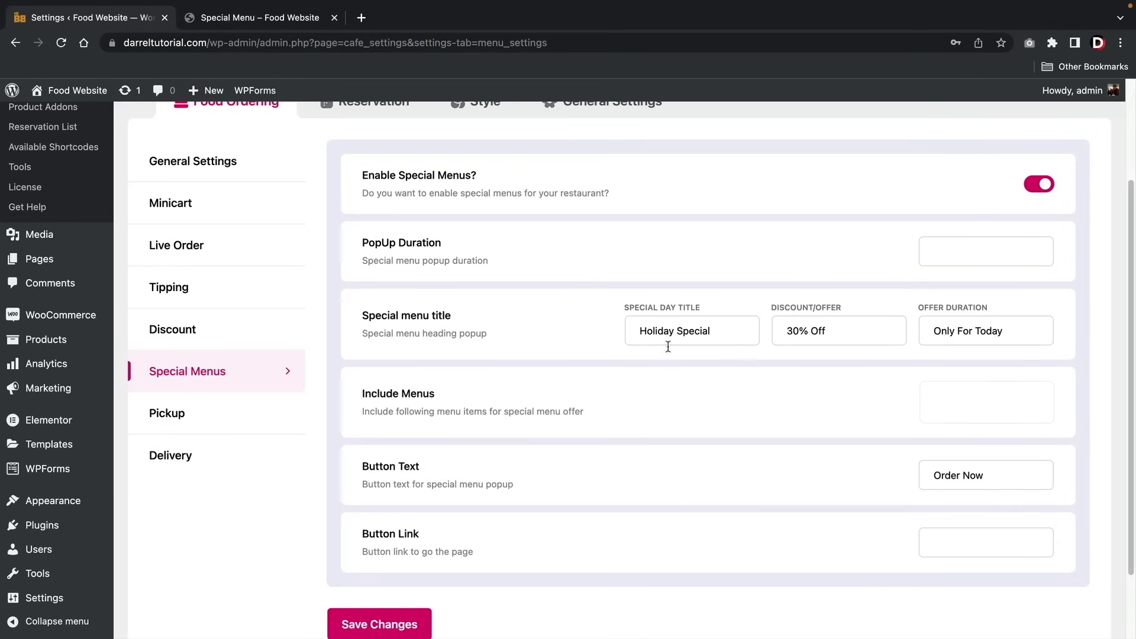
scroll(680, 508, down, 1)
click(955, 521)
right_click(954, 521)
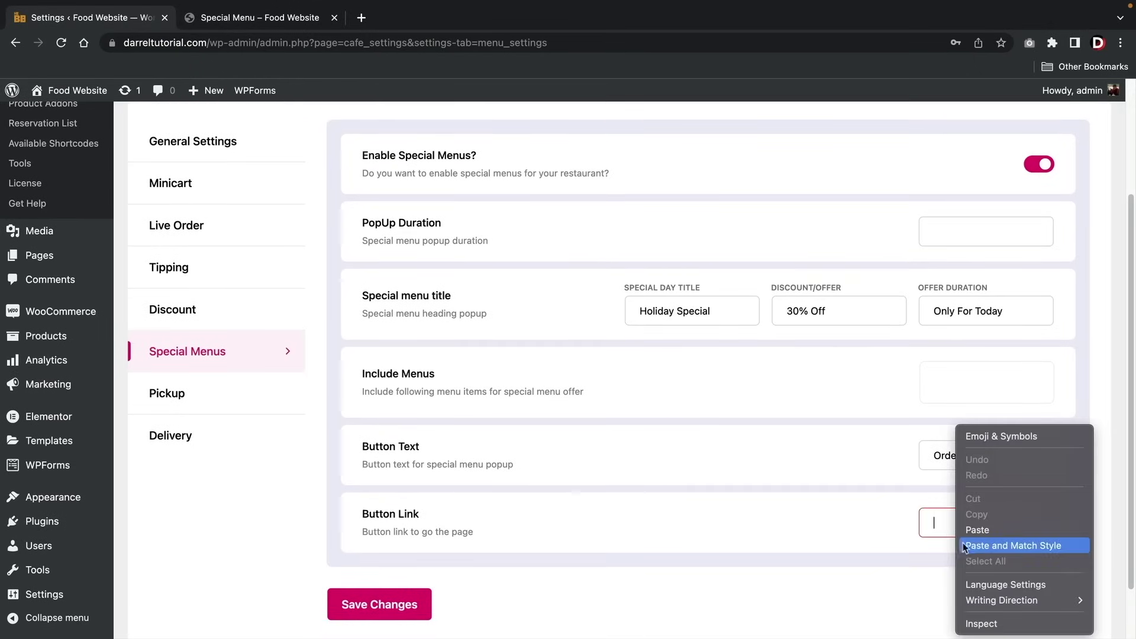
click(973, 525)
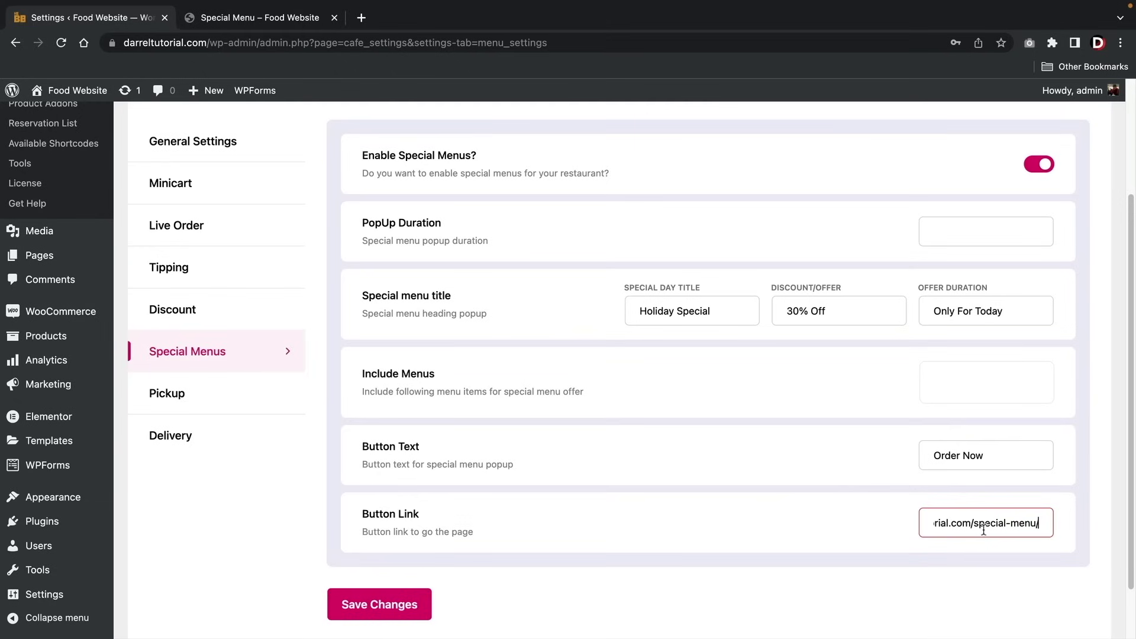
Set the PopUp Duration to 2022-06-24 and save the special menu settings.
click(981, 231)
click(1075, 384)
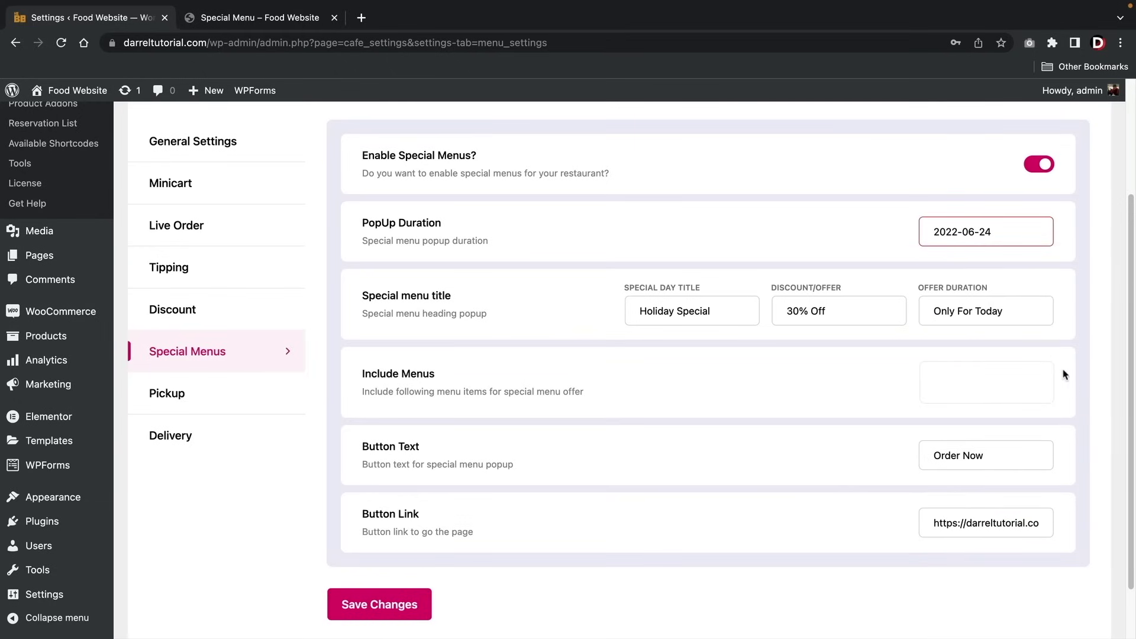
click(993, 245)
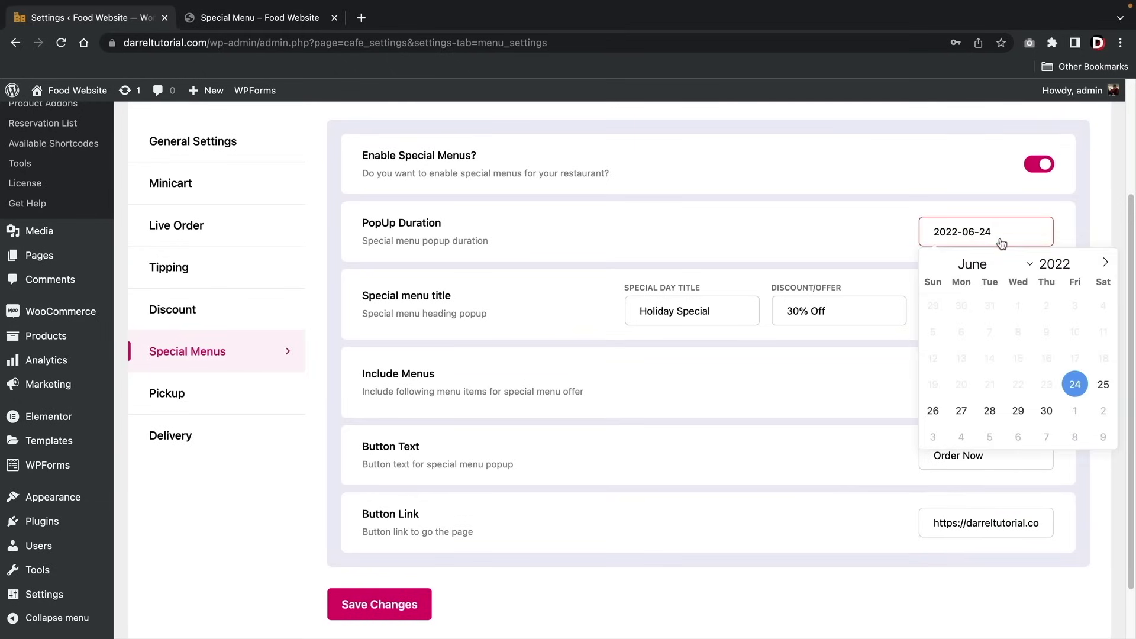
click(1103, 384)
click(985, 229)
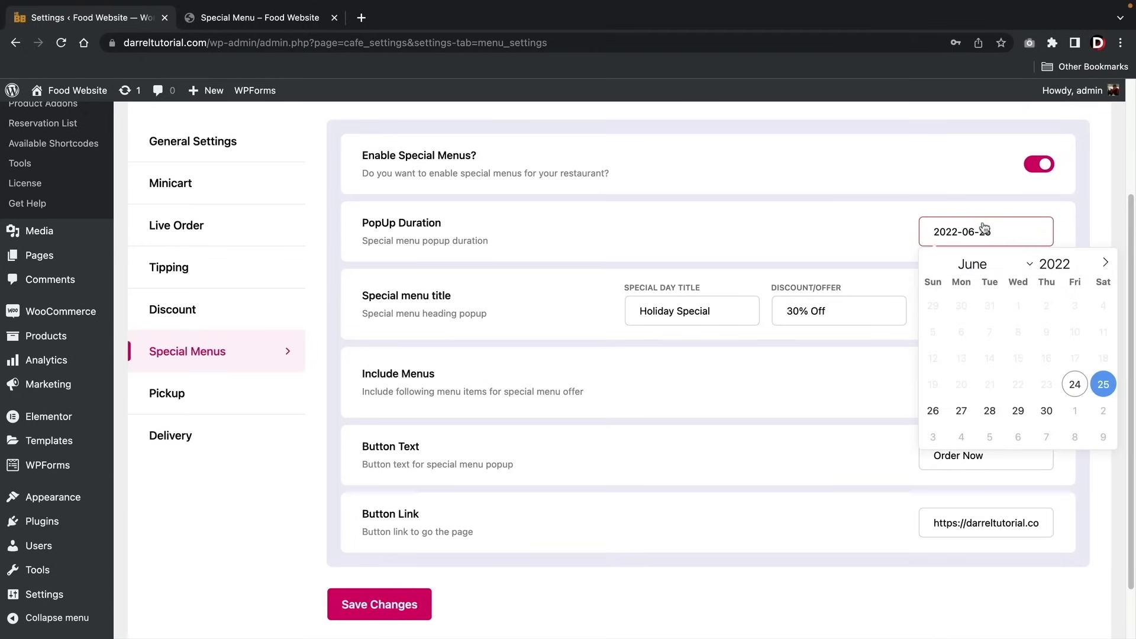
click(1074, 384)
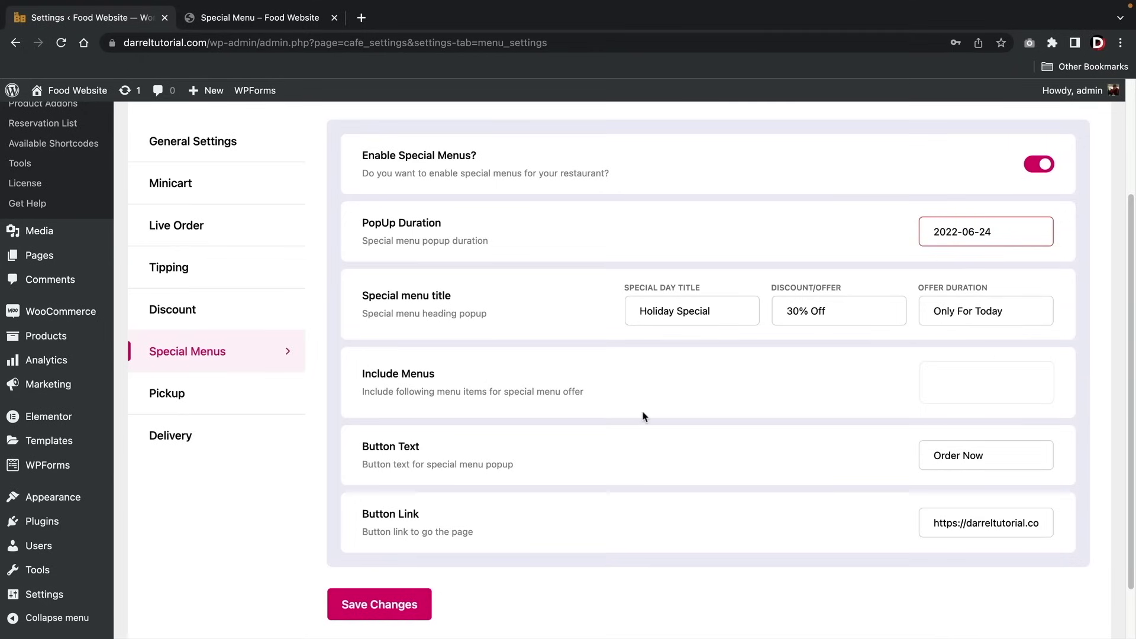
click(400, 606)
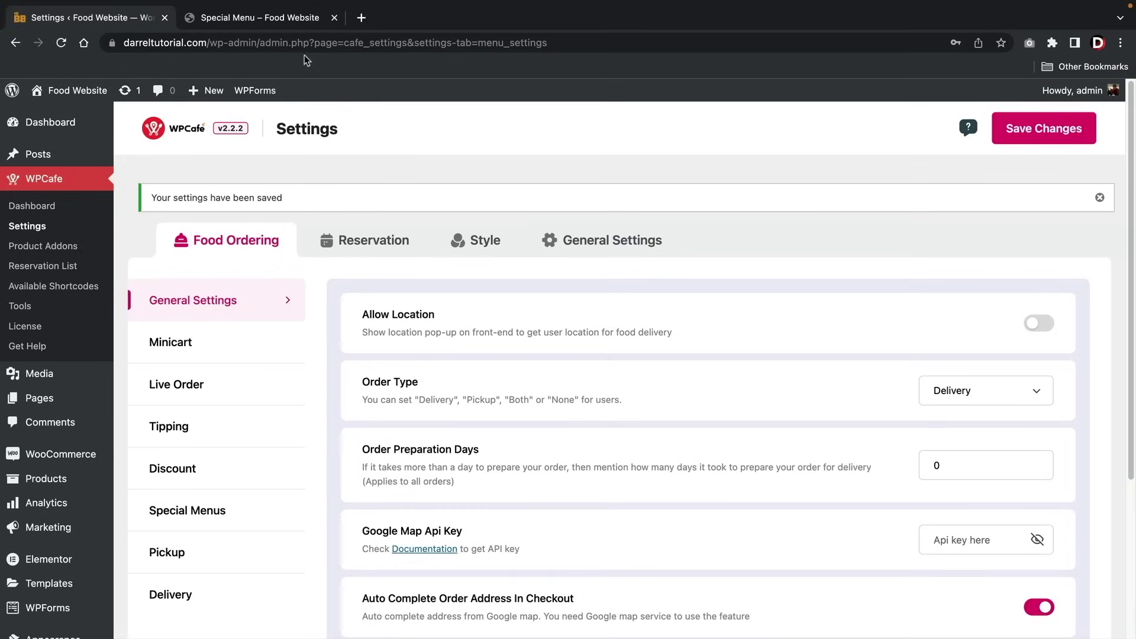
click(291, 19)
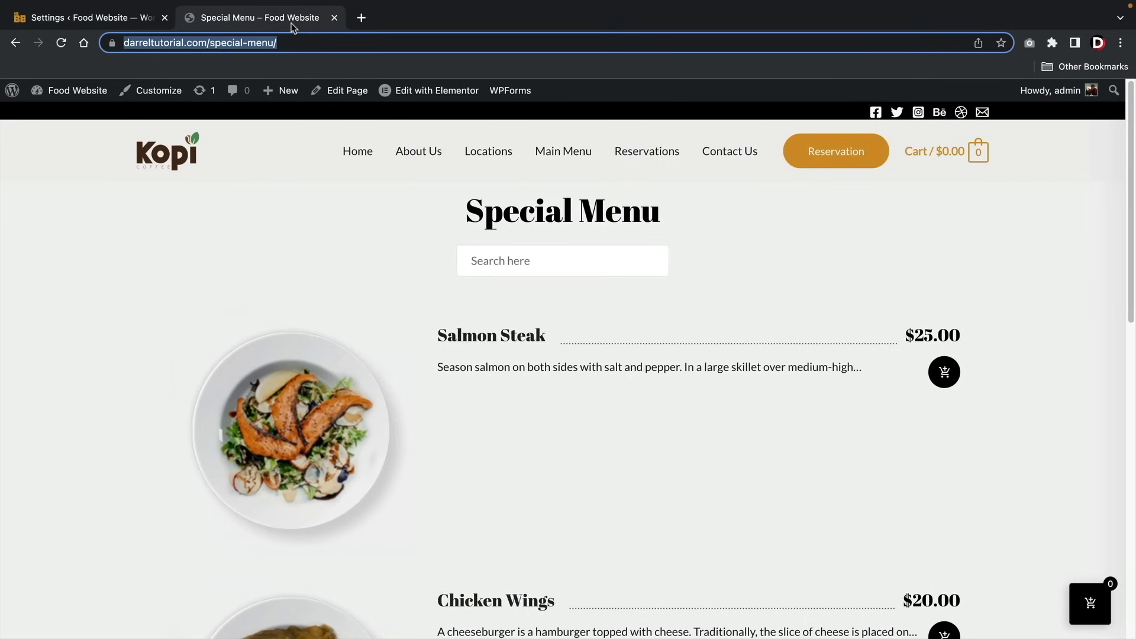
click(362, 157)
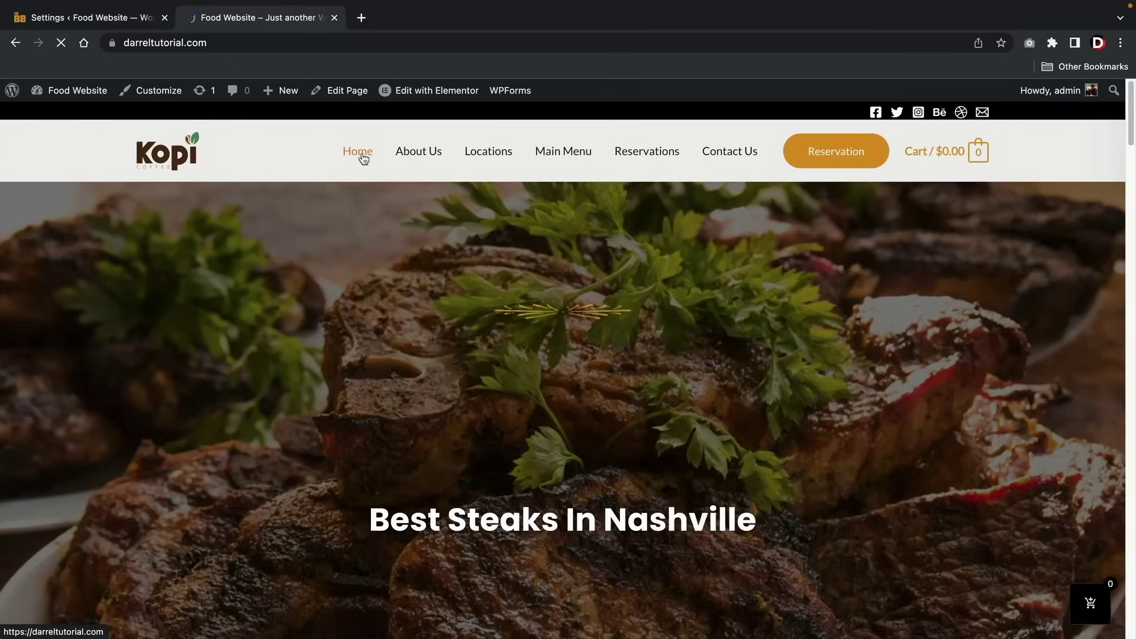
scroll(391, 250, down, 10)
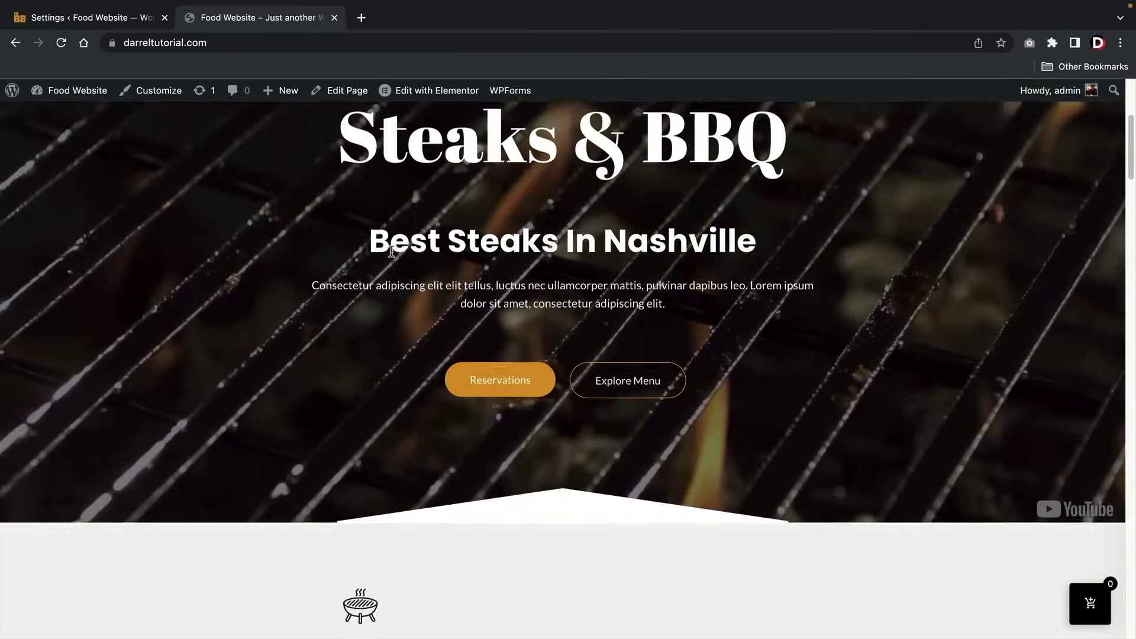
scroll(392, 253, down, 18)
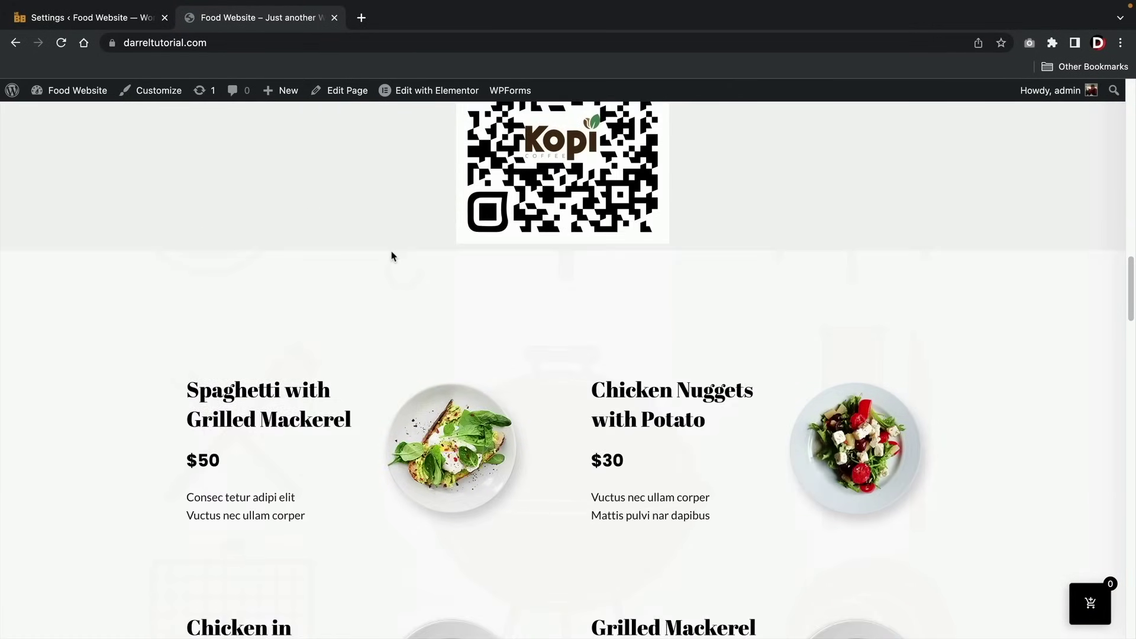
scroll(392, 256, down, 6)
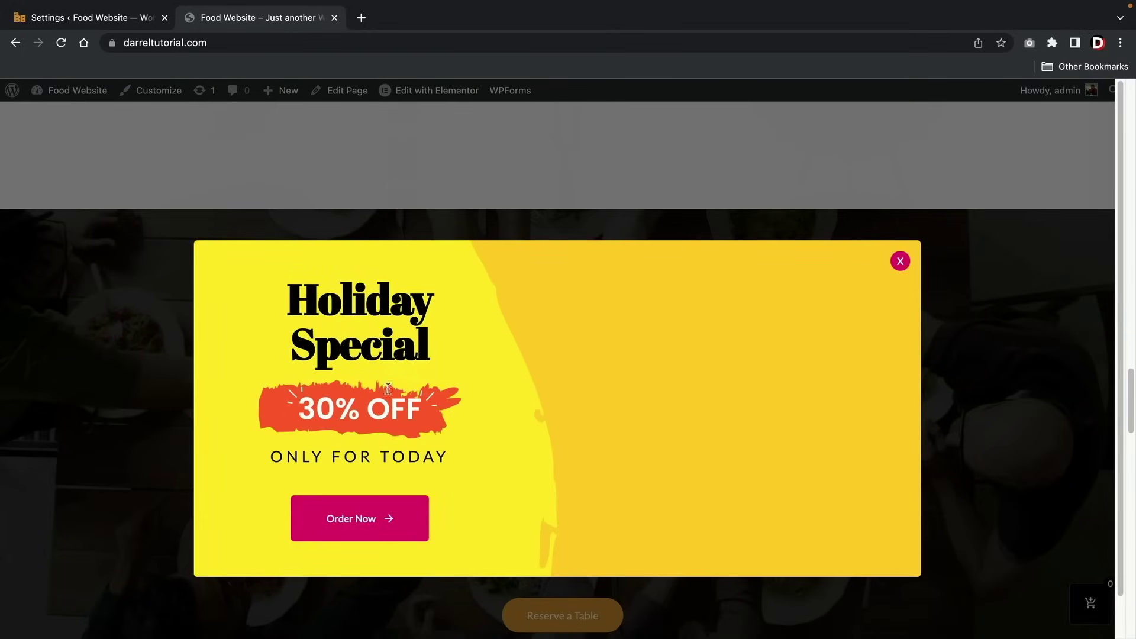
click(352, 527)
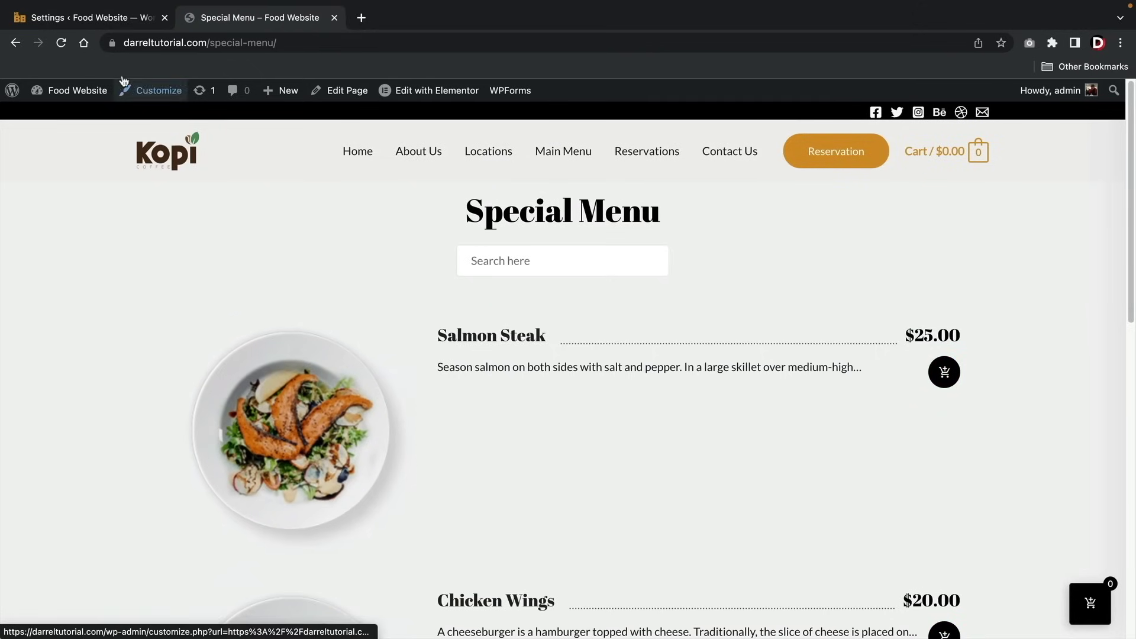
click(109, 19)
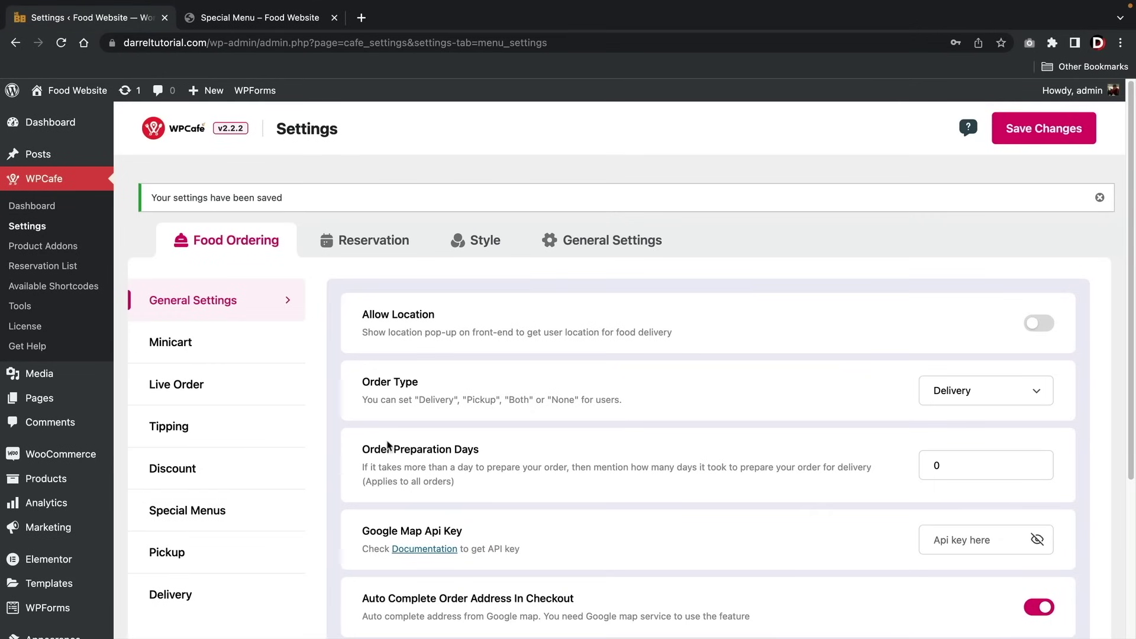
Allow pickup on Monday through Saturday in the Pickup settings.
scroll(291, 571, down, 2)
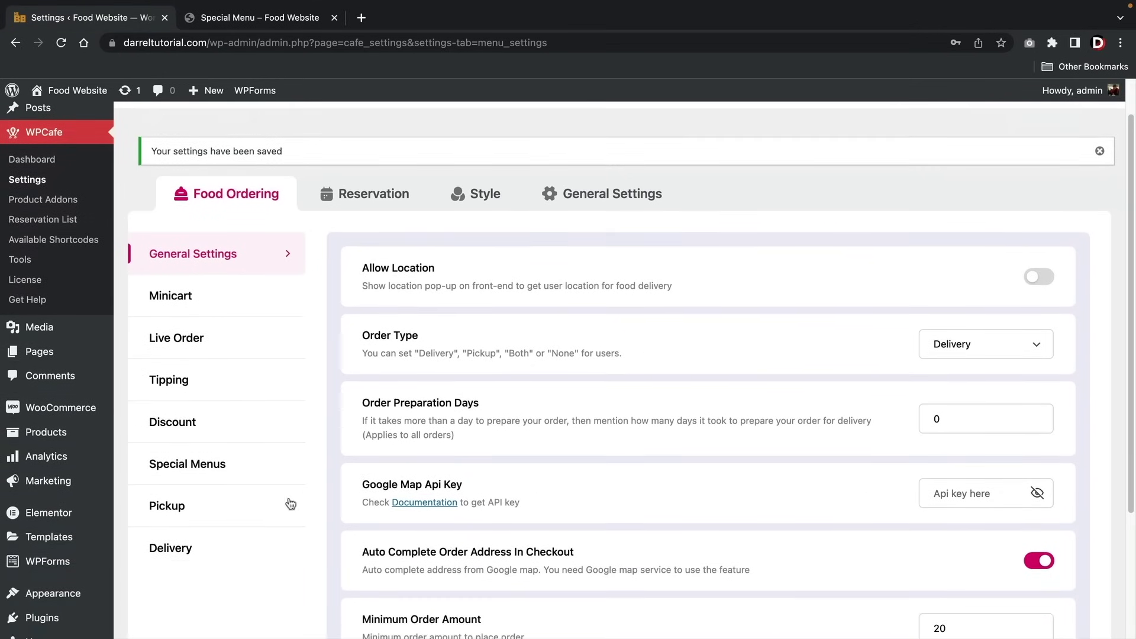
click(247, 513)
scroll(248, 512, down, 4)
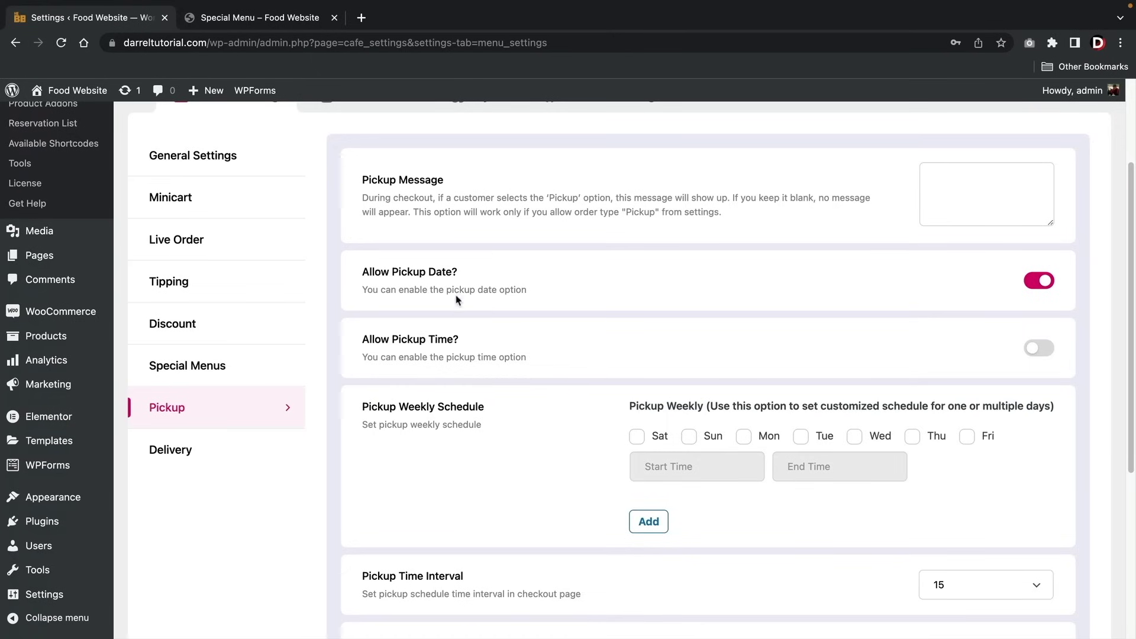
scroll(479, 323, down, 1)
scroll(480, 323, down, 2)
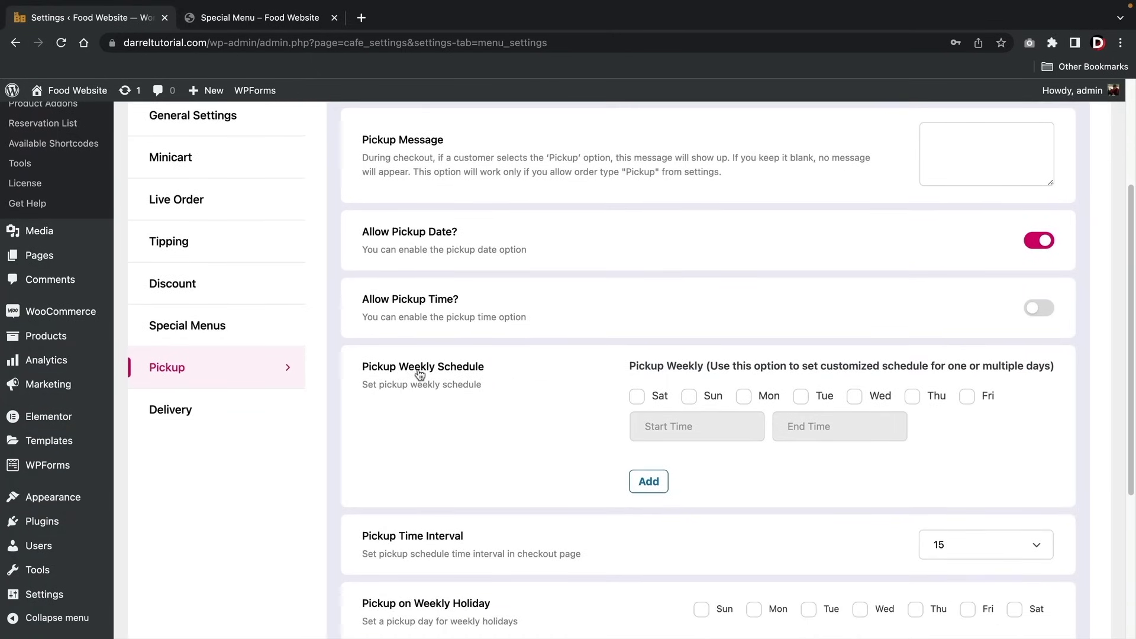
click(743, 396)
click(800, 397)
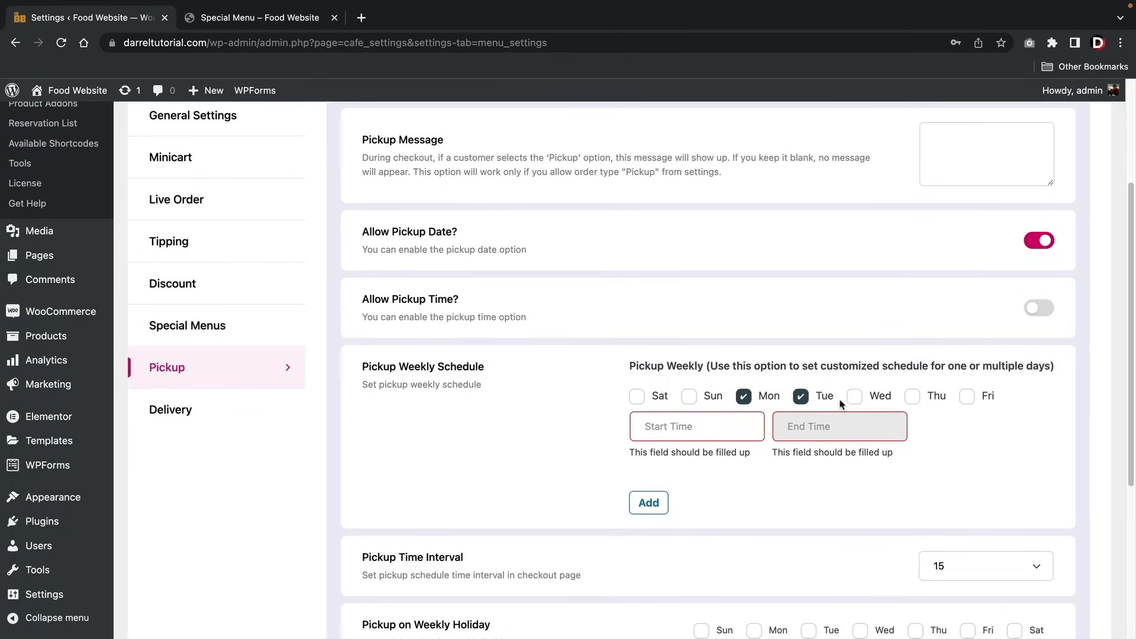
click(854, 396)
click(912, 397)
click(967, 397)
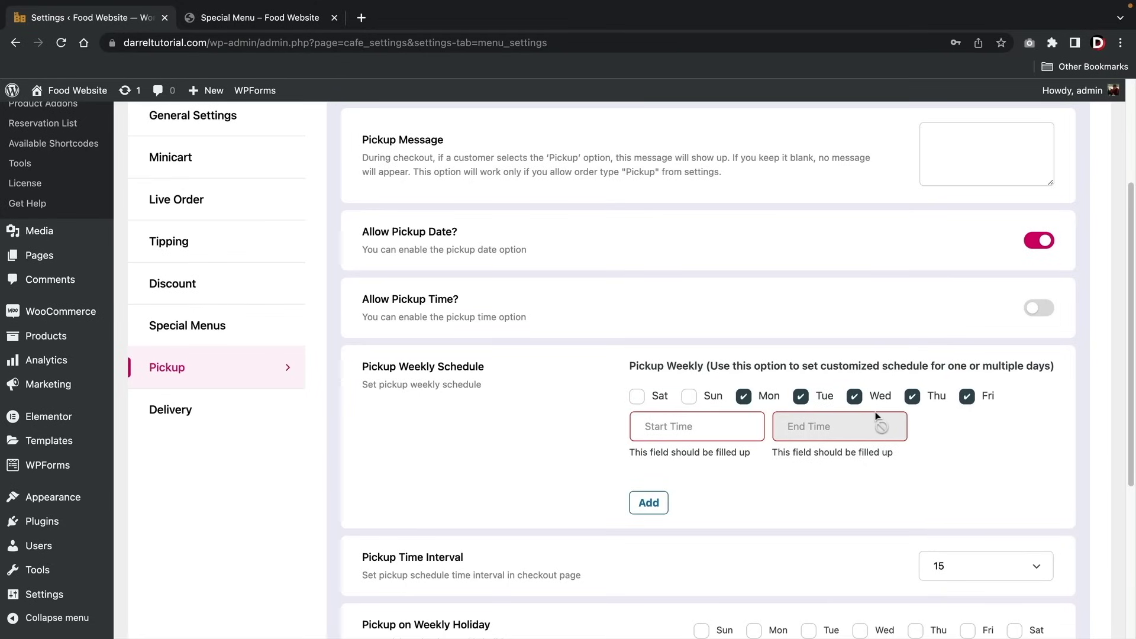
click(637, 396)
Set the pickup hours from 12:00 PM to 10:30 PM.
click(685, 426)
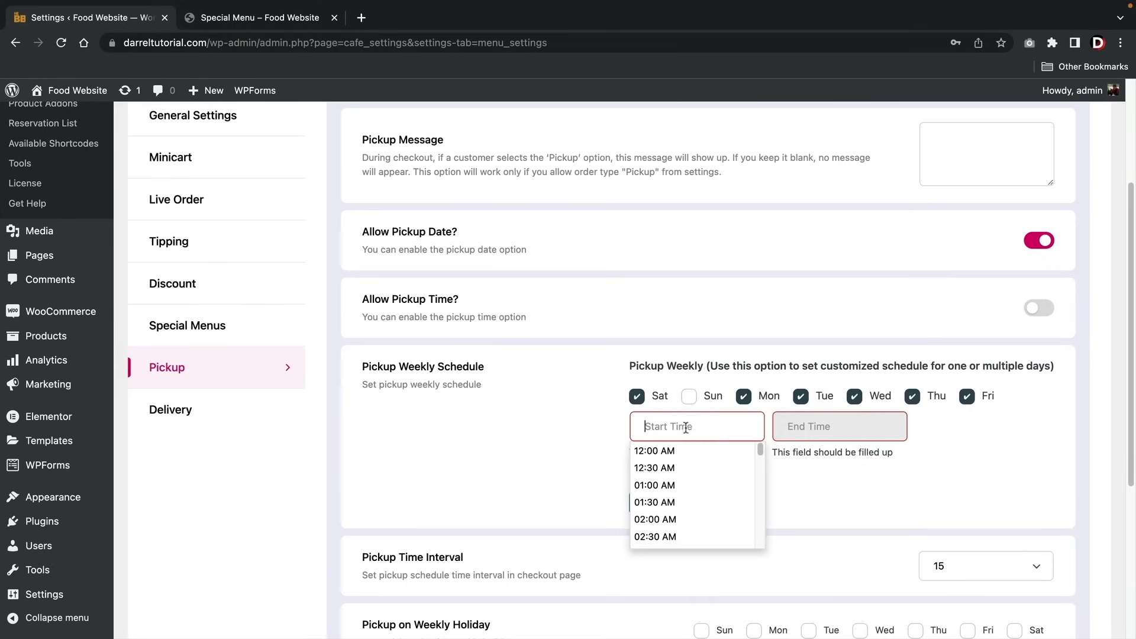
scroll(683, 497, down, 10)
scroll(683, 497, up, 5)
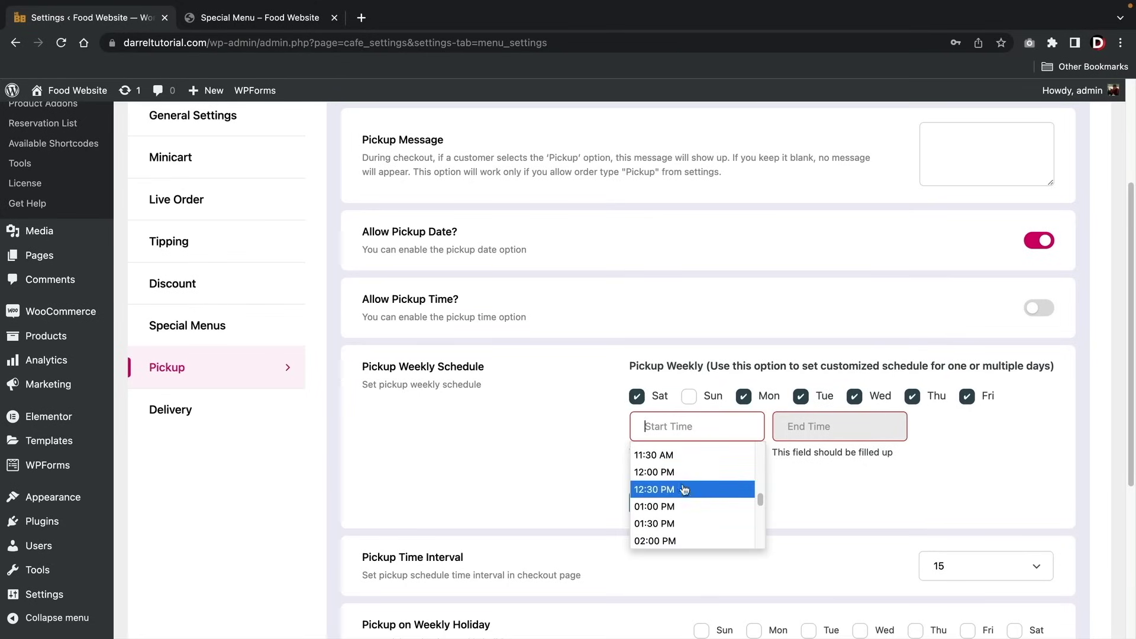
click(654, 490)
click(793, 426)
scroll(807, 509, down, 10)
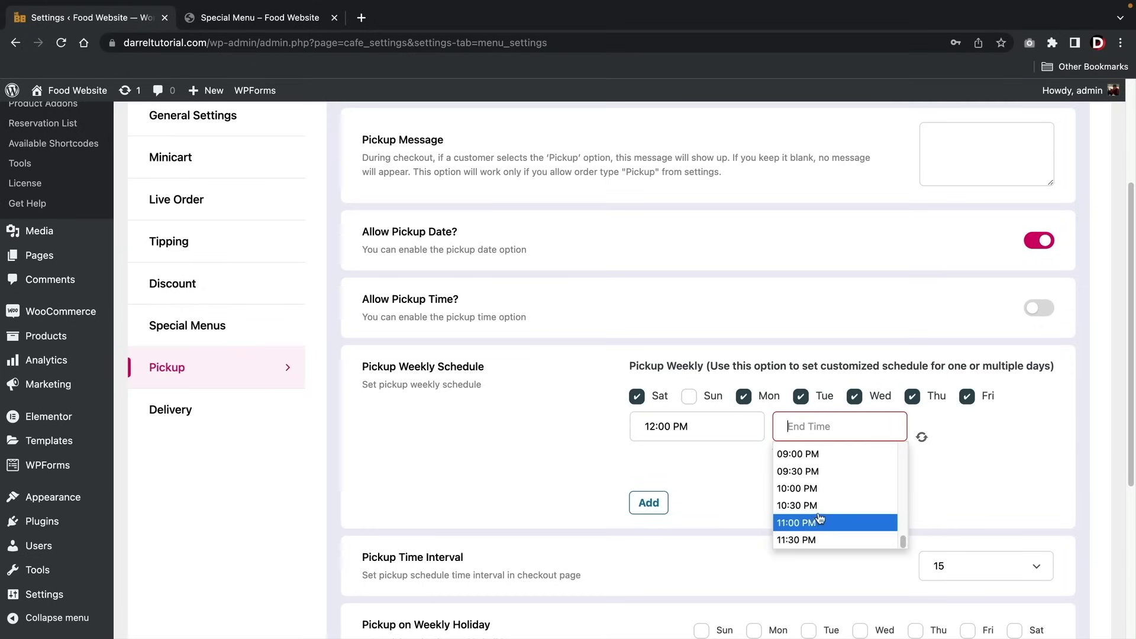
click(807, 506)
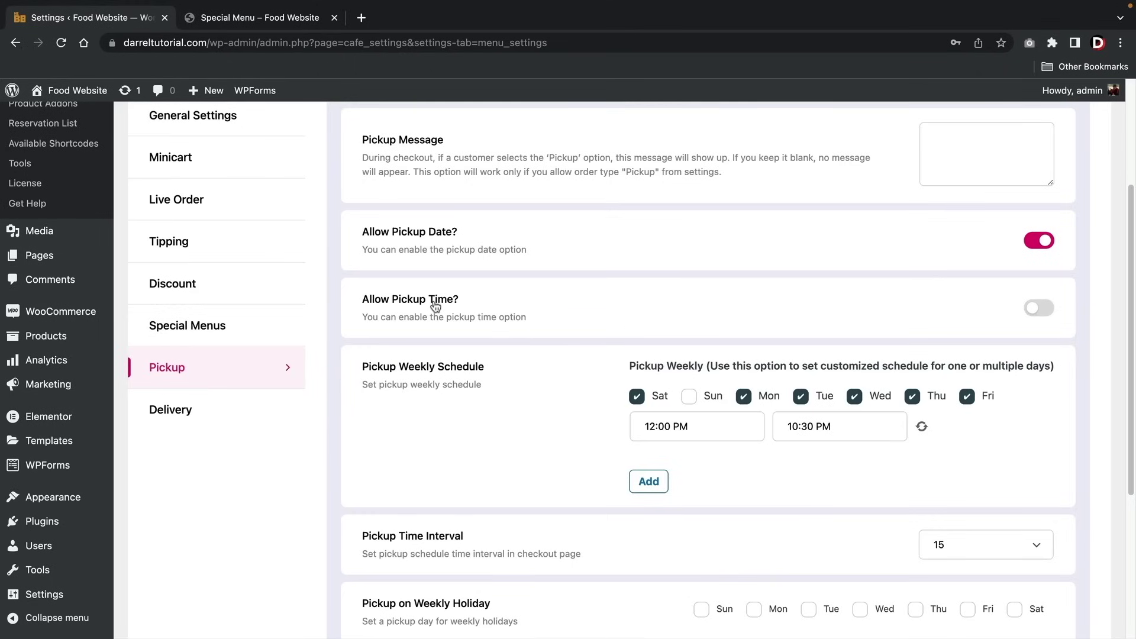
Toggle Allow Pickup Time on and back off, then save the pickup settings.
click(1037, 310)
click(1038, 312)
scroll(507, 429, down, 4)
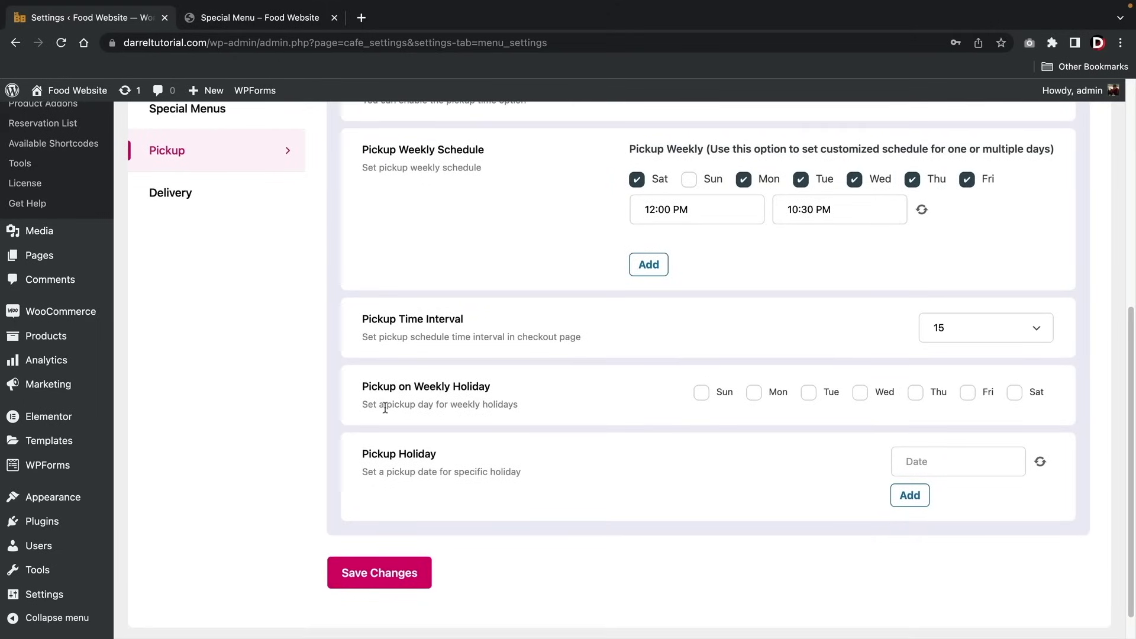
click(405, 571)
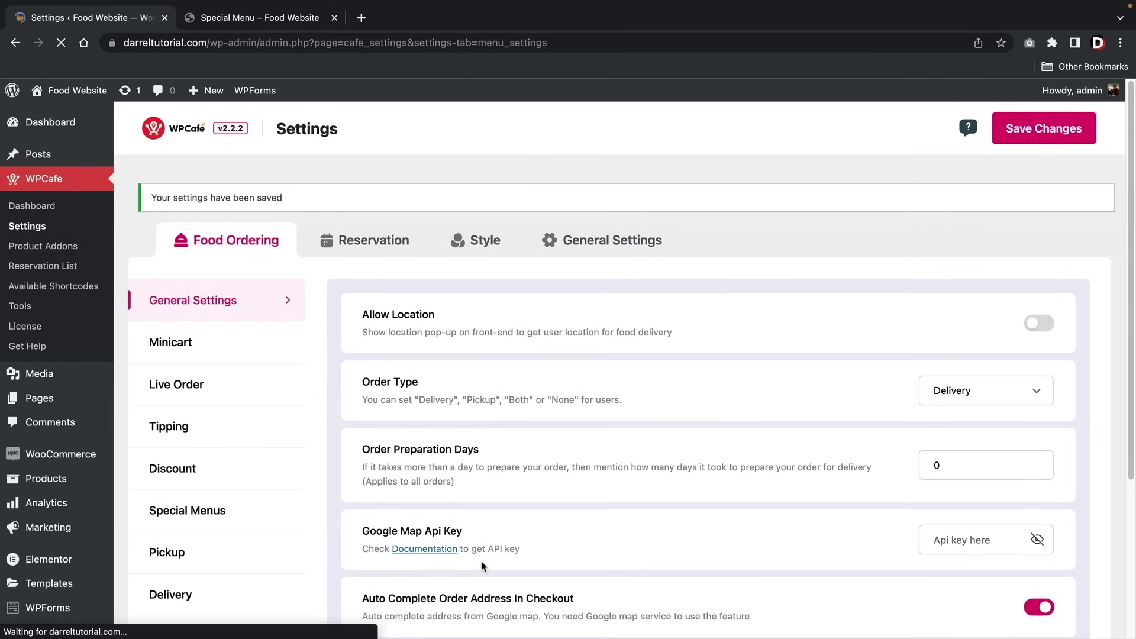
scroll(482, 566, up, 4)
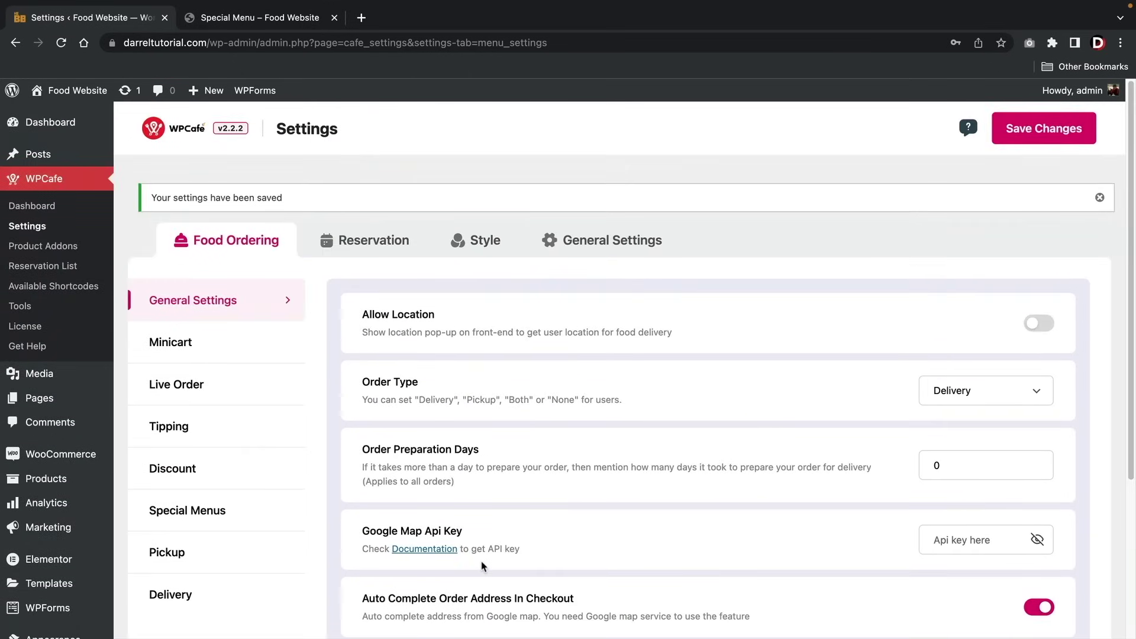
scroll(483, 566, down, 1)
click(225, 582)
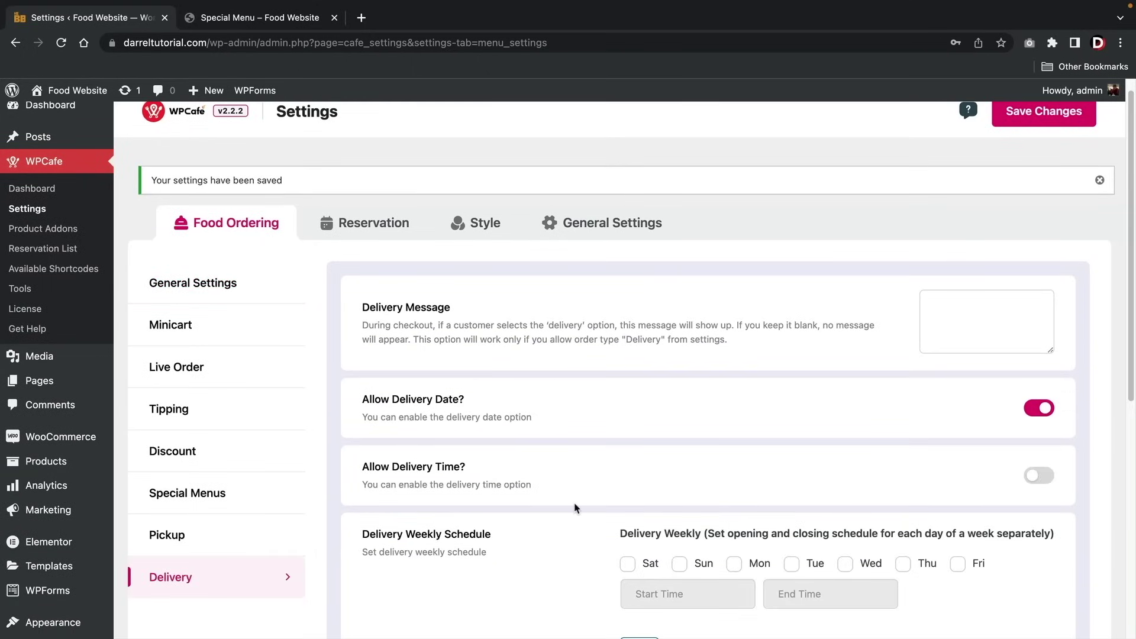
Turn on the delivery time option and allow delivery on all seven days.
scroll(574, 508, down, 3)
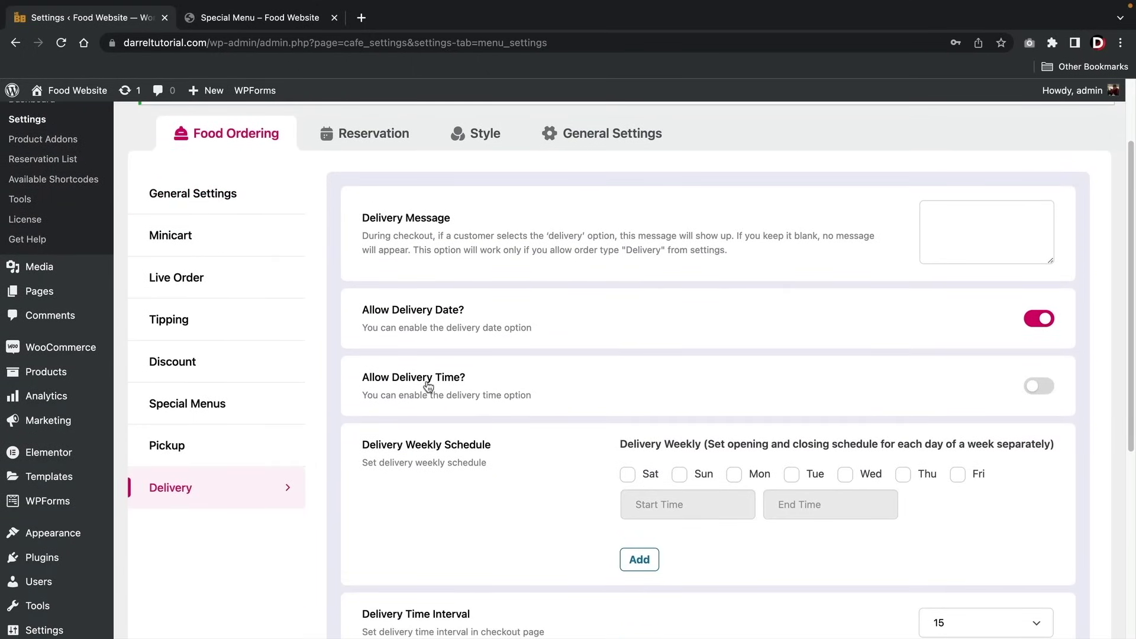
click(1041, 390)
click(733, 474)
click(791, 474)
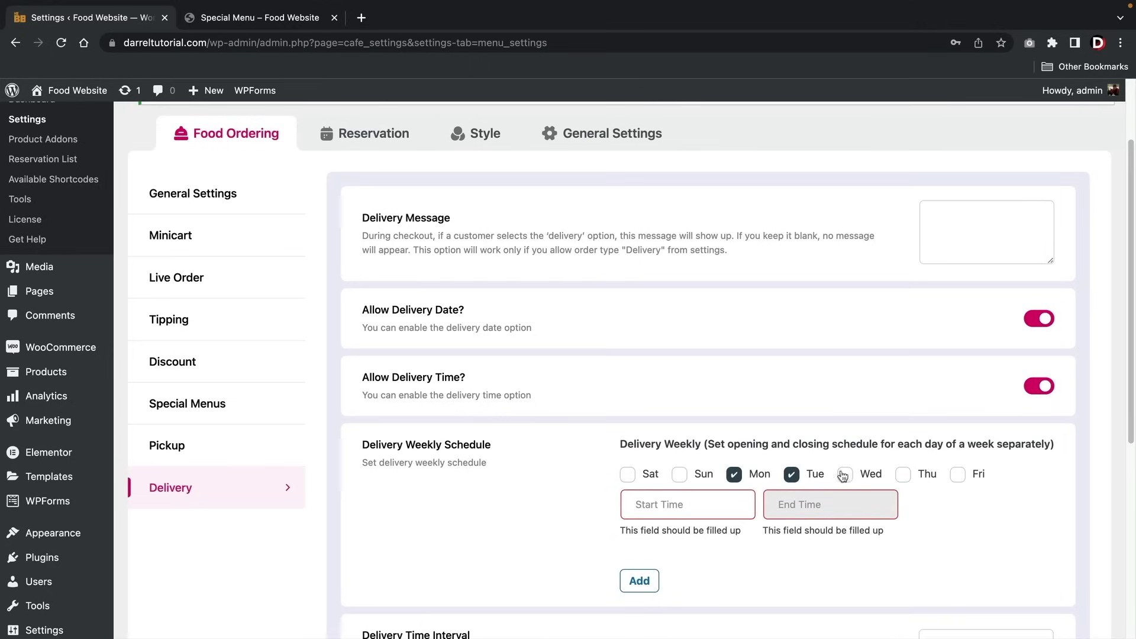
click(844, 474)
click(903, 474)
click(957, 474)
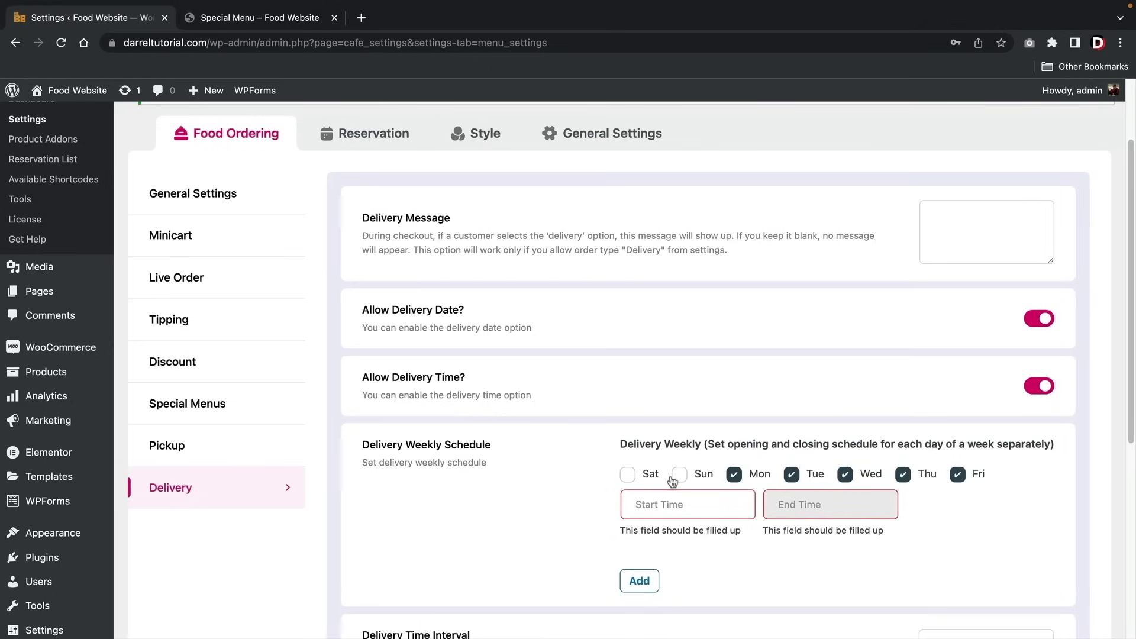
click(627, 475)
click(680, 475)
Set the delivery hours from 12:00 PM to 08:30 PM.
scroll(680, 476, down, 1)
click(669, 482)
scroll(694, 491, down, 5)
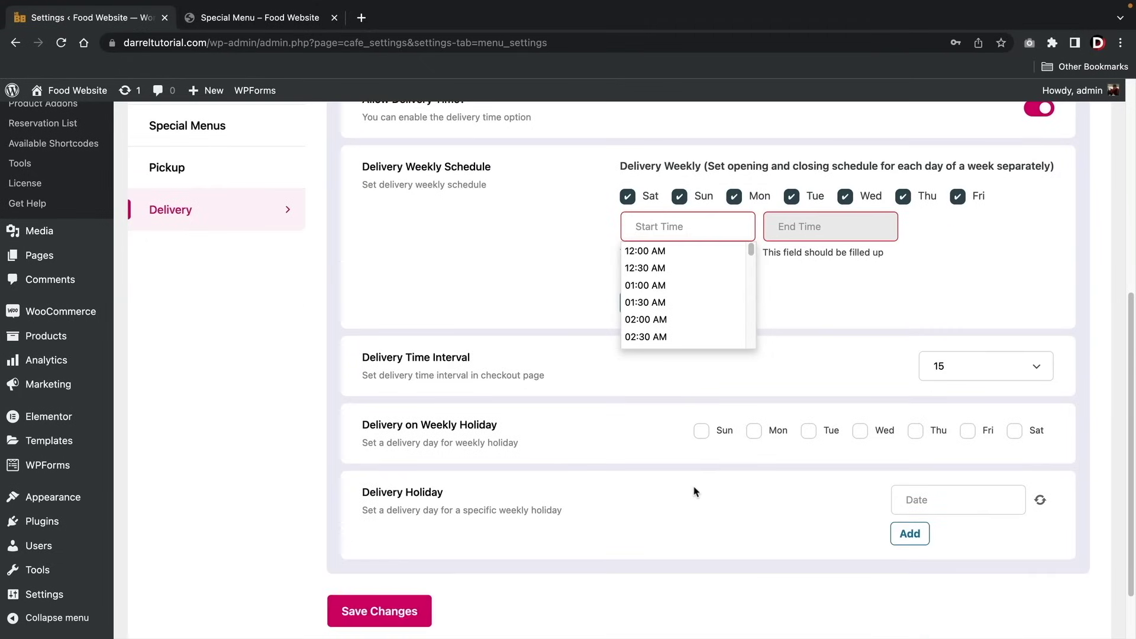
scroll(657, 319, down, 10)
scroll(661, 308, up, 5)
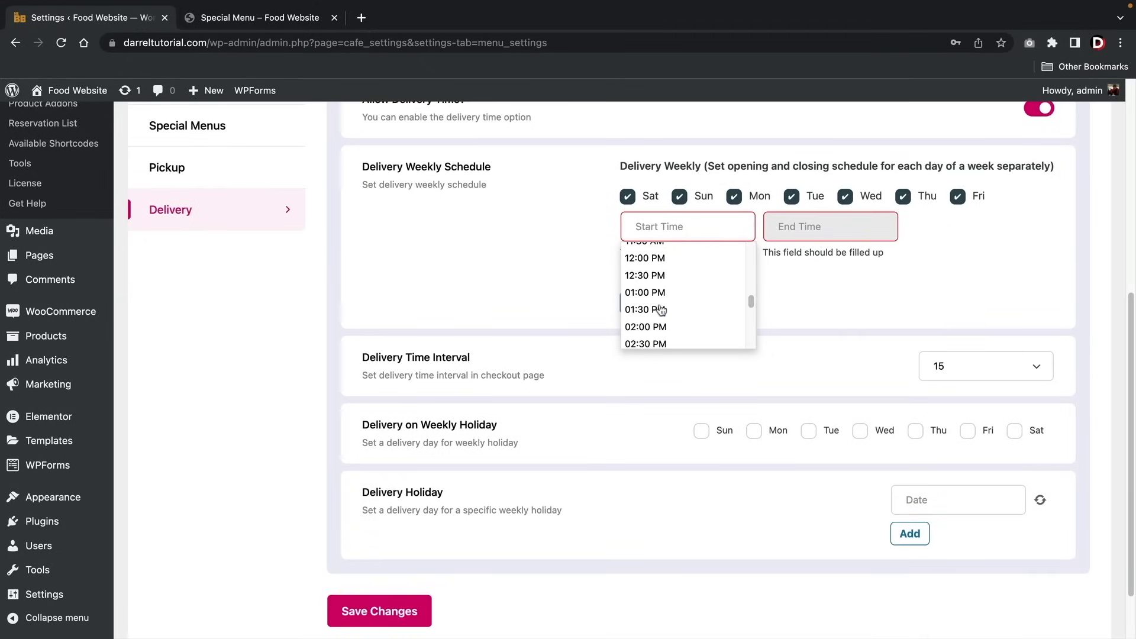
click(663, 265)
click(820, 229)
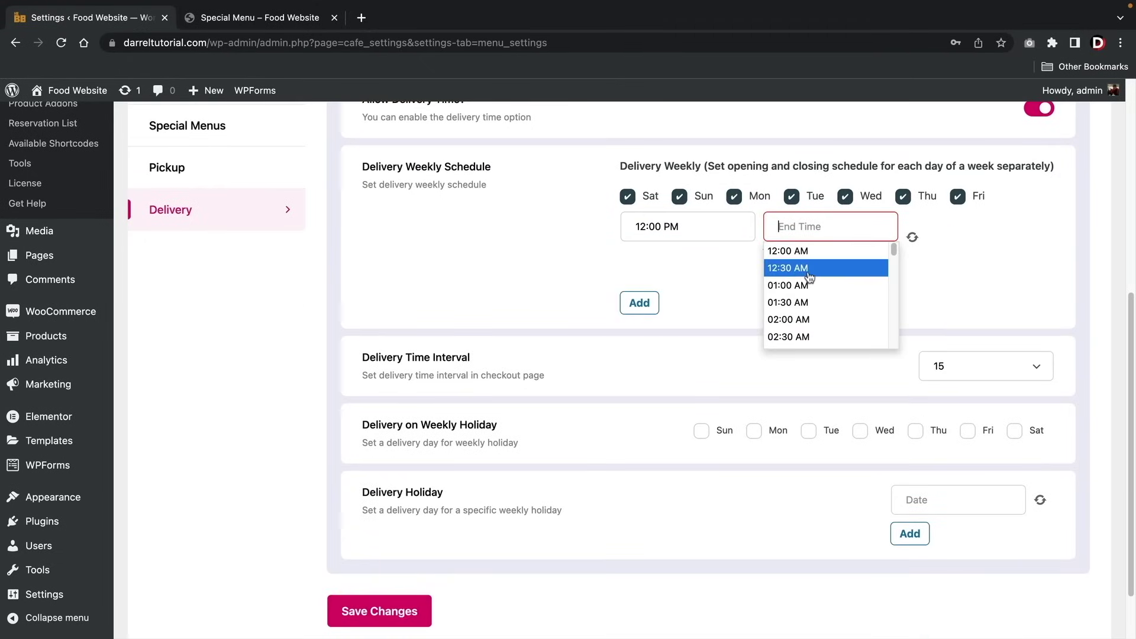
scroll(811, 282, down, 8)
click(814, 279)
Save the delivery settings and review the confirmation.
scroll(684, 346, up, 3)
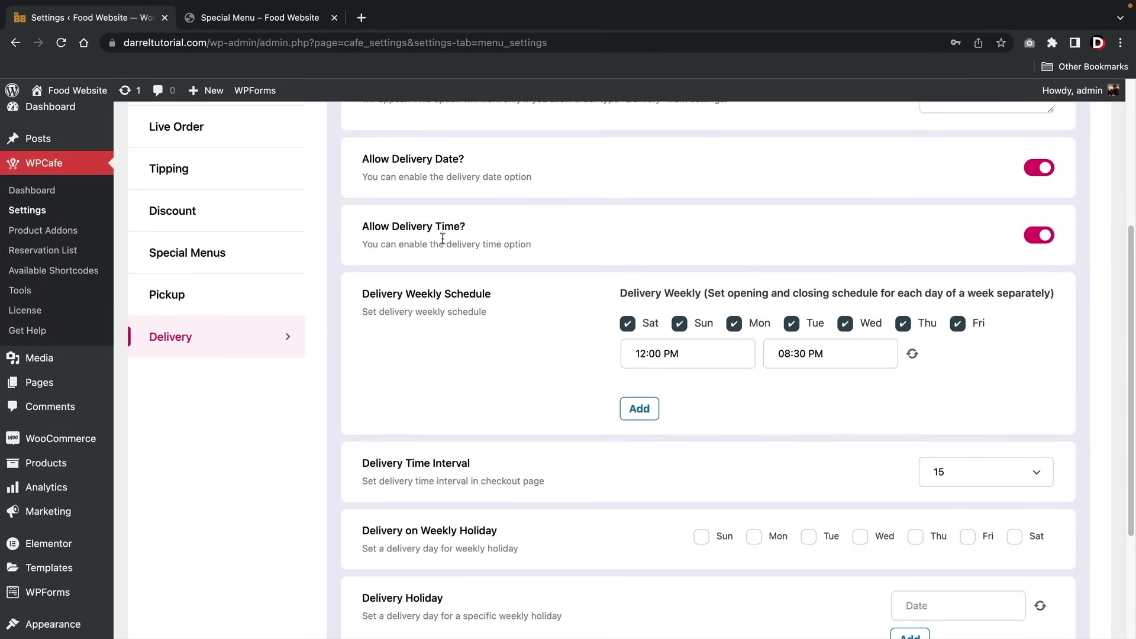
scroll(442, 238, down, 4)
click(392, 539)
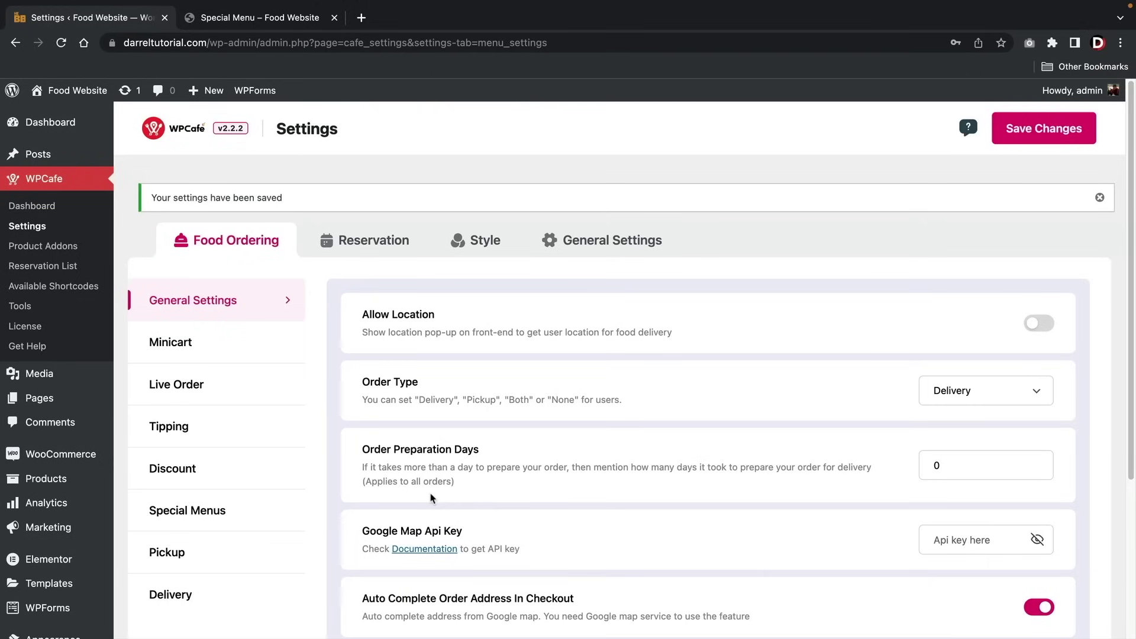
scroll(431, 499, down, 3)
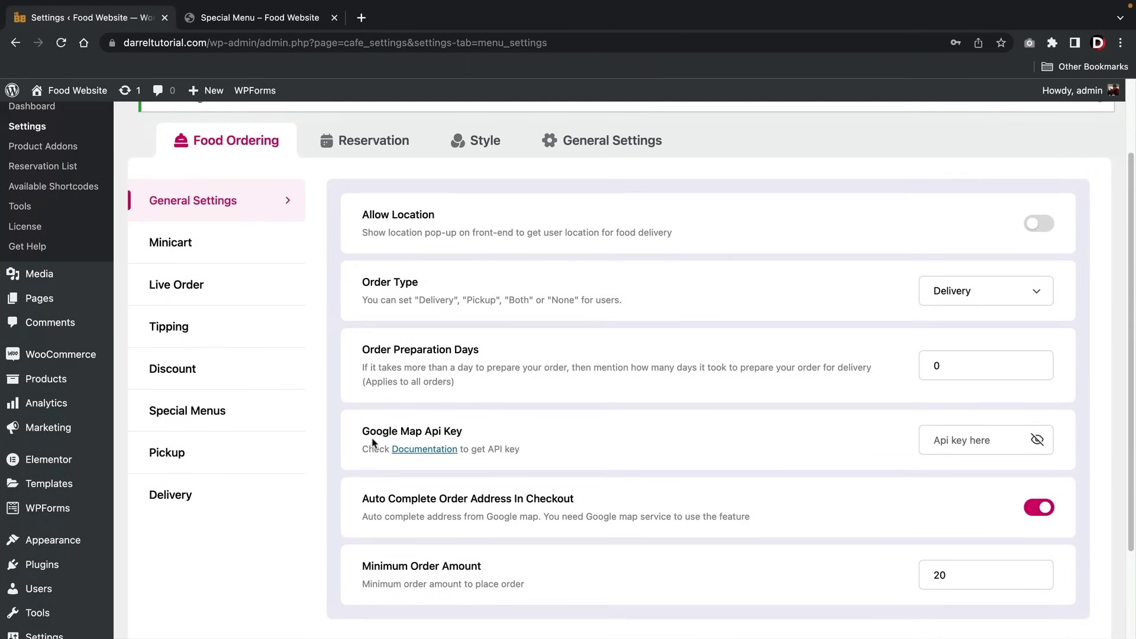
scroll(209, 496, up, 3)
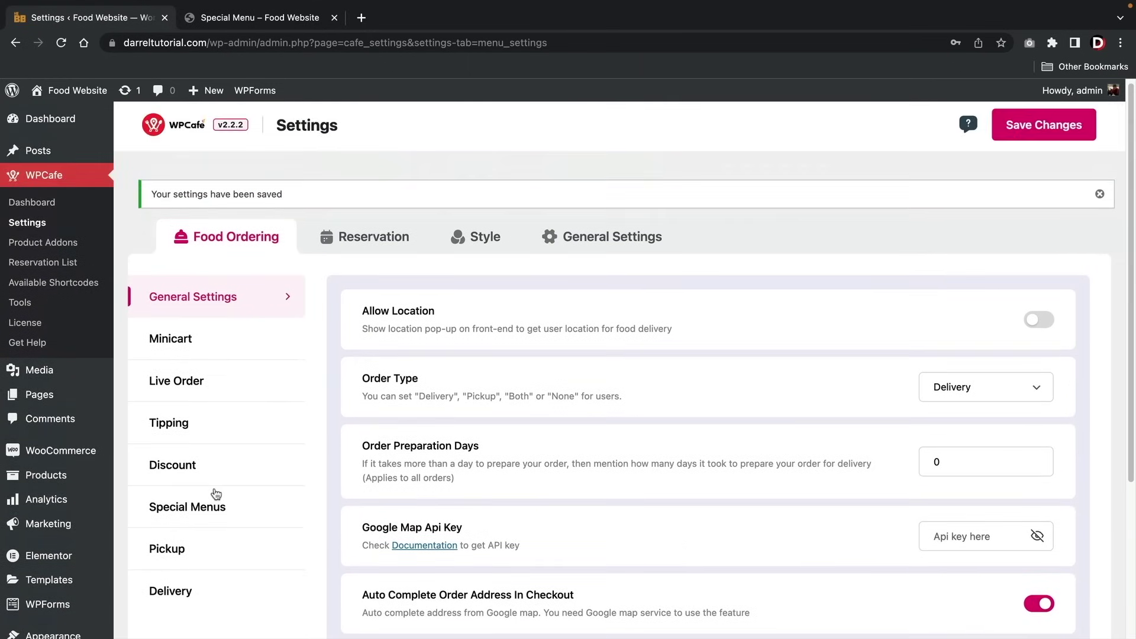
Add Salmon Steak from the Main Menu to the cart and proceed to checkout.
mouse_move(71, 91)
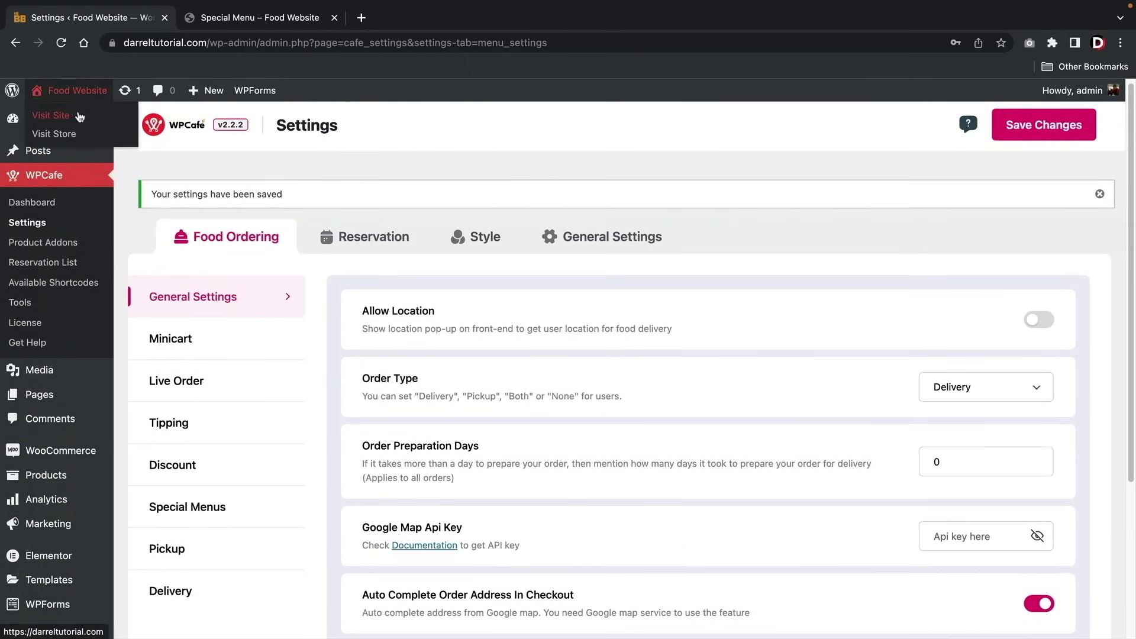
click(78, 118)
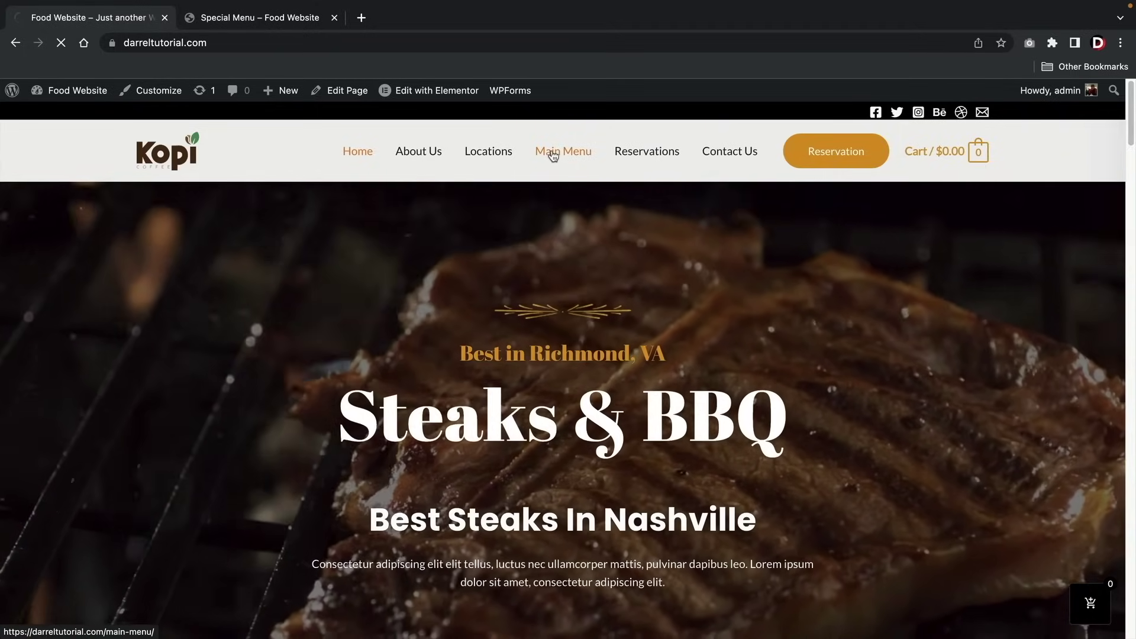
click(553, 153)
scroll(514, 213, down, 4)
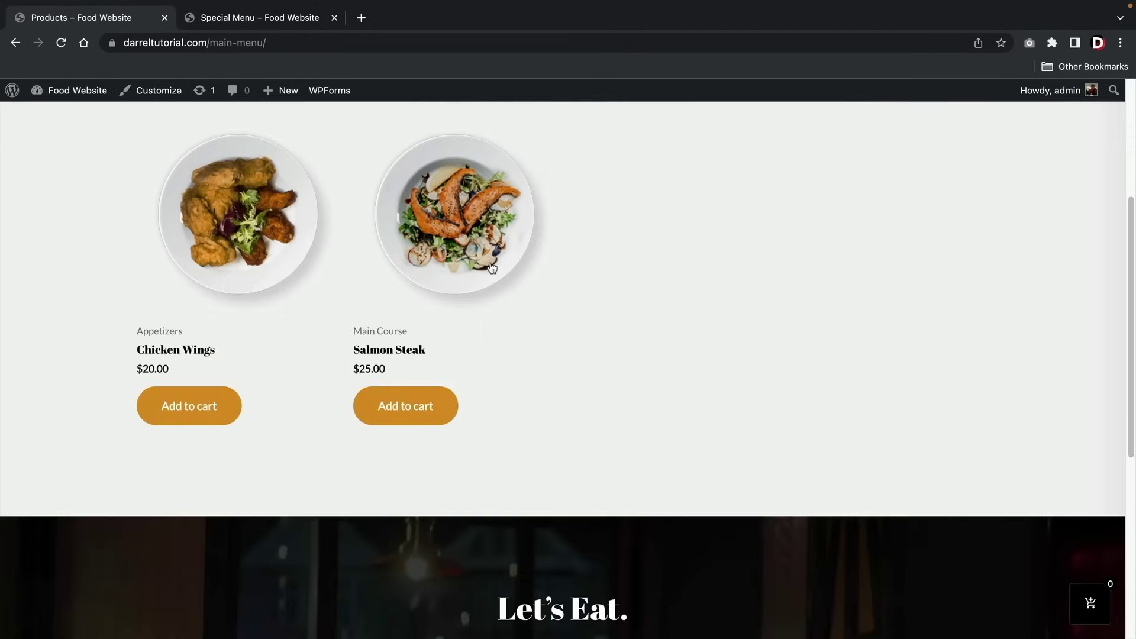
click(407, 414)
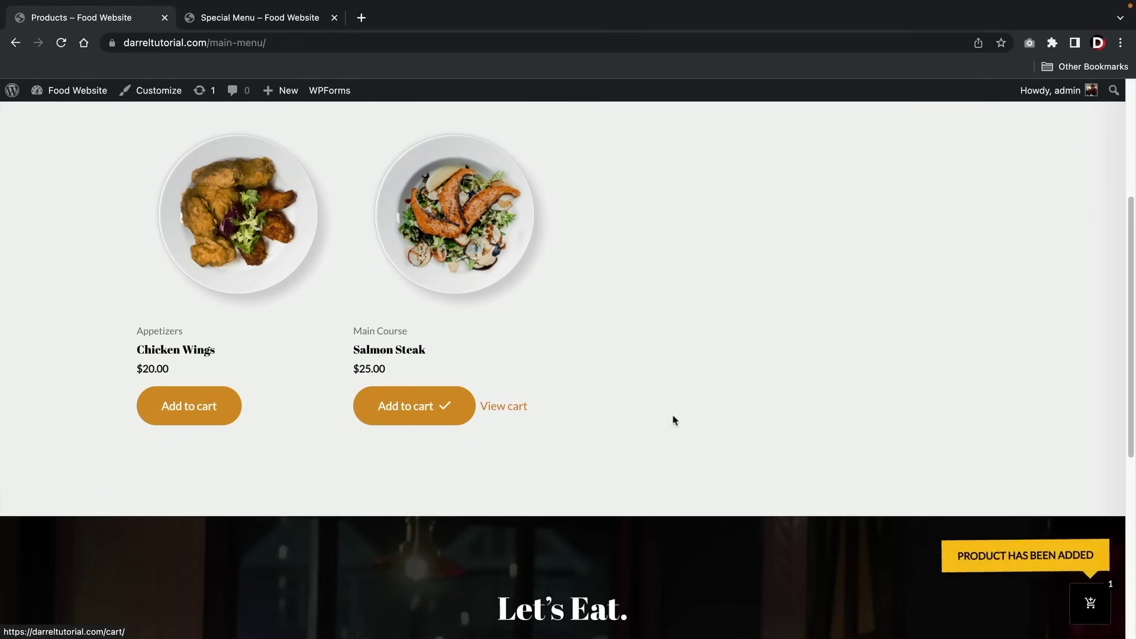
click(1085, 609)
click(1050, 586)
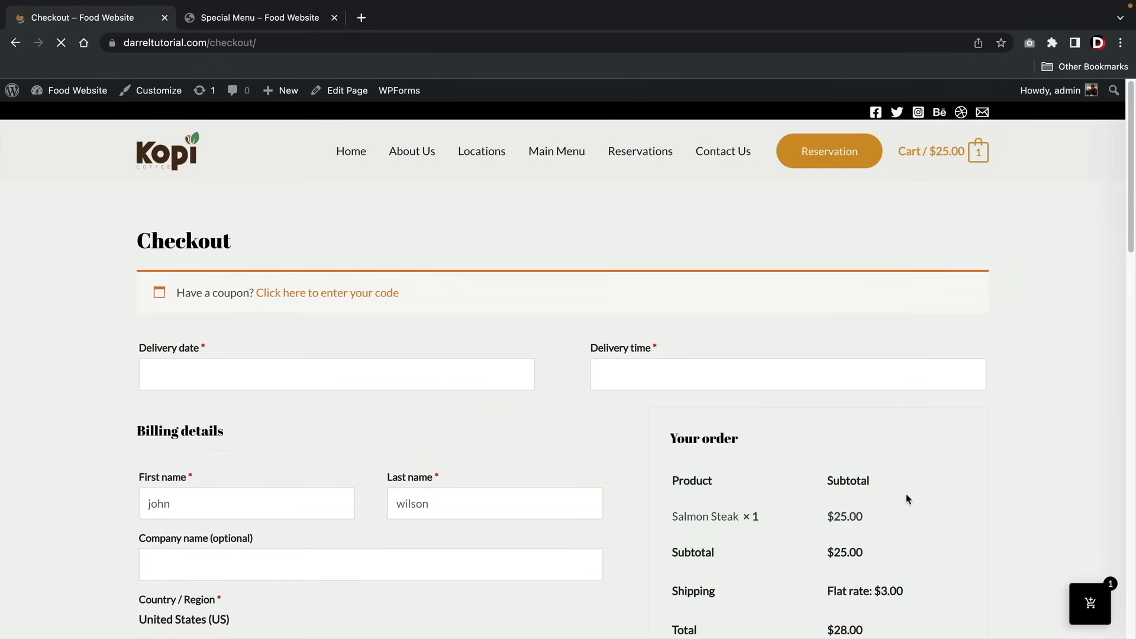
Set the delivery date to June 24, 2022 and the delivery time to 10:26 pm.
scroll(905, 499, down, 2)
click(207, 370)
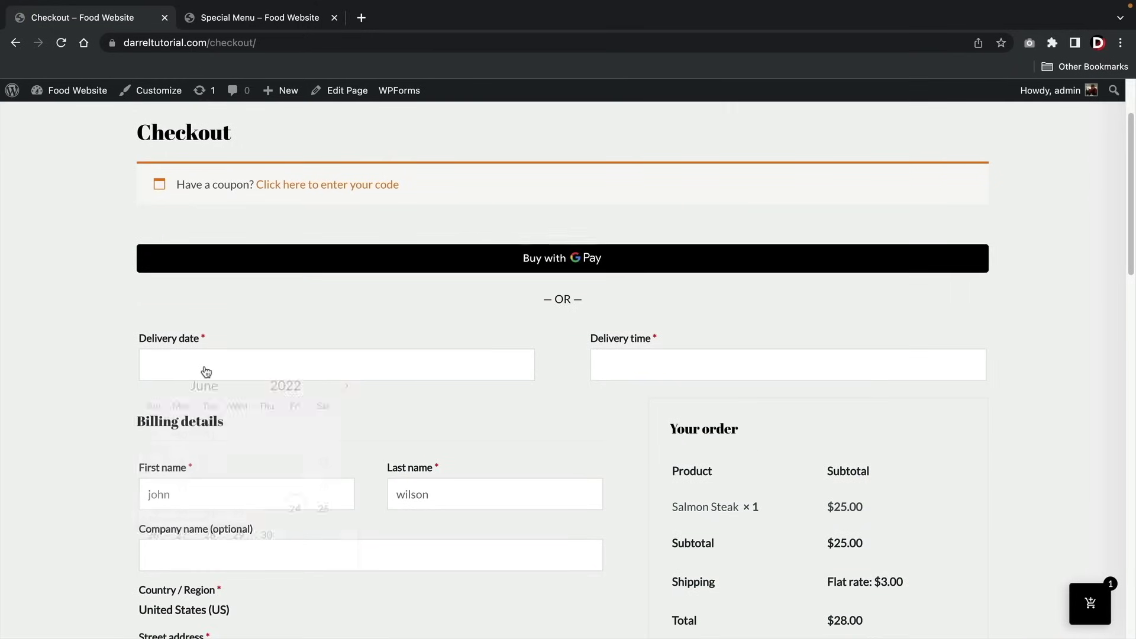
click(291, 517)
click(630, 368)
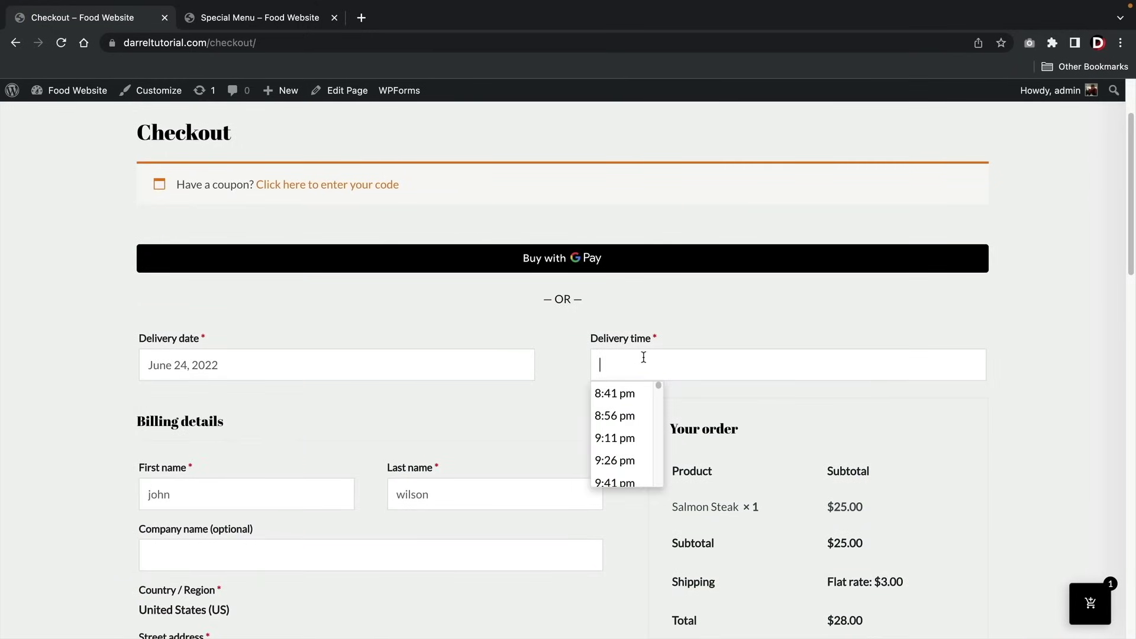
scroll(630, 421, down, 3)
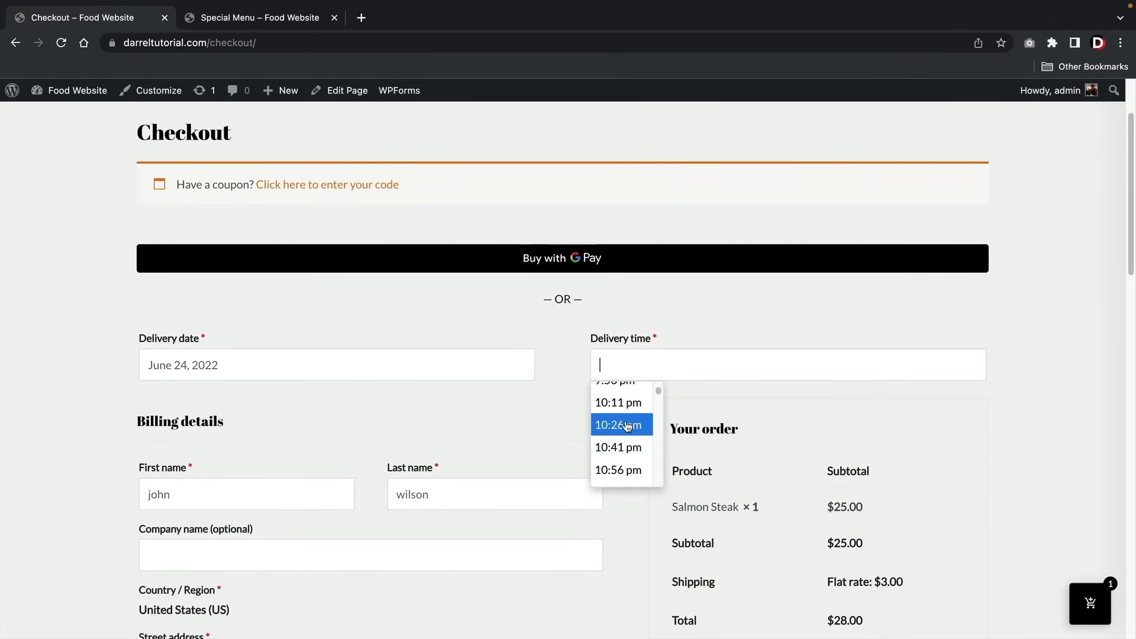
click(631, 424)
Add a 10% Percentage tip to the order.
scroll(671, 417, down, 4)
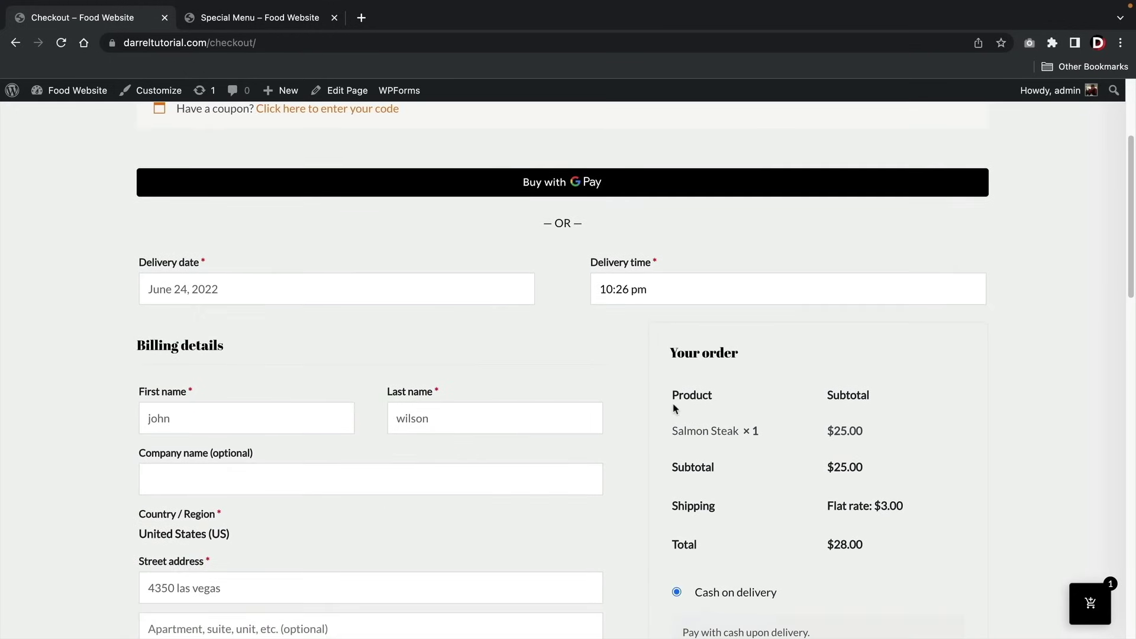
scroll(672, 408, down, 6)
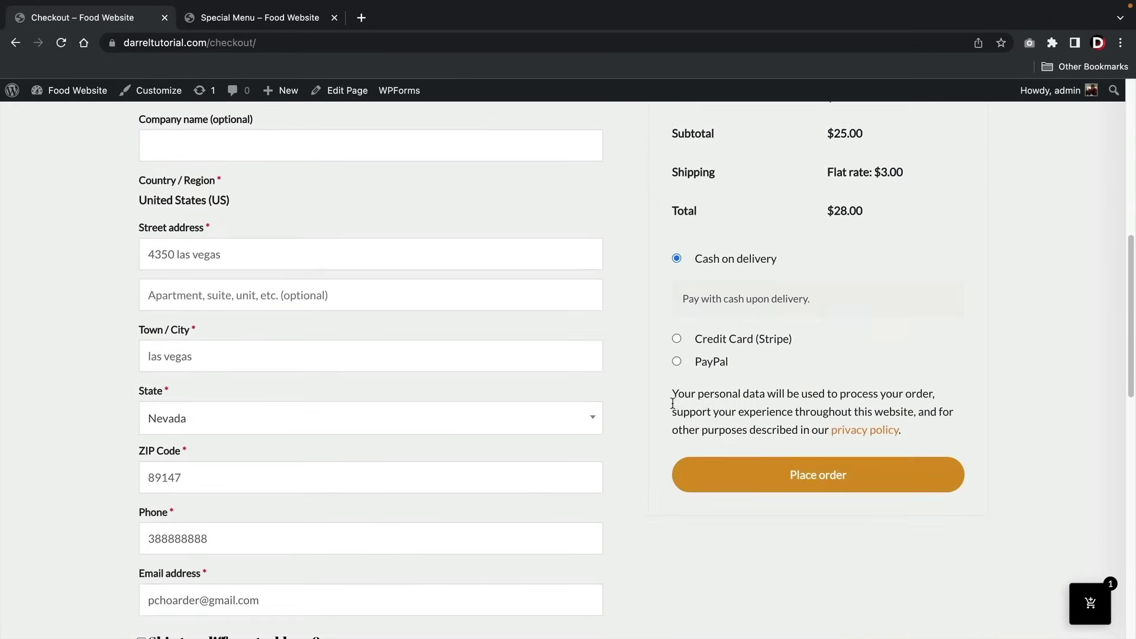
scroll(673, 408, down, 5)
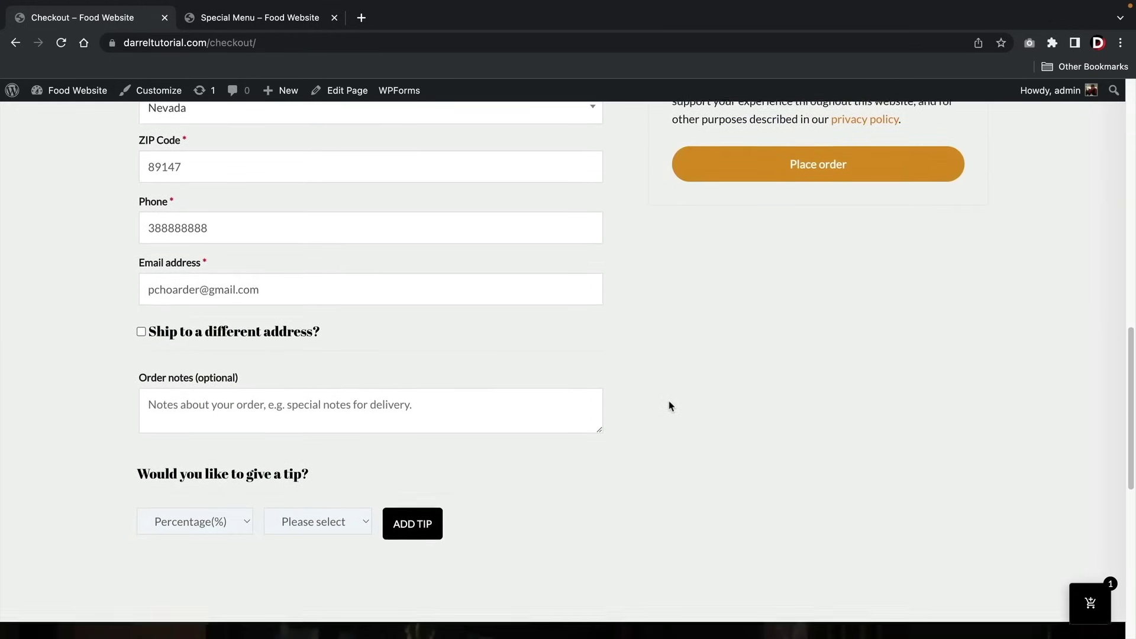
click(201, 398)
click(203, 392)
click(313, 391)
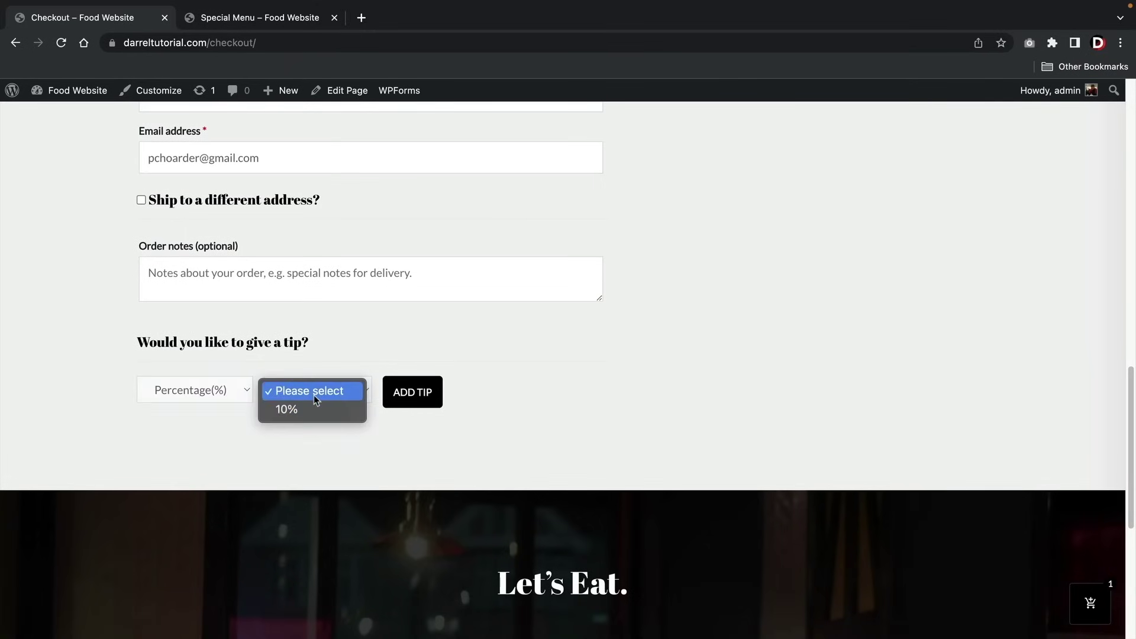
click(317, 408)
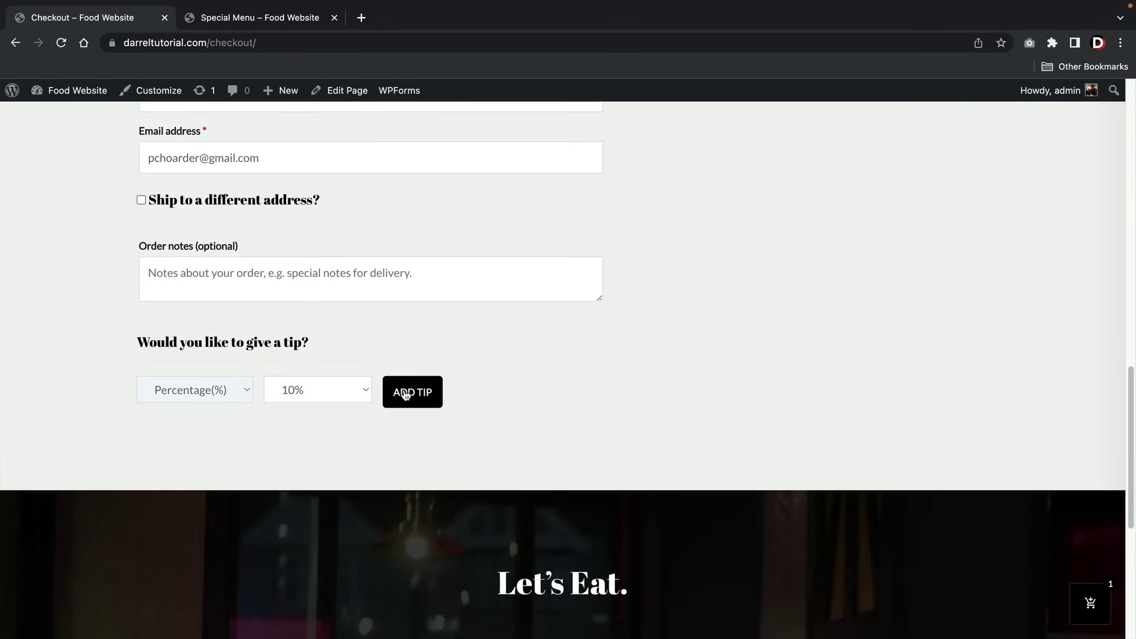
click(404, 395)
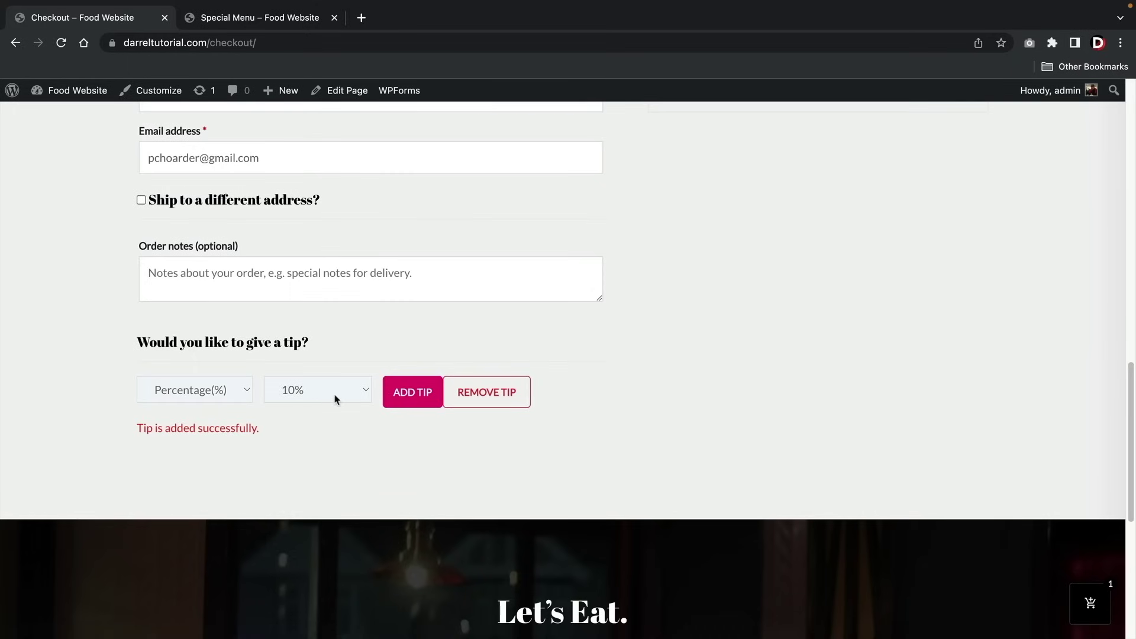
Return to the WordPress admin dashboard and open WPCafe Settings.
mouse_move(82, 95)
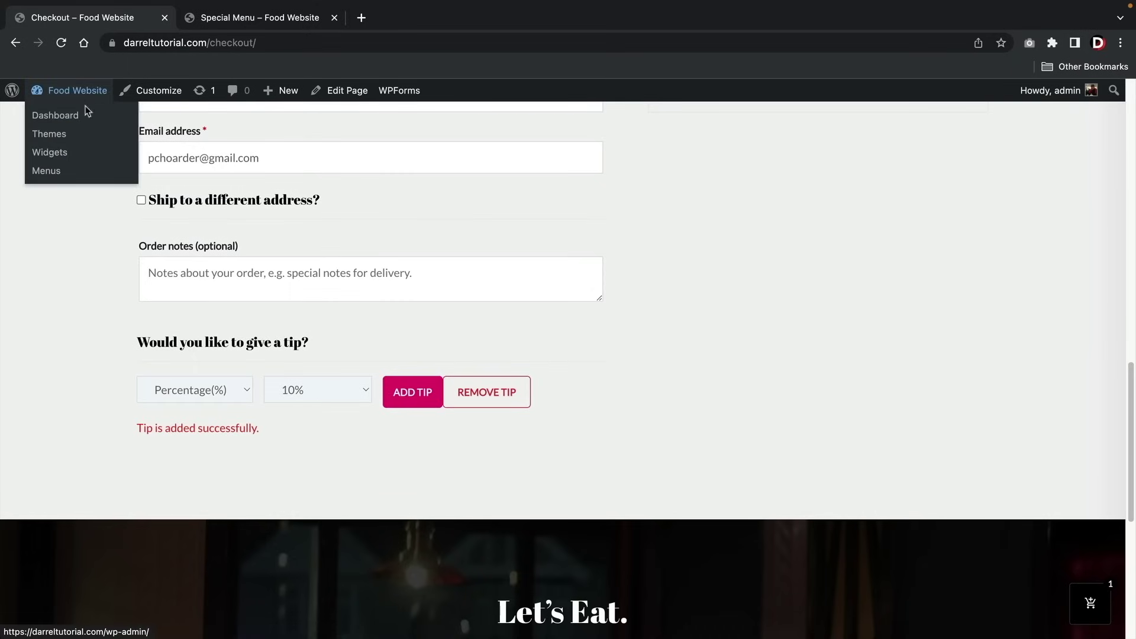
click(85, 117)
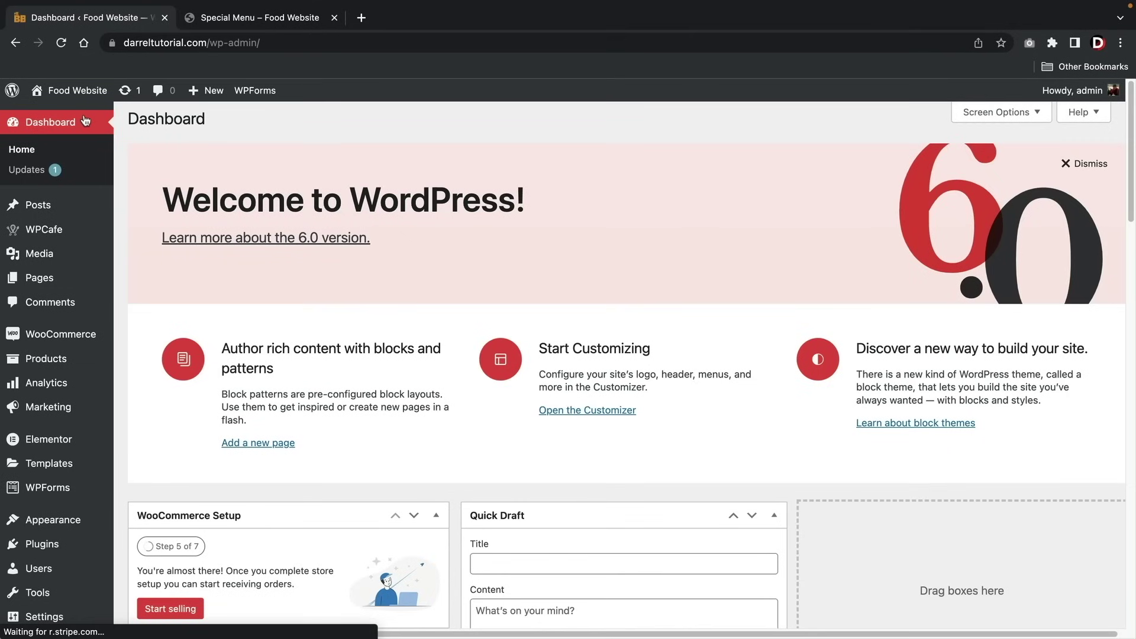
mouse_move(53, 240)
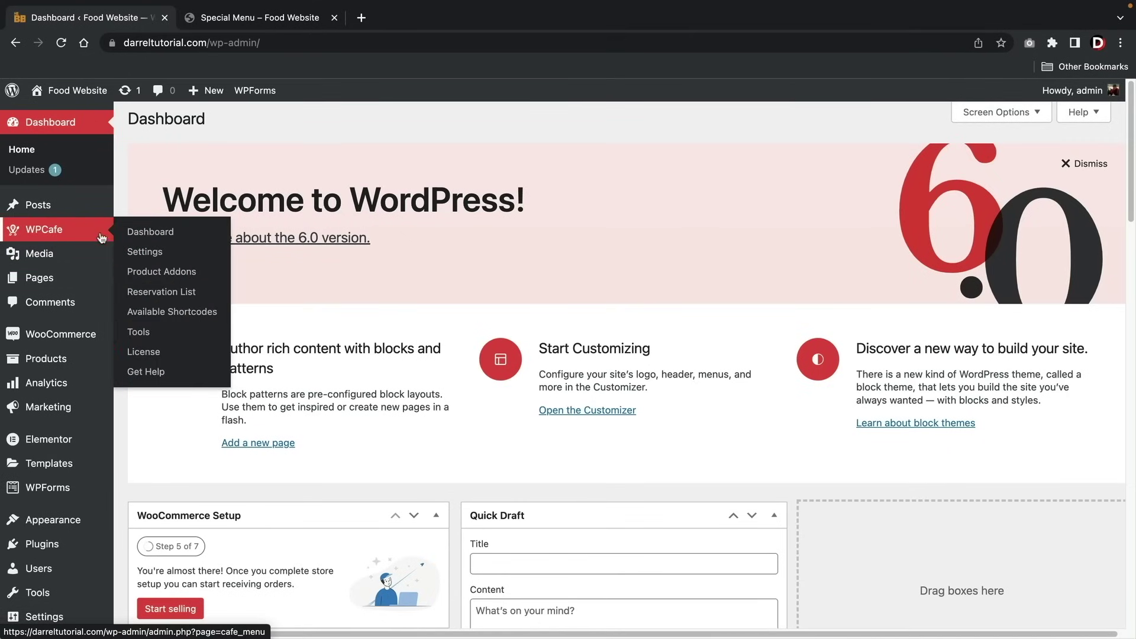
click(169, 258)
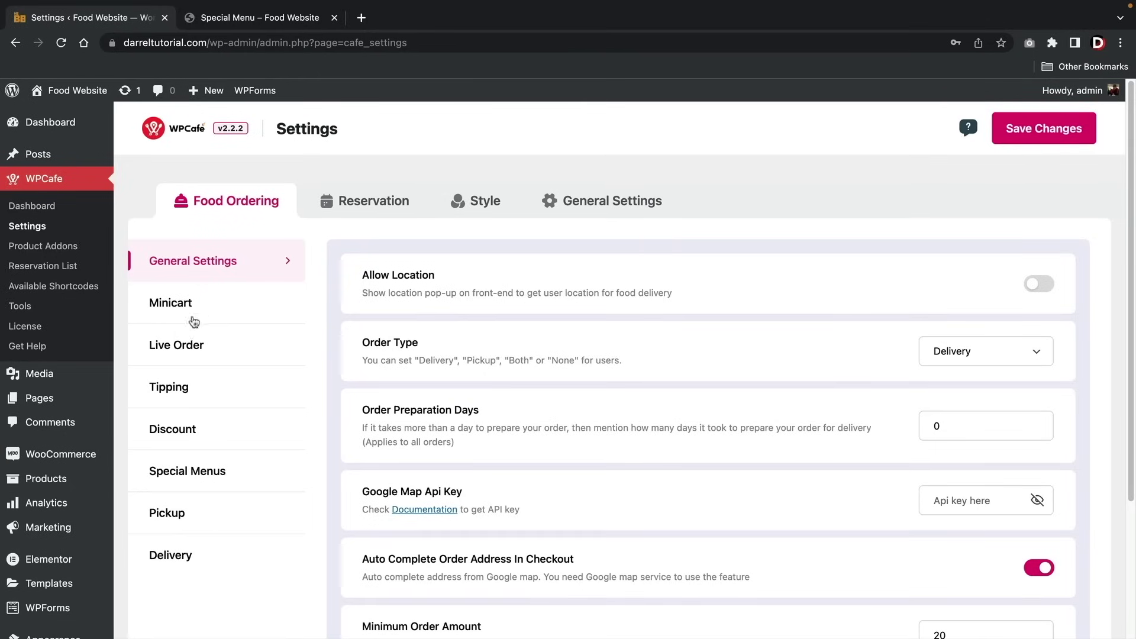
Browse the Reservation, Style and General Settings tabs, ending on Style.
click(364, 219)
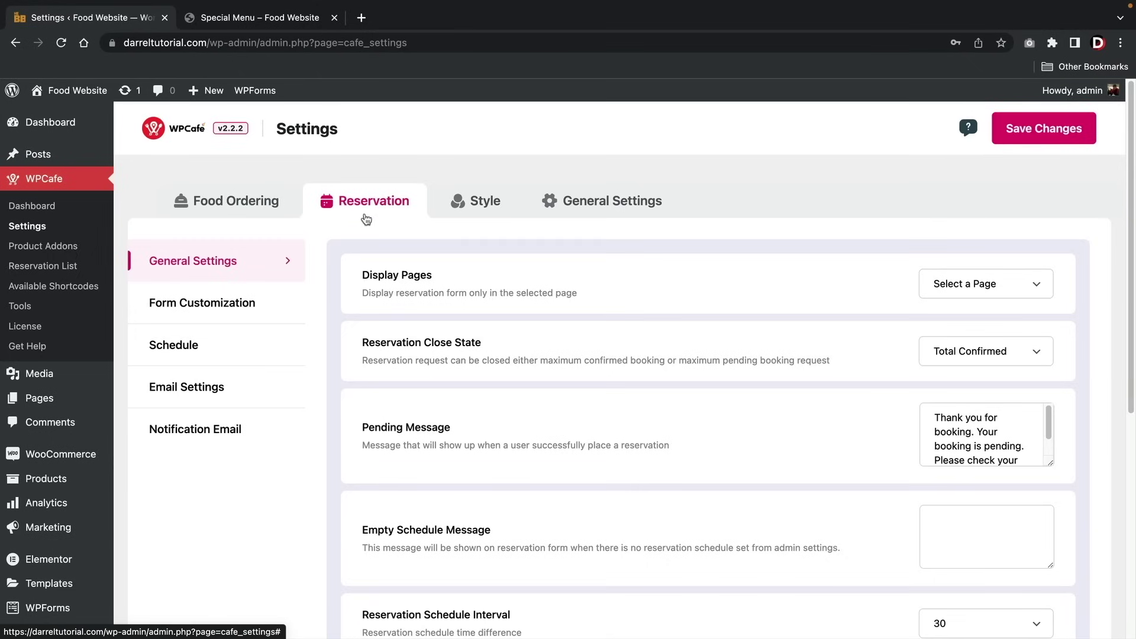
click(479, 207)
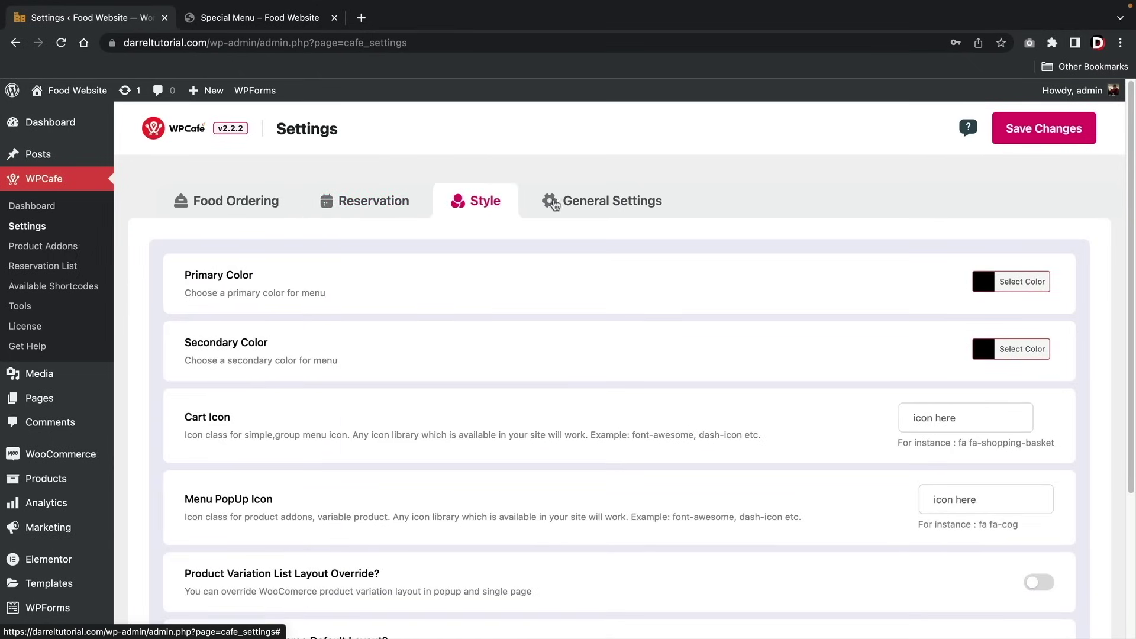
click(597, 204)
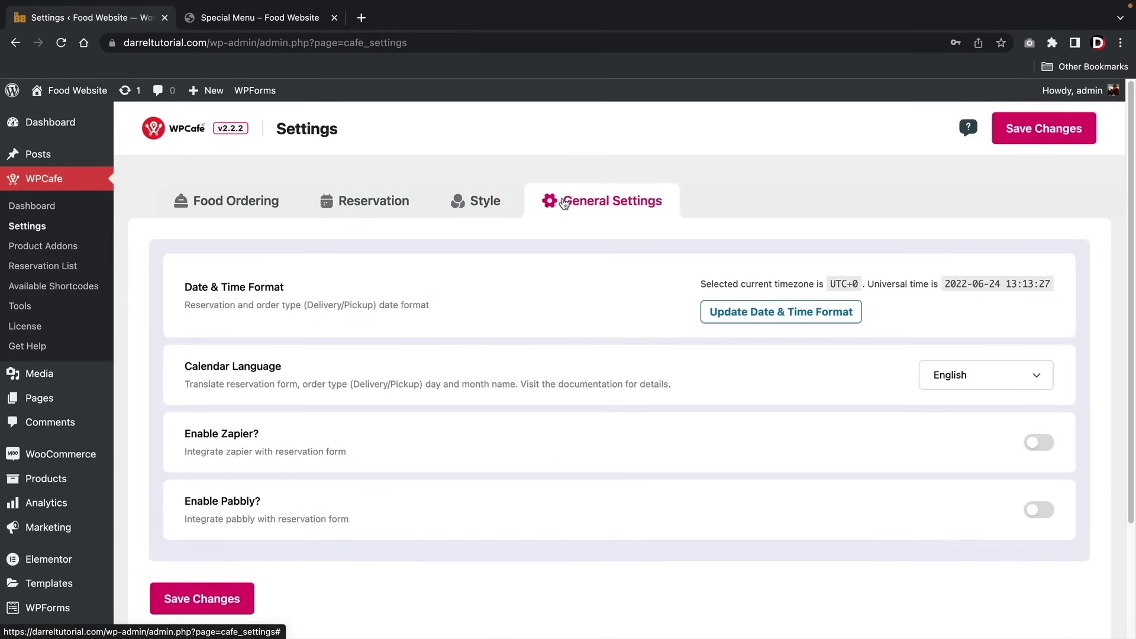
click(487, 202)
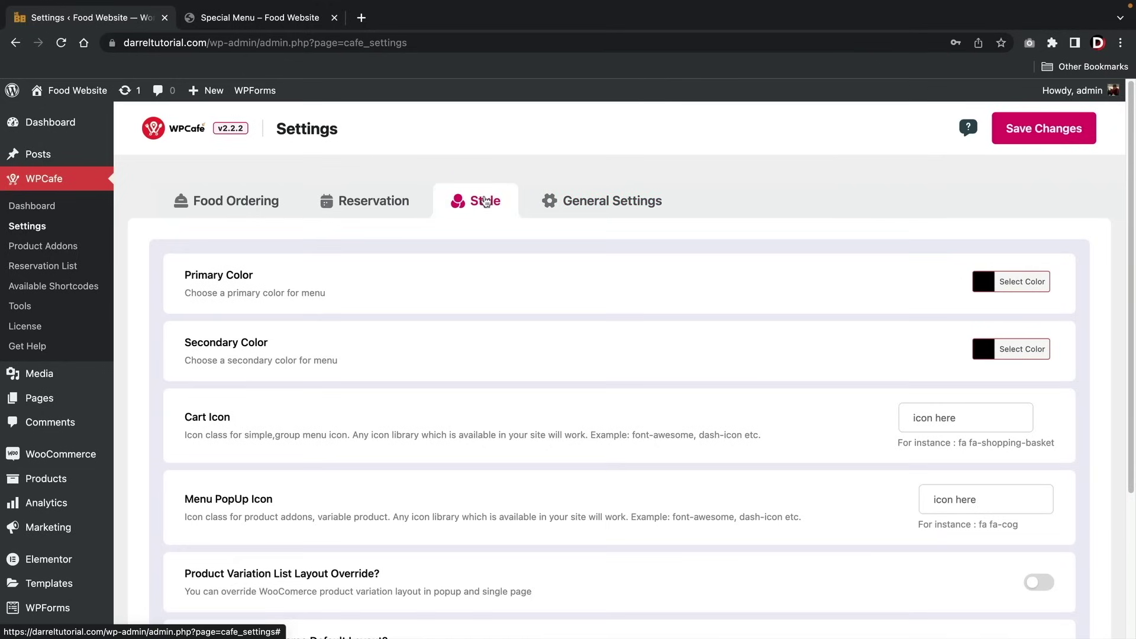
Go to Product Addons and keep the addon field type as Checkbox.
click(44, 251)
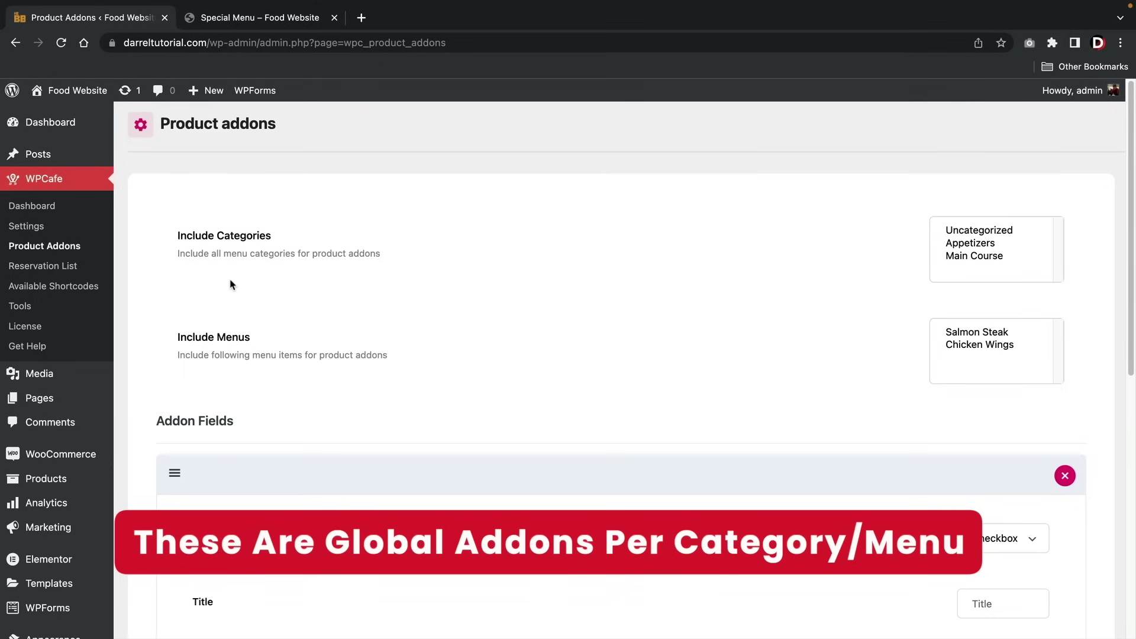
scroll(230, 284, down, 5)
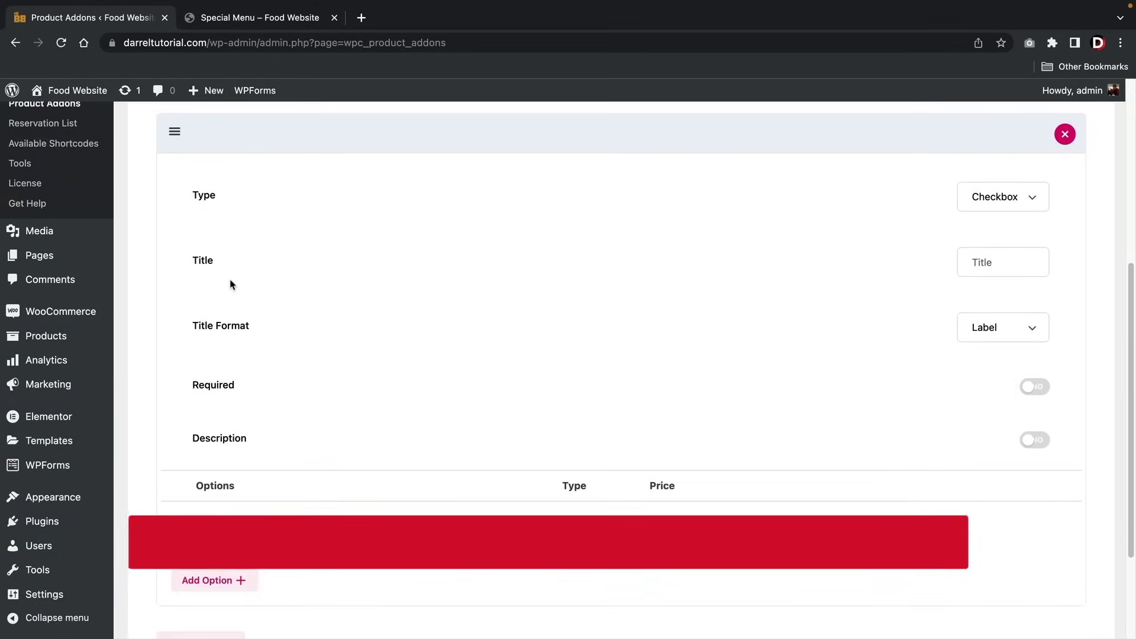
scroll(230, 285, up, 1)
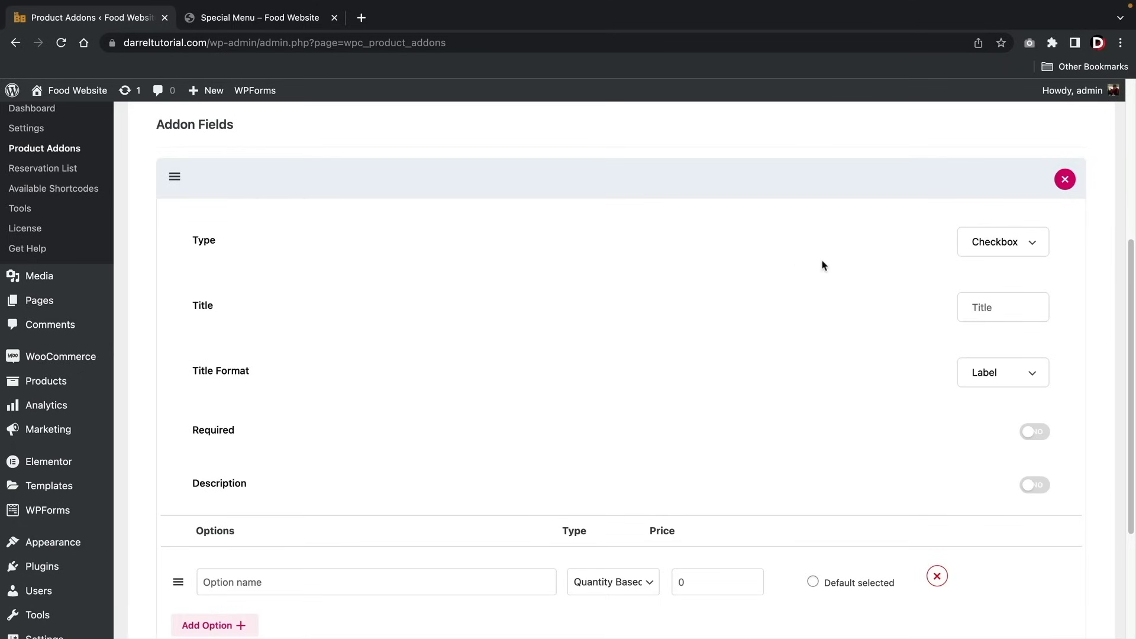
click(1005, 242)
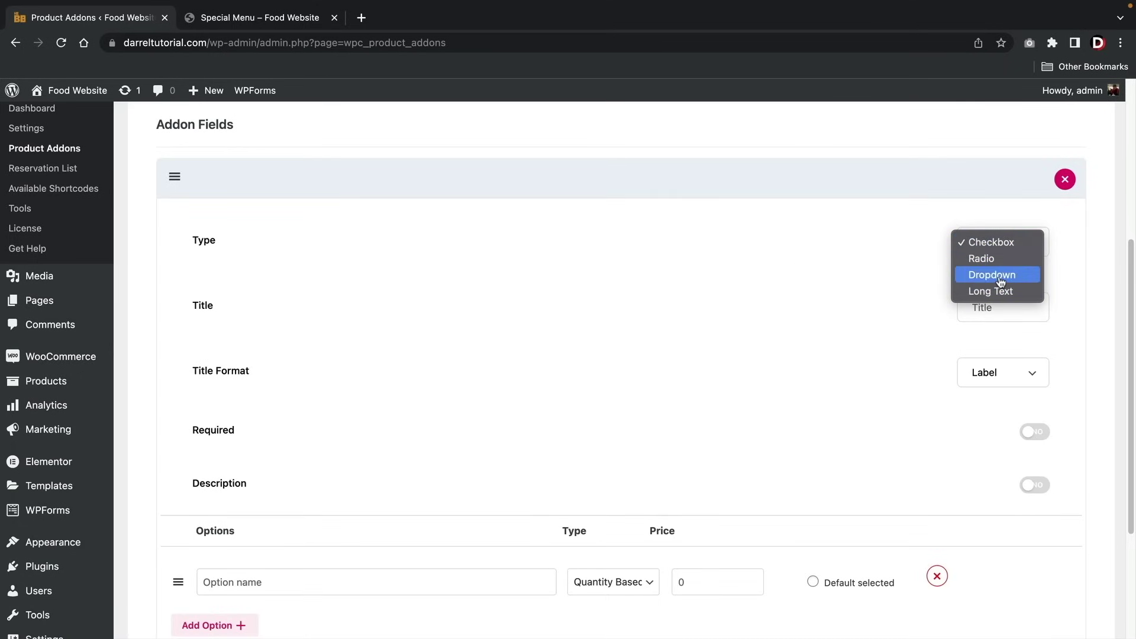
click(997, 242)
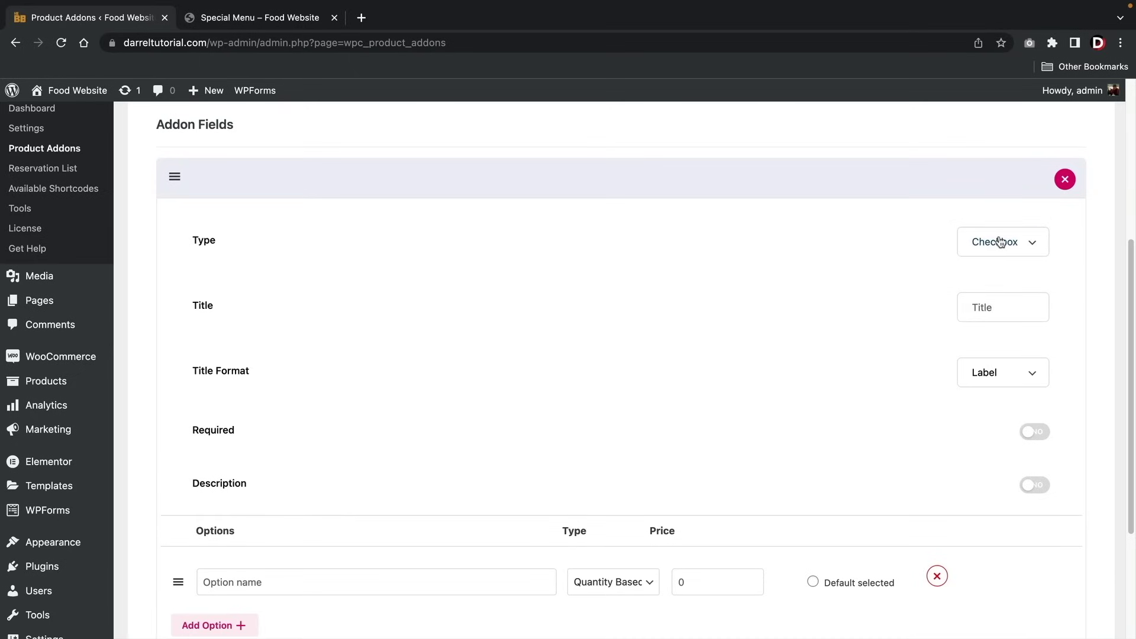
Title the checkbox addon field 'Addons'.
click(1004, 307)
text(Mak)
key(BackSpace)
text(Addons)
scroll(994, 299, down, 2)
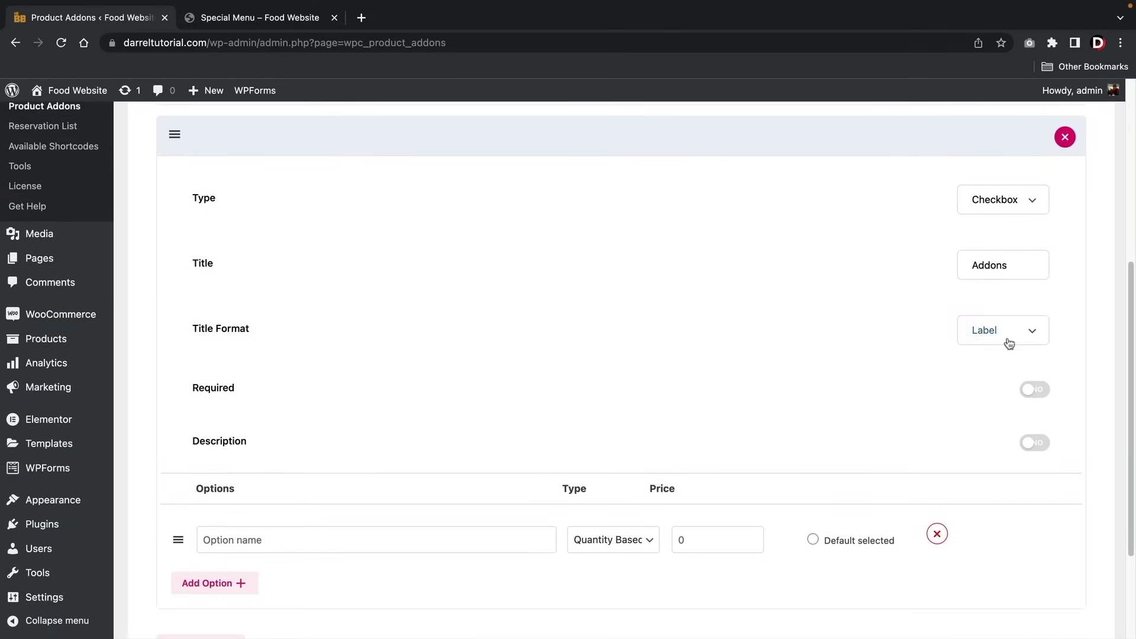
Set the Addons title format to Heading, then change it to Hide.
click(1007, 340)
click(1008, 349)
scroll(963, 343, down, 1)
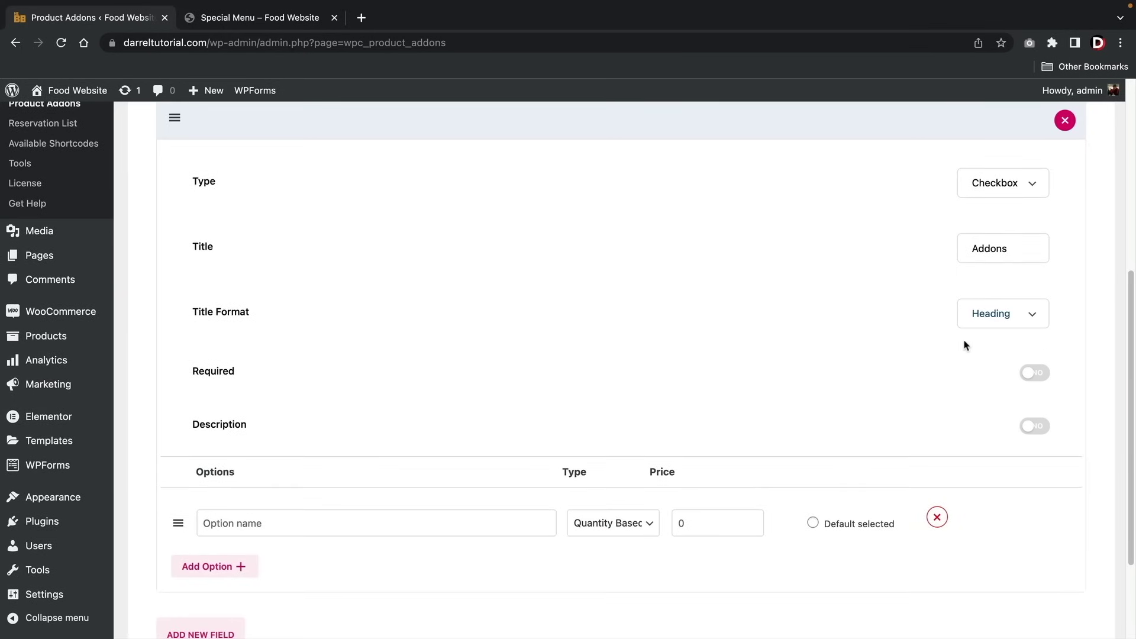
click(1018, 329)
click(1017, 330)
scroll(410, 457, down, 3)
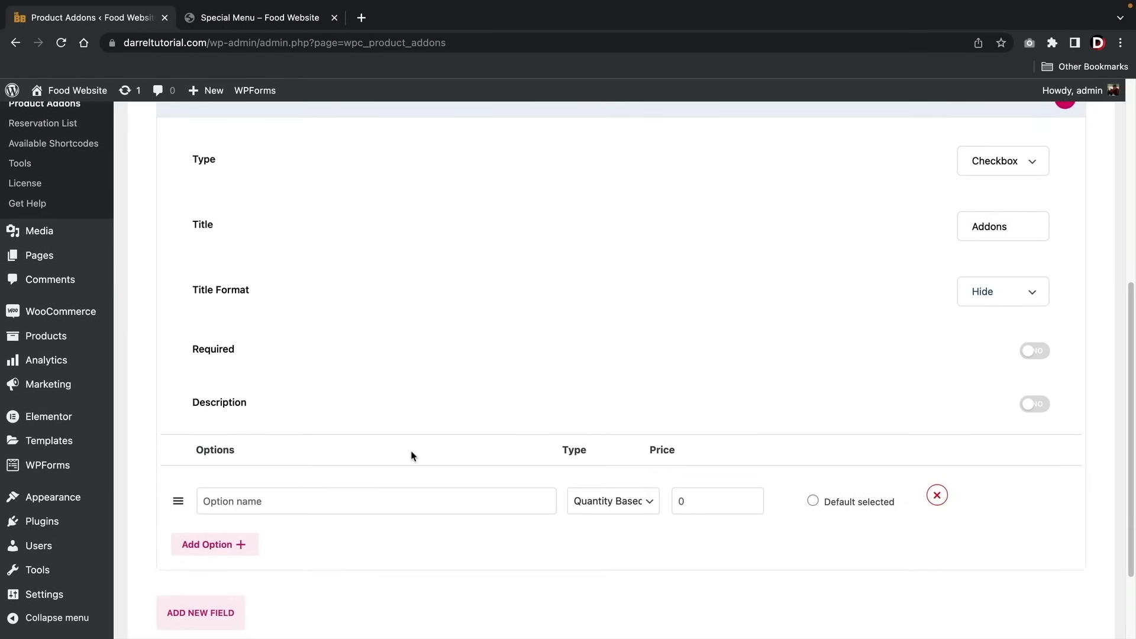
click(522, 388)
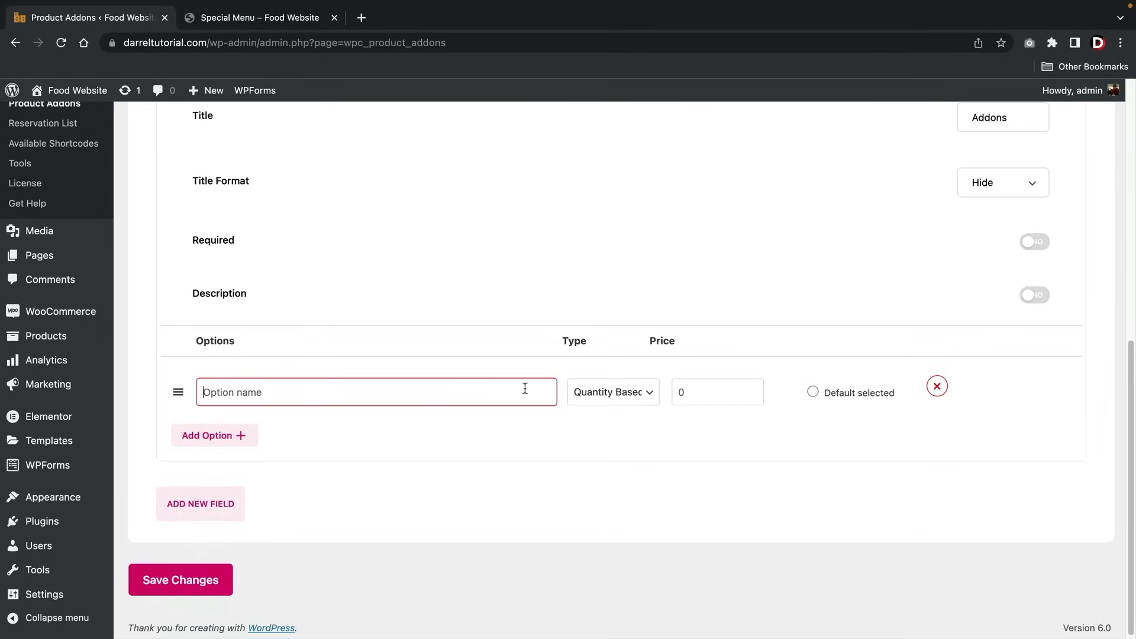
Add a 'Make it A Combo' option priced at 2.50.
text(Nam)
key(BackSpace)
text(Ma)
text(ke it A Burg)
key(BackSpace)
key(BackSpace)
key(BackSpace)
text(Combo)
key(Tab)
key(Tab)
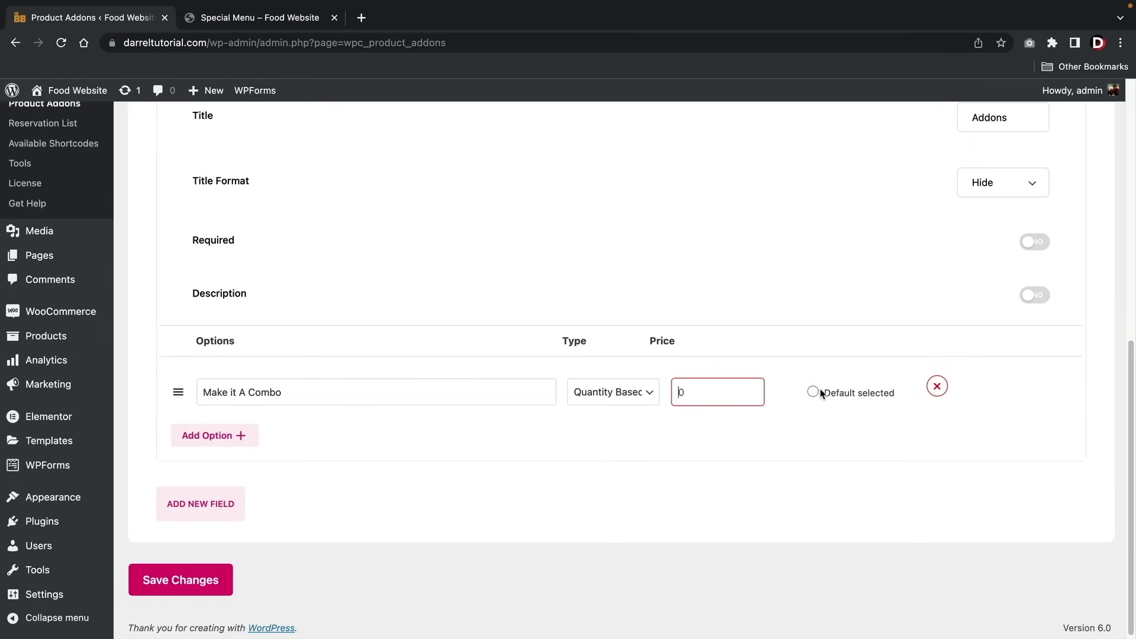
text(2.50)
click(187, 440)
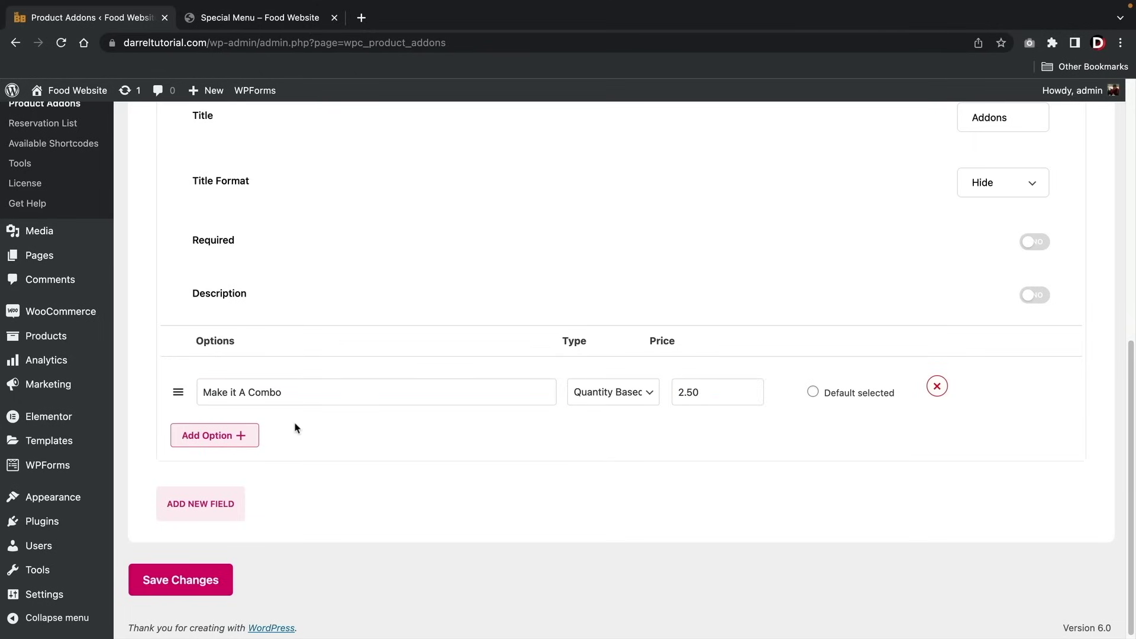
Add a second option 'Add Cheese' and save the addon options.
click(258, 435)
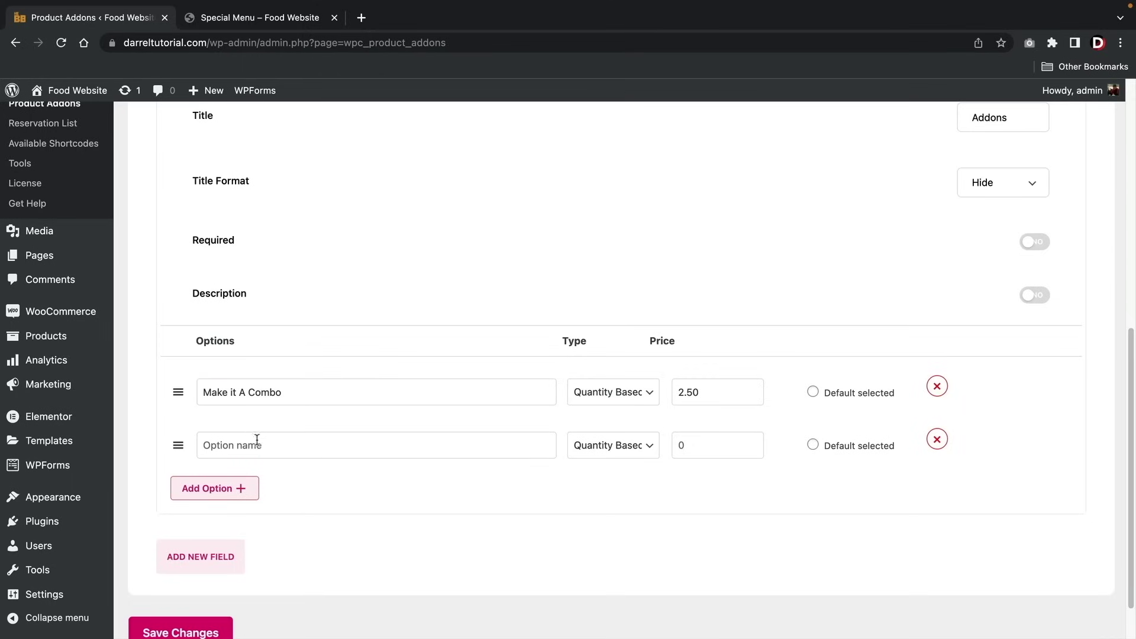
click(258, 443)
text(Add Chee)
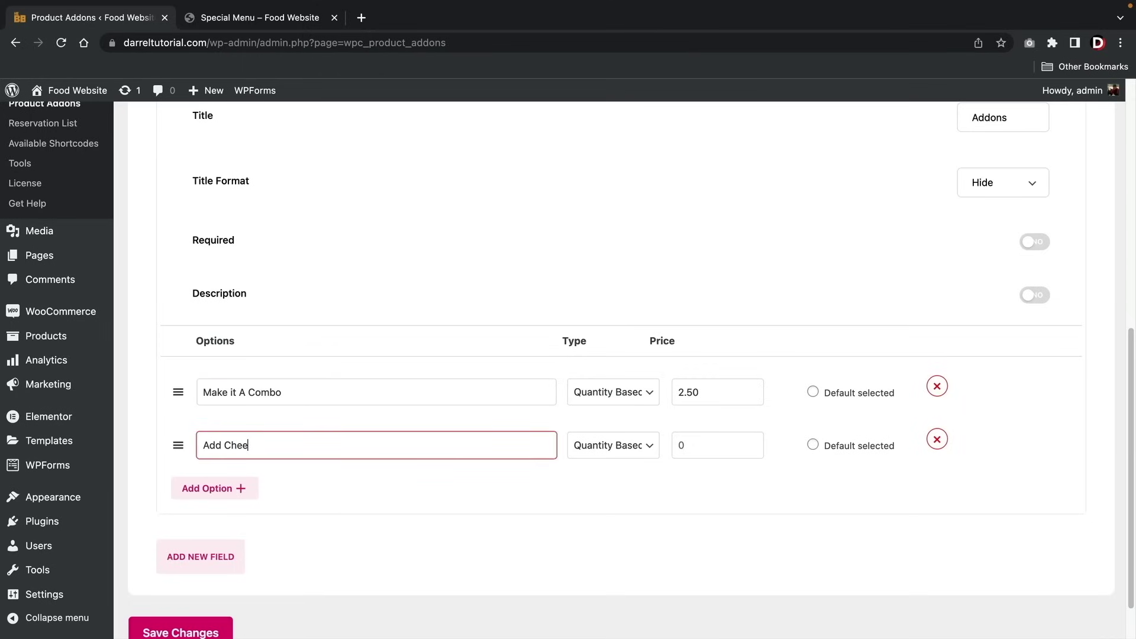
text(se)
key(Tab)
key(Tab)
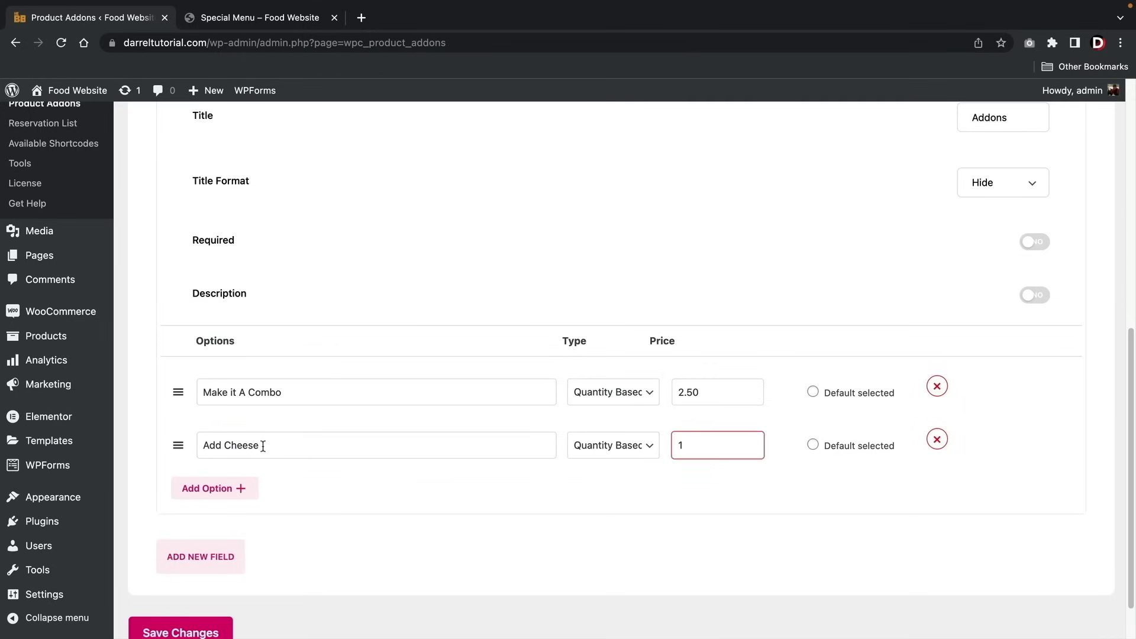
scroll(263, 450, down, 1)
click(196, 615)
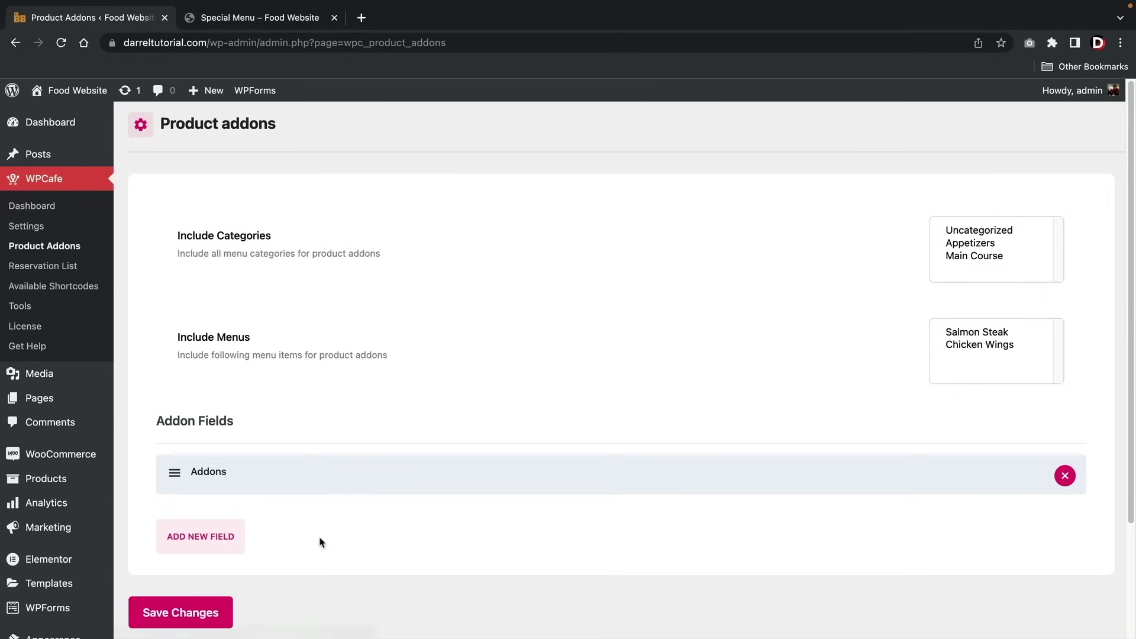
Include Chicken Wings in the Addons field's menus and save.
click(303, 484)
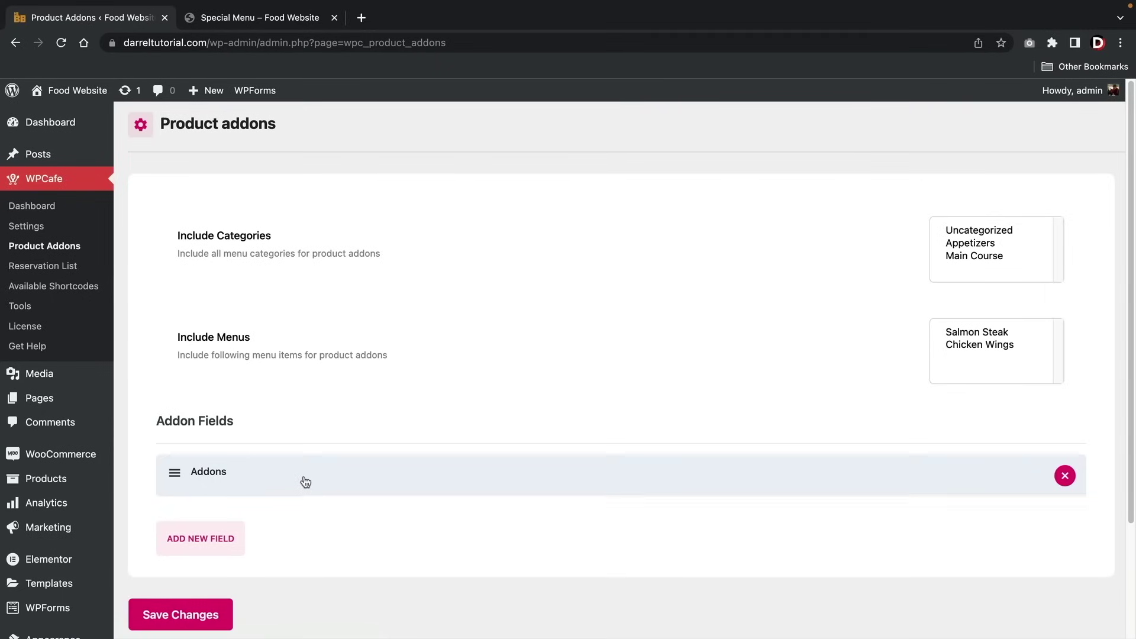
scroll(532, 473, down, 2)
scroll(562, 467, down, 1)
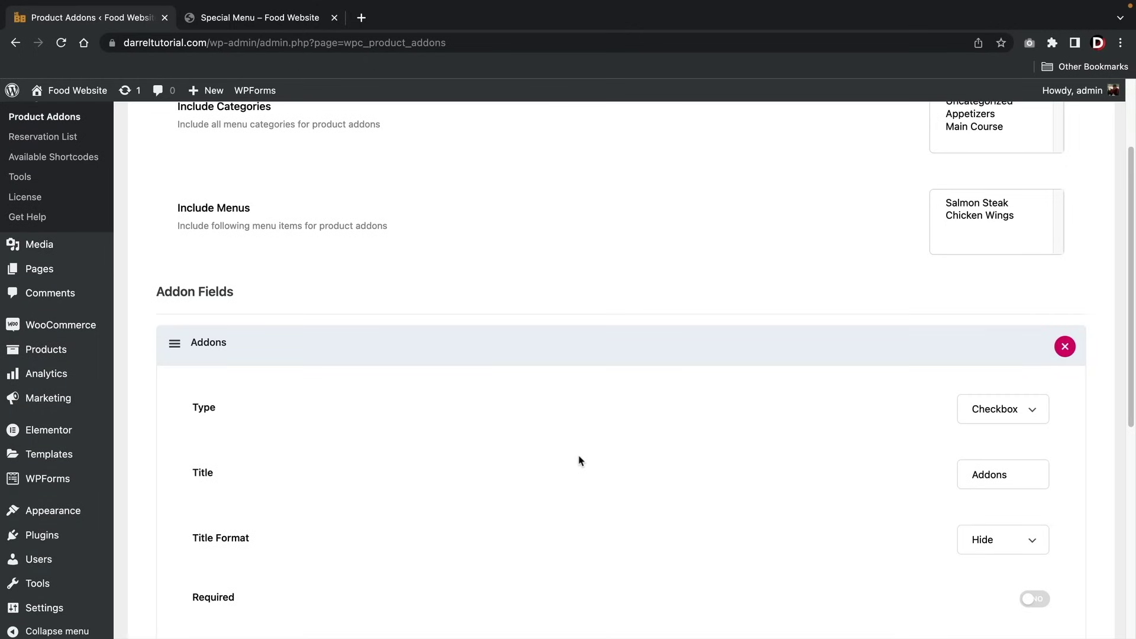
scroll(588, 436, up, 2)
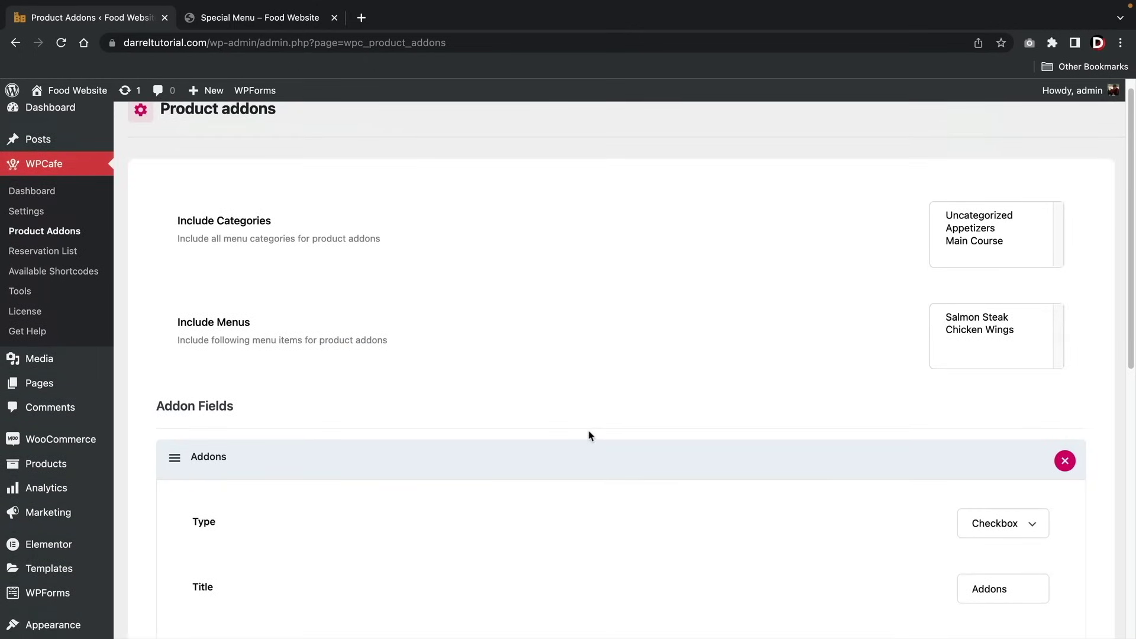
click(972, 336)
scroll(562, 428, down, 8)
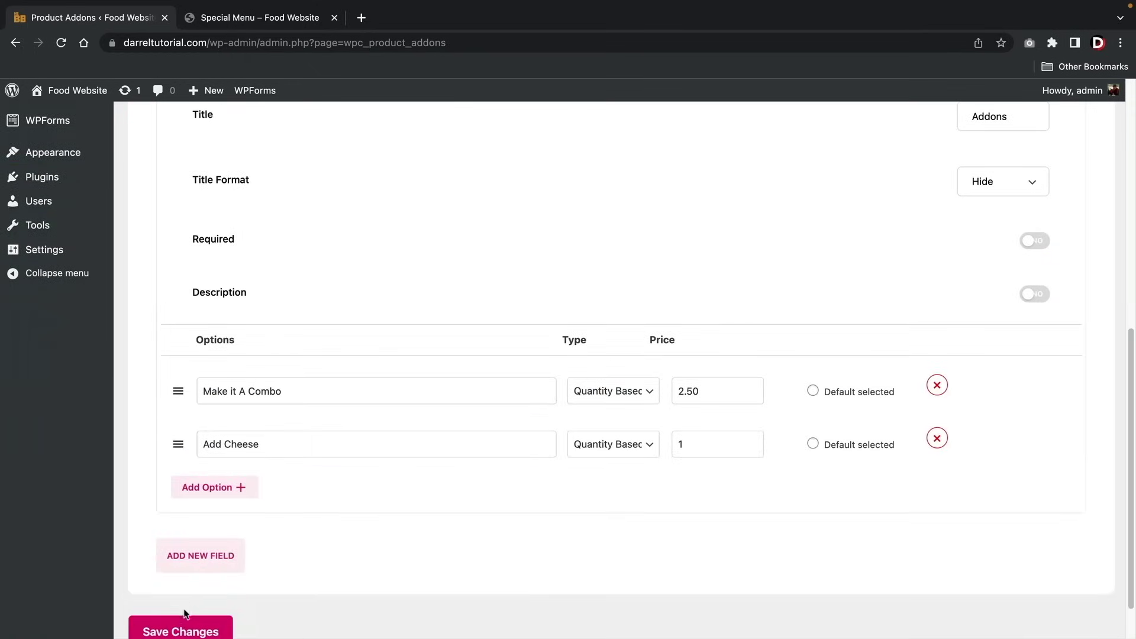
click(186, 631)
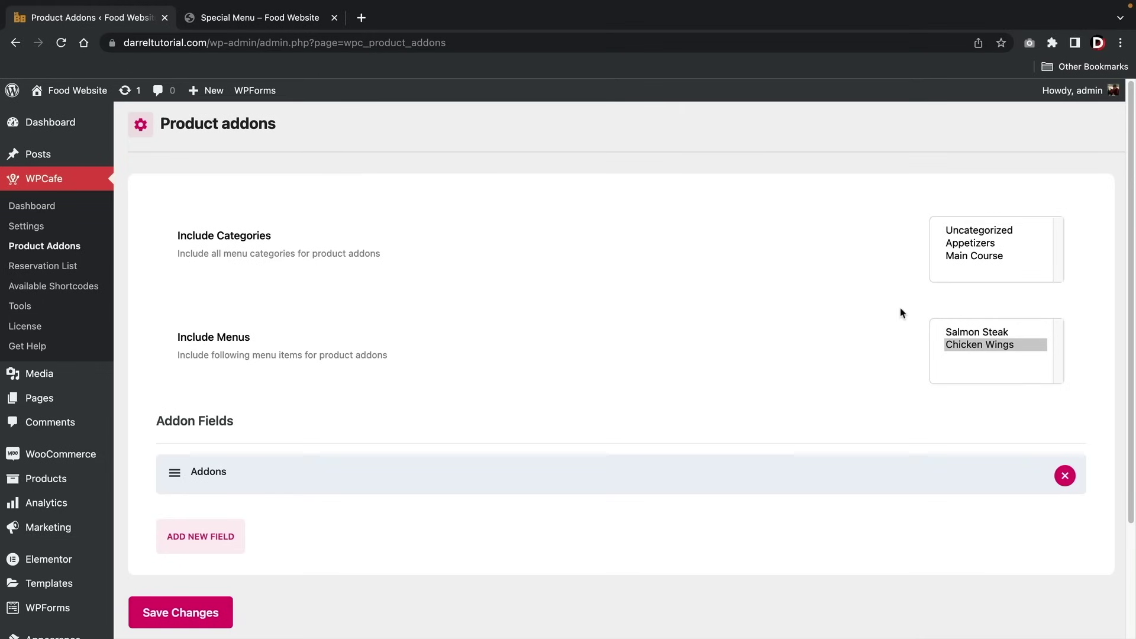
scroll(553, 373, down, 2)
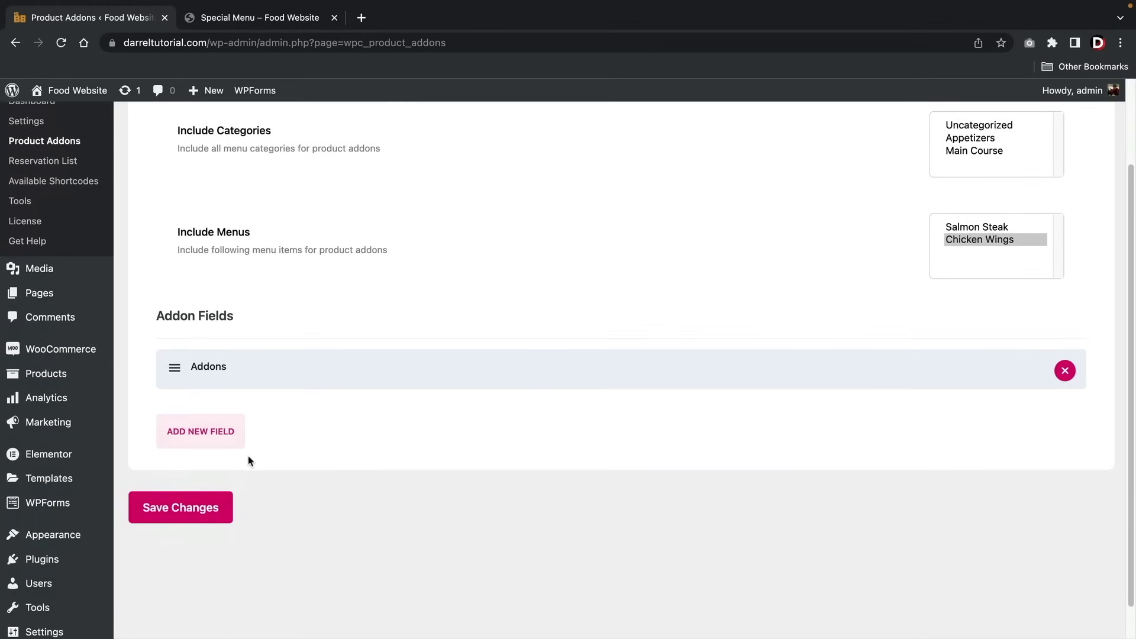
Add a new addon field of type Long Text.
click(219, 432)
scroll(609, 446, down, 2)
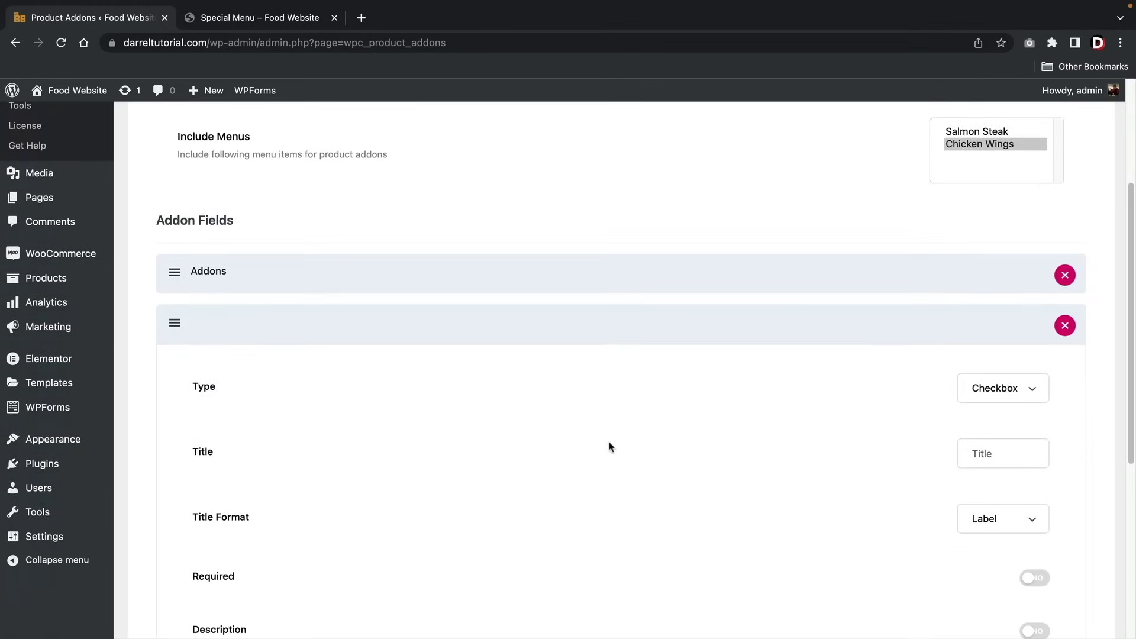
click(1000, 395)
click(992, 438)
scroll(882, 440, down, 2)
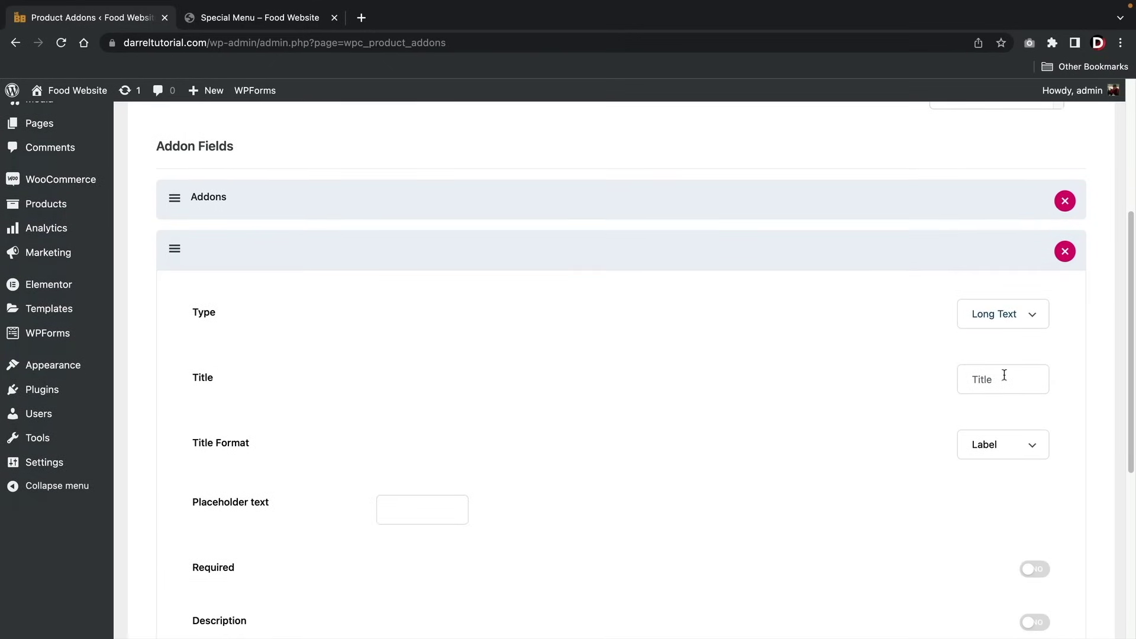
Title the new field 'Cooked' with placeholder 'medium, rare'.
click(1004, 374)
text(Cooked)
scroll(945, 426, down, 4)
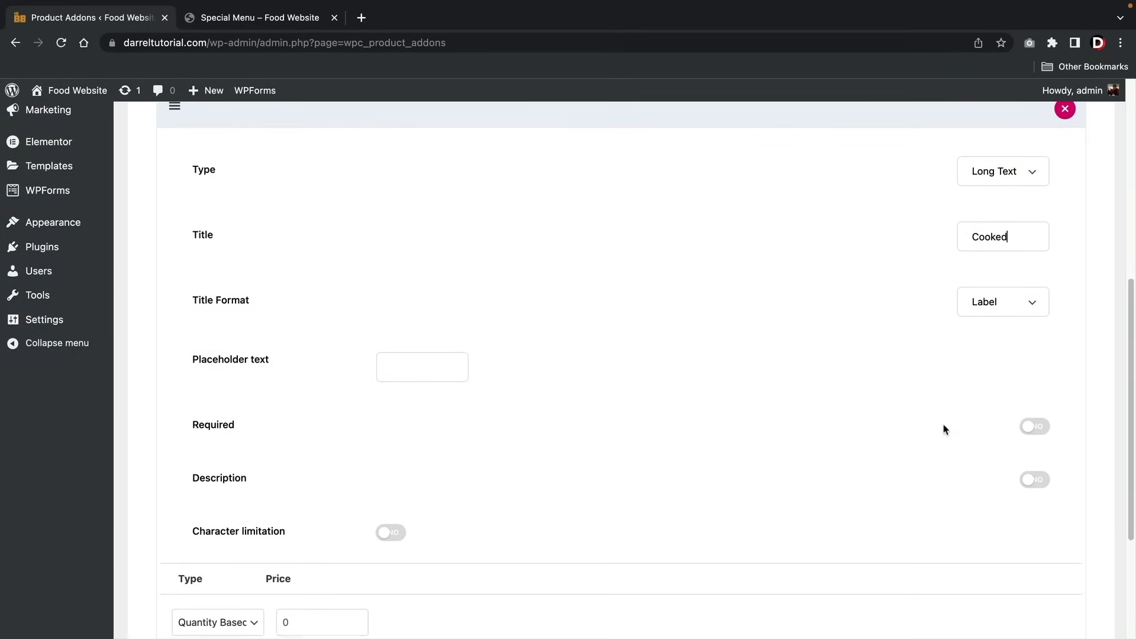
scroll(945, 429, down, 1)
click(400, 352)
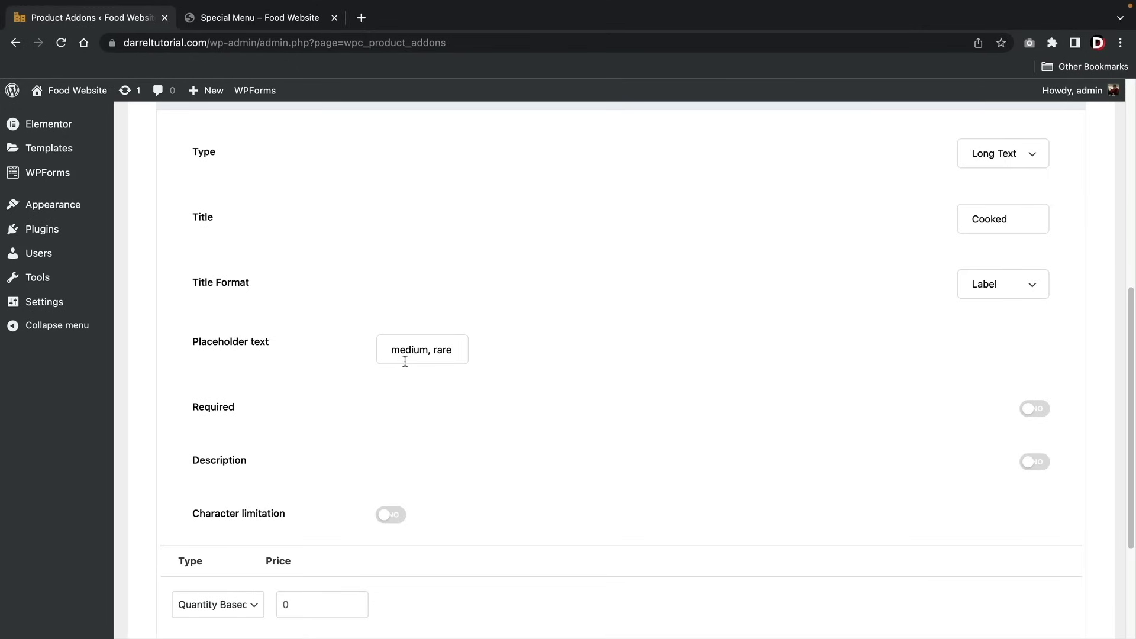
scroll(405, 361, down, 3)
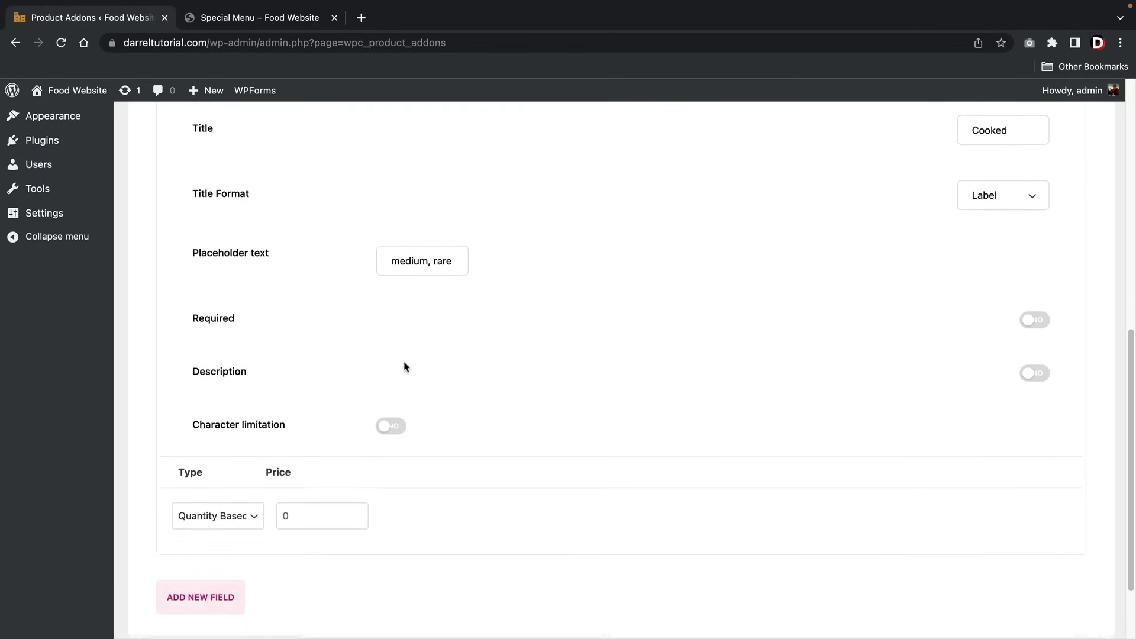
scroll(404, 367, down, 2)
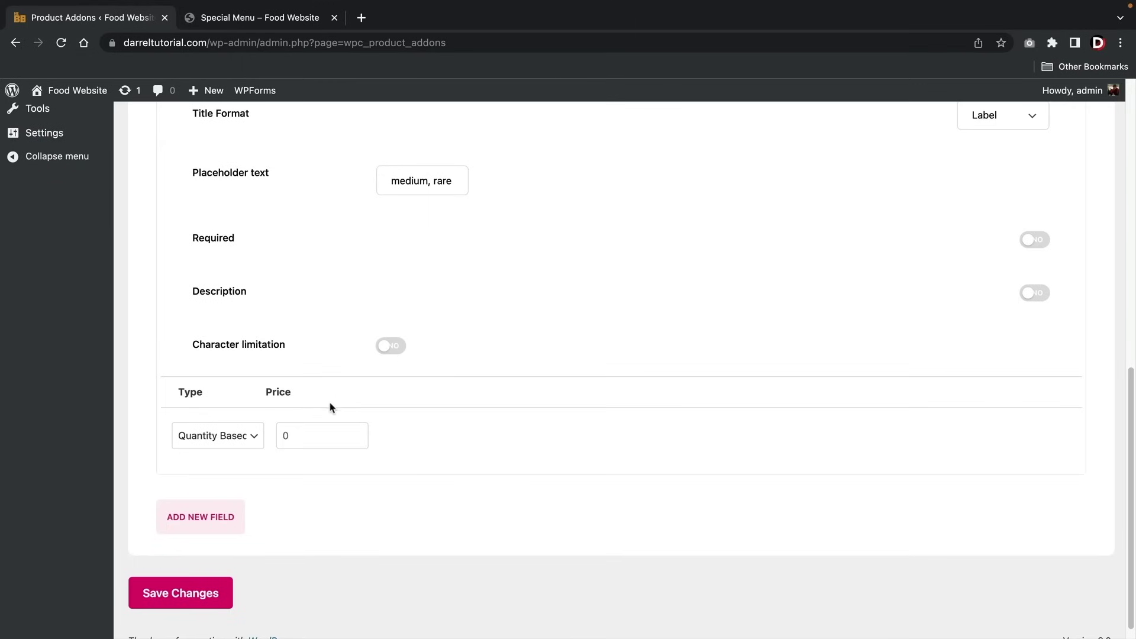
Edit the Cooked field's price and save the addon fields.
click(299, 435)
scroll(411, 418, up, 4)
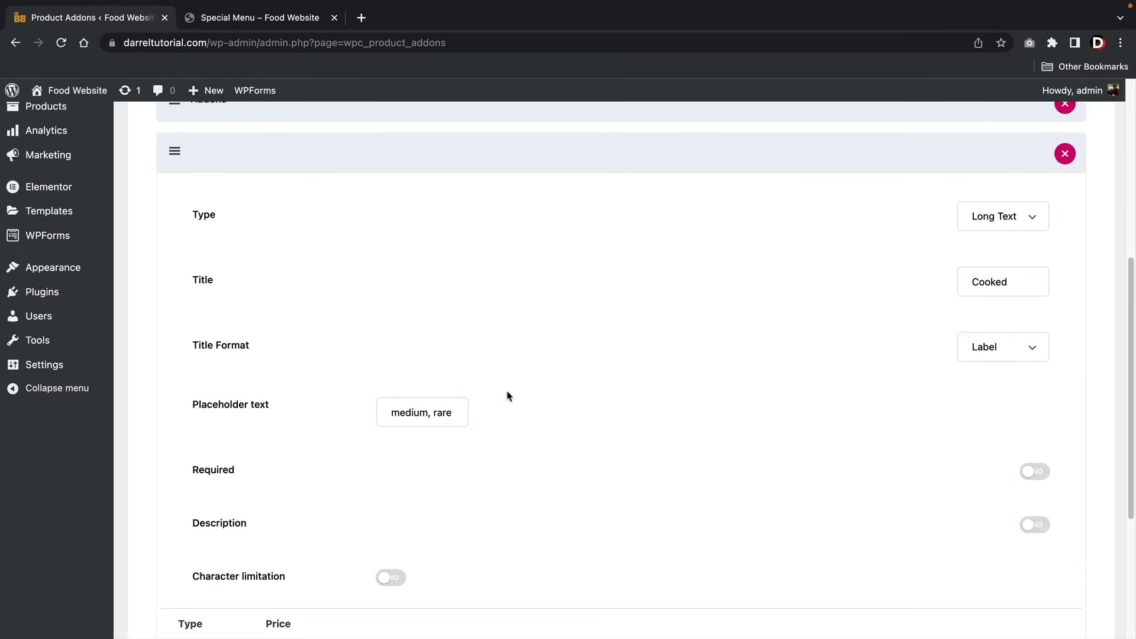
scroll(507, 396, down, 4)
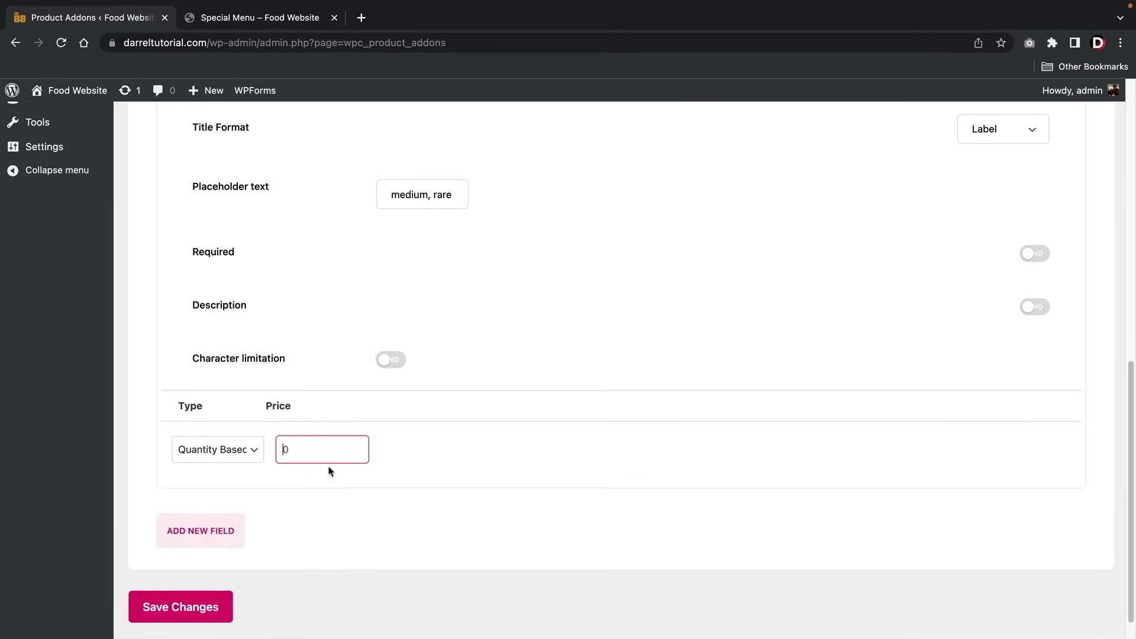
click(206, 604)
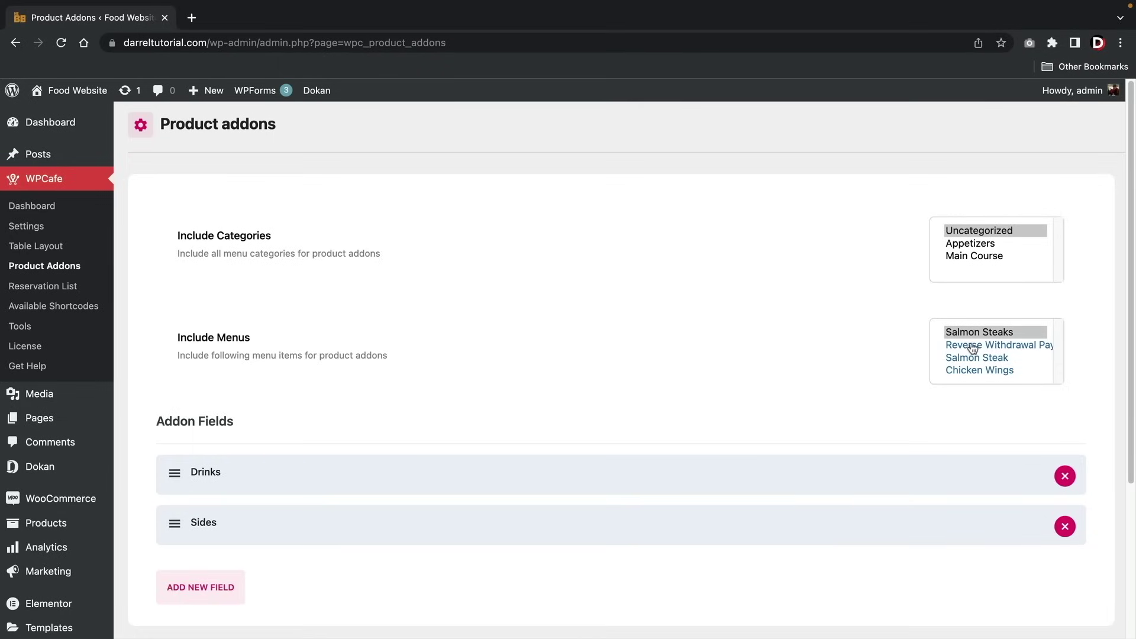
Choose Salmon Steak and Chicken Wings under Include Menus for the global addons.
click(979, 362)
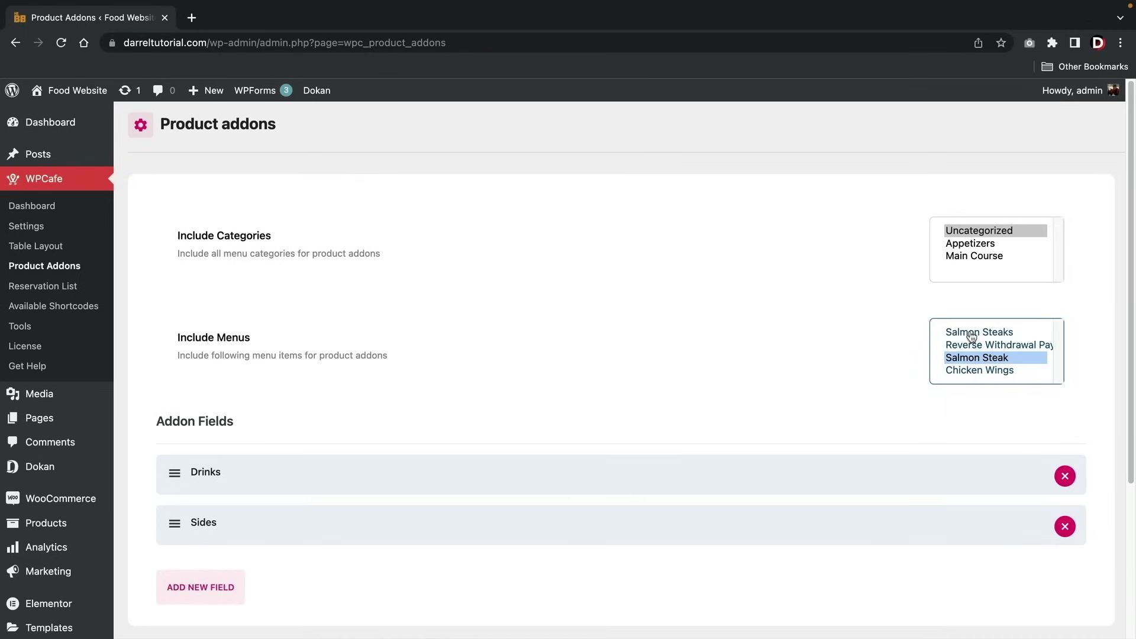
super+click(971, 333)
super+click(967, 347)
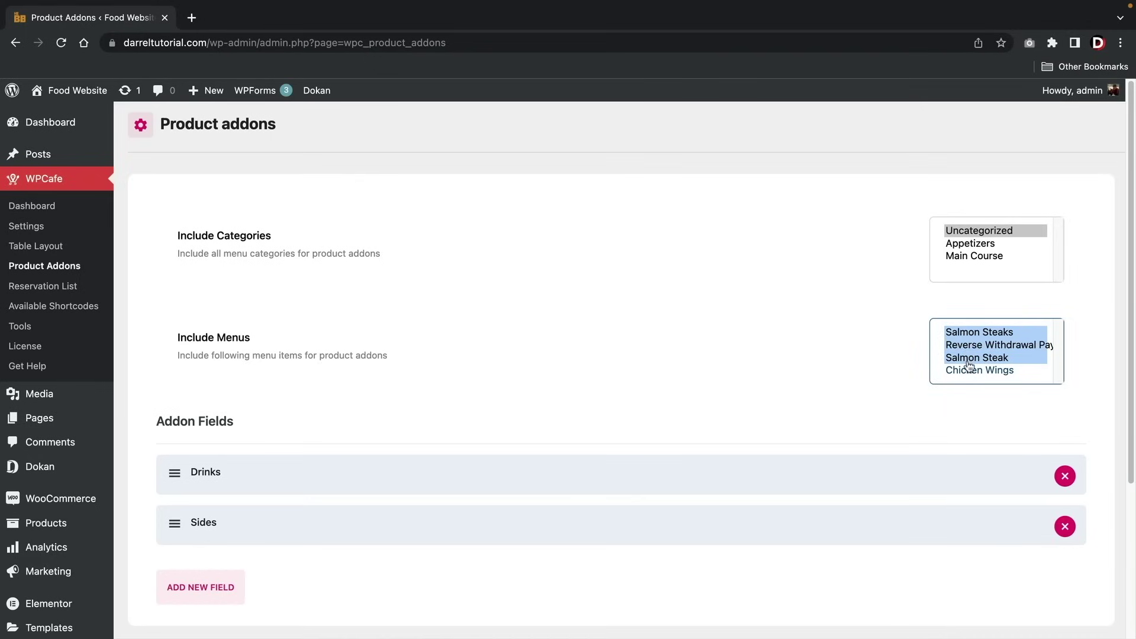
super+click(969, 370)
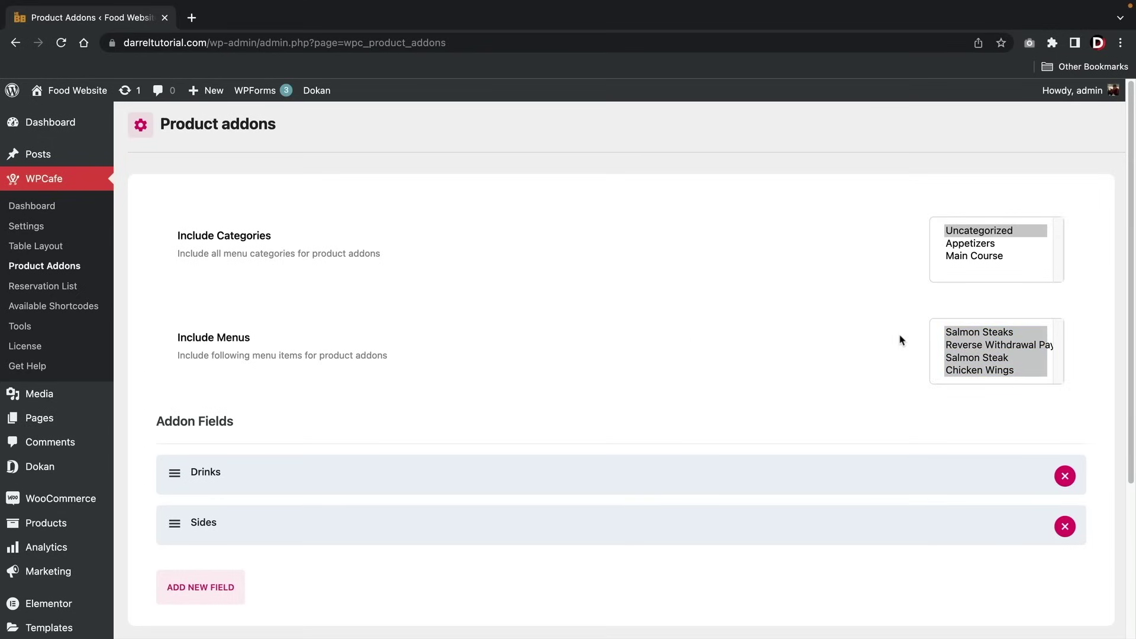
click(957, 346)
click(964, 332)
click(928, 338)
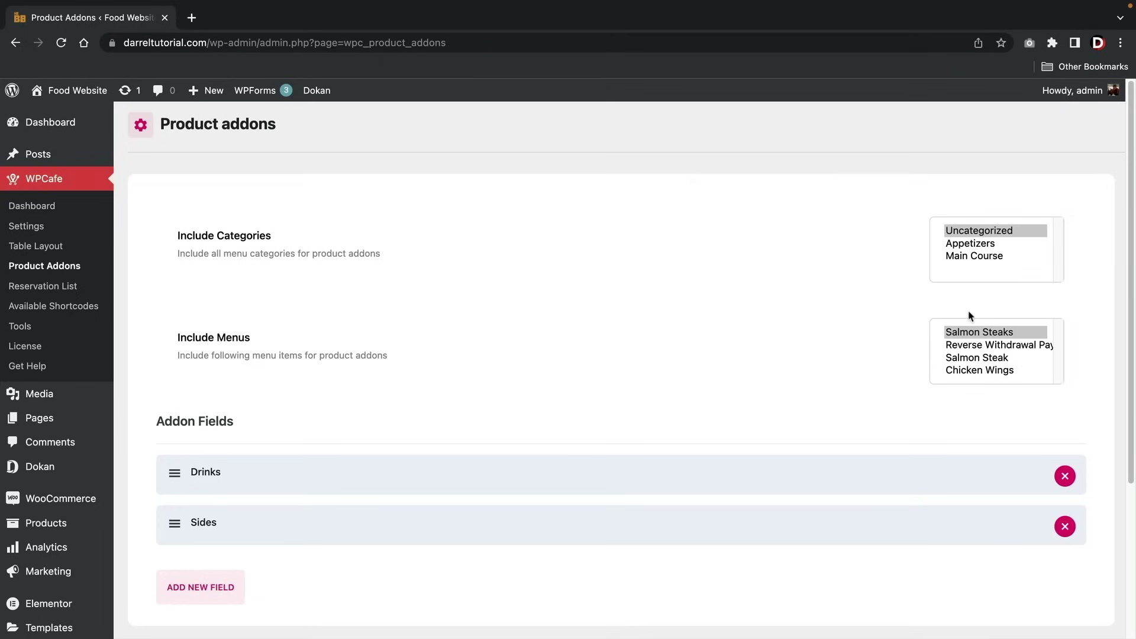
super+click(976, 357)
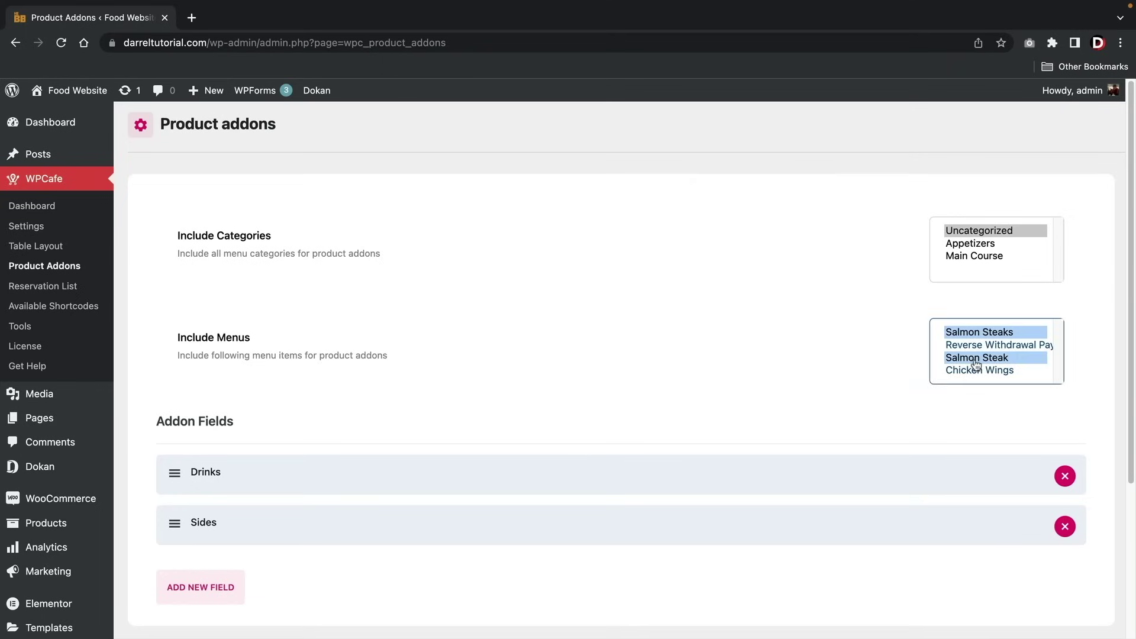
super+click(977, 370)
super+click(984, 346)
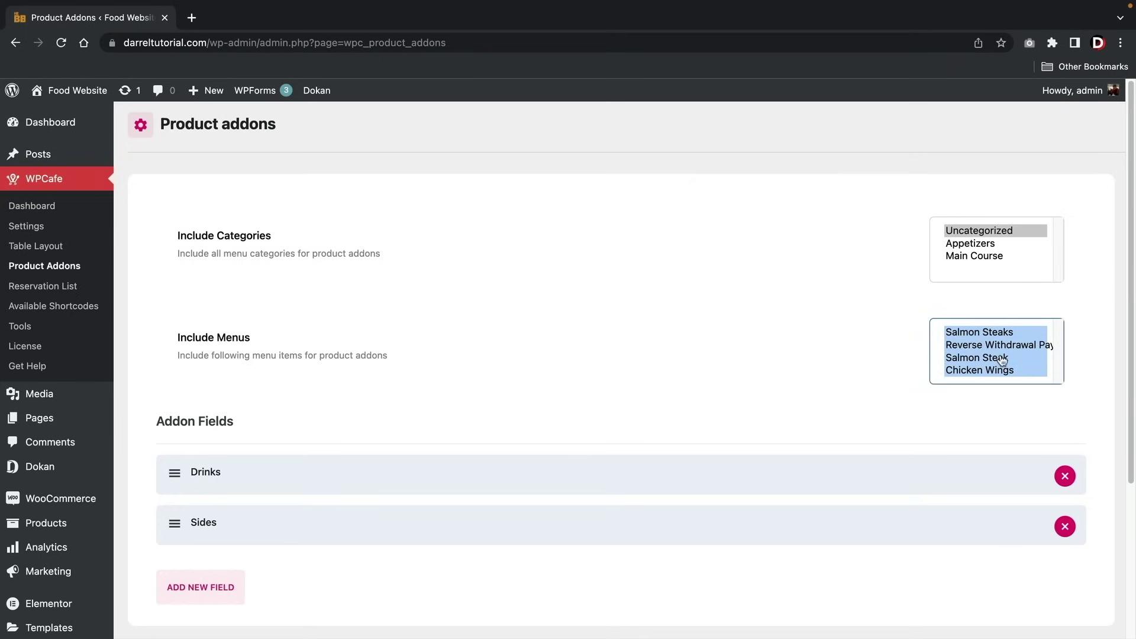
click(918, 347)
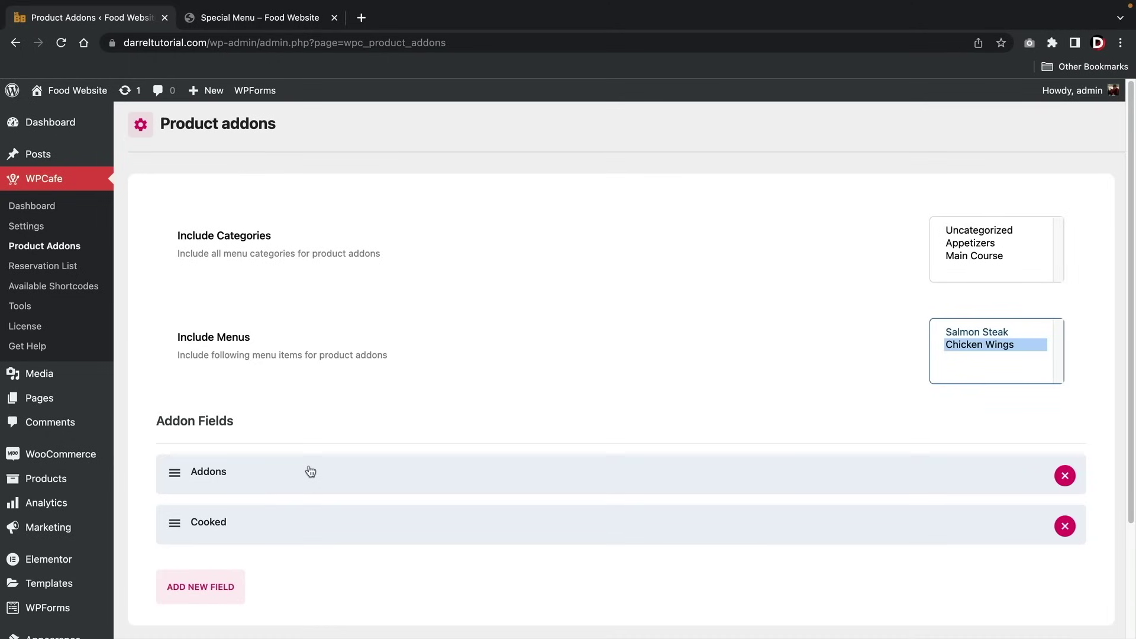
Edit the Salmon Steak product and set its addon type to Long Text.
mouse_move(32, 482)
click(149, 482)
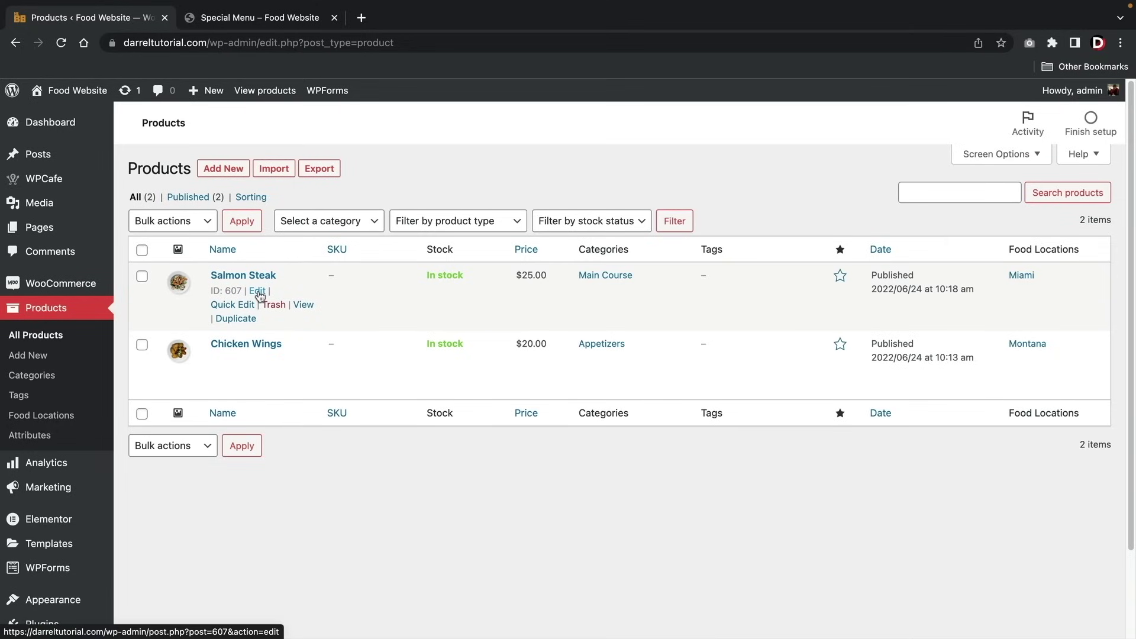
click(257, 291)
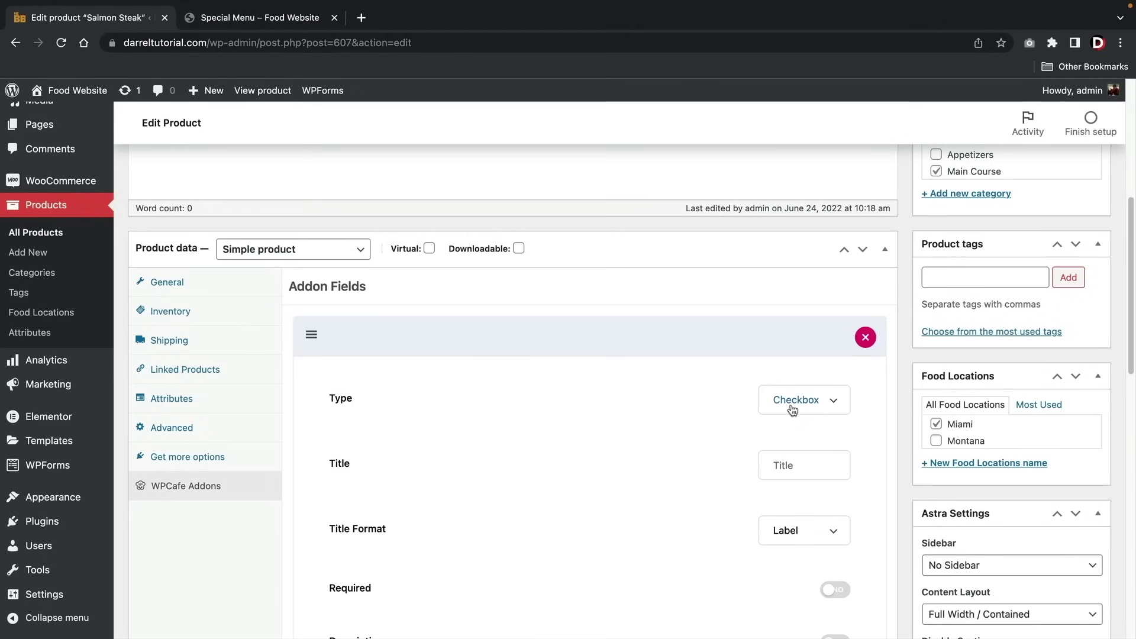
click(793, 409)
click(796, 448)
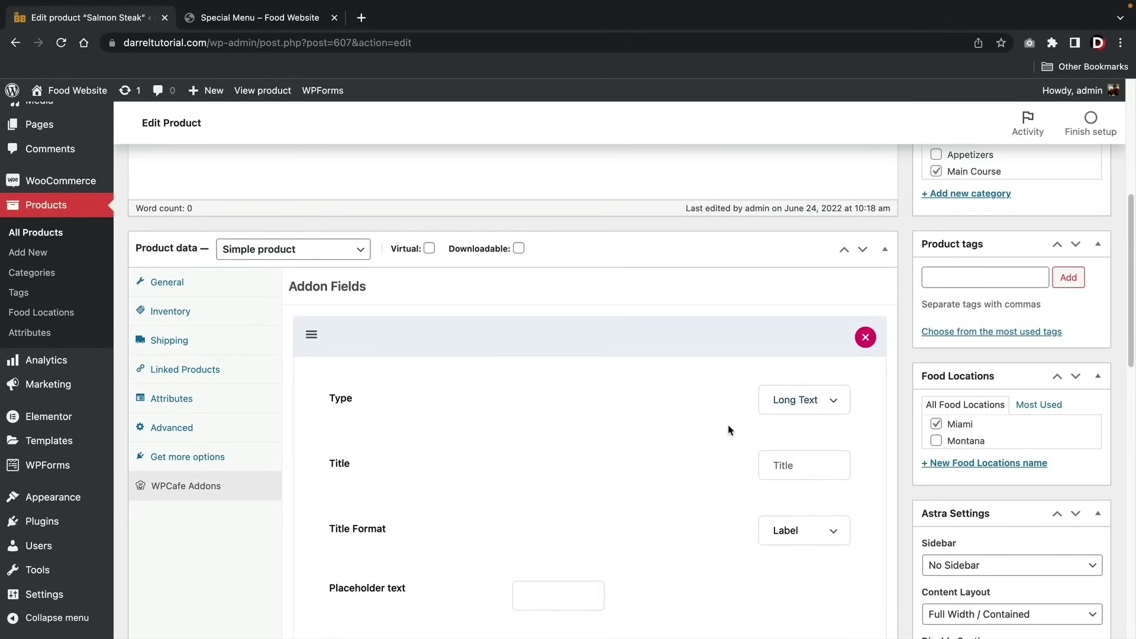
Title the addon 'Cooked' shown as a label, with placeholder starting 'medi'.
scroll(721, 426, down, 3)
click(802, 282)
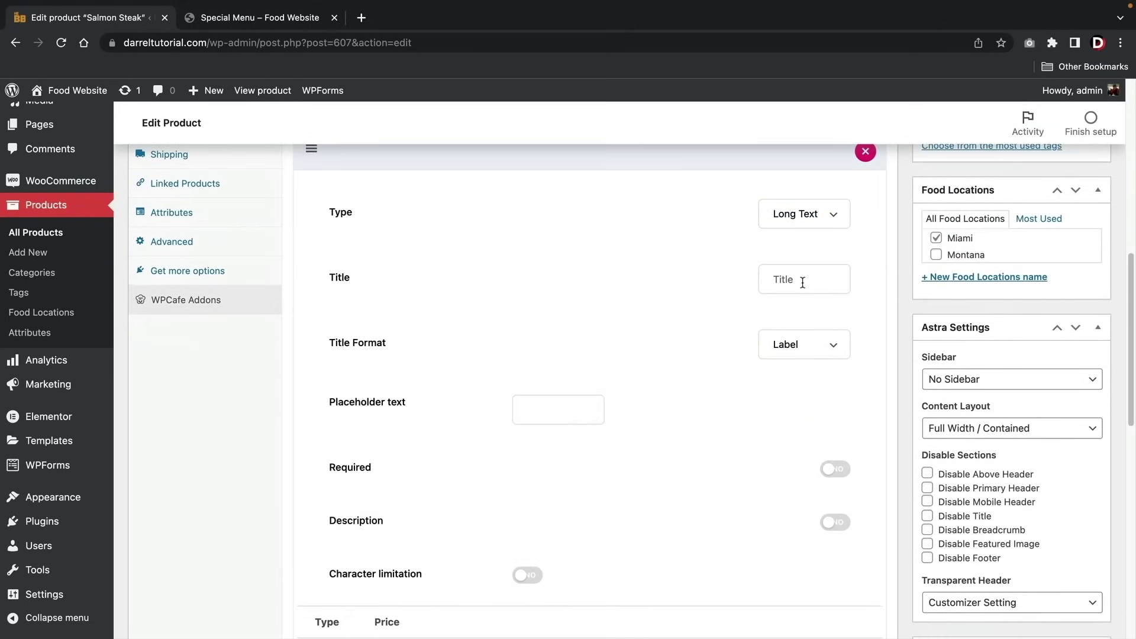
text(Cooked)
click(788, 349)
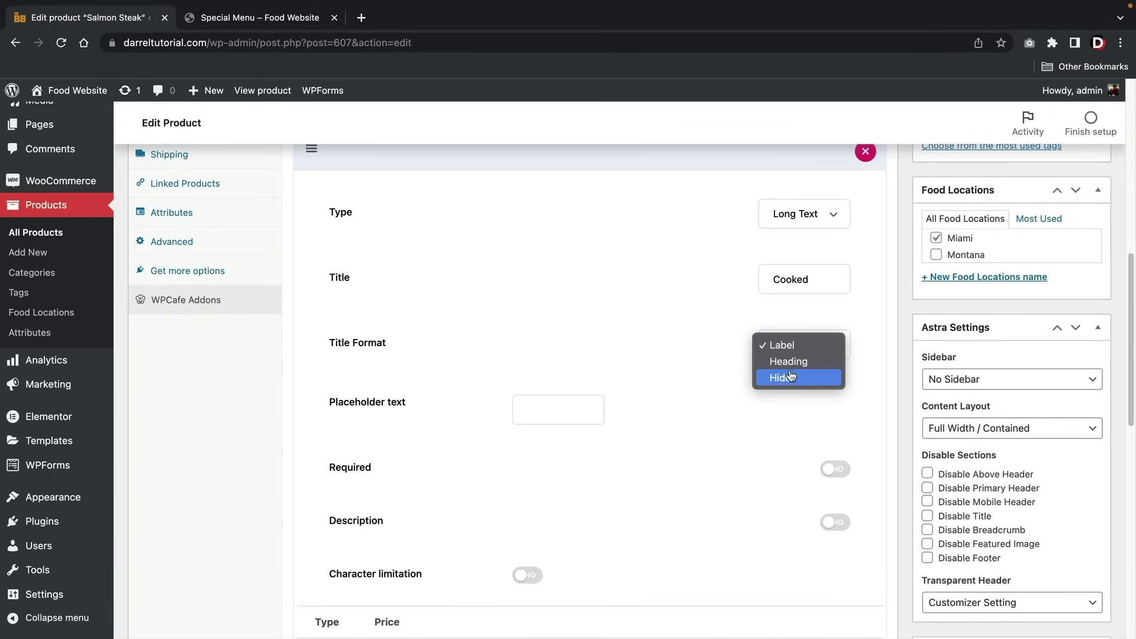
click(792, 349)
click(566, 415)
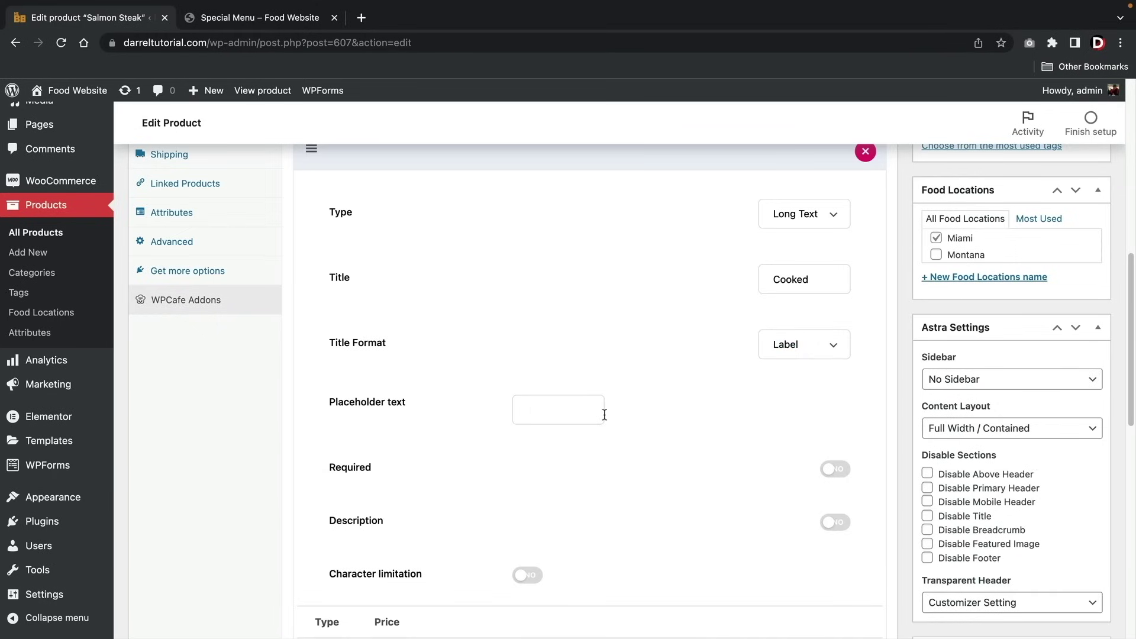
text(medium, med)
Make the Cooked field required and update the Salmon Steak product.
scroll(820, 380, down, 2)
click(839, 344)
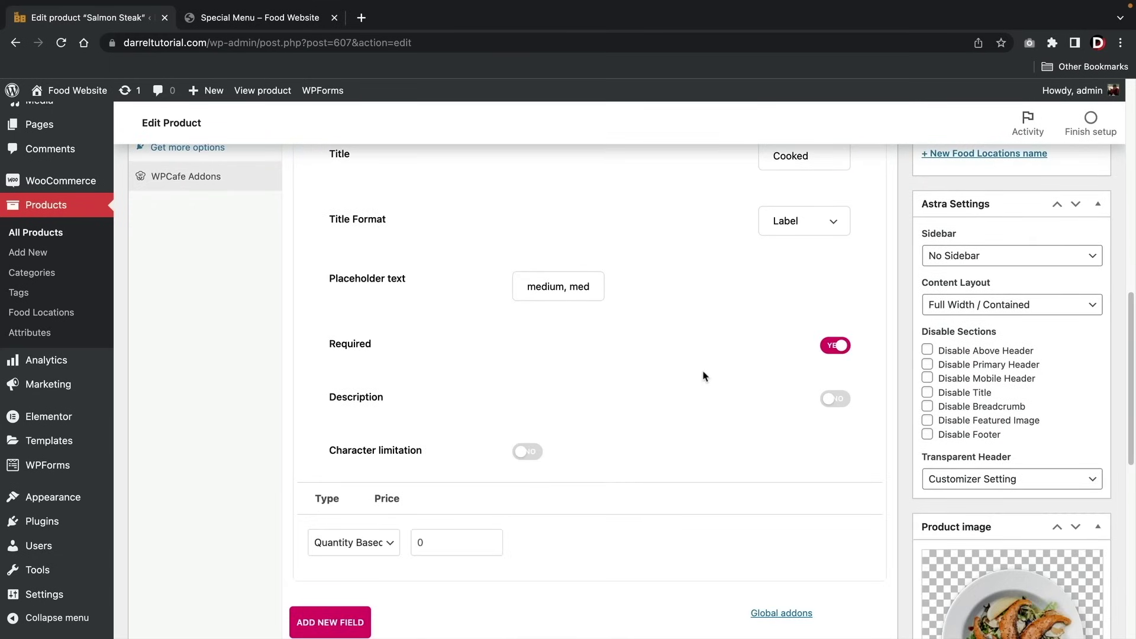
scroll(704, 377, down, 2)
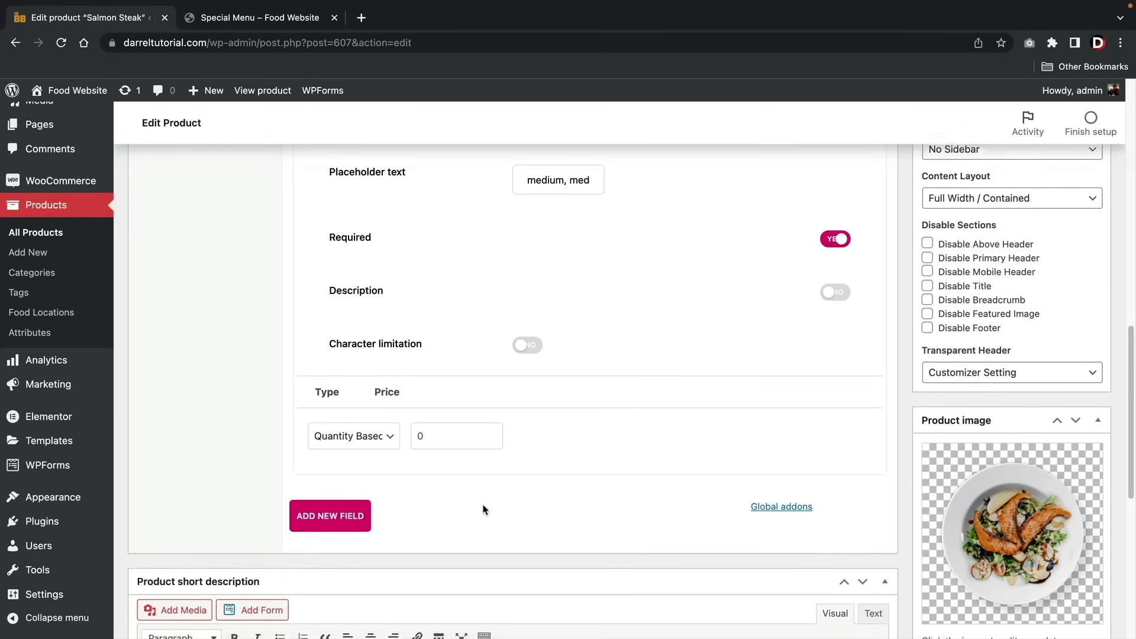
scroll(482, 507, down, 2)
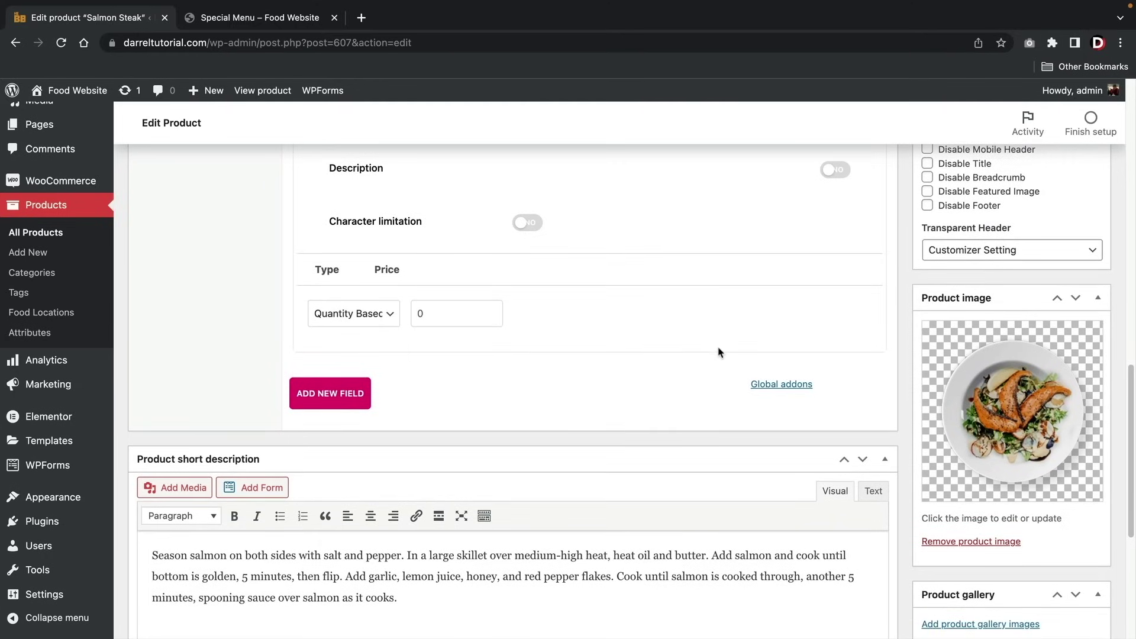
scroll(717, 370, up, 9)
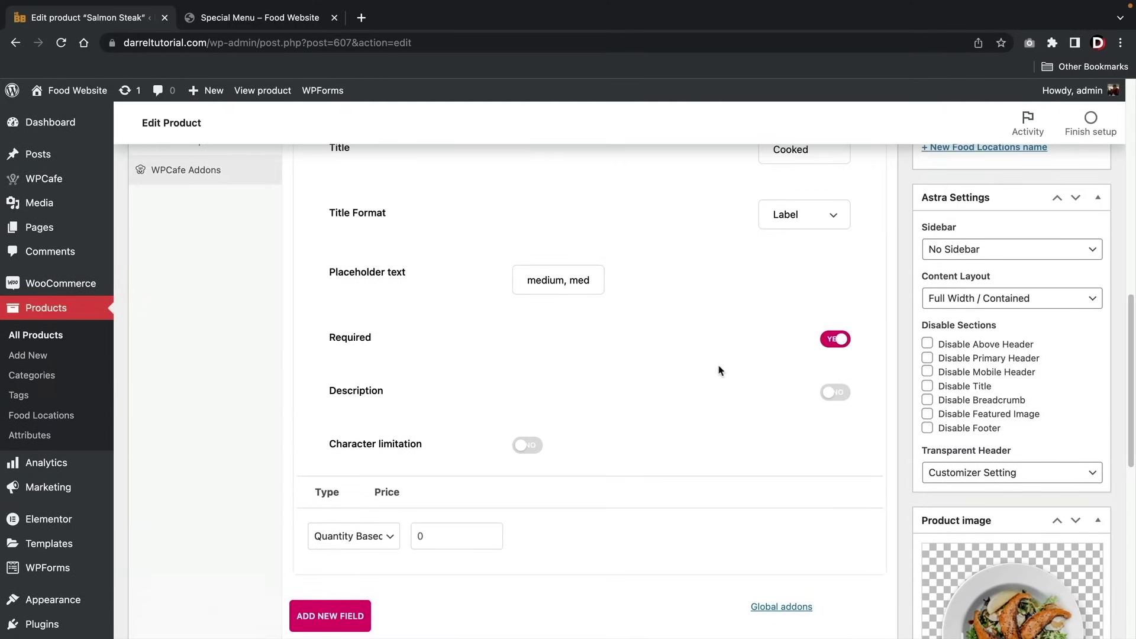
scroll(778, 388, up, 4)
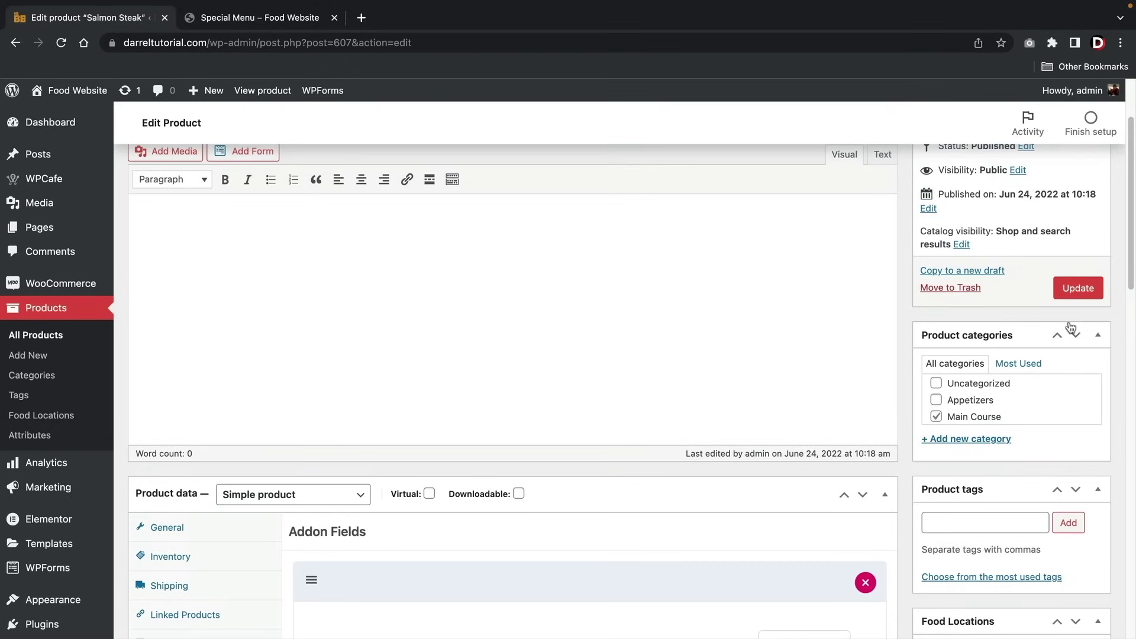
click(1077, 288)
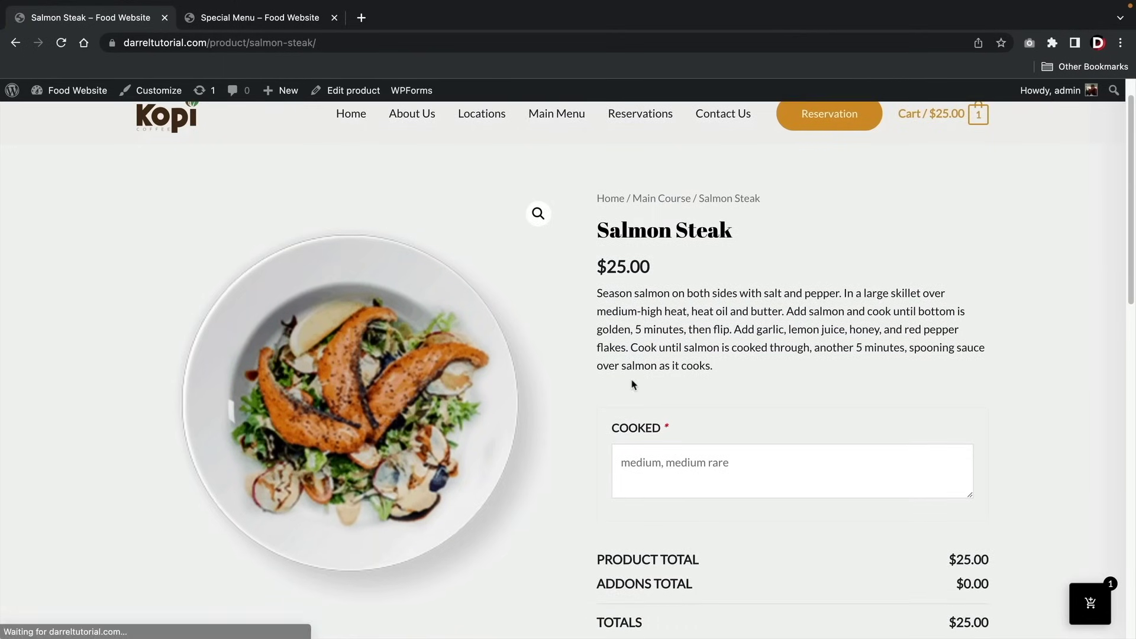
scroll(645, 414, down, 2)
click(665, 437)
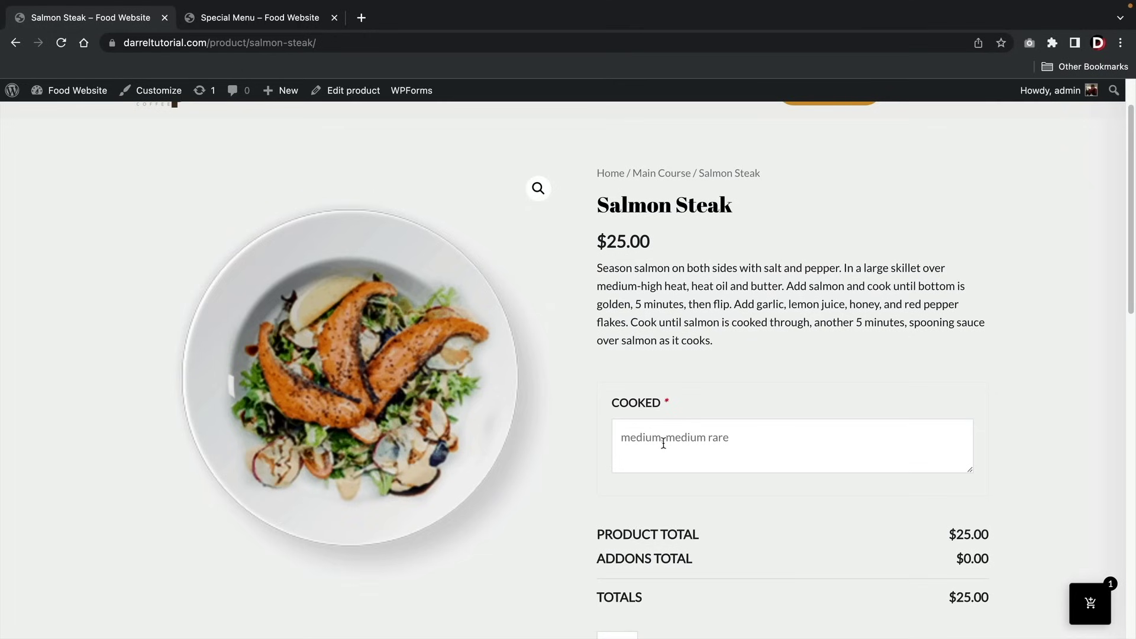
text(medium rare)
key(BackSpace)
key(BackSpace)
key(BackSpace)
key(BackSpace)
key(BackSpace)
key(BackSpace)
key(BackSpace)
key(BackSpace)
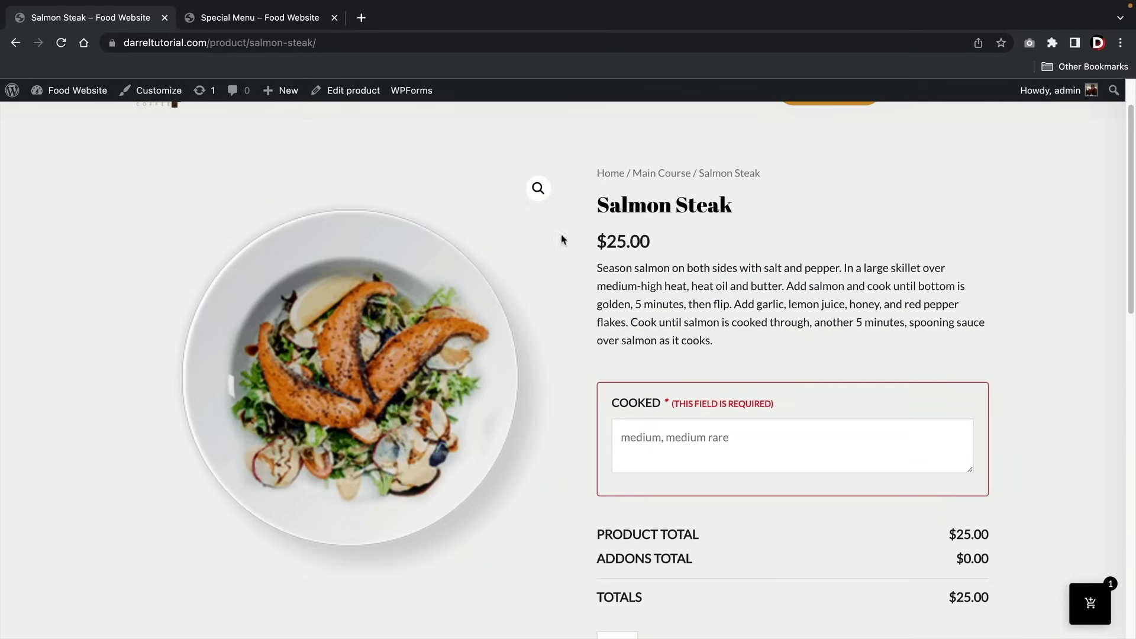
click(360, 100)
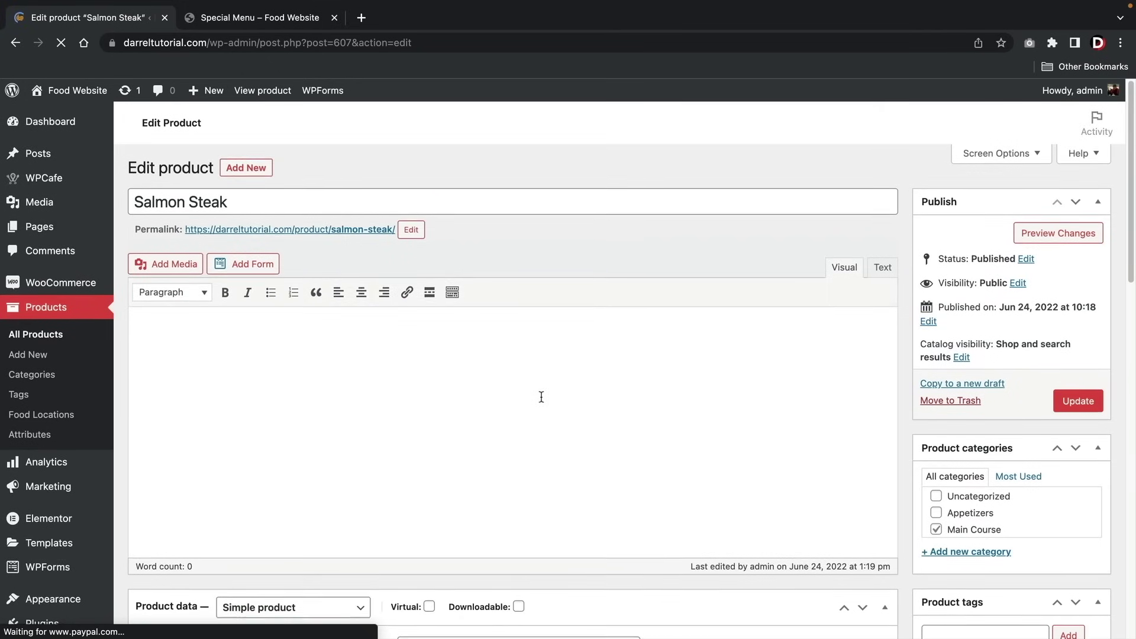
Add a second WPCafe addon field to Salmon Steak titled 'Addons'.
scroll(541, 396, down, 3)
scroll(541, 397, down, 1)
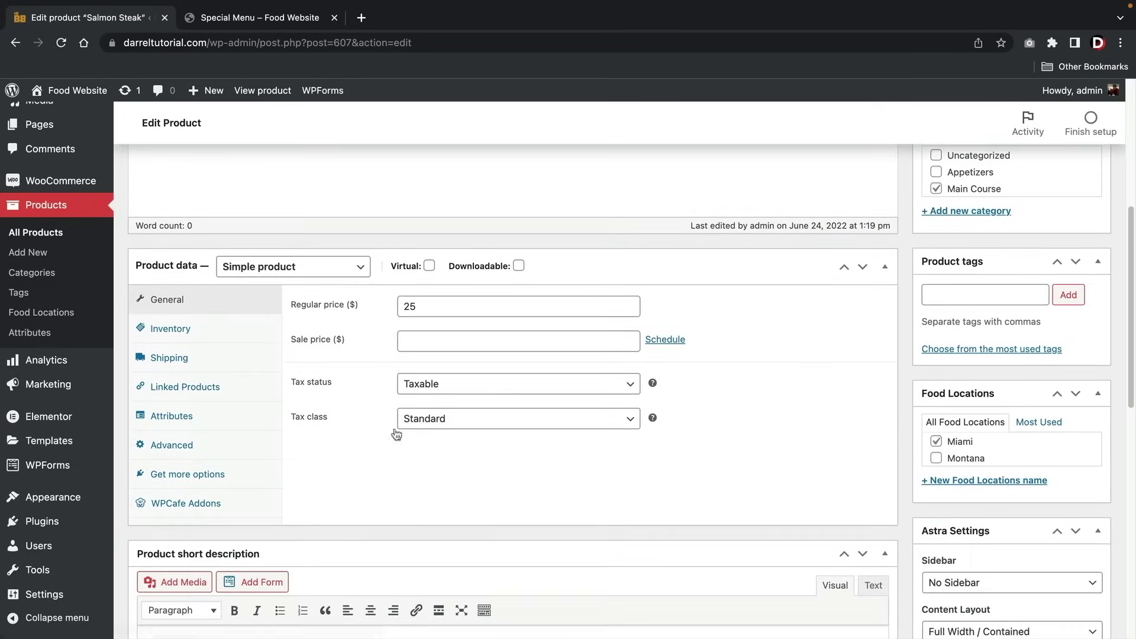
click(179, 507)
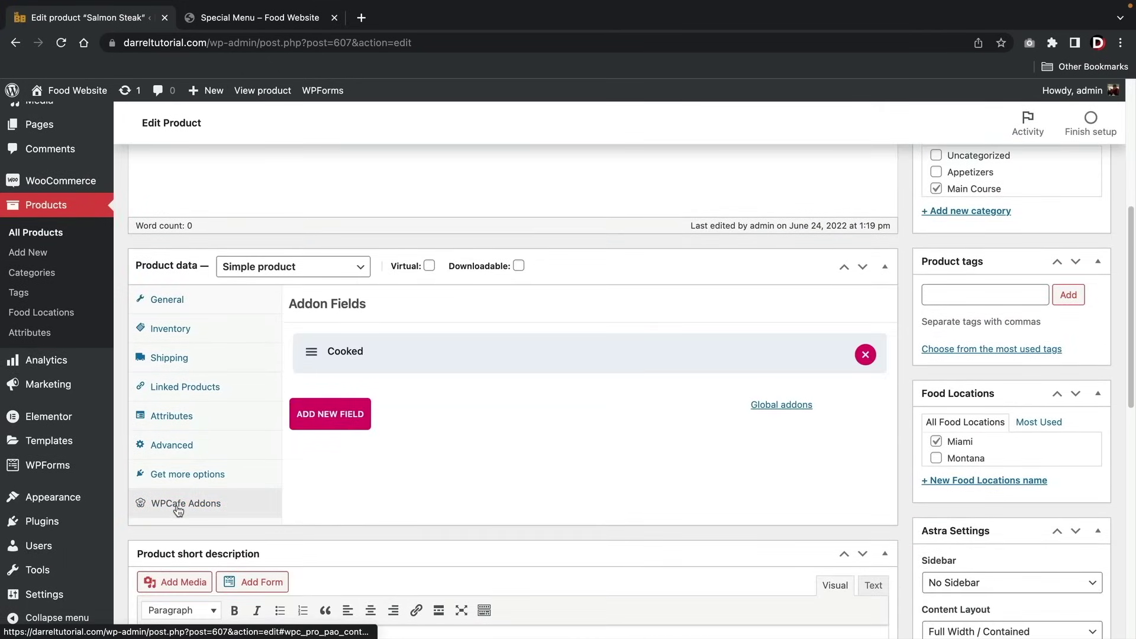
click(347, 418)
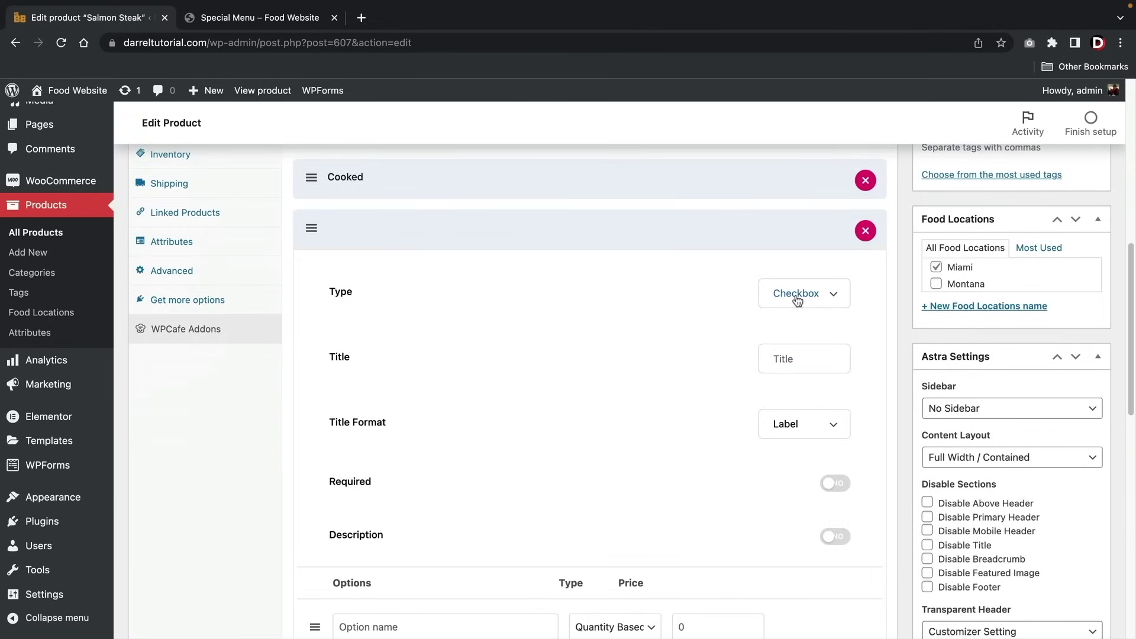
scroll(838, 401, up, 1)
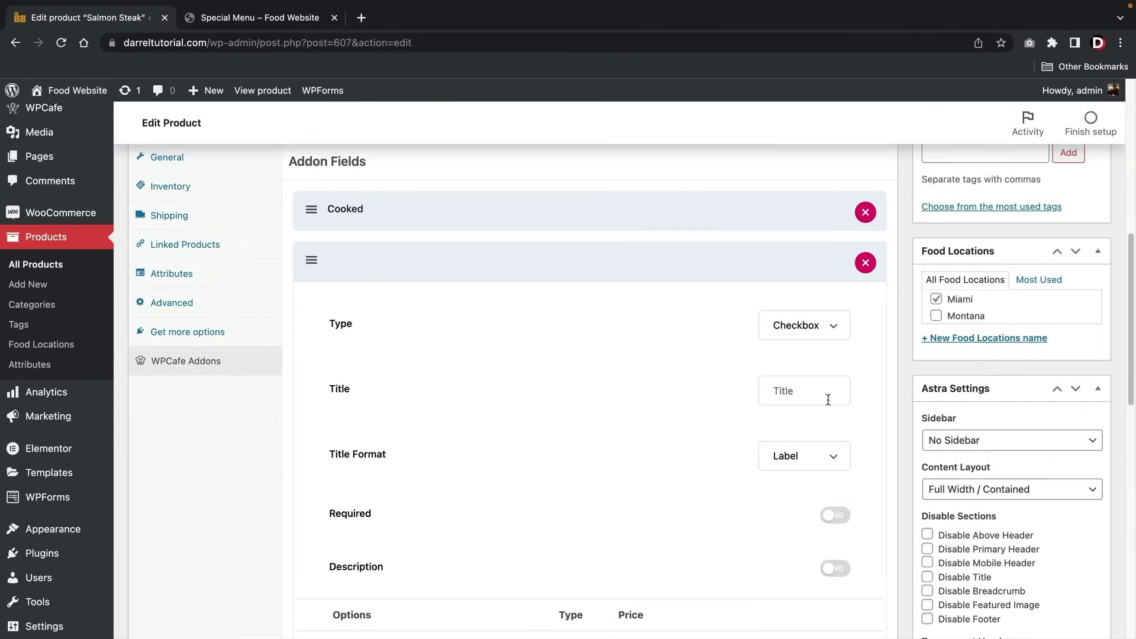
scroll(834, 394, down, 1)
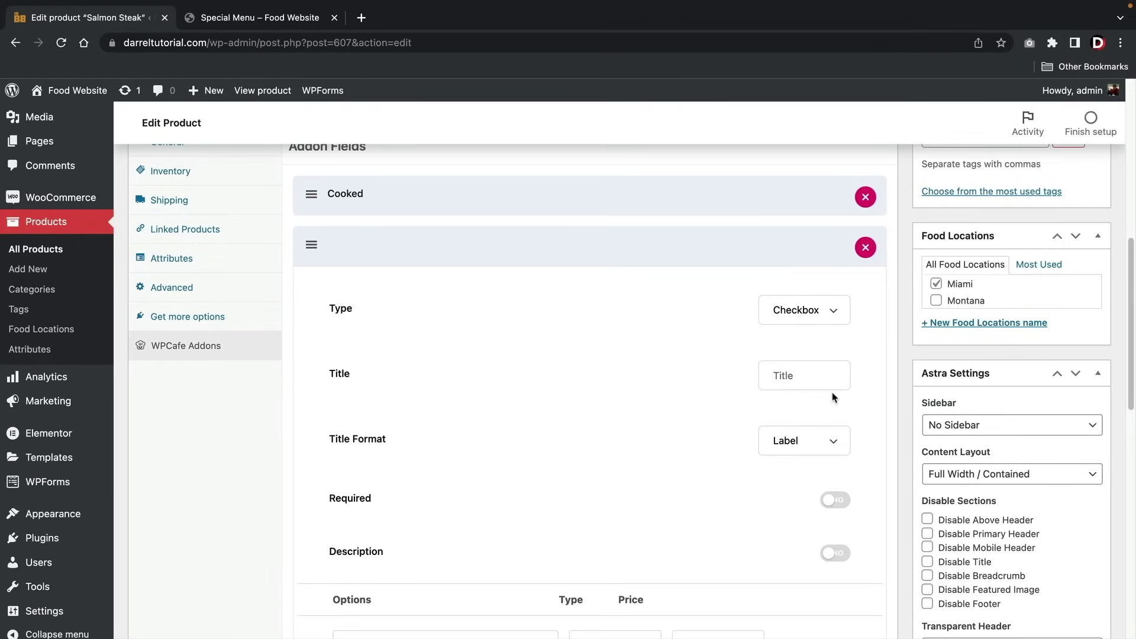
click(823, 385)
scroll(798, 355, down, 5)
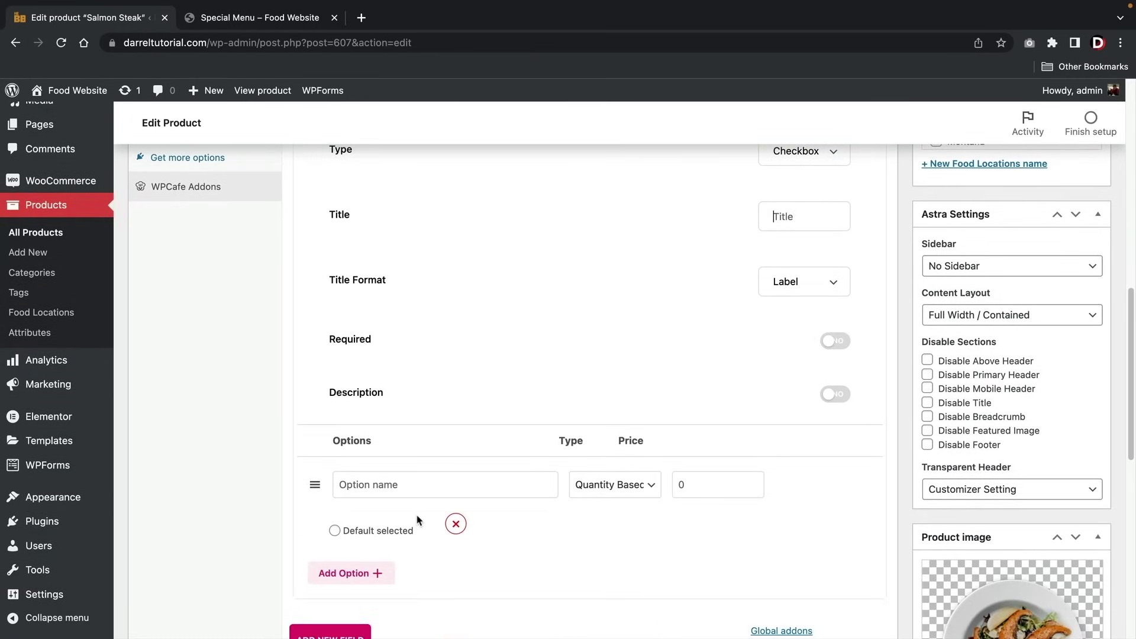
scroll(763, 228, up, 1)
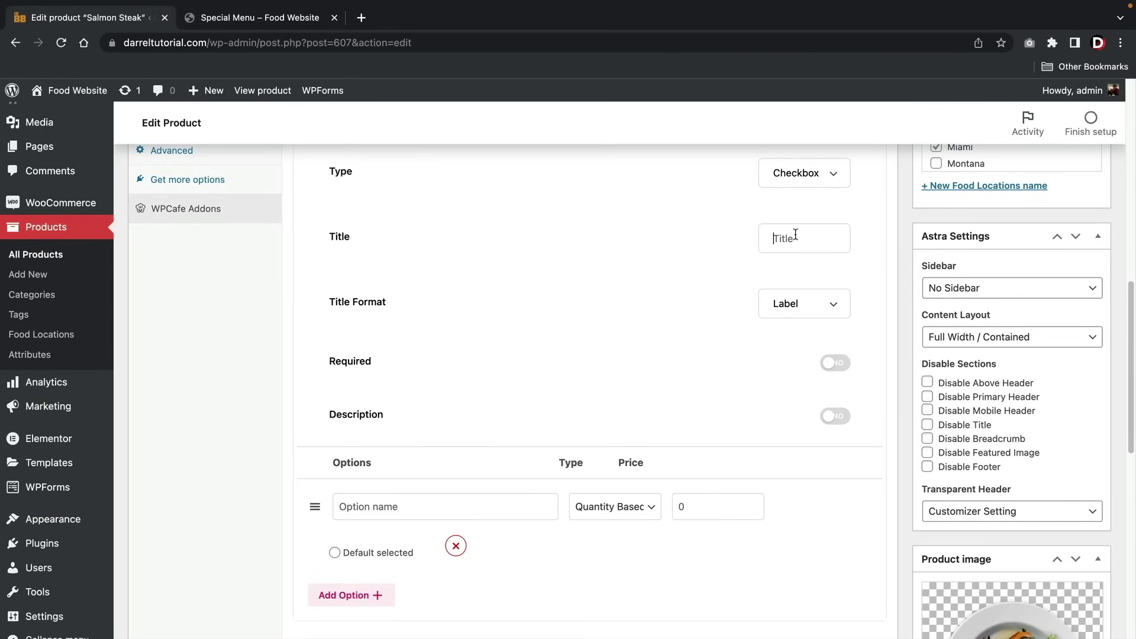
text(Addons)
Give the Addons field French Fries and Bread options, each priced 1.
scroll(469, 422, down, 3)
click(468, 422)
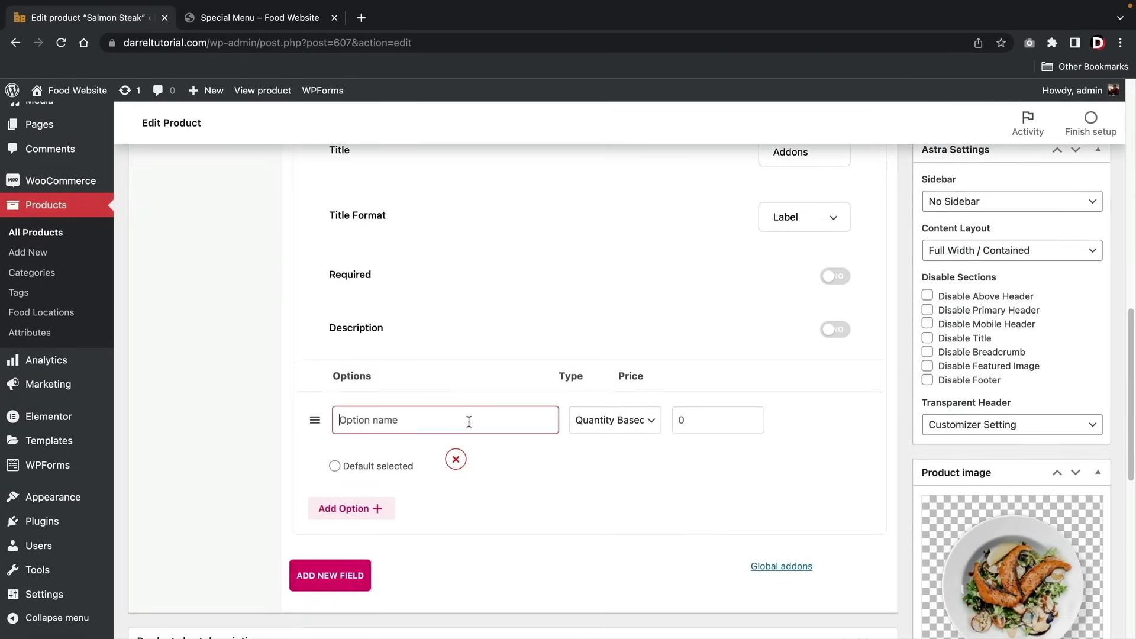
text(F)
key(Tab)
key(Tab)
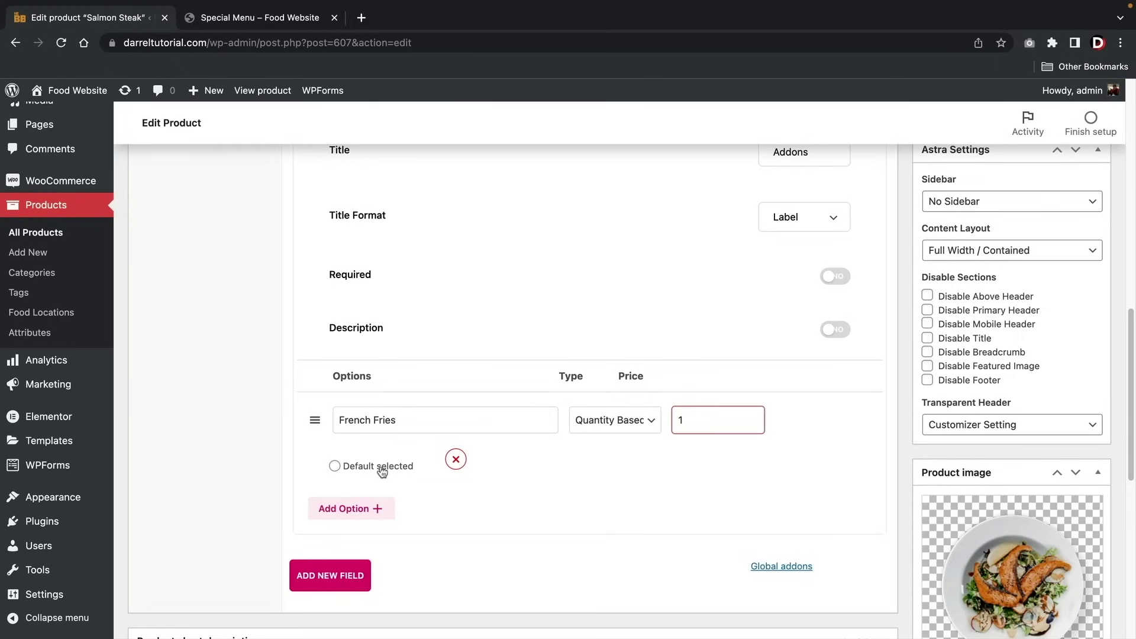
click(375, 508)
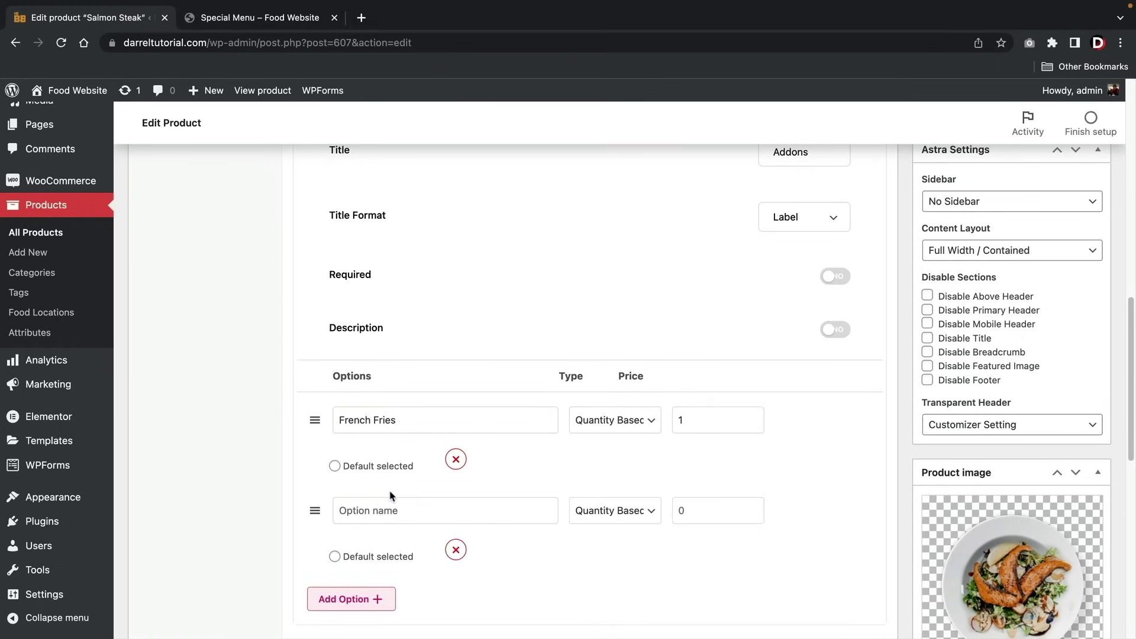
click(395, 510)
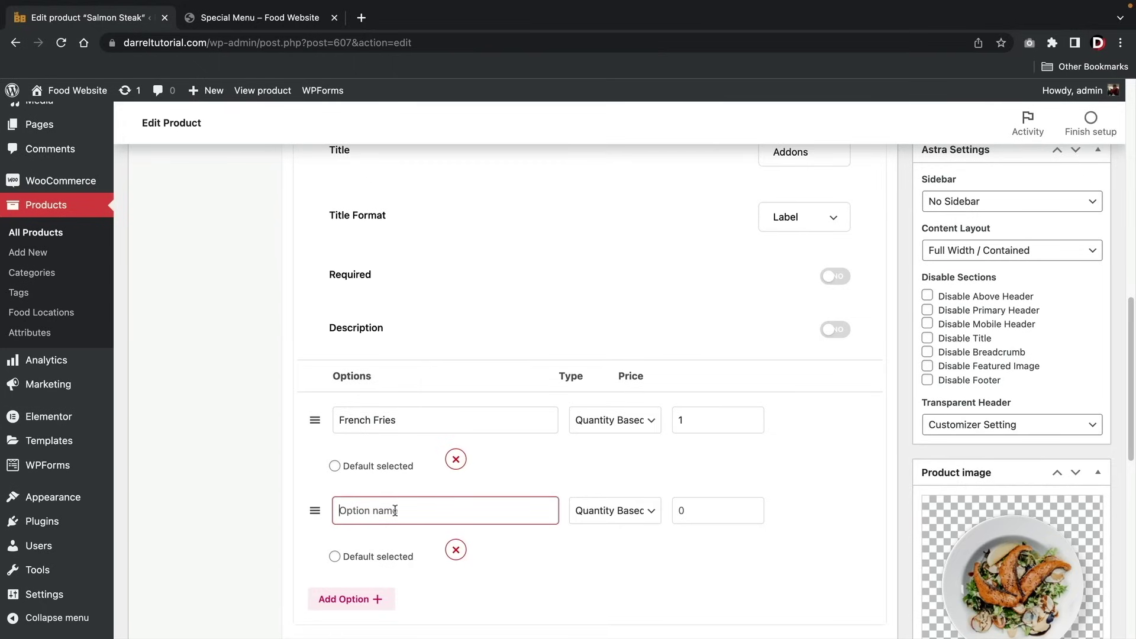
text(Soda)
key(ctrl+a)
text(Brea)
key(BackSpace)
text(ead1)
key(BackSpace)
key(Tab)
key(Tab)
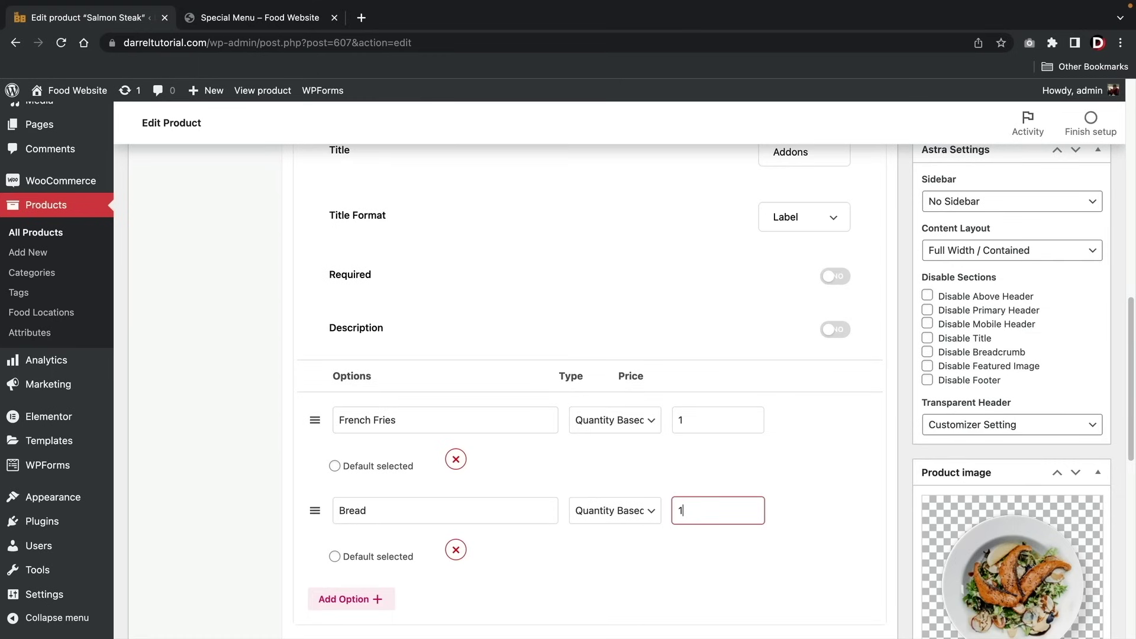
Make French Fries selected by default and update the product.
scroll(429, 513, down, 1)
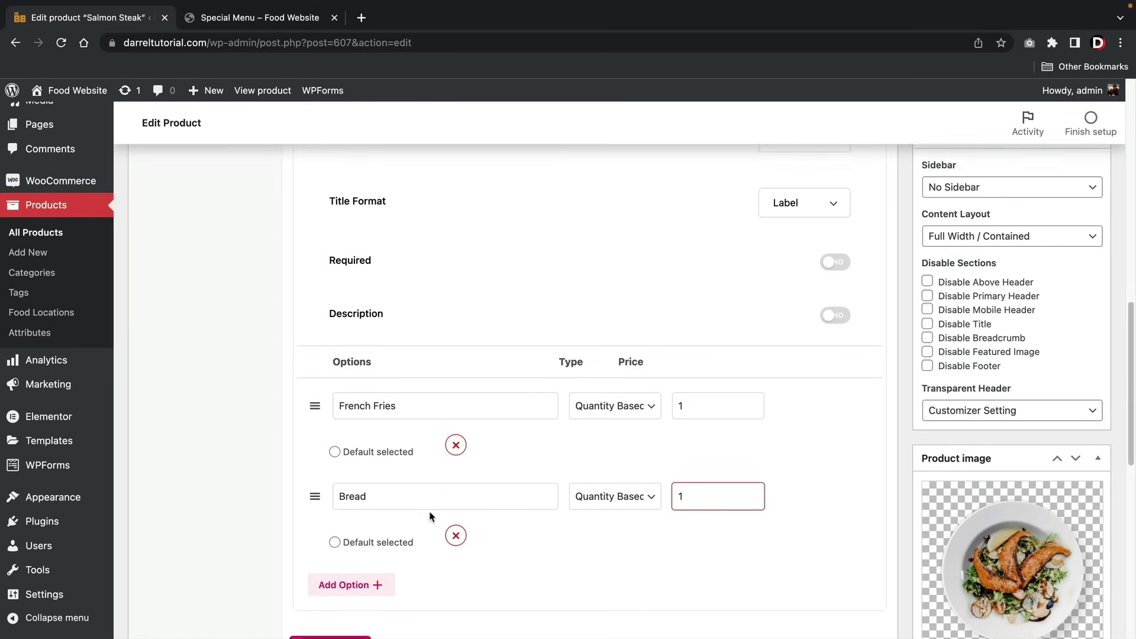
click(335, 448)
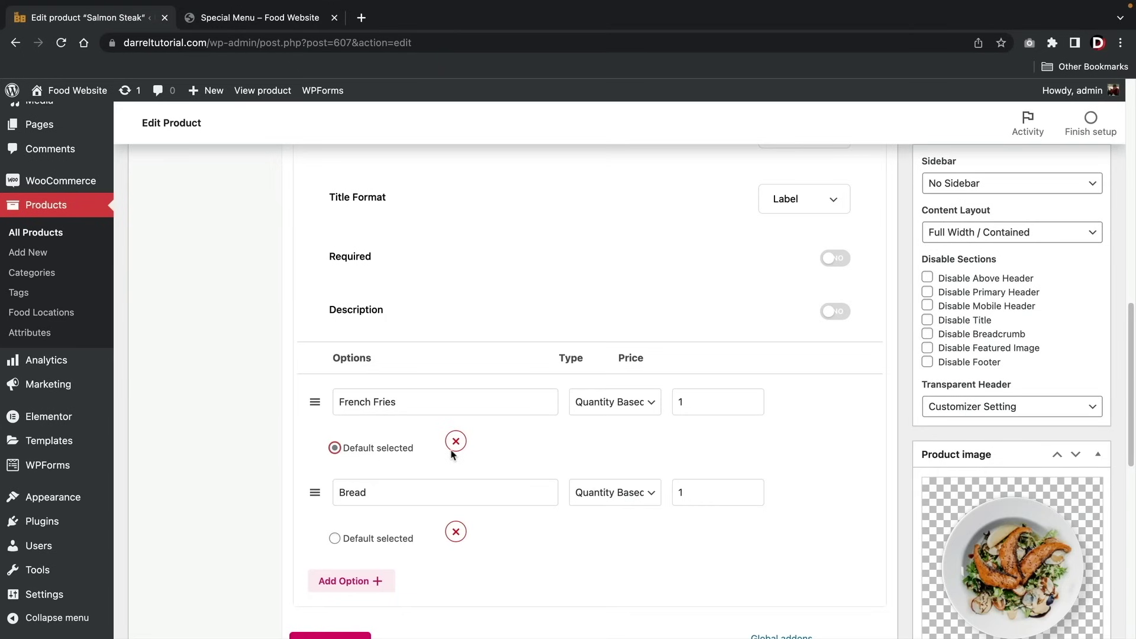
scroll(452, 455, down, 4)
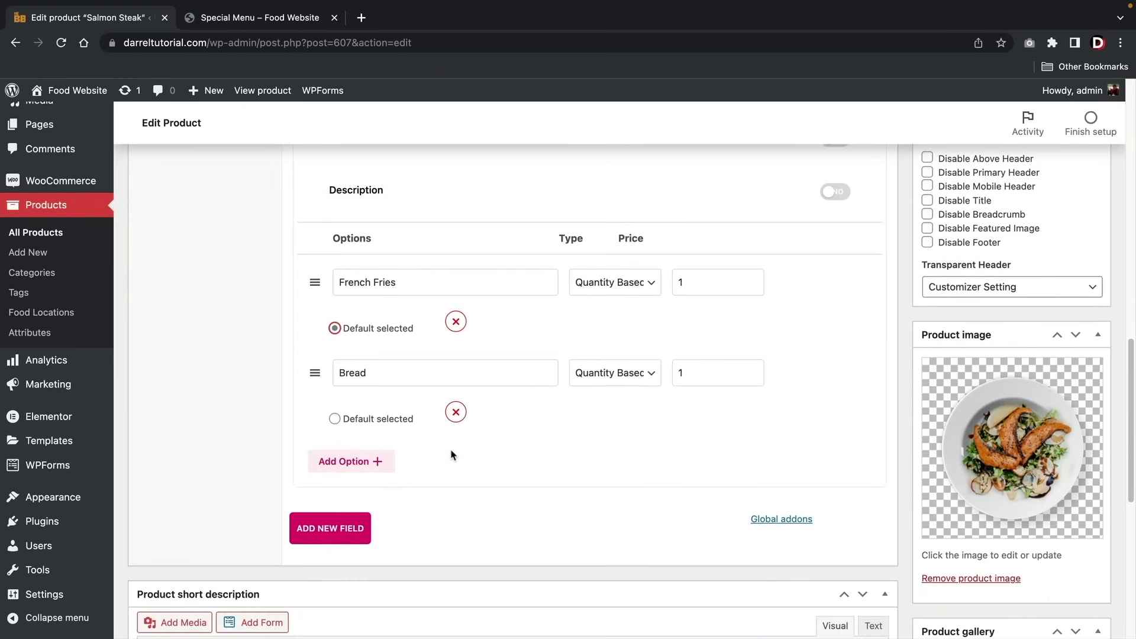
scroll(651, 503, up, 4)
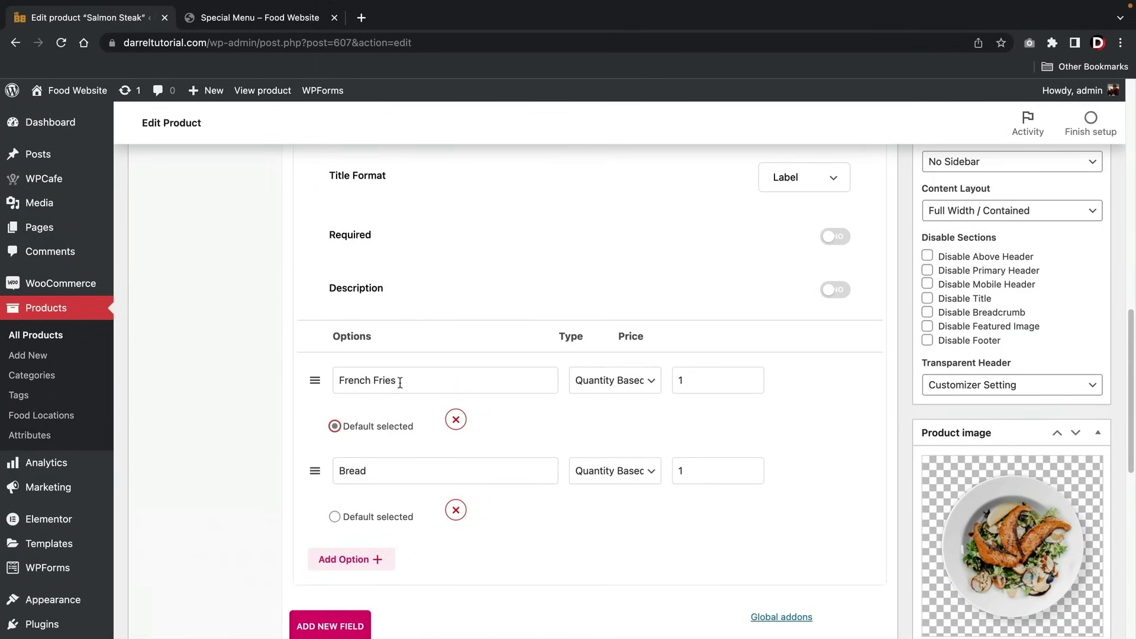
scroll(722, 491, up, 10)
click(1074, 328)
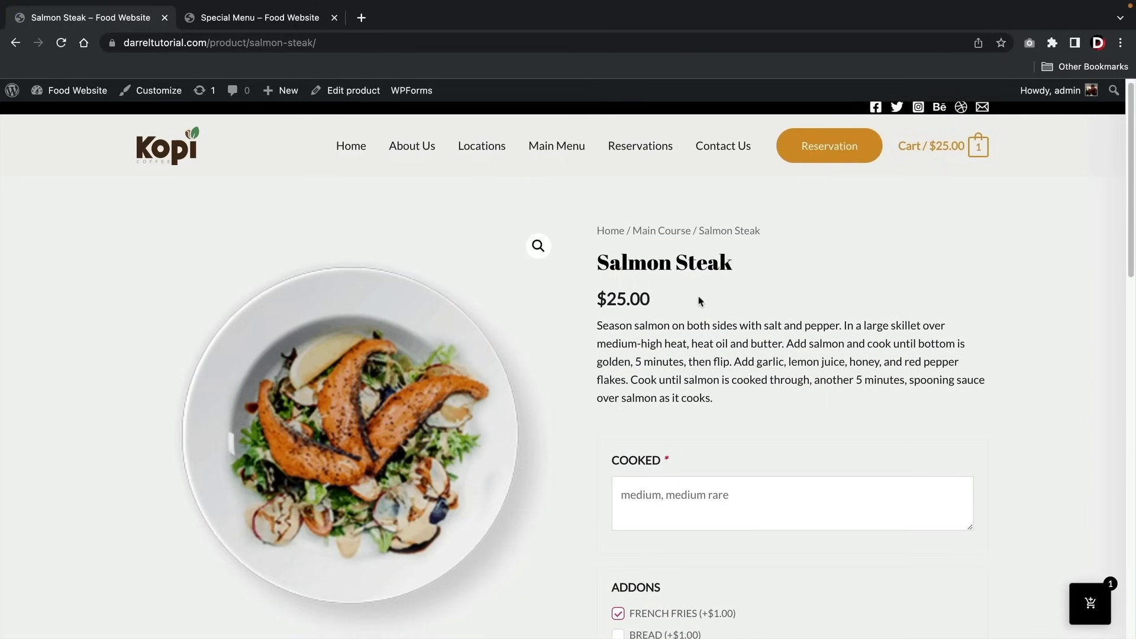
Toggle the French Fries and Bread addons on the live page, leaving both ticked for $27.00.
scroll(686, 278, down, 1)
scroll(678, 248, down, 5)
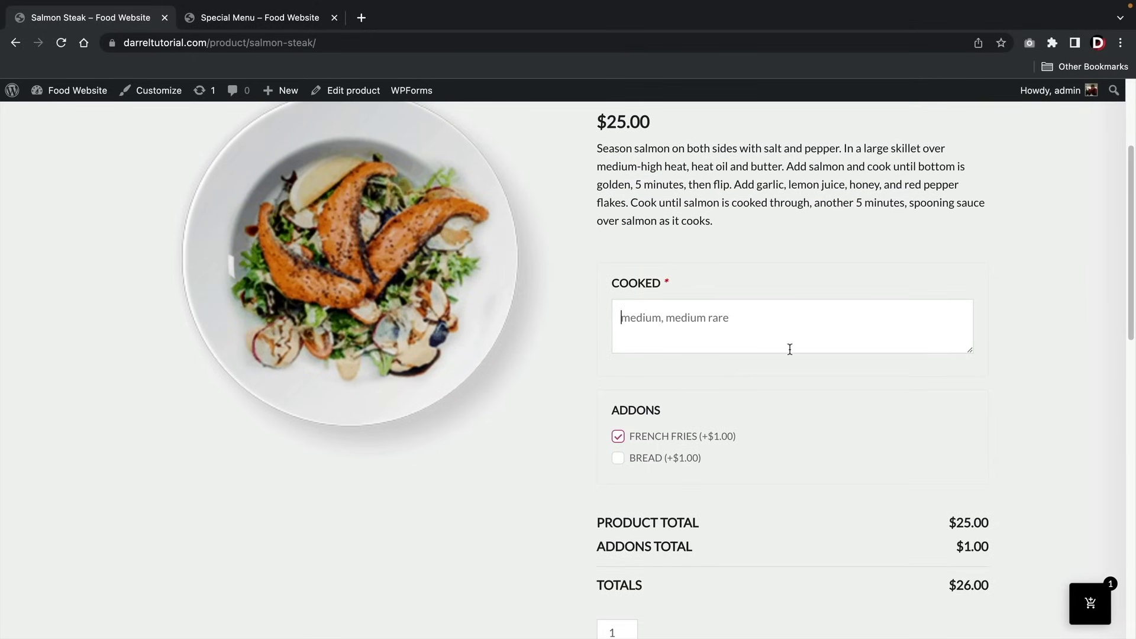
scroll(790, 349, down, 2)
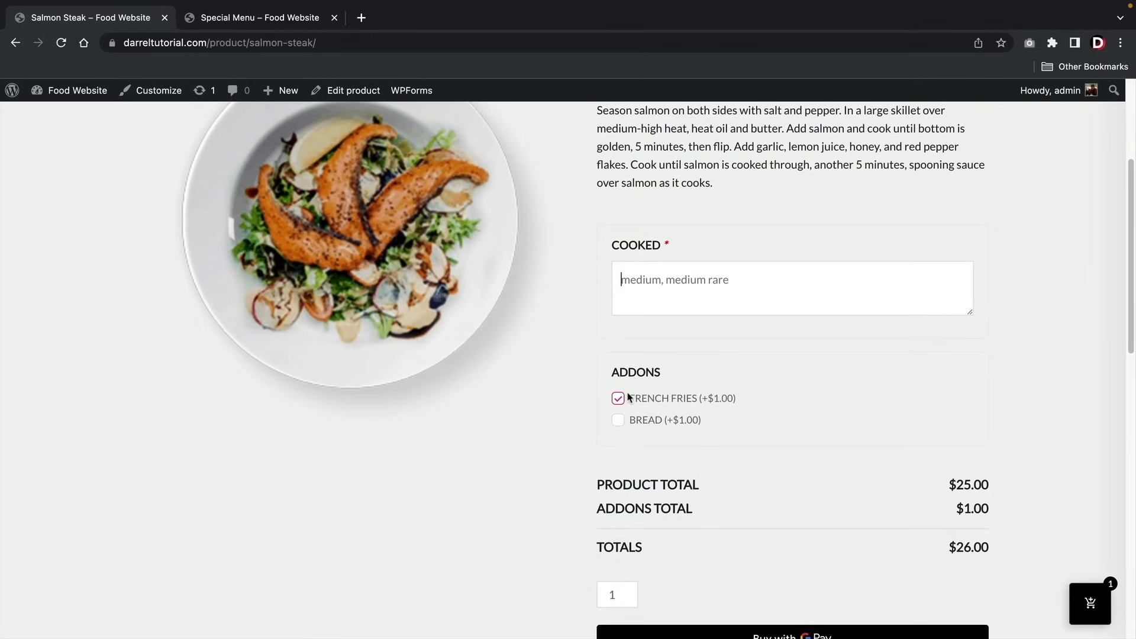
click(619, 400)
click(619, 401)
click(618, 422)
click(627, 402)
click(619, 420)
click(625, 402)
click(619, 419)
click(626, 402)
click(618, 419)
click(624, 402)
click(621, 418)
scroll(626, 416, up, 3)
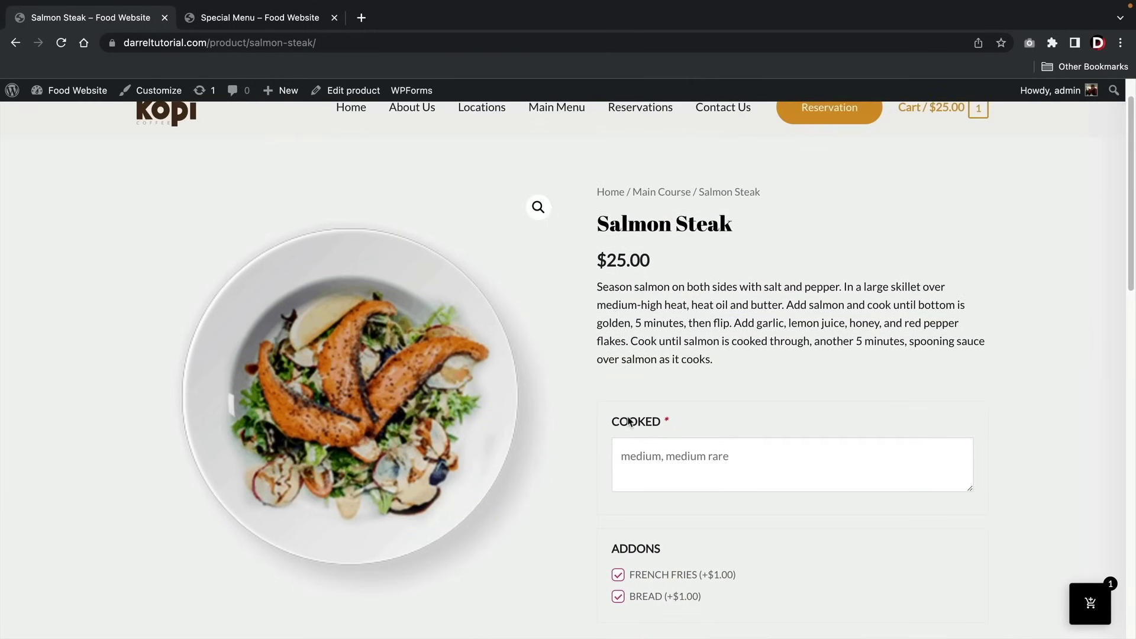
click(324, 89)
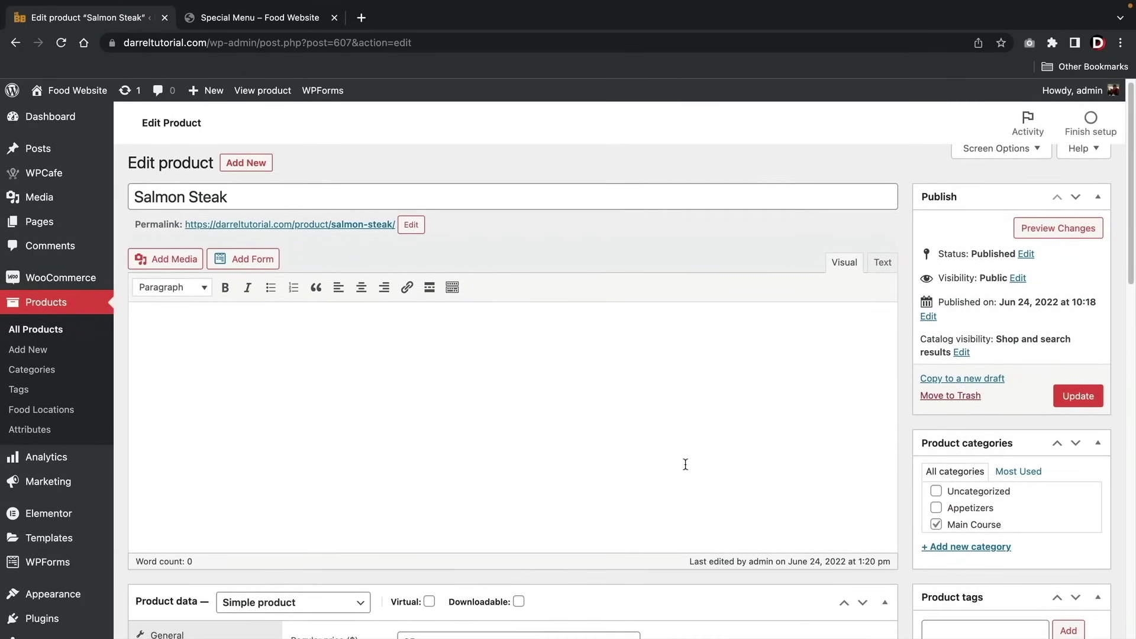
Expand the product's Addons field settings, keeping Type on Checkbox.
scroll(685, 465, down, 2)
scroll(685, 467, down, 2)
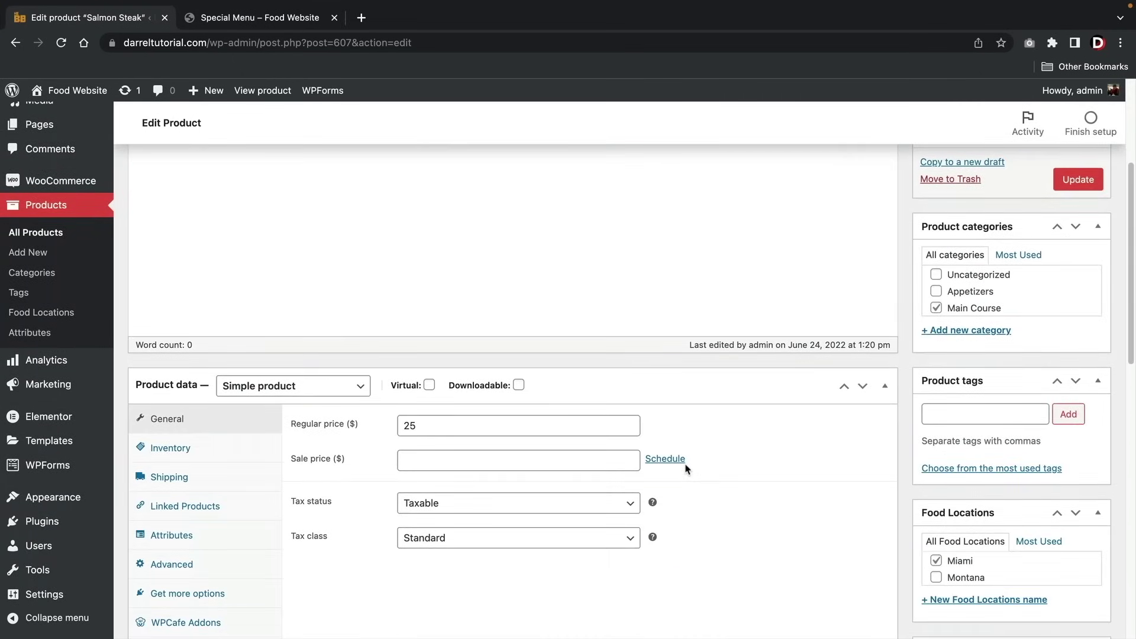
scroll(685, 468, down, 2)
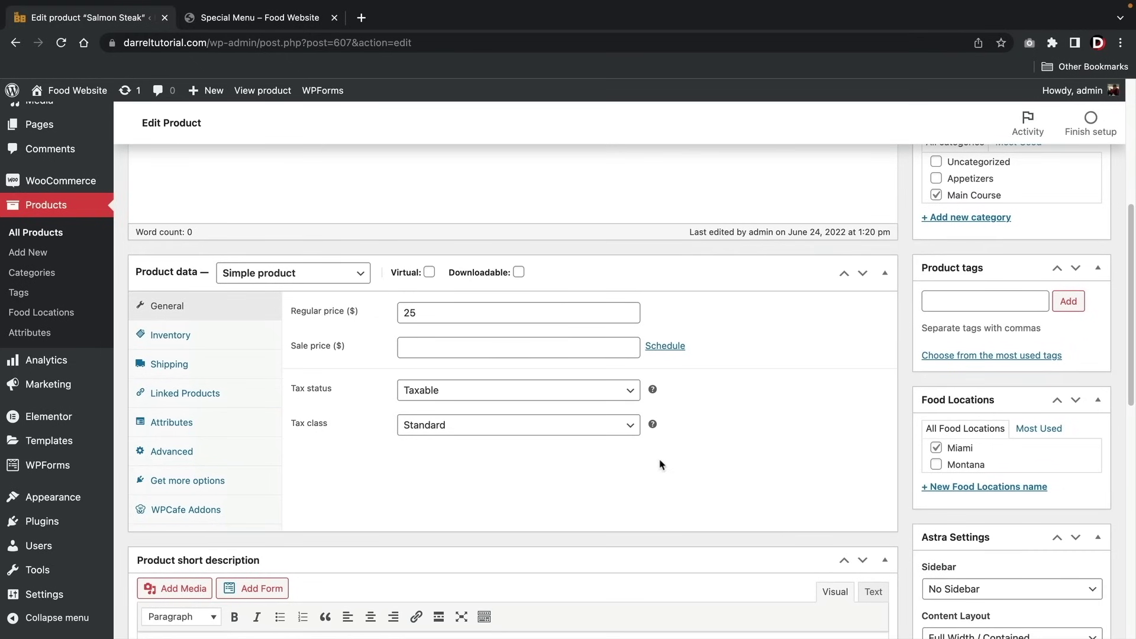
click(229, 513)
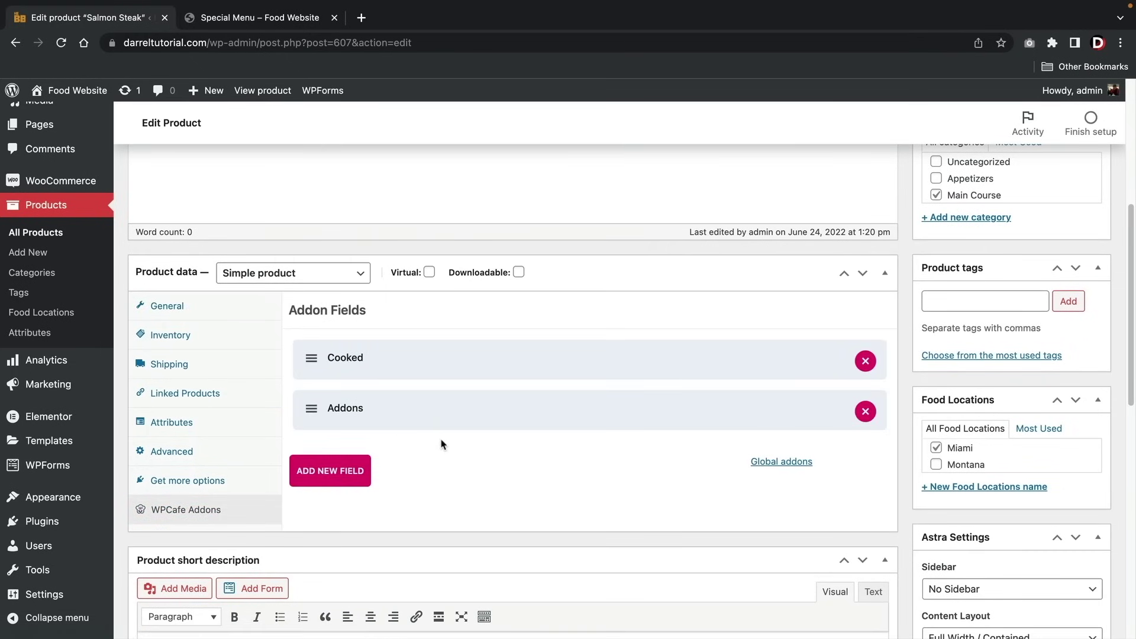
scroll(440, 444, down, 1)
click(594, 327)
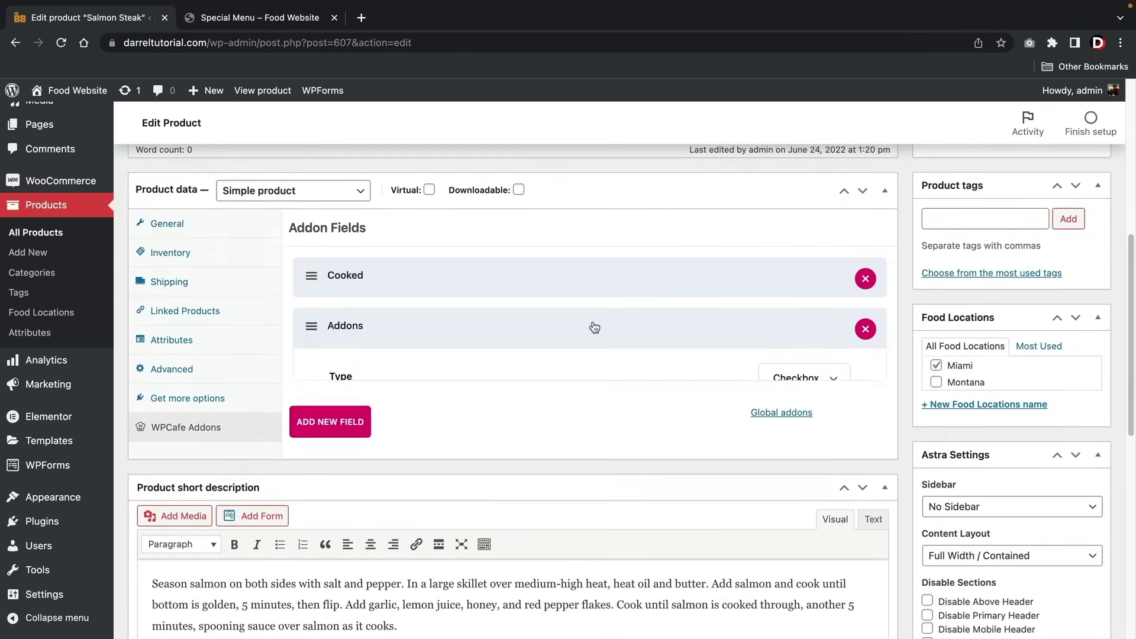
scroll(591, 330, down, 1)
click(817, 368)
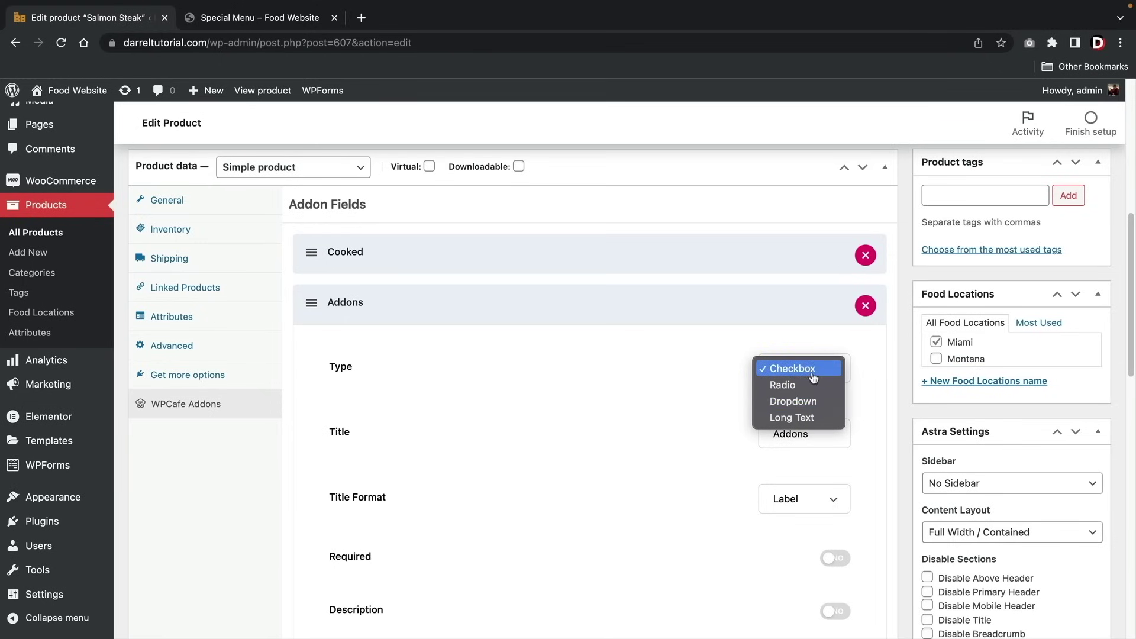
click(795, 369)
Go to WPCafe's global Product Addons settings page.
scroll(740, 365, down, 3)
scroll(740, 365, up, 2)
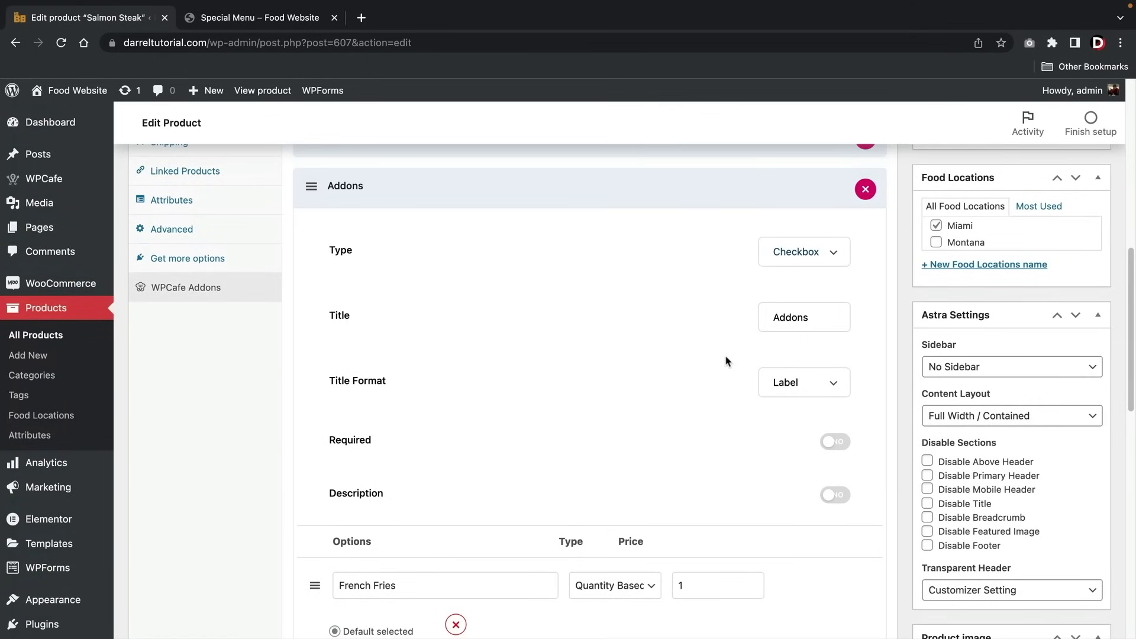
scroll(665, 362, up, 2)
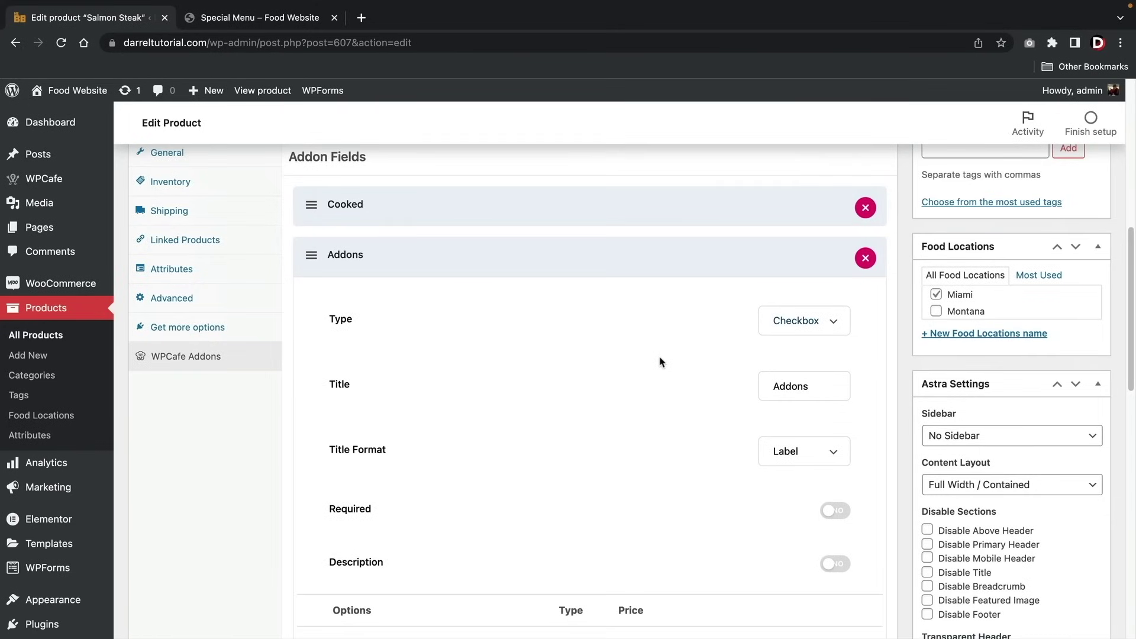
mouse_move(68, 179)
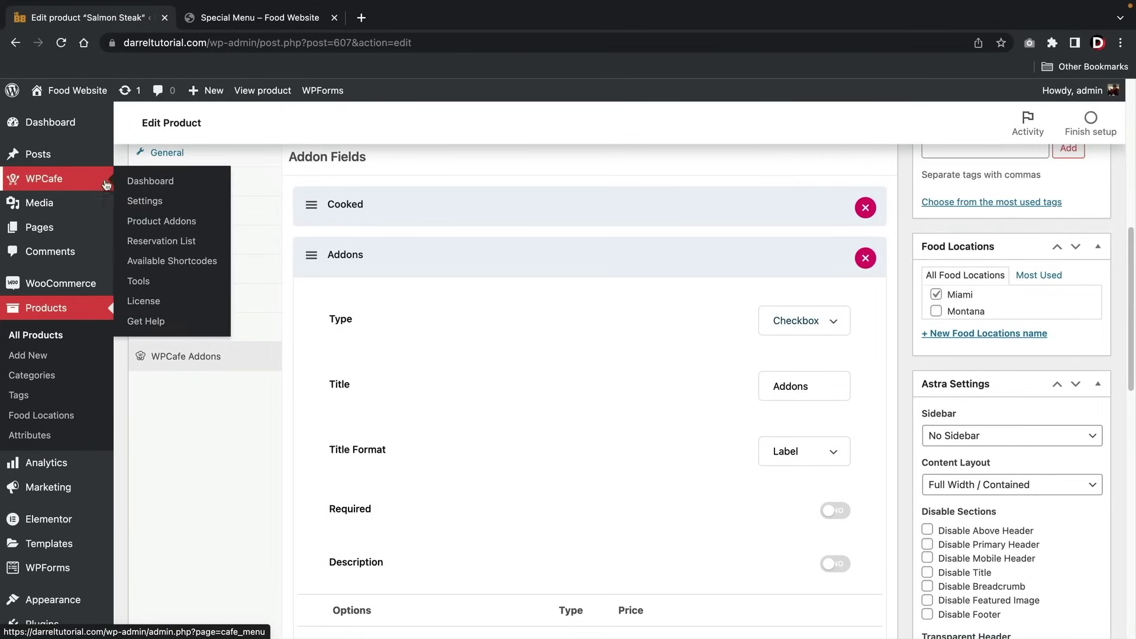
click(148, 220)
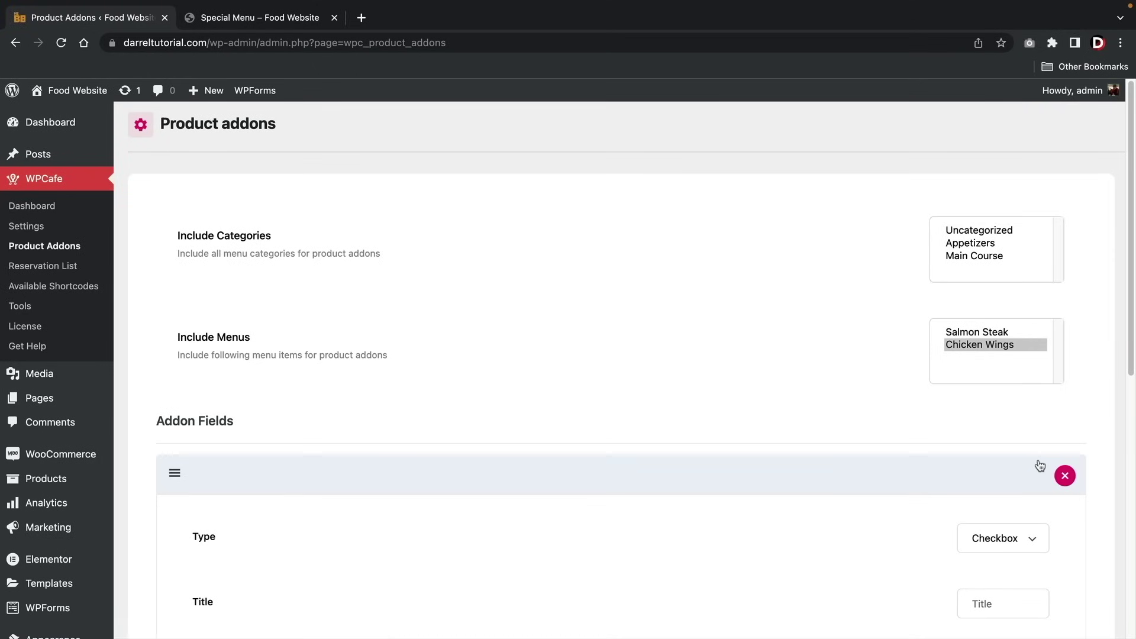
Discard an extra global addon field and expand the first field's settings.
click(845, 482)
scroll(246, 472, down, 2)
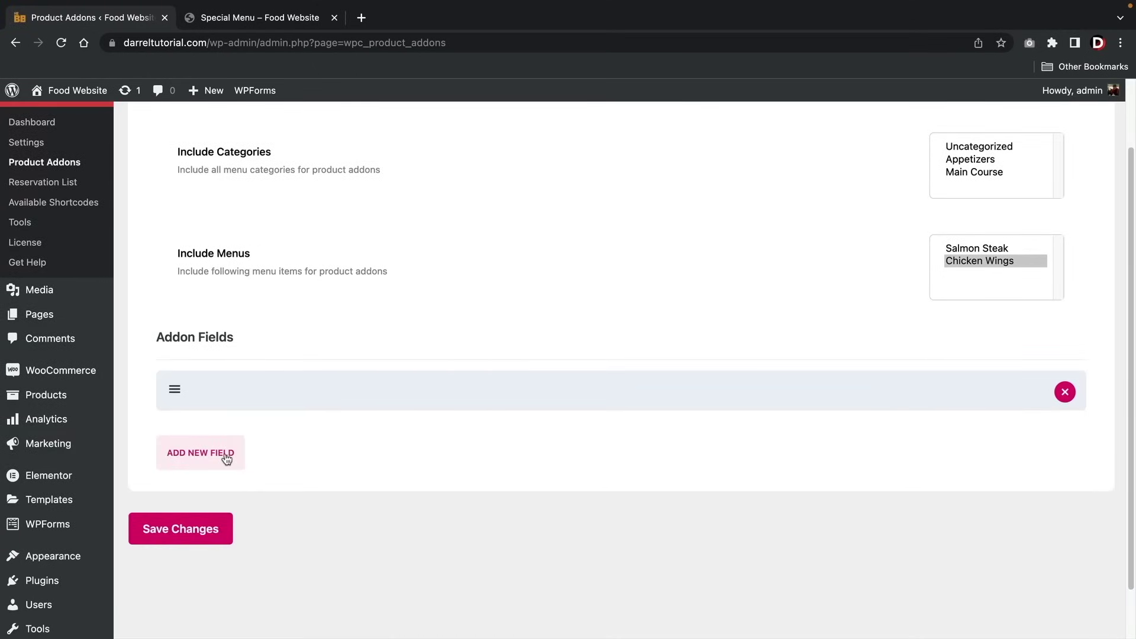
click(227, 456)
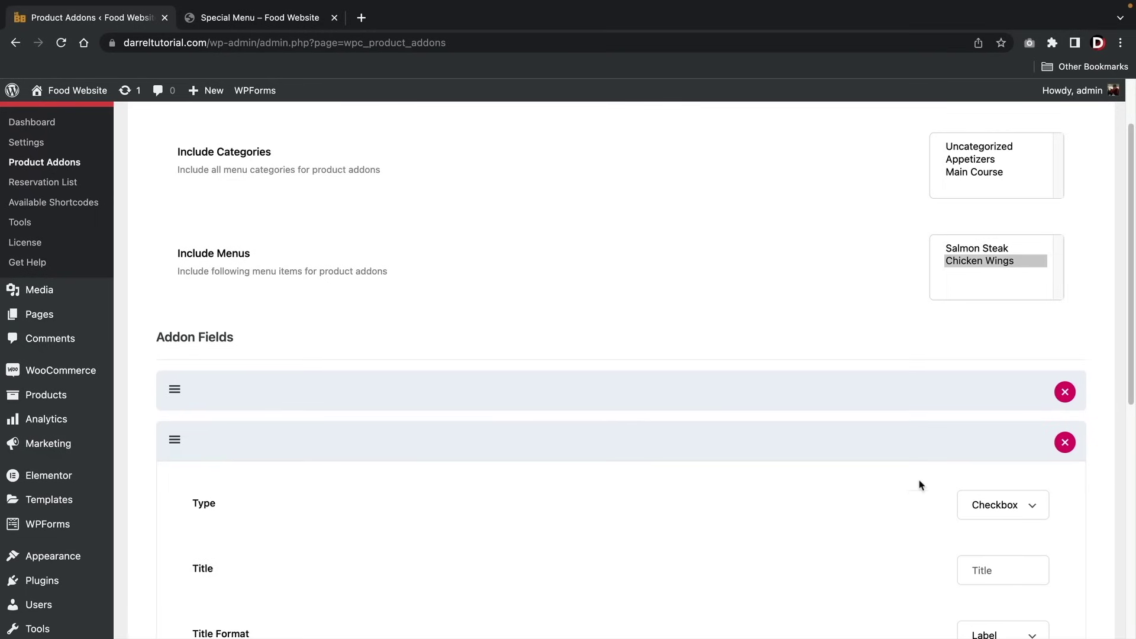
click(1064, 442)
click(697, 380)
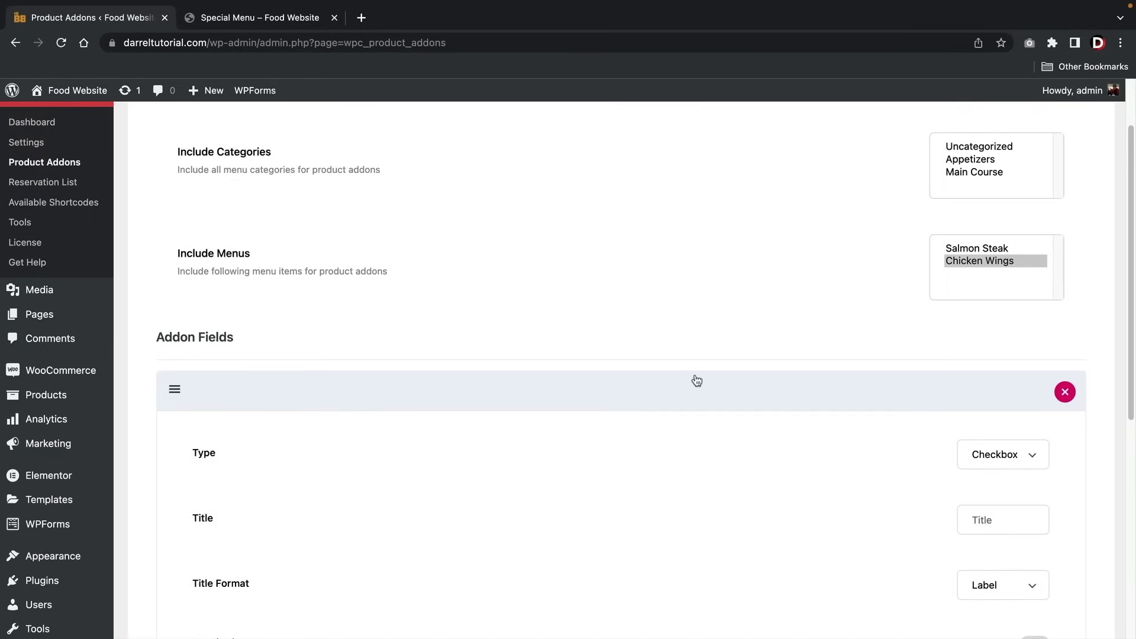
scroll(695, 380, down, 3)
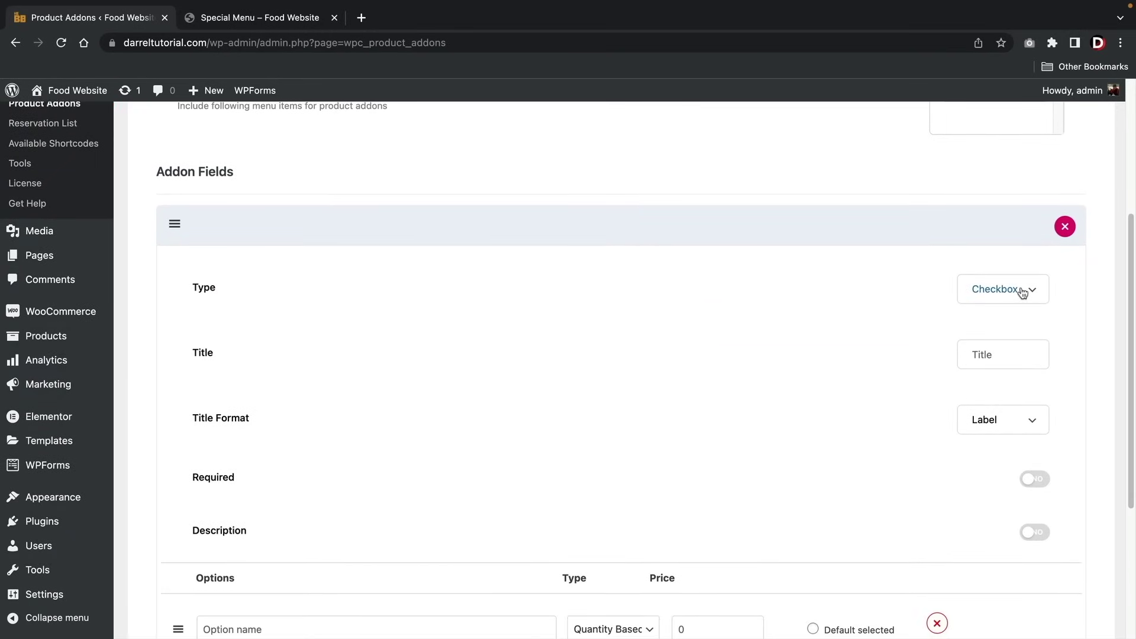
scroll(1008, 326, down, 1)
Title the global addon field 'Drinks' and add a Water option priced 1.
click(1005, 335)
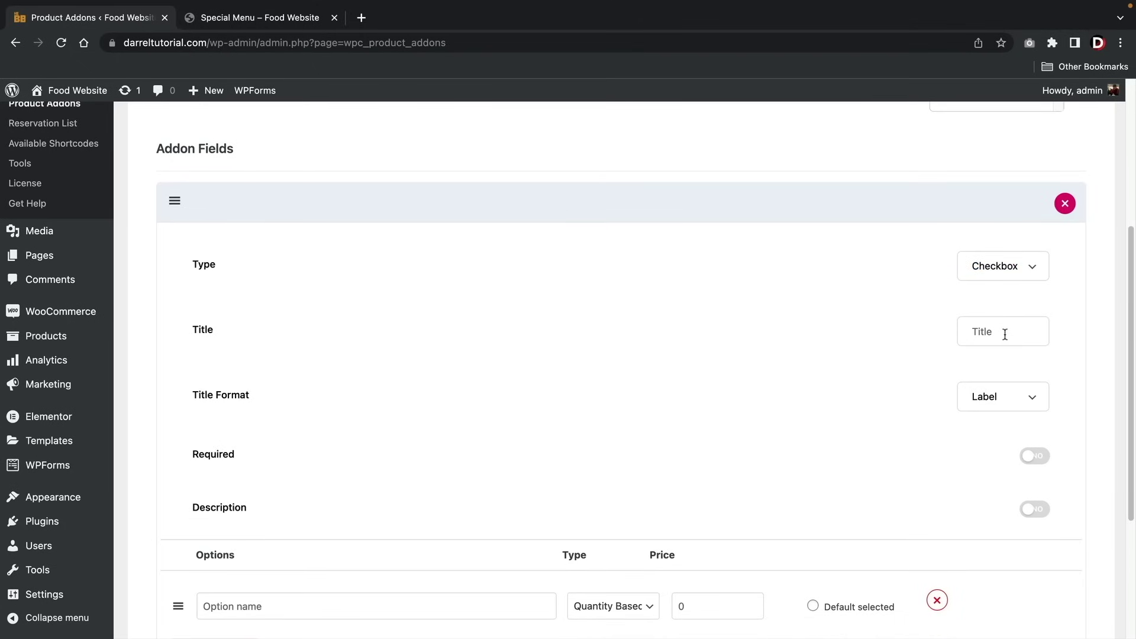
text(Drinks)
scroll(1000, 335, down, 4)
click(368, 485)
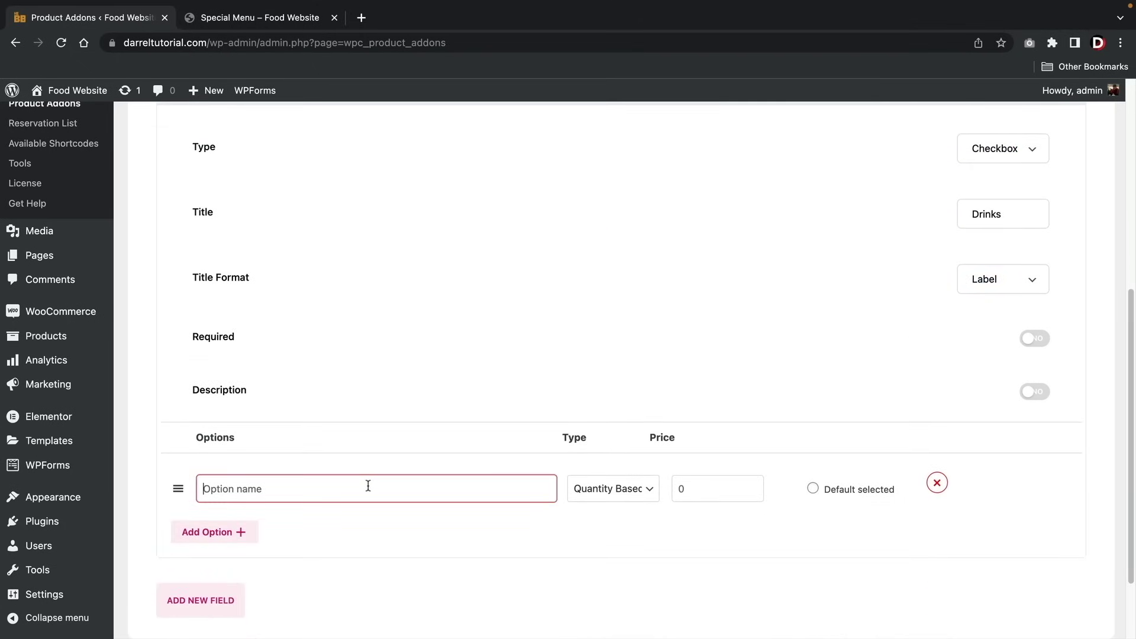
text(WAter)
key(Tab)
key(Tab)
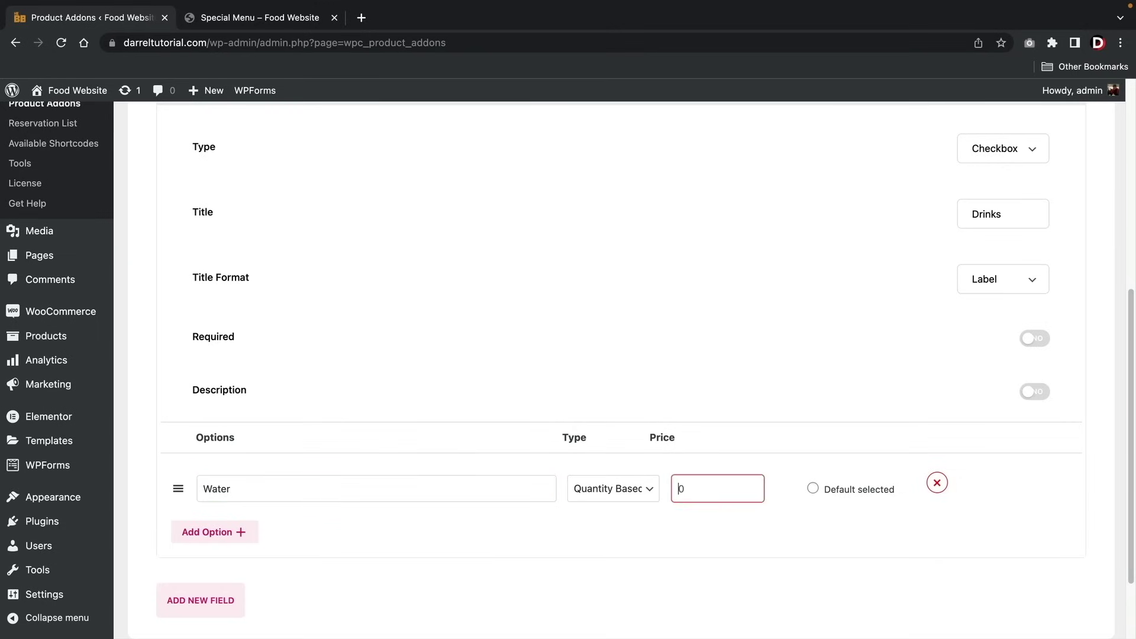
text(1)
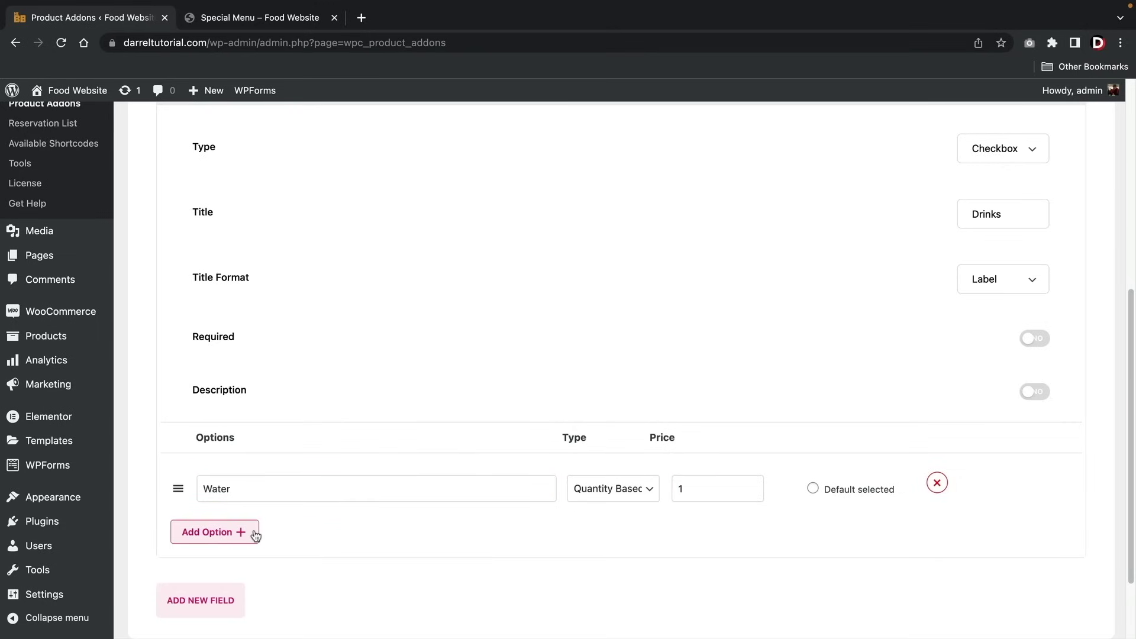
Add Coke and Tea options to Drinks, setting Coke's price to 1.
click(254, 533)
scroll(281, 451, down, 3)
click(278, 423)
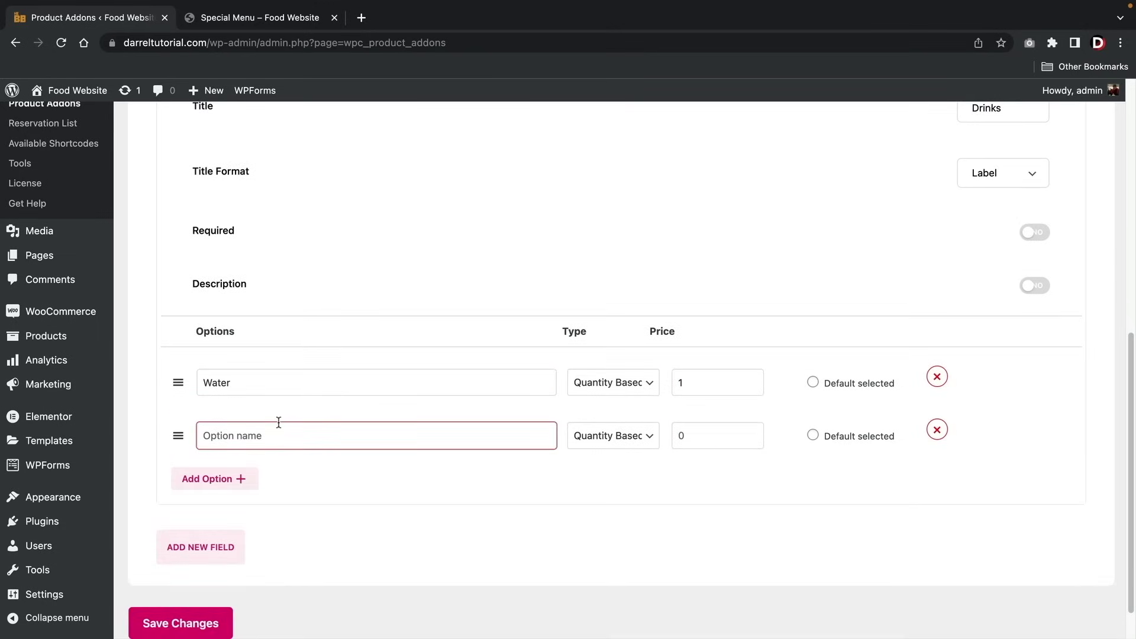
text(Coke)
click(248, 474)
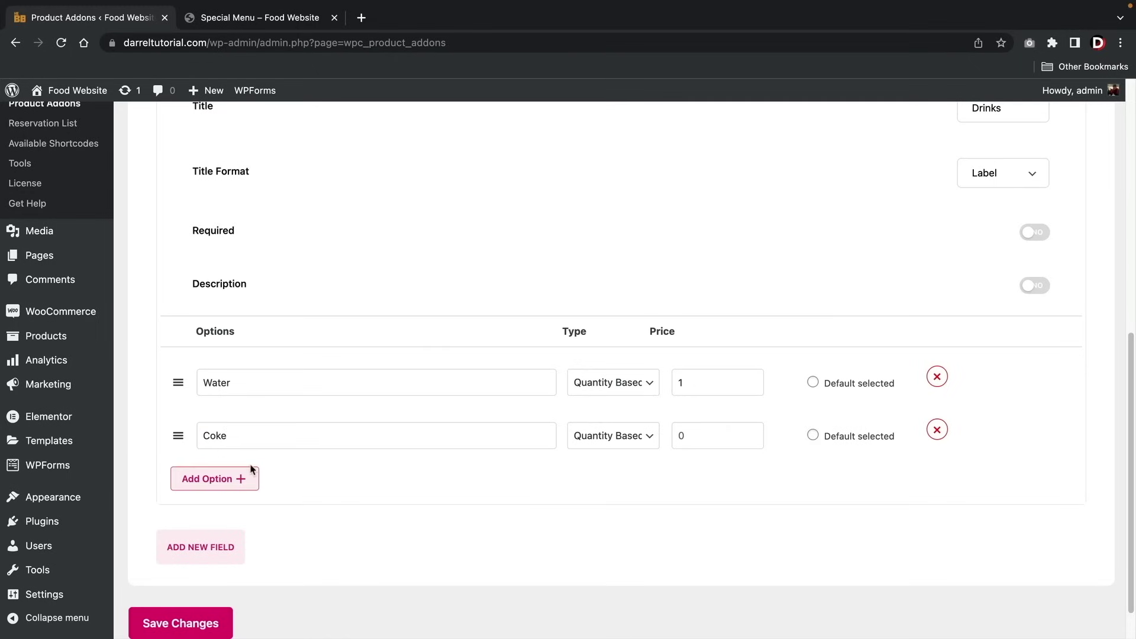
click(262, 484)
text(T)
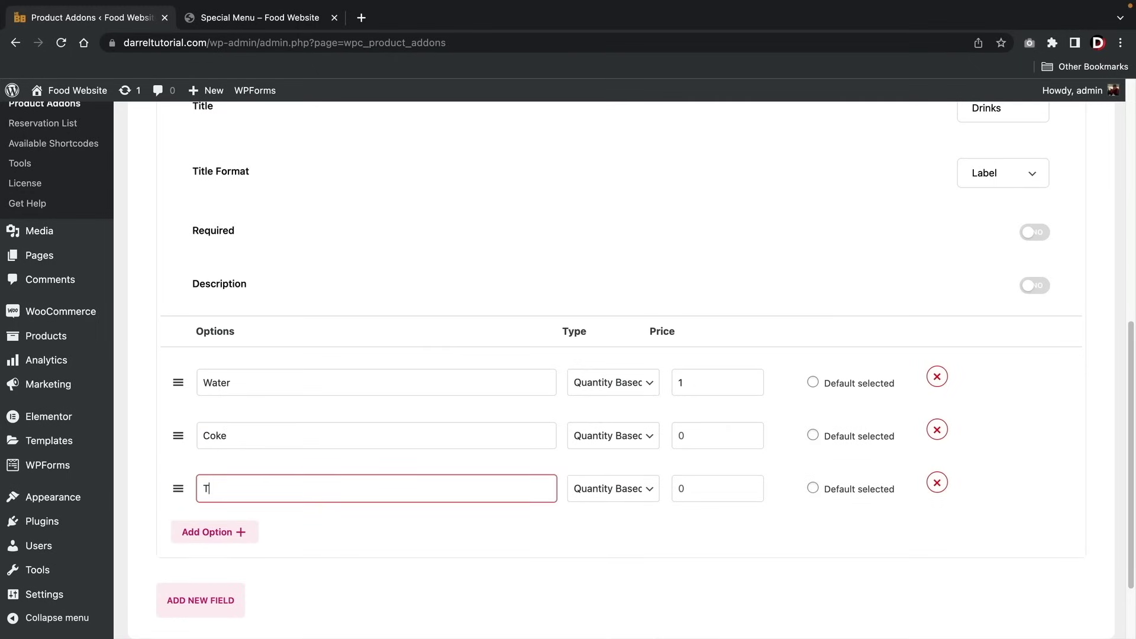
text(ea)
double_click(728, 443)
text(1)
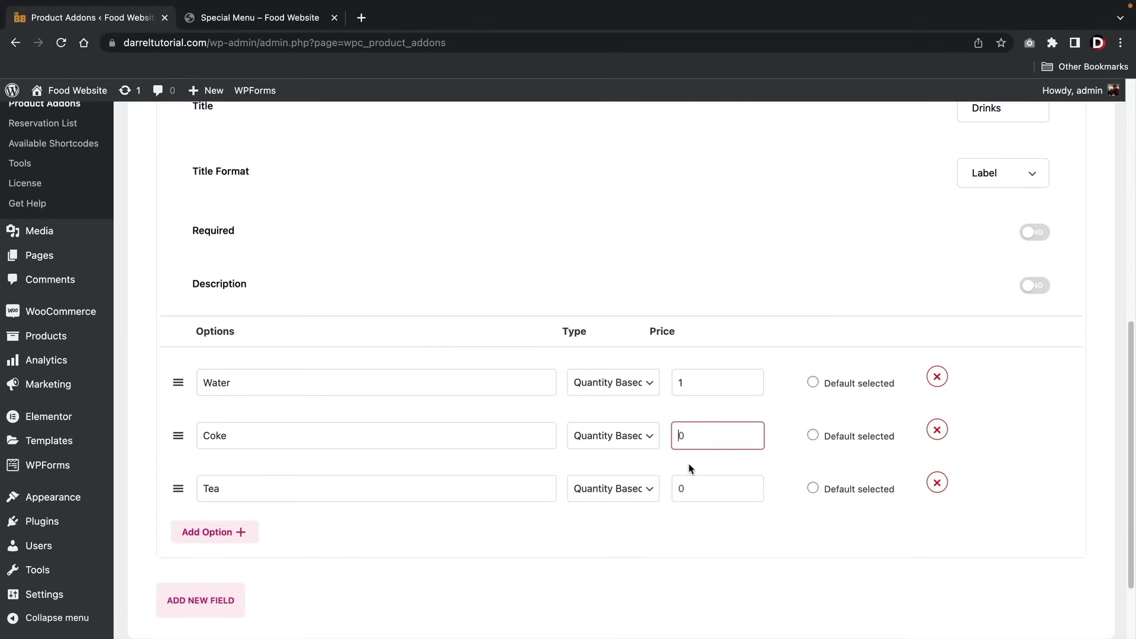
click(693, 484)
Make the Drinks field a Dropdown and save the settings.
scroll(710, 480, up, 5)
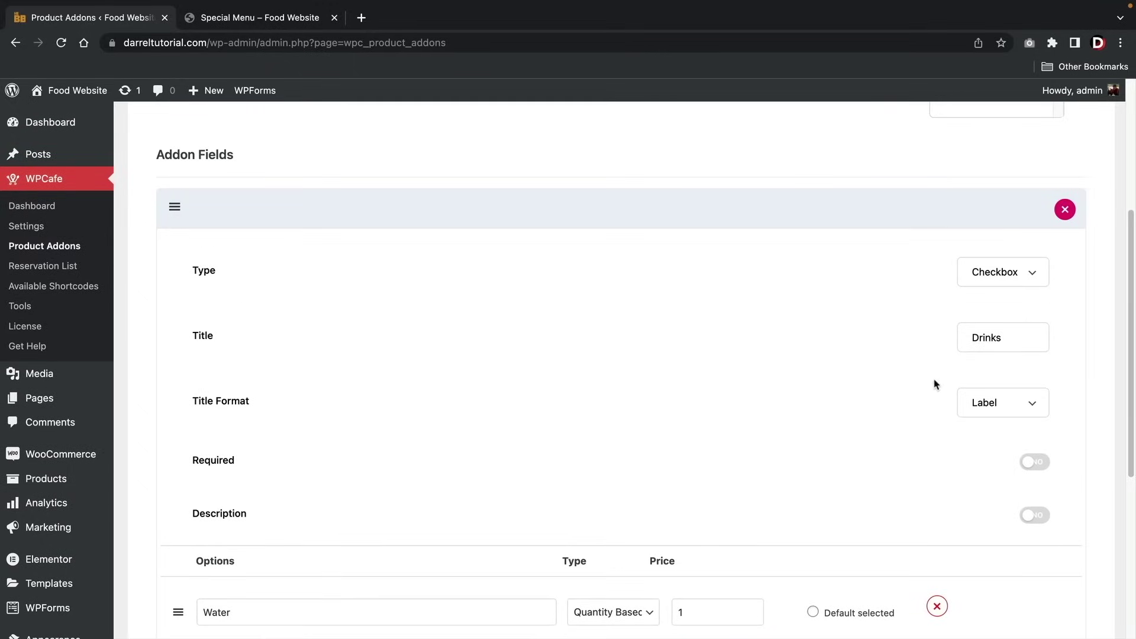
click(983, 275)
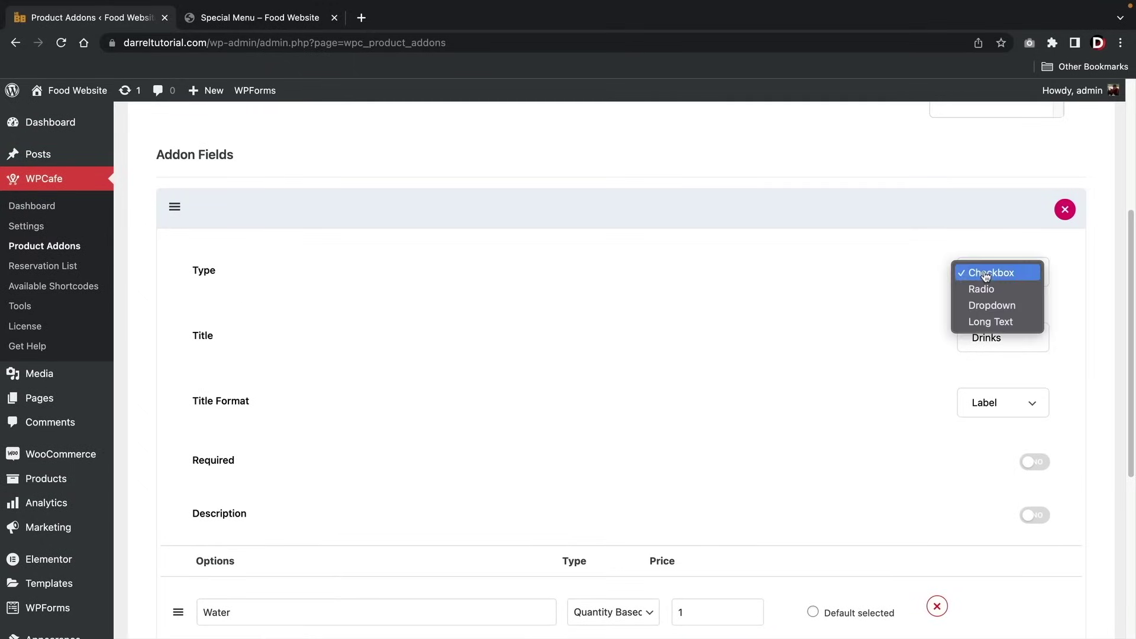
click(992, 305)
scroll(771, 314, down, 3)
scroll(771, 314, down, 2)
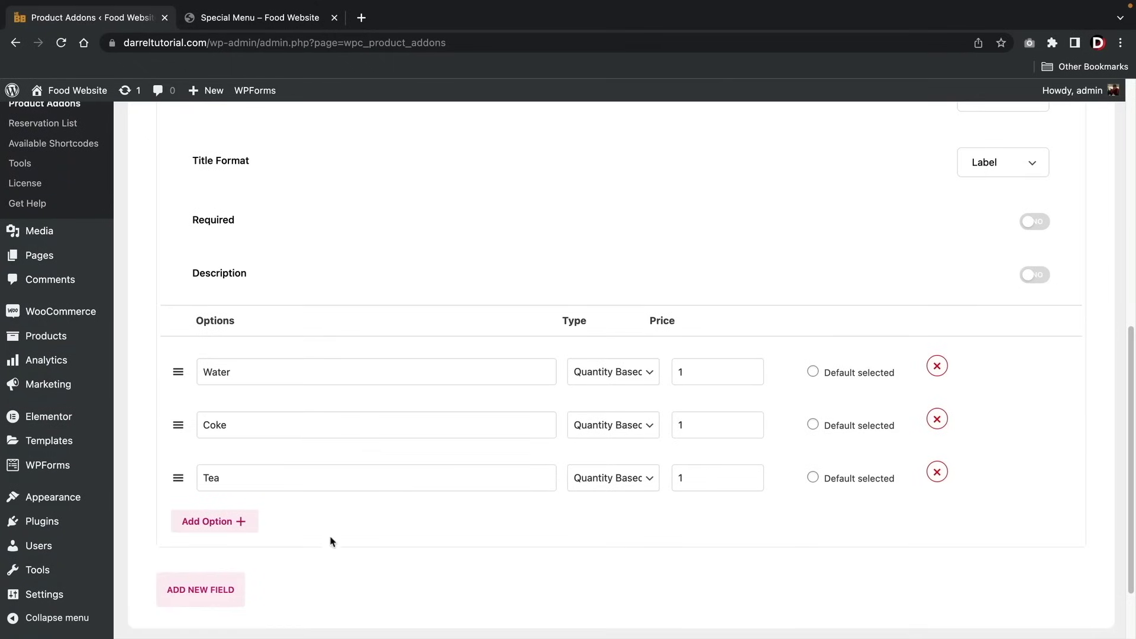
scroll(286, 580, down, 2)
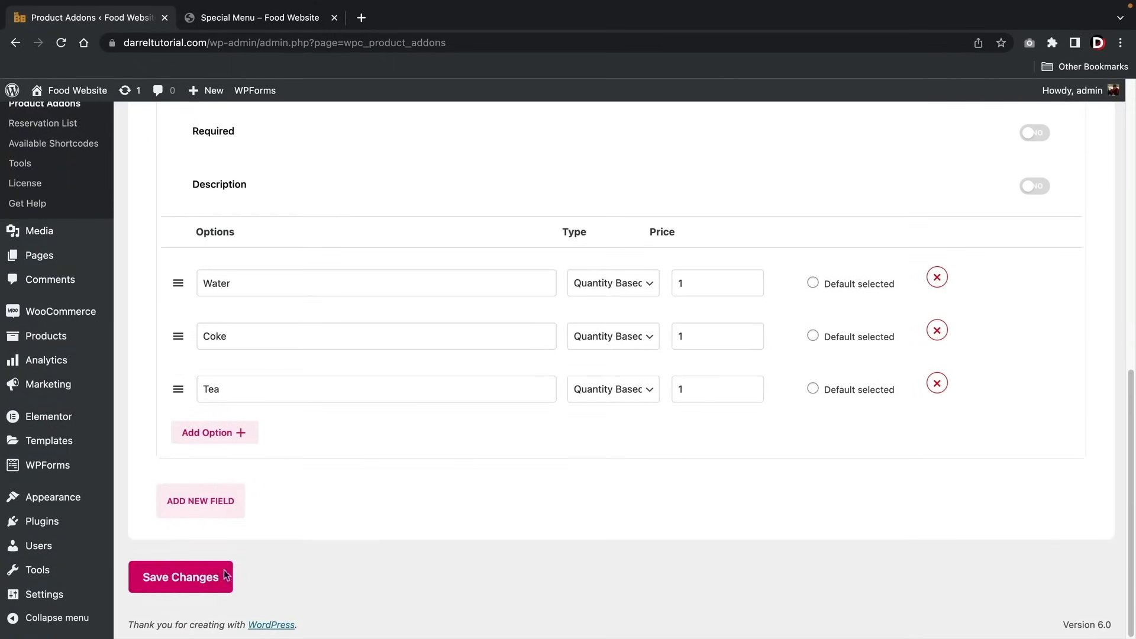
click(202, 584)
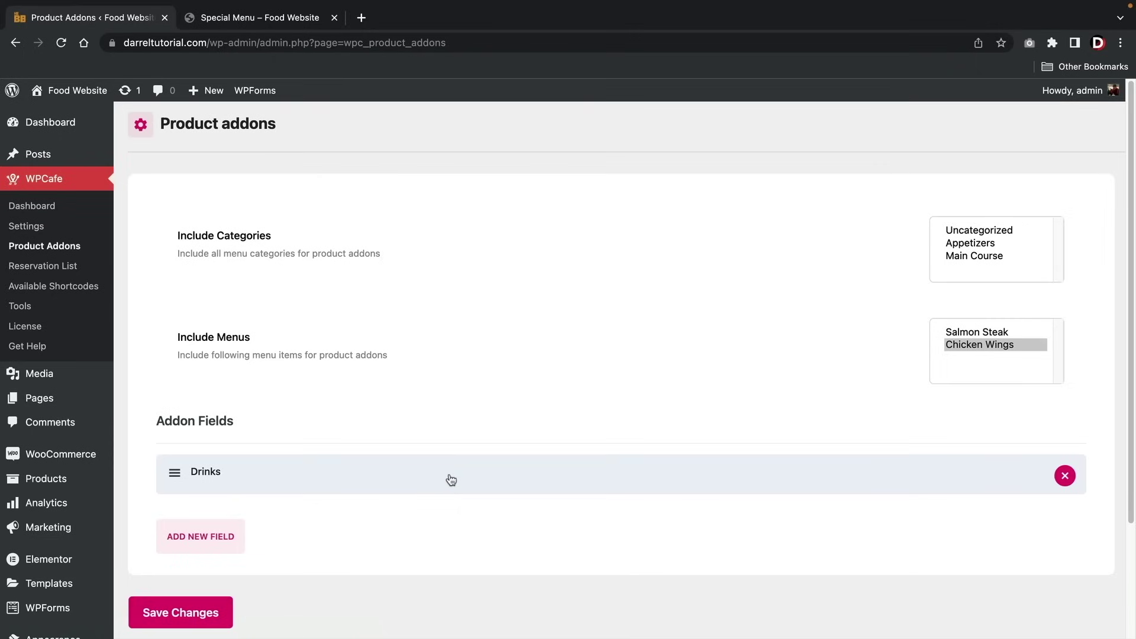
Include all three categories plus Salmon Steak and Chicken Wings, and save again.
click(449, 478)
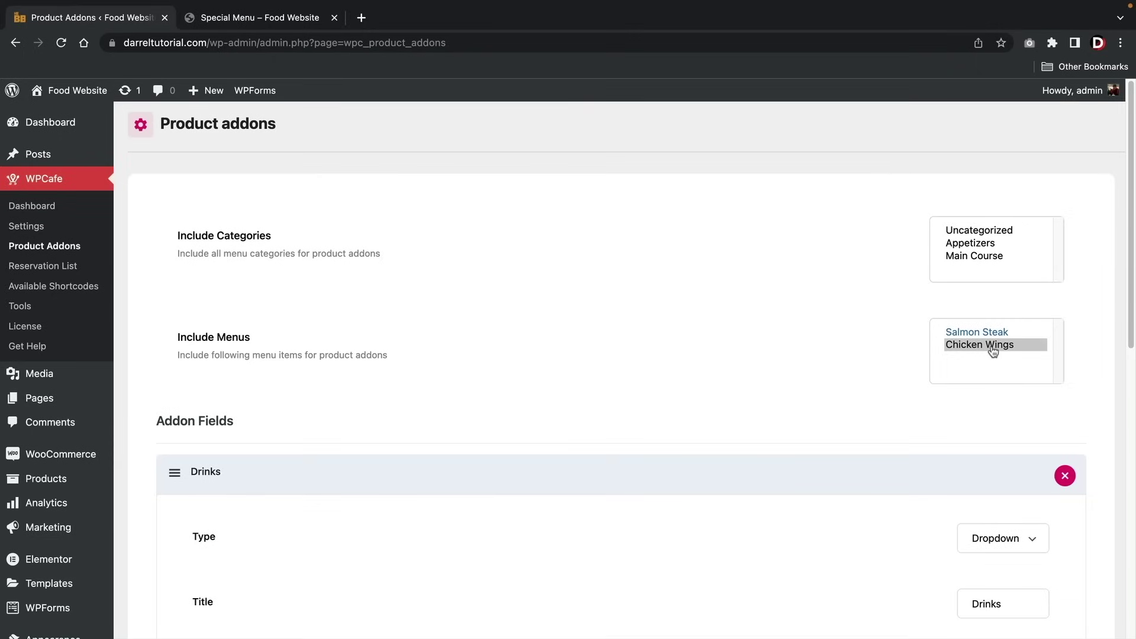
drag(981, 262, 982, 230)
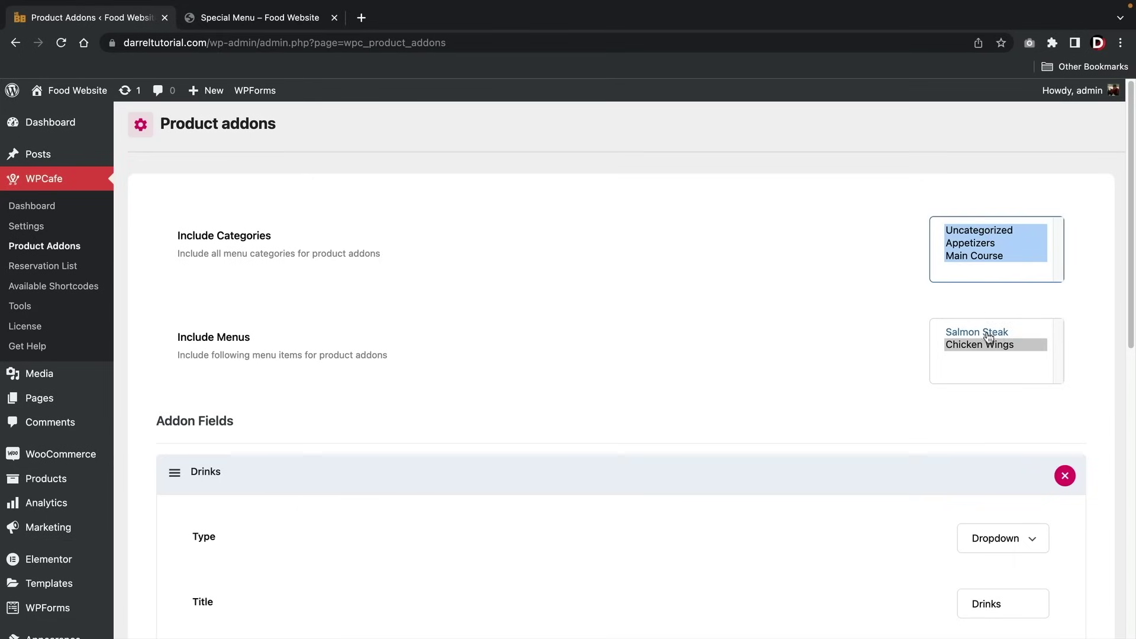
drag(970, 332, 950, 360)
scroll(426, 321, down, 8)
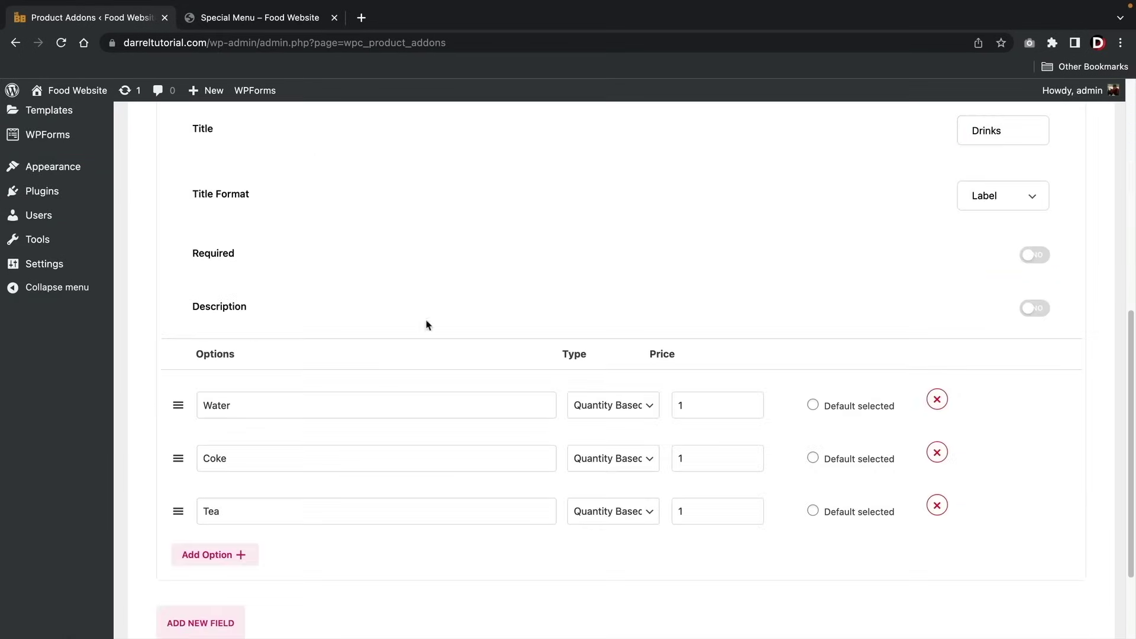
scroll(231, 603, down, 2)
click(208, 578)
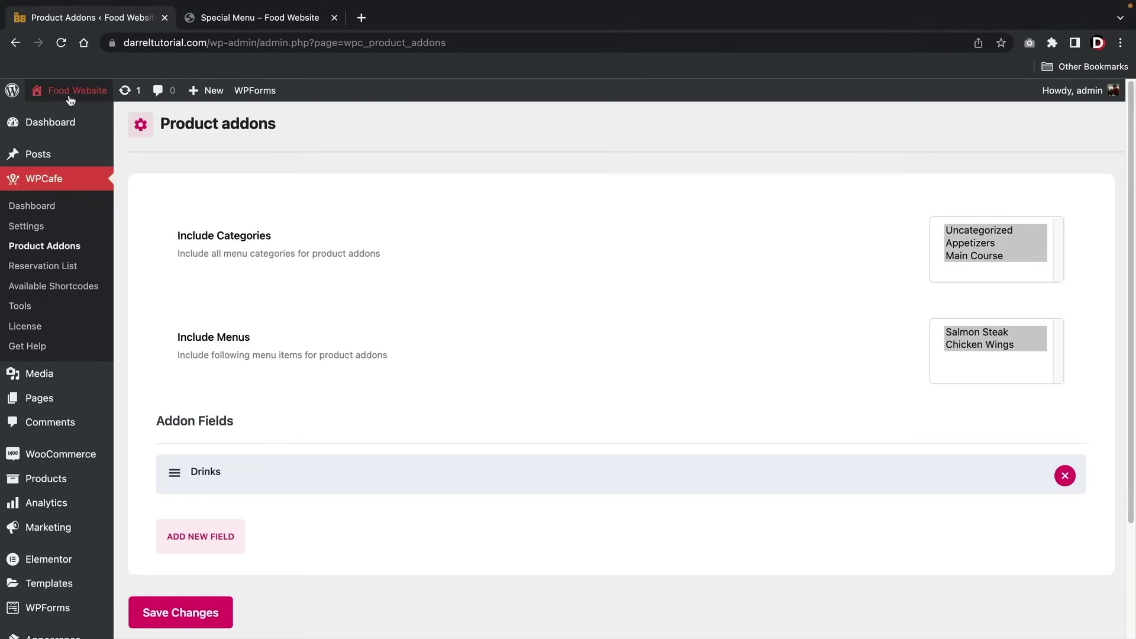
mouse_move(74, 92)
click(74, 115)
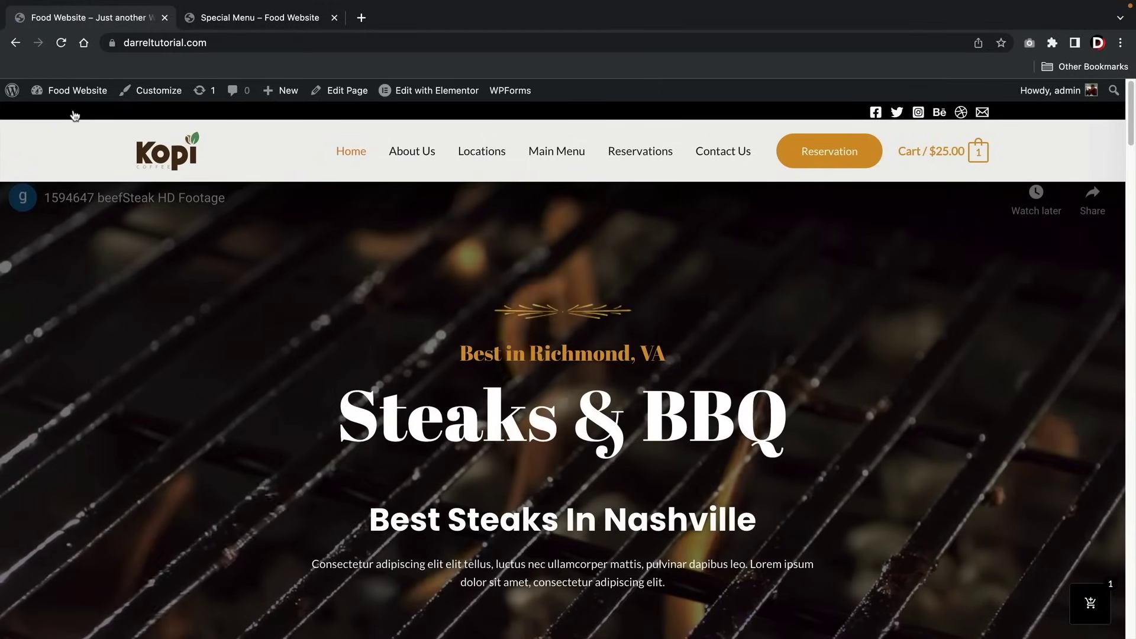
Open Chicken Wings from the Main Menu and pick Coke (+$1.00), totalling $21.00.
click(545, 155)
scroll(516, 189, down, 2)
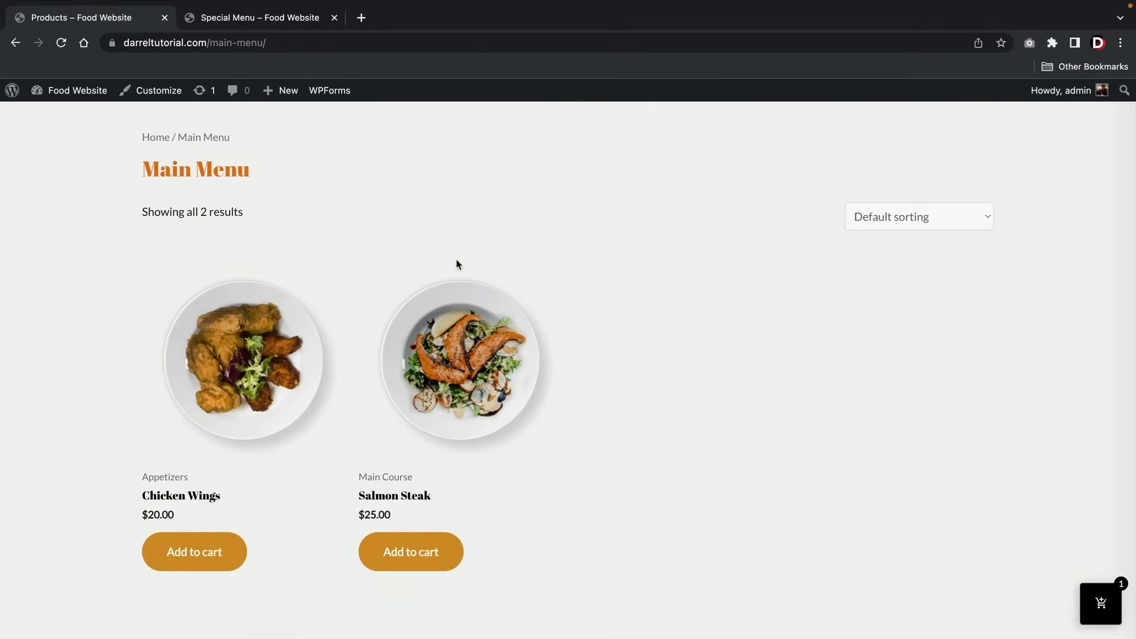
click(218, 360)
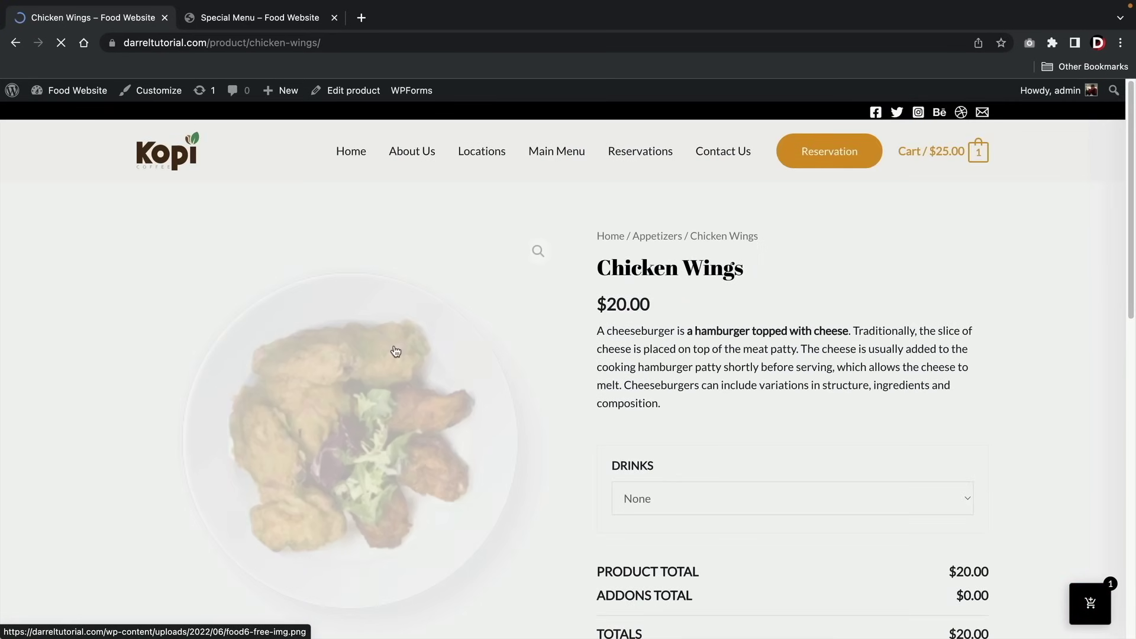
scroll(396, 351, down, 2)
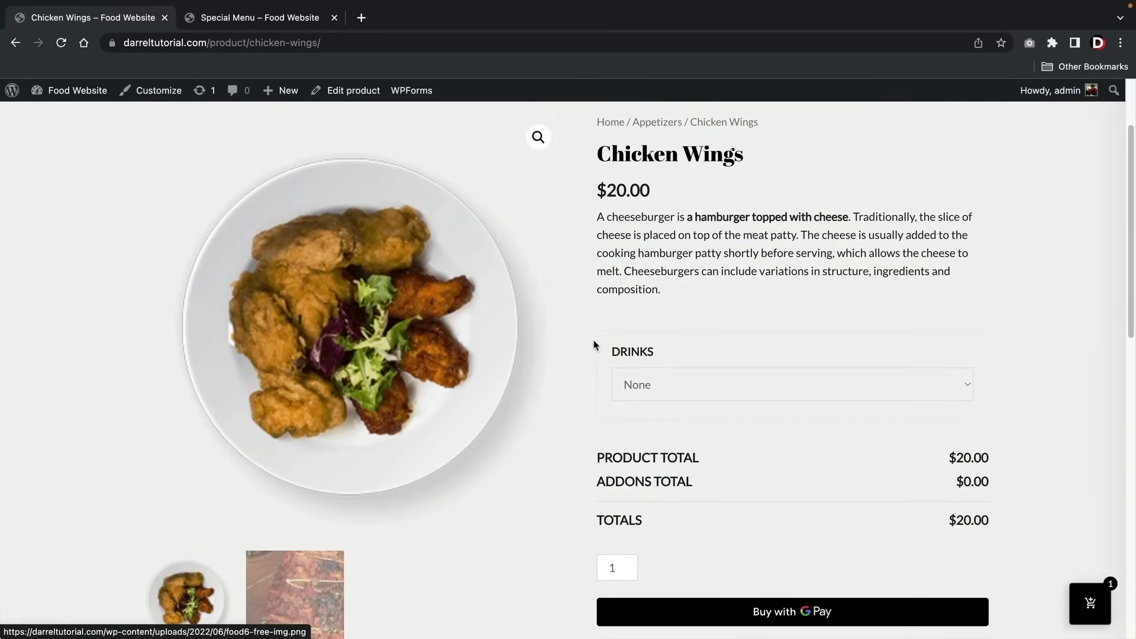
click(672, 383)
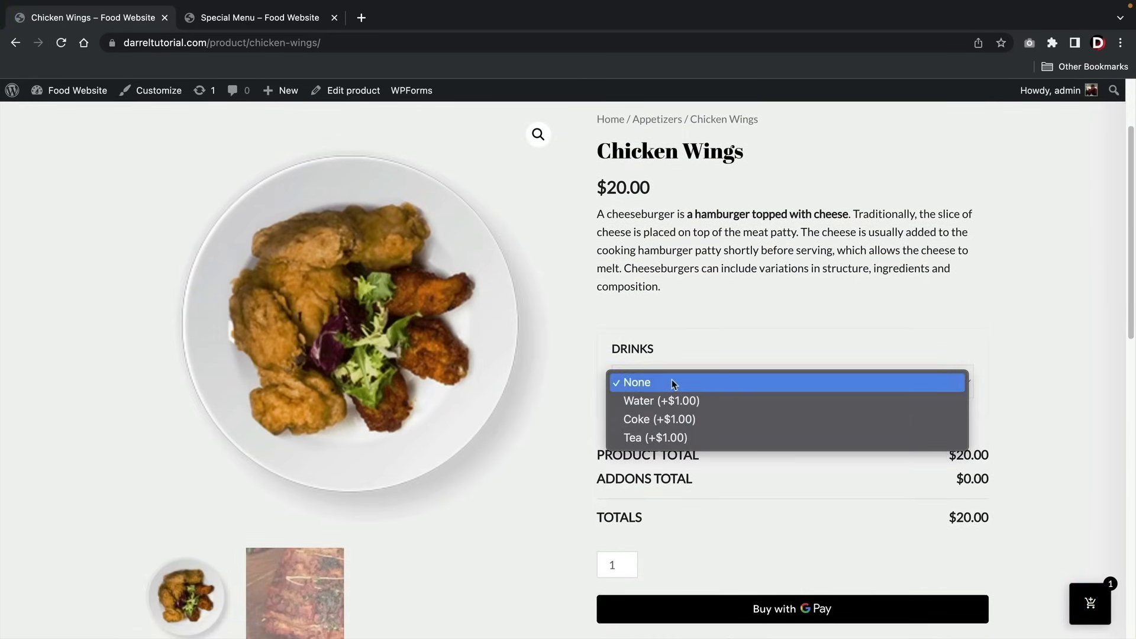
click(676, 418)
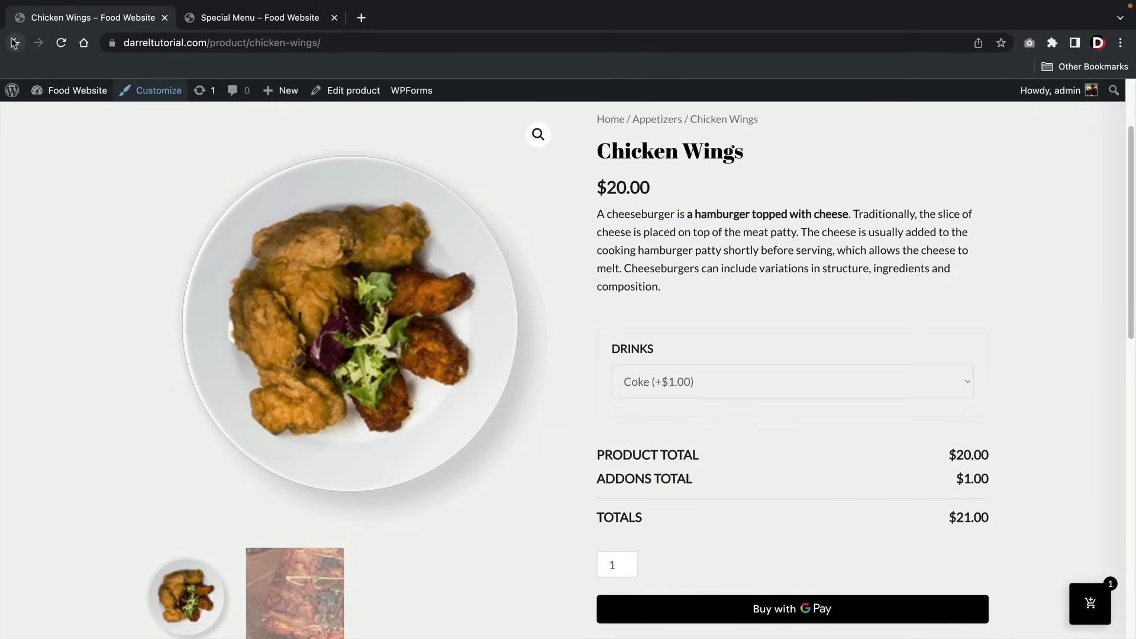
click(14, 43)
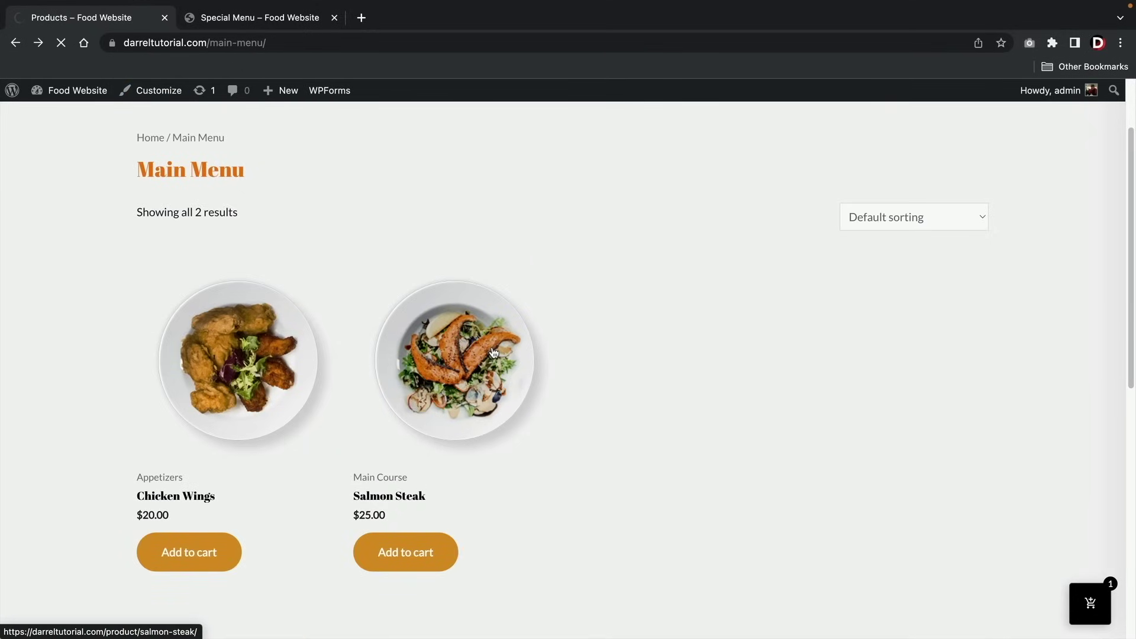
click(494, 353)
Choose Coke (+$1.00) in the Salmon Steak DRINKS dropdown.
scroll(694, 349, down, 5)
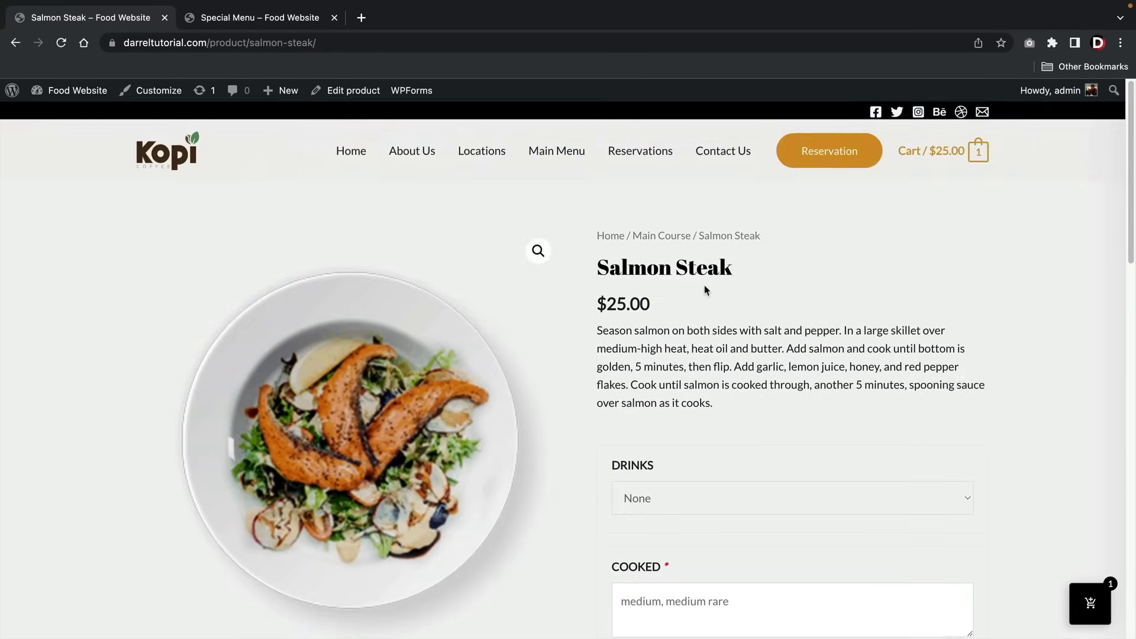
scroll(704, 286, down, 3)
click(709, 361)
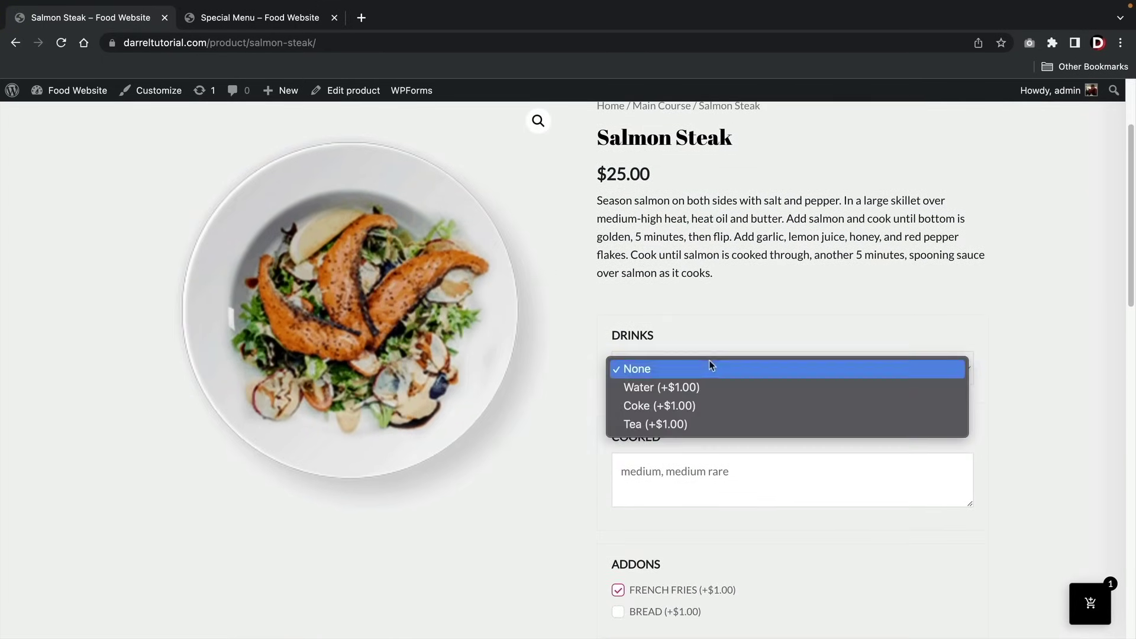
click(709, 403)
scroll(713, 399, down, 3)
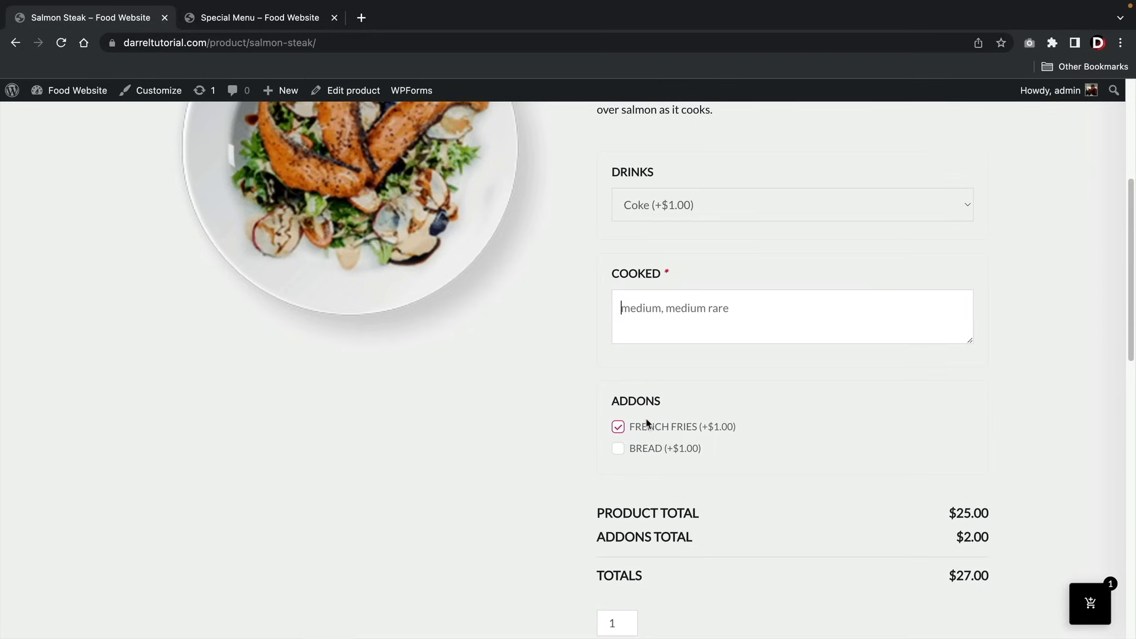
Return to the Home page and edit it with Elementor.
scroll(646, 422, up, 2)
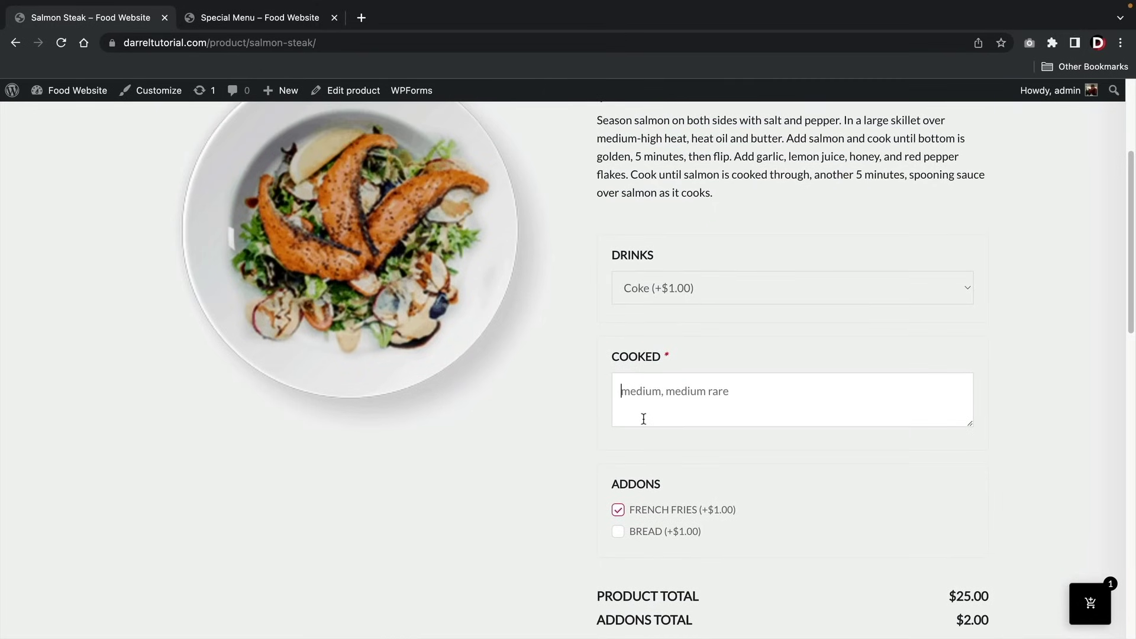
scroll(611, 423, up, 5)
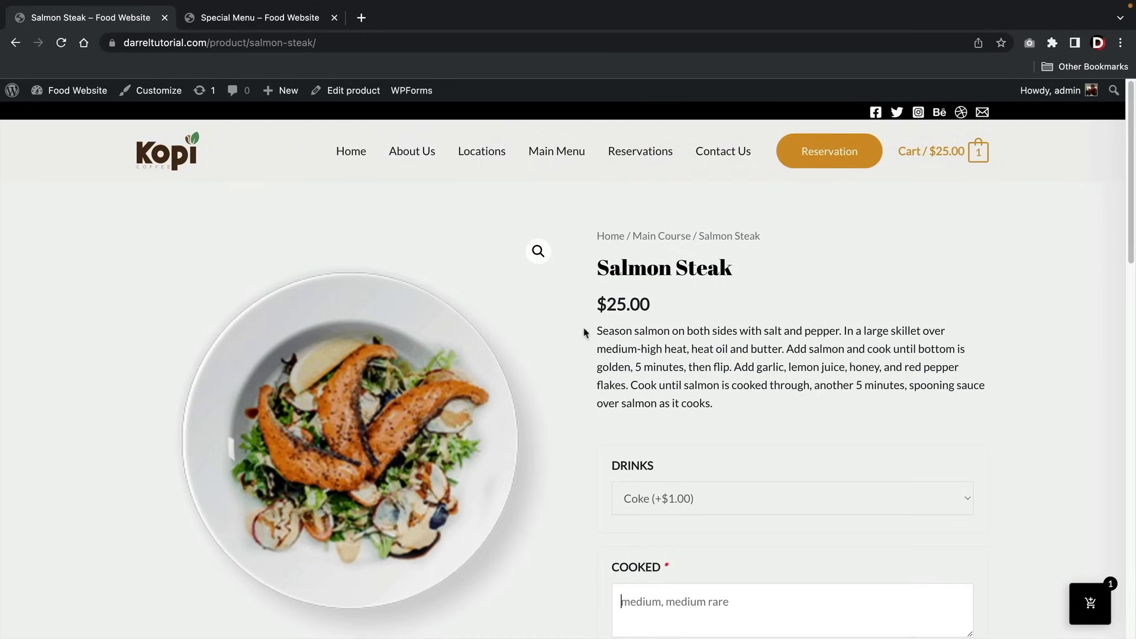
click(353, 155)
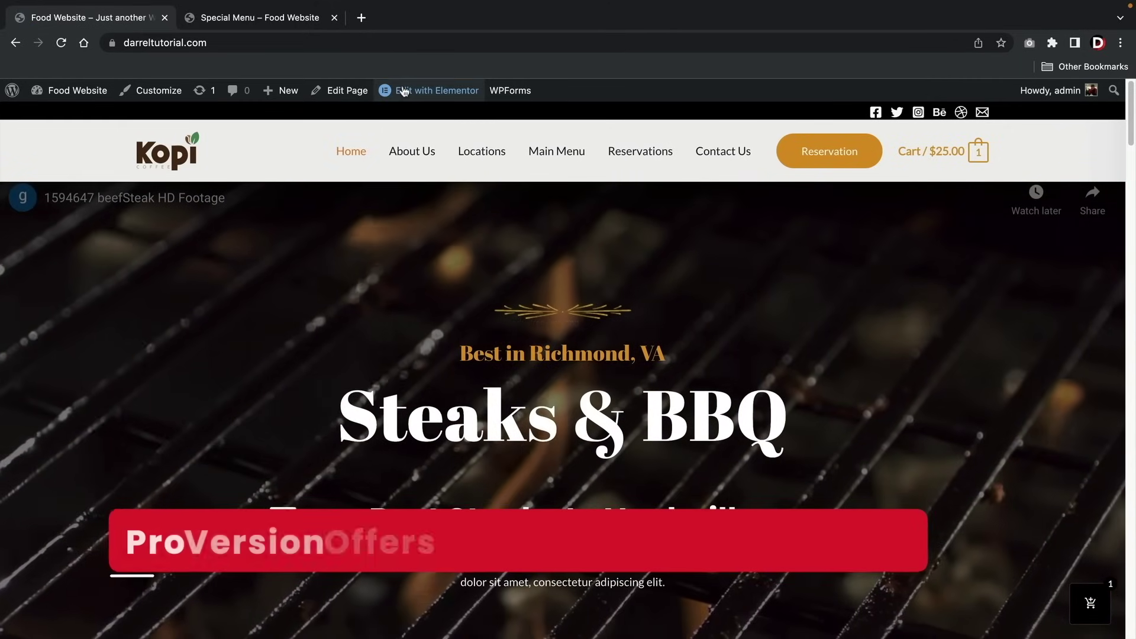
click(404, 91)
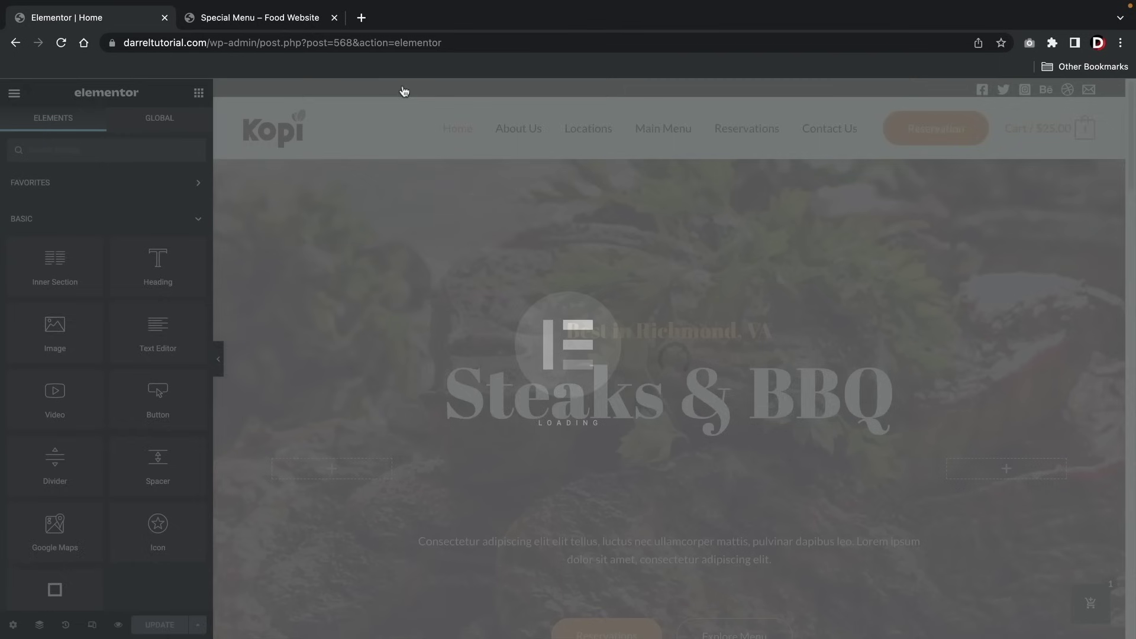
Insert a new single-column section above the restaurant section.
scroll(104, 422, down, 10)
scroll(104, 417, down, 15)
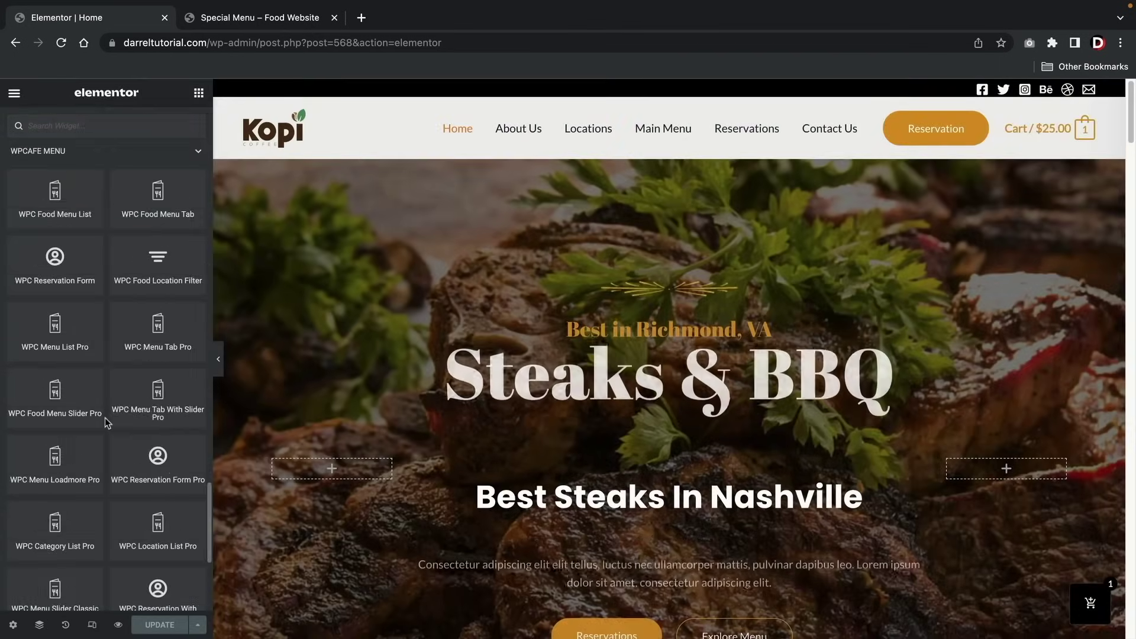
scroll(105, 418, up, 5)
scroll(105, 418, down, 3)
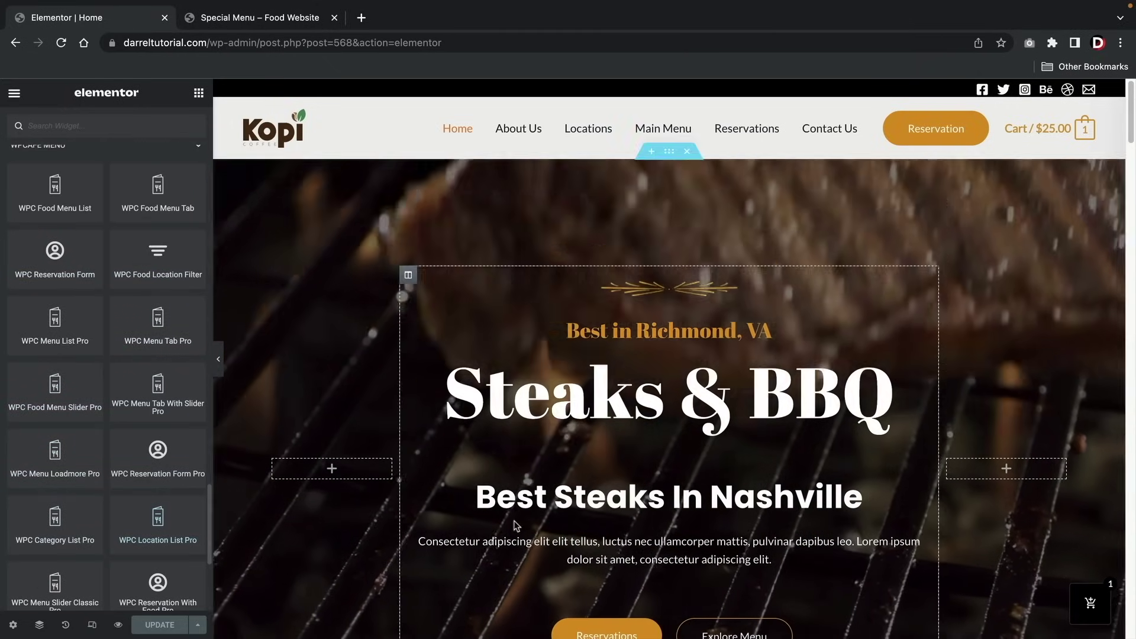
scroll(527, 525, down, 10)
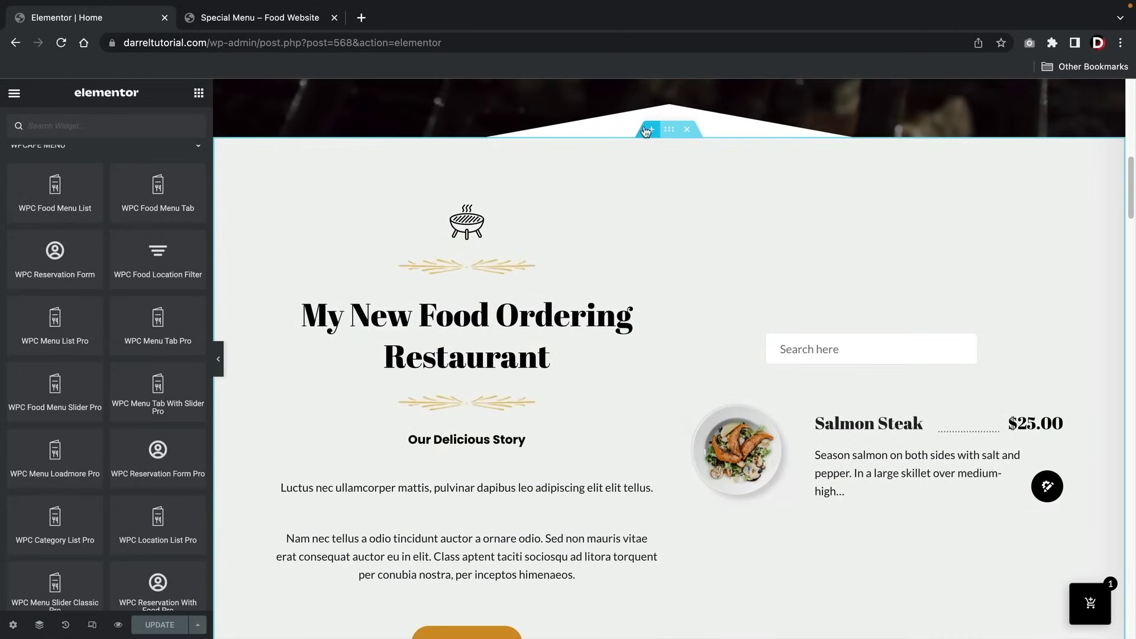
click(650, 129)
click(633, 198)
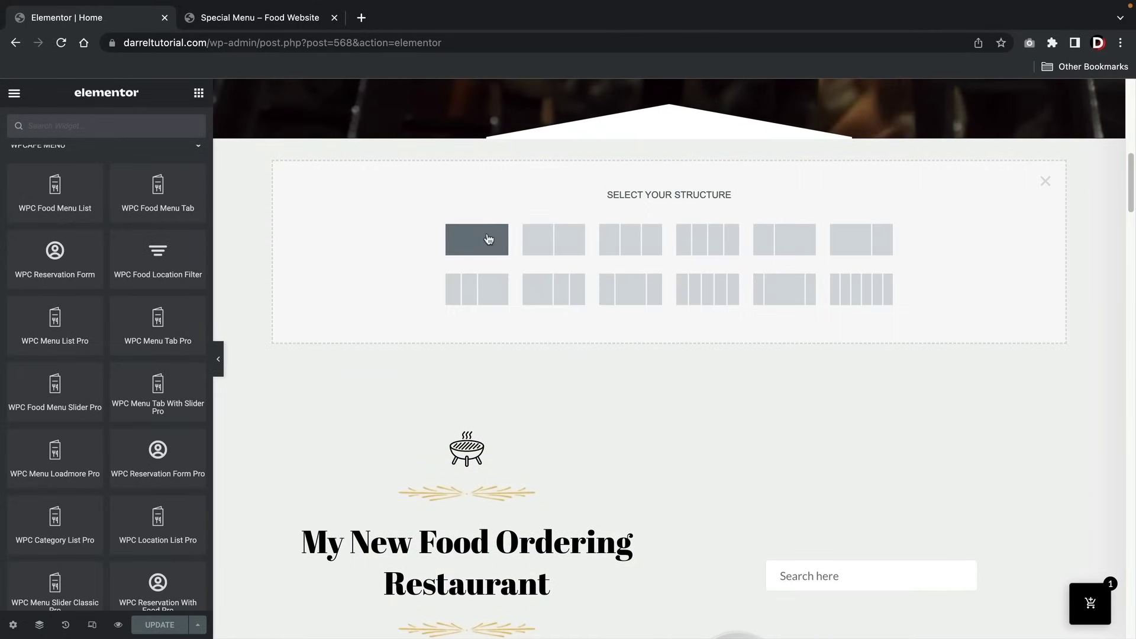
click(488, 239)
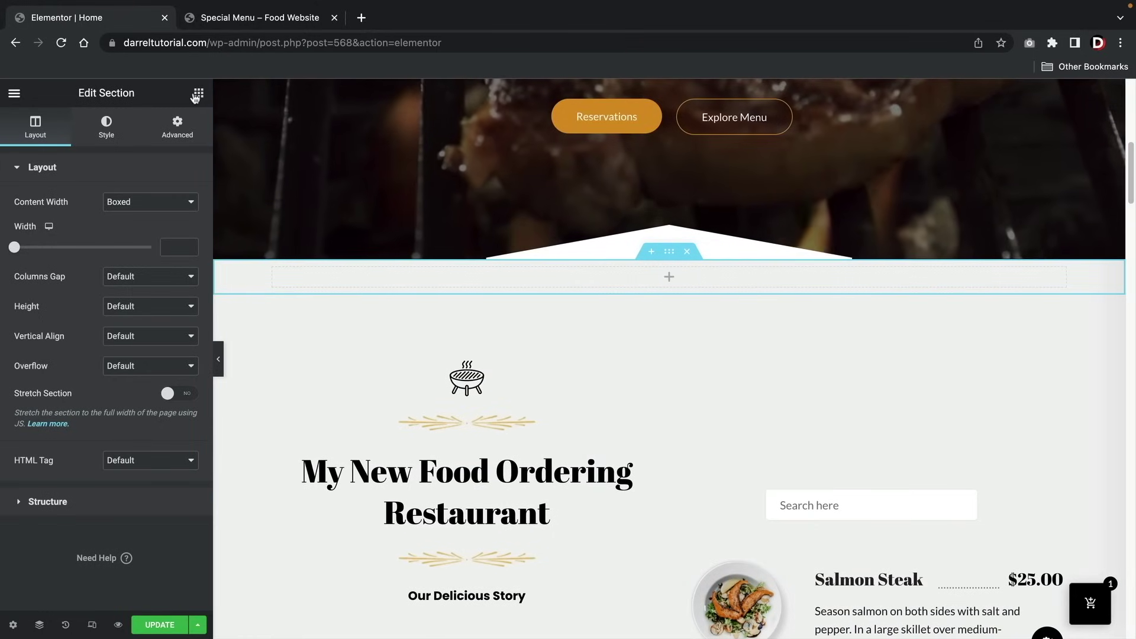
Place a WPC Location List Pro widget there, set it to Style 2, then delete it.
click(198, 93)
scroll(157, 308, down, 20)
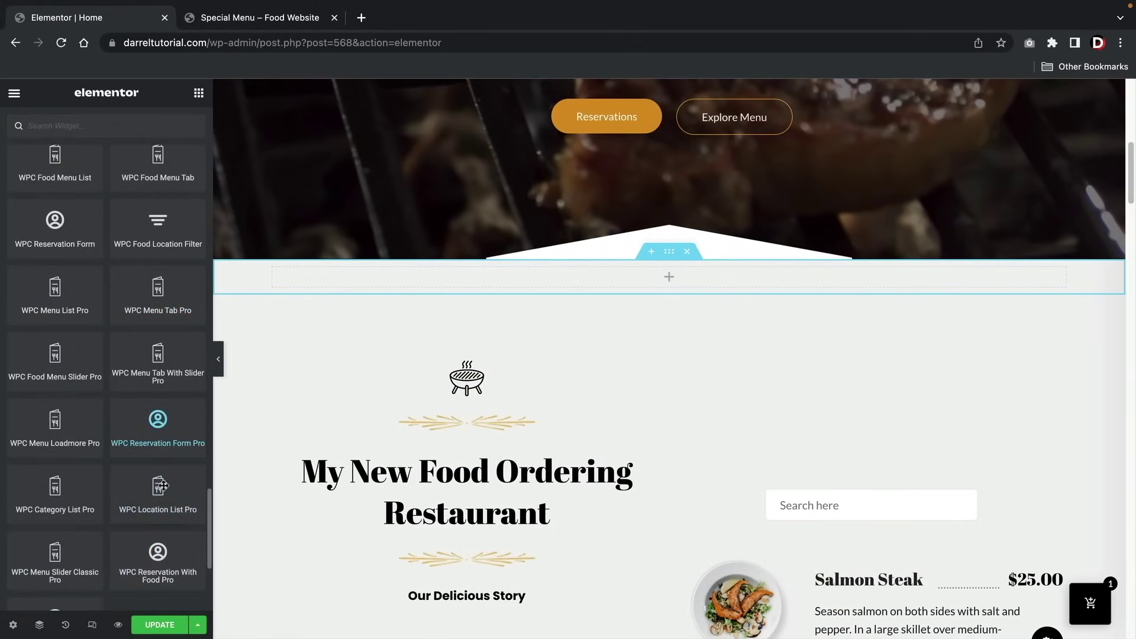
drag(163, 485, 604, 277)
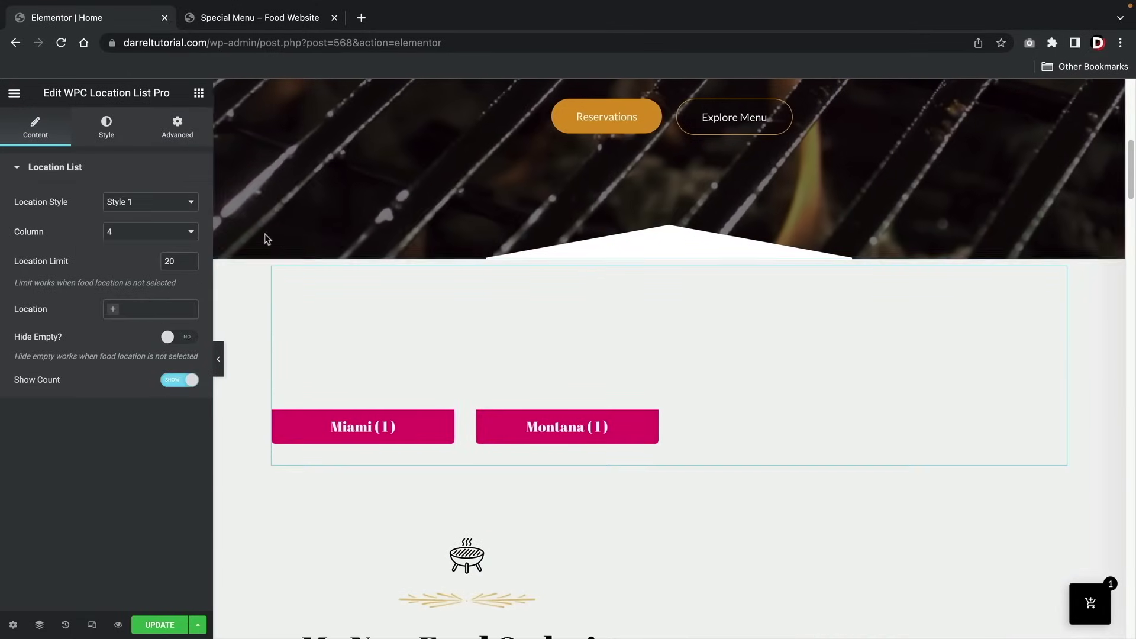
click(162, 206)
click(158, 215)
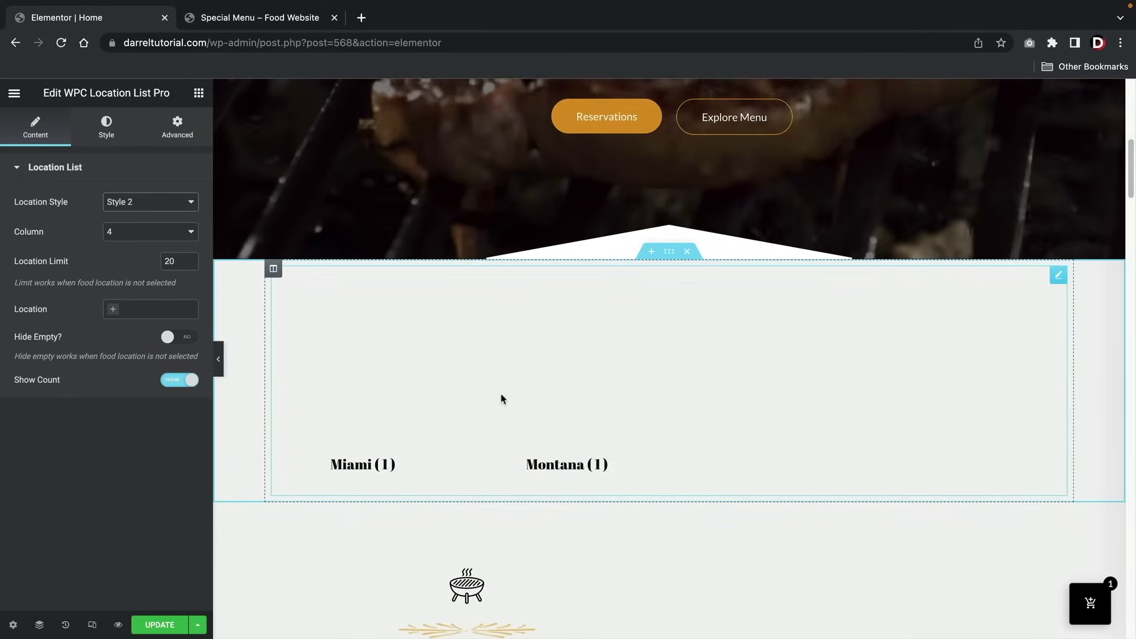
right_click(1039, 283)
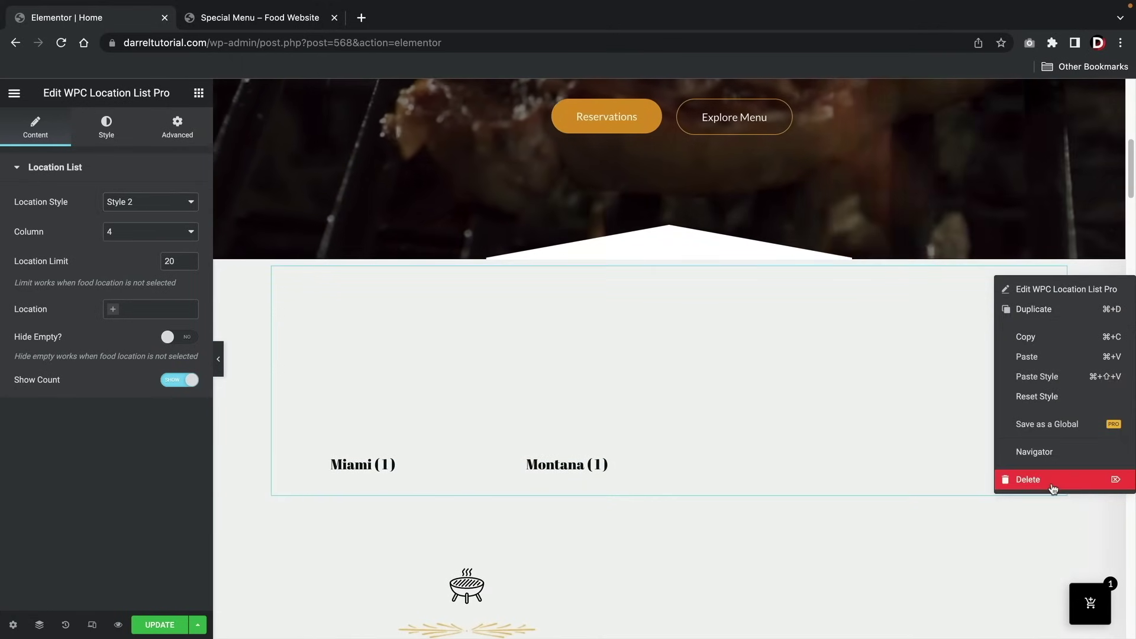
click(1052, 478)
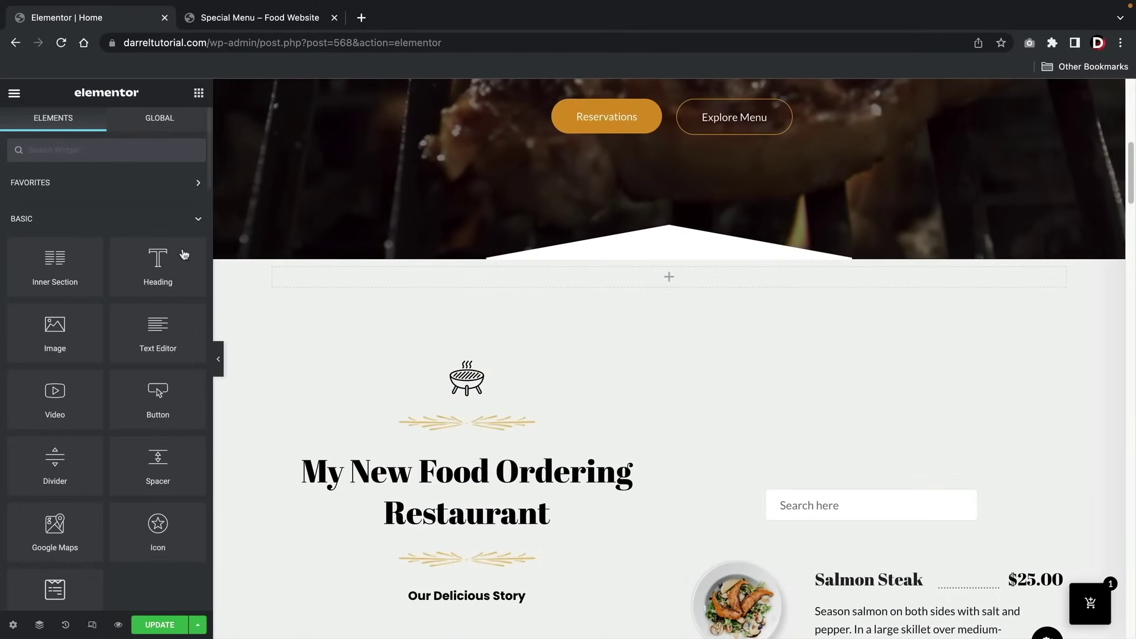
Place a WPC Menu List Pro widget in the empty home page section.
scroll(181, 308, down, 20)
scroll(177, 368, up, 15)
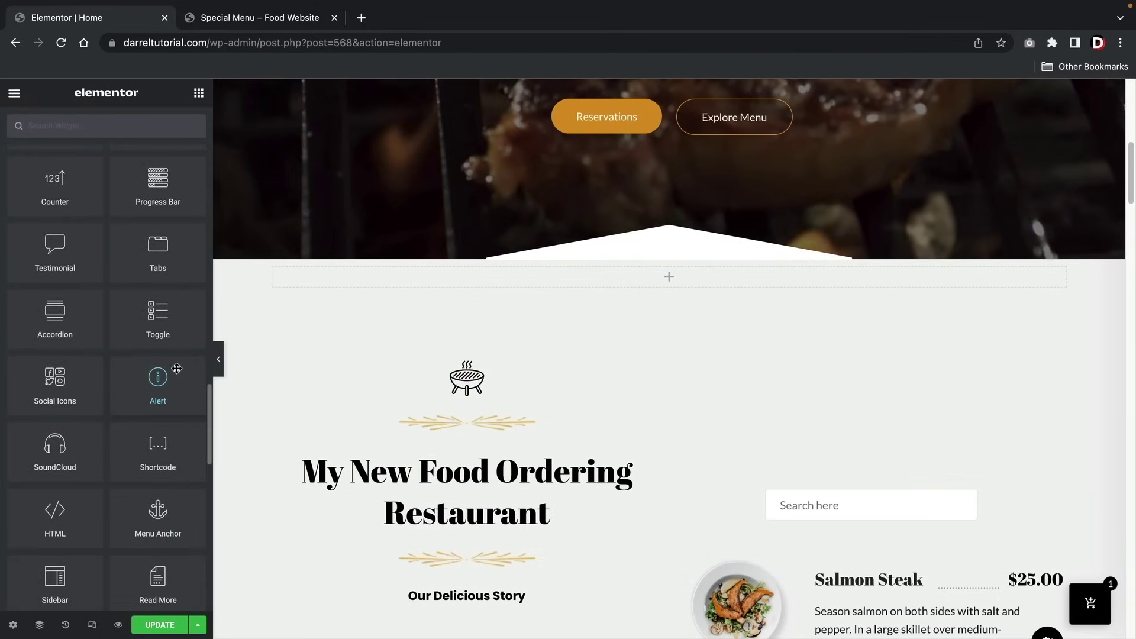
scroll(170, 363, down, 10)
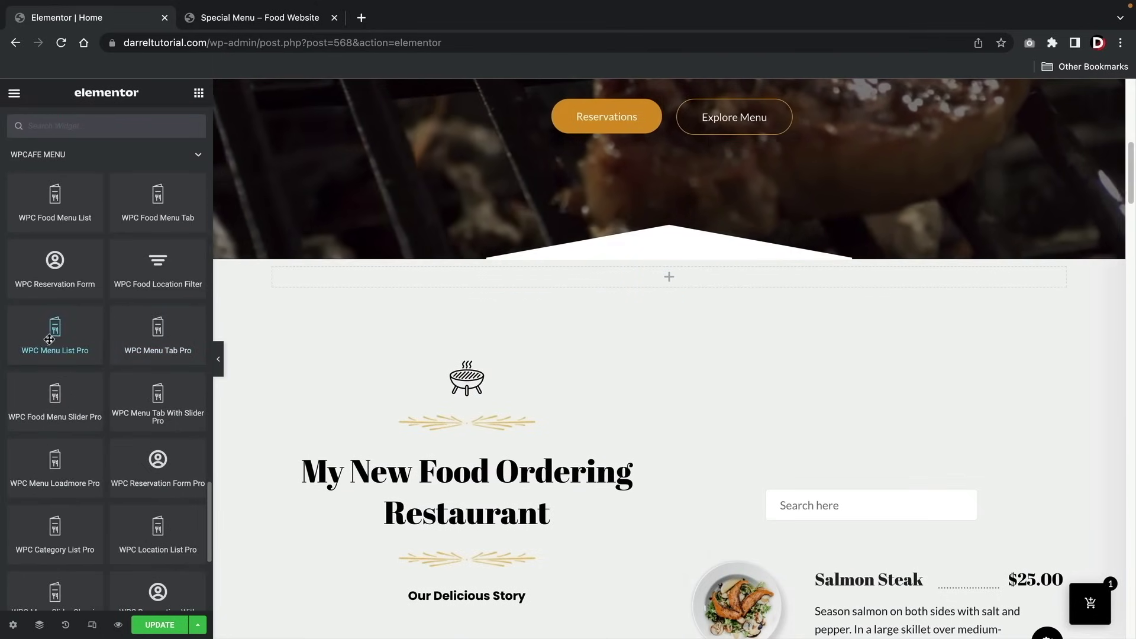
drag(55, 328, 540, 287)
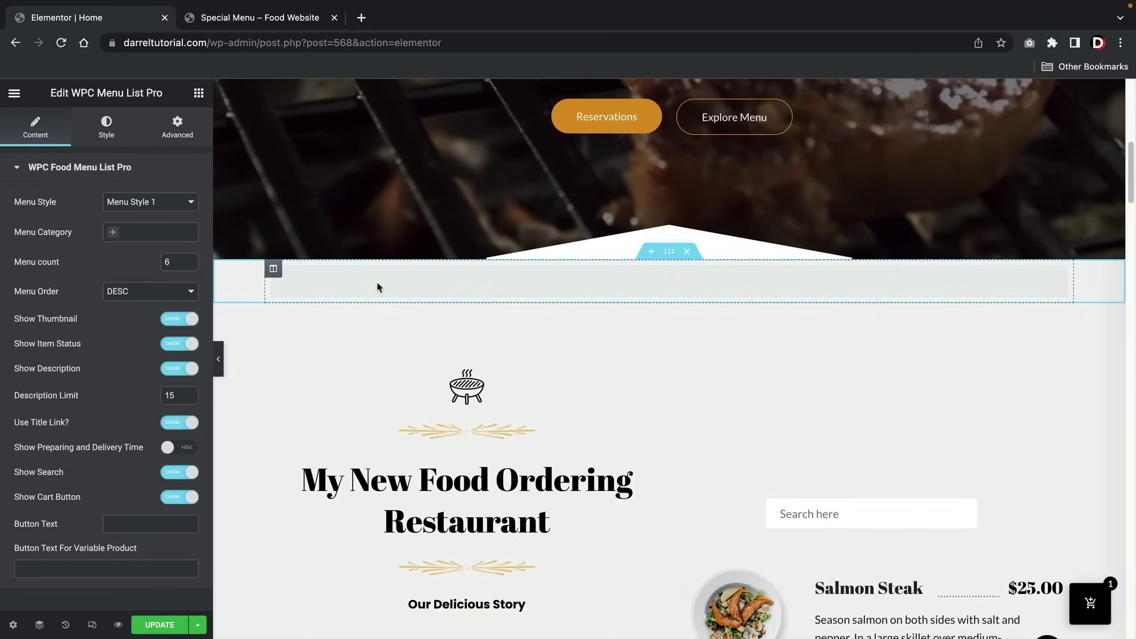
Try Menu Styles 3, 5 and 4 on the menu list, then settle on Menu Style 2.
click(172, 202)
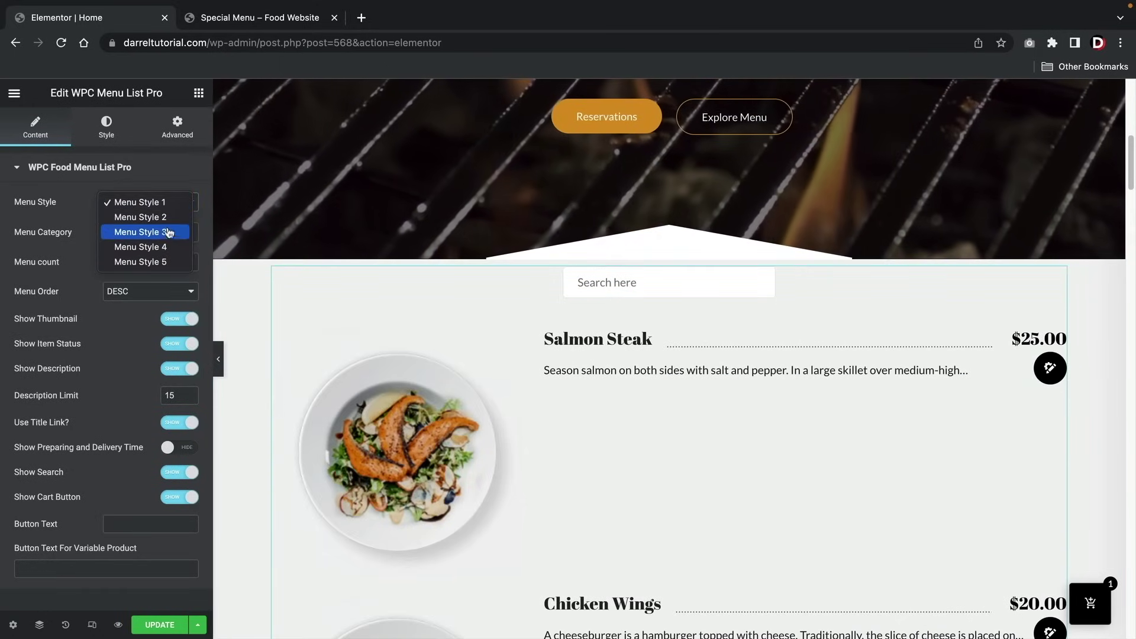
click(168, 231)
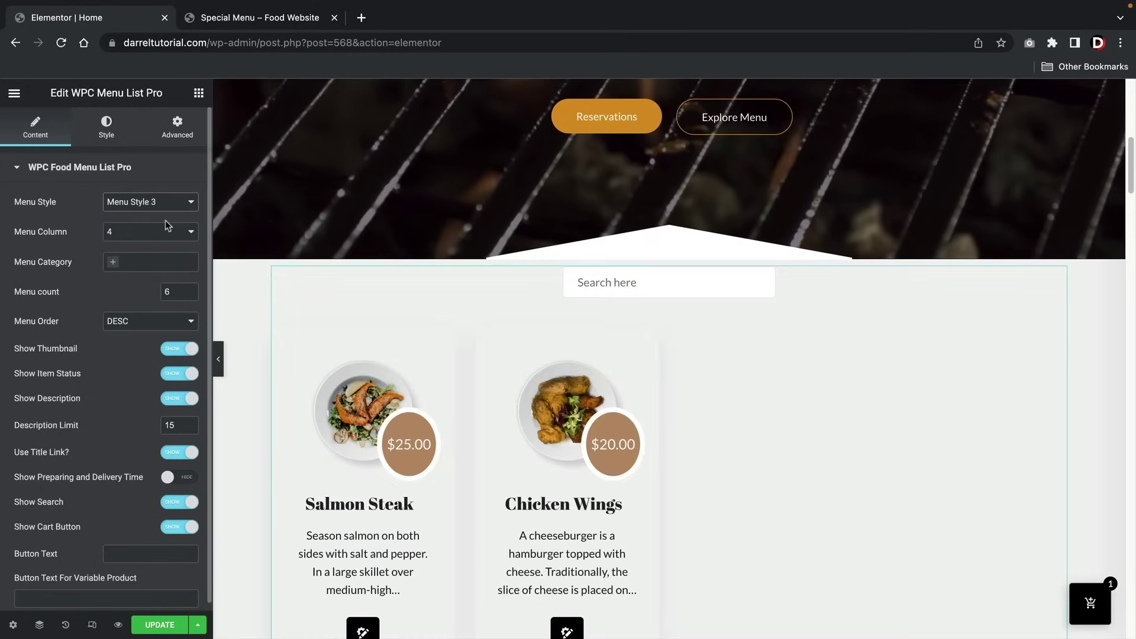
scroll(254, 291, down, 2)
click(155, 202)
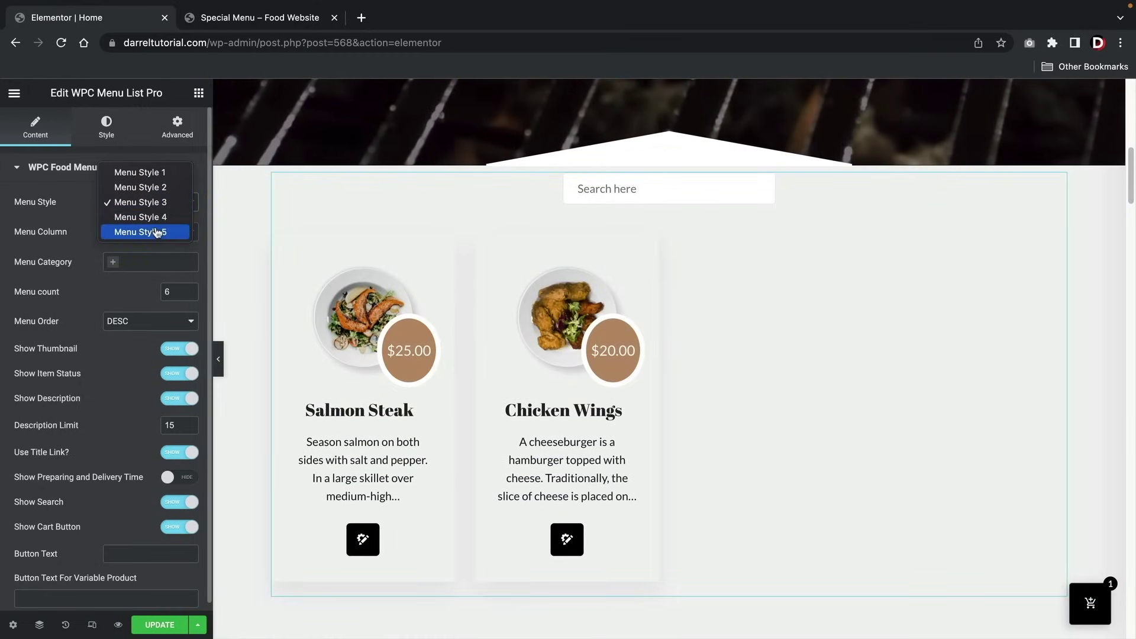
click(157, 232)
click(156, 208)
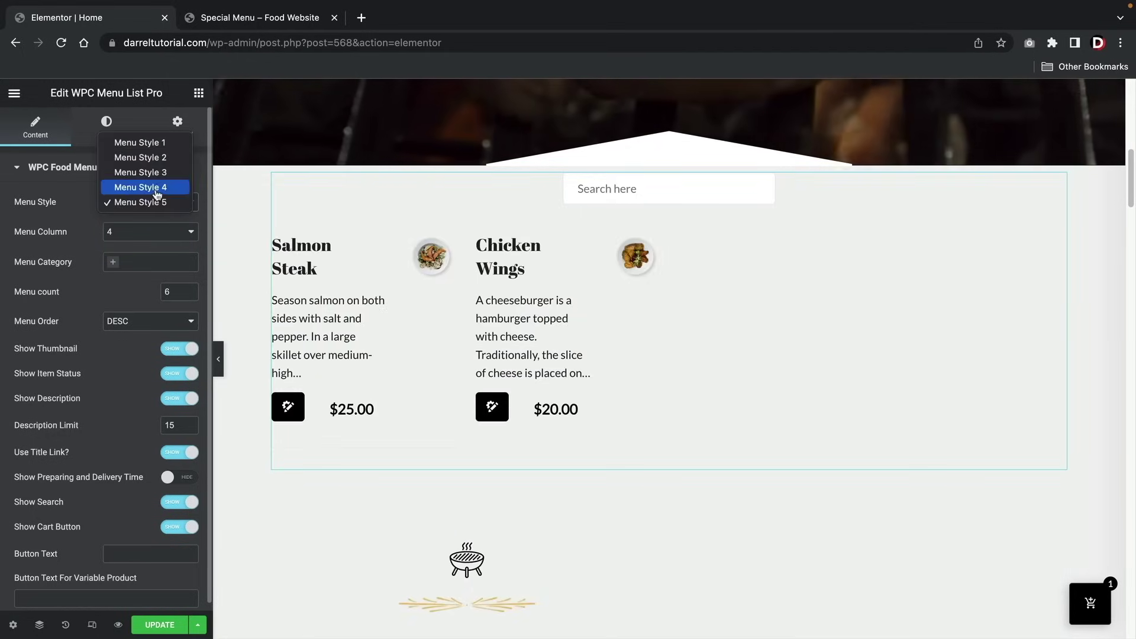
click(157, 188)
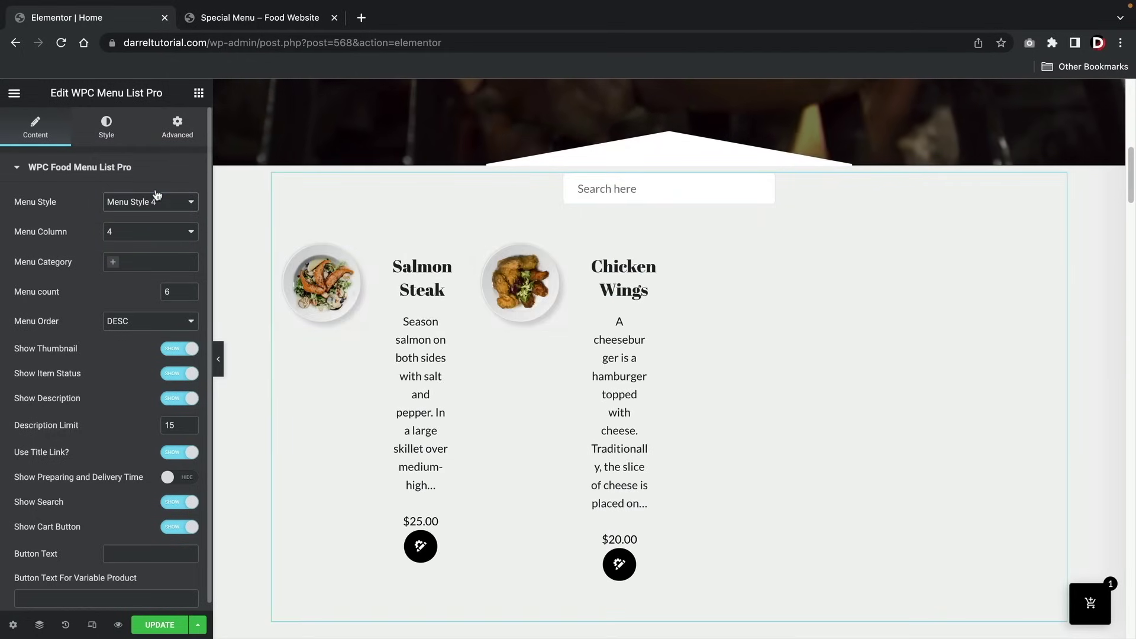
click(153, 199)
click(160, 173)
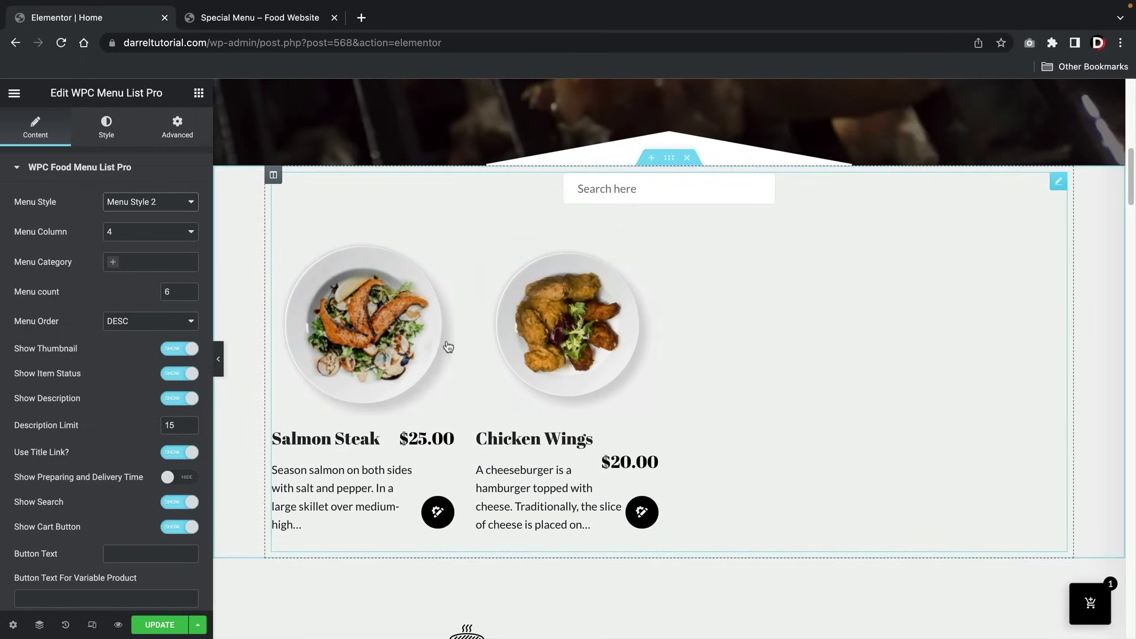
Add a WPC Food Menu Slider Pro widget above the menu list.
click(199, 92)
scroll(101, 333, down, 20)
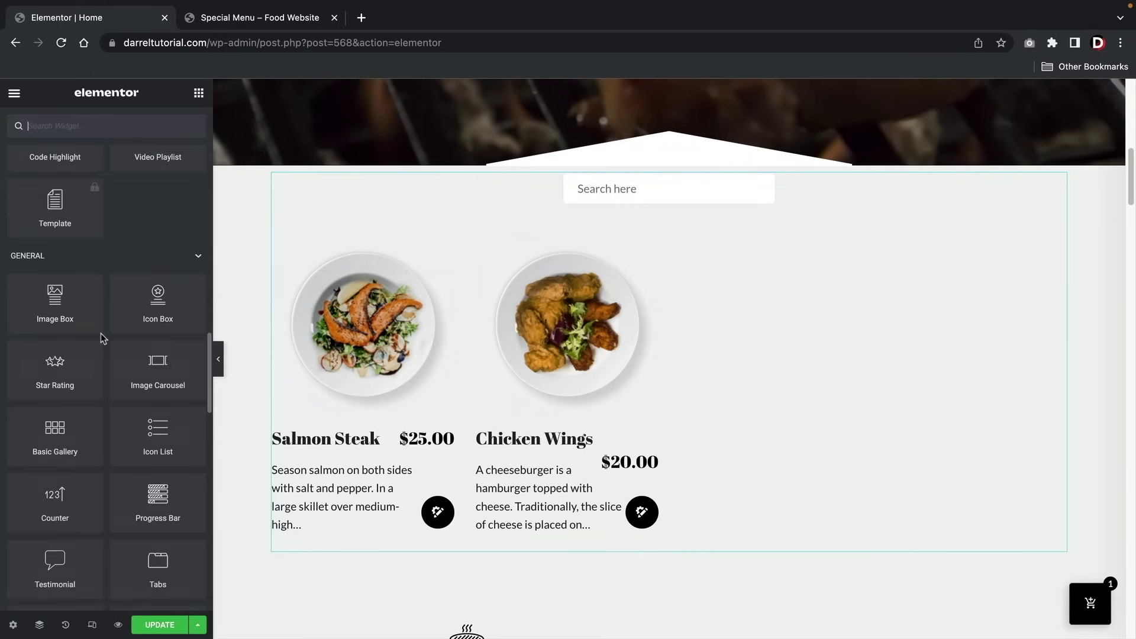
scroll(101, 336, up, 4)
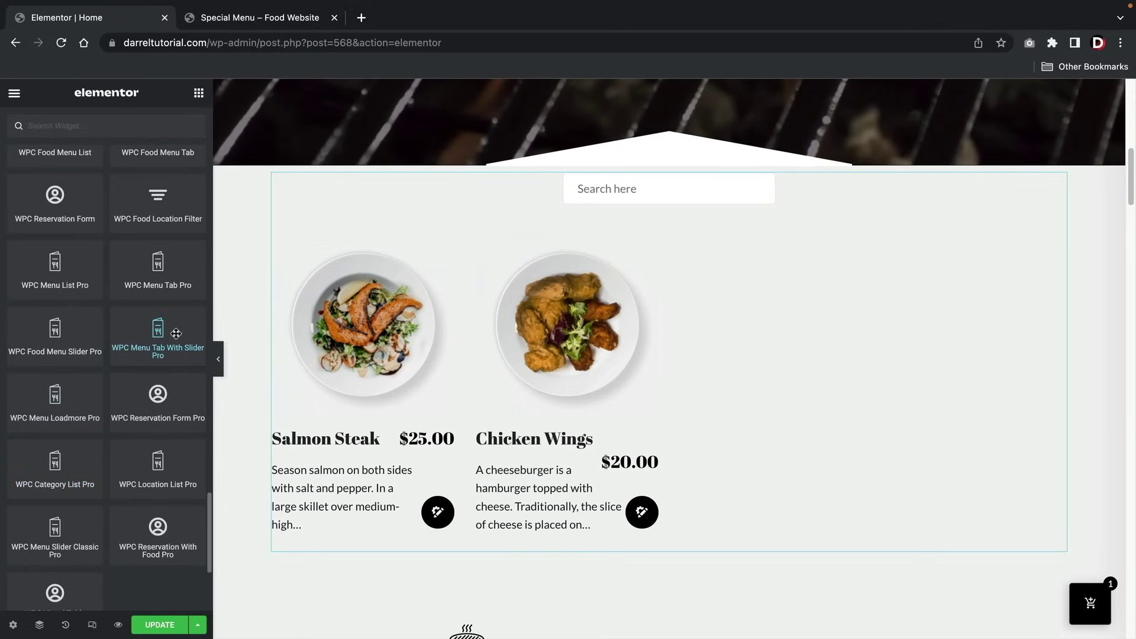
drag(60, 343, 524, 191)
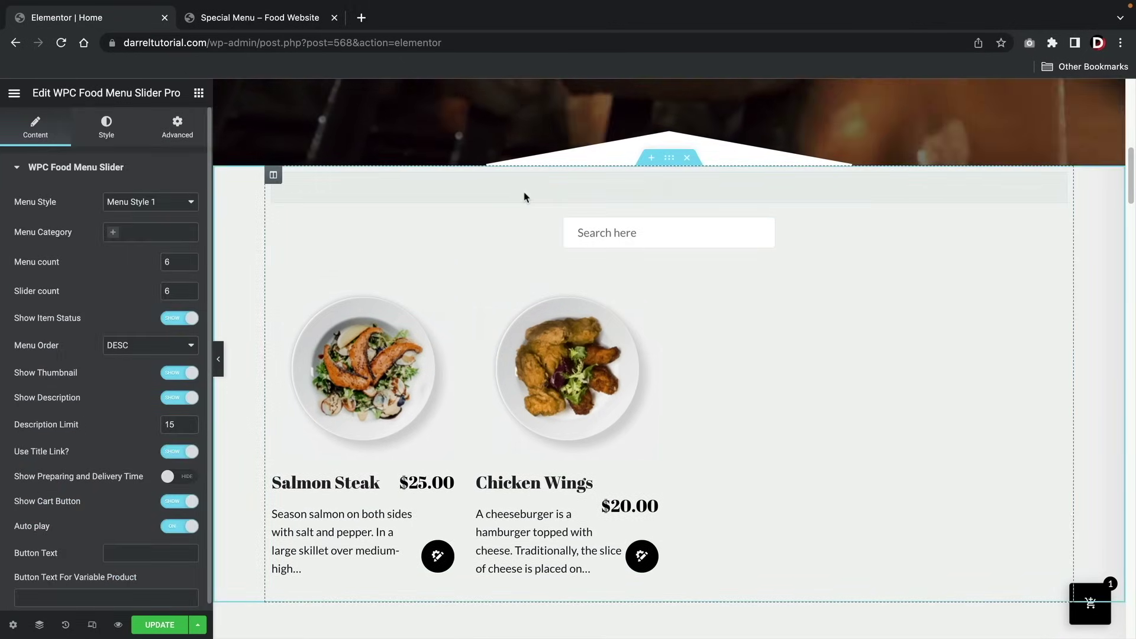
Set the slider to Menu Style 3 with Menu count and Slider count of 3.
scroll(521, 244, down, 2)
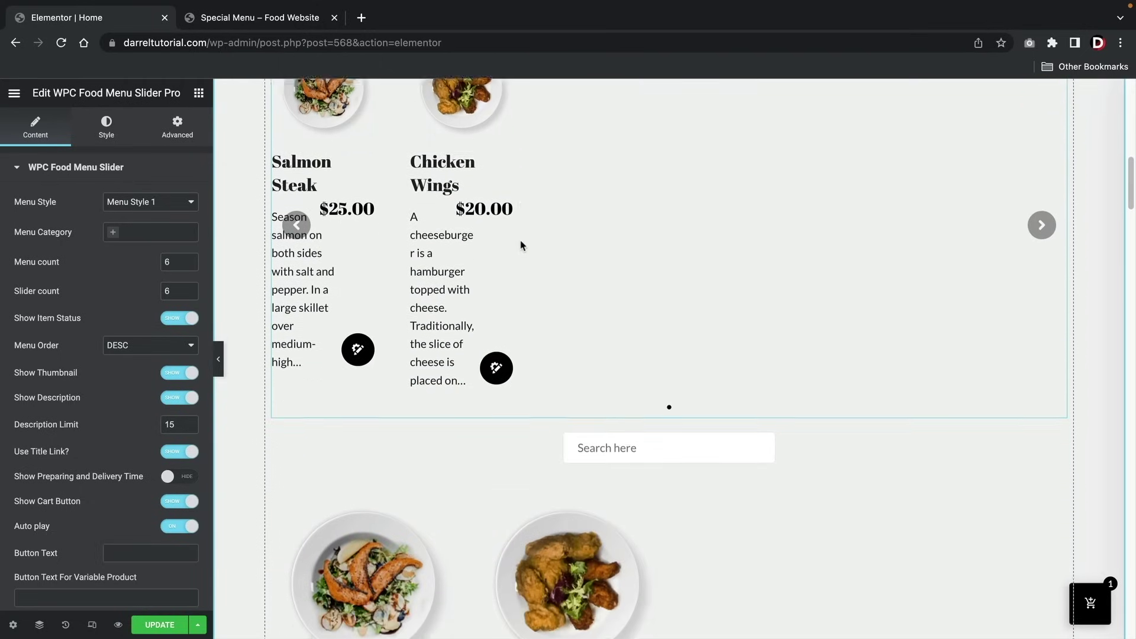
scroll(651, 284, up, 3)
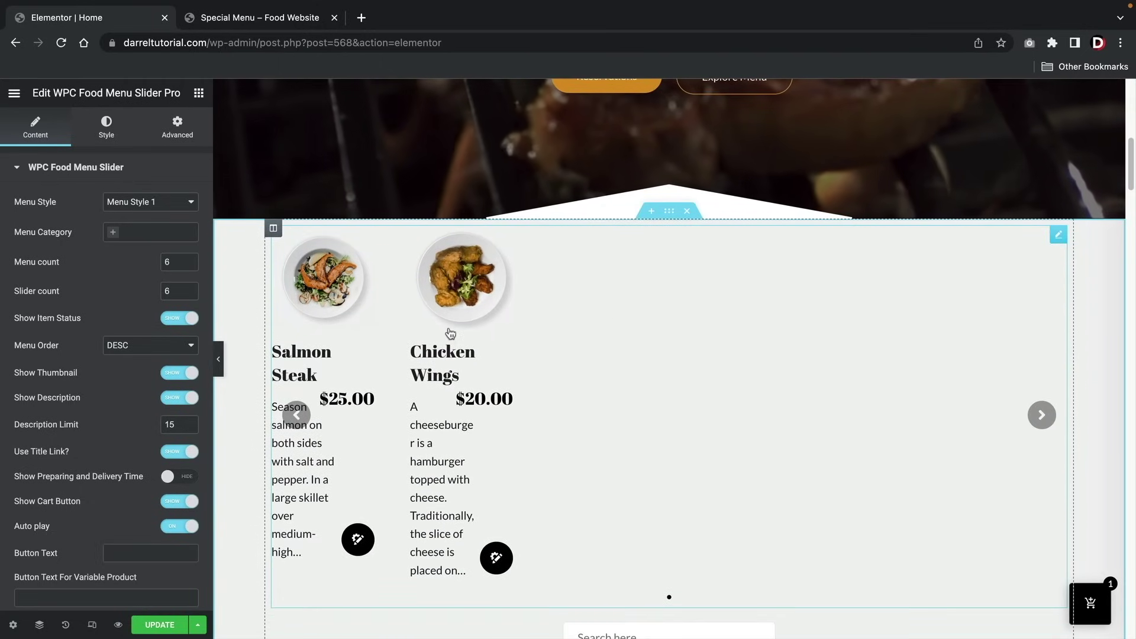
click(151, 201)
click(155, 217)
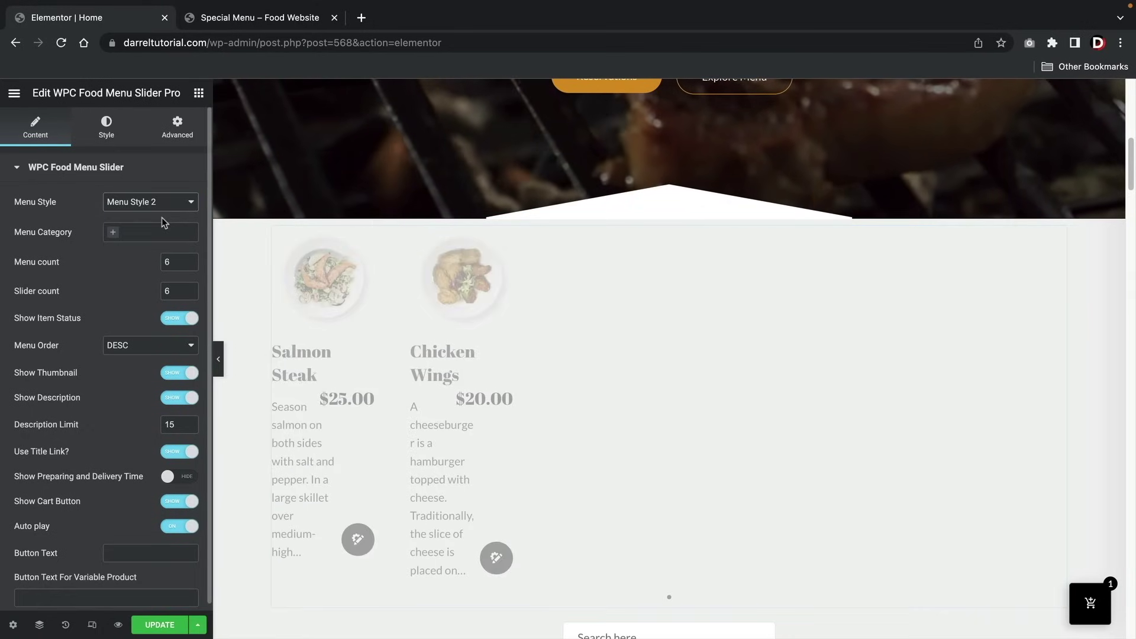
click(161, 202)
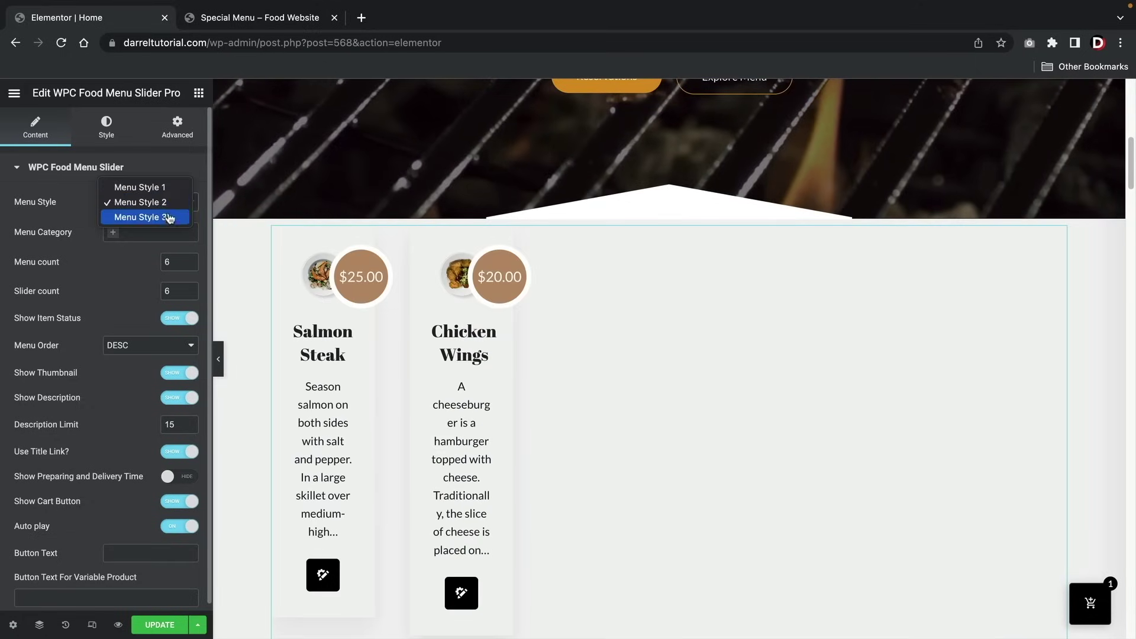
click(163, 216)
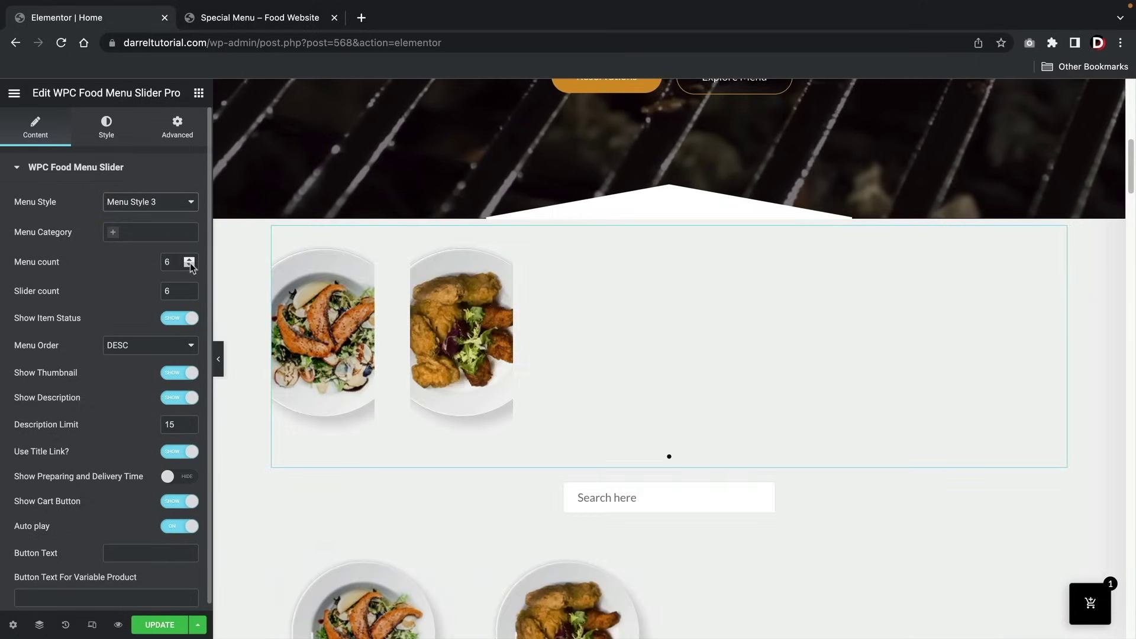
click(189, 265)
click(189, 265)
click(189, 265)
click(189, 294)
click(189, 294)
click(190, 294)
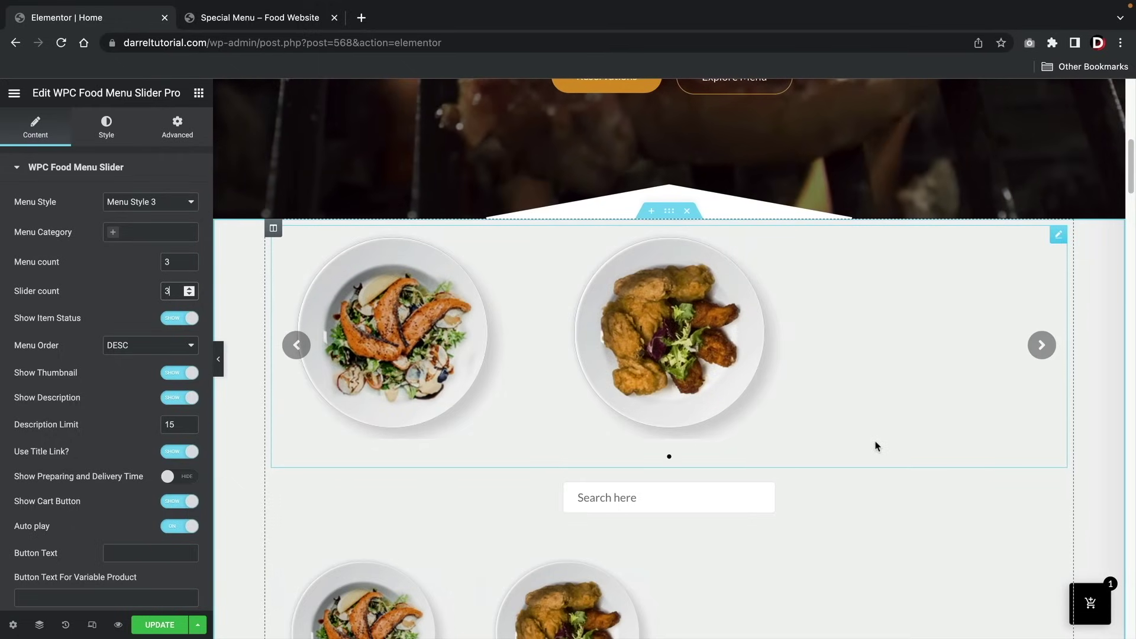
Add a WPC Menu Loadmore Pro widget below the slider.
click(199, 93)
scroll(170, 354, down, 15)
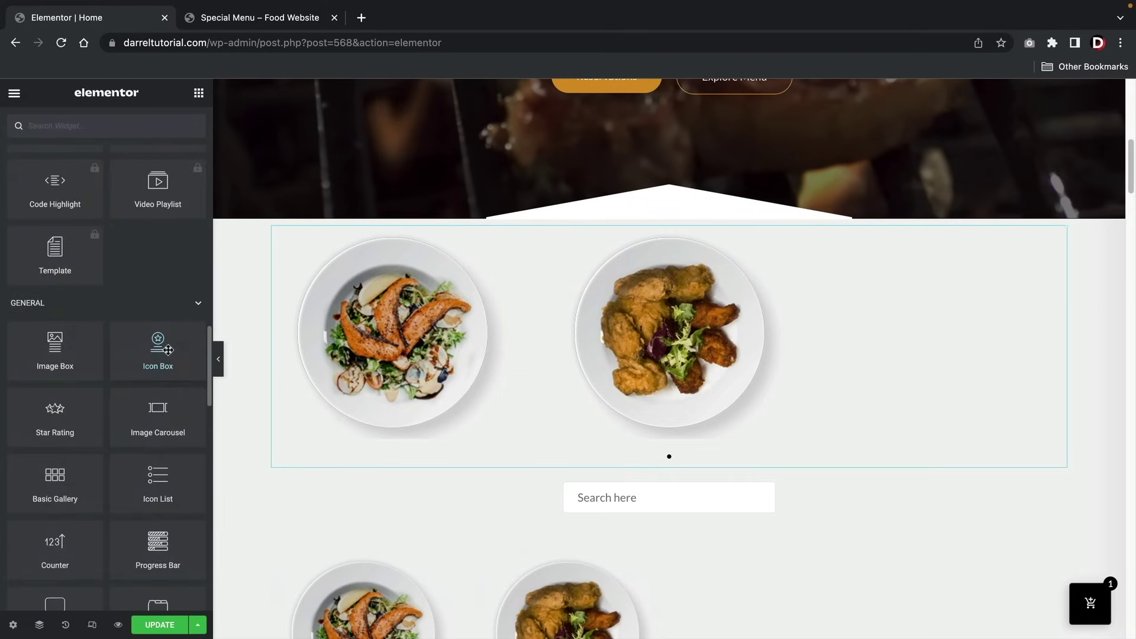
scroll(169, 352, up, 4)
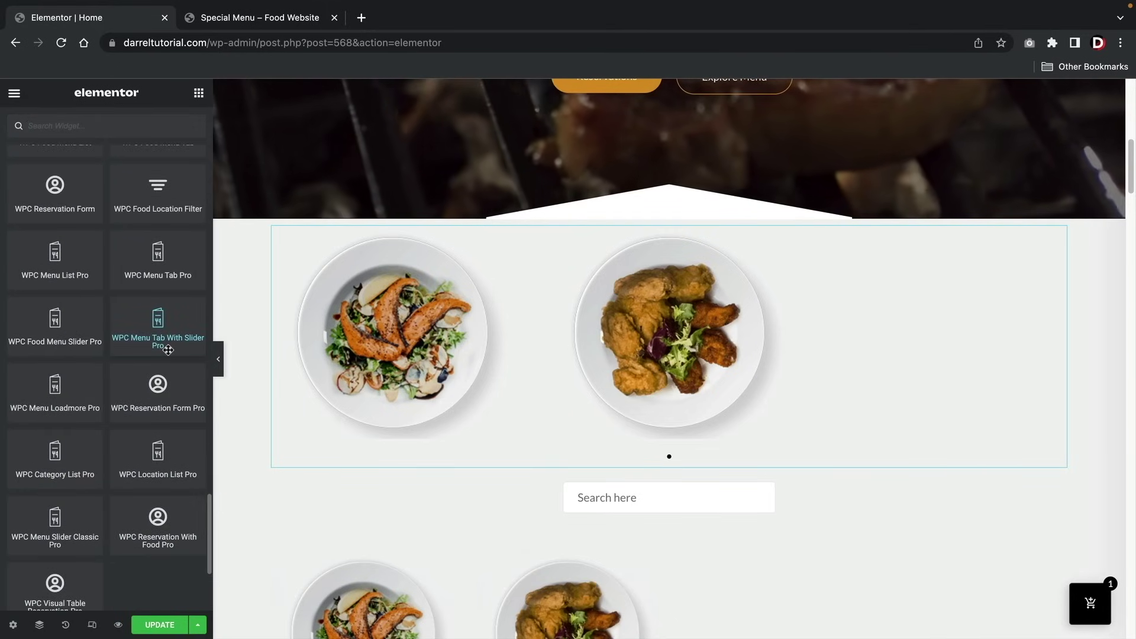
drag(55, 390, 489, 465)
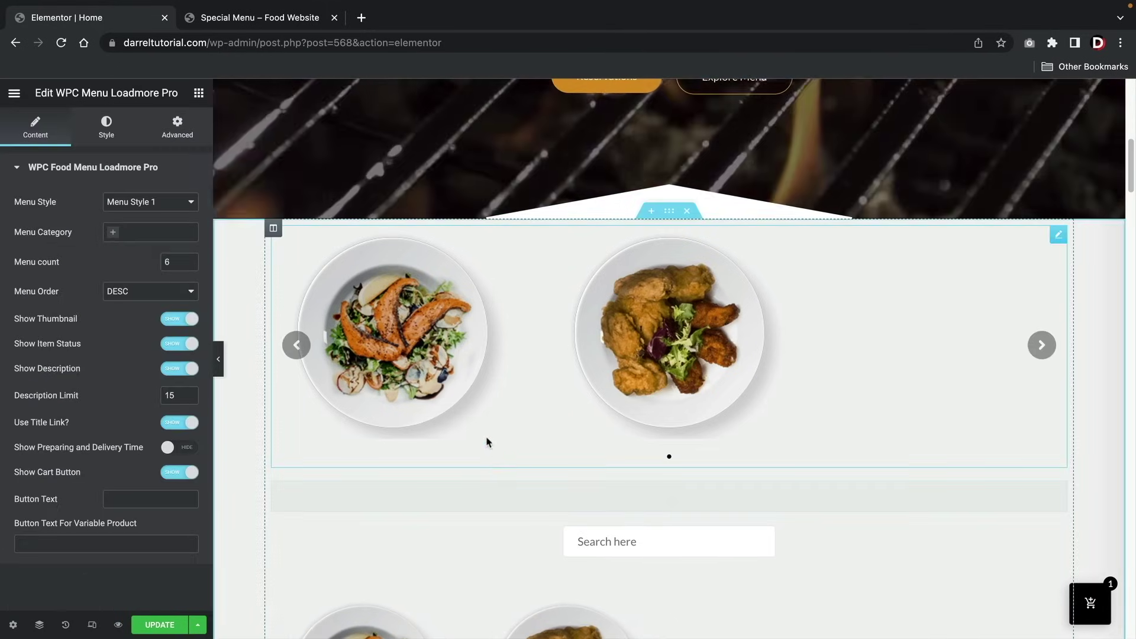
Delete the section holding the test menu widgets.
scroll(484, 435, down, 3)
scroll(634, 398, down, 5)
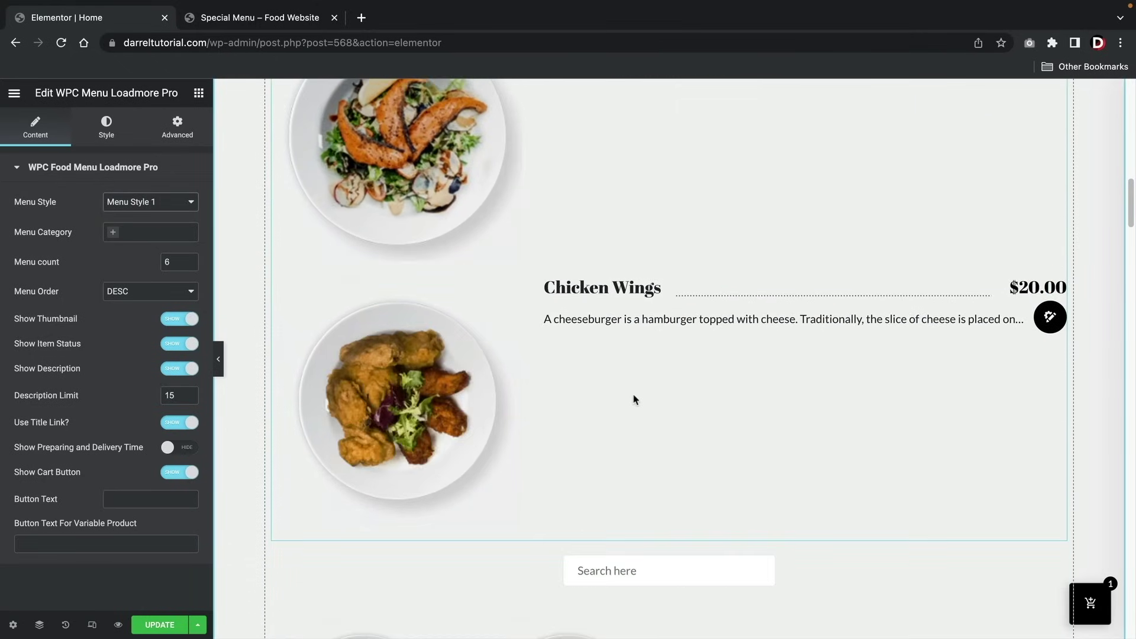
scroll(633, 394, up, 6)
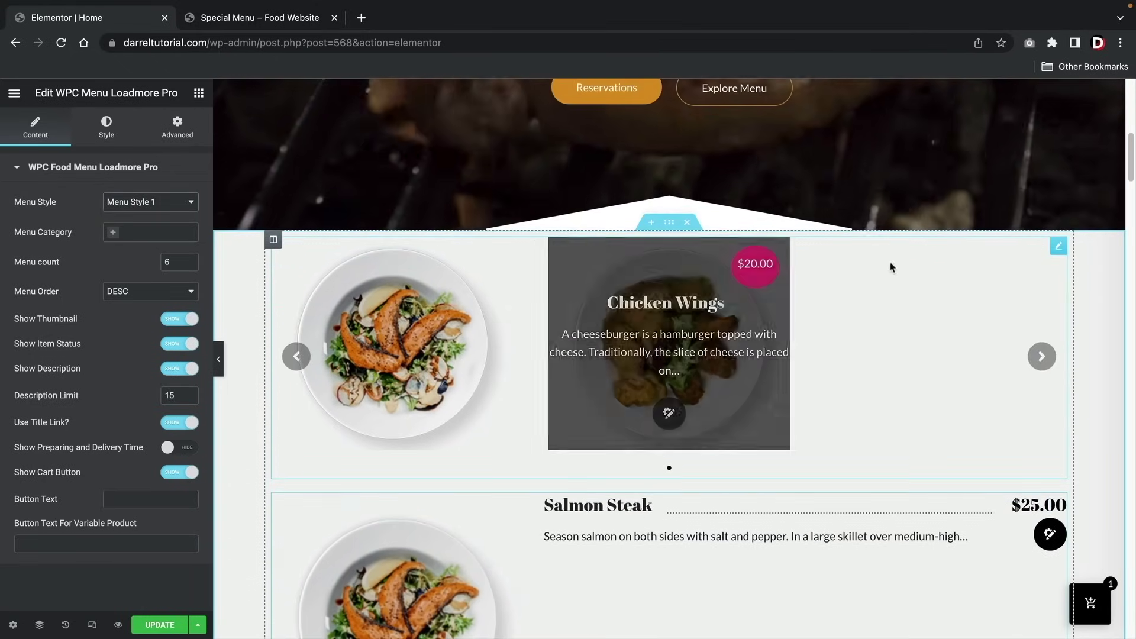
click(688, 224)
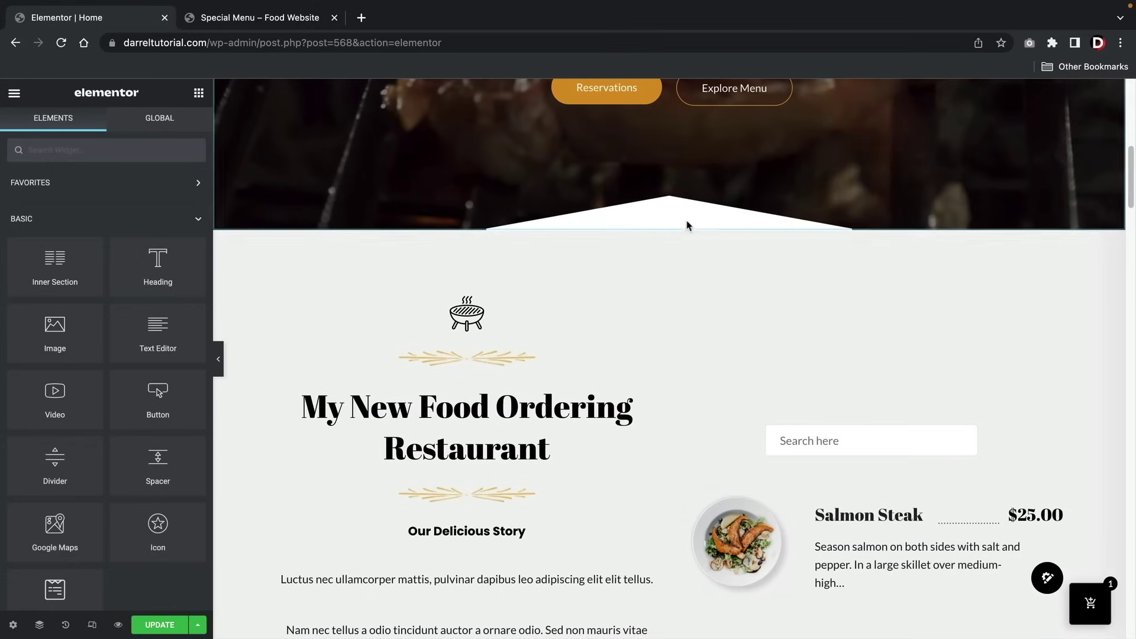
scroll(141, 404, down, 20)
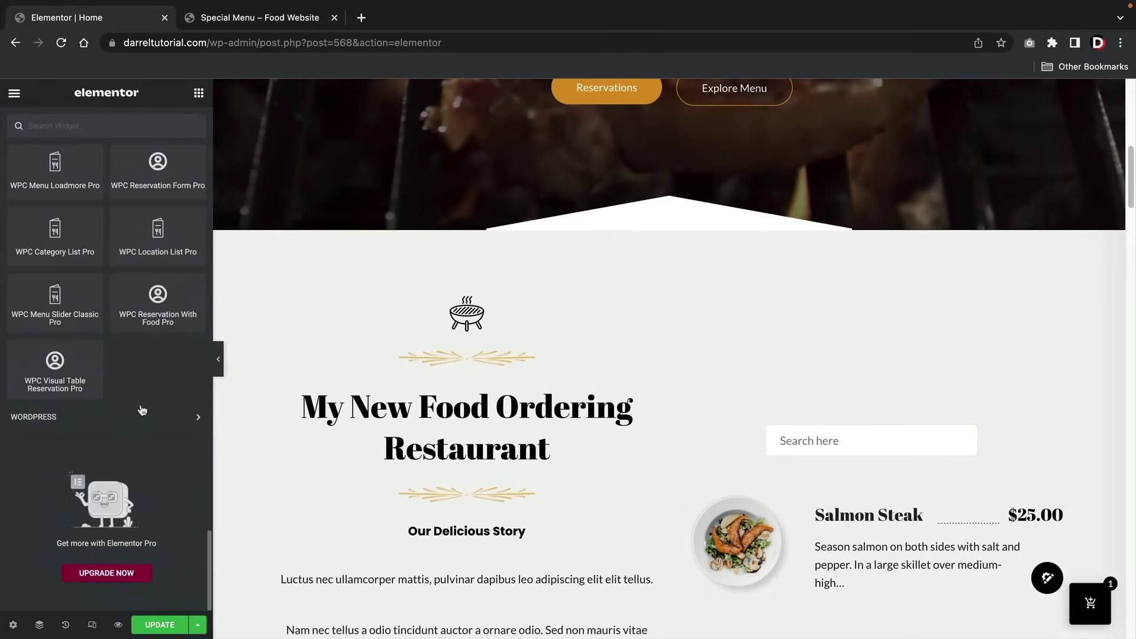
scroll(118, 394, up, 4)
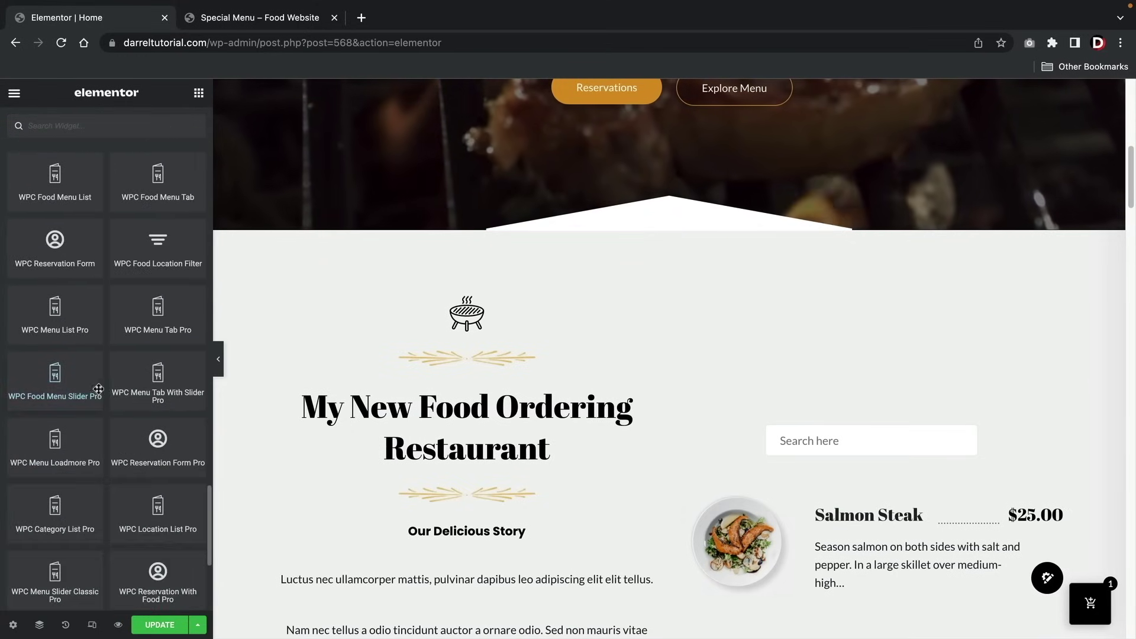
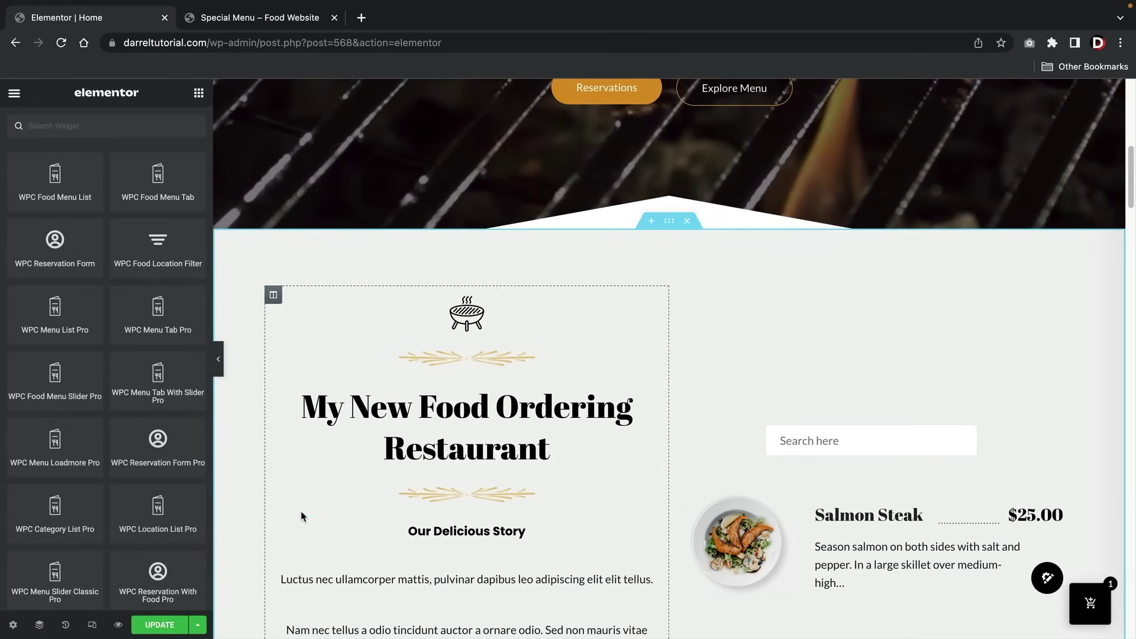
Add a trial WPC Reservation With Food Pro form below the grill icon, then delete it.
scroll(236, 515, down, 1)
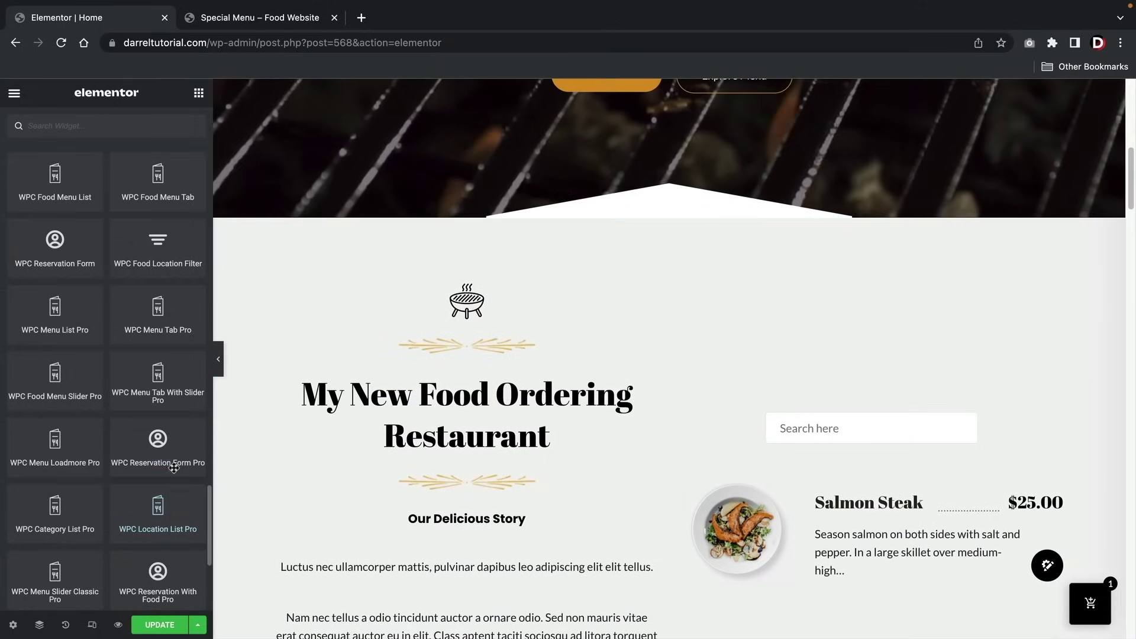
scroll(174, 468, down, 1)
drag(166, 565, 471, 232)
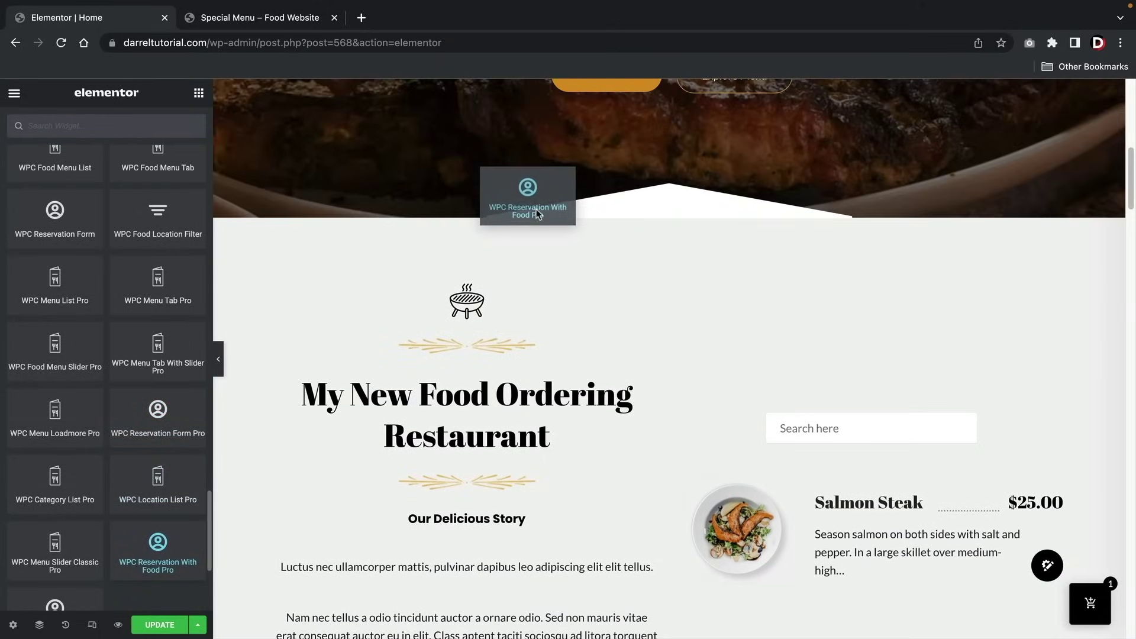
drag(640, 264, 489, 307)
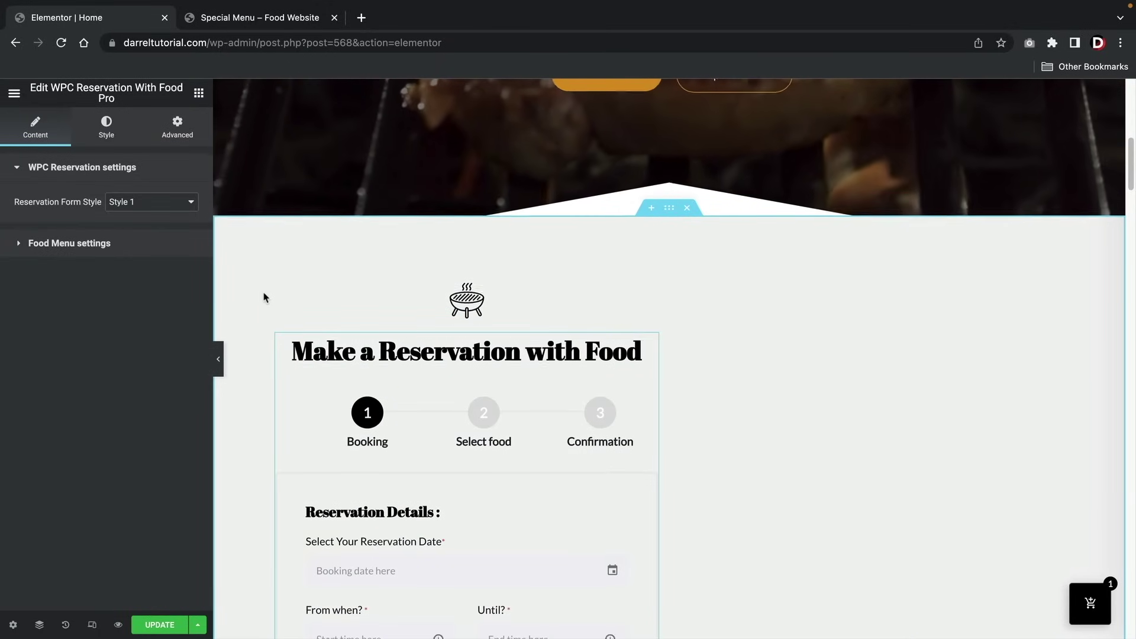
scroll(263, 294, down, 4)
scroll(275, 295, up, 1)
scroll(276, 297, up, 3)
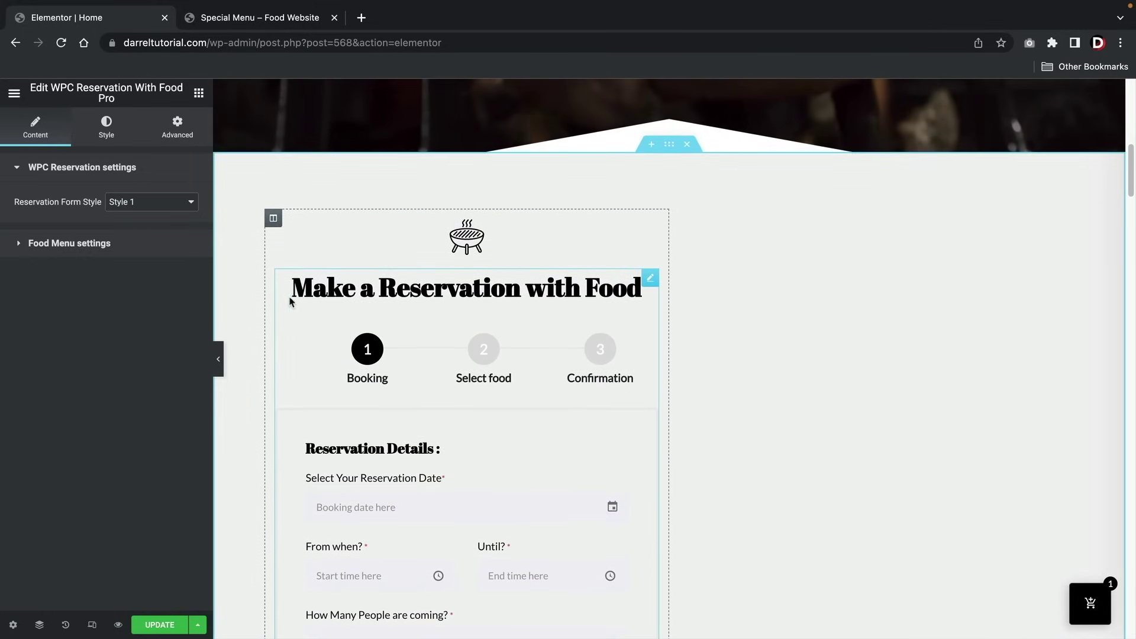
right_click(646, 283)
click(690, 486)
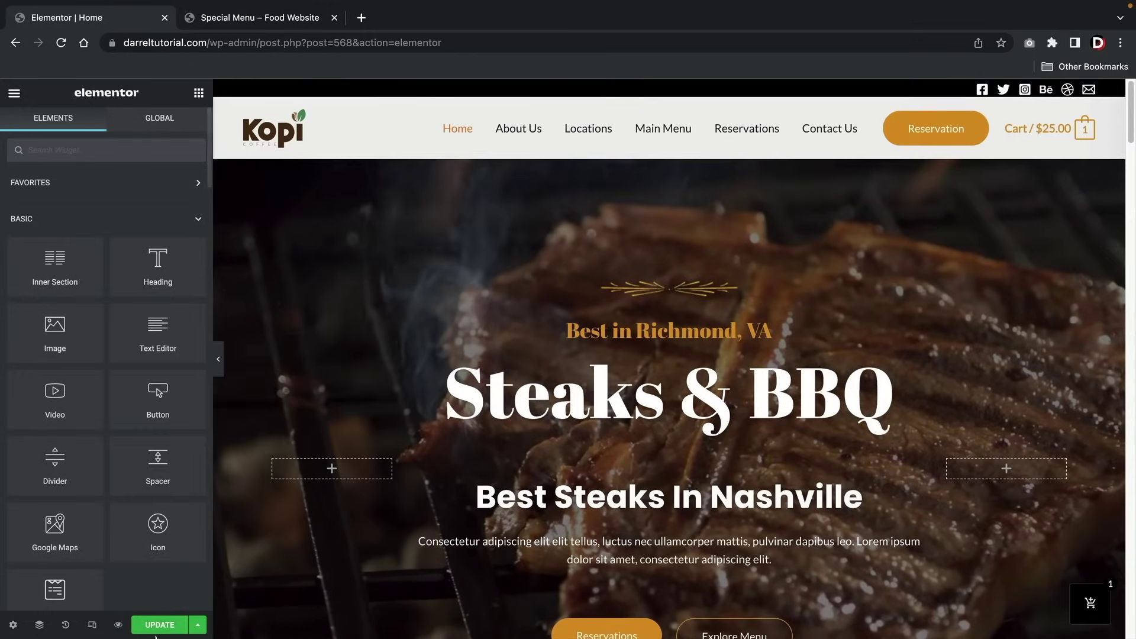
Save the Home page and exit Elementor to the WordPress dashboard.
click(159, 624)
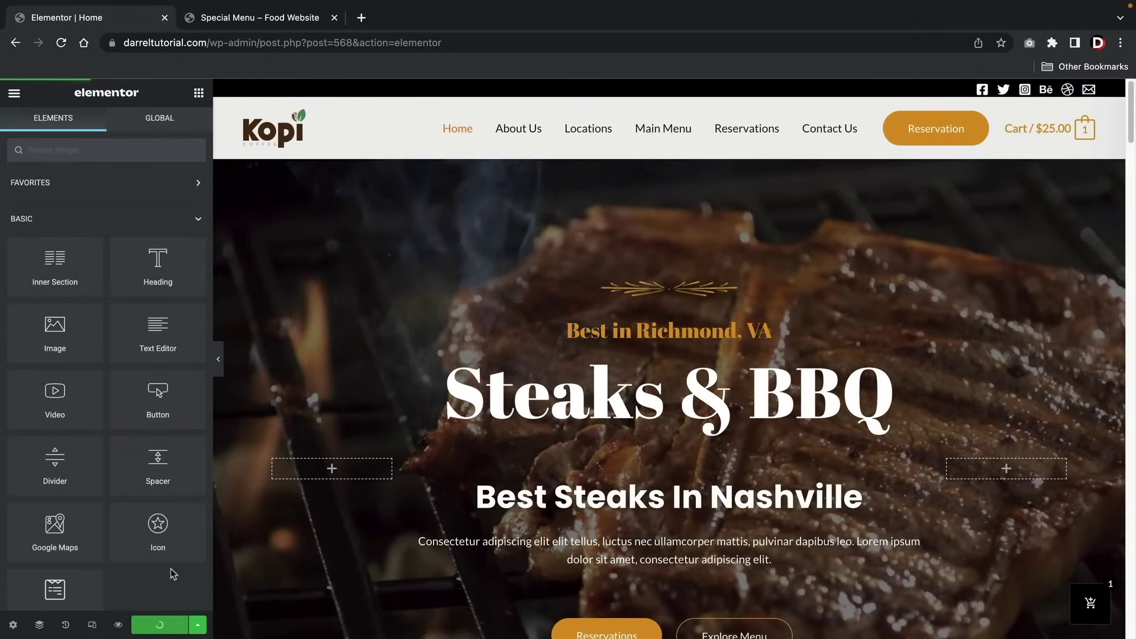
click(13, 94)
click(83, 370)
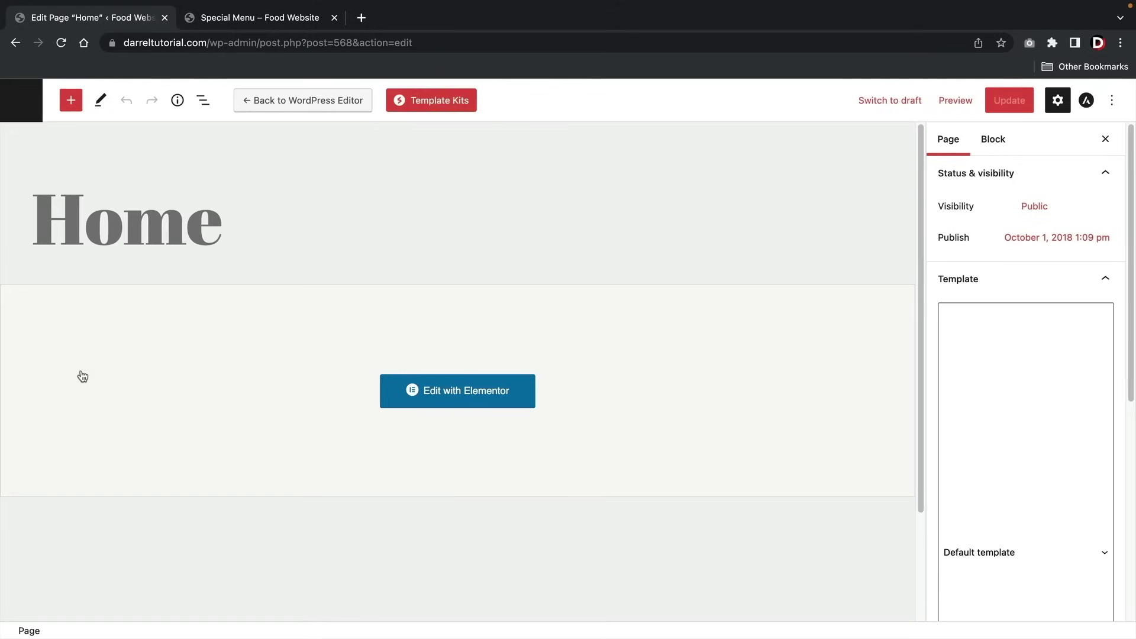
Go from the WordPress logo menu through Products to Food Locations, toward the Miami entry.
click(33, 97)
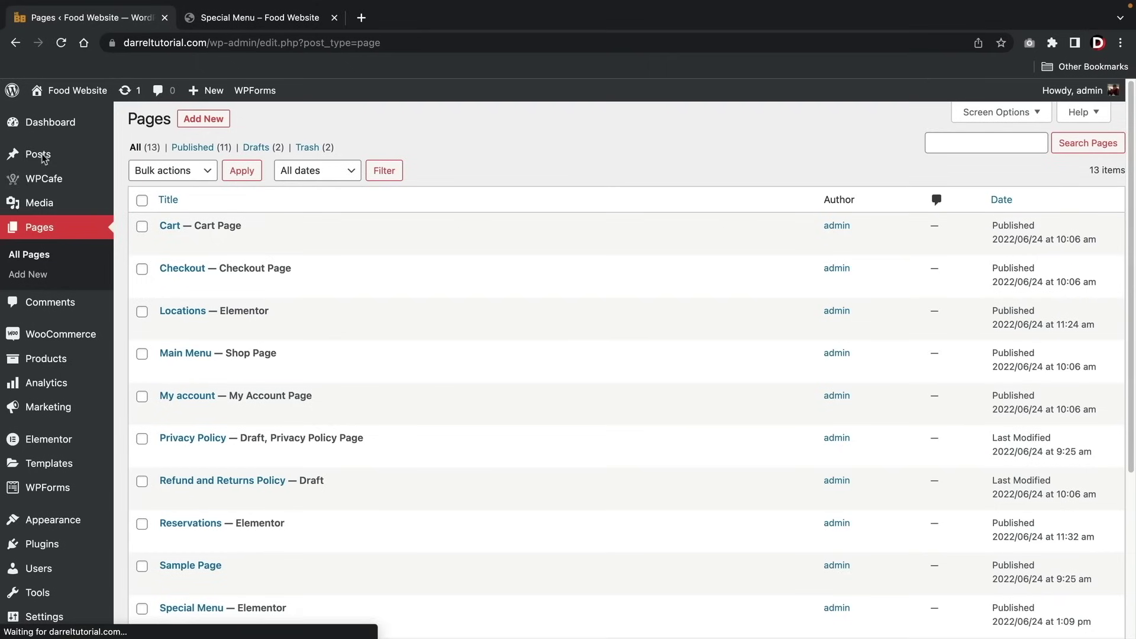
mouse_move(83, 205)
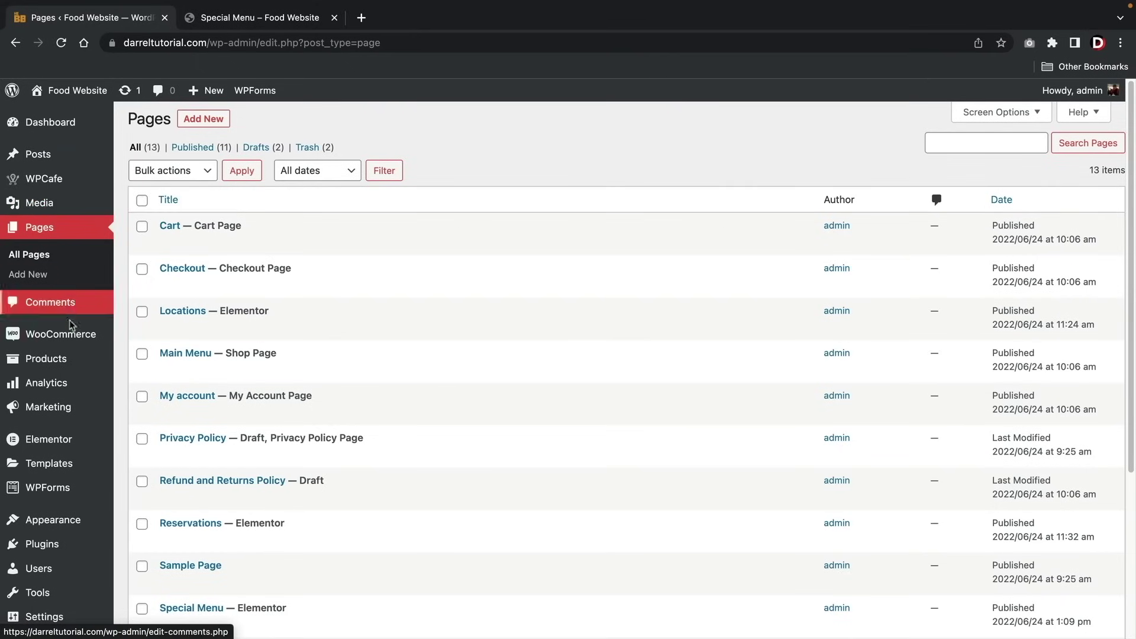
mouse_move(71, 338)
mouse_move(75, 361)
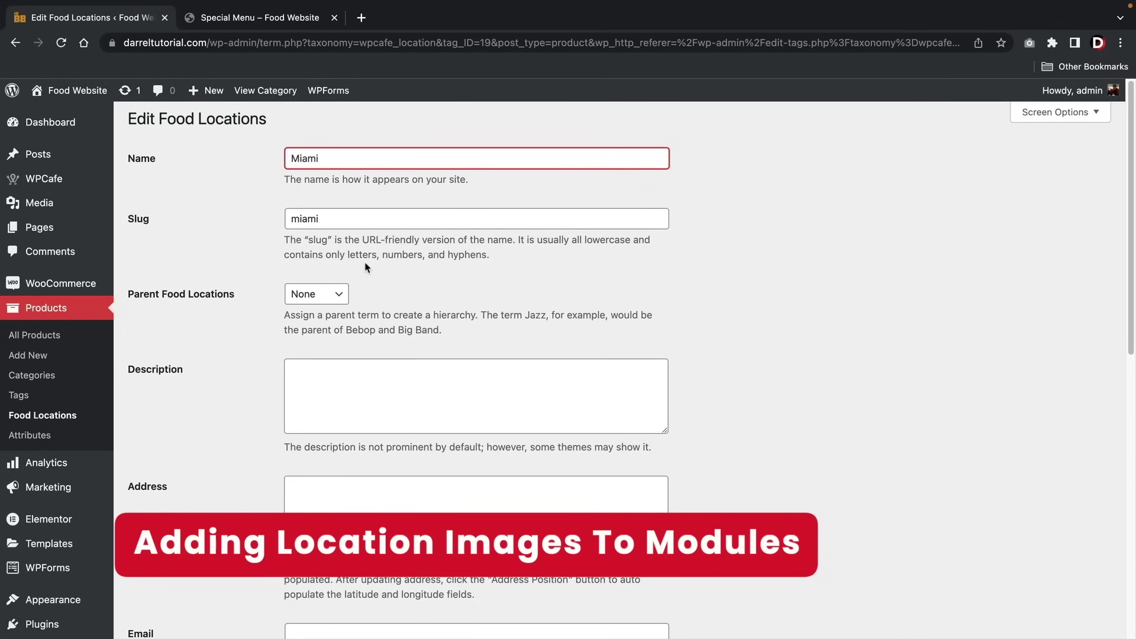
Insert the BBQ storefront photo from the Media Library as Miami's image and update the location.
scroll(366, 267, down, 8)
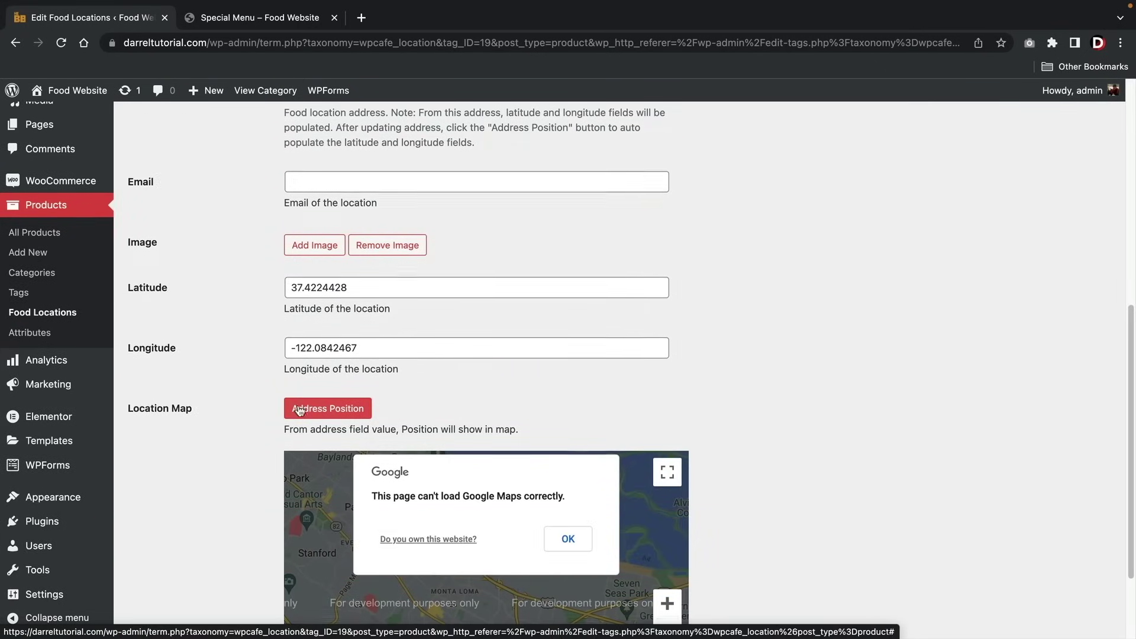
scroll(236, 388, down, 2)
scroll(236, 388, up, 7)
scroll(234, 390, up, 2)
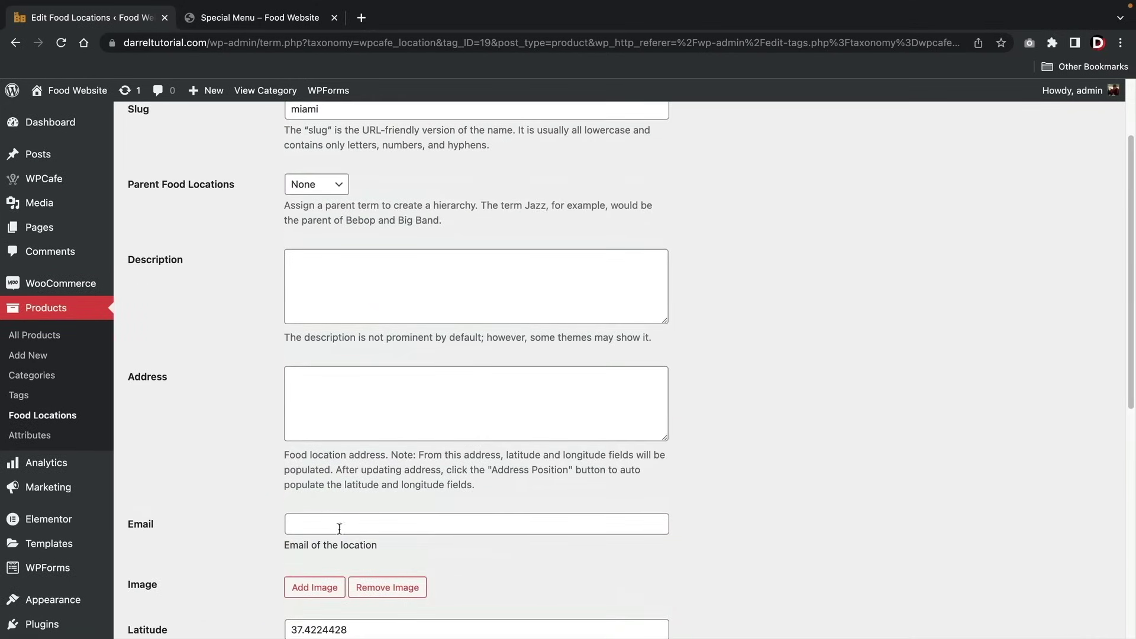
scroll(337, 528, down, 3)
click(326, 488)
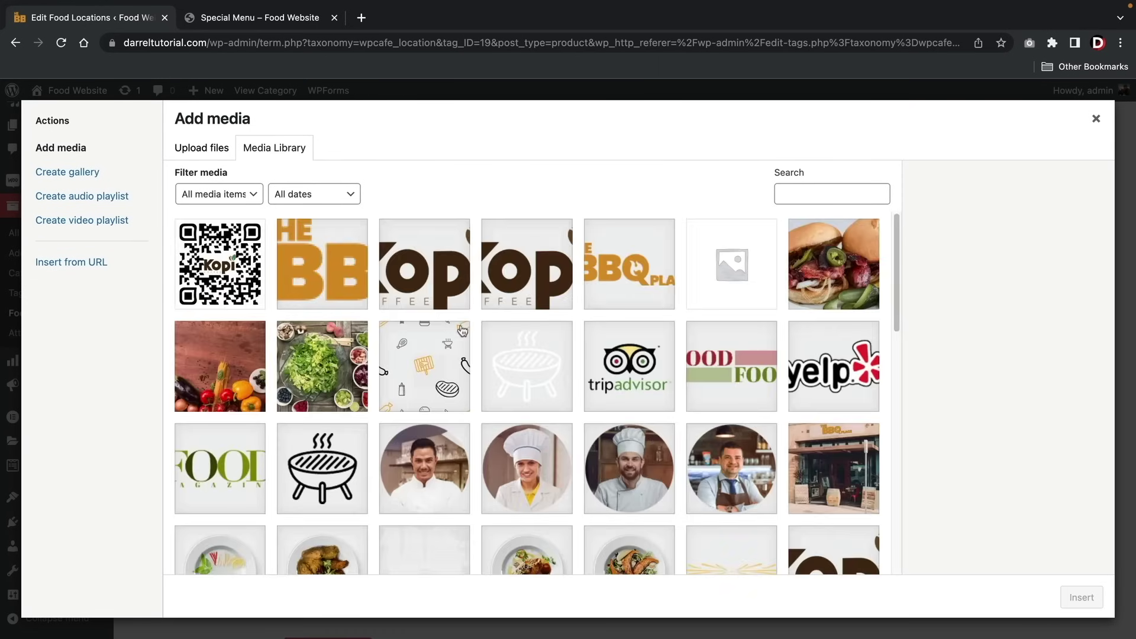
click(860, 444)
click(1081, 596)
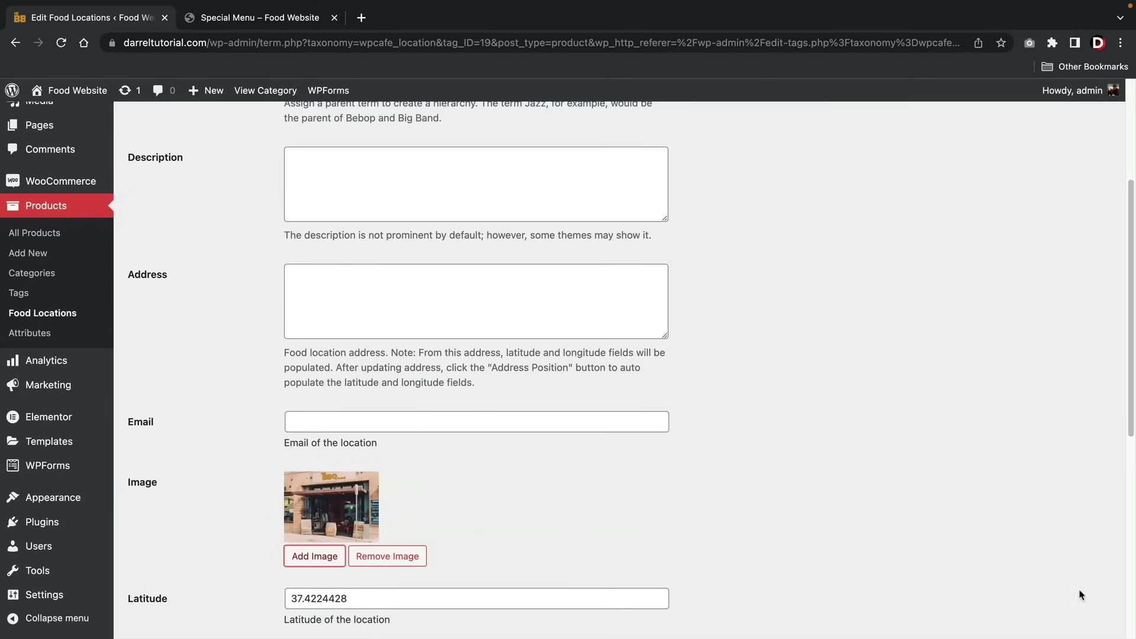
scroll(174, 451, down, 7)
click(164, 584)
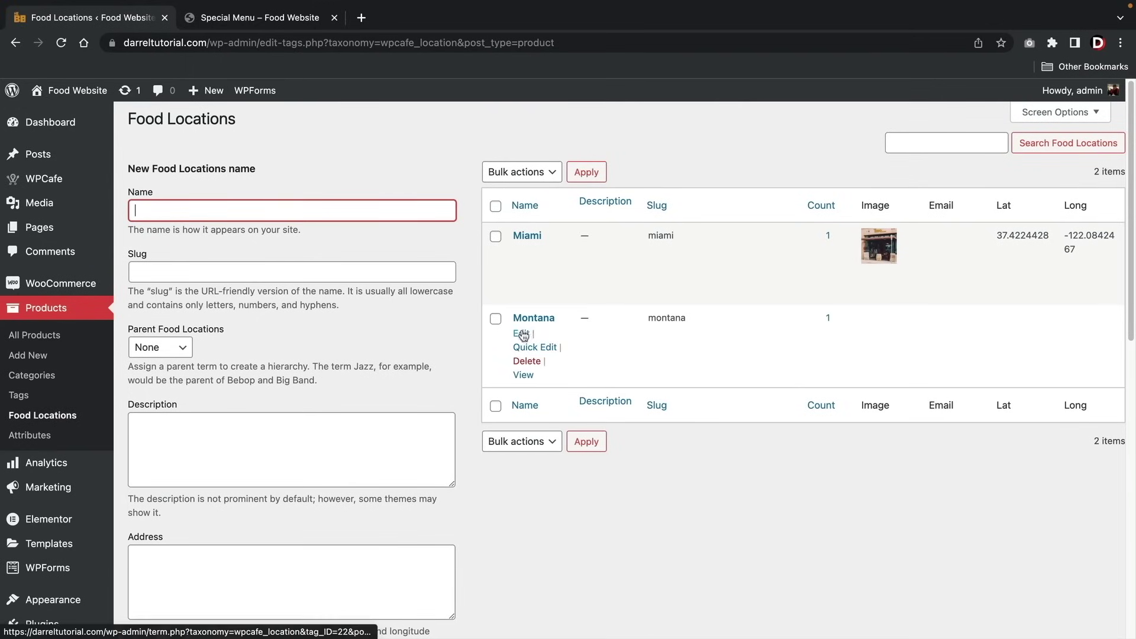
Edit the Montana location, insert the hotel-diner-dining photo as its image, and update it.
click(531, 321)
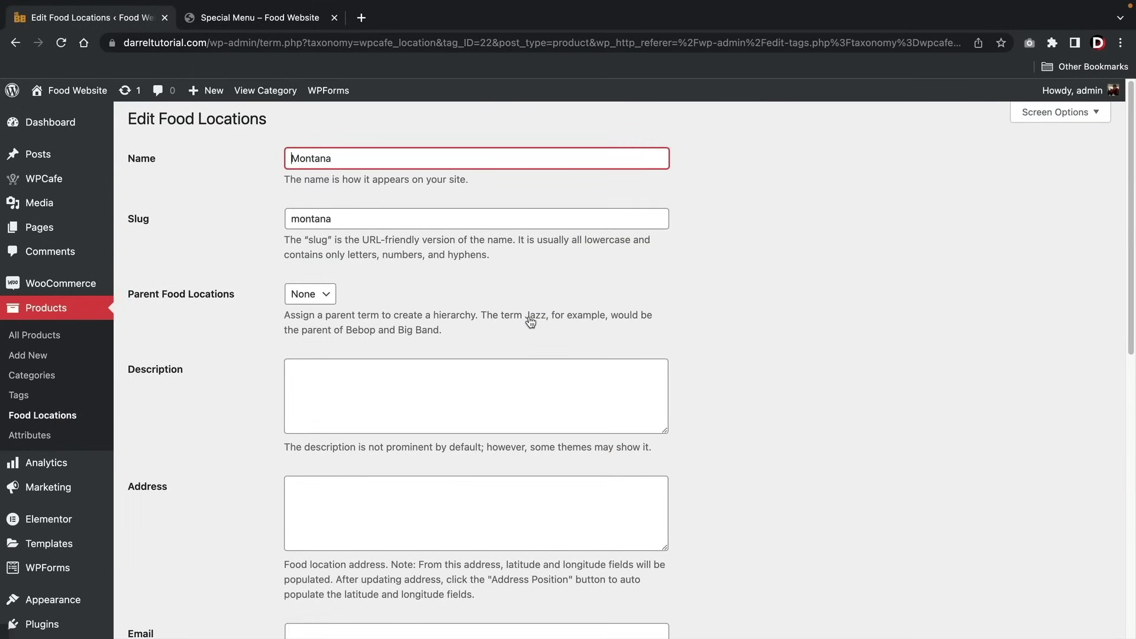
scroll(296, 343, down, 10)
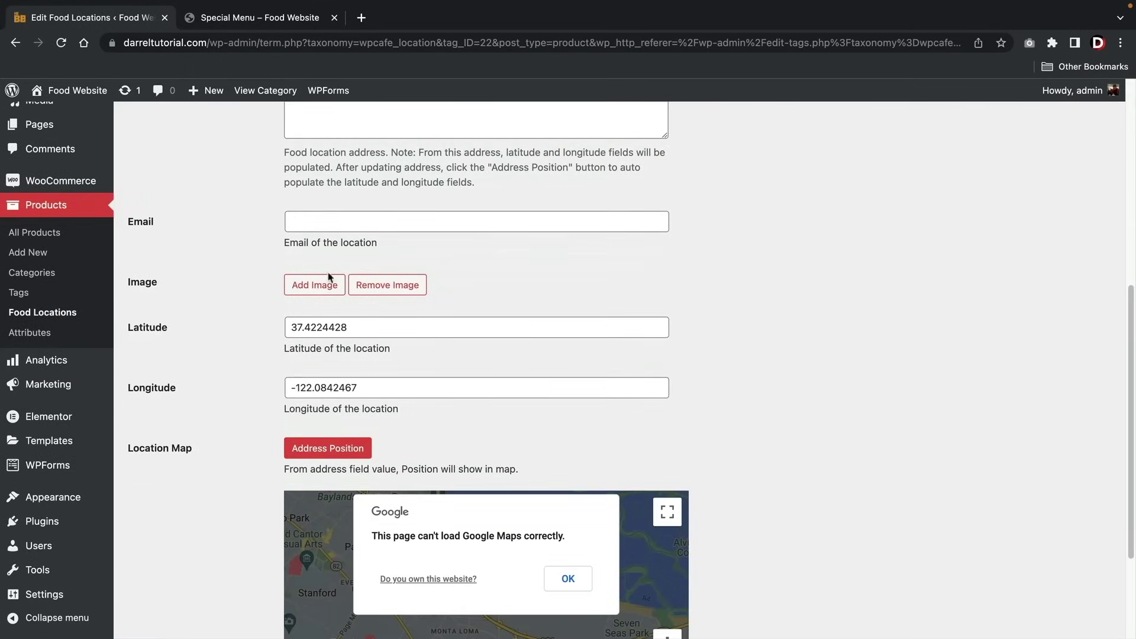
click(325, 286)
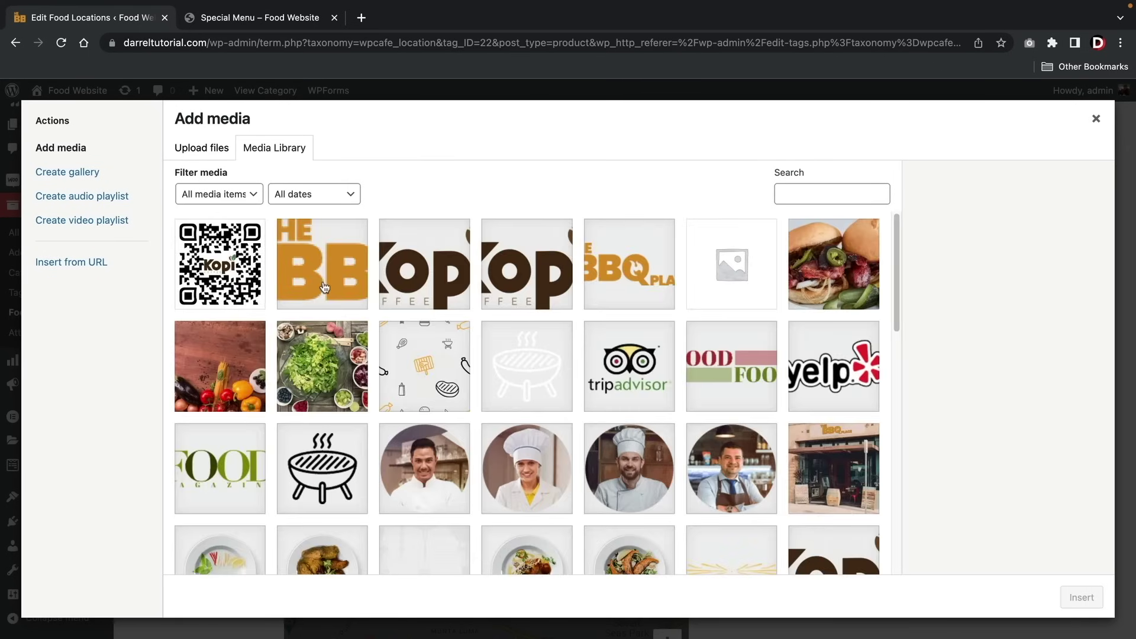
scroll(324, 286, down, 4)
click(523, 428)
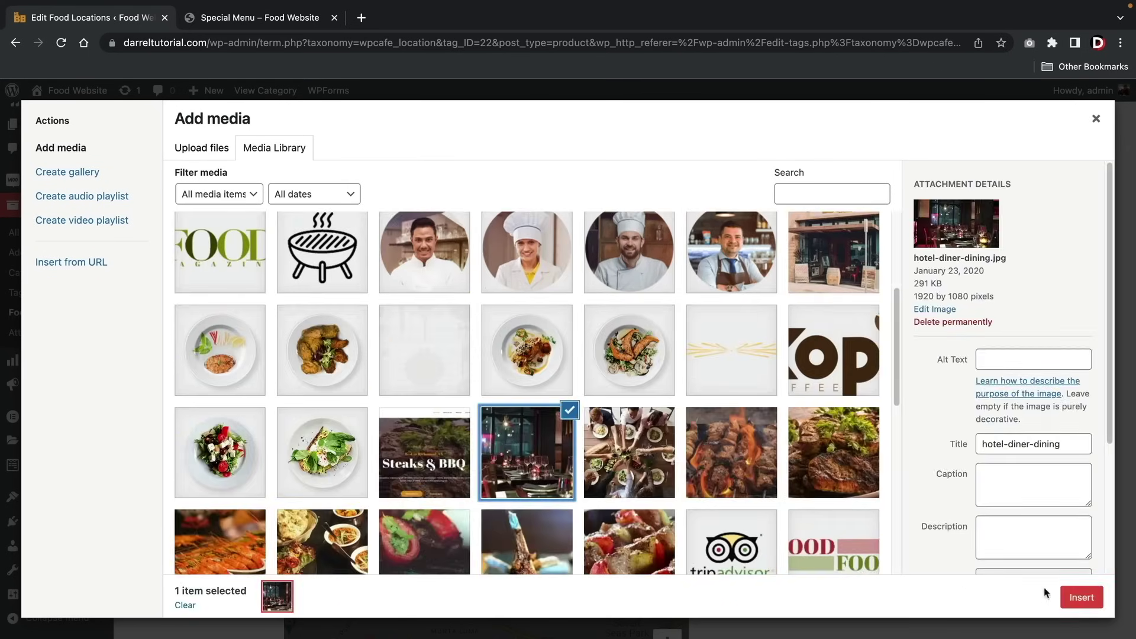
click(1082, 597)
scroll(329, 380, down, 5)
click(162, 586)
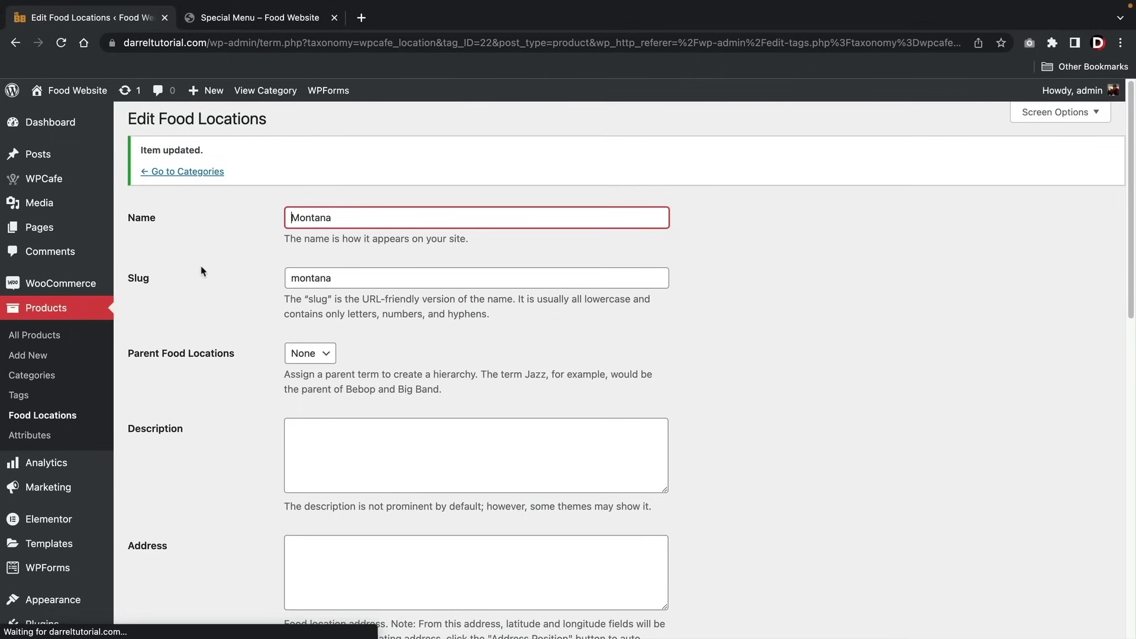
Visit the live site's Locations page, then open that page in Elementor.
mouse_move(65, 93)
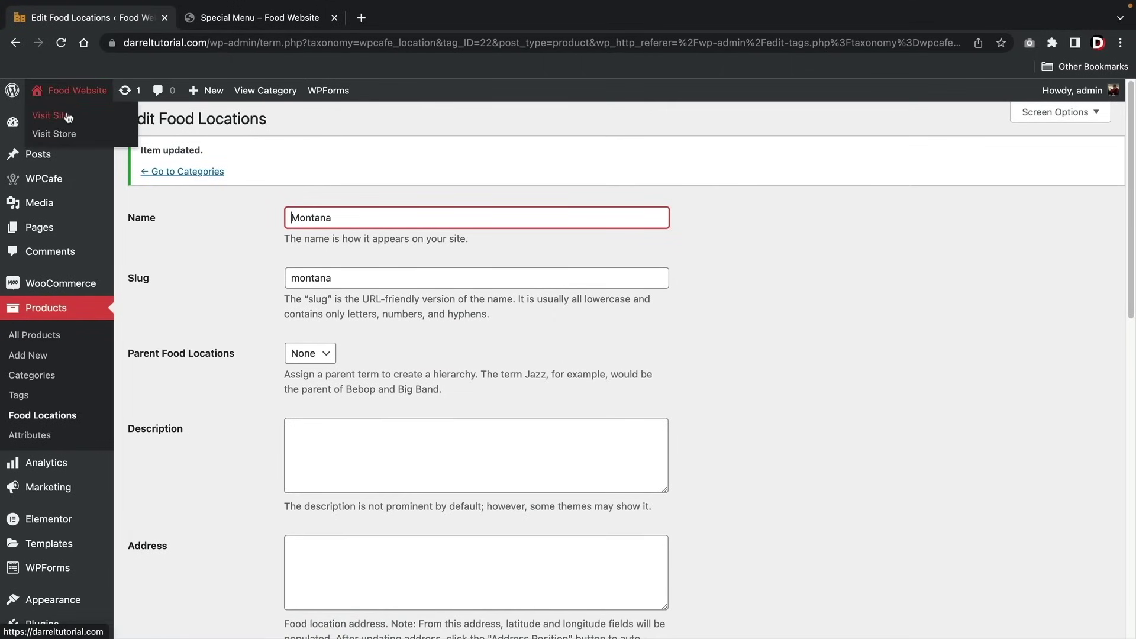
click(68, 116)
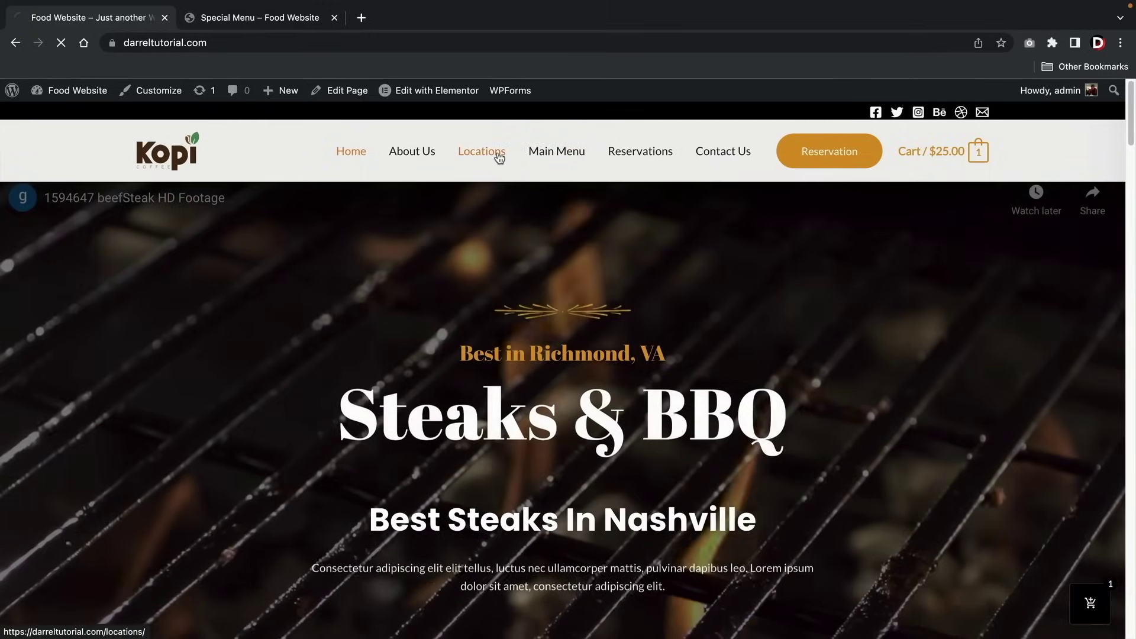
click(498, 155)
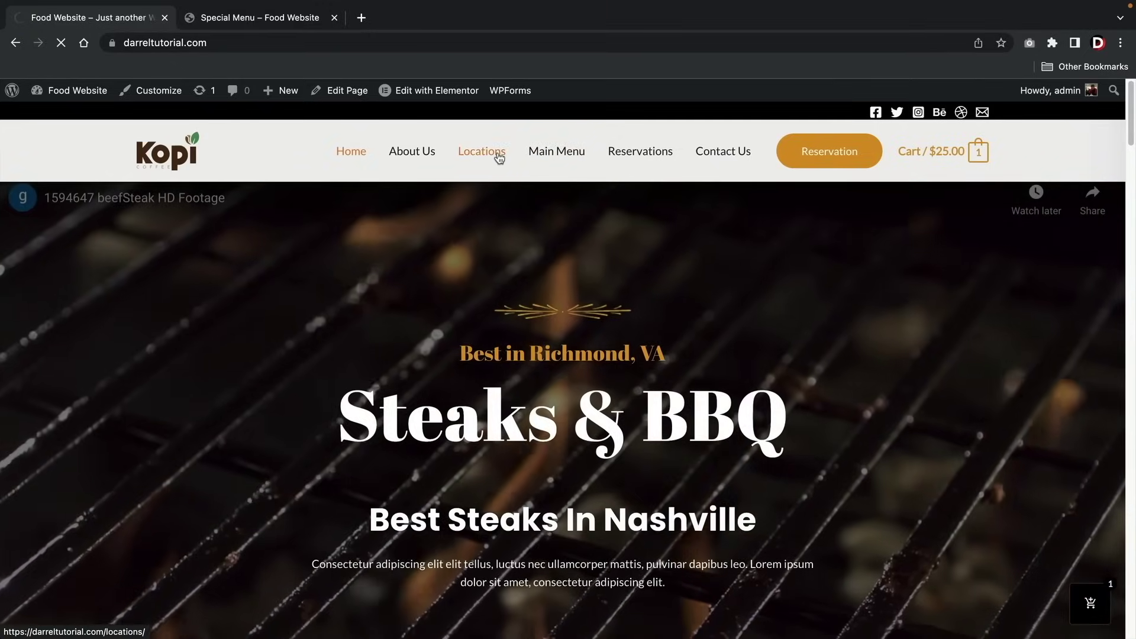
click(433, 92)
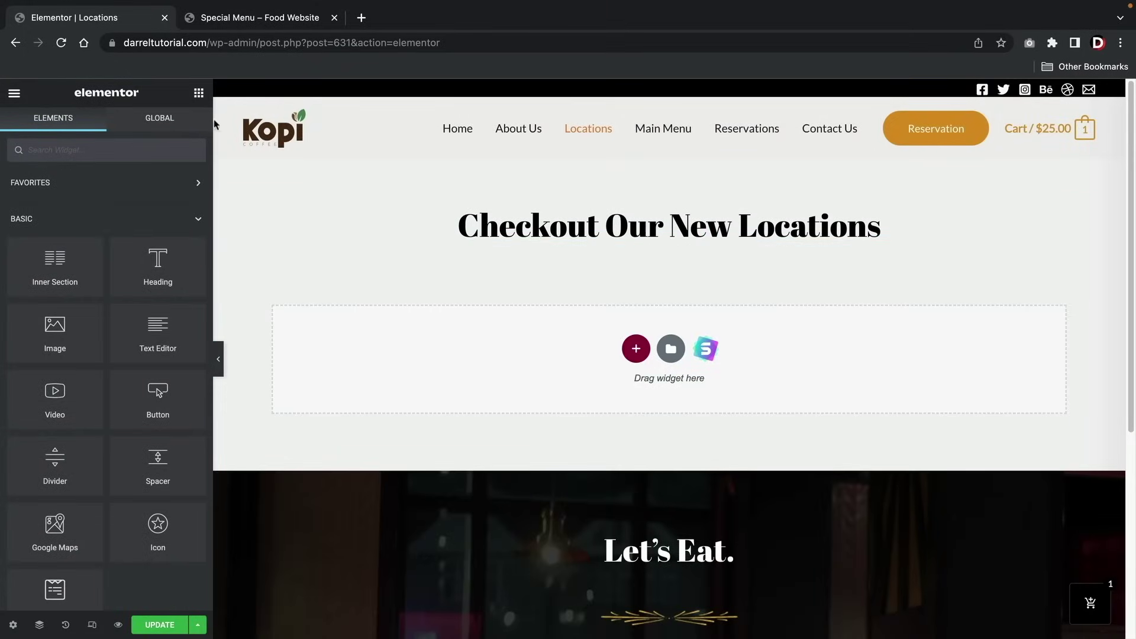
Add a location list in Style 3 showing Miami and Montana to the empty section.
scroll(145, 260, down, 20)
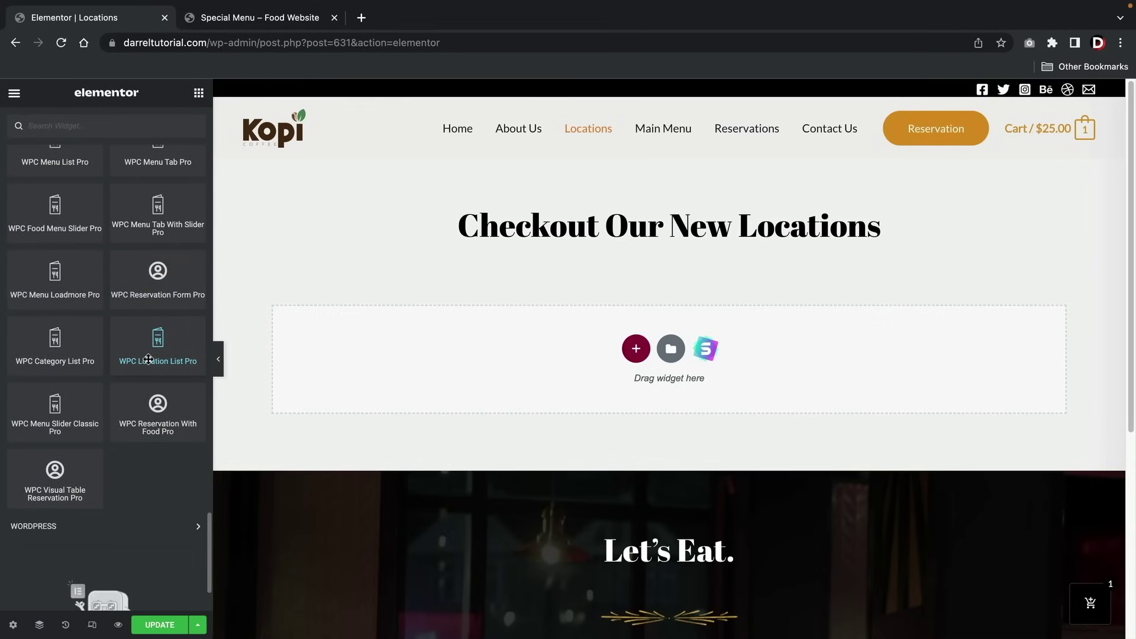
drag(148, 354, 503, 361)
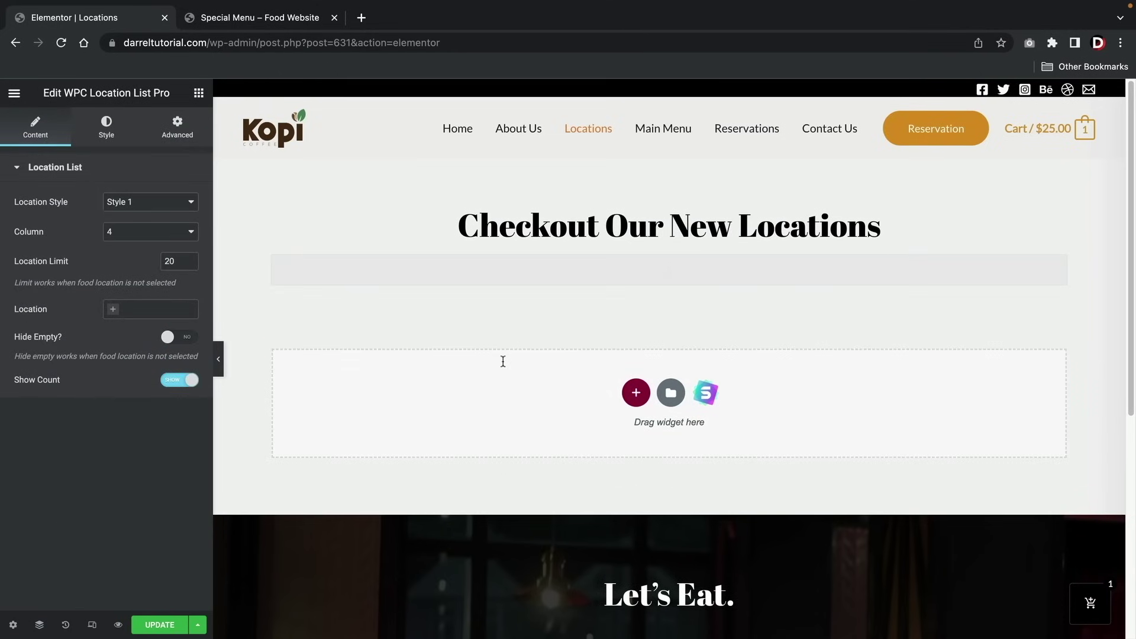
click(153, 203)
click(154, 218)
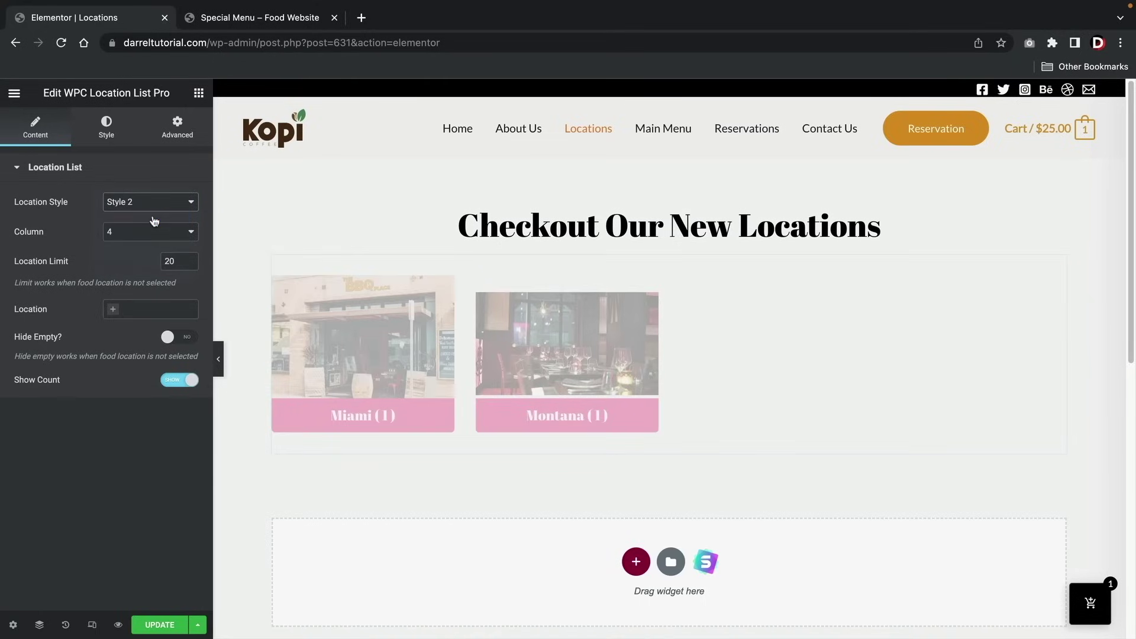
click(153, 203)
click(154, 216)
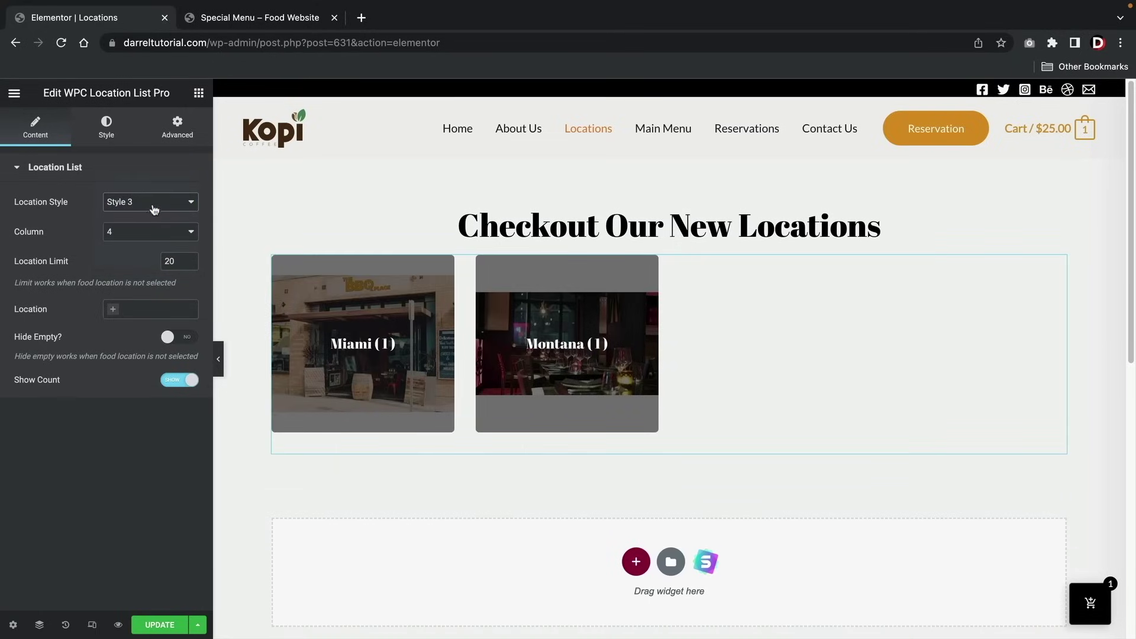
click(116, 312)
click(118, 325)
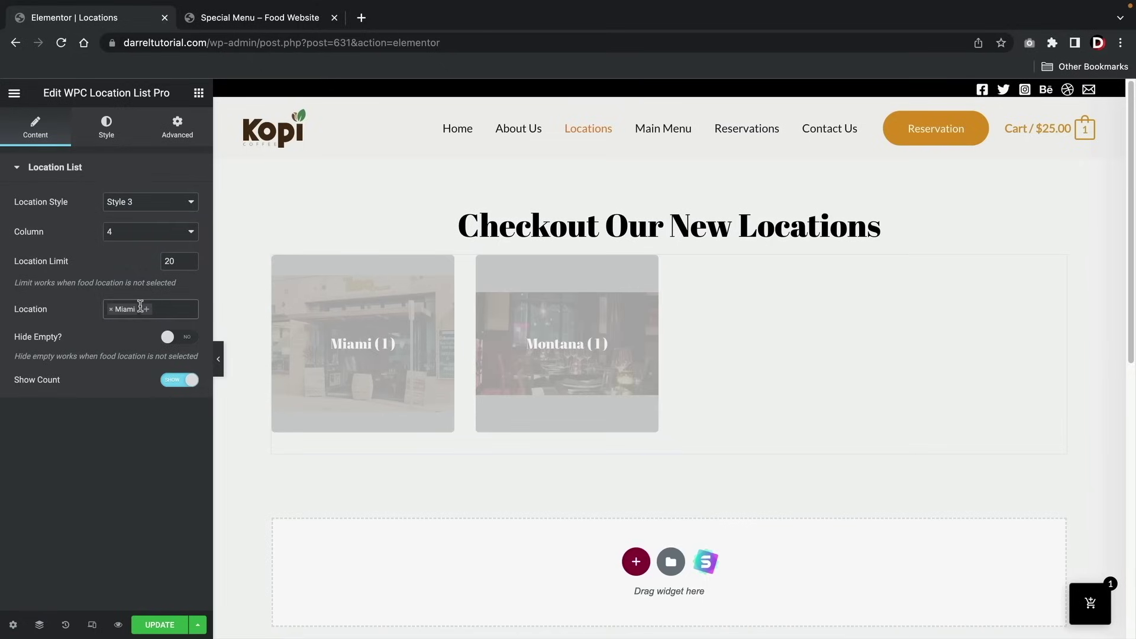
click(145, 314)
click(144, 340)
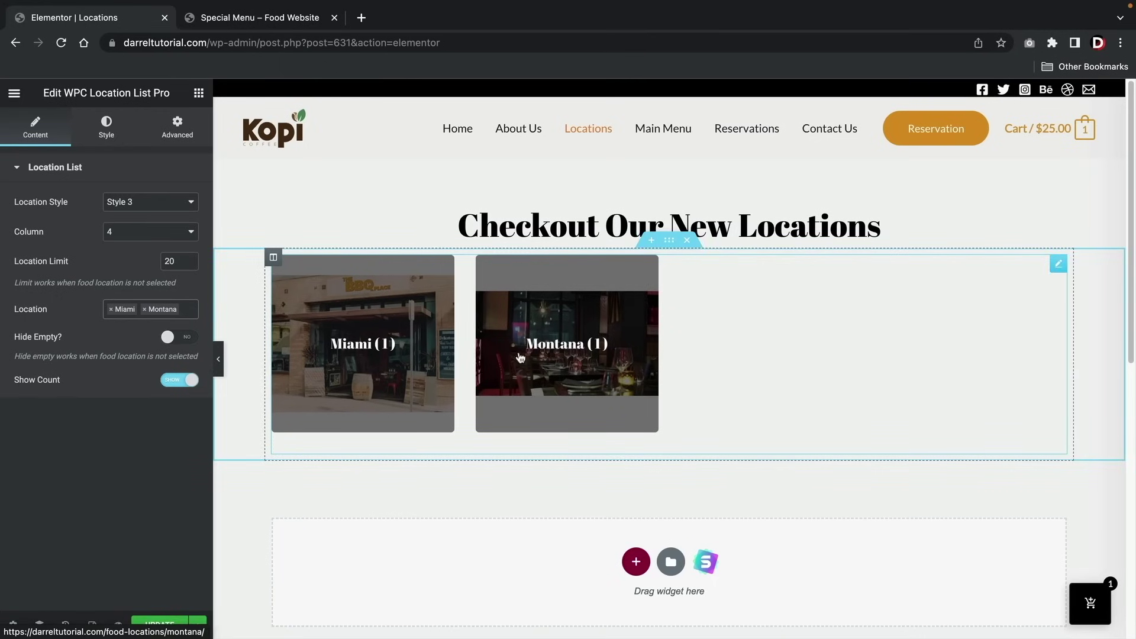
Save the Locations page and view it live.
click(166, 626)
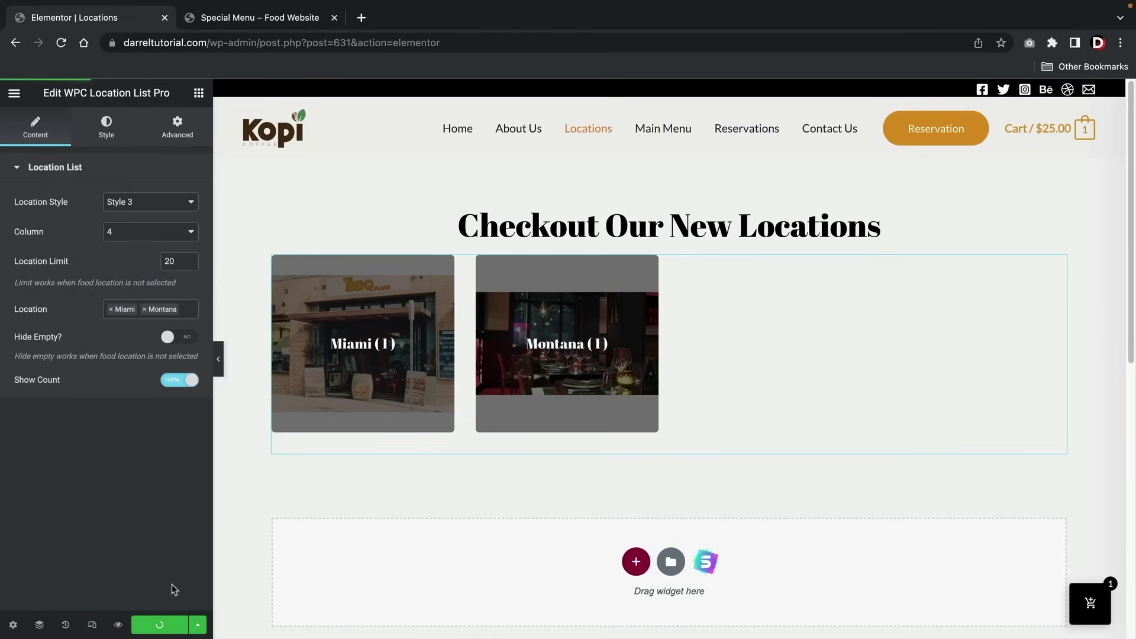
click(14, 93)
click(112, 340)
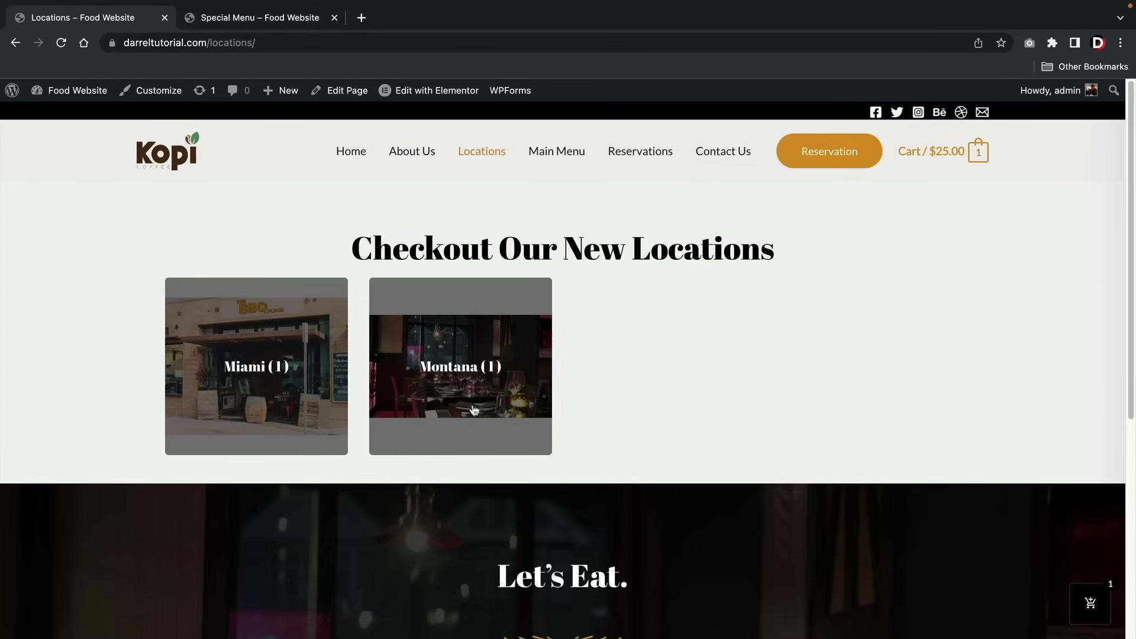
Check the Montana and Miami location pages in turn, then go to the Reservations page.
click(467, 368)
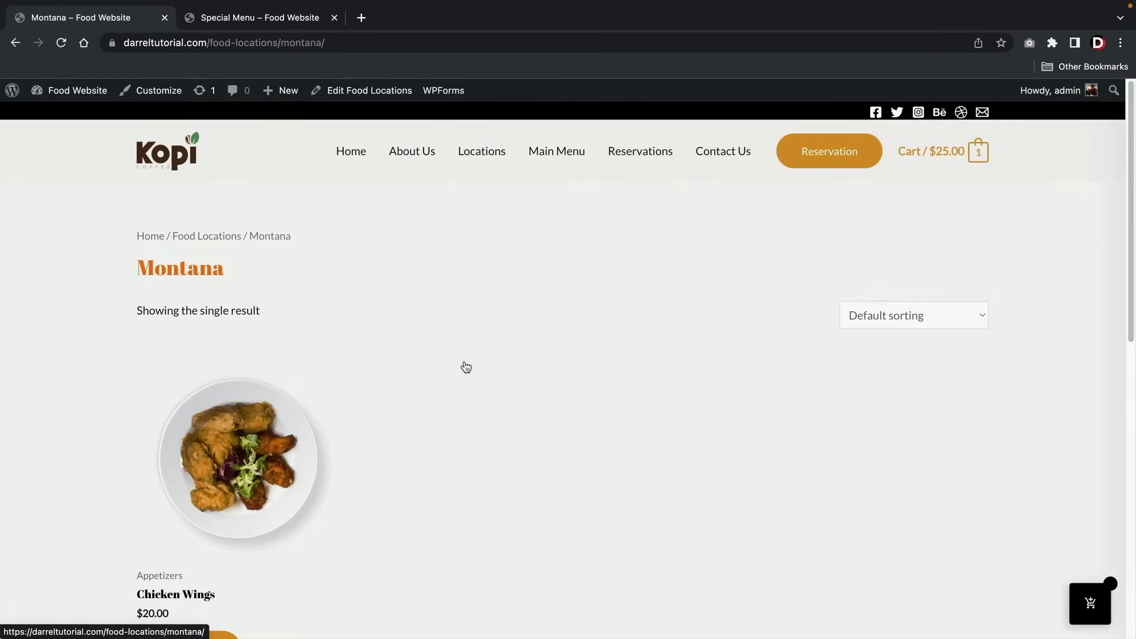
scroll(451, 365, down, 3)
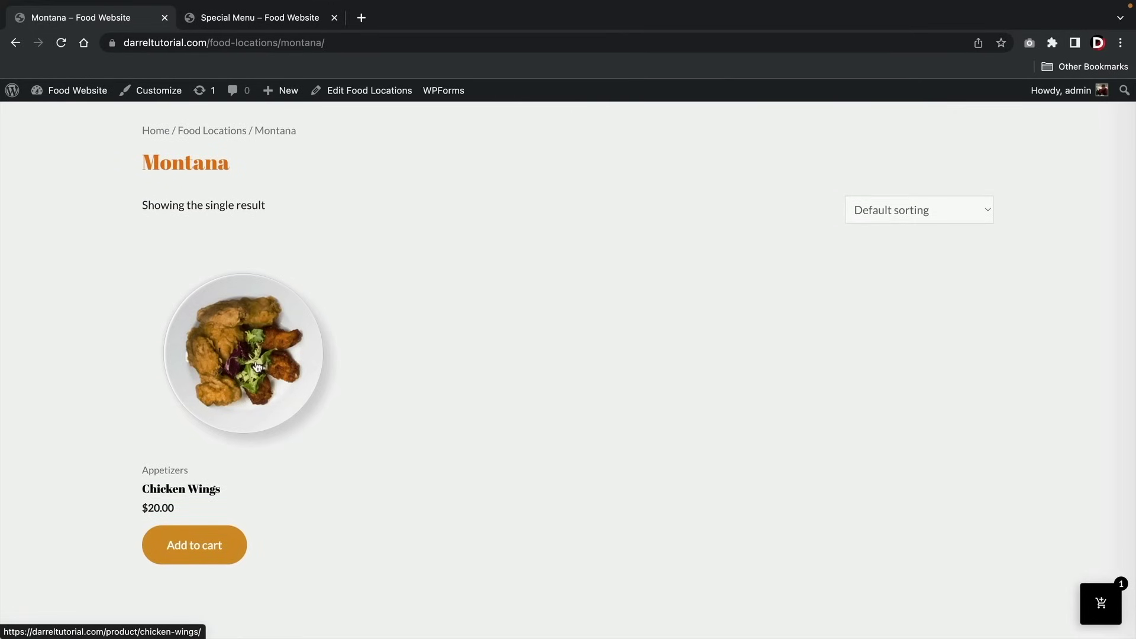
click(16, 43)
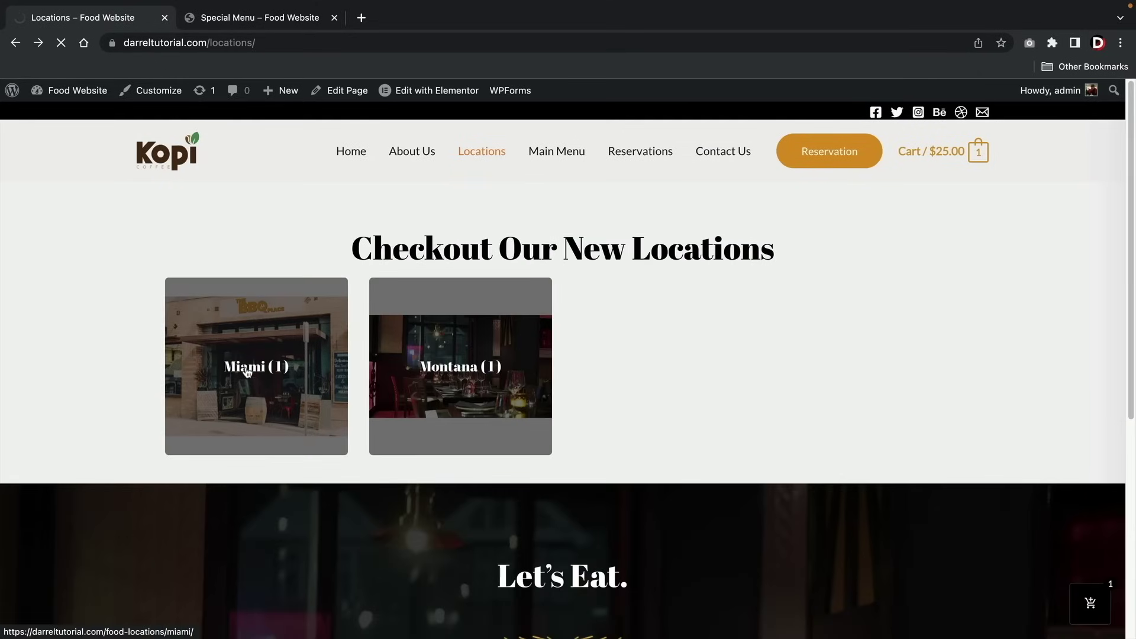
click(247, 371)
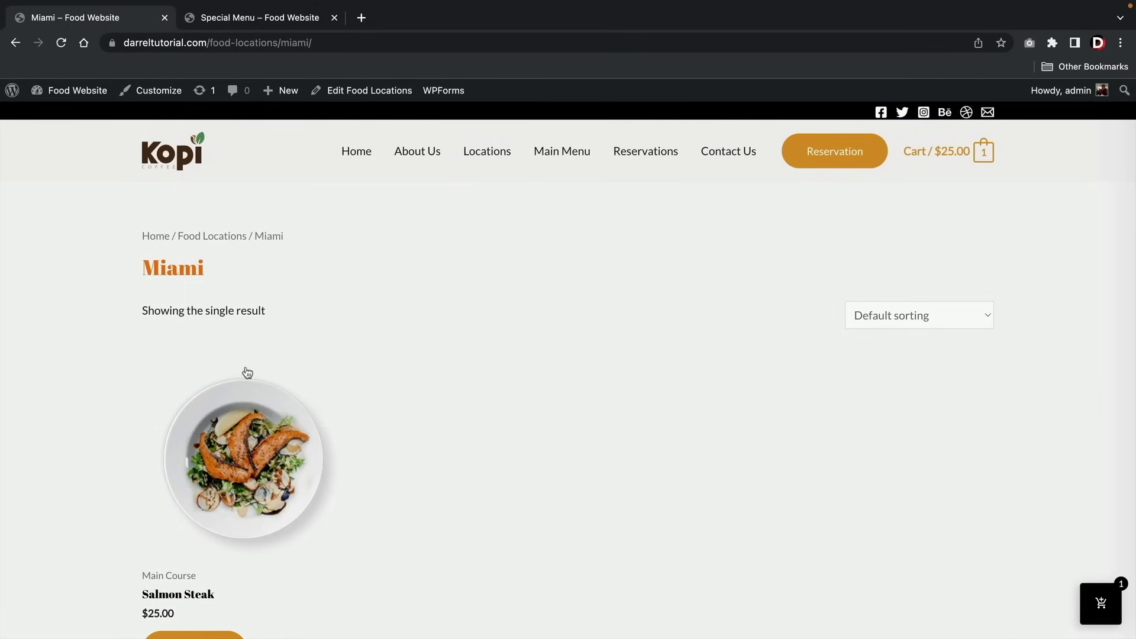
click(16, 42)
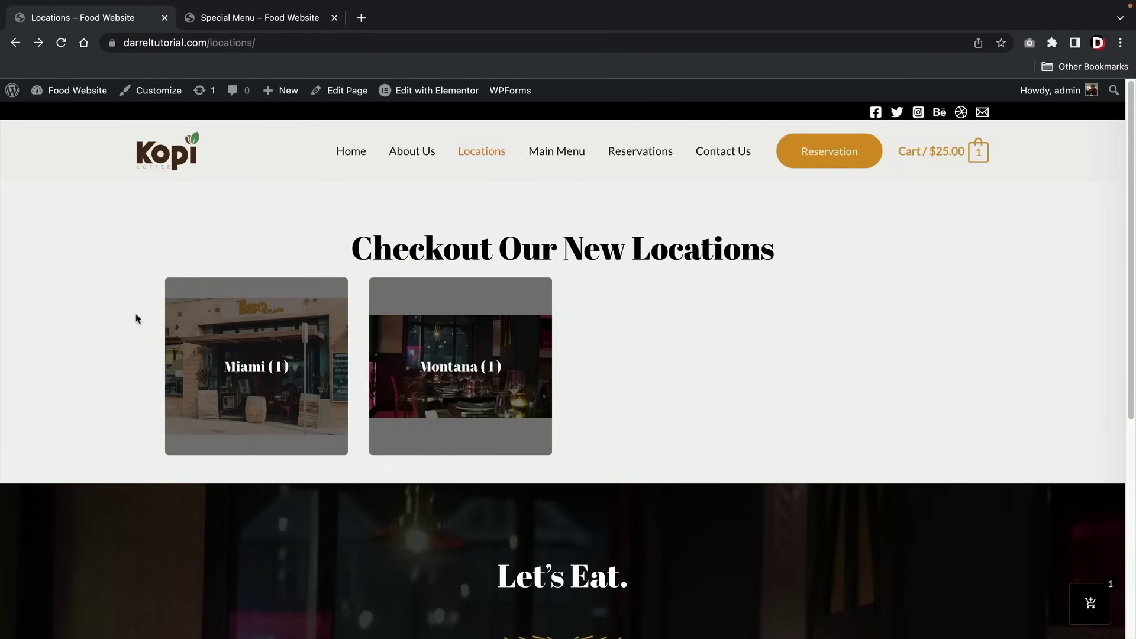
click(645, 158)
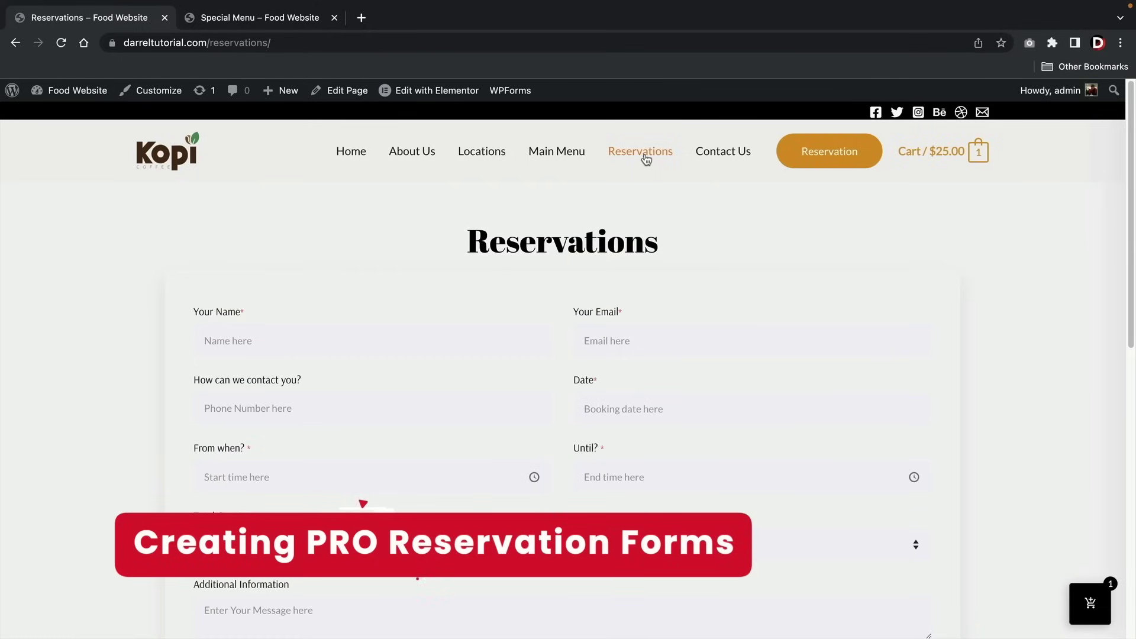
Open the Reservations page in Elementor and delete the old reservation form widget.
scroll(517, 238, down, 2)
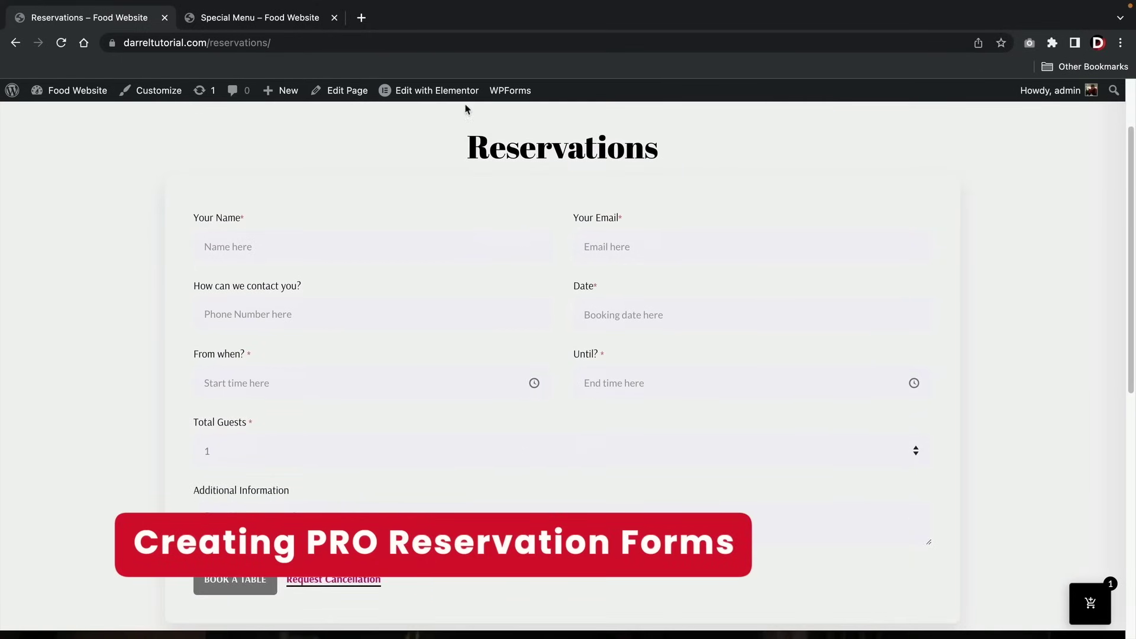
click(446, 119)
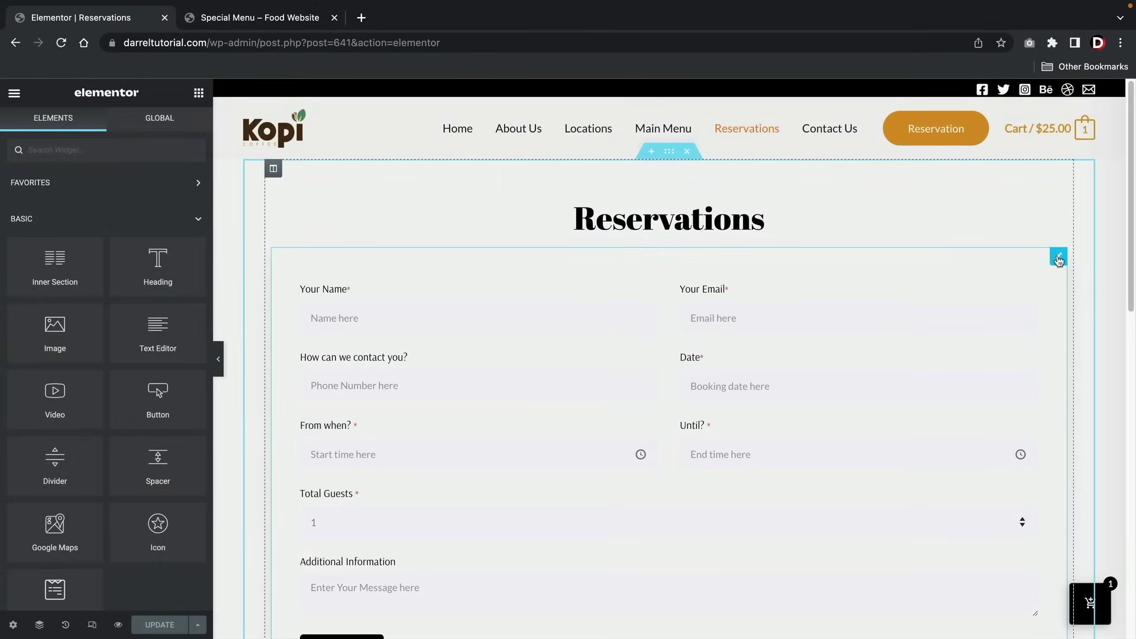
right_click(1057, 256)
click(1041, 468)
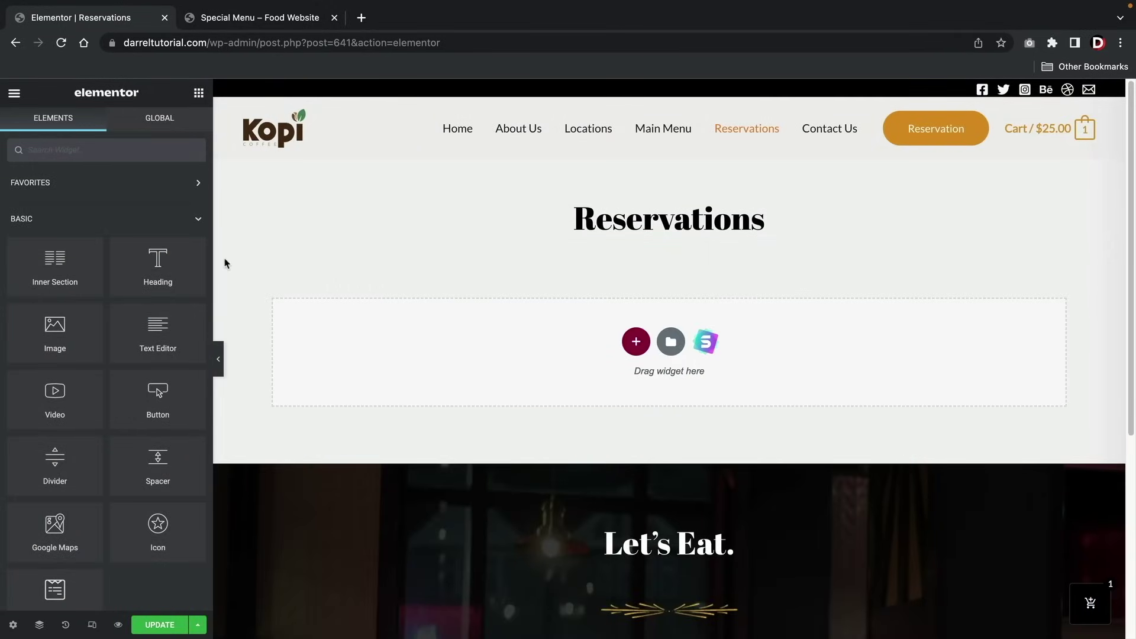
Add WPC Reservation Form Pro to the empty section, keeping Style 1.
scroll(100, 278, down, 15)
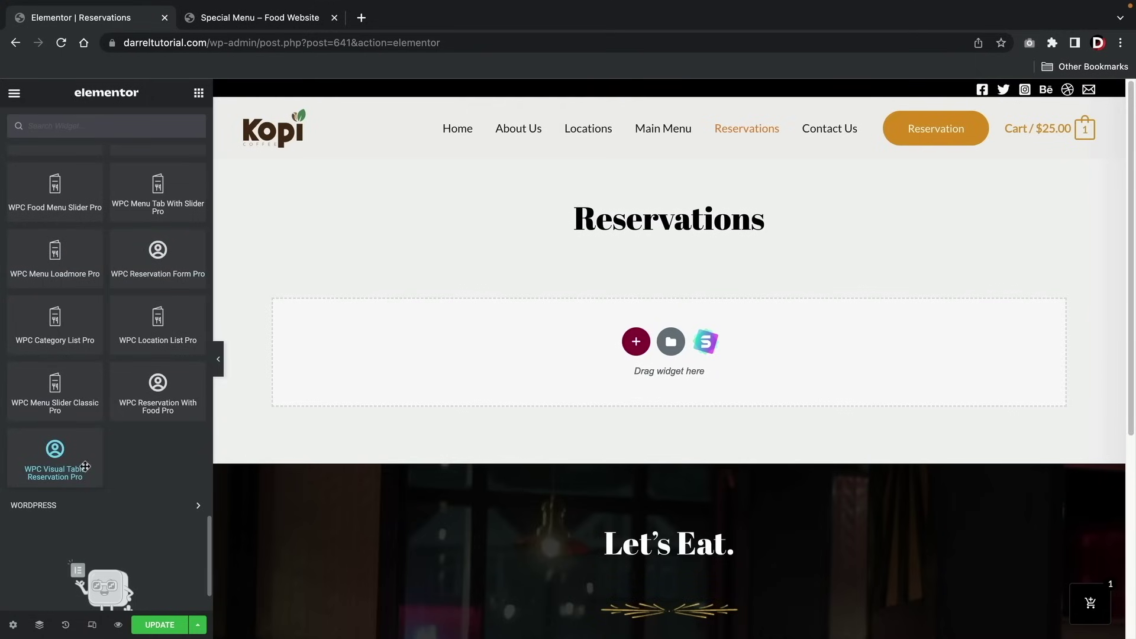
scroll(140, 476, up, 2)
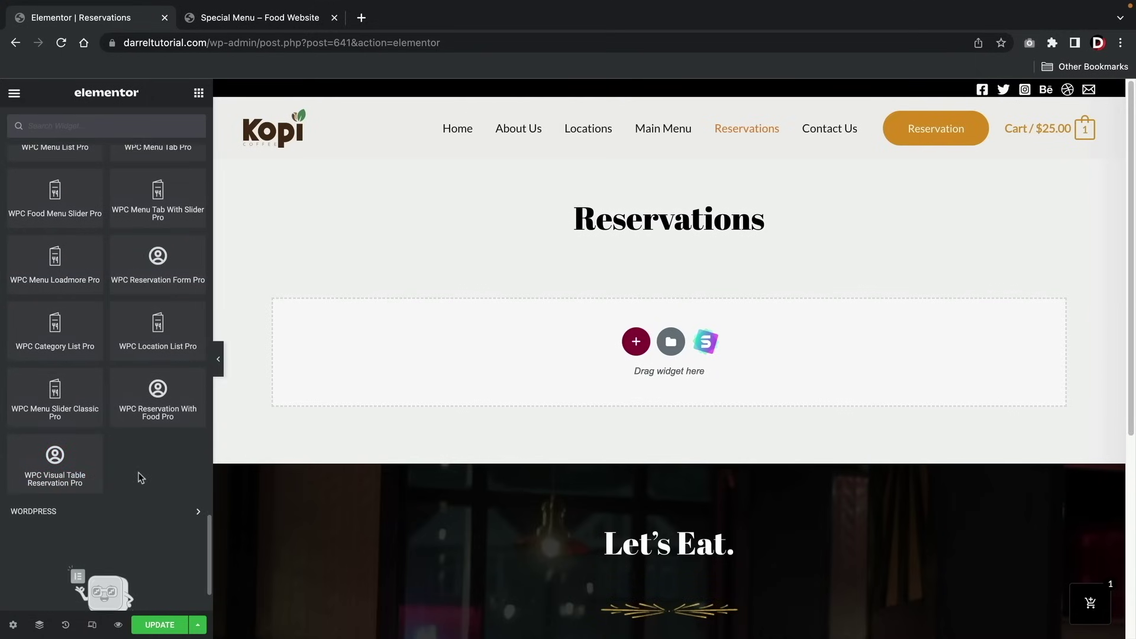
drag(166, 335, 426, 342)
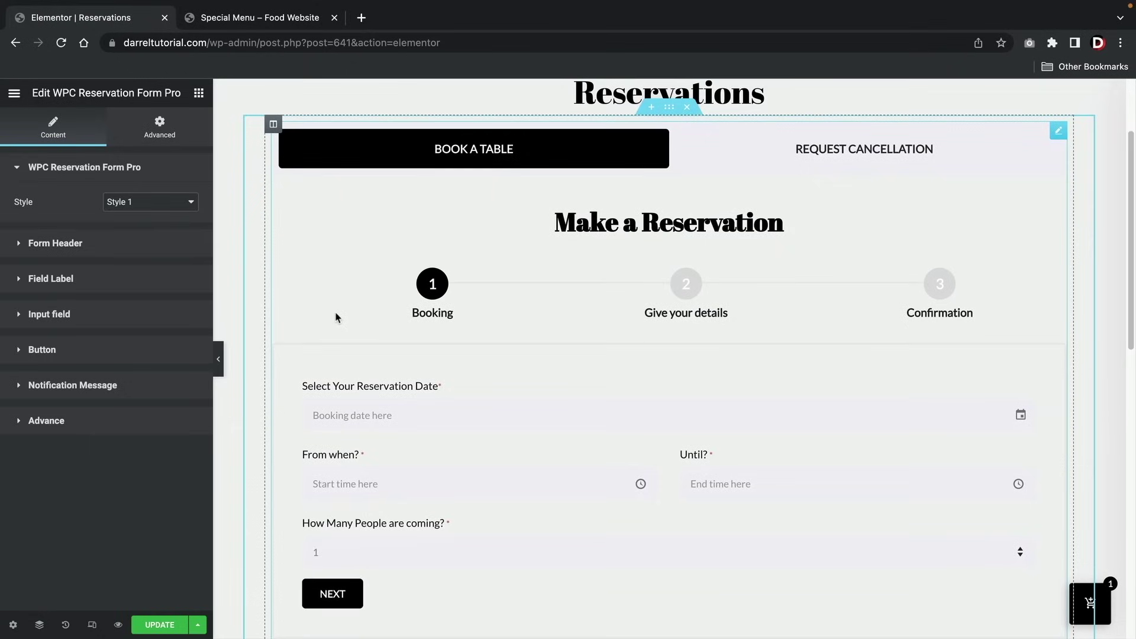
click(155, 206)
click(156, 208)
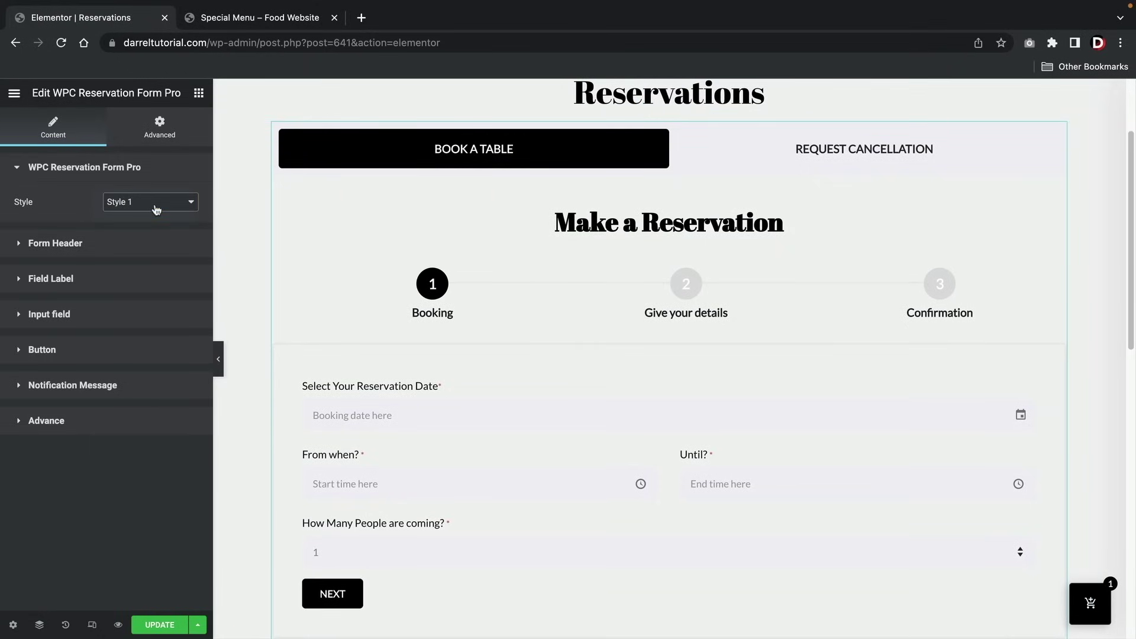
scroll(649, 332, down, 2)
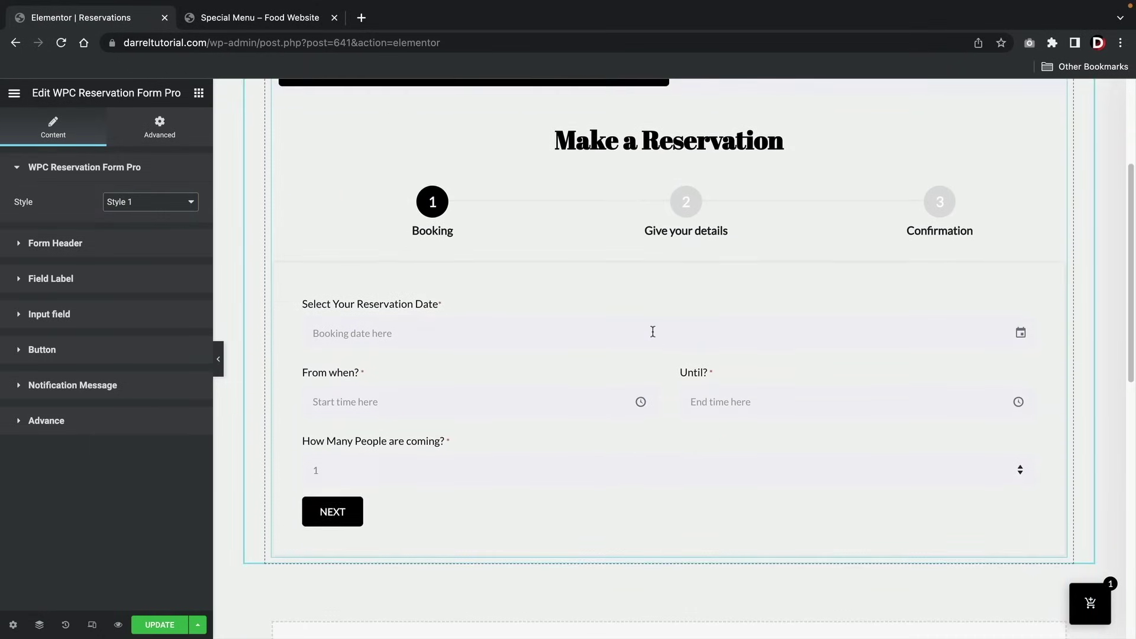
scroll(548, 330, up, 2)
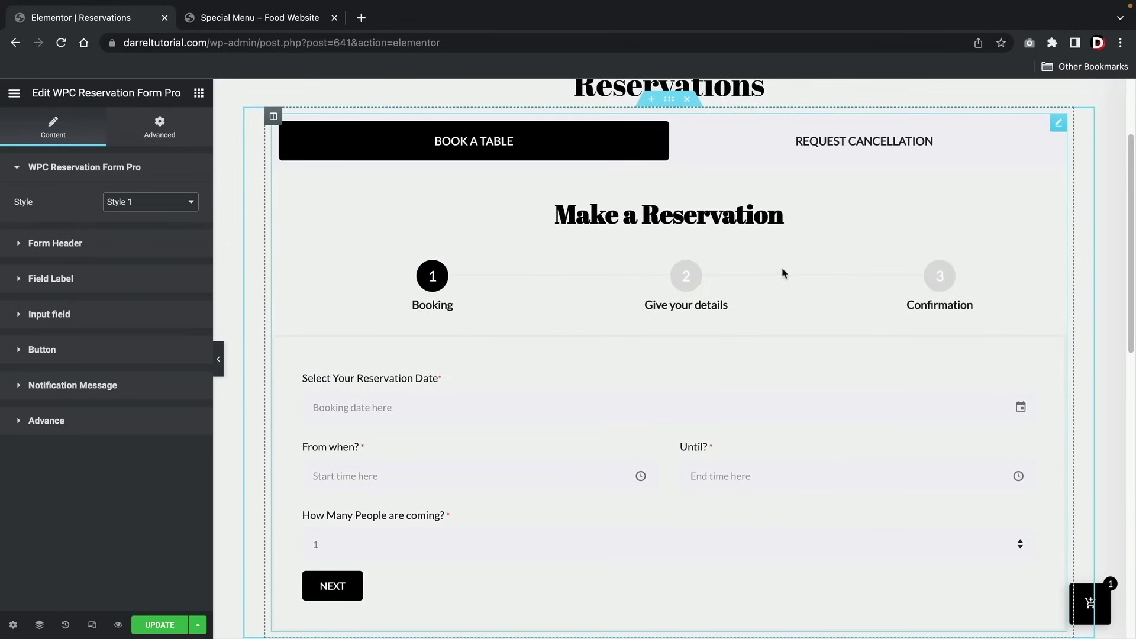
Save the Reservations page with Ctrl+S and view it live.
key(ctrl+s)
scroll(436, 473, up, 3)
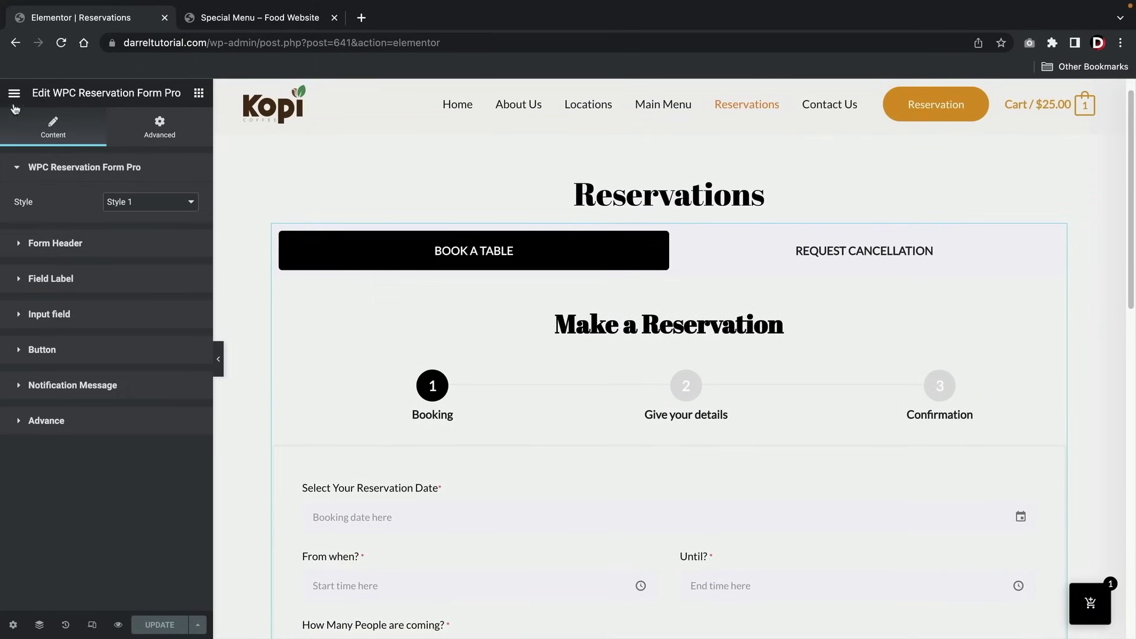
click(14, 93)
click(77, 338)
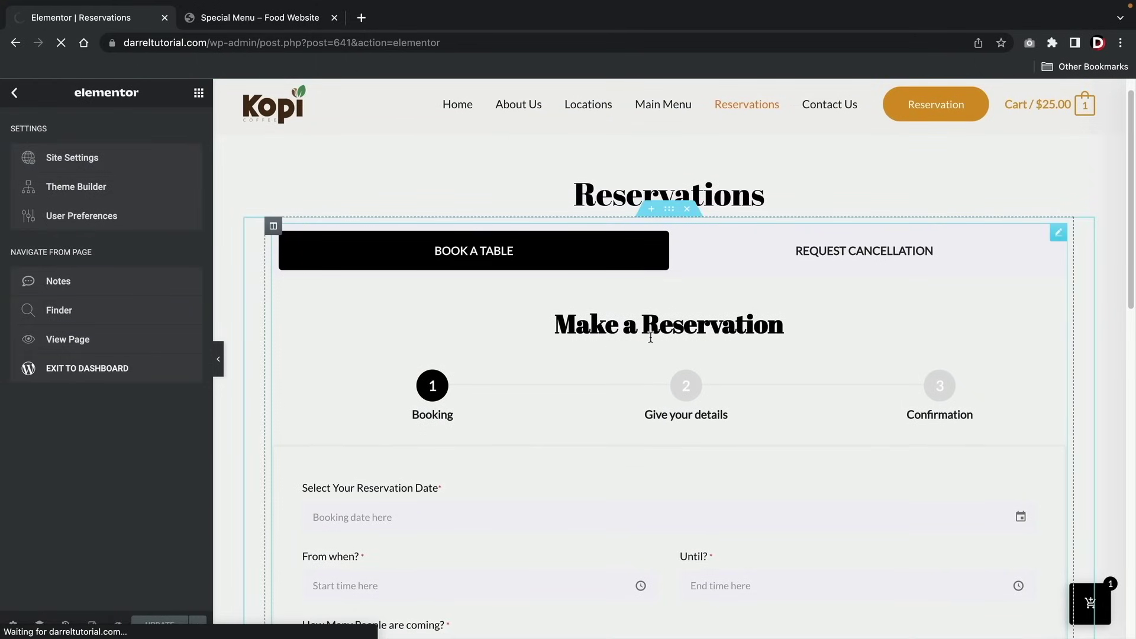
scroll(649, 340, down, 3)
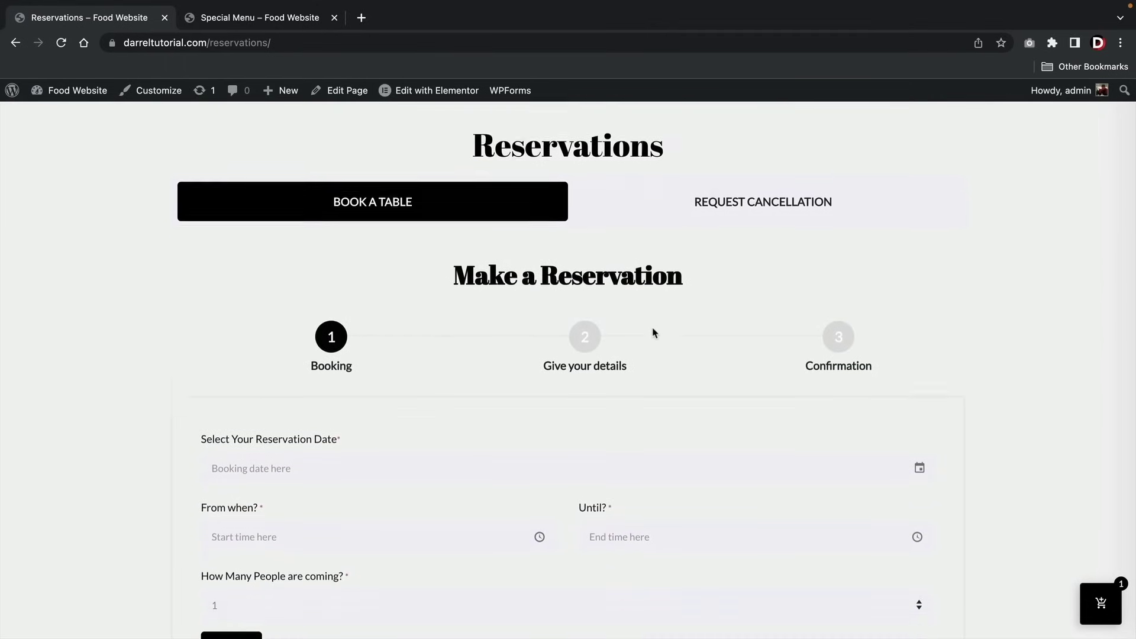
Scroll through the live multi-step booking form on the Reservations page.
scroll(652, 331, down, 3)
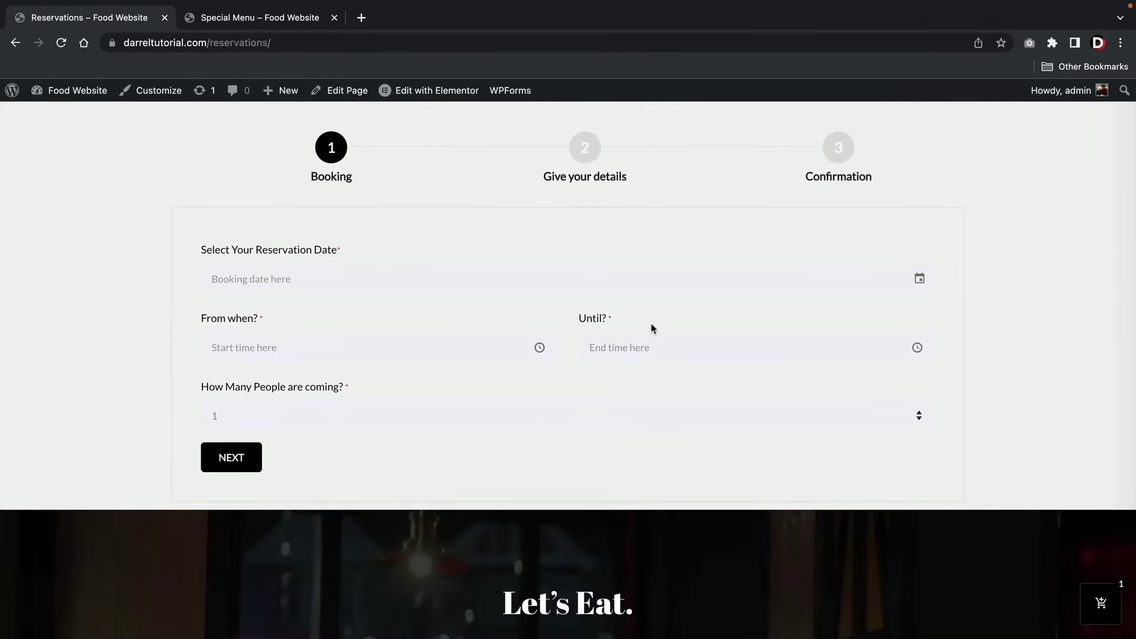
scroll(650, 324, up, 2)
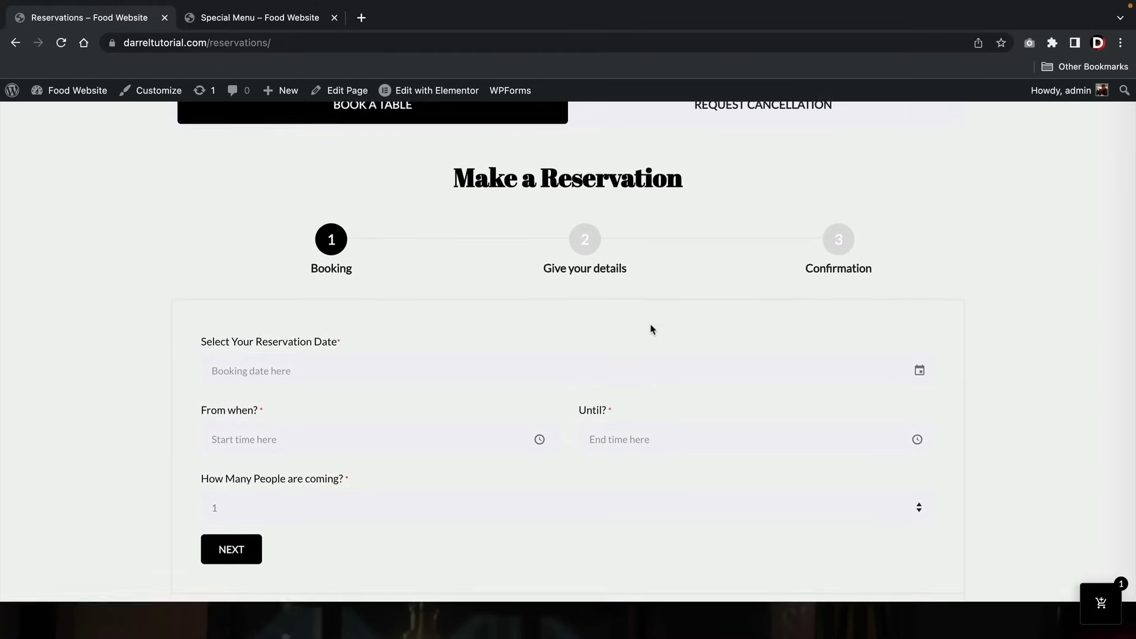
scroll(651, 330, down, 1)
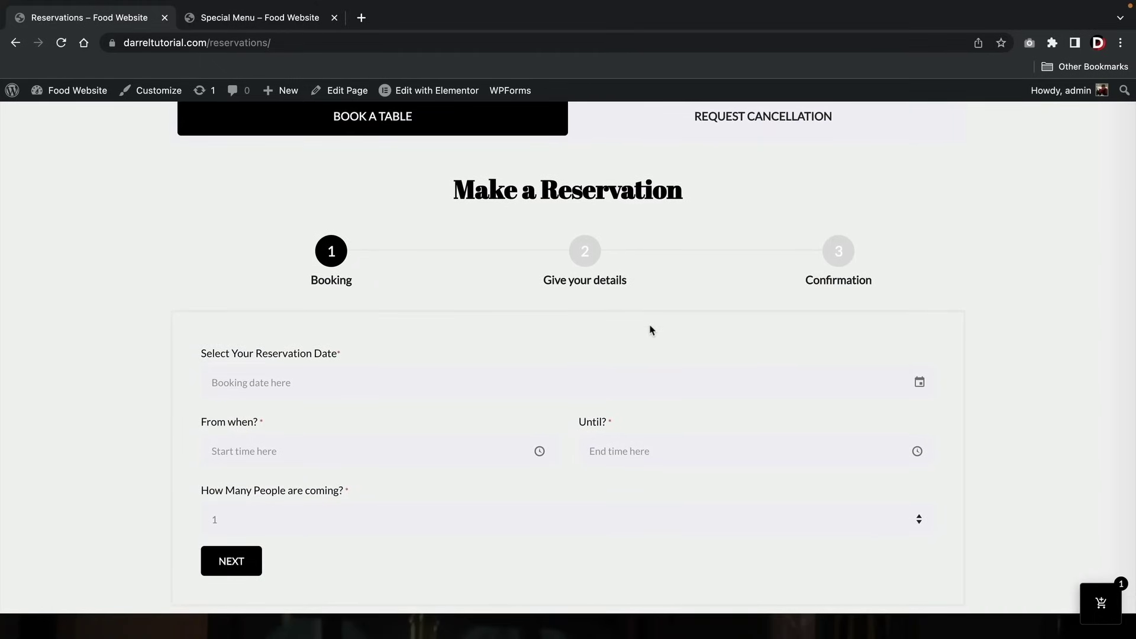
scroll(540, 458, down, 2)
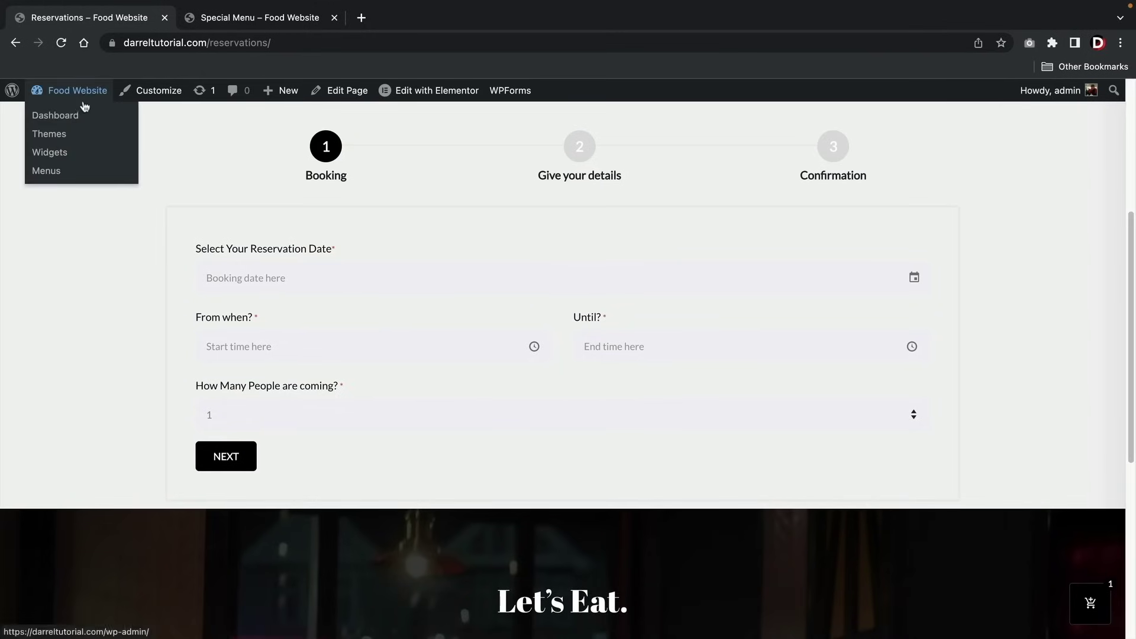
Go to the WordPress admin Dashboard and on to WPCafe Tools.
click(81, 116)
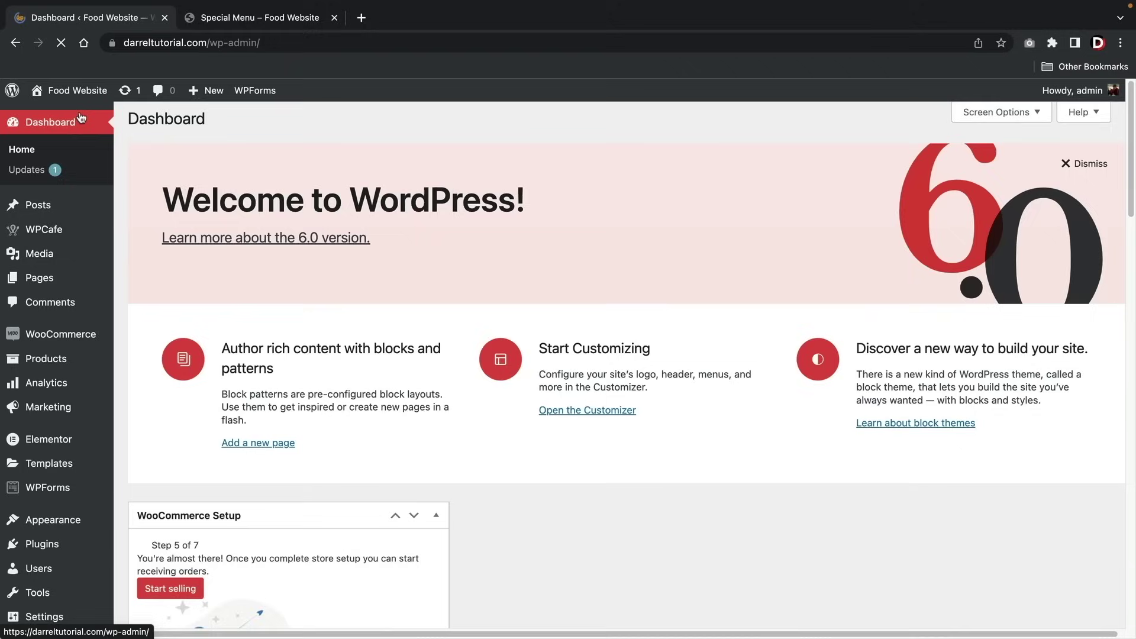
mouse_move(36, 229)
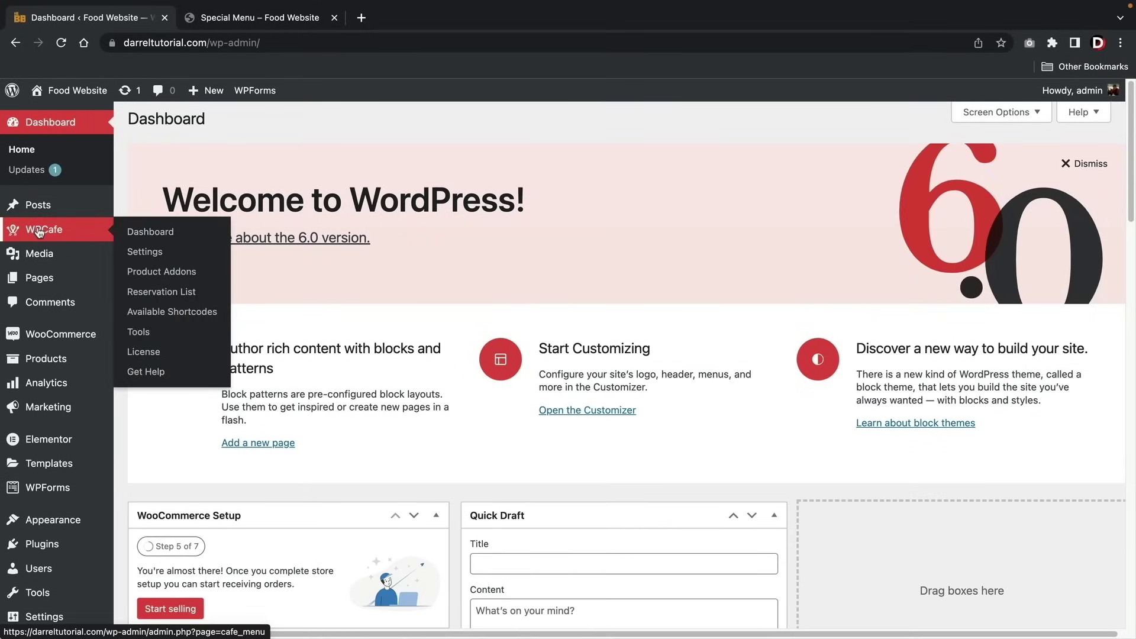
click(163, 338)
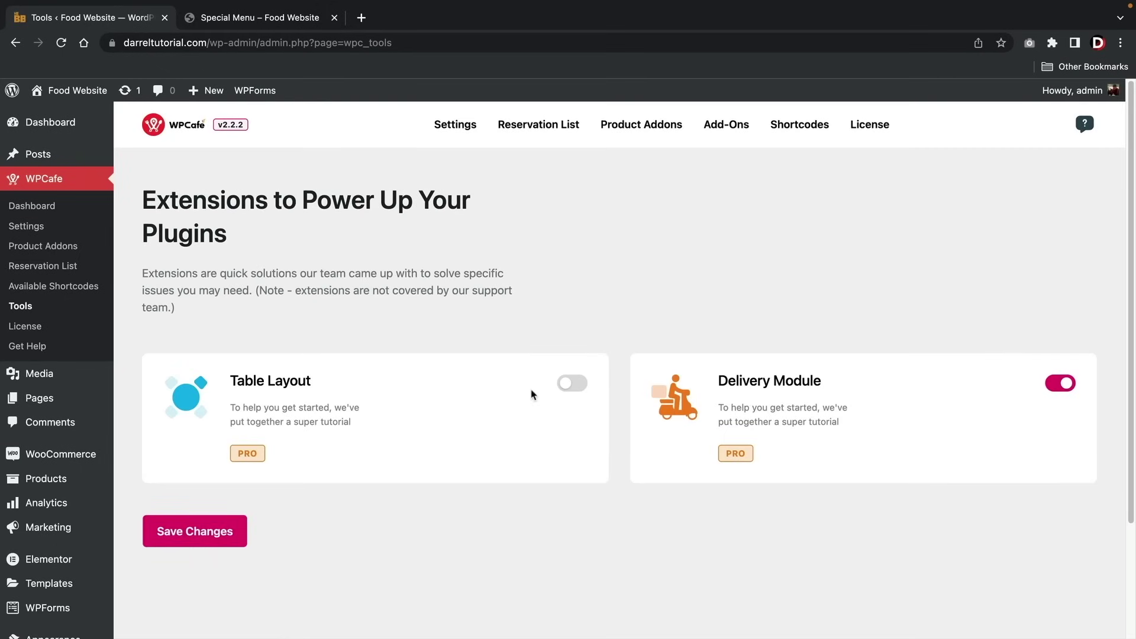
click(568, 390)
click(223, 534)
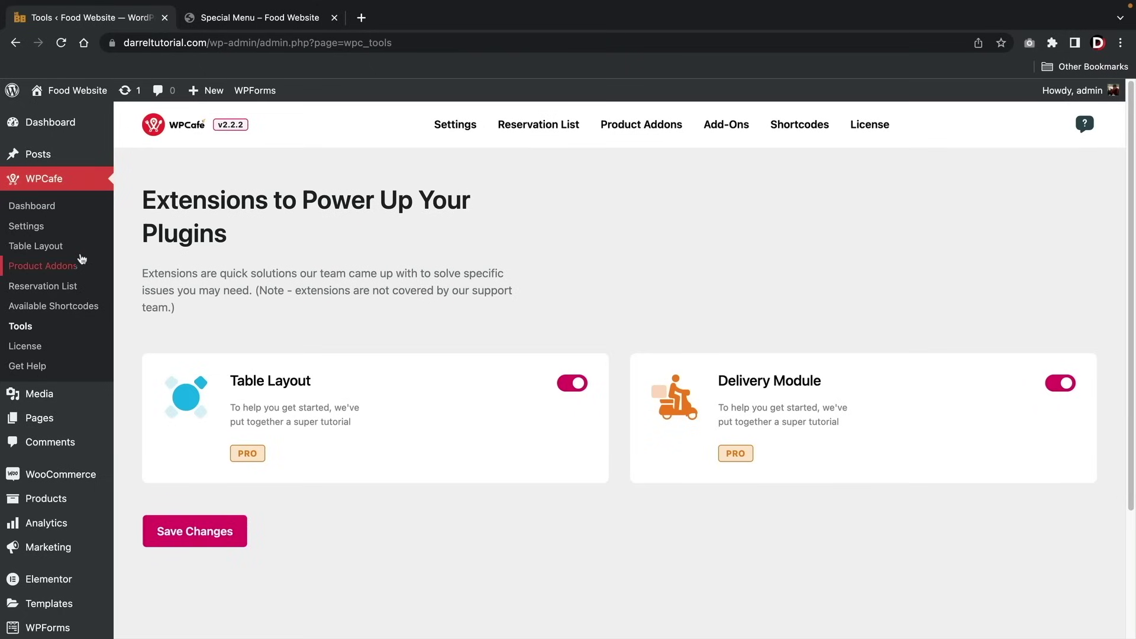
click(35, 246)
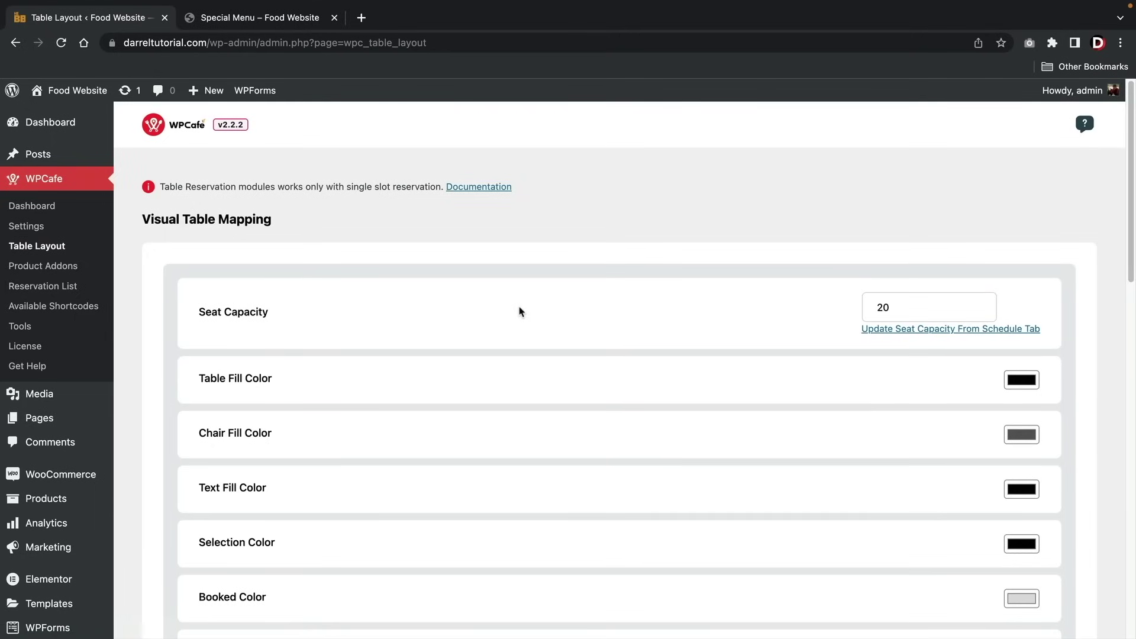
scroll(523, 312, down, 2)
scroll(523, 312, down, 10)
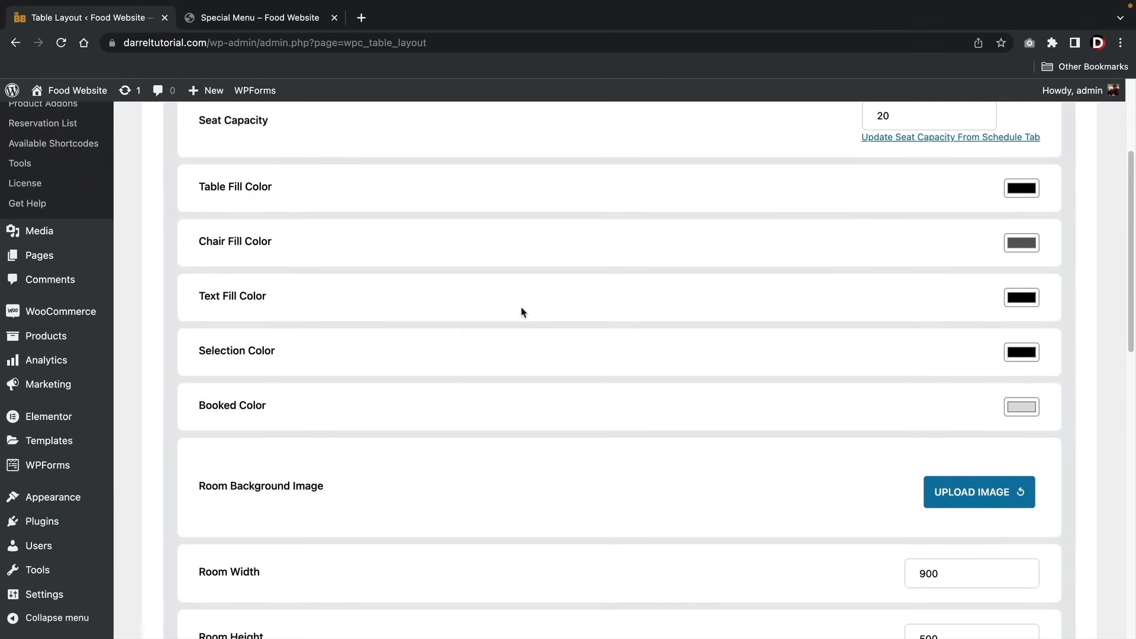
scroll(520, 319, down, 1)
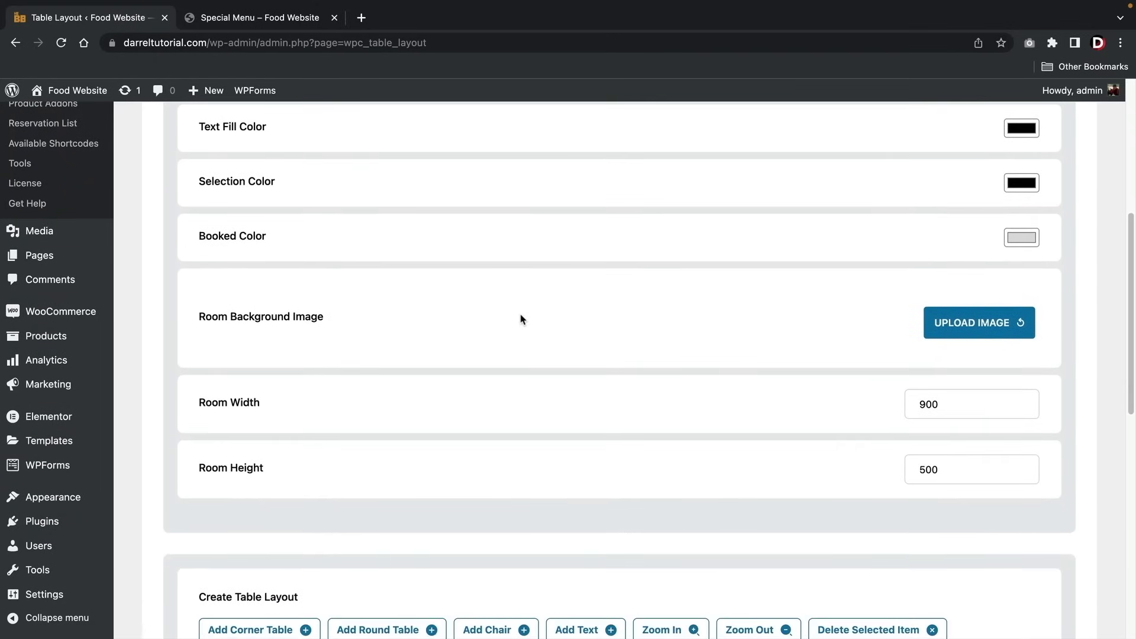
scroll(520, 319, up, 13)
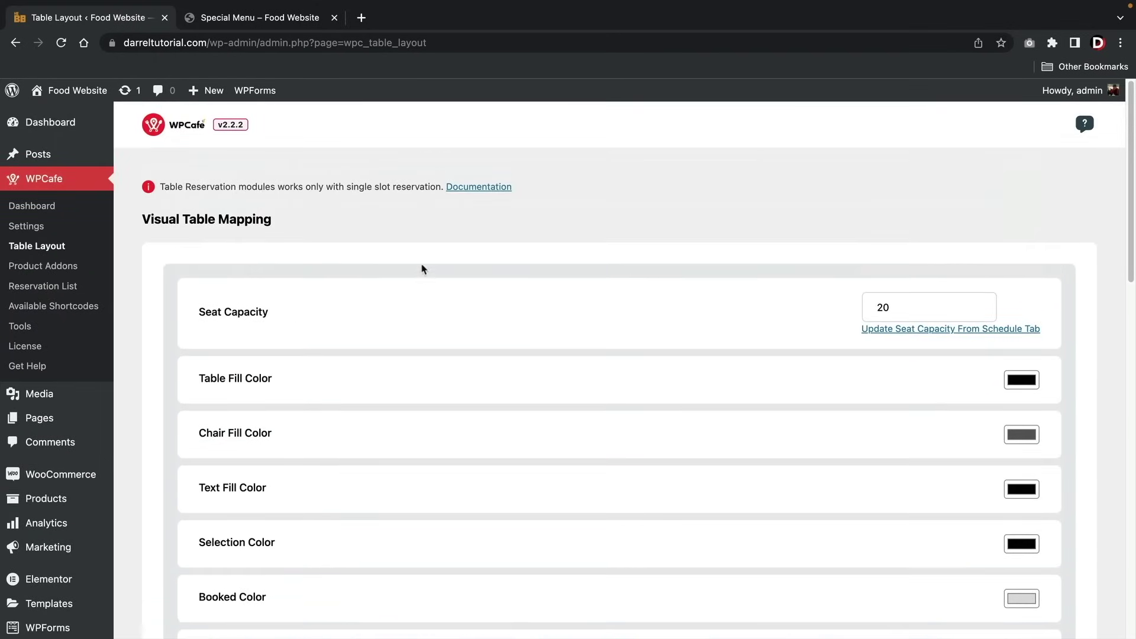
scroll(677, 324, down, 13)
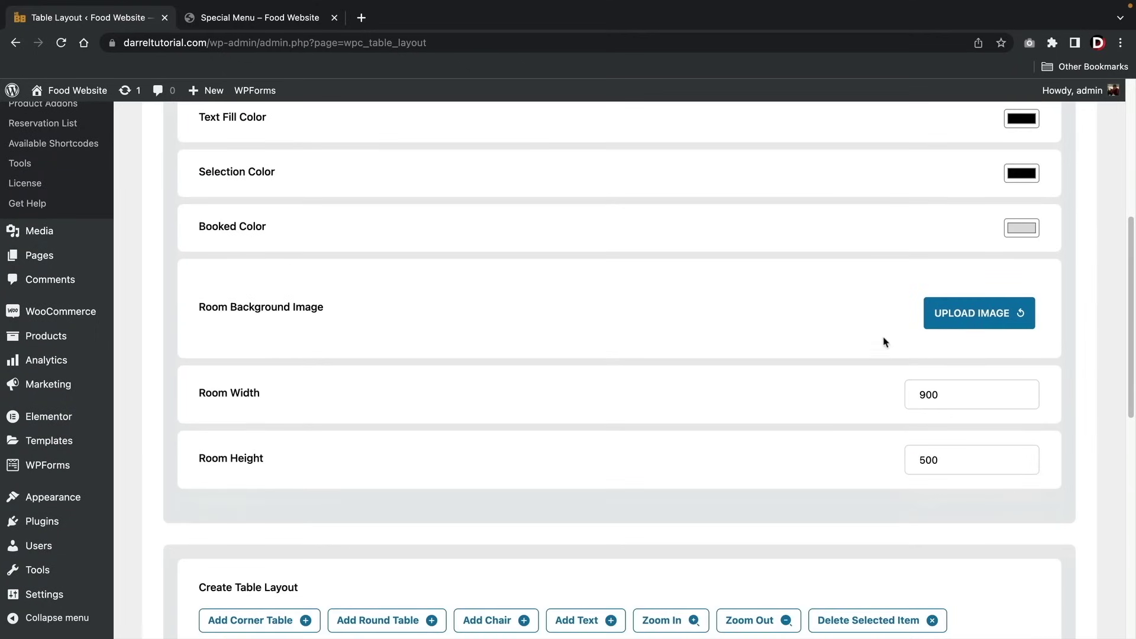
Upload New-project.jpeg and set it as the room background image for table mapping.
click(980, 320)
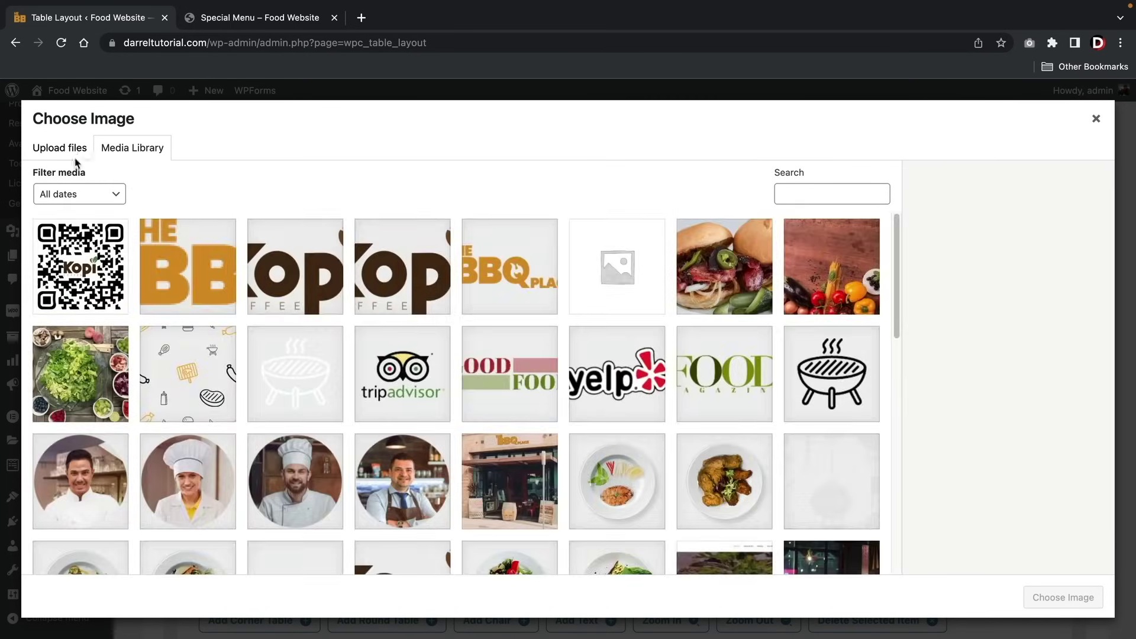
click(52, 149)
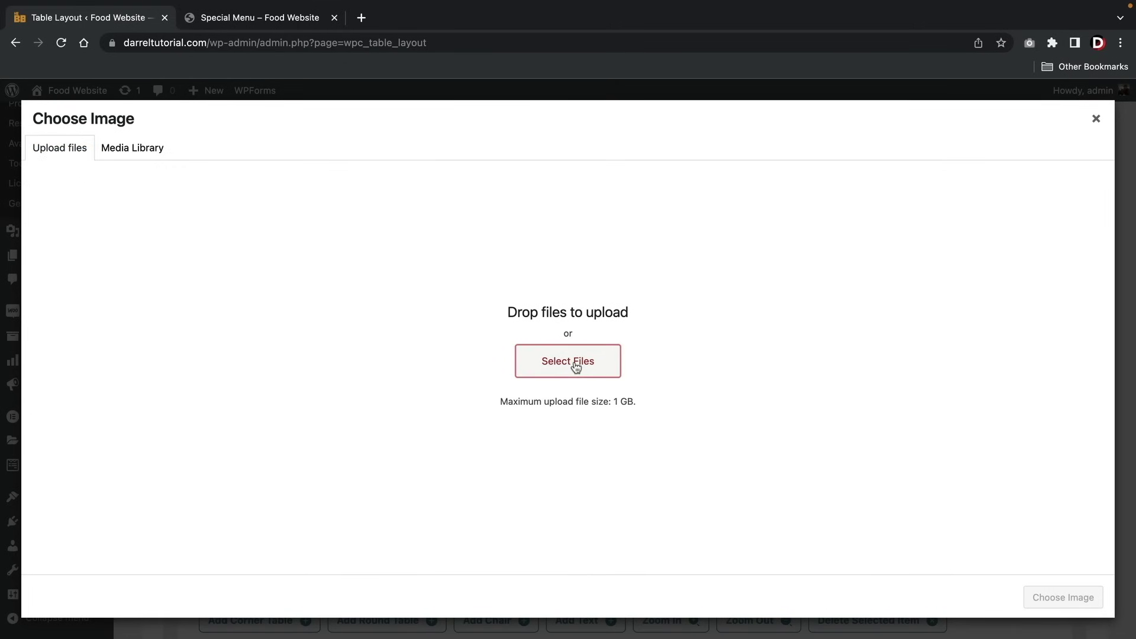
click(576, 363)
click(615, 281)
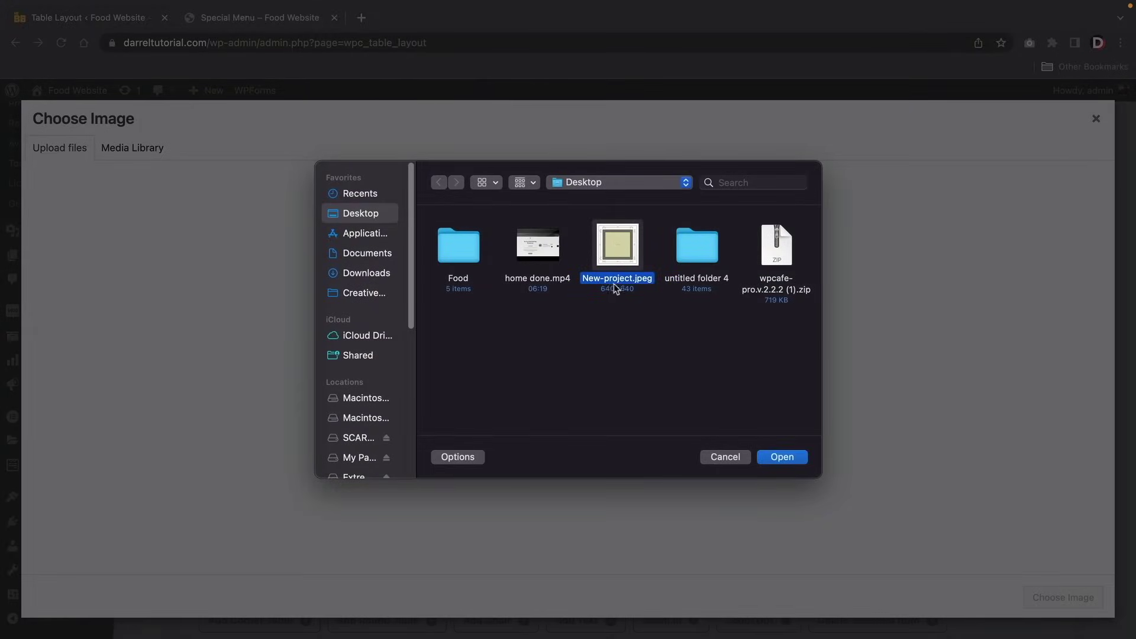
double_click(615, 281)
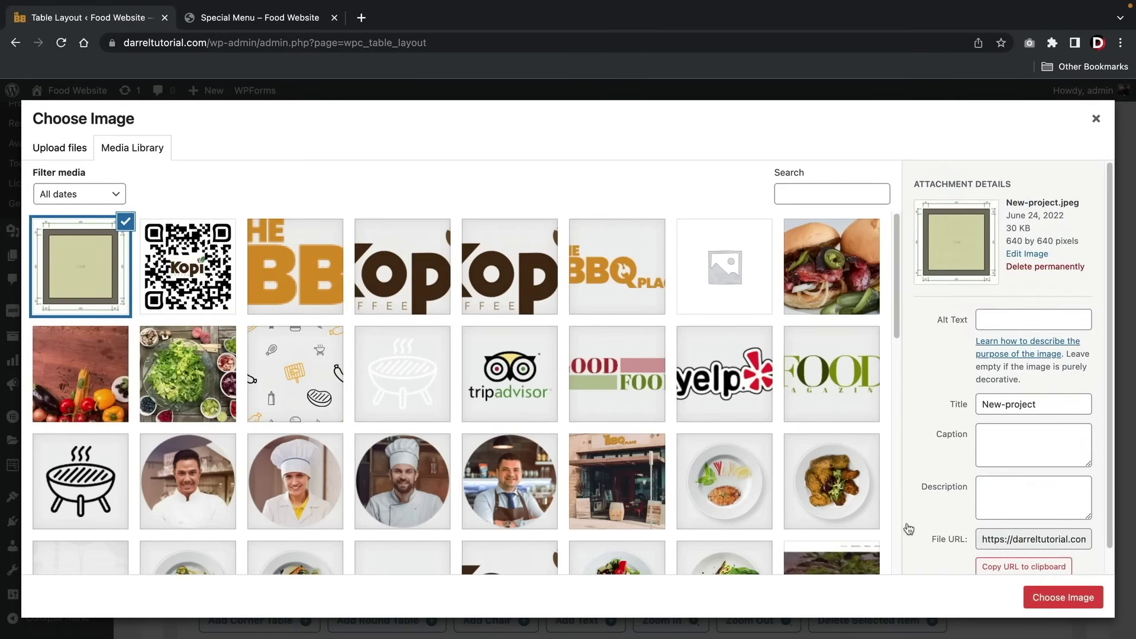
click(1060, 598)
scroll(722, 443, down, 8)
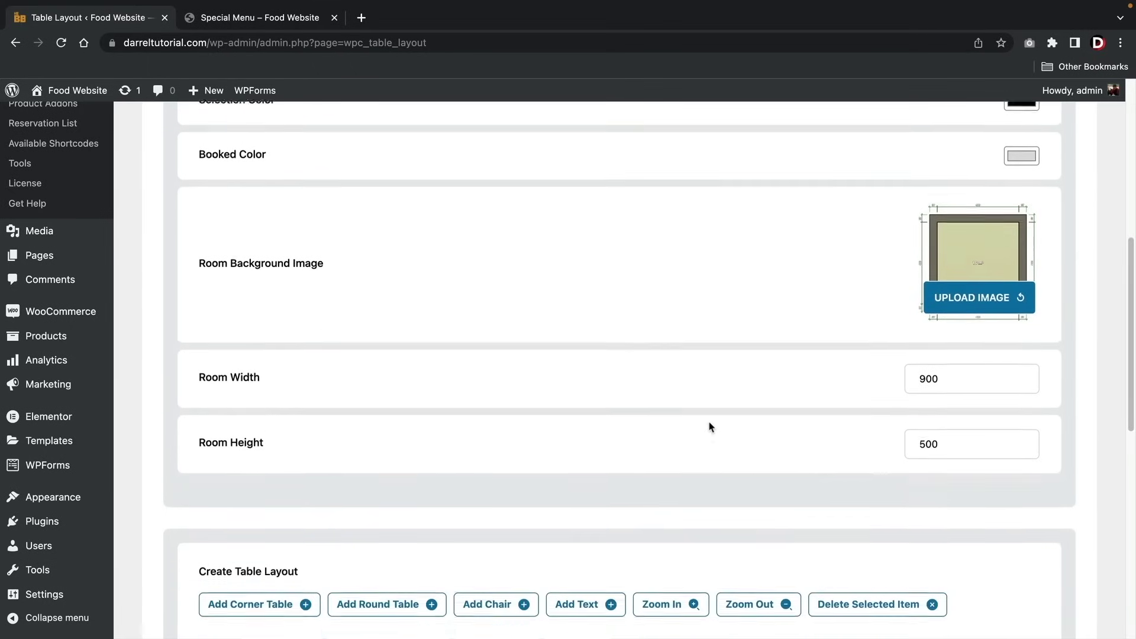
Add rectangular table T1 near the room's centre, with chair C1 on its left and C2 below.
scroll(694, 403, down, 1)
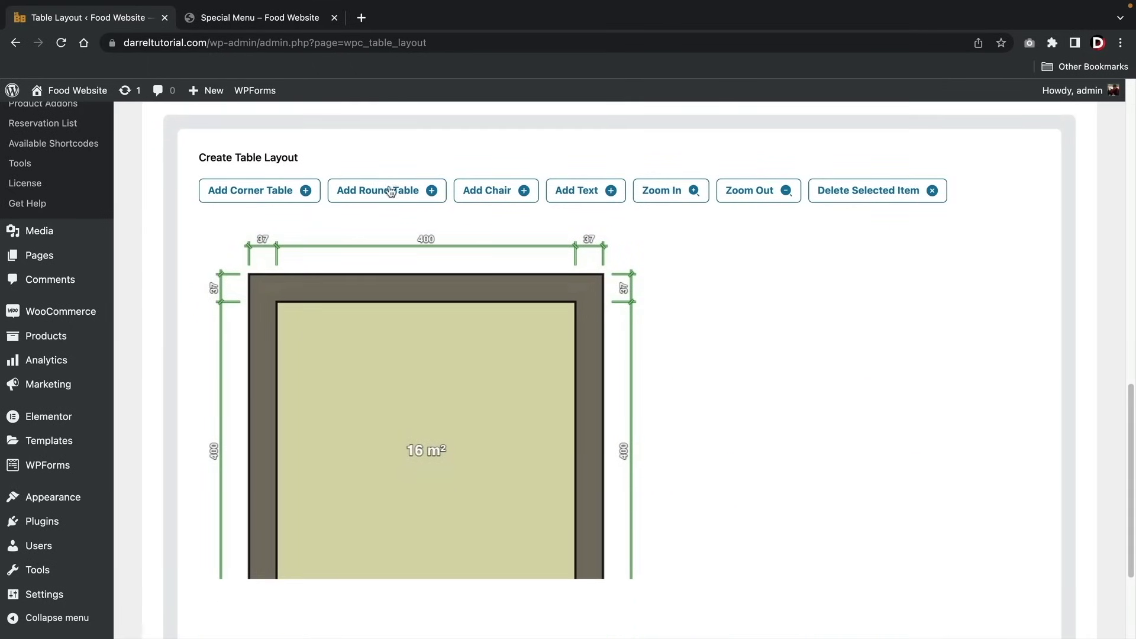
scroll(301, 194, down, 1)
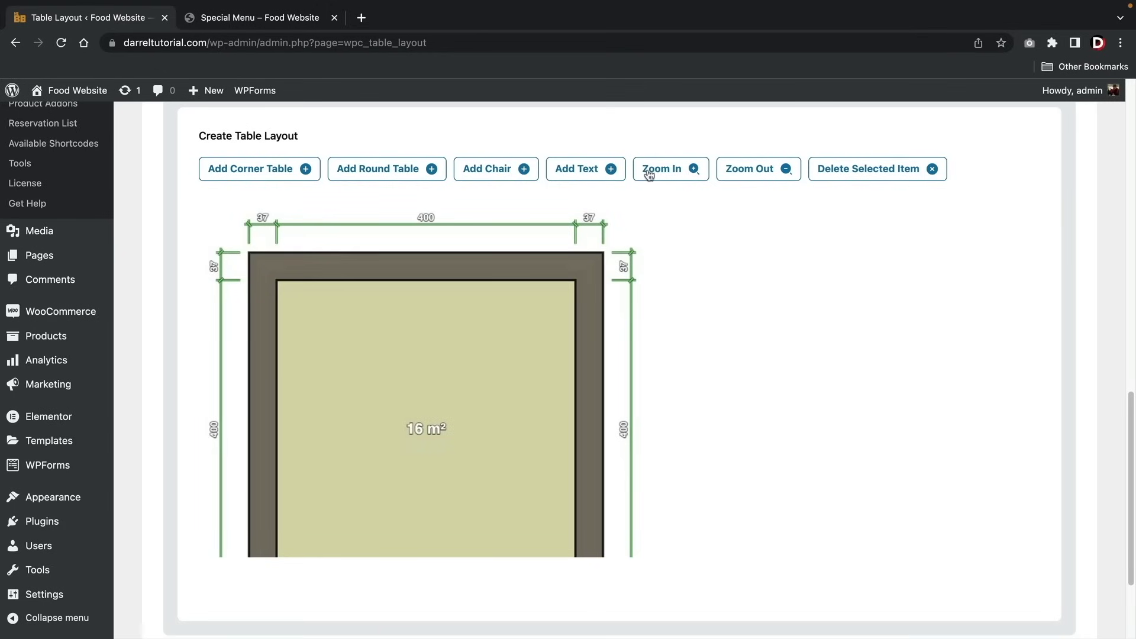
click(288, 169)
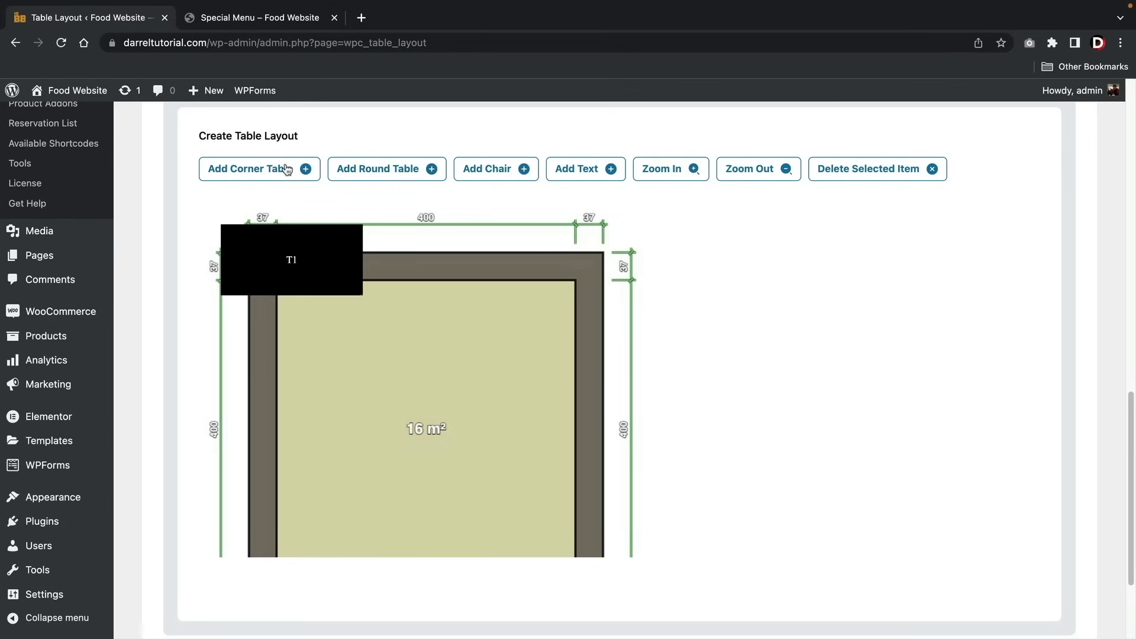
drag(300, 261, 490, 332)
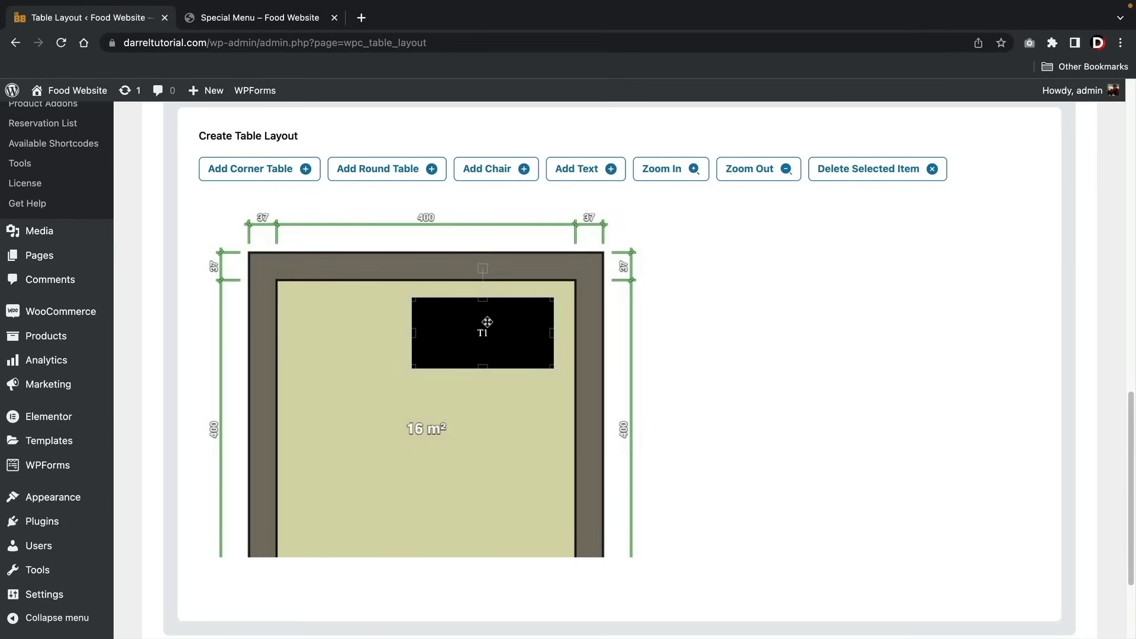
click(495, 171)
drag(235, 240, 412, 322)
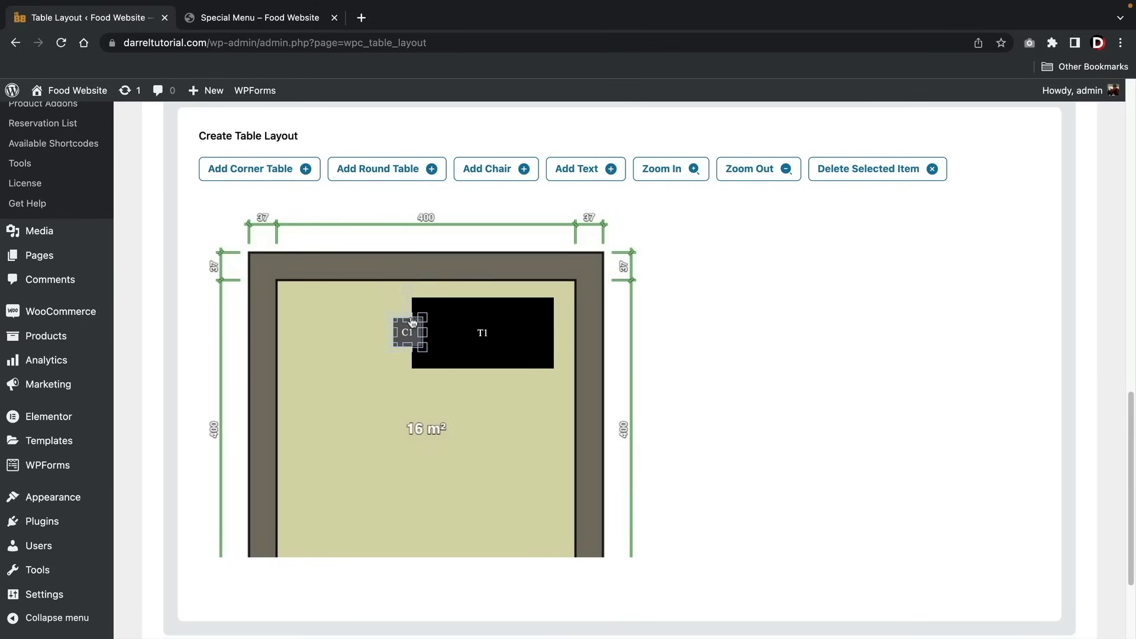
click(501, 168)
drag(236, 240, 486, 369)
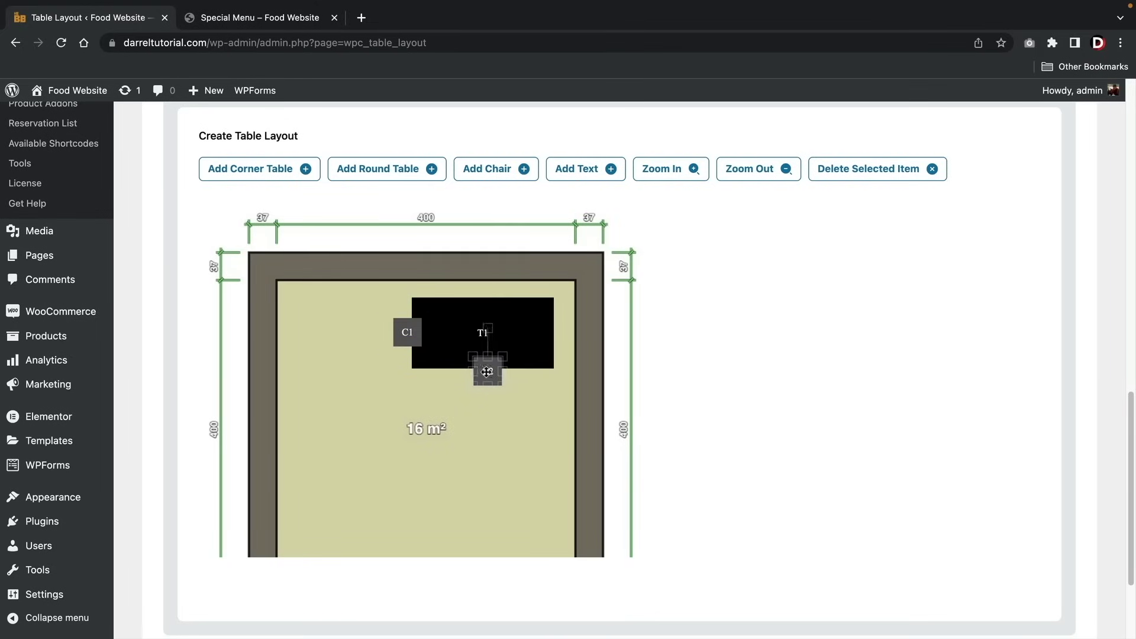
Add round table T2 at the left middle, with chair C3 above and C4 below.
click(402, 175)
drag(263, 277, 325, 402)
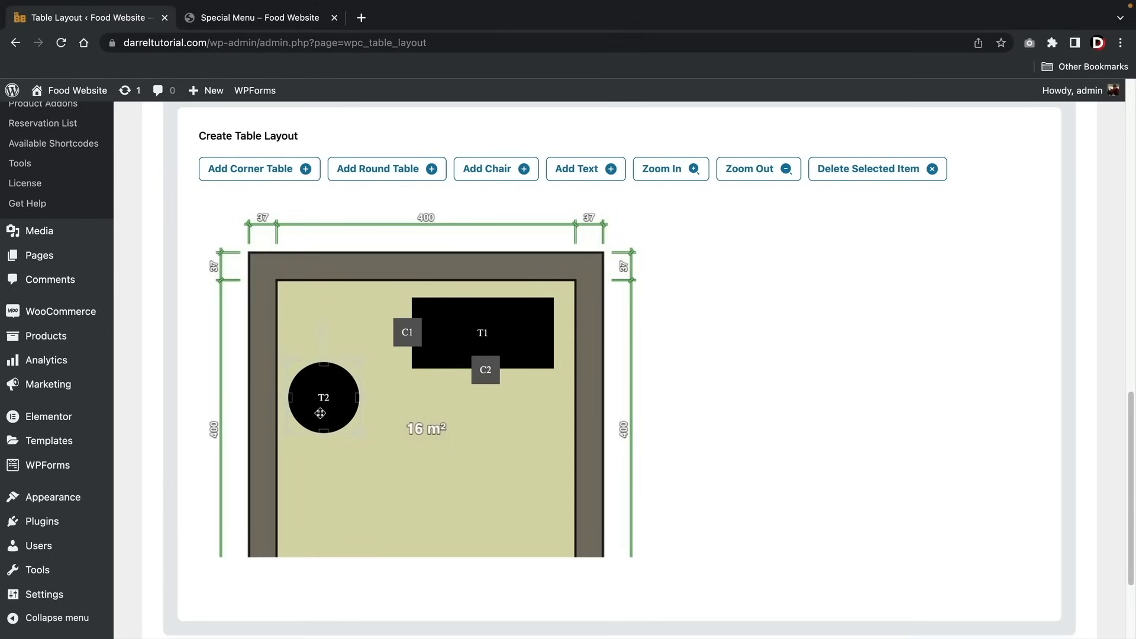
click(480, 174)
drag(299, 348, 319, 364)
click(503, 176)
click(239, 260)
drag(239, 259, 322, 412)
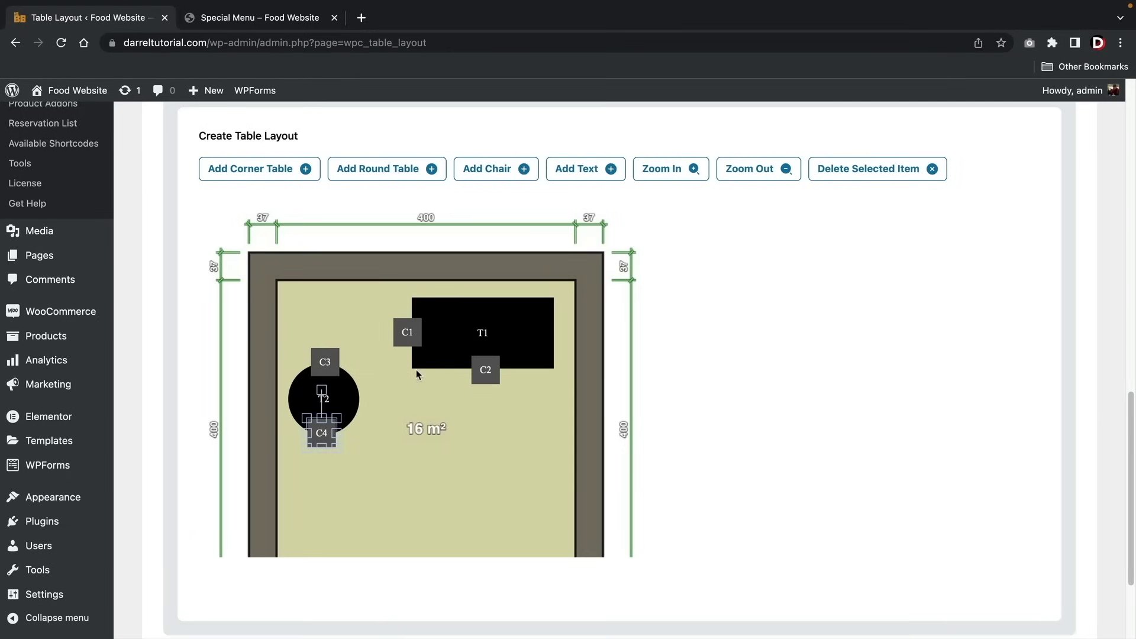
Save the table layout.
scroll(416, 369, down, 3)
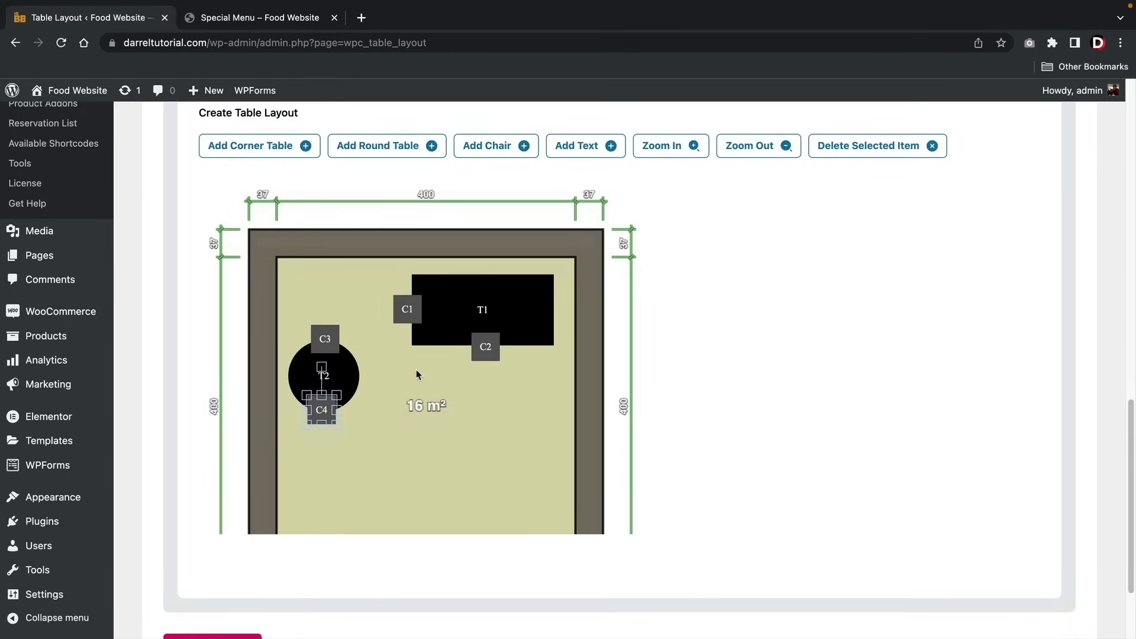
scroll(412, 368, up, 2)
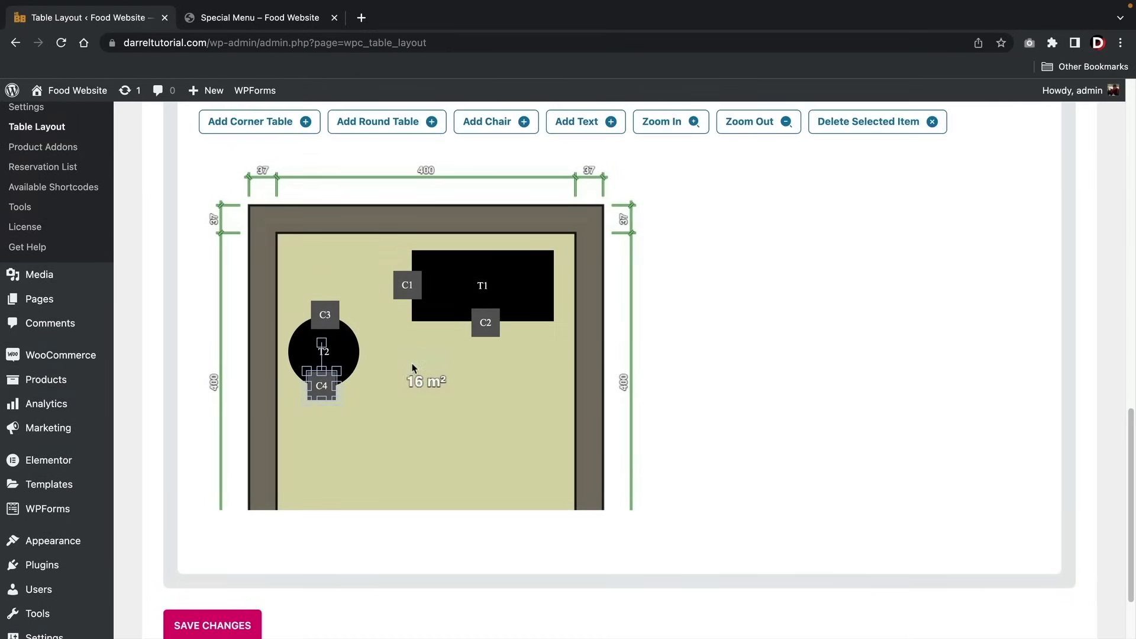
scroll(248, 535, down, 3)
click(216, 536)
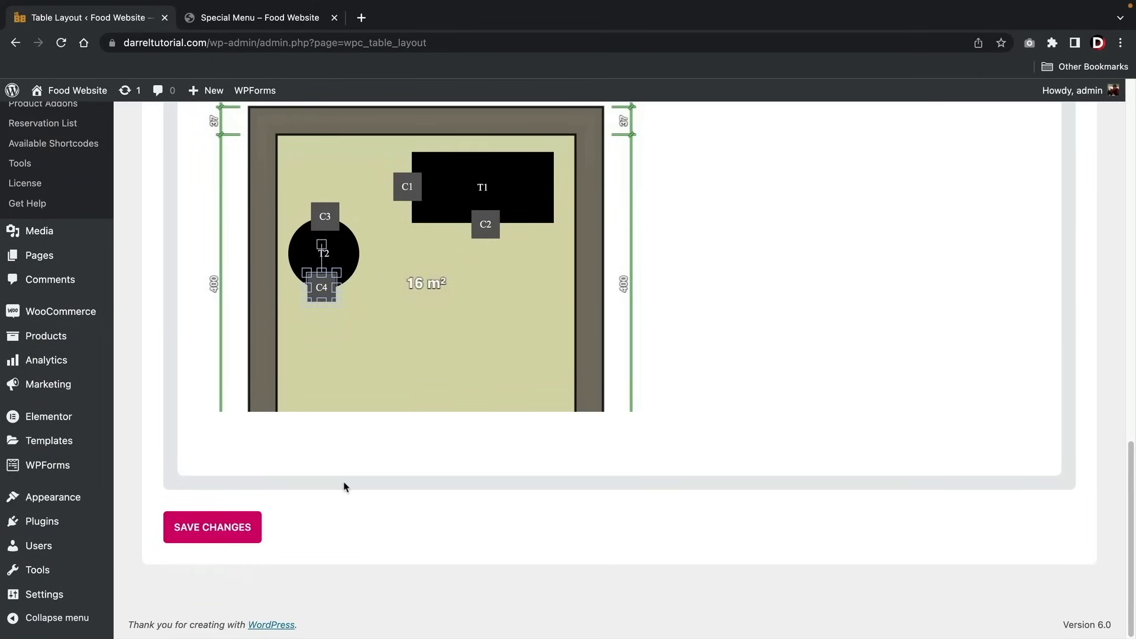
scroll(344, 486, up, 15)
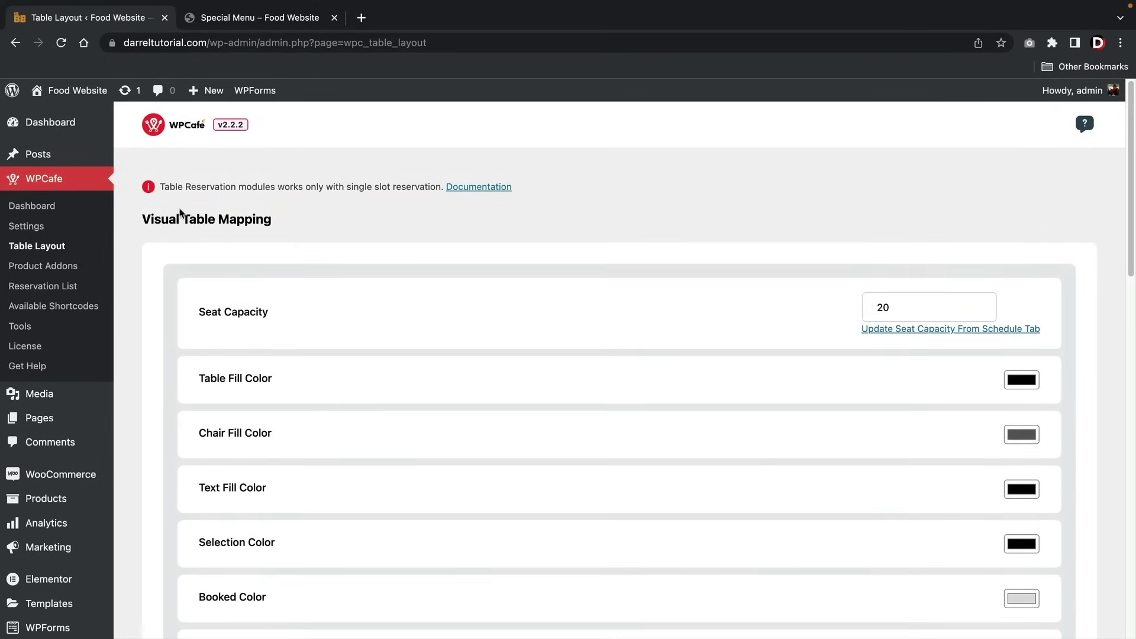
Check WPCafe's Reservation settings (seat capacity 20, guests 1–20), then visit the live site.
drag(168, 186, 412, 188)
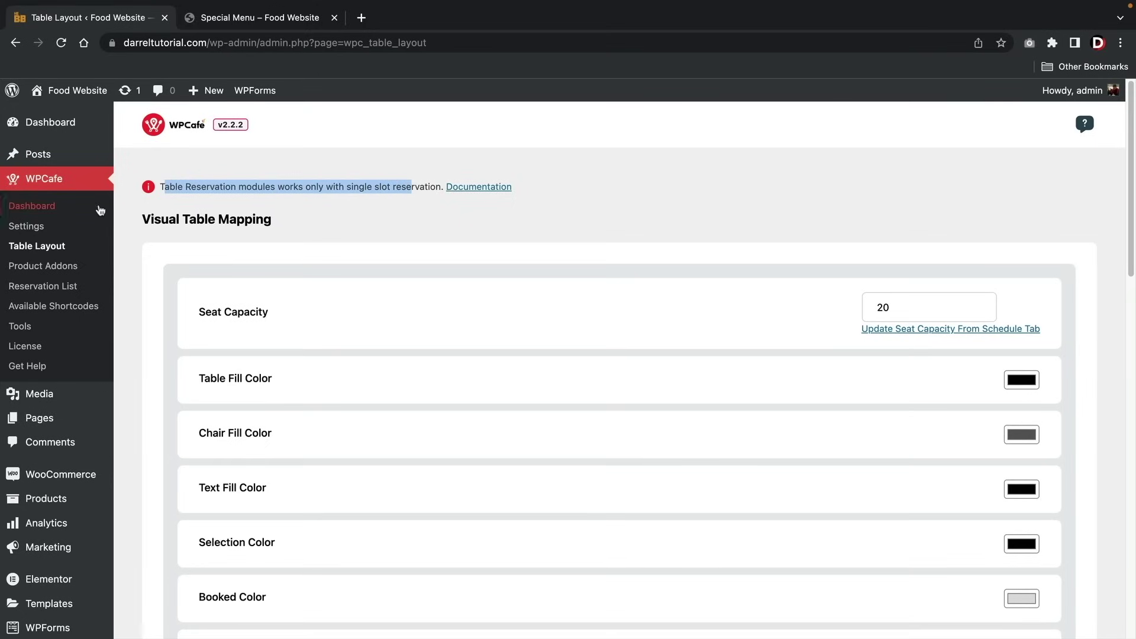
click(31, 227)
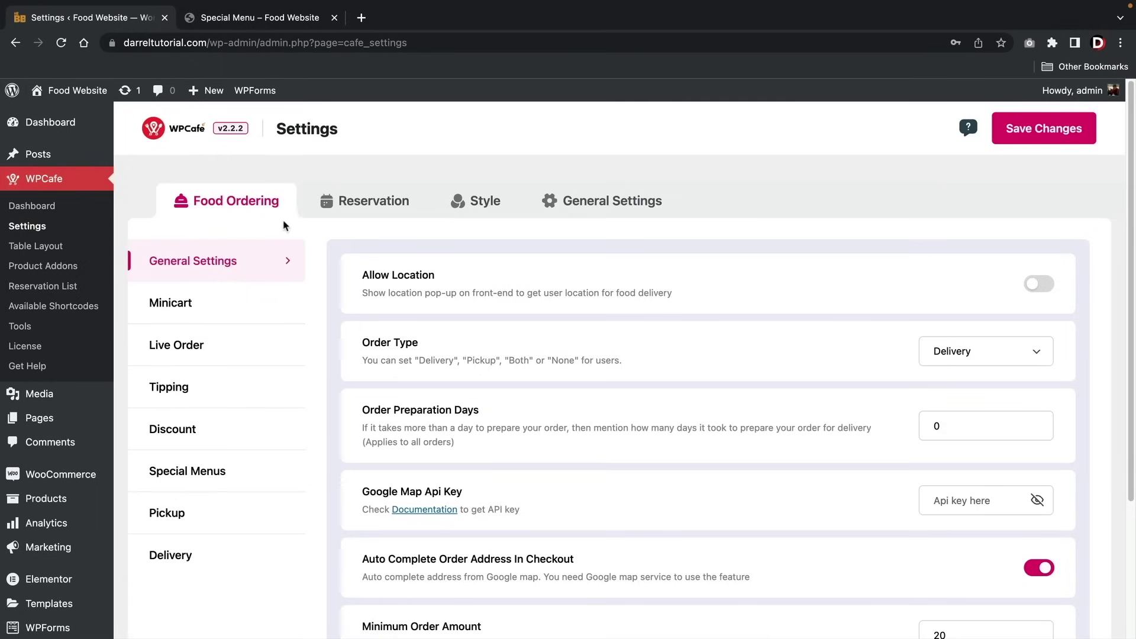
click(392, 202)
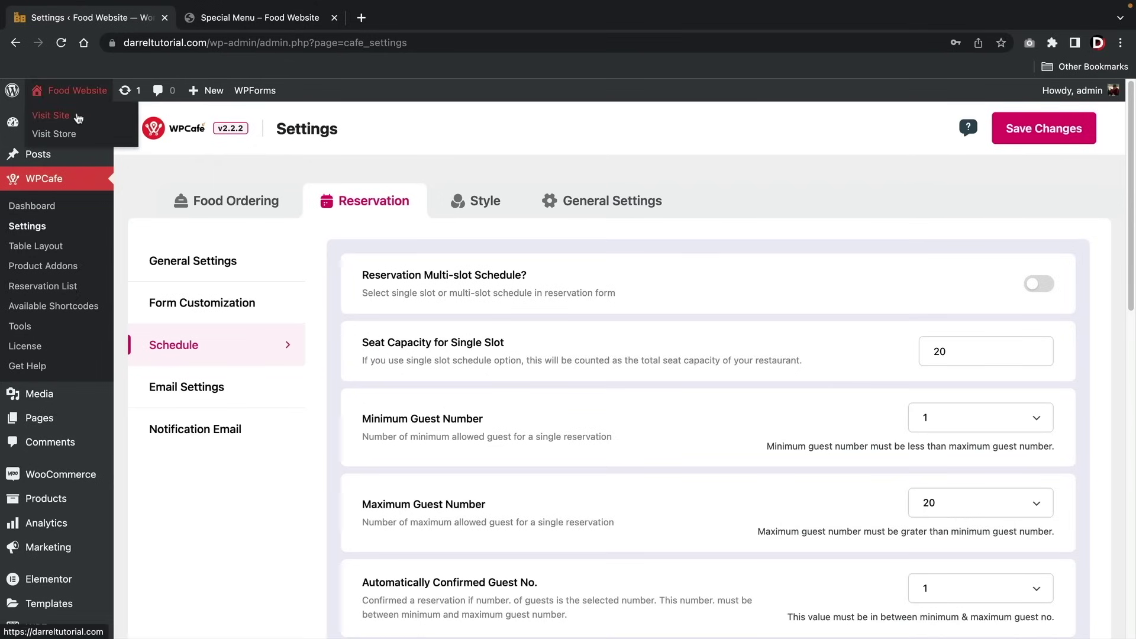
click(78, 117)
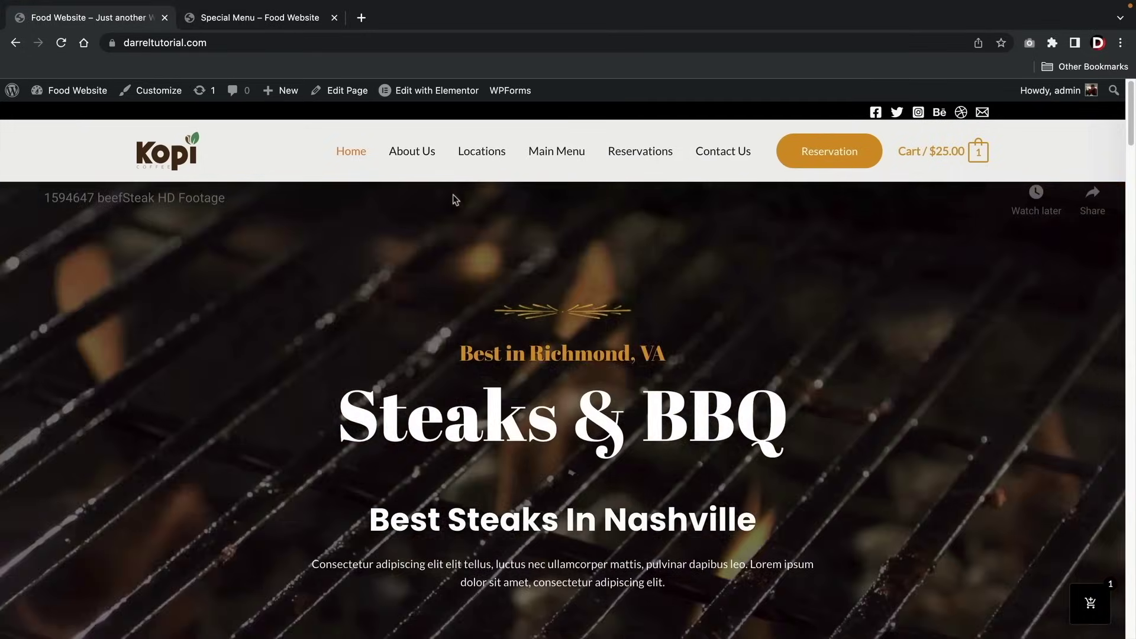
Go to the Reservations page and edit it with Elementor.
click(635, 158)
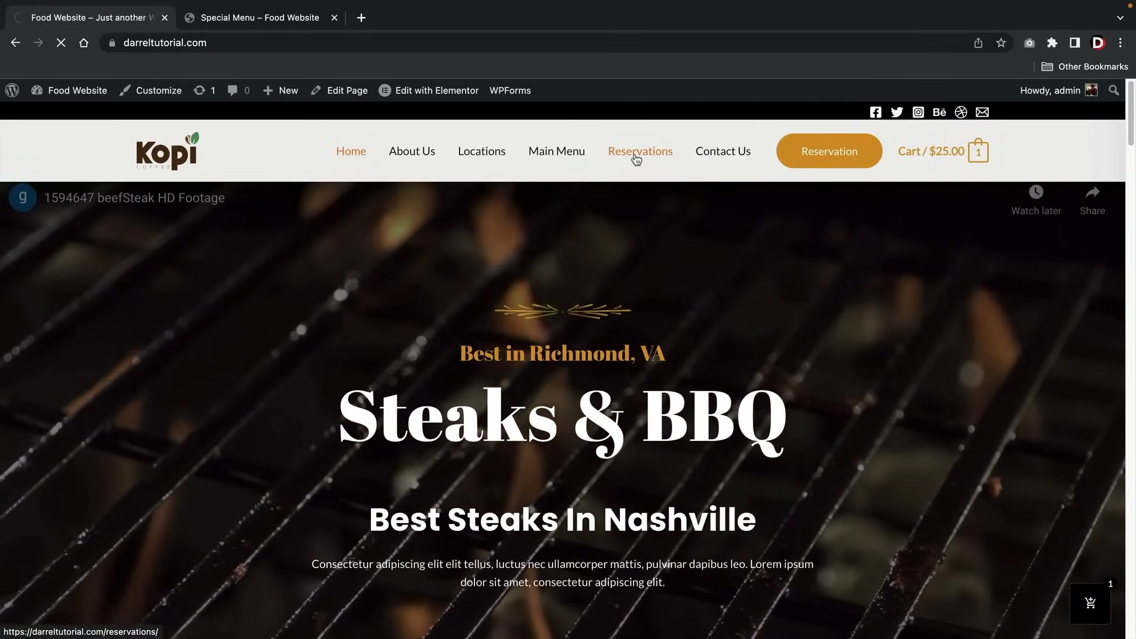
scroll(589, 226, down, 3)
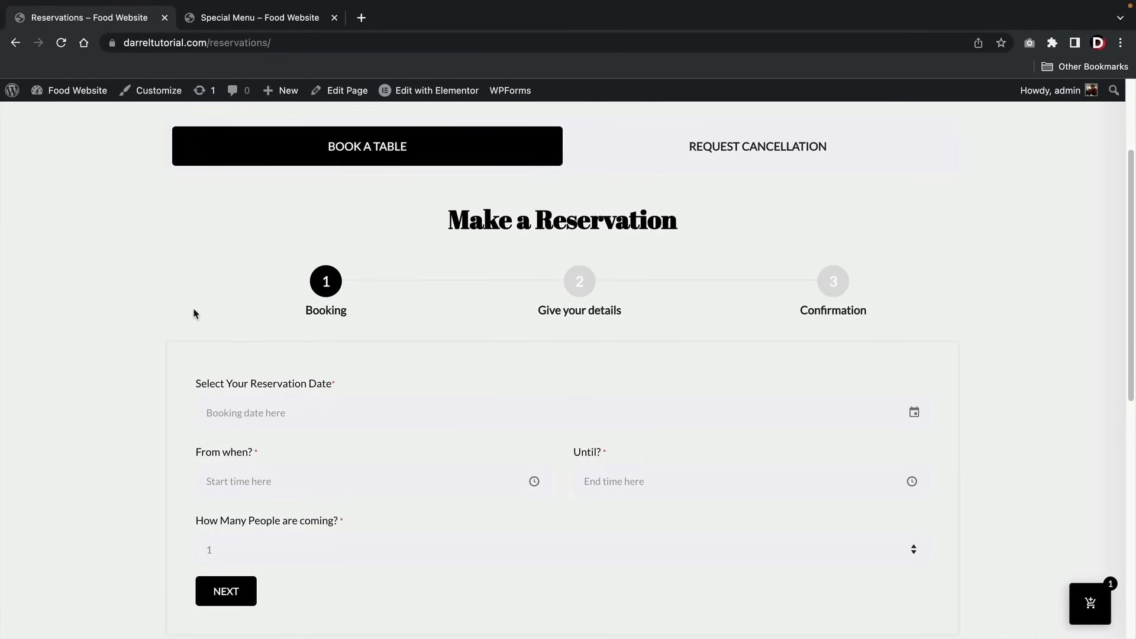
click(419, 95)
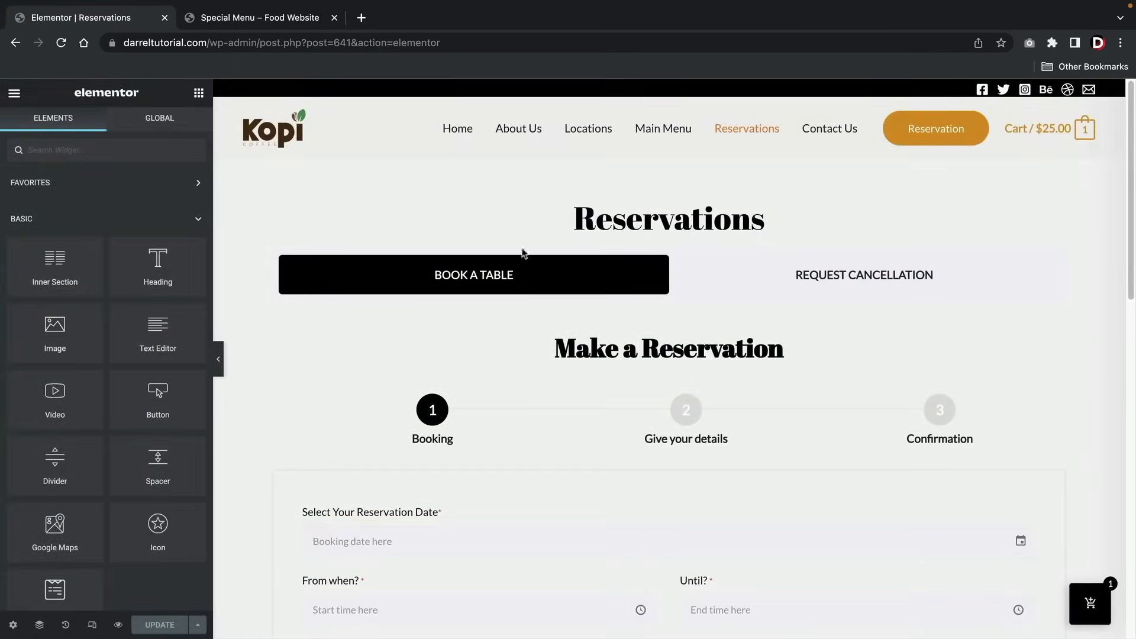
Replace the booking form with the WPC Visual Table Reservation Pro widget in Style 1.
click(680, 233)
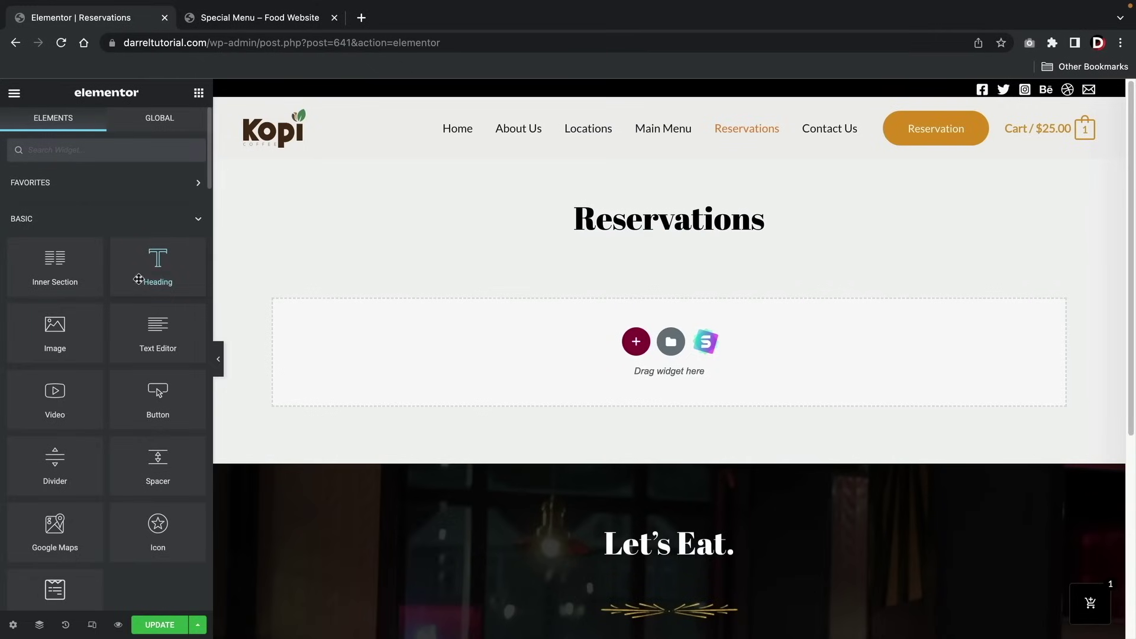
scroll(138, 279, down, 20)
scroll(131, 282, up, 3)
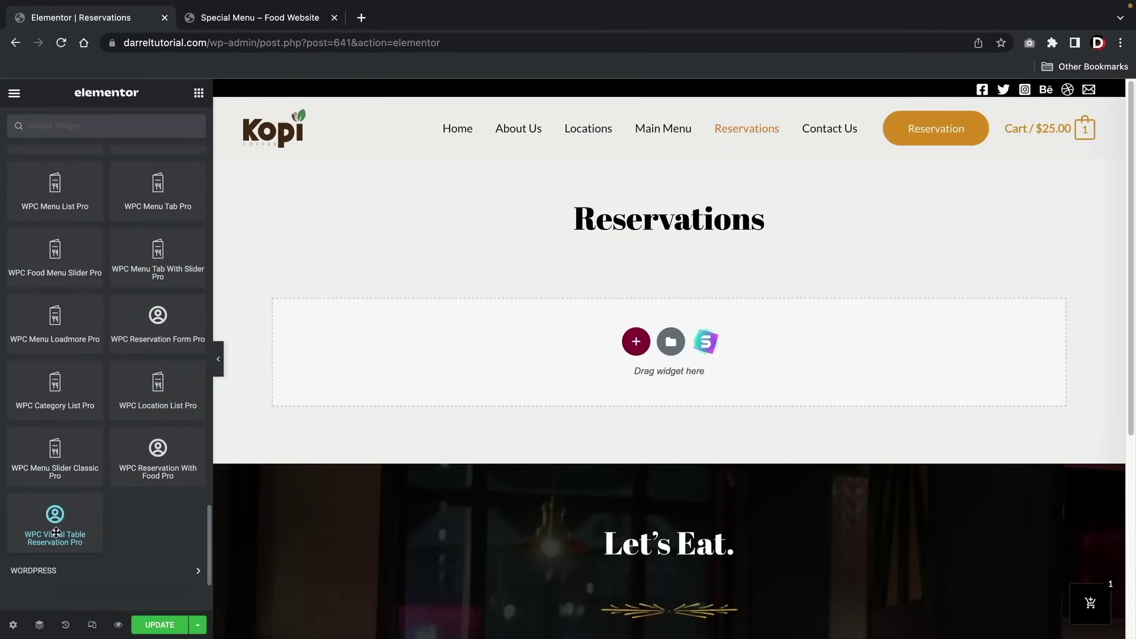
drag(55, 524, 504, 355)
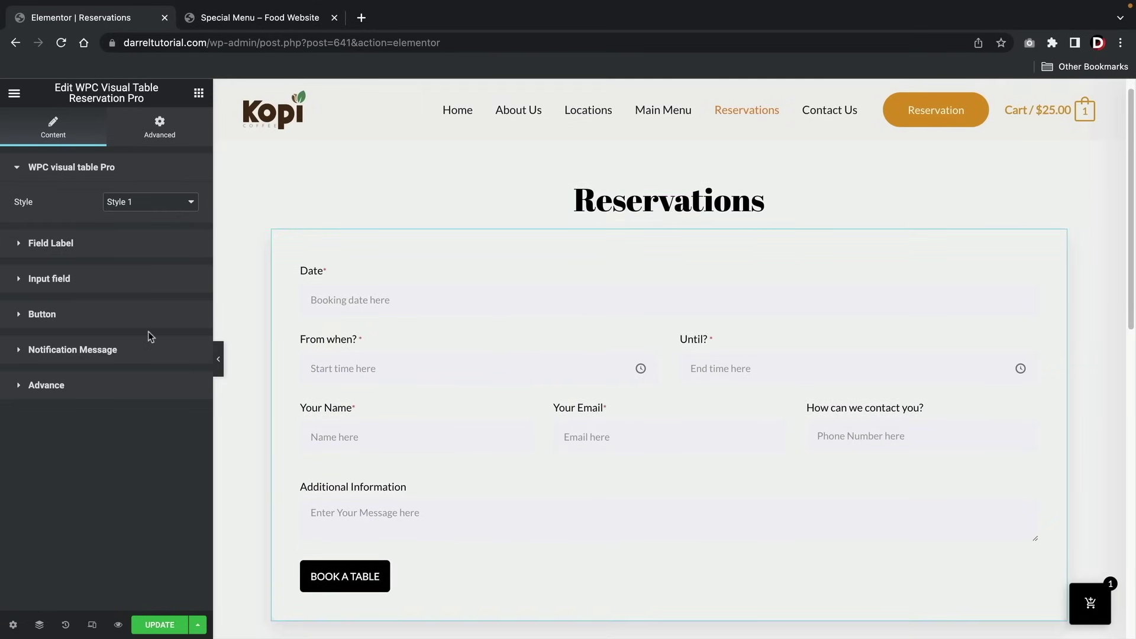
click(162, 207)
click(162, 207)
Publish the Reservations page and view it live.
click(168, 626)
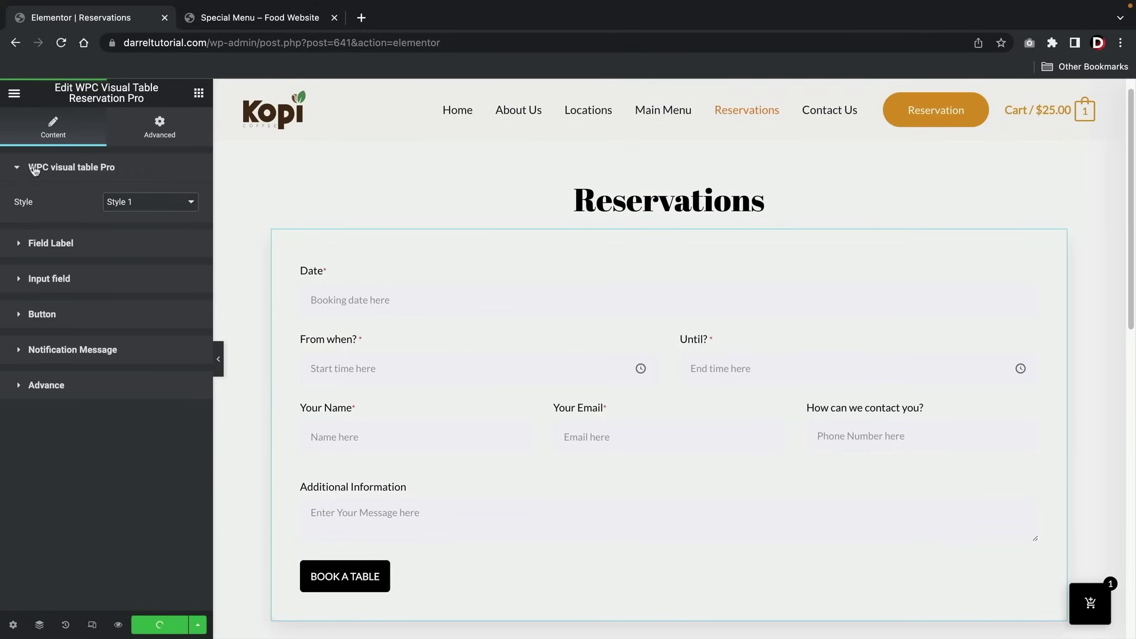
click(14, 93)
click(83, 342)
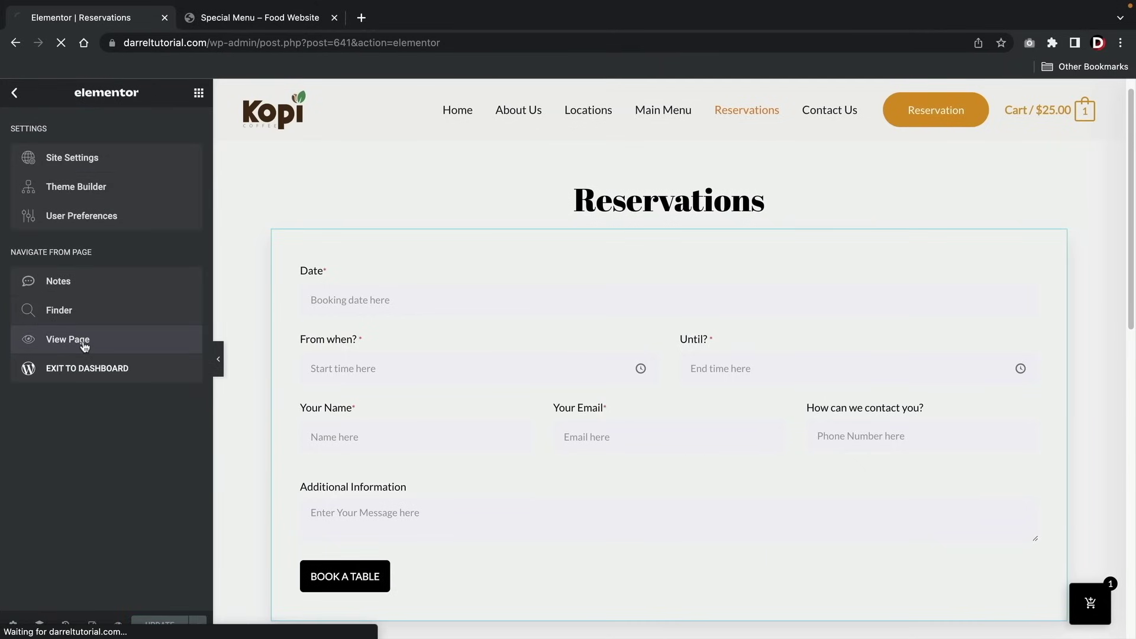
Pick June 24, 9:00 pm to 9:30 pm, and seats C1 and C2.
scroll(166, 354, down, 1)
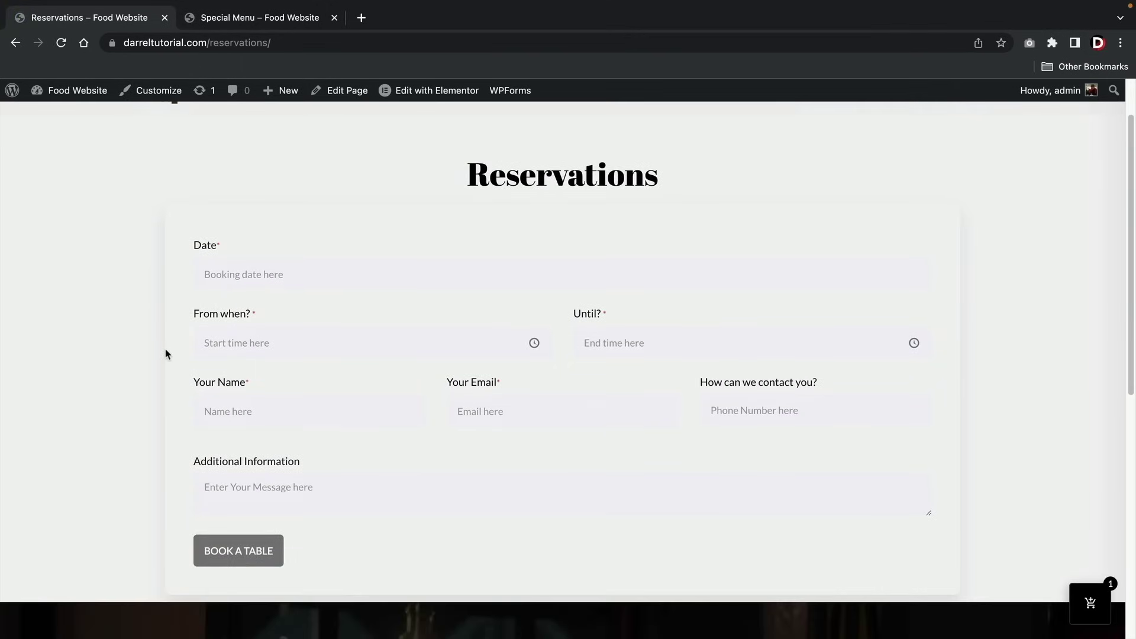
click(292, 279)
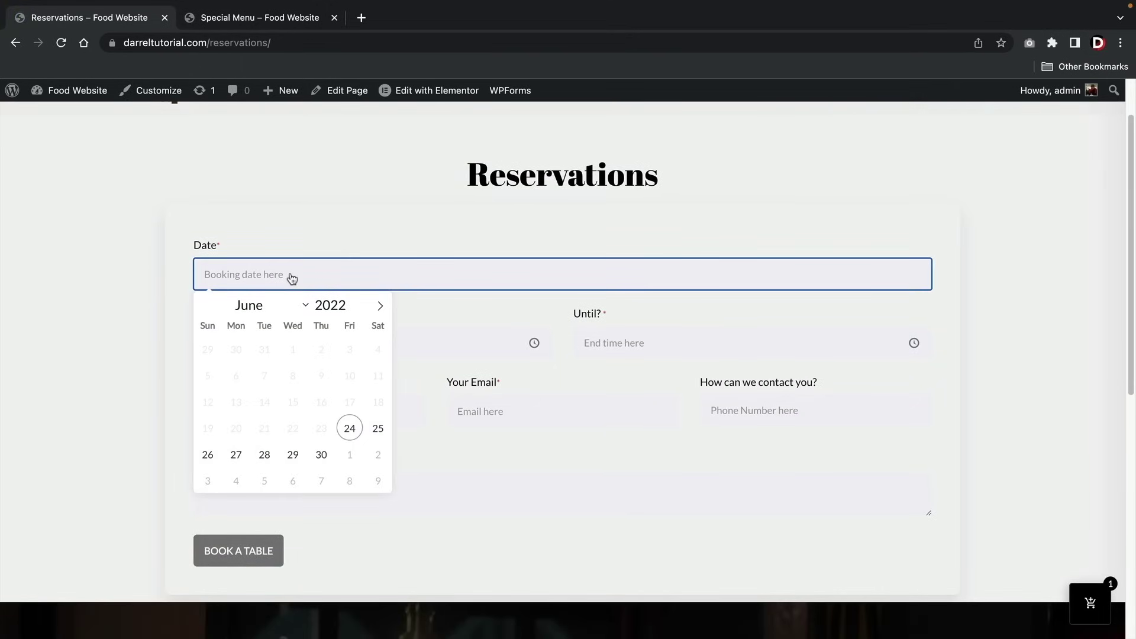
click(349, 427)
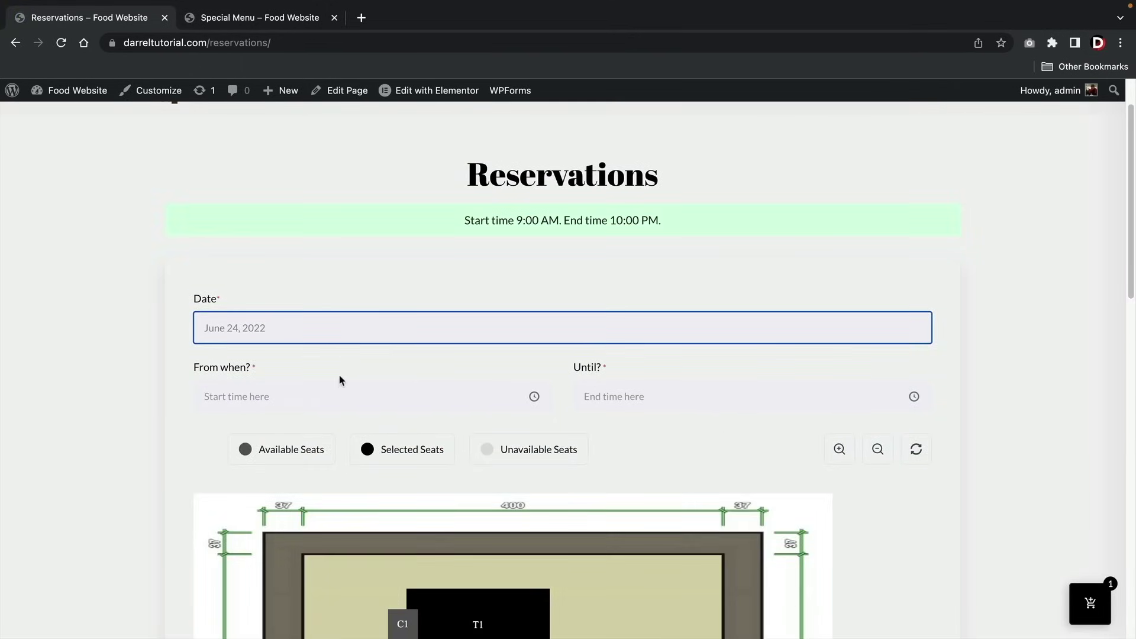
click(284, 309)
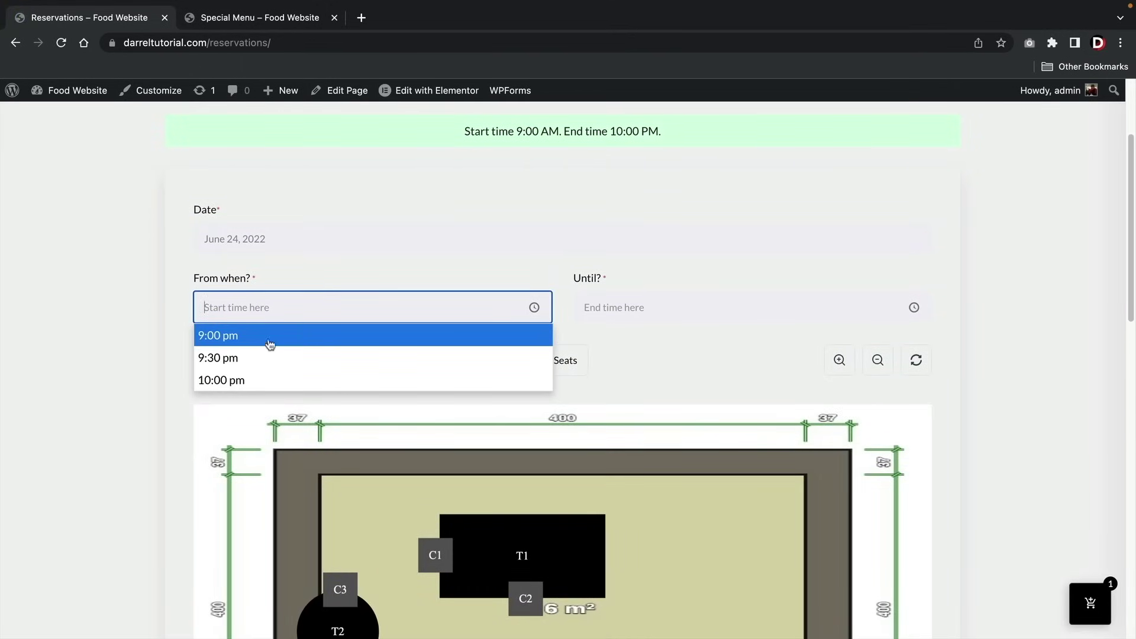
click(270, 344)
click(664, 308)
click(654, 357)
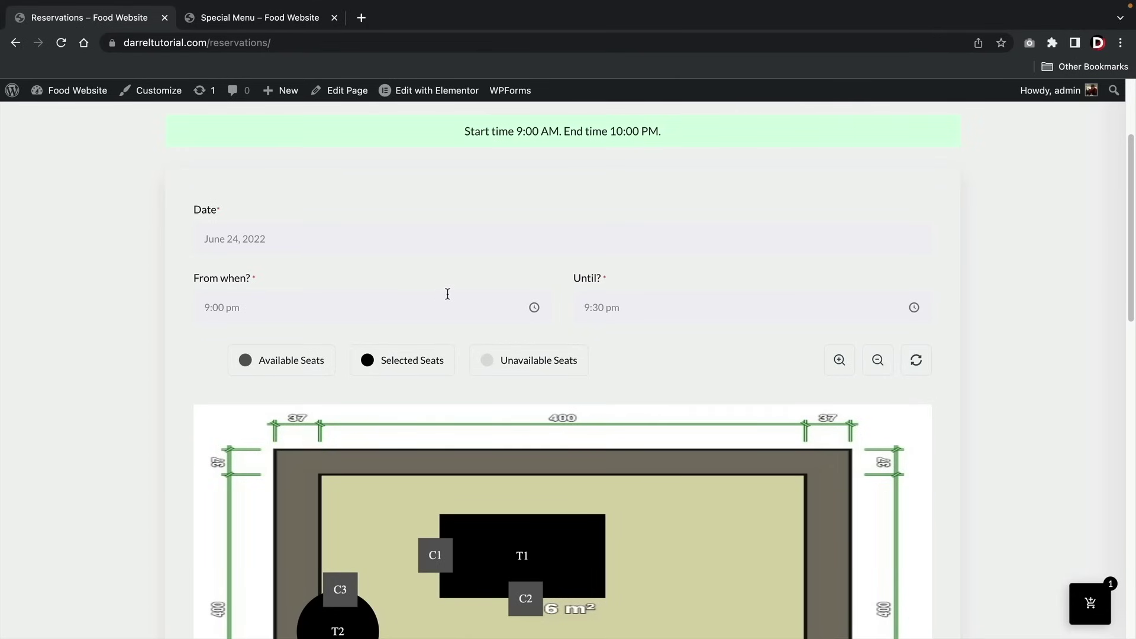
scroll(448, 294, down, 5)
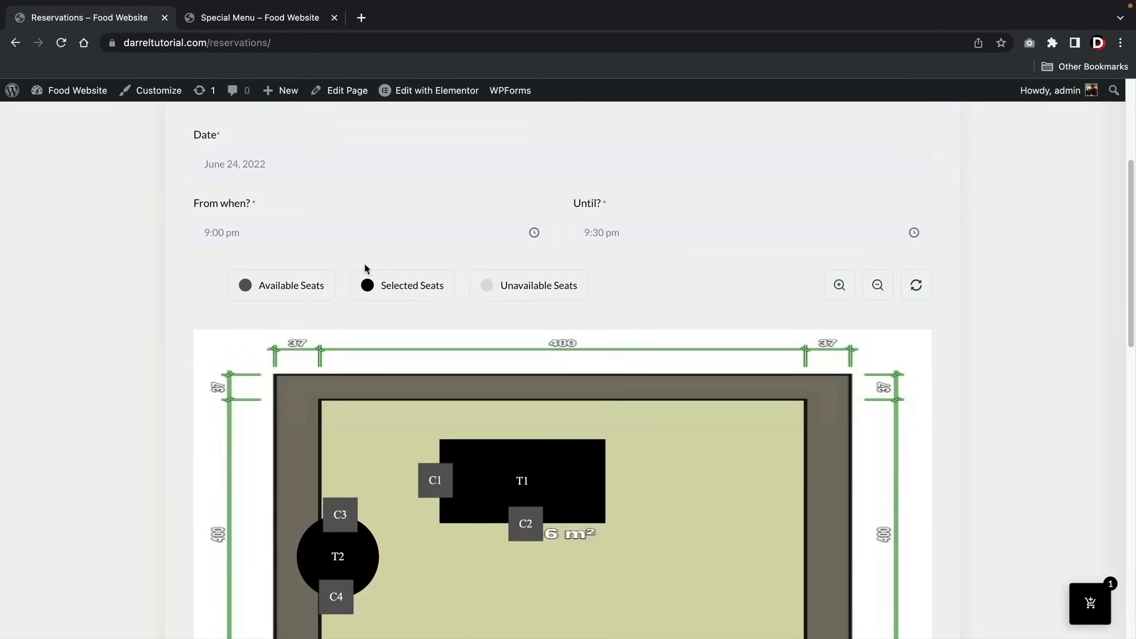
scroll(426, 361, down, 2)
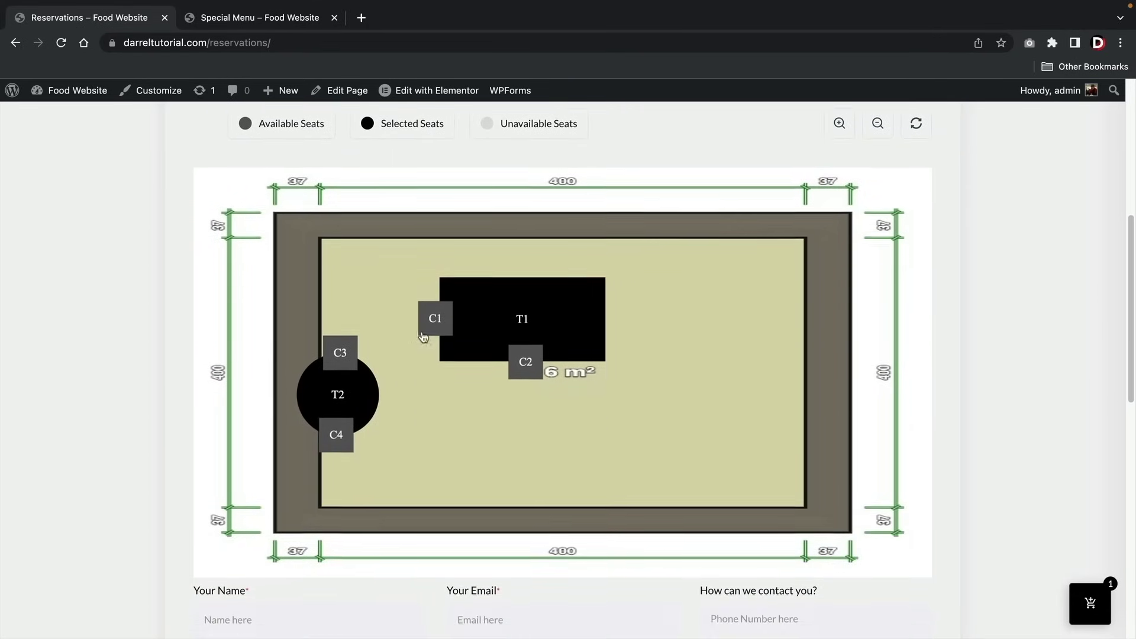
click(430, 321)
click(523, 362)
Fill in the guest's name, e-mail, phone number and a booster-seat note.
scroll(444, 353, down, 8)
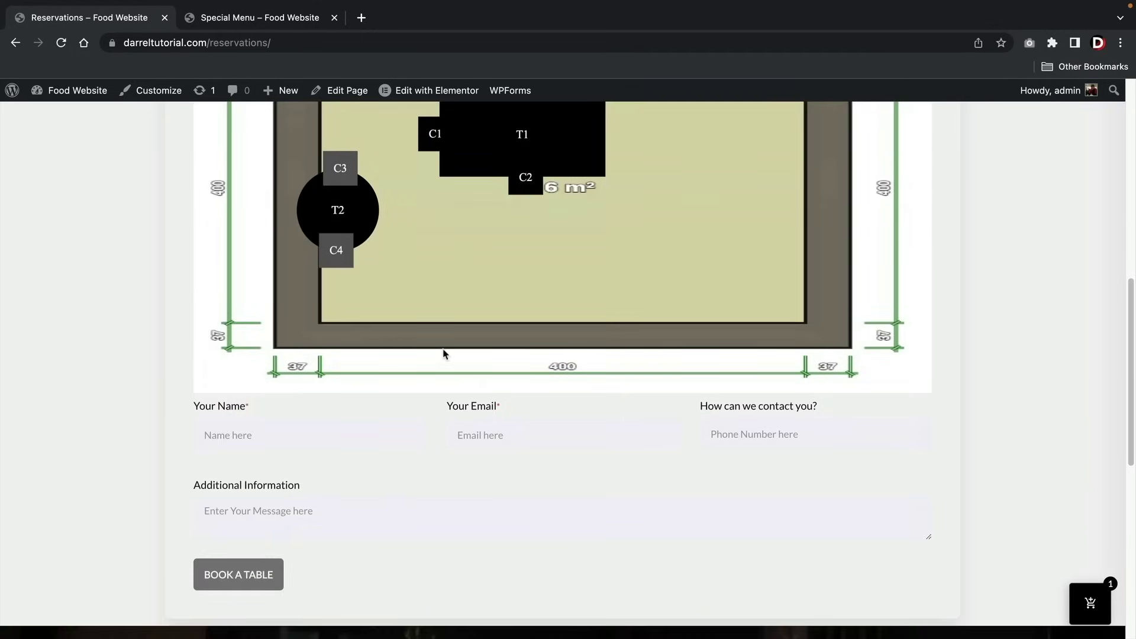
click(314, 323)
text(darrel)
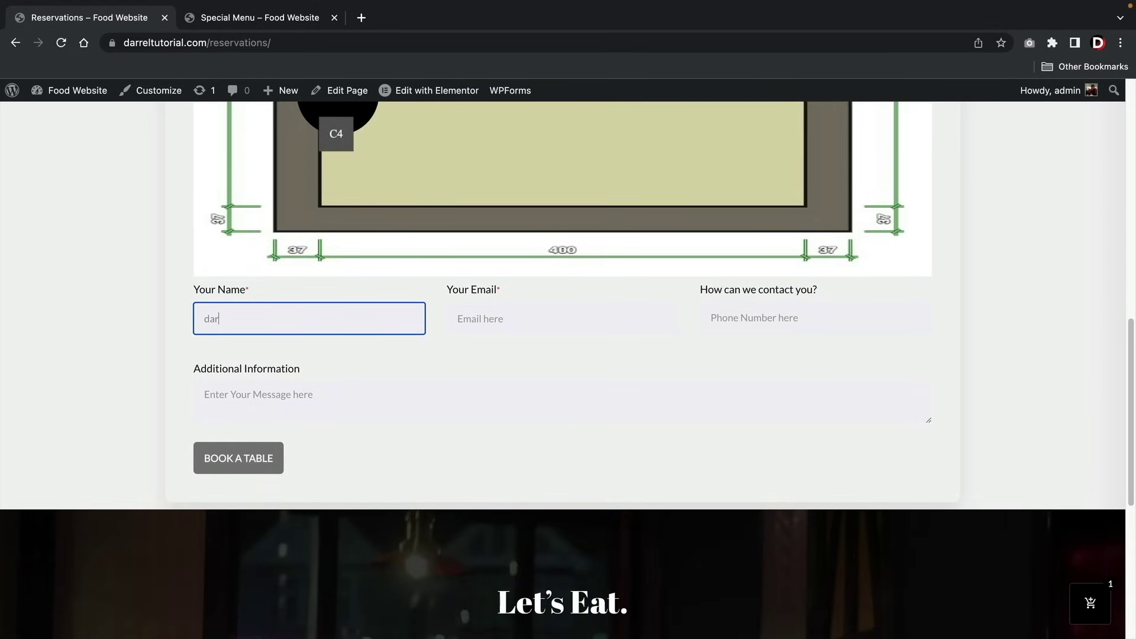
key(Tab)
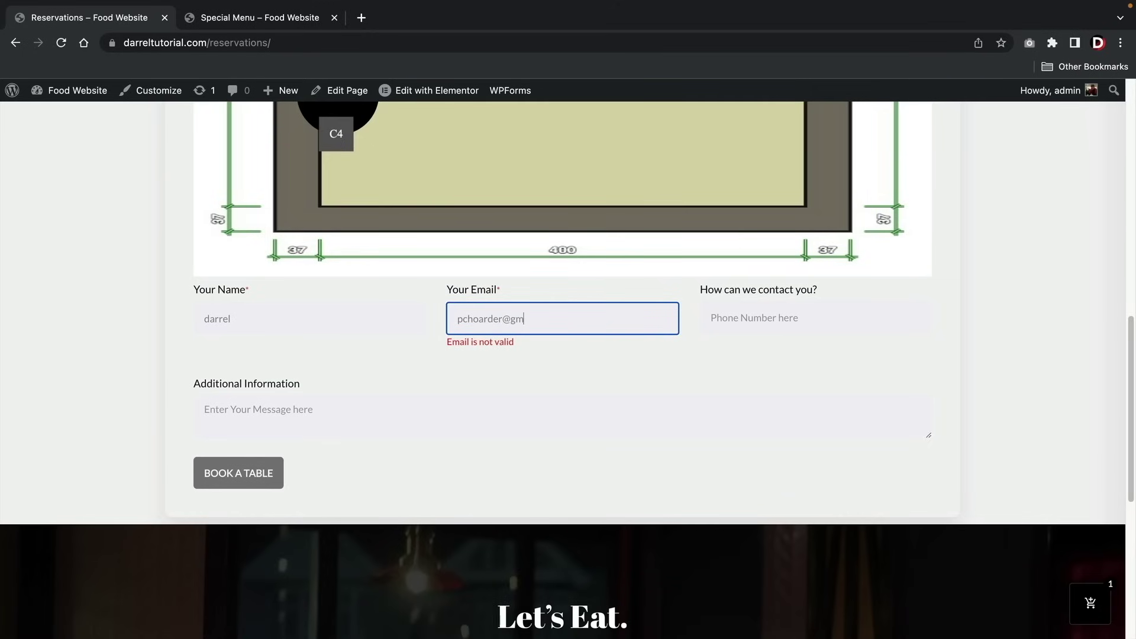
key(Tab)
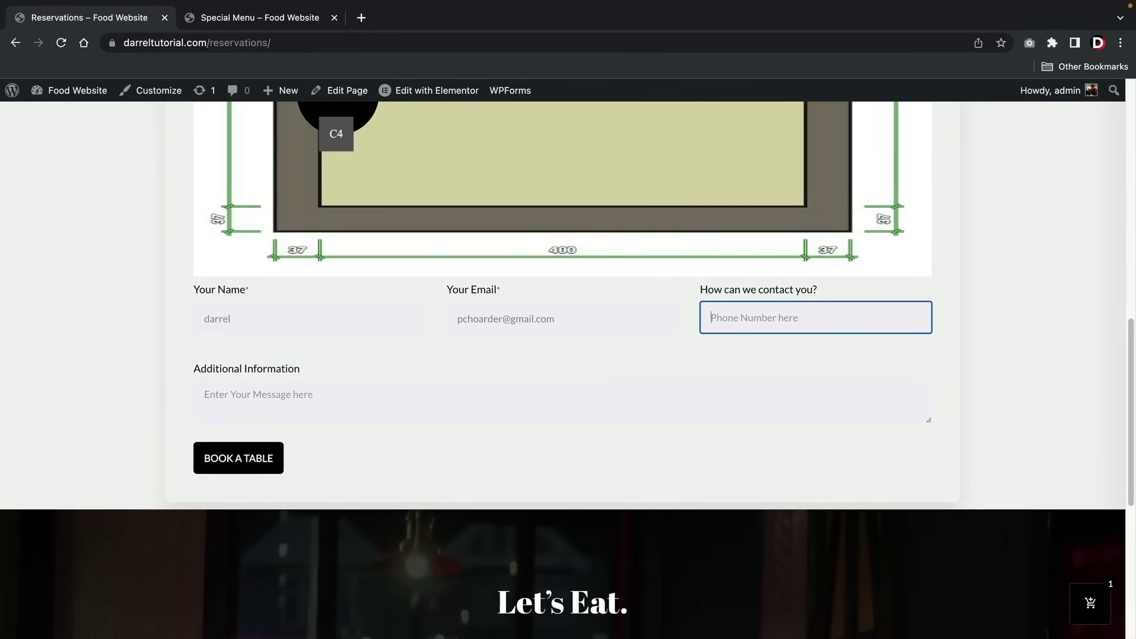
text(888999999)
key(Tab)
text(bring)
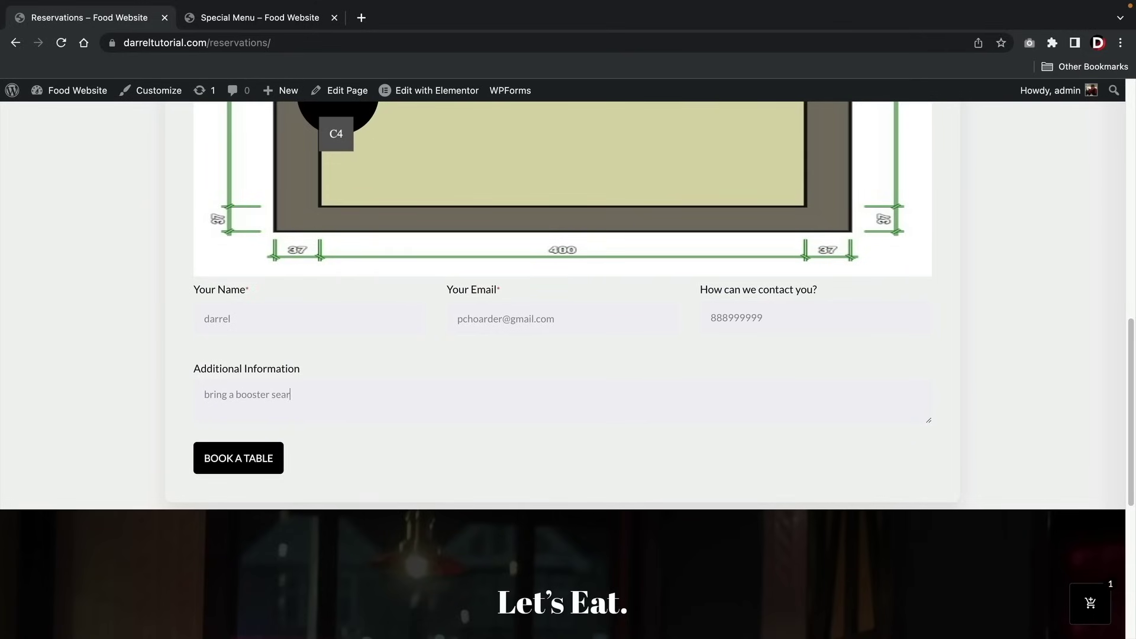
Book the table, confirm the booking, and open the Reservation List.
click(247, 459)
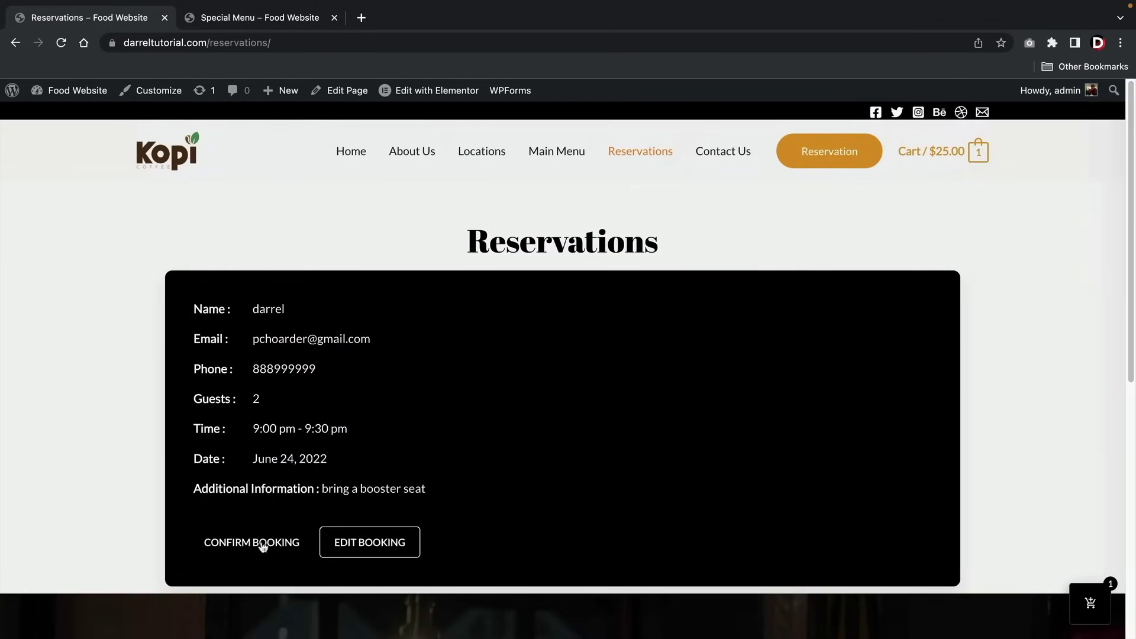
click(263, 545)
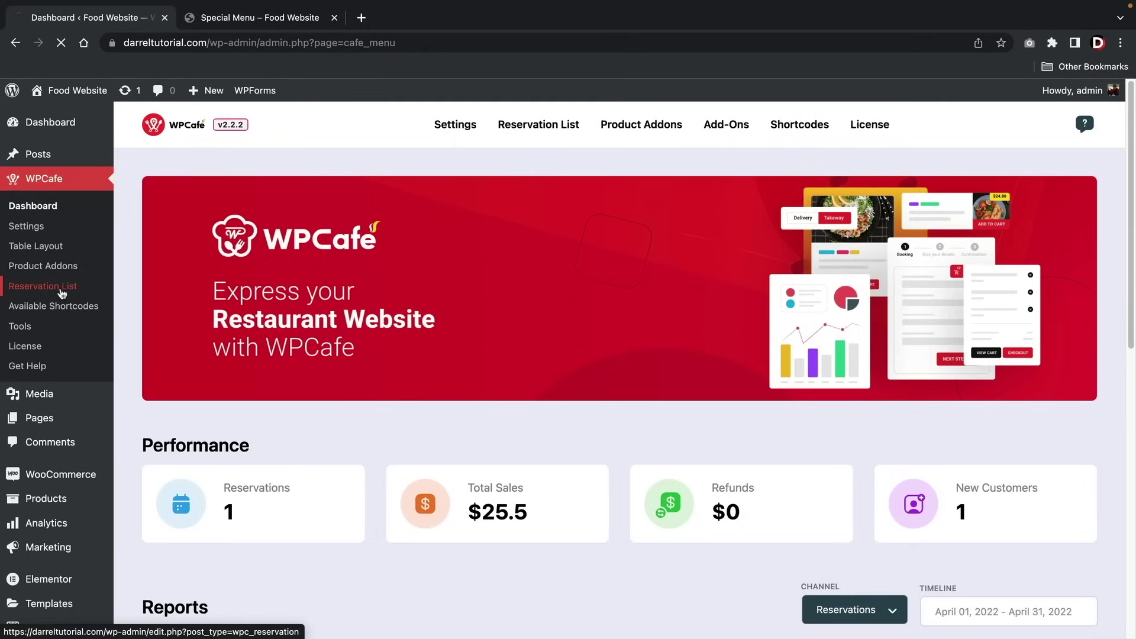
click(52, 290)
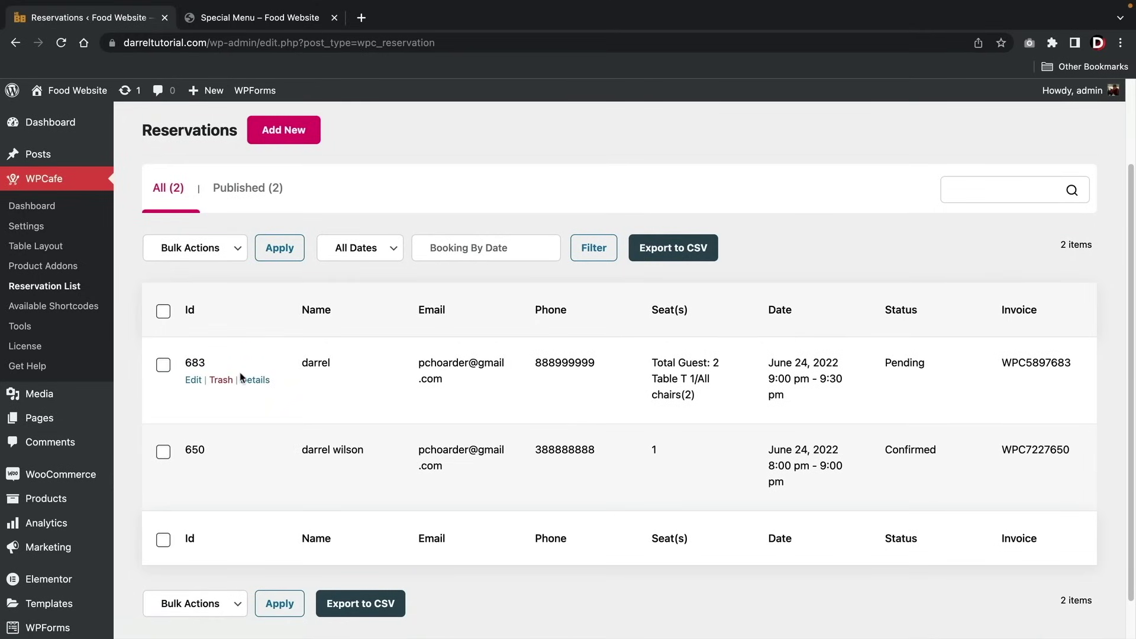
Set the new 9:00 pm reservation to Confirmed, update it, then visit the live site.
click(197, 381)
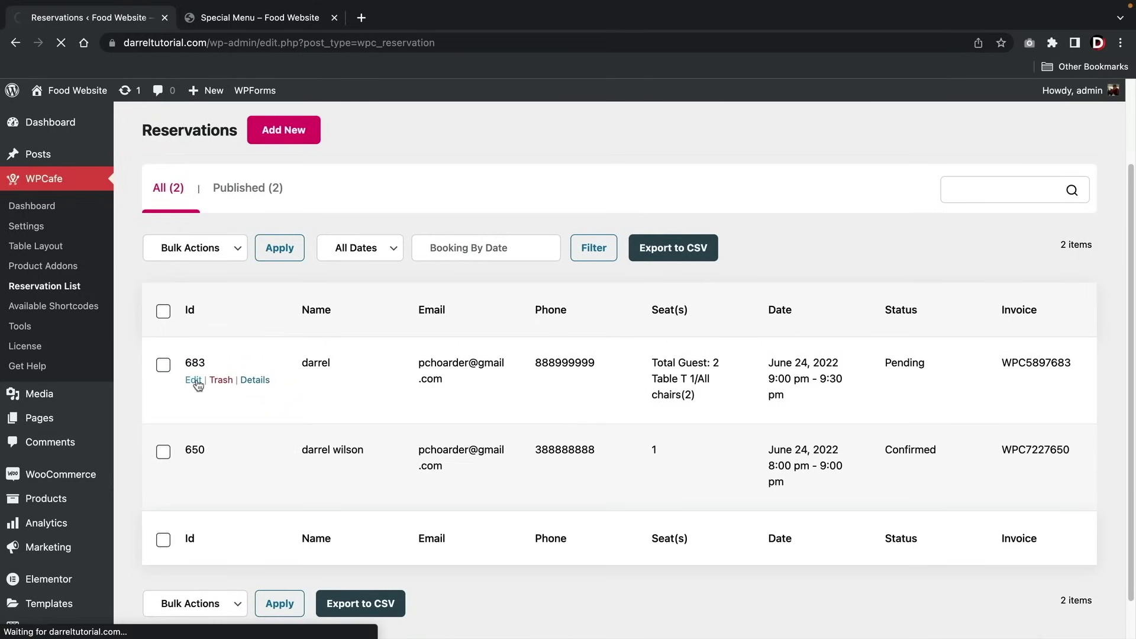
scroll(570, 378, down, 6)
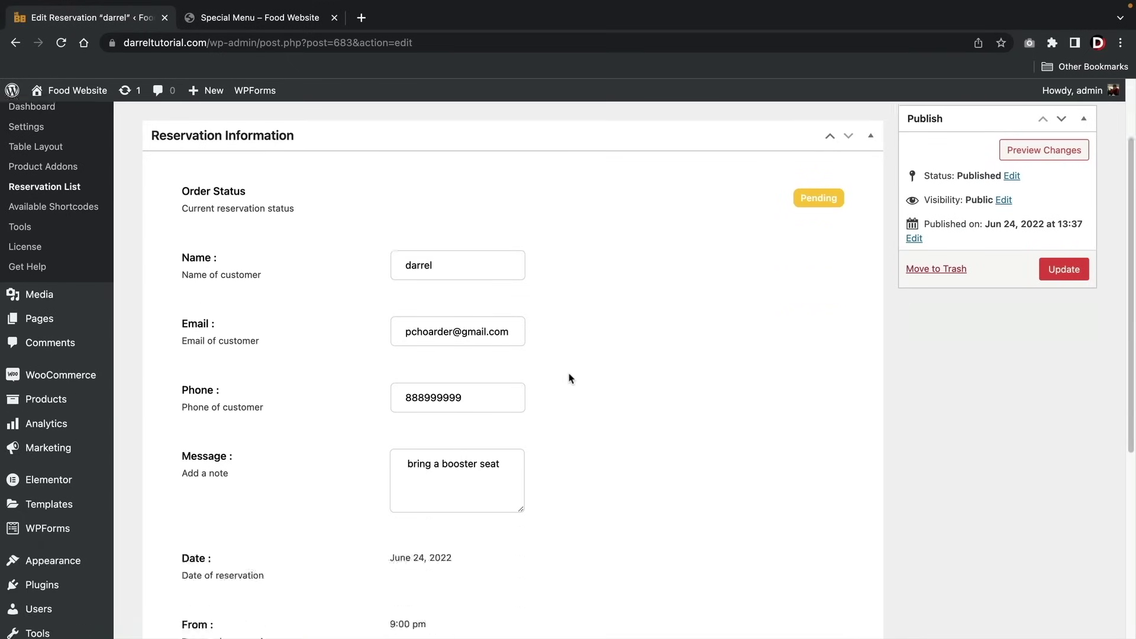
click(464, 521)
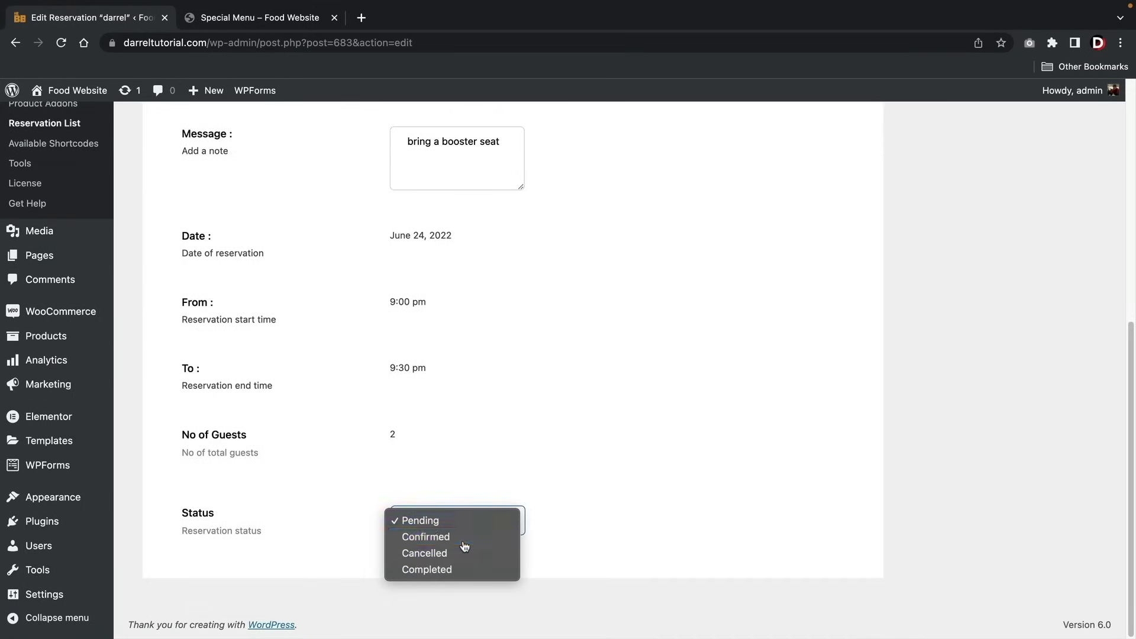
click(462, 533)
scroll(689, 510, up, 7)
scroll(503, 520, down, 2)
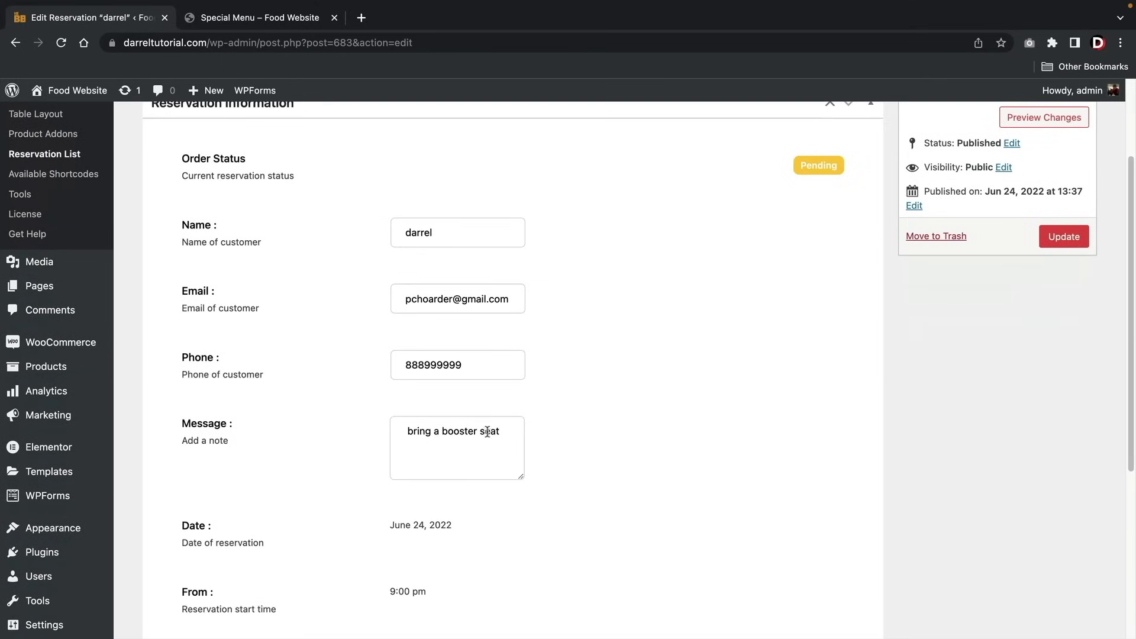
scroll(651, 426, up, 2)
click(1062, 366)
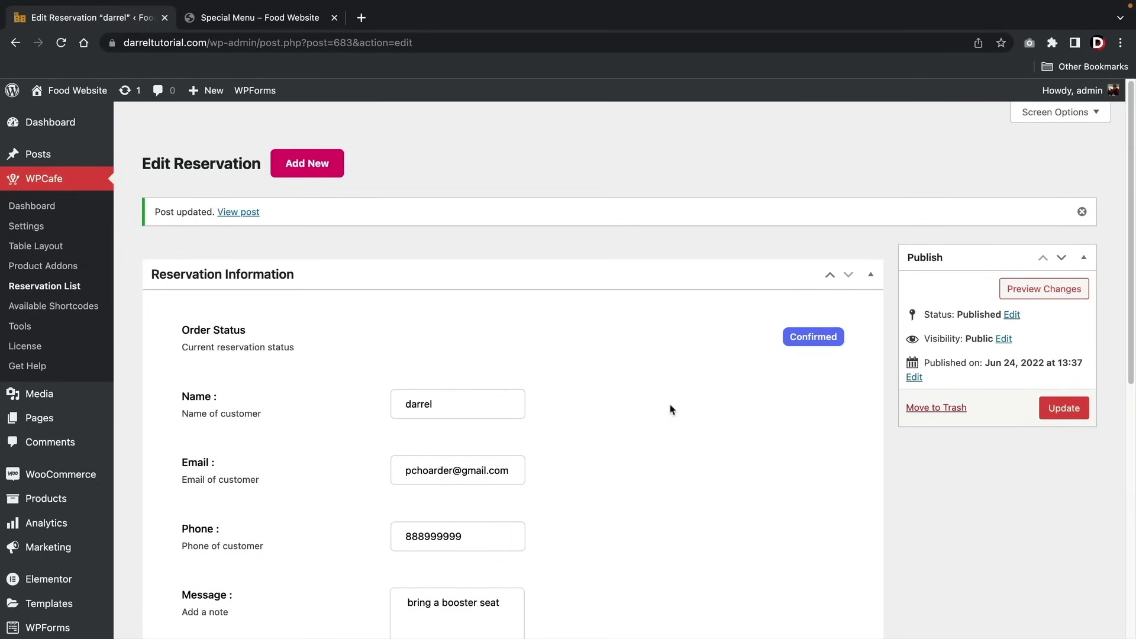
mouse_move(74, 90)
click(77, 115)
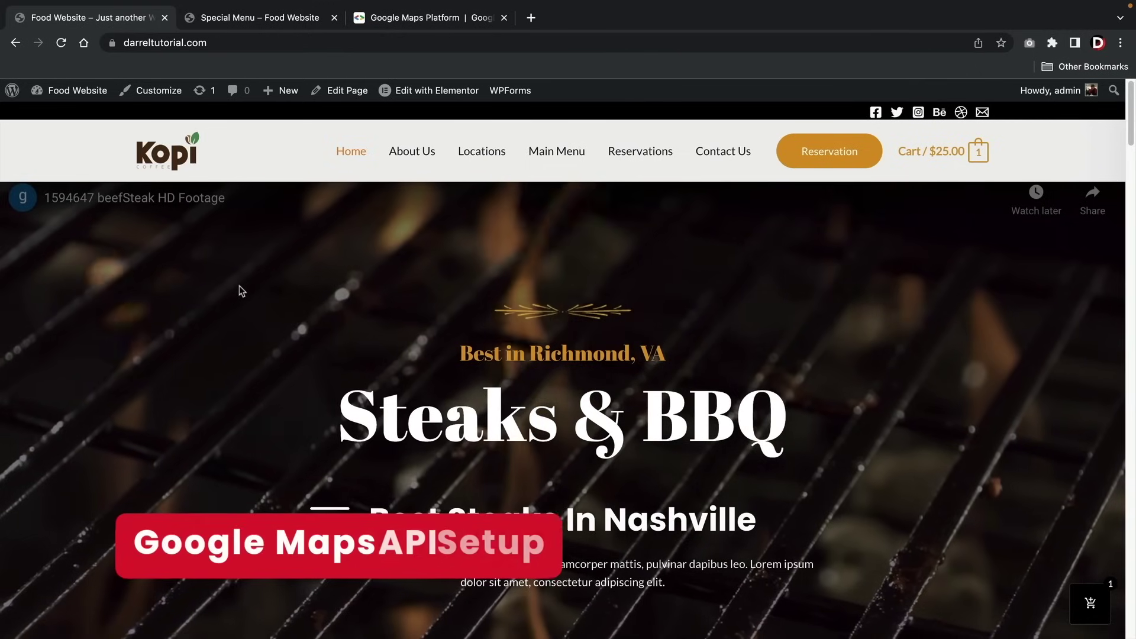
From the dashboard, find the blank Google Map Api Key field in WPCafe Settings.
mouse_move(69, 90)
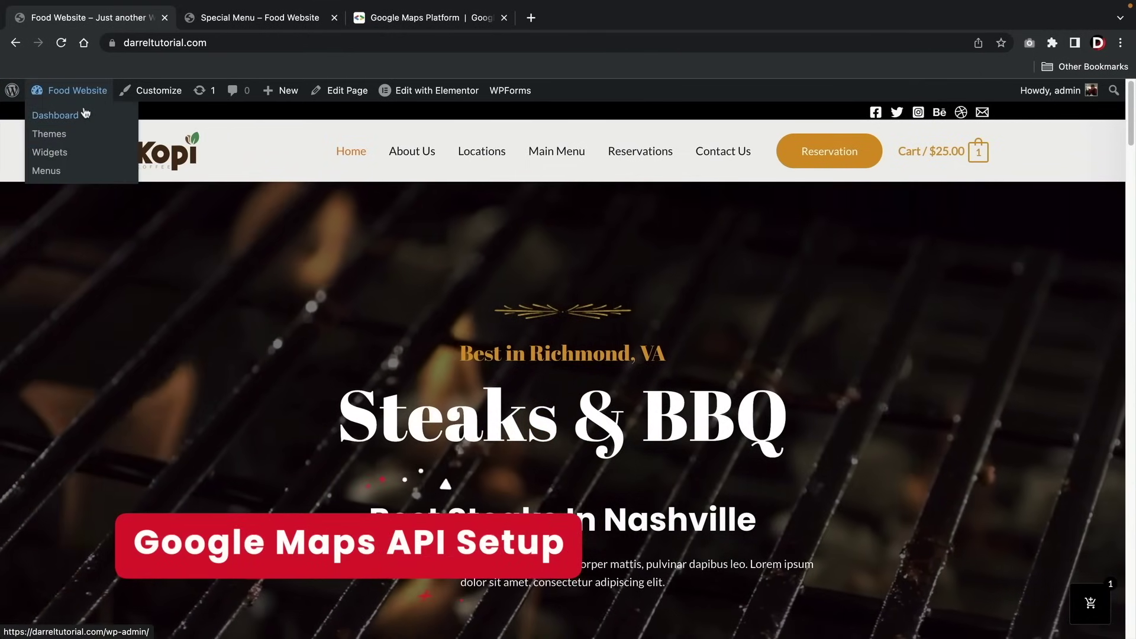
click(85, 117)
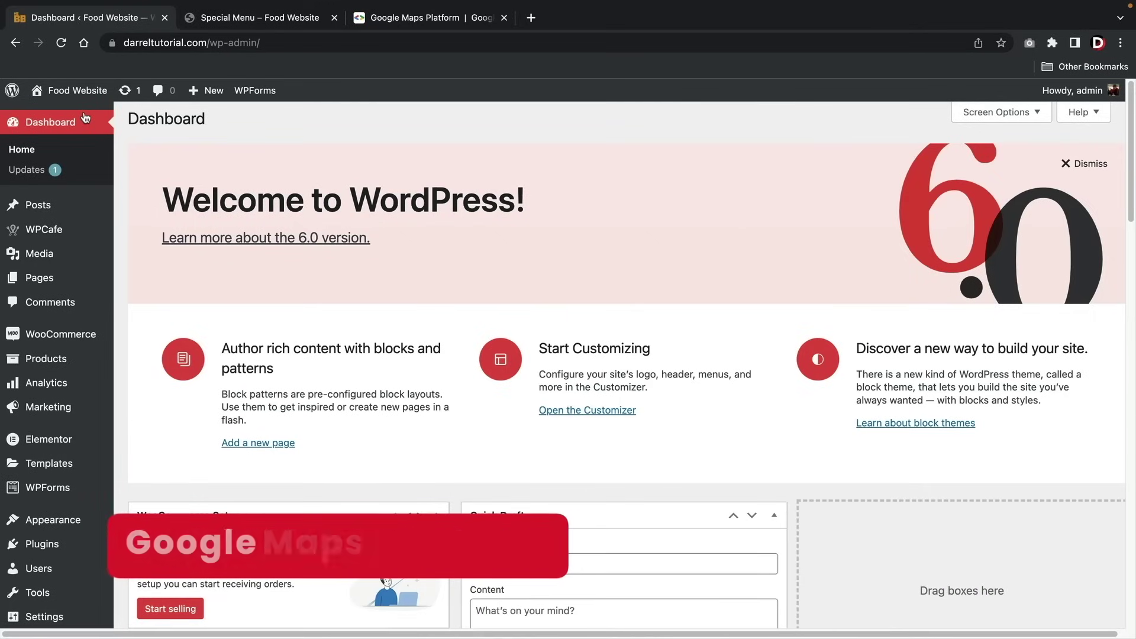
mouse_move(94, 349)
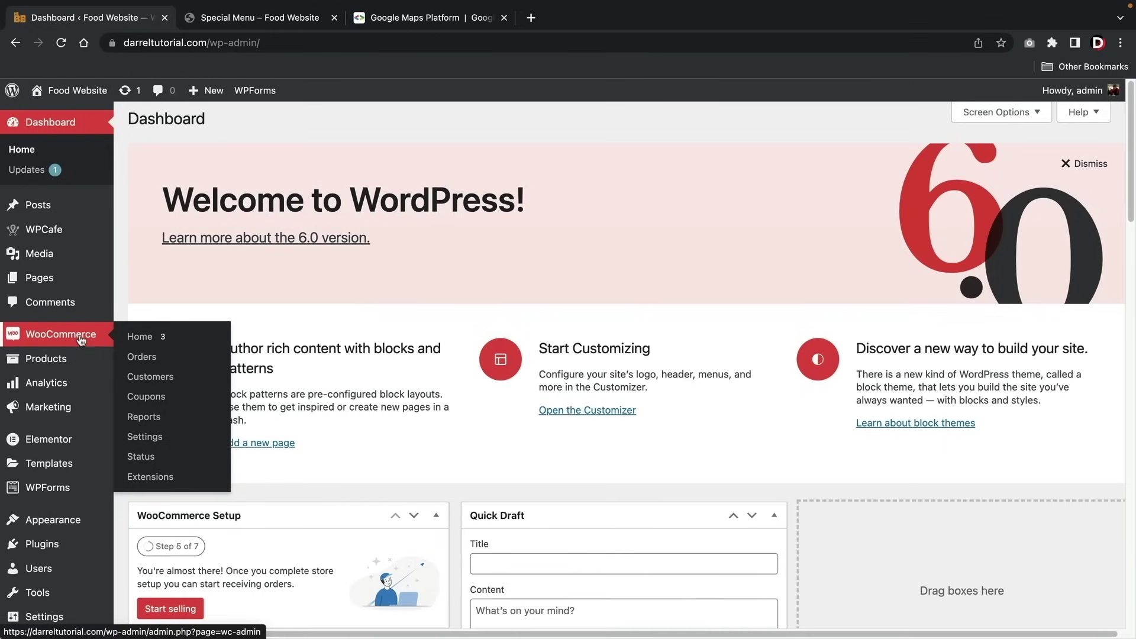
mouse_move(72, 238)
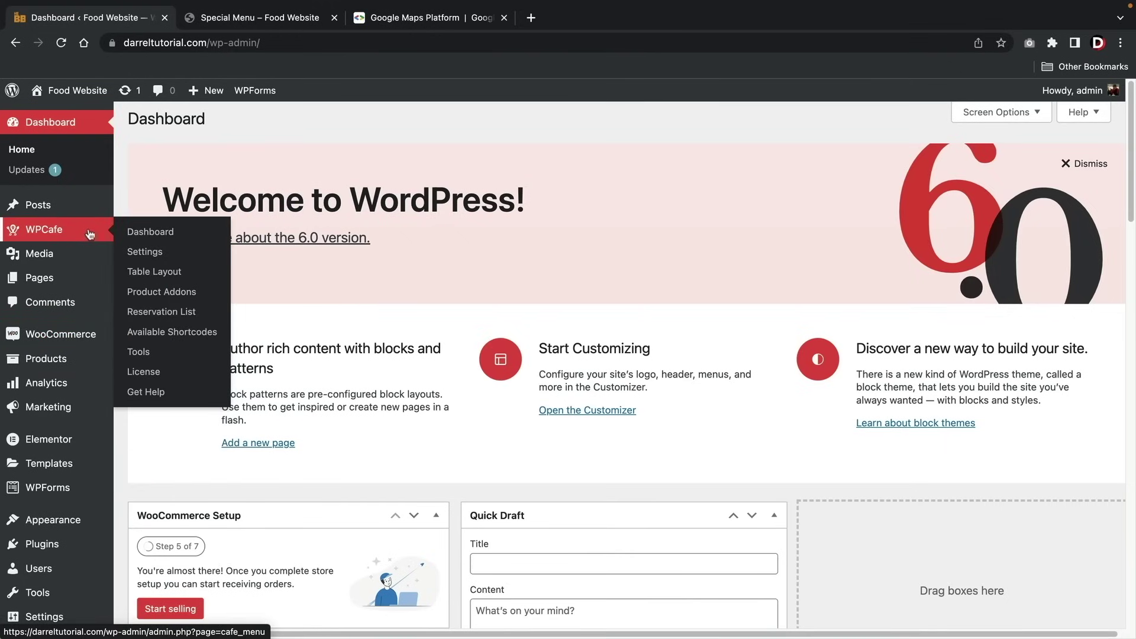
click(145, 252)
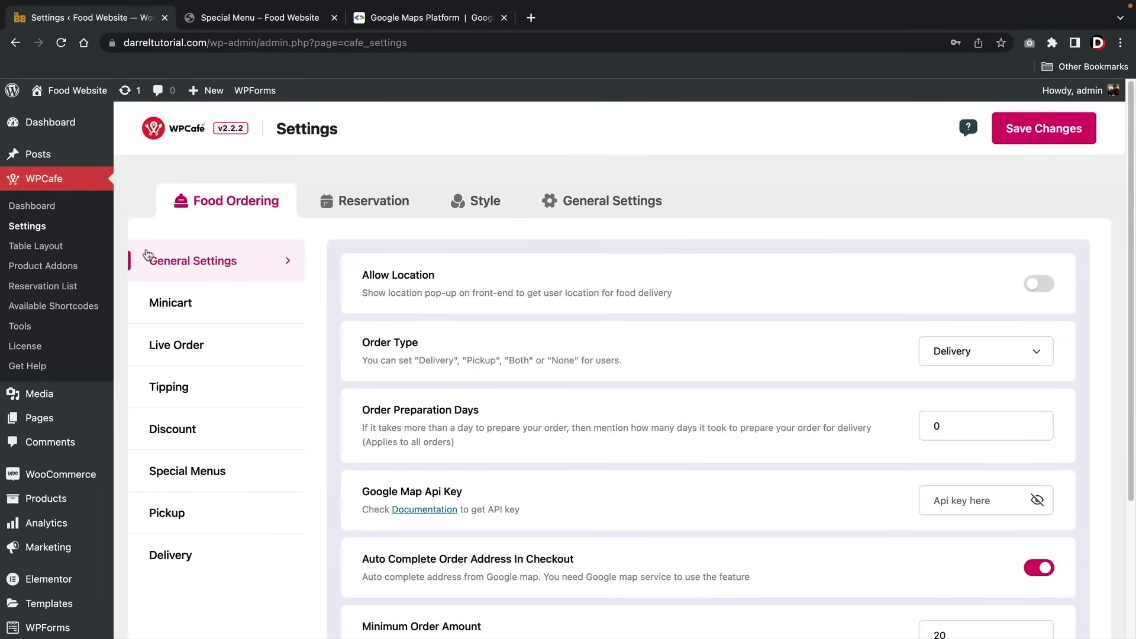
scroll(147, 254, down, 3)
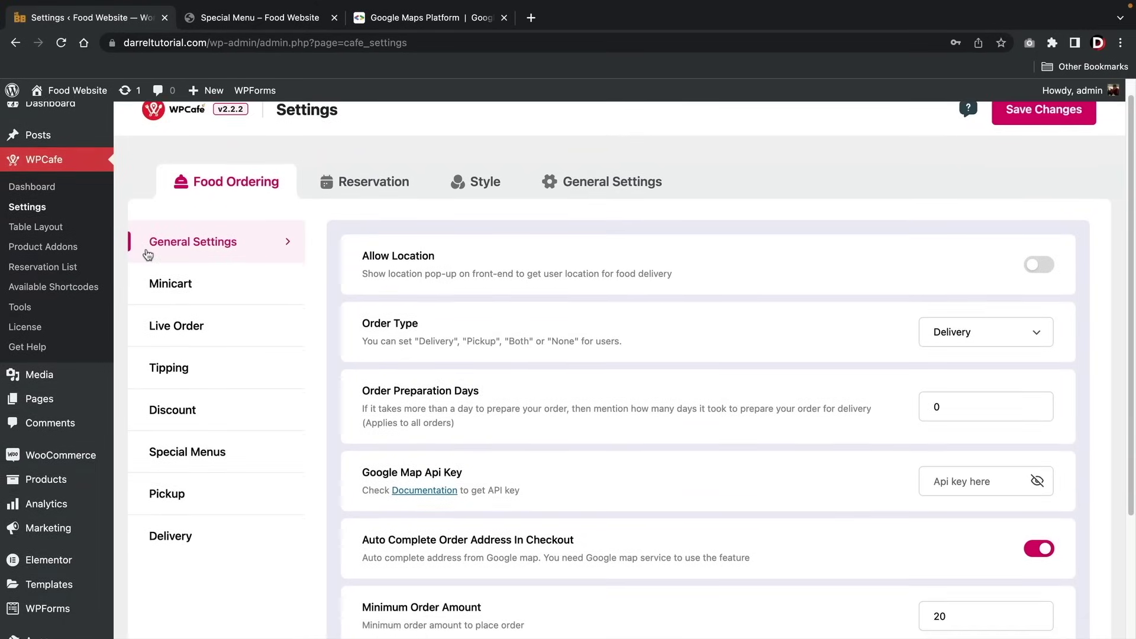
scroll(148, 254, down, 2)
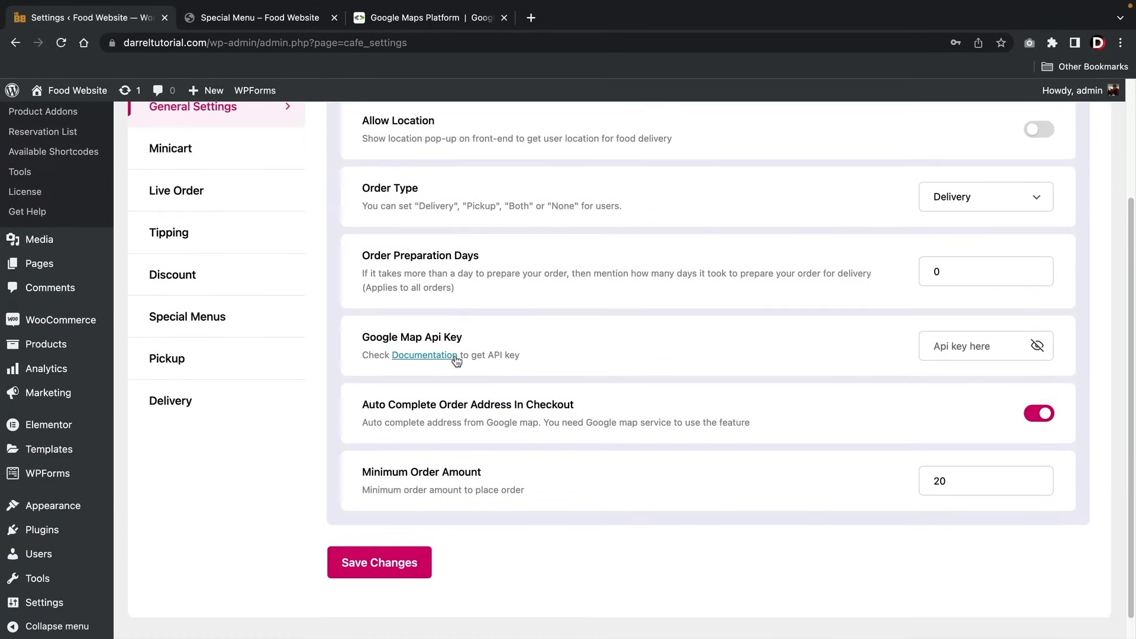
click(446, 23)
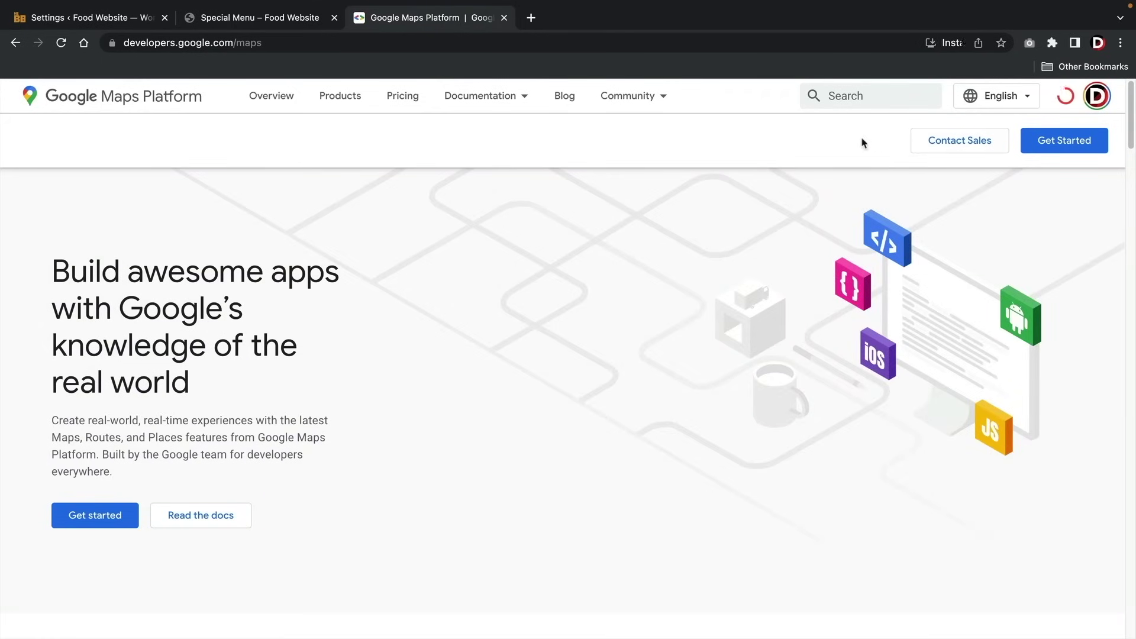
Enable the Maps JavaScript API for the Classified project.
click(106, 515)
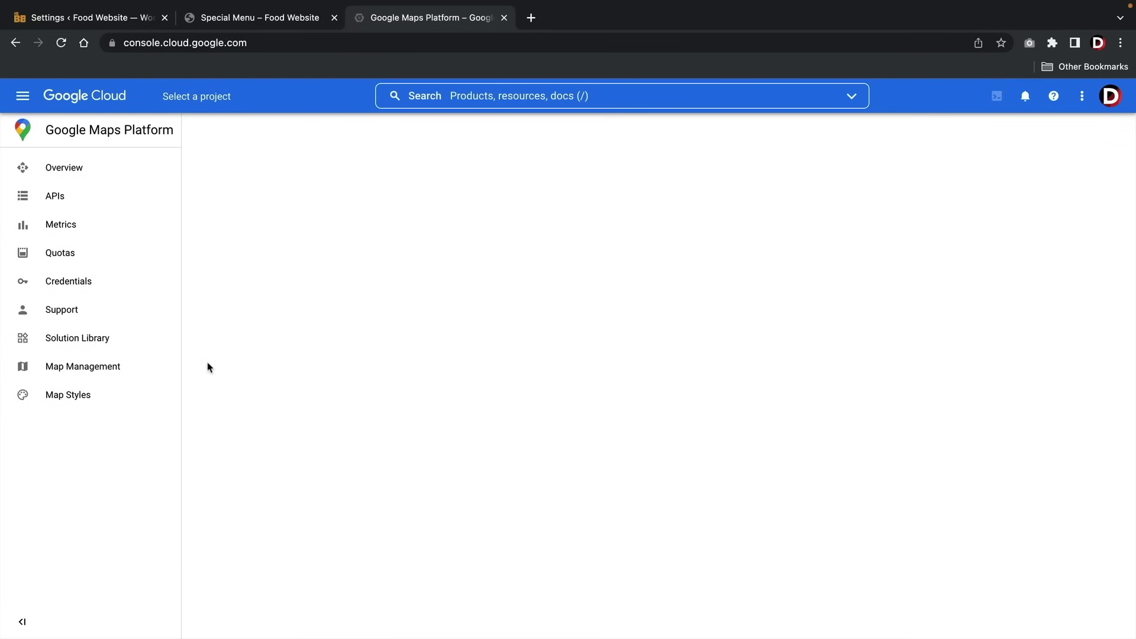
click(62, 202)
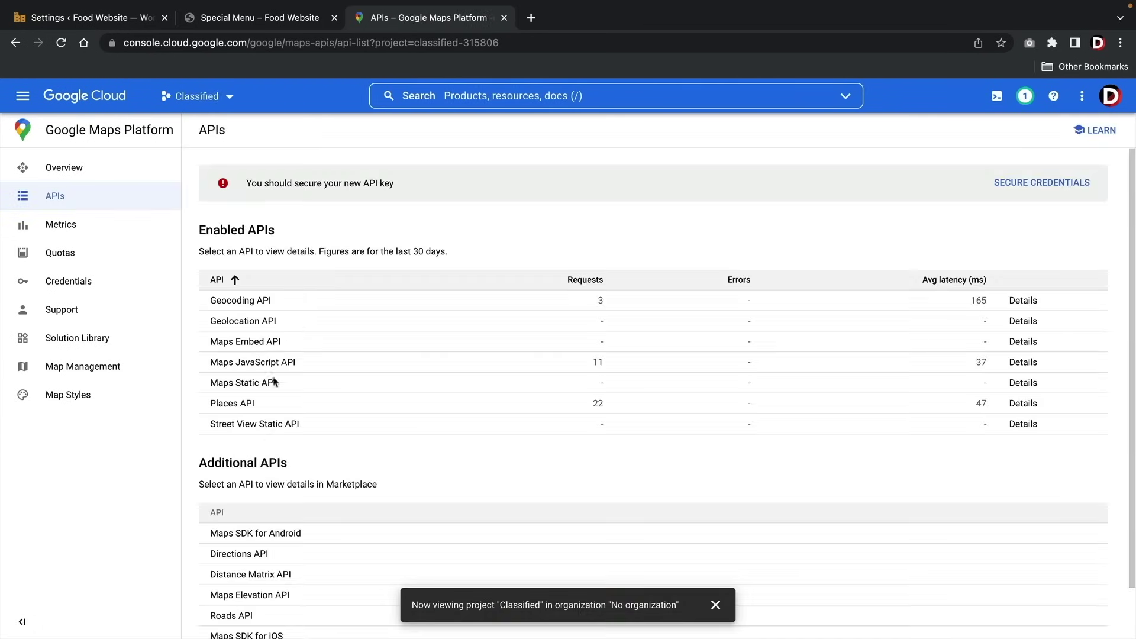
click(124, 19)
click(406, 356)
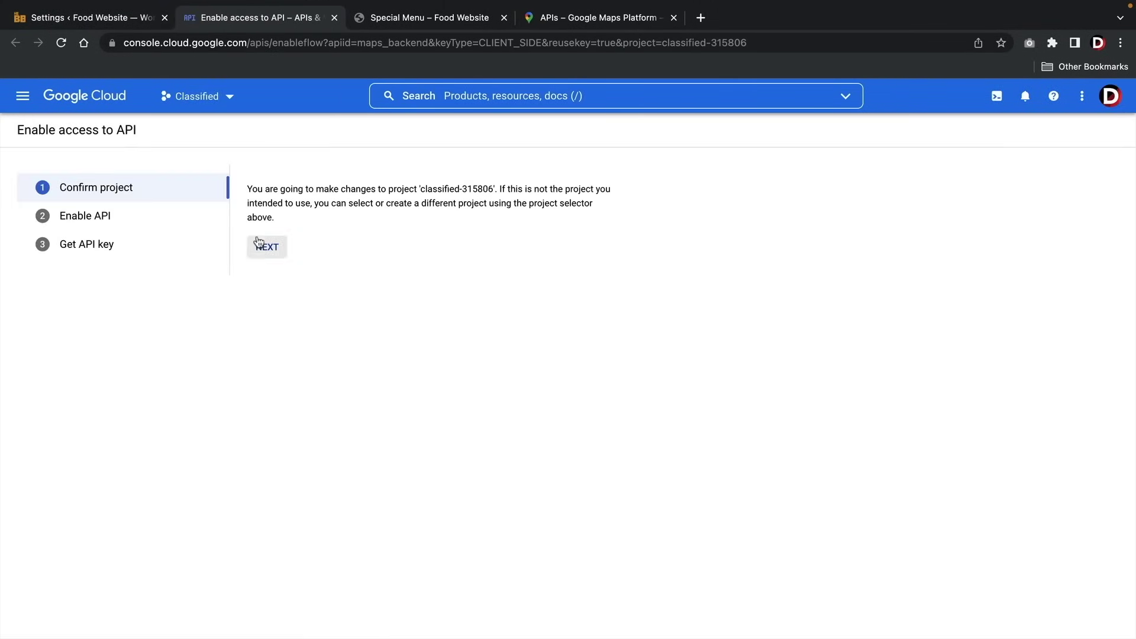
click(265, 247)
click(273, 220)
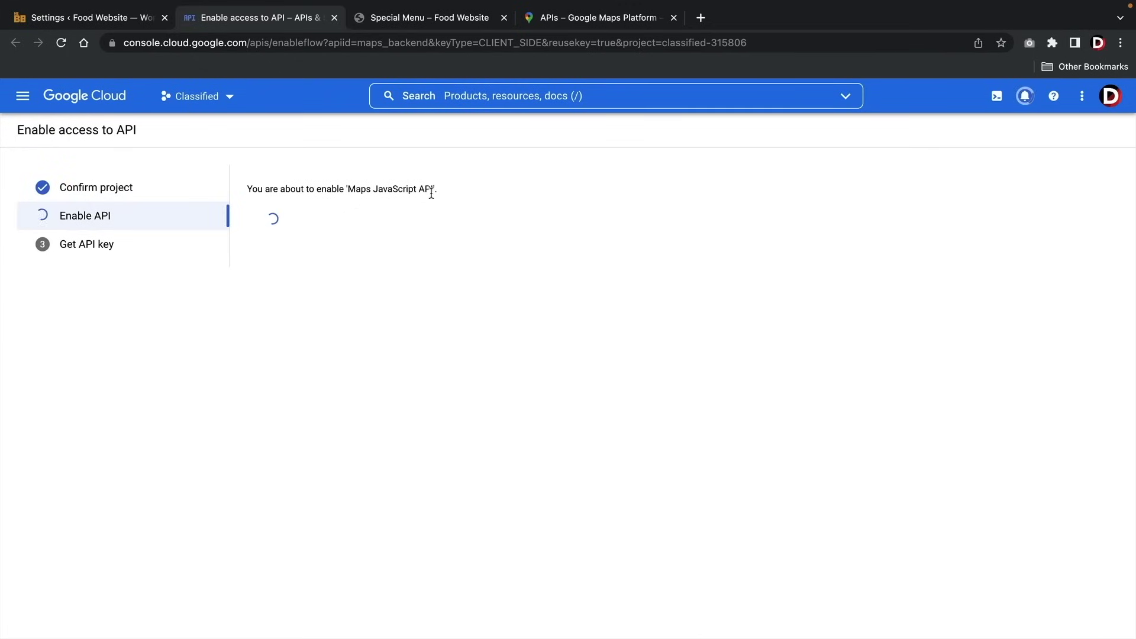
click(562, 18)
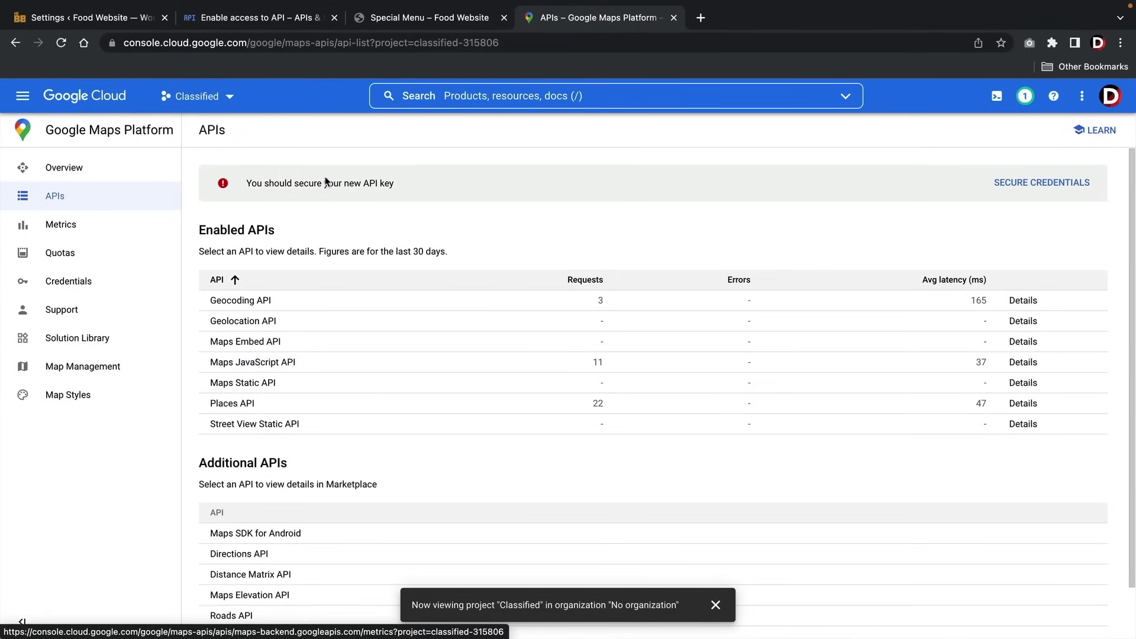
Create a new Maps API key and copy it.
click(282, 27)
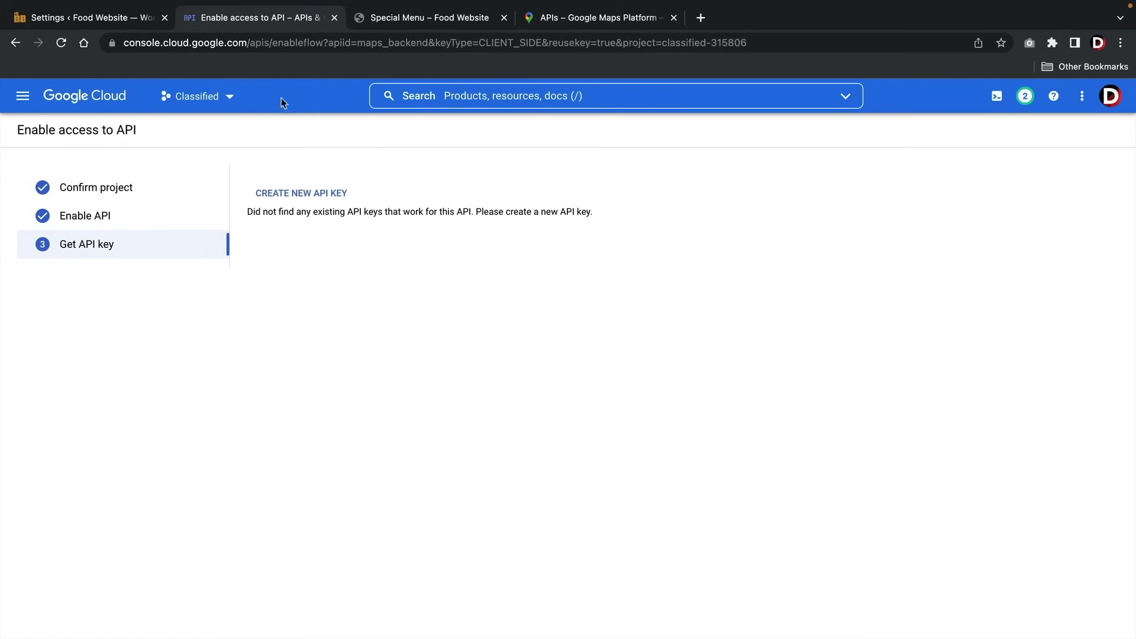
click(298, 195)
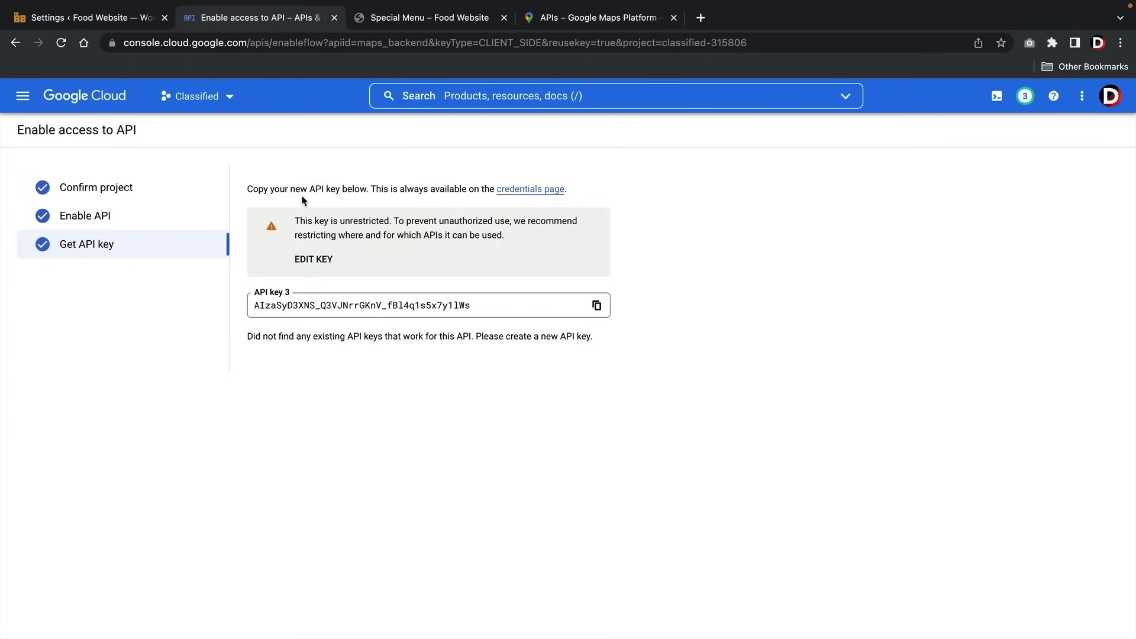
click(596, 305)
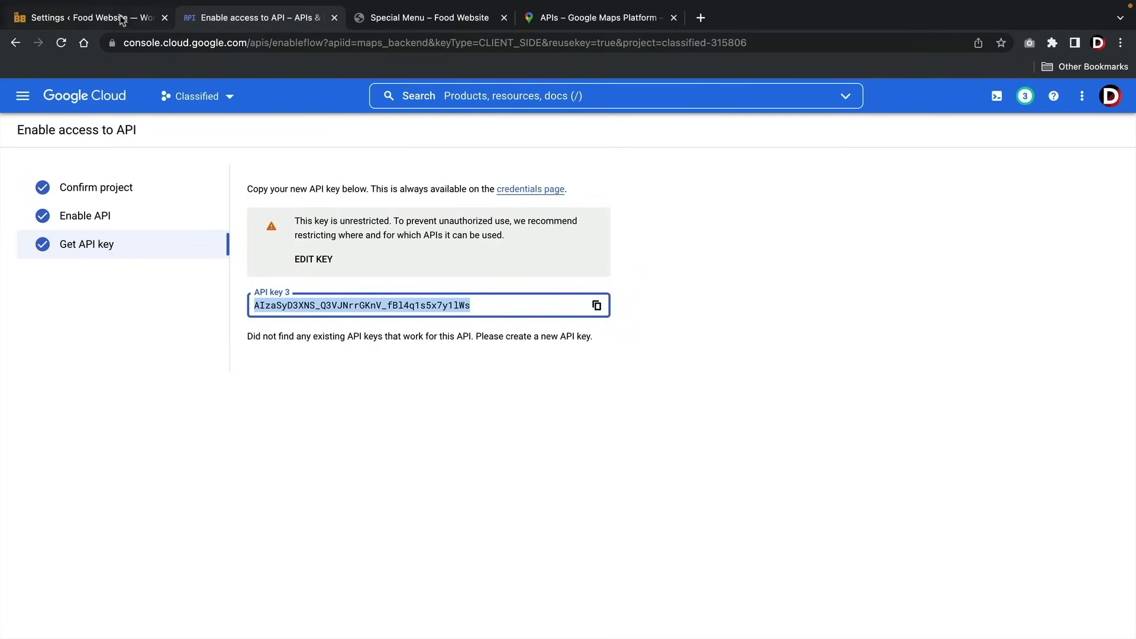
click(121, 18)
Paste the API key into Google Map Api Key and save the food ordering settings.
right_click(959, 346)
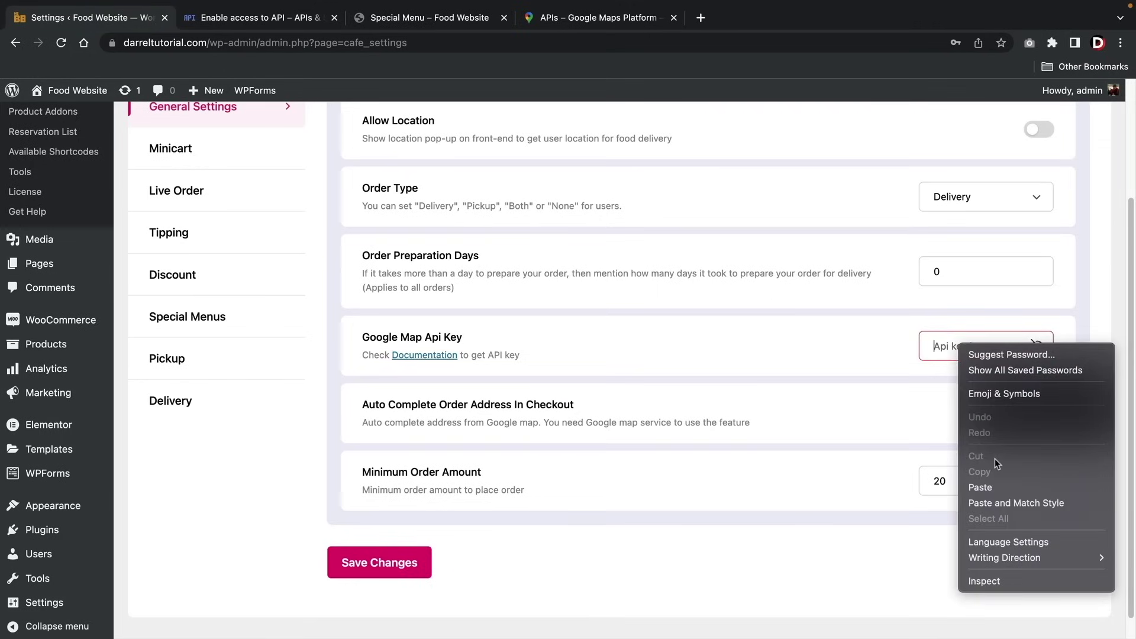
click(985, 487)
click(379, 562)
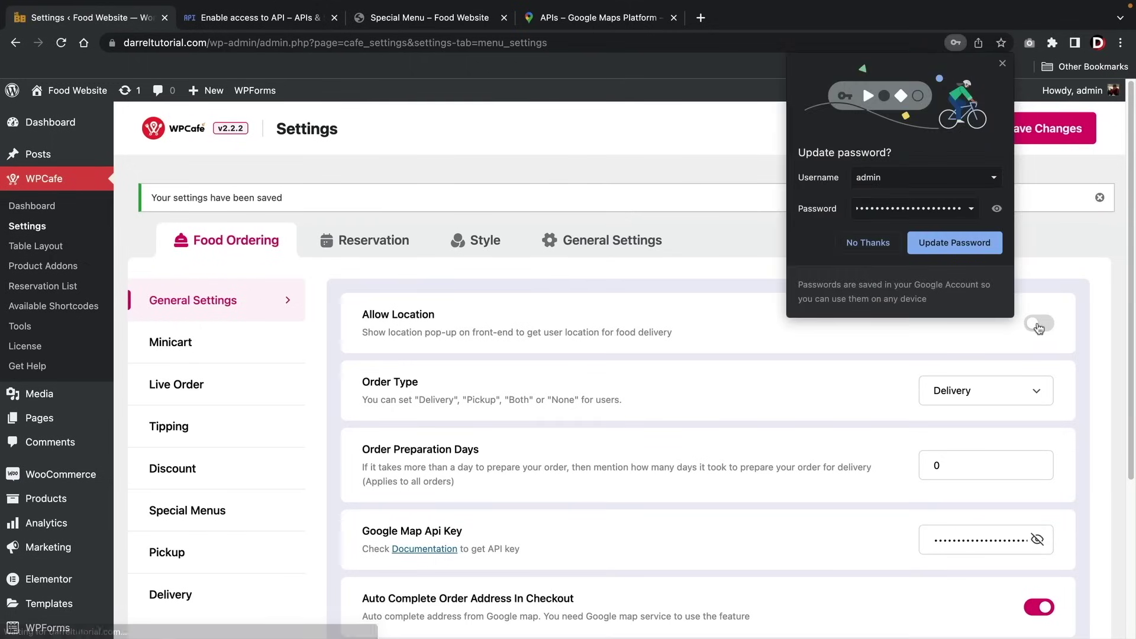
click(852, 240)
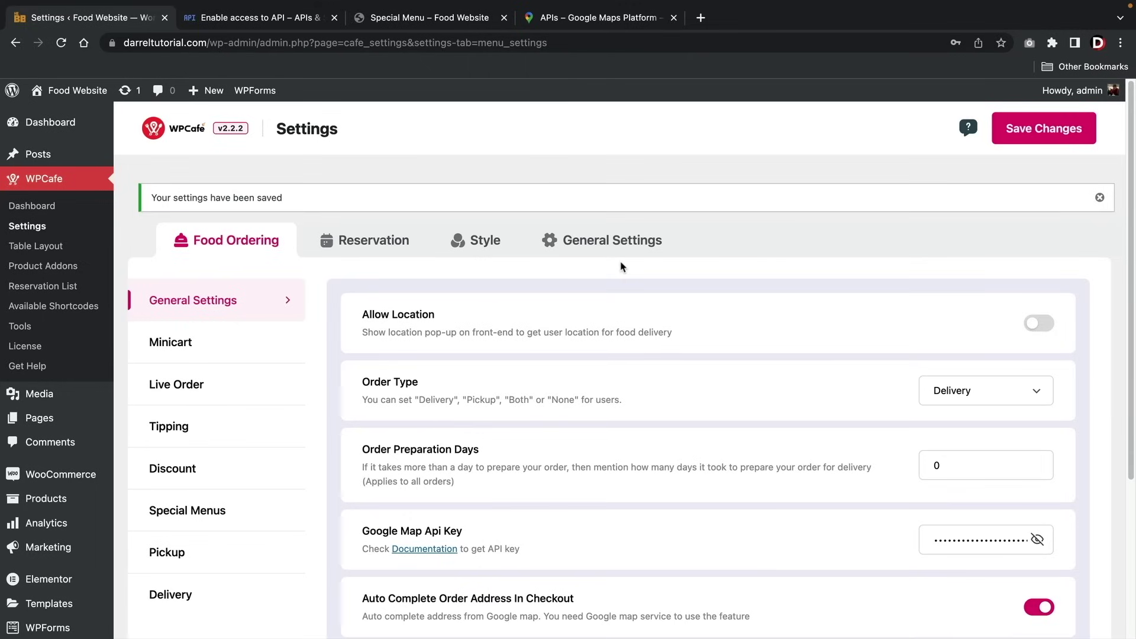
Browse the Reservation, Style and General settings tabs, ending on Food Ordering.
click(326, 252)
scroll(437, 202, down, 3)
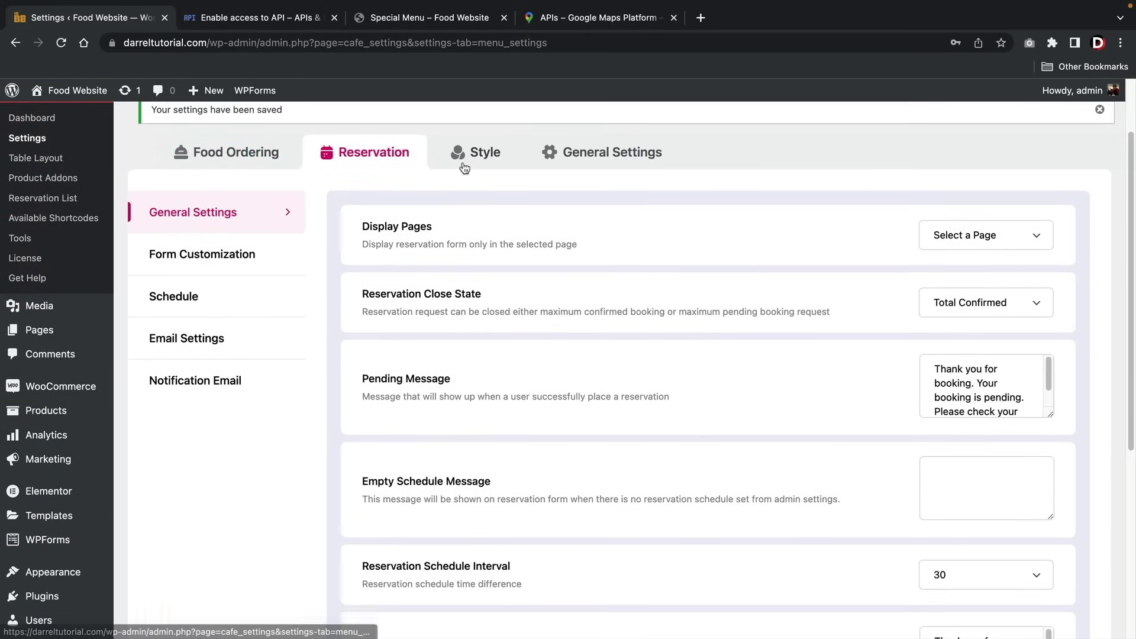
click(464, 168)
scroll(379, 367, down, 5)
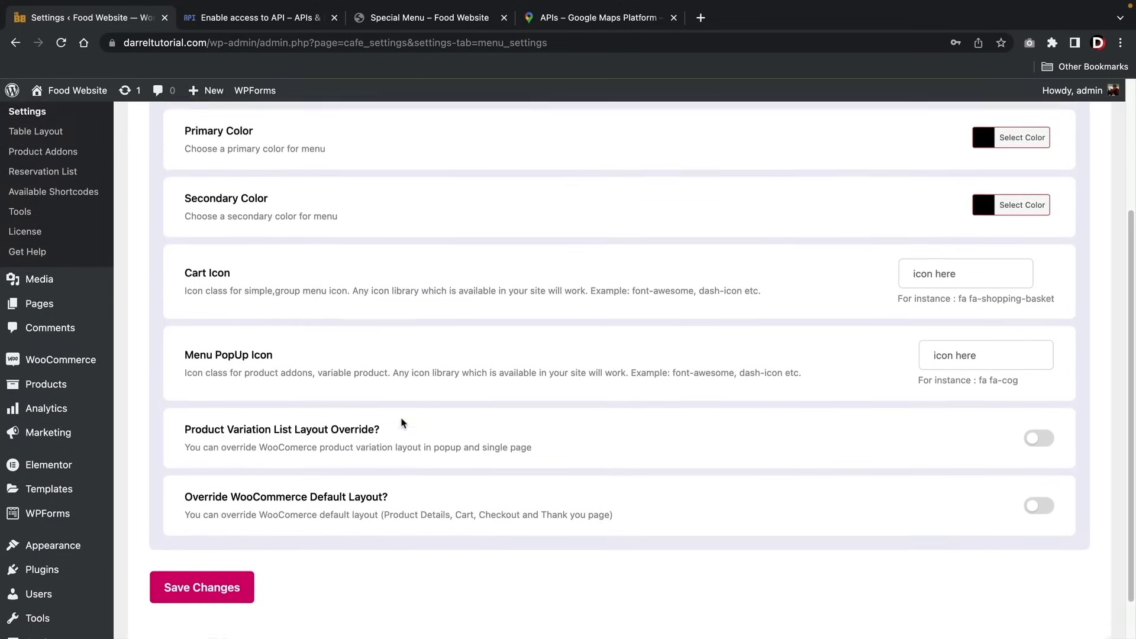
scroll(414, 408, up, 5)
click(612, 241)
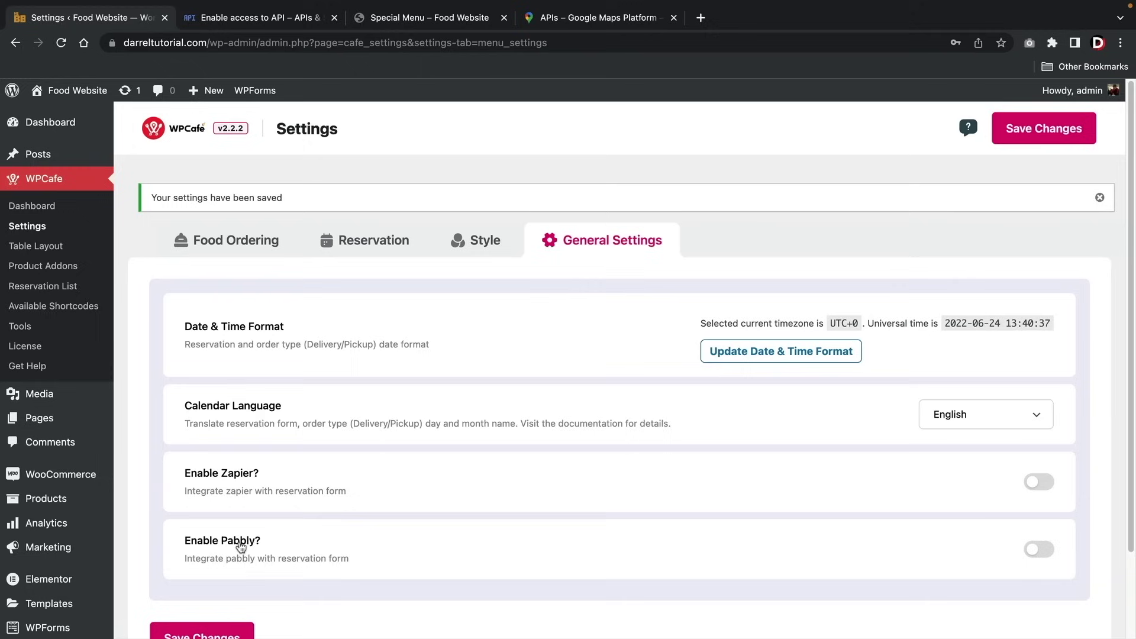
click(370, 240)
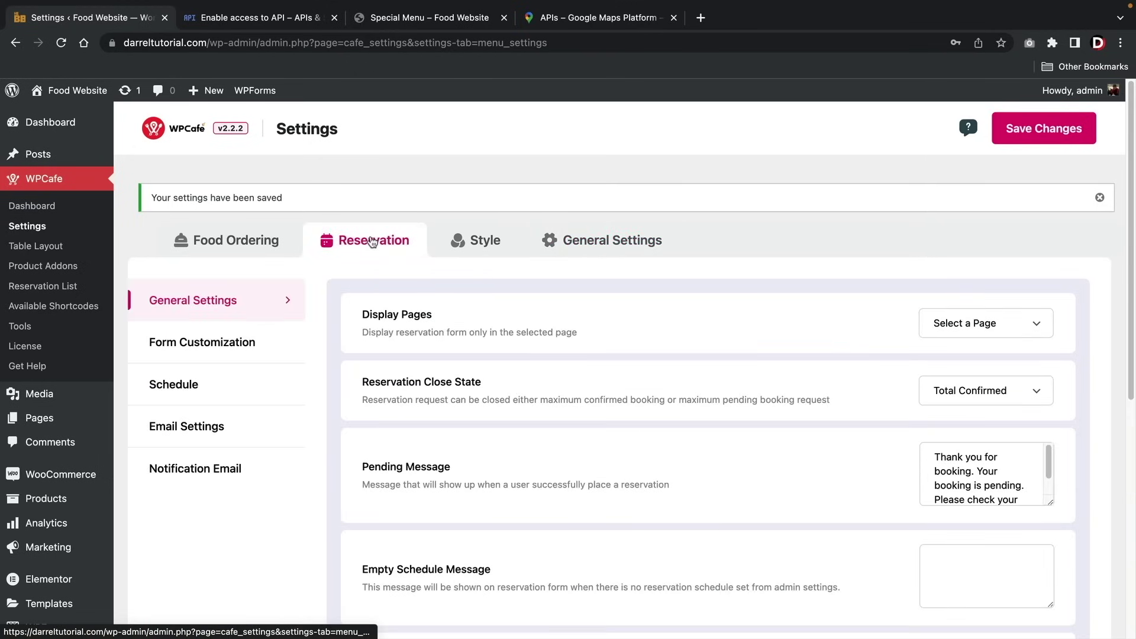
click(243, 240)
scroll(249, 271, down, 4)
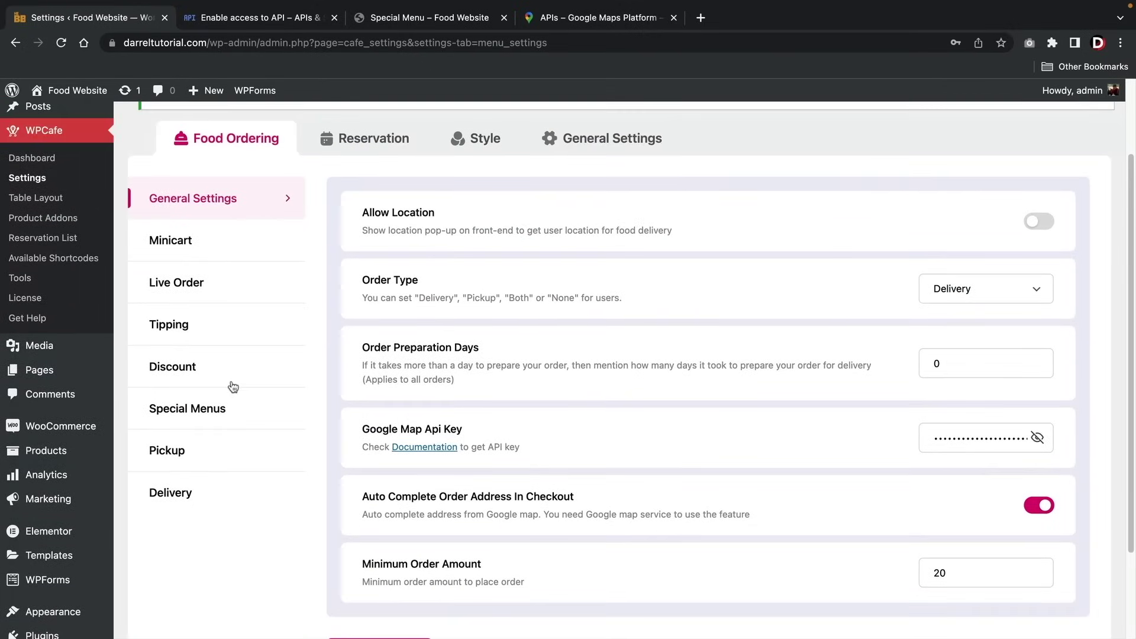
Open WPCafe's Tools page and its Available Shortcodes list.
click(61, 311)
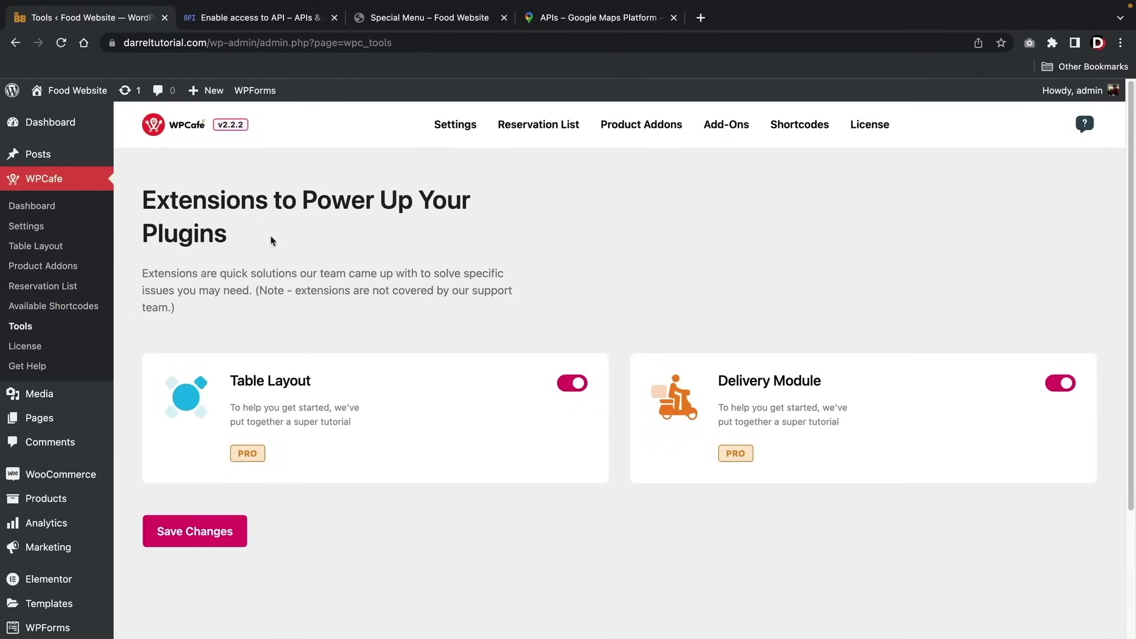
click(52, 307)
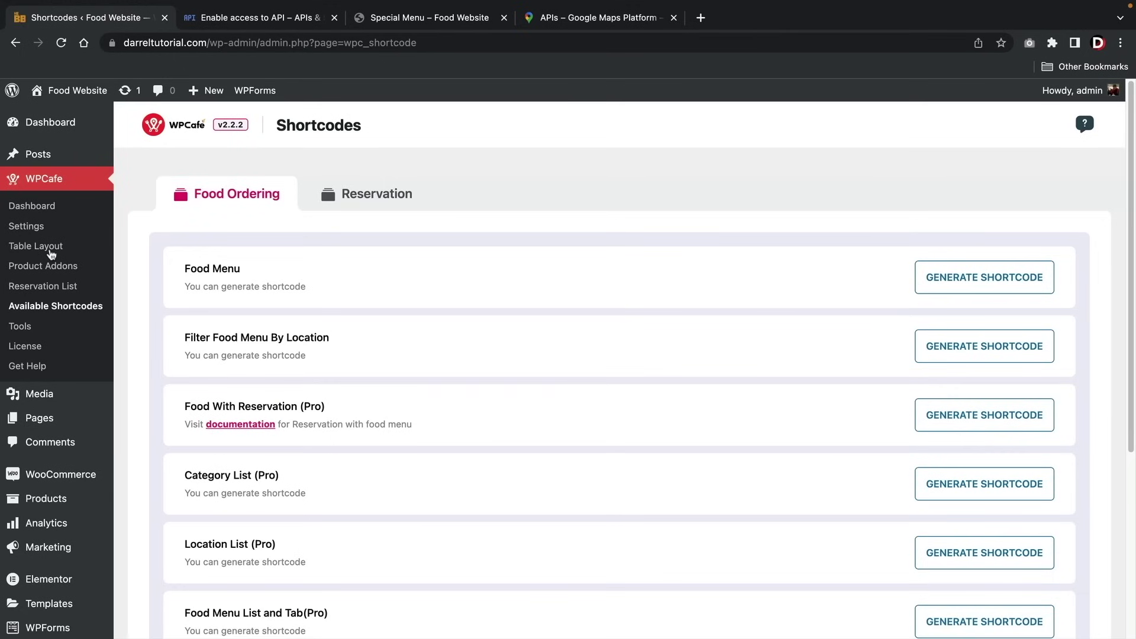
scroll(239, 287, down, 5)
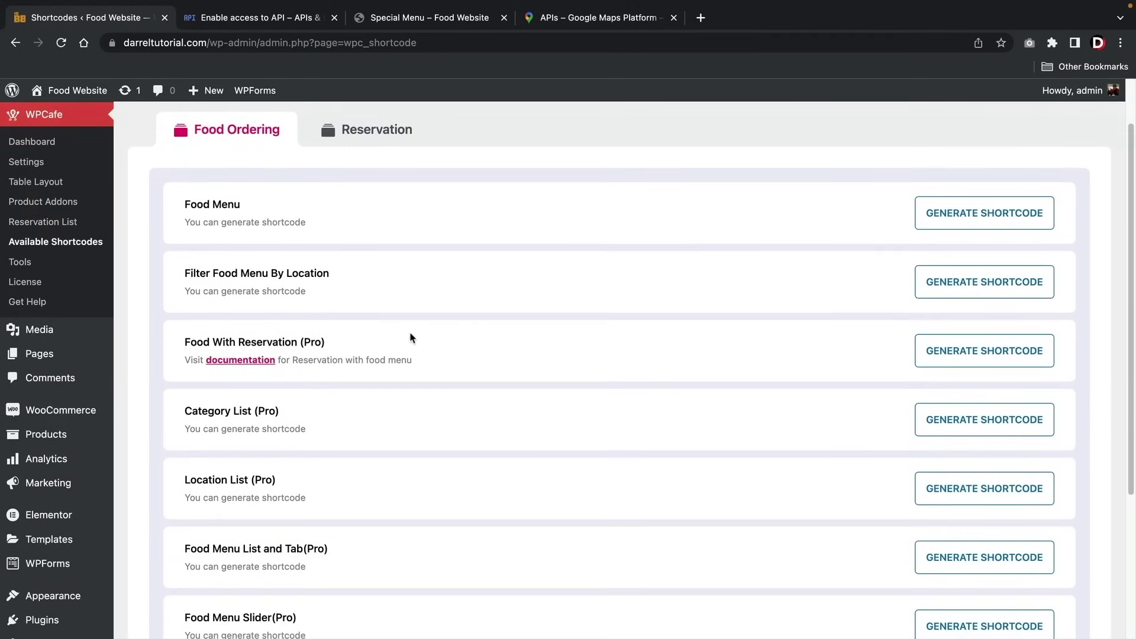
Look through the Food Ordering and Reservation shortcodes, then visit the live Steaks & BBQ home page.
scroll(362, 399, down, 3)
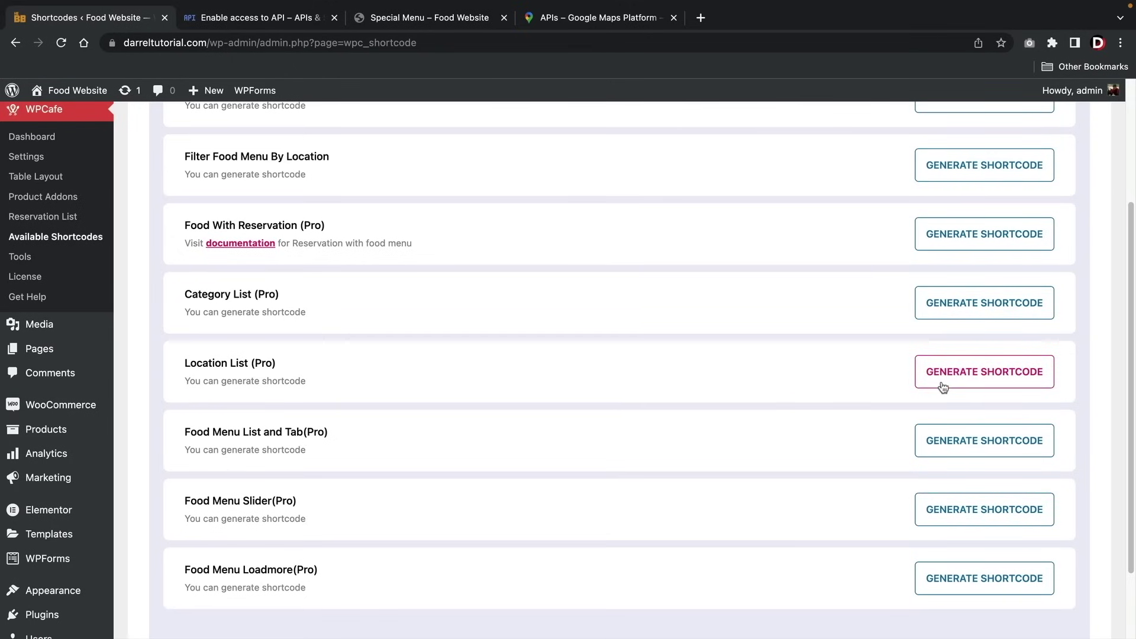
scroll(943, 386, up, 3)
scroll(945, 387, down, 2)
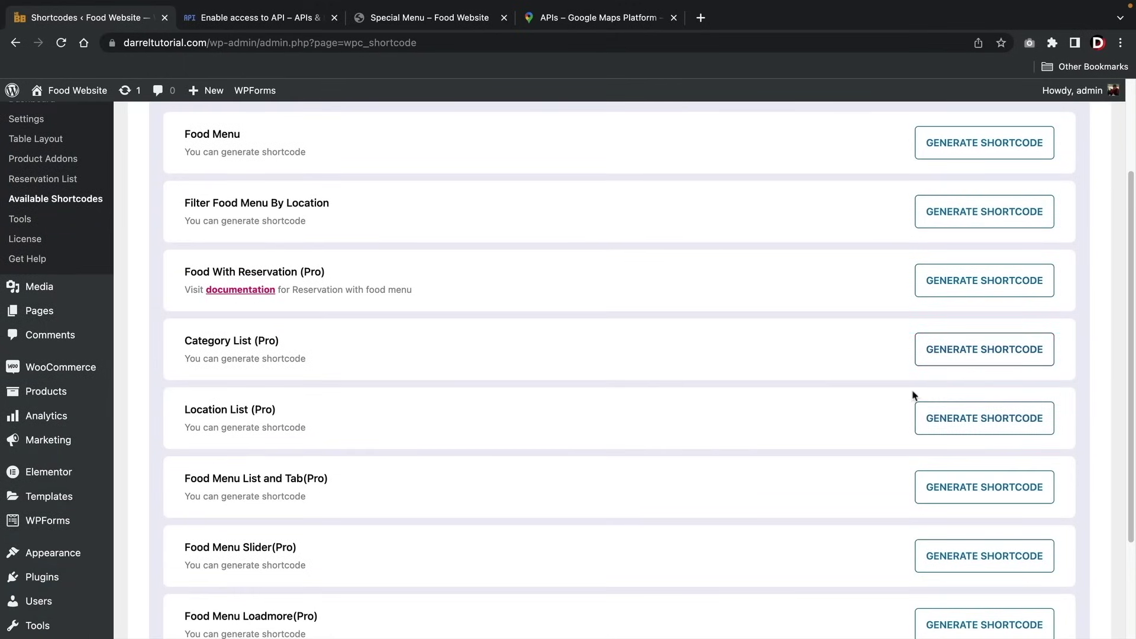
scroll(917, 392, up, 3)
click(377, 193)
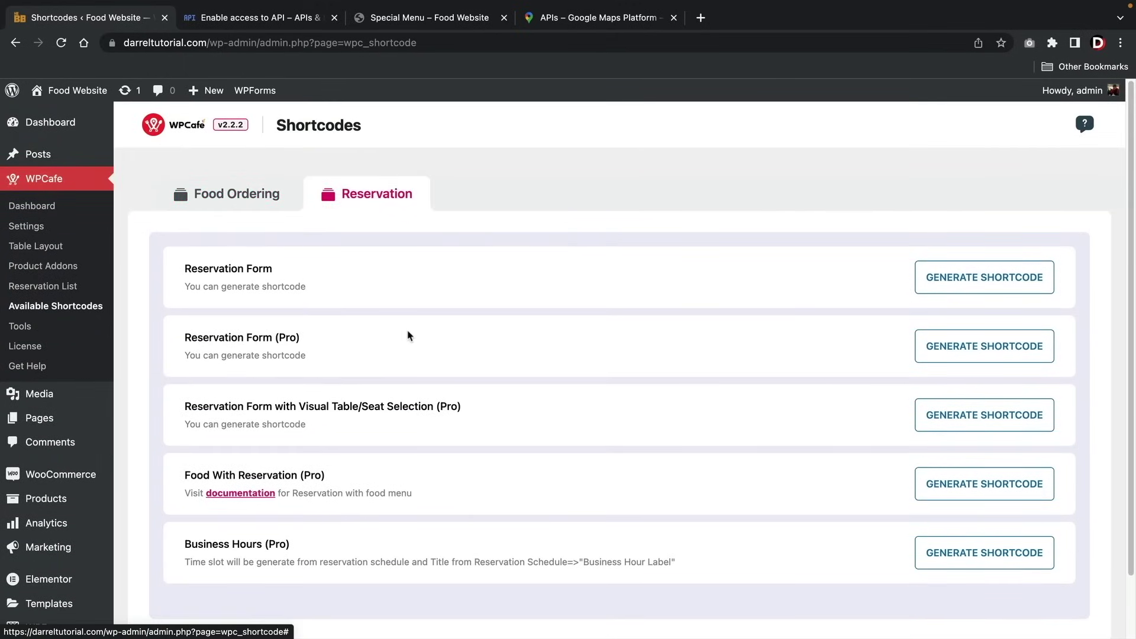
scroll(355, 361, down, 1)
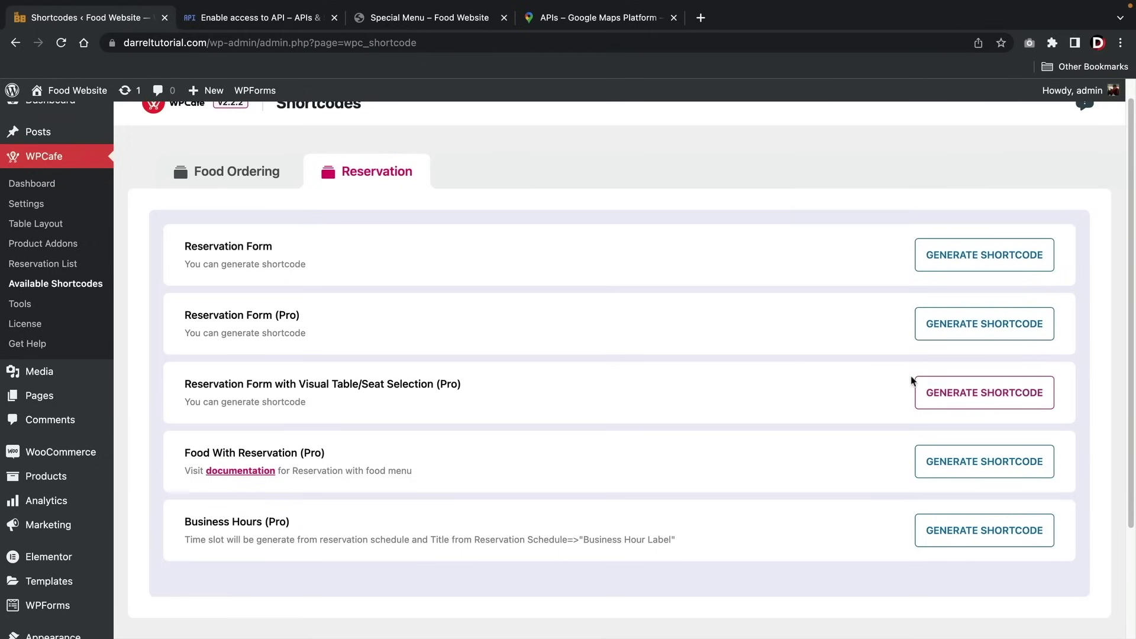
scroll(357, 274, up, 1)
mouse_move(74, 92)
click(83, 117)
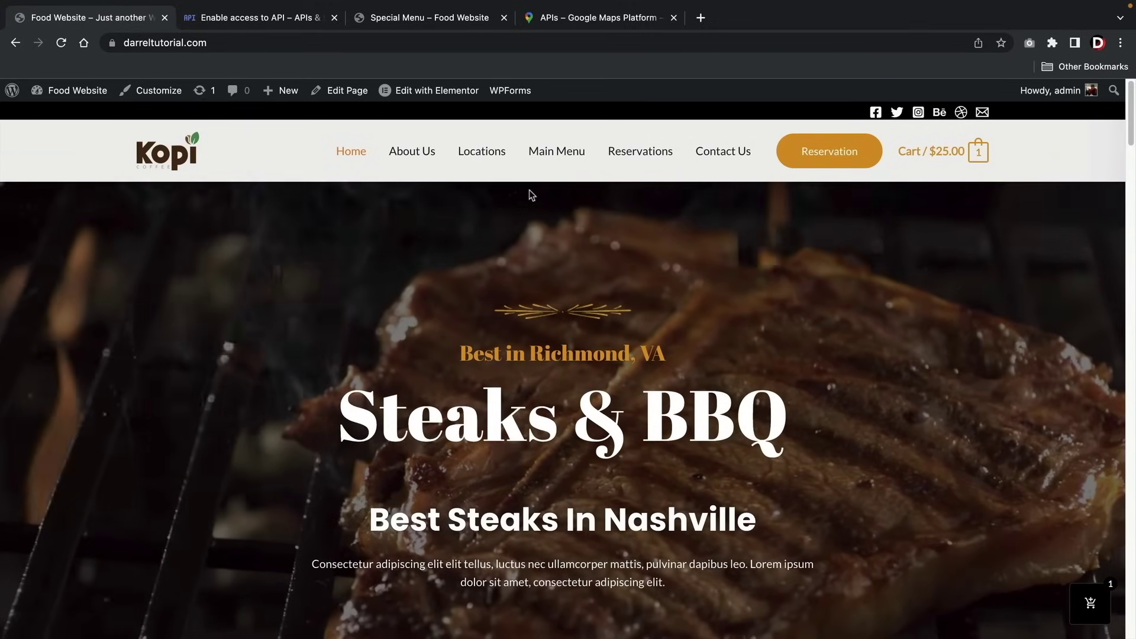
Add Chicken Wings from the Main Menu page to the cart and review the cart.
click(556, 151)
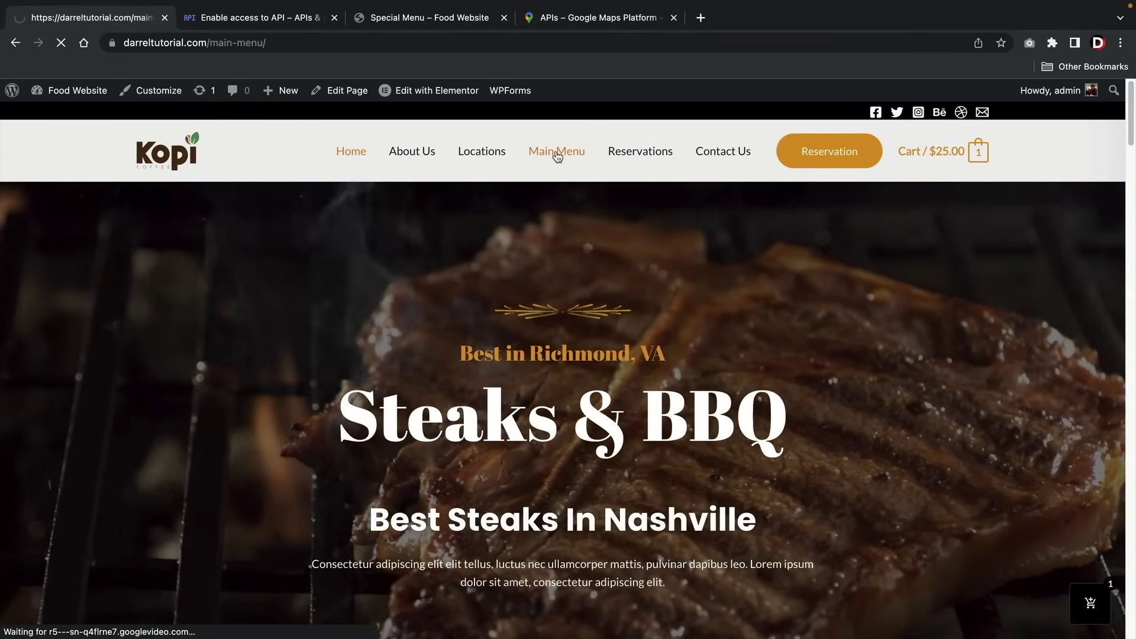
scroll(563, 246, down, 3)
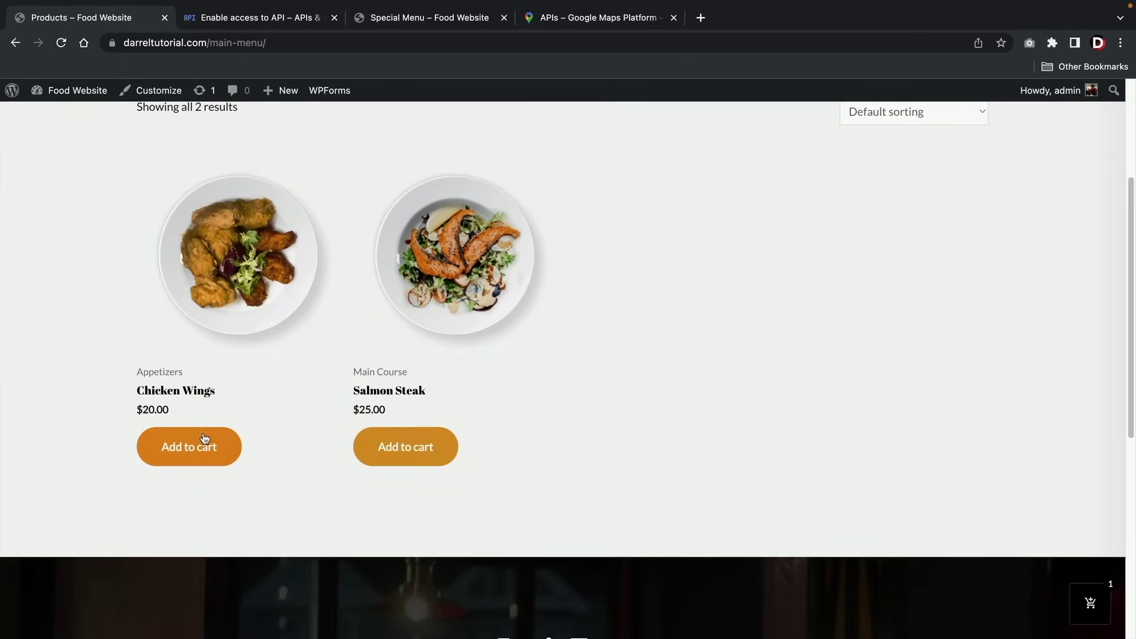
click(196, 441)
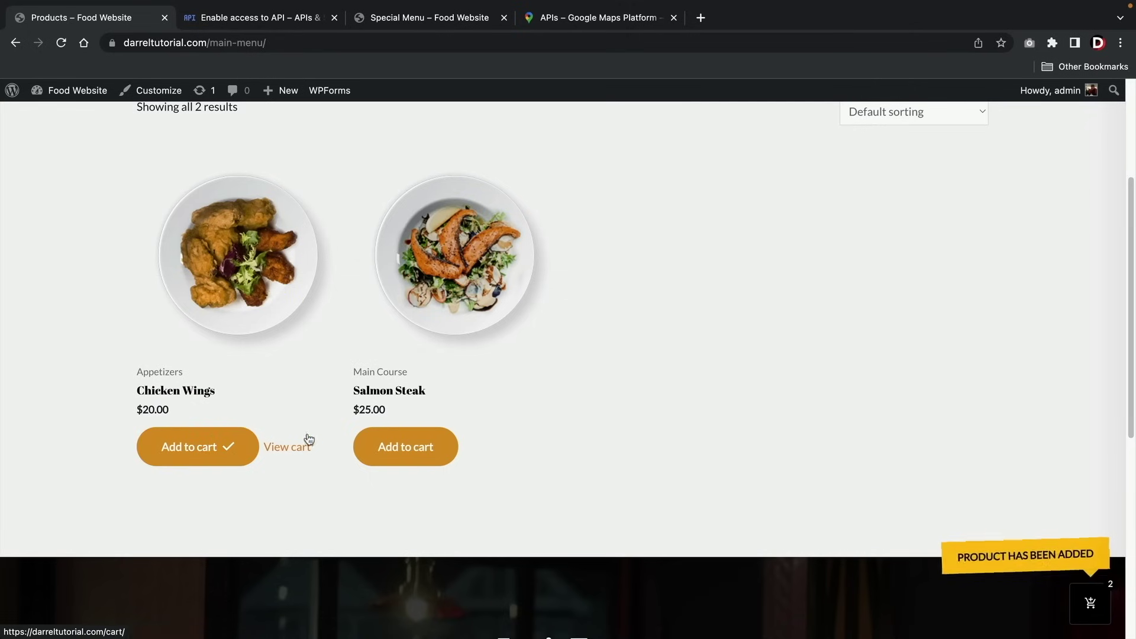
click(1079, 602)
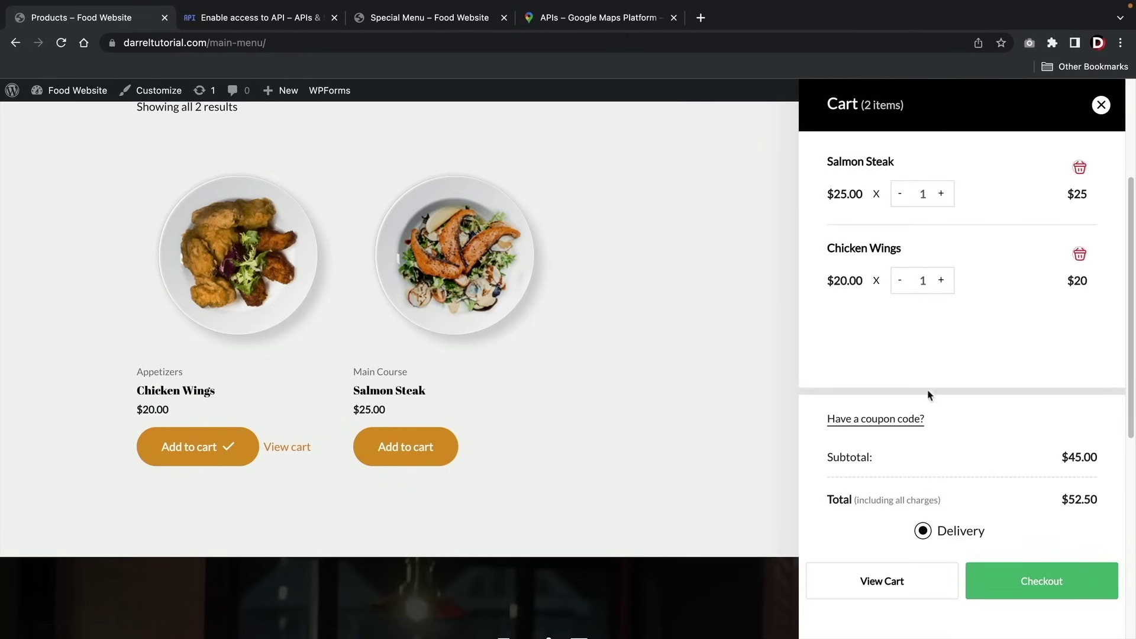
Proceed to checkout and set delivery for June 25 in a midday time slot.
click(1042, 588)
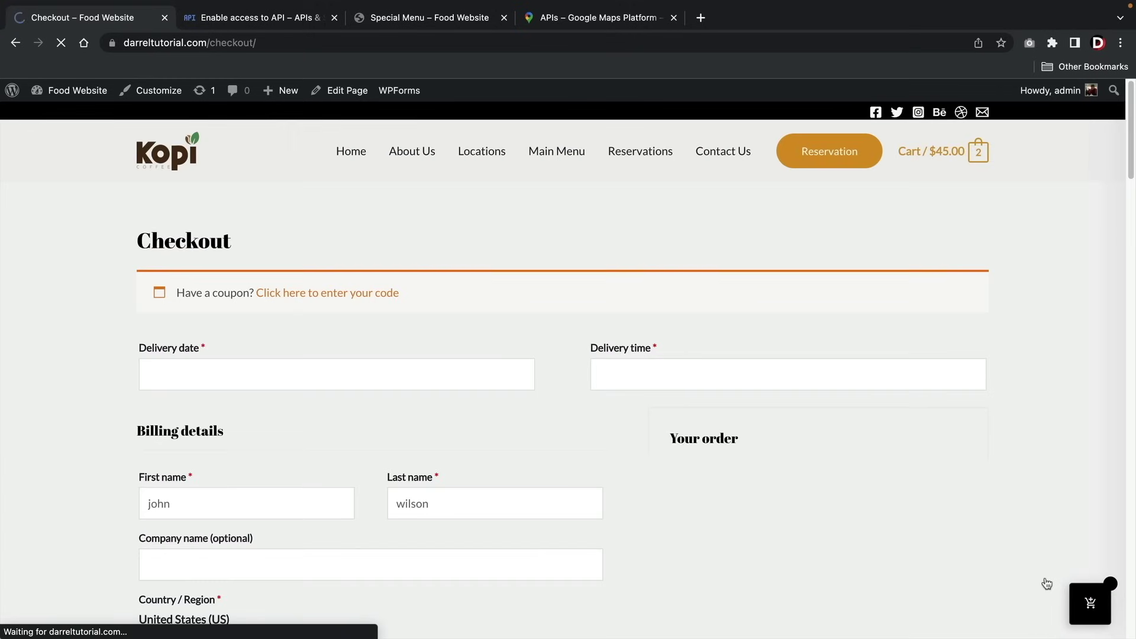
click(388, 377)
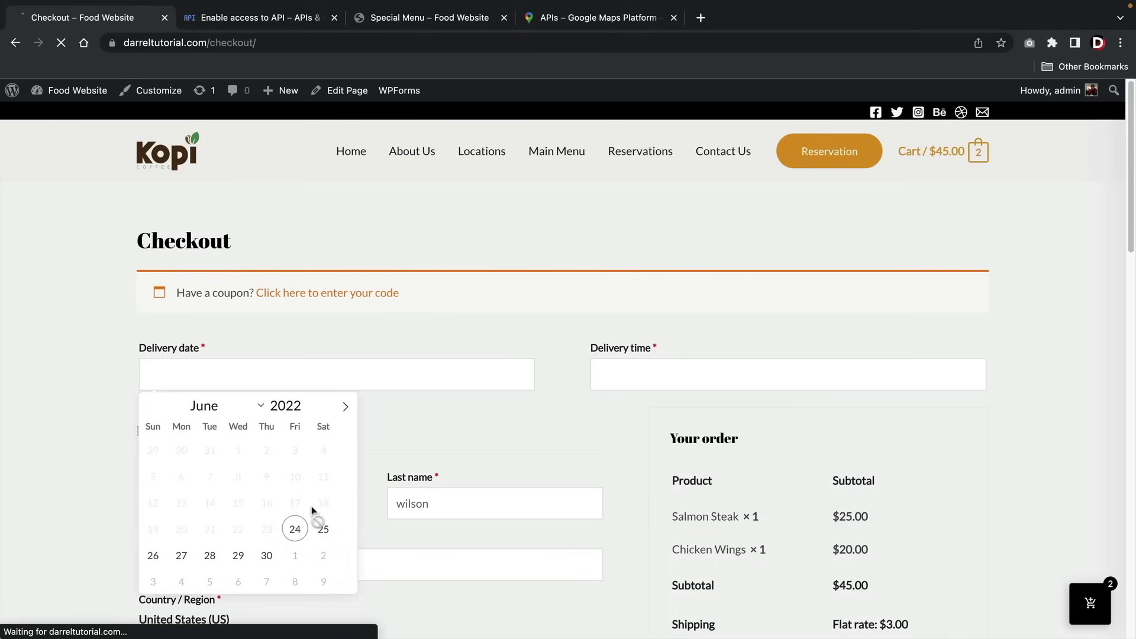
click(322, 527)
click(700, 459)
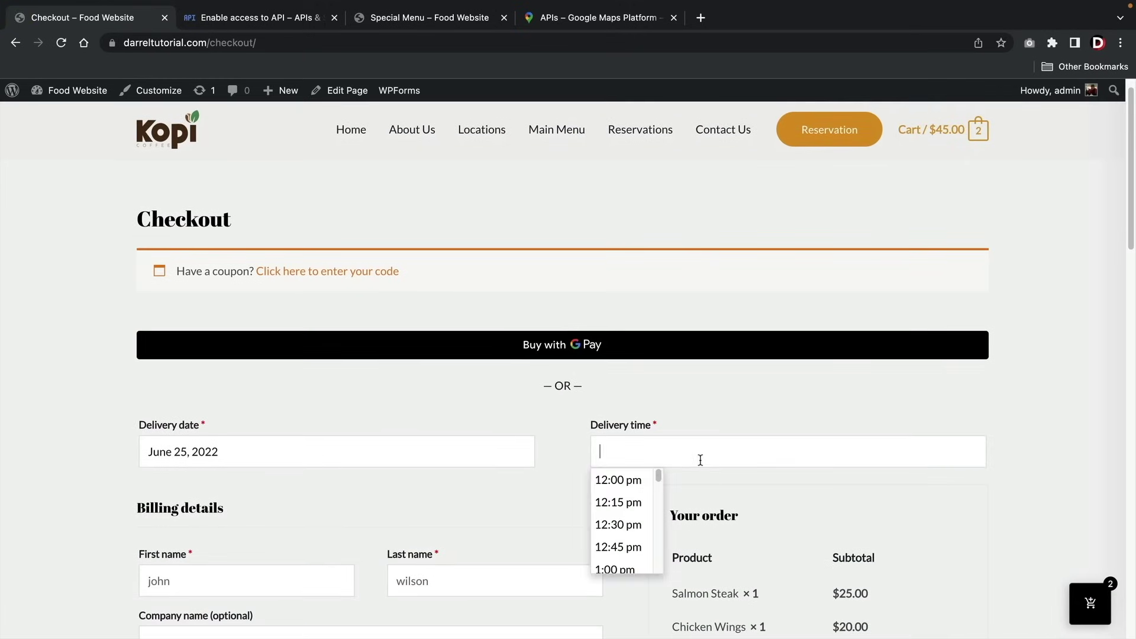
click(628, 505)
Apply a 10% tip, keeping the tip type as Percentage(%).
scroll(633, 501, down, 5)
scroll(633, 500, down, 8)
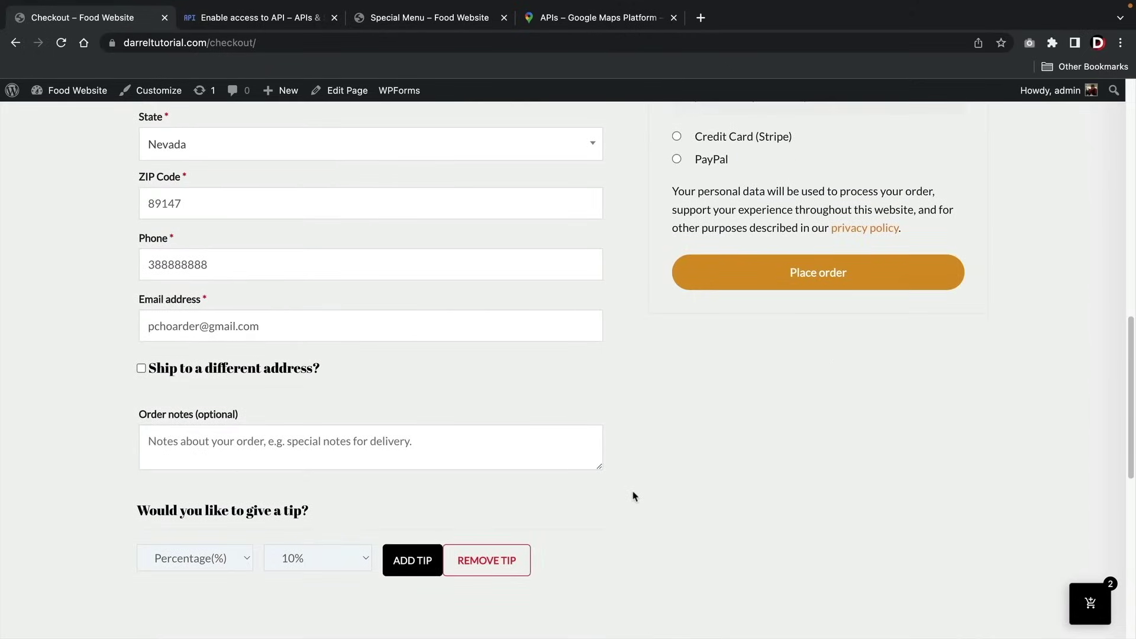
scroll(621, 494, down, 2)
click(242, 446)
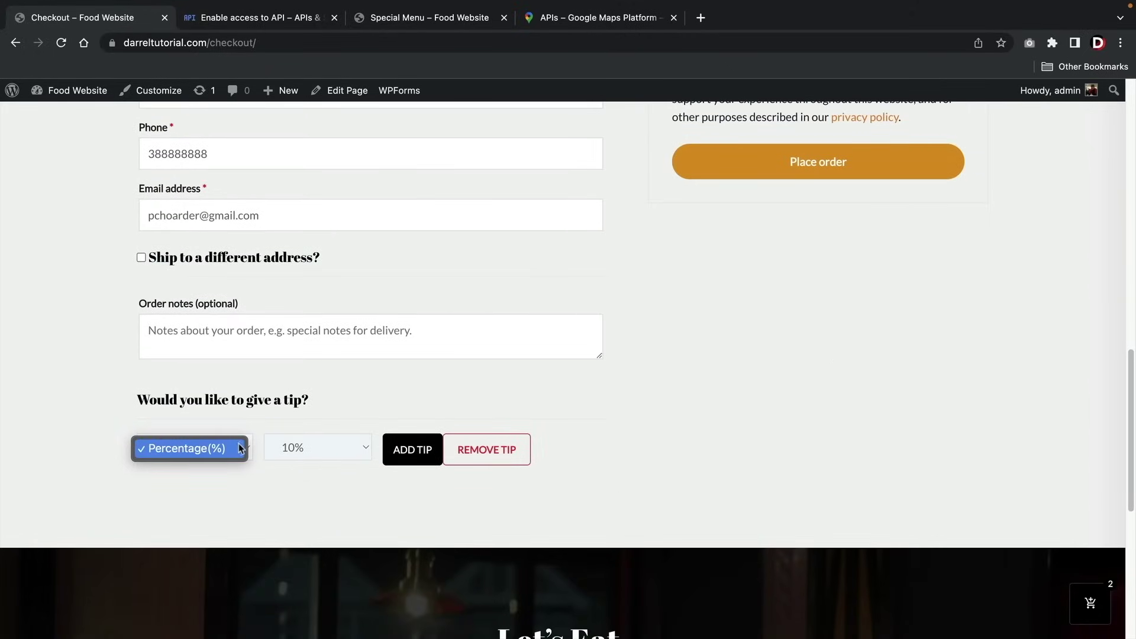
click(242, 447)
click(315, 446)
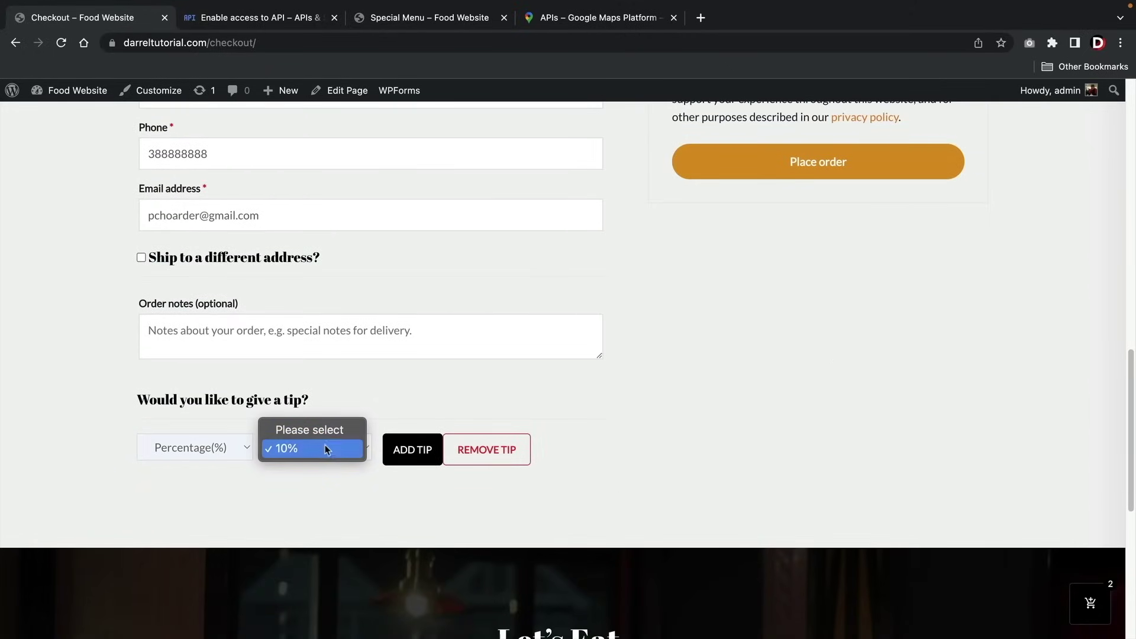
click(319, 449)
click(421, 450)
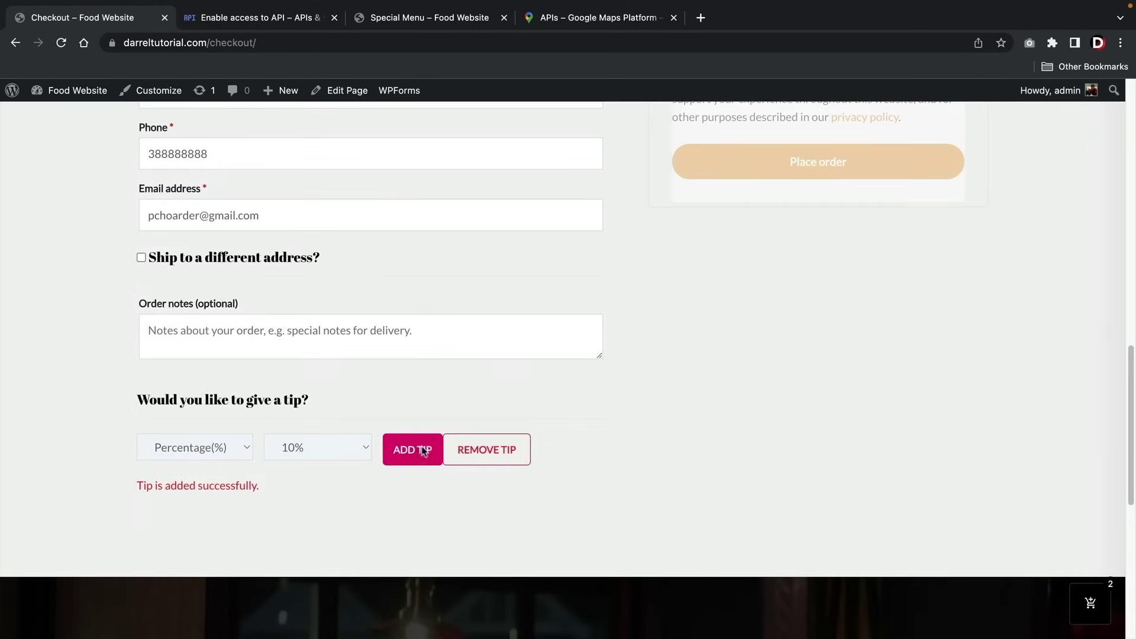
Check the order summary totals $52.50 and place the cash-on-delivery order.
scroll(258, 413, up, 3)
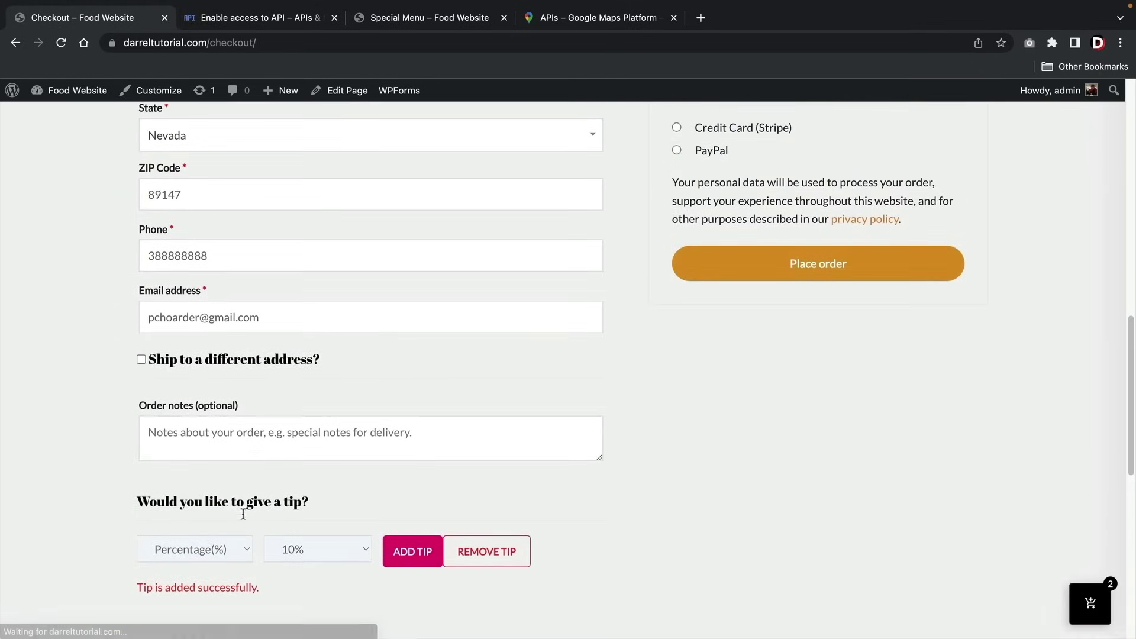
scroll(258, 559, up, 10)
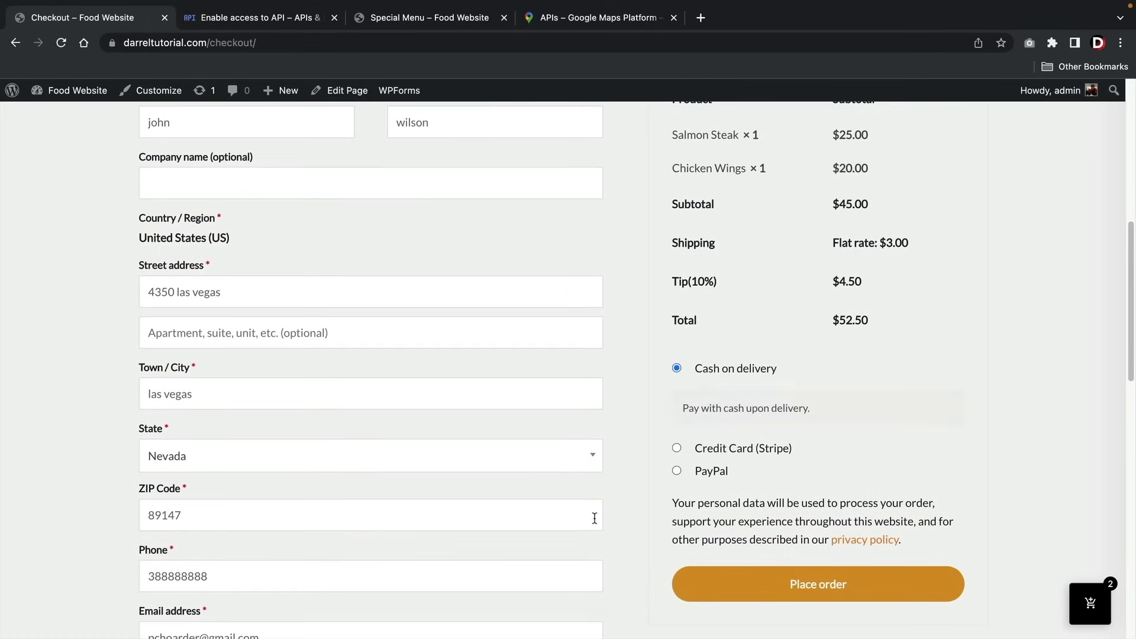
scroll(618, 515, up, 3)
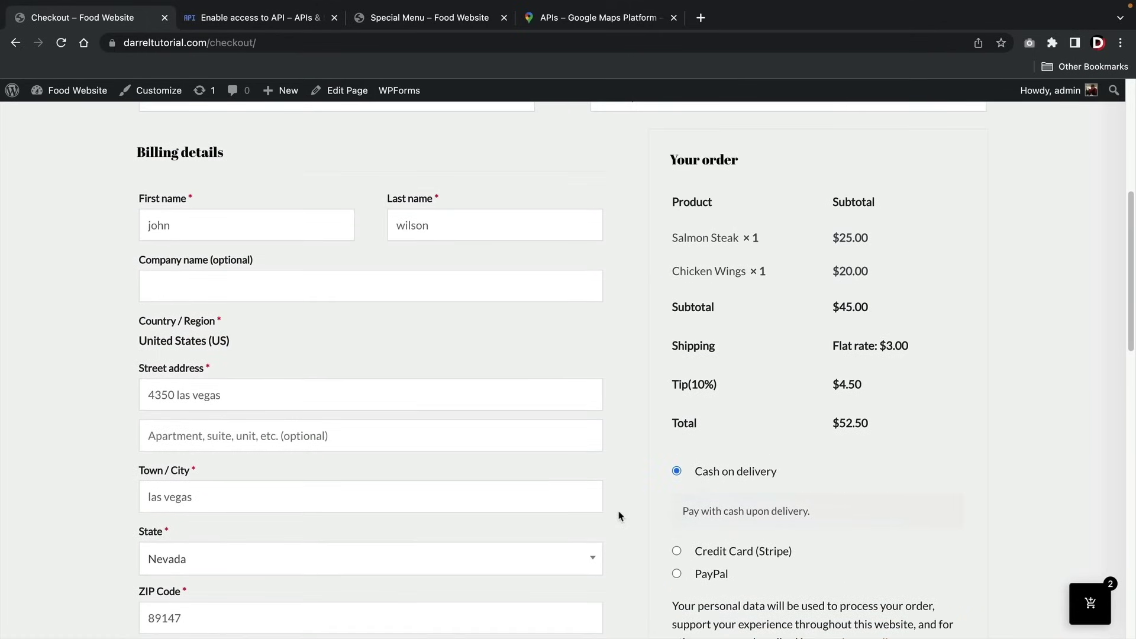
scroll(618, 516, up, 1)
scroll(618, 516, down, 2)
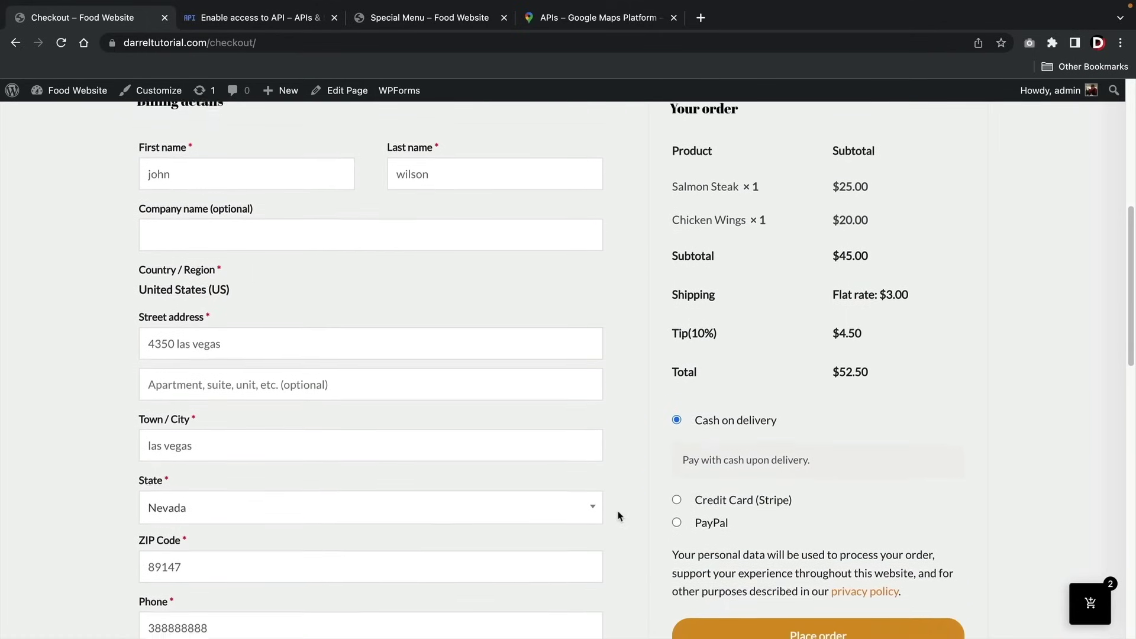
scroll(666, 418, down, 3)
click(797, 592)
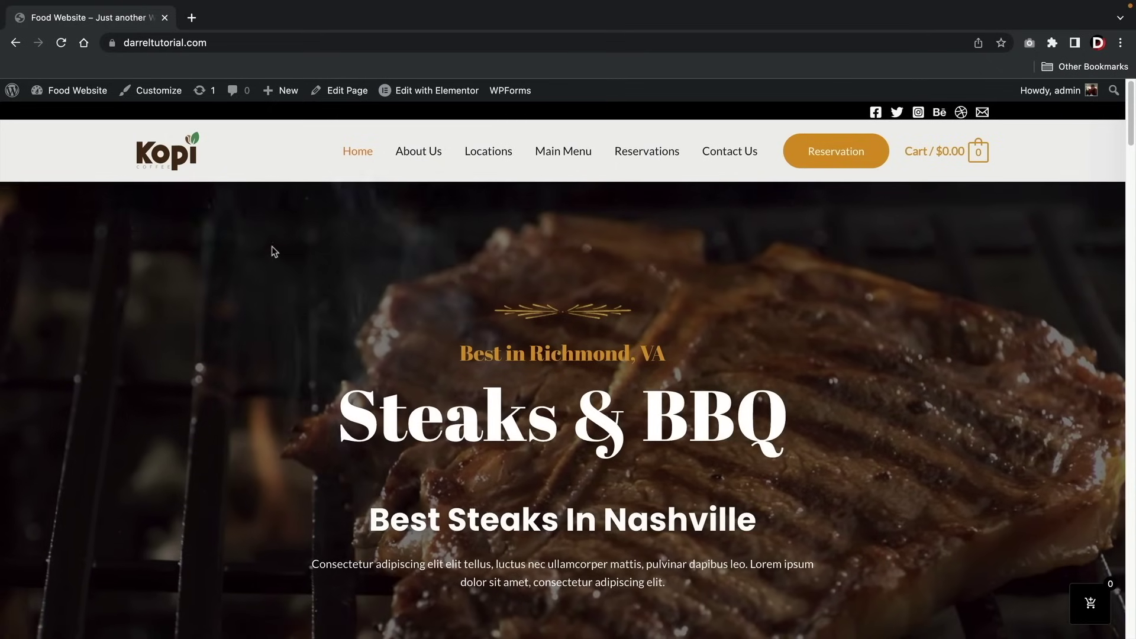
From the Dashboard, go to Plugins > Add New and search the directory for 'sho'.
mouse_move(47, 90)
click(43, 116)
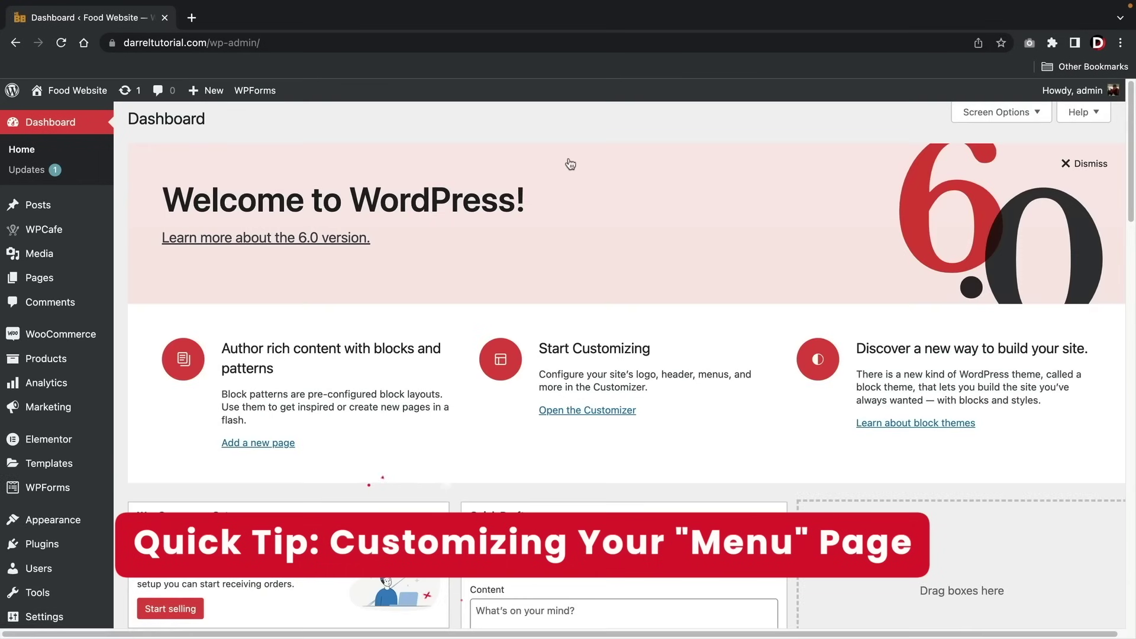
mouse_move(42, 544)
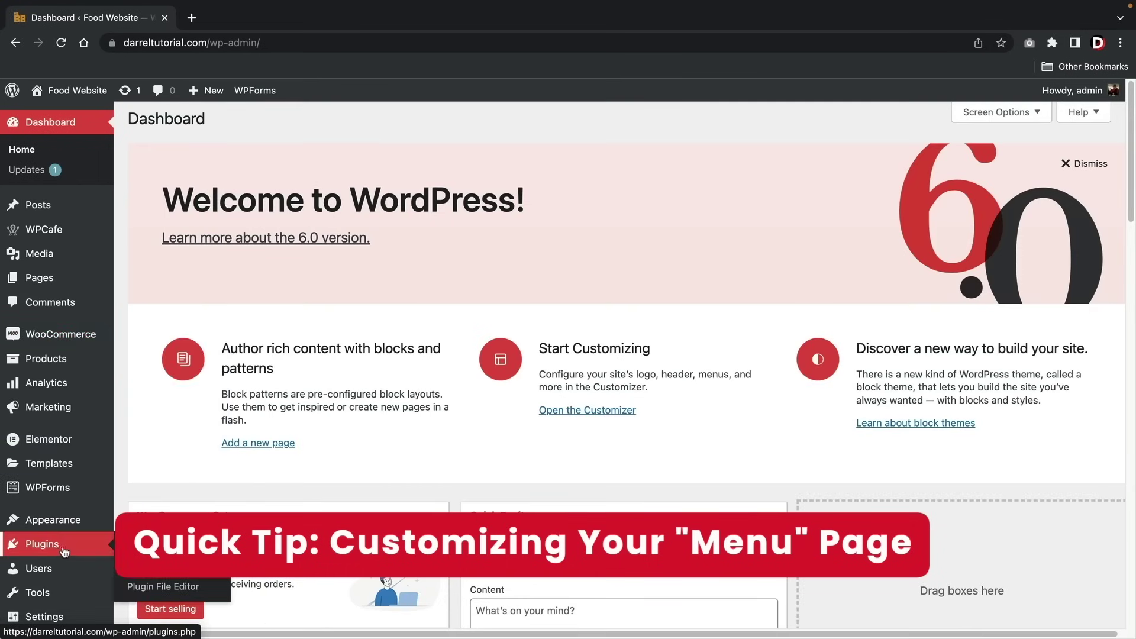
click(145, 566)
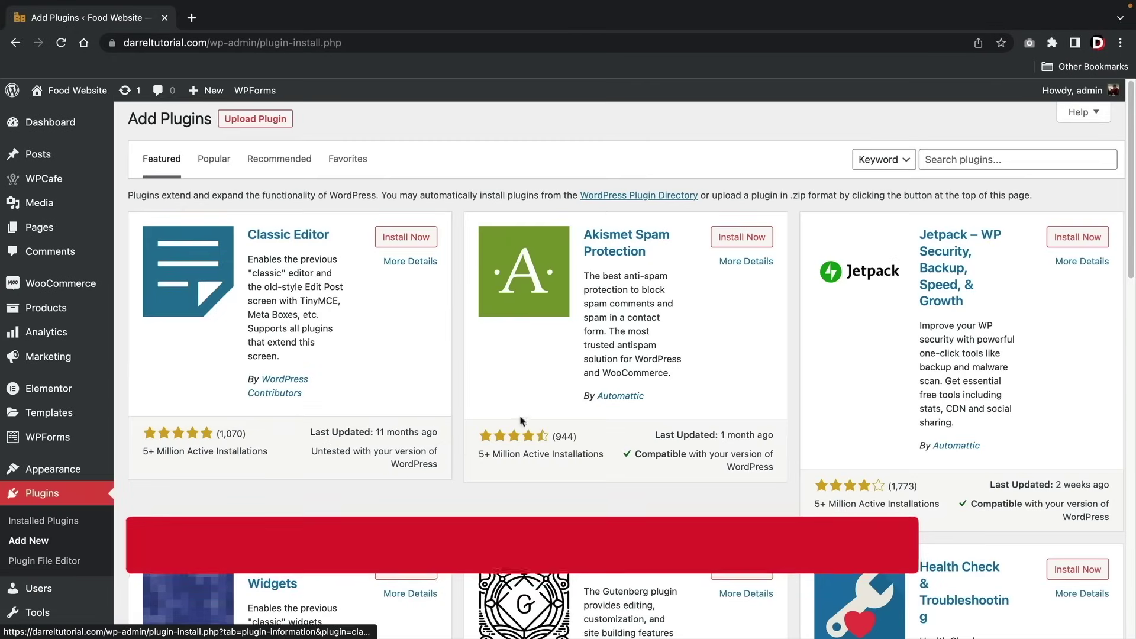
click(988, 162)
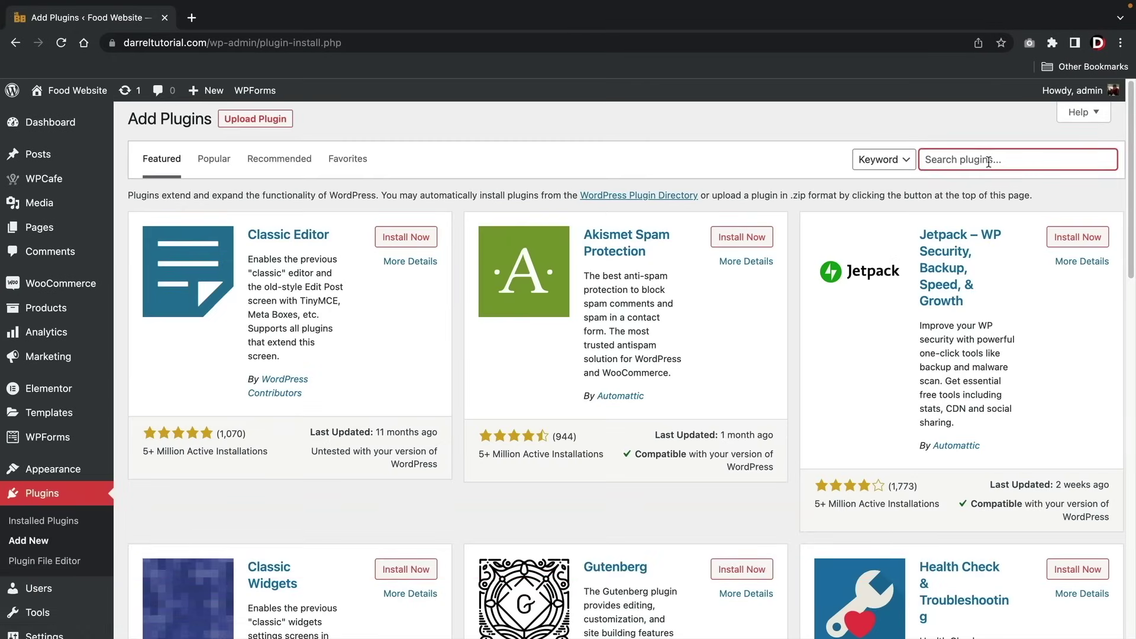
text(shopengine)
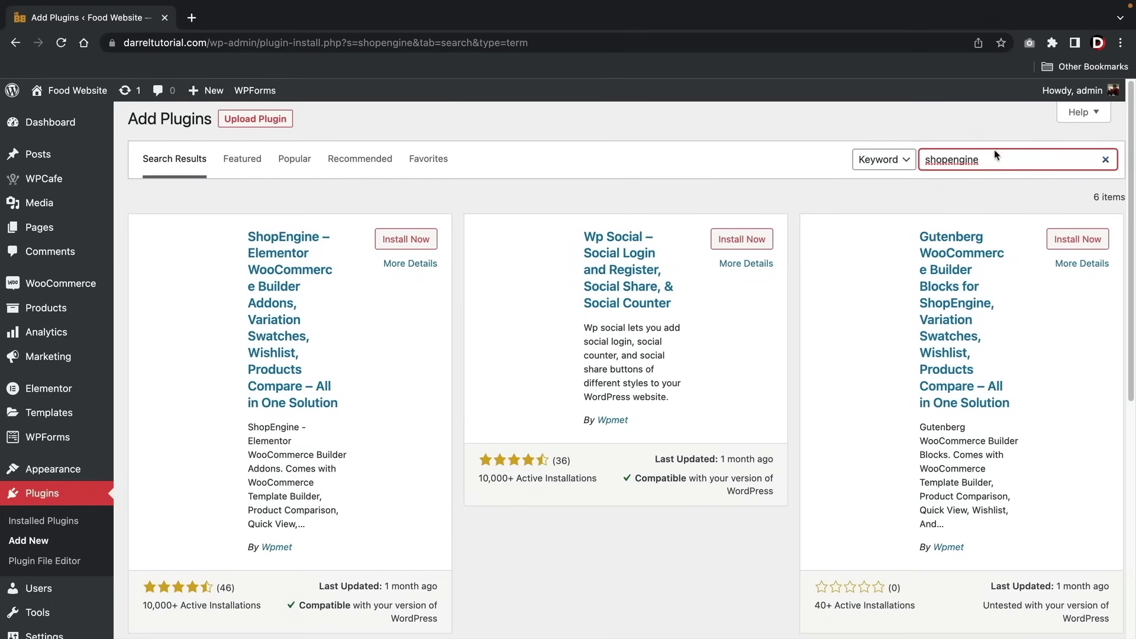
scroll(340, 271, down, 1)
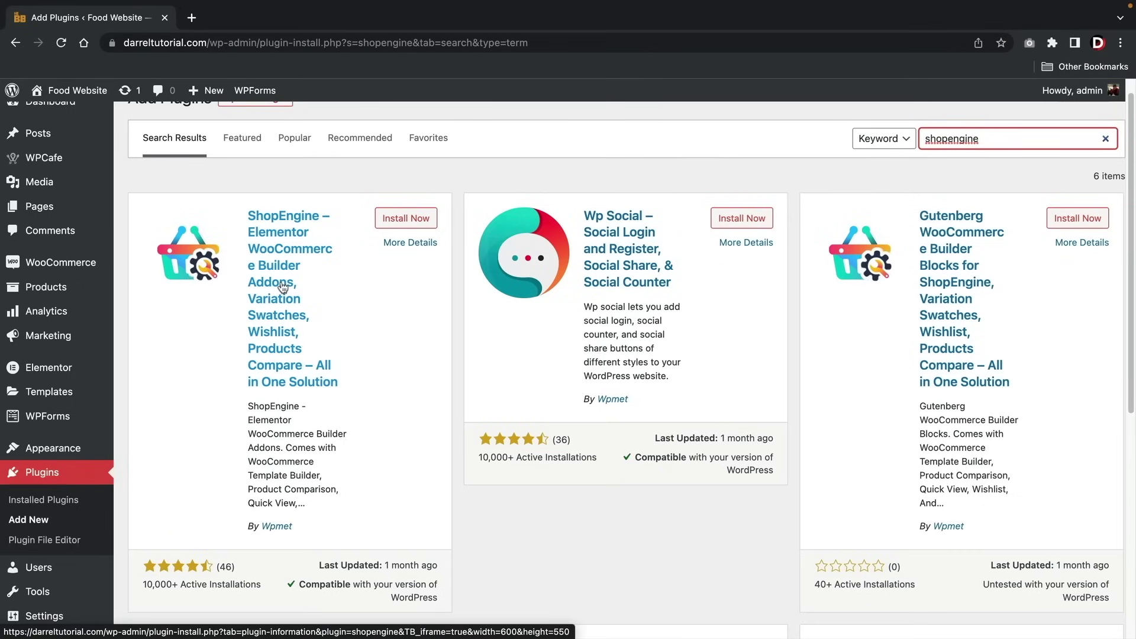
Install and activate ShopEngine, then open its Builder Templates page.
click(405, 219)
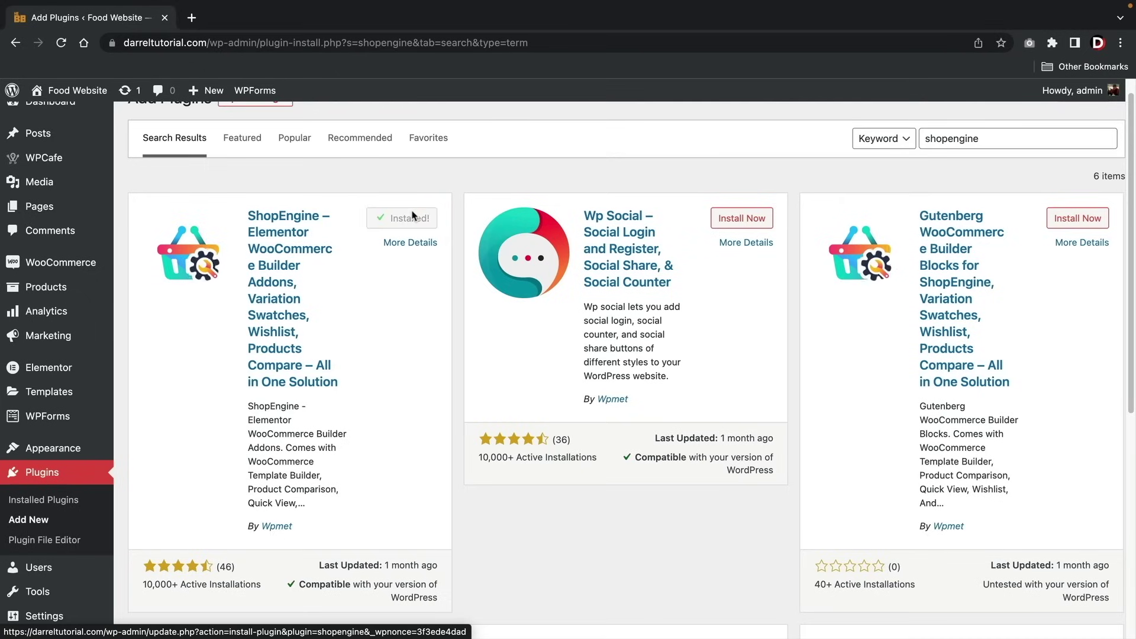
click(412, 219)
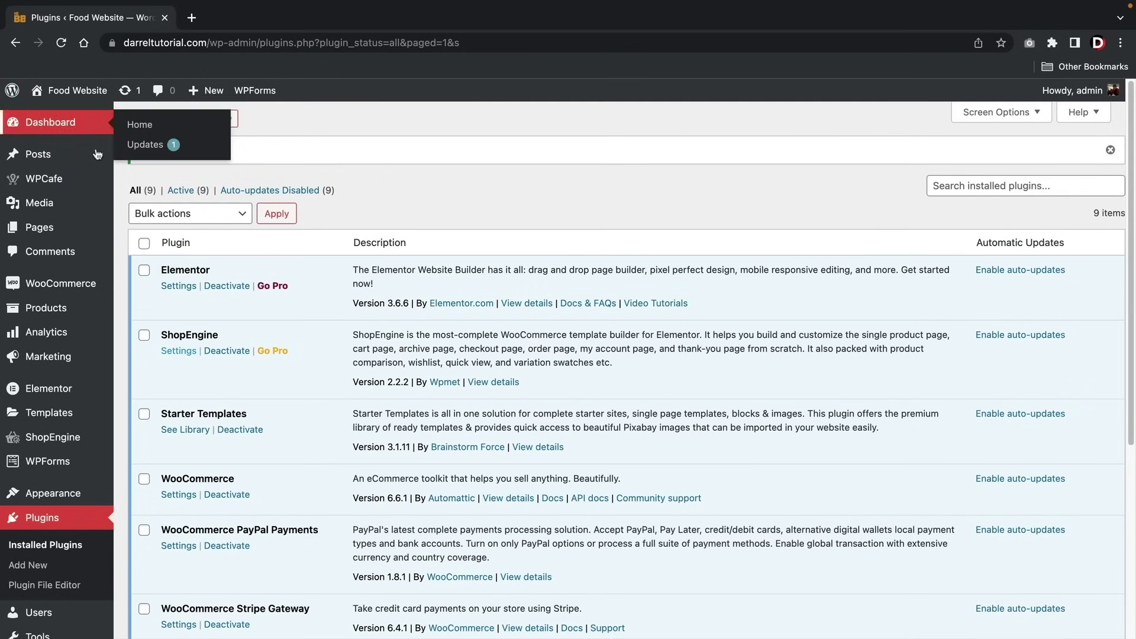
mouse_move(53, 438)
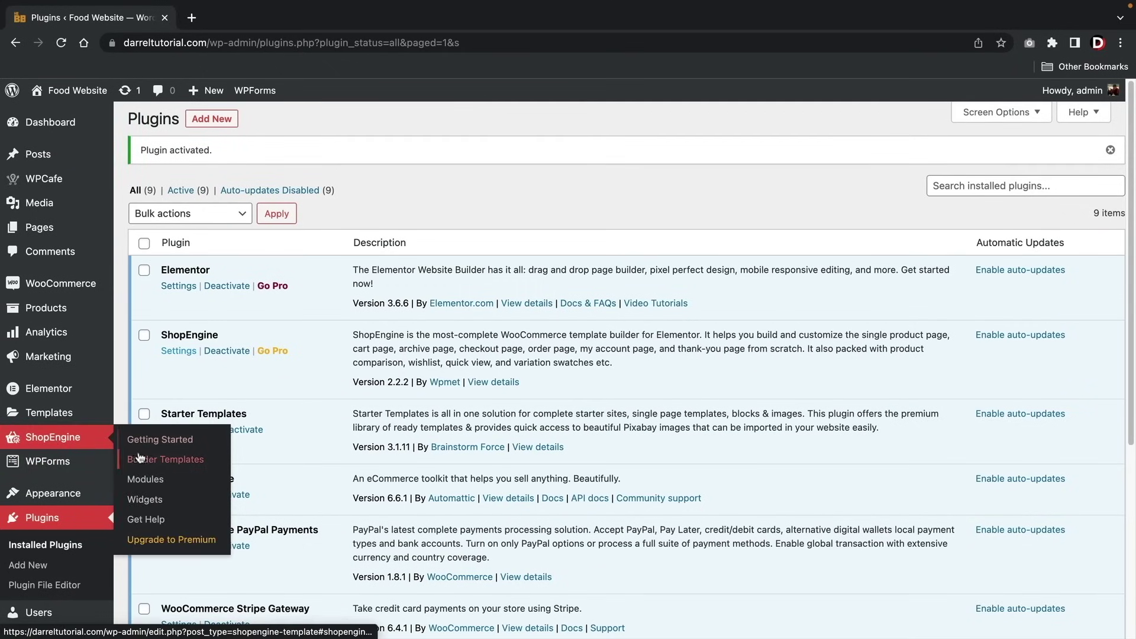
click(144, 464)
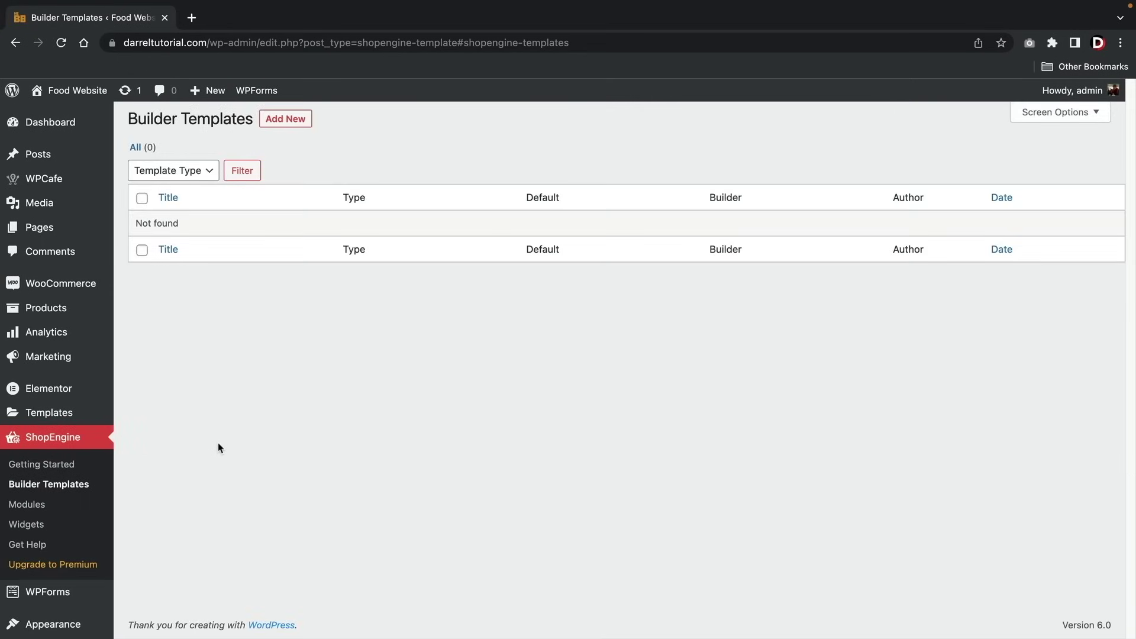
Add a new Single template based on the Single Design 1 sample and open it in Elementor.
click(297, 122)
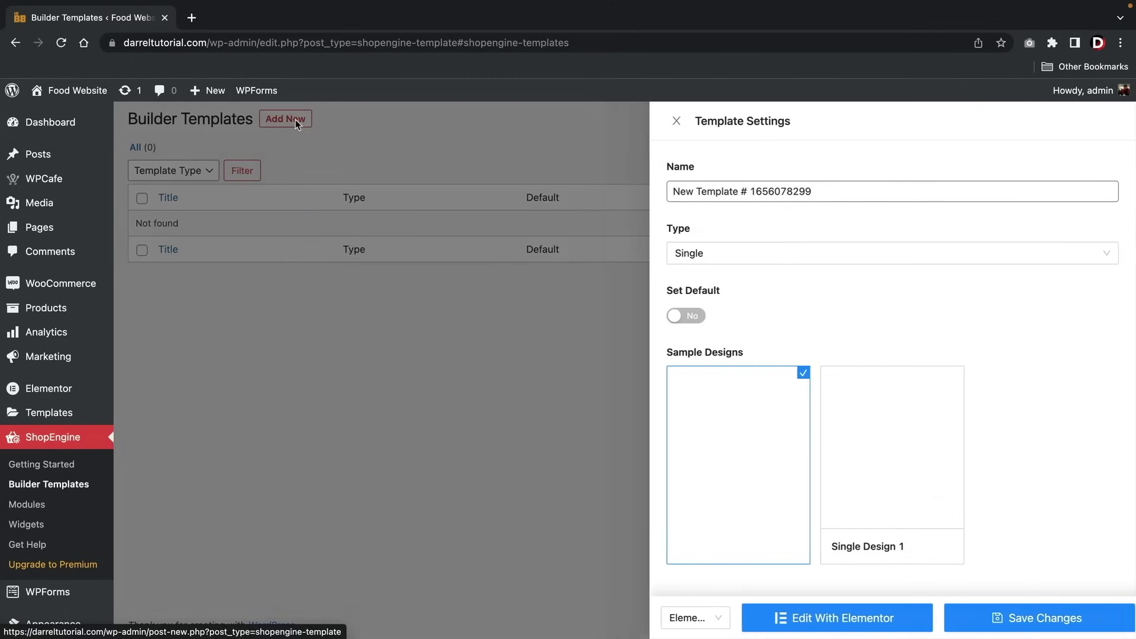
mouse_move(870, 424)
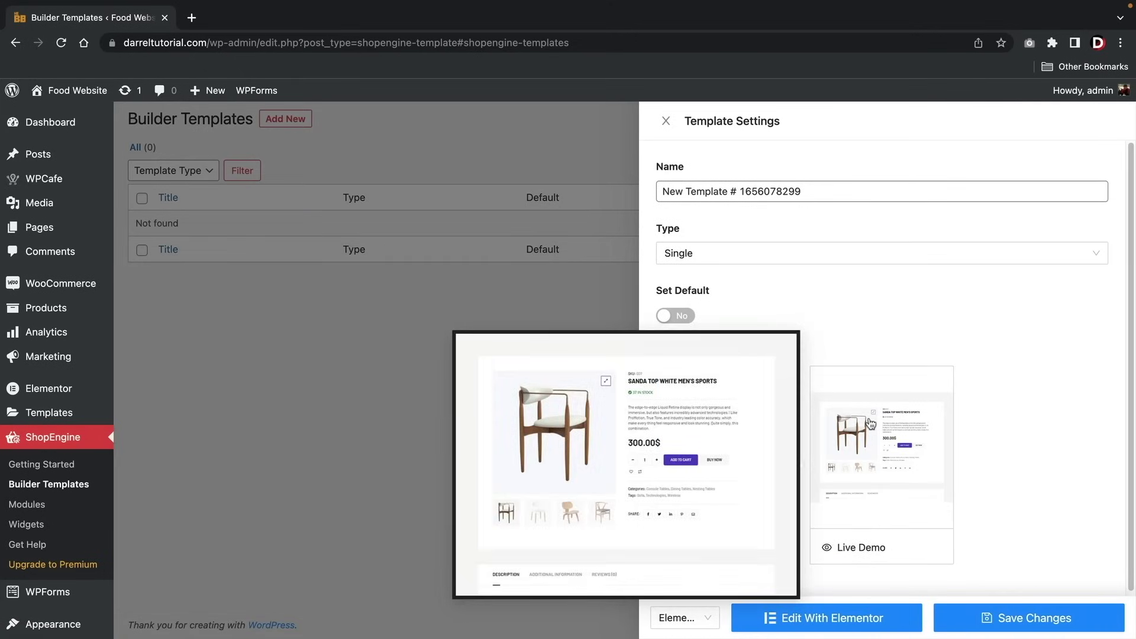
click(863, 429)
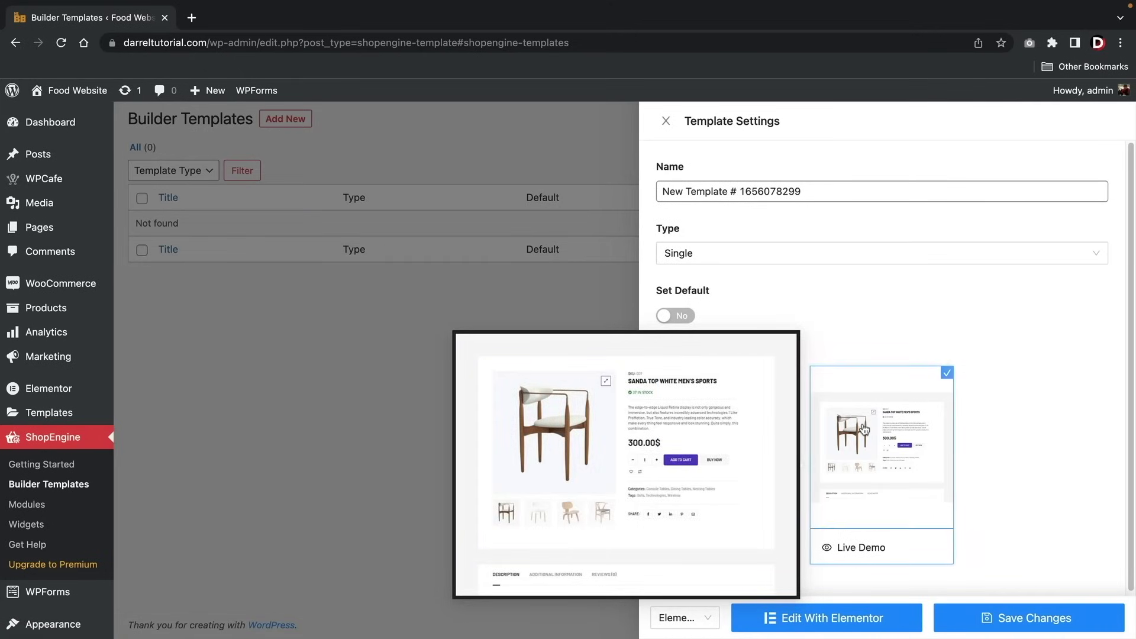
click(859, 621)
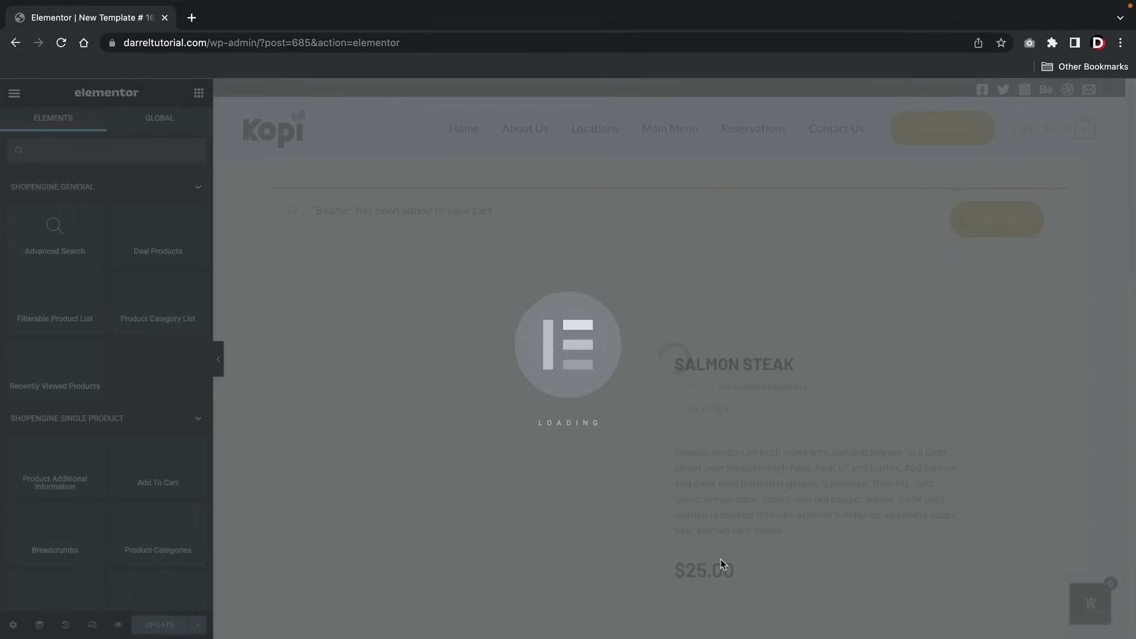
scroll(669, 414, down, 2)
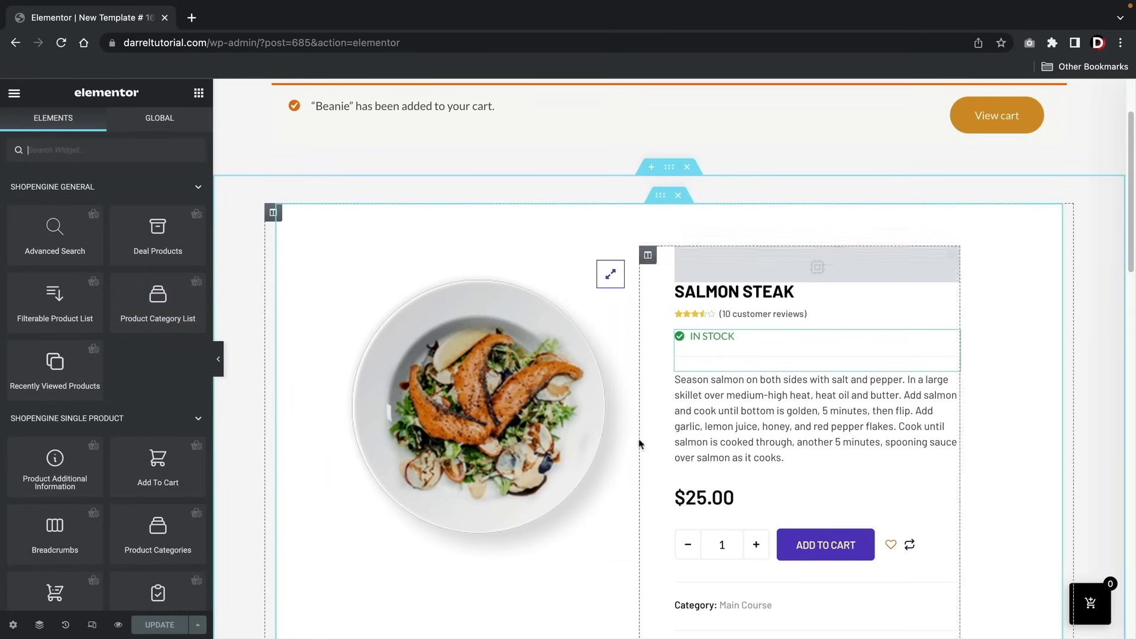
scroll(473, 426, down, 2)
scroll(138, 389, down, 1)
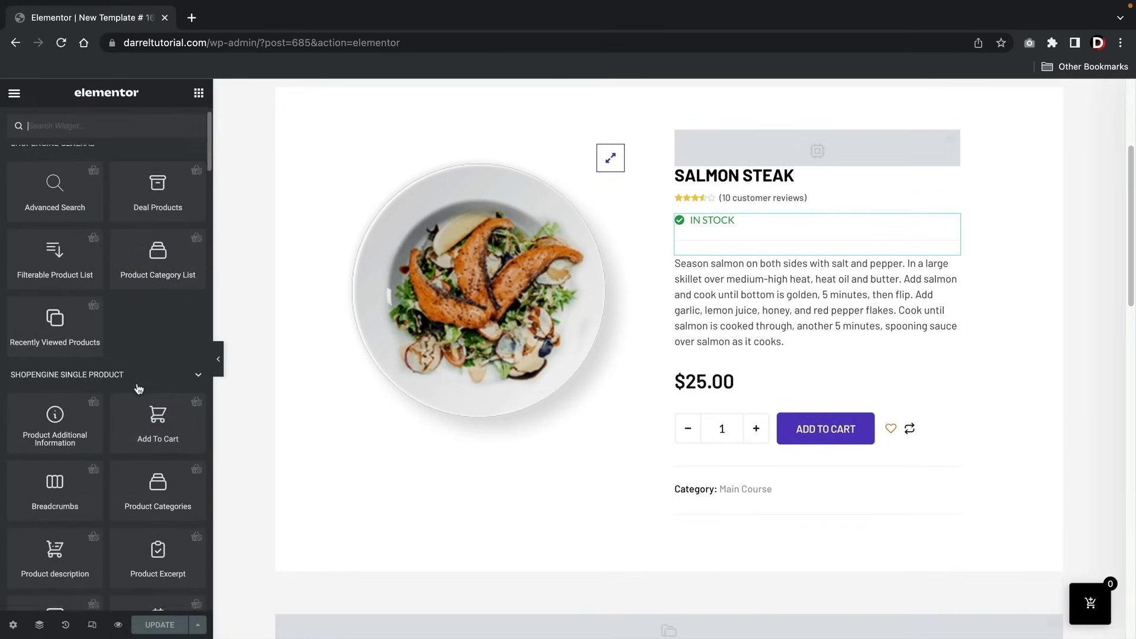
scroll(138, 388, down, 1)
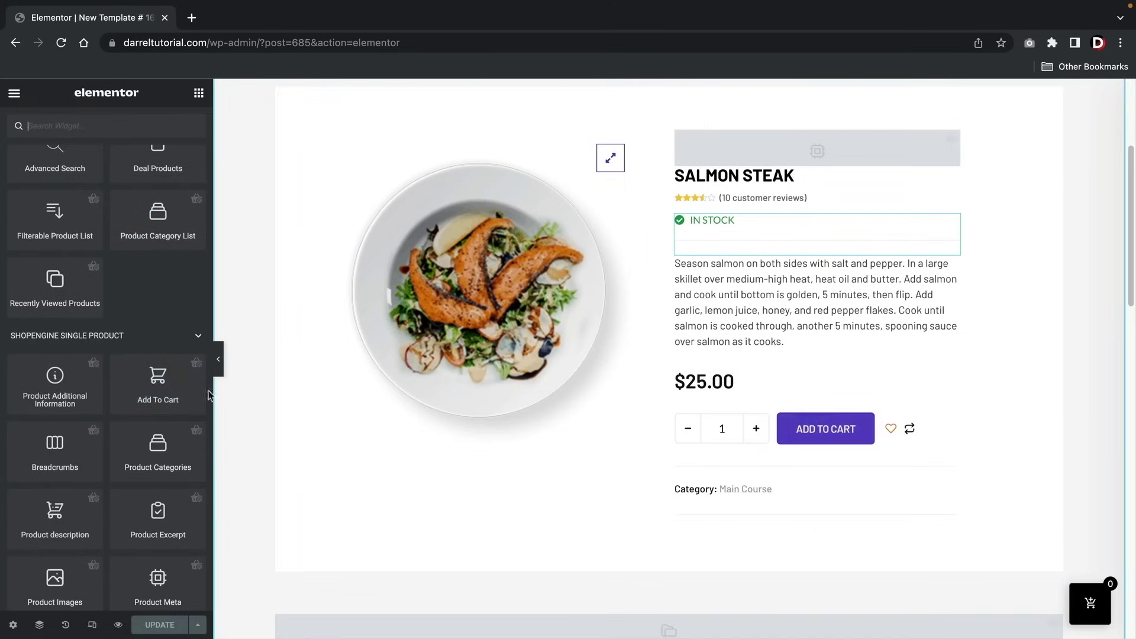
drag(204, 394, 400, 486)
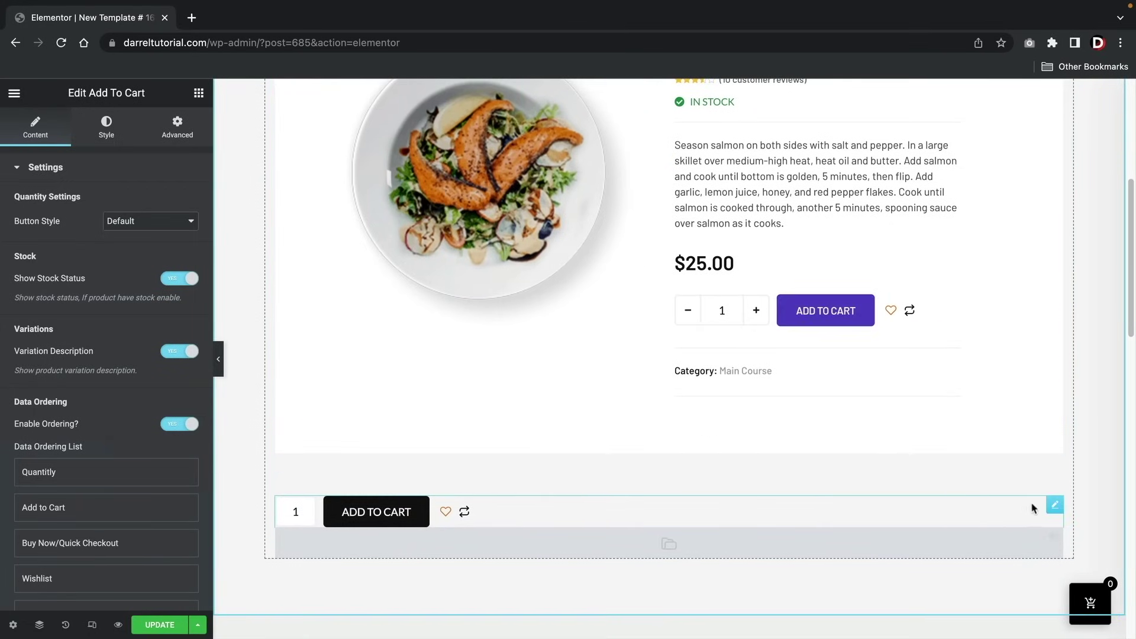
click(1054, 505)
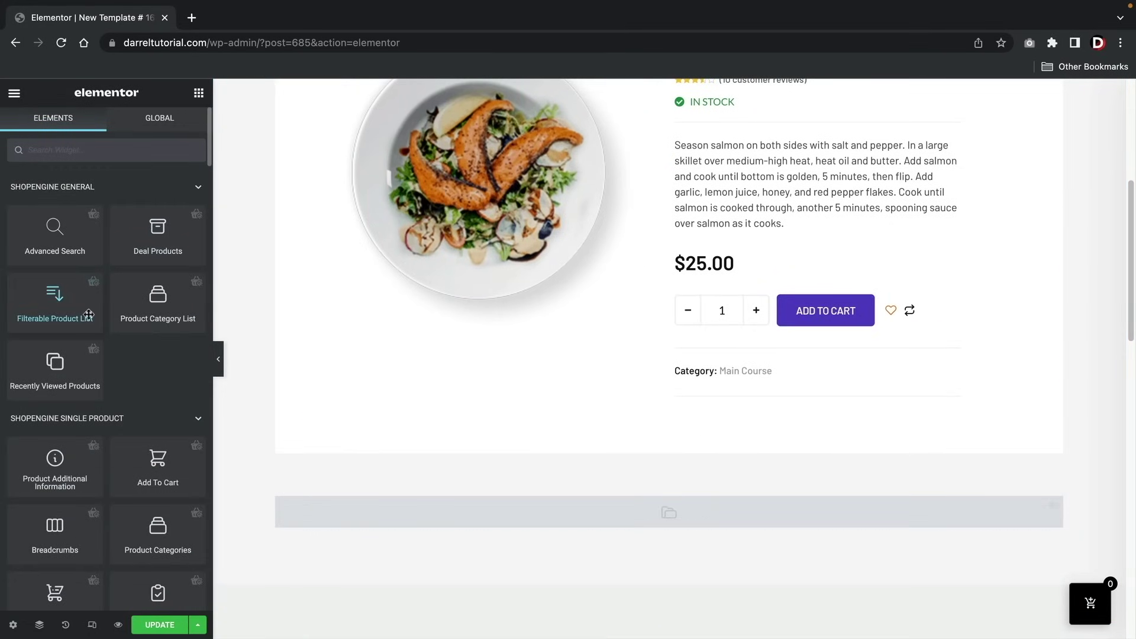
scroll(89, 314, down, 10)
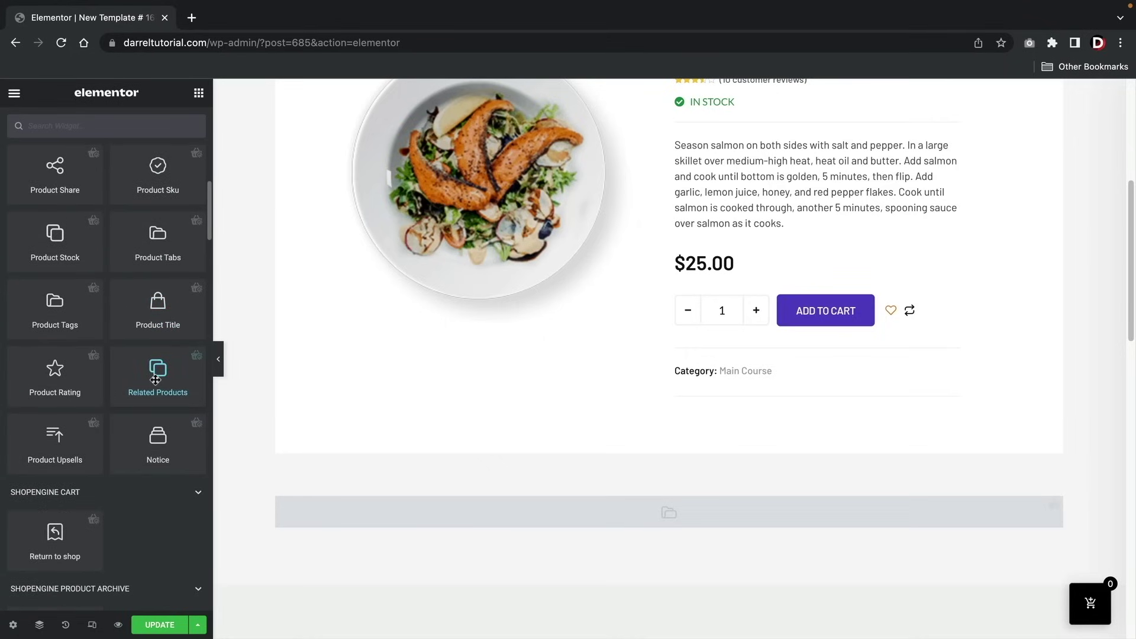
scroll(160, 372, down, 1)
scroll(294, 362, up, 5)
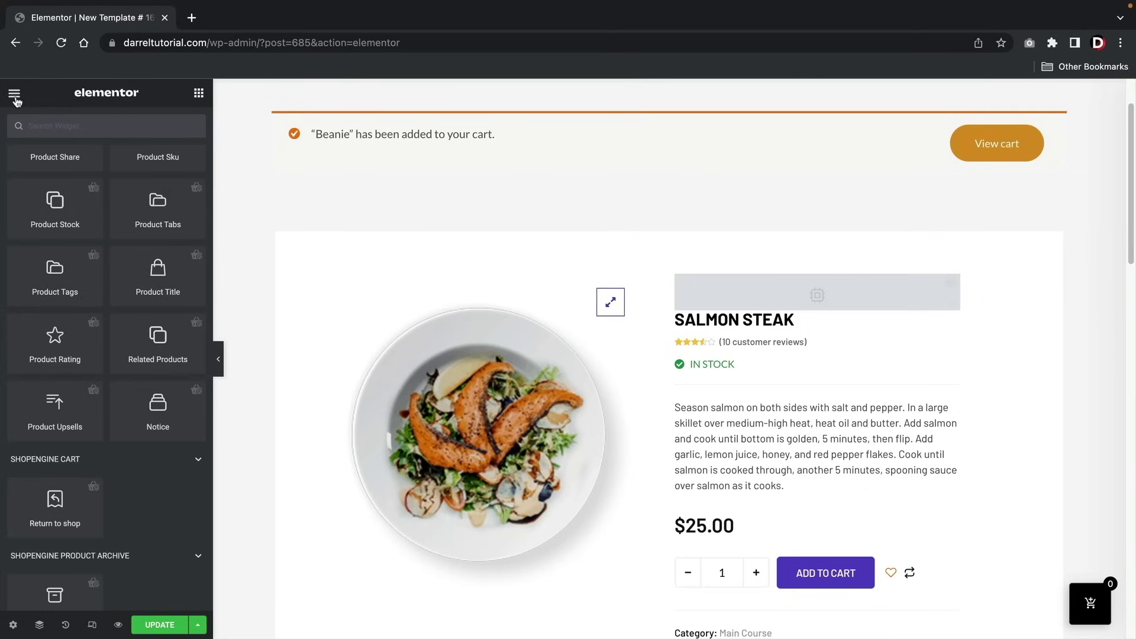
click(15, 98)
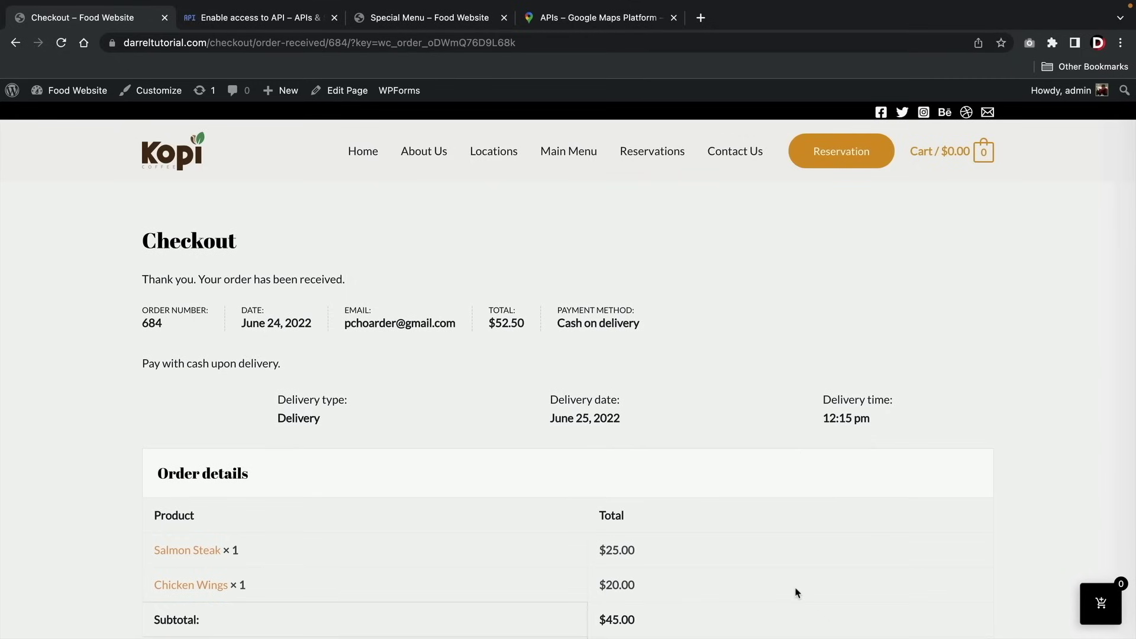
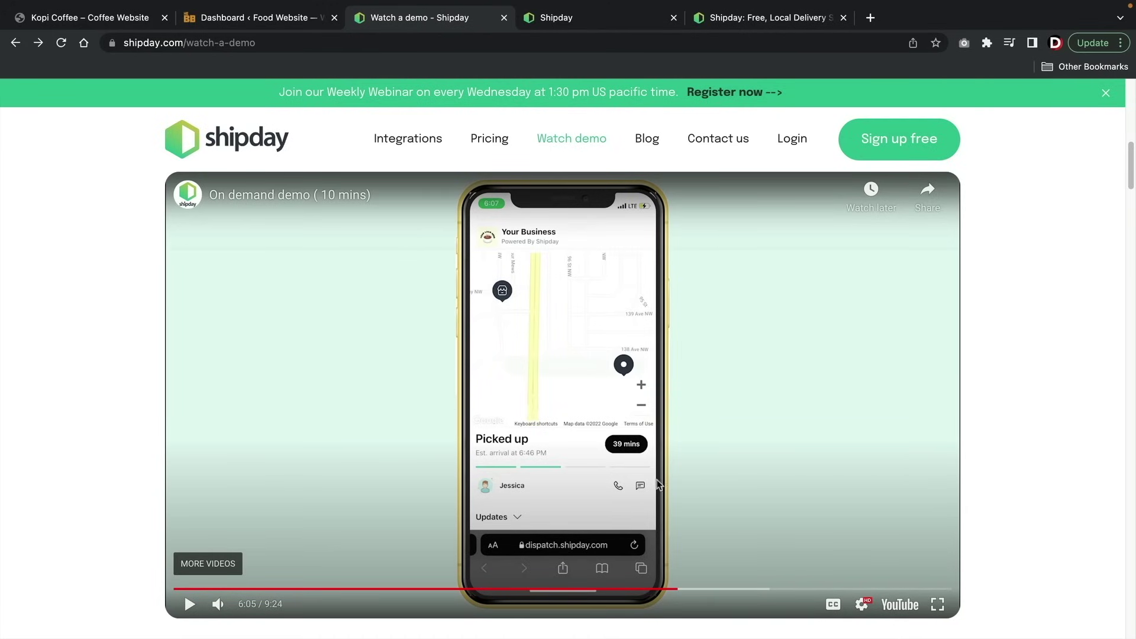
On the Kopi Coffee menu, add Greek Salad, Premium Chicken Nuggets, Salmon Steak and two Whole Roasted Chickens.
click(121, 23)
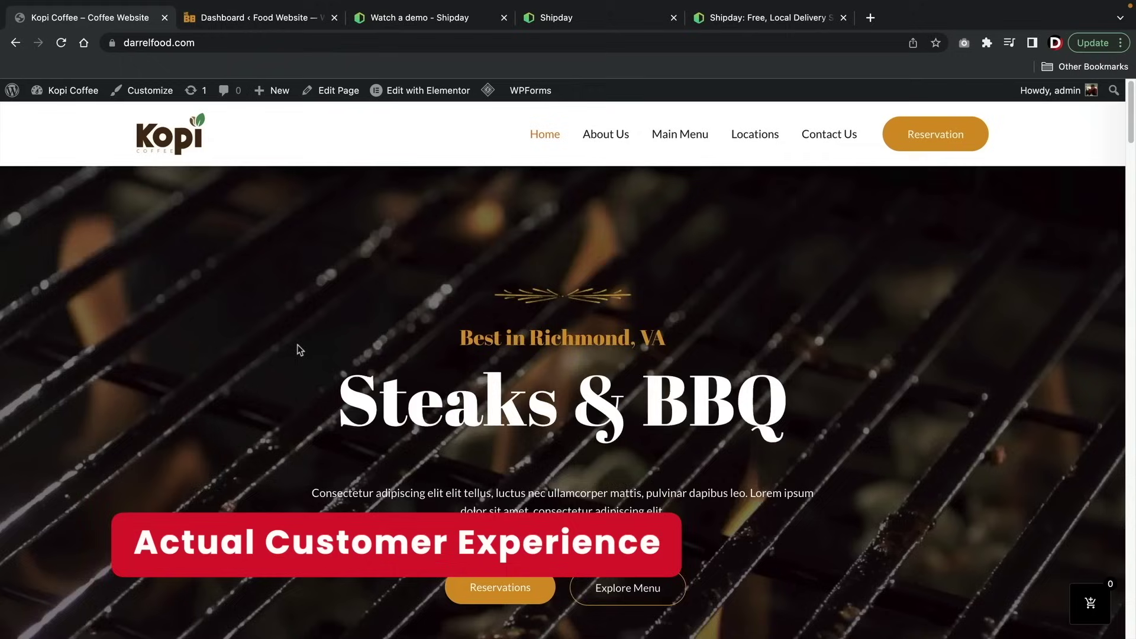
click(672, 143)
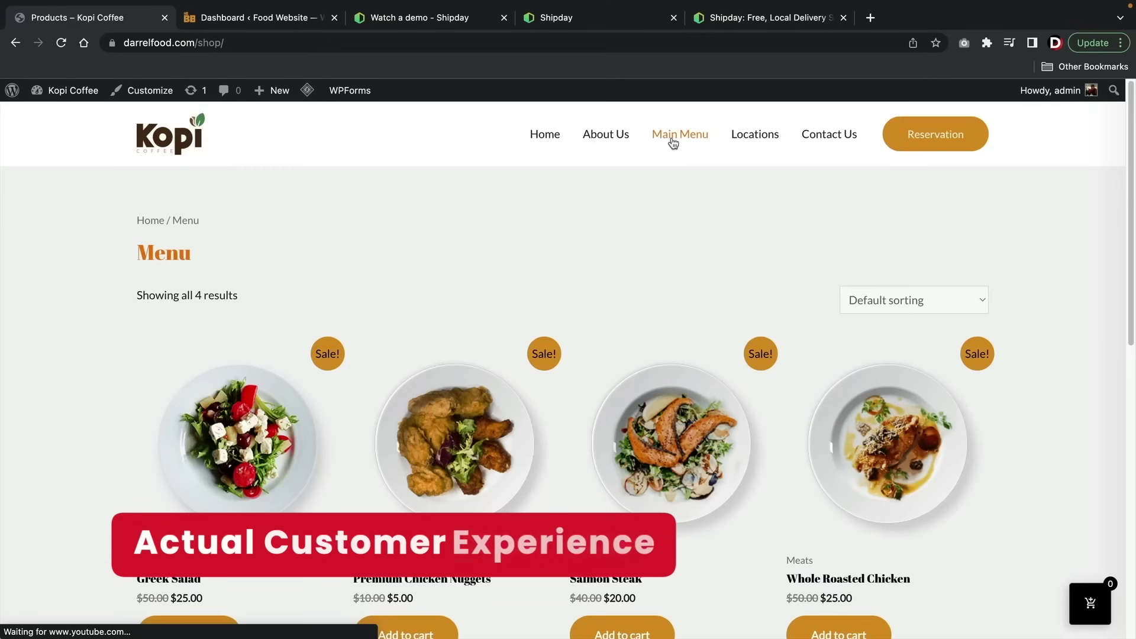
scroll(568, 254, down, 2)
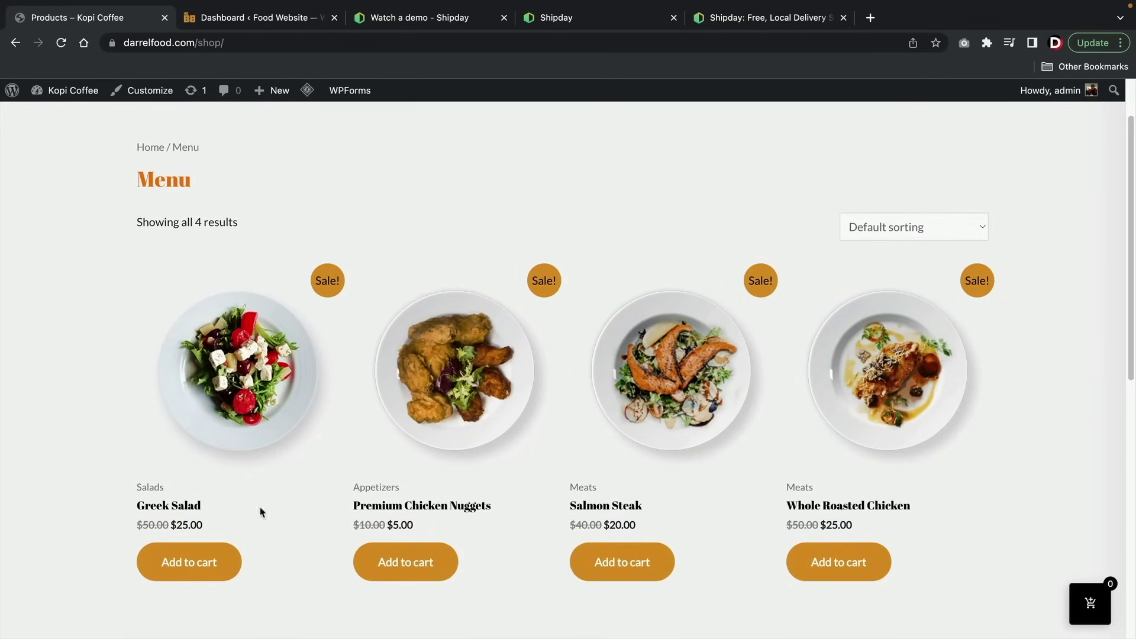
click(215, 567)
click(376, 565)
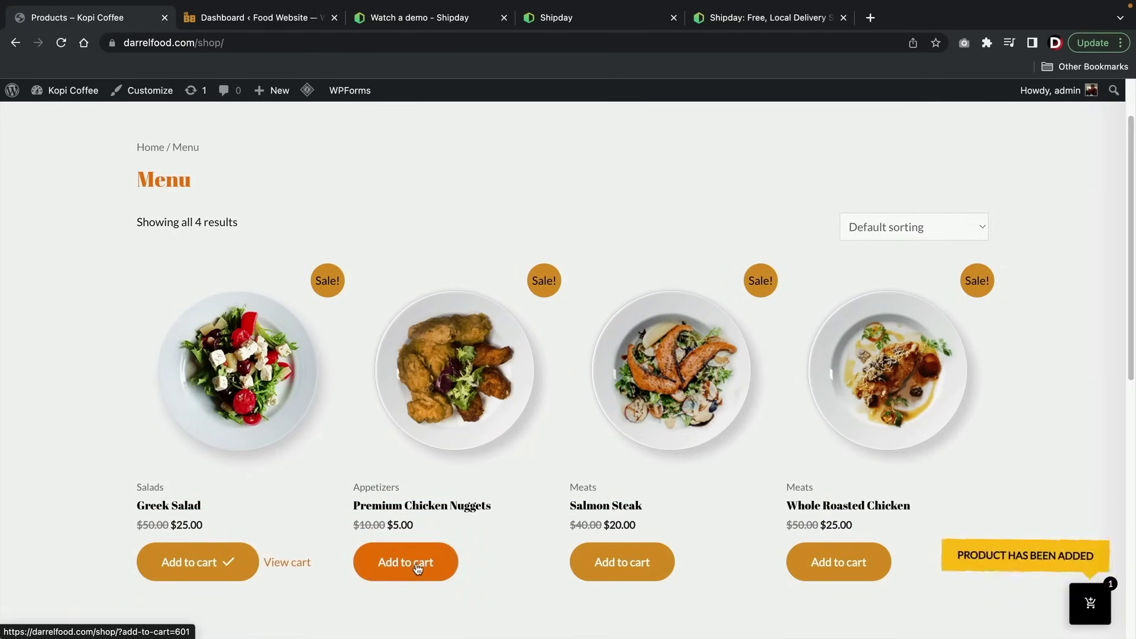
click(604, 569)
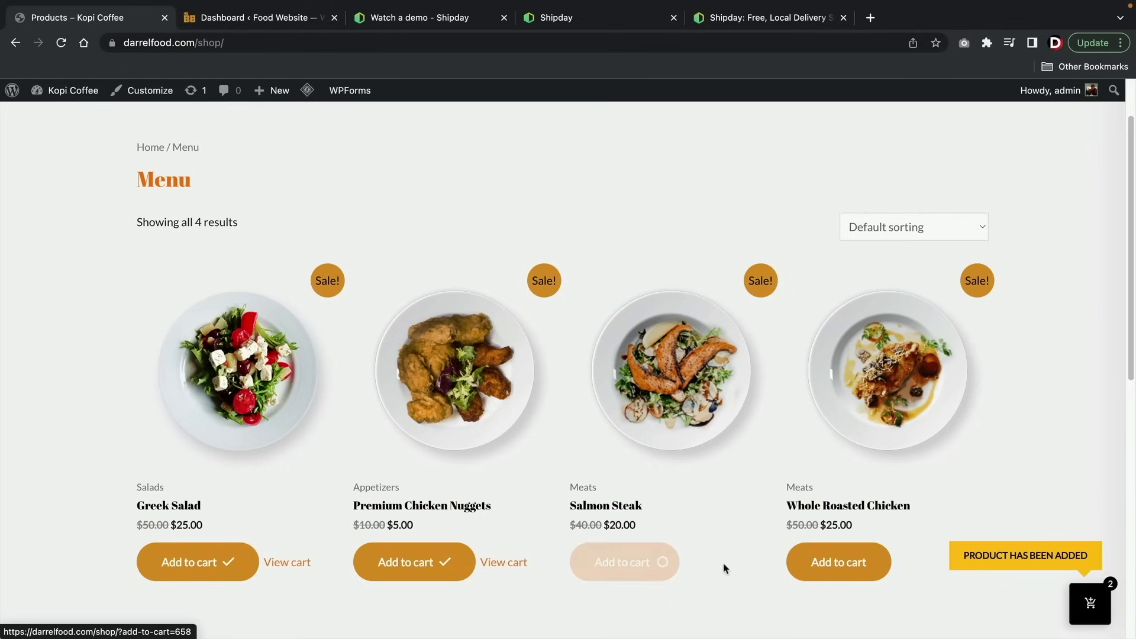
click(833, 558)
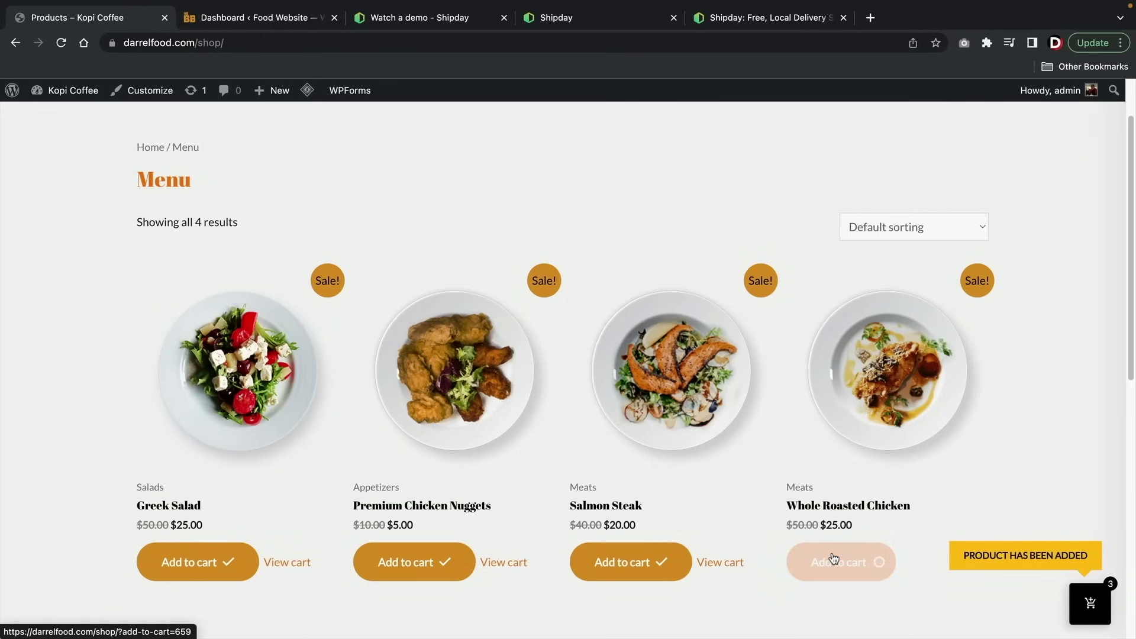
click(832, 556)
Review the five-item $100.00 cart and proceed to checkout.
click(1090, 604)
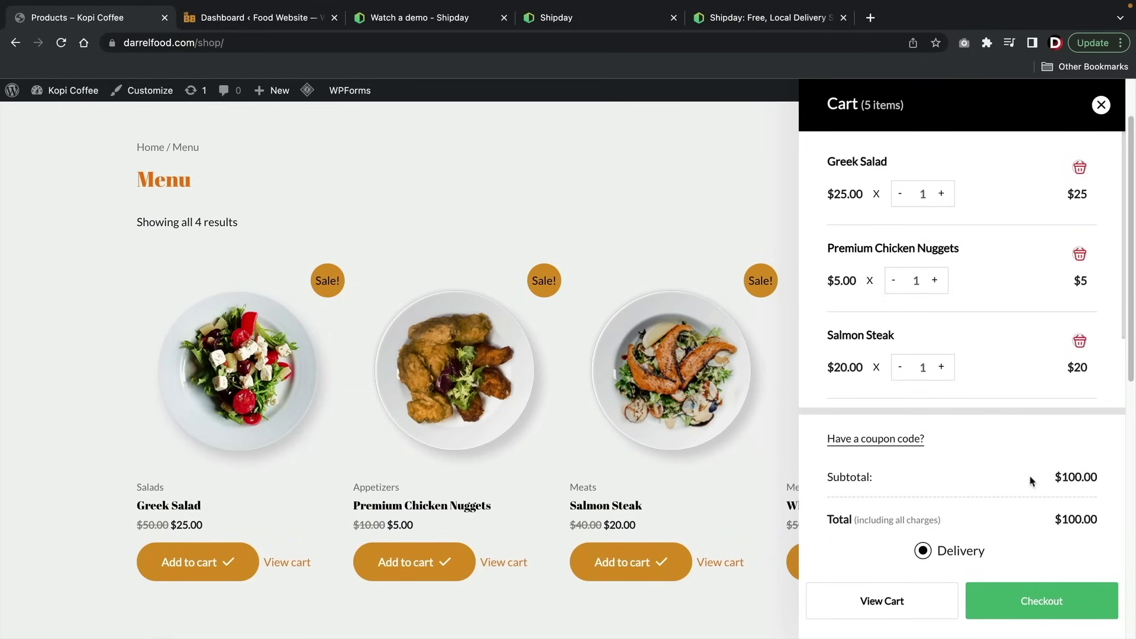
scroll(1026, 474, down, 2)
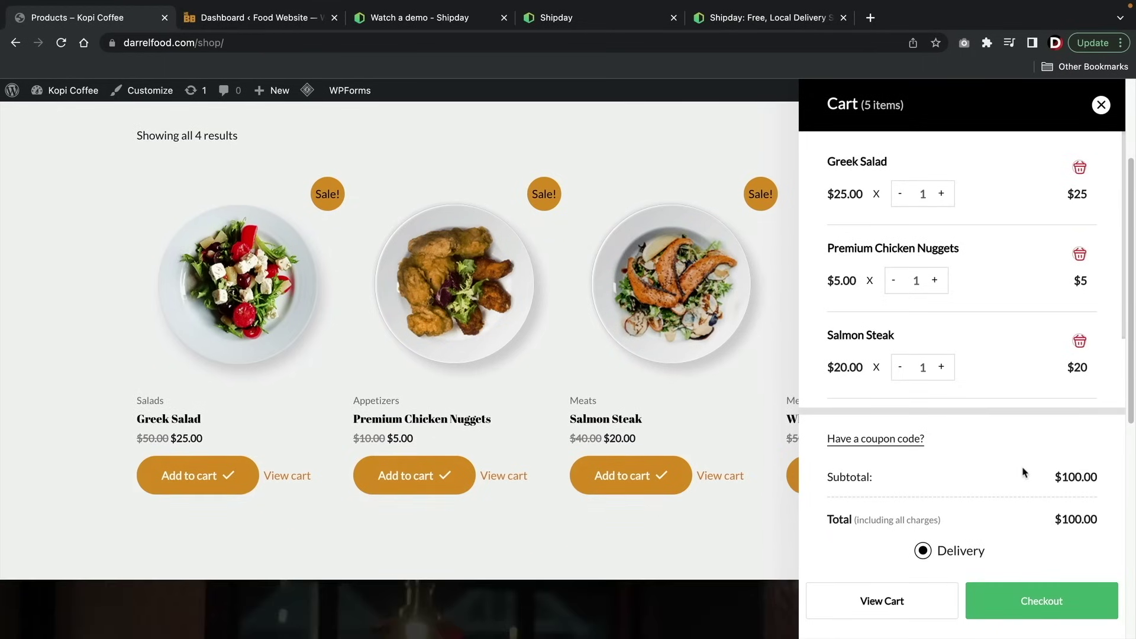
click(1044, 611)
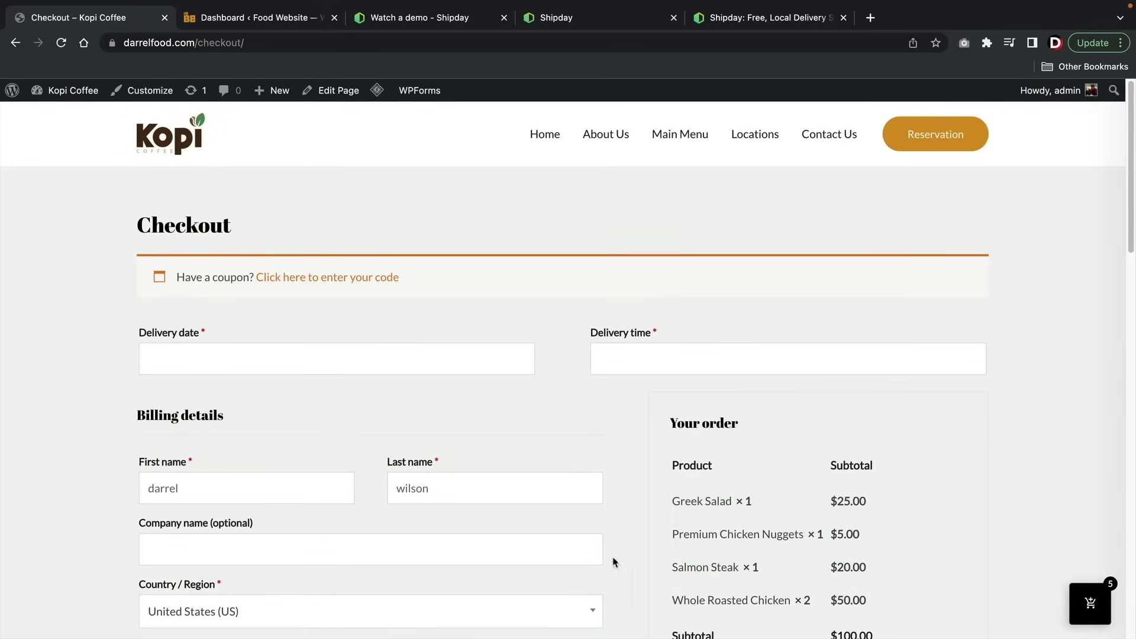
Schedule the delivery for June 27, 2022 at 2:45 pm.
scroll(479, 484, down, 2)
click(413, 246)
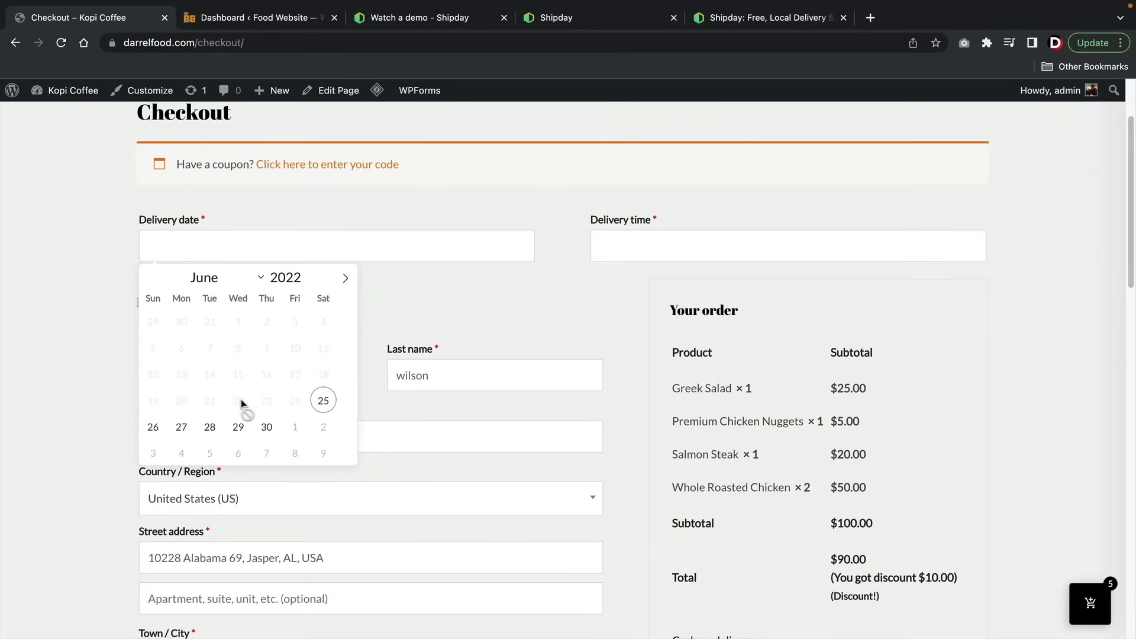
click(179, 424)
click(726, 247)
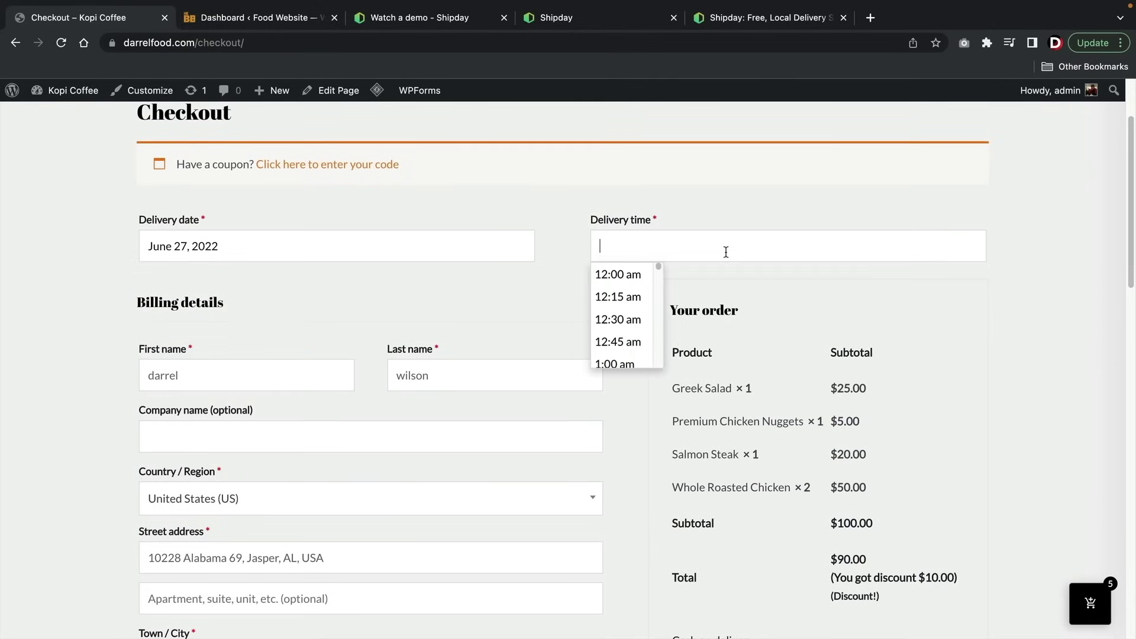
scroll(633, 320, down, 8)
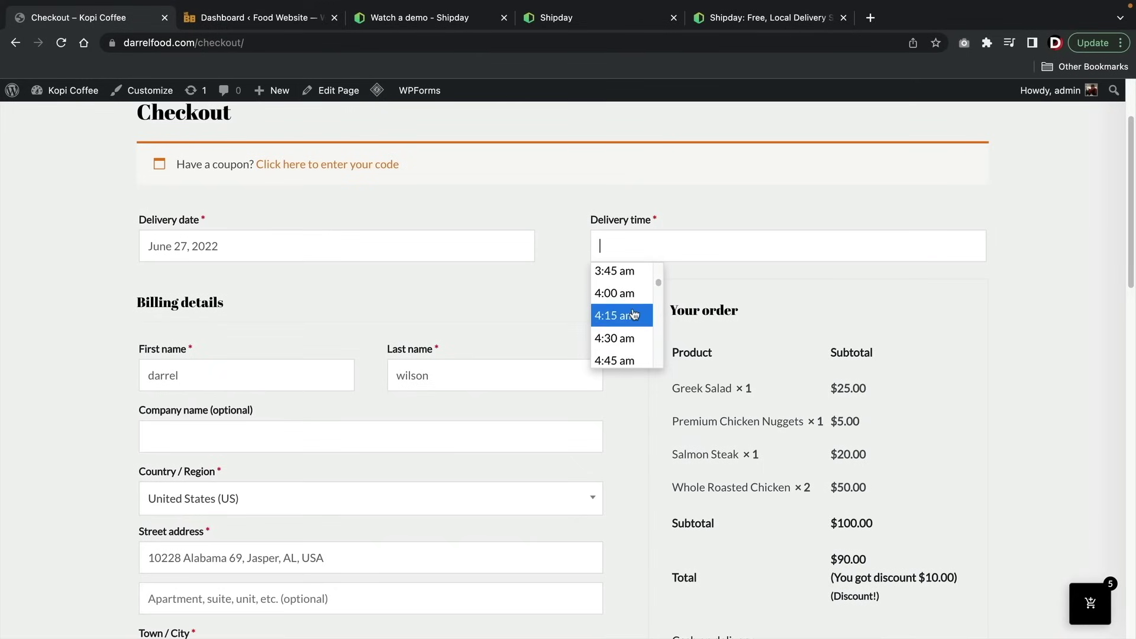
scroll(630, 330, down, 7)
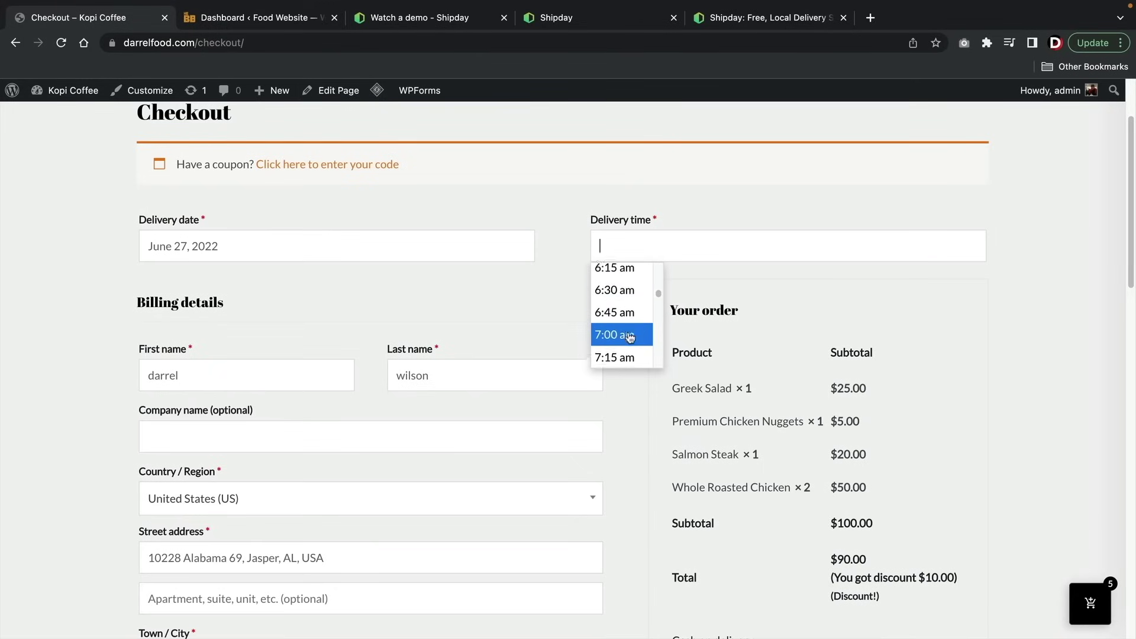
scroll(626, 337, down, 8)
click(624, 313)
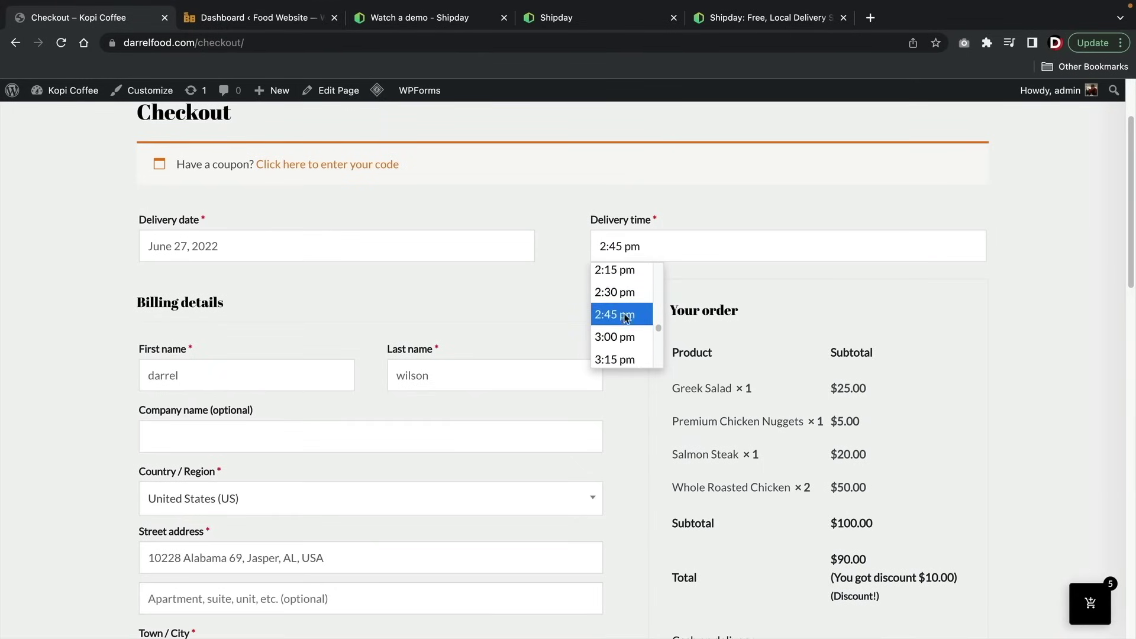
Replace the street address with the new suggested address and place the $90.00 cash-on-delivery order.
scroll(639, 339, down, 3)
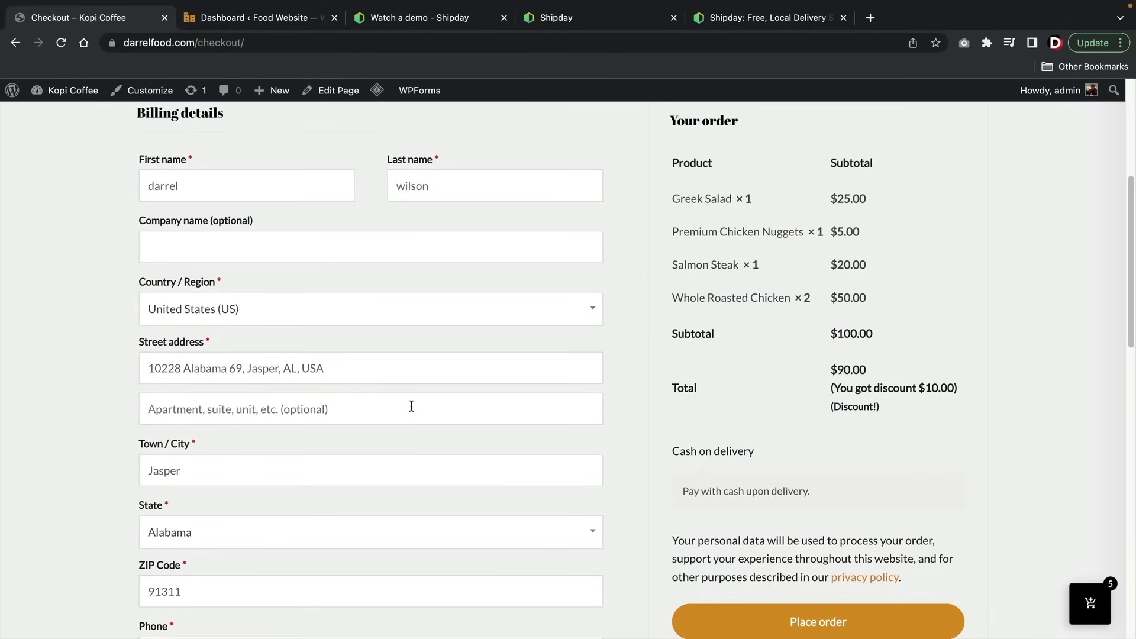
click(336, 369)
drag(145, 368, 325, 368)
right_click(176, 368)
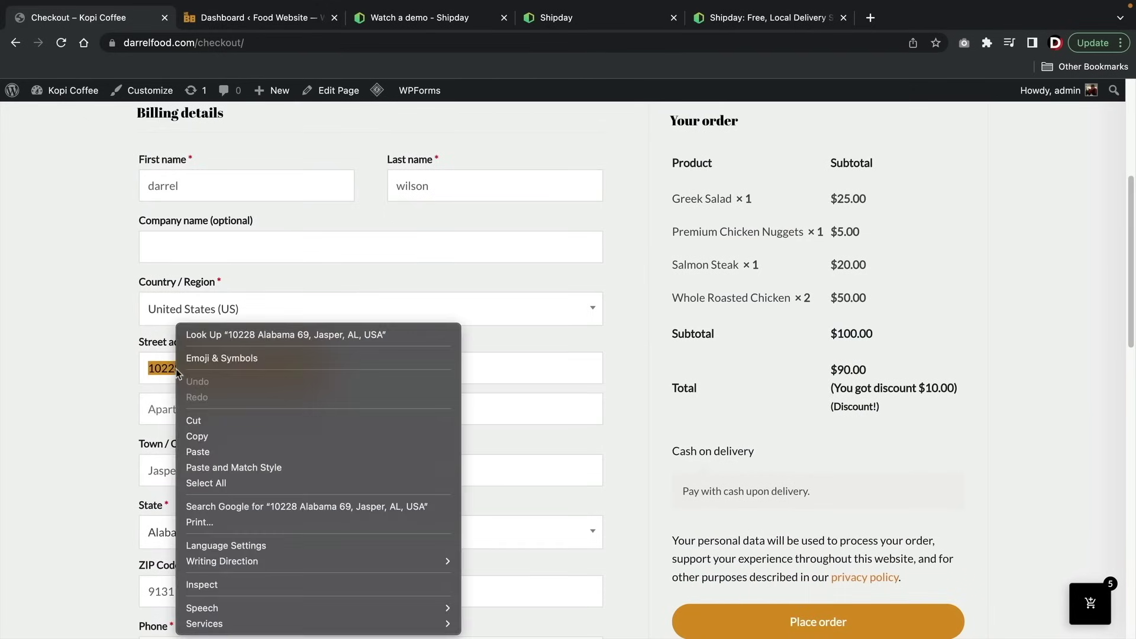
click(237, 452)
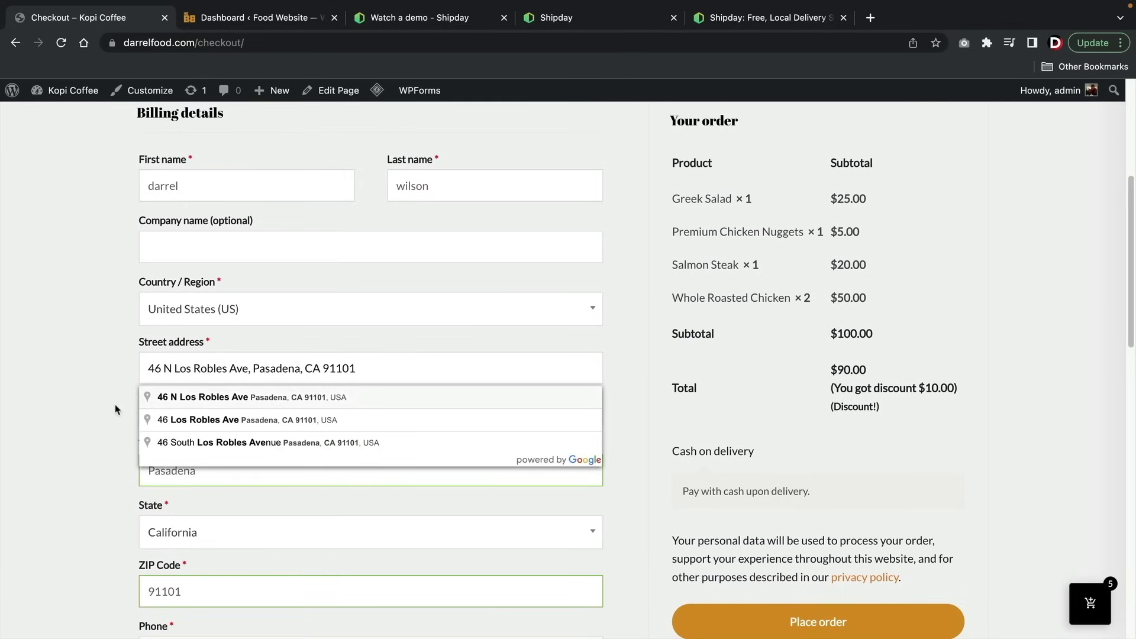
click(10, 419)
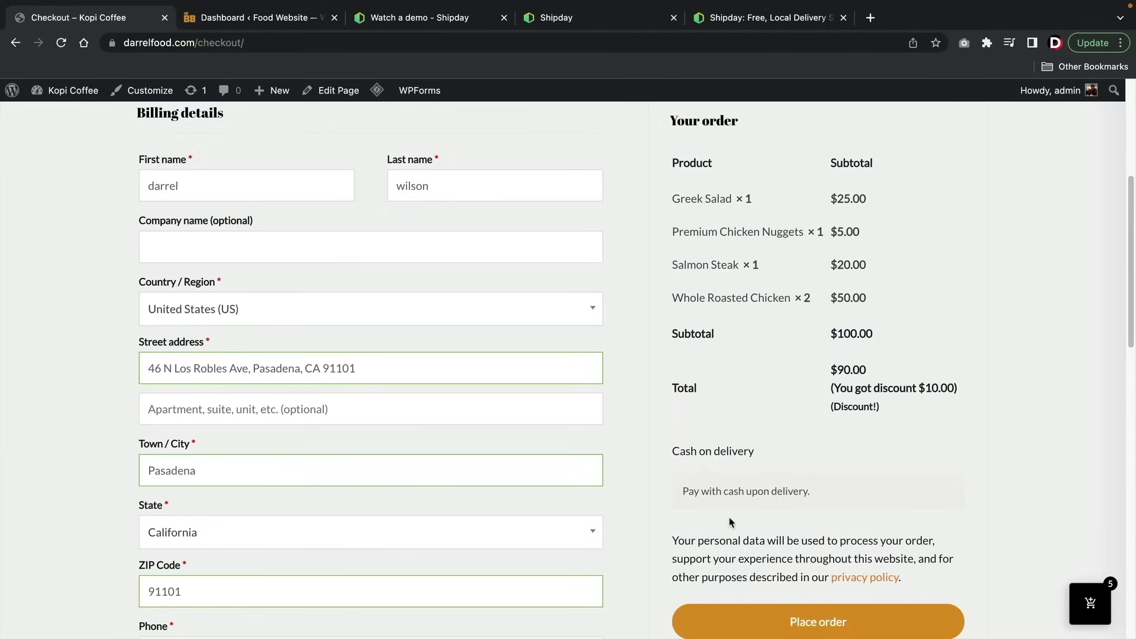
click(830, 628)
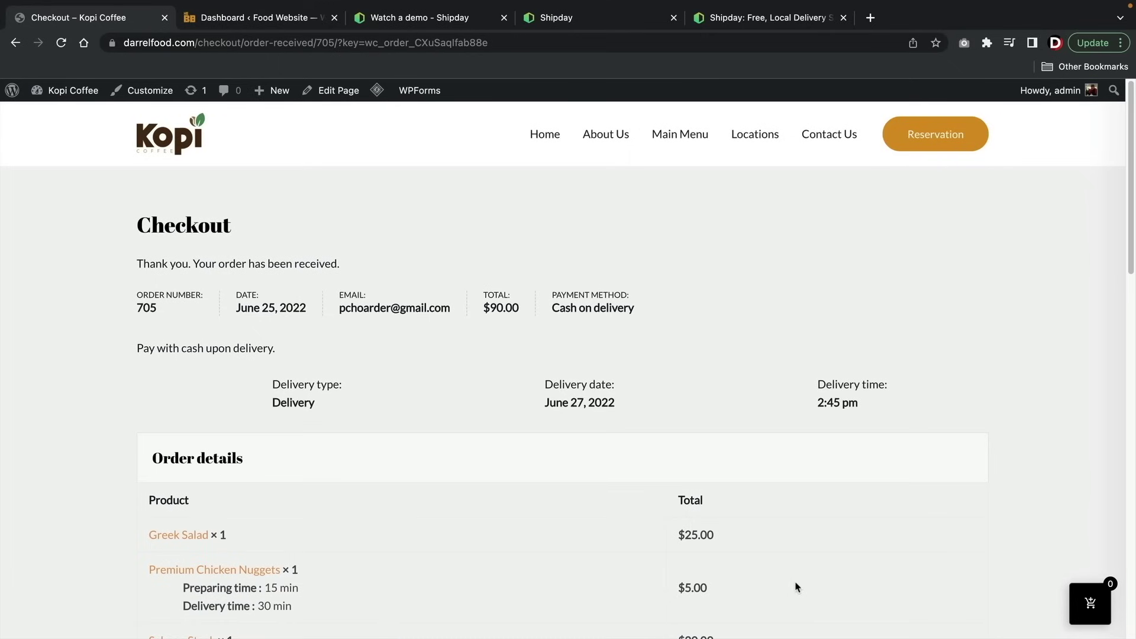
scroll(665, 484, down, 1)
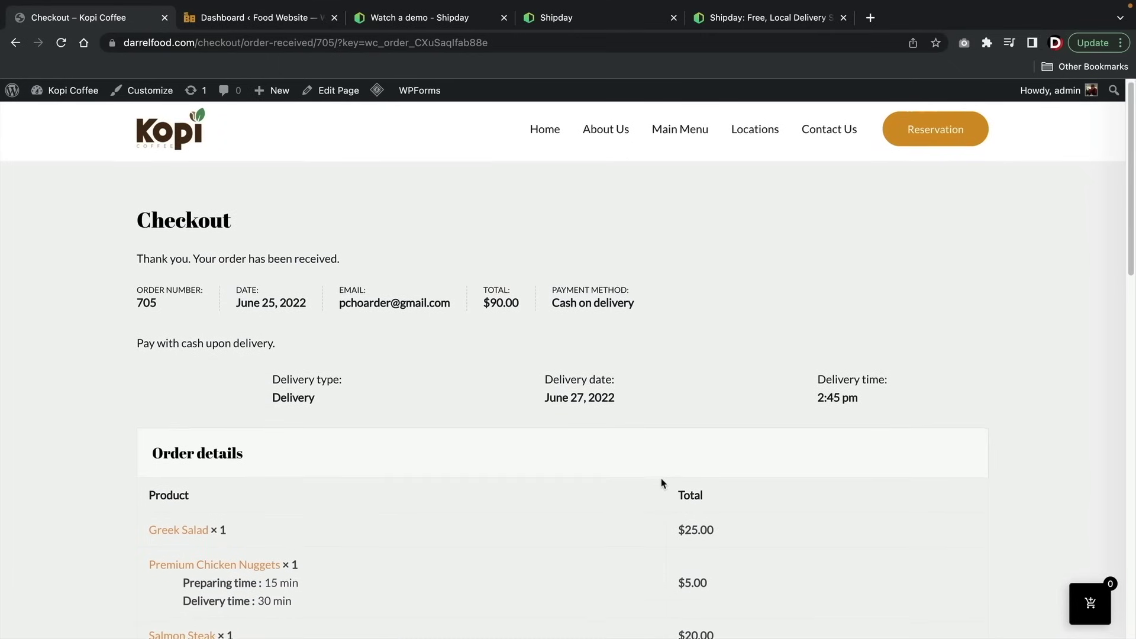
In Shipday's dispatch list, assign the $90.00 order to the online driver and mark it ready for pick-up.
click(579, 17)
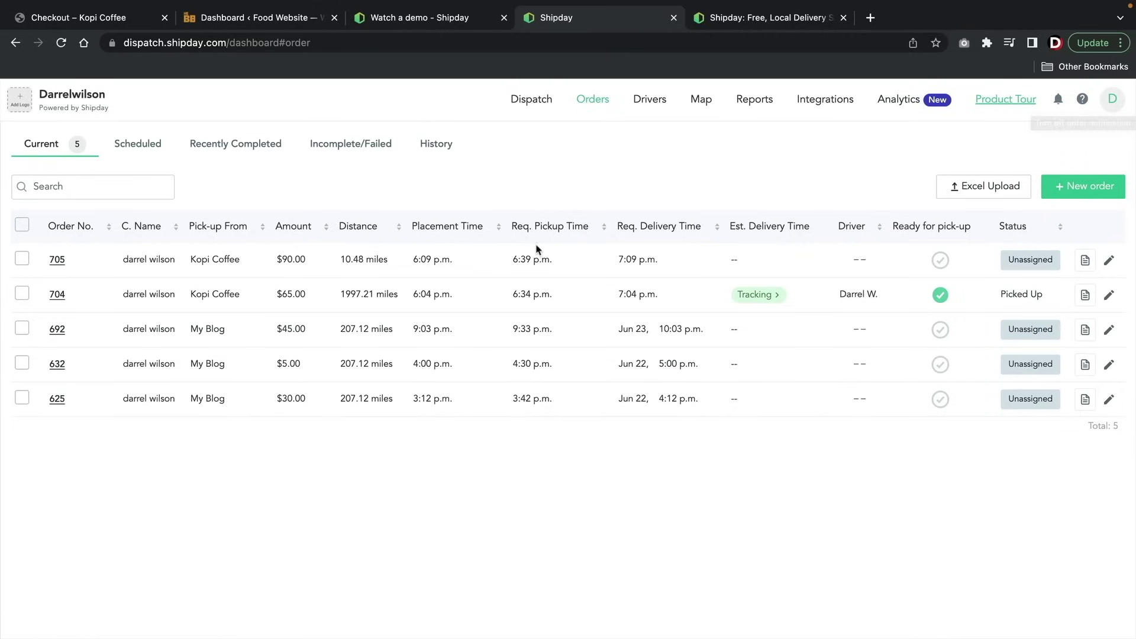
click(1018, 265)
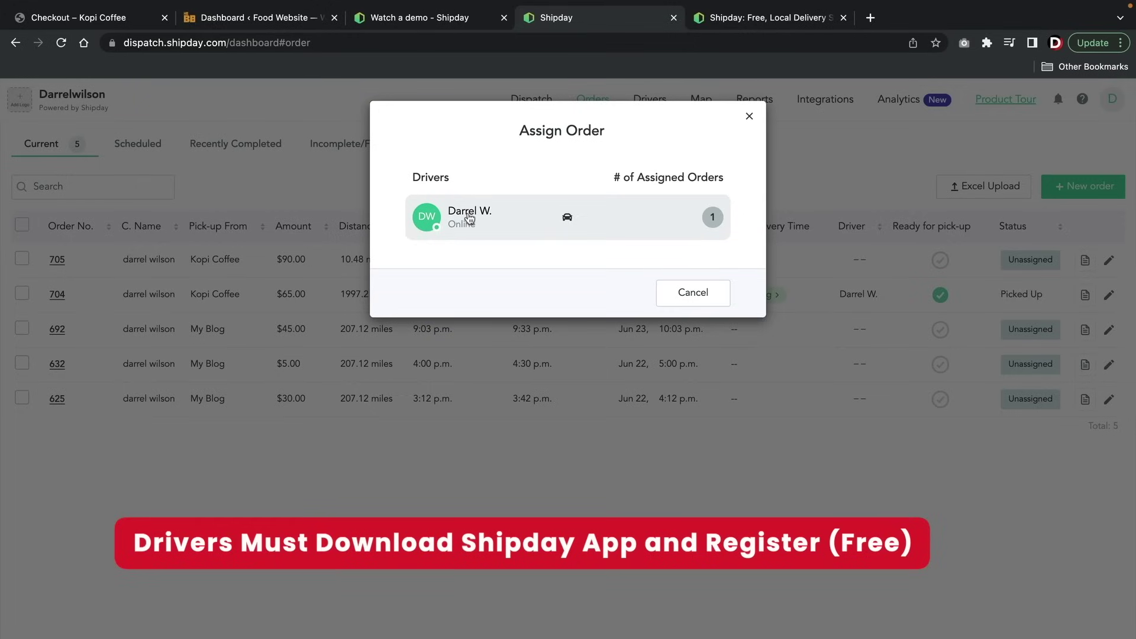
click(469, 219)
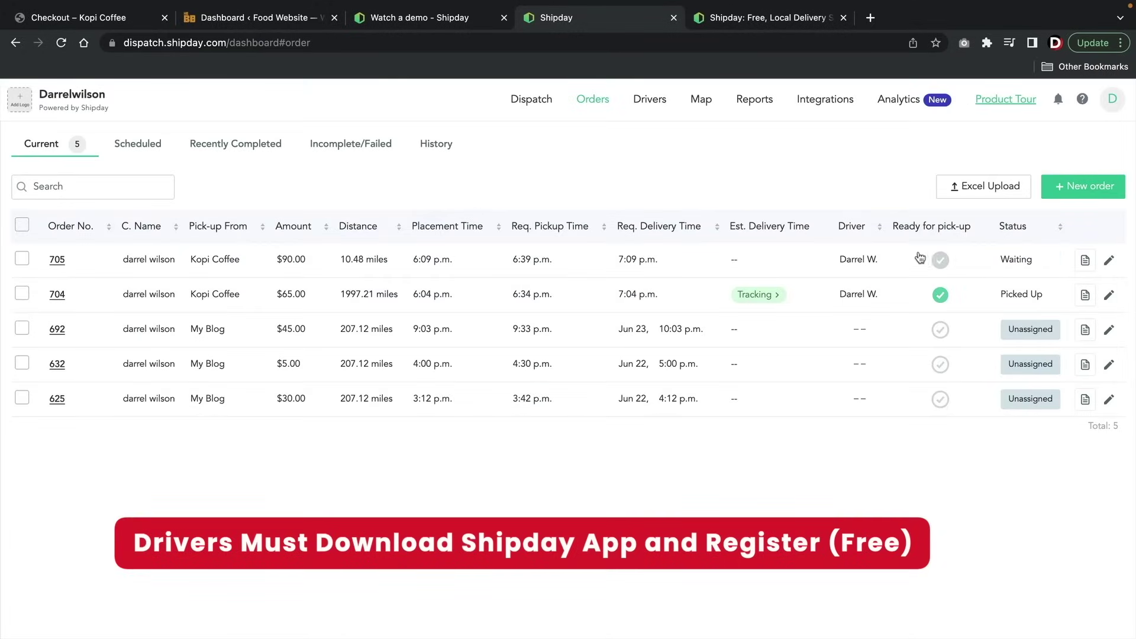
click(941, 261)
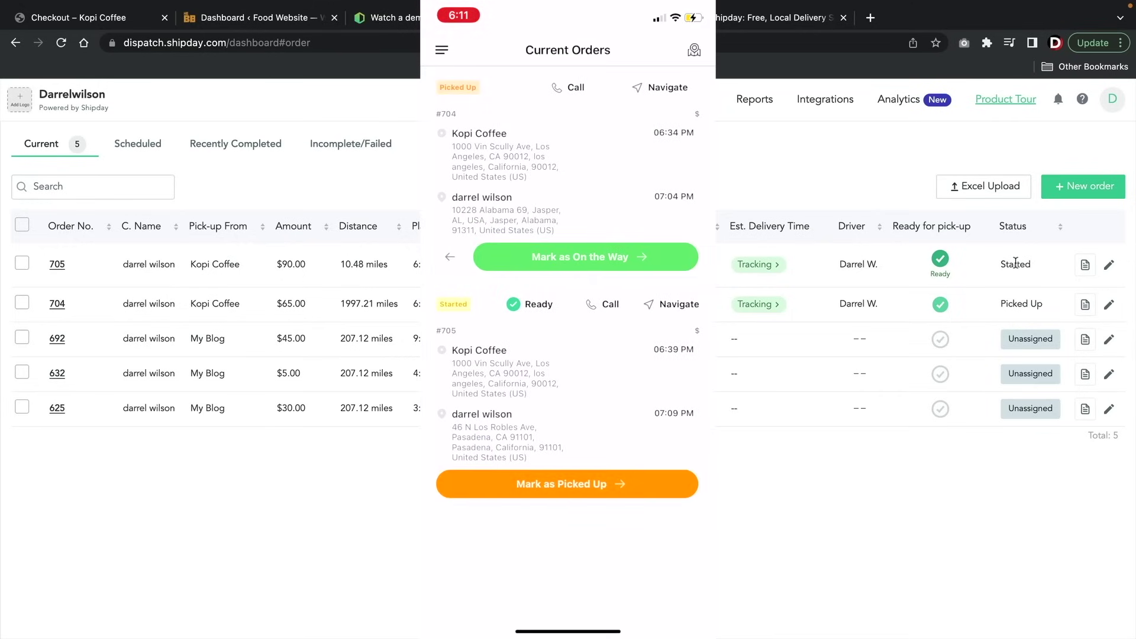
Highlight the Started status of the new $90.00 order in the Shipday orders list.
double_click(1015, 264)
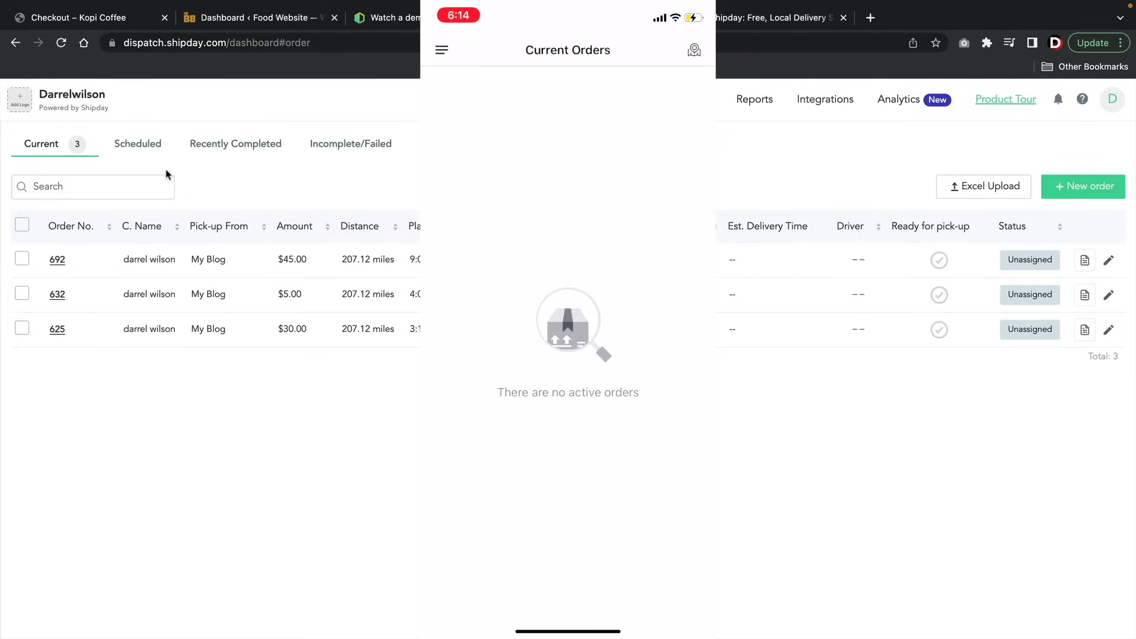
View the completed orders, open delivered order #705 ($90.00) details, then close them.
click(213, 154)
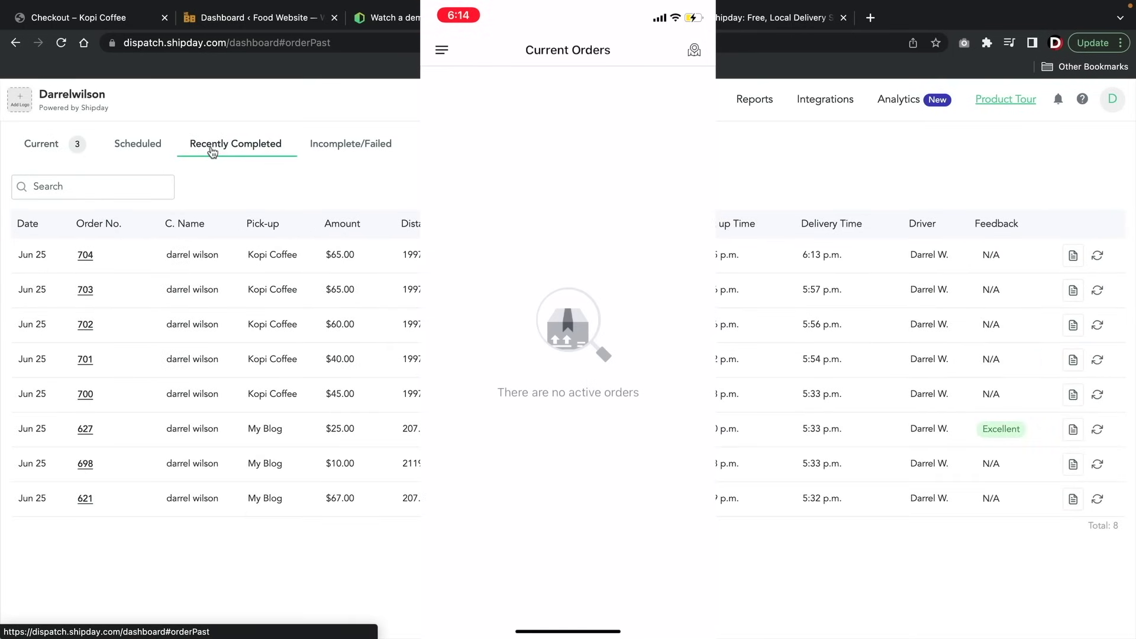
drag(323, 254, 371, 258)
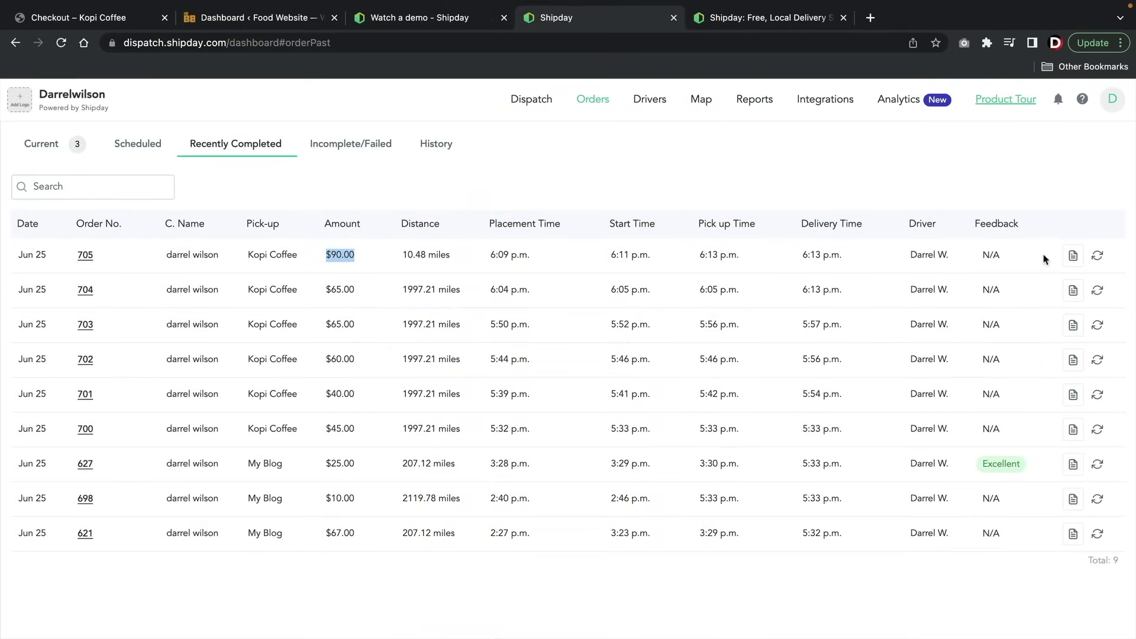
click(1072, 258)
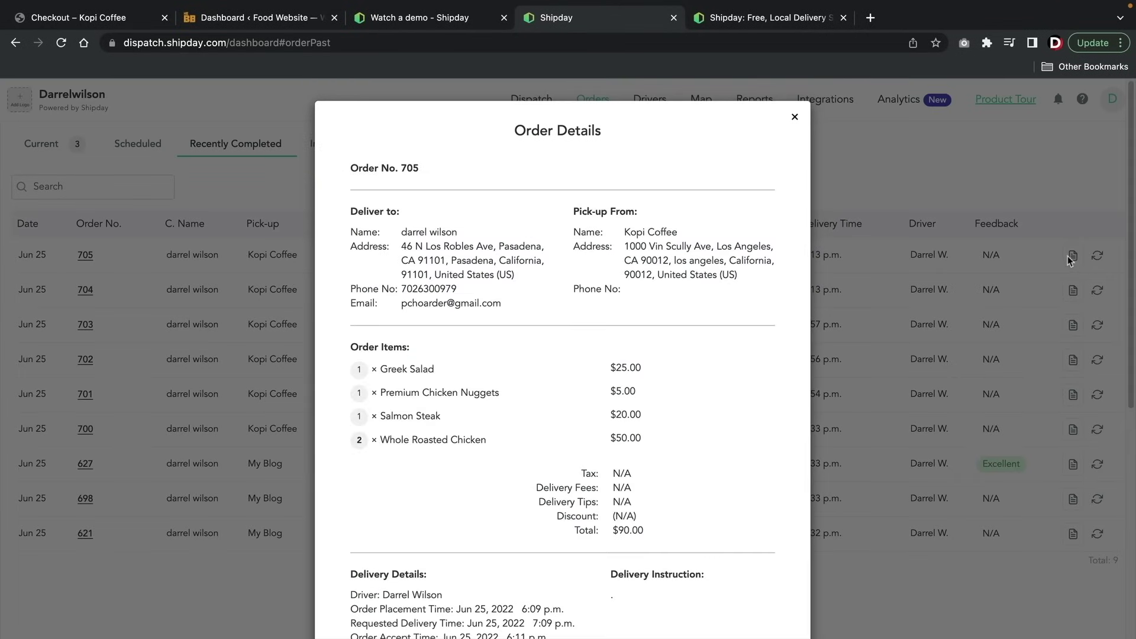
scroll(682, 322, down, 6)
scroll(615, 402, up, 5)
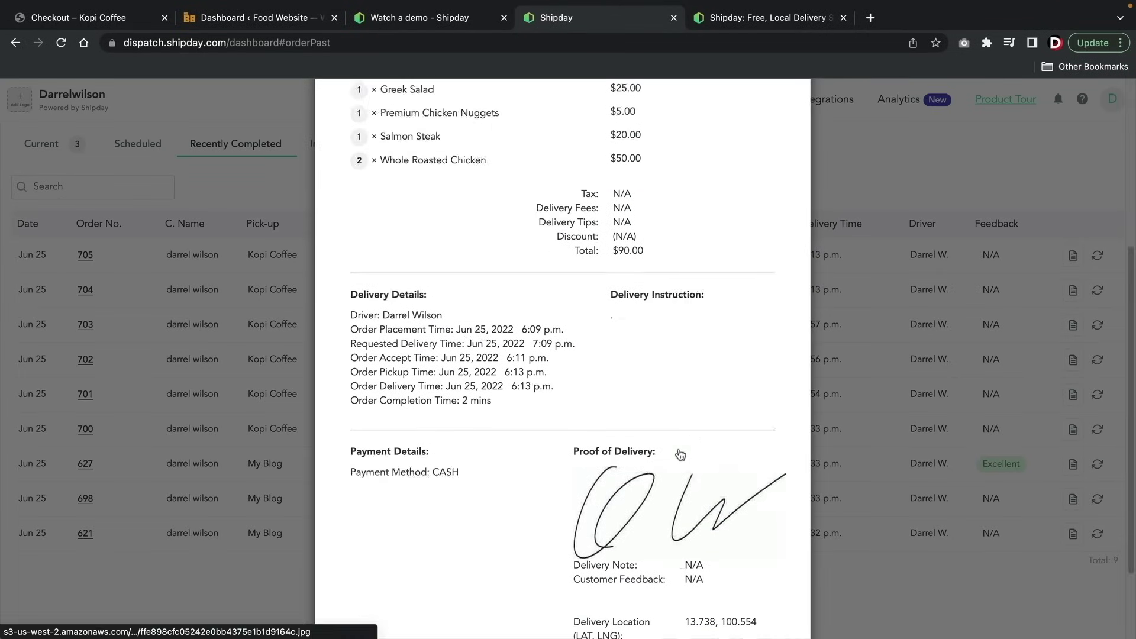
scroll(504, 296, up, 3)
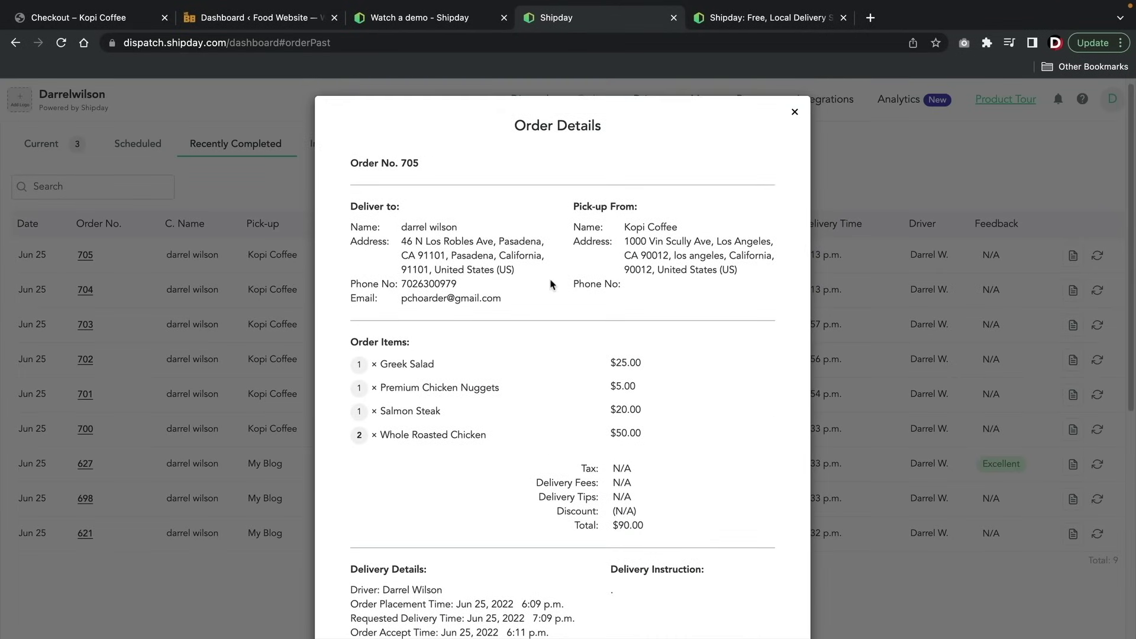
click(870, 197)
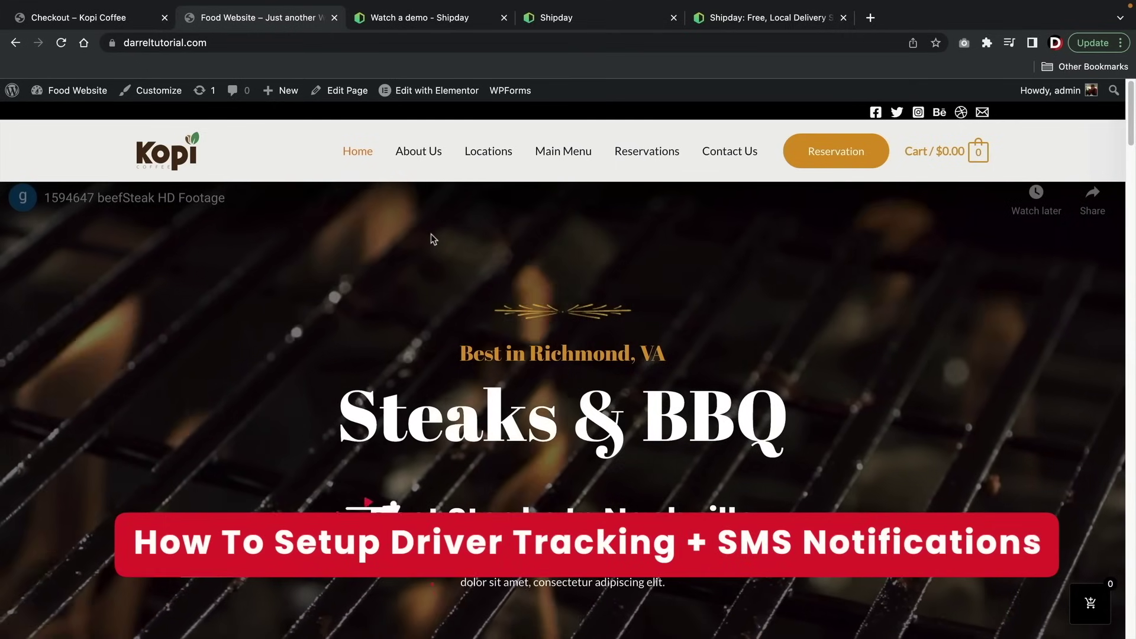
Search the plugin directory for 'shipday', then install and activate the Shipday local delivery plugin.
mouse_move(93, 93)
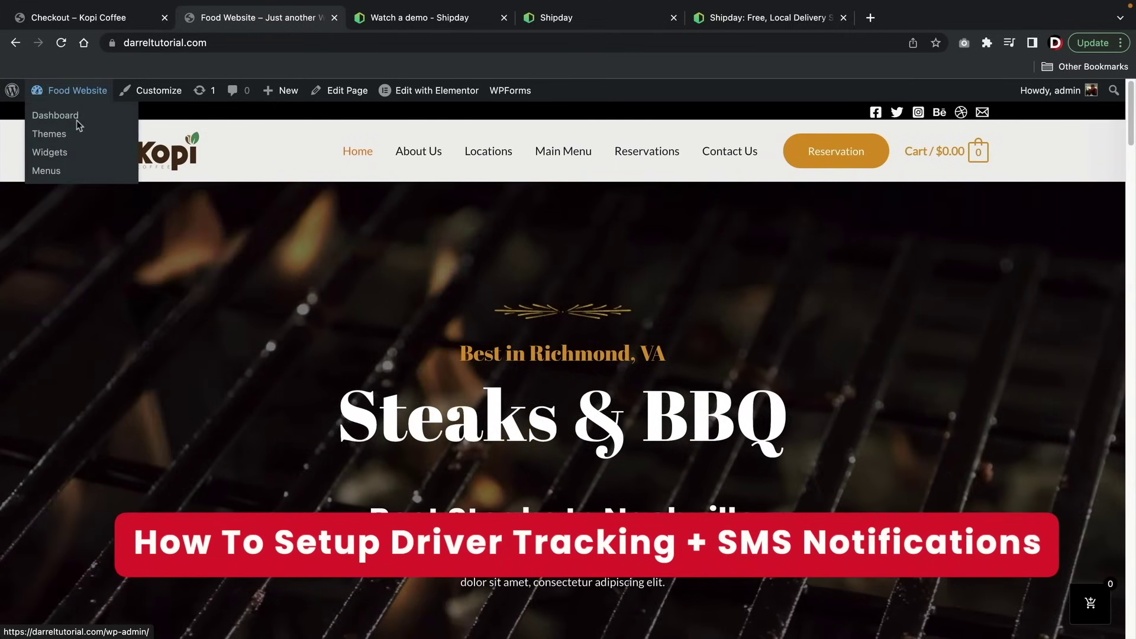
click(78, 118)
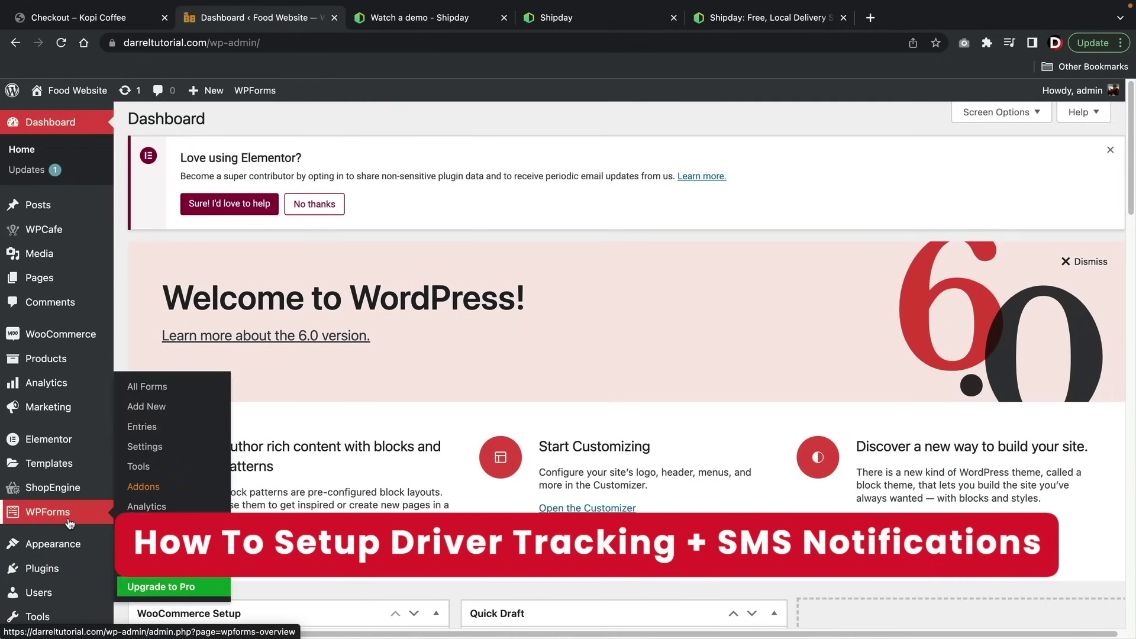
click(44, 568)
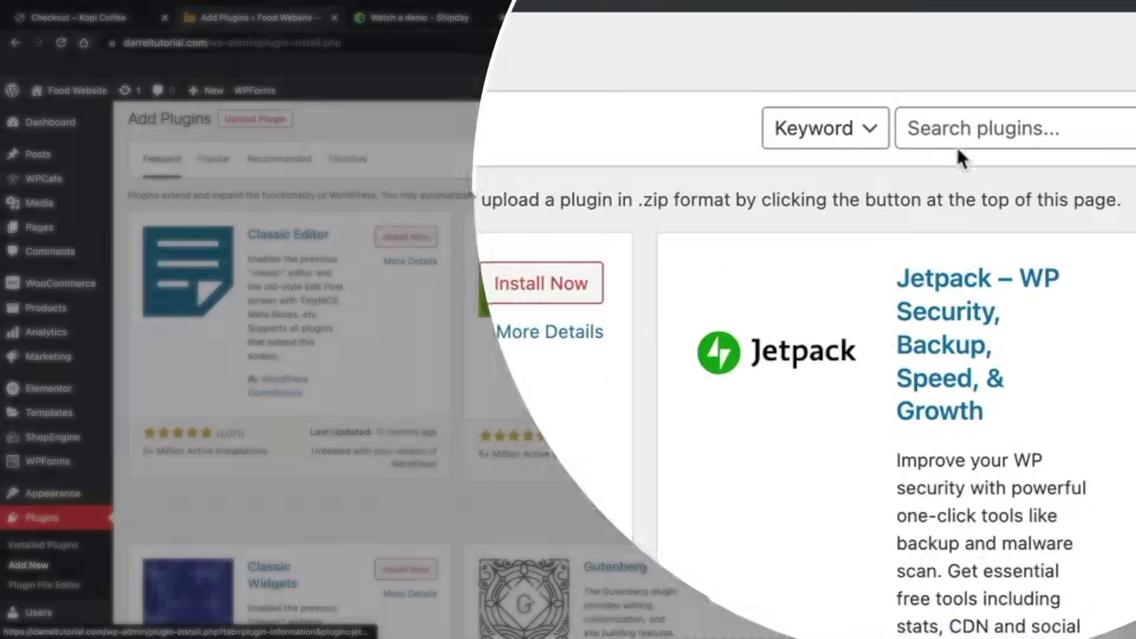
click(958, 148)
text(shipday)
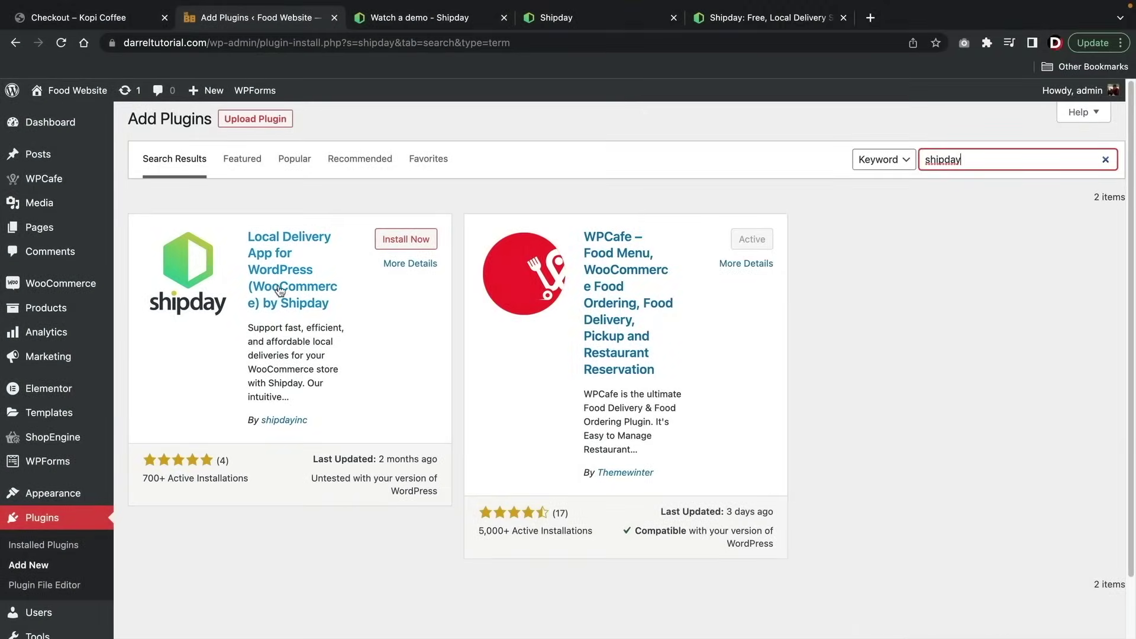
click(412, 240)
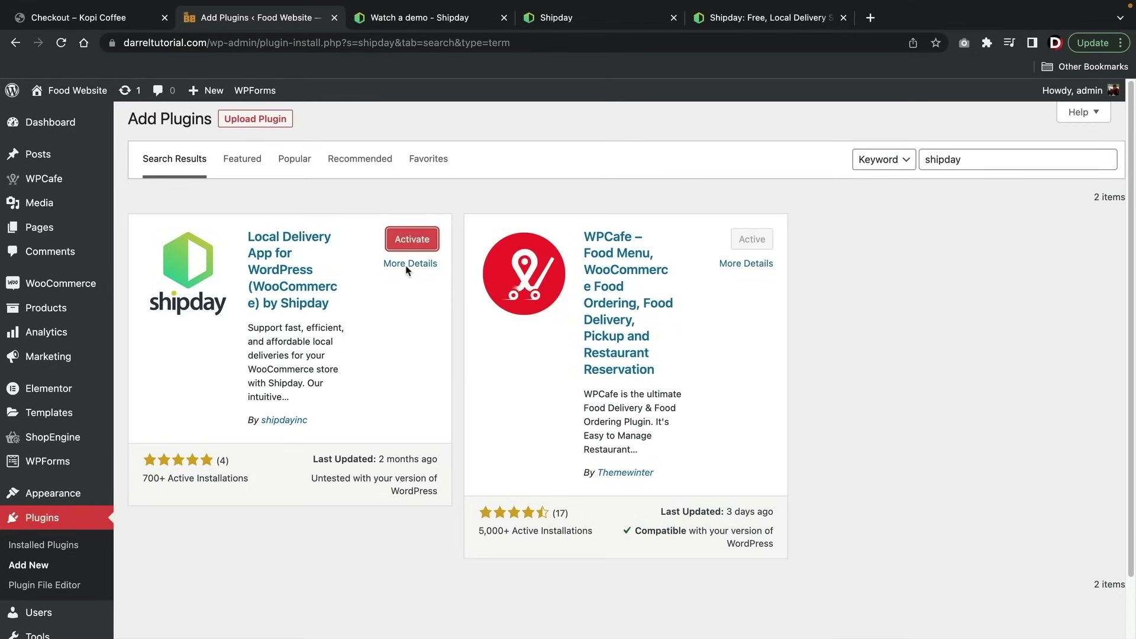
click(414, 240)
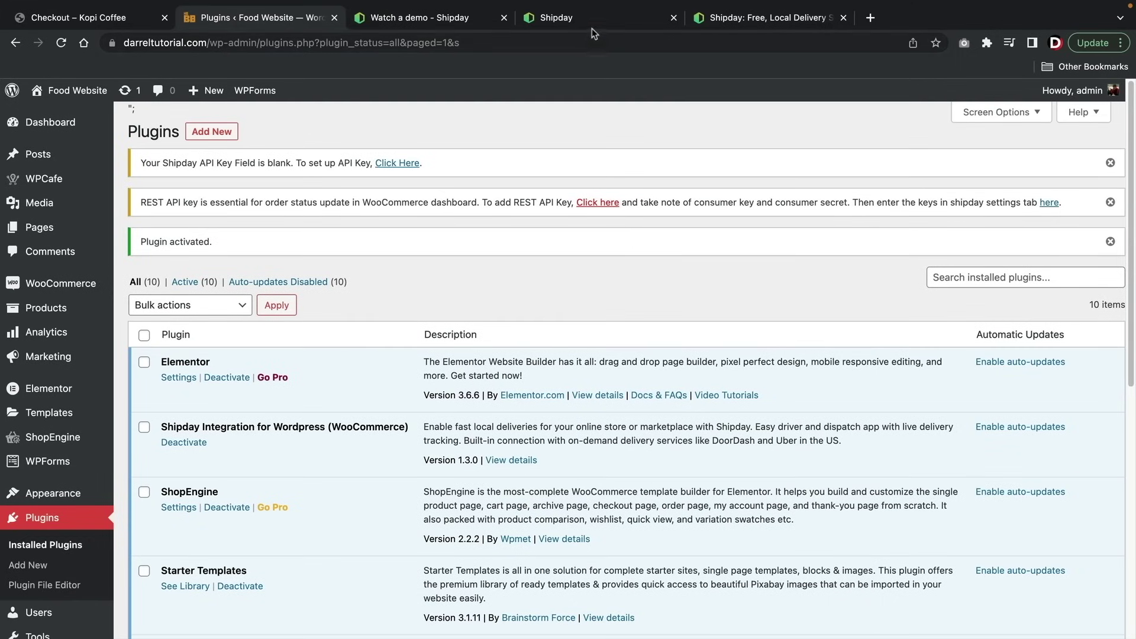
Switch over to the Shipday demo page and scroll down it.
click(612, 20)
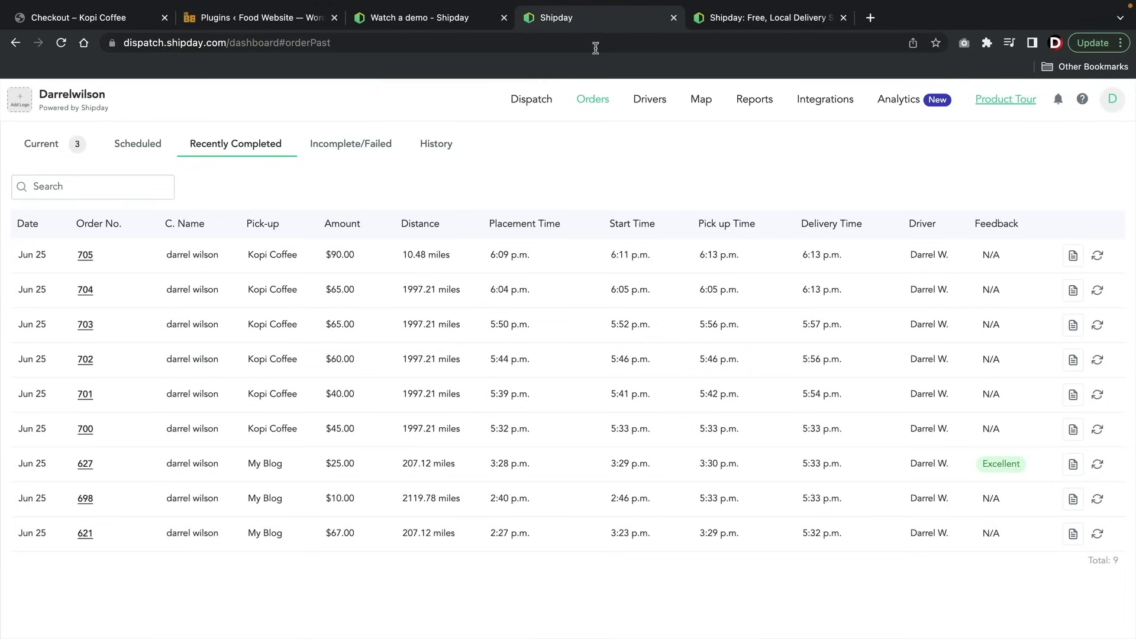
click(467, 19)
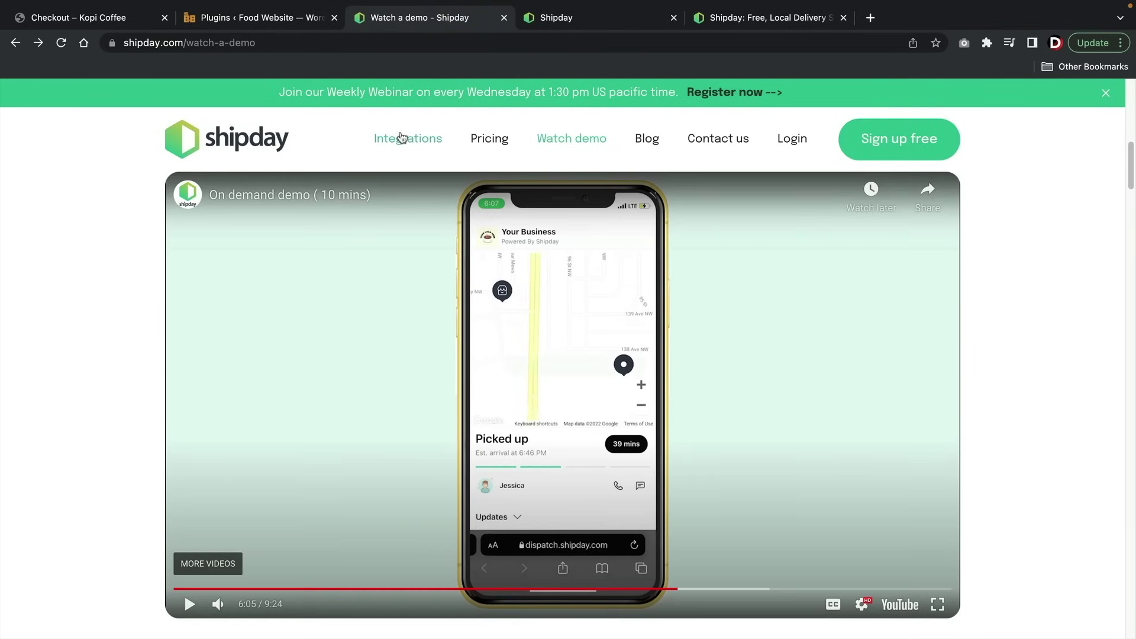
scroll(402, 145, down, 3)
Fill in Shipday's free sign-up and company details forms to create the account.
click(868, 152)
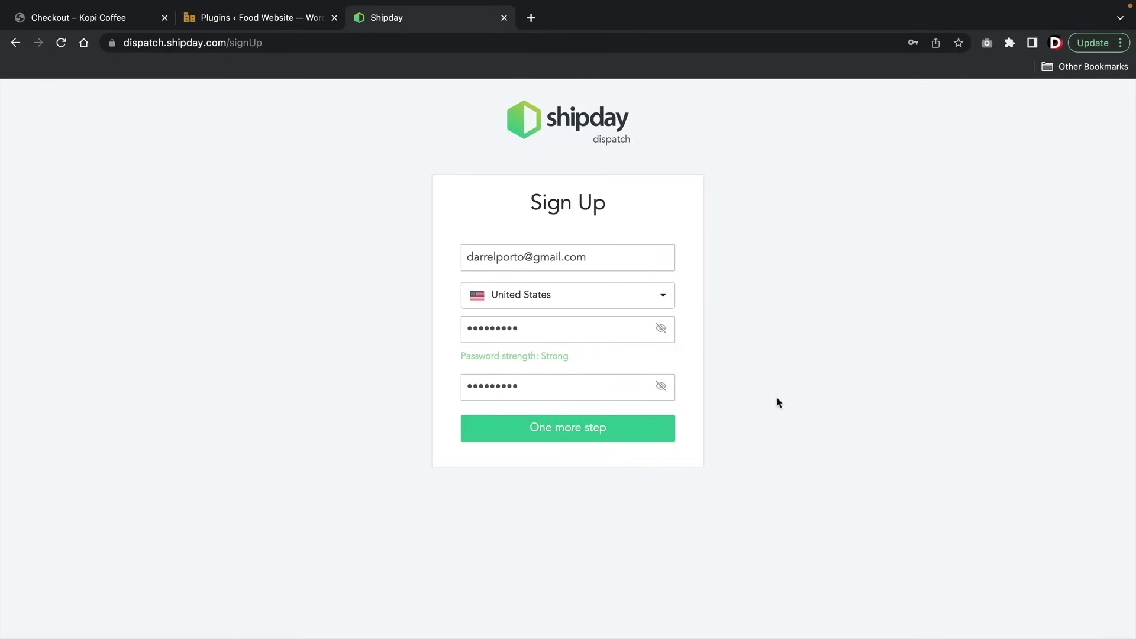
click(575, 436)
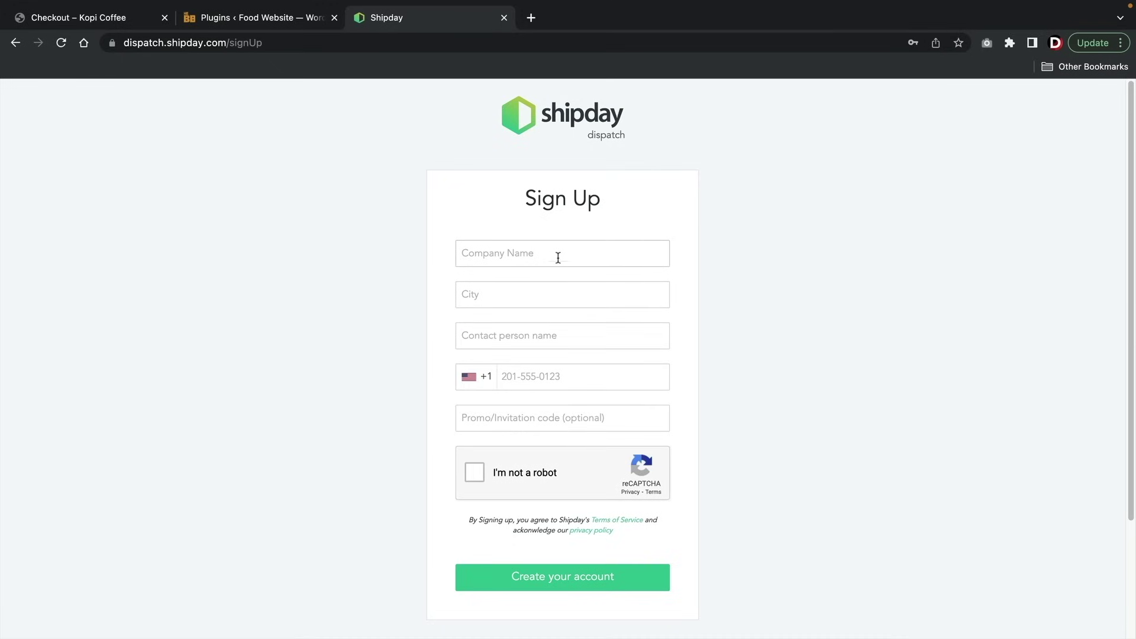
click(537, 577)
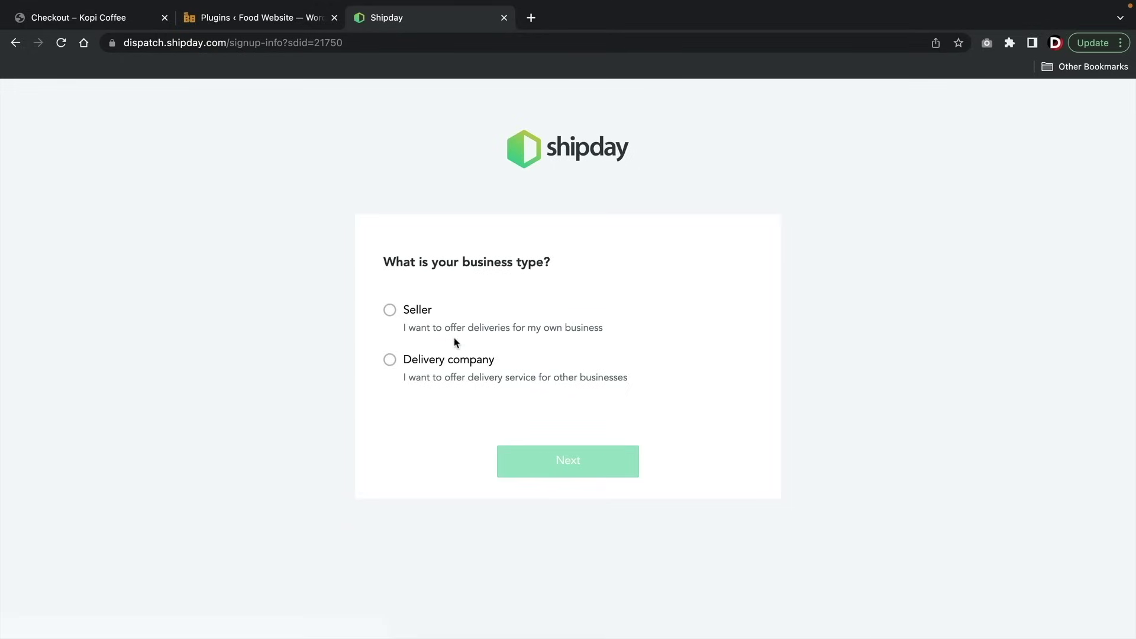
Choose Seller, own drivers and Restaurant delivery service, then start the 30-day free trial.
click(389, 310)
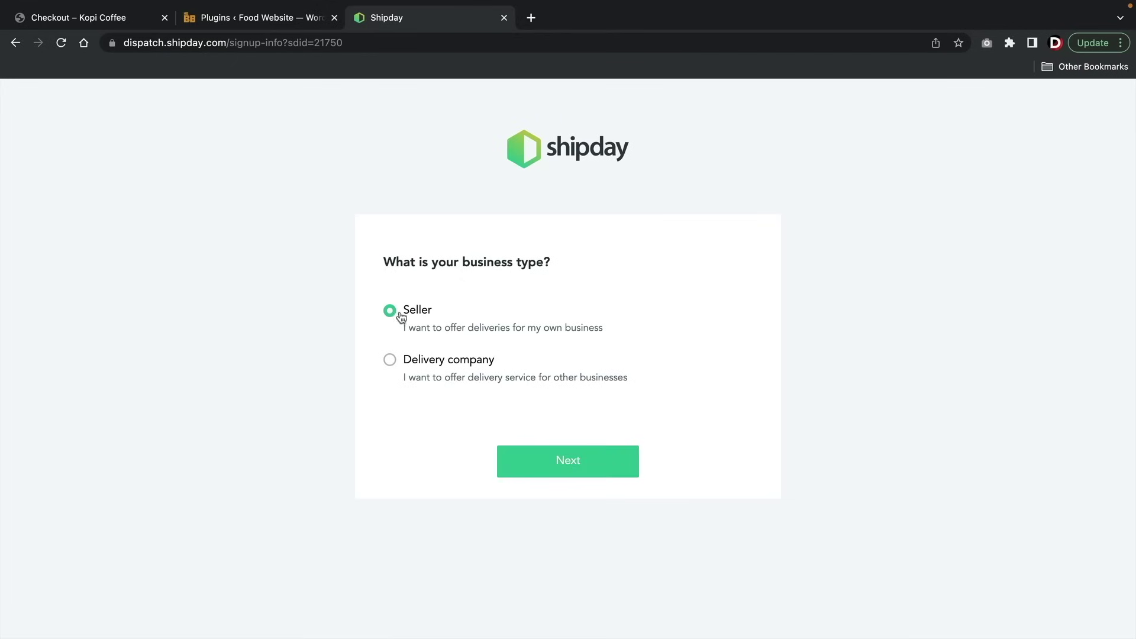
click(589, 465)
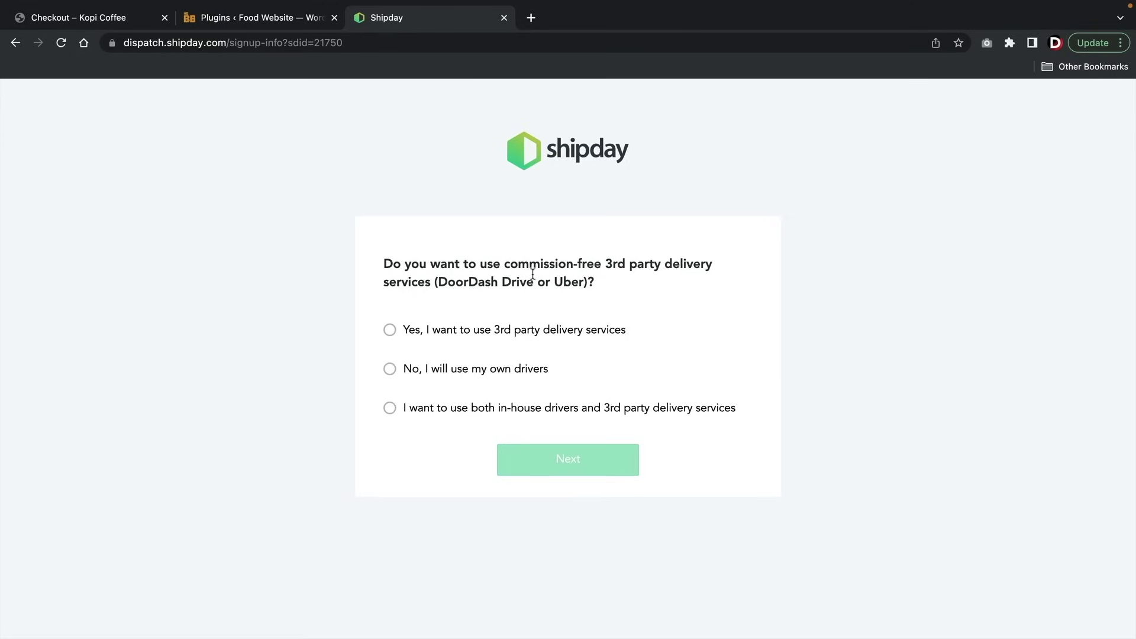
click(390, 373)
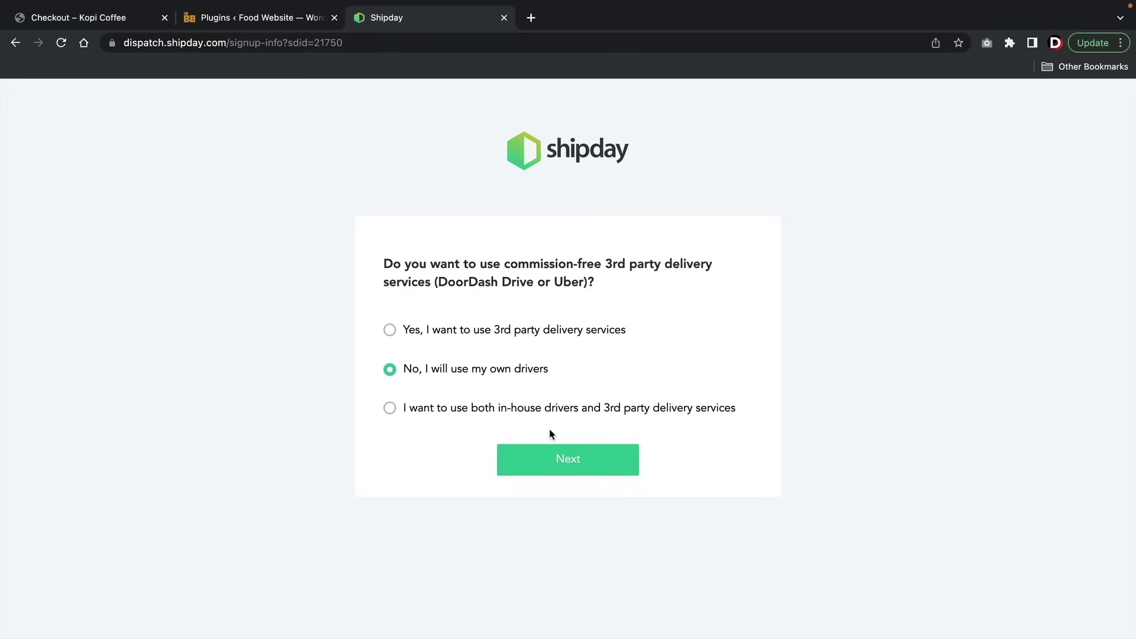
click(544, 464)
scroll(496, 418, down, 1)
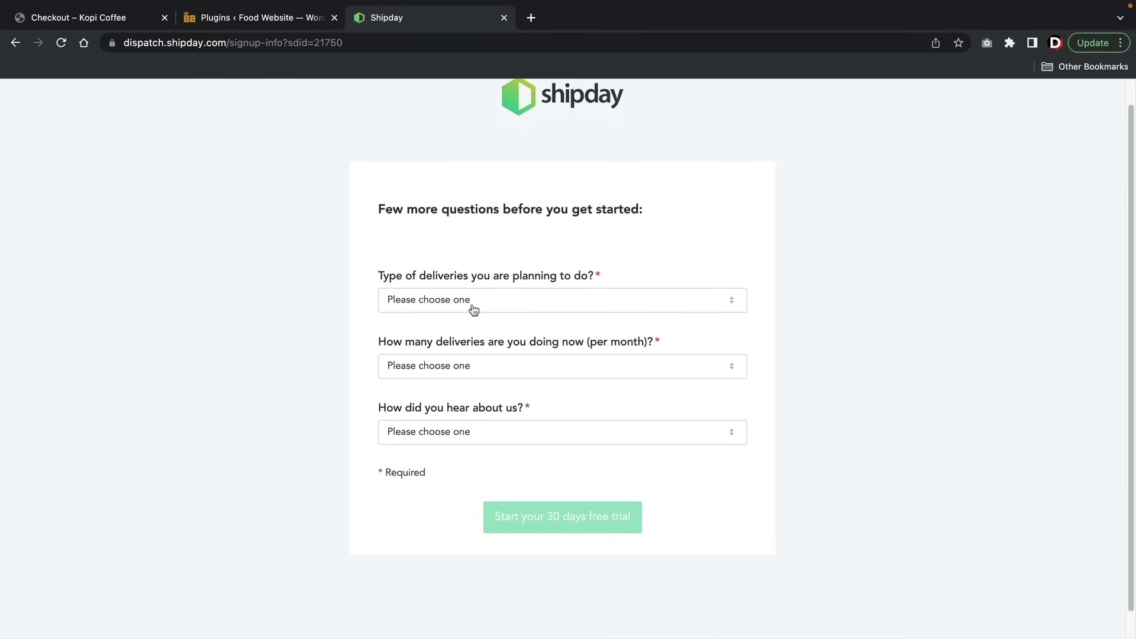
click(472, 309)
click(468, 301)
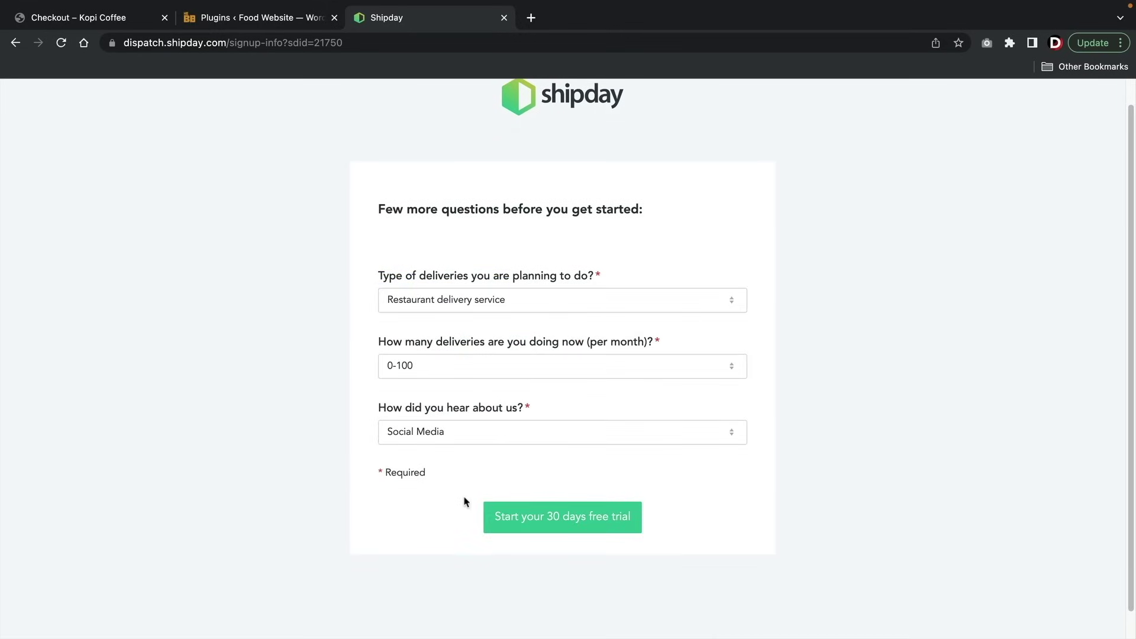
click(510, 524)
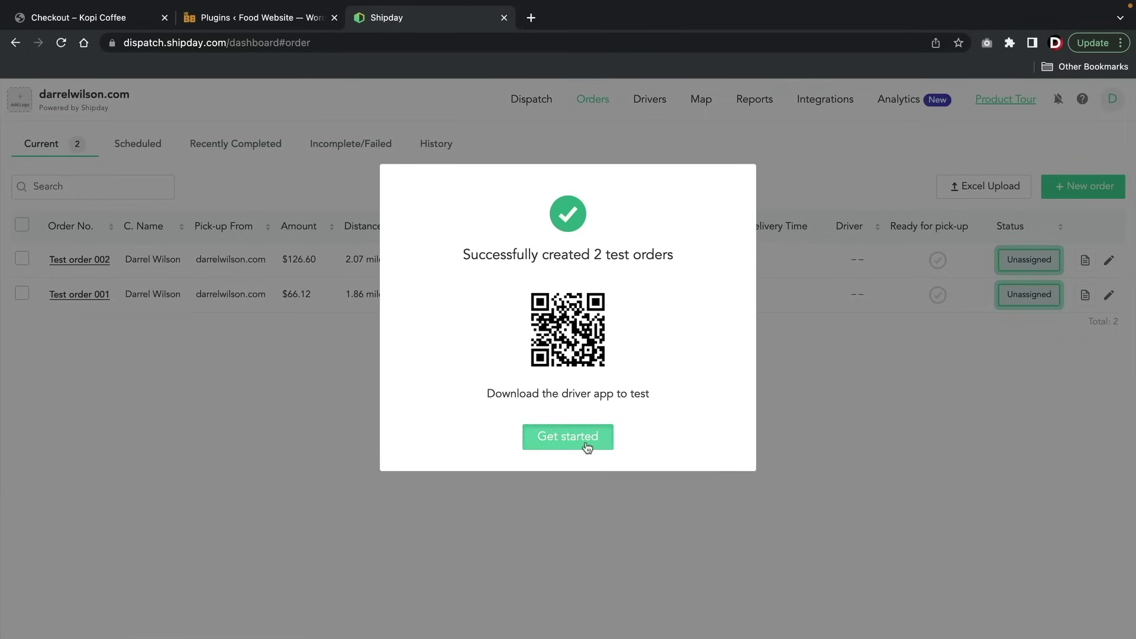
Dismiss the test-orders confirmation and the map tour hint, then open a new browser tab.
click(590, 442)
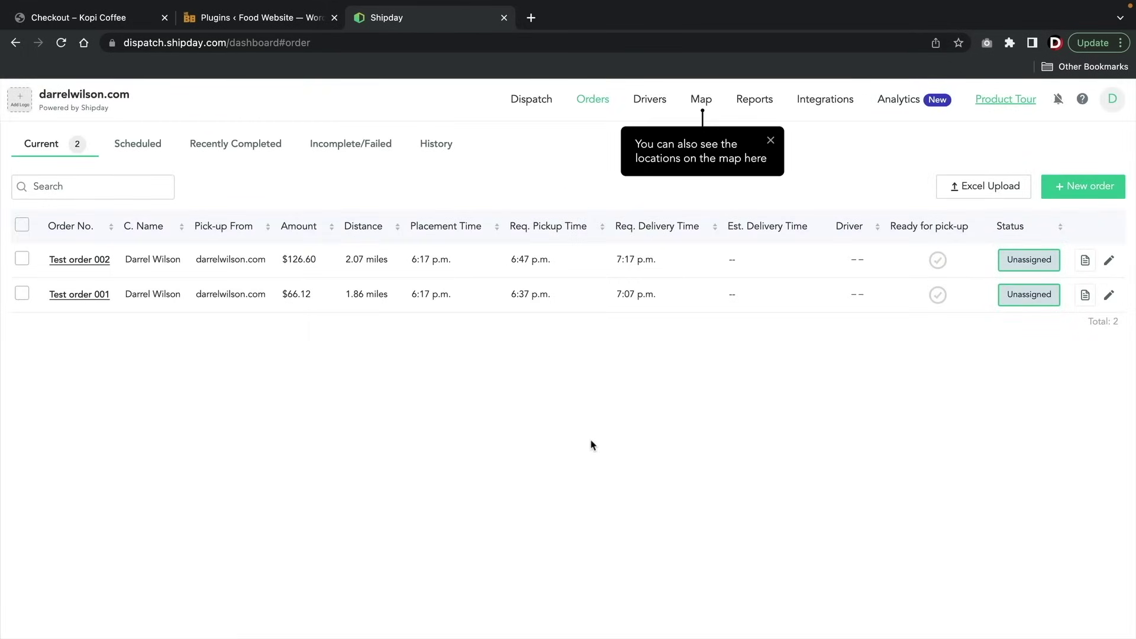
click(771, 141)
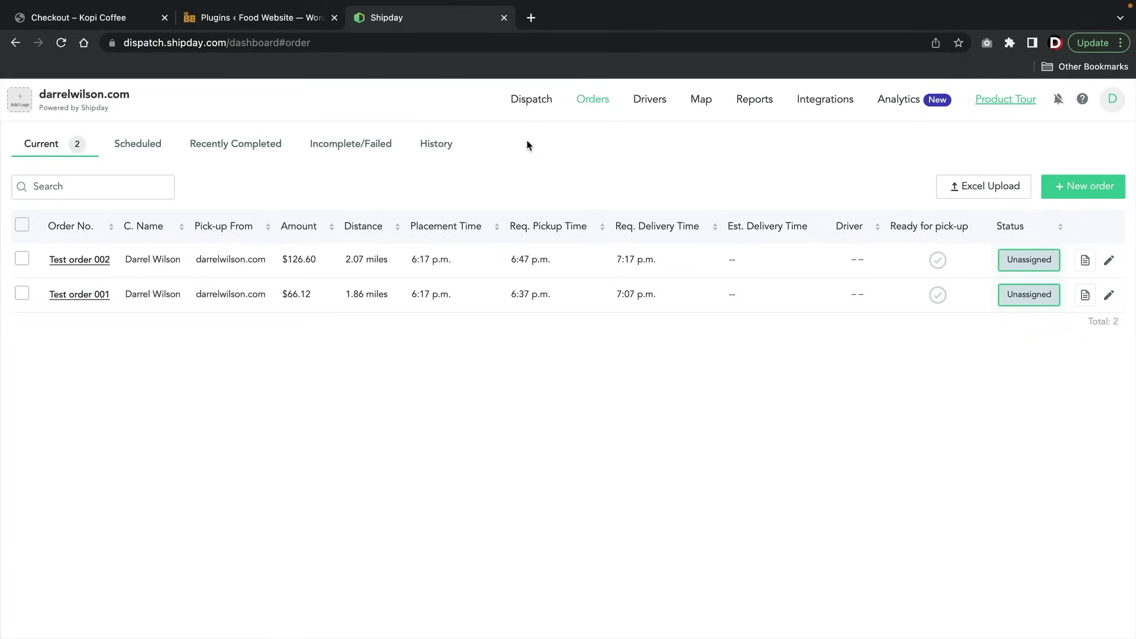
key(super+t)
Show the API key under Direct integrations on Shipday's Integrations page and copy the whole key.
click(825, 99)
scroll(774, 298, down, 3)
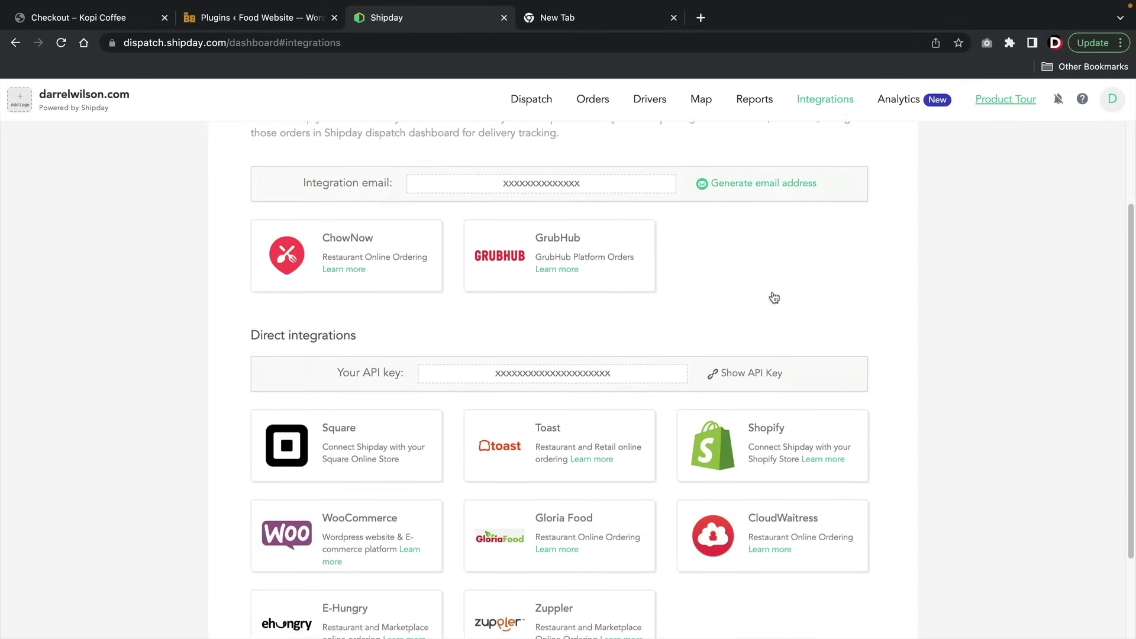
scroll(774, 297, down, 2)
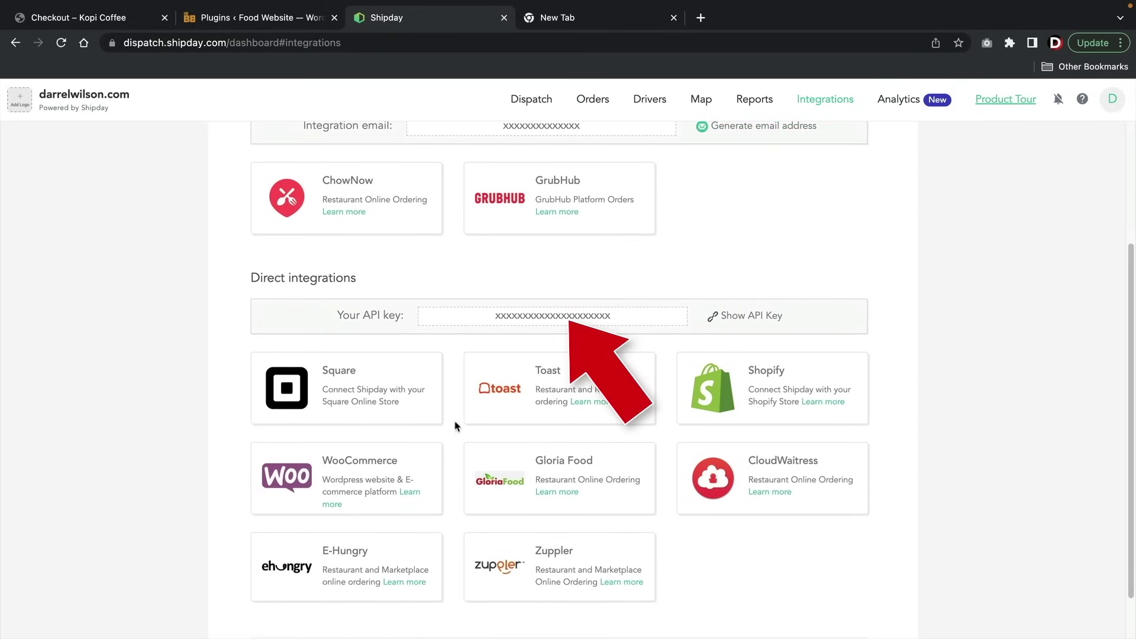
click(750, 322)
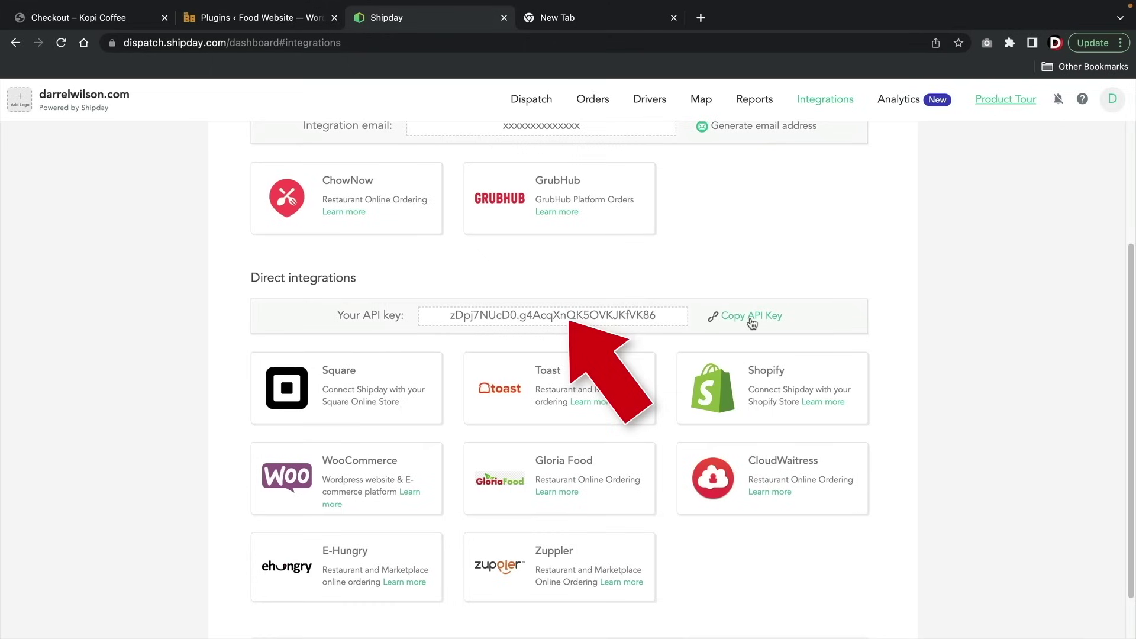
double_click(577, 324)
right_click(555, 320)
triple_click(501, 317)
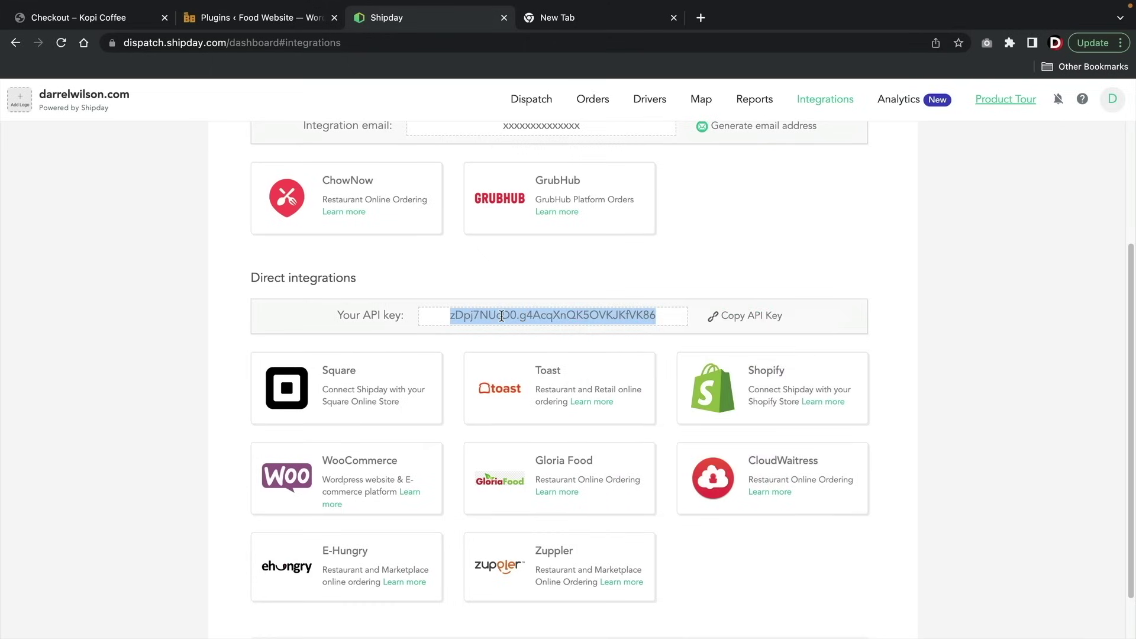
right_click(502, 317)
click(521, 353)
Go to the Shipday section of the WooCommerce settings in WordPress.
click(264, 19)
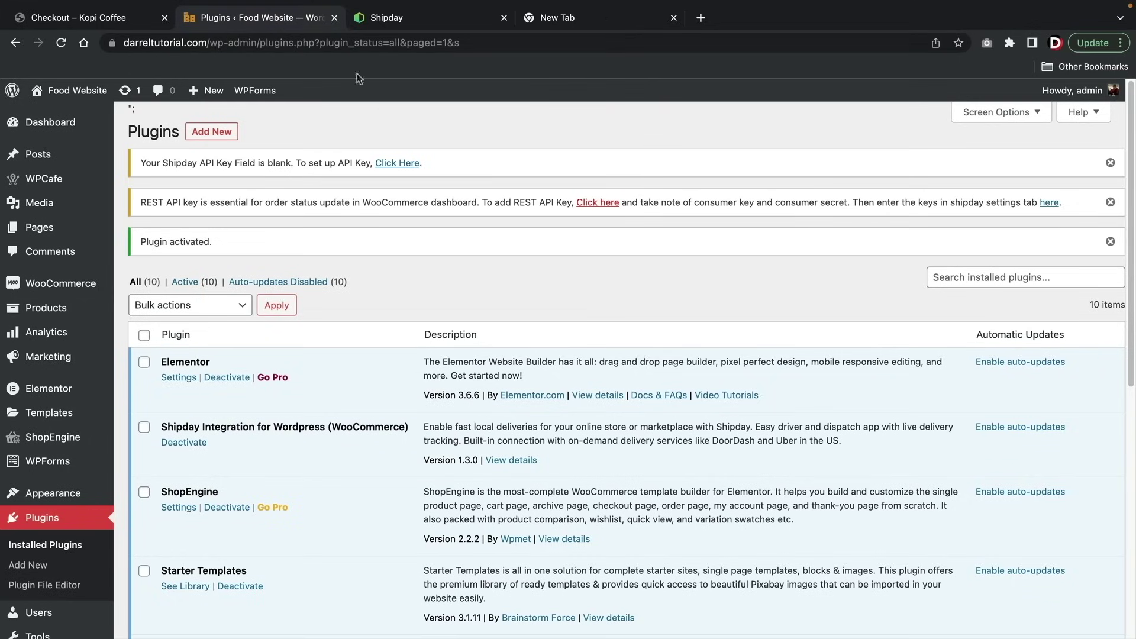
mouse_move(91, 283)
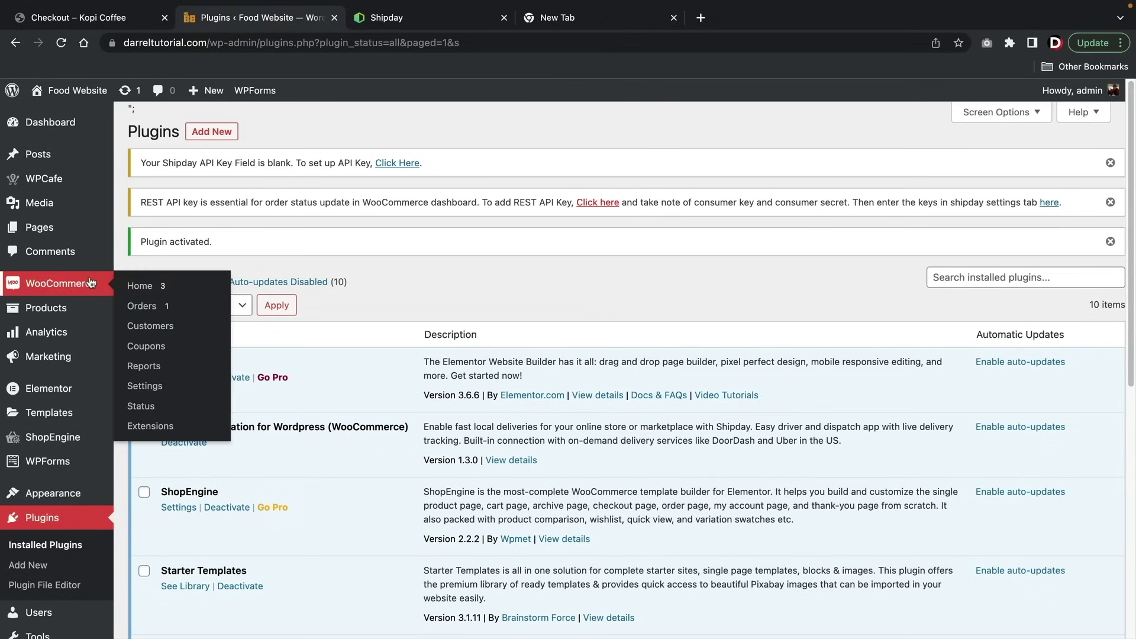
click(161, 387)
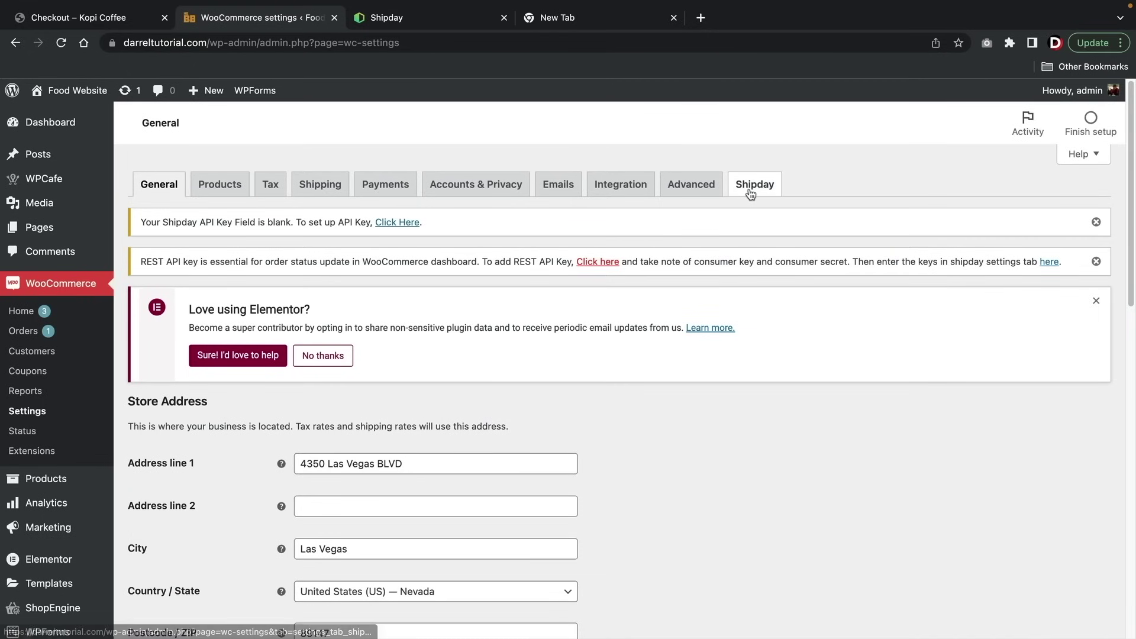
click(750, 194)
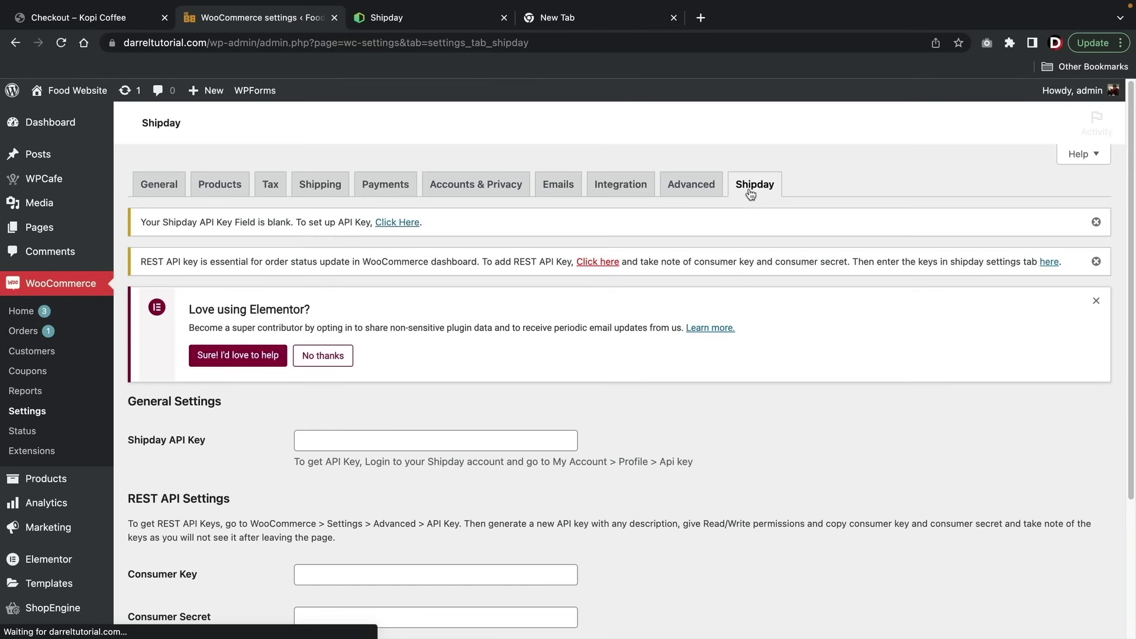
scroll(740, 217, down, 5)
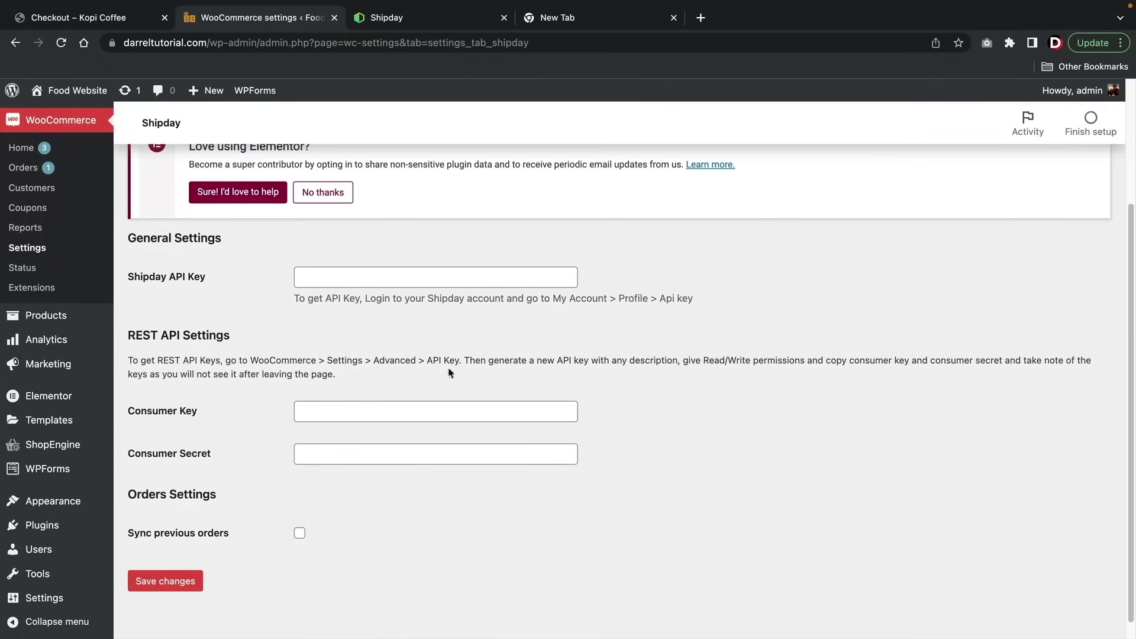
scroll(341, 417, up, 3)
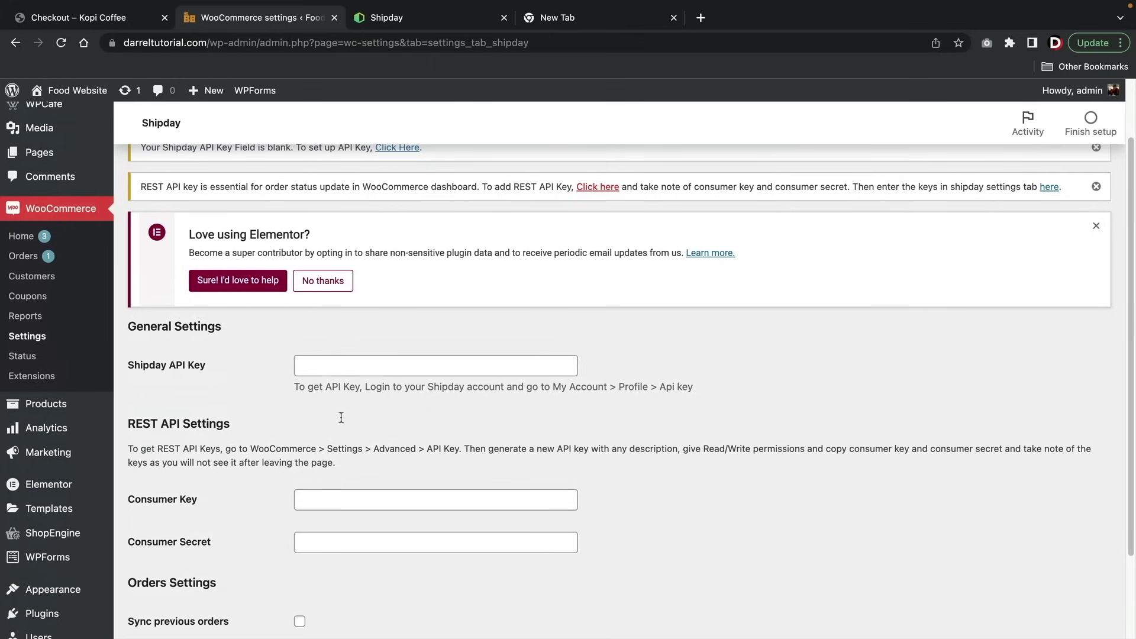
Paste the copied key into the Shipday API Key field, save, and close the Elementor notice.
click(364, 363)
right_click(349, 363)
click(369, 467)
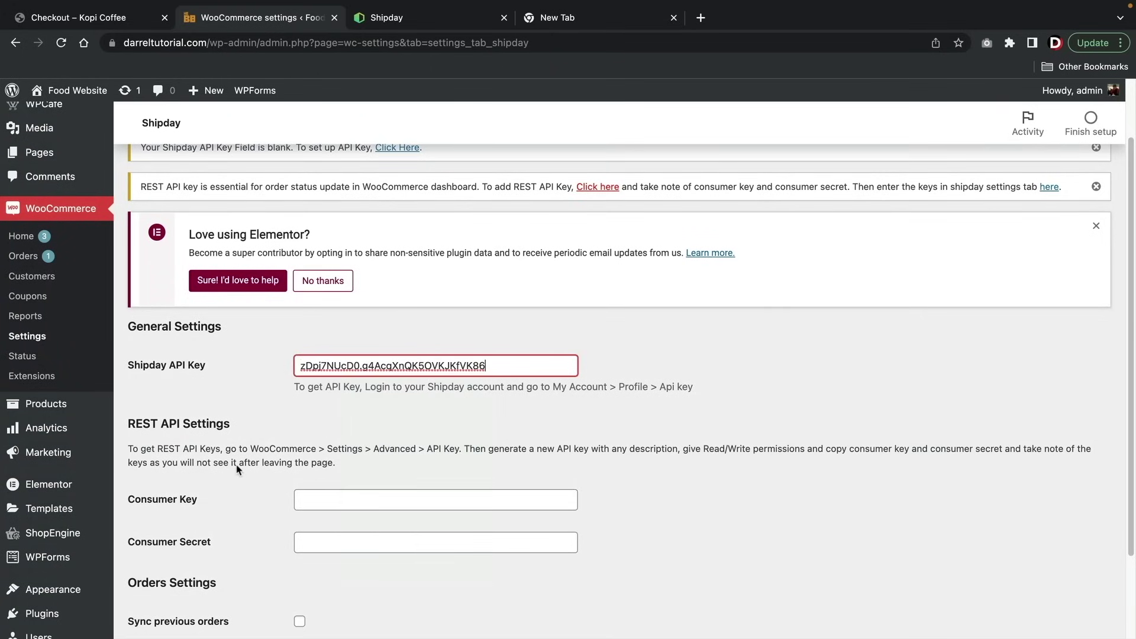
scroll(238, 438, down, 3)
click(183, 565)
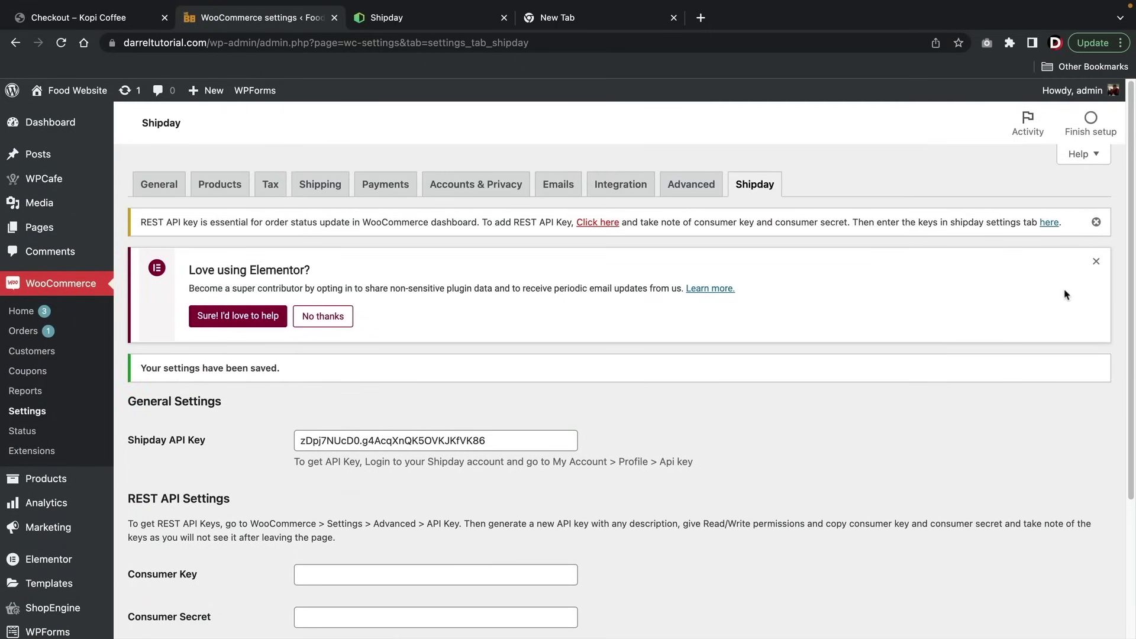
click(1096, 261)
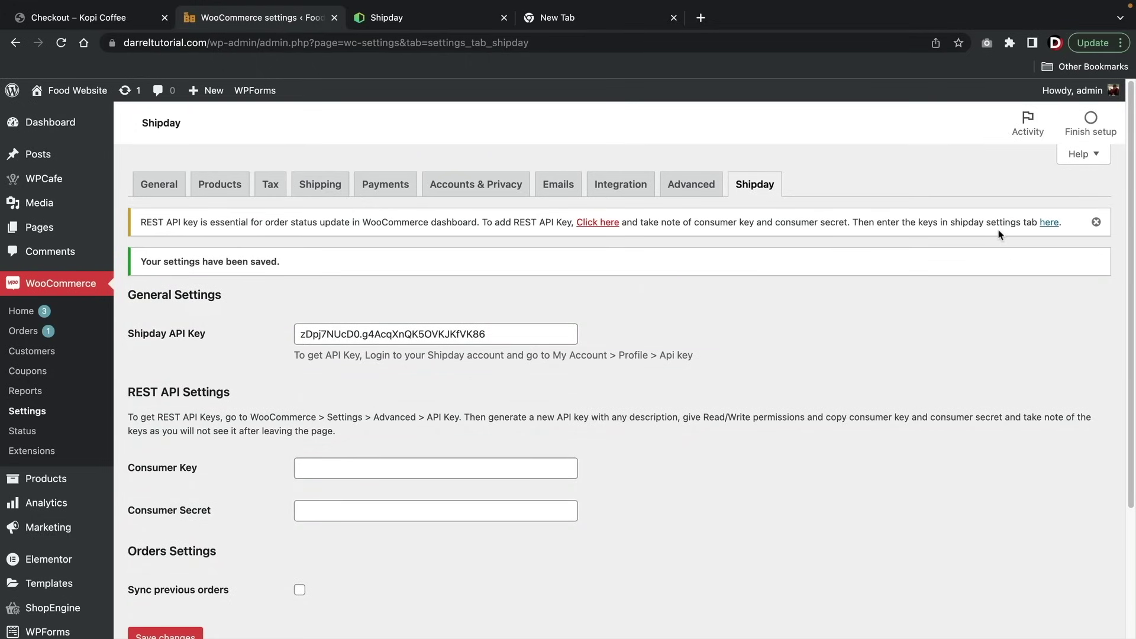
Generate a new REST API key described ShipDay with Read/Write permissions.
click(598, 229)
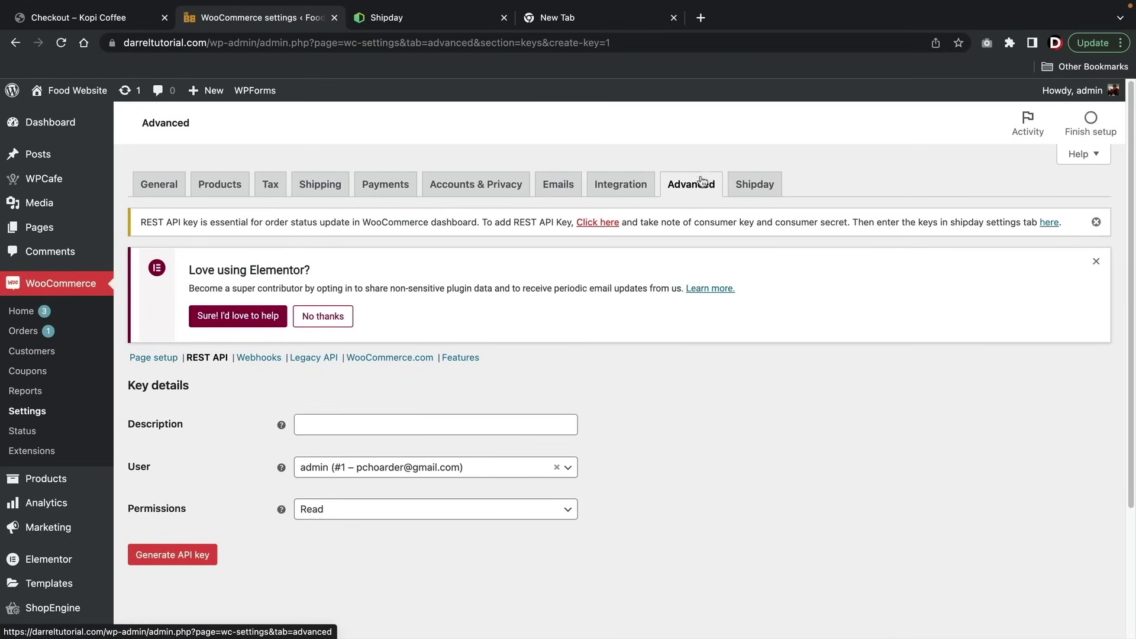
scroll(591, 332, down, 3)
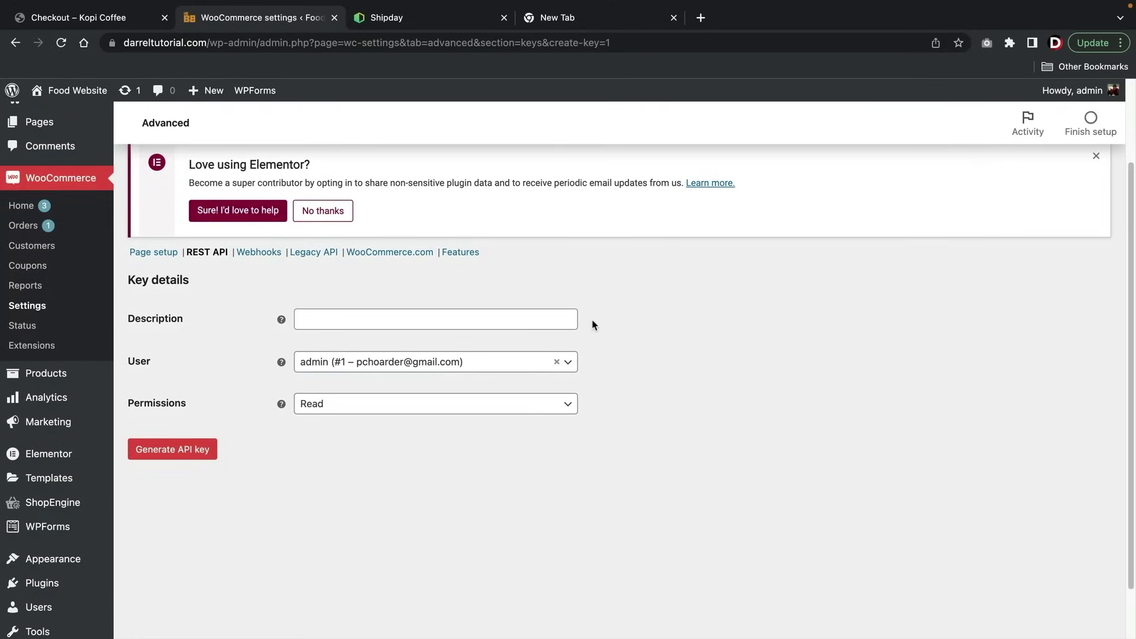
click(462, 315)
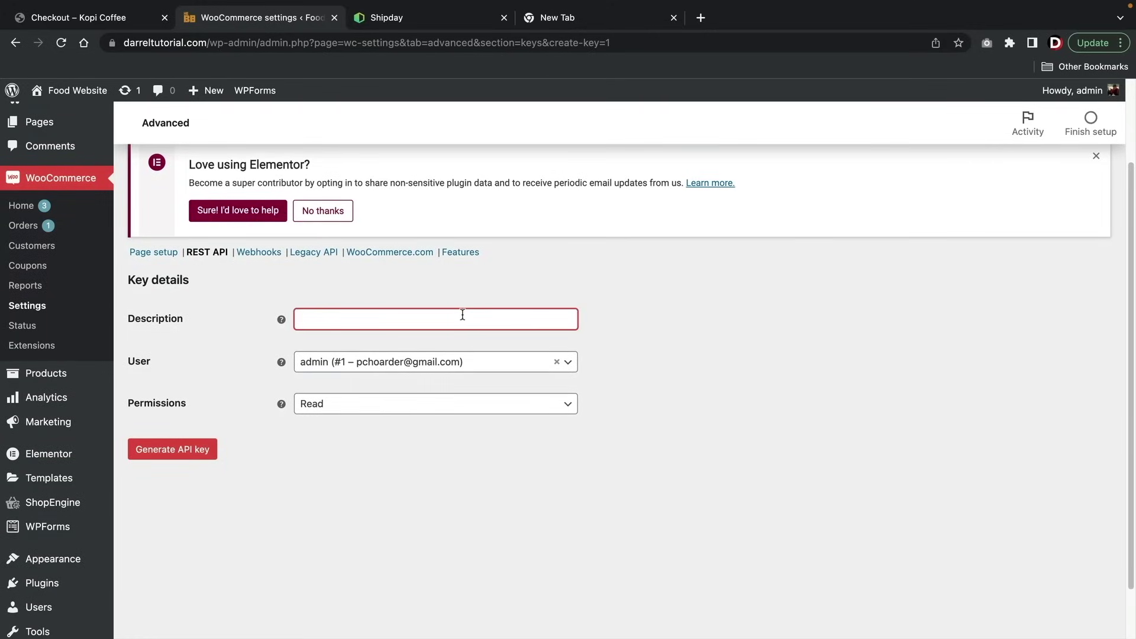
text(ShipDay)
click(385, 407)
click(377, 477)
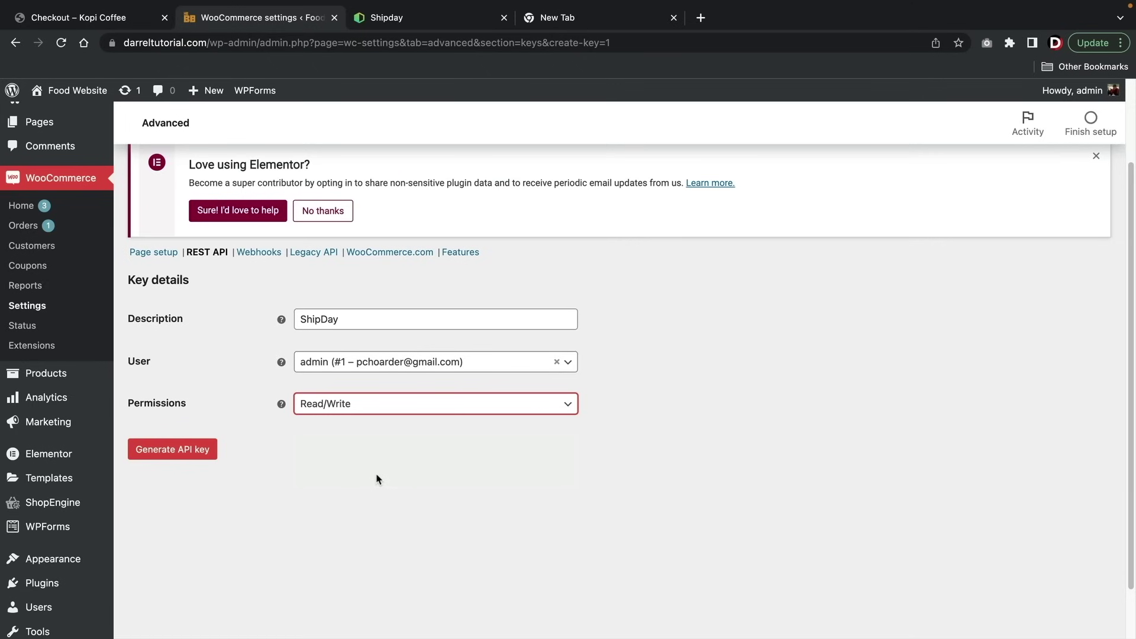
click(191, 455)
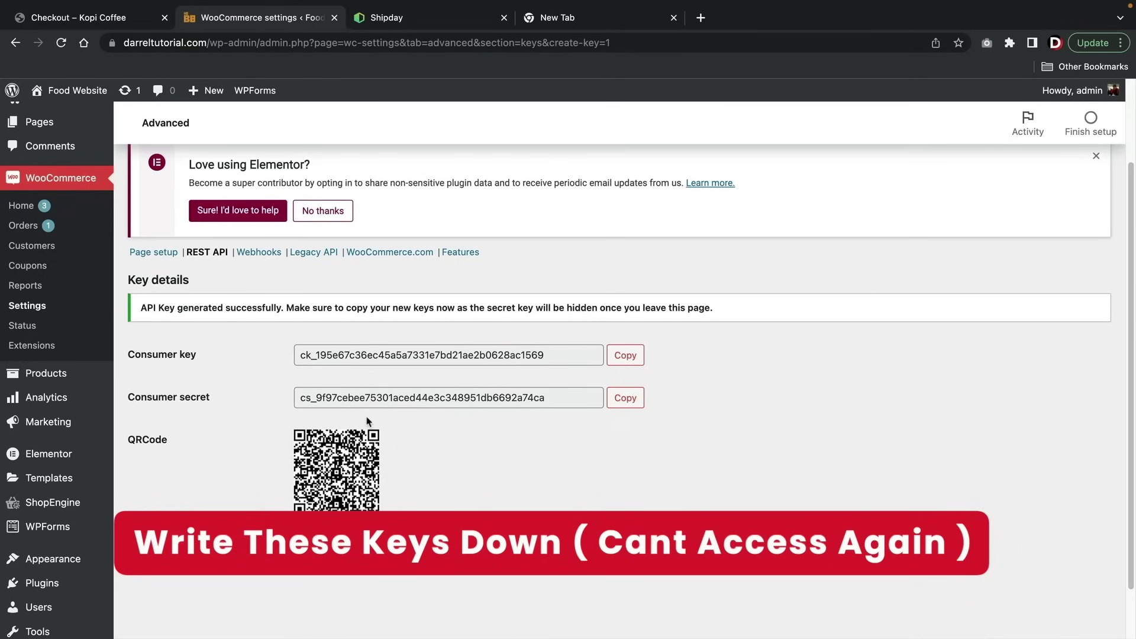
Copy the generated consumer key after glancing at the Shipday settings tab.
scroll(369, 423, up, 1)
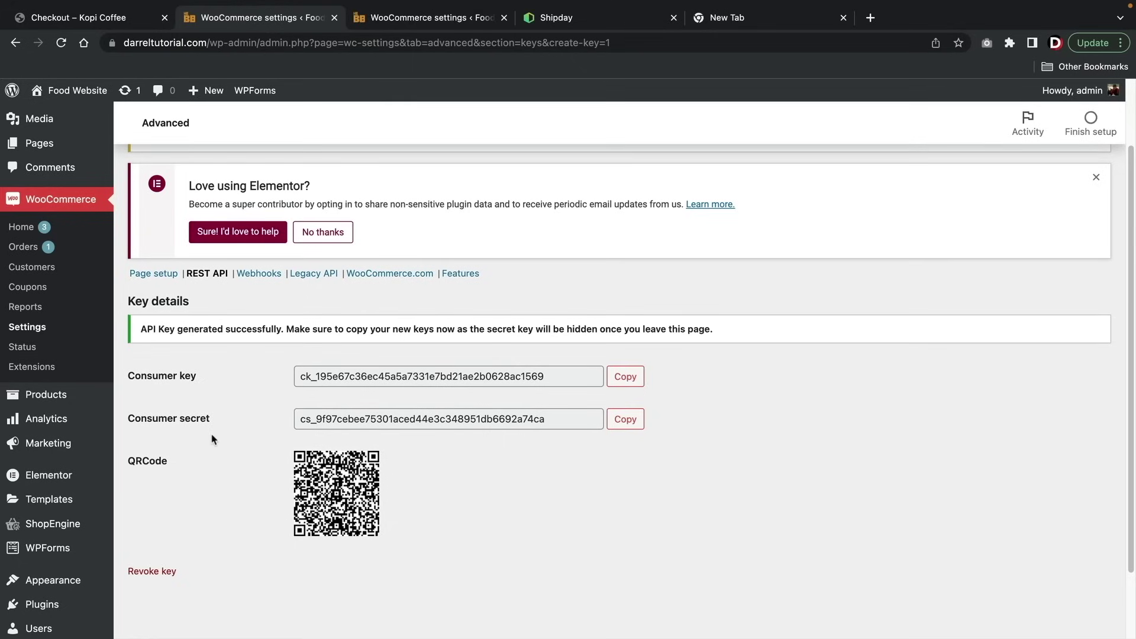
click(399, 17)
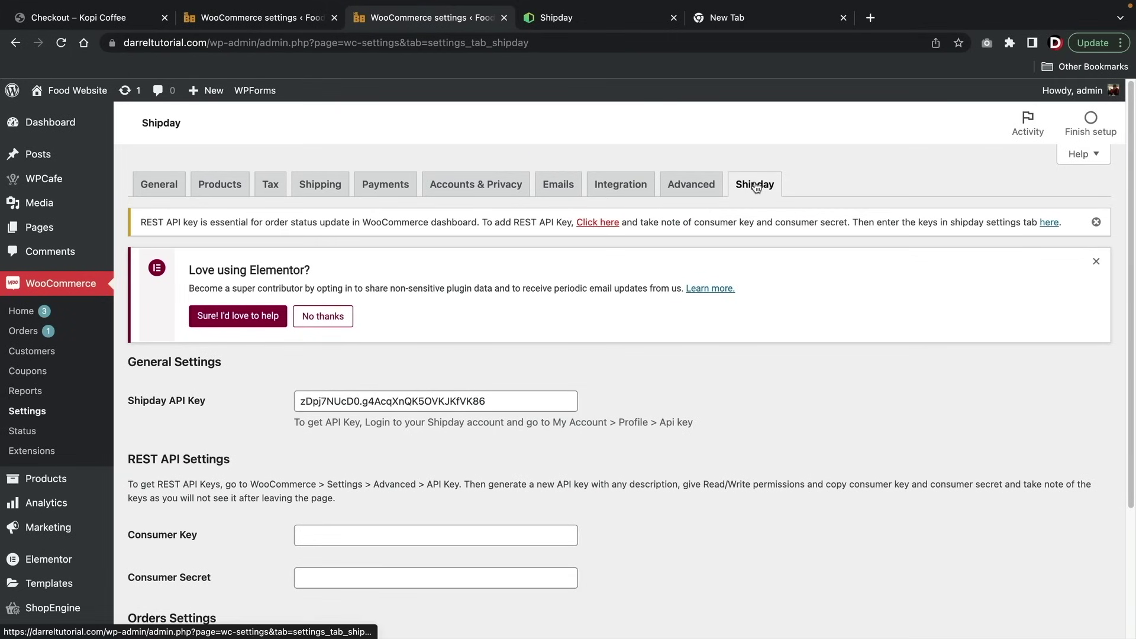
click(261, 17)
click(379, 22)
scroll(416, 295, down, 3)
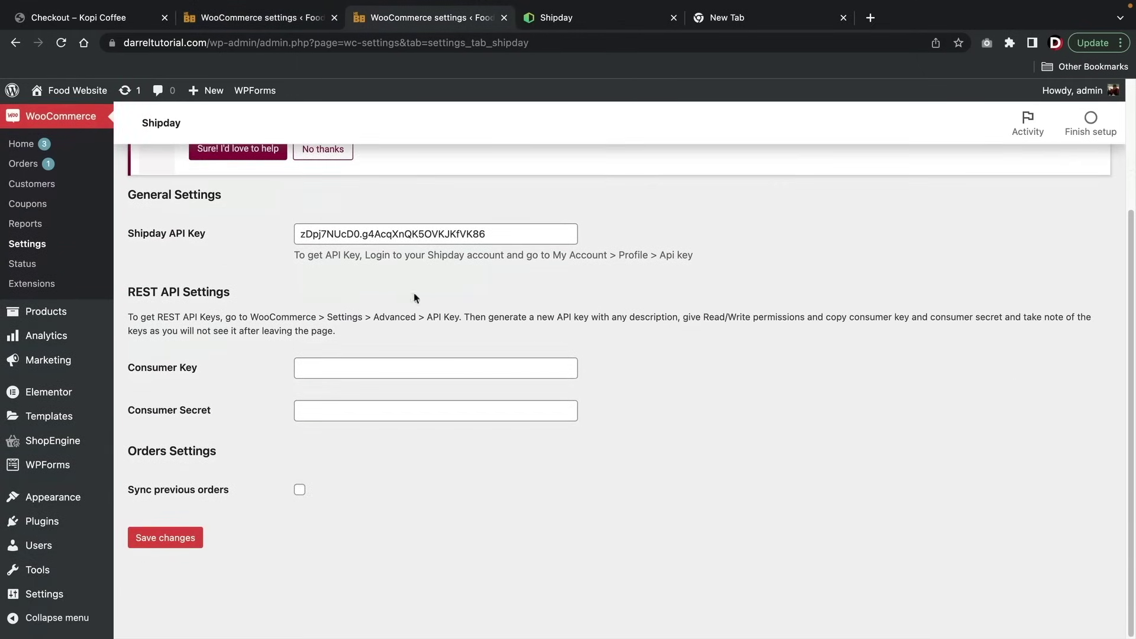
click(260, 19)
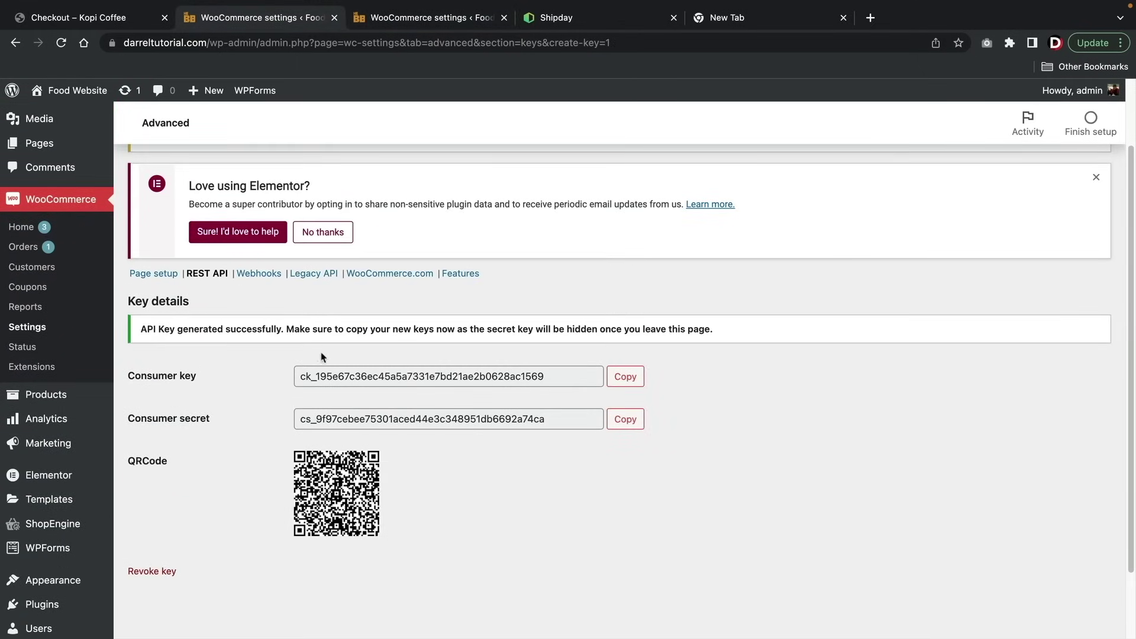
click(625, 378)
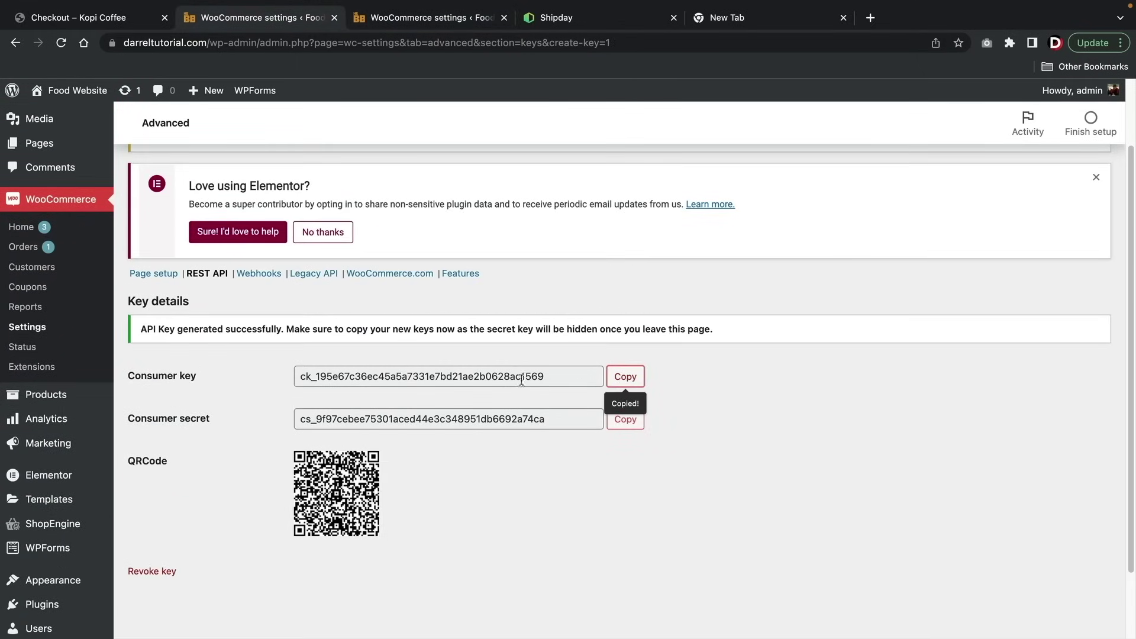
Paste the consumer key into the Shipday settings' Consumer Key field.
click(394, 20)
click(303, 365)
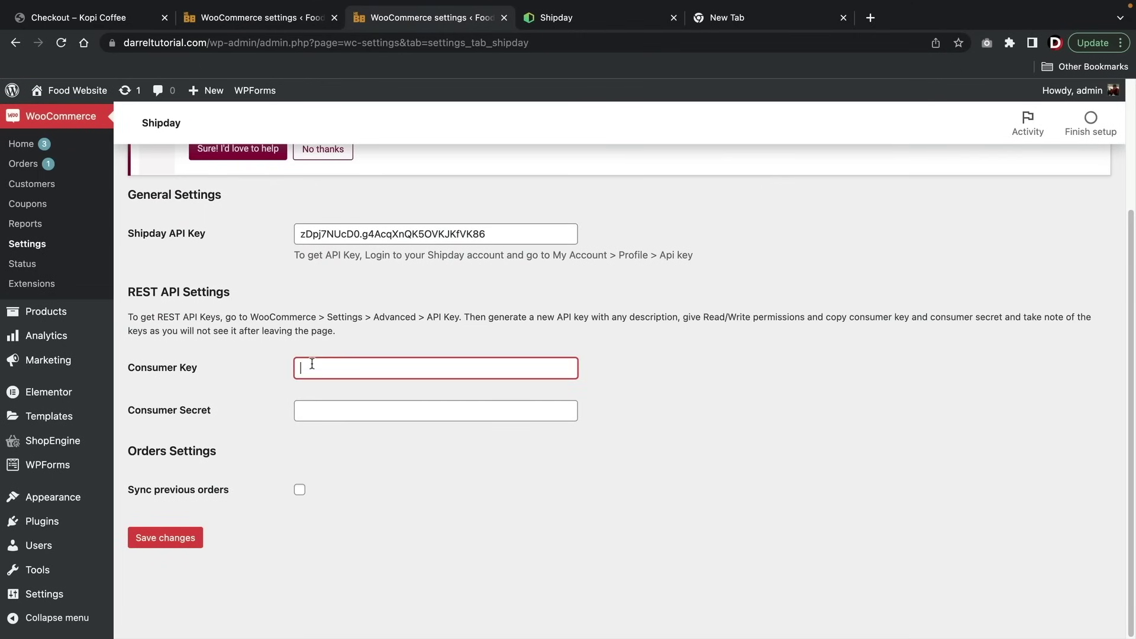
right_click(313, 362)
click(357, 466)
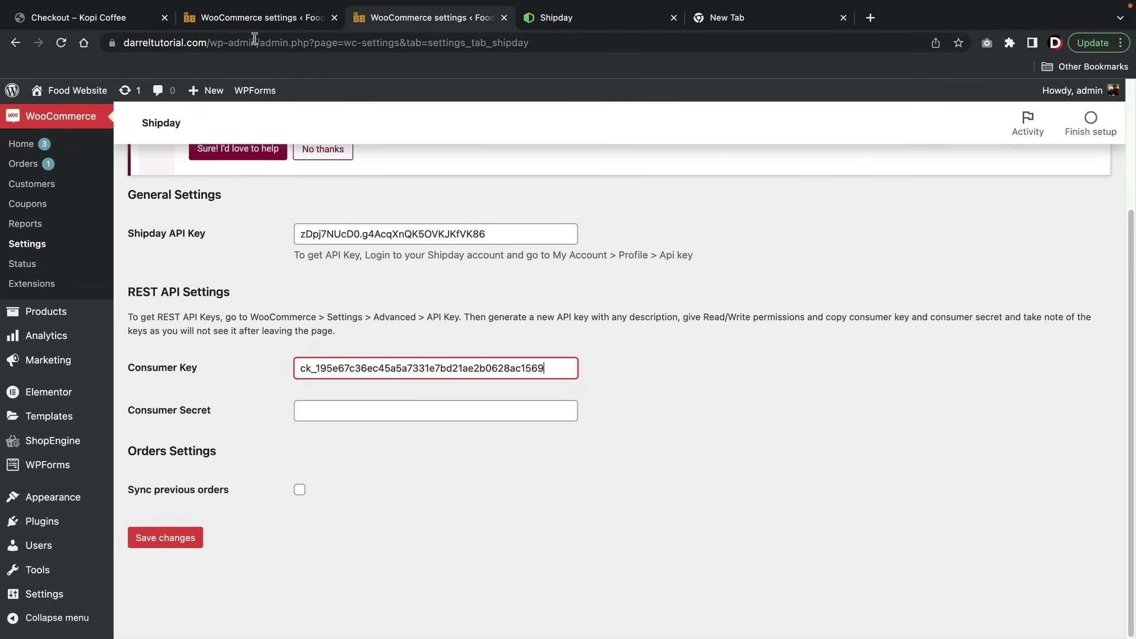
Copy the consumer secret into the Consumer Secret field and save the settings.
click(258, 18)
click(625, 418)
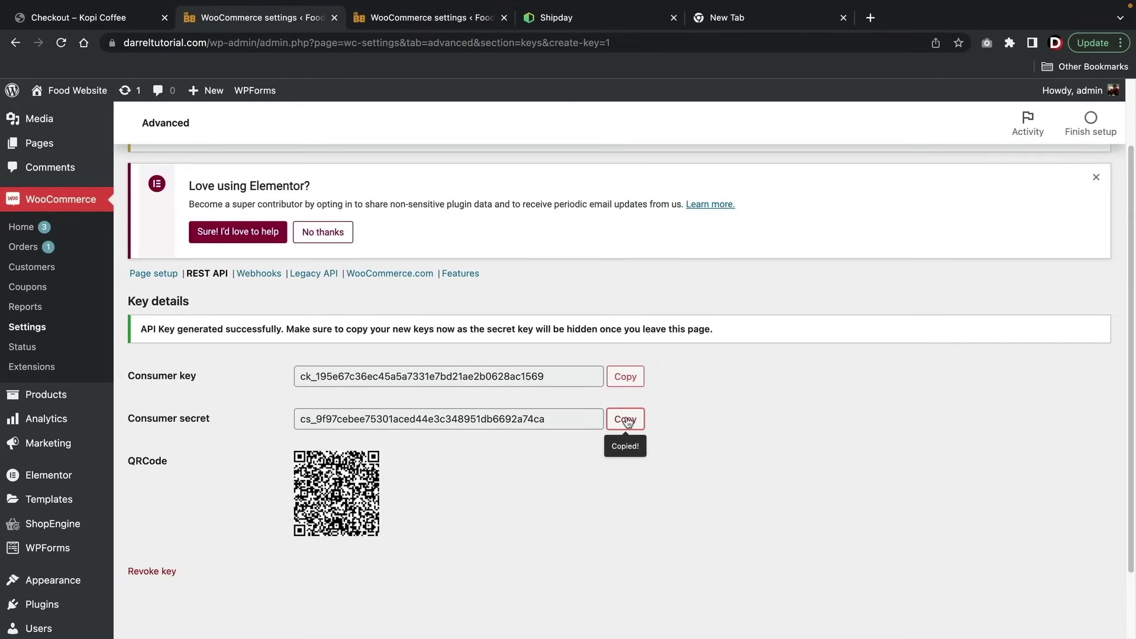
click(449, 23)
click(340, 411)
right_click(343, 412)
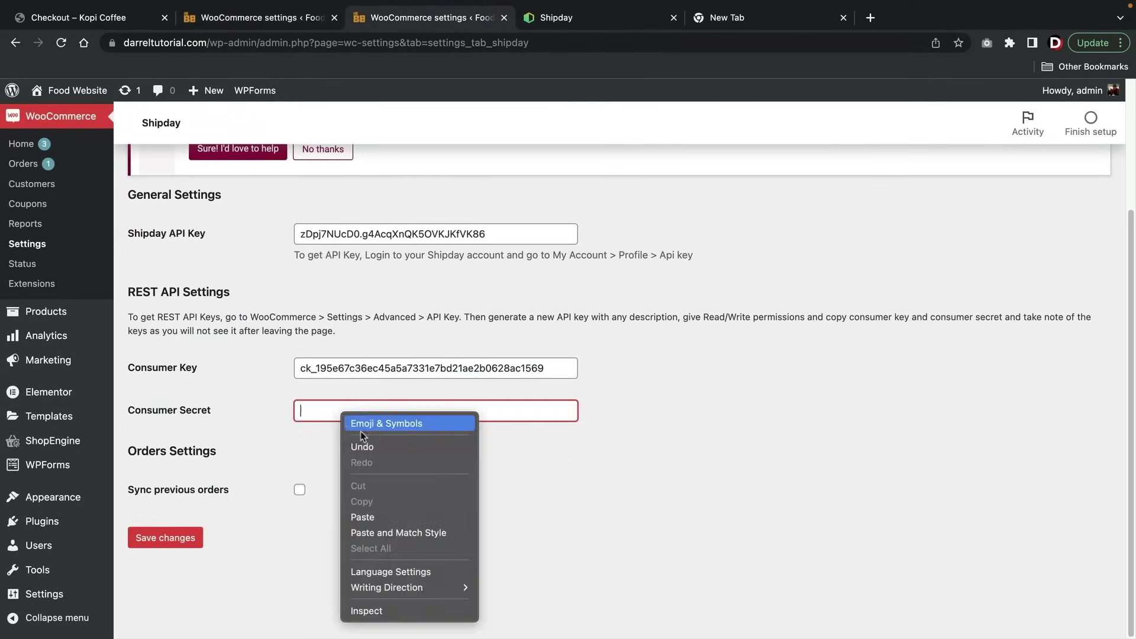
click(384, 517)
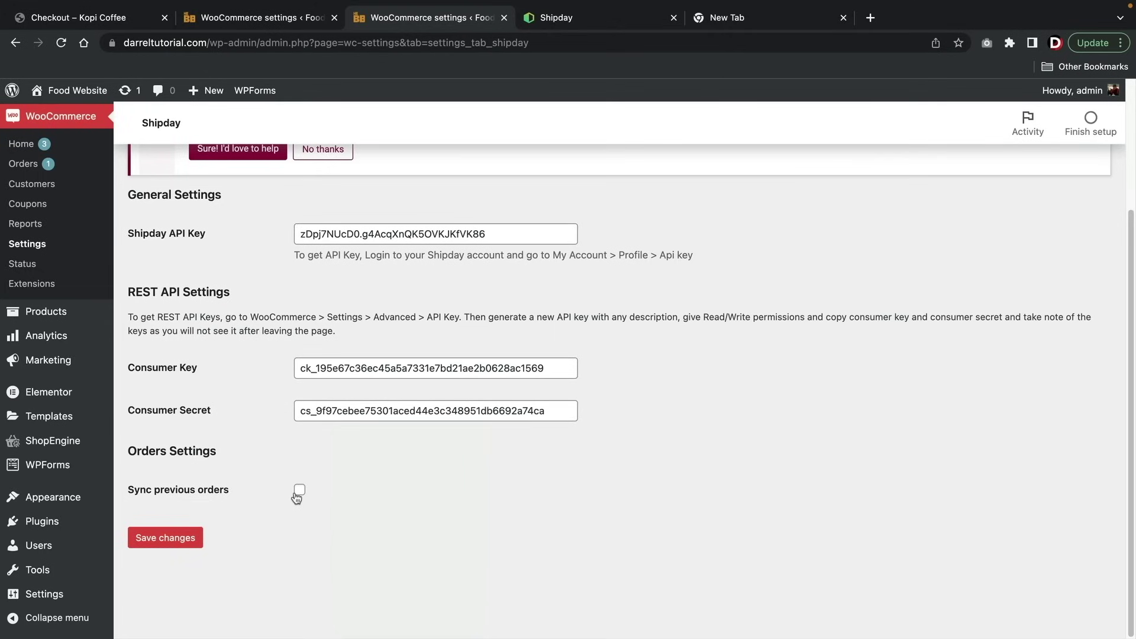
click(164, 542)
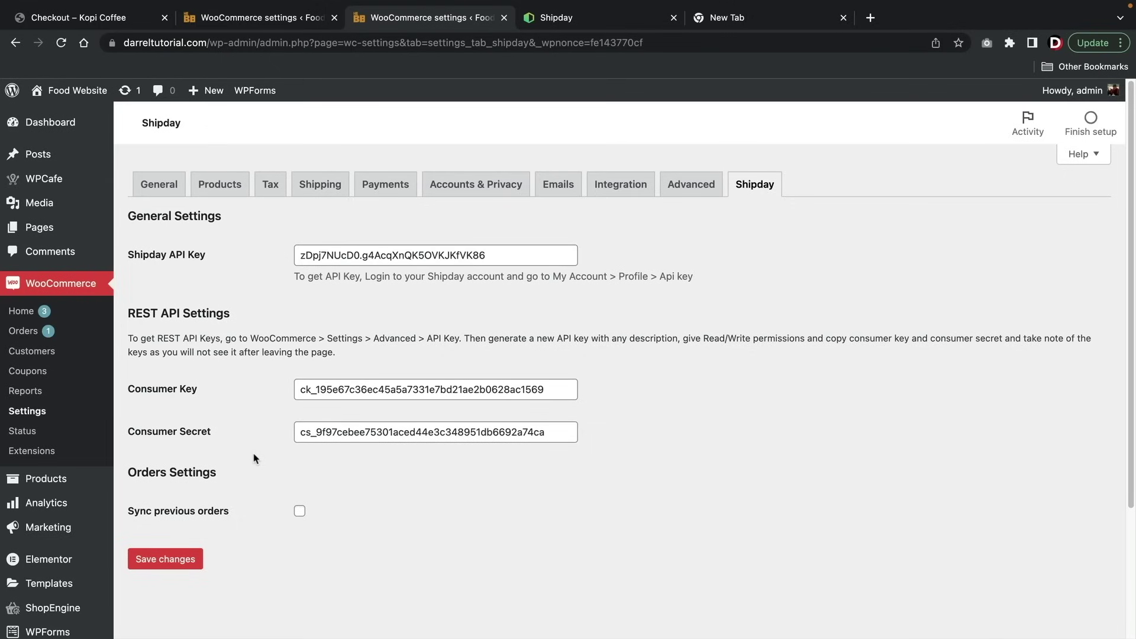
Select both test orders in Shipday's Orders list and delete them.
click(595, 24)
scroll(530, 368, up, 3)
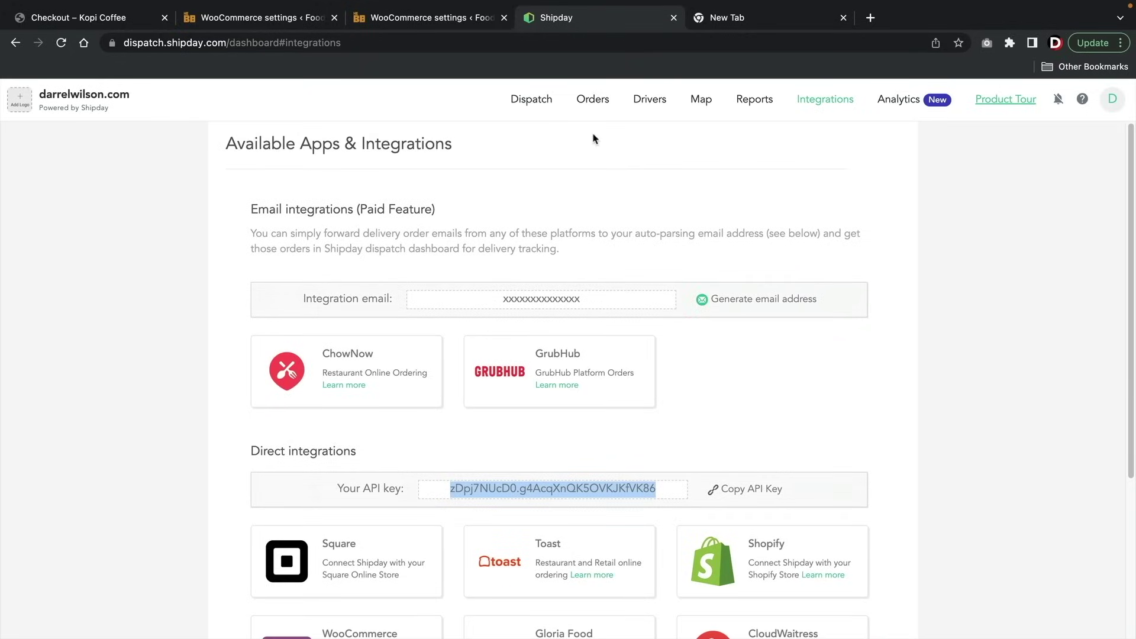
click(594, 101)
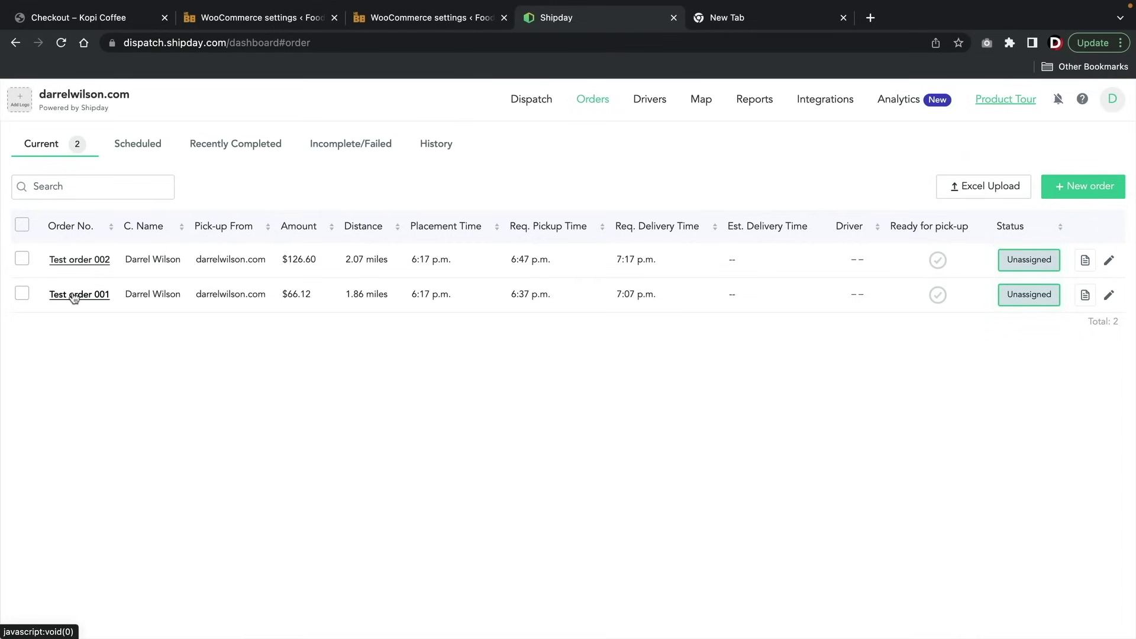
click(22, 225)
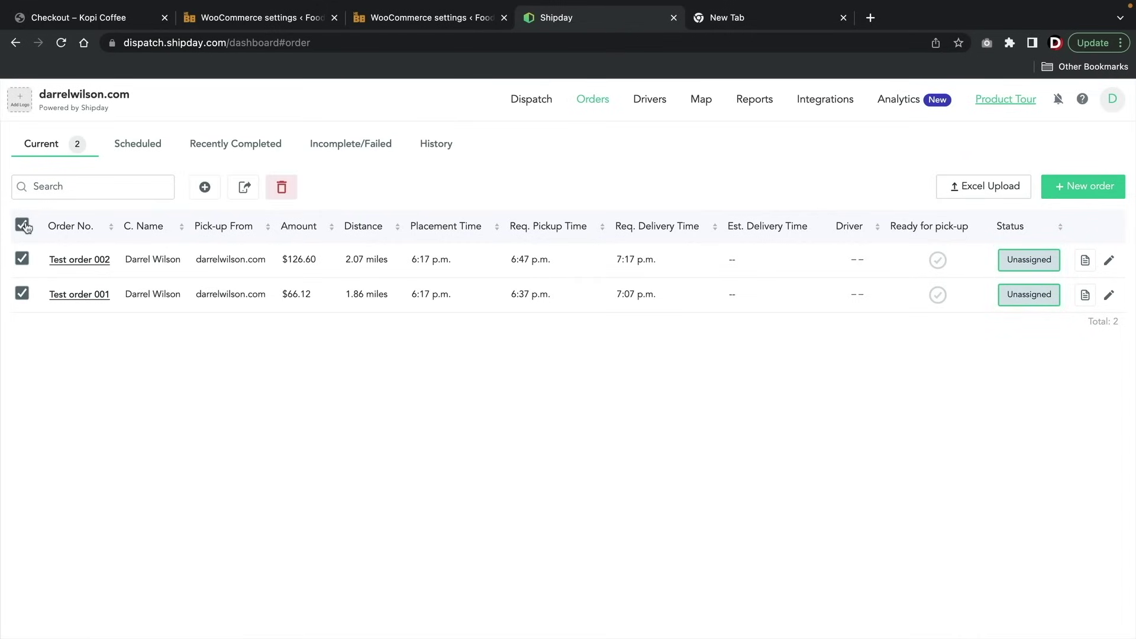
click(282, 188)
click(646, 271)
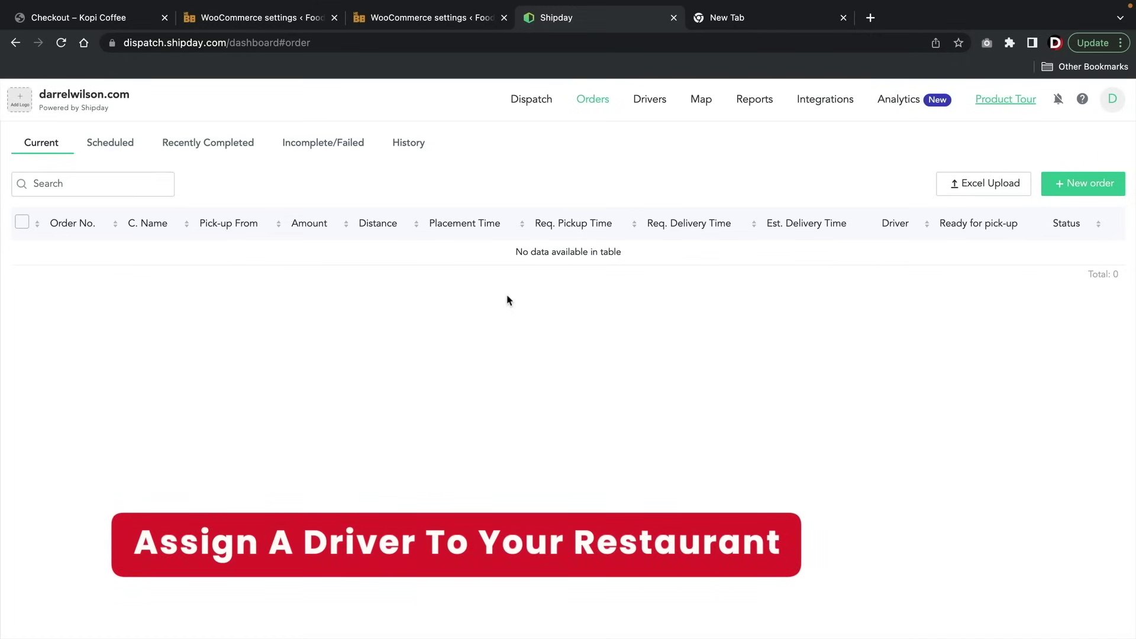
View Shipday's Drivers list, dismiss the New Driver form unsaved, and return to Orders.
click(644, 109)
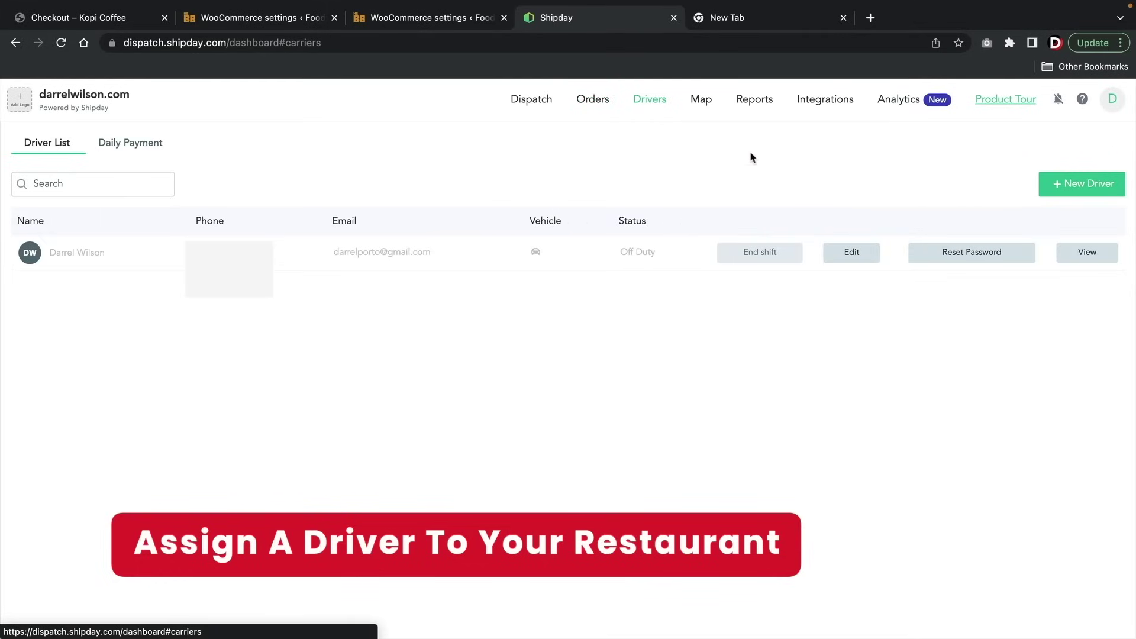
click(1073, 195)
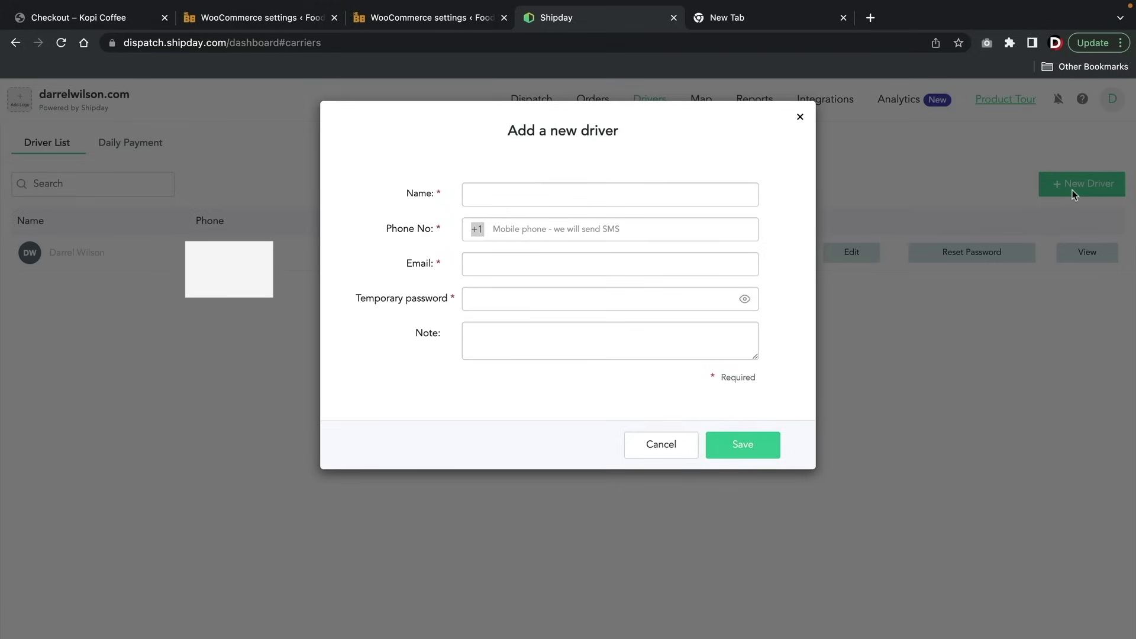
click(1072, 190)
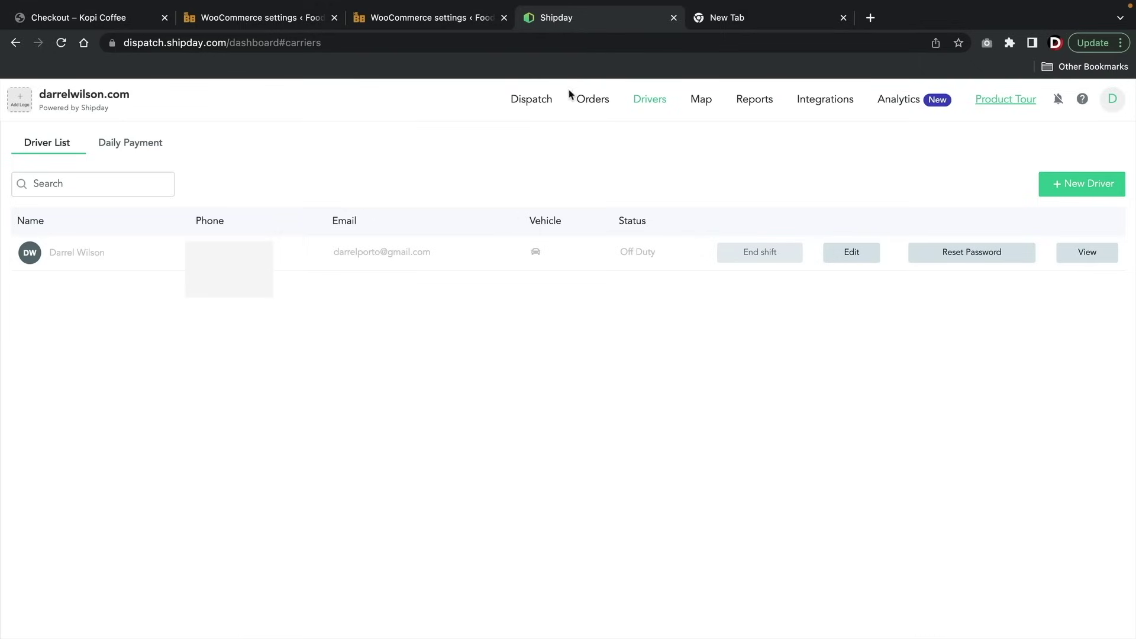
click(598, 107)
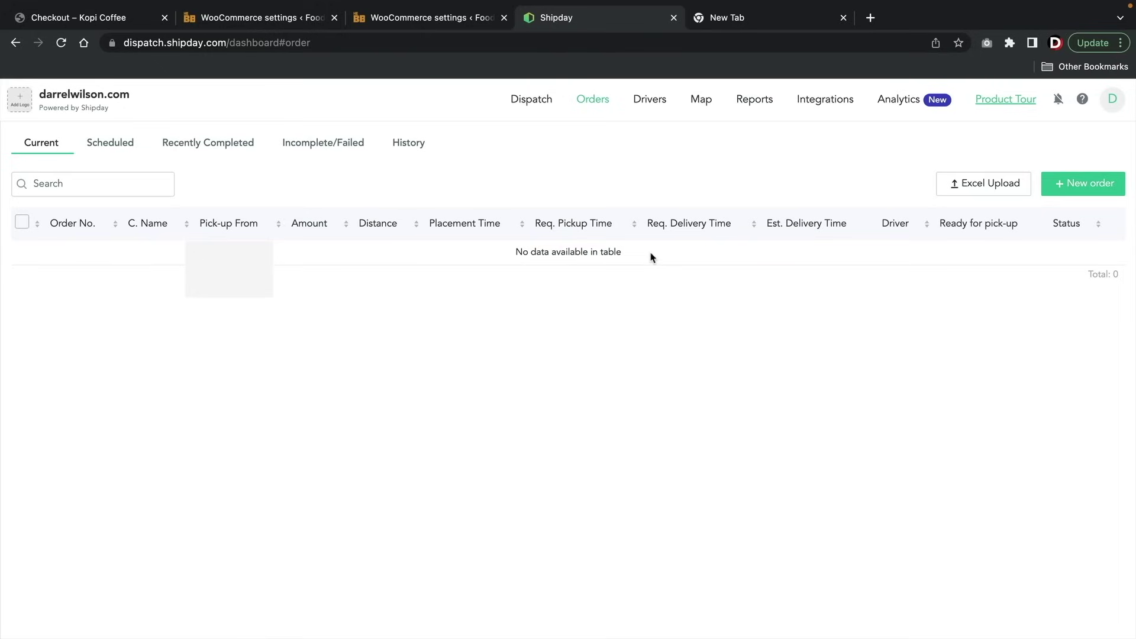
Visit the live Food Website and open its Main Menu.
click(293, 21)
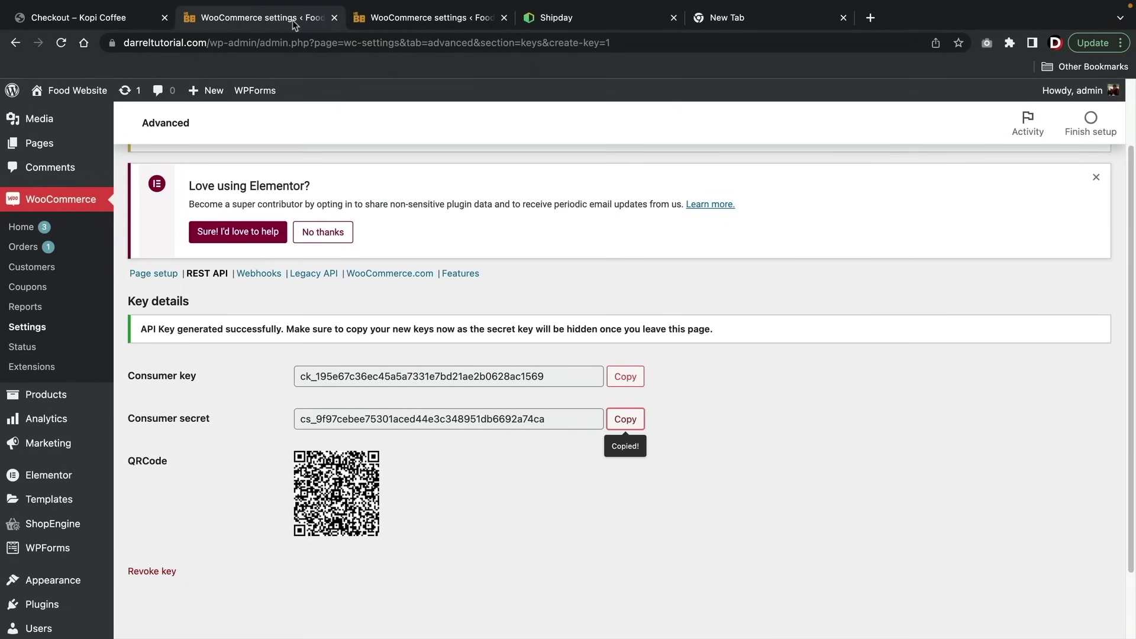
mouse_move(80, 90)
click(81, 116)
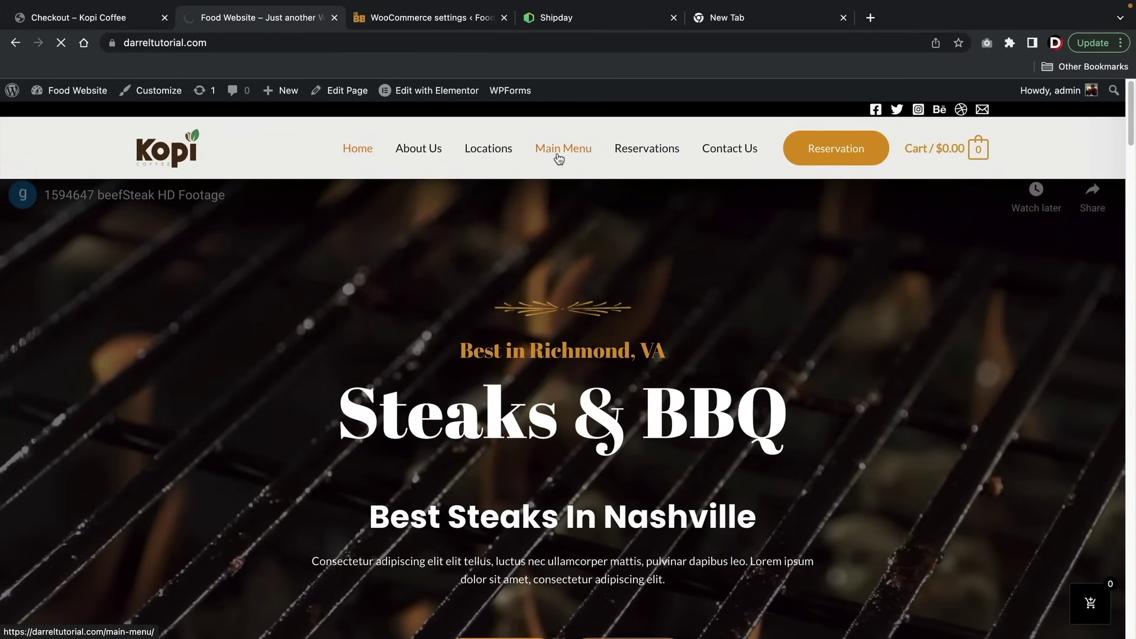
click(558, 156)
Add Chicken Wings and Salmon Steak to the cart and proceed to checkout.
scroll(544, 219, down, 3)
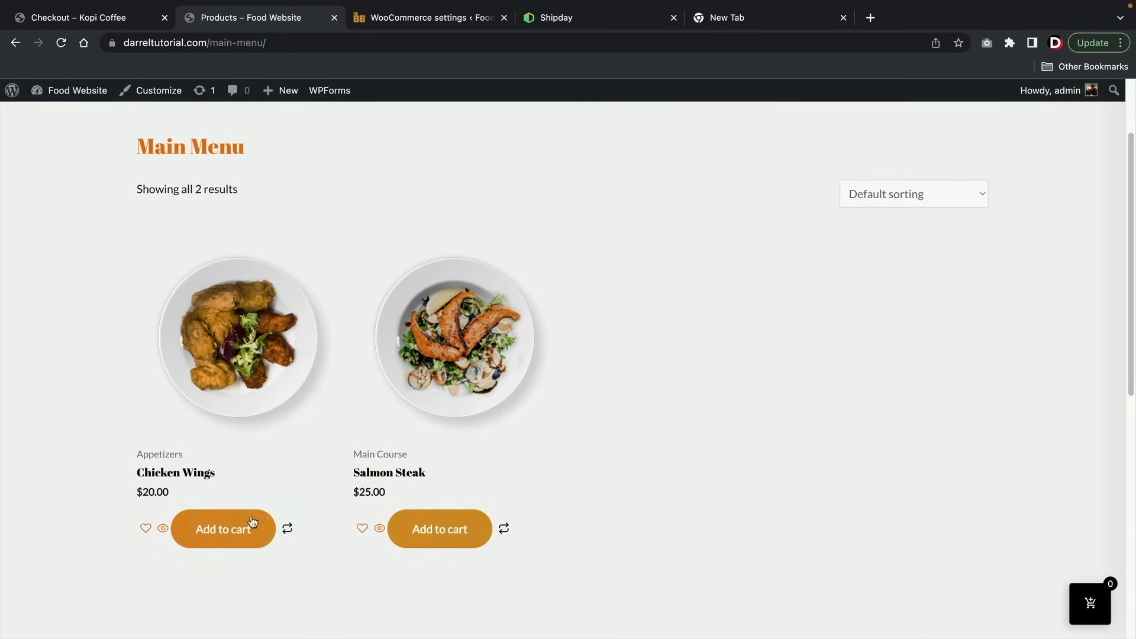
click(228, 532)
click(441, 532)
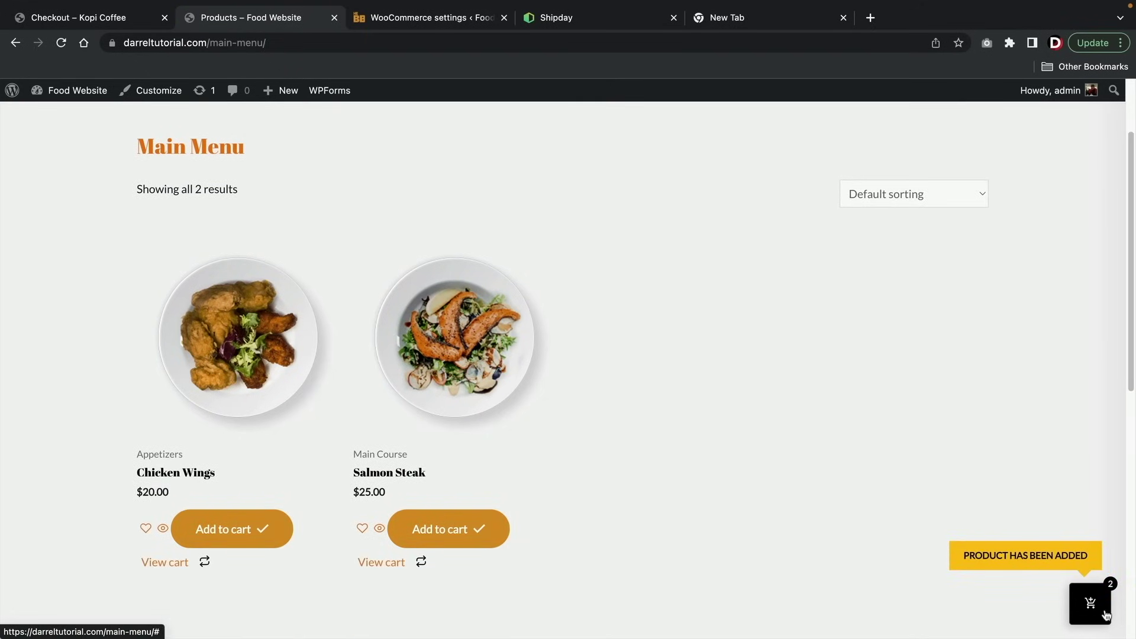
click(1090, 603)
click(1069, 589)
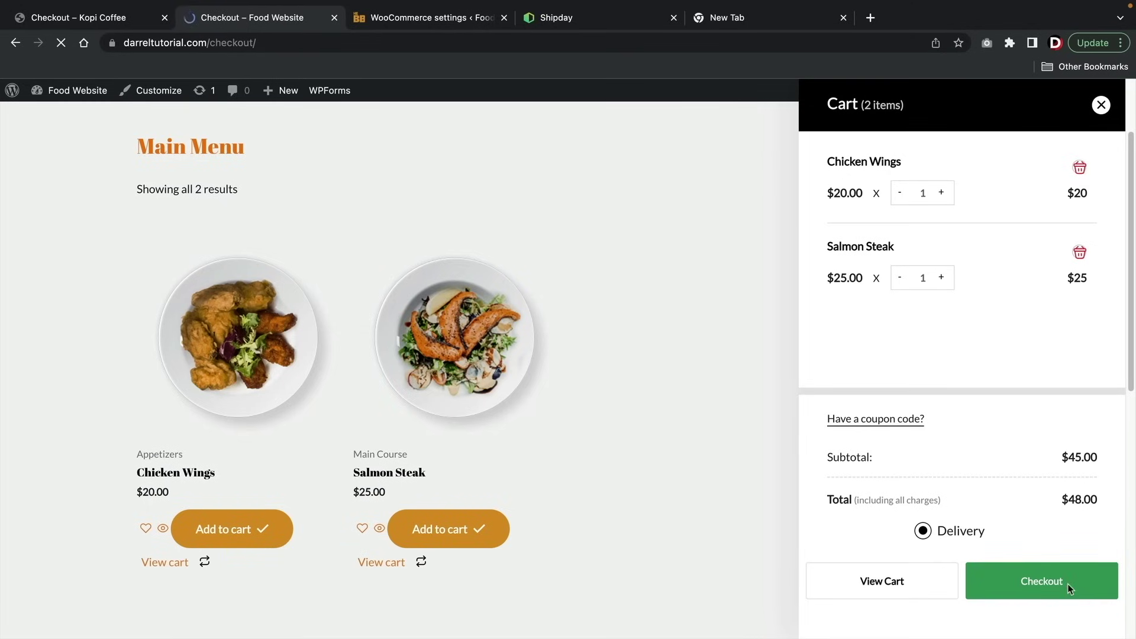
Set the delivery date to June 27, 2022 and the delivery time to 12:00 pm.
scroll(651, 462, down, 1)
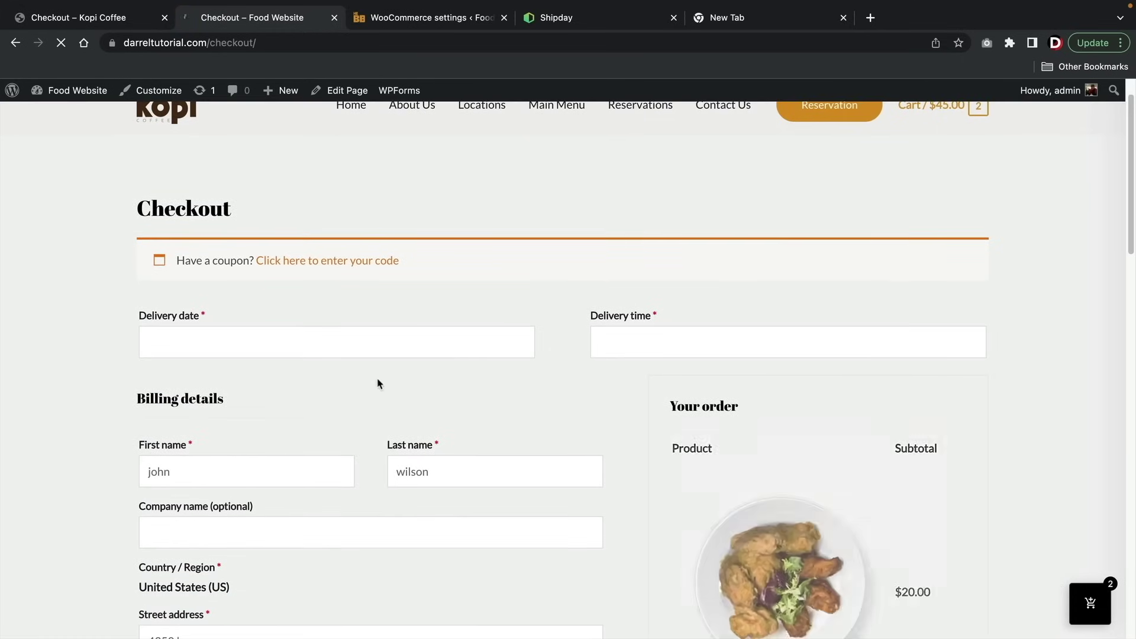
click(356, 347)
click(181, 523)
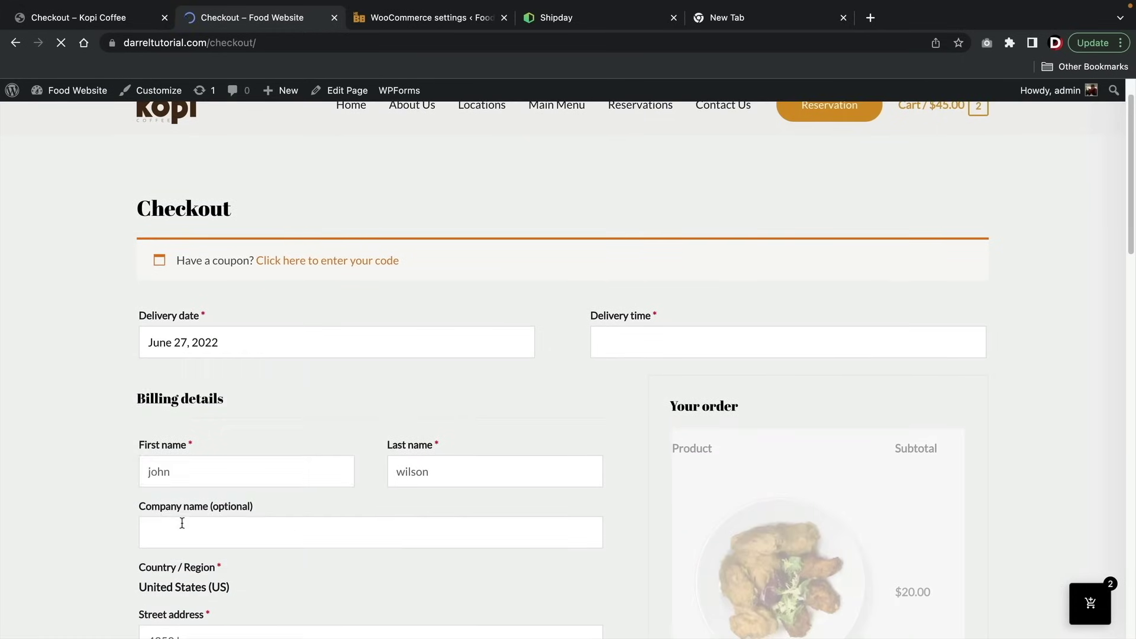
click(647, 437)
click(627, 466)
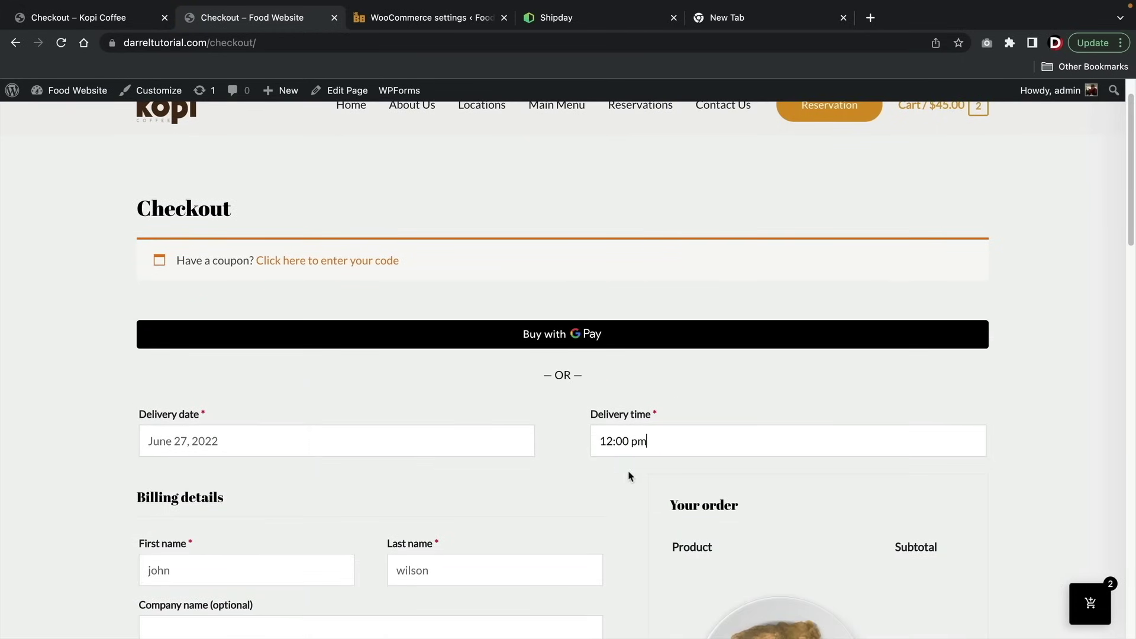
Choose Cash on delivery as payment and place the $48.00 order.
scroll(438, 440, down, 3)
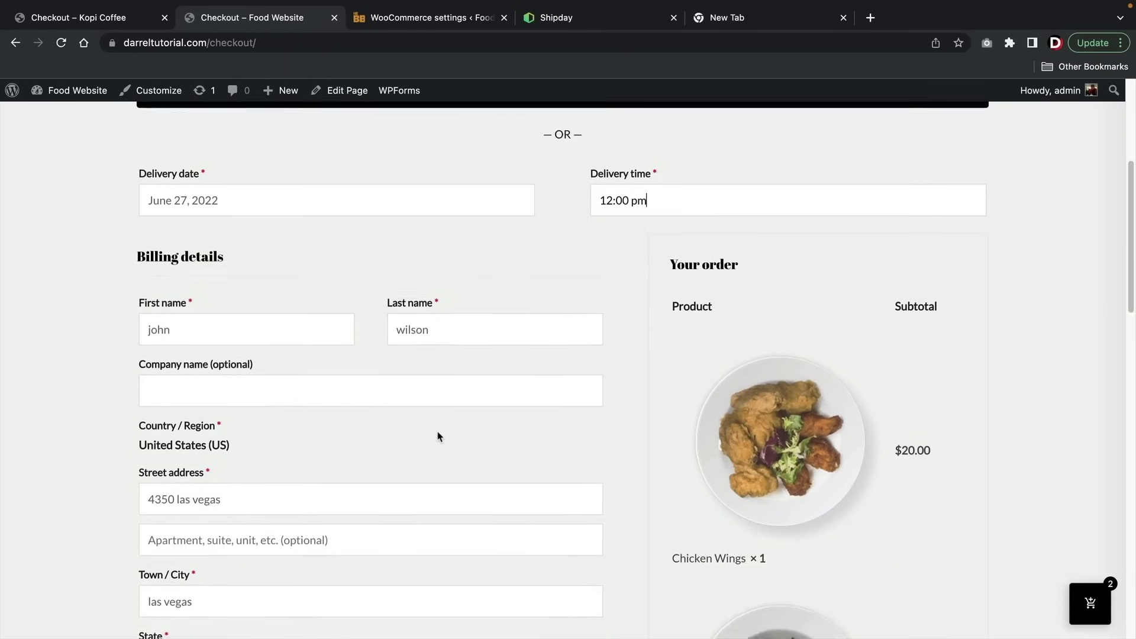
scroll(449, 427, down, 3)
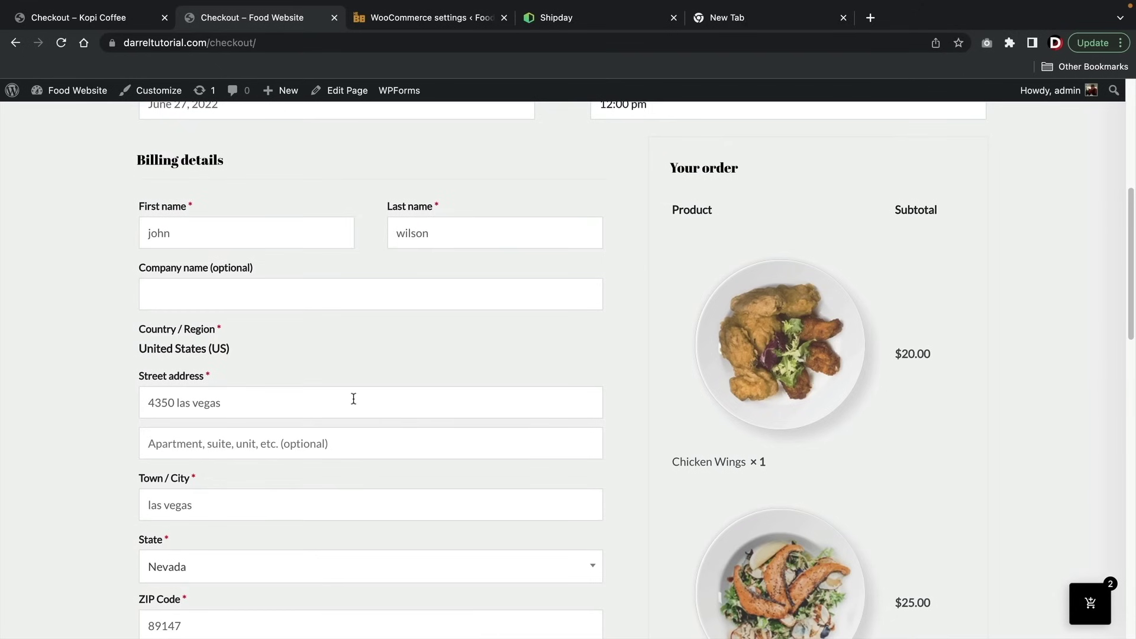
scroll(337, 487, down, 5)
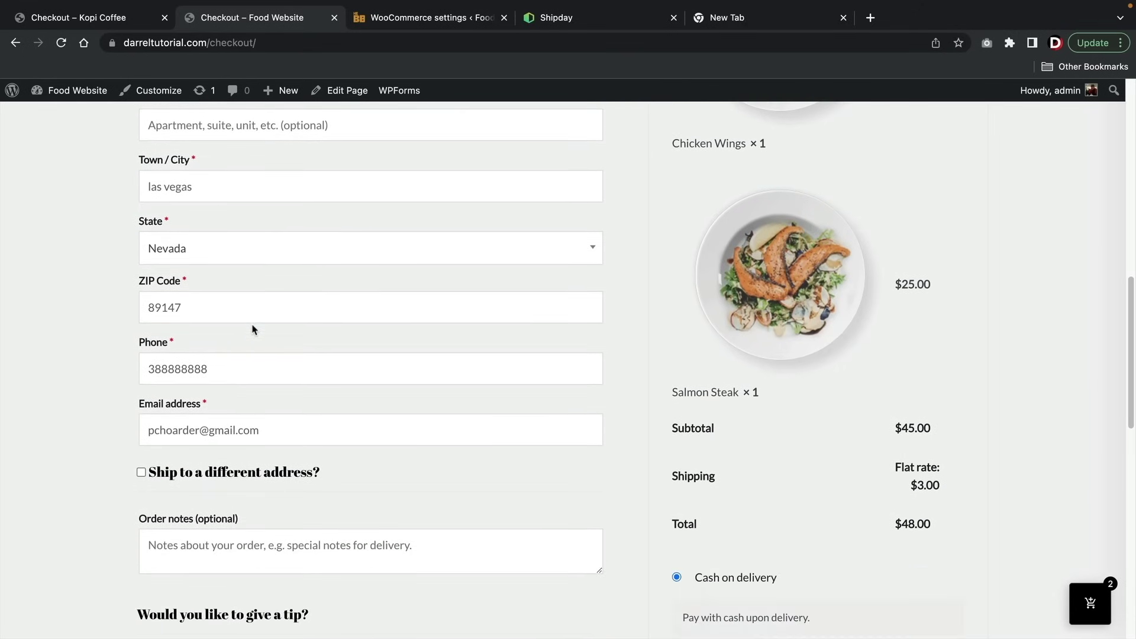
scroll(275, 355, down, 2)
scroll(284, 355, down, 3)
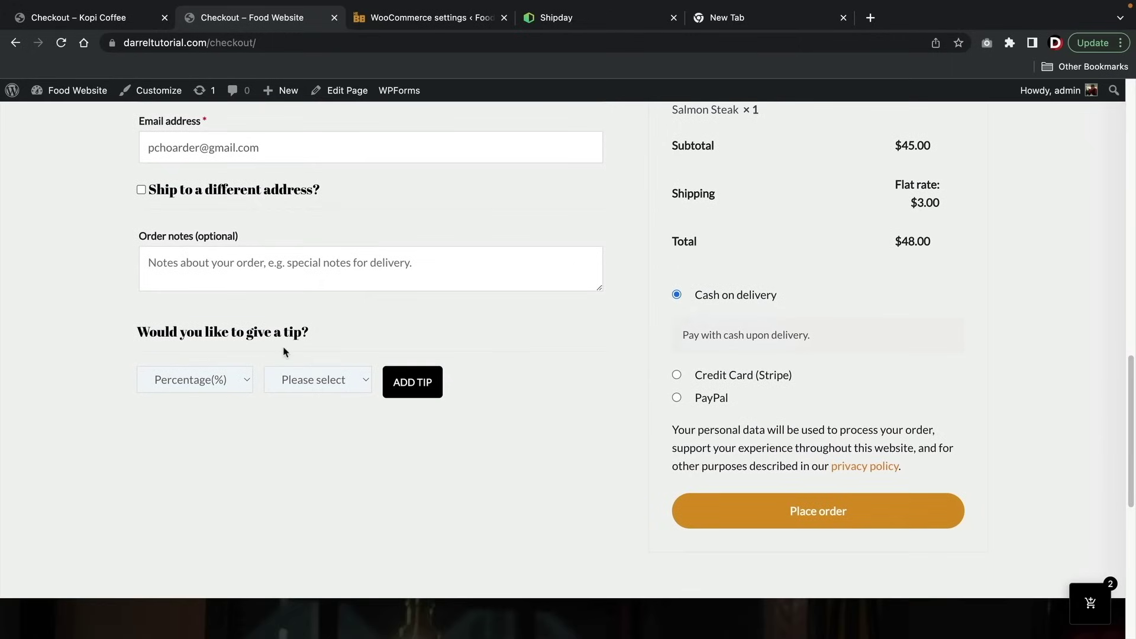
click(725, 388)
click(718, 296)
scroll(674, 406, up, 10)
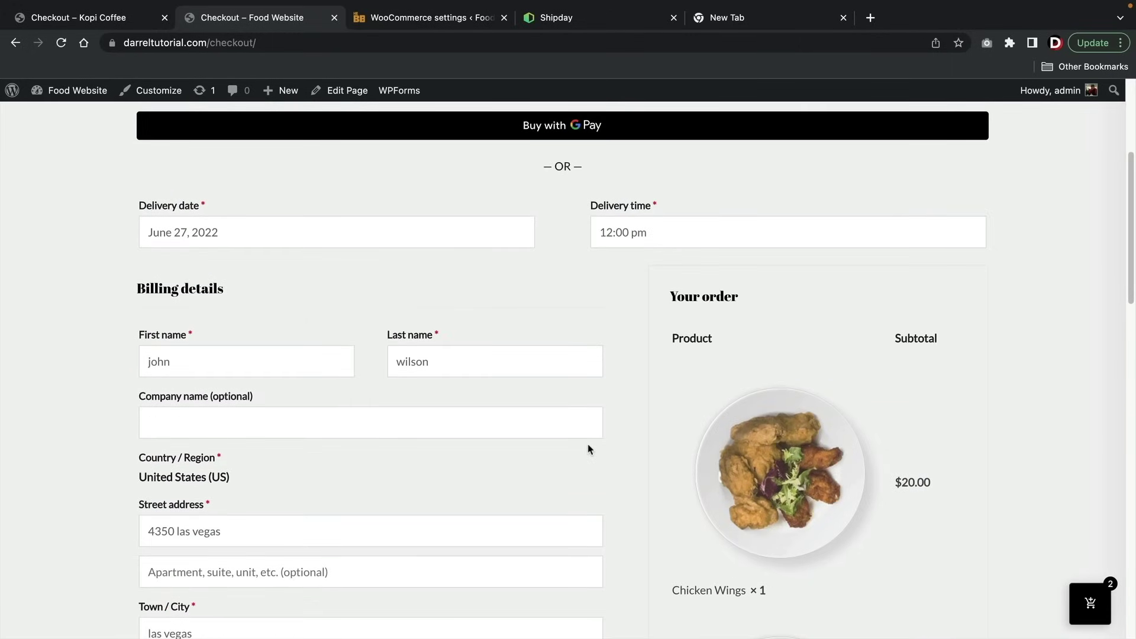
scroll(587, 448, down, 10)
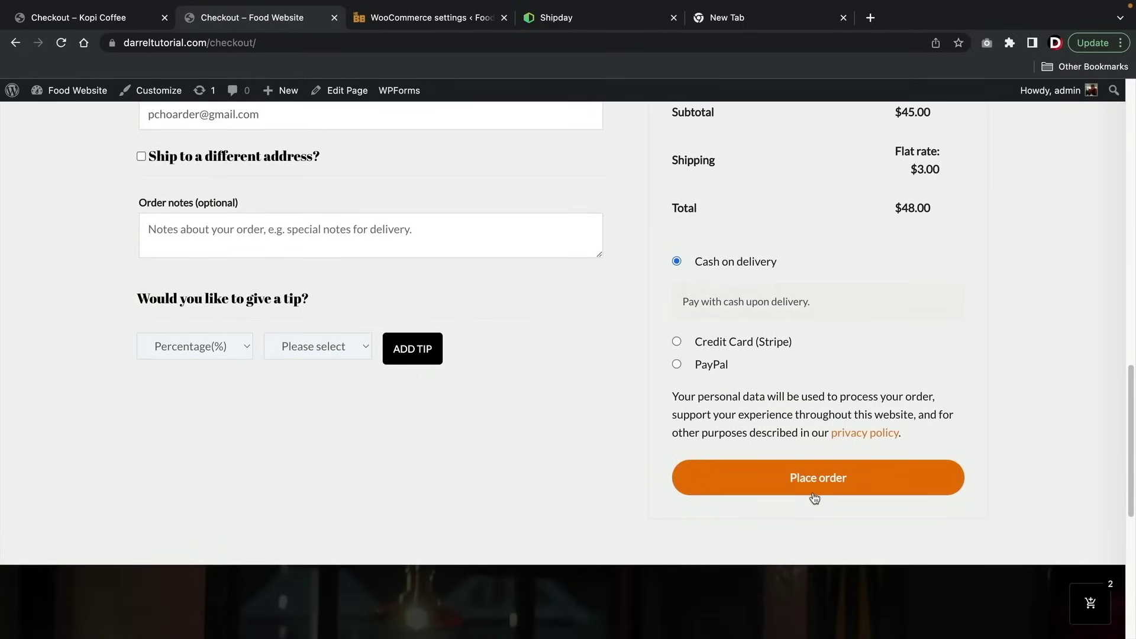
click(814, 498)
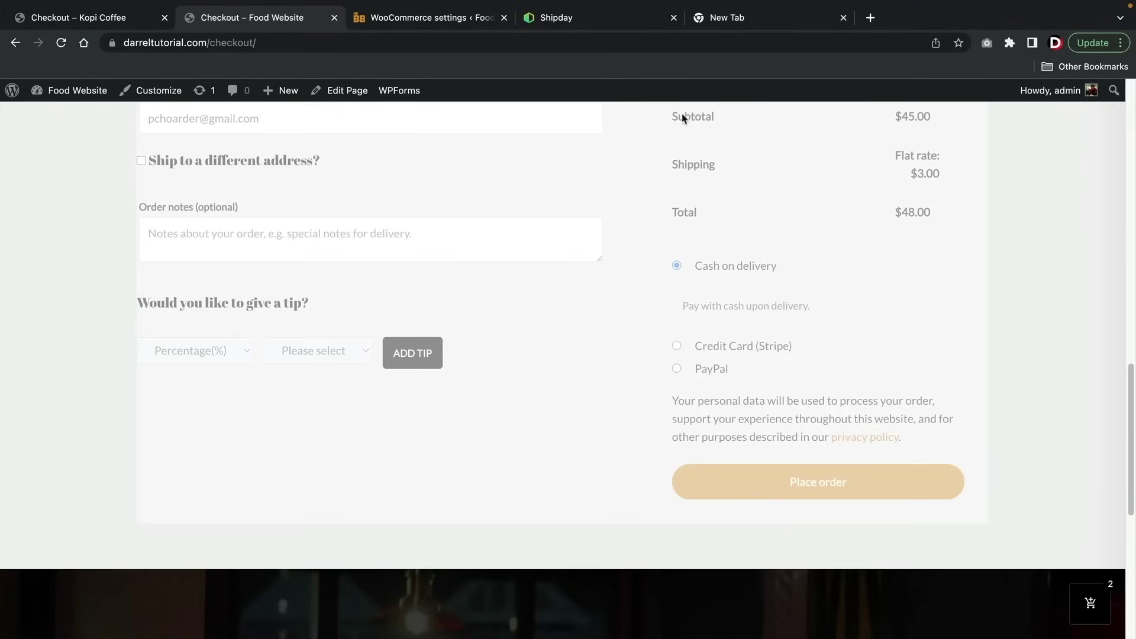
Assign the $48.00 Food Website order to the online driver.
click(608, 25)
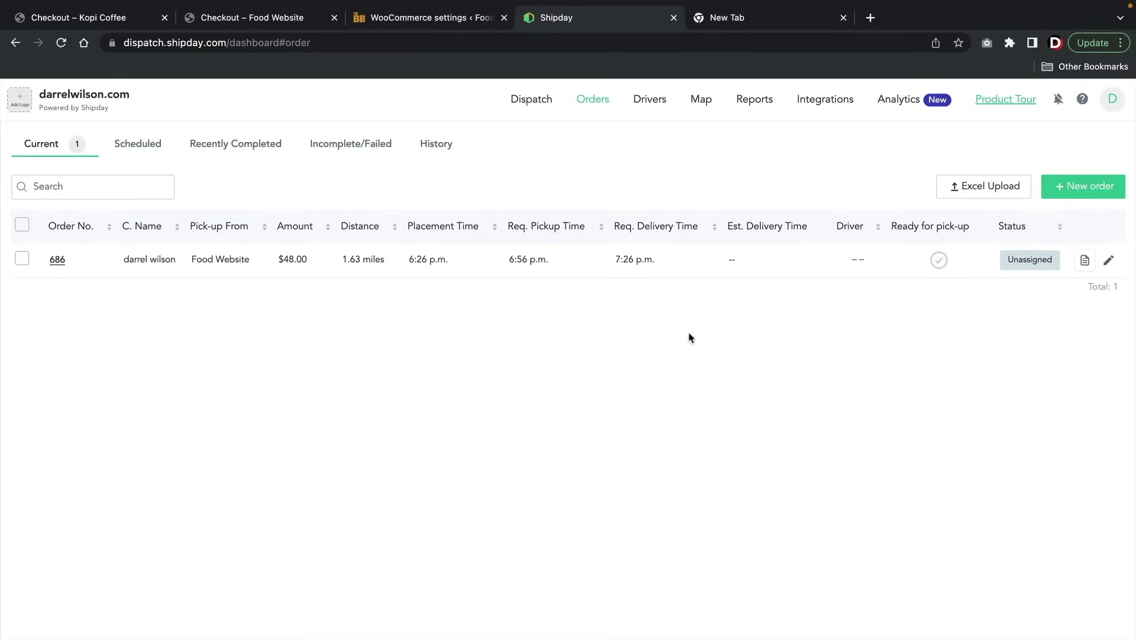
click(1029, 261)
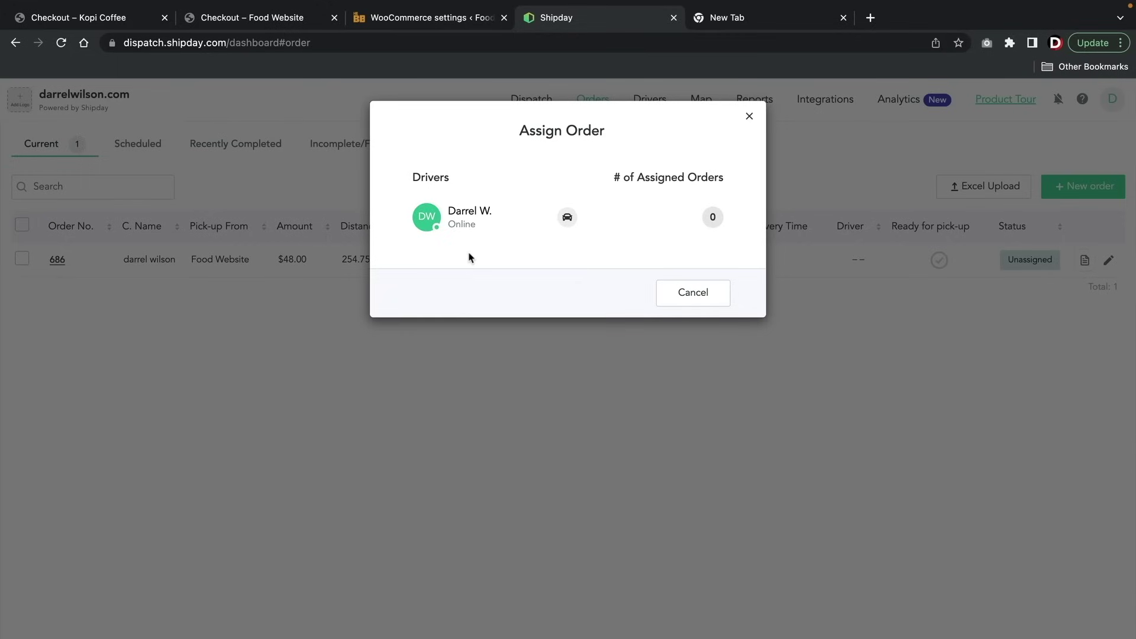
click(670, 292)
click(1029, 262)
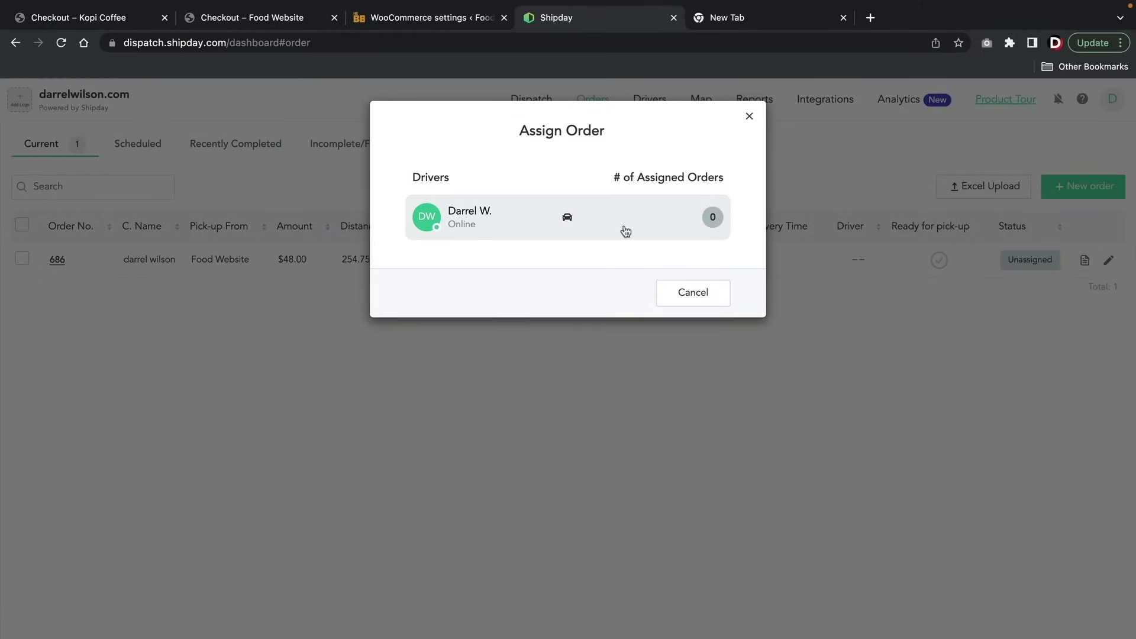
click(645, 228)
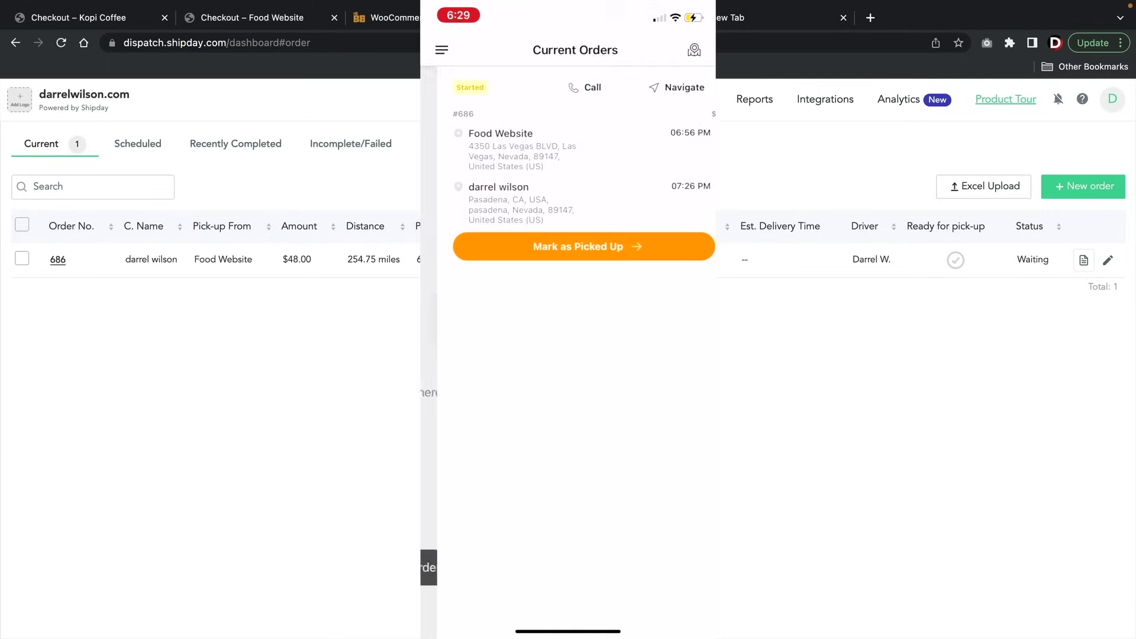
Mark order #686 as ready for pick-up.
click(953, 267)
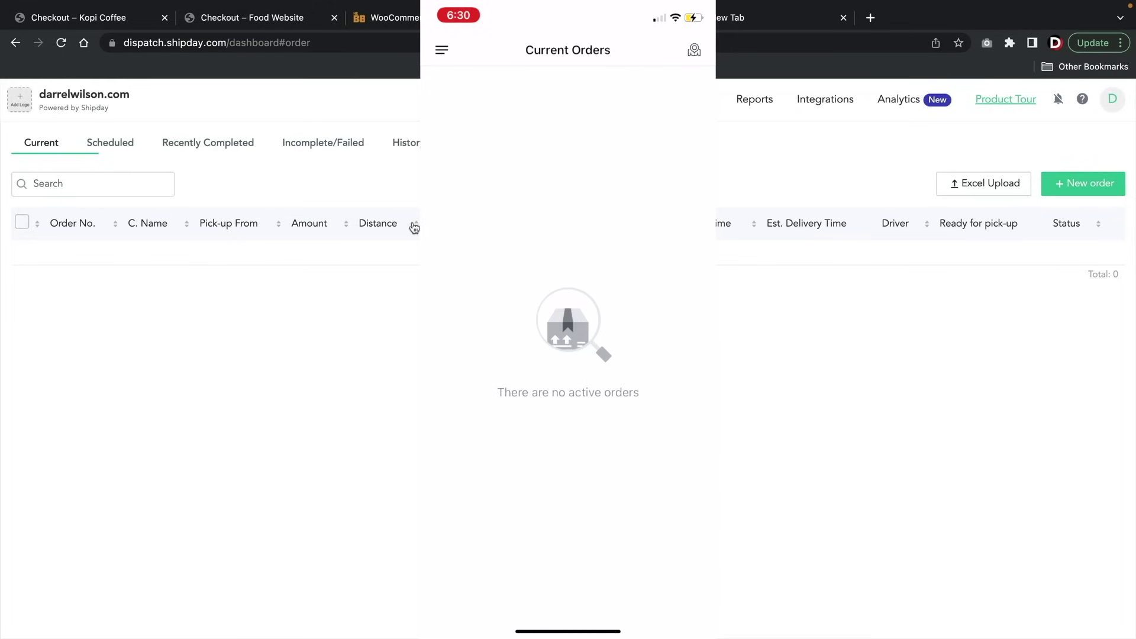
click(199, 153)
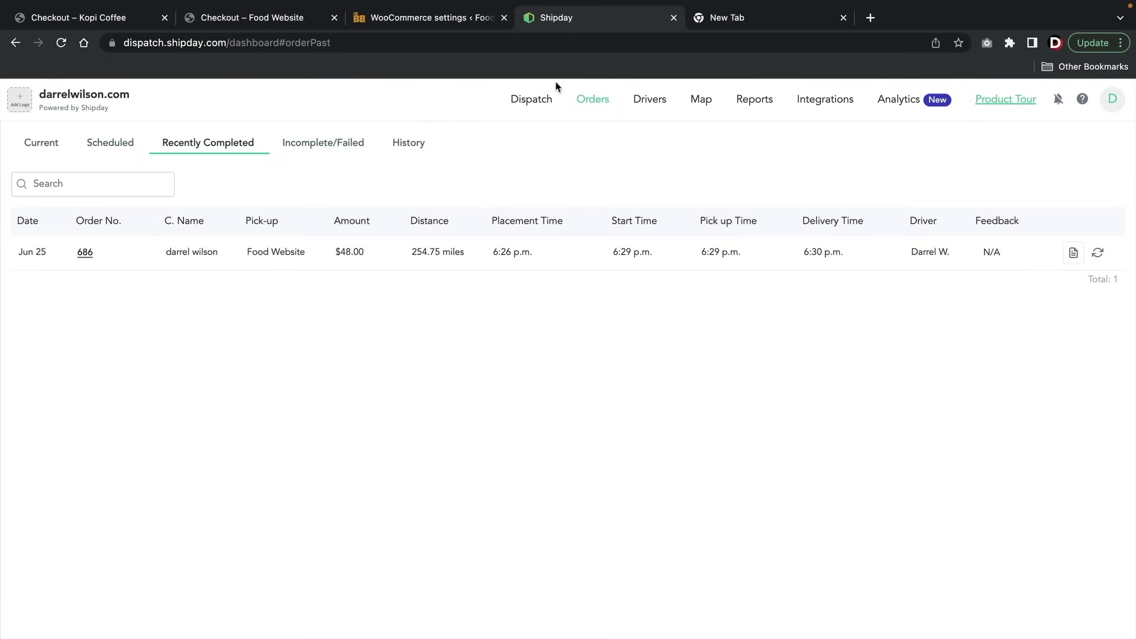
click(531, 99)
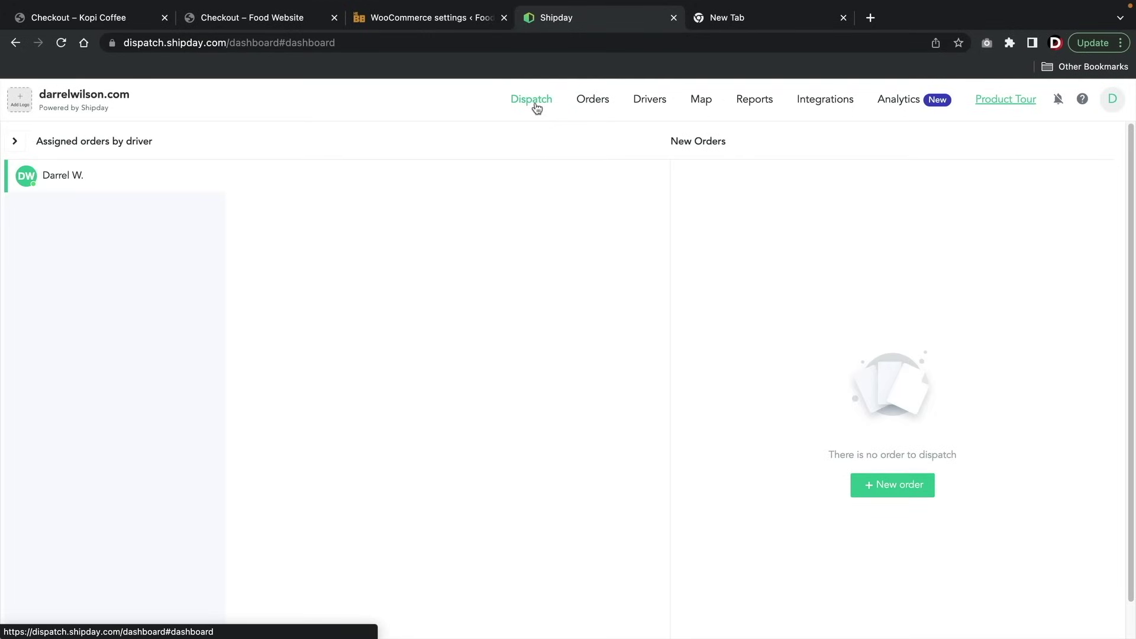
Browse Shipday's Map, Reports and Integrations pages, ending on Analytics with one on-time delivery.
click(592, 108)
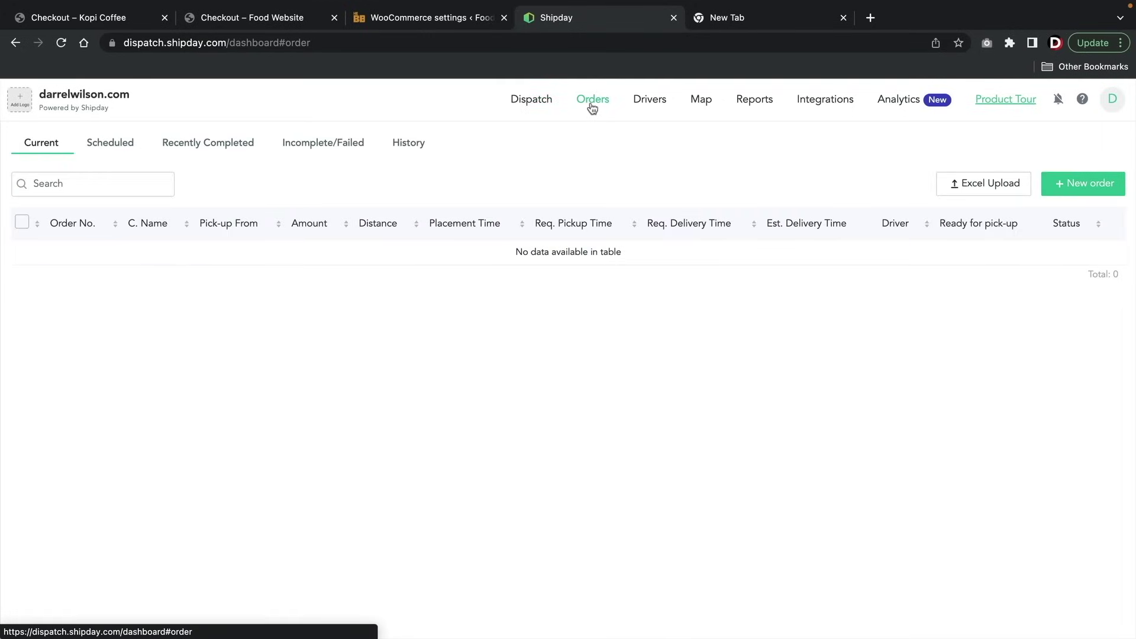
click(701, 106)
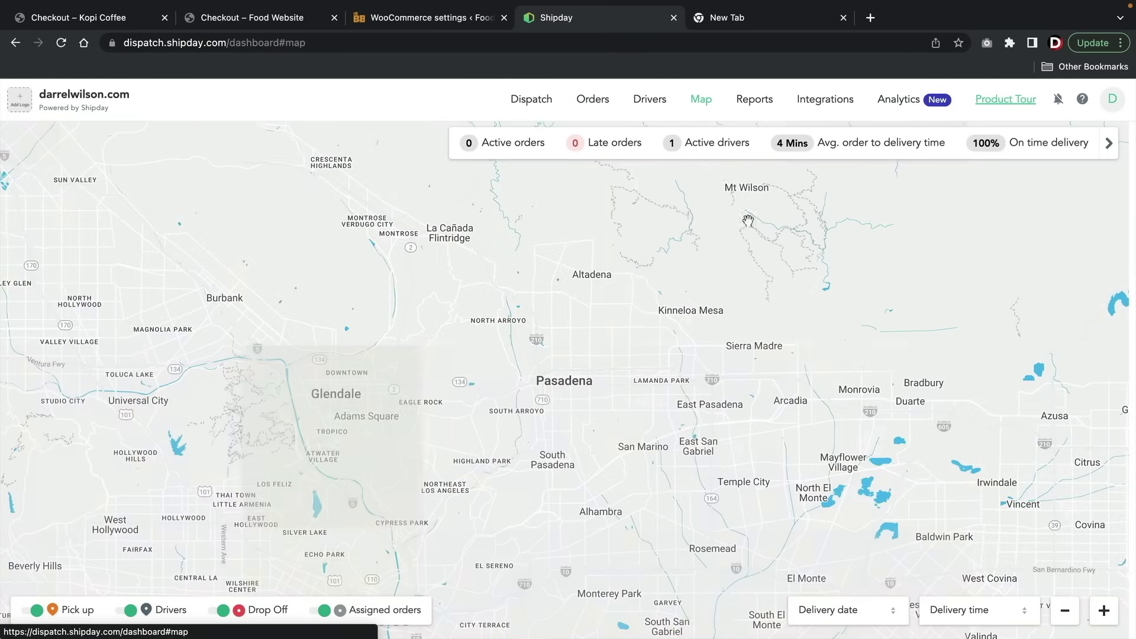
click(760, 105)
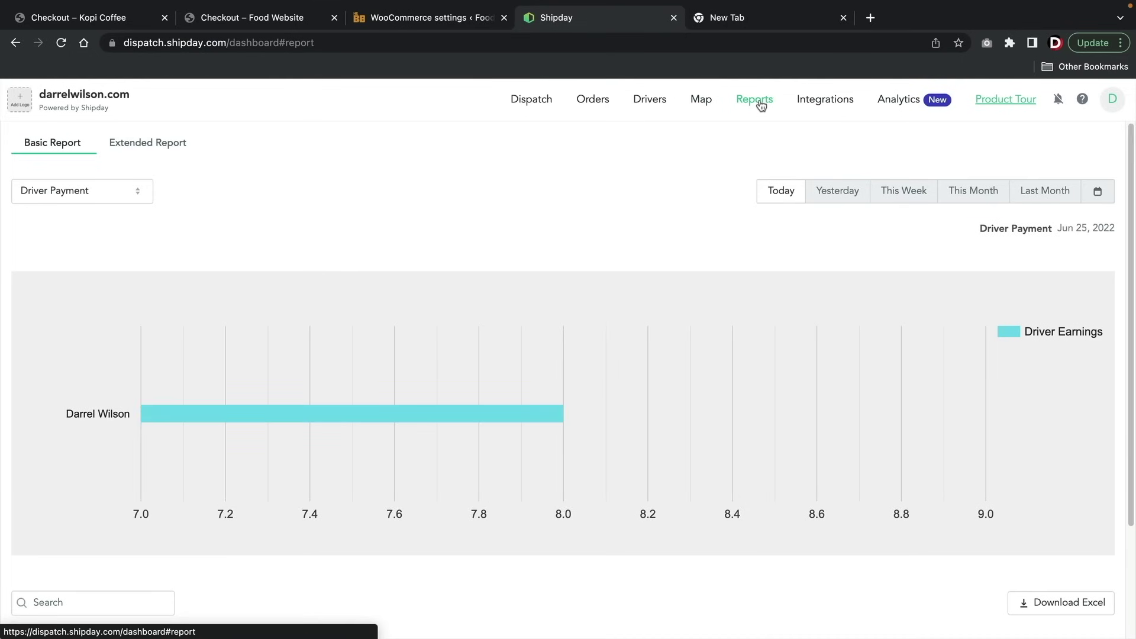
click(813, 105)
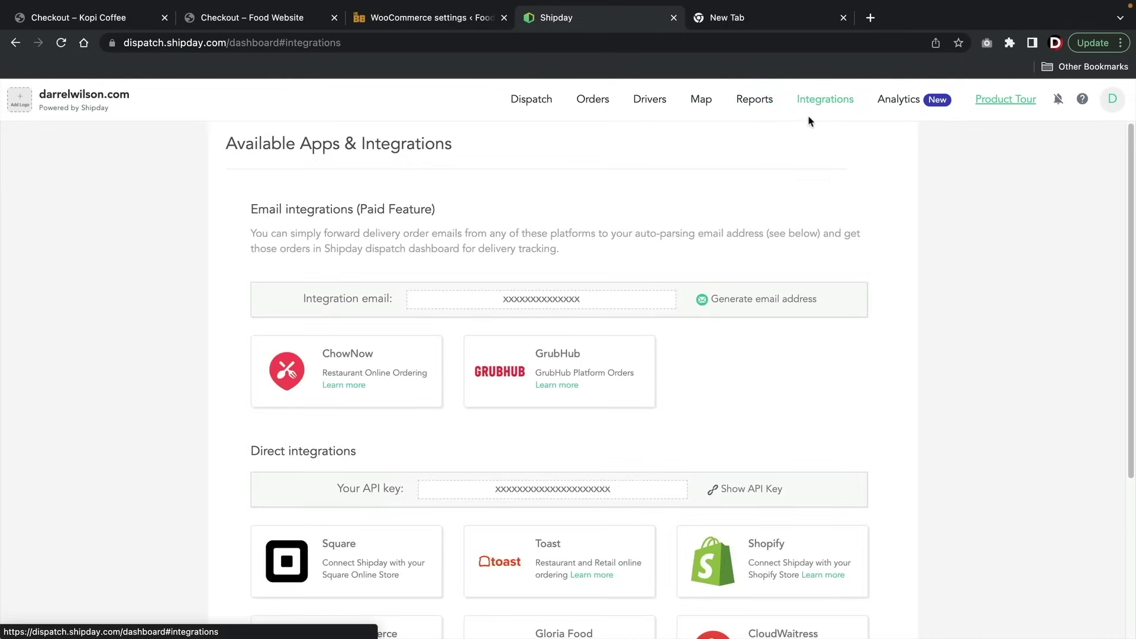
click(894, 106)
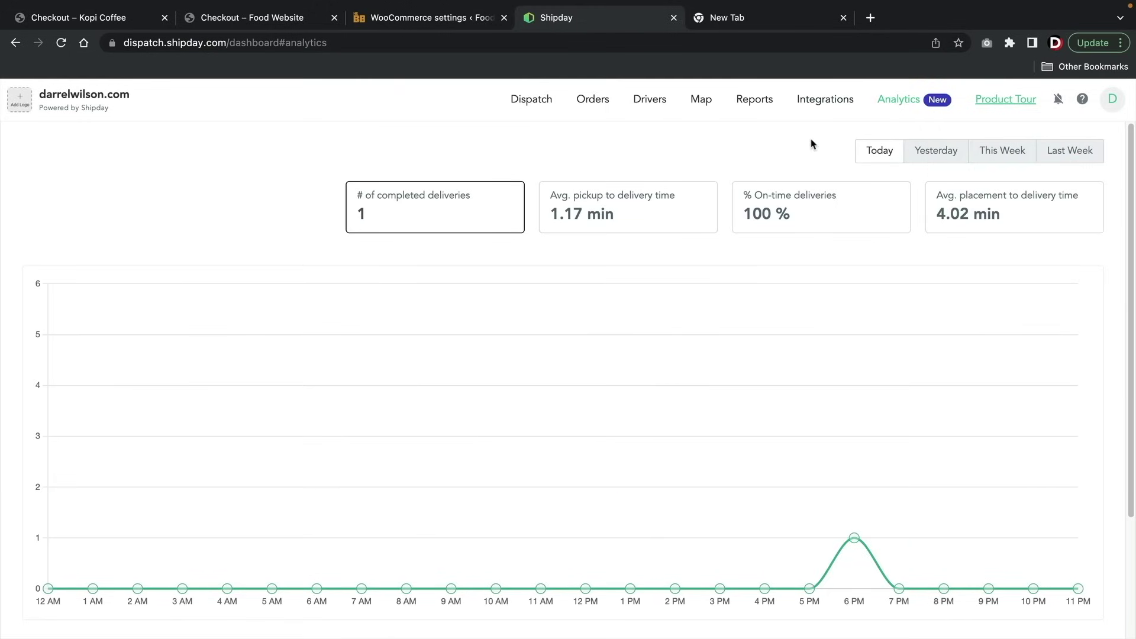
scroll(676, 290, down, 3)
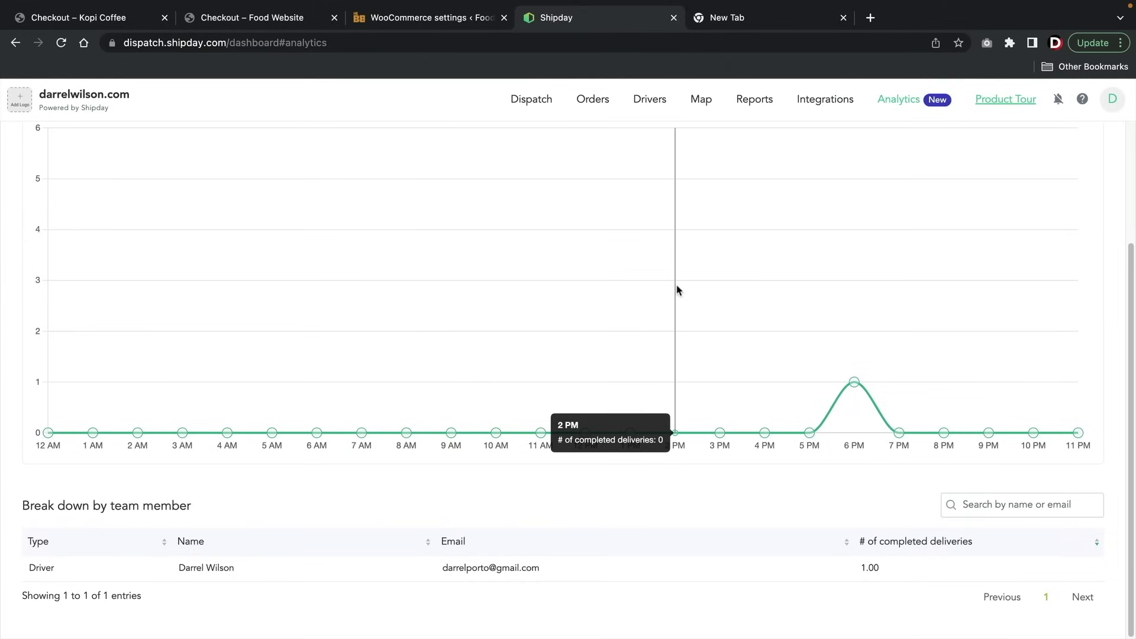
scroll(581, 540, up, 3)
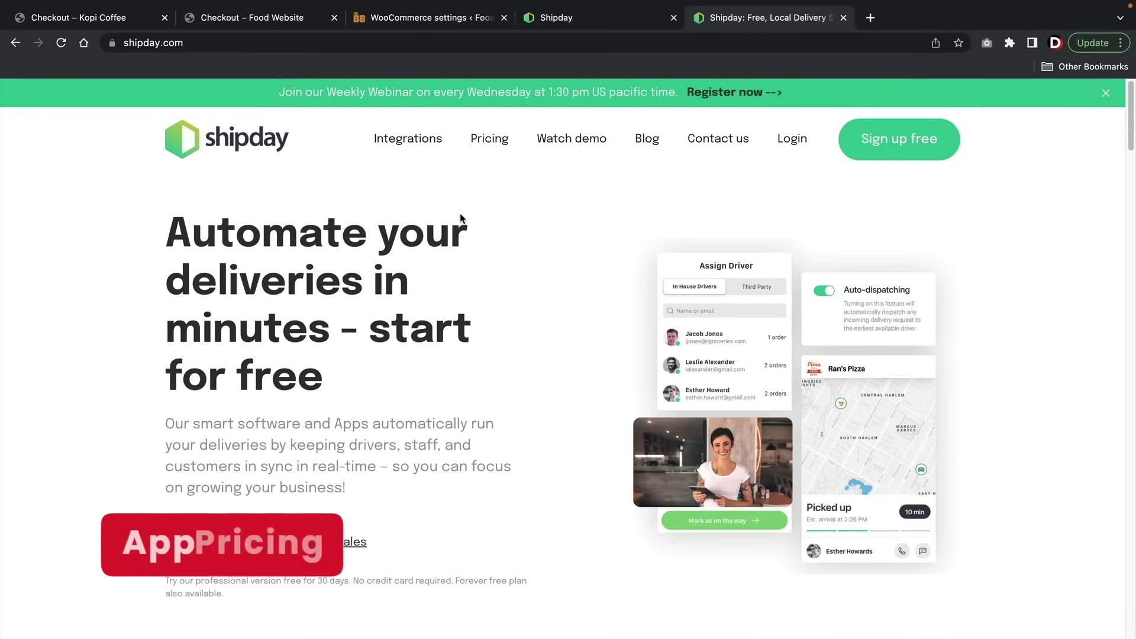
Open Shipday's pricing page and scroll into the Starter, Professional and Branded plan comparison.
click(488, 149)
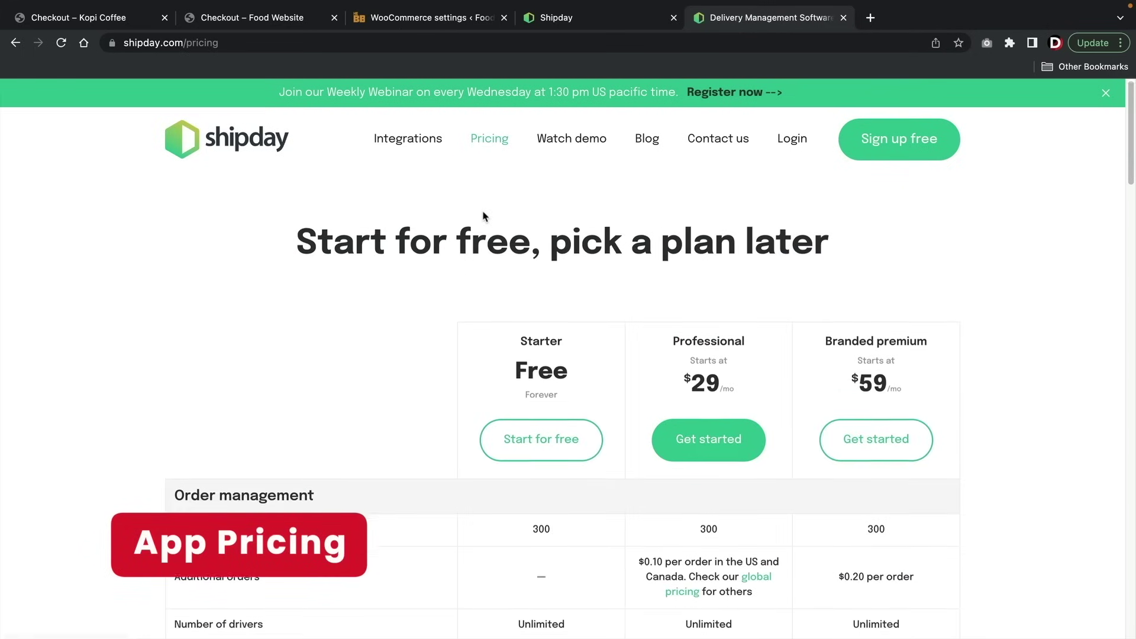
scroll(494, 195, down, 2)
scroll(497, 197, down, 1)
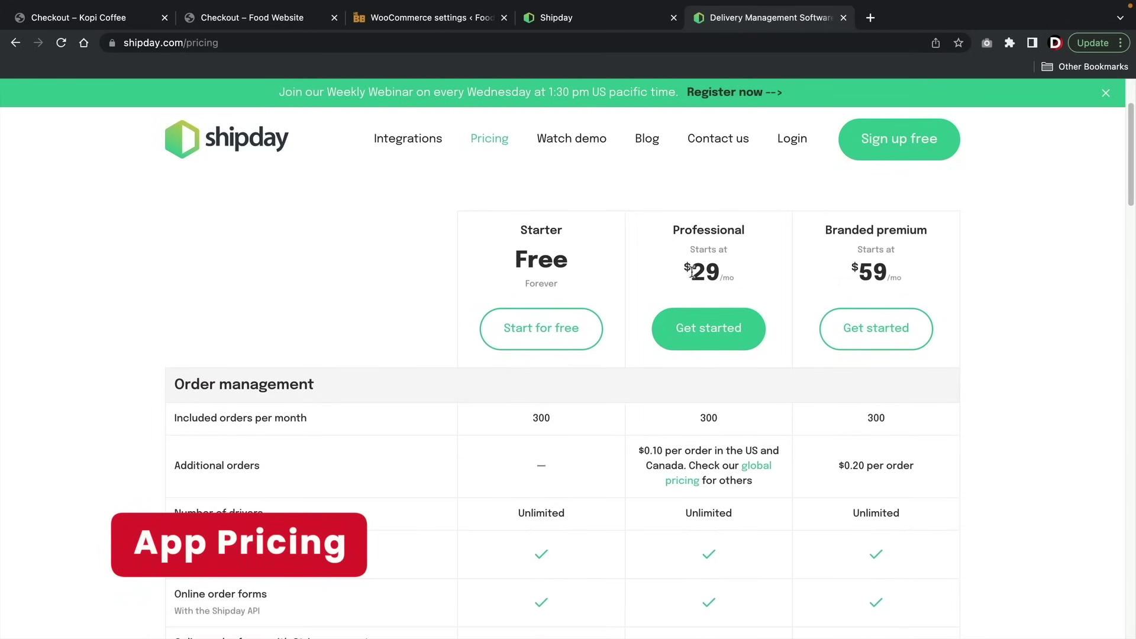
drag(764, 270, 682, 271)
scroll(683, 271, down, 3)
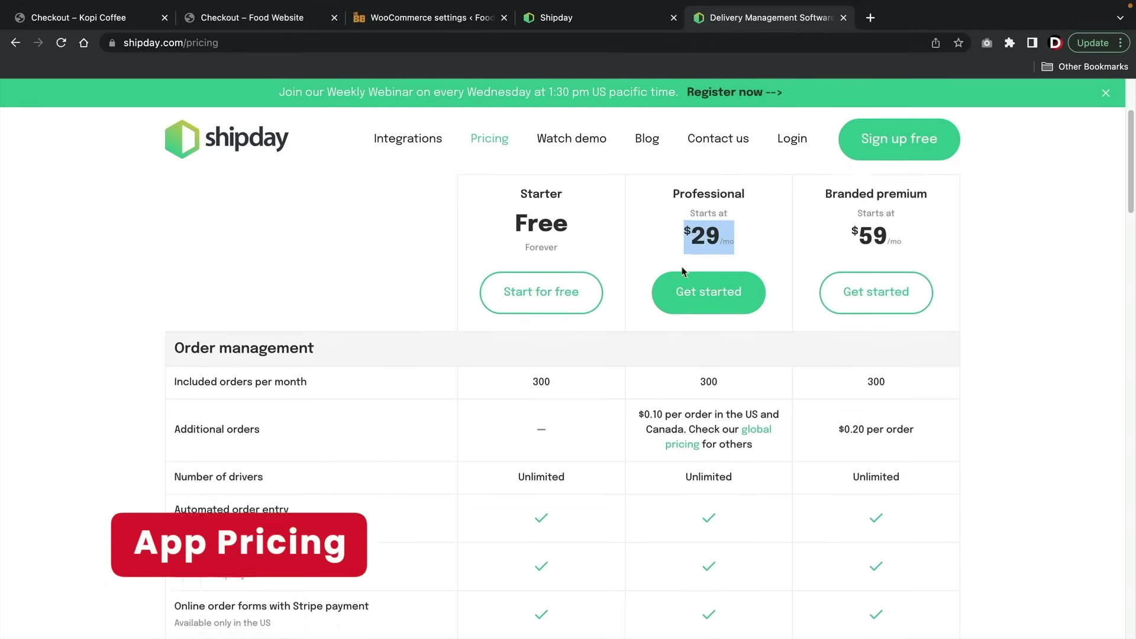
scroll(683, 269, down, 10)
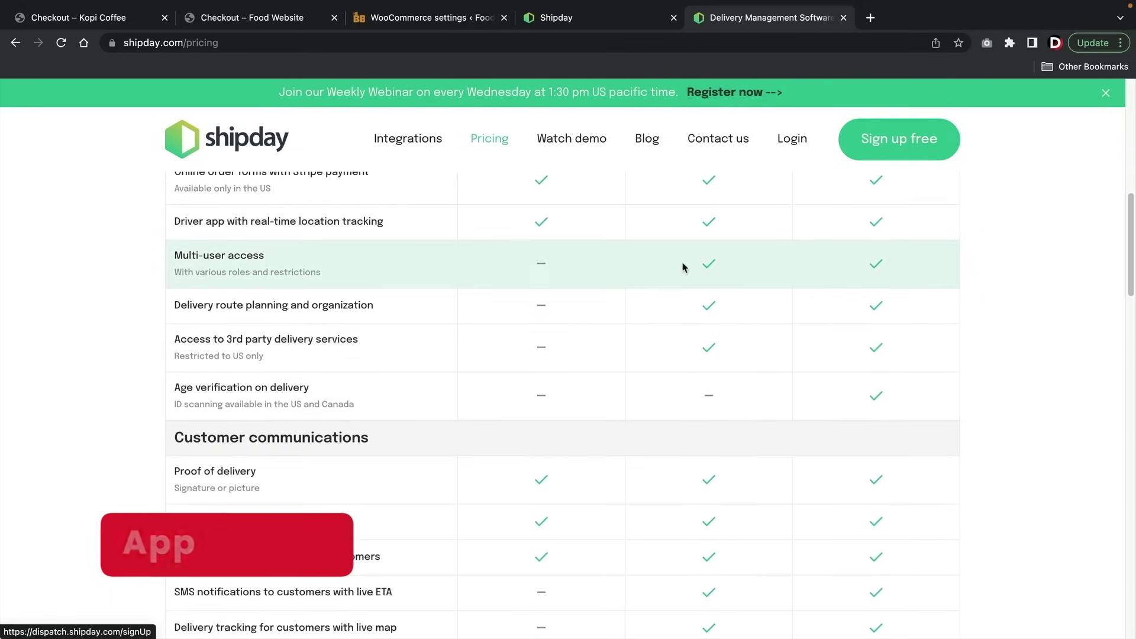
scroll(682, 269, down, 1)
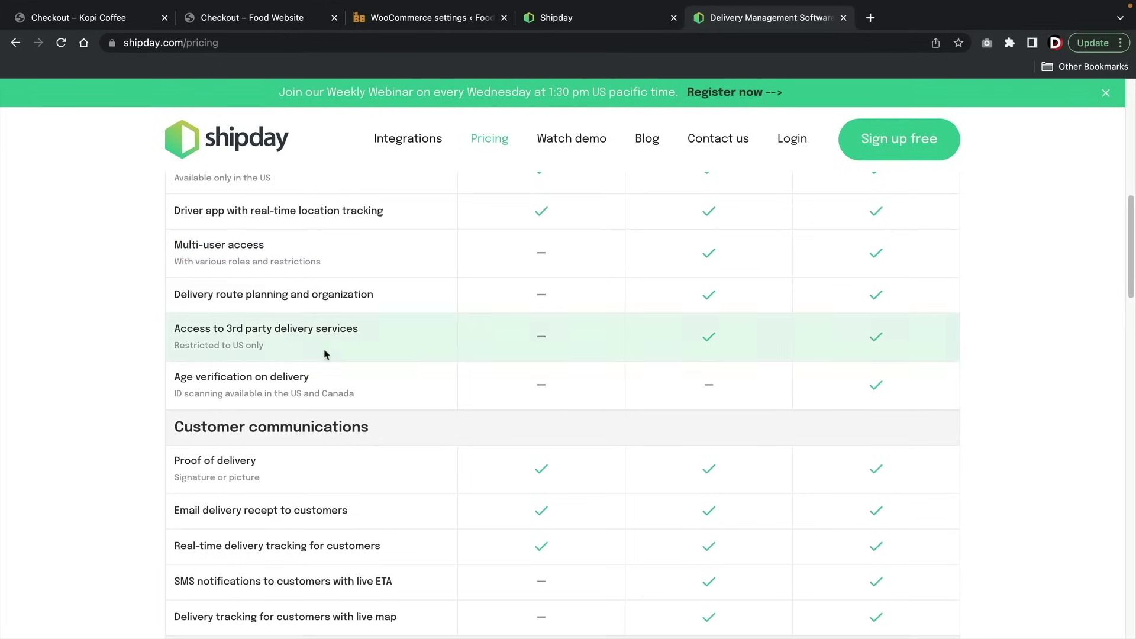
Review the remaining plan features, including Age verification on delivery.
drag(310, 377, 144, 382)
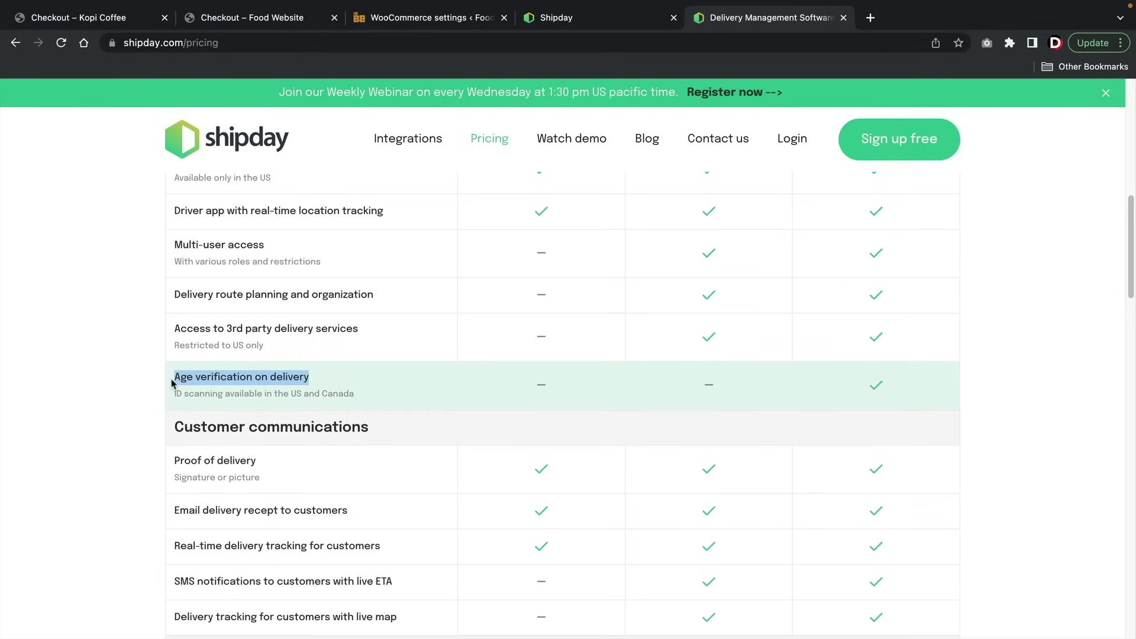
click(144, 374)
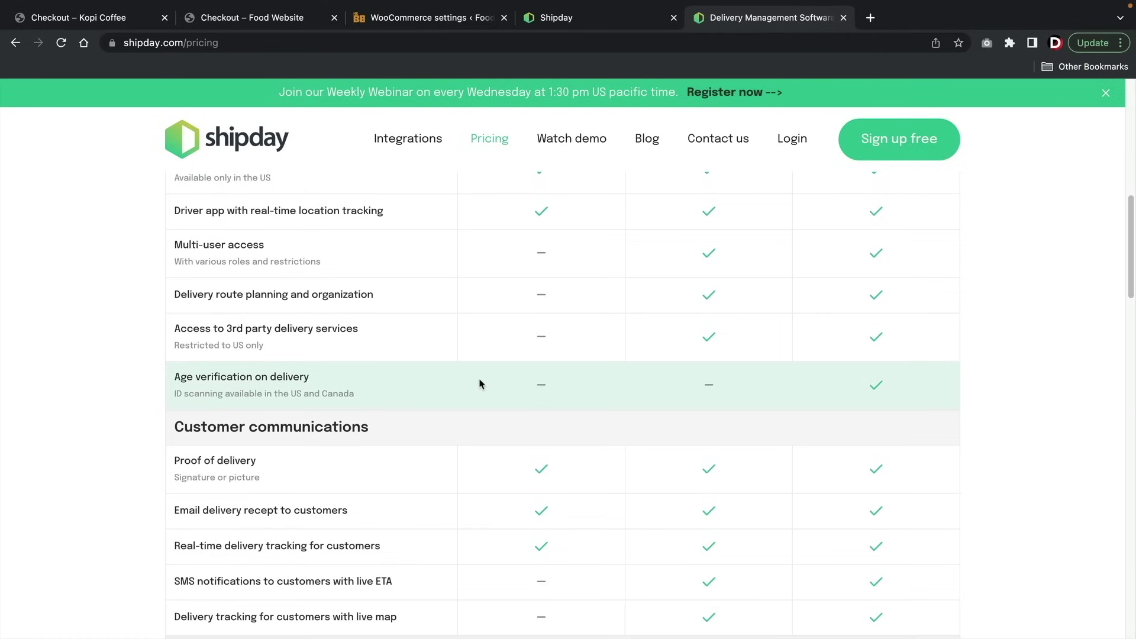
scroll(482, 382, down, 3)
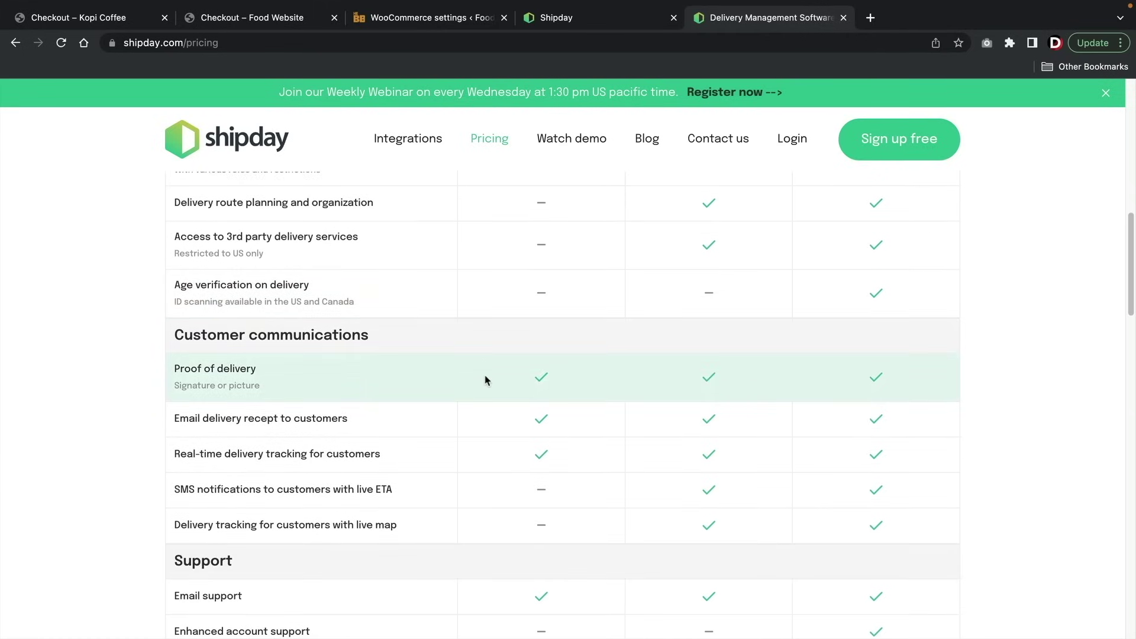
scroll(485, 381, down, 2)
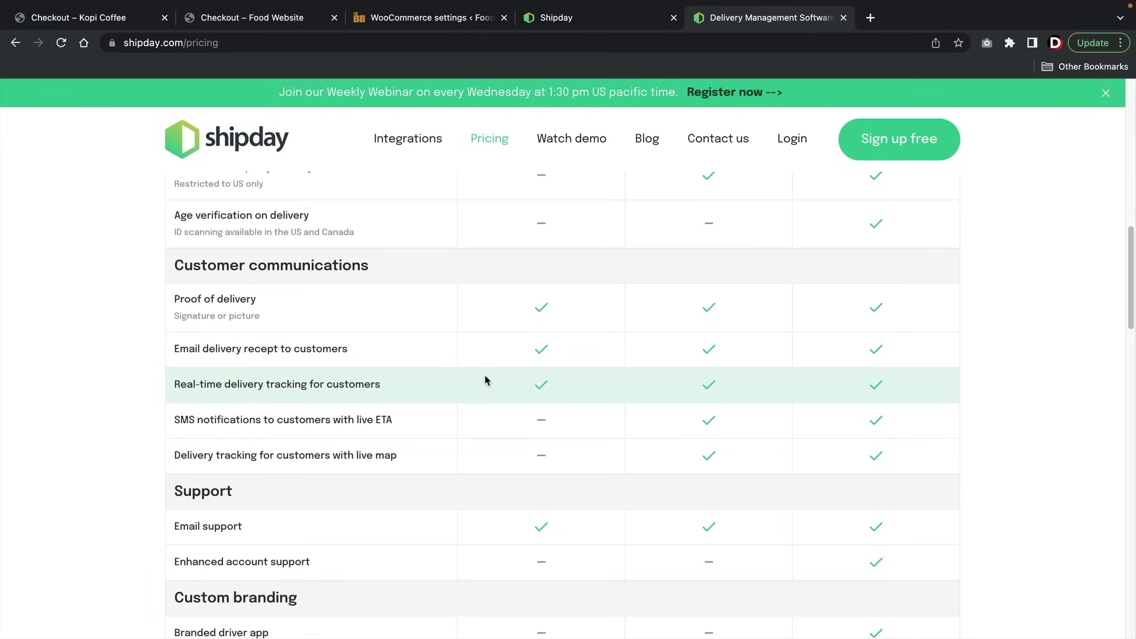
scroll(485, 381, down, 3)
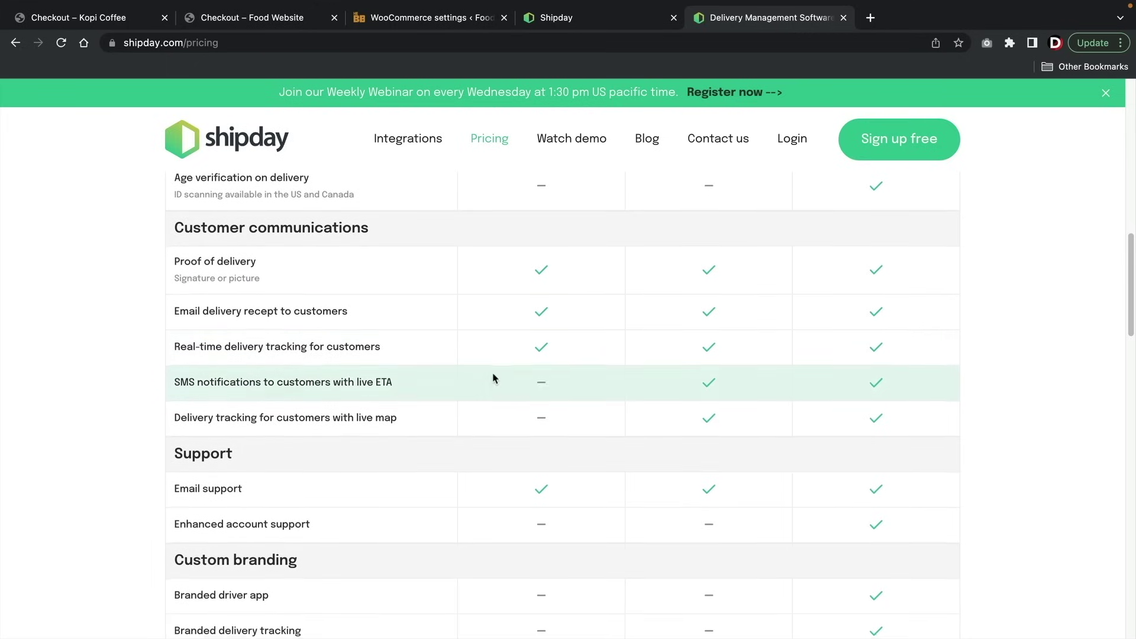
scroll(495, 373, down, 4)
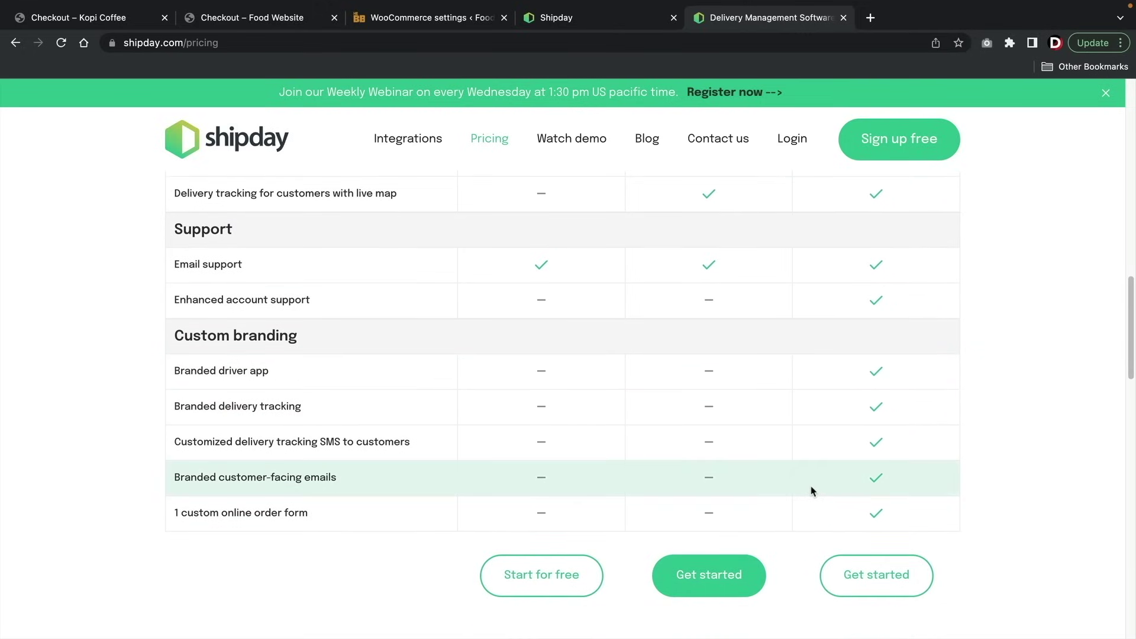
scroll(814, 474, up, 20)
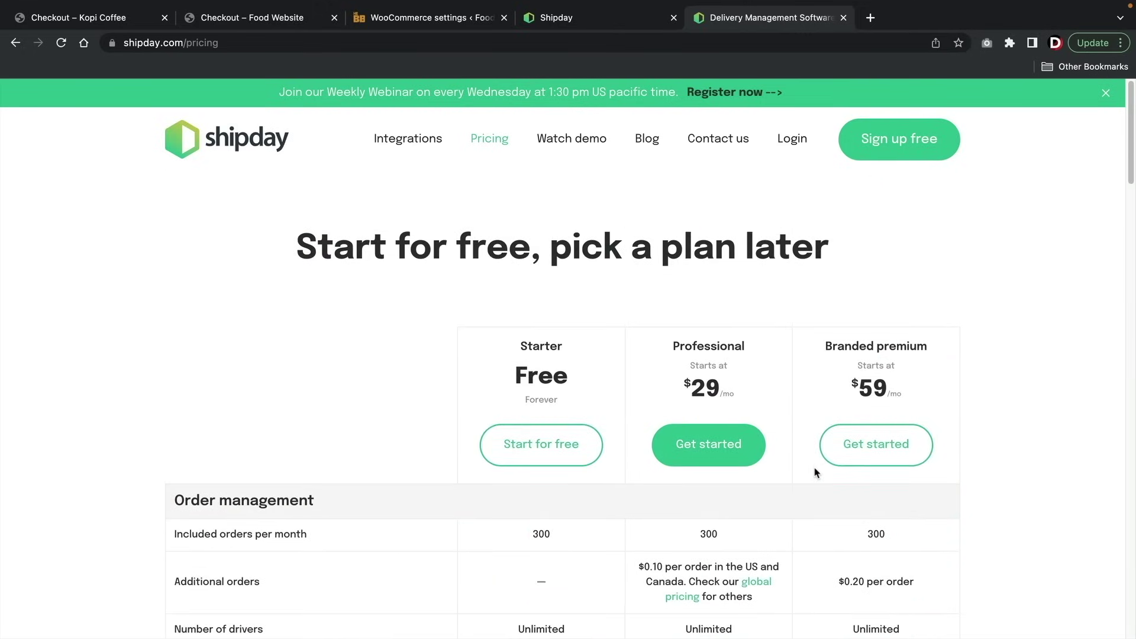
drag(852, 342, 942, 342)
scroll(941, 341, down, 2)
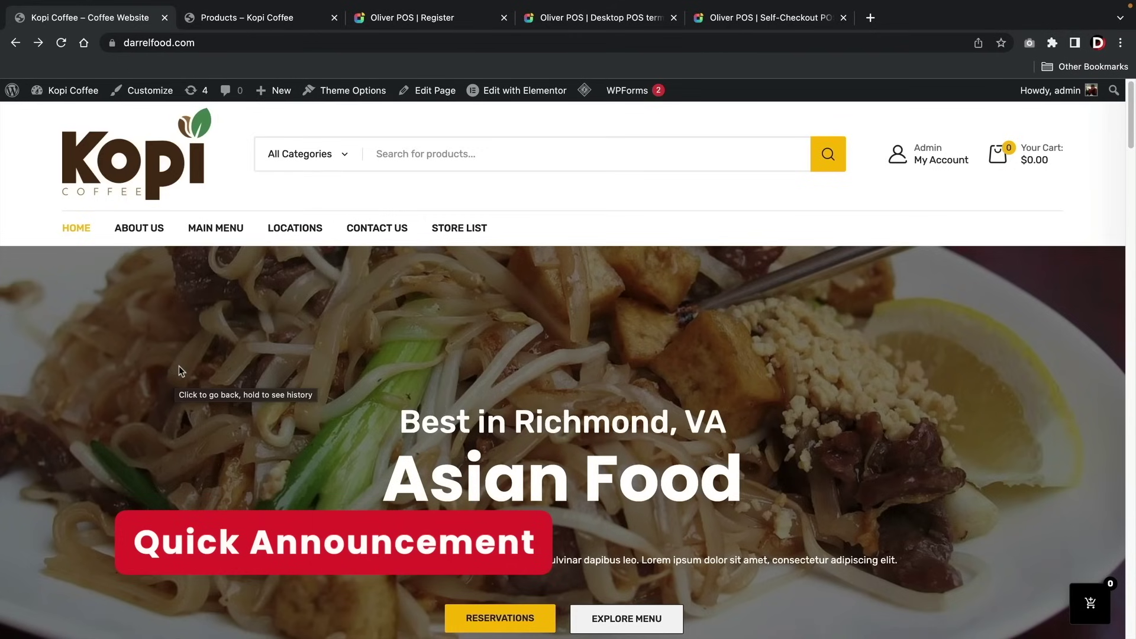
Open Kopi Coffee's MAIN MENU and scroll through its five dishes, including Greek Salad $25.00 and Salmon Steak $20.00.
scroll(219, 395, down, 1)
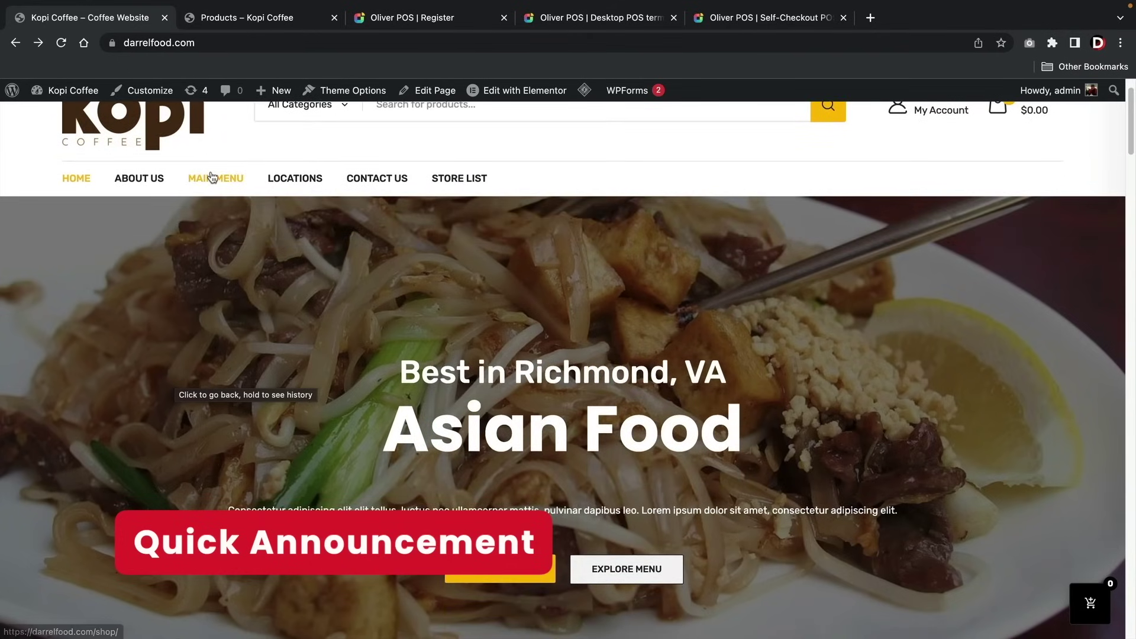
click(214, 176)
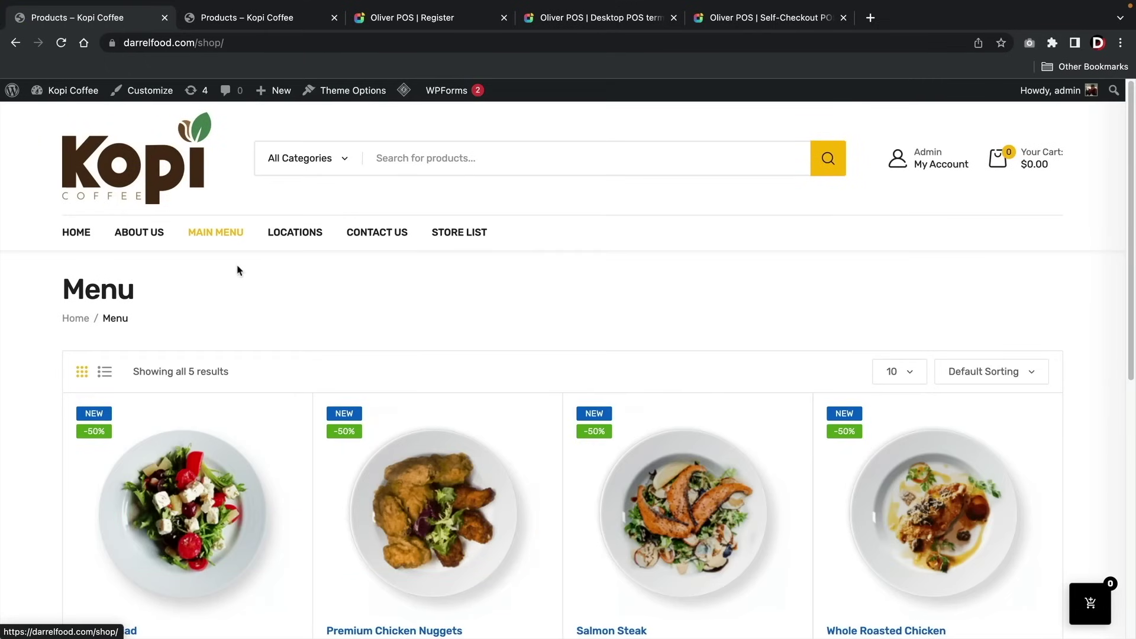
scroll(328, 298, down, 2)
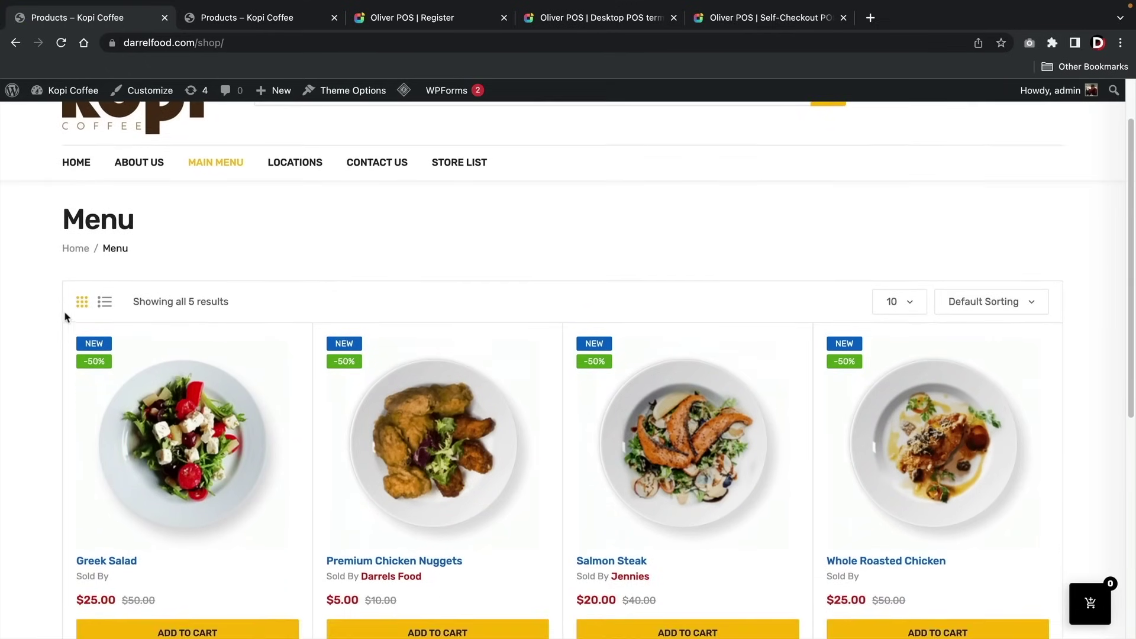
scroll(53, 319, down, 1)
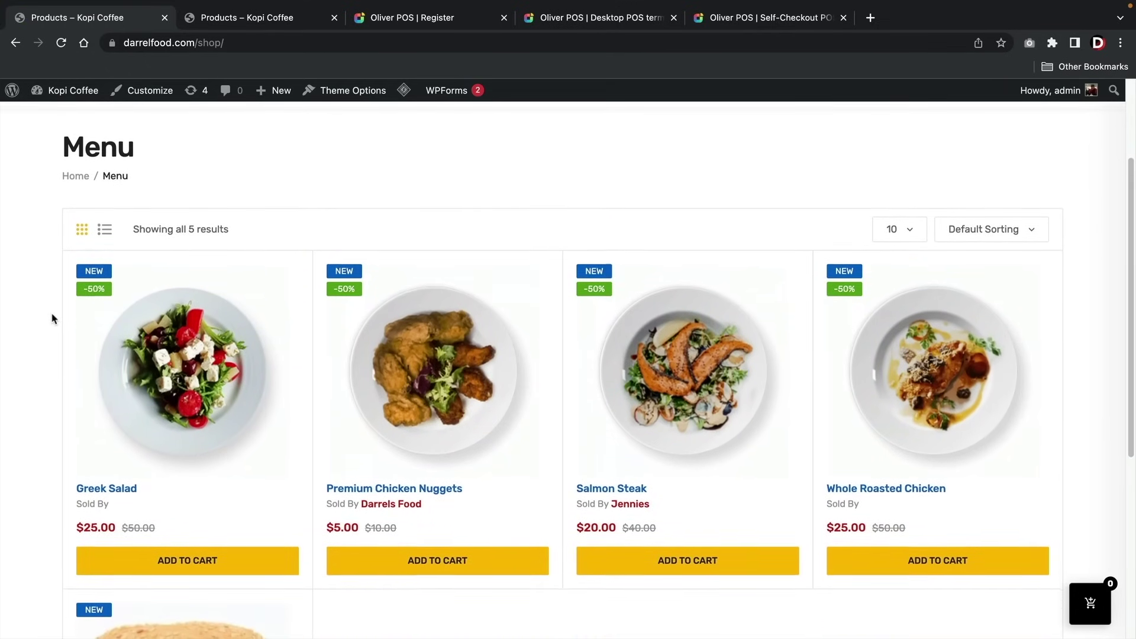
scroll(52, 318, down, 1)
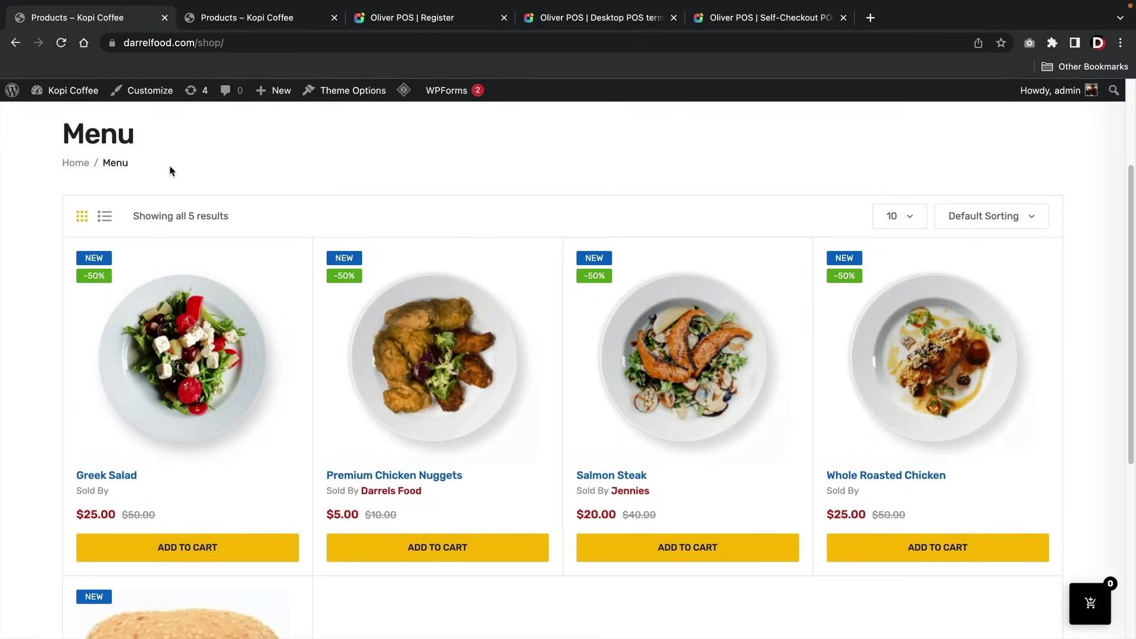
In the Oliver POS register, add Salmon Steak and Whole Roasted Chicken from Meats, then check out $45.00.
click(397, 21)
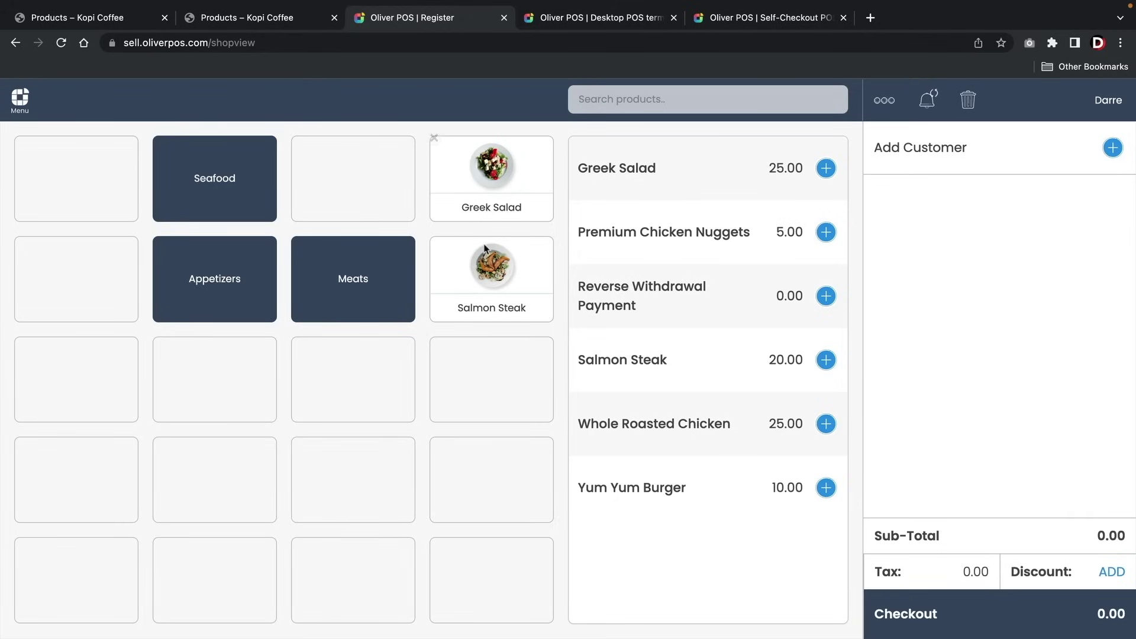
mouse_move(500, 259)
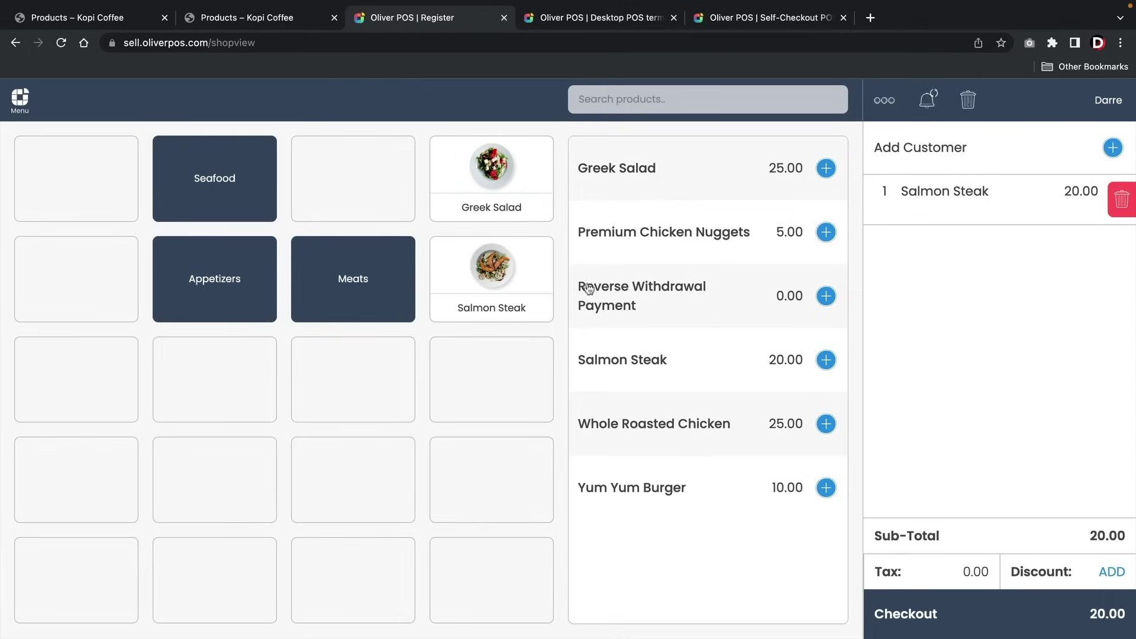
click(349, 285)
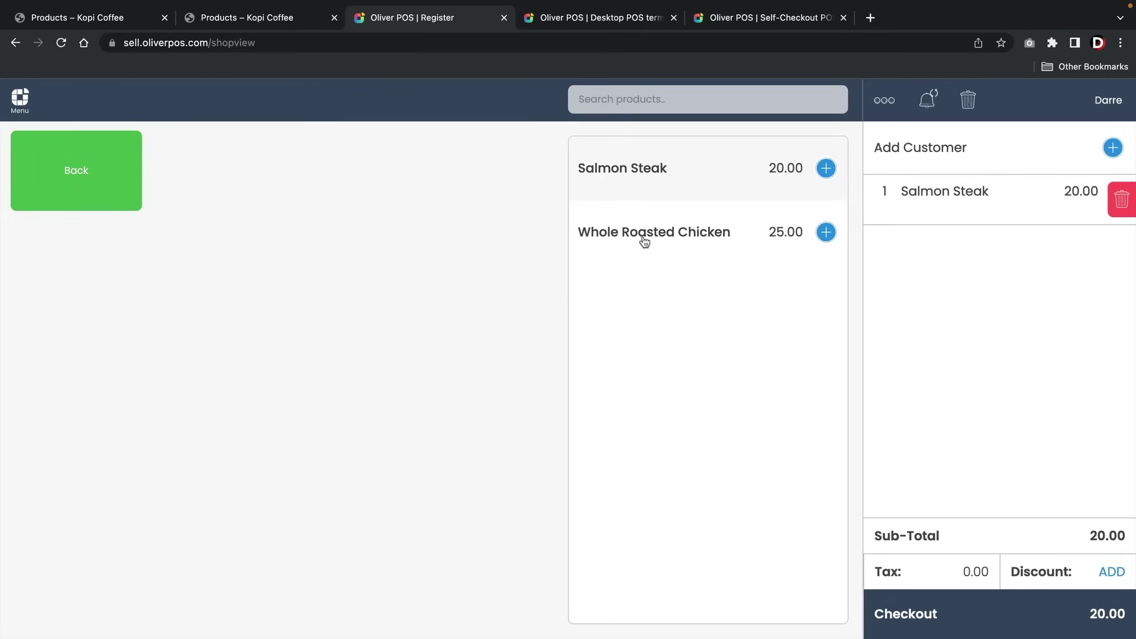
click(825, 233)
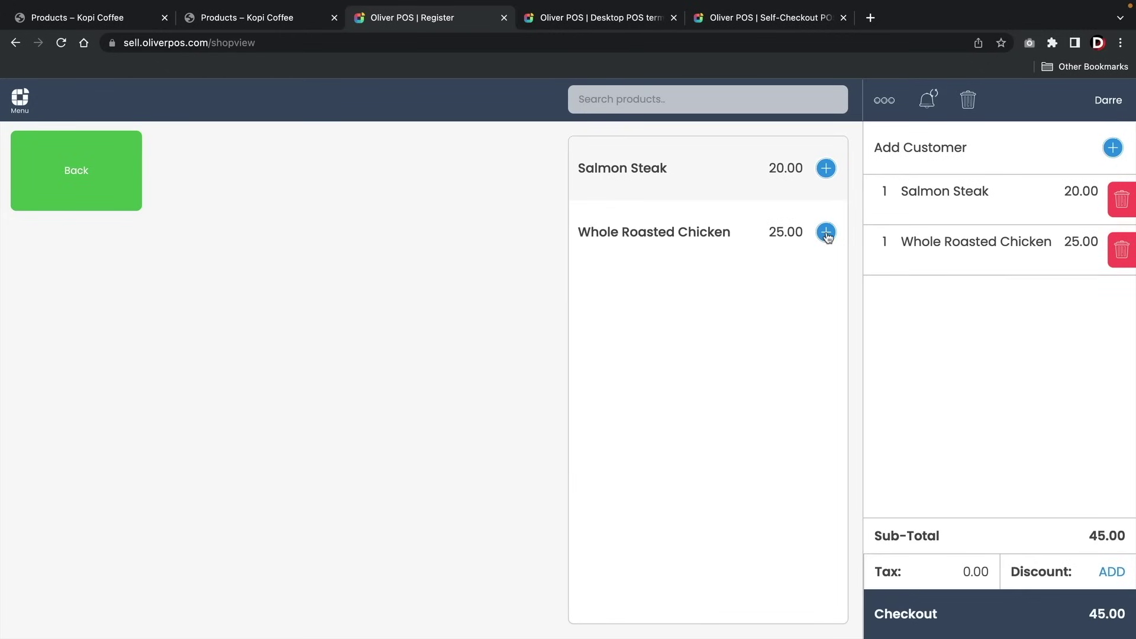
click(906, 615)
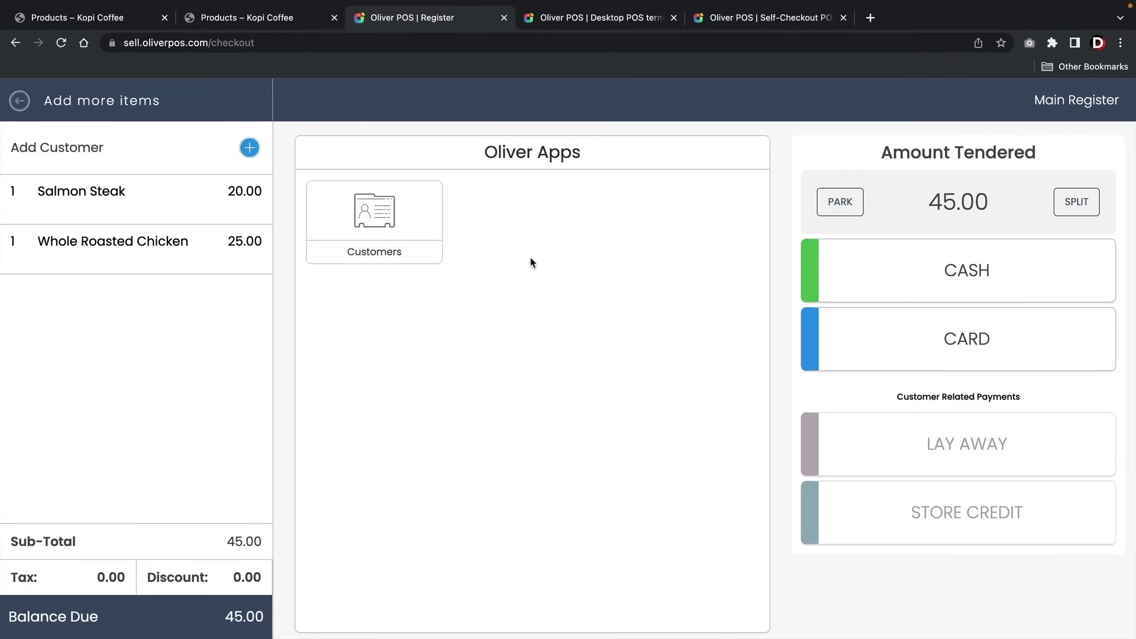
Tender the $45.00 sale in cash, then start a new empty sale at 0.00.
click(981, 269)
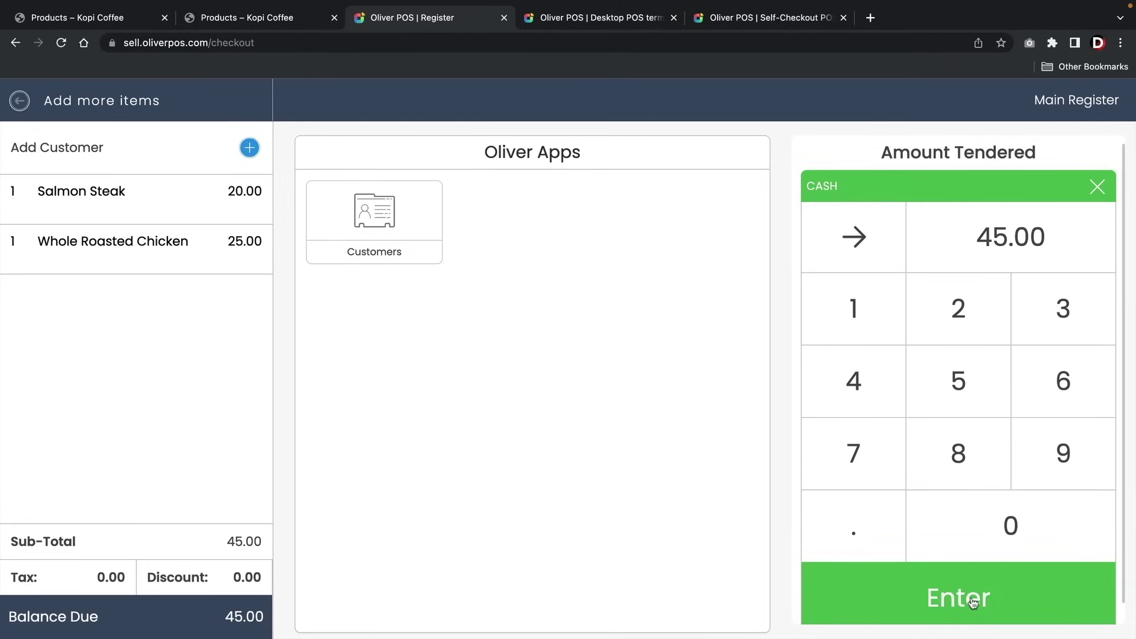
click(971, 598)
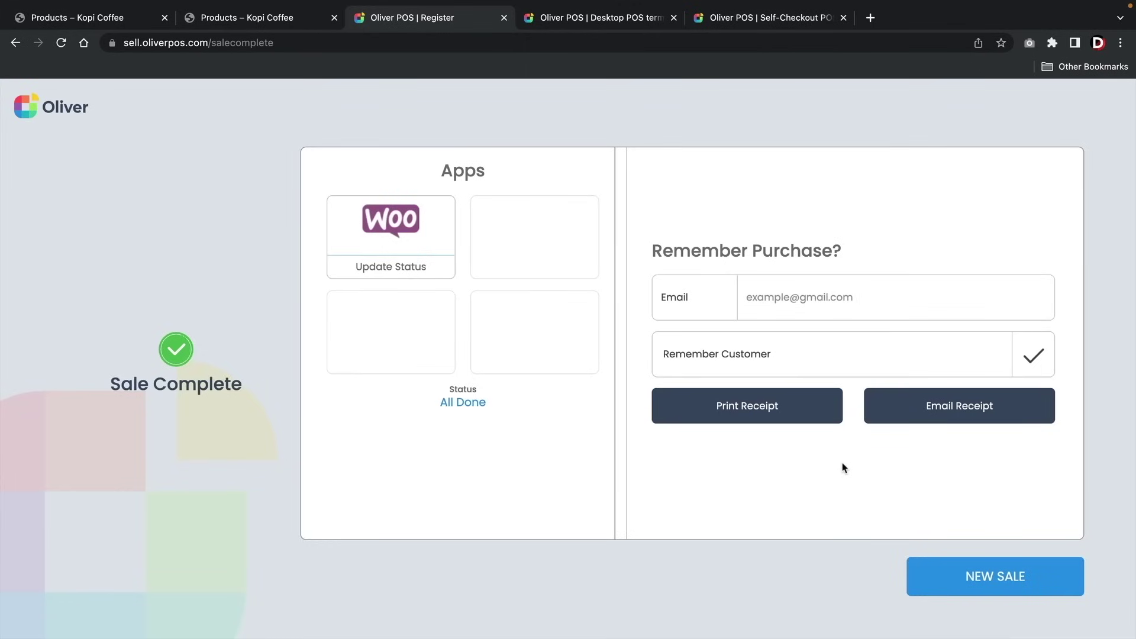
click(963, 577)
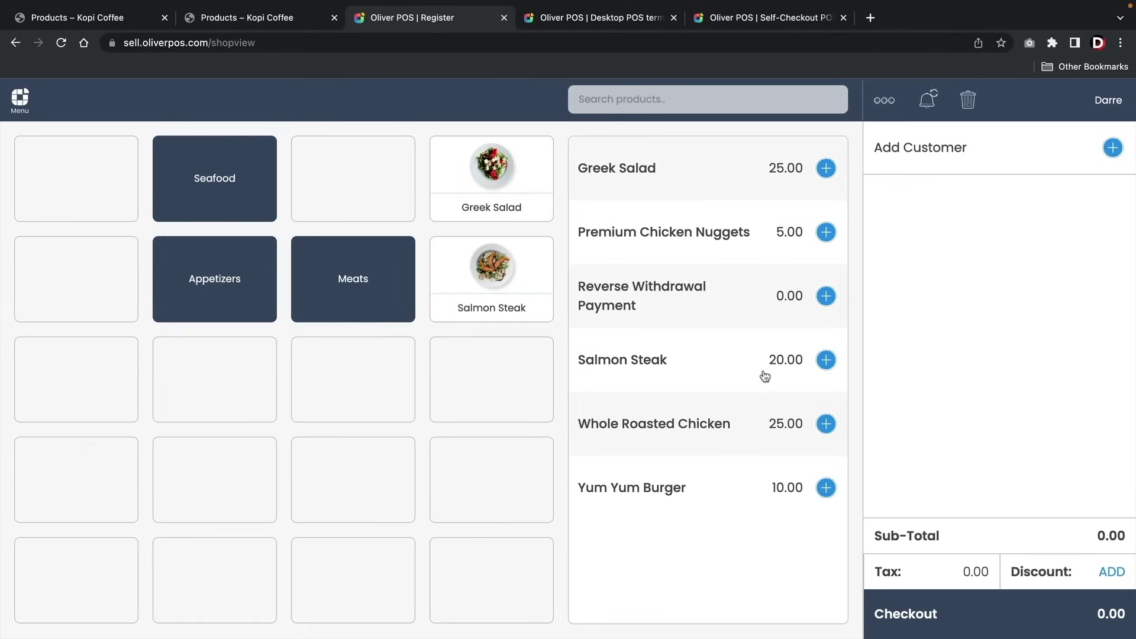
Browse Oliver's Desktop POS and Self-Checkout (Solo, Solo XL) hardware pages, then return to Kopi Coffee's menu.
click(585, 23)
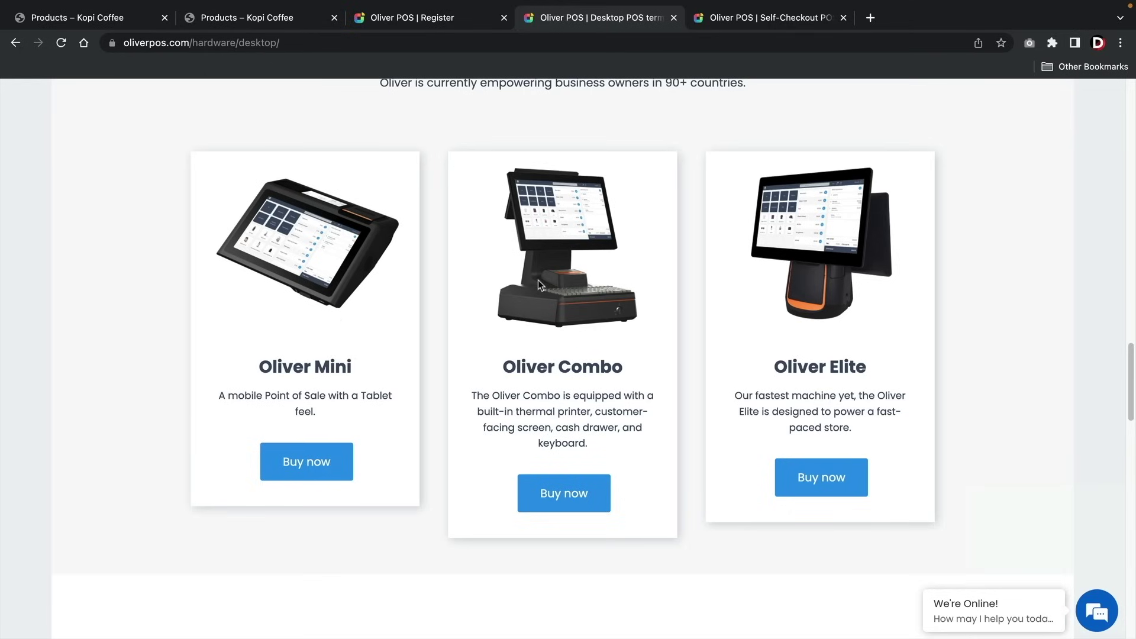
click(740, 21)
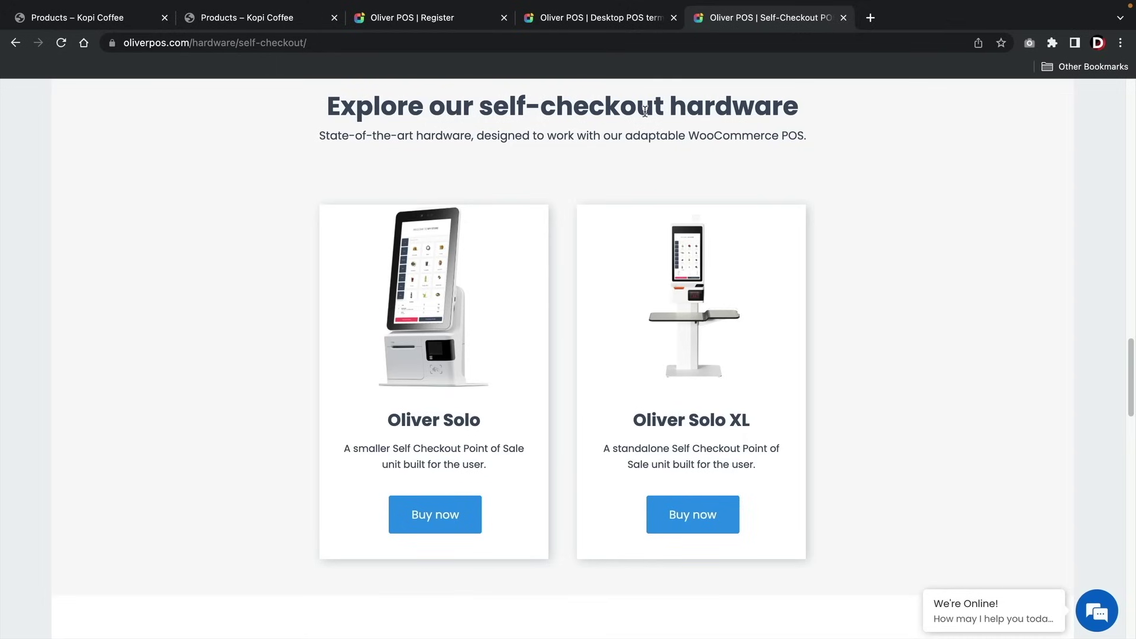
click(109, 24)
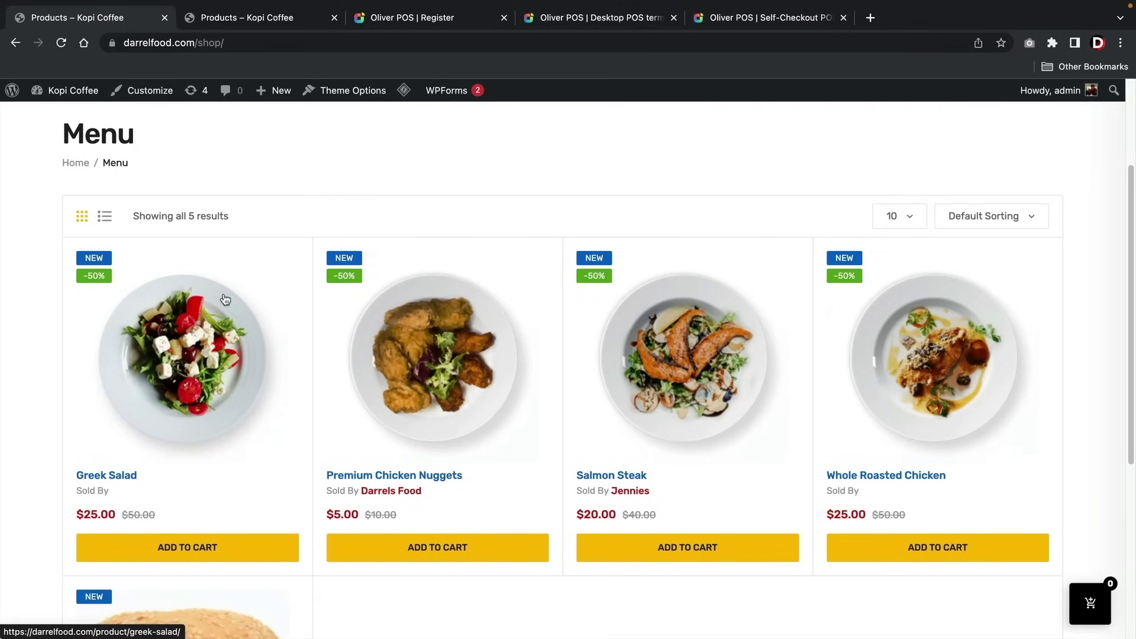